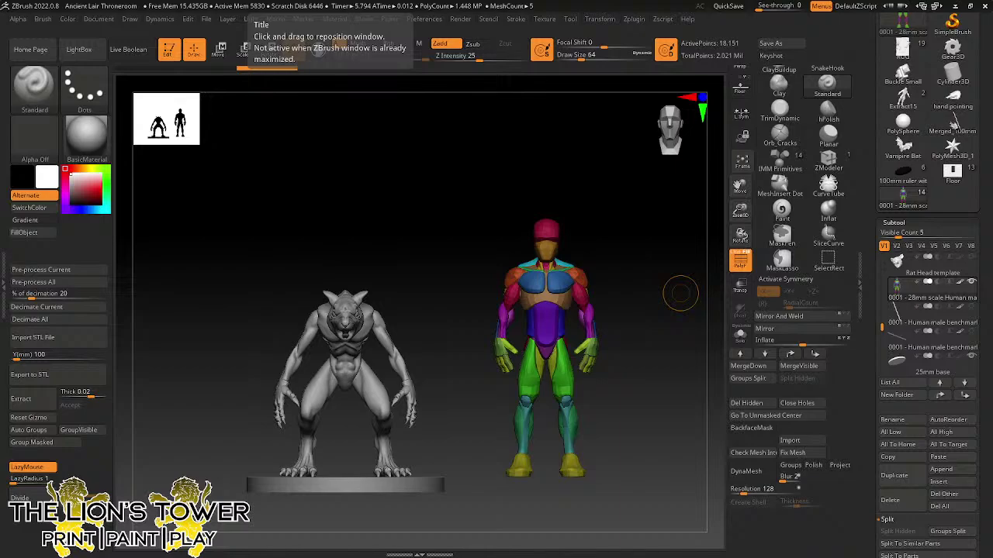
- Examine the rat creature on its round base beside the human scale figure from several angles and zoom levels
left_click_drag(643, 303, 712, 252)
left_click_drag(740, 211, 723, 195)
mouse_move(663, 237)
left_mouse_down()
mouse_move(685, 237)
mouse_move(663, 235)
left_mouse_up()
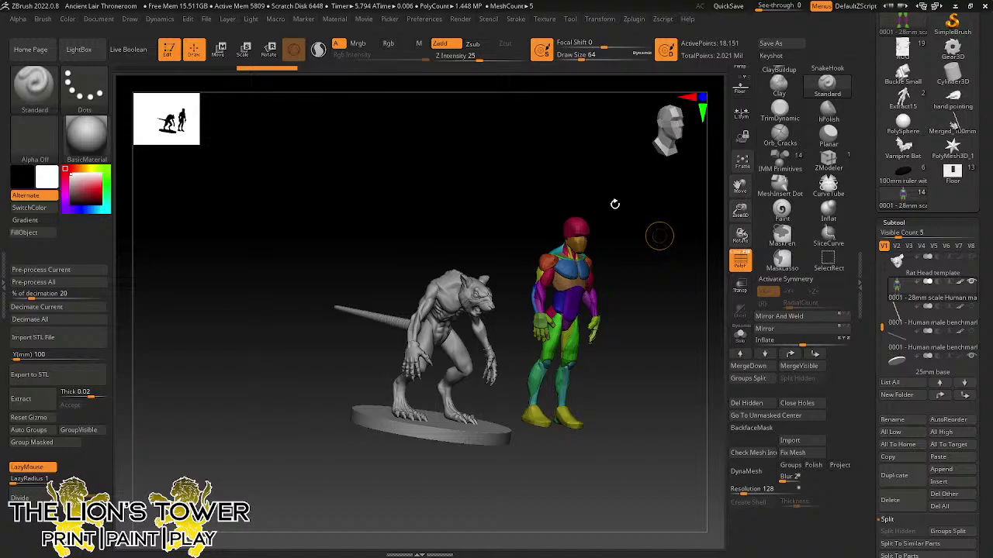
left_click_drag(655, 332, 722, 240)
mouse_move(681, 332)
left_mouse_down()
mouse_move(660, 325)
mouse_move(686, 328)
mouse_move(691, 344)
left_mouse_up()
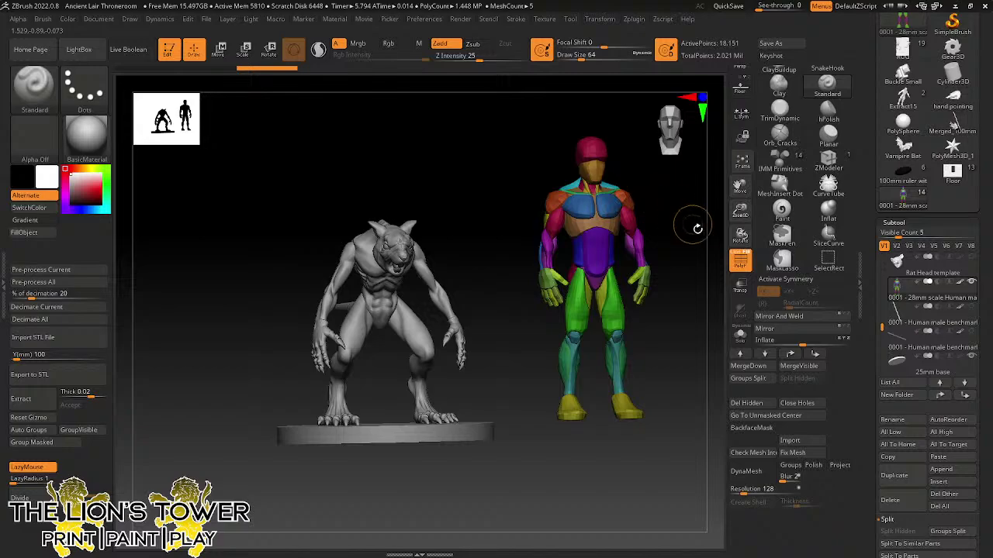
left_click_drag(665, 299, 701, 311)
left_click_drag(740, 210, 738, 233)
left_click_drag(696, 281, 505, 329)
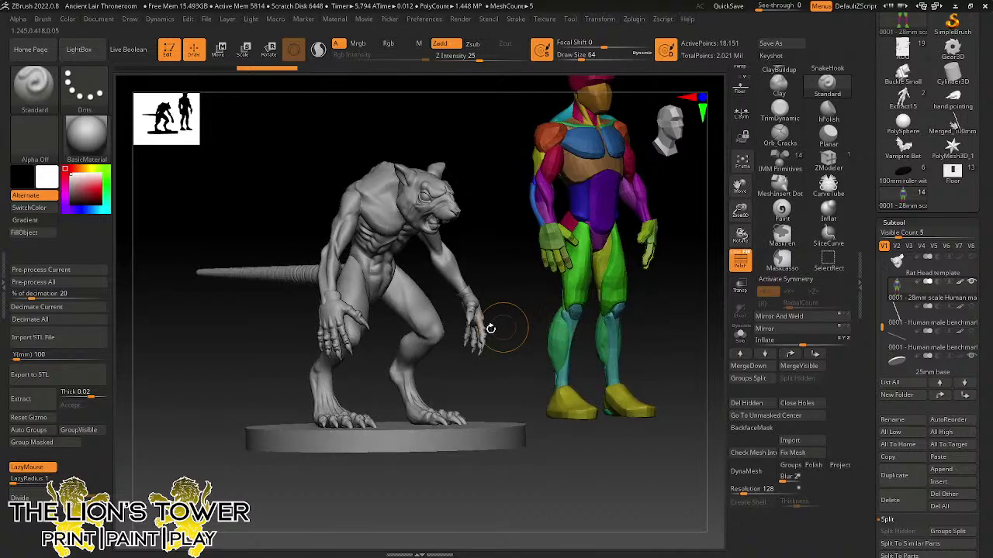
left_click_drag(739, 220, 792, 185)
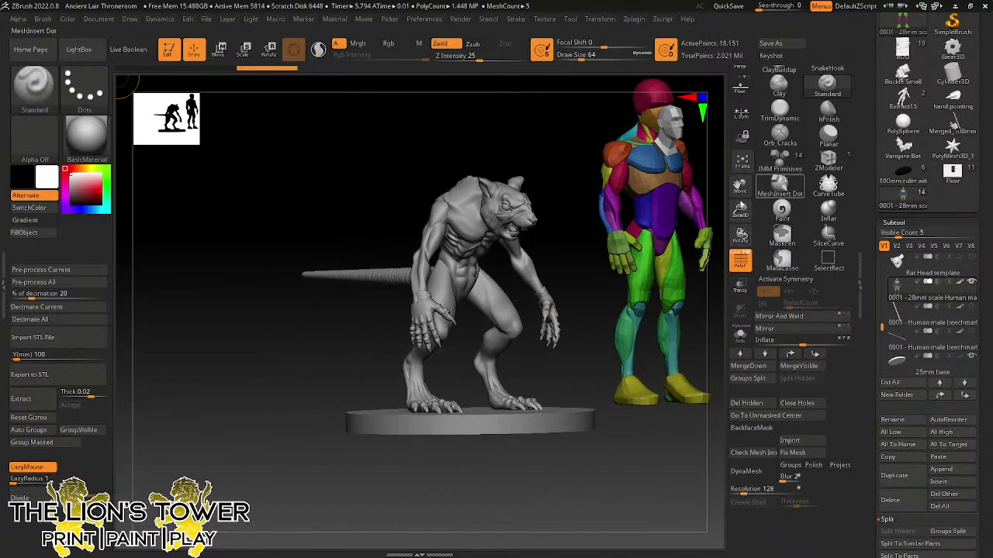
left_click_drag(587, 283, 698, 224)
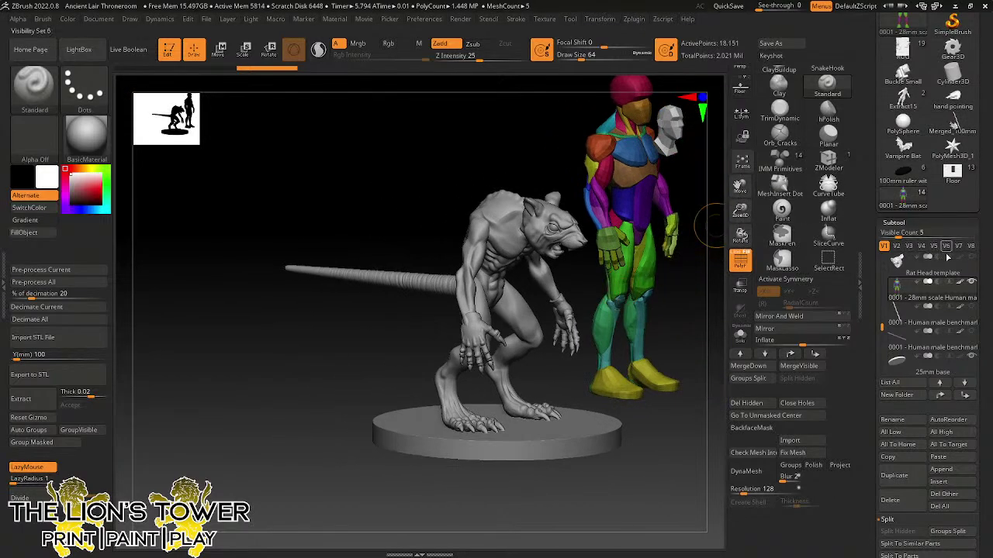
- Select the Rat Head 1 subtool, isolate it with Solo, and bring it into view
left_click_drag(882, 325, 882, 262)
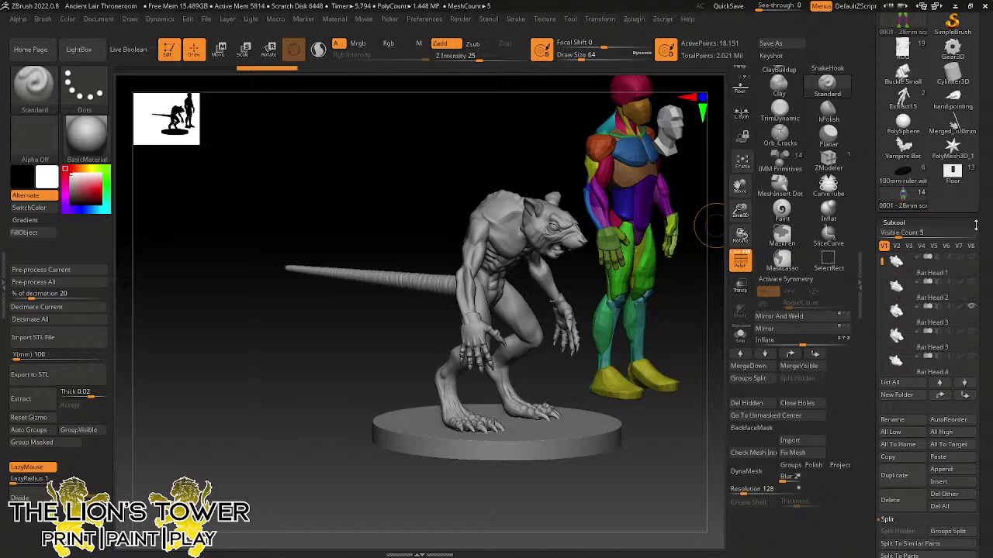
left_click(953, 274)
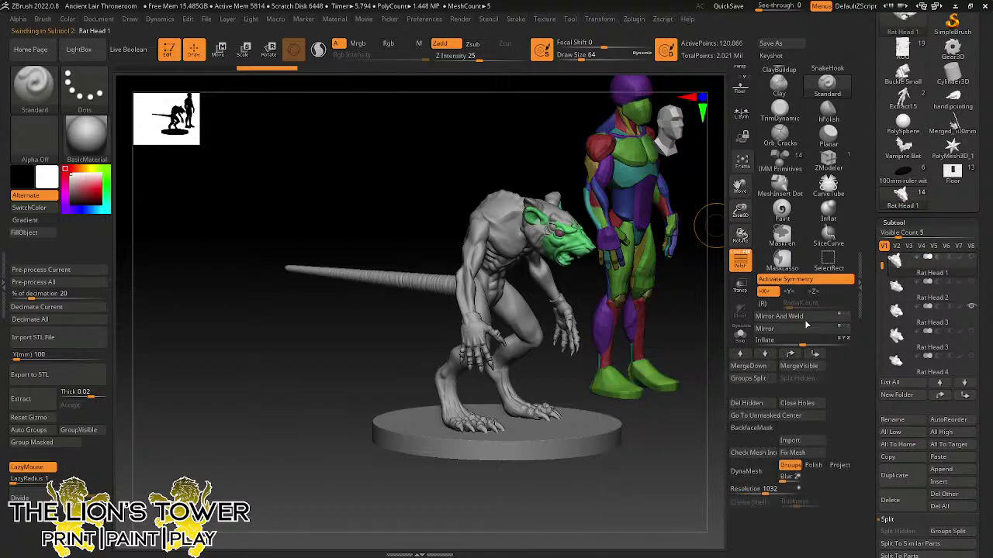
left_click(740, 342)
left_click_drag(740, 210, 740, 224)
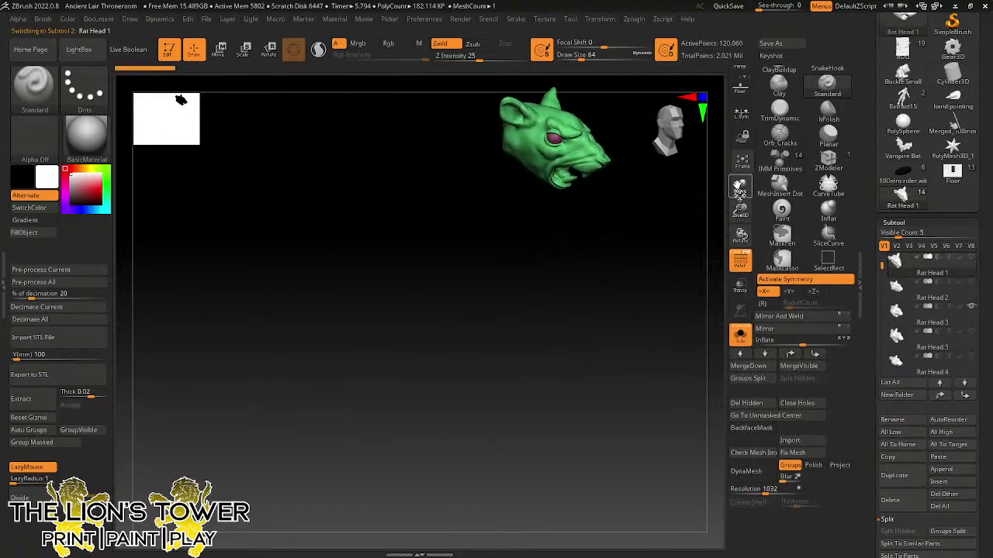
left_click_drag(740, 189, 721, 264)
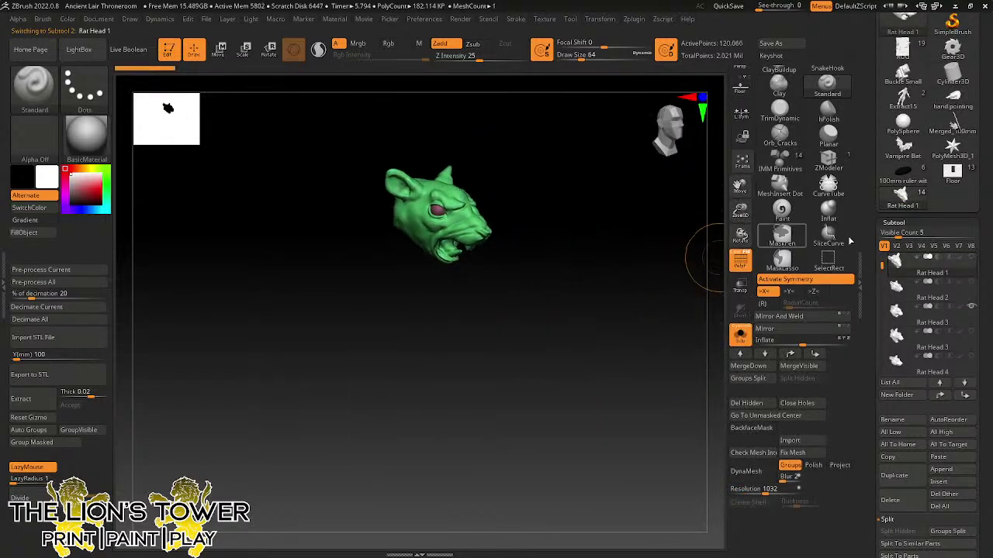
- Review the Rat Head 2 through Rat Head 6 subtools and the Rat Head template one after another
left_click(956, 301)
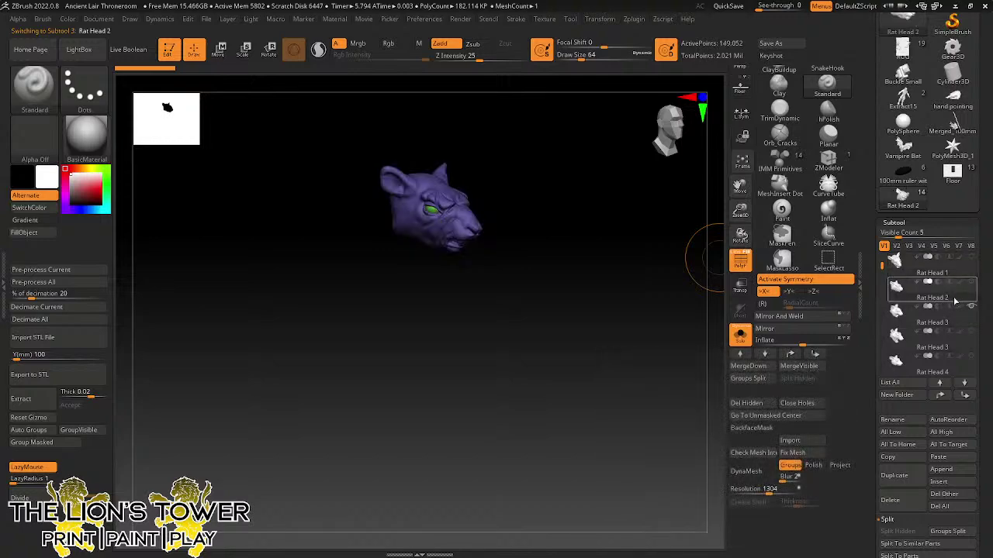
left_click(928, 329)
left_click(928, 354)
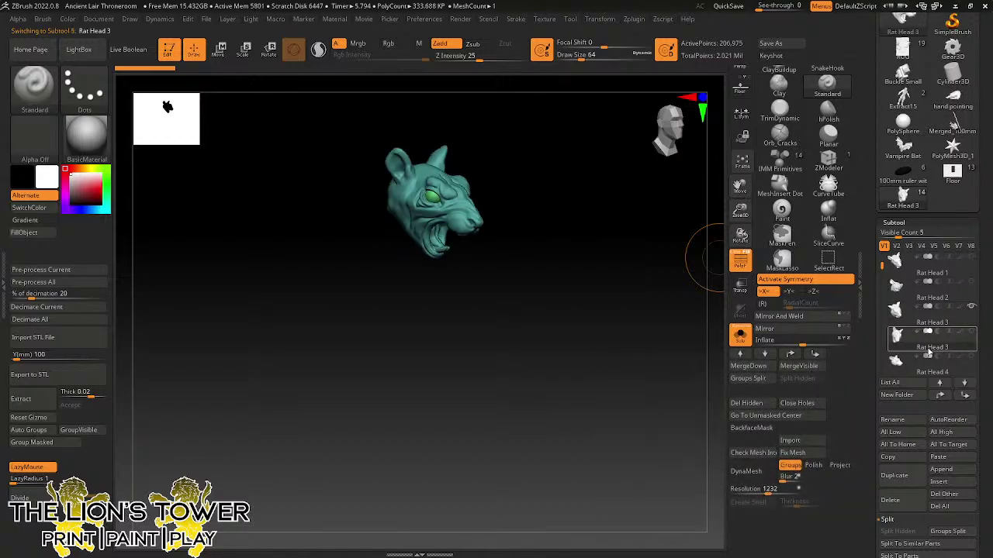
left_click(929, 369)
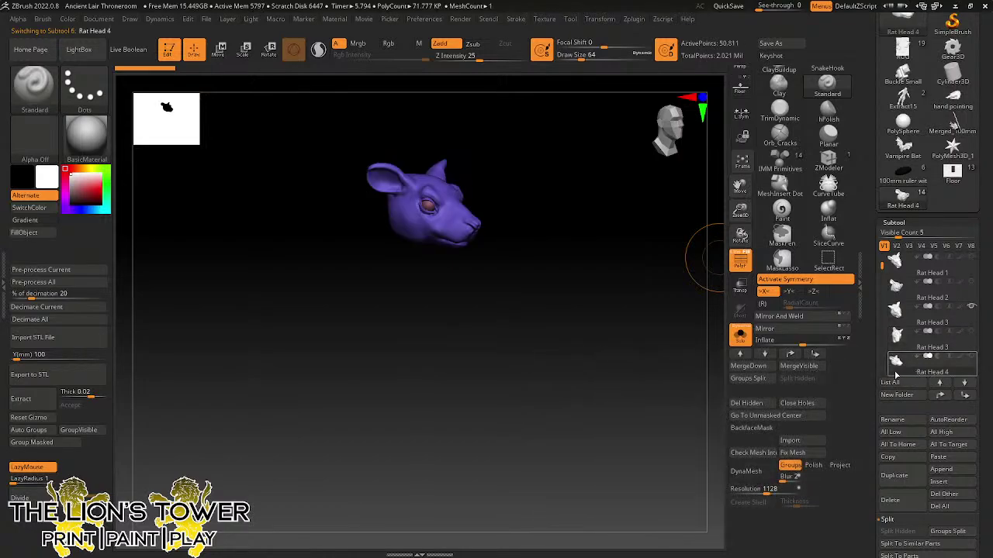
scroll(883, 268, "down", 1)
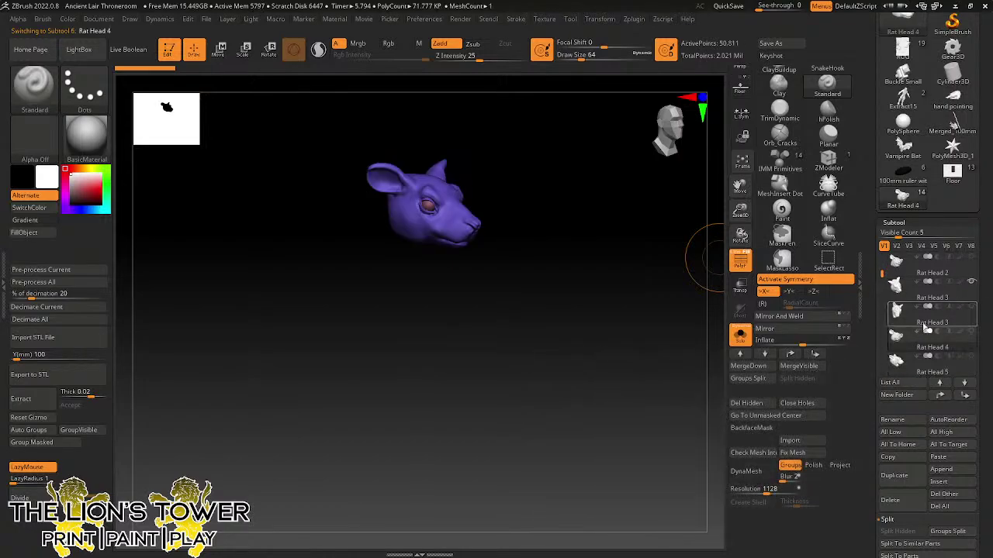
left_click(925, 371)
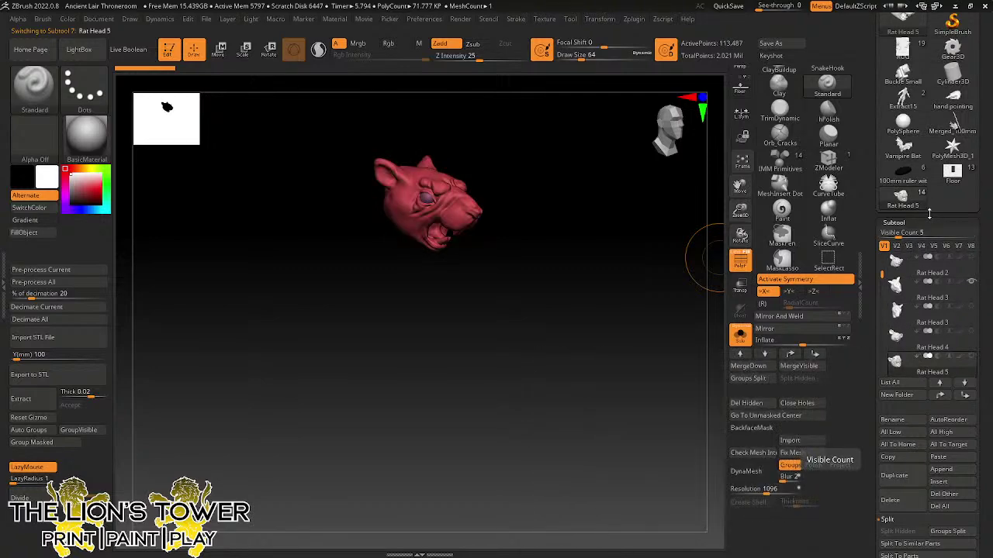
scroll(915, 350, "down", 2)
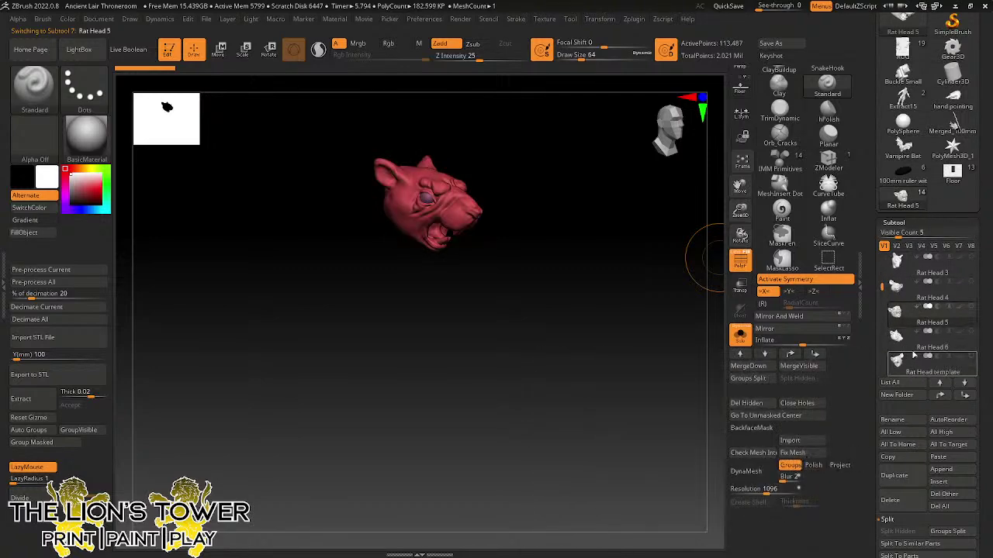
left_click(910, 349)
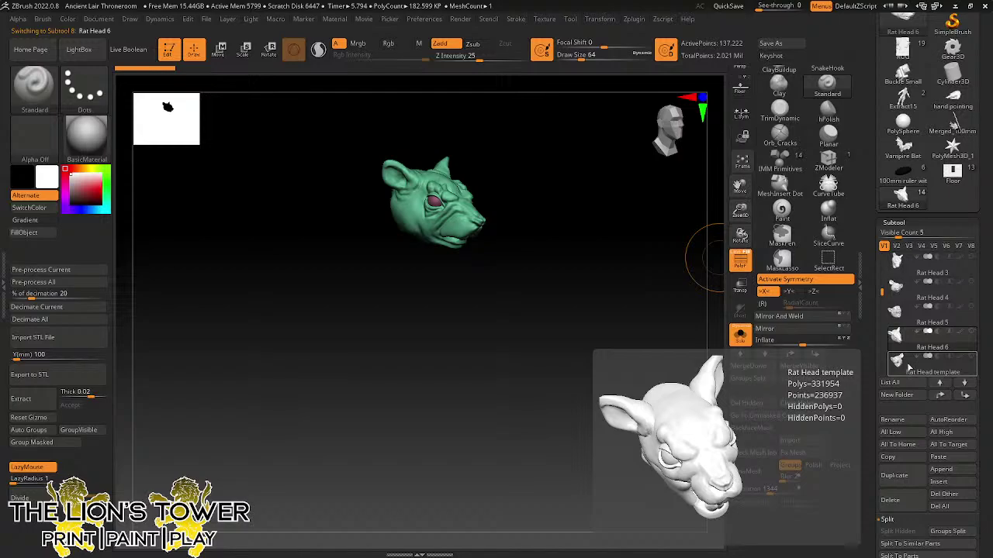
left_click(910, 364)
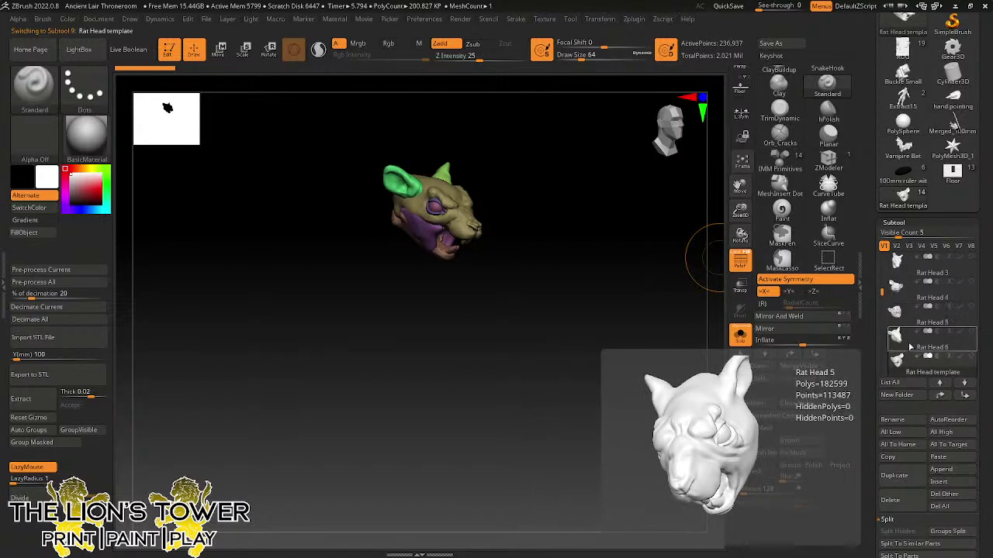
- Examine the Rat Head template and its polygroups from the side, from below and from the front
left_click_drag(678, 325, 706, 339)
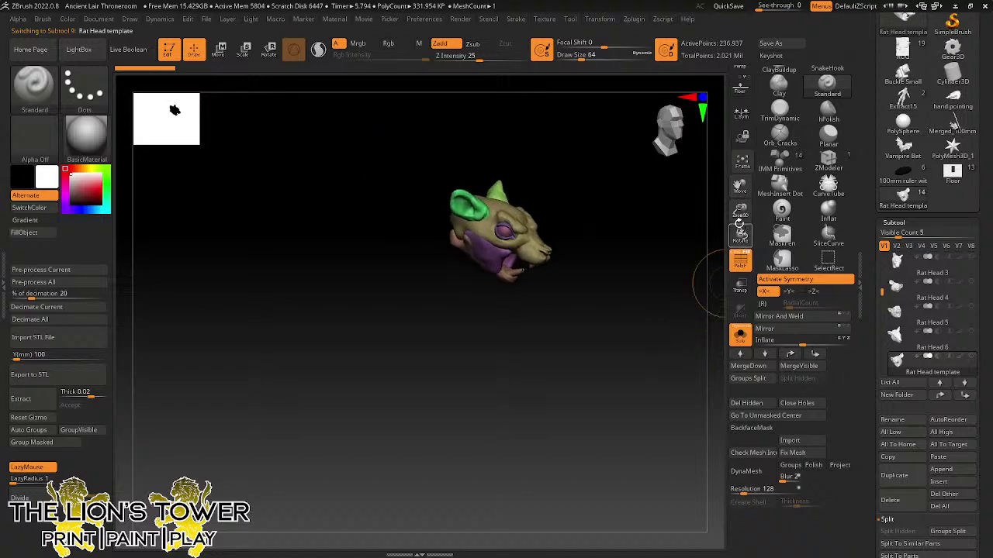
left_click_drag(739, 215, 742, 249)
mouse_move(740, 188)
left_mouse_down()
mouse_move(734, 290)
mouse_move(687, 261)
mouse_move(693, 225)
mouse_move(650, 354)
mouse_move(697, 296)
mouse_move(698, 264)
mouse_move(703, 272)
mouse_move(643, 271)
mouse_move(698, 267)
mouse_move(714, 417)
mouse_move(685, 416)
left_mouse_up()
left_click(594, 285, "ctrl+shift")
left_click(689, 284, "ctrl+shift")
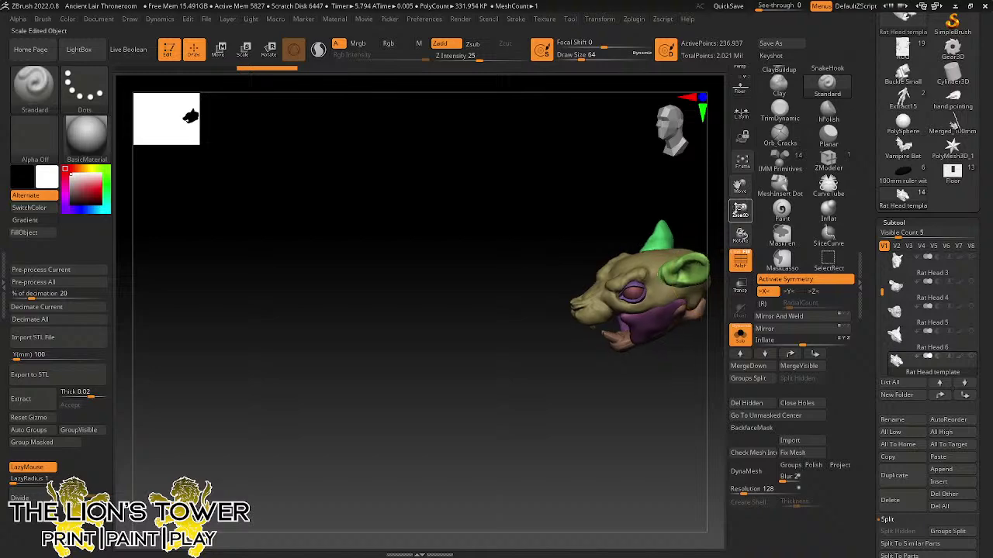
left_click_drag(708, 254, 637, 318)
left_click_drag(653, 362, 680, 379)
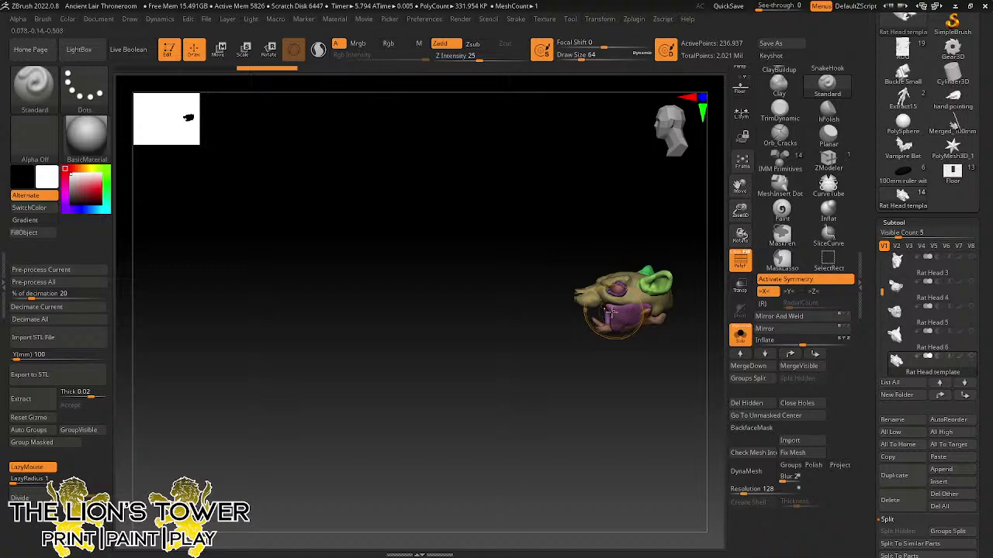
left_click_drag(607, 352, 584, 299)
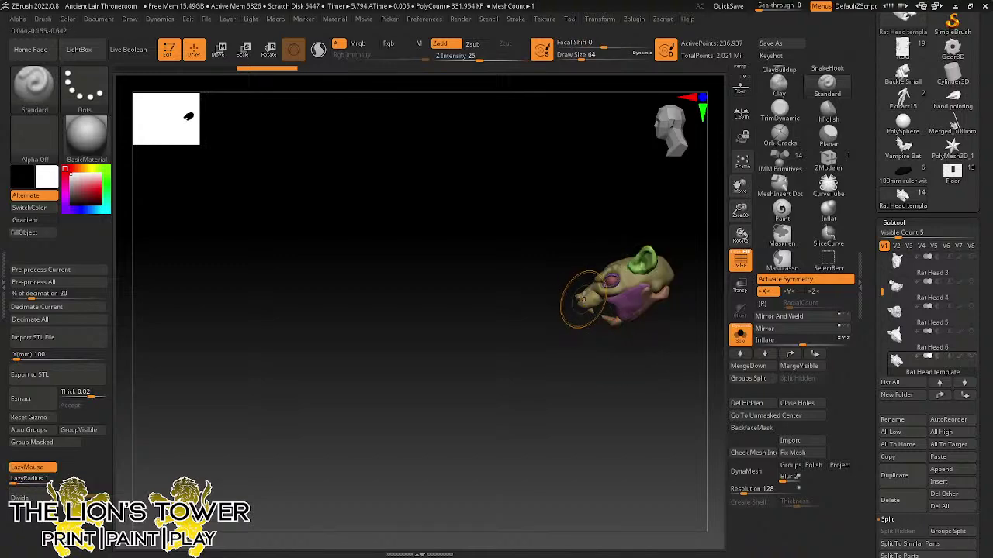
left_click_drag(611, 371, 636, 328)
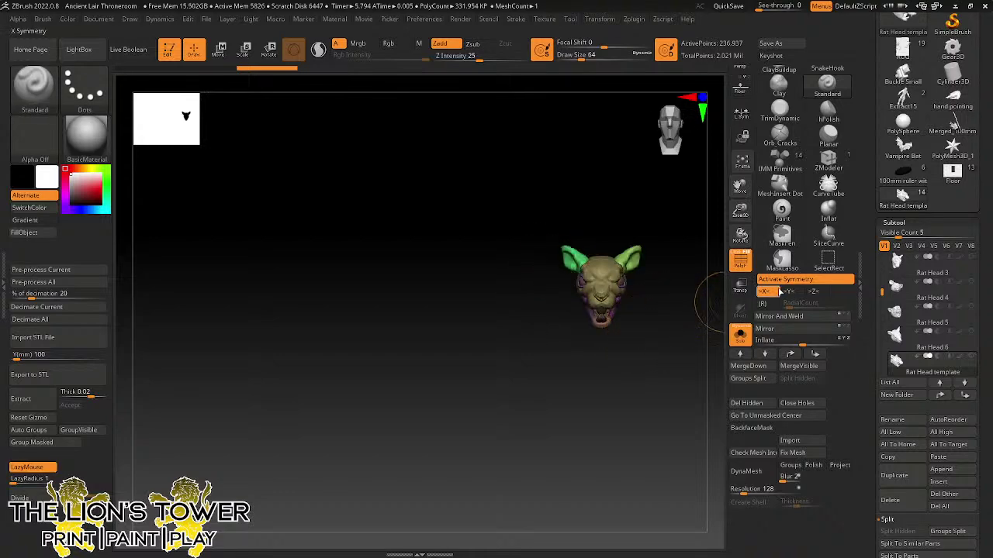
- Select the Rat Head 5 subtool and frame it to fill the canvas in an angled side view
left_click(895, 310)
left_click_drag(710, 334, 714, 283)
key("f")
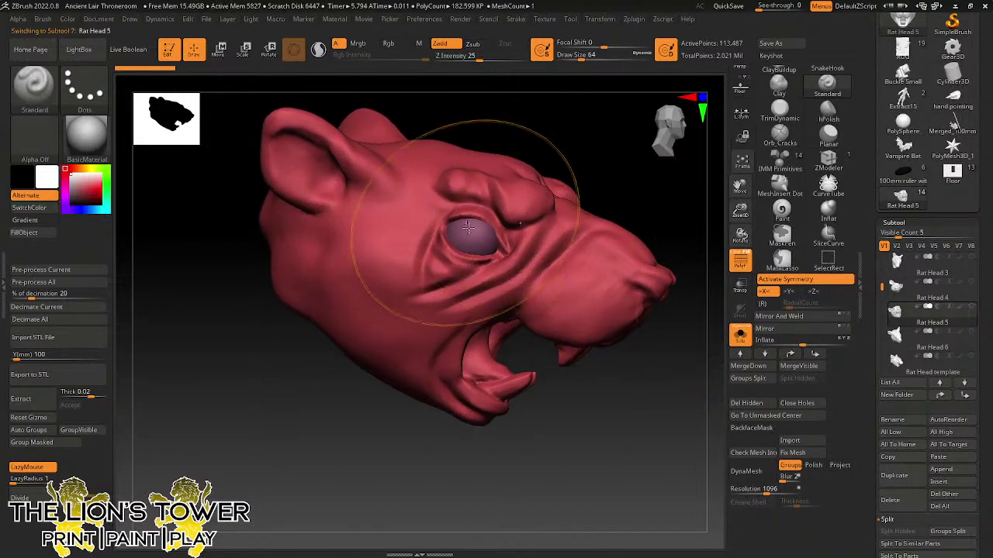
mouse_move(691, 350)
left_mouse_down()
mouse_move(667, 401)
mouse_move(685, 339)
left_mouse_up()
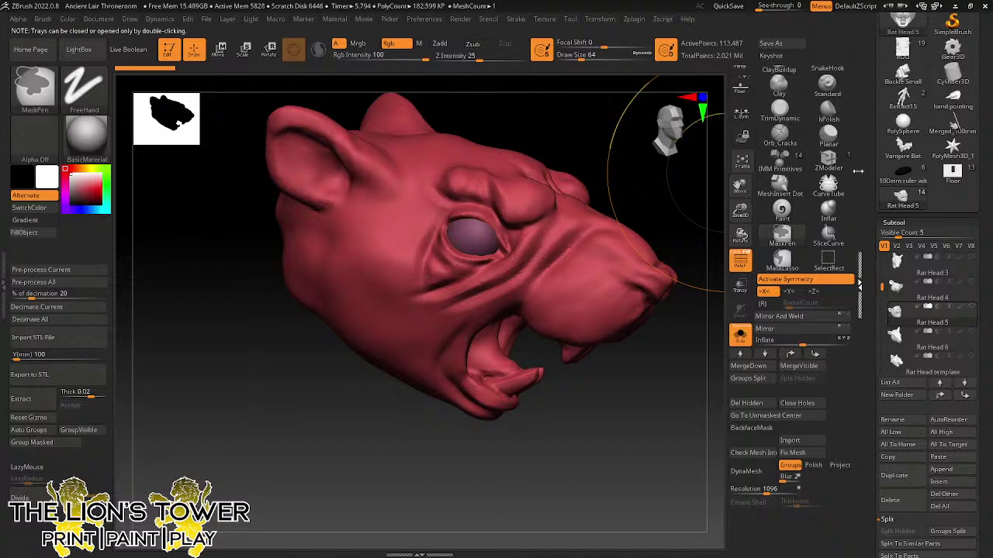
- Adjust the eyelid corners of Rat Head 5 using the Move Topological brush at a draw size of about 25
left_click_drag(855, 136, 854, 253)
left_click(781, 155)
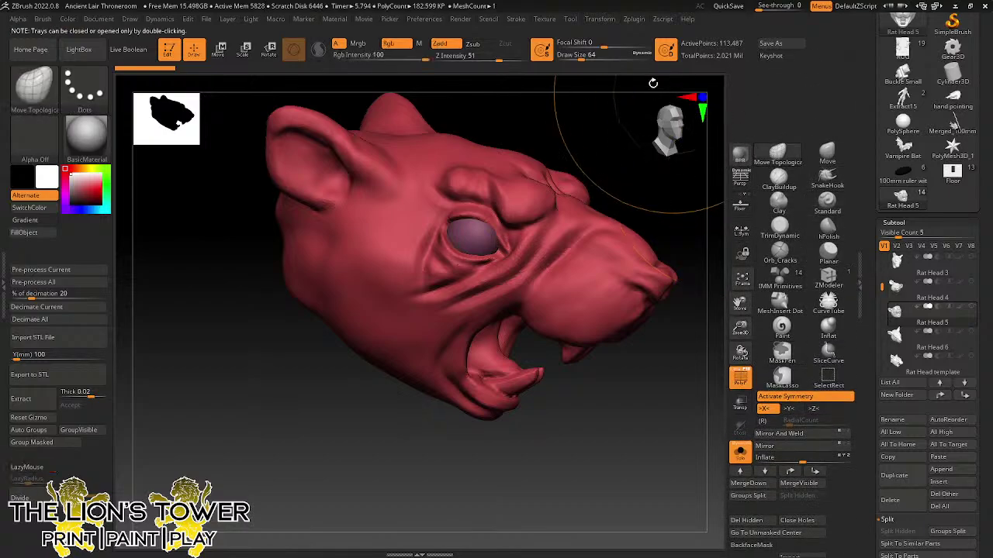
left_click_drag(581, 59, 558, 56)
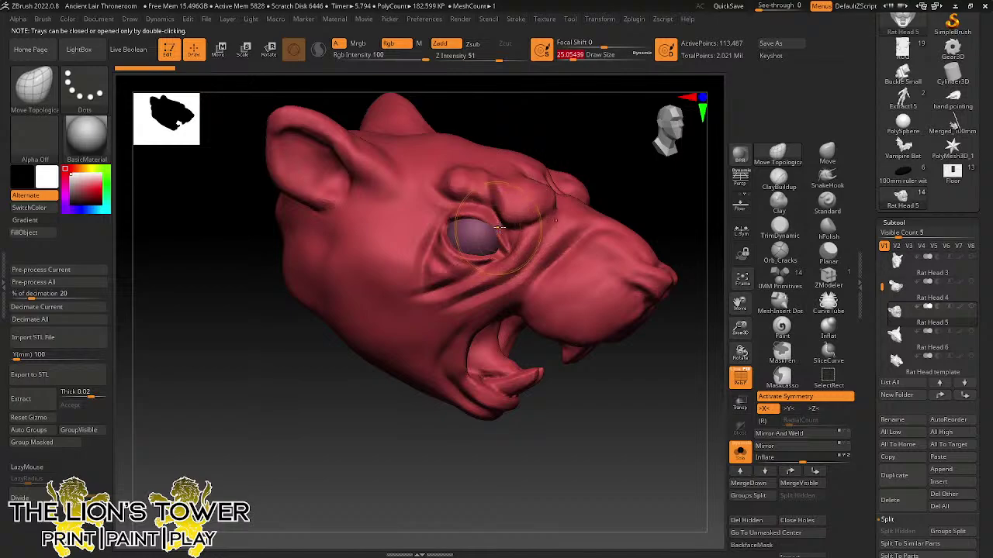
left_click_drag(496, 223, 508, 236)
mouse_move(707, 204)
left_mouse_down()
mouse_move(674, 166)
mouse_move(608, 192)
left_mouse_up()
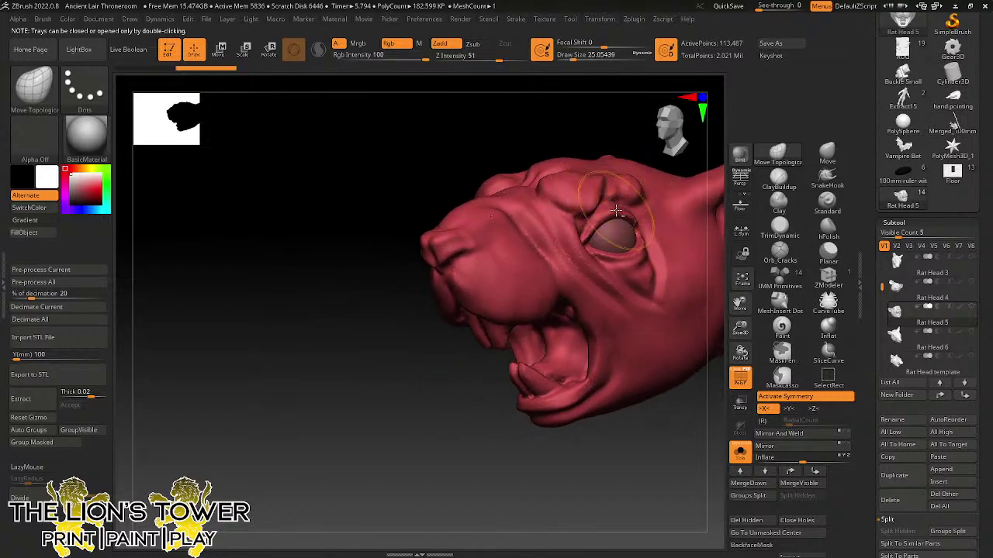
left_click_drag(668, 152, 647, 158)
left_click_drag(641, 211, 648, 219)
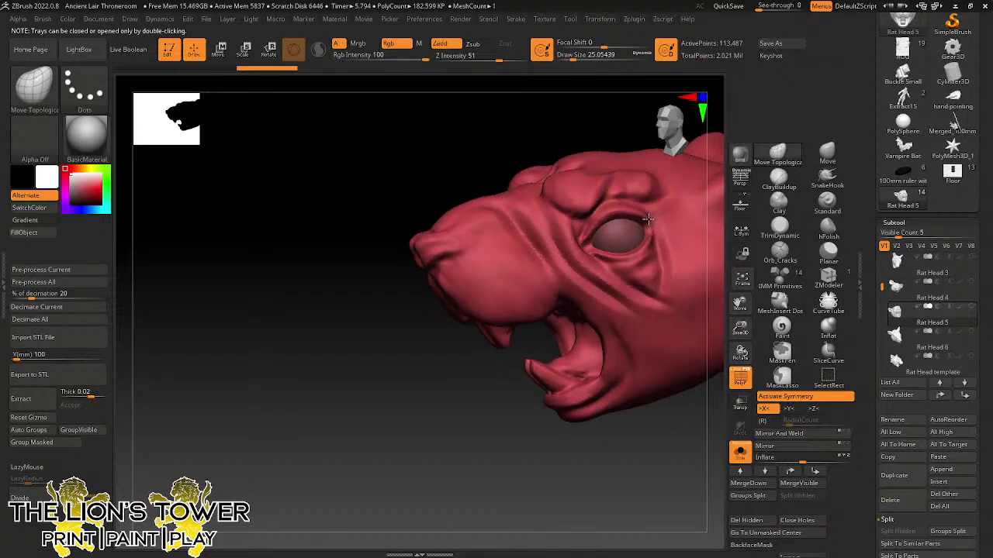
- Select Rat Head 4 and nudge the inner eyelid edge around its eyeball with the Move Topological brush
left_click(902, 301)
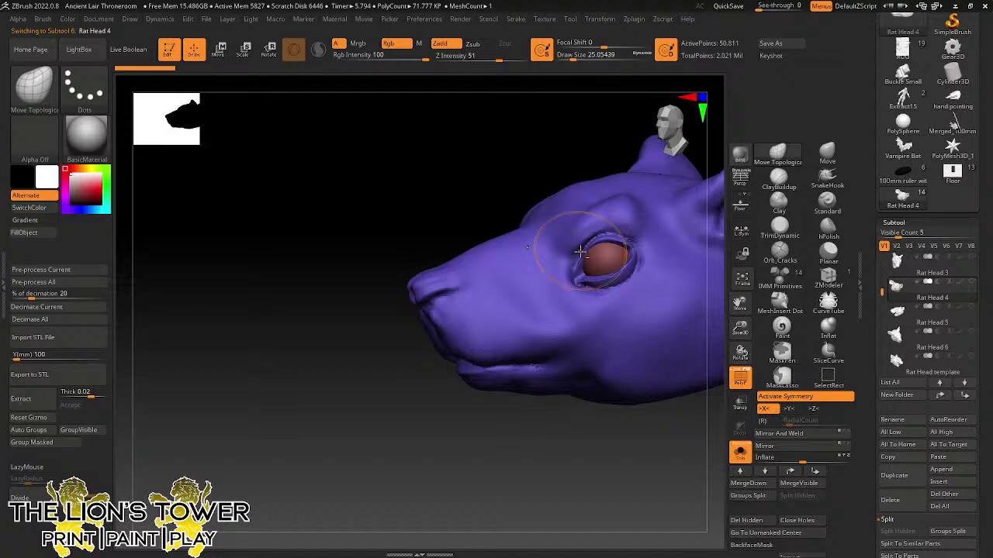
left_click_drag(580, 252, 583, 256)
mouse_move(561, 436)
left_mouse_down()
mouse_move(593, 430)
mouse_move(620, 403)
mouse_move(567, 377)
left_mouse_up()
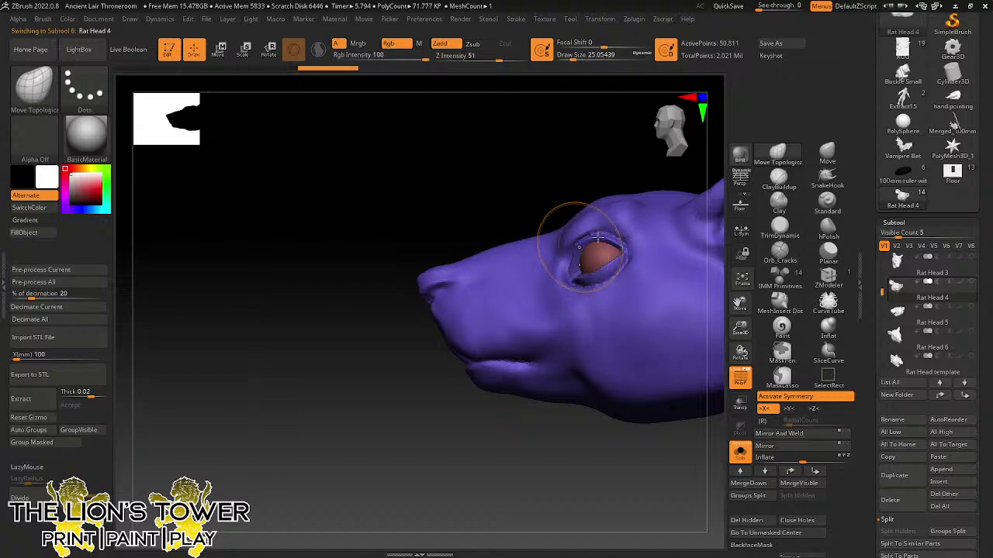
right_click_drag(572, 252, 610, 232)
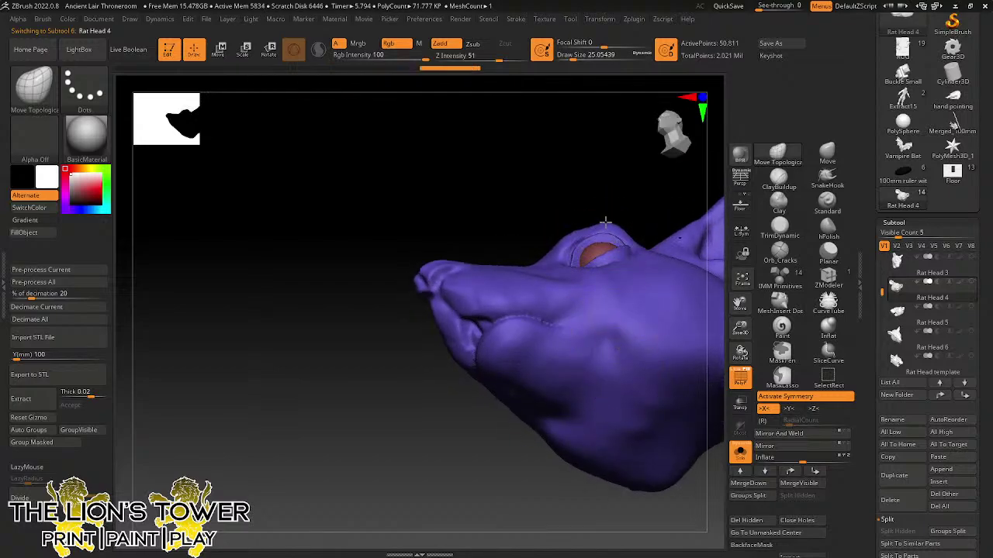
- Examine how the eyelids sit around the eyes on both Rat Head 3 subtools, Rat Head 2 and Rat Head 1
left_click(898, 263)
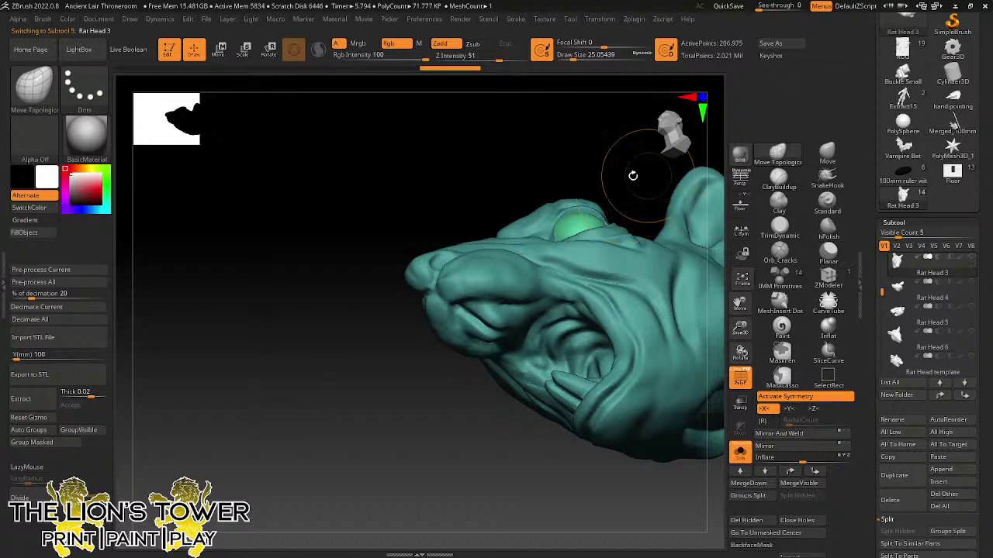
right_click_drag(631, 174, 555, 218)
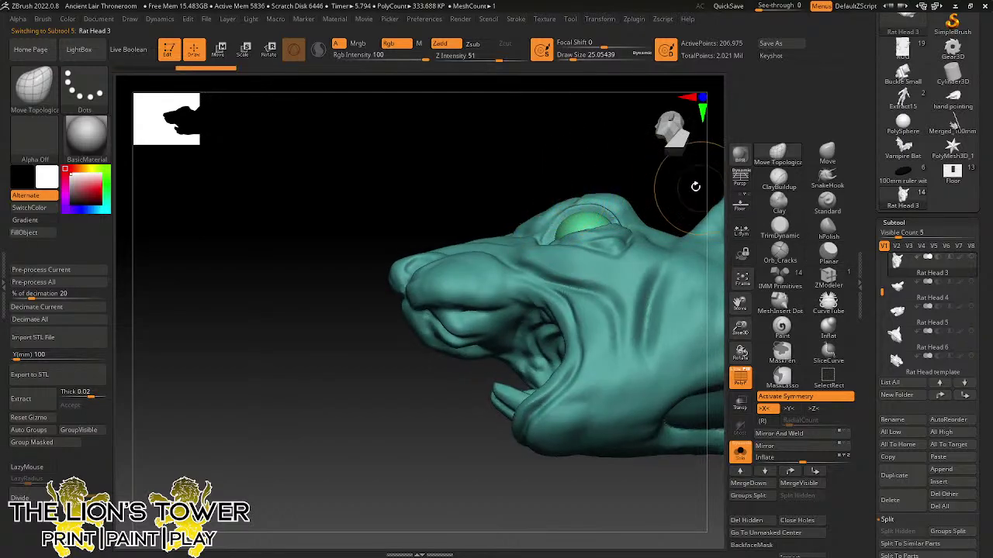
right_click_drag(693, 184, 554, 265)
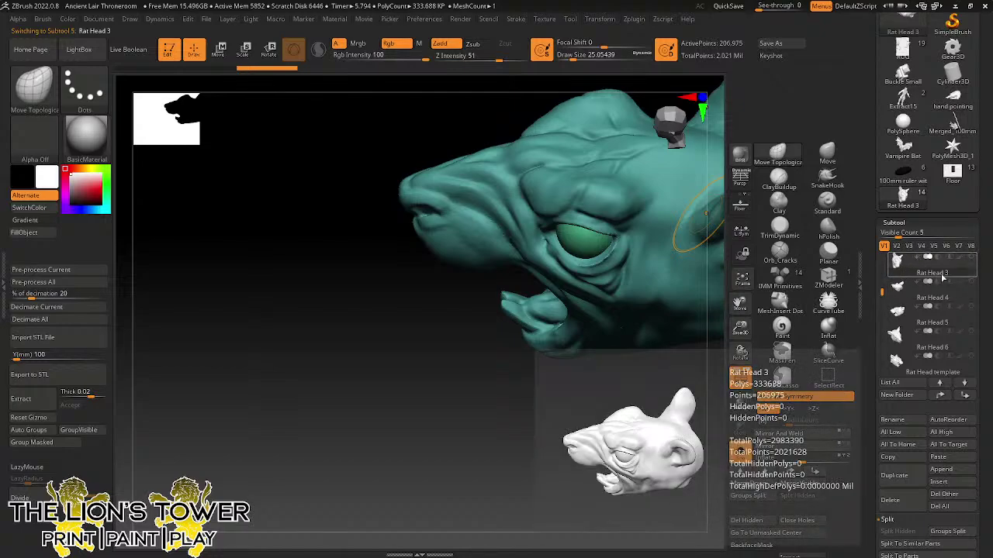
left_click(940, 383)
right_click_drag(705, 212, 573, 260)
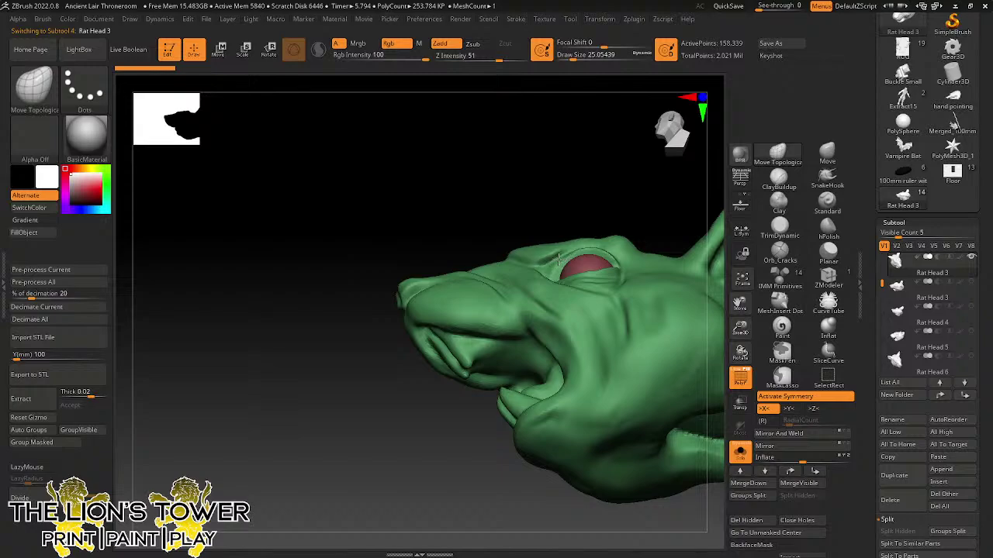
left_click(940, 383)
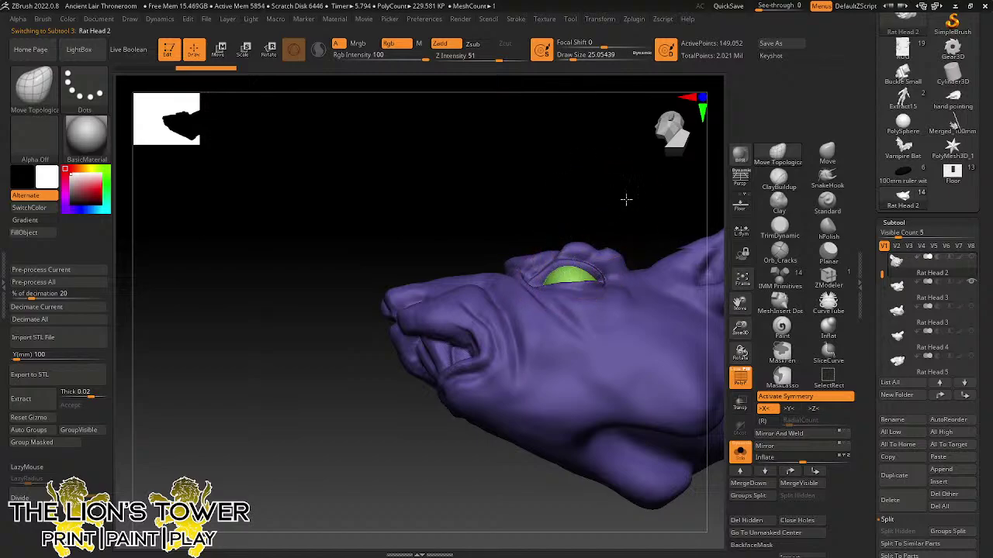
left_click_drag(625, 199, 594, 228)
left_click(740, 471)
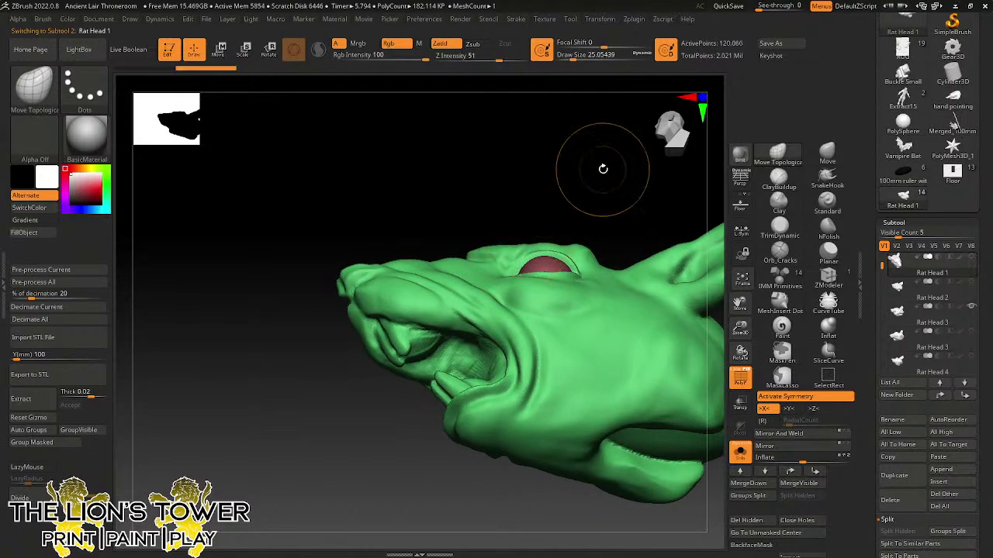
- Select the 0001 - Rat Man Base Mesh subtool and show it with all other visible subtools, with the whole figure in view
left_click(740, 470)
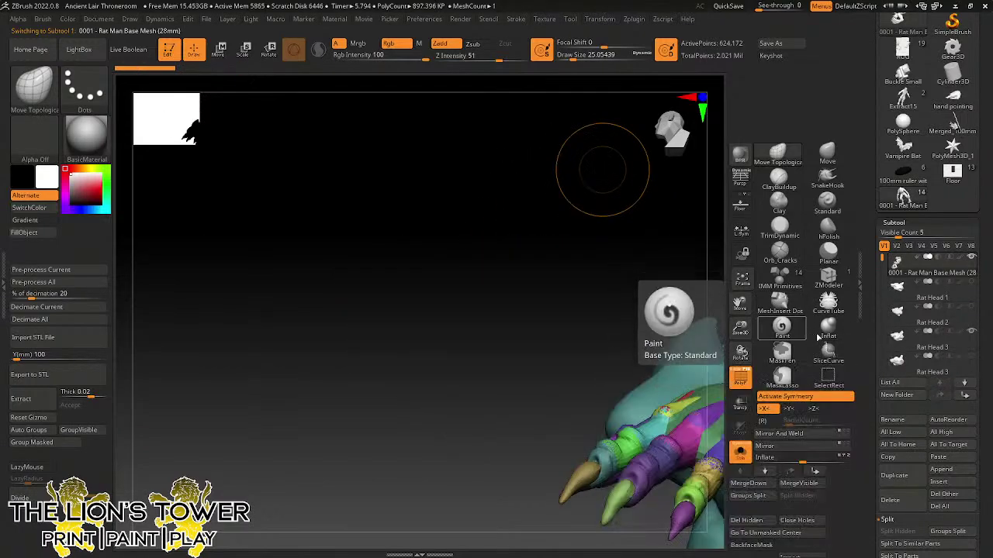
left_click(740, 450)
left_click_drag(666, 232, 656, 304)
left_click_drag(739, 327, 592, 290)
- Hide the 28mm scale human subtool and centre the rat figure with its base in view
left_click_drag(883, 260, 883, 324)
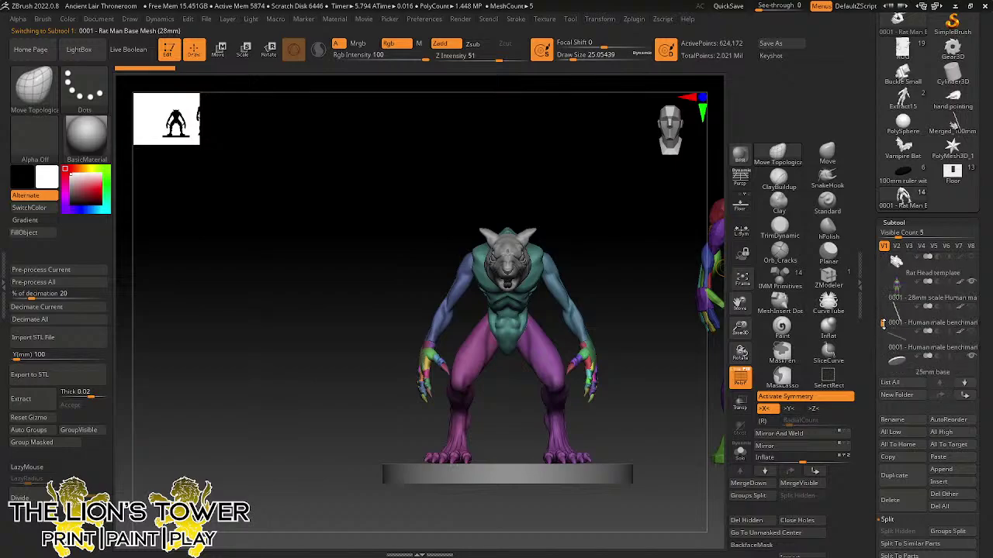
left_click(971, 282)
left_click_drag(740, 328, 738, 306)
left_click_drag(738, 306, 738, 317)
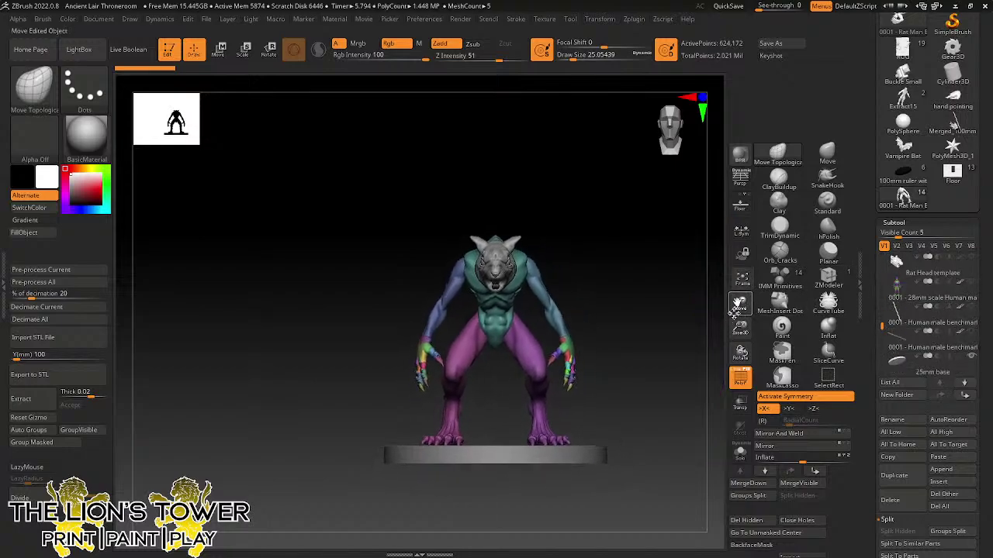
left_click_drag(660, 315, 752, 371)
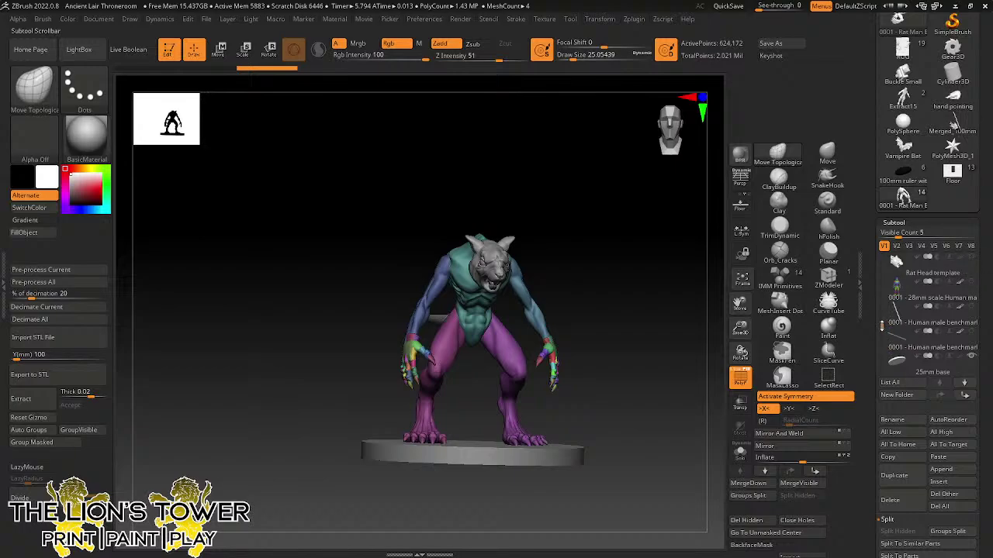
- Look through the subtool list and the loaded tools for the ruler and base objects used as size references
left_click_drag(881, 329, 882, 271)
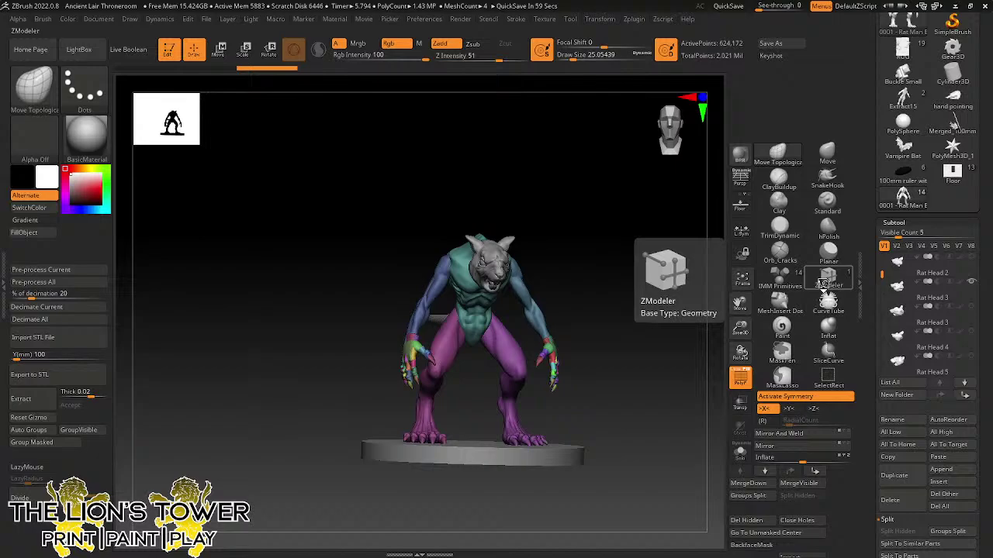
left_click_drag(678, 424, 662, 453)
left_click_drag(882, 276, 881, 352)
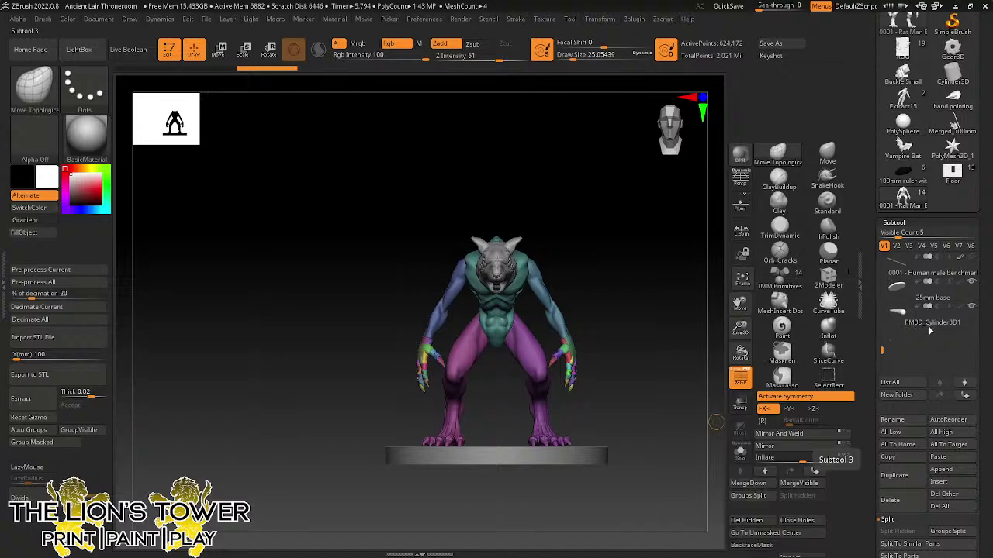
left_click_drag(881, 345, 881, 302)
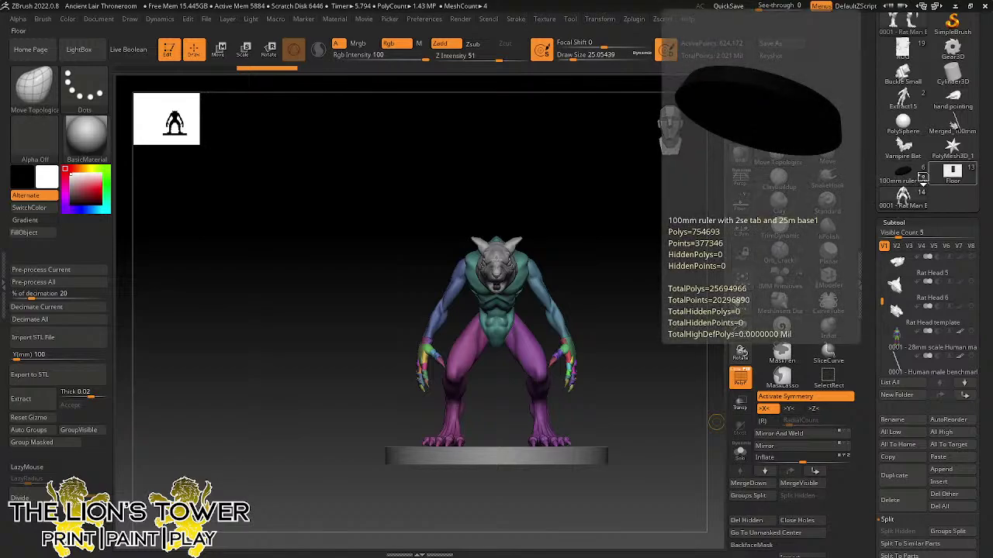
mouse_move(886, 188)
scroll(900, 171, "up", 3)
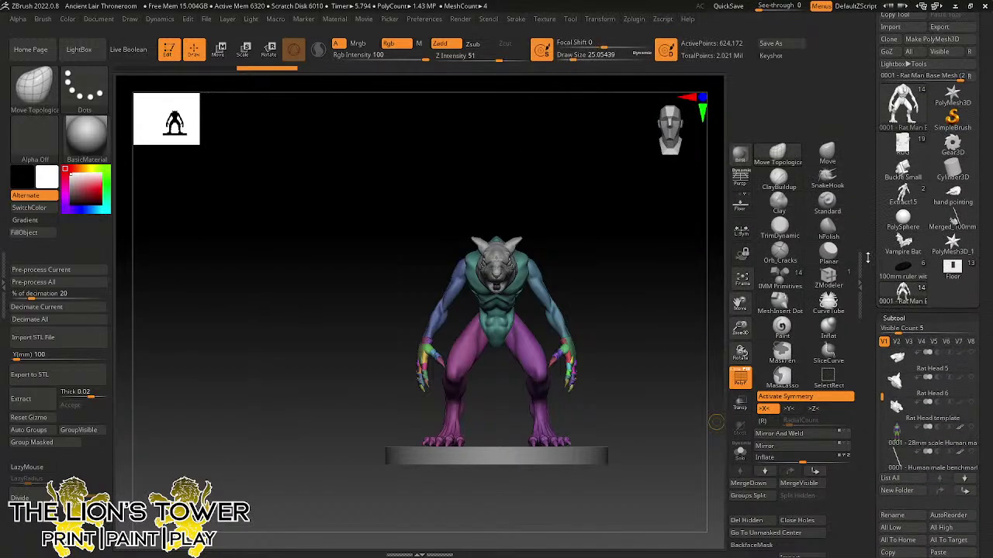
mouse_move(911, 153)
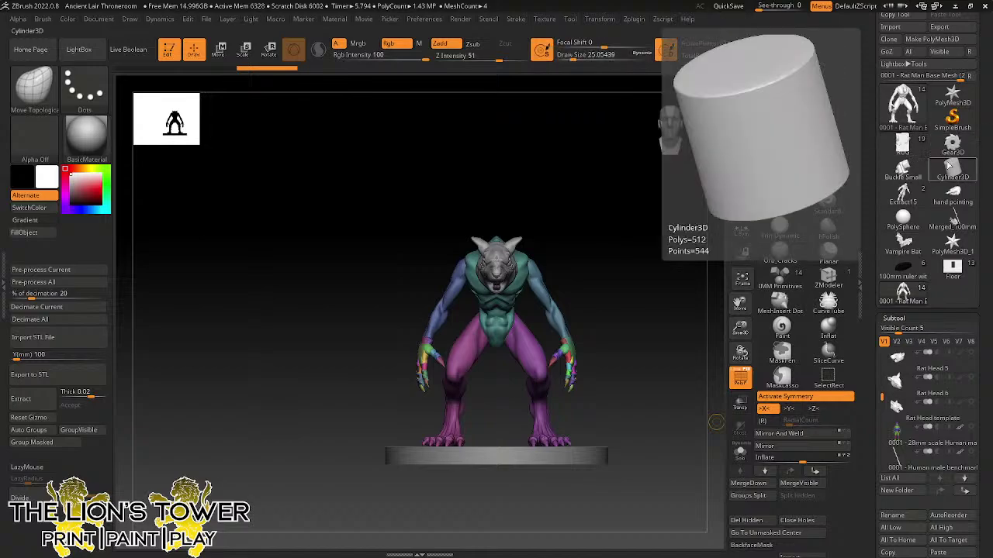
mouse_move(955, 214)
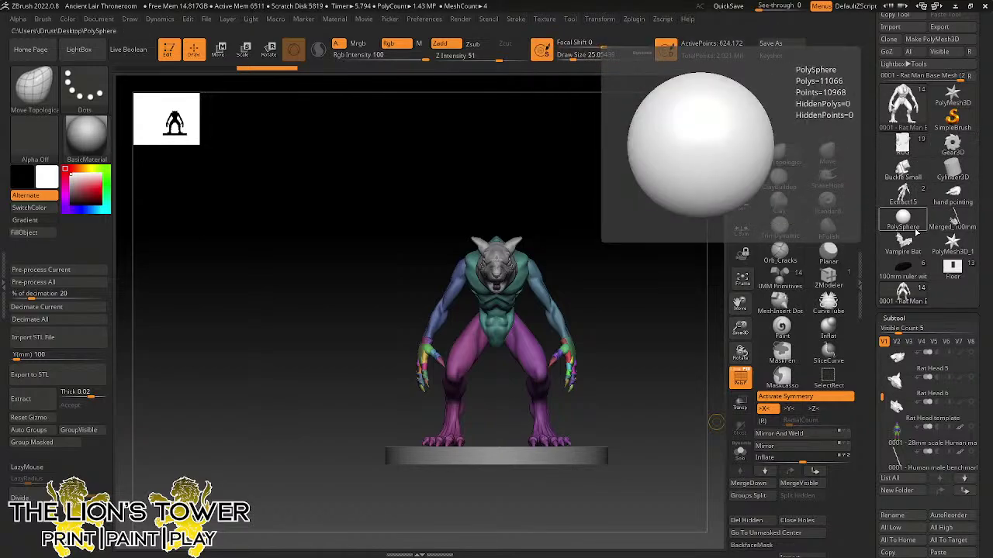
mouse_move(951, 283)
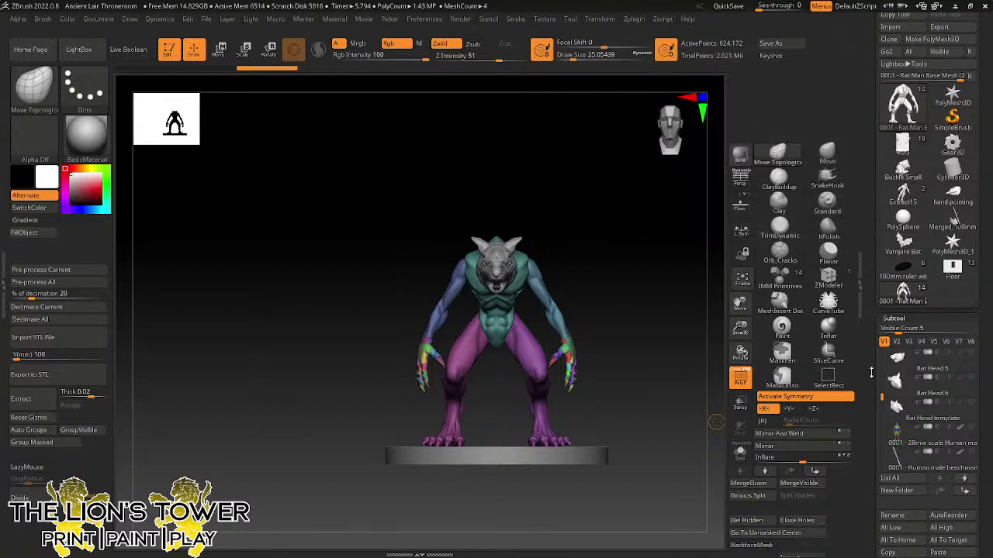
left_click_drag(871, 371, 871, 244)
left_click(904, 152)
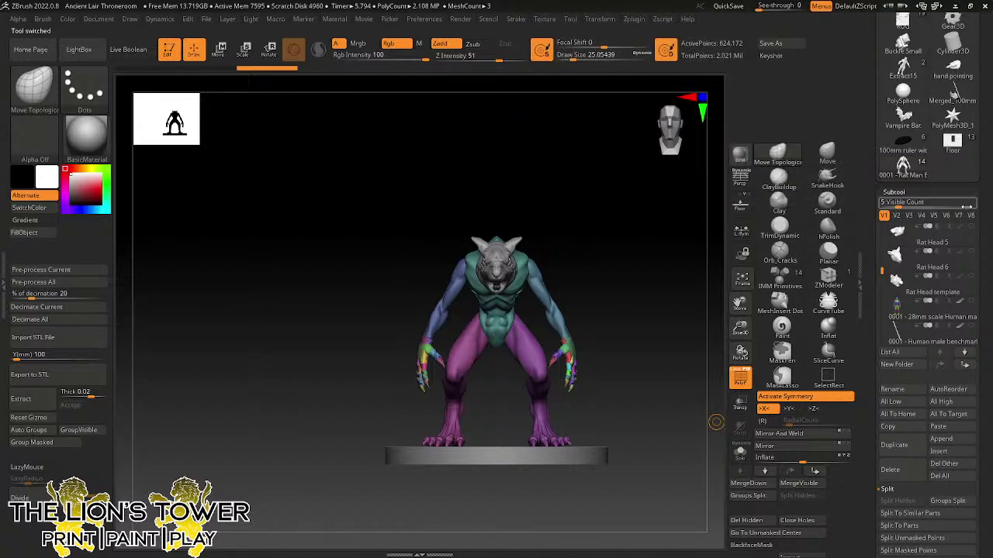
scroll(871, 419, "down", 1)
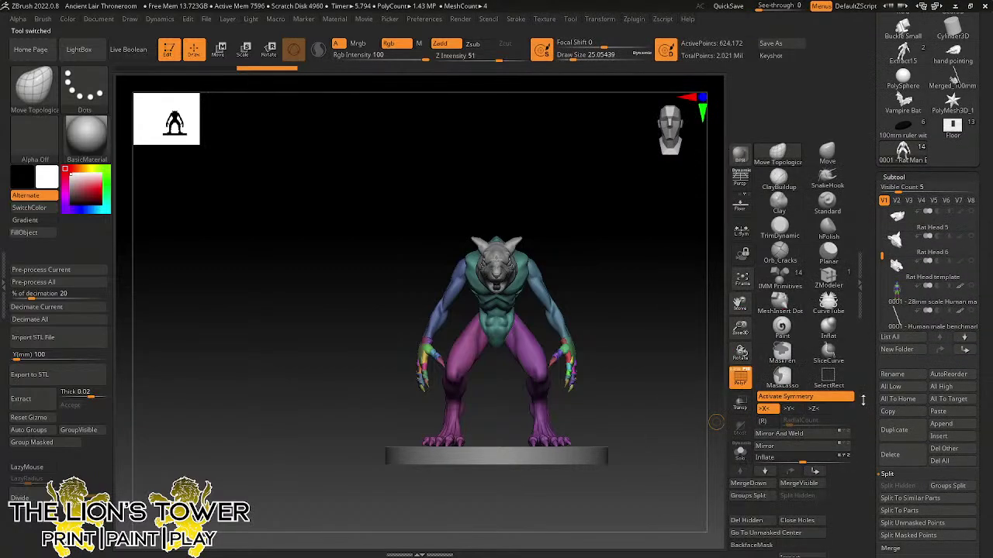
left_click(741, 452)
left_click(741, 452)
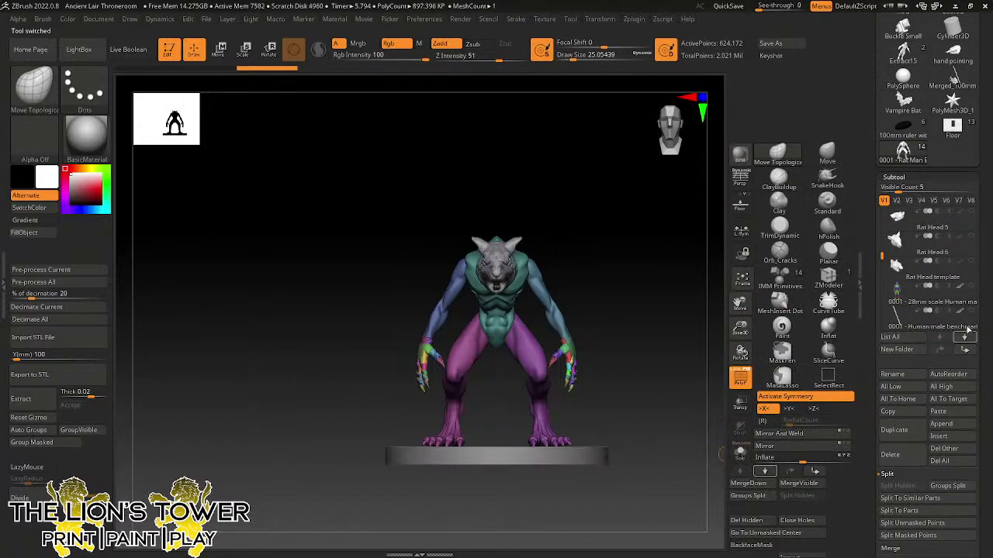
- Append a cube after the human benchmark ruler subtool, select the new cube and make the ruler visible
left_click(930, 327)
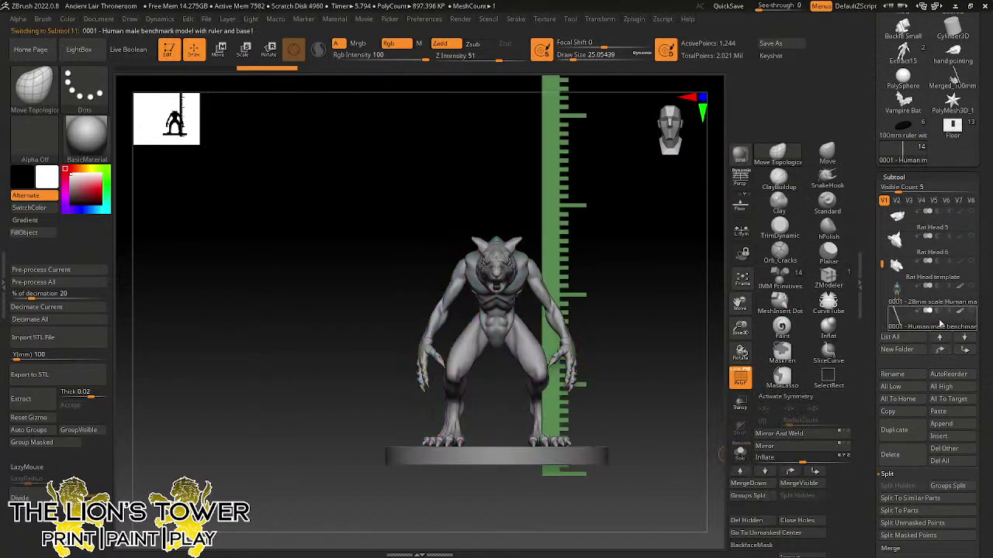
left_click(941, 424)
left_click(526, 381)
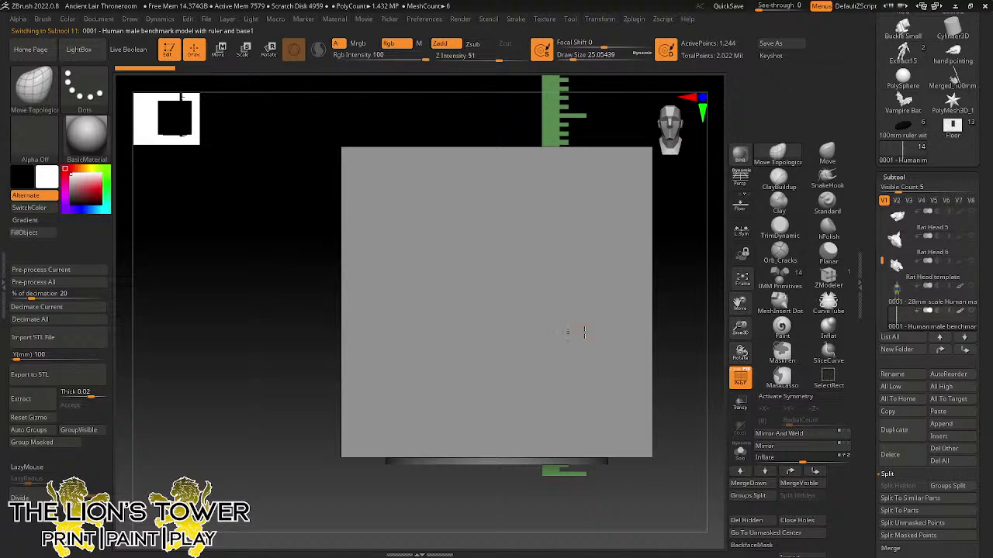
key("ctrl+z")
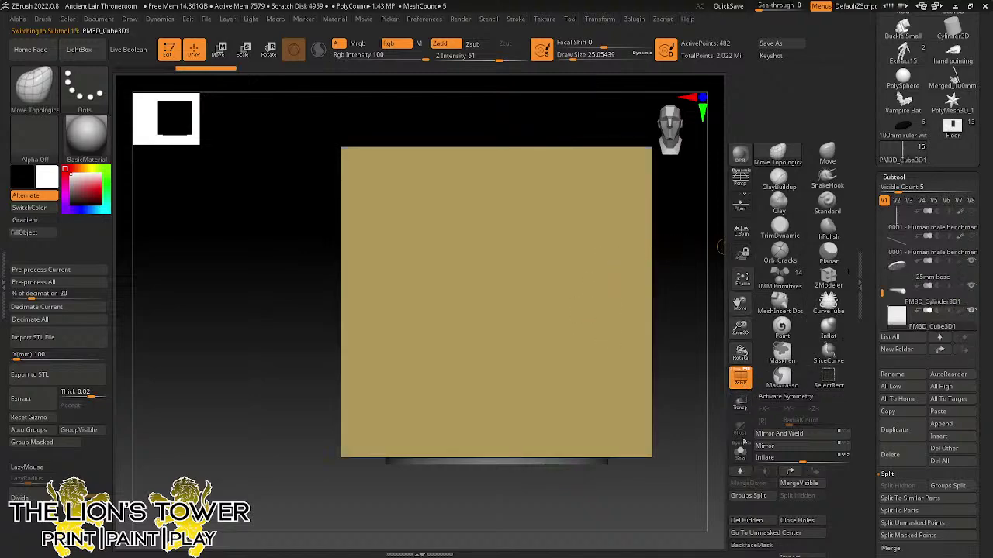
left_click(970, 213)
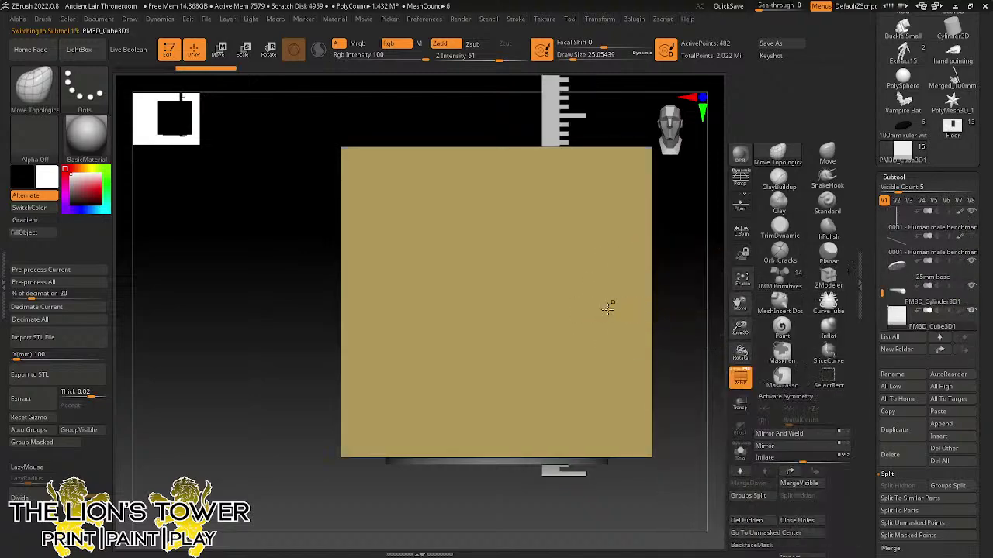
- Move the cube sideways with the transform gizmo until it stands beside the rat figure and the ruler
key("w")
left_click_drag(462, 302, 677, 303)
left_click_drag(740, 304, 726, 283)
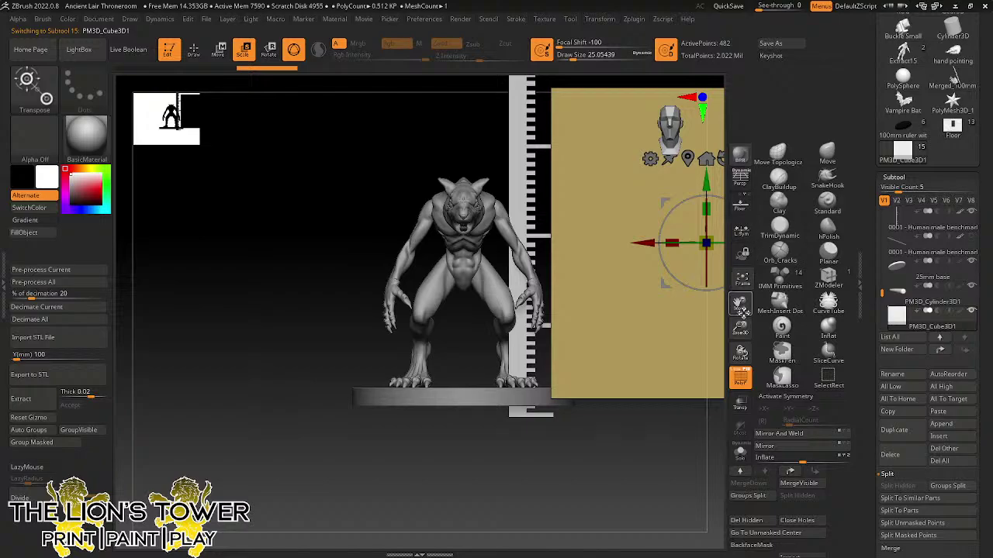
left_click_drag(740, 328, 741, 342)
left_click_drag(741, 306, 741, 296)
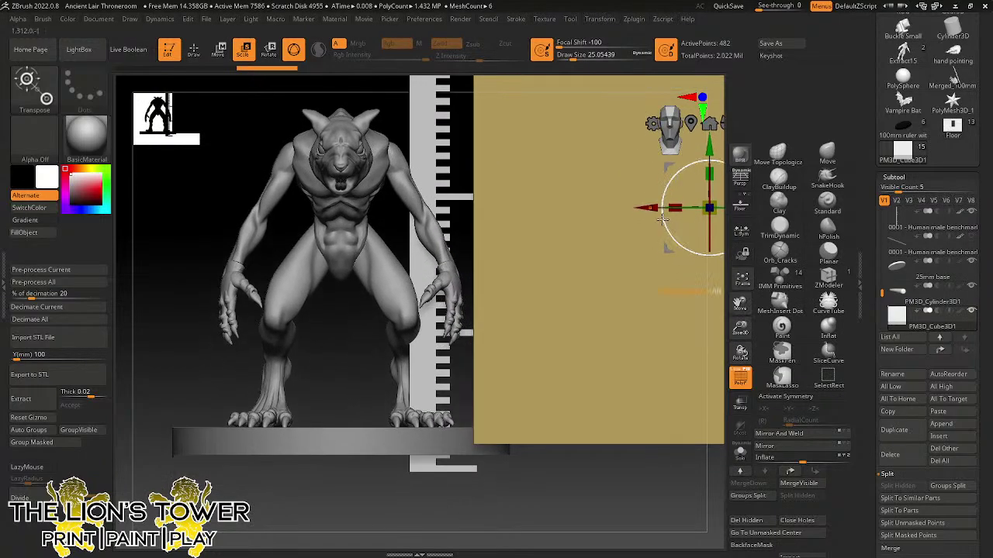
- Turn on transparency and slide the cube back over the ruler, lowering it slightly
left_click(741, 403)
left_click_drag(649, 213, 471, 243)
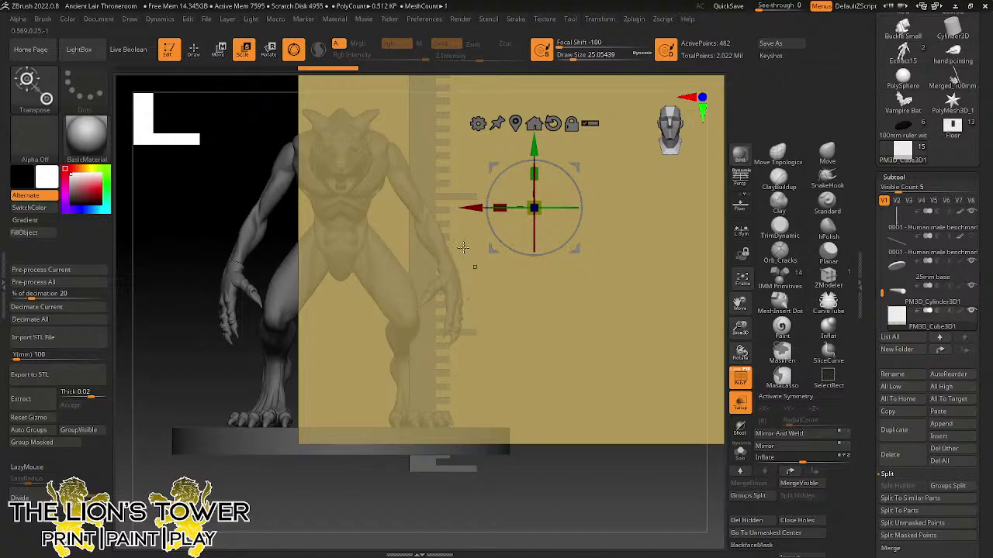
left_click_drag(534, 147, 534, 159)
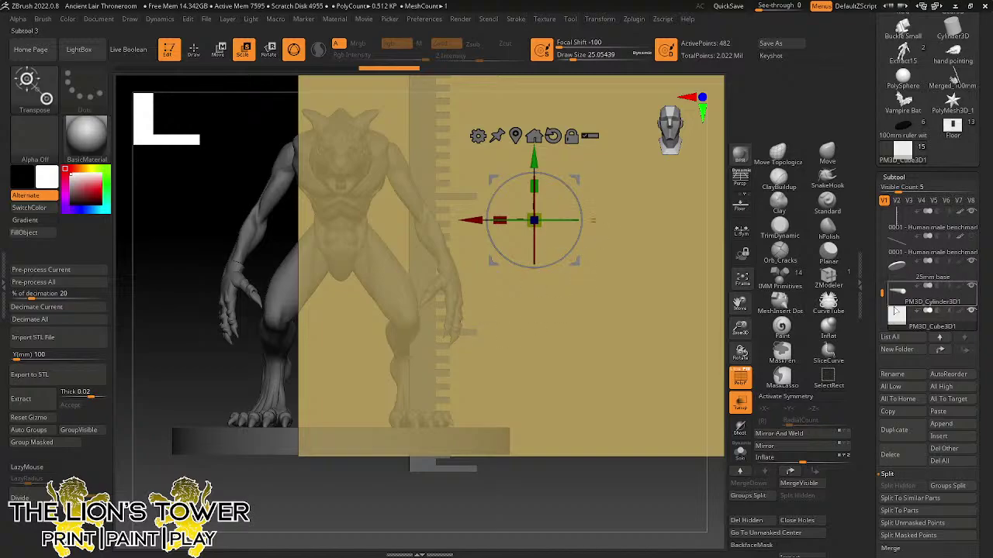
- Hide the Rat Man base mesh and lower the cube along the ruler so it can be compared with the scale marks
left_click_drag(885, 293, 884, 205)
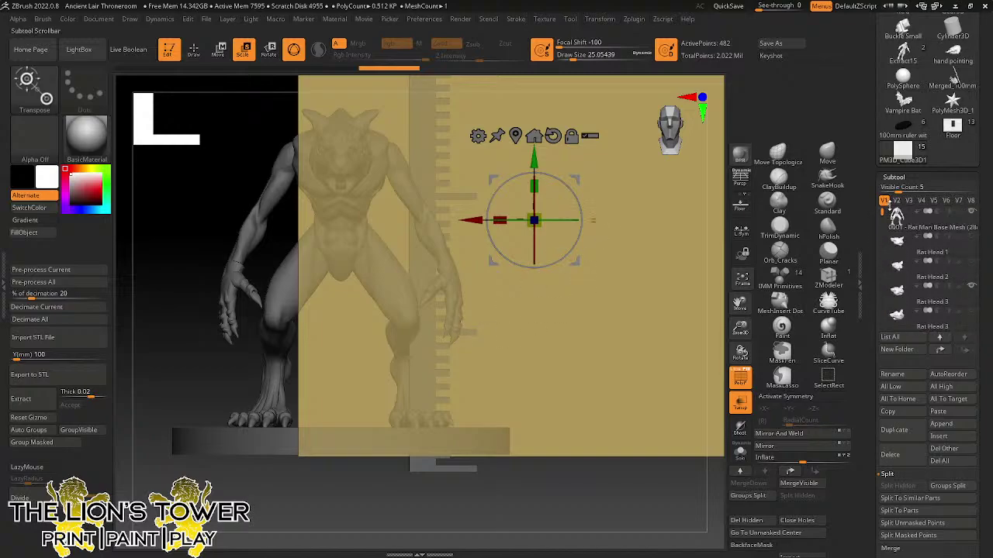
left_click(972, 219)
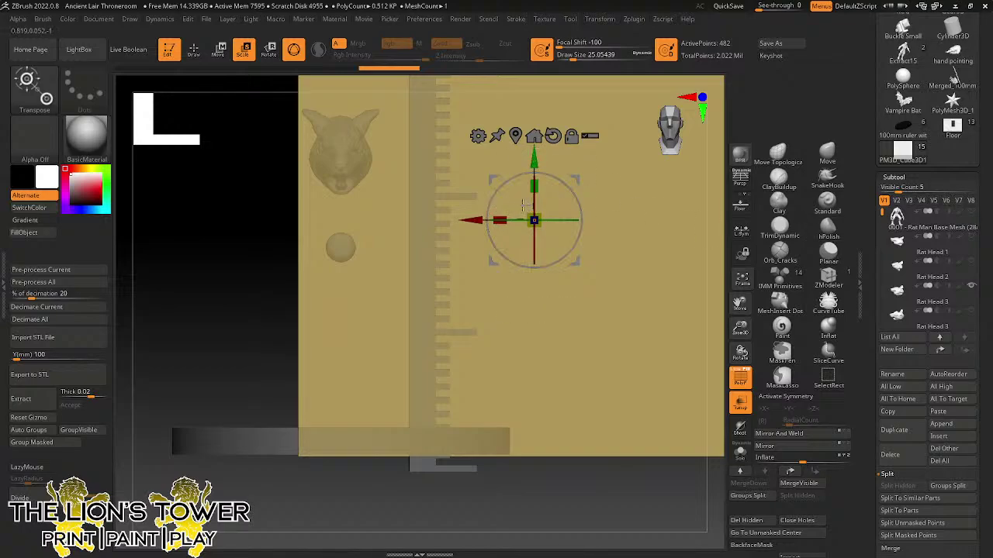
left_click_drag(534, 164, 533, 198)
left_click_drag(496, 236, 449, 295)
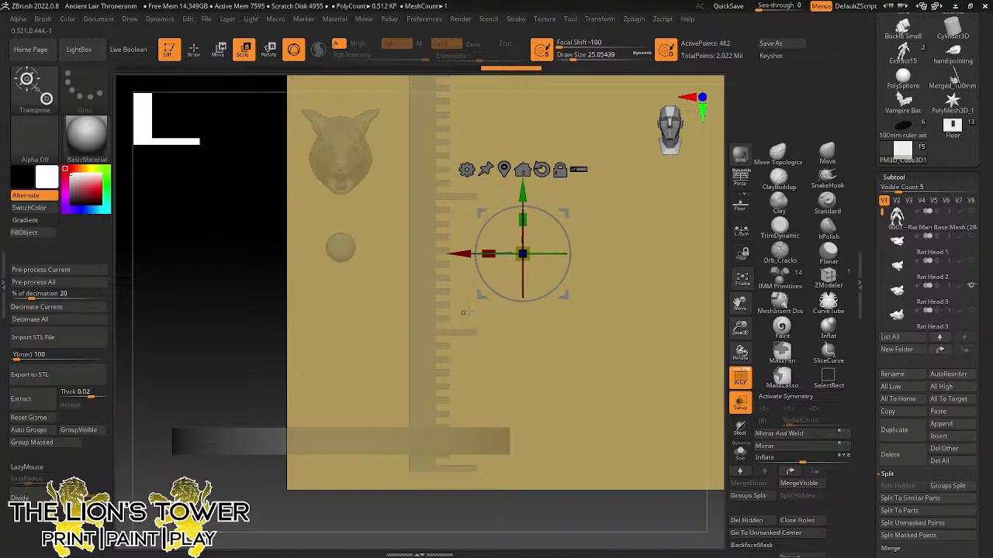
left_click_drag(565, 213, 564, 257)
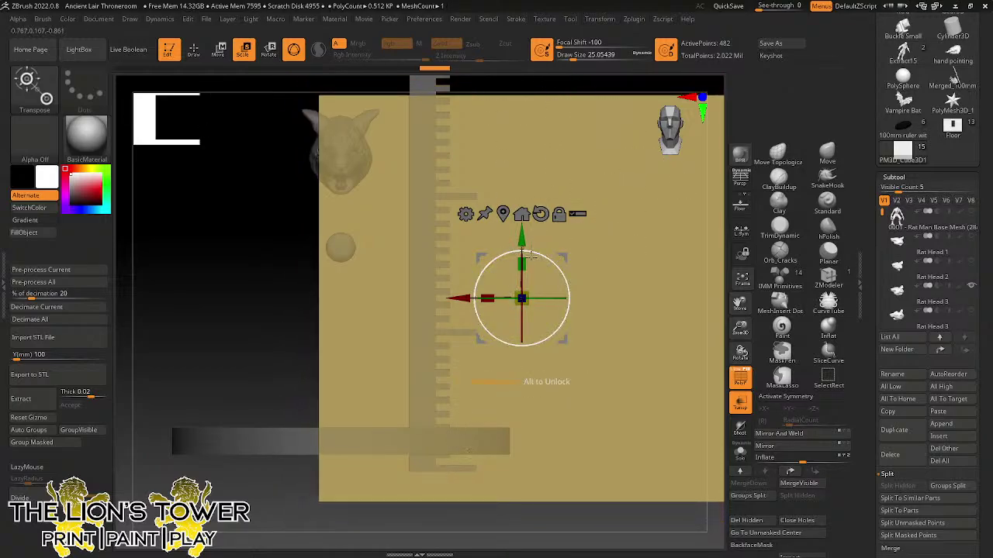
- Scale the cube down uniformly against the ruler and fine-tune its height so its underside meets the ruler's lowest mark
left_click_drag(527, 295, 506, 331)
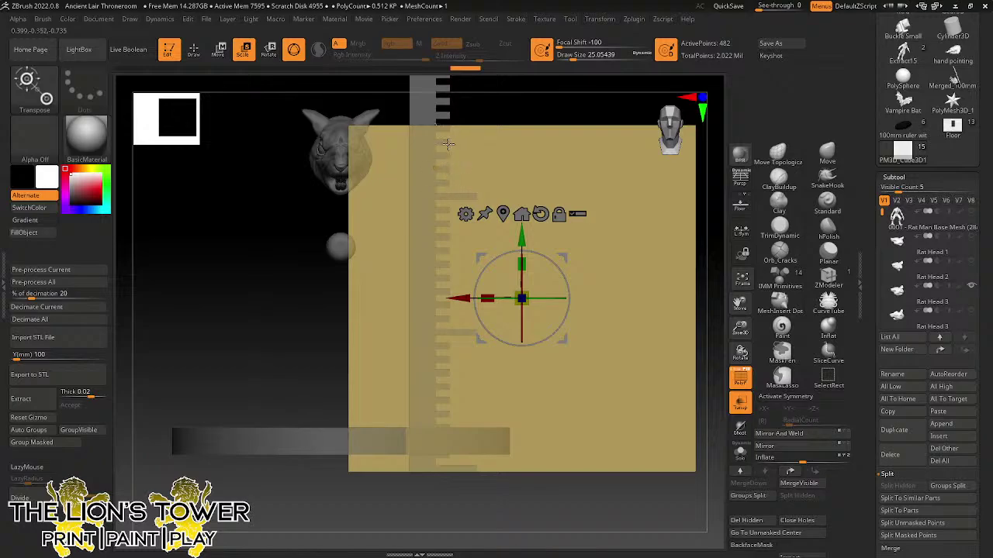
left_click_drag(521, 243, 522, 248)
left_click_drag(531, 294, 527, 296)
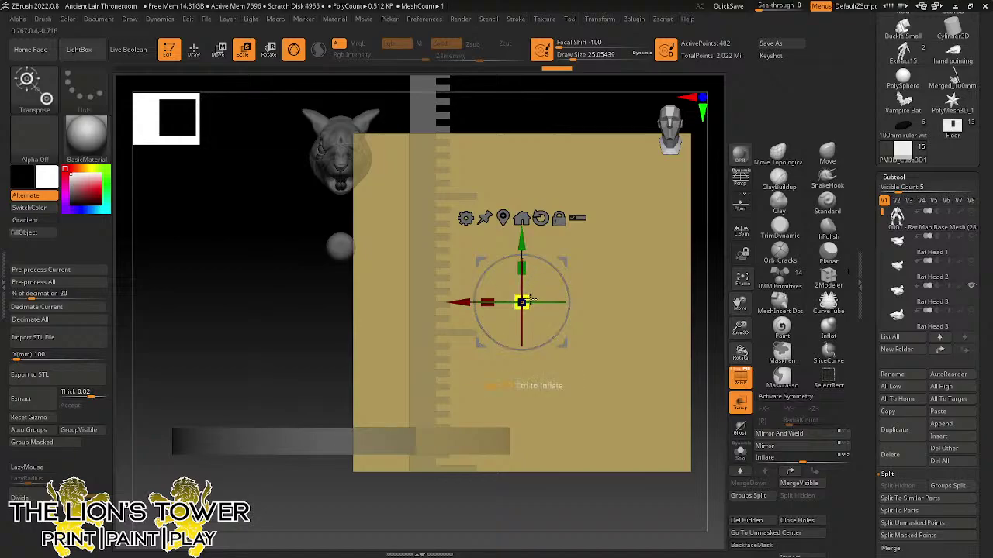
left_click_drag(531, 300, 533, 299)
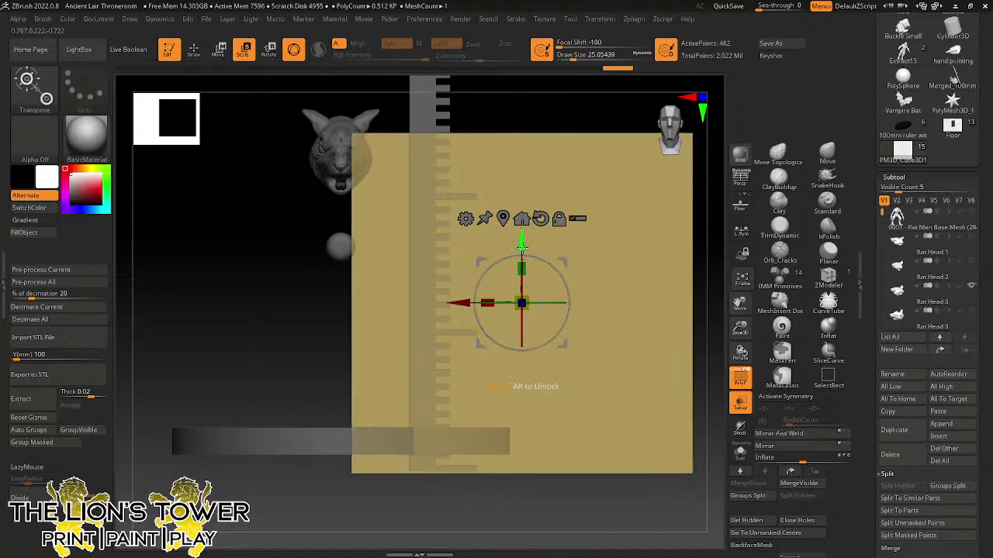
left_click_drag(522, 248, 522, 247)
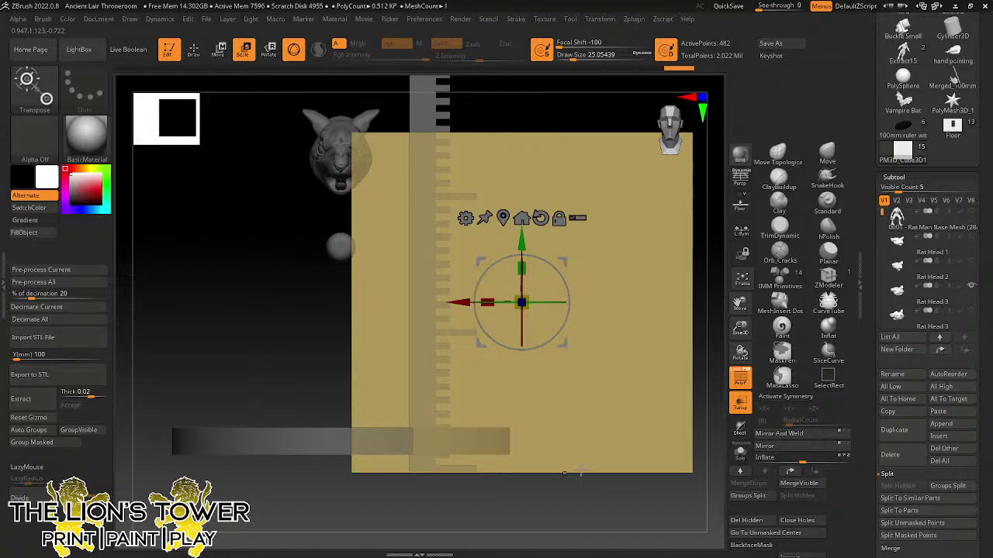
- Flatten the cube vertically into a thin slab and bring it to the same height and thickness as the round base
mouse_move(584, 500)
left_mouse_down()
mouse_move(638, 511)
mouse_move(585, 497)
left_mouse_up()
left_click_drag(526, 266, 536, 483)
left_click_drag(525, 241, 537, 375)
left_click_drag(527, 408, 526, 428)
left_click_drag(521, 375, 523, 399)
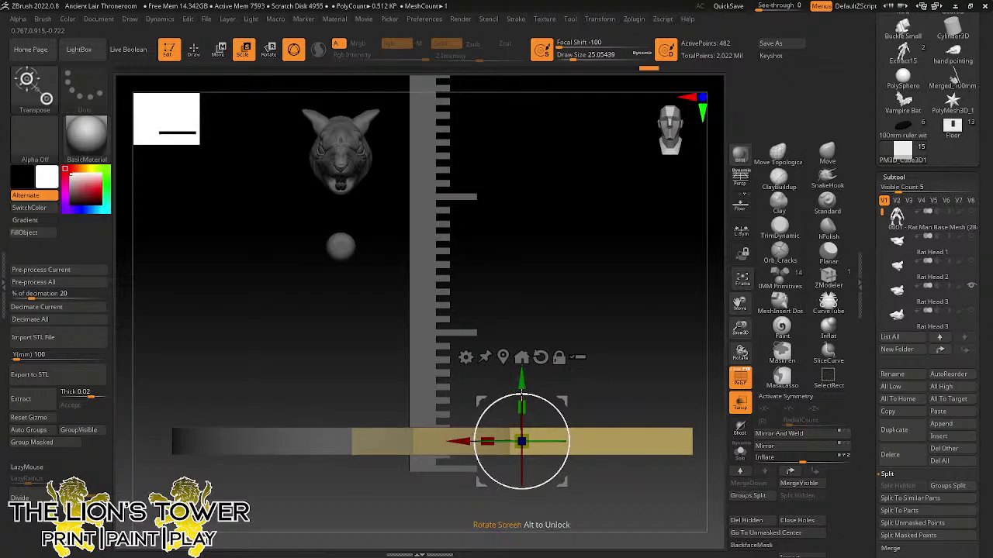
- Apply a Taper deformer to the slab and adjust it so the sides slope slightly inward toward the upper face
left_click_drag(667, 323, 680, 359)
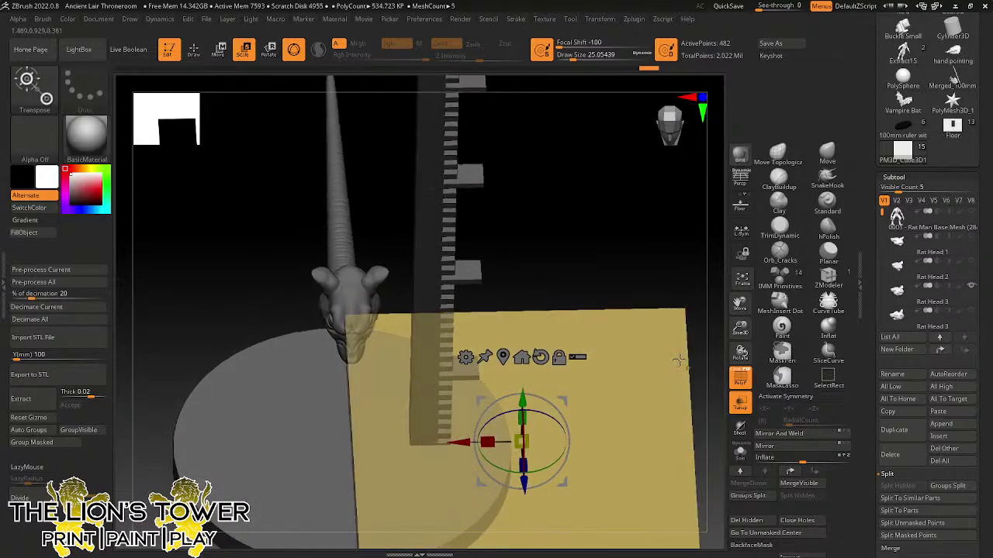
left_click_drag(741, 329, 665, 360)
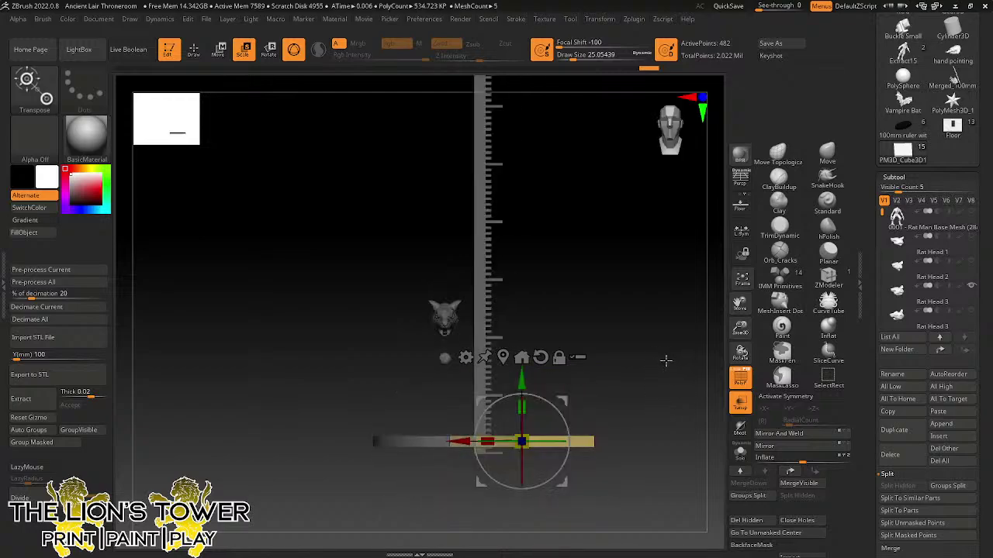
left_click(465, 358)
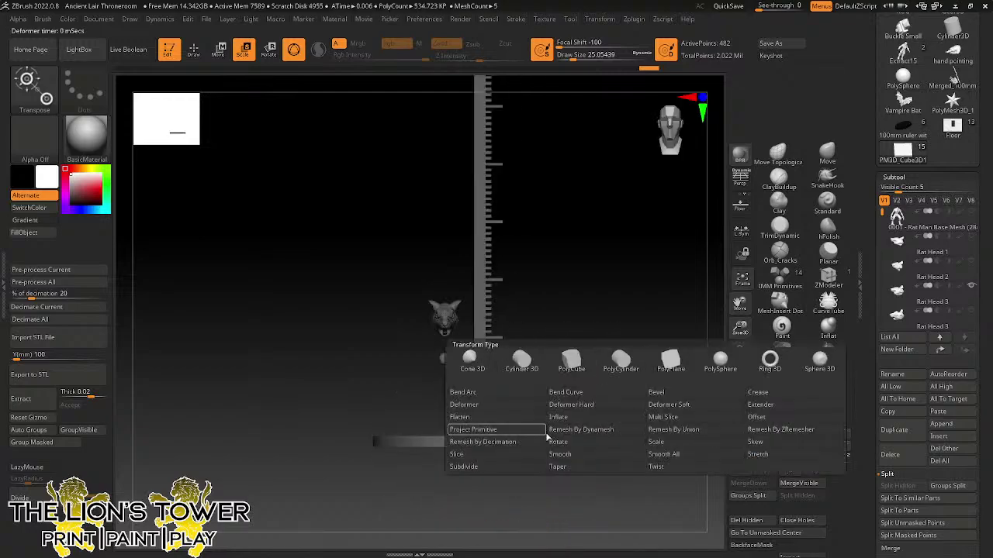
left_click(578, 468)
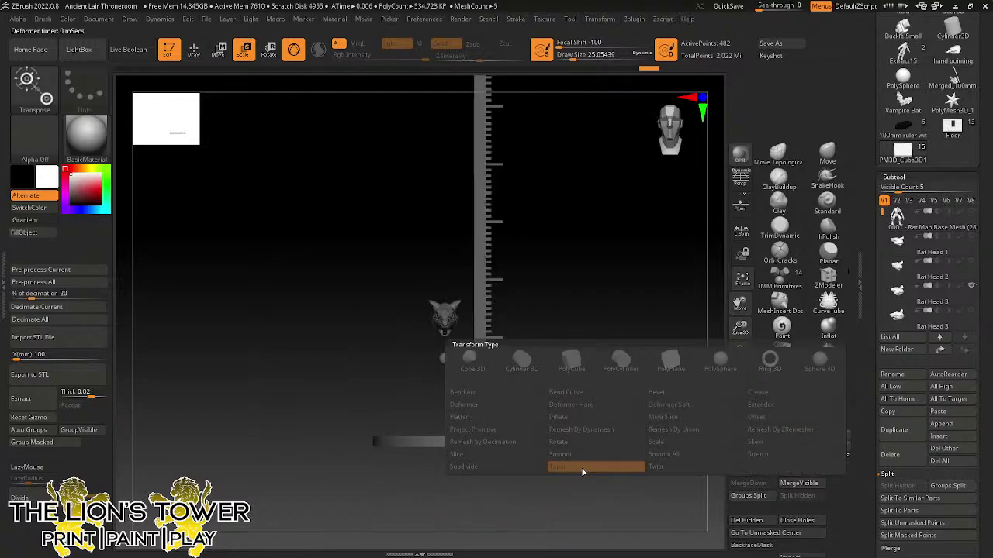
left_click_drag(738, 331, 754, 394)
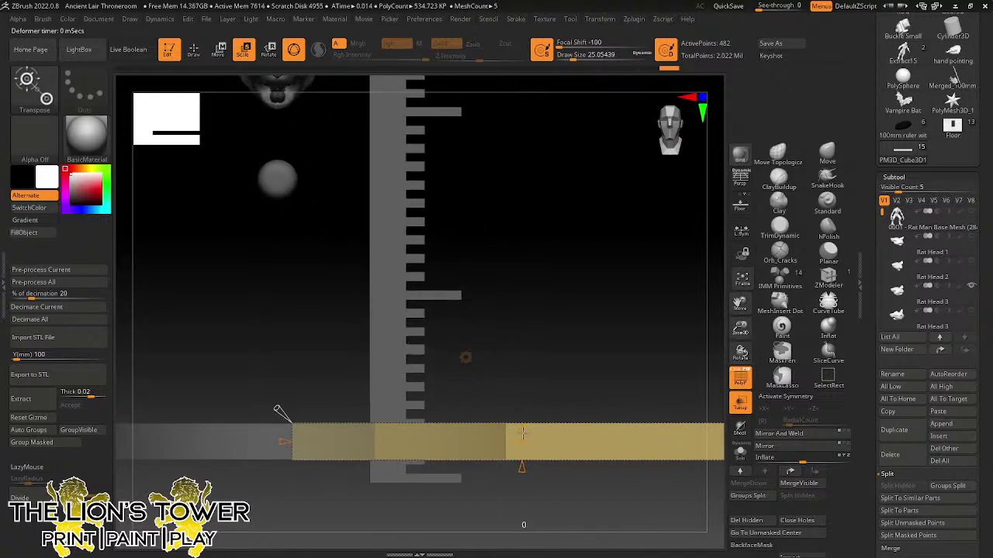
left_click_drag(522, 440, 519, 430)
left_click_drag(522, 434, 524, 433)
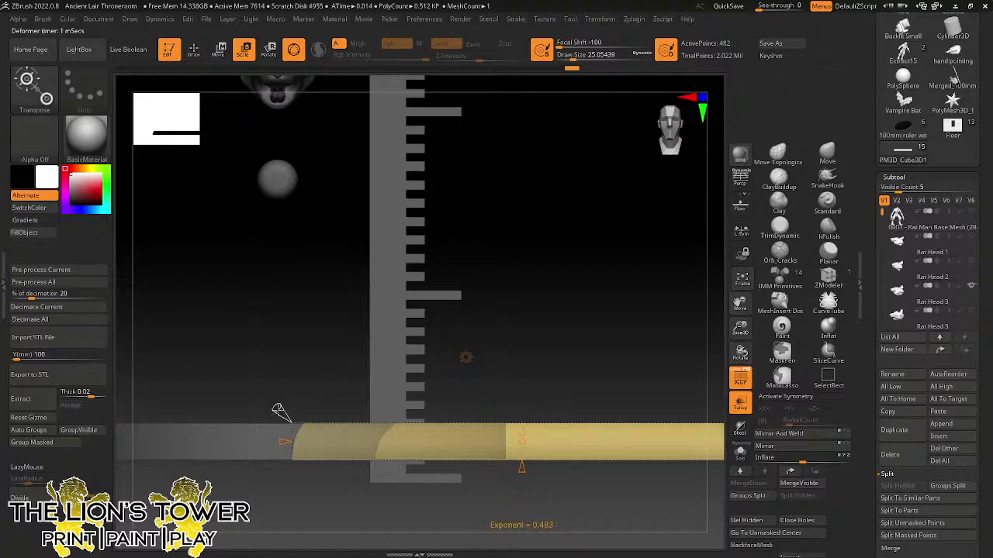
left_click_drag(277, 410, 286, 417)
left_click_drag(632, 295, 648, 366)
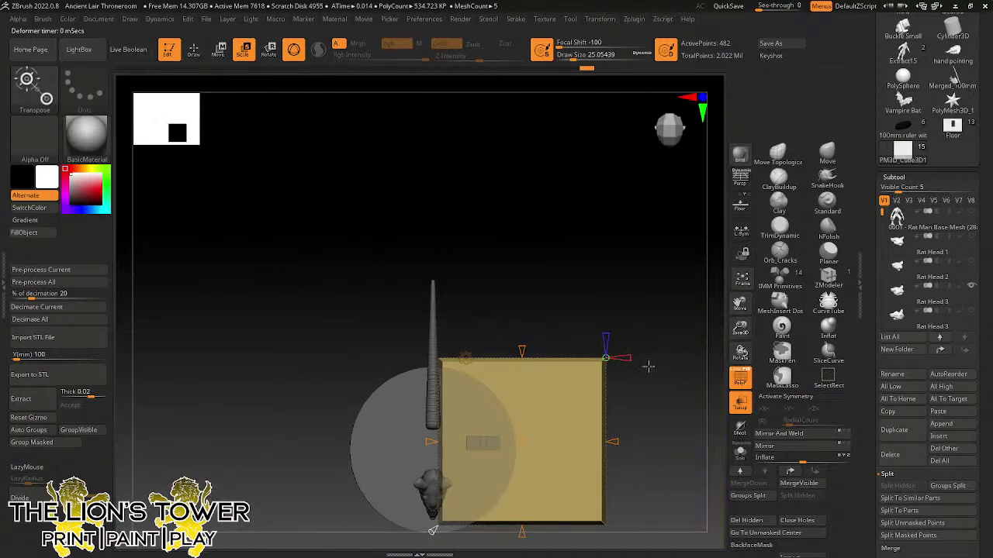
left_click_drag(704, 423, 679, 373)
key("q")
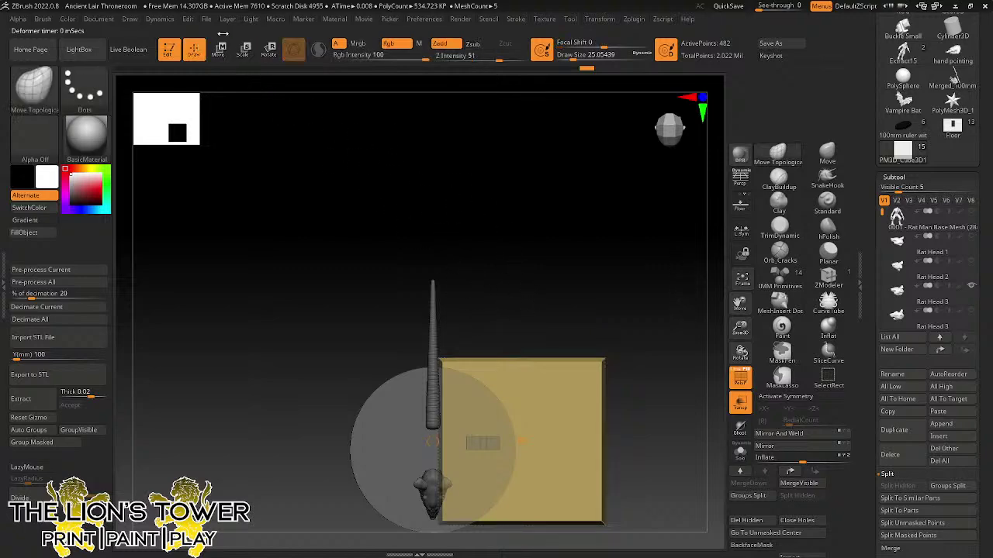
- Return from the Taper deformer to Gizmo 3D and centre the slab sideways on the round base
left_click_drag(711, 319, 705, 240, "alt")
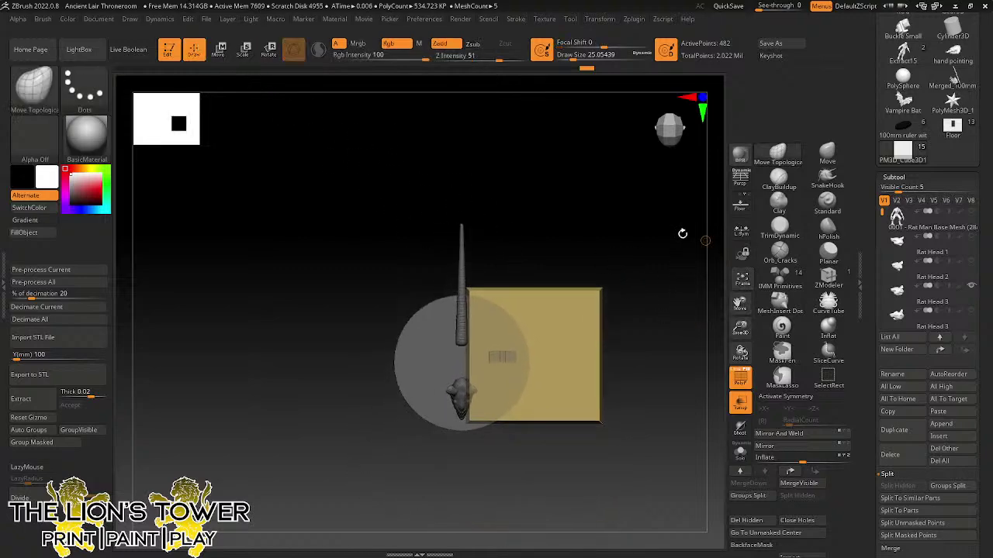
left_click(243, 51)
left_click(479, 272)
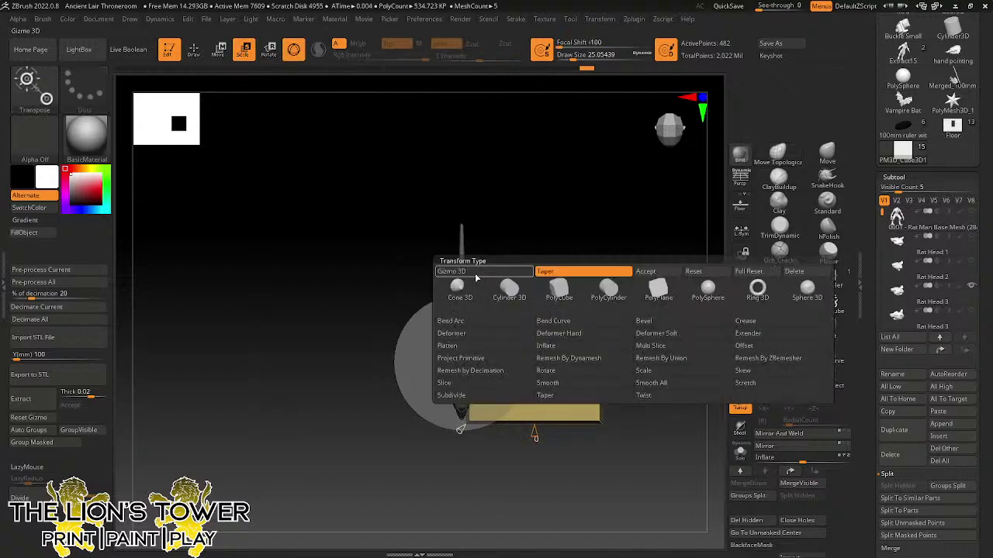
left_click(478, 275)
left_click(537, 274)
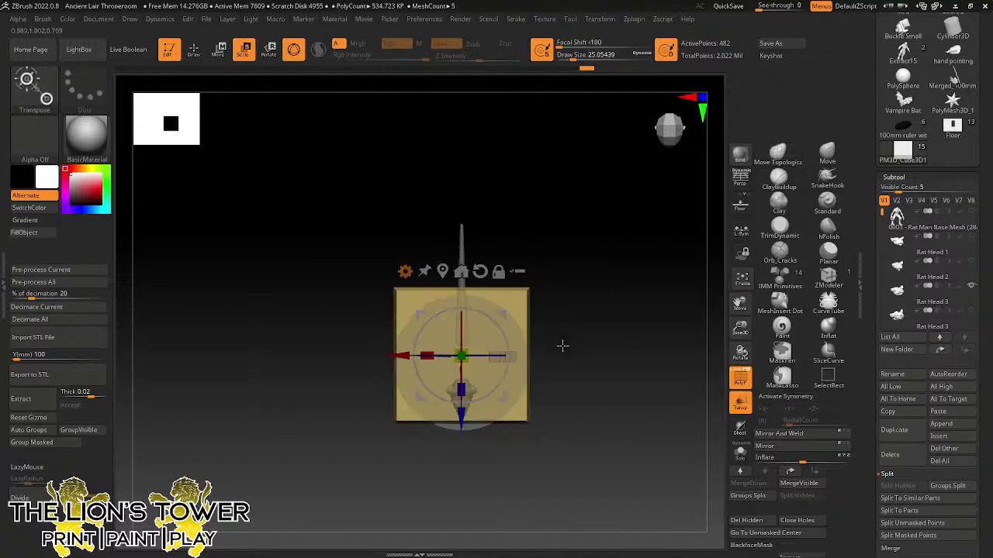
- Slide the slab forward to line up with the 25mm round base and reset its mesh orientation
left_click_drag(562, 346, 567, 359)
left_click_drag(462, 419, 462, 428)
left_click_drag(614, 246, 618, 277, "shift")
left_click_drag(465, 306, 466, 400)
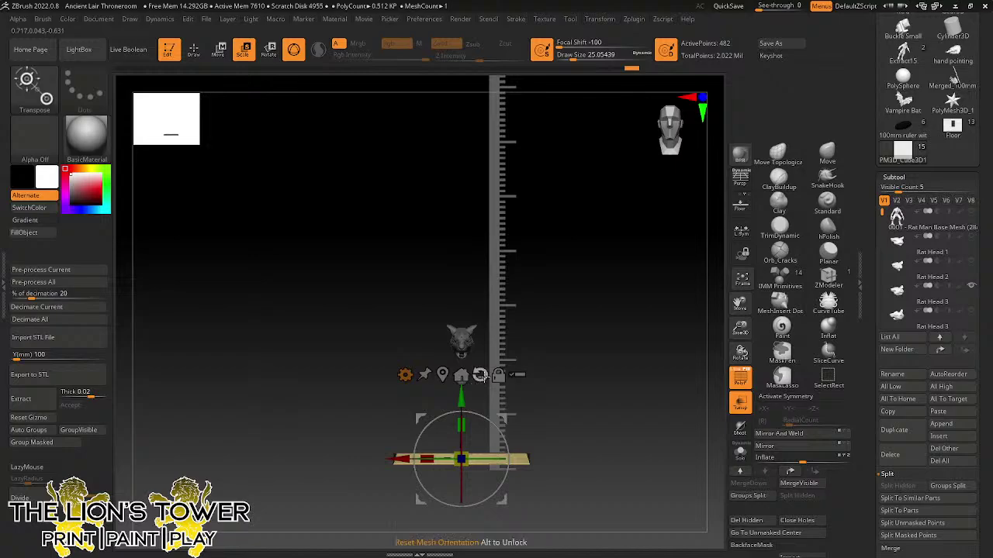
left_click(480, 375)
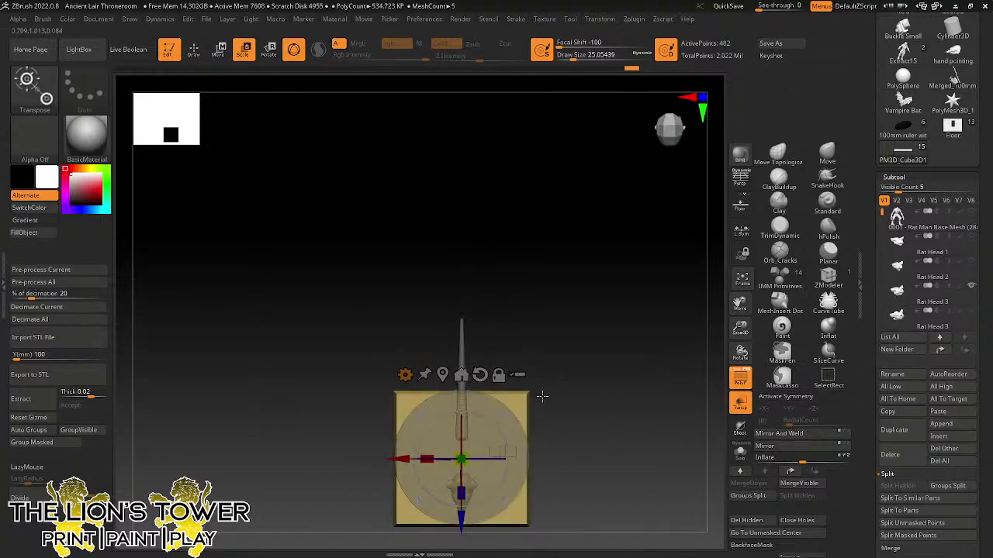
- Hide the 25mm base subtool and rename the cube subtool as 25mm square base
scroll(881, 282, "down", 5)
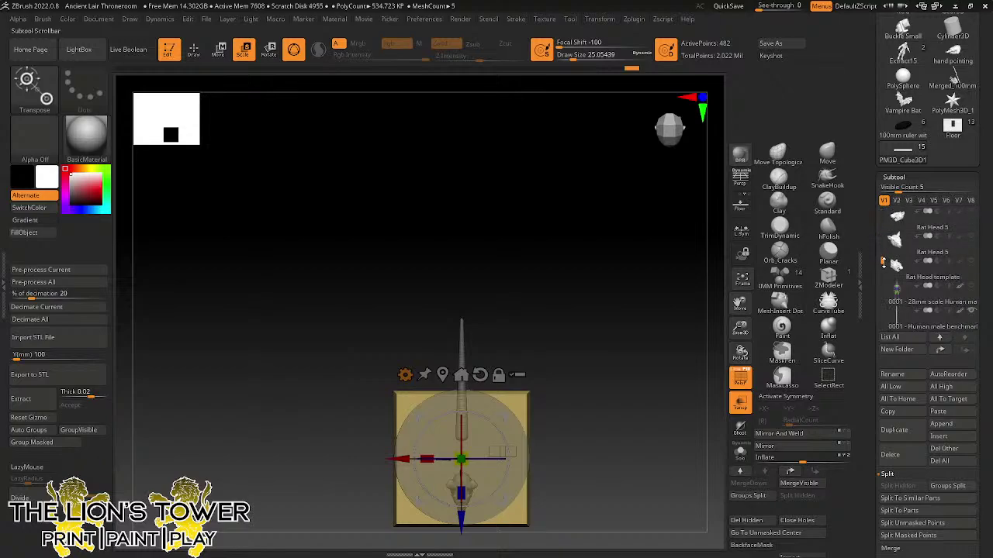
scroll(882, 281, "down", 2)
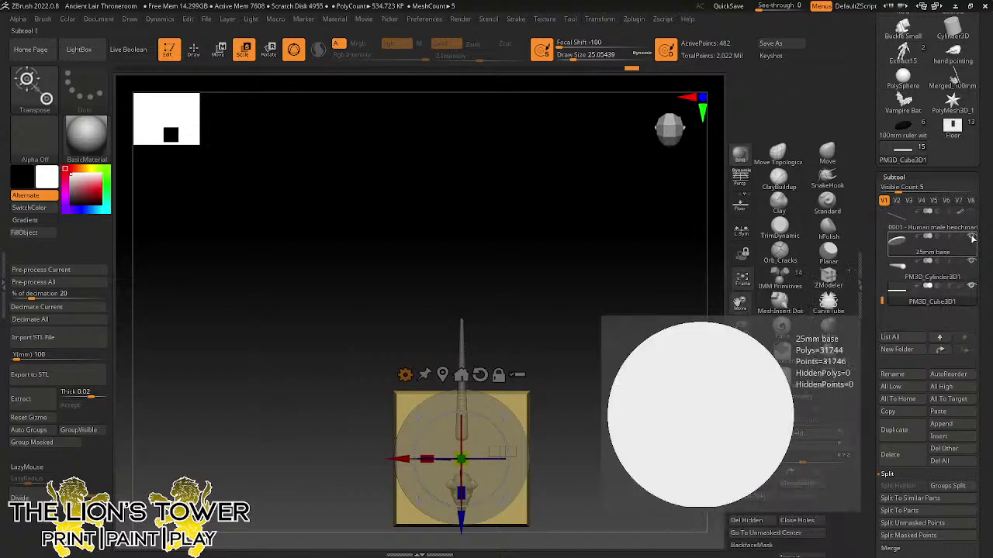
left_click(972, 240)
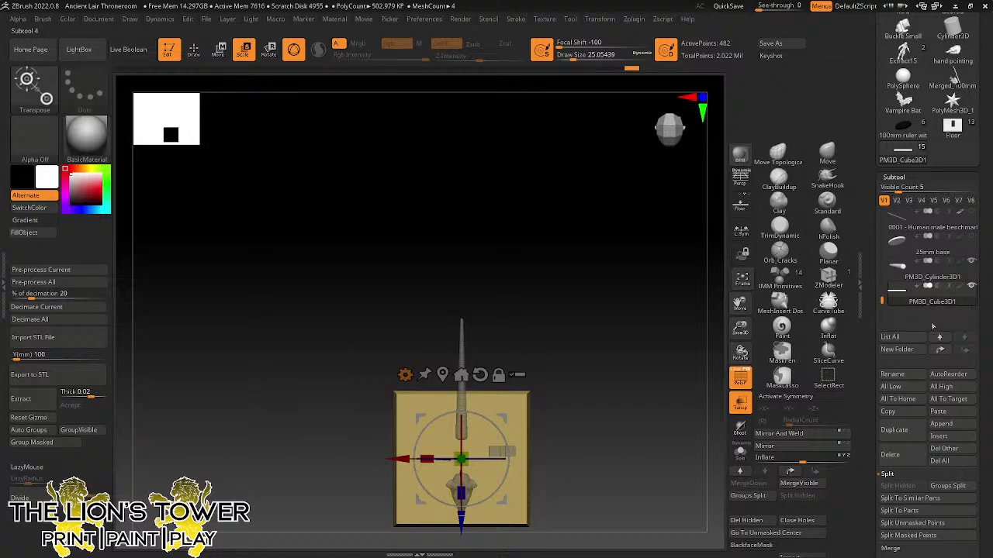
left_click(892, 374)
type("25")
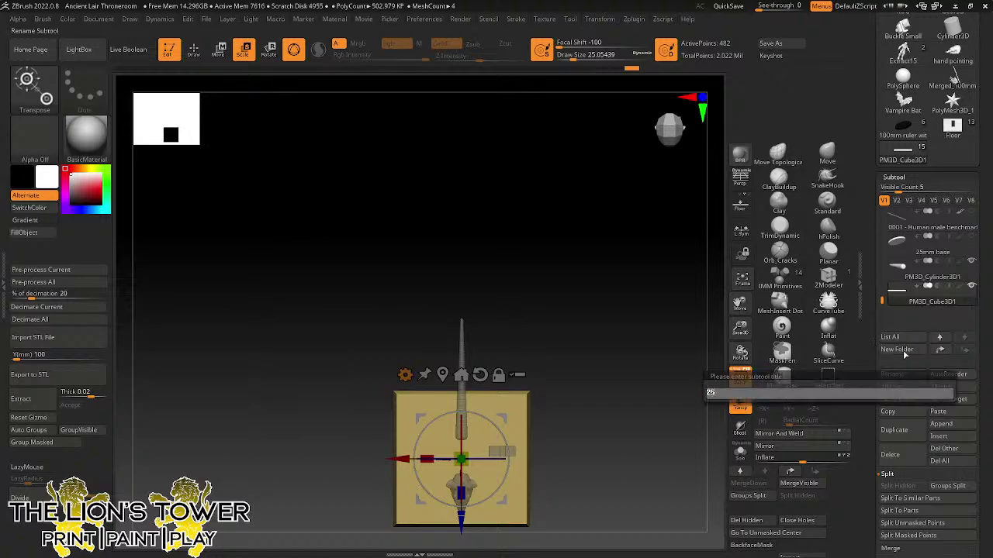
type("mm square base")
key("Return")
key("ctrl")
key("ctrl+s")
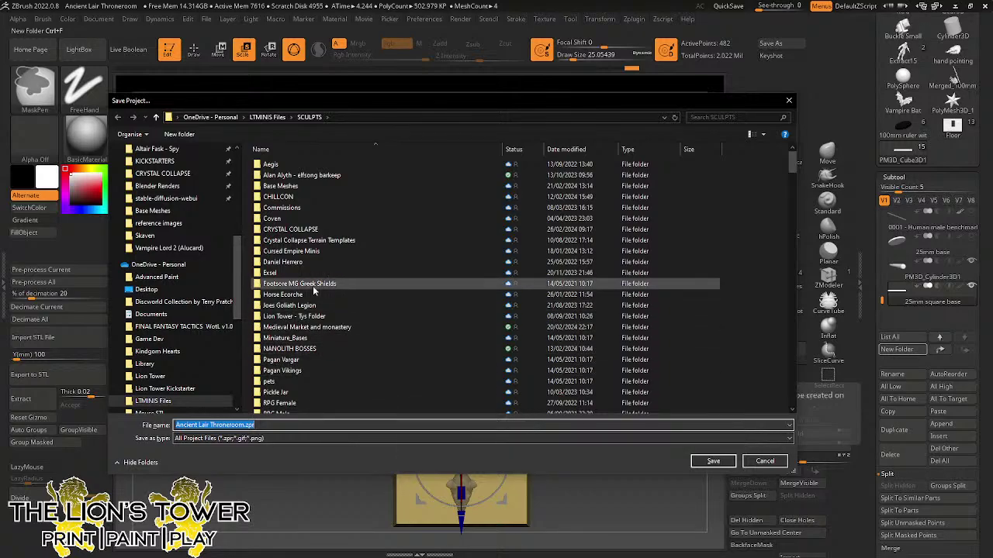
scroll(179, 279, "down", 1)
type("ra")
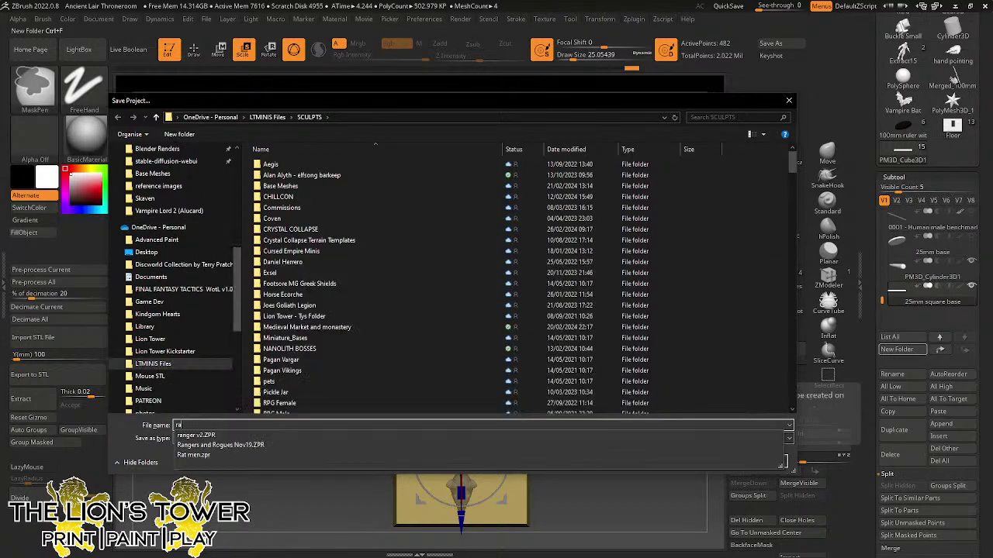
type("t men")
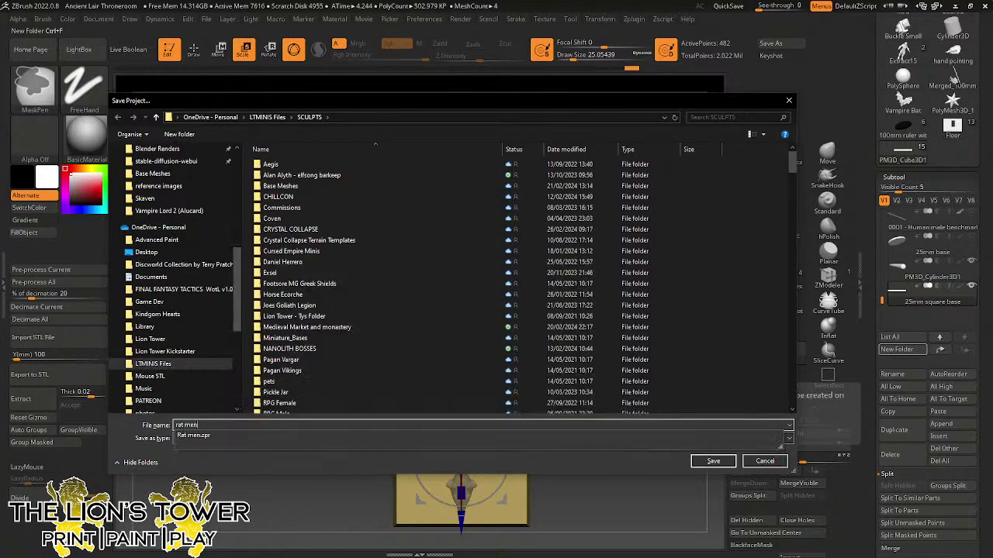
left_click(765, 461)
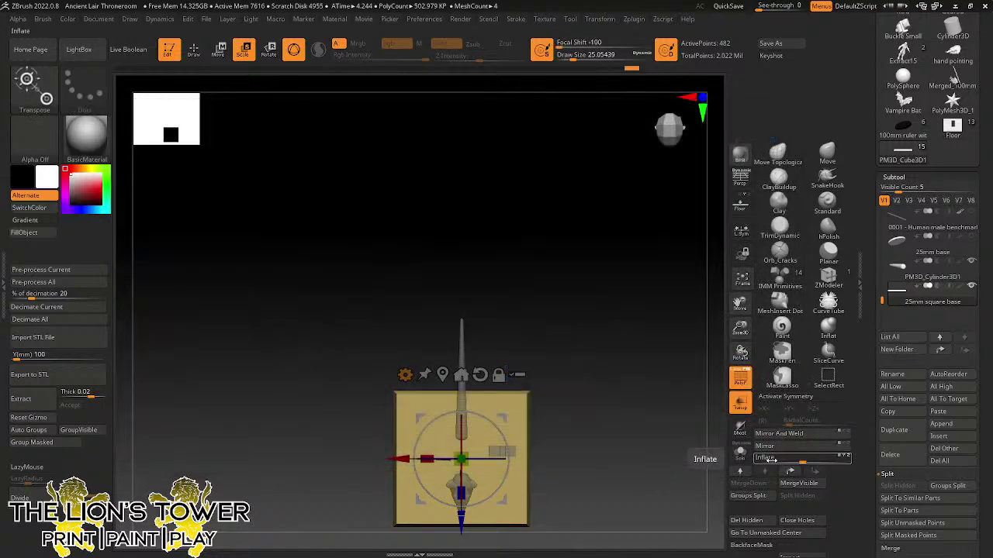
- Open the recent project Rat men.zpr without saving the current changes and view the rat man beside the human scale figure
left_click(79, 49)
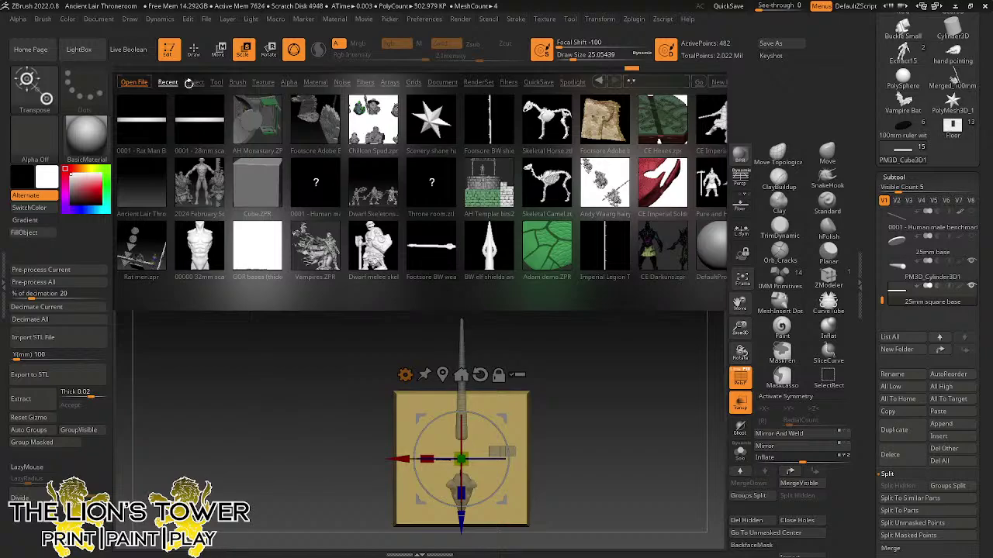
left_click(188, 83)
left_click(167, 82)
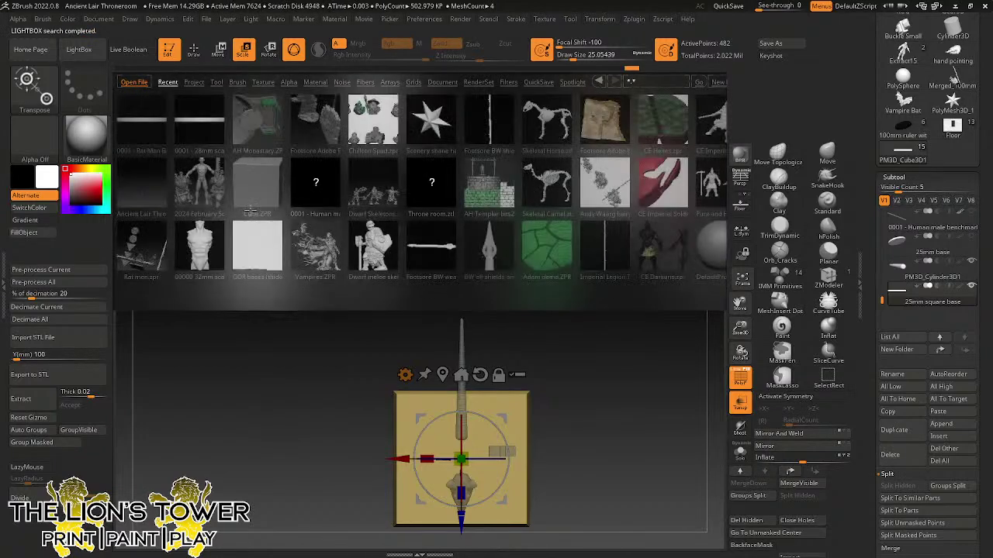
double_click(150, 250)
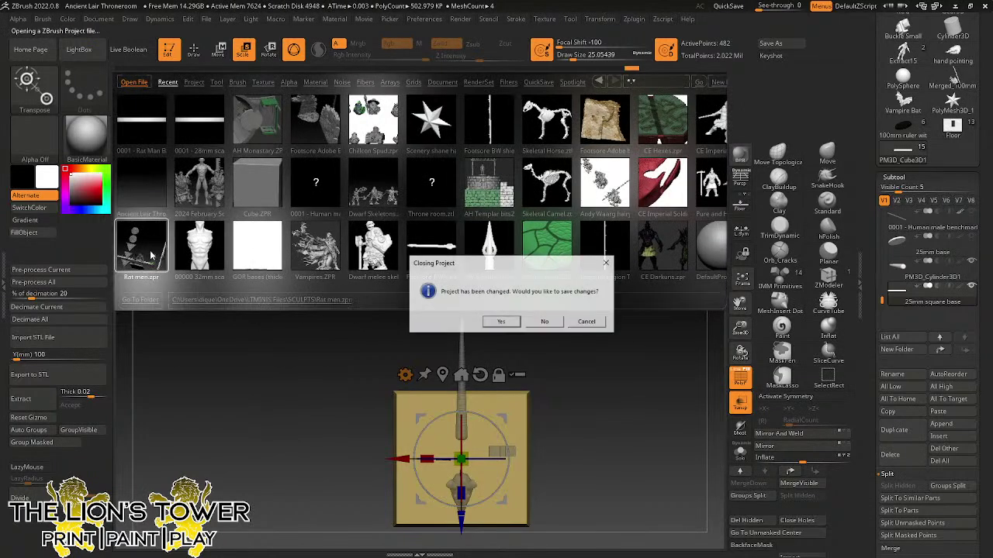
left_click(547, 322)
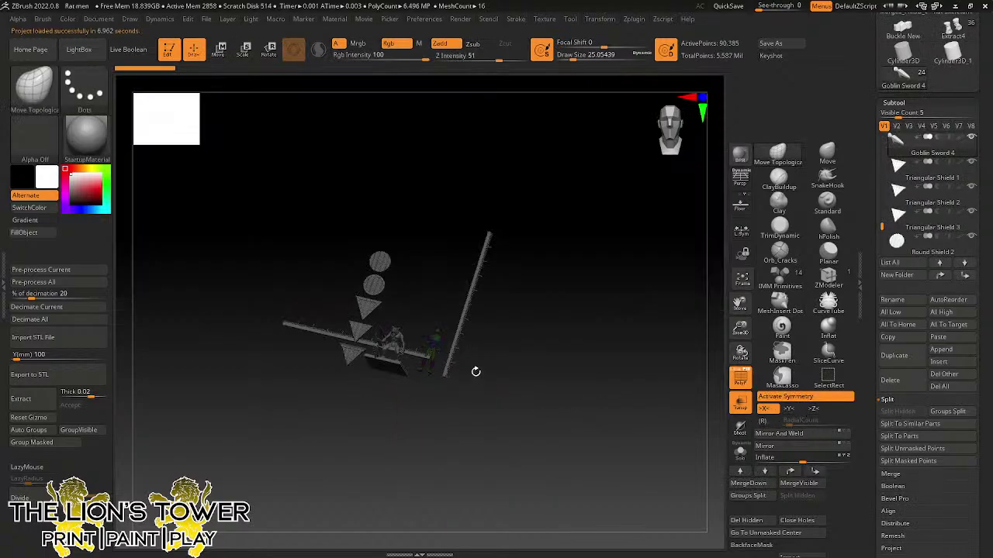
left_click_drag(475, 371, 654, 314)
left_click_drag(740, 328, 667, 387)
left_click_drag(523, 224, 490, 268)
left_click_drag(743, 329, 741, 370)
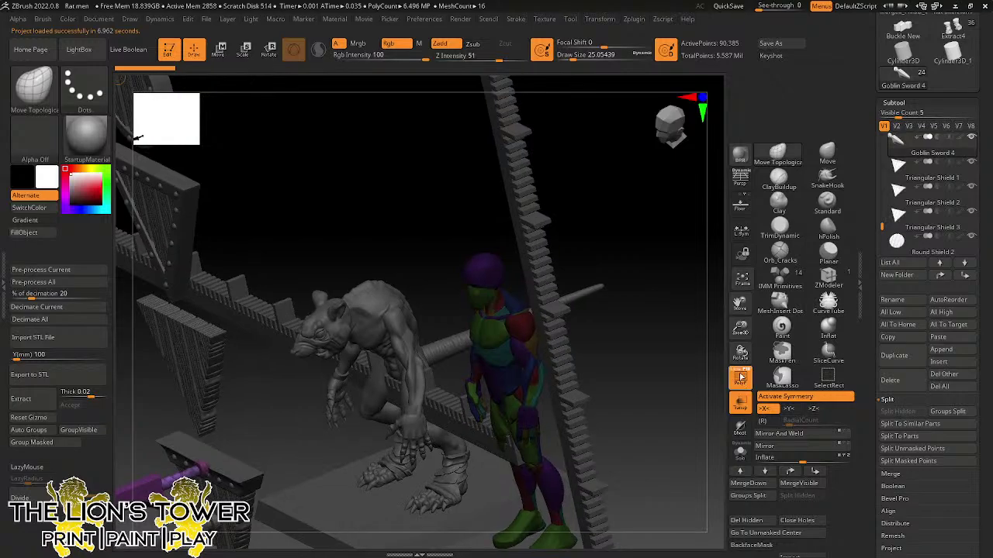
- Turn off symmetry for Goblin Sword 4 and move it sideways from the rat man to beyond the shields
left_click_drag(738, 293, 862, 245)
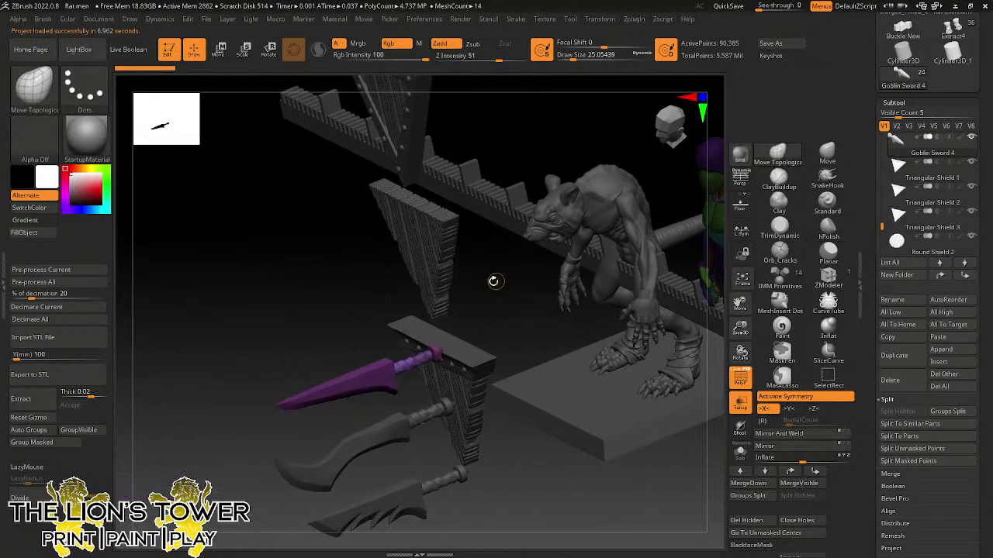
left_click_drag(492, 282, 546, 256, "shift")
left_click_drag(740, 330, 689, 344)
left_click_drag(594, 486, 332, 392)
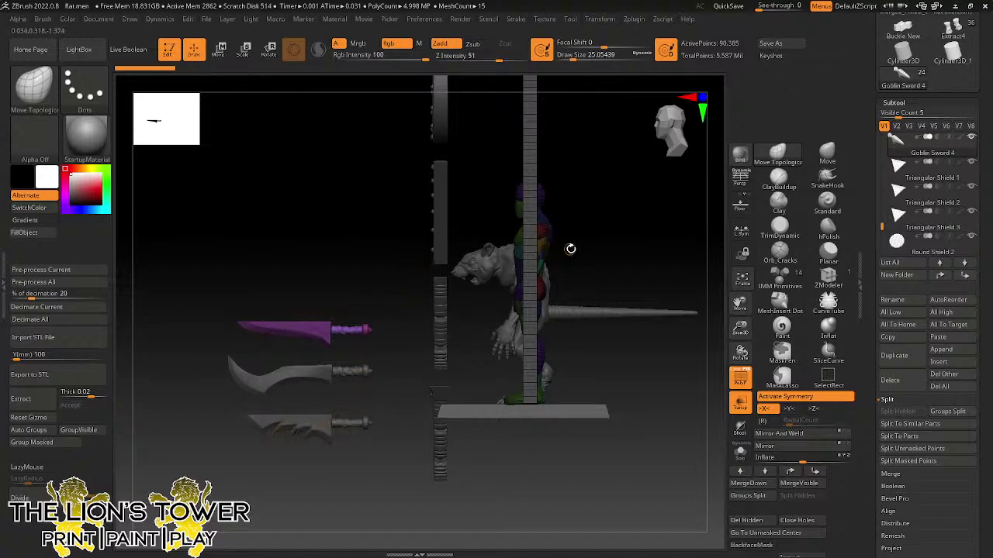
left_click_drag(350, 207, 436, 254)
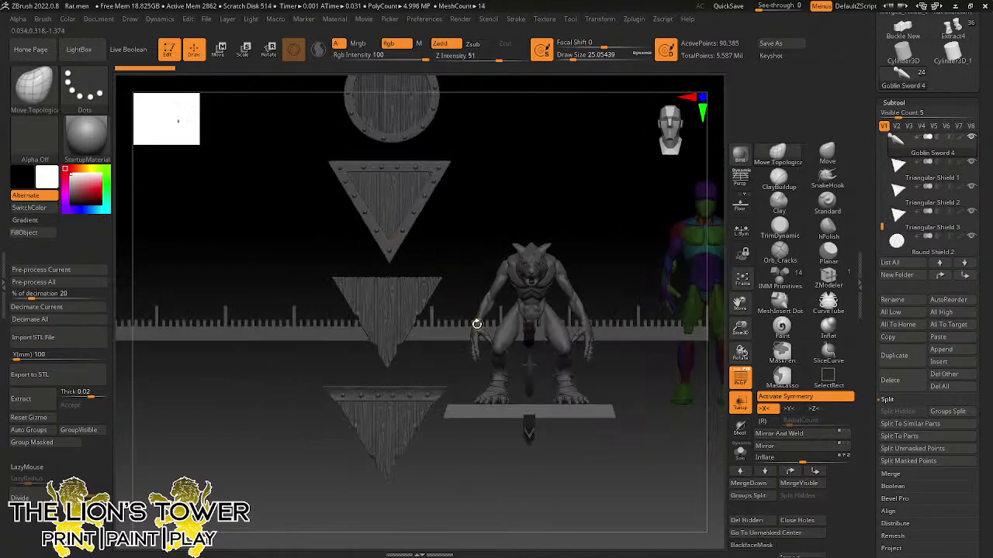
left_click(245, 50)
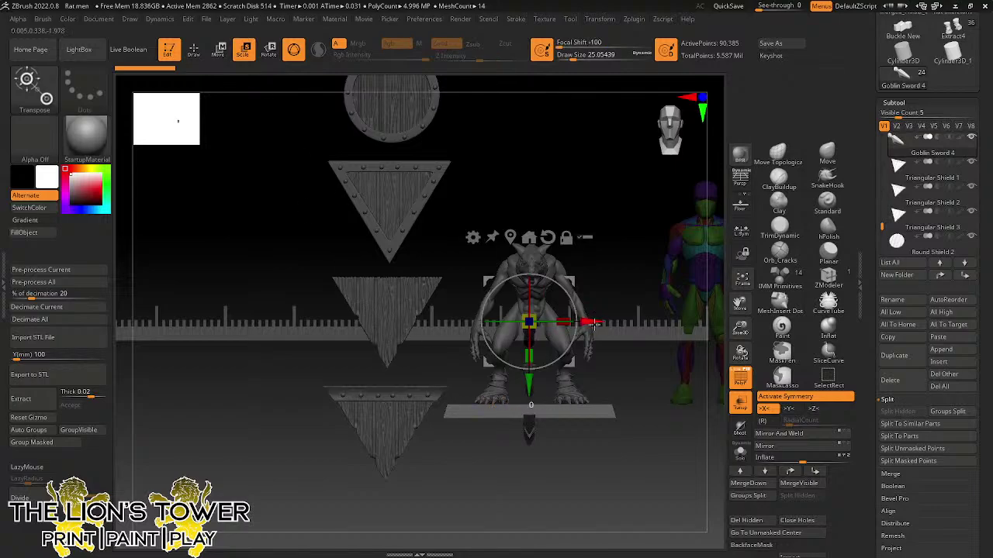
left_click_drag(594, 324, 480, 327)
key("ctrl+z")
key("x")
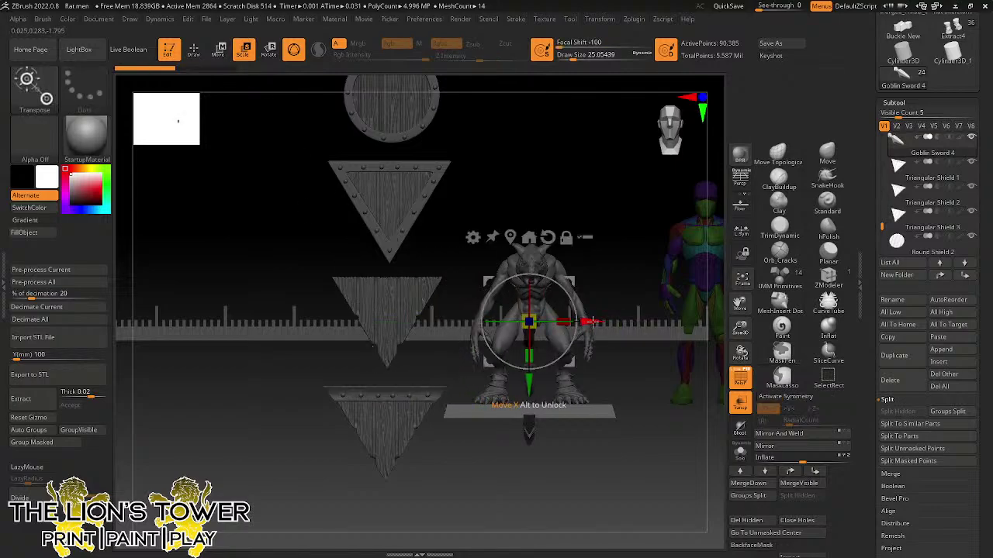
left_click_drag(591, 322, 344, 323, "alt")
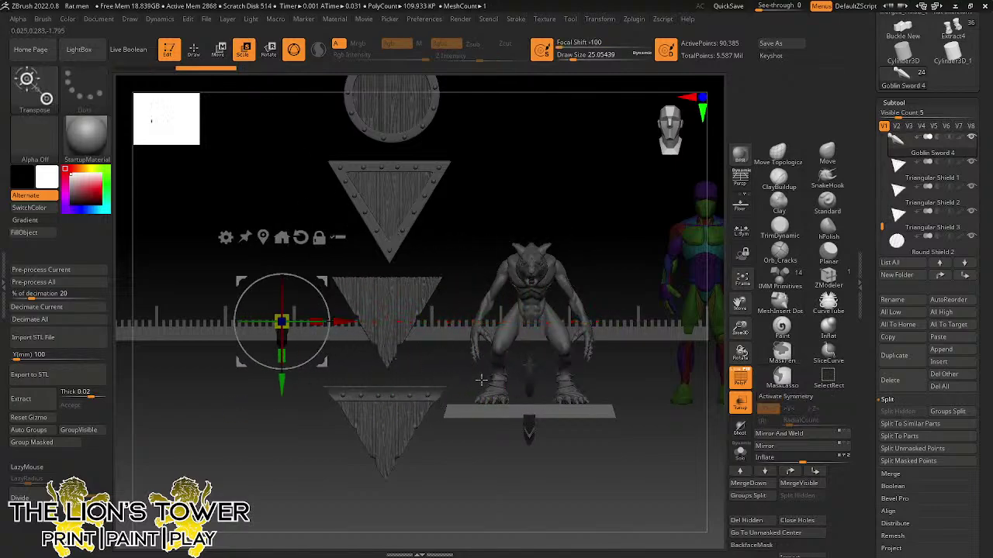
- Select Goblin sword 2 and move it sideways to the far side of the shields, in line with Goblin Sword 4
left_click(528, 374)
left_click_drag(741, 325, 700, 535)
key("ctrl")
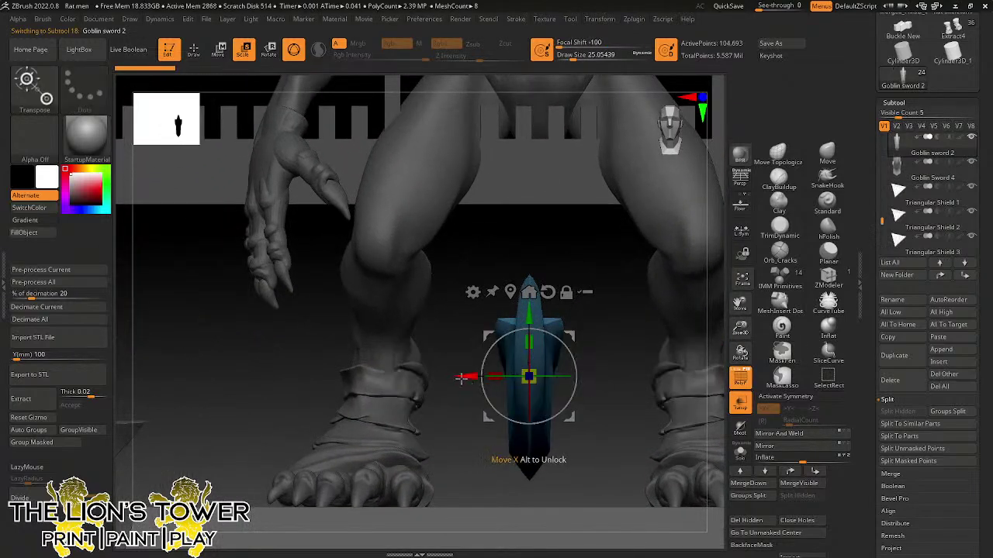
left_click_drag(462, 378, 362, 378)
left_click_drag(740, 326, 536, 283)
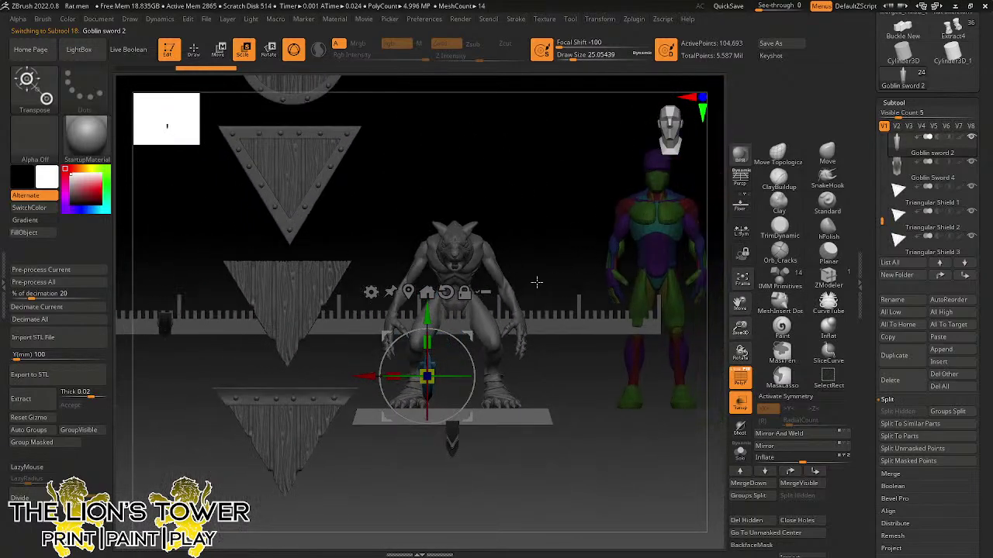
left_click_drag(367, 376, 103, 427)
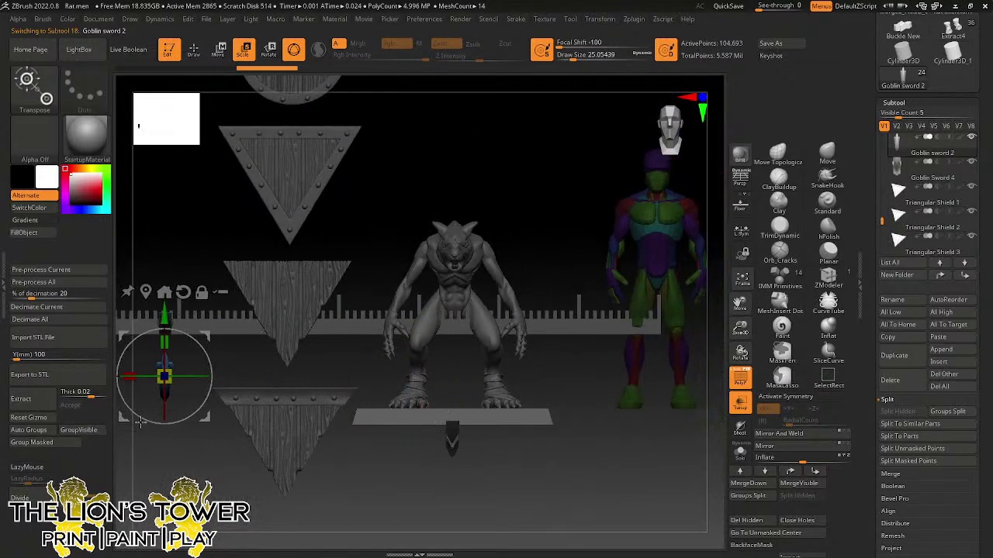
- Turn off symmetry for Goblin Sword 3 and move it sideways beyond the shields to join the other swords
left_click(456, 457, "alt")
left_click_drag(390, 421, 149, 471)
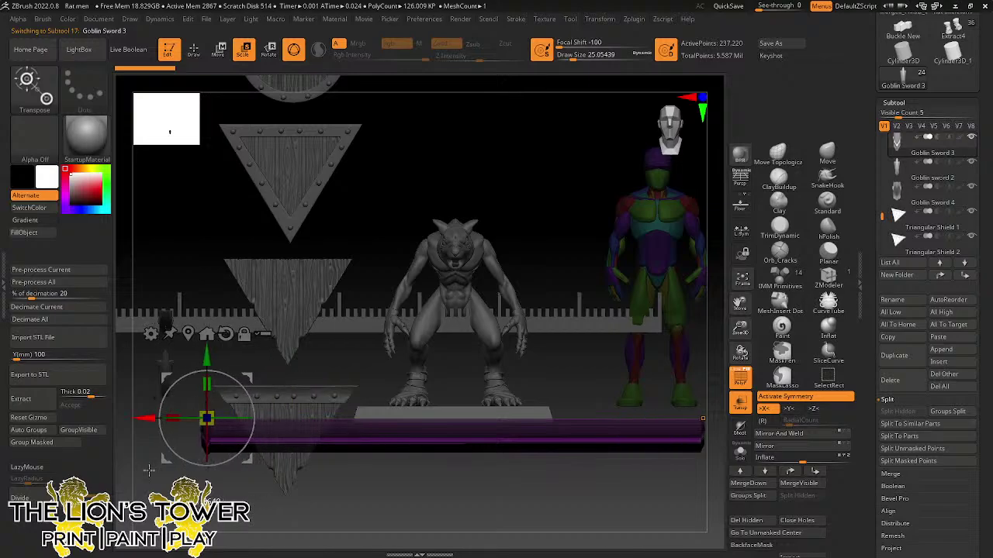
key("ctrl+z")
key("x")
left_click_drag(392, 421, 112, 452)
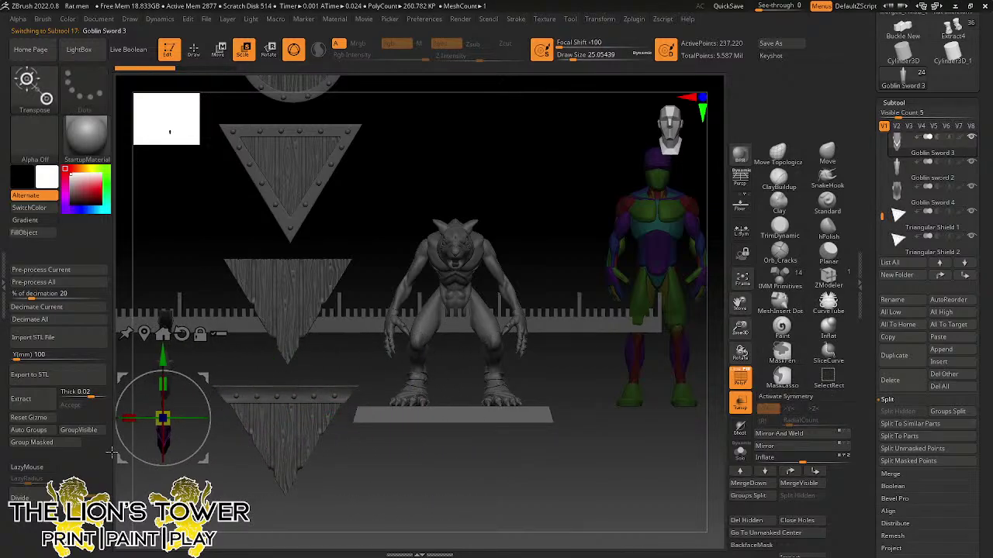
- Select Goblin sword 2, reposition its gizmo on the blade and reset the gizmo's orientation
left_click_drag(740, 329, 744, 357)
left_click_drag(740, 302, 829, 310)
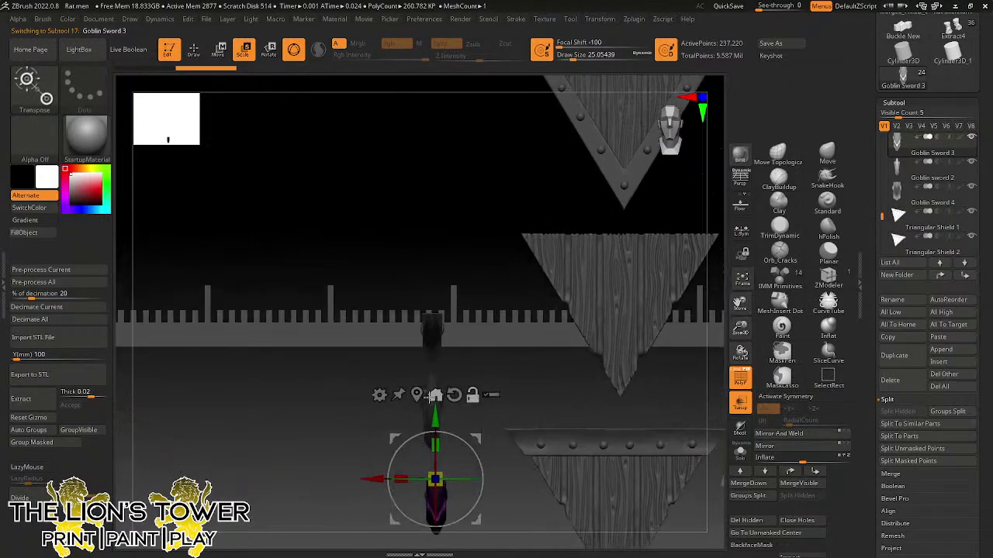
left_click_drag(740, 327, 740, 377)
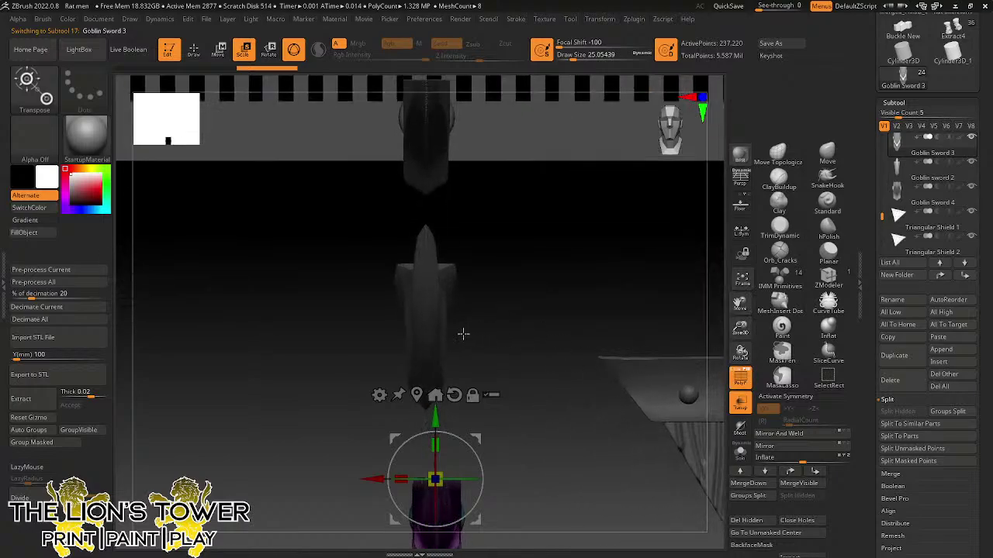
left_click(425, 328, "alt")
left_click(425, 328)
left_click(433, 338, "alt")
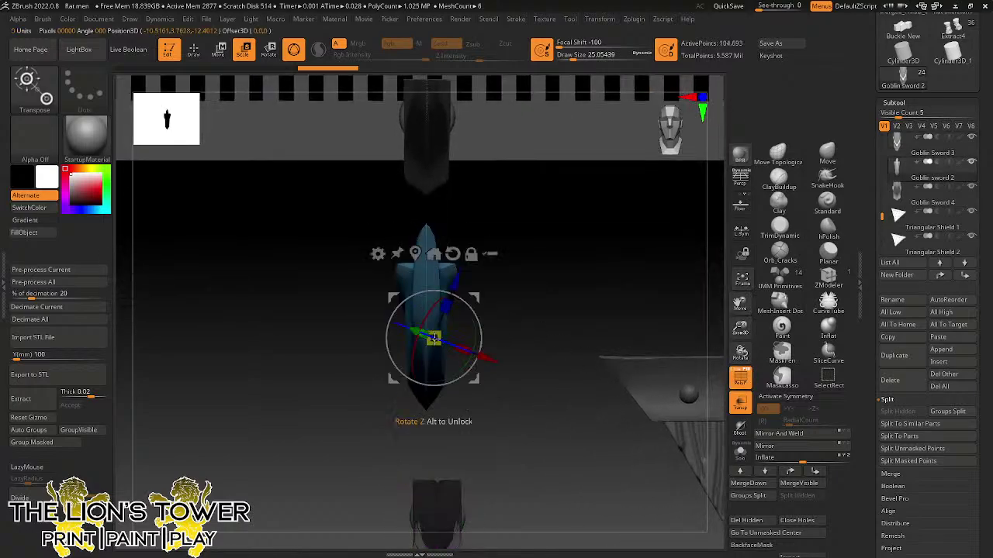
left_click_drag(508, 329, 527, 302)
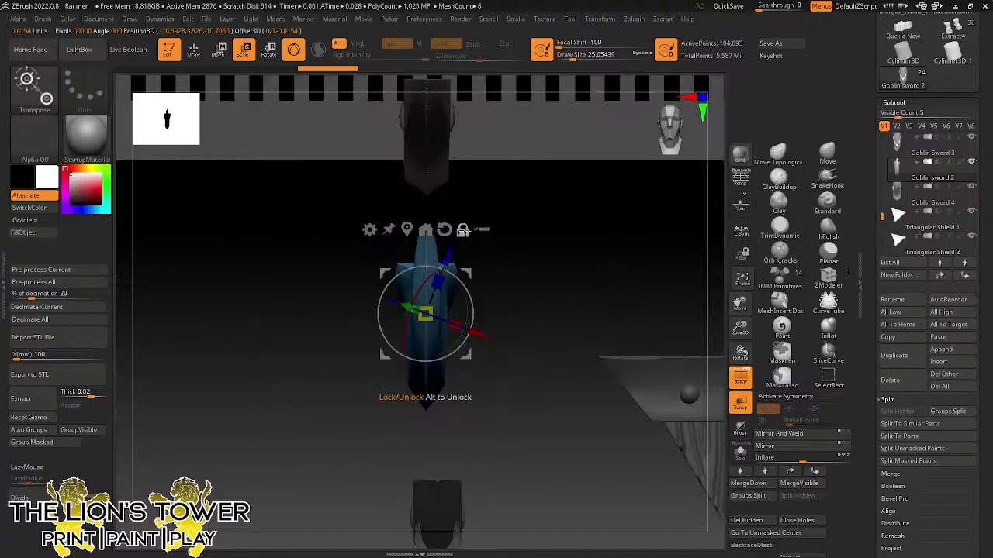
left_click(444, 229)
- Inspect the three stacked goblin swords from behind and from the side
left_click_drag(390, 312, 352, 323)
left_click_drag(550, 296, 643, 287)
left_click_drag(455, 304, 473, 311)
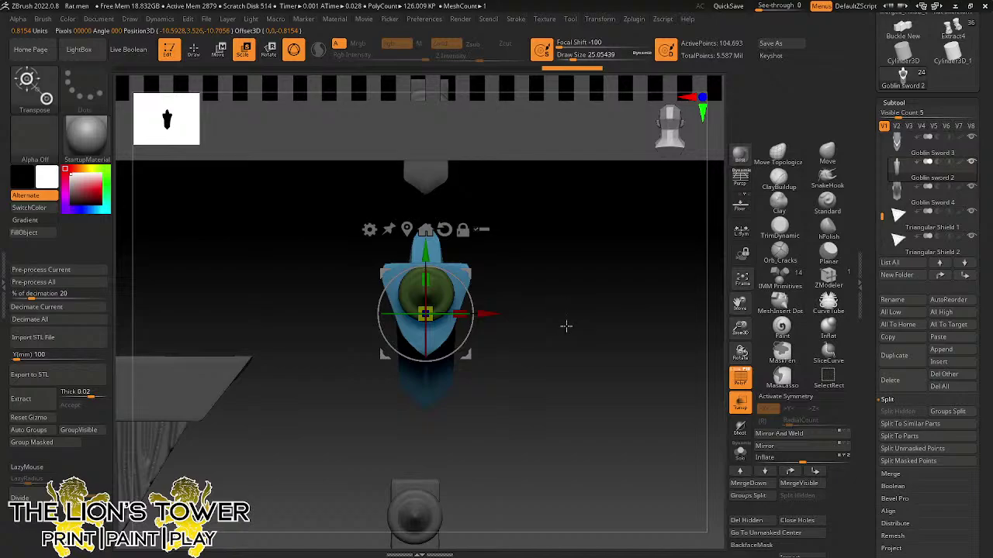
left_click_drag(566, 326, 492, 315, "shift")
left_click(538, 240, "ctrl")
left_click_drag(538, 239, 559, 258, "ctrl")
left_click(742, 289)
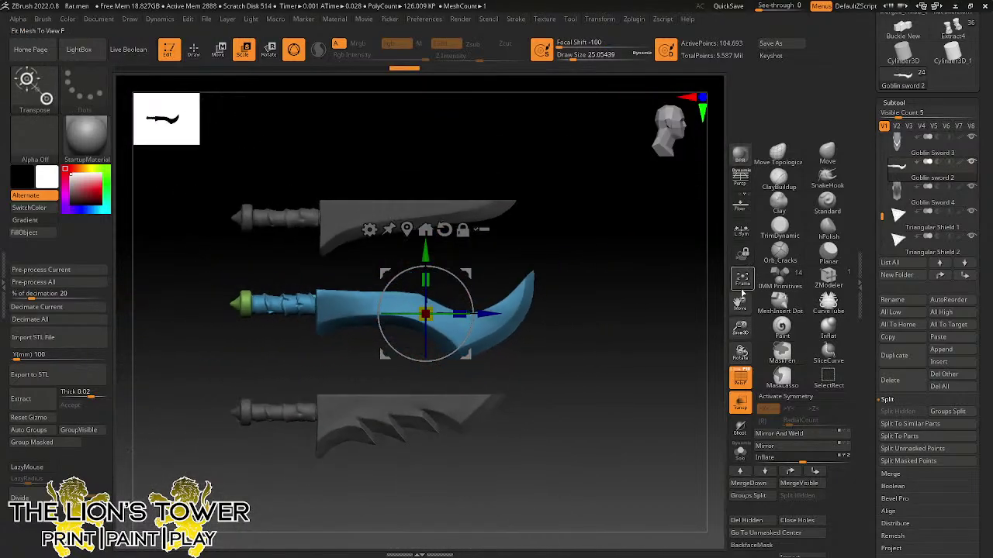
- Select the horizontal ruler and move it back behind the figures and sideways toward the human figure's side
left_click_drag(742, 303, 924, 307)
left_click_drag(704, 404, 662, 390)
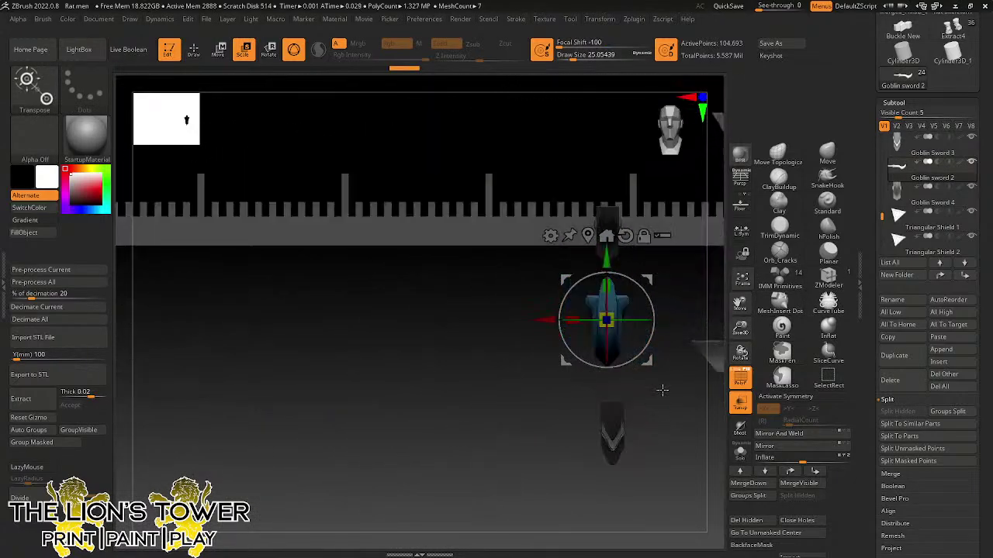
left_click_drag(740, 328, 654, 336)
left_click(618, 284, "ctrl")
mouse_move(740, 328)
left_mouse_down()
mouse_move(739, 307)
mouse_move(663, 317)
mouse_move(623, 337)
left_mouse_up()
left_click(332, 324, "alt")
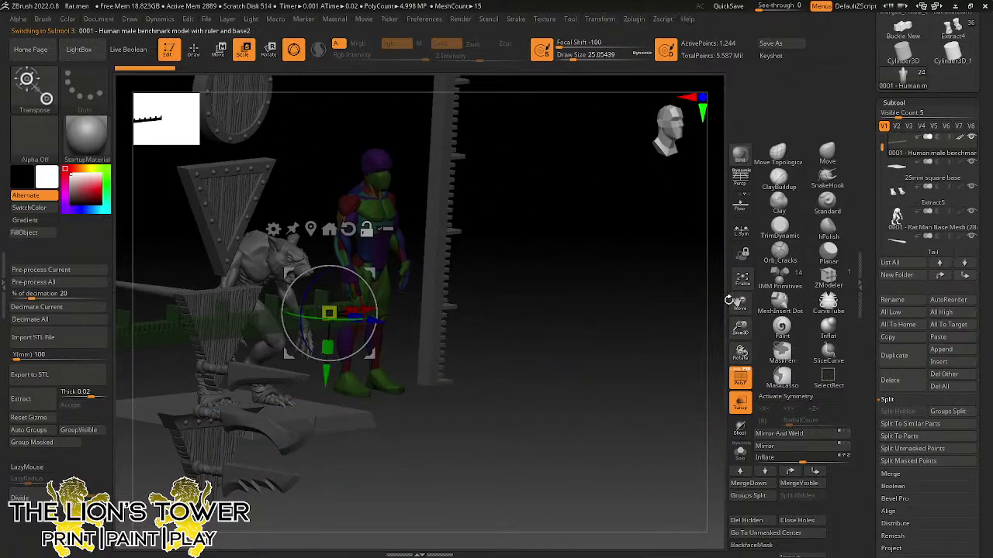
mouse_move(740, 328)
left_mouse_down()
mouse_move(739, 317)
mouse_move(870, 325)
left_mouse_up()
left_click(646, 352, "ctrl")
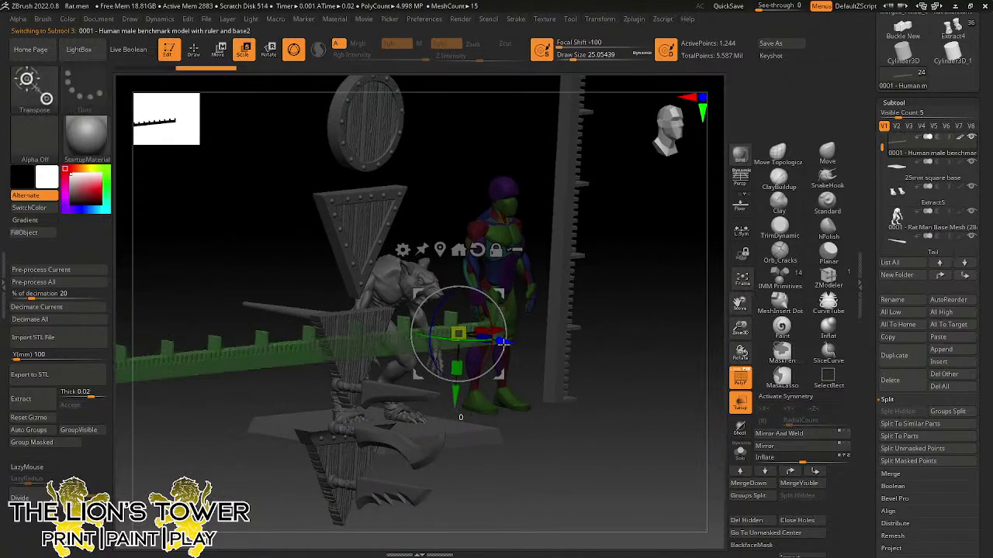
left_click_drag(504, 342, 368, 318)
left_click_drag(671, 288, 633, 284, "shift")
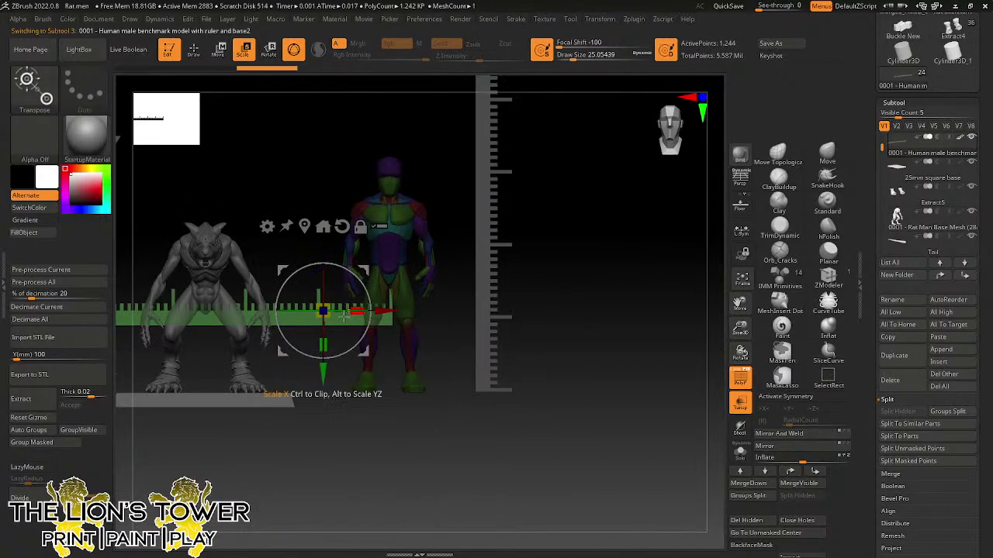
left_click_drag(390, 312, 856, 328)
- Slide the horizontal ruler further away from the rat man and hide its subtool
left_click_drag(713, 313, 638, 351, "alt")
left_click(972, 140)
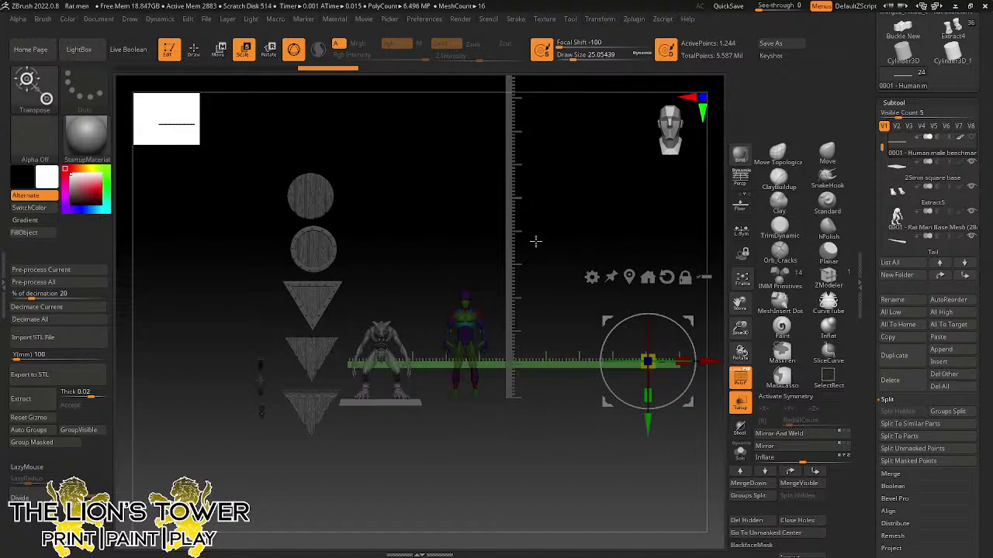
mouse_move(738, 311)
left_mouse_down("alt")
mouse_move(737, 276)
mouse_move(735, 301)
left_mouse_up("alt")
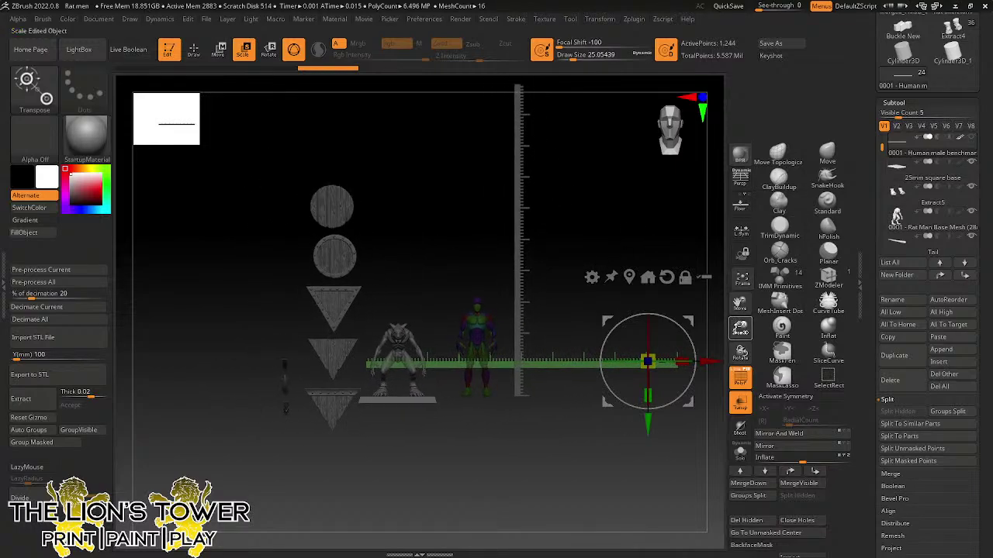
left_click_drag(707, 361, 893, 380)
mouse_move(739, 306)
left_mouse_down()
mouse_move(752, 307)
mouse_move(725, 307)
mouse_move(756, 307)
left_mouse_up()
- Place the Rat Man Base Mesh directly above the Extract5 foot wraps in the subtool order and merge it down into them
left_click(900, 221)
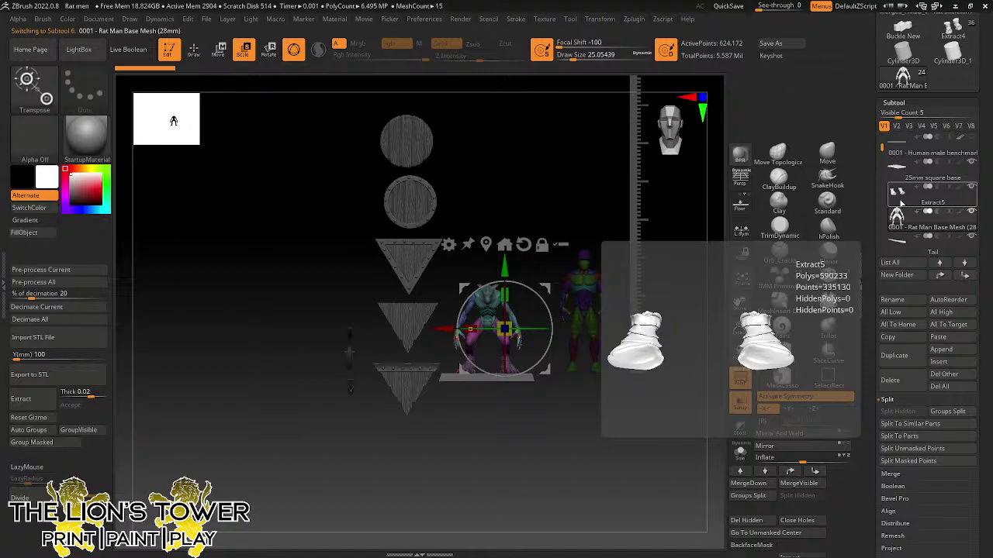
left_click(945, 300)
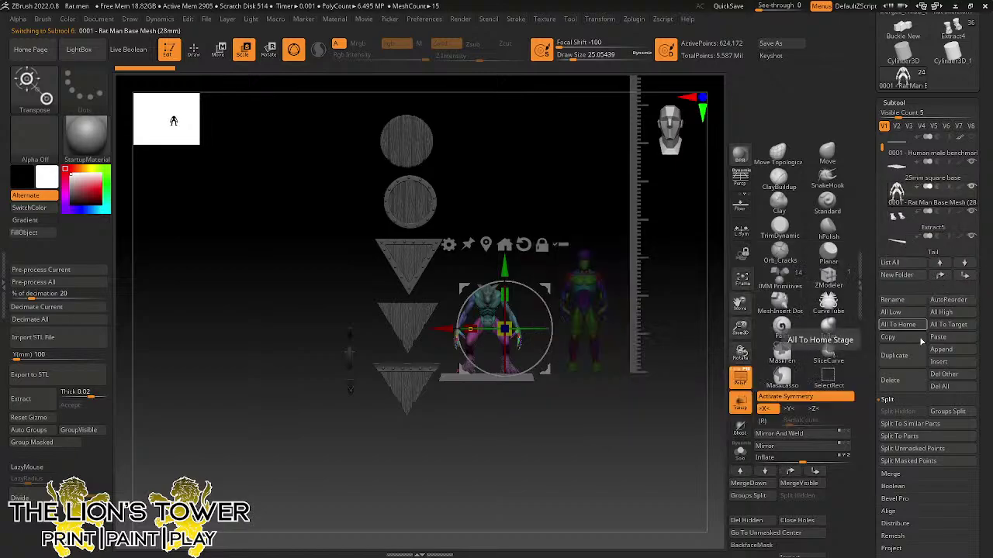
left_click(899, 476)
left_click(884, 423)
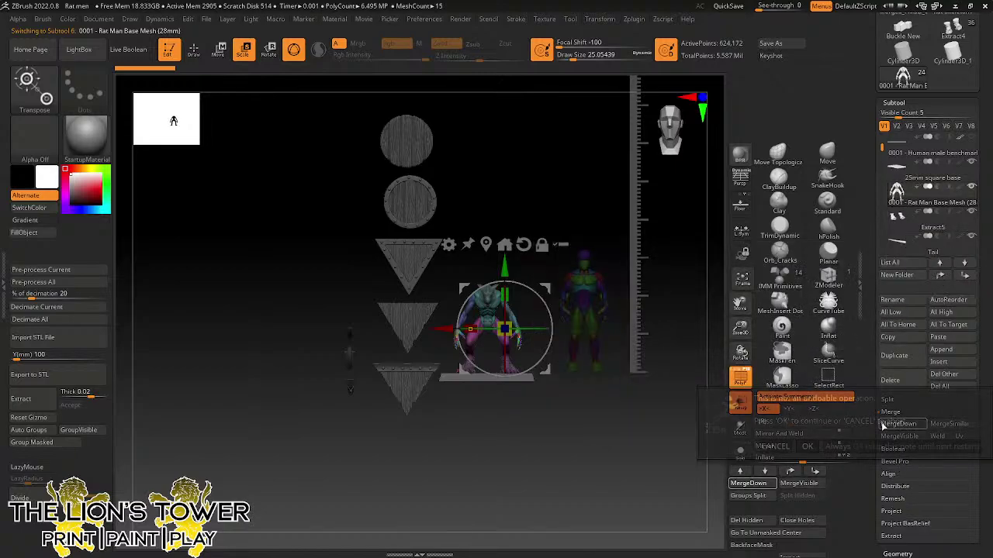
left_click(806, 446)
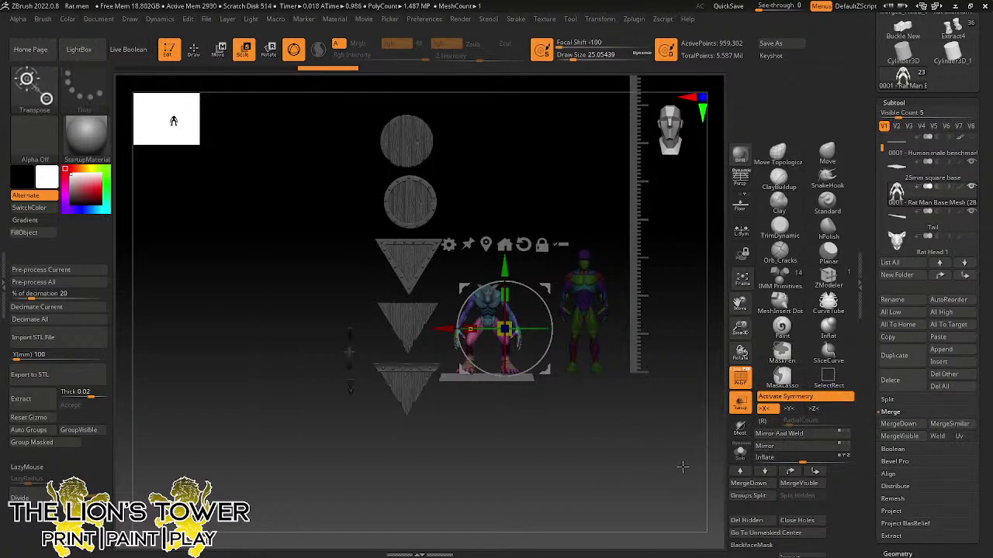
- Examine the merged rat man from the side, back and front against the base, human scale figure, swords and shields
left_click_drag(683, 465, 683, 308)
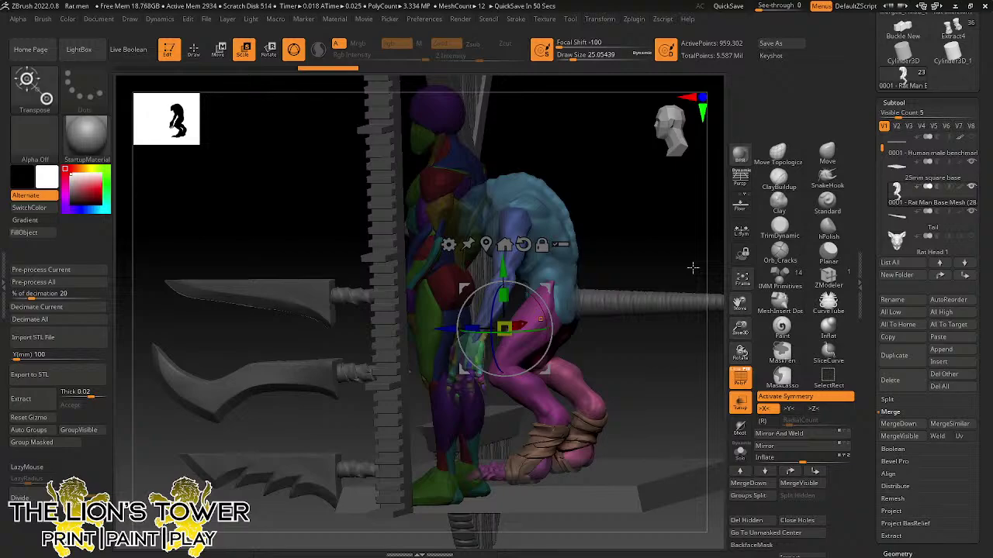
left_click_drag(648, 369, 668, 331)
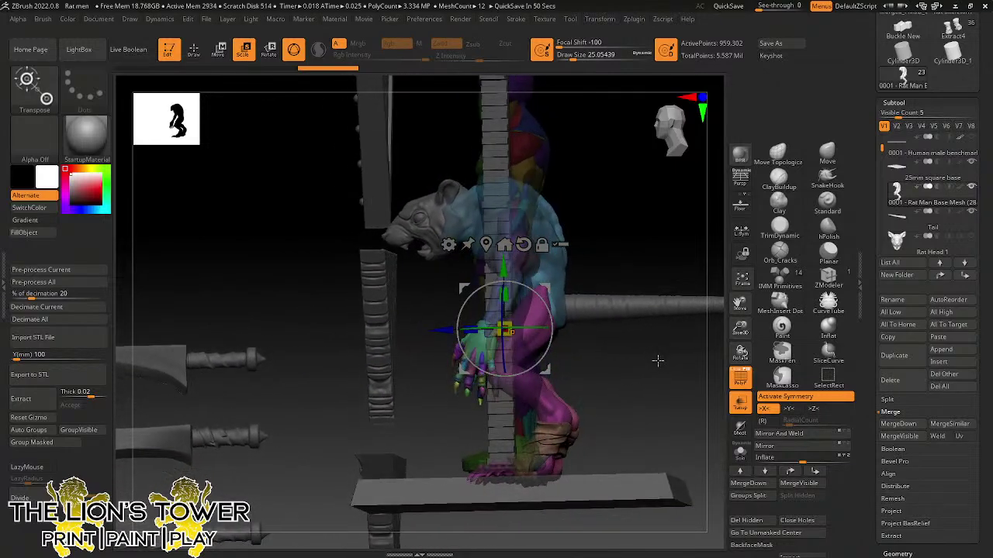
left_click_drag(734, 299, 800, 276)
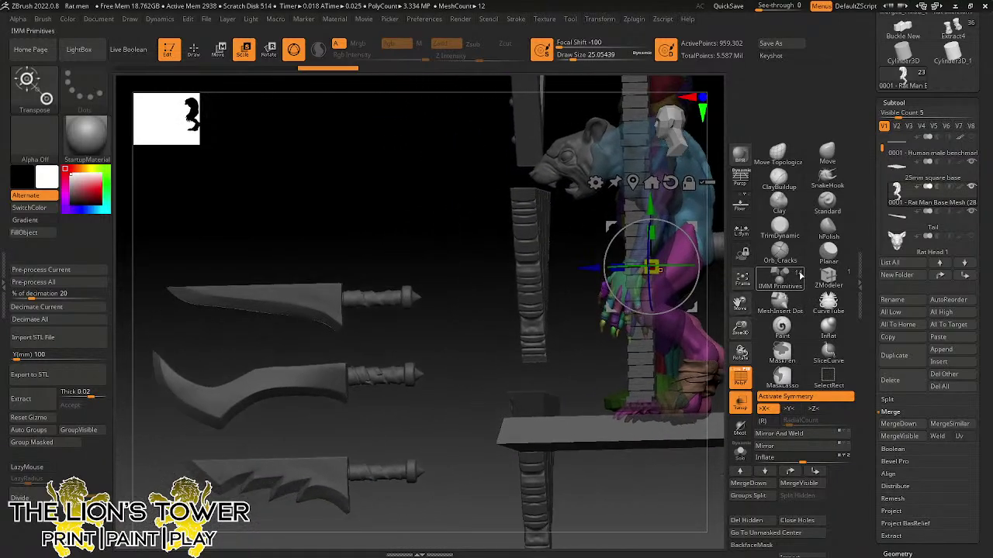
left_click_drag(739, 329, 647, 337)
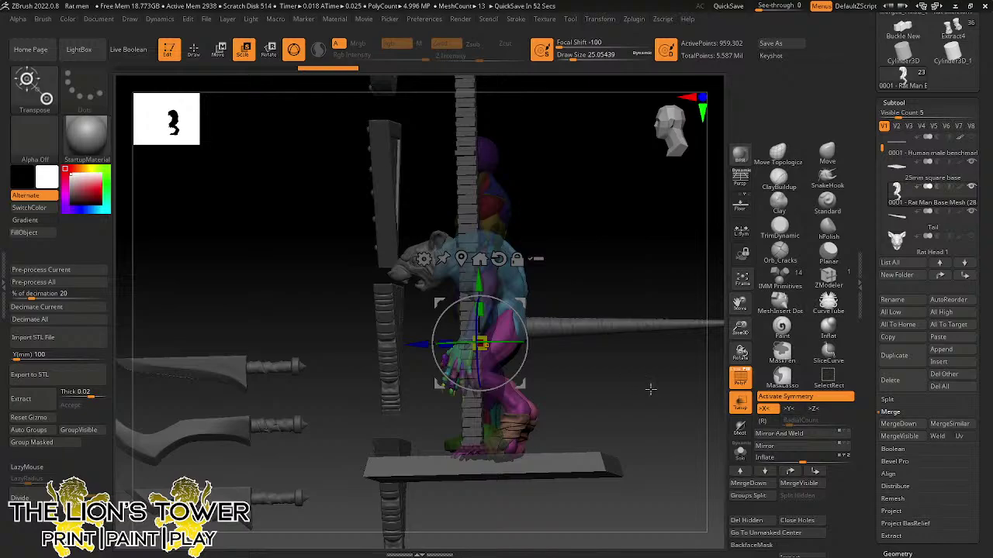
left_click_drag(650, 389, 558, 319)
left_click_drag(628, 321, 635, 267)
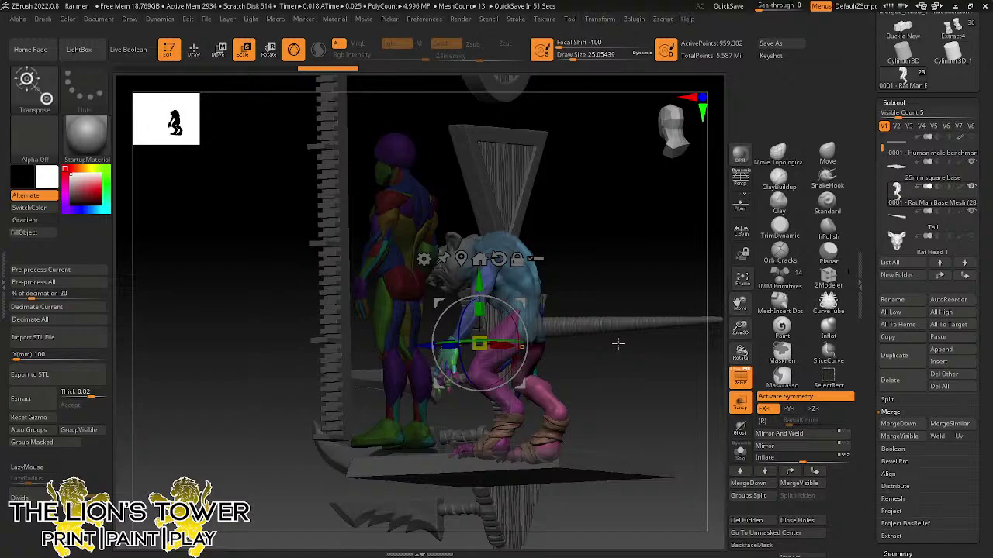
left_click_drag(634, 255, 518, 224)
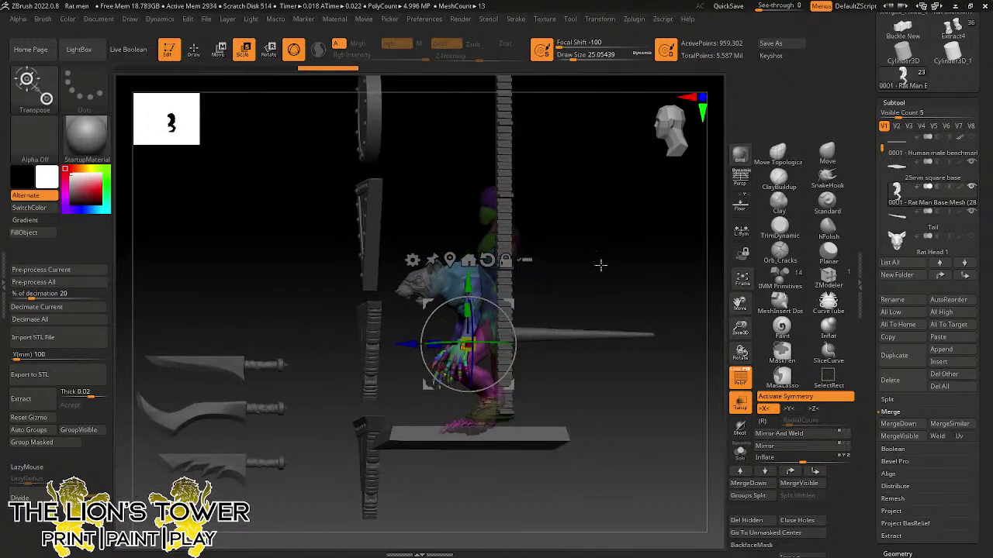
left_click_drag(615, 265, 783, 325)
left_click_drag(686, 323, 576, 239)
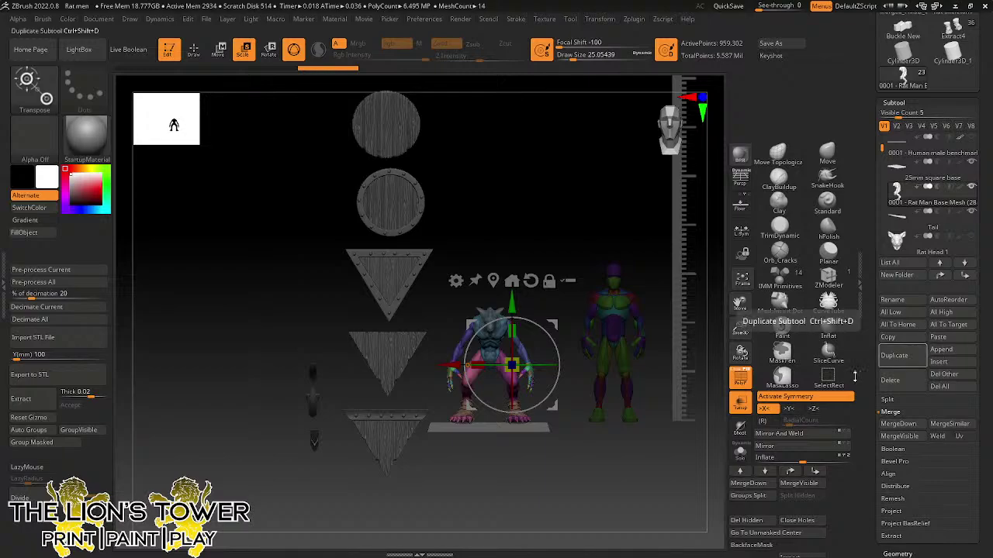
right_click_drag(686, 428, 707, 445, "ctrl")
left_click_drag(740, 329, 715, 318)
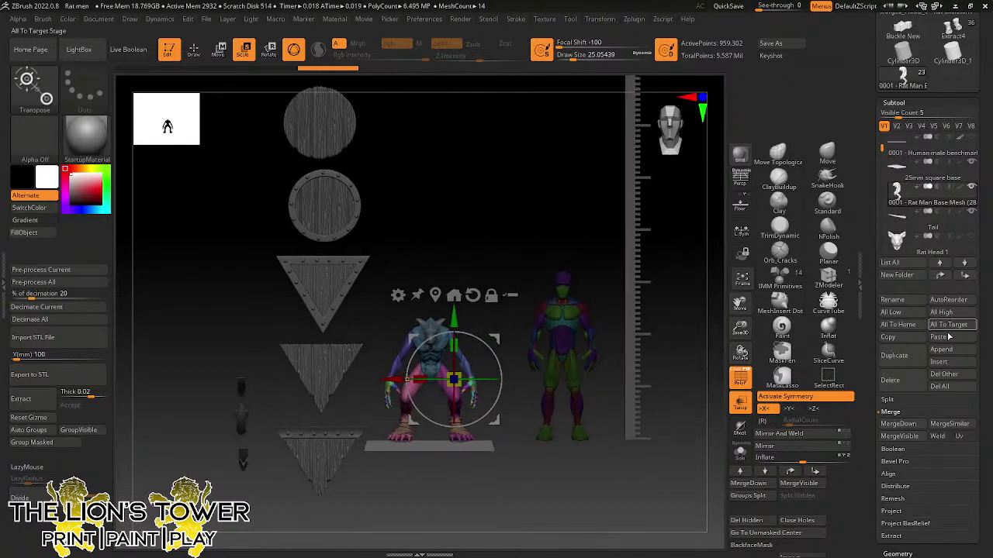
- Append a cube subtool around the rat man, flatten it vertically and stack a copy directly on top of it
left_click(939, 360)
left_click(545, 362)
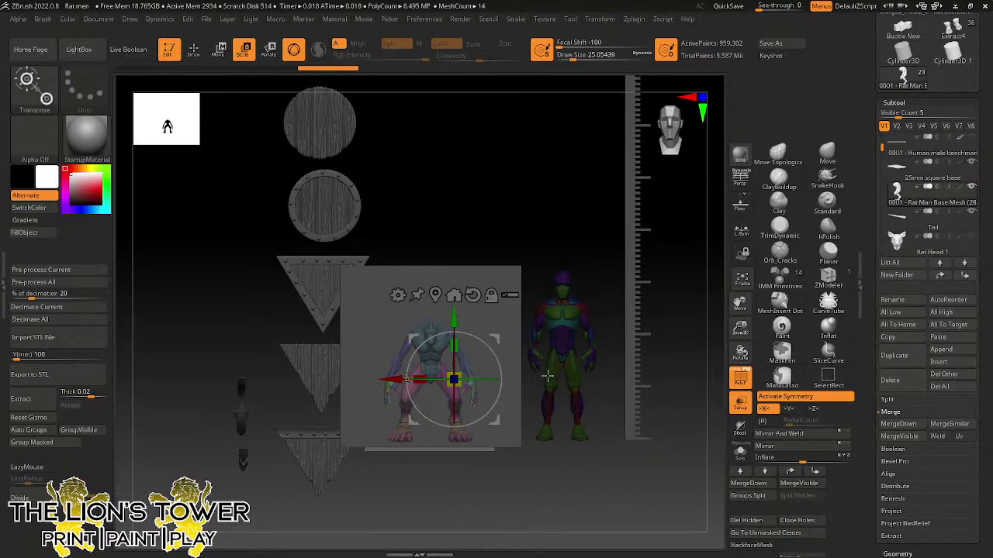
left_click_drag(431, 323, 430, 340)
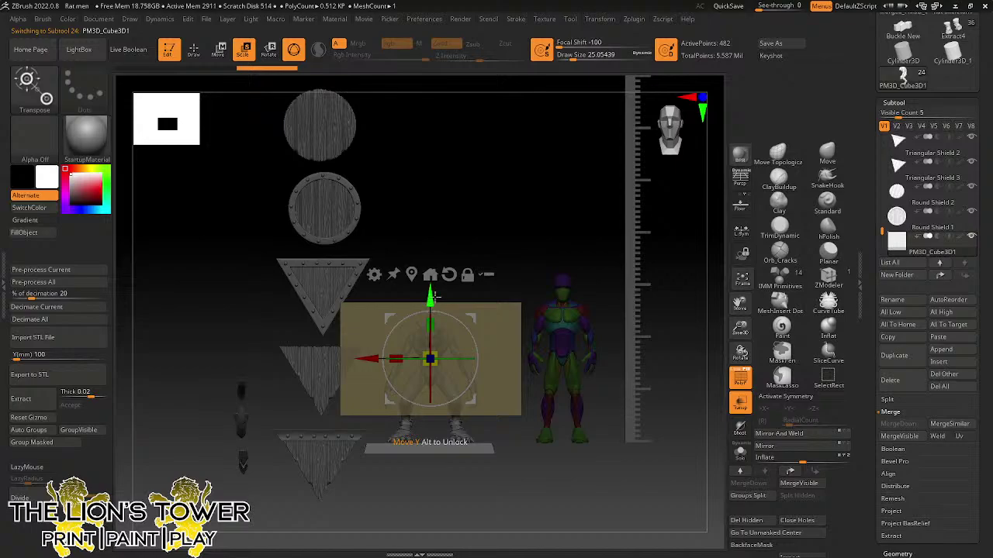
left_click_drag(431, 295, 435, 190)
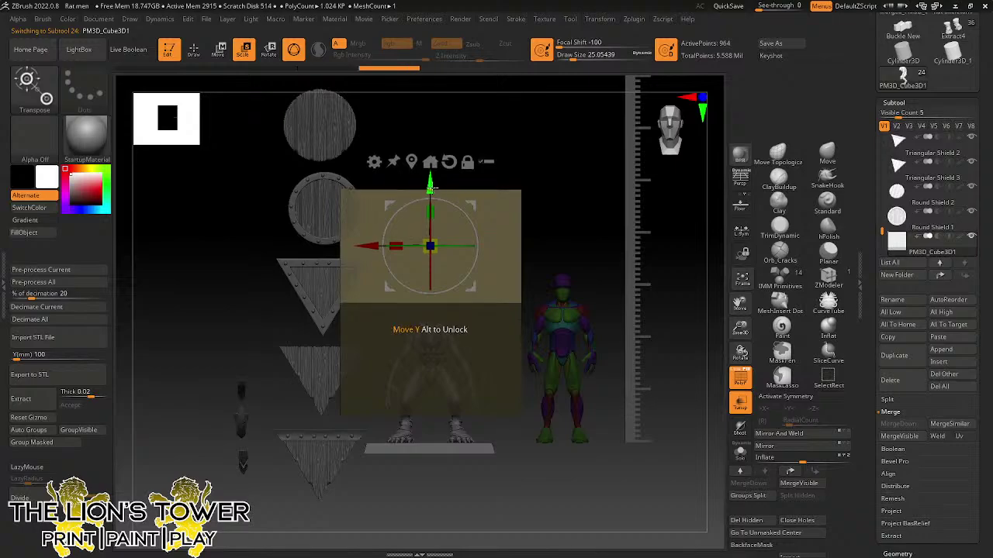
- Auto-group the two stacked boxes, mask the upper one, give it its own polygroup and clear the mask
left_click(37, 431)
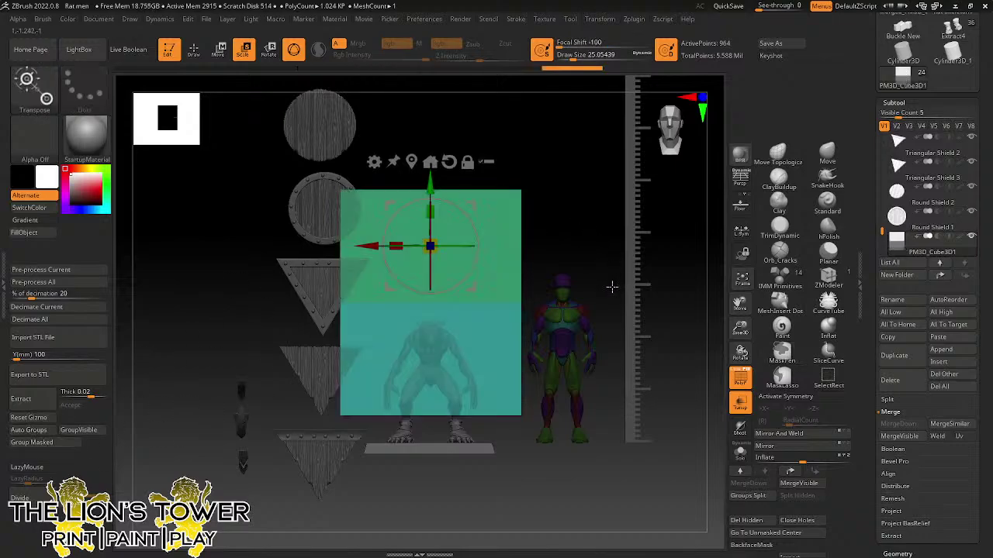
left_click(503, 277)
left_click(53, 446)
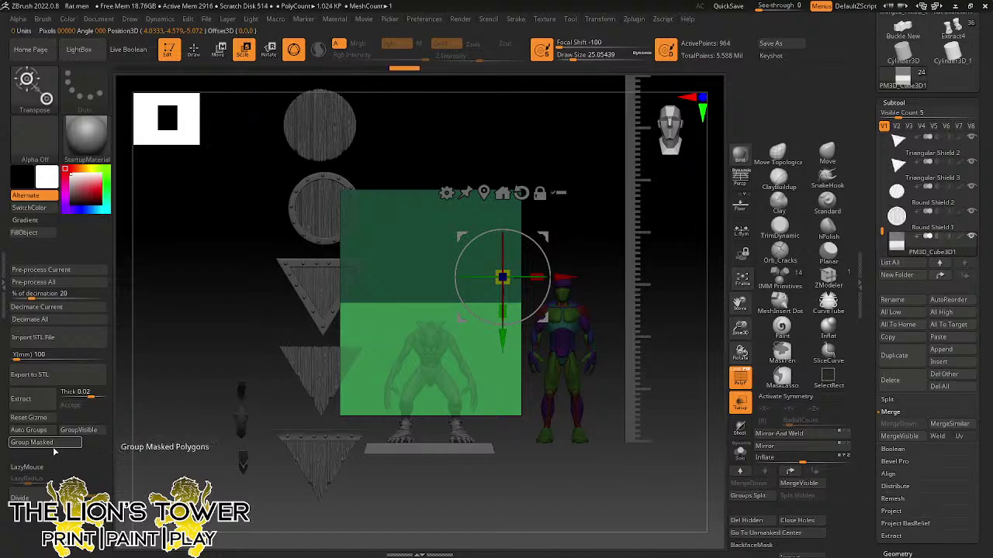
left_click(53, 446)
left_click(53, 446)
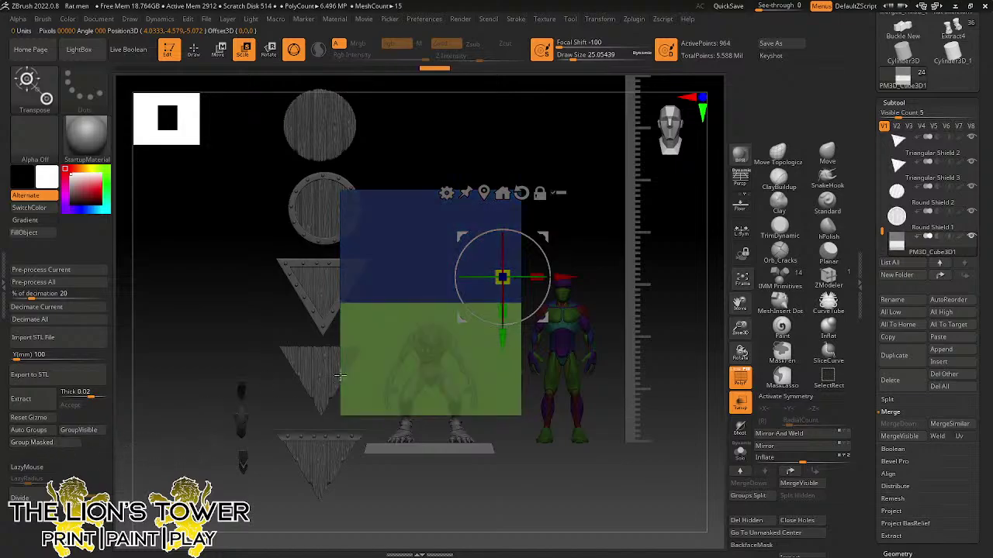
left_click(581, 222, "ctrl")
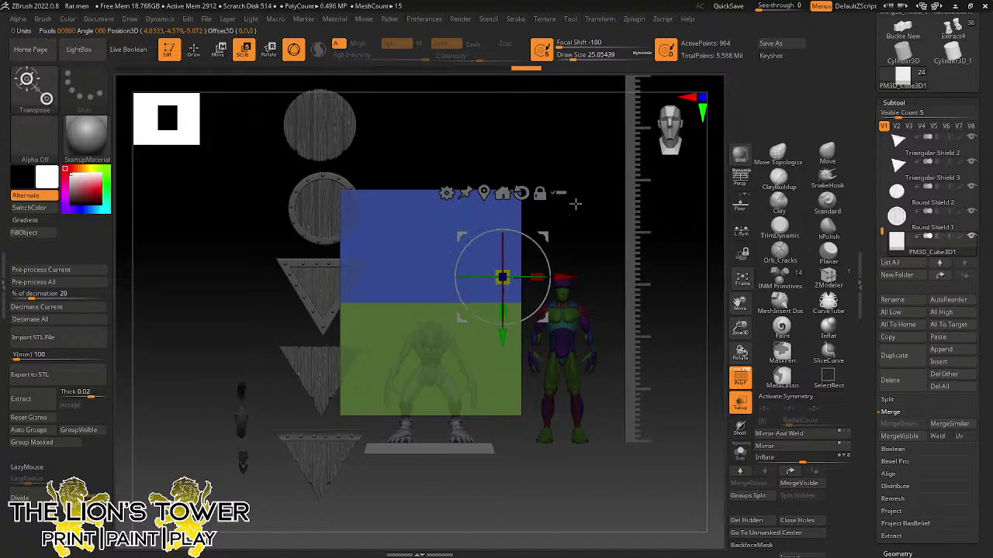
- Rotate the stacked boxes a quarter turn so the upper one ends up behind the lower one around the rat man
left_click_drag(741, 331, 743, 284)
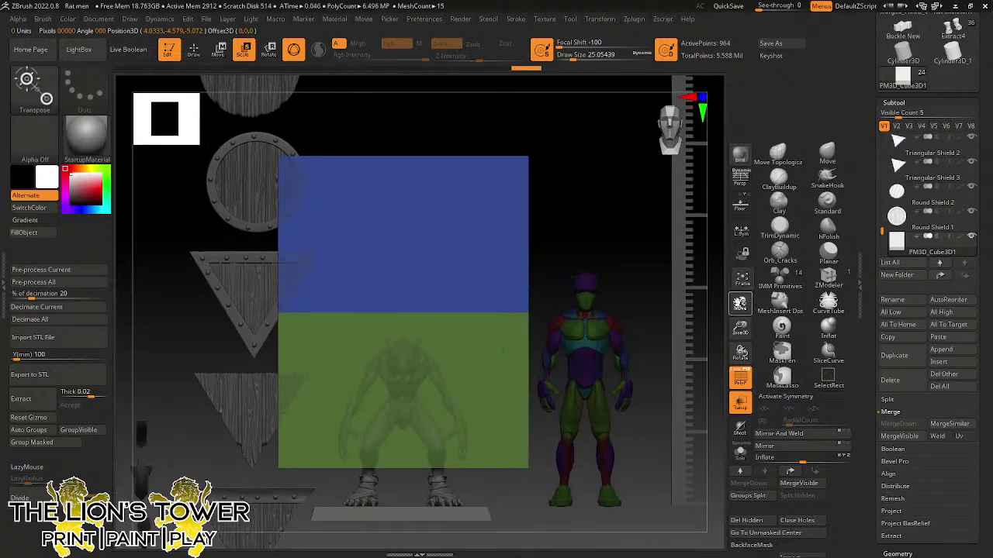
right_click_drag(532, 235, 516, 240, "alt")
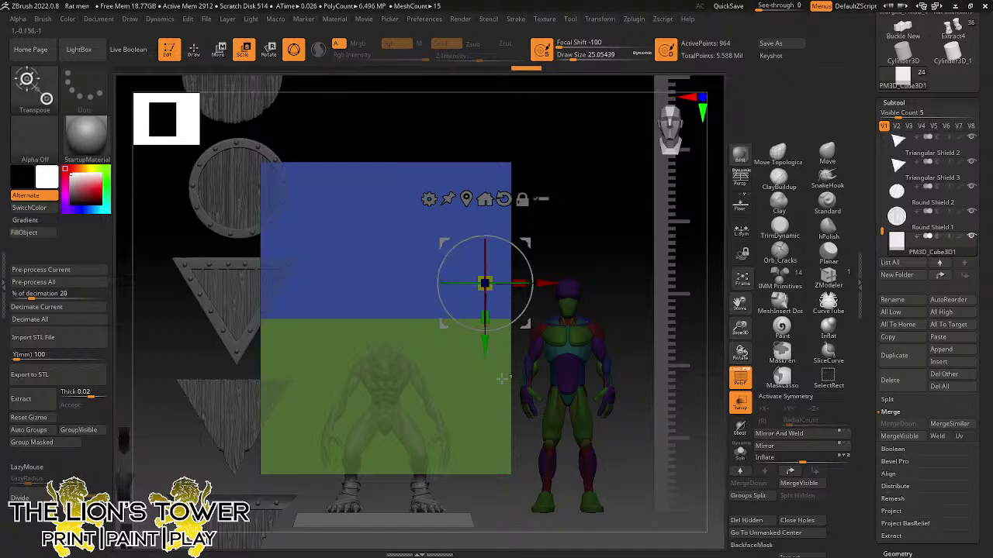
left_click_drag(611, 246, 527, 323)
left_click_drag(420, 283, 578, 284)
left_click_drag(652, 172, 685, 184)
left_click_drag(541, 230, 595, 230)
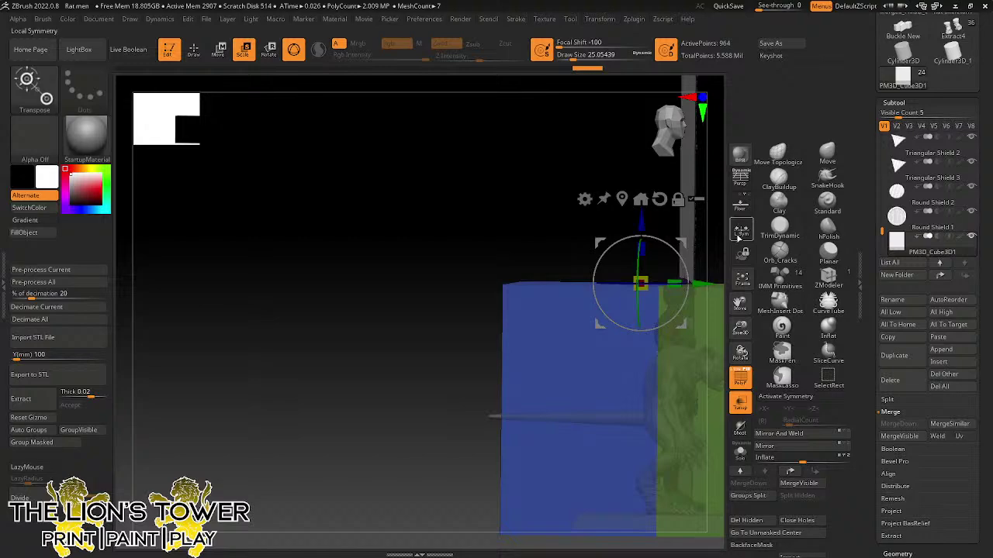
left_click_drag(739, 295, 656, 259)
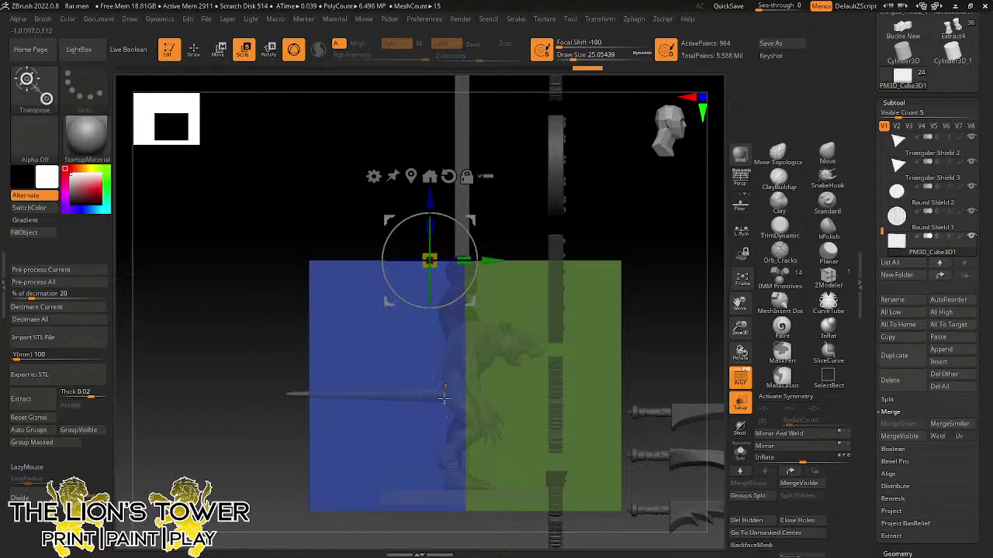
left_click_drag(501, 224, 489, 329)
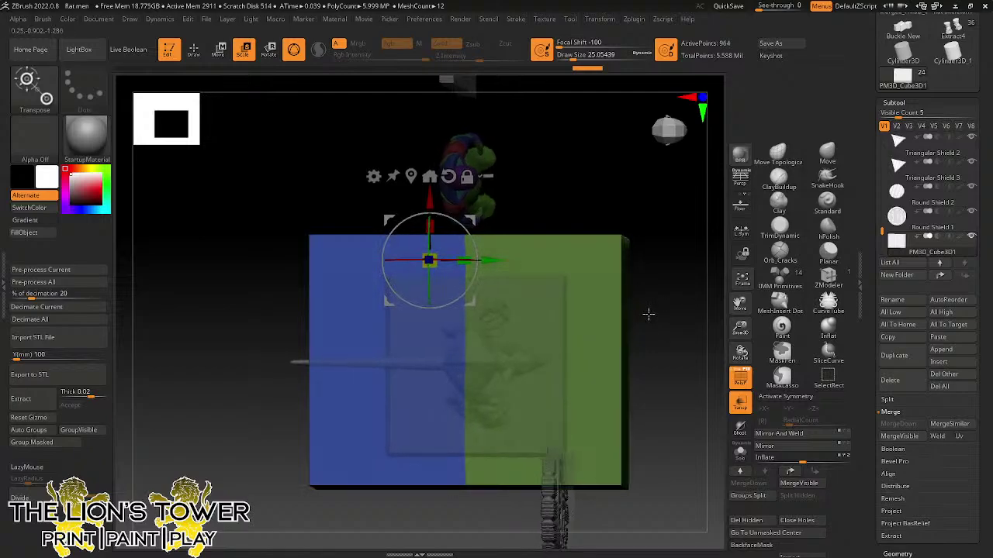
- Centre the gizmo on the joined boxes and tilt them forward as seen from the side
left_click_drag(649, 315, 472, 392)
left_click_drag(659, 291, 553, 299, "shift")
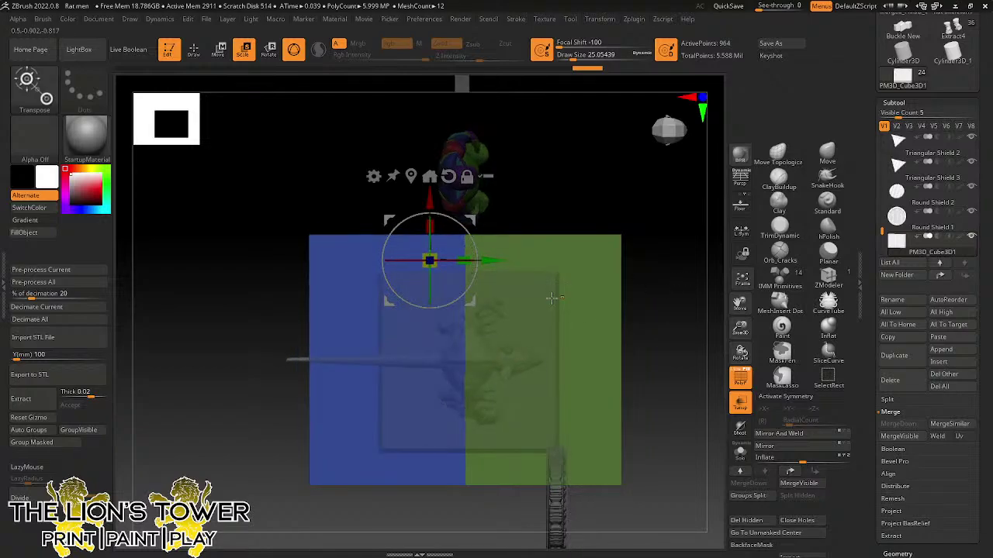
left_click(411, 177)
left_click_drag(468, 313, 499, 368)
left_click_drag(624, 220, 616, 150)
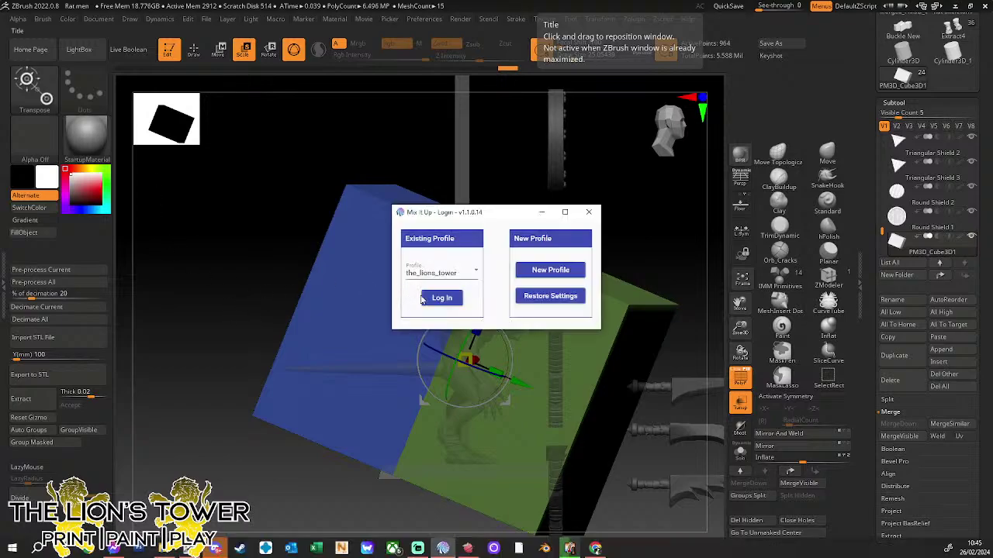
- Switch to Mix It Up and log in with the existing profile
left_click(424, 299)
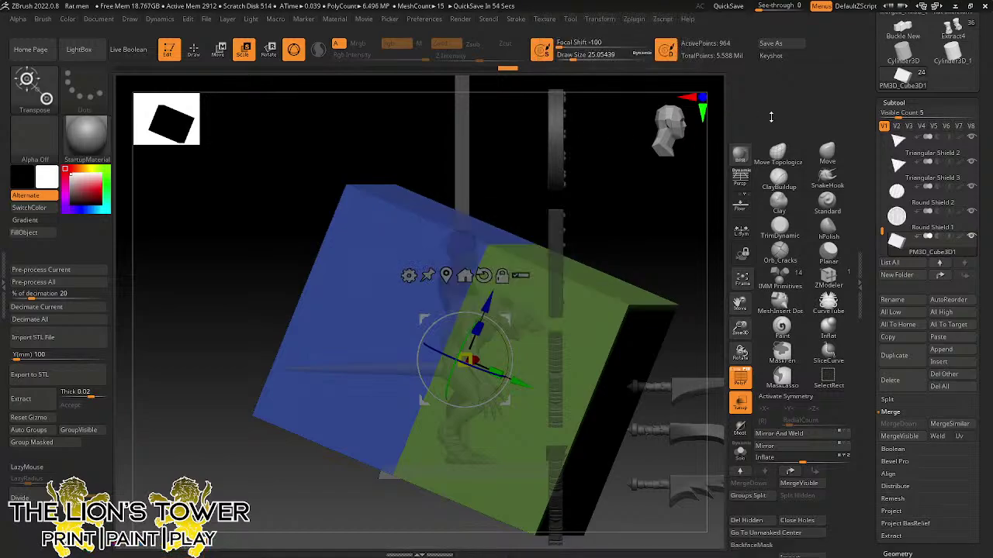
- Slide the tilted boxes a little along their long axis and rotate them closer to upright
left_click_drag(518, 381, 543, 393)
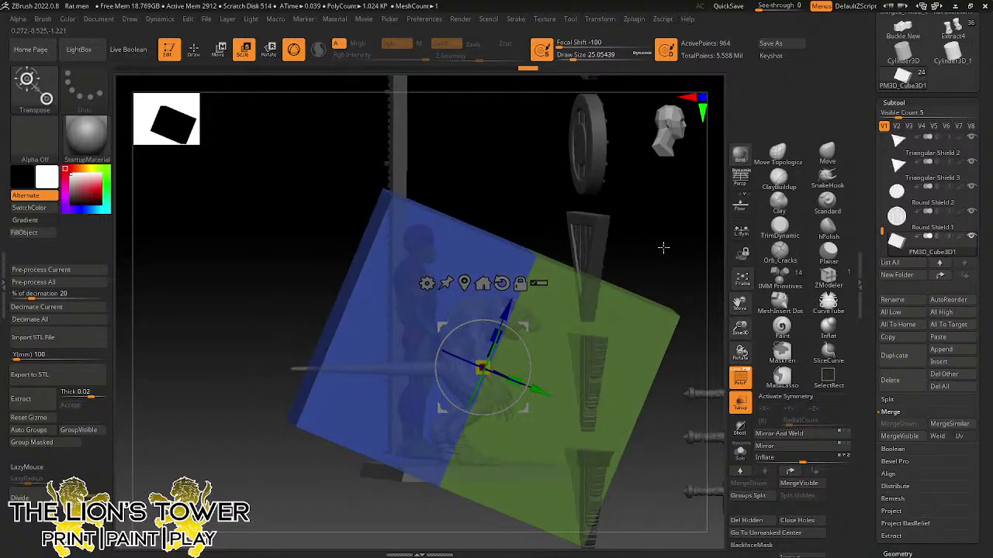
left_click_drag(532, 355, 508, 374)
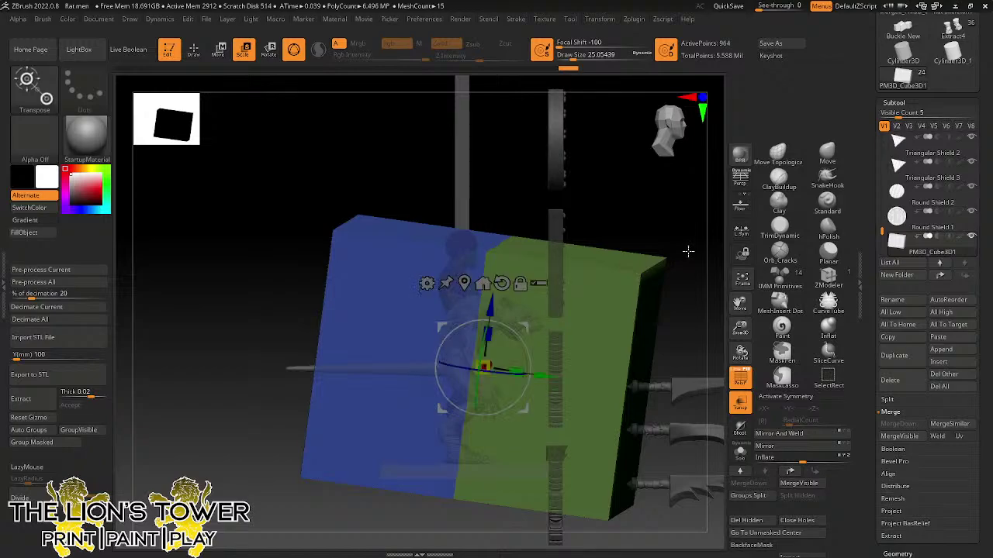
left_click_drag(688, 251, 612, 255)
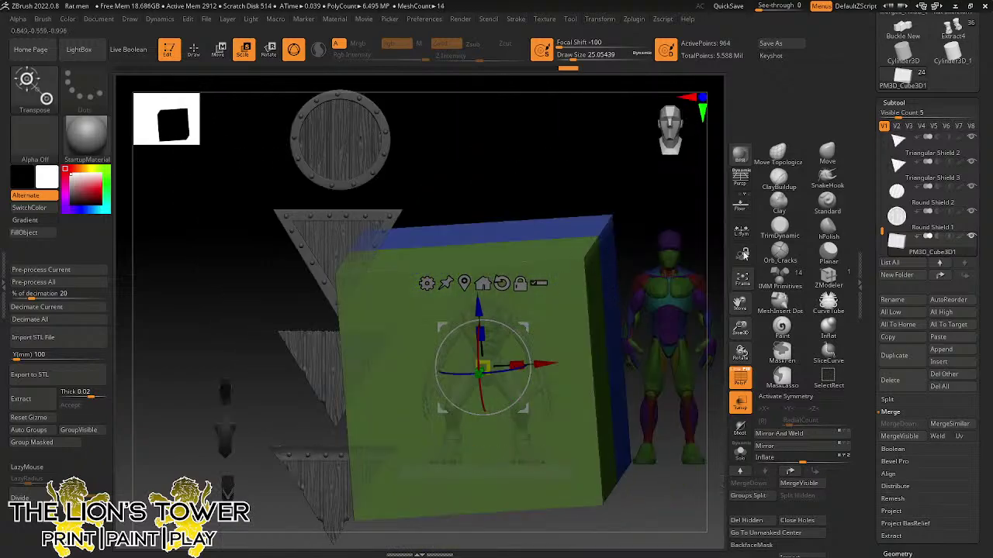
- Delete the subtool with the boxes and make the Rat Man Base Mesh the active subtool
left_click(899, 385)
left_click(746, 405)
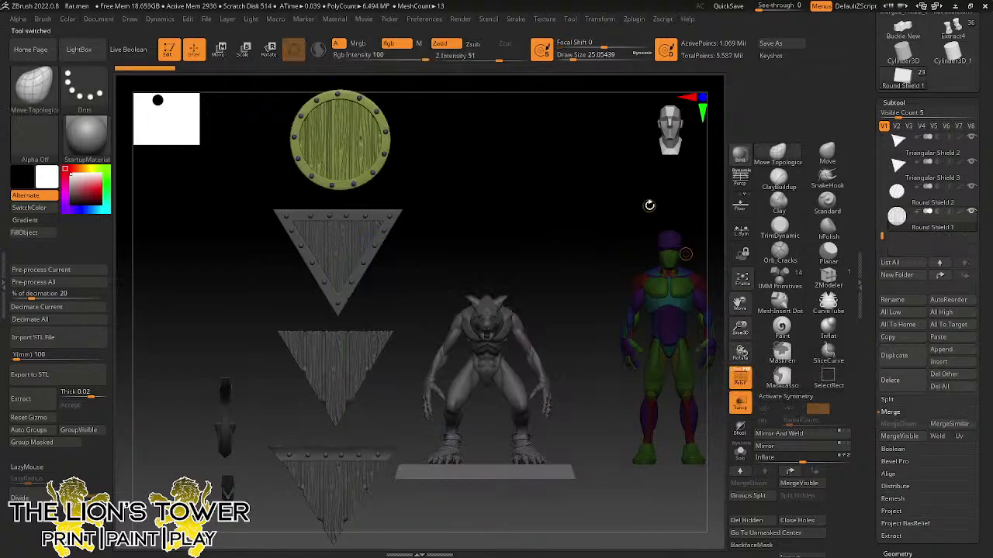
left_click_drag(594, 369, 592, 397)
left_click(502, 370, "alt")
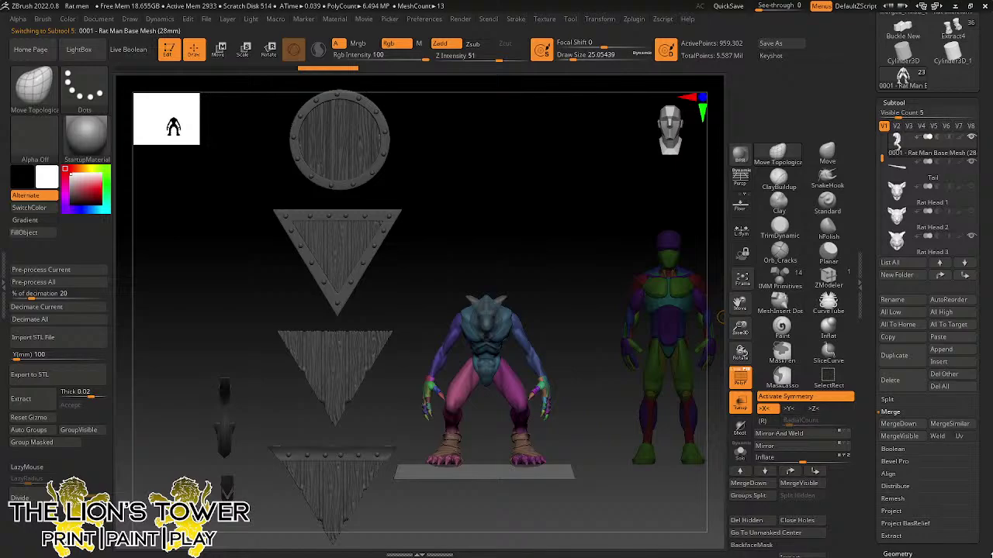
left_click(882, 339)
left_click_drag(881, 159, 878, 169)
mouse_move(923, 184)
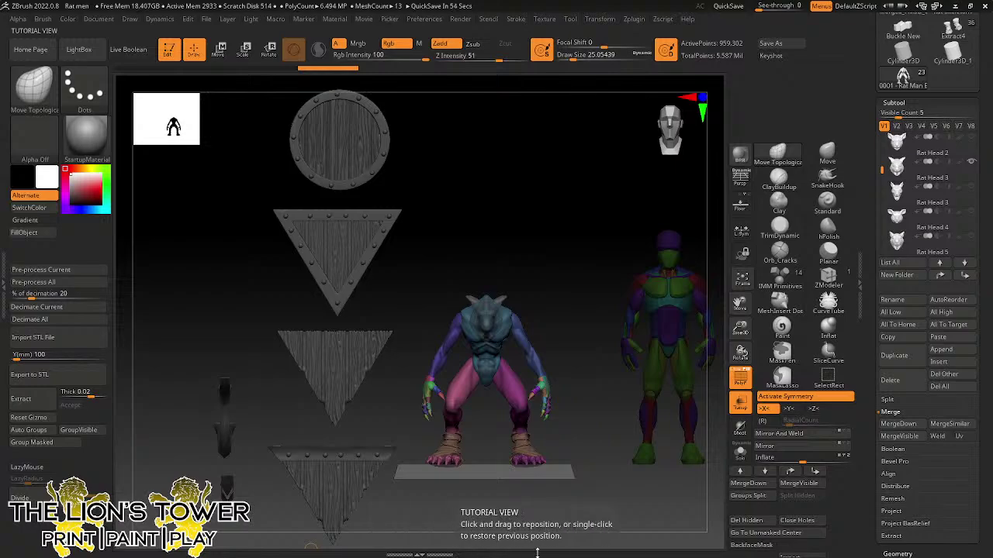
- Isolate the rat man's arm polygroups, mask both arms including the hands and show the whole body again
mouse_move(740, 327)
left_mouse_down()
mouse_move(602, 362)
mouse_move(609, 374)
mouse_move(649, 377)
mouse_move(648, 326)
mouse_move(621, 328)
mouse_move(628, 309)
mouse_move(618, 307)
mouse_move(666, 306)
left_mouse_up()
mouse_move(741, 327)
left_mouse_down()
mouse_move(742, 353)
mouse_move(742, 344)
left_mouse_up()
left_click_drag(741, 305, 741, 267)
mouse_move(645, 353)
left_mouse_down()
mouse_move(654, 308)
mouse_move(645, 369)
left_mouse_up()
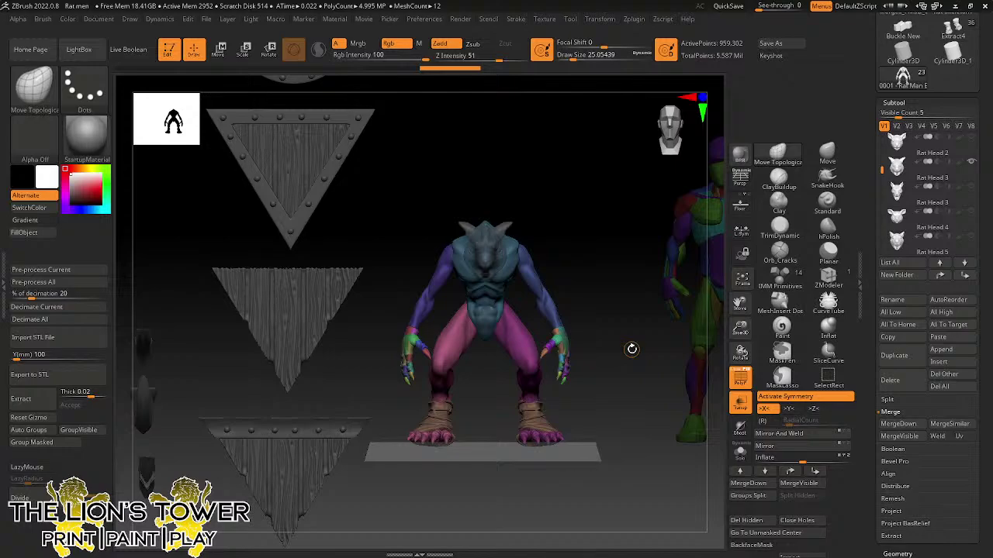
mouse_move(582, 281)
left_mouse_down()
mouse_move(605, 300)
mouse_move(543, 327)
mouse_move(543, 396)
left_mouse_up()
left_click_drag(609, 342, 597, 326, "shift")
left_click(547, 280, "ctrl+shift")
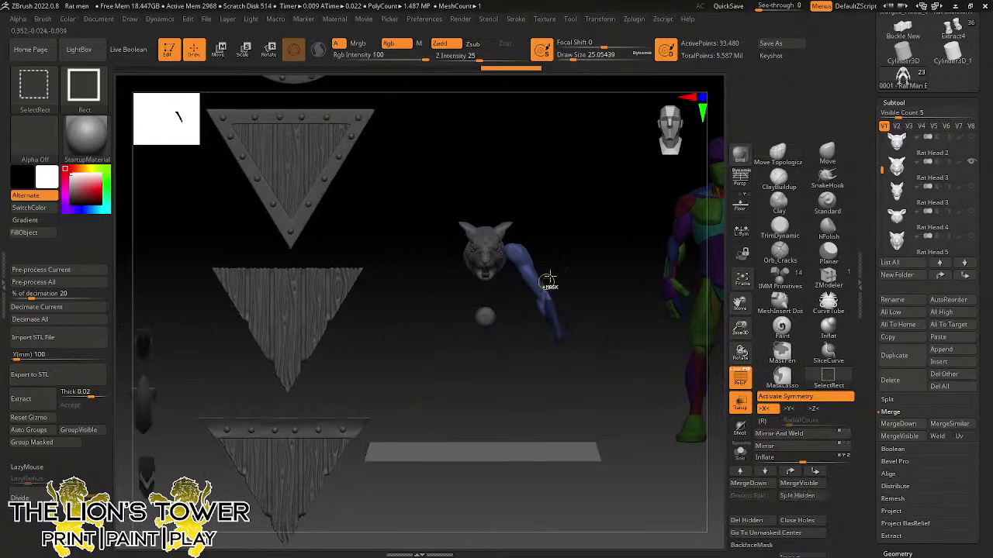
left_click_drag(576, 209, 504, 347, "ctrl+shift")
left_click(438, 287, "ctrl+shift")
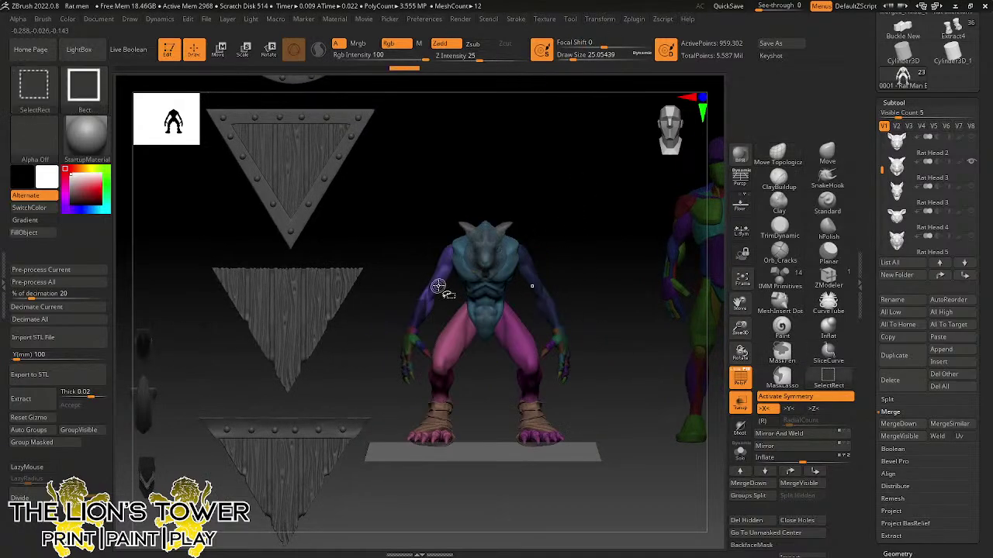
left_click(438, 287, "ctrl+shift")
left_click_drag(481, 199, 392, 356, "ctrl")
left_click(603, 277, "ctrl+shift")
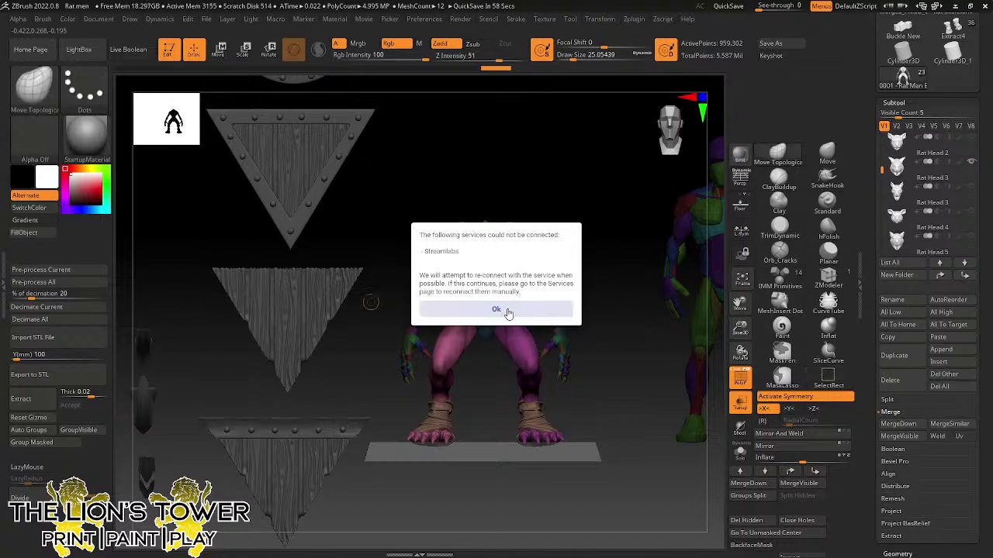
- Dismiss the Streamlabs notice, invert the mask to free the arms, and rotate both arms outward with the gizmo at the shoulder
left_click(497, 310)
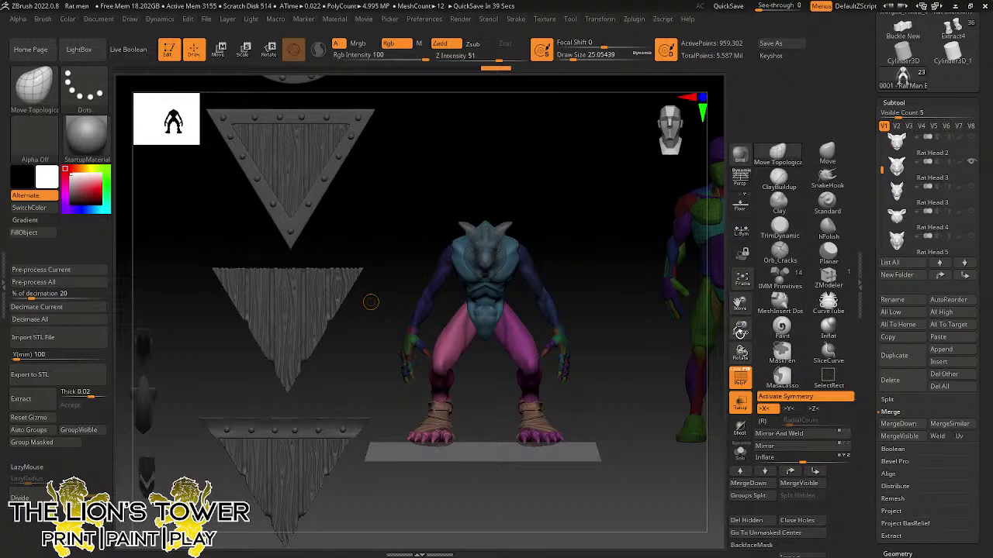
left_click_drag(739, 332, 741, 380)
left_click_drag(739, 331, 740, 309)
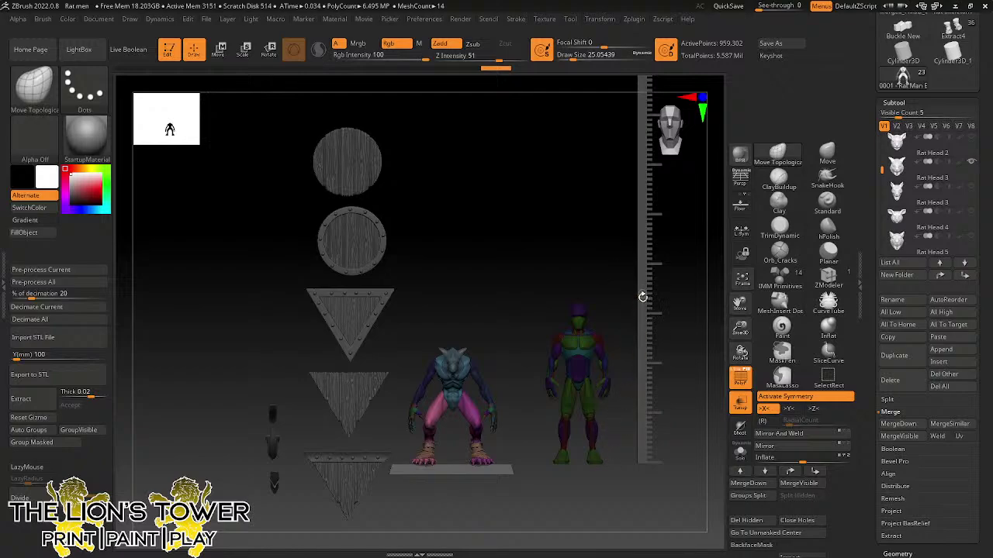
left_click(270, 49)
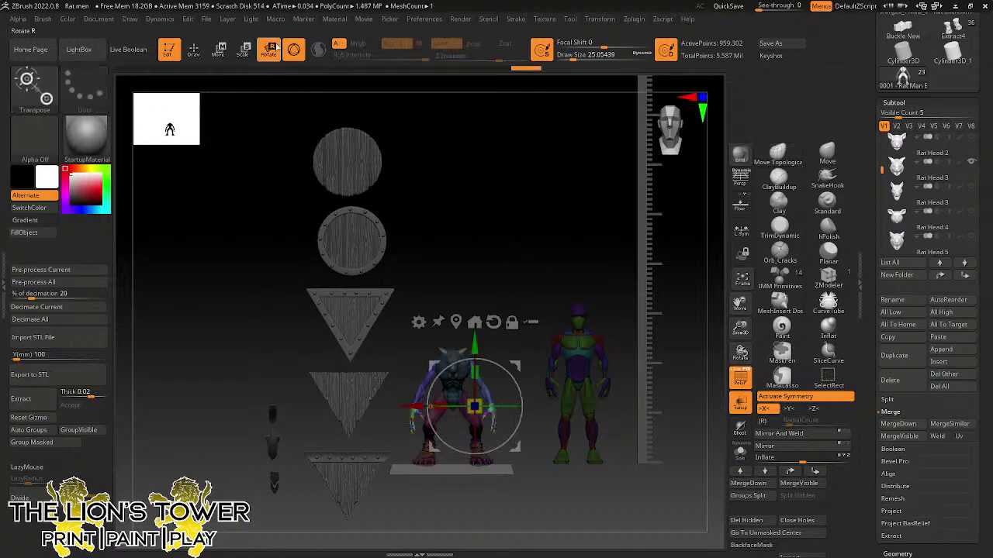
left_click_drag(740, 327, 739, 366)
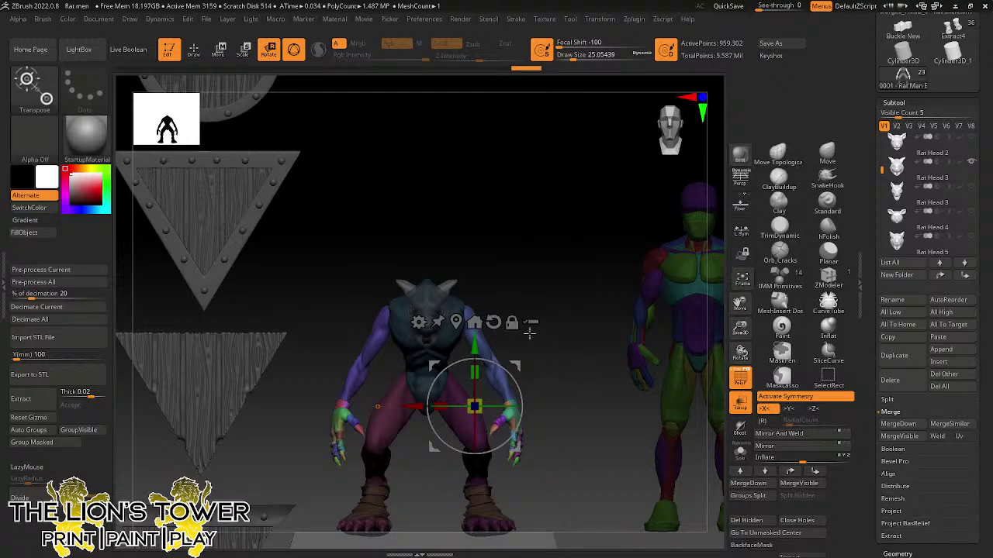
left_click_drag(516, 365, 543, 255)
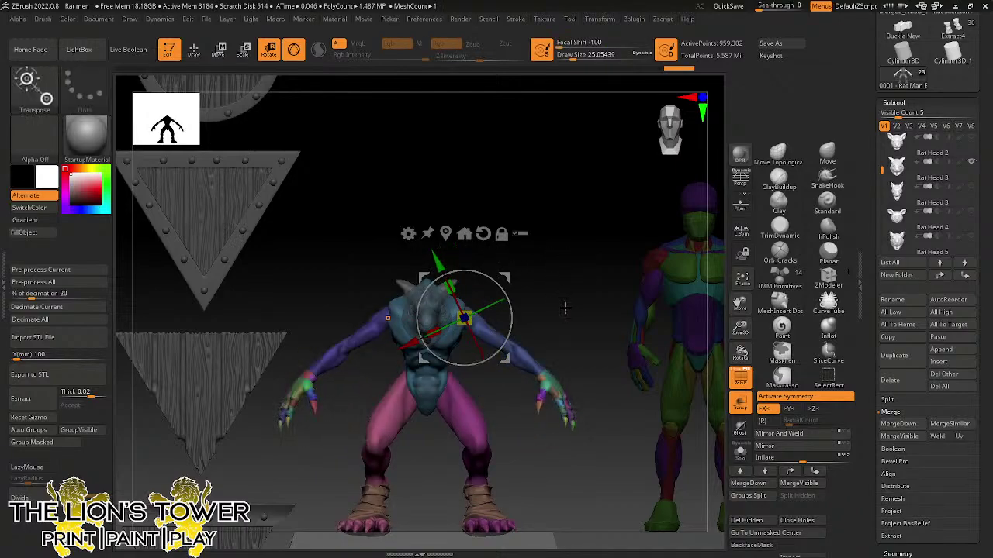
- Append a Sphere3D subtool, scale it down to roughly torso size and move it onto the rat man's upper body
mouse_move(921, 202)
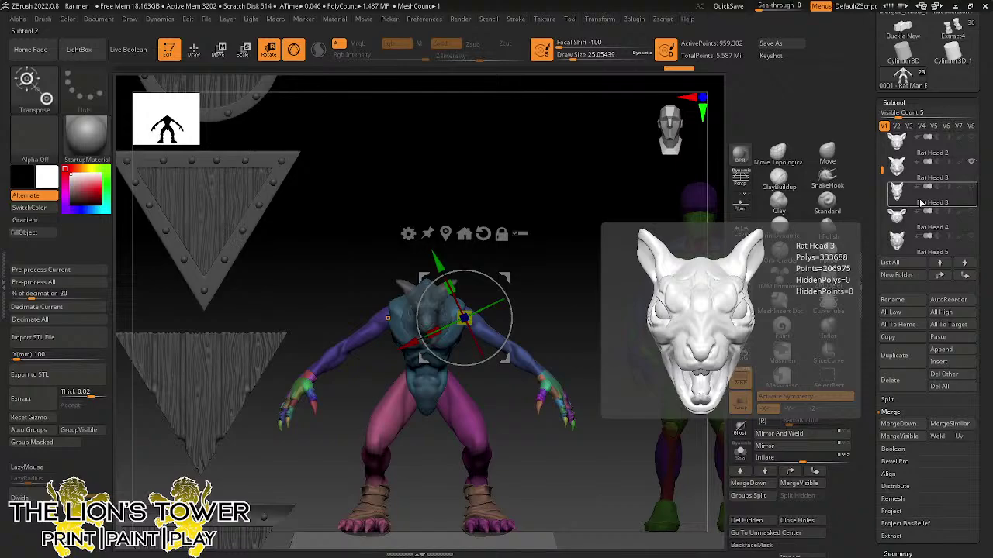
left_click_drag(548, 338, 655, 269)
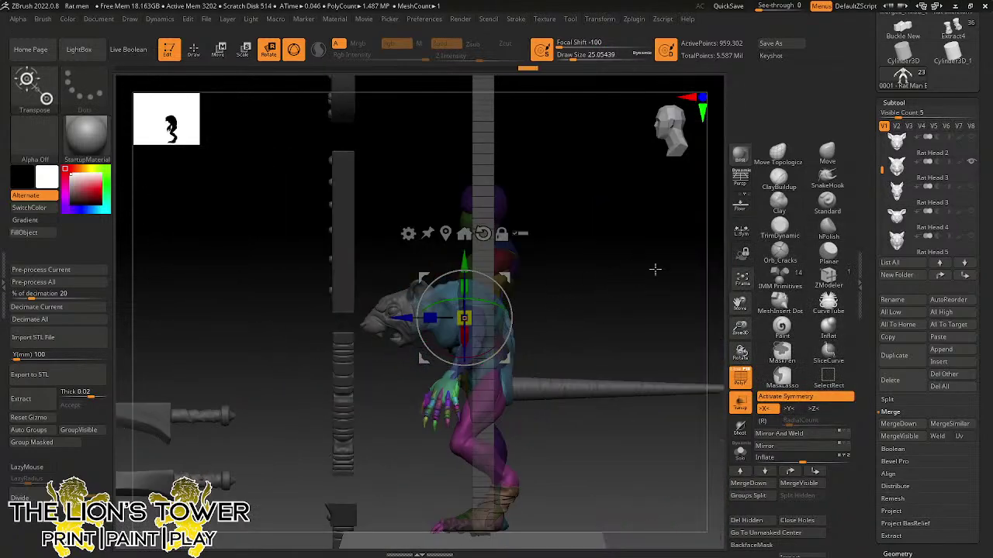
left_click(941, 350)
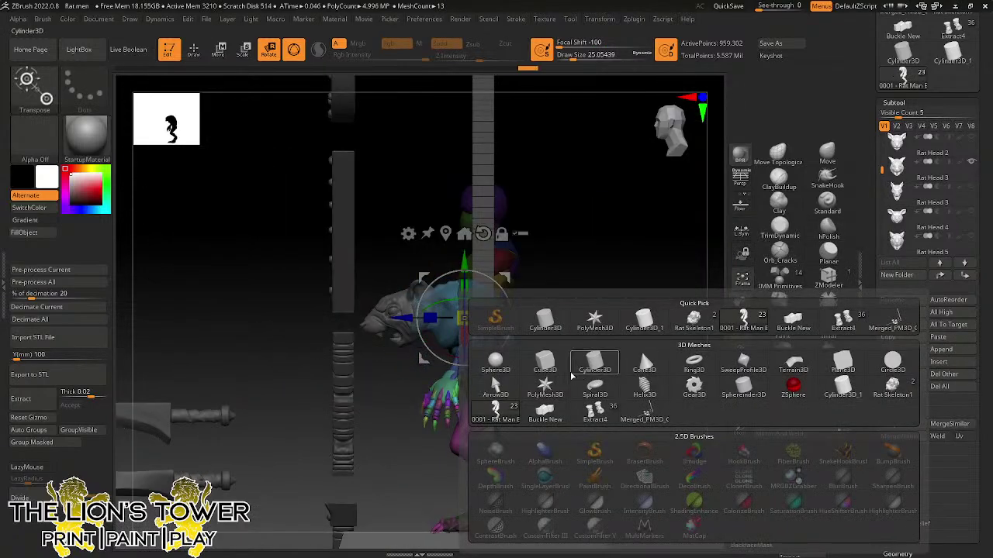
left_click(498, 361)
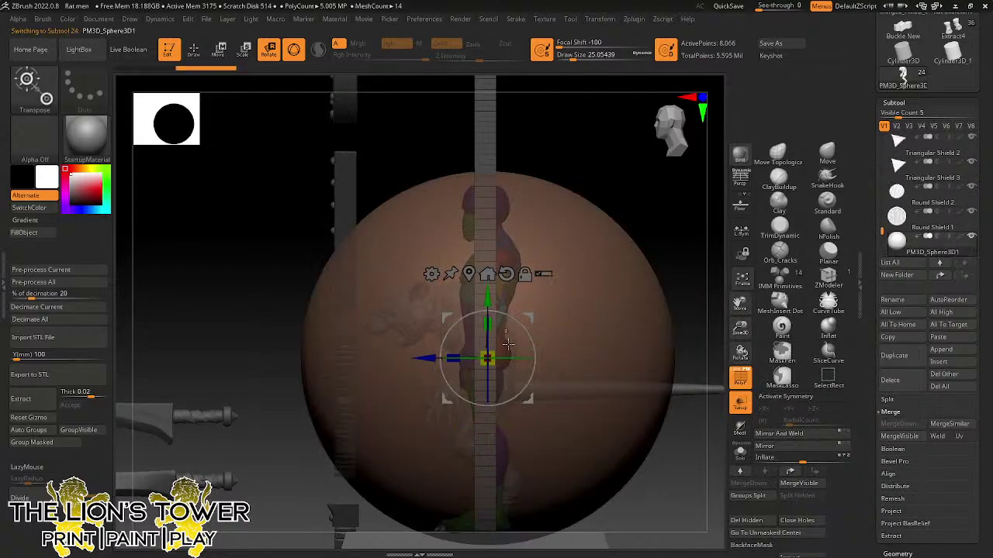
left_click_drag(488, 358, 411, 480)
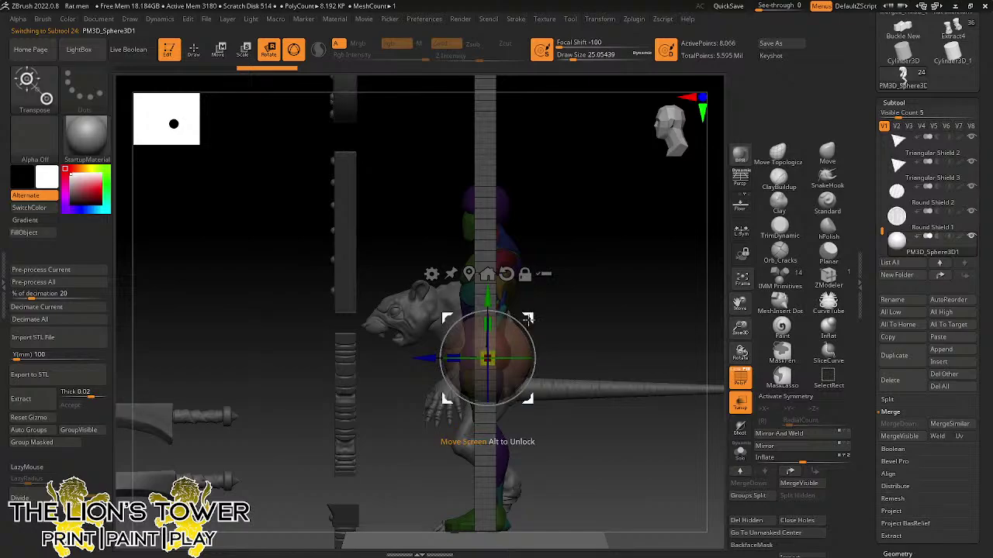
left_click_drag(528, 319, 510, 289)
- Turn off transparency, hide the human scale references and position the sphere at the base of the rat man's neck
left_click(739, 403)
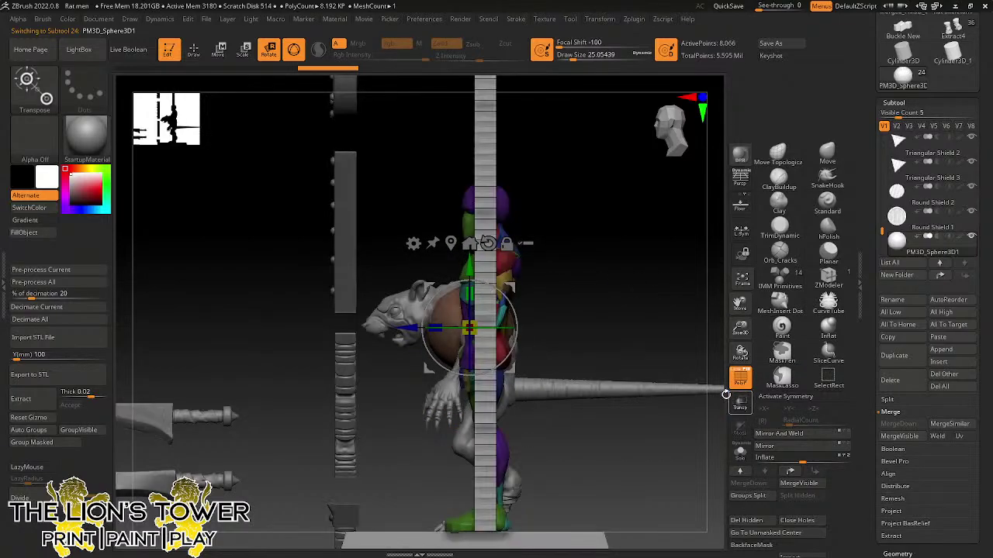
left_click_drag(653, 332, 672, 331)
left_click_drag(881, 232, 881, 134)
left_click(971, 164)
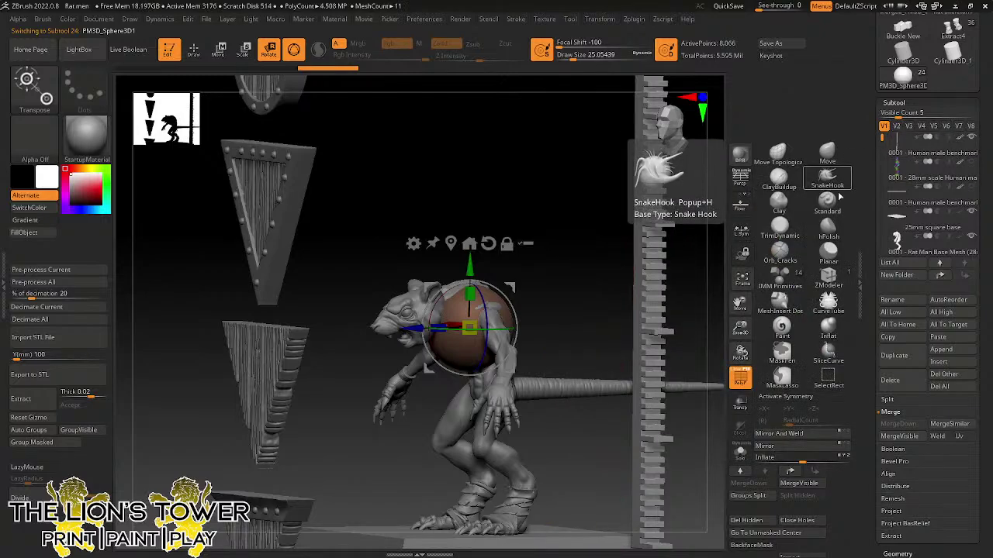
left_click(971, 136)
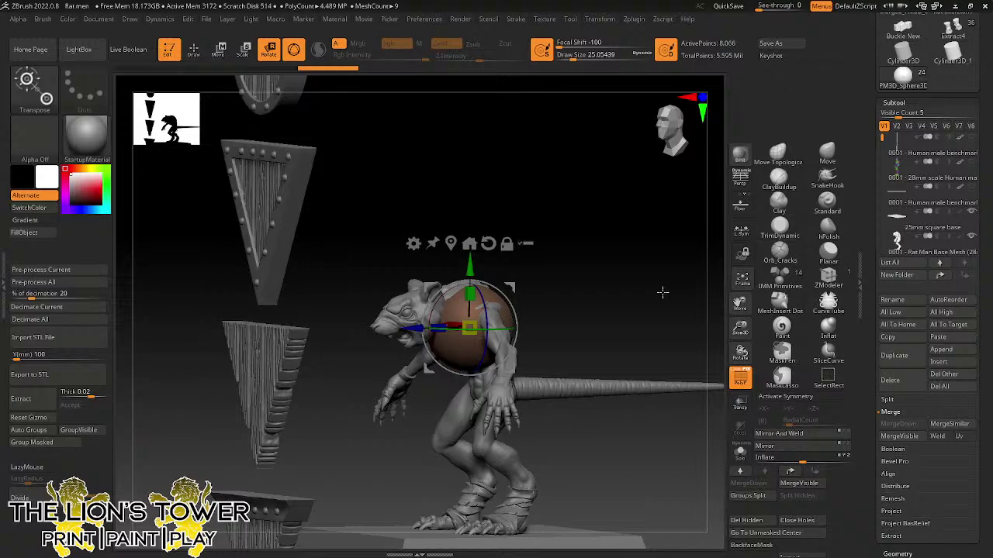
left_click_drag(665, 289, 499, 273, "shift")
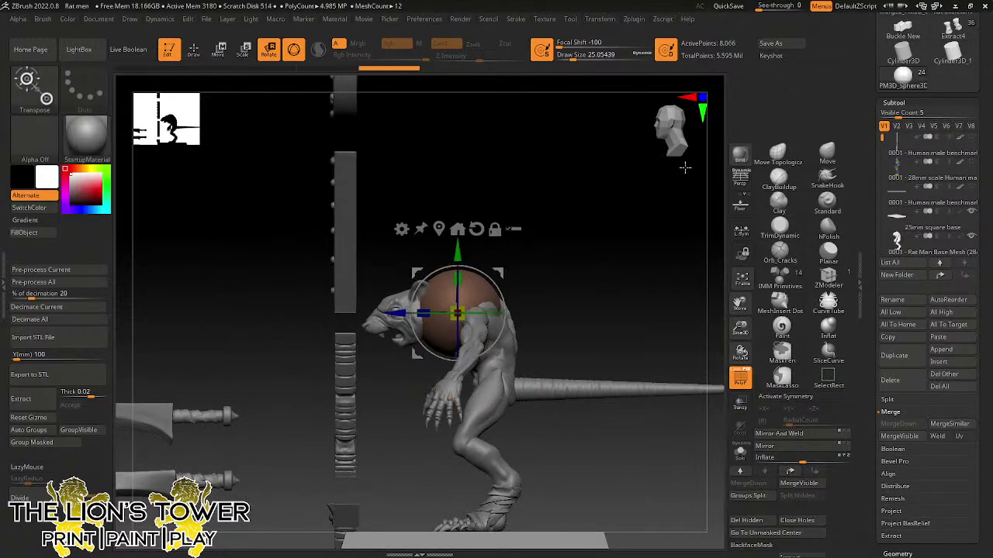
- With the Move brush at a draw size of about 108 and X symmetry, stretch the sphere over the shoulders and upper back
left_click(827, 155)
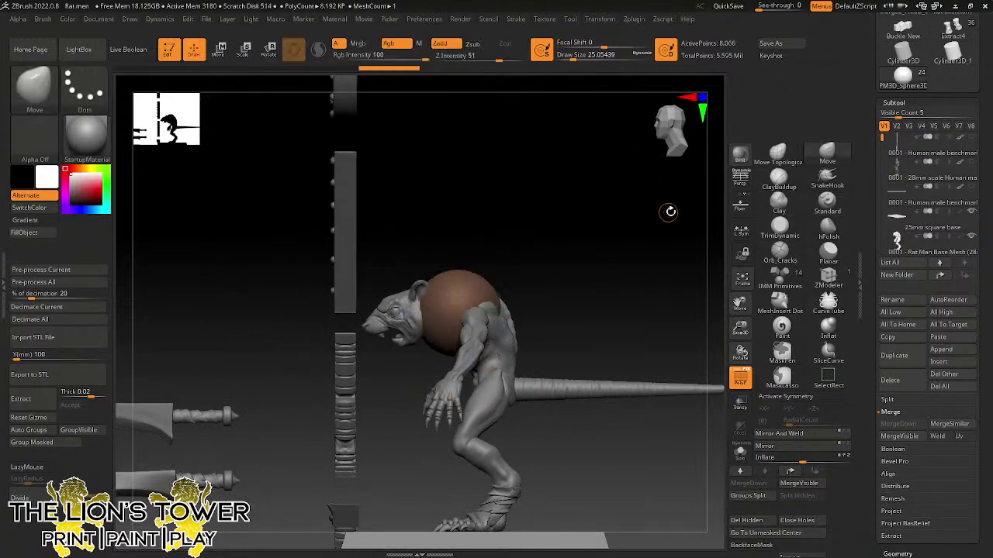
left_click_drag(583, 55, 589, 56)
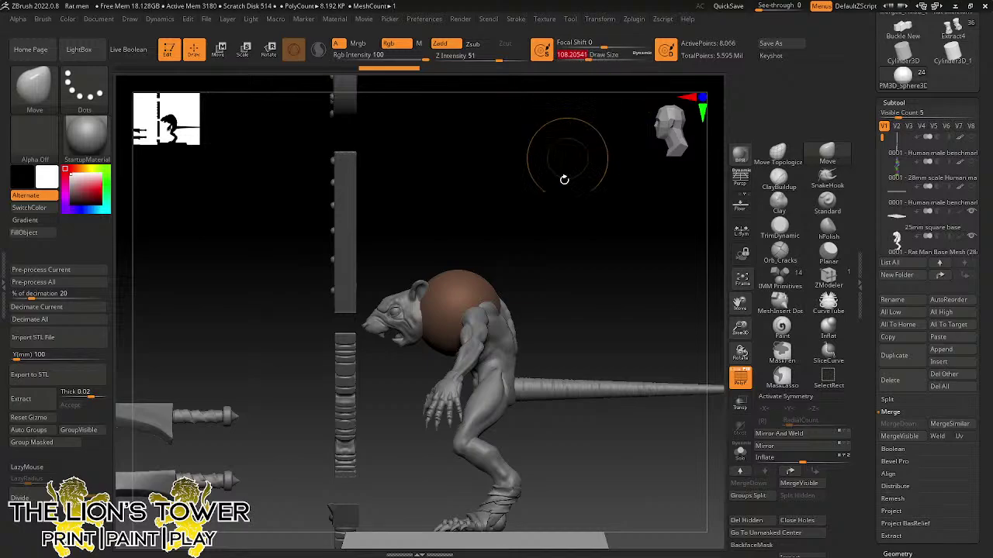
left_click_drag(518, 262, 478, 302)
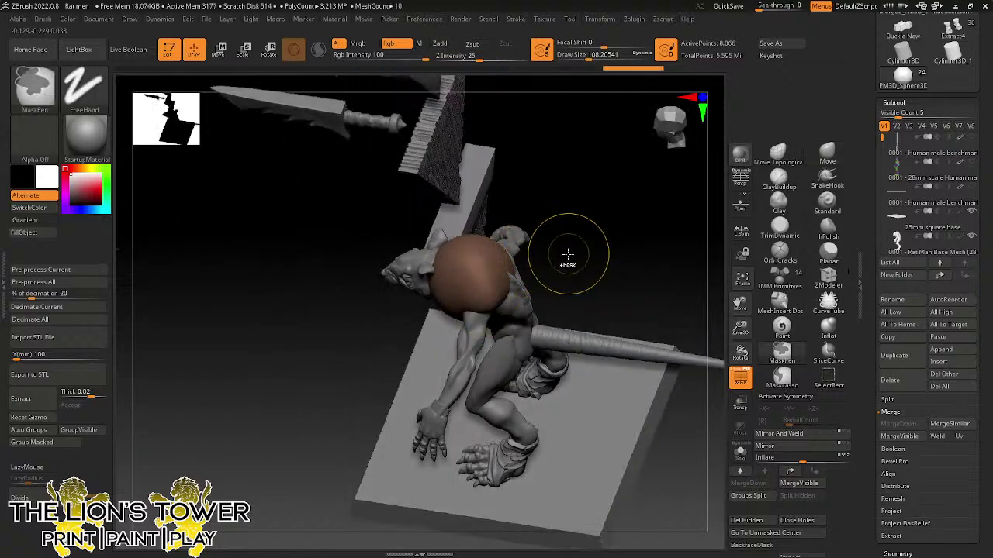
key("x")
right_click_drag(525, 277, 516, 314)
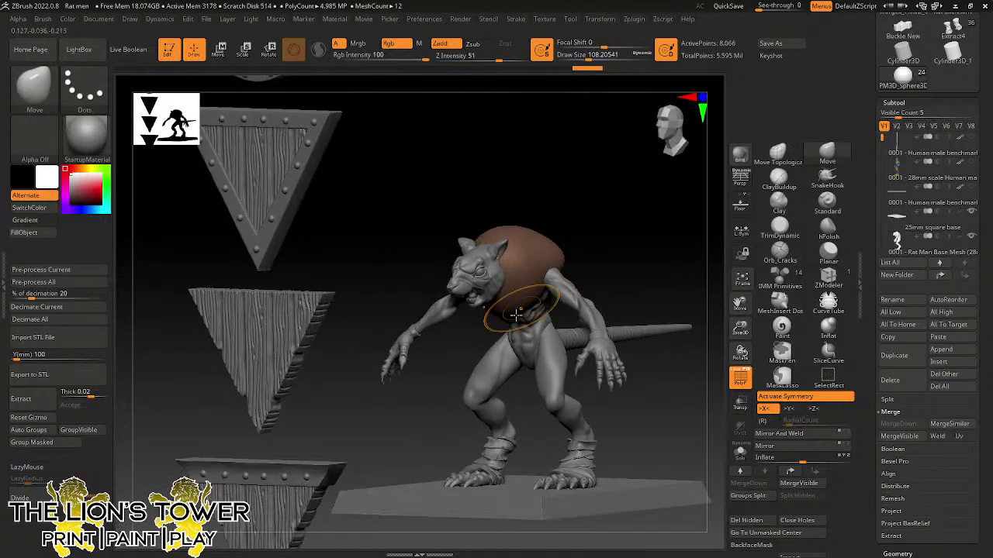
mouse_move(576, 230)
right_mouse_down()
mouse_move(589, 230)
mouse_move(578, 232)
right_mouse_up()
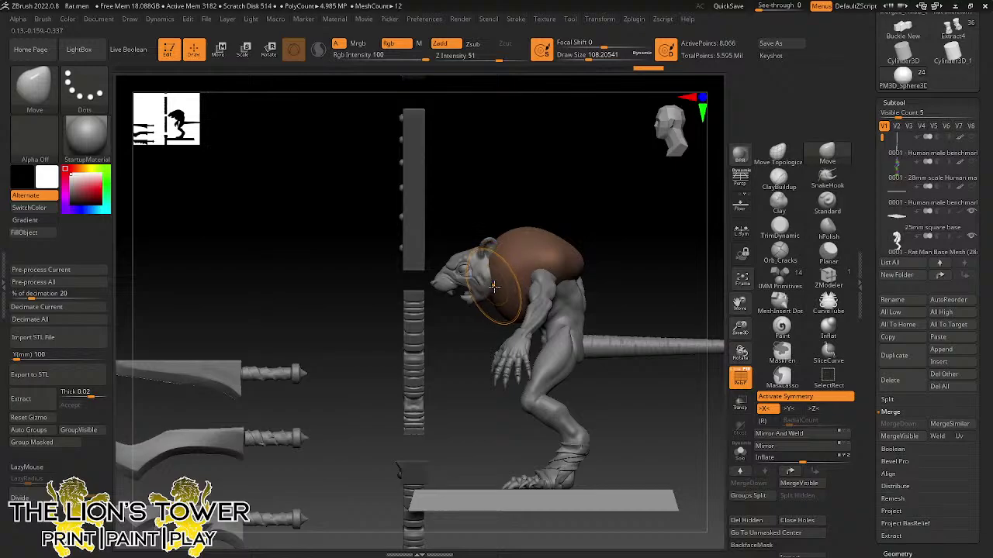
- Pull the sphere into a mantle shape around the neck and shoulders with the Move brush, reducing the draw size to about 80
mouse_move(494, 285)
left_mouse_down()
mouse_move(500, 293)
mouse_move(515, 228)
mouse_move(528, 234)
left_mouse_up()
mouse_move(560, 204)
left_mouse_down()
mouse_move(561, 280)
mouse_move(594, 191)
left_mouse_up()
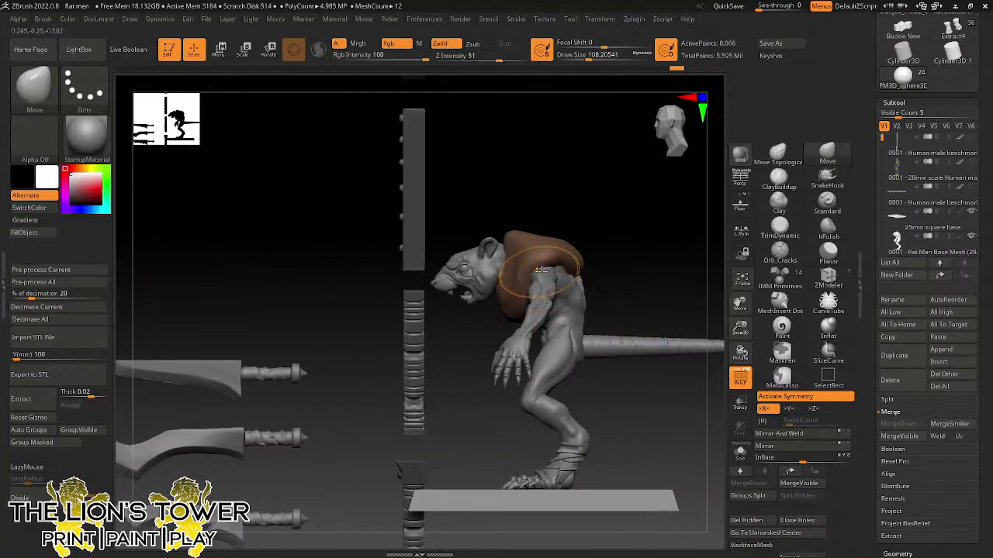
mouse_move(540, 271)
left_mouse_down()
mouse_move(598, 211)
mouse_move(516, 326)
mouse_move(631, 206)
mouse_move(608, 228)
mouse_move(649, 231)
mouse_move(570, 252)
mouse_move(561, 268)
mouse_move(570, 272)
left_mouse_up()
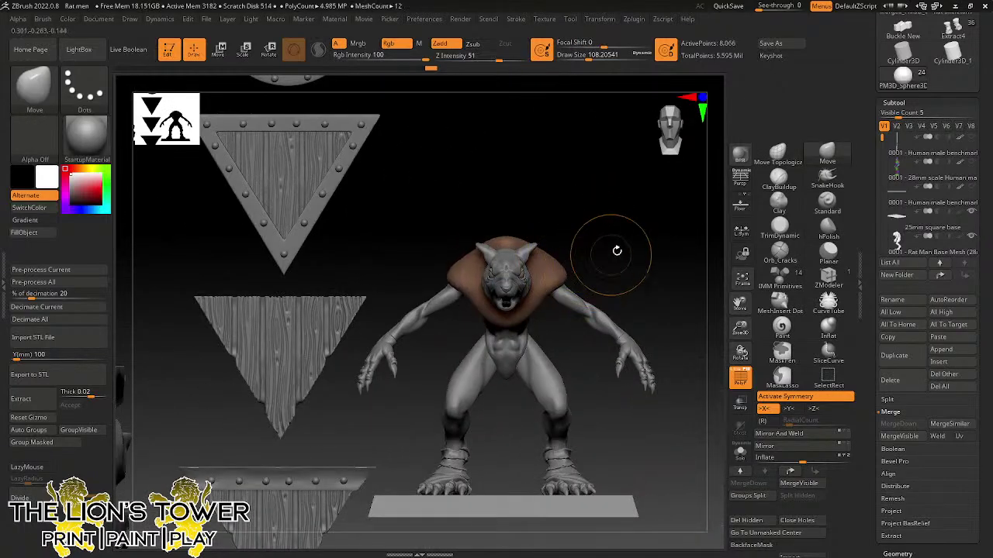
left_click_drag(617, 251, 618, 129)
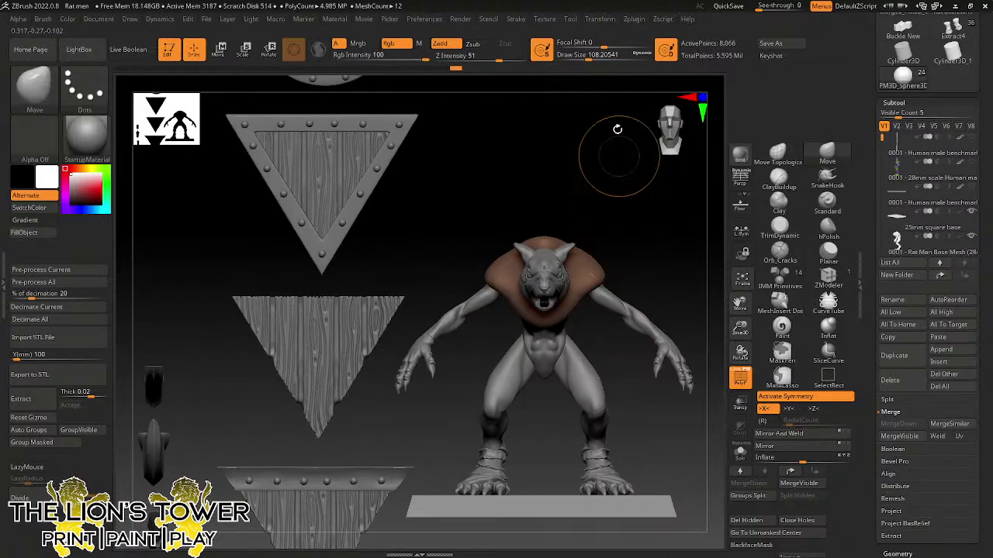
left_click(584, 58)
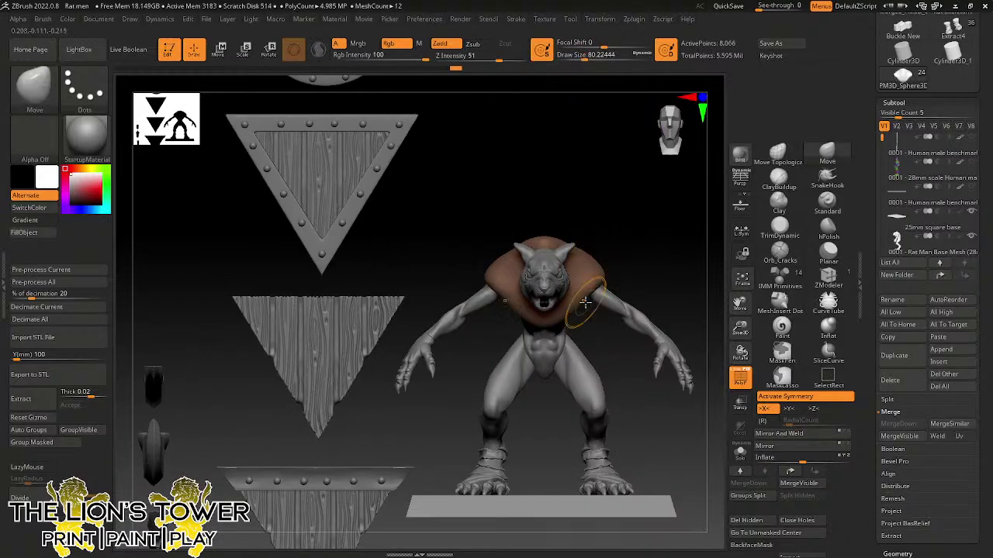
- Flatten the mantle's surface over the shoulders and upper back with the TrimDynamic brush
left_click(782, 232)
left_click_drag(694, 266, 653, 280)
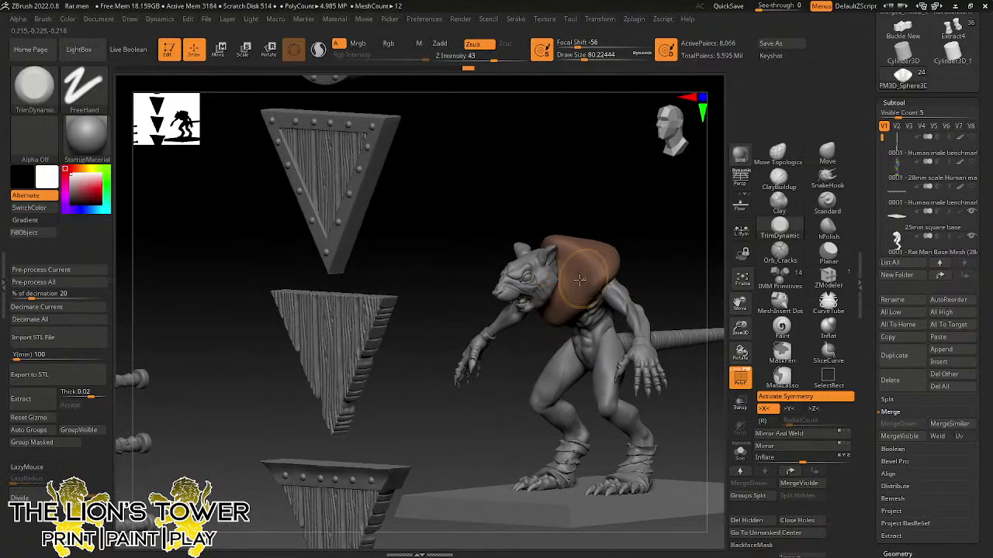
mouse_move(645, 232)
left_mouse_down()
mouse_move(605, 248)
mouse_move(614, 232)
mouse_move(630, 240)
left_mouse_up()
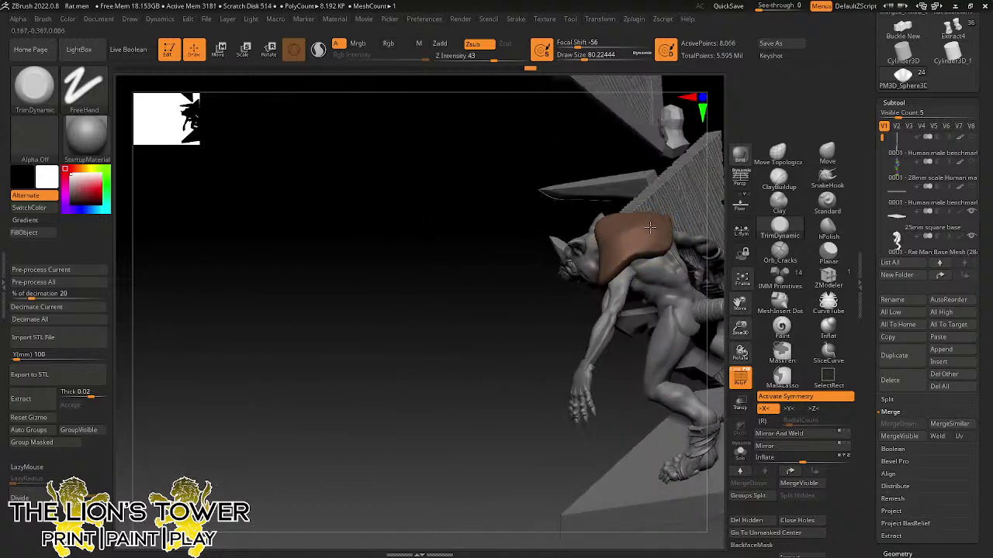
left_click_drag(566, 290, 586, 322)
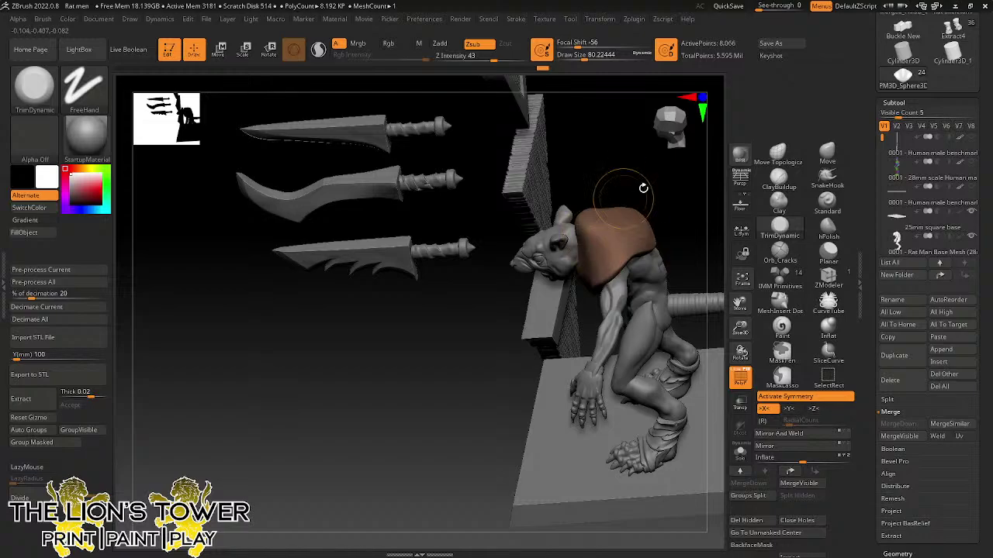
left_click_drag(642, 189, 637, 210)
left_click_drag(595, 246, 593, 248)
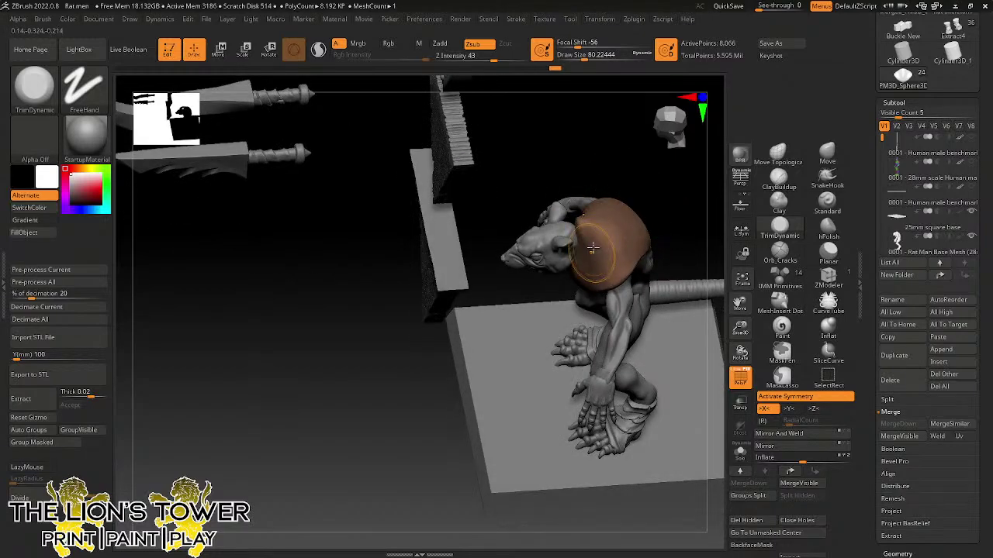
- Isolate the mantle with Solo and carve a hollow for the neck opening with the ClayBuildup brush
left_click_drag(676, 263, 714, 225)
left_click(741, 451)
left_click_drag(679, 401, 668, 395)
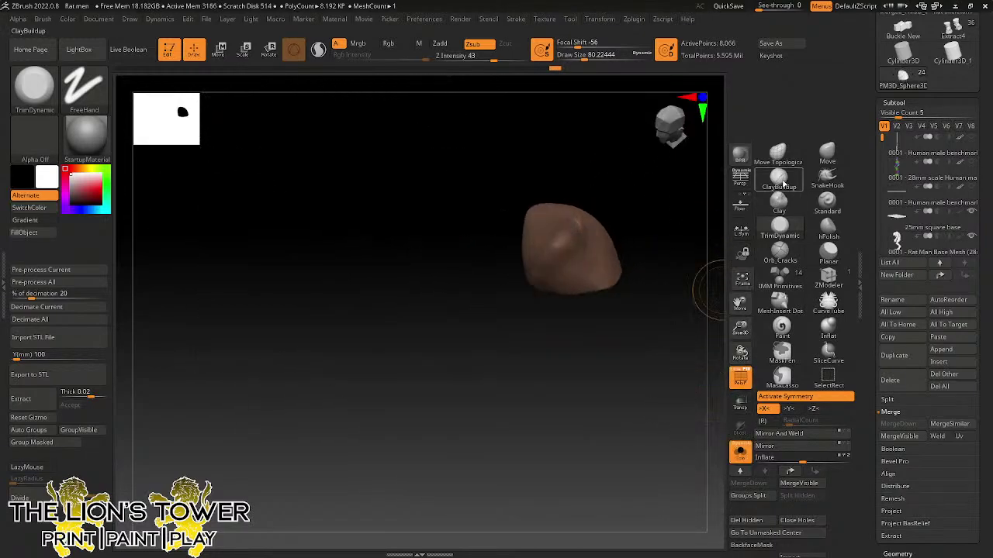
left_click(779, 181)
left_click_drag(555, 247, 567, 233)
mouse_move(565, 238)
left_mouse_down()
mouse_move(552, 247)
mouse_move(557, 259)
mouse_move(565, 228)
mouse_move(570, 266)
left_mouse_up()
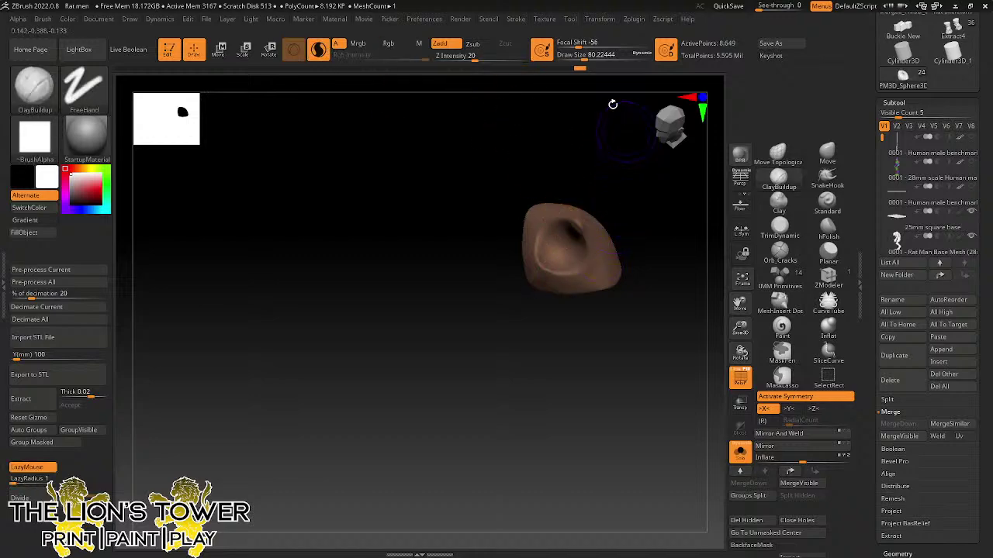
- Carve symmetrical cloth folds around the mantle's neck opening and side with the Orb_Cracks brush at a draw size of about 54
left_click(580, 60)
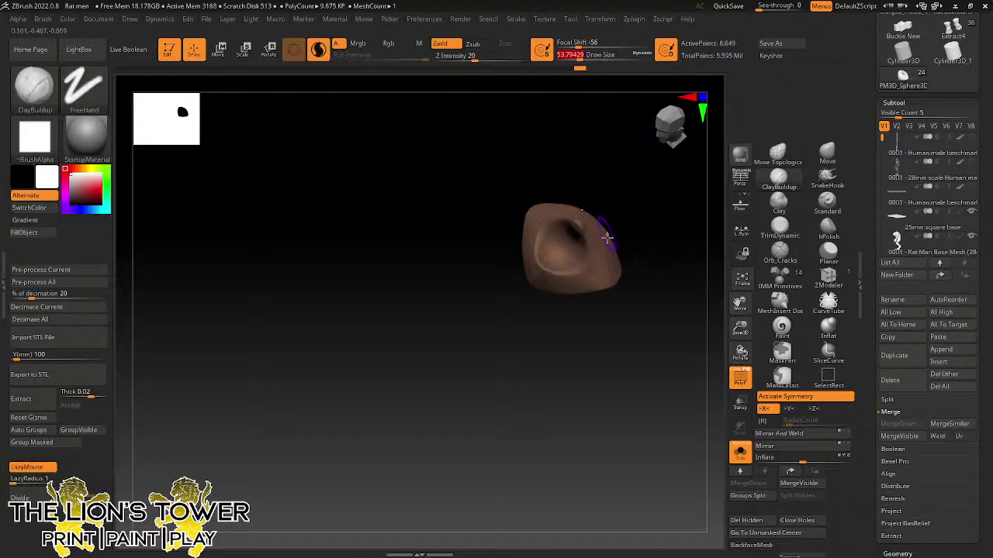
left_click(779, 250)
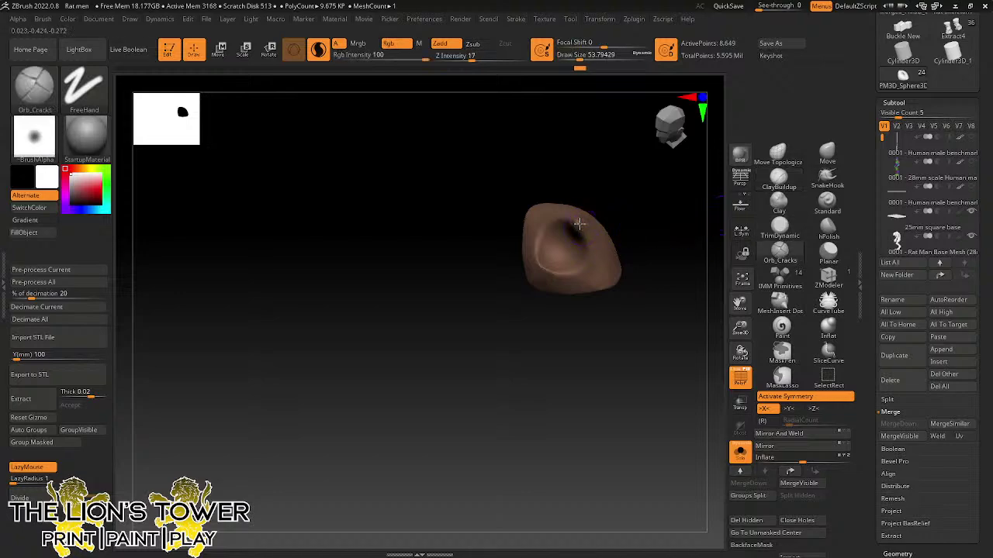
left_click_drag(625, 210, 580, 233)
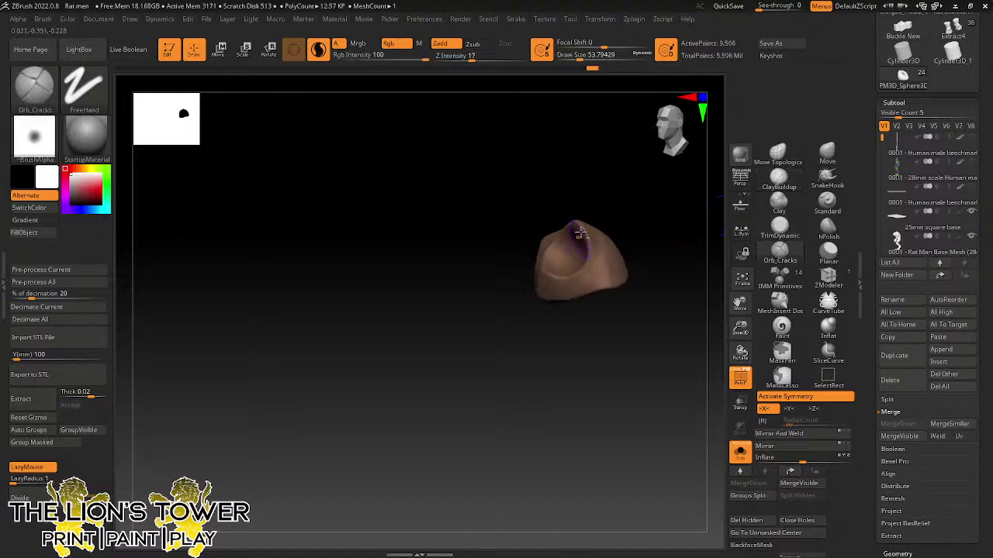
left_click_drag(557, 277, 578, 272)
left_click_drag(650, 231, 630, 271)
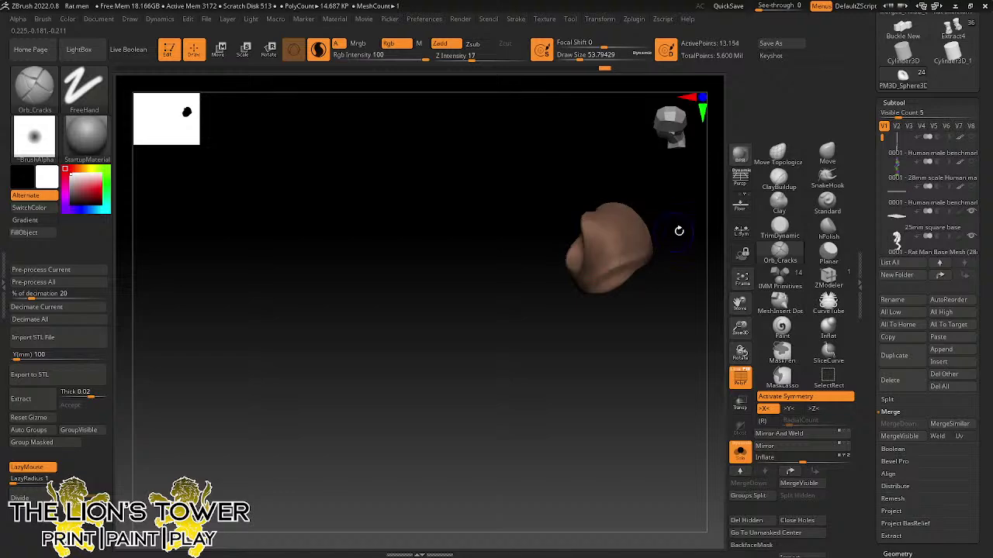
left_click_drag(680, 231, 656, 258)
mouse_move(584, 287)
left_mouse_down()
mouse_move(624, 264)
mouse_move(647, 202)
left_mouse_up()
- Turn off symmetry and carve irregular folds below the neck opening and across the front of the mantle
key("x")
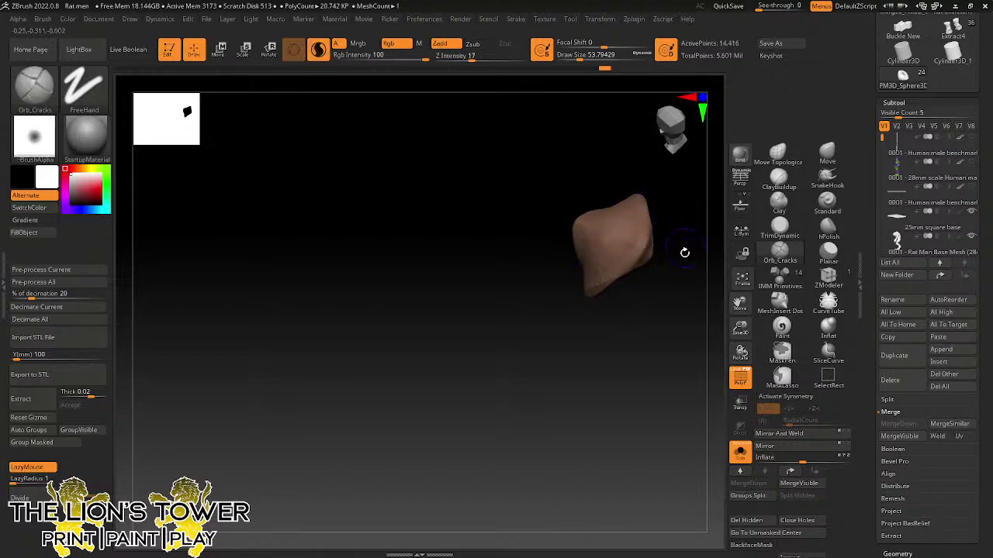
left_click_drag(685, 250, 626, 200)
mouse_move(587, 268)
left_mouse_down()
mouse_move(641, 213)
mouse_move(657, 254)
mouse_move(584, 277)
left_mouse_up()
left_click_drag(668, 215, 718, 197)
left_click_drag(668, 227, 696, 246)
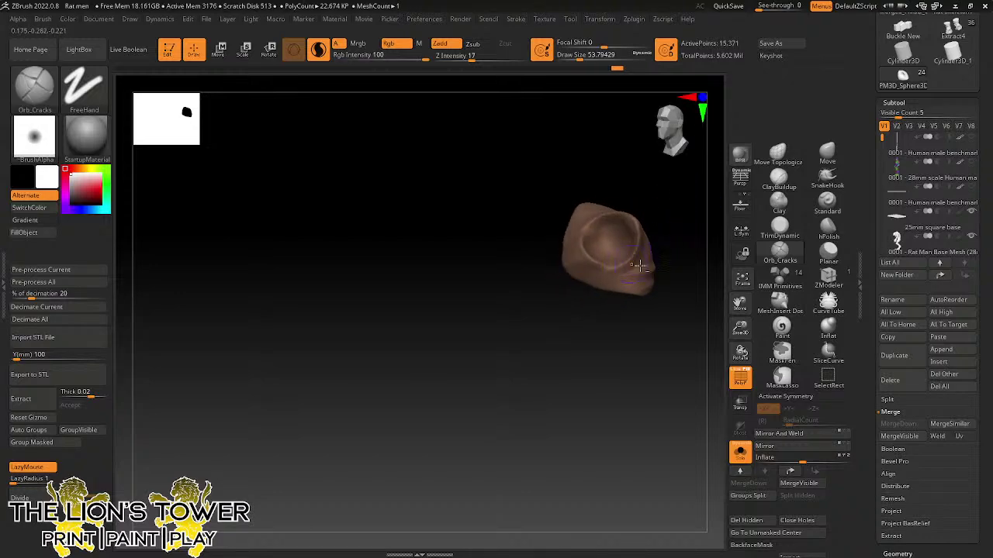
mouse_move(646, 269)
left_mouse_down()
mouse_move(601, 274)
mouse_move(574, 260)
mouse_move(637, 295)
left_mouse_up()
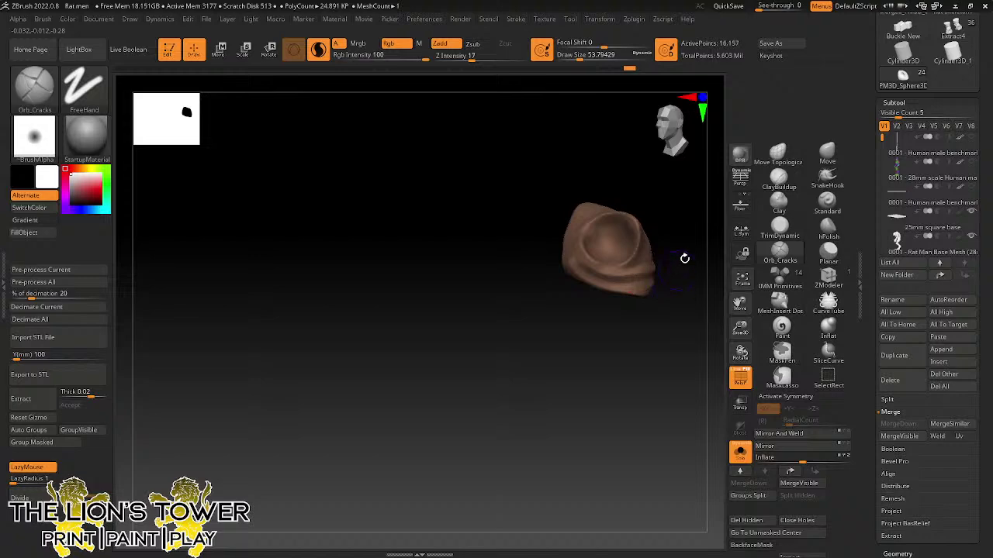
- Carve further asymmetrical folds along the side and shoulder of the mantle with the Orb_Cracks brush
mouse_move(685, 259)
left_mouse_down()
mouse_move(682, 268)
mouse_move(660, 200)
left_mouse_up()
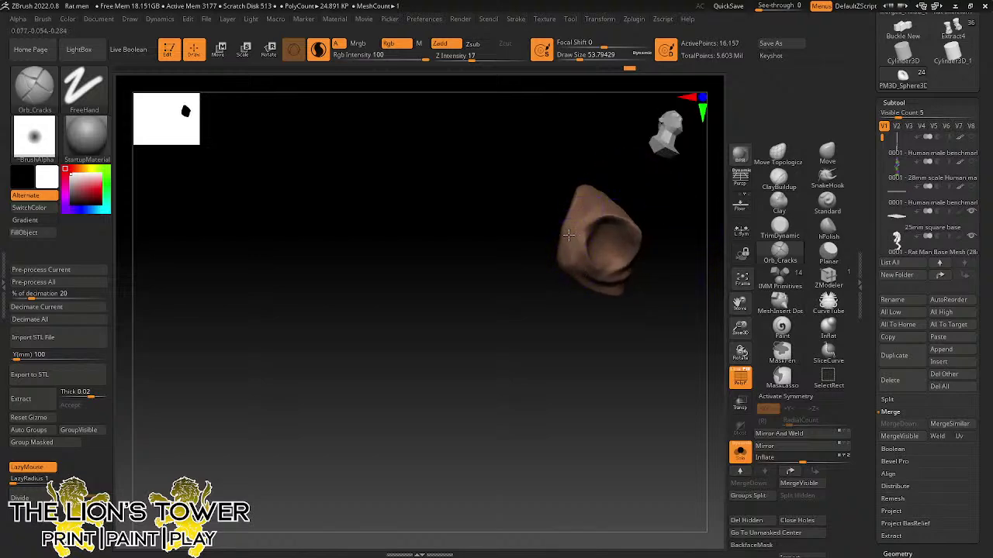
mouse_move(569, 235)
left_mouse_down()
mouse_move(587, 189)
mouse_move(599, 216)
left_mouse_up()
mouse_move(619, 170)
left_mouse_down()
mouse_move(614, 207)
mouse_move(610, 192)
mouse_move(690, 179)
mouse_move(567, 235)
mouse_move(616, 204)
left_mouse_up()
mouse_move(685, 208)
left_mouse_down()
mouse_move(669, 191)
mouse_move(673, 210)
left_mouse_up()
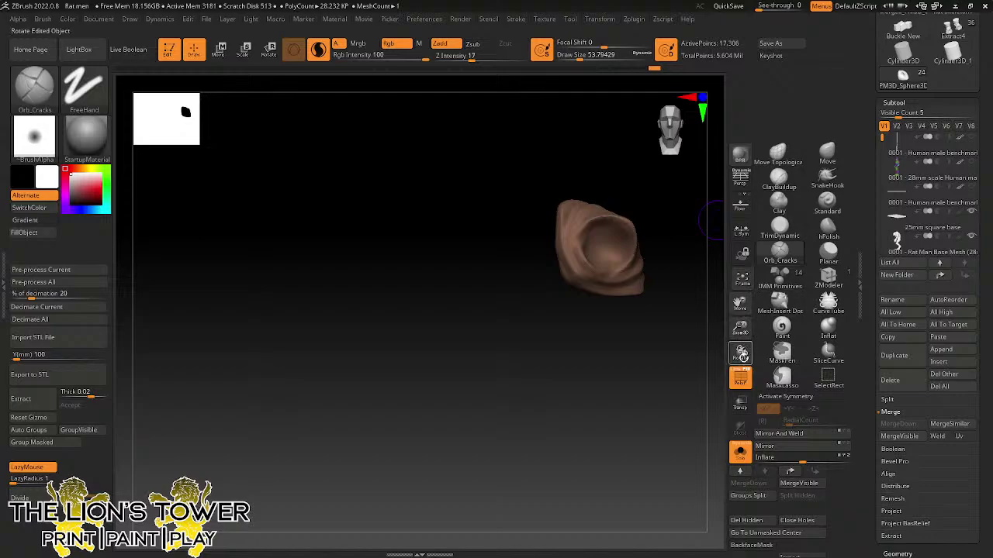
- Turn off Solo and reshape the mantle around the rat man's neck and chest with the Move brush at a draw size of about 104
left_click(740, 452)
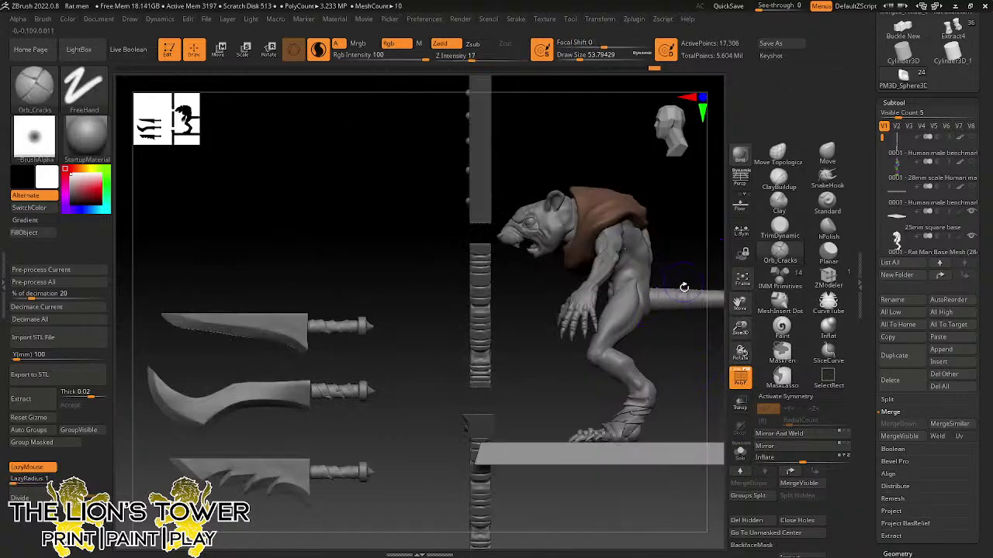
left_click(827, 151)
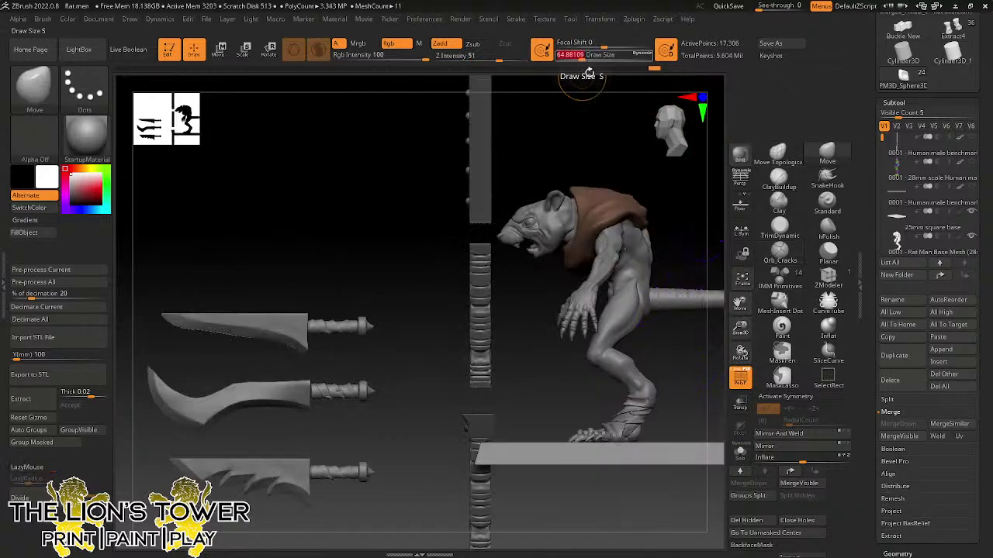
left_click_drag(681, 217, 650, 152)
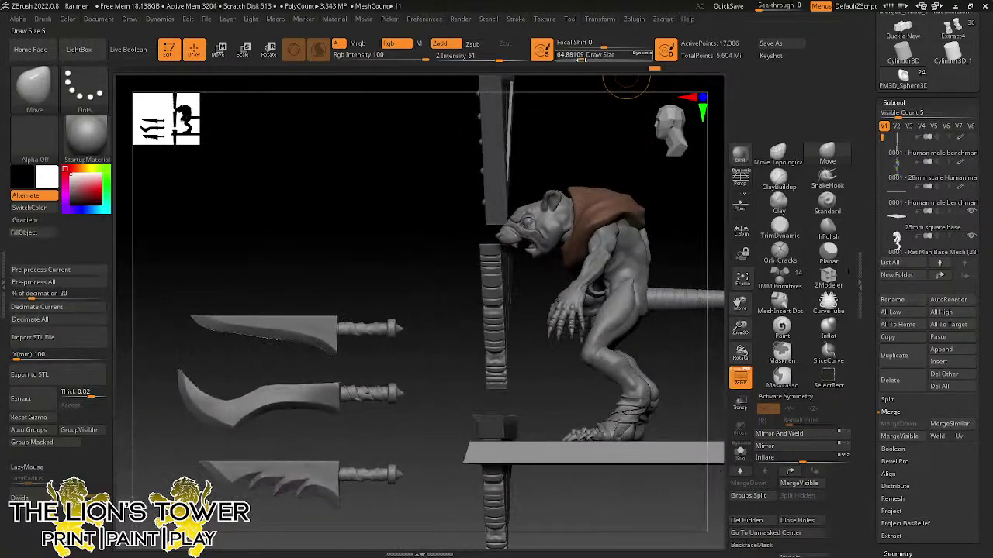
left_click_drag(582, 60, 588, 59)
left_click_drag(657, 188, 687, 198)
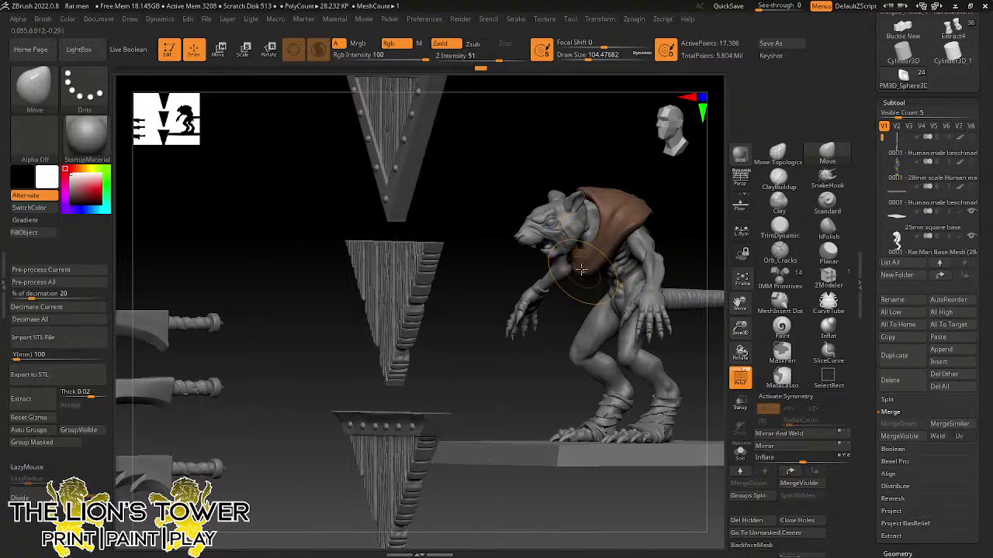
left_click_drag(673, 210, 640, 221)
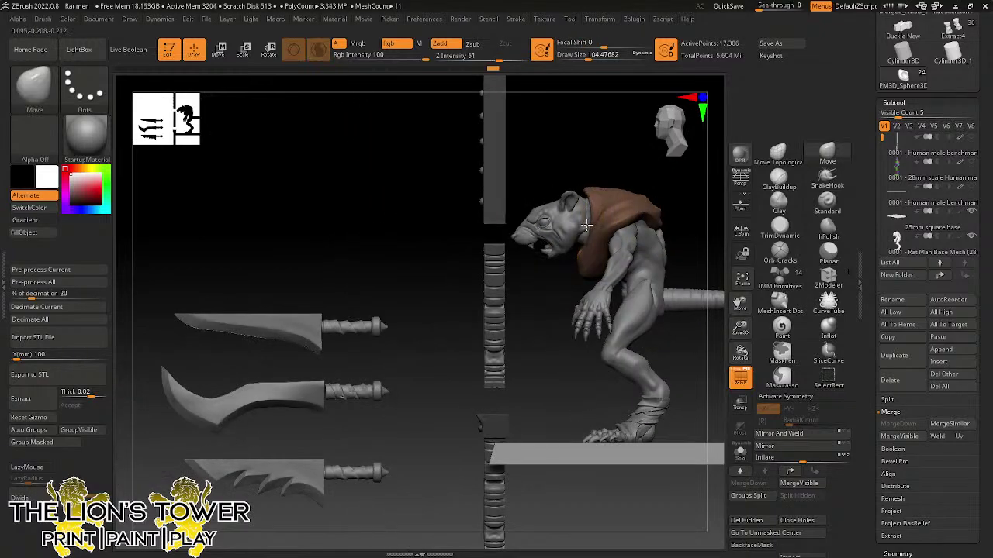
right_click_drag(586, 230, 625, 202)
- Pull the mantle's collar into place behind the head and along the opposite side of the neck with the Move brush
key("b")
key("m")
key("v")
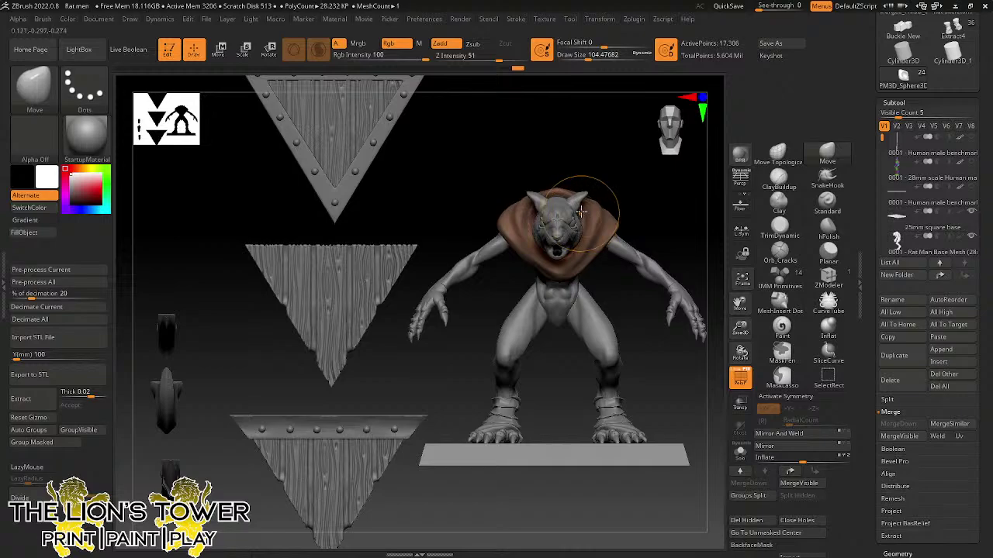
right_click_drag(531, 224, 634, 205)
left_click(543, 213, "alt")
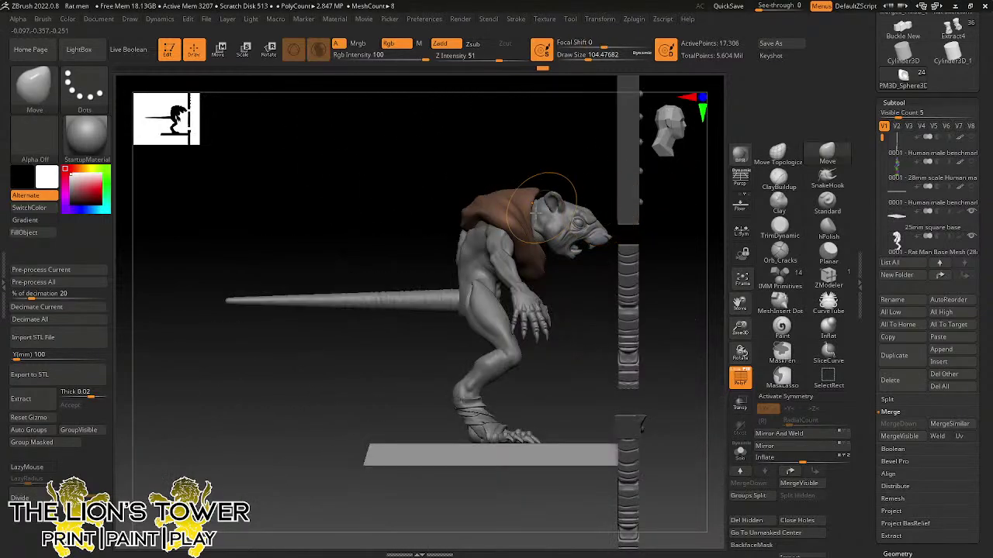
left_click(540, 242, "alt")
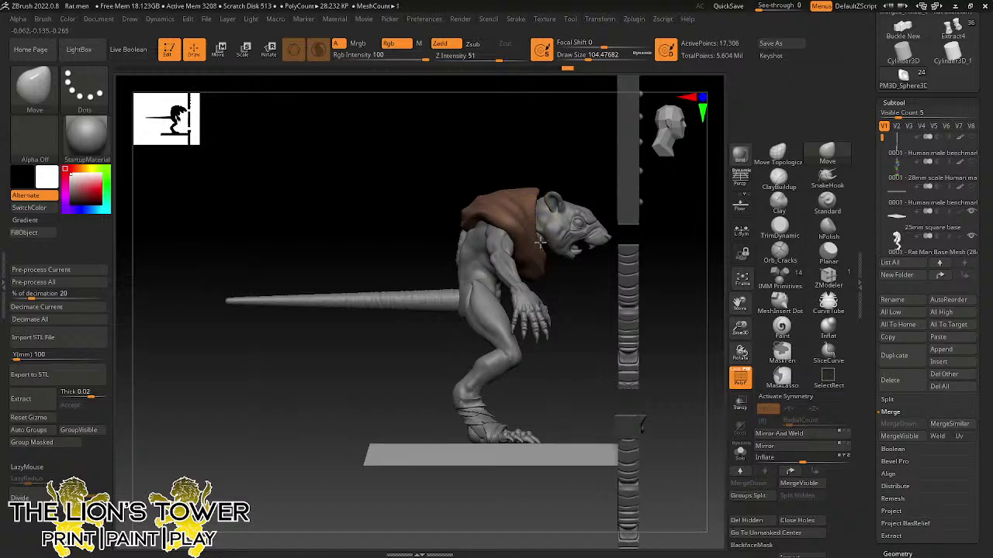
right_click_drag(595, 172, 555, 186)
- Turn on X symmetry and carve a fold across the mantle's upper back with the Orb_Cracks brush at a draw size of about 54
key("x")
left_click_drag(661, 200, 597, 188)
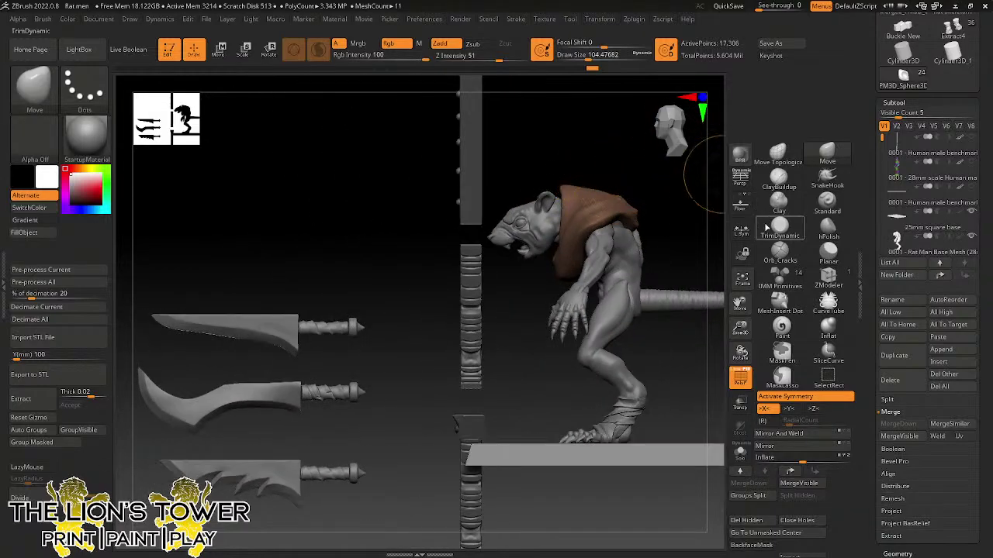
left_click_drag(738, 306, 688, 376)
left_click_drag(645, 271, 639, 335)
right_click_drag(639, 335, 687, 287)
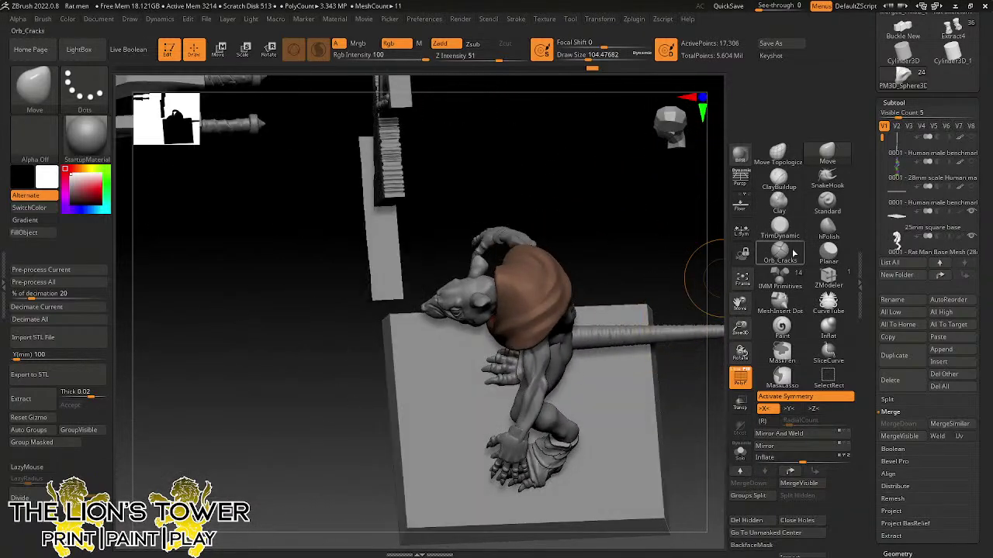
left_click(779, 252)
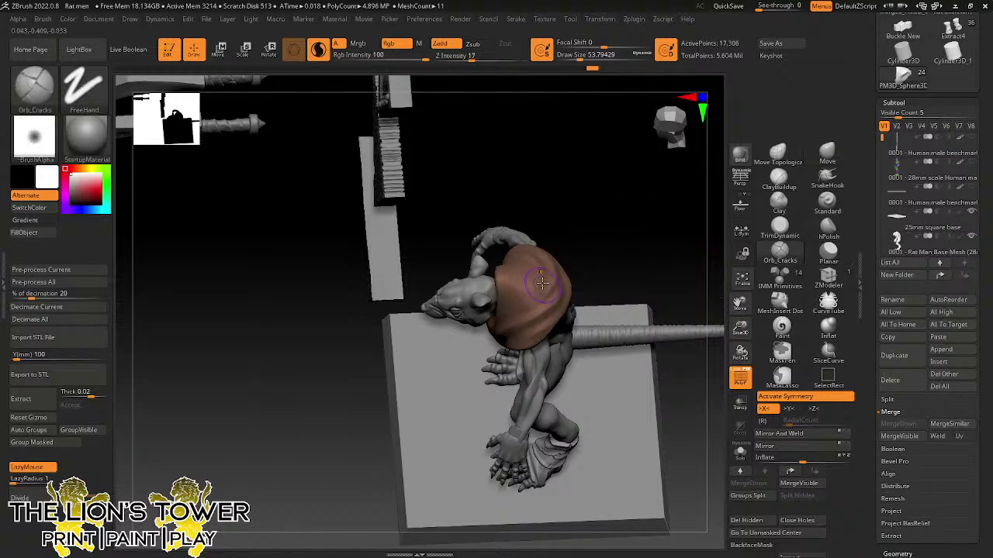
left_click_drag(542, 283, 509, 316)
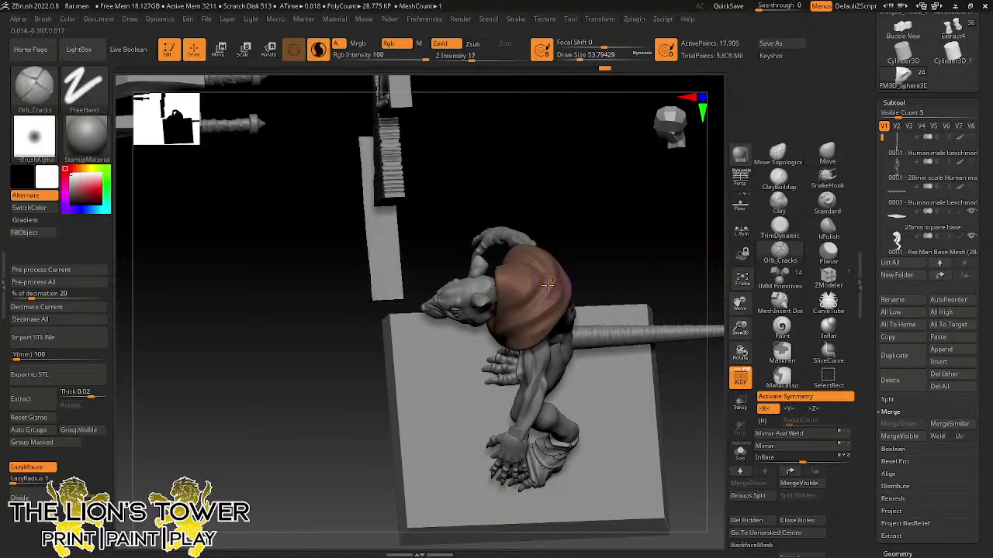
- Turn off symmetry and carve irregular folds across the mantle's back and around one shoulder with the Orb_Cracks brush
right_click_drag(587, 231, 546, 291)
key("x")
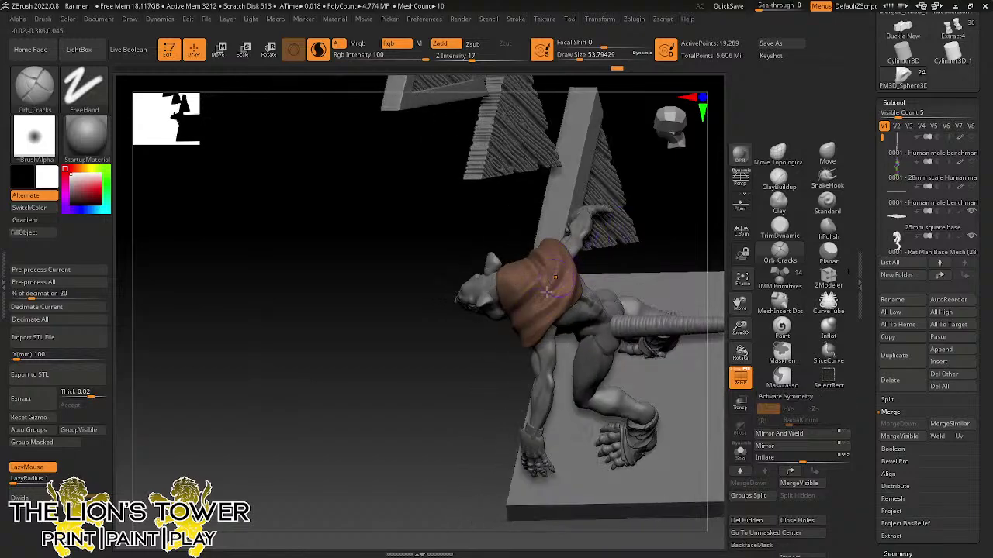
right_click_drag(680, 200, 549, 285)
right_click_drag(577, 167, 564, 279)
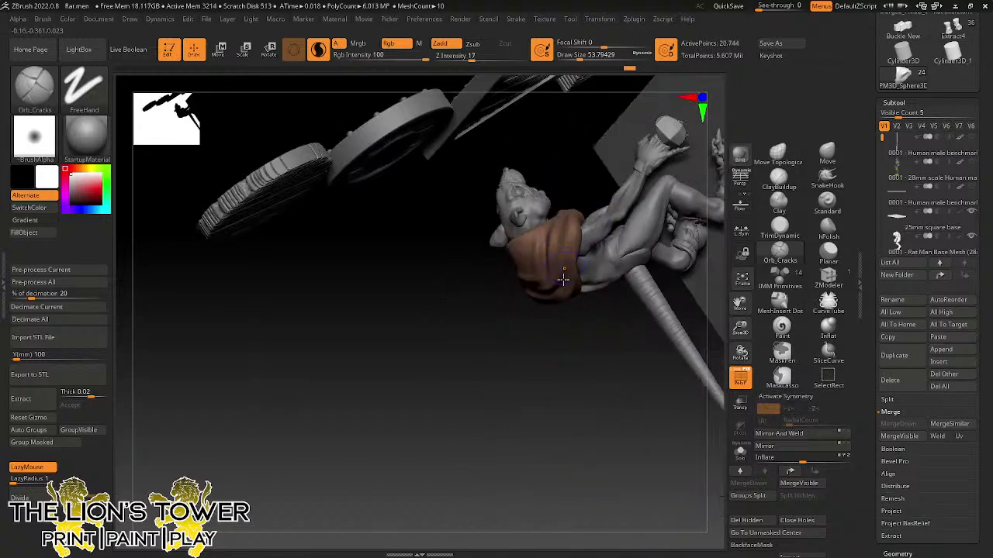
mouse_move(573, 208)
right_mouse_down()
mouse_move(612, 367)
mouse_move(573, 220)
right_mouse_up()
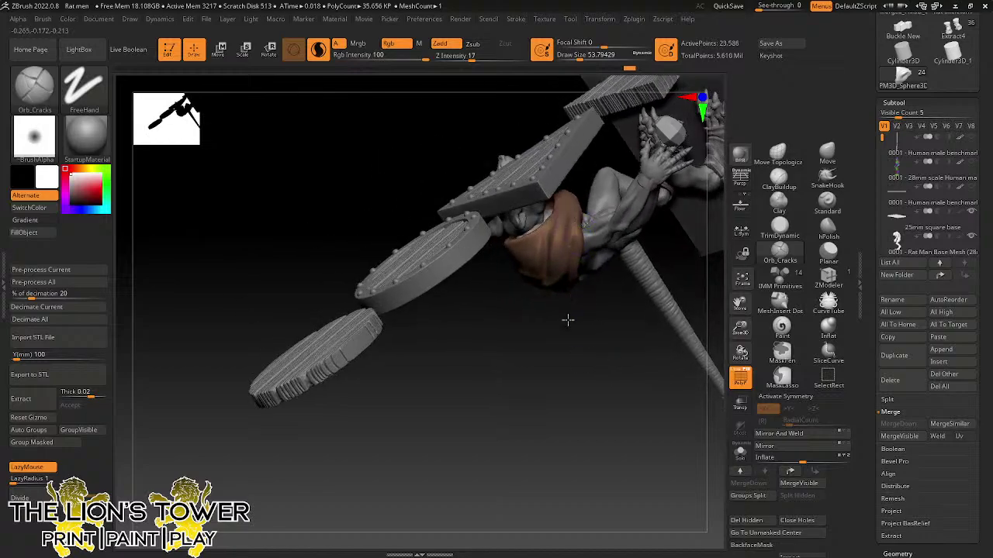
right_click_drag(567, 319, 564, 223)
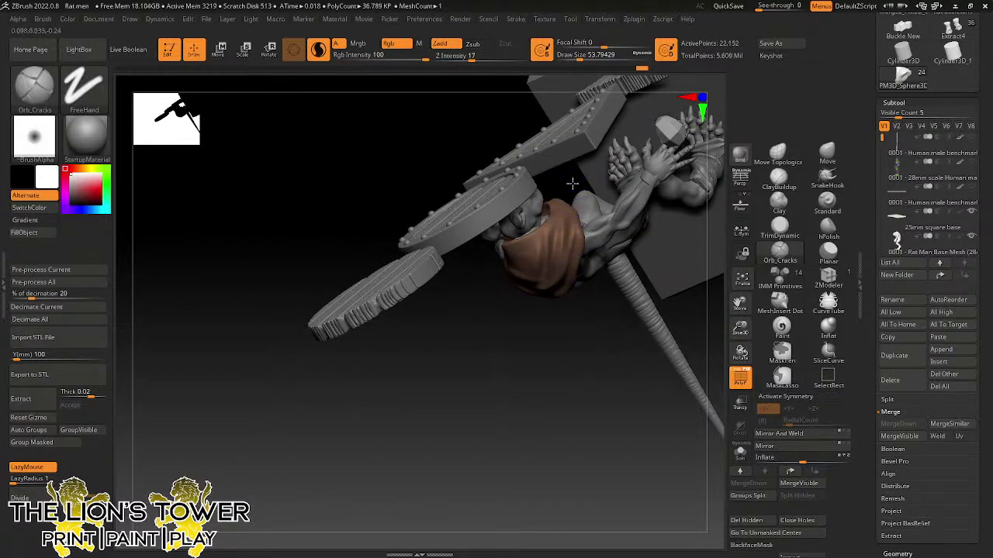
right_click_drag(572, 183, 559, 232)
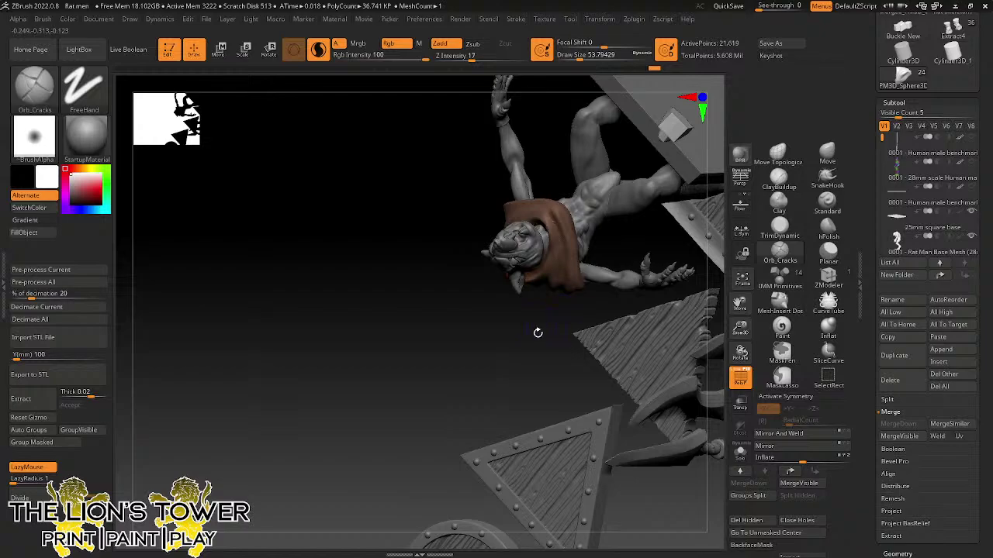
- Carve asymmetrical folds over the opposite shoulder and down the back of the mantle with the Orb_Cracks brush
right_click_drag(536, 332, 525, 202)
right_click_drag(429, 298, 508, 208)
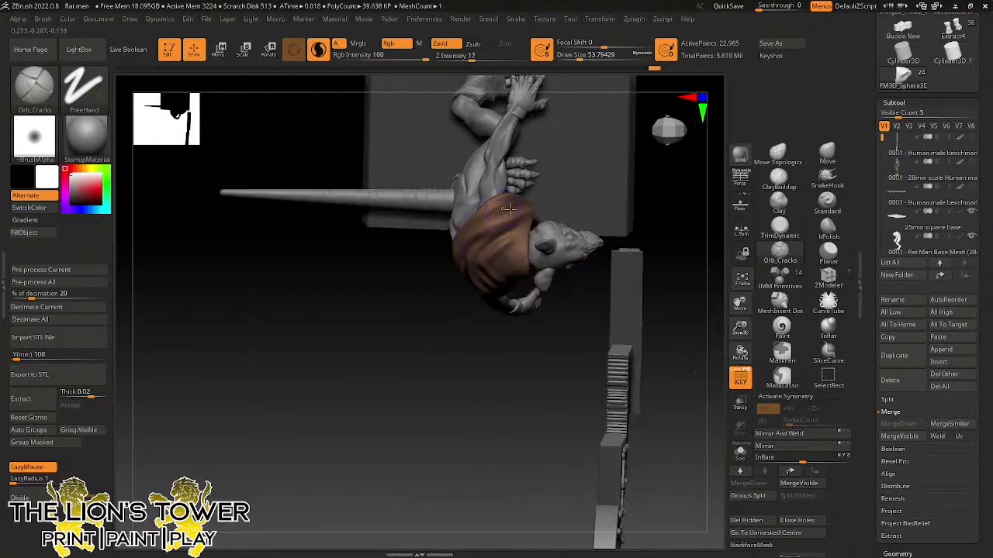
right_click_drag(447, 248, 482, 221)
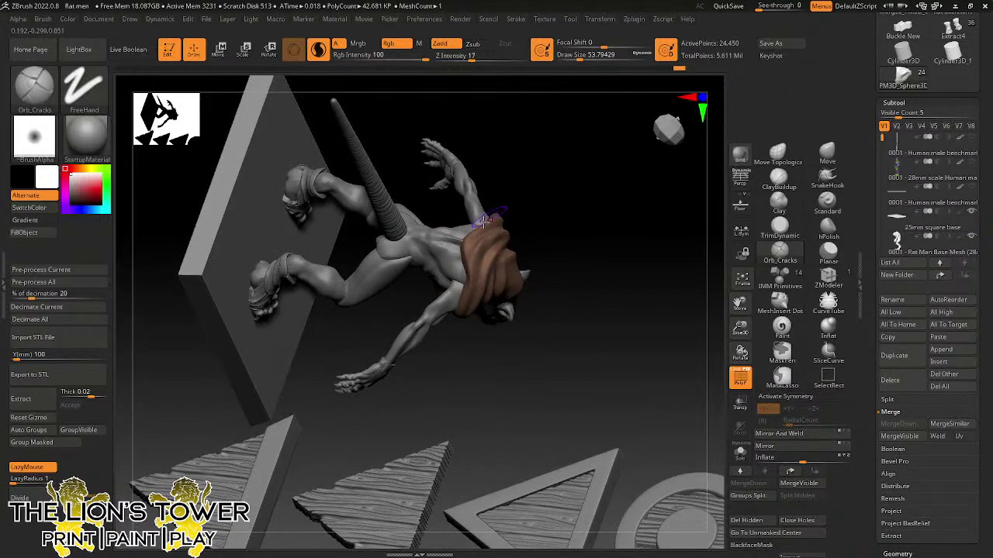
right_click_drag(465, 256, 489, 215)
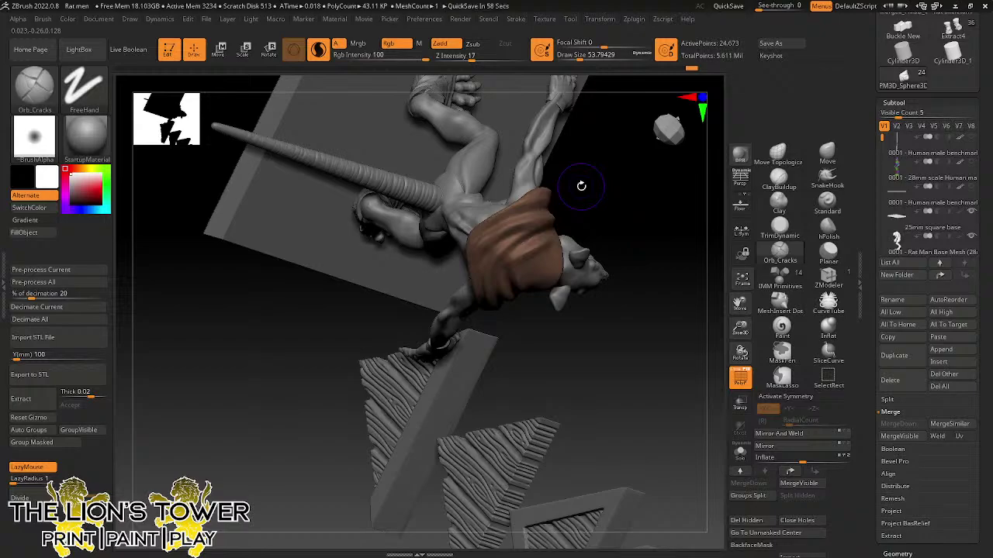
mouse_move(650, 345)
right_mouse_down()
mouse_move(665, 233)
mouse_move(664, 287)
mouse_move(640, 283)
right_mouse_up()
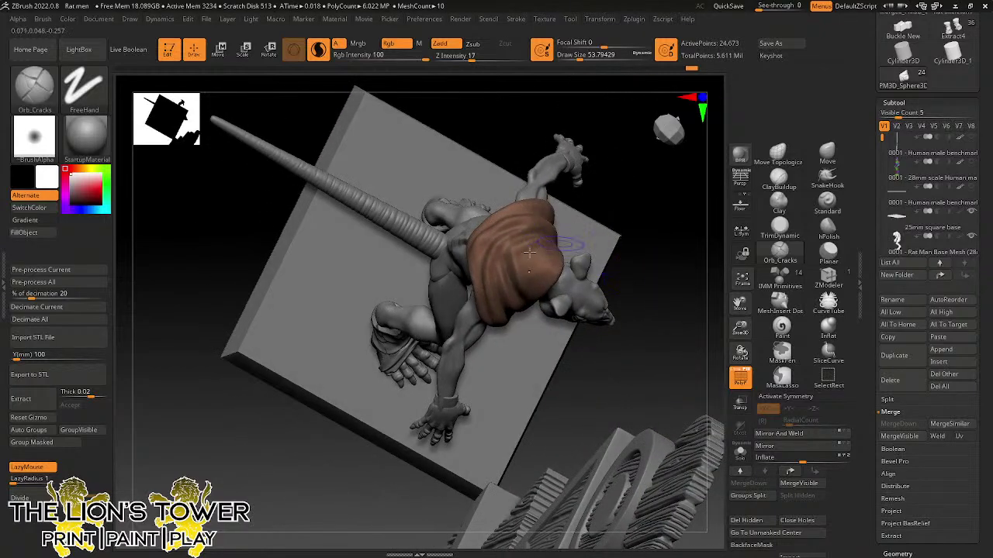
- Soften the harsh folds on the mantle's upper back and around the neckline with the Smooth brush
key("shift")
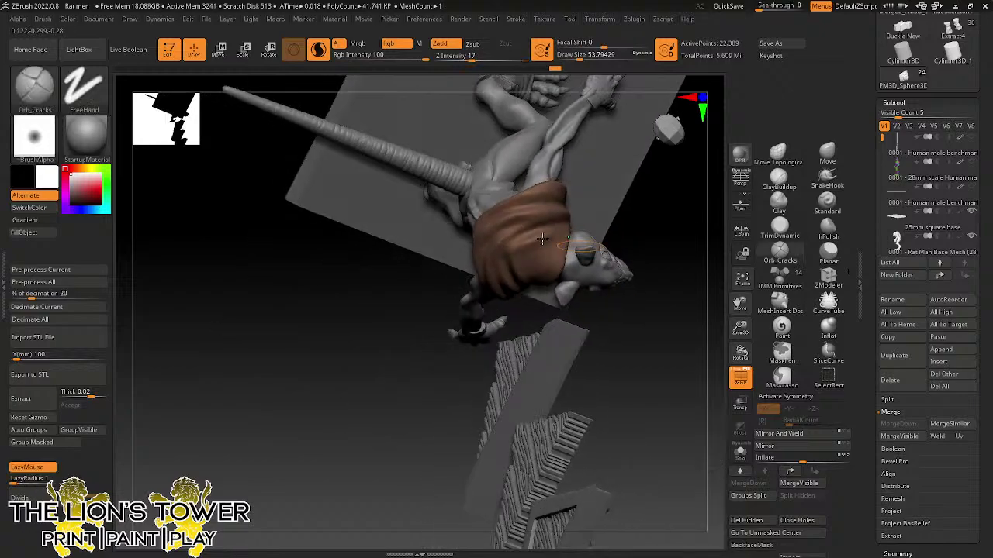
key("shift")
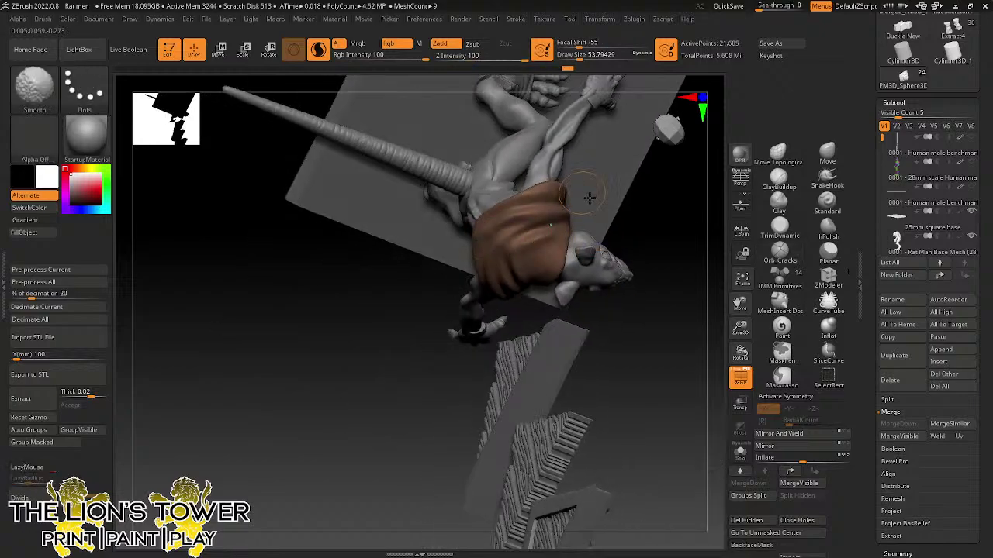
mouse_move(542, 239)
right_mouse_down()
mouse_move(676, 237)
mouse_move(665, 297)
right_mouse_up()
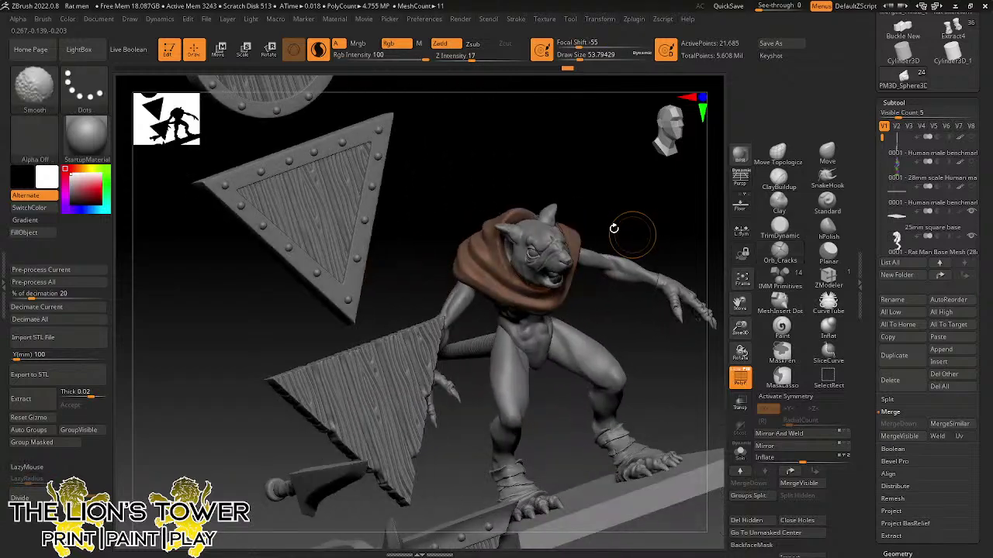
right_click_drag(574, 279, 549, 266, "shift")
- Carve folds running from the shoulder down to the front of the mantle beside the neck with the Orb_Cracks brush
left_click(548, 253, "alt")
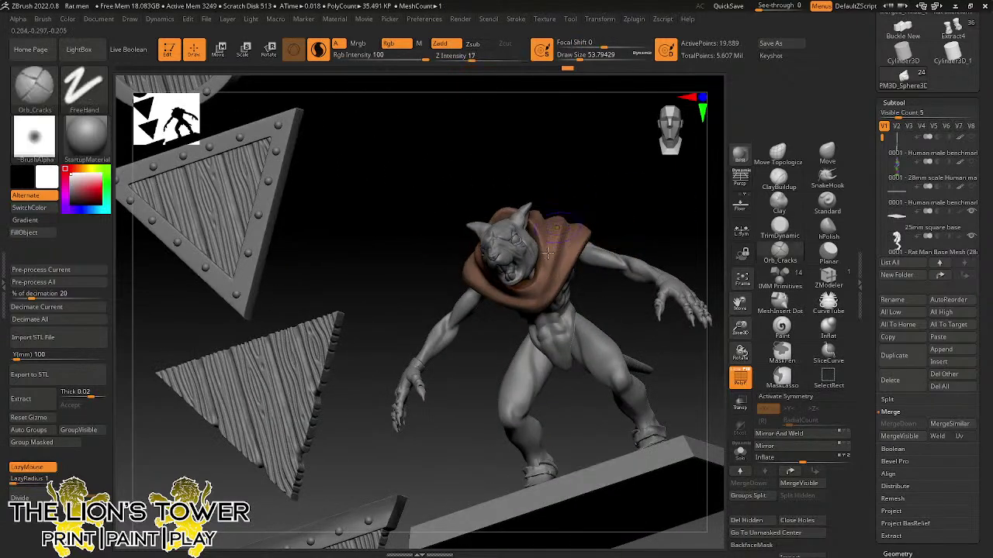
left_click_drag(535, 289, 552, 227)
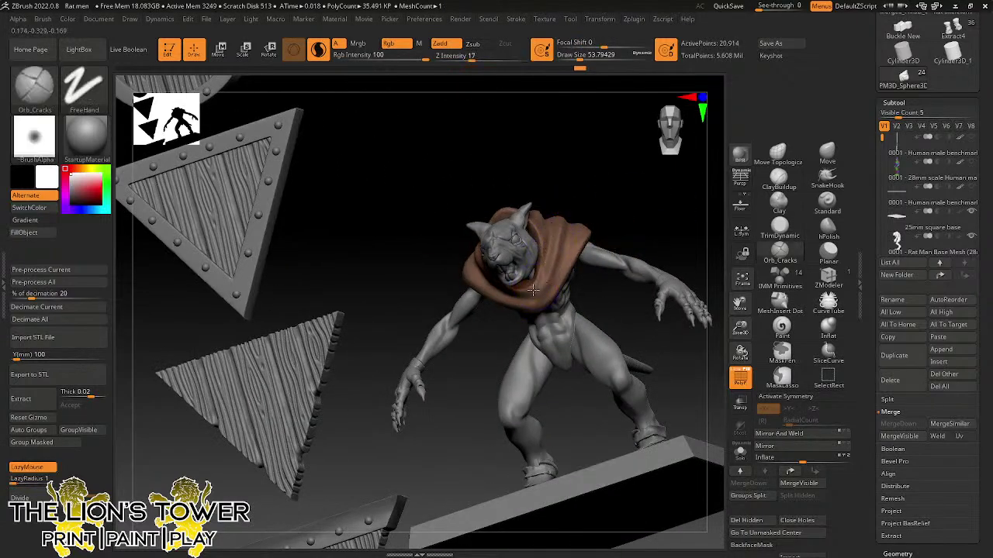
left_click_drag(521, 295, 551, 238)
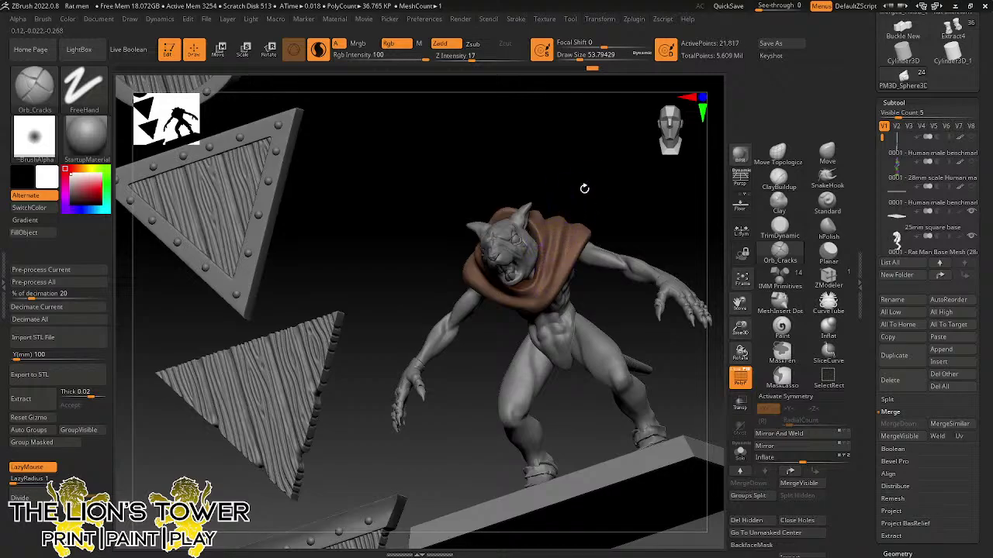
- Isolate the mantle with Solo and flatten its side fold ridges with the TrimDynamic brush at a draw size of about 49
left_click_drag(584, 188, 559, 277)
mouse_move(604, 184)
left_mouse_down()
mouse_move(603, 160)
mouse_move(643, 150)
mouse_move(702, 286)
mouse_move(688, 283)
mouse_move(704, 282)
mouse_move(645, 298)
left_mouse_up()
mouse_move(741, 331)
left_mouse_down()
mouse_move(633, 313)
mouse_move(656, 257)
mouse_move(727, 340)
left_mouse_up()
left_click(741, 448)
left_click(780, 227)
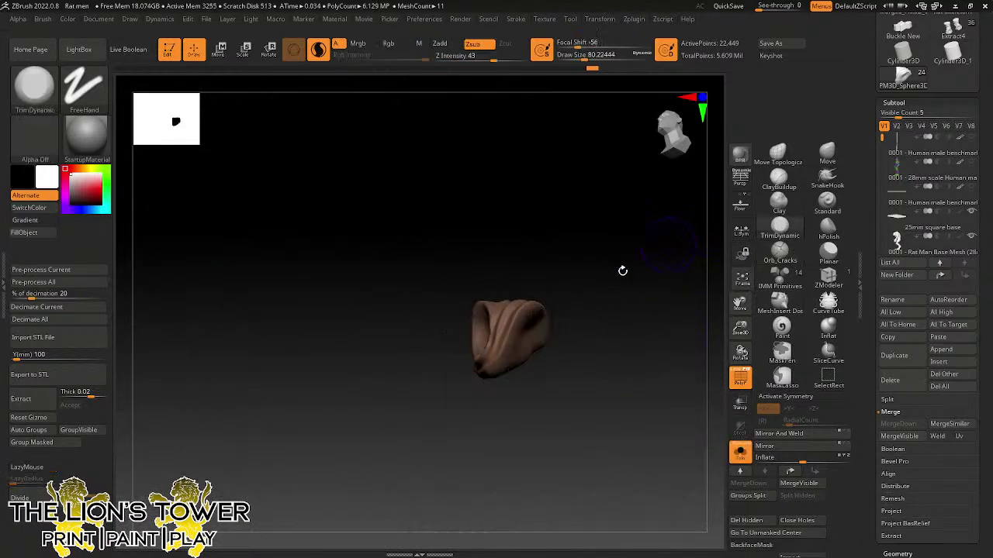
left_click_drag(623, 270, 540, 240)
left_click(581, 55)
left_click(579, 55)
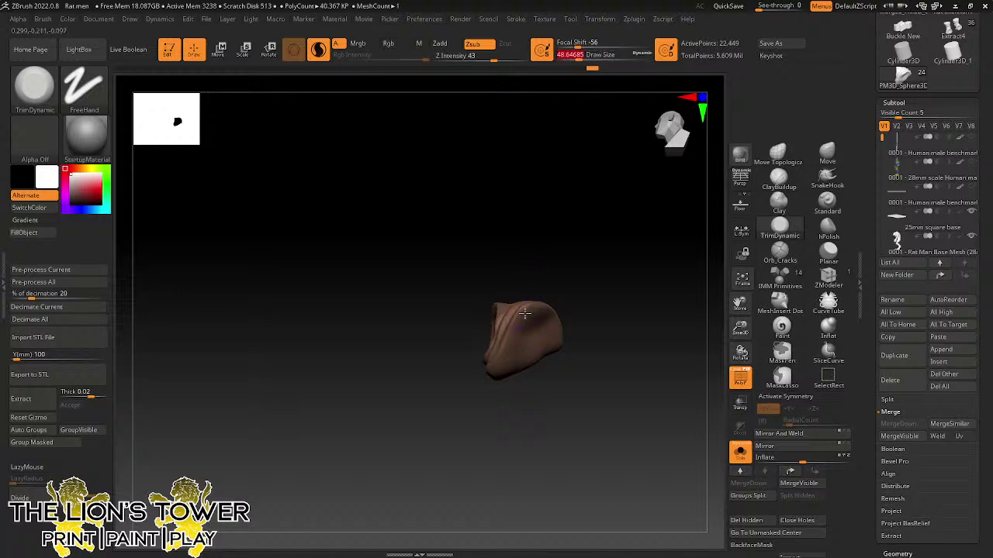
left_click_drag(525, 313, 498, 368)
mouse_move(560, 276)
left_mouse_down()
mouse_move(534, 276)
mouse_move(555, 249)
mouse_move(563, 255)
left_mouse_up()
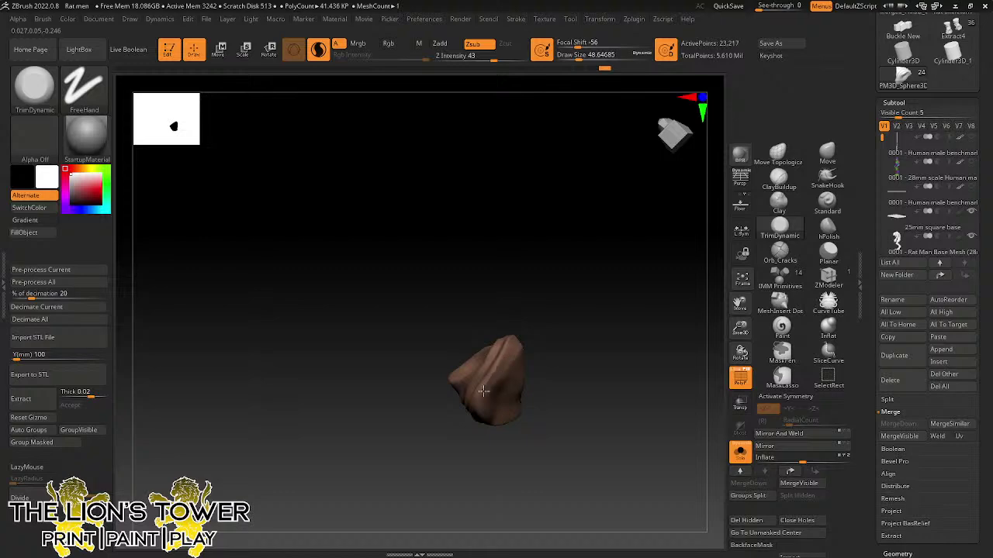
- Flatten the remaining fold ridges and outer edges around the mantle with the TrimDynamic brush
left_click_drag(483, 391, 508, 346)
left_click_drag(487, 386, 485, 391)
mouse_move(541, 304)
left_mouse_down()
mouse_move(563, 334)
mouse_move(576, 431)
left_mouse_up()
mouse_move(626, 304)
left_mouse_down()
mouse_move(526, 319)
mouse_move(496, 346)
left_mouse_up()
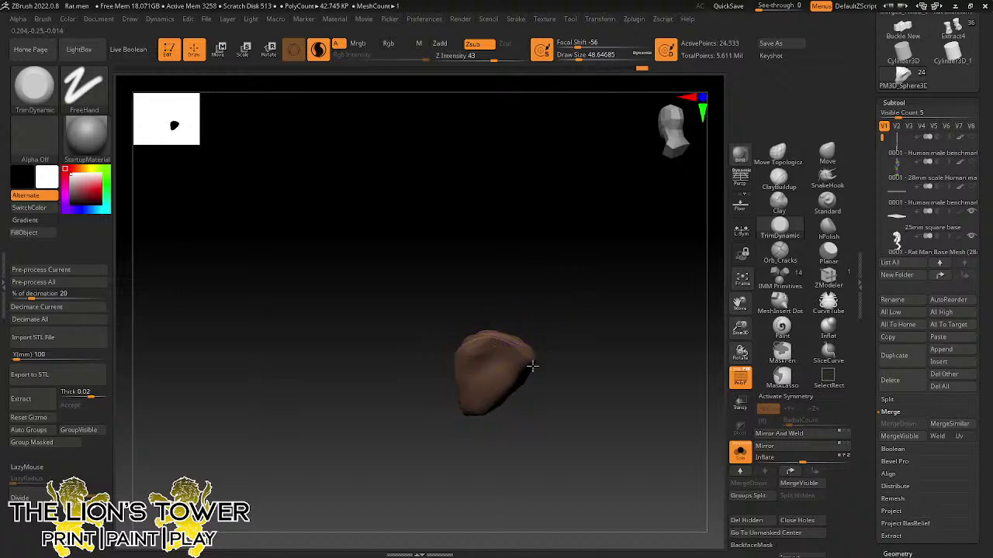
left_click_drag(601, 340, 511, 363)
left_click_drag(602, 340, 558, 364)
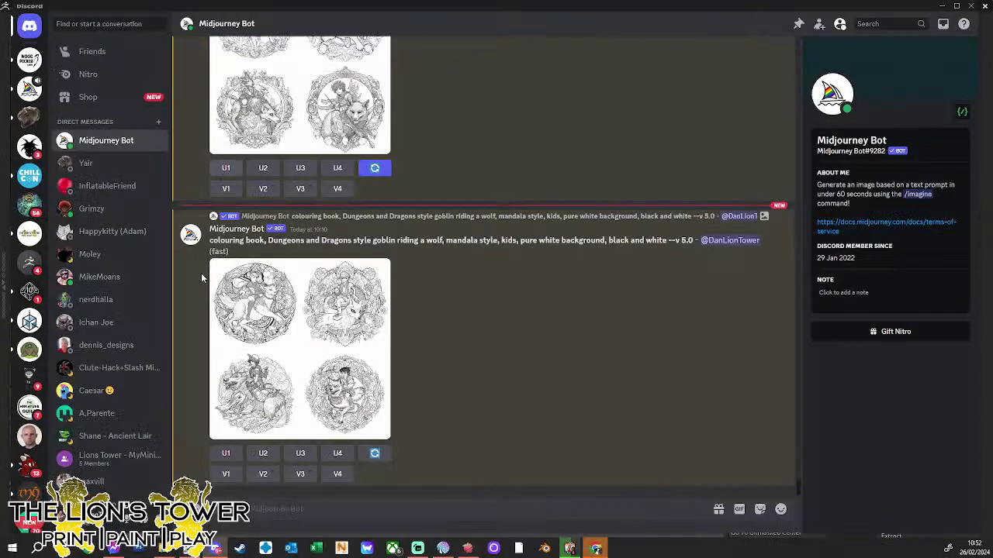
- Switch to Discord and open the sculpting-modelling-and-modifications channel on The Lion's Tower server
left_click(28, 234)
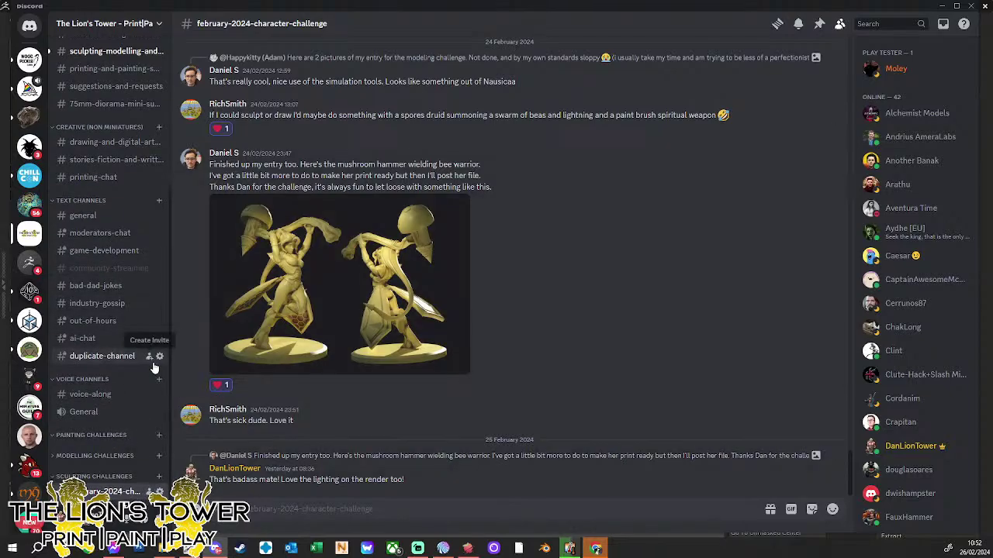
scroll(105, 436, "up", 1)
scroll(106, 437, "up", 5)
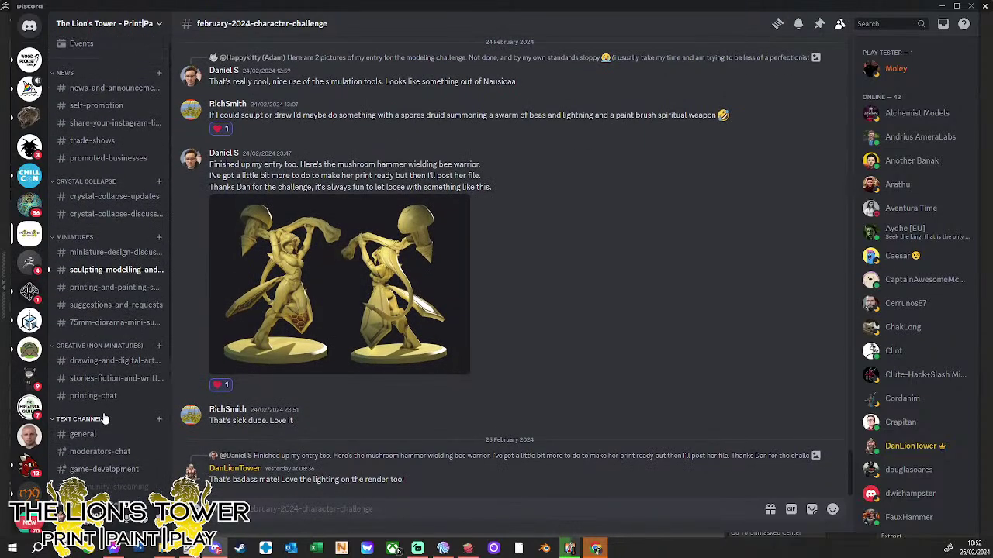
left_click(97, 278)
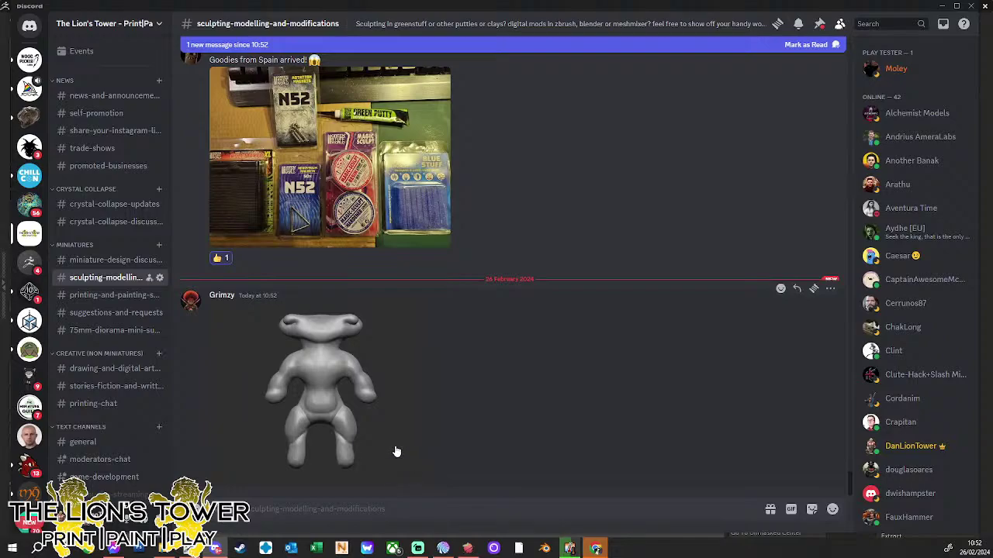
- Look over the latest sculpt posted in the channel and the sculpting challenges section of the server's channel list
scroll(386, 430, "up", 2)
scroll(385, 429, "down", 2)
scroll(77, 372, "down", 5)
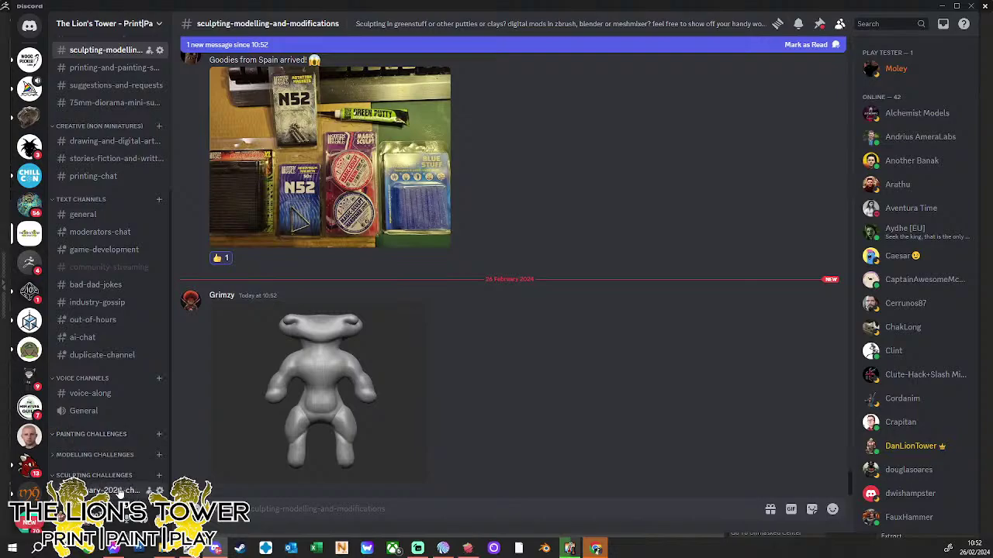
- Switch back to ZBrush, flatten the mantle's remaining back ridges with the TrimDynamic brush, and turn Solo off to show the full model
left_click(941, 7)
mouse_move(639, 377)
left_mouse_down()
mouse_move(659, 408)
mouse_move(597, 350)
mouse_move(606, 325)
left_mouse_up()
mouse_move(567, 379)
left_mouse_down()
mouse_move(547, 410)
mouse_move(531, 412)
left_mouse_up()
left_click_drag(580, 341, 562, 348)
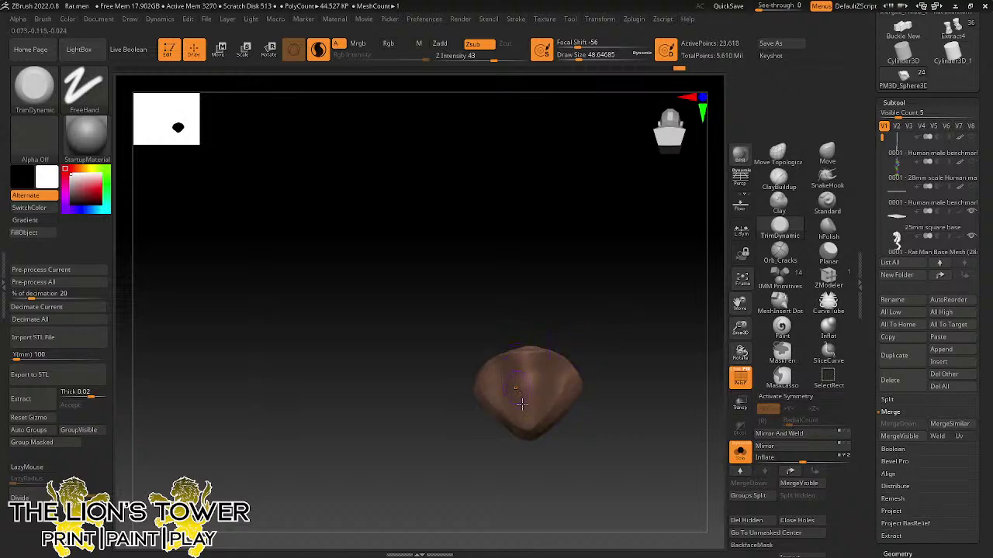
mouse_move(522, 404)
left_mouse_down()
mouse_move(499, 412)
mouse_move(510, 355)
mouse_move(493, 406)
mouse_move(509, 373)
left_mouse_up()
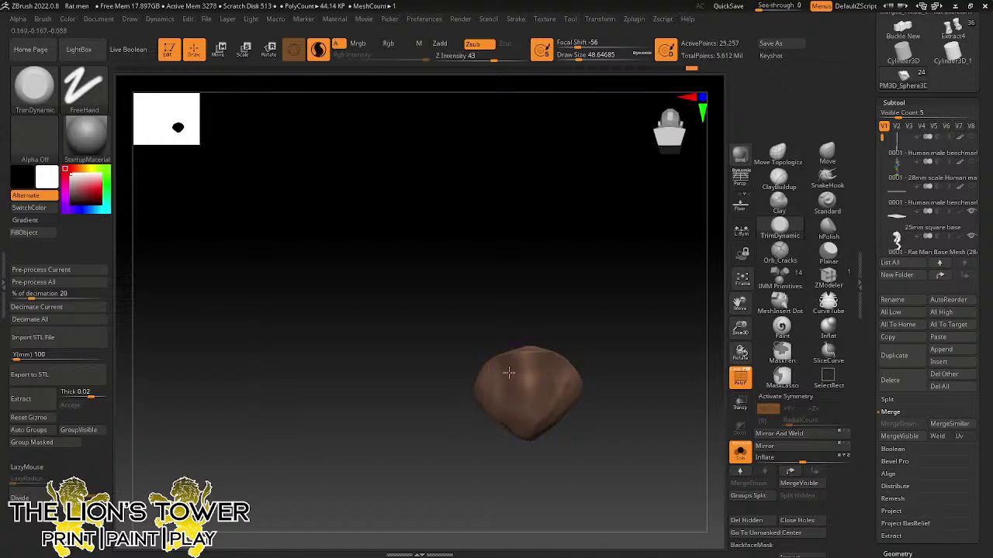
mouse_move(595, 346)
left_mouse_down()
mouse_move(634, 341)
mouse_move(657, 359)
mouse_move(687, 350)
left_mouse_up()
left_click(739, 452)
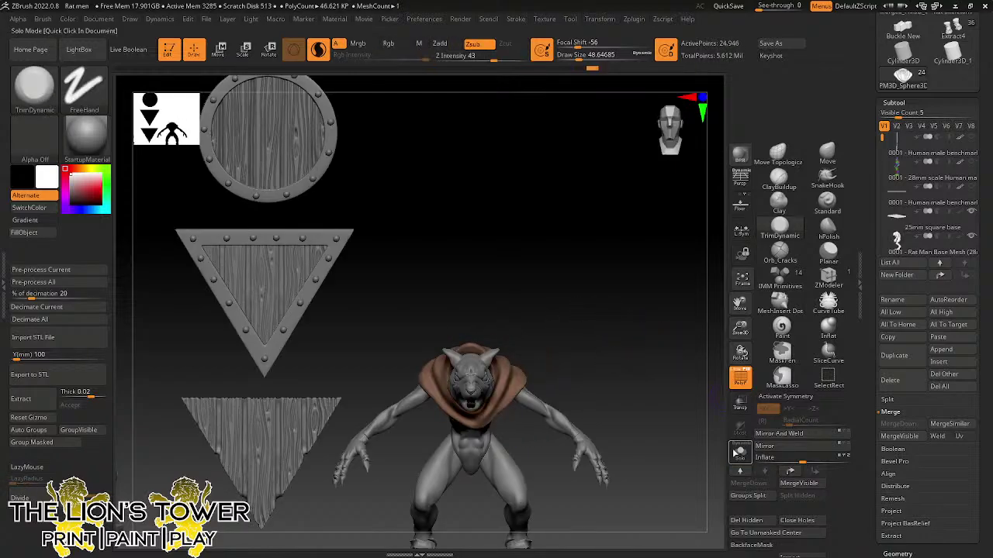
left_click_drag(669, 394, 702, 357)
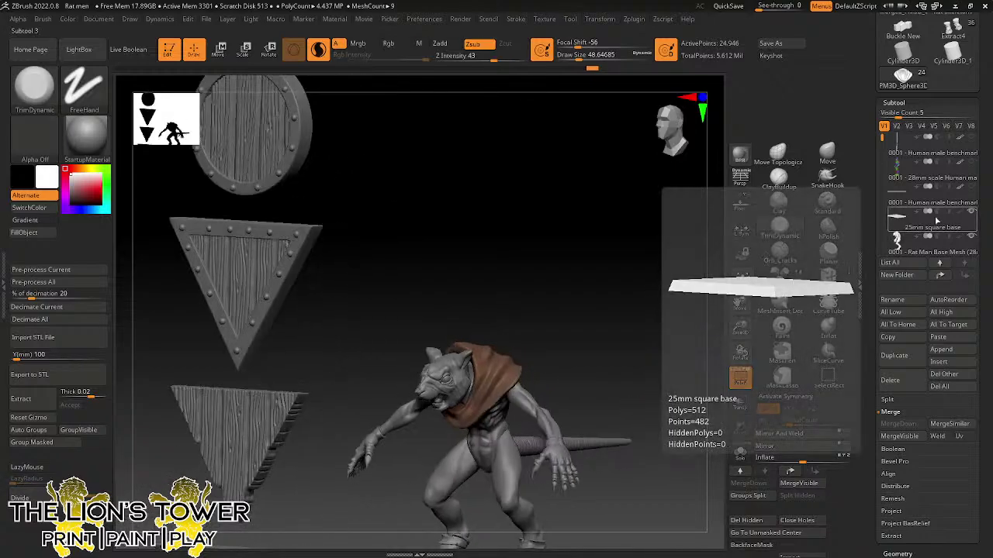
- Select the cloth mantle's subtool and rename it Mantle
mouse_move(902, 226)
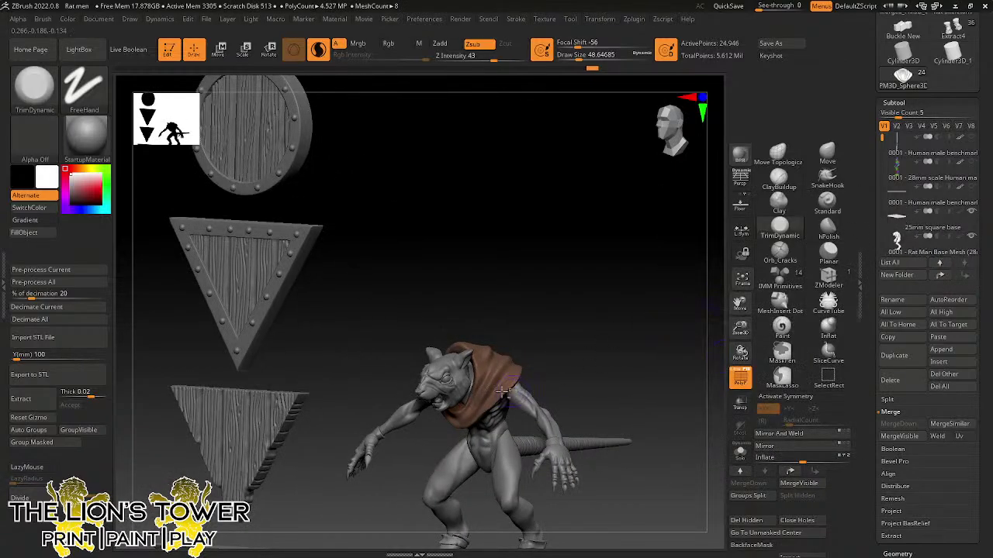
left_click(942, 264)
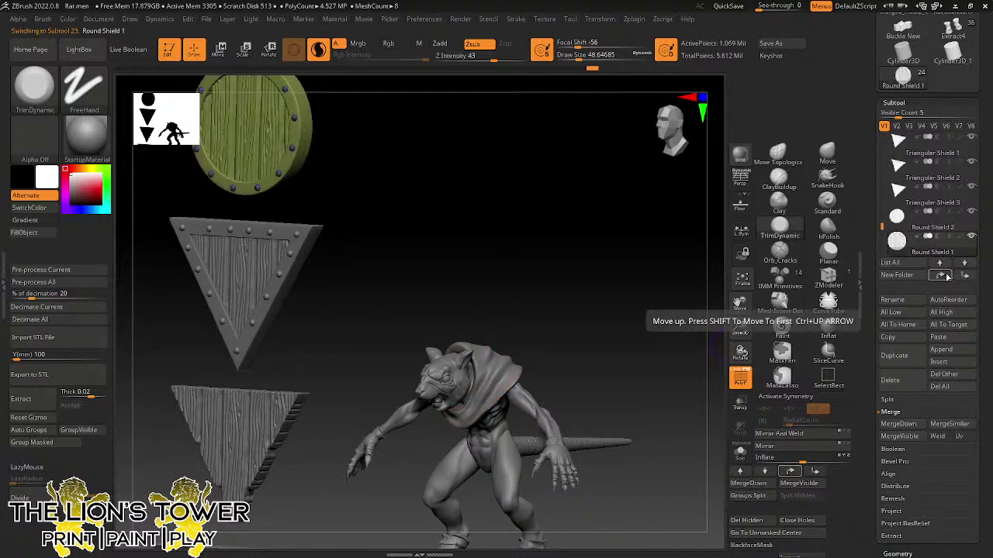
left_click(946, 277)
left_click(892, 299)
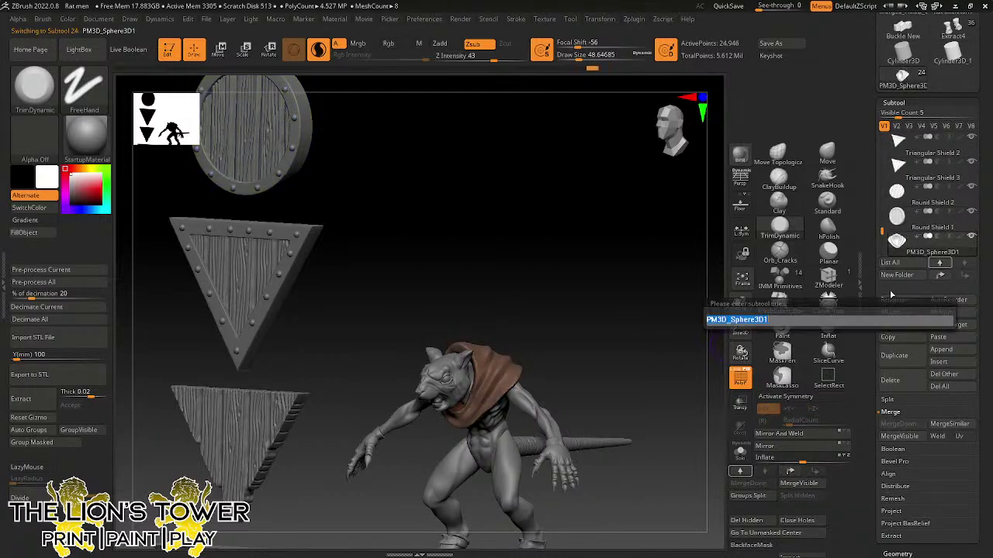
key("shift")
type("Mantle")
key("Return")
- Duplicate the Mantle subtool and insert a sphere on the copy's upper back with the MeshInsert Dot brush
left_click(895, 358)
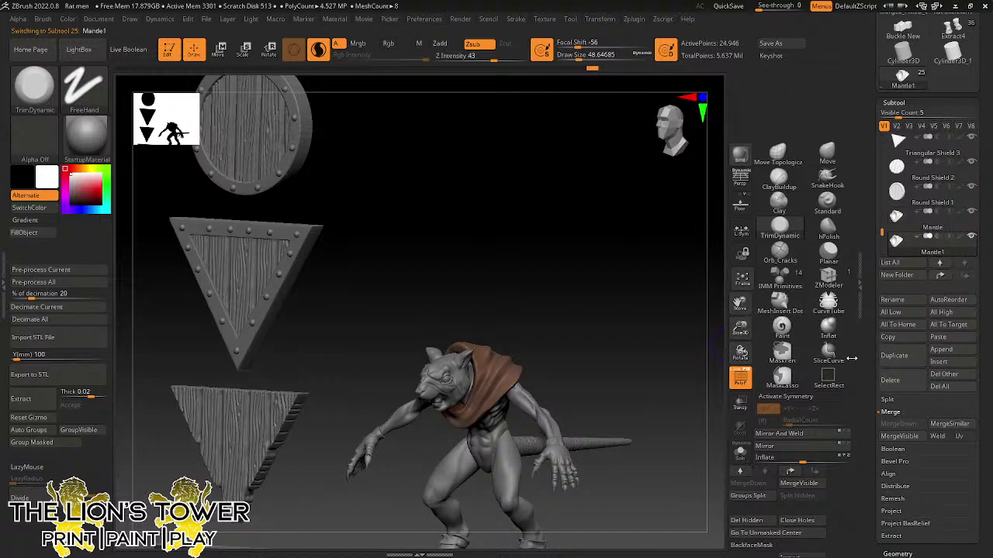
left_click_drag(709, 372, 614, 360)
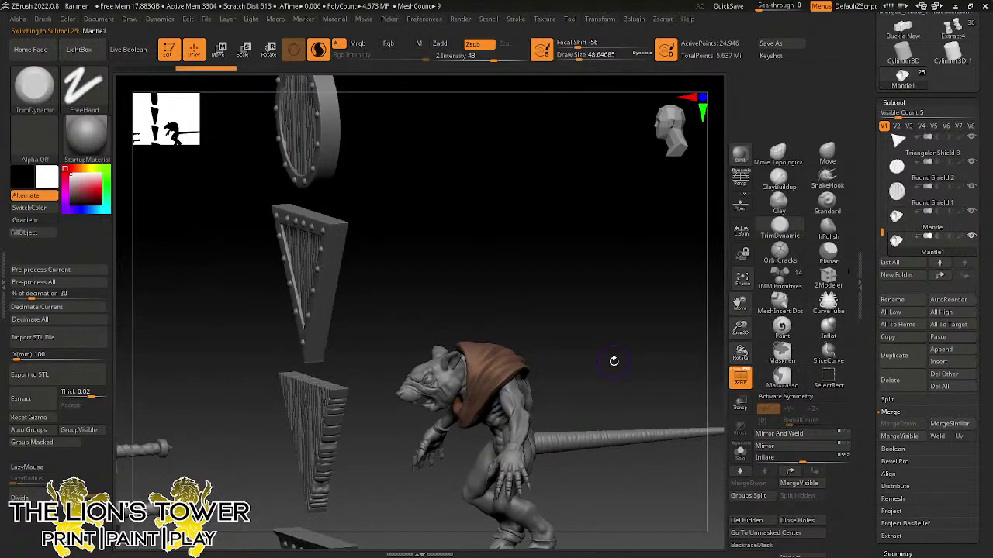
left_click_drag(681, 251, 577, 370)
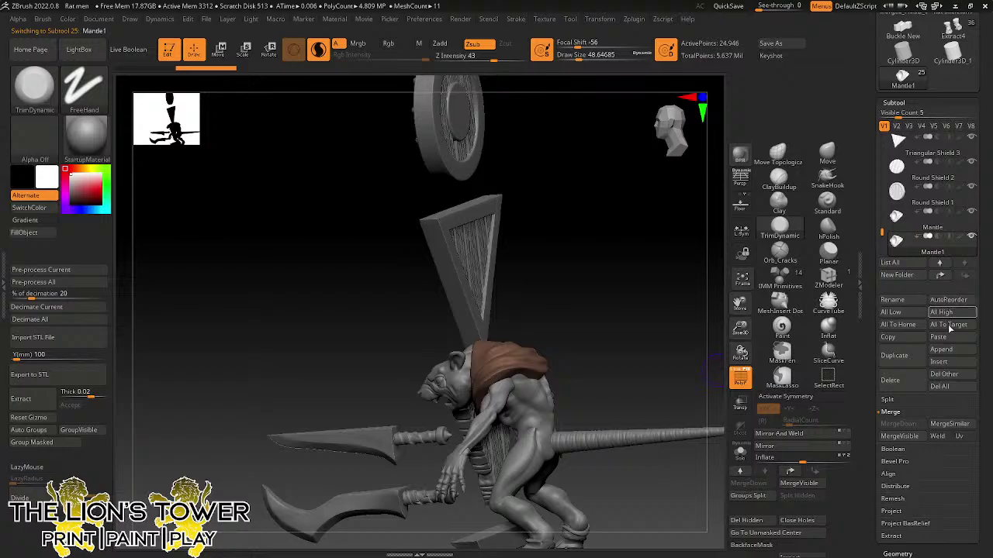
left_click(781, 303)
mouse_move(643, 337)
left_mouse_down()
mouse_move(502, 342)
mouse_move(526, 368)
left_mouse_up()
- Activate X symmetry and pull the inserted sphere over the shoulders towards the neck with the Move brush at a draw size of about 104
left_click(827, 155)
mouse_move(677, 328)
left_mouse_down()
mouse_move(523, 306)
mouse_move(494, 359)
left_mouse_up()
key("x")
mouse_move(487, 291)
left_mouse_down()
mouse_move(489, 362)
mouse_move(496, 347)
left_mouse_up()
left_click_drag(578, 299, 615, 182)
left_click_drag(474, 348, 468, 369)
left_click_drag(508, 252, 490, 337)
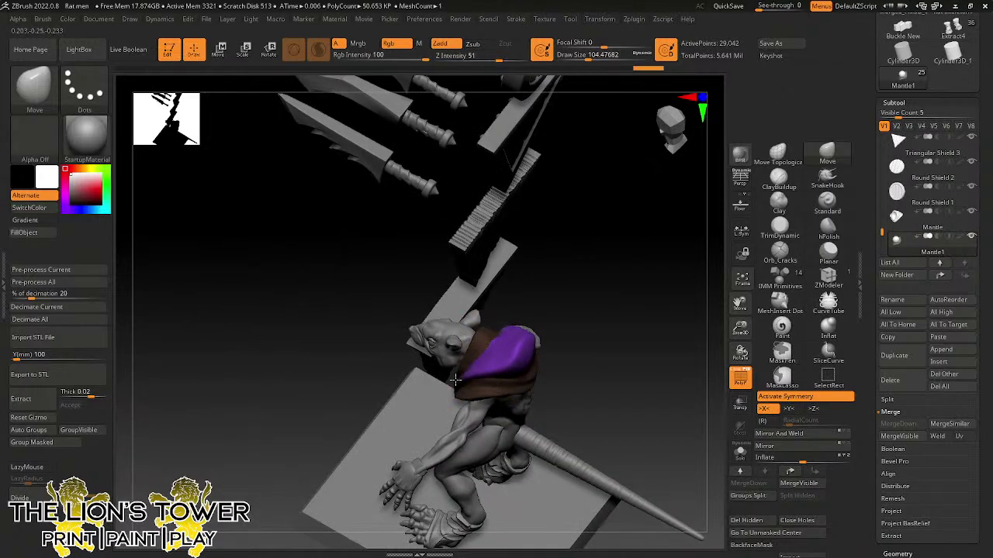
right_click_drag(459, 374, 472, 348)
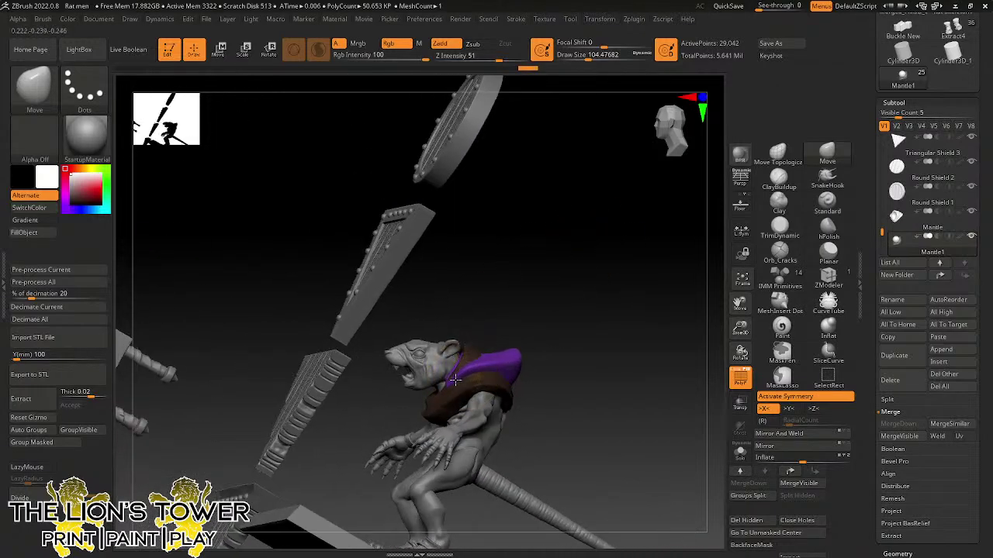
- Stretch the inserted mesh down the rat man's back towards the tail to form a cape, smoothing its surface between pulls
right_click_drag(589, 324, 616, 324)
left_click_drag(616, 324, 601, 349)
left_click_drag(542, 376, 538, 417)
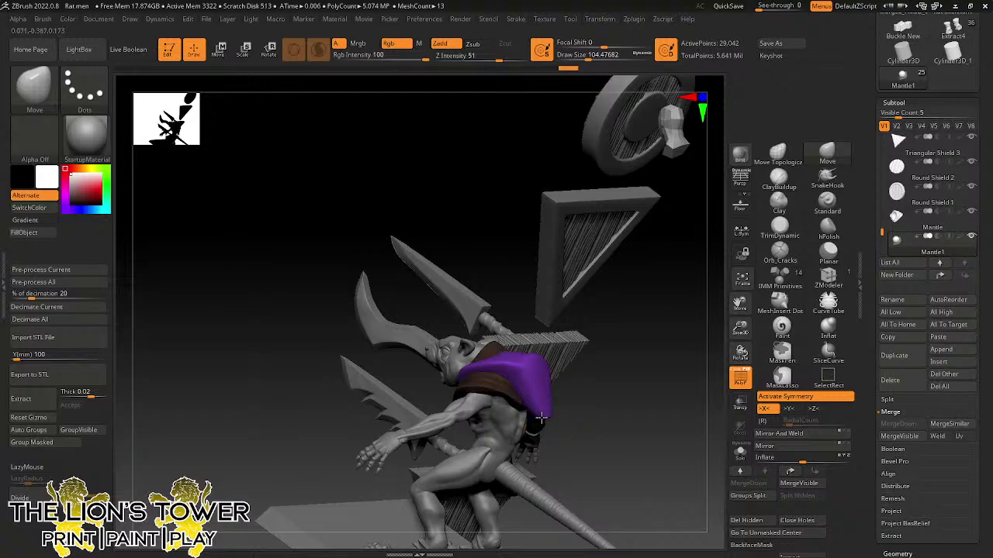
left_click_drag(637, 395, 630, 380)
mouse_move(542, 436)
left_mouse_down()
mouse_move(529, 433)
mouse_move(536, 401)
mouse_move(581, 400)
left_mouse_up()
right_click_drag(531, 442, 534, 426)
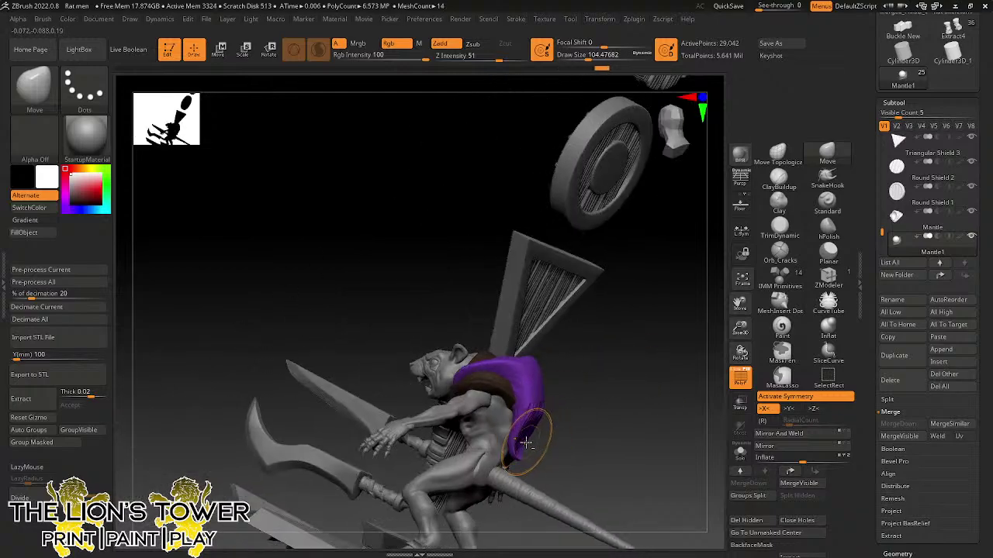
key("shift")
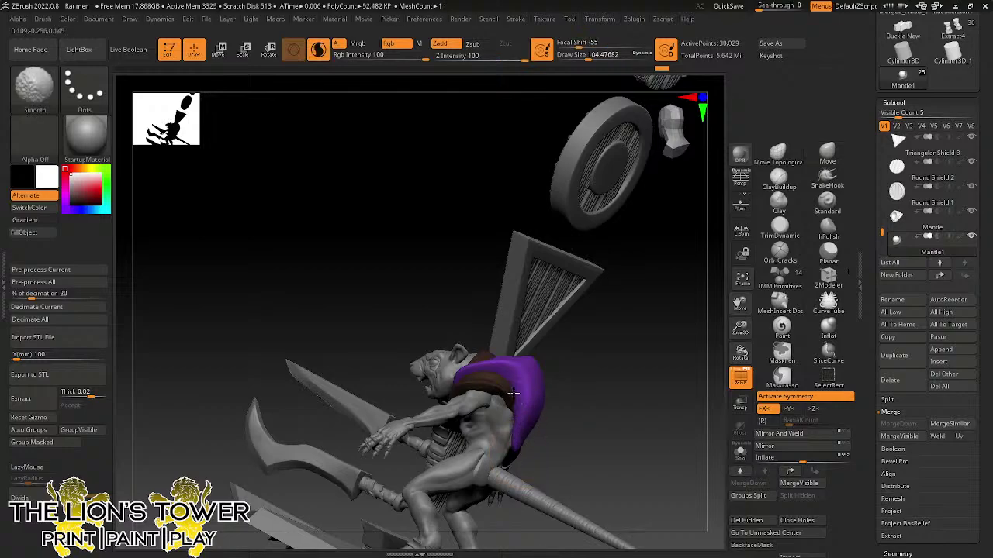
mouse_move(528, 439)
right_mouse_down()
mouse_move(547, 393)
mouse_move(613, 334)
mouse_move(616, 409)
mouse_move(532, 421)
right_mouse_up()
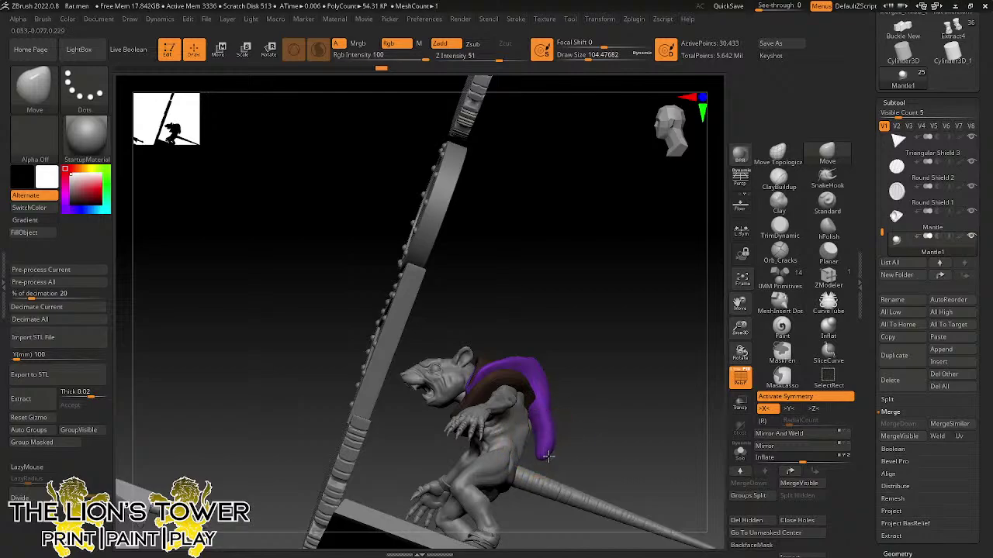
- Pull the cape's lower end in towards the lower back with the Move brush, reducing the draw size to about 49
left_click_drag(547, 457, 527, 440)
left_click_drag(545, 359, 543, 365)
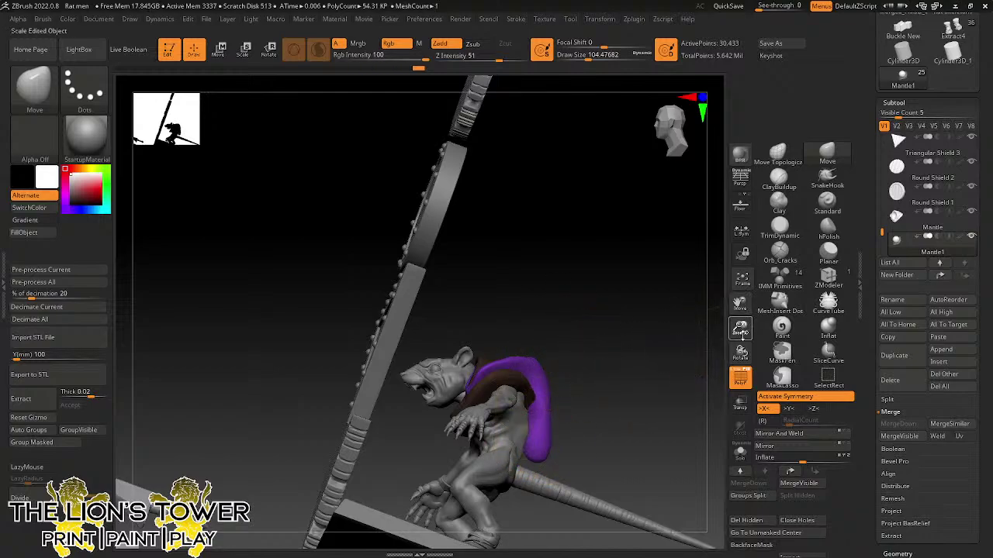
left_click_drag(741, 328, 711, 168)
left_click(587, 55)
left_click_drag(587, 54, 571, 54)
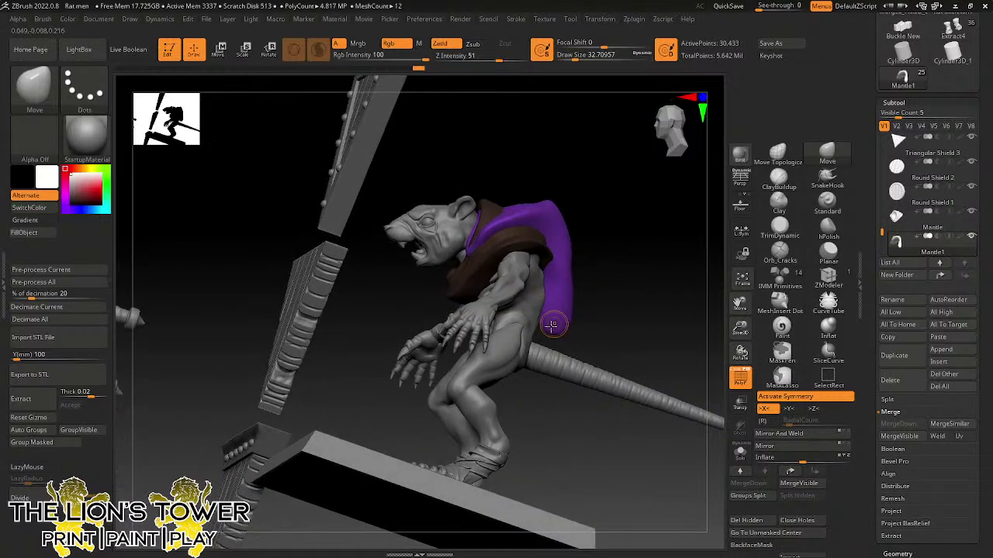
left_click_drag(571, 55, 579, 55)
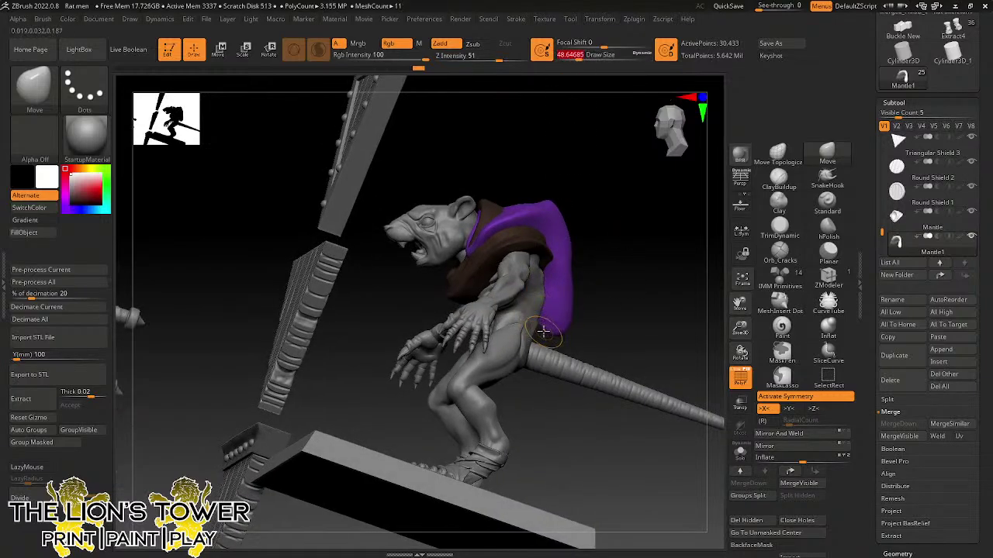
left_click_drag(544, 332, 513, 325)
- Smooth the cape across the back and over the hump, and switch to the ClayBuildup brush at a draw size of about 54
left_click_drag(638, 295, 535, 239)
left_click_drag(563, 302, 580, 245, "shift")
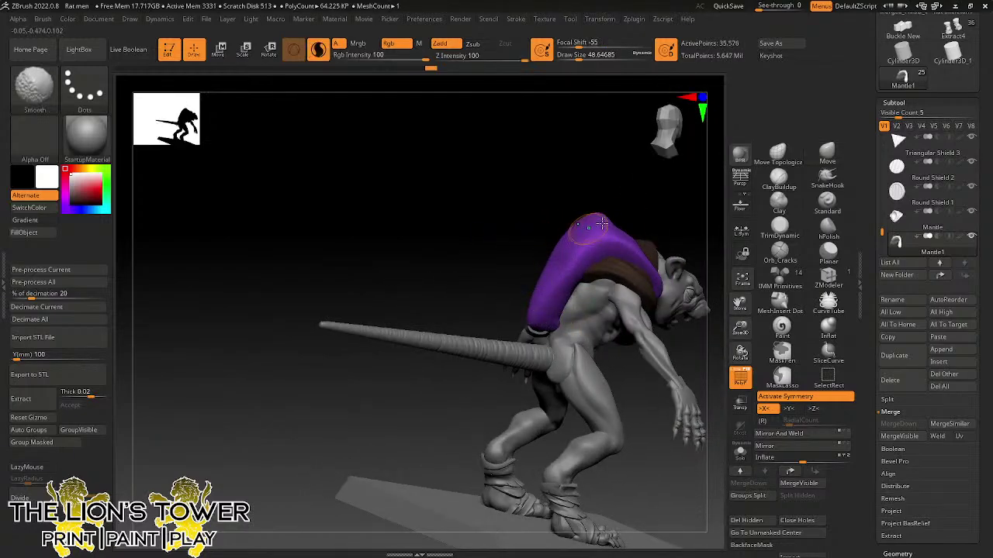
mouse_move(657, 206)
left_mouse_down()
mouse_move(632, 252)
mouse_move(574, 262)
left_mouse_up()
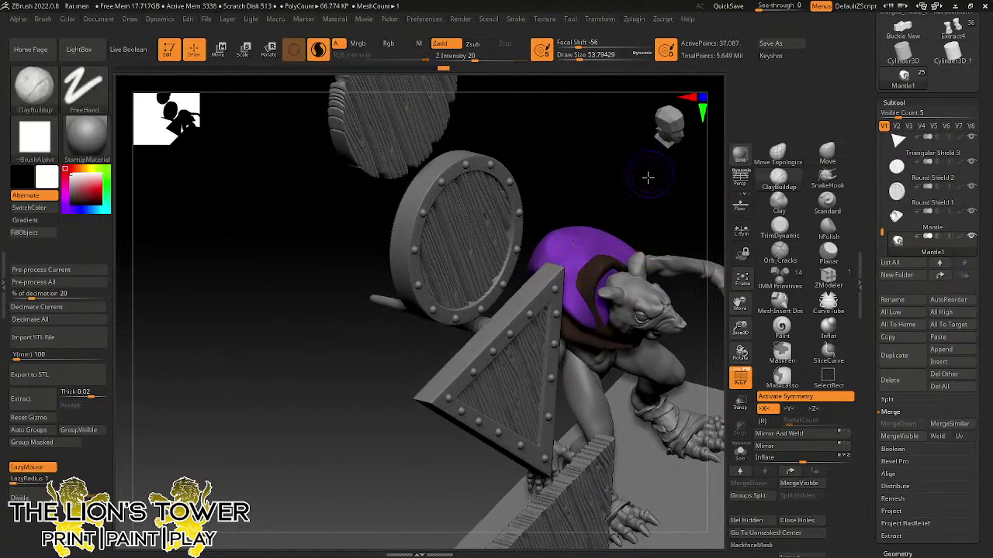
mouse_move(647, 176)
left_mouse_down()
mouse_move(647, 195)
mouse_move(633, 187)
left_mouse_up()
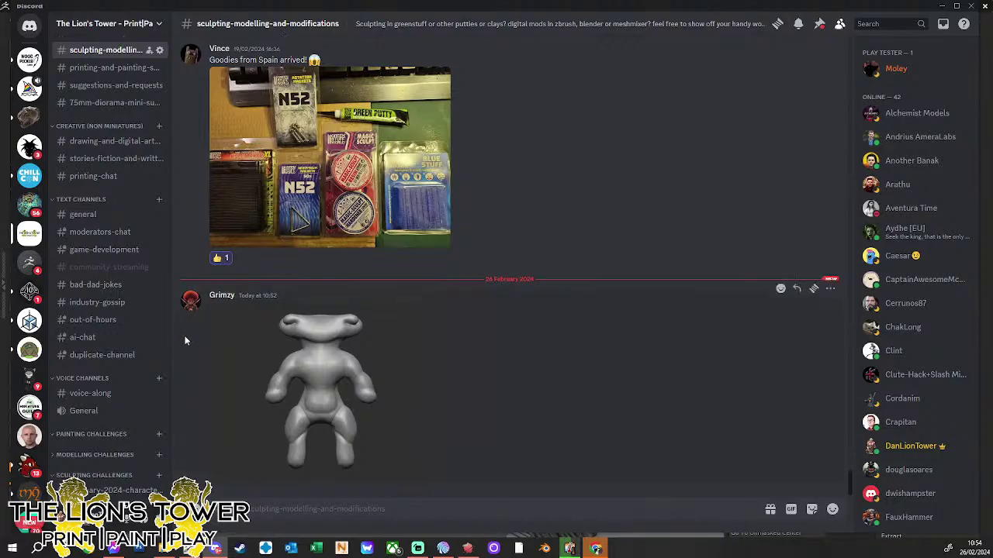
- Switch to Discord, open the february-2024-character-challenge channel and read the challenge introduction and rules at its start
left_click(122, 490)
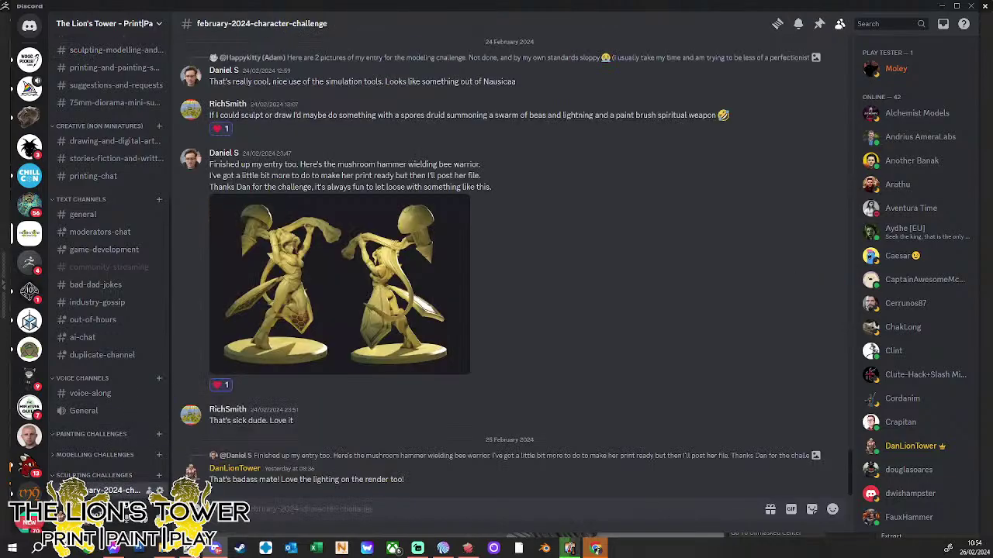
scroll(490, 265, "up", 15)
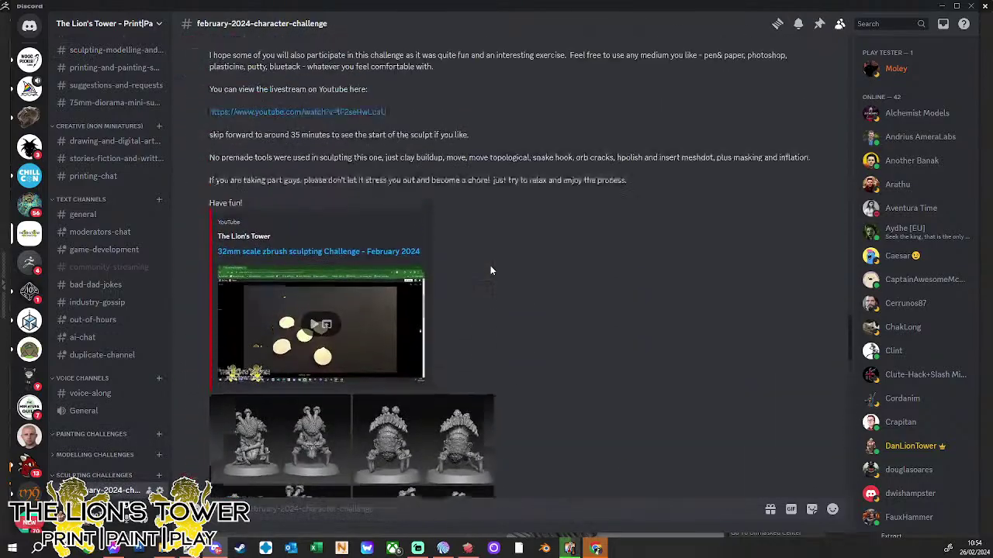
scroll(490, 265, "up", 15)
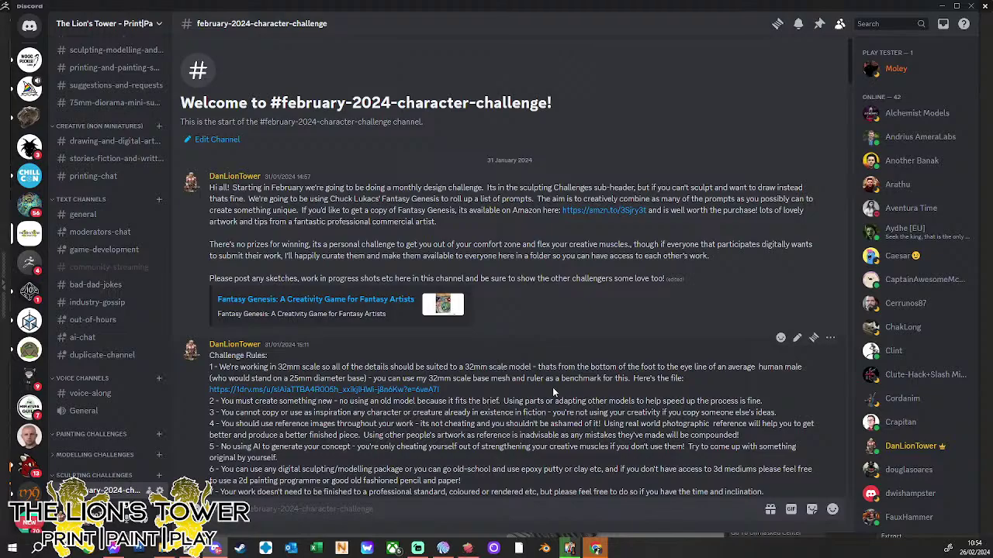
scroll(505, 390, "down", 3)
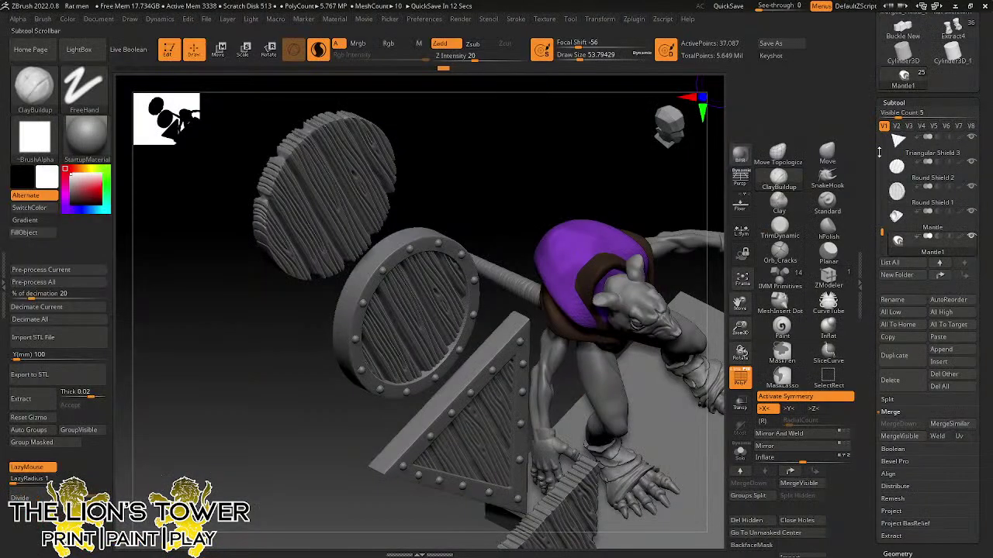
- In ZBrush, select the 28mm scale human benchmark subtool and compare its size with the rat man from the front
left_click(881, 146)
left_click(909, 154)
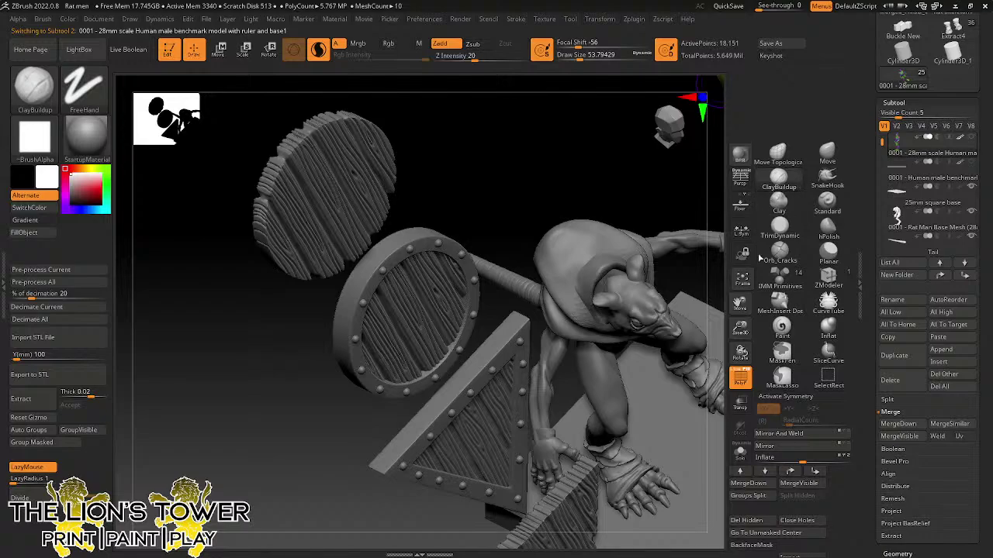
left_click(743, 281)
left_click_drag(675, 295, 613, 230)
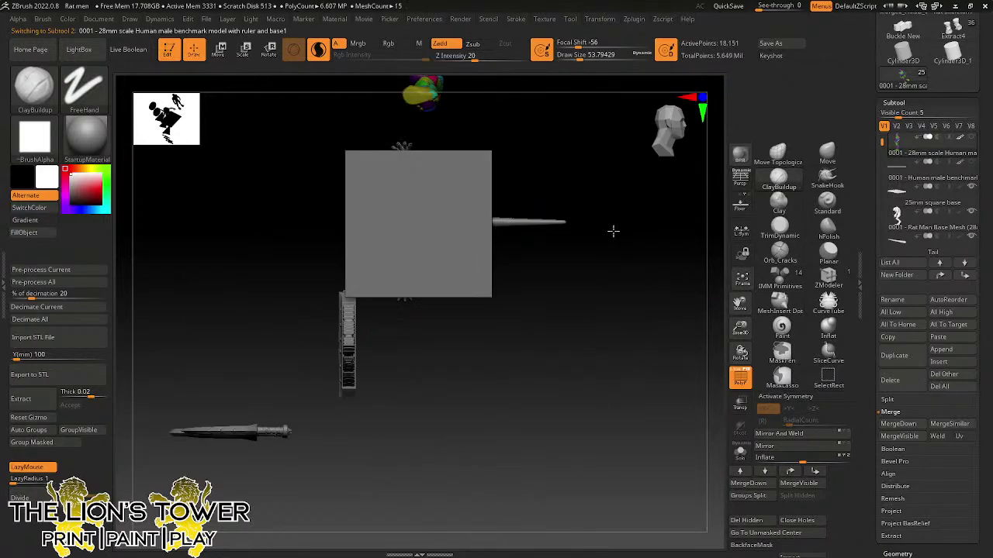
mouse_move(587, 266)
left_mouse_down()
mouse_move(660, 274)
mouse_move(674, 215)
mouse_move(580, 234)
left_mouse_up()
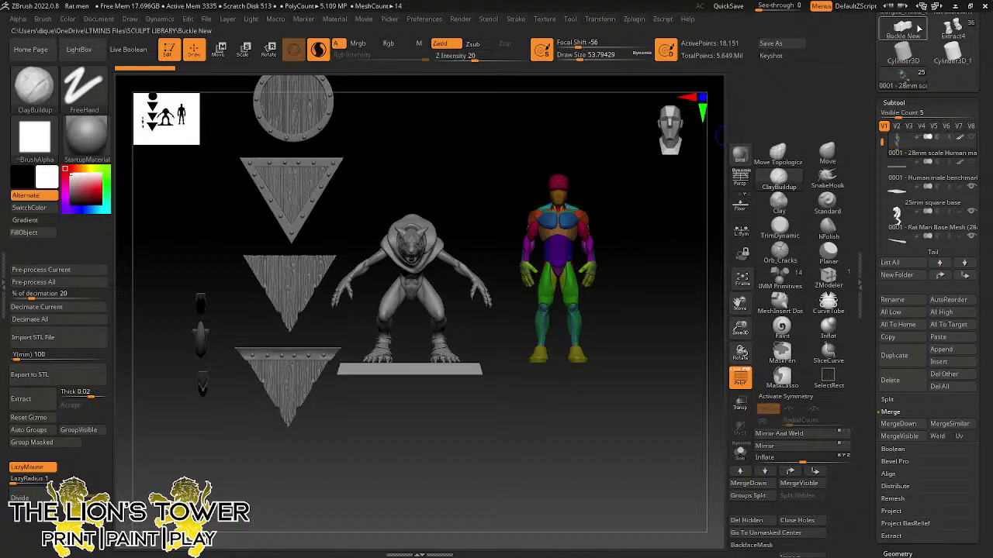
- Return to the challenge channel in Discord and review the rules, the challenge prompts and the participants' posted sculpts
left_click(956, 7)
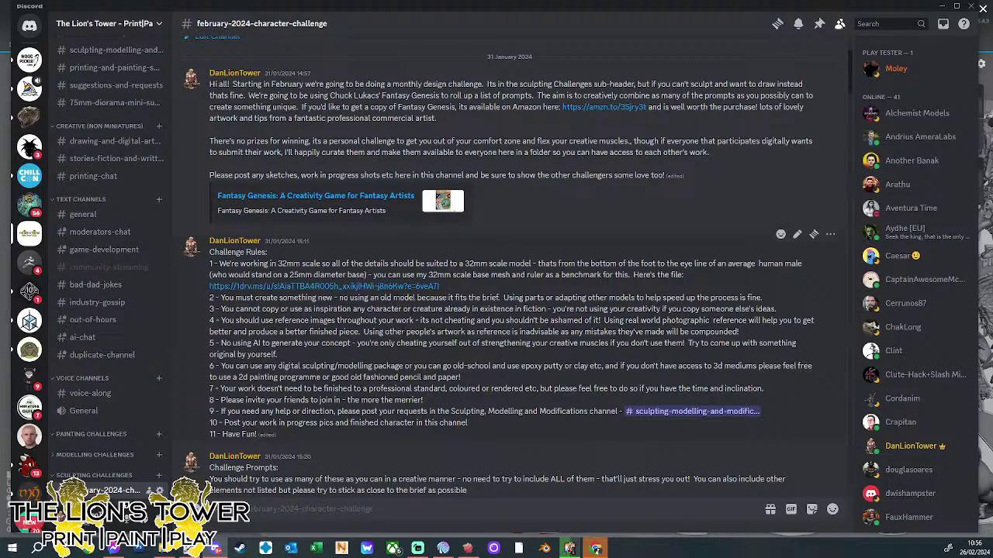
scroll(400, 380, "down", 5)
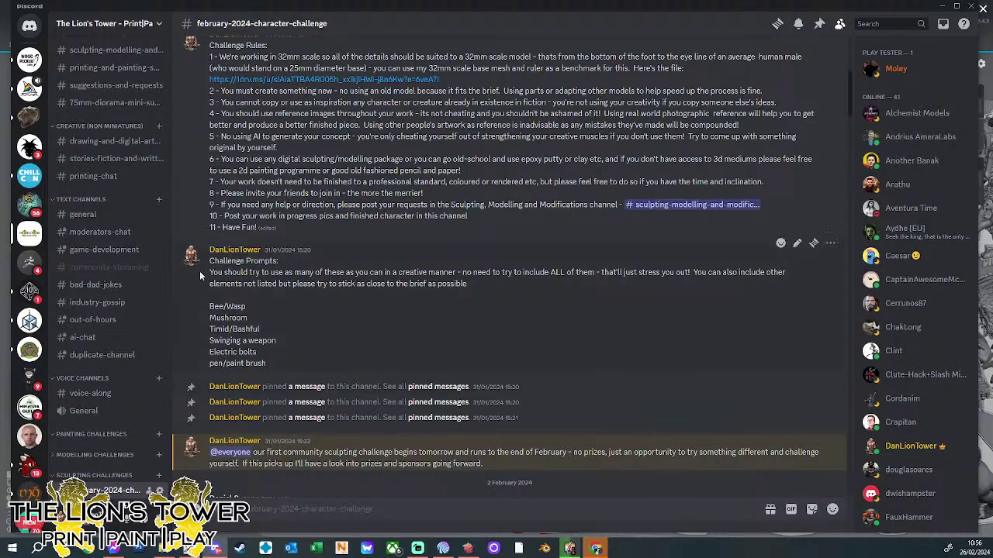
scroll(642, 365, "down", 3)
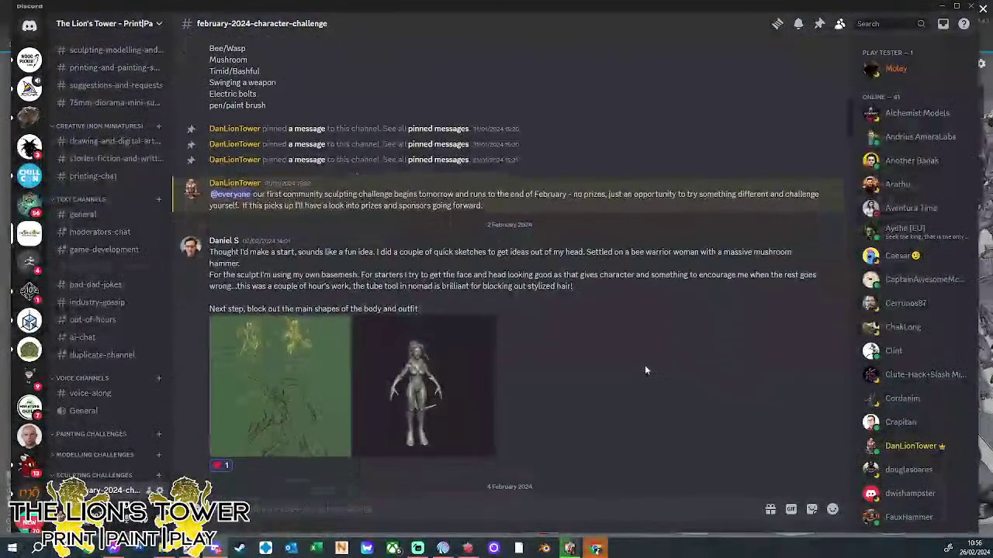
scroll(644, 370, "down", 8)
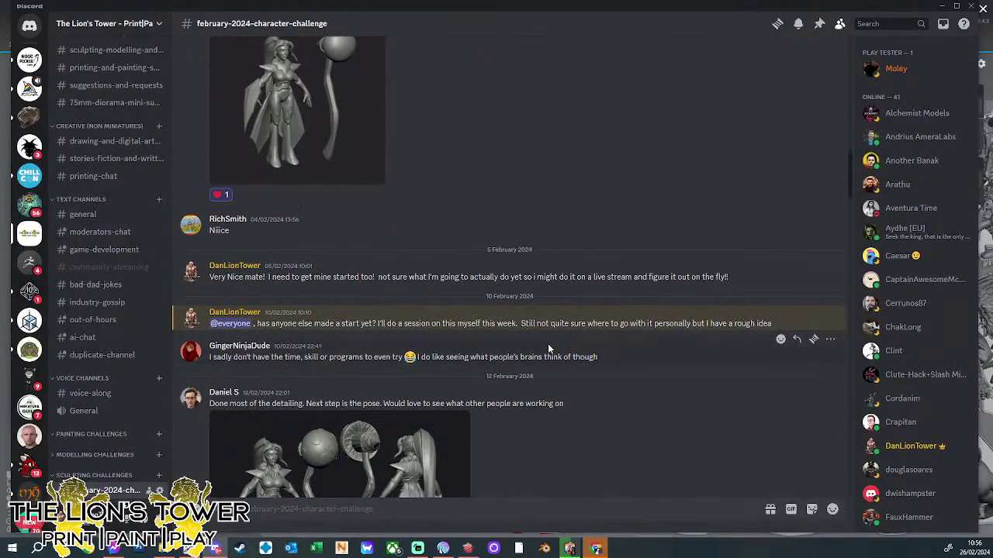
scroll(547, 349, "down", 4)
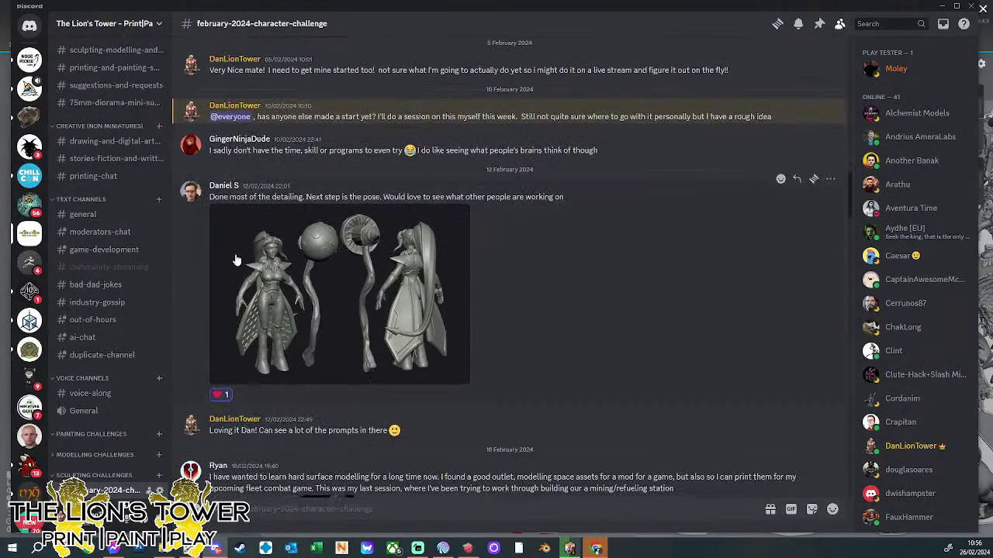
- View enlarged the 12 February bee character sculpt with its staff and the finished mushroom hammer wielding bee warrior posted on 24 February
left_click(282, 303)
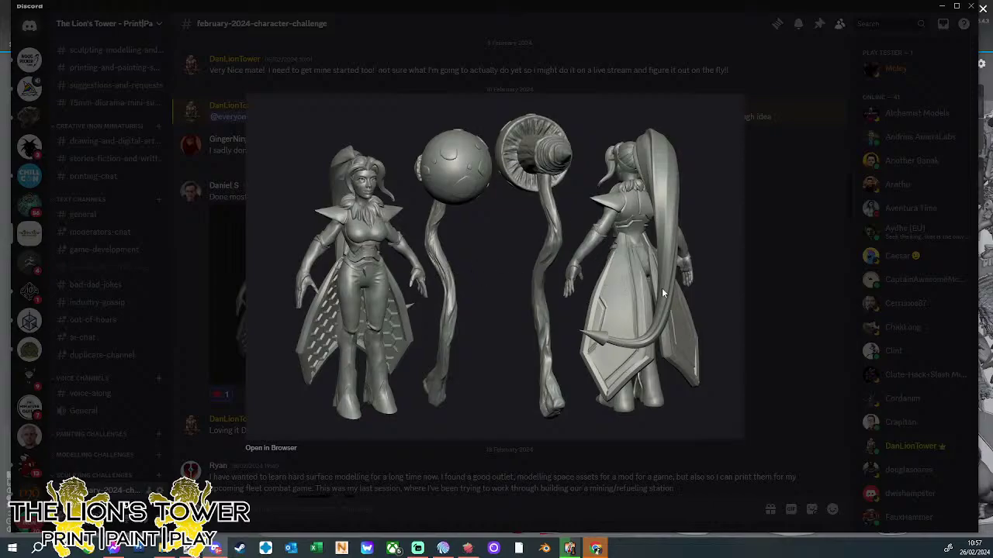
left_click(758, 273)
scroll(701, 297, "down", 8)
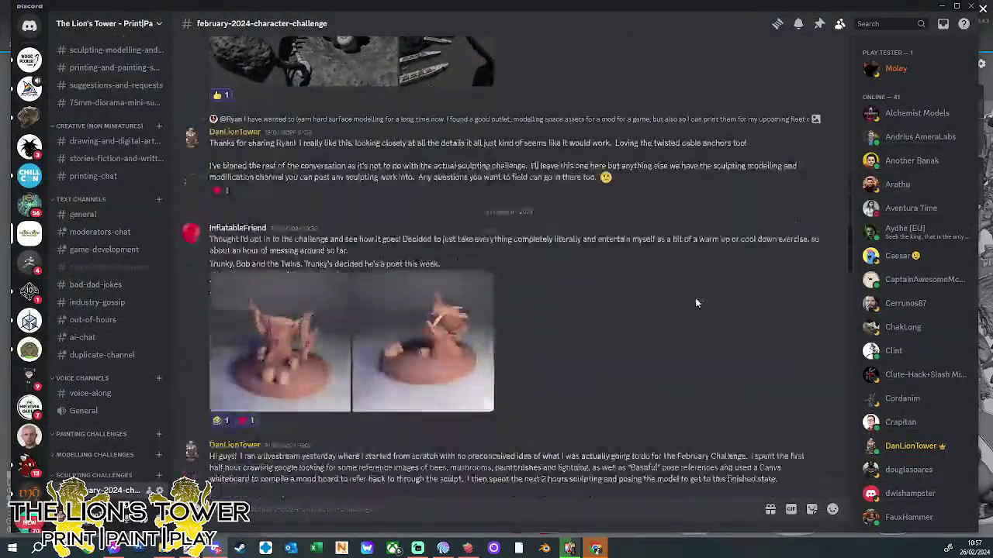
scroll(695, 303, "down", 15)
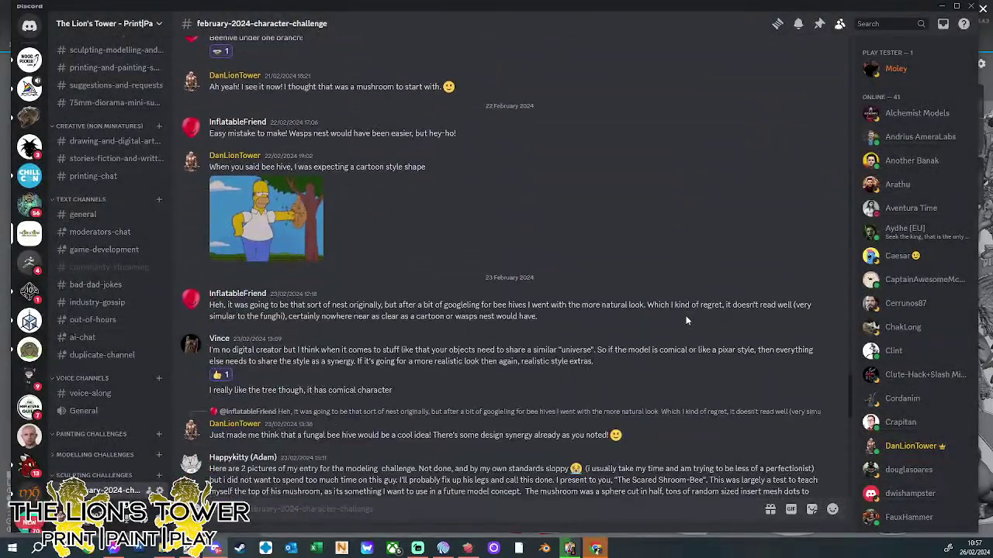
scroll(686, 320, "down", 10)
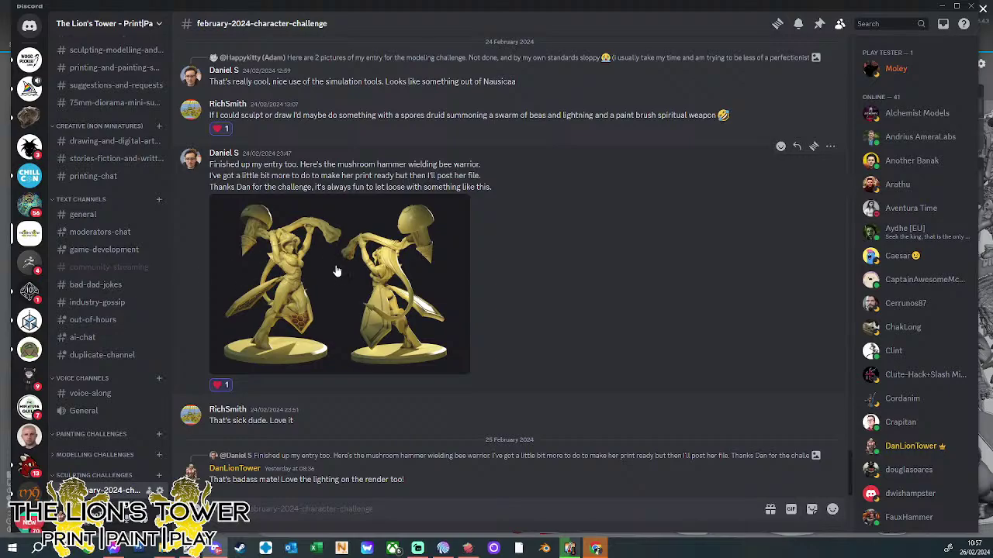
left_click(308, 290)
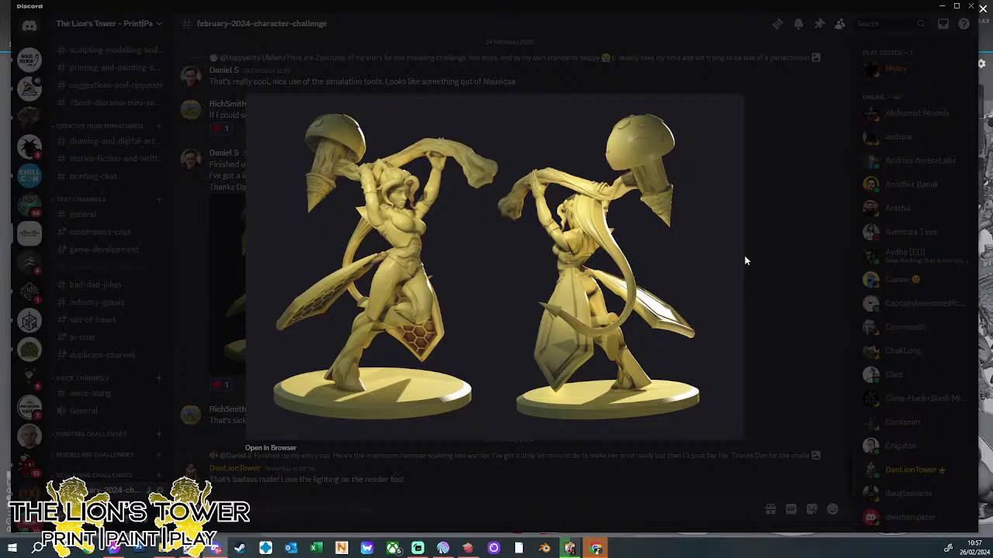
left_click(788, 258)
- Find the "The Scared Shroom-Bee" entry, view its full bee picture enlarged and read how the mushroom cap was made
scroll(519, 345, "up", 3)
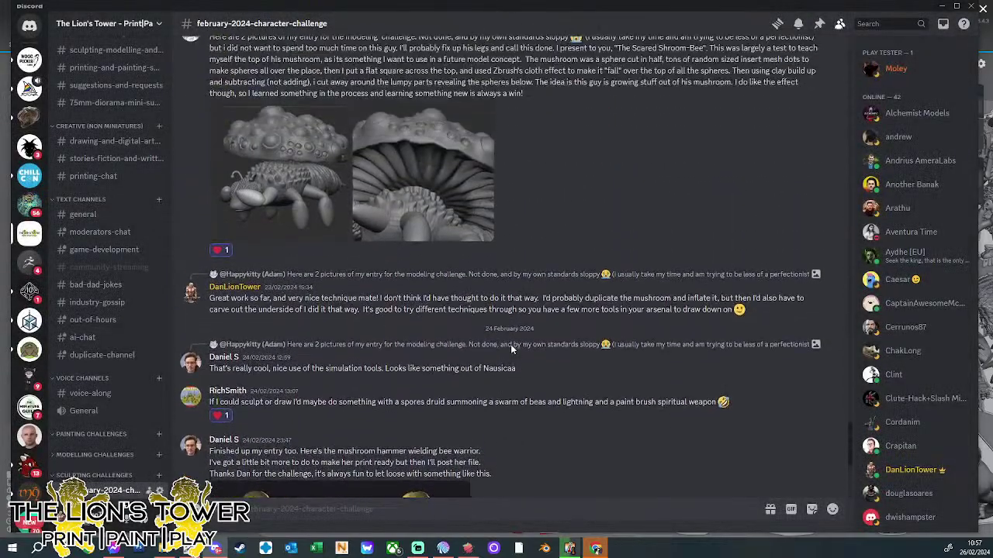
scroll(510, 348, "up", 2)
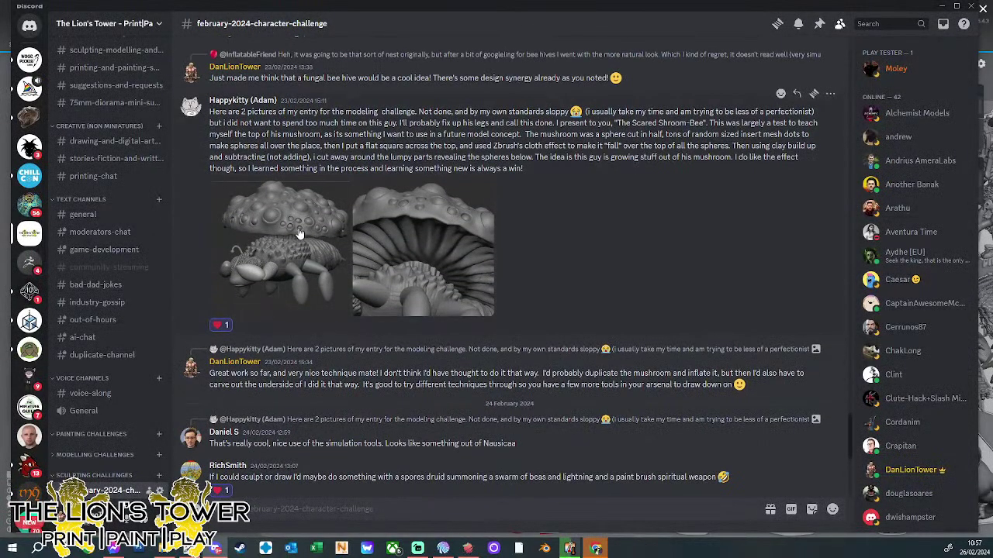
left_click(300, 232)
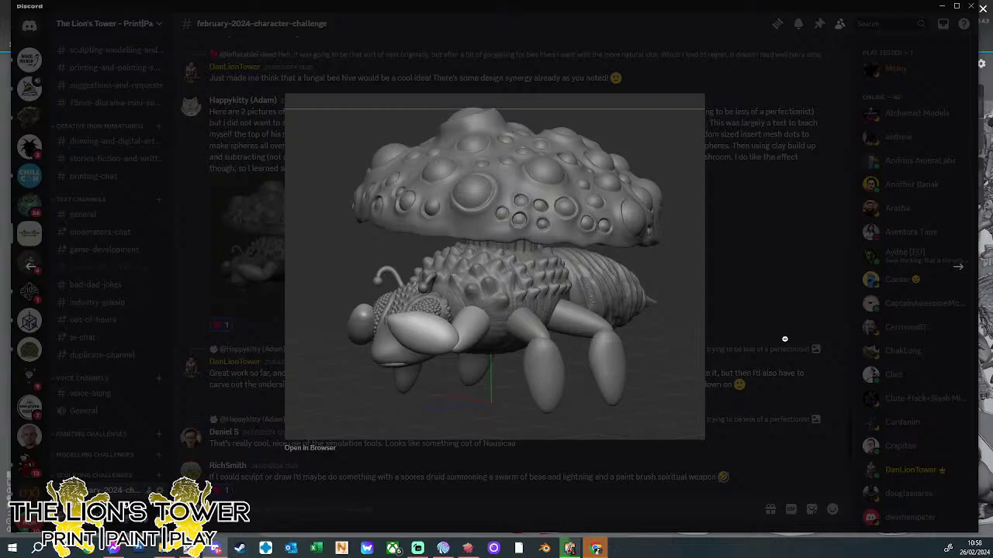
left_click(634, 469)
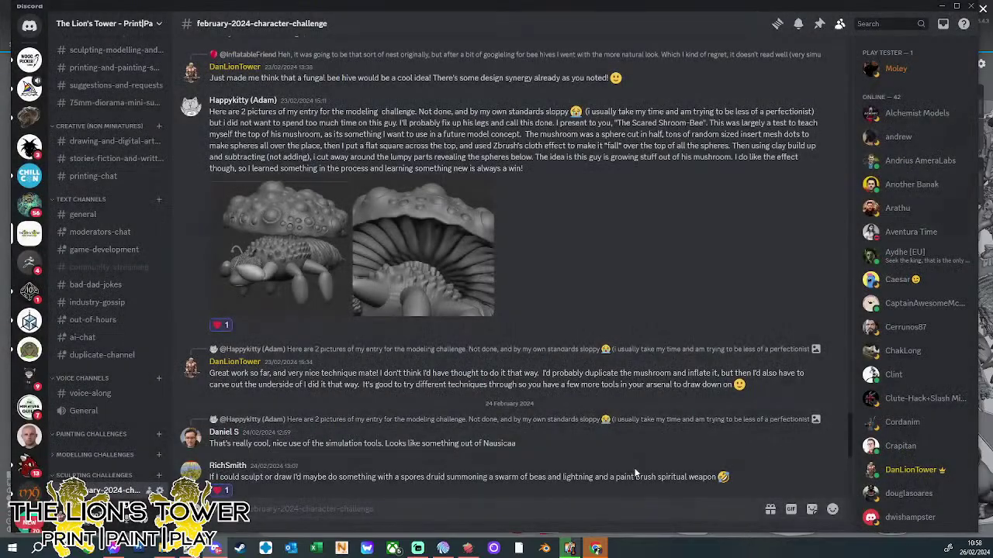
scroll(523, 480, "down", 3)
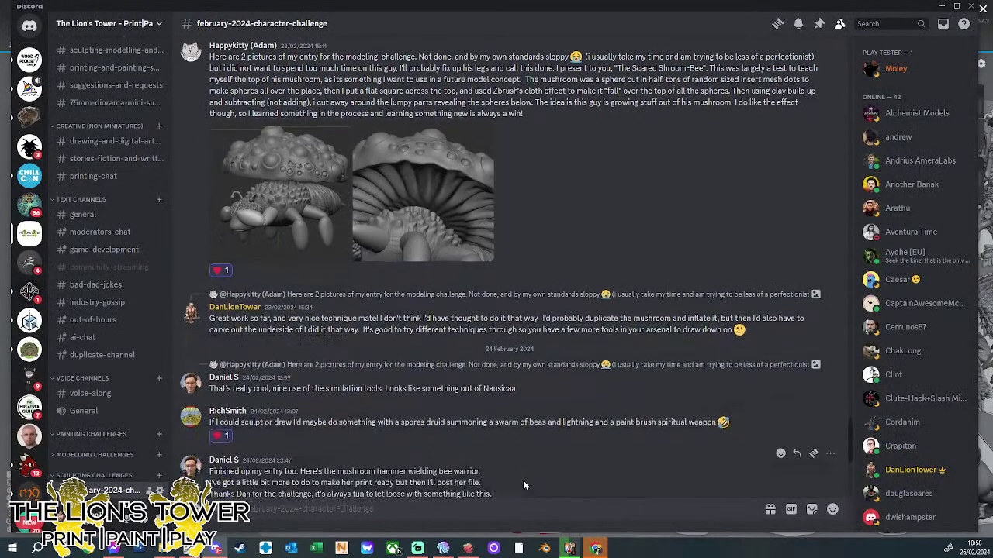
scroll(518, 422, "up", 3)
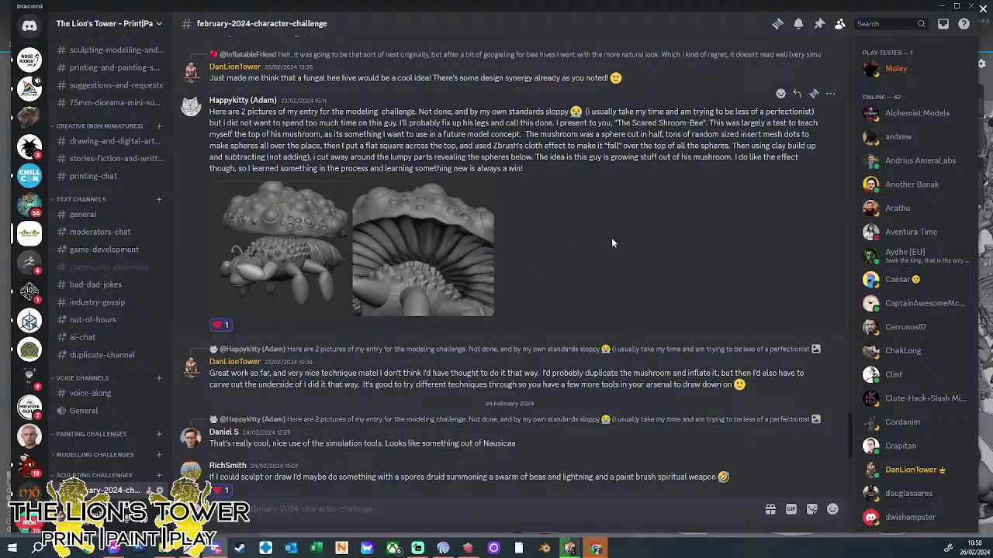
- Go back to the 21 February mushroom bee post and examine its front, side and rear renders enlarged
scroll(557, 237, "up", 8)
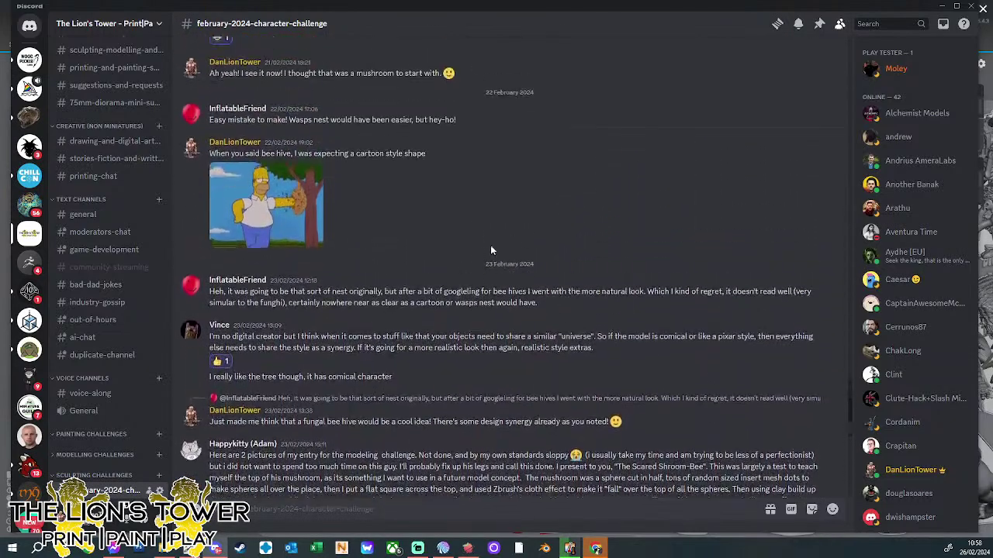
scroll(410, 257, "up", 5)
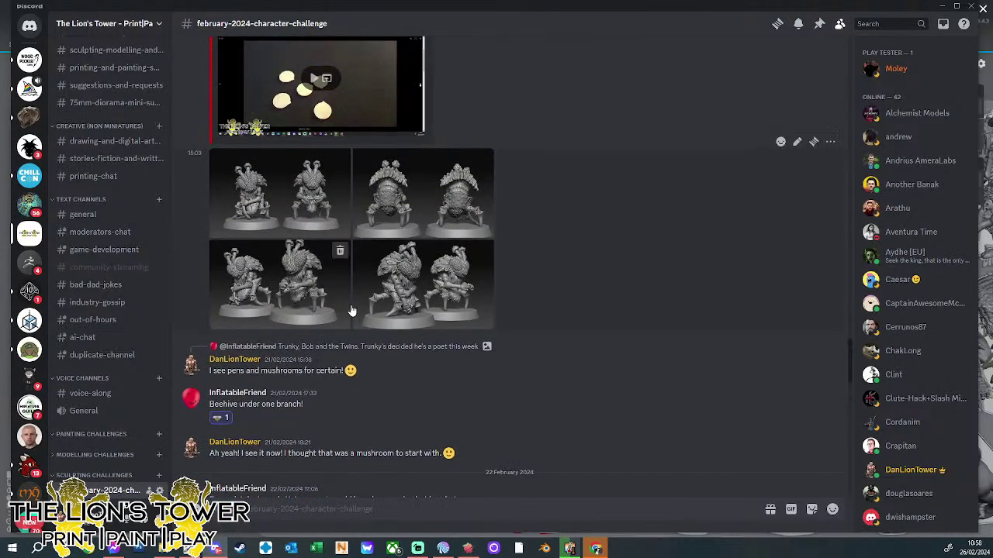
left_click(302, 281)
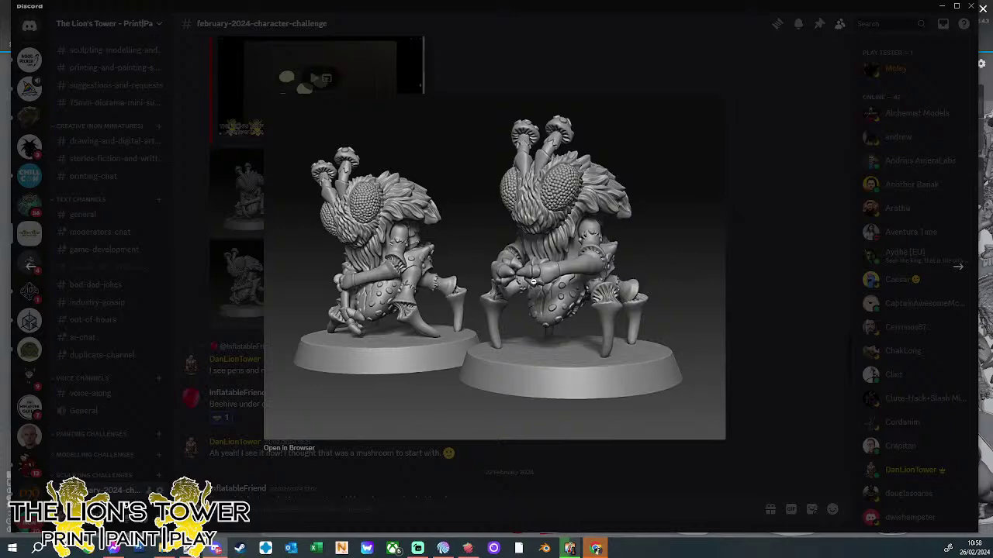
key("Escape")
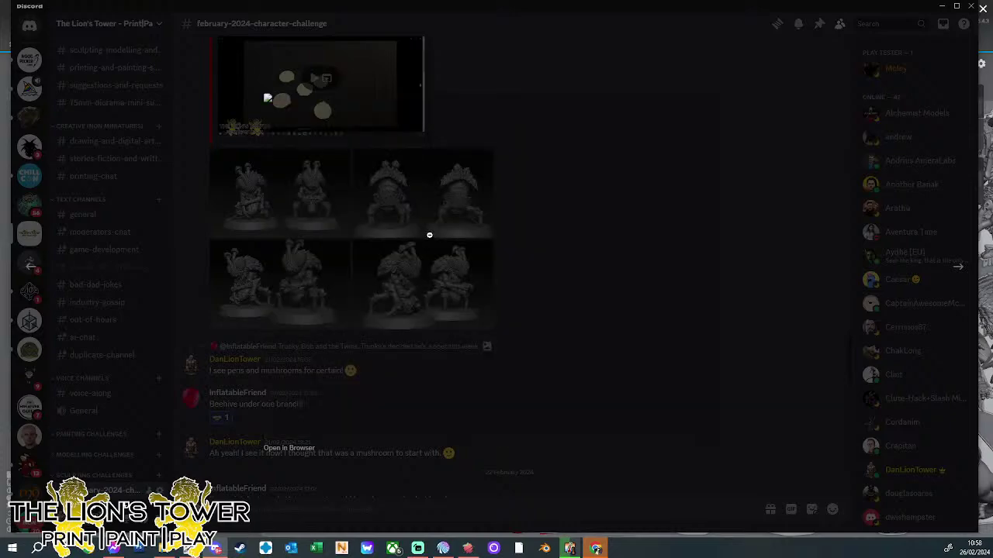
left_click(428, 232)
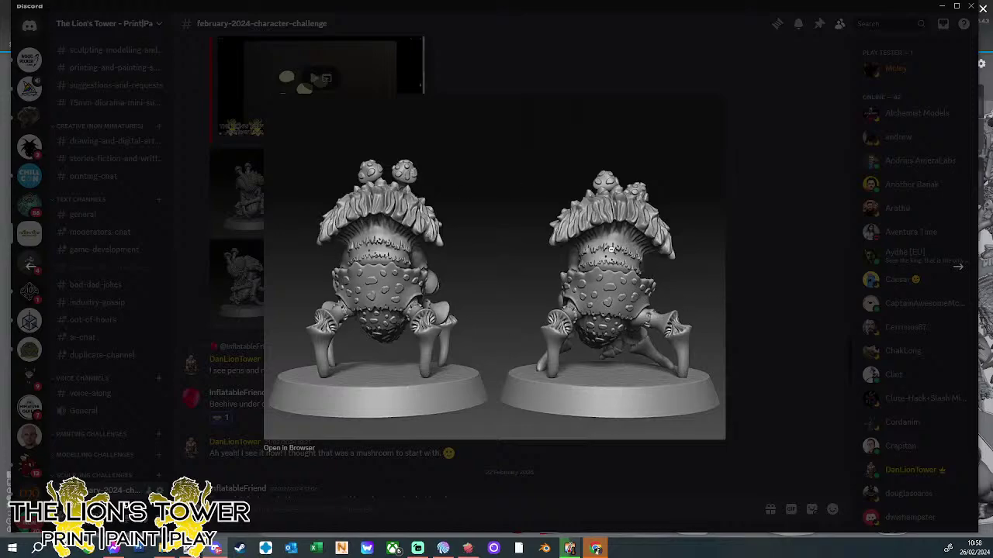
key("Escape")
left_click(418, 256)
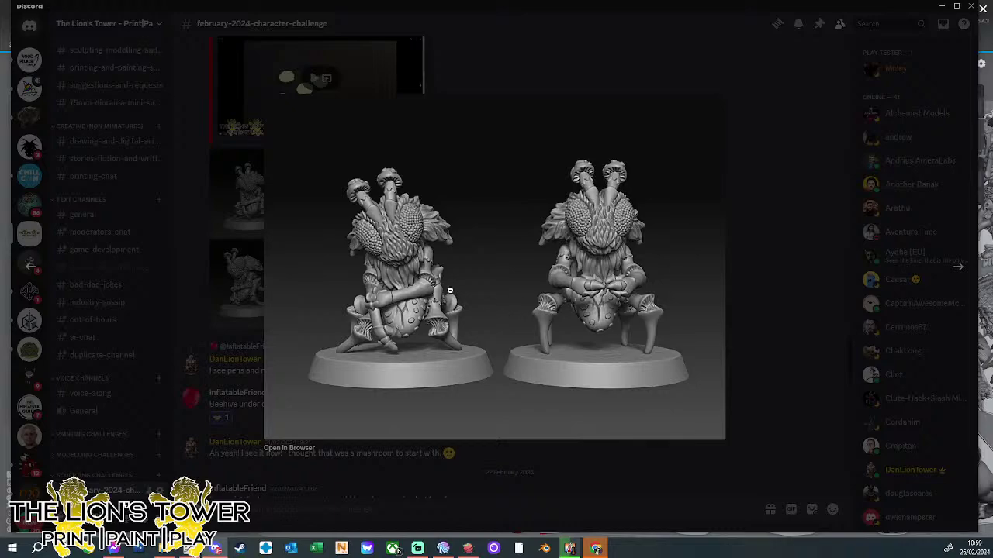
key("Right")
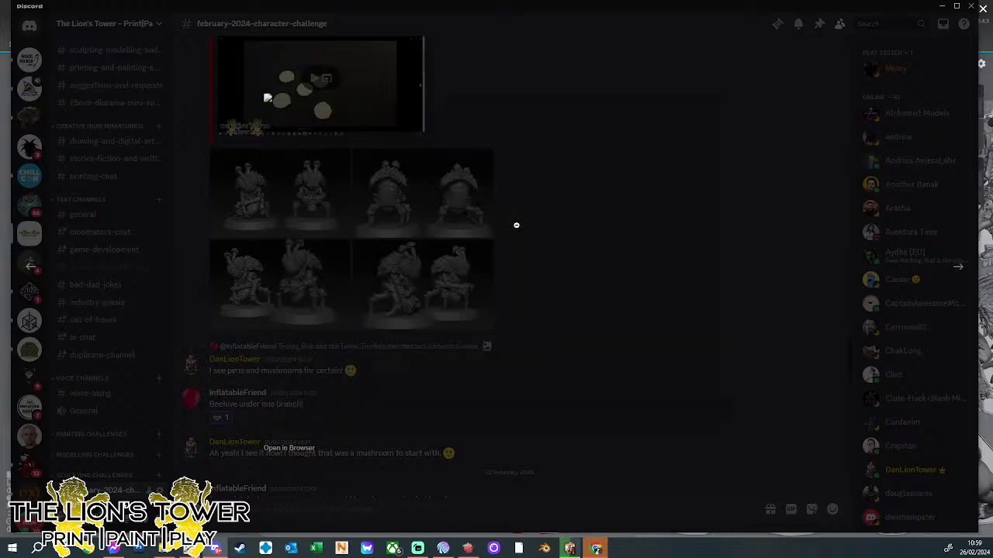
key("Right")
key("Right")
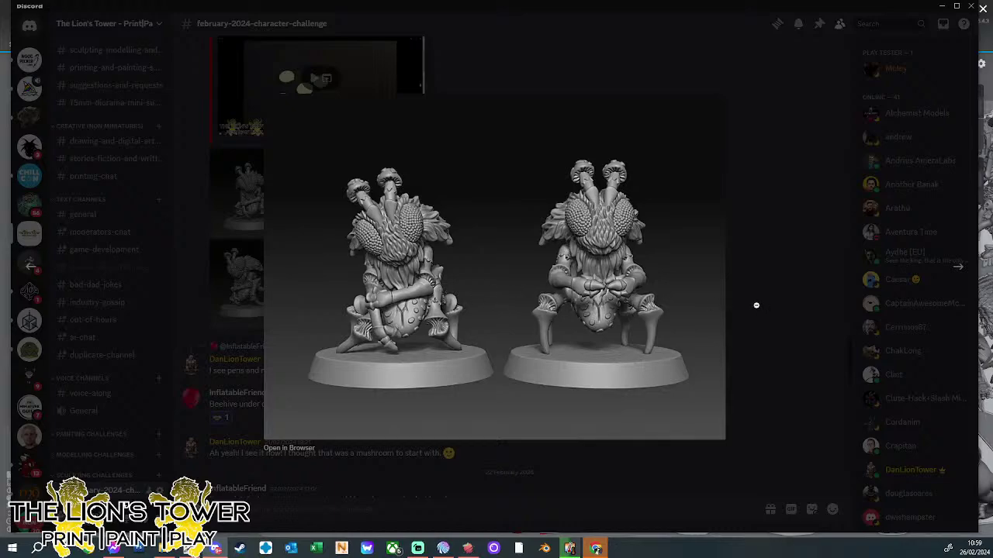
left_click(765, 236)
- Find the "Trunky, Bob and the Twins" entry and examine both of its tree stump renders enlarged
scroll(510, 304, "up", 5)
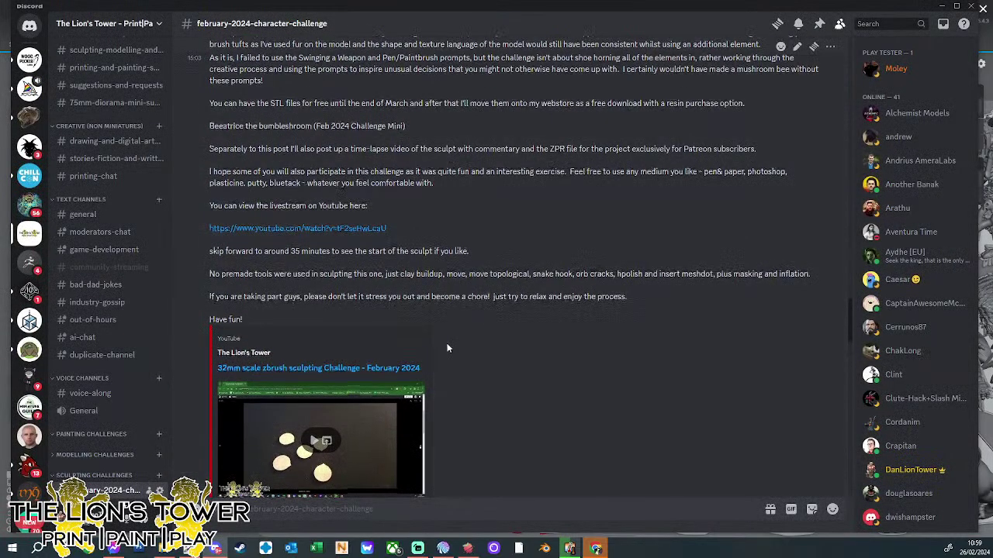
scroll(447, 348, "up", 5)
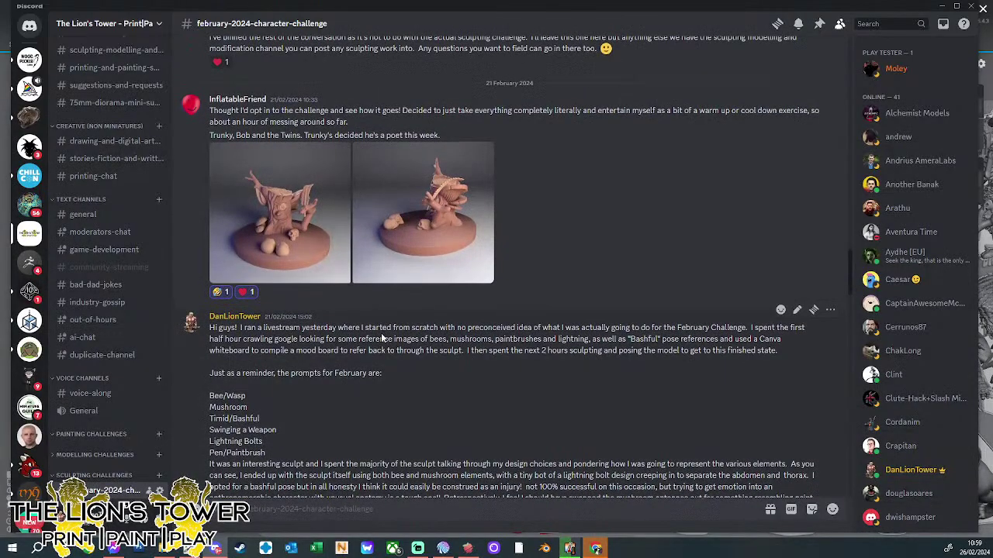
scroll(280, 304, "up", 2)
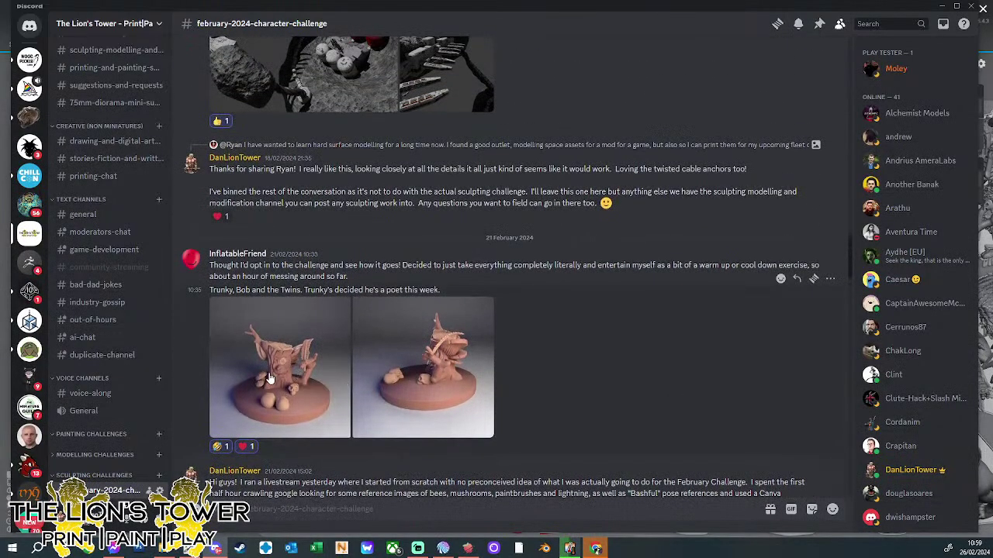
left_click(301, 383)
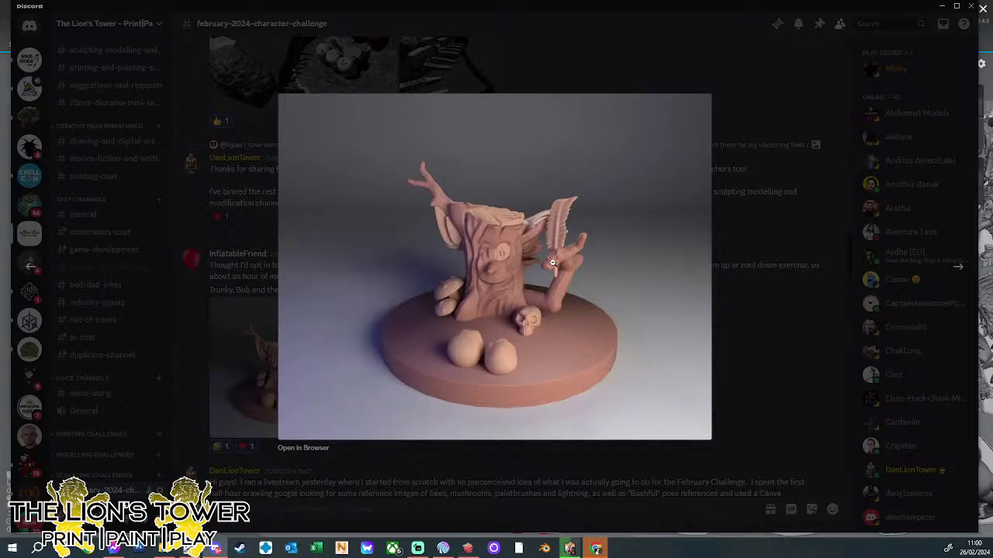
key("Right")
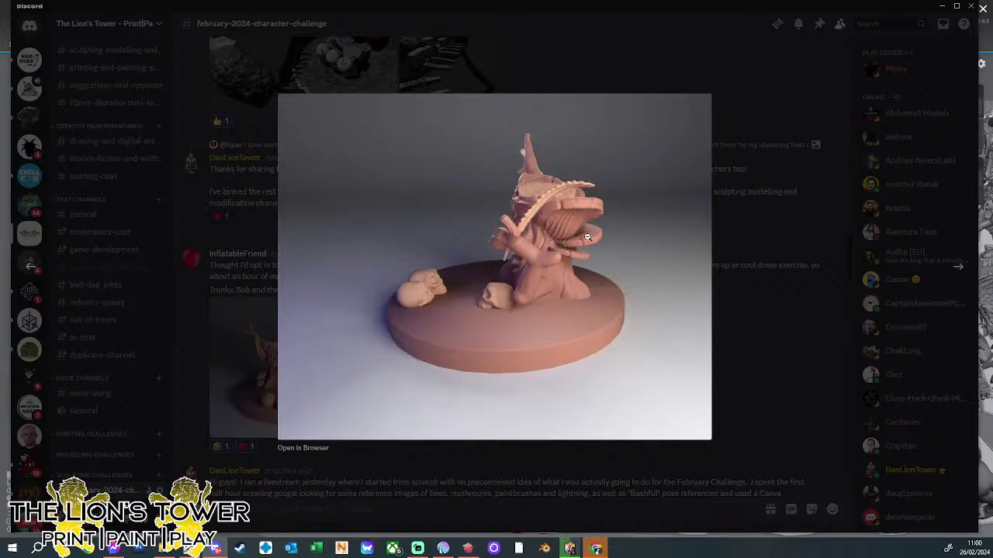
key("Right")
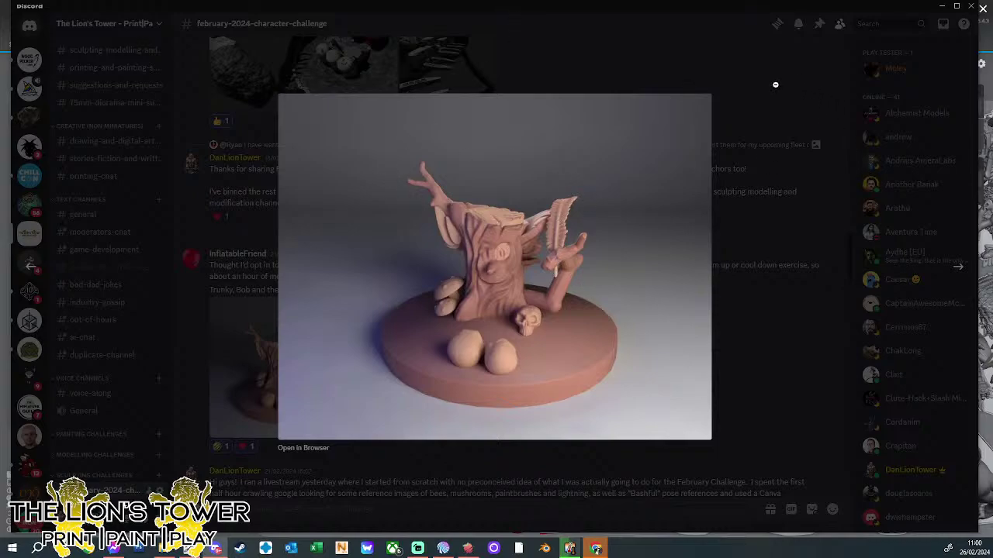
left_click(752, 81)
- Review the challenge entries from 10 February onwards again, along with the 21 February post on the prompts and the livestream sculpt
scroll(427, 312, "up", 10)
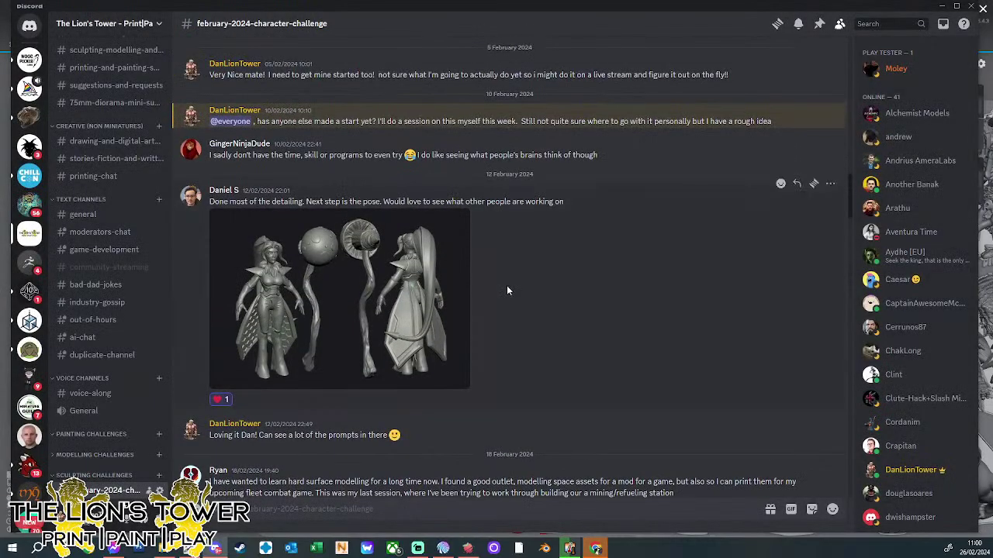
scroll(508, 291, "down", 15)
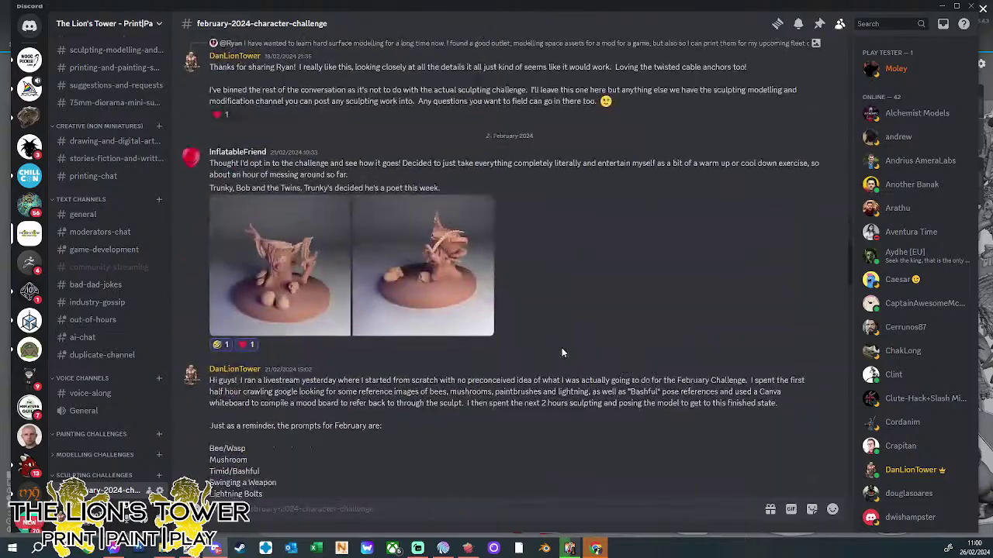
scroll(564, 353, "down", 10)
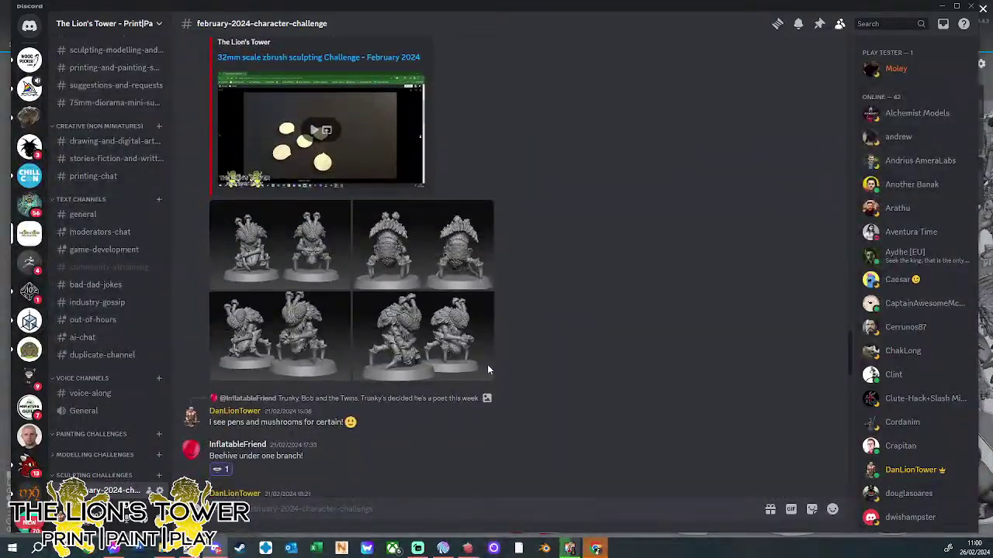
scroll(426, 268, "up", 10)
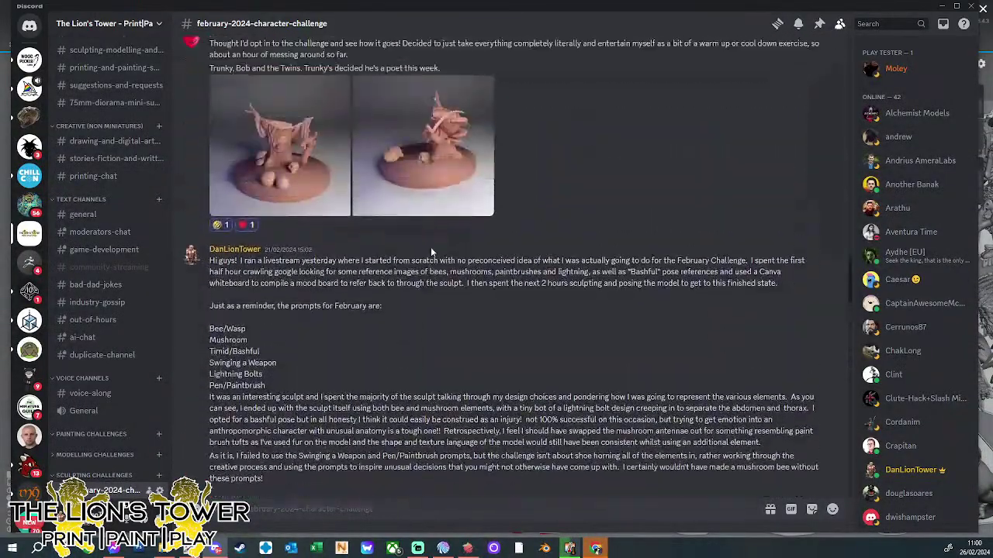
scroll(432, 254, "up", 20)
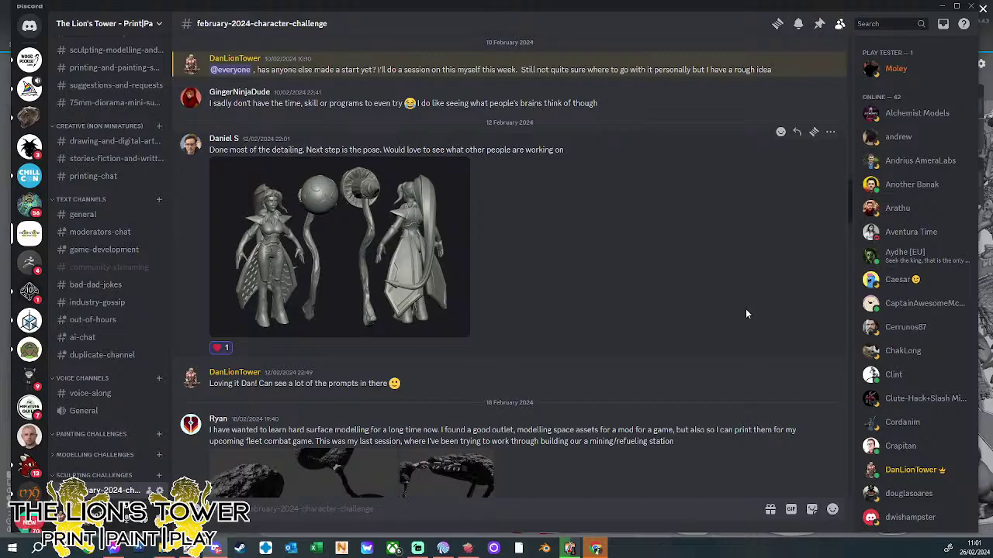
scroll(698, 337, "down", 10)
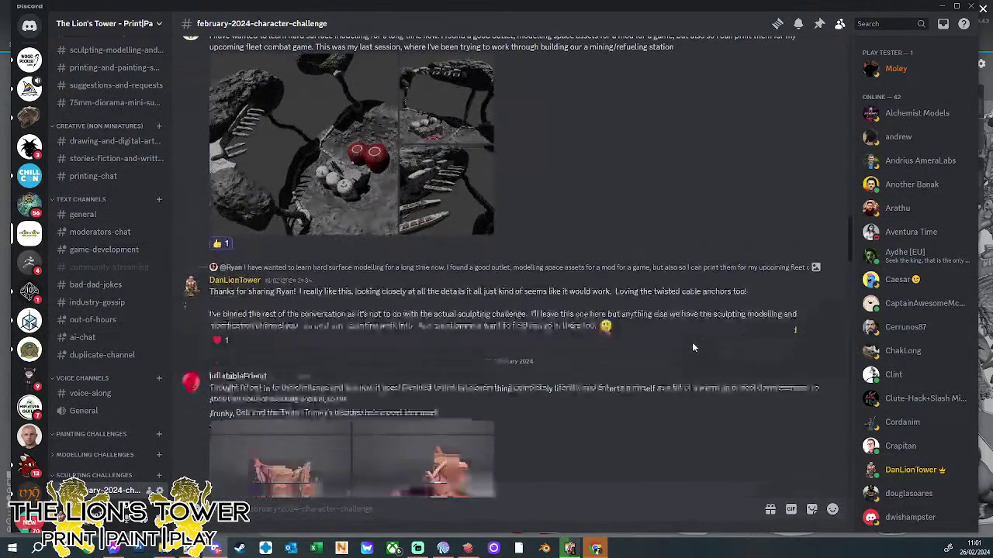
scroll(692, 342, "down", 2)
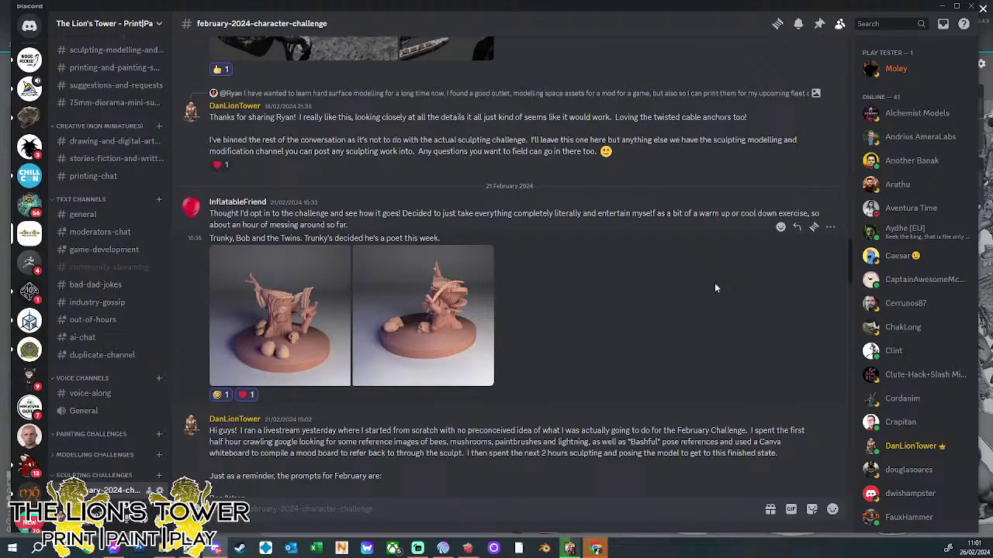
scroll(715, 282, "down", 5)
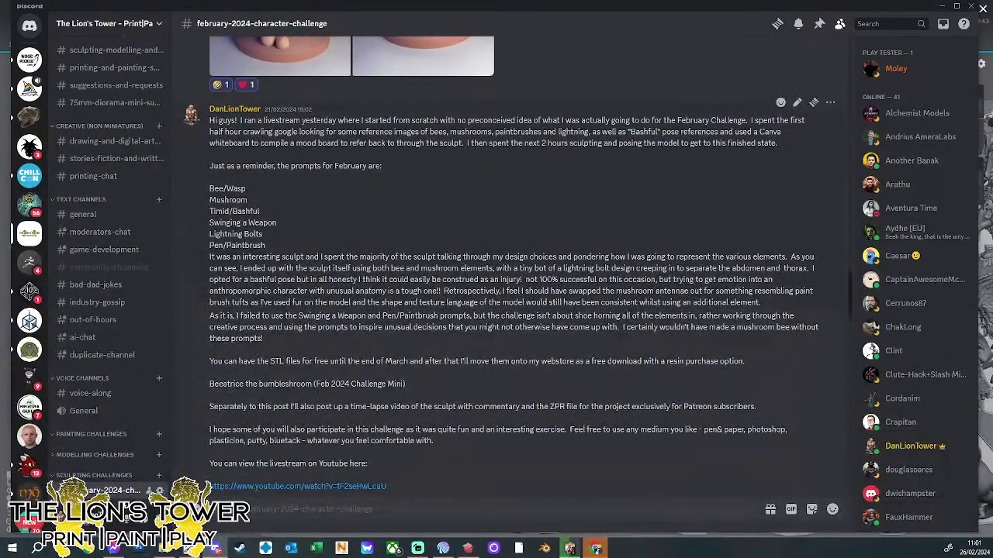
scroll(714, 284, "down", 6)
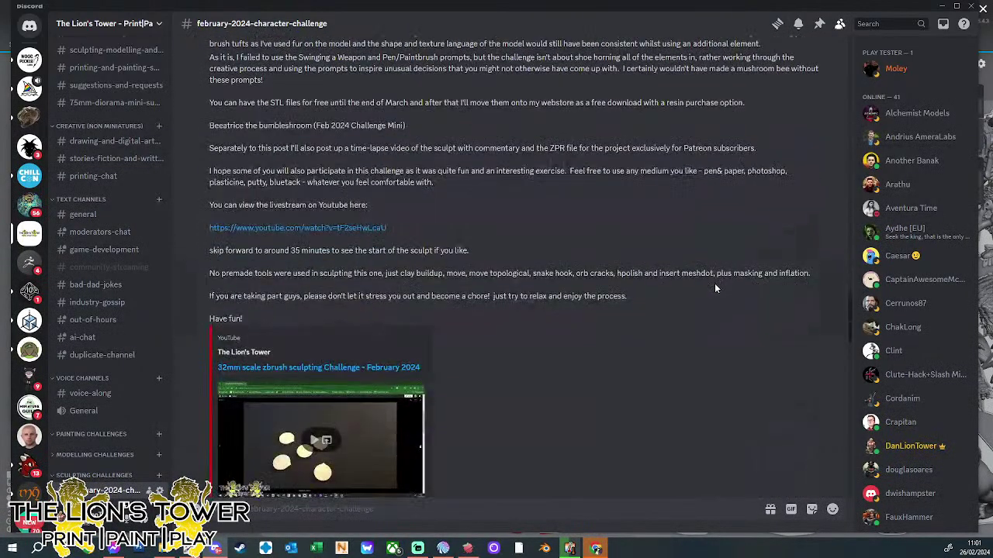
scroll(714, 289, "down", 3)
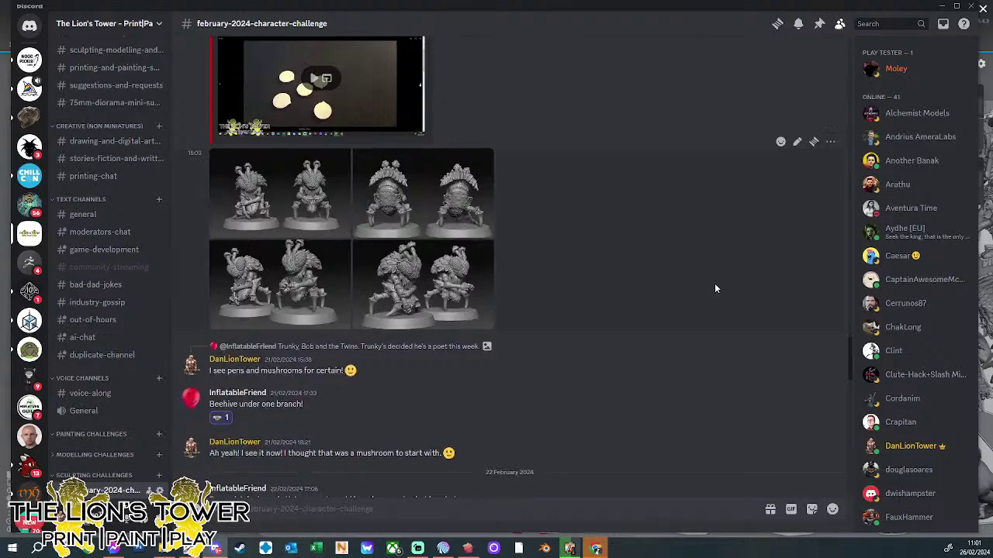
- Review the 23 and 24 February posts, including the mushroom hammer wielding bee warrior entry and the bee hive discussion
scroll(714, 288, "down", 15)
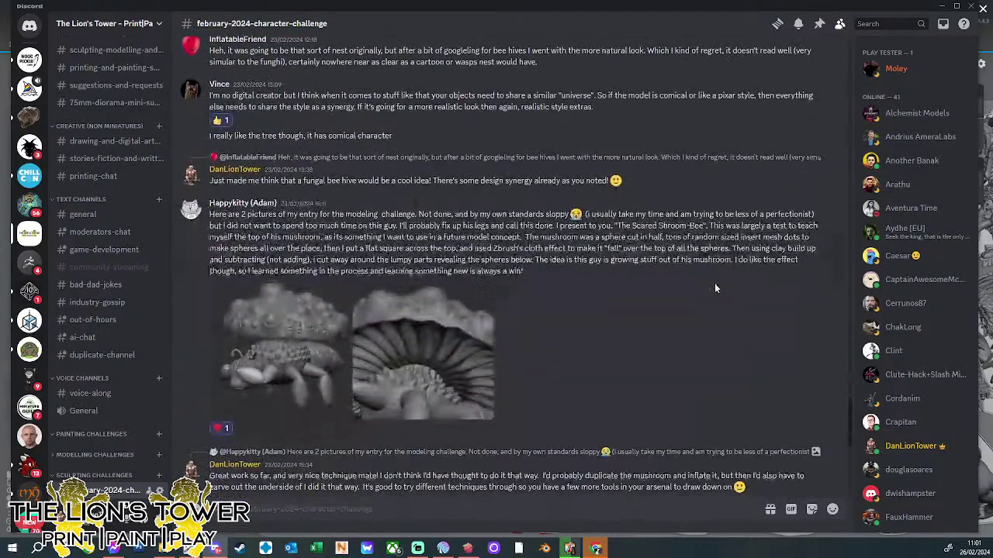
scroll(717, 290, "down", 2)
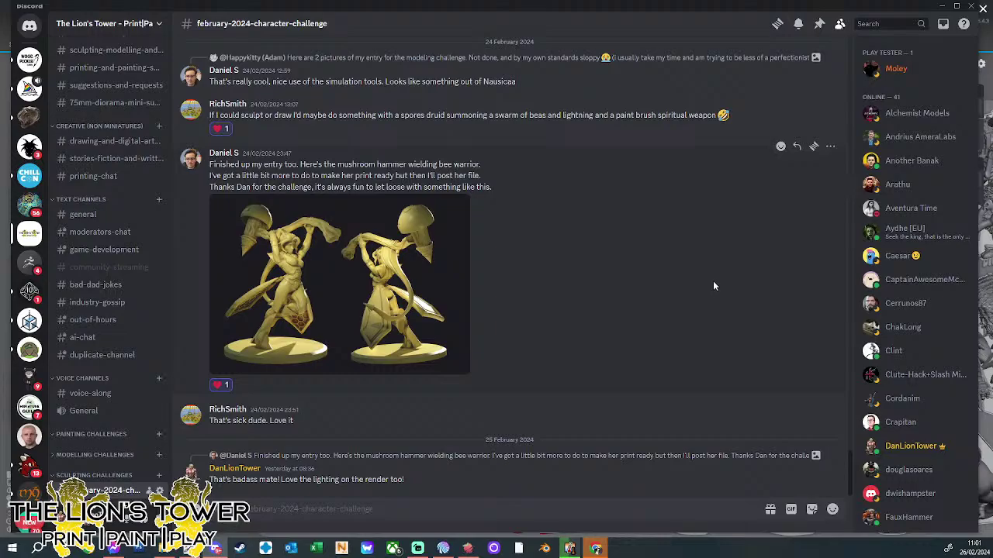
scroll(422, 114, "up", 4)
scroll(422, 114, "up", 6)
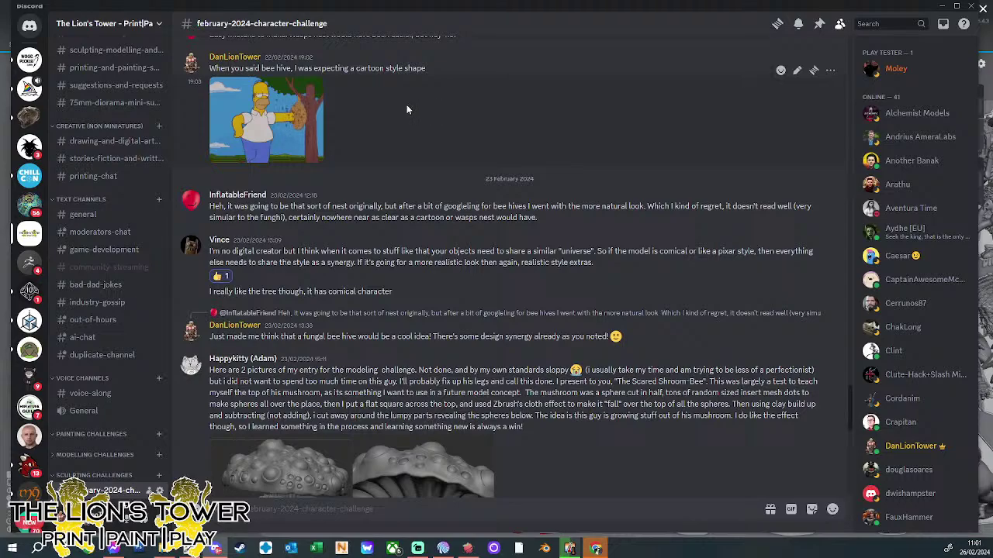
- Switch to the file explorer, open the Component Library folder and look through its subfolders and OBJ files
left_click(945, 10)
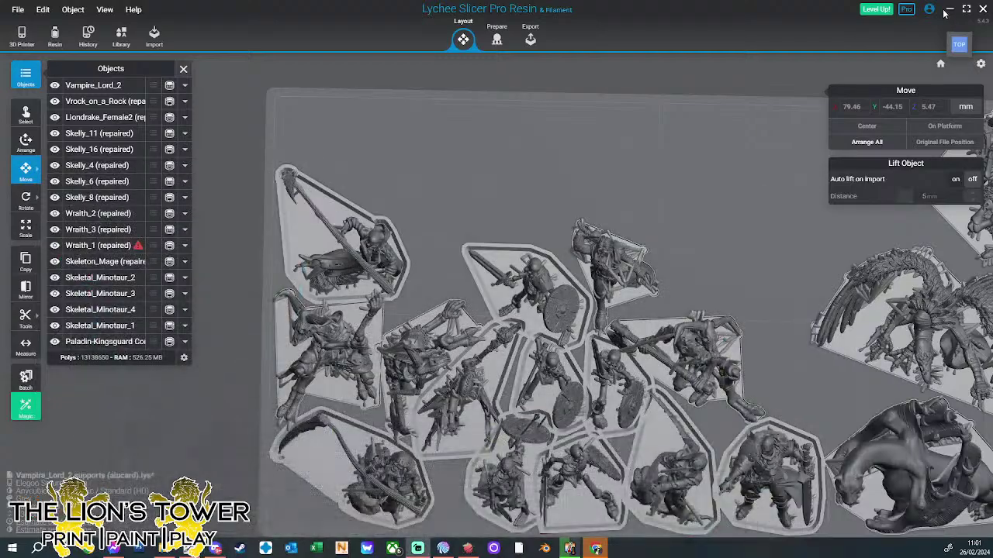
left_click(946, 10)
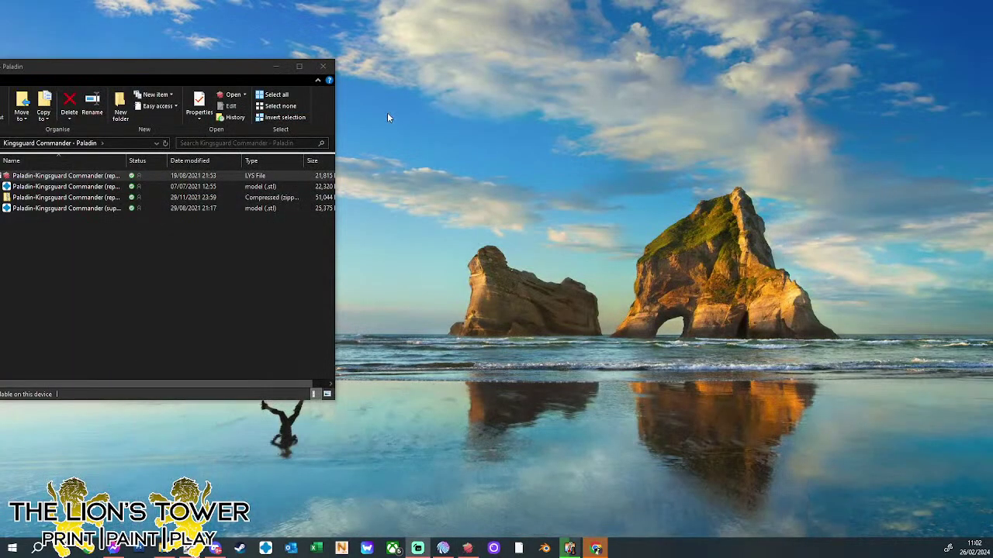
left_click_drag(129, 77, 500, 49)
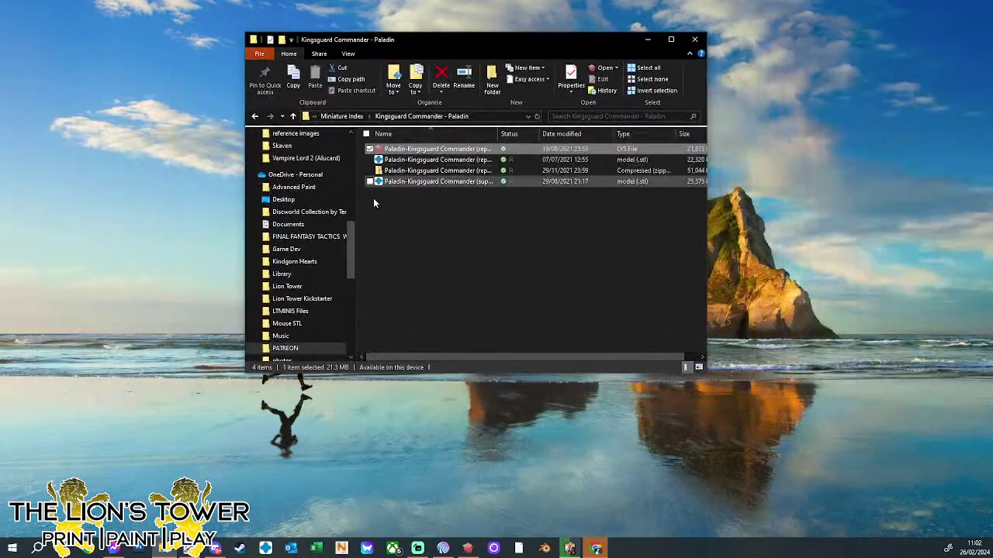
scroll(316, 204, "up", 5)
scroll(316, 200, "up", 1)
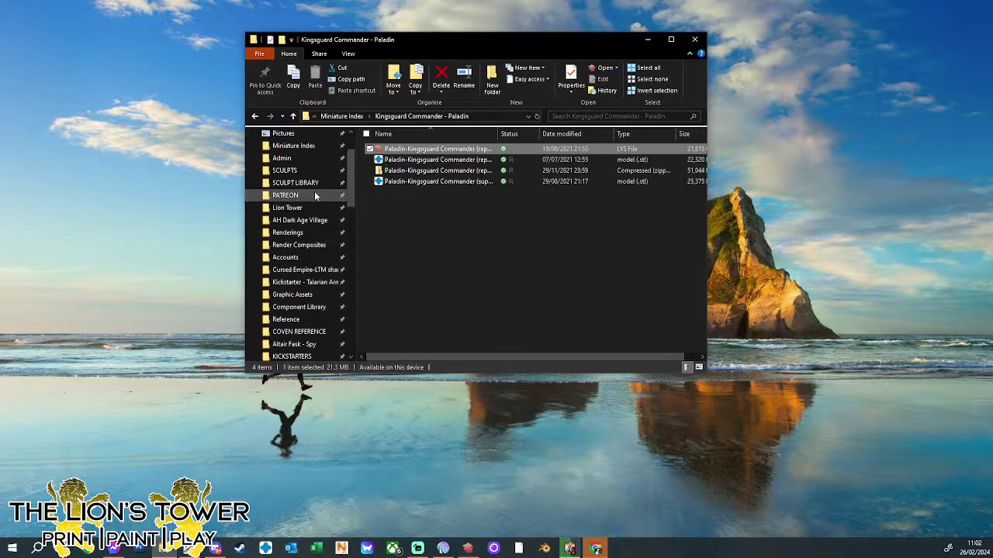
left_click(299, 307)
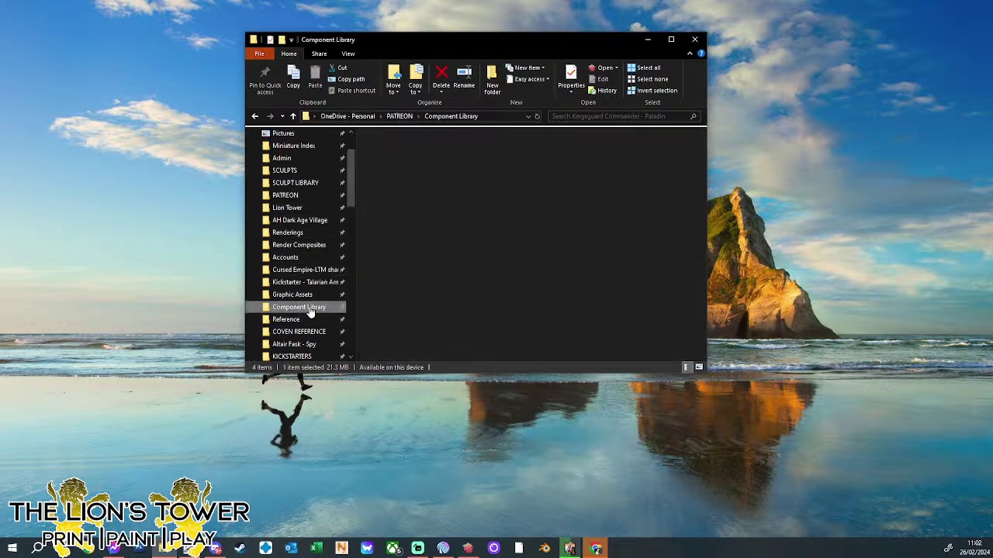
scroll(415, 193, "down", 1)
scroll(419, 225, "down", 2)
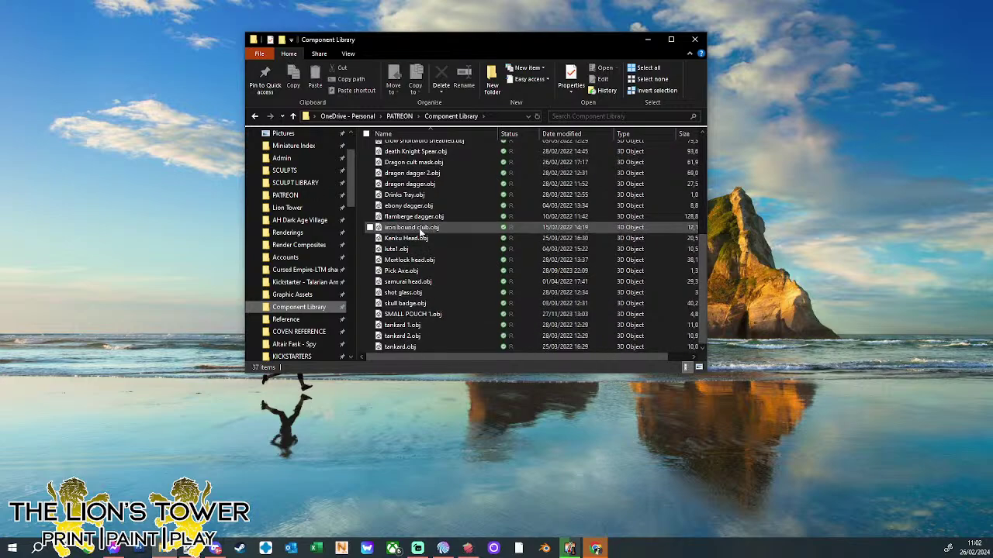
scroll(419, 228, "up", 3)
scroll(419, 225, "up", 1)
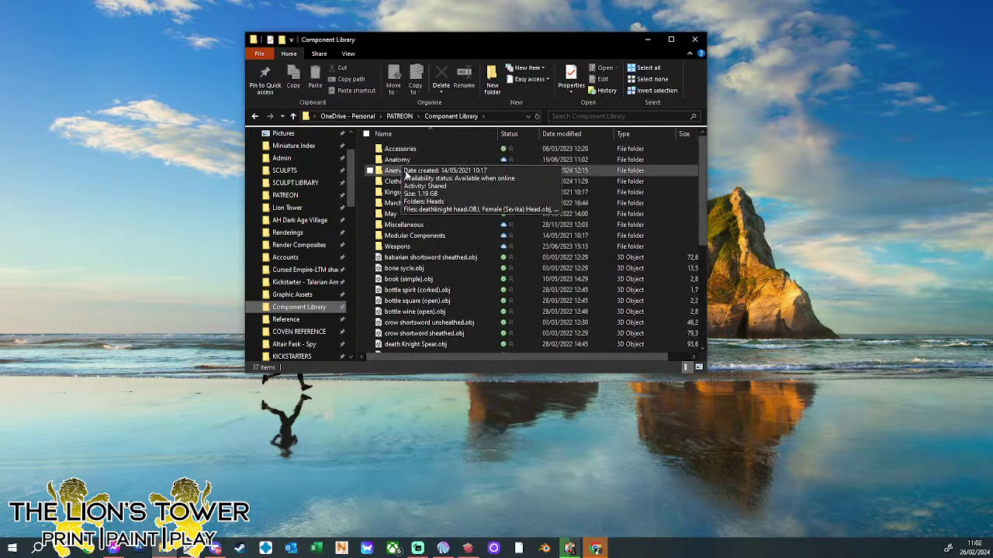
- Look through the Animals folder, return to the Component Library and browse its full list in a wider window
double_click(403, 172)
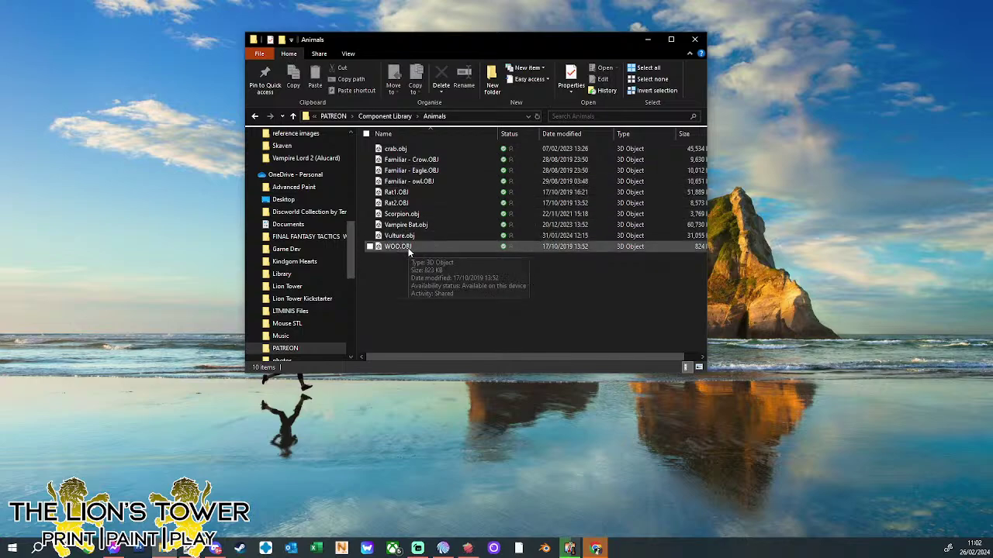
left_click(256, 116)
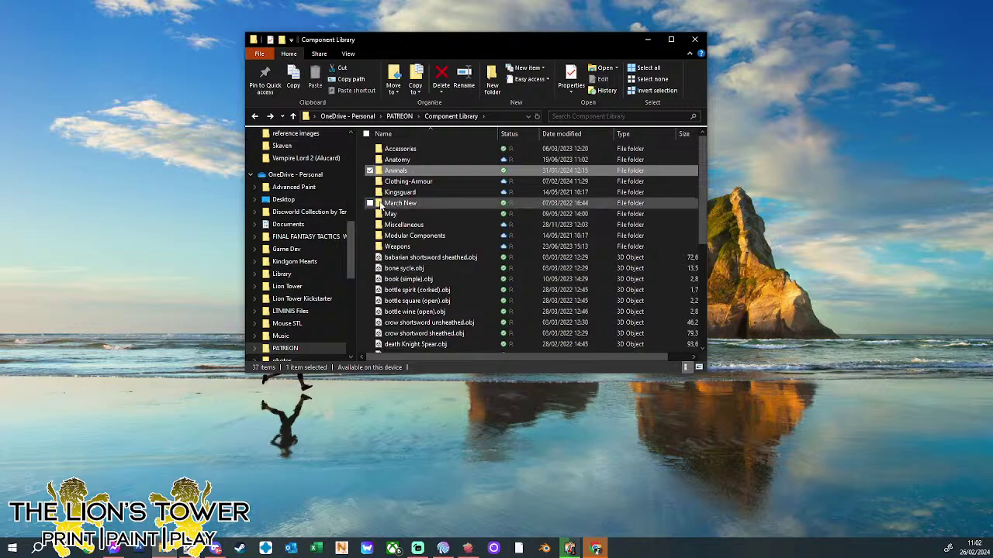
left_click_drag(707, 161, 815, 173)
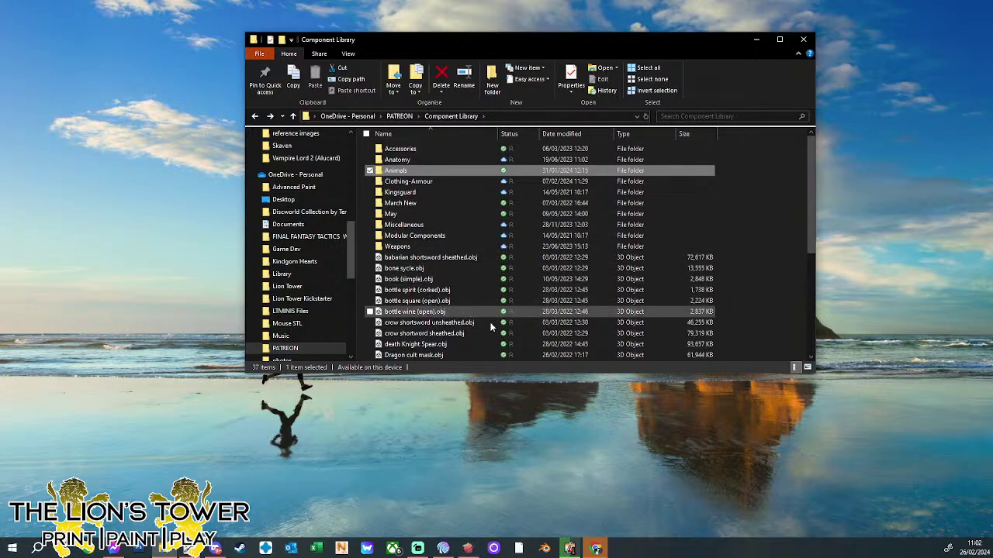
scroll(439, 286, "down", 4)
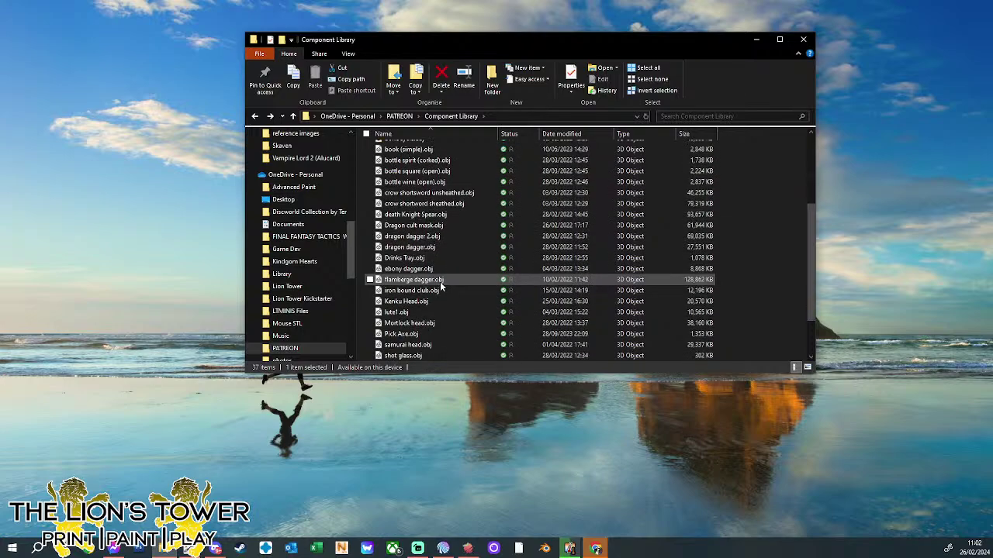
scroll(440, 286, "up", 4)
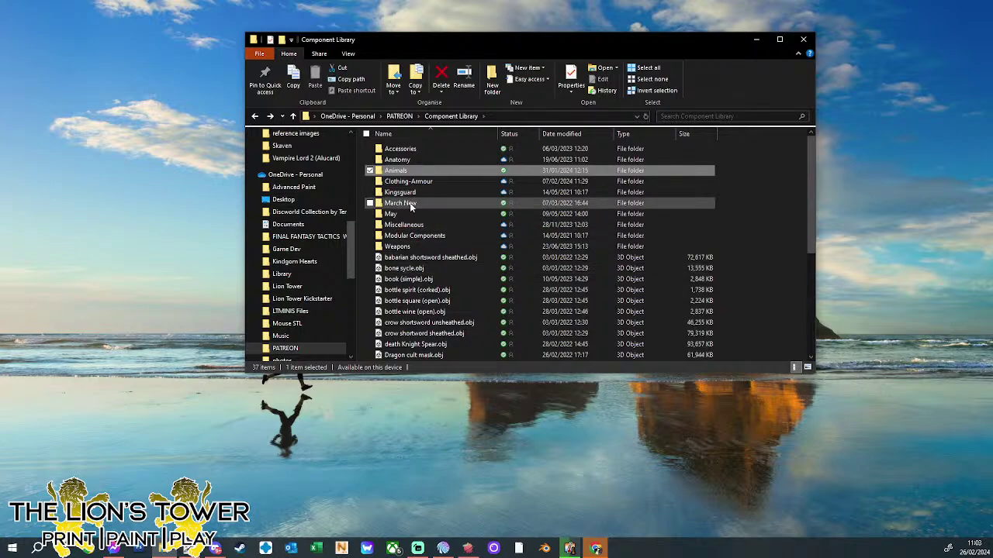
mouse_move(467, 215)
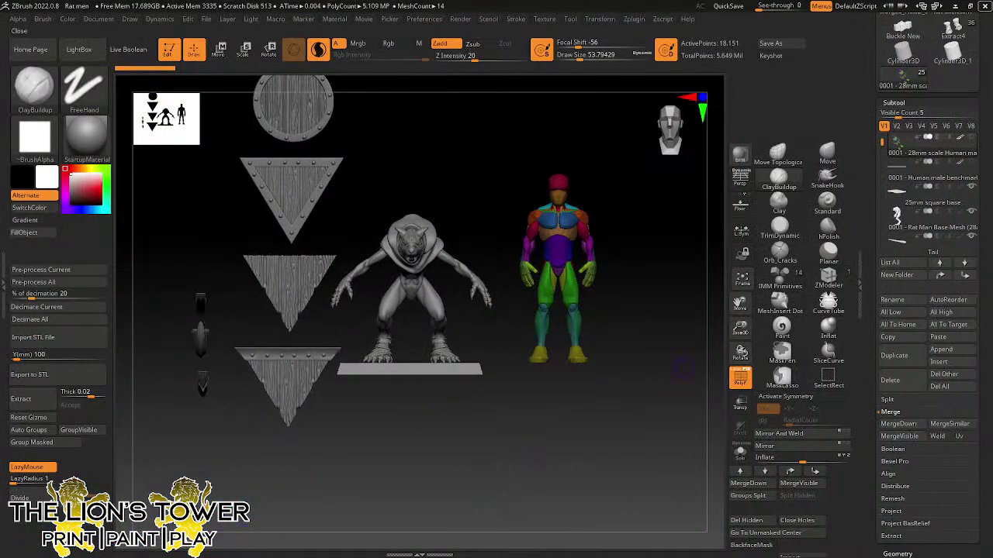
- In ZBrush, choose the Move brush, enable X symmetry and make the rat man's mantle the active subtool
left_click_drag(664, 388, 741, 361)
mouse_move(615, 304)
left_mouse_down("alt")
mouse_move(671, 307)
mouse_move(640, 311)
left_mouse_up("alt")
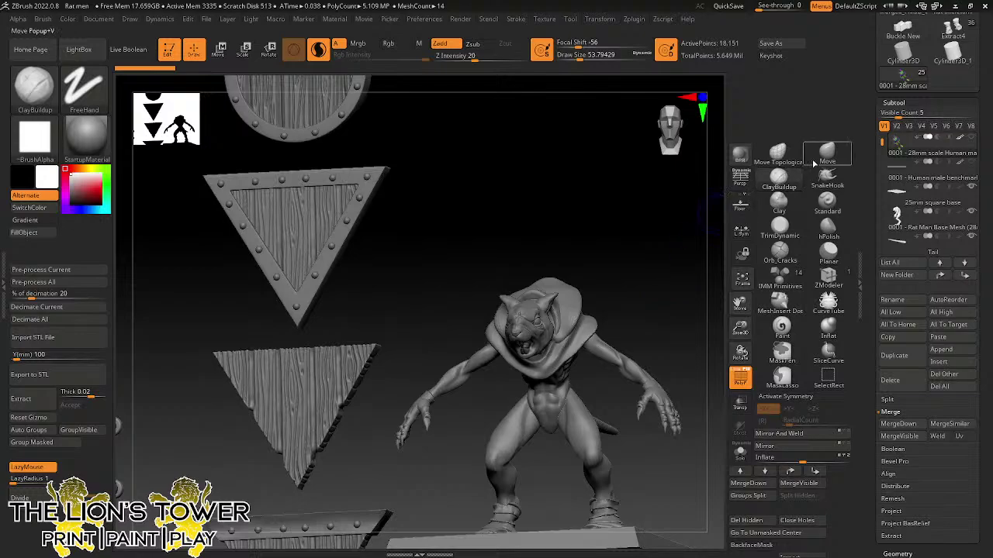
key("b")
key("m")
key("v")
key("x")
left_click(571, 313, "alt")
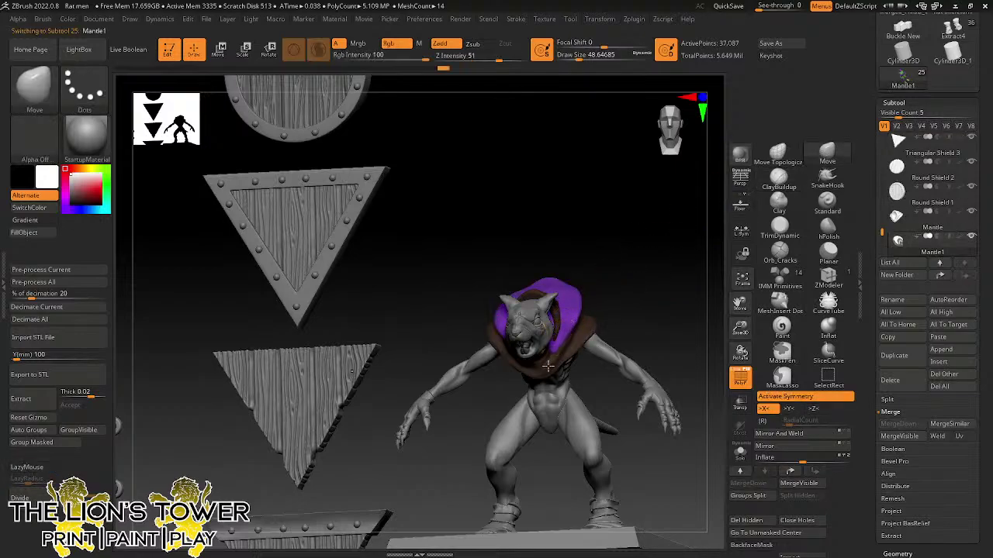
- Isolate the mantle with Solo and build up clay around its neck opening using the ClayBuildup brush
left_click_drag(602, 281, 626, 267)
right_click_drag(532, 324, 506, 355)
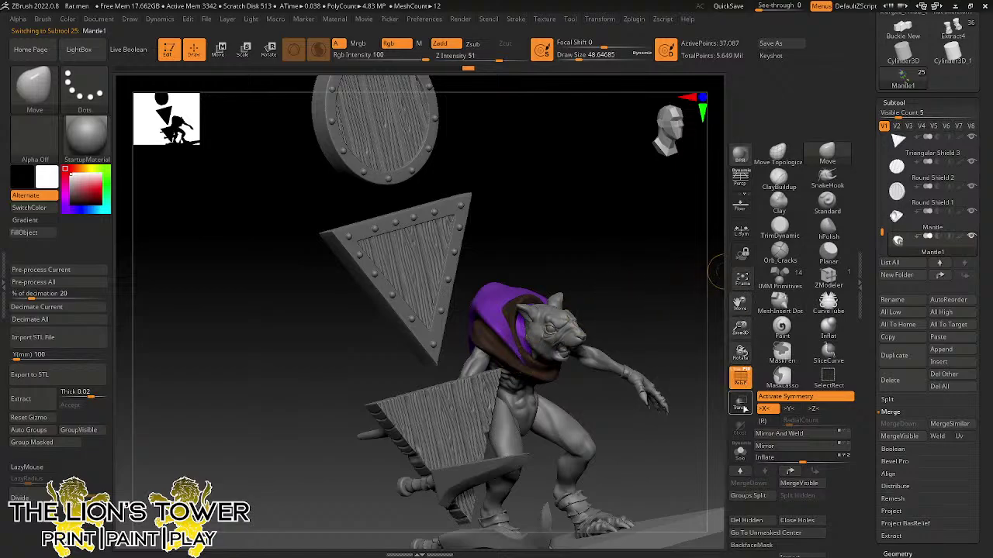
left_click(740, 452)
left_click(779, 180)
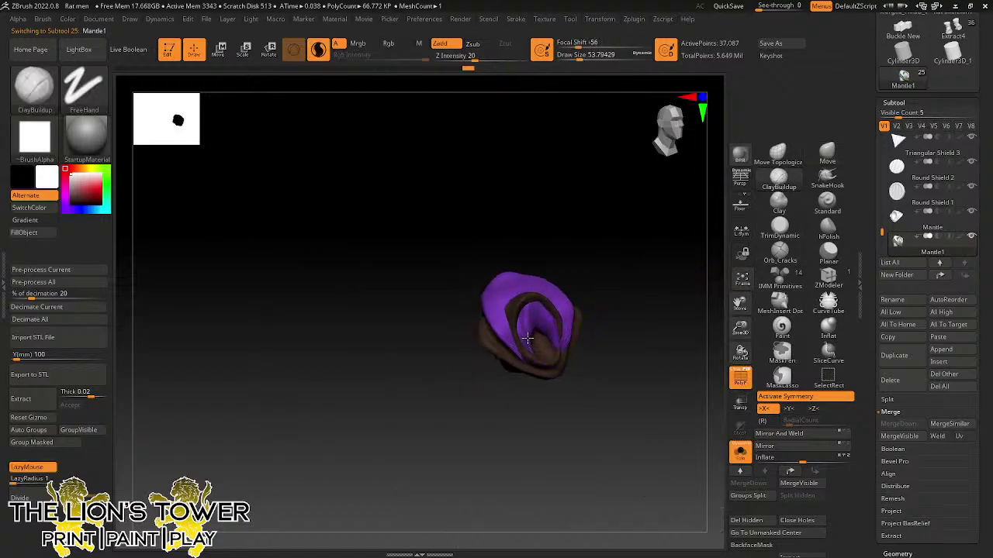
left_click_drag(527, 338, 527, 336)
left_click_drag(578, 279, 542, 316)
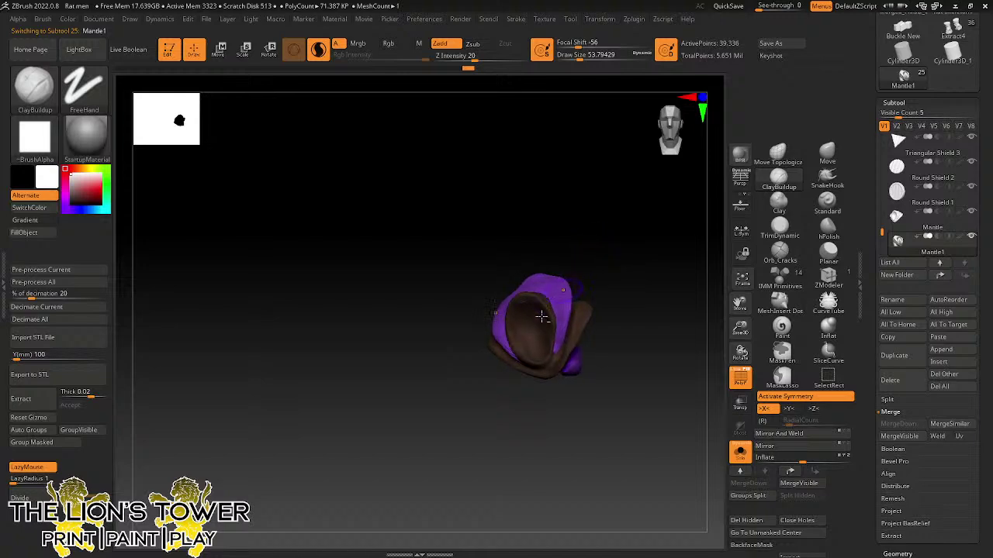
mouse_move(563, 281)
left_mouse_down()
mouse_move(646, 274)
mouse_move(644, 264)
mouse_move(649, 316)
mouse_move(685, 327)
mouse_move(688, 340)
left_mouse_up()
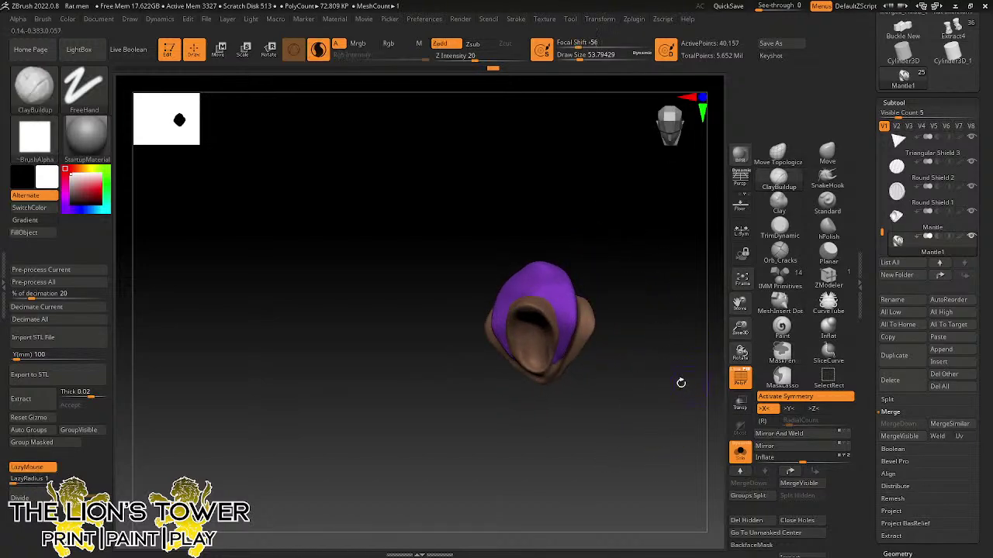
- Remesh the mantle with DynaMesh at resolution 376 with Polish turned on
left_click_drag(843, 494, 842, 417)
left_click(812, 506)
left_click_drag(745, 529, 752, 532)
left_click(745, 512)
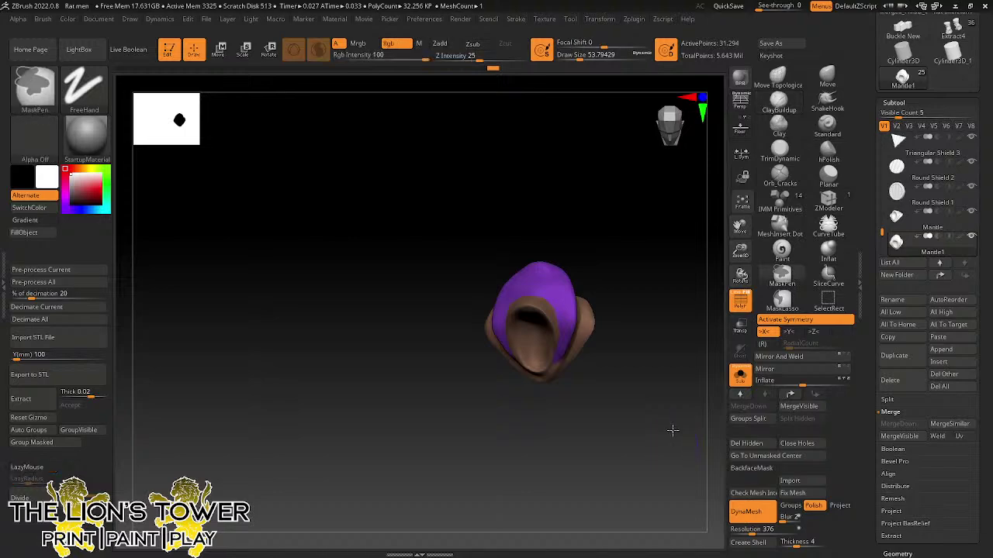
- Build up symmetrical cloth folds across the mantle's upper surface above the neck opening with ClayBuildup
left_click_drag(680, 417, 652, 423)
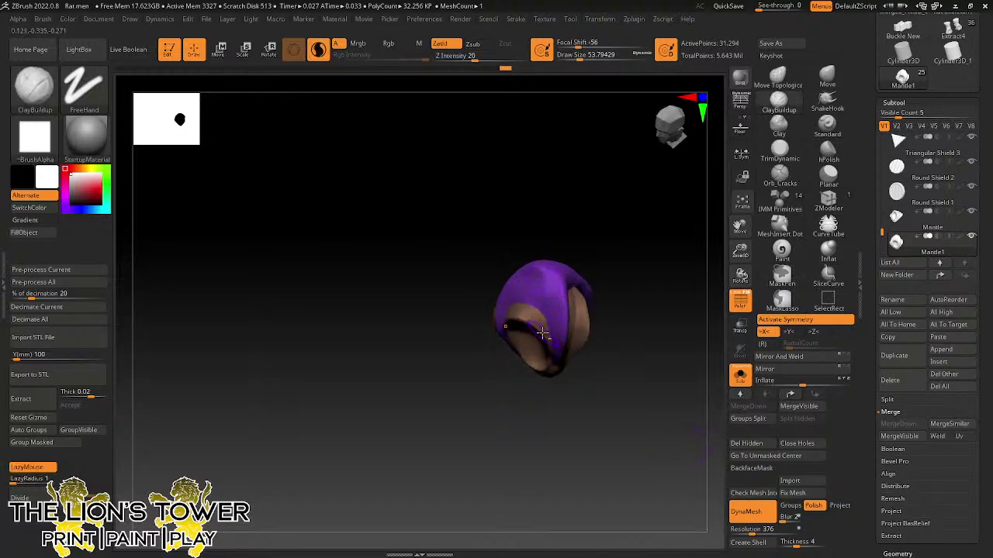
left_click_drag(579, 234, 563, 250, "shift")
left_click_drag(507, 319, 556, 318)
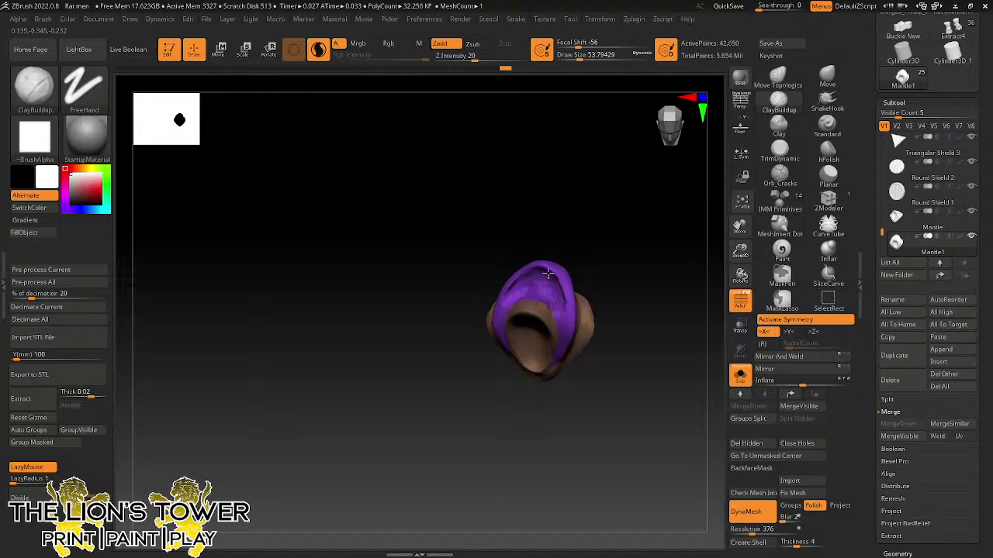
mouse_move(548, 294)
left_mouse_down()
mouse_move(621, 220)
mouse_move(623, 252)
mouse_move(601, 277)
mouse_move(561, 286)
left_mouse_up()
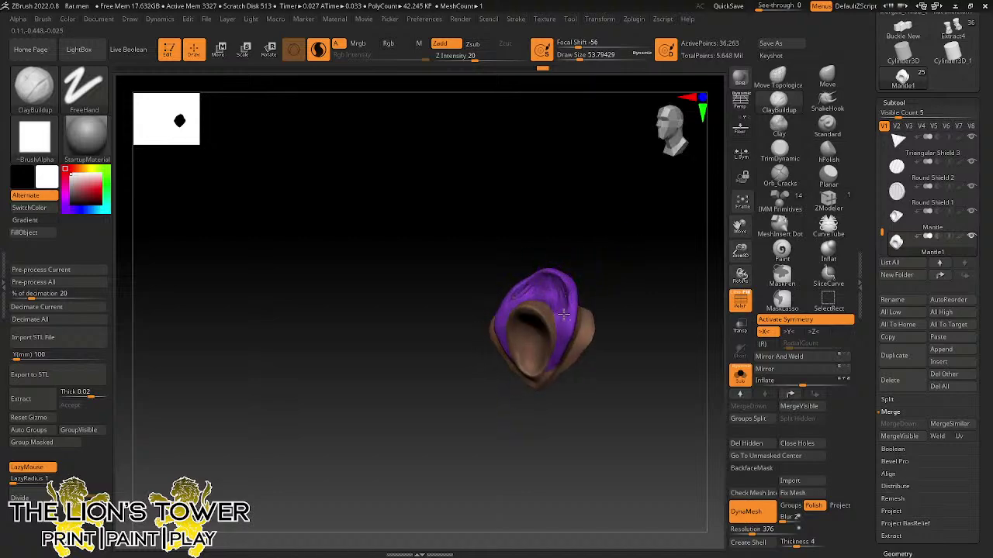
- Sharpen the mantle's upper folds with Orb_Cracks, smooth them and regenerate its polygroups with Auto Groups
left_click(780, 174)
left_click_drag(640, 262, 561, 296)
key("shift")
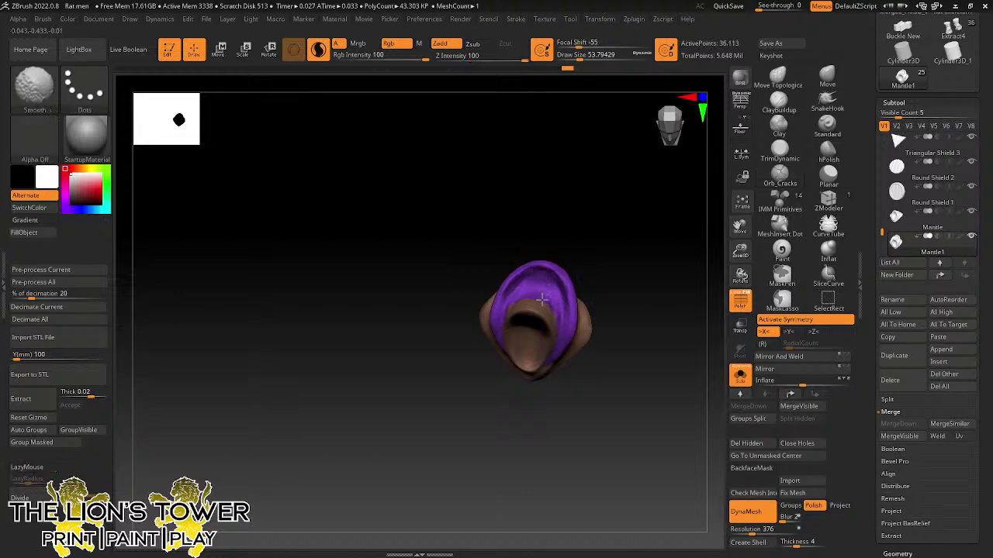
left_click(28, 430)
- Carve symmetrical creases along the mantle's sides and shoulders with Orb_Cracks, smoothing the folds between them
mouse_move(649, 295)
left_mouse_down()
mouse_move(647, 271)
mouse_move(656, 297)
mouse_move(637, 298)
left_mouse_up()
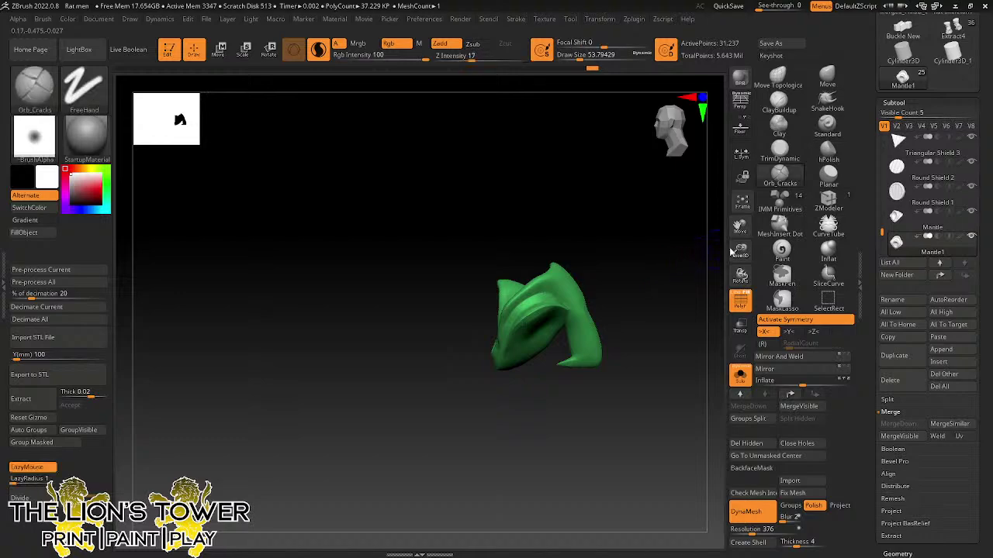
left_click_drag(738, 253, 736, 236)
mouse_move(676, 262)
left_mouse_down()
mouse_move(560, 301)
mouse_move(523, 347)
left_mouse_up()
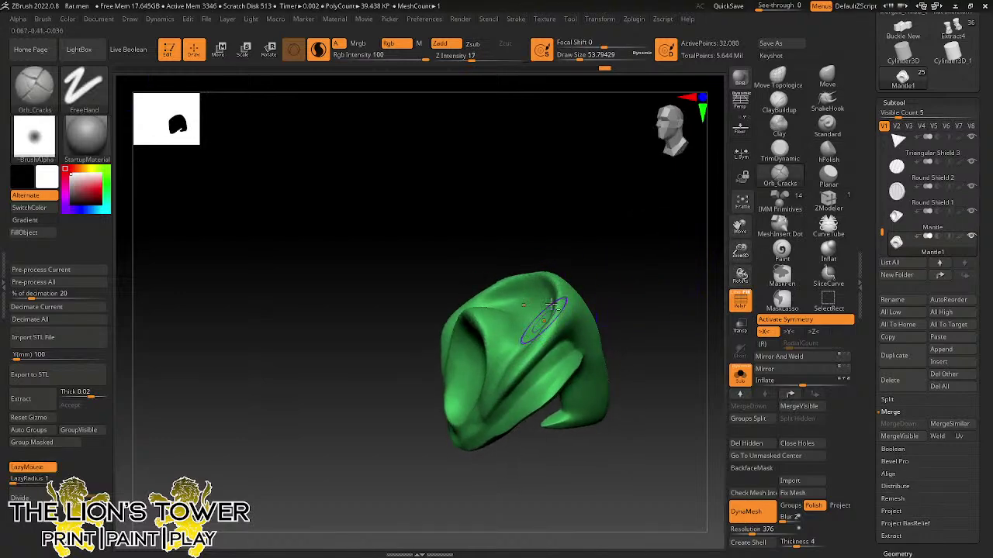
mouse_move(614, 274)
left_mouse_down()
mouse_move(594, 255)
mouse_move(594, 277)
mouse_move(559, 309)
left_mouse_up()
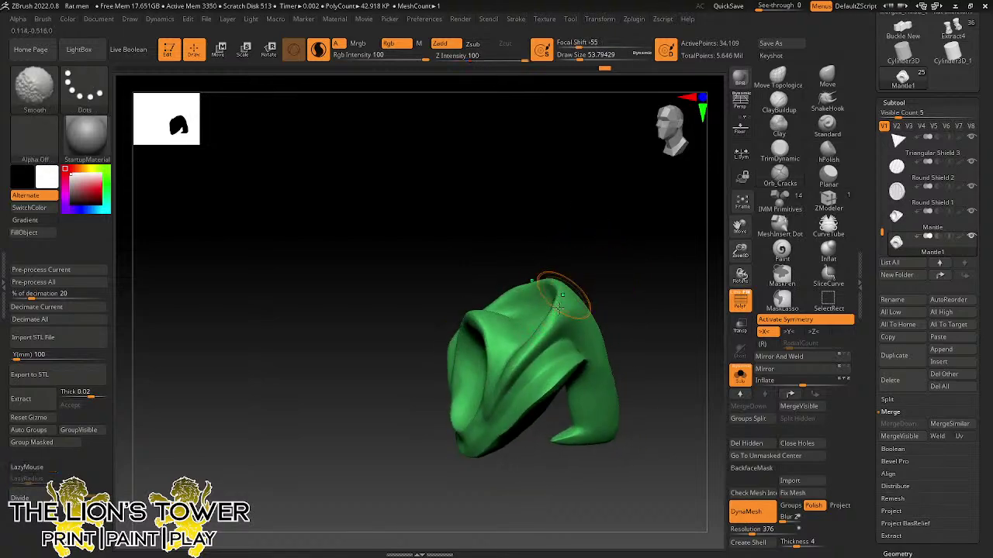
mouse_move(647, 322)
left_mouse_down()
mouse_move(547, 335)
mouse_move(615, 356)
left_mouse_up()
mouse_move(651, 287)
left_mouse_down()
mouse_move(680, 312)
mouse_move(673, 326)
left_mouse_up()
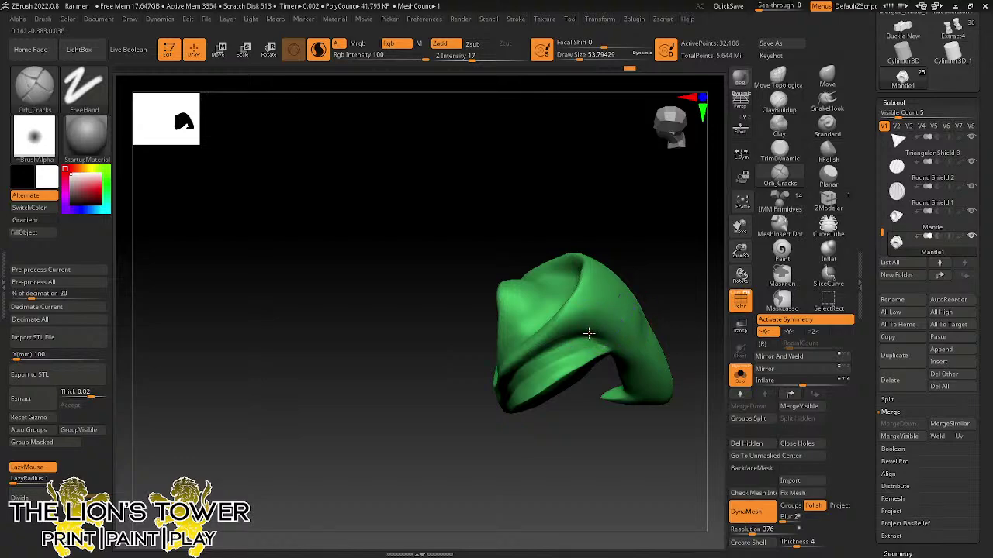
mouse_move(687, 260)
left_mouse_down()
mouse_move(681, 277)
mouse_move(548, 335)
left_mouse_up()
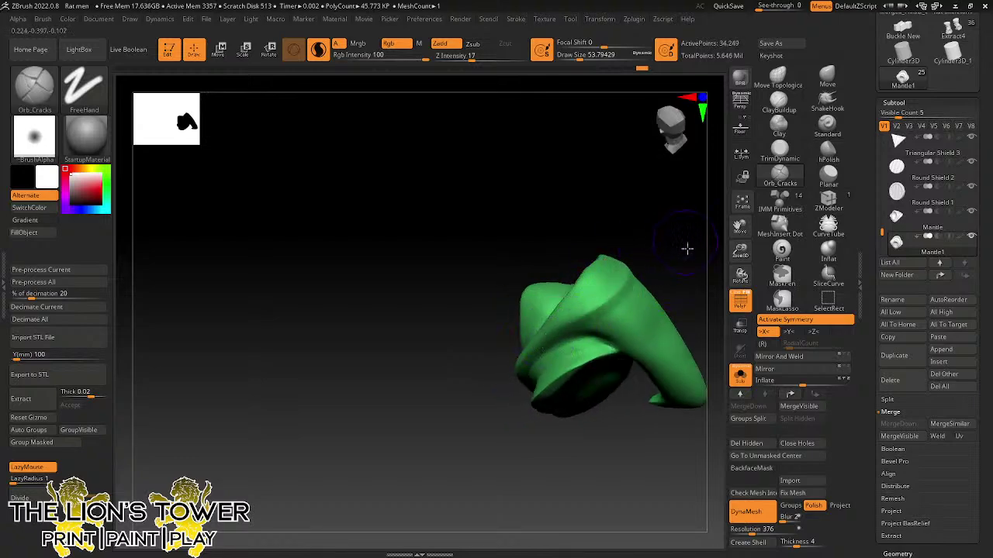
left_click_drag(687, 248, 586, 338)
- Turn off symmetry and carve irregular Orb_Cracks folds across one side and the back of the mantle
key("x")
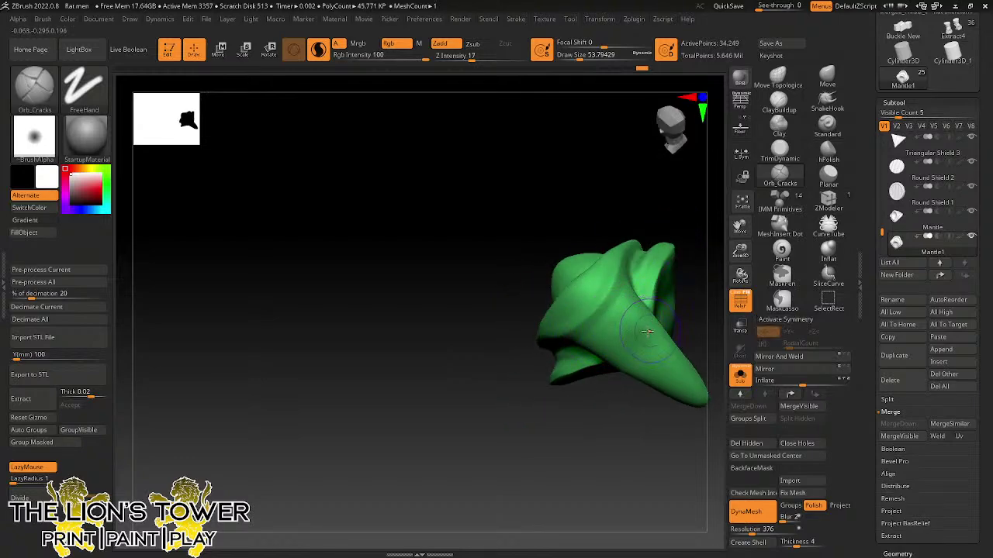
left_click_drag(693, 302, 601, 319)
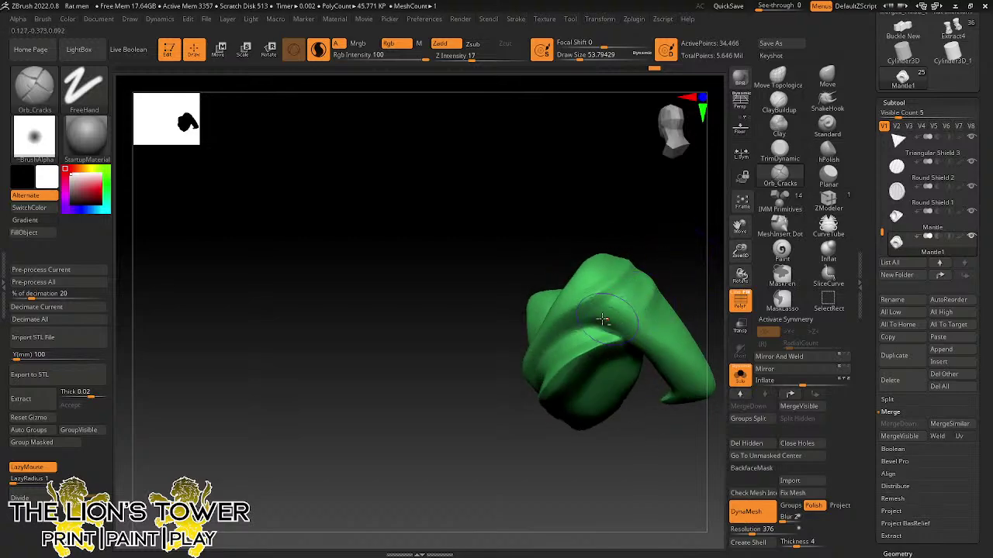
left_click_drag(733, 224, 642, 331)
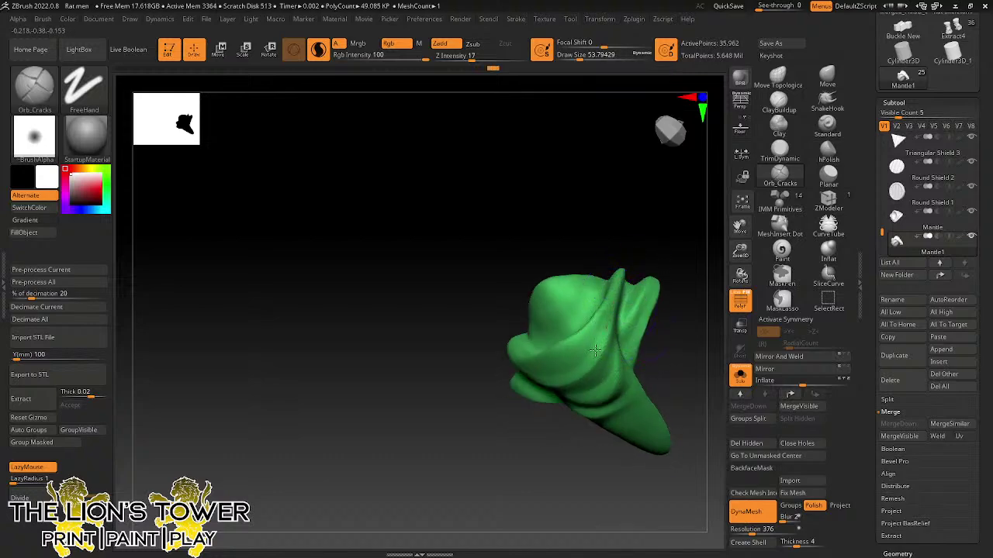
- Carve more irregular Orb_Cracks folds around the mantle's neck opening and down its side, smoothing between the strokes
left_click_drag(644, 241, 591, 272)
left_click_drag(614, 305, 614, 305, "shift")
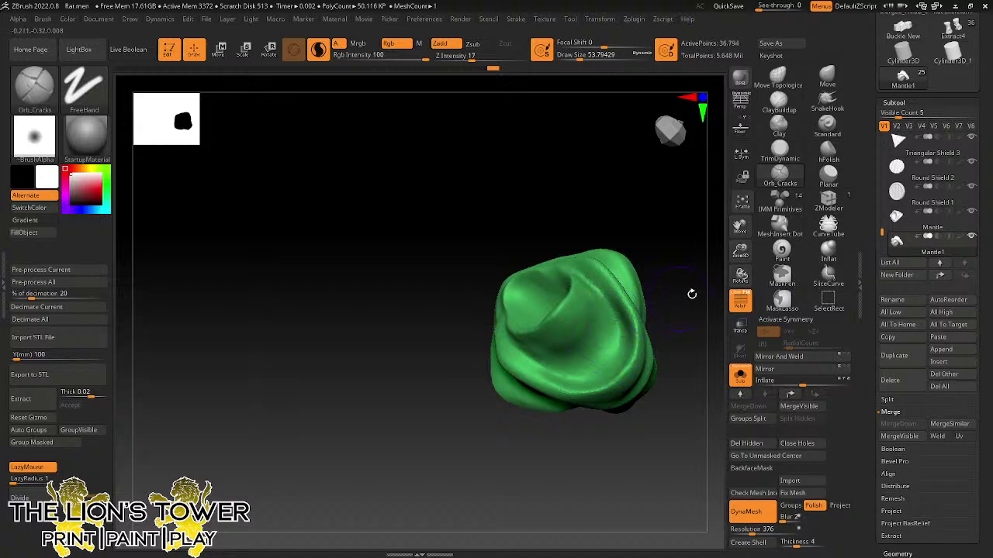
mouse_move(692, 294)
left_mouse_down()
mouse_move(587, 275)
mouse_move(598, 292)
mouse_move(571, 360)
left_mouse_up()
left_click_drag(584, 277, 573, 355)
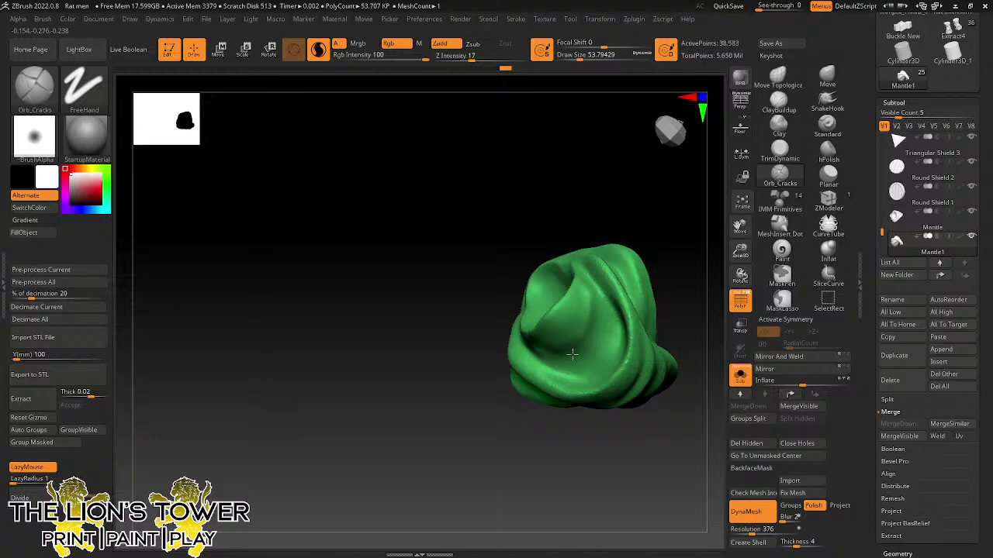
mouse_move(665, 238)
left_mouse_down()
mouse_move(620, 294)
mouse_move(680, 261)
mouse_move(674, 348)
mouse_move(680, 288)
mouse_move(600, 314)
left_mouse_up()
left_click_drag(562, 377, 509, 337)
- Lower the draw size to about 46, crease the mantle's upper back and smooth the folds beside the neck opening
left_click(580, 55)
left_click_drag(580, 55, 577, 55)
left_click_drag(566, 175, 554, 246)
left_click_drag(465, 312, 527, 363)
left_click_drag(677, 321, 623, 329)
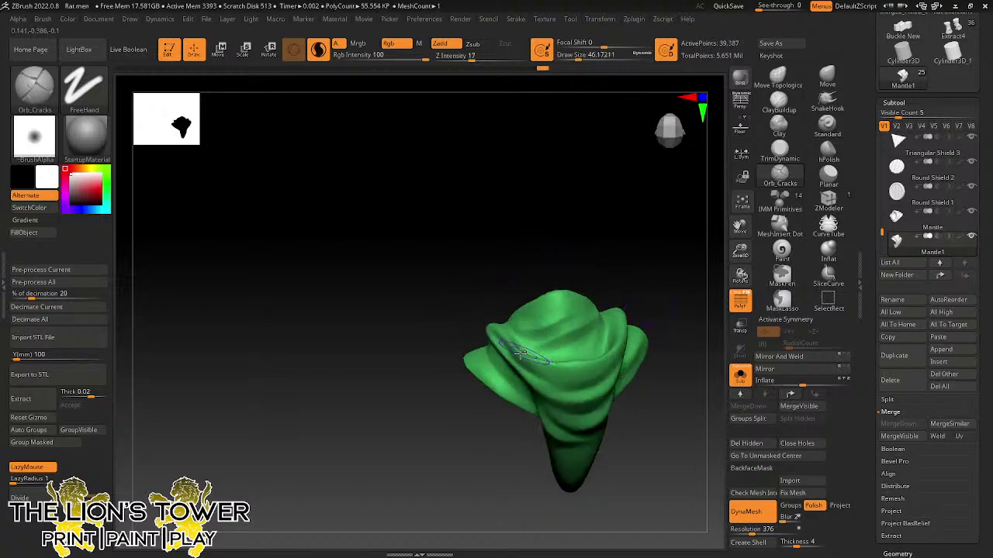
mouse_move(507, 348)
left_mouse_down()
mouse_move(555, 391)
mouse_move(545, 386)
mouse_move(584, 398)
left_mouse_up()
mouse_move(675, 284)
left_mouse_down()
mouse_move(676, 275)
mouse_move(621, 326)
mouse_move(654, 299)
mouse_move(613, 364)
left_mouse_up()
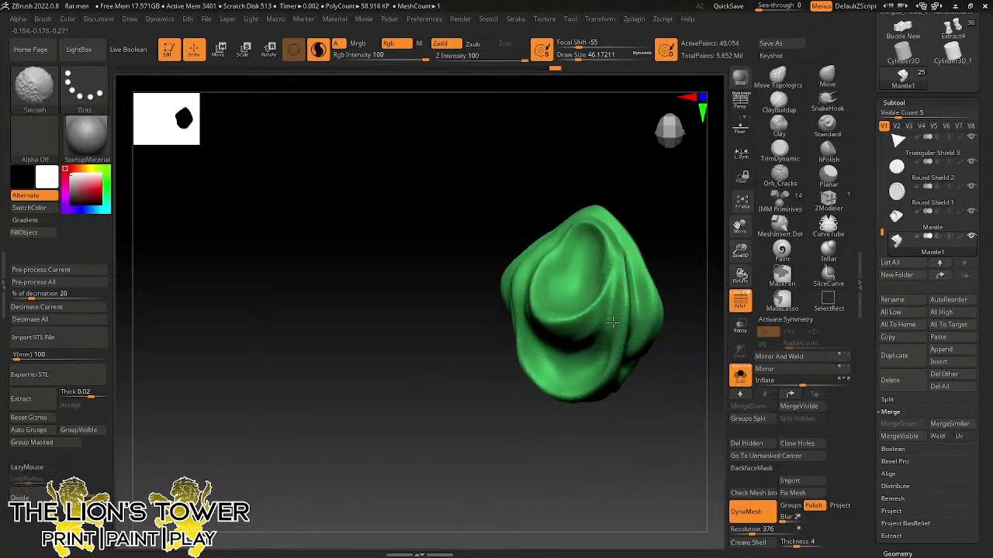
left_click_drag(612, 322, 609, 351, "shift")
mouse_move(515, 276)
left_mouse_down("shift")
mouse_move(539, 369)
mouse_move(624, 333)
left_mouse_up("shift")
- Reshape the mantle's neck rim and outer silhouette with the Move brush, reducing the draw size to about 37
mouse_move(668, 265)
left_mouse_down()
mouse_move(685, 261)
mouse_move(675, 215)
mouse_move(686, 225)
left_mouse_up()
left_click(778, 79)
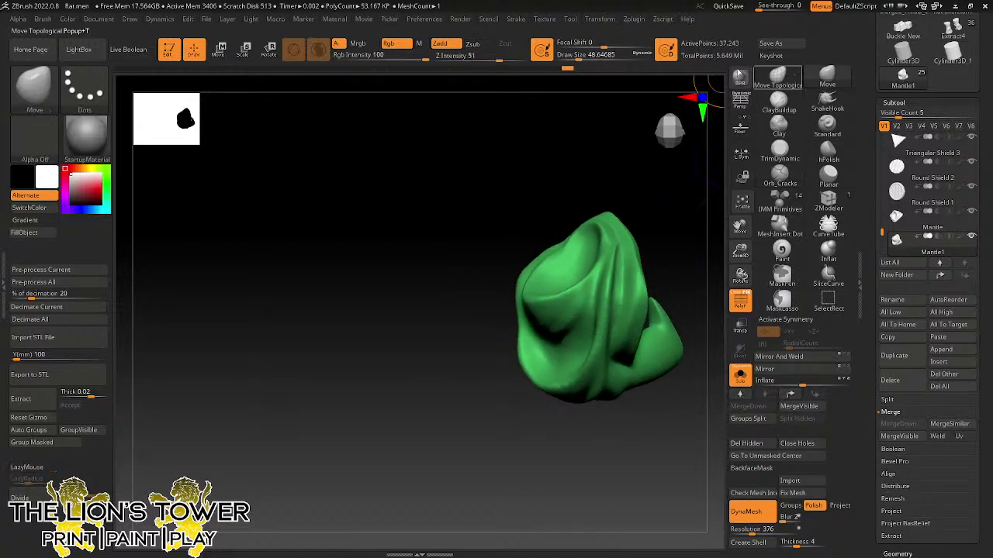
left_click(577, 59)
left_click_drag(673, 190, 657, 189)
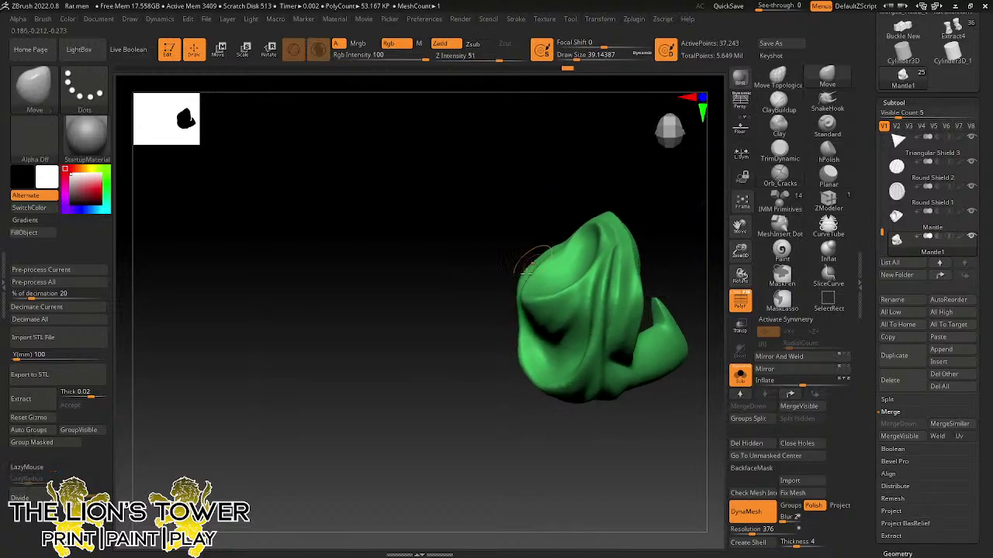
left_click(575, 59)
left_click_drag(560, 136, 556, 158)
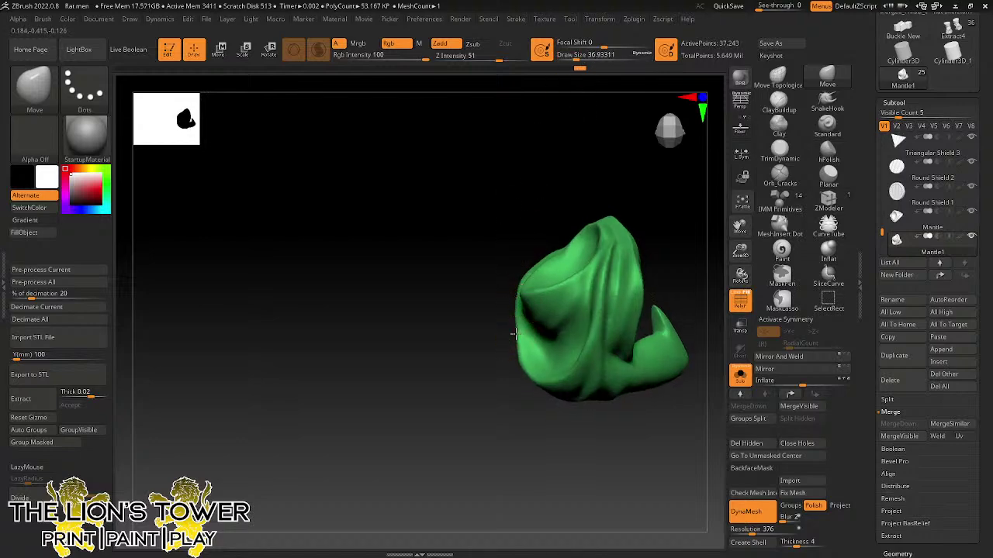
left_click_drag(515, 327, 558, 233)
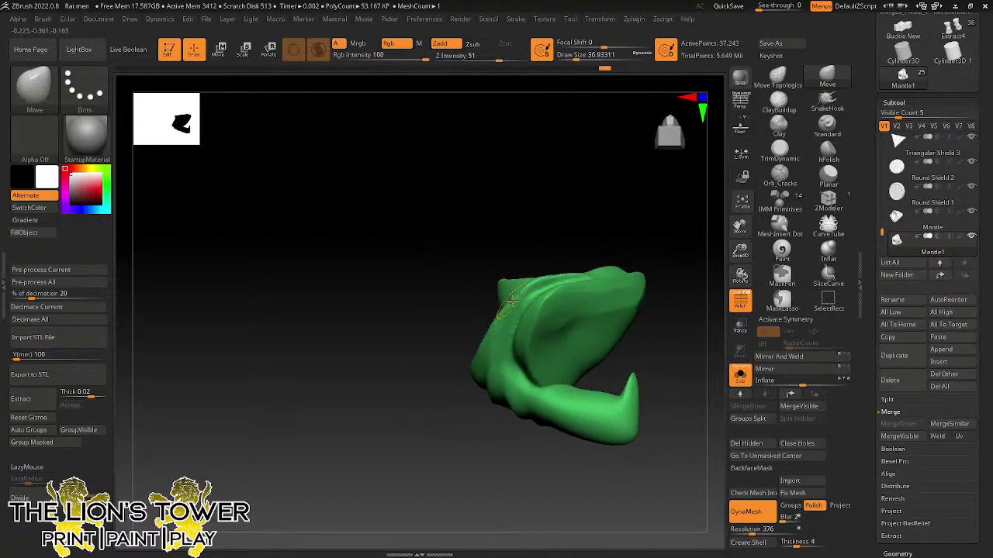
left_click_drag(514, 293, 500, 240)
- Smooth the ridges along both sides and the lower edge of the mantle's neck opening
key("shift")
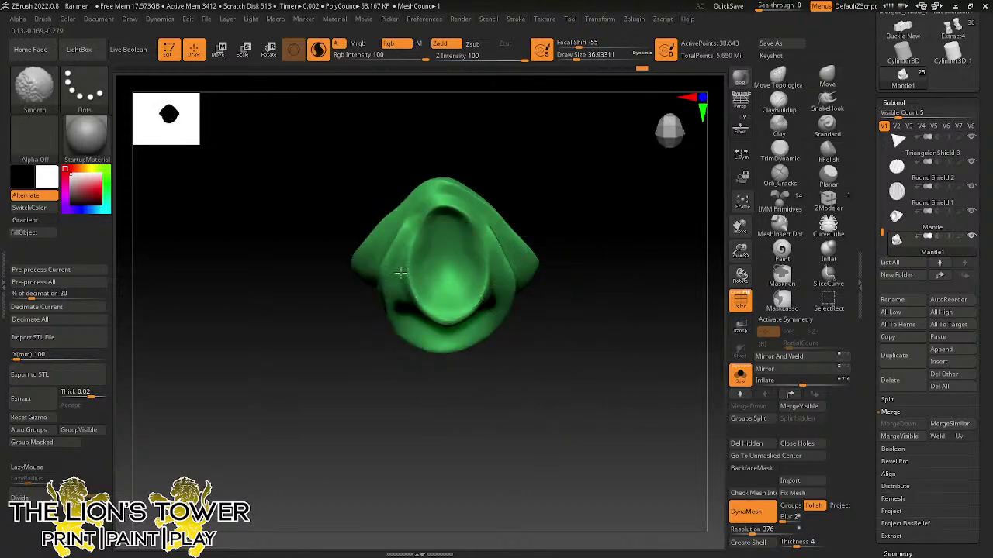
left_click_drag(495, 283, 492, 326, "shift")
left_click_drag(645, 145, 775, 178, "ctrl")
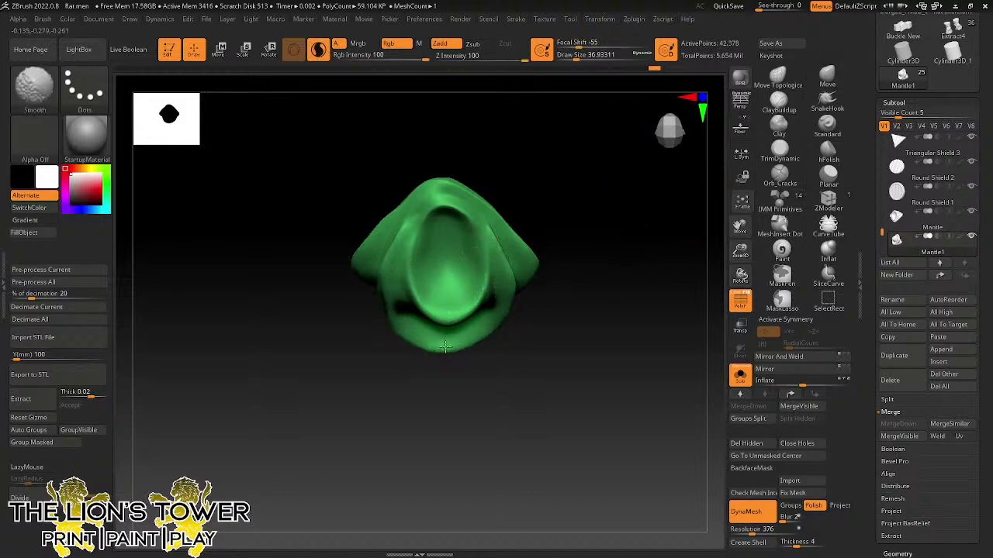
left_click_drag(445, 346, 453, 345, "shift")
- Carve fine creases down both sides of the neck opening with Orb_Cracks at a draw size of about 23
left_click(779, 183)
mouse_move(651, 288)
left_mouse_down()
mouse_move(635, 243)
mouse_move(626, 247)
left_mouse_up()
left_click_drag(577, 57, 573, 57)
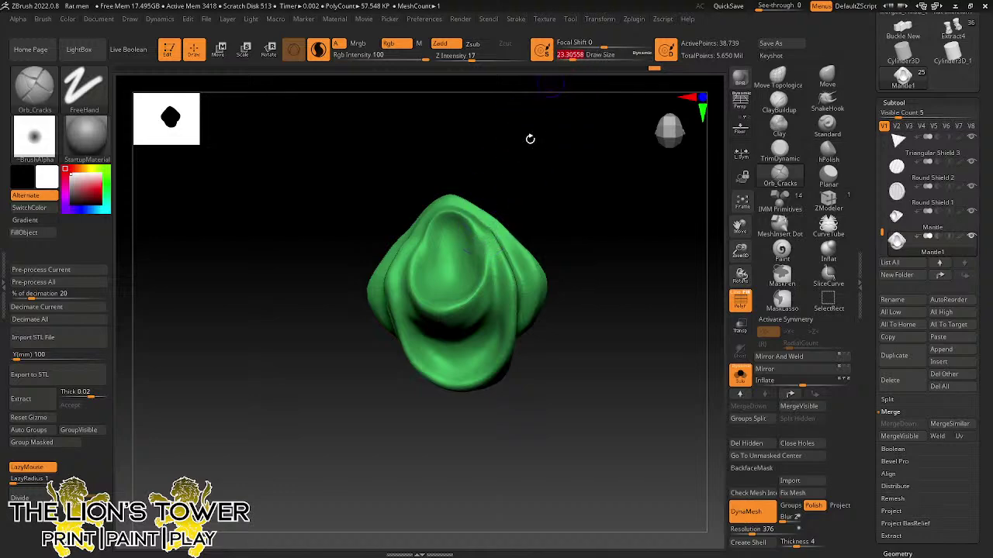
left_click_drag(496, 266, 496, 301)
left_click_drag(543, 193, 552, 202)
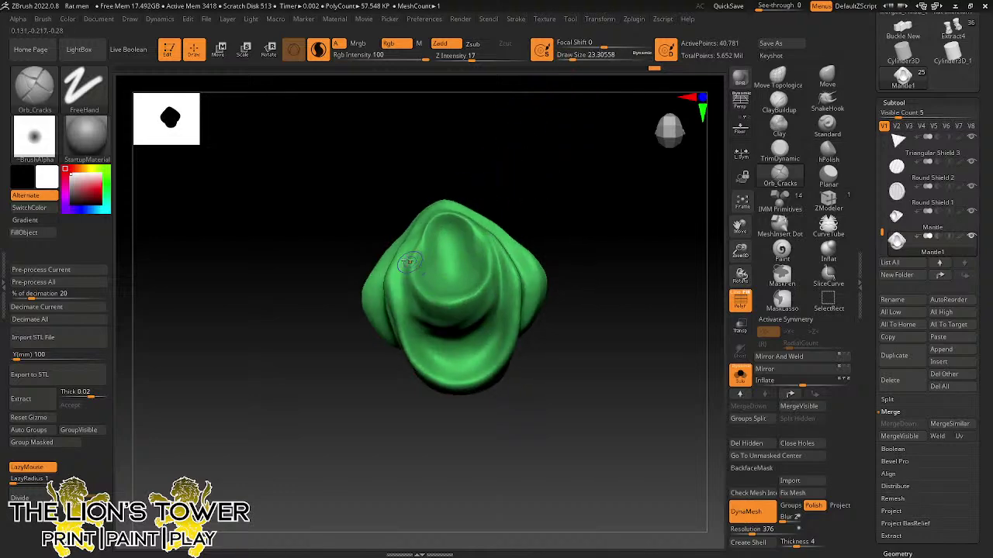
left_click_drag(411, 262, 406, 319)
- Carve fine diagonal folds across the mantle's upper back below the neck rim and smooth the area between them
mouse_move(593, 310)
left_mouse_down()
mouse_move(603, 200)
mouse_move(538, 217)
left_mouse_up()
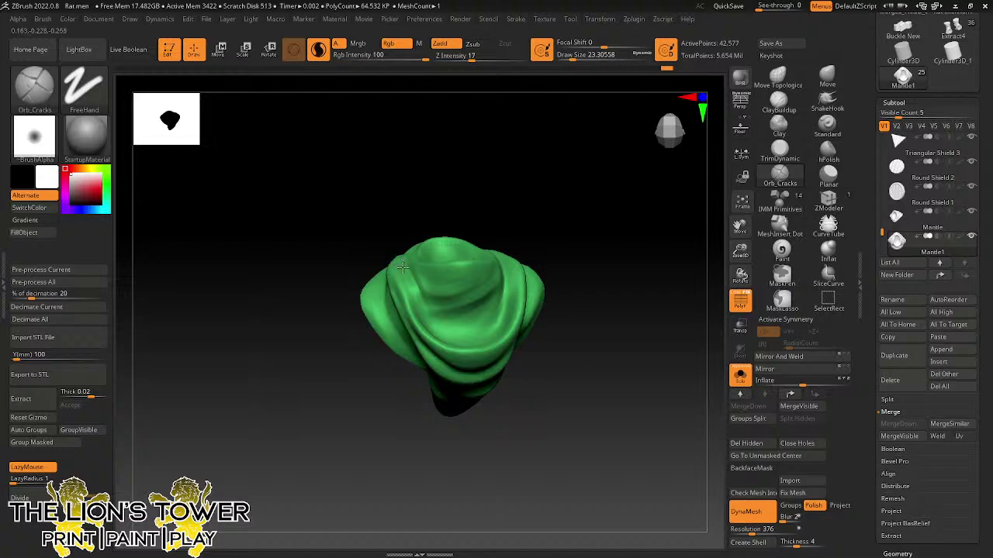
left_click_drag(404, 268, 470, 293)
mouse_move(572, 266)
left_mouse_down()
mouse_move(594, 257)
mouse_move(583, 253)
left_mouse_up()
left_click_drag(391, 297, 463, 364)
left_click_drag(456, 297, 432, 292, "shift")
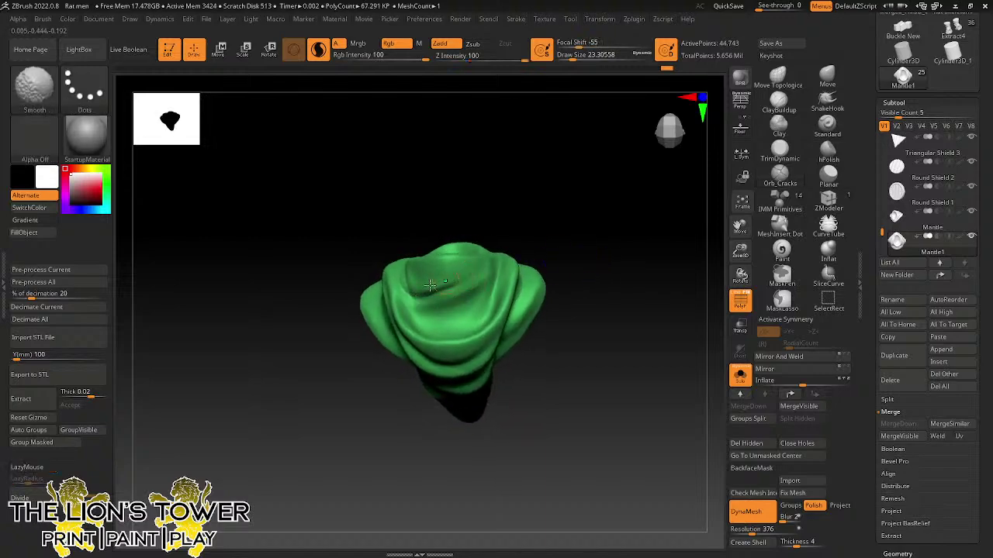
left_click_drag(578, 246, 561, 289)
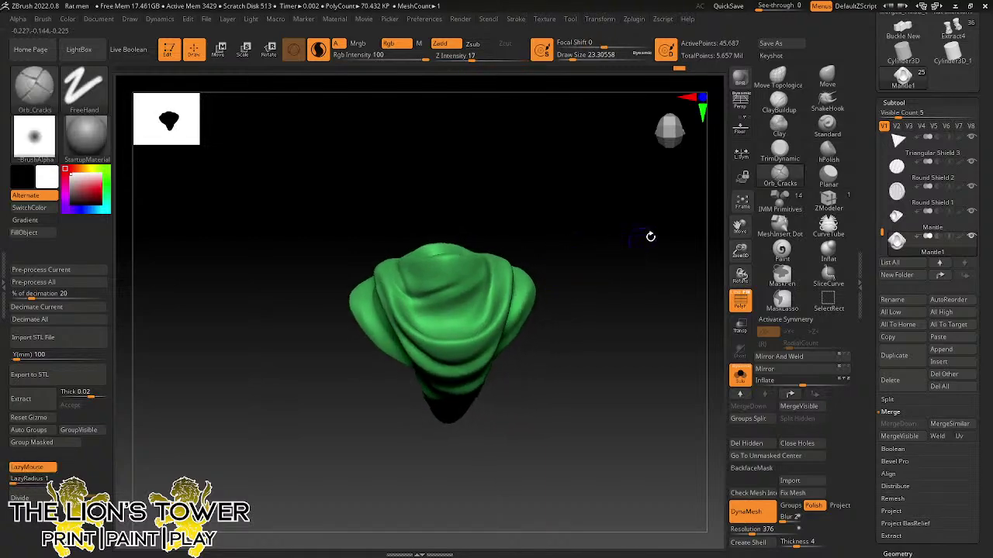
- Reduce the Orb_Cracks draw size to about 20 and refine the creases across the middle of the back
left_click_drag(660, 296, 626, 231)
left_click_drag(591, 282, 504, 255)
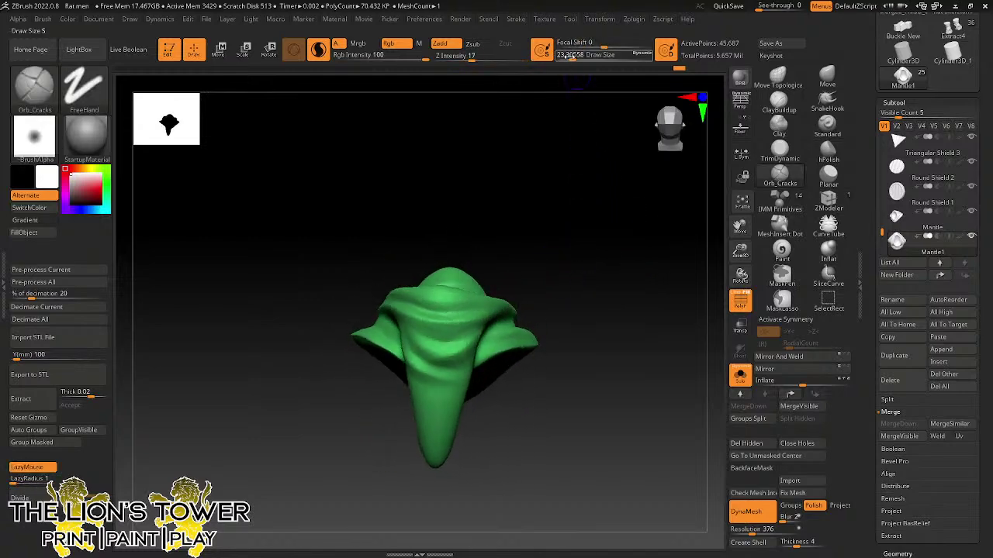
key("shift")
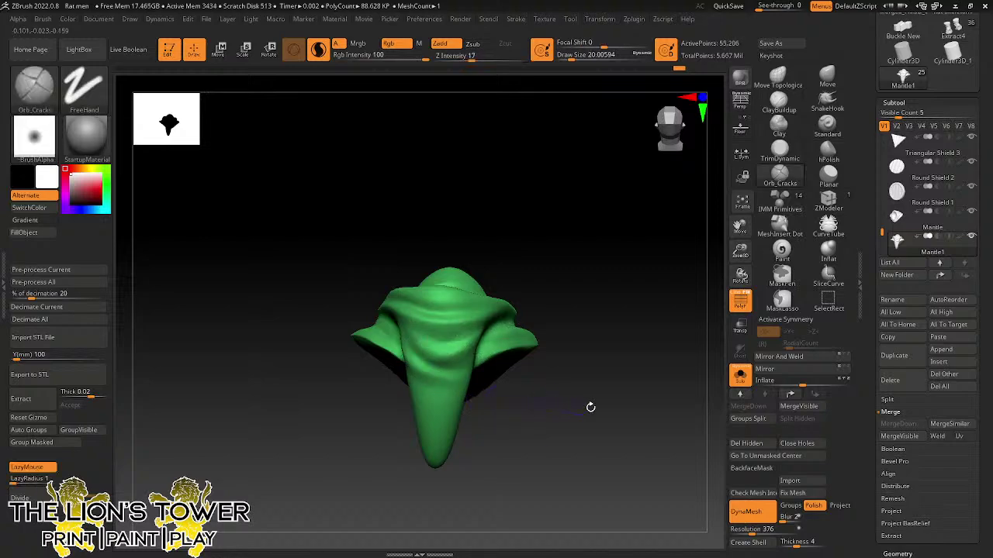
mouse_move(589, 405)
left_mouse_down()
mouse_move(561, 414)
mouse_move(543, 355)
left_mouse_up()
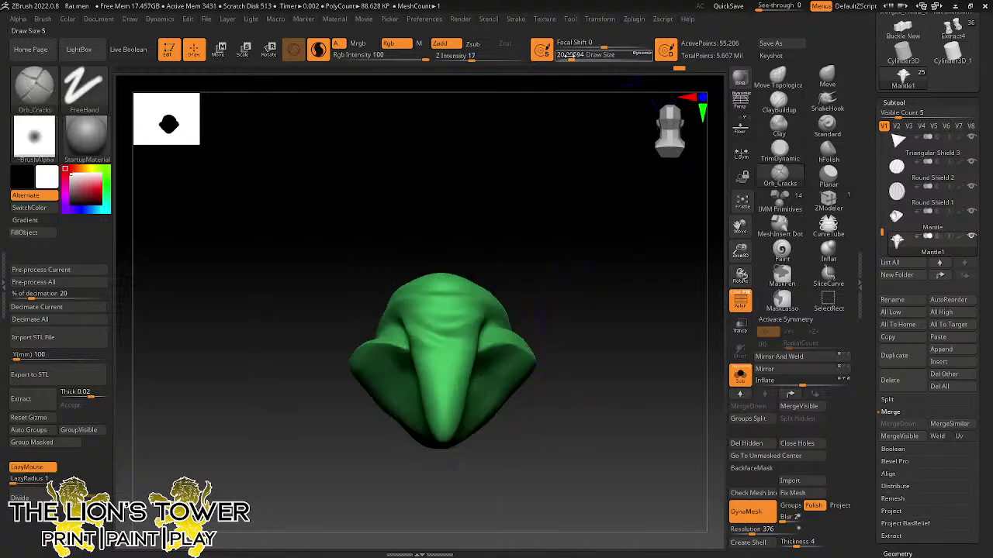
left_click(574, 58)
left_click_drag(598, 131, 541, 208)
- Enlarge the draw size to about 49 and carve sagging folds across the upper part of the hanging back flap
left_click(574, 59)
left_click_drag(590, 57, 599, 57)
mouse_move(514, 257)
left_mouse_down()
mouse_move(453, 379)
mouse_move(397, 403)
left_mouse_up()
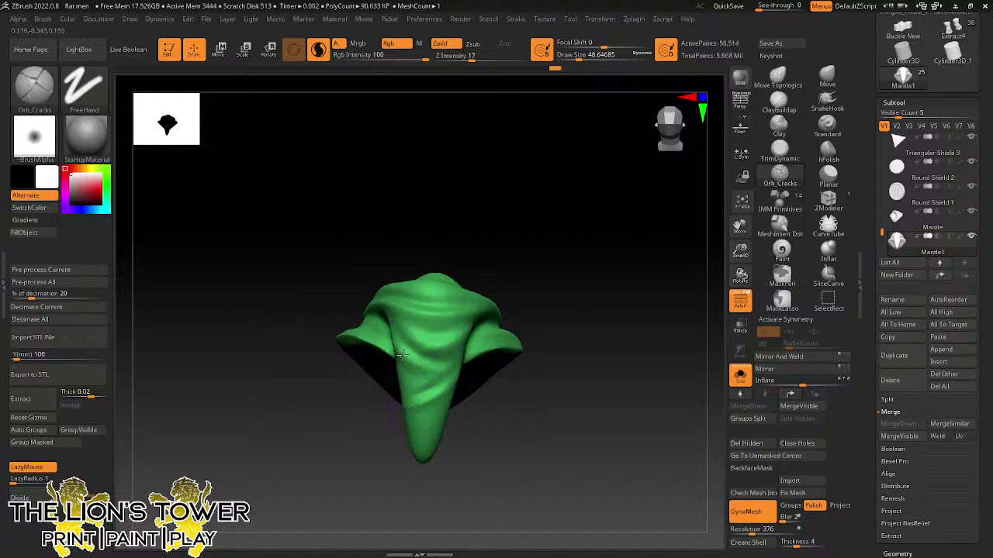
left_click_drag(402, 354, 464, 359)
left_click_drag(400, 320, 434, 349)
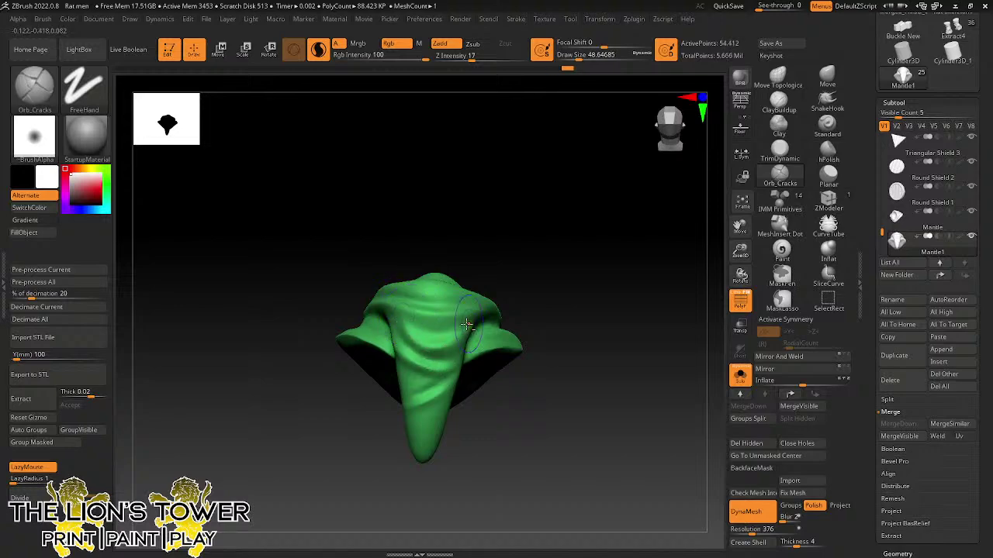
left_click_drag(421, 222, 422, 316)
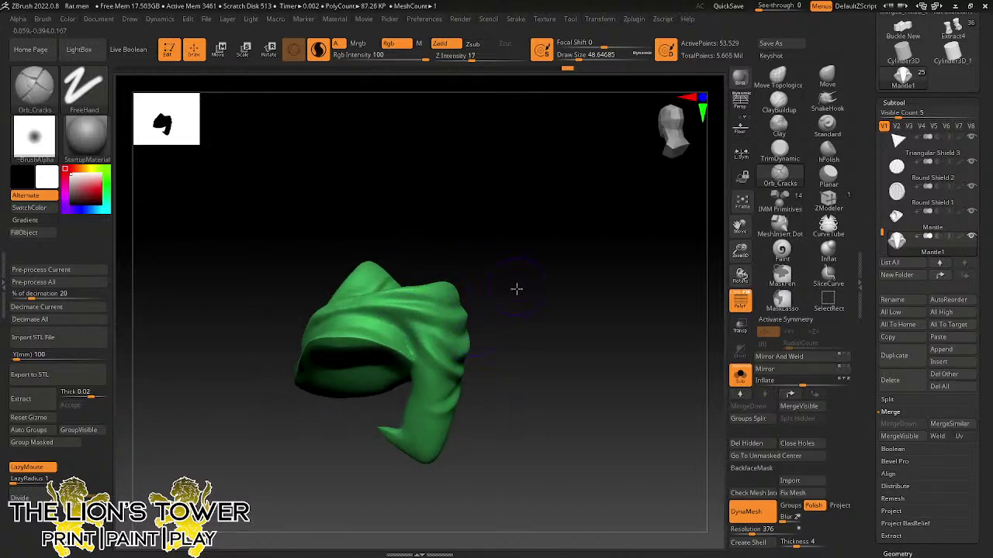
- Deepen the side folds and continue the Orb_Cracks creases down the hanging back flap towards its tip
left_click_drag(517, 288, 457, 293)
left_click_drag(402, 322, 454, 343)
left_click_drag(545, 254, 513, 289)
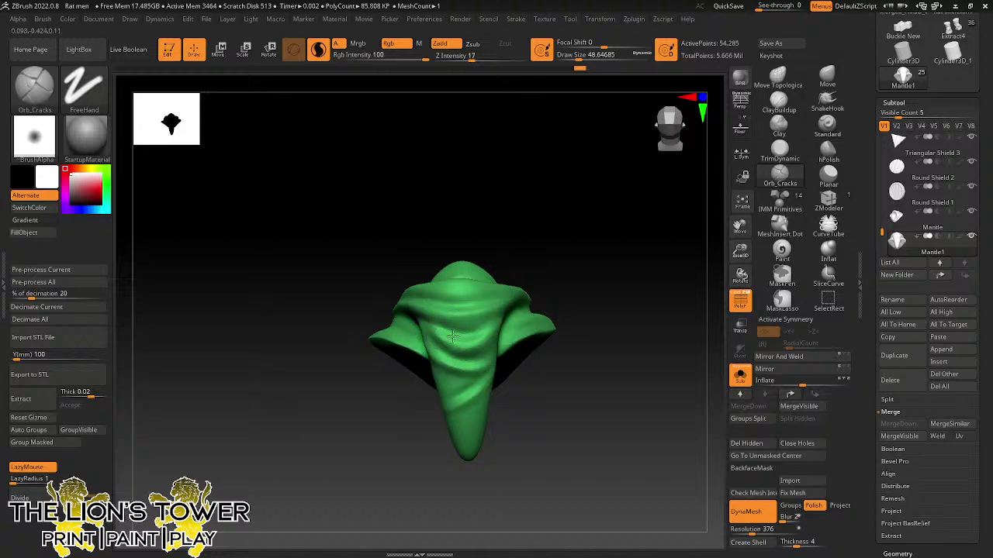
mouse_move(498, 326)
left_mouse_down()
mouse_move(495, 296)
mouse_move(500, 316)
mouse_move(477, 317)
mouse_move(459, 335)
mouse_move(472, 370)
mouse_move(468, 425)
mouse_move(466, 415)
left_mouse_up()
mouse_move(572, 417)
left_mouse_down()
mouse_move(561, 406)
mouse_move(487, 415)
mouse_move(512, 434)
mouse_move(472, 442)
left_mouse_up()
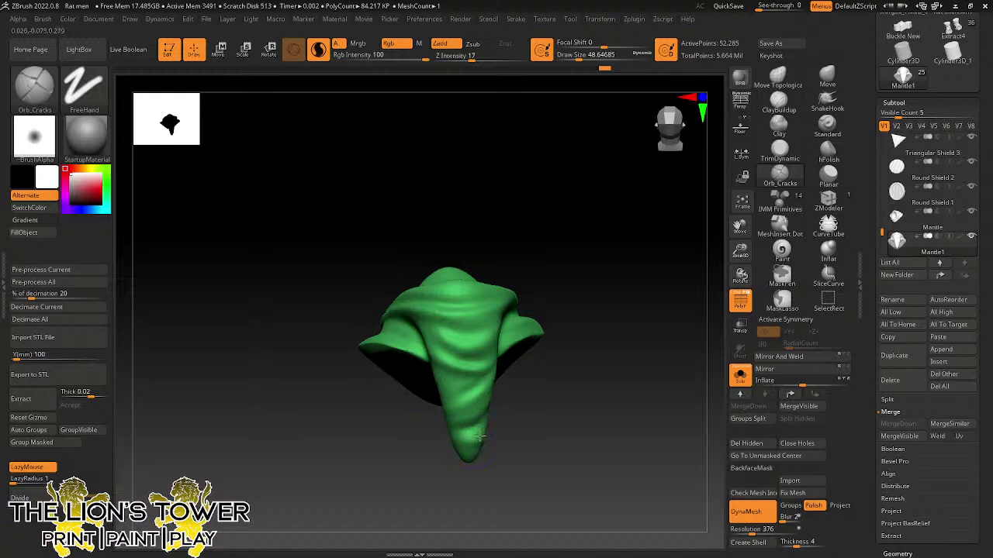
- Carve creases around the back flap's tip at a draw size of about 44 and remesh the mantle with DynaMesh
left_click(577, 58)
left_click_drag(590, 316, 577, 318)
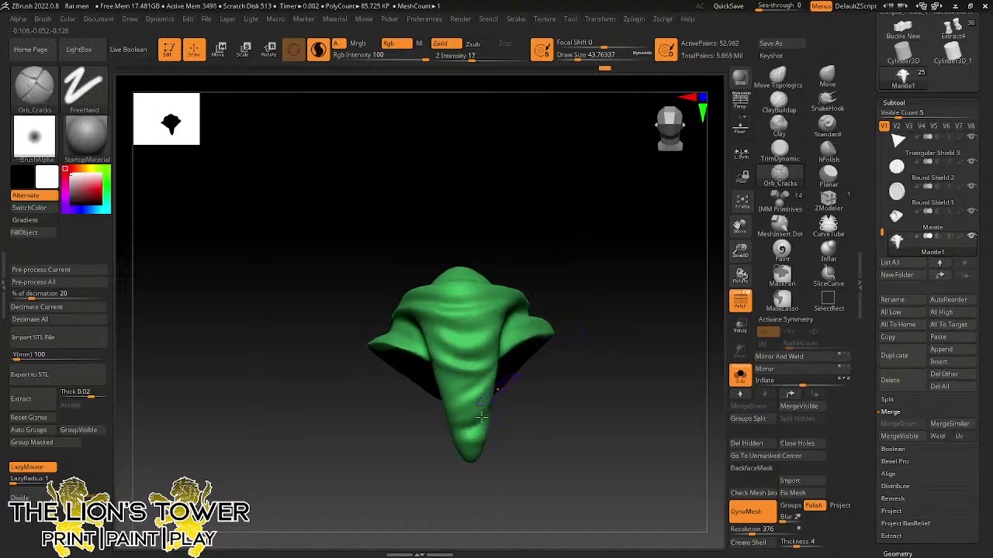
mouse_move(483, 436)
left_mouse_down()
mouse_move(459, 446)
mouse_move(482, 443)
left_mouse_up()
left_click_drag(515, 442, 515, 428)
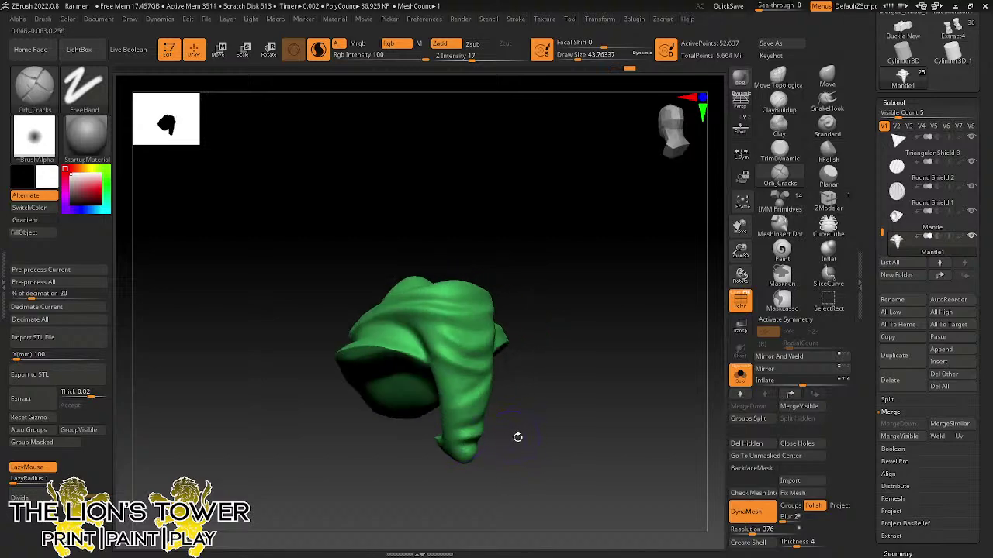
left_click_drag(517, 436, 494, 437, "shift")
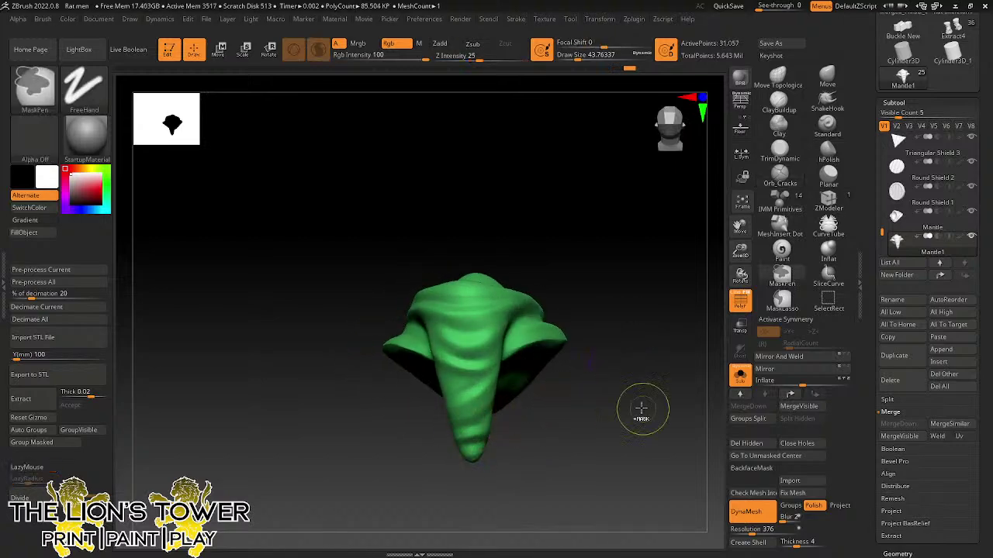
- Turn off Solo to show the mantle on the rat man and rename its subtool to Mantle 2
mouse_move(643, 405)
left_mouse_down()
mouse_move(649, 414)
mouse_move(680, 372)
mouse_move(676, 444)
mouse_move(671, 369)
left_mouse_up()
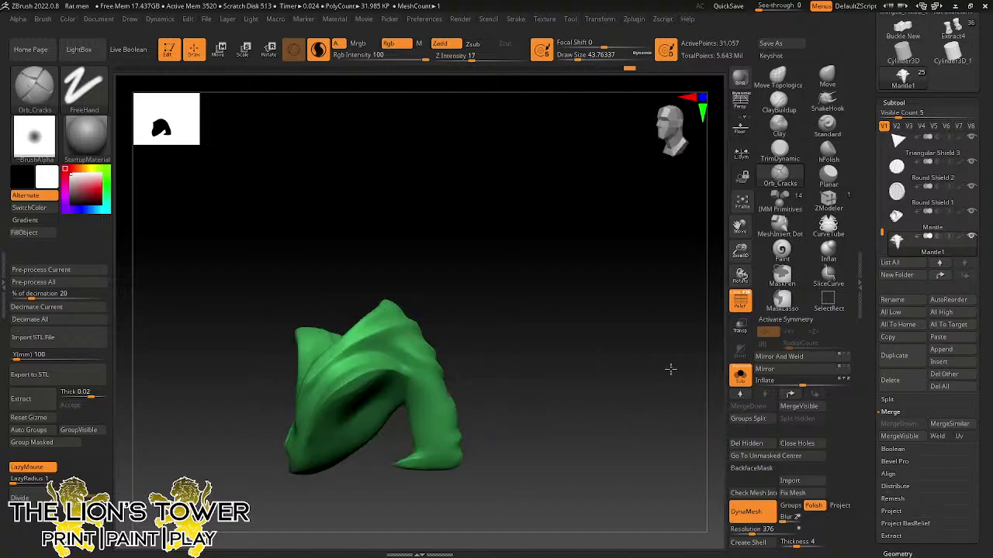
left_click_drag(740, 253, 742, 223)
left_click(743, 374)
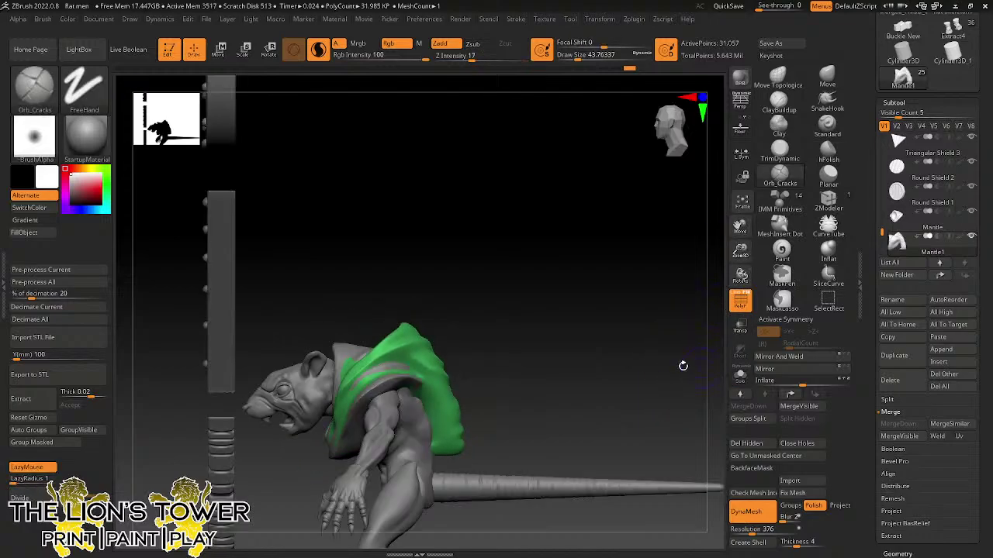
mouse_move(682, 365)
left_mouse_down()
mouse_move(672, 375)
mouse_move(673, 366)
left_mouse_up()
left_click(891, 301)
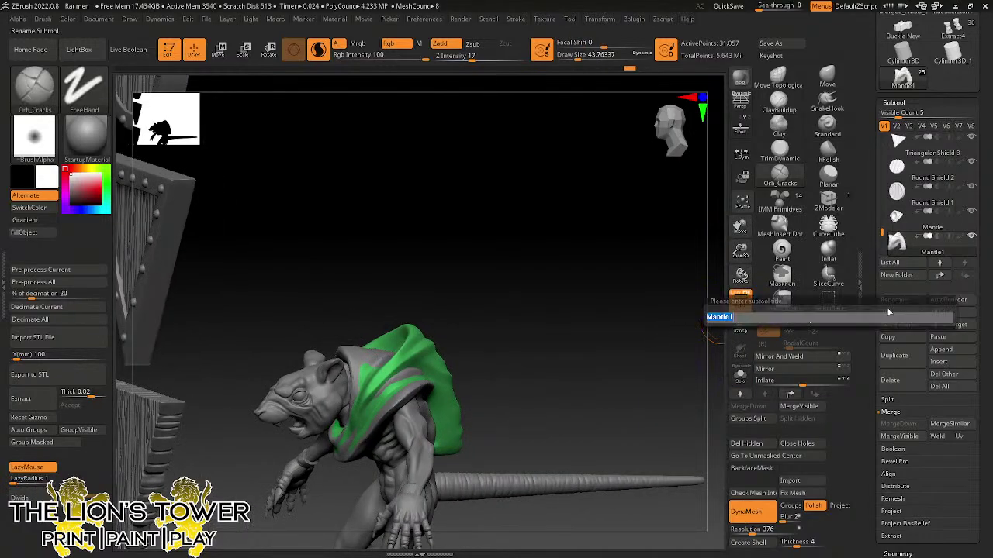
type("Mantle 2")
key("Return")
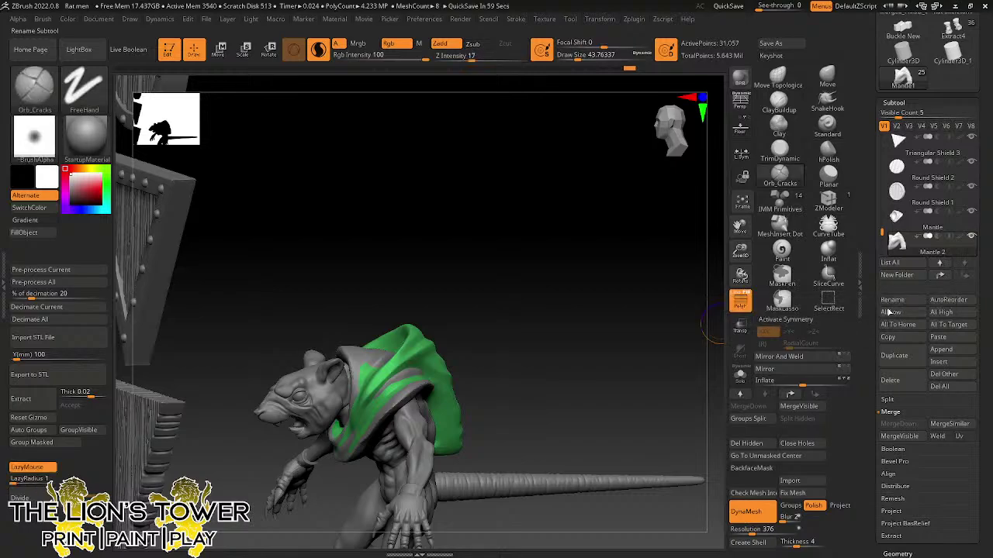
- Select the original Mantle subtool and DynaMesh it at resolution 128 with Polish enabled
left_click_drag(741, 250, 734, 229)
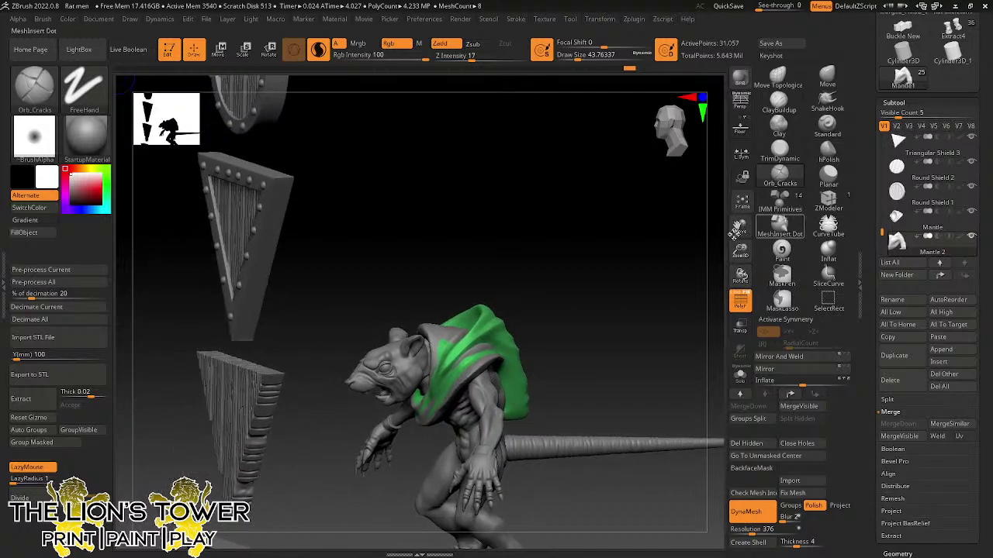
left_click(637, 310, "ctrl")
left_click(638, 310, "ctrl")
mouse_move(637, 311)
left_mouse_down("shift")
mouse_move(665, 337)
mouse_move(642, 321)
left_mouse_up("shift")
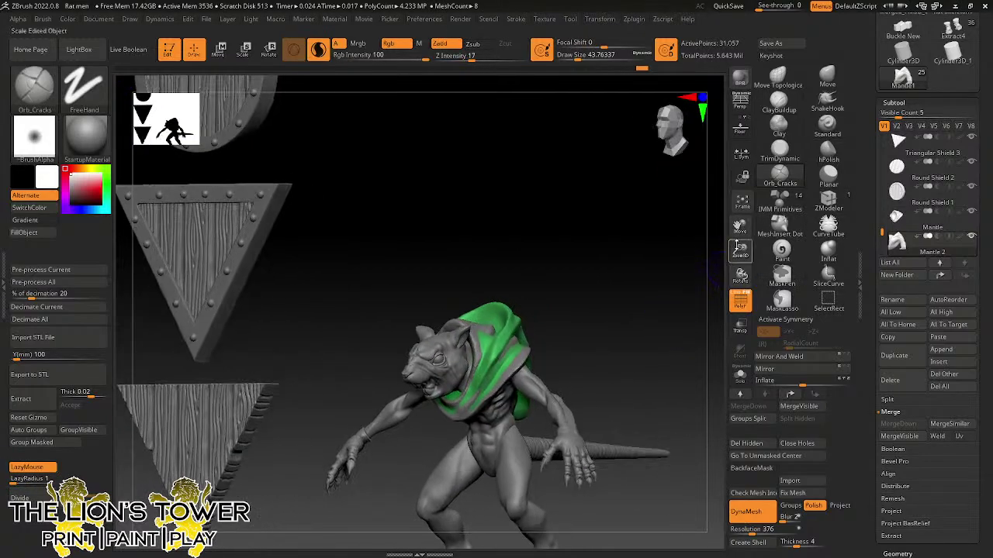
left_click_drag(741, 251, 737, 260)
left_click(741, 202)
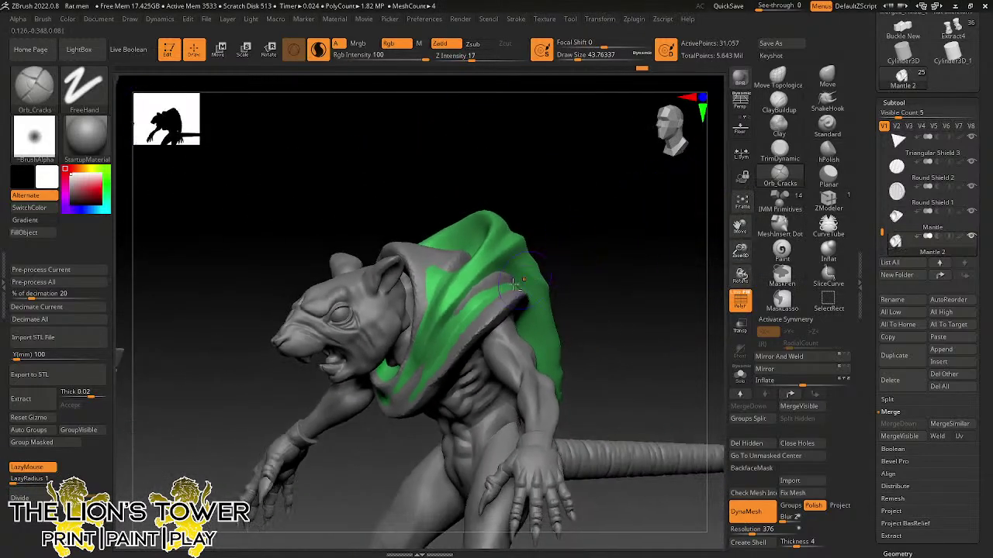
left_click(504, 301, "alt")
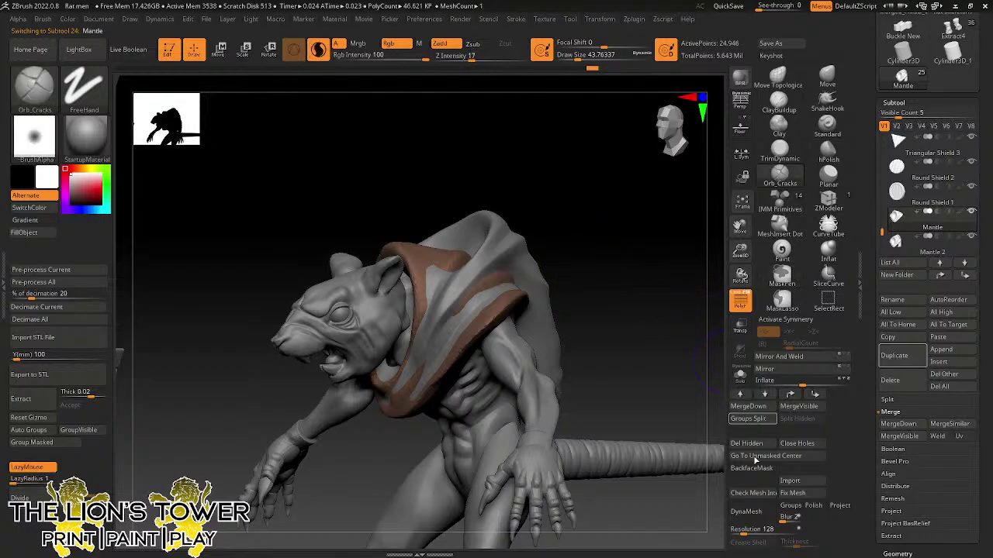
left_click(812, 505)
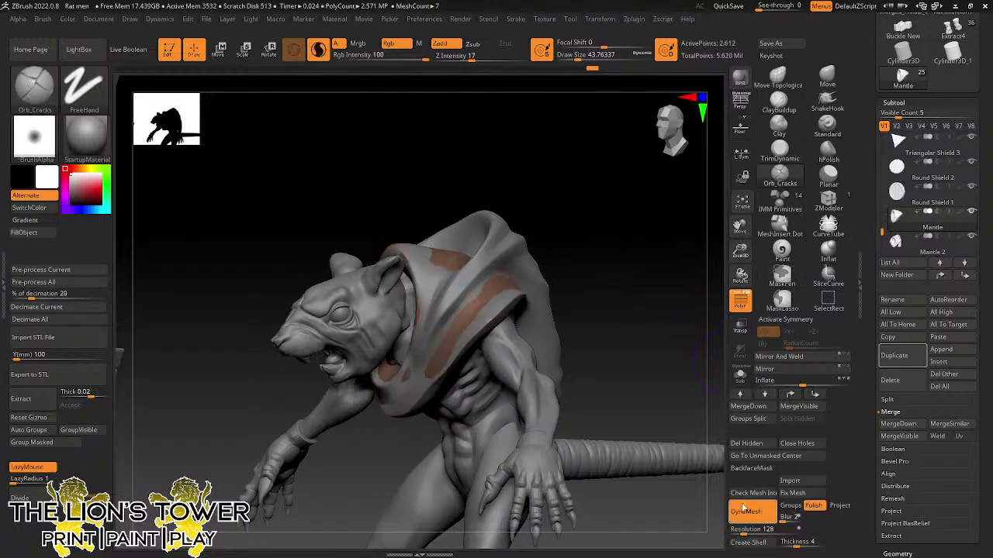
- Remesh the Mantle subtool with DynaMesh at resolution 488 and make Mantle 2 the active subtool
key("ctrl")
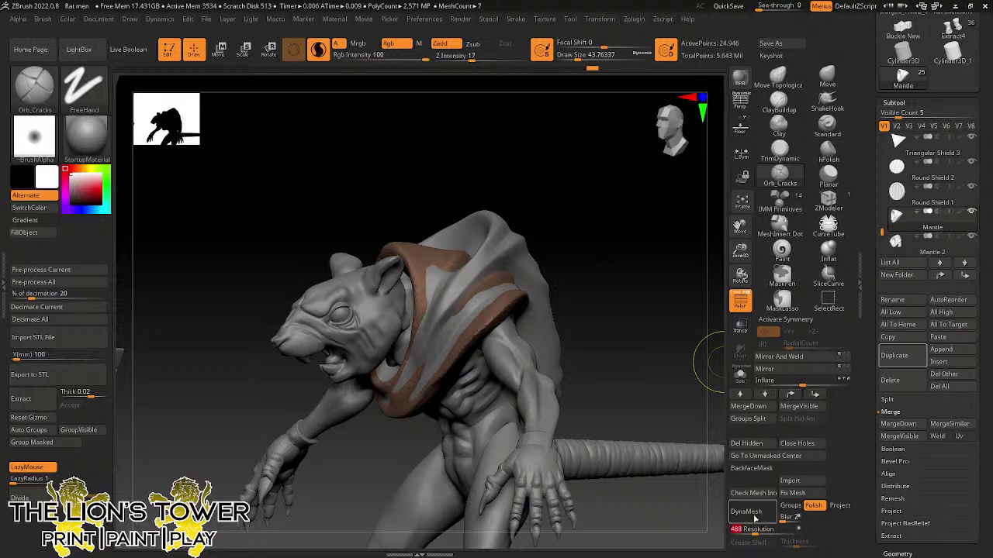
left_click(737, 509)
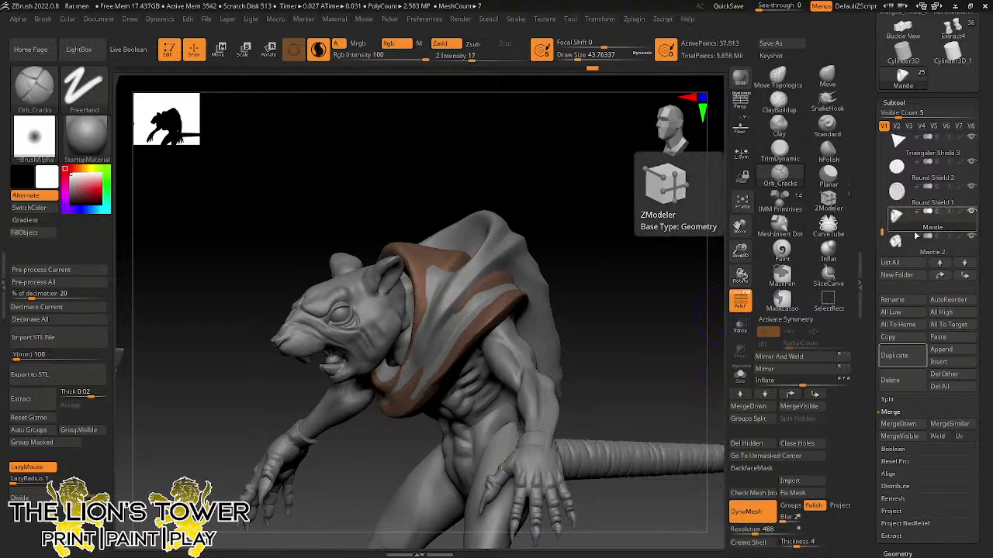
left_click(897, 242)
mouse_move(692, 324)
left_mouse_down()
mouse_move(672, 333)
mouse_move(682, 326)
mouse_move(674, 308)
mouse_move(683, 266)
mouse_move(626, 281)
left_mouse_up()
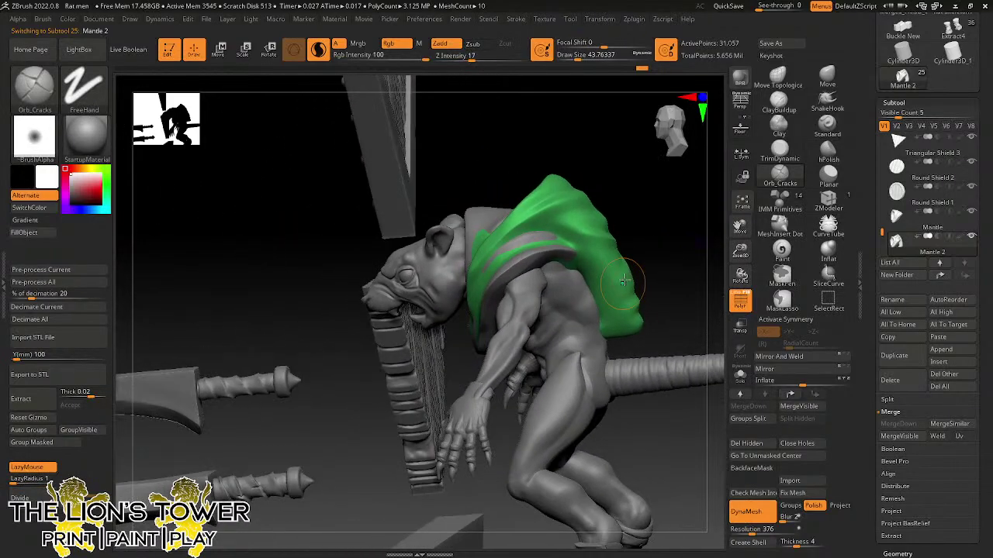
left_click_drag(740, 251, 741, 229)
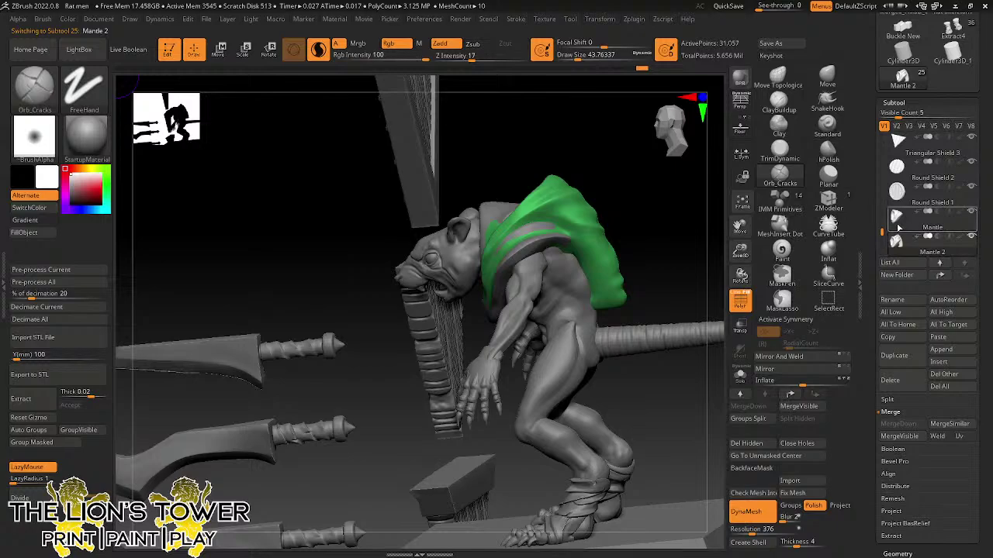
left_click_drag(680, 242, 695, 243)
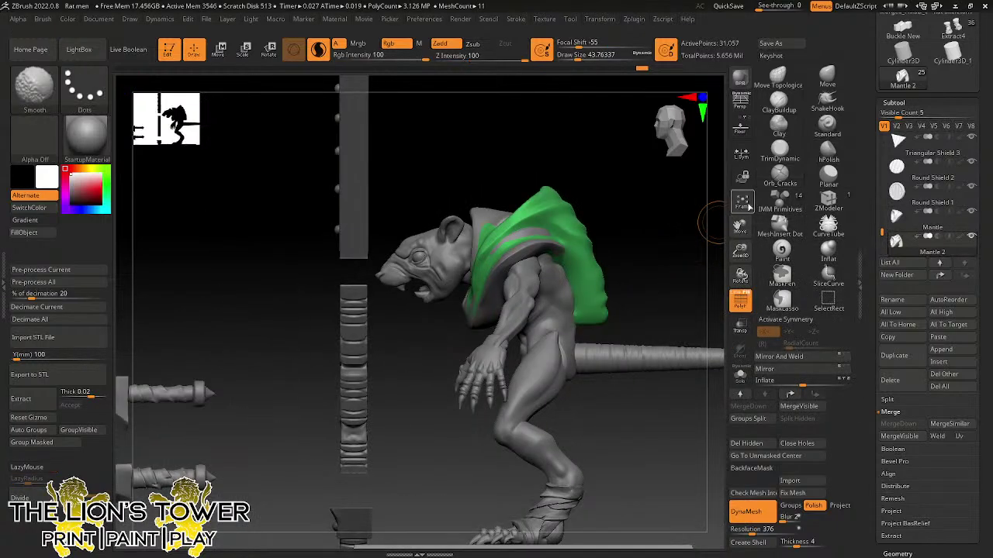
- Select the Rat Man Base Mesh subtool and mask its legs from the hips to the shins
left_click(954, 353)
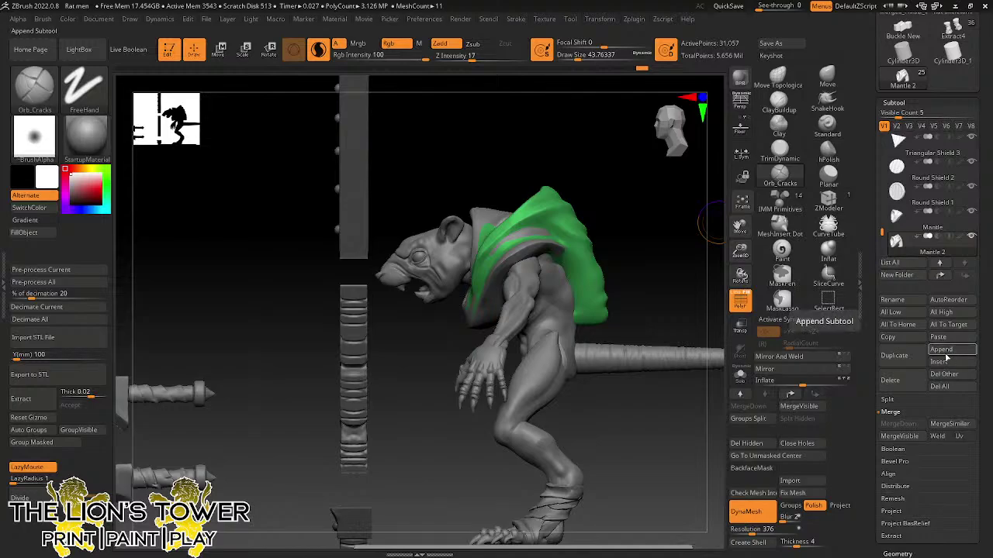
mouse_move(656, 450)
left_mouse_down()
mouse_move(700, 439)
mouse_move(646, 441)
left_mouse_up()
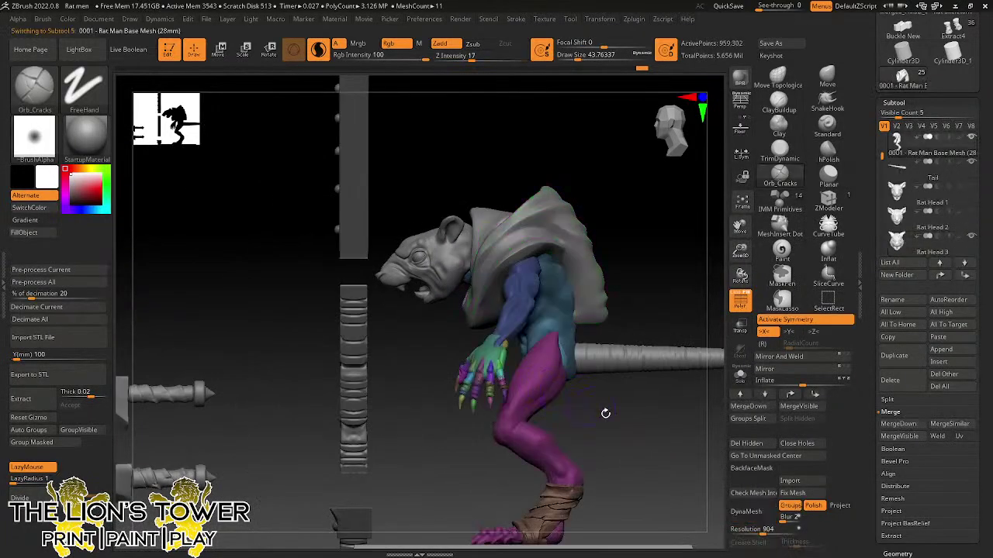
mouse_move(602, 409)
left_mouse_down()
mouse_move(632, 412)
mouse_move(657, 396)
left_mouse_up()
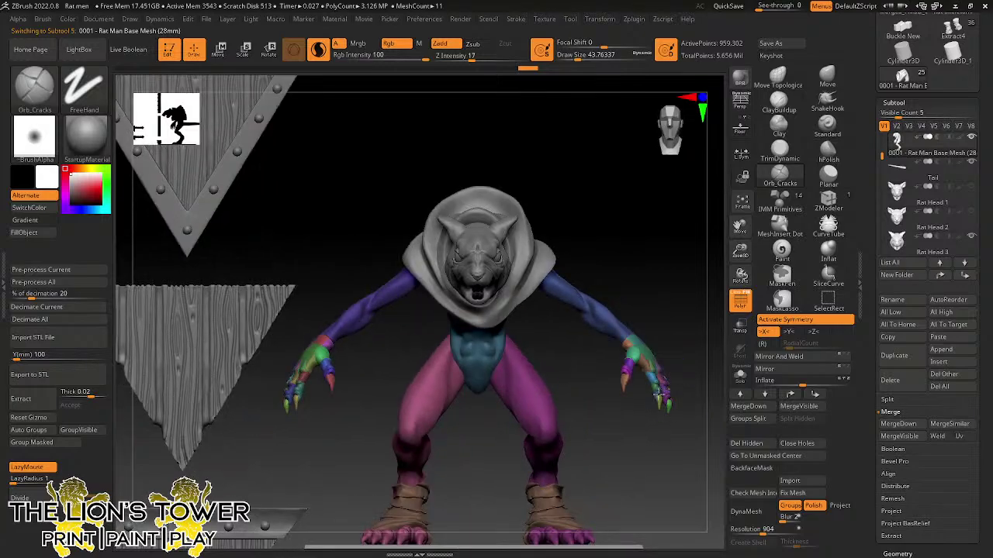
left_click_drag(522, 312, 471, 326)
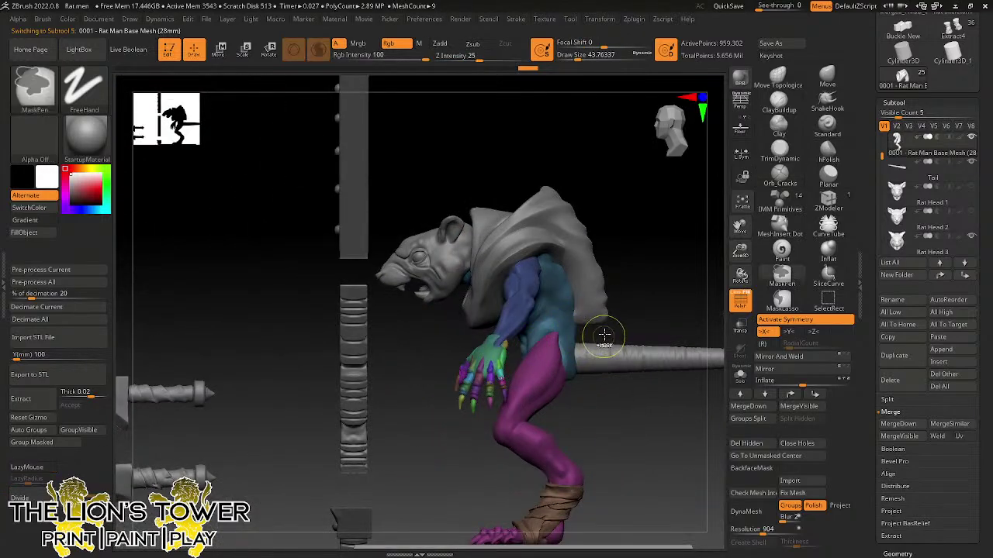
mouse_move(605, 334)
left_mouse_down("ctrl")
mouse_move(518, 365)
mouse_move(497, 453)
mouse_move(484, 452)
left_mouse_up("ctrl")
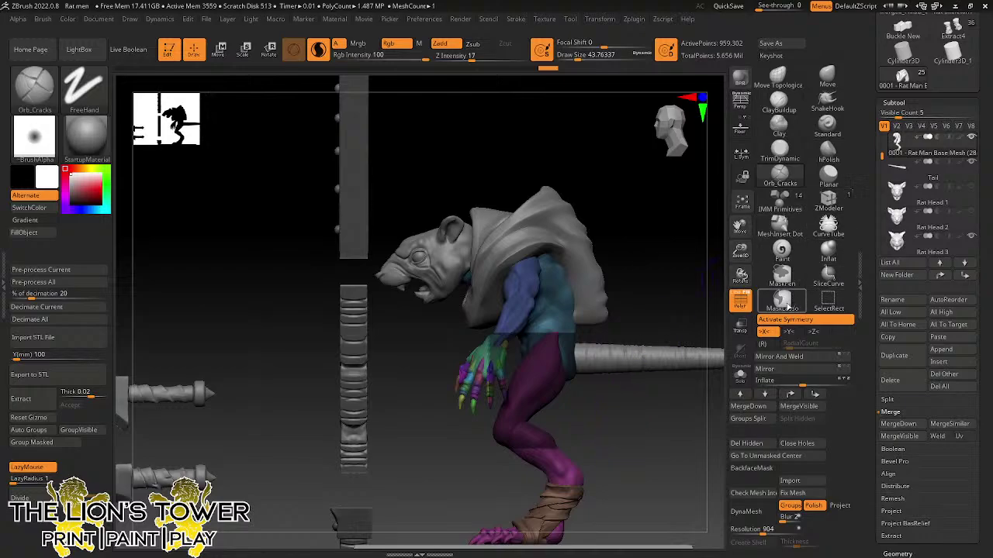
- Refine the mask with MaskLasso so it covers the pelvis, thighs and knees down to the upper shins
left_click(787, 305)
mouse_move(582, 434)
left_mouse_down()
mouse_move(567, 455)
mouse_move(610, 425)
mouse_move(642, 420)
left_mouse_up()
left_click(543, 401, "ctrl")
left_click(543, 401, "ctrl")
left_click(542, 401, "ctrl")
mouse_move(584, 310)
left_mouse_down("ctrl+alt")
mouse_move(580, 296)
mouse_move(578, 306)
left_mouse_up("ctrl+alt")
mouse_move(643, 273)
left_mouse_down()
mouse_move(602, 271)
mouse_move(560, 318)
mouse_move(519, 340)
mouse_move(522, 377)
mouse_move(572, 382)
left_mouse_up()
mouse_move(648, 315)
left_mouse_down()
mouse_move(632, 315)
mouse_move(674, 308)
left_mouse_up()
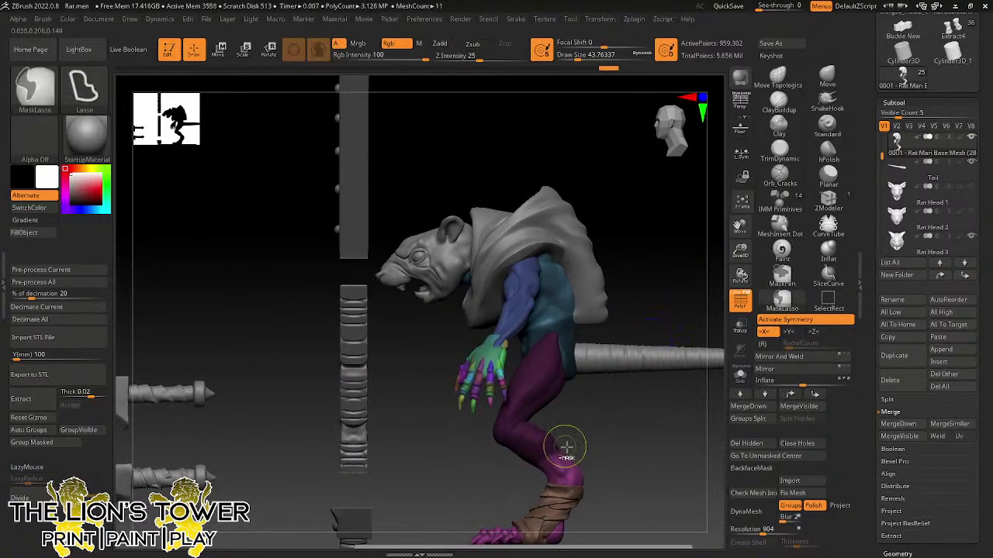
mouse_move(569, 452)
left_mouse_down("ctrl+alt")
mouse_move(525, 470)
mouse_move(568, 480)
left_mouse_up("ctrl+alt")
left_click_drag(674, 478, 708, 465)
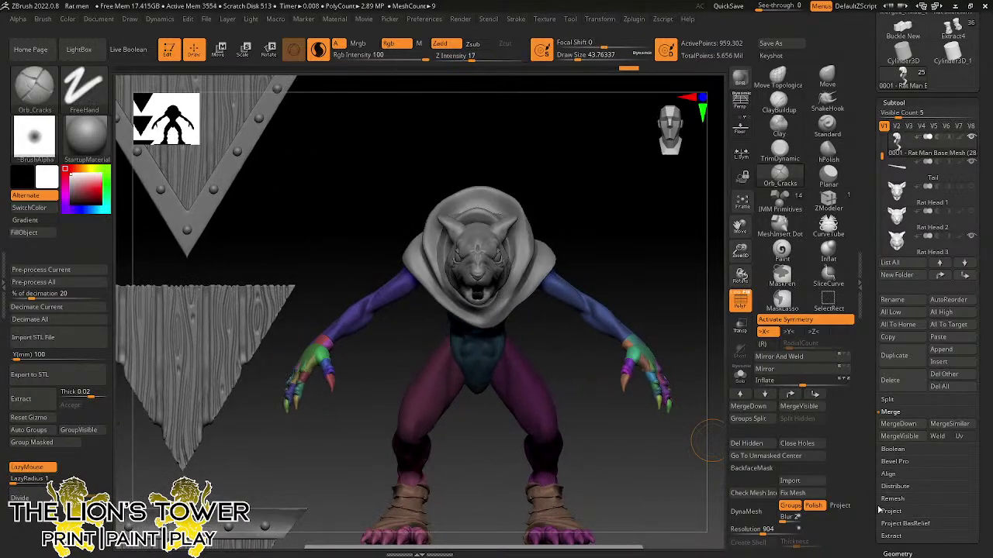
- Extract the masked lower body at a thickness of 0.00294 and accept it as a new subtool
left_click(891, 535)
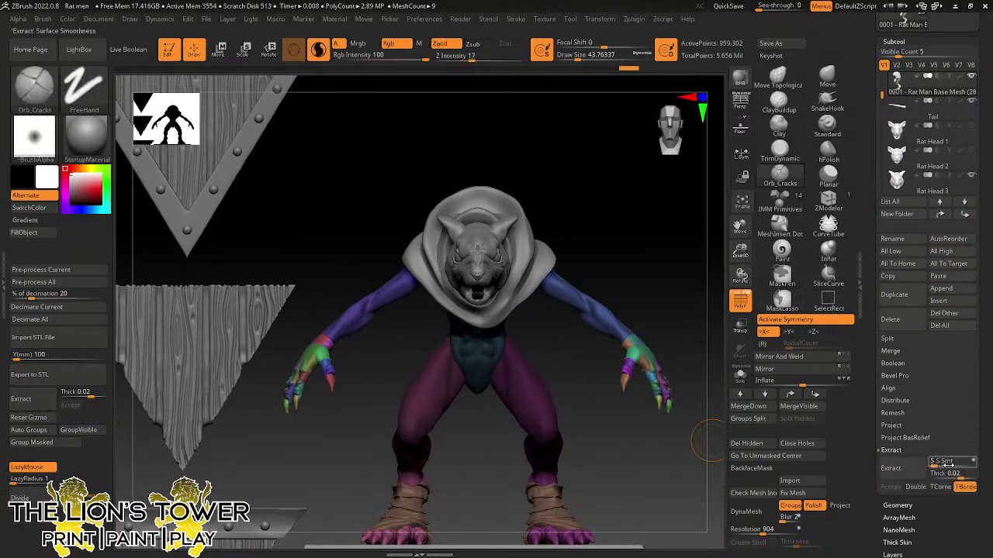
left_click_drag(950, 477, 958, 477)
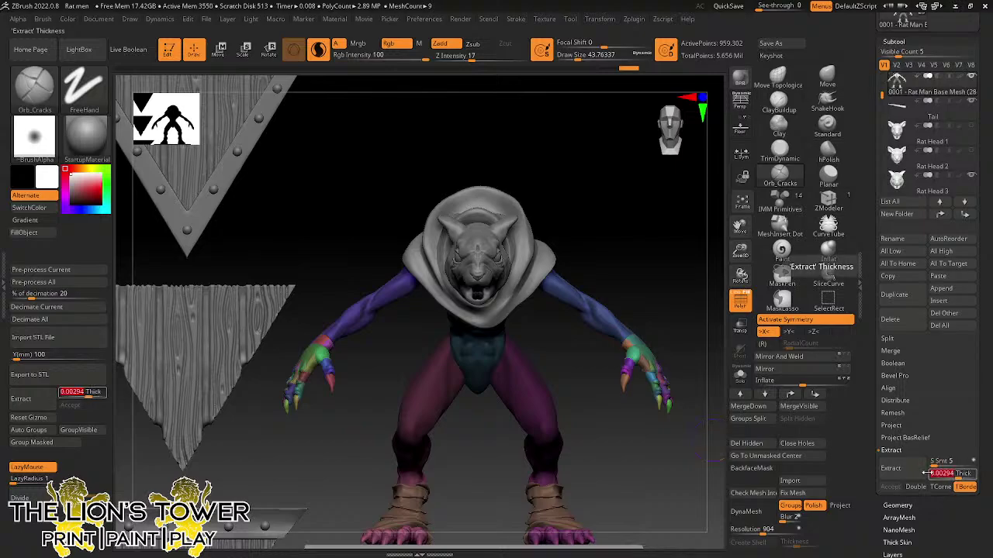
left_click(908, 470)
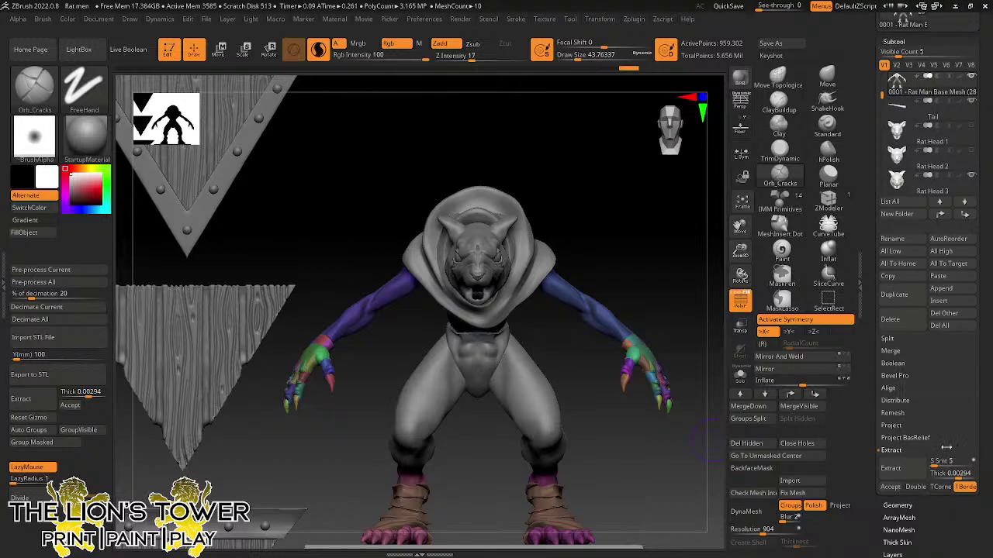
left_click(890, 487)
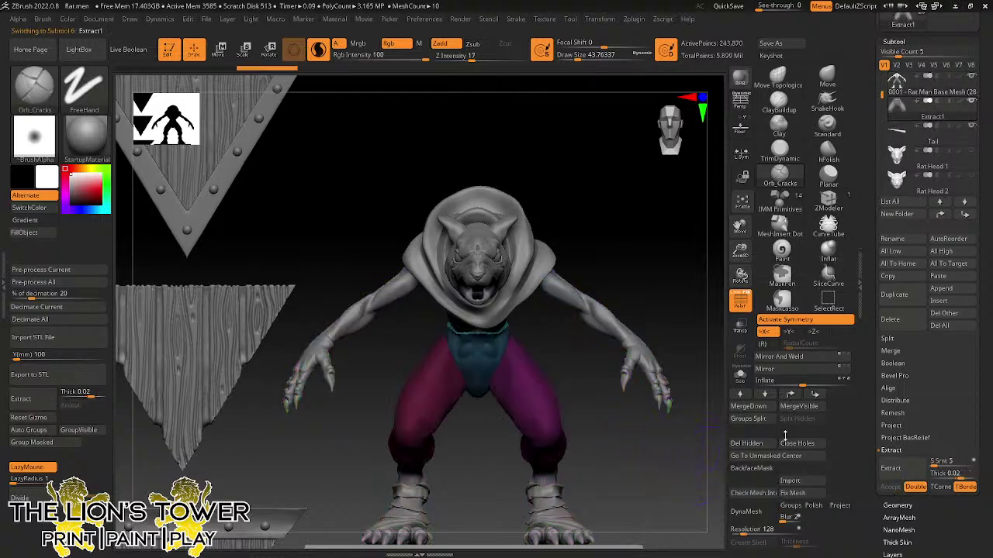
- Isolate the extracted trousers, hide and delete their inner surface groups, and close the open holes
left_click(740, 377)
left_click_drag(648, 363, 617, 248)
left_click(478, 312, "ctrl+shift")
left_click(478, 313, "ctrl+shift")
left_click(533, 275, "ctrl+alt+shift")
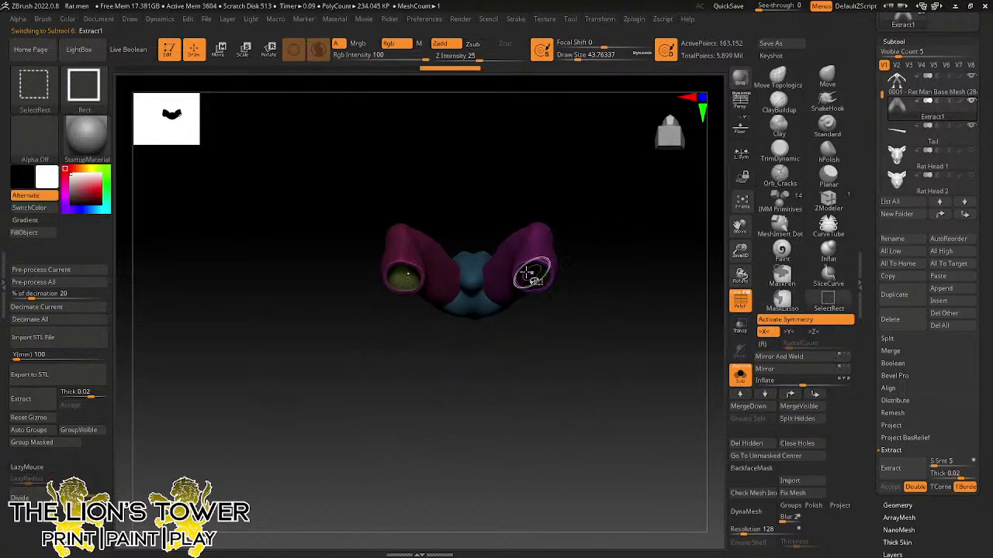
left_click(404, 278, "ctrl+alt+shift")
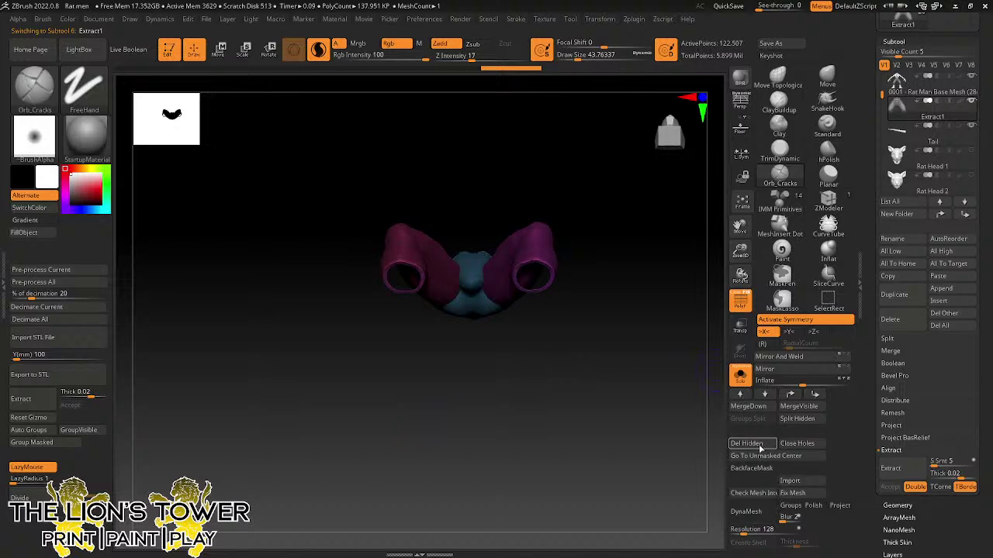
left_click(796, 444)
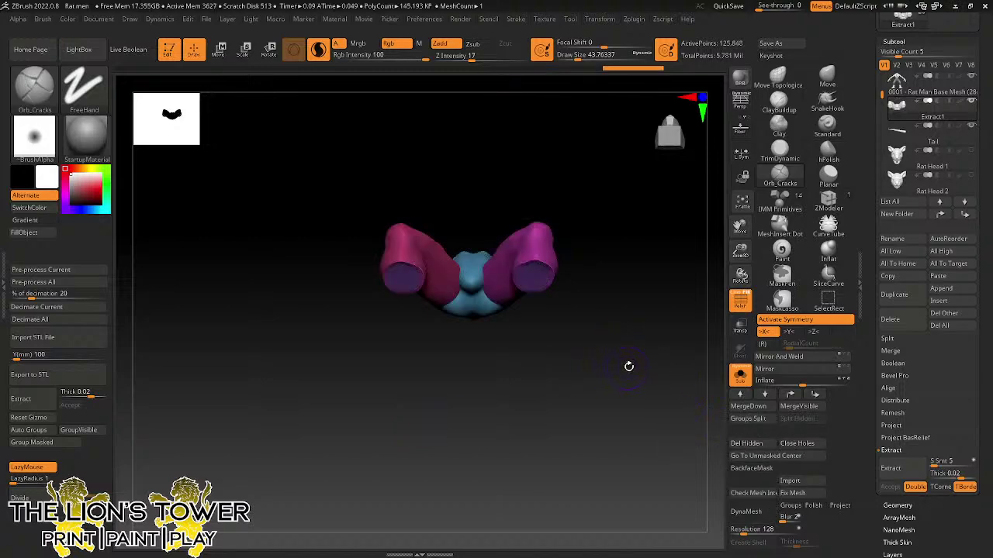
- Turn off Solo and smooth the abdominal detail out of the trousers' front
left_click_drag(616, 297, 346, 425)
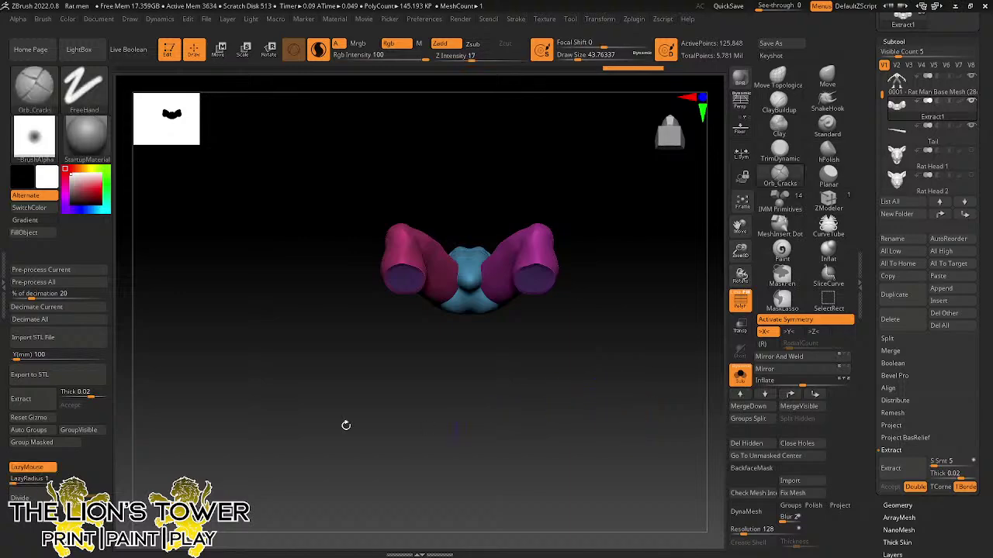
left_click_drag(155, 435, 738, 345)
left_click(740, 375)
key("shift")
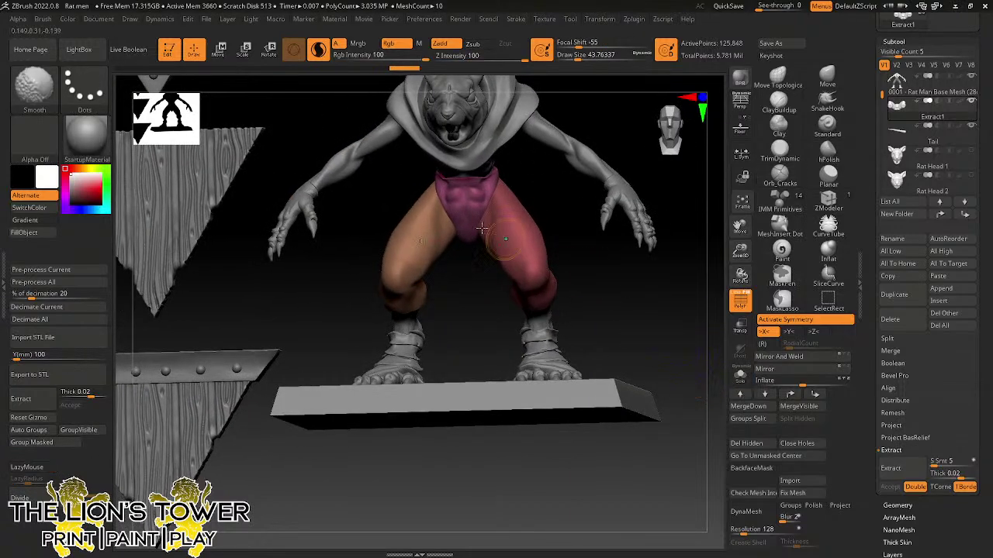
mouse_move(459, 198)
left_mouse_down("shift")
mouse_move(470, 196)
mouse_move(471, 226)
left_mouse_up("shift")
left_click_drag(655, 316, 678, 336, "ctrl")
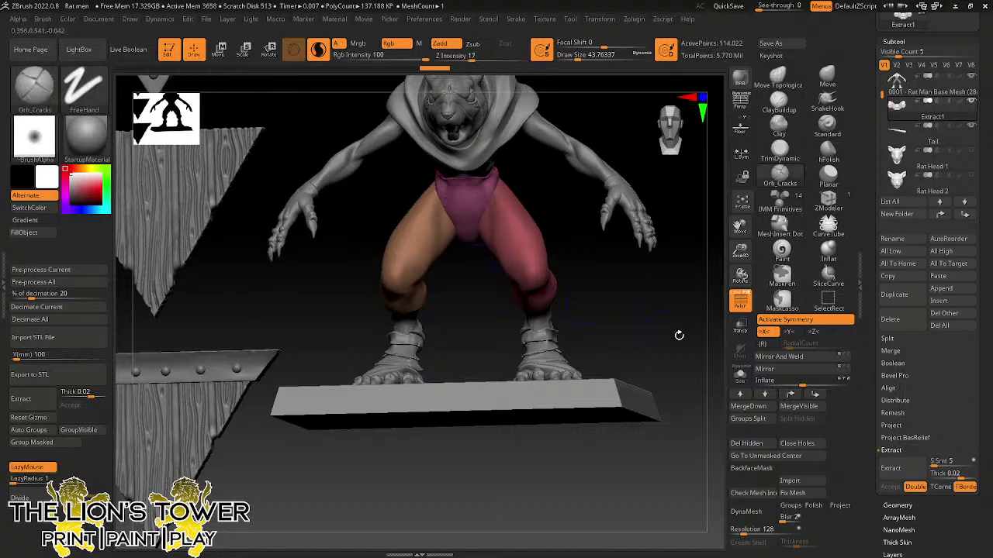
- Examine the rat man's trousers and mantle from several angles and look through the loaded tools and subtool list
left_click_drag(740, 251, 739, 236)
mouse_move(740, 227)
left_mouse_down()
mouse_move(739, 298)
mouse_move(644, 306)
mouse_move(655, 293)
mouse_move(674, 301)
mouse_move(684, 267)
left_mouse_up()
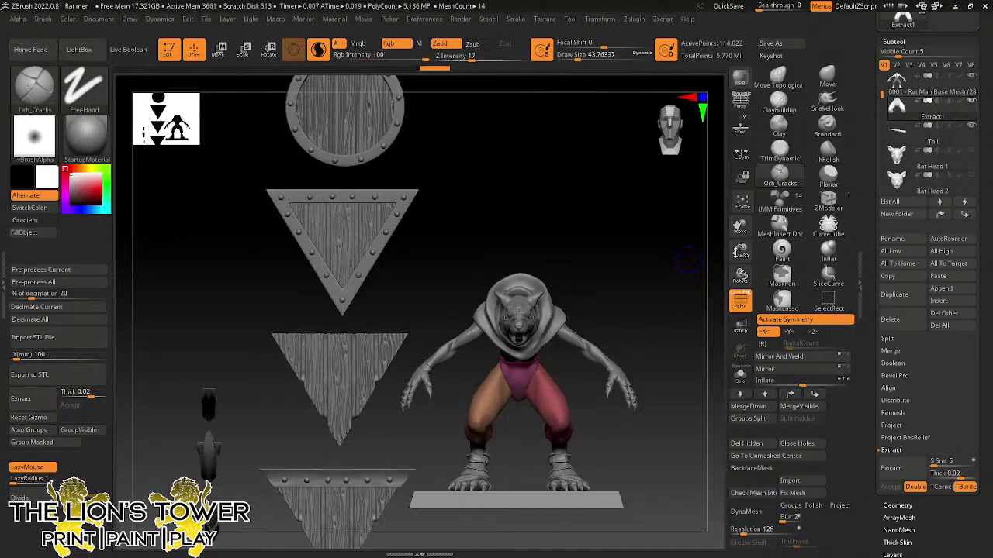
left_click_drag(739, 251, 714, 230)
left_click_drag(662, 287, 628, 294)
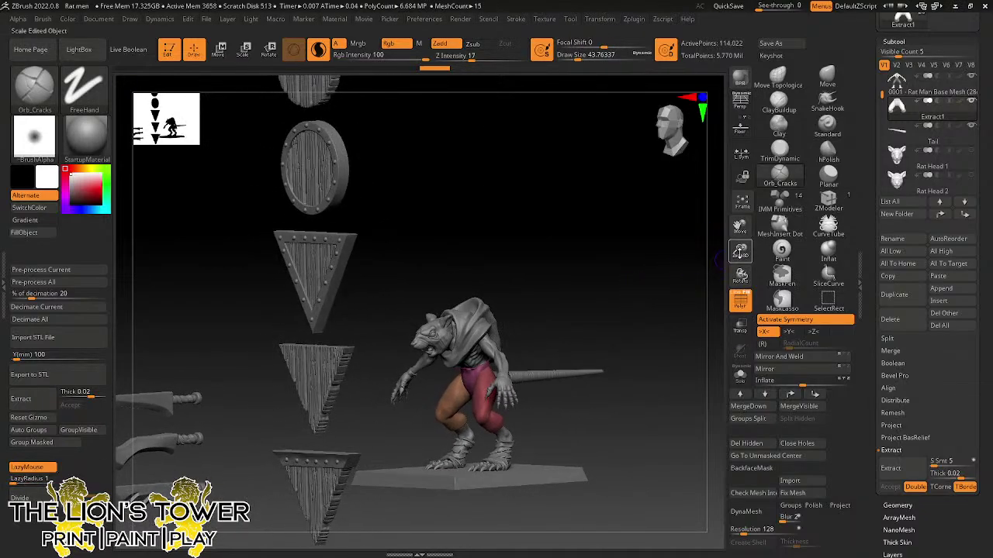
left_click_drag(740, 227, 761, 209)
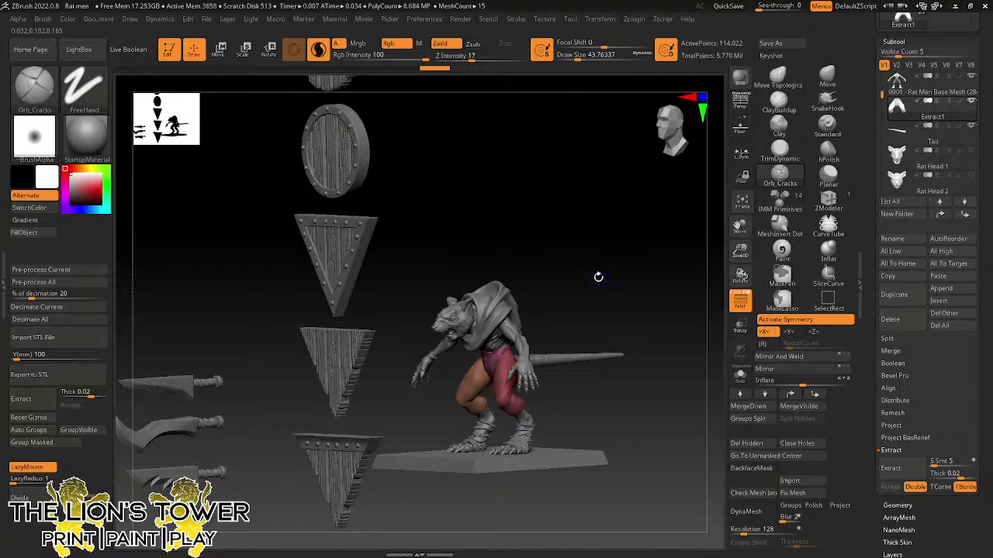
left_click_drag(742, 250, 740, 242)
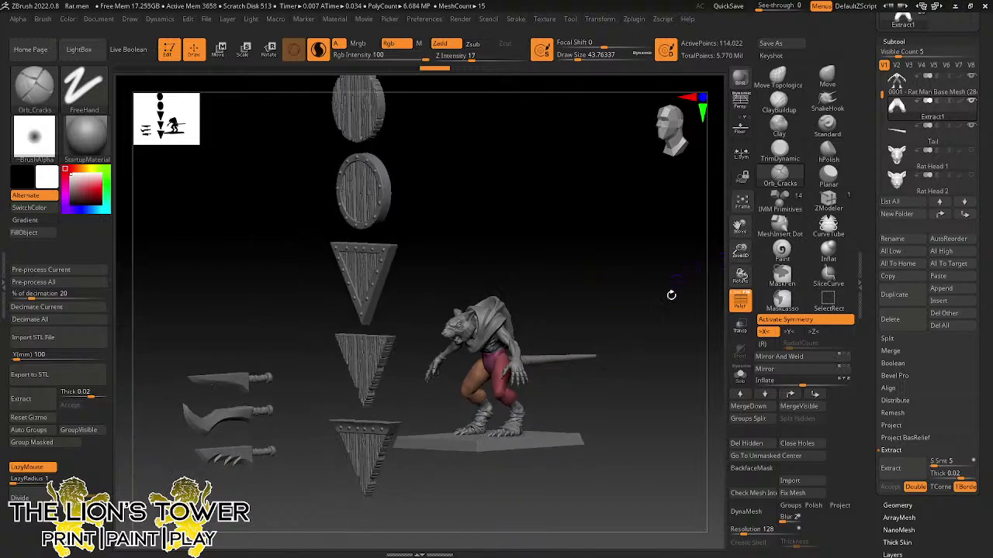
left_click_drag(672, 295, 671, 320)
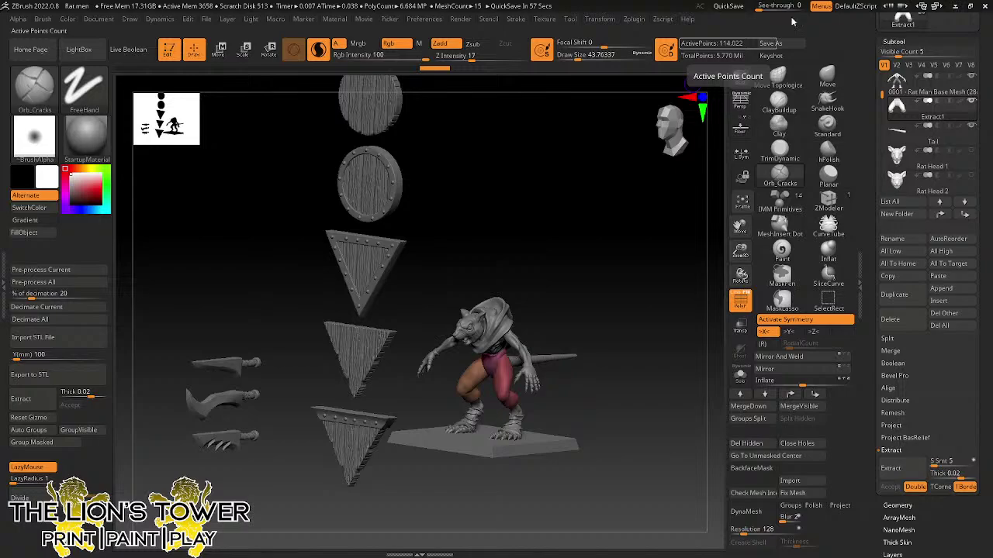
left_click_drag(869, 140, 864, 235)
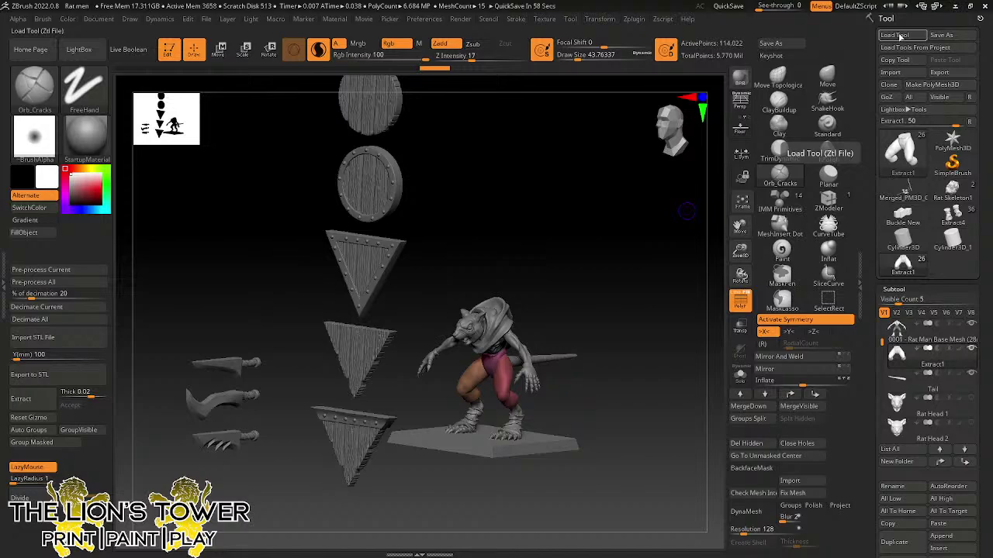
mouse_move(905, 199)
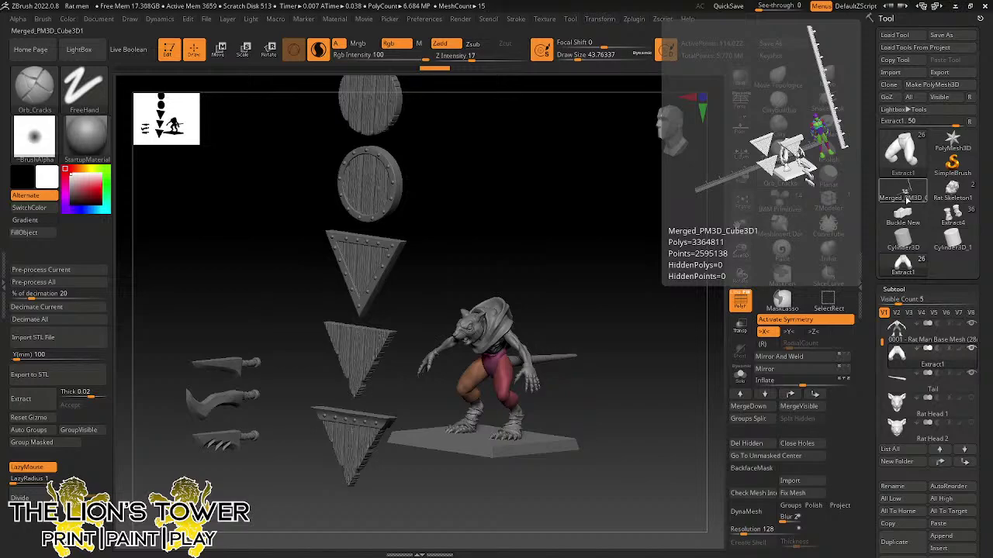
scroll(883, 345, "up", 4)
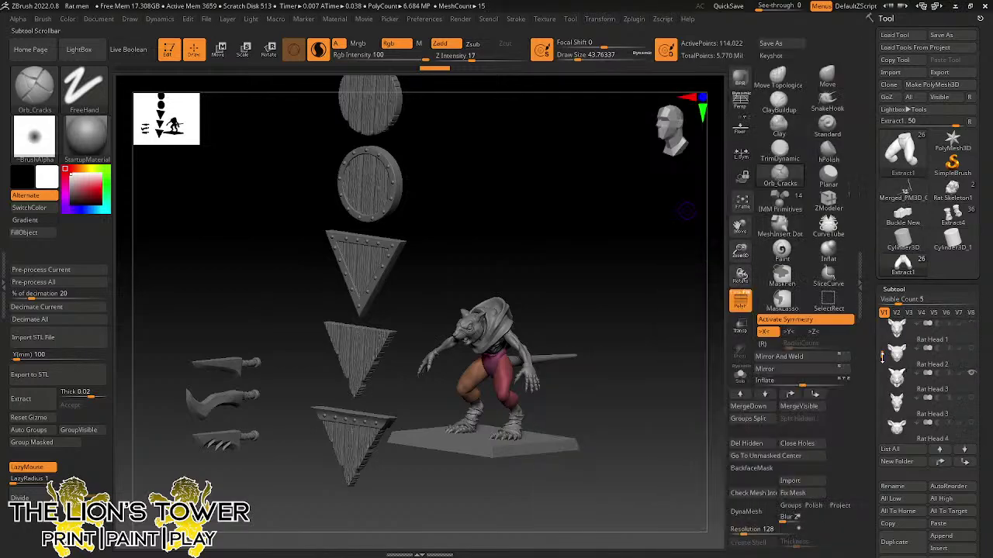
- Show the 28 mm human benchmark model beside the rat man and put the whole benchmark figure into a single polygroup
left_click(903, 369)
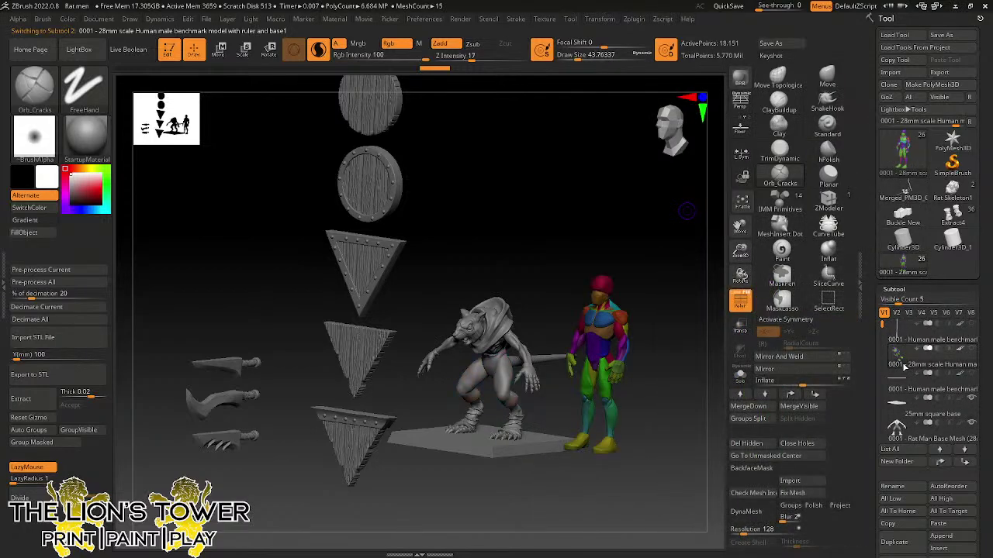
left_click_drag(675, 349, 694, 353)
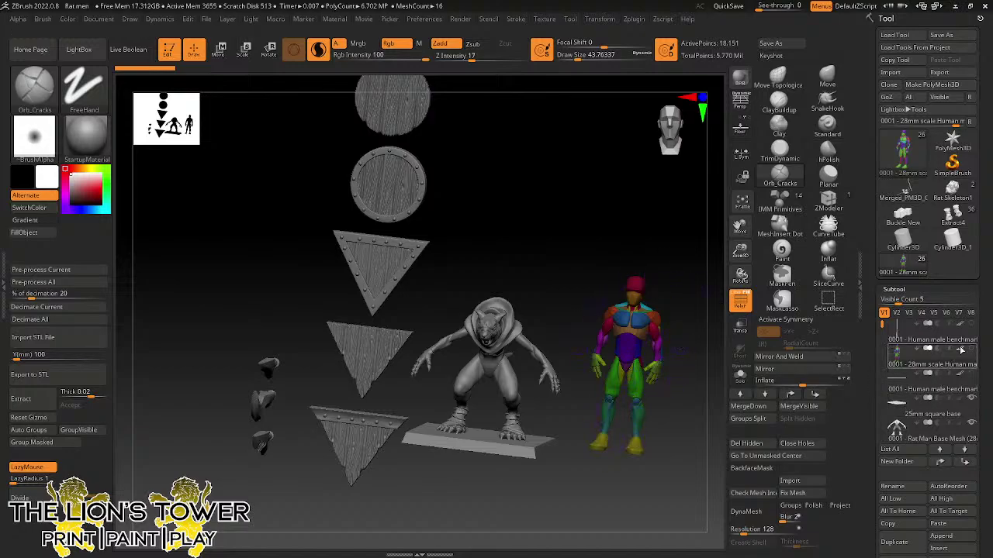
mouse_move(960, 350)
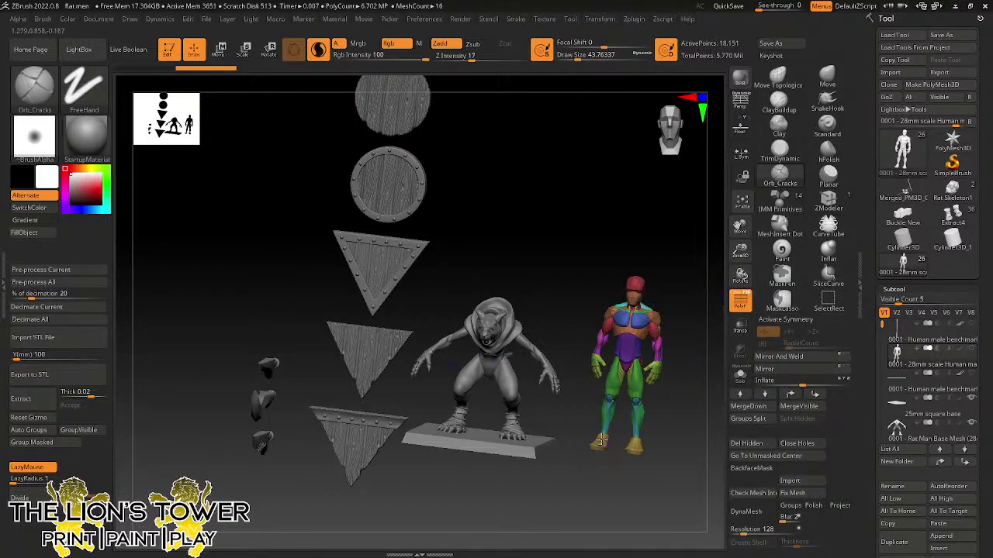
left_click(57, 444)
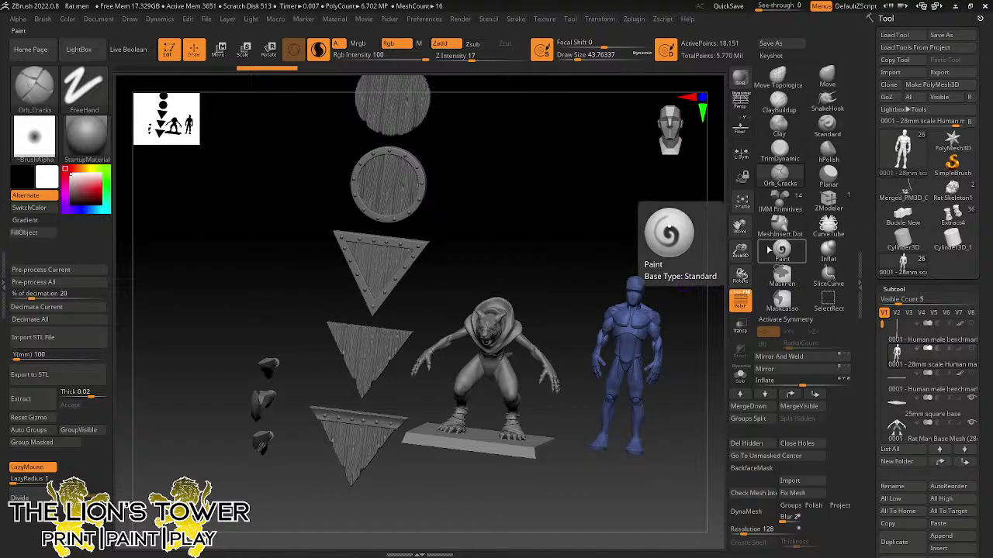
- Show the benchmark ruler subtool from the front and compare the rat man's scale with it, checking the STL height setting
left_click(899, 339)
left_click_drag(729, 261, 724, 230)
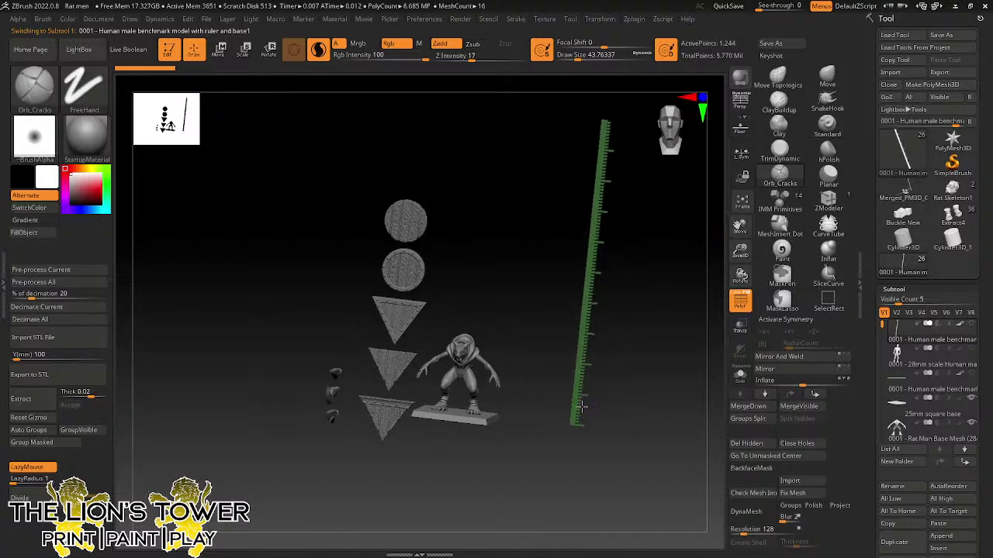
left_click_drag(650, 346, 664, 357, "shift")
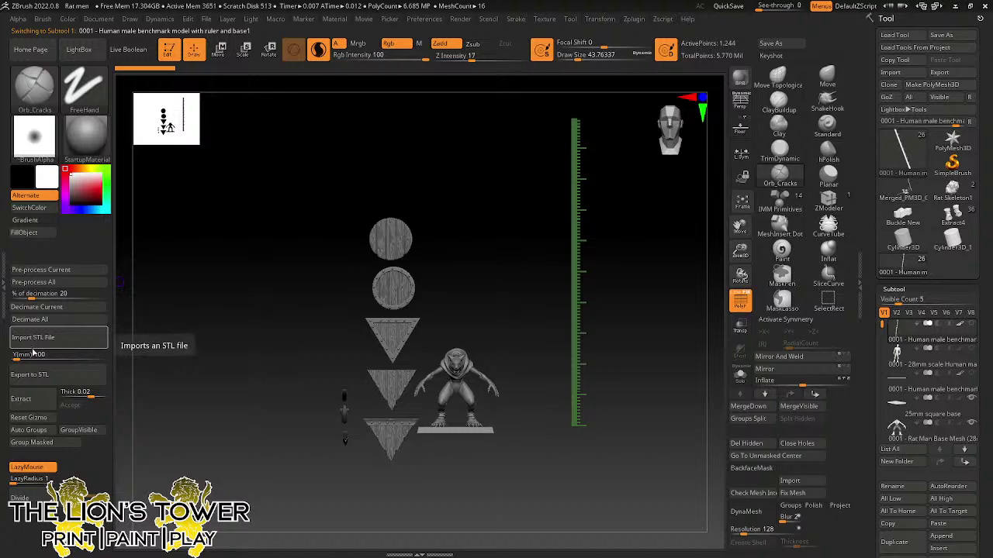
left_click(29, 356)
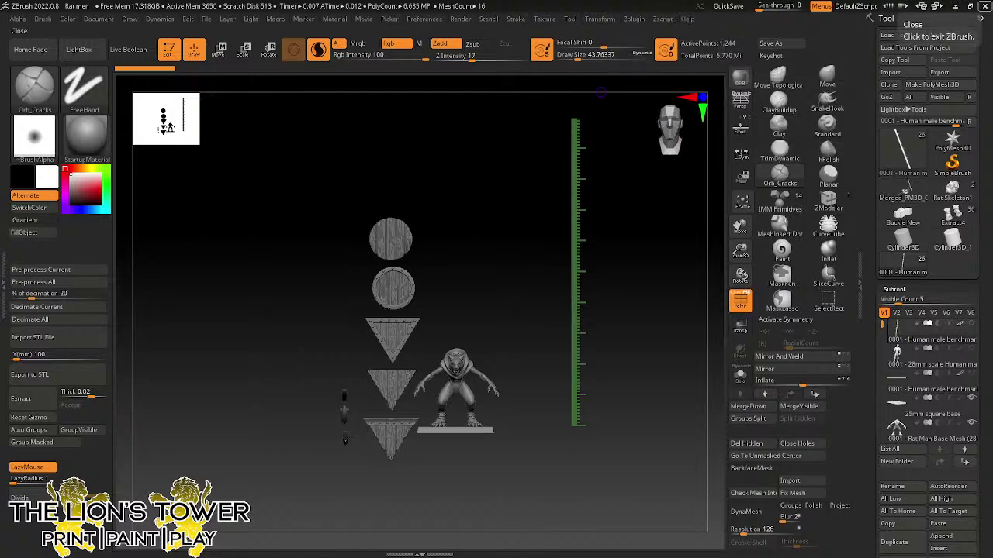
- Select the Rat Head 1 subtool, isolate it with Solo and frame the head for inspection
left_click_drag(741, 250, 778, 267)
left_click_drag(741, 227, 847, 224)
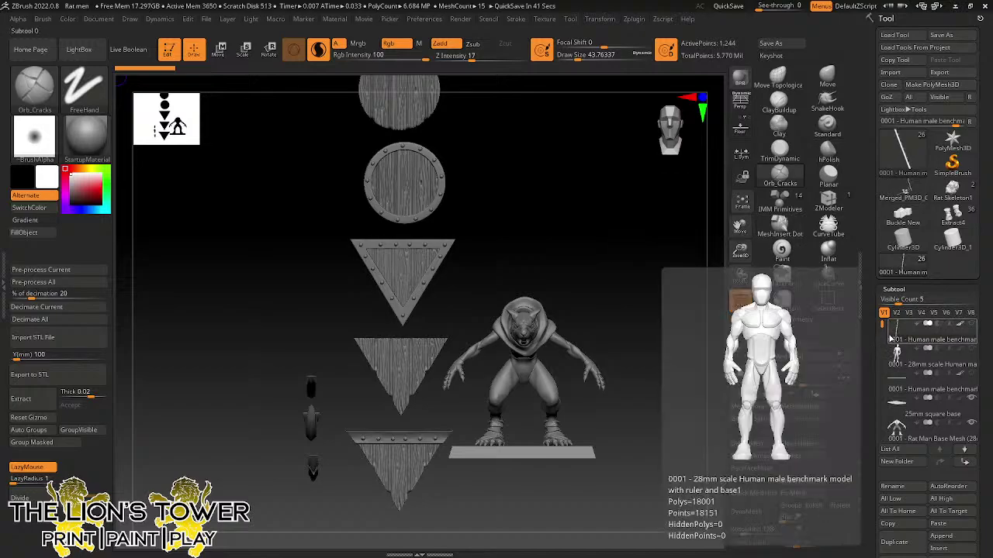
scroll(912, 373, "down", 5)
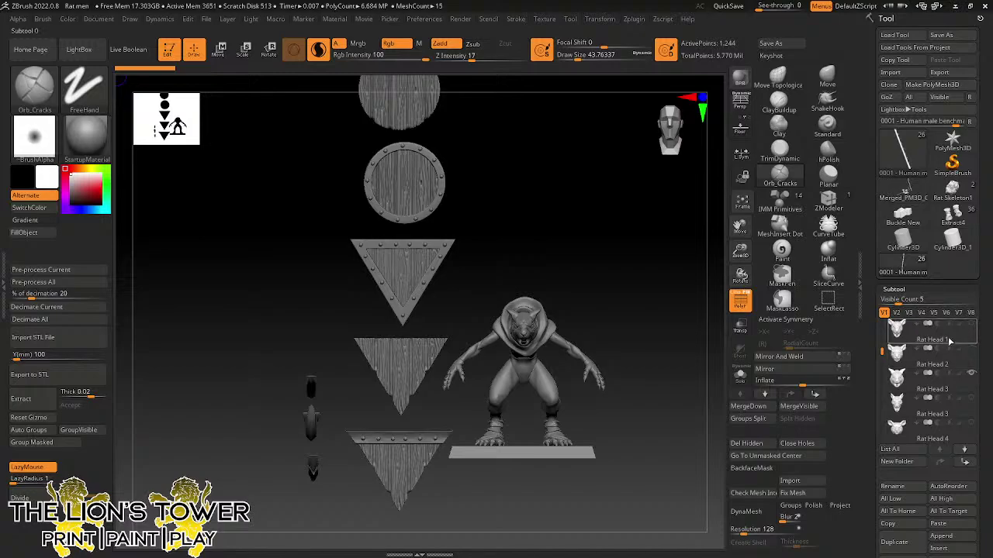
left_click(915, 341)
left_click(740, 374)
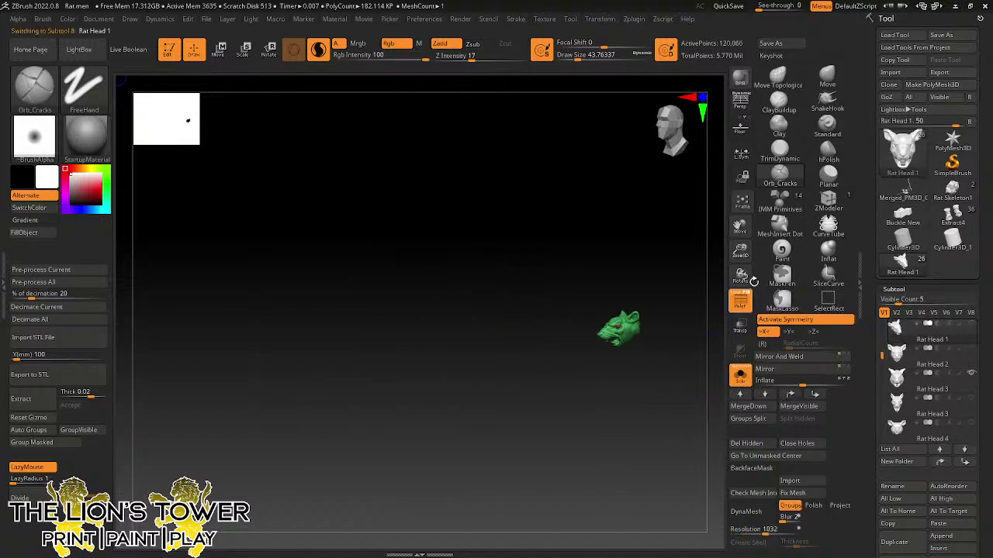
left_click(743, 201)
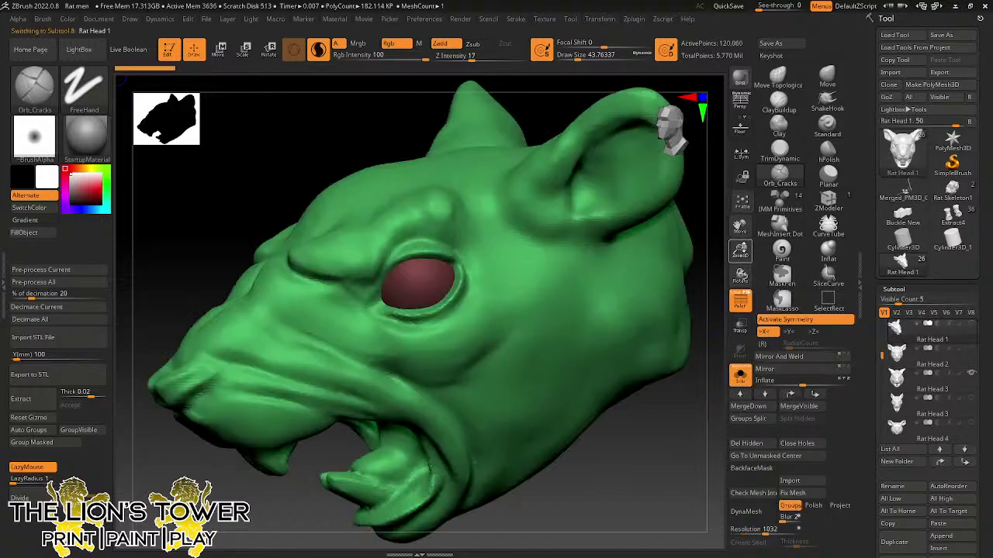
left_click_drag(742, 252, 769, 169)
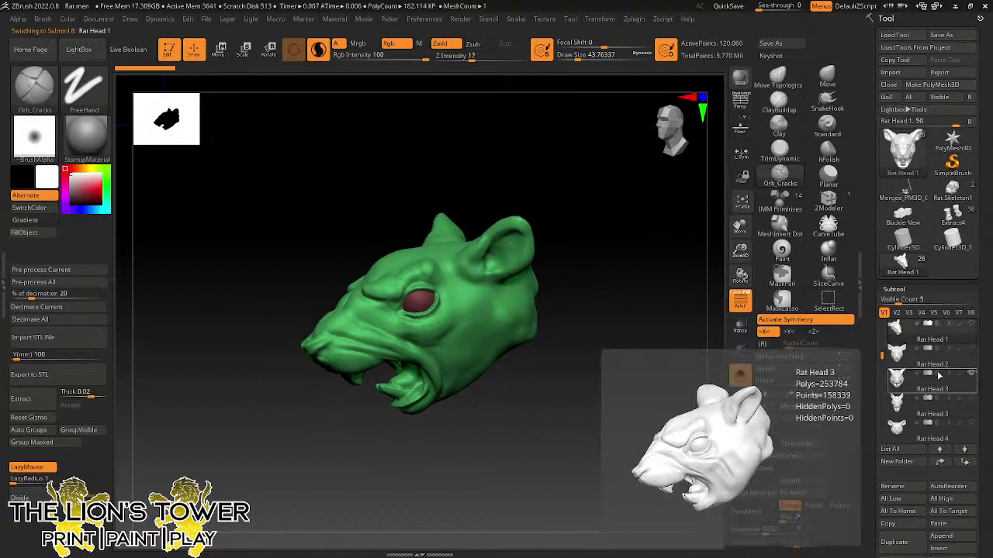
- Step through the isolated head variants from Rat Head 2 to the Rat Head template to compare their shapes
left_click(966, 450)
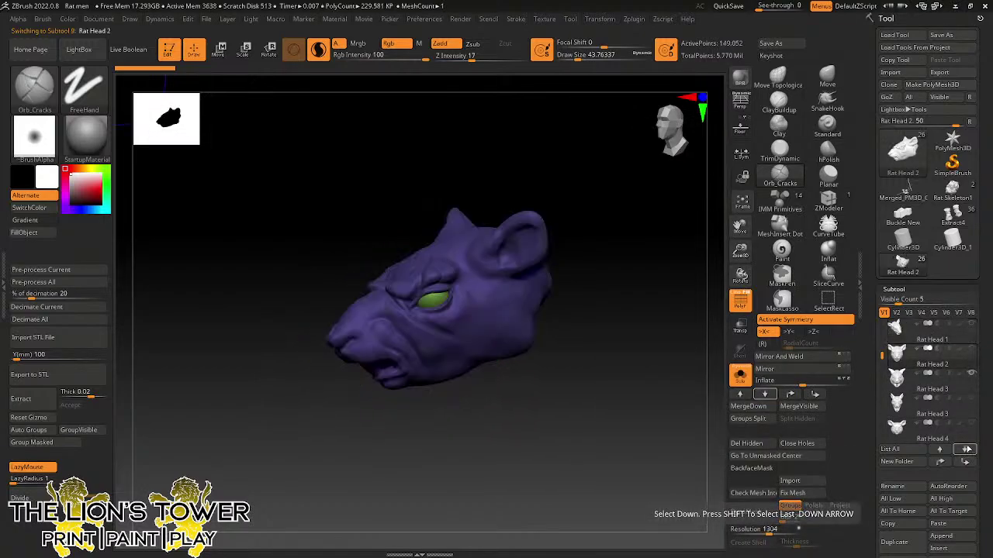
left_click(965, 450)
left_click(965, 450)
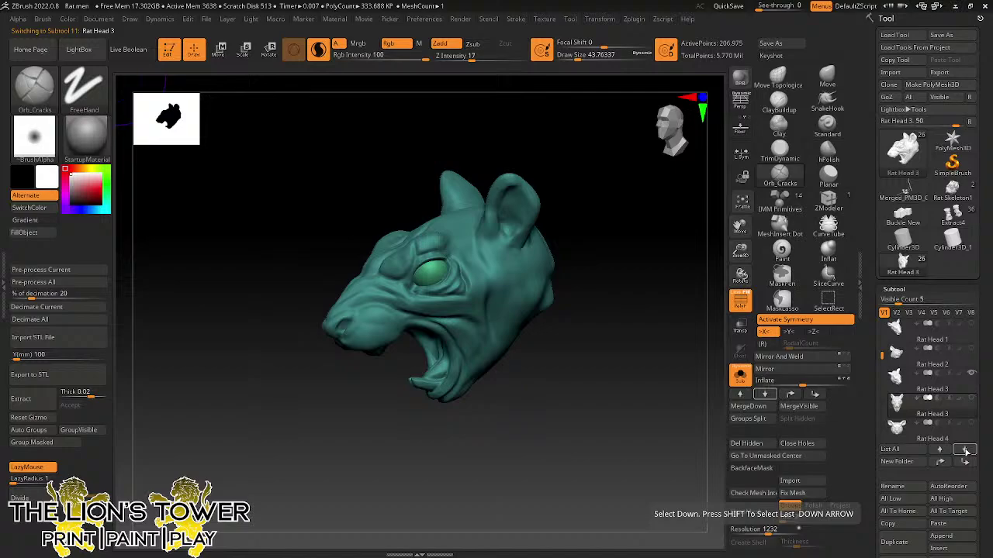
left_click(965, 449)
left_click(966, 450)
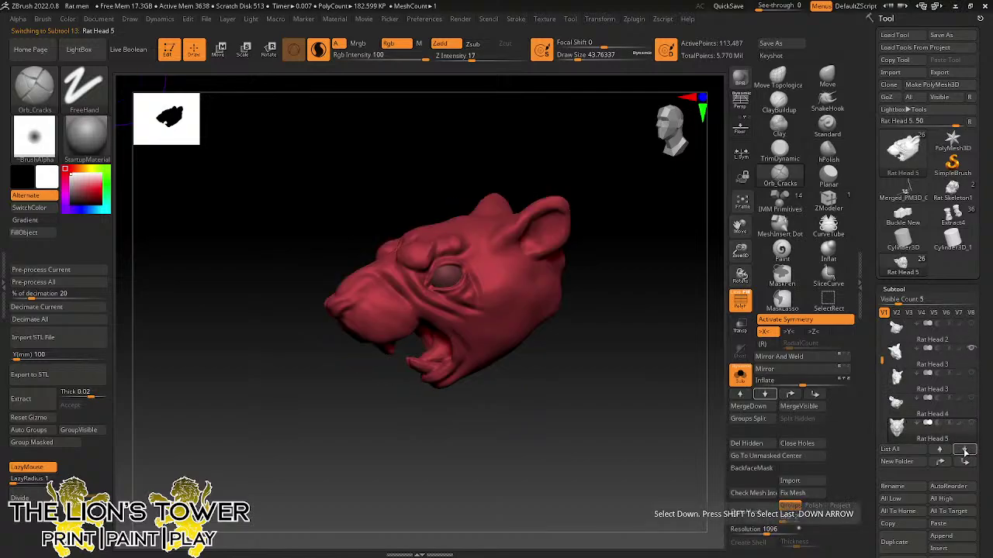
left_click(965, 452)
left_click(964, 451)
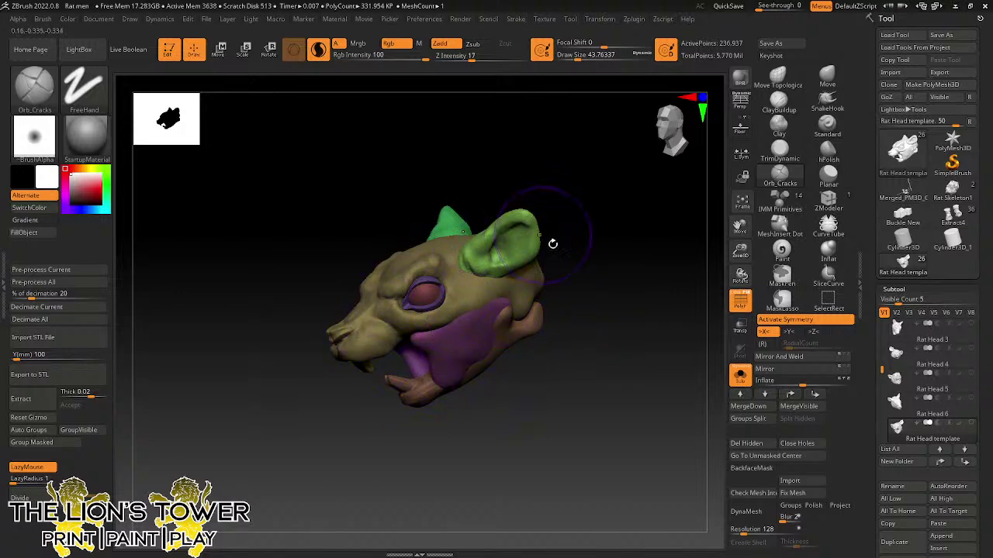
- Examine the Rat Head template's ears, eyes, muzzle and jaw polygroups from several angles
mouse_move(611, 285)
left_mouse_down()
mouse_move(641, 272)
mouse_move(651, 224)
mouse_move(603, 303)
mouse_move(632, 290)
mouse_move(616, 294)
left_mouse_up()
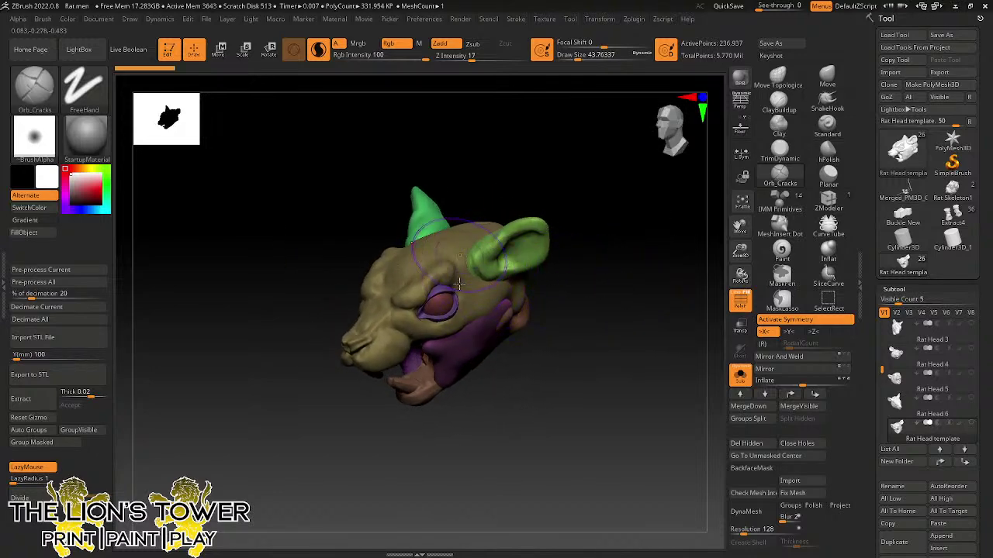
left_click_drag(656, 324, 581, 257)
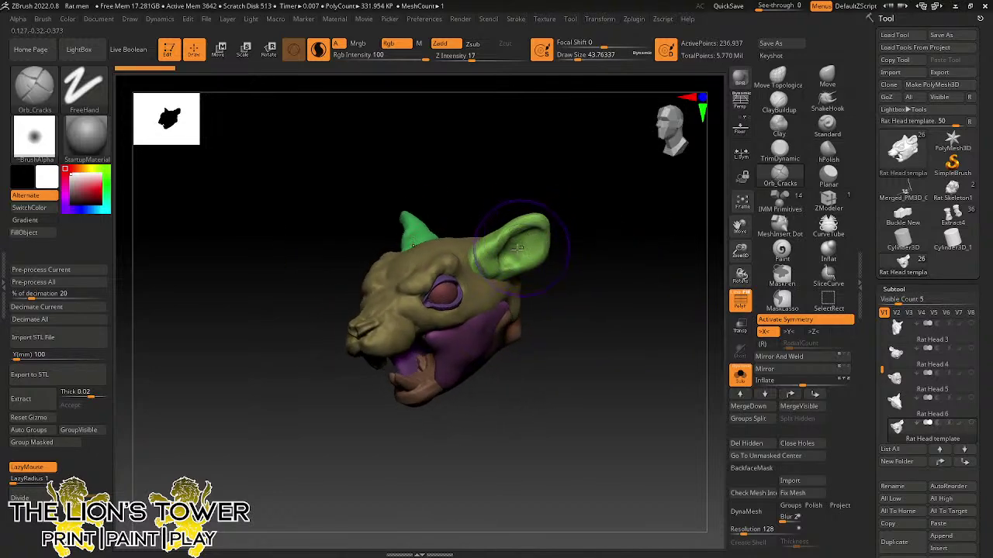
mouse_move(522, 354)
left_mouse_down()
mouse_move(550, 377)
mouse_move(559, 370)
mouse_move(469, 326)
left_mouse_up()
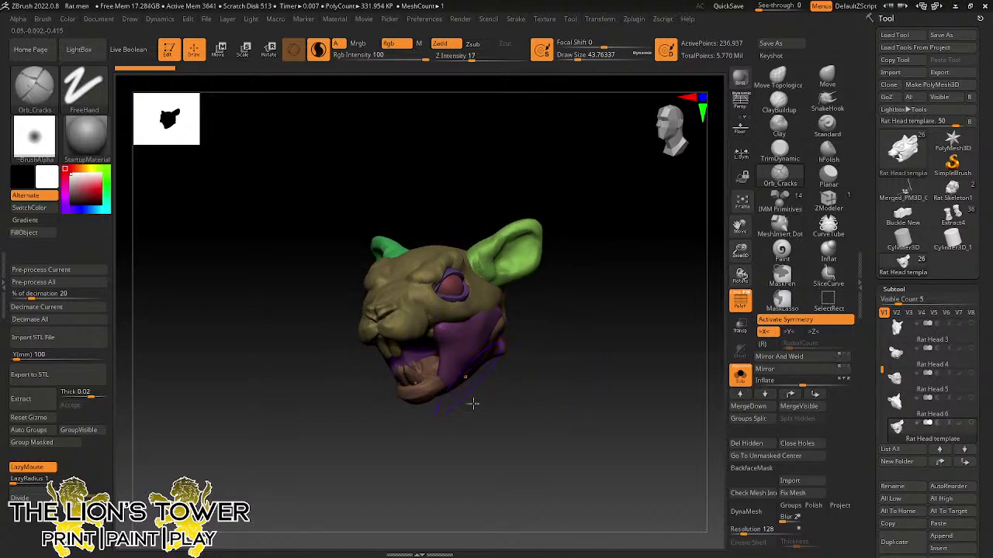
left_click_drag(647, 327, 675, 290)
- Select the Rat Head 5 subtool and examine its open mouth, teeth and face from the front, side and below
left_click(896, 377)
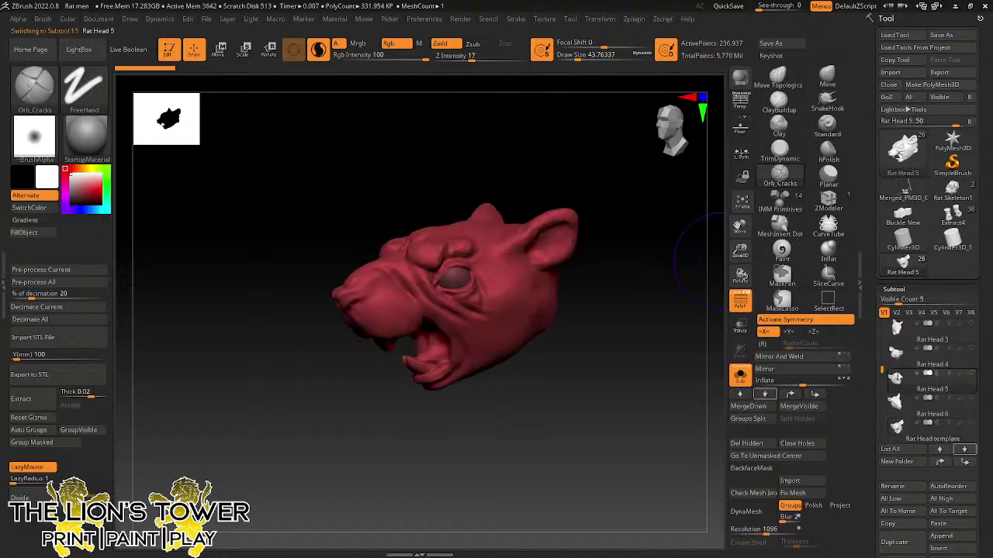
mouse_move(636, 365)
left_mouse_down()
mouse_move(649, 295)
mouse_move(664, 333)
mouse_move(658, 326)
mouse_move(628, 356)
mouse_move(654, 339)
mouse_move(459, 326)
left_mouse_up()
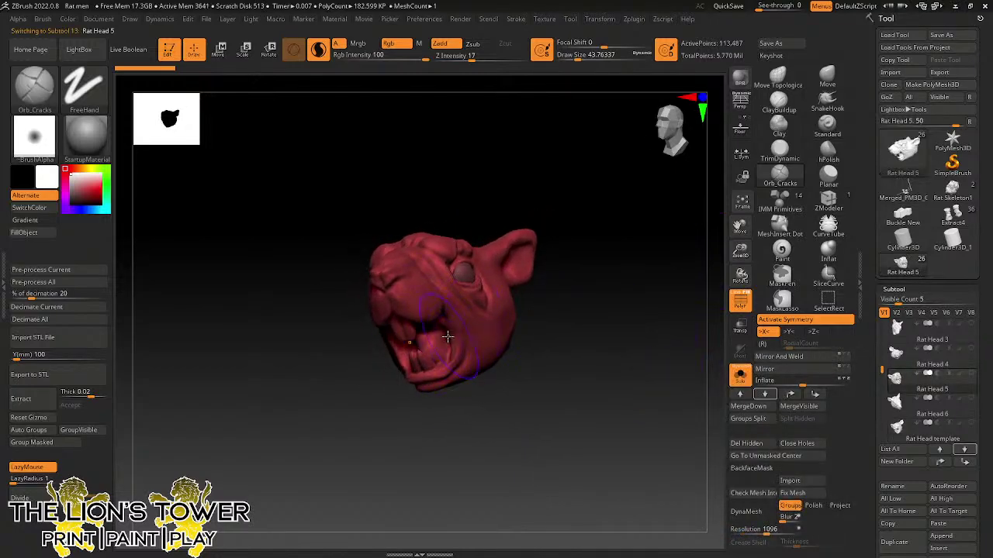
left_click_drag(505, 388, 447, 344)
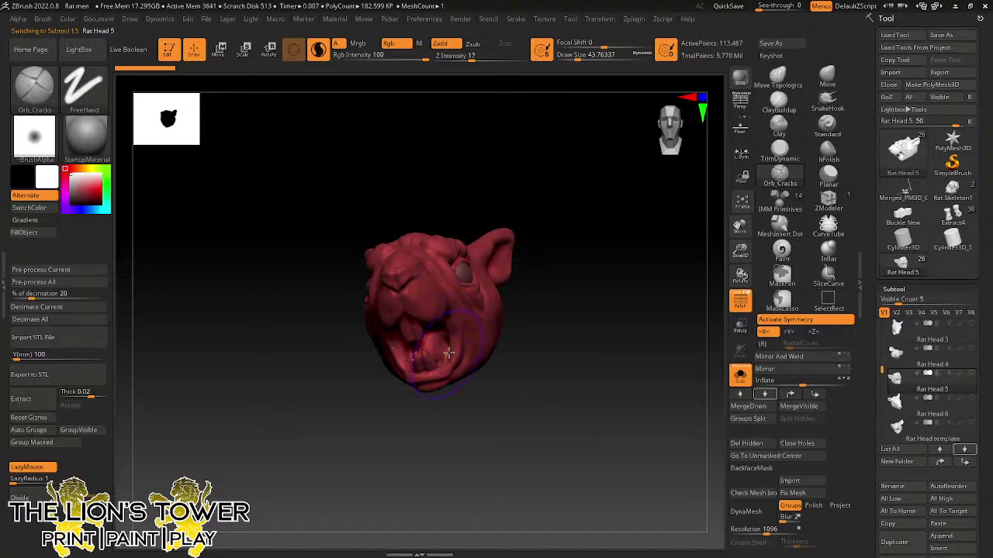
left_click_drag(627, 339, 680, 298)
left_click_drag(475, 341, 470, 307)
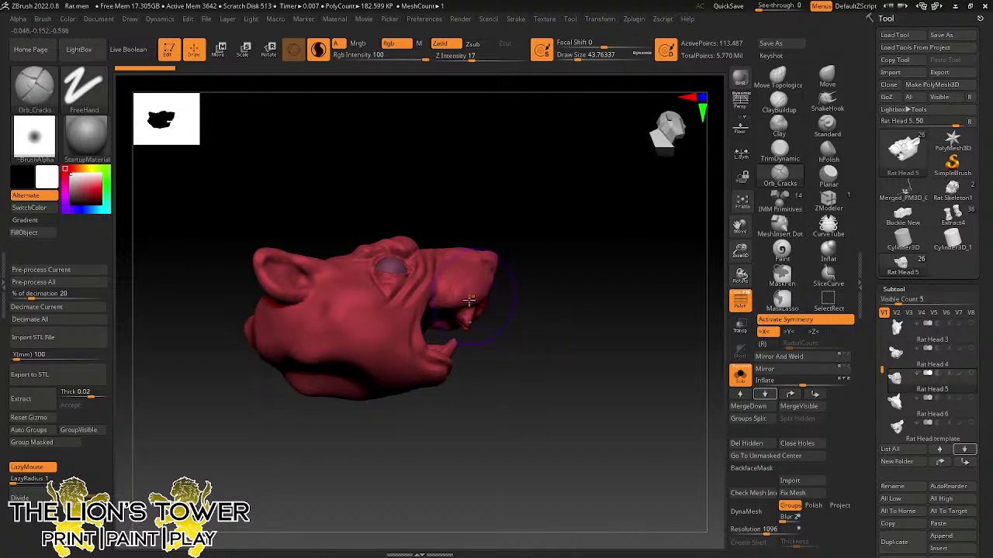
left_click_drag(560, 279, 471, 272)
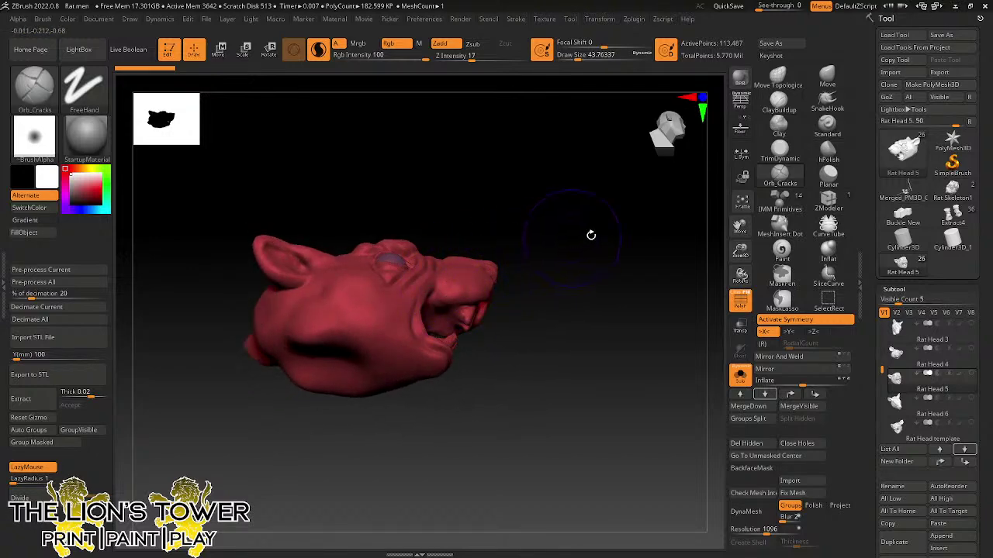
left_click_drag(590, 235, 635, 302)
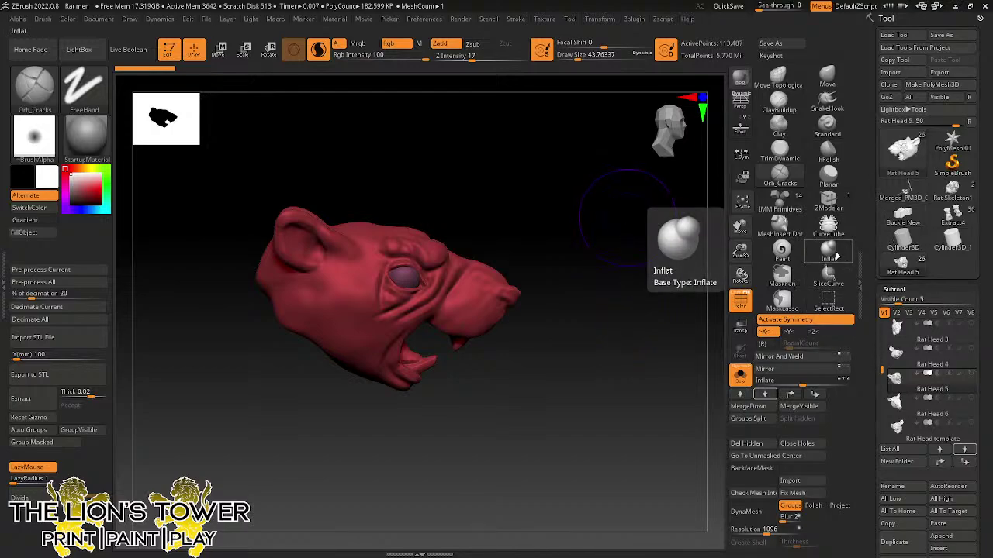
- Turn off Solo, select the Mantle subtool and review how the head and mantle fit on the whole rat man
left_click(741, 375)
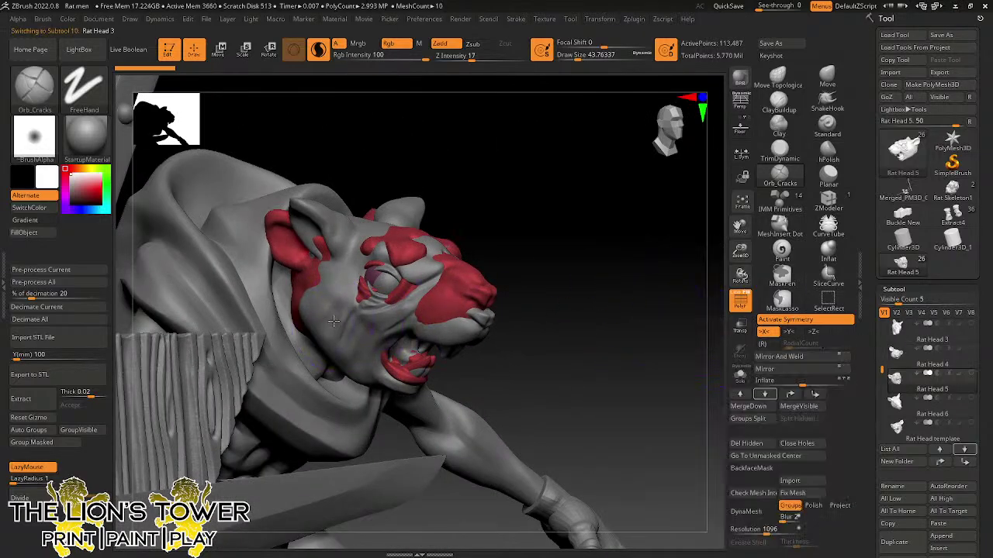
left_click(328, 369, "alt")
left_click_drag(583, 306, 644, 303)
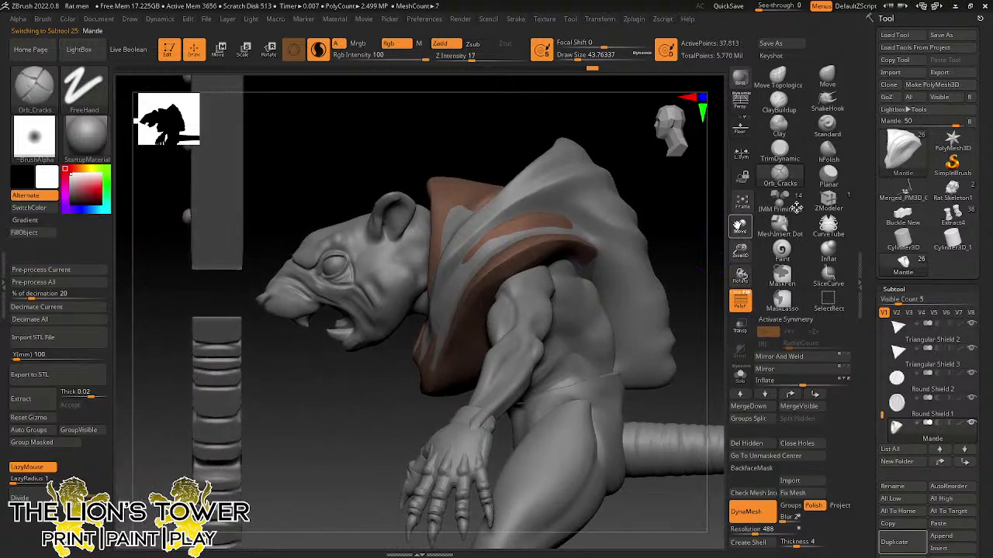
left_click_drag(797, 208, 889, 205)
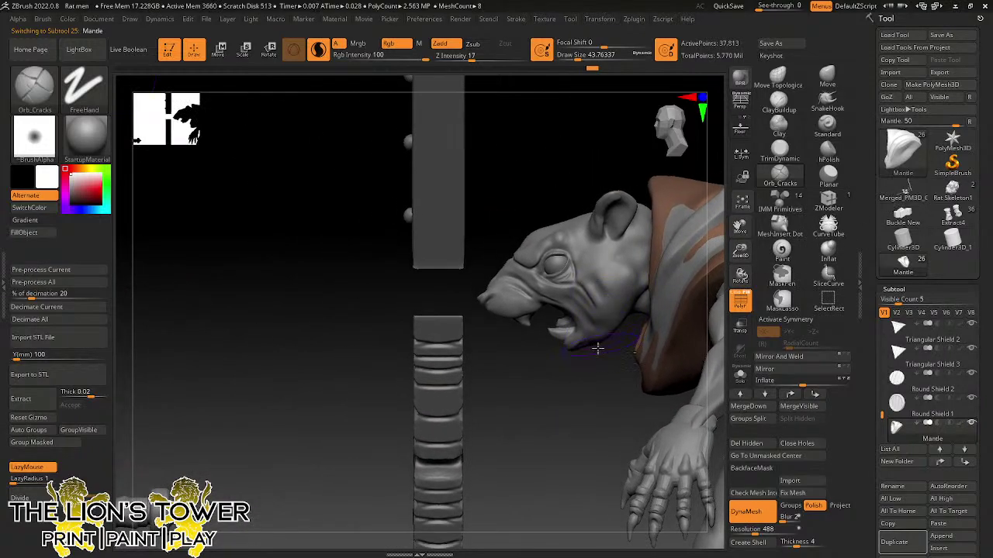
left_click_drag(593, 421, 634, 417)
left_click_drag(740, 226, 692, 300)
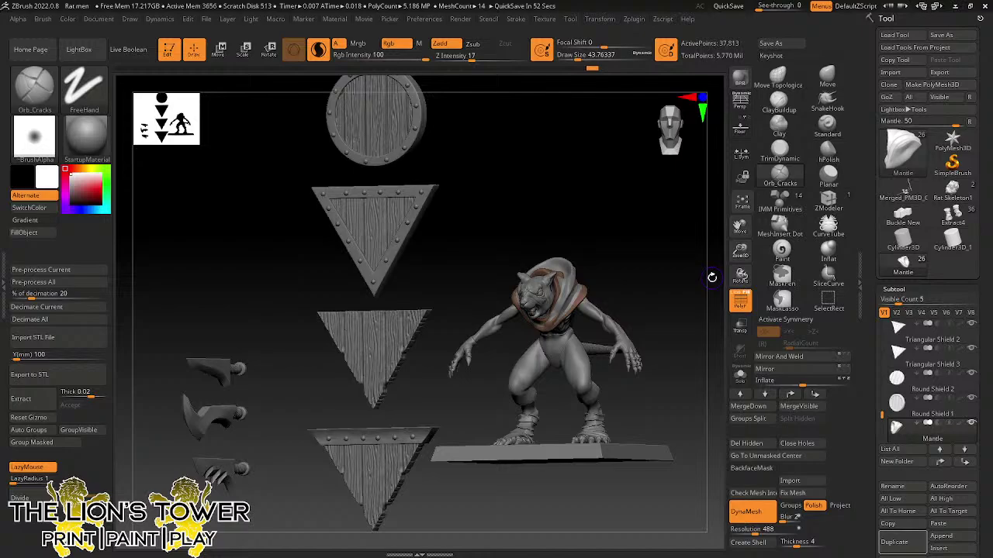
- Select the trousers subtool and review how it fits the rat man's legs from the front and side
left_click_drag(681, 292, 594, 381, "shift")
left_click(569, 392, "alt")
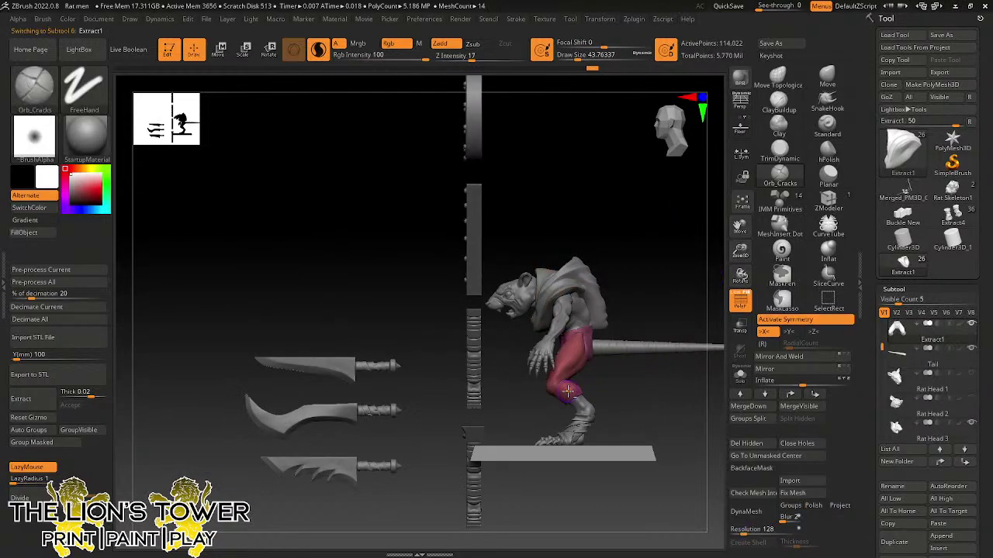
left_click_drag(740, 251, 725, 353)
left_click_drag(674, 430, 724, 379, "shift")
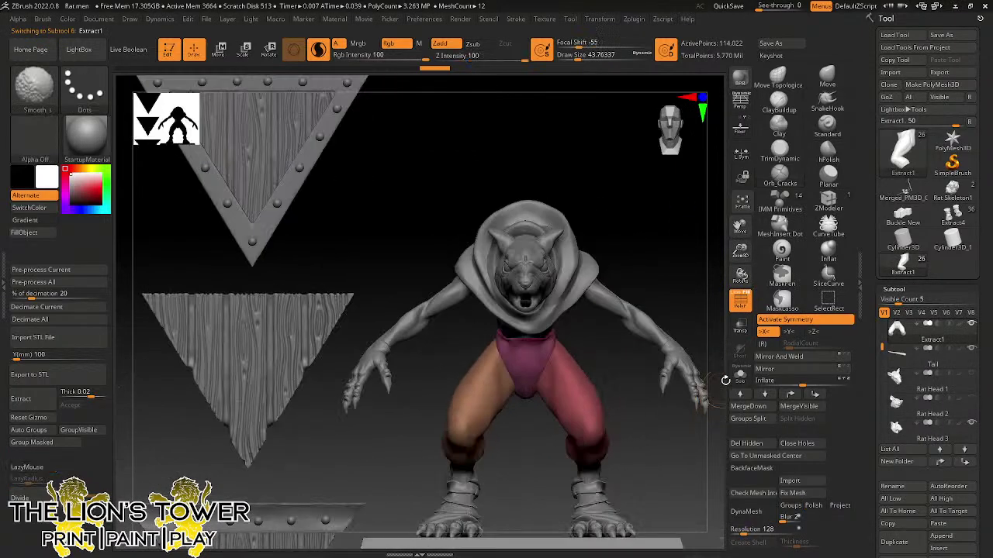
left_click_drag(740, 256, 754, 145)
left_click_drag(701, 335, 653, 350, "shift")
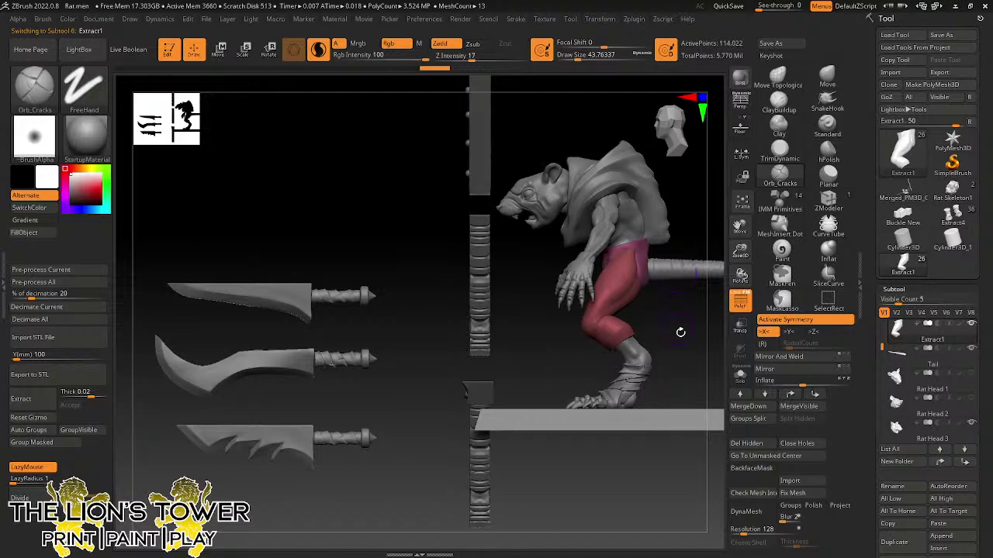
mouse_move(680, 332)
left_mouse_down()
mouse_move(710, 337)
mouse_move(670, 361)
mouse_move(717, 333)
left_mouse_up()
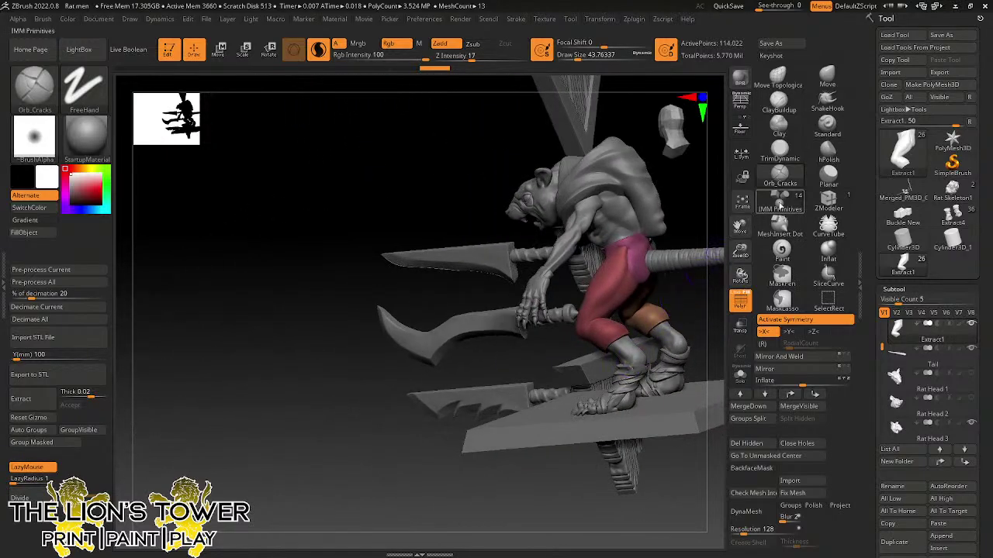
- Build up cloth volume and folds on the trousers' hips and thighs with ClayBuildup, and smooth the transitions
left_click(779, 101)
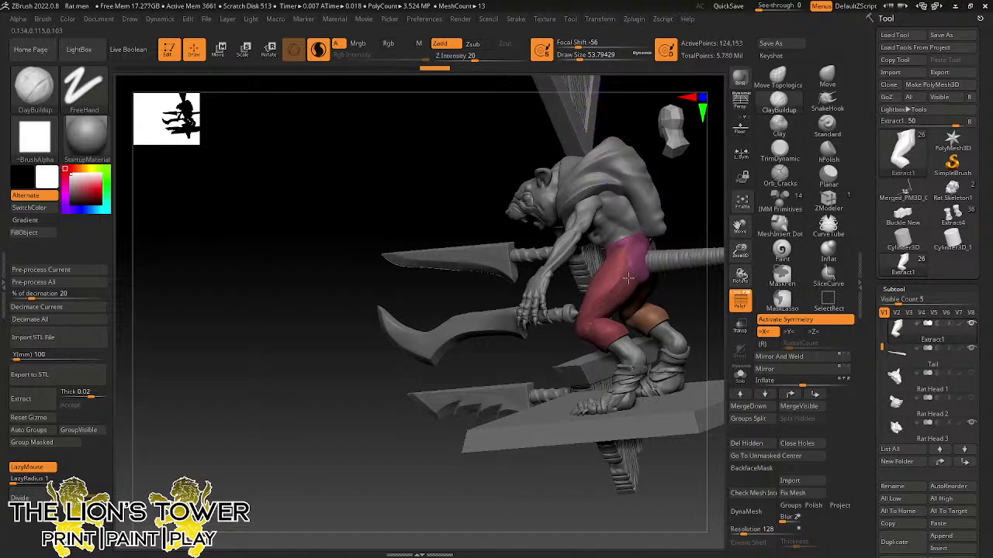
mouse_move(668, 220)
left_mouse_down()
mouse_move(692, 211)
mouse_move(675, 215)
left_mouse_up()
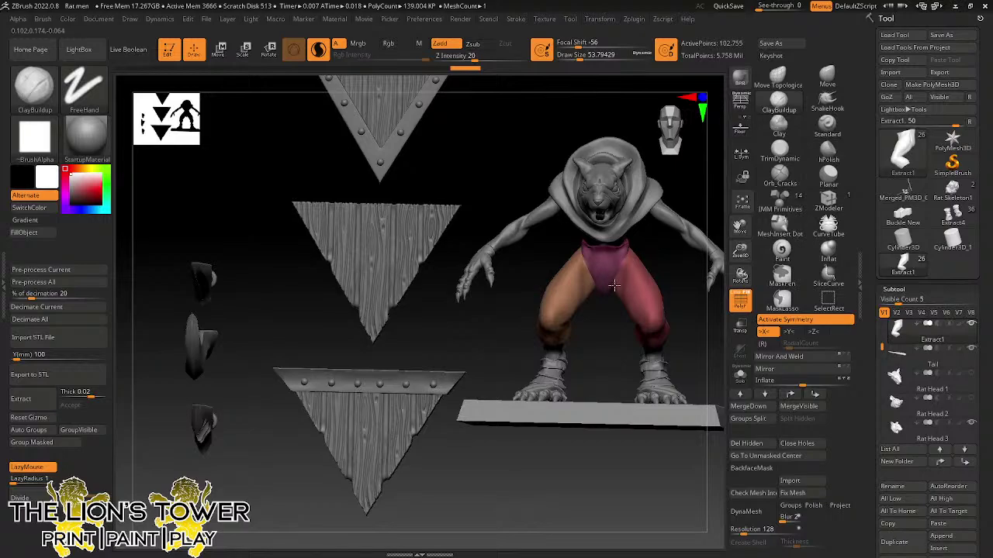
right_click_drag(625, 318, 642, 318)
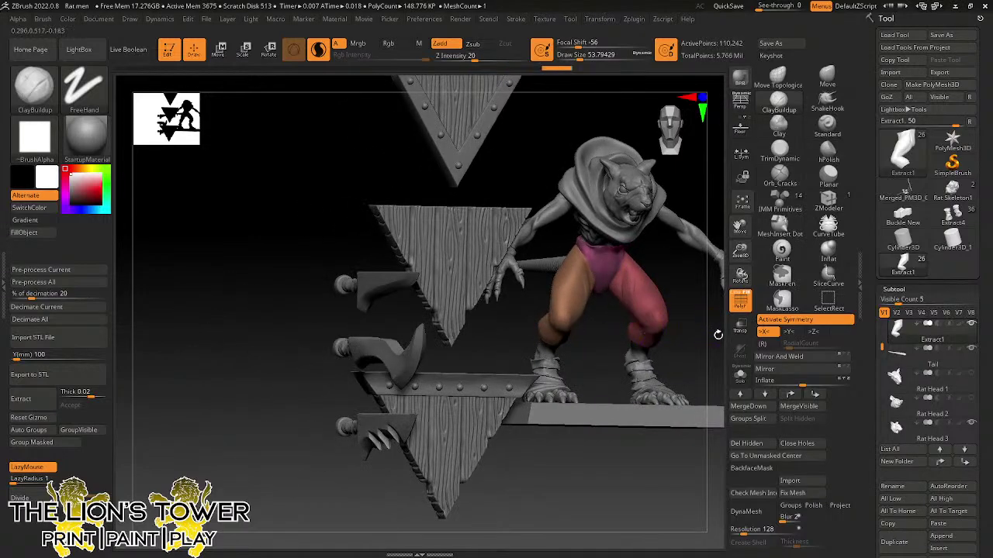
left_click_drag(718, 335, 694, 342)
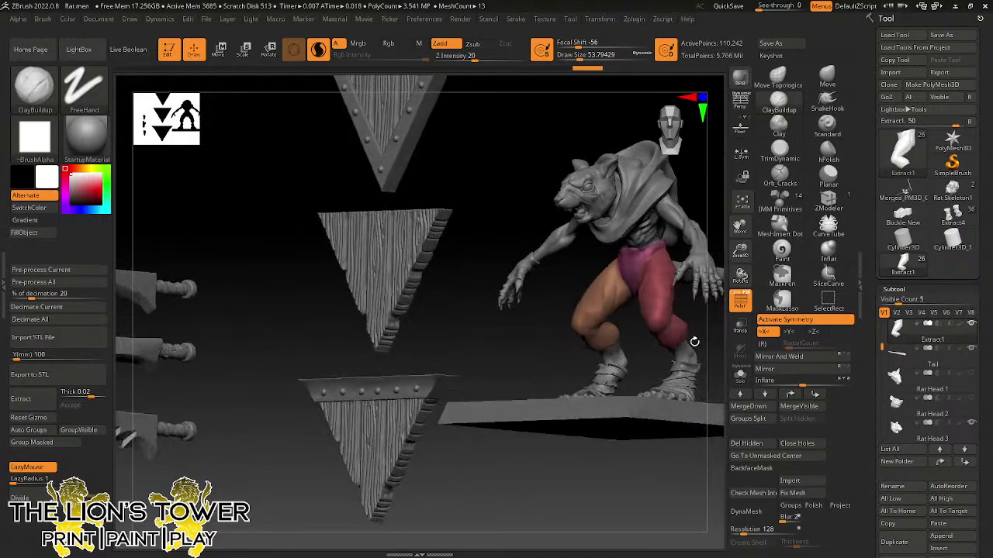
right_click_drag(695, 341, 627, 372, "shift")
left_click_drag(670, 284, 657, 302, "shift")
right_click_drag(602, 355, 656, 346)
left_click_drag(623, 303, 620, 310, "shift")
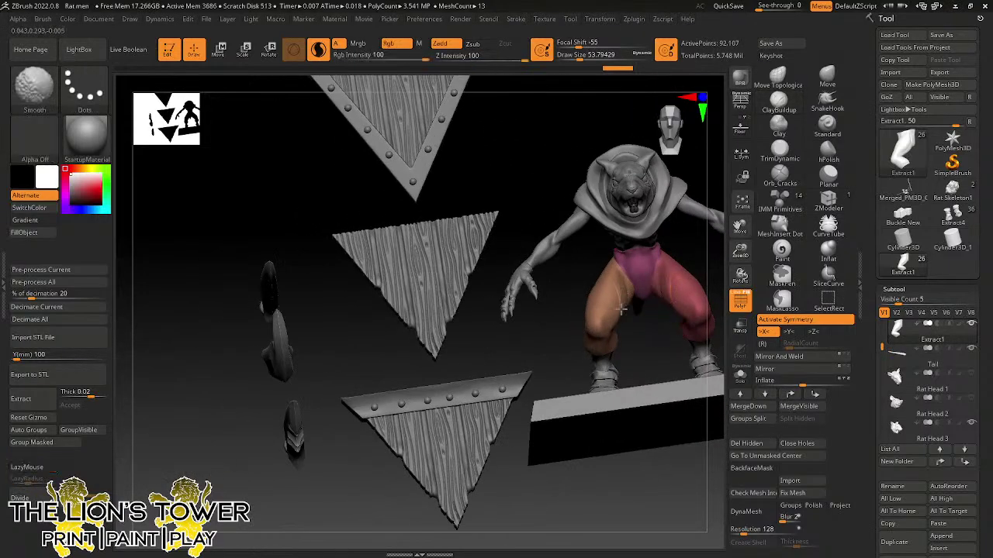
right_click_drag(721, 242, 711, 246, "alt")
- Mirror and weld the trousers, and rename the subtool as Trousers 1
left_click(826, 358)
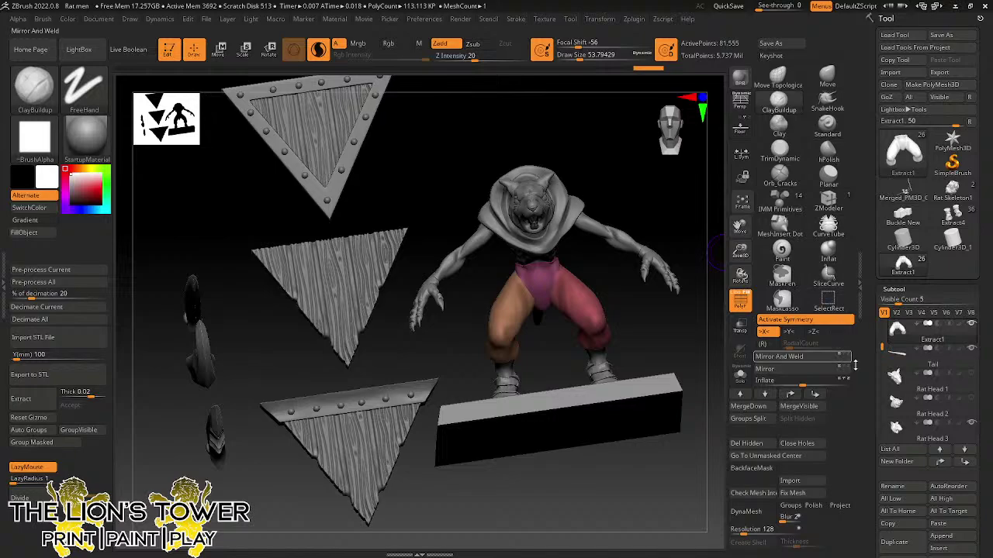
left_click(891, 487)
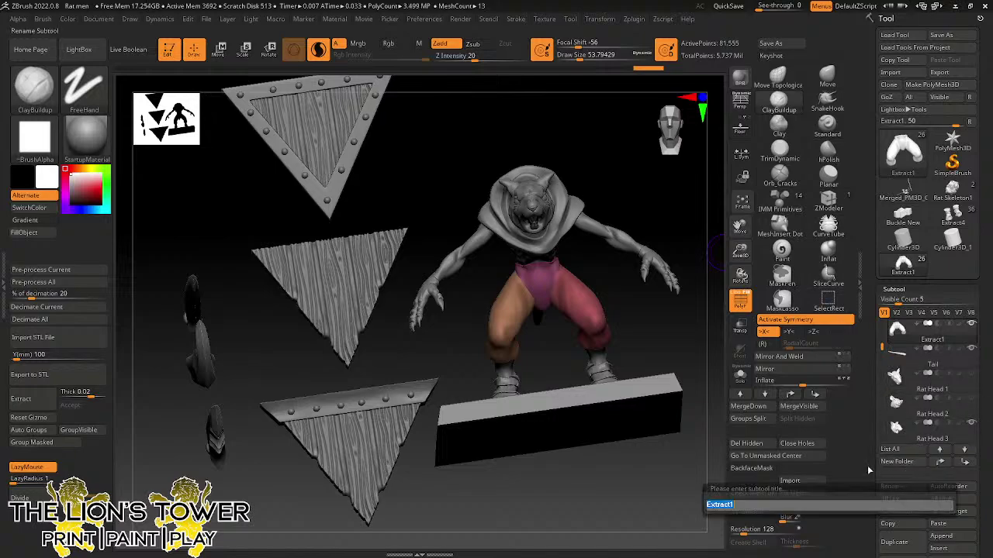
type("Trousers 1")
key("Return")
- Hide the trousers, make the rat man base mesh the active subtool and append a sphere
right_click_drag(677, 333, 676, 364)
left_click(596, 380, "alt")
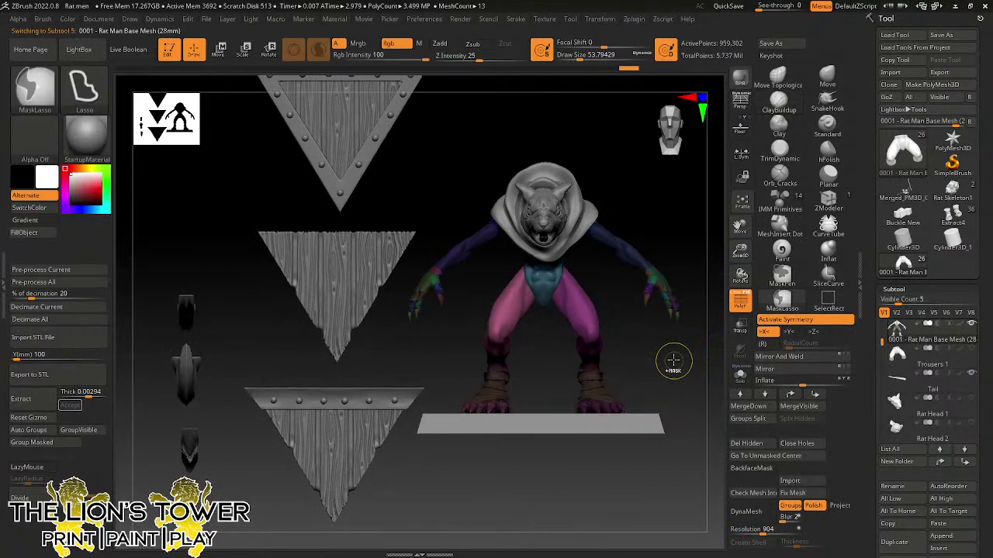
left_click(938, 524)
left_click(543, 380)
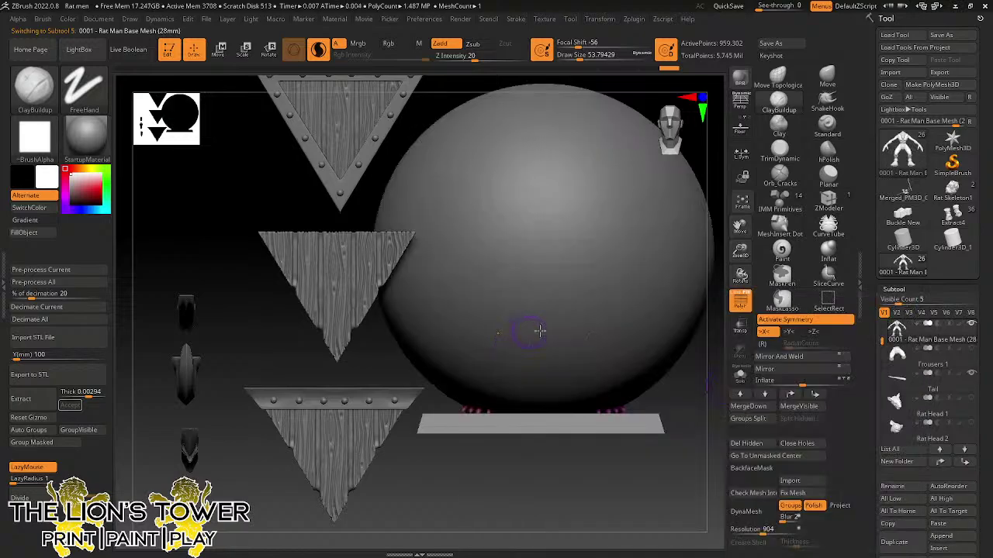
- Select the appended sphere, scale it down and place it at the rat man's pelvis
left_click(566, 297, "alt")
key("w")
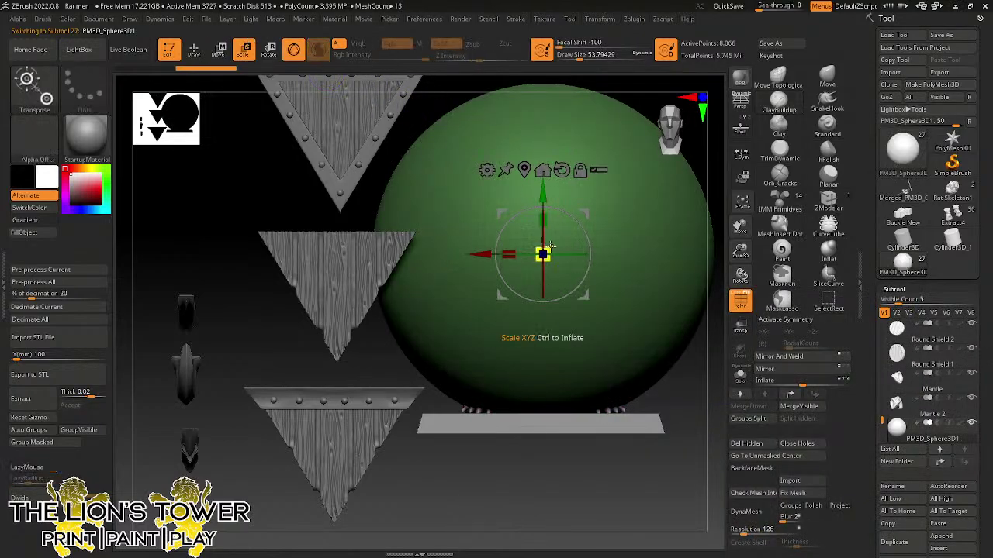
left_click_drag(543, 254, 522, 381)
left_click_drag(676, 216, 576, 248, "shift")
left_click_drag(531, 286, 527, 328)
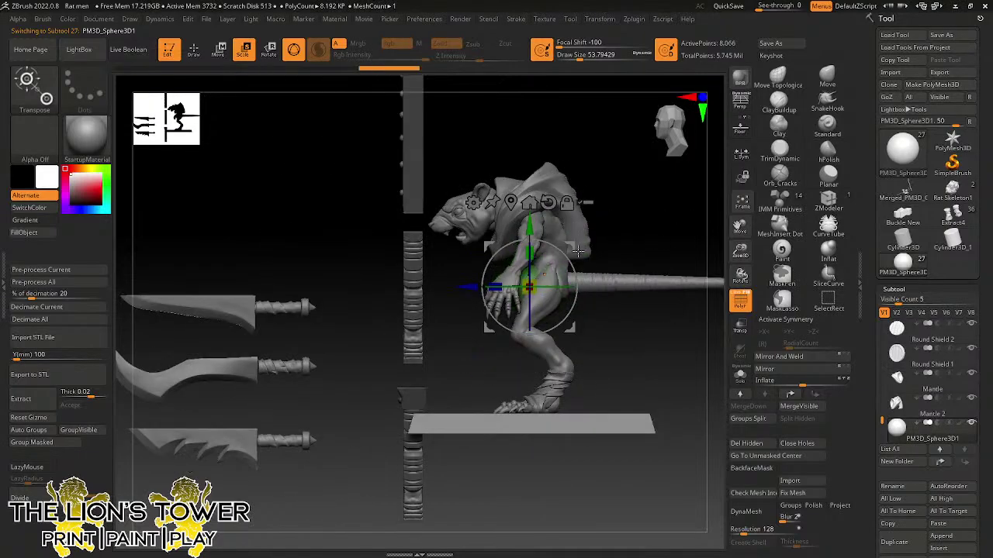
- Turn on X symmetry and stretch the sphere down between the legs into a long loincloth shape with the Move brush
left_click_drag(632, 205, 687, 204, "shift")
left_click(828, 77)
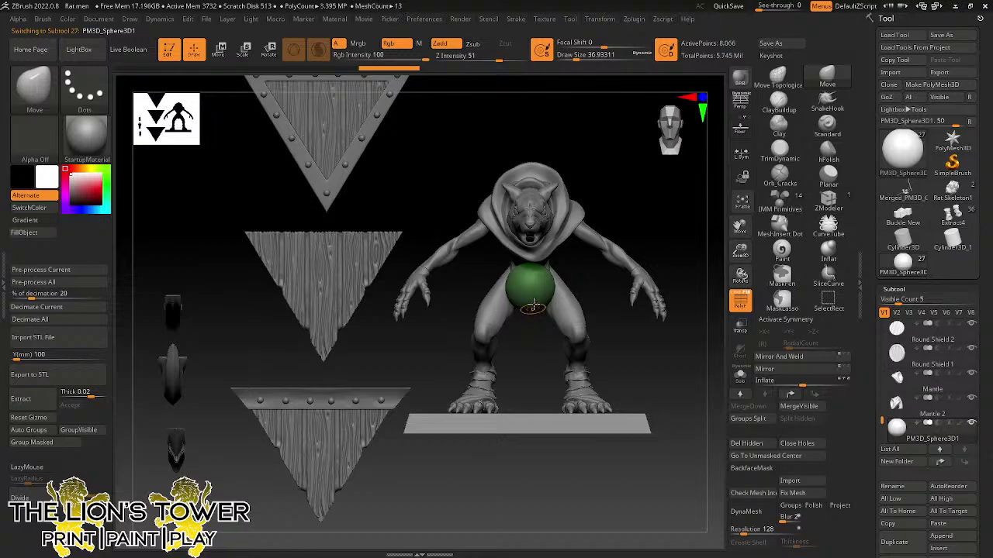
left_click_drag(569, 60, 582, 60)
key("x")
left_click_drag(530, 287, 538, 372)
key("bracketleft")
key("bracketleft")
key("bracketleft")
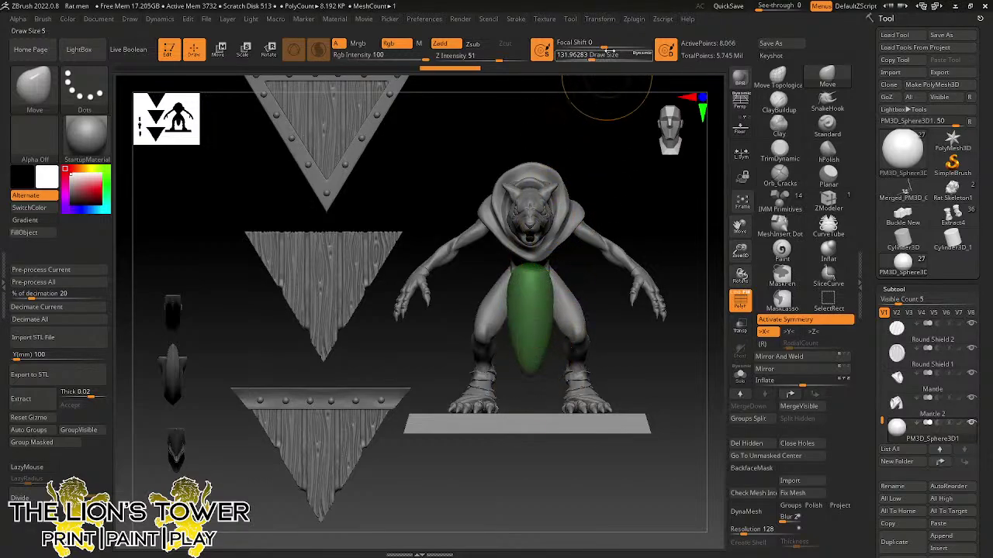
mouse_move(543, 370)
left_mouse_down()
mouse_move(551, 351)
mouse_move(543, 382)
left_mouse_up()
- Flatten the loincloth in side view and square off its outline into a hanging panel with the Move brush
mouse_move(621, 342)
left_mouse_down("shift")
mouse_move(573, 333)
mouse_move(643, 334)
mouse_move(621, 331)
left_mouse_up("shift")
left_click_drag(537, 288, 544, 369)
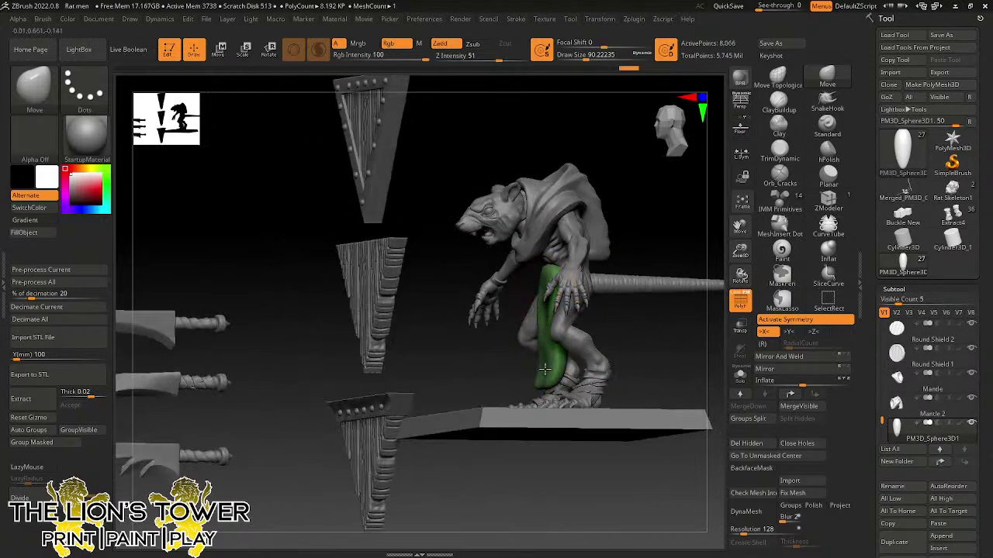
left_click_drag(619, 335, 656, 326)
left_click_drag(546, 336, 540, 301)
left_click_drag(576, 263, 553, 277)
- Reduce the Move brush's draw size to about 46 and fit the loincloth's top edge and corners to the waist
left_click_drag(595, 55, 583, 55)
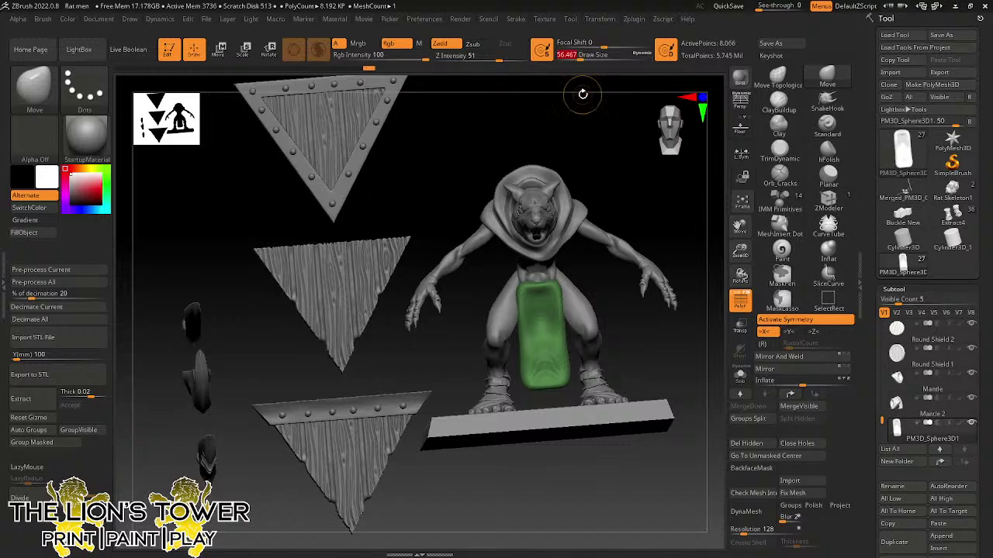
left_click_drag(659, 198, 619, 190)
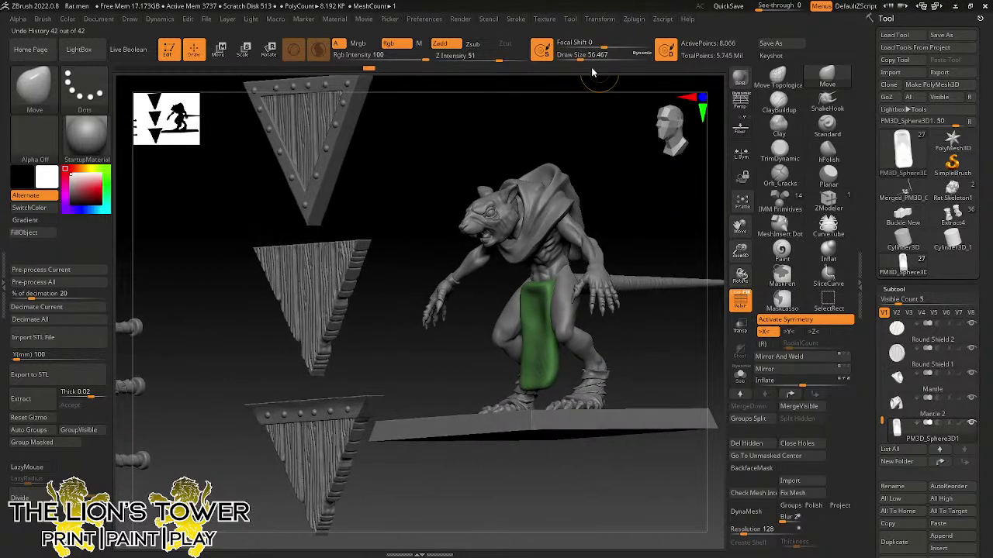
left_click_drag(585, 55, 579, 55)
left_click_drag(598, 166, 615, 168)
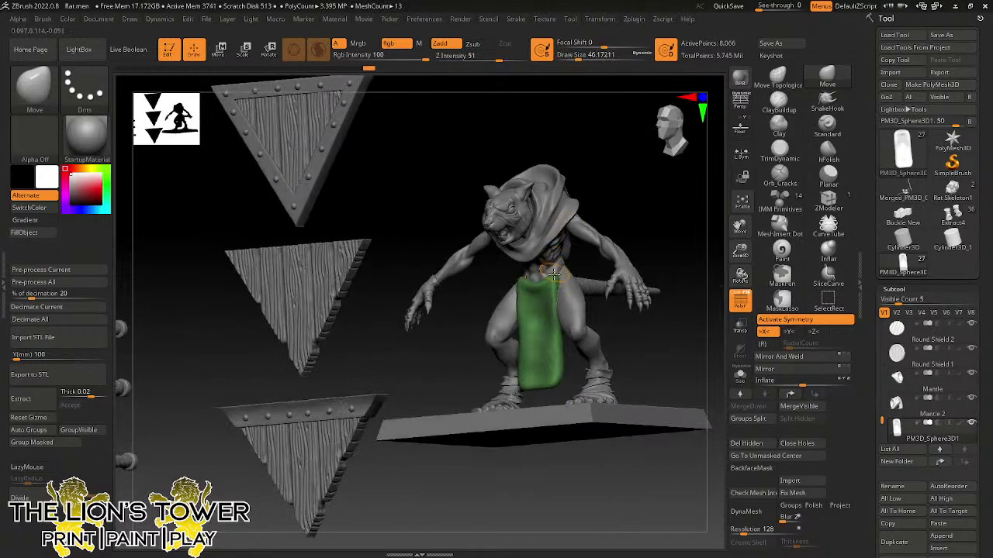
left_click_drag(597, 241, 566, 271)
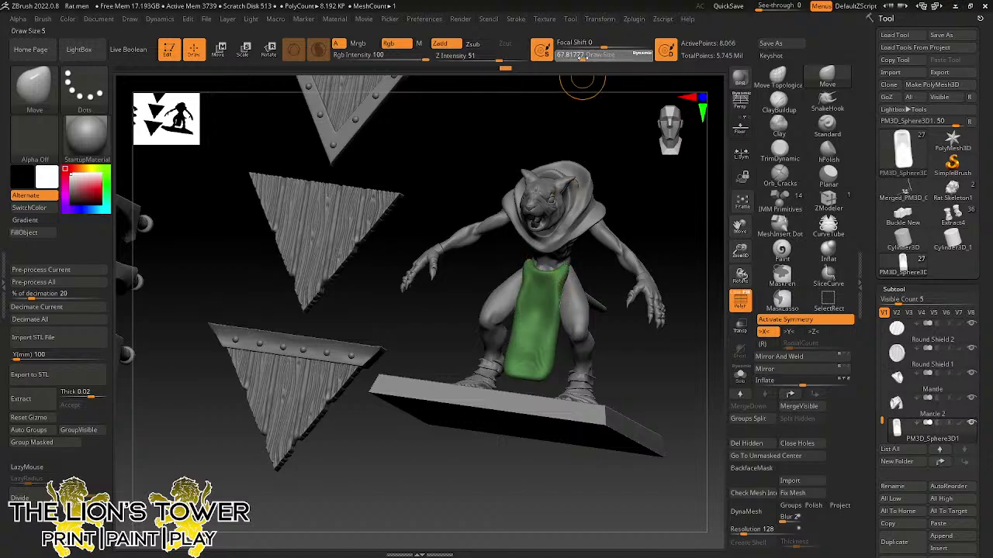
- Reshape the loincloth's sides and lower edge, and smooth its front surface
mouse_move(558, 292)
left_mouse_down()
mouse_move(649, 221)
mouse_move(559, 306)
mouse_move(566, 343)
mouse_move(538, 368)
left_mouse_up()
key("shift")
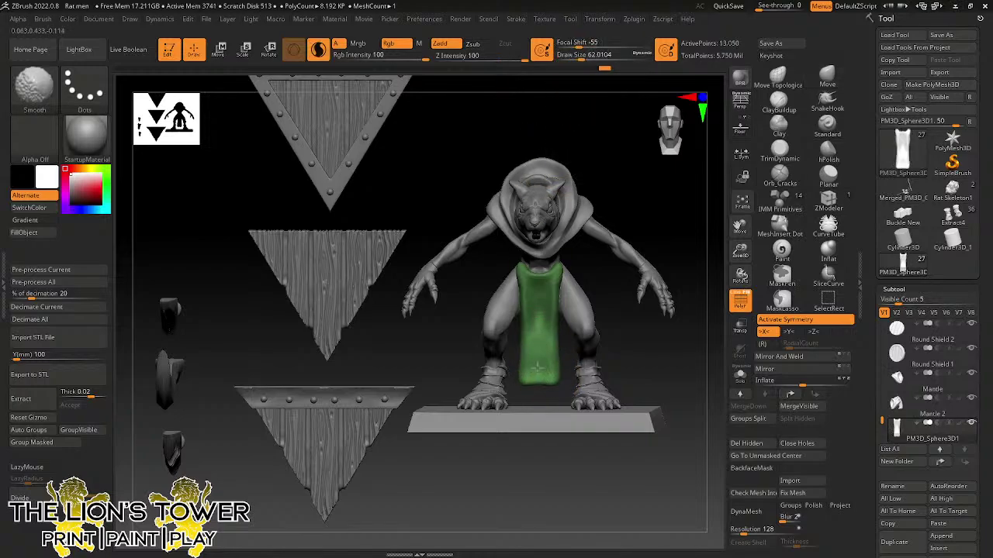
right_click_drag(549, 285, 551, 252)
left_click_drag(641, 222, 674, 206)
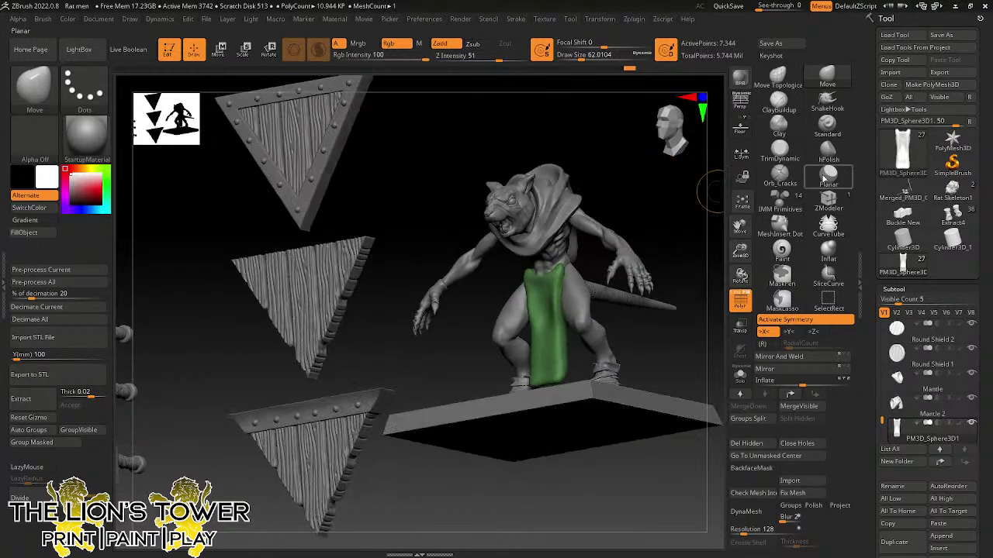
- Turn off symmetry and carve draped folds across the loincloth's top with Orb_Cracks at a draw size of about 49
left_click(779, 175)
key("ctrl+z")
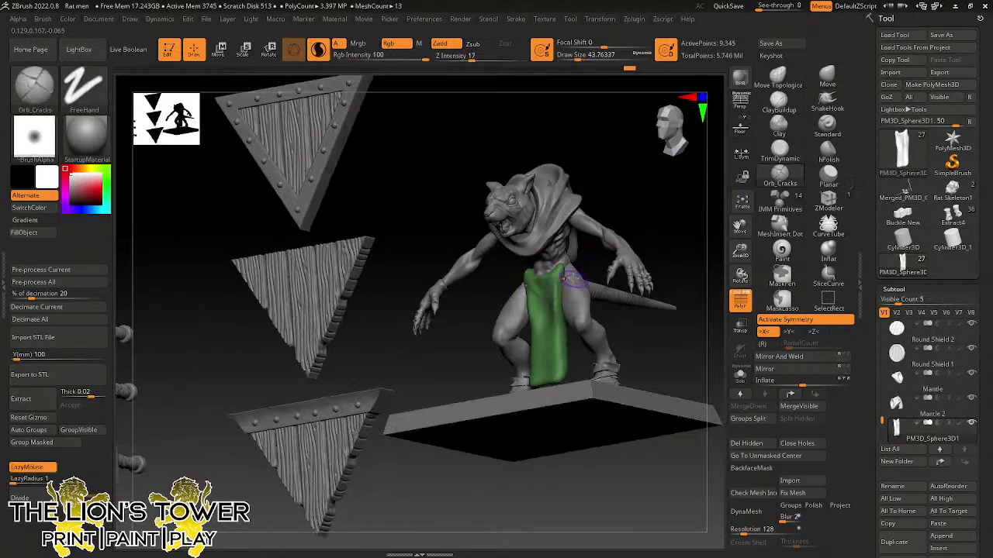
key("x")
right_click_drag(593, 96, 622, 174)
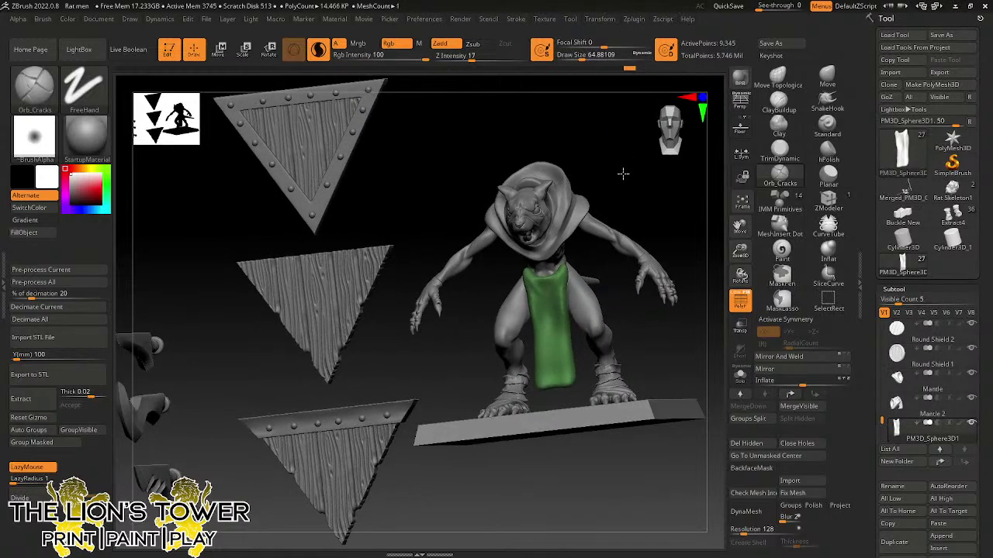
left_click_drag(582, 58, 578, 58)
left_click_drag(589, 122, 614, 166)
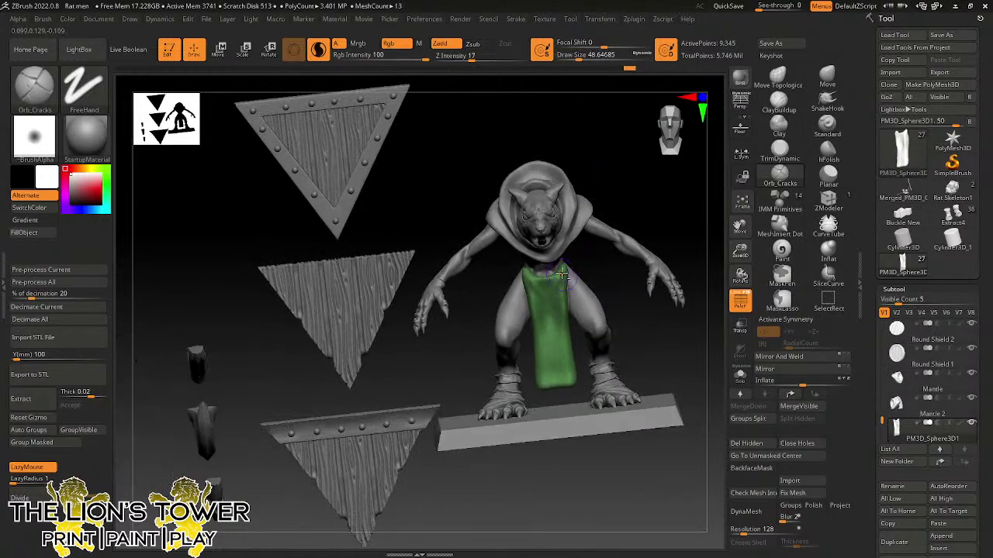
mouse_move(562, 276)
left_mouse_down()
mouse_move(526, 283)
mouse_move(528, 275)
left_mouse_up()
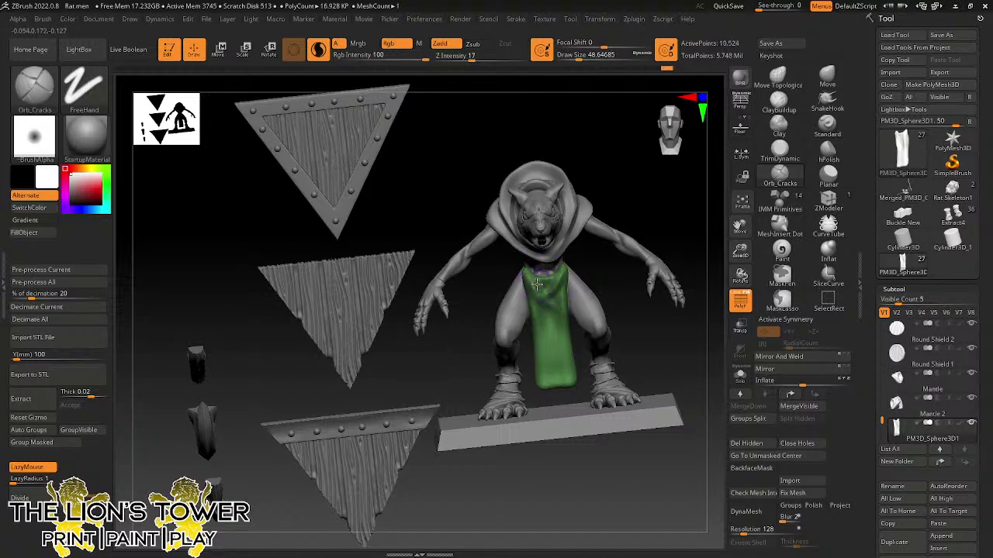
mouse_move(538, 287)
left_mouse_down()
mouse_move(558, 290)
mouse_move(547, 290)
left_mouse_up()
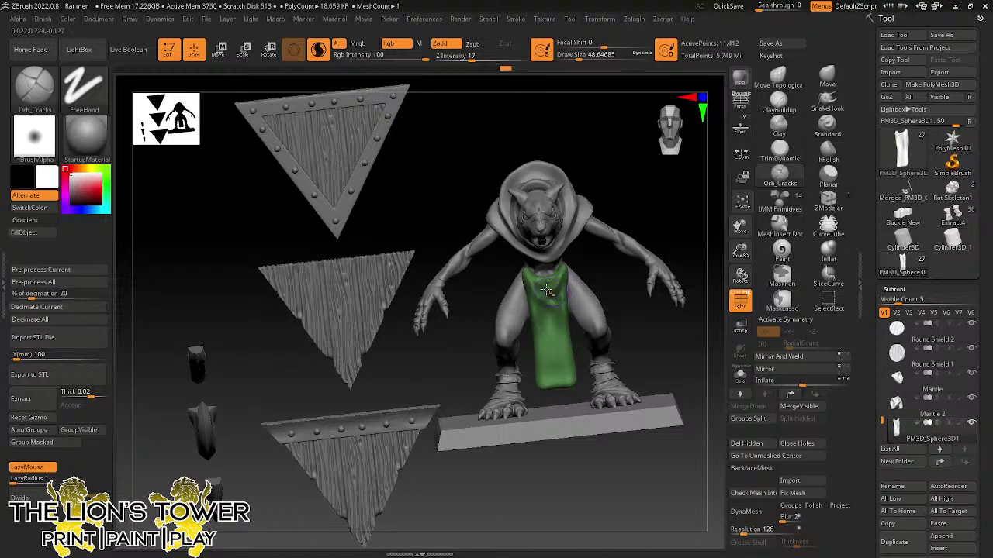
- Set the Orb_Cracks draw size to about 41 and sharpen the curved folds hanging from the loincloth's upper corners
left_click(573, 59)
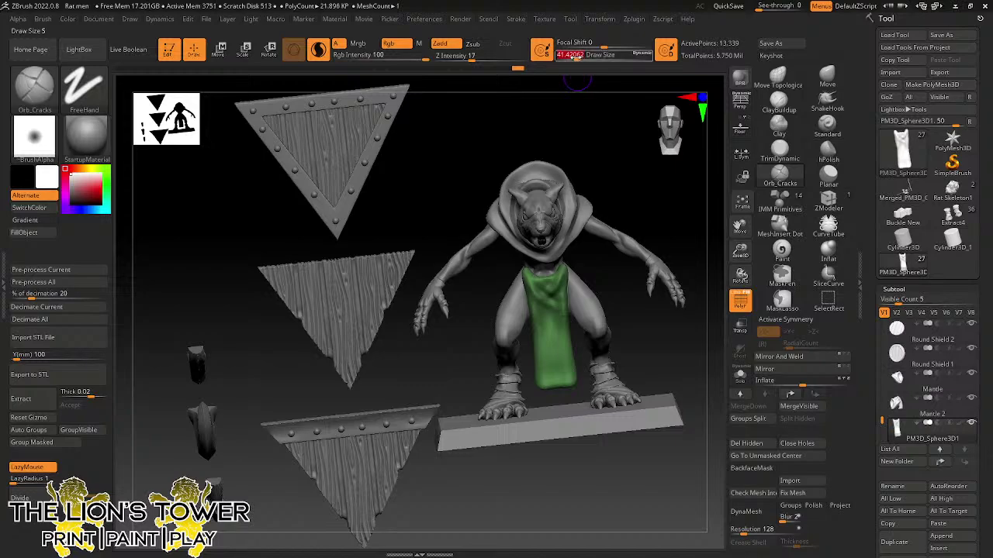
left_click_drag(527, 283, 543, 297)
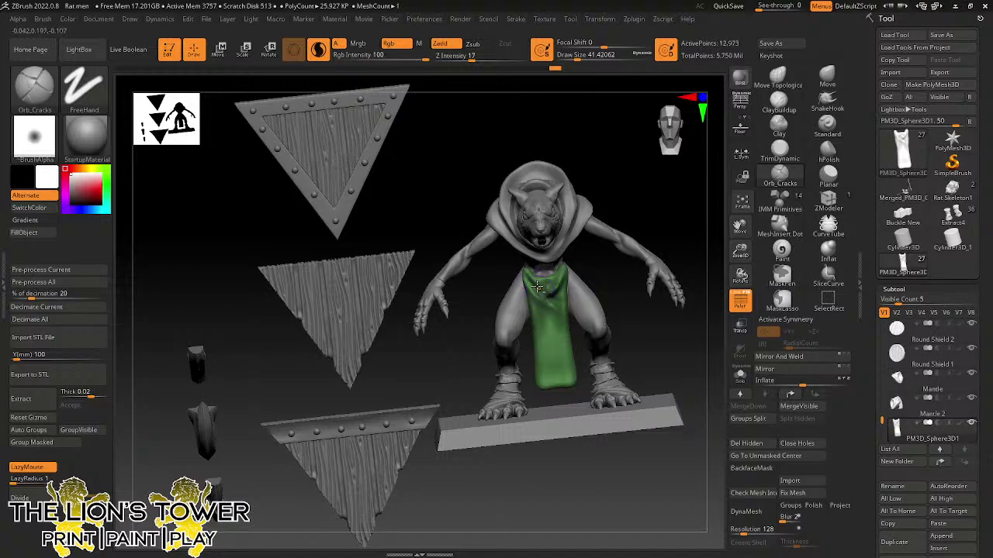
left_click_drag(537, 287, 539, 280)
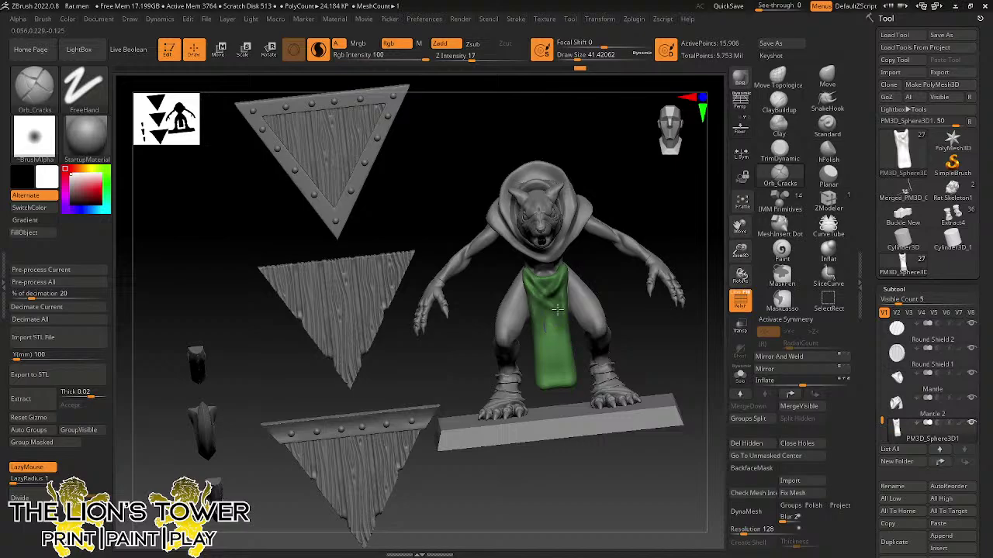
- Carve long vertical folds down the loincloth to its hem with Orb_Cracks, enlarging the draw size to about 54
left_click_drag(562, 378, 560, 317)
left_click_drag(563, 473, 560, 301)
left_click_drag(601, 184, 595, 248, "shift")
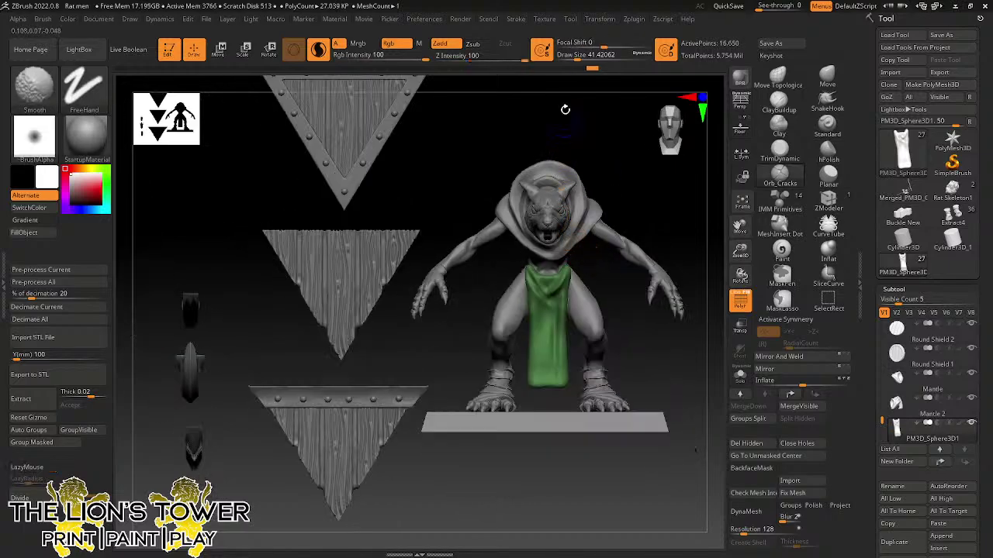
left_click_drag(576, 55, 581, 55)
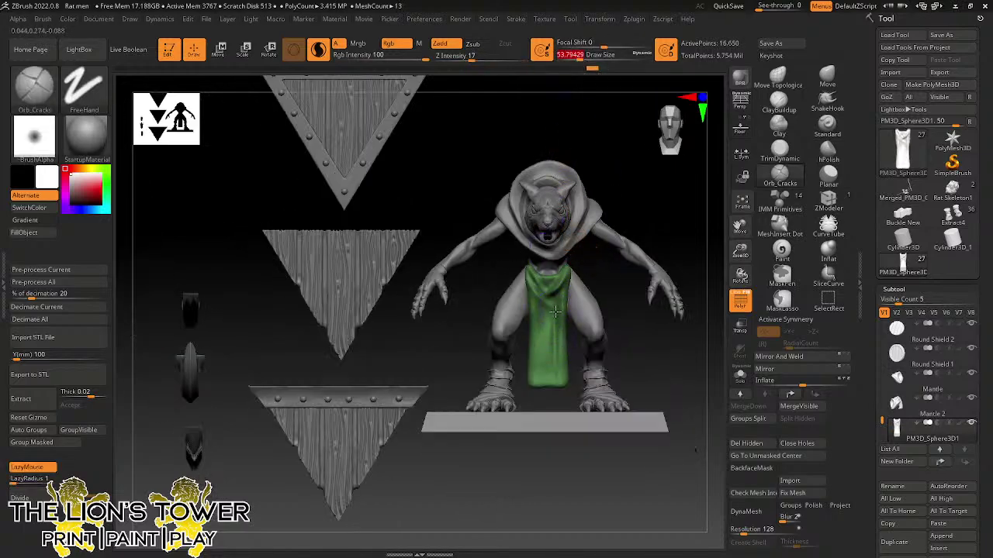
mouse_move(555, 311)
left_mouse_down()
mouse_move(554, 392)
mouse_move(549, 300)
left_mouse_up()
mouse_move(539, 388)
left_mouse_down()
mouse_move(538, 308)
mouse_move(538, 358)
left_mouse_up()
left_click_drag(538, 298, 534, 378)
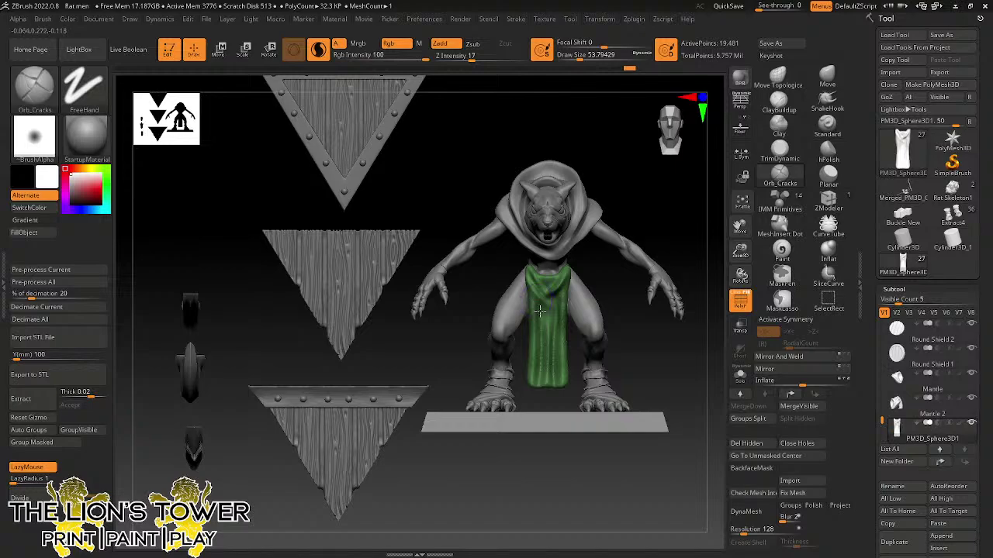
- Isolate the loincloth and carve further long folds down its front and side edge with Orb_Cracks
left_click_drag(545, 327, 540, 311)
left_click_drag(597, 261, 616, 293)
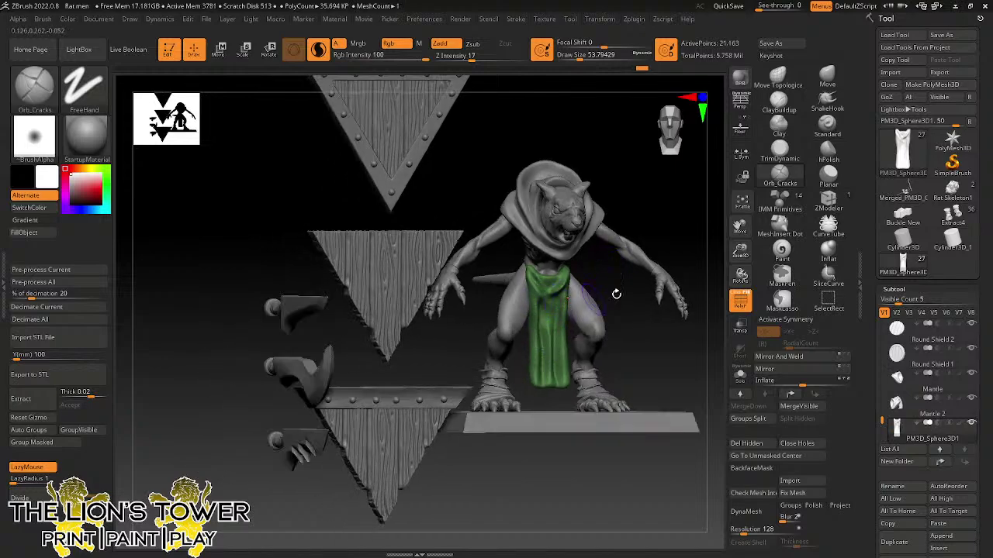
left_click(741, 375)
left_click_drag(636, 333, 601, 319, "shift")
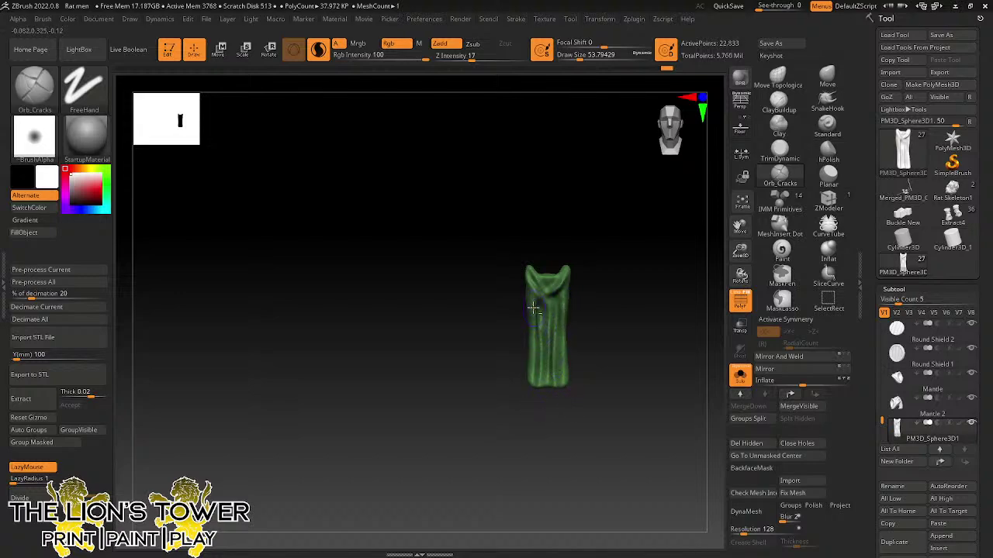
left_click_drag(532, 341, 533, 393)
- Reshape the upper back of the loincloth using the Move brush at a draw size of about 62
mouse_move(614, 346)
left_mouse_down()
mouse_move(707, 317)
mouse_move(698, 320)
mouse_move(609, 205)
mouse_move(607, 257)
mouse_move(514, 332)
left_mouse_up()
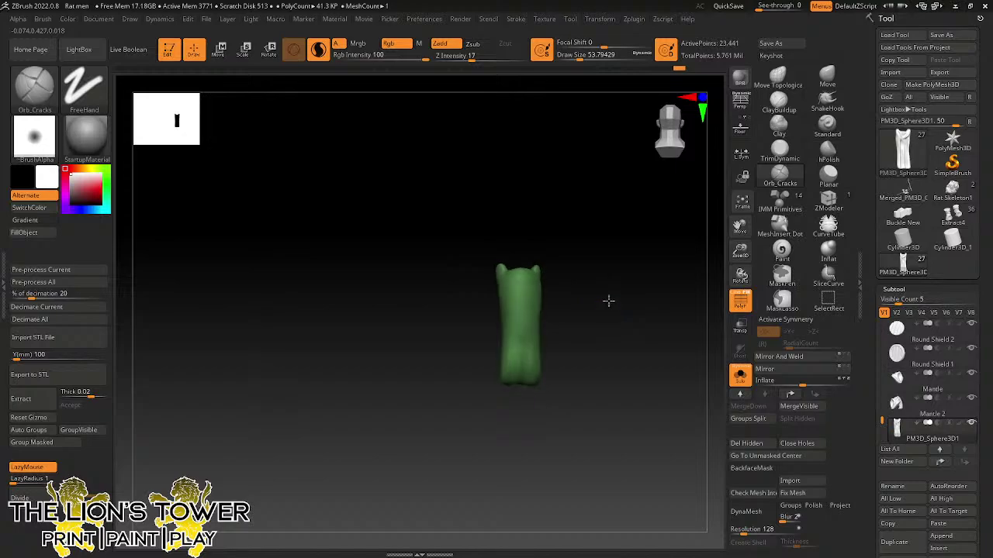
mouse_move(647, 360)
left_mouse_down()
mouse_move(698, 354)
mouse_move(643, 359)
left_mouse_up()
left_click(741, 376)
key("shift+s")
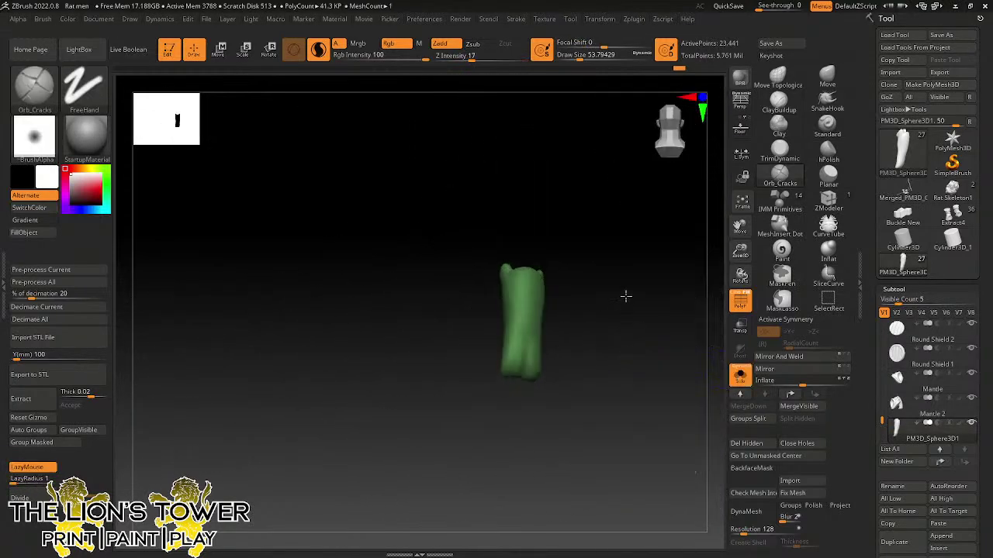
left_click_drag(625, 294, 723, 148)
left_click(827, 76)
left_click(581, 57)
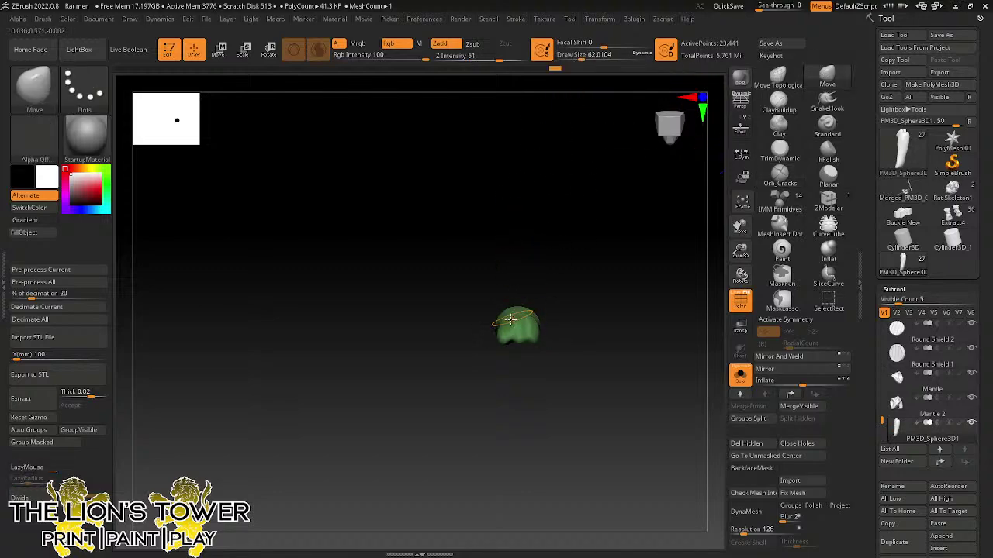
left_click_drag(504, 317, 504, 319)
left_click_drag(543, 283, 643, 294)
- Build up volume along the back of the loincloth with ClayBuildup strokes running from top to hem
left_click(779, 102)
left_click_drag(613, 233, 543, 262)
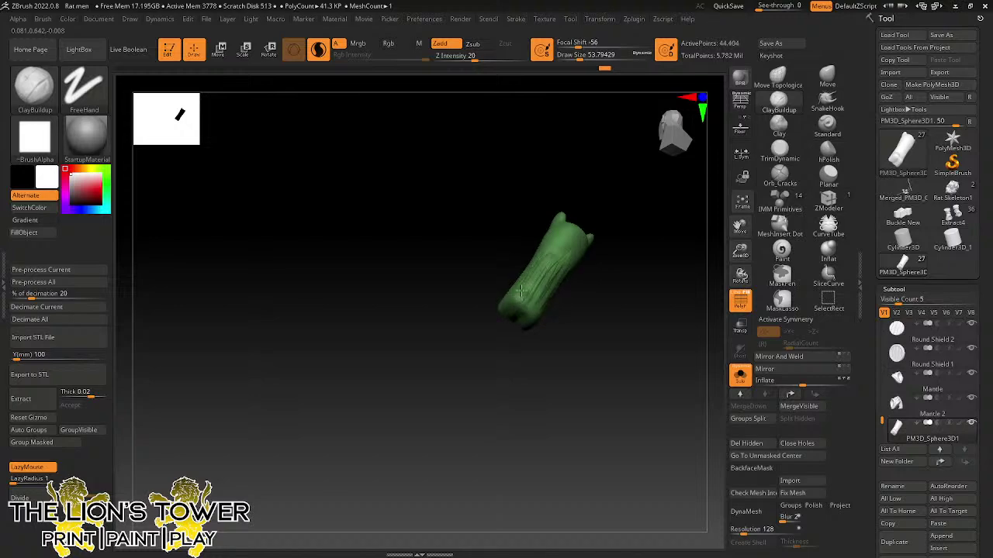
left_click_drag(559, 246, 572, 232)
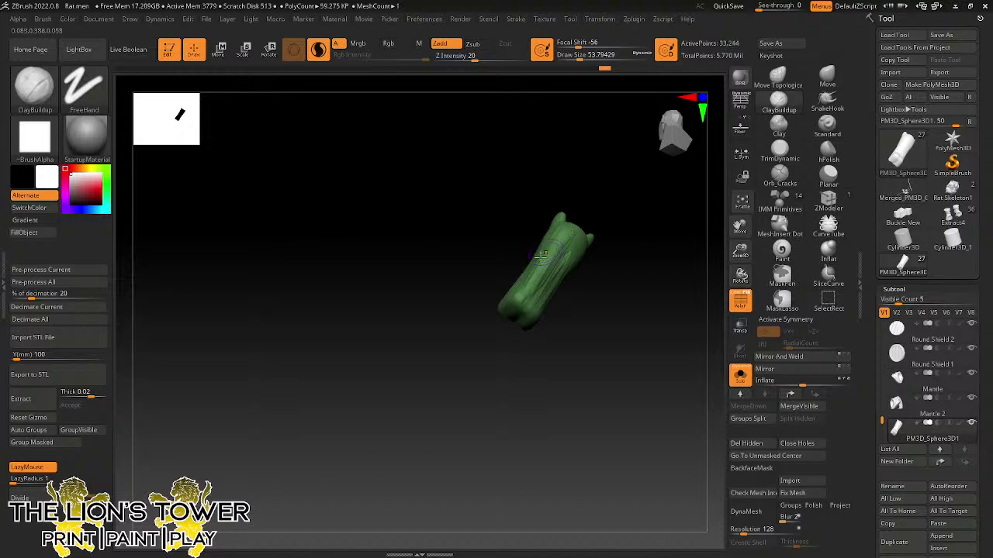
left_click_drag(512, 307, 541, 272)
- Flatten the built-up back and the side surfaces of the loincloth with the hPolish brush
left_click(828, 152)
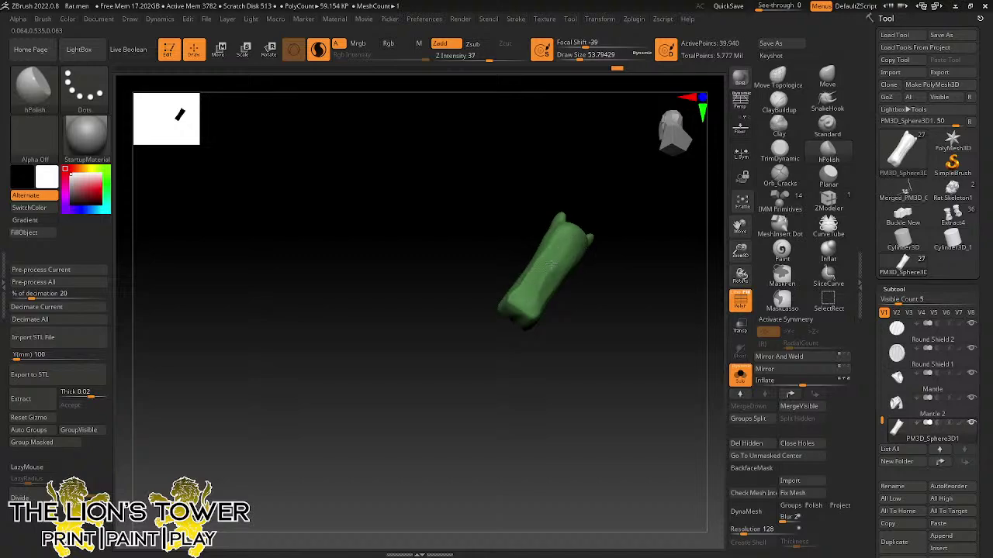
right_click_drag(553, 261, 613, 217)
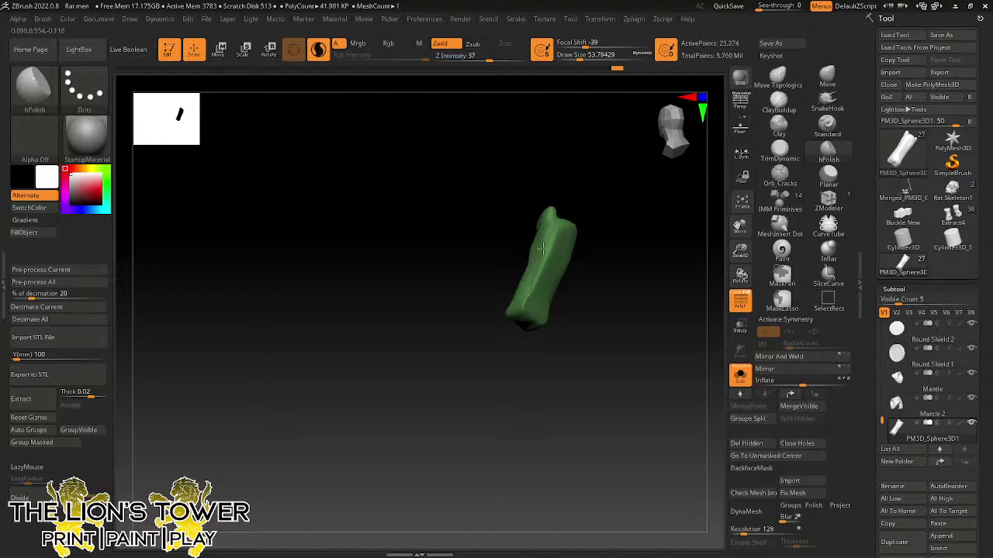
right_click_drag(535, 254, 579, 227)
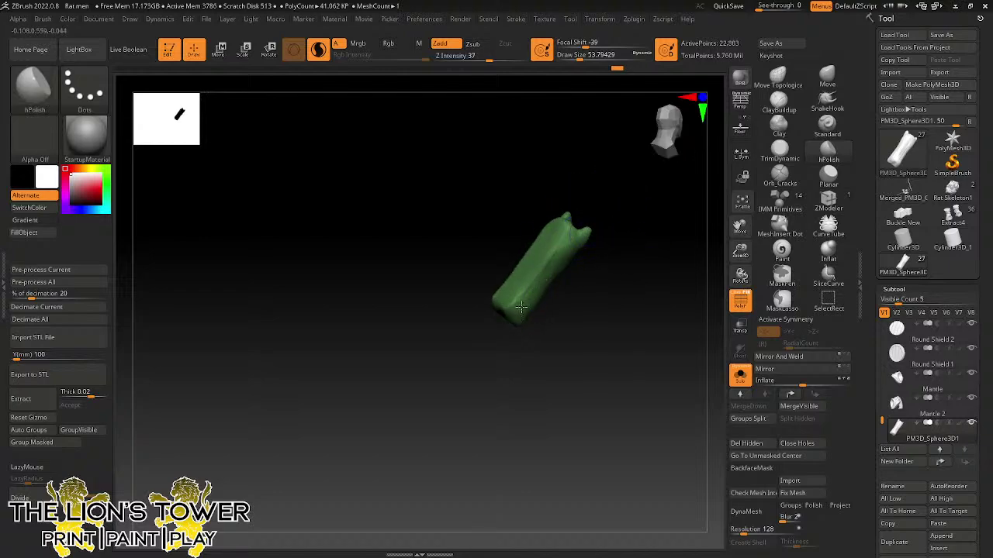
left_click_drag(552, 263, 540, 282)
mouse_move(615, 279)
right_mouse_down("shift")
mouse_move(647, 321)
mouse_move(700, 297)
mouse_move(640, 297)
mouse_move(680, 299)
mouse_move(652, 261)
right_mouse_up("shift")
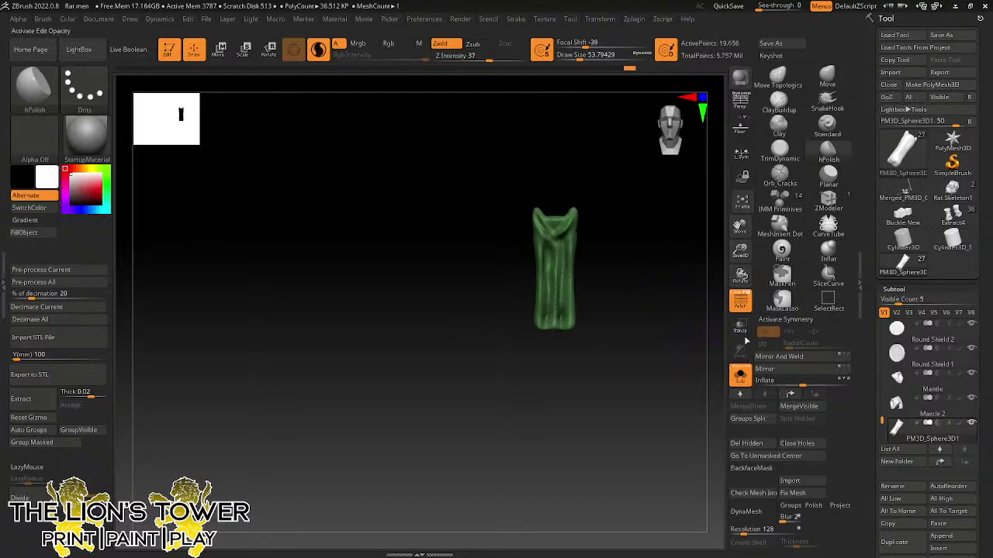
- Show the whole model again and polish the loincloth's front folds with hPolish at a draw size of about 39
left_click(740, 375)
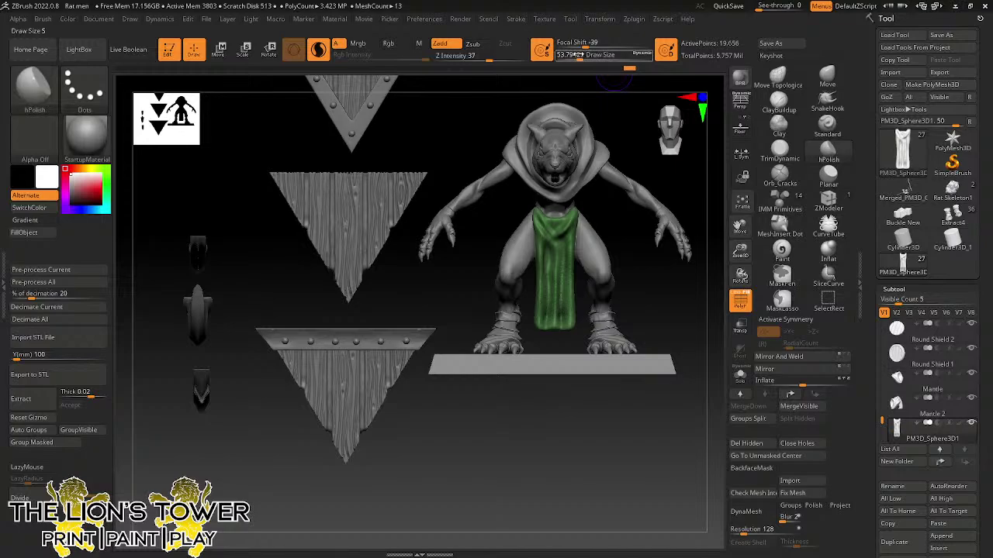
left_click(577, 59)
right_click_drag(650, 297, 696, 216)
left_click_drag(741, 250, 744, 259)
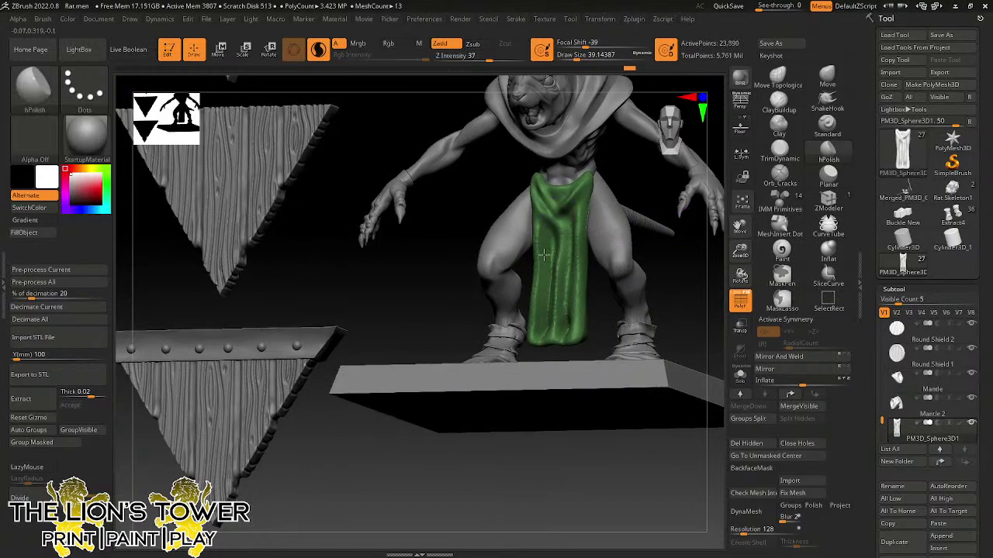
right_click_drag(613, 233, 550, 242)
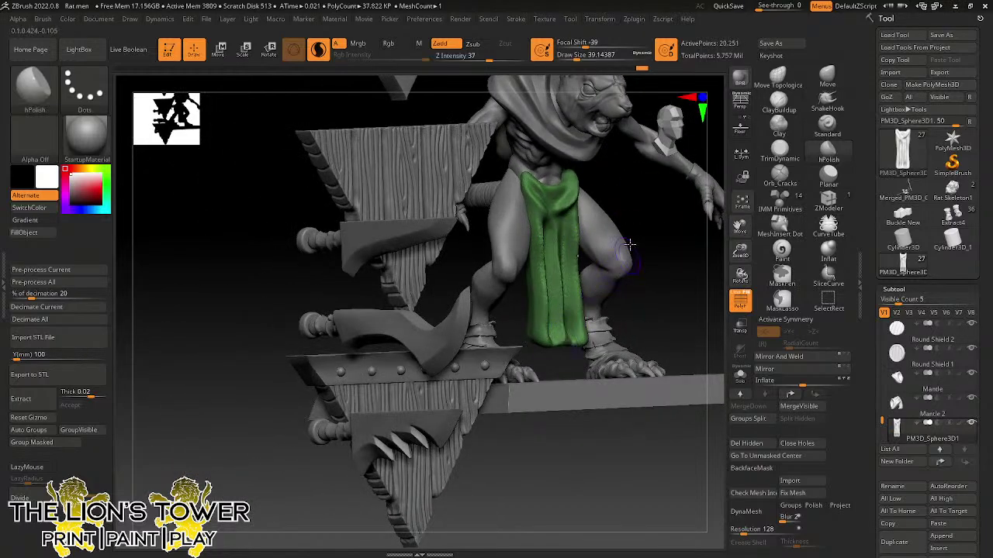
right_click_drag(555, 313, 560, 275)
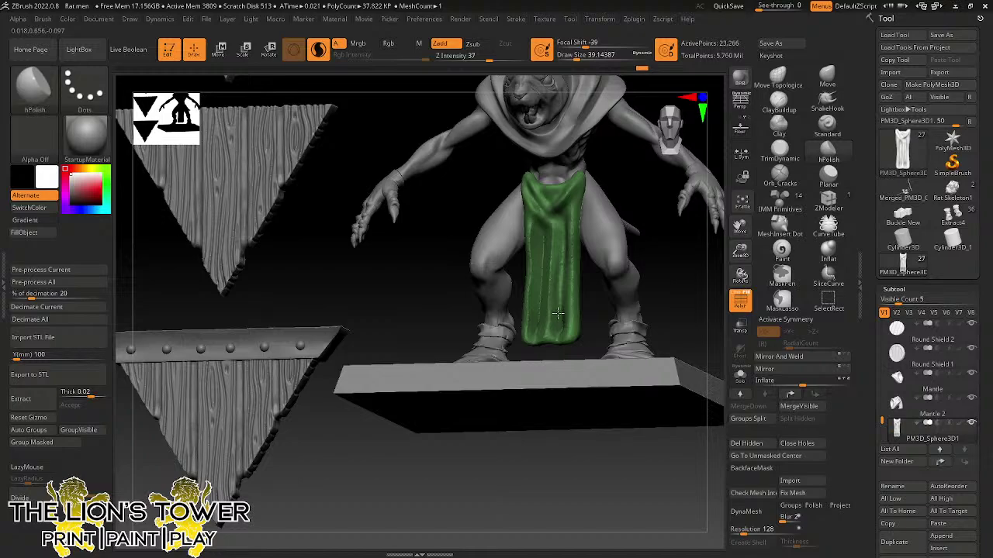
right_click_drag(626, 217, 634, 186)
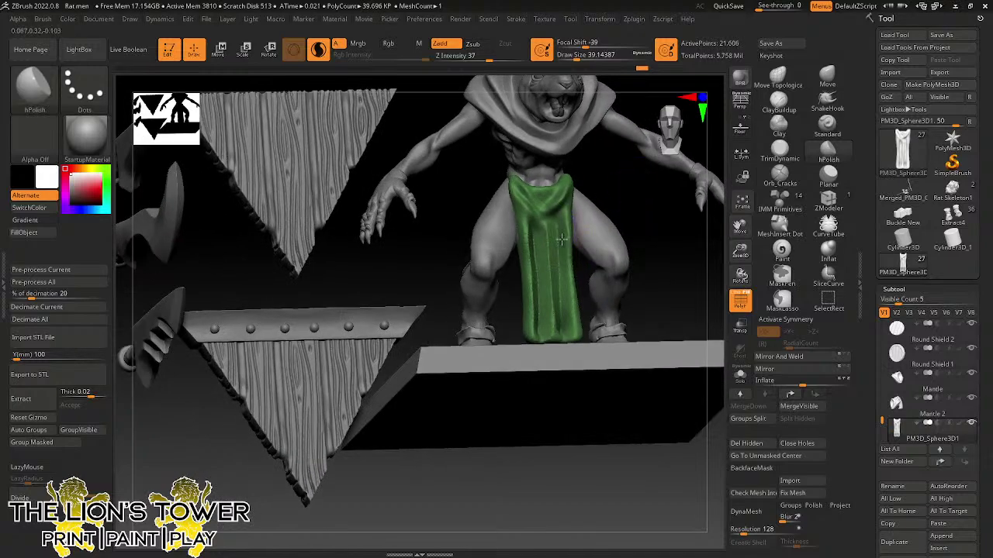
- Smooth the long vertical folds on the loincloth's front from the waist down to the hem
mouse_move(565, 339)
left_mouse_down("shift")
mouse_move(560, 314)
mouse_move(537, 310)
left_mouse_up("shift")
left_click_drag(538, 276, 535, 214, "shift")
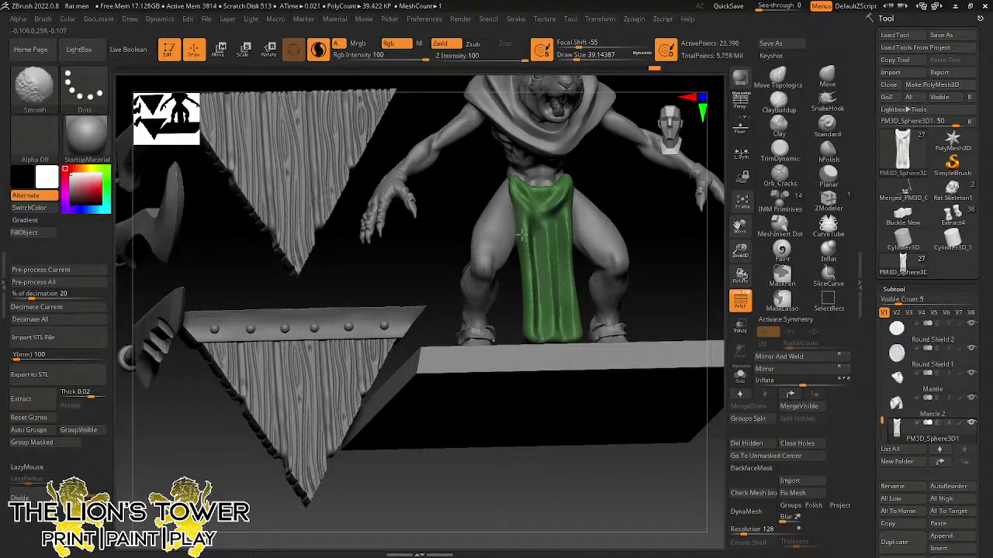
left_click_drag(521, 282, 533, 343, "shift")
left_click_drag(569, 243, 569, 222, "shift")
- Polish the draped upper fold and lower hem with hPolish, then flatten the isolated loincloth's underside
mouse_move(572, 164)
right_mouse_down()
mouse_move(611, 186)
mouse_move(600, 154)
mouse_move(554, 212)
mouse_move(591, 172)
right_mouse_up()
left_click_drag(552, 208, 566, 183)
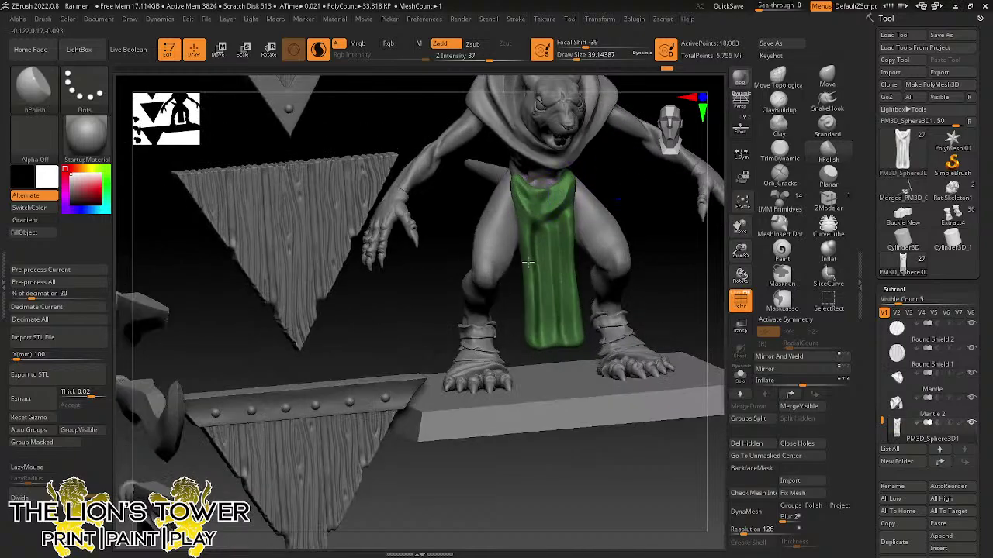
left_click_drag(528, 320, 532, 335)
mouse_move(579, 245)
right_mouse_down()
mouse_move(651, 177)
mouse_move(682, 210)
right_mouse_up()
left_click(741, 375)
right_click_drag(694, 309, 679, 306)
left_click_drag(679, 306, 527, 224)
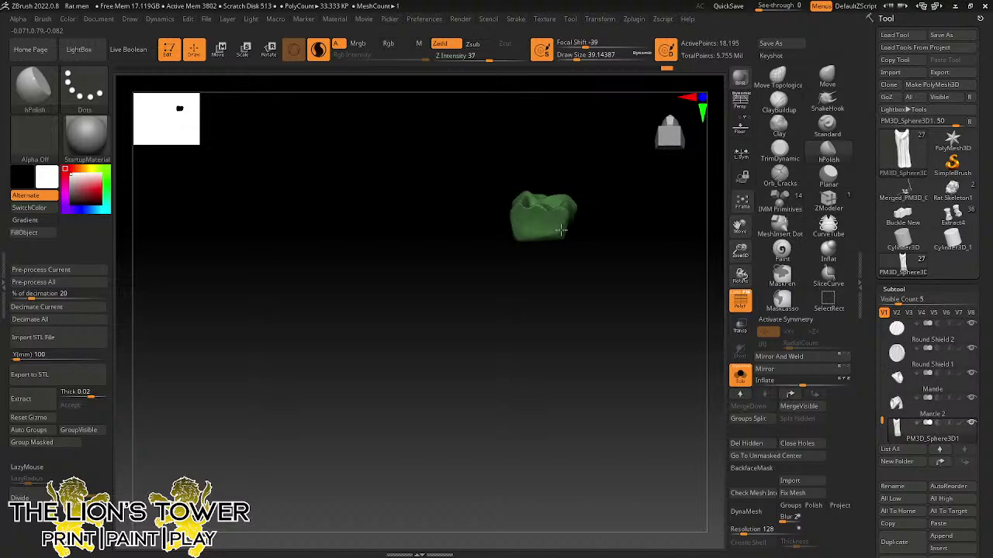
left_click_drag(559, 225, 626, 270)
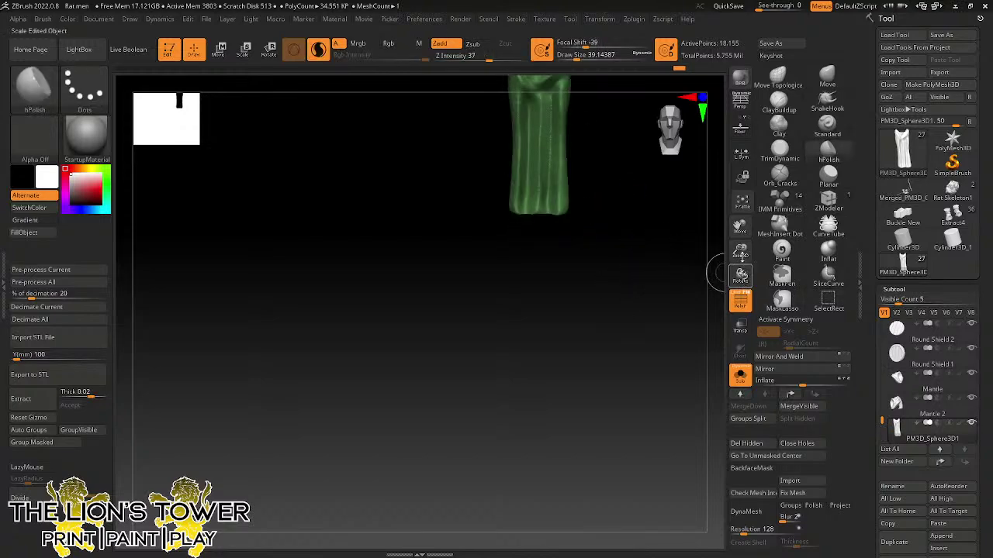
- Set the hPolish draw size to about 22 and define the edges of the loincloth's upper drape and vertical folds
left_click(741, 374)
left_click_drag(701, 224, 702, 190)
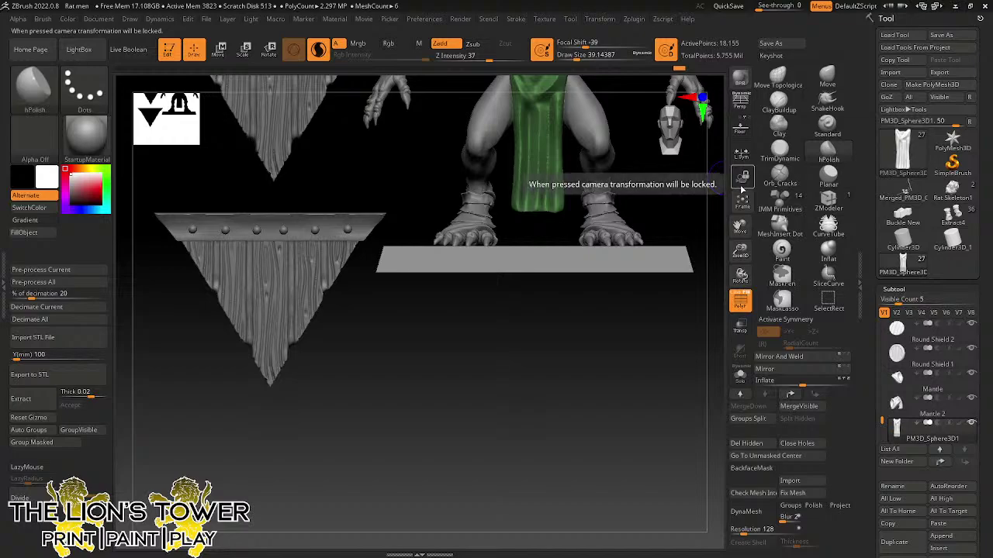
left_click_drag(741, 226, 691, 386)
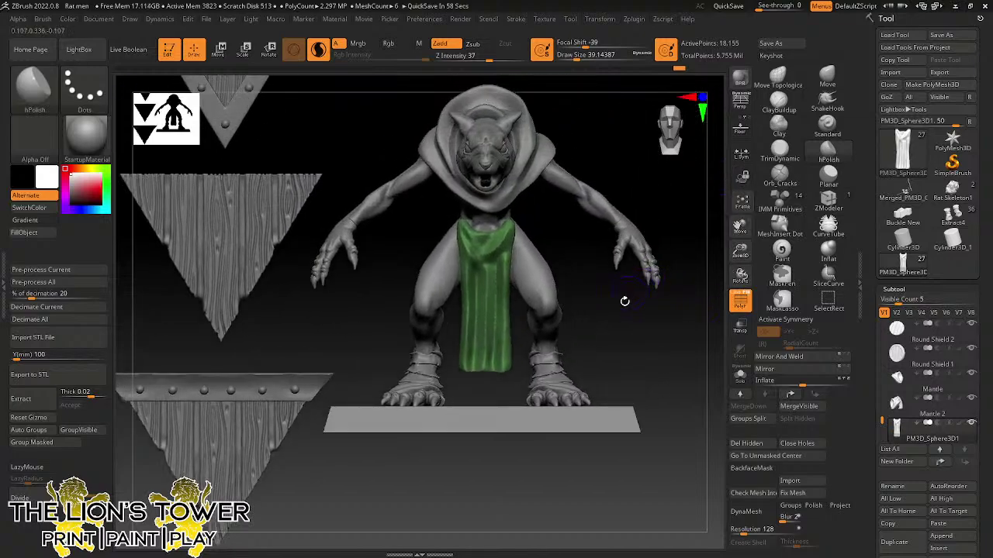
mouse_move(625, 302)
left_mouse_down()
mouse_move(612, 312)
mouse_move(640, 305)
mouse_move(547, 239)
left_mouse_up()
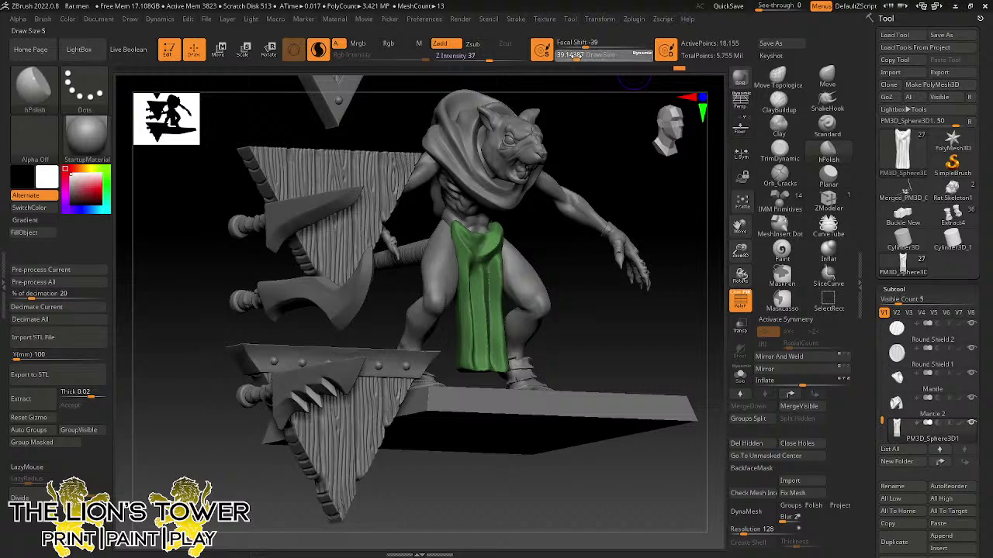
left_click(570, 58)
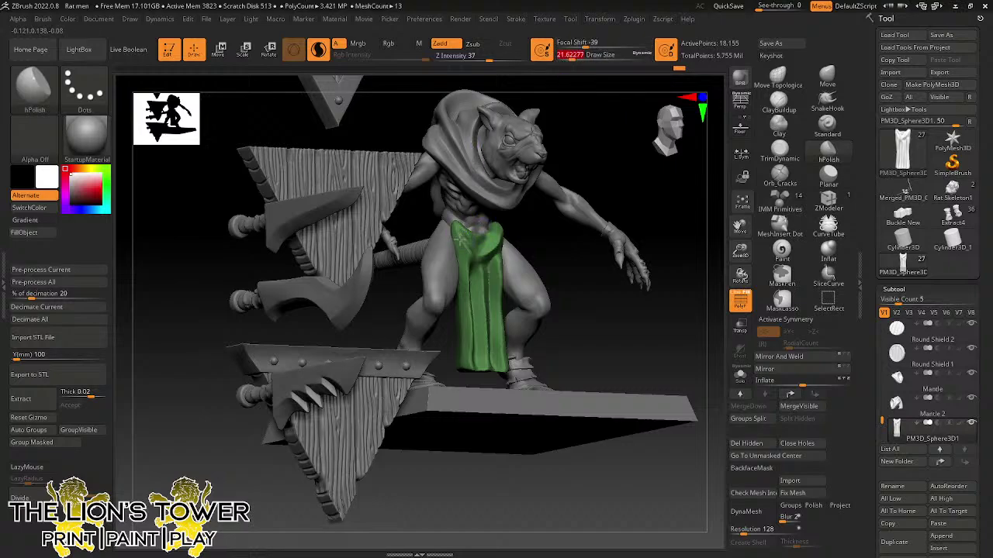
left_click_drag(460, 239, 468, 253)
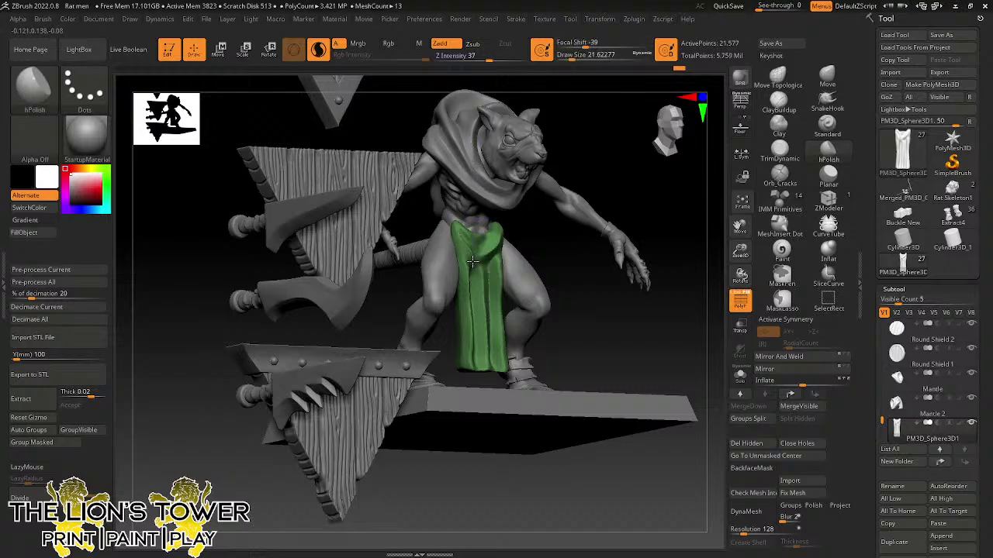
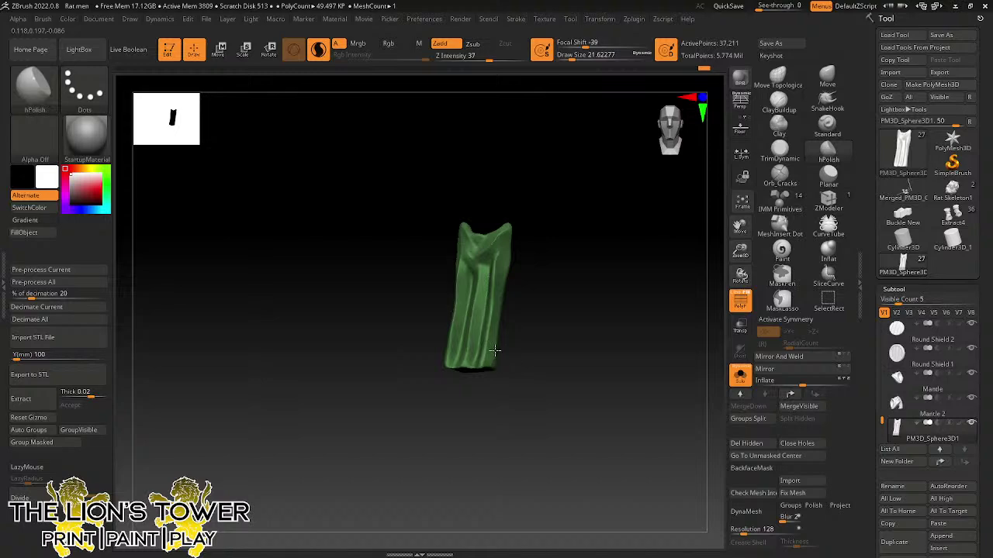
left_click_drag(511, 255, 549, 266)
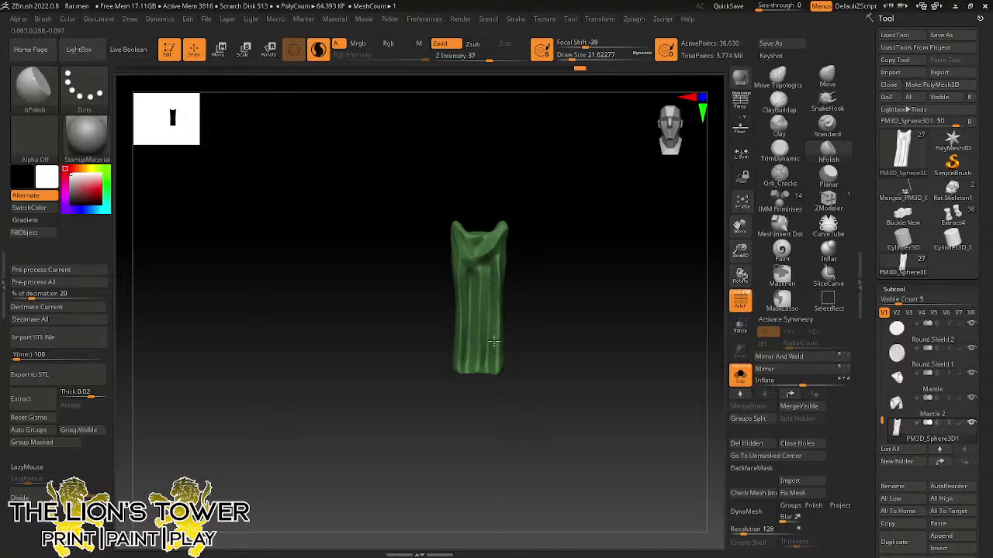
left_click_drag(492, 302, 499, 372)
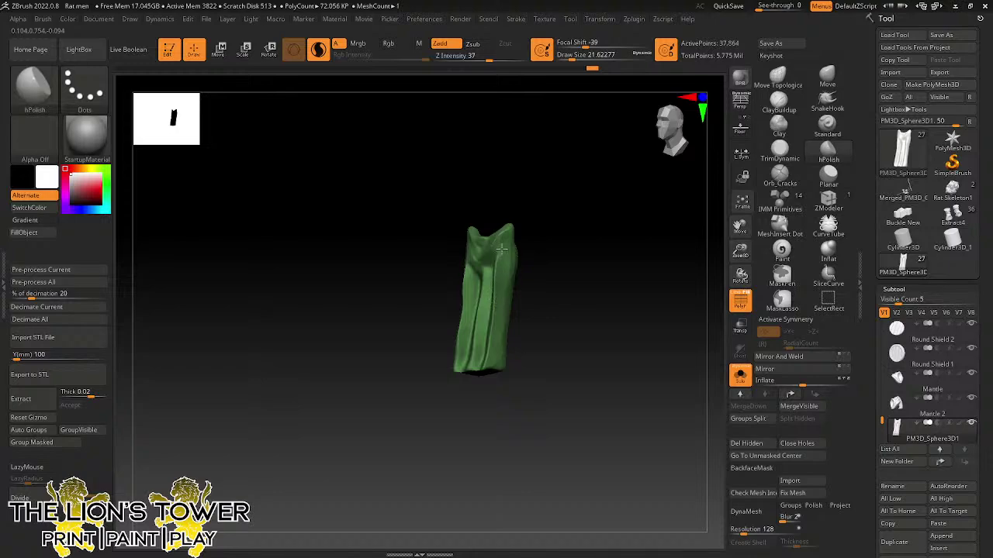
- Adjust the loincloth's side profile and front edges with the Move brush at a draw size of about 33
left_click_drag(558, 222, 558, 166)
key("b")
key("m")
key("v")
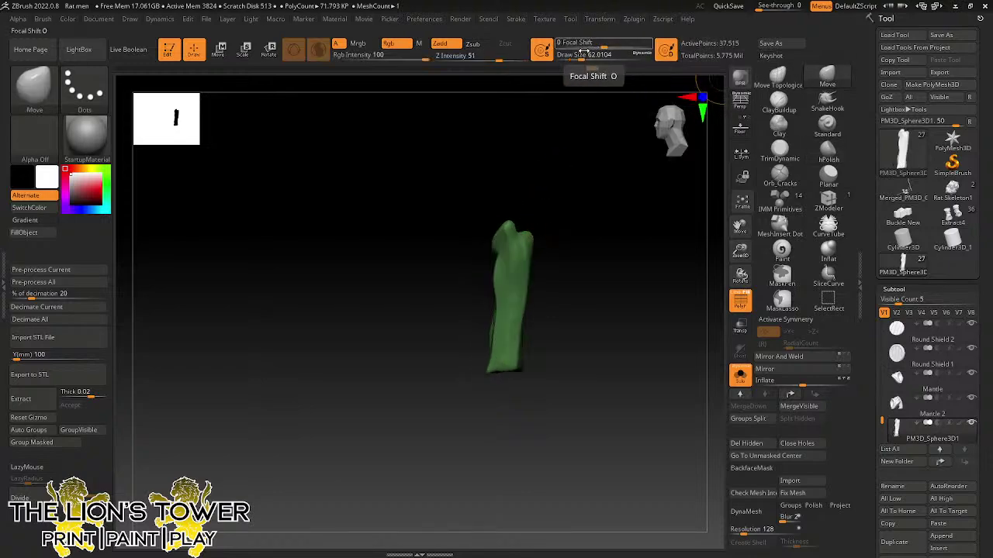
left_click(579, 58)
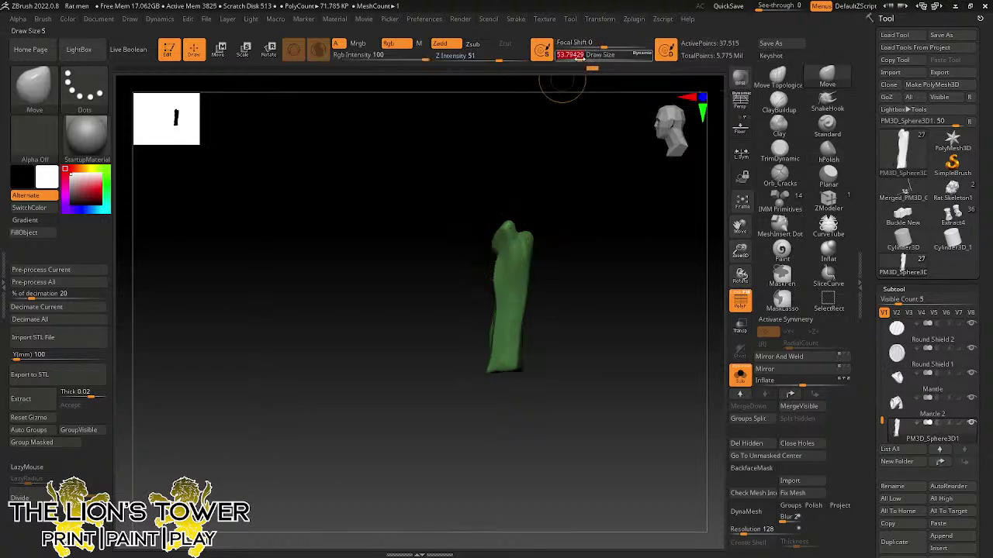
left_click_drag(580, 58, 570, 58)
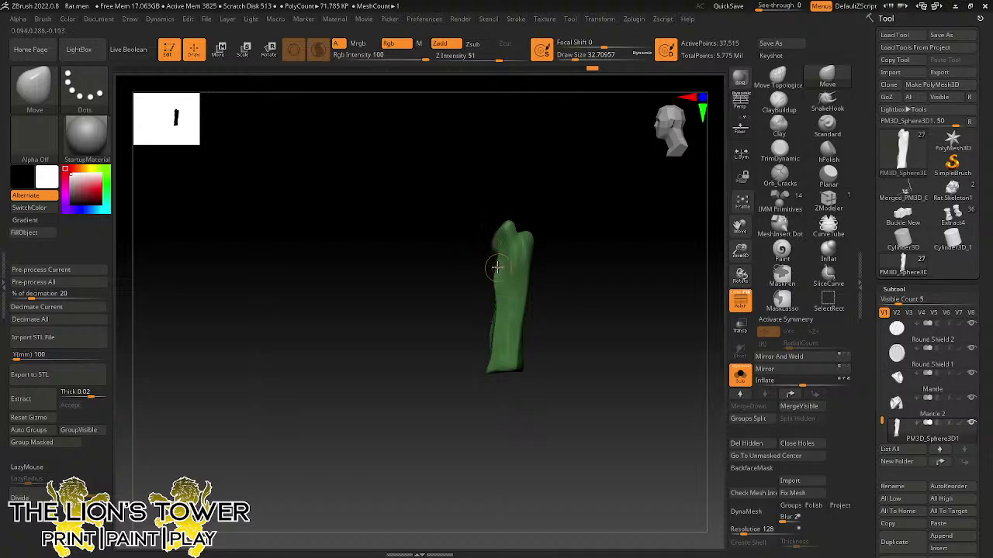
mouse_move(496, 268)
left_mouse_down()
mouse_move(500, 303)
mouse_move(498, 291)
left_mouse_up()
mouse_move(563, 263)
left_mouse_down()
mouse_move(710, 256)
mouse_move(583, 259)
mouse_move(579, 282)
mouse_move(504, 266)
mouse_move(505, 310)
left_mouse_up()
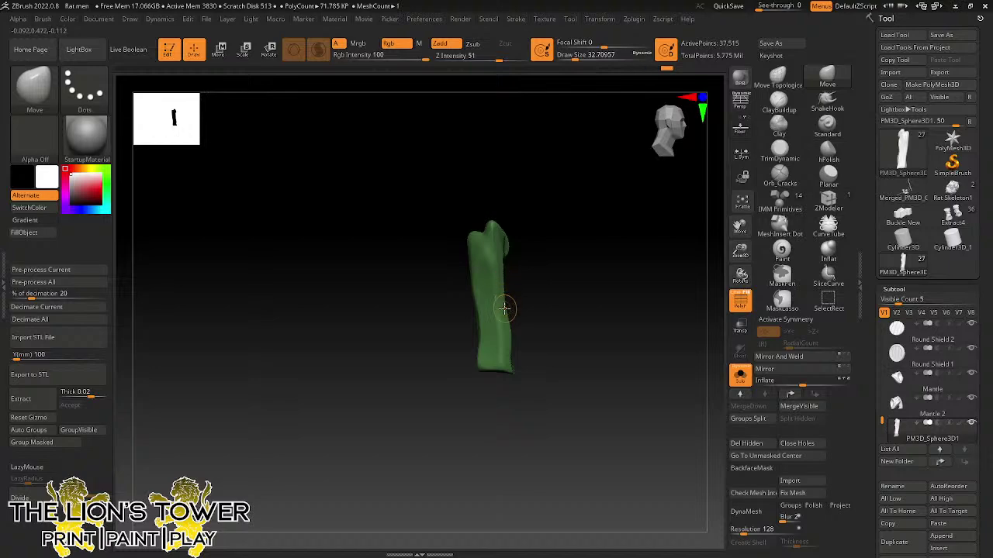
left_click_drag(507, 344, 508, 354)
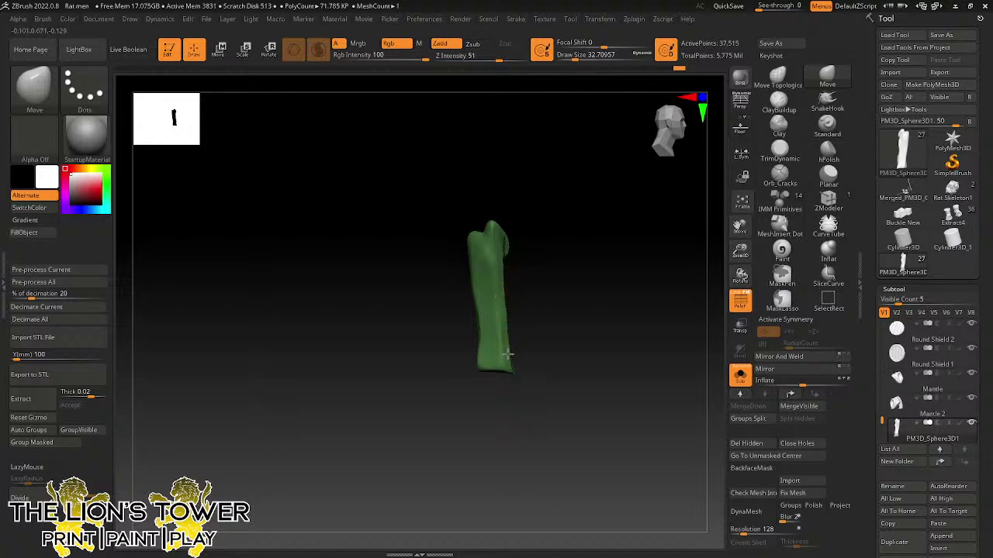
left_click_drag(506, 317, 504, 312)
right_click_drag(509, 300, 502, 307, "shift")
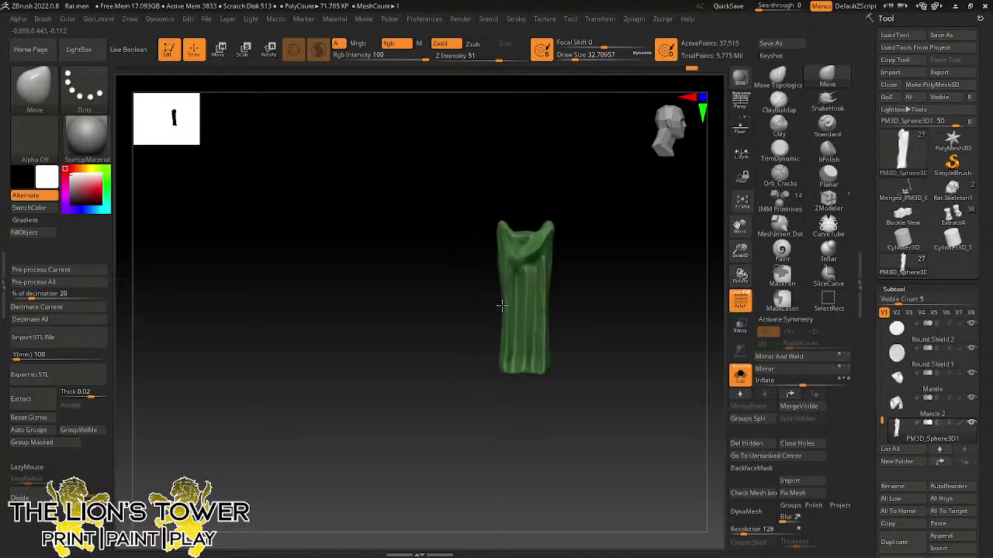
mouse_move(612, 271)
left_mouse_down("ctrl")
mouse_move(612, 314)
mouse_move(609, 289)
left_mouse_up("ctrl")
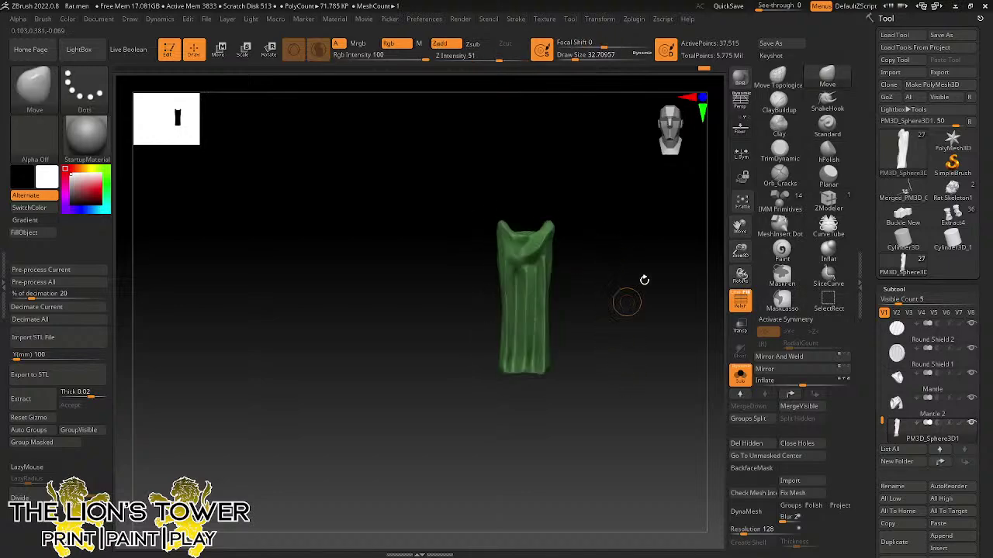
- Carve creases into the loincloth's upper drape using the Orb_Cracks brush at a draw size of about 33
left_click(780, 183)
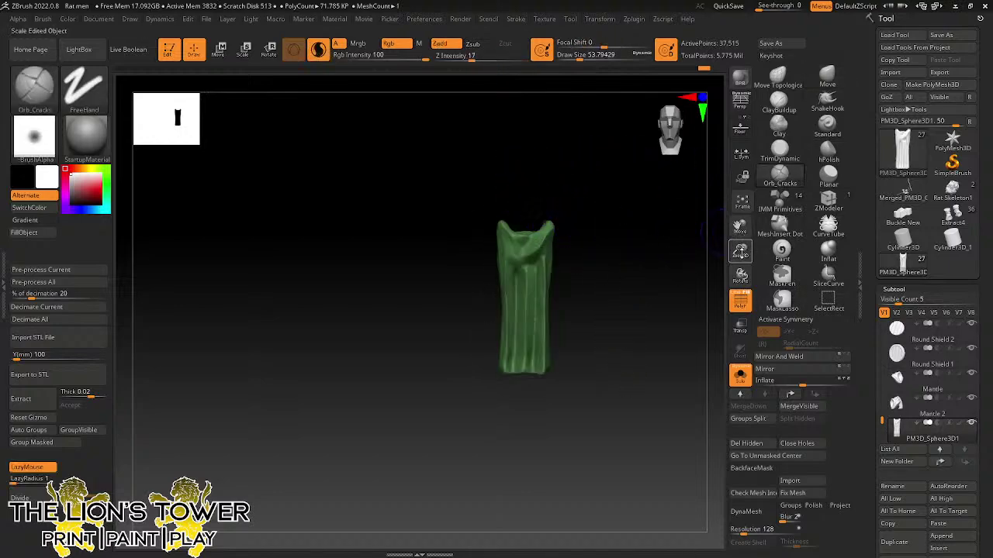
left_click_drag(741, 252, 747, 269)
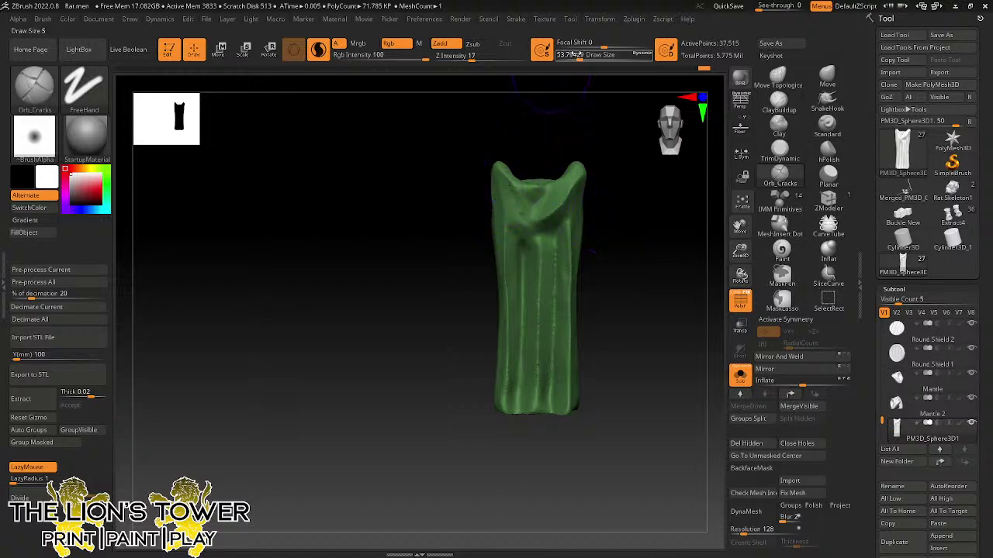
left_click_drag(579, 57, 574, 56)
mouse_move(515, 225)
left_mouse_down()
mouse_move(505, 204)
mouse_move(527, 247)
mouse_move(564, 254)
left_mouse_up()
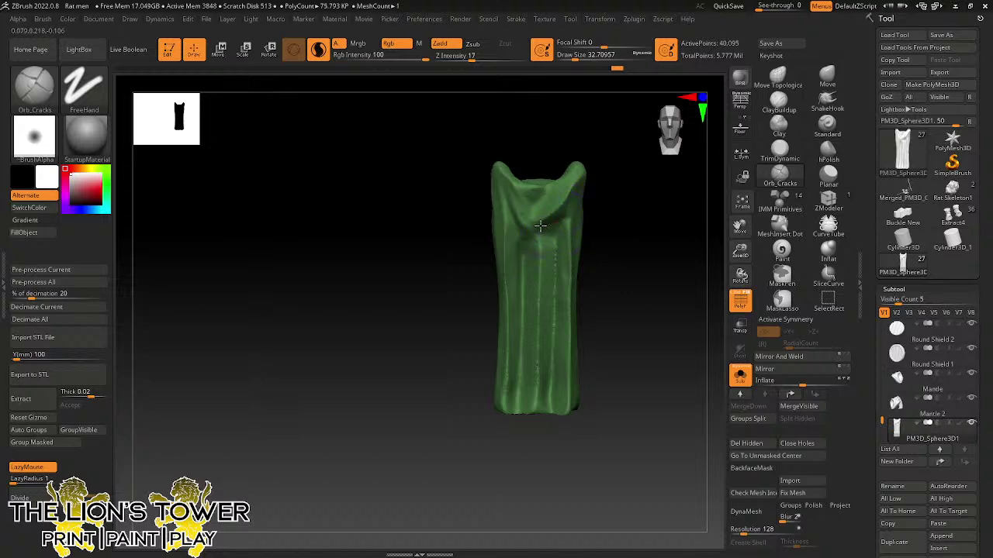
mouse_move(515, 193)
left_mouse_down()
mouse_move(536, 222)
mouse_move(523, 189)
mouse_move(536, 188)
left_mouse_up()
left_click_drag(546, 149, 547, 164)
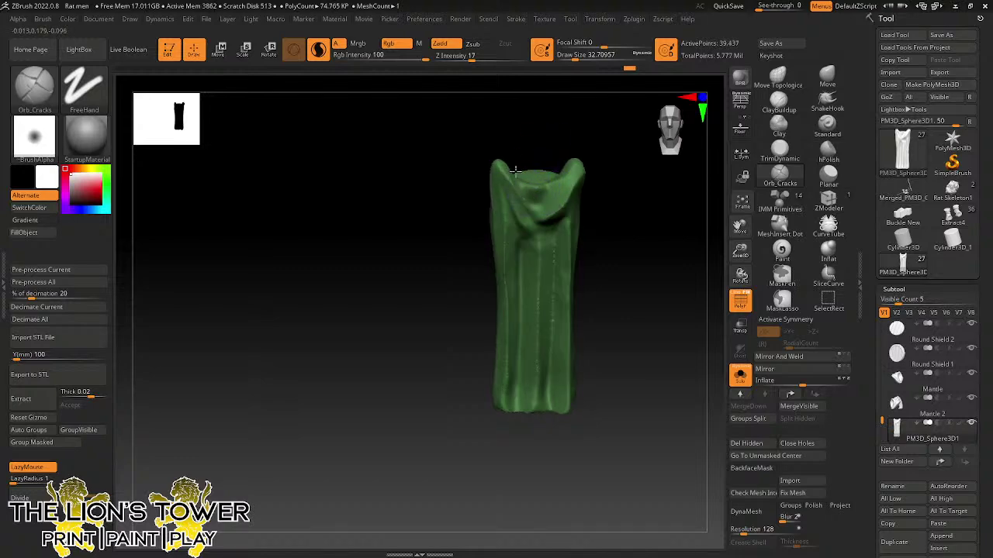
left_click_drag(533, 199, 509, 165)
left_click_drag(529, 129, 539, 122)
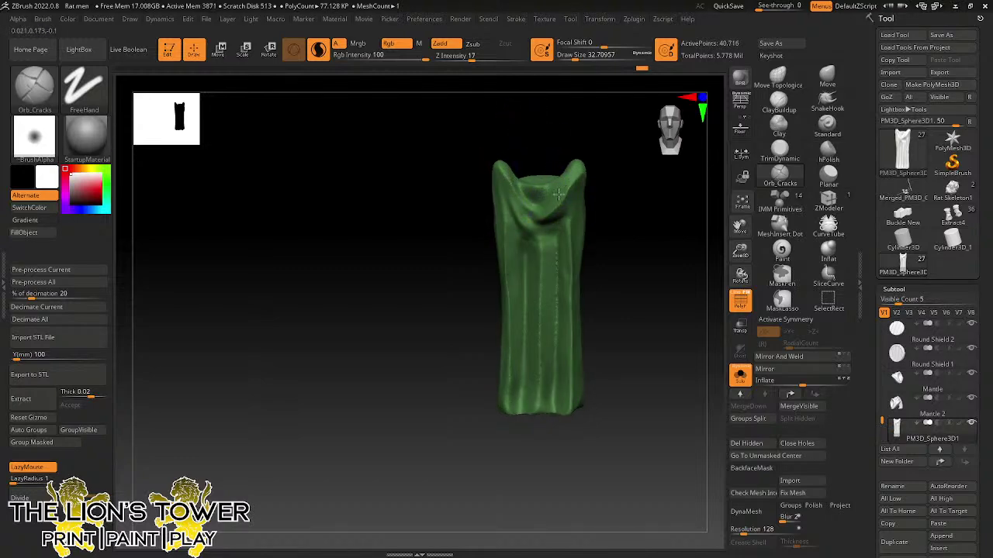
mouse_move(575, 168)
left_mouse_down()
mouse_move(547, 193)
mouse_move(532, 191)
mouse_move(544, 182)
mouse_move(535, 189)
mouse_move(514, 180)
mouse_move(535, 211)
left_mouse_up()
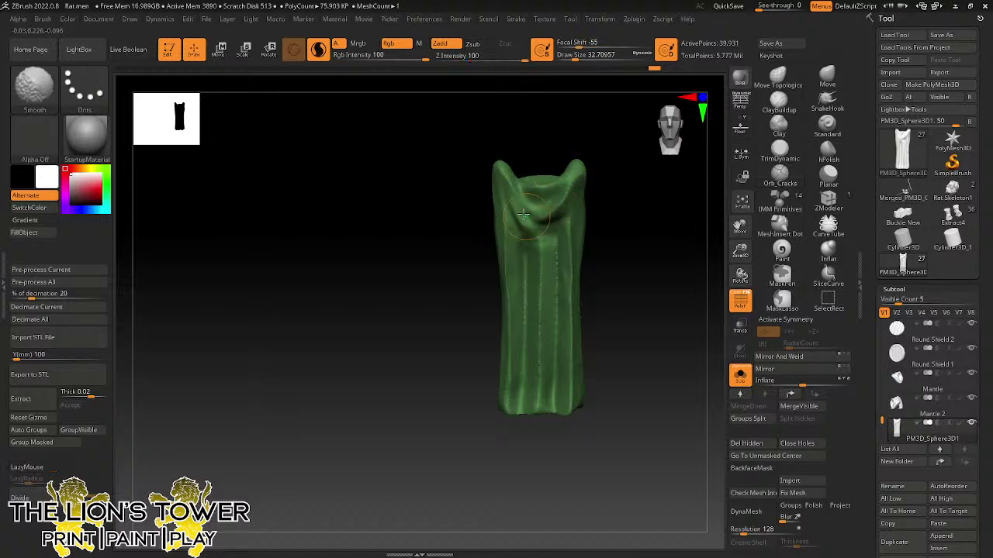
- Define the vertical folds and diagonal crease below the drape with Orb_Cracks, and smooth the transitions between them
mouse_move(534, 247)
left_mouse_down()
mouse_move(556, 282)
mouse_move(546, 257)
mouse_move(531, 274)
mouse_move(534, 258)
mouse_move(532, 342)
mouse_move(526, 289)
left_mouse_up()
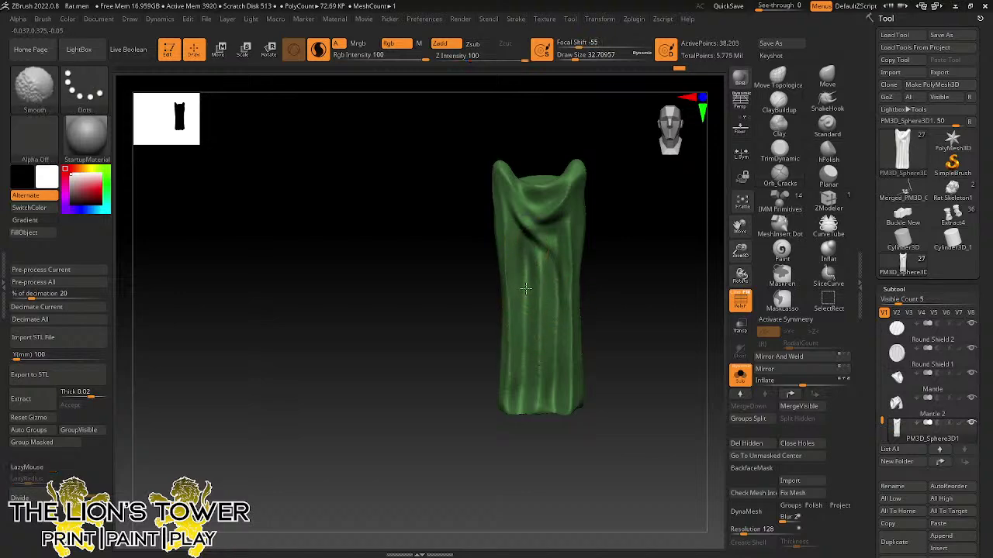
mouse_move(552, 344)
left_mouse_down("shift")
mouse_move(562, 268)
mouse_move(557, 236)
mouse_move(540, 227)
mouse_move(557, 248)
left_mouse_up("shift")
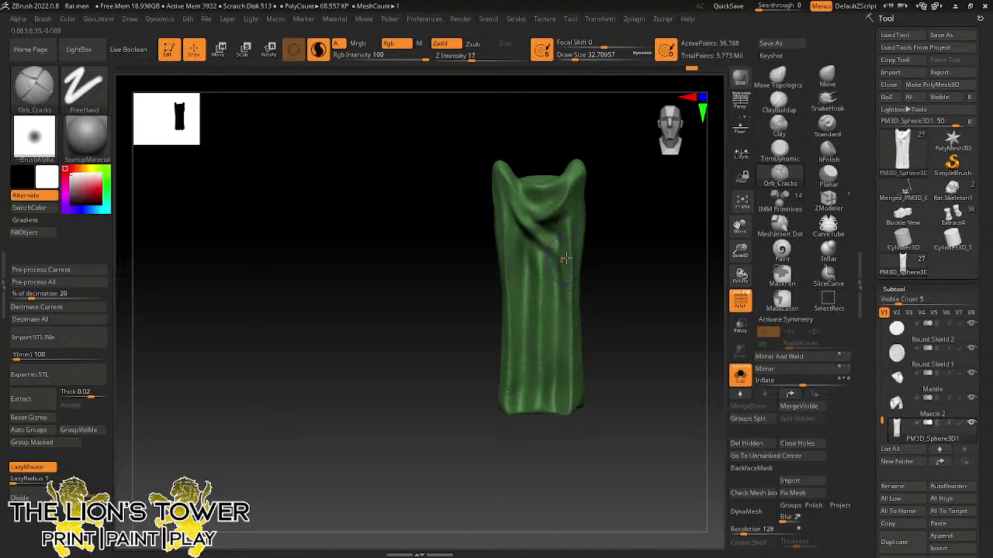
left_click_drag(635, 235, 643, 231)
left_click_drag(556, 228, 544, 218, "shift")
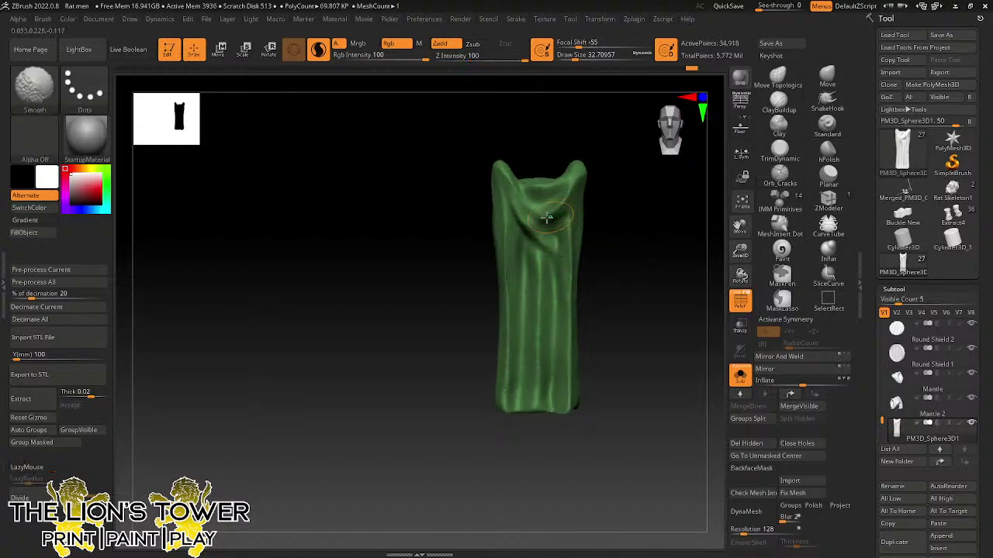
- Nudge the folded outline at the loincloth's end with the Move brush at a draw size of about 29
mouse_move(608, 204)
left_mouse_down()
mouse_move(645, 184)
mouse_move(657, 155)
mouse_move(664, 243)
mouse_move(622, 238)
left_mouse_up()
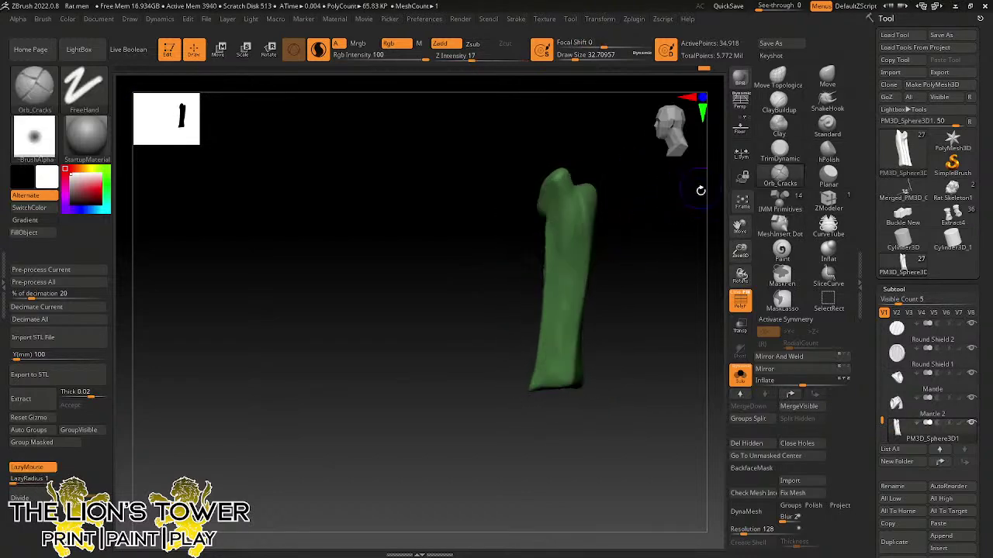
mouse_move(700, 190)
left_mouse_down()
mouse_move(691, 237)
mouse_move(700, 209)
mouse_move(666, 269)
mouse_move(607, 261)
mouse_move(645, 204)
left_mouse_up()
mouse_move(682, 232)
left_mouse_down()
mouse_move(660, 243)
mouse_move(700, 221)
left_mouse_up()
left_click(813, 82)
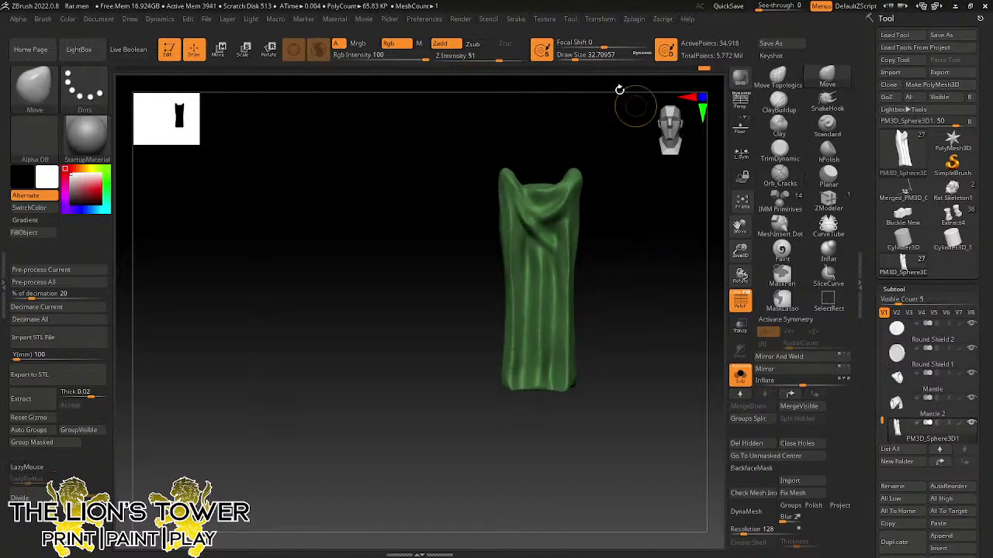
mouse_move(636, 206)
left_mouse_down()
mouse_move(612, 137)
mouse_move(576, 182)
mouse_move(644, 150)
mouse_move(638, 176)
left_mouse_up()
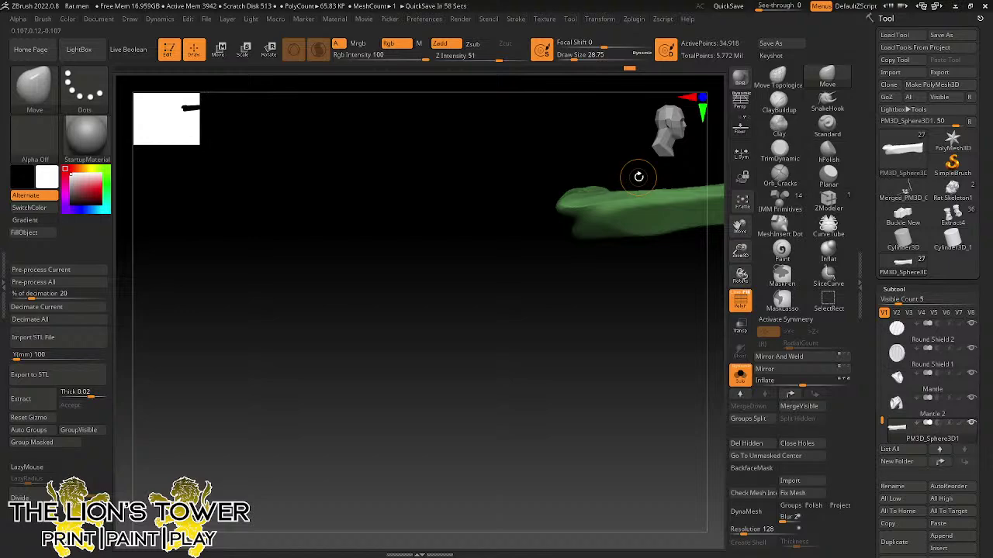
left_click_drag(638, 177, 610, 160)
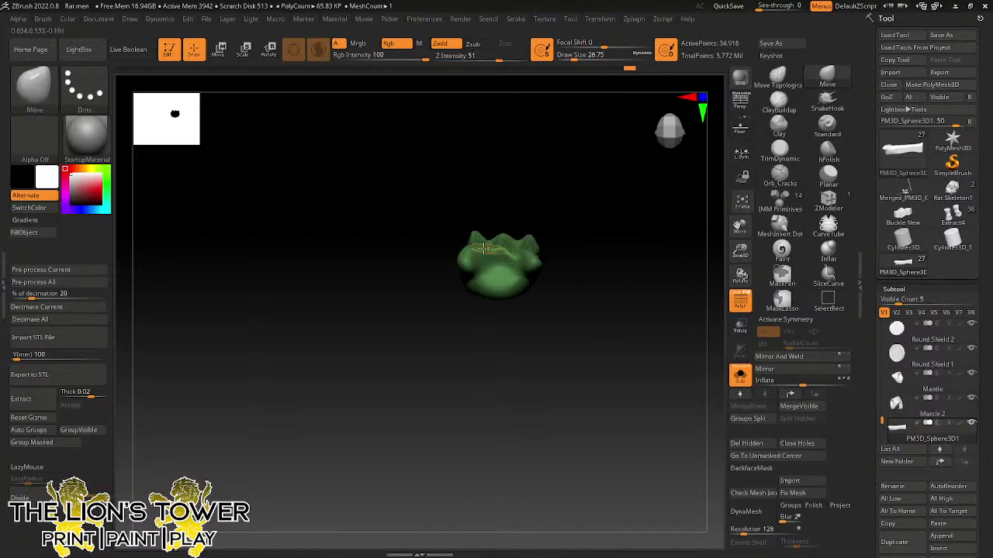
left_click_drag(631, 224, 579, 279)
- Turn off Solo mode and examine the loincloth's fit on the rat man from the side and front
left_click(737, 378)
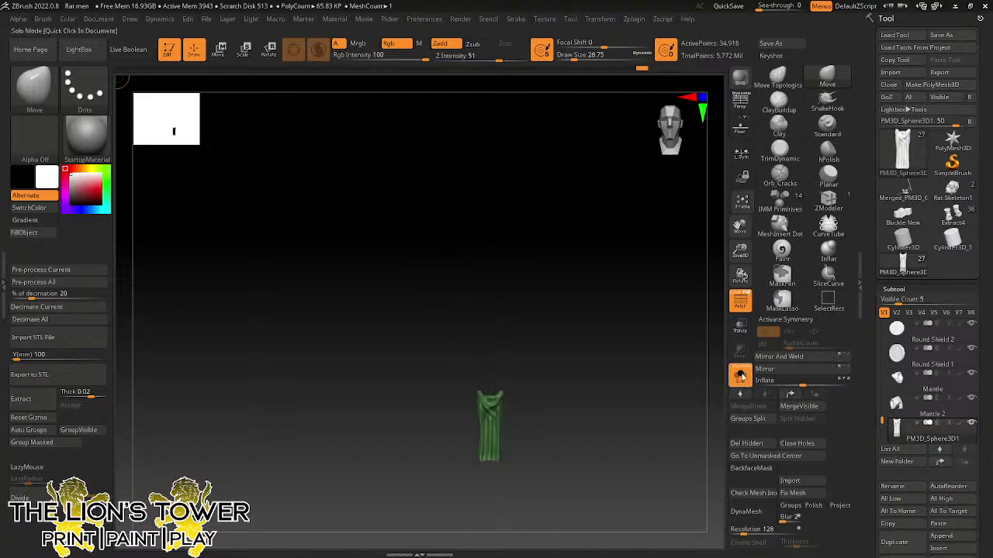
mouse_move(675, 407)
left_mouse_down()
mouse_move(663, 421)
mouse_move(626, 419)
mouse_move(665, 415)
mouse_move(653, 409)
mouse_move(647, 425)
mouse_move(665, 421)
left_mouse_up()
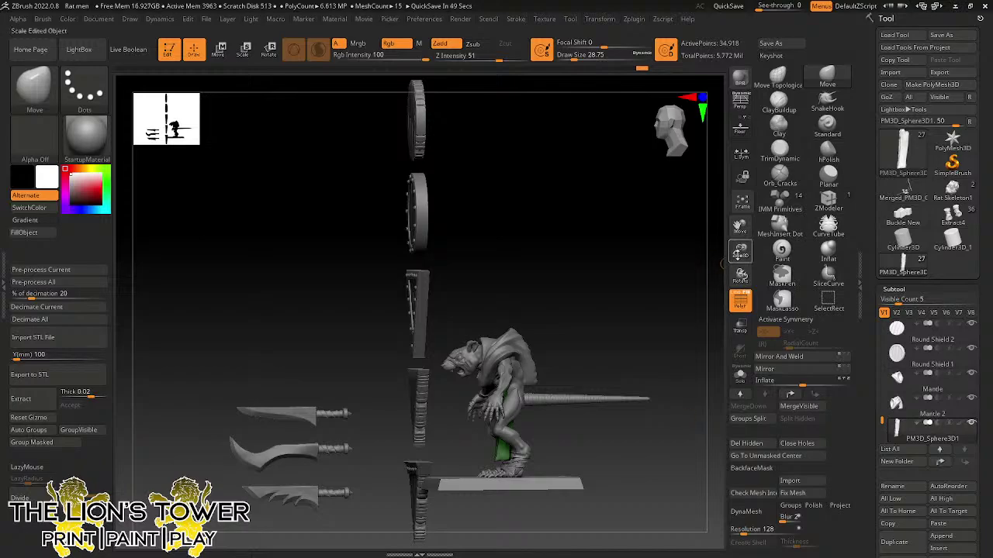
left_click_drag(740, 250, 728, 304)
mouse_move(691, 344)
left_mouse_down("shift")
mouse_move(574, 337)
mouse_move(592, 358)
mouse_move(711, 328)
left_mouse_up("shift")
left_click(694, 359, "ctrl")
left_click_drag(742, 250, 706, 224)
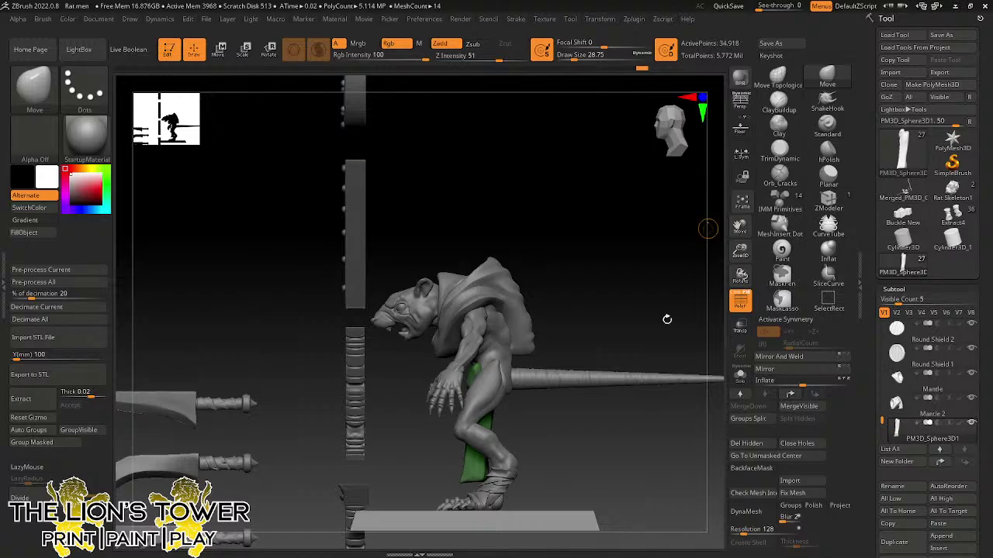
left_click_drag(667, 318, 701, 289)
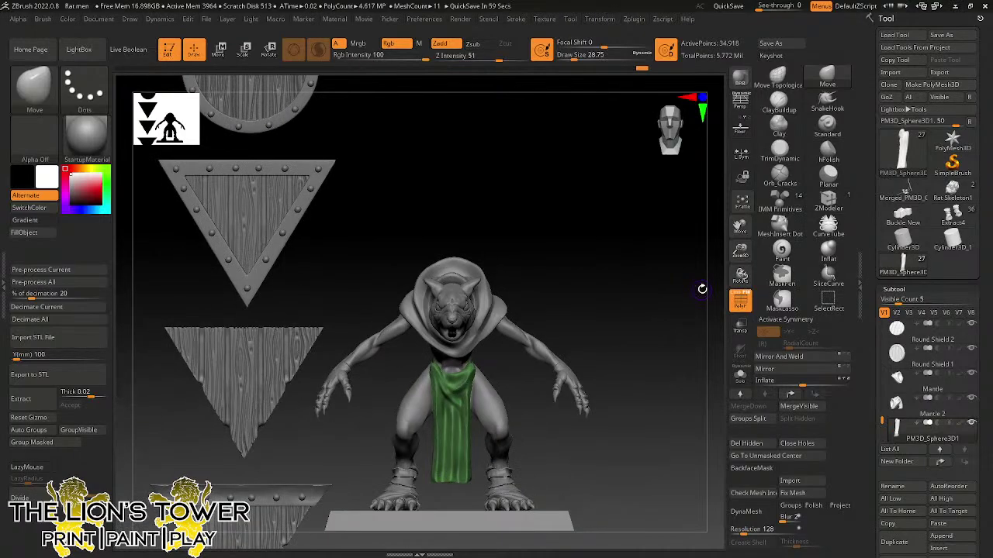
left_click_drag(740, 252, 746, 242)
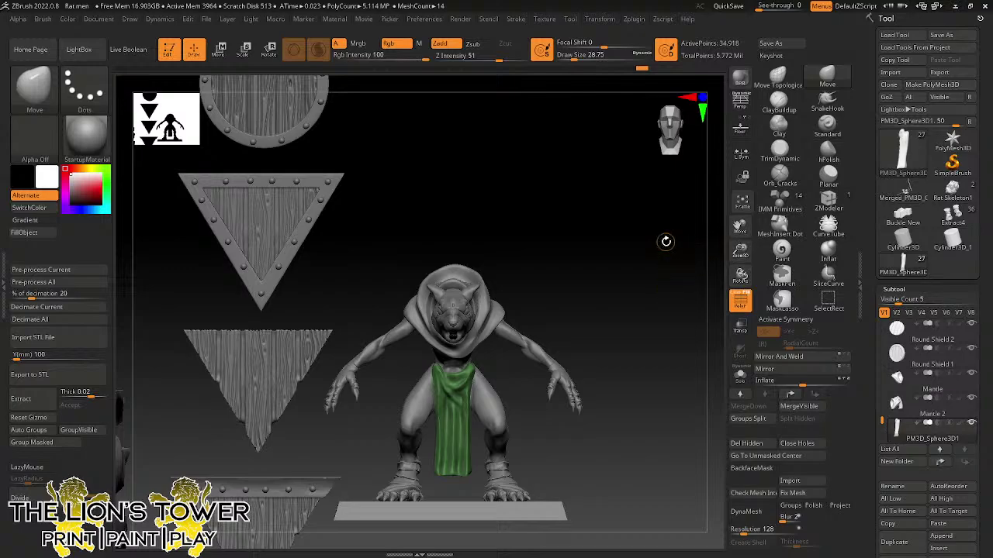
left_click_drag(665, 242, 623, 325, "shift")
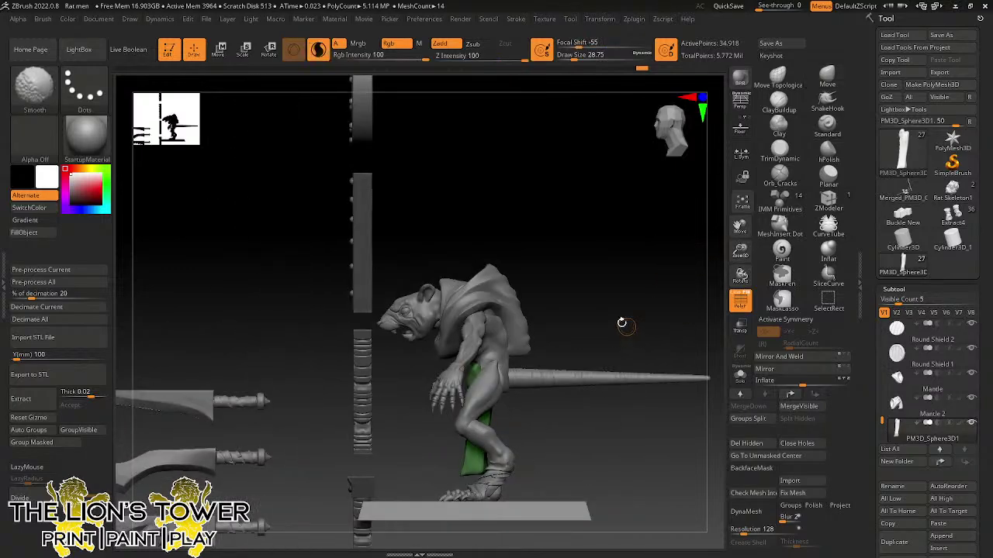
left_click(483, 332, "alt")
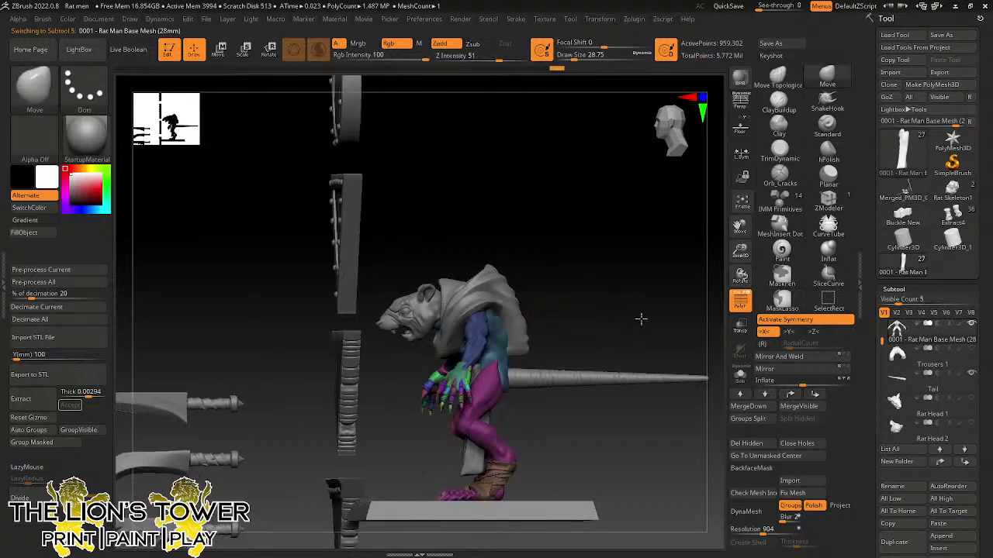
left_click_drag(641, 318, 625, 312, "shift")
- Select the loincloth subtool and rename it "loincloth long"
left_click(498, 394, "alt")
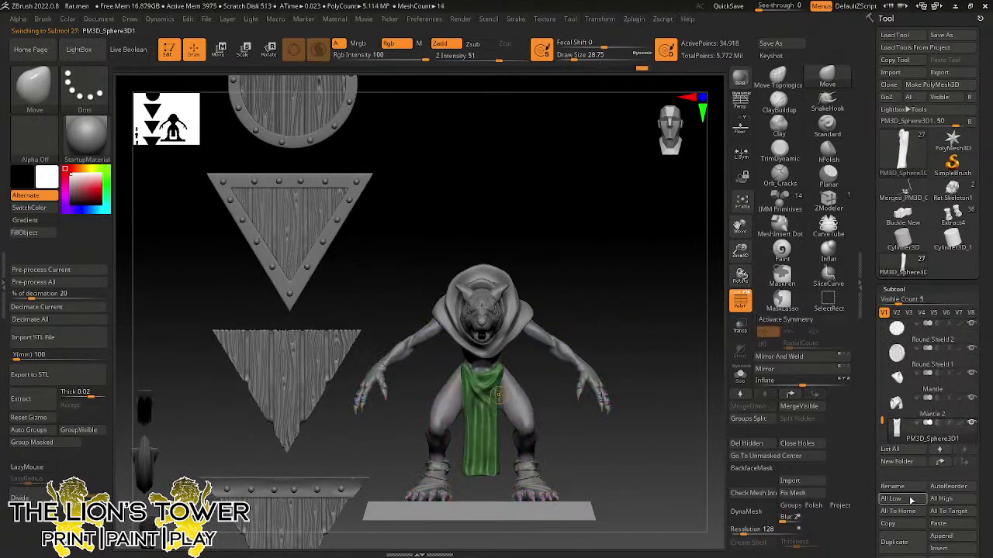
left_click(892, 486)
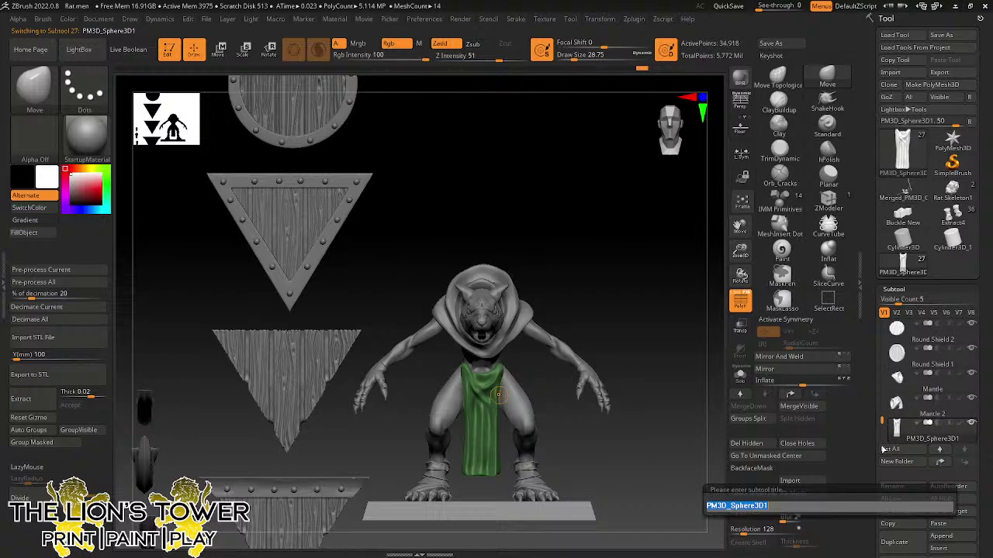
type("loincloth")
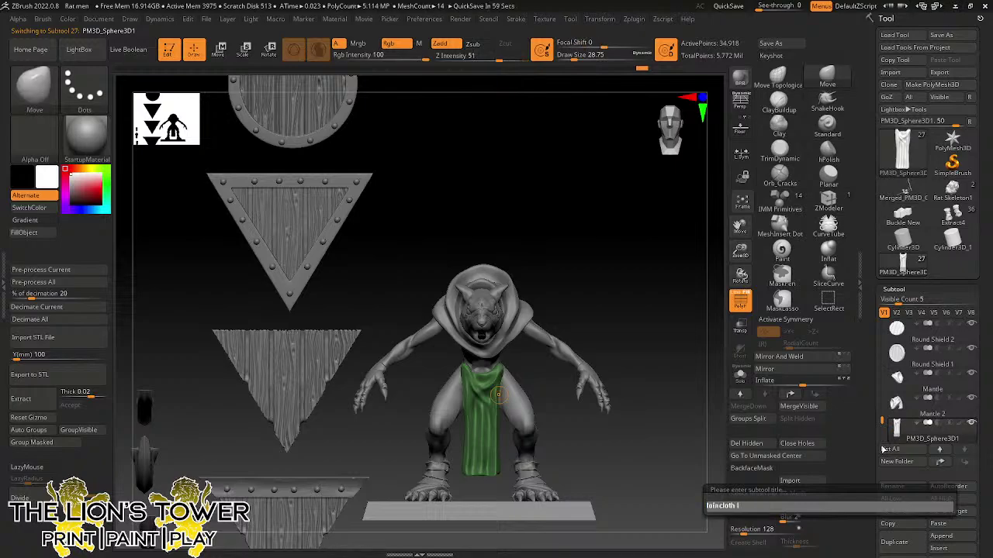
type(" long")
key("Return")
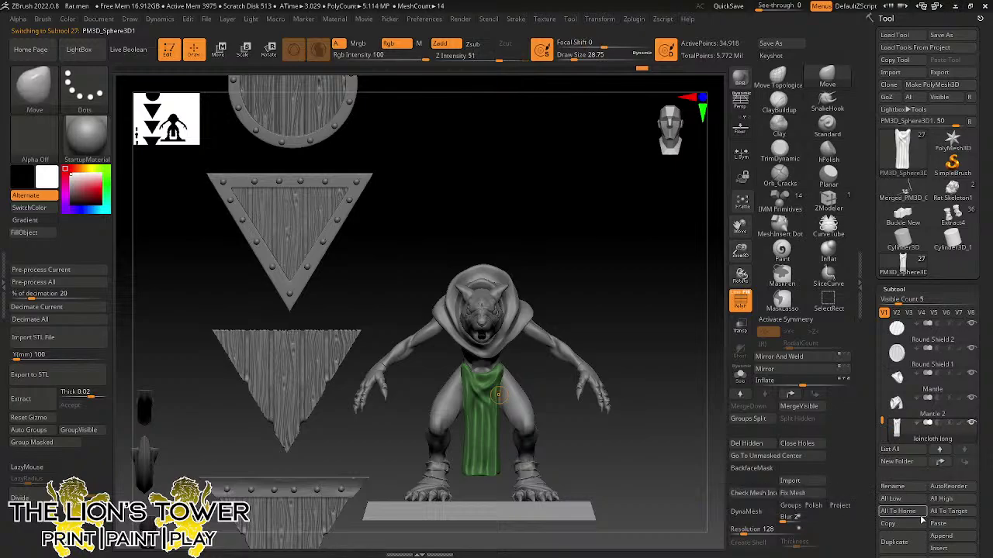
- Duplicate the long loincloth subtool and rename the copy "loincloth short"
left_click(909, 542)
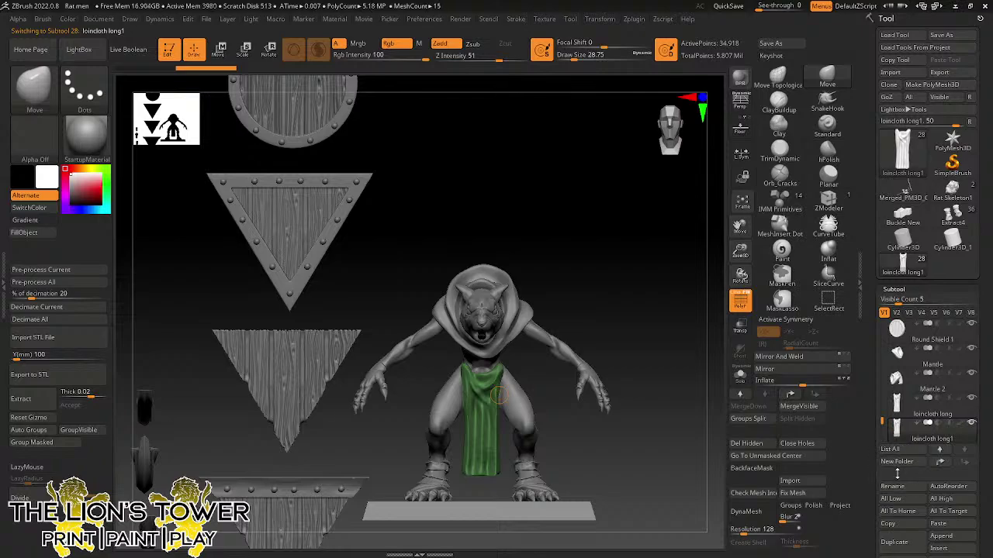
left_click(891, 486)
key("BackSpace")
key("BackSpace")
key("BackSpace")
key("BackSpace")
key("BackSpace")
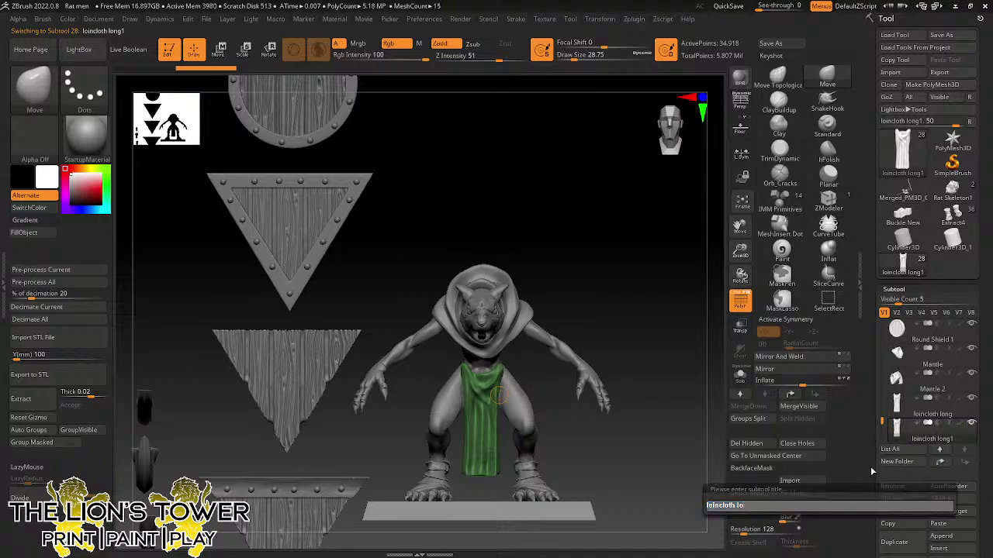
type("short")
key("Return")
- Choose the slicing brush and save the project over the existing file "Rat men.zpr"
left_click(828, 298)
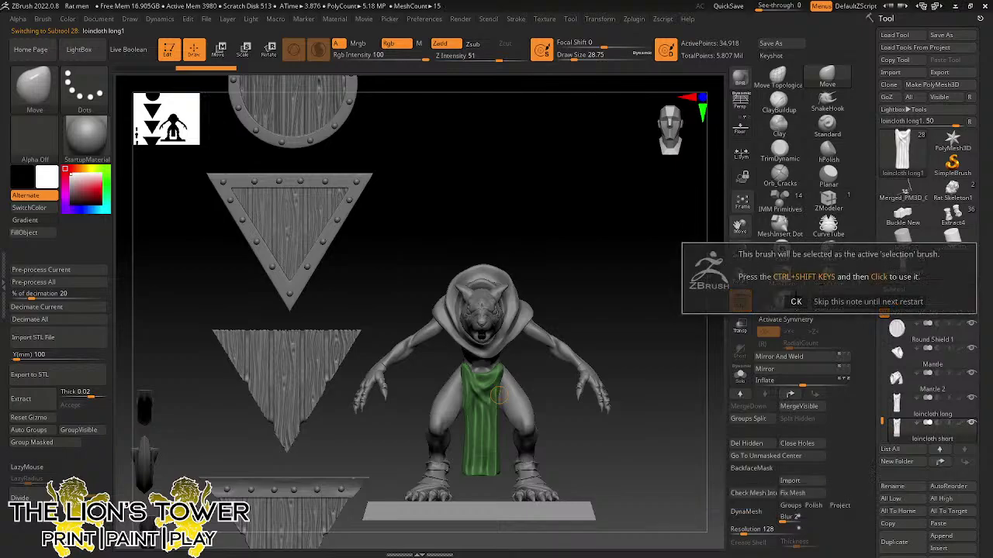
left_click(797, 301)
key("s")
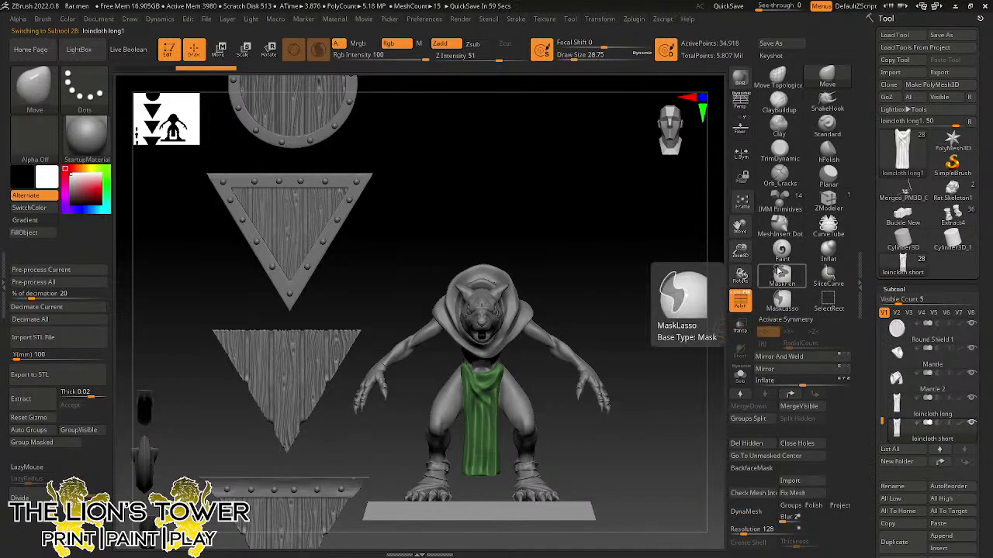
key("ctrl+s")
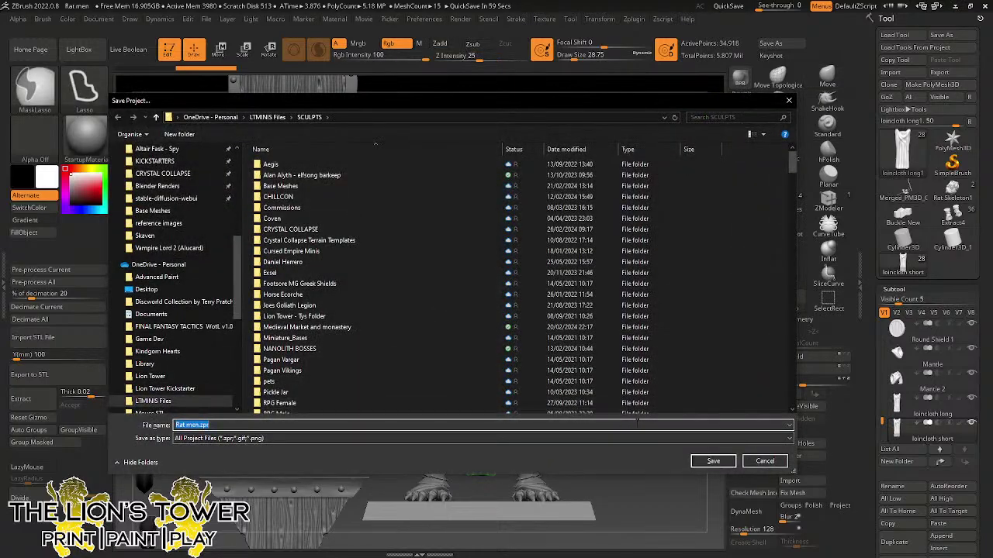
left_click(710, 461)
left_click(535, 276)
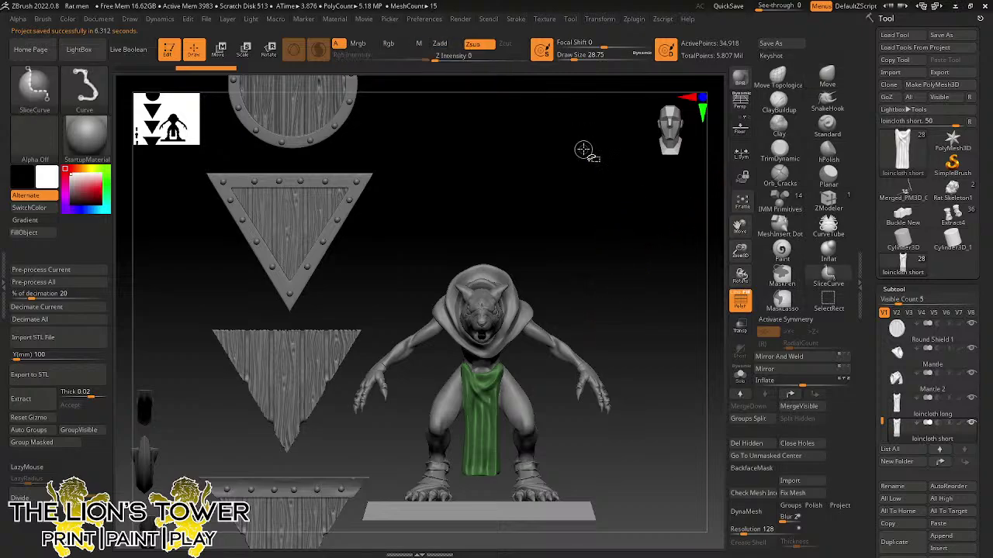
- Slice the short loincloth horizontally at about knee height with SliceCurve to split it into two polygroups
left_click_drag(465, 180, 579, 207, "ctrl+shift")
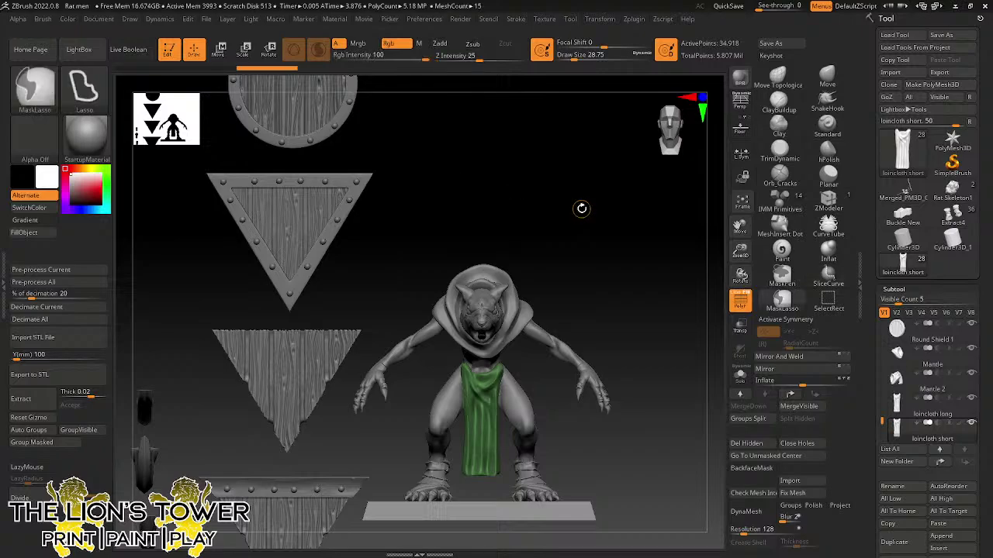
left_click(827, 277)
left_click(791, 302)
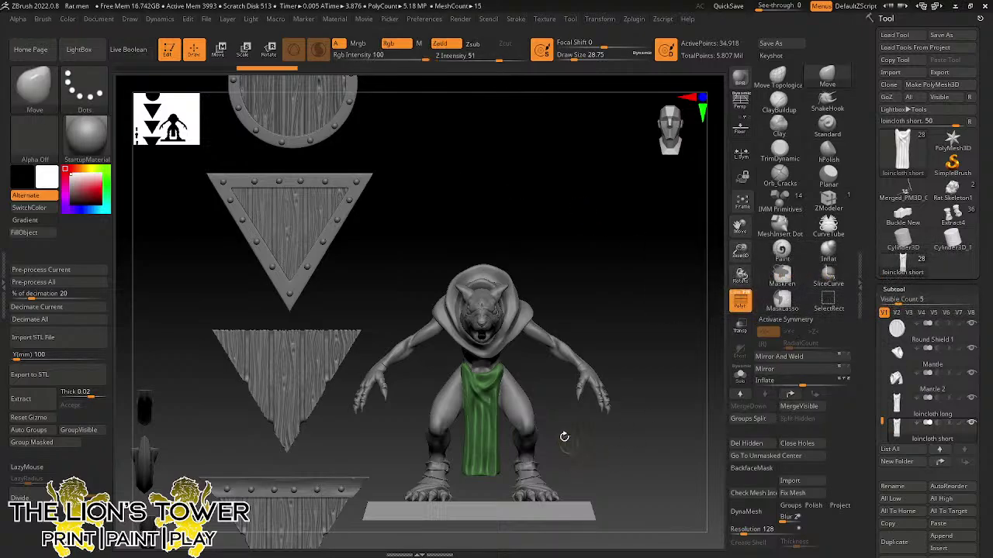
left_click_drag(578, 427, 352, 419, "ctrl+shift")
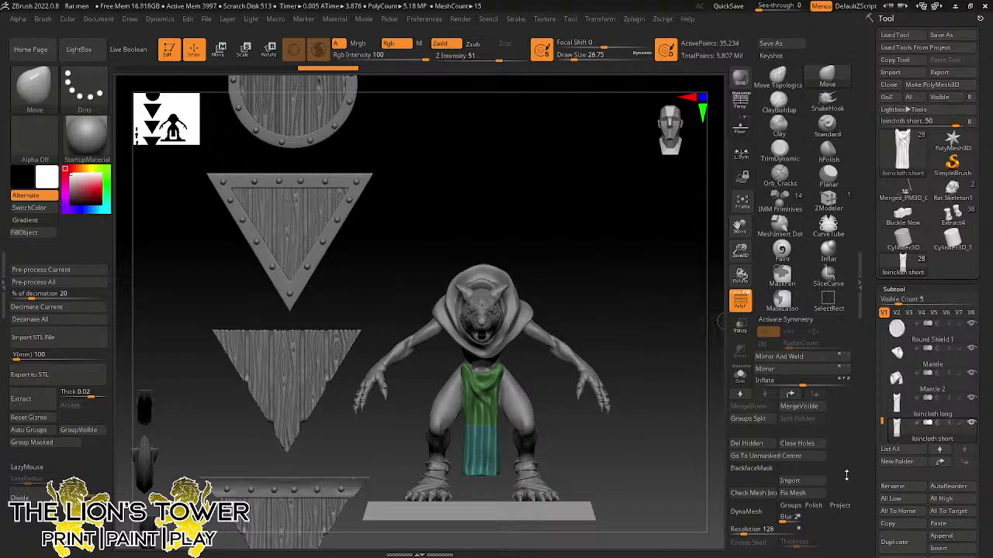
- DynaMesh the short loincloth at resolution 624 with Groups enabled so the two polygroups become separate closed pieces
key("ctrl")
left_click(667, 423, "ctrl")
left_click(666, 422, "ctrl")
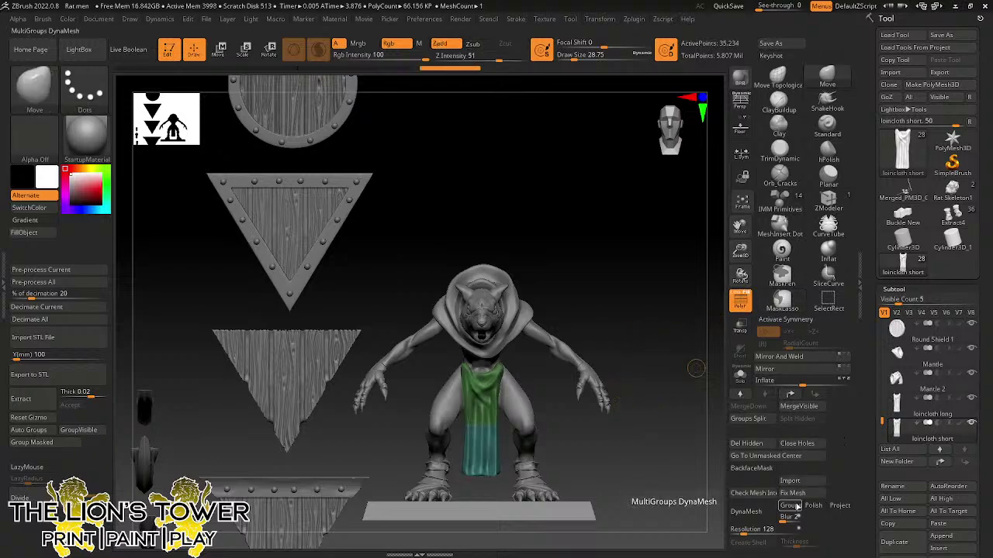
left_click(789, 505)
left_click(753, 529)
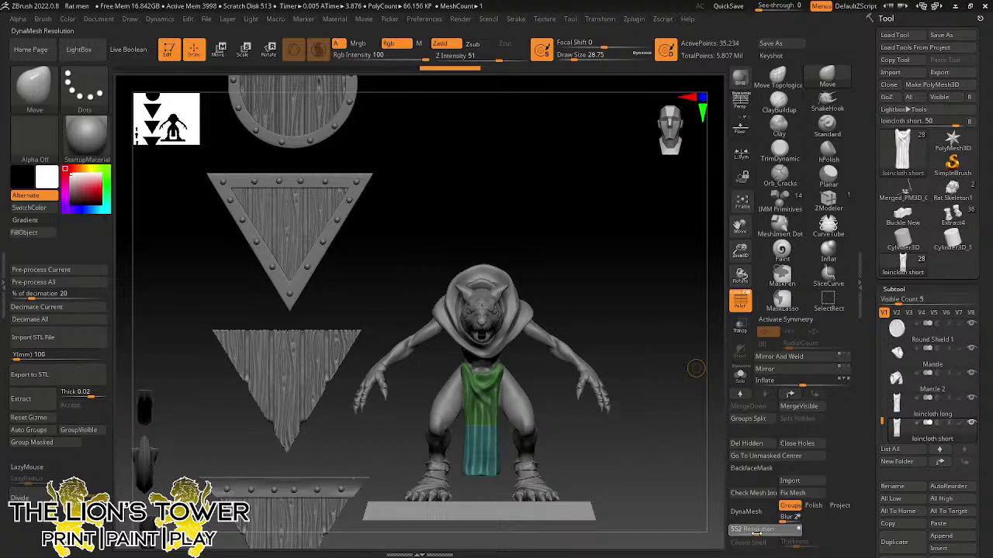
type("624")
key("Return")
left_click(746, 511)
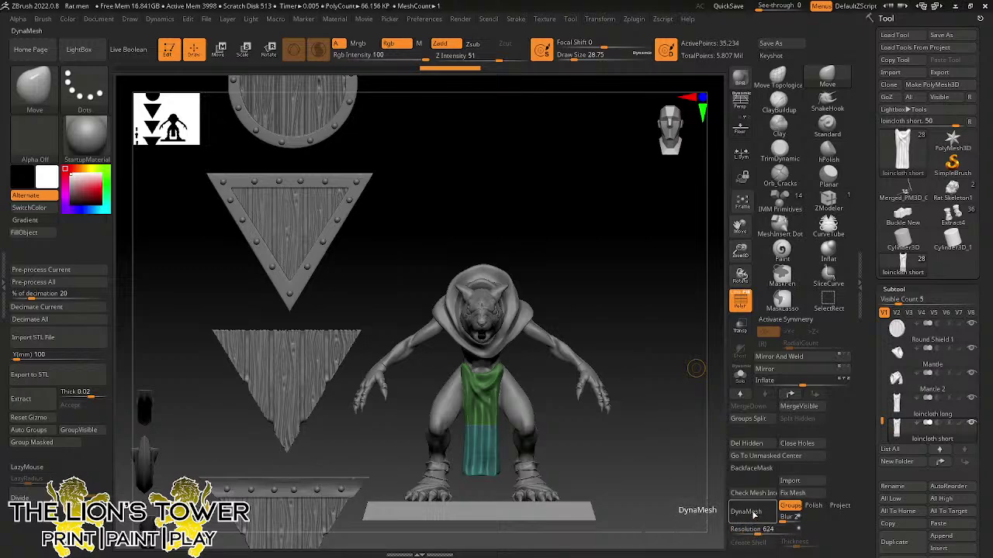
key("ctrl")
left_click(630, 465, "ctrl")
left_click_drag(629, 462, 638, 498, "ctrl")
- Isolate the upper polygroup of the short loincloth and delete the hidden lower piece
left_click(481, 444, "ctrl+shift")
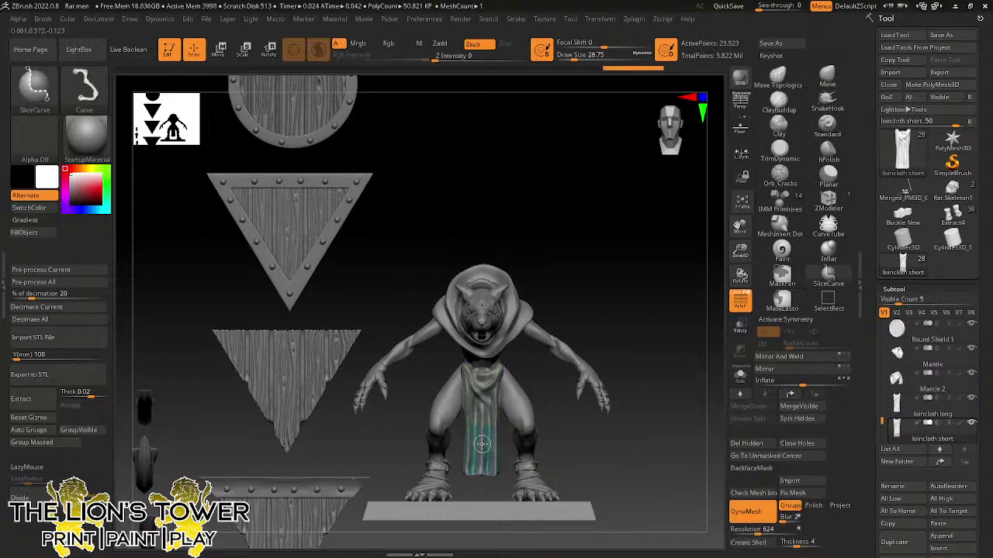
left_click(481, 444, "ctrl+shift")
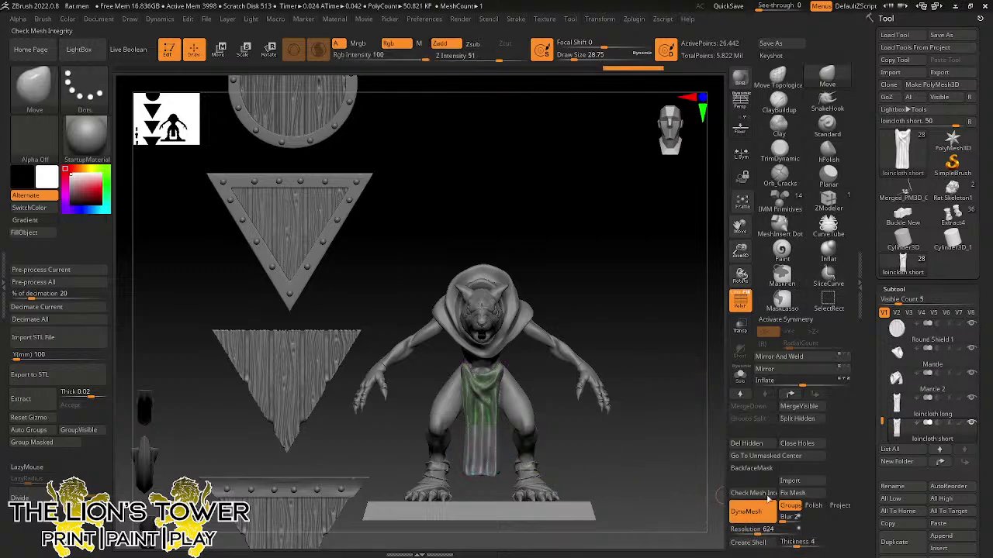
left_click(741, 378)
left_click(741, 378)
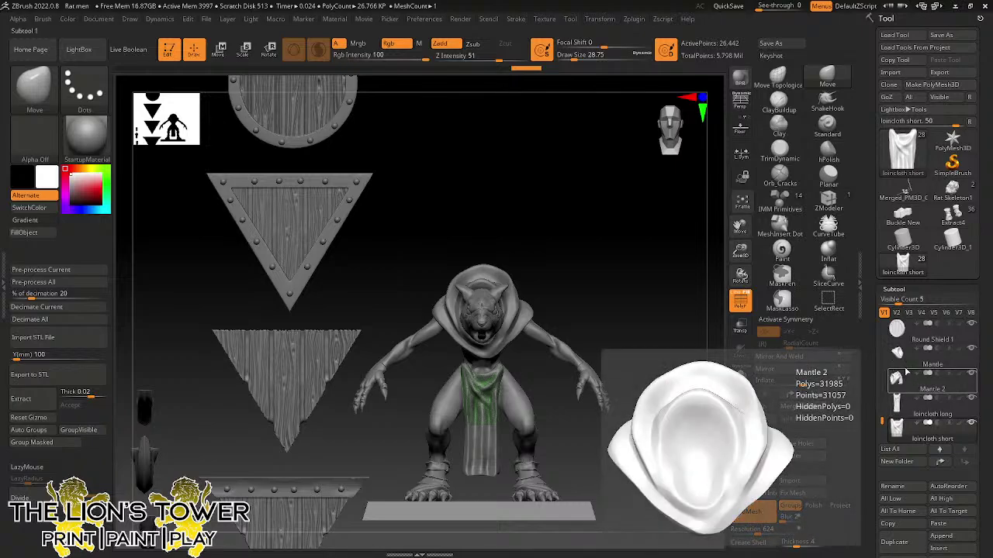
key("ctrl")
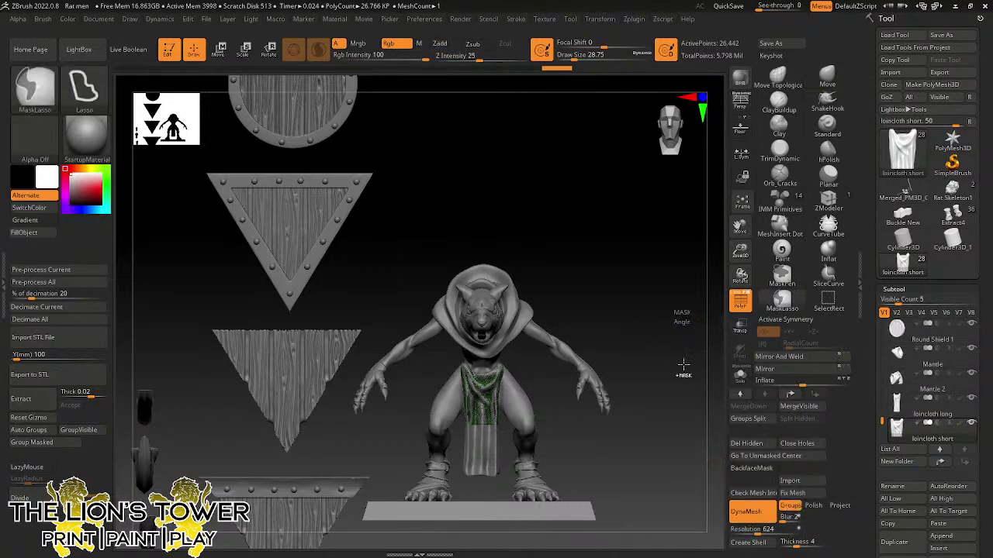
- Select the rat man base mesh, turn off symmetry and mask a band around its left thigh just above the knee
mouse_move(682, 377)
left_mouse_down()
mouse_move(640, 380)
mouse_move(639, 395)
left_mouse_up()
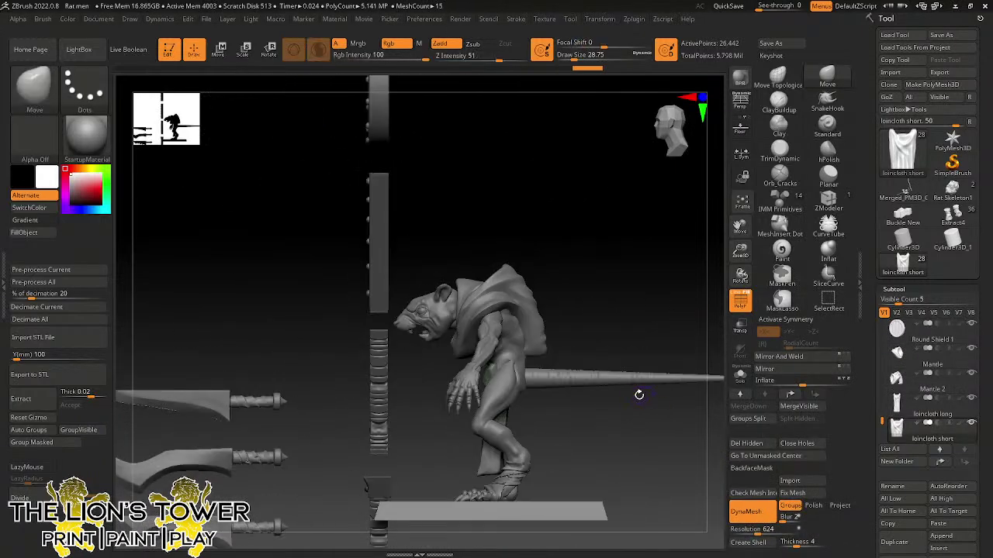
left_click(516, 408, "alt")
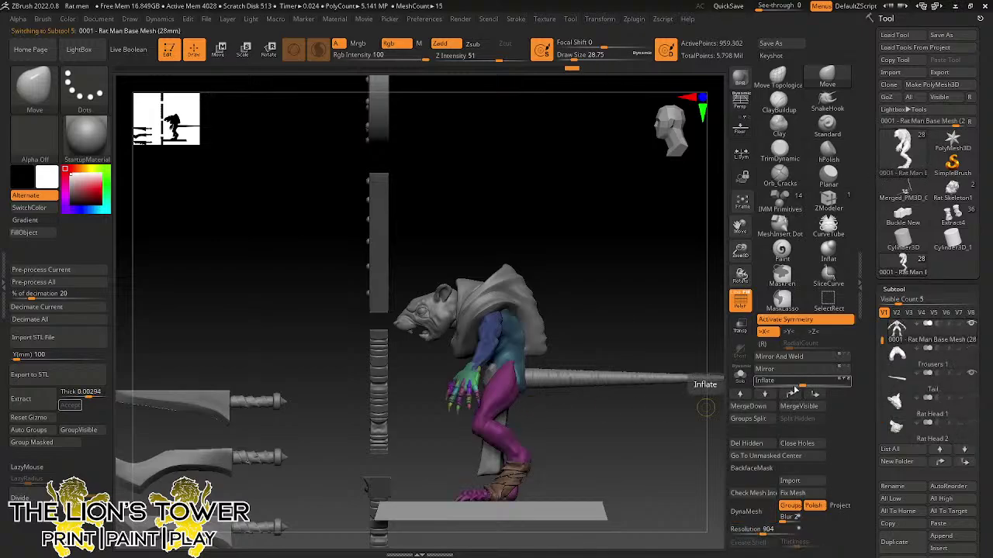
left_click_drag(701, 382, 667, 334, "shift")
key("ctrl")
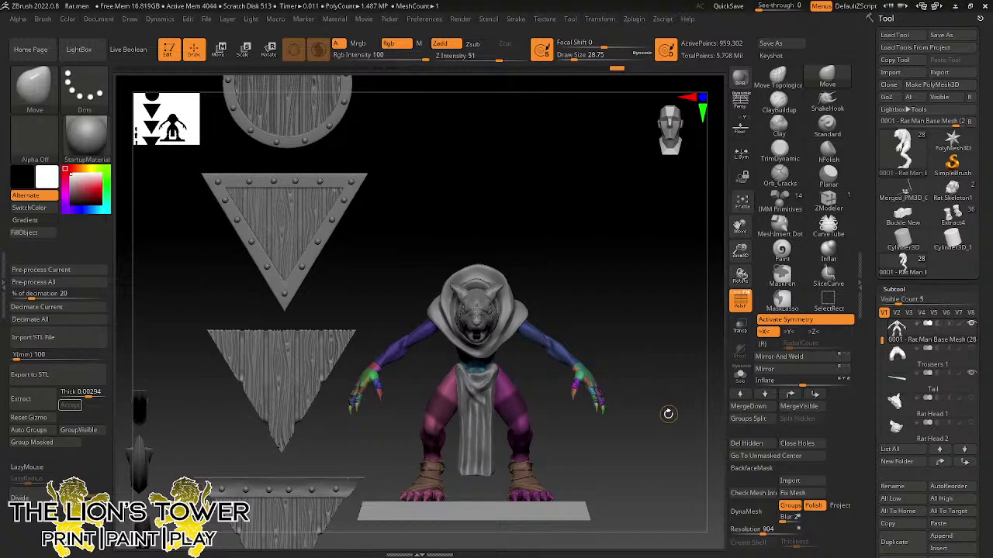
key("x")
mouse_move(397, 427)
left_mouse_down("ctrl")
mouse_move(469, 434)
mouse_move(457, 439)
left_mouse_up("ctrl")
key("ctrl+w")
mouse_move(679, 420)
left_mouse_down()
mouse_move(610, 455)
mouse_move(665, 383)
mouse_move(696, 401)
mouse_move(602, 401)
left_mouse_up()
left_click(740, 375)
left_click_drag(535, 404, 497, 450, "ctrl")
mouse_move(667, 423)
left_mouse_down()
mouse_move(468, 387)
mouse_move(556, 415)
left_mouse_up()
- Extract the masked thigh band at thickness 0.00294 and accept it as a new subtool
scroll(915, 454, "down", 4, "ctrl")
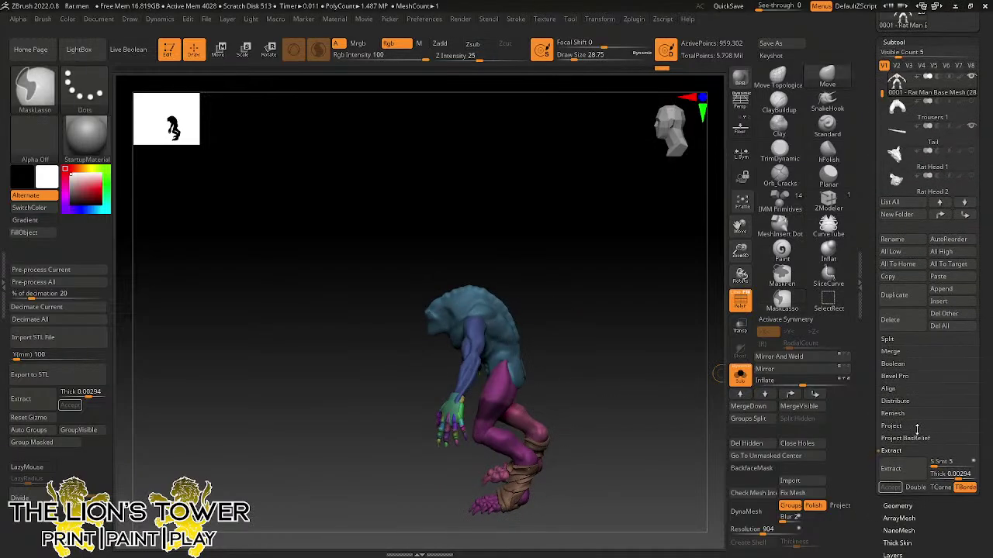
left_click(910, 477)
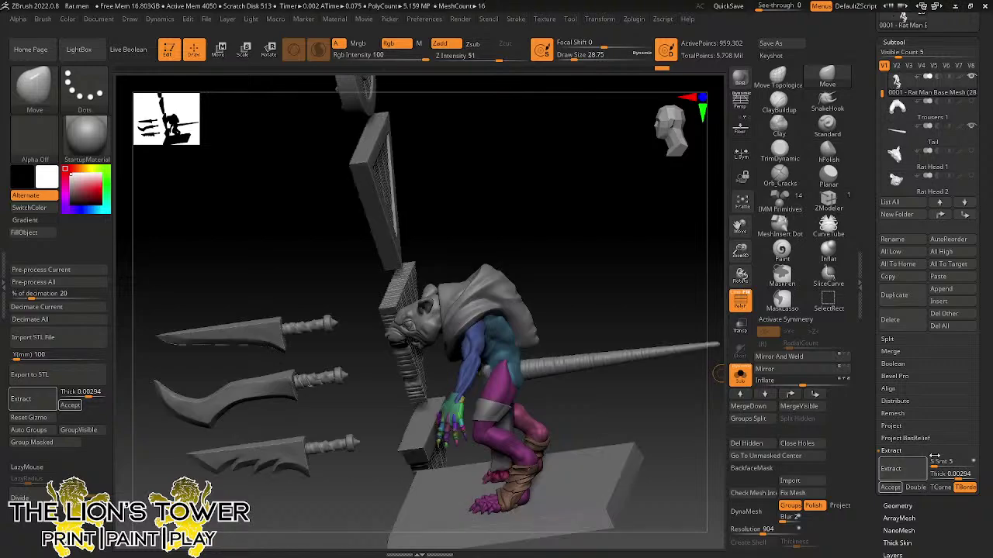
left_click(889, 487)
- Delete the hidden geometry of the extracted thigh band and close its open holes
left_click_drag(678, 343, 505, 416)
left_click(760, 443)
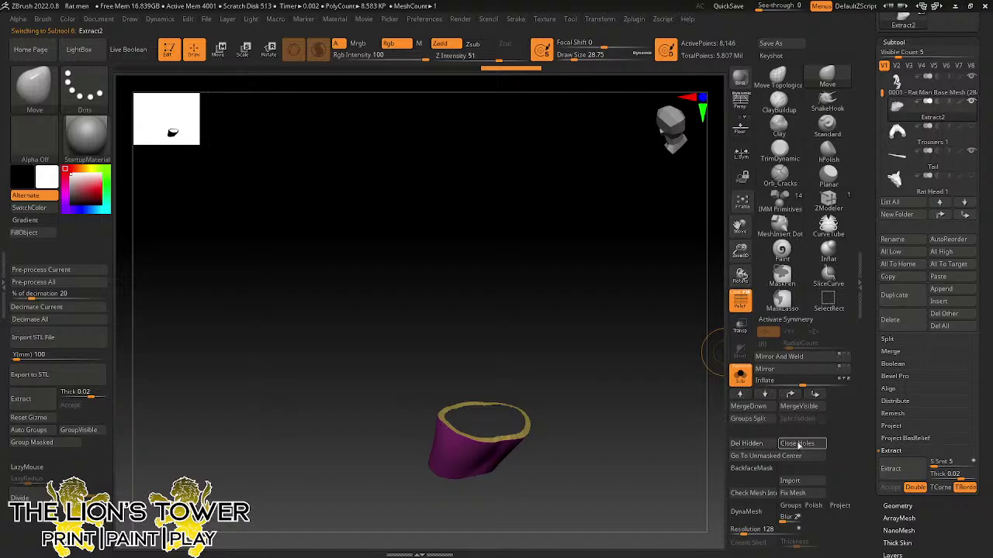
left_click(798, 445)
- Carve the first cloth folds into the front of the thigh band with Orb_Cracks at a draw size of about 27
left_click_drag(682, 419, 701, 298)
left_click(776, 105)
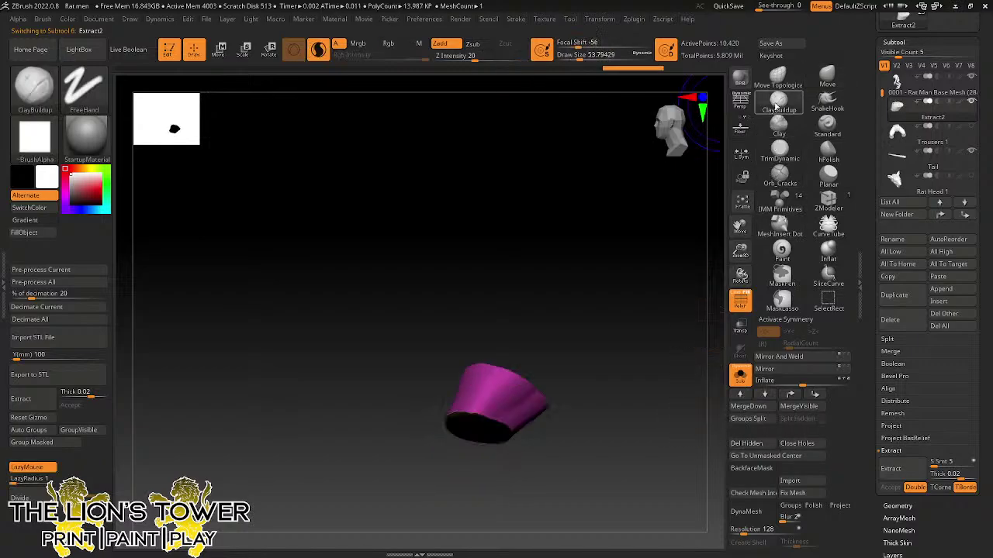
left_click(740, 375)
left_click_drag(663, 416, 658, 268)
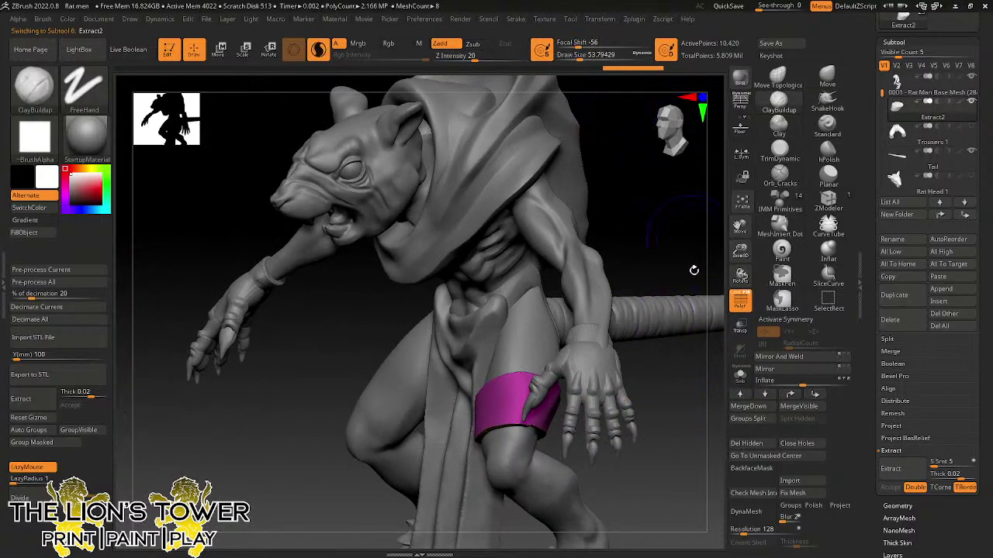
left_click(772, 185)
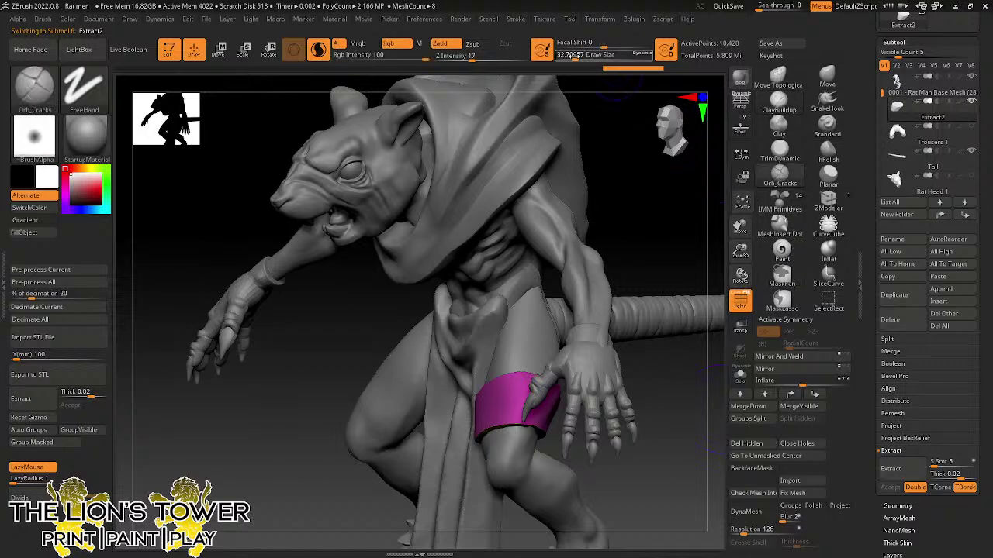
left_click_drag(576, 58, 573, 58)
left_click_drag(604, 241, 650, 271)
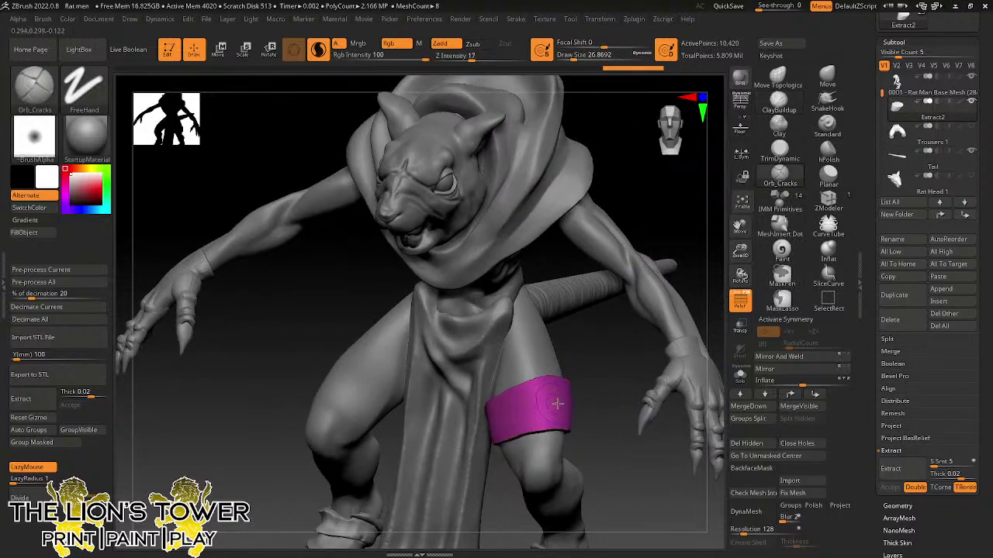
left_click_drag(539, 414, 537, 415)
left_click_drag(586, 372, 658, 363)
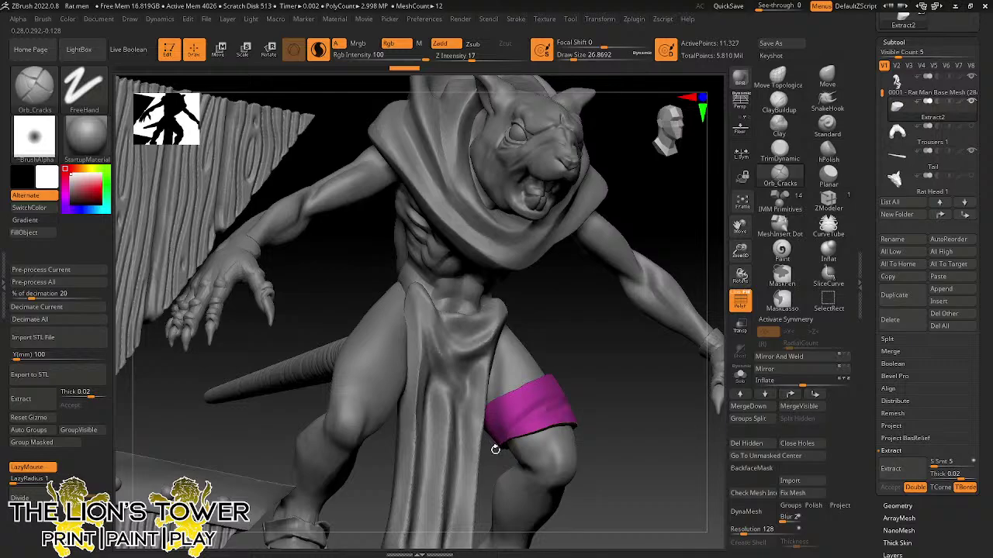
- Continue the cloth folds around the outer side and back of the thigh band with Orb_Cracks
right_click_drag(617, 387, 598, 398)
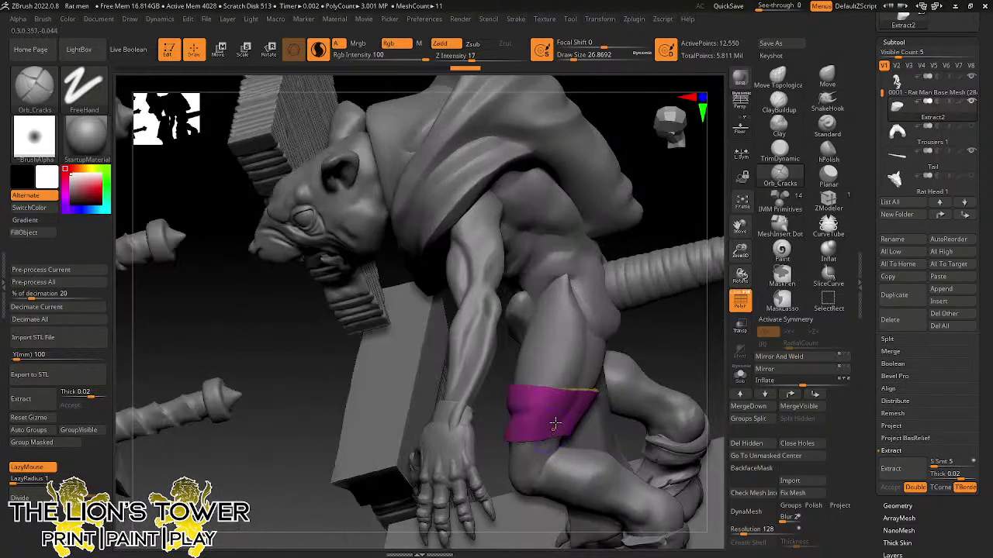
right_click_drag(696, 354, 526, 408)
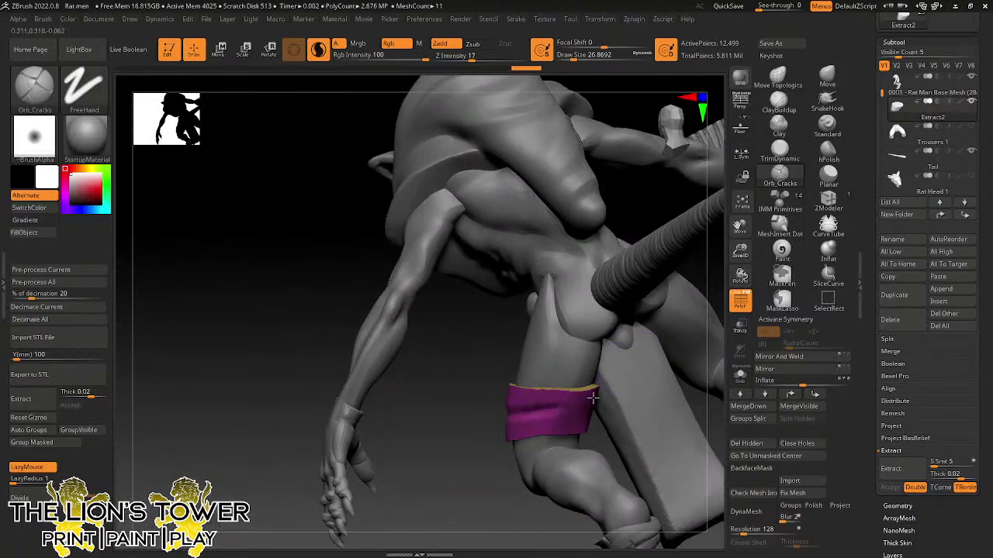
right_click_drag(592, 398, 628, 388)
- Isolate the thigh band and carve wrinkles through its back and inner side with Orb_Cracks
left_click(740, 375)
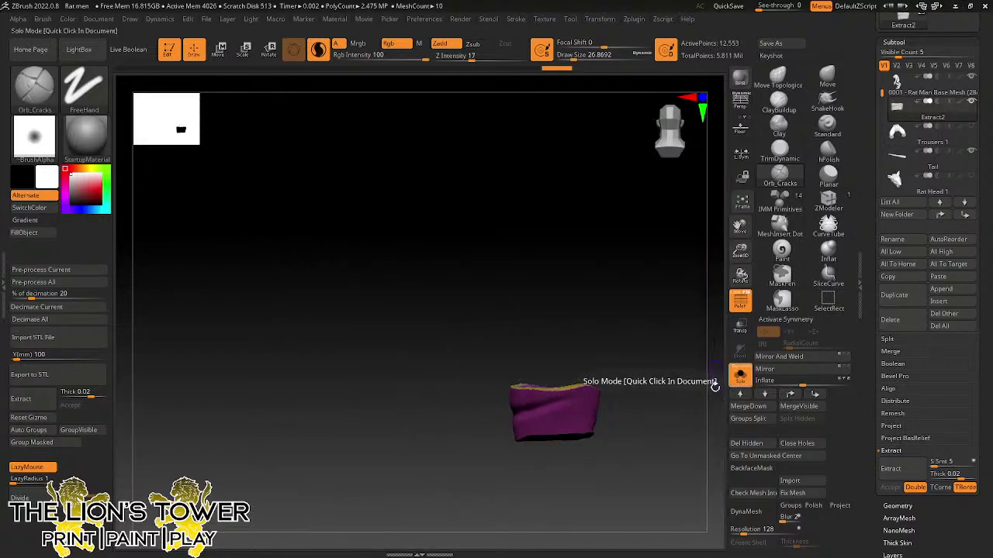
right_click_drag(698, 384, 626, 381)
right_click_drag(530, 398, 560, 412)
left_click_drag(557, 415, 523, 437)
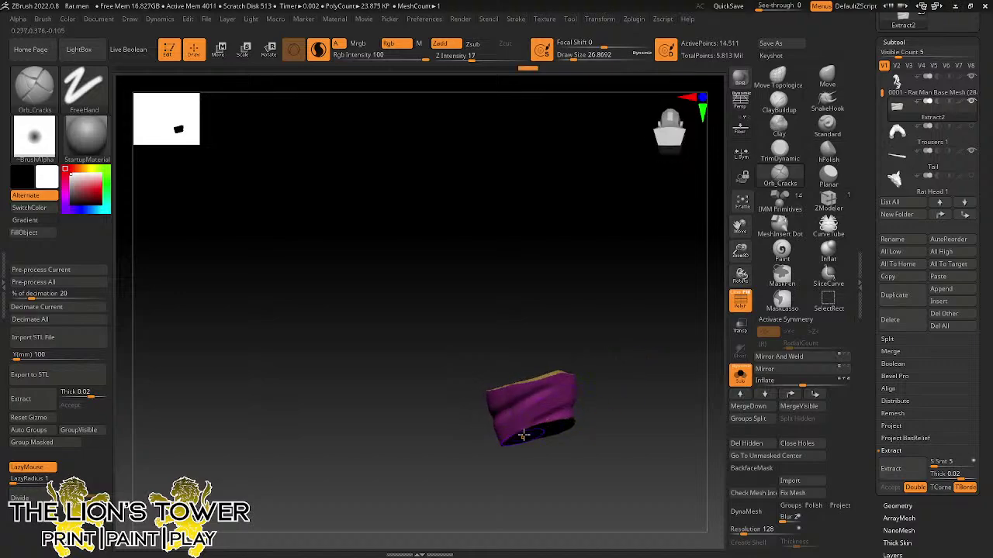
left_click_drag(650, 401, 585, 424)
right_click_drag(585, 422, 578, 390)
left_click_drag(557, 415, 566, 418)
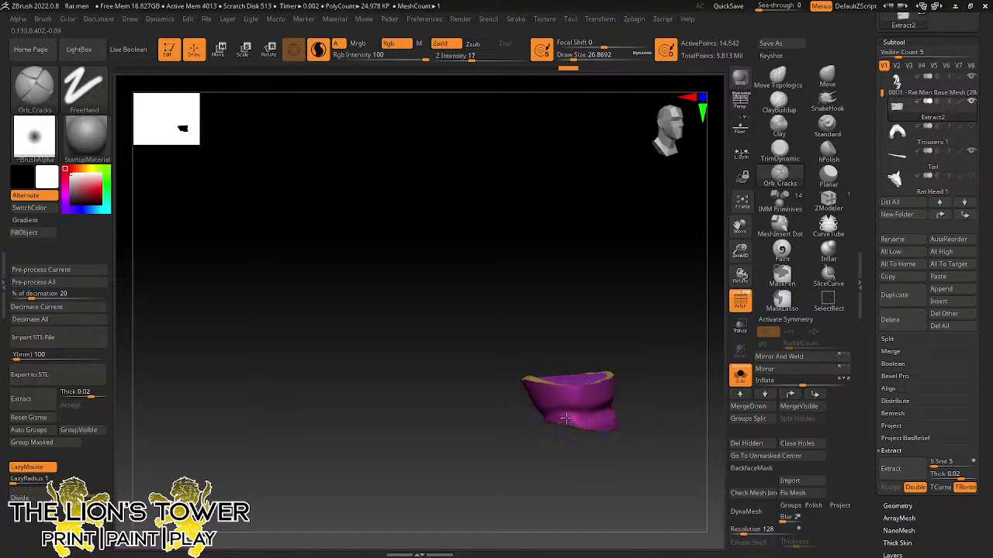
- Deepen the folds running around the thigh band and add more creases on its back near the upper rim
right_click_drag(587, 424, 598, 410)
right_click_drag(664, 421, 686, 423)
right_click_drag(696, 329, 659, 316)
right_click_drag(566, 423, 640, 382)
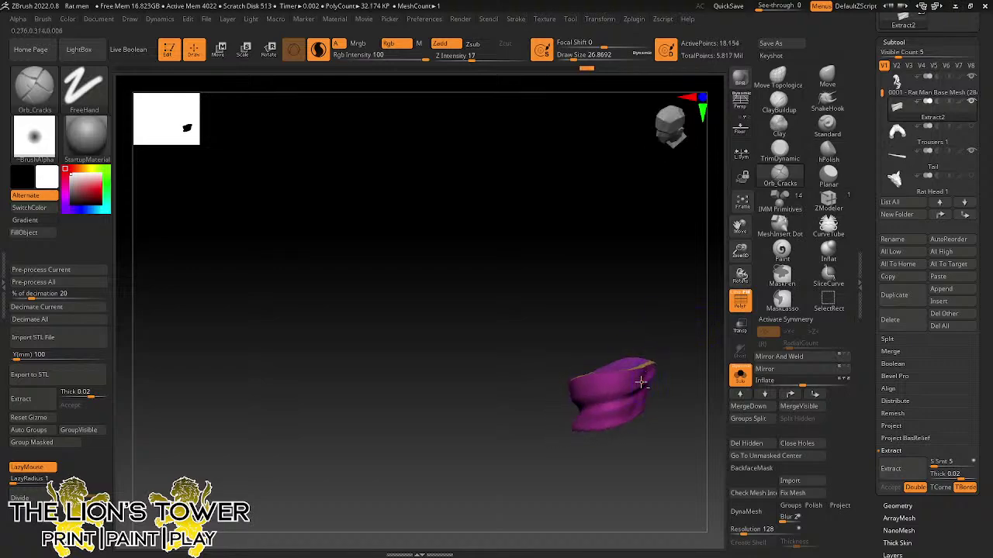
right_click_drag(583, 395, 682, 319)
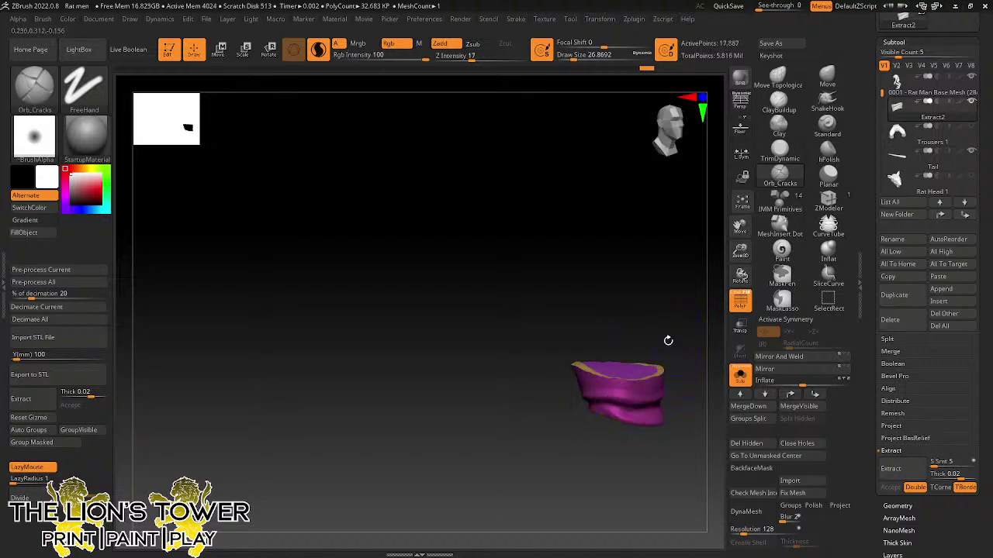
right_click_drag(620, 403, 604, 345)
left_click_drag(537, 381, 593, 375)
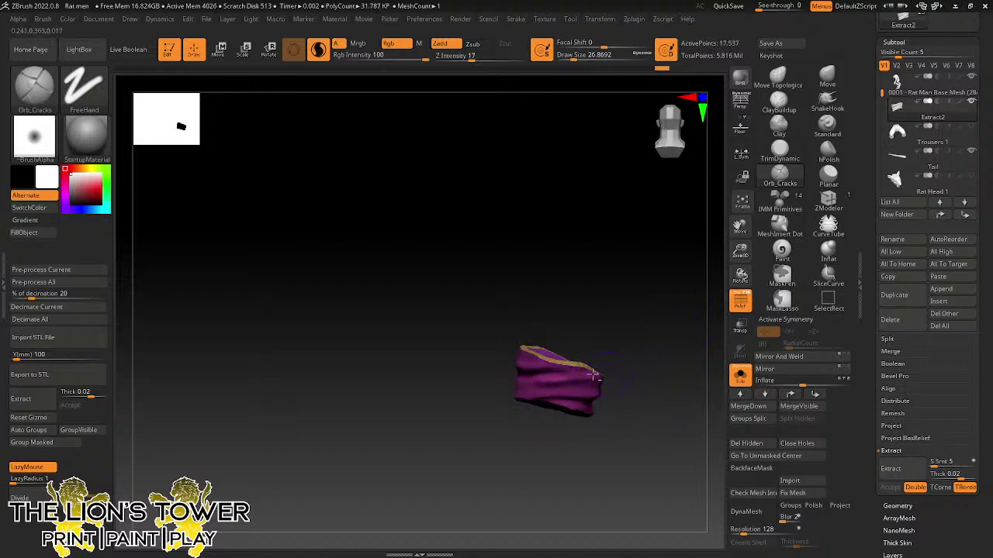
- Carve creases along the upper rim and inner side of the thigh band to connect the existing folds
right_click_drag(652, 376, 578, 380)
right_click_drag(659, 360, 575, 375)
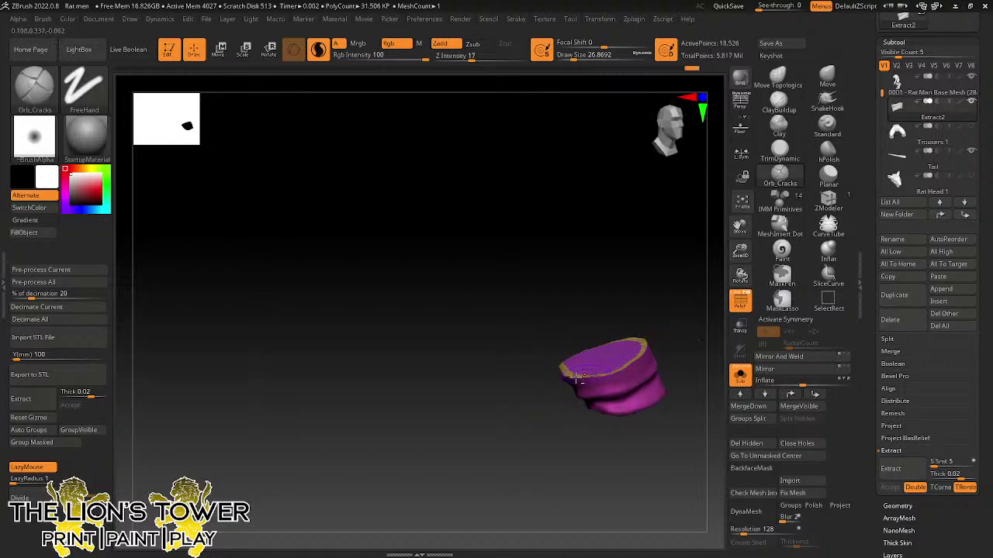
right_click_drag(683, 325, 630, 333)
left_click_drag(589, 363, 658, 341)
right_click_drag(690, 304, 648, 341)
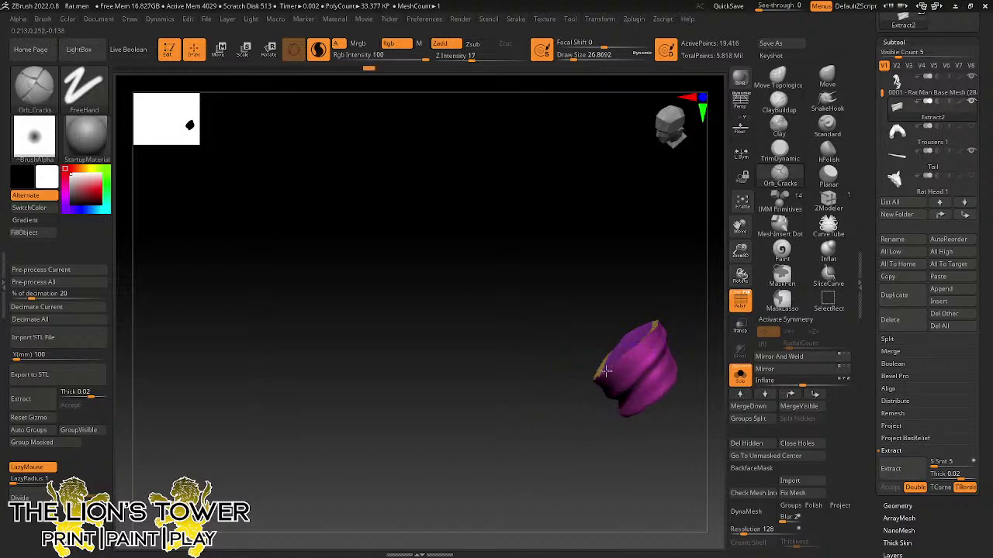
left_click_drag(647, 374, 674, 331)
- Add finer wrinkles between the main folds all around the thigh band with Orb_Cracks
right_click_drag(674, 330, 626, 351)
right_click_drag(745, 279, 739, 230)
left_click_drag(609, 376, 659, 334)
mouse_move(682, 319)
right_mouse_down()
mouse_move(626, 345)
mouse_move(635, 366)
mouse_move(680, 381)
mouse_move(667, 388)
mouse_move(682, 380)
mouse_move(653, 396)
right_mouse_up()
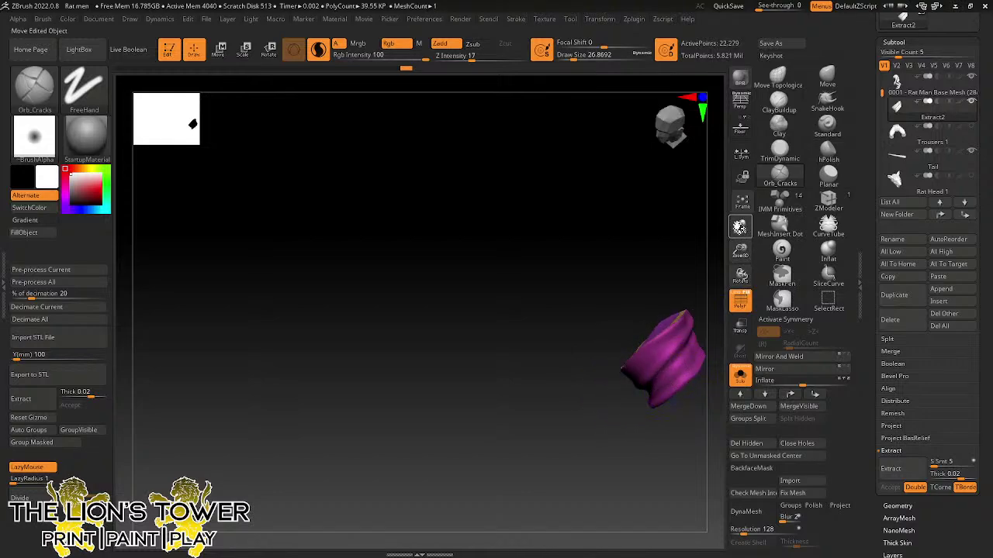
right_click_drag(691, 364, 618, 400, "alt")
left_click_drag(640, 328, 653, 302, "ctrl")
right_click_drag(672, 316, 601, 370)
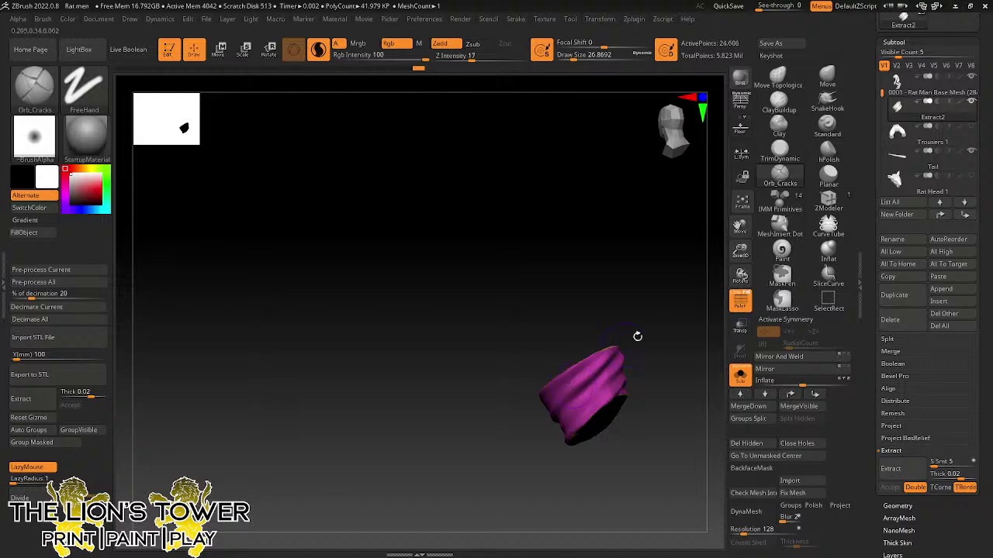
right_click_drag(636, 336, 664, 380)
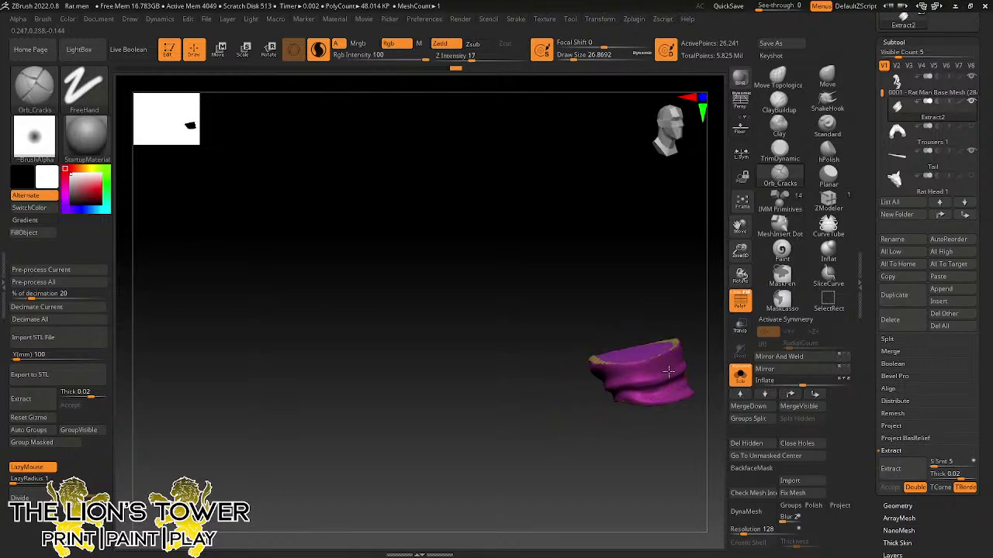
right_click_drag(746, 248, 678, 263, "alt")
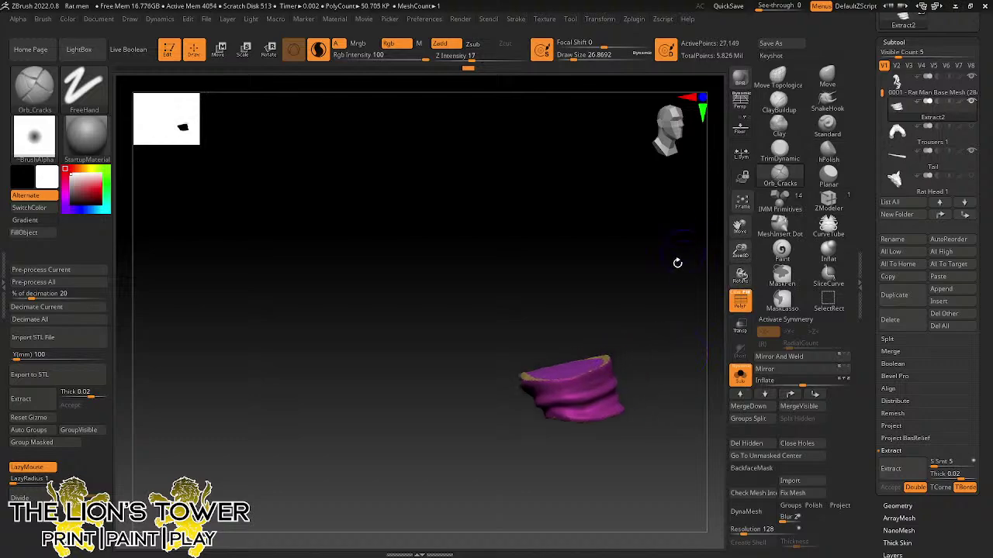
left_click_drag(678, 316, 663, 326, "ctrl")
right_click_drag(663, 326, 647, 330)
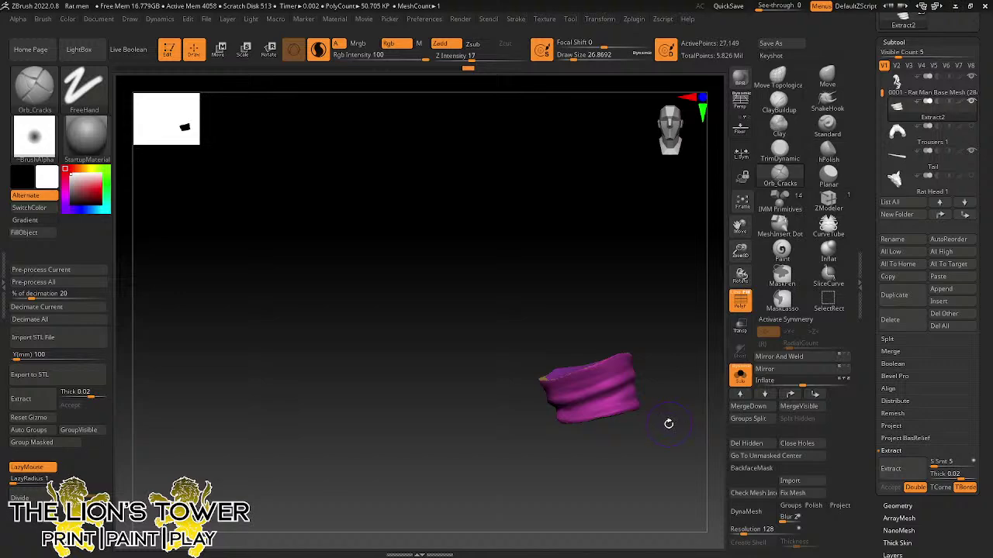
left_click_drag(722, 311, 706, 300)
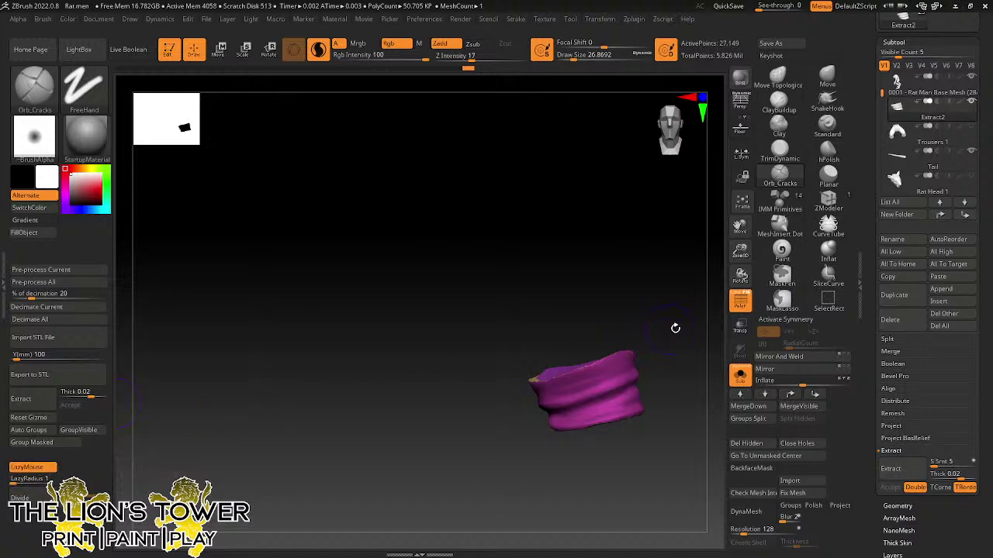
mouse_move(675, 328)
left_mouse_down()
mouse_move(680, 319)
mouse_move(616, 310)
left_mouse_up()
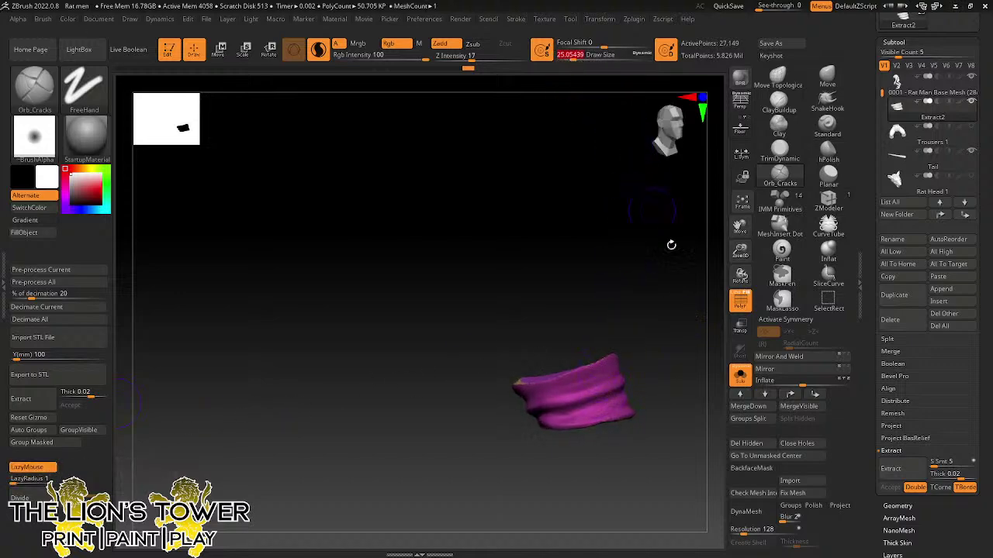
- Carve finer creases around the front, side and back of the thigh band with Orb_Cracks, reducing the draw size to about 18
left_click_drag(670, 244, 659, 318)
left_click_drag(663, 390, 590, 400)
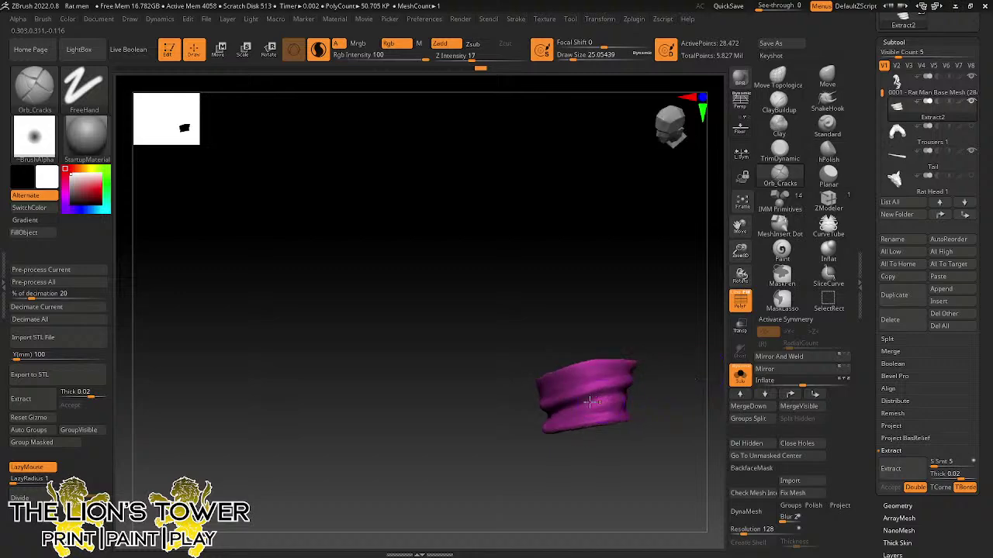
left_click_drag(670, 394, 590, 346)
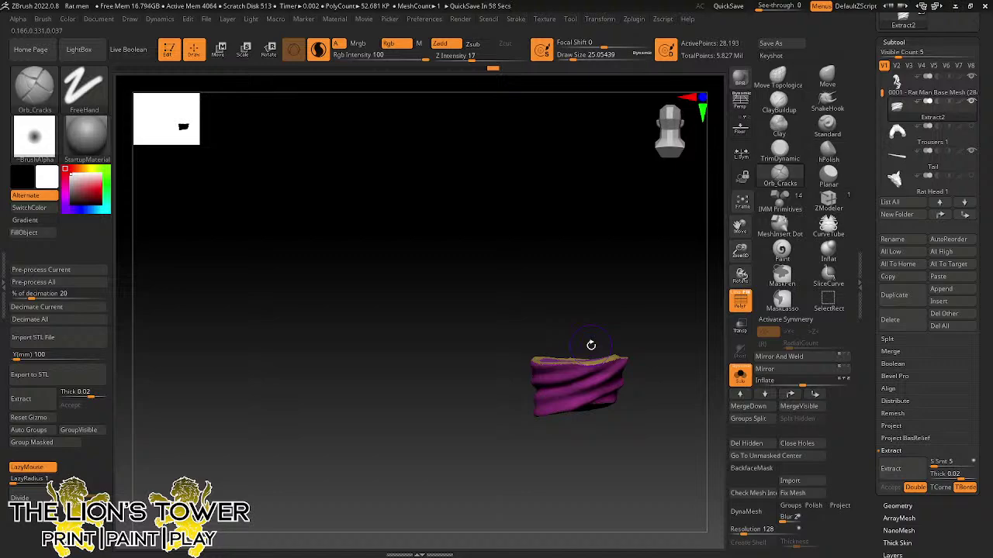
left_click_drag(679, 398, 631, 401)
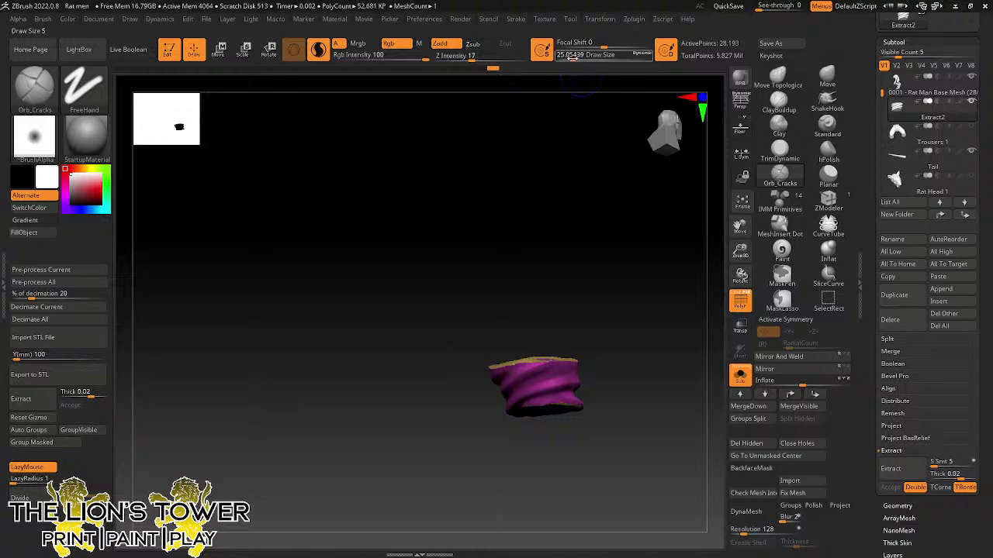
mouse_move(616, 339)
left_mouse_down()
mouse_move(516, 400)
mouse_move(613, 384)
mouse_move(514, 398)
left_mouse_up()
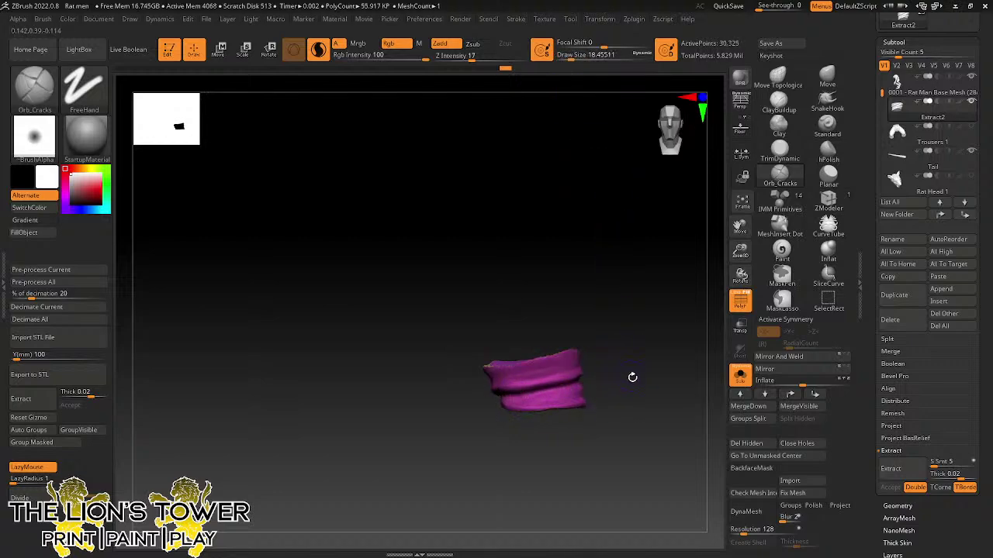
left_click_drag(632, 377, 590, 358)
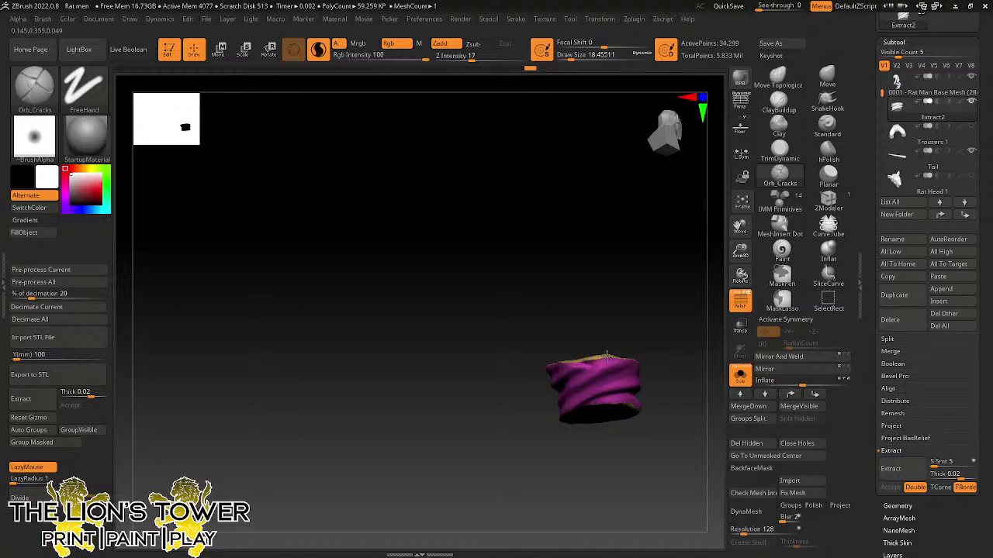
left_click_drag(645, 321, 575, 366)
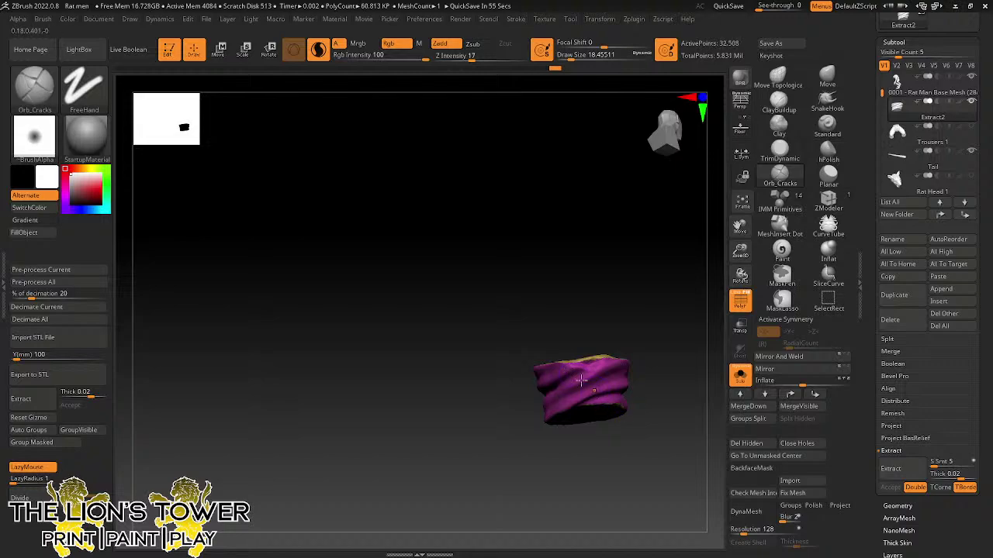
- Build up a diagonal overlapping cloth fold across the back of the thigh band with ClayBuildup at a draw size of about 30
key("b")
key("c")
key("b")
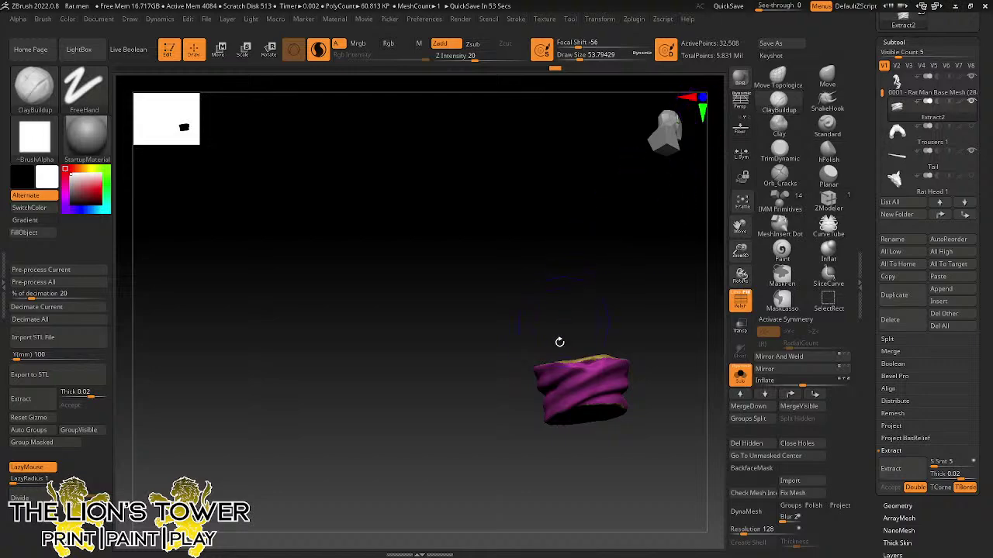
left_click(574, 57)
left_click_drag(574, 269, 603, 331)
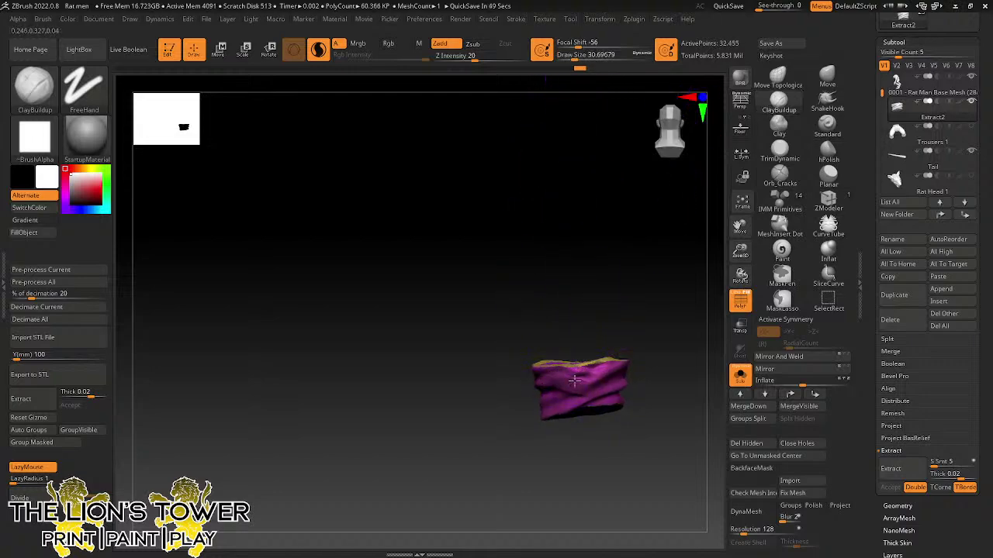
mouse_move(574, 380)
left_mouse_down()
mouse_move(623, 405)
mouse_move(610, 398)
mouse_move(598, 111)
left_mouse_up()
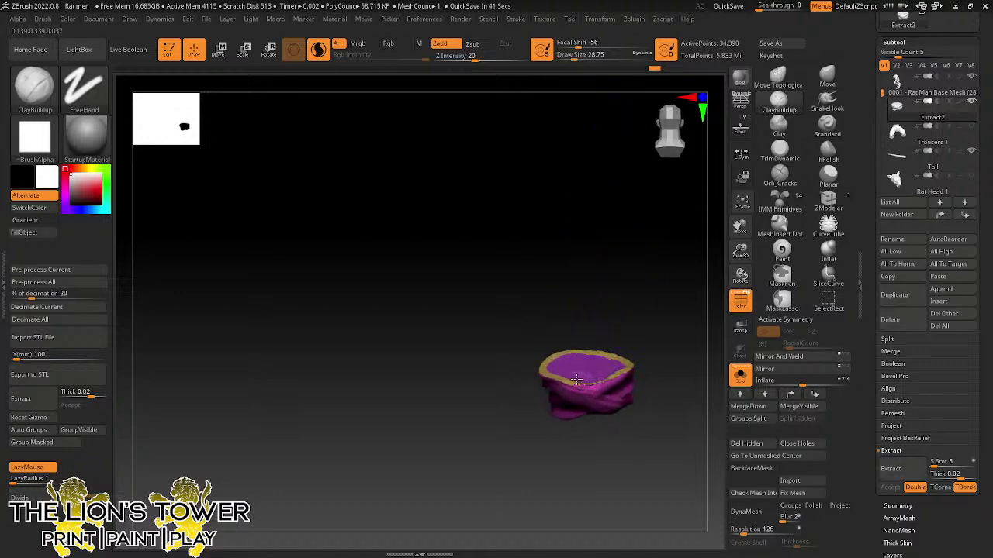
left_click_drag(650, 289, 666, 297, "ctrl")
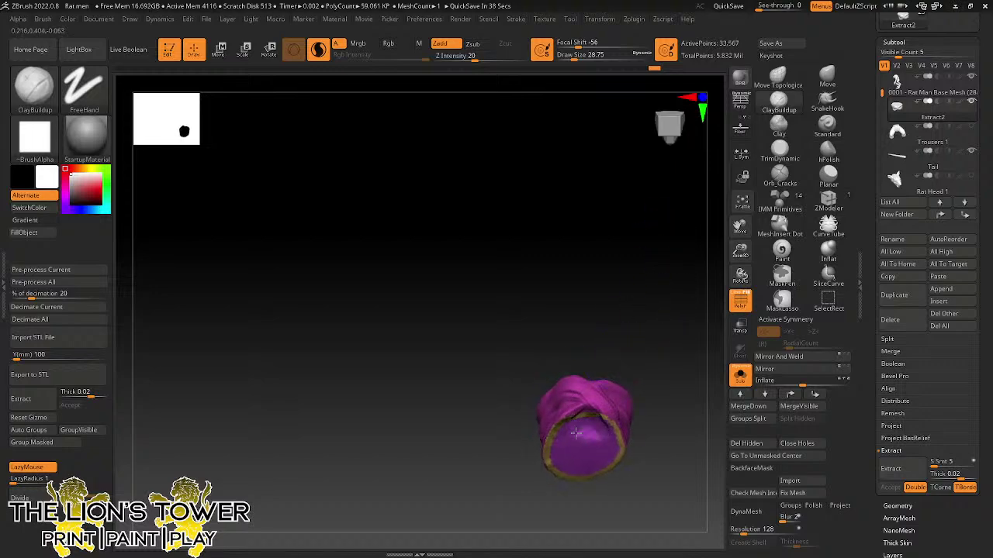
left_click_drag(636, 392, 628, 366)
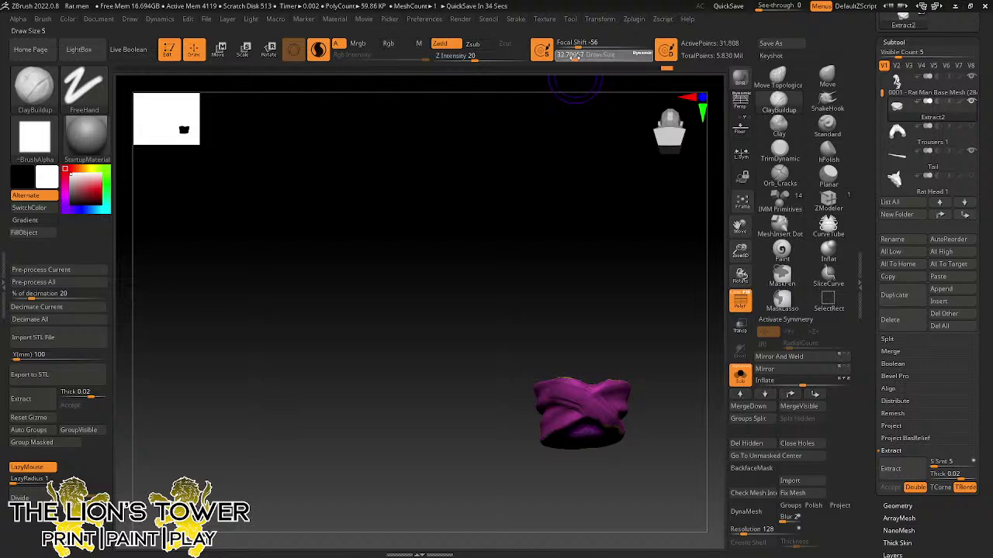
- Thicken the diagonal fold from the upper to the lower rim with ClayBuildup at a draw size of about 18
left_click(571, 57)
left_click_drag(561, 397, 614, 425)
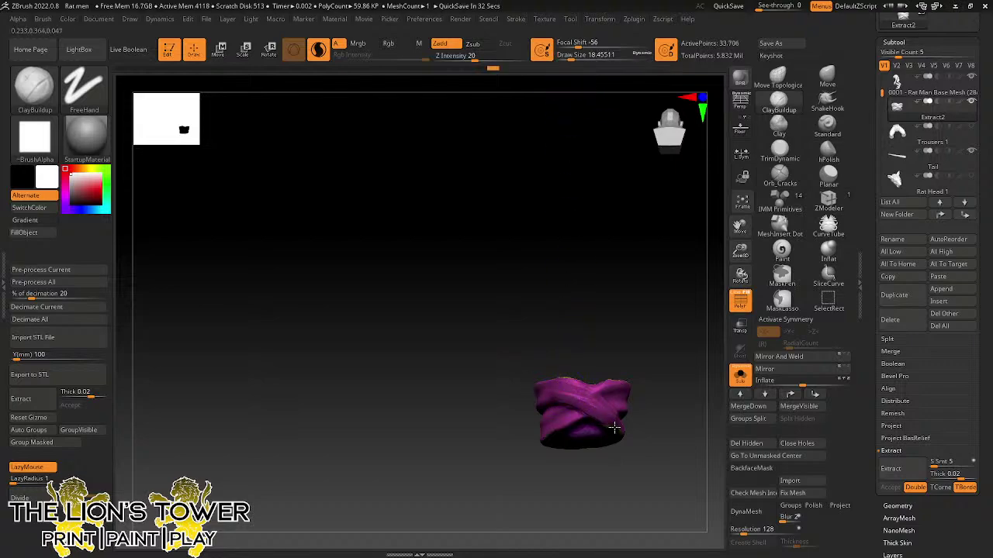
left_click_drag(598, 363, 581, 379)
right_click_drag(626, 432, 601, 401)
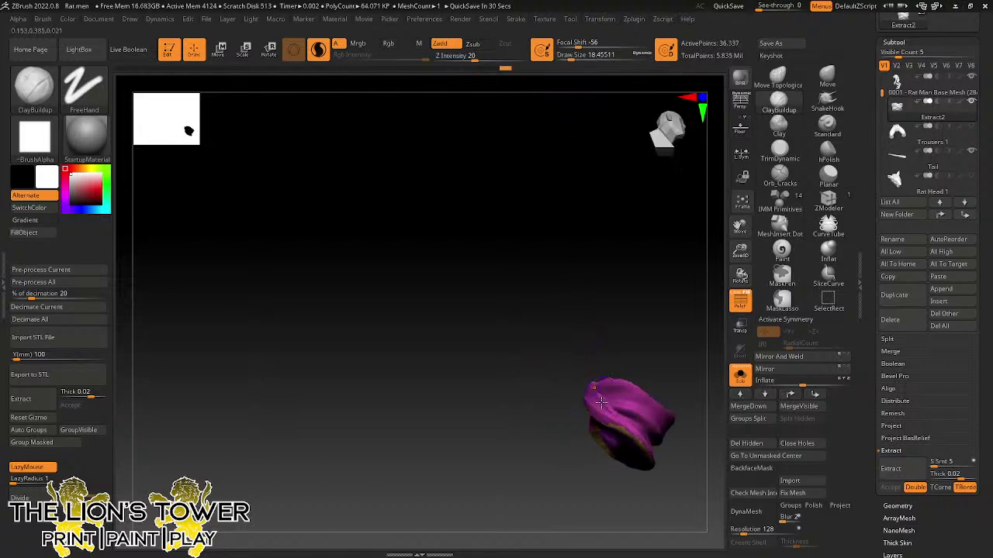
left_click_drag(621, 420, 600, 400)
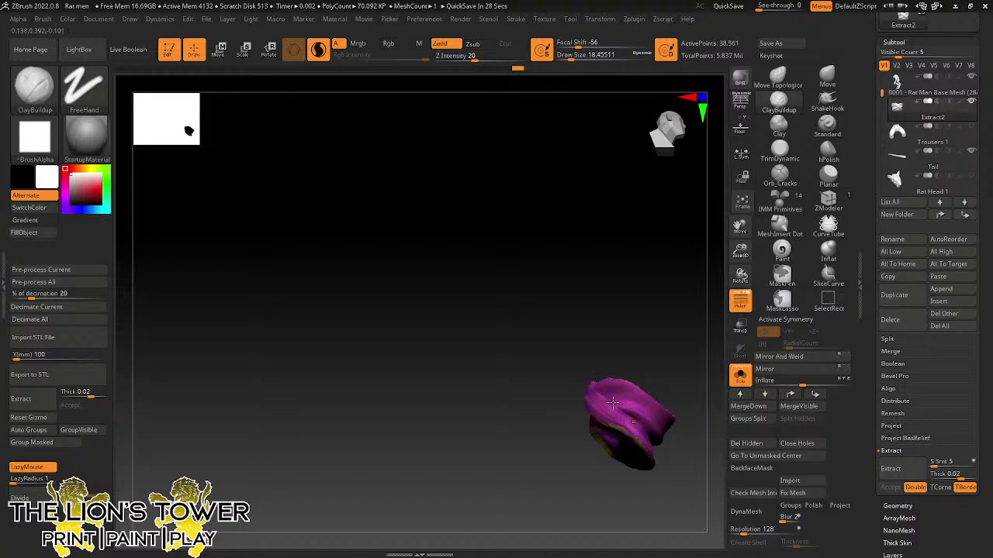
right_click_drag(613, 402, 639, 439)
right_click_drag(612, 324, 630, 428)
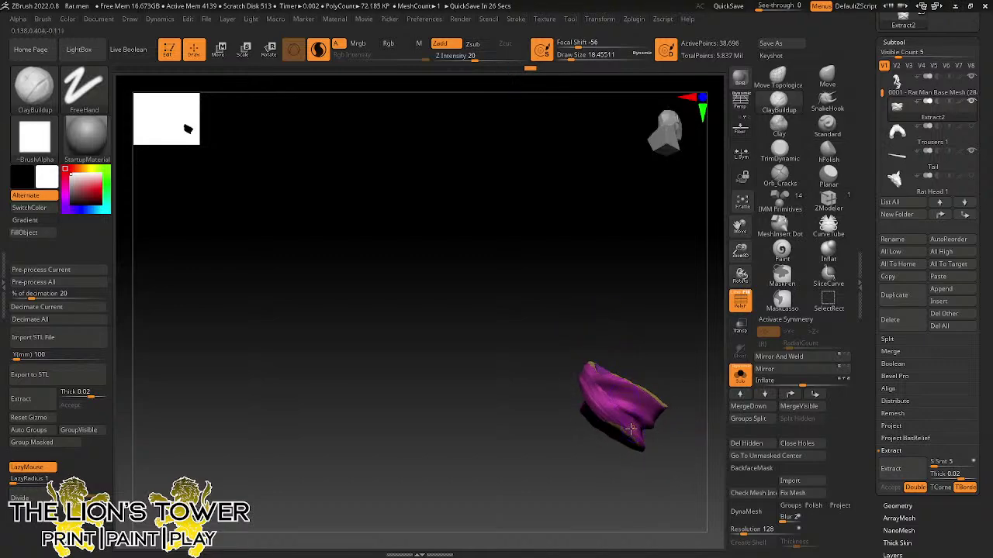
left_click_drag(586, 372, 610, 402)
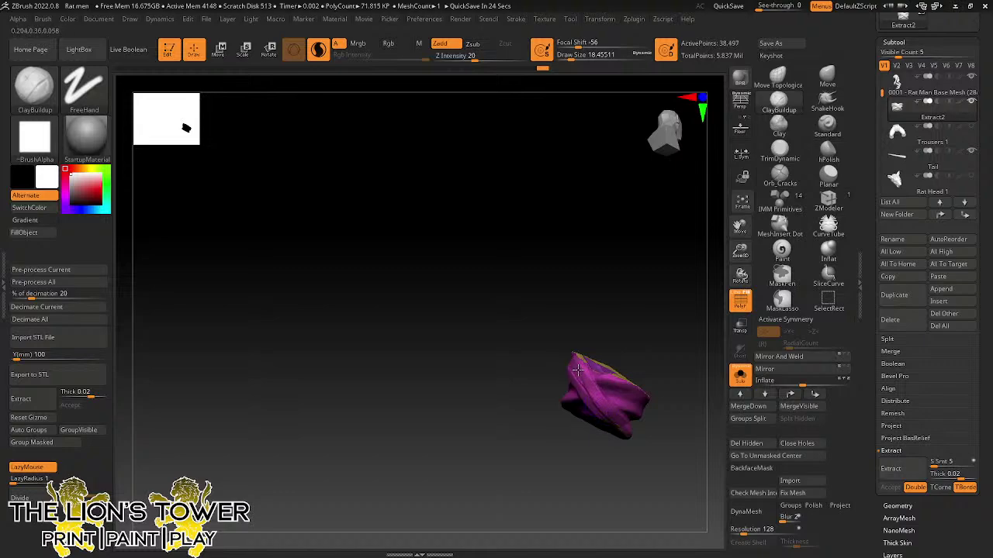
right_click_drag(563, 369, 556, 348)
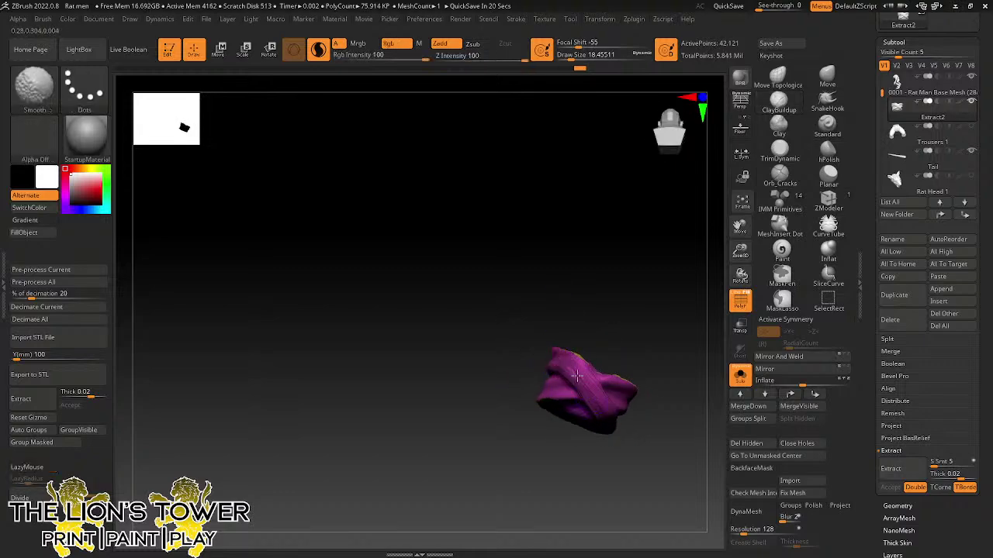
- Smooth the crossing folds on the back of the thigh band and reinforce the overlapping strip with ClayBuildup
left_click_drag(565, 366, 590, 390, "shift")
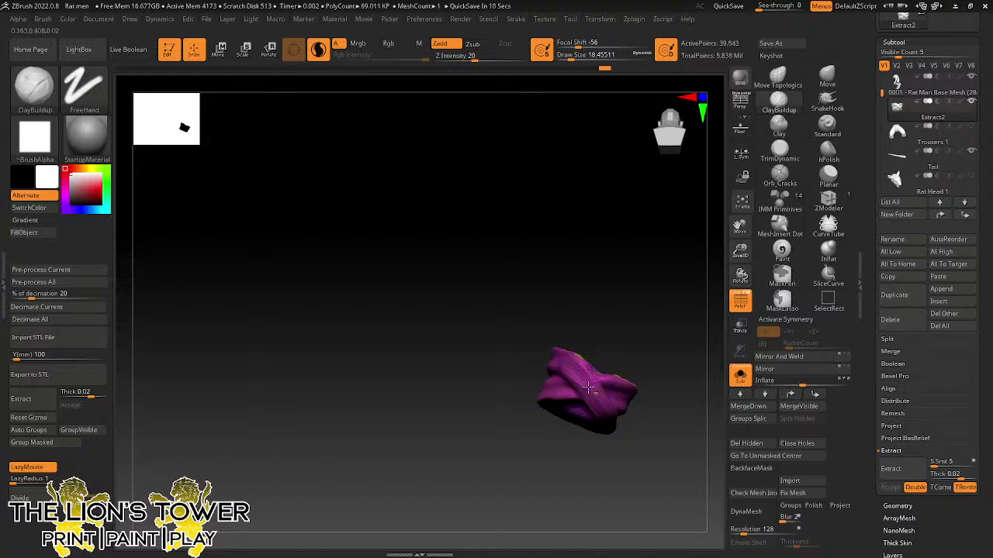
right_click_drag(618, 343, 596, 341)
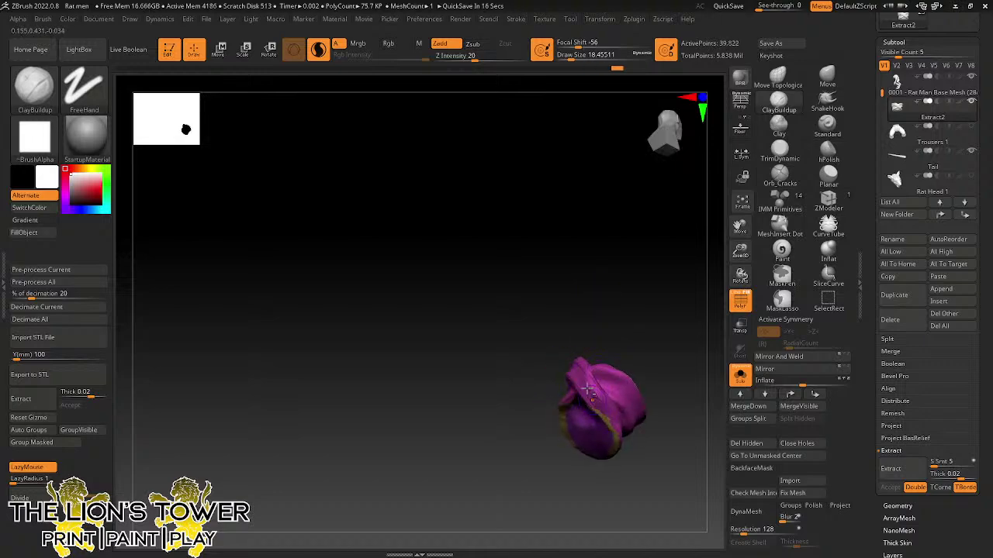
left_click_drag(592, 395, 580, 373)
right_click_drag(567, 352, 602, 403)
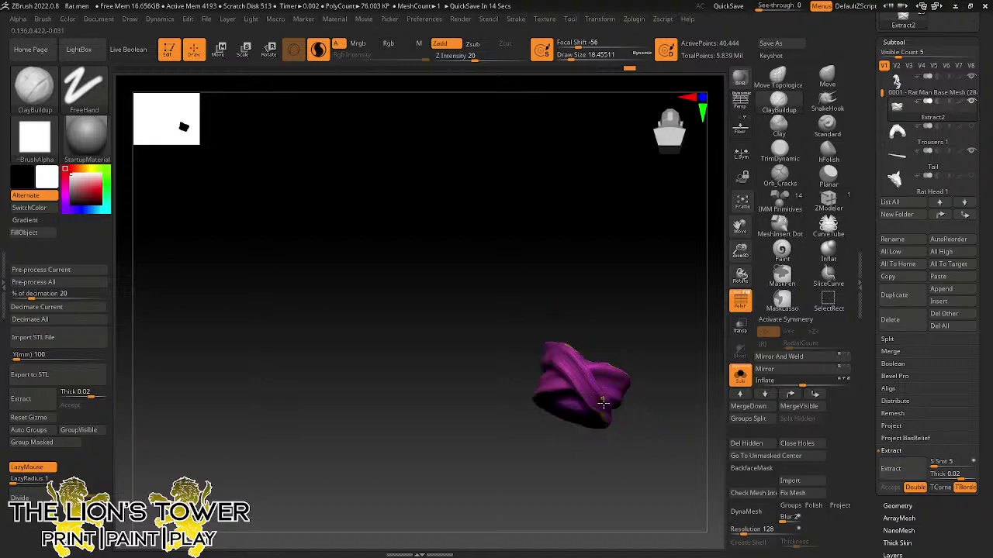
left_click_drag(602, 403, 554, 349, "shift")
right_click_drag(596, 340, 625, 361)
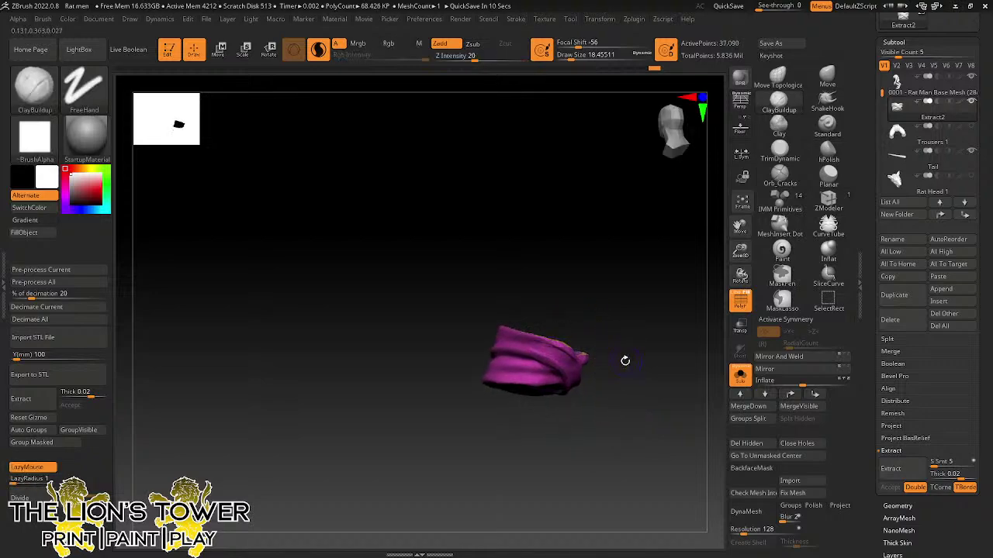
mouse_move(577, 321)
left_mouse_down("shift")
mouse_move(562, 333)
mouse_move(587, 372)
mouse_move(580, 326)
left_mouse_up("shift")
mouse_move(581, 326)
right_mouse_down()
mouse_move(654, 295)
mouse_move(698, 337)
mouse_move(707, 307)
right_mouse_up()
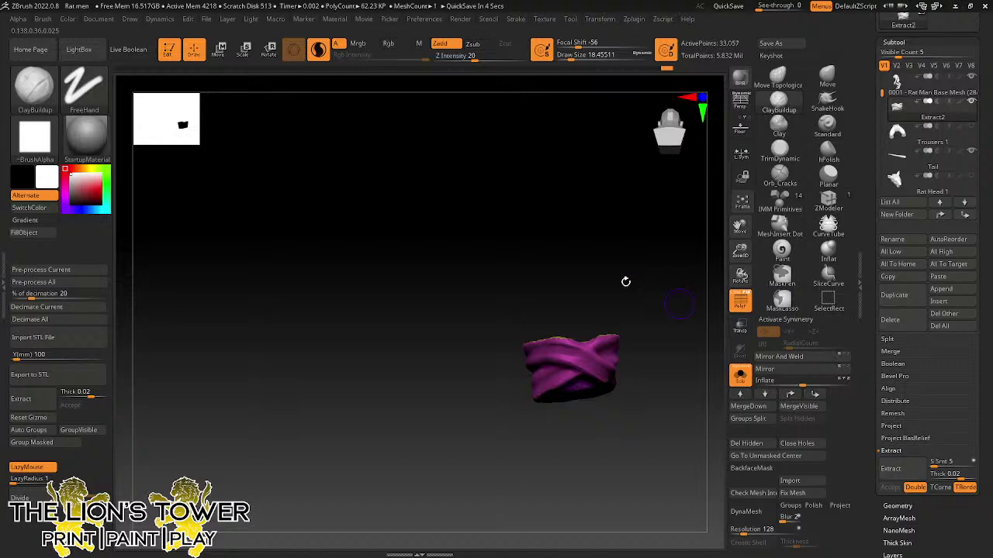
- Sculpt a raised knot where the folds cross on the back of the thigh band, using ClayBuildup at a draw size of about 17
left_click_drag(575, 58, 571, 66)
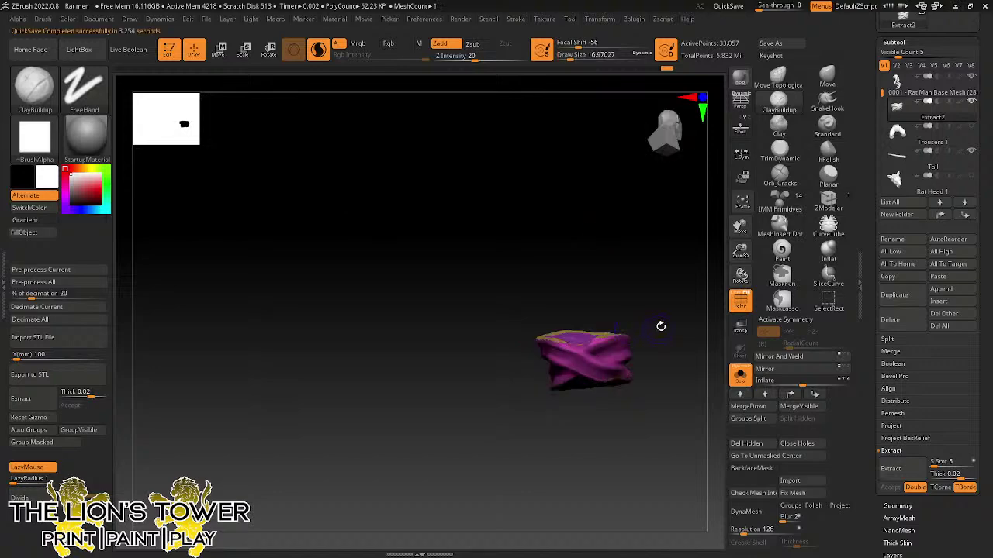
right_click_drag(661, 327, 580, 326)
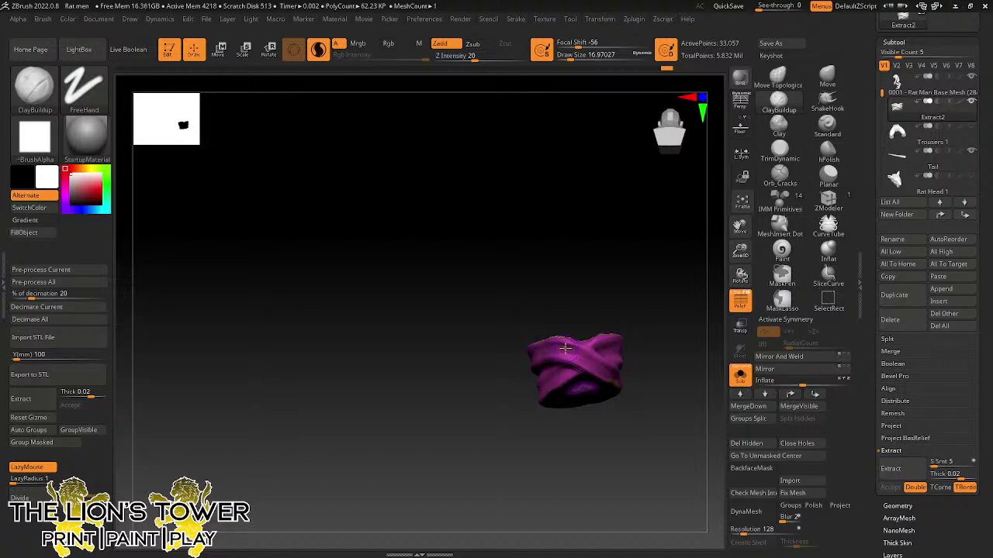
left_click_drag(640, 319, 622, 311)
mouse_move(576, 347)
left_mouse_down()
mouse_move(579, 339)
mouse_move(578, 362)
mouse_move(600, 363)
mouse_move(594, 374)
mouse_move(598, 359)
left_mouse_up()
left_click_drag(641, 307, 647, 307, "alt")
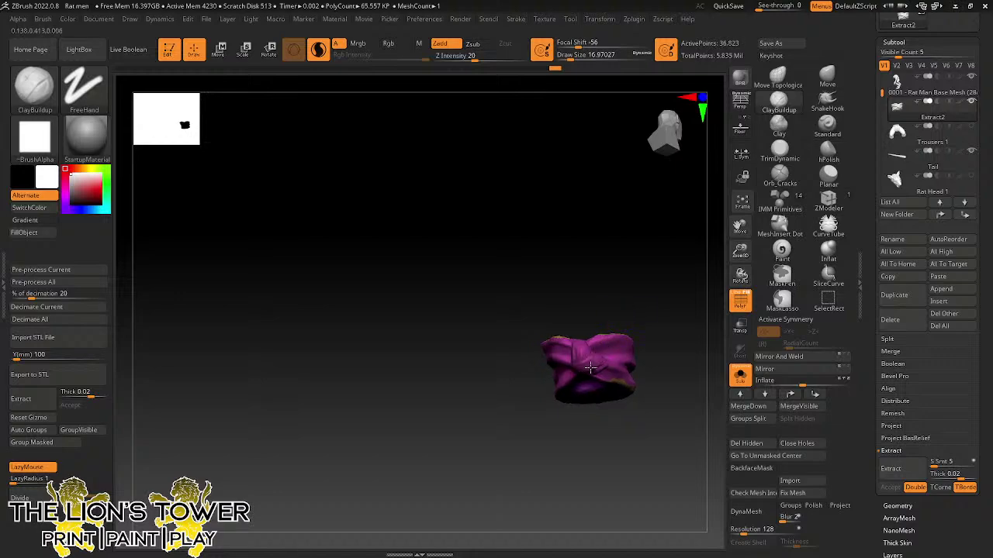
left_click_drag(597, 355, 602, 350)
mouse_move(602, 351)
right_mouse_down()
mouse_move(608, 357)
mouse_move(614, 348)
mouse_move(599, 373)
mouse_move(613, 361)
mouse_move(597, 362)
right_mouse_up()
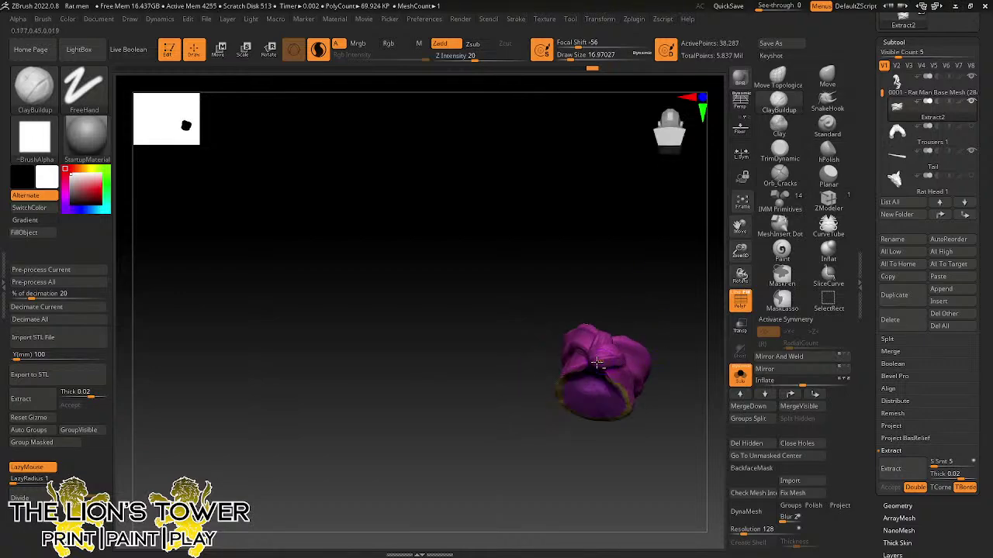
right_click_drag(672, 316, 609, 357)
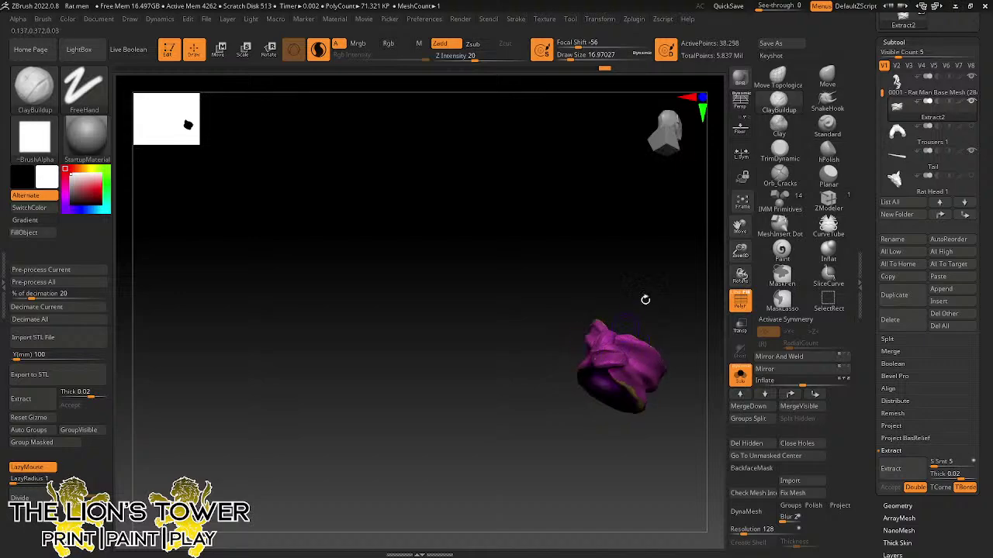
right_click_drag(645, 300, 603, 340)
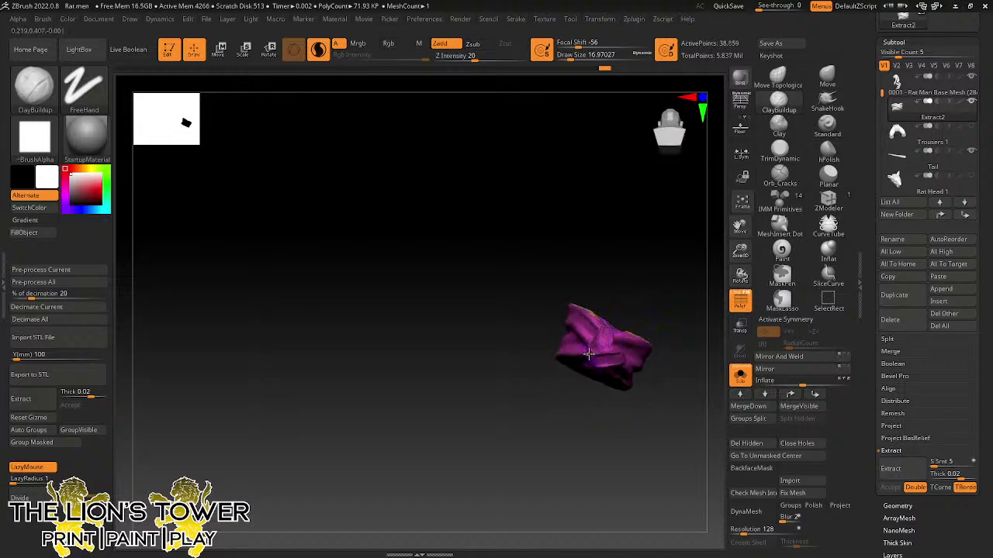
- Cut creases around the knot and into the adjoining folds with Orb_Cracks
left_click(780, 175)
right_click_drag(644, 314, 603, 347)
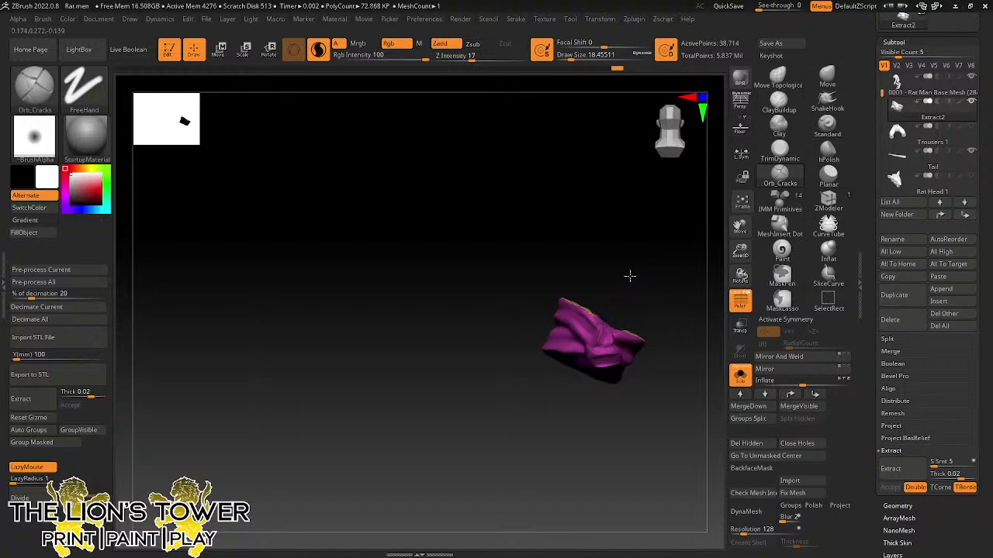
right_click_drag(628, 275, 613, 347)
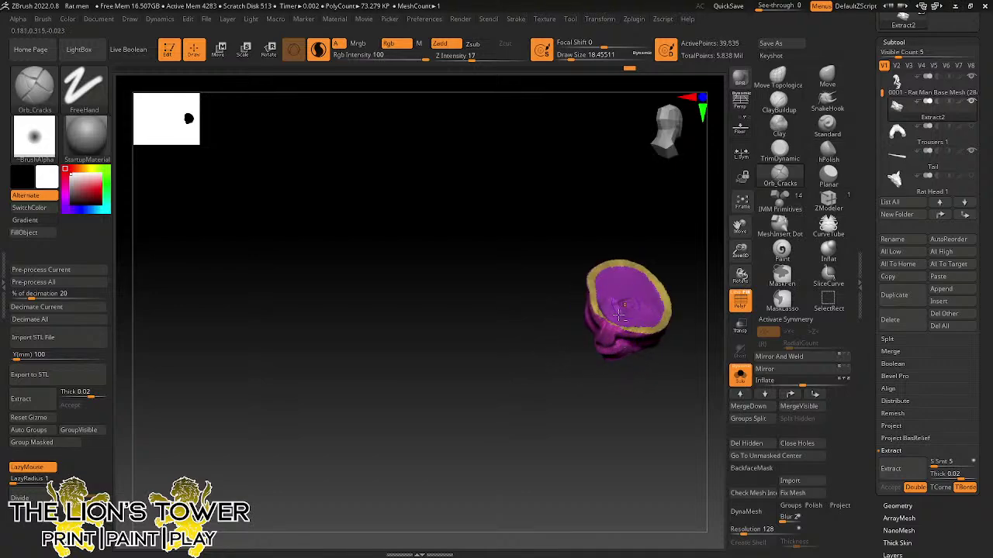
mouse_move(615, 308)
right_mouse_down()
mouse_move(626, 336)
mouse_move(676, 290)
mouse_move(639, 365)
mouse_move(618, 297)
mouse_move(596, 367)
mouse_move(598, 303)
right_mouse_up()
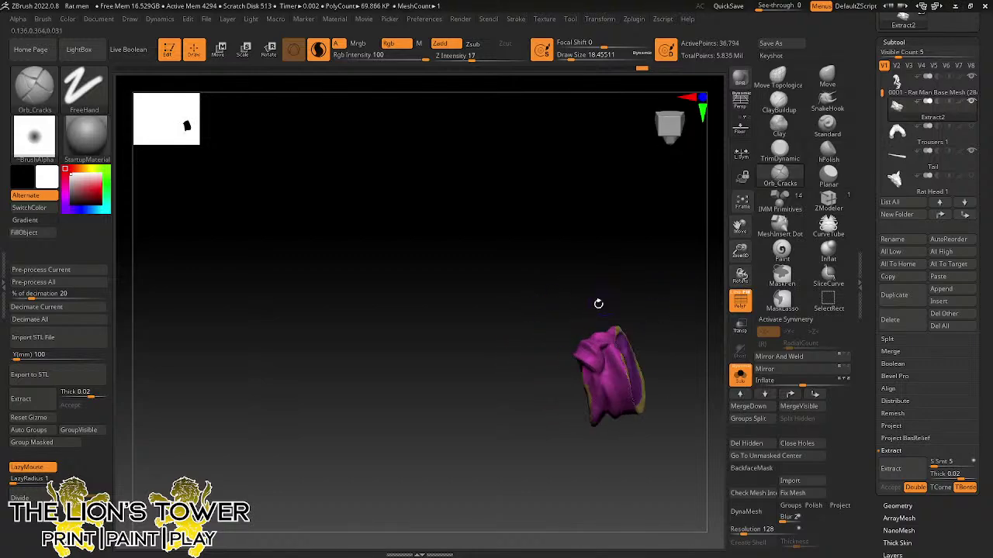
- Mask the whole thigh band to make it a single polygroup, and show the rest of the model again
left_click(665, 297, "ctrl")
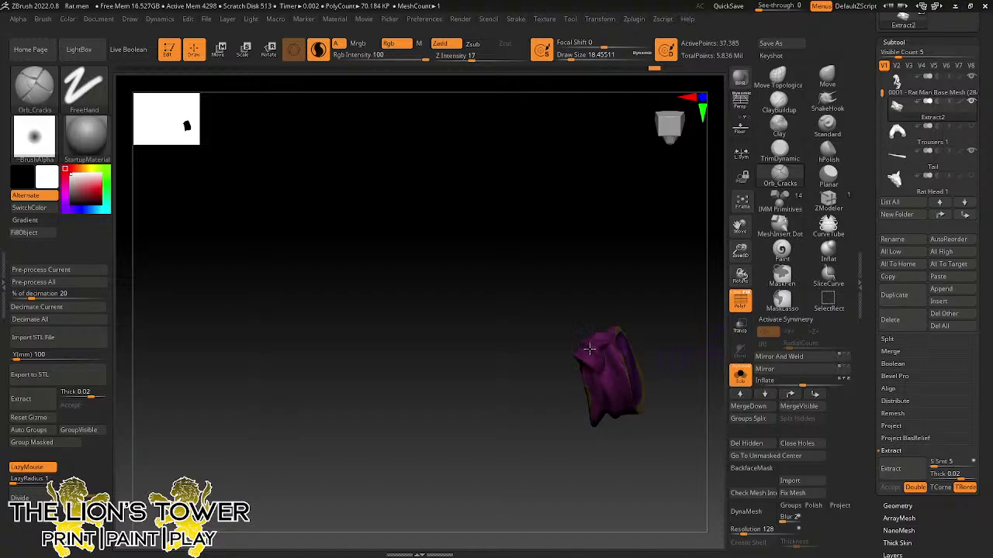
left_click(28, 441)
right_click_drag(656, 466, 717, 409)
left_click(740, 375)
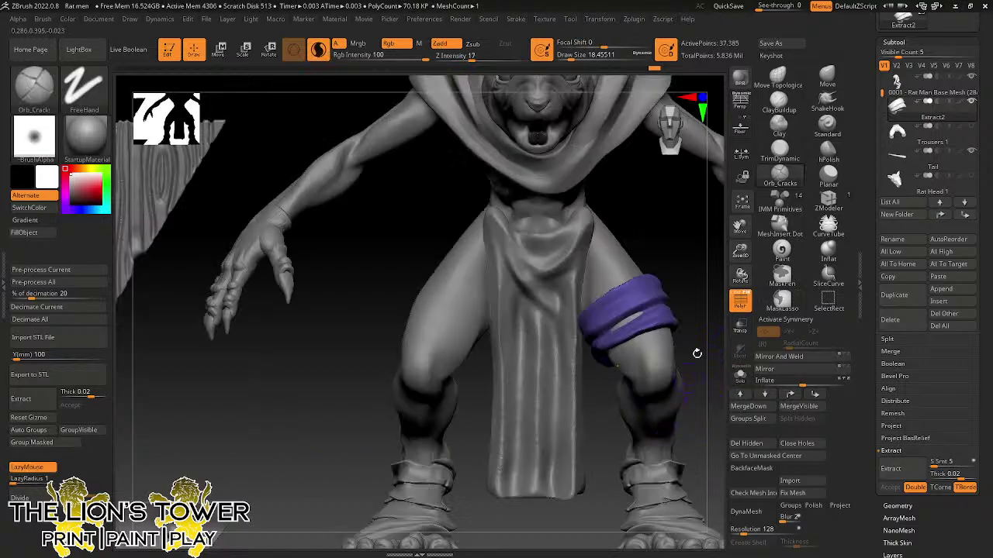
- Adjust the fit of the band around the left thigh with the Move brush at a draw size of about 29
right_click_drag(696, 353, 766, 205)
left_click(826, 78)
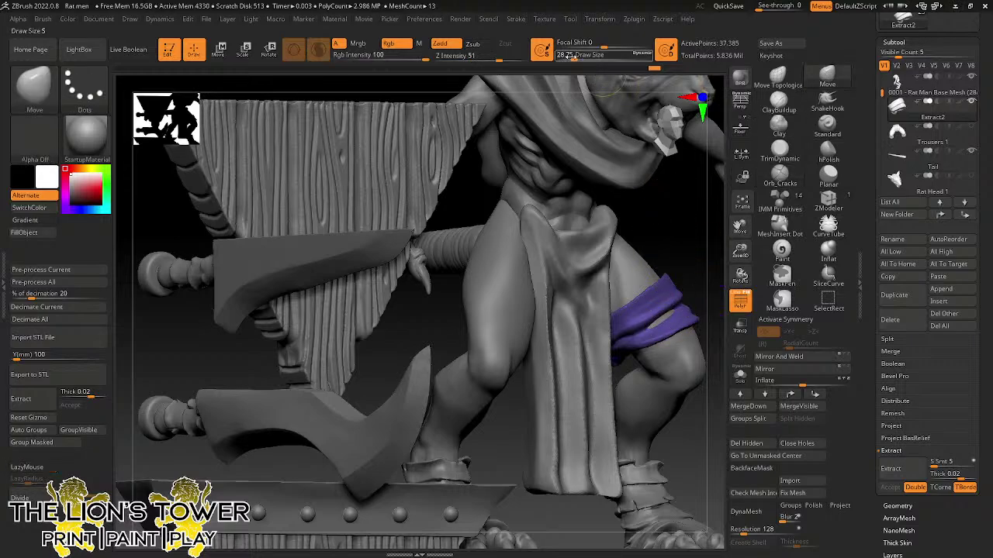
left_click_drag(659, 319, 673, 310)
- Centre the transform gizmo on the left thigh band, reset its orientation, and turn the band to sit around the thigh
right_click_drag(691, 283, 775, 235)
mouse_move(543, 264)
right_mouse_down()
mouse_move(643, 284)
mouse_move(655, 331)
right_mouse_up()
key("e")
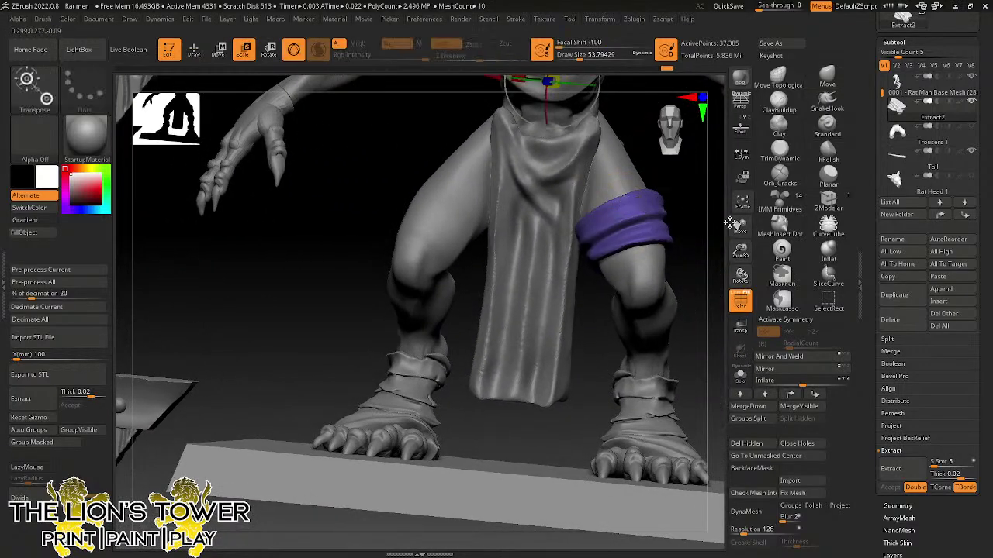
left_click_drag(737, 225, 712, 312)
left_click(511, 139)
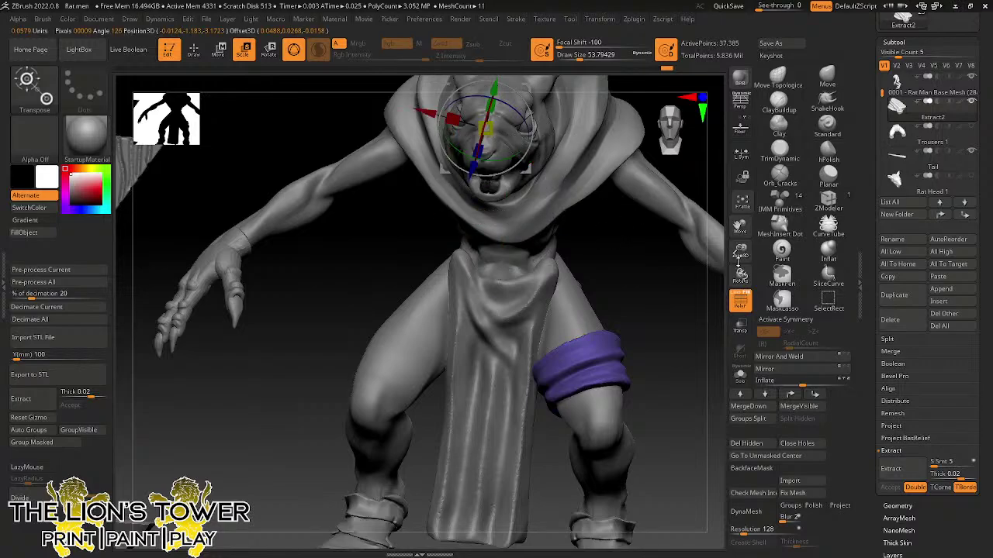
left_click_drag(738, 262, 687, 246)
left_click(469, 122)
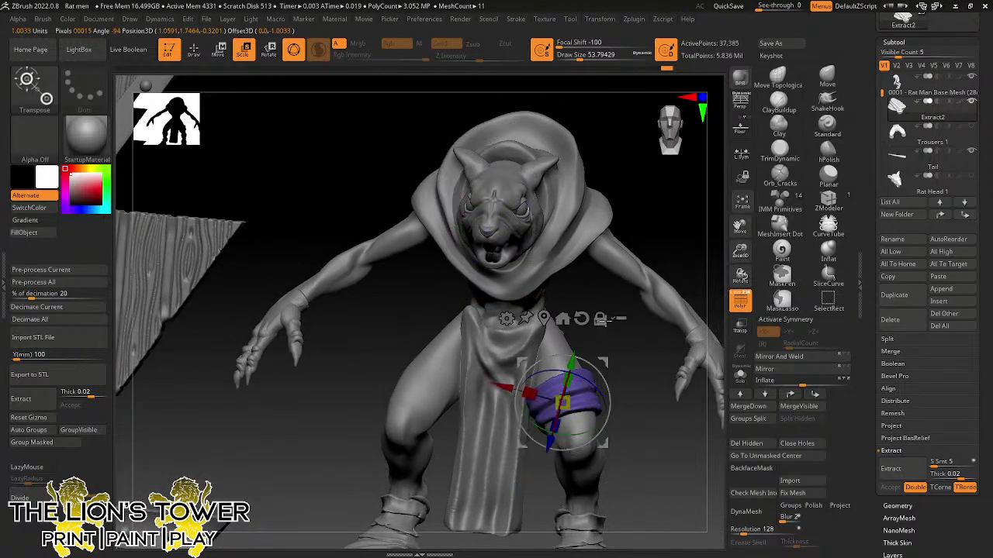
left_click(581, 319)
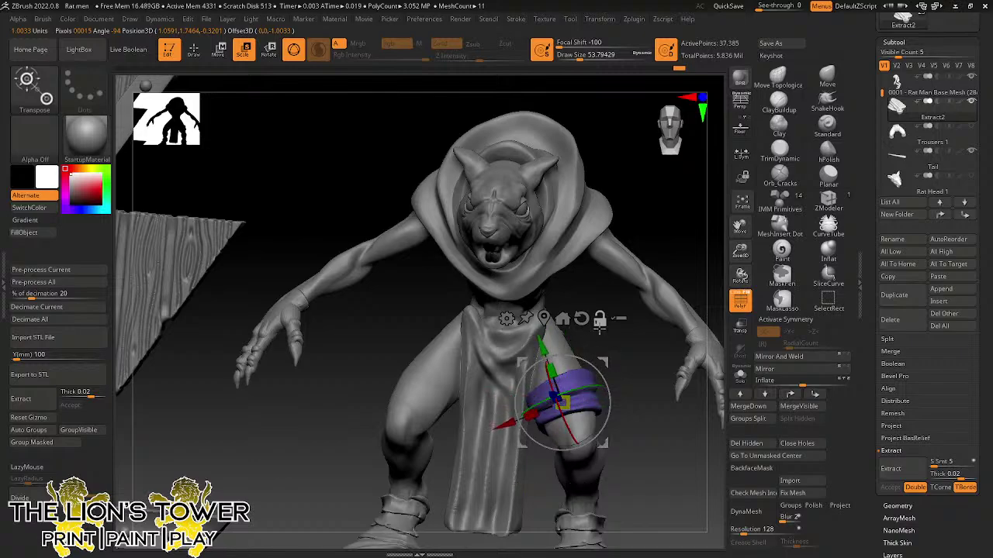
left_click_drag(552, 412, 552, 422)
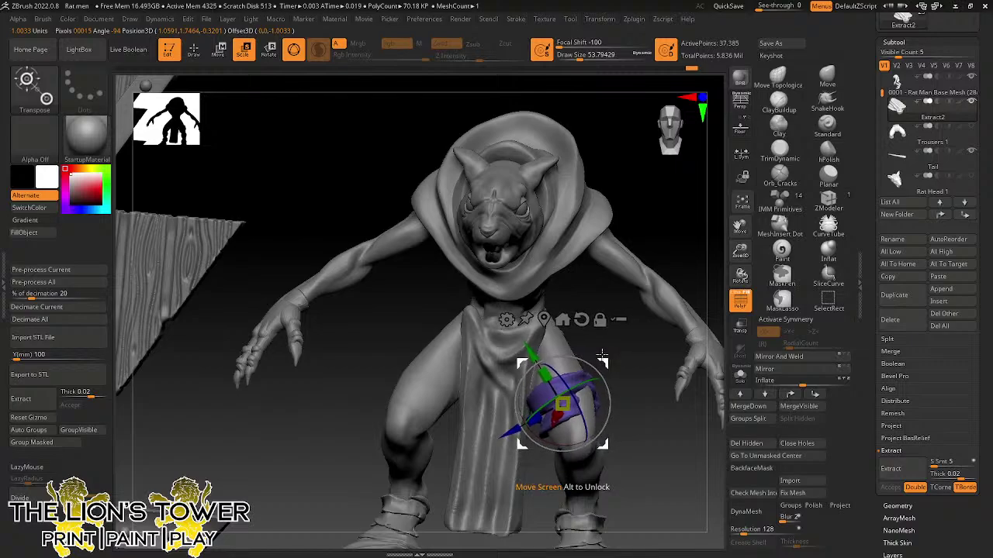
key("q")
- Pull the thigh band closer to the leg's contour from the front and side, using the Move brush at a draw size of about 128
mouse_move(613, 363)
left_mouse_down()
mouse_move(630, 357)
mouse_move(556, 415)
left_mouse_up()
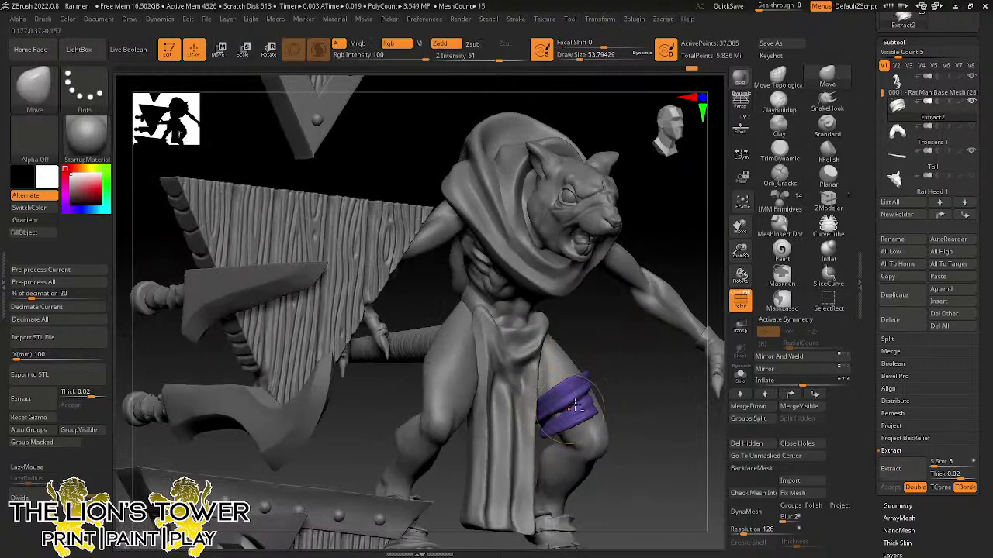
left_click(591, 58)
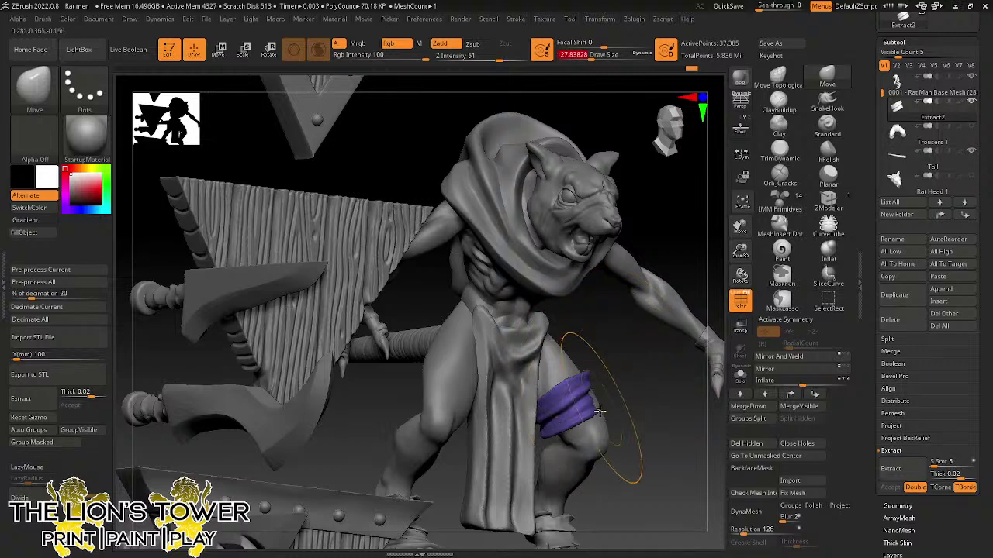
left_click_drag(600, 409, 602, 406)
mouse_move(667, 400)
left_mouse_down()
mouse_move(626, 404)
mouse_move(662, 404)
mouse_move(647, 397)
left_mouse_up()
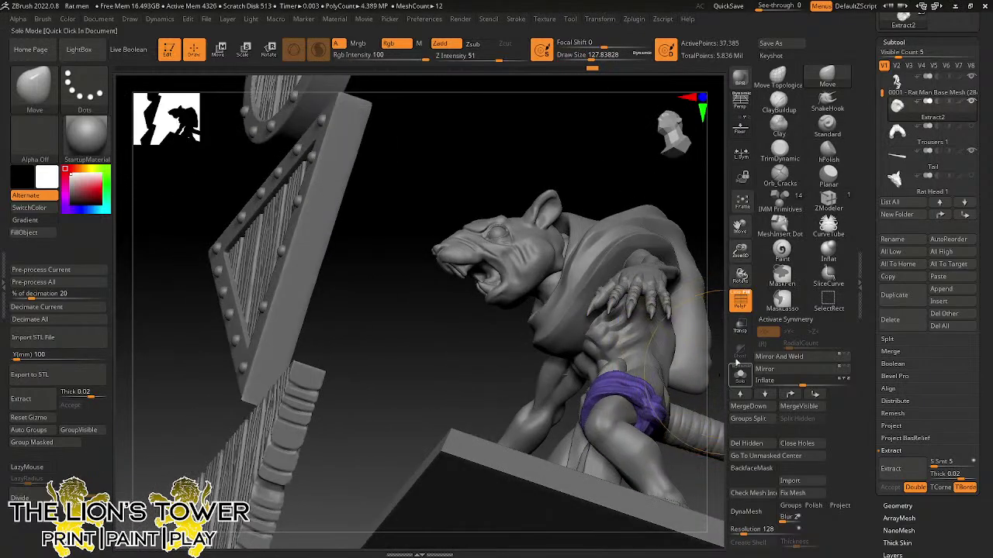
mouse_move(719, 375)
left_mouse_down("alt")
mouse_move(707, 252)
mouse_move(690, 296)
left_mouse_up("alt")
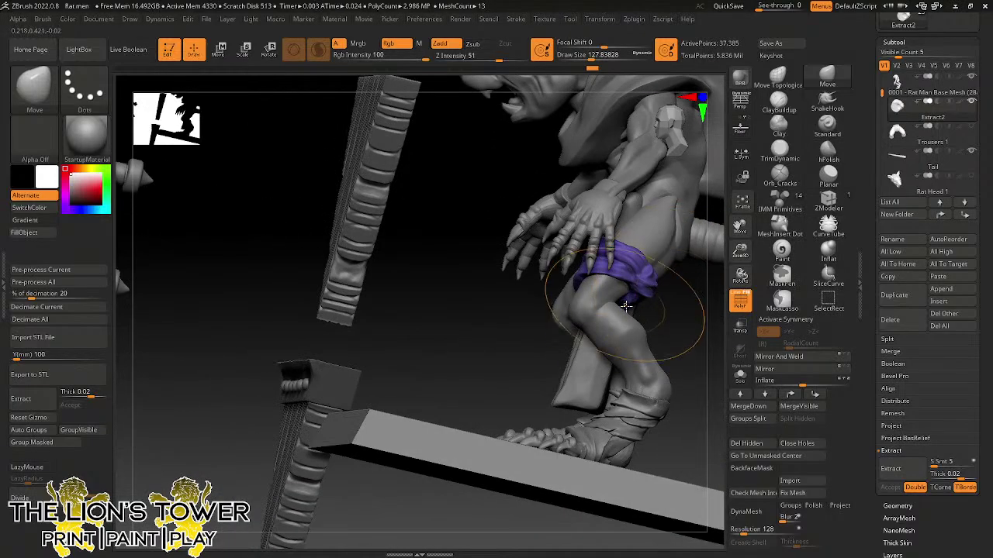
left_click_drag(629, 308, 634, 309)
mouse_move(686, 336)
left_mouse_down()
mouse_move(638, 335)
mouse_move(615, 322)
mouse_move(625, 327)
left_mouse_up()
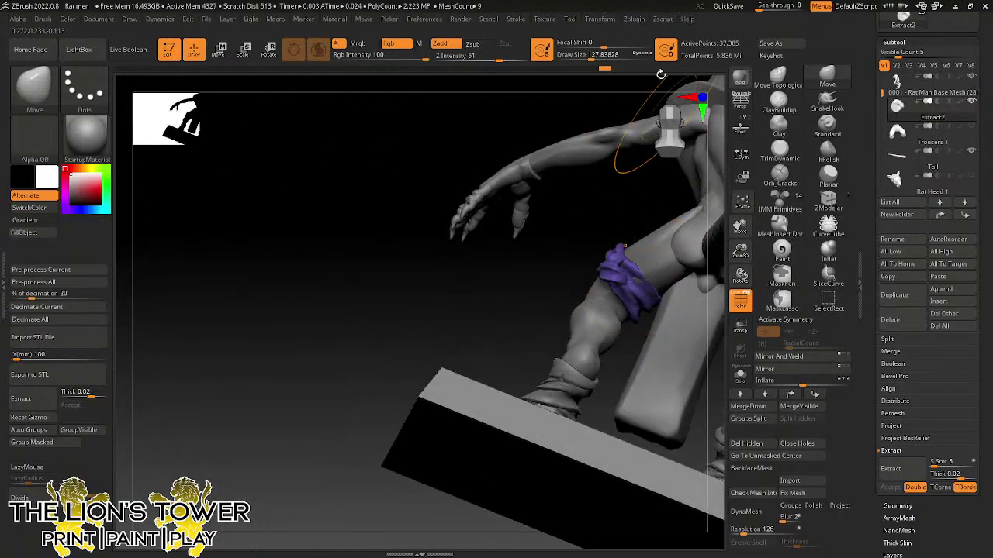
- Refine the fit of the band and its knot behind the thigh with the Move brush at a draw size of about 54
left_click_drag(590, 56, 591, 56)
left_click_drag(633, 191, 630, 226)
left_click_drag(587, 56, 579, 57)
left_click_drag(641, 169, 647, 287)
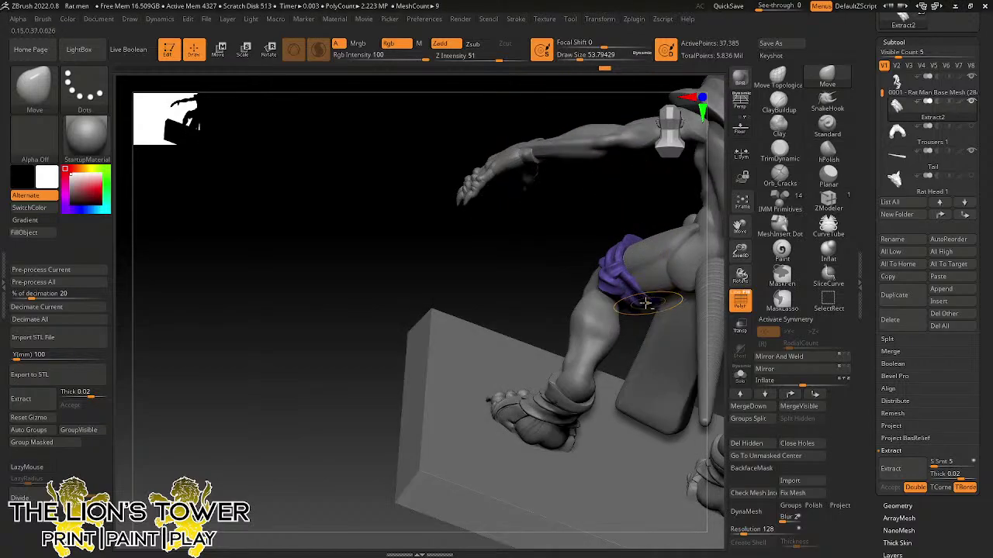
left_click_drag(624, 387, 639, 243)
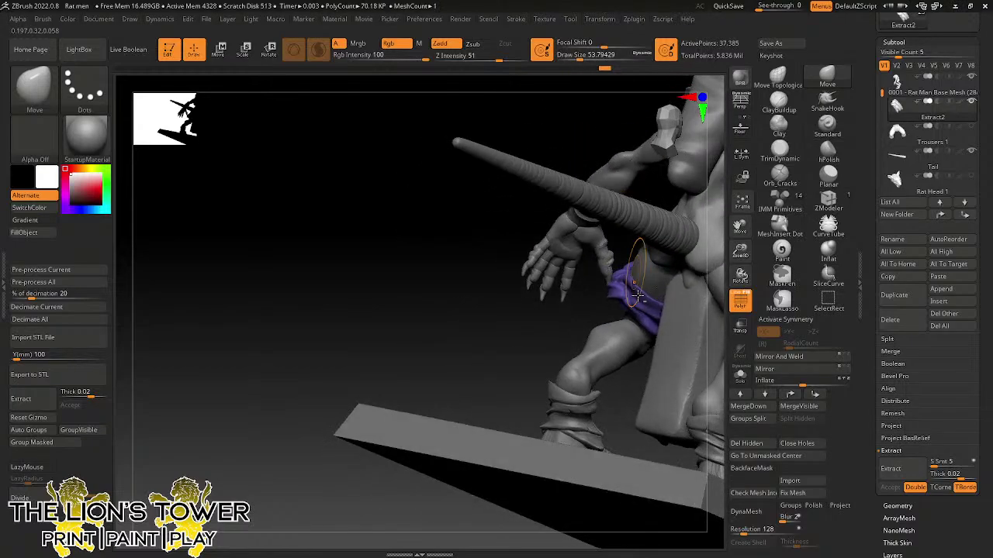
left_click_drag(635, 295, 646, 301)
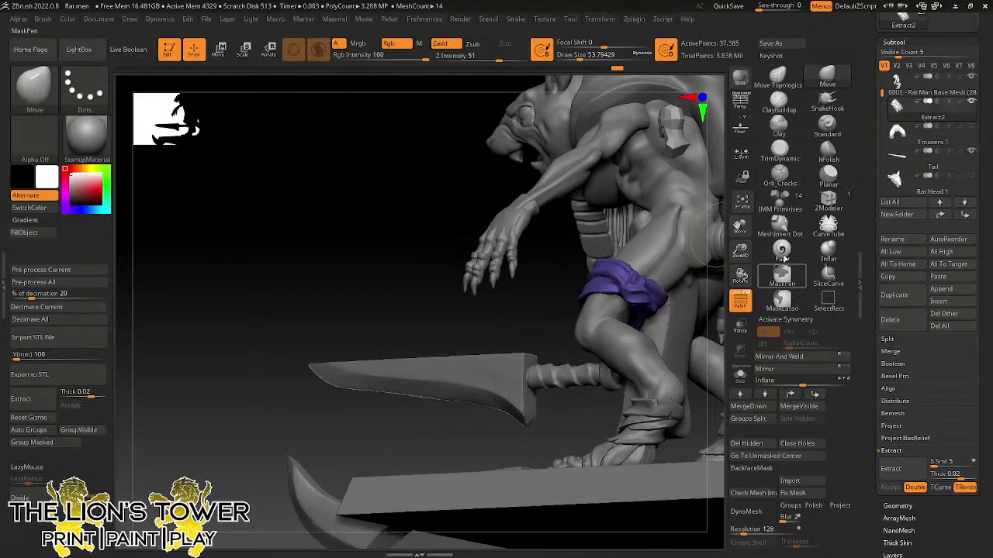
- Insert a sphere below the band's knot with MeshInsert Dot and stretch it downward with the Move brush at a draw size of about 39
left_click(780, 225)
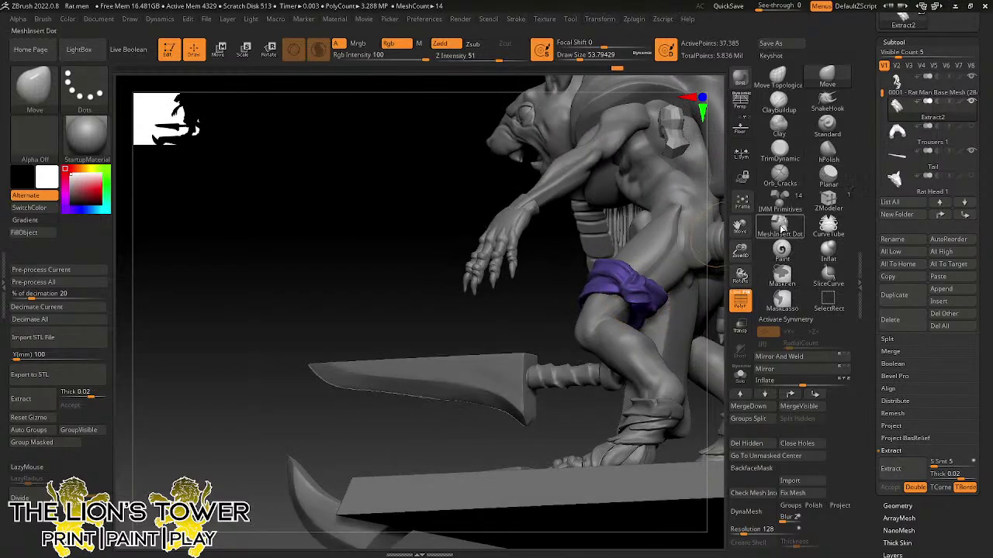
left_click(639, 311)
left_click(826, 79)
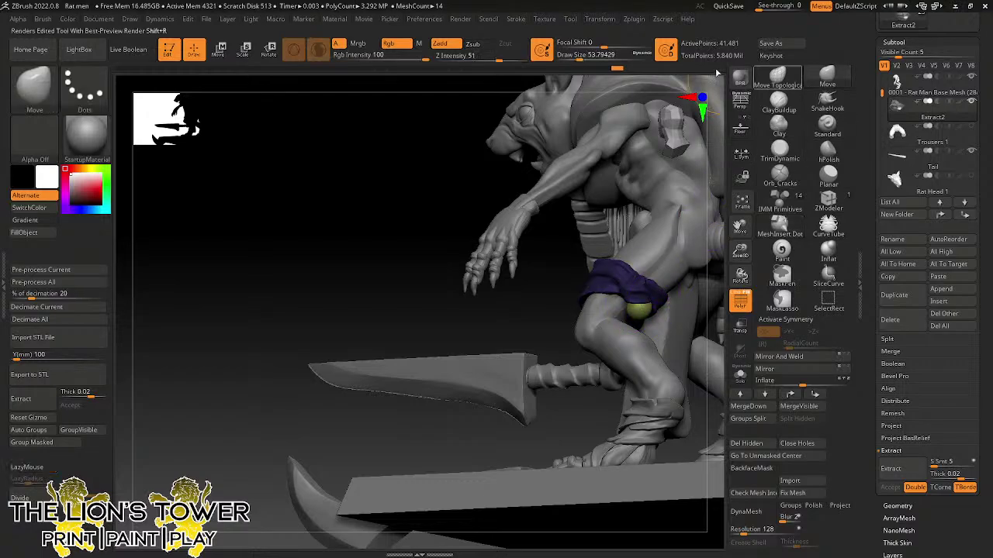
left_click_drag(589, 55, 578, 56)
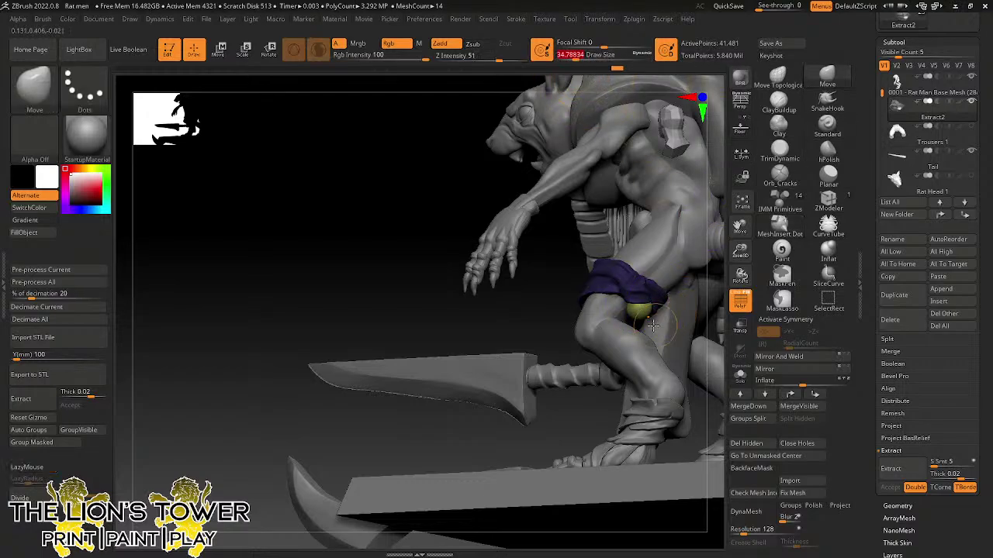
mouse_move(646, 320)
left_mouse_down()
mouse_move(658, 339)
mouse_move(646, 346)
mouse_move(676, 363)
mouse_move(662, 381)
mouse_move(622, 340)
mouse_move(562, 341)
mouse_move(591, 350)
left_mouse_up()
left_click_drag(521, 328, 535, 340)
key("ctrl+z")
key("ctrl+z")
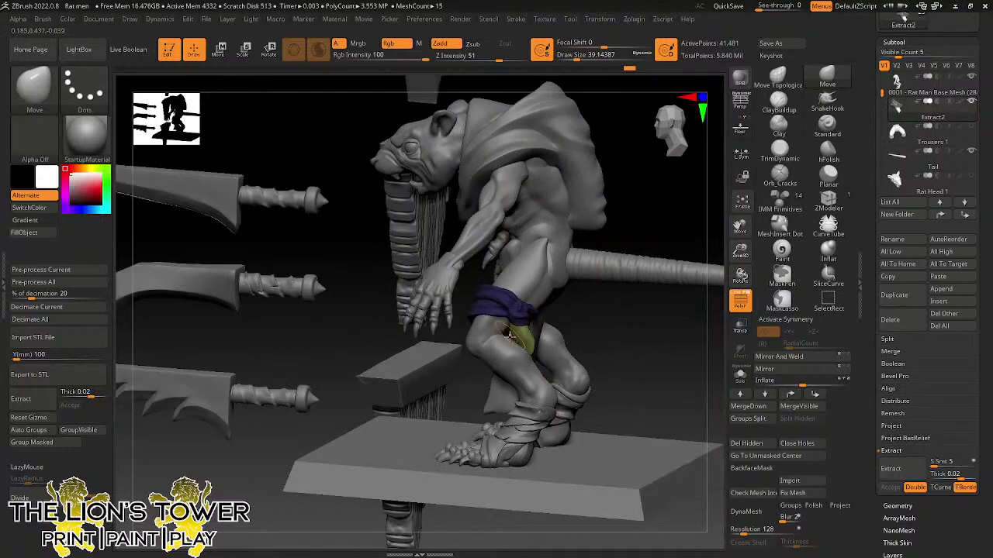
left_click_drag(538, 342, 561, 286)
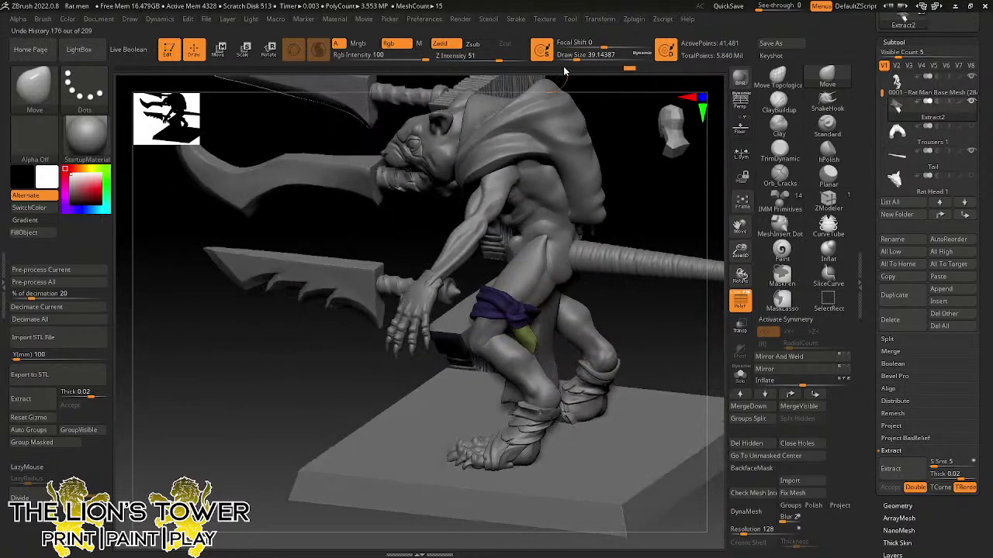
- Shape the stretched sphere into a curved cloth end hanging behind the knee, using the Move brush at a draw size of about 87
key("ctrl+z")
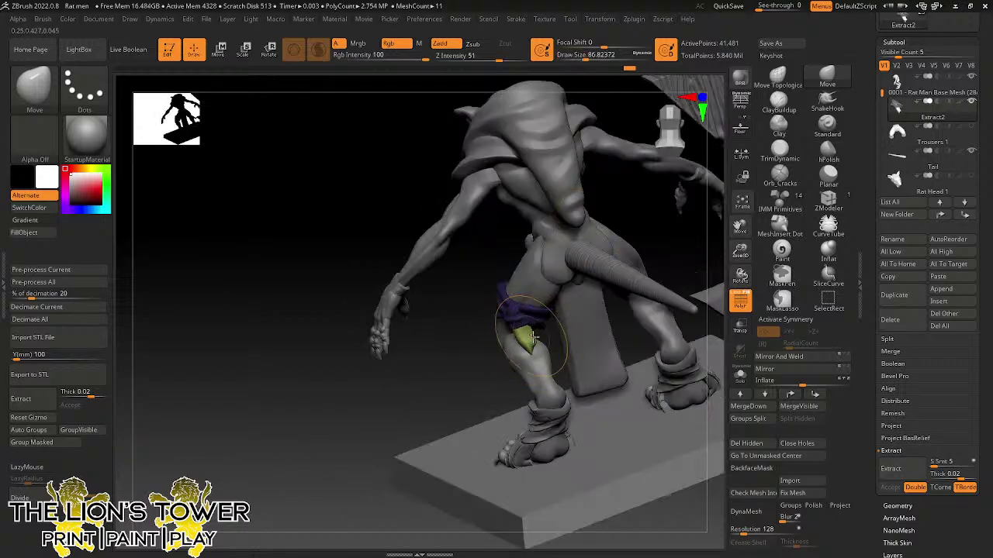
key("ctrl+z")
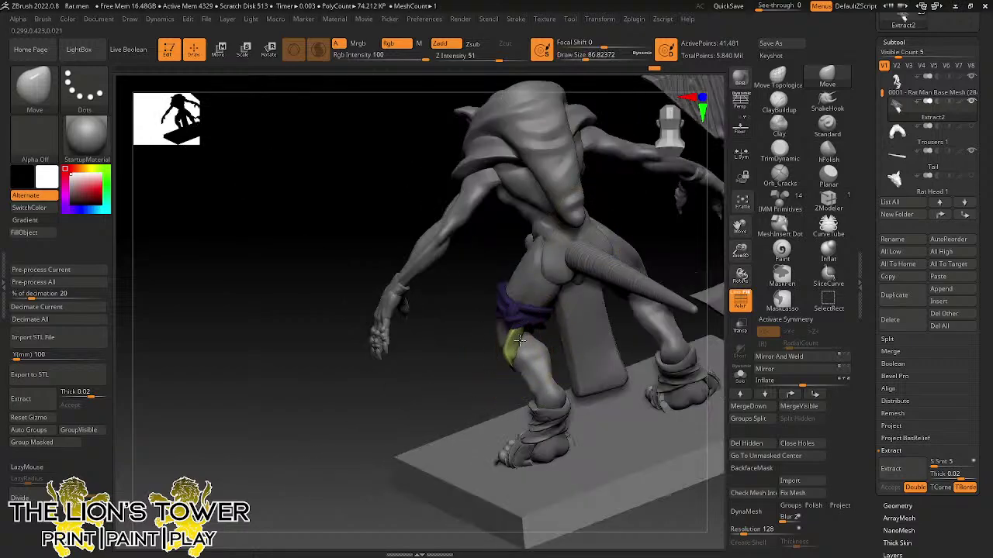
key("ctrl+z")
key("ctrl+z")
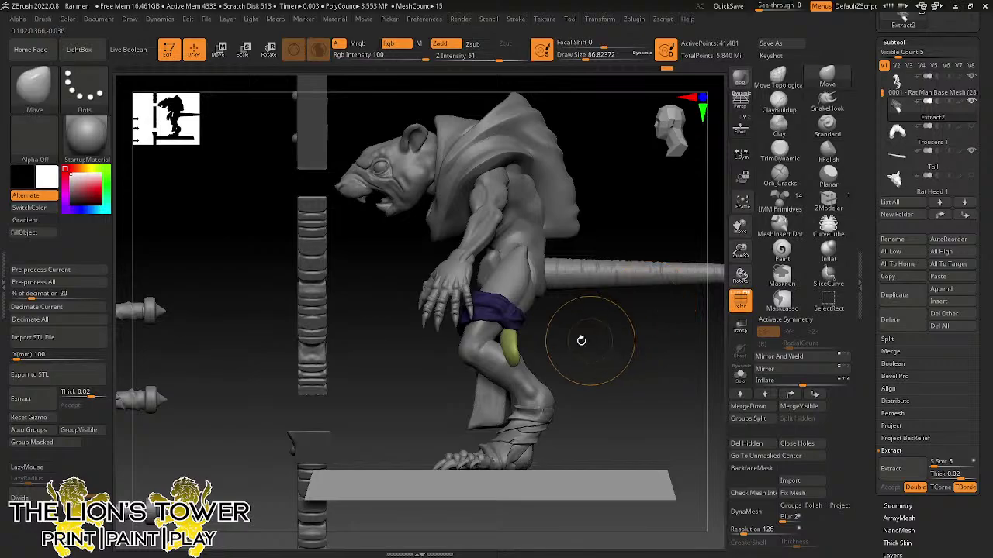
key("ctrl+z")
key("ctrl+z")
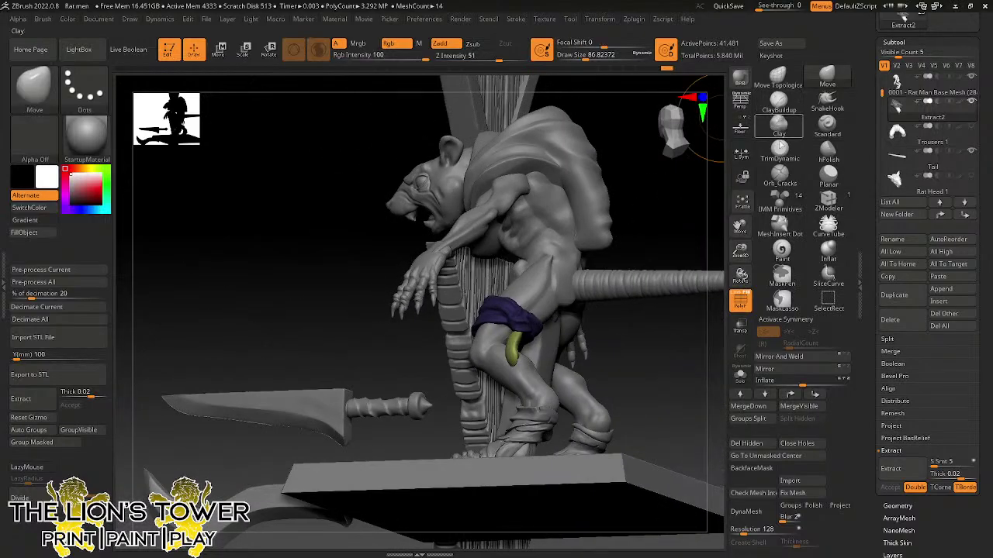
- Flatten the hanging cloth end with TrimDynamic at a draw size of about 35, and widen its lower end with Move at about 46
key("ctrl+z")
key("ctrl+z")
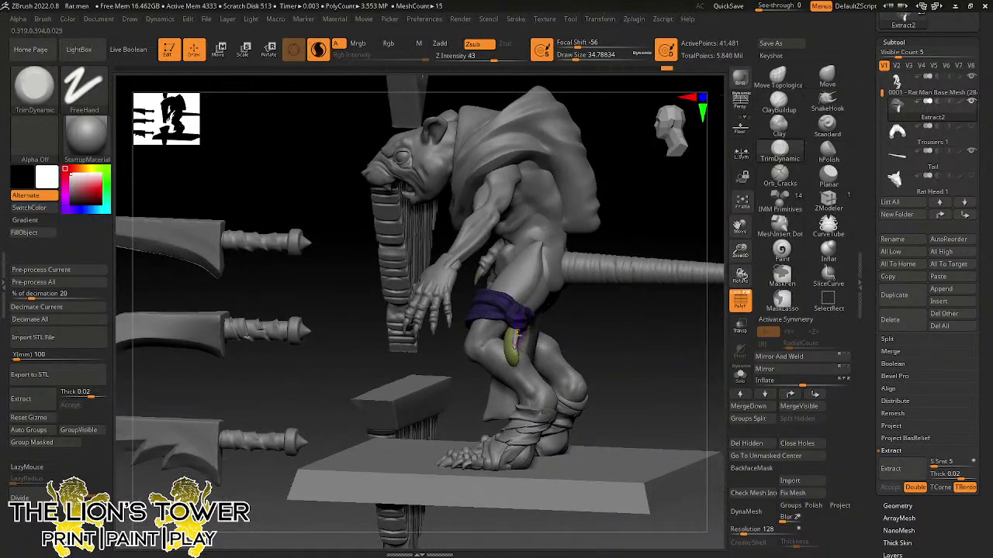
left_click_drag(514, 340, 511, 344)
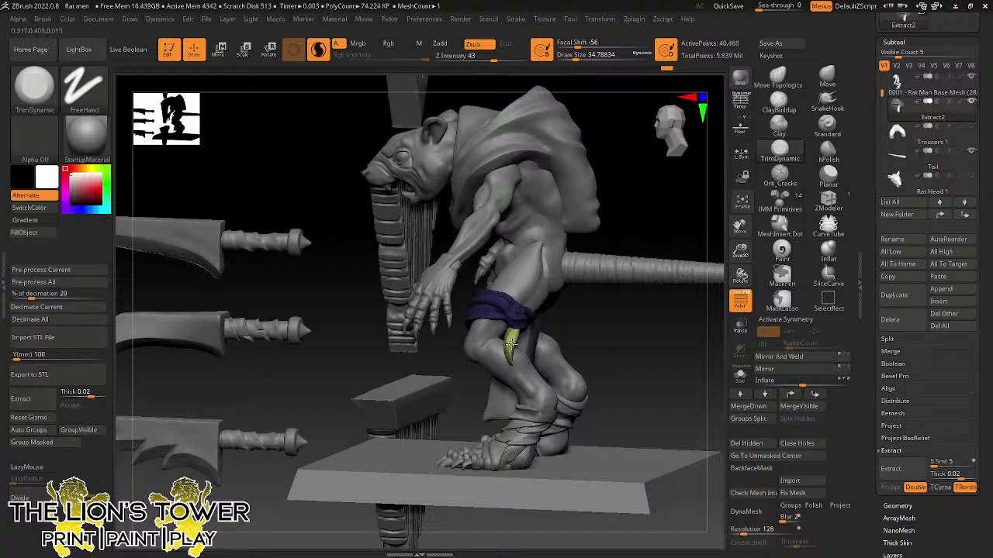
left_click(827, 77)
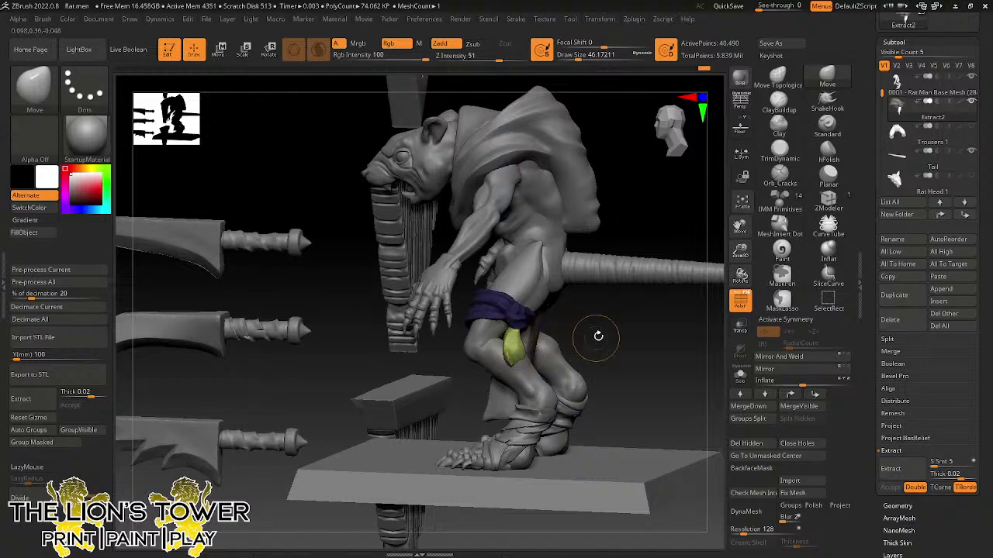
left_click_drag(598, 336, 524, 357)
- Cut fold creases along the hanging cloth end with Orb_Cracks at a draw size of about 18, and smooth its surface
left_click(777, 179)
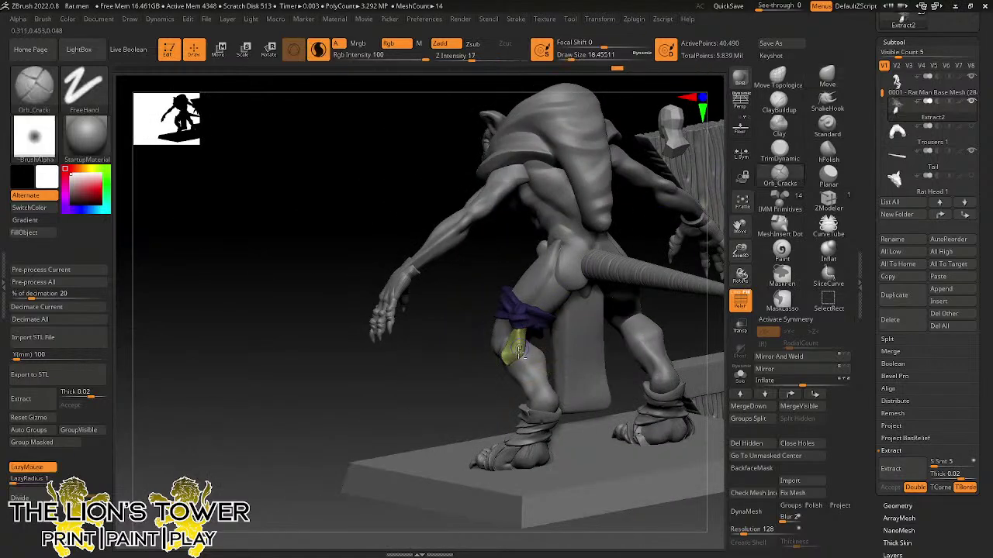
left_click_drag(525, 347, 518, 325)
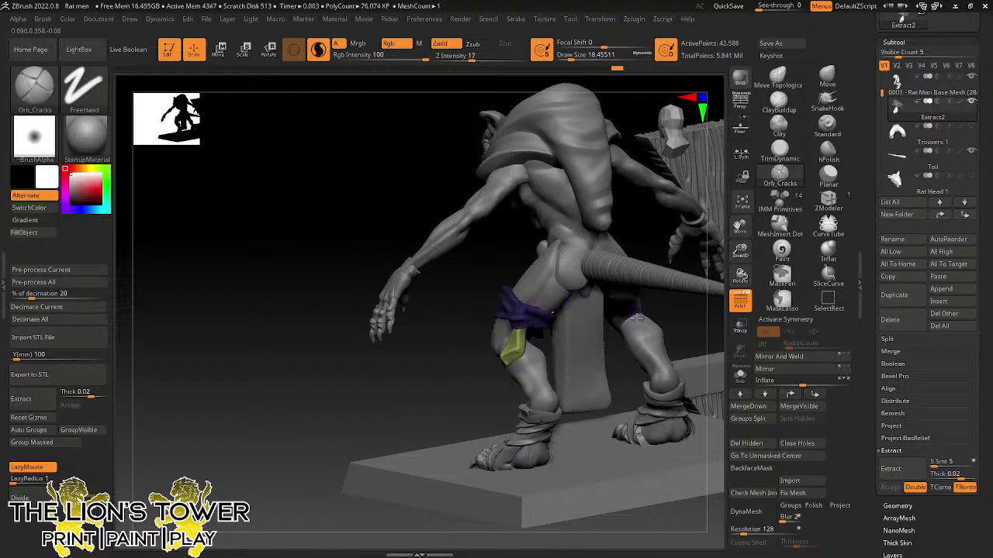
right_click_drag(636, 316, 509, 326)
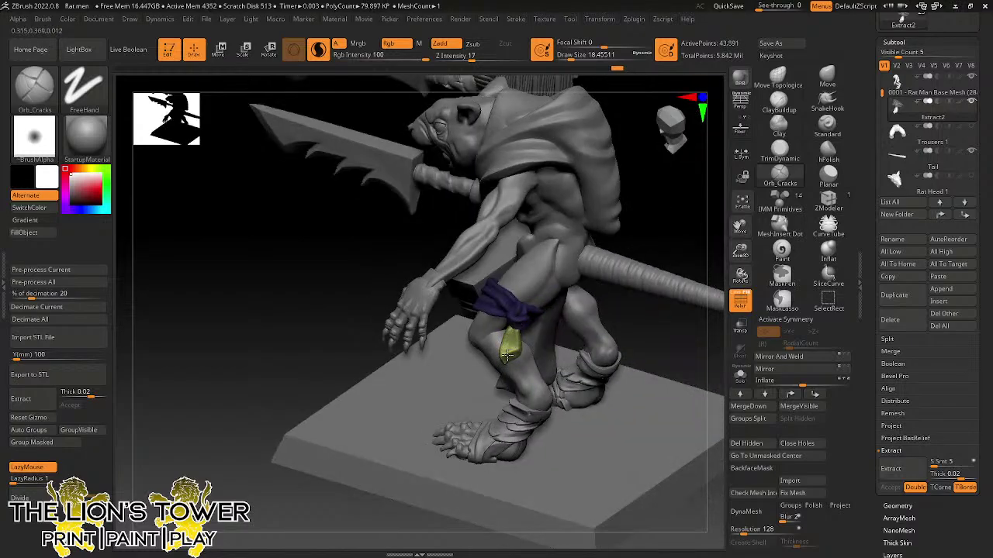
left_click_drag(513, 339, 508, 353, "shift")
left_click_drag(639, 304, 625, 274)
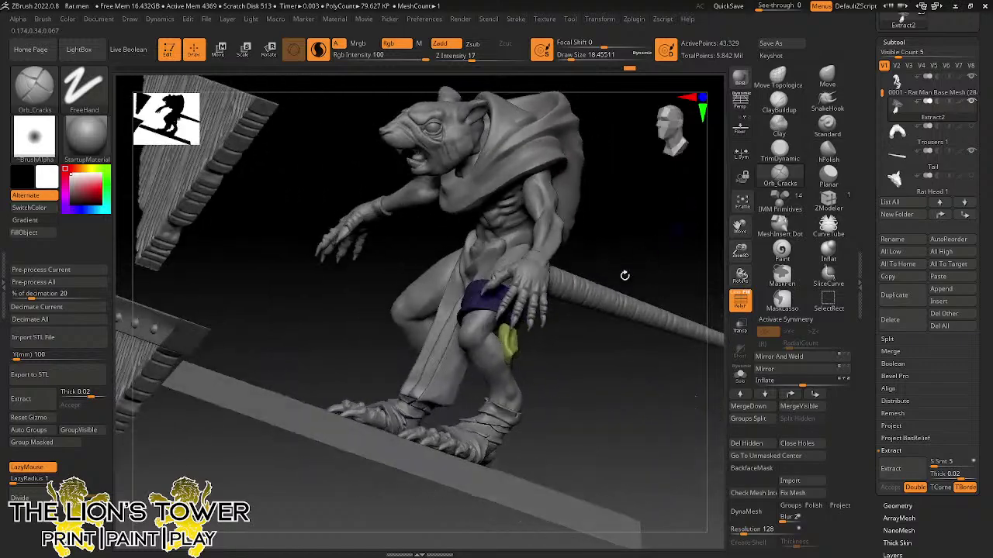
- Duplicate the hanging cloth end with the gizmo and rotate the copy to form a second end below the knot
mouse_move(506, 341)
right_mouse_down()
mouse_move(543, 373)
mouse_move(574, 380)
mouse_move(543, 378)
mouse_move(555, 382)
right_mouse_up()
key("r")
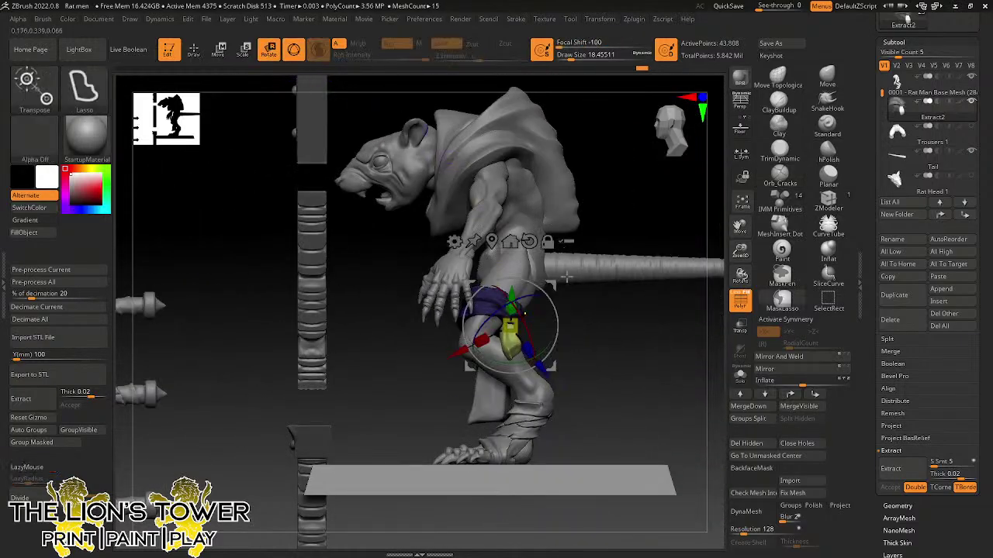
left_click_drag(549, 282, 538, 325, "ctrl")
left_click(520, 239)
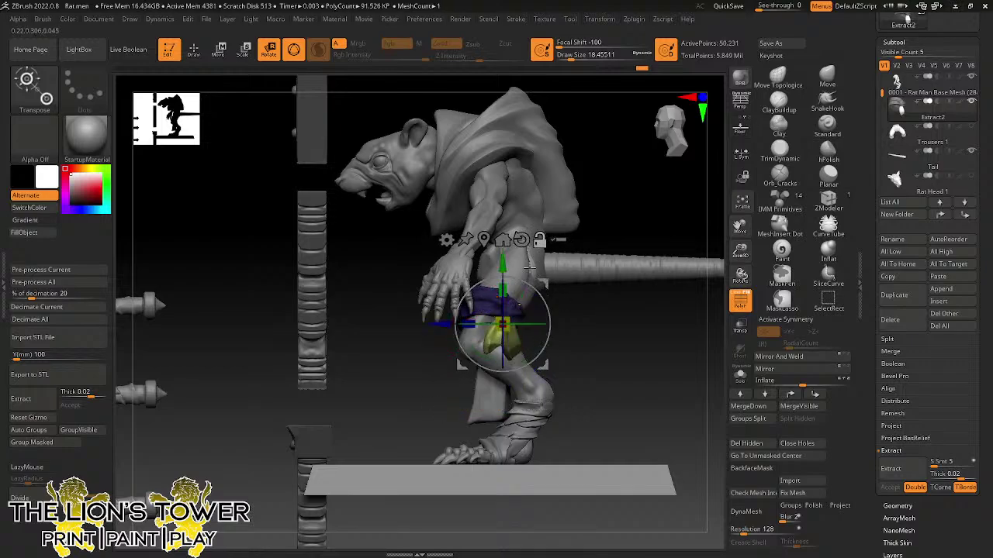
left_click_drag(535, 284, 521, 301)
left_click_drag(583, 328, 625, 323)
left_click_drag(544, 290, 548, 307)
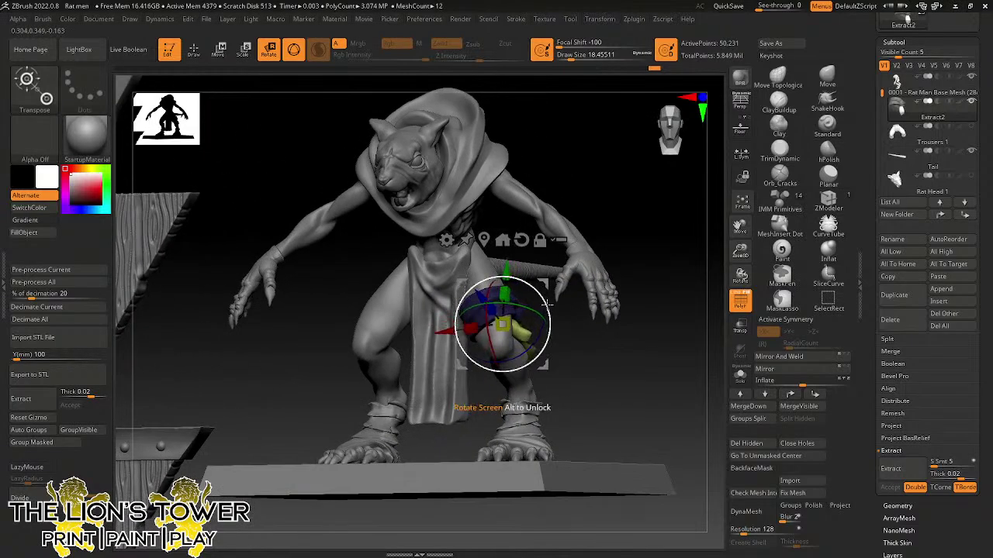
- Adjust how the two cloth ends meet the knot with the Move brush at a draw size of about 27
key("q")
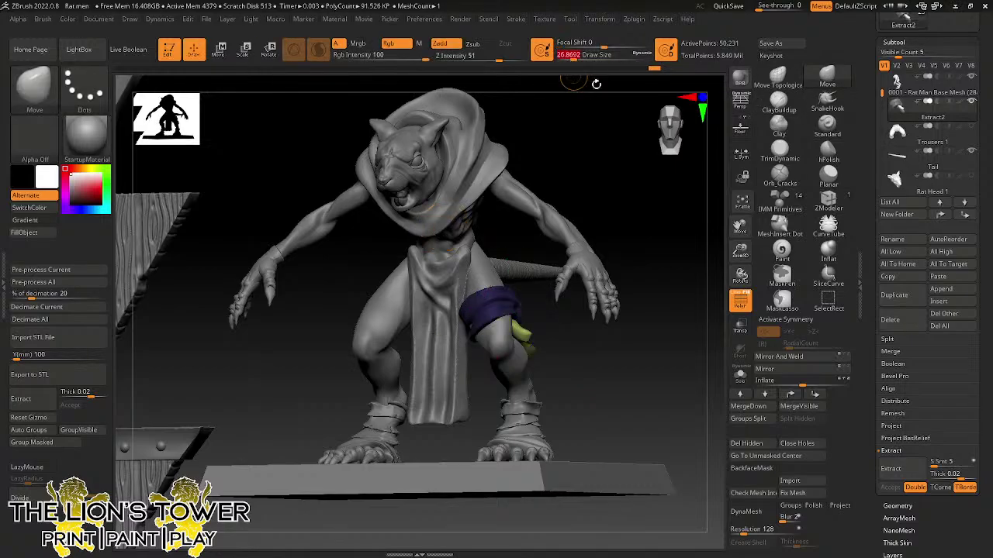
left_click_drag(595, 84, 512, 320)
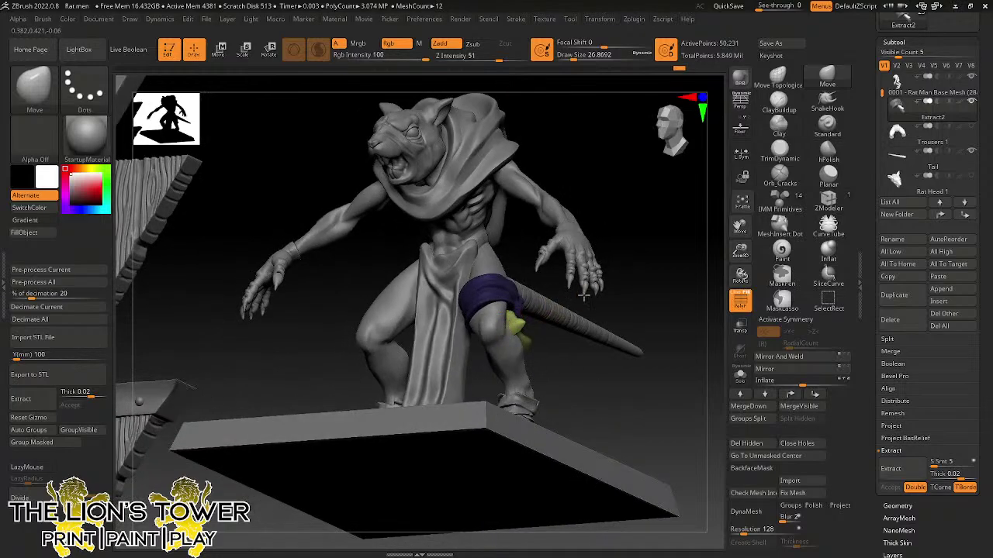
left_click_drag(583, 295, 542, 313)
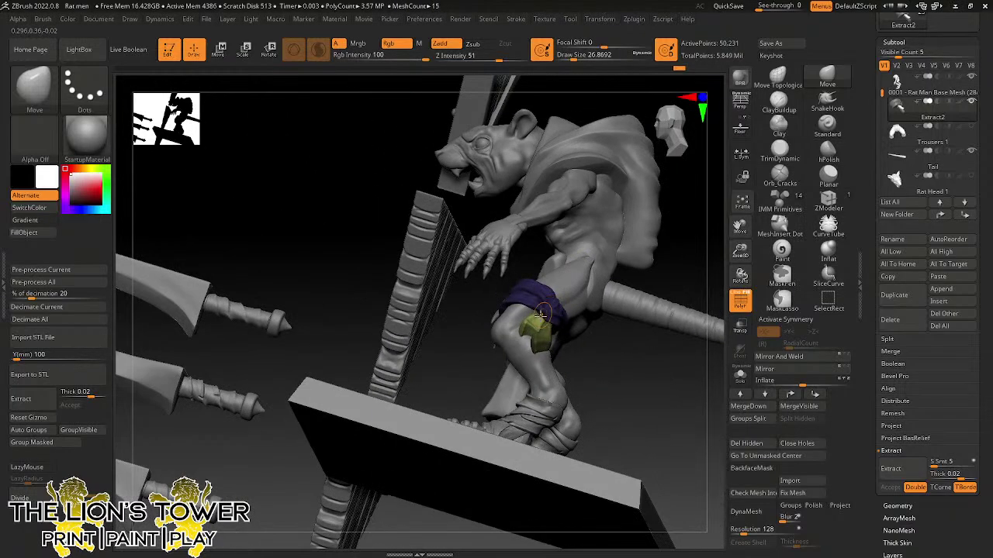
- Pull the hanging cloth ends closer to the thigh knot with the Move brush at a draw size of about 27, working from behind
right_click_drag(673, 246, 554, 306)
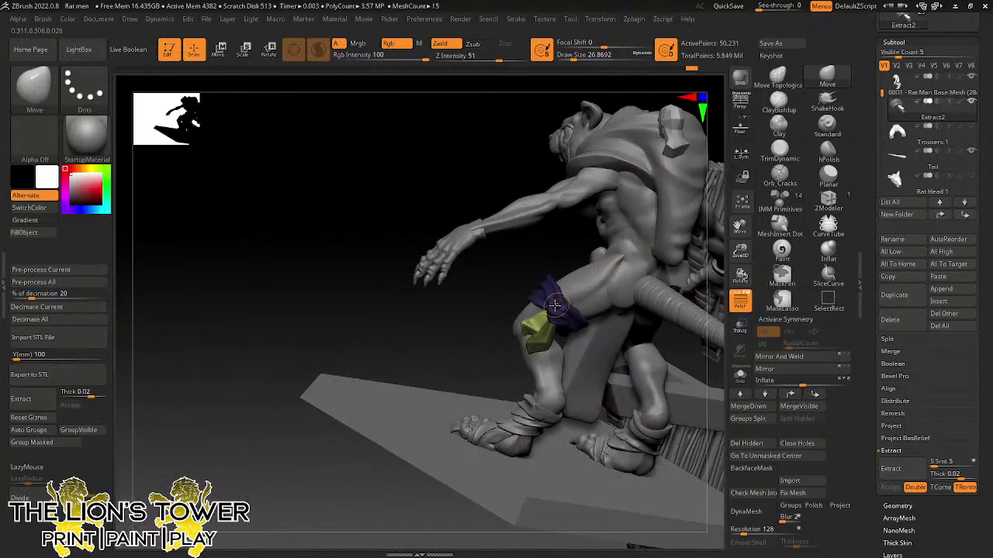
left_click_drag(539, 327, 544, 320)
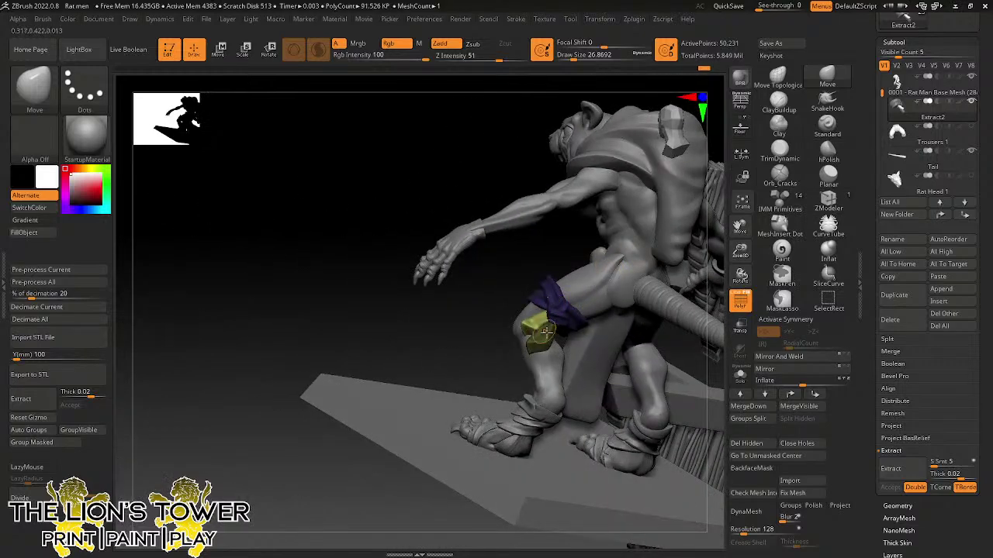
right_click_drag(573, 256, 556, 231)
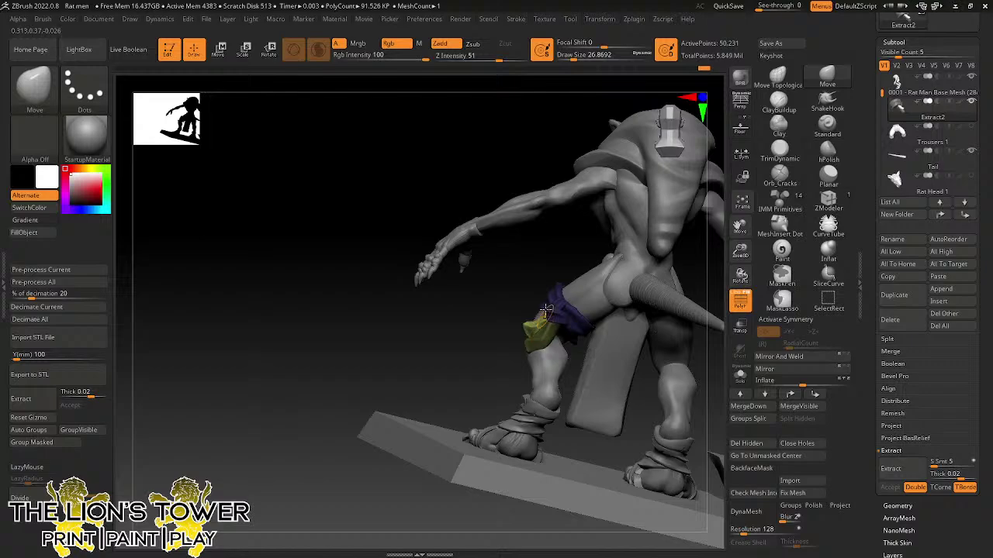
right_click_drag(535, 330, 567, 325)
left_click_drag(565, 328, 561, 337)
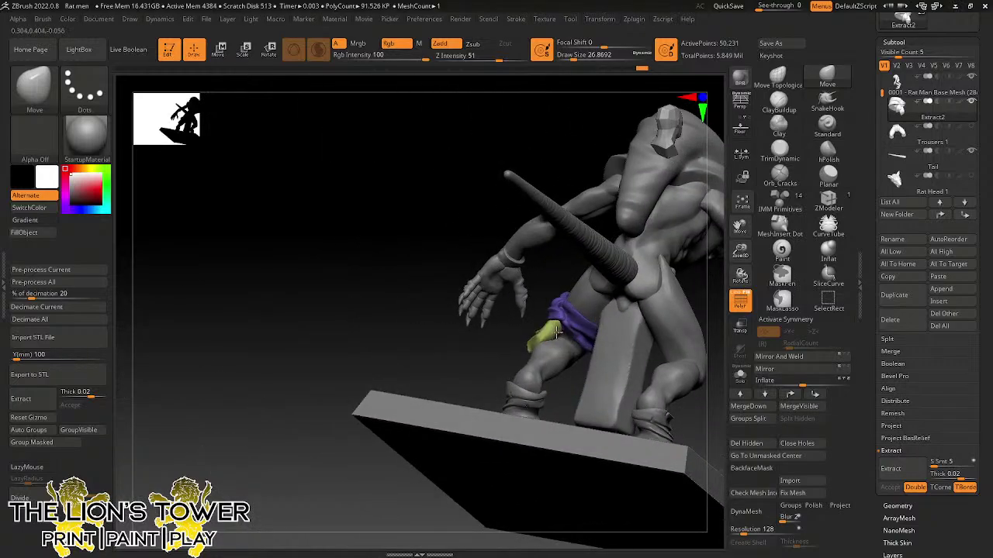
right_click_drag(571, 237, 555, 264)
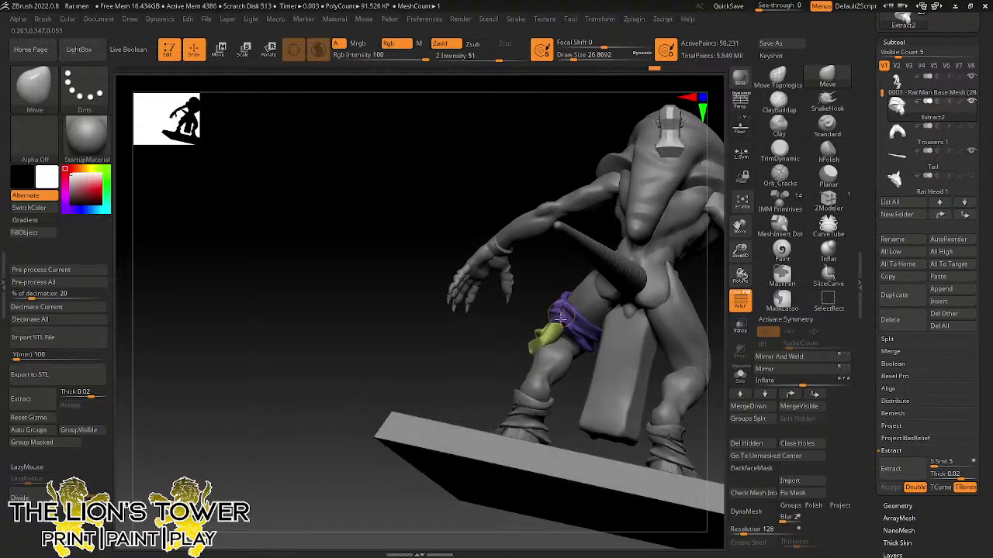
- Refine the outer contour of the cloth ends beside the left knee with the Move brush at a draw size of about 27
key("ctrl")
left_click_drag(555, 263, 557, 272, "ctrl")
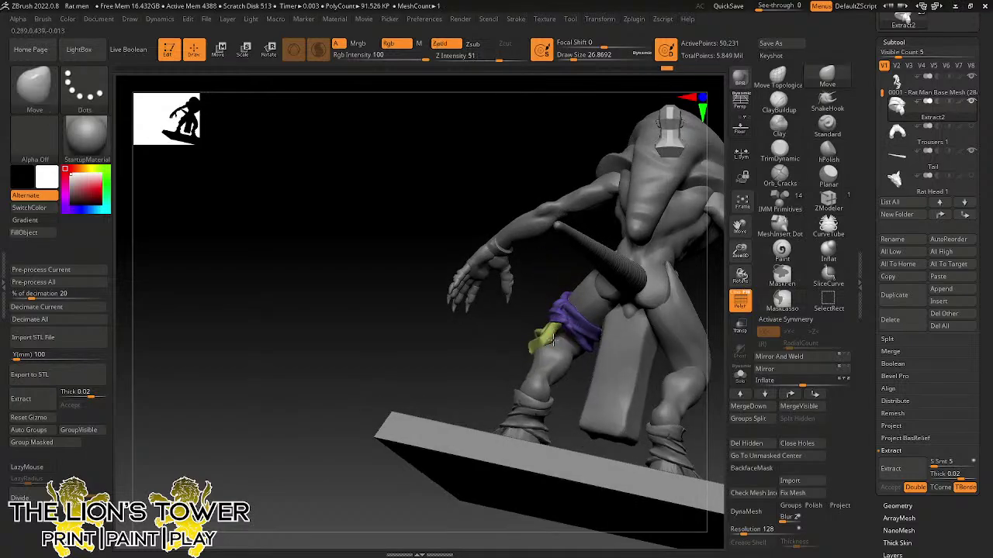
mouse_move(565, 340)
right_mouse_down()
mouse_move(574, 396)
mouse_move(559, 339)
right_mouse_up()
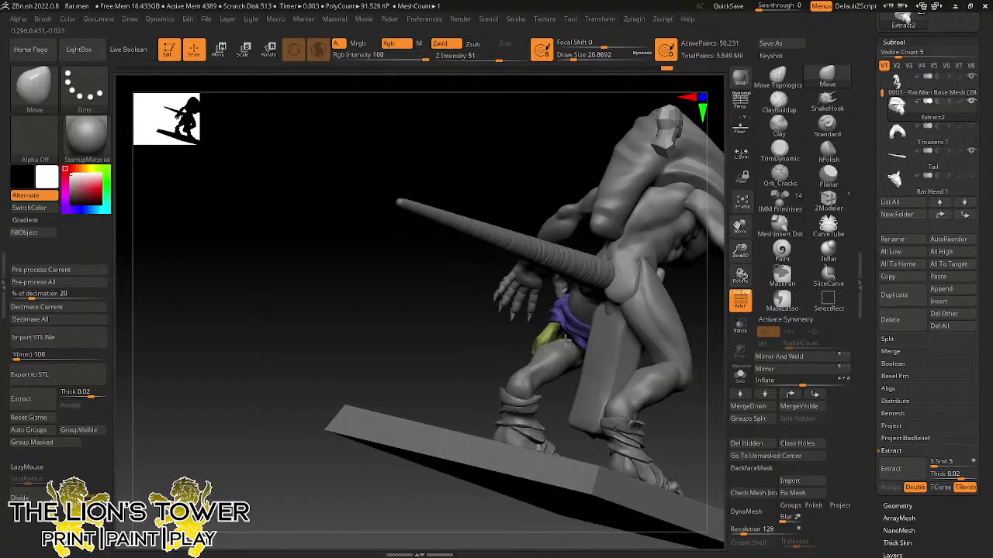
mouse_move(570, 402)
right_mouse_down()
mouse_move(617, 404)
mouse_move(665, 449)
mouse_move(644, 404)
mouse_move(643, 344)
mouse_move(647, 359)
right_mouse_up()
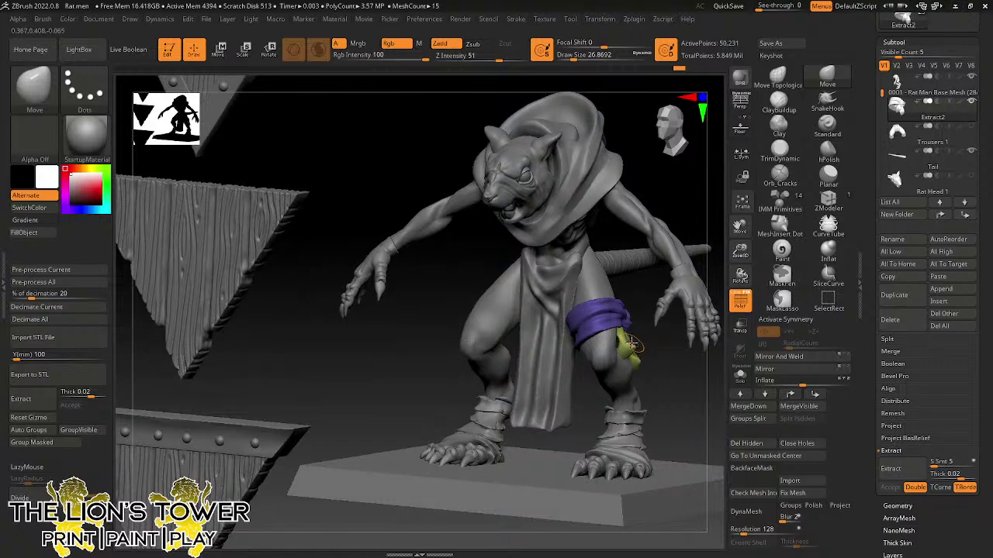
key("ctrl")
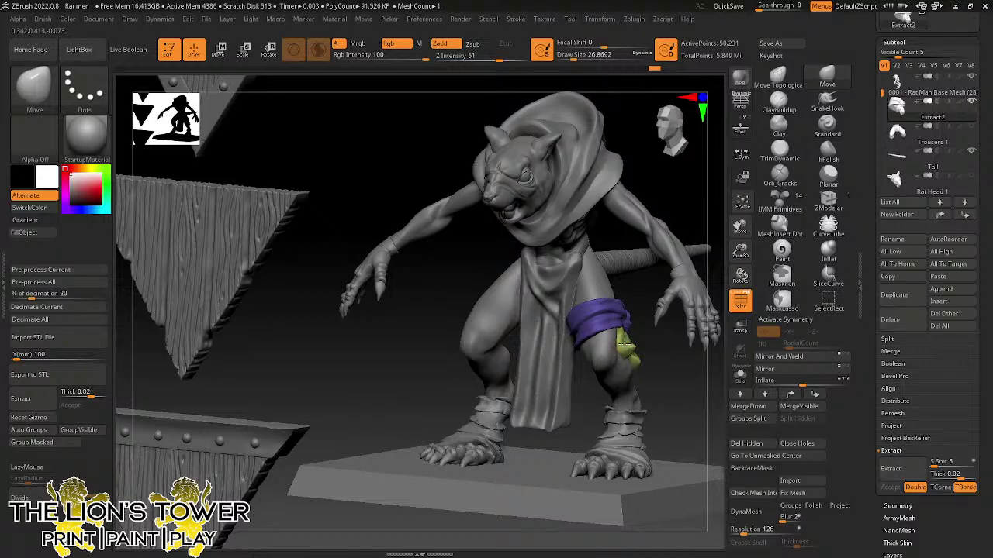
left_click_drag(655, 345, 630, 349)
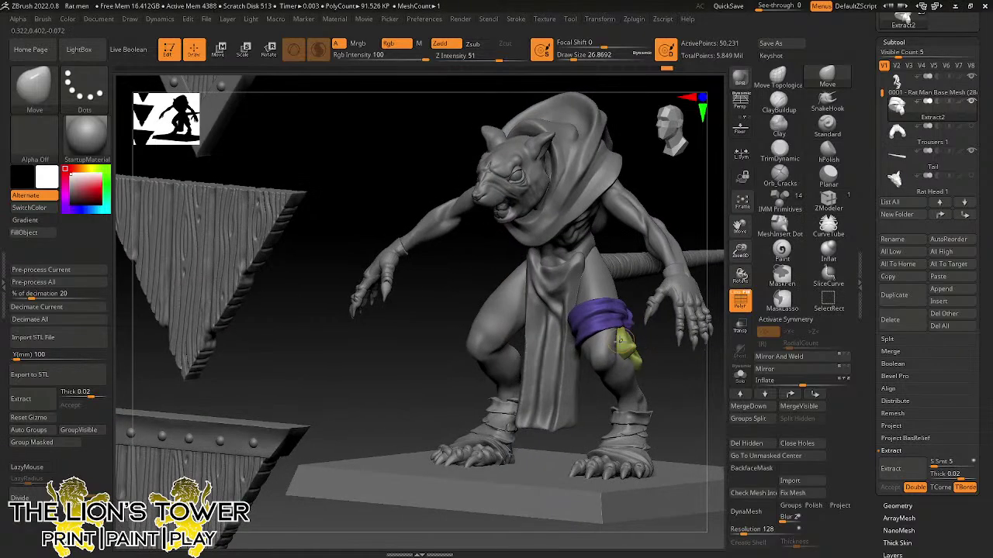
left_click_drag(684, 376, 600, 327)
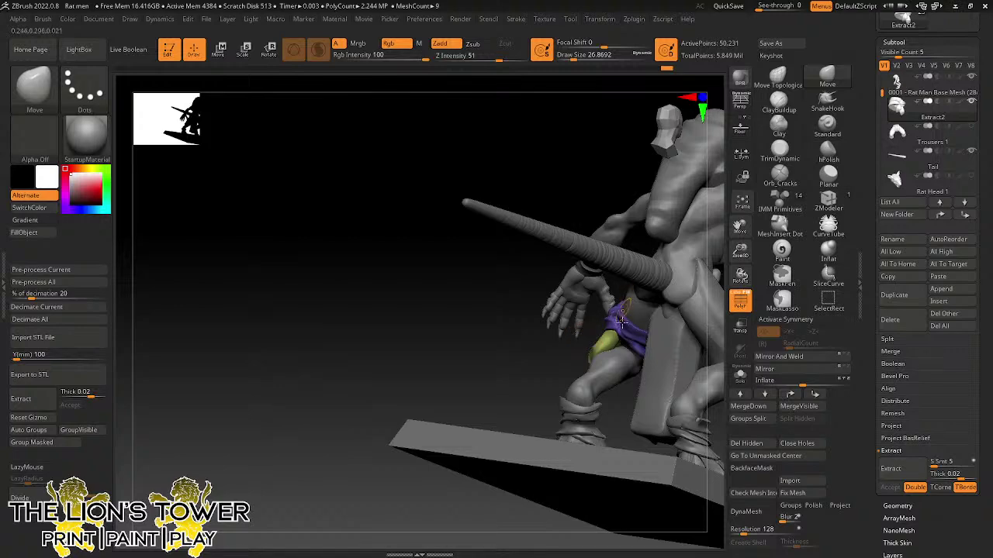
- Examine the thigh band and its cloth ends on the whole figure, from behind, the side and the front
mouse_move(630, 401)
left_mouse_down()
mouse_move(620, 341)
mouse_move(532, 332)
mouse_move(554, 369)
left_mouse_up()
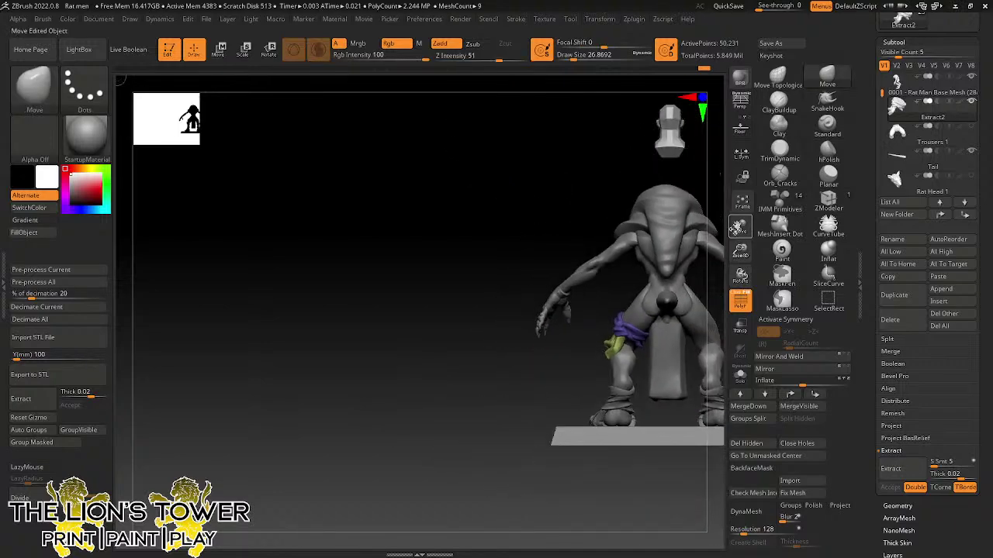
left_click_drag(735, 226, 731, 217)
left_click(702, 275, "ctrl")
left_click(704, 273, "ctrl")
mouse_move(738, 251)
left_mouse_down()
mouse_move(736, 223)
mouse_move(661, 262)
mouse_move(635, 306)
left_mouse_up()
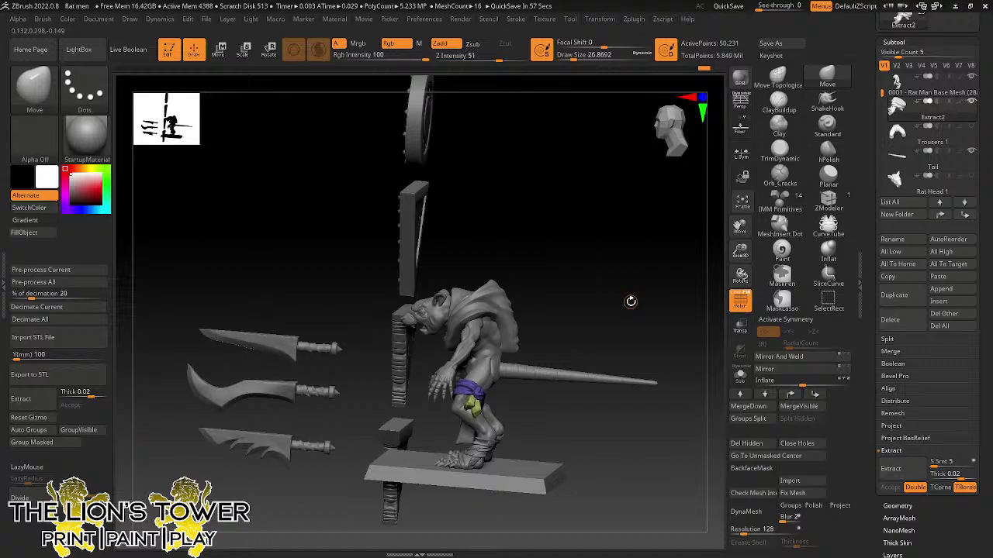
mouse_move(622, 334)
left_mouse_down()
mouse_move(667, 330)
mouse_move(729, 264)
mouse_move(738, 233)
mouse_move(830, 182)
left_mouse_up()
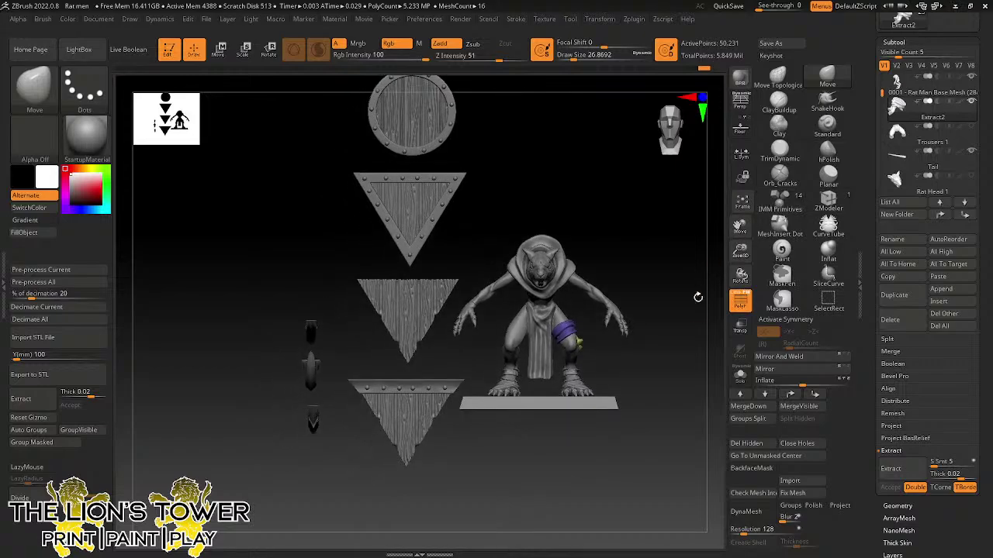
mouse_move(698, 297)
left_mouse_down()
mouse_move(702, 318)
mouse_move(720, 294)
left_mouse_up()
left_click_drag(739, 251, 674, 238)
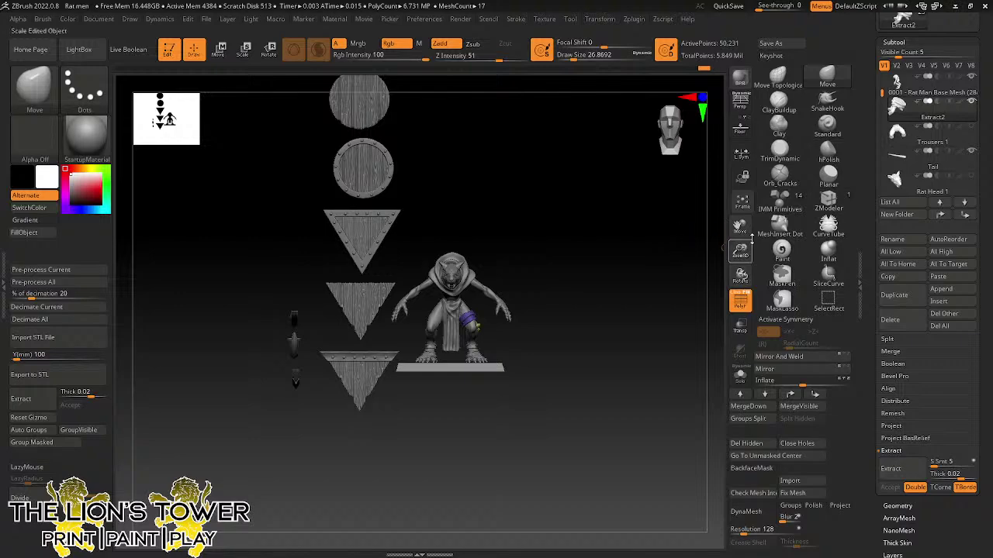
left_click_drag(741, 250, 700, 355)
- Turn off the PolyFrame display and render the figure, shields and blades with BPR
left_click(742, 79)
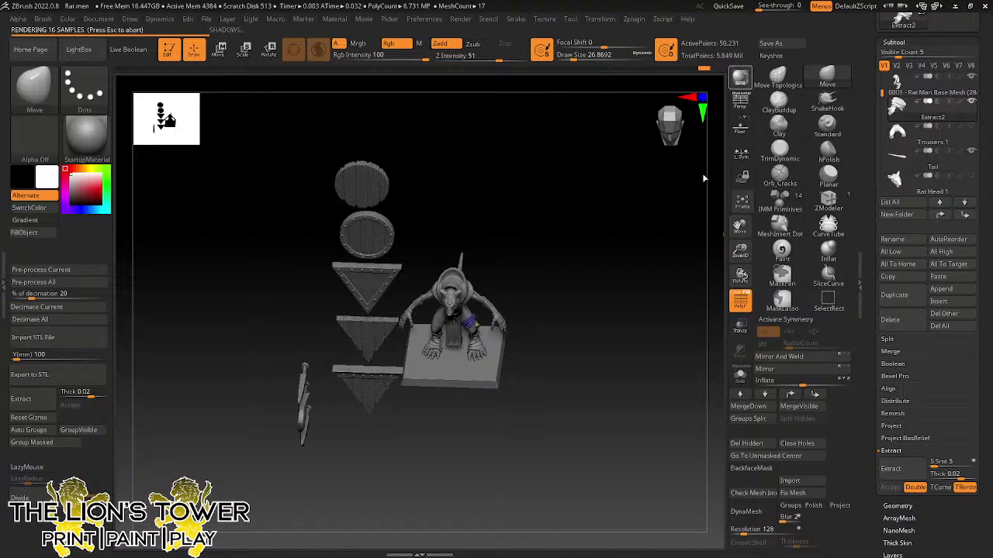
left_click(741, 303)
left_click(741, 86)
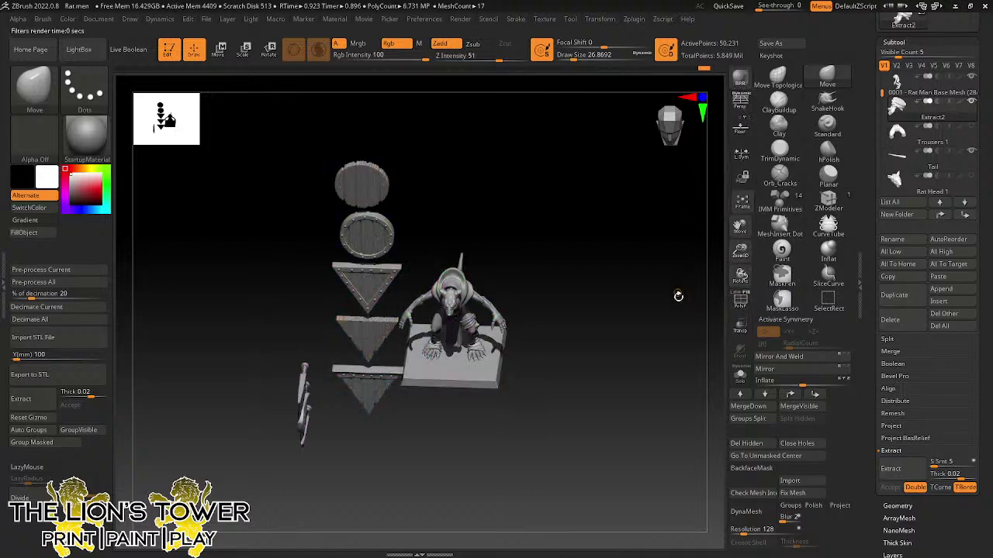
left_click_drag(545, 306, 651, 317)
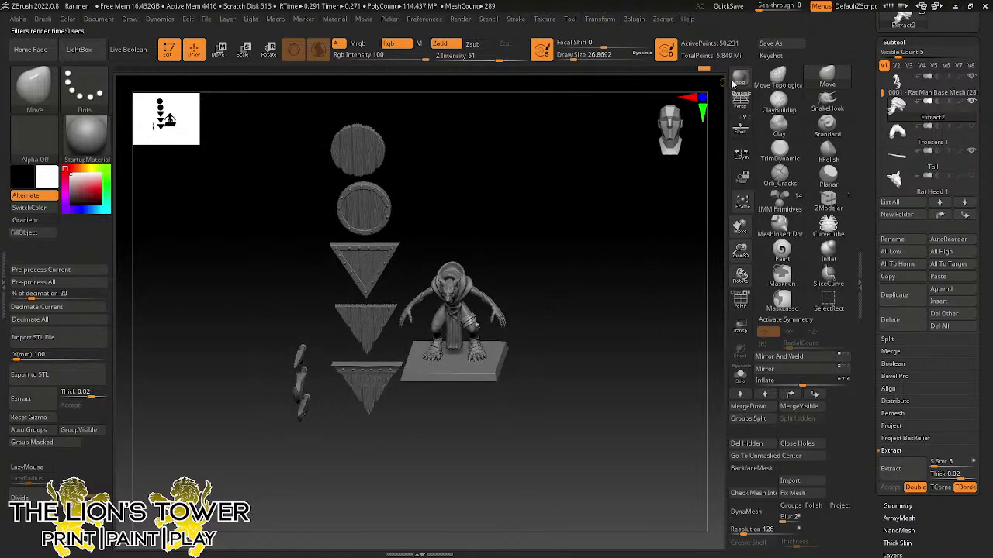
key("shift+r")
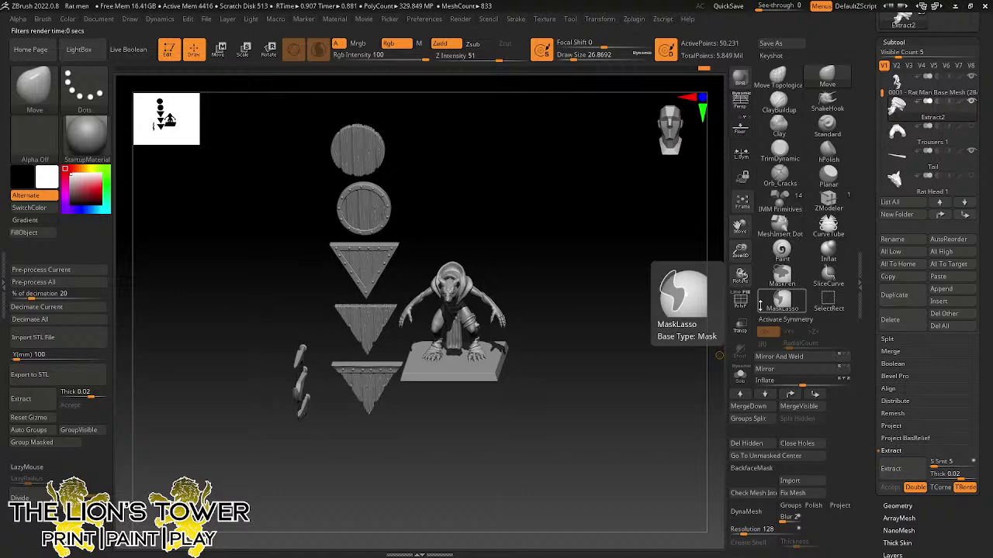
- Check the figure without polygroup colours from the front and side, focusing on the thigh band and knot
left_click_drag(742, 250, 753, 290)
left_click_drag(678, 350, 681, 324, "shift")
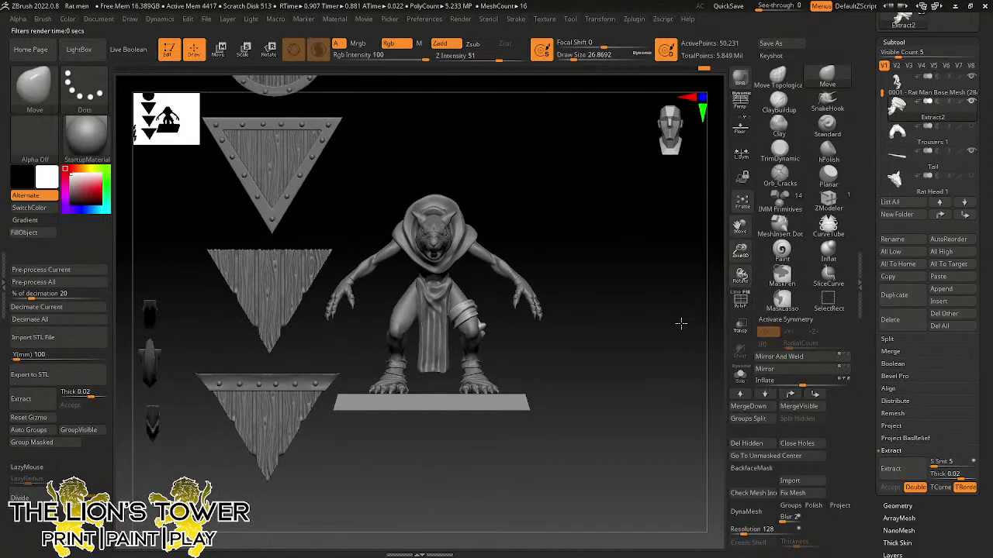
left_click_drag(742, 252, 744, 287)
left_click_drag(740, 226, 784, 257)
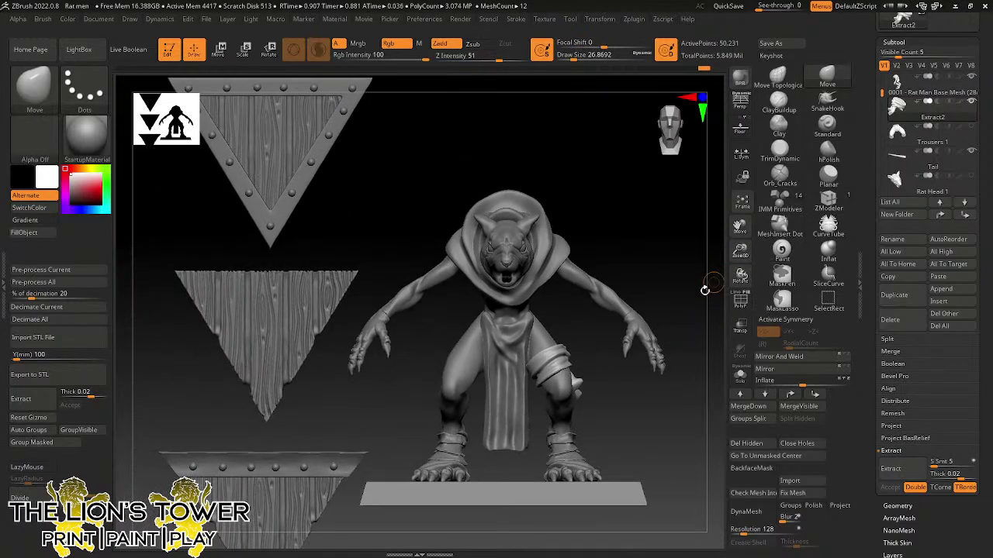
left_click_drag(704, 289, 667, 270)
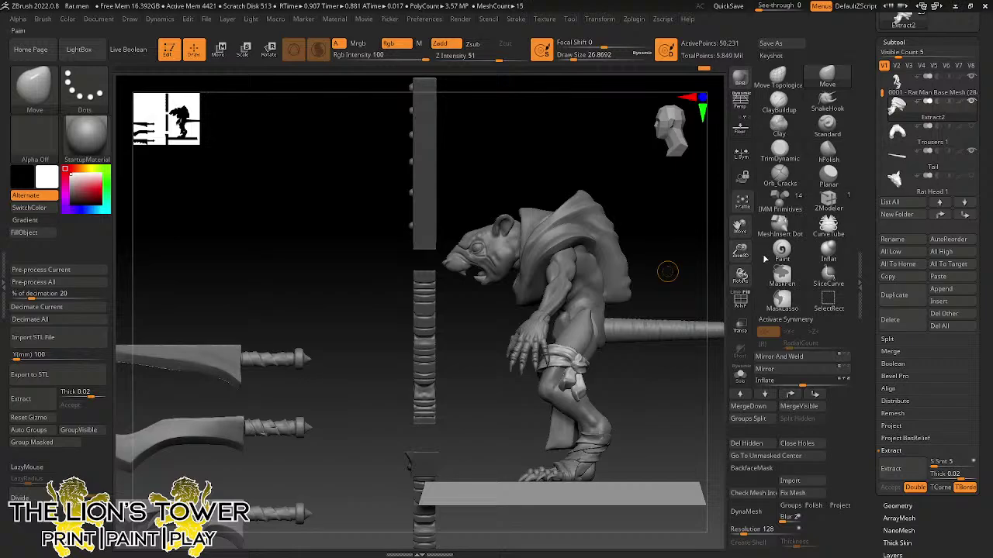
left_click_drag(739, 251, 742, 218)
- Show the human benchmark ruler subtool and move it with the gizmo to stand beside the rat man's base
left_click_drag(873, 198, 874, 354)
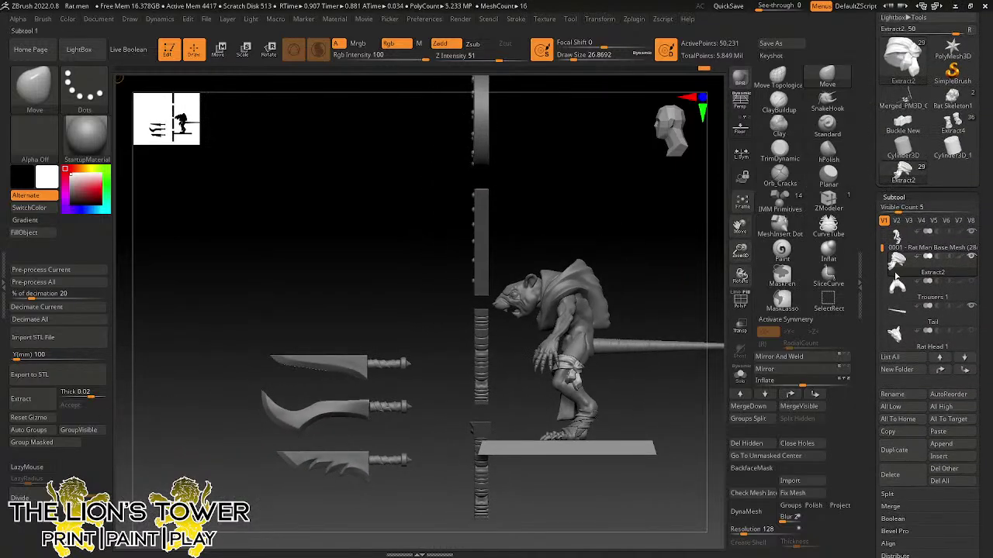
left_click_drag(882, 253, 882, 231)
left_click(970, 232)
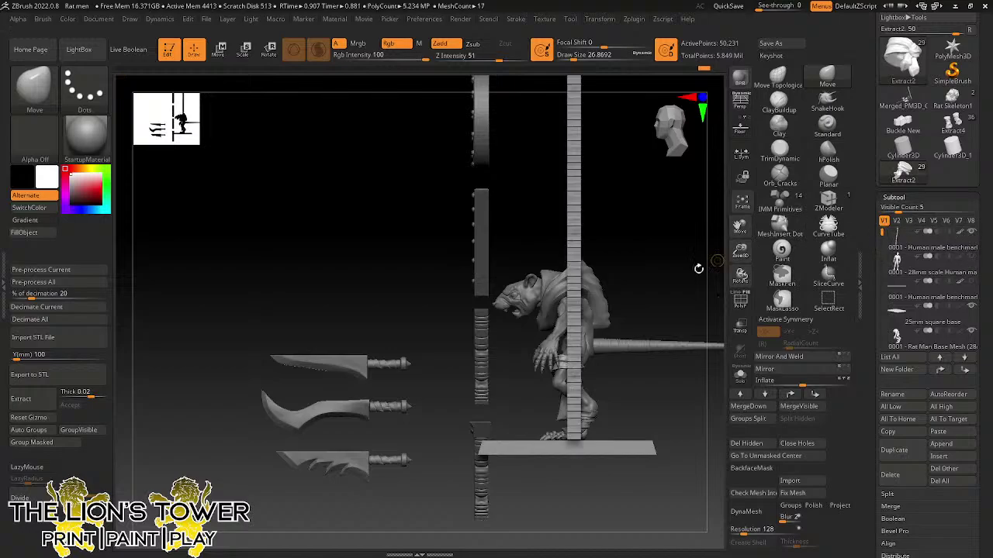
left_click_drag(699, 269, 741, 229, "shift")
left_click_drag(740, 227, 669, 256)
left_click(624, 321, "alt")
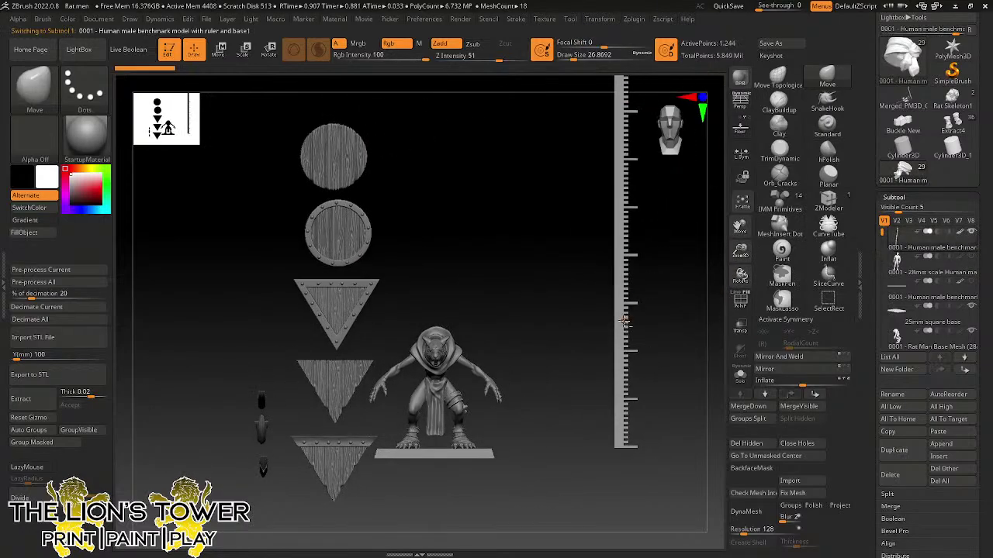
key("w")
left_click_drag(576, 303, 455, 328)
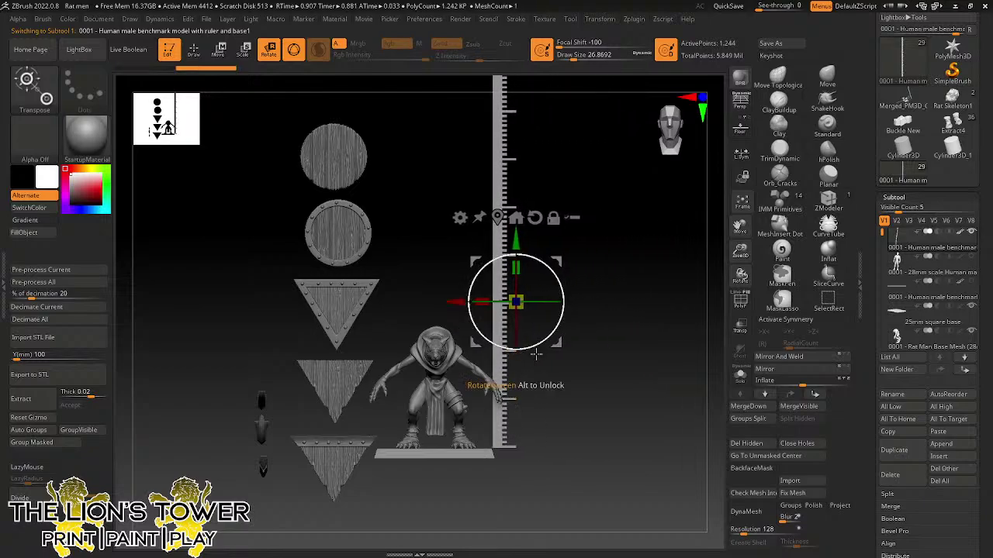
- Examine the ruler's graduations up close to judge the real-world scale of the miniature's details
mouse_move(670, 334)
left_mouse_down()
mouse_move(645, 339)
mouse_move(655, 336)
left_mouse_up()
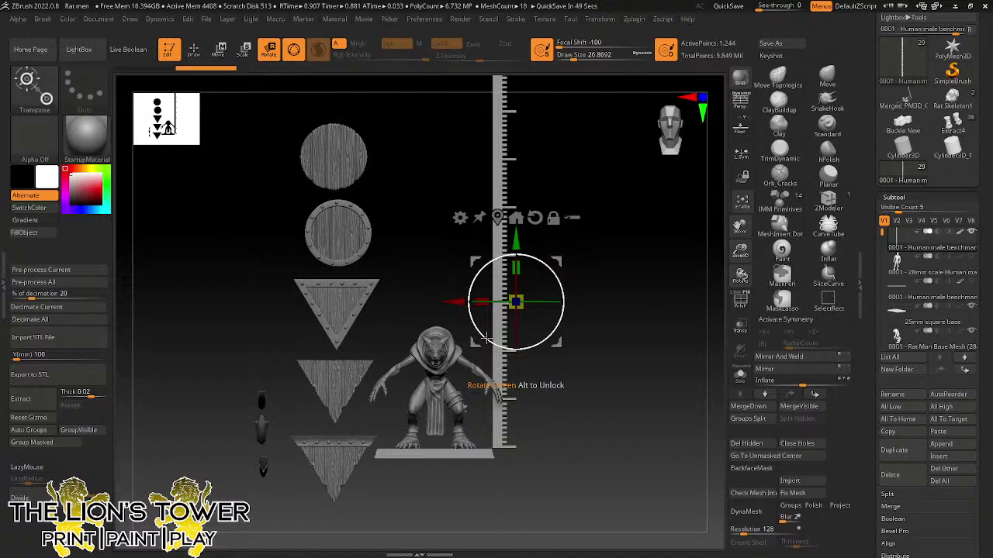
left_click_drag(740, 251, 719, 303)
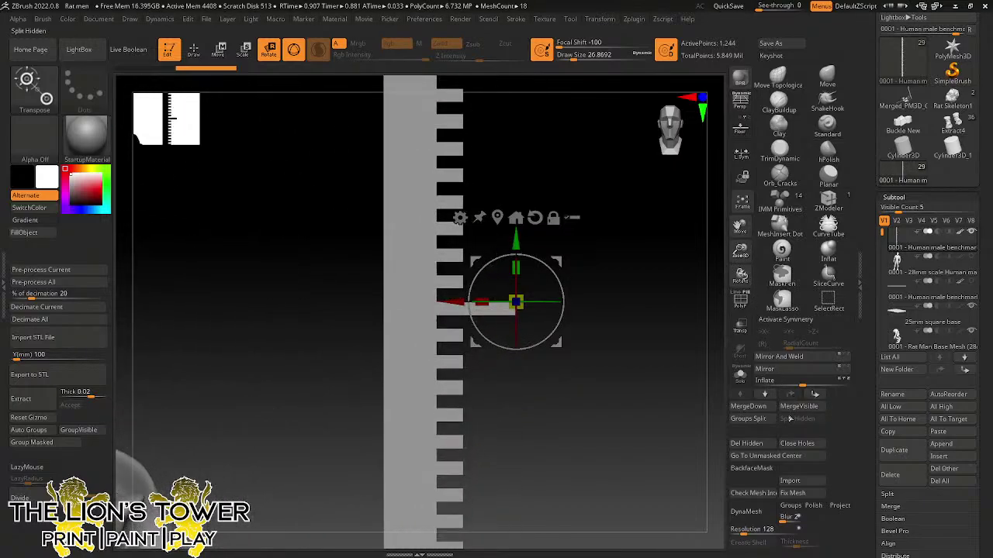
left_click_drag(740, 253, 752, 280)
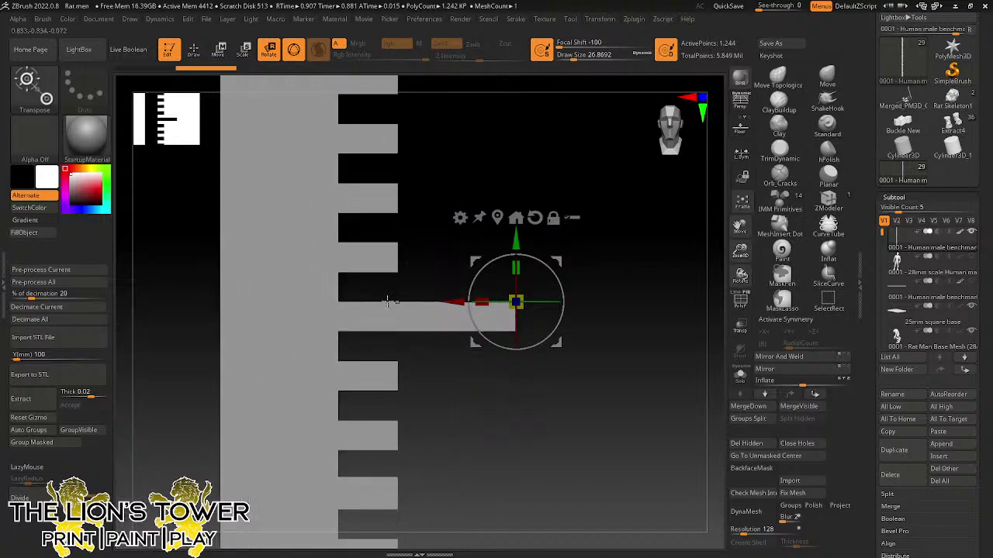
key("q")
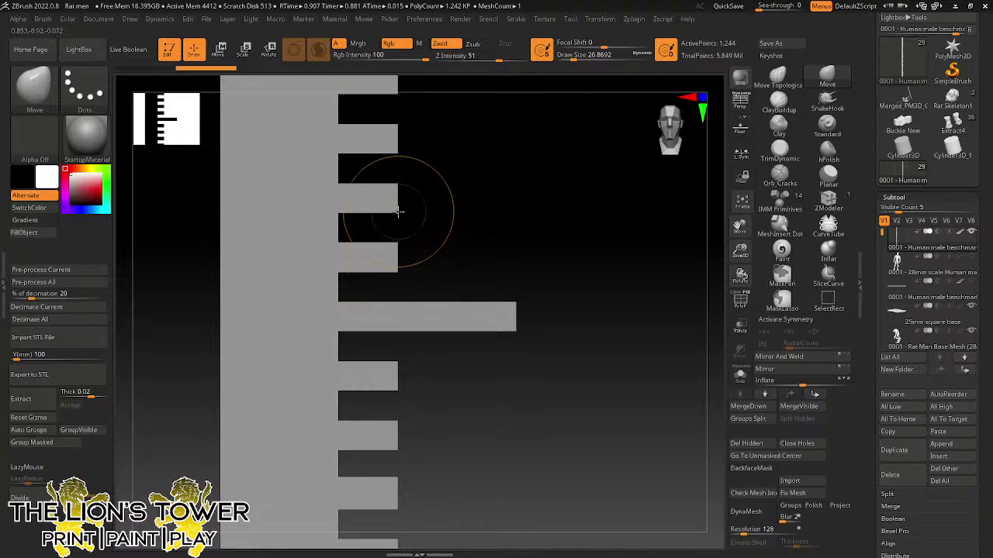
left_click_drag(741, 250, 705, 166)
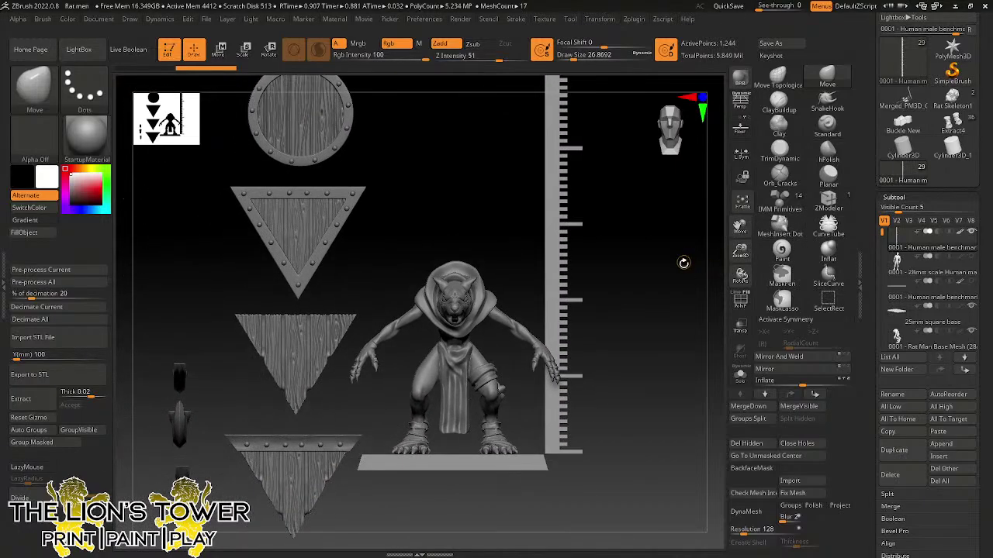
- Compare the rat man's height with the ruler from the front and at an angle, and reselect the thigh band subtool
left_click_drag(676, 286, 635, 313)
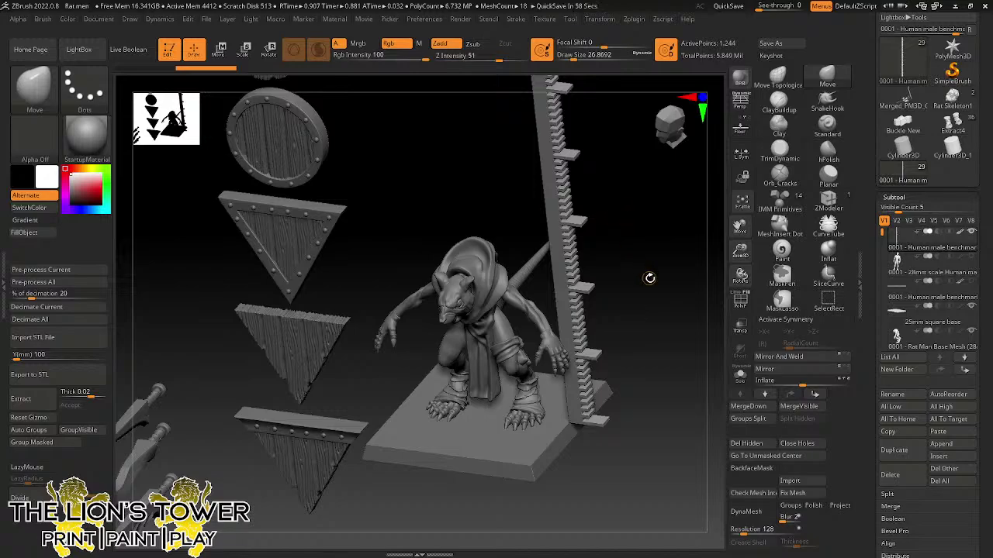
mouse_move(649, 279)
left_mouse_down("shift")
mouse_move(660, 237)
mouse_move(695, 268)
mouse_move(644, 270)
left_mouse_up("shift")
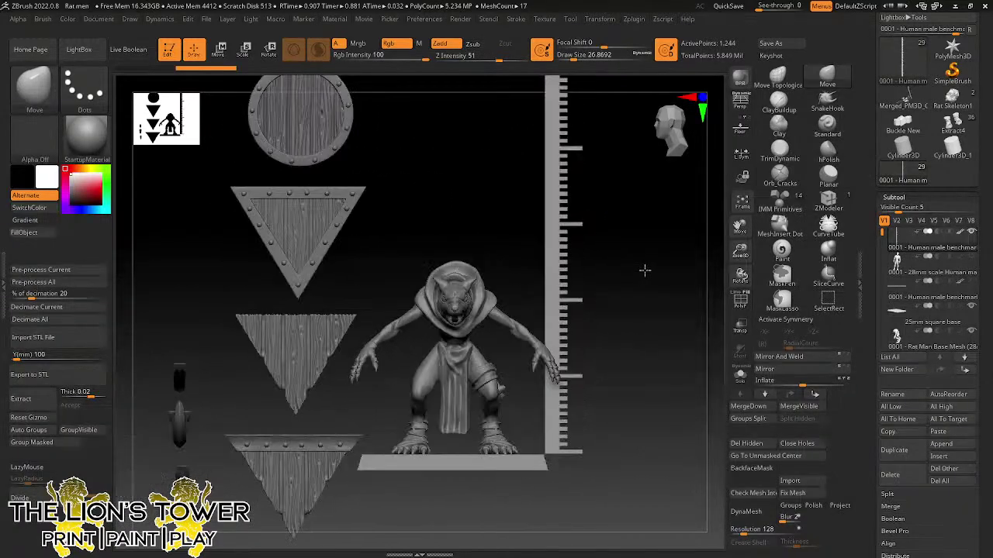
left_click_drag(741, 255, 812, 148)
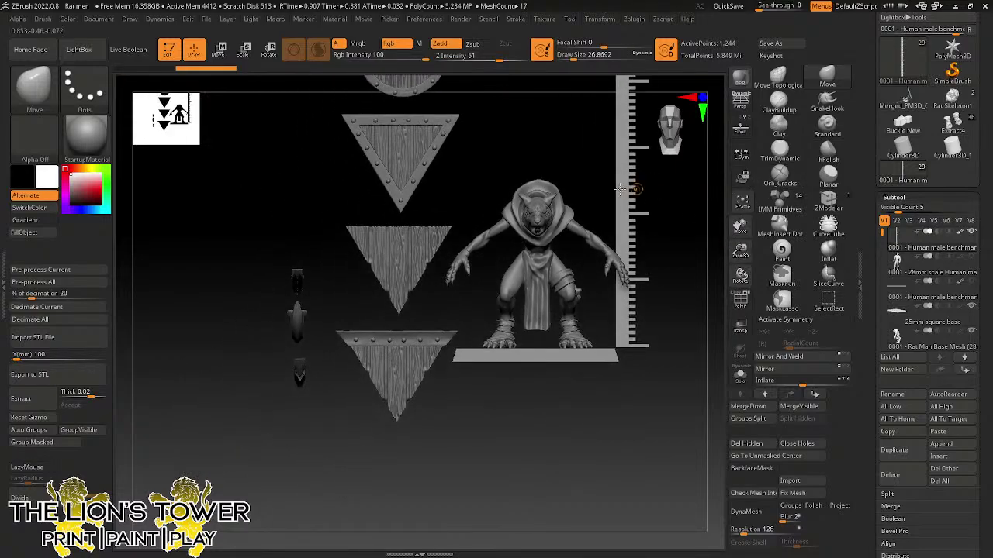
left_click(566, 275, "alt")
left_click_drag(688, 233, 665, 202)
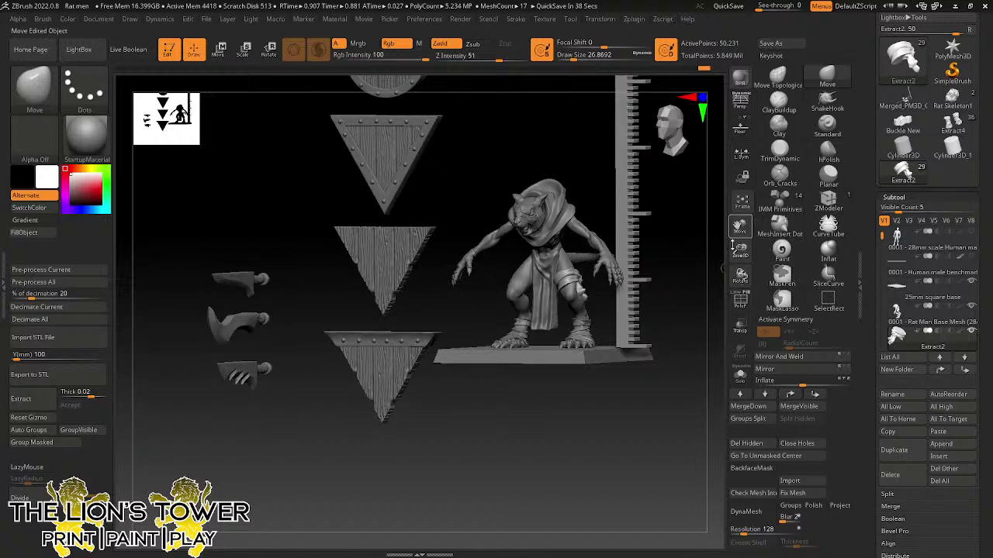
- Examine the rat man's overall size against the ruler and the row of shields, from the front and slightly turned
left_click_drag(740, 225, 667, 298)
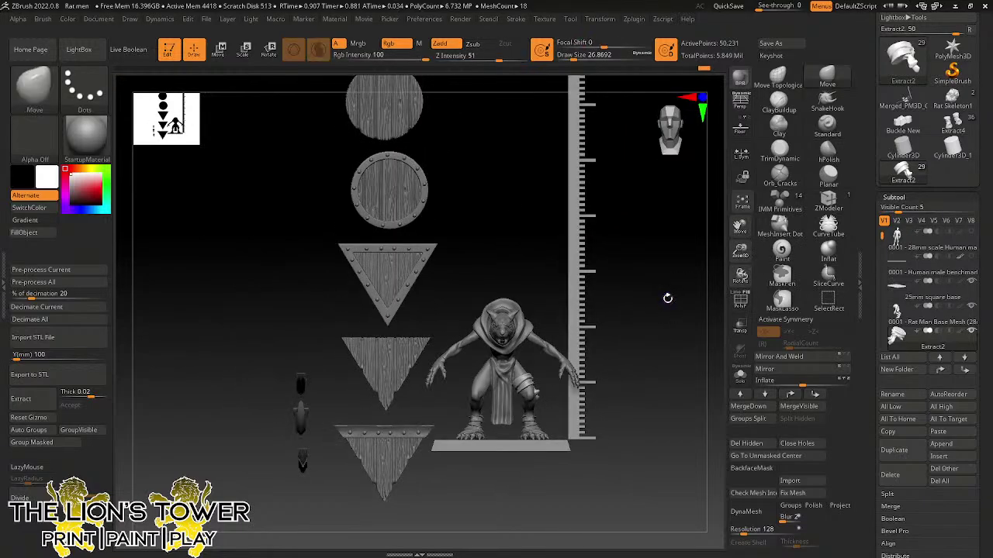
left_click_drag(741, 247, 740, 250)
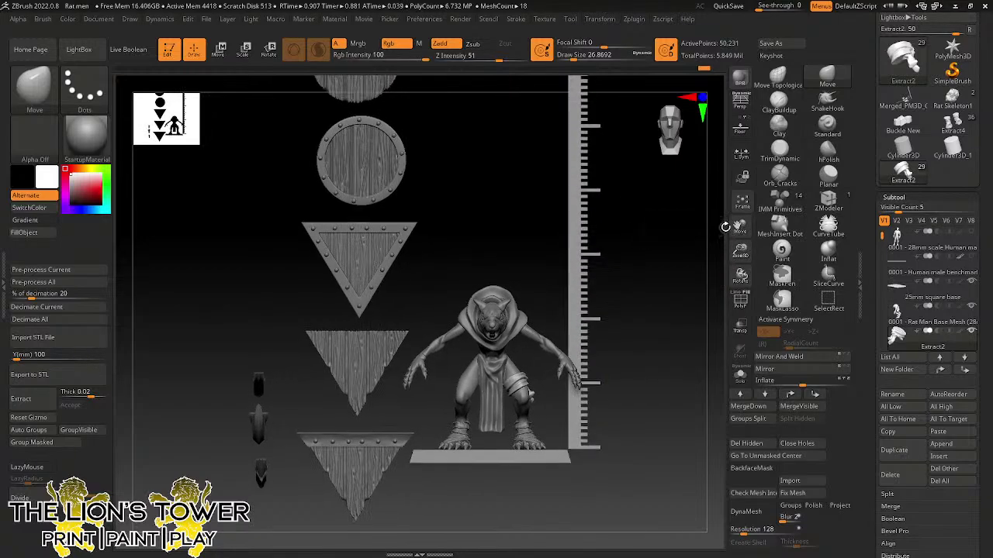
left_click_drag(739, 228, 741, 229)
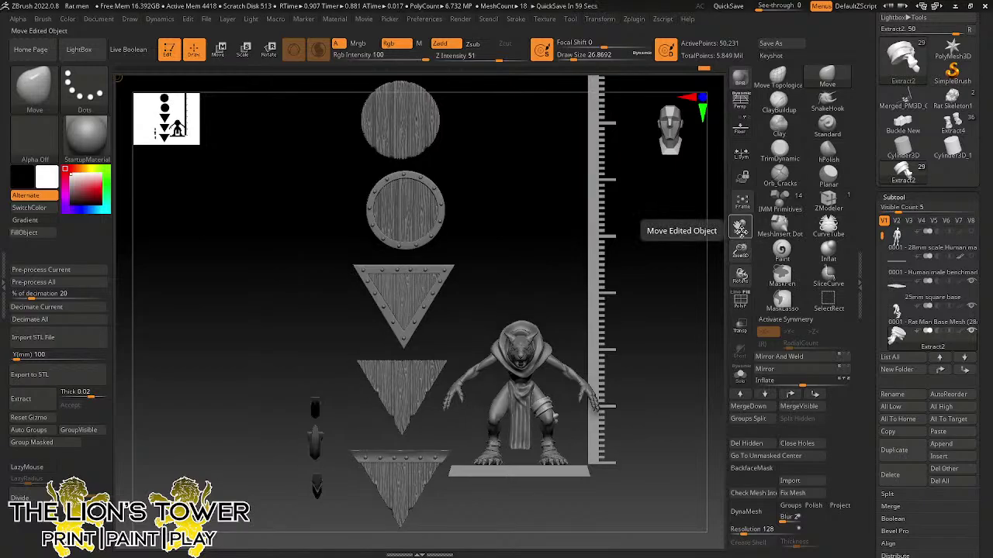
left_click_drag(741, 251, 741, 257)
left_click_drag(746, 231, 731, 156)
left_click_drag(685, 256, 693, 277)
left_click_drag(743, 252, 742, 246)
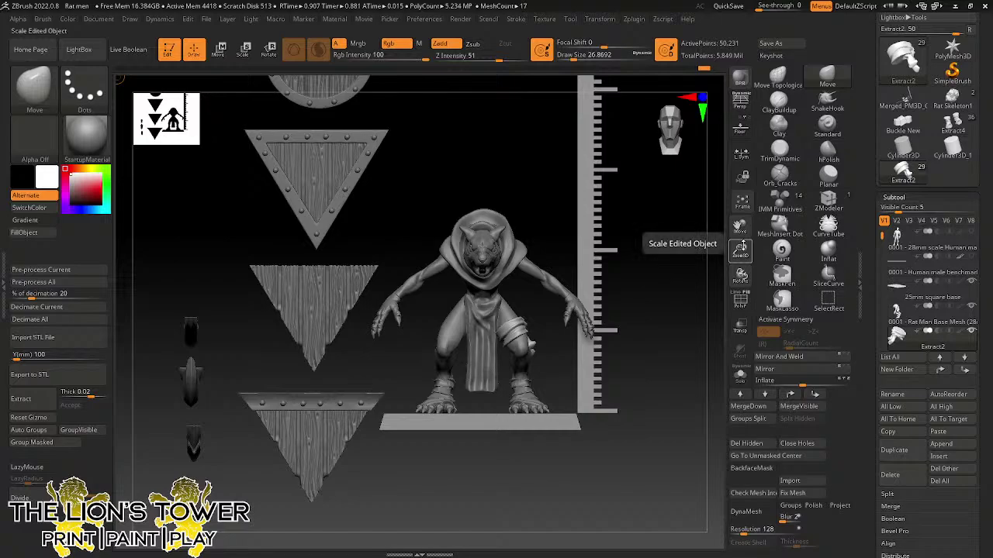
mouse_move(907, 318)
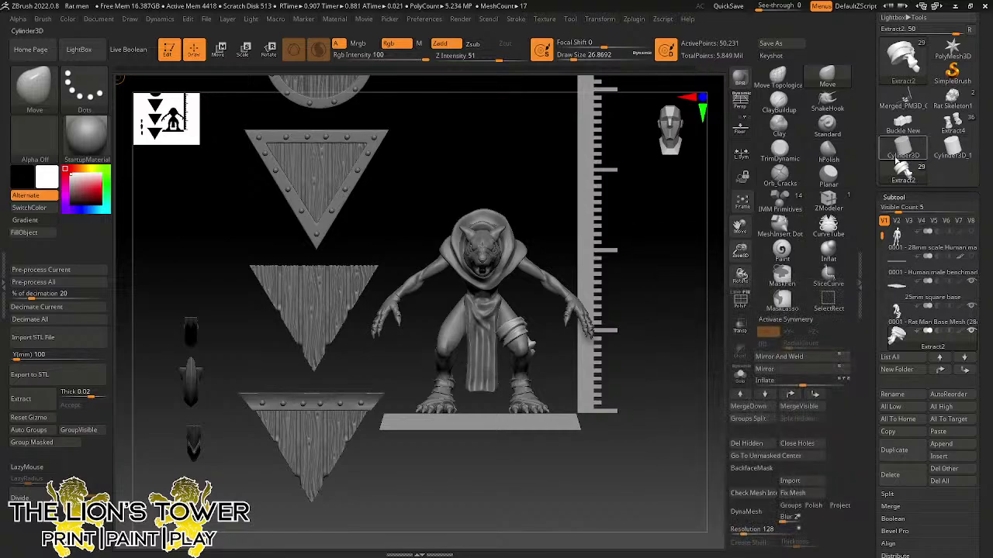
mouse_move(955, 125)
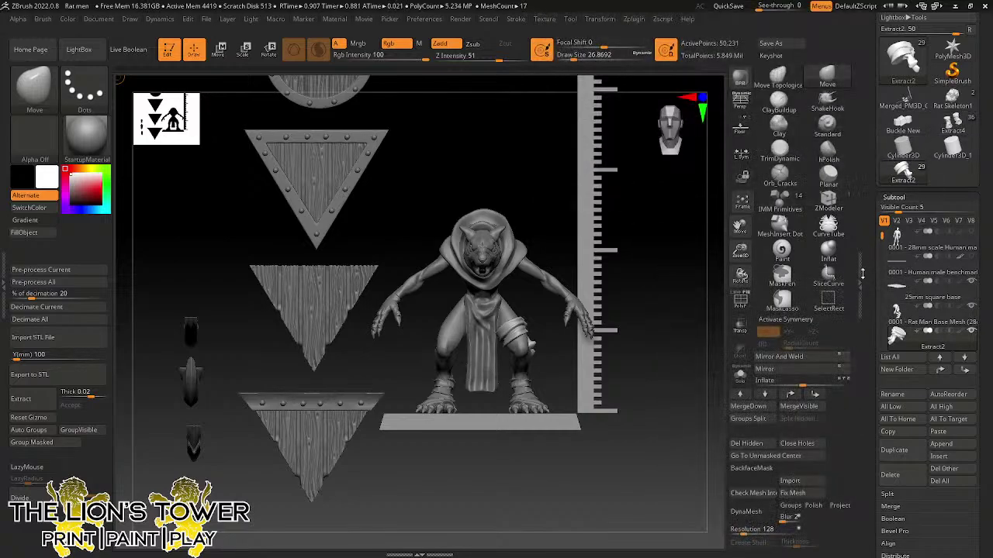
left_click_drag(743, 252, 742, 261)
left_click_drag(686, 338, 681, 343)
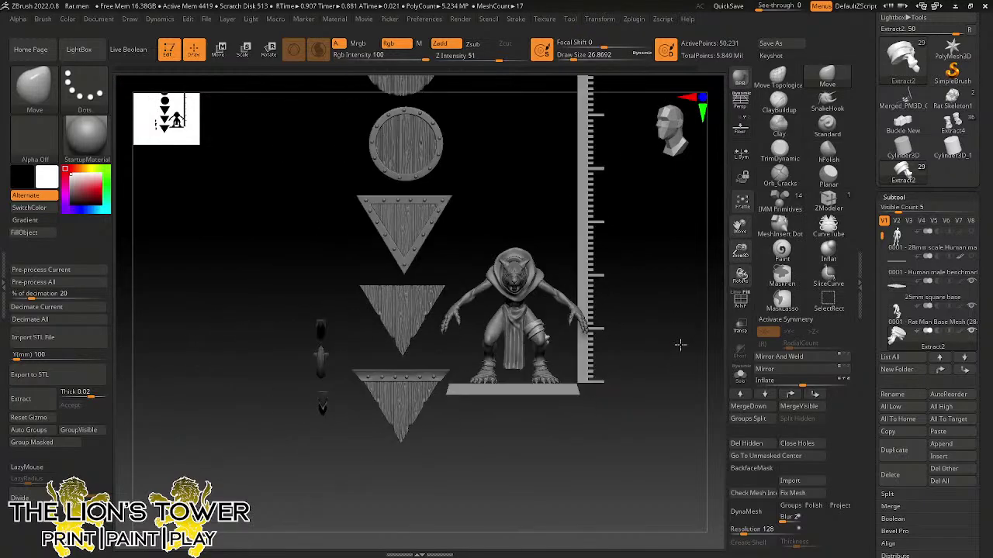
- Rename the selected Extract2 subtool to "Thigh wrap"
left_click(910, 396)
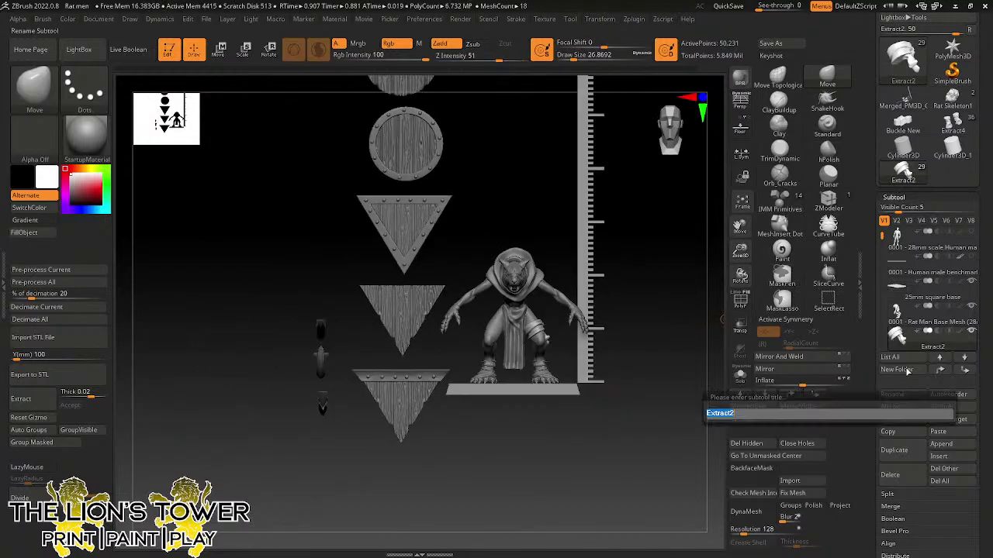
key("shift")
type("Thigh wrap")
key("Return")
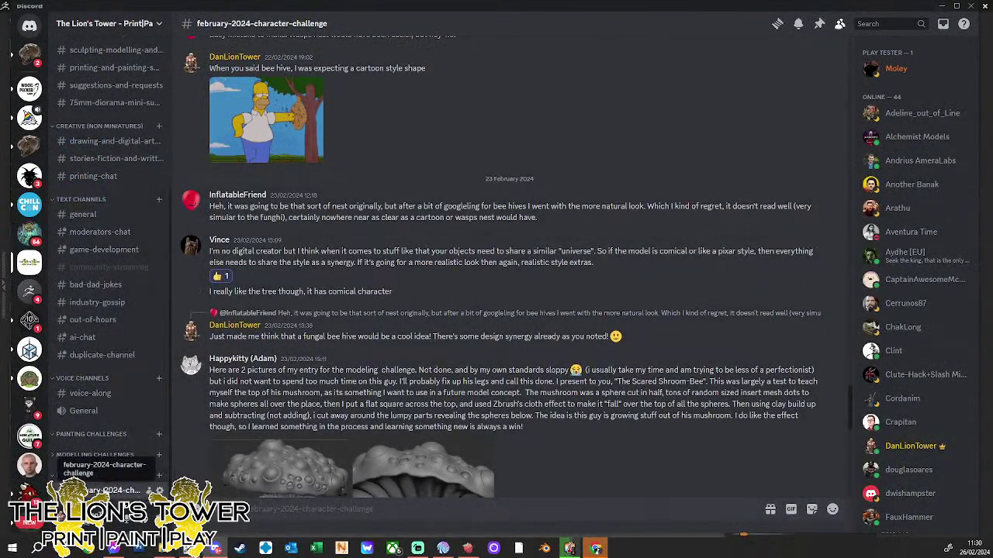
- Look through Discord's february-2024-character-challenge channel for the host's bee and mushroom sculpt post and its renders
scroll(503, 422, "up", 1)
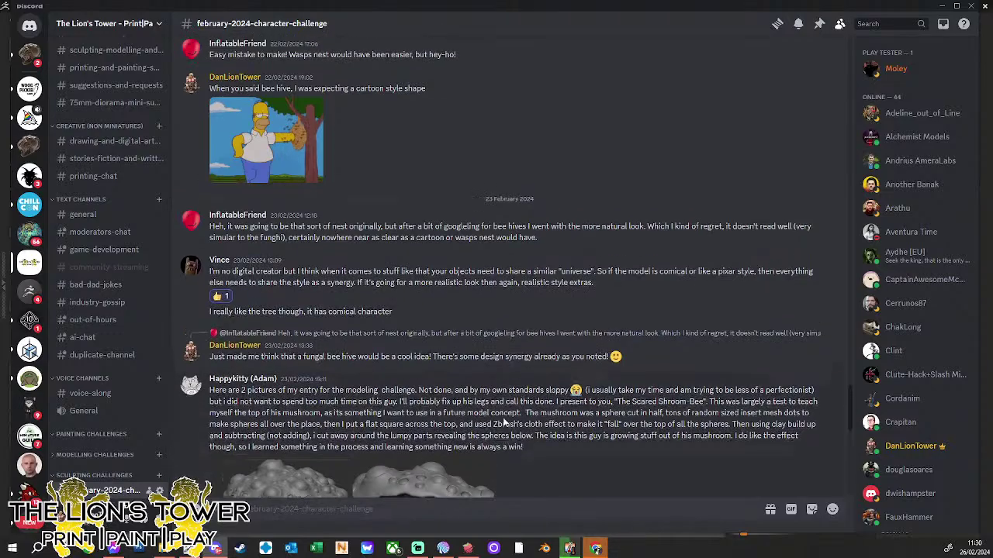
scroll(503, 422, "up", 10)
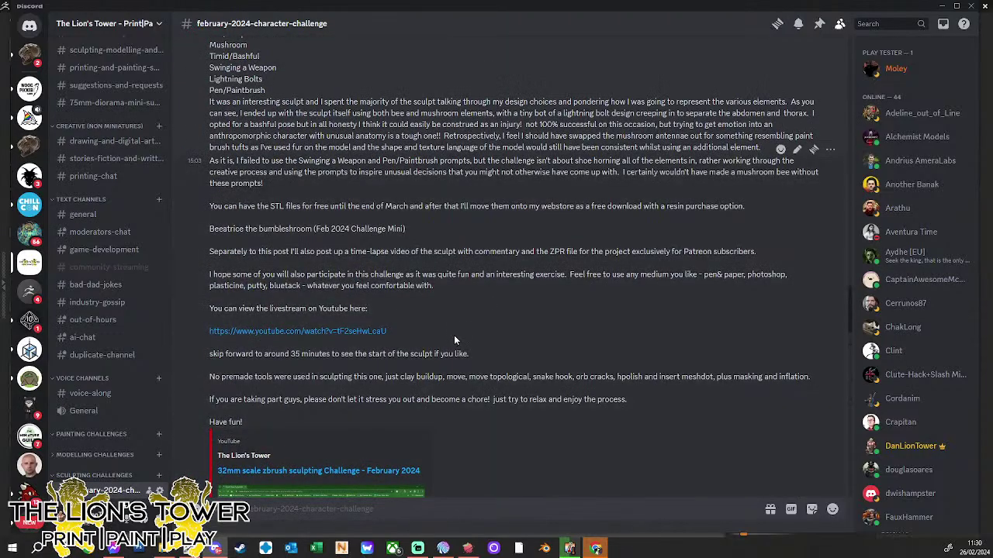
scroll(465, 357, "down", 3)
scroll(495, 394, "up", 8)
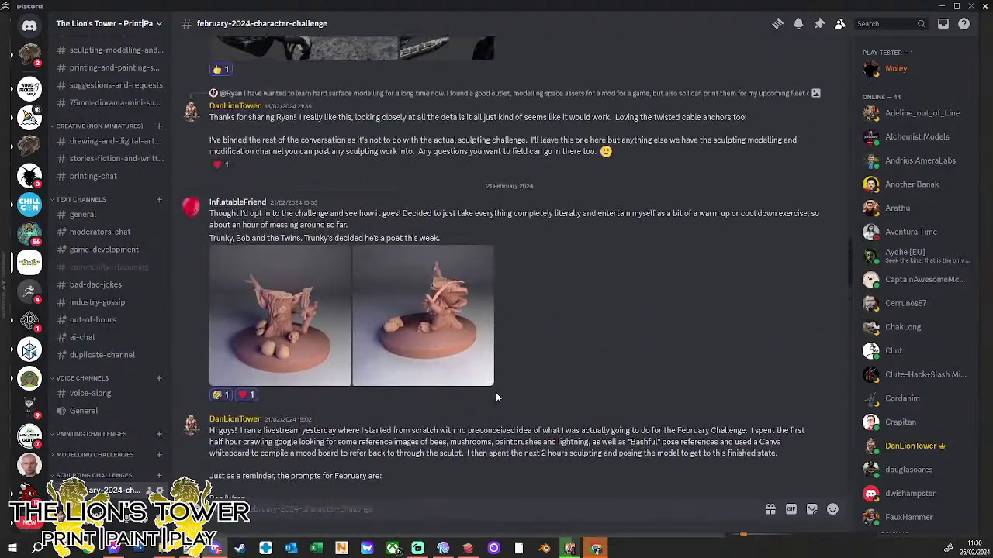
scroll(496, 397, "up", 1)
scroll(497, 397, "down", 9)
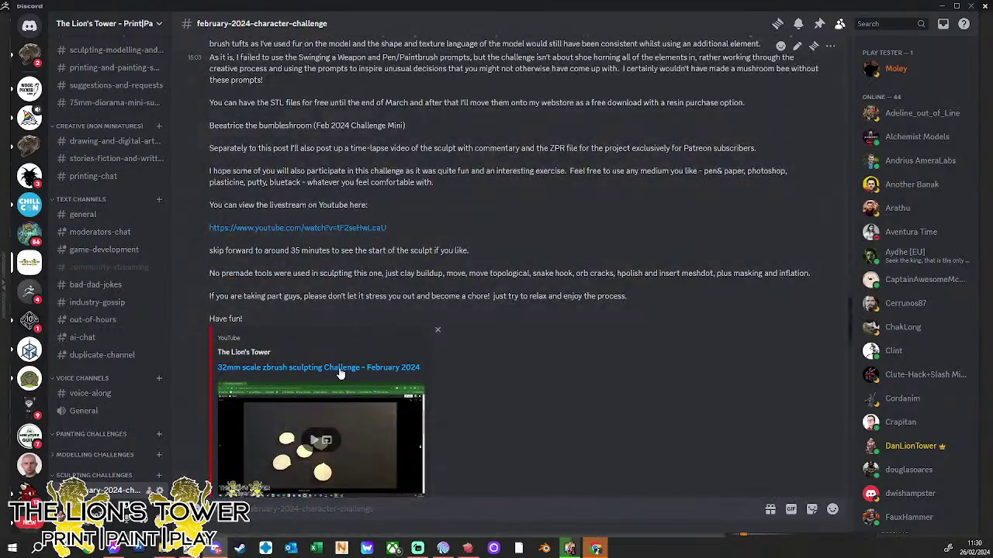
scroll(339, 373, "down", 3)
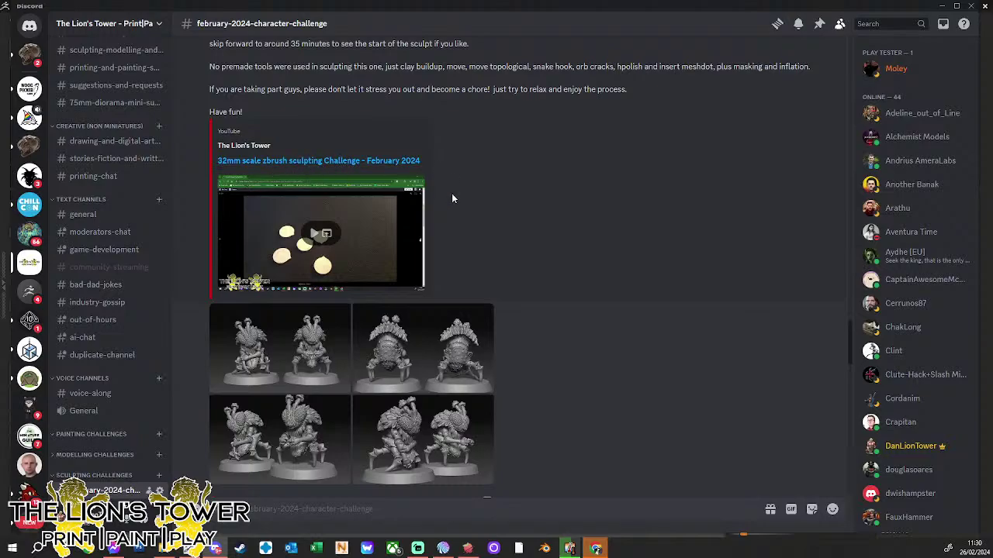
scroll(338, 317, "down", 1)
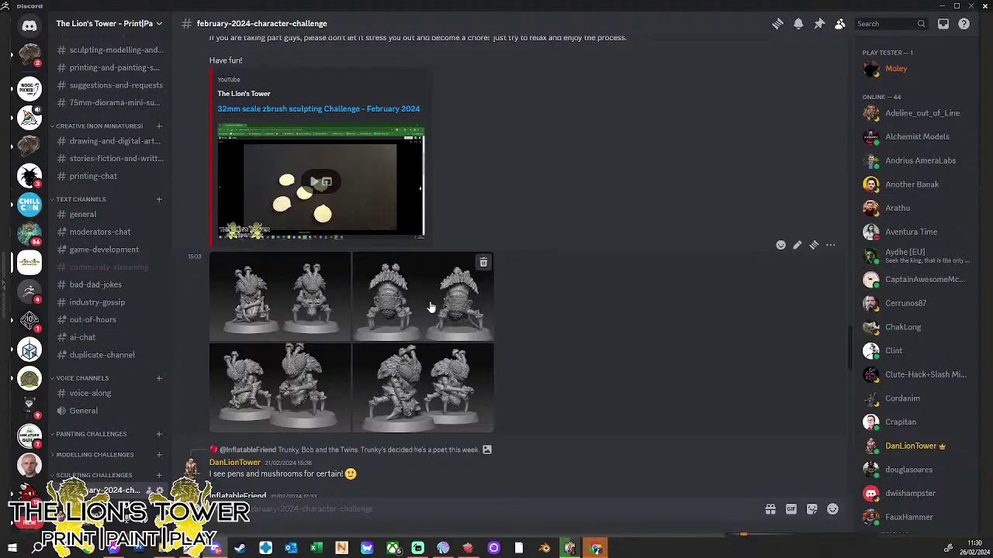
- Go back to the start of the challenge channel and read the opening announcement, rules and prompts
scroll(625, 294, "up", 3)
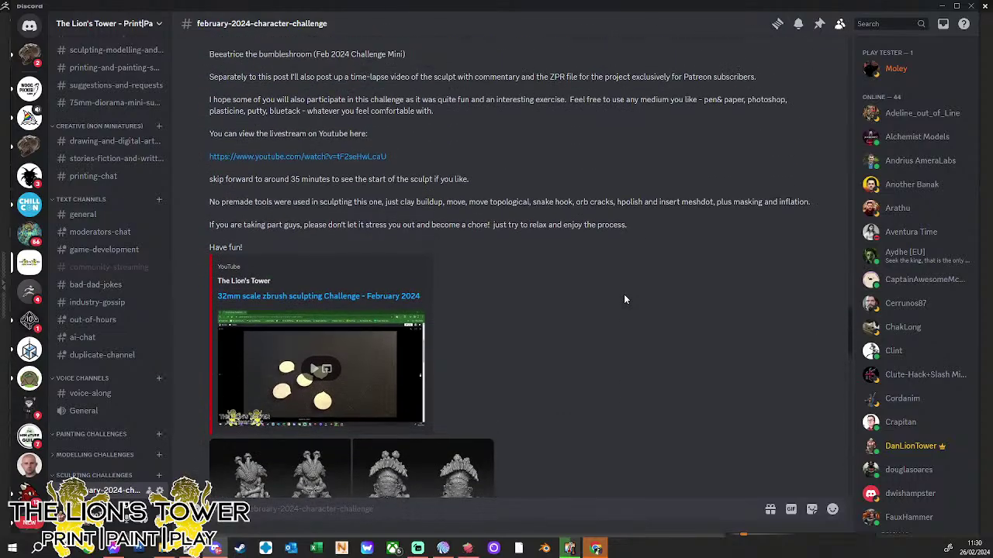
scroll(613, 300, "down", 10)
scroll(565, 311, "up", 15)
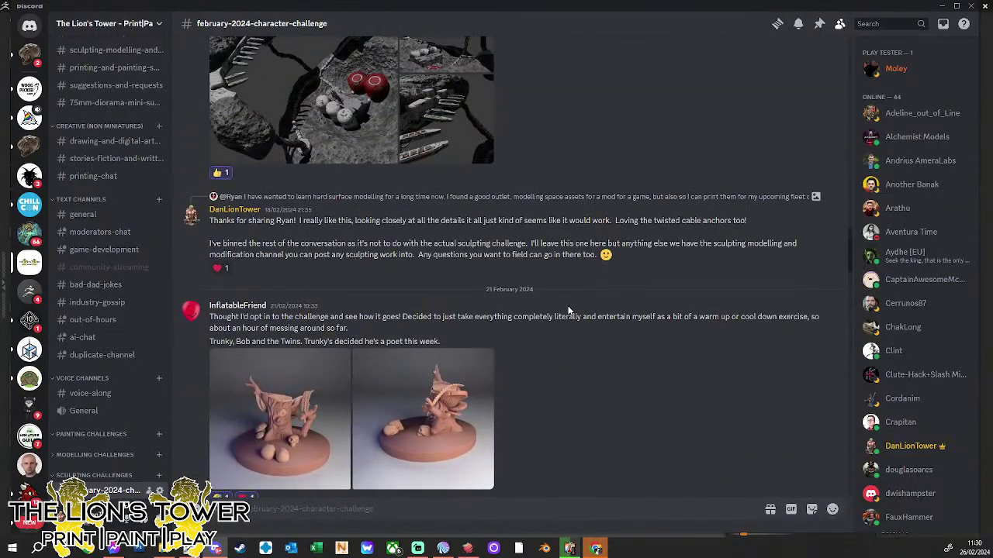
scroll(564, 310, "up", 15)
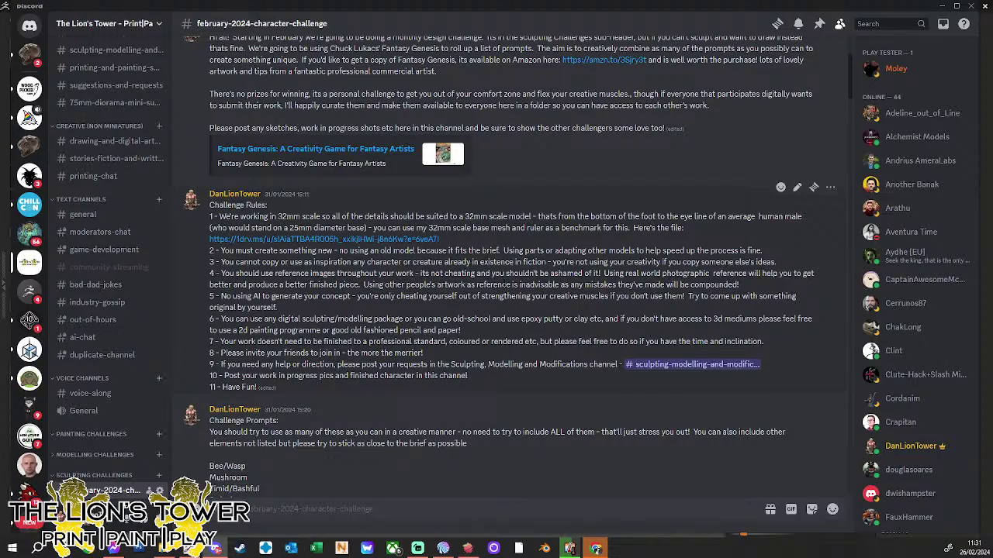
scroll(502, 237, "up", 3)
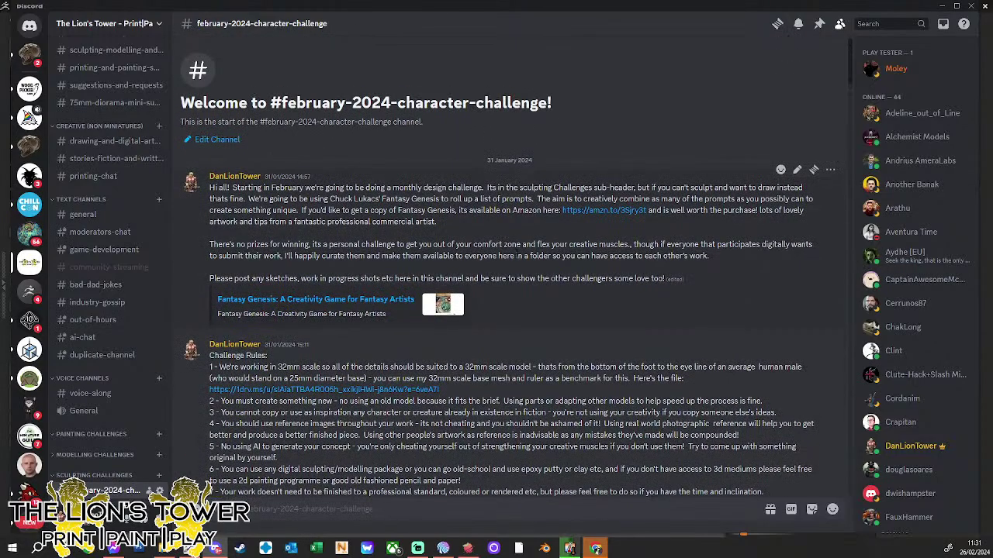
- Review the participants' sketches and work-in-progress sculpts in date order, up to the bee and mushroom miniature's renders
scroll(498, 272, "down", 10)
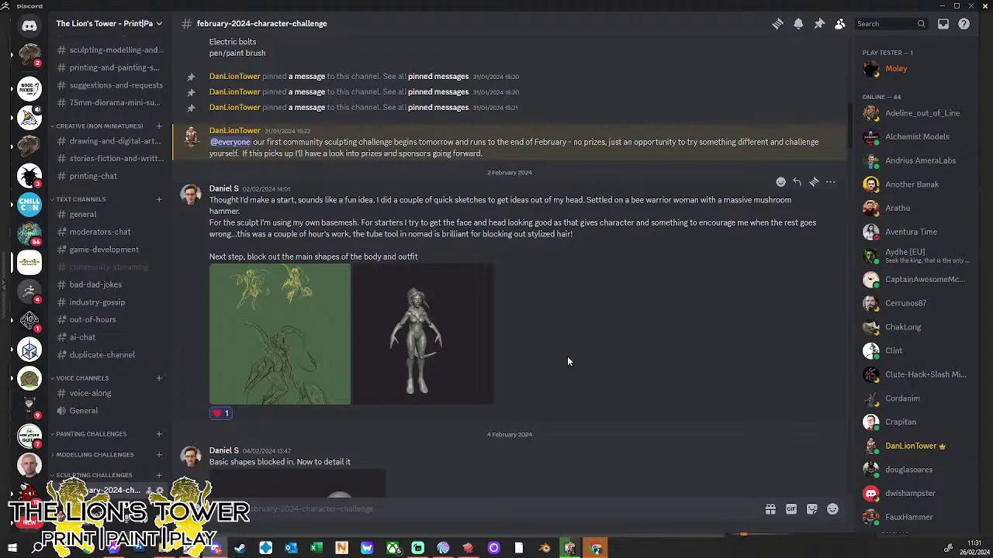
scroll(567, 355, "down", 5)
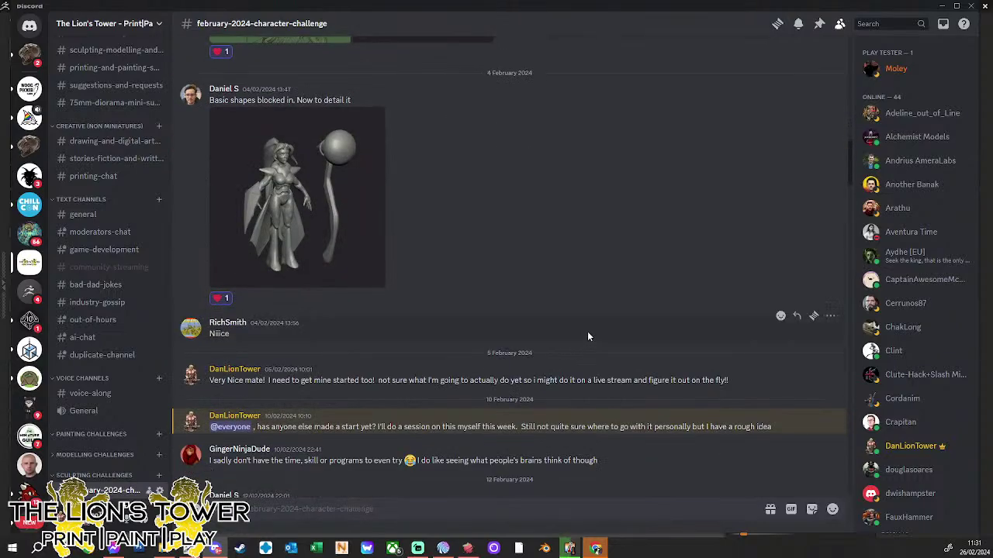
scroll(584, 333, "down", 6)
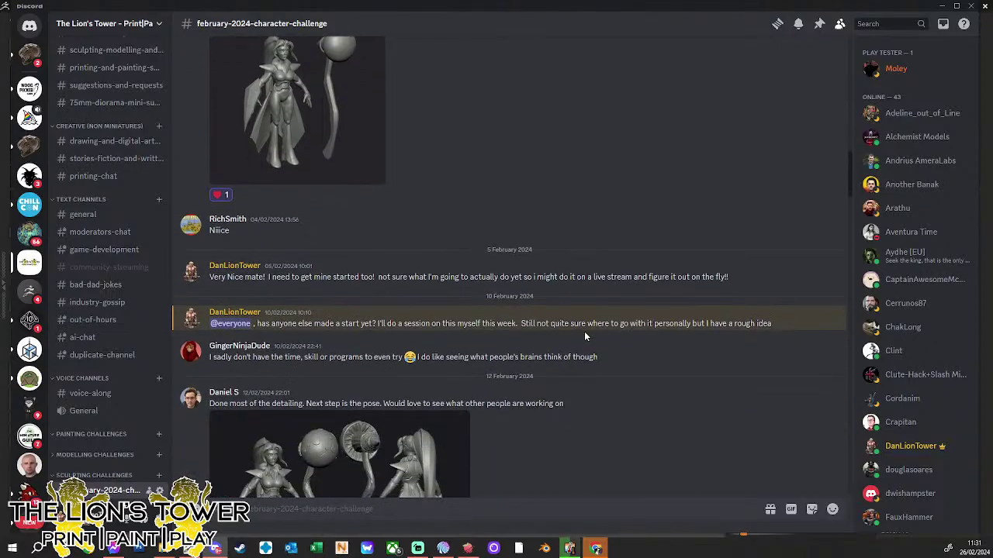
scroll(560, 337, "down", 15)
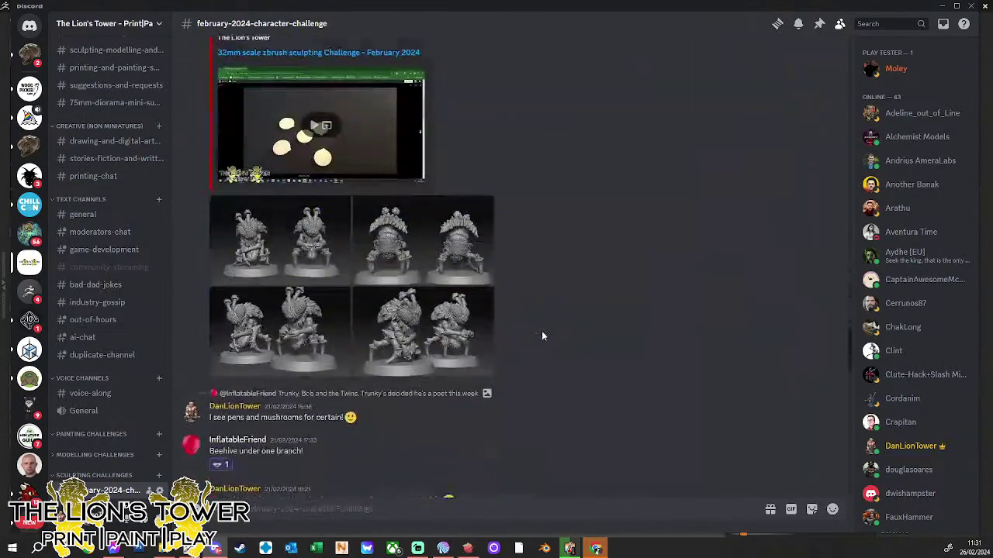
- View the four renders of the bee and mushroom miniature enlarged one after another, and close the image viewer
left_click(281, 243)
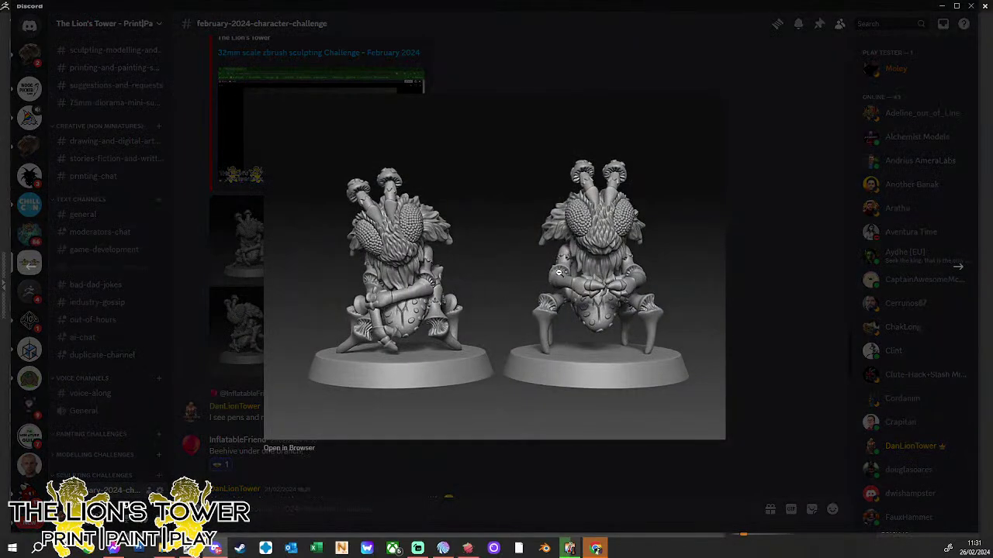
key("Right")
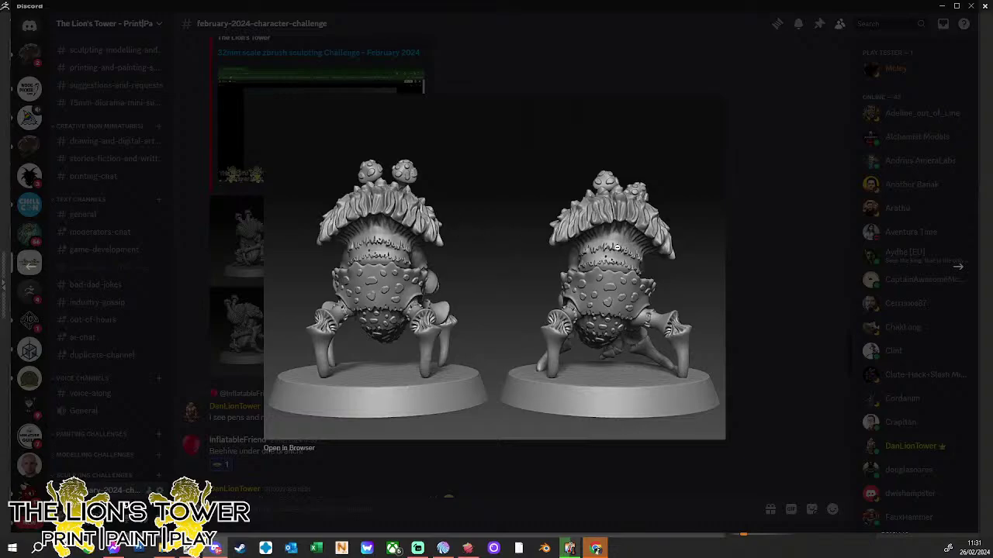
key("Right")
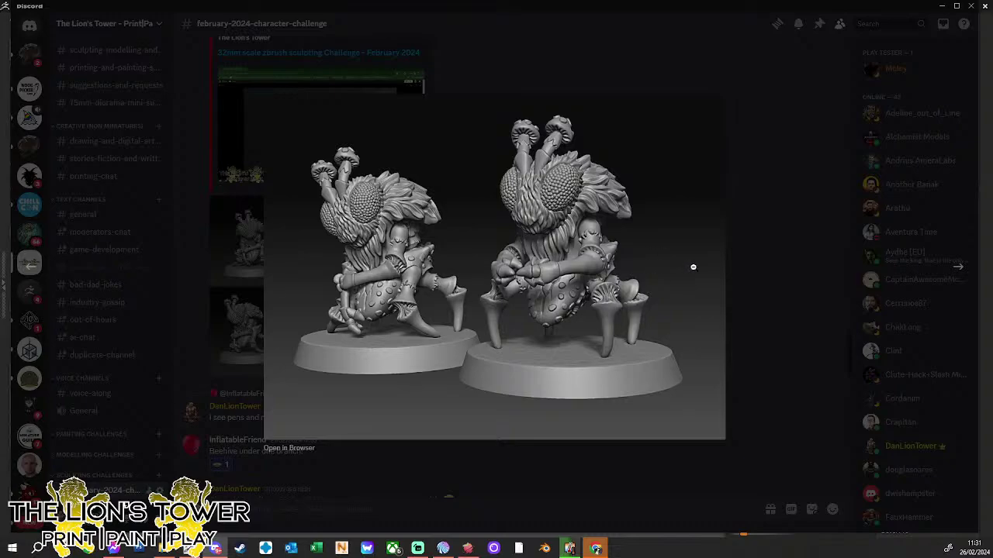
key("Right")
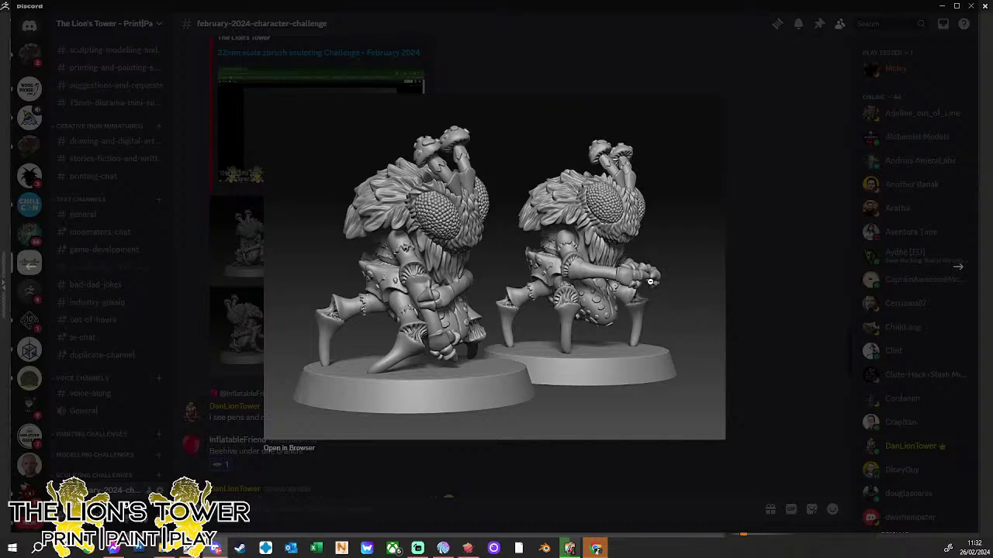
key("Right")
key("Right")
key("Right")
key("Right")
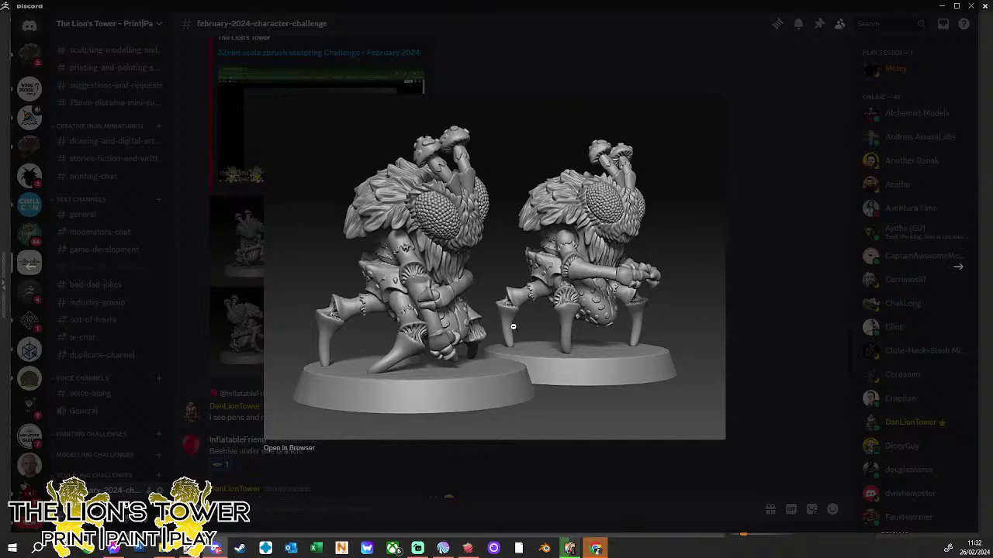
left_click(802, 360)
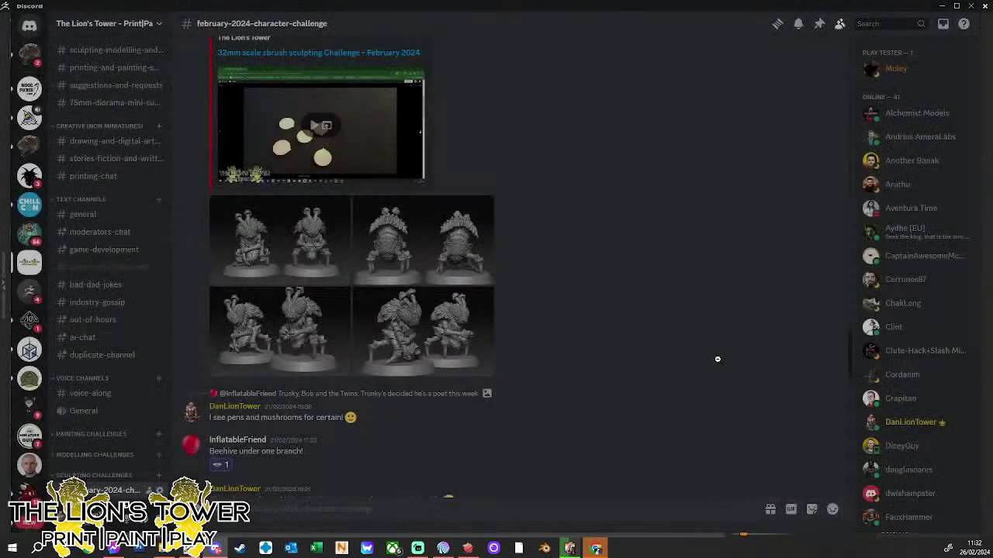
- Reread the host's February sculpt post around the renders, covering its livestream notes, tools used and list of prompts
scroll(339, 217, "up", 4)
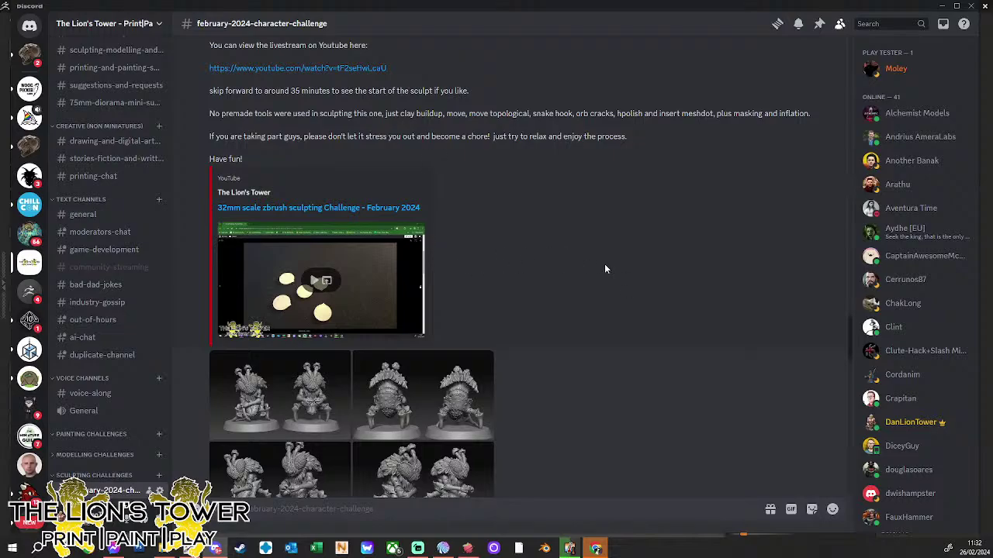
scroll(616, 259, "down", 2)
scroll(615, 256, "up", 2)
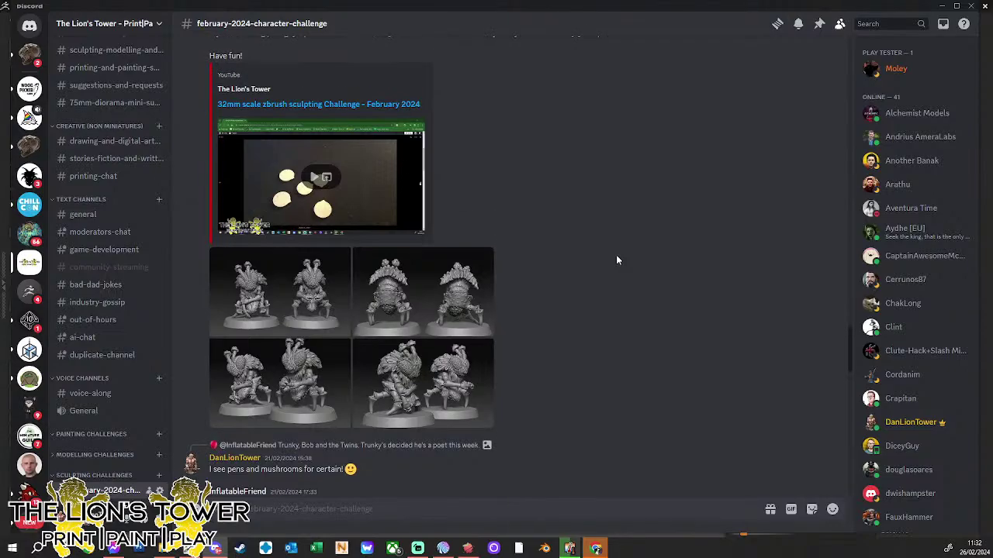
scroll(581, 247, "up", 4)
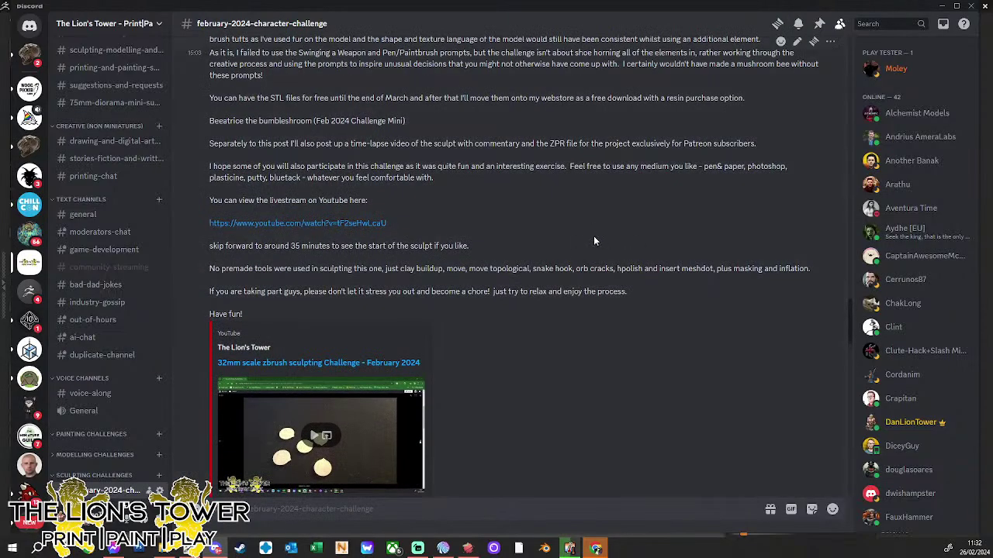
scroll(593, 241, "down", 4)
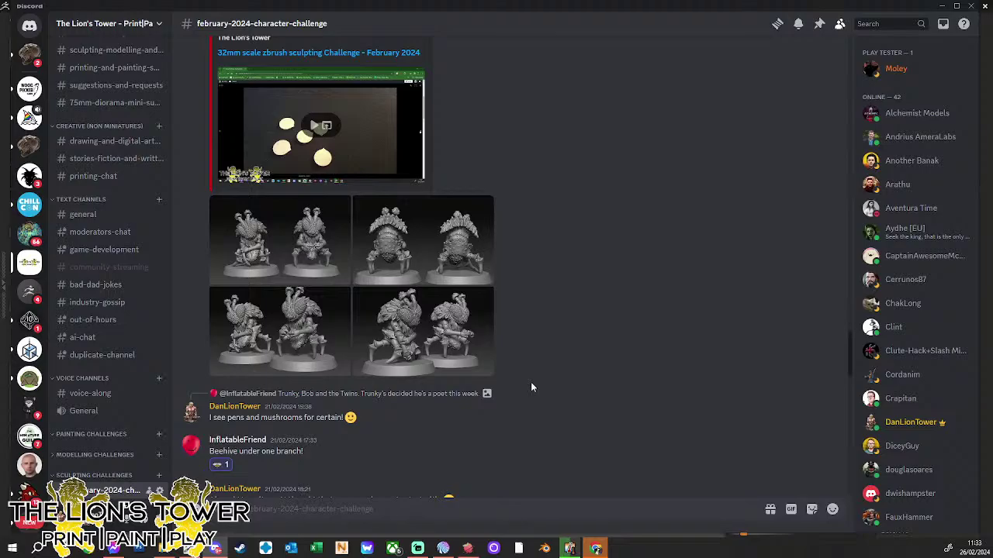
scroll(530, 380, "up", 5)
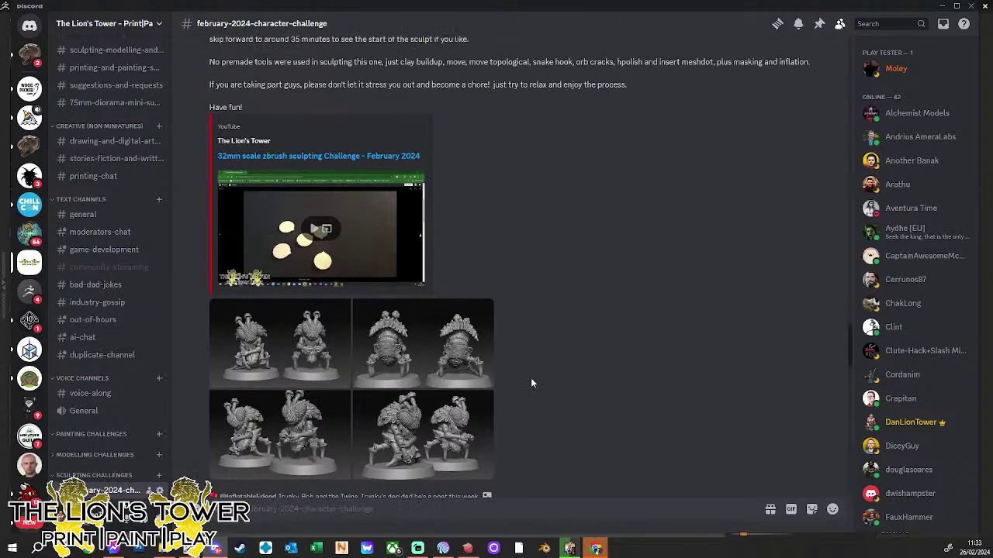
scroll(530, 380, "up", 10)
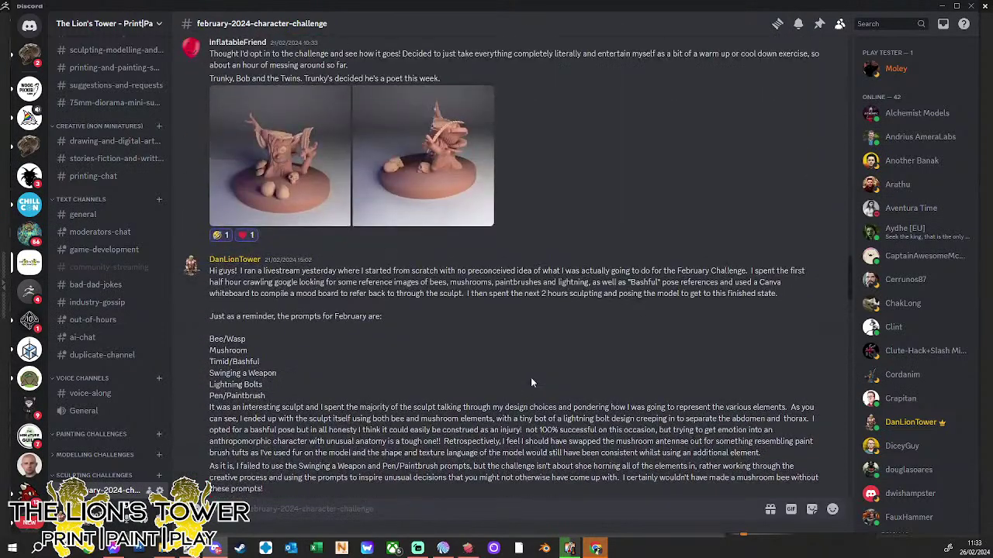
- Skim the challenge channel back to the opening prompts, and return through all entries to the finished mushroom-hammer bee warrior post
scroll(394, 325, "up", 10)
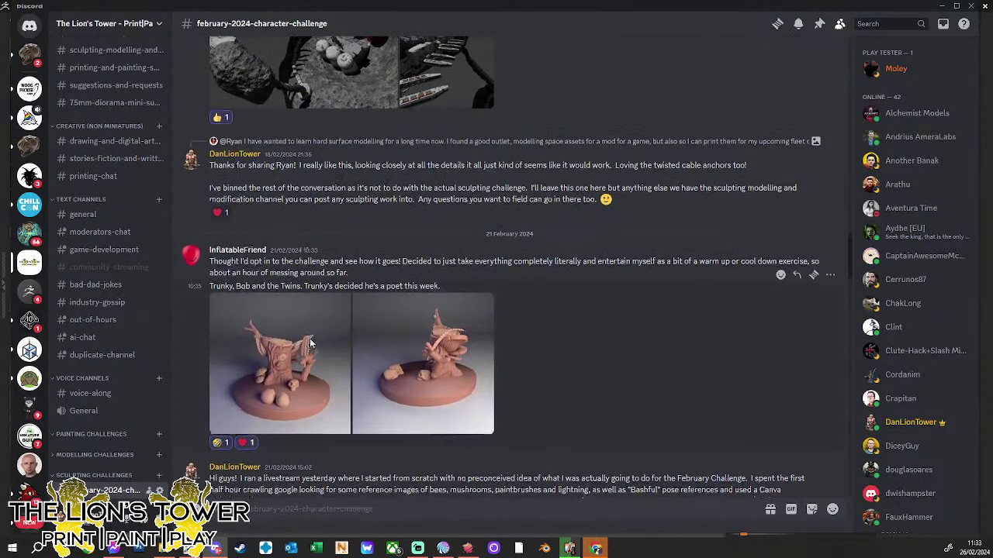
scroll(354, 296, "up", 10)
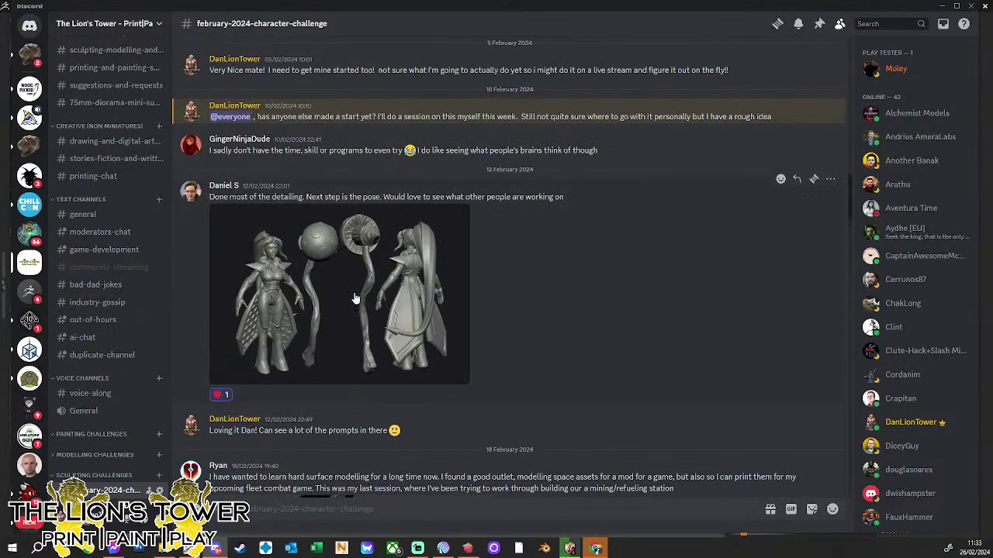
scroll(355, 292, "up", 10)
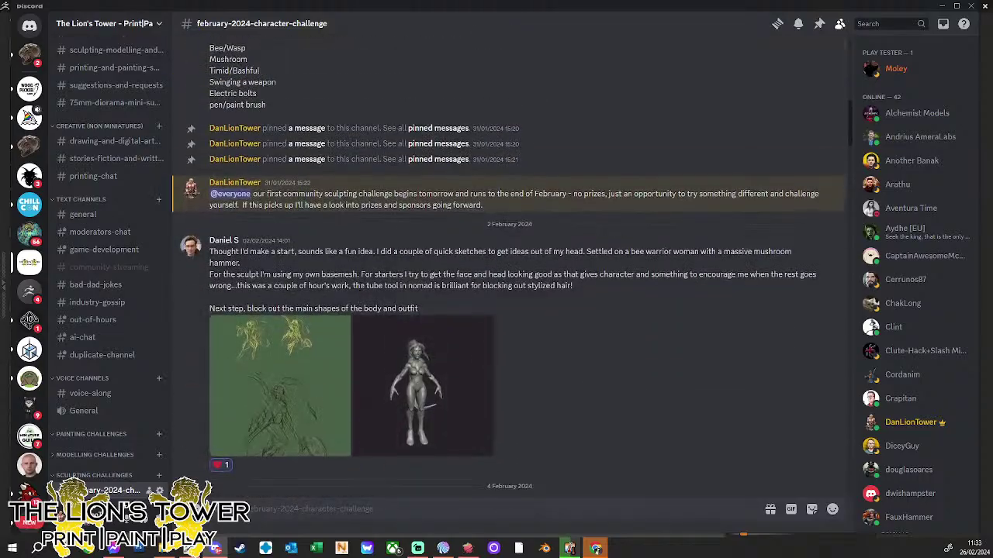
scroll(356, 289, "down", 9)
scroll(356, 294, "down", 15)
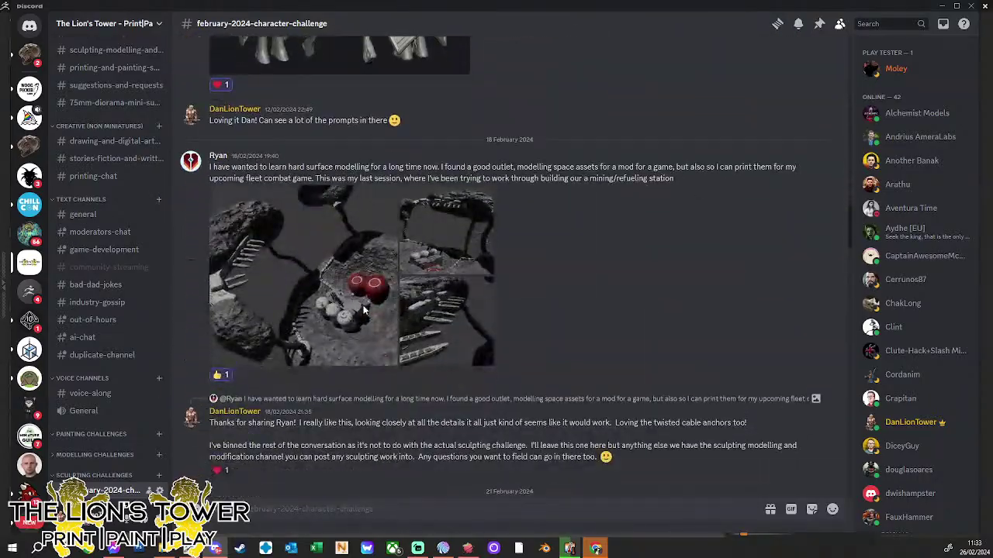
scroll(364, 310, "down", 20)
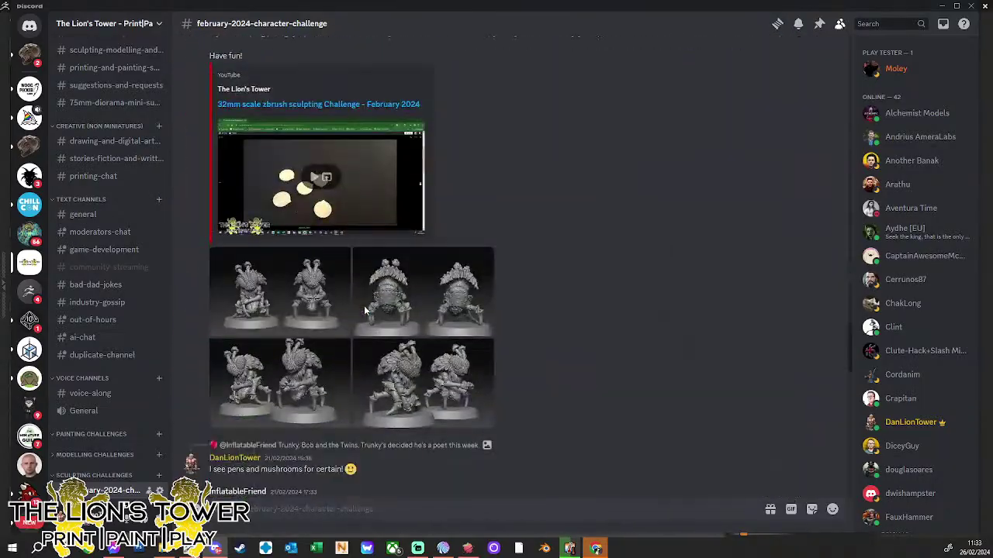
scroll(363, 306, "down", 5)
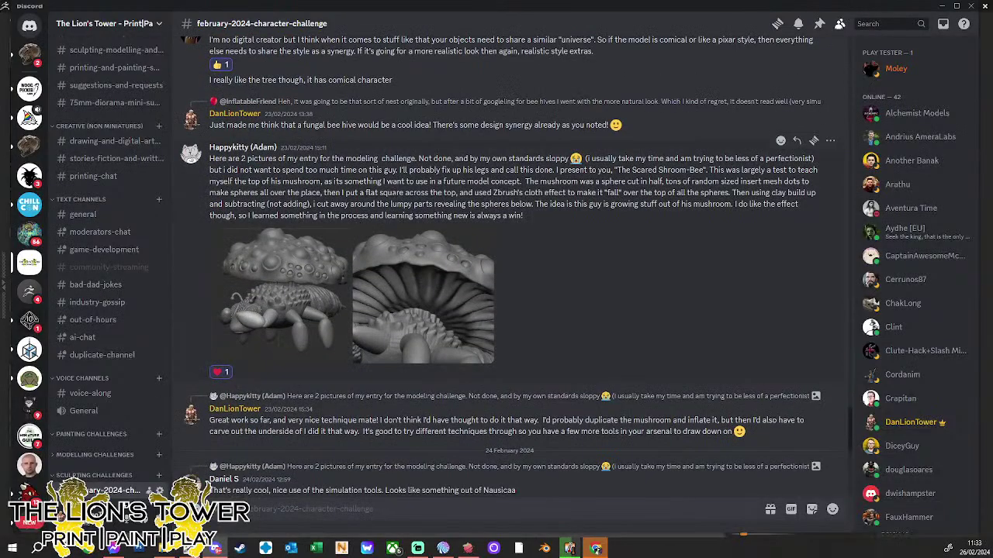
scroll(448, 303, "down", 10)
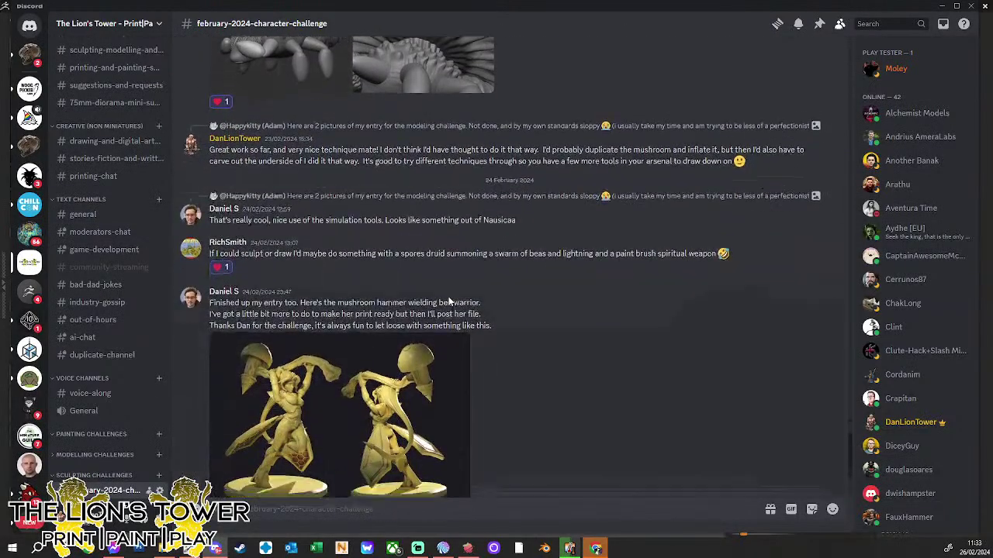
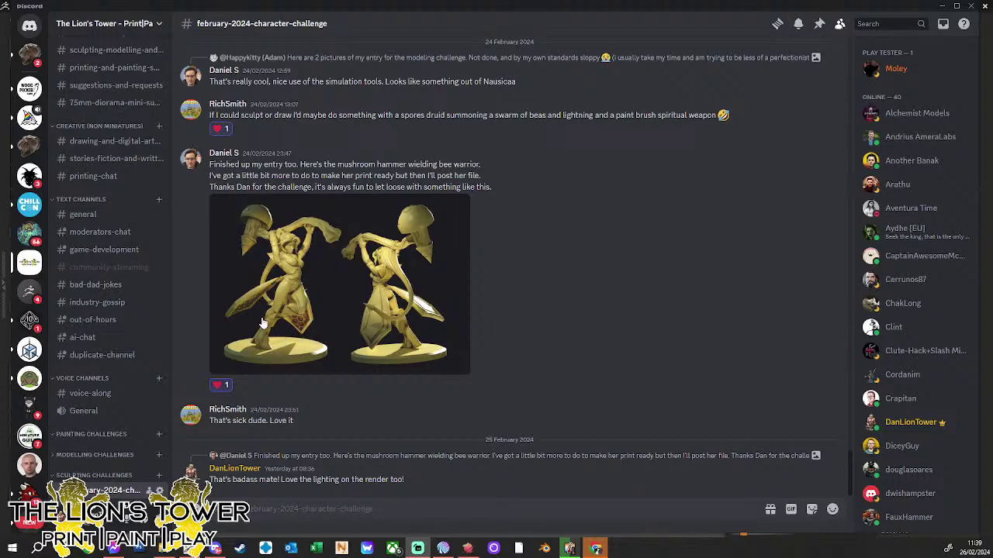
- View the finished bee warrior render enlarged, close it, and go back to the "The Scared Shroom-Bee" entry
left_click(305, 352)
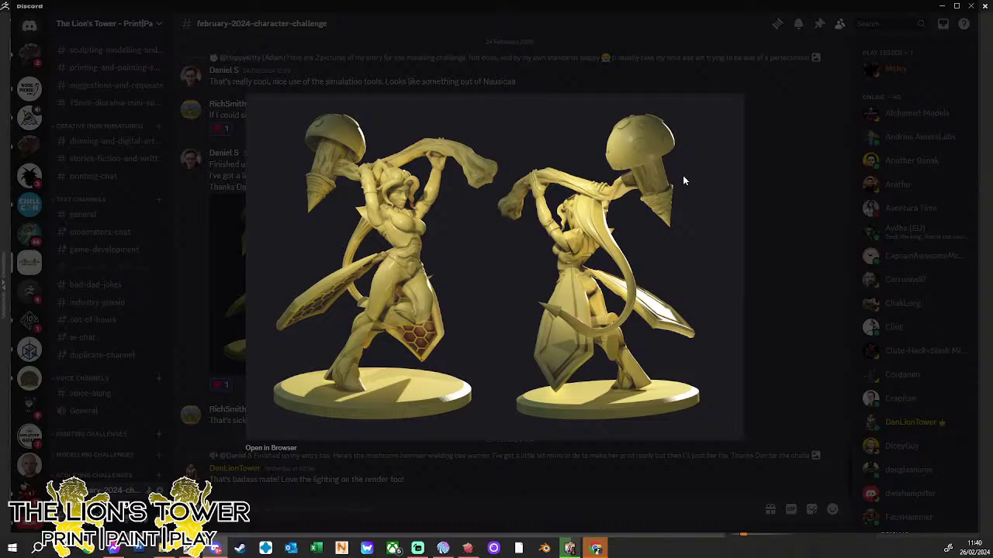
left_click(794, 202)
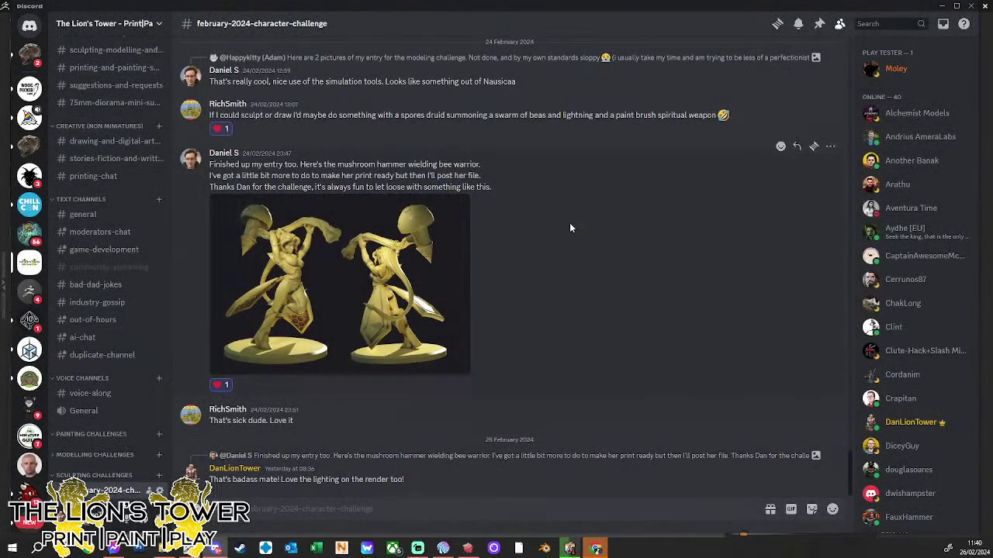
scroll(569, 228, "up", 10)
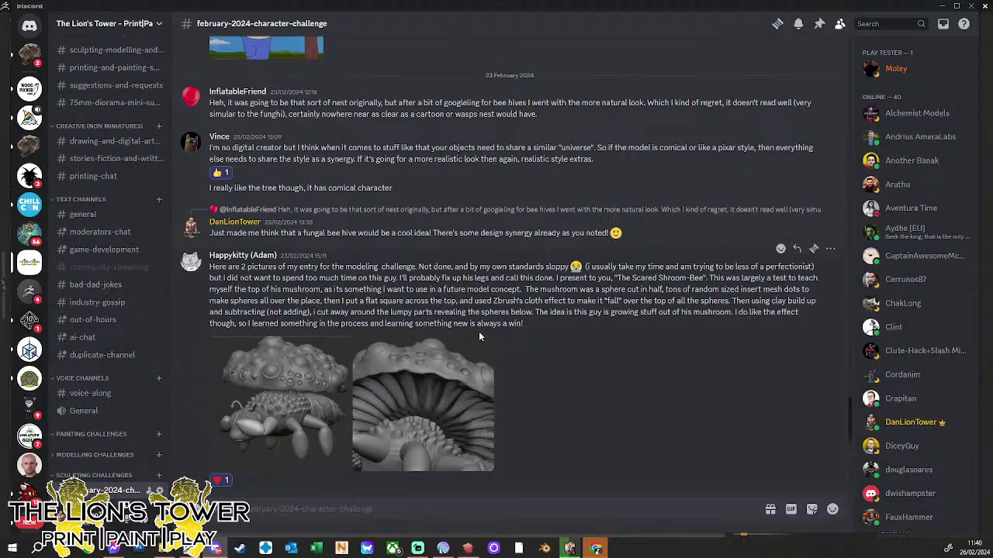
scroll(480, 337, "up", 1)
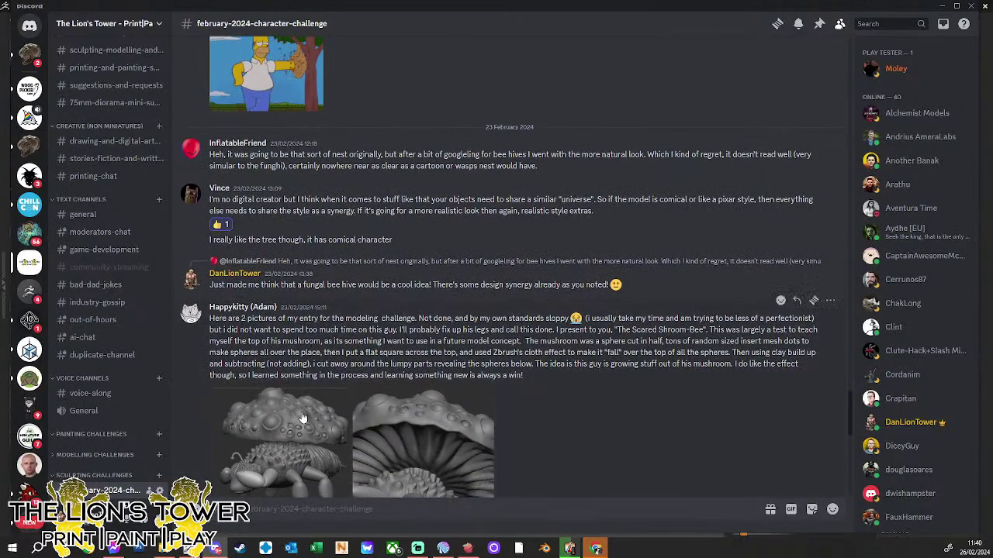
scroll(314, 444, "down", 2)
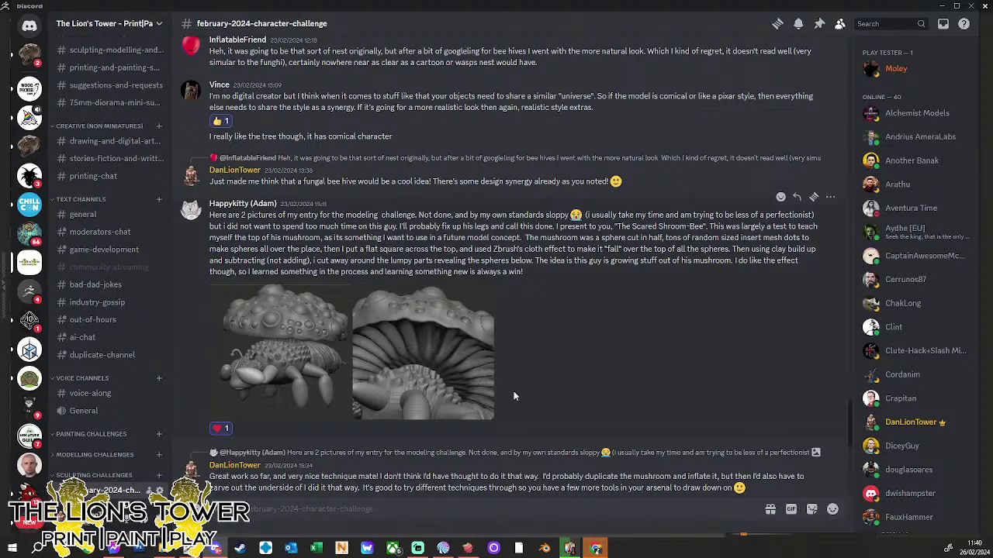
- Look back over the earlier entries as far as the 12 February work-in-progress, return to the finished bee warrior, and minimize Discord
scroll(565, 392, "up", 5)
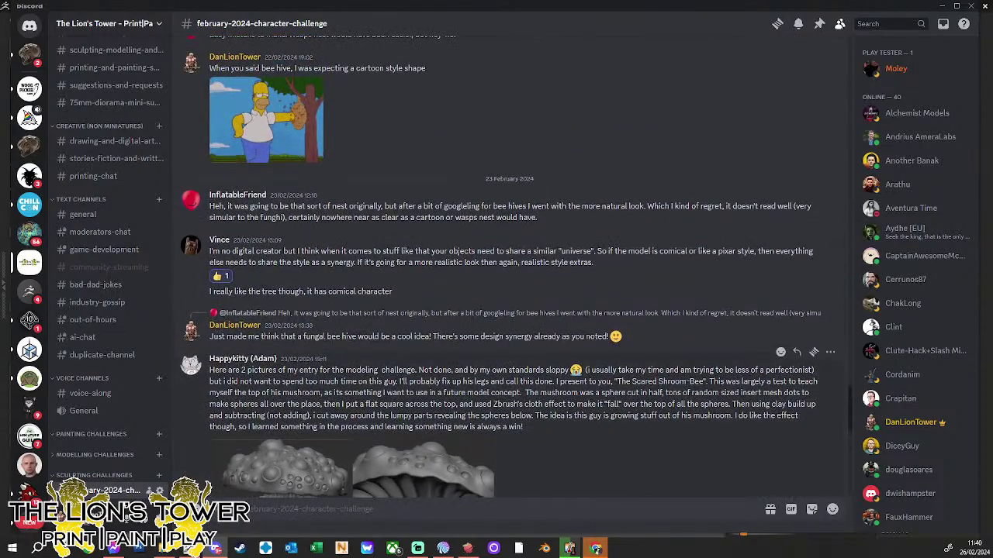
scroll(547, 401, "up", 8)
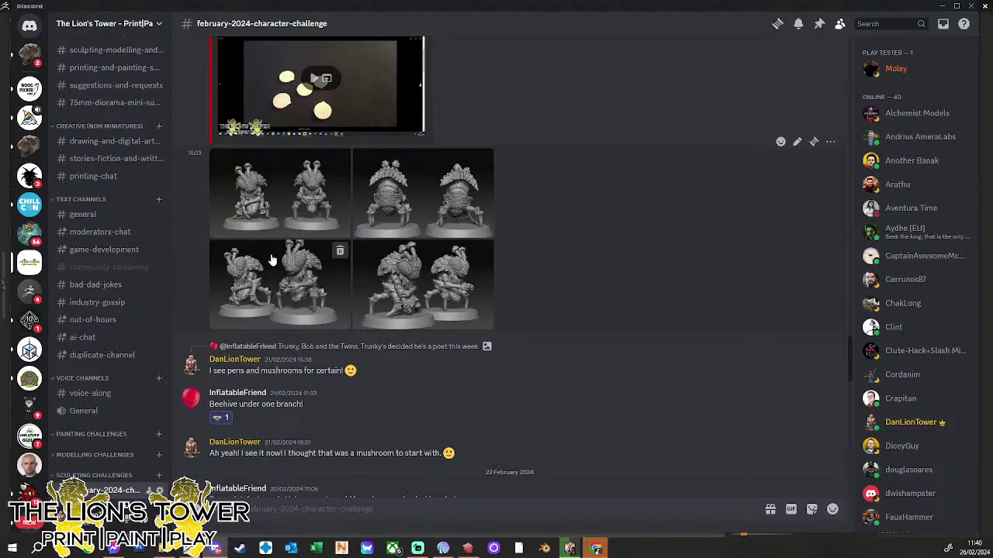
scroll(432, 305, "up", 10)
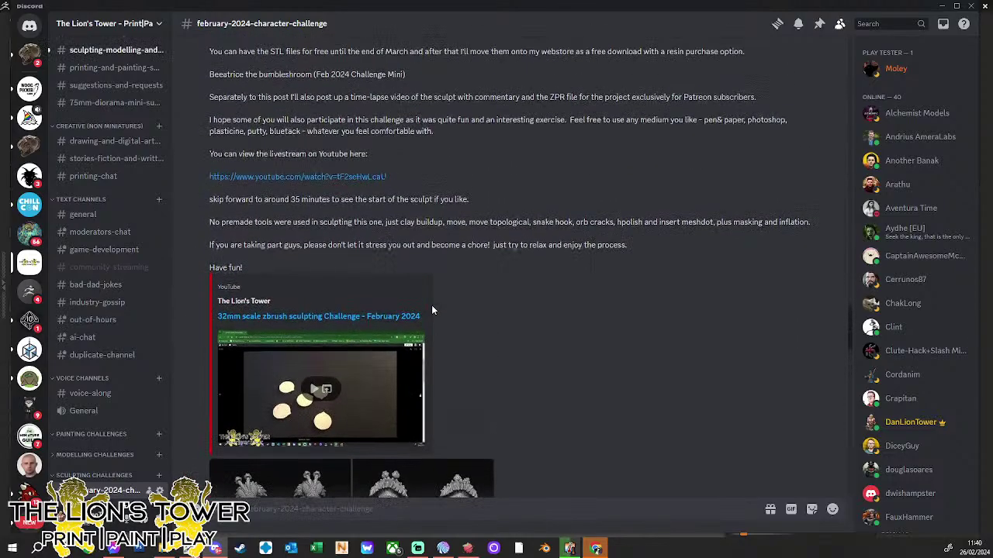
scroll(431, 305, "up", 4)
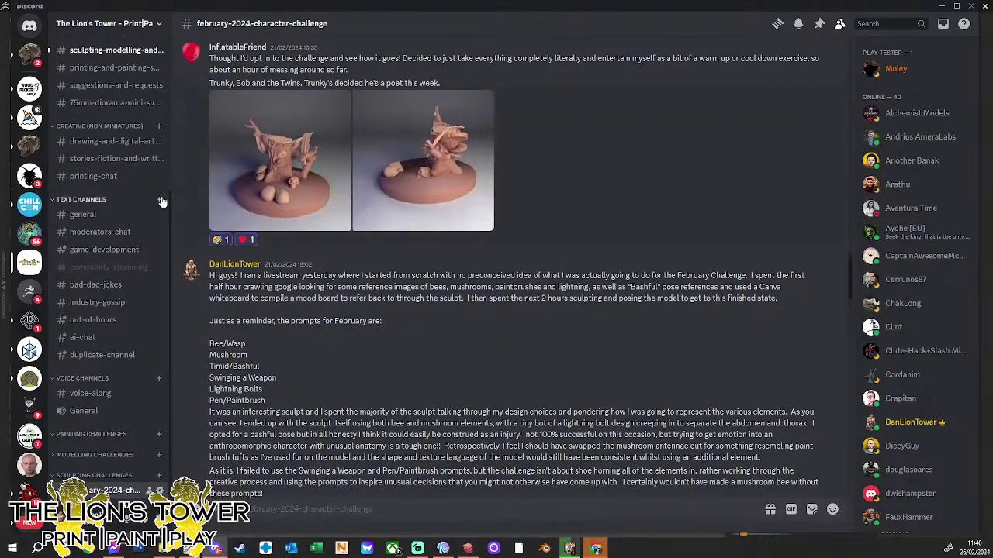
scroll(262, 149, "up", 8)
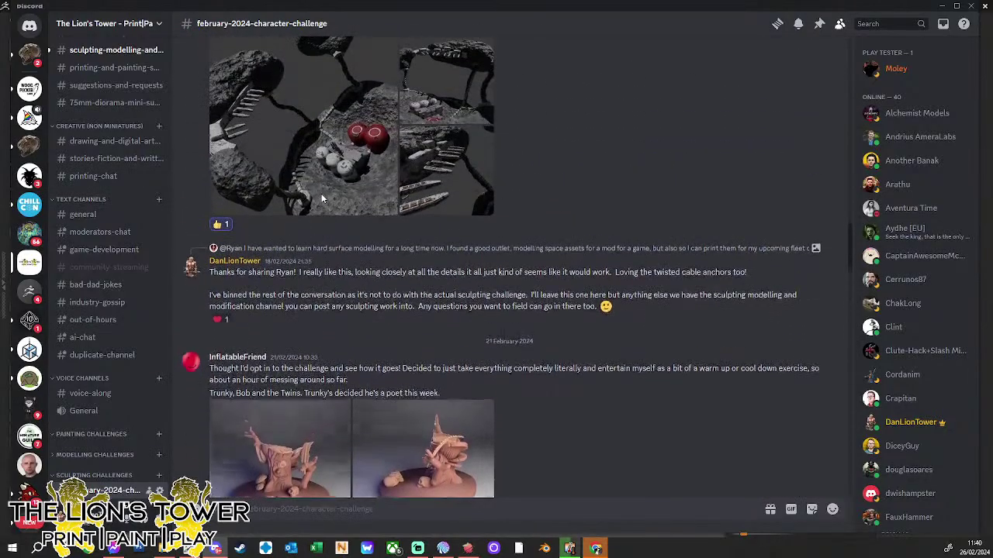
scroll(321, 199, "up", 5)
scroll(295, 197, "up", 2)
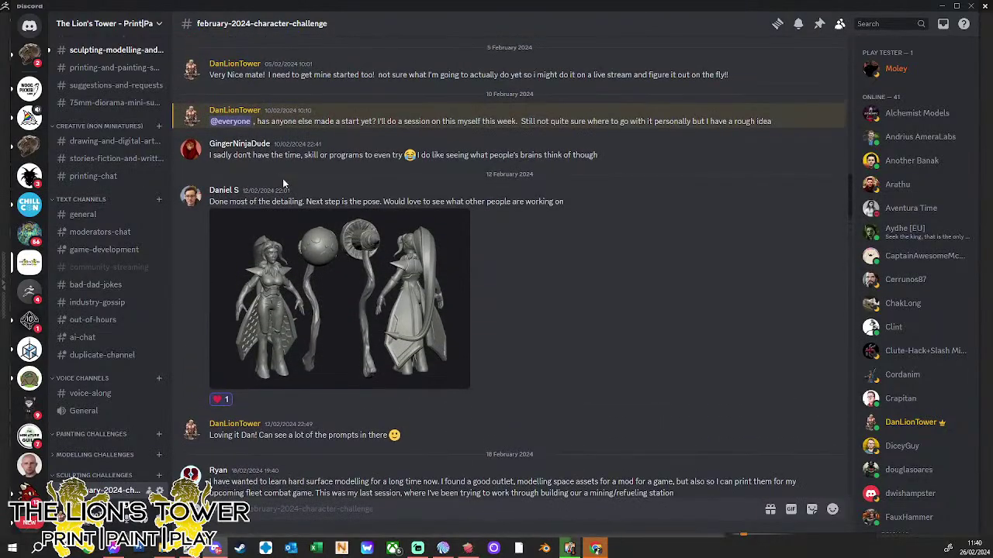
scroll(289, 197, "down", 2)
scroll(289, 197, "down", 20)
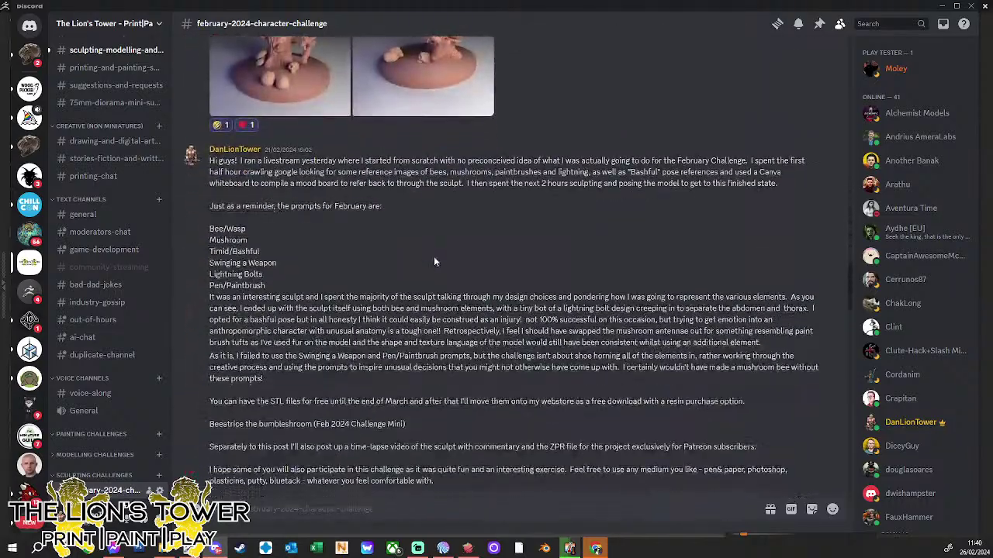
scroll(431, 263, "down", 15)
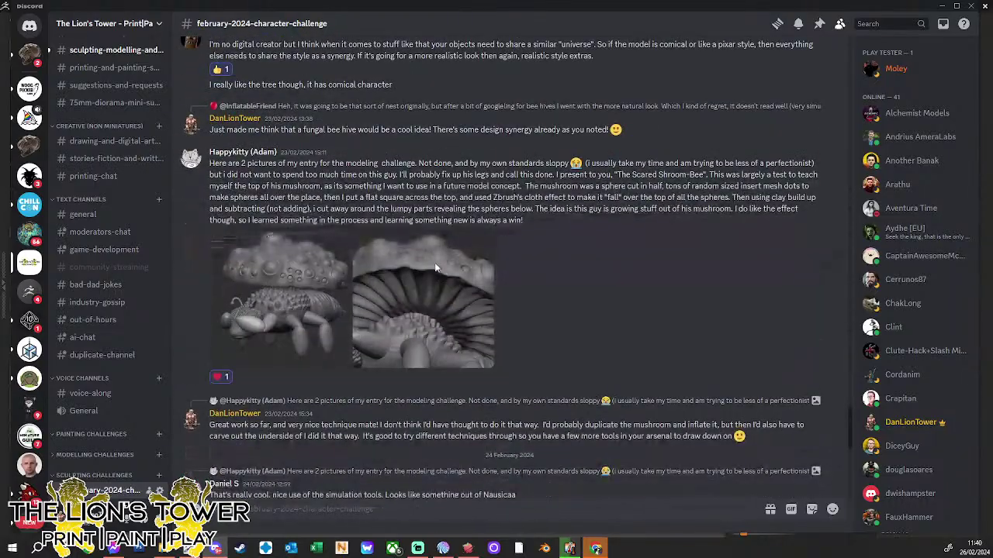
scroll(434, 268, "down", 6)
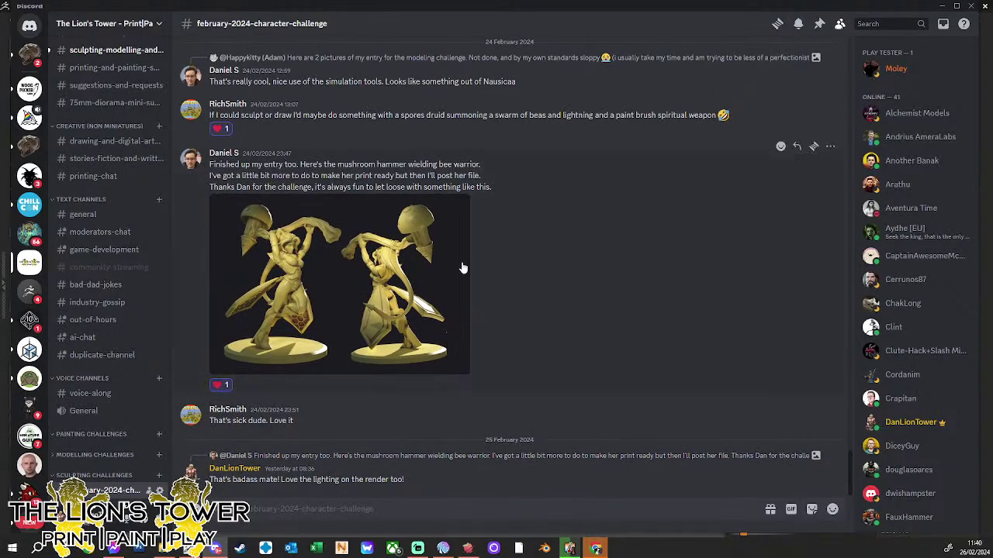
left_click(940, 6)
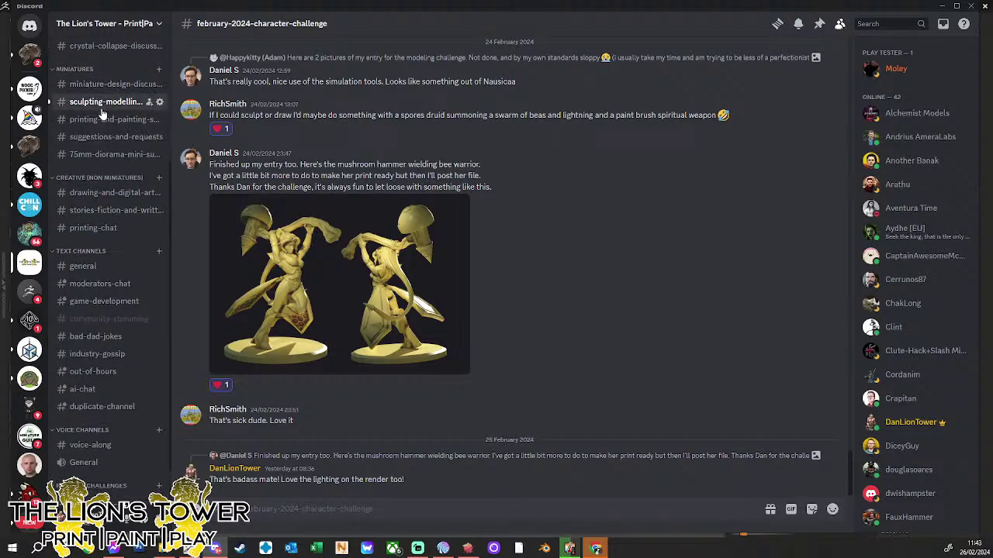
- Open the ArtStation portfolio linked in Discord's sculpting-modelling-and-modifications channel and maximize the browser window showing it
left_click(92, 101)
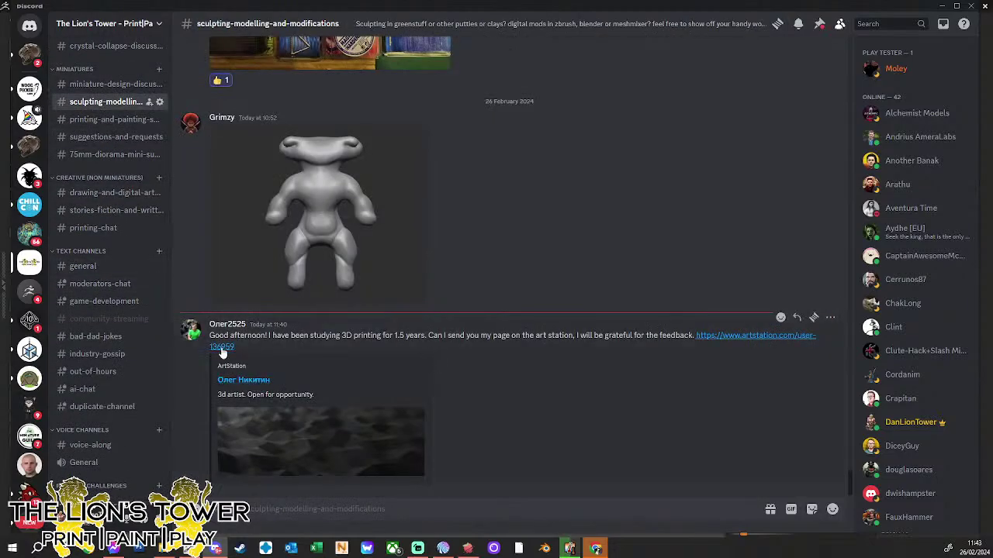
left_click(751, 340)
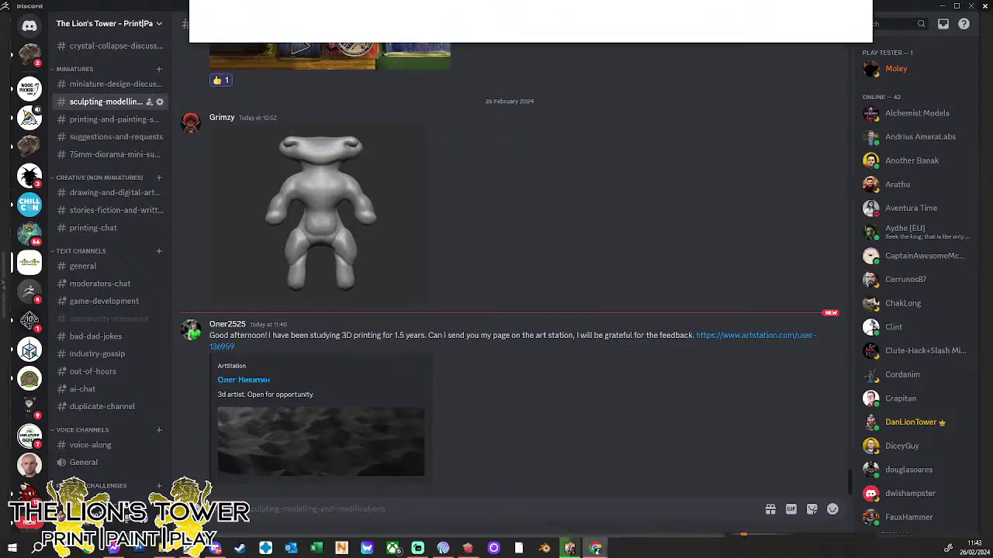
left_click_drag(691, 0, 629, 34)
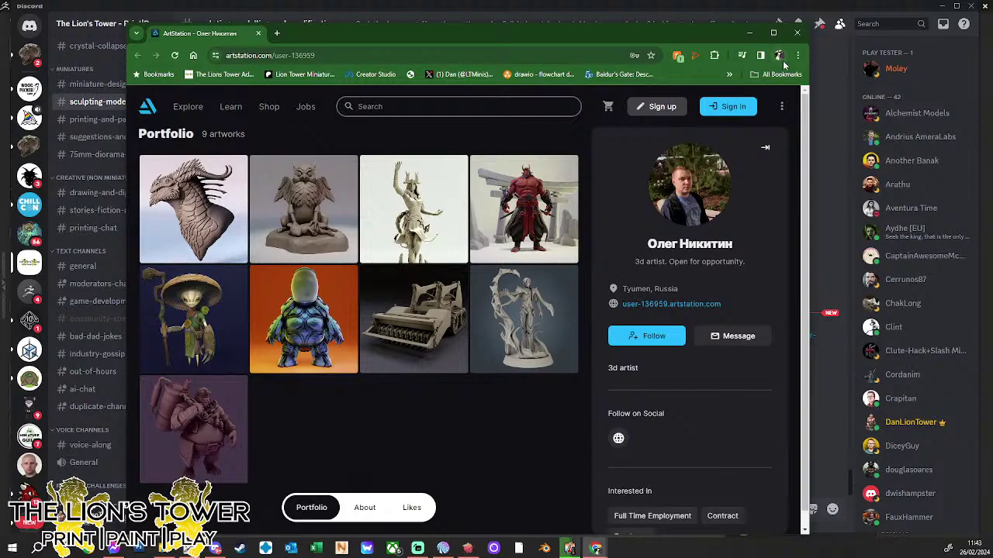
left_click(773, 33)
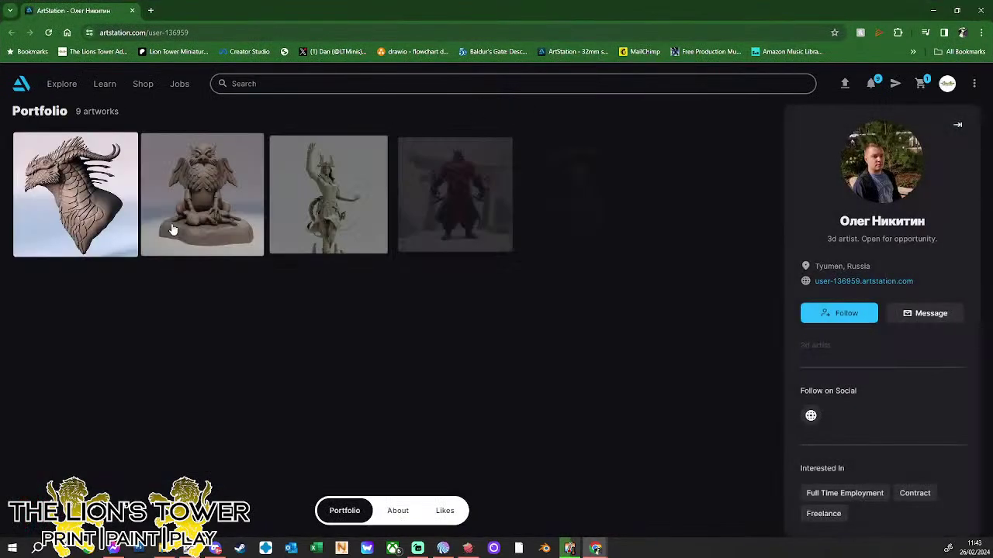
- Open the Dragon artwork in the portfolio and examine its bust renders against the pencil concept drawing, ending at the first render
left_click(80, 209)
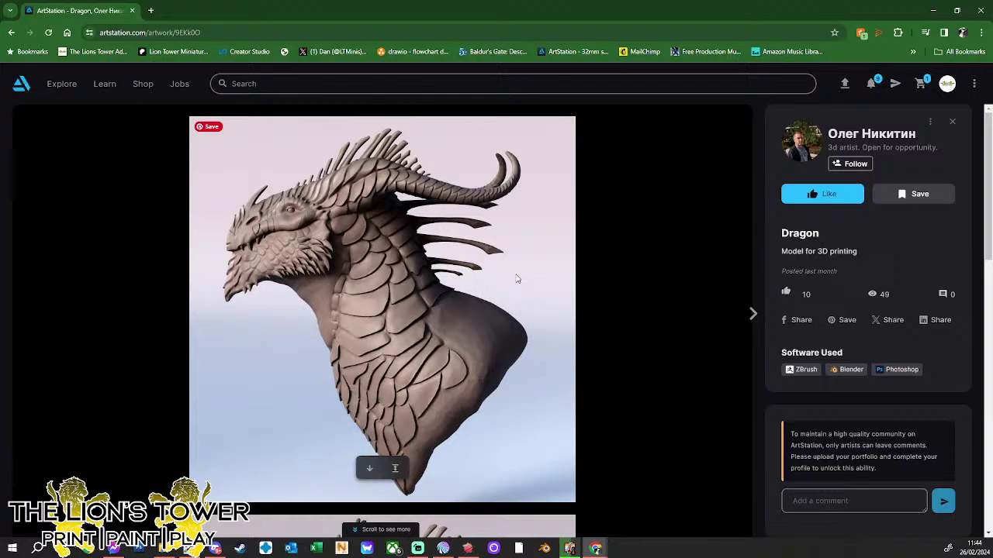
scroll(470, 288, "down", 5)
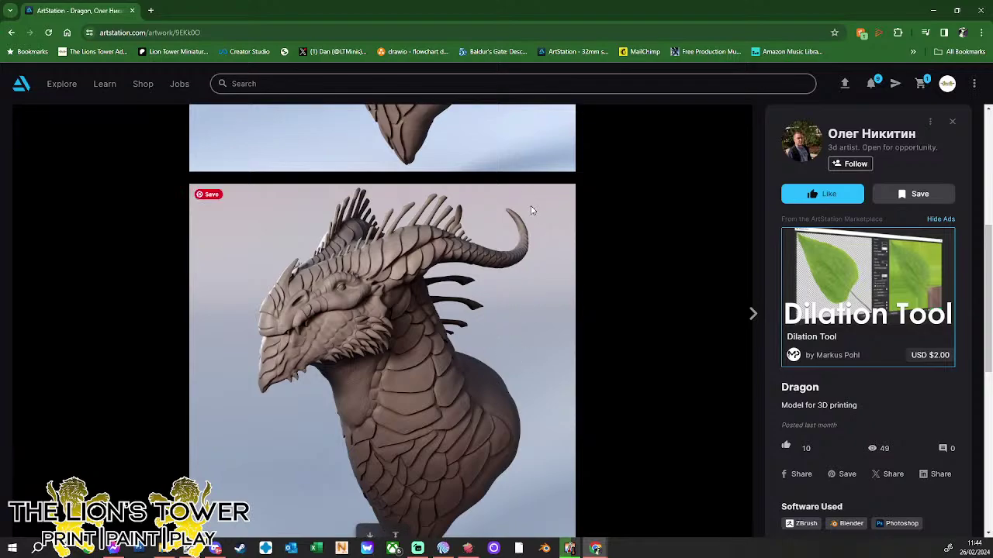
scroll(526, 371, "down", 2)
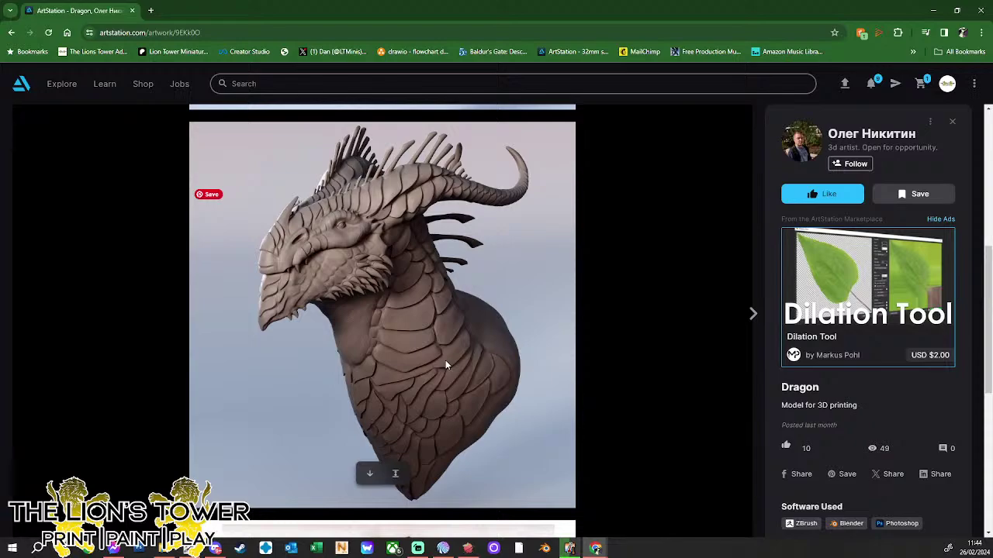
scroll(445, 360, "down", 1)
scroll(446, 359, "down", 5)
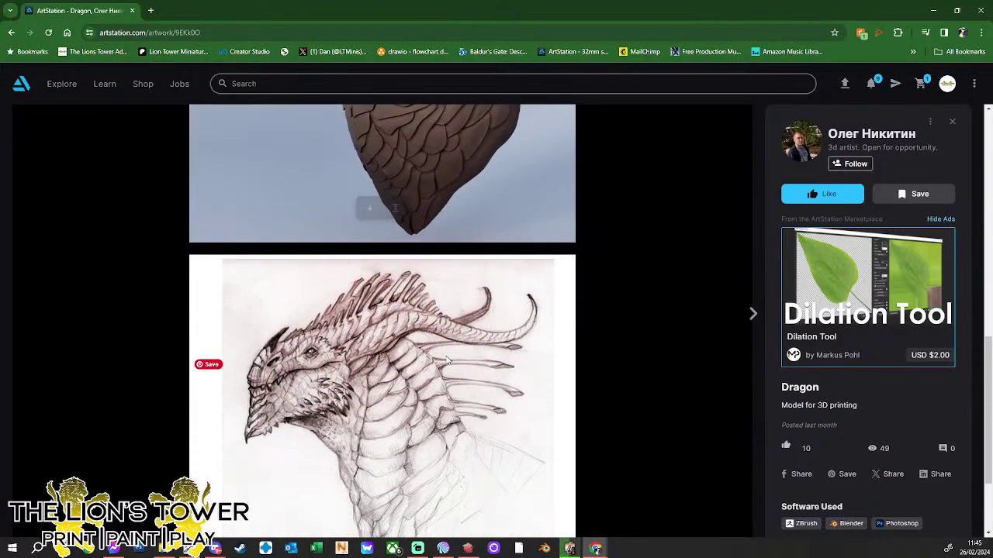
scroll(447, 360, "up", 4)
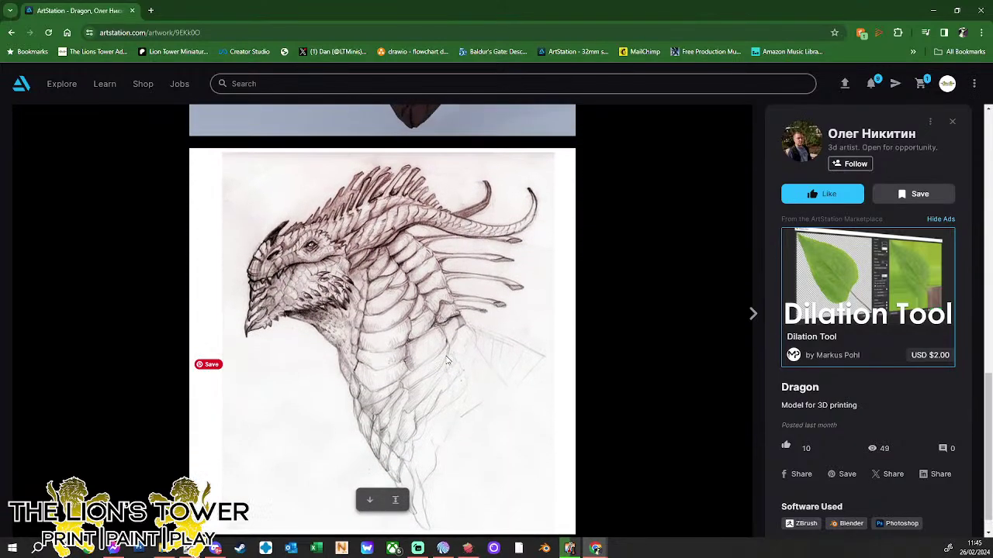
scroll(446, 356, "down", 2)
scroll(445, 356, "down", 2)
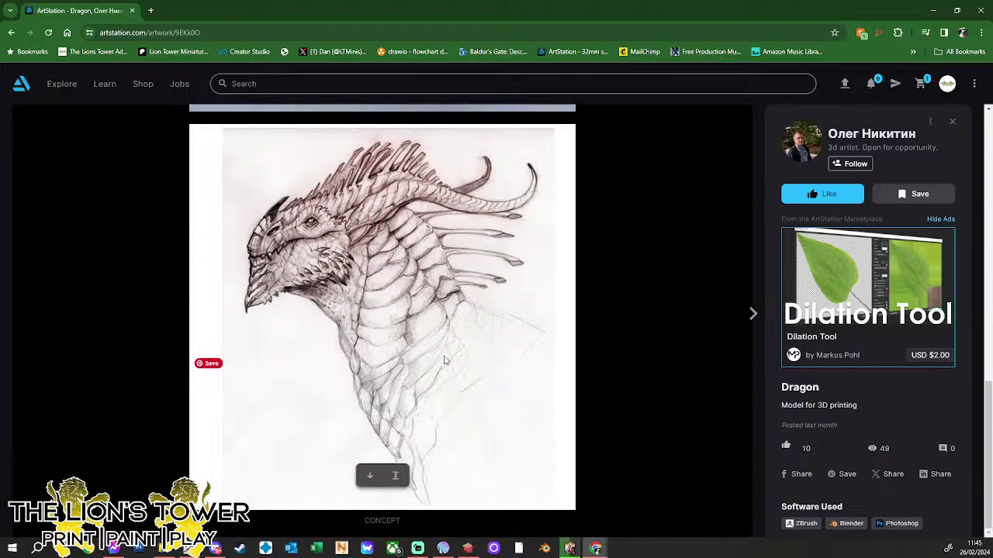
scroll(155, 233, "up", 4)
scroll(176, 234, "up", 2)
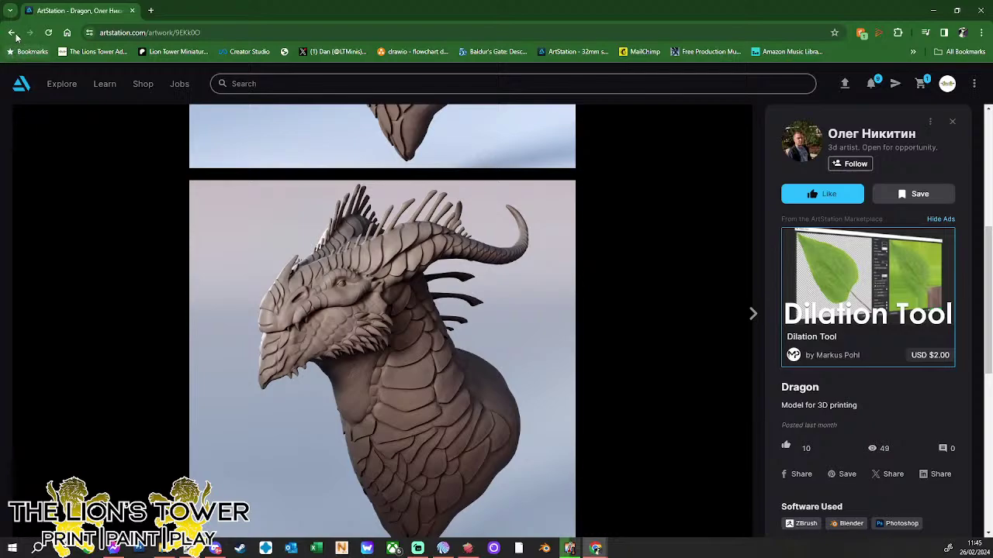
scroll(106, 180, "up", 4)
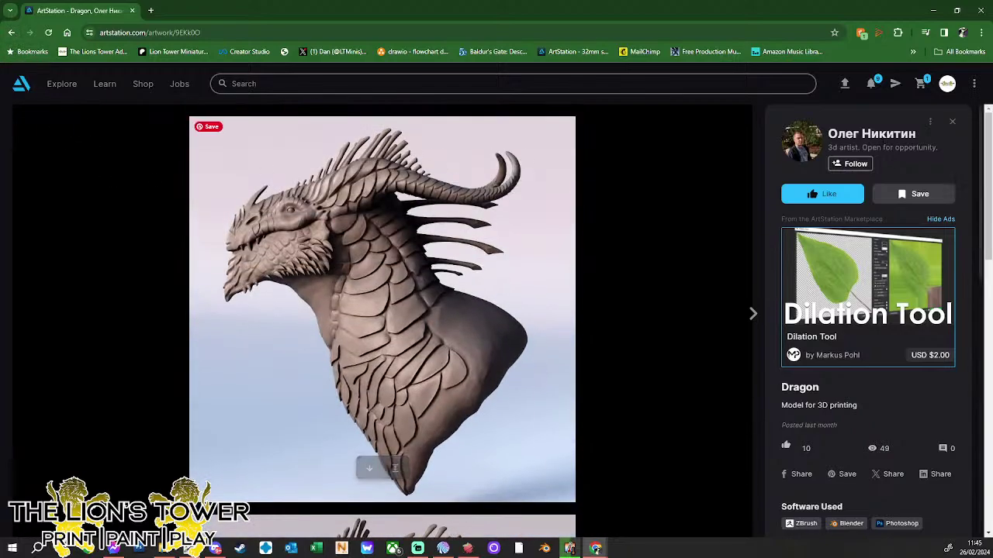
- Return to the portfolio overview, open the Owl artwork and look through its front, three-quarter and side renders
left_click(11, 31)
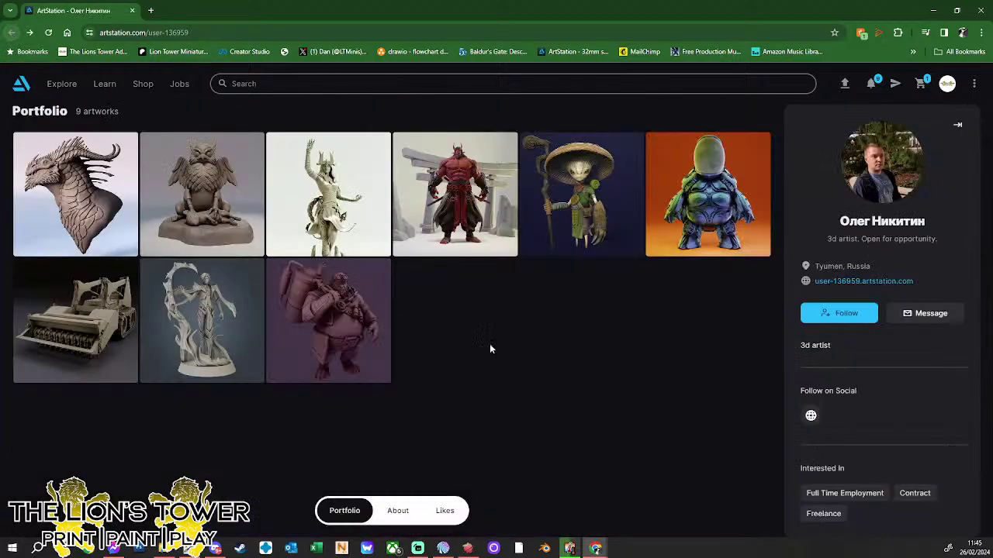
left_click(408, 242)
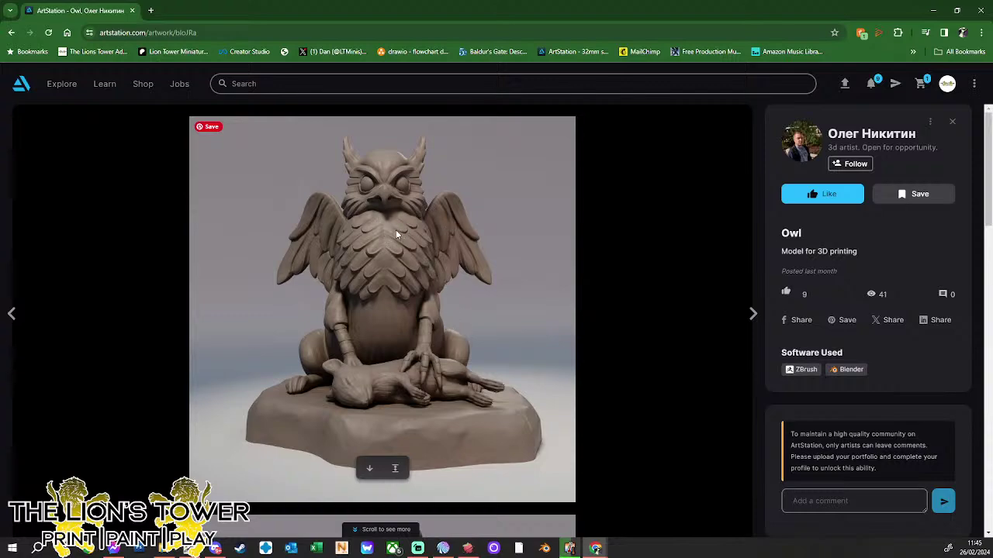
scroll(461, 364, "down", 5)
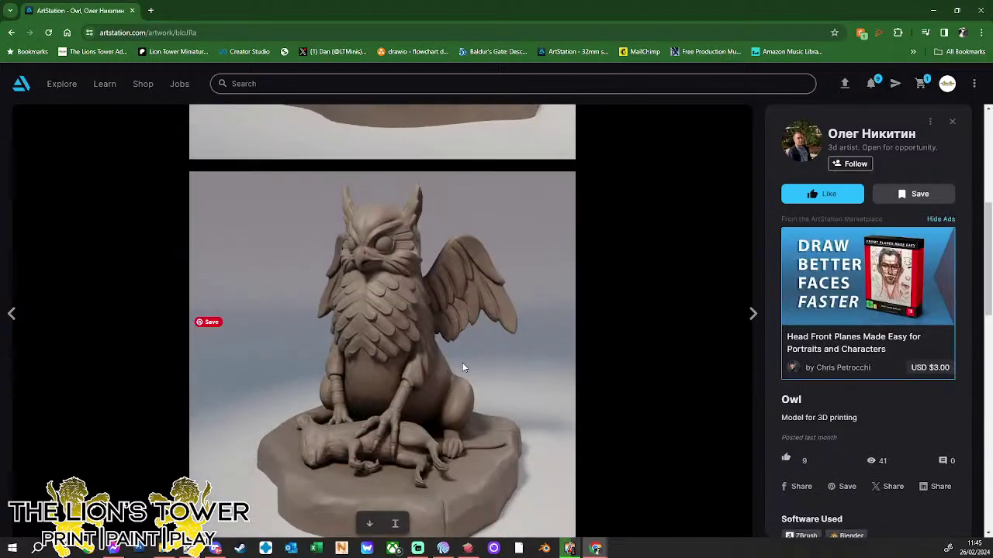
scroll(463, 368, "down", 5)
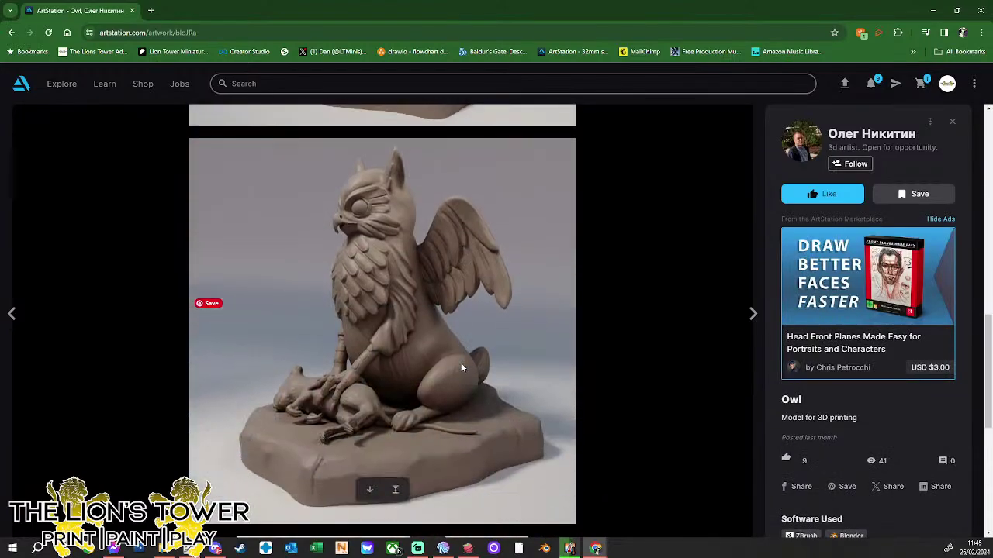
scroll(417, 336, "up", 5)
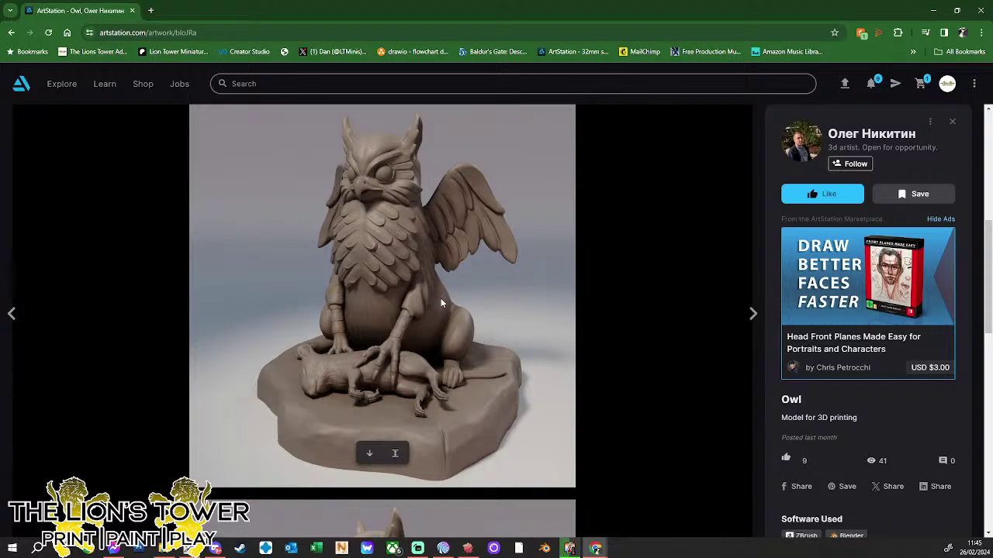
right_click(561, 311)
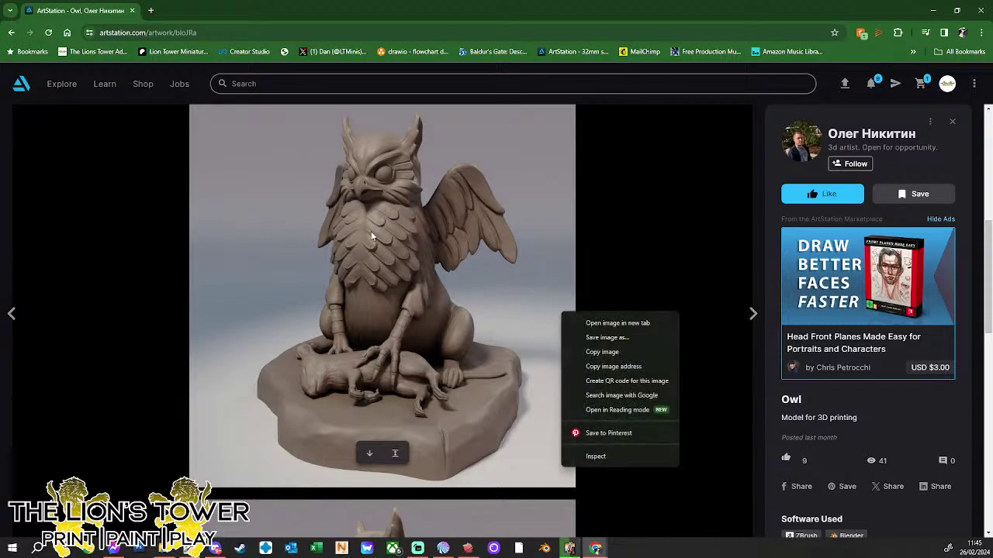
left_click(544, 310)
- View the Owl's pencil concept drawing at the end of the artwork and compare it with the sculpted renders
scroll(539, 328, "down", 1)
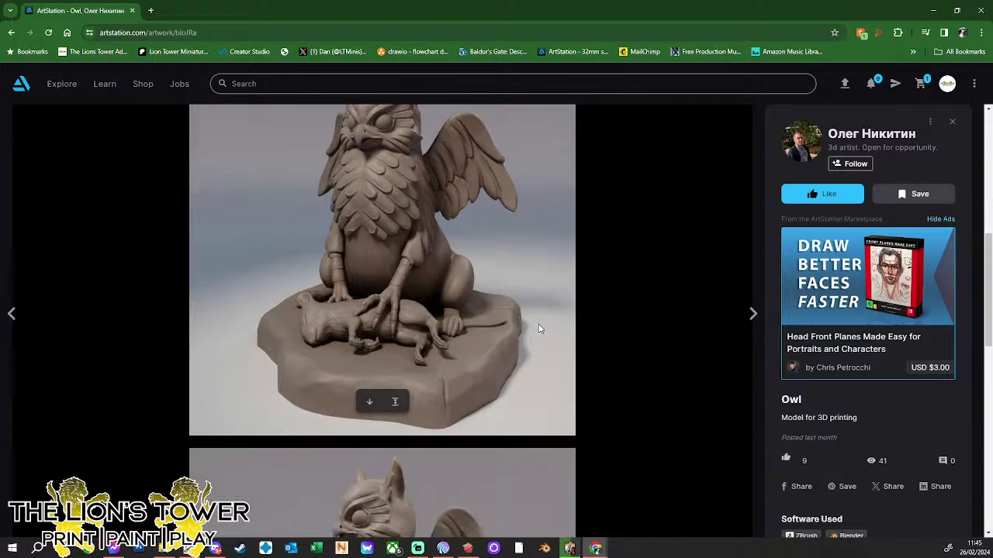
scroll(540, 329, "down", 4)
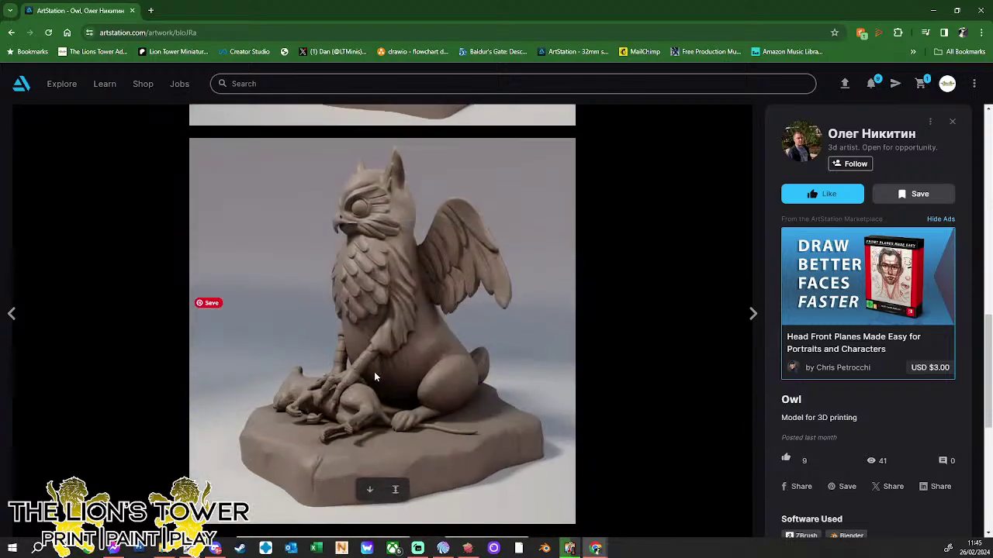
scroll(374, 377, "down", 3)
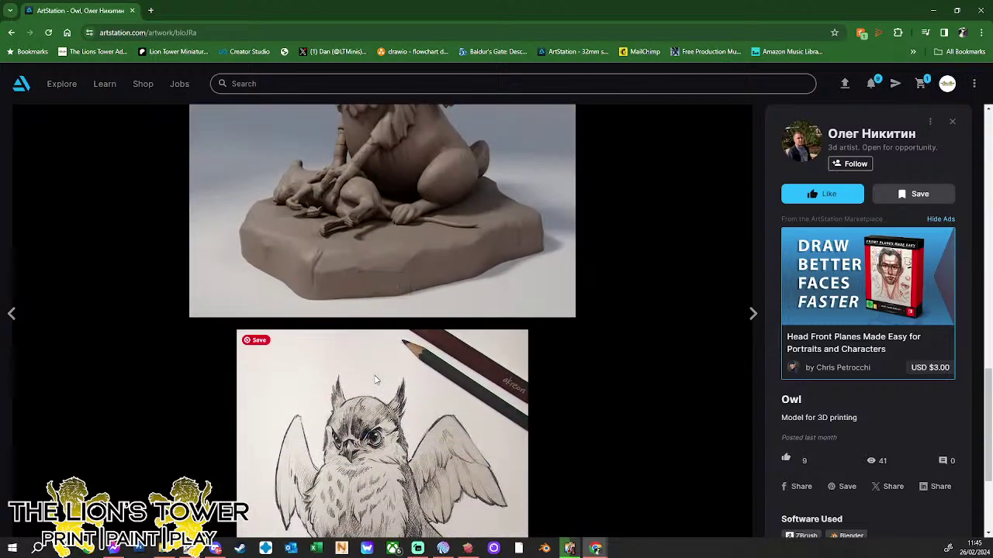
scroll(373, 379, "down", 3)
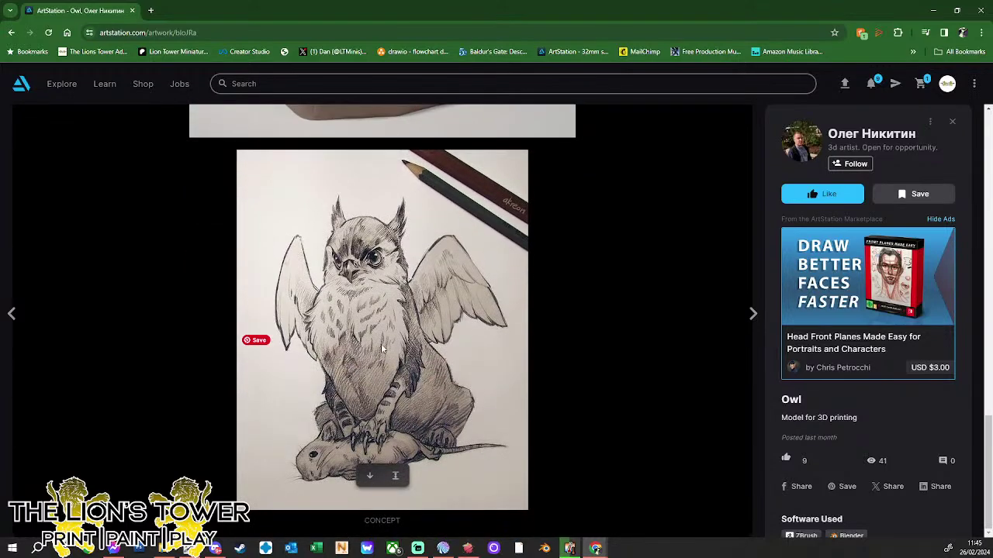
scroll(382, 350, "up", 5)
scroll(438, 343, "down", 5)
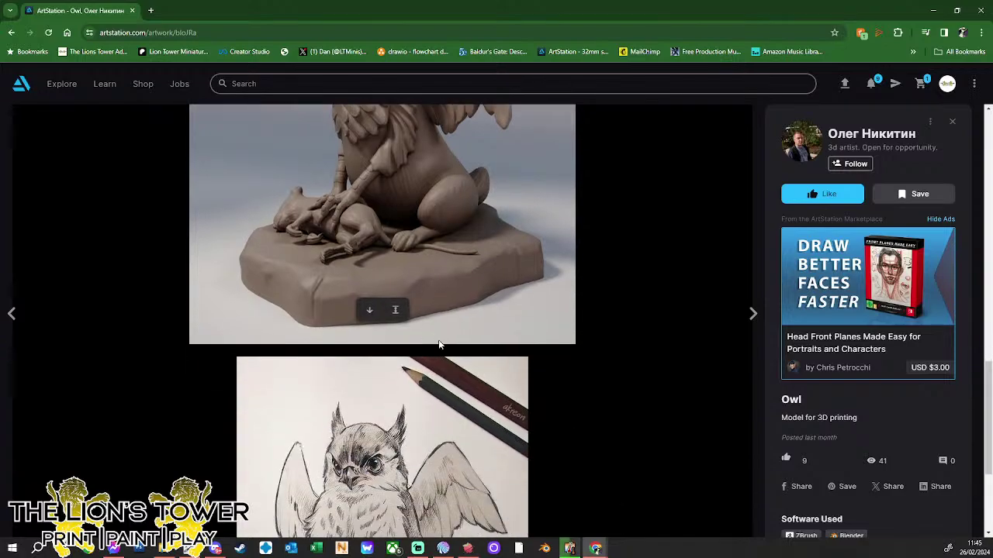
scroll(438, 343, "up", 10)
scroll(413, 289, "down", 10)
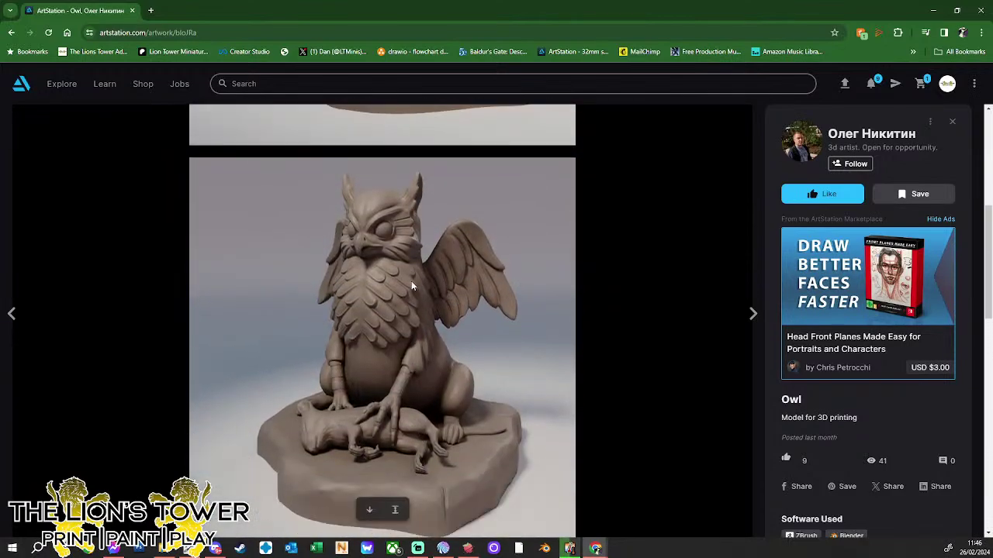
scroll(406, 309, "up", 1)
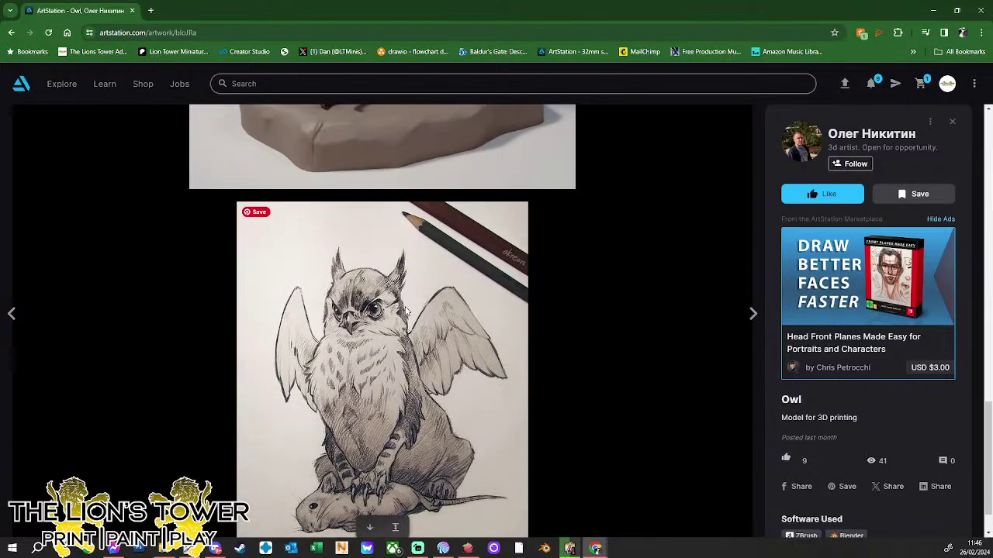
- Check the Owl's side and three-quarter renders against the concept once more, ending at the front render
scroll(406, 311, "up", 5)
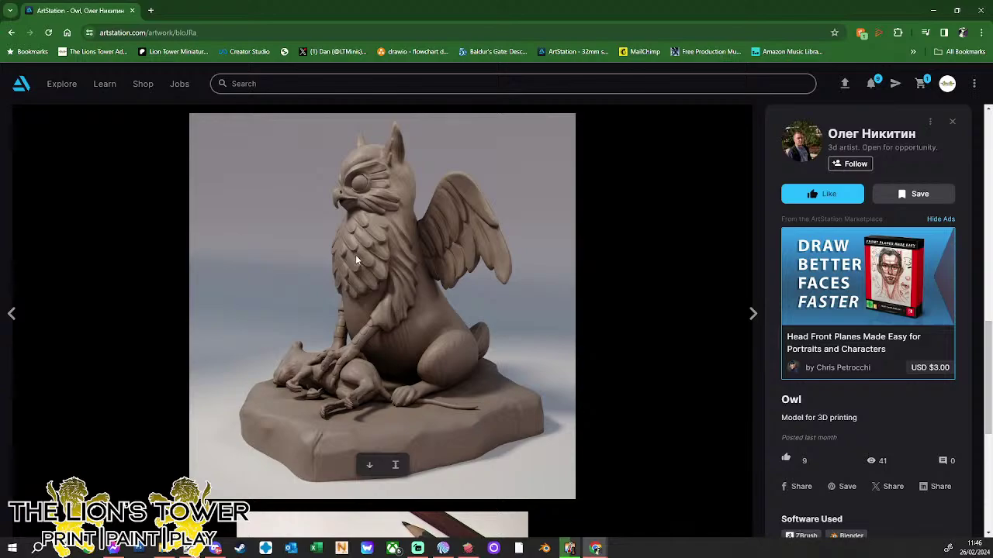
scroll(387, 218, "down", 3)
scroll(387, 217, "up", 8)
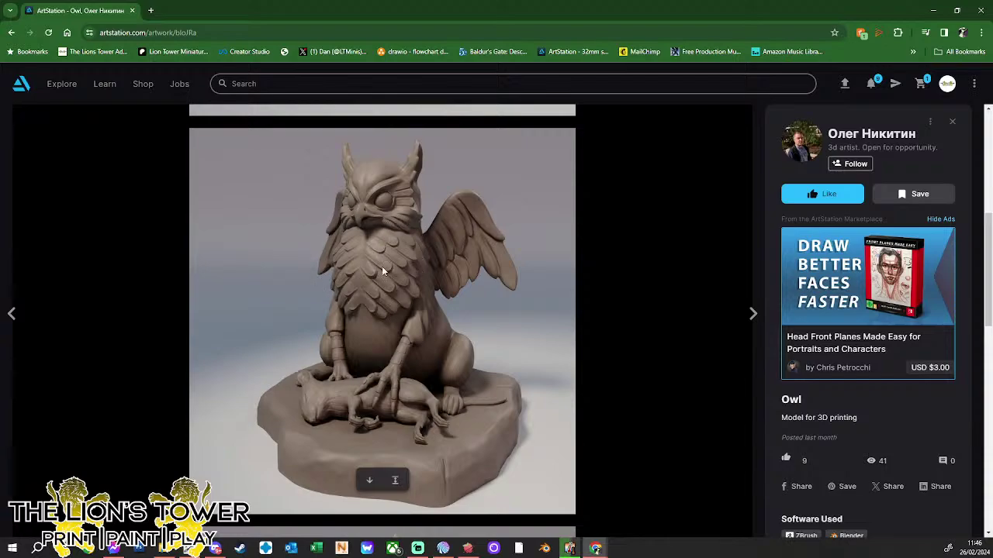
scroll(410, 299, "down", 5)
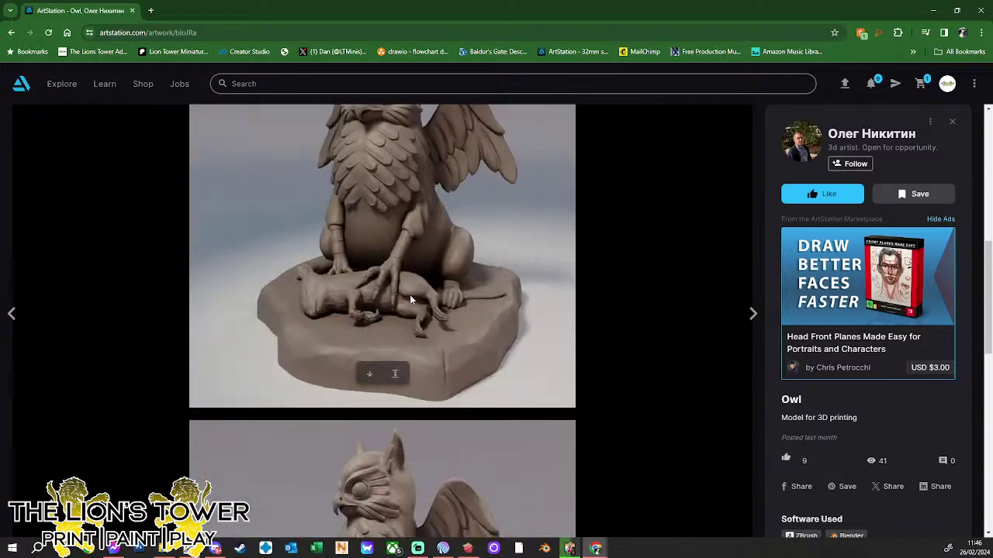
scroll(410, 299, "down", 6)
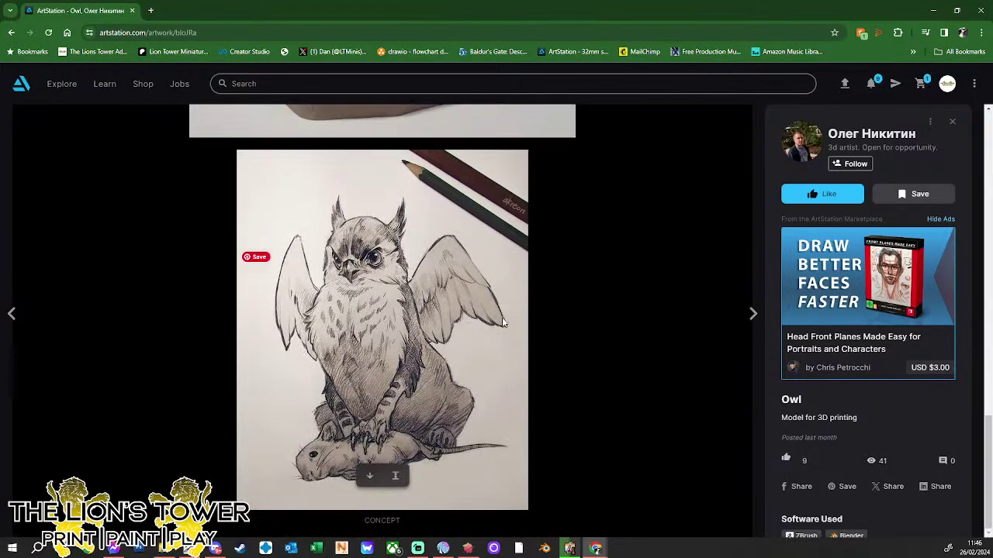
scroll(434, 303, "up", 10)
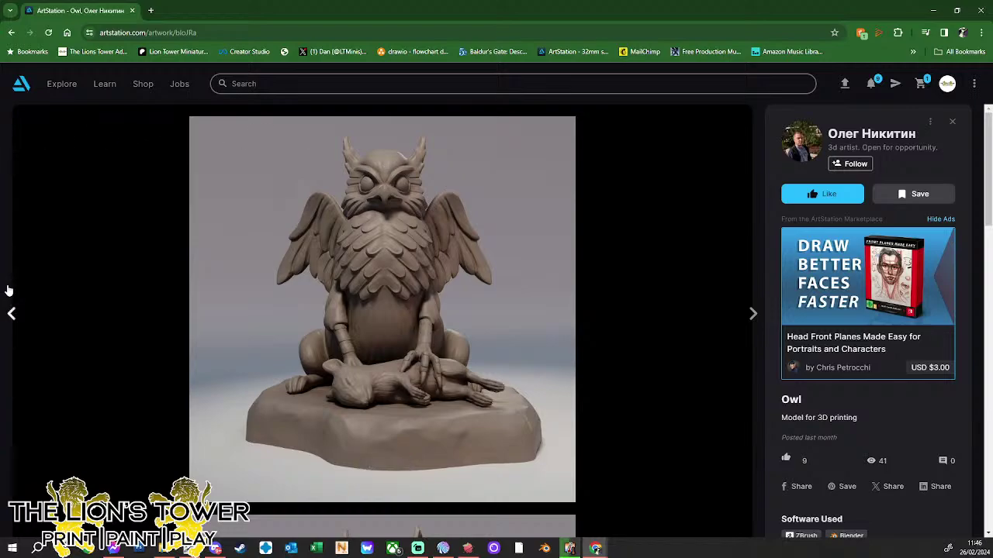
- Go on to the Kabala artwork and look through its full-figure renders and bust close-up down to the concept sketch
left_click(755, 317)
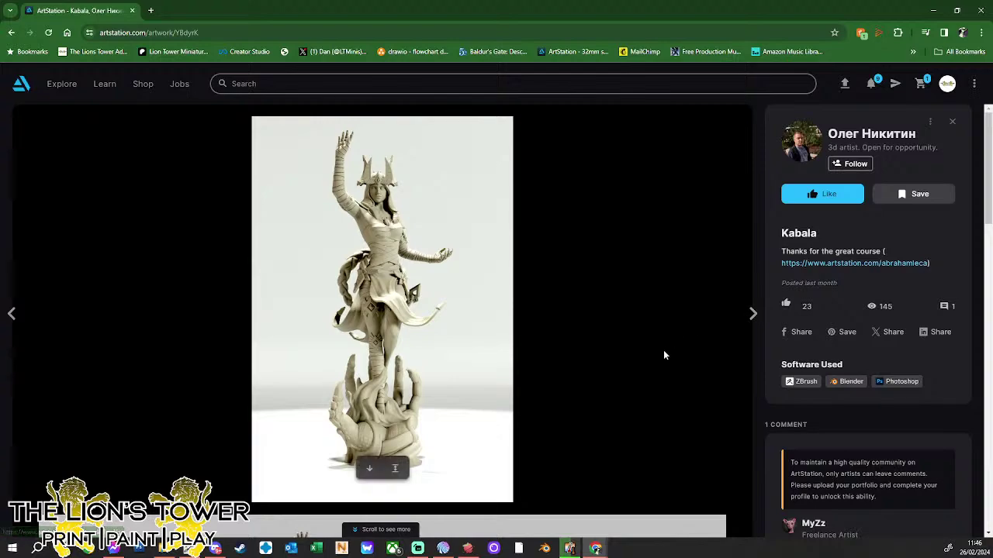
scroll(458, 256, "down", 5)
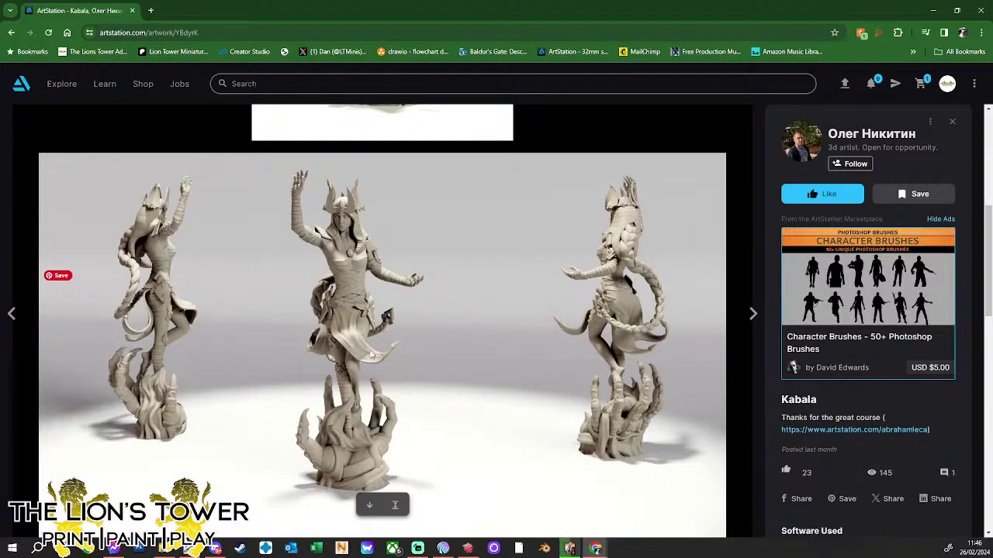
scroll(364, 365, "down", 1)
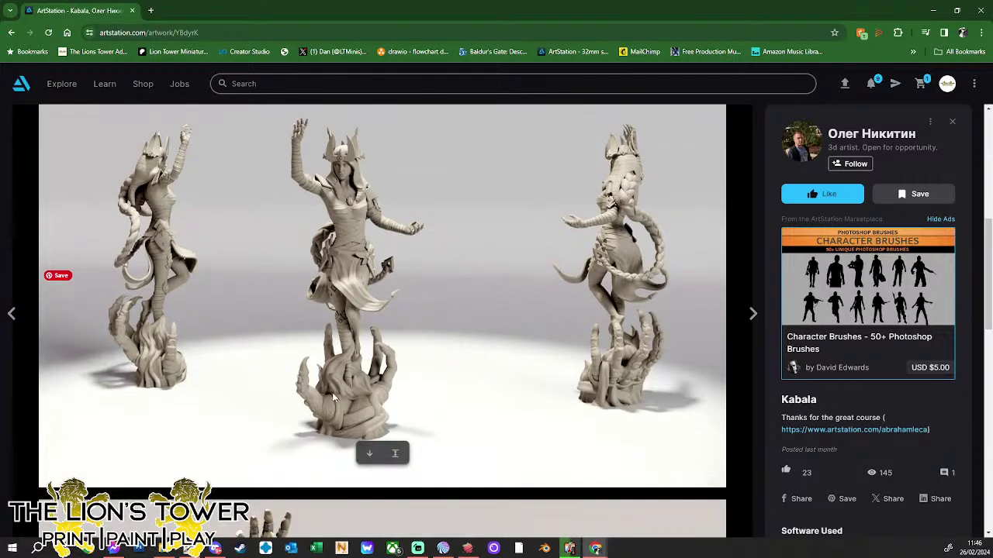
scroll(532, 289, "down", 5)
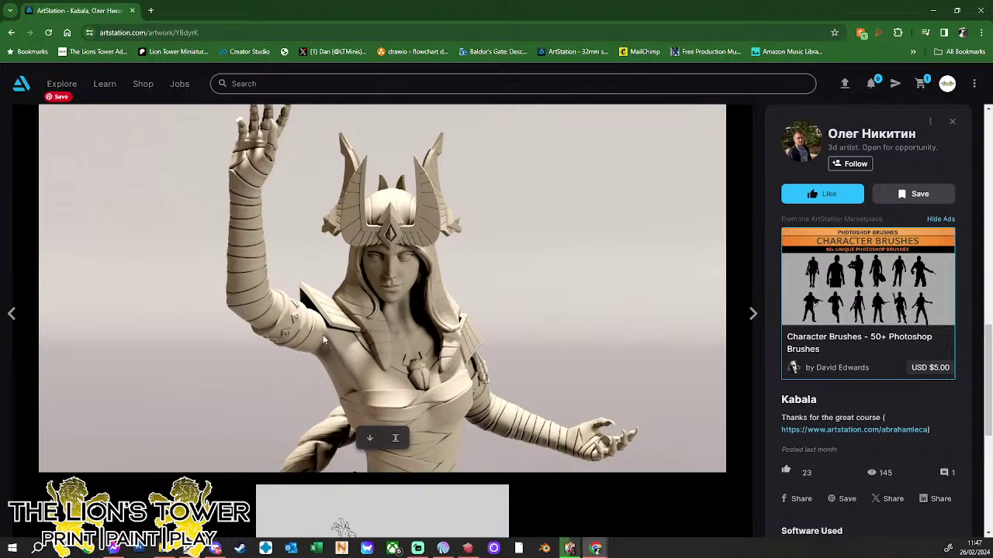
scroll(419, 346, "down", 3)
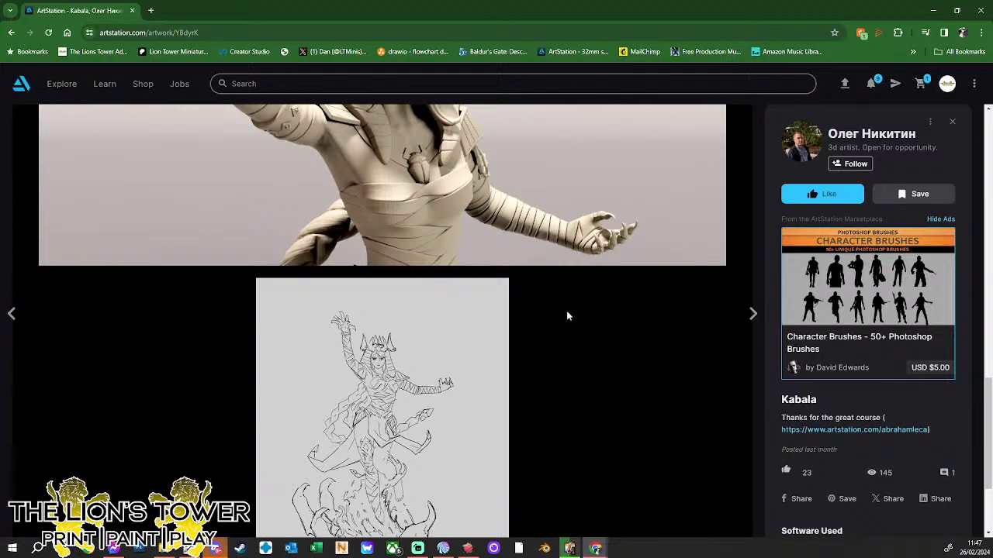
scroll(567, 314, "down", 2)
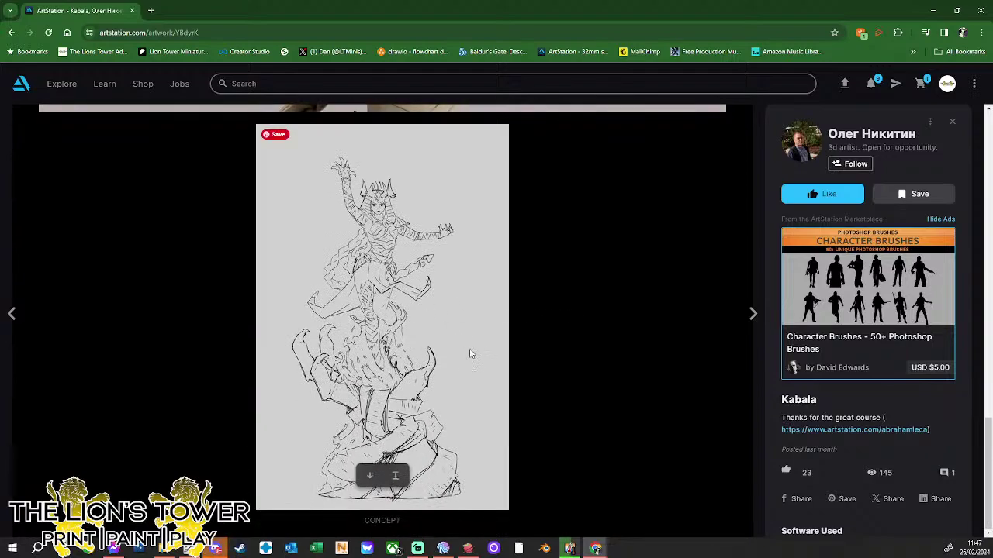
- Compare Kabala's concept line drawing with the three-view render and the bust close-up
scroll(481, 399, "up", 1)
scroll(481, 399, "up", 8)
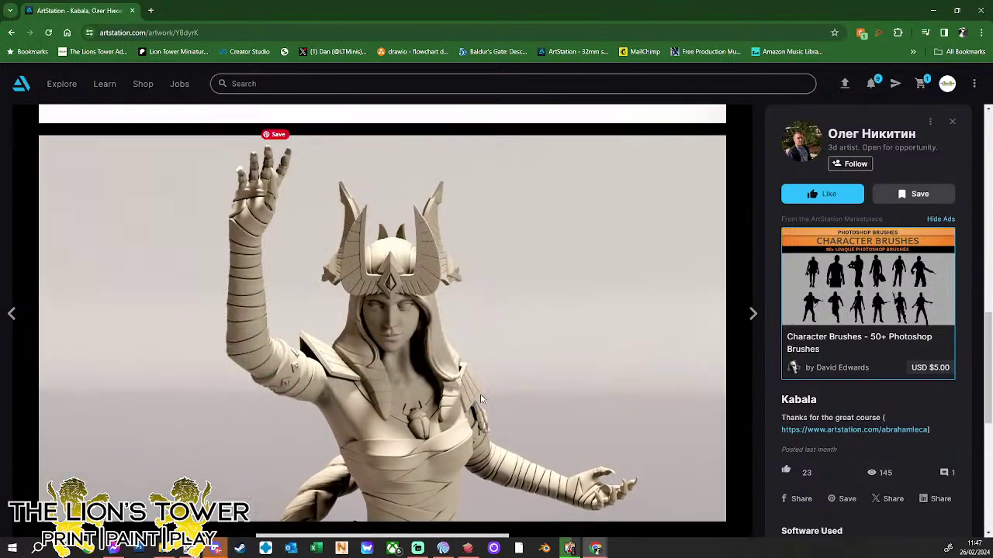
scroll(478, 398, "up", 1)
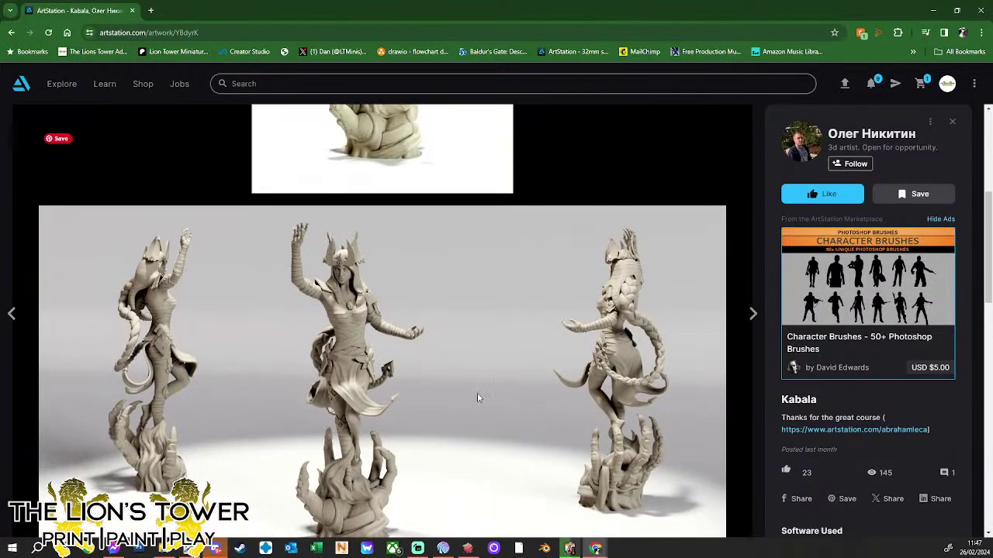
scroll(432, 395, "down", 9)
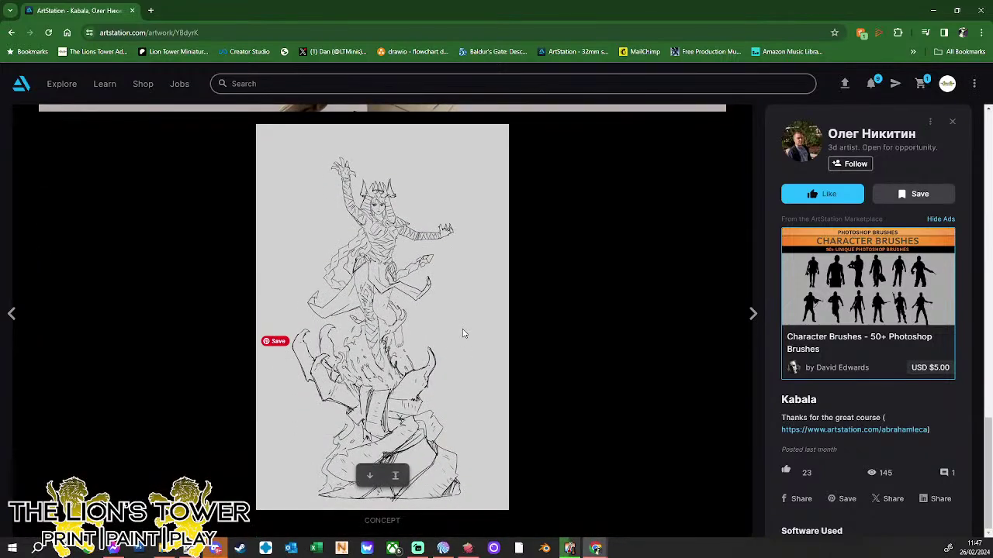
scroll(456, 321, "up", 2)
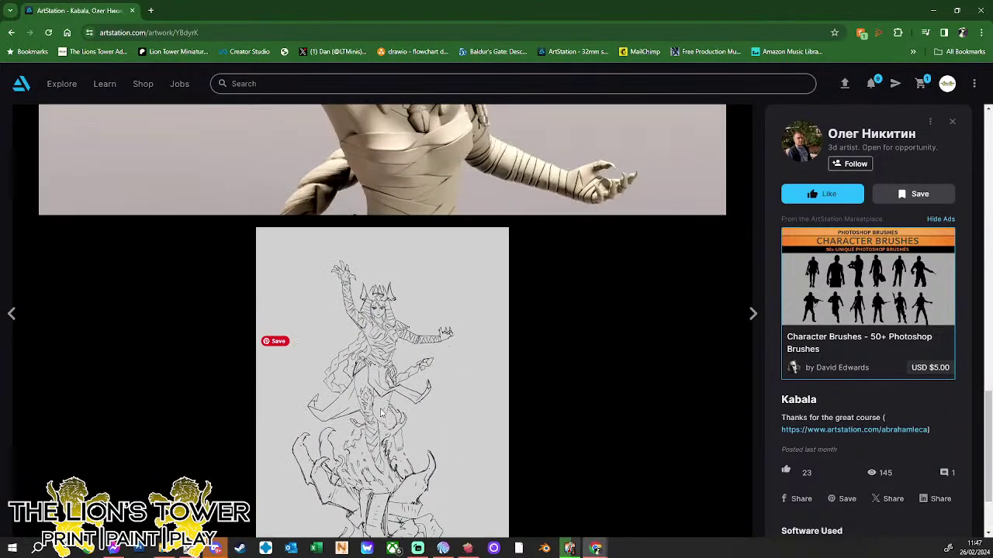
scroll(419, 384, "up", 3)
scroll(419, 384, "down", 2)
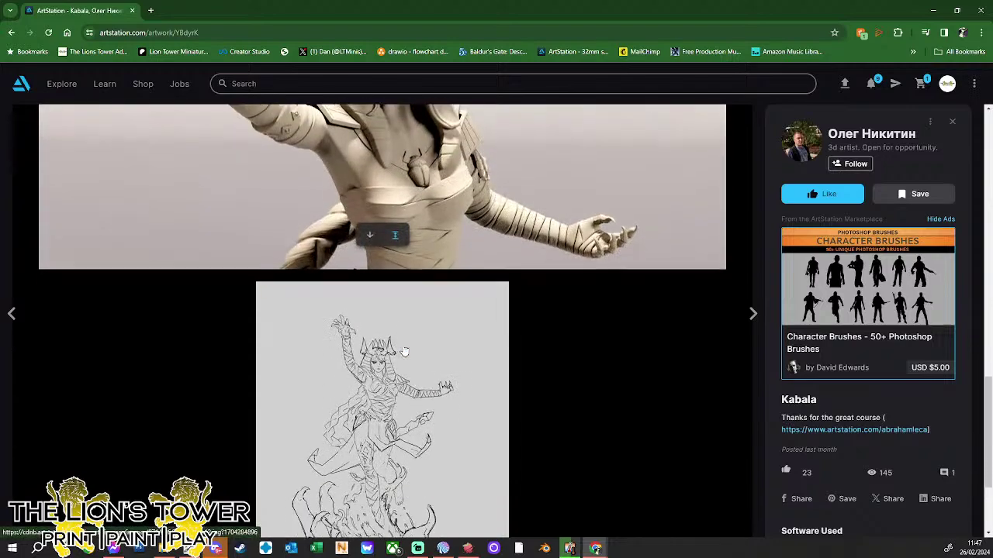
- Re-examine Kabala's three-view render, including the hand-shaped base, alongside the close-up of the headdress and wrapped arms
scroll(419, 384, "up", 5)
scroll(419, 379, "up", 8)
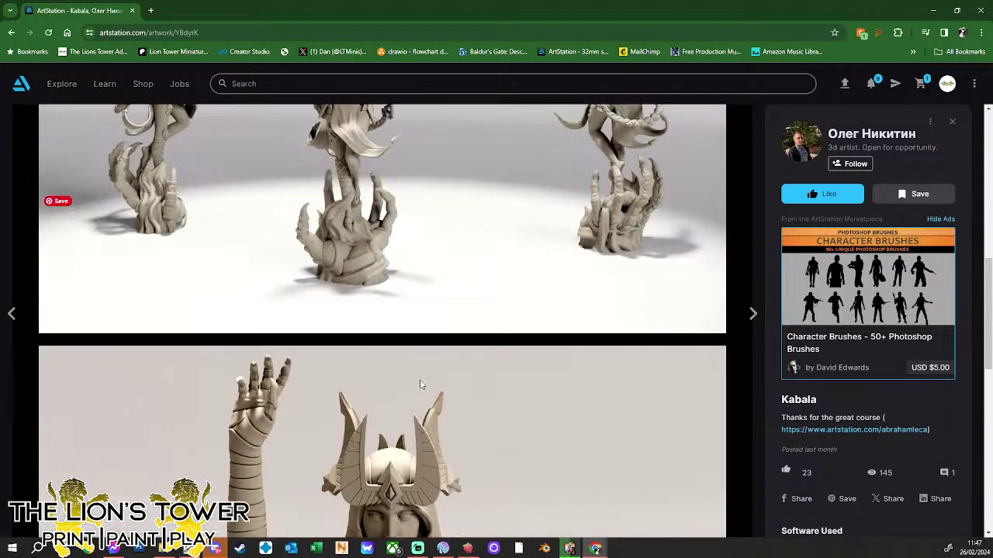
scroll(424, 392, "down", 4)
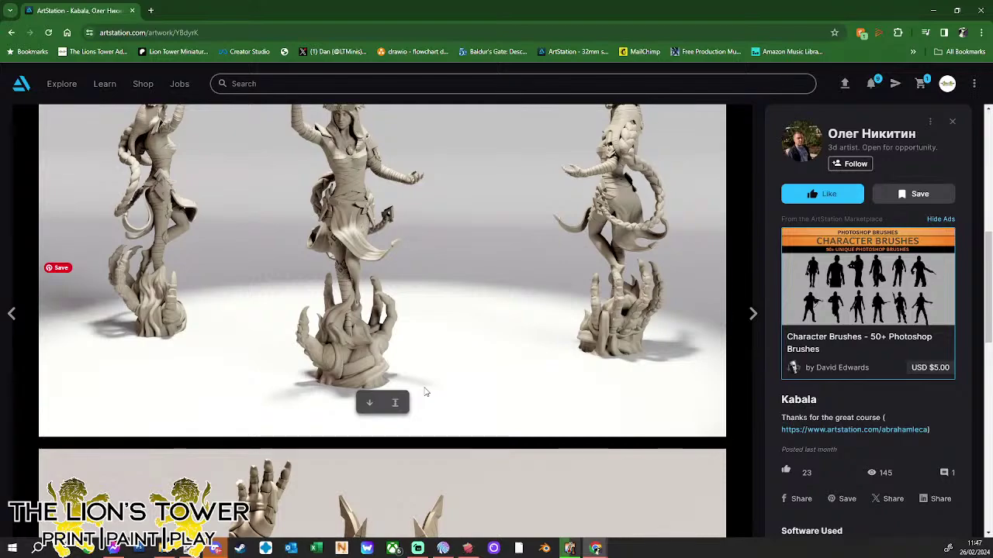
scroll(426, 390, "up", 1)
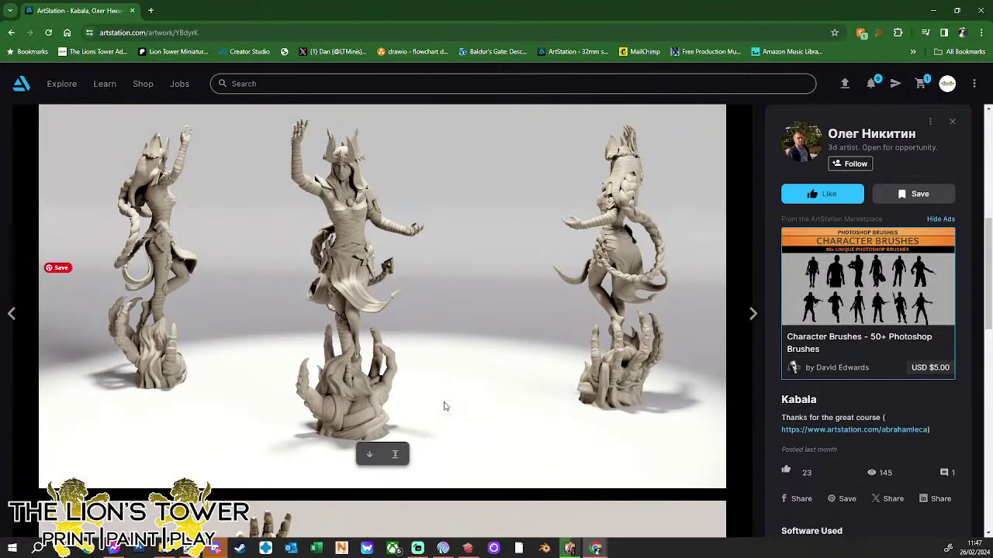
scroll(444, 415, "down", 2)
scroll(450, 415, "down", 7)
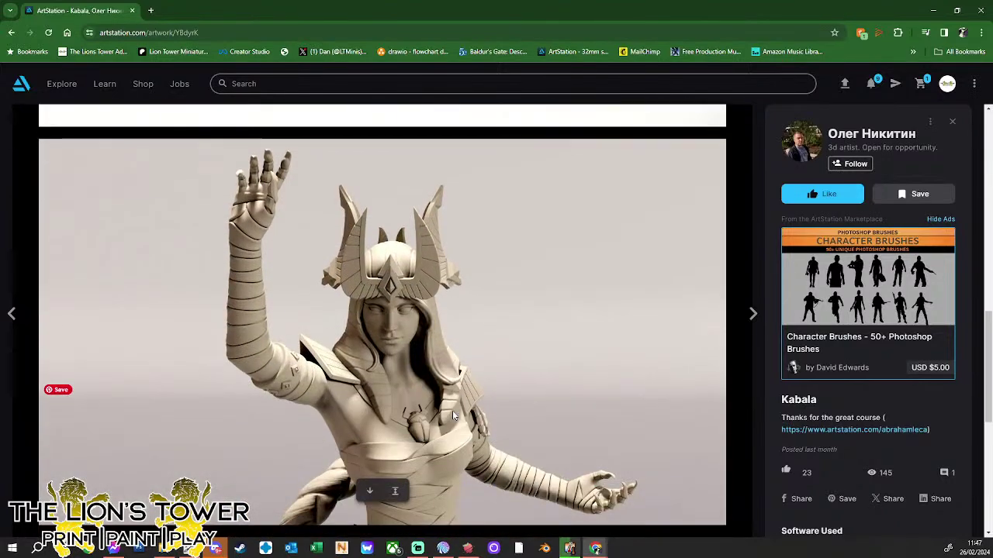
scroll(454, 402, "up", 3)
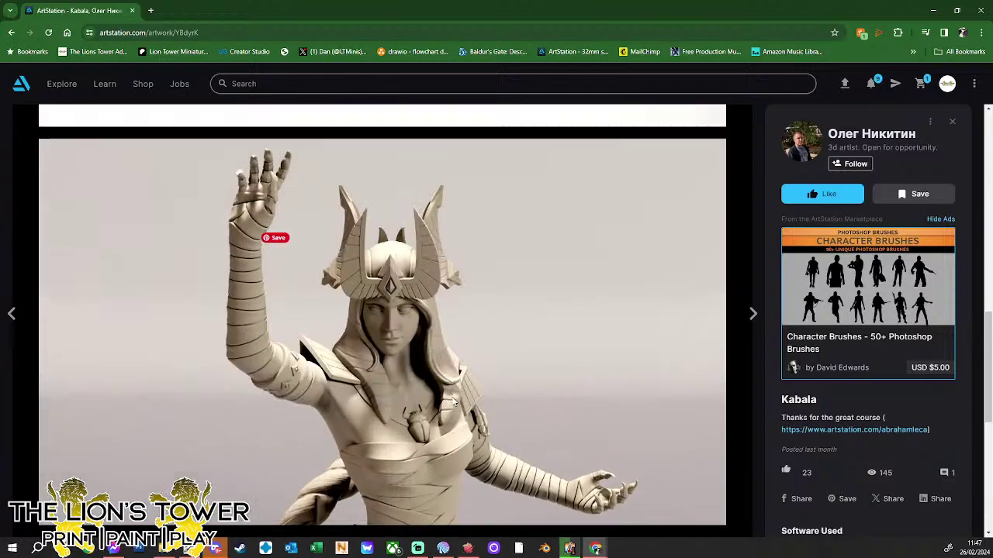
scroll(455, 403, "down", 2)
scroll(454, 402, "up", 10)
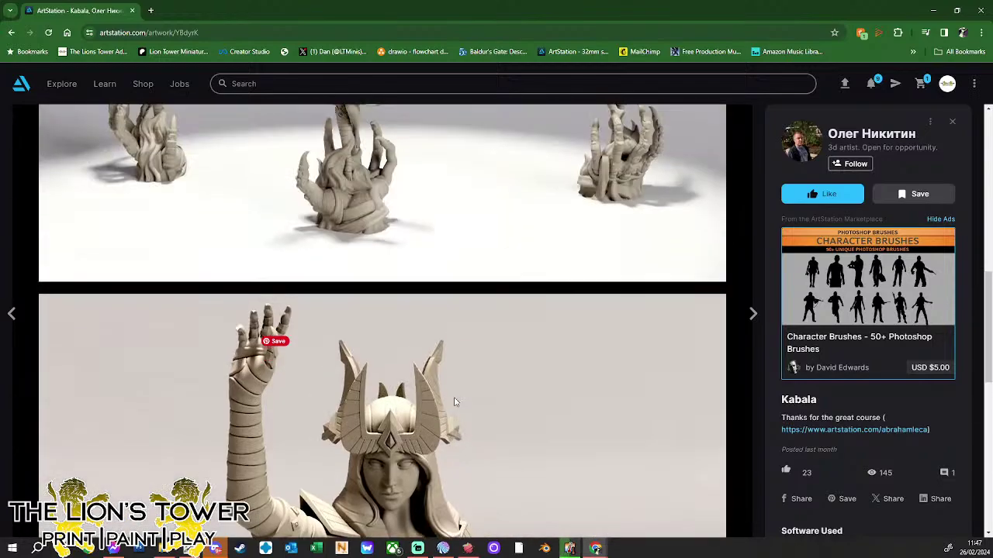
- Compare Kabala's three-view render with the concept line drawing again, focusing on the pose, clothing and hand-shaped base
scroll(453, 402, "down", 2)
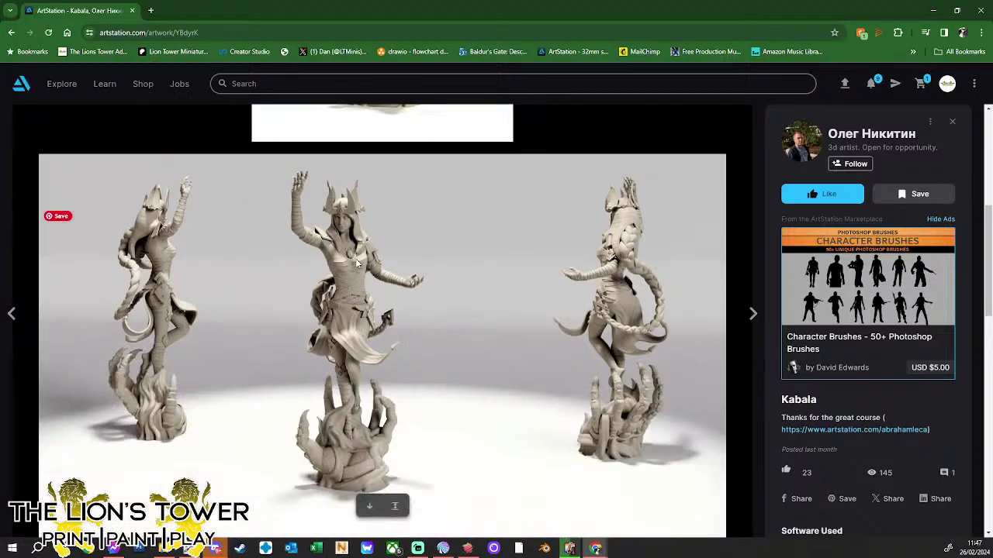
scroll(386, 423, "down", 3)
scroll(386, 422, "down", 8)
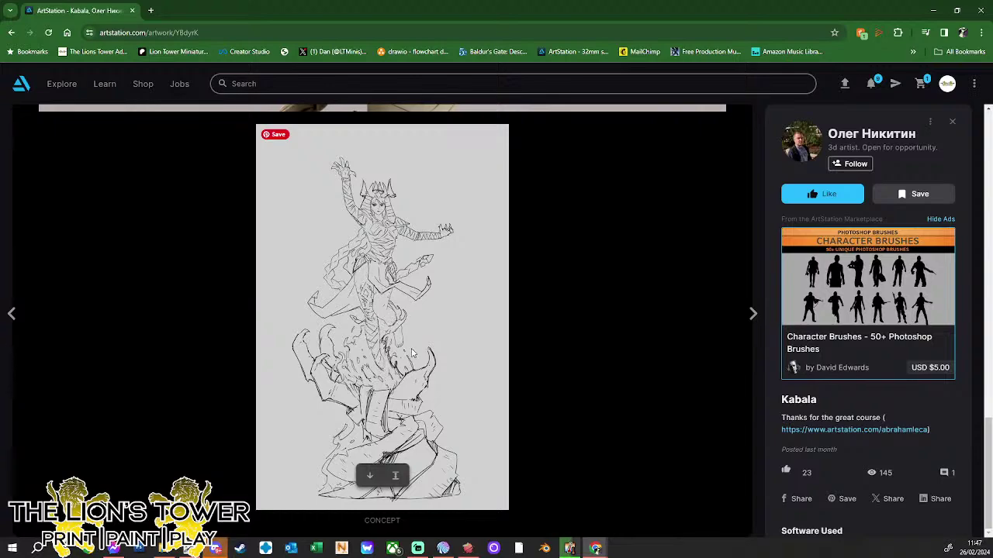
scroll(409, 355, "up", 10)
scroll(409, 354, "up", 5)
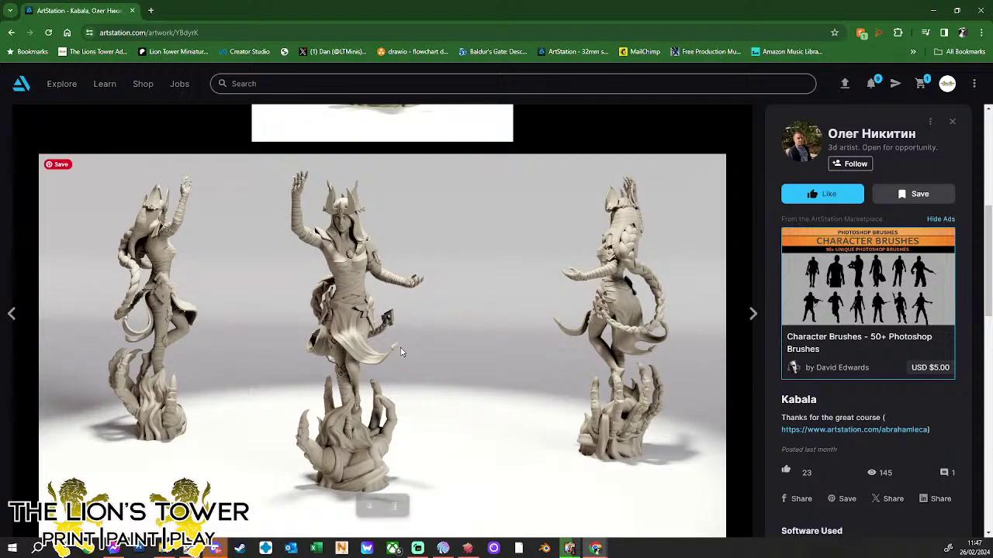
scroll(398, 349, "down", 2)
scroll(404, 372, "down", 9)
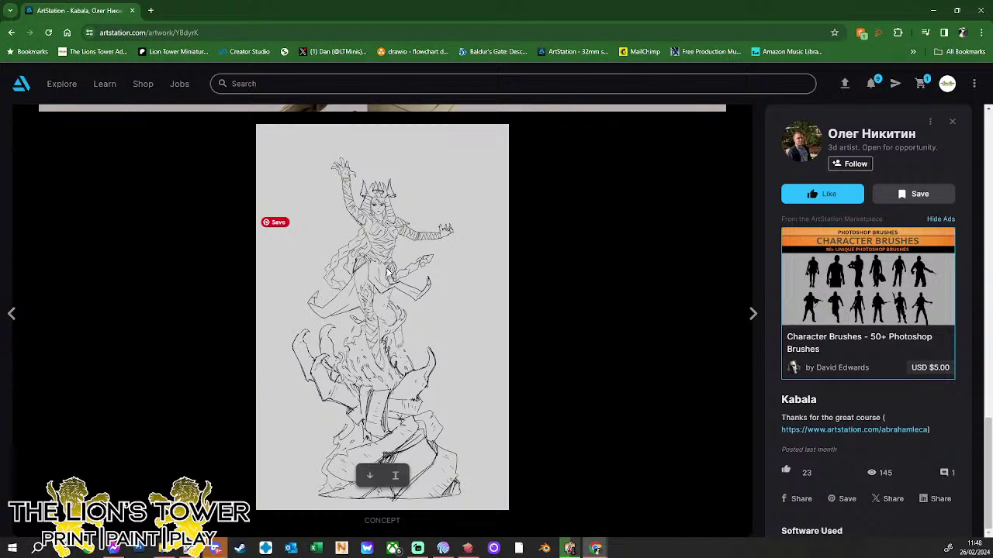
scroll(388, 326, "up", 8)
scroll(344, 210, "up", 3)
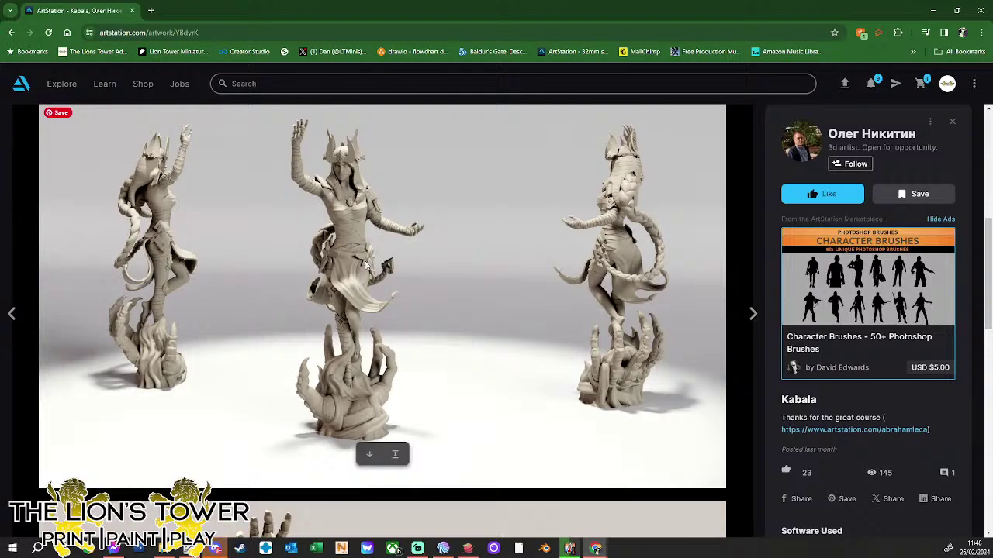
scroll(341, 319, "down", 1)
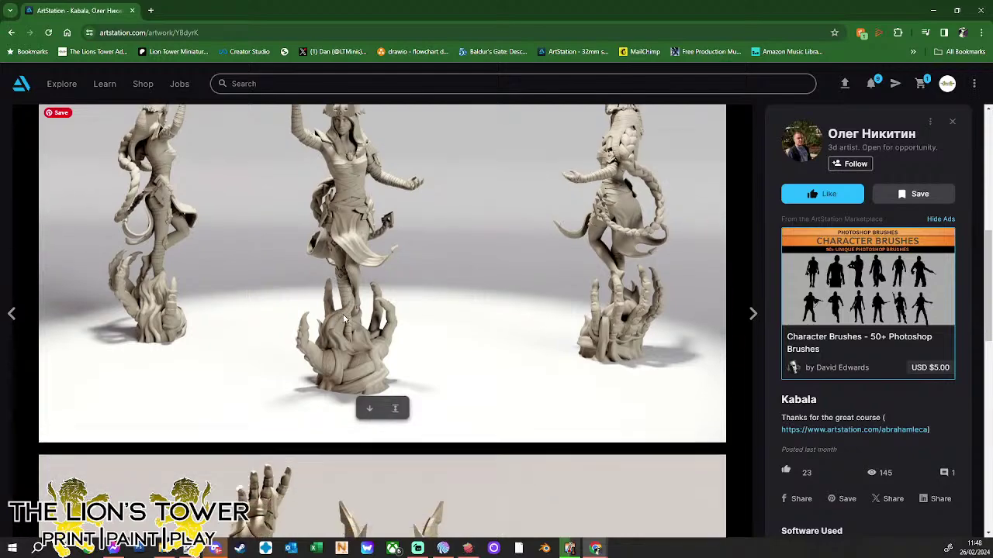
scroll(341, 319, "up", 1)
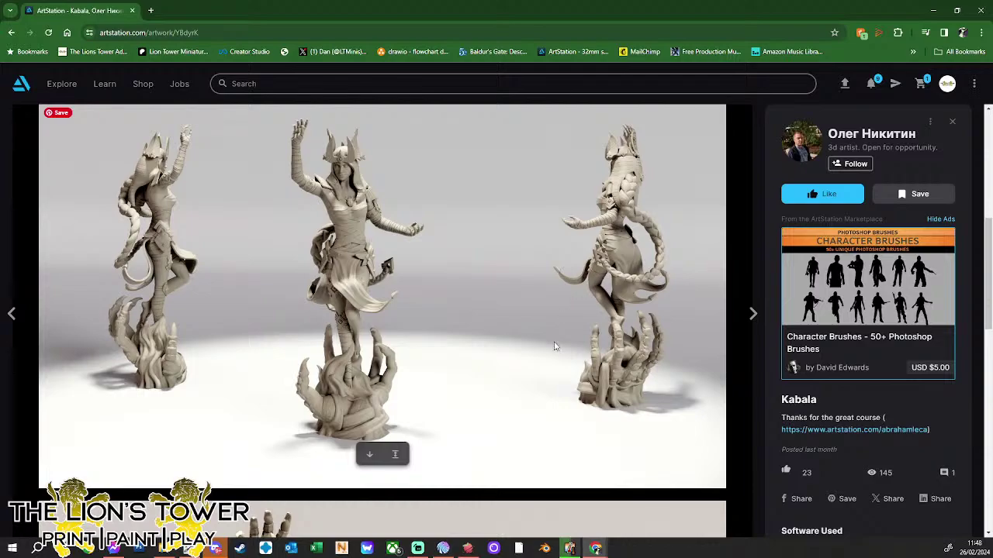
- Go on to the Oni artwork and look through its coloured renders and concept illustration down to the closing video
left_click(752, 316)
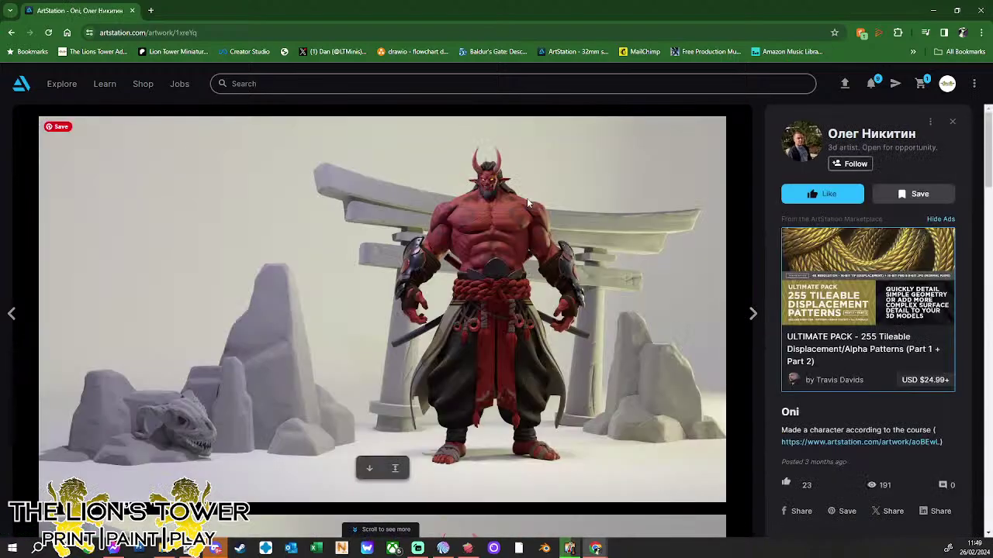
scroll(558, 217, "down", 1)
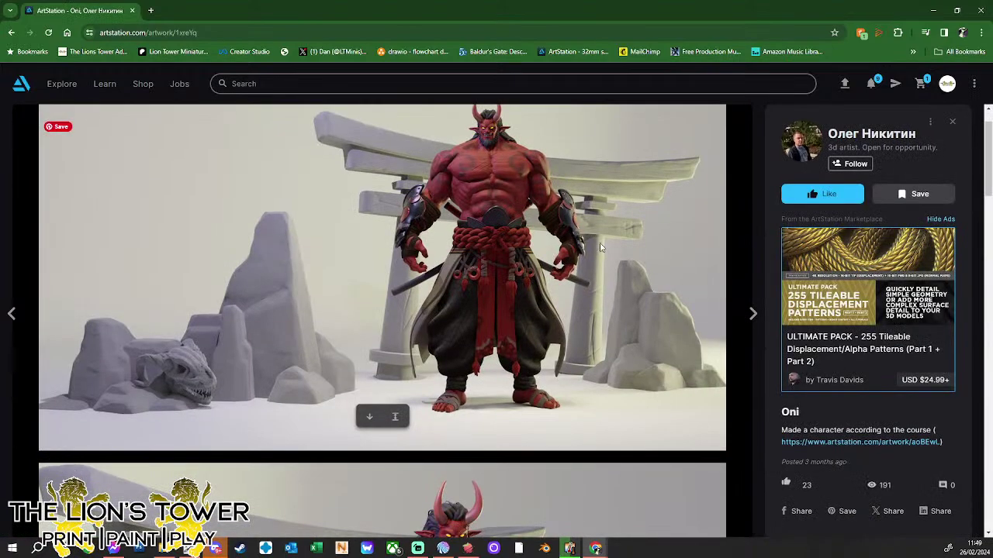
scroll(597, 247, "down", 4)
scroll(594, 246, "down", 5)
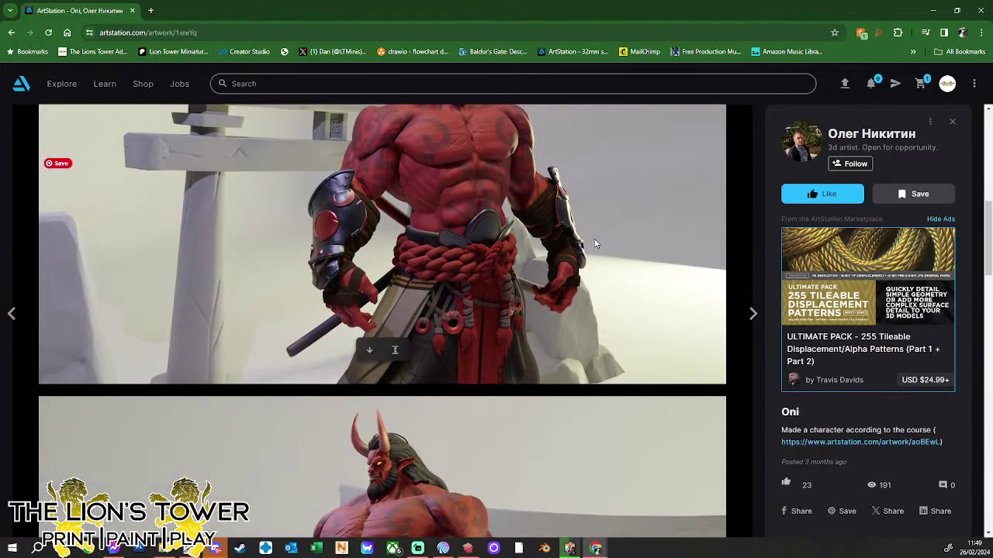
scroll(594, 243, "up", 2)
scroll(594, 243, "down", 4)
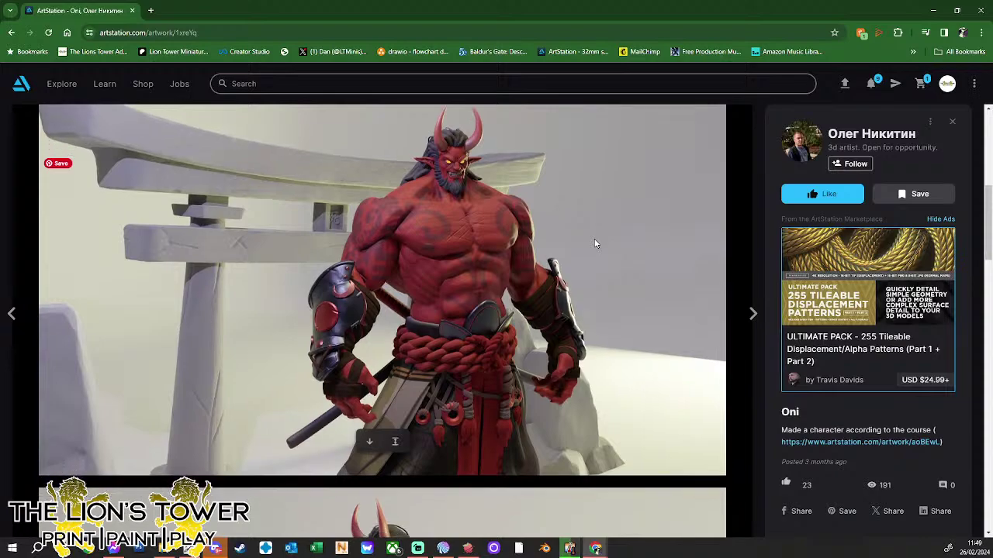
scroll(594, 246, "down", 5)
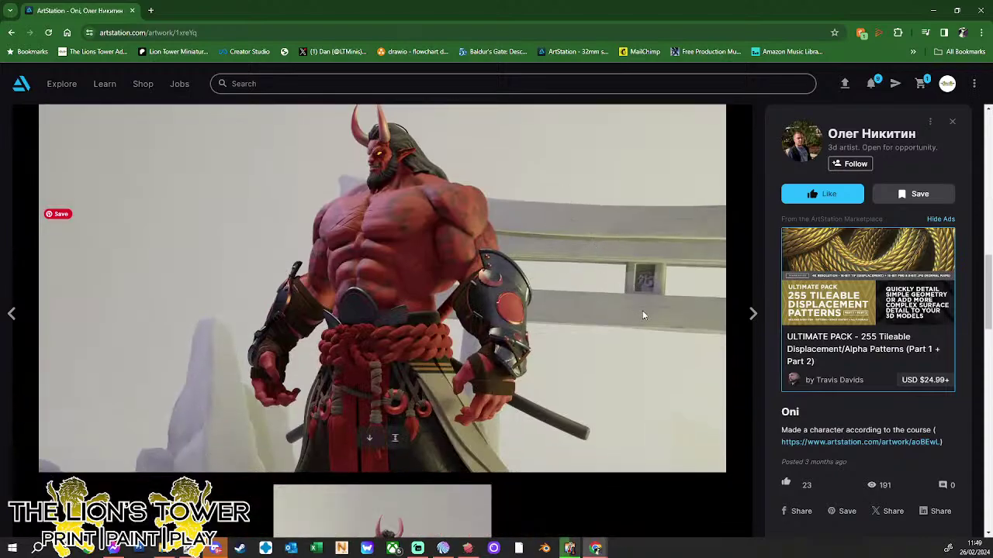
scroll(644, 312, "down", 4)
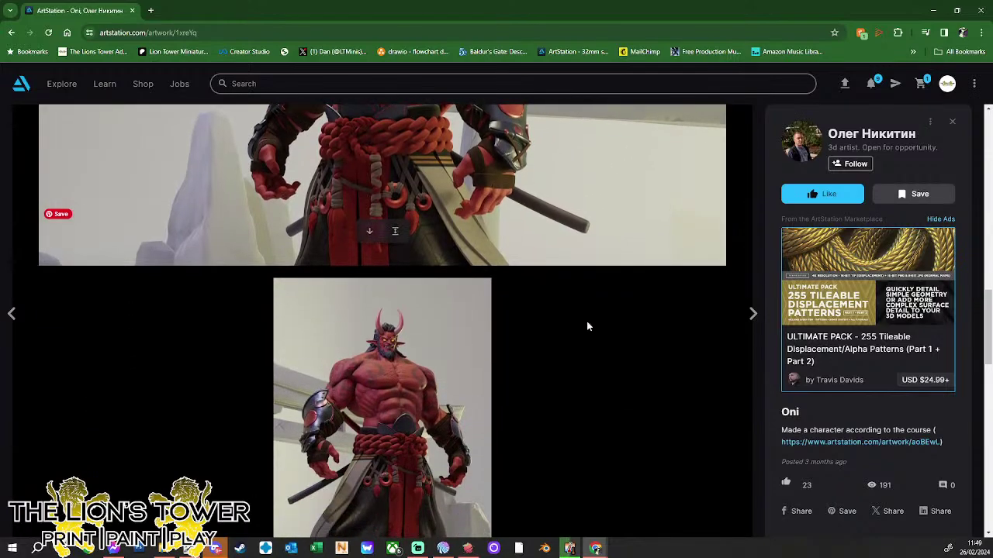
scroll(586, 326, "down", 4)
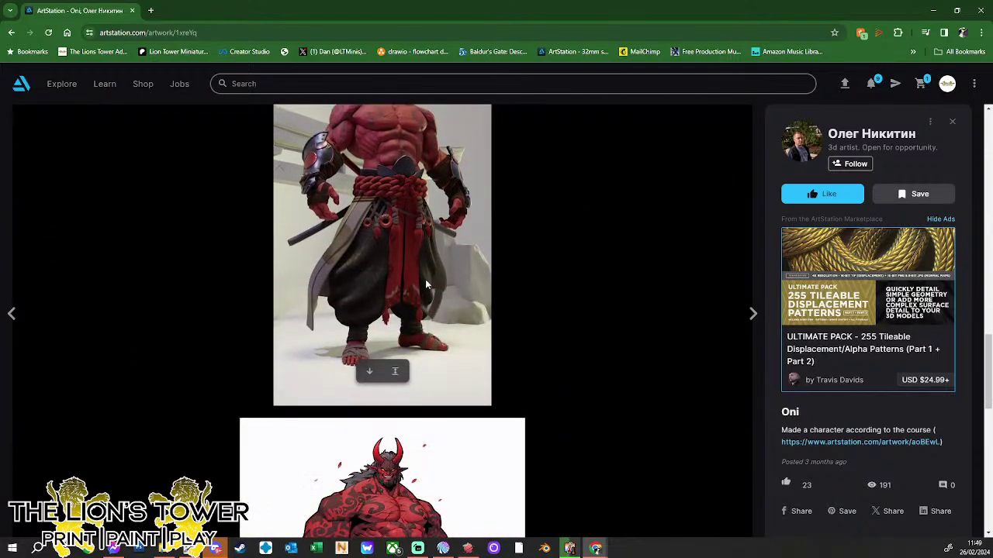
scroll(512, 262, "down", 3)
scroll(520, 256, "down", 5)
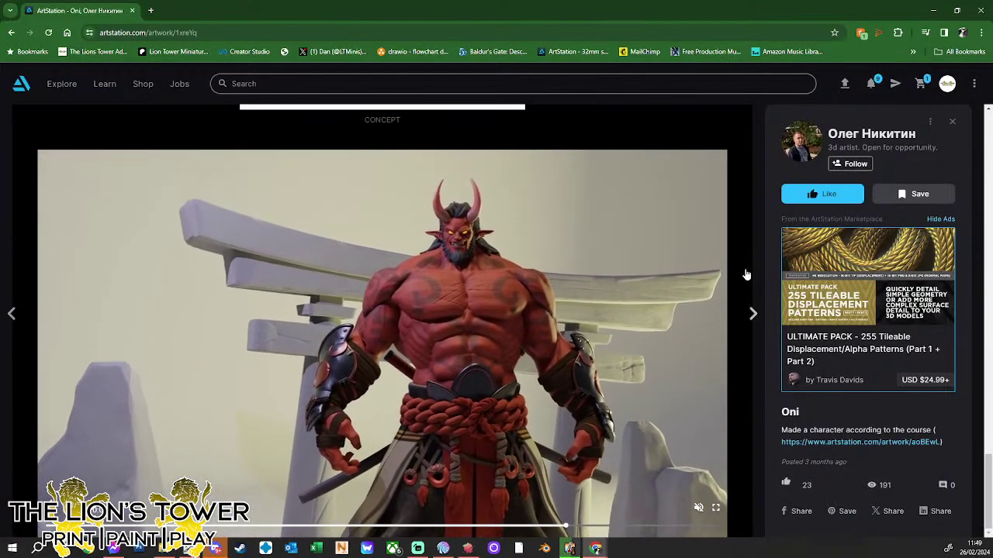
- Re-examine the Oni's renders from the opening torii gate scene onward and compare them with the concept illustration
scroll(734, 276, "up", 4)
scroll(682, 273, "up", 15)
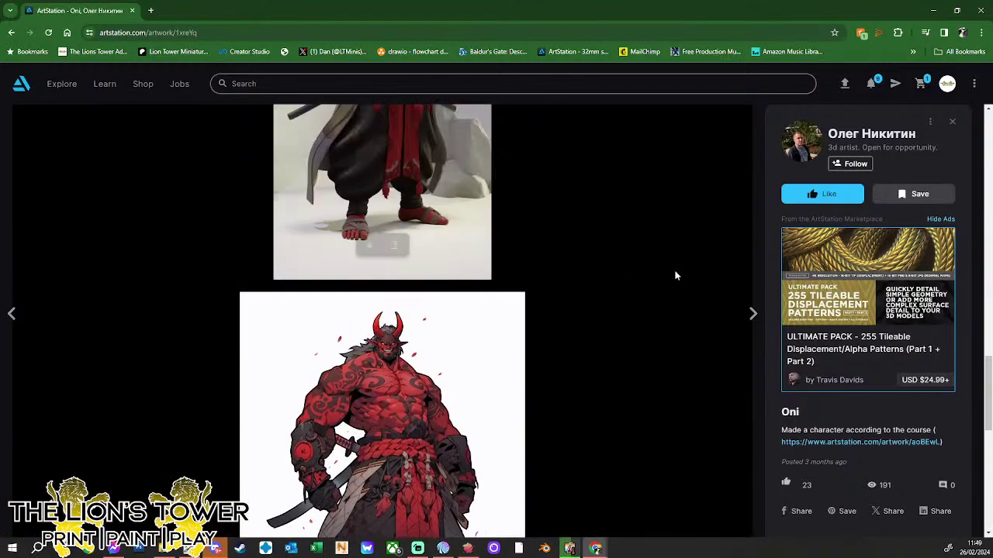
scroll(675, 276, "up", 2)
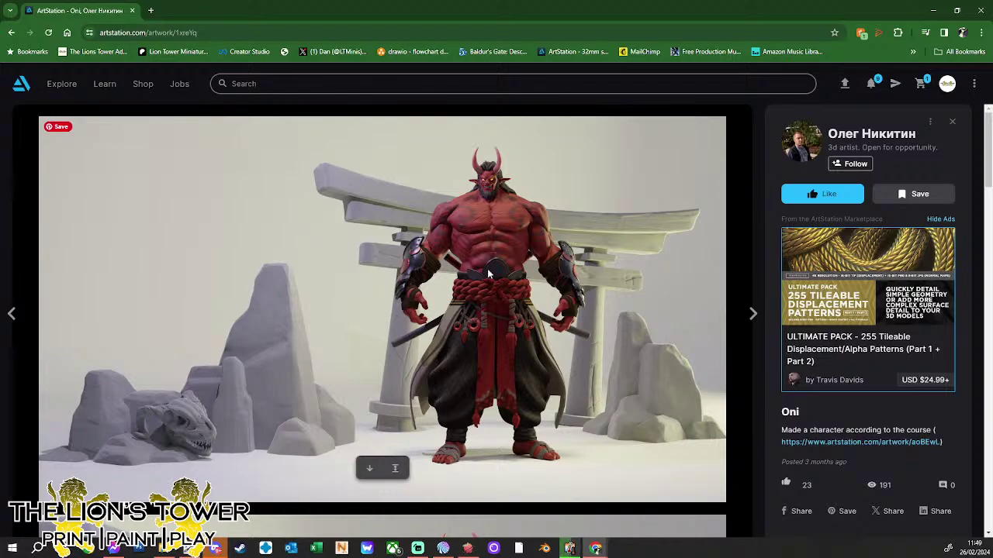
scroll(487, 356, "down", 4)
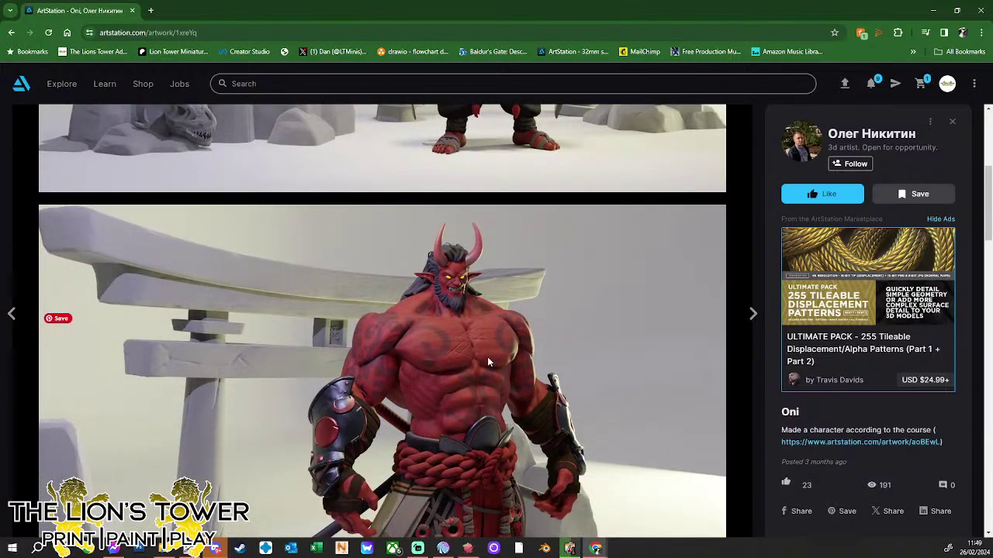
scroll(487, 357, "down", 4)
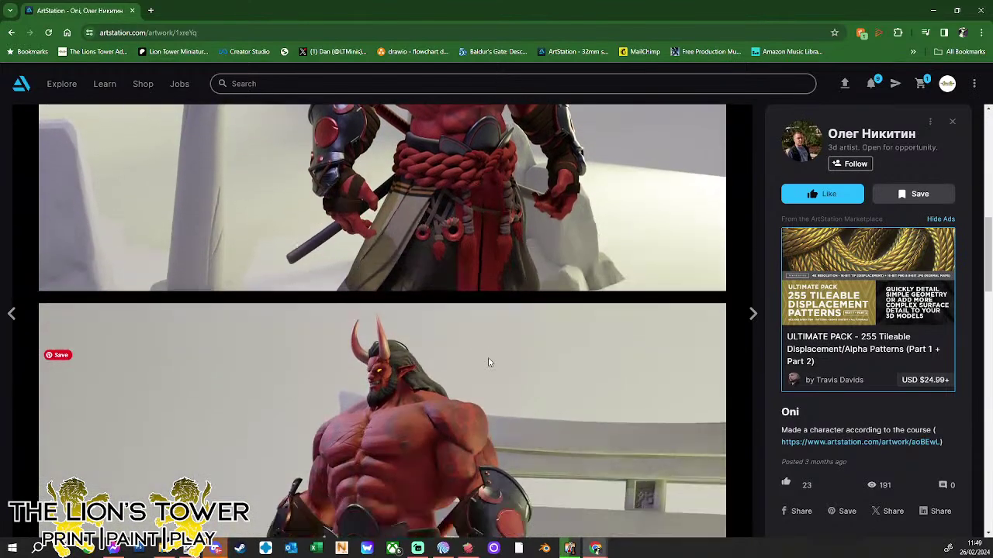
scroll(489, 362, "down", 4)
scroll(490, 366, "down", 10)
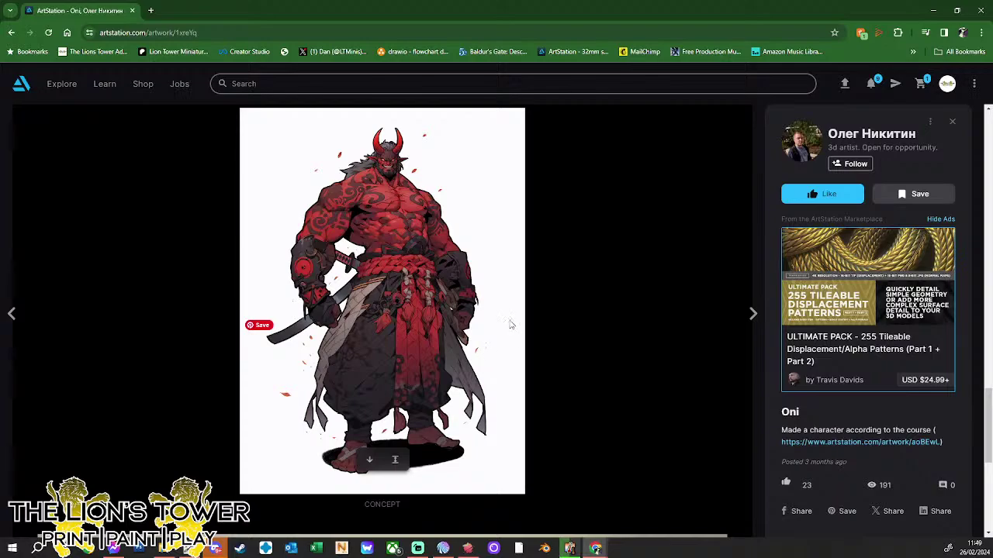
scroll(530, 318, "up", 5)
scroll(530, 319, "up", 10)
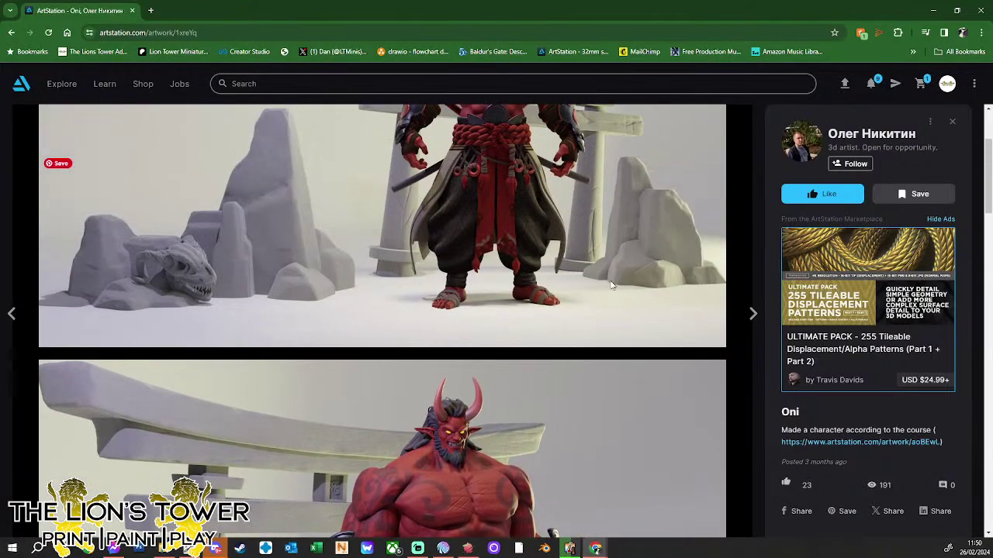
- Open the next portfolio project, Mushroom, and compare its character render with the concept drawing
left_click(754, 316)
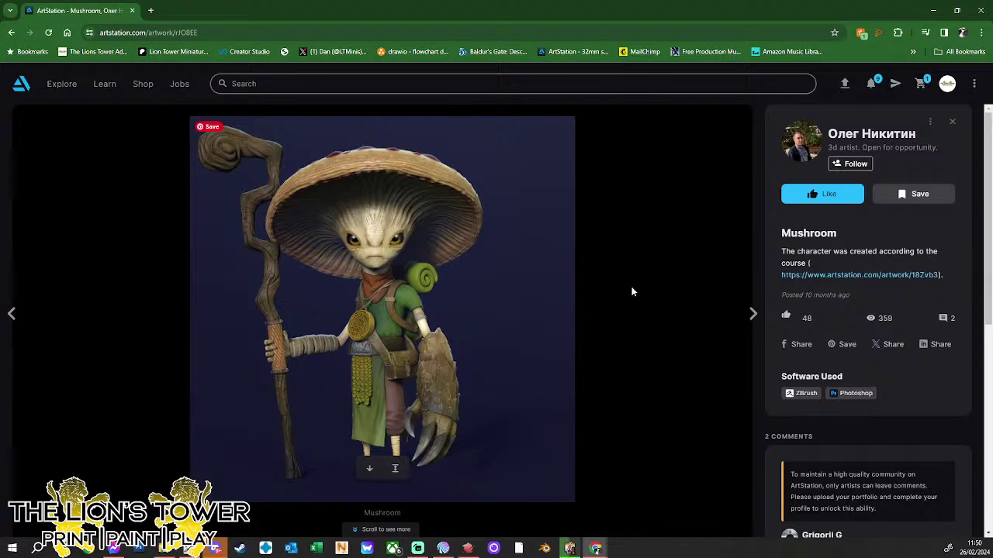
scroll(548, 377, "down", 3)
scroll(548, 377, "down", 2)
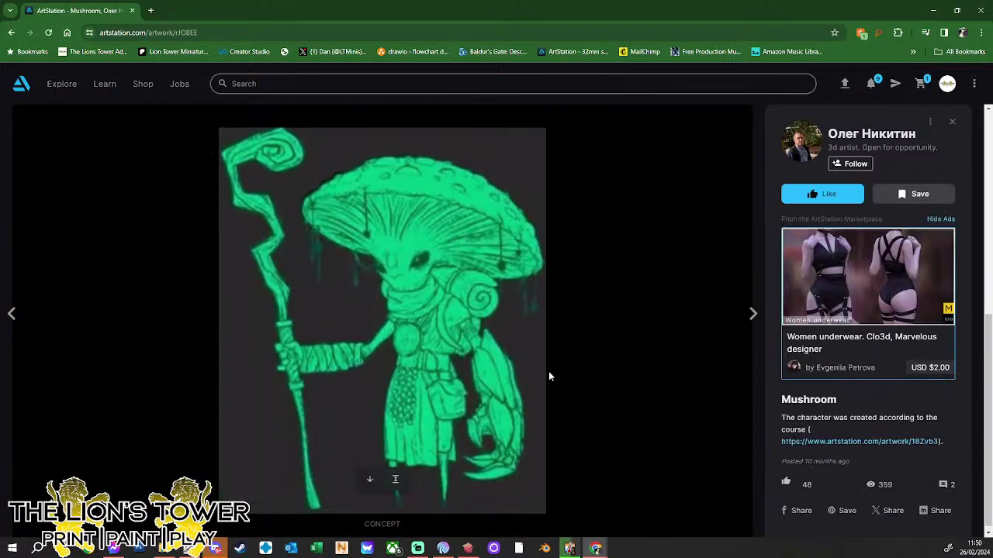
scroll(739, 214, "up", 3)
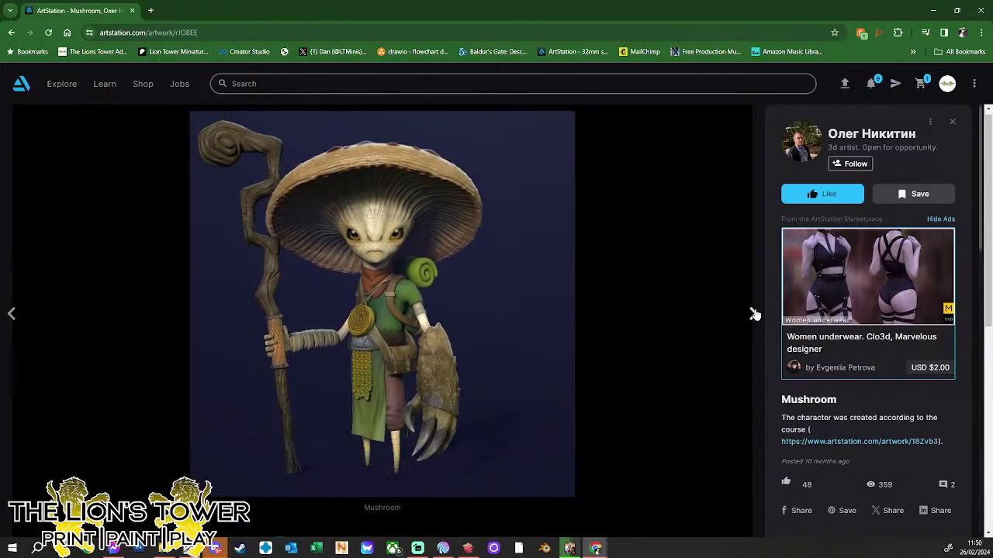
- Open the Turtle project and examine its coloured renders and the grey sculpt views
left_click(754, 313)
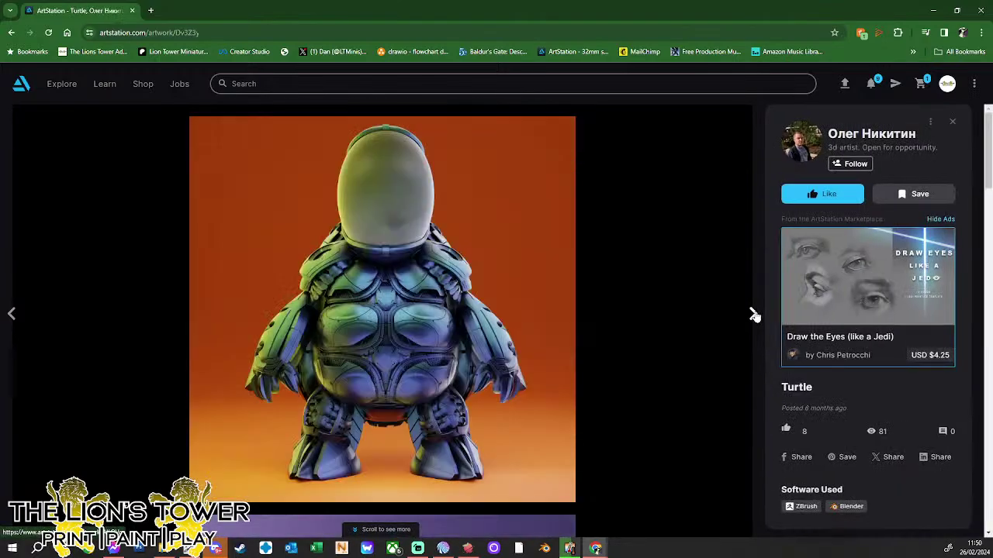
scroll(650, 322, "down", 8)
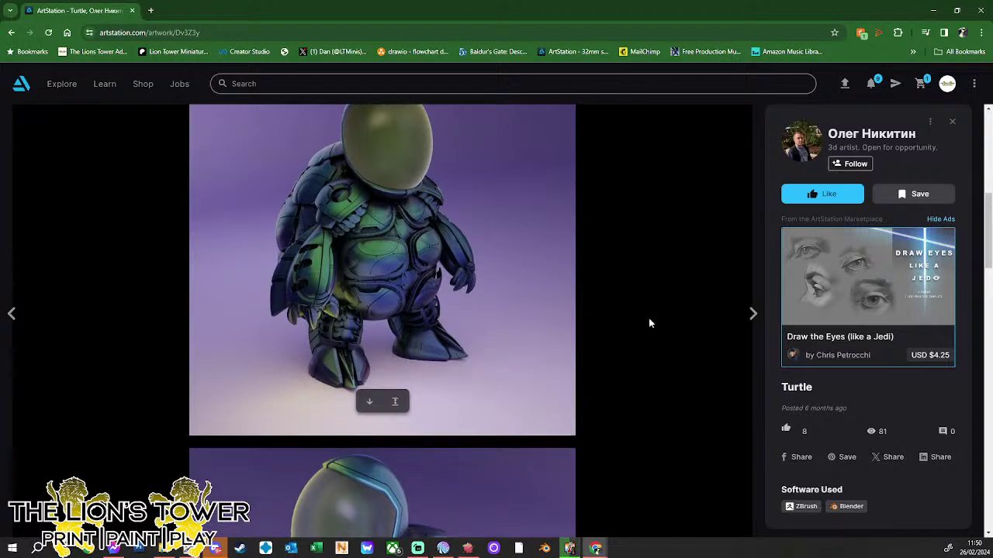
scroll(649, 321, "down", 10)
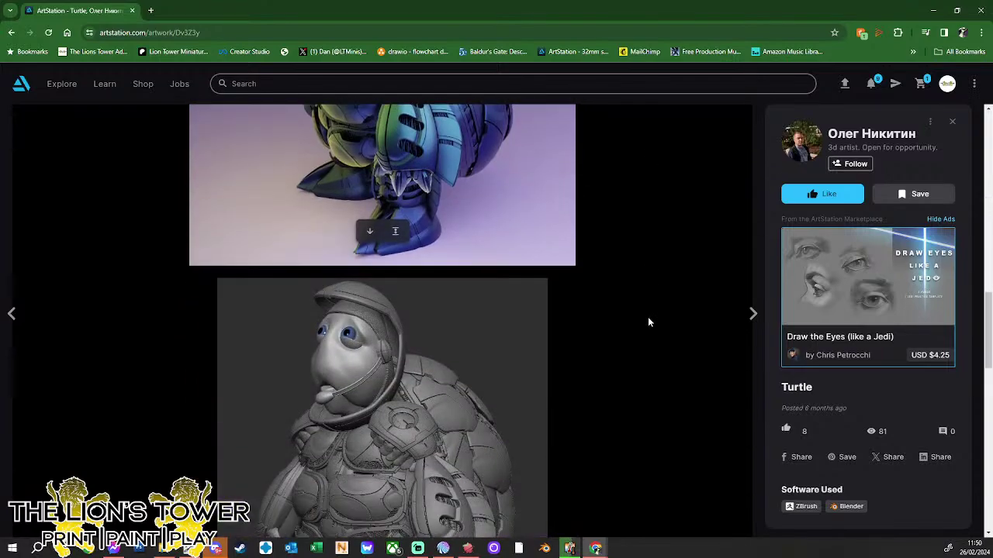
scroll(648, 318, "down", 2)
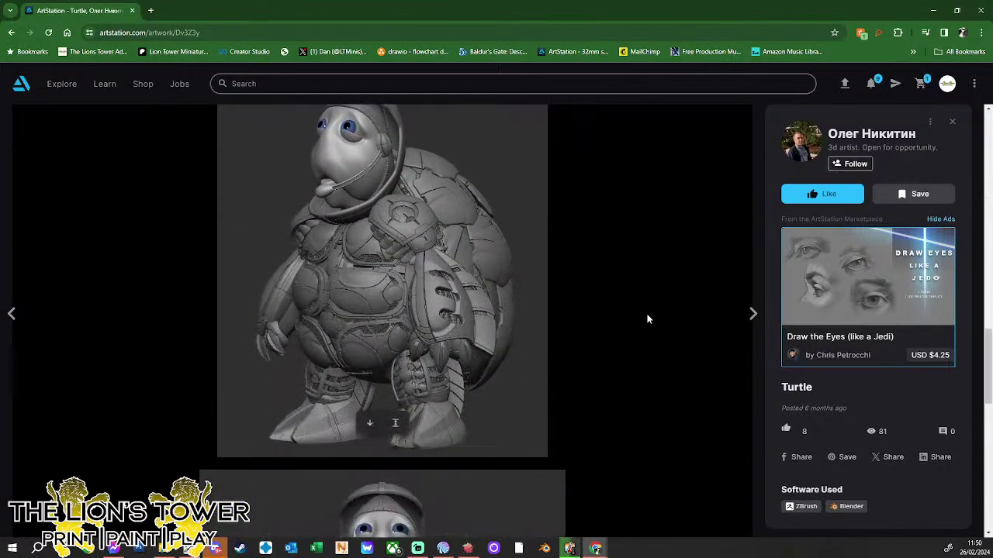
scroll(647, 317, "up", 8)
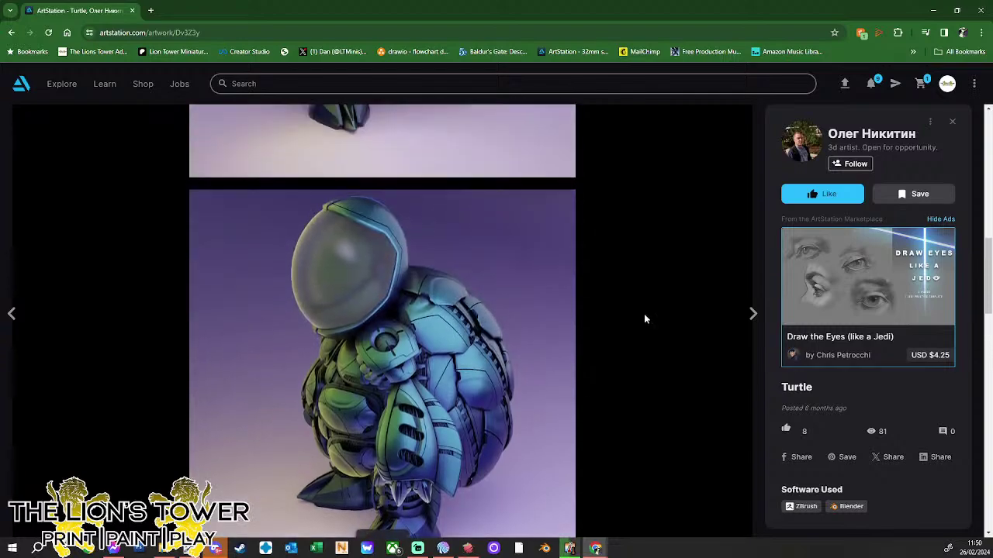
scroll(643, 314, "up", 3)
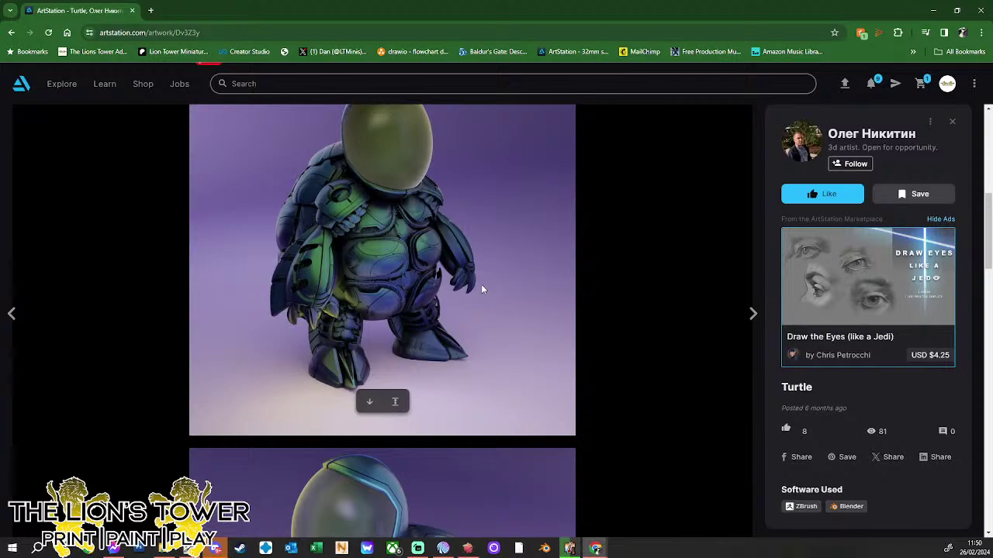
scroll(497, 290, "up", 4)
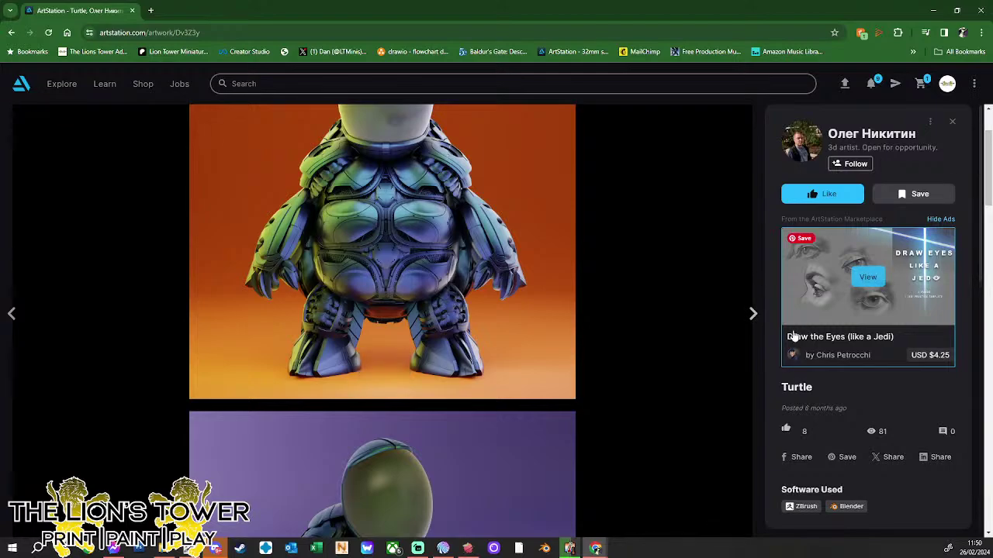
- Browse forward through the МГР-4 «Шмель» and Aemon (3D print) projects to Character (3d print)
left_click(753, 314)
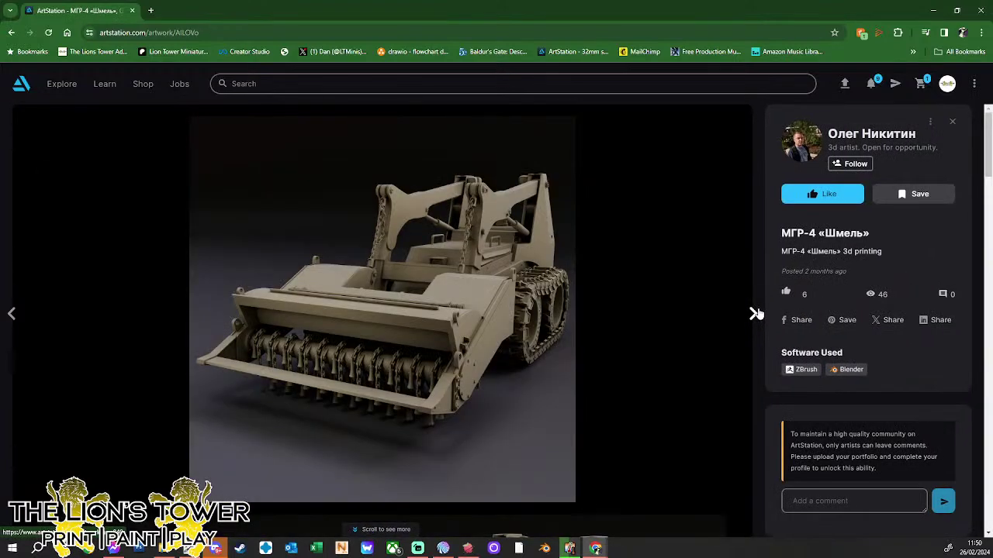
left_click(756, 316)
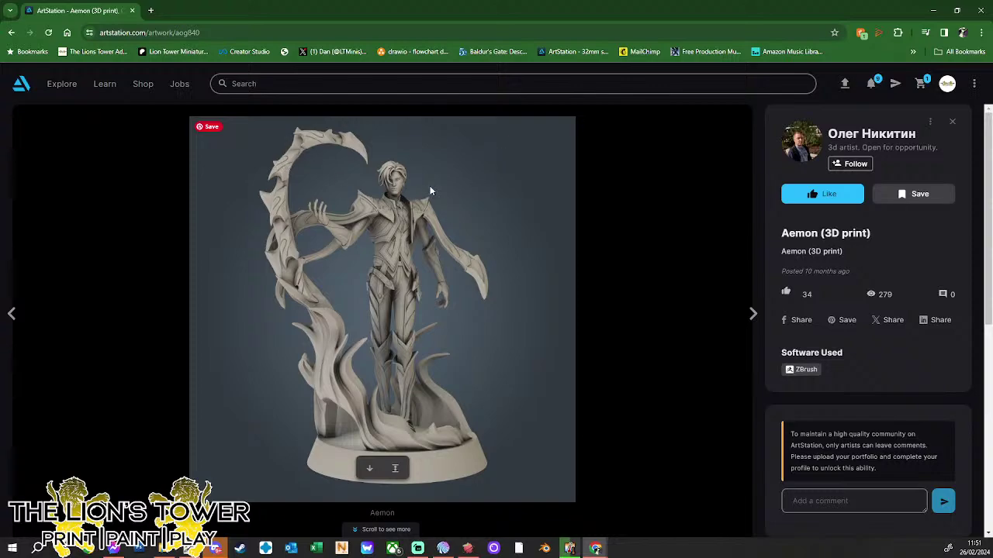
left_click(752, 313)
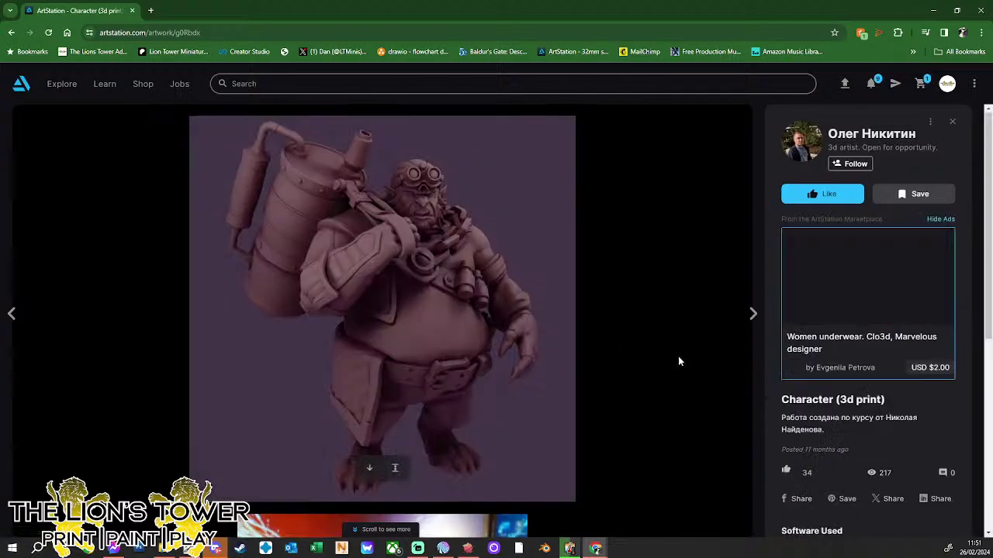
- Examine the Character (3d print) render and the photo of the printed miniature
scroll(678, 361, "down", 4)
scroll(677, 359, "down", 1)
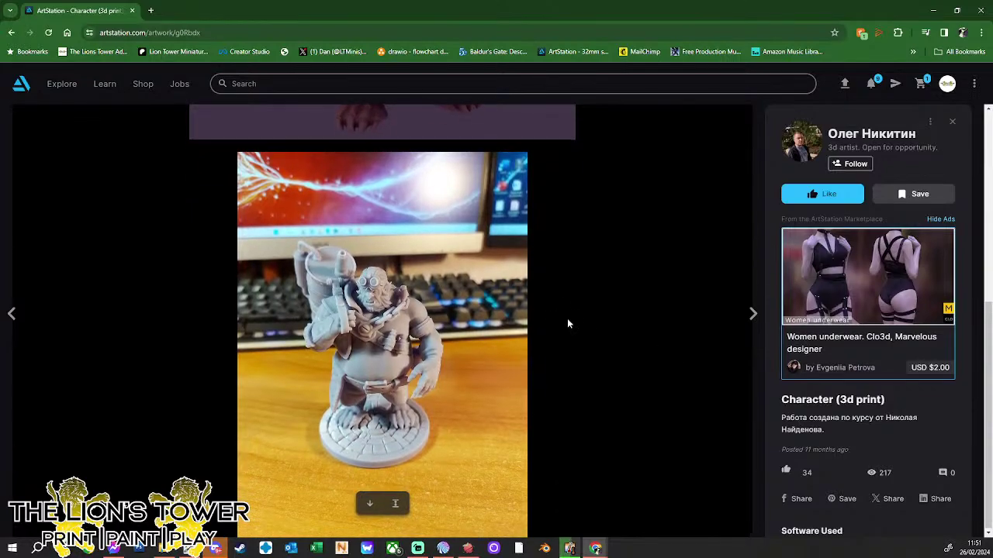
scroll(570, 322, "up", 5)
scroll(664, 315, "down", 1)
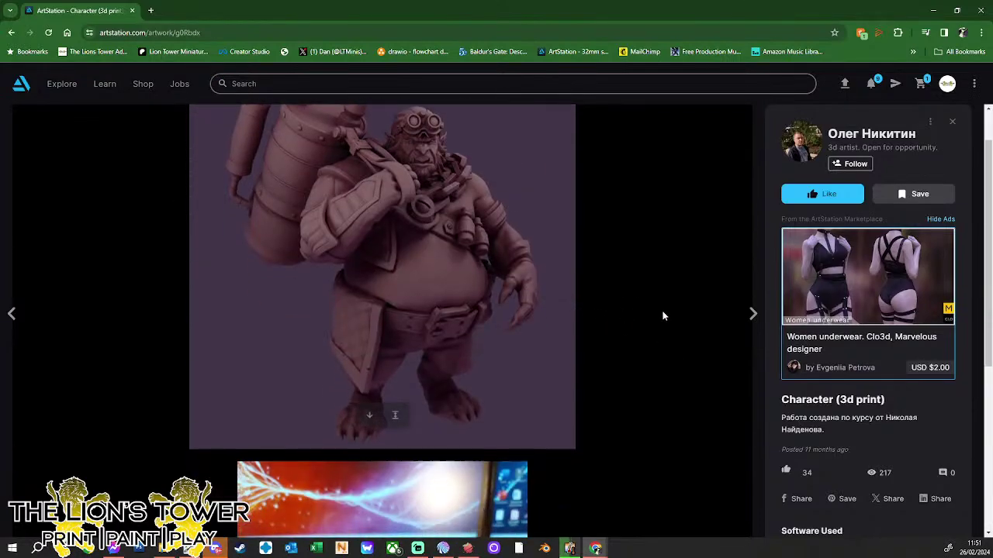
scroll(709, 332, "up", 1)
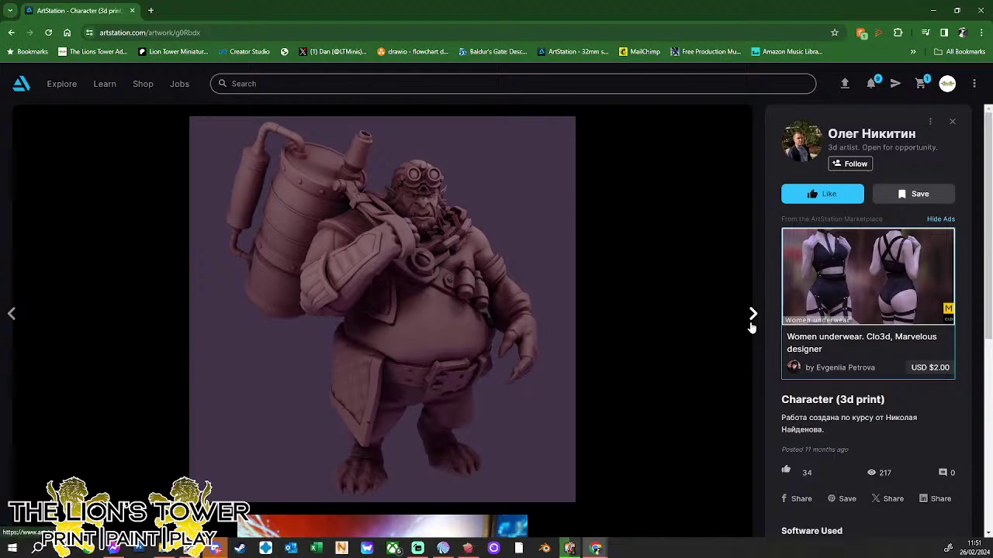
- Open the Dragon project and compare the sculpted bust renders with the concept sketch
left_click(753, 315)
scroll(609, 311, "down", 4)
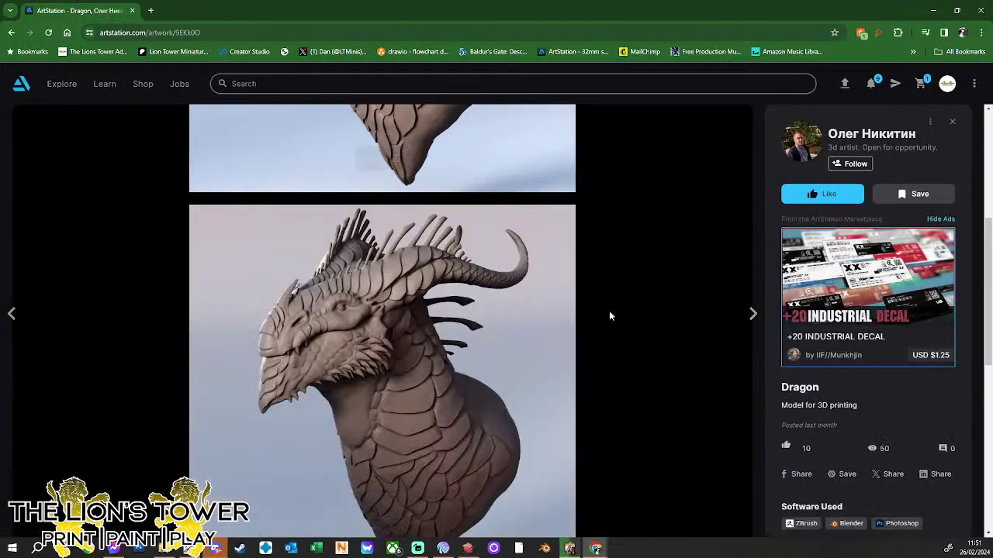
scroll(614, 314, "down", 4)
scroll(614, 317, "up", 4)
scroll(628, 321, "up", 4)
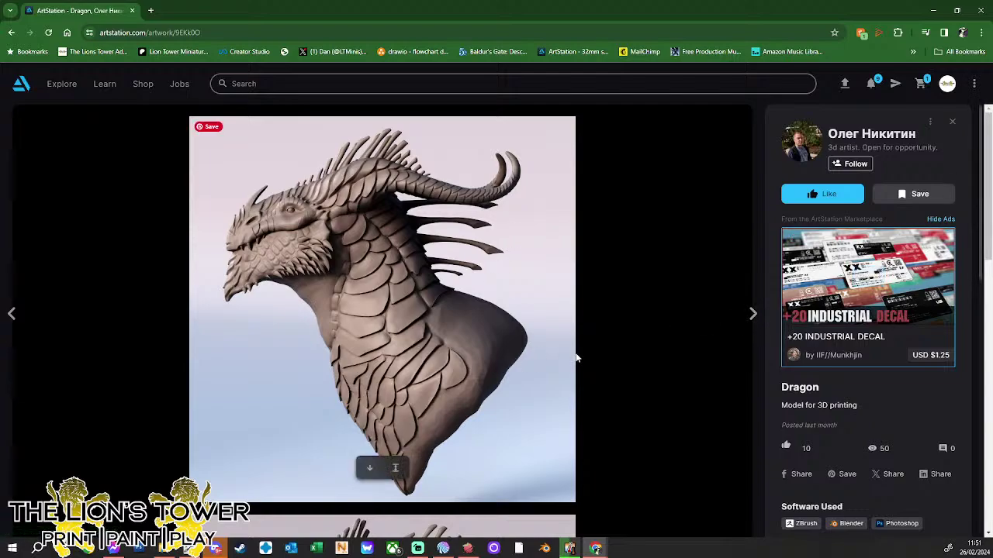
scroll(545, 356, "down", 10)
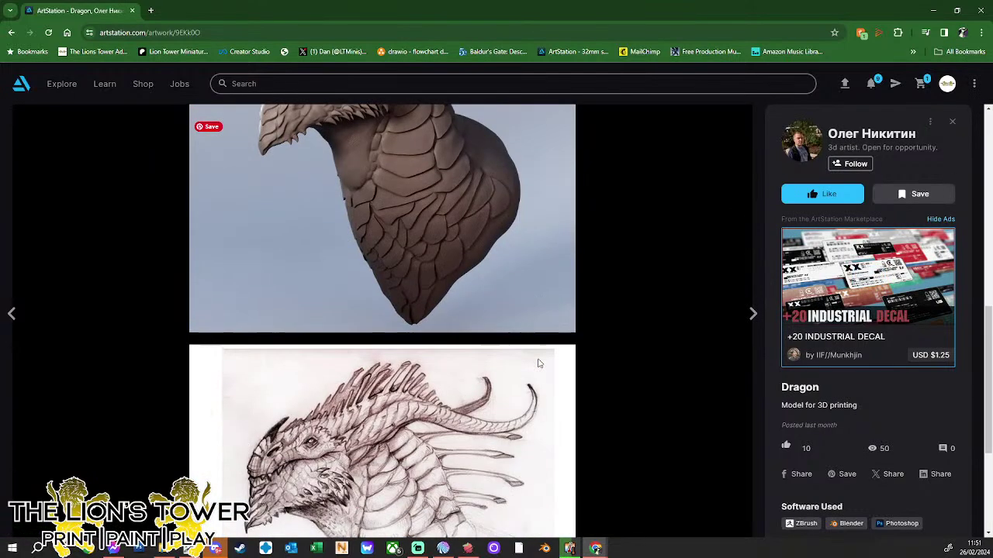
scroll(540, 364, "up", 1)
scroll(539, 364, "down", 1)
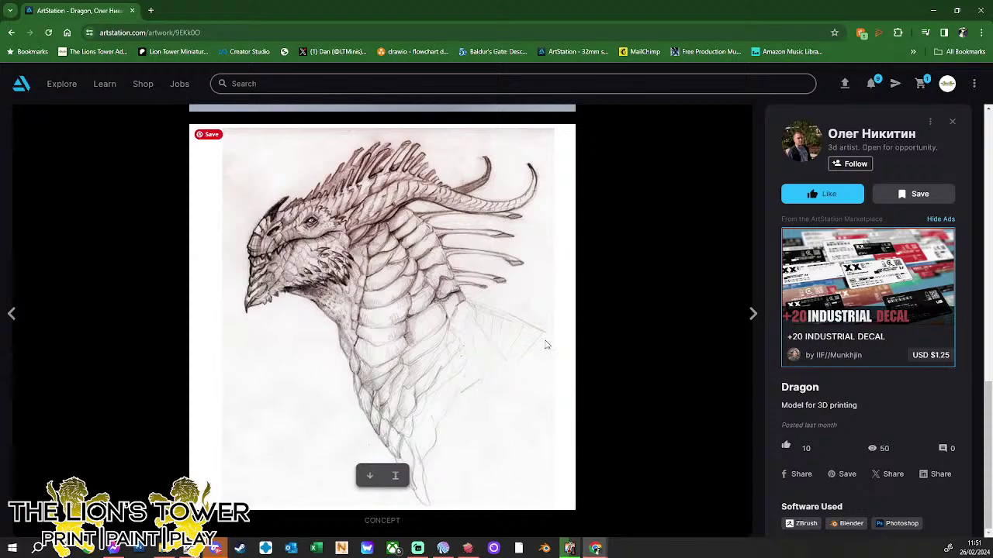
scroll(547, 342, "up", 10)
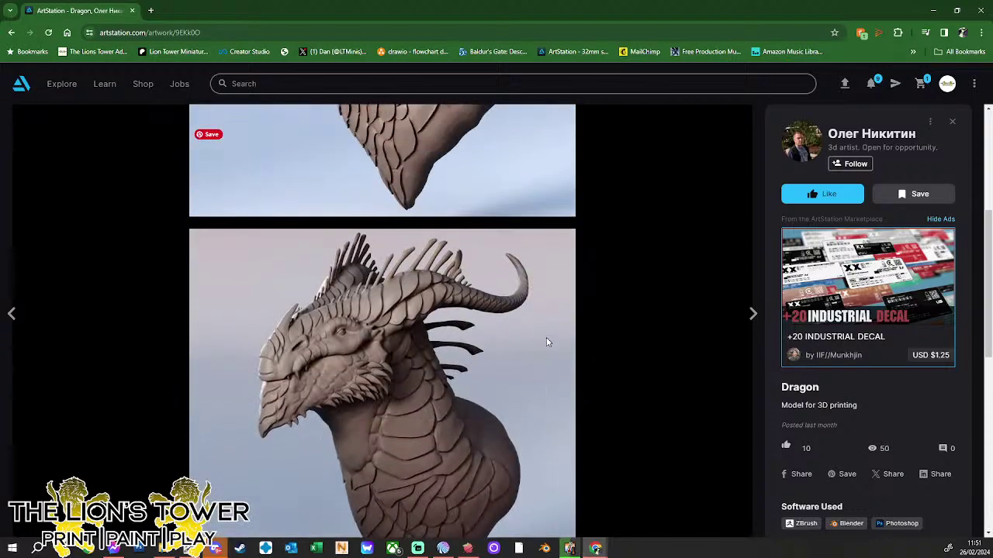
scroll(547, 342, "up", 1)
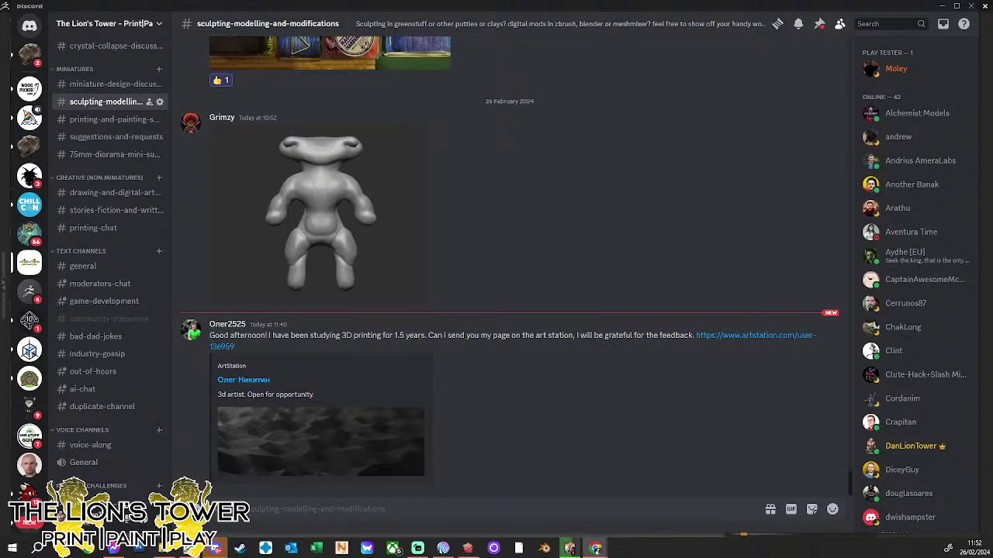
- Bring the Kickstarter browser window over Discord and look over the header and funding summary of The Warlock campaign
left_click_drag(352, 0, 446, 39)
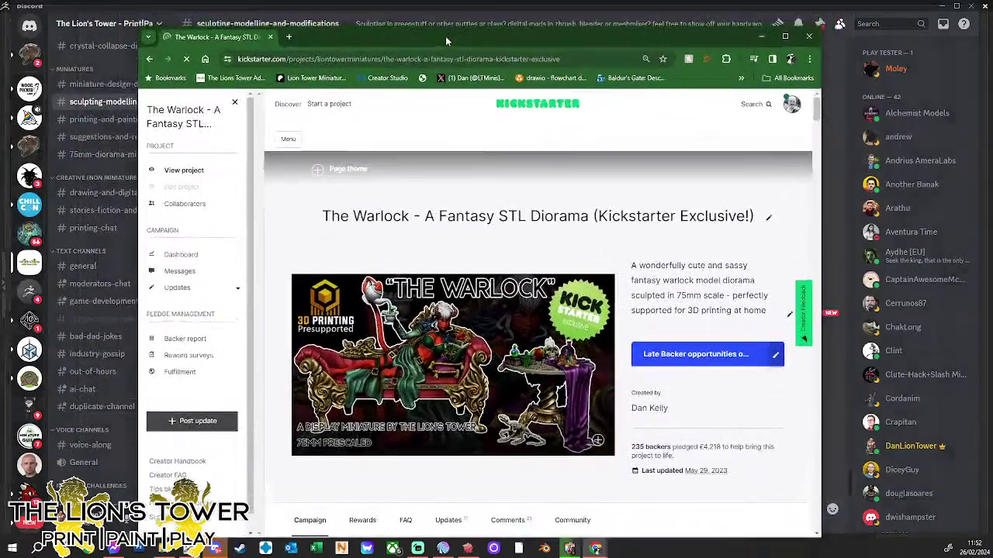
scroll(592, 324, "down", 2)
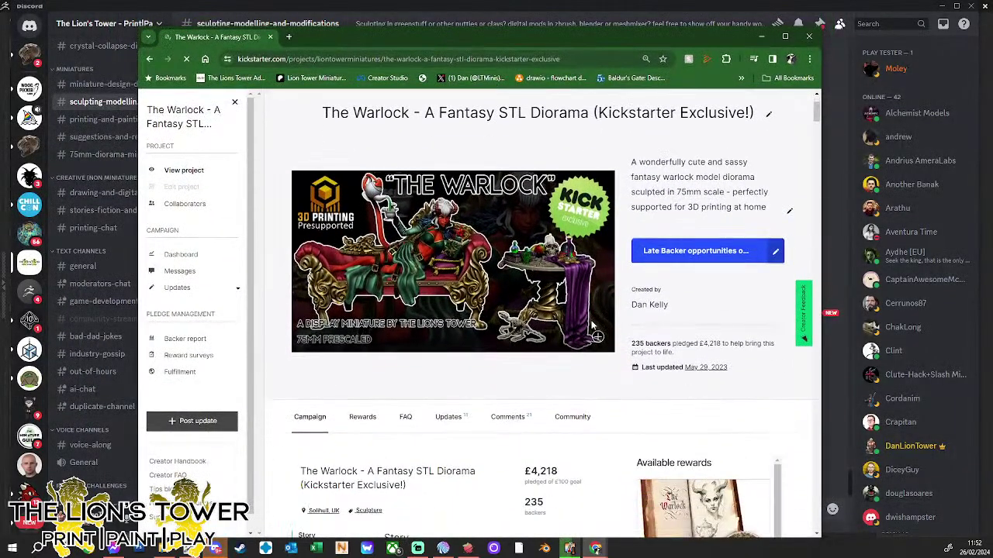
scroll(538, 327, "down", 2)
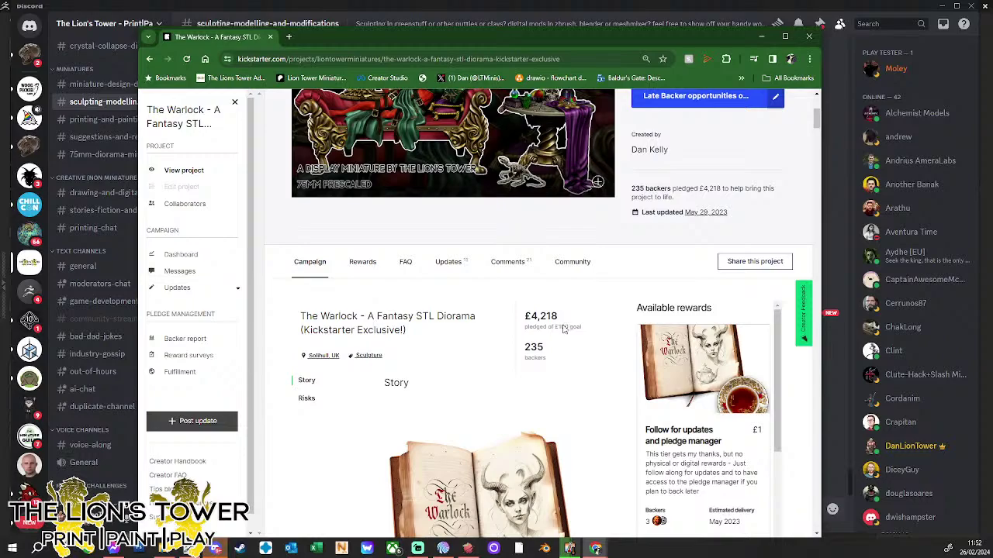
scroll(574, 341, "up", 3)
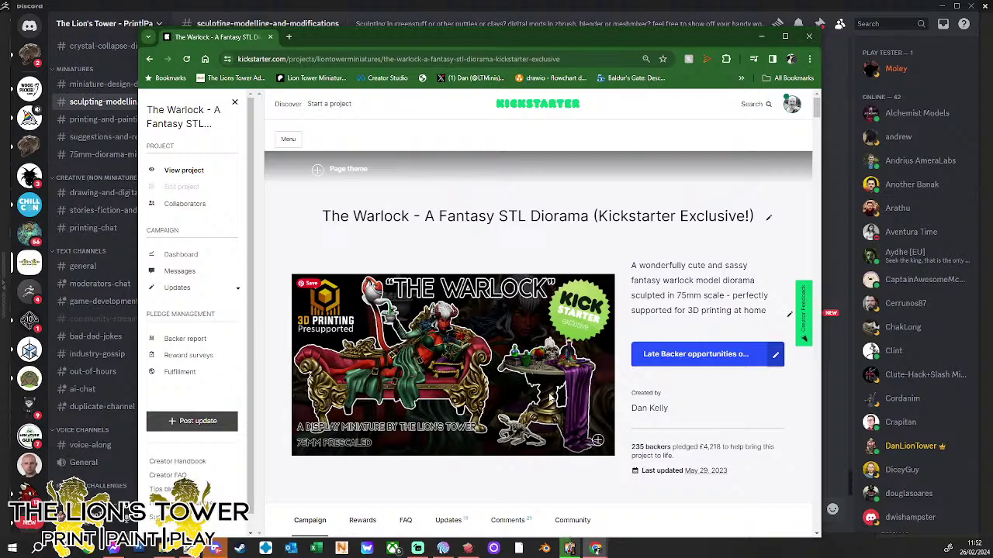
- Read through The Warlock campaign story, examining the coloured miniature renders, included files and component previews
scroll(481, 409, "down", 9)
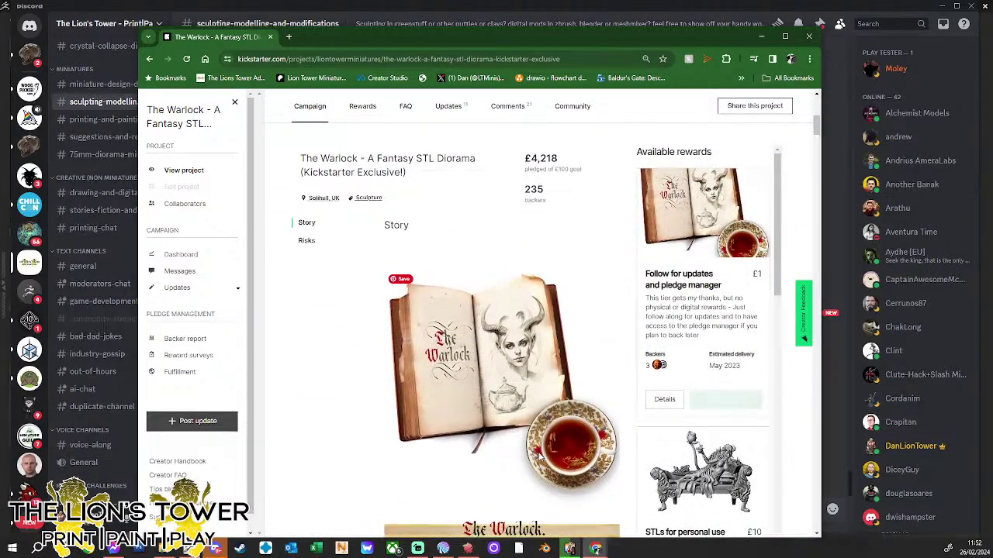
scroll(480, 409, "down", 4)
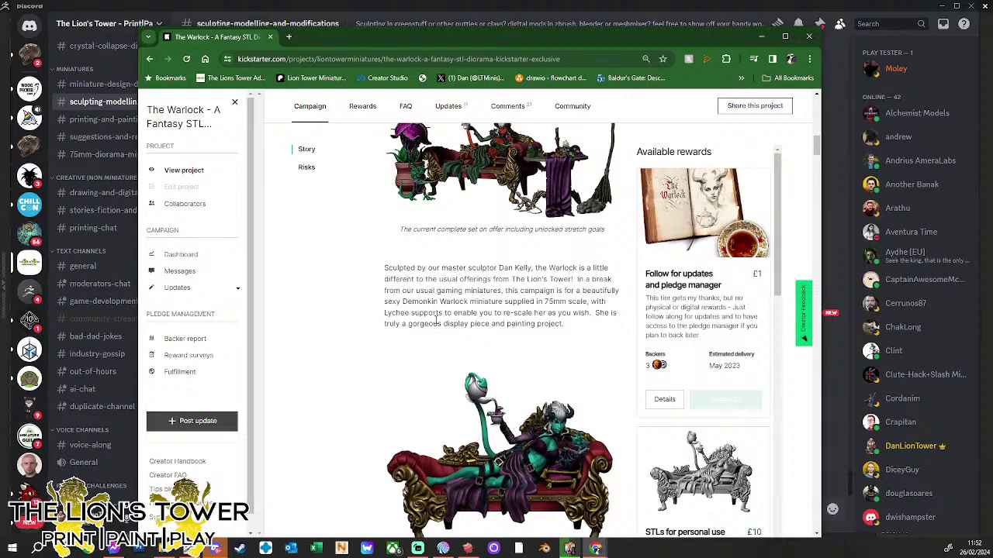
scroll(445, 324, "up", 1)
scroll(241, 179, "down", 1)
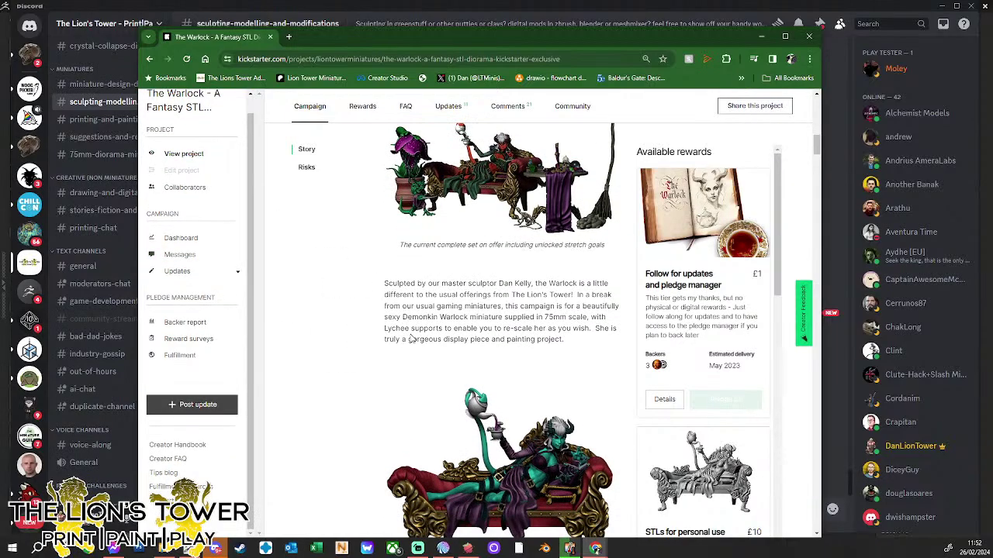
scroll(514, 393, "down", 3)
scroll(515, 393, "down", 10)
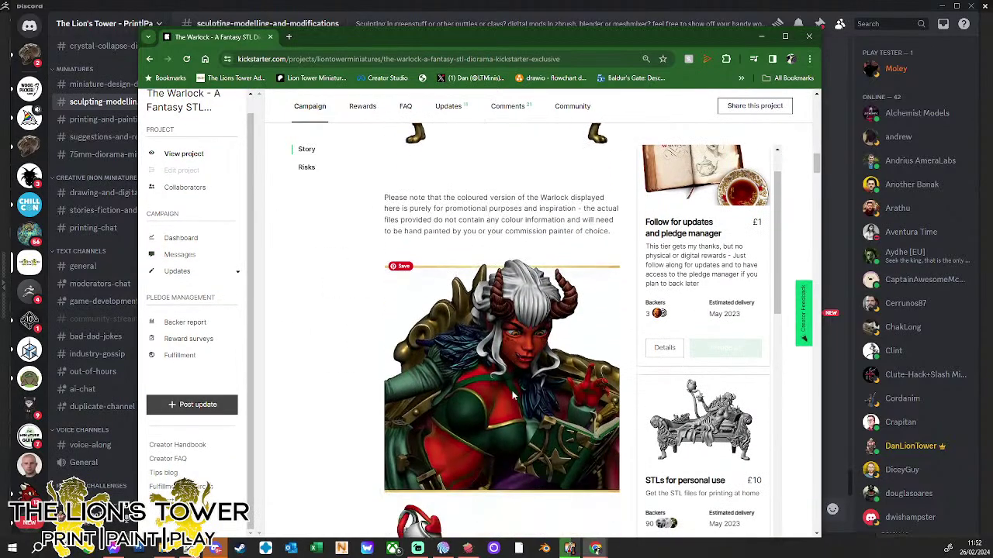
scroll(511, 414, "down", 10)
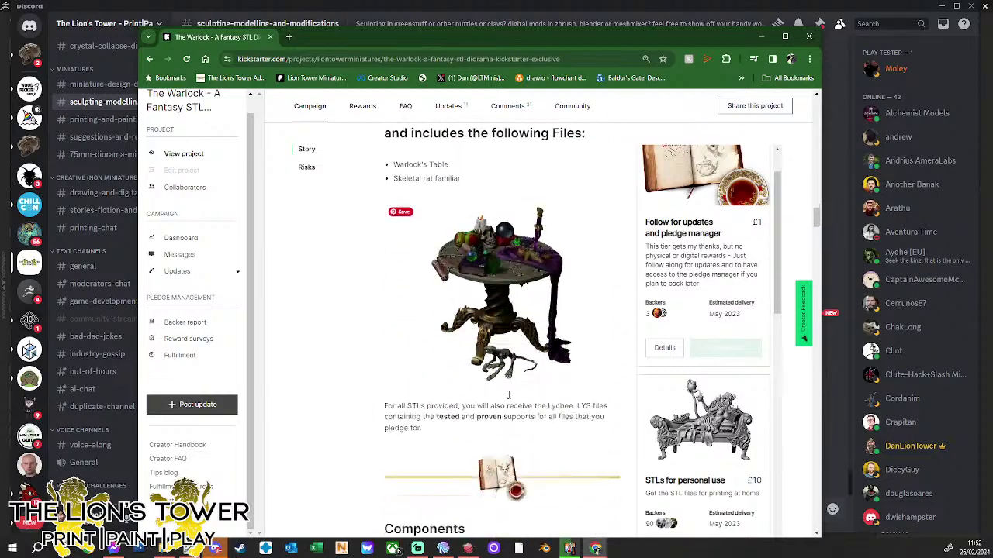
scroll(525, 390, "down", 10)
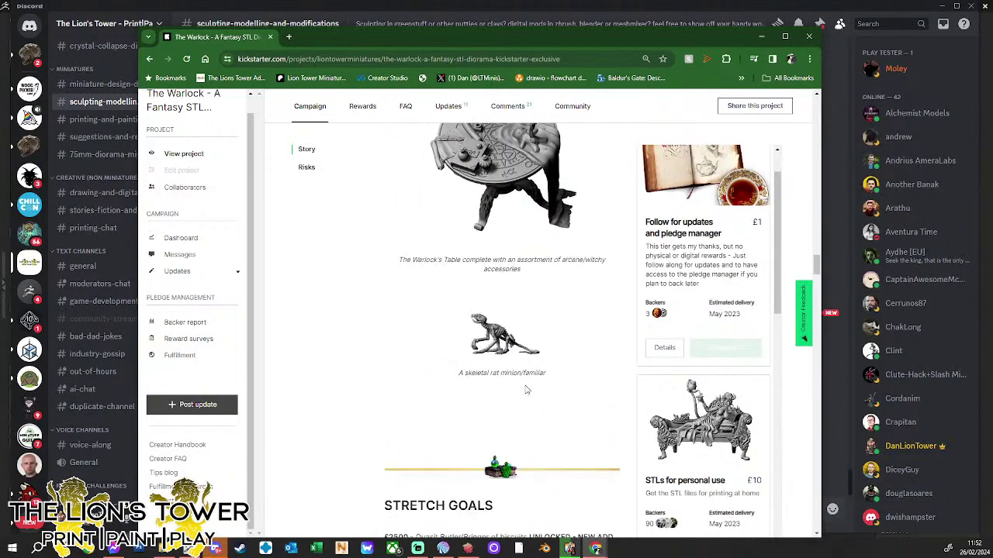
- Review the campaign's stretch goals, from the Quasit Butler and Seymour plant to the living broom
scroll(524, 391, "up", 2)
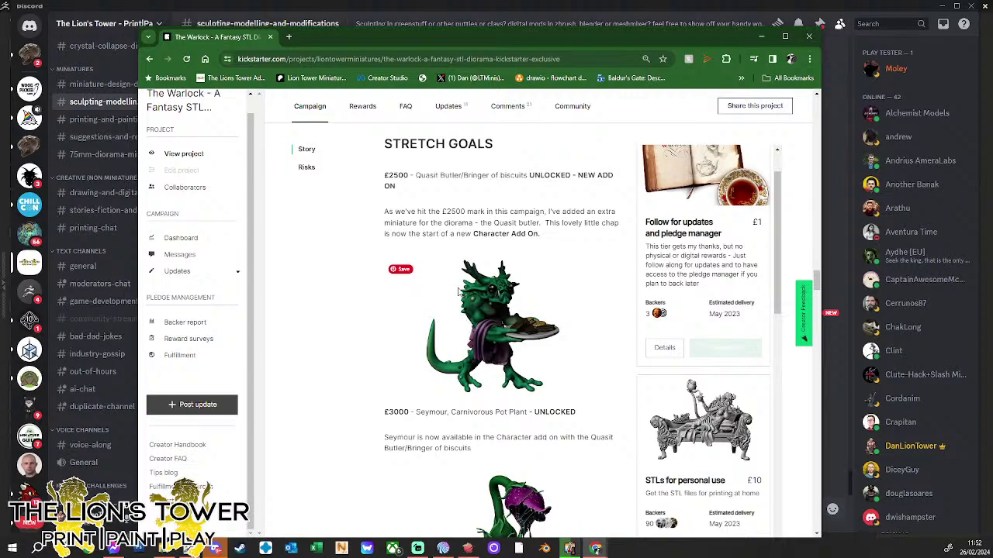
scroll(568, 330, "down", 3)
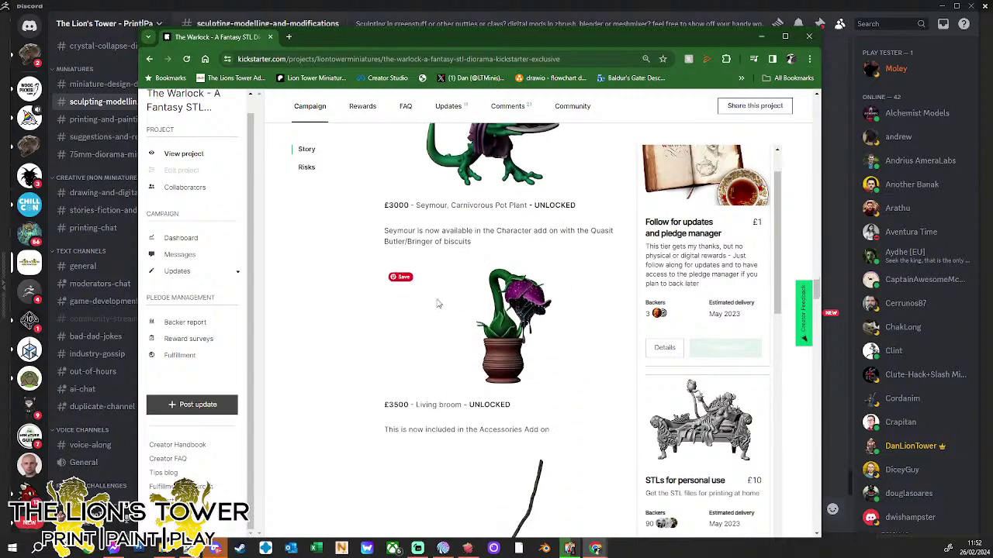
scroll(485, 292, "down", 4)
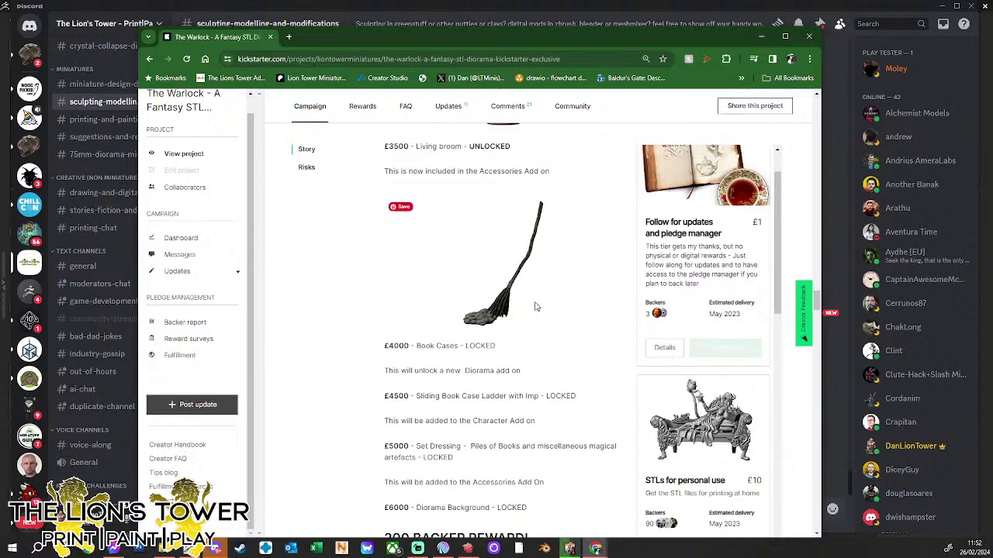
- Read the rest of The Warlock campaign, from the locked stretch goals and 200 backer reward through supports, printed examples and the campaign exclusive
scroll(585, 280, "down", 6)
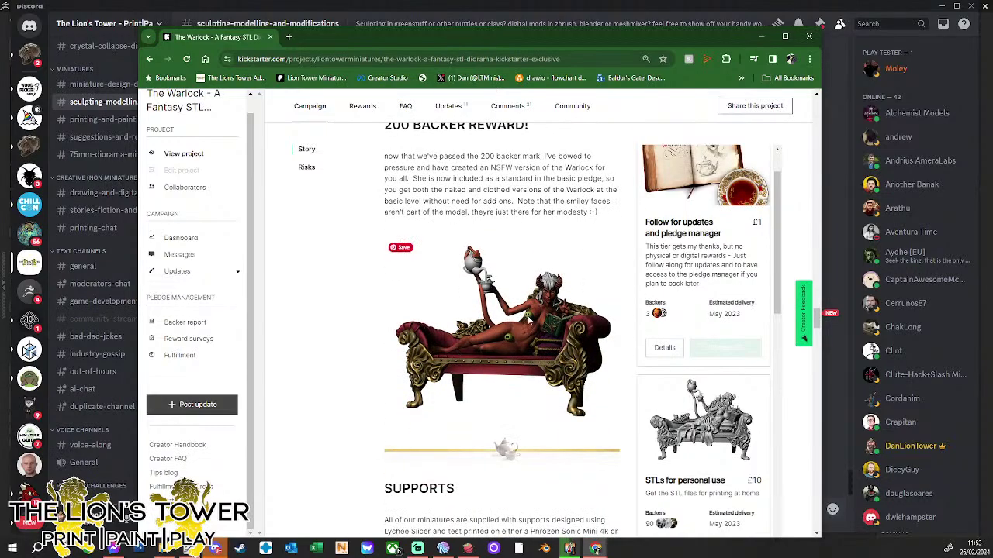
scroll(537, 362, "down", 10)
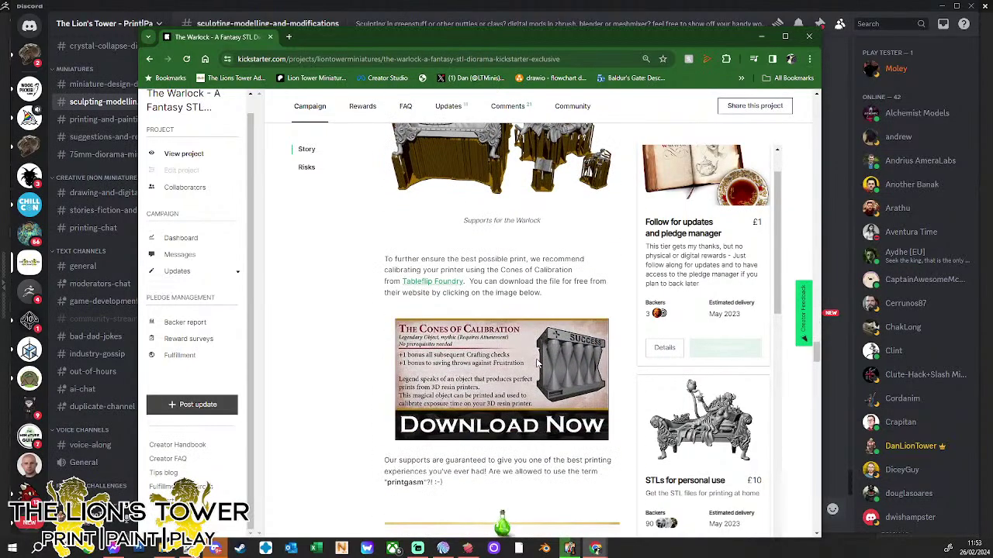
scroll(537, 362, "down", 9)
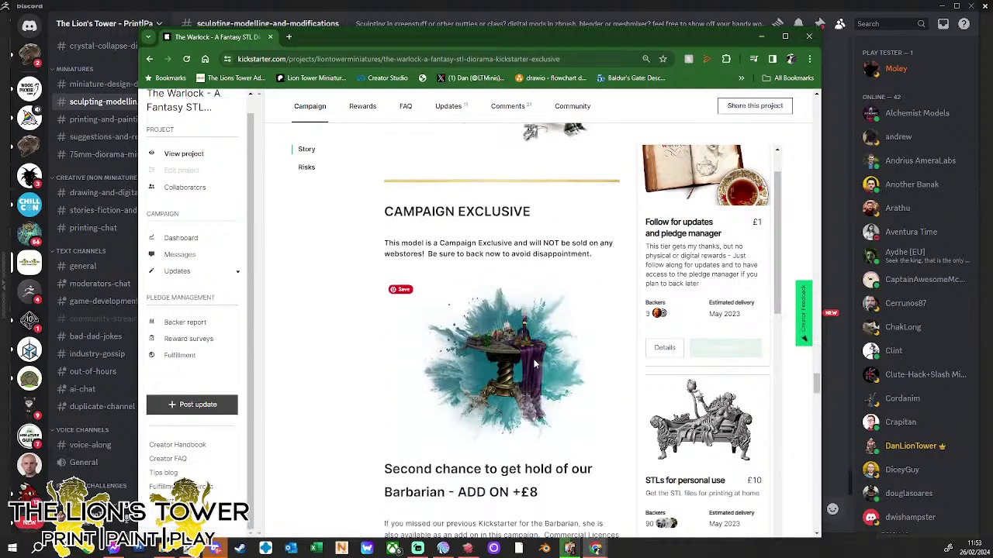
scroll(534, 362, "down", 4)
- Return to the header of The Warlock campaign and open the account's full list of created projects
scroll(536, 360, "up", 20)
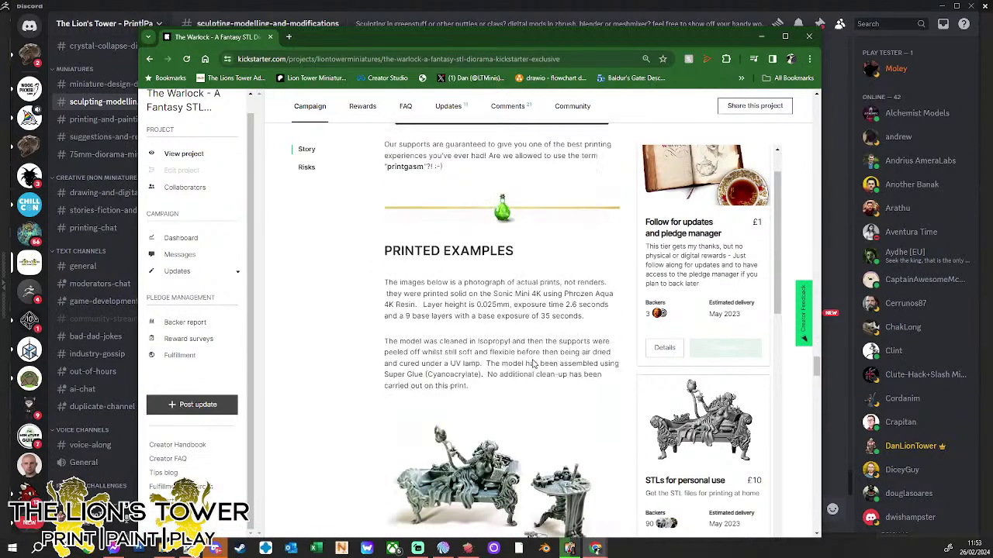
scroll(543, 302, "up", 15)
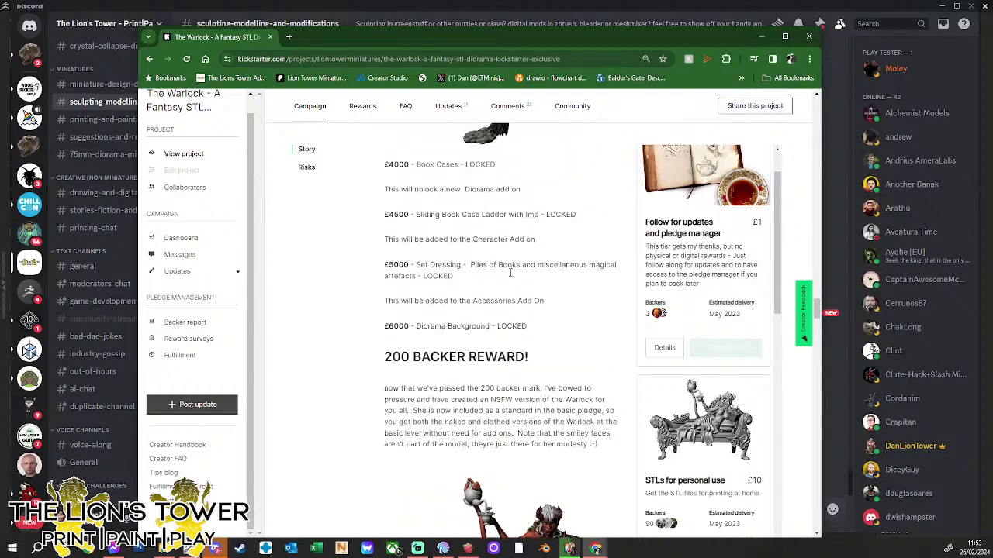
scroll(531, 283, "up", 15)
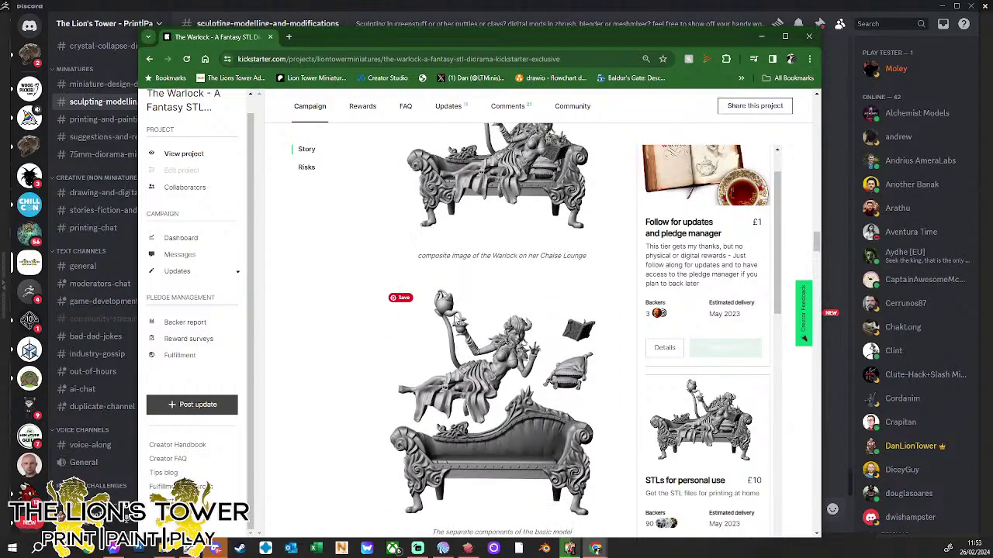
scroll(458, 307, "up", 15)
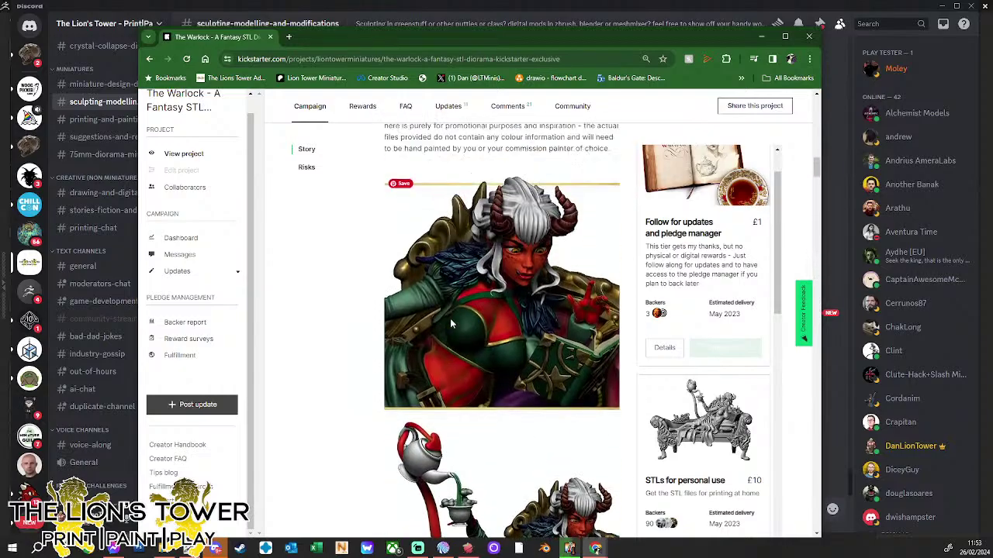
scroll(457, 307, "up", 2)
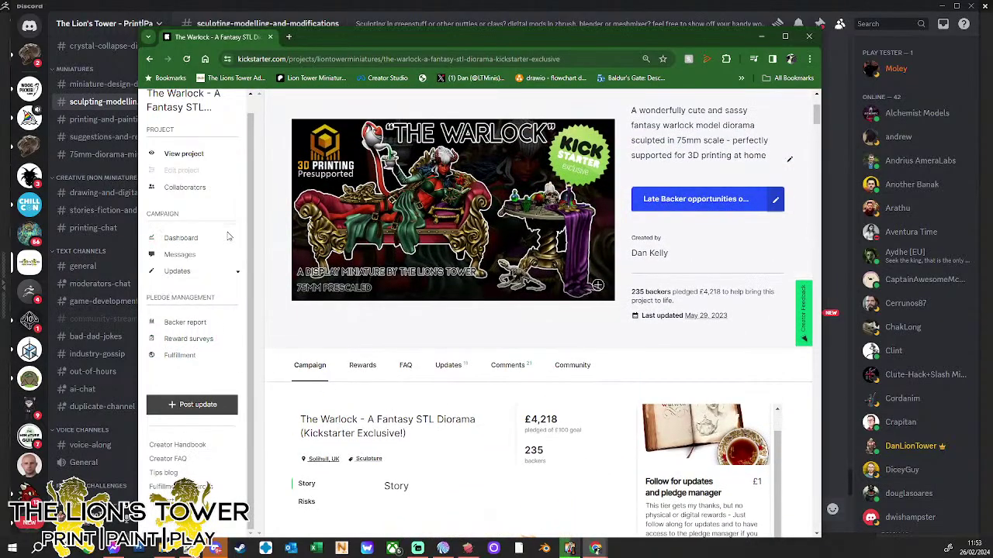
left_click(194, 154)
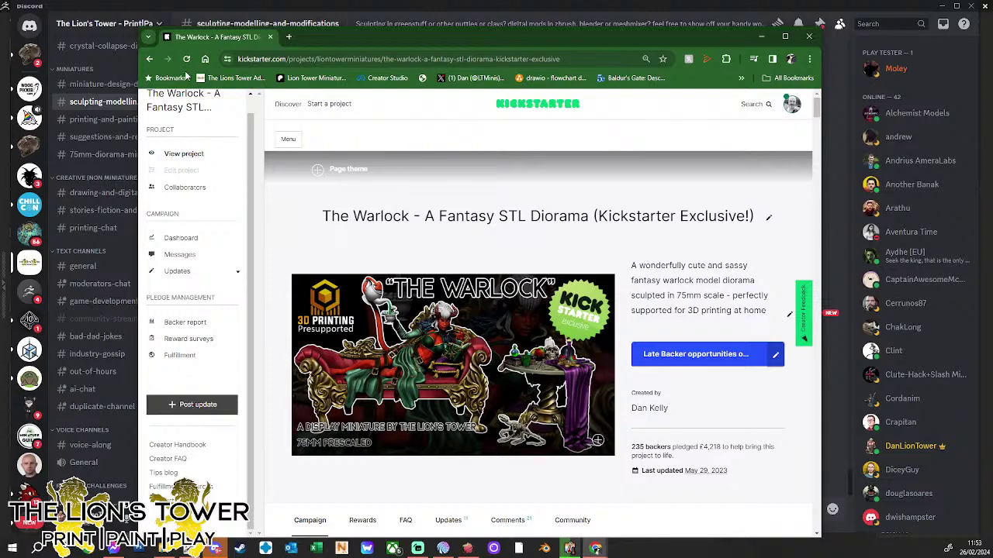
left_click(792, 108)
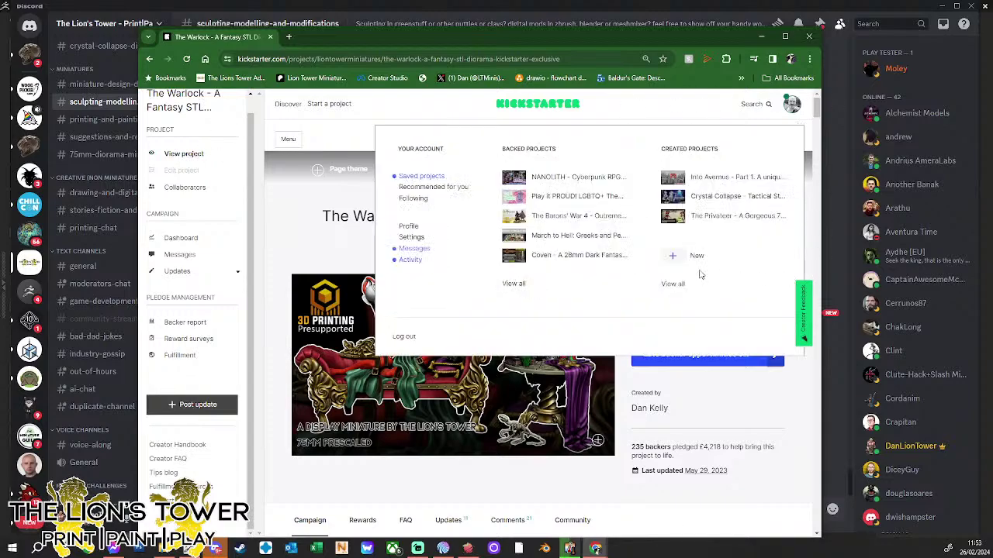
left_click(673, 284)
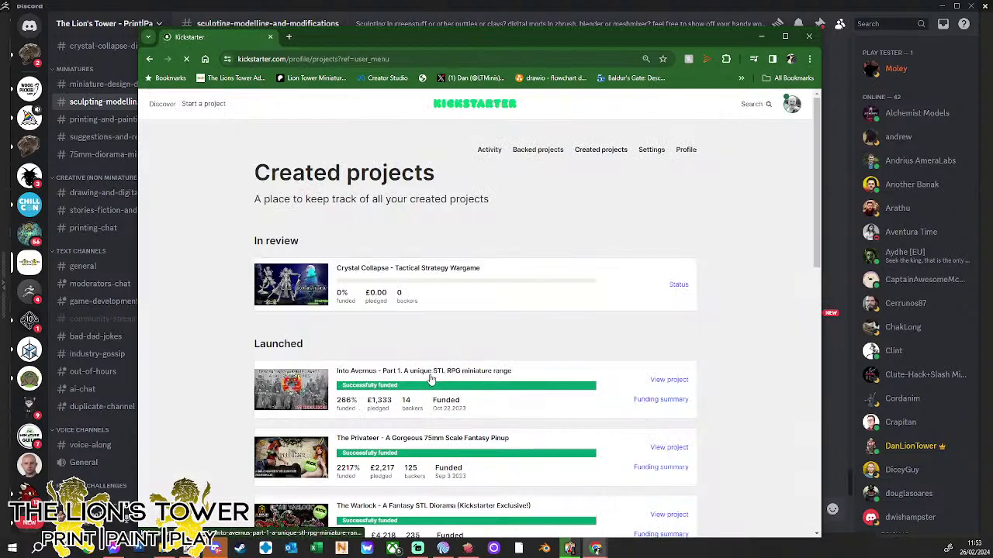
- Compare the funding results of the launched projects, highlighting the amount pledged to The Kingdom of Talarius
scroll(432, 379, "down", 3)
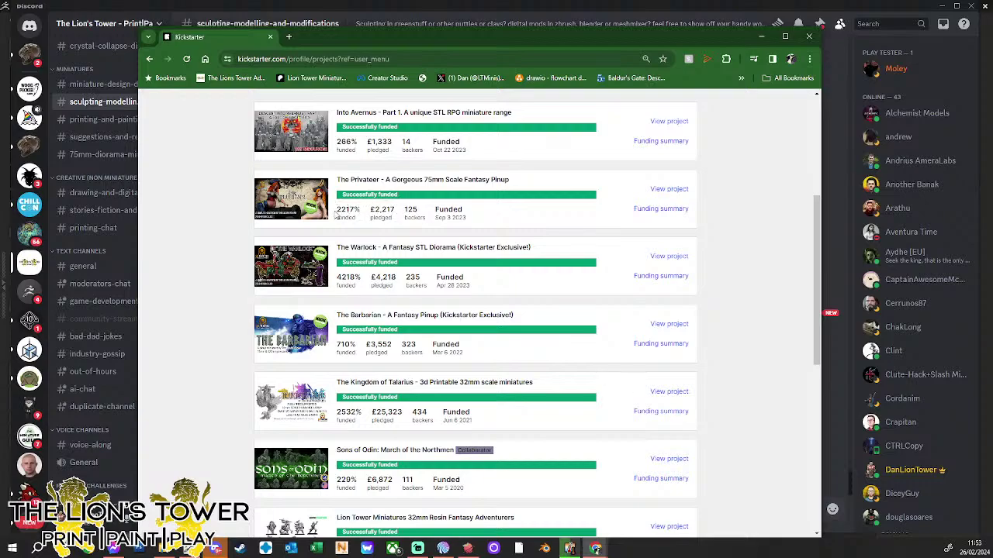
scroll(431, 437, "down", 2)
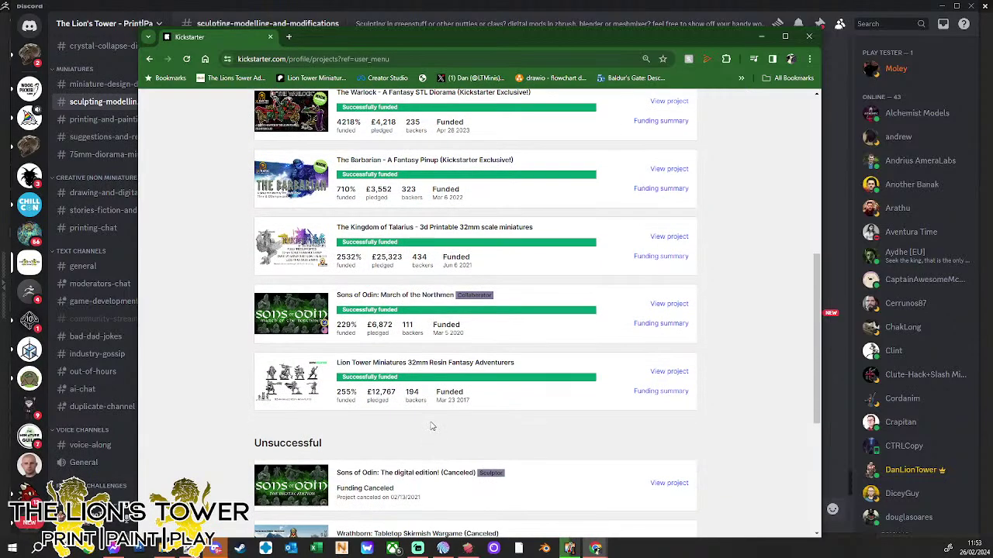
scroll(432, 426, "up", 2)
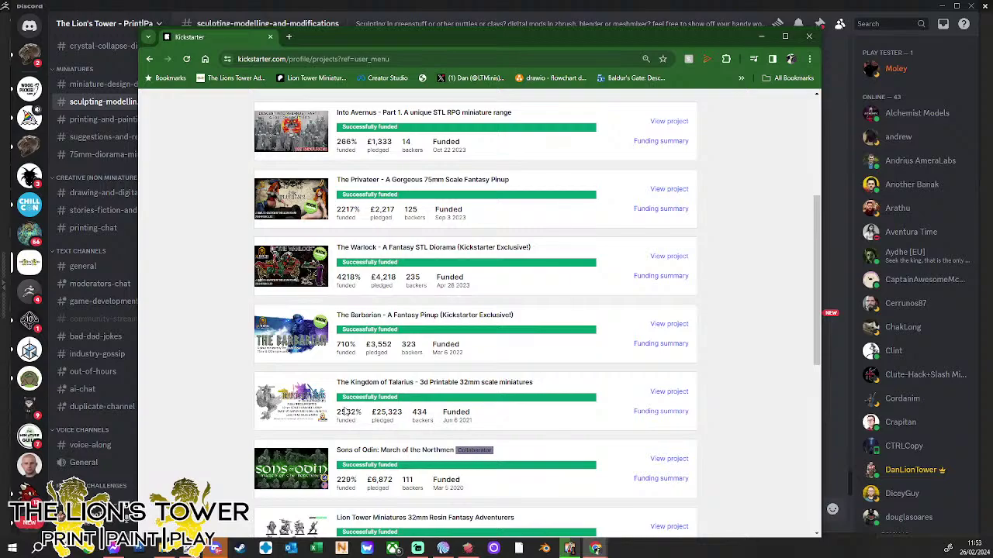
left_click_drag(404, 416, 373, 413)
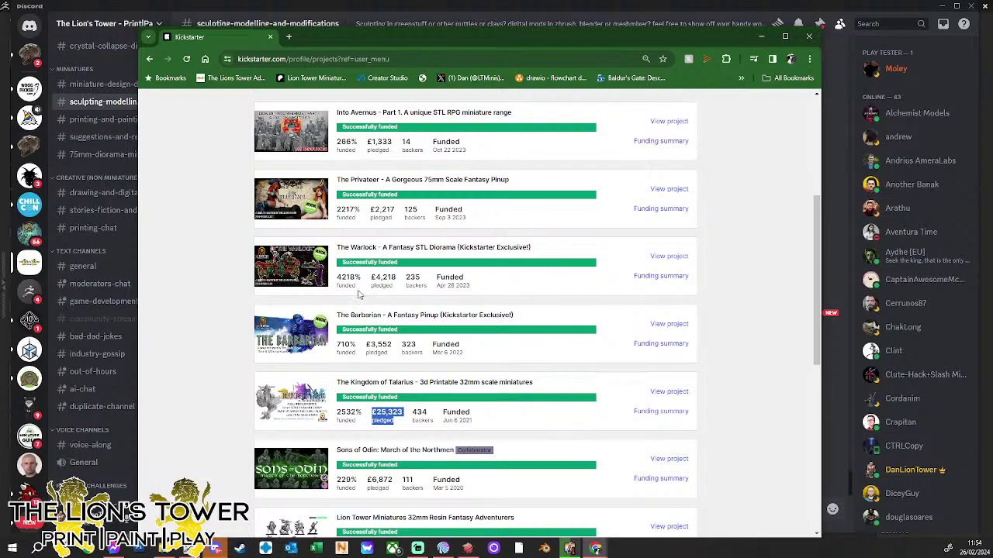
scroll(493, 279, "up", 1)
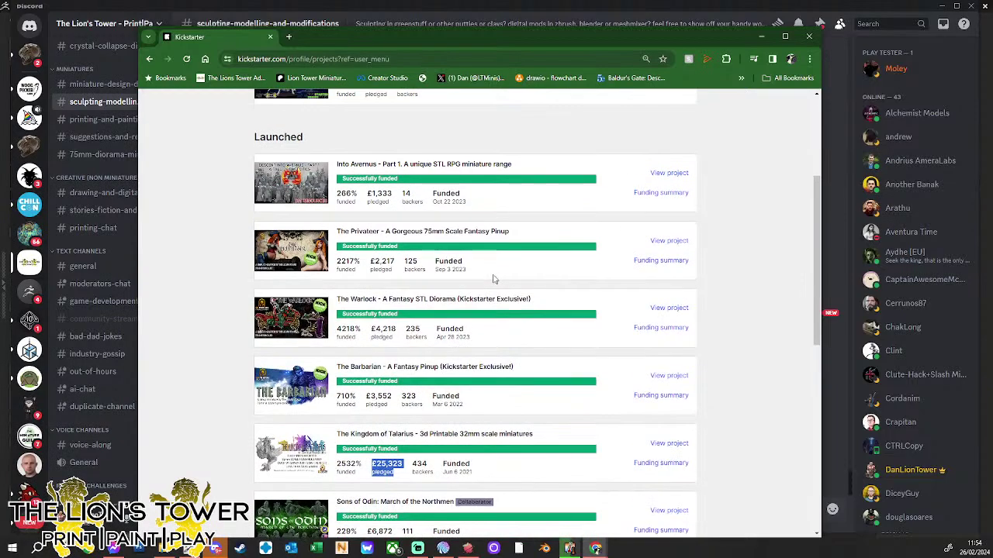
scroll(493, 279, "down", 2)
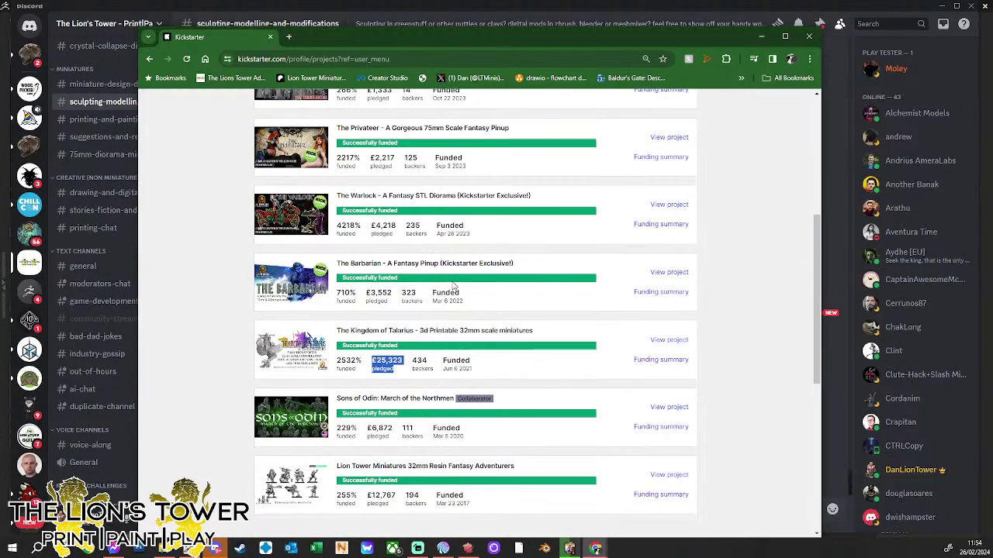
scroll(496, 305, "up", 1)
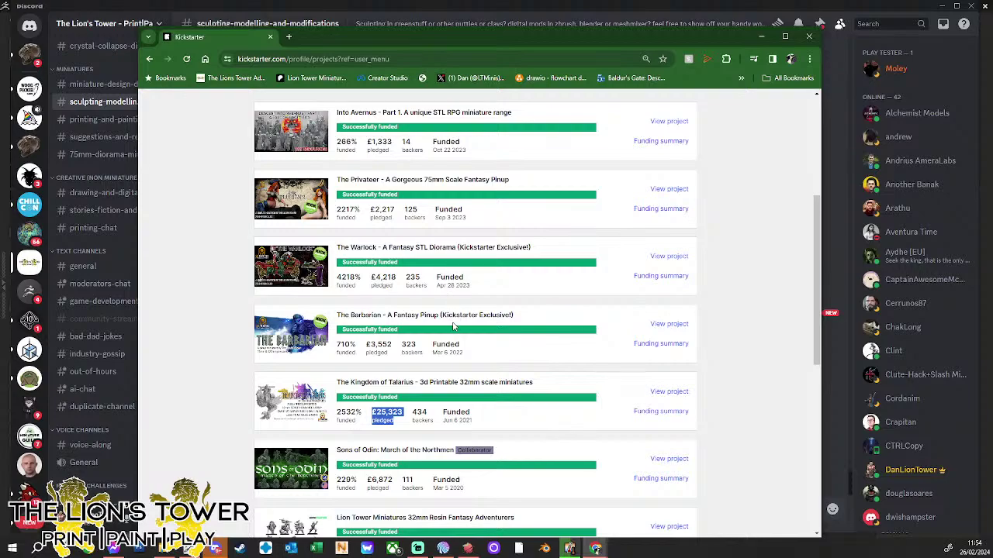
scroll(453, 327, "up", 1)
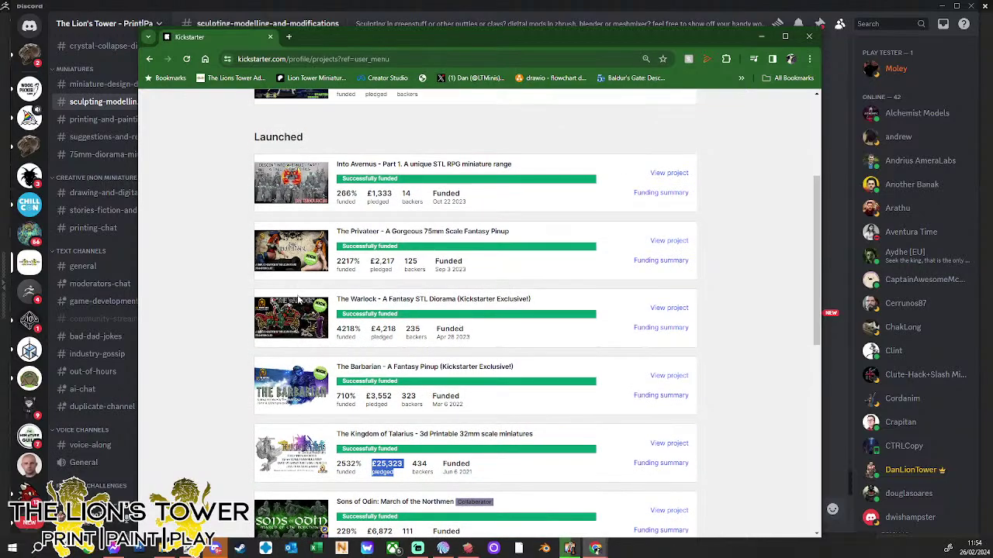
scroll(328, 443, "down", 1)
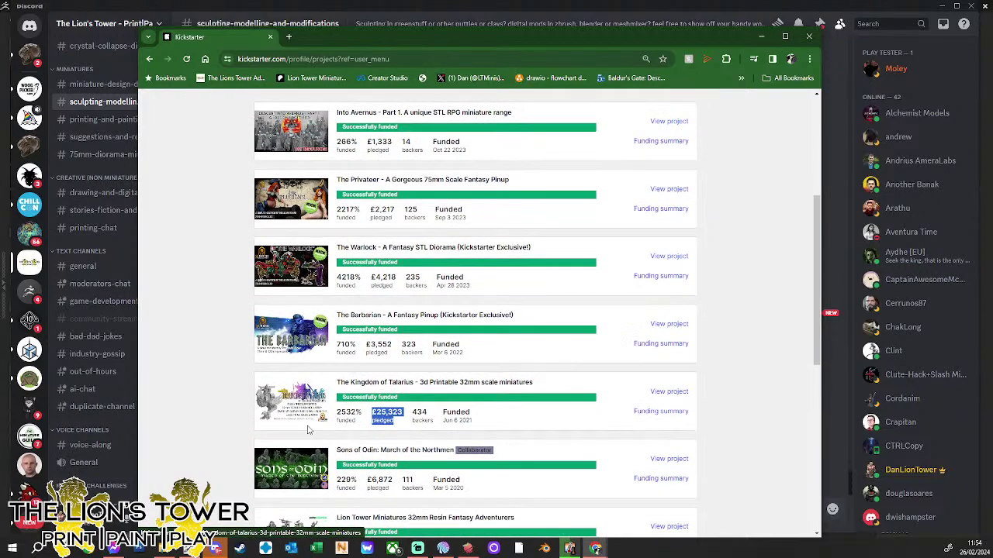
- Open The Kingdom of Talarius campaign and look over its header, funding summary and available rewards
left_click(297, 405)
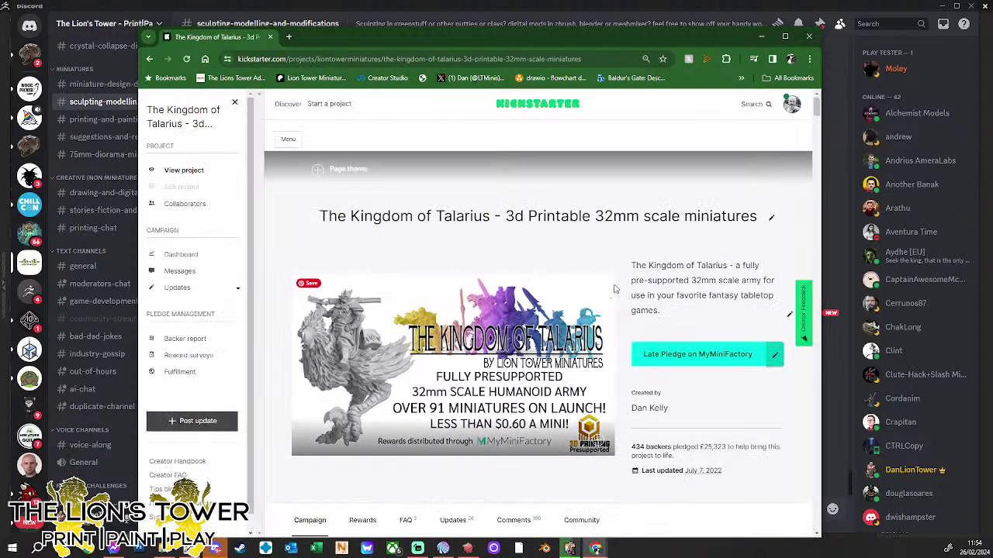
scroll(329, 211, "down", 7)
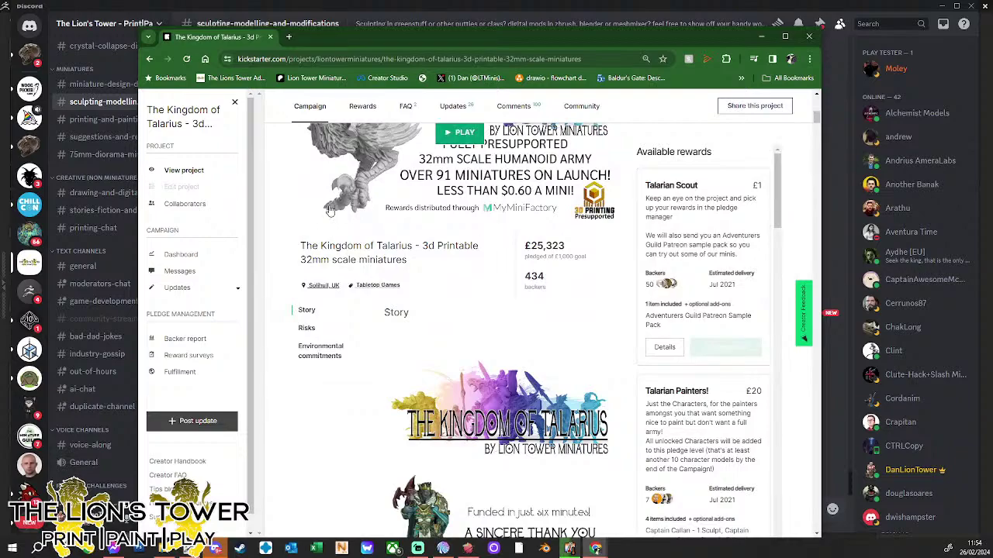
scroll(329, 211, "up", 2)
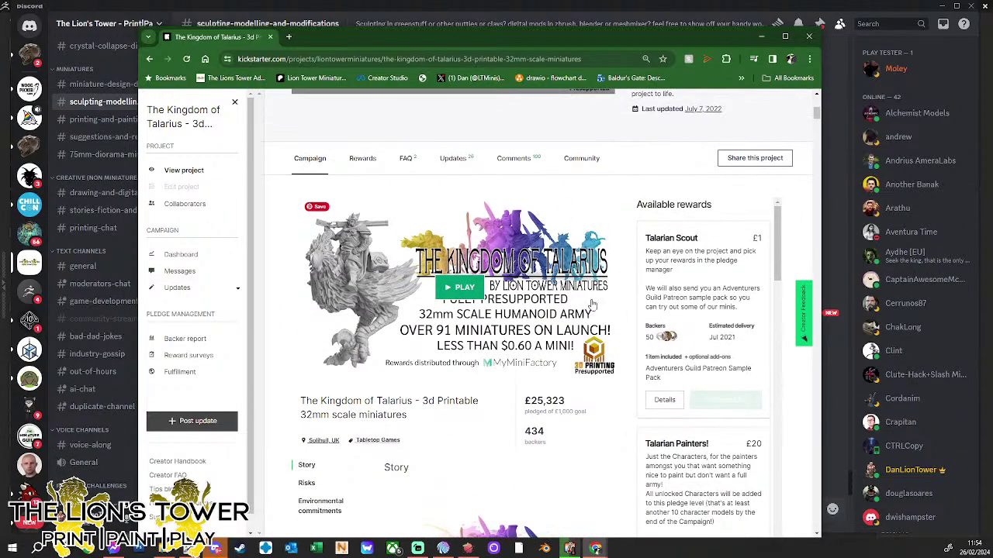
scroll(289, 175, "down", 4)
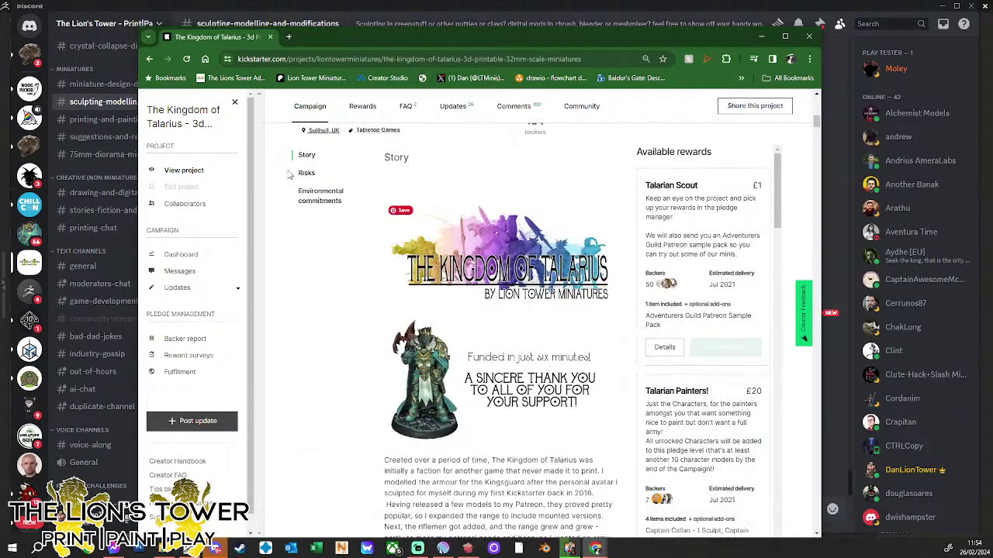
- Read The Kingdom of Talarius story, examining the army line-up, the painted mounted miniature and the pricing text down to the stretch goals heading
scroll(432, 299, "down", 2)
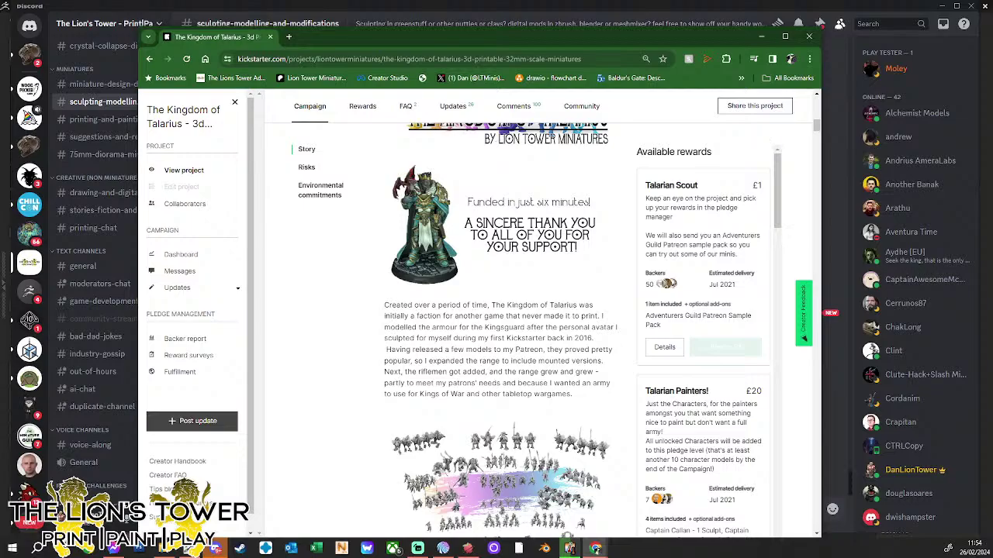
scroll(526, 338, "down", 6)
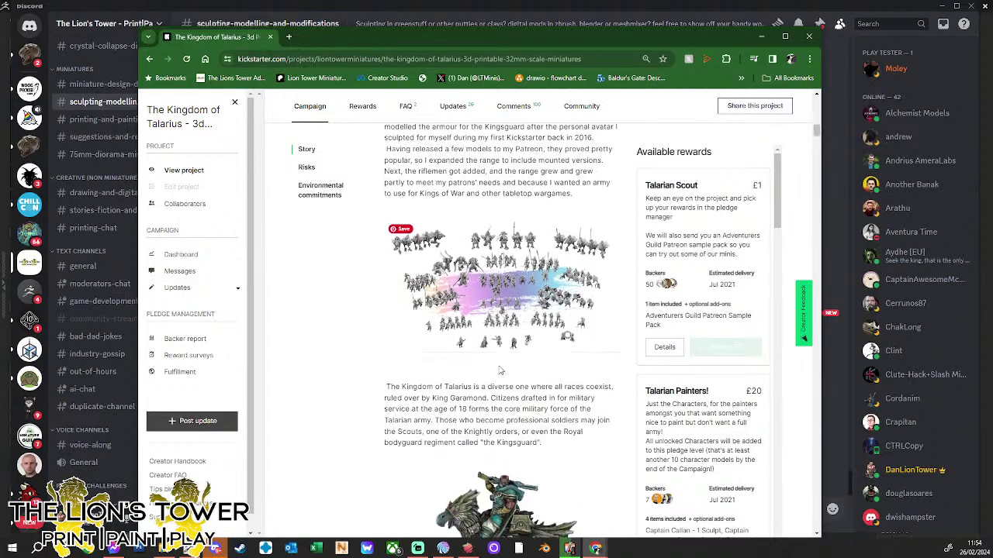
scroll(525, 338, "up", 2)
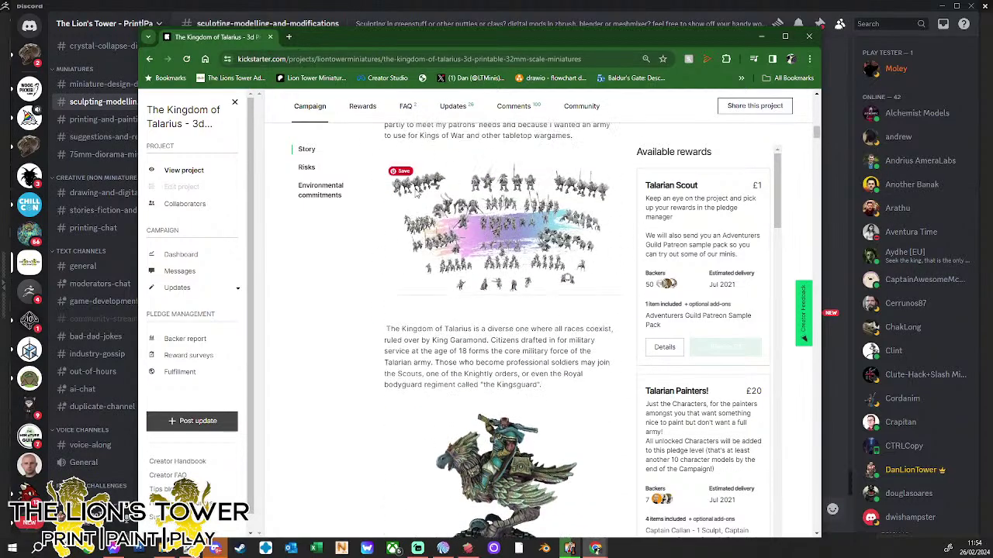
scroll(481, 196, "down", 3)
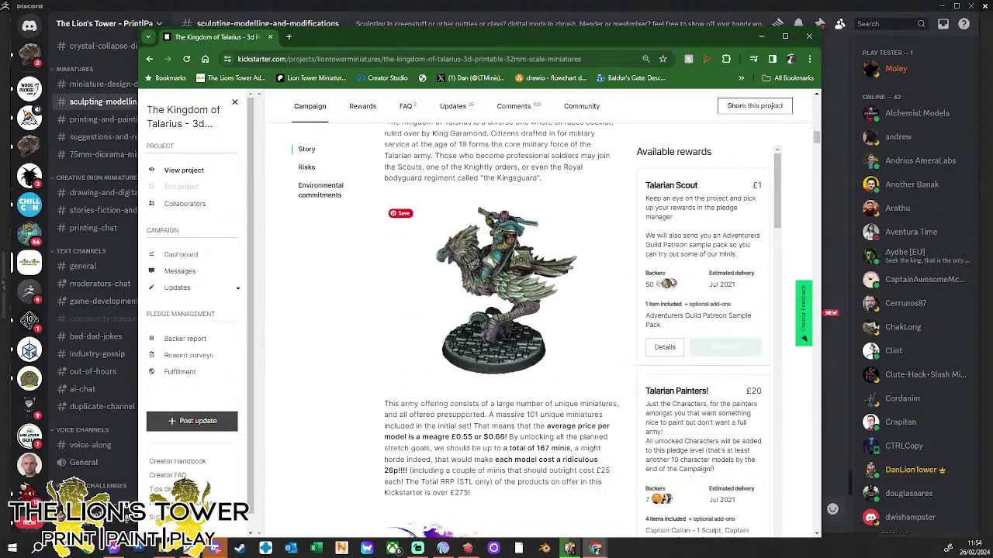
scroll(523, 251, "down", 5)
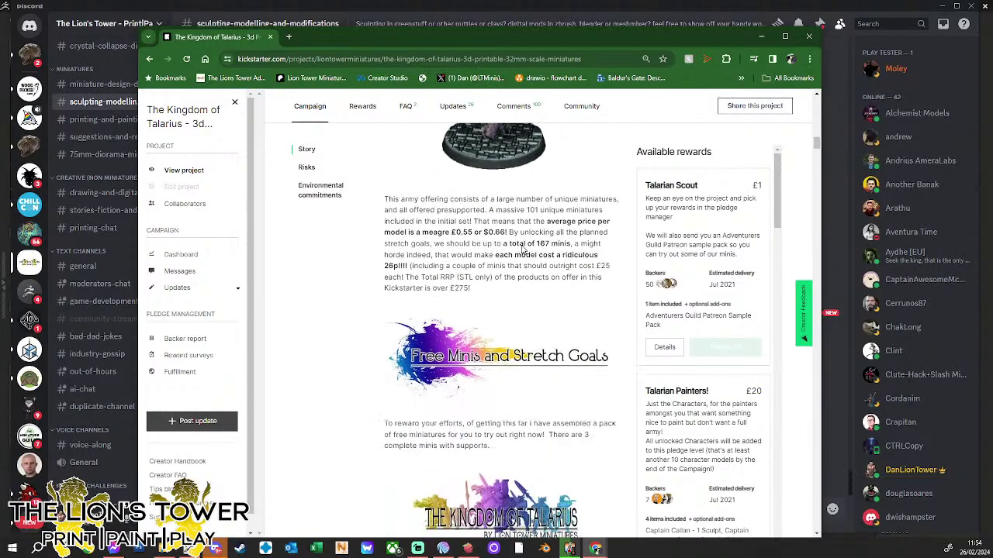
- Revisit The Kingdom of Talarius funding summary and introduction, and look over the army line-up and background text again
scroll(523, 250, "up", 10)
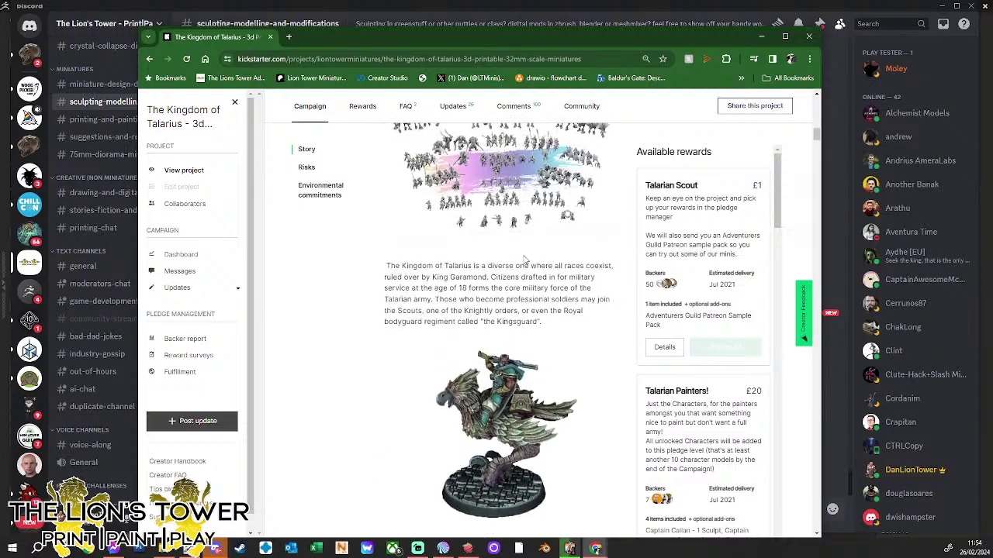
scroll(522, 261, "up", 5)
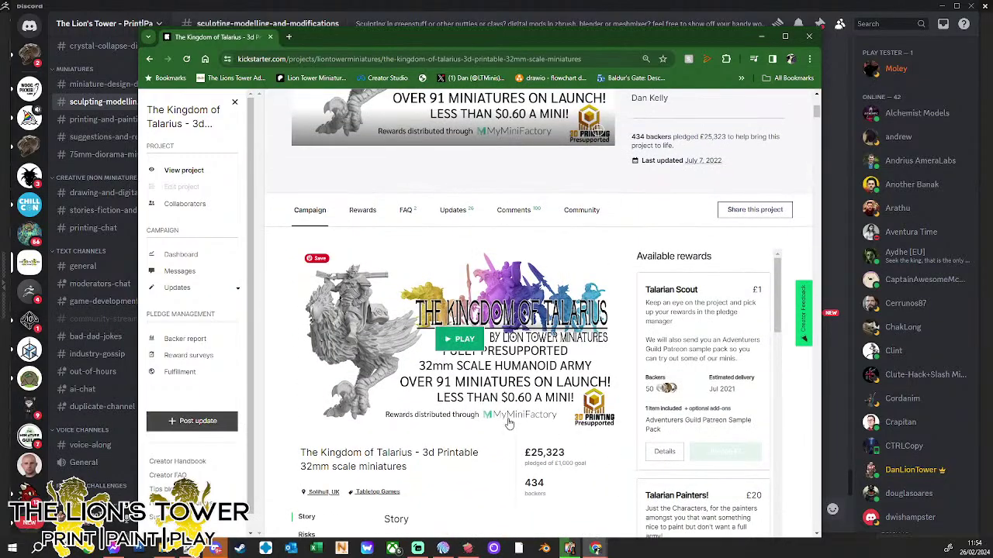
scroll(508, 422, "down", 3)
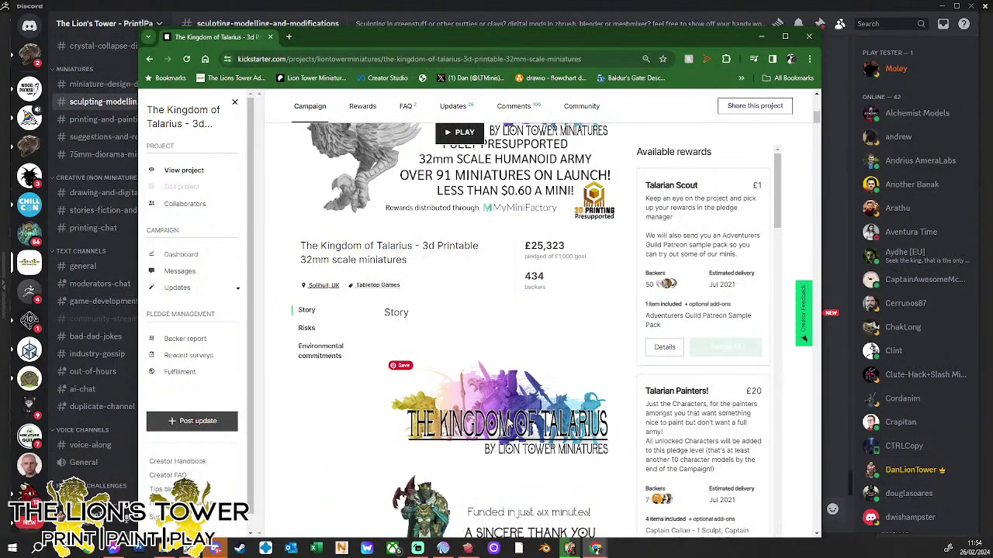
scroll(535, 419, "down", 2)
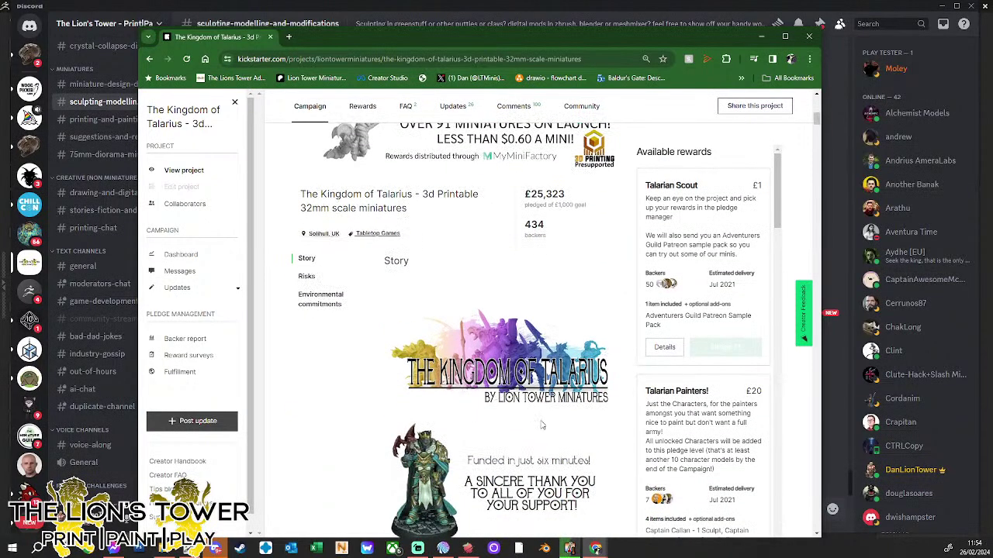
scroll(541, 423, "down", 3)
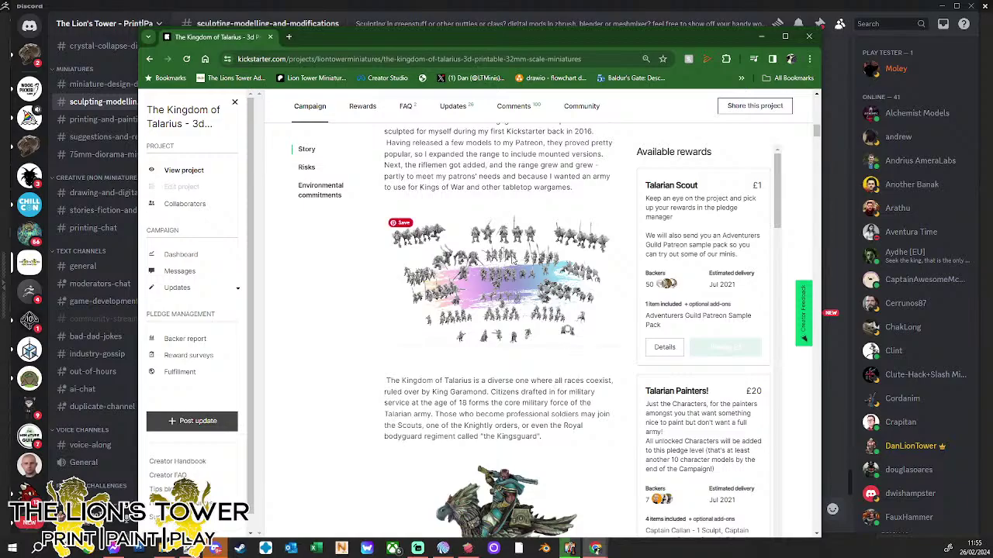
scroll(512, 284, "down", 10)
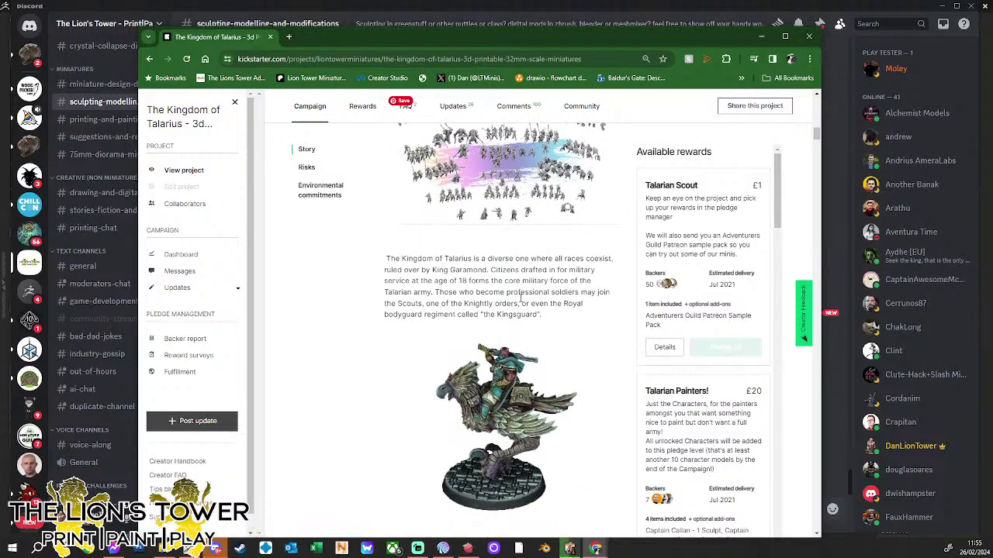
- Look over the miniatures included in the £60 All In Pledge, £40 Core Army and £20 Talarian Painters tiers
scroll(519, 311, "down", 10)
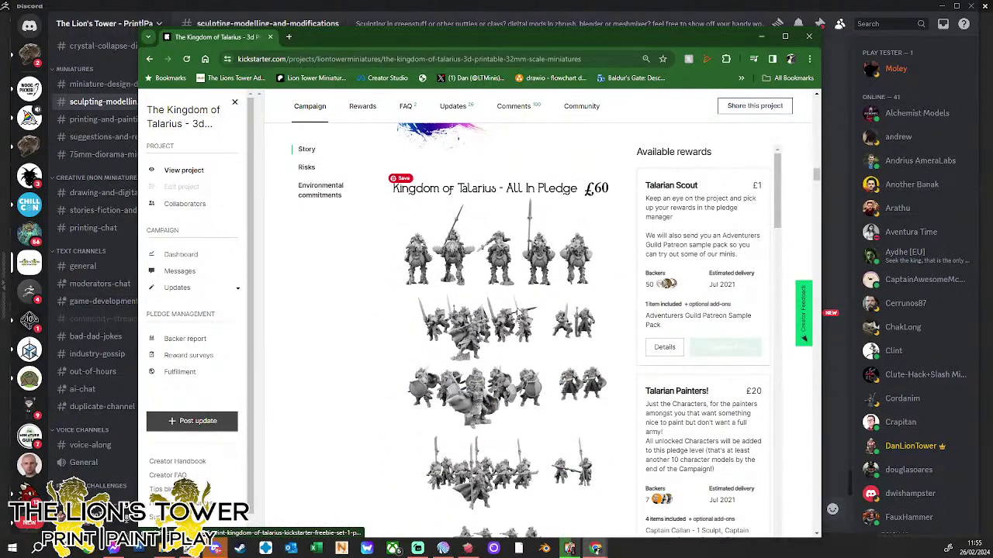
scroll(519, 311, "down", 5)
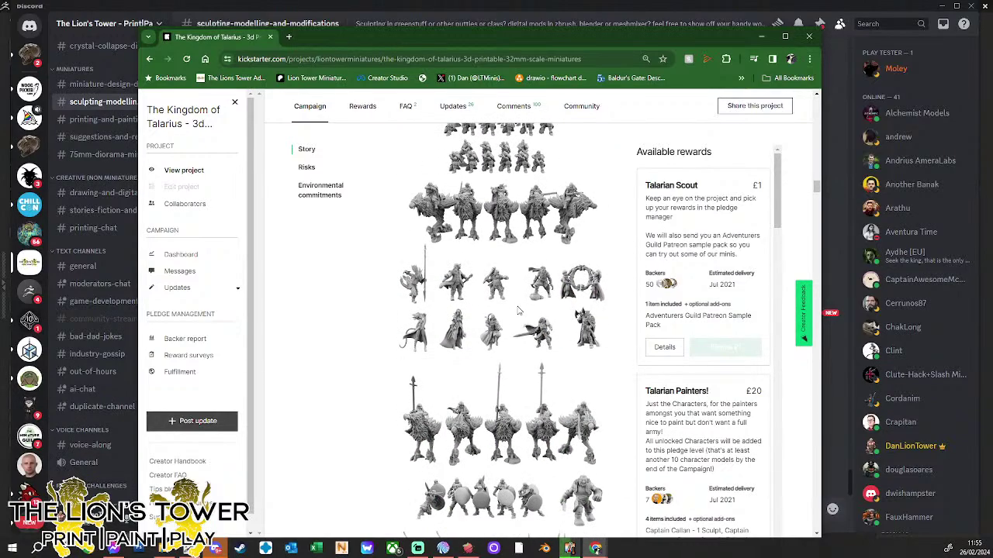
scroll(541, 310, "down", 4)
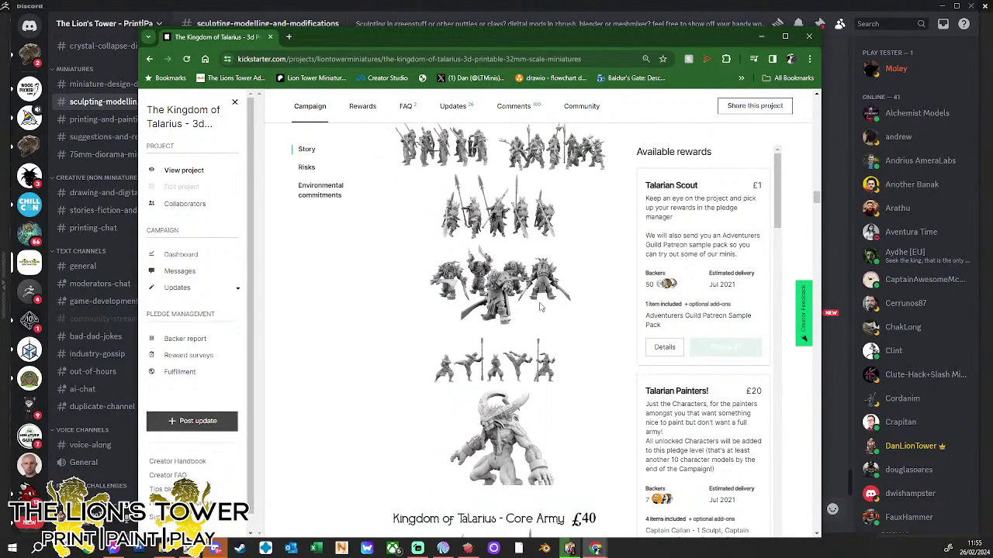
scroll(664, 347, "down", 3)
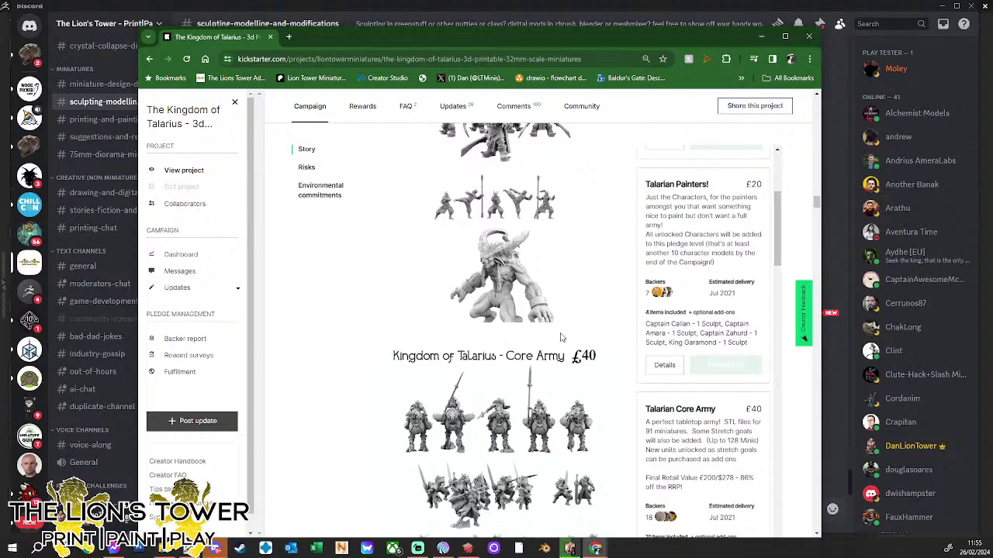
scroll(562, 338, "down", 5)
scroll(562, 337, "down", 8)
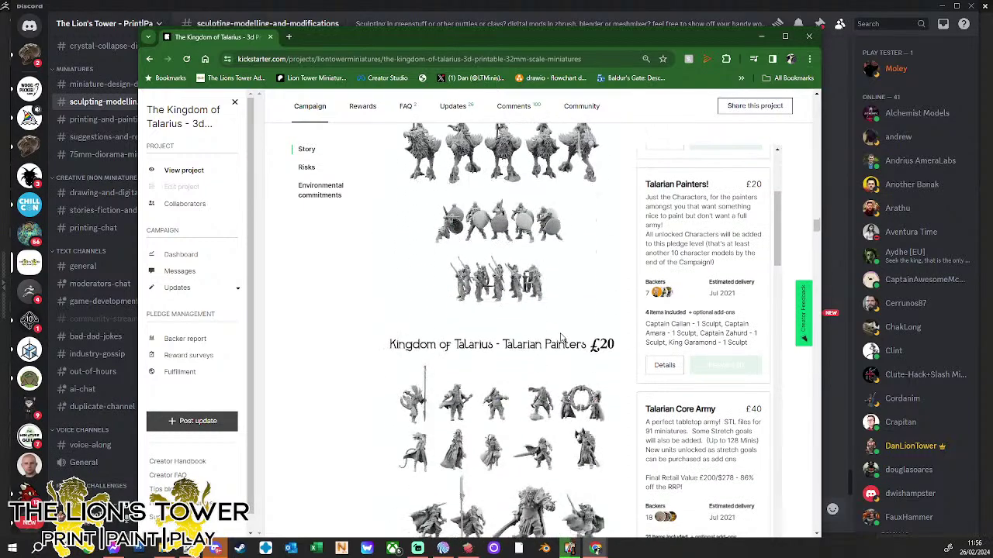
- Revisit the All In Pledge line-up and the coloured Dark Knight miniature above the What's Included heading
scroll(562, 338, "up", 2)
scroll(562, 338, "up", 20)
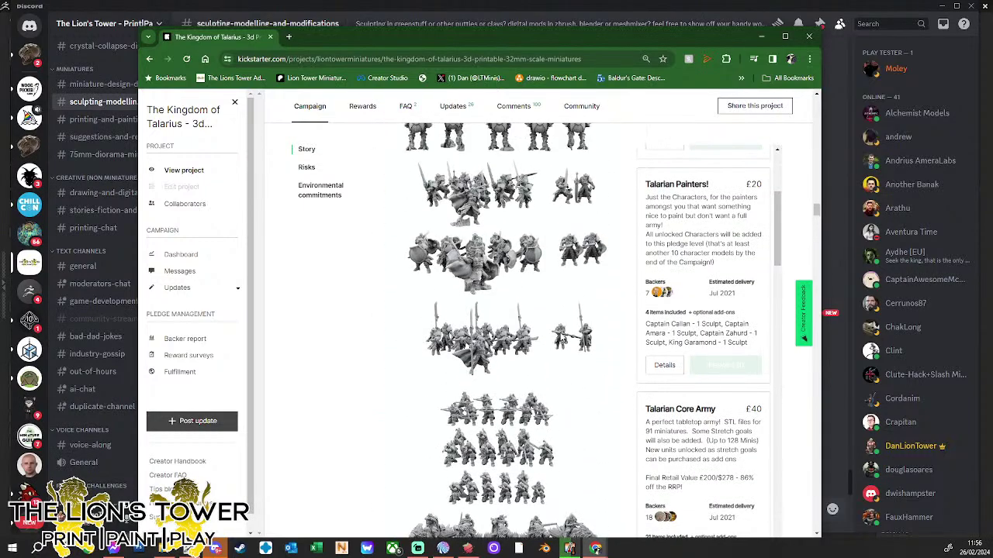
scroll(561, 338, "up", 10)
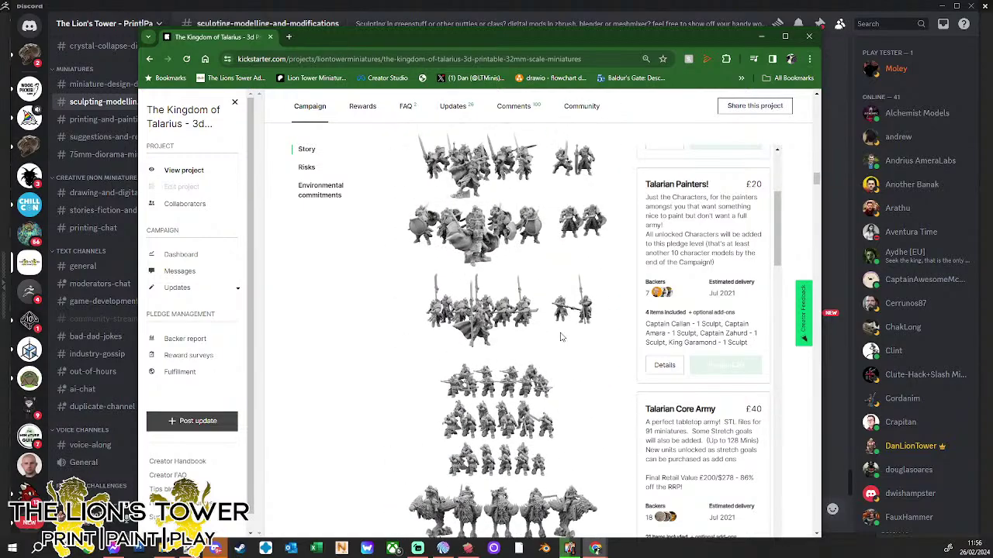
scroll(562, 378, "down", 8)
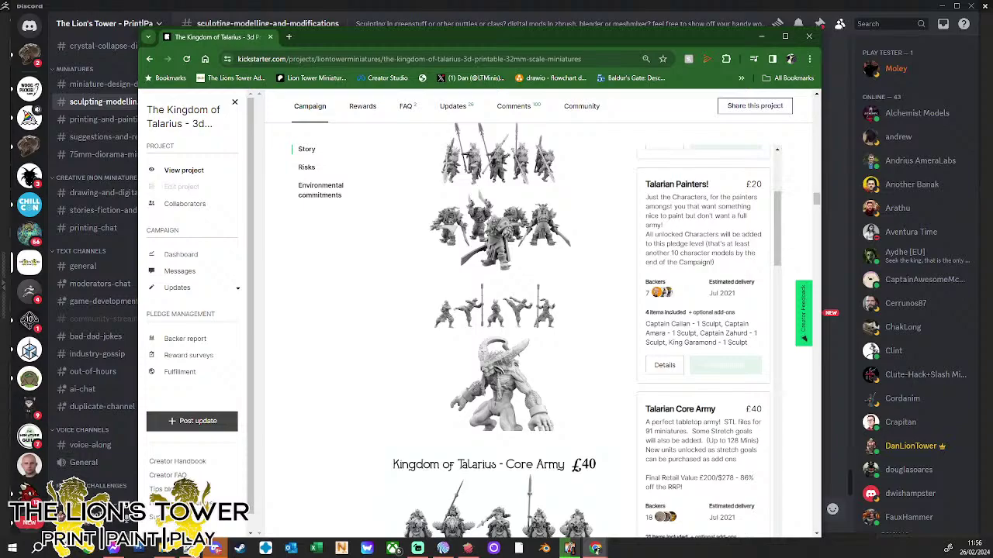
scroll(554, 278, "up", 10)
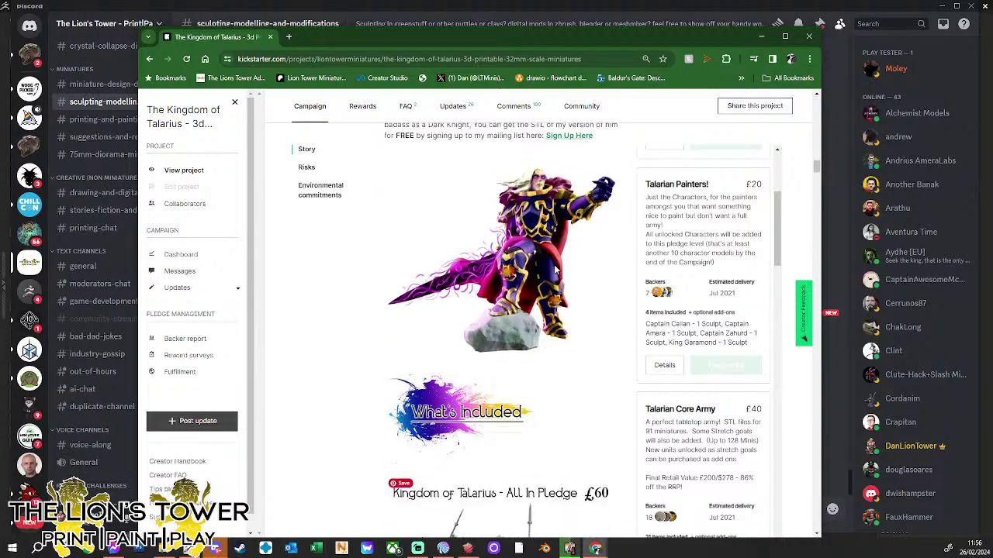
- Examine the pledge line-ups again and the individual model sections from Talarian Light Infantry to Kingsguard Shield Guard
scroll(535, 283, "down", 10)
scroll(526, 290, "down", 10)
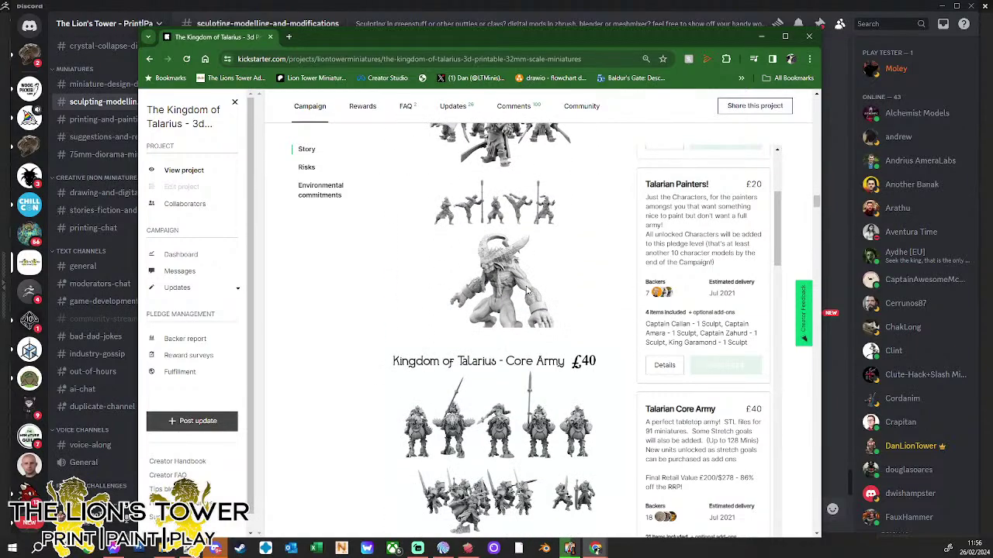
scroll(526, 288, "down", 10)
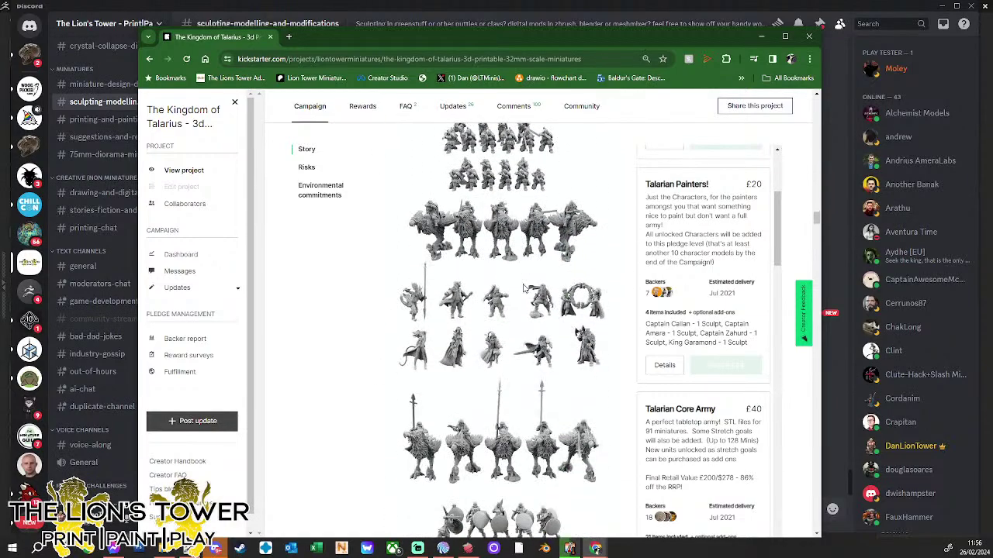
scroll(524, 289, "down", 6)
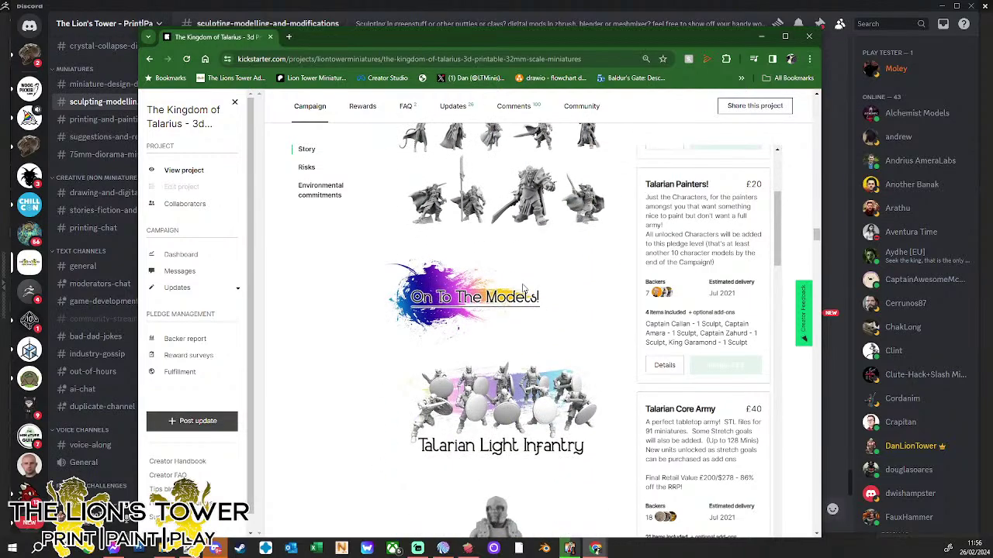
scroll(522, 288, "down", 3)
scroll(522, 288, "down", 10)
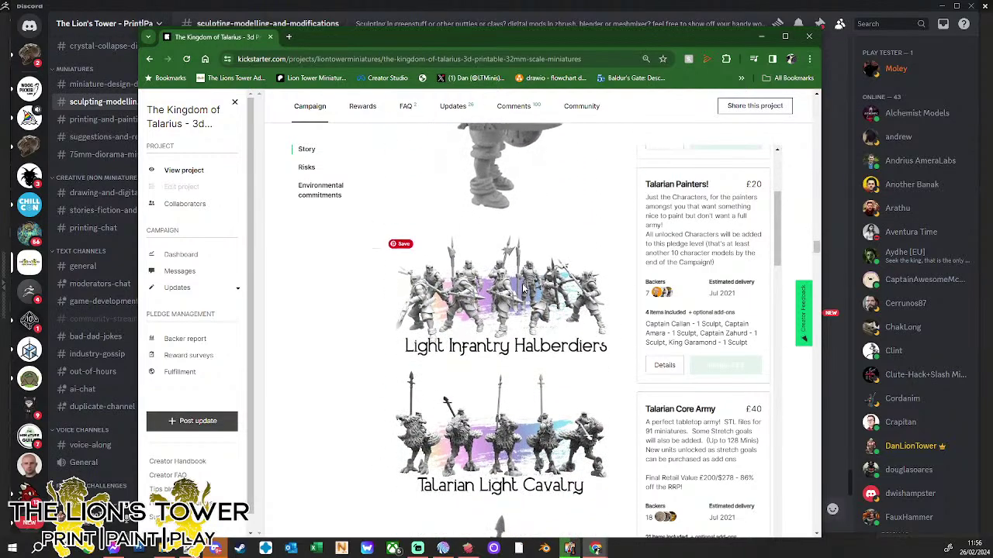
scroll(522, 289, "down", 5)
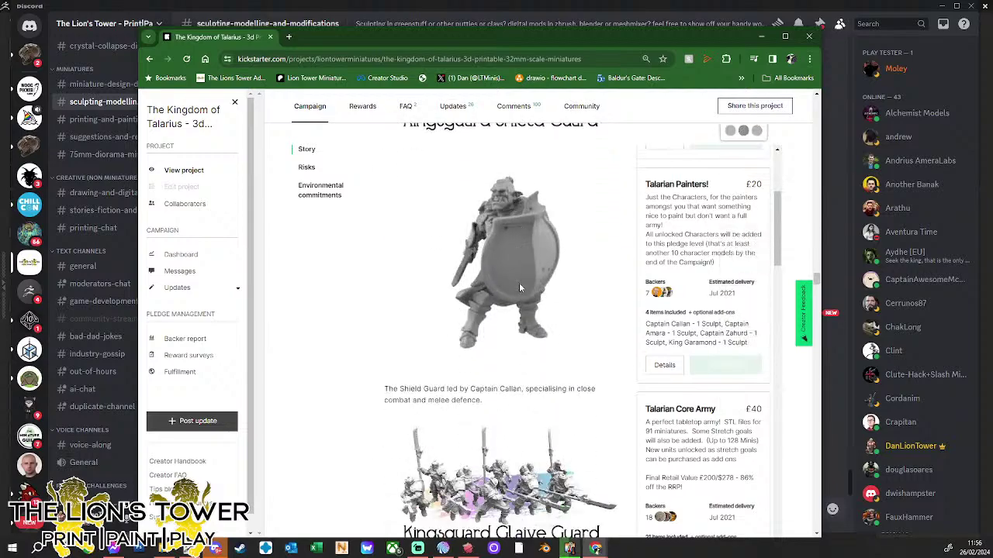
scroll(520, 263, "down", 3)
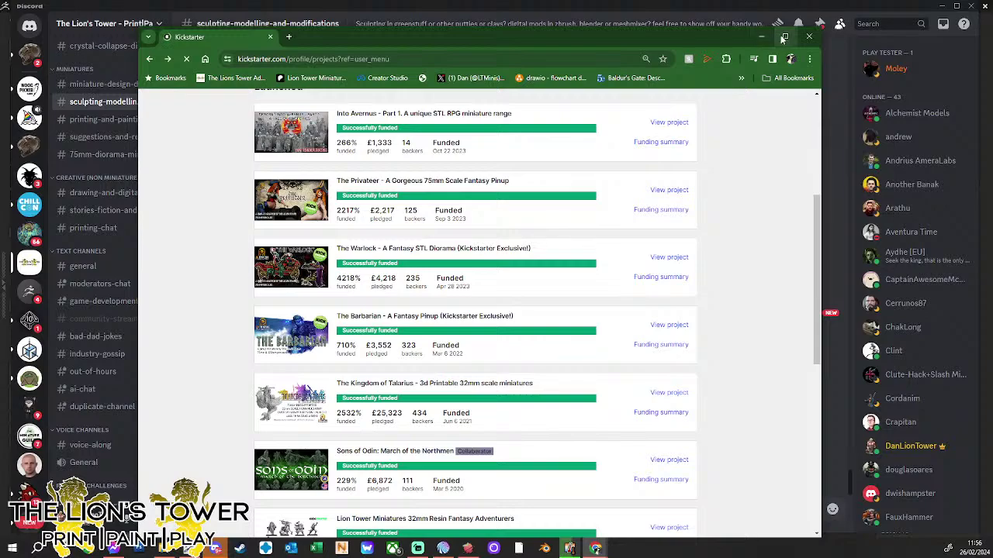
- Switch to ZBrush and inspect the hooded rat man with its shields and blades from the front and side
left_click(756, 37)
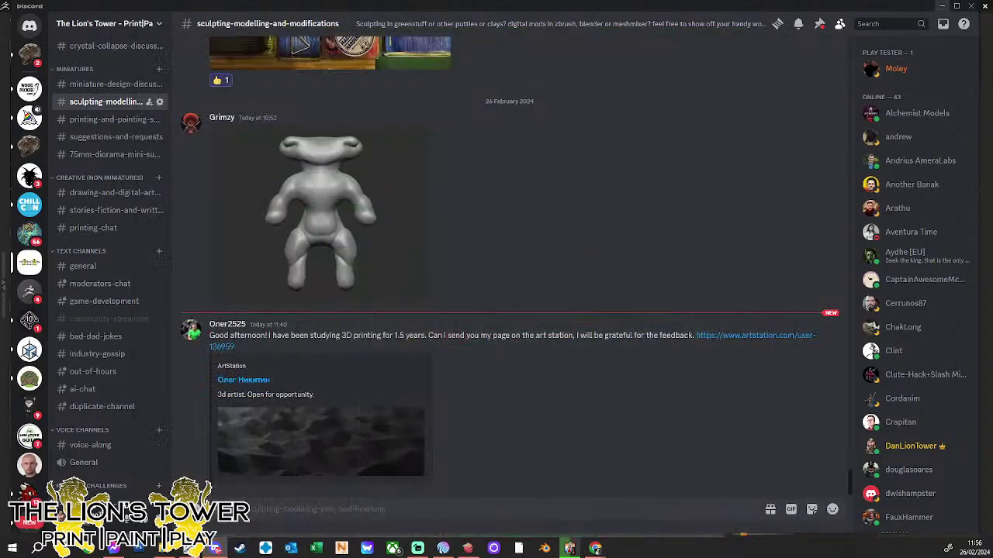
left_click(942, 8)
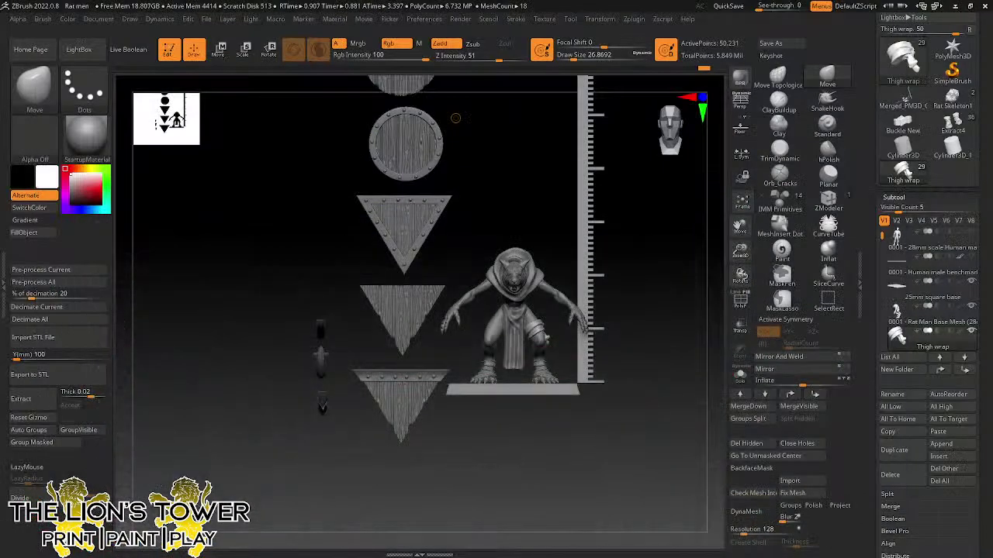
left_click_drag(657, 373, 633, 385, "shift")
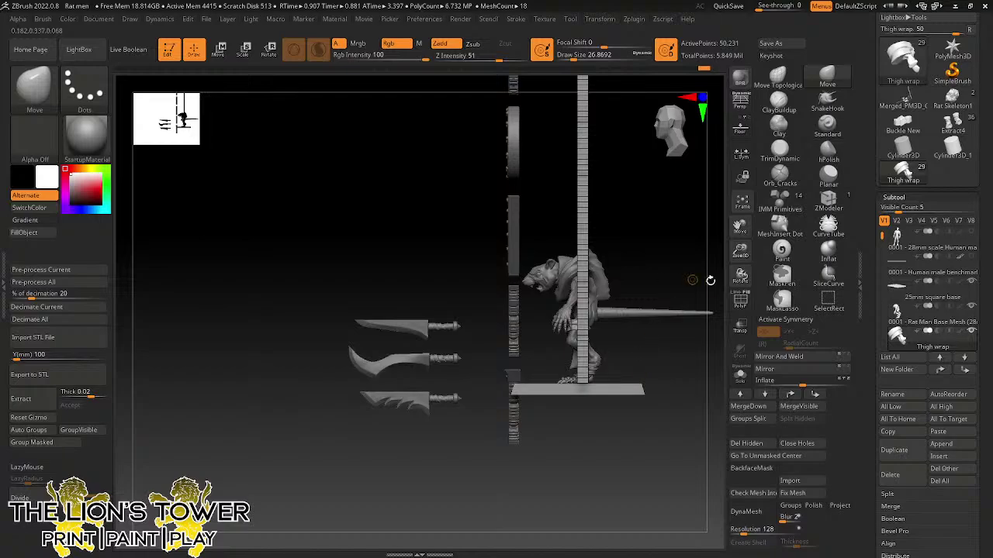
mouse_move(709, 279)
left_mouse_down("alt")
mouse_move(684, 265)
mouse_move(673, 276)
mouse_move(700, 281)
left_mouse_up("alt")
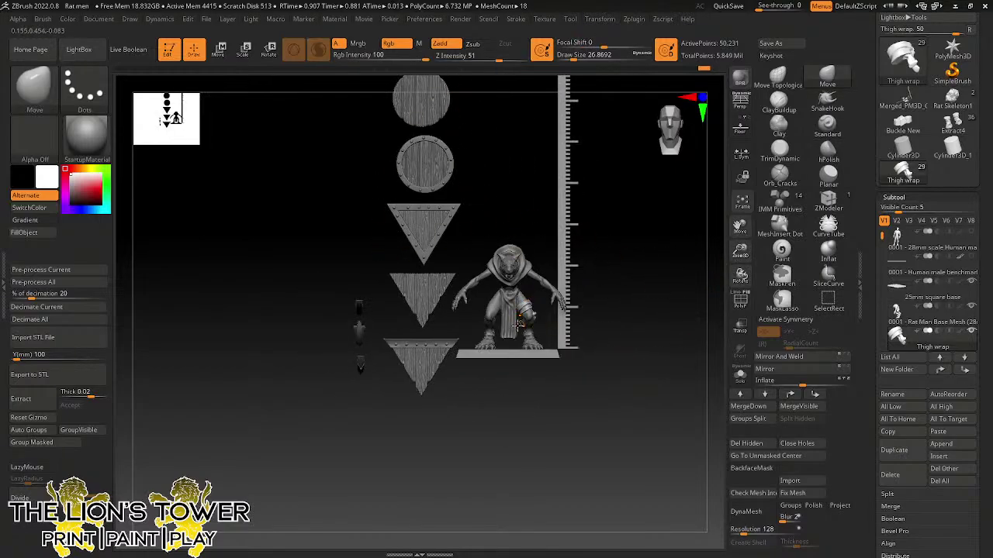
left_click_drag(585, 248, 613, 212)
left_click_drag(741, 250, 742, 281)
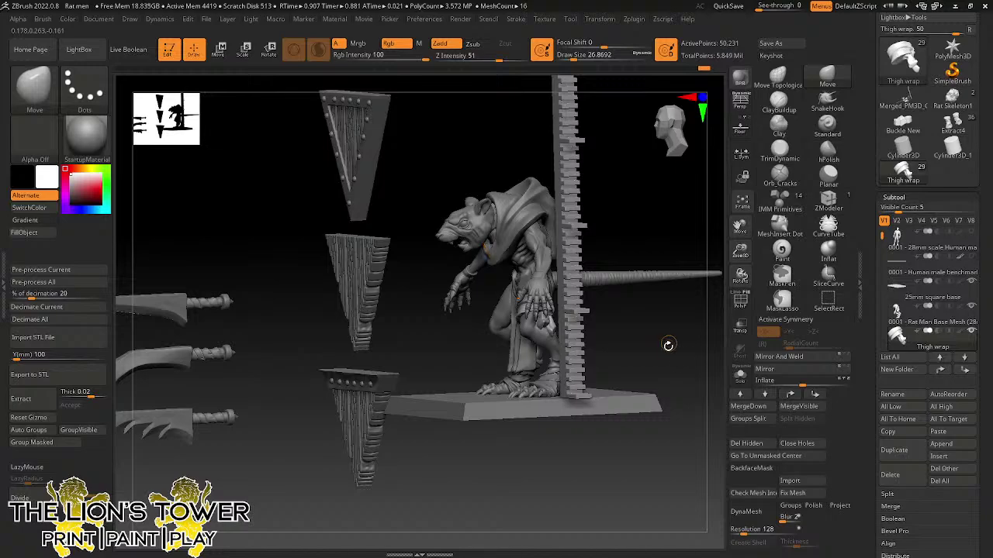
left_click_drag(668, 344, 799, 341)
left_click_drag(742, 251, 740, 201)
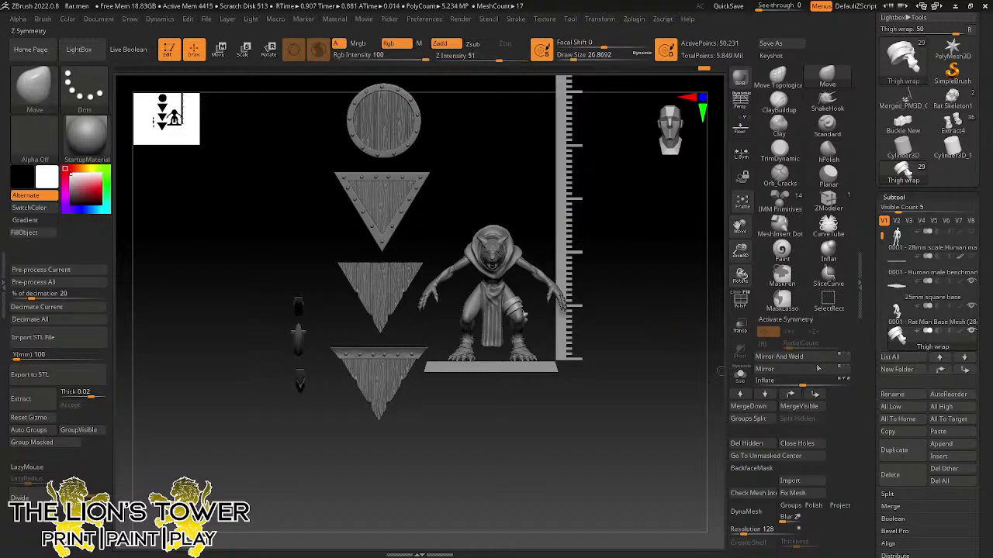
- Merge all visible subtools into a single new tool with MergeVisible
scroll(932, 465, "down", 3)
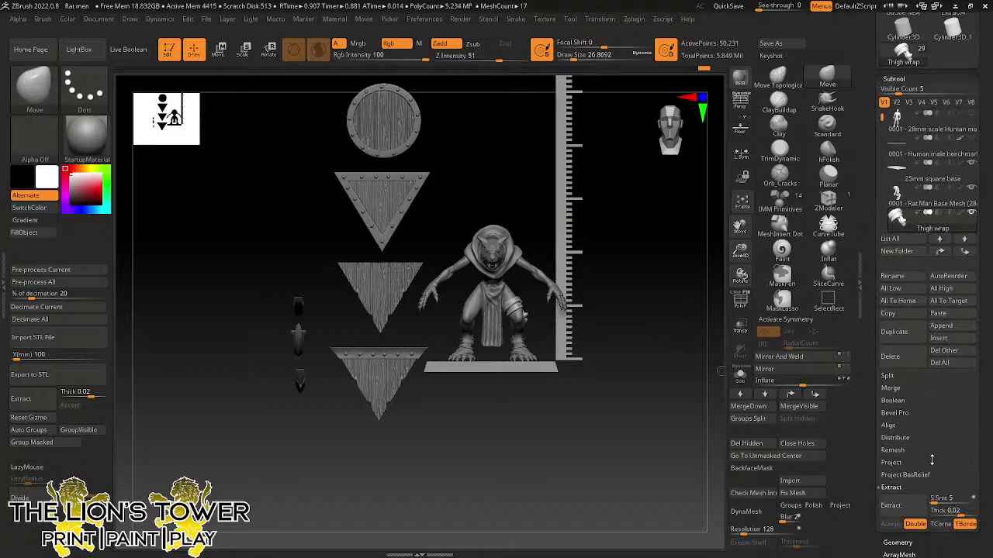
left_click(892, 388)
left_click(900, 413)
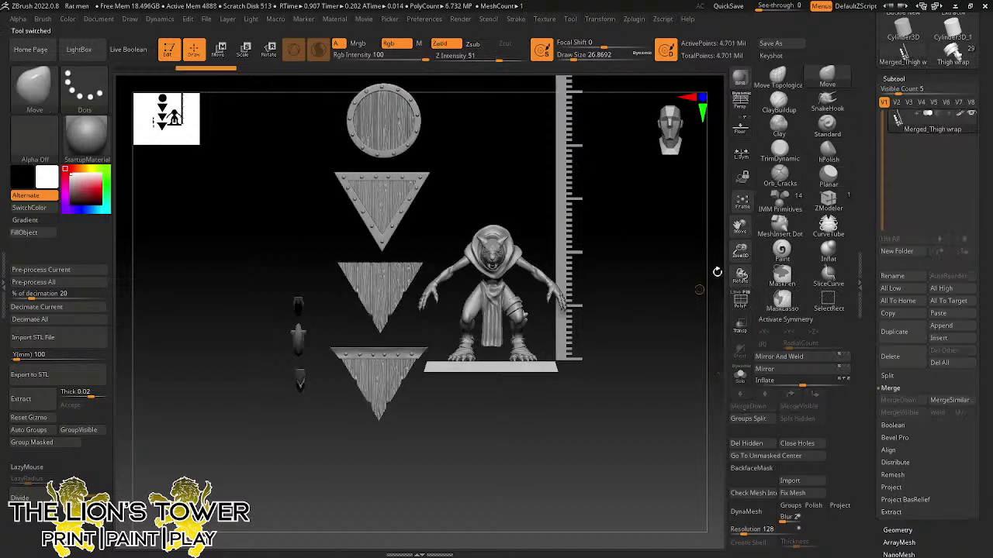
left_click_drag(741, 254, 742, 247)
left_click_drag(705, 299, 641, 310)
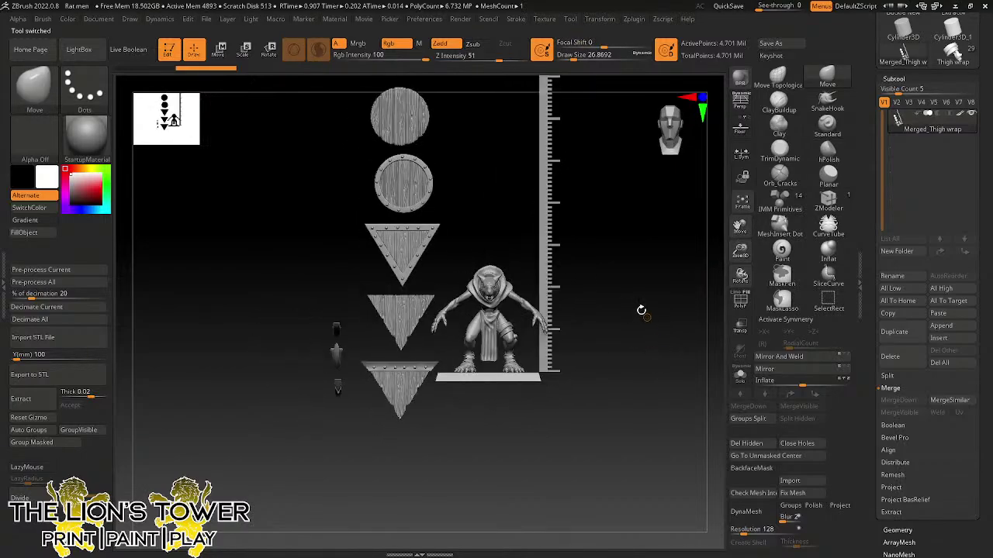
- Hide the rat man's head, torso, hood and arms on the merged mesh, leaving the hands and lower body
left_click(490, 286, "ctrl+shift")
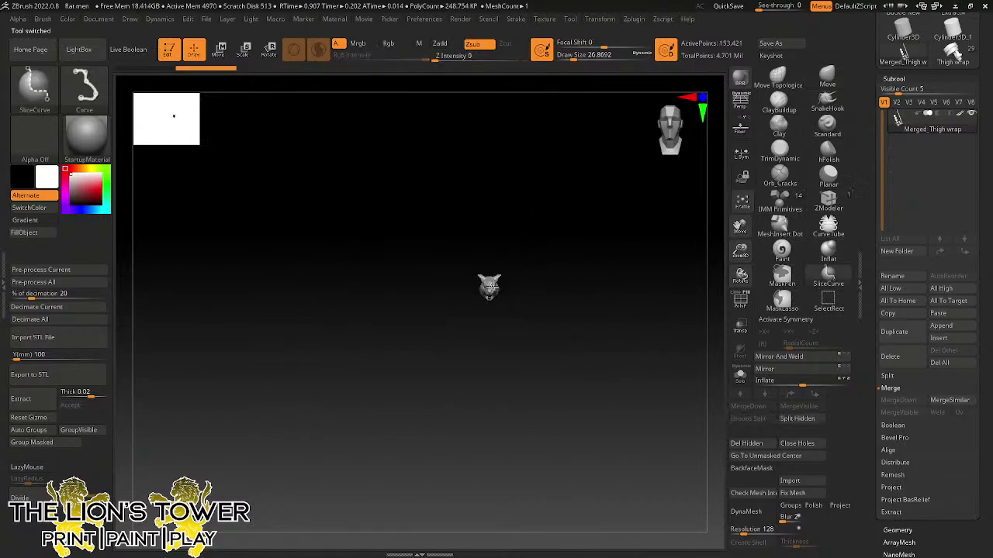
left_click(500, 286, "ctrl+shift")
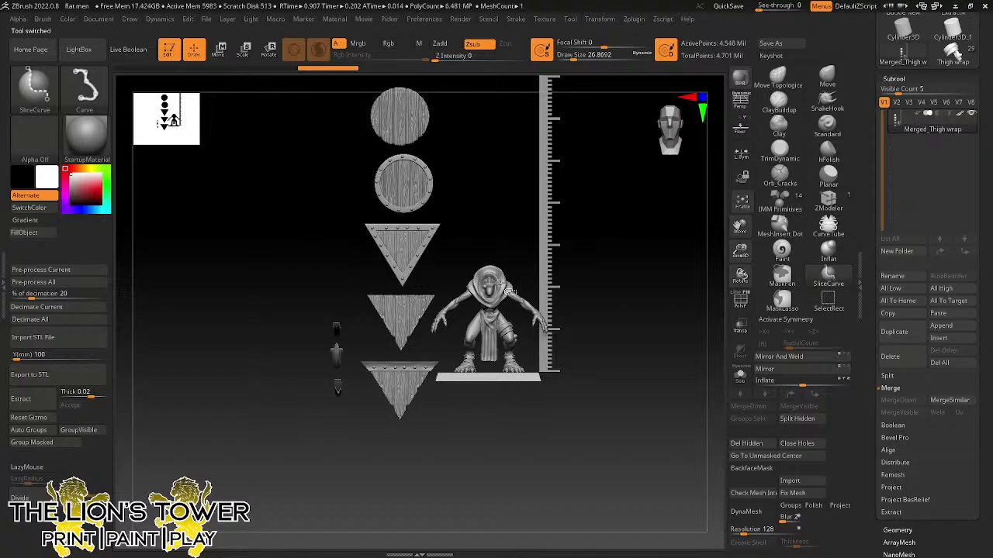
left_click_drag(755, 273, 758, 318)
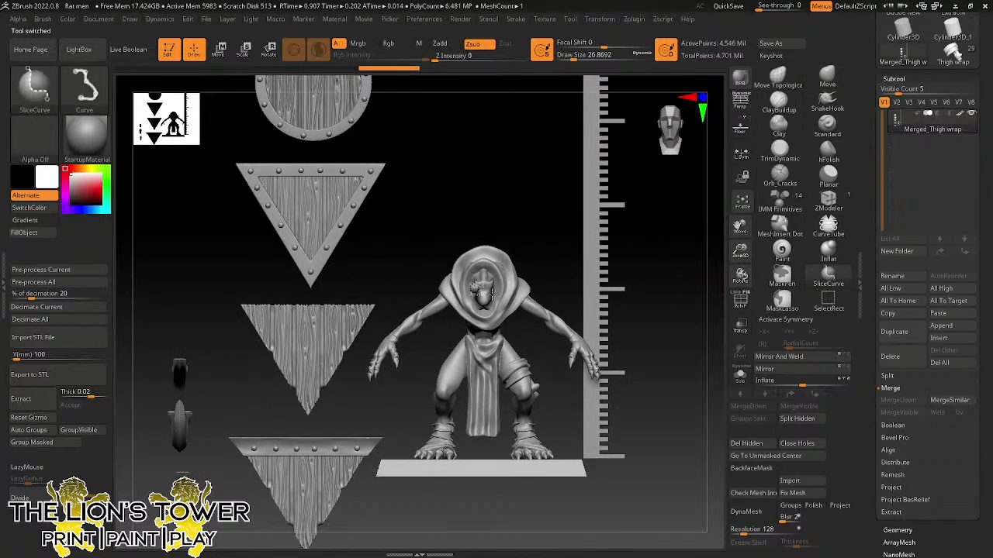
left_click(490, 291, "ctrl+shift")
left_click(509, 284, "ctrl+alt+shift")
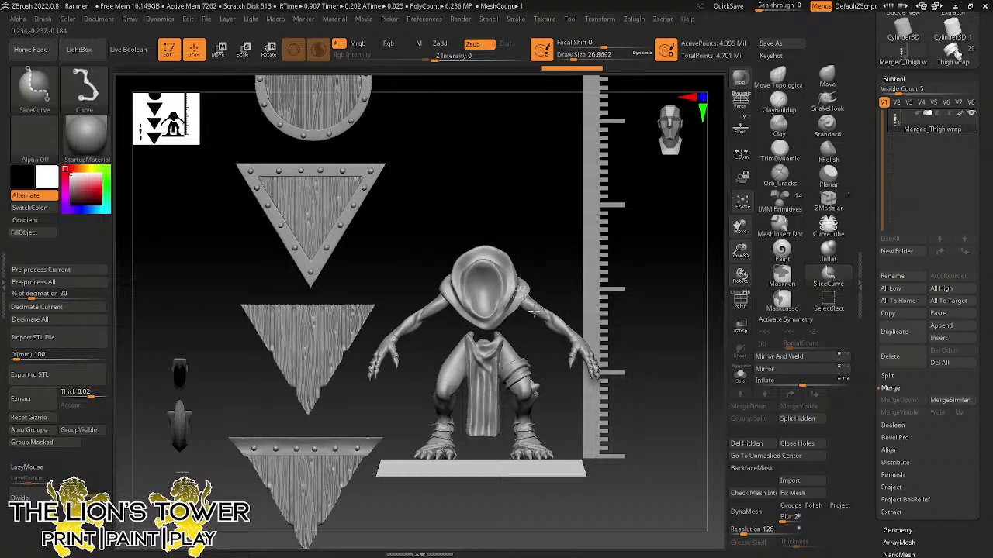
left_click(517, 289, "ctrl+alt+shift")
left_click(516, 289, "ctrl+alt+shift")
left_click(456, 297, "ctrl+alt+shift")
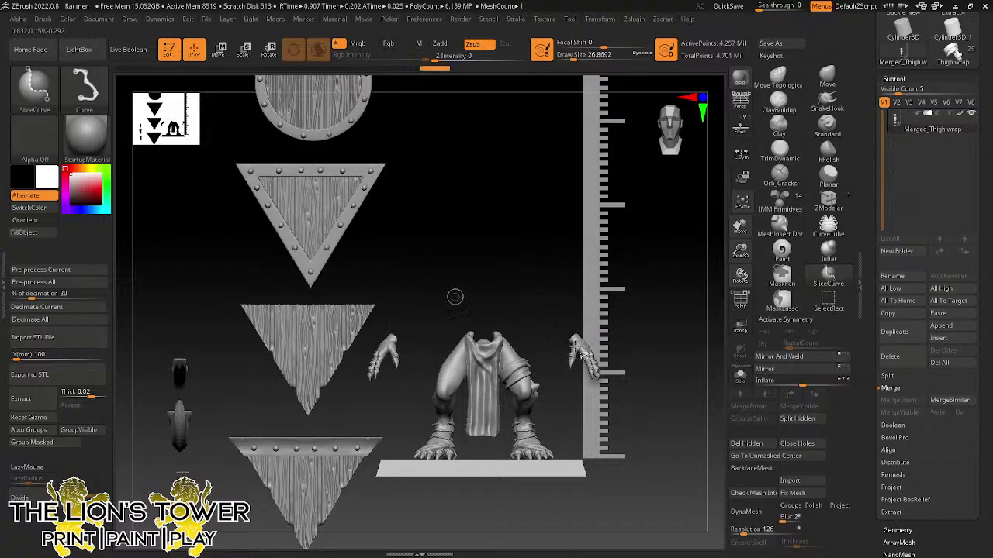
- Hide the measuring ruler, then the hands and upper legs using a SelectRect rectangle
mouse_move(668, 331)
left_mouse_down()
mouse_move(609, 323)
mouse_move(667, 308)
mouse_move(658, 298)
mouse_move(583, 382)
mouse_move(641, 276)
left_mouse_up()
left_click(612, 325, "ctrl+alt+shift")
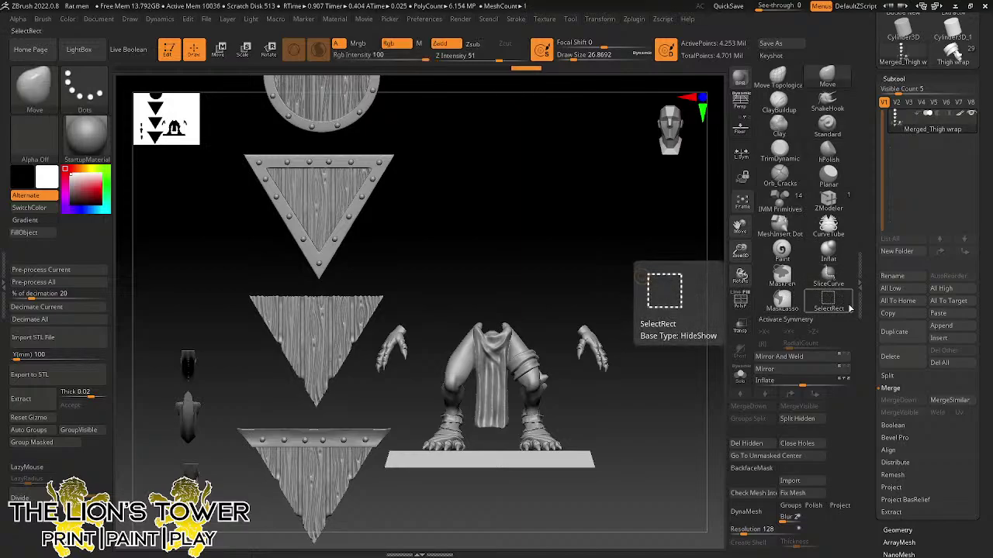
left_click(846, 310)
left_click(796, 323)
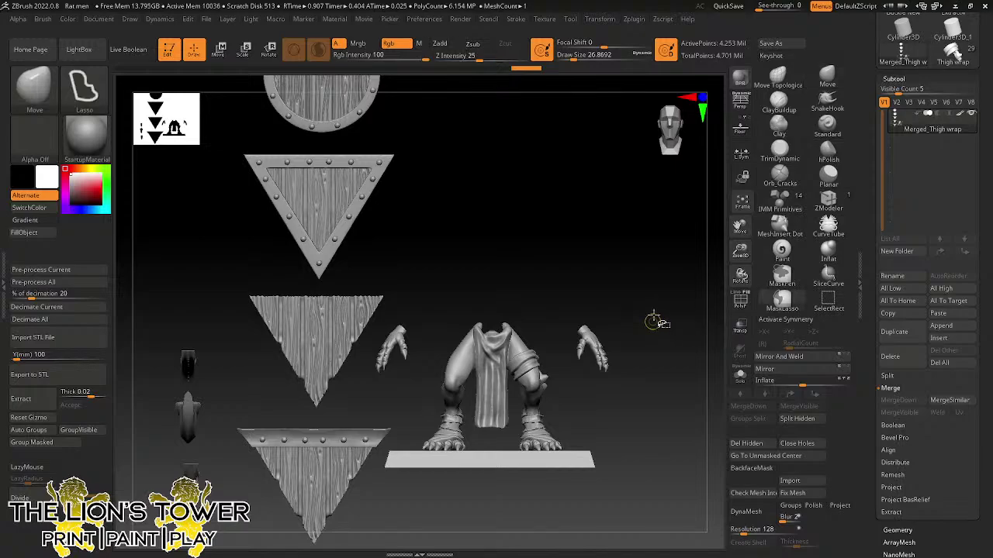
mouse_move(658, 306)
left_mouse_down("ctrl+shift")
mouse_move(566, 379)
mouse_move(393, 386)
left_mouse_up("ctrl+shift")
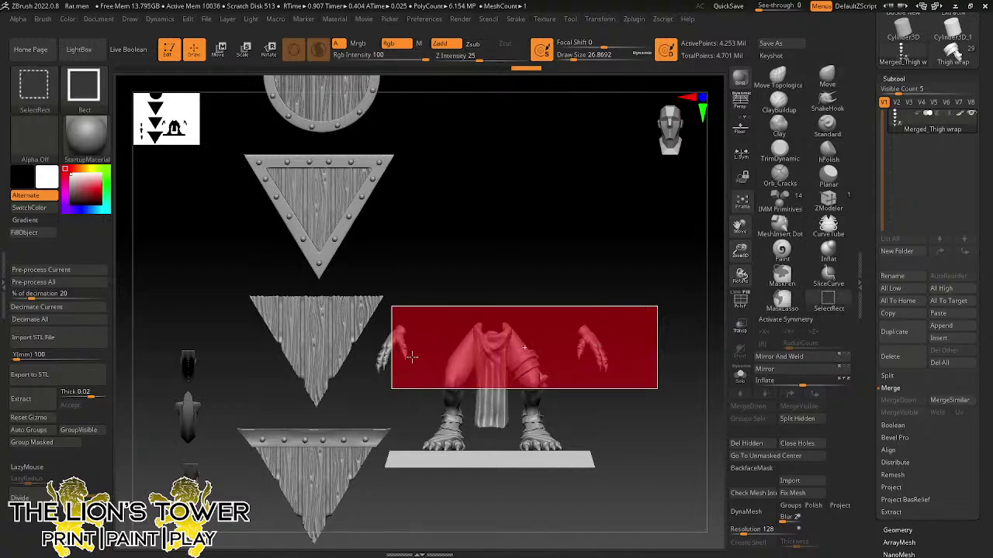
left_click_drag(405, 327, 368, 356, "ctrl+shift")
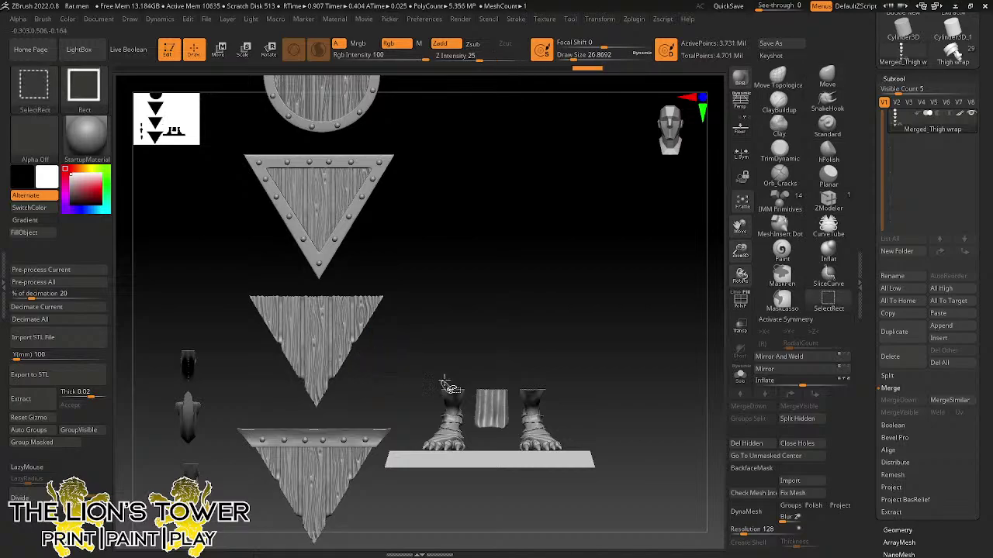
- Hide the base plate, the feet and the loincloth, leaving only the shields and weapons showing
key("ctrl+shift")
left_click(517, 460, "ctrl+shift")
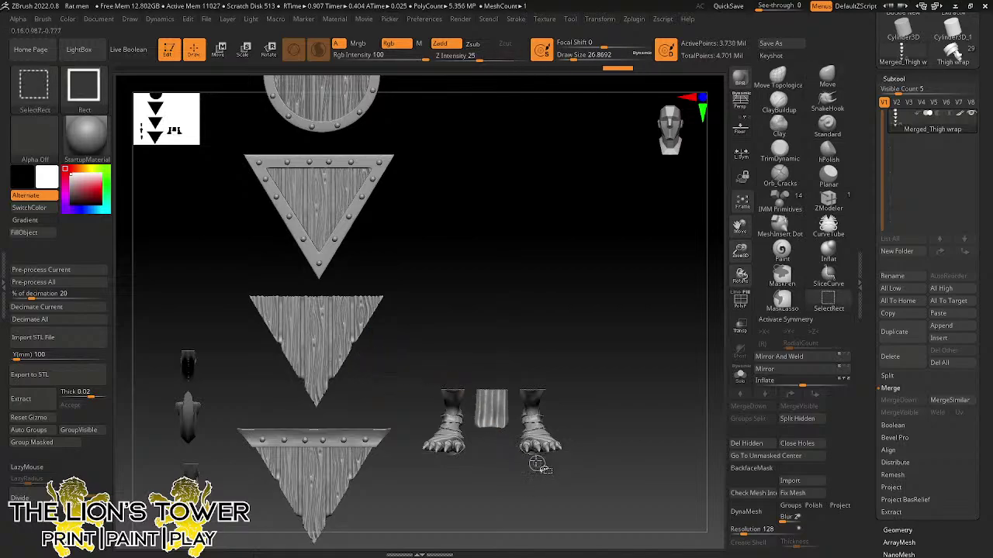
left_click_drag(409, 364, 585, 487, "ctrl+alt+shift")
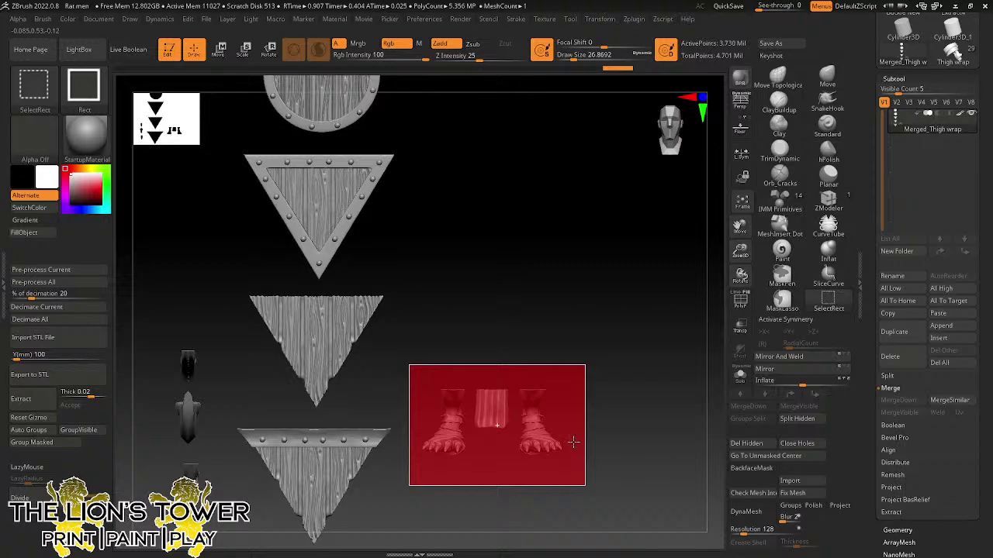
left_click_drag(573, 441, 574, 441, "ctrl+shift")
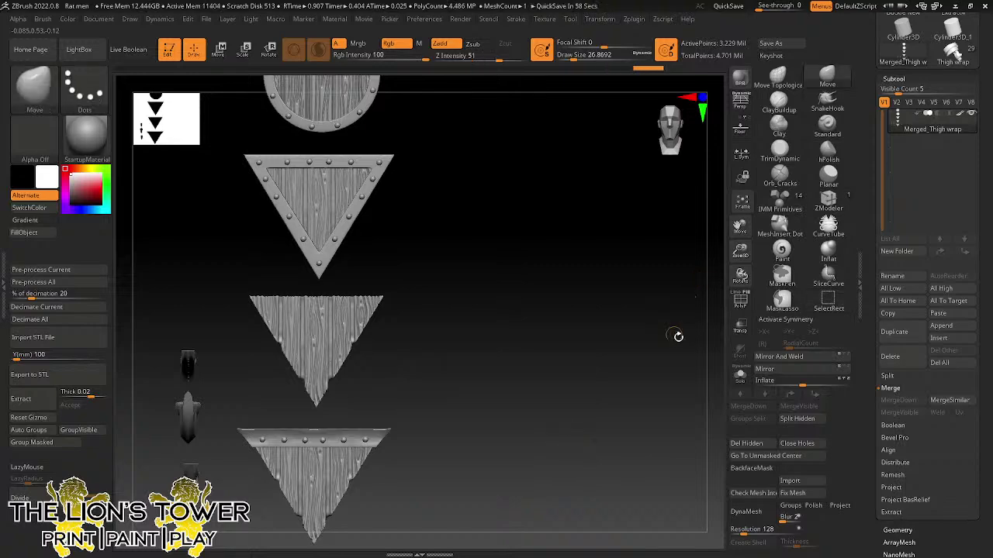
- Separate the hidden rat man, ruler and base from the shields and weapons using Split Hidden
left_click(742, 203)
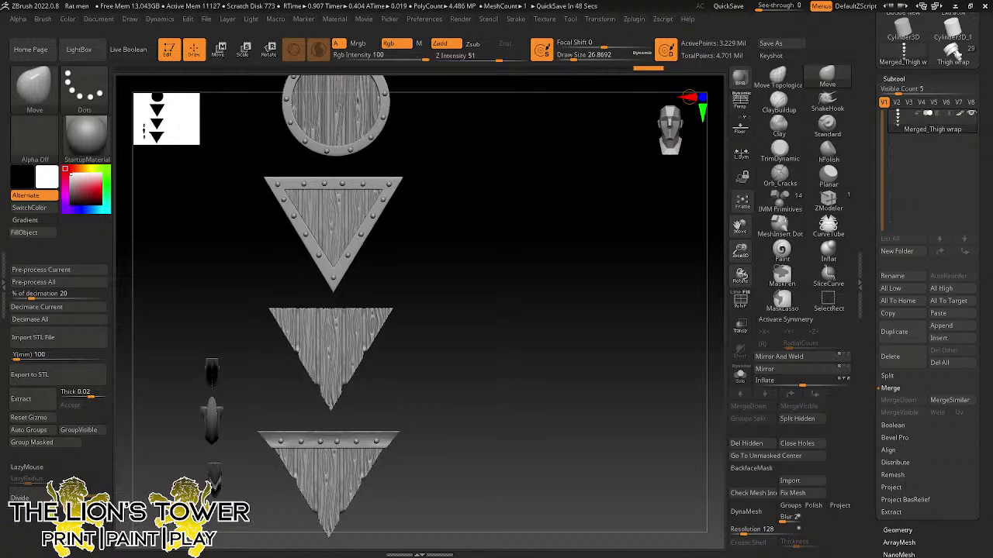
left_click_drag(740, 251, 732, 239)
left_click_drag(740, 227, 670, 211)
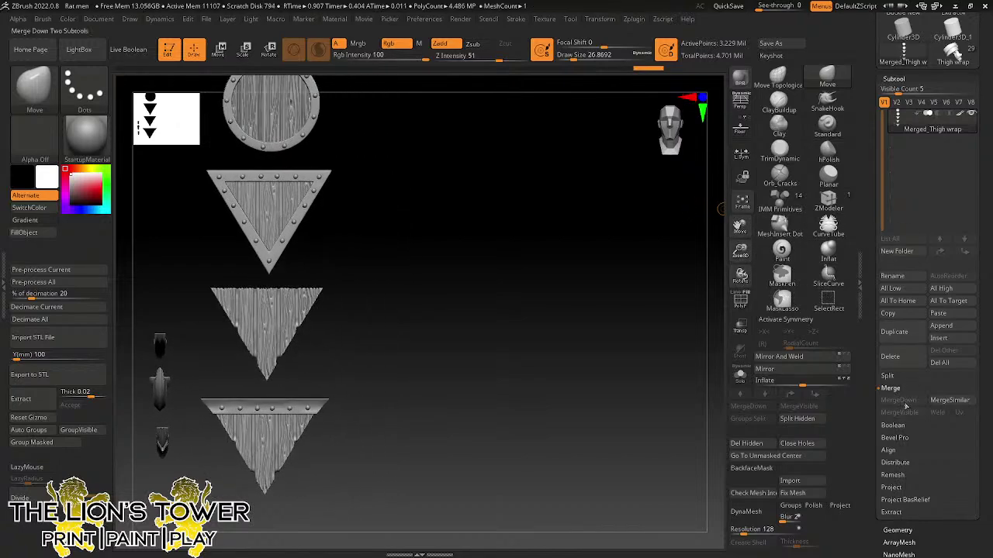
left_click(904, 377)
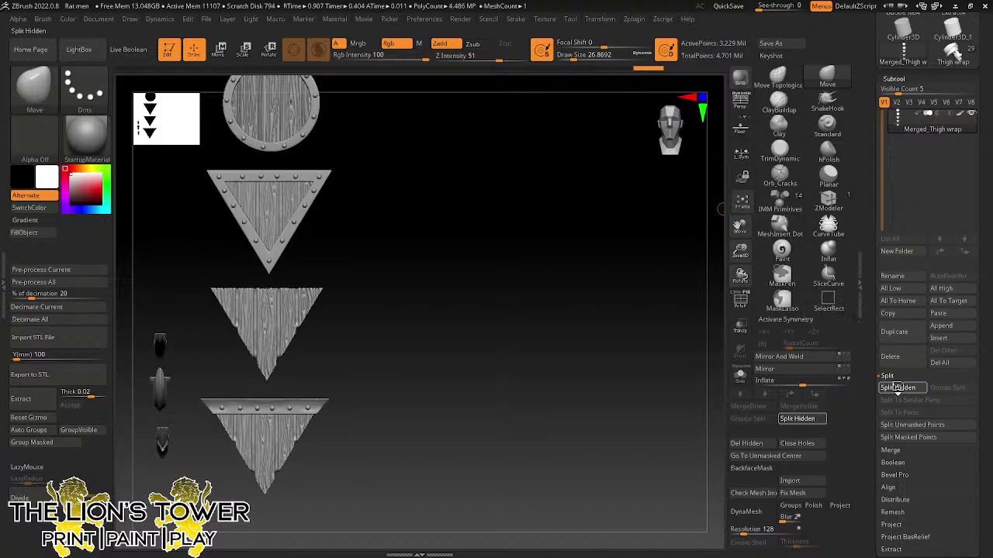
- Select the rat man subtool, hide the measuring ruler and split it off into its own subtool
key("ctrl+shift")
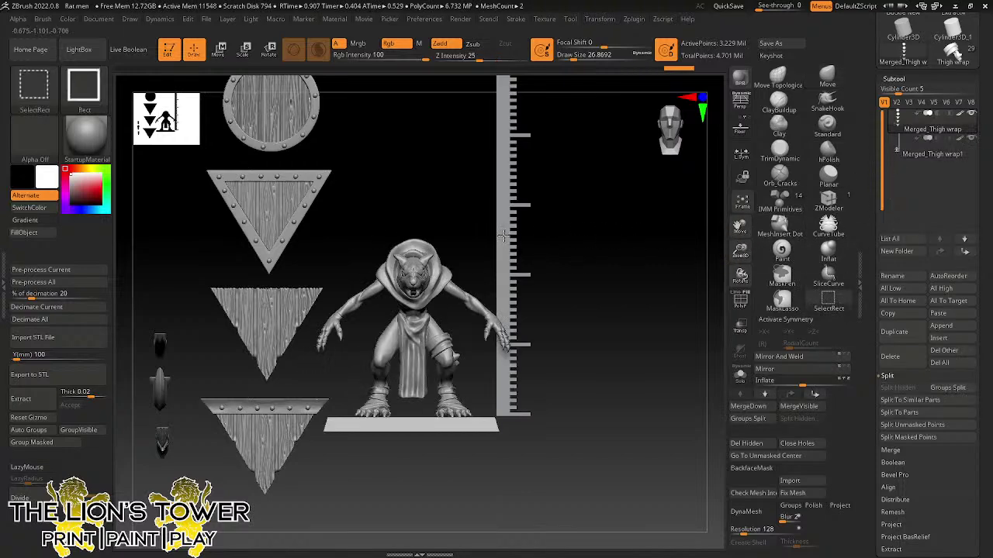
left_click(505, 238, "alt")
left_click(508, 239, "ctrl+shift")
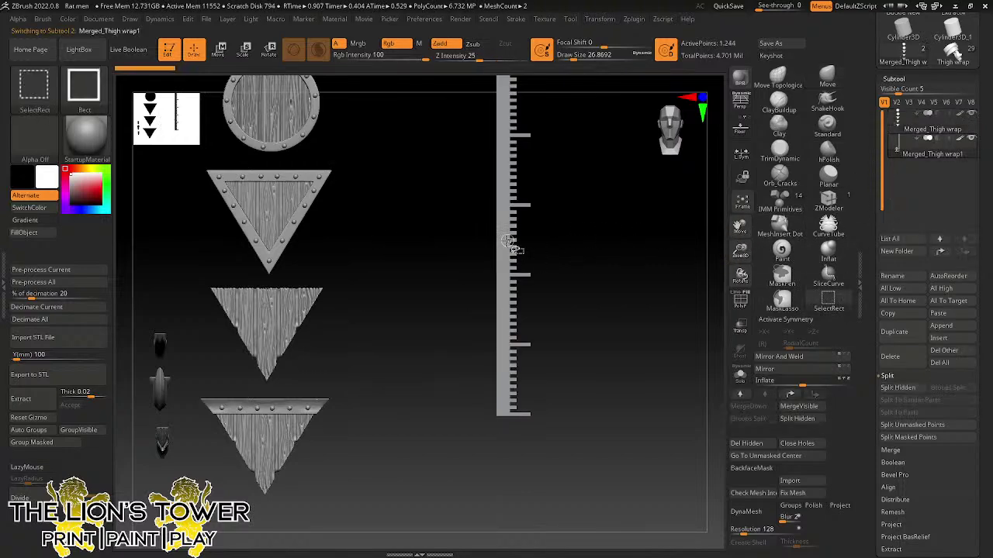
left_click_drag(525, 257, 535, 266, "ctrl+shift")
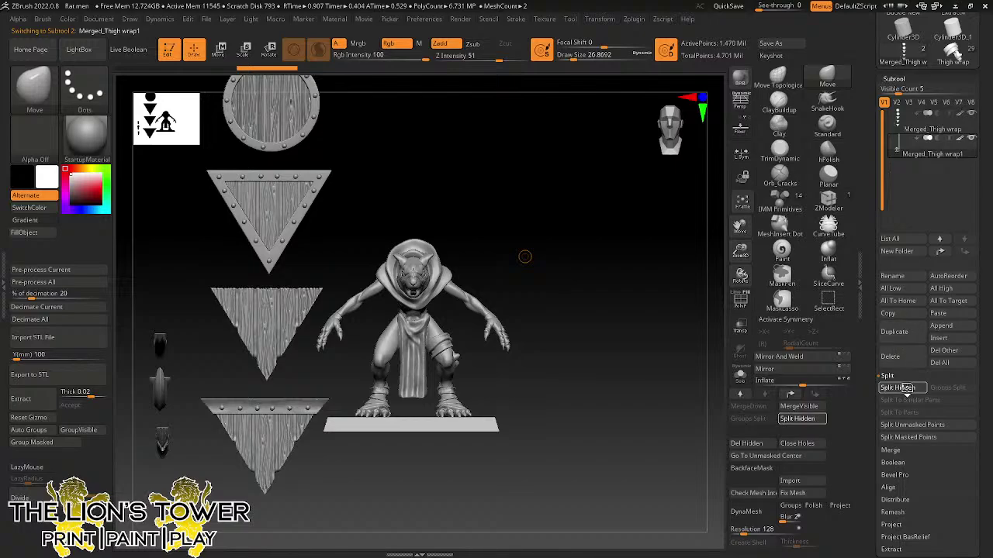
left_click(897, 387)
- Hide the base plate under the rat man and split it off into its own subtool
left_click(475, 425, "ctrl+shift")
left_click(498, 446, "ctrl+shift")
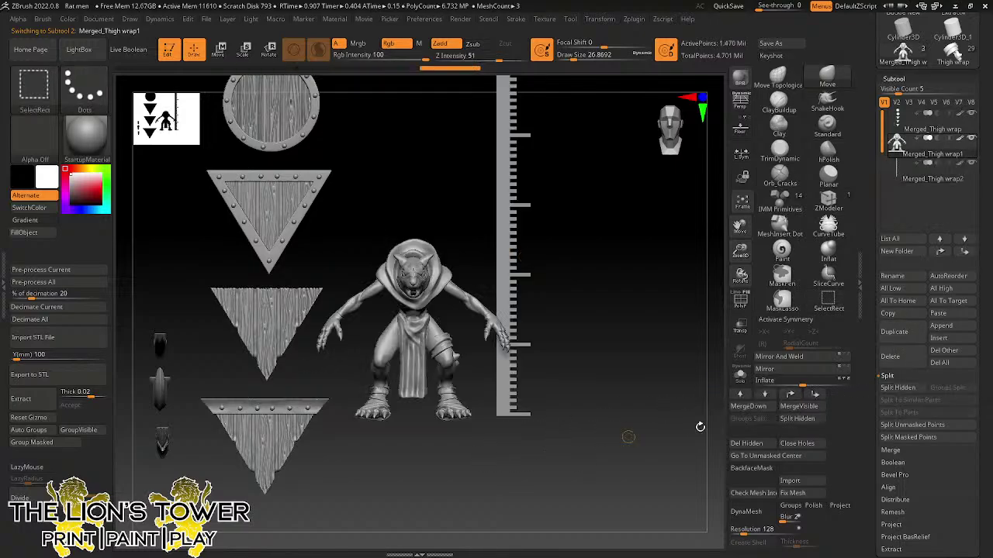
left_click(897, 386)
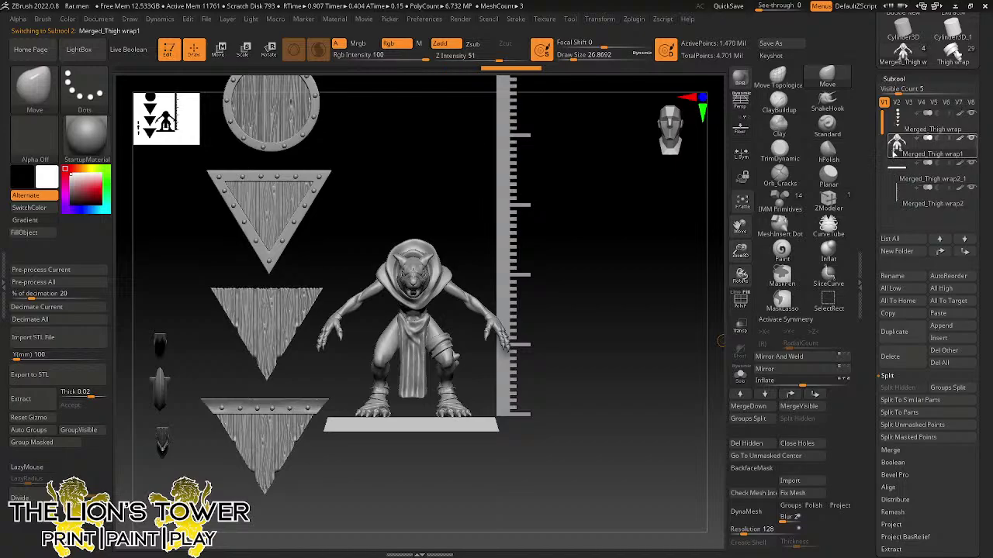
- Turn on PolyFrame and view the rat man's polygroups from an angle
left_click_drag(690, 306, 678, 374)
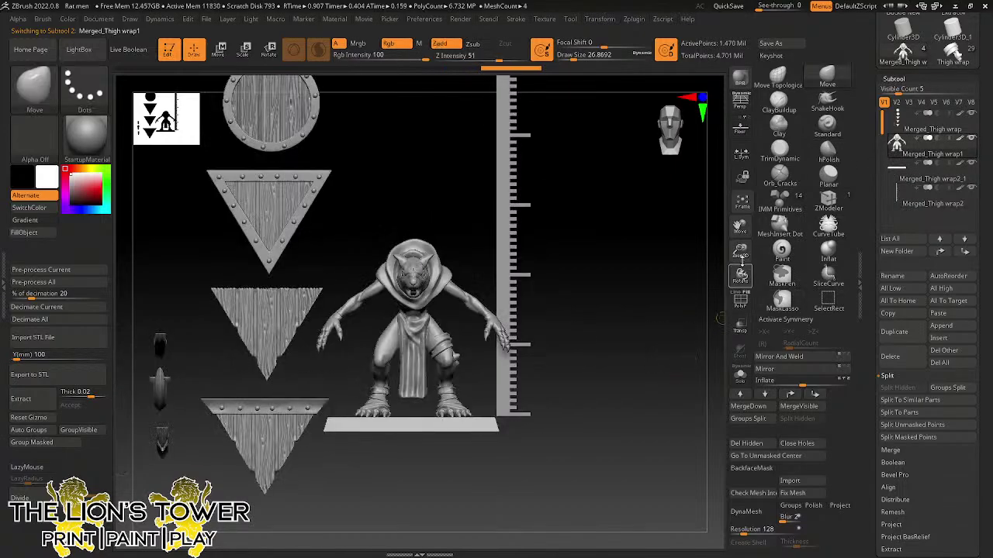
left_click_drag(720, 318, 674, 320)
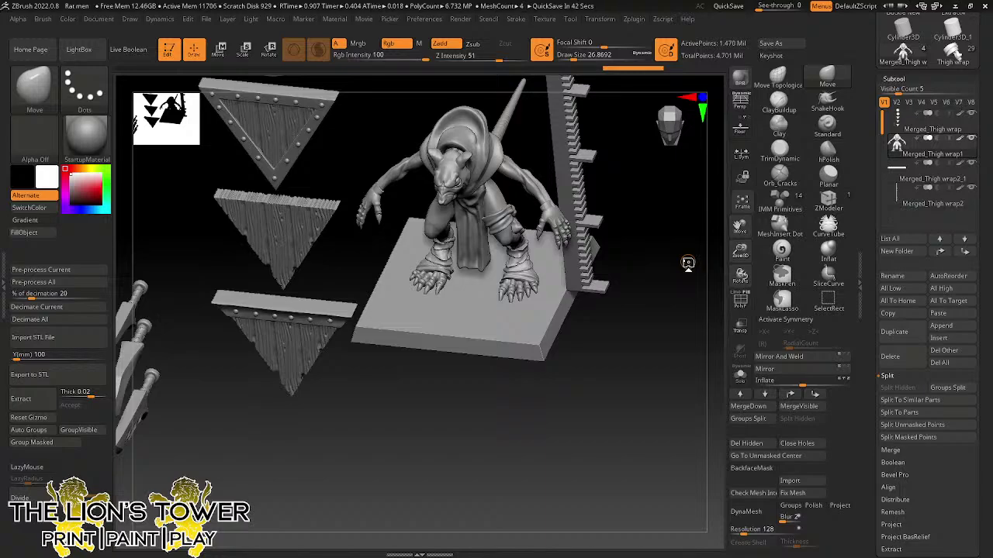
left_click(740, 301)
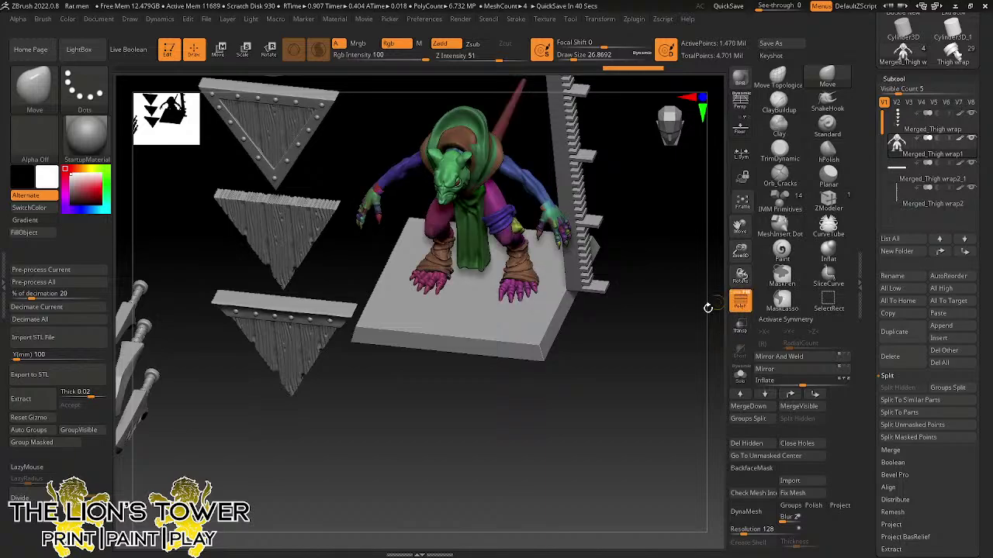
left_click(671, 326, "ctrl")
left_click(672, 326, "ctrl")
left_click_drag(672, 326, 616, 339)
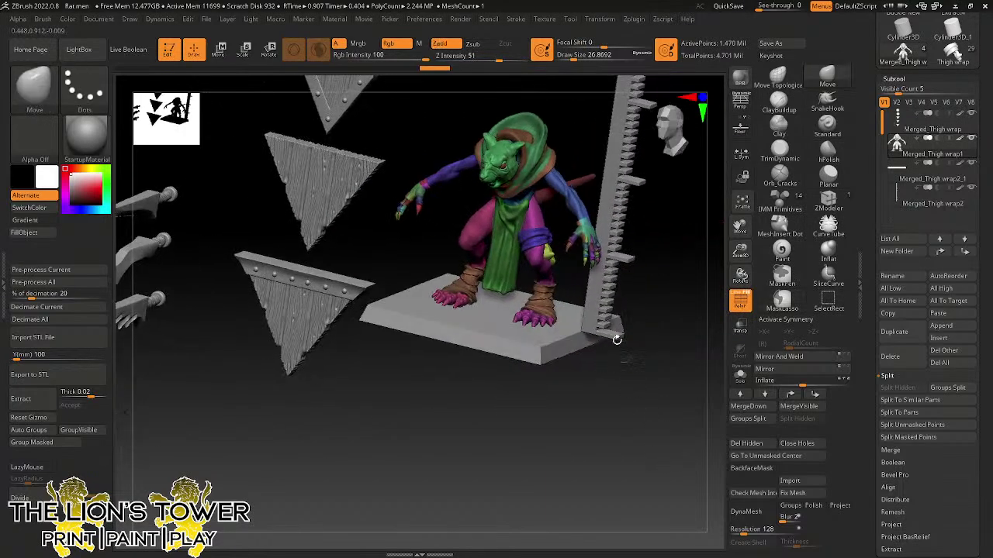
- Check how the rat man's left leg, wraps and arm are polygrouped by hiding and showing them
left_click(537, 312, "ctrl+shift")
left_click(539, 301, "ctrl+shift")
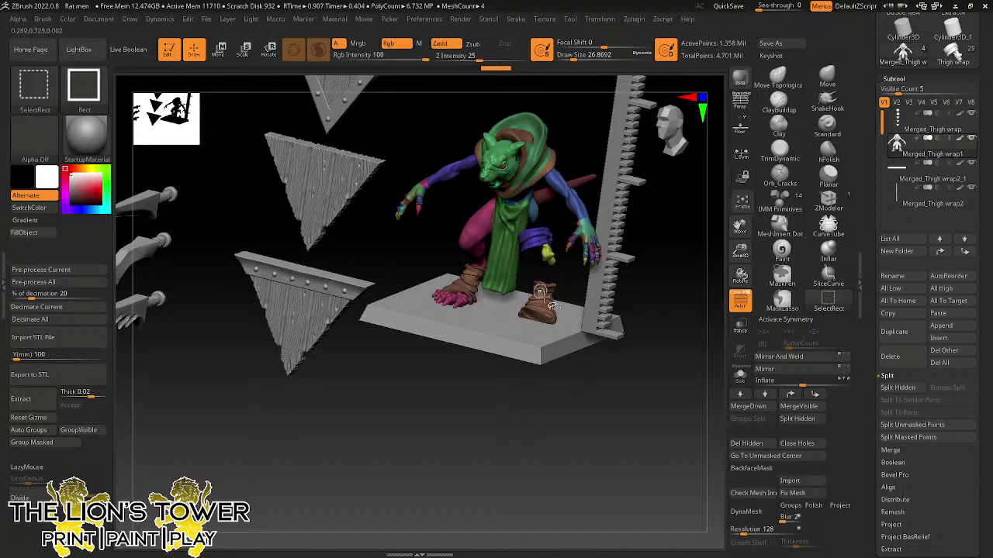
left_click(540, 295, "ctrl+alt+shift")
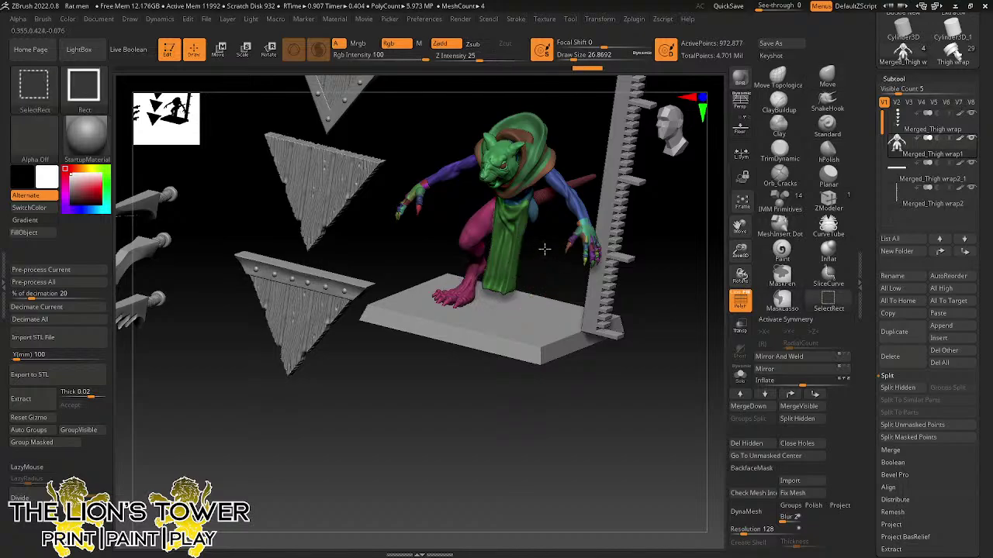
left_click(543, 248, "ctrl+shift")
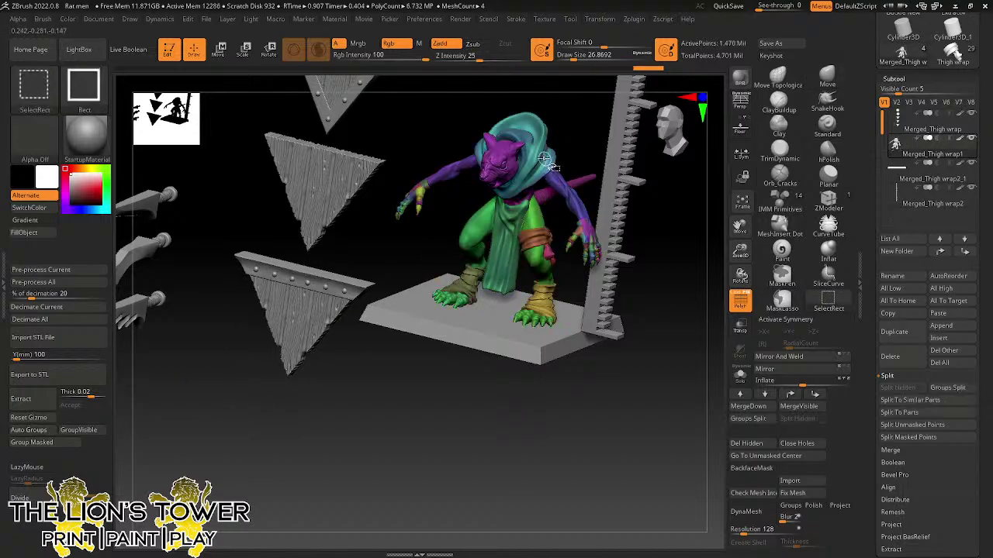
left_click(570, 194, "ctrl+shift")
left_click(569, 222, "ctrl+shift")
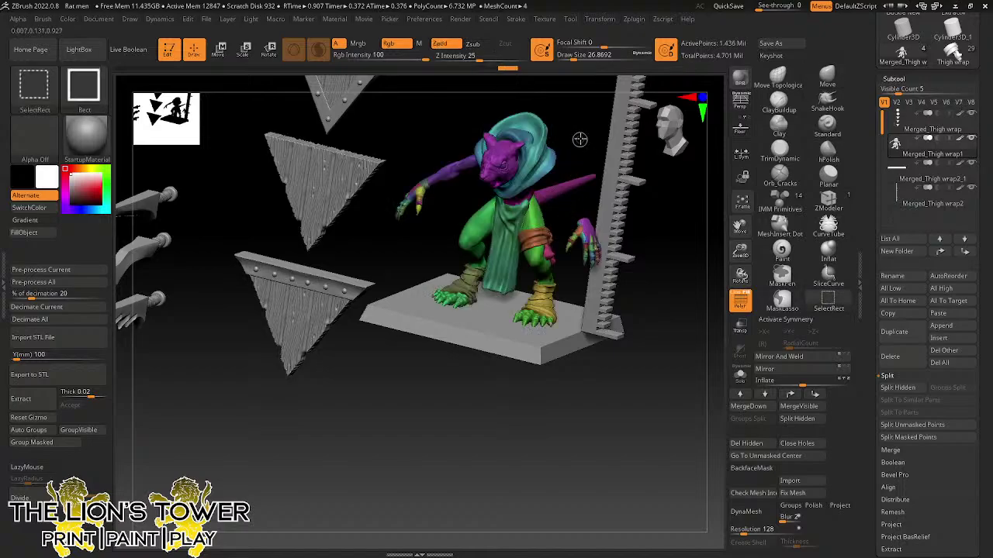
- Mask the whole rat man except the left leg with its thigh wrap, pouches and foot wraps
left_click_drag(585, 137, 592, 122, "shift")
left_click(540, 237, "ctrl+shift")
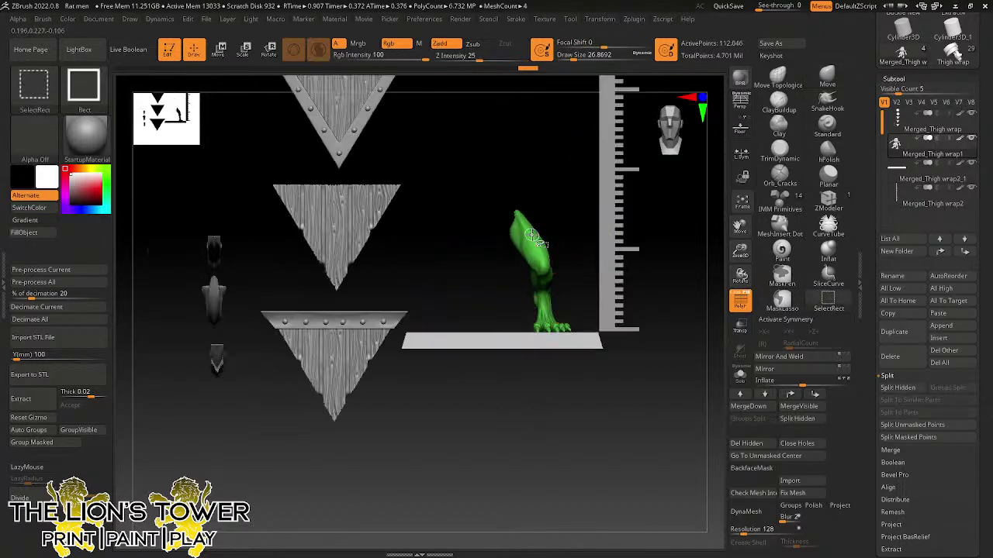
left_click(543, 262, "ctrl+shift")
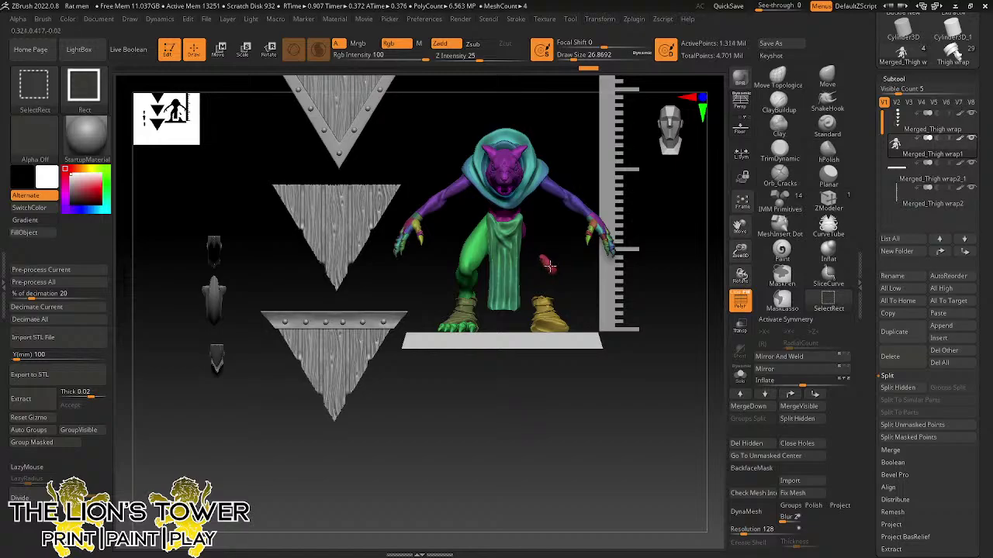
left_click(569, 284, "ctrl")
left_click(573, 290, "ctrl+shift")
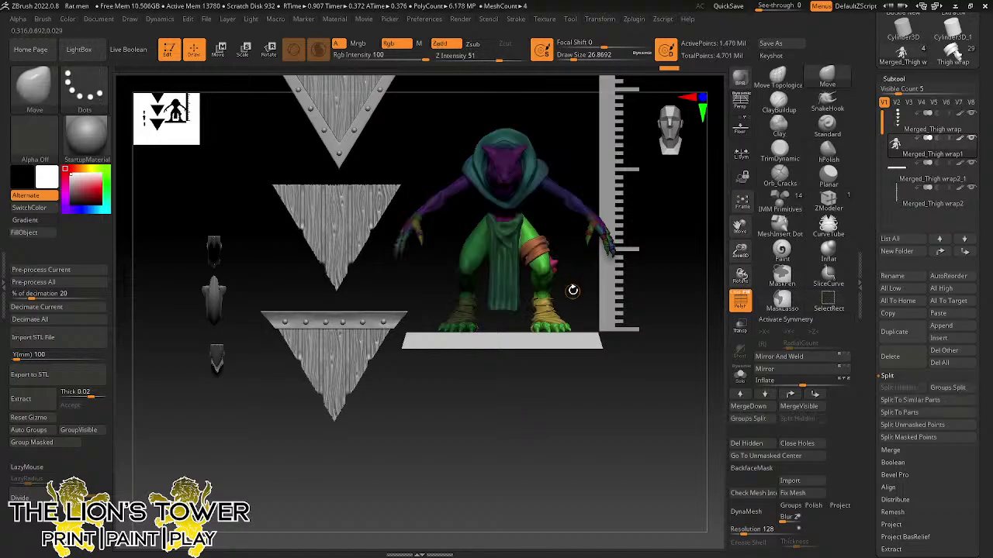
- Duplicate the masked rat man subtool three times
left_click_drag(572, 290, 589, 149)
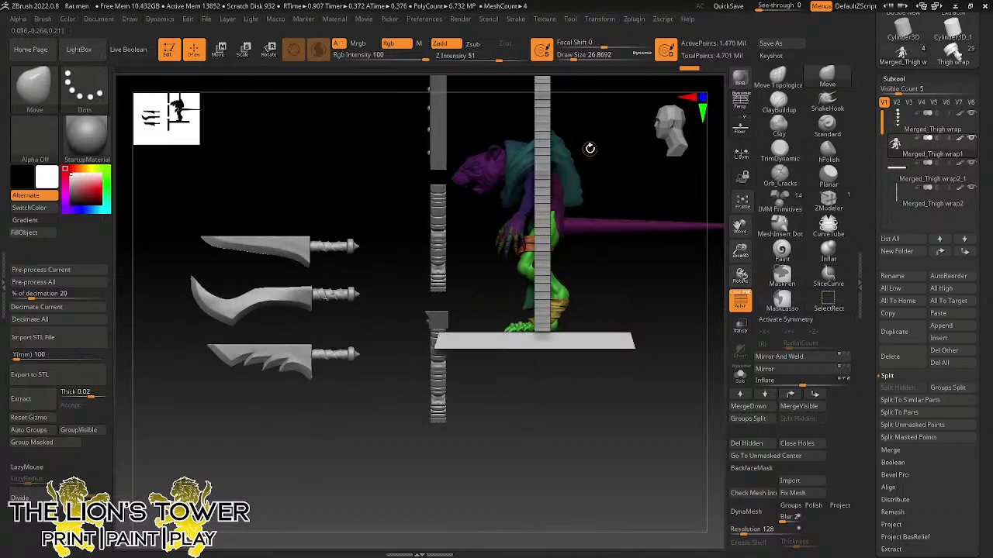
left_click(912, 338)
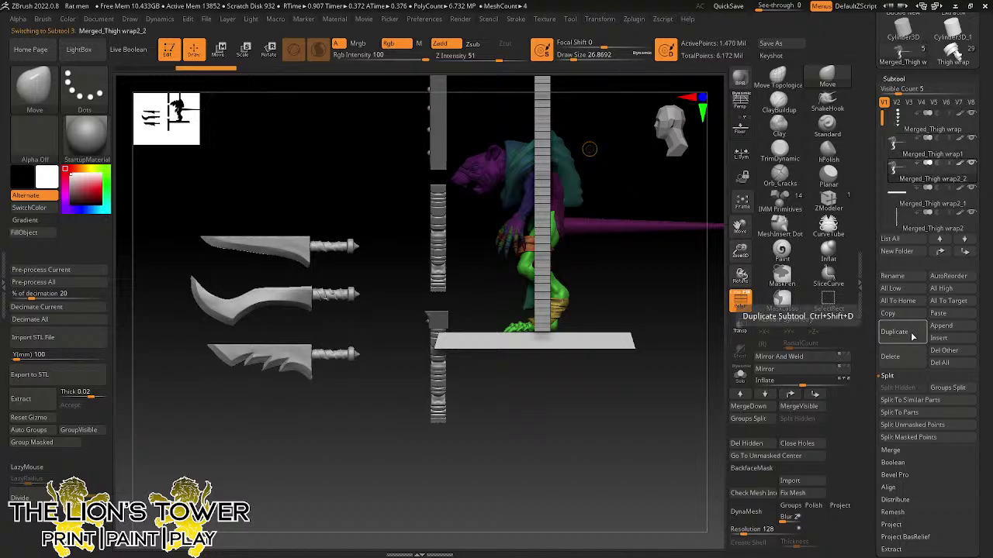
left_click(912, 338)
left_click(912, 338)
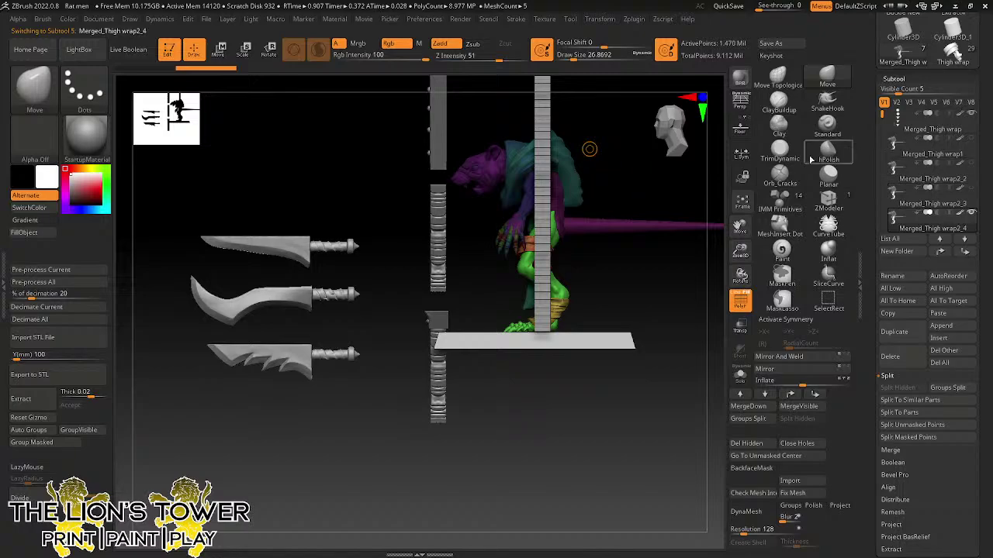
- Reposition the gizmo at the hip and rotate the unmasked left leg forward on the last duplicate
left_click(269, 49)
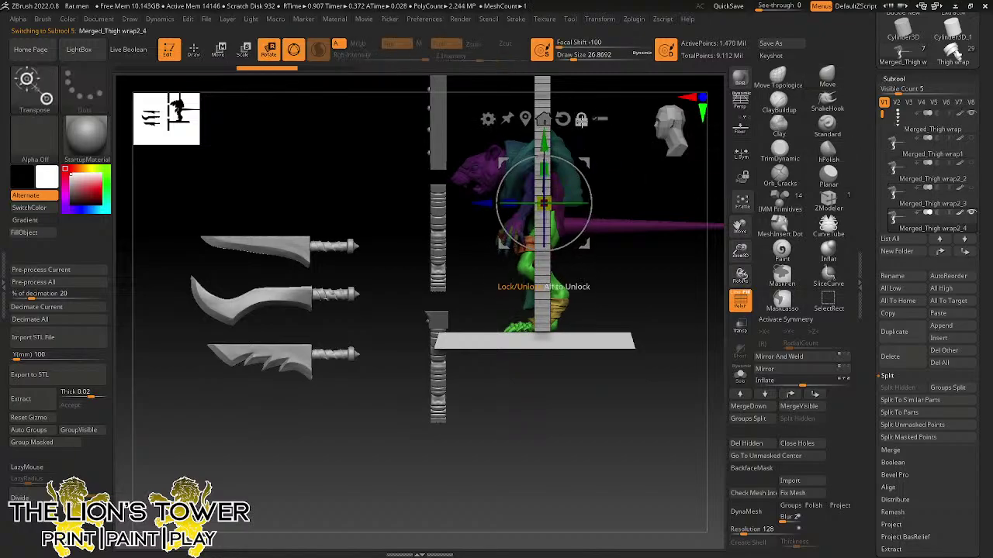
left_click_drag(587, 160, 590, 225)
mouse_move(648, 185)
left_mouse_down()
mouse_move(670, 194)
mouse_move(649, 201)
left_mouse_up()
left_click_drag(594, 222, 591, 201)
mouse_move(650, 180)
left_mouse_down()
mouse_move(660, 194)
mouse_move(653, 190)
left_mouse_up()
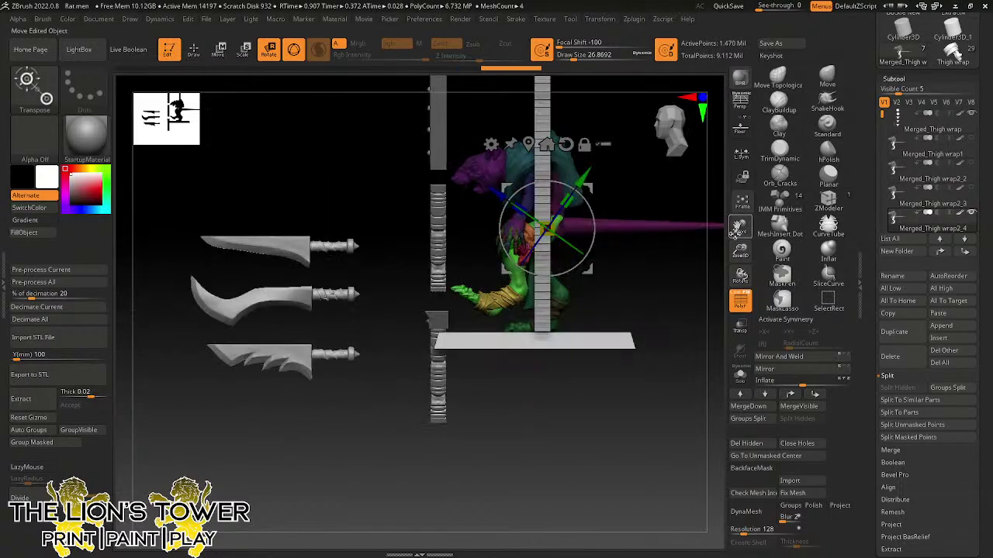
- Solo the posed duplicate, isolate its left leg and mask the thigh down to the knee
left_click(740, 378)
left_click_drag(740, 251, 675, 238)
left_click(194, 51)
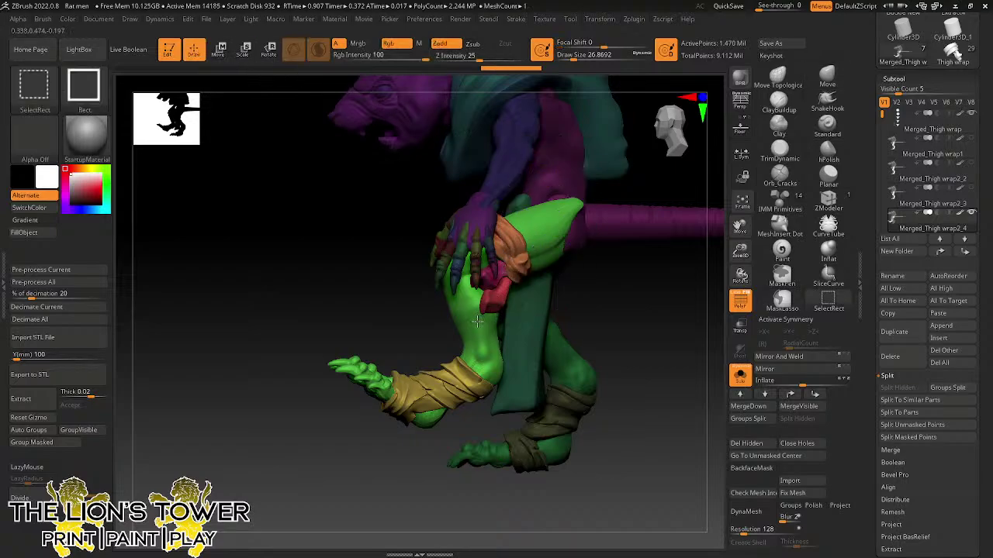
left_click(500, 215, "ctrl+shift")
key("ctrl")
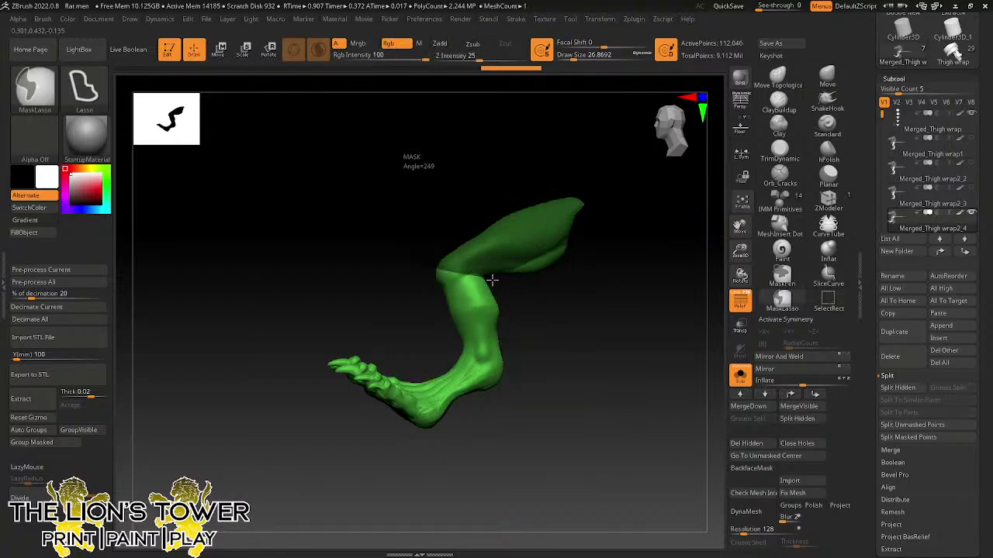
left_click(620, 297, "ctrl+shift")
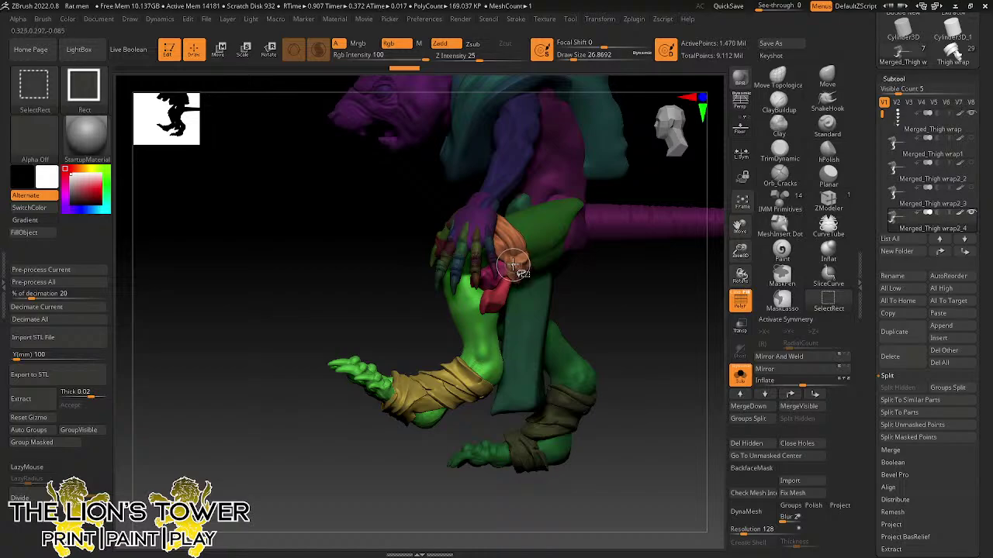
- Add the left thigh wrap and its hanging pouches to the mask, and show the full figure
mouse_move(607, 220)
left_mouse_down("ctrl")
mouse_move(516, 169)
mouse_move(489, 270)
mouse_move(607, 279)
mouse_move(636, 321)
left_mouse_up("ctrl")
left_click(490, 283, "ctrl+shift")
left_click(491, 284, "ctrl+shift")
left_click(497, 298, "ctrl+shift")
mouse_move(653, 283)
left_mouse_down("ctrl")
mouse_move(506, 365)
mouse_move(613, 326)
left_mouse_up("ctrl")
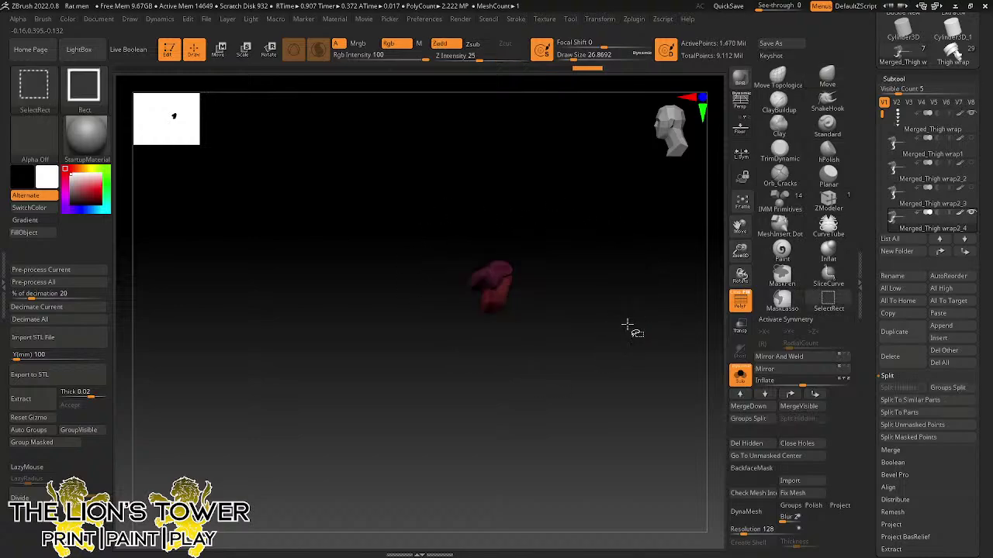
left_click(631, 328, "ctrl+shift")
- Place the gizmo at the left knee and rotate the lower leg back and down beneath it
key("r")
left_click(584, 145)
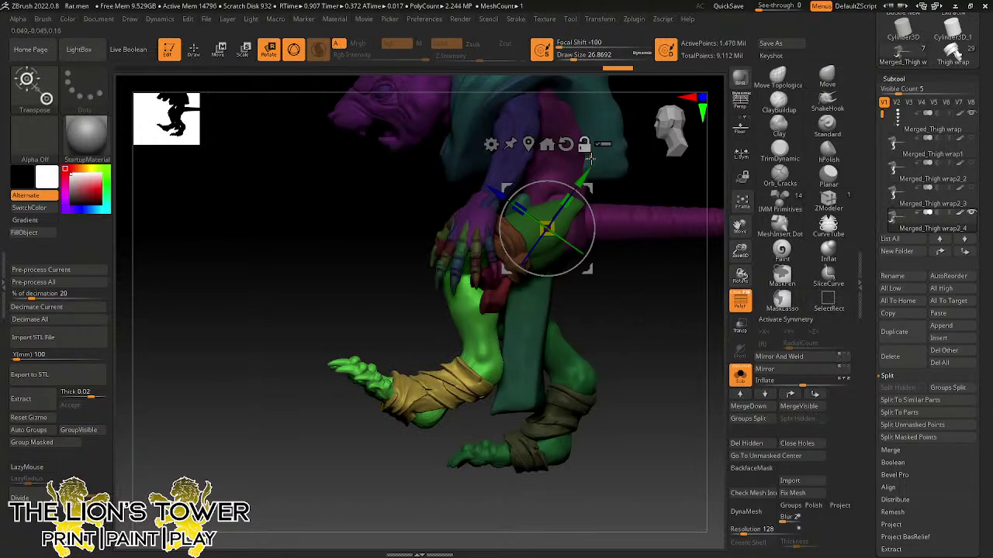
left_click_drag(589, 188, 485, 221)
left_click(480, 184)
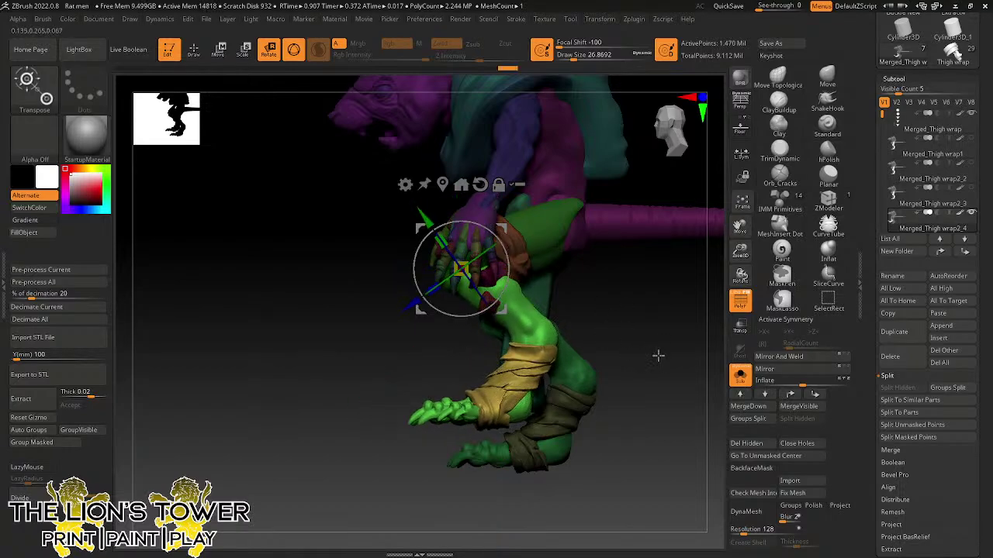
- Clear the mask, face the posed rat man from the front and return to Draw mode
left_click(662, 347, "ctrl")
left_click_drag(664, 346, 673, 354, "ctrl")
left_click_drag(670, 347, 705, 325, "shift")
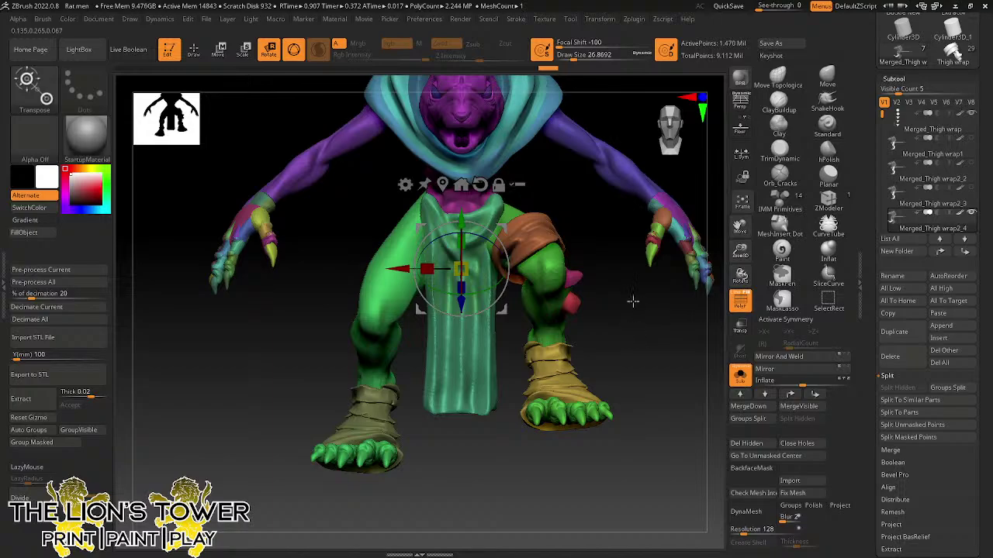
mouse_move(633, 301)
left_mouse_down()
mouse_move(673, 358)
mouse_move(708, 343)
mouse_move(651, 351)
left_mouse_up()
left_click(195, 49)
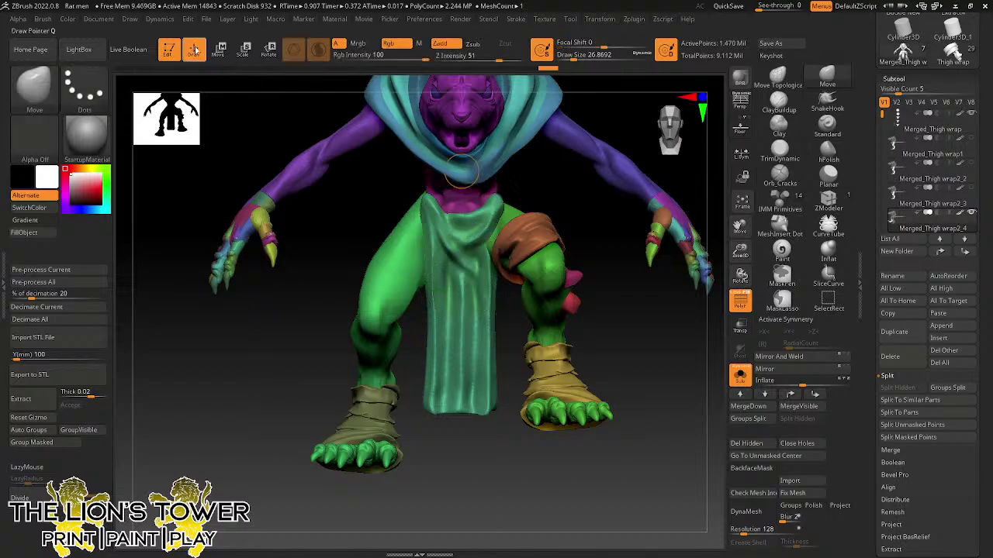
- Mask everything on the posed rat man except the right leg and its foot wrap, and switch to Rotate mode
left_click(394, 273, "ctrl+shift")
left_click(391, 370, "ctrl+shift")
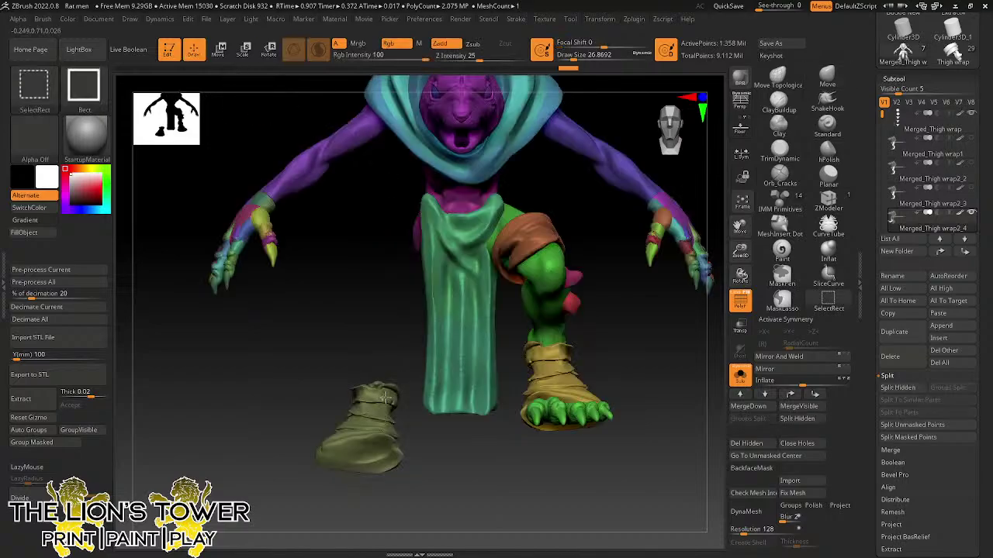
left_click(386, 398, "ctrl+shift")
left_click(394, 336, "ctrl")
left_click(396, 333, "ctrl+shift")
left_click(269, 50)
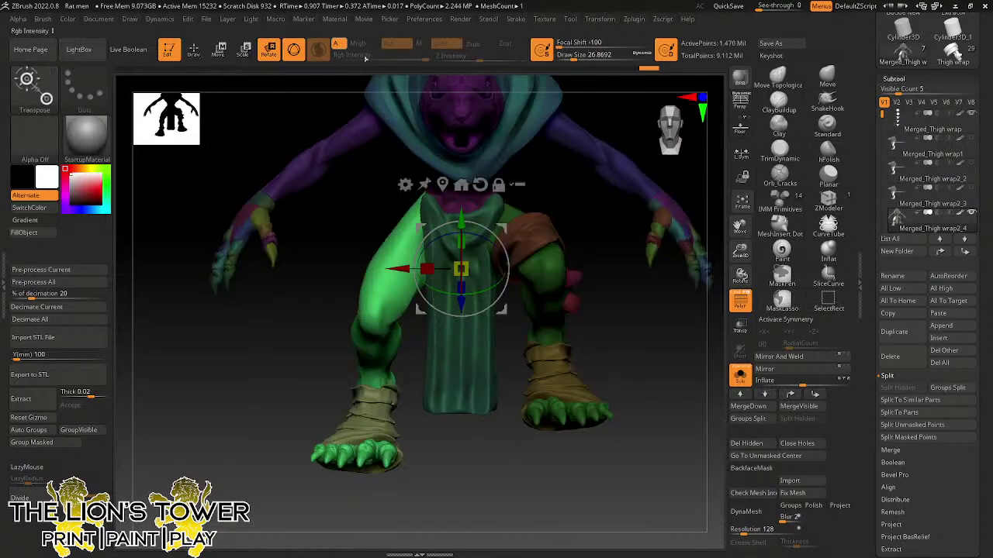
- Place the gizmo at the right hip joint and rotate the whole right leg backward
left_click(499, 185)
left_click_drag(503, 227, 462, 187)
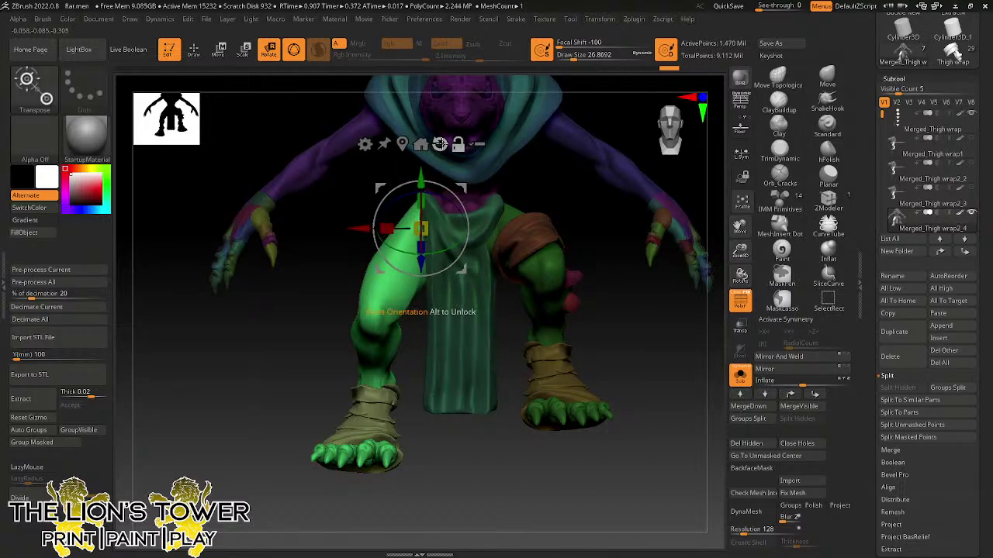
left_click_drag(569, 195, 625, 204)
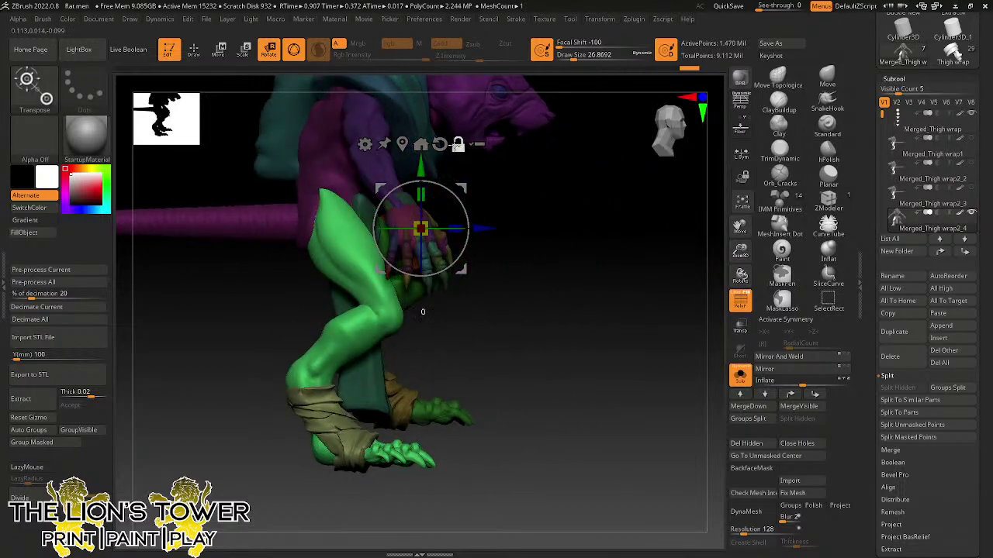
left_click_drag(478, 230, 311, 234)
left_click(364, 145)
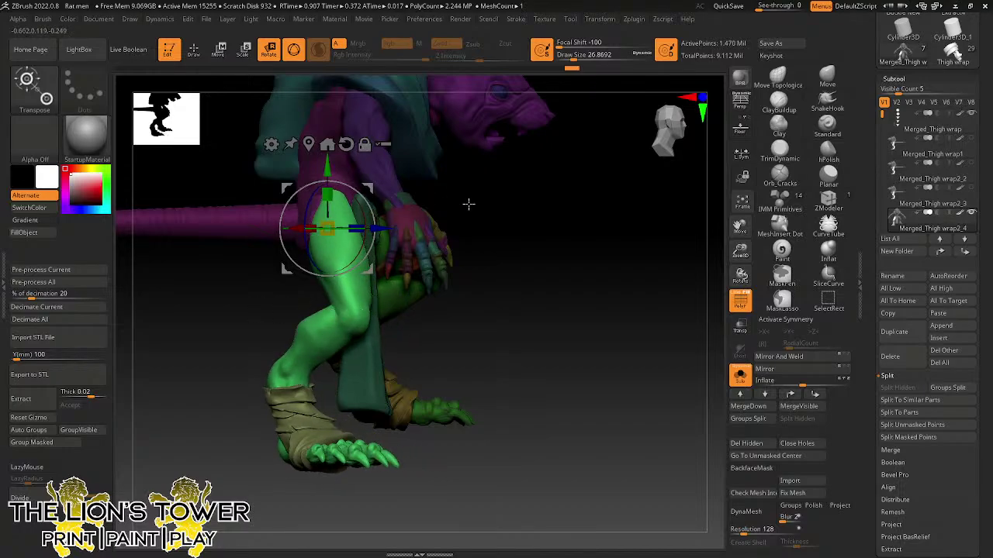
left_click_drag(468, 204, 518, 183)
left_click_drag(365, 206, 362, 223)
left_click_drag(488, 290, 409, 293)
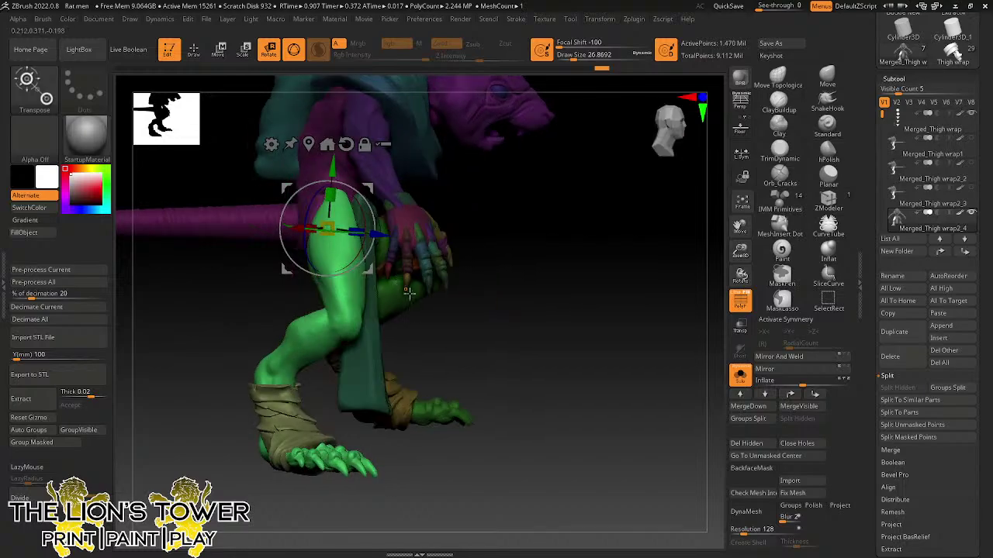
- Mask the right thigh, move the gizmo to the right knee and bend the lower leg backward
key("ctrl")
mouse_move(312, 240)
left_mouse_down("ctrl")
mouse_move(421, 248)
mouse_move(417, 162)
mouse_move(288, 277)
mouse_move(331, 315)
mouse_move(439, 339)
mouse_move(376, 188)
mouse_move(380, 281)
mouse_move(532, 328)
mouse_move(476, 348)
mouse_move(492, 355)
mouse_move(427, 341)
left_mouse_up("ctrl")
left_click(357, 232, "alt")
key("ctrl")
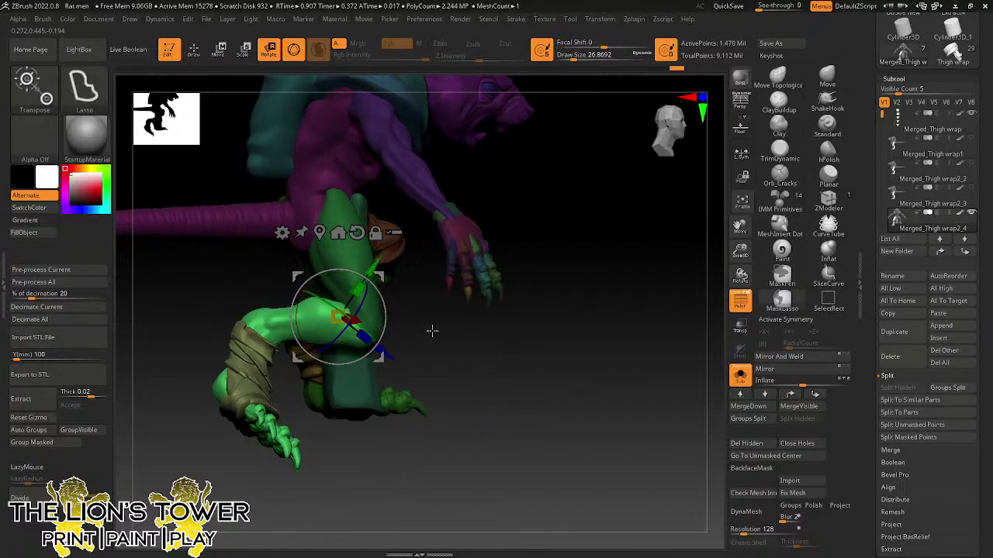
- Extend the mask down to the right ankle, place the gizmo there and rotate the foot up toward the ground plane
left_click_drag(280, 264, 228, 264, "ctrl")
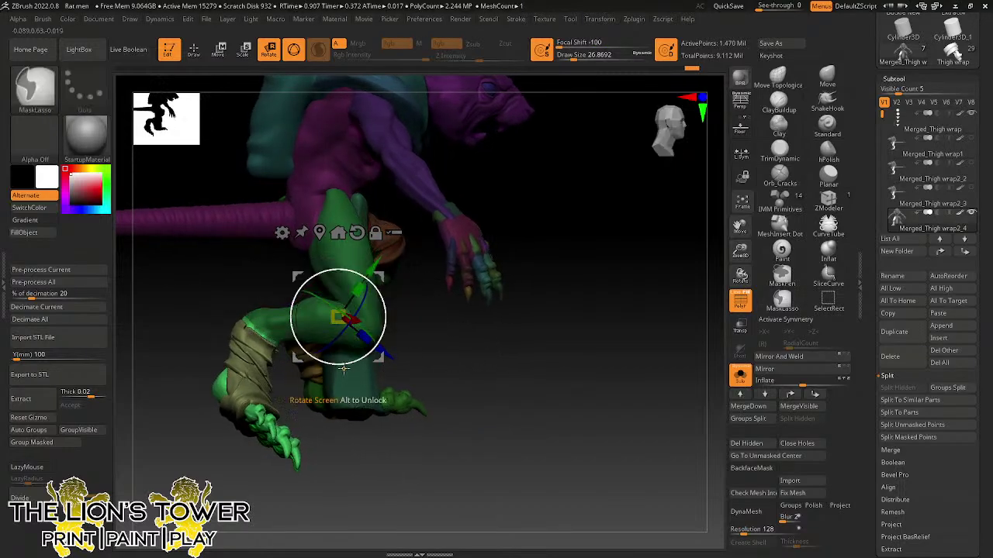
left_click(375, 233)
left_click_drag(339, 317, 254, 329)
left_click(273, 245)
left_click_drag(293, 304, 271, 285)
- Adjust the right foot's rotation from the front, clear the mask and return to Draw mode
left_click_drag(559, 355, 478, 361, "shift")
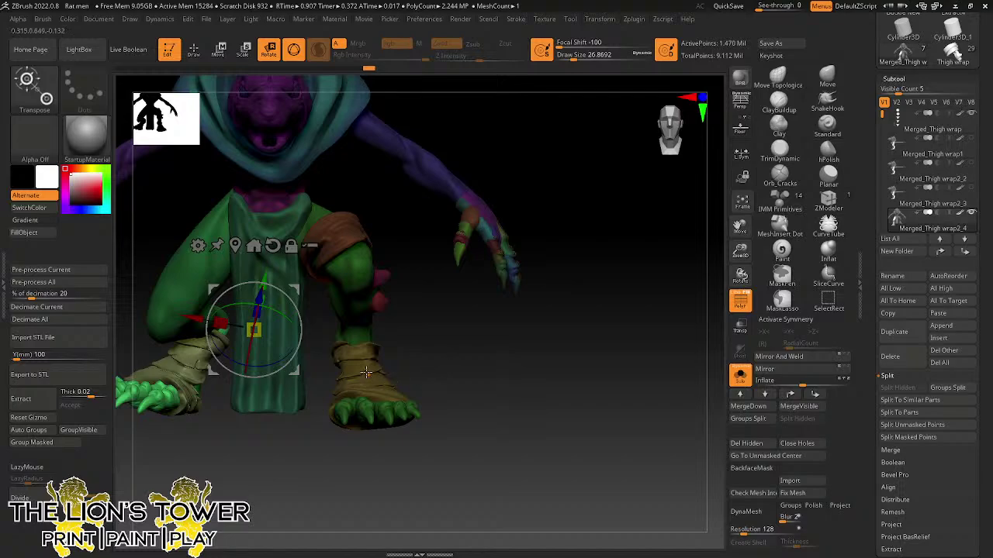
left_click_drag(740, 228, 846, 205)
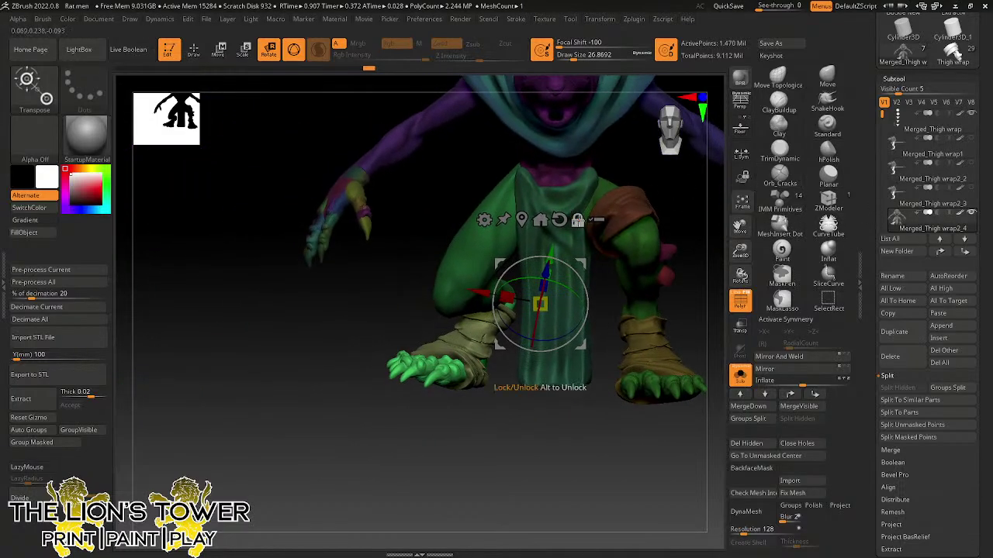
left_click(574, 221)
left_click_drag(578, 265, 524, 257)
left_click_drag(687, 293, 741, 307, "shift")
left_click_drag(676, 310, 698, 328, "shift")
left_click(687, 316, "ctrl")
left_click_drag(689, 318, 632, 314)
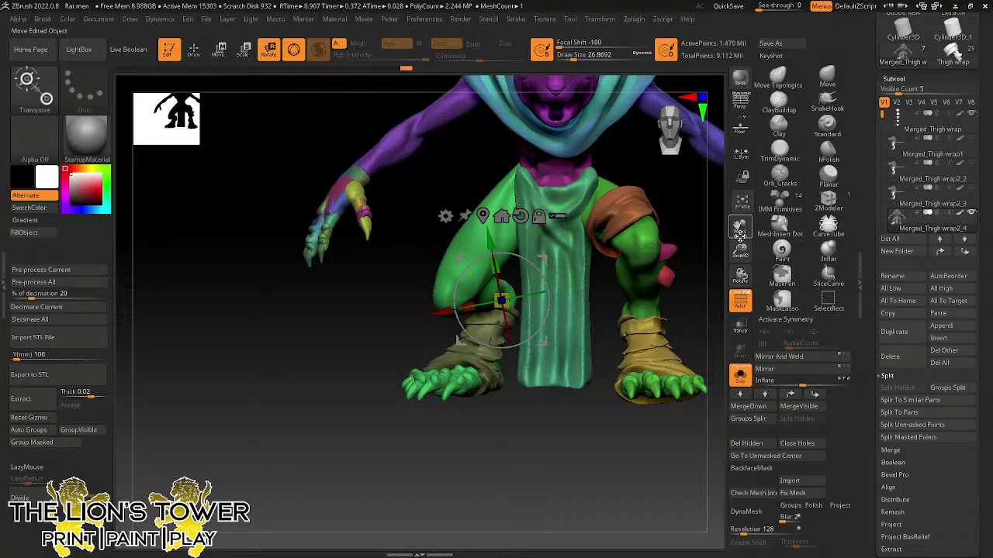
mouse_move(739, 250)
left_mouse_down()
mouse_move(737, 224)
mouse_move(682, 253)
mouse_move(622, 250)
mouse_move(614, 220)
mouse_move(660, 225)
mouse_move(645, 224)
mouse_move(683, 230)
mouse_move(576, 235)
mouse_move(597, 233)
mouse_move(608, 208)
mouse_move(649, 215)
mouse_move(658, 230)
mouse_move(656, 201)
mouse_move(589, 233)
left_mouse_up()
key("q")
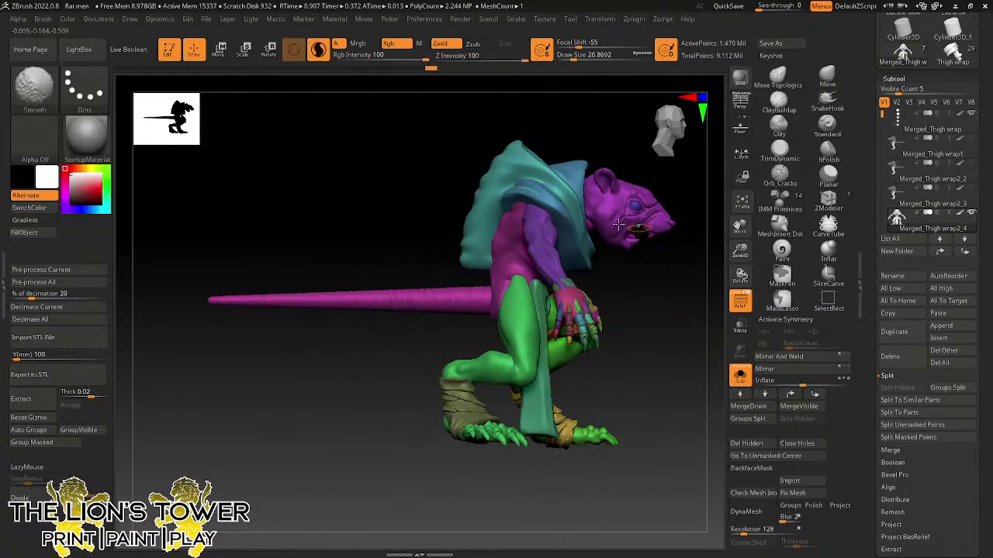
- Turn off Solo to show the other visible subtools, and select the subtool holding the shields and knives
left_click(545, 239, "ctrl+shift")
left_click(633, 248, "ctrl+shift")
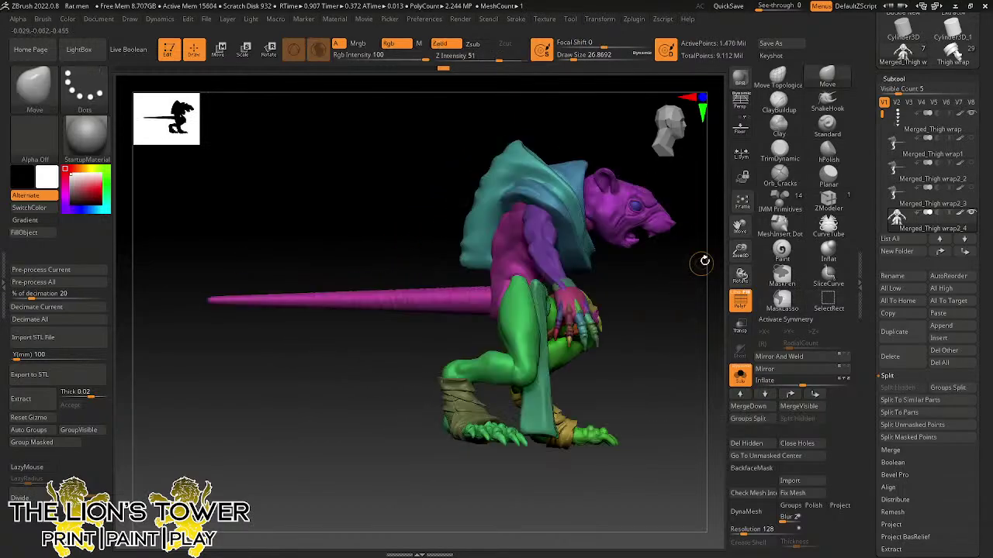
left_click_drag(741, 250, 743, 228)
left_click(746, 380)
left_click_drag(696, 303, 622, 310)
left_click(566, 338, "alt")
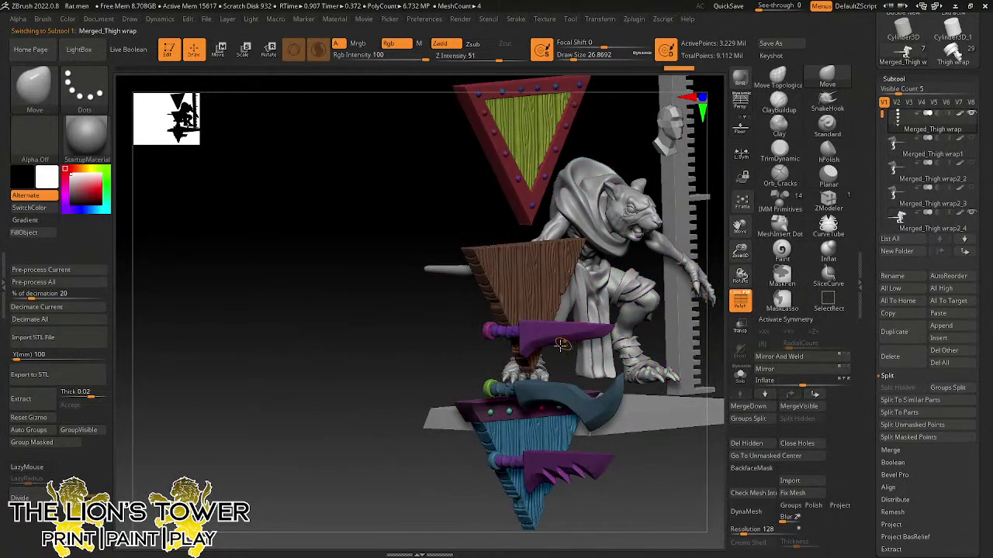
- Mask the shields and the other weapons so that only the uppermost knife is left unmasked, and bring up the gizmo
mouse_move(453, 373)
left_mouse_down()
mouse_move(405, 379)
mouse_move(365, 341)
left_mouse_up()
key("ctrl")
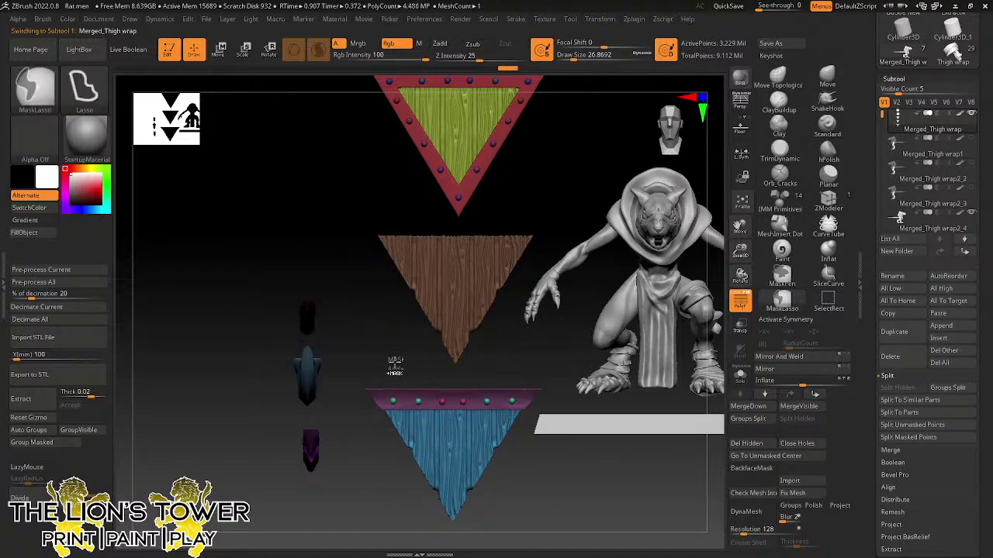
left_click(299, 126, "ctrl")
key("r")
left_click(639, 174)
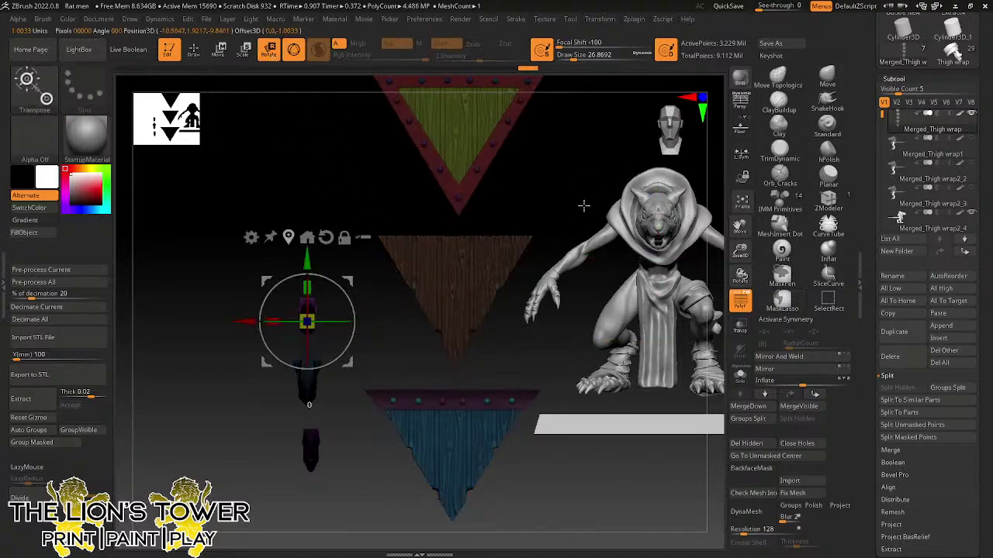
- Move the unmasked knife to the posed rat man's right hand, aligning it from the front and side
left_click_drag(351, 280, 604, 268)
left_click_drag(589, 182, 629, 197)
left_click_drag(611, 314, 389, 318)
left_click_drag(695, 233, 698, 313, "alt")
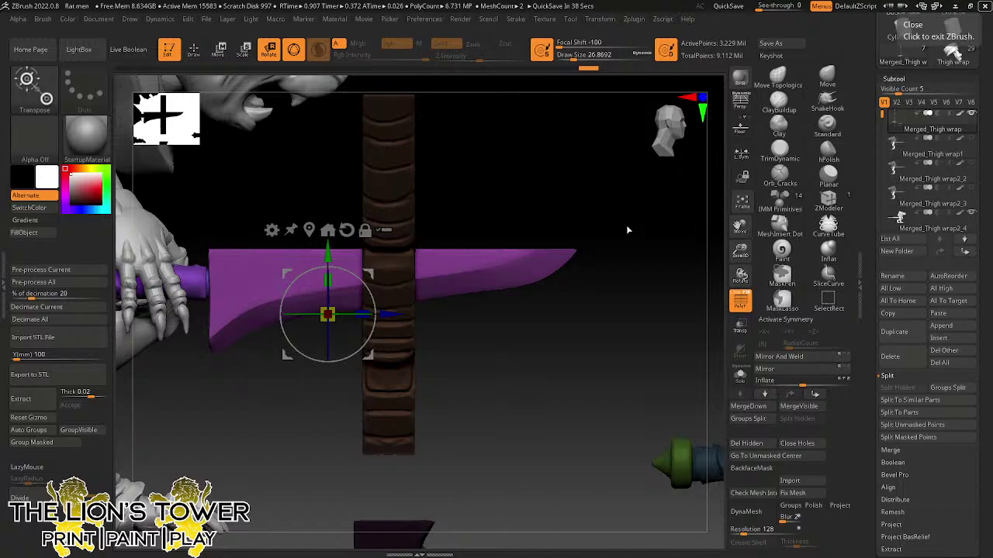
left_click_drag(628, 231, 684, 266)
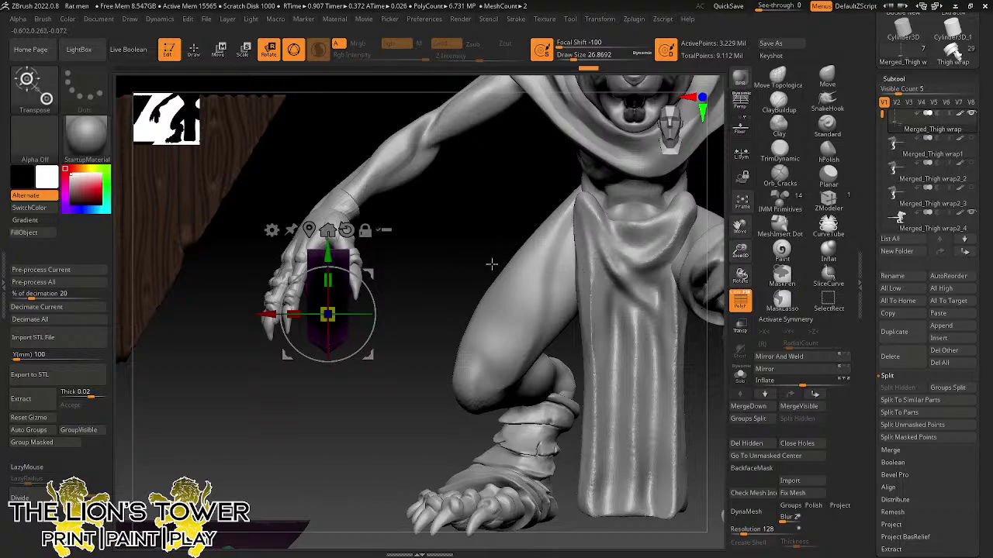
left_click_drag(492, 264, 441, 228)
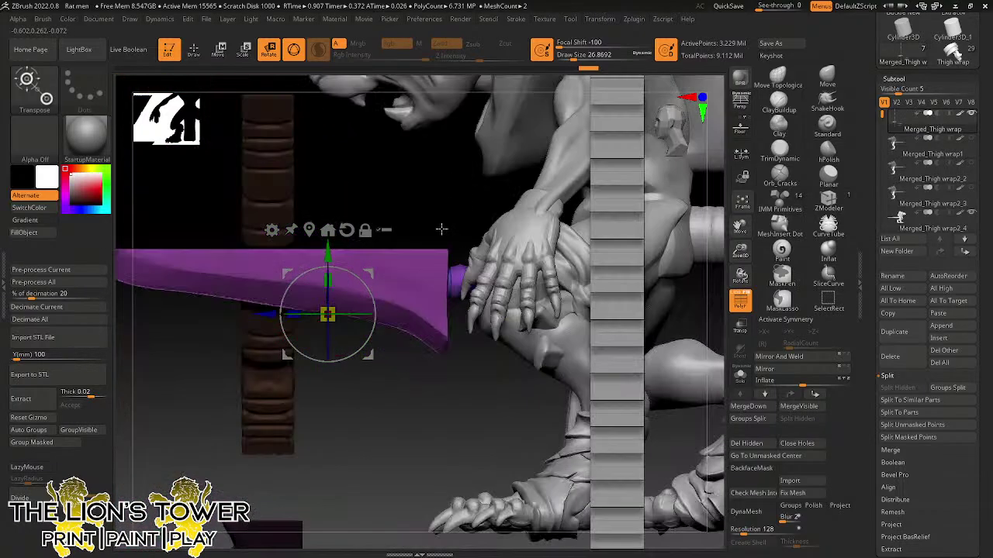
- Choose the Move brush with a draw size of about 17 and check the knife in the right hand from several sides
left_click(826, 78)
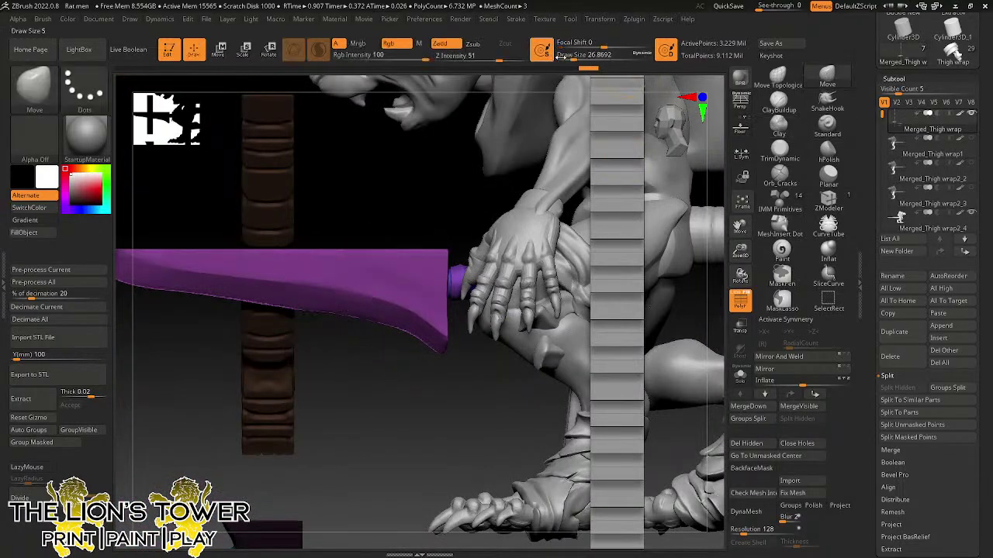
left_click_drag(740, 251, 664, 247)
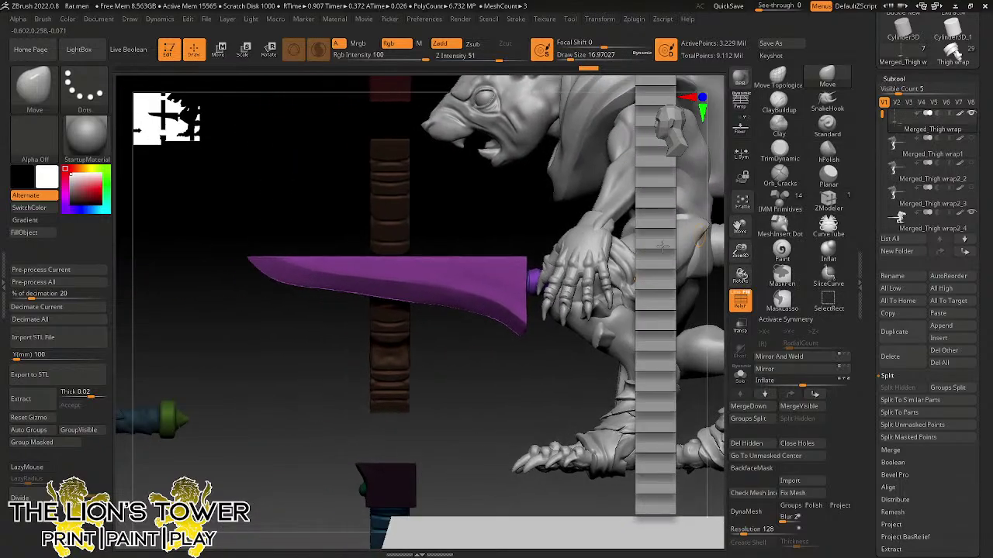
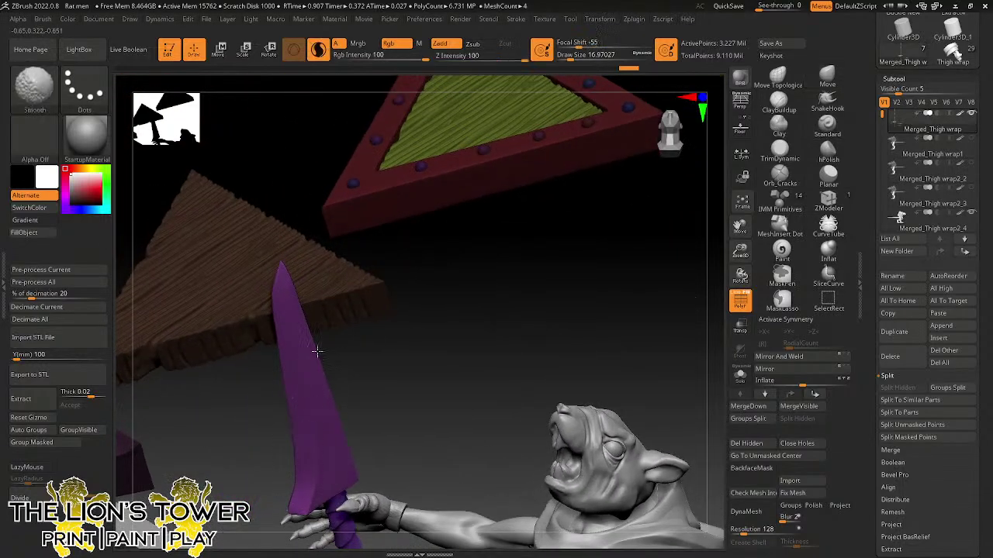
key("shift")
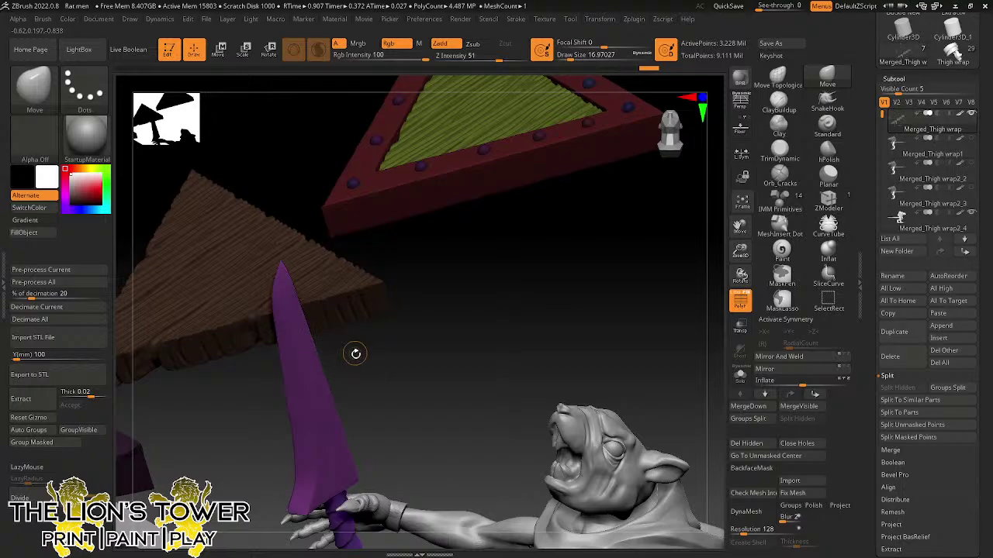
left_click_drag(642, 324, 642, 337)
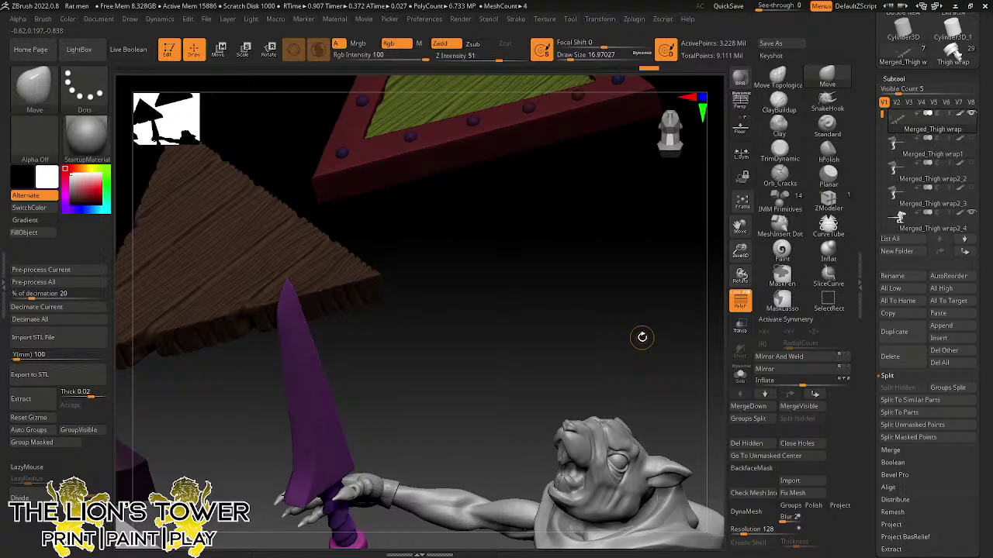
left_click_drag(720, 216, 620, 311)
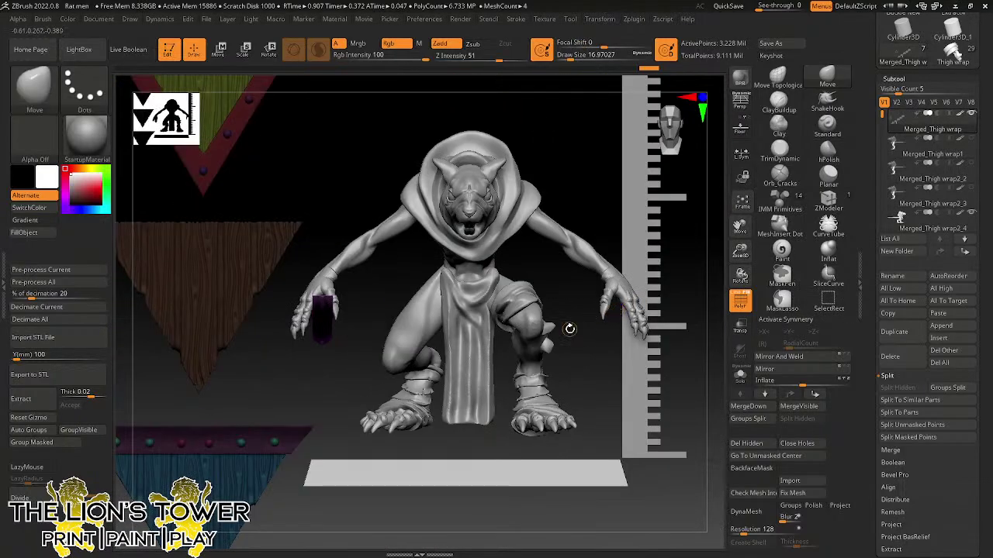
left_click_drag(567, 328, 629, 303, "shift")
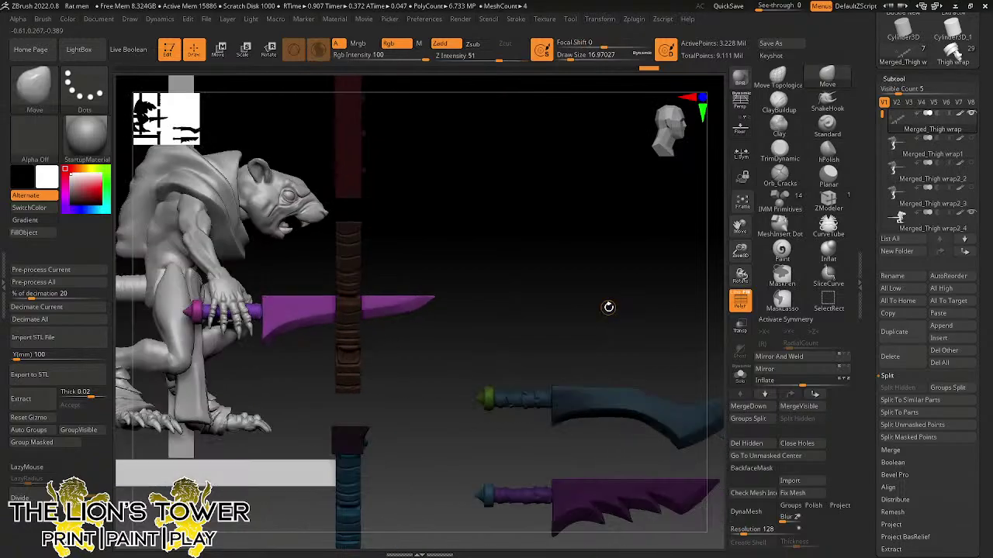
left_click_drag(740, 225, 799, 224)
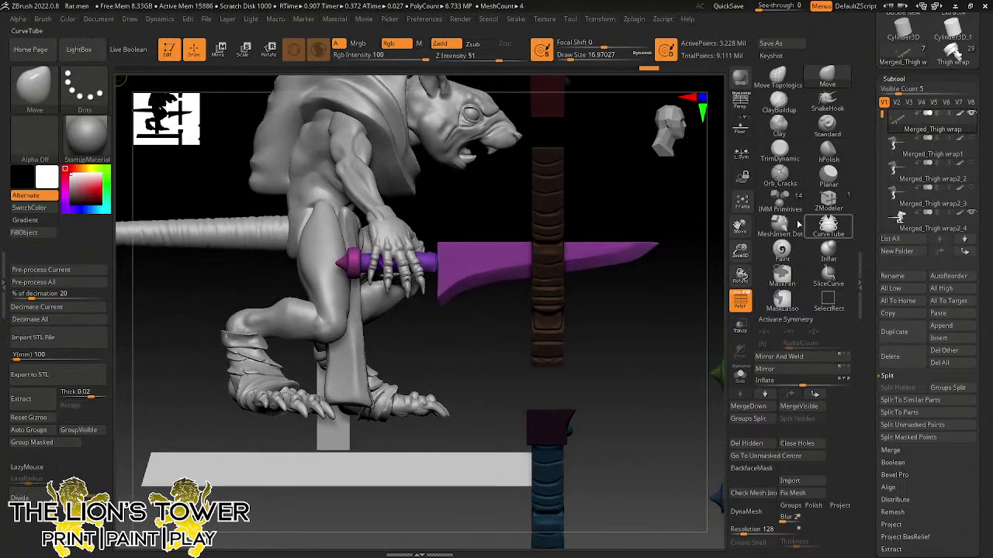
mouse_move(493, 207)
left_mouse_down()
mouse_move(487, 224)
mouse_move(473, 217)
mouse_move(515, 215)
left_mouse_up()
- Select the posed rat man, mask everything except the right hand and switch to Rotate mode
left_click(422, 233, "alt")
left_click(494, 306, "ctrl")
left_click_drag(496, 303, 508, 324, "ctrl")
left_click_drag(470, 233, 431, 217)
key("ctrl+shift")
left_click(411, 207, "ctrl+shift")
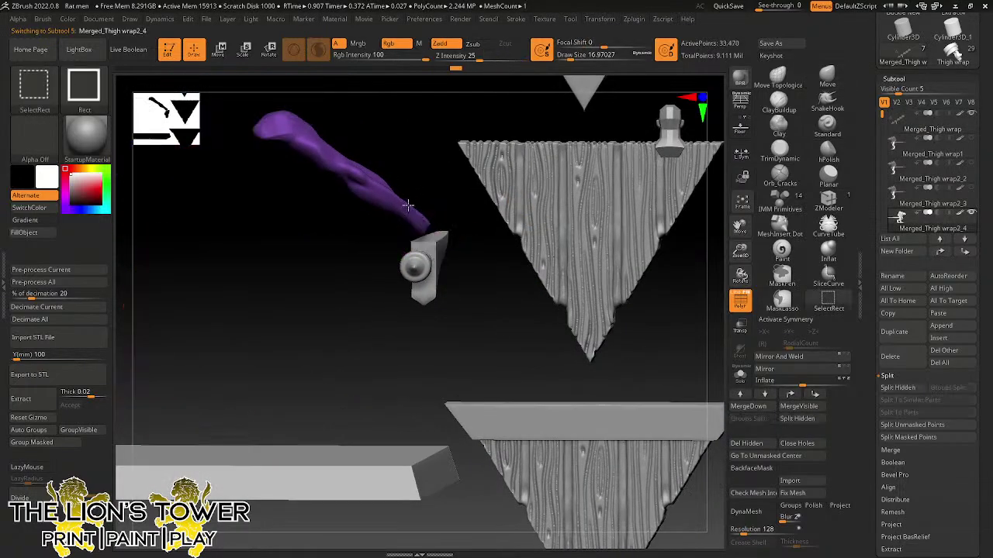
left_click(477, 229, "ctrl+shift")
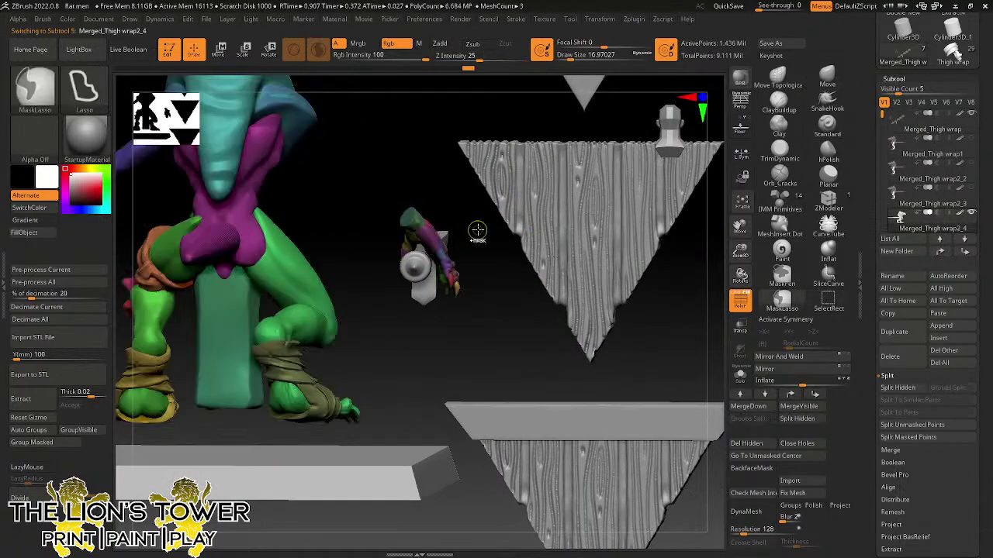
left_click(512, 295, "ctrl+shift")
key("r")
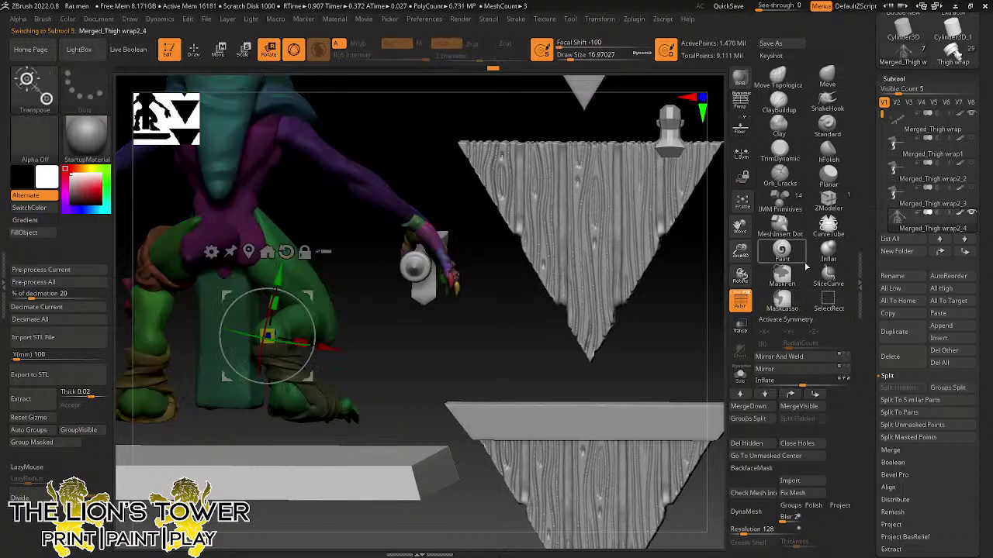
- Centre the gizmo on the unmasked right hand and reposition it at the wrist, aligned with the forearm
right_click_drag(434, 271, 303, 362, "ctrl")
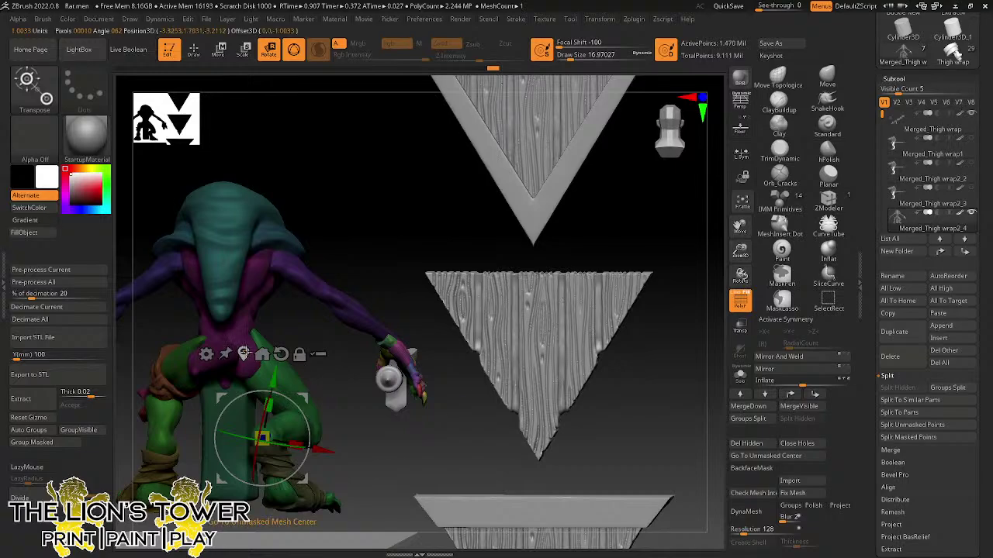
left_click(245, 354)
right_click_drag(380, 326, 492, 328, "ctrl")
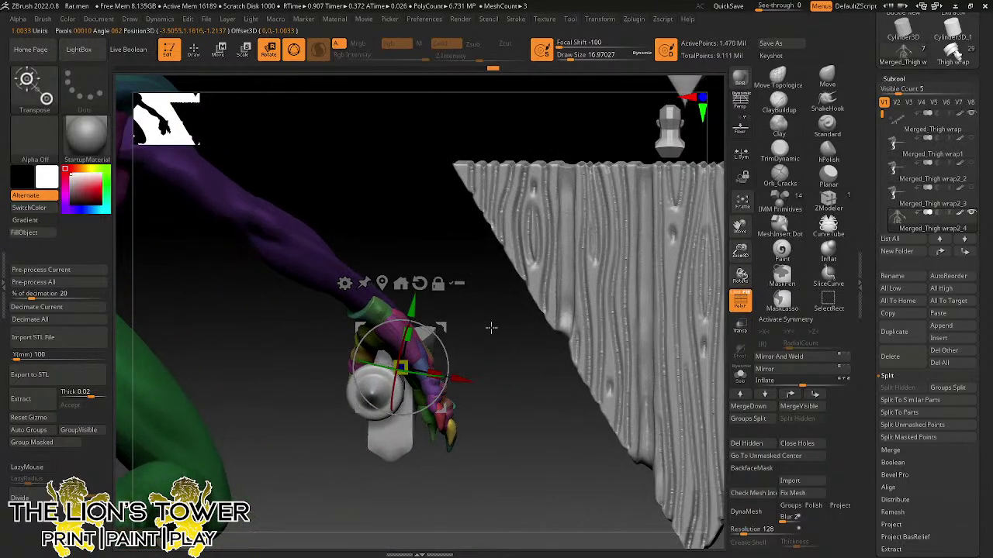
left_click(438, 284)
left_click_drag(447, 326, 387, 244)
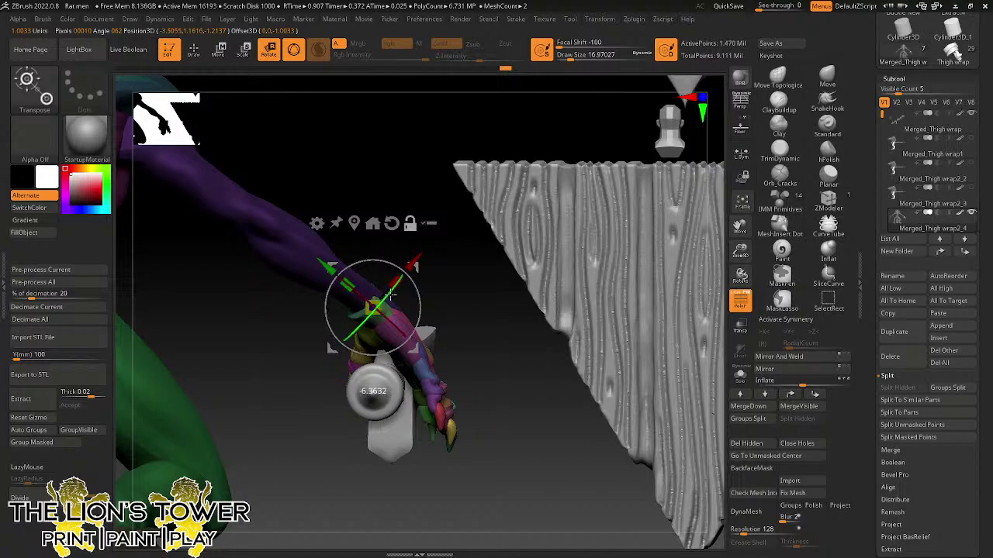
- Rotate the unmasked right hand at the wrist about several axes until the palm lies along the knife's handle
right_click_drag(408, 333, 443, 366)
left_click_drag(363, 247, 368, 275)
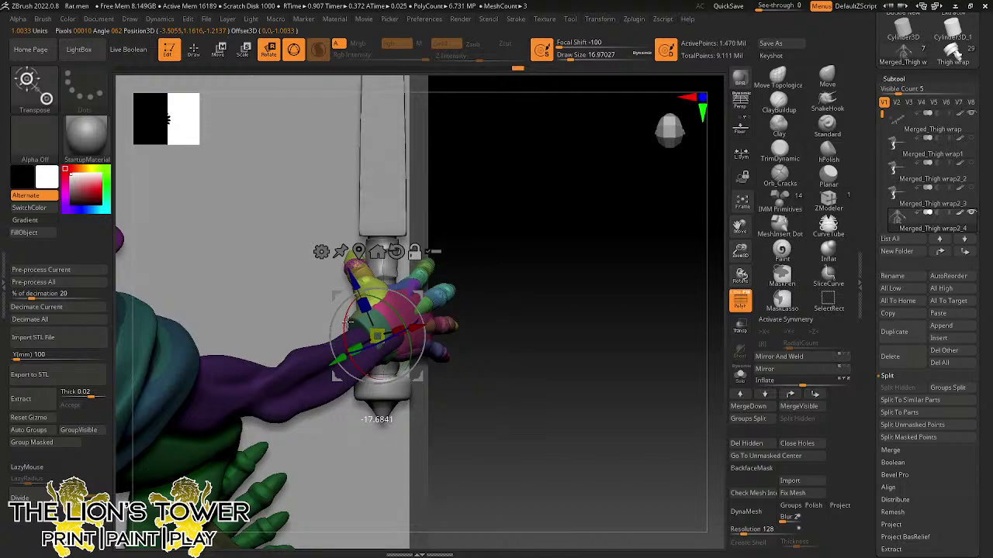
left_click_drag(349, 324, 353, 327)
right_click_drag(458, 250, 496, 135)
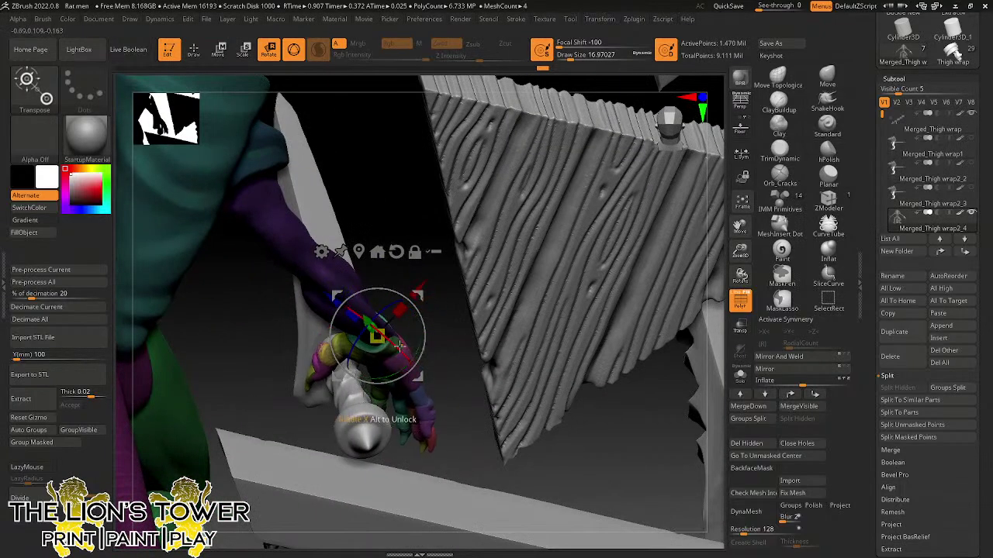
left_click_drag(413, 357, 411, 356)
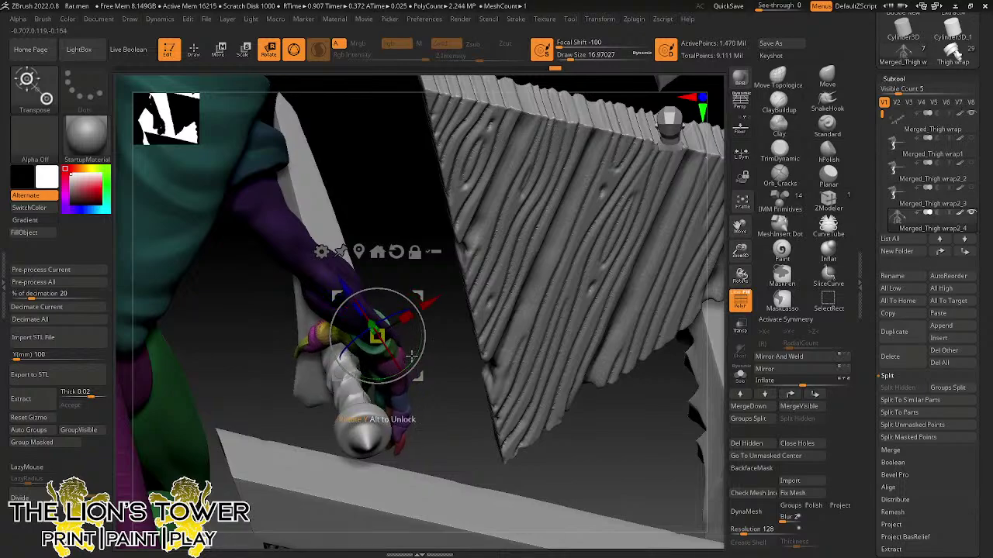
left_click_drag(353, 335, 356, 331)
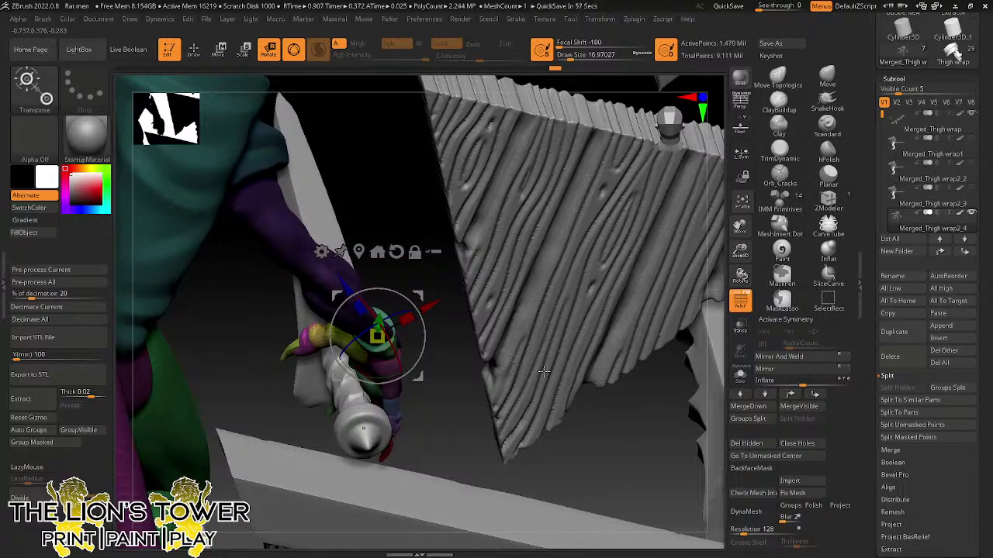
left_click_drag(991, 531, 506, 378)
left_click_drag(414, 337, 384, 361)
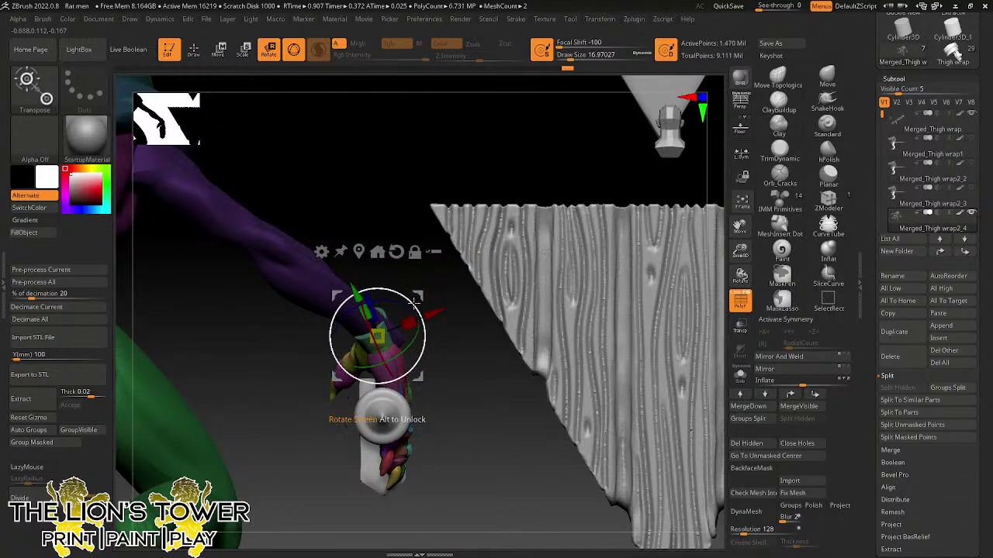
left_click_drag(420, 295, 427, 297)
left_click_drag(439, 359, 496, 371)
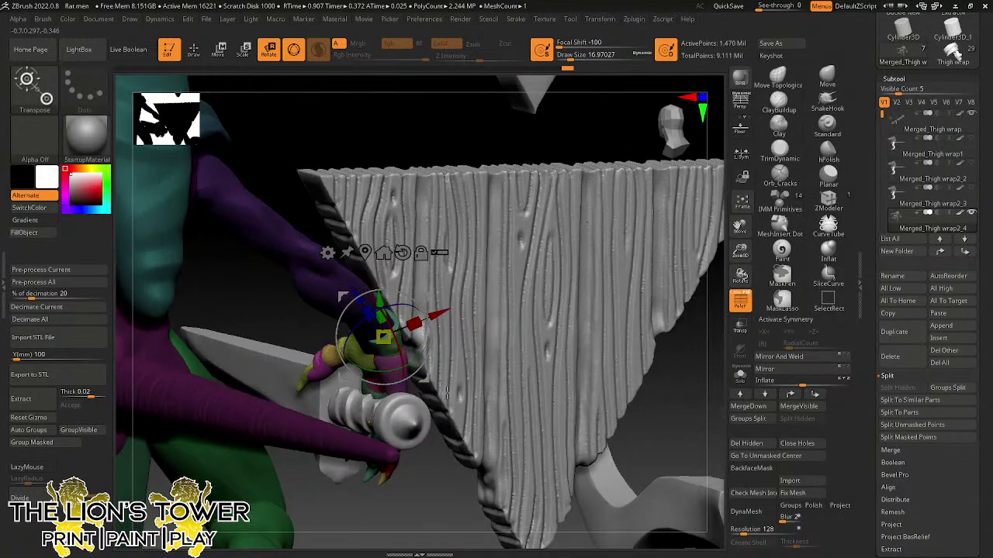
- Select the weapons and shields subtool, mask everything except the knife in the hand and centre the gizmo on that knife
left_click(416, 399, "alt")
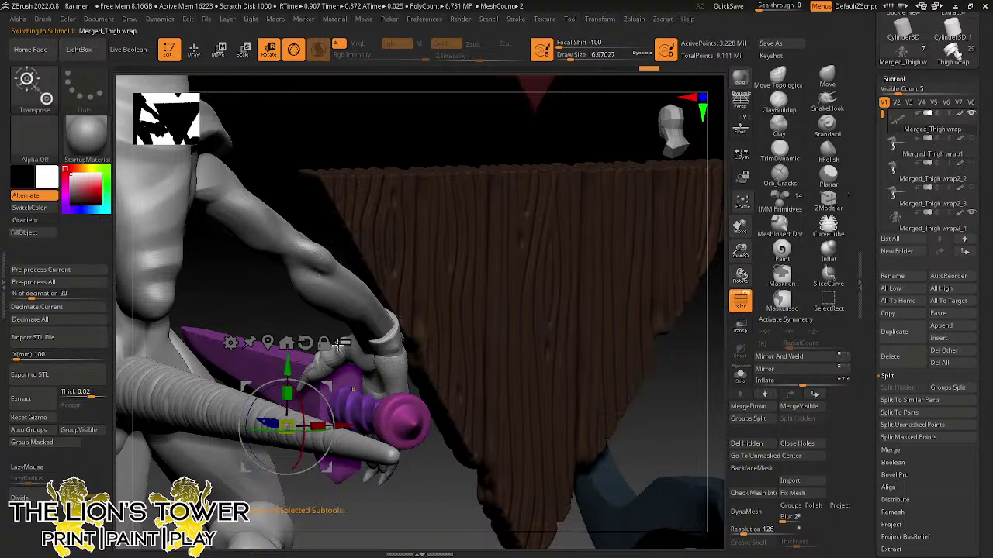
left_click(287, 342)
left_click_drag(449, 149, 638, 213)
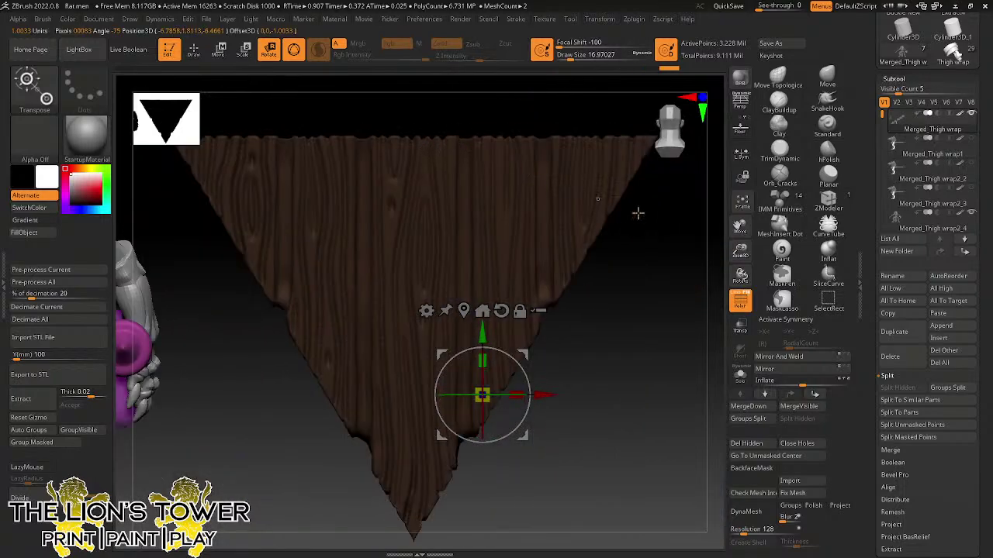
left_click_drag(740, 254, 722, 145)
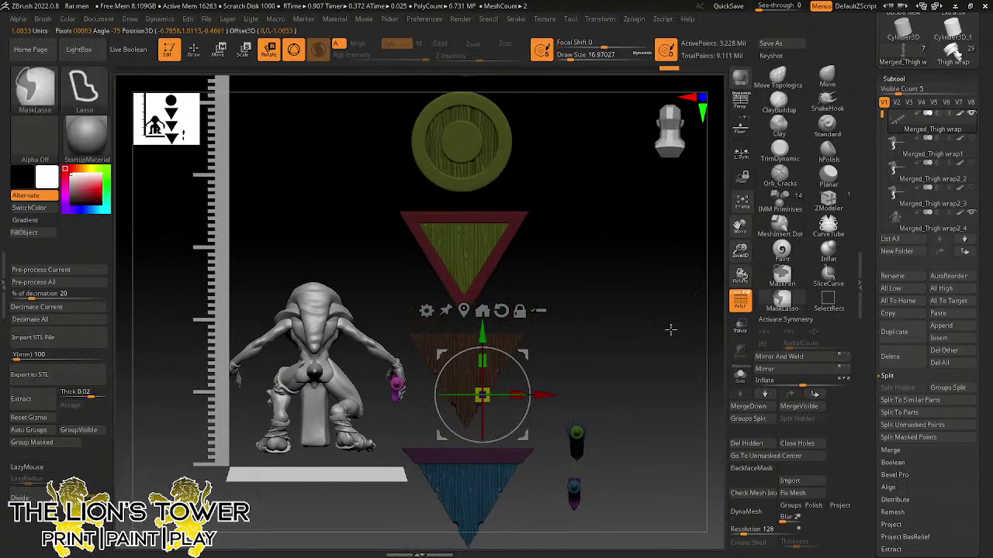
mouse_move(516, 190)
left_mouse_down("ctrl")
mouse_move(399, 481)
mouse_move(695, 538)
mouse_move(694, 392)
left_mouse_up("ctrl")
left_click(465, 311)
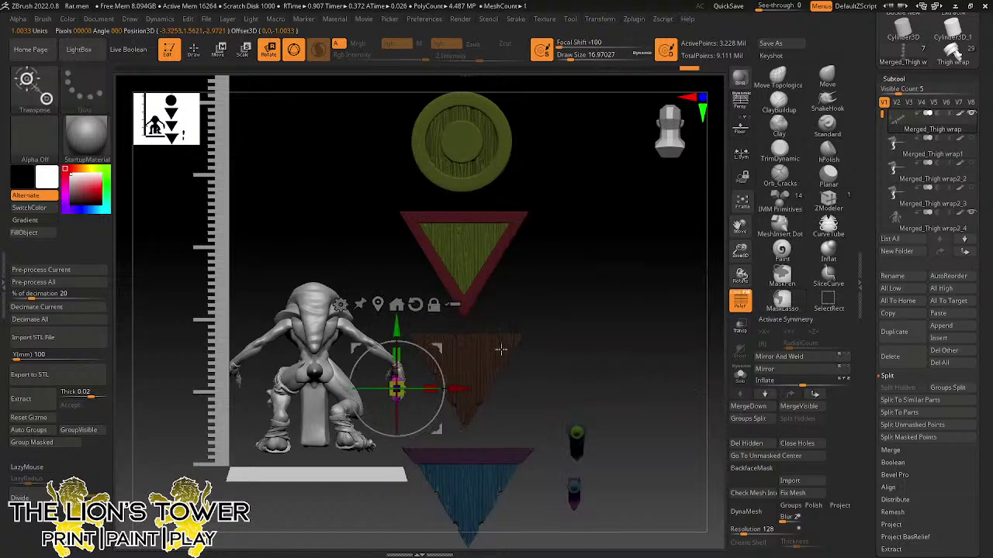
- Raise the unmasked knife slightly against the right palm and check its fit from the side
left_click_drag(740, 254, 698, 526)
left_click_drag(396, 333, 396, 320)
left_click_drag(465, 346, 423, 322)
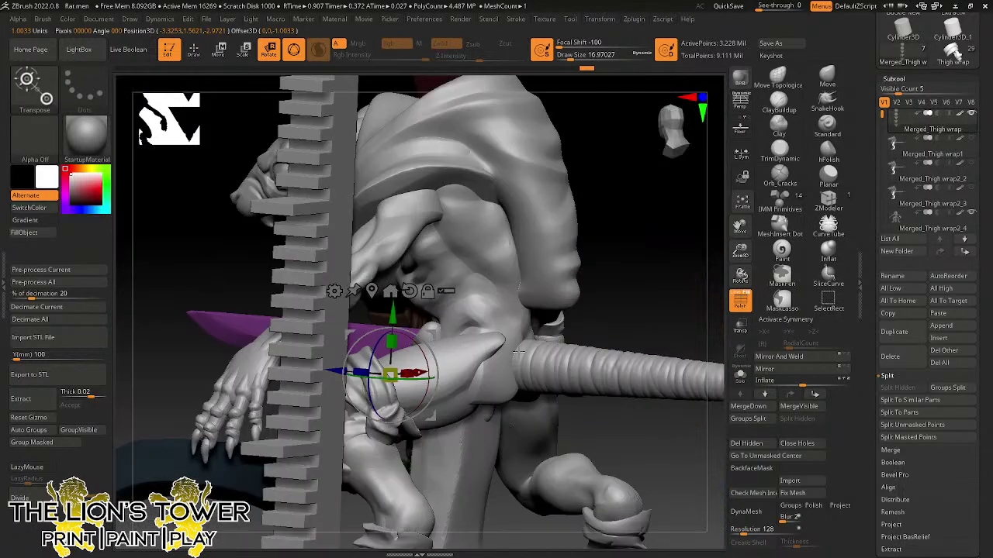
left_click_drag(518, 351, 638, 314)
left_click_drag(740, 254, 697, 227, "alt")
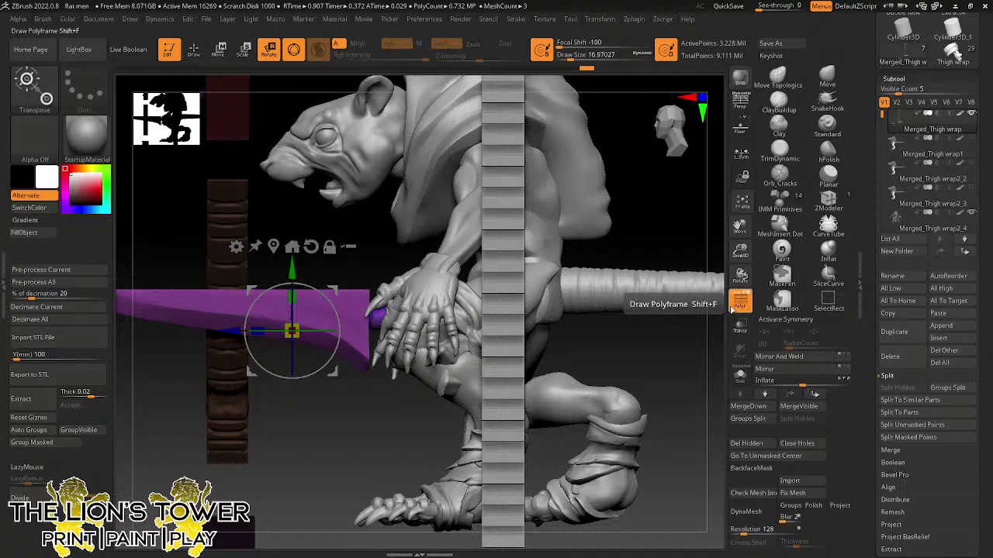
left_click_drag(738, 277, 698, 279)
left_click(427, 397, "ctrl")
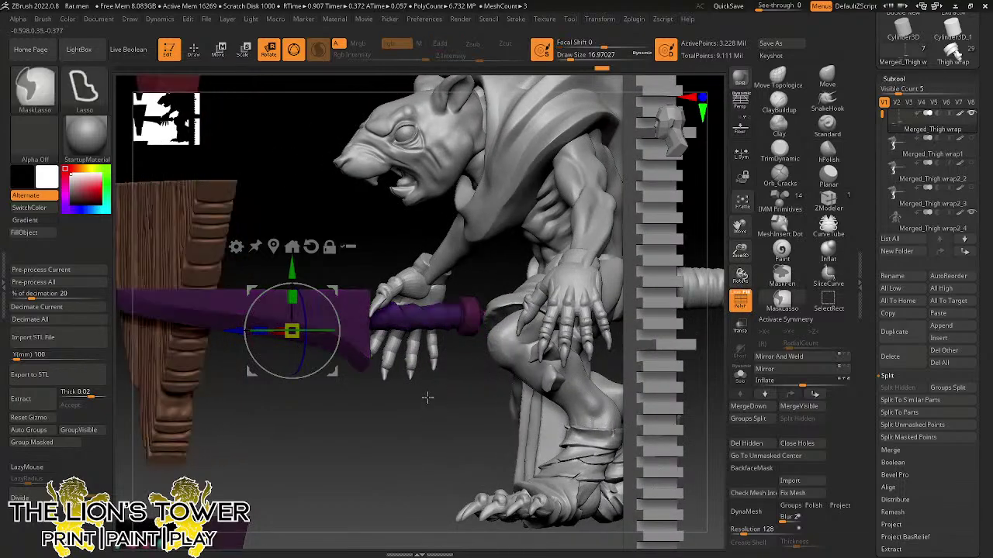
left_click_drag(427, 397, 408, 321)
- Select the posed rat man, mask everything except the right thumb's polygroups and switch to Rotate mode
key("q")
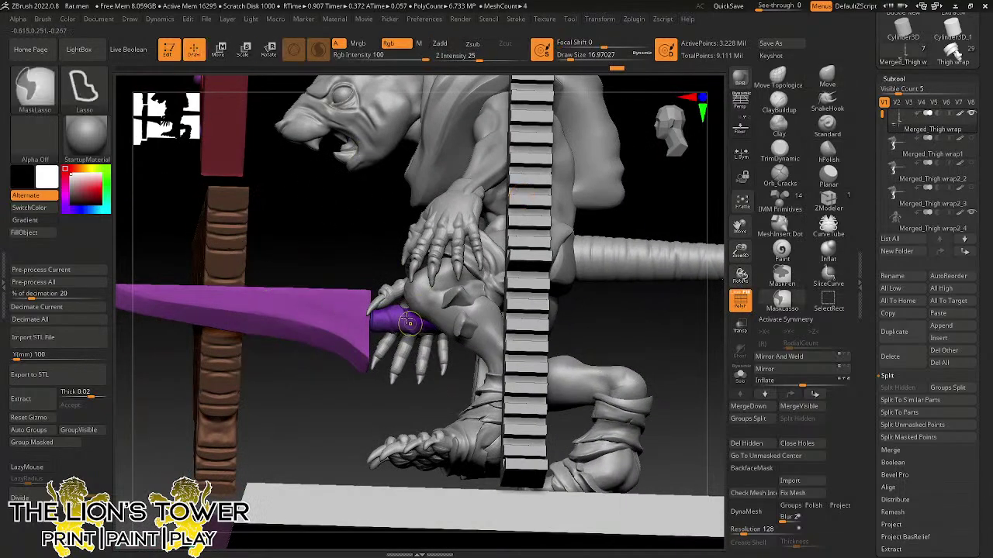
left_click(395, 298, "alt")
left_click_drag(345, 252, 413, 260)
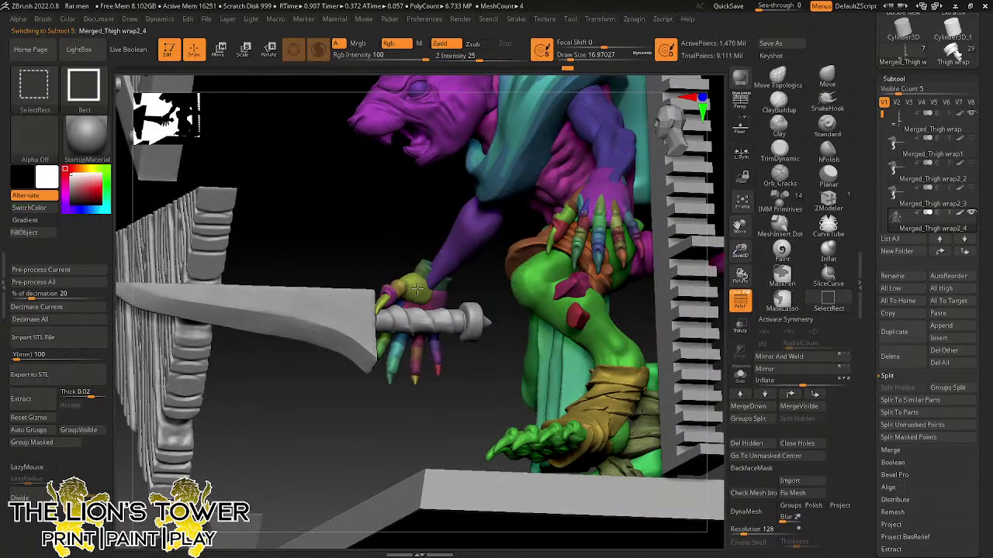
left_click(417, 289, "ctrl+shift")
left_click(403, 298, "ctrl+shift")
left_click(391, 298, "ctrl+shift")
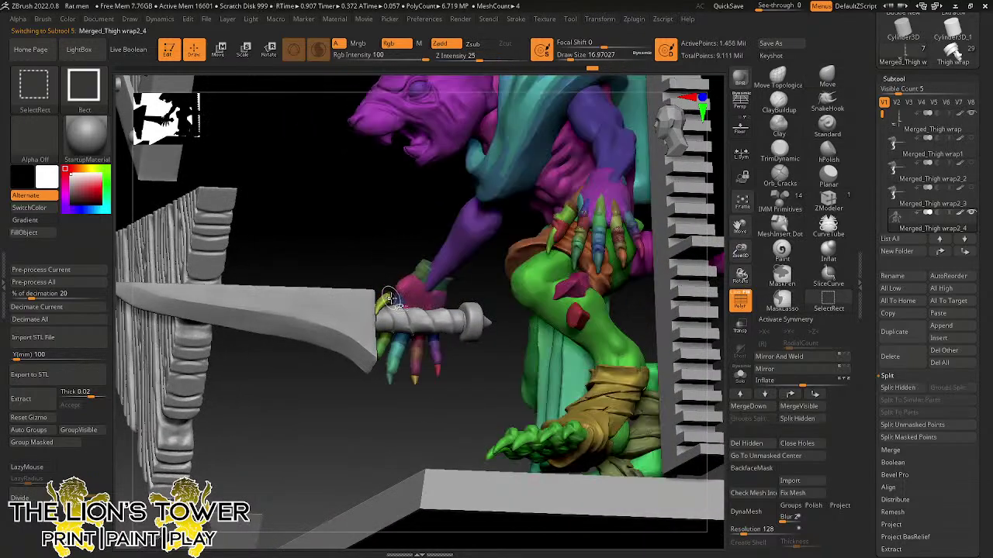
left_click(401, 250, "ctrl")
left_click(408, 226, "ctrl+shift")
left_click_drag(408, 226, 415, 206)
left_click(269, 48)
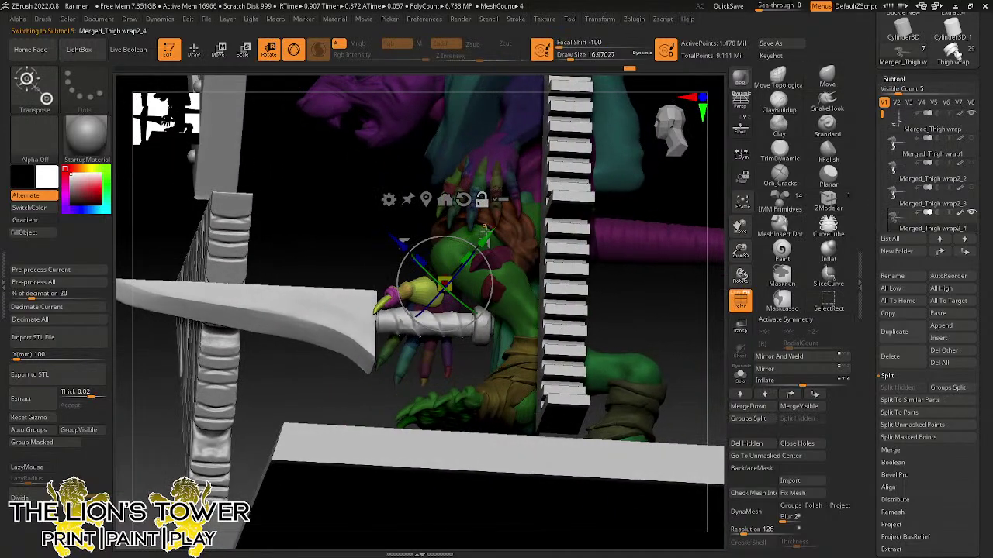
- Place the gizmo at the base of the right thumb and rotate the whole thumb over the knife's handle
left_click_drag(487, 242, 464, 304, "alt")
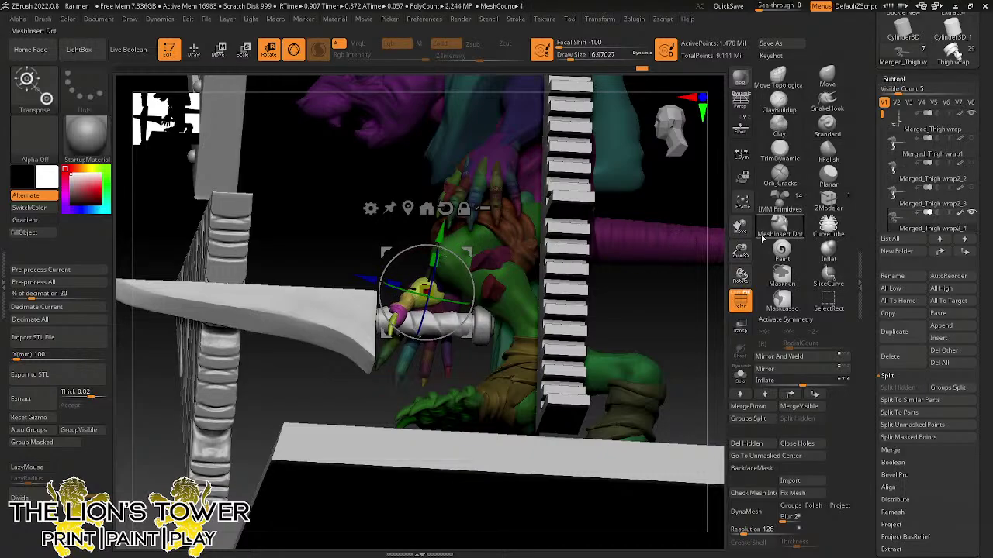
left_click_drag(740, 250, 741, 289)
left_click_drag(476, 434, 614, 297, "alt")
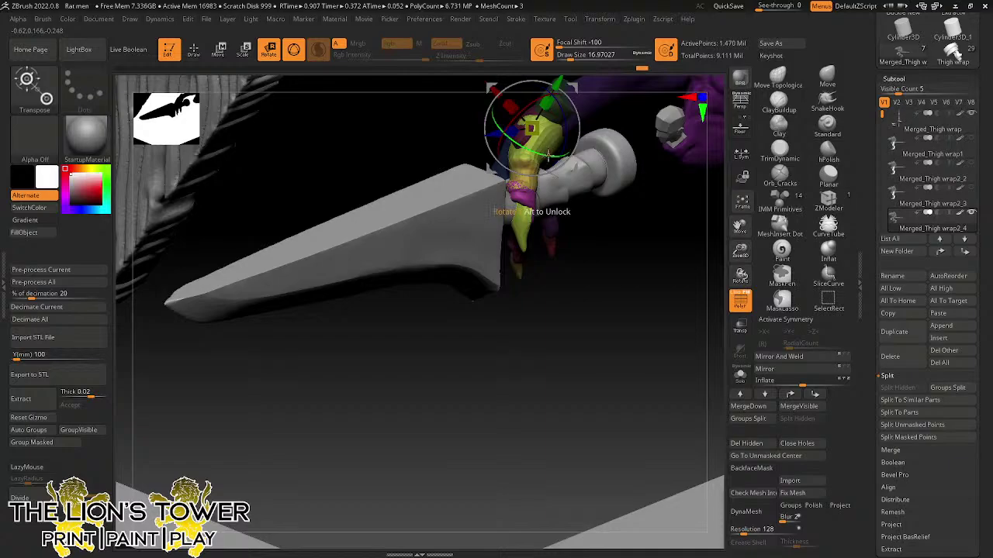
left_click_drag(566, 157, 567, 159)
left_click_drag(593, 250, 597, 225)
mouse_move(567, 146)
left_mouse_down()
mouse_move(602, 282)
mouse_move(553, 148)
left_mouse_up()
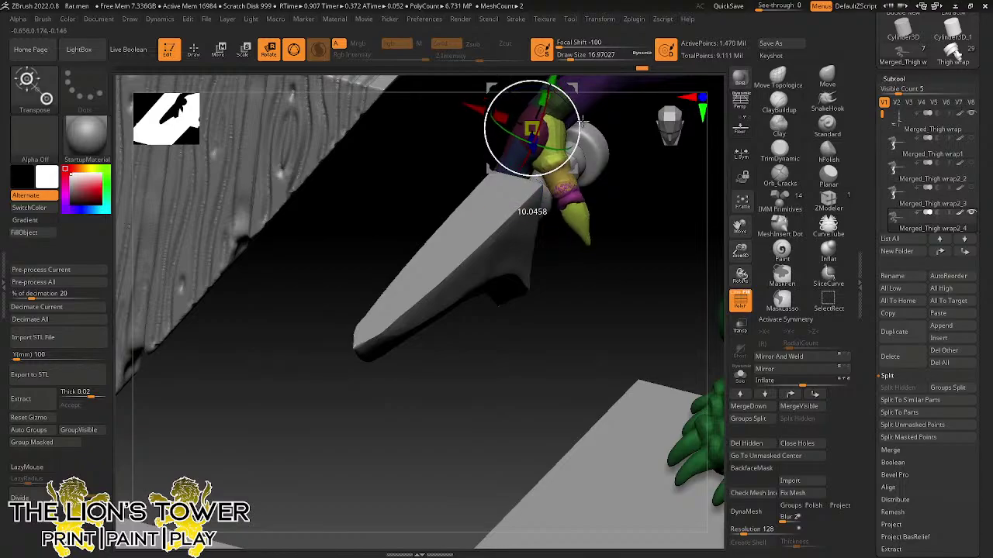
mouse_move(606, 265)
left_mouse_down()
mouse_move(611, 220)
mouse_move(605, 239)
left_mouse_up()
- Add the thumb's base segment to the mask so only its outer segments stay free, and return to Rotate mode
left_click(195, 51)
left_click(560, 169, "ctrl+shift")
left_click(631, 204, "ctrl")
left_click(631, 204, "ctrl+shift")
left_click(552, 138, "ctrl+shift")
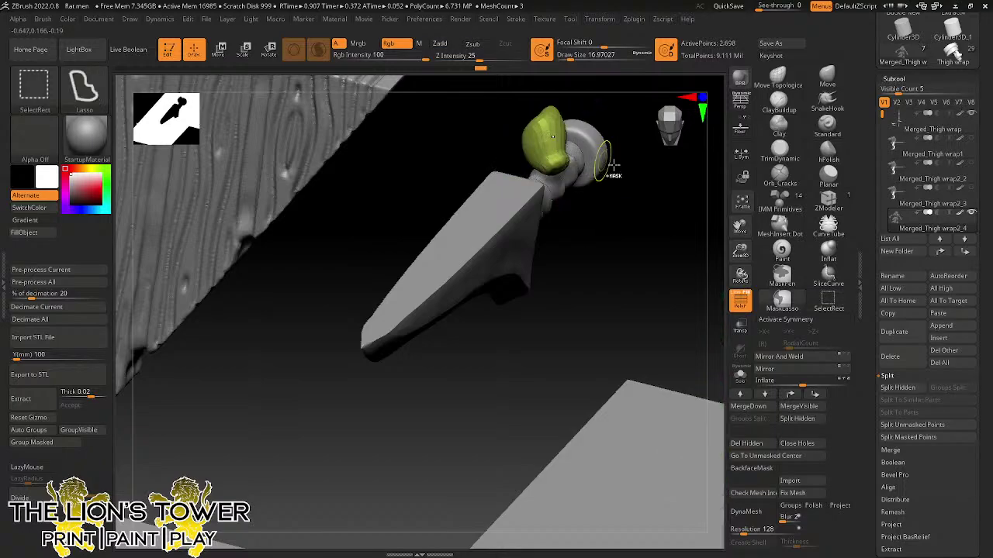
left_click(644, 199, "ctrl+shift")
mouse_move(645, 199)
left_mouse_down()
mouse_move(608, 211)
mouse_move(496, 93)
left_mouse_up()
key("r")
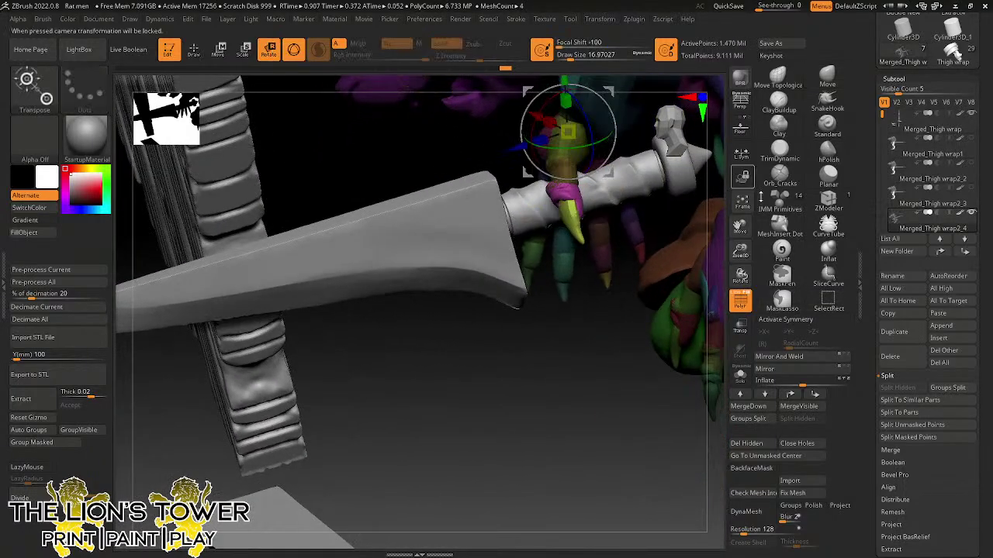
- Align the gizmo with the thumb's middle joint and bend the outer thumb segments around the handle
left_click_drag(741, 251, 720, 314)
left_click_drag(580, 186, 555, 221)
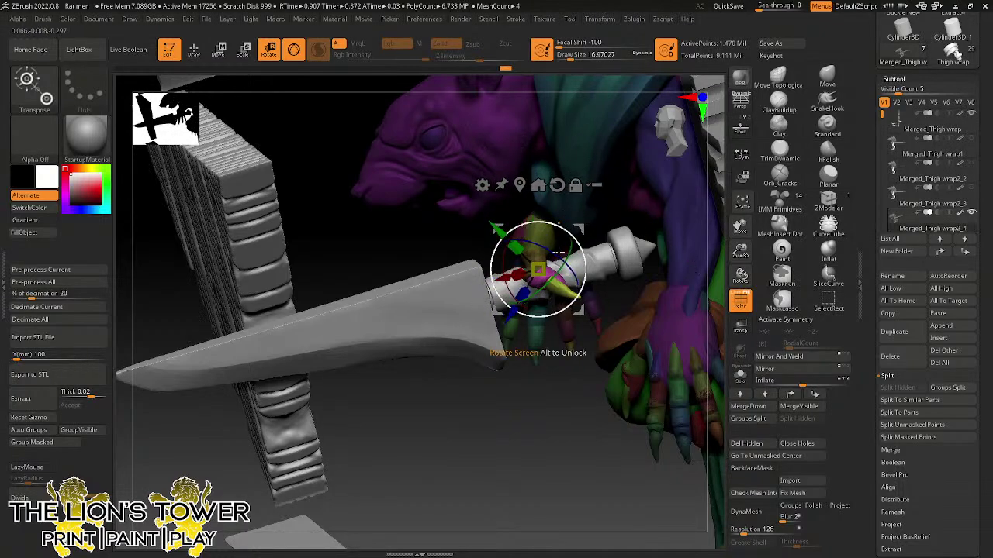
left_click_drag(511, 353, 592, 339)
left_click(574, 188)
left_click_drag(580, 229, 613, 271)
left_click(608, 176)
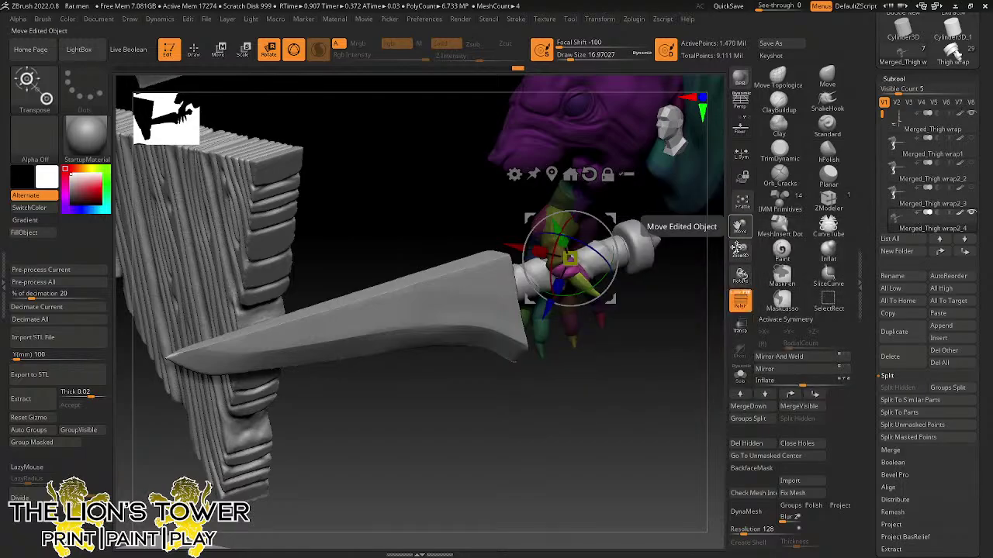
left_click_drag(718, 226, 588, 302)
left_click_drag(625, 272, 632, 324)
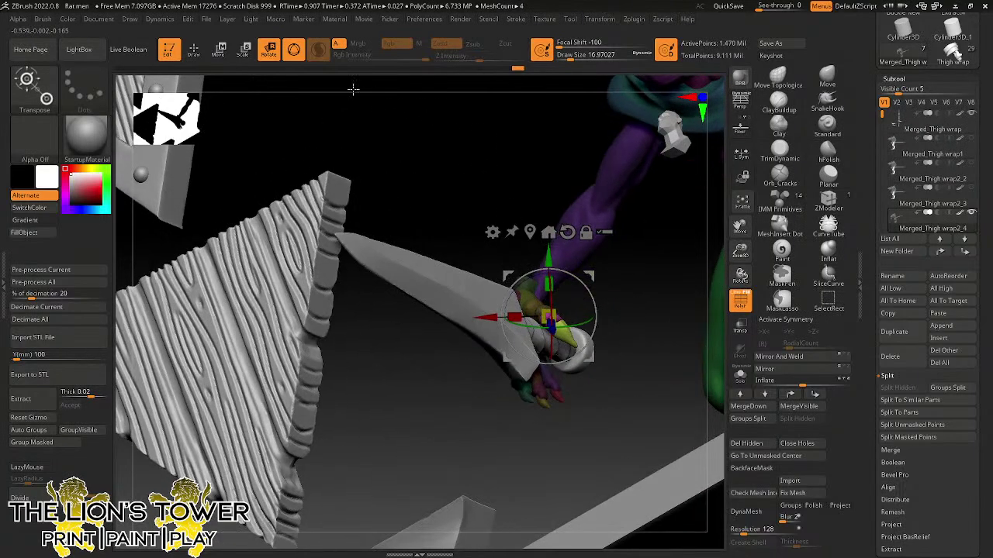
- Mask the thumb's next segment too, rotate the remaining tip towards the handle and check it from several sides
left_click(194, 49)
left_click(547, 308, "ctrl+shift")
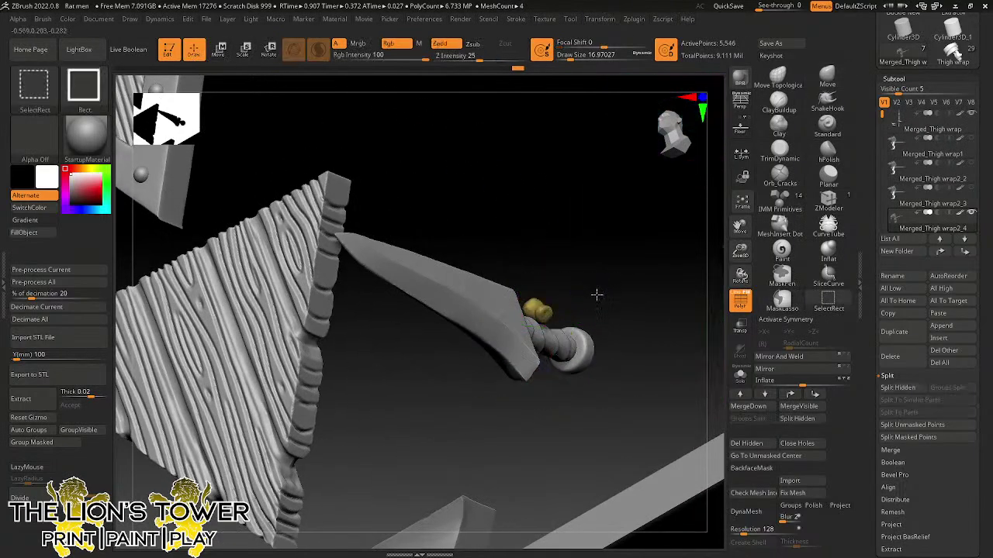
left_click(594, 288, "ctrl+shift")
left_click(266, 48)
mouse_move(613, 272)
left_mouse_down()
mouse_move(631, 284)
mouse_move(638, 308)
mouse_move(589, 252)
left_mouse_up()
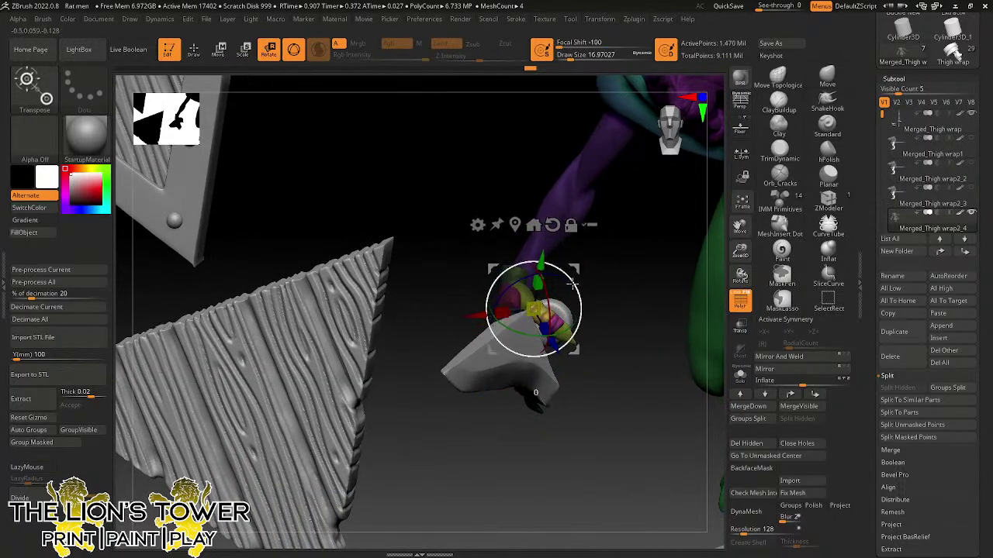
left_click_drag(591, 288, 664, 270)
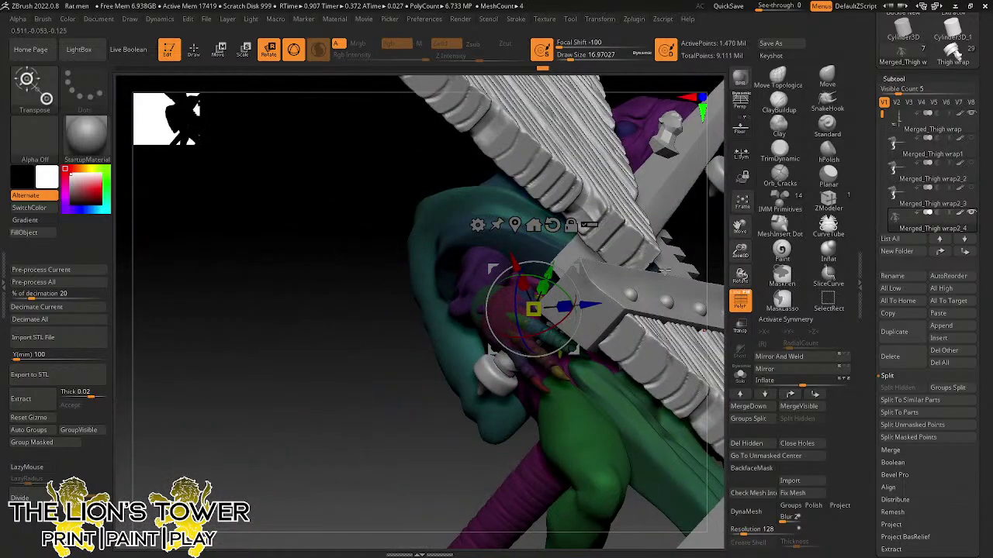
mouse_move(597, 339)
left_mouse_down()
mouse_move(586, 202)
mouse_move(631, 268)
mouse_move(618, 277)
mouse_move(605, 266)
left_mouse_up()
- Unmask the thumb's base again, rotate the whole thumb closer to the knife's handle and clear the mask
key("q")
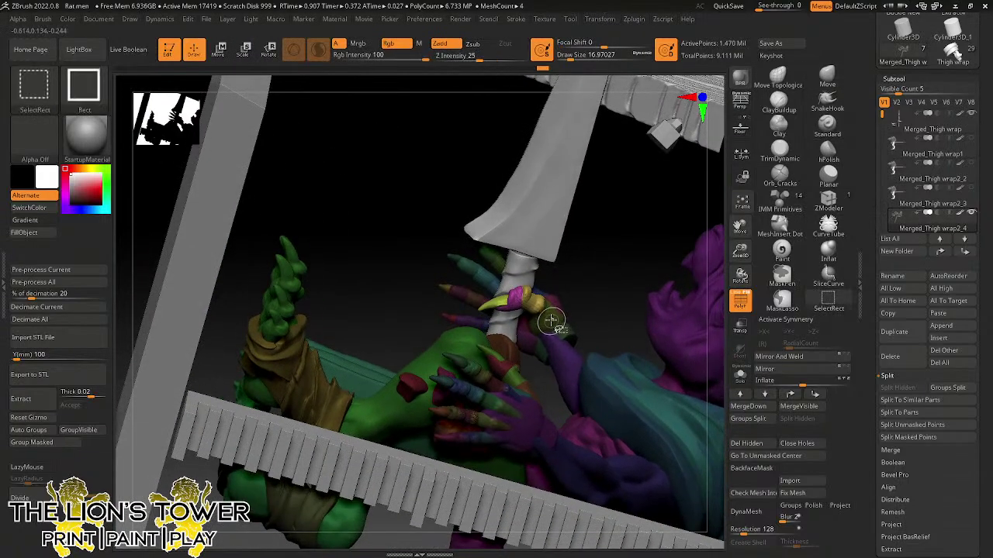
left_click(550, 321, "ctrl+shift")
left_click(591, 285, "ctrl+shift")
key("r")
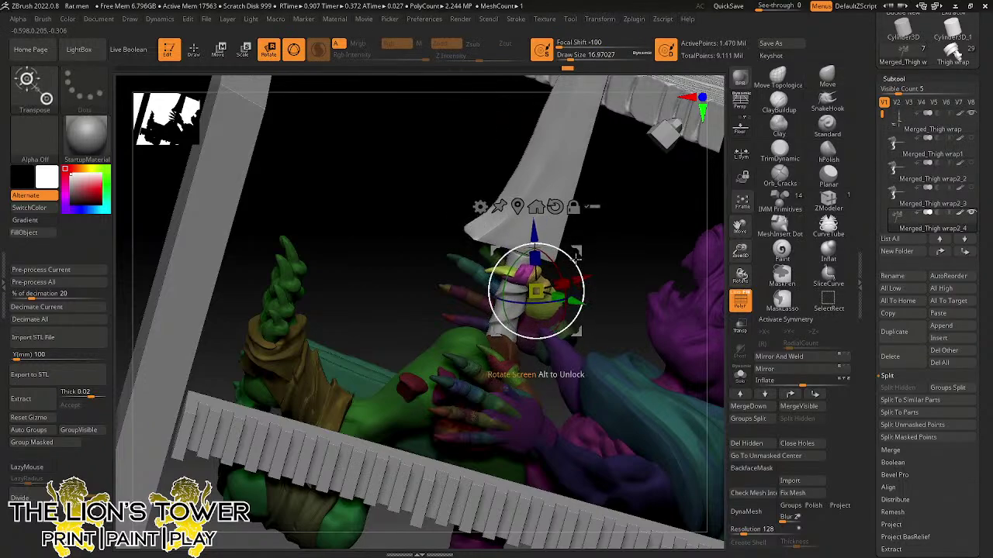
mouse_move(577, 250)
left_mouse_down()
mouse_move(616, 250)
mouse_move(541, 264)
mouse_move(568, 267)
left_mouse_up()
left_click_drag(616, 171, 637, 191, "ctrl")
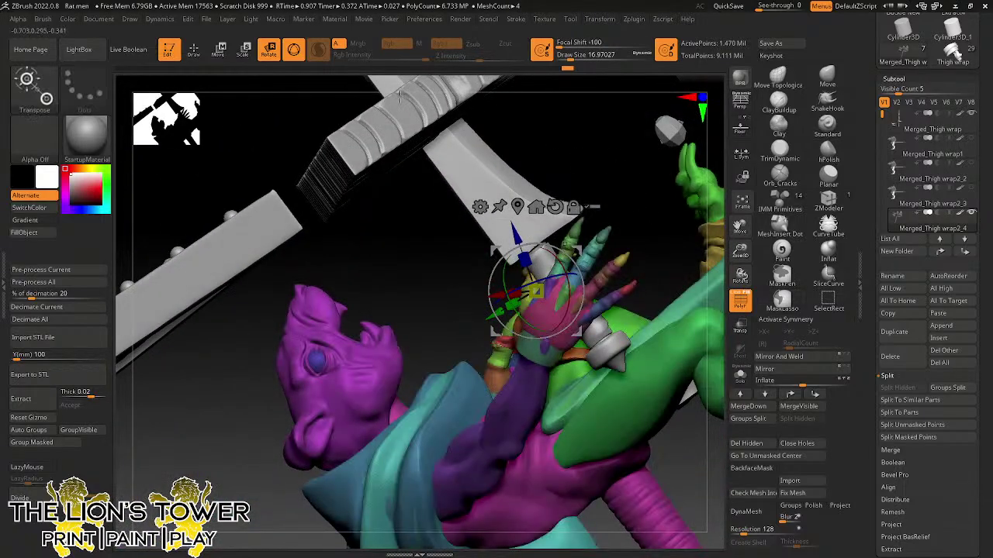
- Mask everything except the index finger's segments by hiding its polygroups, masking the remaining mesh and showing all parts
left_click(194, 49)
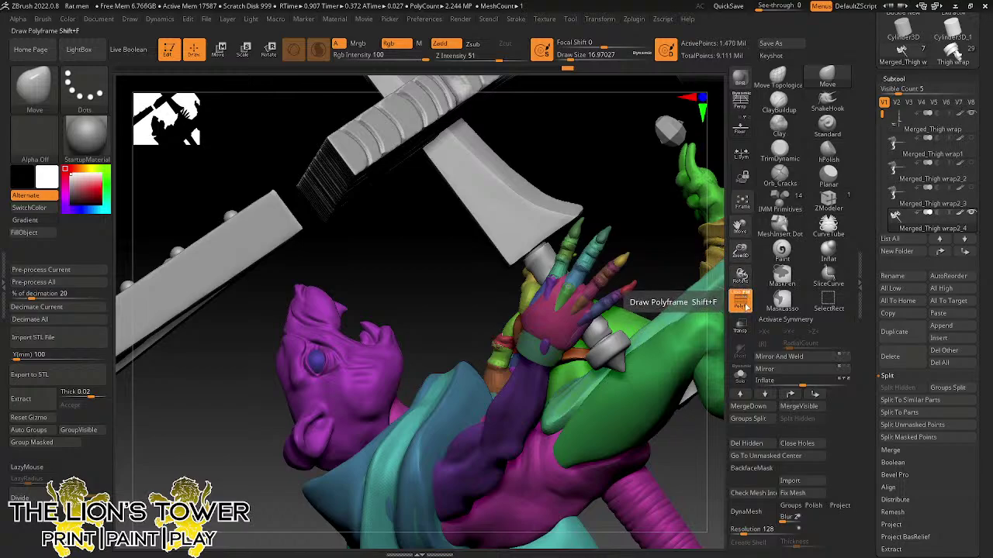
left_click_drag(741, 256, 716, 242)
left_click_drag(638, 203, 536, 341)
left_click(517, 264, "ctrl+shift")
left_click(517, 262, "ctrl+shift")
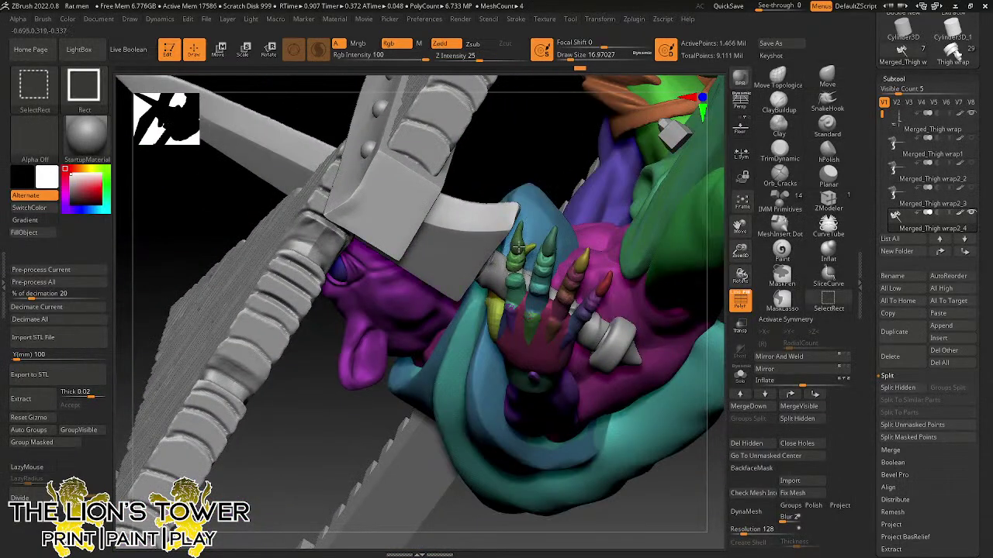
left_click(549, 164, "ctrl")
left_click(557, 149, "ctrl+shift")
- Rotate the unmasked index finger around the knife's handle in Rotate mode
left_click_drag(557, 149, 496, 97)
left_click(267, 62)
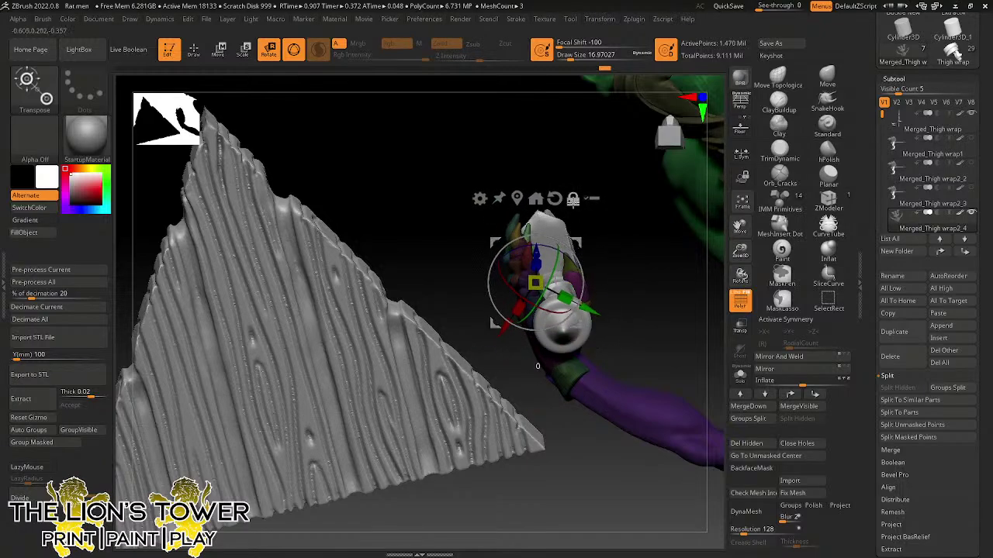
left_click_drag(592, 333, 665, 236)
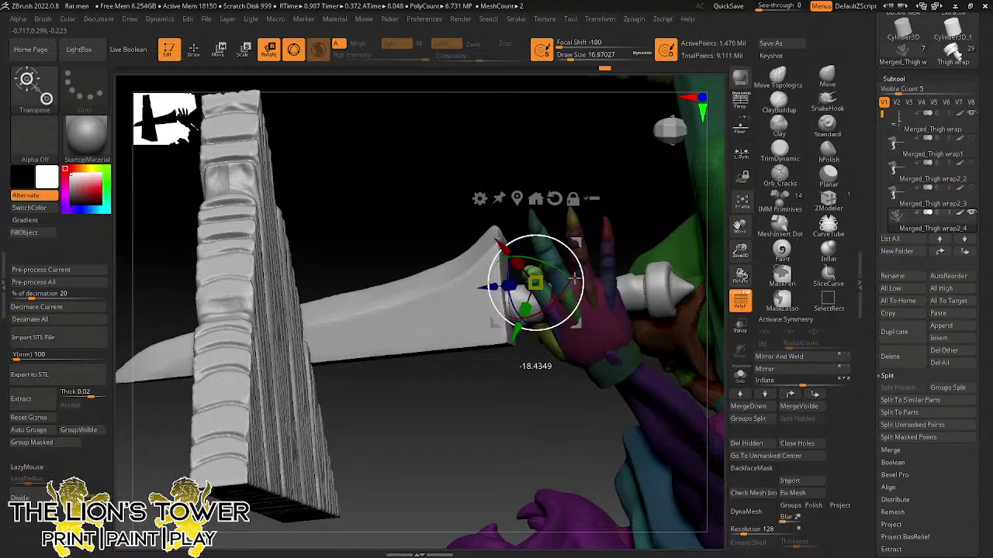
left_click_drag(579, 246, 632, 288)
- Add the index finger's next segment to the mask, rotate the free tip around the handle and clear the mask
left_click(194, 51)
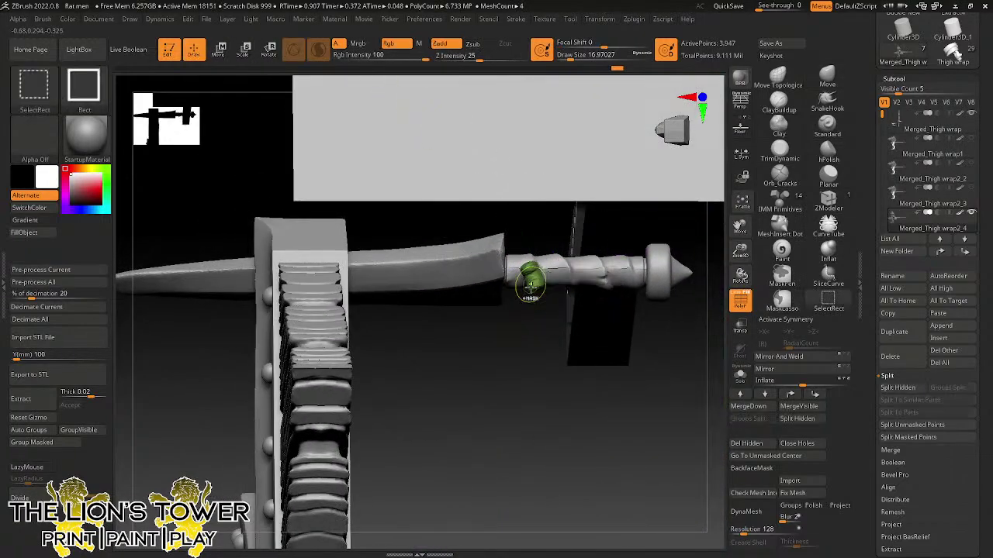
left_click(535, 342, "ctrl")
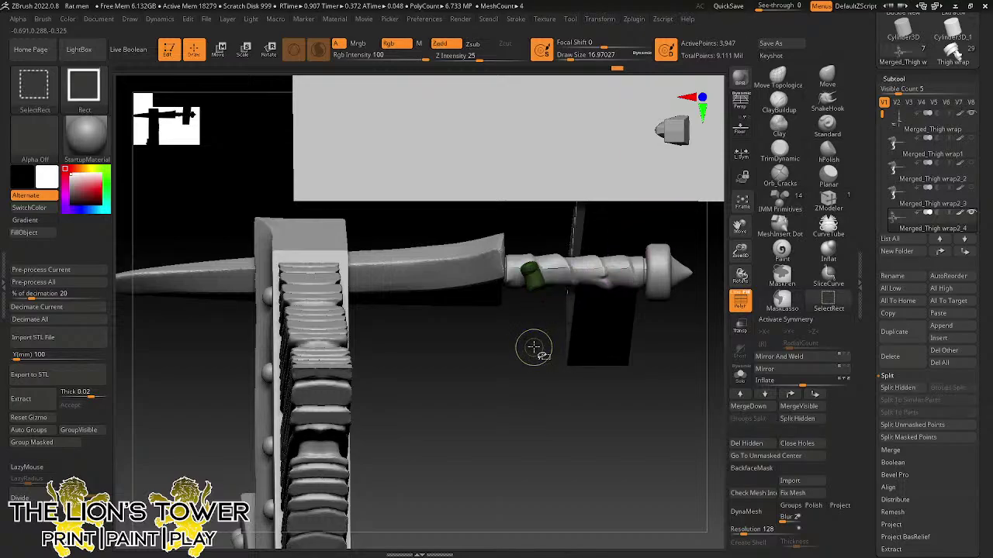
left_click(533, 345, "ctrl+shift")
left_click(530, 341, "ctrl")
left_click(269, 51)
left_click_drag(576, 377, 643, 399)
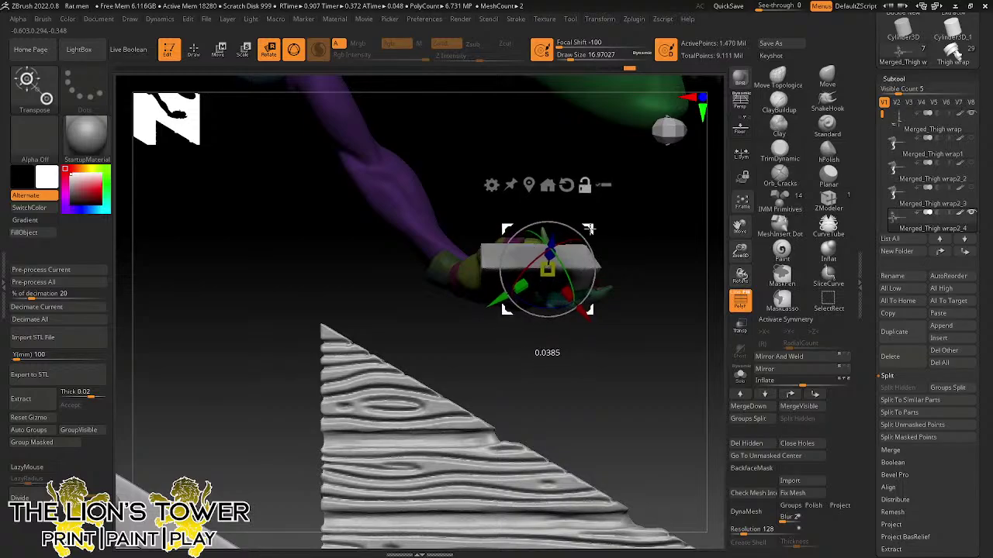
left_click_drag(619, 216, 592, 222)
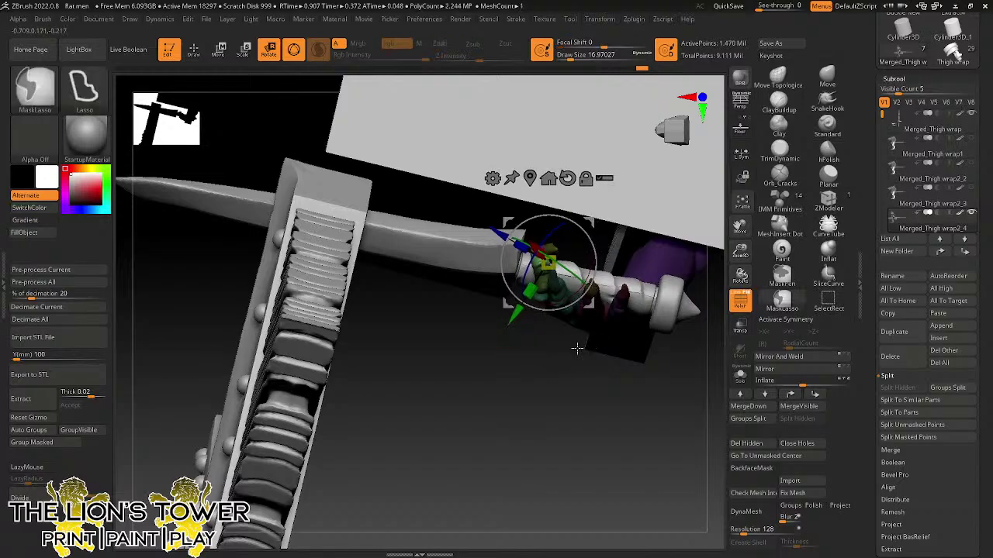
mouse_move(562, 393)
left_mouse_down("ctrl")
mouse_move(566, 405)
mouse_move(581, 342)
mouse_move(574, 329)
left_mouse_up("ctrl")
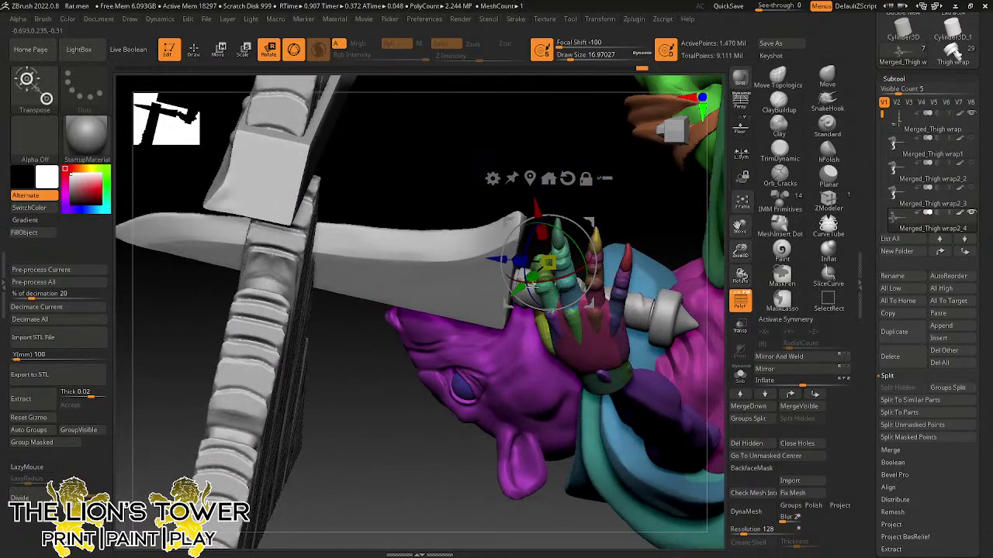
- Dismiss the undo history notice and mask everything except the index finger's outer segments
key("q")
left_click_drag(571, 157, 613, 172)
left_click(553, 269, "ctrl+shift")
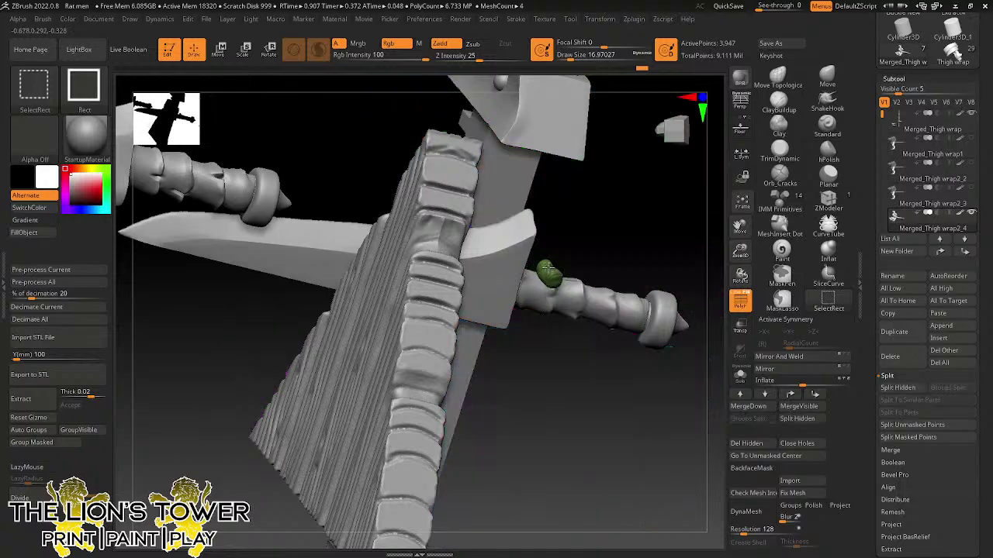
left_click(549, 269, "ctrl+shift")
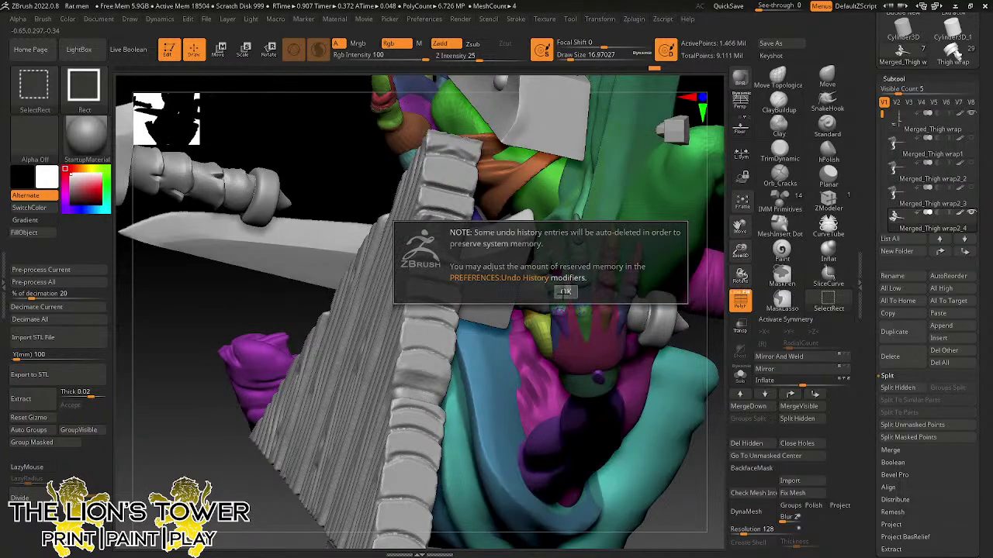
left_click(565, 291)
left_click_drag(707, 327, 572, 297)
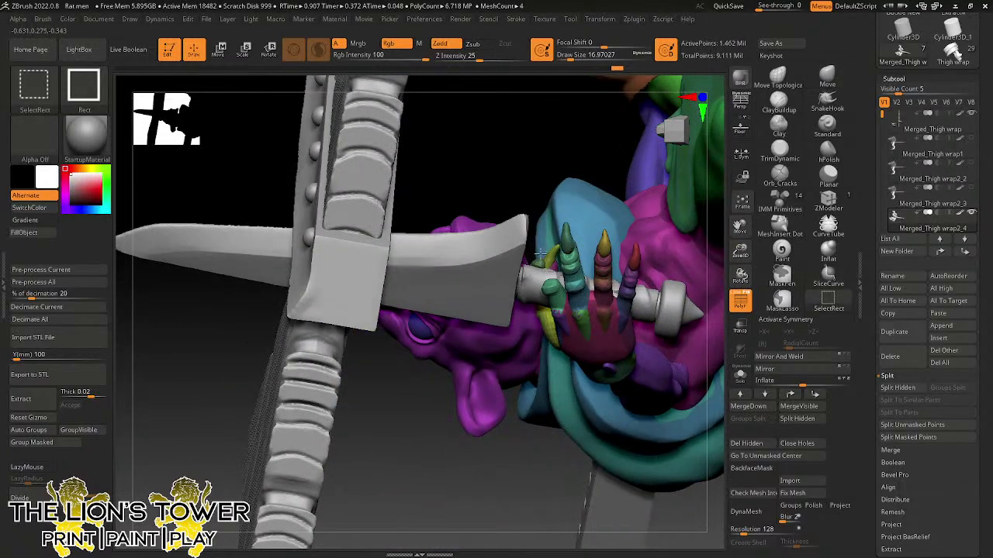
left_click(558, 152, "ctrl")
left_click(559, 155, "ctrl+shift")
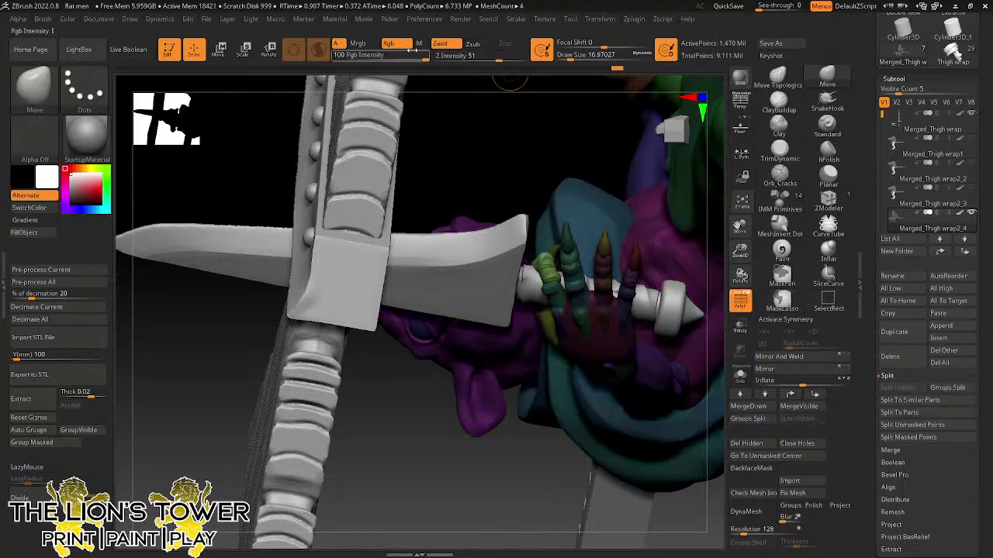
- Adjust the index finger's outer segments against the knife's handle with the gizmo and clear the mask
left_click(248, 49)
left_click_drag(604, 162, 605, 100)
mouse_move(591, 216)
left_mouse_down()
mouse_move(596, 257)
mouse_move(573, 269)
mouse_move(609, 221)
left_mouse_up()
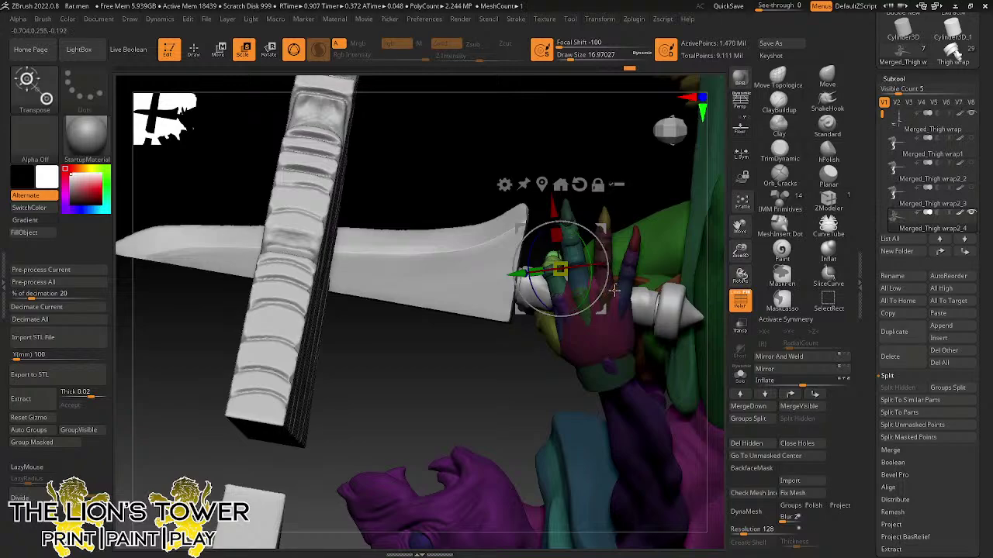
left_click_drag(627, 145, 652, 168, "ctrl")
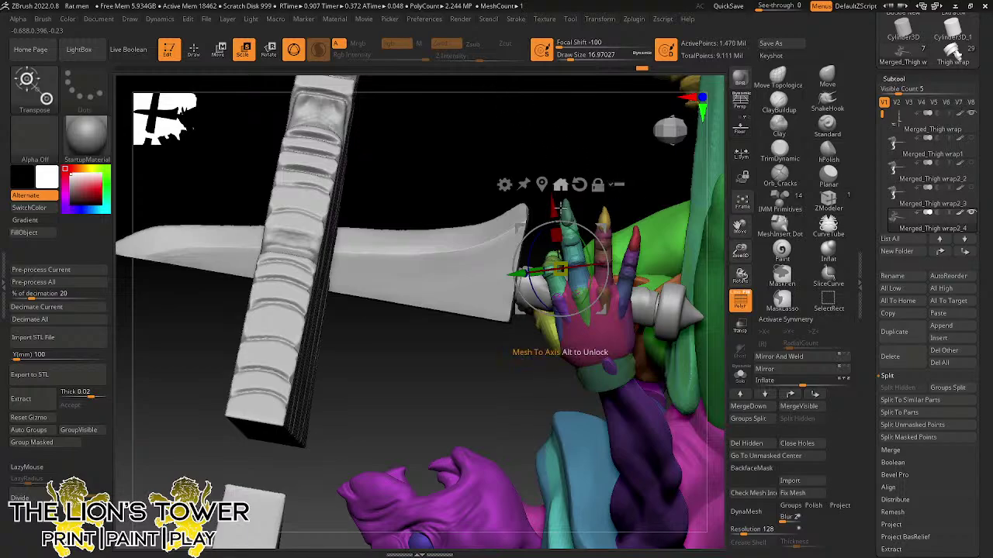
- Mask everything except the middle finger's outer segments and bend them over the knife's handle
key("w")
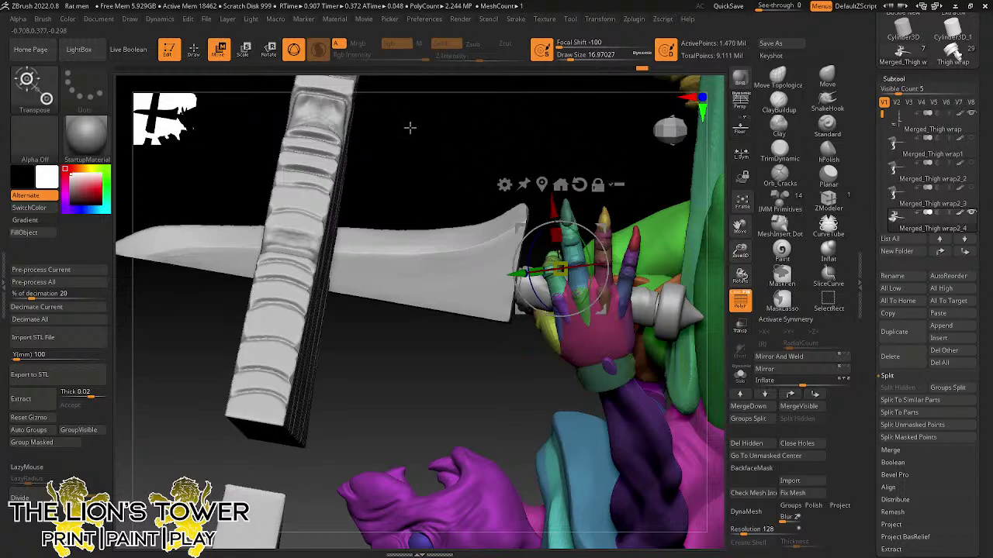
left_click(580, 273, "ctrl+shift")
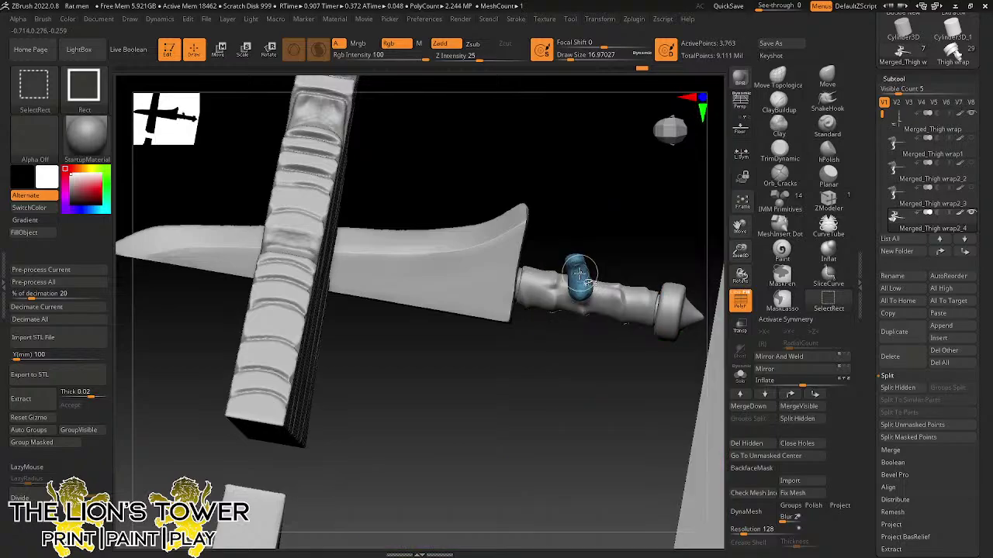
left_click(578, 262, "ctrl+shift")
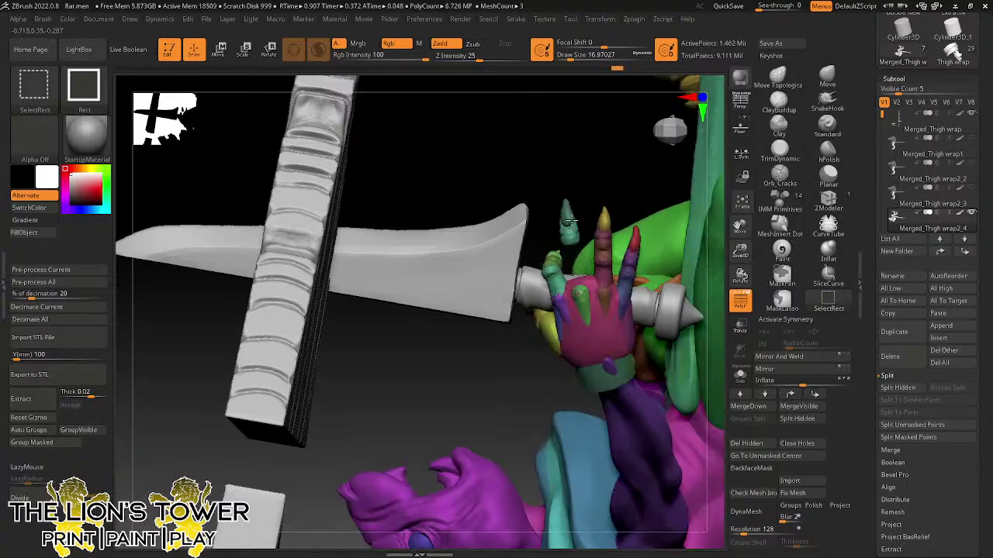
left_click_drag(612, 159, 401, 88)
key("r")
left_click_drag(683, 252, 644, 193)
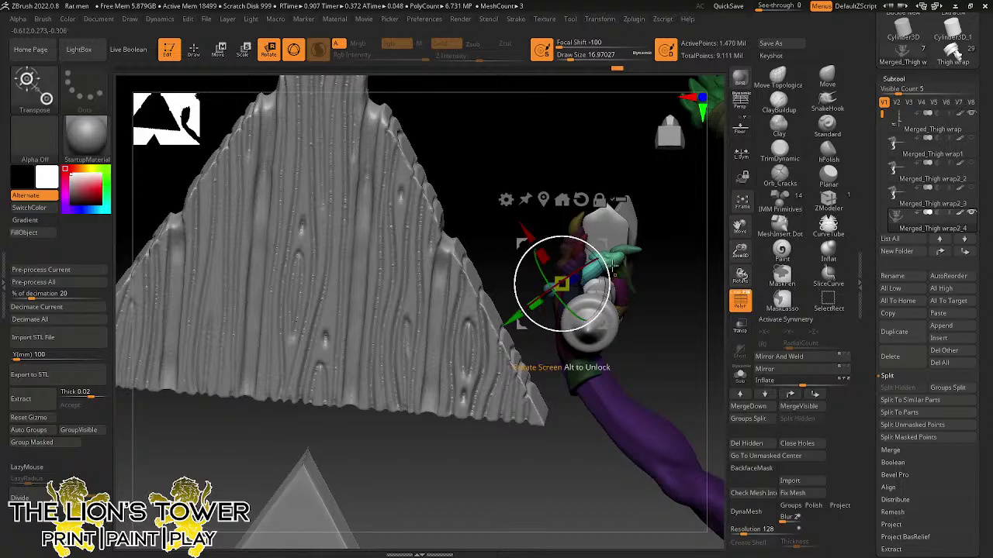
left_click_drag(663, 285, 615, 241)
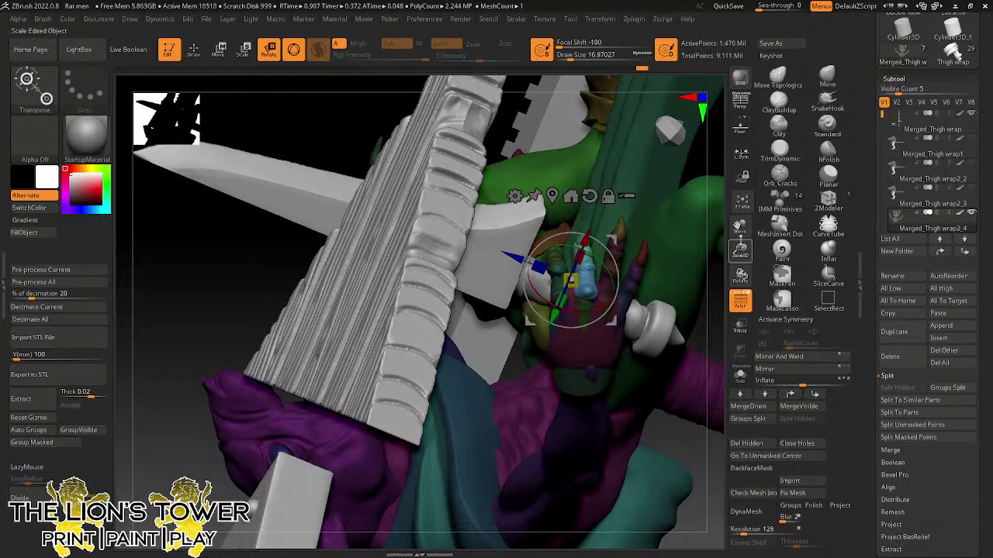
left_click_drag(740, 227, 491, 183)
- Rotate the middle finger's free end further around the handle to tighten its grip
key("q")
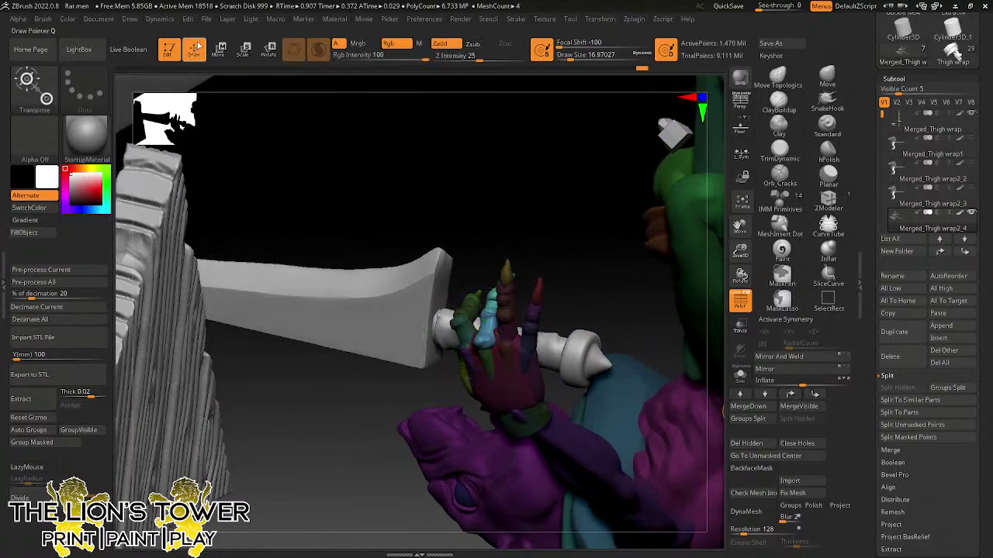
mouse_move(592, 233)
left_mouse_down()
mouse_move(486, 302)
mouse_move(532, 312)
mouse_move(565, 281)
mouse_move(594, 294)
mouse_move(541, 257)
left_mouse_up()
left_click(268, 50)
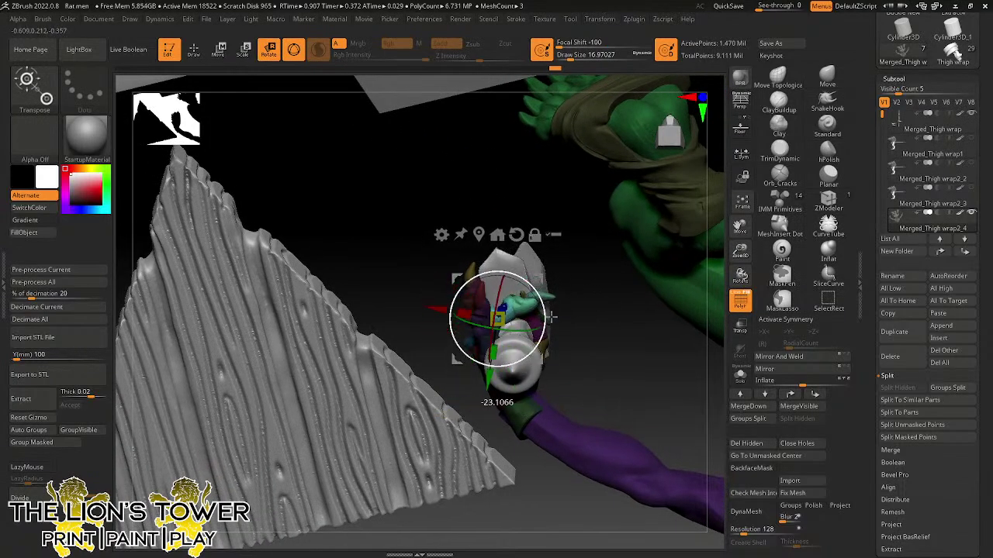
mouse_move(540, 283)
left_mouse_down()
mouse_move(586, 338)
mouse_move(595, 266)
mouse_move(596, 289)
mouse_move(654, 311)
mouse_move(574, 421)
left_mouse_up()
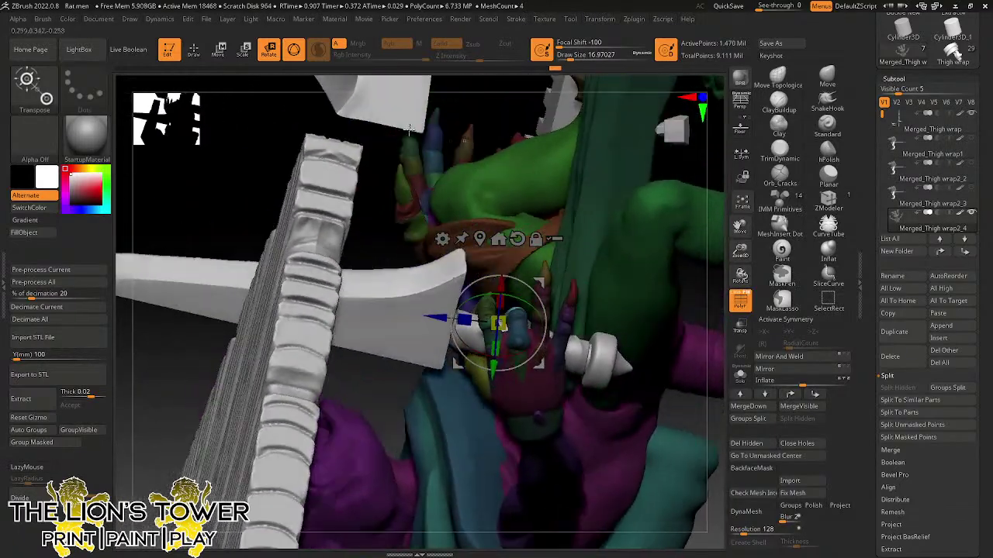
- Clear the mask and mask everything except the index finger's segments again
left_click(194, 49)
left_click(388, 238, "ctrl")
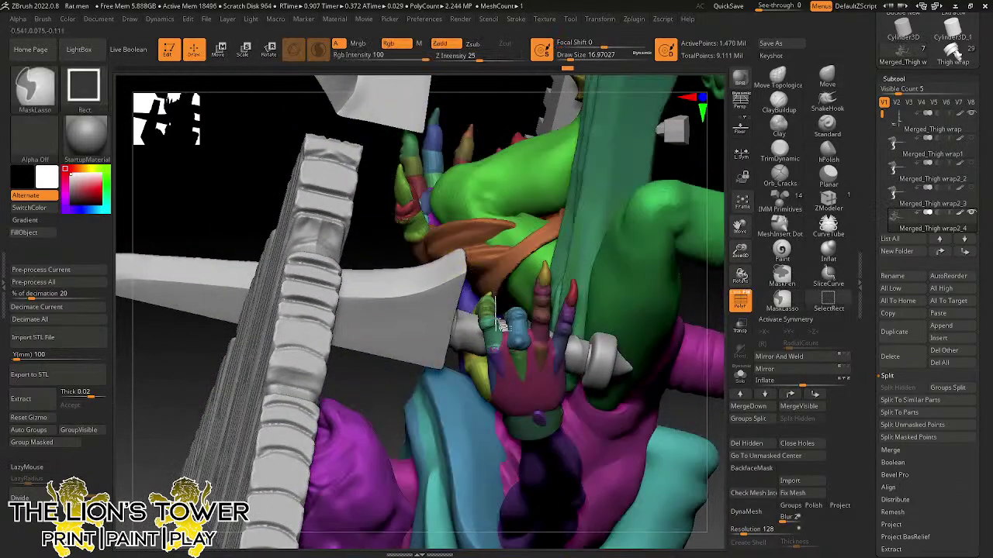
left_click(492, 313, "ctrl+shift")
left_click(491, 313, "ctrl+shift")
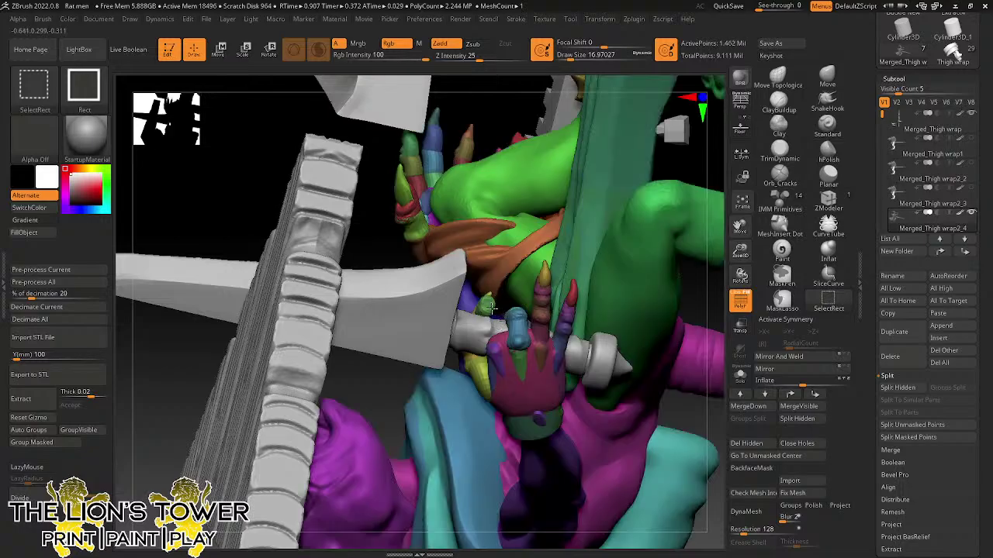
left_click(702, 303, "ctrl")
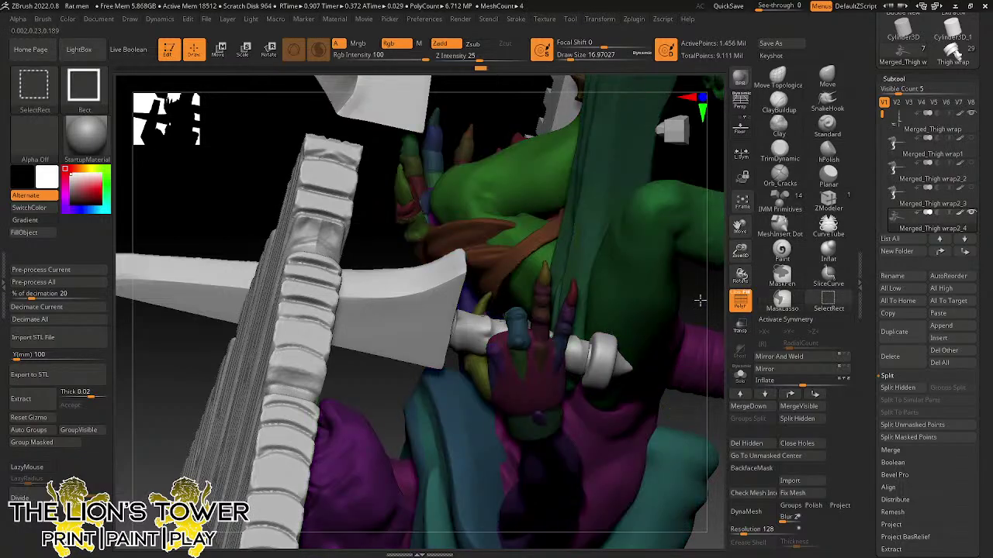
left_click(700, 299, "ctrl+shift")
- Rotate the index finger closer to the knife's handle, check it from several sides and clear the mask
left_click(269, 50)
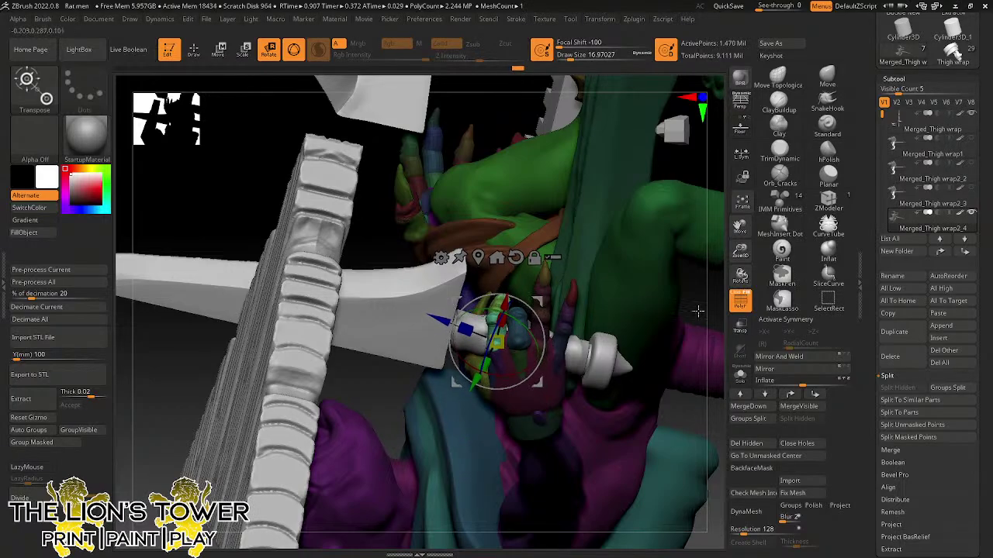
mouse_move(698, 311)
left_mouse_down()
mouse_move(659, 388)
mouse_move(687, 262)
mouse_move(661, 261)
mouse_move(696, 291)
mouse_move(681, 313)
left_mouse_up()
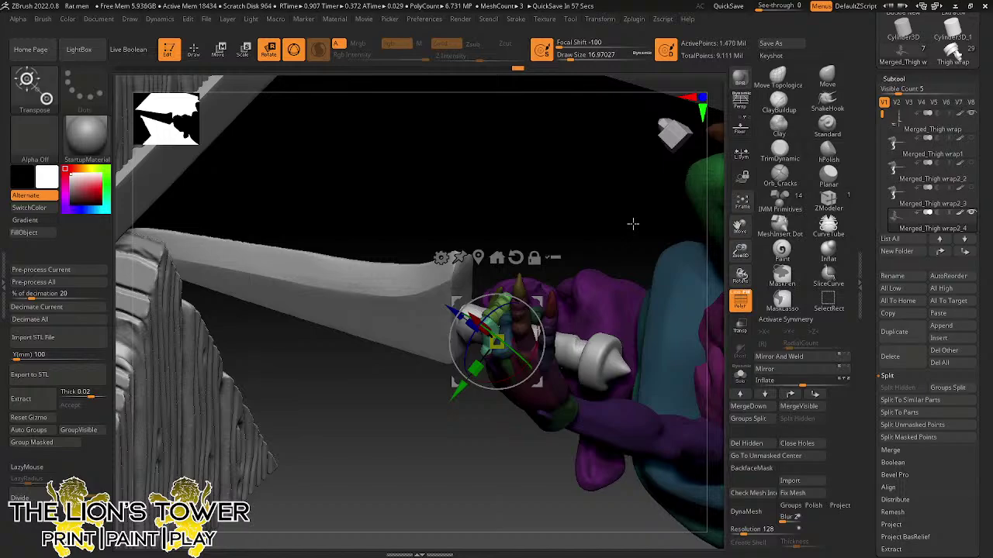
mouse_move(619, 207)
left_mouse_down()
mouse_move(626, 182)
mouse_move(605, 180)
left_mouse_up()
left_click(194, 51)
left_click_drag(546, 200, 571, 217, "ctrl")
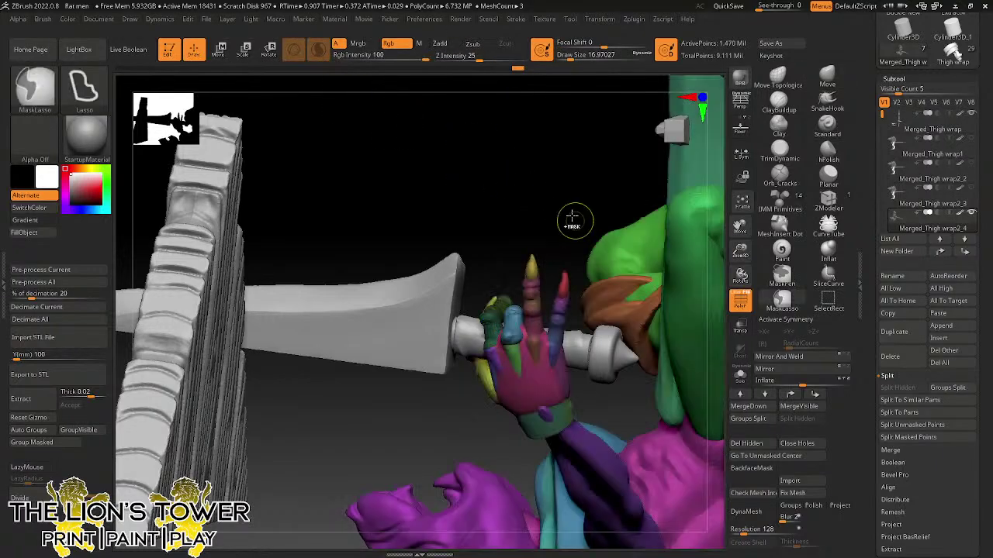
- Hide the ring finger's outer segments one by one, mask the remaining mesh and show all parts
left_click(534, 316, "ctrl+shift")
left_click(533, 312, "ctrl+shift")
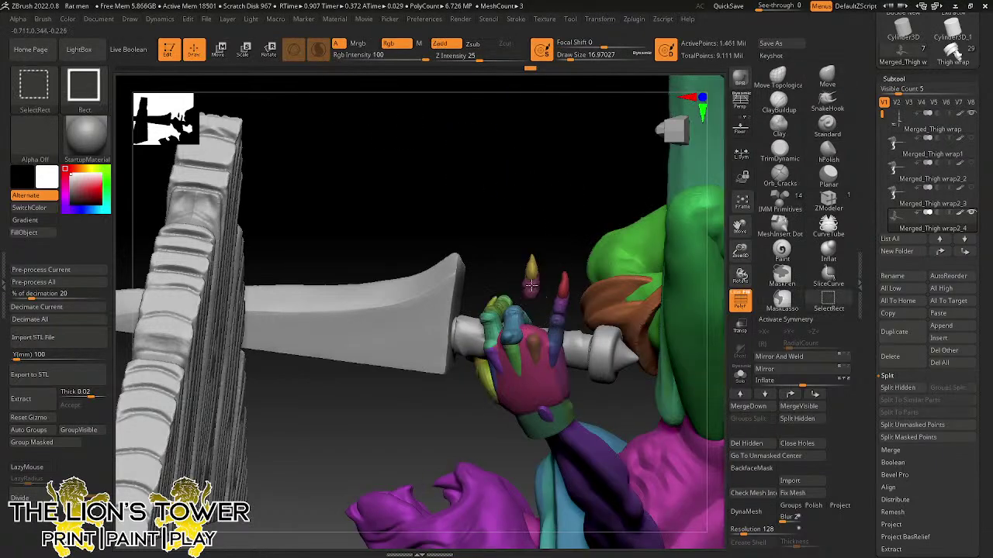
left_click(531, 285, "ctrl+shift")
left_click(533, 268, "ctrl+shift")
left_click(549, 230, "ctrl")
left_click(557, 219, "ctrl+shift")
left_click_drag(556, 219, 550, 214)
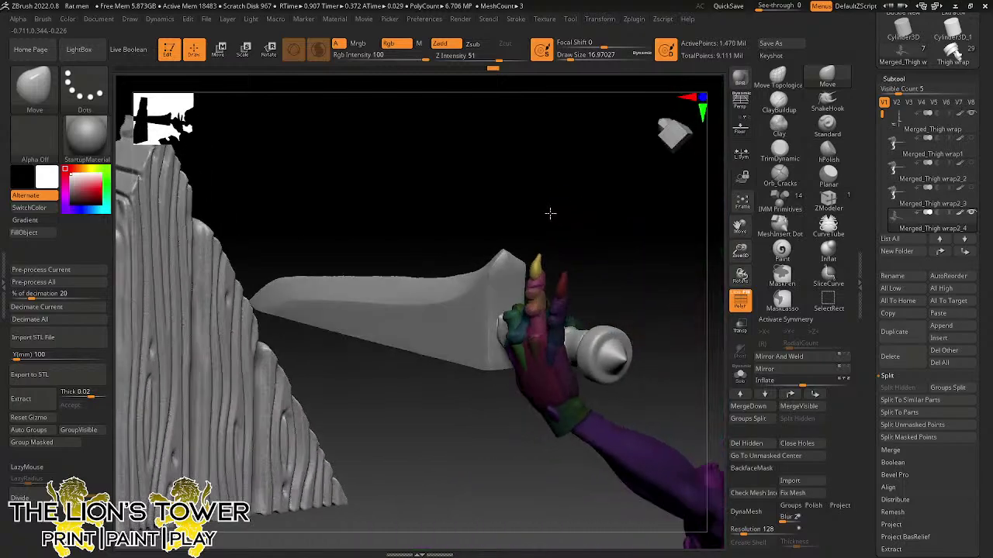
- Align the gizmo with the ring finger's joint and bend its unmasked segments over the handle
key("r")
left_click_drag(620, 212, 563, 233)
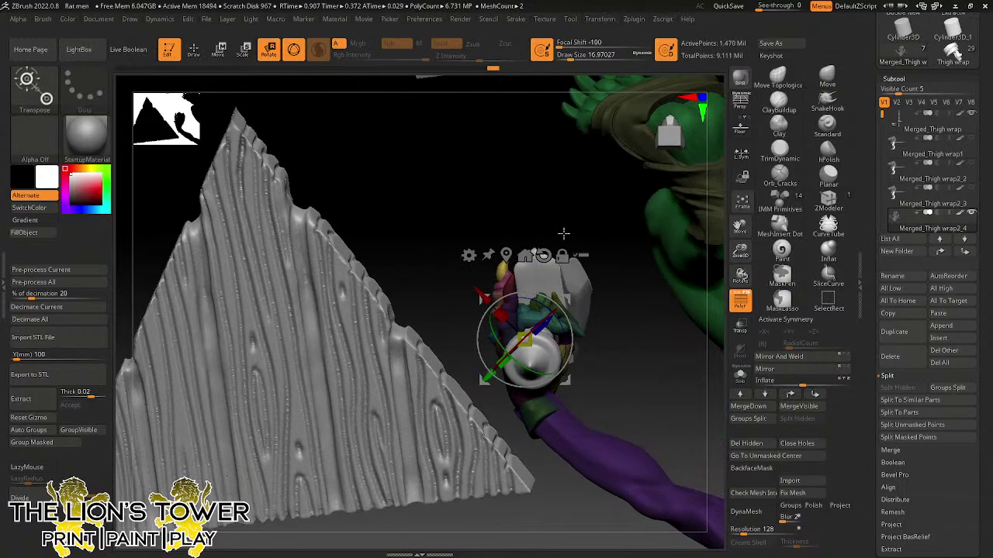
mouse_move(566, 299)
left_mouse_down("alt")
mouse_move(546, 294)
mouse_move(566, 355)
mouse_move(547, 300)
left_mouse_up("alt")
left_click(527, 252, "alt")
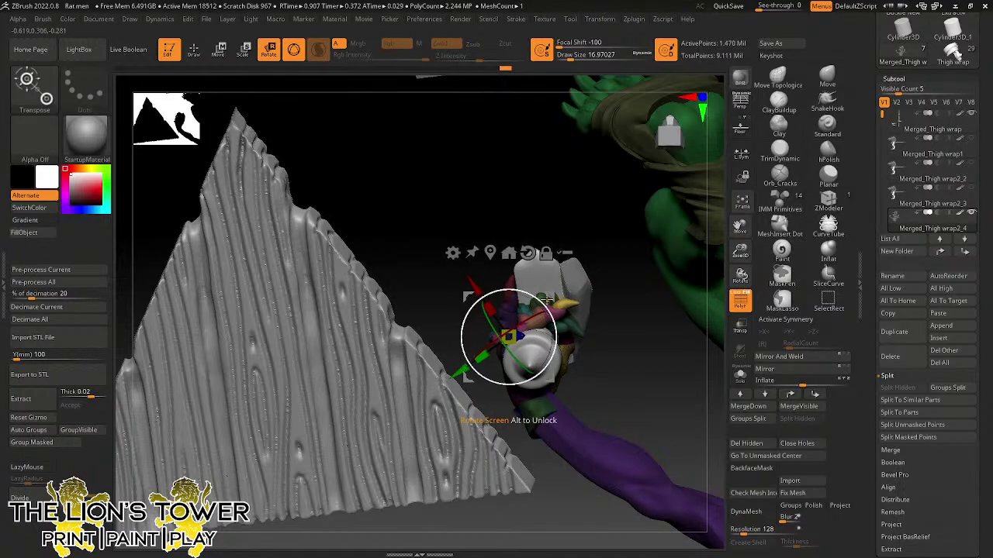
- Hide the ring finger's outer segments, mask the remaining mesh and show all parts
key("q")
key("ctrl+shift")
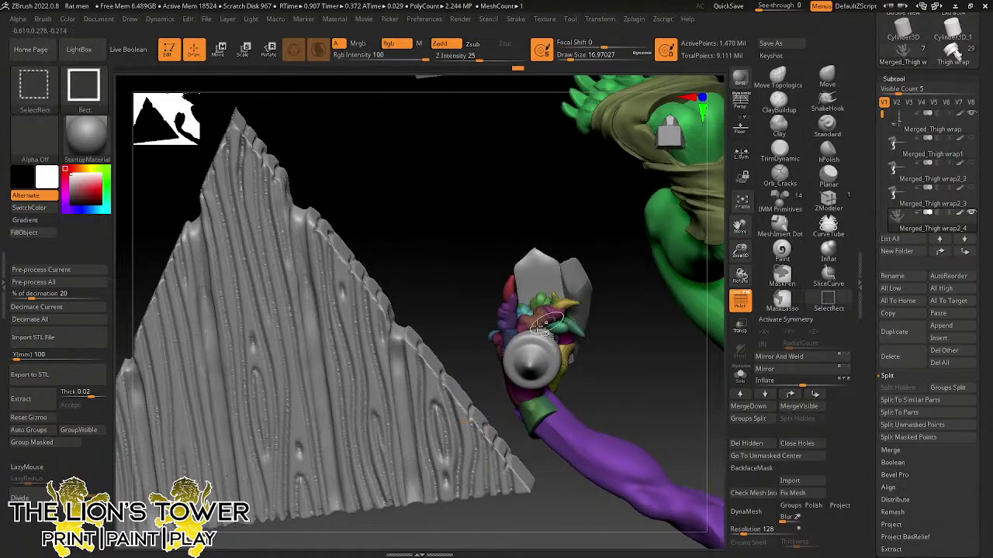
left_click(546, 323, "ctrl+shift")
left_click(548, 321, "ctrl+shift")
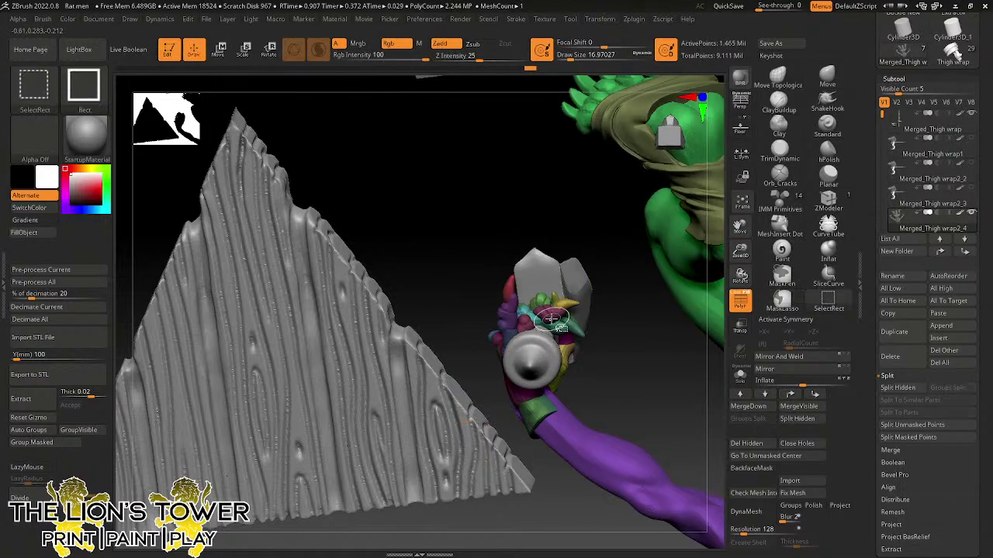
left_click(595, 307, "ctrl+shift")
- Rotate the ring finger's unmasked outer segments about 40 degrees around the knife's handle and clear the mask
key("r")
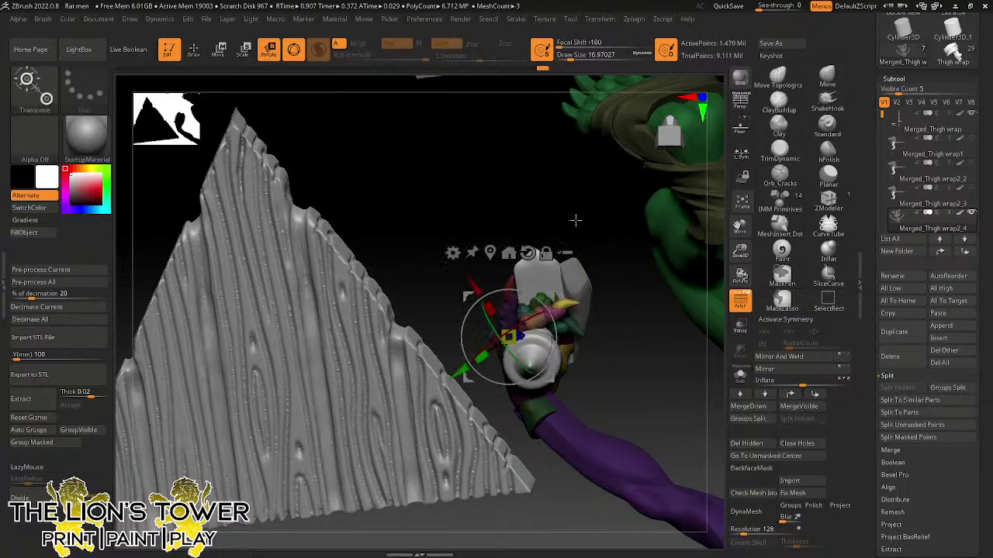
left_click_drag(573, 286, 575, 283)
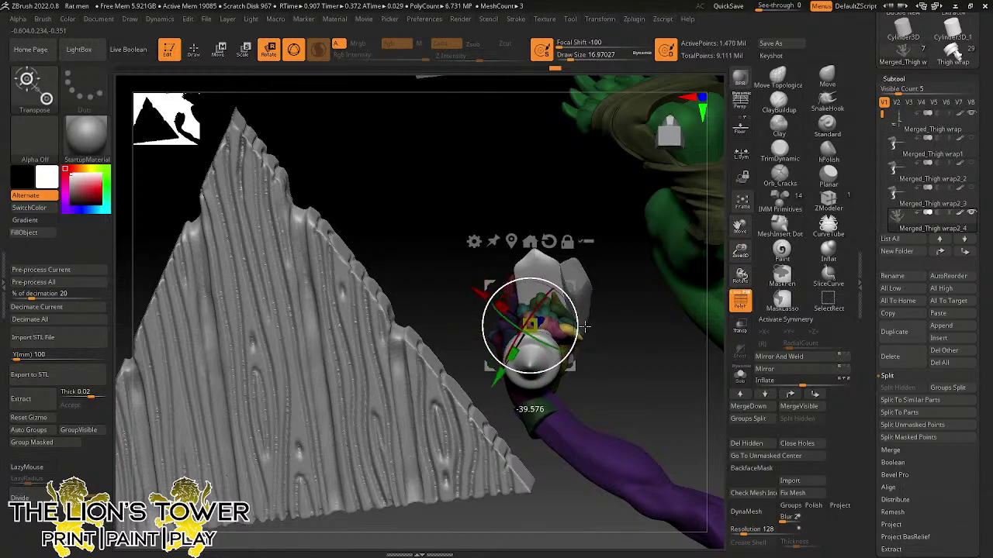
left_click(196, 51)
left_click_drag(616, 268, 625, 313, "ctrl")
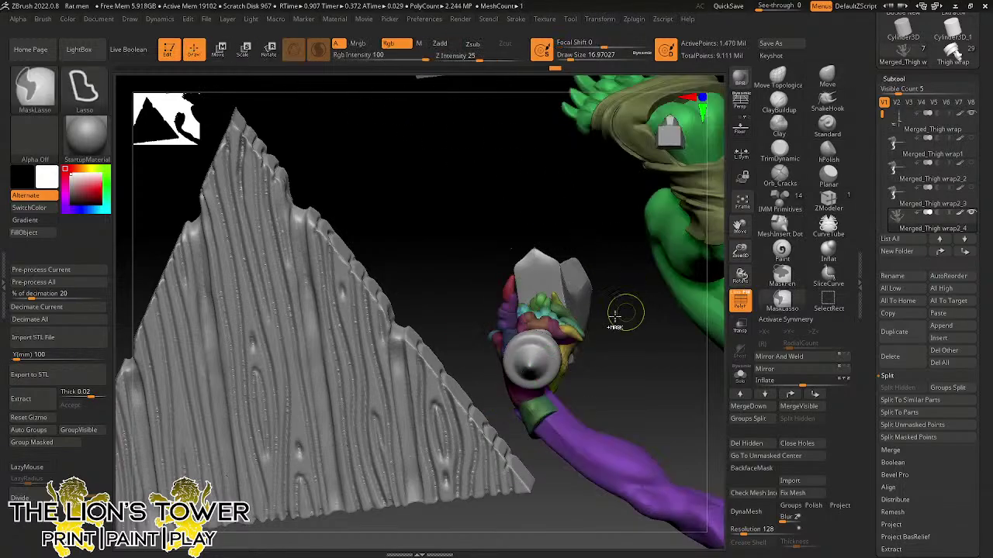
- Mask everything except the ring finger's tip by hiding the tip, masking the visible mesh and showing all parts
left_click(569, 334, "ctrl+shift")
left_click(570, 333, "ctrl+shift")
left_click(599, 311, "ctrl+shift")
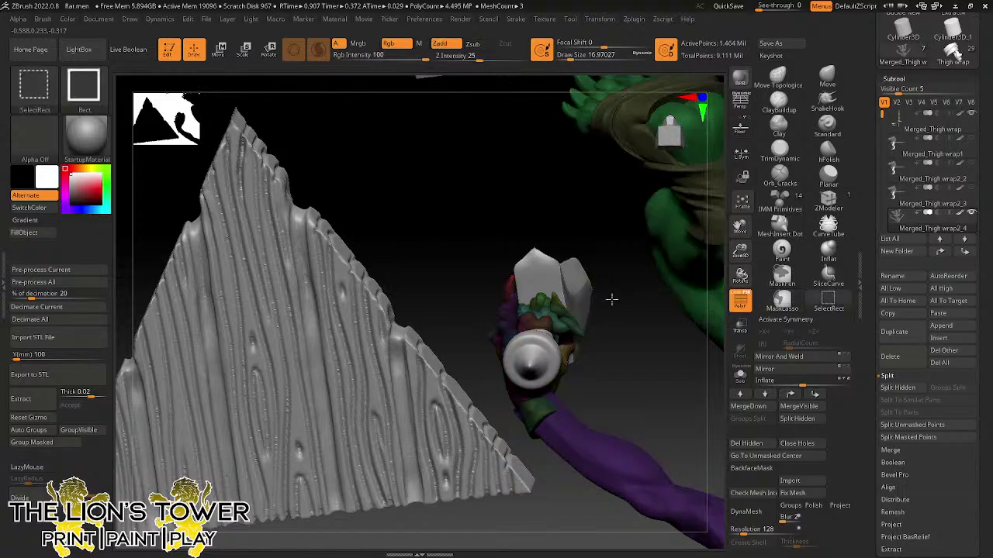
- Move the gizmo onto the ring finger's last joint, rotate the tip toward the handle and clear the mask
left_click(269, 49)
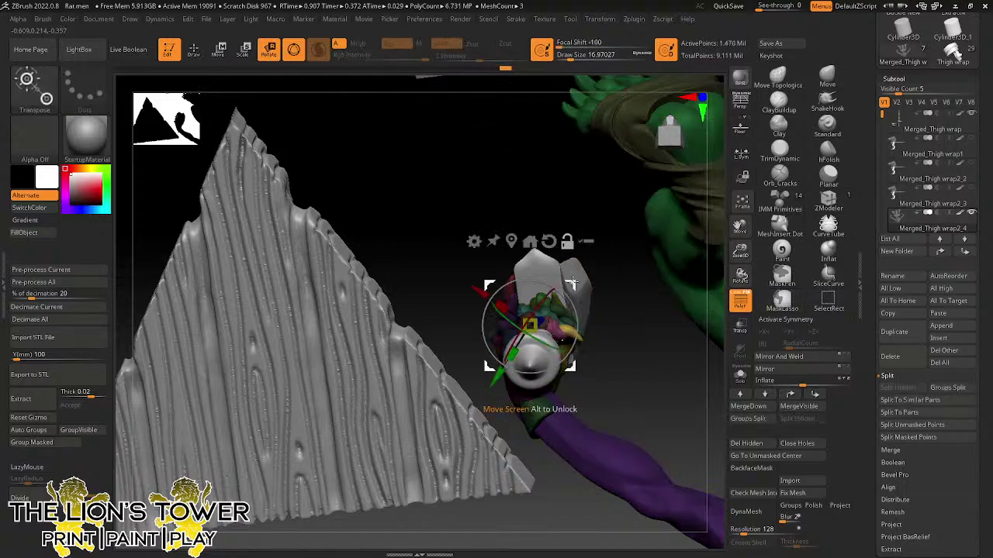
left_click_drag(571, 283, 592, 284)
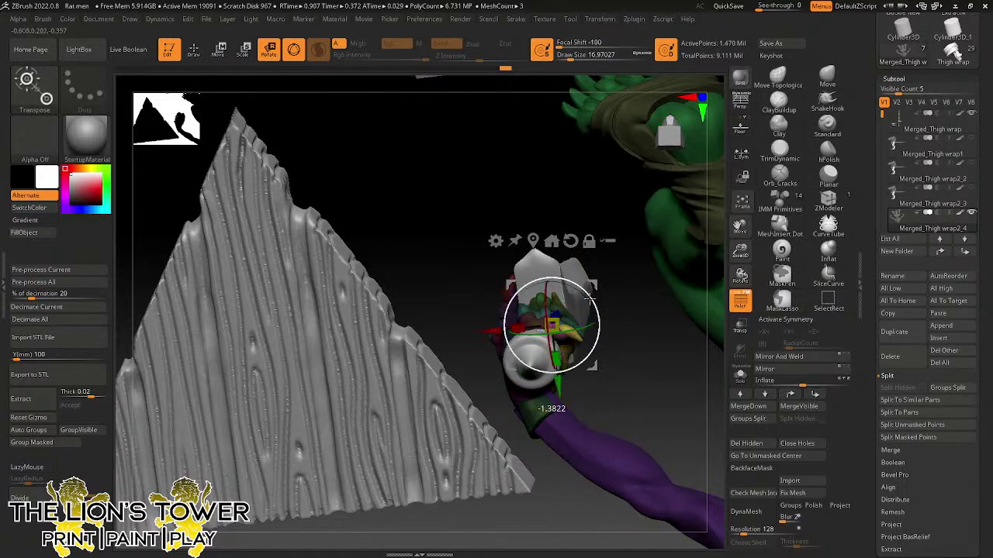
left_click_drag(614, 323, 584, 303)
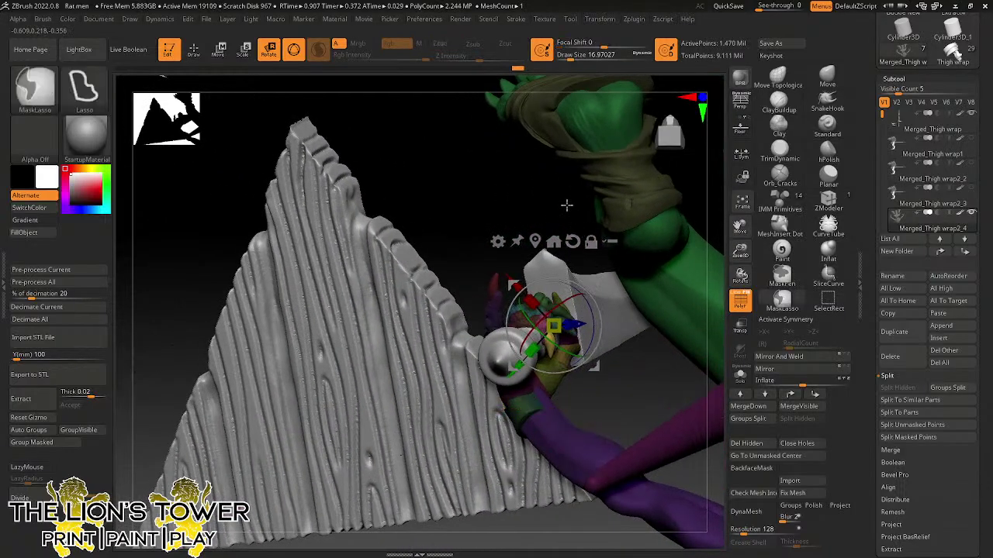
mouse_move(657, 237)
left_mouse_down()
mouse_move(664, 225)
mouse_move(647, 190)
mouse_move(589, 151)
mouse_move(580, 227)
left_mouse_up()
key("q")
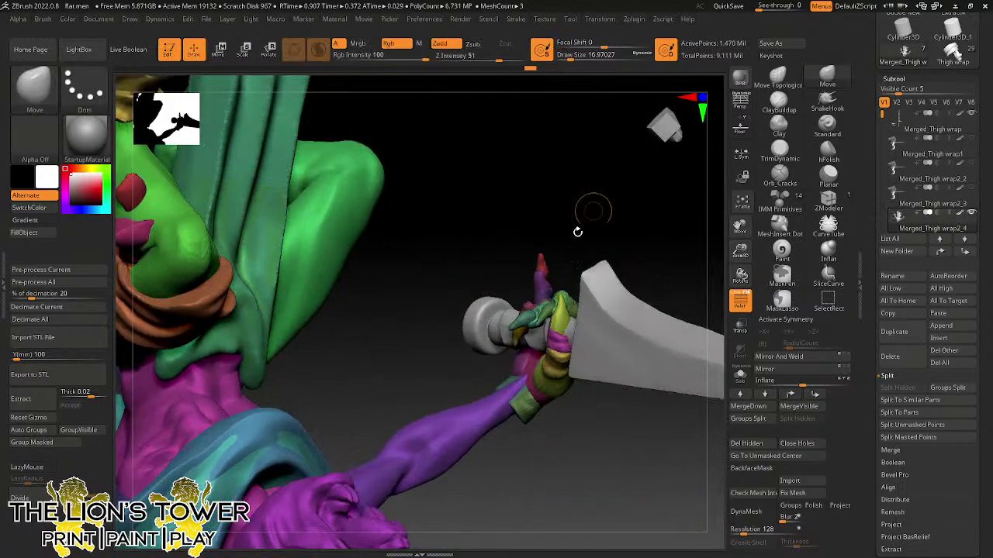
- Hide the middle finger's outer segments, mask the rest of the mesh and unhide everything
left_click(535, 319, "ctrl+shift")
left_click(533, 323, "ctrl+shift")
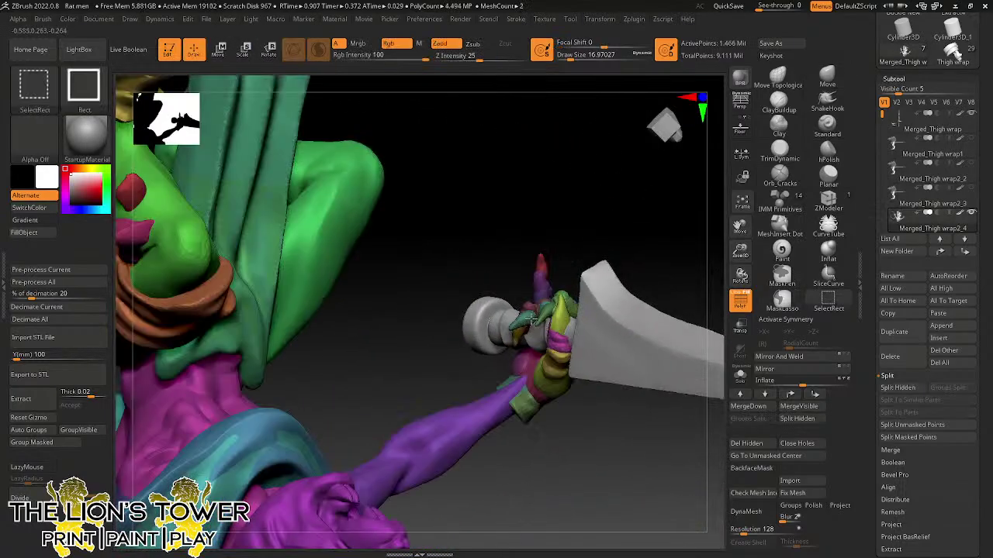
left_click(570, 241, "ctrl")
left_click(575, 239, "ctrl+shift")
- Align the gizmo with the middle finger's joint, bend its outer segments about 49 degrees around the handle and clear the mask
mouse_move(587, 249)
left_mouse_down()
mouse_move(587, 304)
mouse_move(581, 259)
mouse_move(635, 238)
mouse_move(672, 294)
mouse_move(668, 273)
mouse_move(587, 243)
left_mouse_up()
key("r")
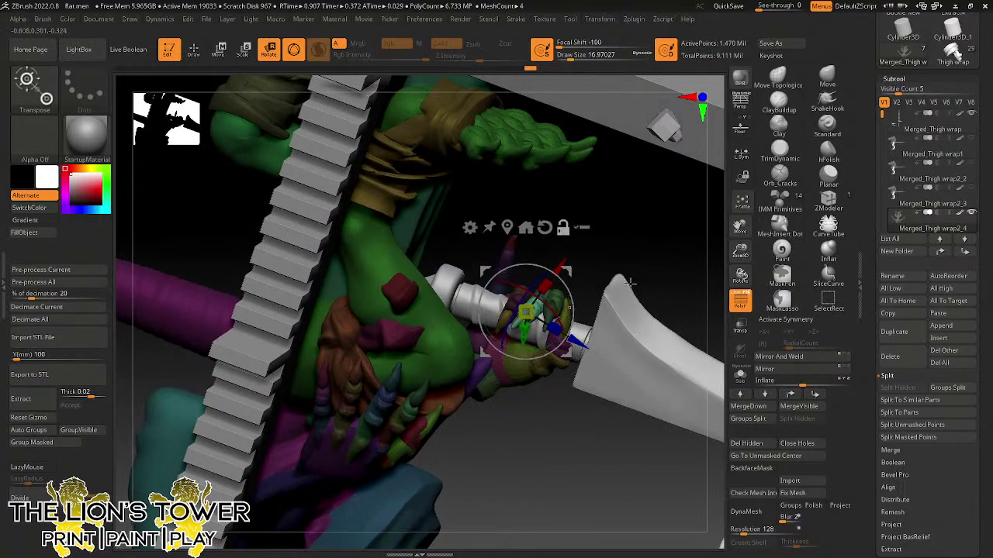
left_click_drag(630, 283, 565, 227)
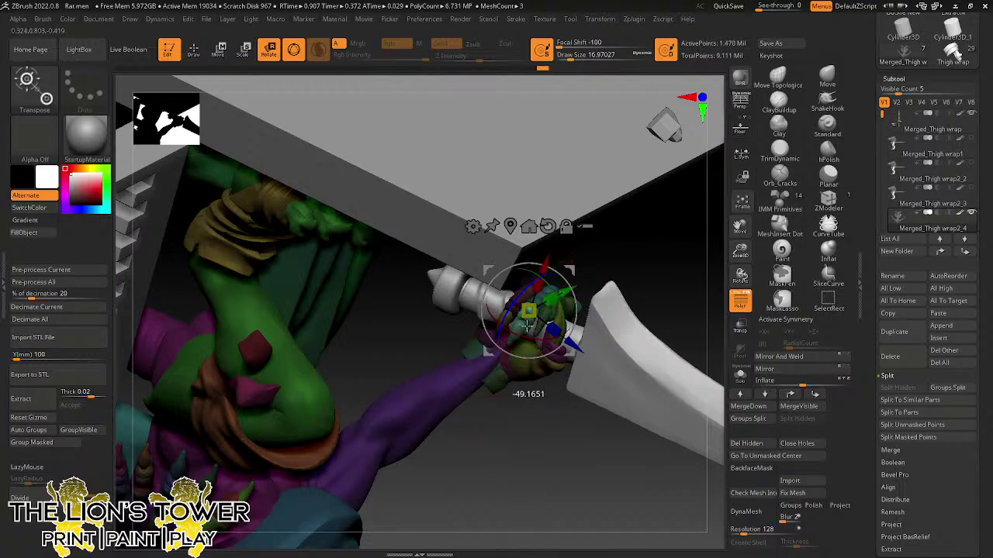
left_click_drag(526, 346, 526, 275)
left_click_drag(604, 239, 613, 186)
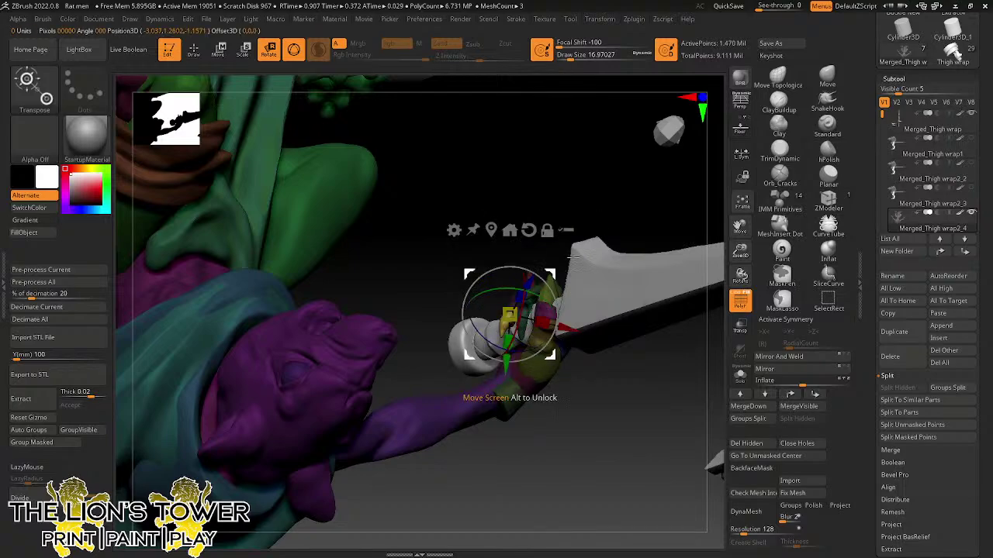
left_click_drag(572, 255, 680, 258)
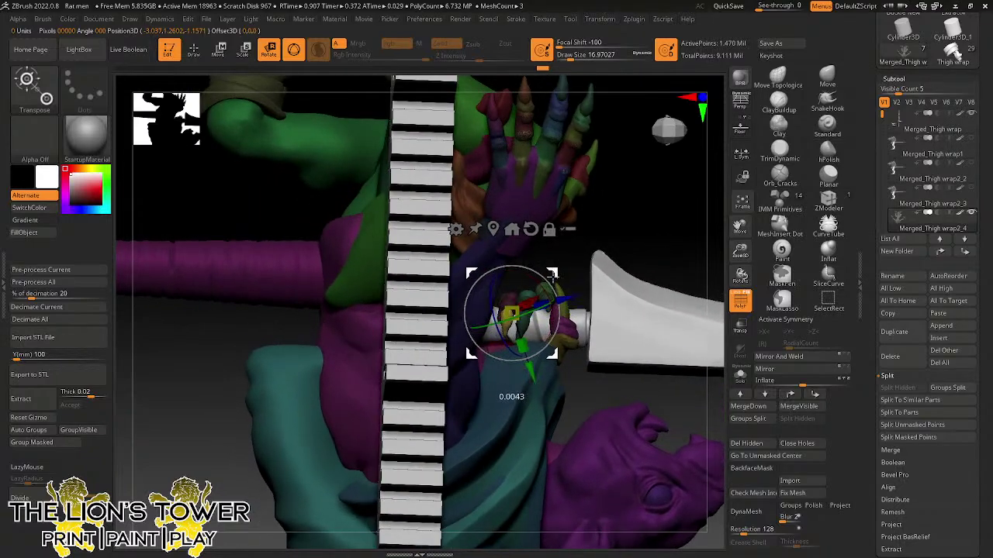
mouse_move(612, 242)
left_mouse_down()
mouse_move(595, 255)
mouse_move(571, 237)
left_mouse_up()
left_click(194, 50)
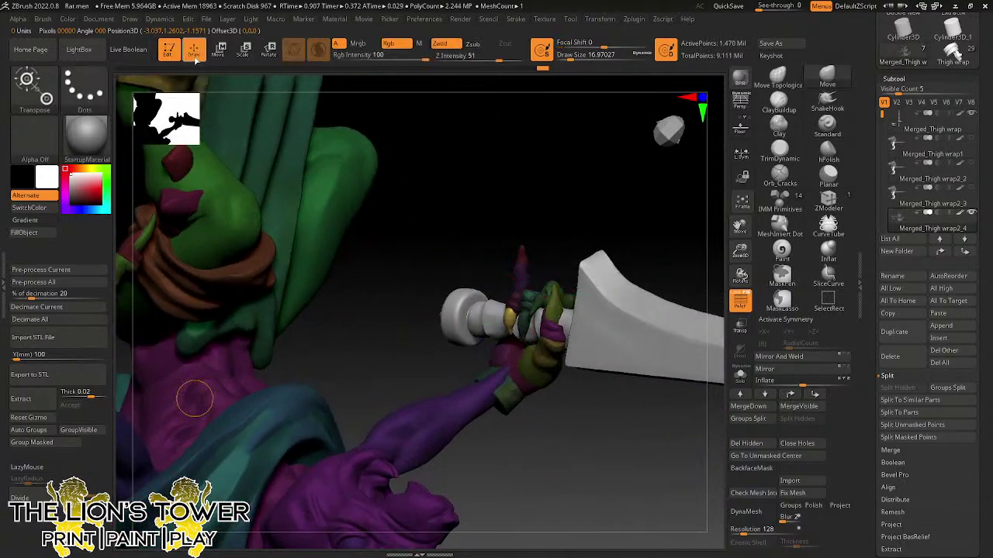
left_click_drag(624, 210, 635, 222, "ctrl")
- Hide the outer segment of the index finger beside the blade, mask the rest and show all parts
left_click(552, 294, "ctrl+shift")
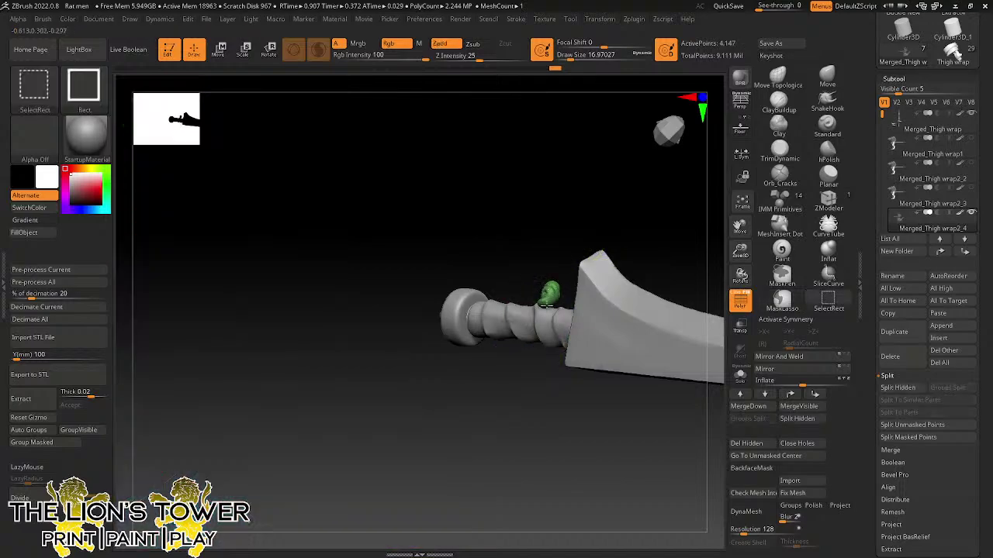
left_click(552, 296, "ctrl+shift")
left_click(579, 227, "ctrl")
left_click(576, 227, "ctrl+shift")
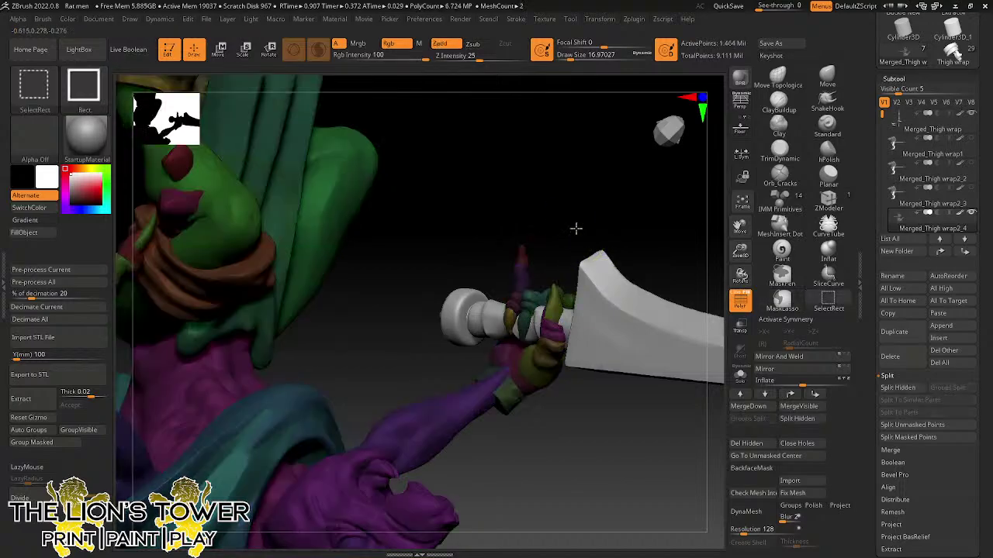
- Align the gizmo with the index finger's outer joint, adjust the segment against the handle and check the grip from other sides
left_click_drag(580, 227, 577, 252)
key("r")
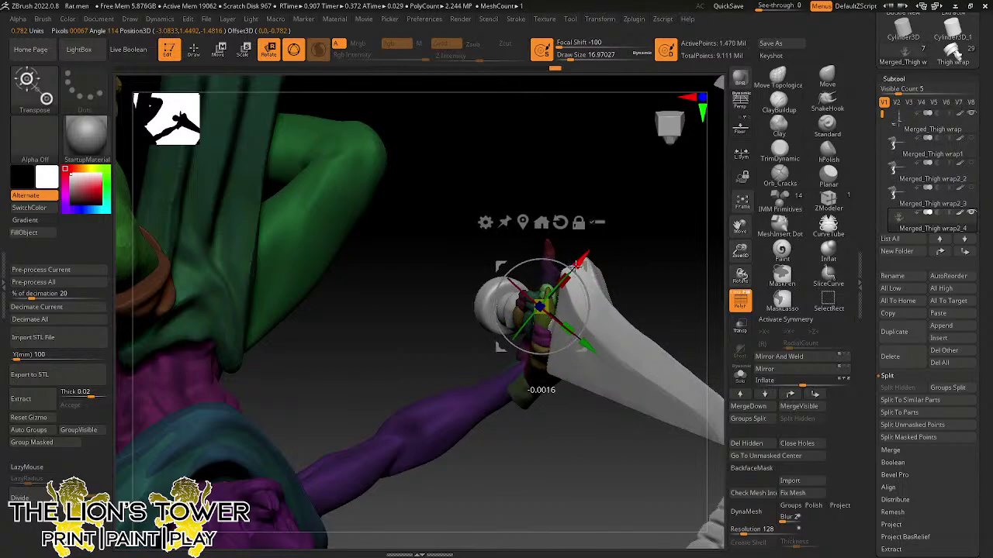
left_click_drag(589, 271, 557, 182)
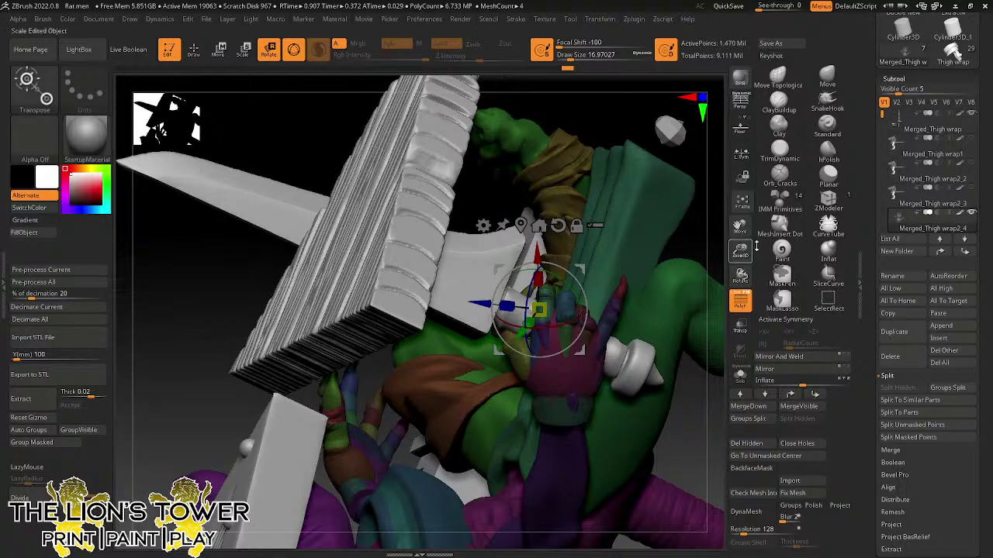
left_click_drag(743, 251, 701, 182)
mouse_move(672, 215)
left_mouse_down()
mouse_move(661, 222)
mouse_move(645, 204)
left_mouse_up()
- Clear the mask, hide the extended little finger's segments one by one, mask the remaining mesh and show all parts
left_click(194, 49)
left_click_drag(587, 156, 591, 201)
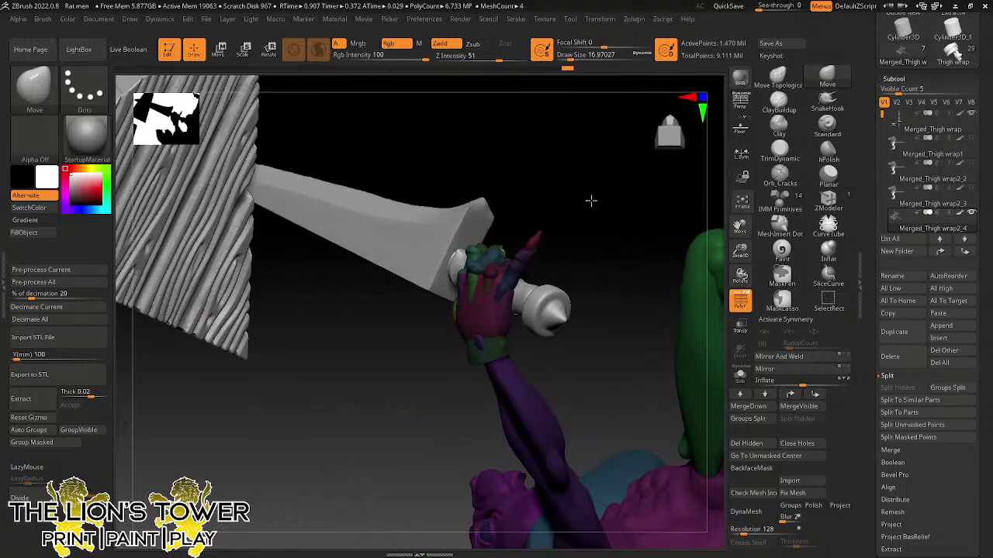
left_click(527, 266, "ctrl+shift")
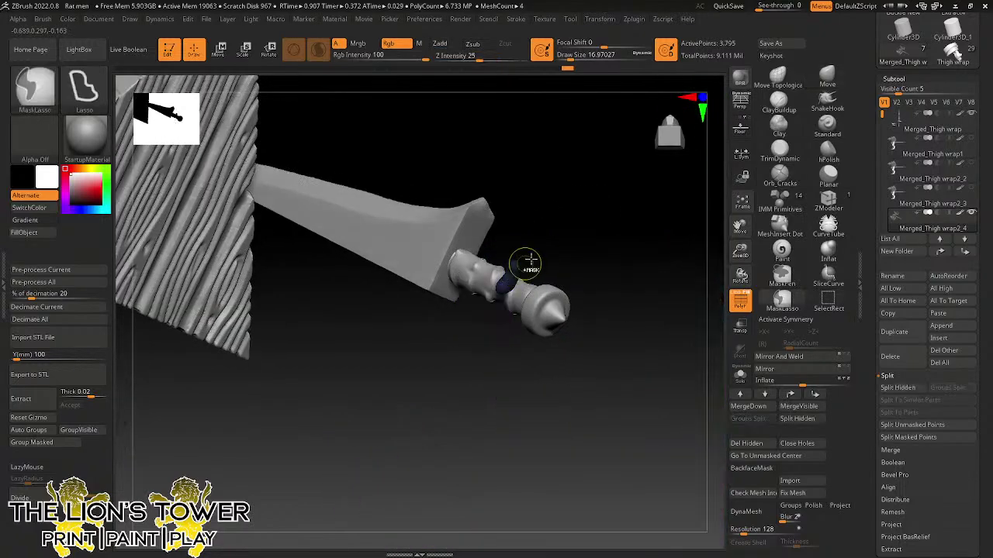
left_click(562, 223, "ctrl+shift")
left_click(519, 273, "ctrl+shift")
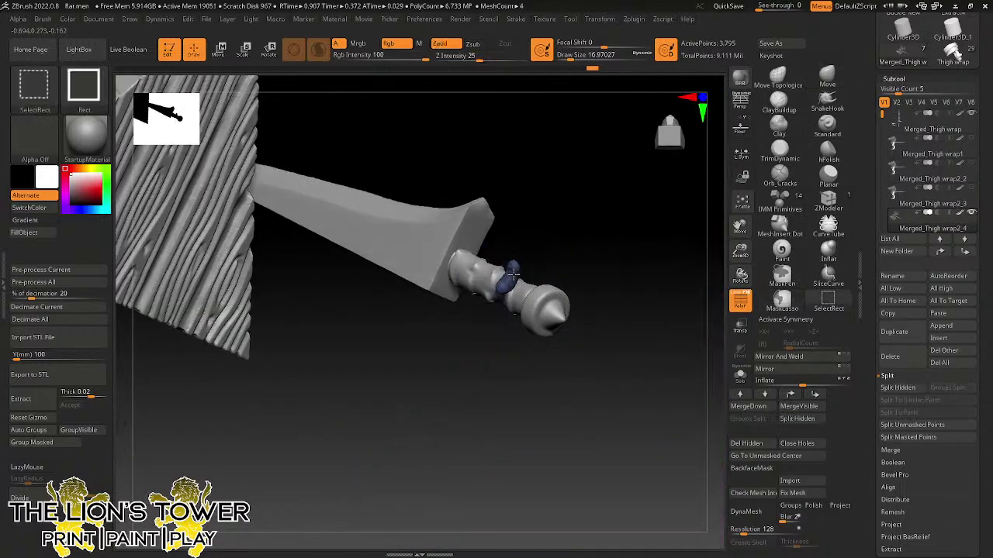
left_click(521, 268, "ctrl+shift")
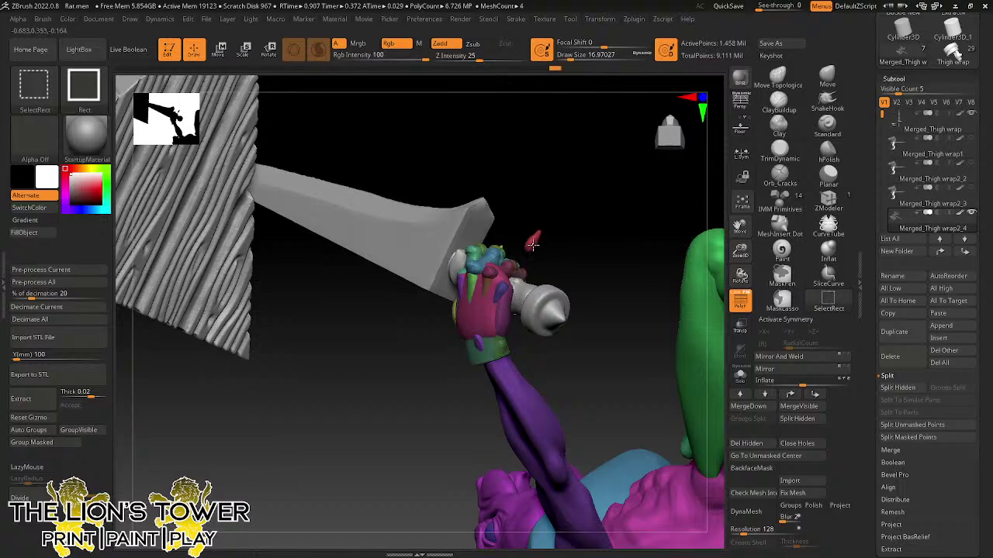
left_click(560, 245, "ctrl")
left_click(564, 242, "ctrl+shift")
- Align the gizmo with the little finger's base joint and swing the whole finger over the knife's handle
left_click_drag(591, 264, 496, 175)
key("r")
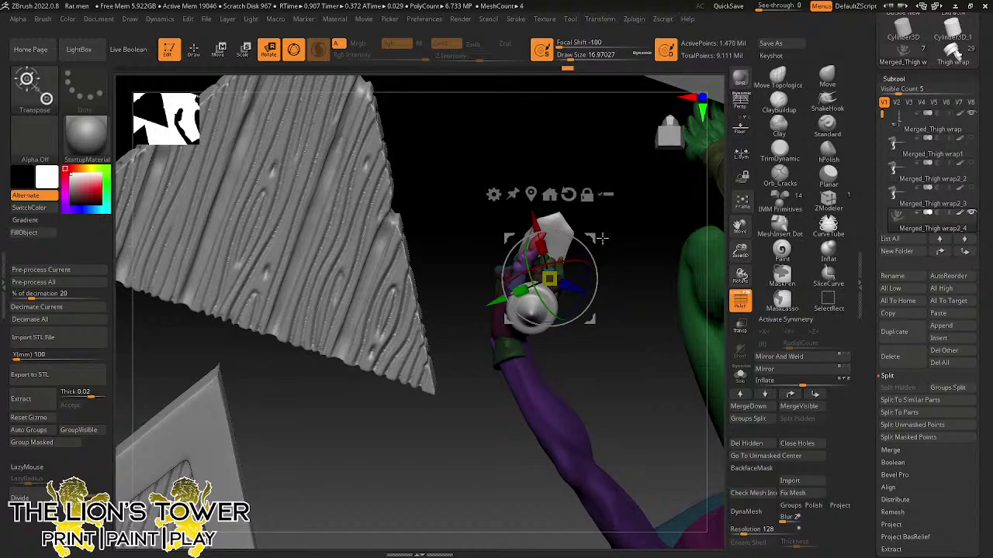
left_click_drag(593, 222, 549, 217)
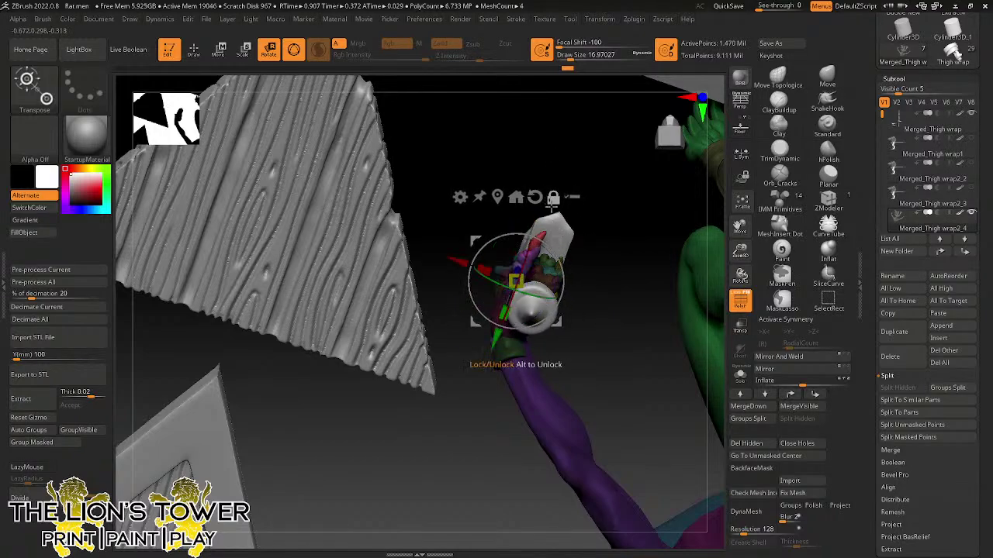
left_click_drag(572, 285, 565, 328)
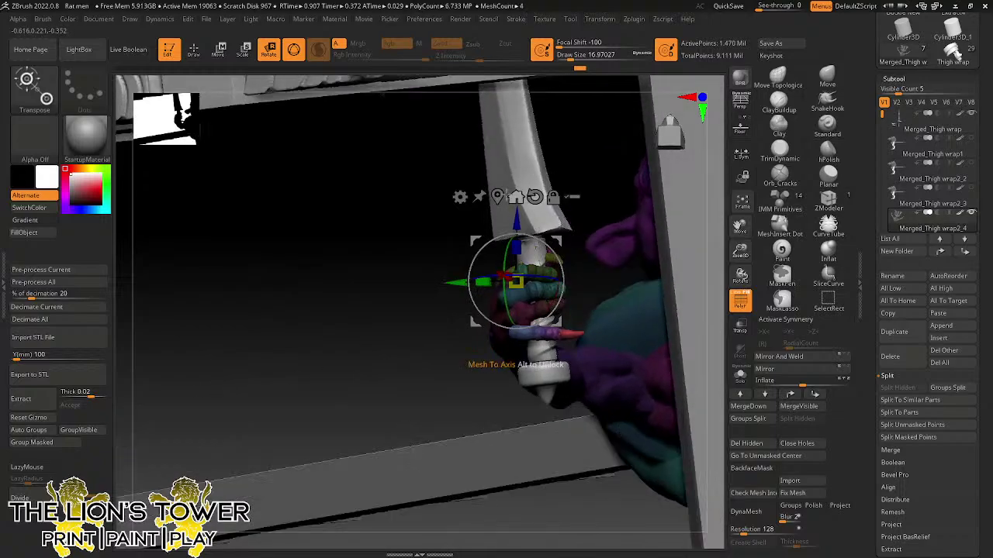
left_click_drag(558, 239, 563, 260)
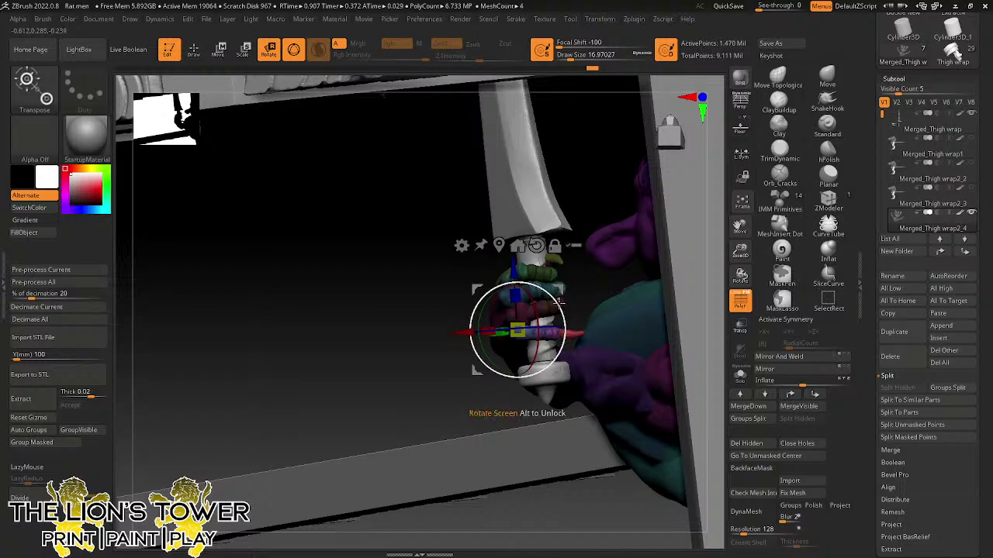
left_click_drag(587, 293, 559, 286)
mouse_move(543, 221)
left_mouse_down()
mouse_move(623, 241)
mouse_move(625, 256)
left_mouse_up()
- Mask everything except the little finger's outer segments and show all parts
key("q")
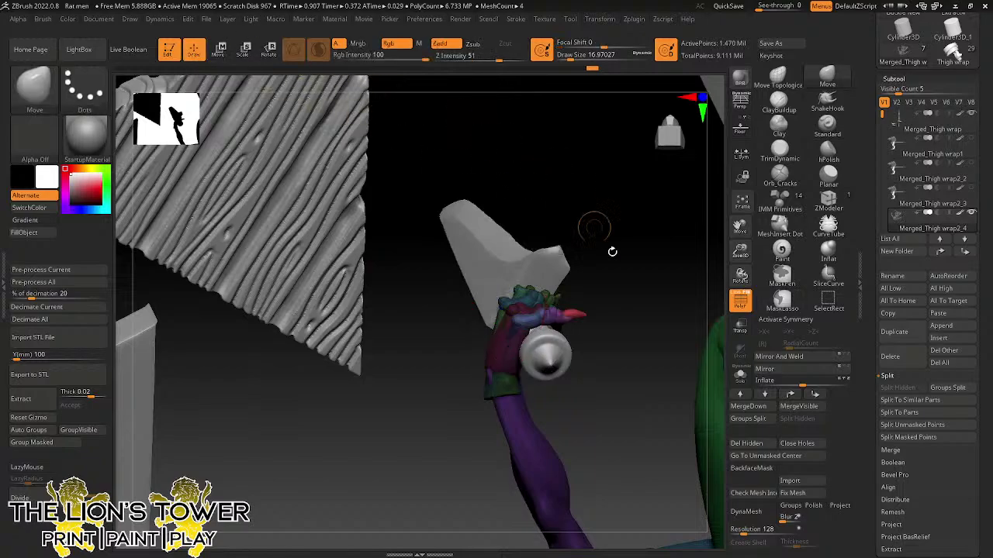
left_click(558, 317, "ctrl+shift")
left_click(558, 317, "ctrl+shift")
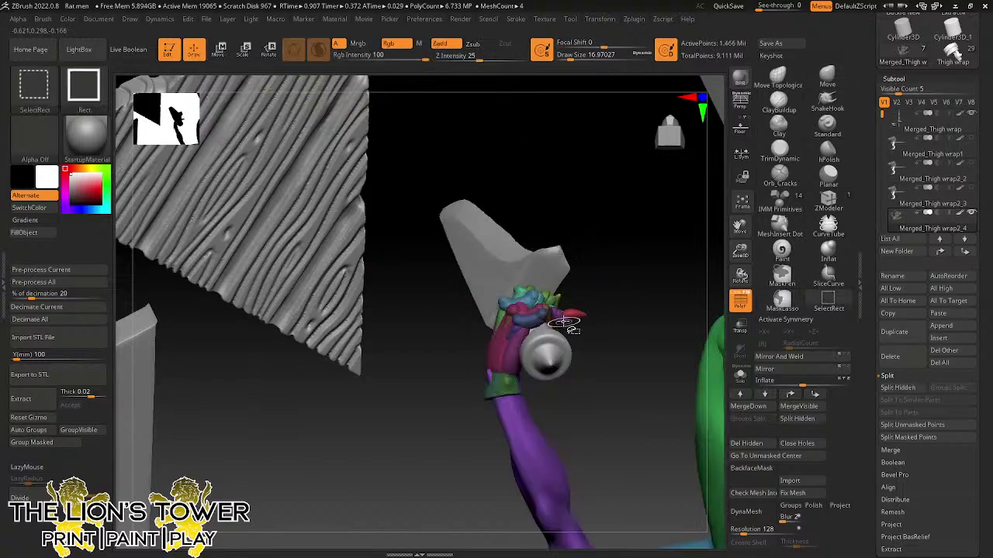
left_click(606, 283, "ctrl+shift")
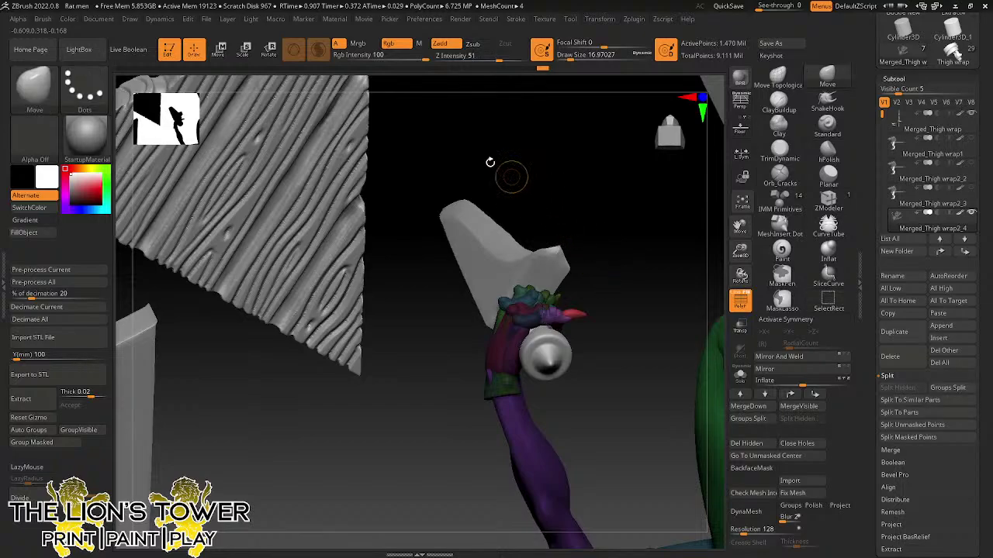
- Move the gizmo to the little finger's middle joint, bend the outer segments around the handle and clear the mask
left_click(270, 50)
left_click_drag(630, 290, 582, 277)
left_click(556, 246)
mouse_move(639, 294)
left_mouse_down()
mouse_move(587, 308)
mouse_move(616, 343)
mouse_move(589, 310)
mouse_move(585, 279)
left_mouse_up()
key("q")
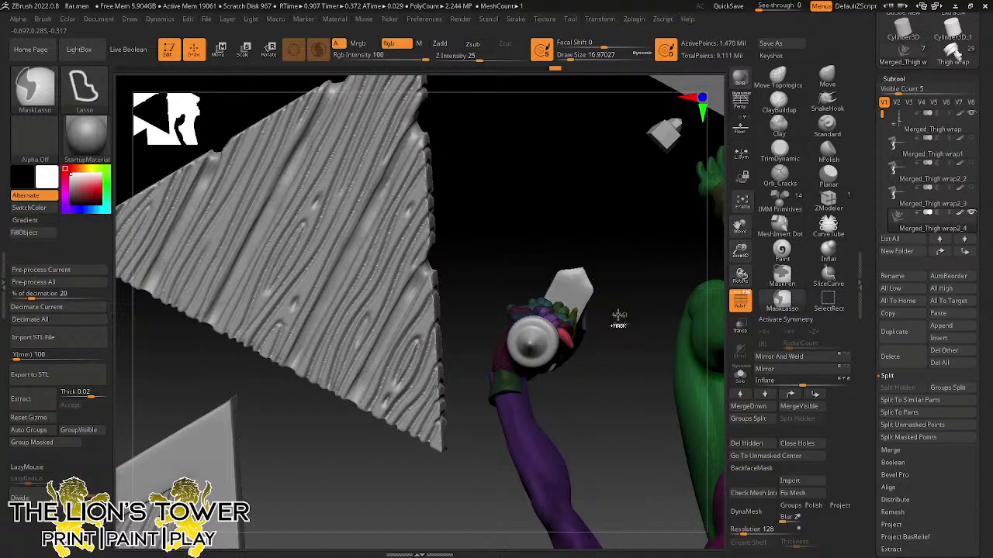
mouse_move(619, 319)
left_mouse_down("ctrl")
mouse_move(629, 334)
mouse_move(592, 346)
left_mouse_up("ctrl")
- Mask everything except the little finger's tip, align the gizmo with its joint and curl the tip around the knife handle
left_click(564, 326, "ctrl+shift")
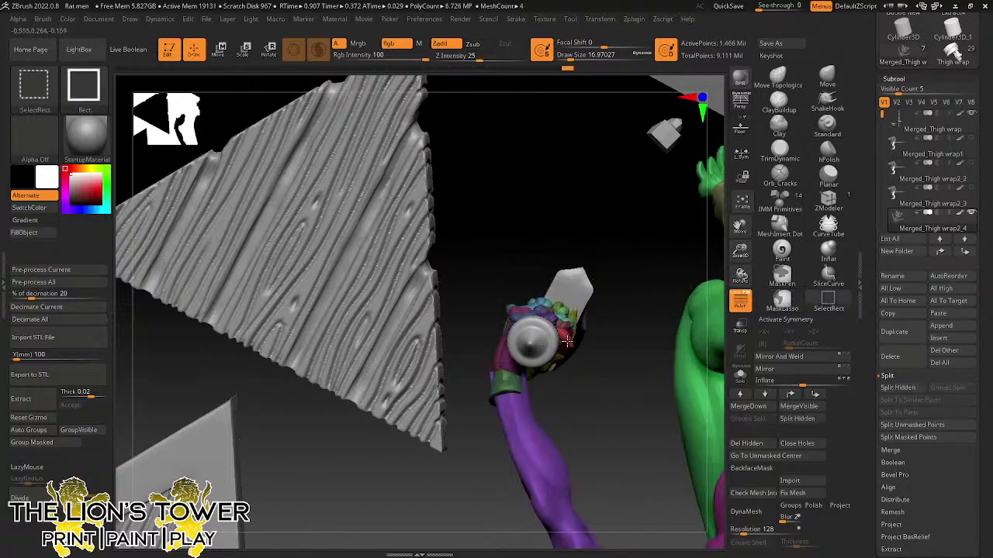
key("r")
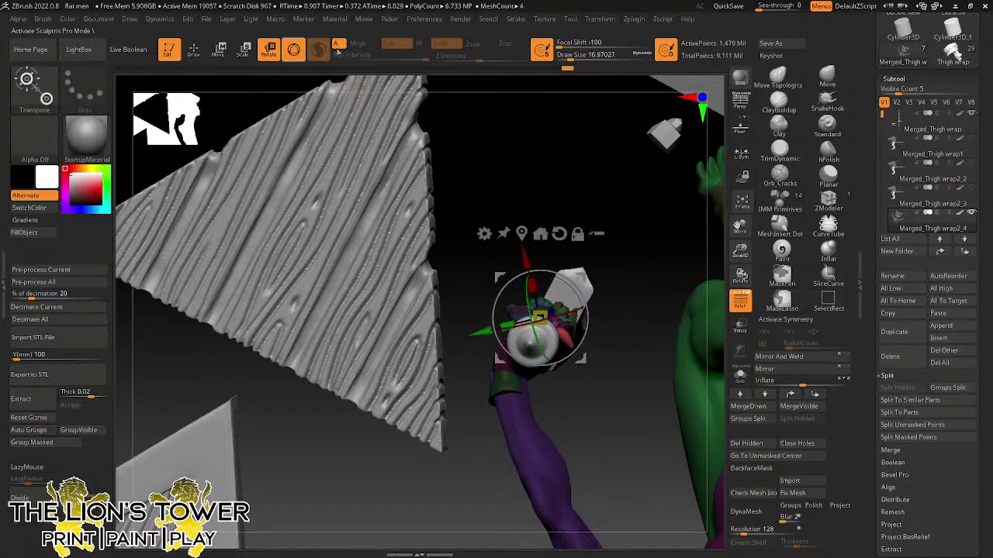
left_click_drag(585, 269, 593, 298)
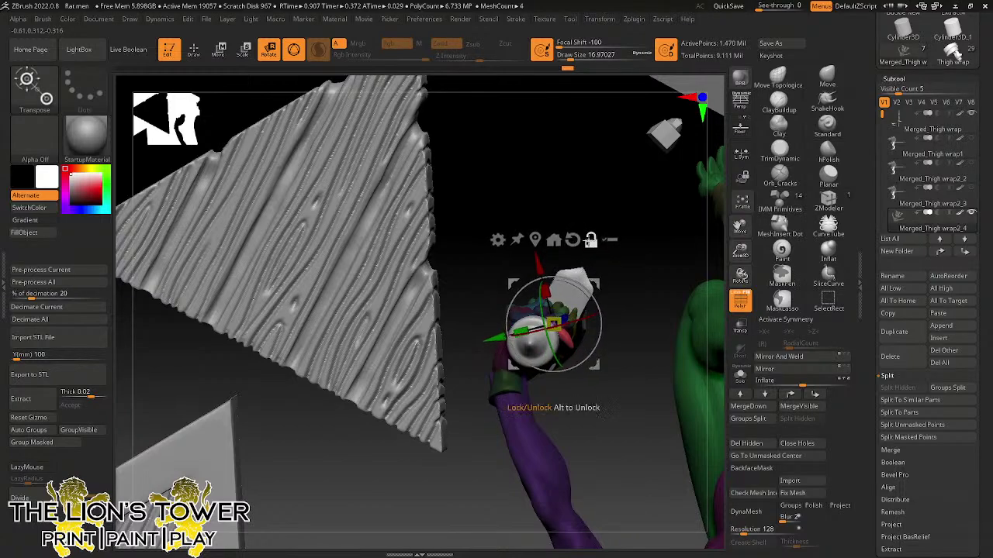
left_click_drag(605, 340, 604, 344)
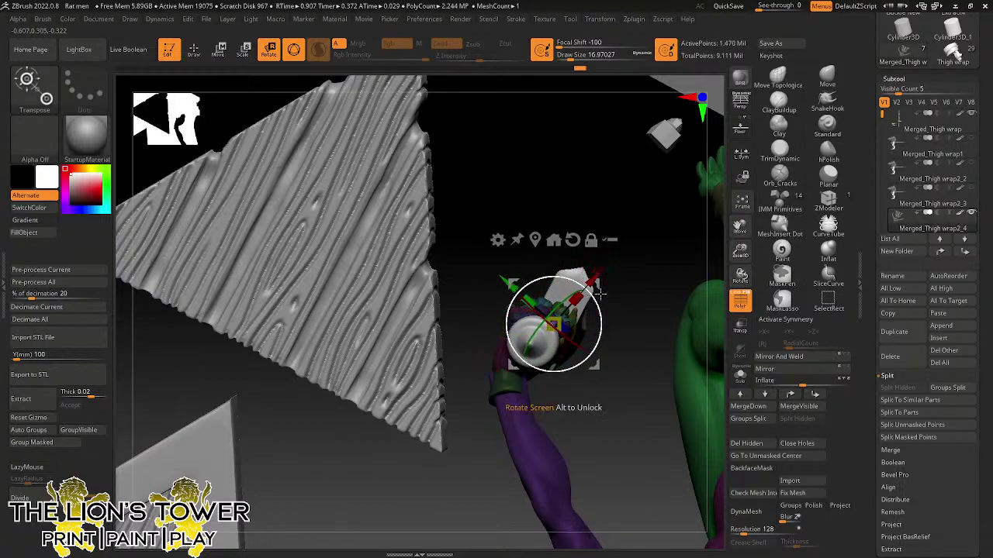
left_click_drag(596, 284, 605, 290)
right_click_drag(602, 295, 631, 299)
mouse_move(631, 299)
left_mouse_down()
mouse_move(667, 272)
mouse_move(614, 309)
mouse_move(684, 260)
mouse_move(572, 277)
mouse_move(579, 251)
mouse_move(620, 259)
mouse_move(625, 307)
left_mouse_up()
- Hide the little finger's segments one by one, mask the remaining mesh and show all parts
left_click(197, 51)
left_click(583, 341, "ctrl+shift")
left_click(580, 342, "ctrl+shift")
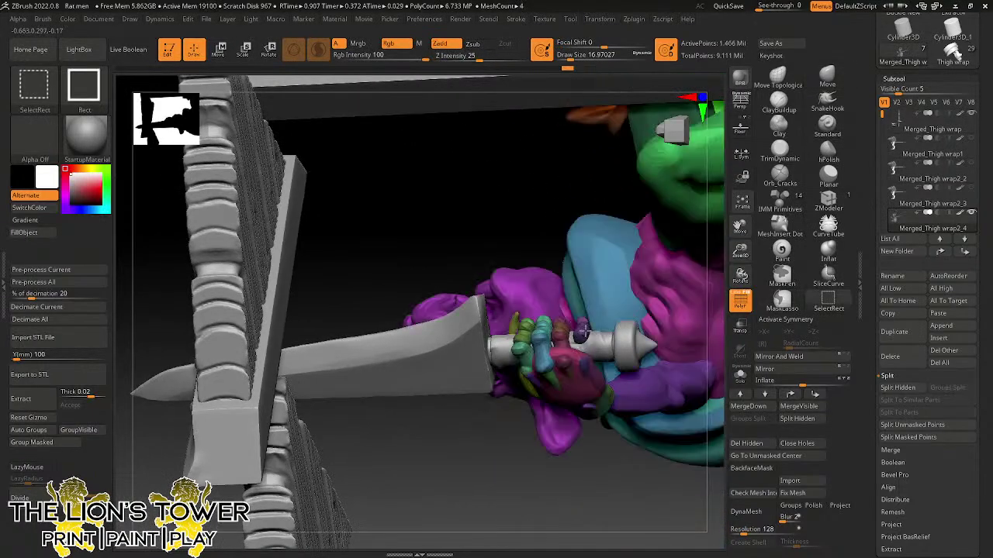
left_click_drag(579, 189, 583, 260)
left_click(585, 325, "ctrl+shift")
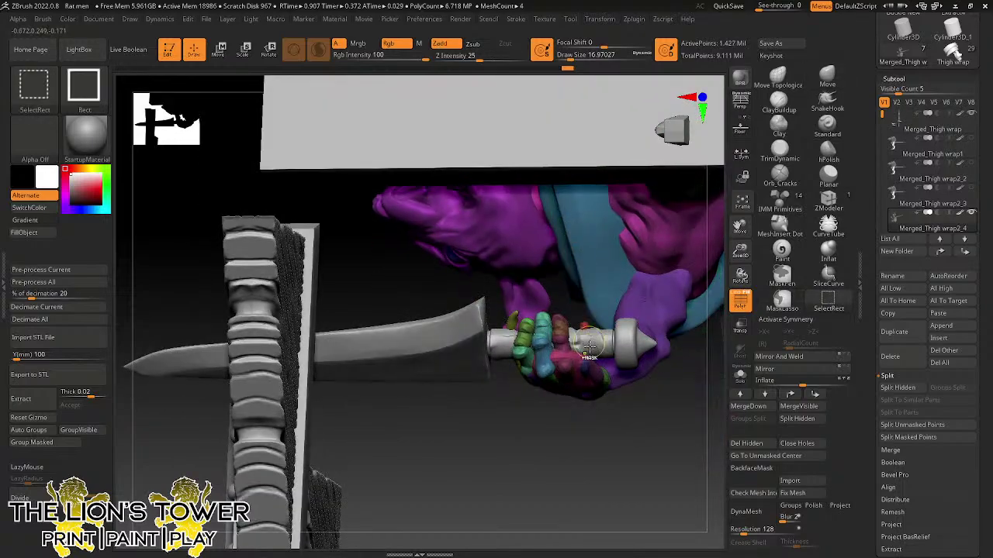
left_click(623, 448, "ctrl")
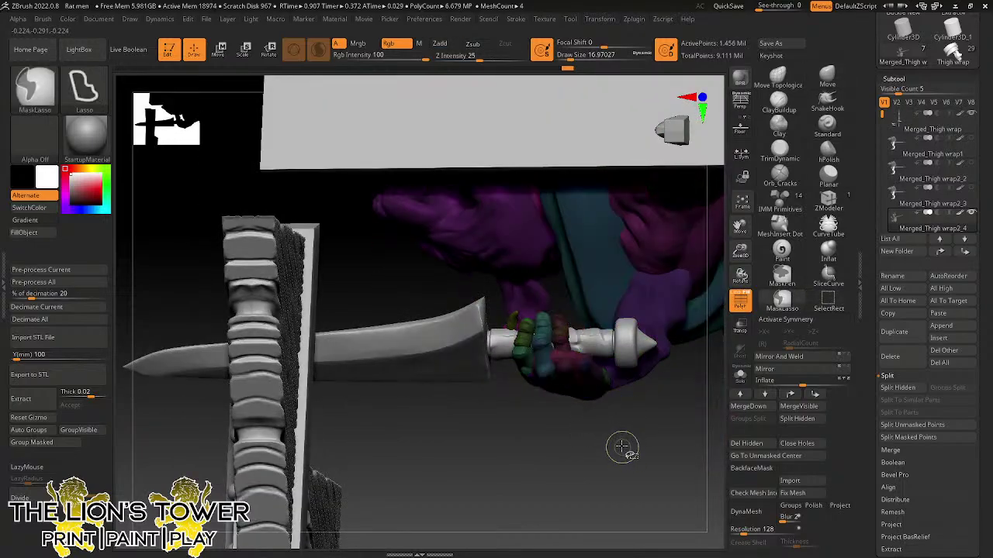
left_click(625, 449, "ctrl+shift")
key("r")
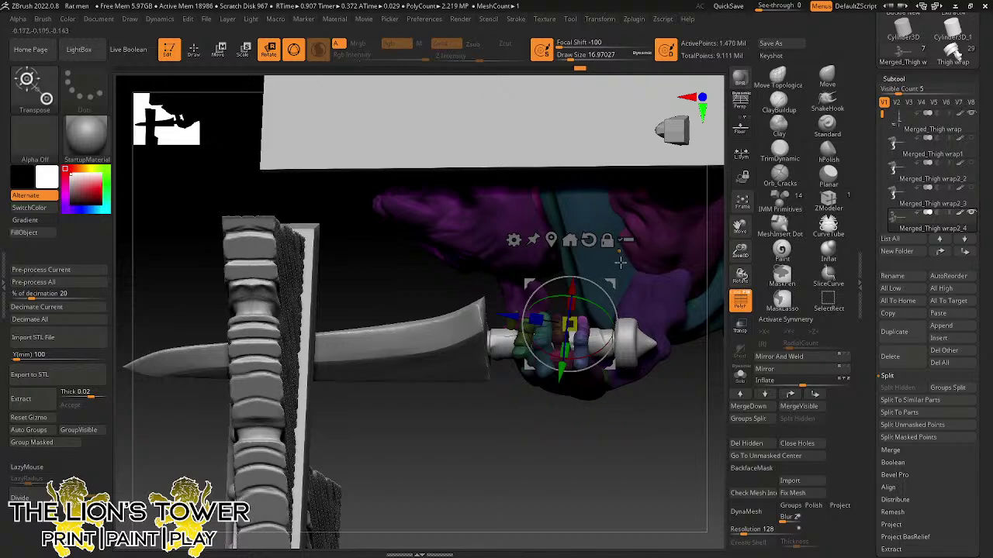
- Move the gizmo to the little finger's base, rotate the whole finger against the handle and clear the mask
left_click_drag(612, 277, 622, 314)
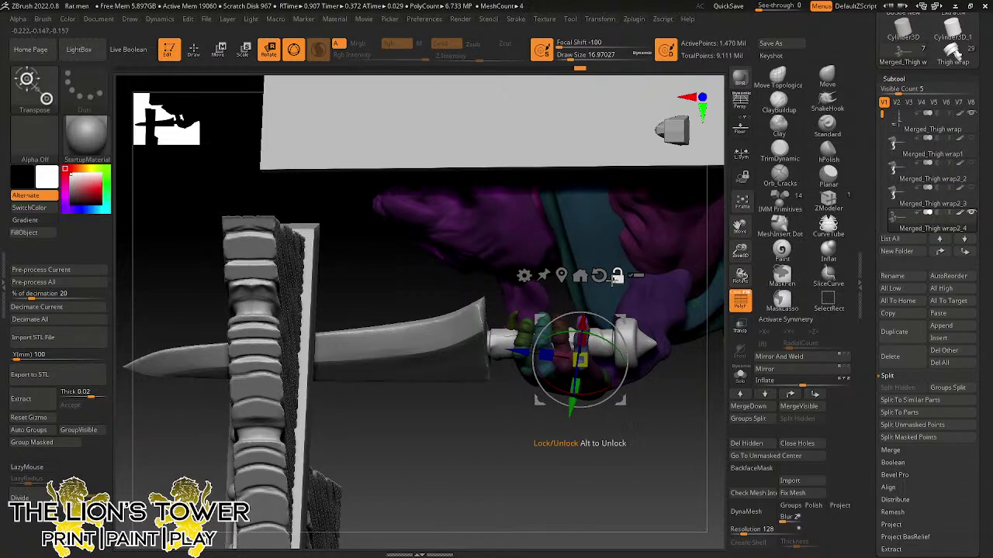
left_click(616, 280)
left_click_drag(627, 365, 627, 359)
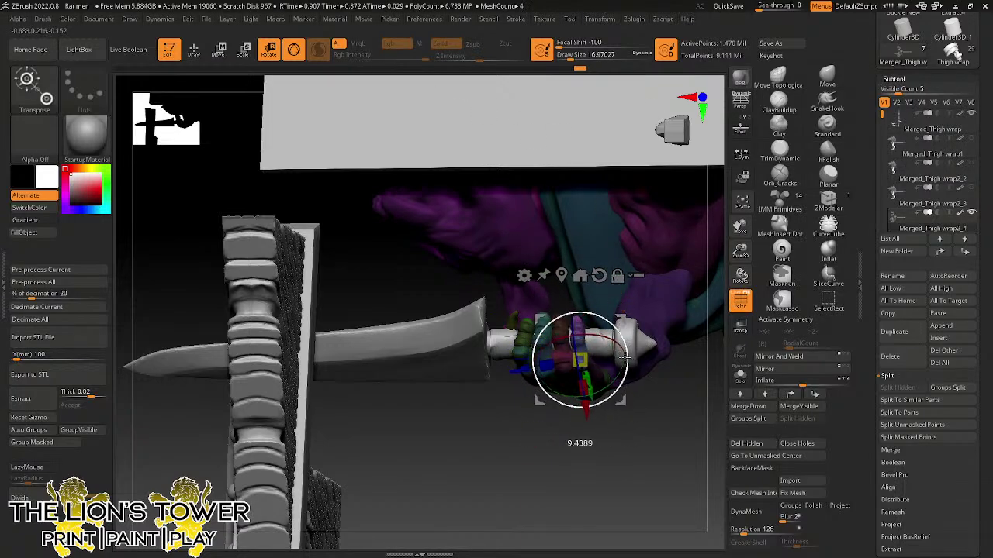
left_click_drag(652, 442, 556, 328)
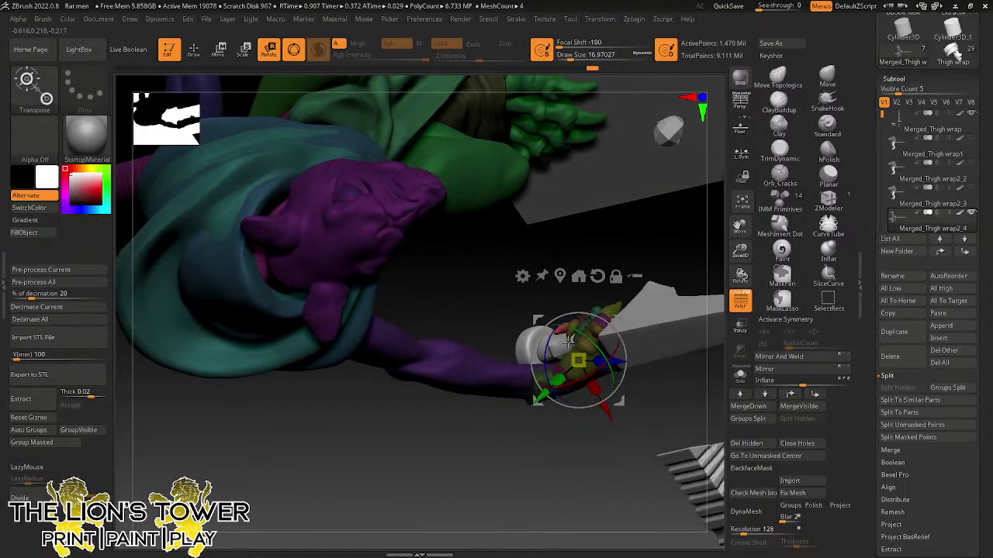
left_click_drag(615, 223, 631, 243, "ctrl")
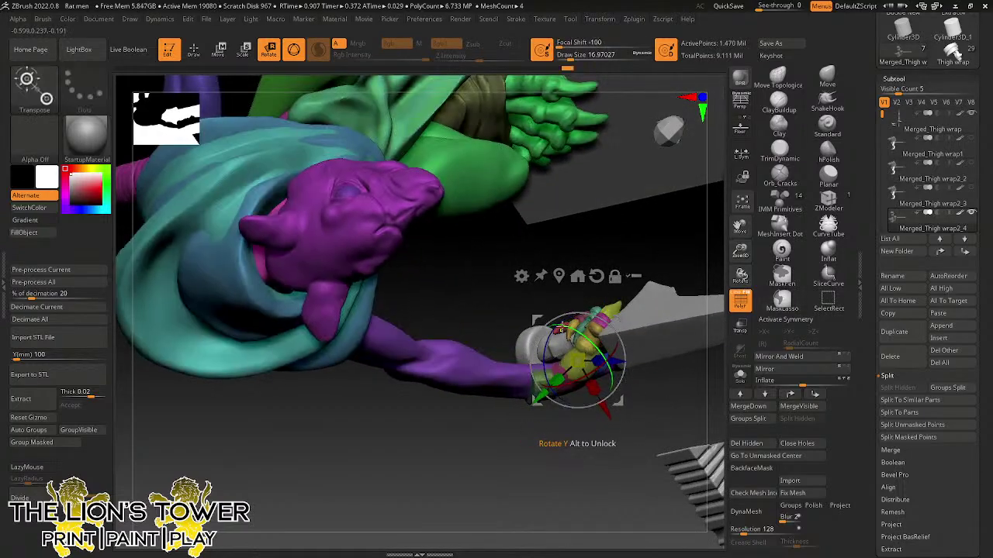
- Undo a stray rotation, mask everything except the little finger's tip and adjust the tip's angle against the handle
left_click_drag(560, 329, 557, 332)
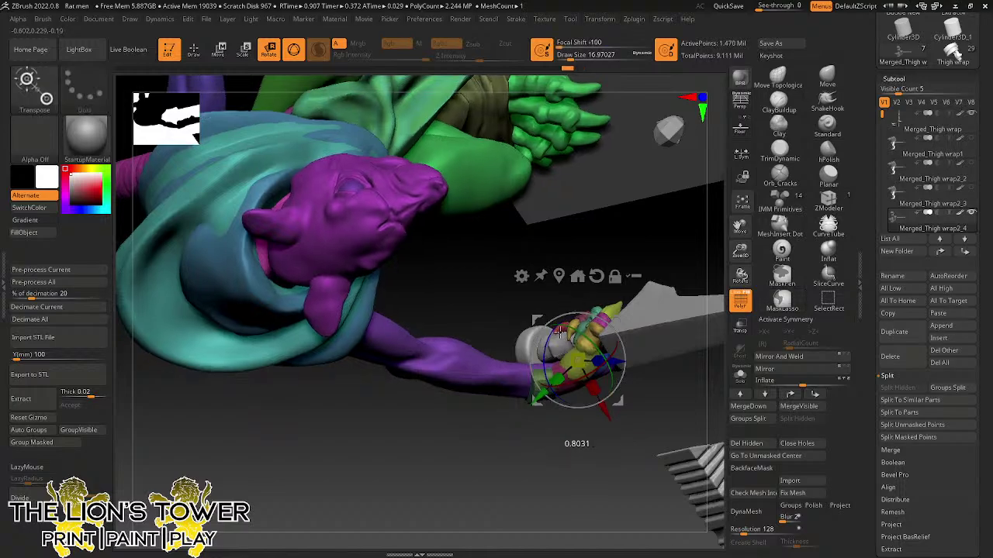
key("ctrl+z")
left_click(498, 380, "ctrl")
left_click(562, 324, "ctrl")
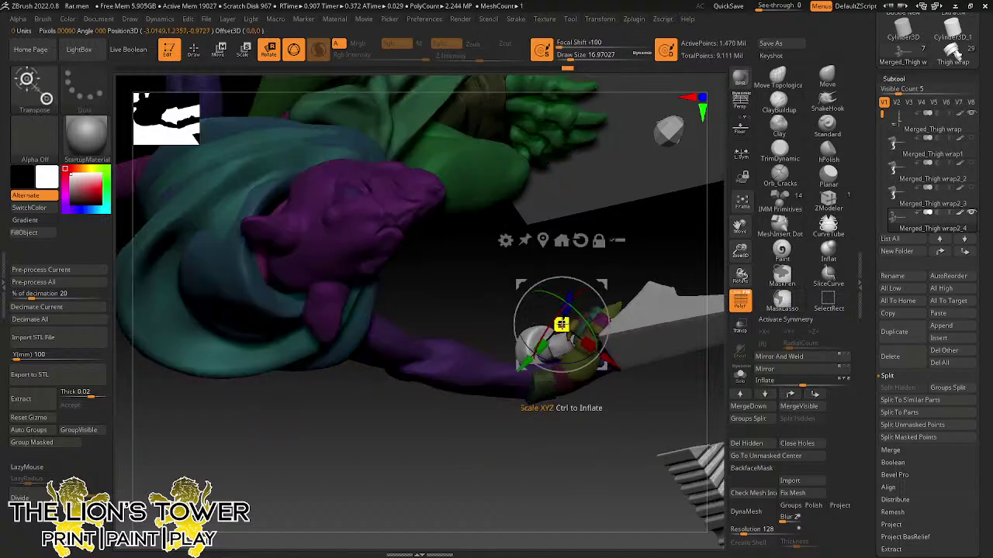
left_click_drag(629, 272, 606, 287)
left_click_drag(639, 299, 626, 240)
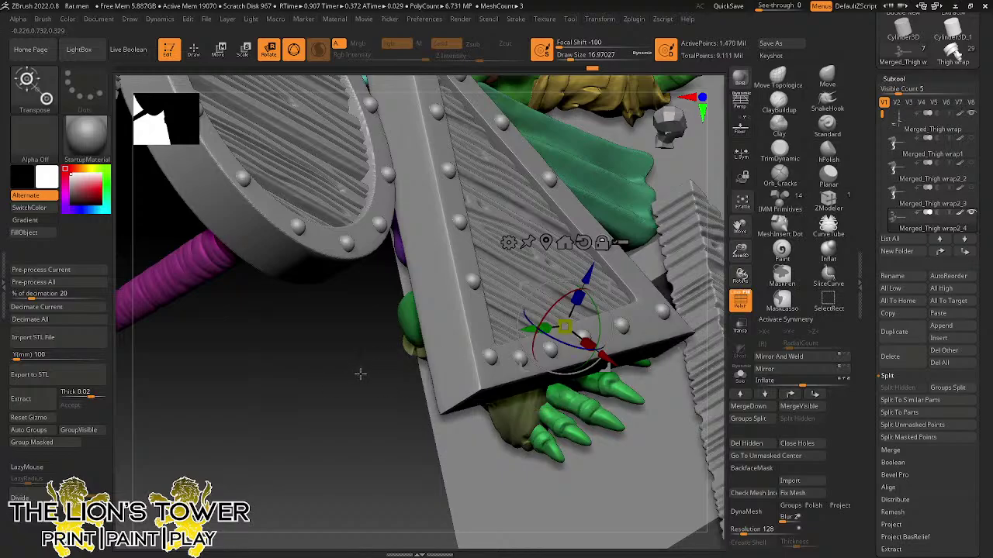
left_click_drag(711, 346, 440, 386)
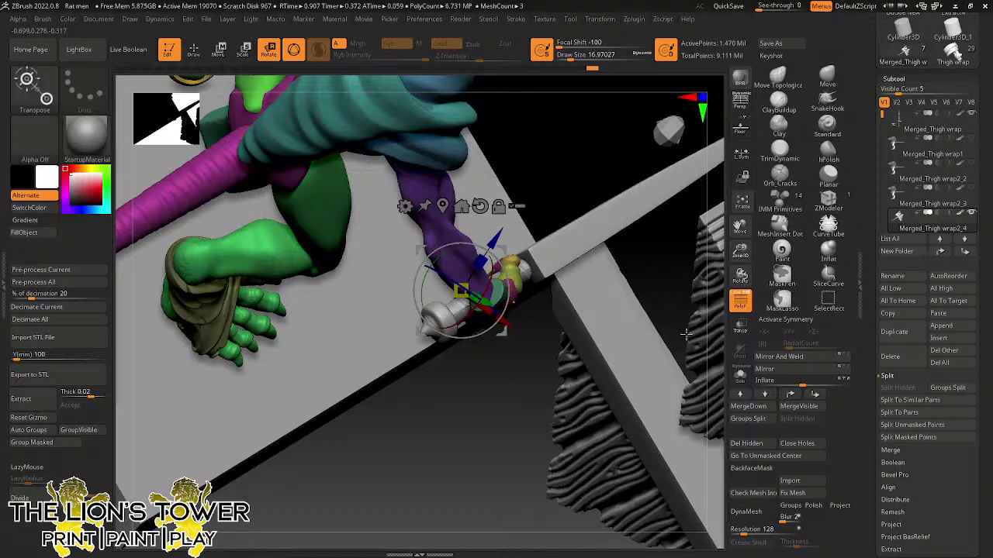
left_click_drag(686, 333, 532, 306)
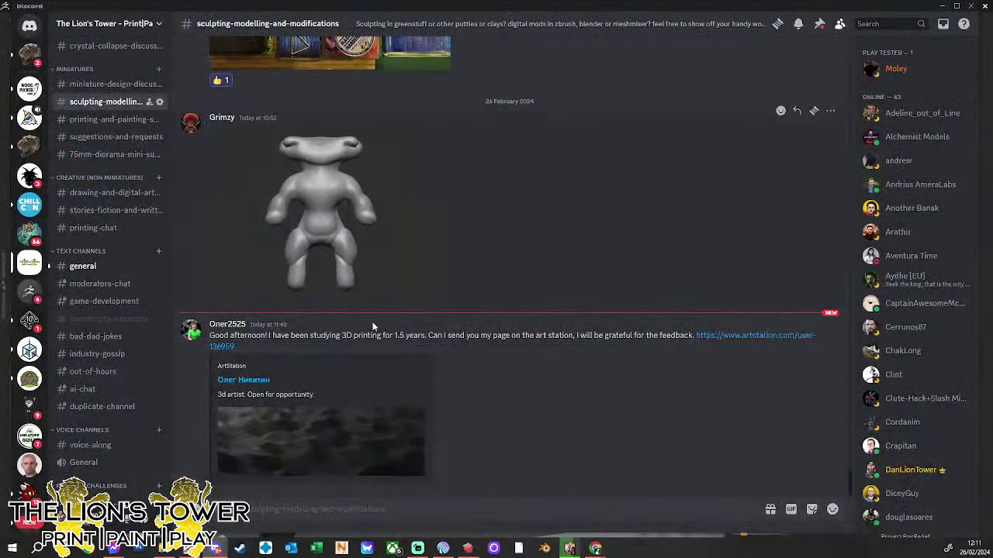
- In Discord, open the february-2024-character-challenge channel, review the entries back to the challenge announcement and return to ZBrush
scroll(101, 349, "down", 1)
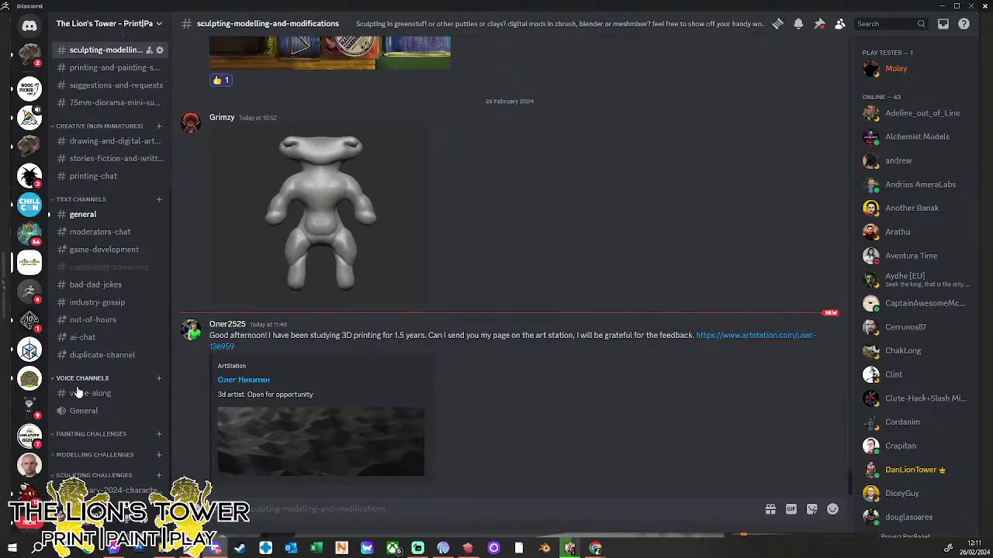
left_click(116, 490)
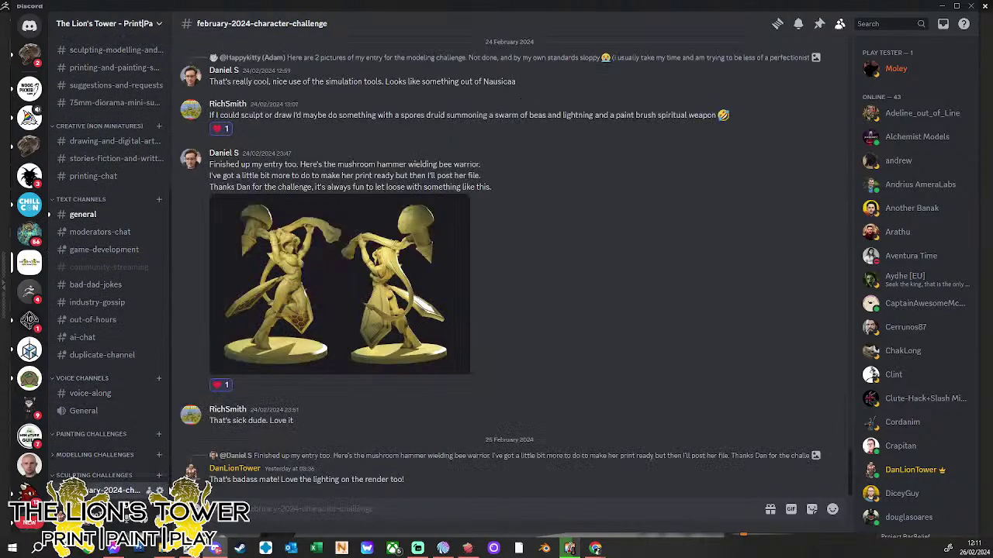
scroll(593, 444, "up", 3)
scroll(585, 446, "up", 10)
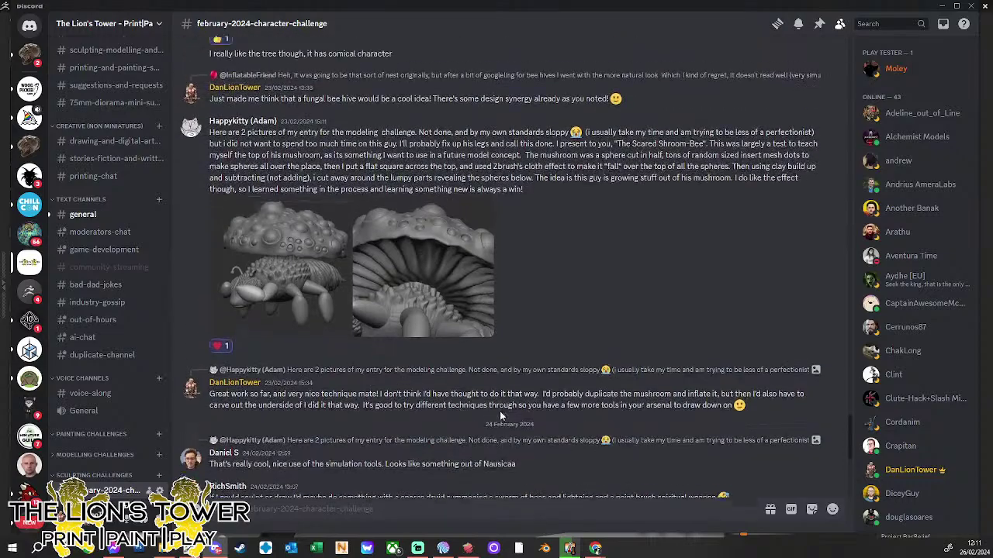
scroll(426, 228, "up", 4)
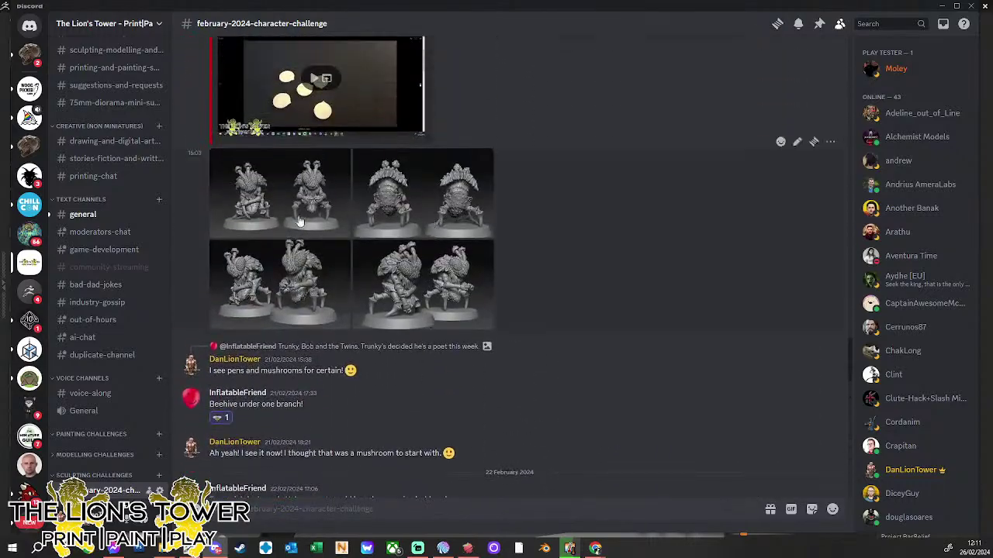
scroll(361, 214, "up", 1)
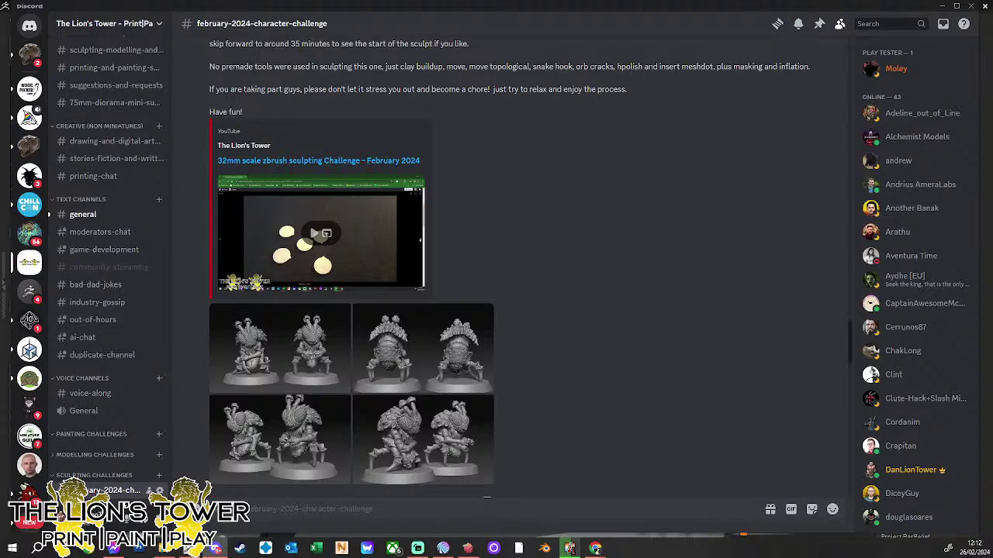
left_click(942, 10)
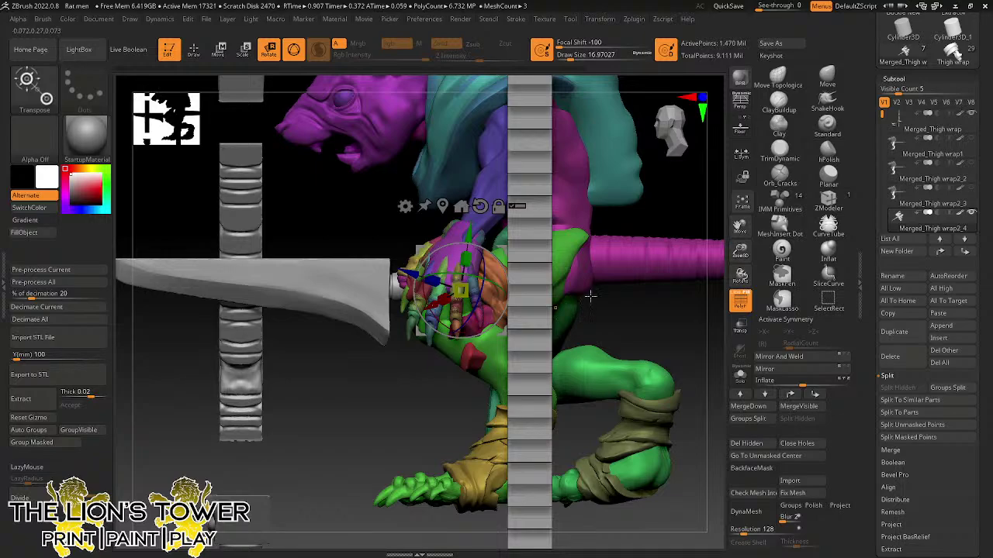
- Return to draw mode and hide the wrist band and the back of the hand holding the knife
left_click_drag(740, 250, 669, 244)
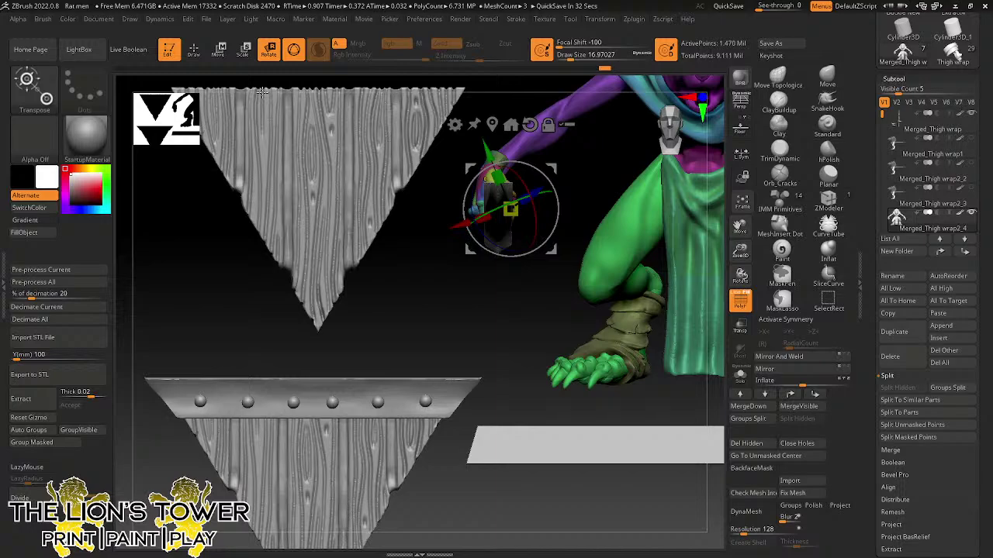
mouse_move(721, 225)
right_mouse_down("ctrl")
mouse_move(721, 147)
mouse_move(707, 184)
mouse_move(648, 218)
mouse_move(698, 244)
mouse_move(663, 236)
right_mouse_up("ctrl")
left_click(648, 217, "ctrl")
left_click(647, 216, "ctrl")
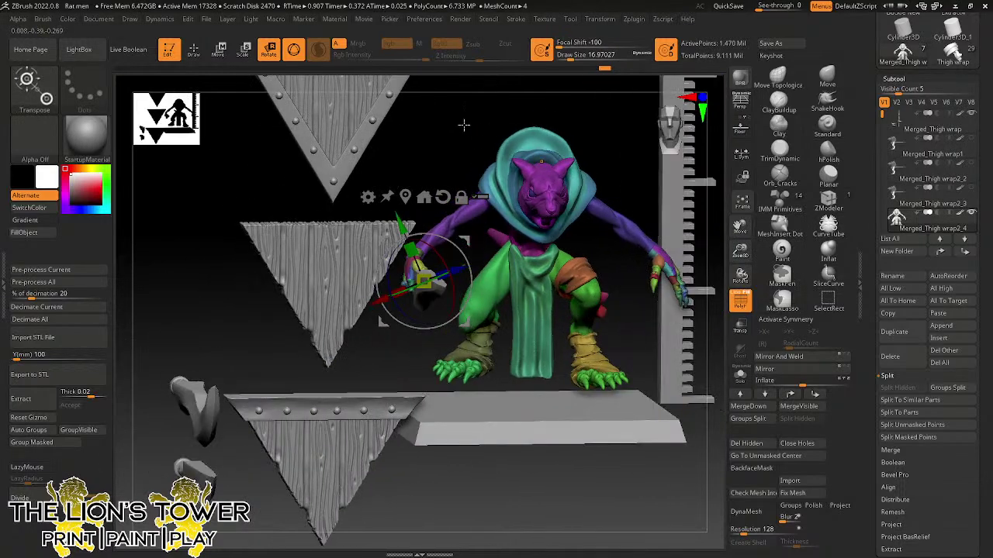
left_click(195, 51)
left_click_drag(740, 249, 741, 301)
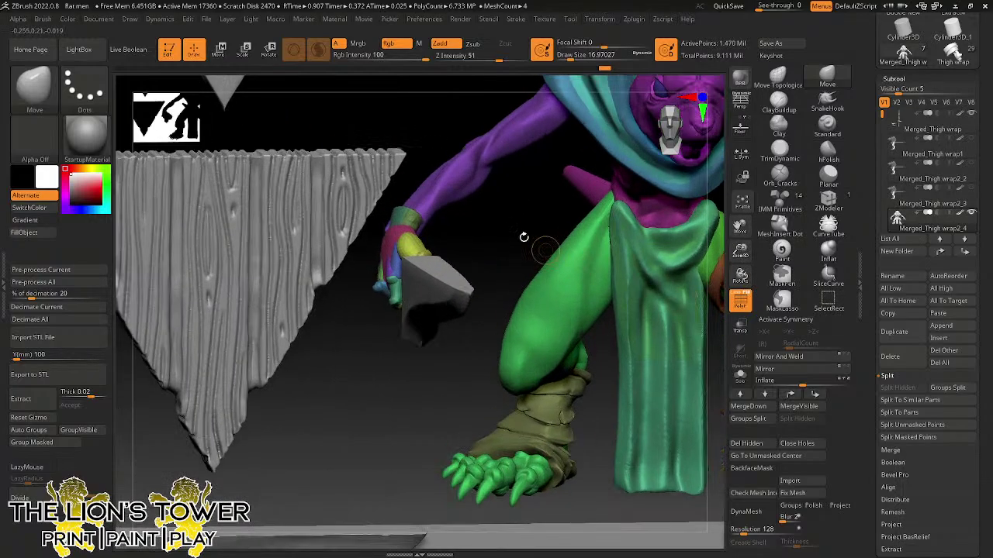
mouse_move(522, 238)
left_mouse_down()
mouse_move(524, 218)
mouse_move(556, 230)
mouse_move(515, 224)
left_mouse_up()
left_click(446, 220, "ctrl+shift")
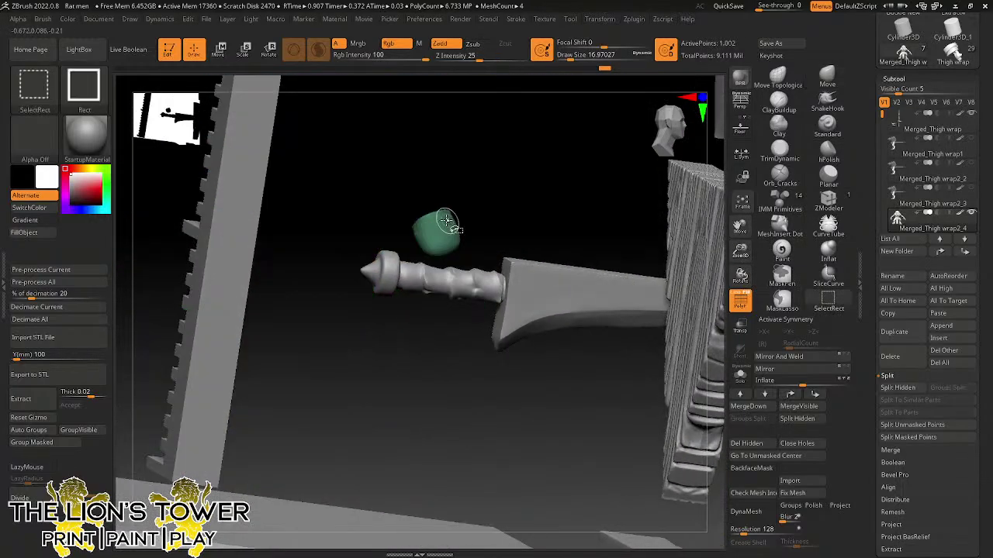
left_click(428, 230, "ctrl+shift")
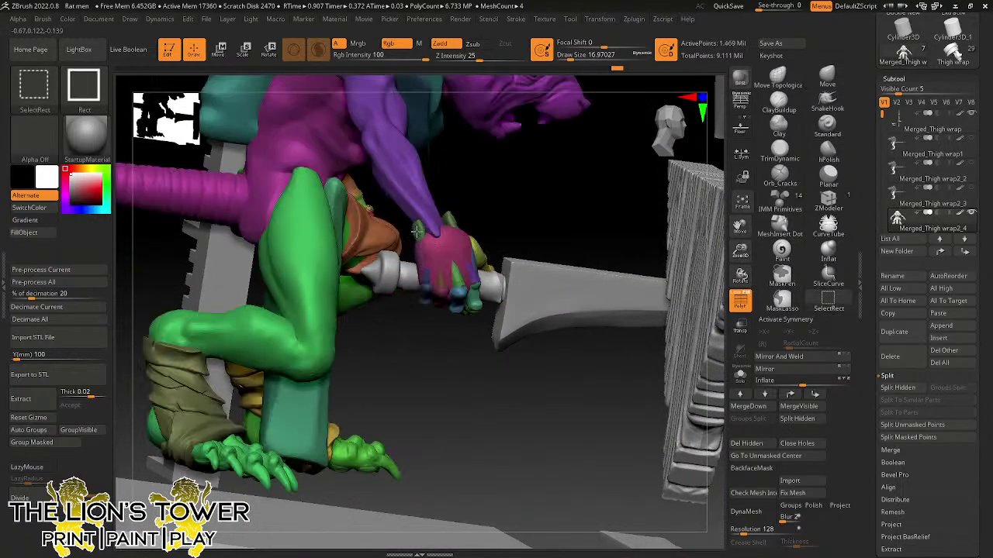
left_click(471, 242, "ctrl+alt+shift")
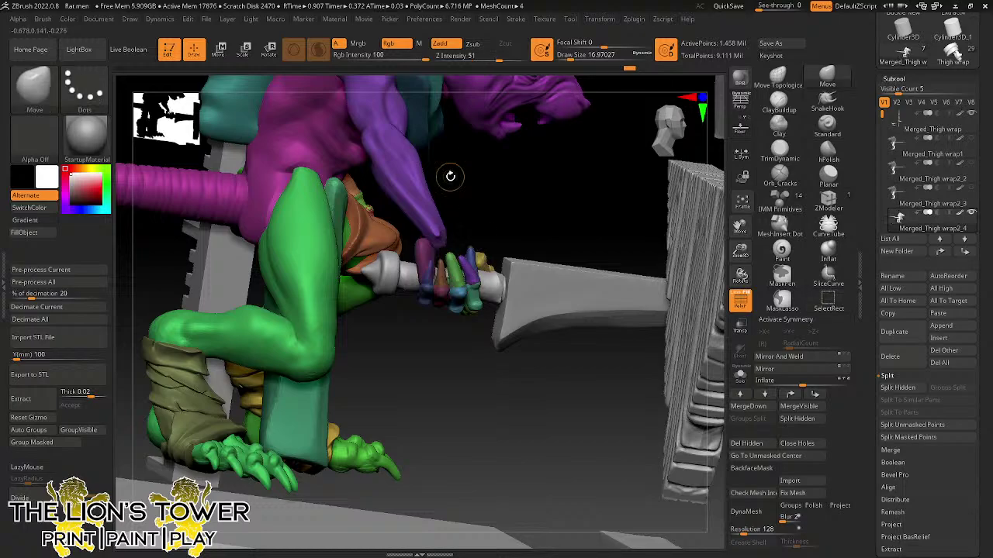
- Hide the thumb and upper finger polygroups of the hand holding the knife
key("ctrl+shift")
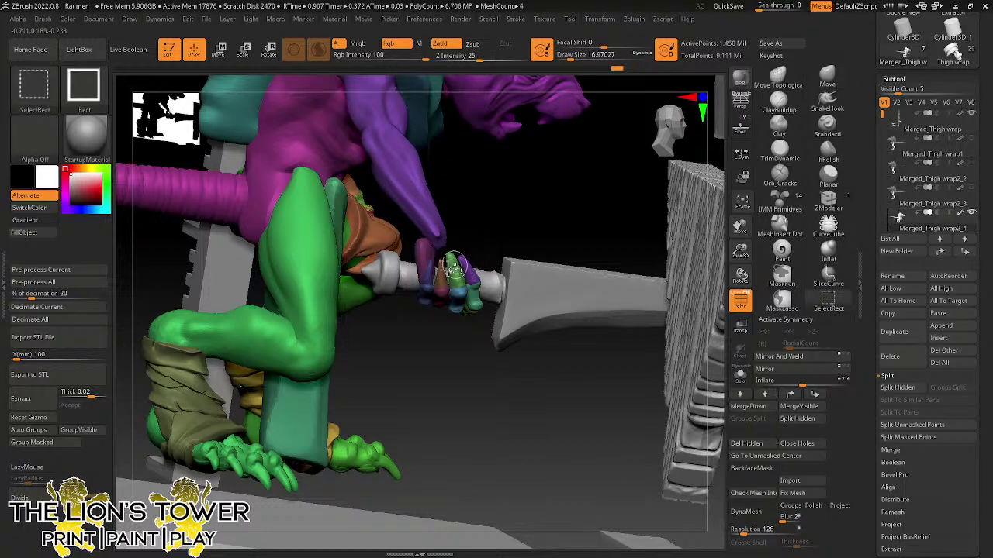
left_click(426, 259, "ctrl+alt+shift")
left_click(443, 276, "ctrl+shift")
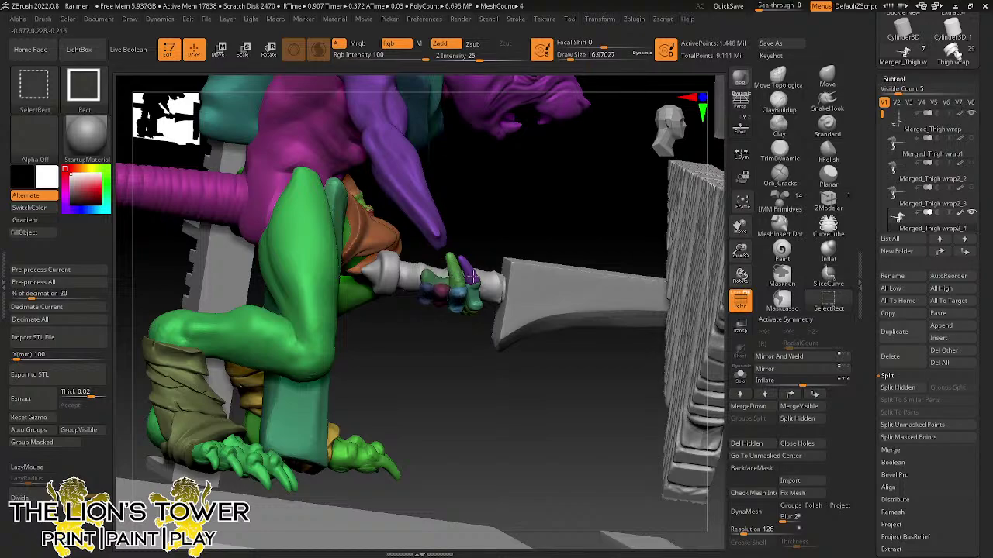
left_click(457, 275, "ctrl+shift")
left_click(472, 279, "ctrl+shift")
left_click(474, 295, "ctrl+shift")
left_click(459, 299, "ctrl+alt+shift")
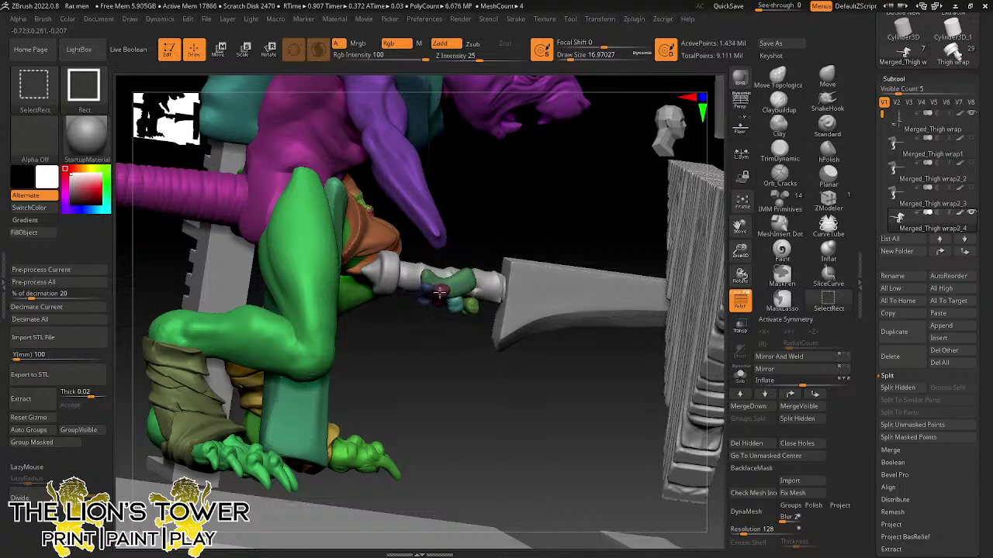
- Hide the remaining palm and fingertip polygroups of the hand around and beneath the knife handle
left_click(429, 284, "ctrl+alt+shift")
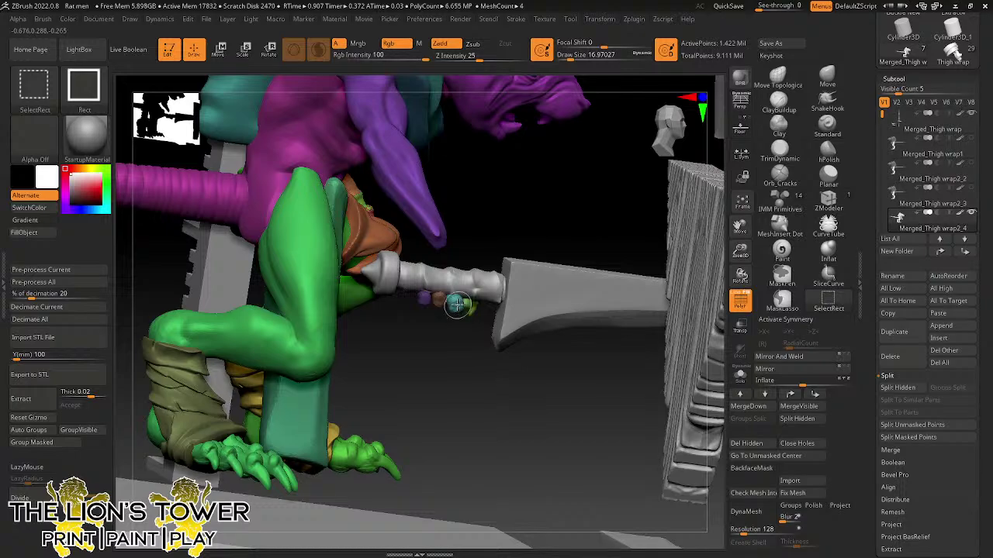
left_click(457, 305, "ctrl+alt+shift")
left_click(437, 301, "ctrl+alt+shift")
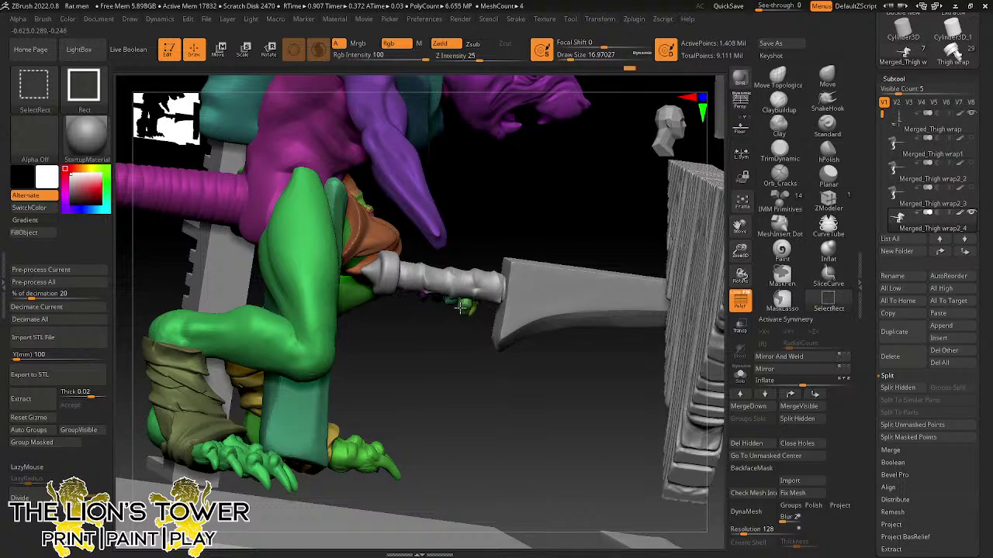
left_click(471, 309, "ctrl+alt+shift")
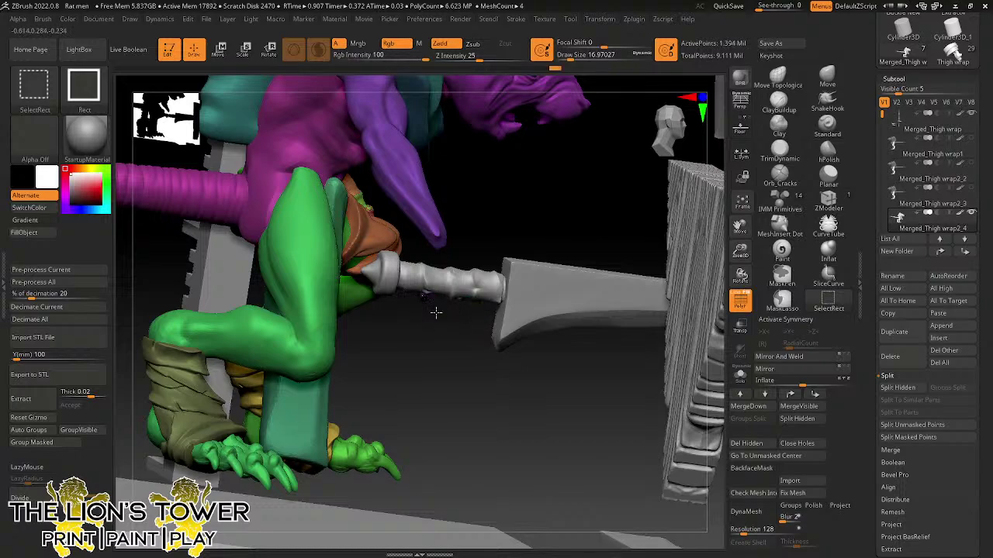
left_click_drag(450, 348, 419, 302)
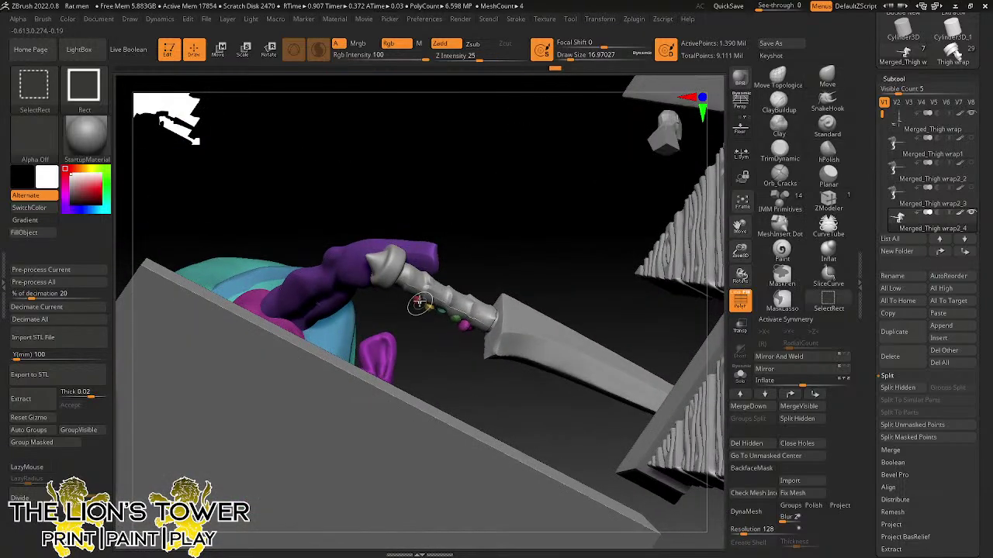
left_click(418, 303, "ctrl+alt+shift")
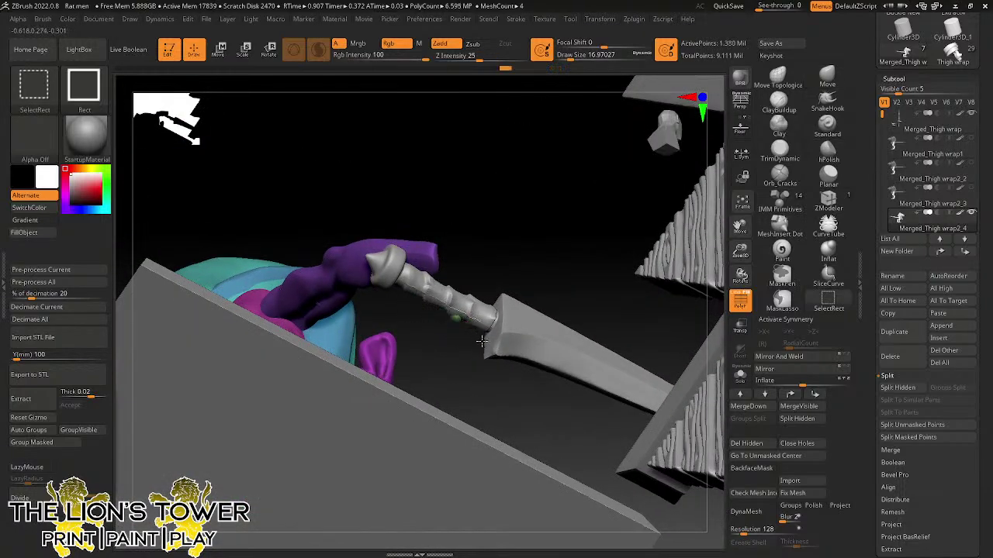
left_click(464, 324, "ctrl+alt+shift")
left_click(456, 318, "ctrl+alt+shift")
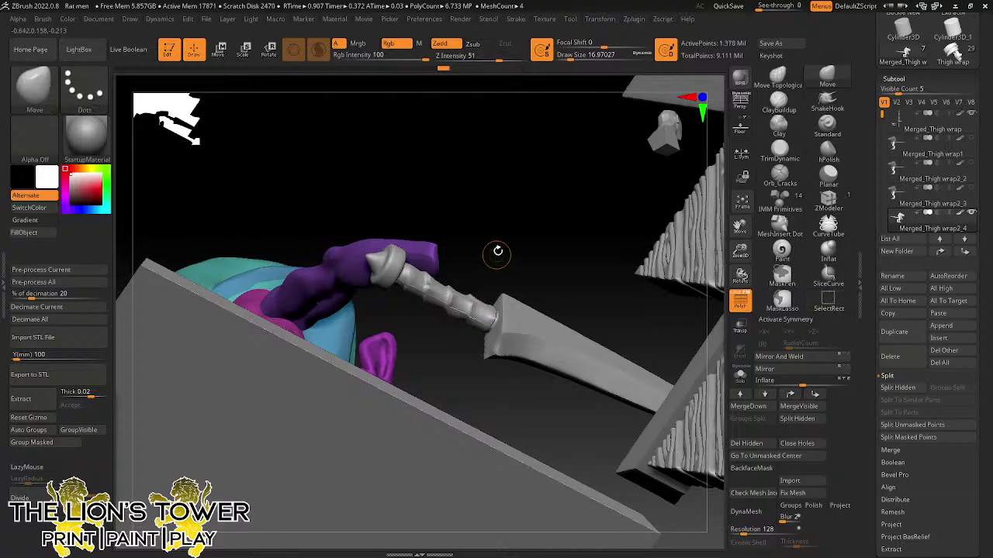
- Save the project over Rat men.zpr and split the hidden hand into its own subtool
mouse_move(499, 250)
left_mouse_down()
mouse_move(466, 415)
mouse_move(408, 326)
mouse_move(417, 287)
left_mouse_up()
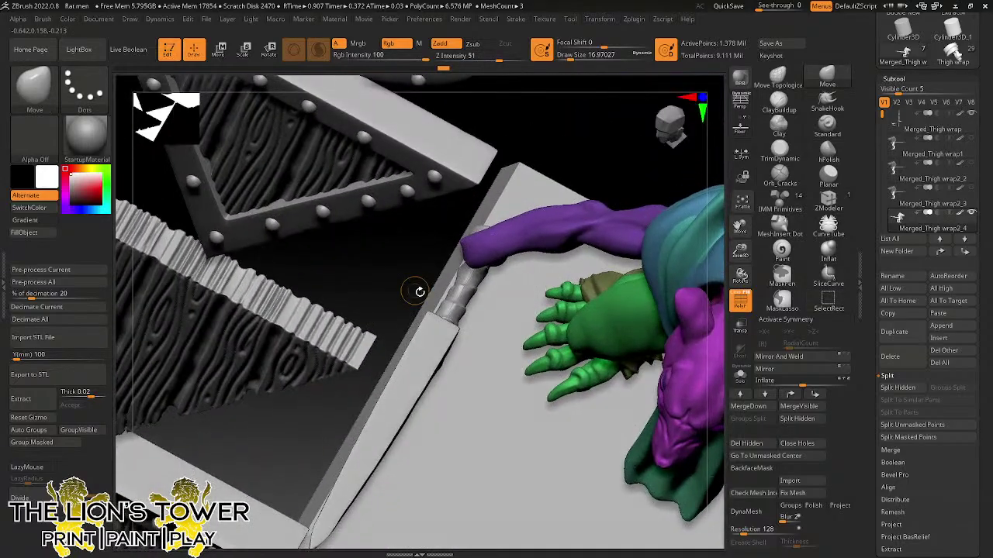
key("ctrl+s")
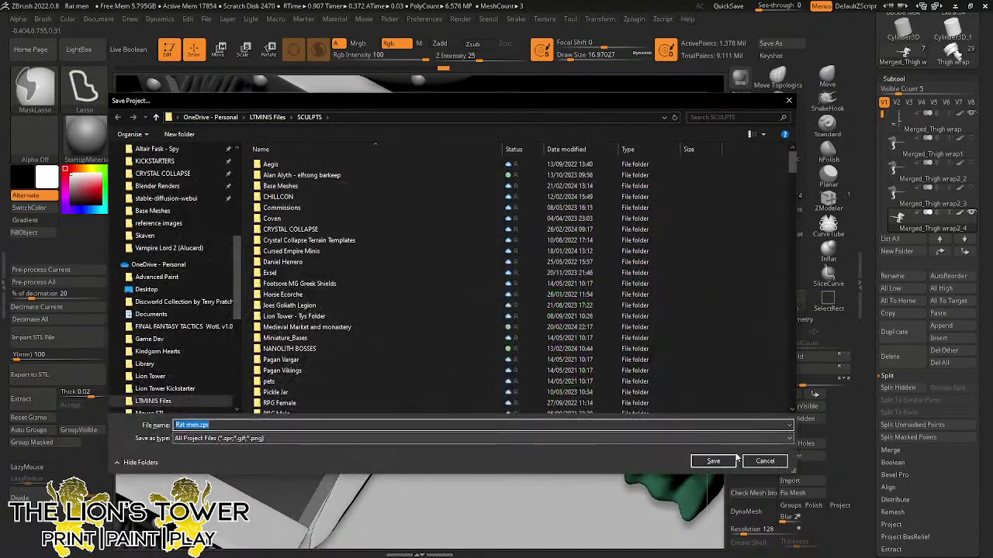
left_click(712, 461)
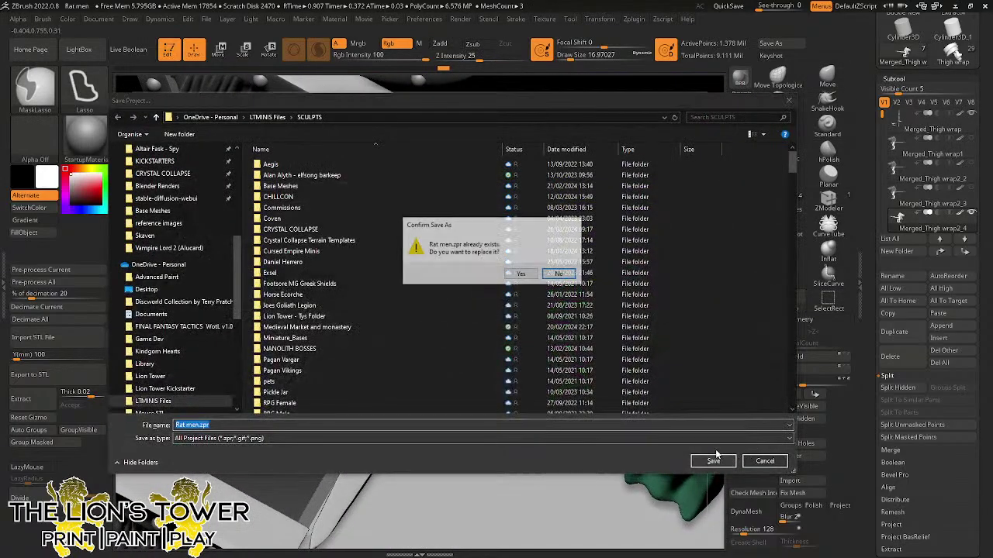
left_click(521, 274)
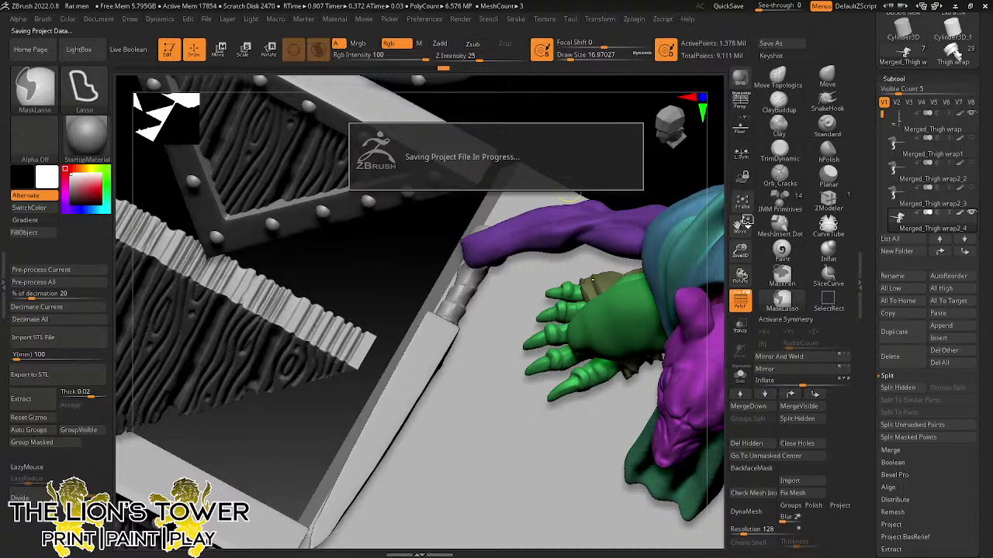
left_click_drag(742, 251, 698, 217)
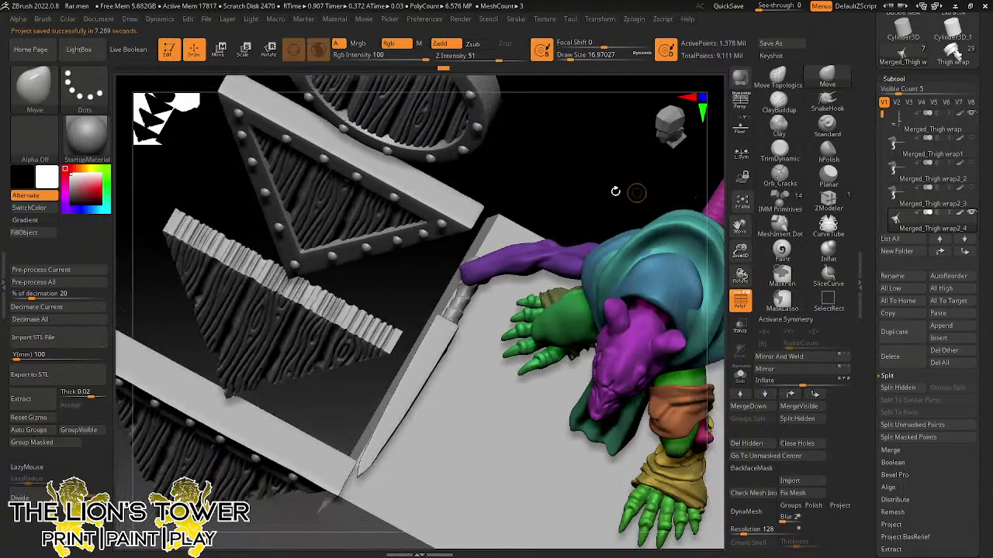
left_click_drag(615, 191, 605, 139, "shift")
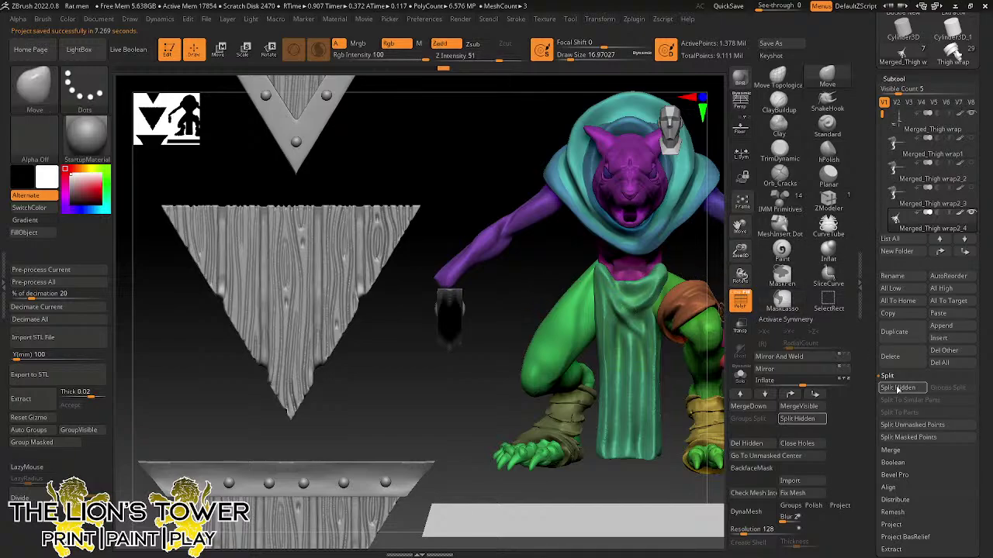
- In the weapons and shields subtool, mask the knife held by the rat man and split it into its own subtool
left_click(456, 320, "alt")
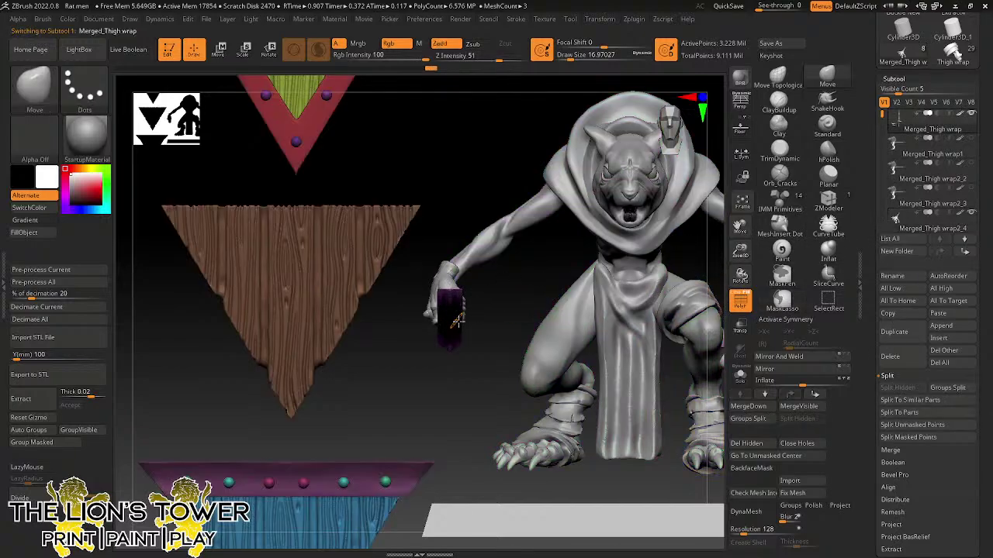
mouse_move(480, 314)
left_mouse_down()
mouse_move(509, 303)
mouse_move(497, 306)
left_mouse_up()
mouse_move(510, 262)
left_mouse_down("ctrl")
mouse_move(512, 272)
mouse_move(402, 315)
left_mouse_up("ctrl")
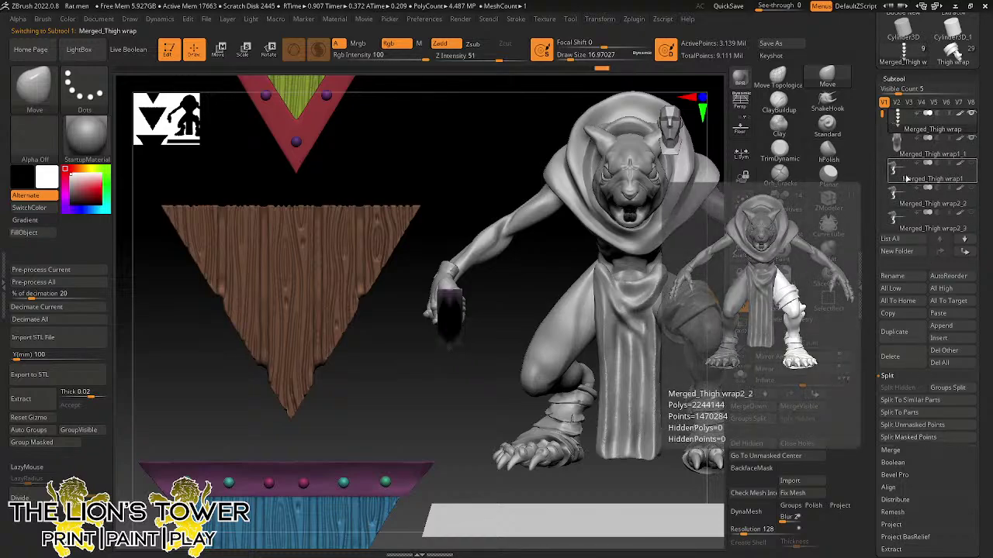
mouse_move(902, 178)
mouse_move(904, 219)
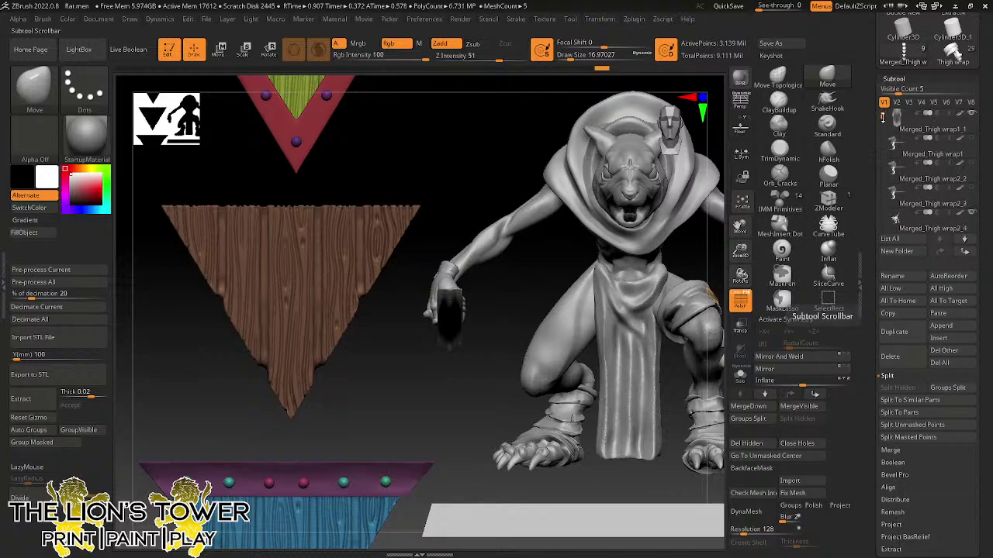
- Reorder the split-off knife subtool so it sits directly below the hand subtool Merged_Thigh wrap2_5
left_click(902, 147)
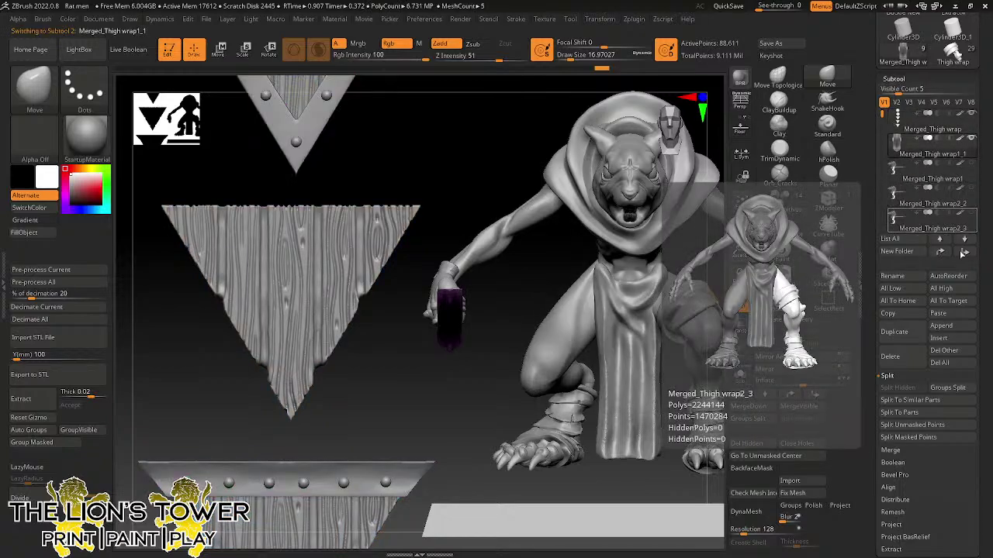
left_click(965, 254)
left_click(966, 255)
left_click(966, 255)
left_click(966, 256)
left_click(966, 256)
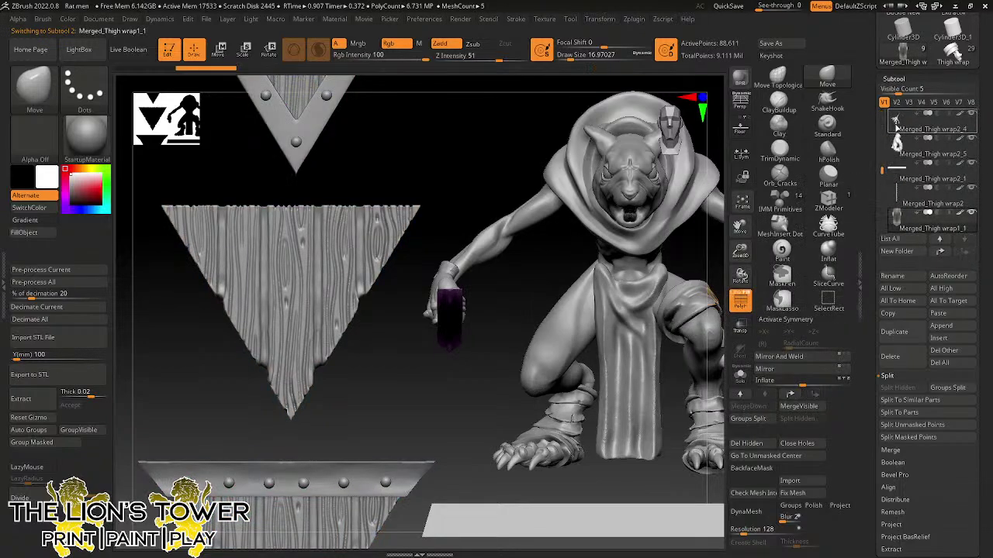
left_click(939, 252)
left_click(939, 252)
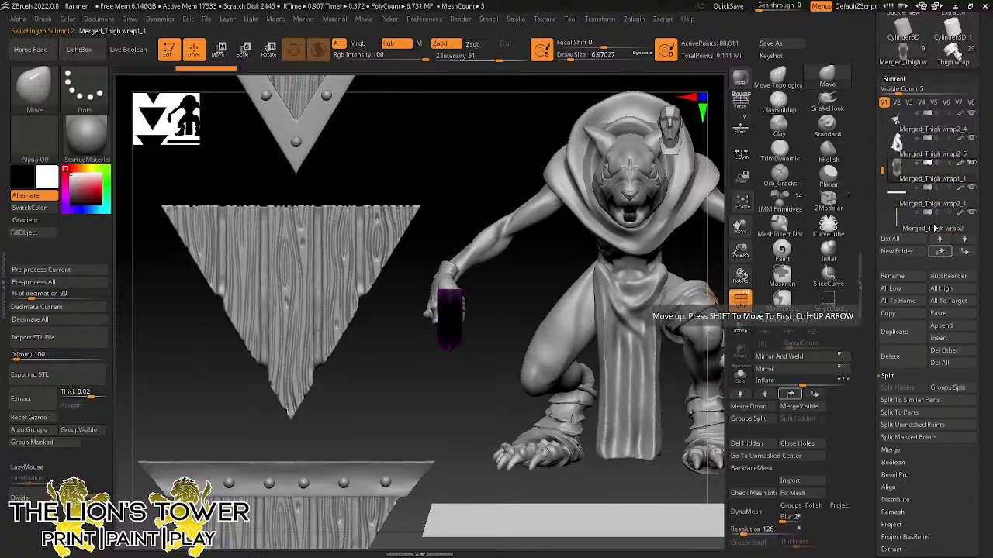
- Merge the hand subtool down with the knife subtool
left_click(920, 147)
left_click(894, 451)
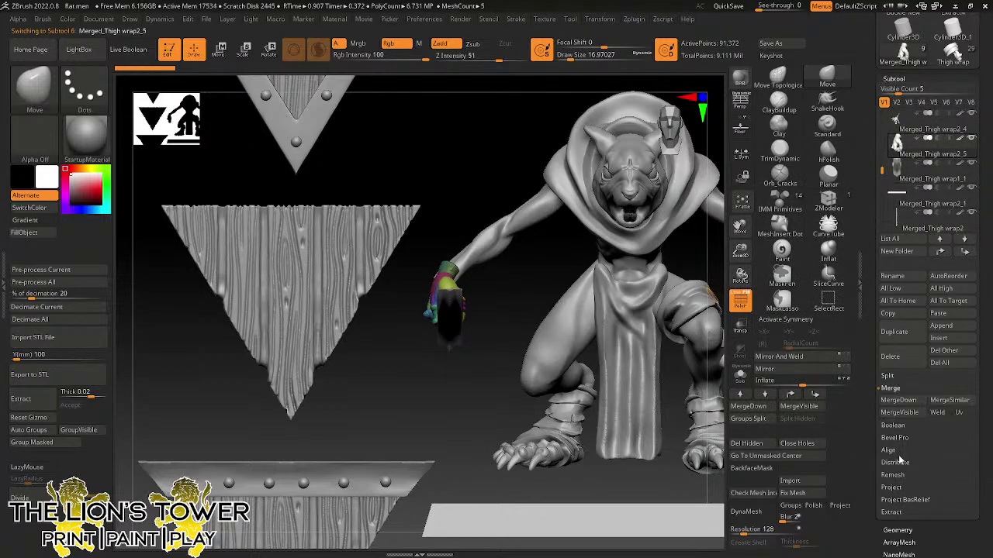
left_click(898, 401)
left_click(743, 425)
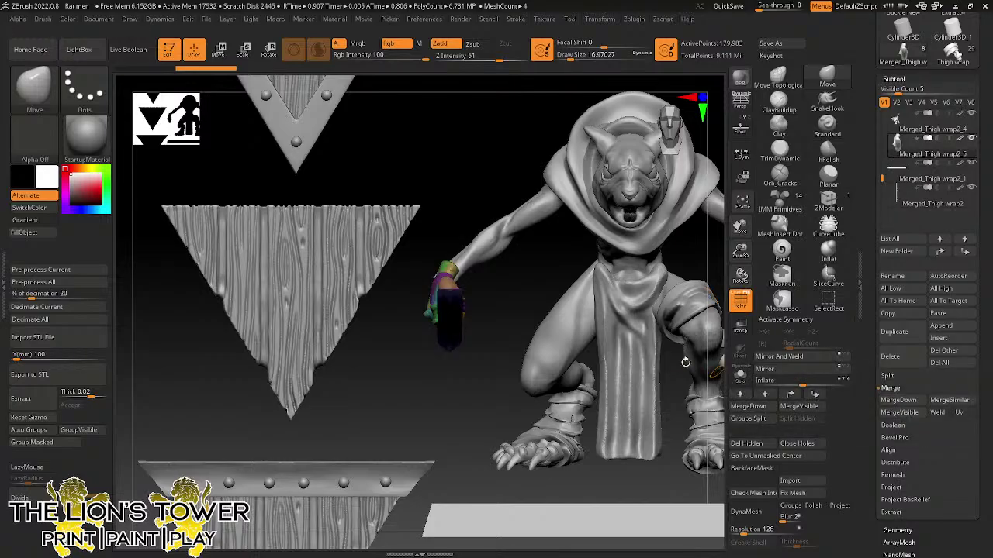
- Clear the mask, solo the merged hand and knife, and isolate the wrapped handle grip
key("ctrl")
left_click(518, 288, "ctrl")
mouse_move(518, 288)
left_mouse_down("ctrl")
mouse_move(575, 271)
mouse_move(585, 243)
mouse_move(568, 337)
left_mouse_up("ctrl")
left_click(741, 375)
left_click_drag(701, 352, 690, 291)
left_click_drag(736, 253, 734, 308)
left_click(582, 295, "ctrl+shift")
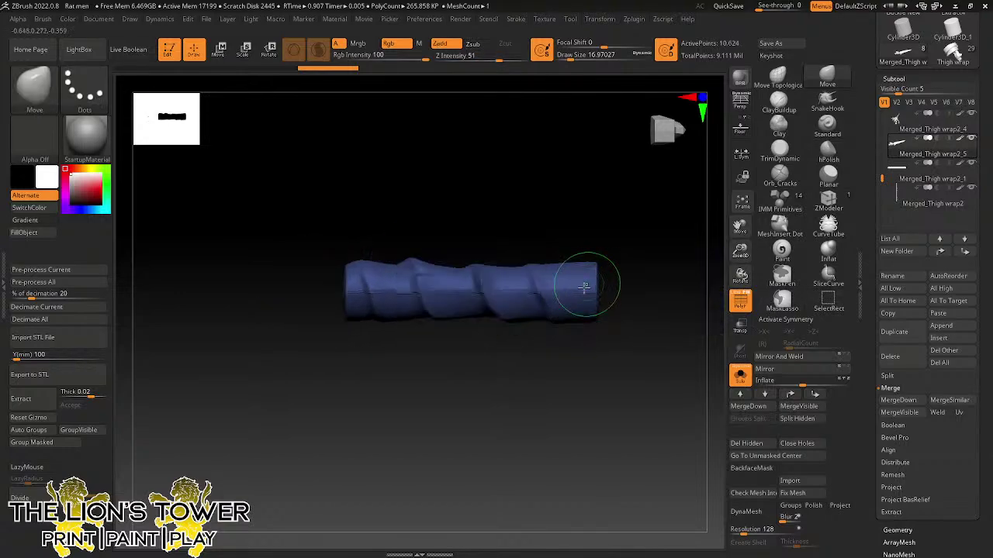
- Smooth the surface of the wrapped handle grip along its length and at its ends
left_click_drag(584, 287, 553, 292, "shift")
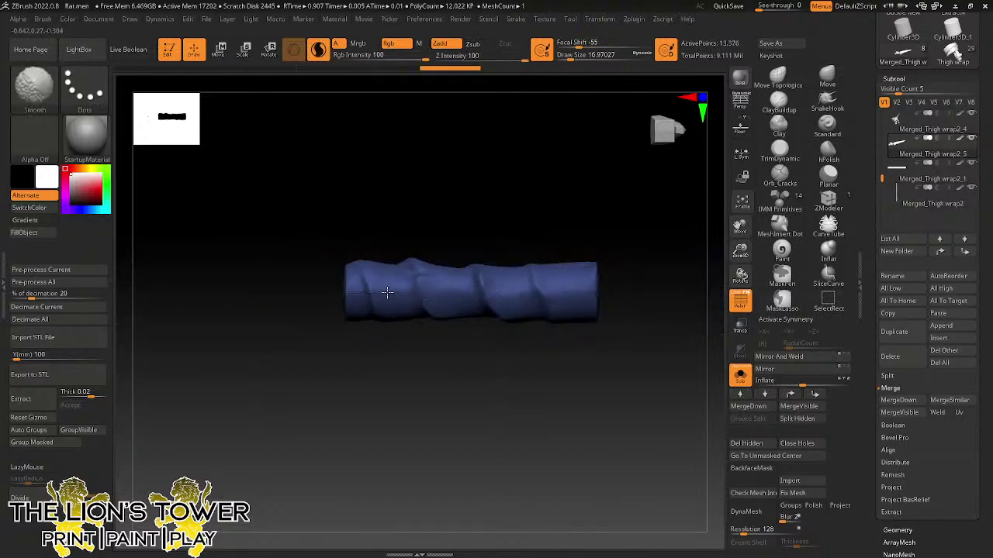
left_click_drag(350, 256, 436, 168)
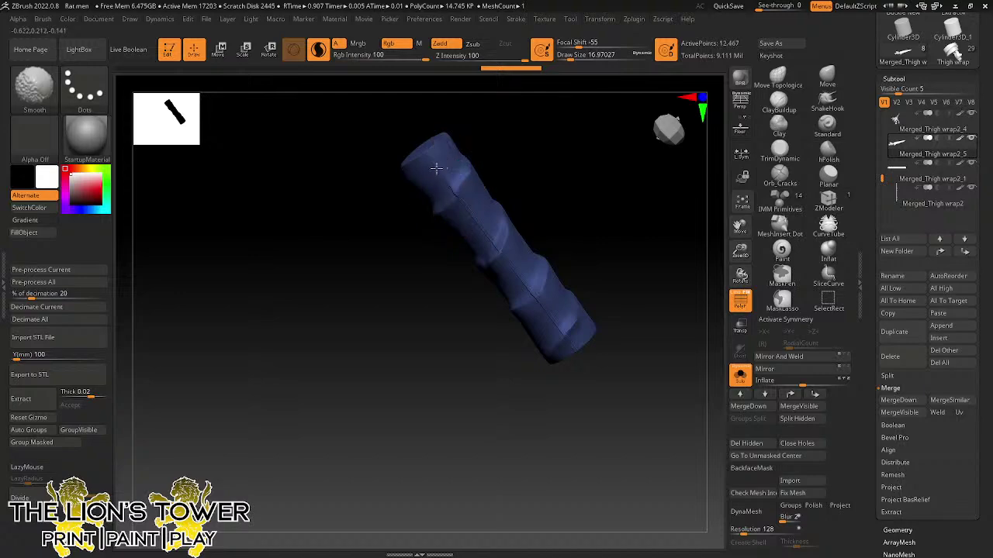
left_click_drag(546, 333, 578, 341, "shift")
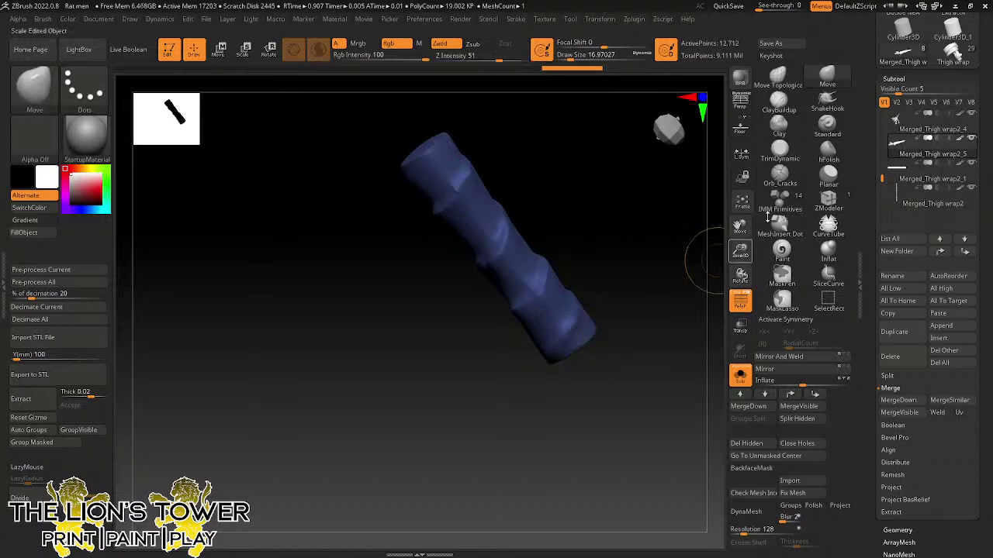
- With the Orb_Cracks brush at a draw size of about 11.69, carve the spiral wrap edges all around the handle grip
left_click(779, 175)
left_click_drag(676, 225, 679, 220)
left_click(569, 56)
left_click(569, 56)
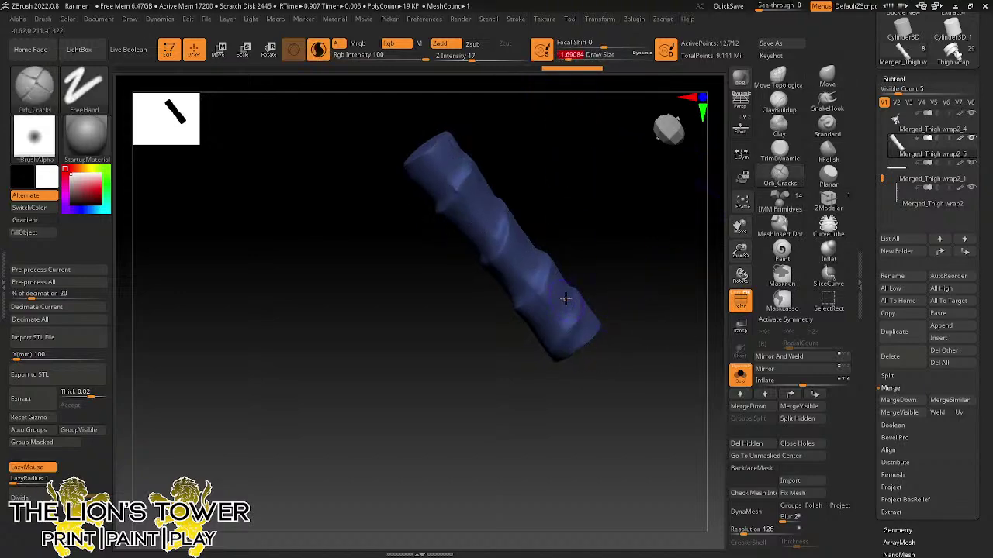
left_click_drag(565, 323, 571, 299)
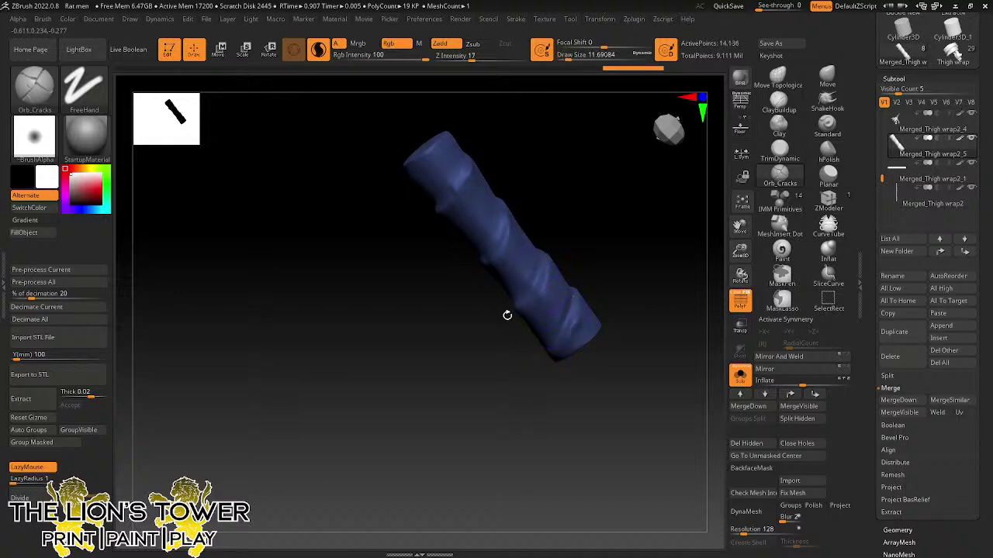
left_click_drag(506, 315, 497, 210)
left_click_drag(477, 252, 507, 222)
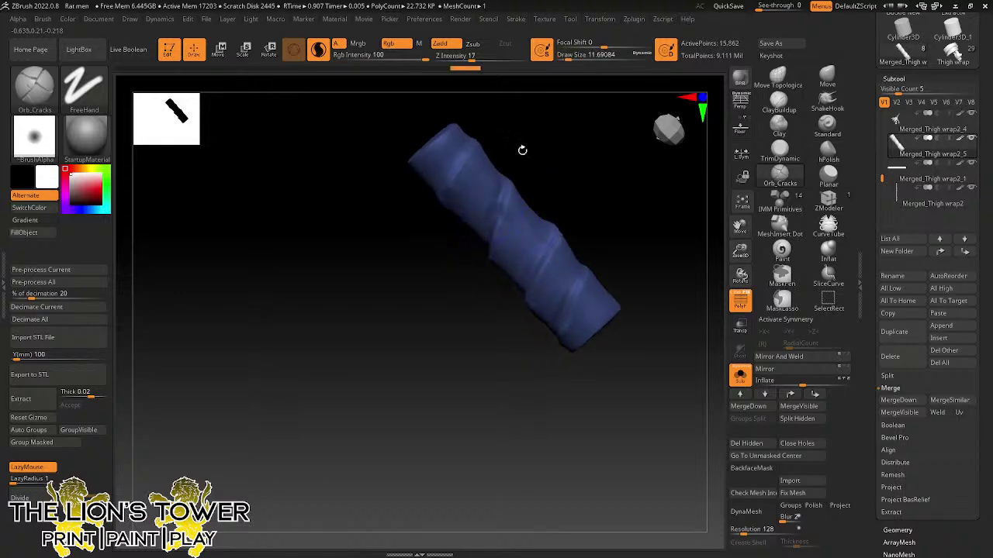
left_click_drag(521, 151, 492, 200)
mouse_move(490, 204)
left_mouse_down()
mouse_move(492, 168)
mouse_move(491, 177)
mouse_move(518, 146)
mouse_move(494, 169)
left_mouse_up()
mouse_move(492, 168)
left_mouse_down()
mouse_move(494, 147)
mouse_move(514, 131)
left_mouse_up()
mouse_move(530, 122)
left_mouse_down()
mouse_move(499, 155)
mouse_move(494, 144)
left_mouse_up()
left_click_drag(436, 207, 536, 120)
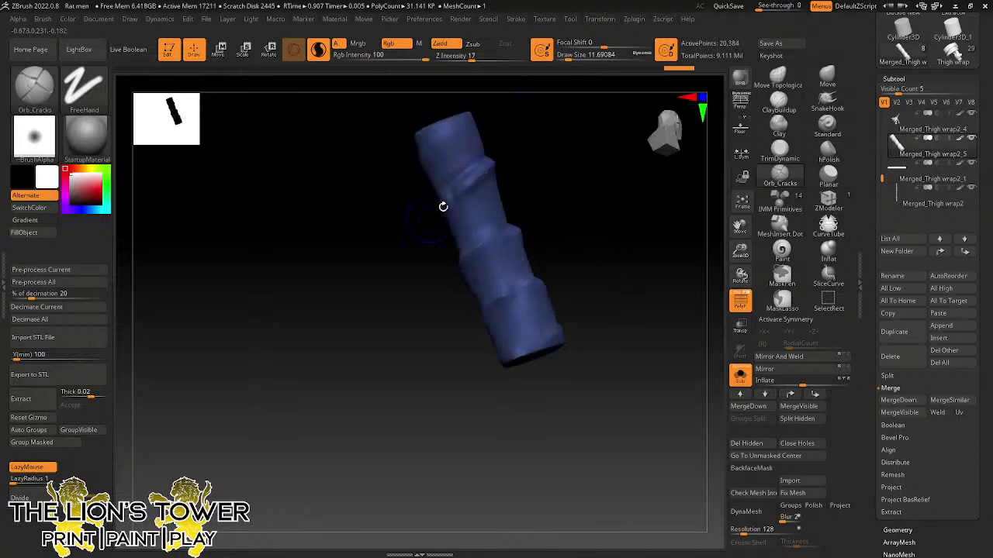
left_click_drag(443, 207, 478, 166)
left_click_drag(521, 134, 532, 124)
mouse_move(442, 197)
left_mouse_down()
mouse_move(461, 166)
mouse_move(428, 151)
left_mouse_up()
left_click_drag(463, 115, 477, 101)
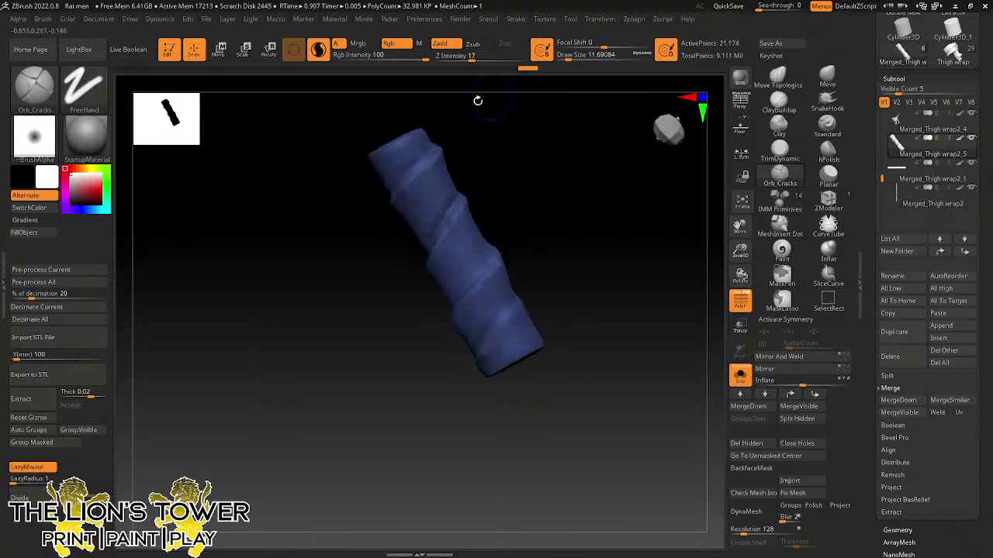
left_click_drag(443, 149, 411, 184)
mouse_move(381, 220)
left_mouse_down()
mouse_move(428, 180)
mouse_move(504, 165)
left_mouse_up()
left_click_drag(481, 212, 457, 254)
left_click_drag(431, 281, 524, 180)
left_click_drag(470, 238, 442, 260)
left_click_drag(415, 295, 453, 252)
left_click_drag(496, 224, 532, 204)
left_click_drag(459, 248, 430, 304)
left_click_drag(497, 232, 492, 202)
left_click_drag(460, 272, 401, 344)
left_click_drag(496, 256, 506, 237)
left_click_drag(468, 284, 419, 352)
mouse_move(500, 259)
left_mouse_down()
mouse_move(514, 238)
mouse_move(512, 247)
left_mouse_up()
left_click_drag(473, 301, 416, 352)
mouse_move(494, 263)
left_mouse_down()
mouse_move(459, 326)
mouse_move(523, 286)
mouse_move(400, 378)
left_mouse_up()
left_click_drag(494, 314, 506, 301)
mouse_move(462, 331)
left_mouse_down()
mouse_move(405, 384)
mouse_move(490, 304)
left_mouse_up()
- With LazyMouse off and Orb_Cracks at draw size about 3.67 and Z intensity 30, carve small nicks into the grip's wrap edges
mouse_move(443, 334)
left_mouse_down()
mouse_move(377, 401)
mouse_move(488, 312)
mouse_move(407, 248)
left_mouse_up()
left_click(564, 58)
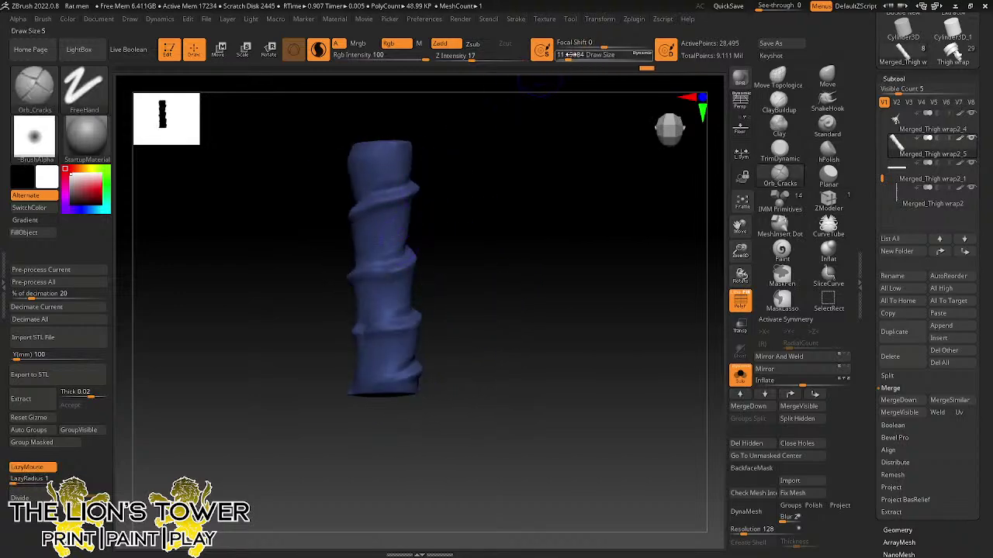
left_click(37, 468)
left_click(484, 60)
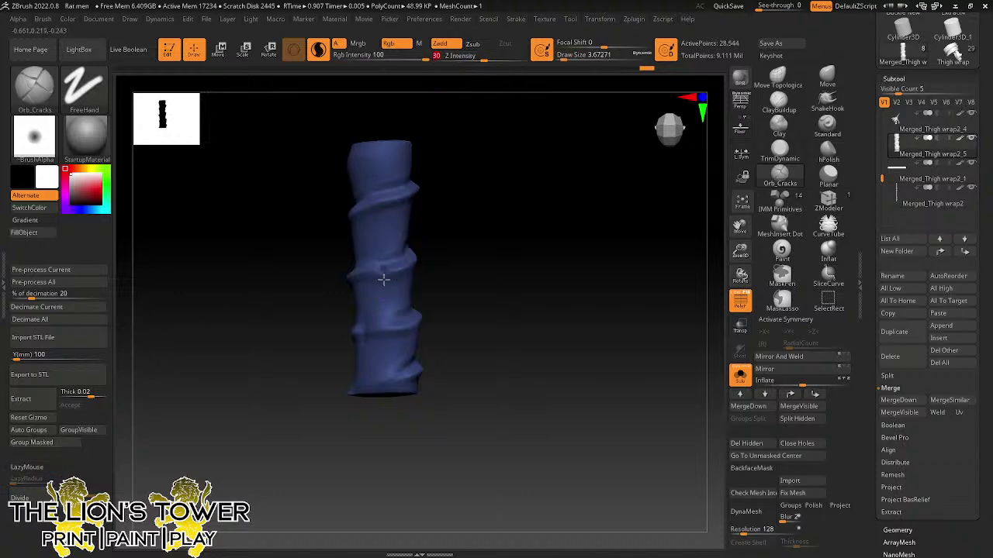
left_click_drag(378, 267, 384, 282)
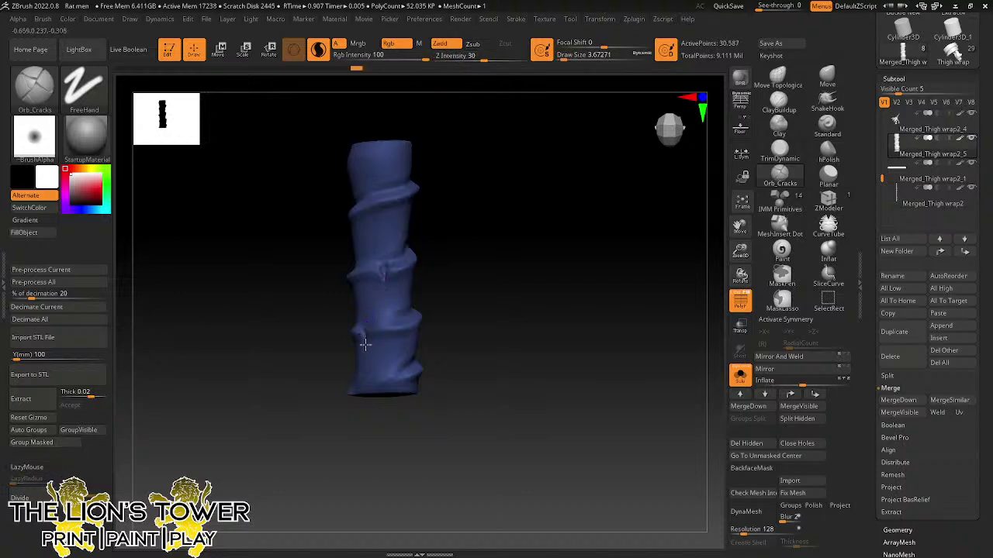
left_click_drag(467, 261, 476, 262)
left_click_drag(364, 324, 364, 339)
left_click_drag(465, 257, 448, 221)
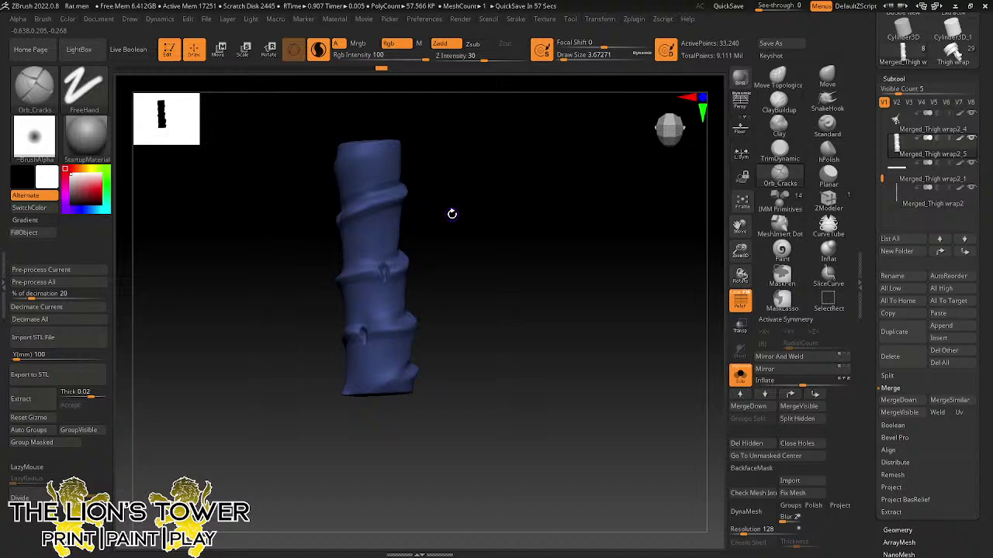
mouse_move(606, 266)
left_mouse_down()
mouse_move(600, 295)
mouse_move(512, 290)
mouse_move(508, 309)
left_mouse_up()
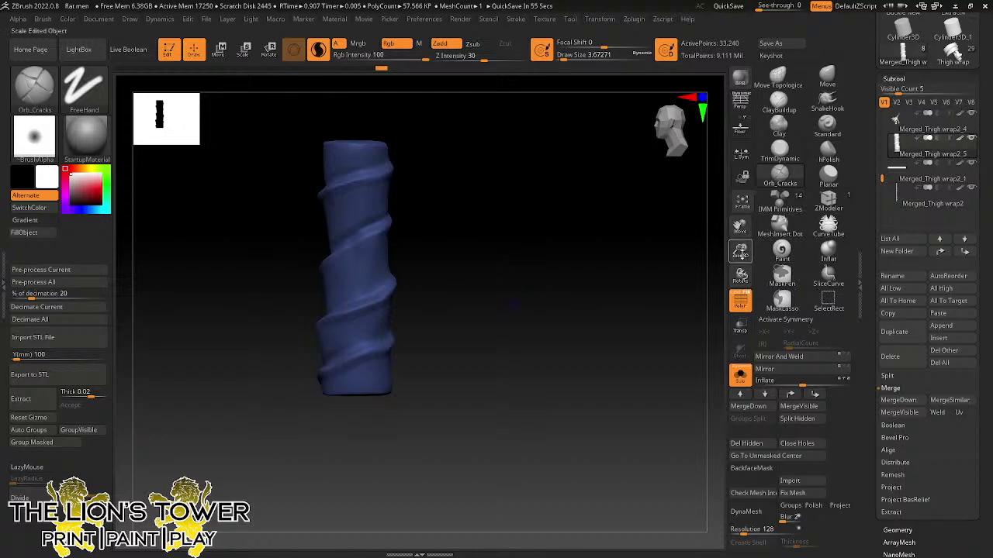
- Turn off solo mode and bring back the complete knife with its hand alongside the rat man and shields
left_click_drag(739, 252, 740, 228)
left_click_drag(740, 226, 783, 232)
mouse_move(663, 309)
left_mouse_down("shift")
mouse_move(600, 323)
mouse_move(682, 326)
left_mouse_up("shift")
left_click(740, 375)
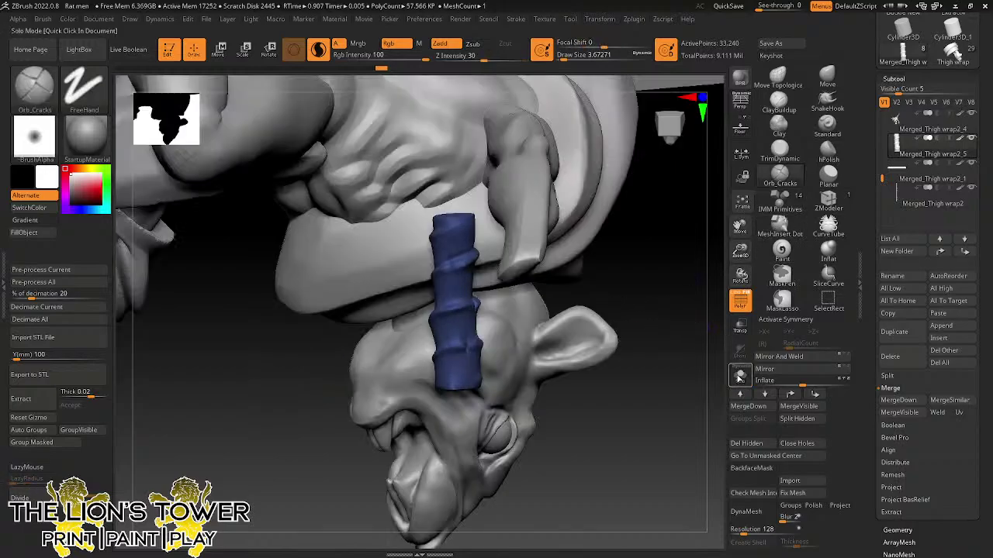
left_click_drag(694, 369, 613, 442)
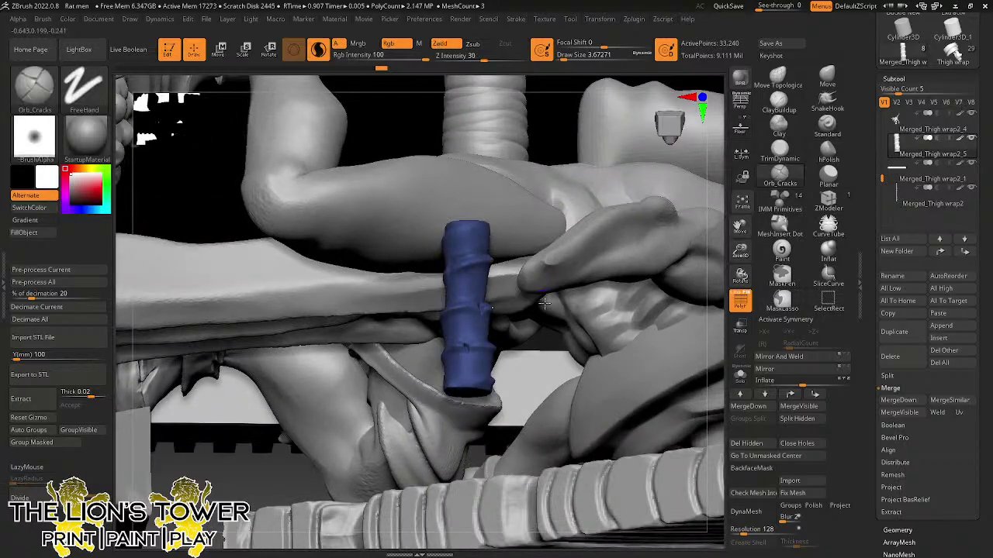
left_click_drag(741, 251, 739, 222)
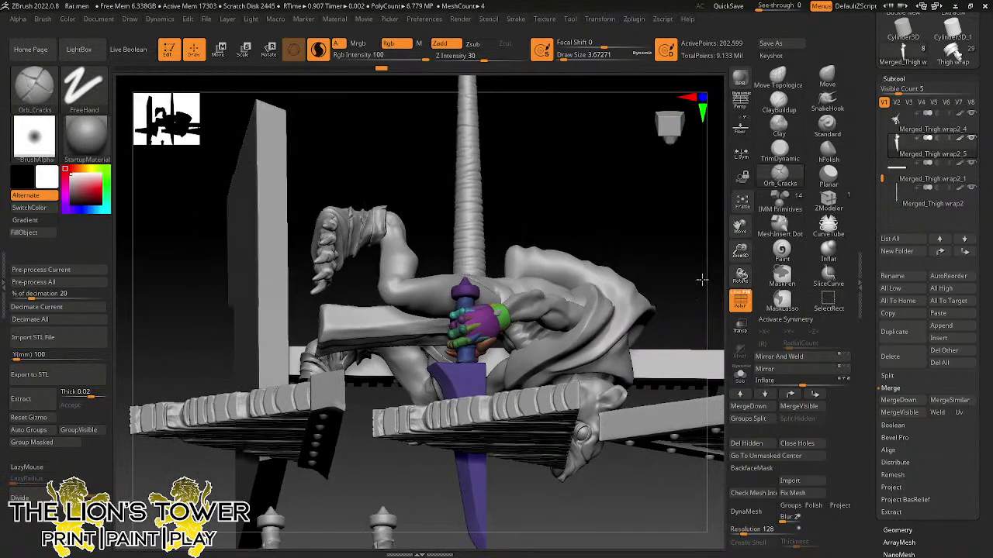
left_click_drag(702, 282, 530, 348)
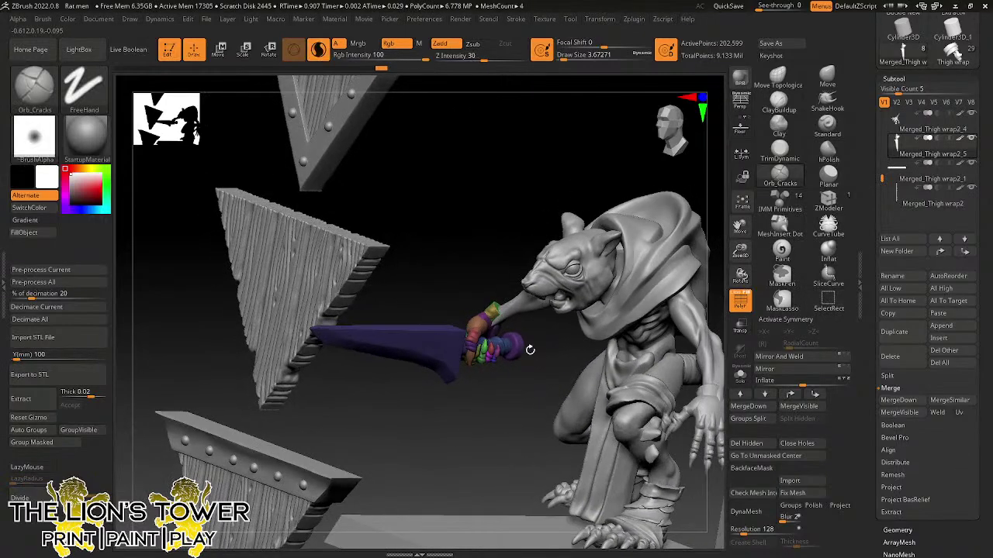
- Isolate the hand from the knife's blade, grip and pommel, assign it a single polygroup, and show the whole subtool again
left_click(515, 349, "ctrl+shift")
left_click(513, 350, "ctrl+shift")
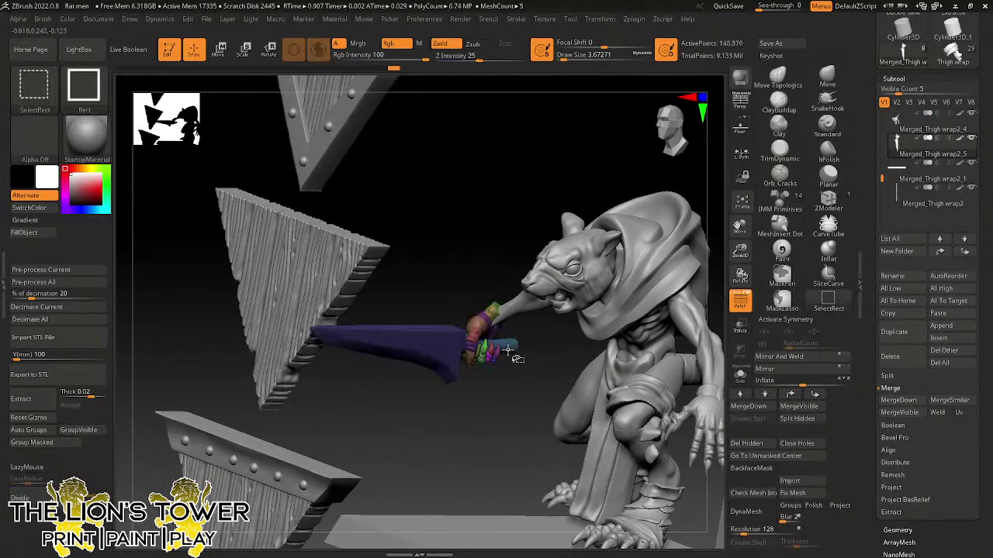
left_click(451, 348, "ctrl+shift")
left_click(456, 349, "ctrl+shift")
left_click_drag(503, 423, 520, 437, "ctrl+shift")
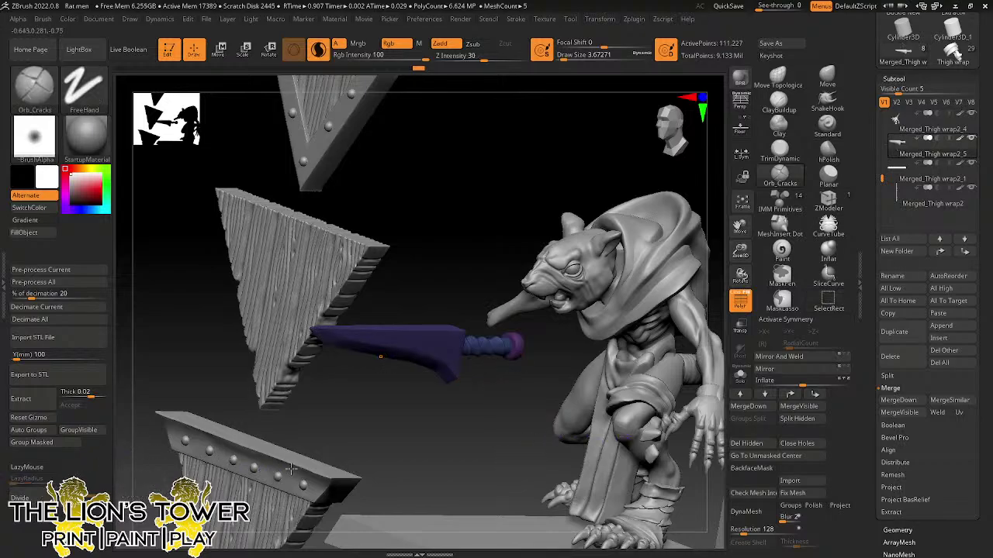
left_click(447, 235, "ctrl+shift")
left_click(32, 442)
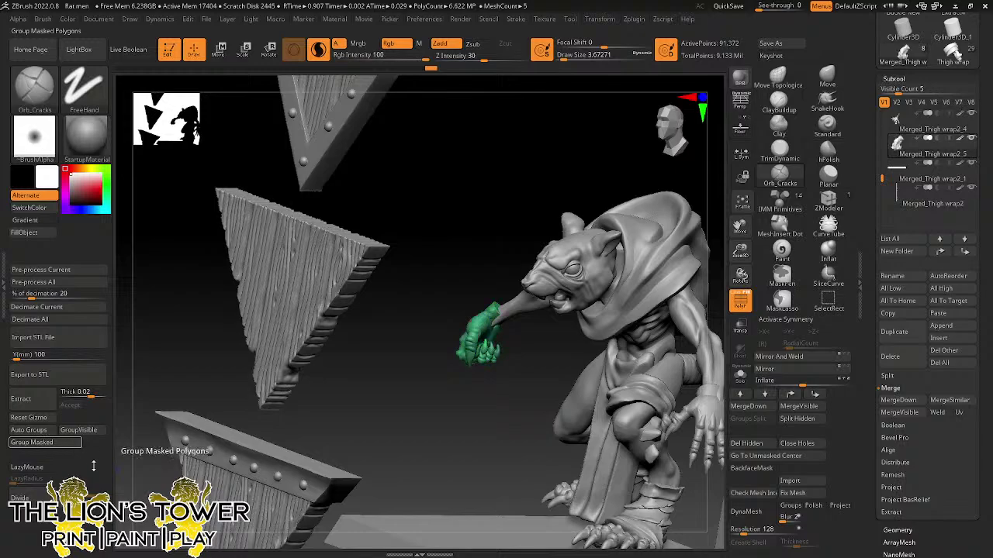
left_click(536, 386, "ctrl+shift")
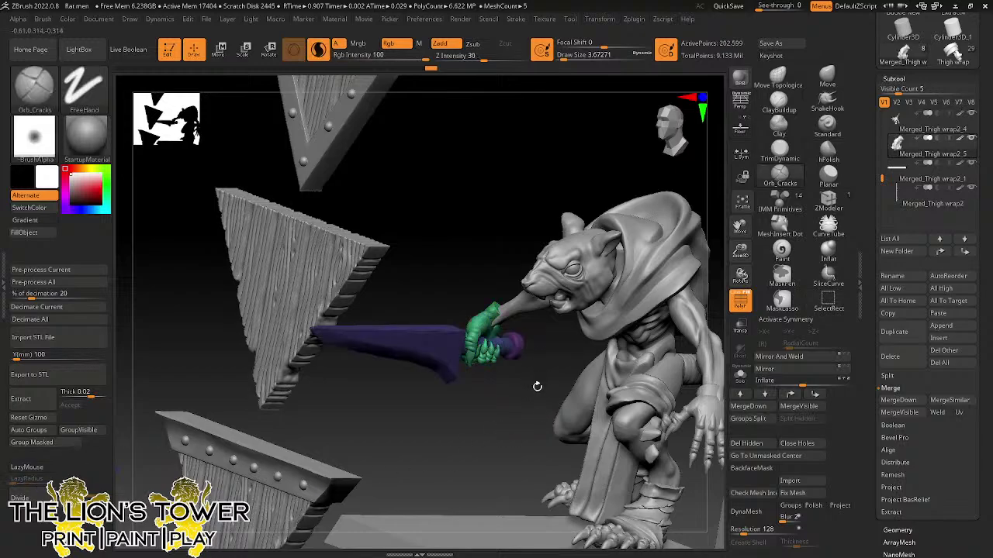
- DynaMesh the hand and knife at resolution 504 with Groups and Polish enabled
left_click(793, 508)
left_click(813, 508)
left_click_drag(747, 532, 756, 532)
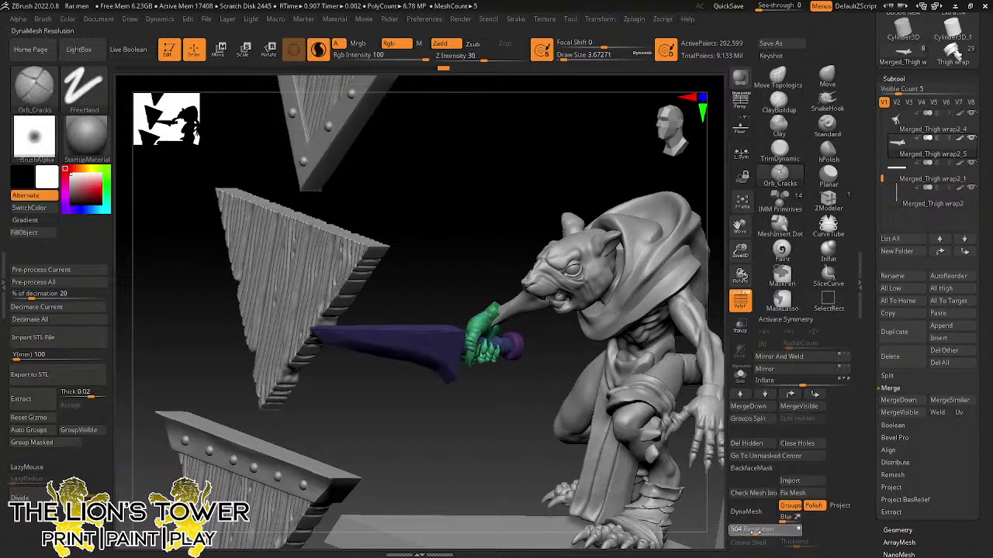
left_click(745, 511)
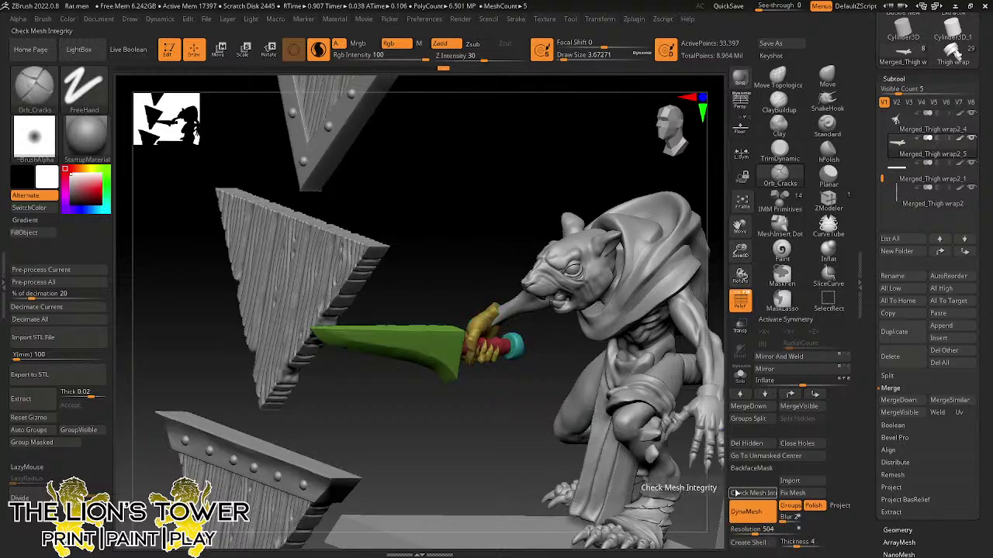
- Isolate the remeshed hand polygroup, solo it, and frame the back of the hand closely
left_click(481, 329, "ctrl+shift")
left_click_drag(507, 408, 589, 400)
left_click(740, 375)
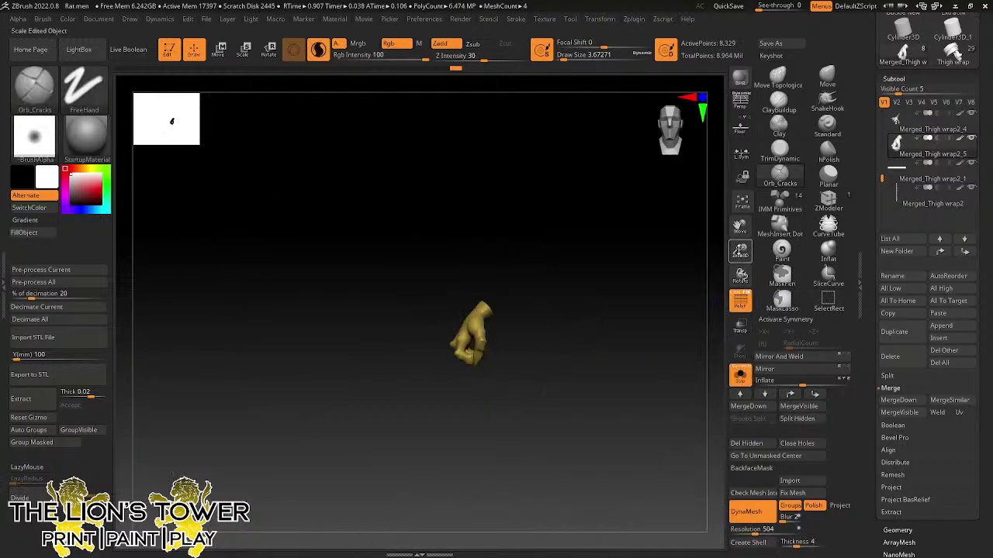
left_click_drag(739, 251, 735, 289)
left_click_drag(625, 377, 692, 367)
- With the ClayBuildup brush at a draw size of about 14.2, build up the row of knuckles on the hand
left_click(778, 103)
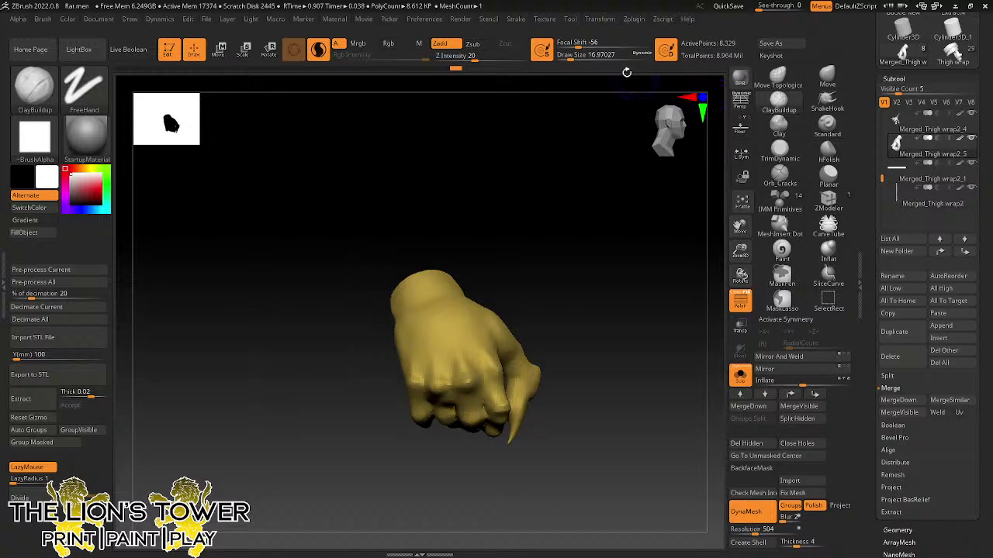
left_click(569, 56)
left_click_drag(411, 382, 416, 376)
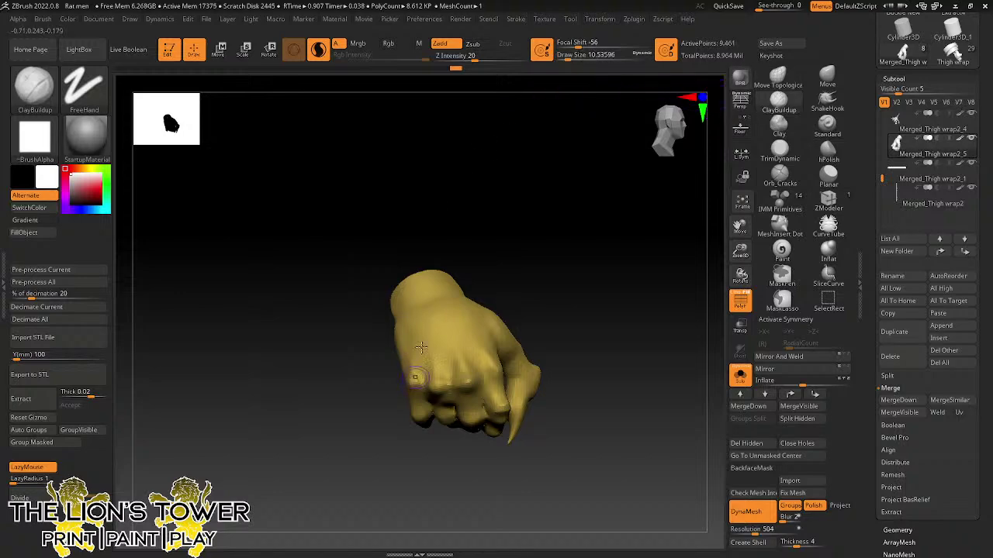
left_click(569, 56)
left_click_drag(531, 224, 499, 251)
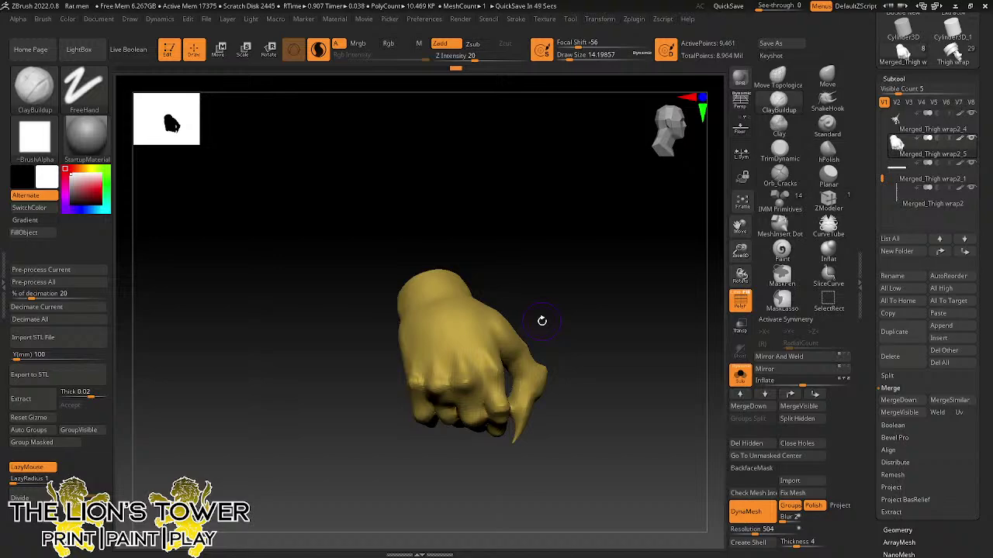
left_click_drag(549, 201, 546, 284)
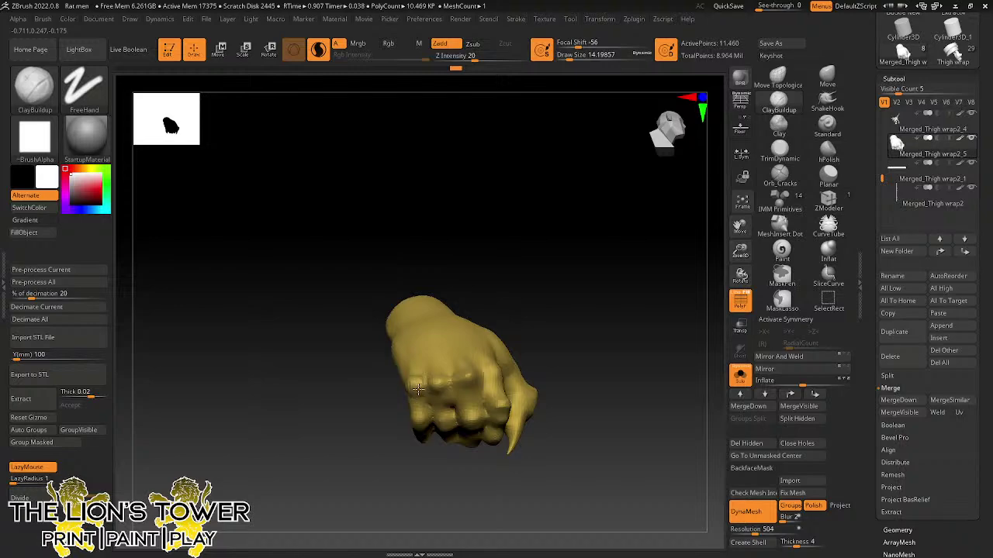
left_click_drag(418, 390, 483, 379)
- Build up raised tendons across the back of the hand from the wrist to each knuckle
left_click_drag(547, 296, 576, 270)
left_click_drag(504, 371, 483, 372)
right_click_drag(485, 367, 493, 338)
left_click_drag(494, 332, 497, 372)
left_click_drag(453, 298, 470, 372)
left_click_drag(538, 210, 517, 200)
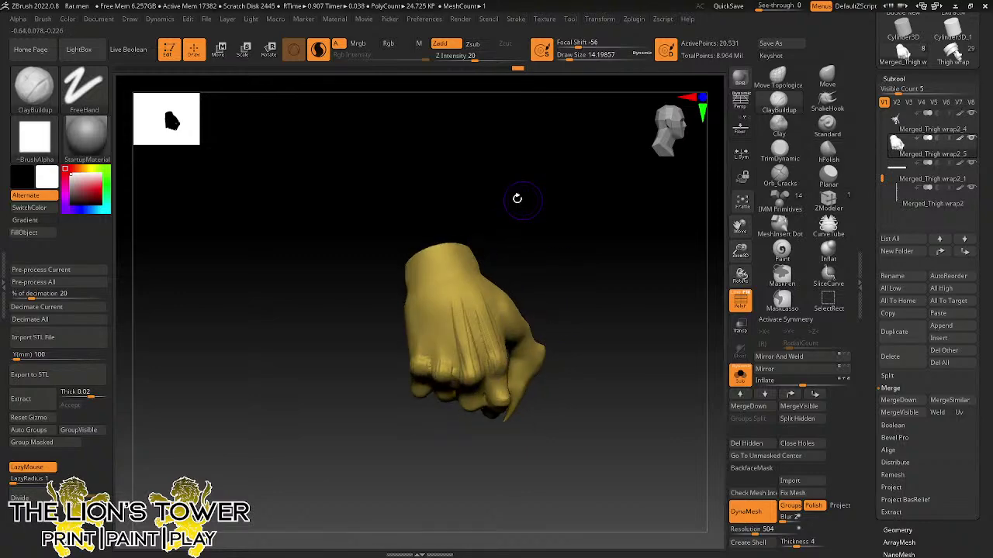
left_click_drag(436, 299, 447, 383)
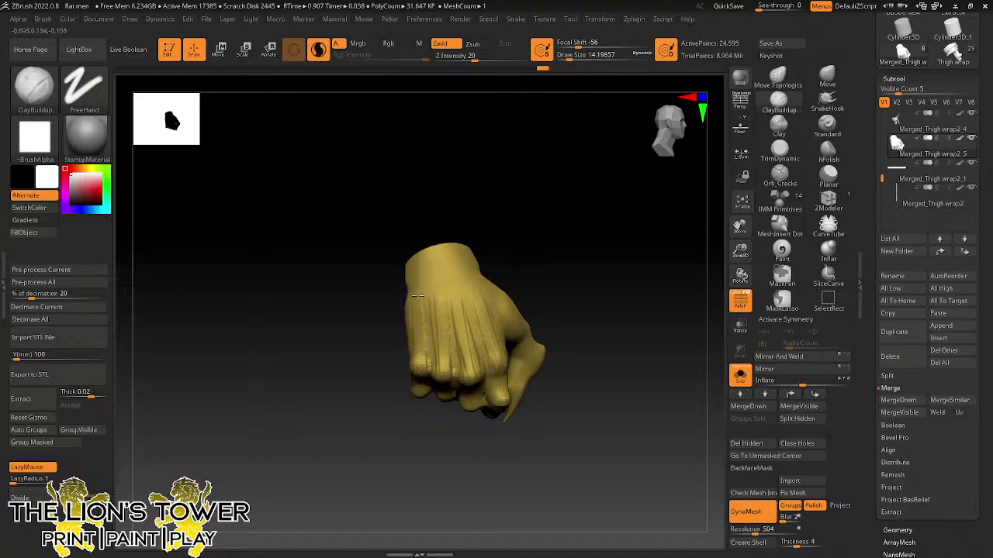
- Smooth the tendons, knuckles and wrist transition on the back and sides of the hand
mouse_move(421, 345)
left_mouse_down("shift")
mouse_move(431, 383)
mouse_move(488, 379)
left_mouse_up("shift")
left_click_drag(498, 335, 499, 355, "shift")
left_click_drag(561, 271, 515, 283)
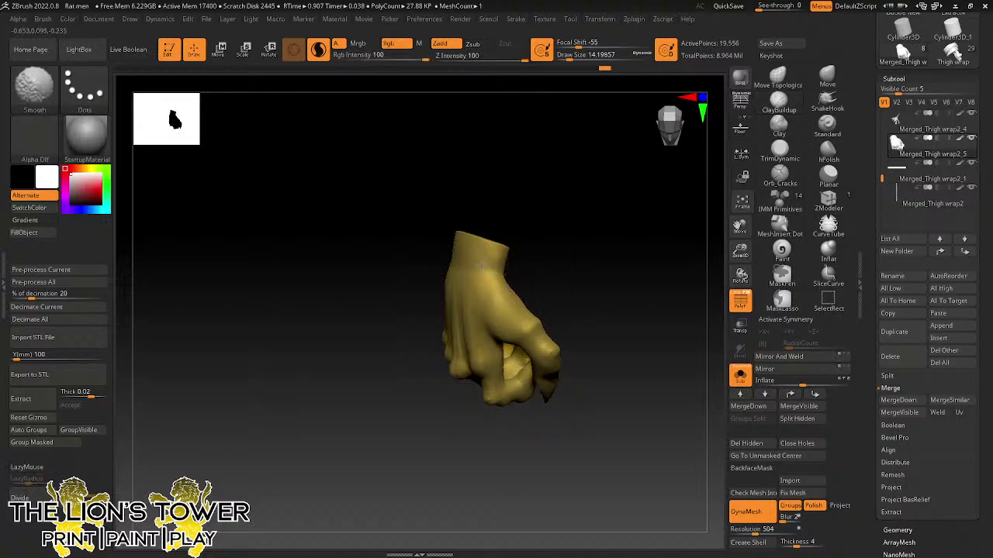
left_click_drag(487, 204, 550, 166)
left_click_drag(446, 237, 414, 257, "shift")
left_click_drag(482, 201, 554, 172)
key("shift")
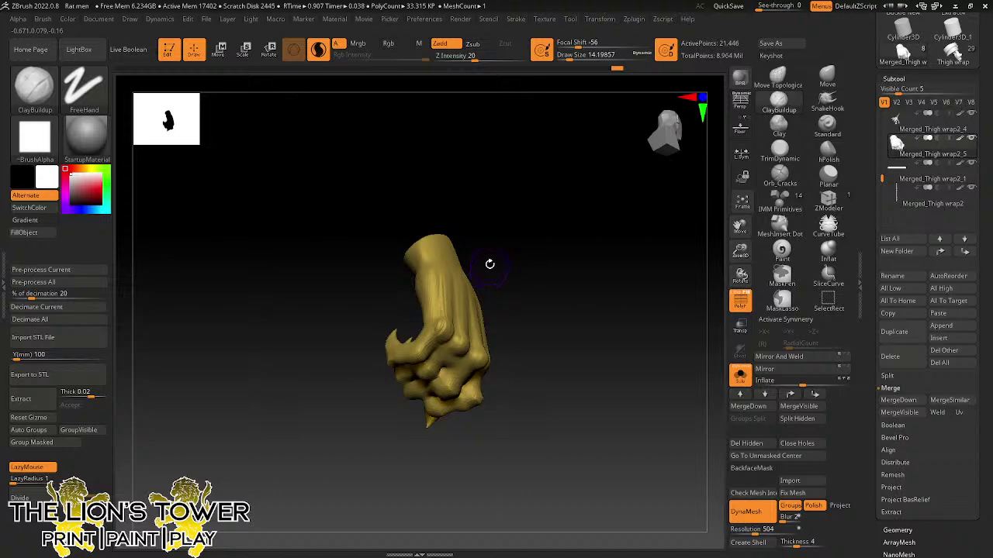
key("shift")
left_click_drag(441, 306, 435, 329, "shift")
- Build up the finger joints and the thumb joints with ClayBuildup at a draw size of about 14.2
left_click_drag(476, 282, 469, 235)
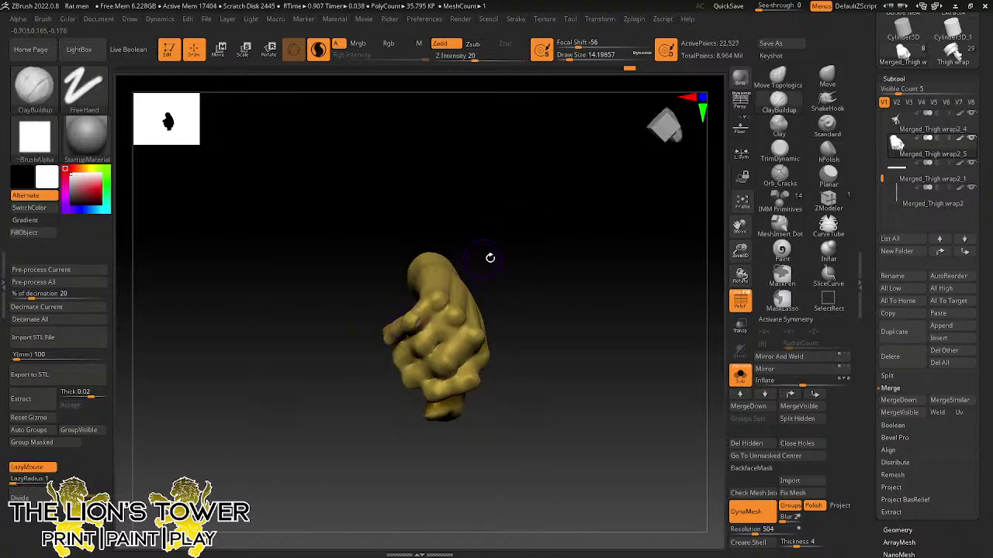
mouse_move(490, 258)
right_mouse_down()
mouse_move(419, 345)
mouse_move(438, 359)
mouse_move(519, 275)
mouse_move(466, 266)
mouse_move(388, 335)
mouse_move(423, 310)
mouse_move(424, 273)
right_mouse_up()
right_click_drag(397, 359, 412, 341)
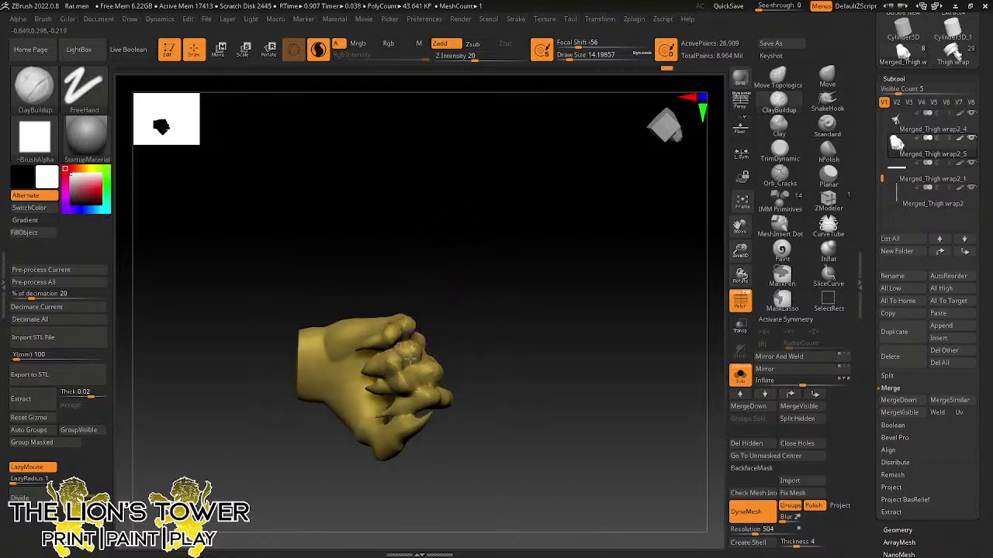
right_click_drag(405, 379, 376, 448)
left_click_drag(383, 493, 366, 492)
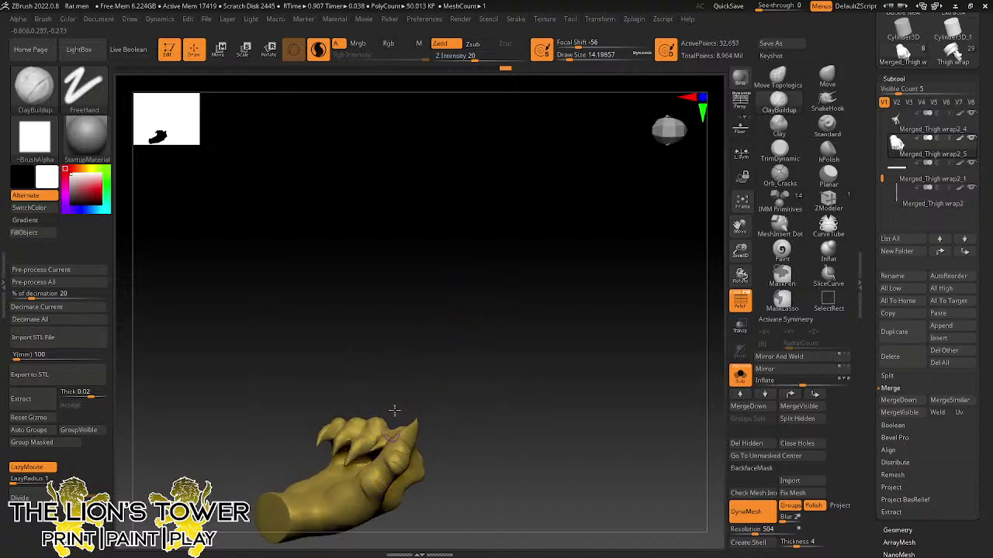
right_click_drag(442, 359, 411, 434)
- Smooth the built-up thumb and finger joints around the clenched fist
left_click_drag(387, 450, 402, 451, "shift")
right_click_drag(440, 465, 435, 387)
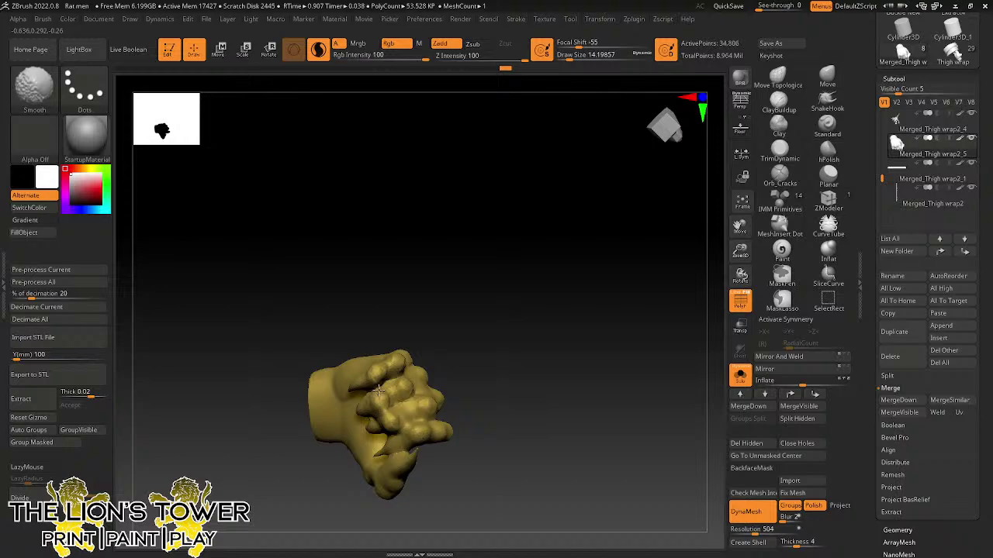
mouse_move(472, 344)
right_mouse_down()
mouse_move(432, 412)
mouse_move(505, 388)
mouse_move(448, 375)
right_mouse_up()
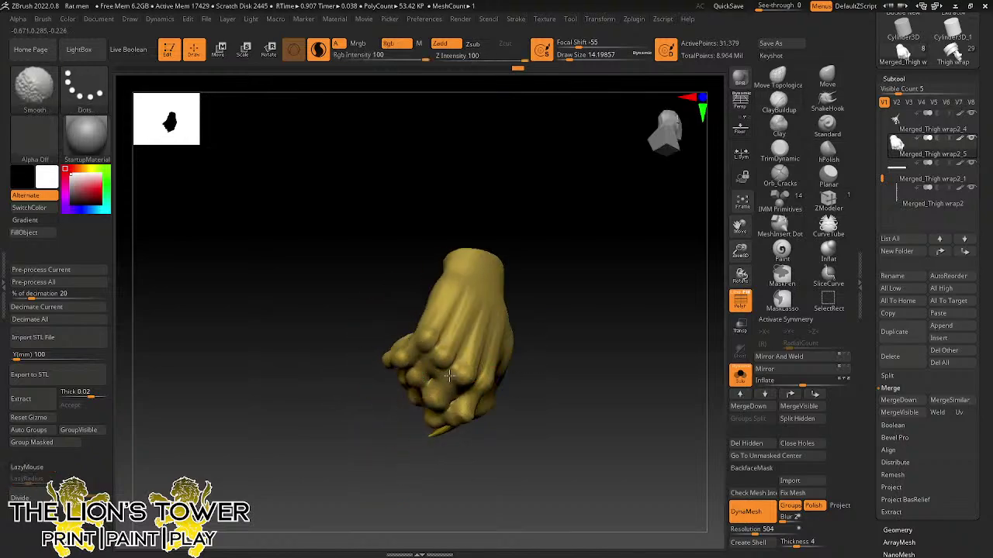
mouse_move(574, 303)
right_mouse_down()
mouse_move(644, 288)
mouse_move(668, 298)
mouse_move(642, 314)
right_mouse_up()
- With Orb_Cracks at a draw size of about 11.69 and Z intensity 30, carve the creases between the curled fingers
left_click(569, 58)
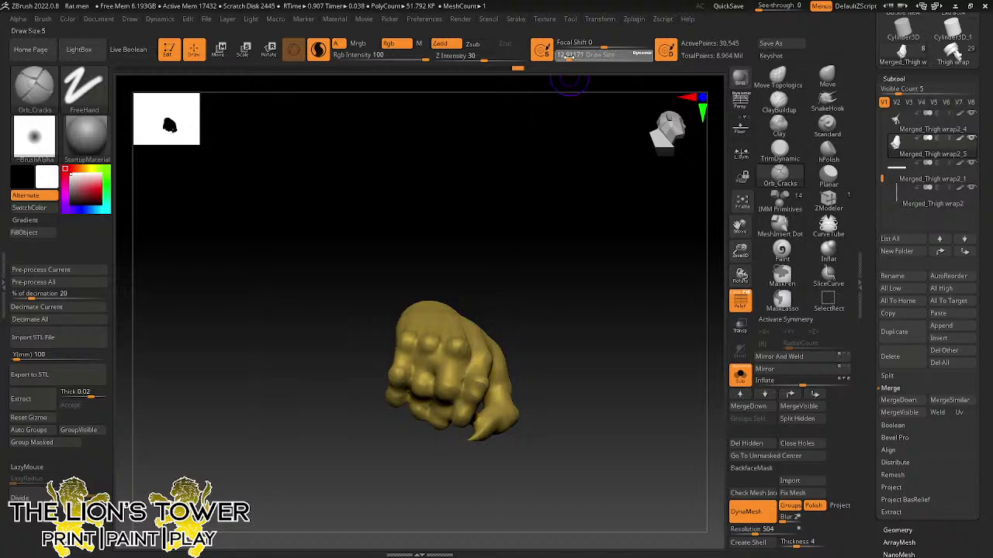
mouse_move(463, 379)
left_mouse_down()
mouse_move(469, 363)
mouse_move(435, 379)
left_mouse_up()
right_click_drag(514, 315, 503, 264)
left_click_drag(420, 353, 412, 379)
right_click_drag(490, 286, 482, 242)
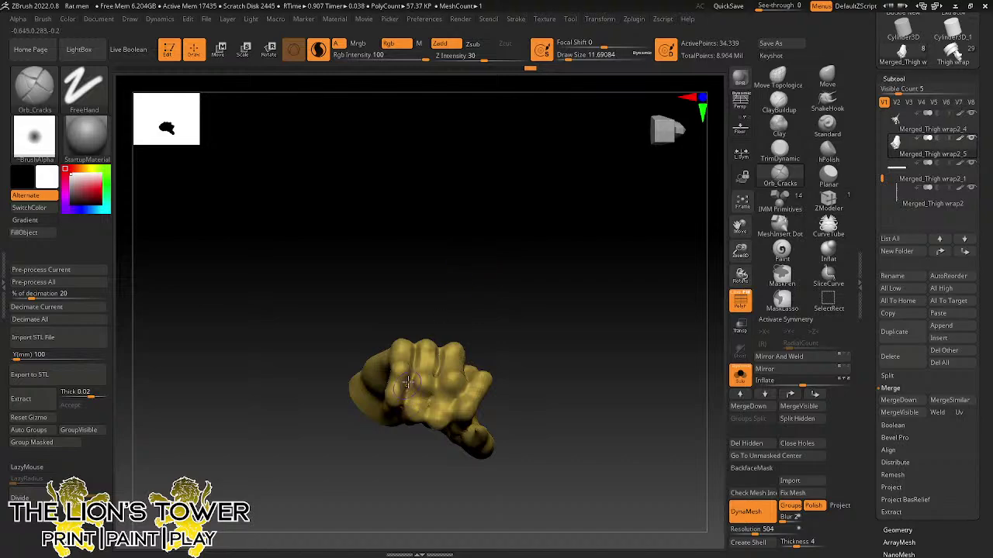
left_click_drag(501, 301, 498, 265)
left_click_drag(436, 379, 420, 417)
left_click_drag(518, 328, 518, 363)
mouse_move(471, 383)
left_mouse_down()
mouse_move(454, 397)
mouse_move(445, 431)
left_mouse_up()
mouse_move(529, 332)
left_mouse_down()
mouse_move(466, 396)
mouse_move(602, 340)
mouse_move(620, 310)
mouse_move(470, 378)
left_mouse_up()
- Add volume to the index finger's joints and knuckle with ClayBuildup at draw size about 14.2, smoothing between strokes
left_click(778, 101)
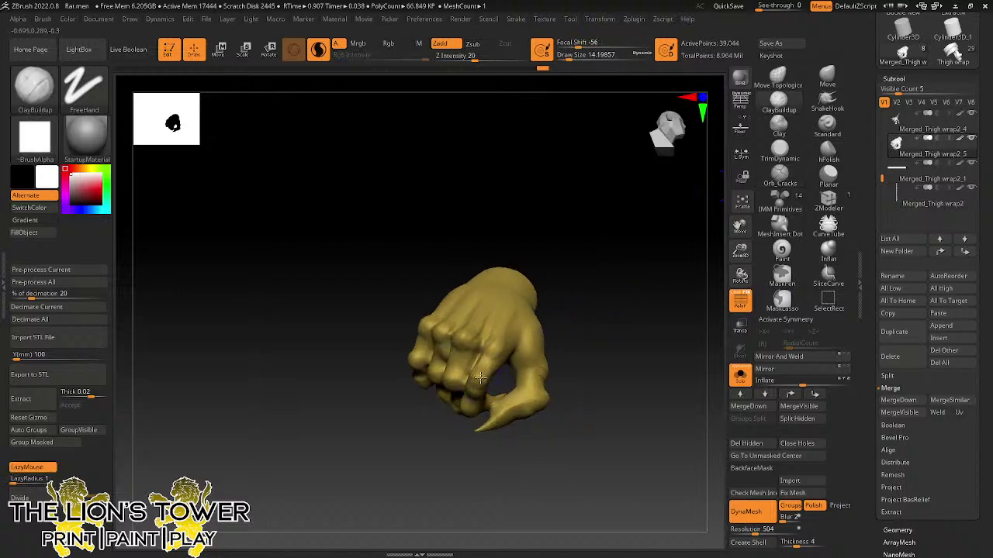
left_click_drag(599, 362, 588, 356)
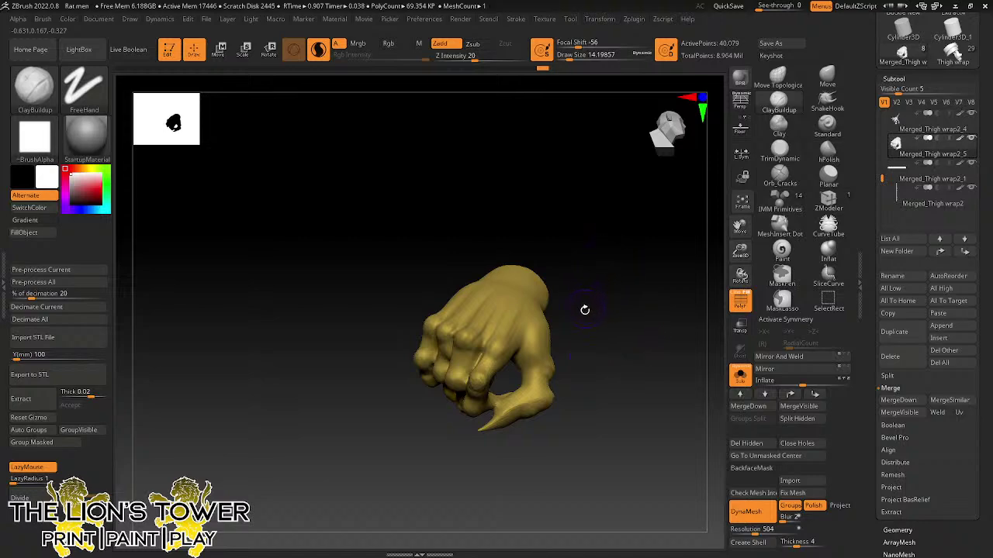
left_click_drag(584, 326, 583, 337)
left_click_drag(500, 376, 485, 365, "shift")
left_click_drag(582, 317, 578, 269)
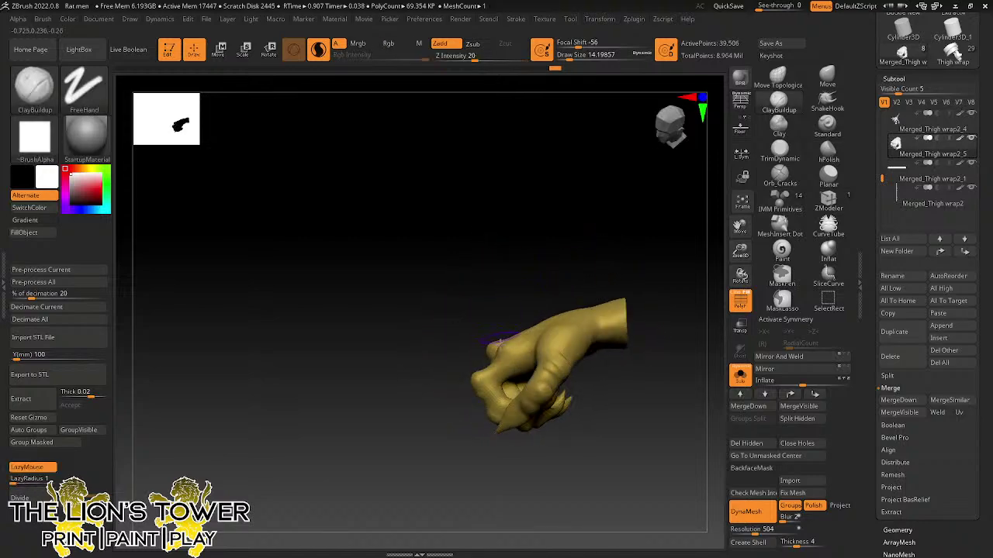
left_click_drag(500, 343, 498, 376)
left_click_drag(550, 259, 550, 269)
left_click_drag(492, 381, 499, 370)
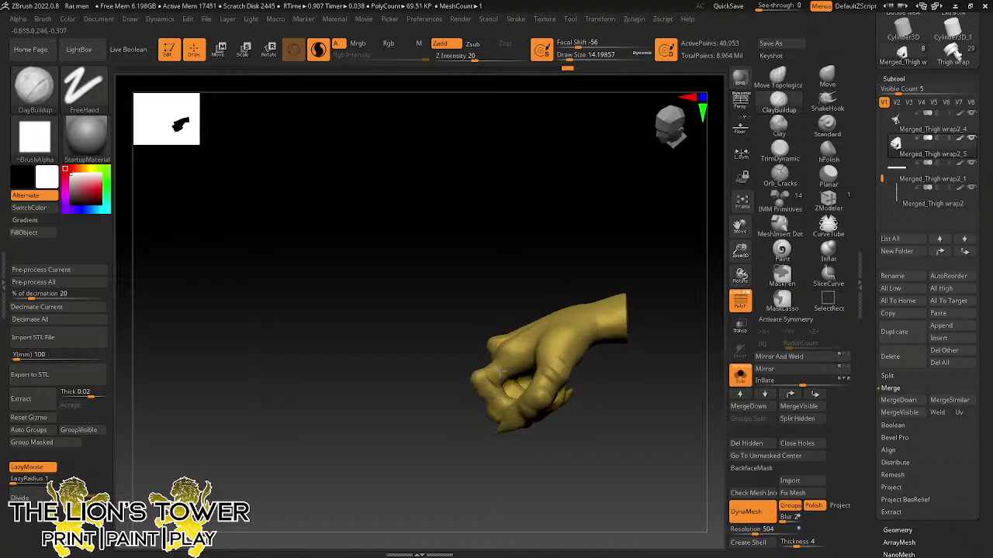
- Inflate the fingertips and claws of the clenched hand with the Inflat brush at draw sizes of about 8.4 and 12.9
mouse_move(552, 274)
left_mouse_down()
mouse_move(603, 210)
mouse_move(534, 257)
mouse_move(514, 303)
mouse_move(585, 320)
mouse_move(538, 292)
mouse_move(470, 397)
mouse_move(643, 332)
left_mouse_up()
left_click(828, 252)
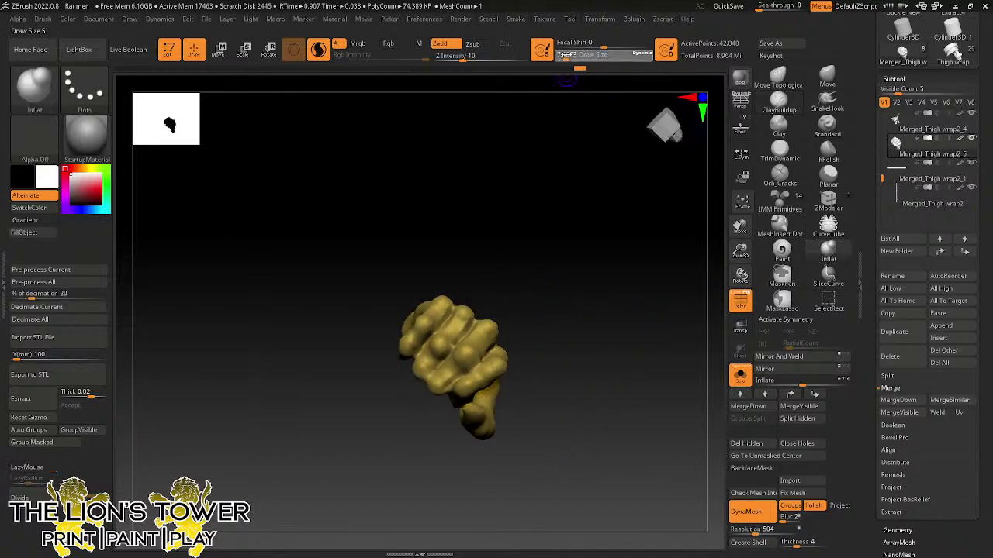
left_click_drag(567, 55, 572, 55)
mouse_move(569, 305)
left_mouse_down()
mouse_move(631, 333)
mouse_move(484, 399)
left_mouse_up()
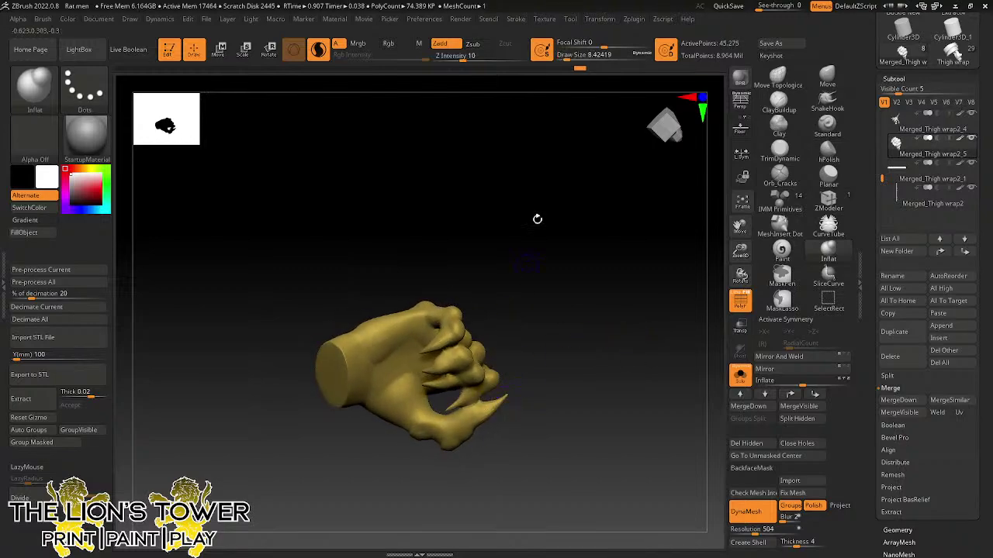
left_click_drag(567, 56, 569, 56)
left_click_drag(574, 204, 554, 268)
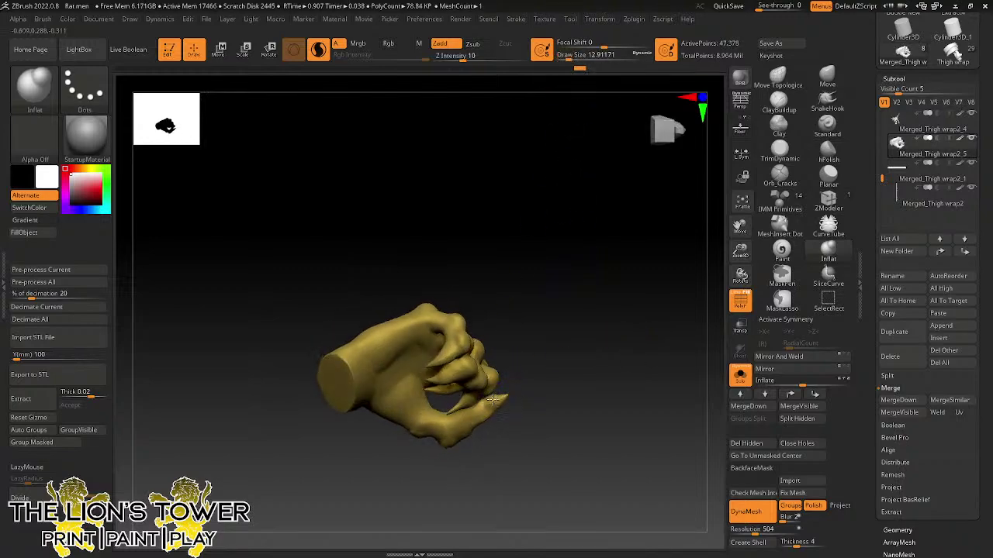
mouse_move(545, 374)
left_mouse_down()
mouse_move(512, 366)
mouse_move(512, 392)
mouse_move(552, 343)
mouse_move(579, 277)
left_mouse_up()
- Reshape the thumb's tip with the Move brush at draw sizes of about 18.5 and 12.9, and smooth the thumb
left_click(827, 75)
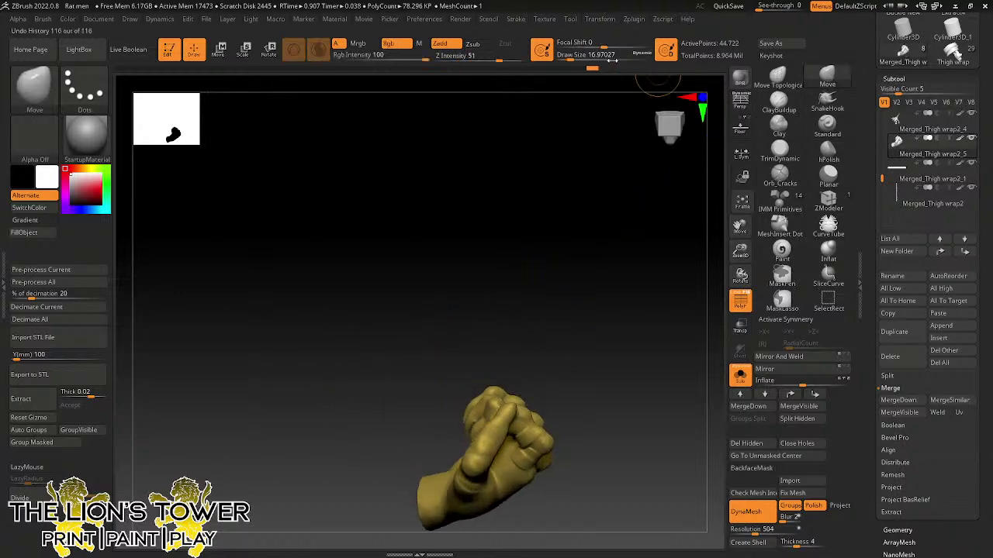
left_click(572, 56)
left_click_drag(513, 400, 509, 396)
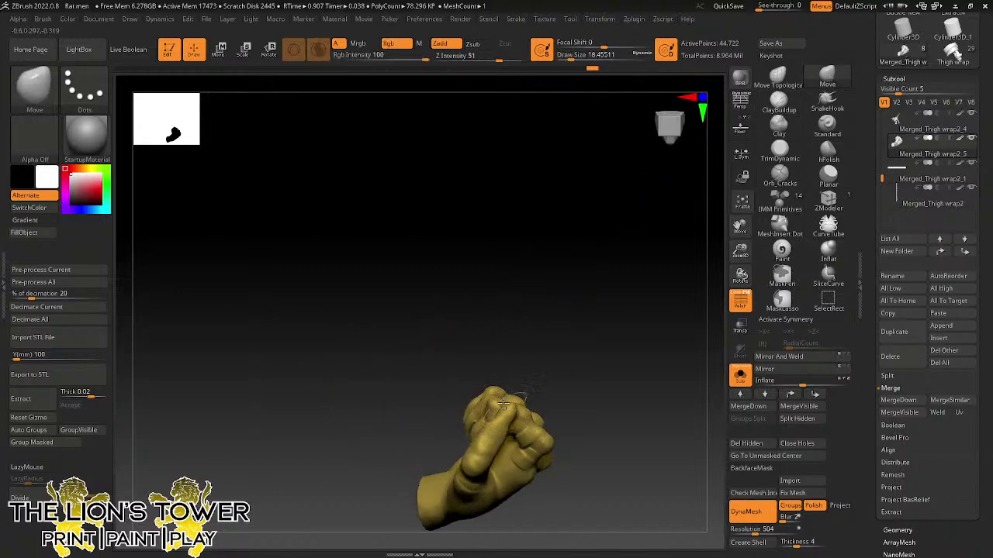
left_click(569, 55)
left_click_drag(548, 233, 540, 365)
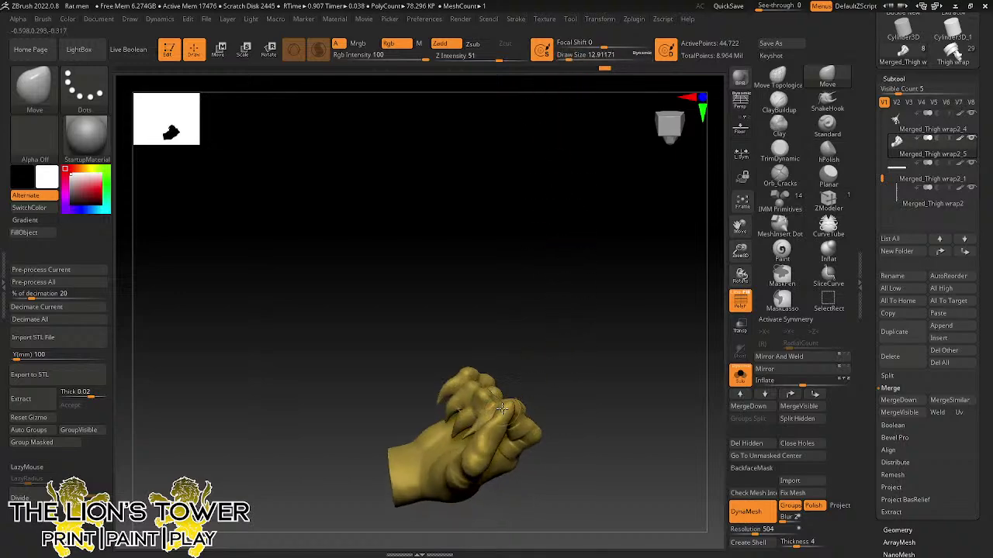
left_click_drag(508, 406, 515, 416)
key("shift")
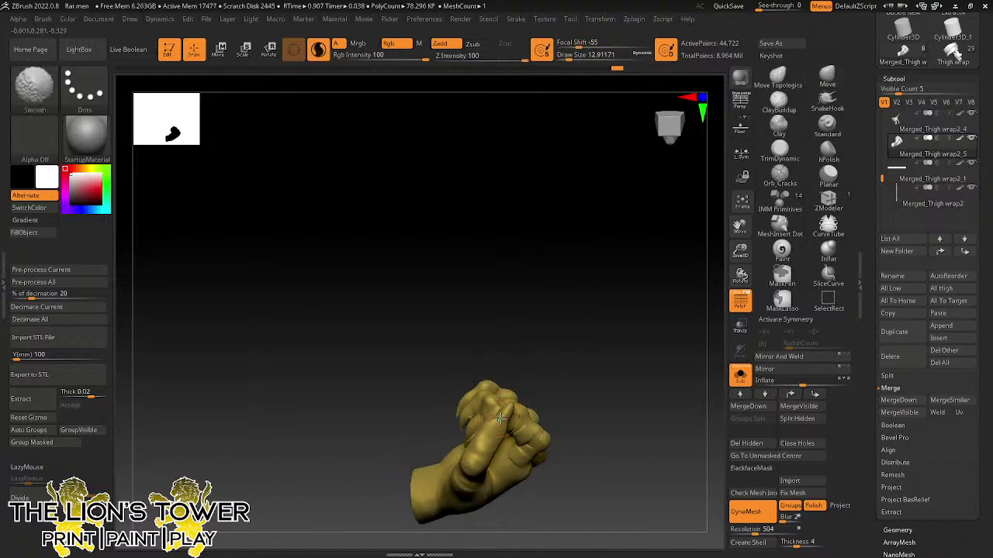
right_click_drag(492, 447, 466, 415)
left_click_drag(466, 415, 463, 426, "shift")
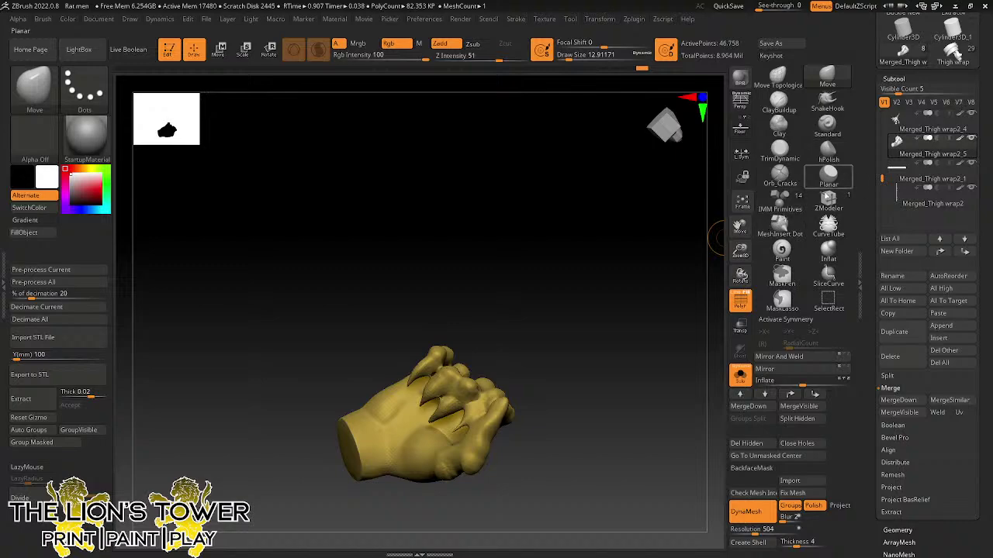
- Add volume to the thumb and curled fingers with the Inflat brush at a draw size of about 12.9
left_click(828, 252)
mouse_move(623, 313)
left_mouse_down()
mouse_move(462, 422)
mouse_move(536, 341)
mouse_move(488, 375)
mouse_move(465, 427)
left_mouse_up()
left_click_drag(539, 361, 504, 400)
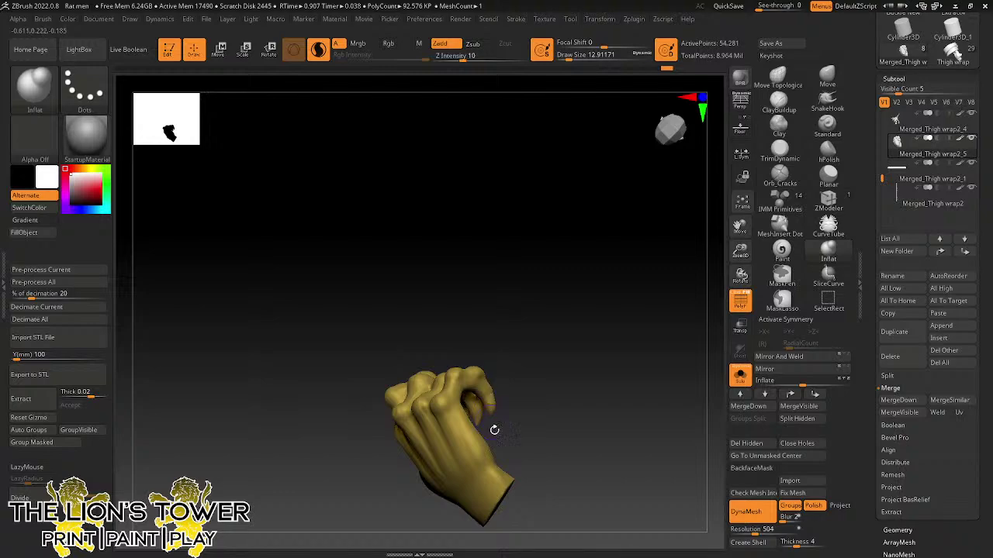
mouse_move(611, 392)
left_mouse_down()
mouse_move(643, 330)
mouse_move(647, 297)
left_mouse_up()
- Unhide the knife parts and remesh the hand and knife with DynaMesh at resolution 904
key("ctrl")
left_click(669, 386, "ctrl")
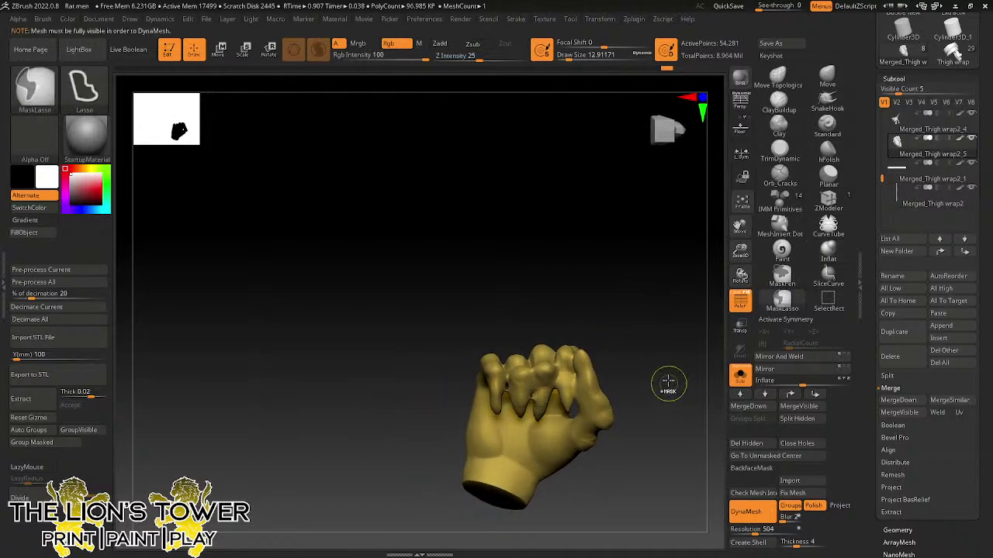
left_click(663, 407, "ctrl+shift")
left_click_drag(583, 223, 595, 299, "ctrl")
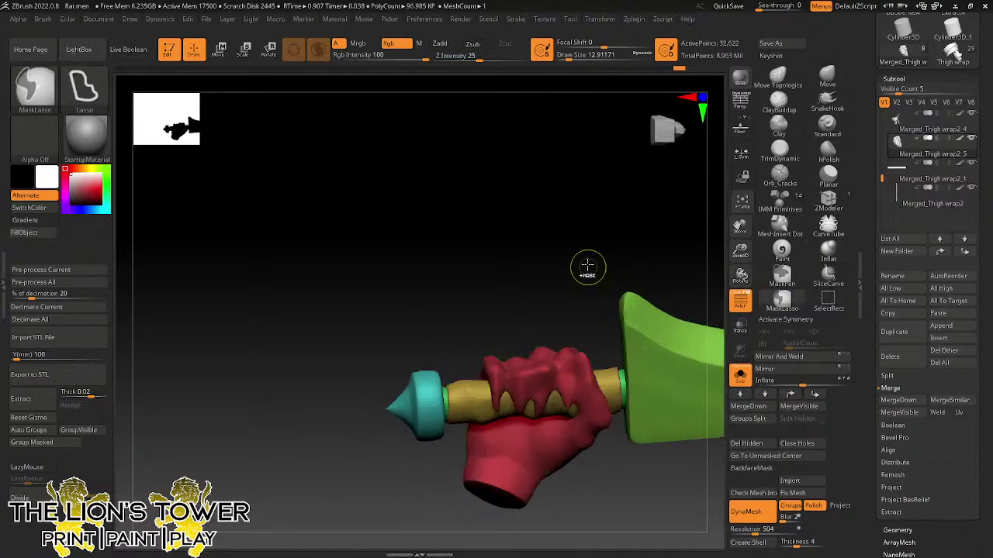
key("ctrl+z")
left_click(762, 535)
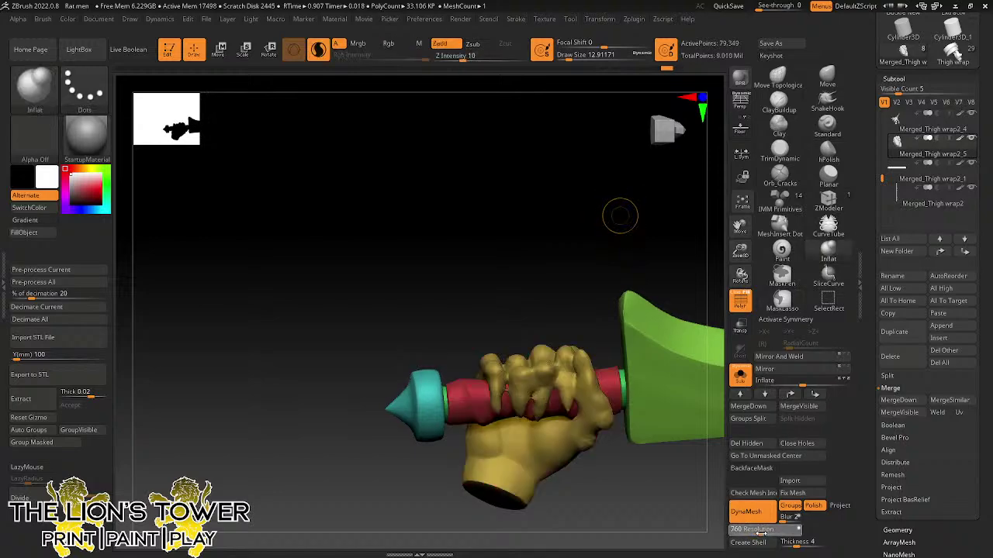
left_click_drag(550, 225, 590, 300, "ctrl")
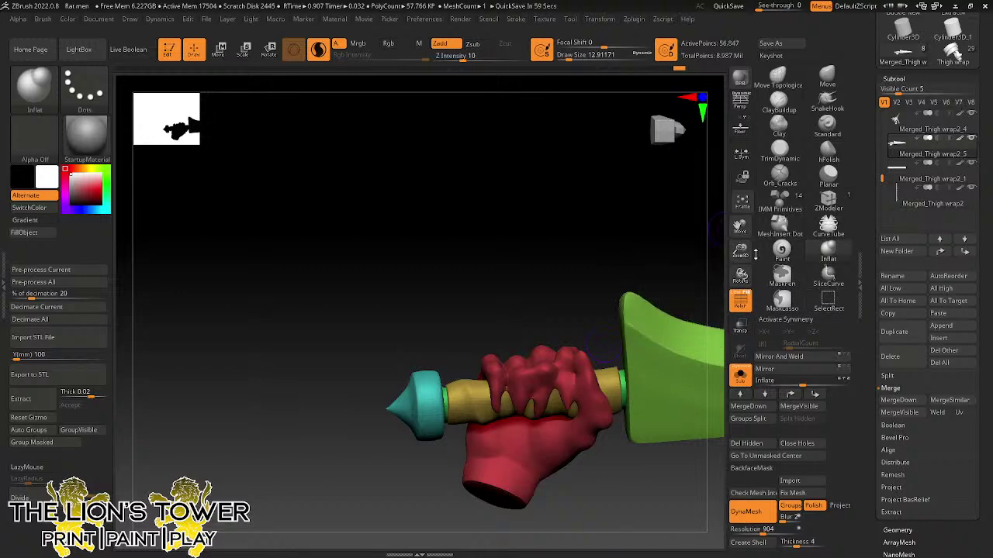
- Isolate the hand and adjust the curled fingers with the Move brush at a draw size of about 12.9
left_click(827, 78)
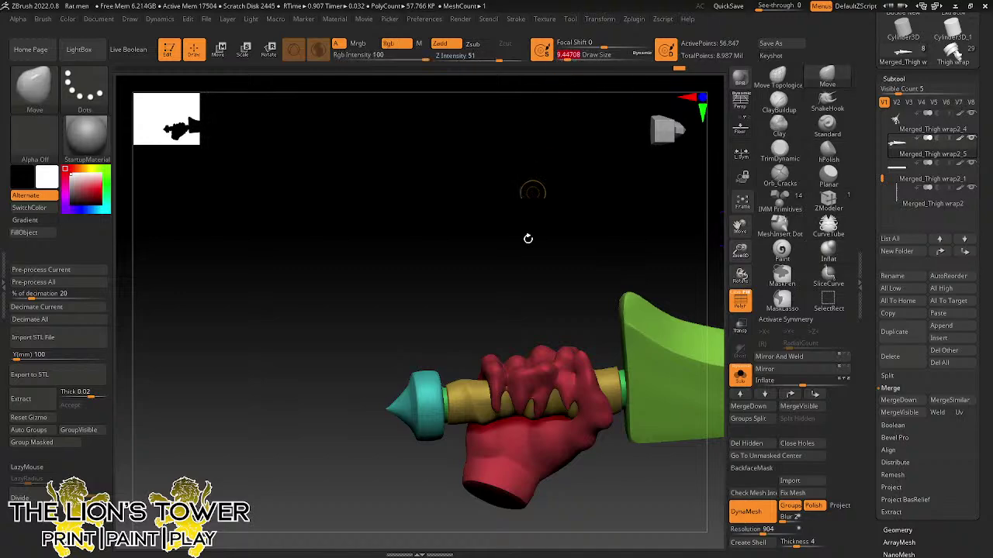
left_click(527, 388, "ctrl+shift")
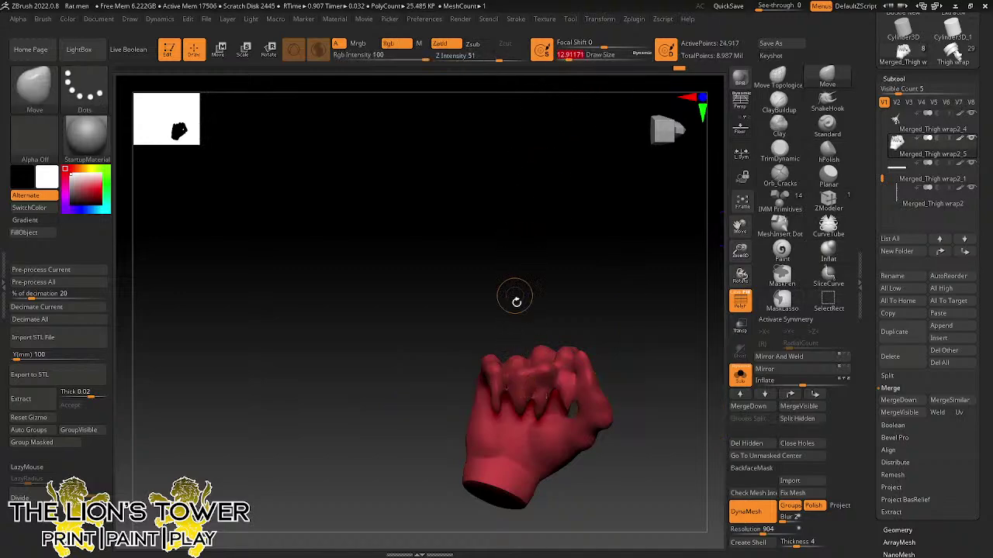
left_click_drag(516, 301, 550, 306)
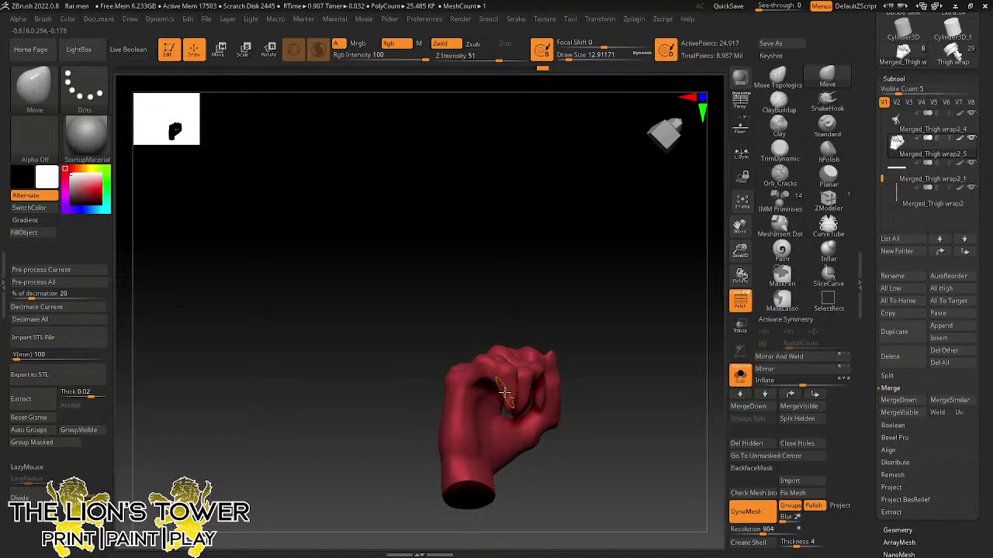
left_click_drag(506, 396, 507, 391)
left_click_drag(518, 301, 543, 299)
left_click_drag(490, 369, 469, 377)
- Nudge the knuckles and finger joints along the front of the fist with the Move brush
right_click_drag(457, 392, 494, 372)
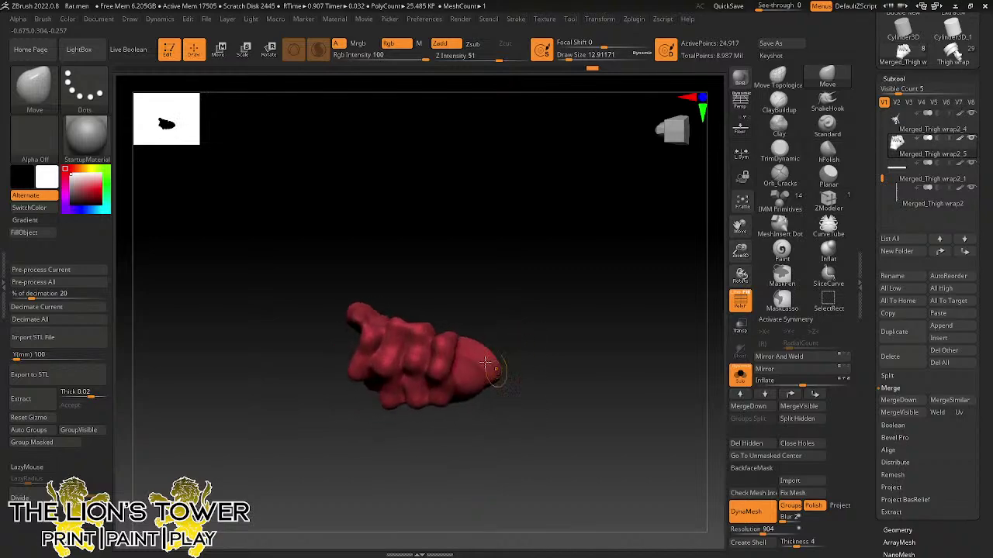
right_click_drag(494, 308, 443, 377)
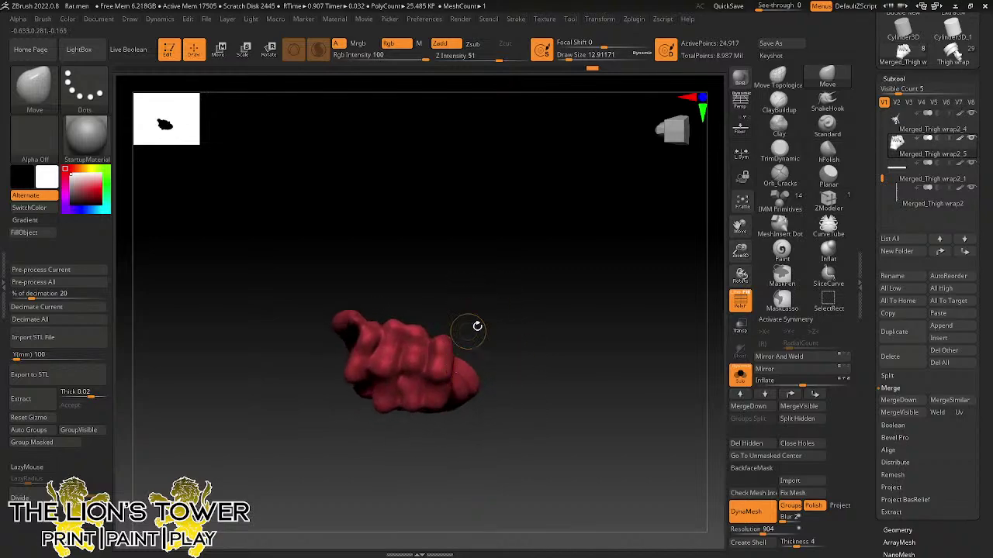
right_click_drag(470, 328, 414, 372)
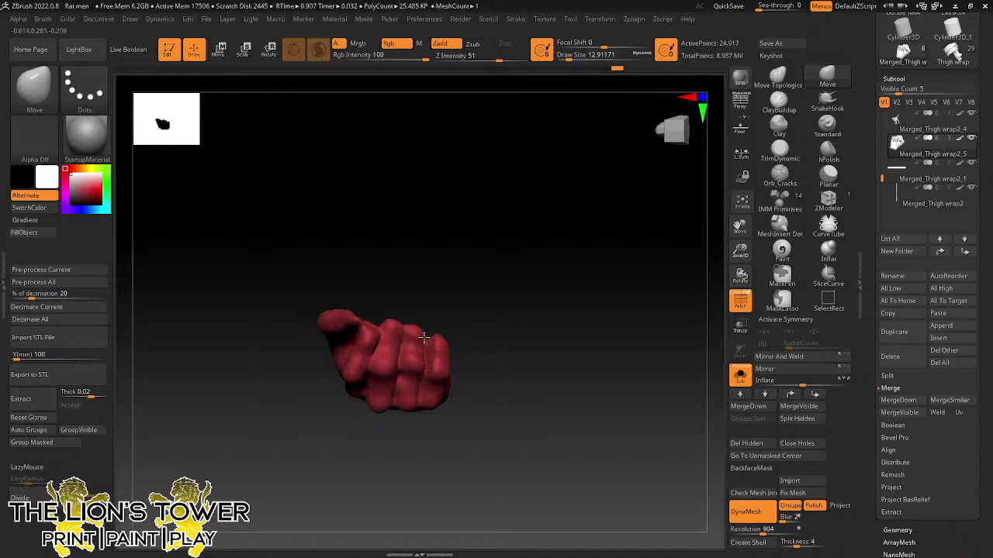
right_click_drag(434, 310, 427, 266)
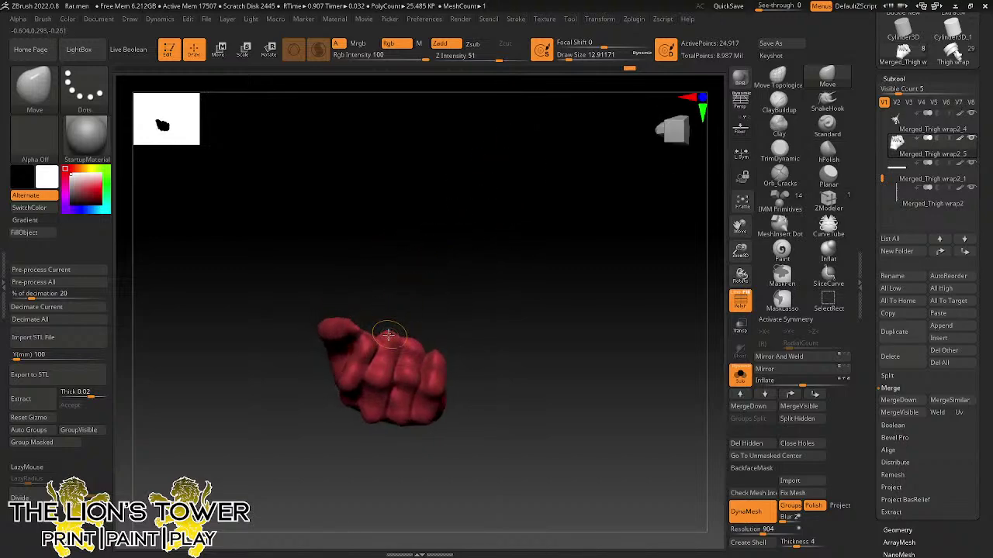
mouse_move(406, 344)
right_mouse_down()
mouse_move(427, 323)
mouse_move(633, 279)
right_mouse_up()
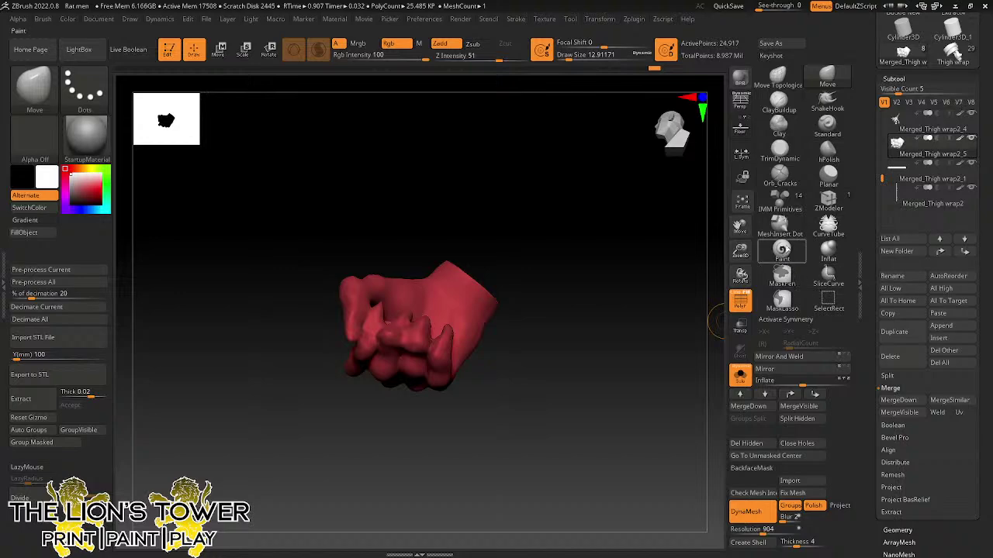
- Deepen the gaps between the curled fingers with Orb_Cracks at draw size about 11.69 and Z intensity 30
left_click(779, 174)
mouse_move(712, 186)
right_mouse_down()
mouse_move(630, 315)
mouse_move(423, 296)
right_mouse_up()
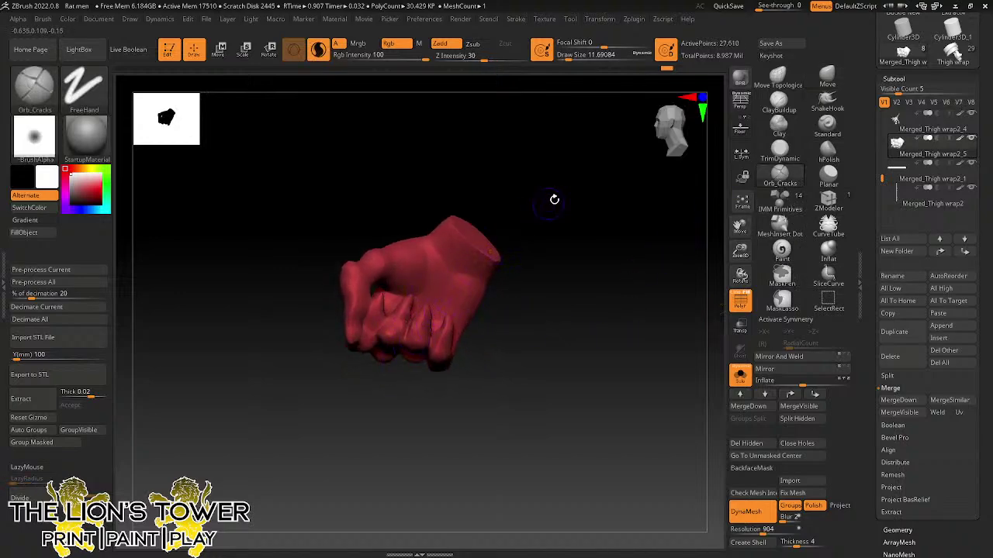
right_click_drag(545, 255, 465, 219)
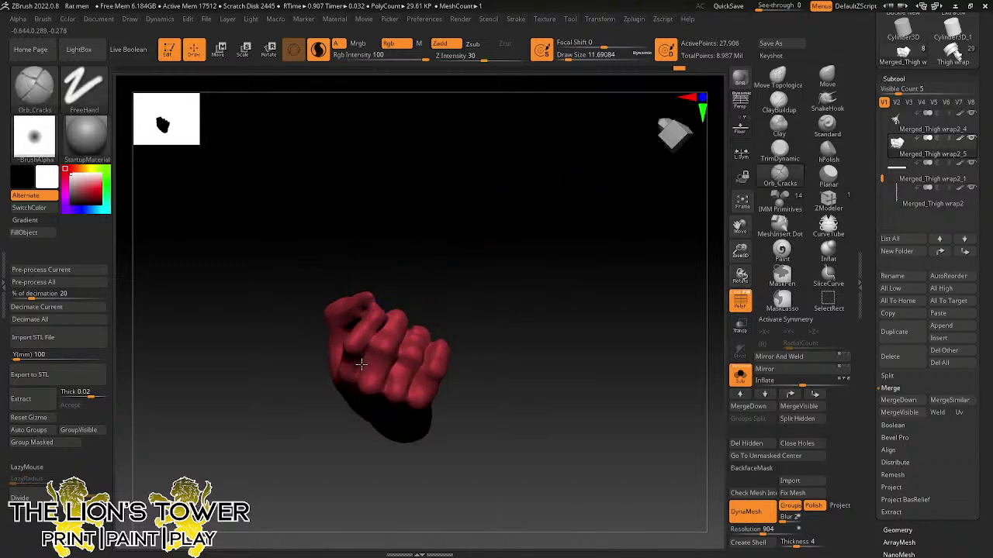
mouse_move(362, 359)
right_mouse_down()
mouse_move(478, 250)
mouse_move(512, 300)
mouse_move(387, 335)
mouse_move(414, 318)
mouse_move(406, 312)
mouse_move(359, 357)
right_mouse_up()
right_click_drag(408, 307, 452, 284)
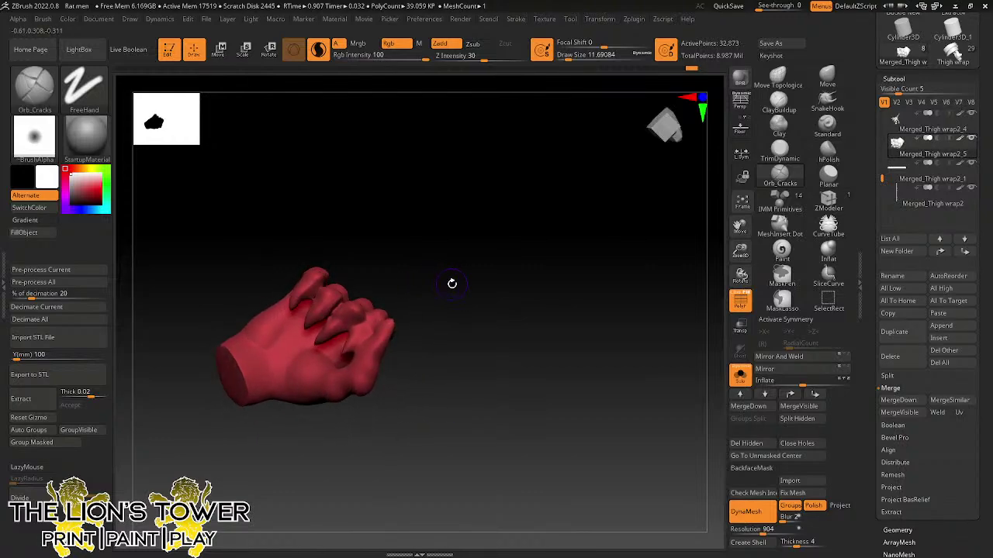
- Build up the ends of the curled fingers above their claws with ClayBuildup at a draw size of about 11.69
left_click(778, 97)
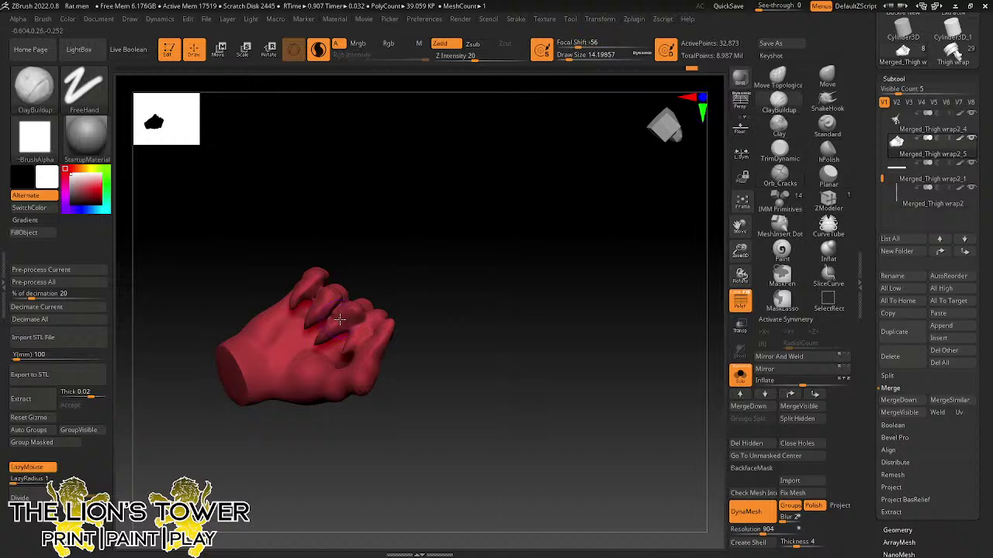
left_click_drag(582, 59, 561, 67)
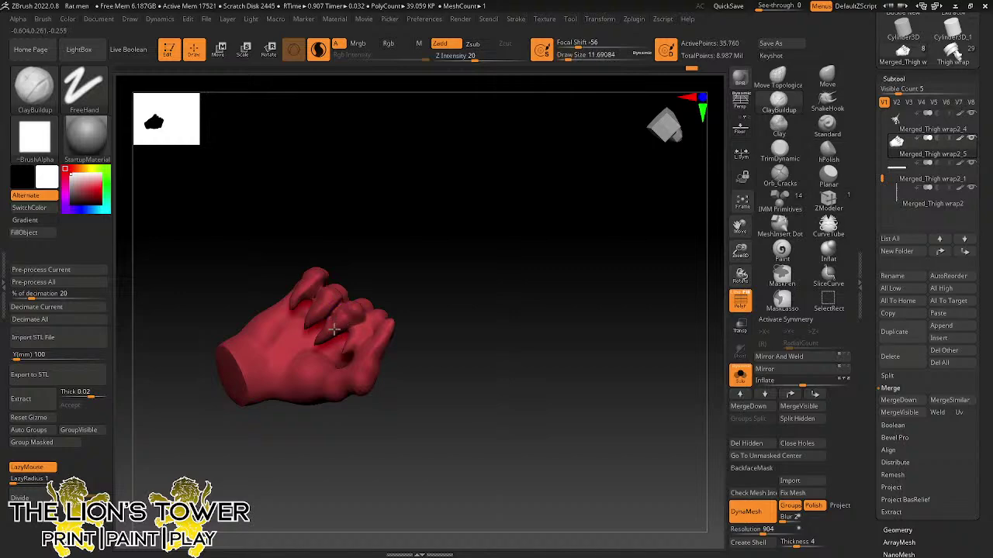
left_click_drag(341, 324, 318, 312)
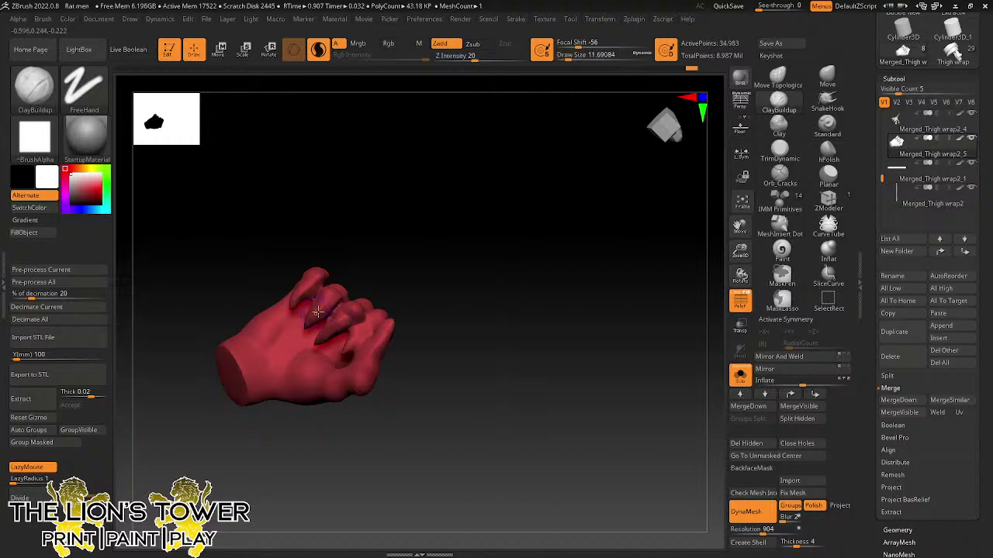
left_click_drag(353, 236, 374, 227)
left_click_drag(294, 306, 313, 287)
- Add more ClayBuildup strokes along the outermost finger's end, shaping where it meets the claw
left_click_drag(365, 239, 333, 241)
left_click_drag(309, 292, 302, 300)
left_click_drag(341, 231, 345, 240)
left_click_drag(308, 290, 297, 301)
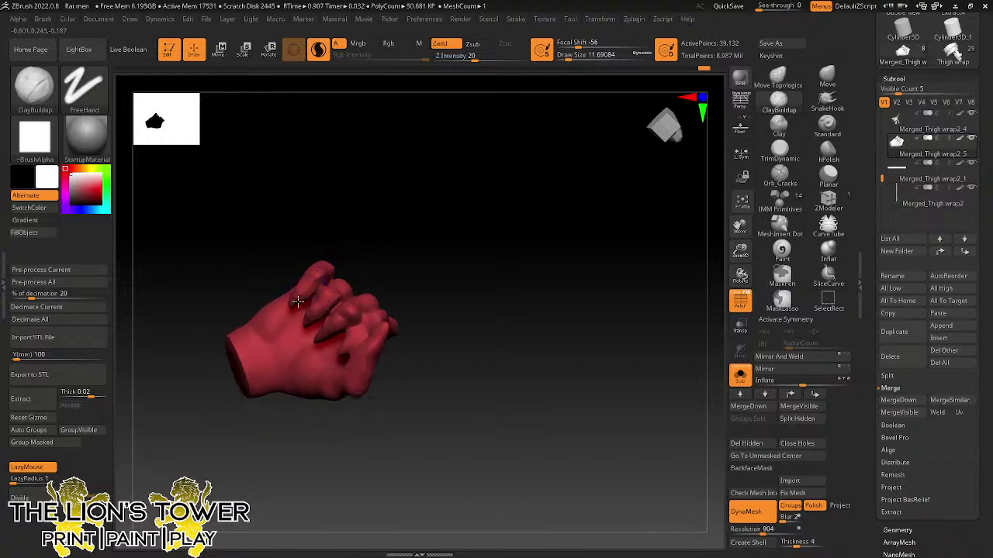
left_click_drag(326, 244, 334, 268)
left_click_drag(294, 298, 310, 289)
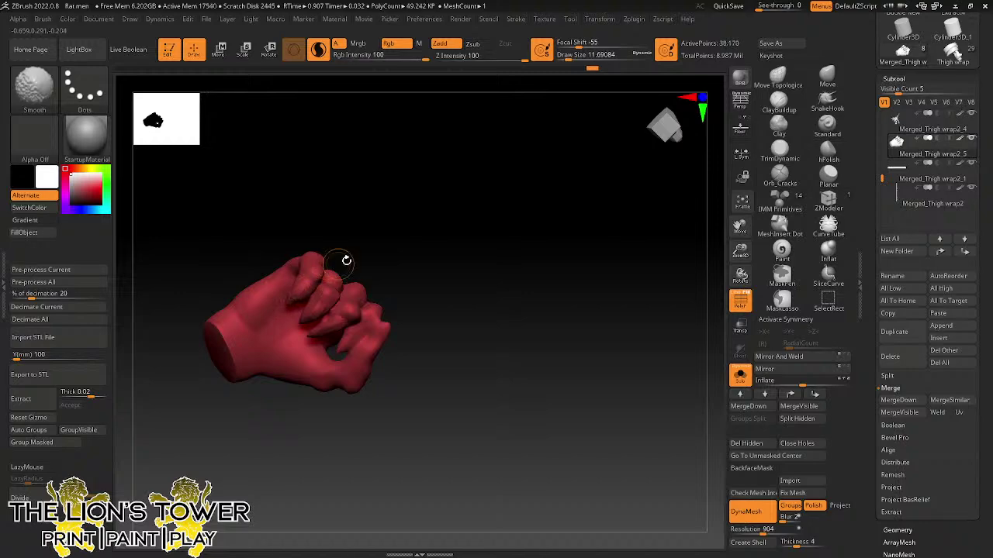
- Smooth the built-up finger ends and the palm area beneath the claws
left_click_drag(346, 259, 370, 256)
left_click_drag(419, 281, 392, 290)
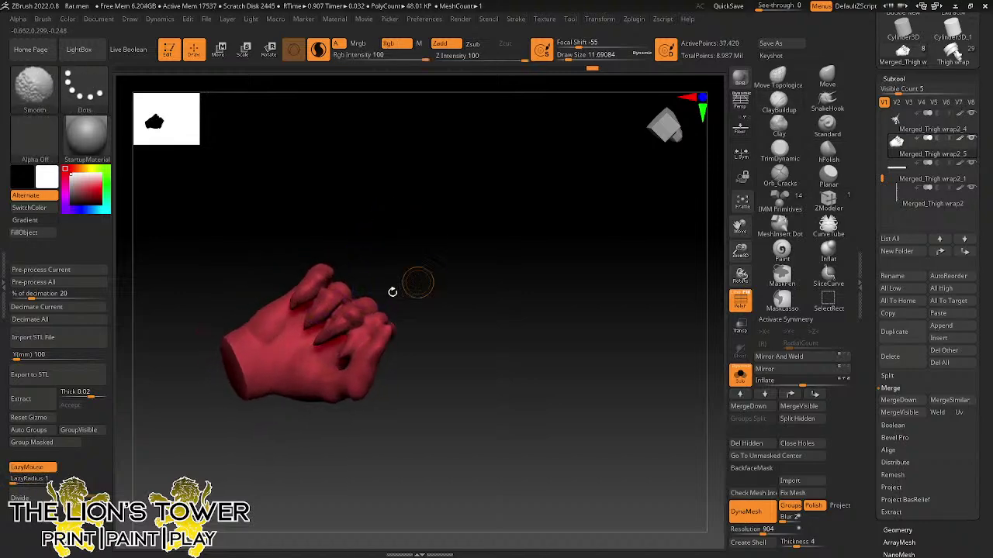
left_click_drag(318, 353, 328, 344, "shift")
left_click_drag(415, 281, 439, 217)
left_click_drag(338, 332, 359, 318, "shift")
- Build up the thumb's length and joint with ClayBuildup at a draw size of about 11.69
mouse_move(423, 285)
left_mouse_down()
mouse_move(412, 323)
mouse_move(458, 317)
mouse_move(421, 275)
left_mouse_up()
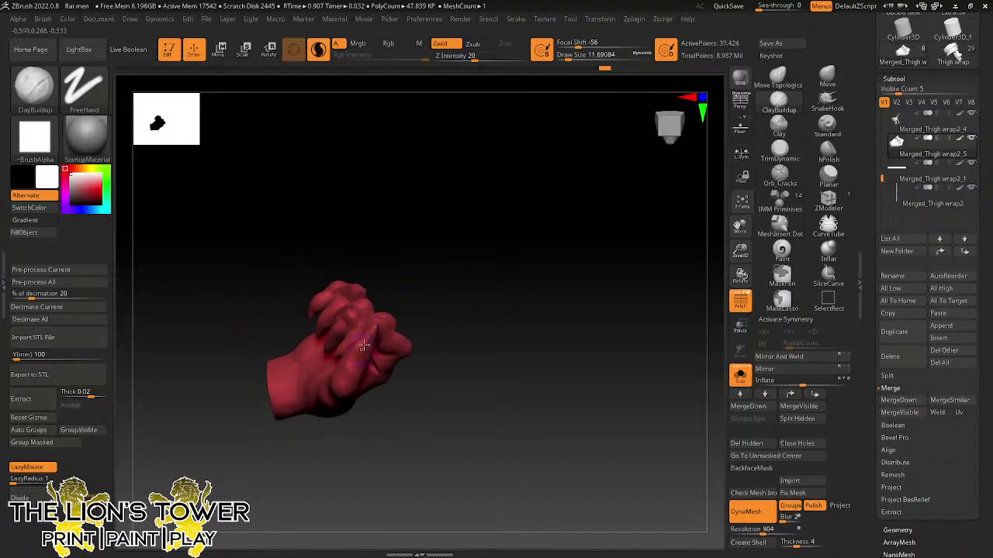
left_click_drag(391, 310, 356, 361)
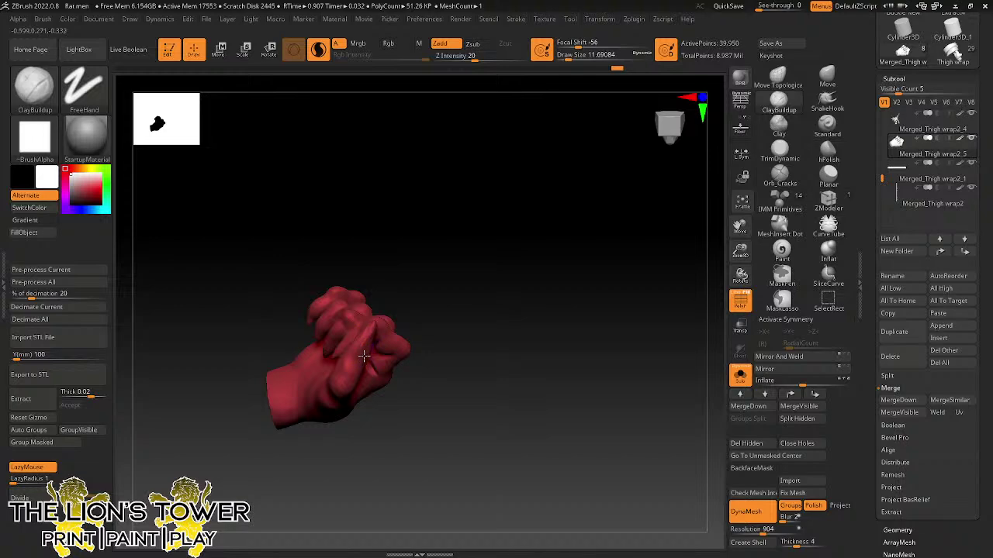
mouse_move(413, 310)
left_mouse_down()
mouse_move(363, 360)
mouse_move(372, 325)
mouse_move(427, 290)
left_mouse_up()
- With Orb_Cracks at draw size about 11.69 and Z intensity 30, carve further creases into the gripping hand
left_click(781, 172)
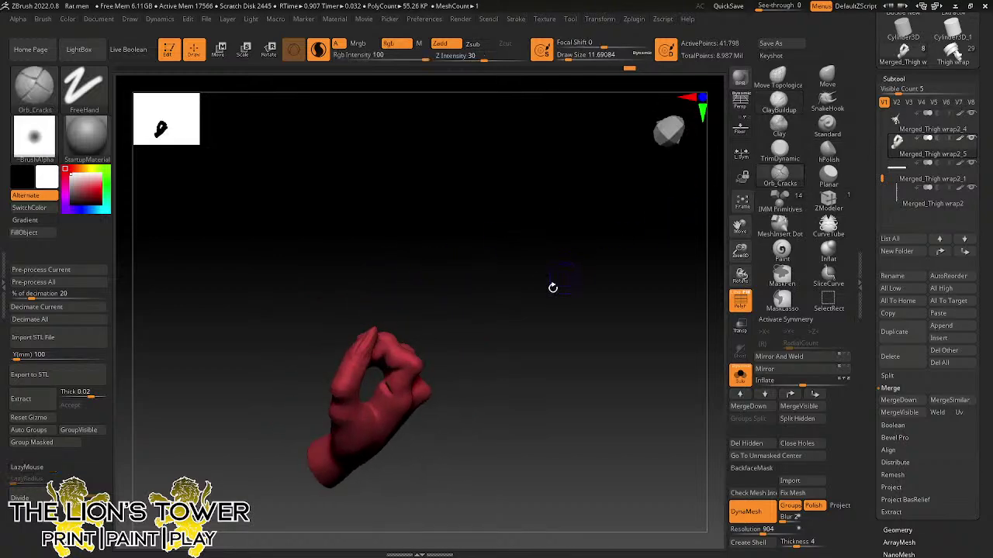
- Carve creases between the thumb and fingers of the red hand using Orb_Cracks at draw size 12.9 and Z intensity 19
left_click_drag(551, 286, 439, 289)
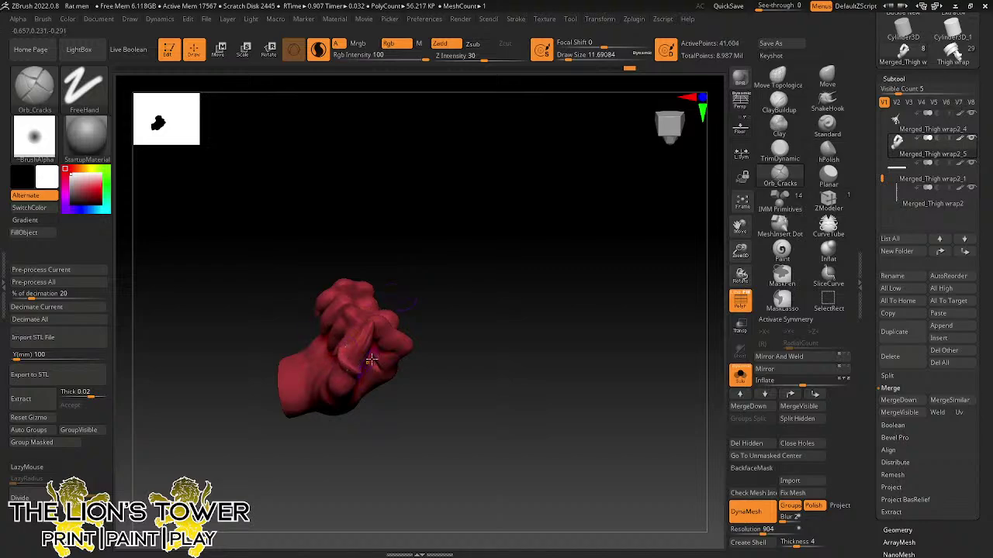
left_click(568, 57)
left_click(474, 59)
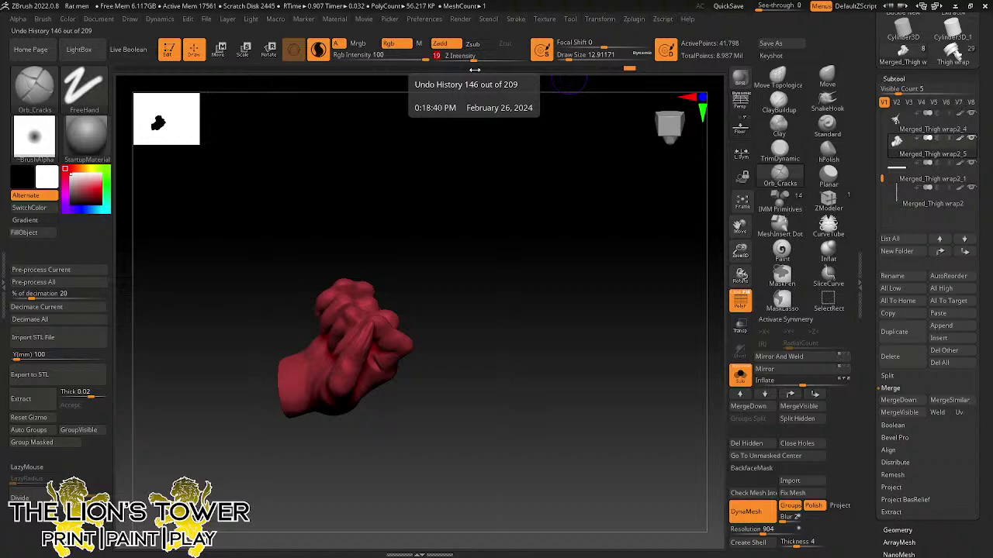
left_click_drag(508, 322, 520, 342)
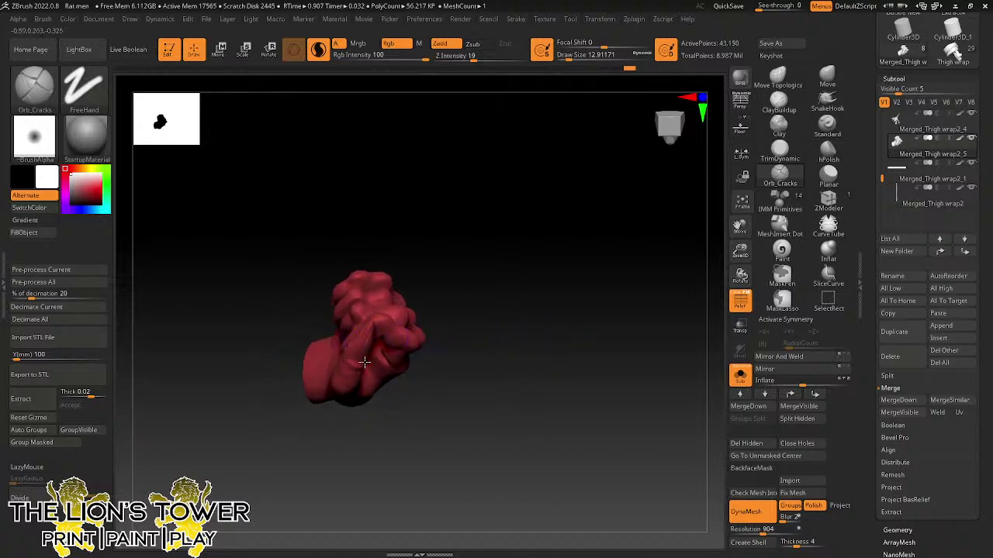
left_click_drag(444, 269, 386, 284)
right_click_drag(352, 366, 361, 310)
left_click_drag(358, 318, 353, 334)
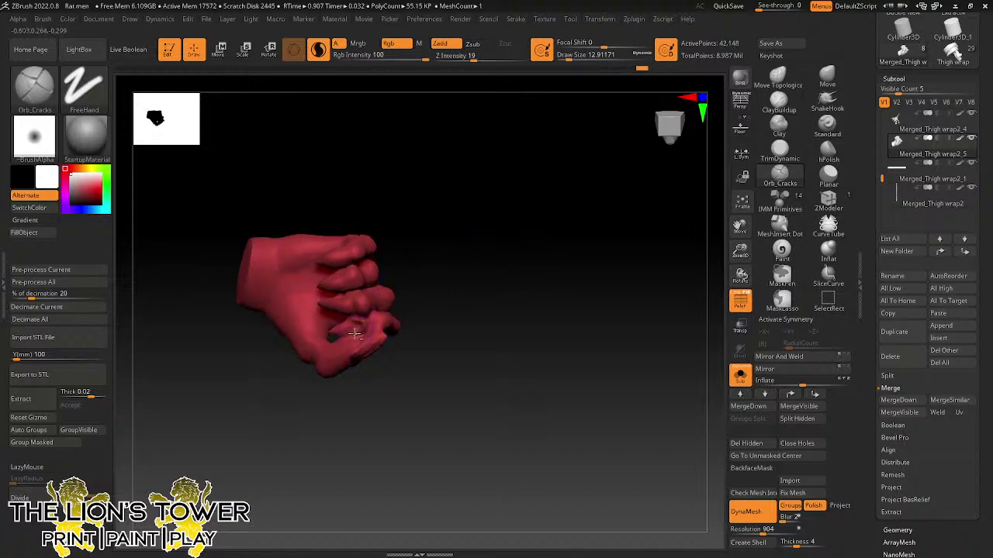
- Add fine Orb_Cracks creases around the finger joints and along the inner side of the hand's opening
left_click_drag(400, 260, 374, 247)
right_click_drag(339, 290, 385, 186)
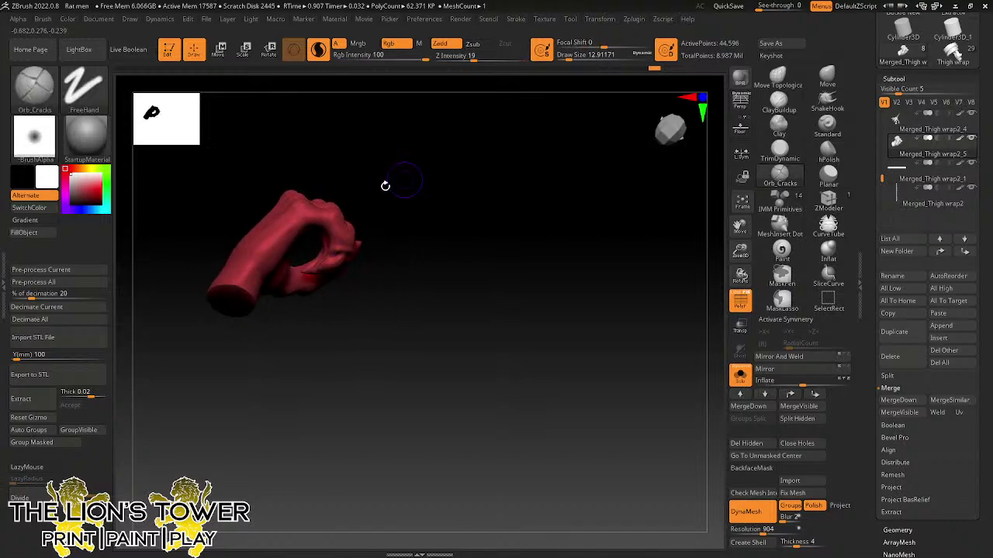
right_click_drag(343, 238, 352, 184)
right_click_drag(325, 230, 306, 226)
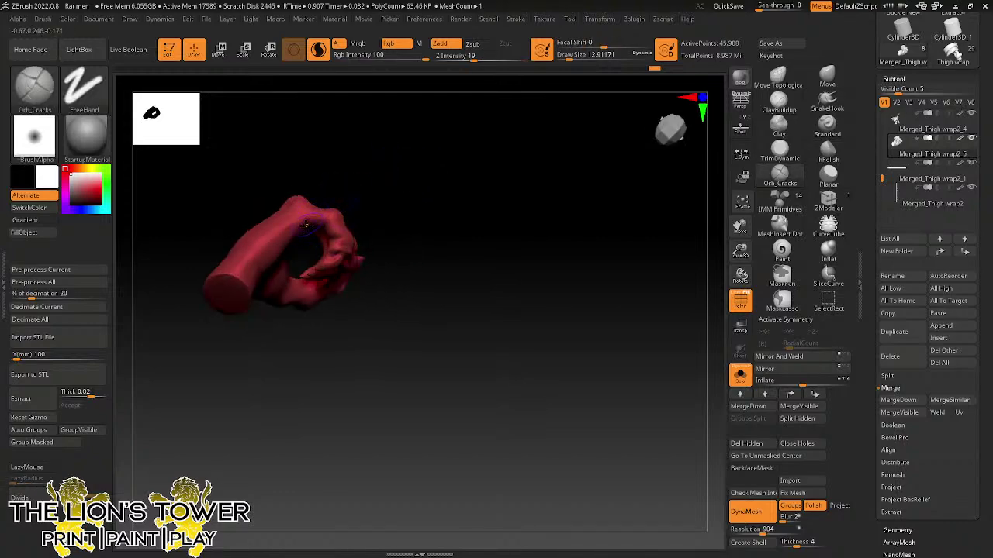
right_click_drag(348, 186, 306, 217)
right_click_drag(560, 239, 326, 221)
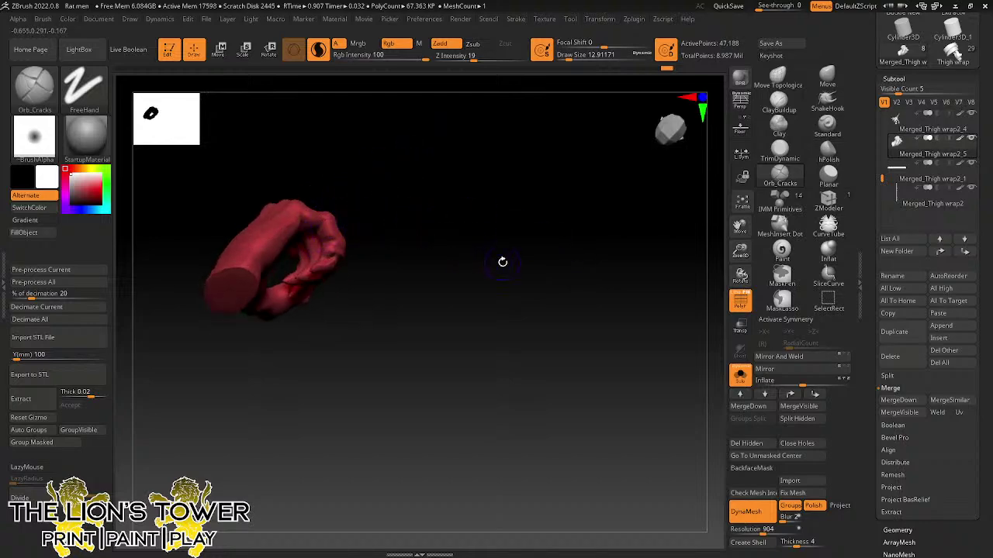
- Carve creases across the palm and around the claw bases and thumb with the Orb_Cracks brush
right_click_drag(548, 362, 353, 241)
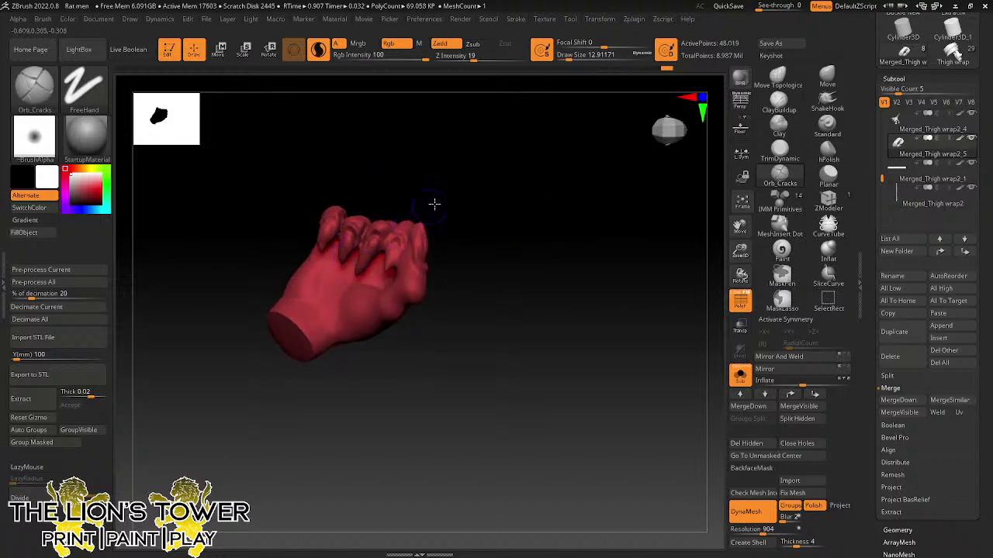
right_click_drag(434, 204, 386, 249)
right_click_drag(438, 200, 424, 253)
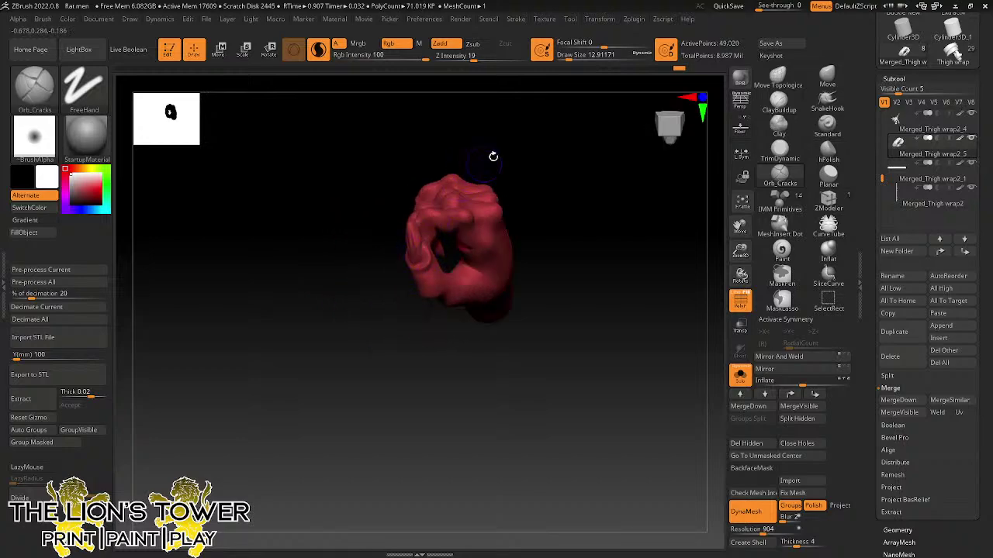
right_click_drag(493, 156, 422, 259)
right_click_drag(402, 311, 480, 209)
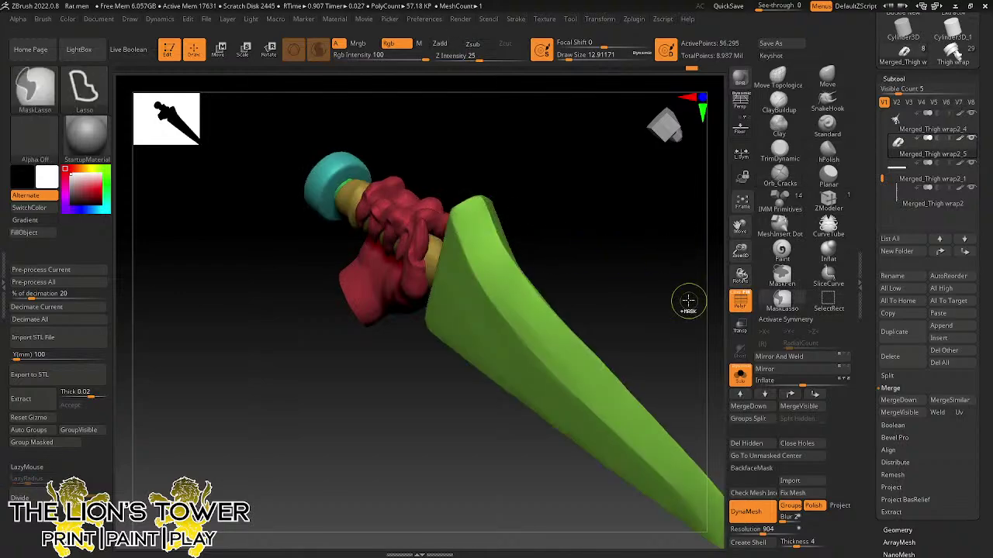
- Puff up the palm and the flesh around the curled fingers using the Inflat brush at draw size 20
right_click_drag(682, 305, 696, 207)
left_click(828, 249)
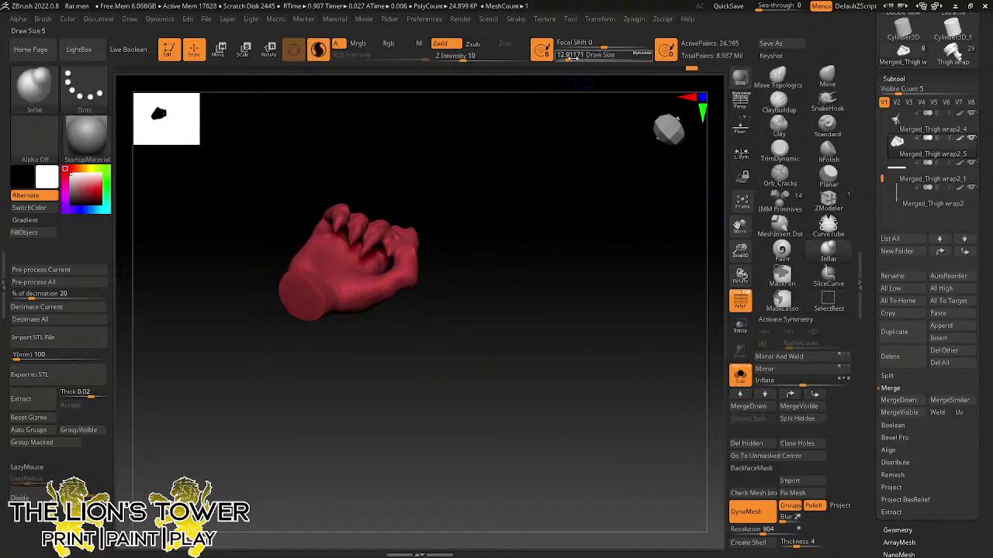
left_click_drag(571, 60, 572, 62)
right_click_drag(573, 97, 575, 124)
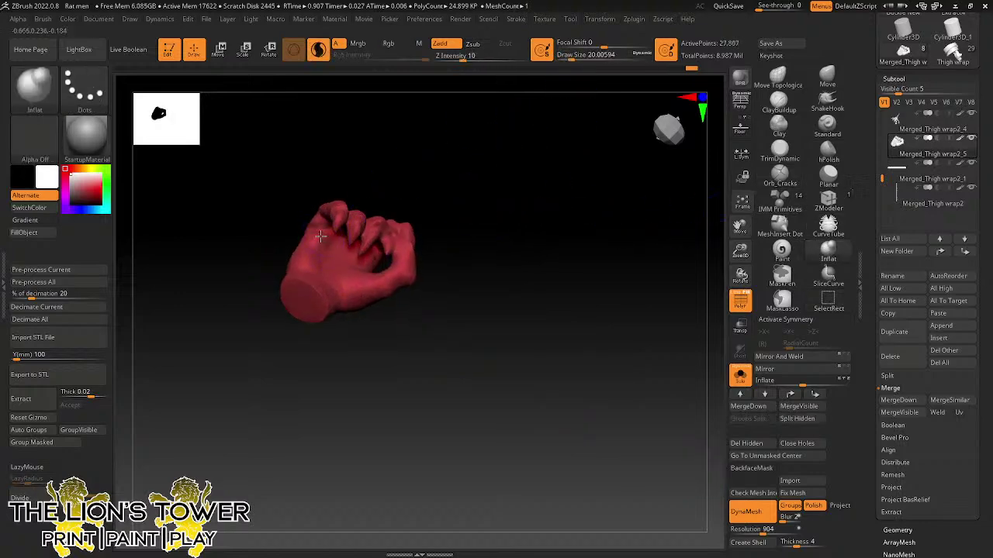
left_click_drag(320, 235, 319, 233)
right_click_drag(320, 232, 341, 249)
left_click_drag(343, 245, 351, 247)
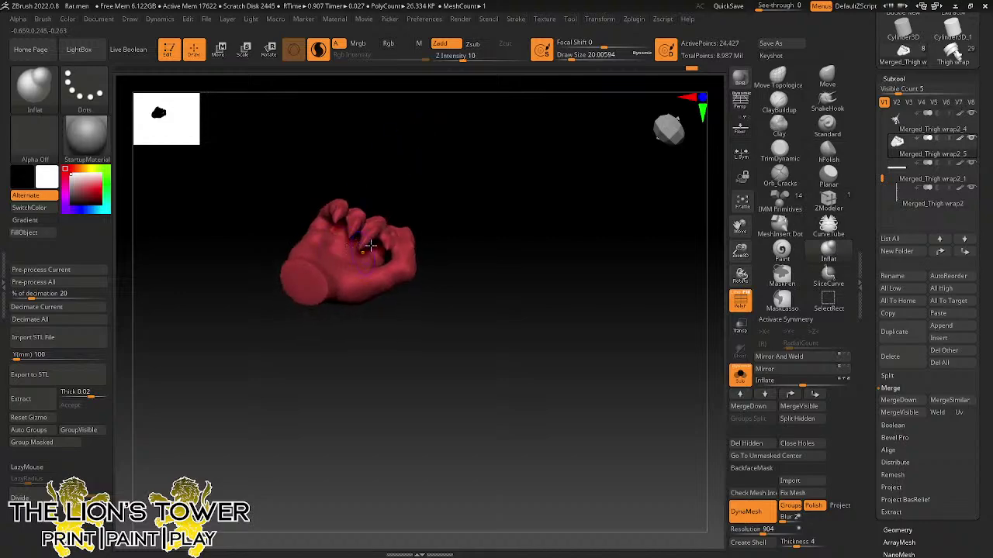
mouse_move(351, 246)
right_mouse_down()
mouse_move(369, 256)
mouse_move(429, 213)
mouse_move(379, 266)
mouse_move(517, 230)
mouse_move(480, 202)
mouse_move(381, 263)
right_mouse_up()
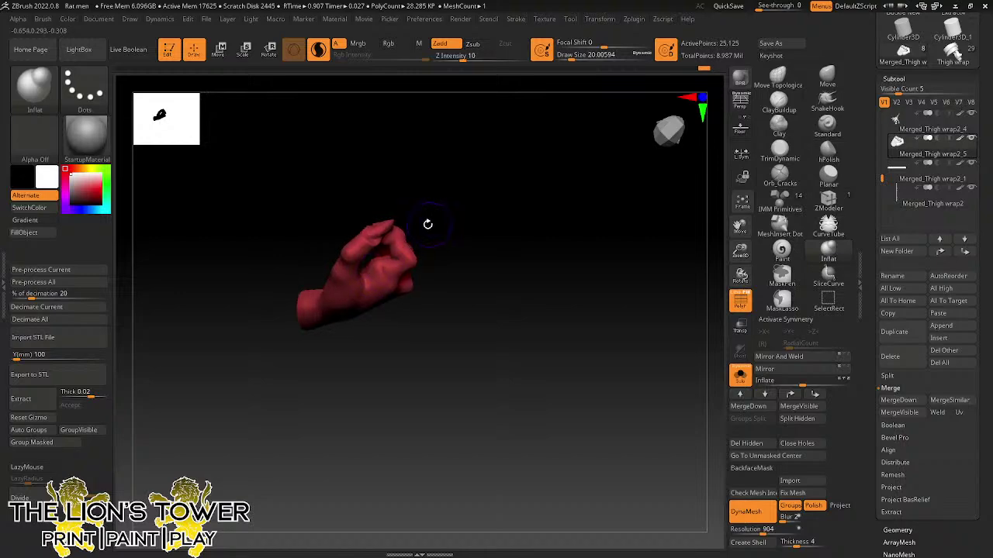
right_click_drag(427, 224, 490, 274)
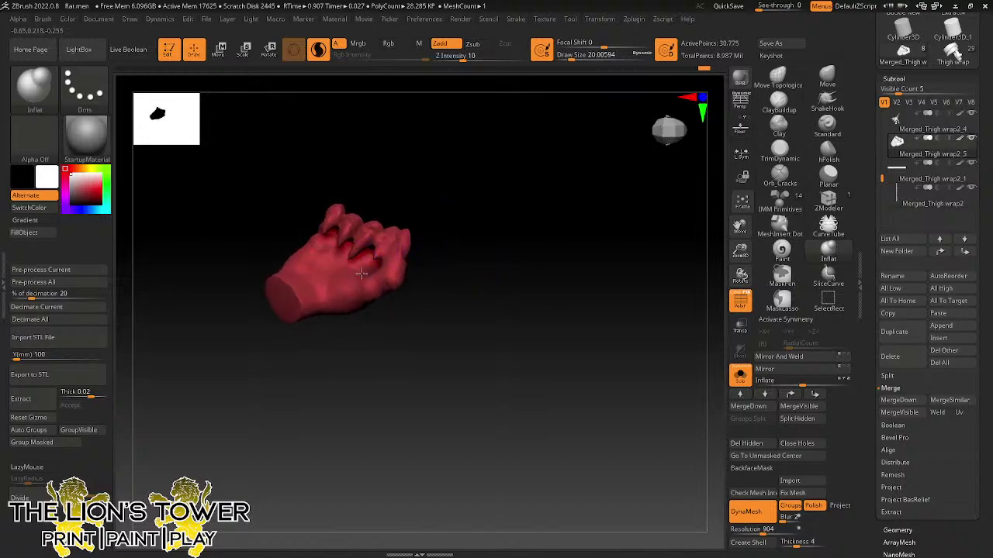
right_click_drag(361, 273, 353, 287)
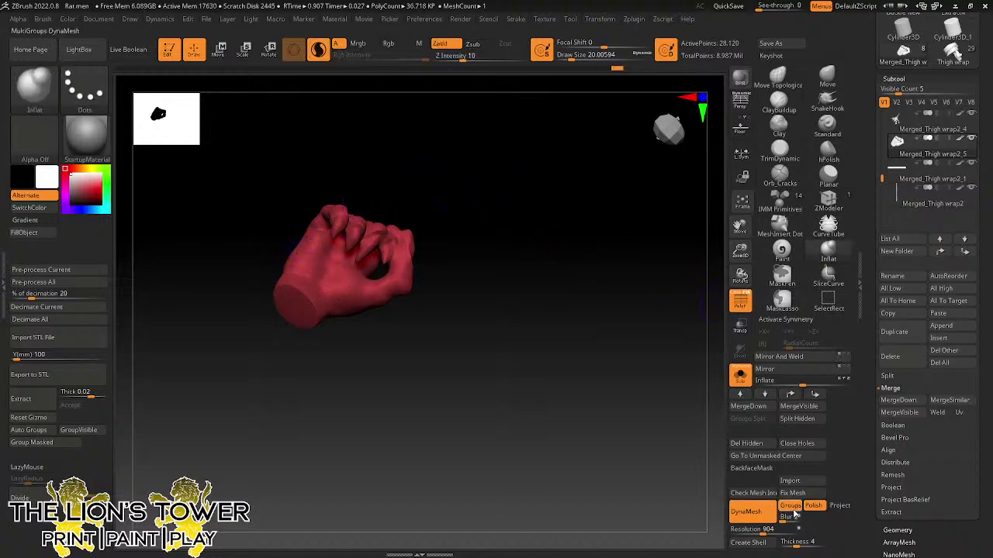
- Unhide the full hand and sword mesh, and isolate the yellow grip polygroup
left_click_drag(587, 281, 633, 367, "ctrl")
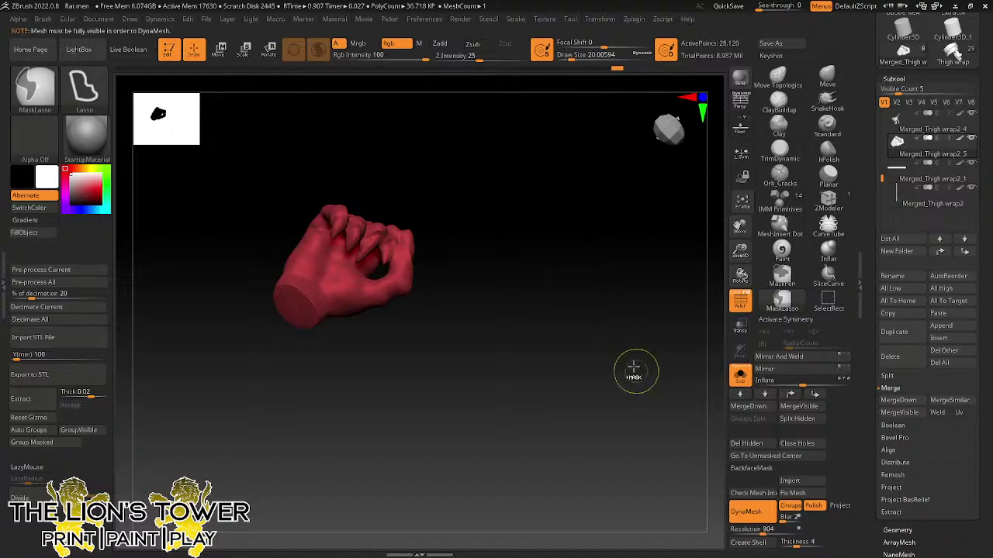
left_click(634, 372, "ctrl+shift")
mouse_move(647, 235)
left_mouse_down()
mouse_move(627, 271)
mouse_move(578, 244)
left_mouse_up()
left_click(311, 237, "ctrl+shift")
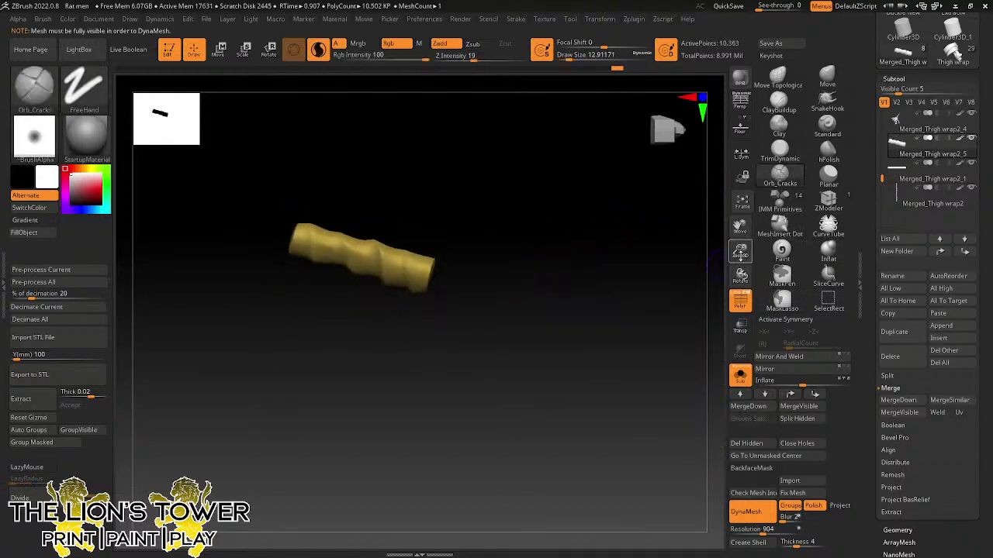
- Sharpen the grip's spiral wrap ridges on the first side using Orb_Cracks at draw size 18.46
key("f")
left_click_drag(568, 59, 571, 59)
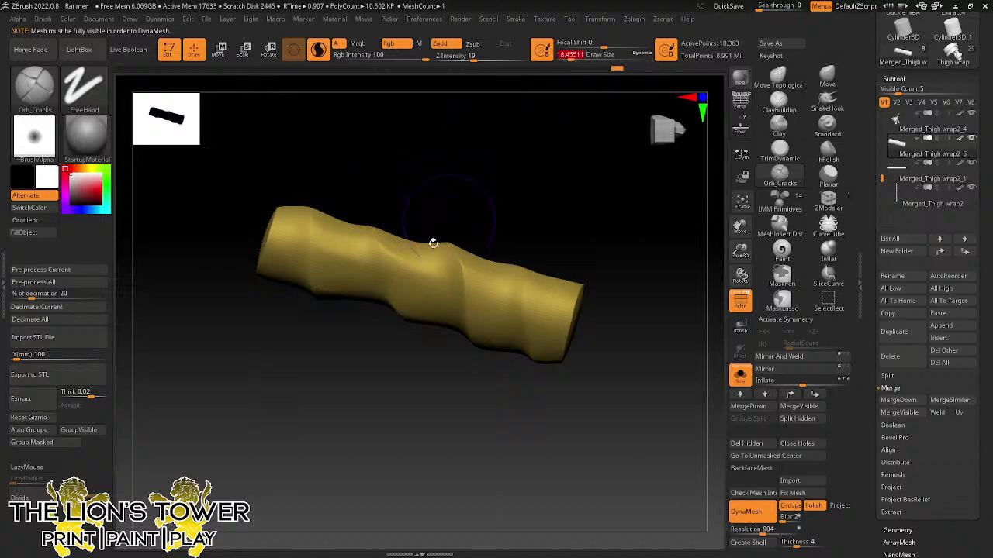
left_click_drag(378, 225, 397, 320)
left_click_drag(456, 238, 501, 473, "alt")
left_click_drag(540, 394, 562, 458)
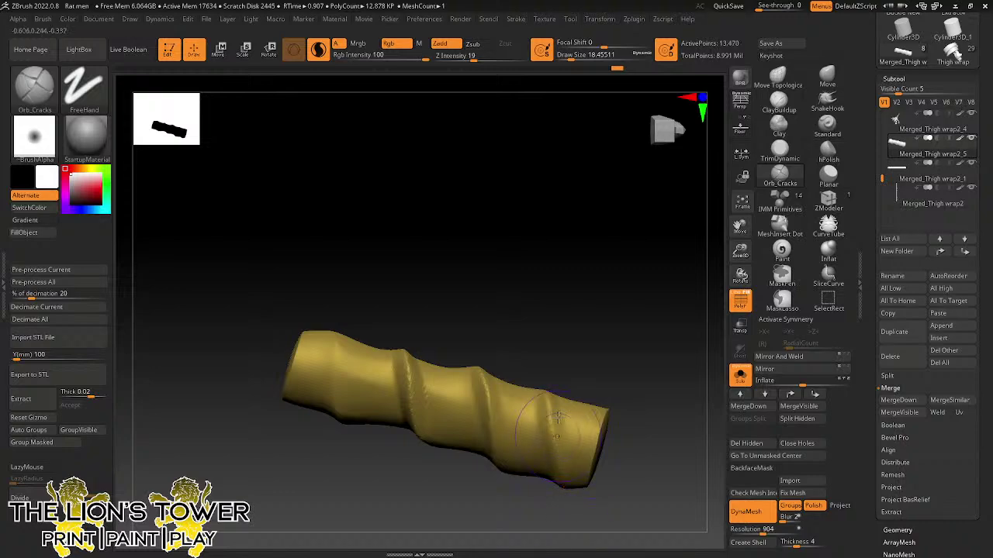
left_click_drag(564, 496, 560, 424)
left_click_drag(538, 332, 548, 412)
left_click_drag(488, 400, 467, 310)
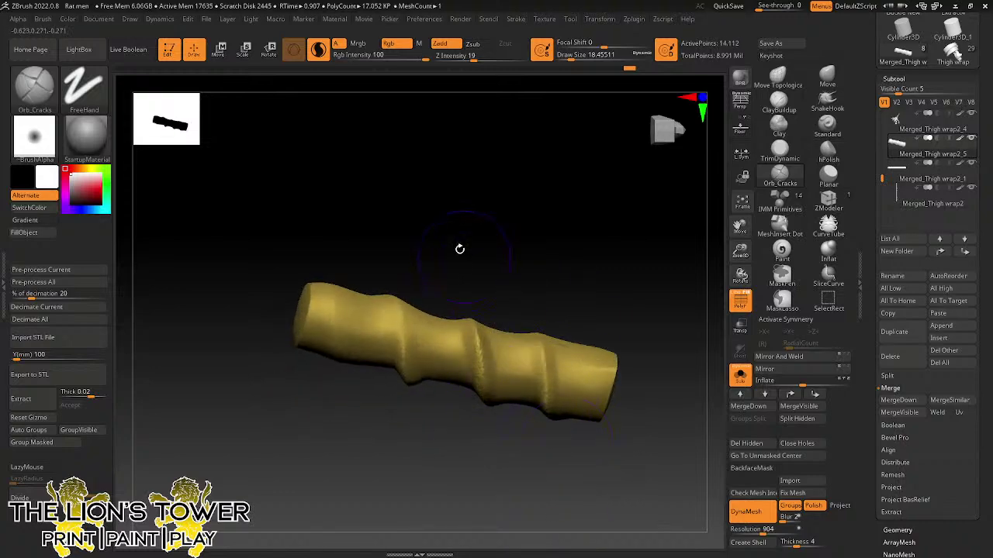
- Continue defining the wrap ridges along the adjacent side of the grip, from one end to the other
left_click_drag(411, 384, 388, 297)
left_click_drag(339, 357, 329, 291)
left_click_drag(381, 195, 375, 262)
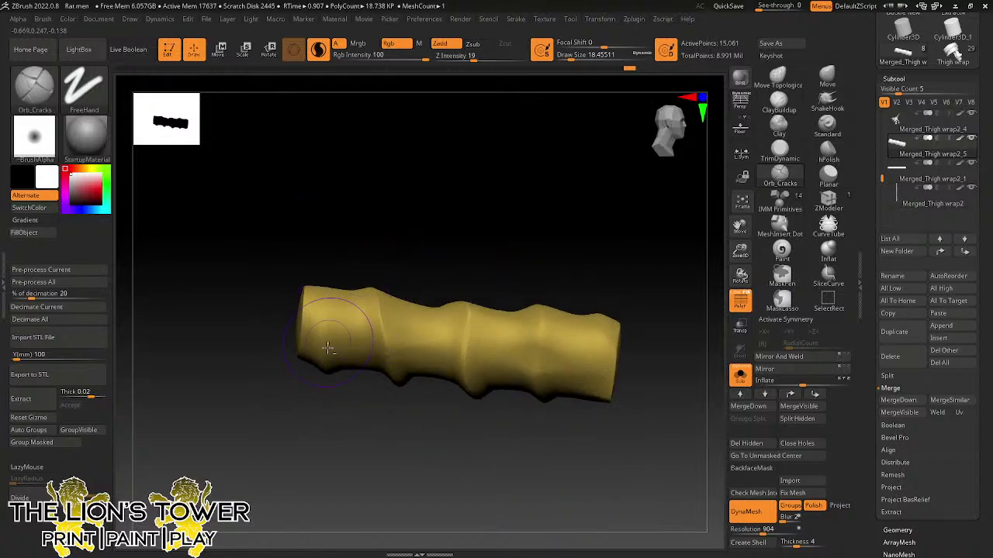
left_click_drag(327, 363, 314, 295)
left_click_drag(372, 286, 400, 397)
left_click_drag(463, 298, 478, 408)
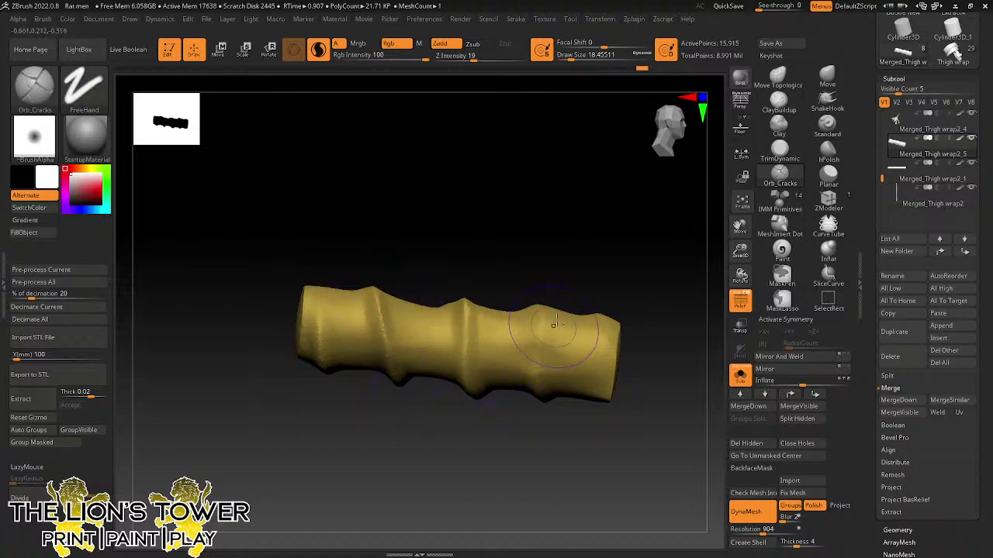
left_click_drag(538, 299, 540, 406)
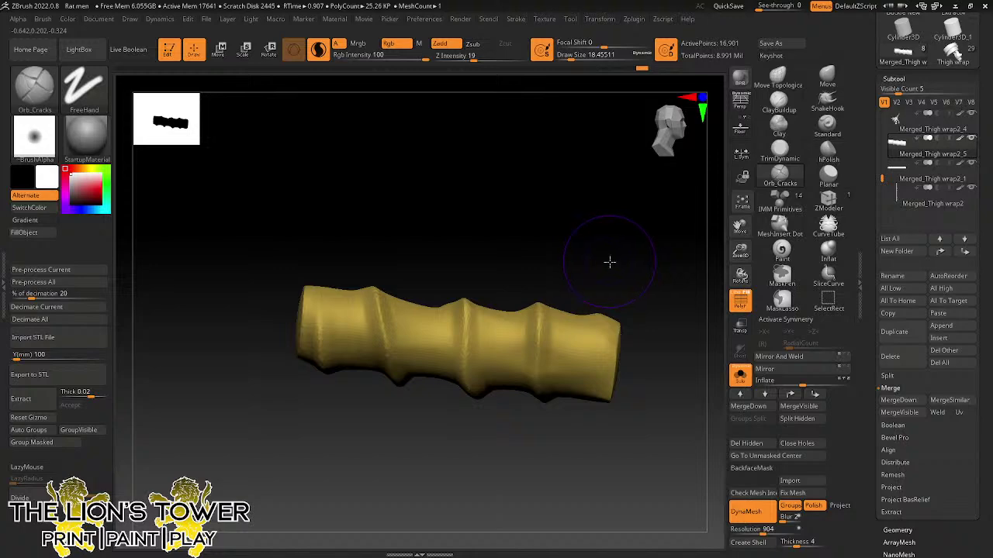
- Rotate around the grip and sharpen the remaining spiral ridges so they run continuously toward its pommel end
mouse_move(607, 244)
left_mouse_down()
mouse_move(585, 240)
mouse_move(602, 262)
mouse_move(595, 237)
left_mouse_up()
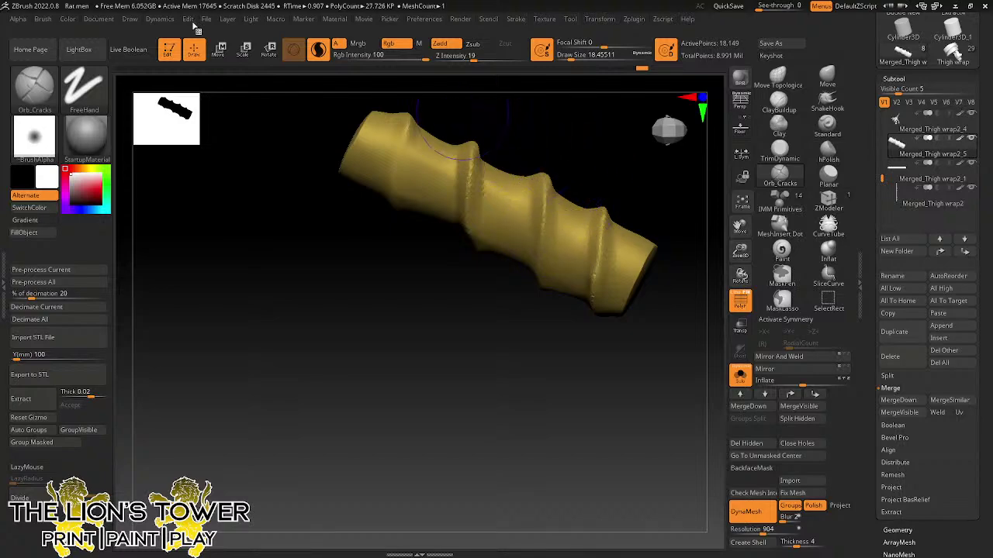
left_click_drag(629, 372, 625, 254)
mouse_move(424, 166)
left_mouse_down()
mouse_move(394, 131)
mouse_move(382, 225)
left_mouse_up()
left_click_drag(401, 341, 415, 264)
left_click_drag(419, 125, 407, 200)
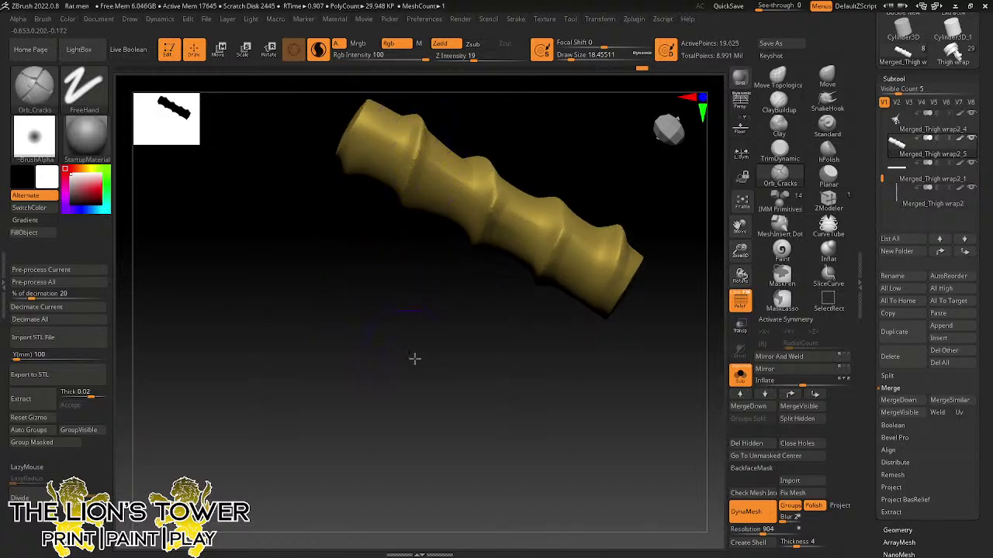
left_click_drag(415, 358, 414, 267)
left_click_drag(375, 121, 353, 185)
left_click_drag(328, 303, 335, 247)
left_click_drag(380, 118, 355, 188)
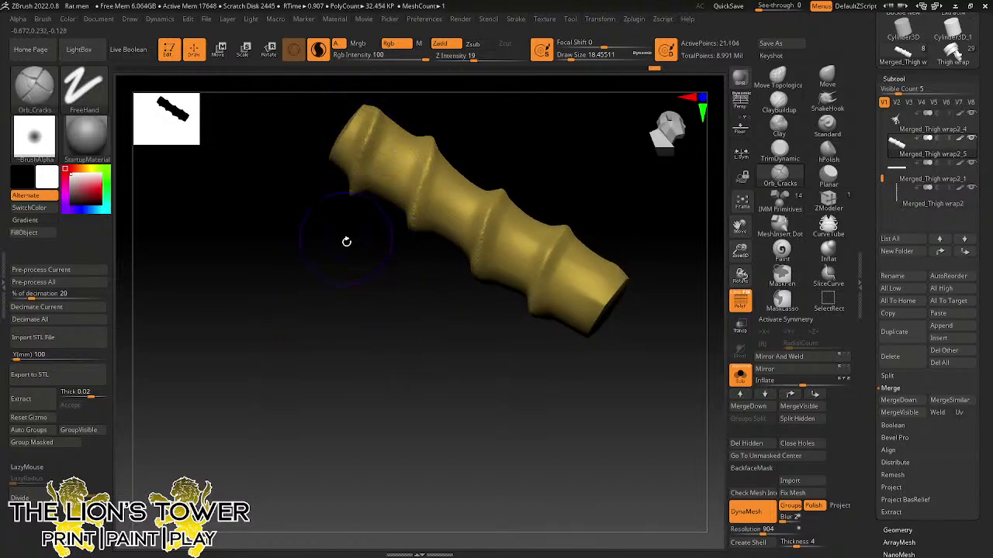
- Reduce the Orb_Cracks draw size to 11.69 and carve finer wrap edges near the blade end of the grip
left_click(568, 58)
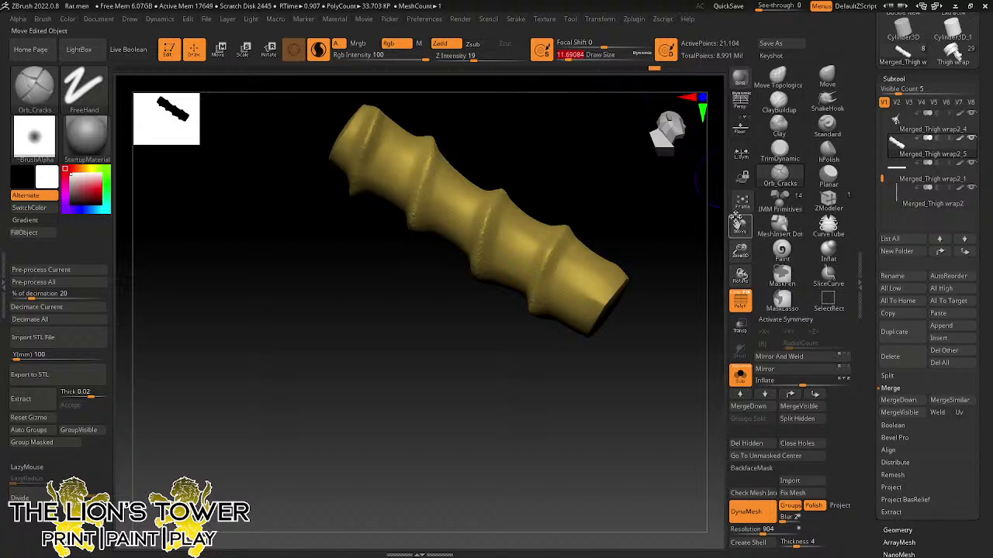
mouse_move(736, 218)
left_mouse_down()
mouse_move(656, 297)
mouse_move(495, 308)
mouse_move(451, 398)
left_mouse_up()
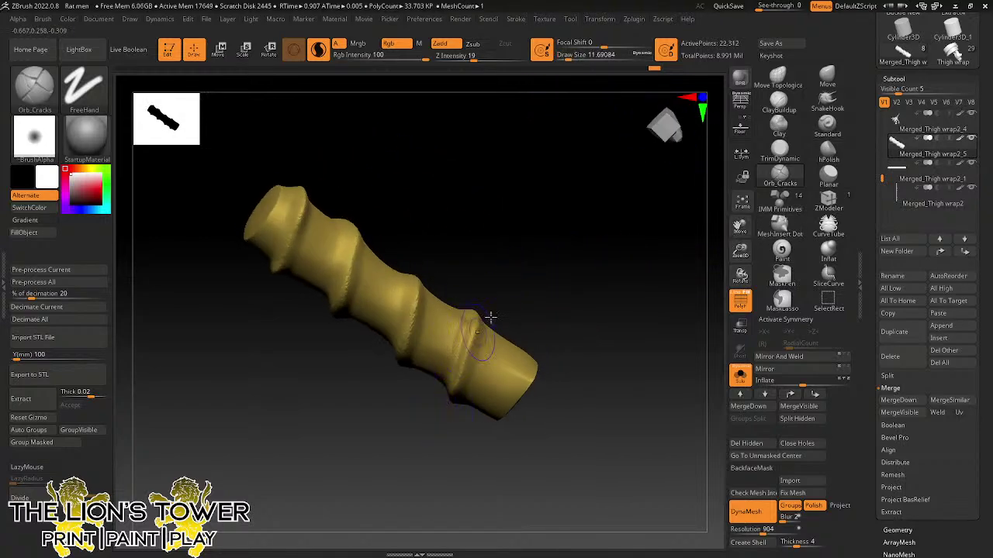
left_click_drag(497, 313, 546, 229)
left_click_drag(486, 334, 445, 404)
left_click_drag(529, 329, 546, 256)
left_click_drag(499, 345, 445, 403)
left_click_drag(552, 333, 591, 292)
mouse_move(536, 363)
left_mouse_down()
mouse_move(506, 394)
mouse_move(585, 344)
mouse_move(505, 403)
left_mouse_up()
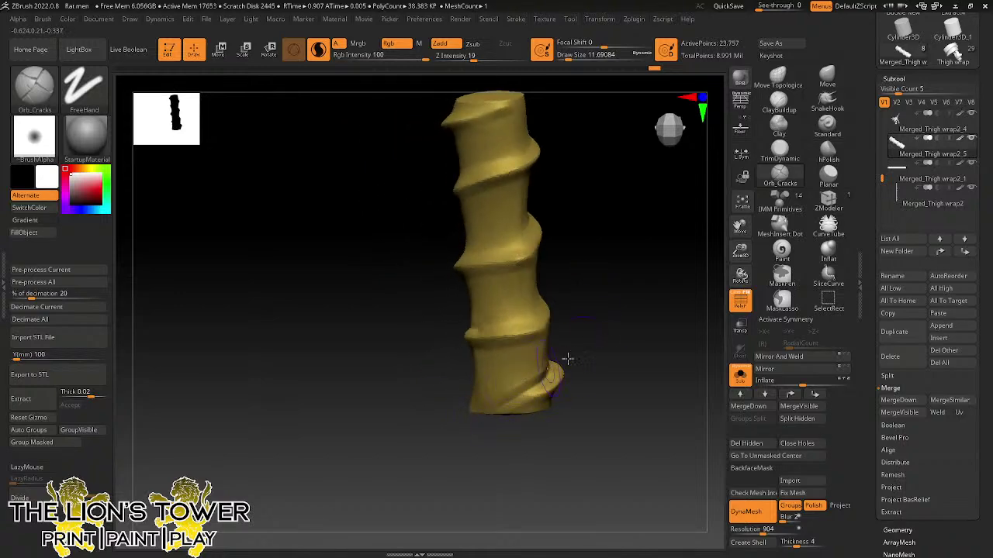
- Carve narrow creases beside the spiral ridges along the middle of the grip
left_click_drag(568, 358, 609, 349)
left_click_drag(481, 329, 475, 349)
left_click_drag(516, 324, 501, 318)
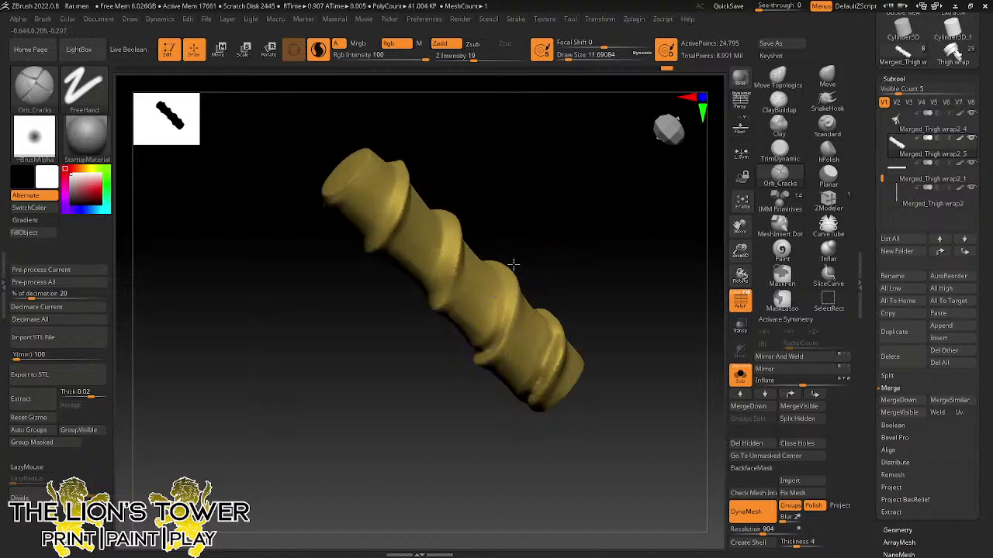
left_click_drag(512, 266, 479, 238)
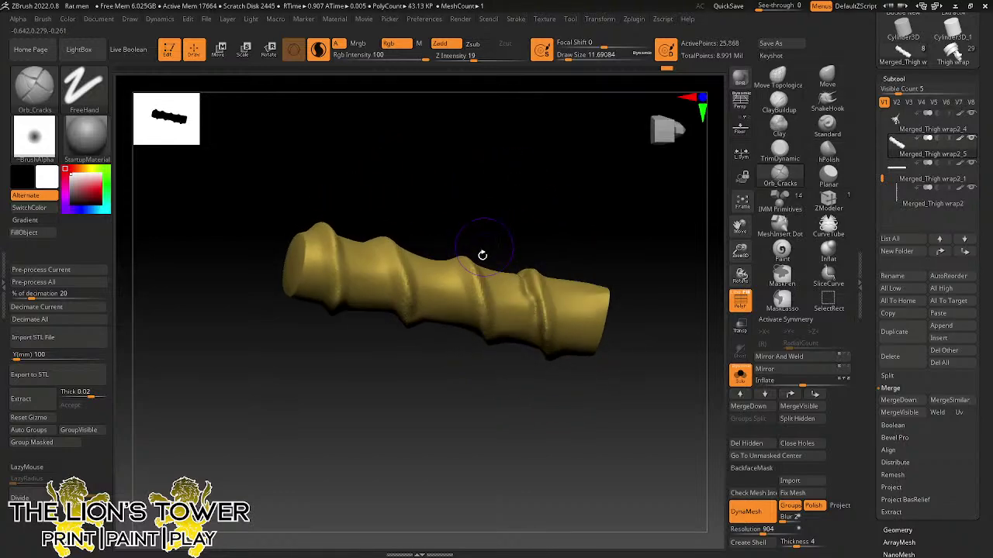
left_click_drag(472, 287, 434, 211)
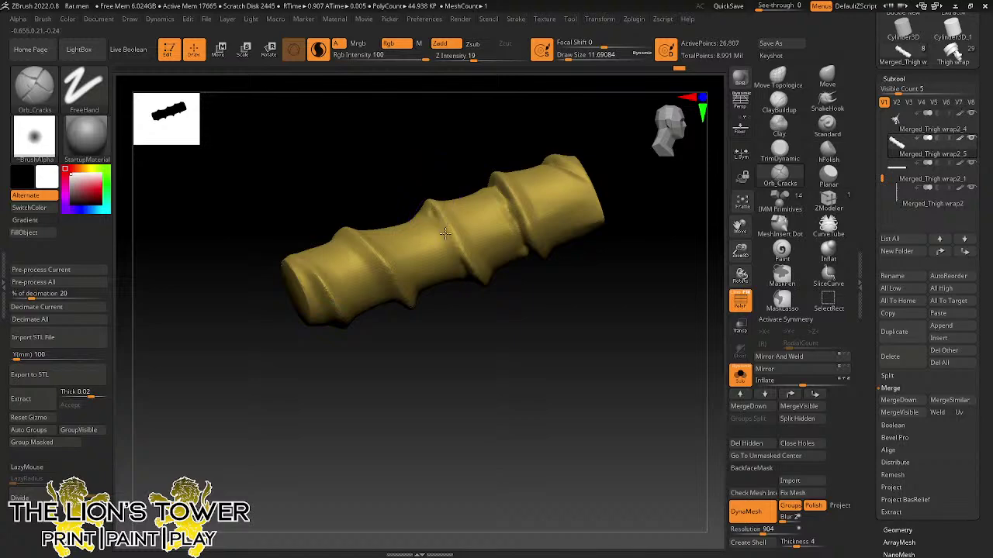
left_click_drag(442, 144, 416, 197)
left_click_drag(477, 267, 505, 316)
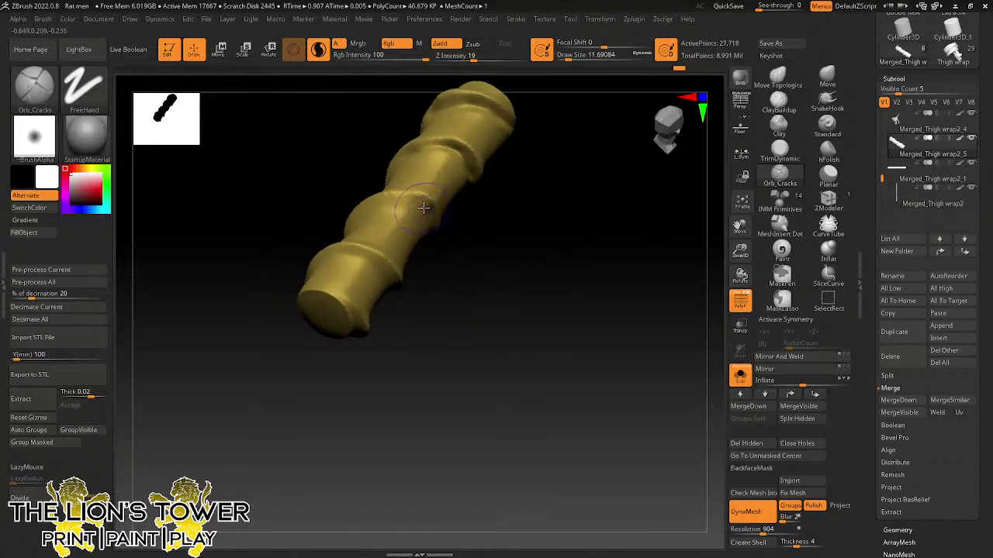
- Extend the fine wrap creases around the grip toward its pommel end
mouse_move(424, 208)
left_mouse_down()
mouse_move(333, 255)
mouse_move(470, 148)
mouse_move(482, 278)
mouse_move(413, 214)
left_mouse_up()
left_click_drag(472, 267, 517, 206)
left_click_drag(442, 244, 434, 176)
left_click_drag(457, 109, 427, 169)
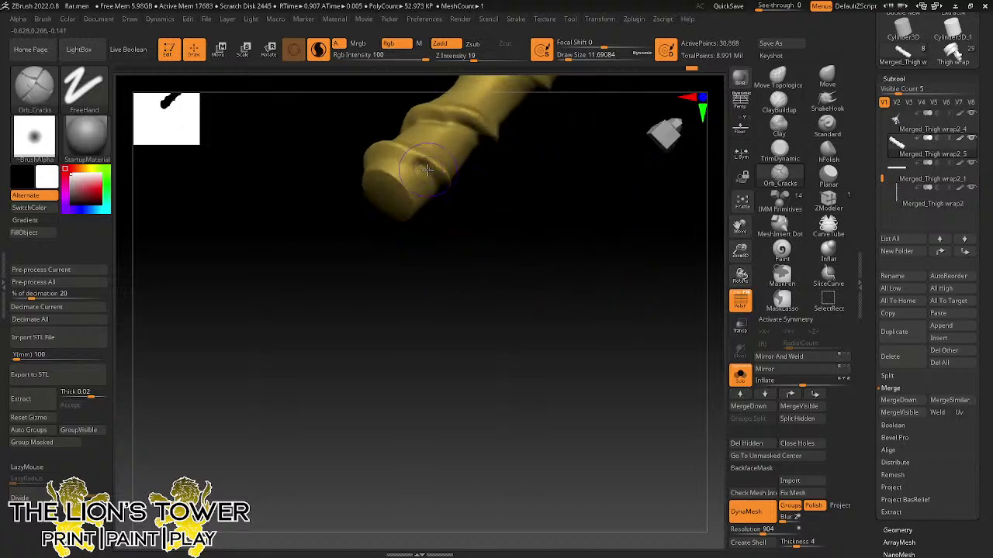
- Unhide the hand, blade and pommel around the carved grip, and bring the whole sword into side view
left_click_drag(336, 246, 399, 159)
left_click_drag(349, 202, 411, 190)
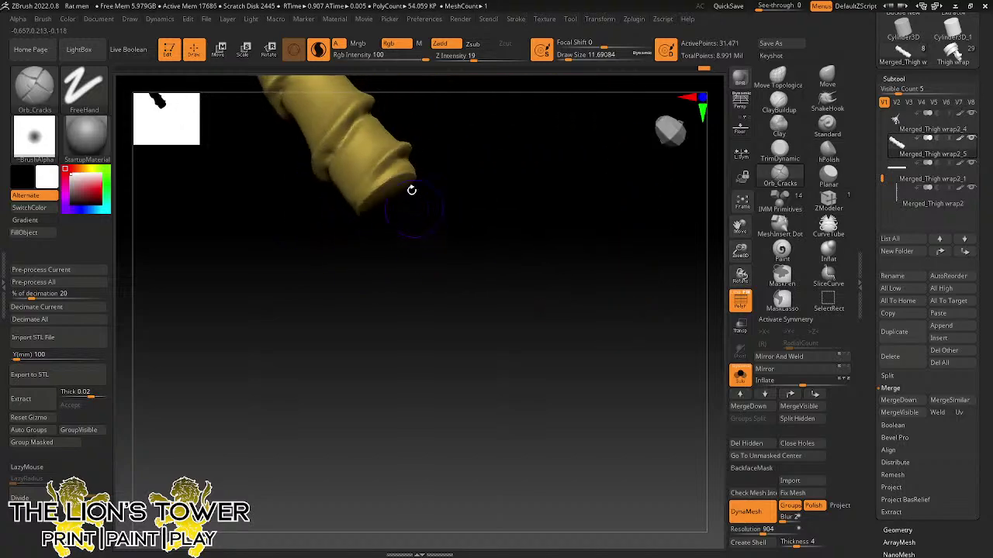
left_click(538, 228, "ctrl+shift")
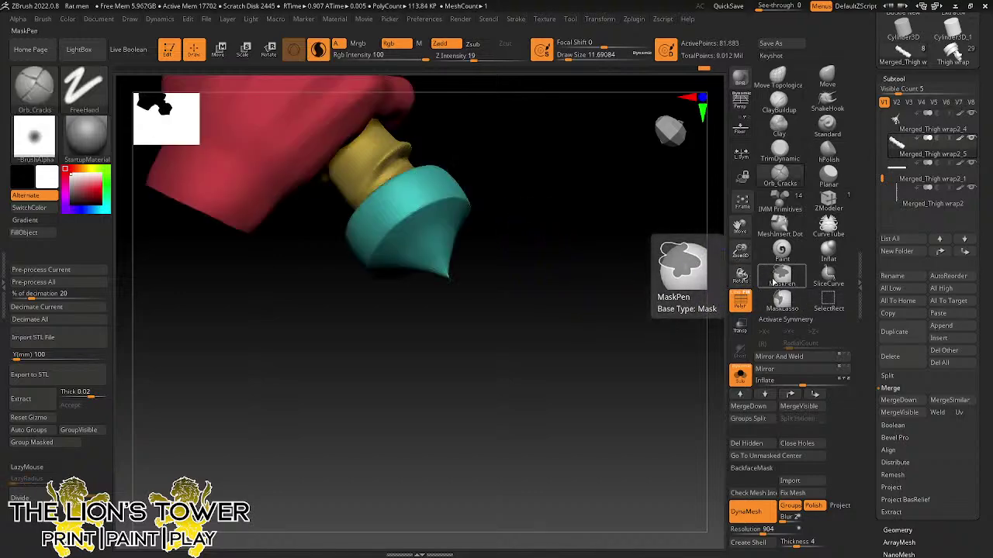
mouse_move(667, 294)
left_mouse_down()
mouse_move(665, 322)
mouse_move(656, 286)
mouse_move(649, 310)
mouse_move(607, 339)
mouse_move(659, 284)
left_mouse_up()
left_click_drag(739, 250, 724, 216)
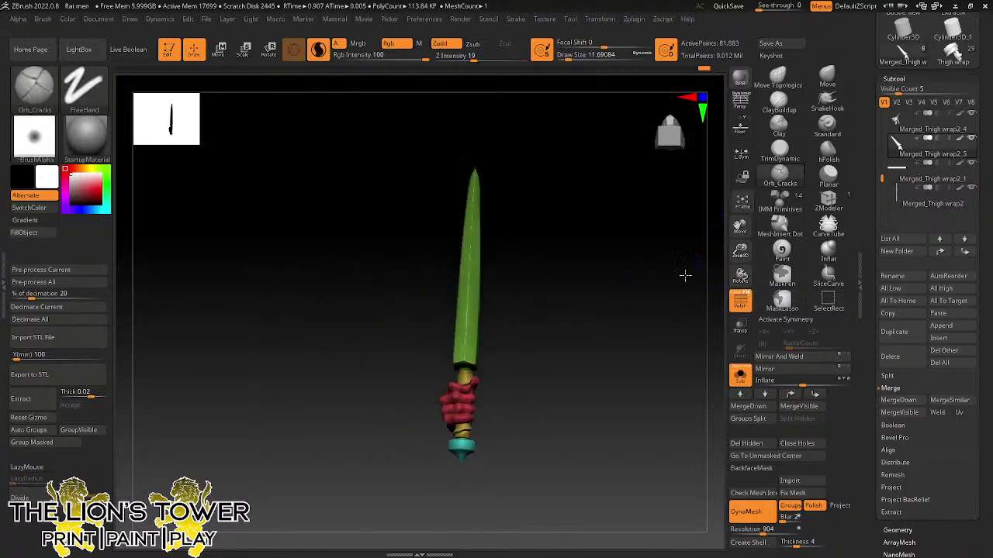
mouse_move(685, 274)
left_mouse_down()
mouse_move(678, 315)
mouse_move(709, 325)
left_mouse_up()
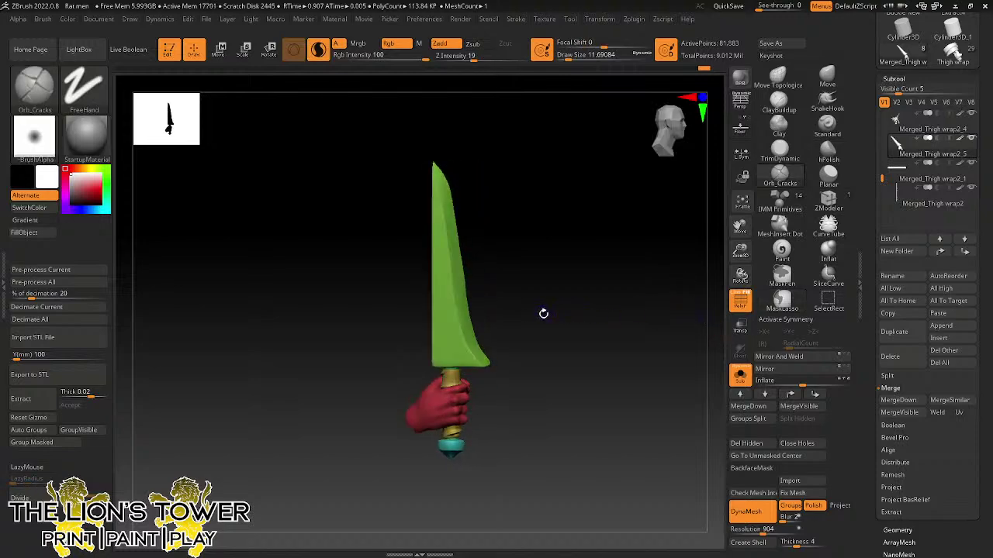
left_click_drag(540, 312, 625, 343)
- Mask the hand by temporarily hiding the sword parts, leaving the blade, grip and pommel unmasked
left_click(450, 349, "ctrl+shift")
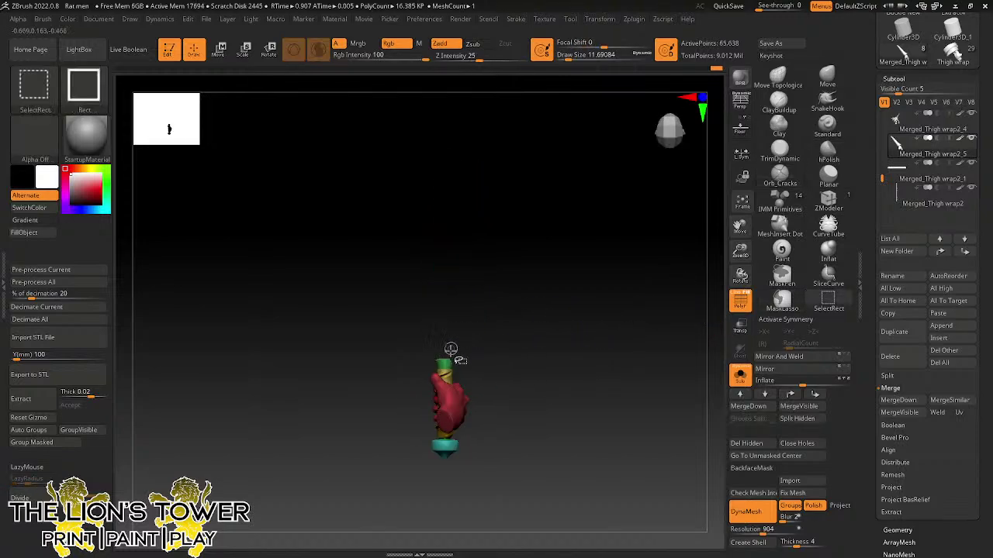
left_click(444, 368, "ctrl+shift")
left_click(448, 448, "ctrl+shift")
left_click(486, 345, "ctrl")
left_click(494, 340, "ctrl+shift")
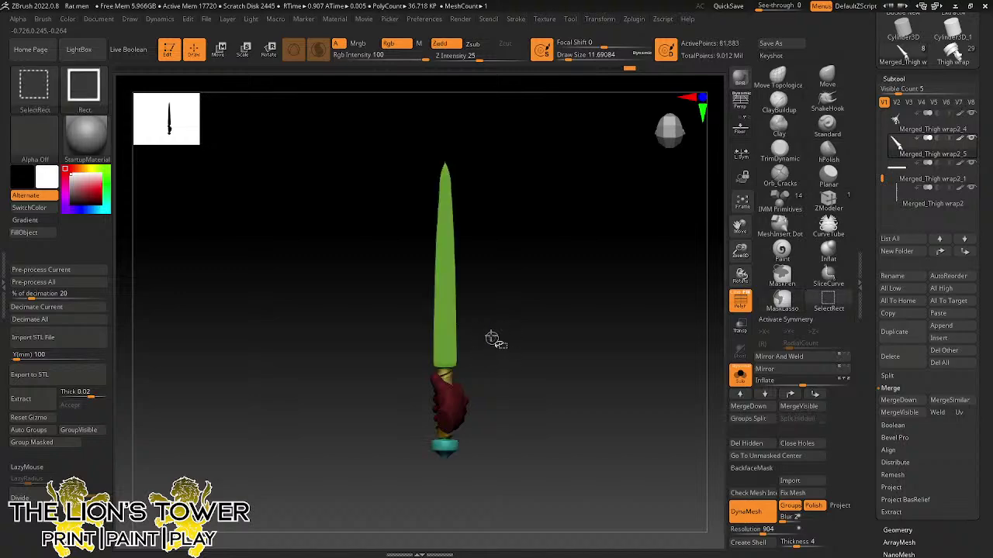
- Slide the unmasked sword slightly through the fist toward its pommel end, and clear the mask
left_click_drag(497, 339, 466, 312)
left_click(269, 51)
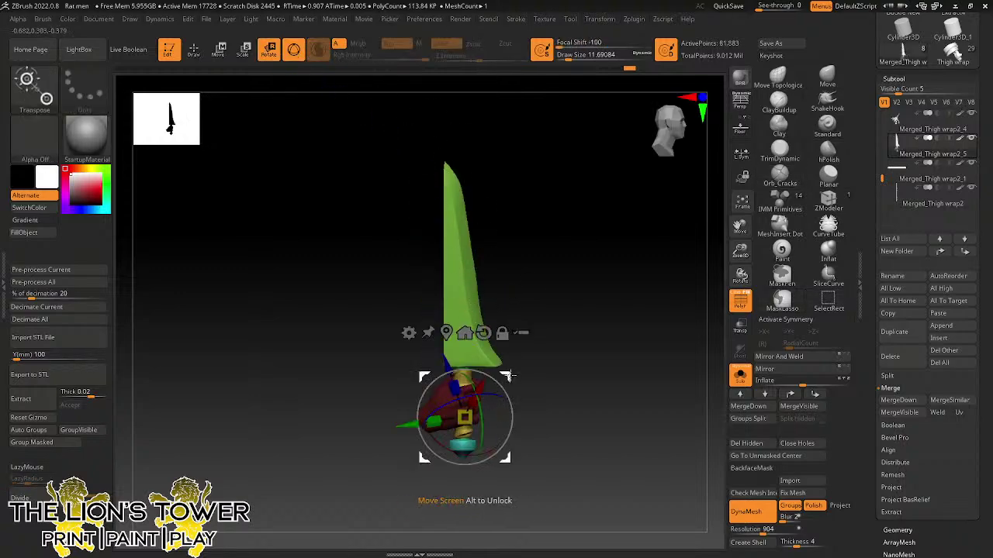
left_click_drag(508, 378, 508, 394)
left_click(608, 375, "ctrl")
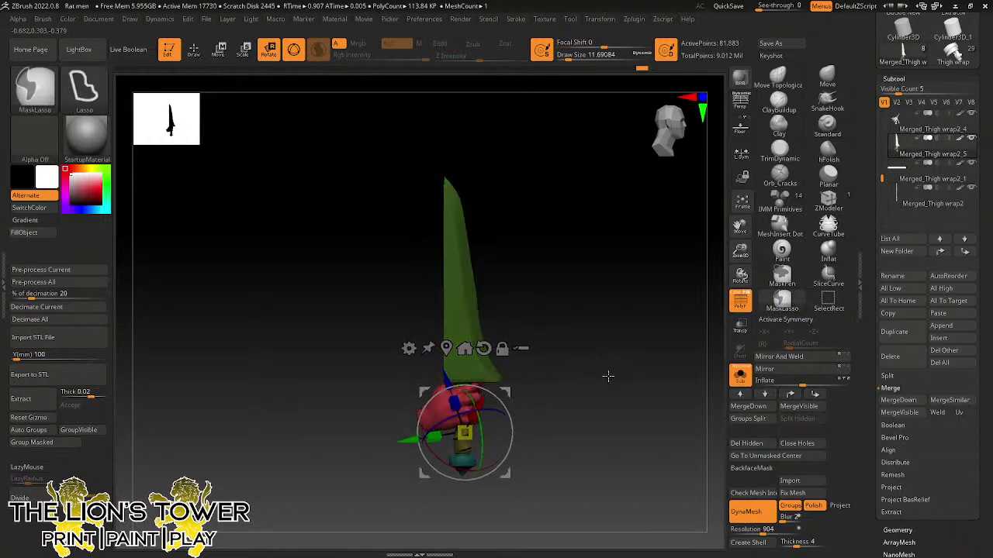
left_click_drag(608, 376, 630, 392, "ctrl")
- Turn off solo display to show the whole figure, and nudge the hand and sword together slightly forward at the wrist
left_click_drag(630, 392, 590, 383)
left_click(740, 376)
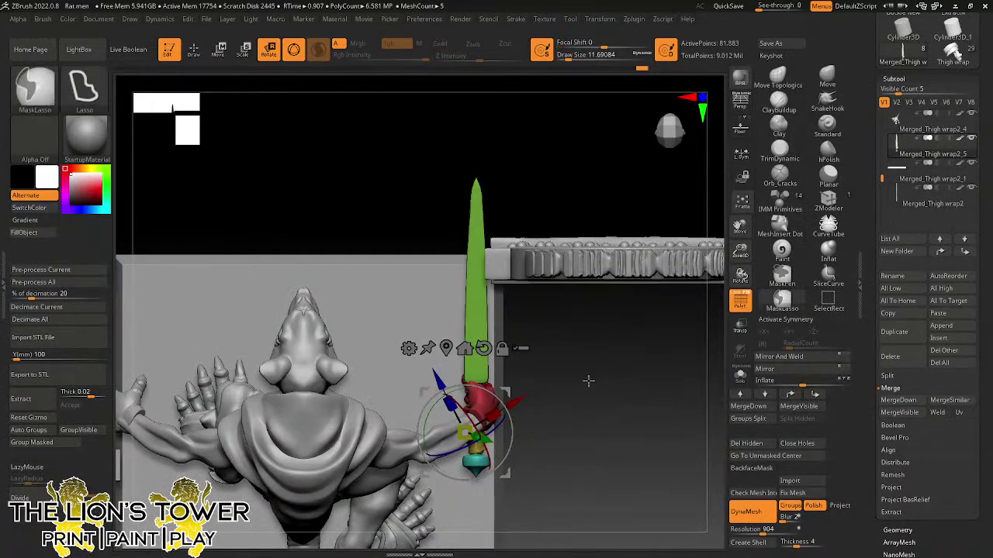
left_click(587, 379, "ctrl")
left_click(564, 371, "ctrl")
left_click_drag(508, 391, 508, 381)
- Rotate the hand and sword slightly in the back view to align them with the rat man's forearm
mouse_move(574, 363)
left_mouse_down()
mouse_move(613, 349)
mouse_move(665, 374)
mouse_move(592, 369)
mouse_move(621, 427)
mouse_move(580, 376)
left_mouse_up()
left_click_drag(741, 276, 722, 284)
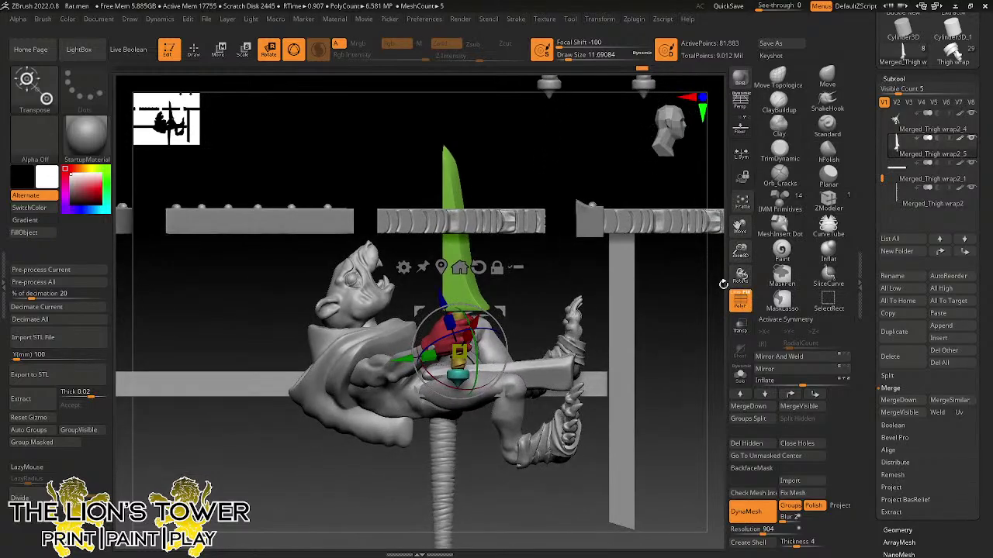
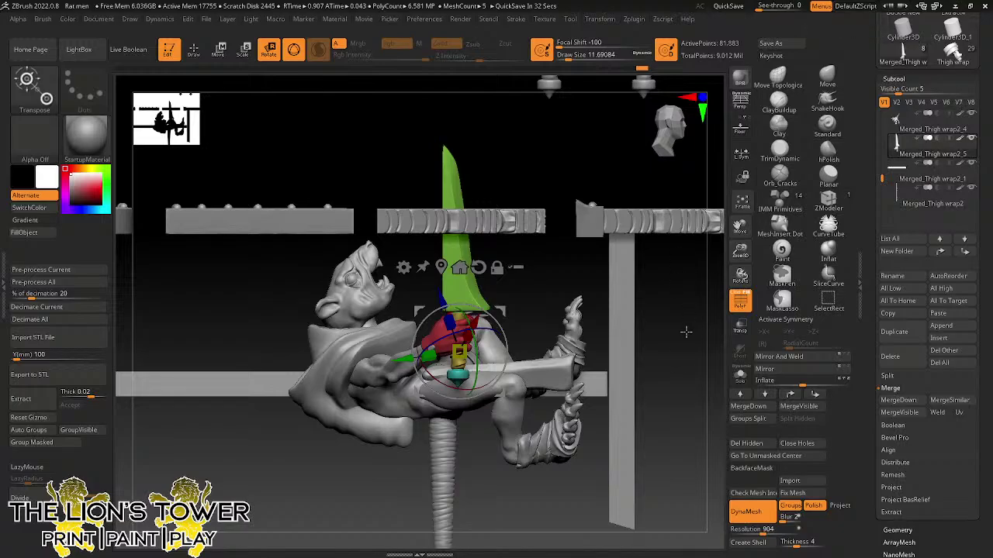
left_click_drag(686, 382, 673, 278)
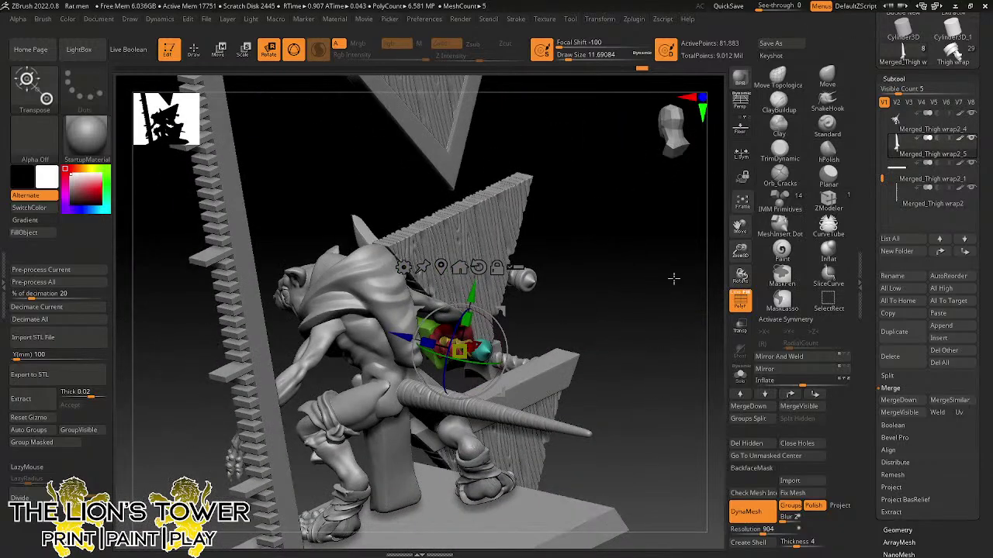
left_click_drag(663, 359, 705, 373, "shift")
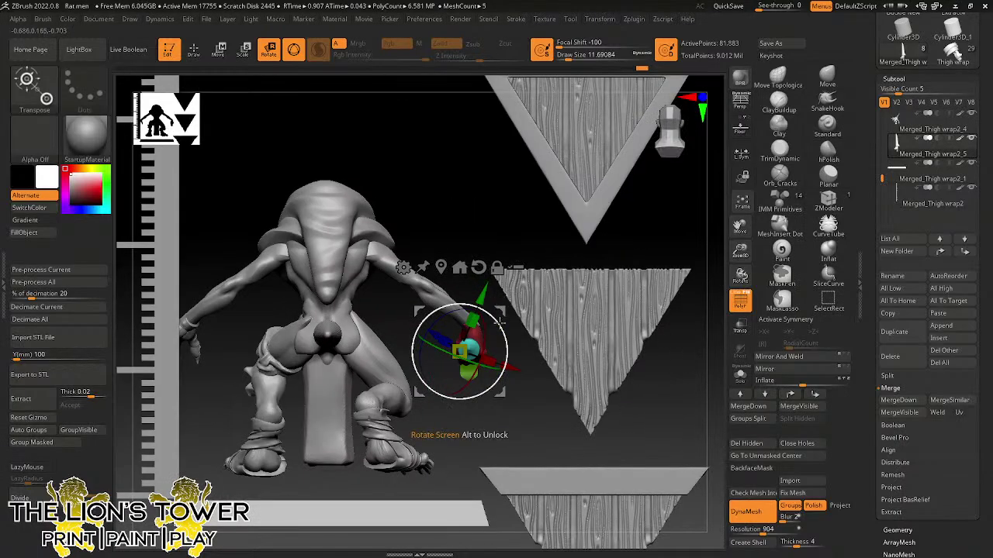
mouse_move(501, 332)
left_mouse_down()
mouse_move(501, 322)
mouse_move(504, 339)
left_mouse_up()
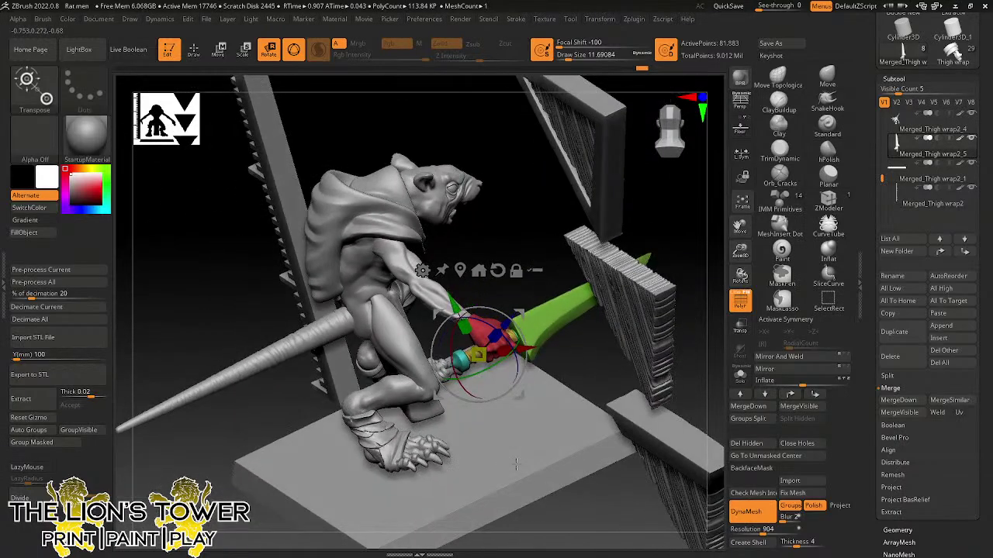
left_click_drag(516, 463, 660, 300)
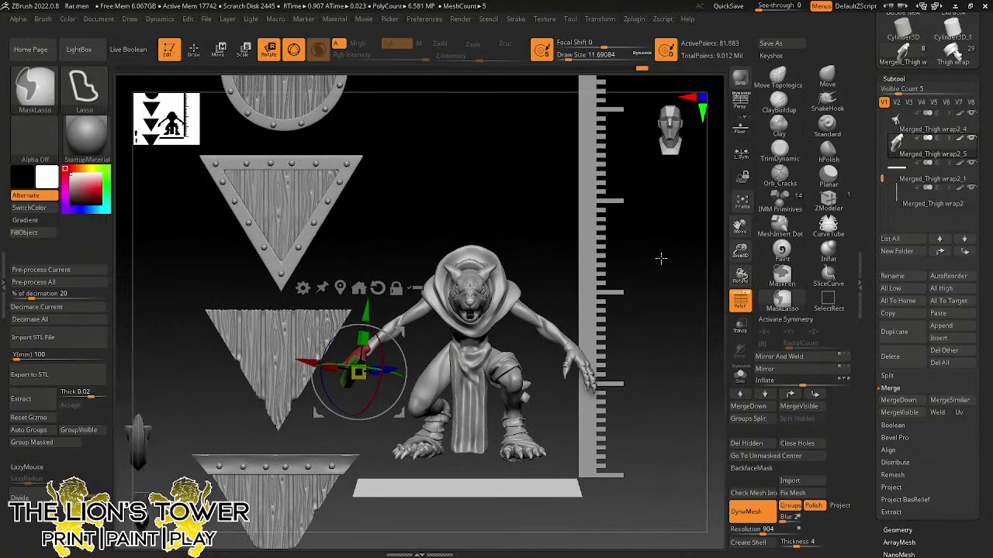
left_click_drag(689, 304, 645, 341)
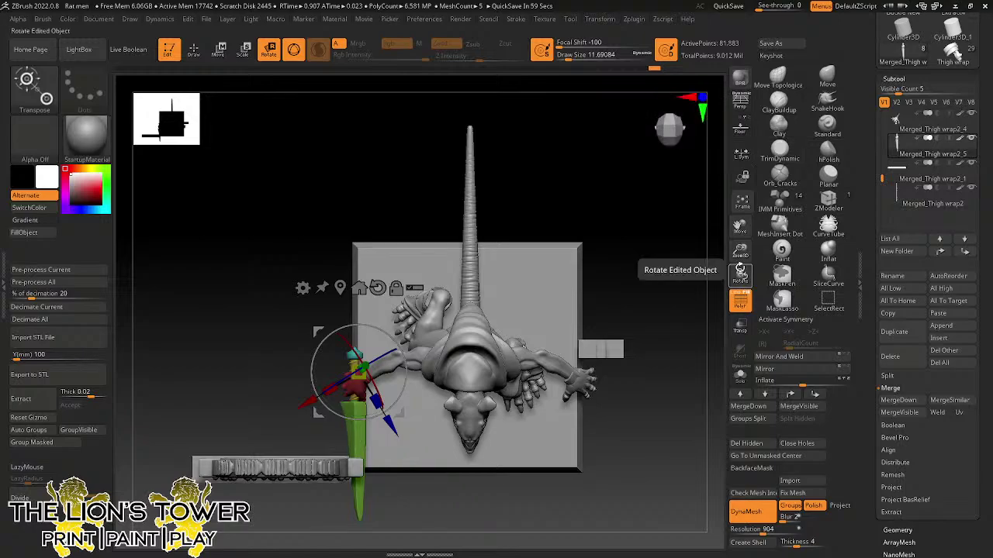
left_click_drag(740, 251, 434, 277)
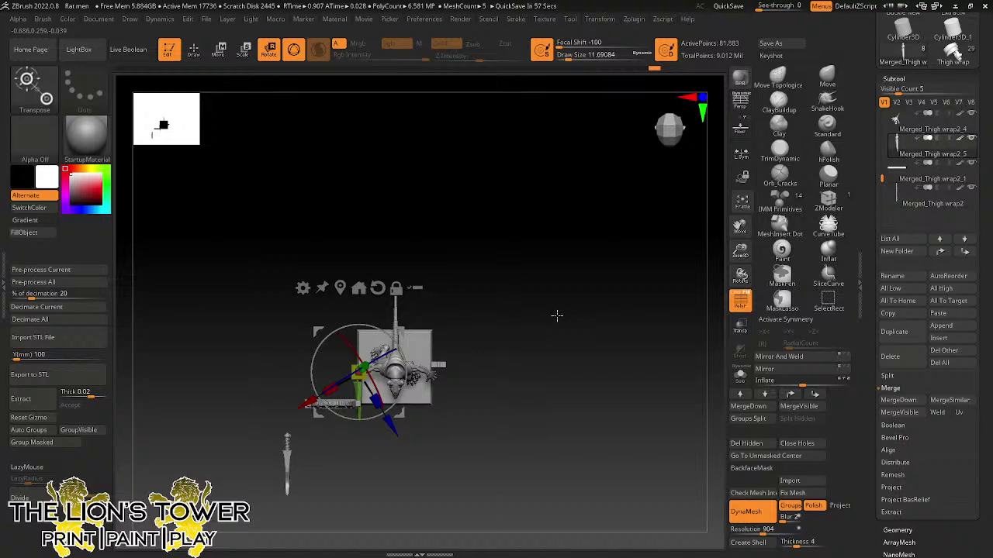
- Try rotating the square base under the rat man in the top view
left_click(414, 355, "alt")
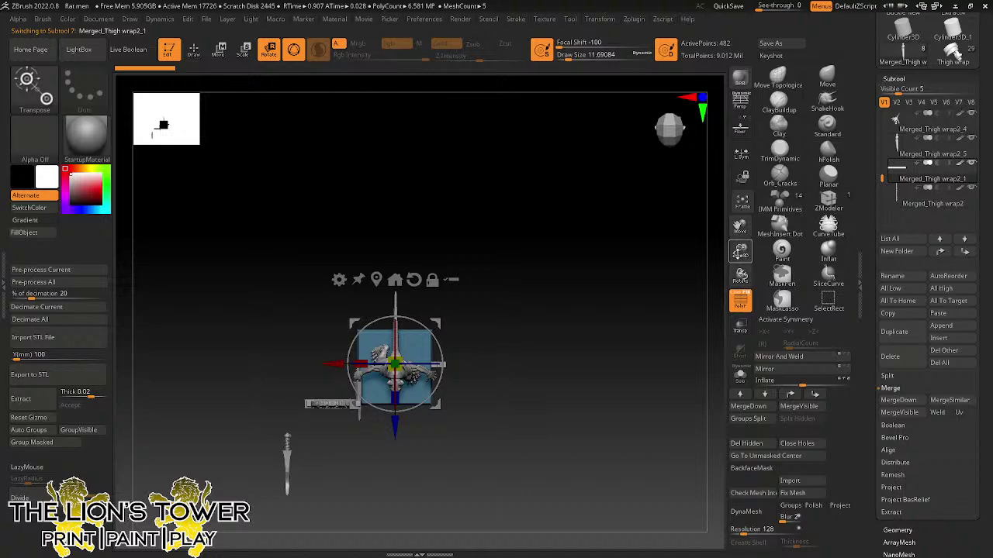
left_click_drag(738, 252, 766, 292)
mouse_move(436, 319)
left_mouse_down()
mouse_move(431, 300)
mouse_move(441, 292)
mouse_move(444, 320)
left_mouse_up()
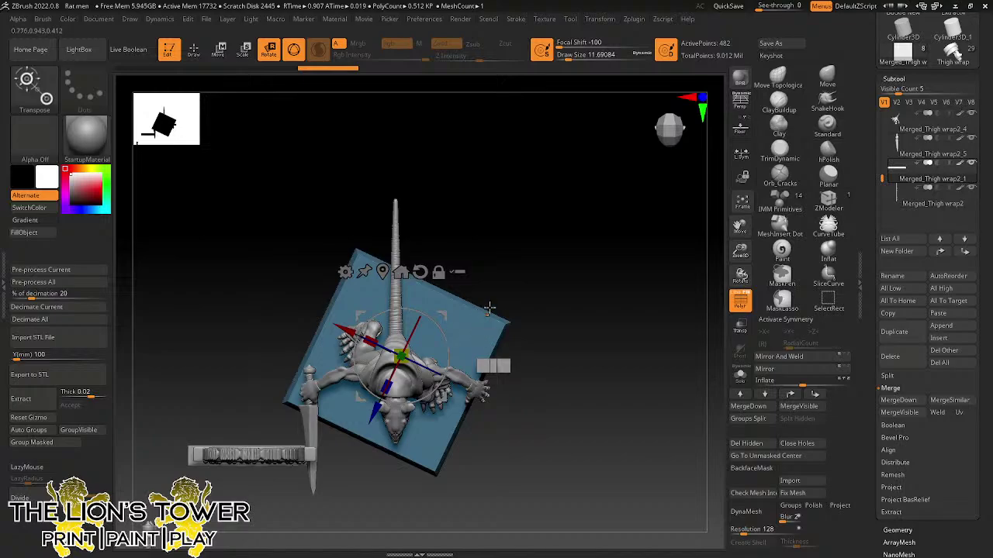
left_click_drag(525, 285, 625, 380)
left_click_drag(446, 351, 585, 247)
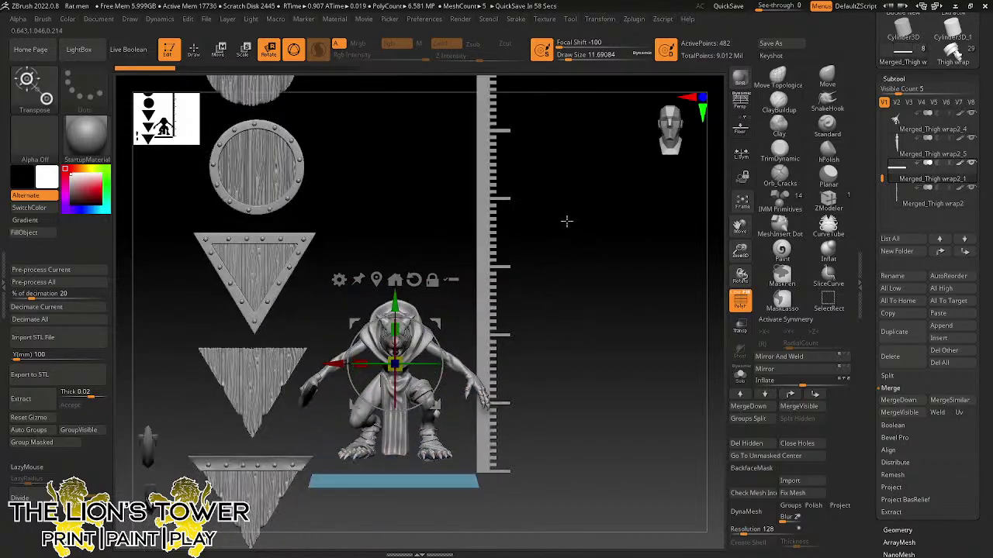
- Duplicate the hand-and-sword subtool Merged_Thigh wrap2_5 as a spare copy
left_click_drag(620, 316, 580, 360)
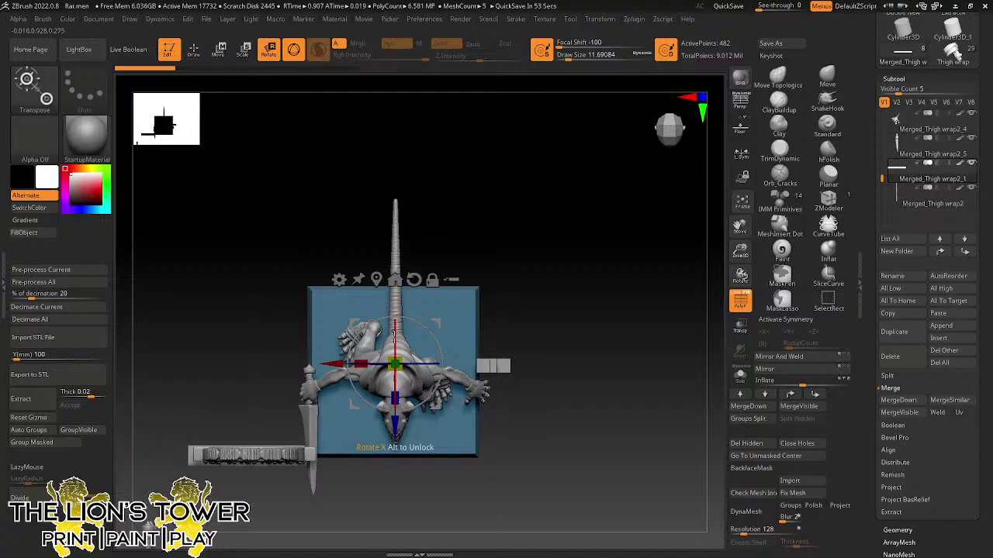
left_click_drag(740, 251, 750, 208)
left_click_drag(685, 346, 655, 359, "shift")
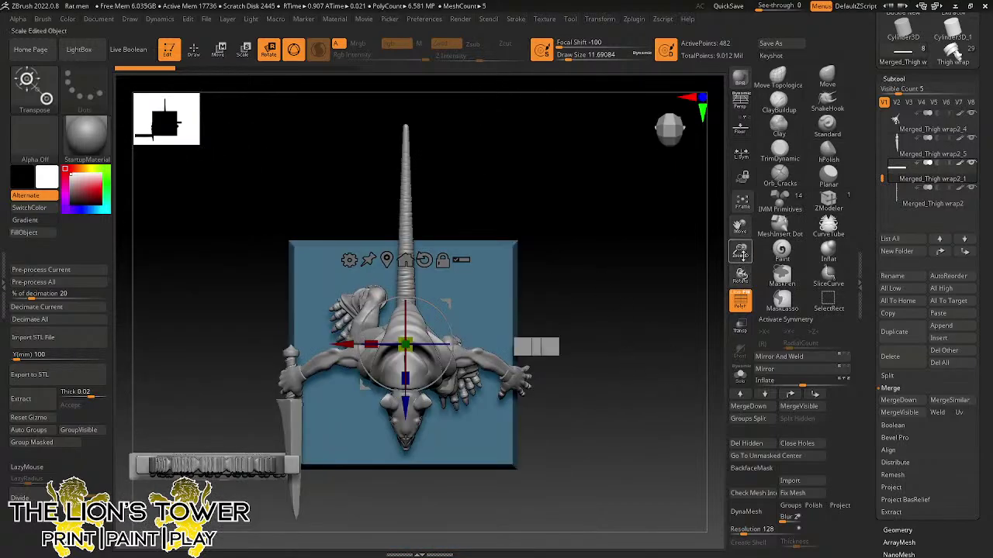
mouse_move(741, 252)
left_mouse_down()
mouse_move(740, 237)
mouse_move(732, 268)
left_mouse_up()
left_click_drag(645, 315, 642, 236, "shift")
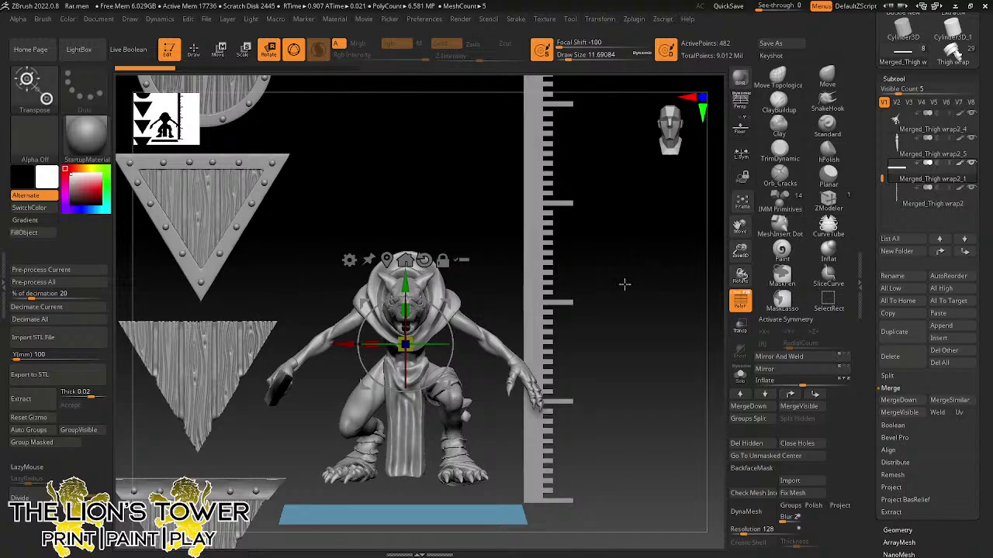
left_click_drag(625, 285, 510, 313)
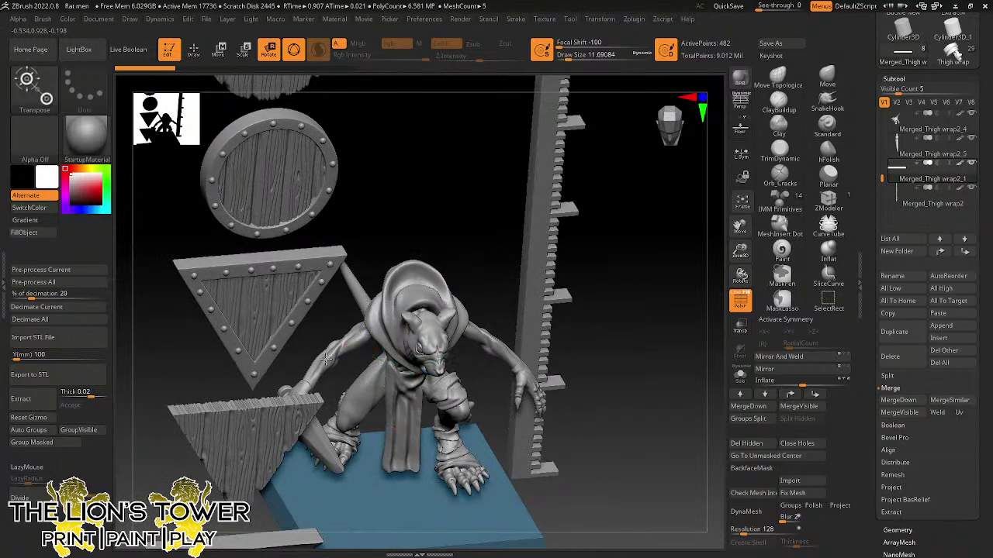
left_click(466, 373, "alt")
left_click(898, 155)
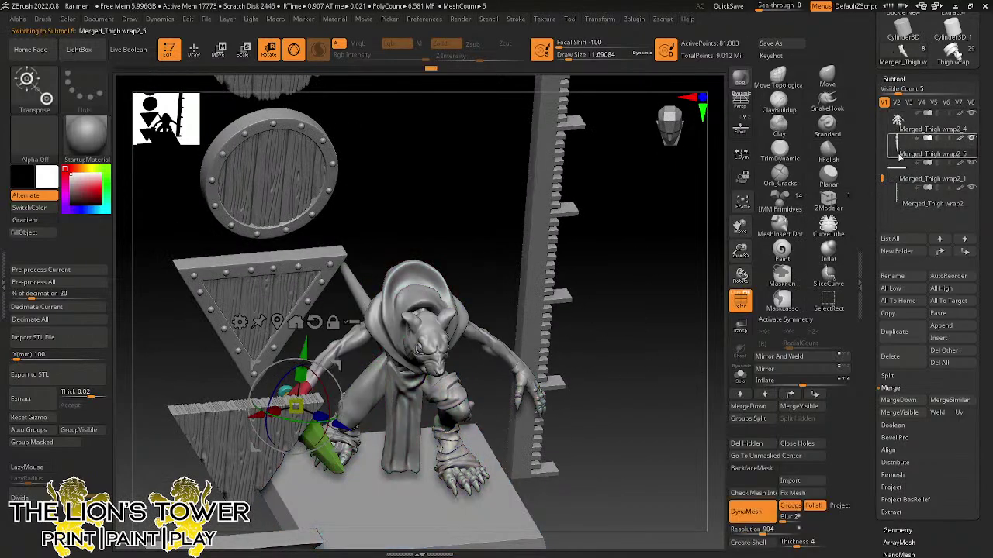
left_click(894, 332)
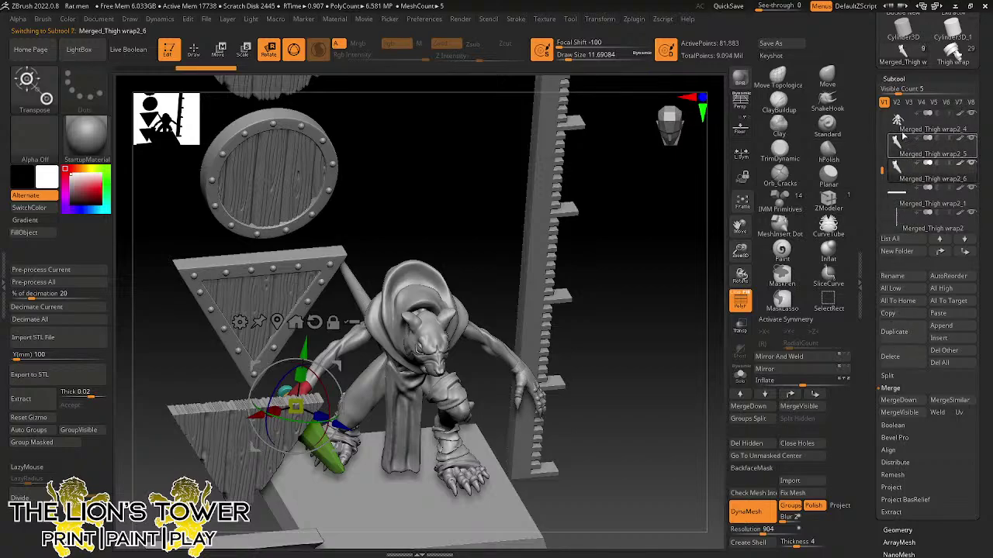
- Merge the rat man's body subtool Merged_Thigh wrap2_4 down with the hand-and-sword subtool below it
left_click(905, 132)
left_click(889, 357)
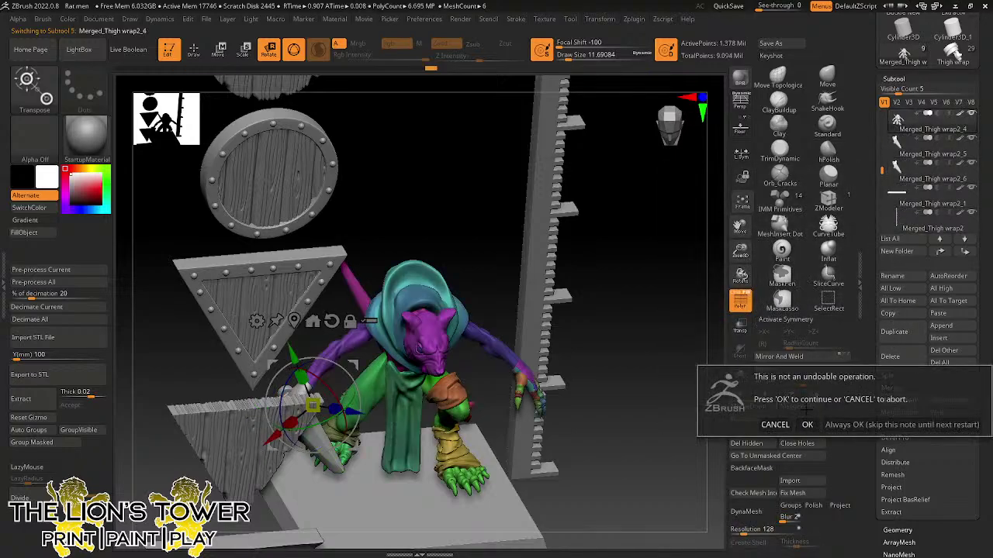
left_click(806, 426)
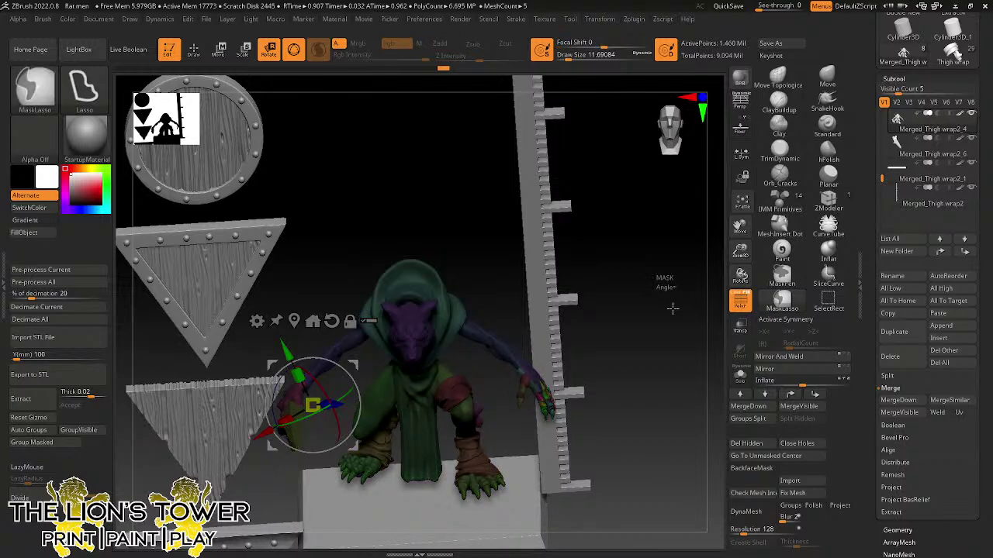
mouse_move(345, 151)
left_mouse_down()
mouse_move(440, 195)
mouse_move(347, 162)
left_mouse_up()
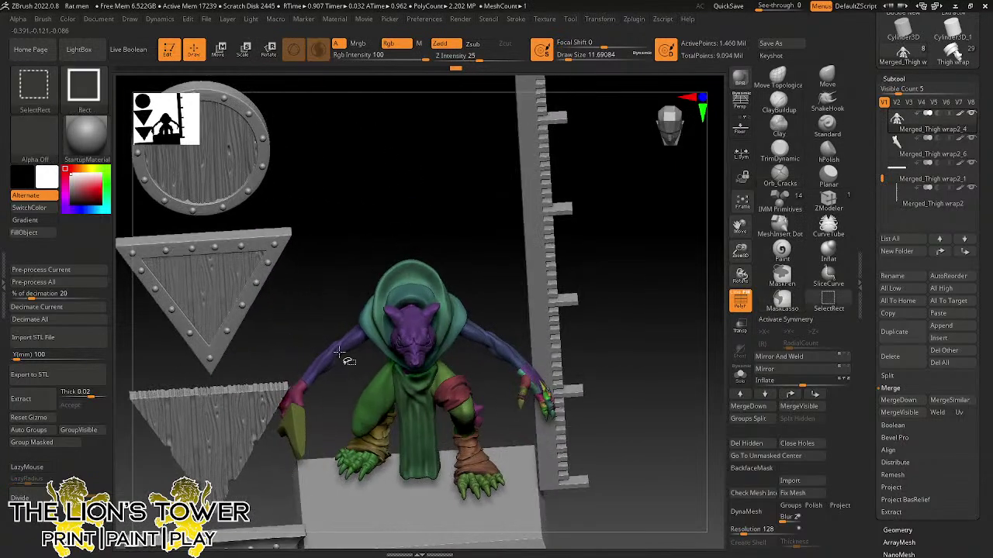
- Mask the rat man's body except the sword arm, hand and sword, and hide the duplicate sword subtool
left_click(342, 349, "ctrl+shift")
left_click(309, 382, "ctrl+shift")
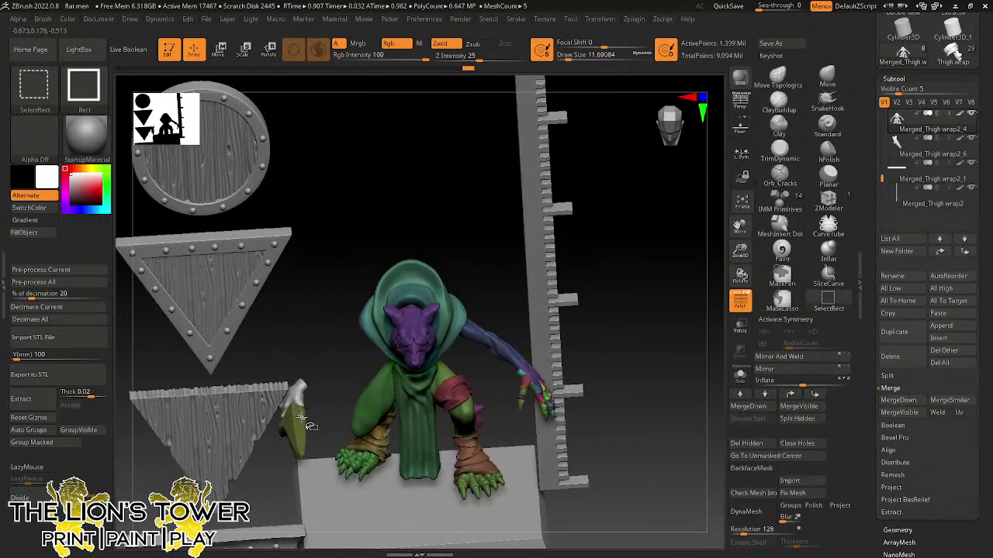
mouse_move(313, 344)
left_mouse_down("ctrl+alt+shift")
mouse_move(311, 434)
mouse_move(240, 468)
left_mouse_up("ctrl+alt+shift")
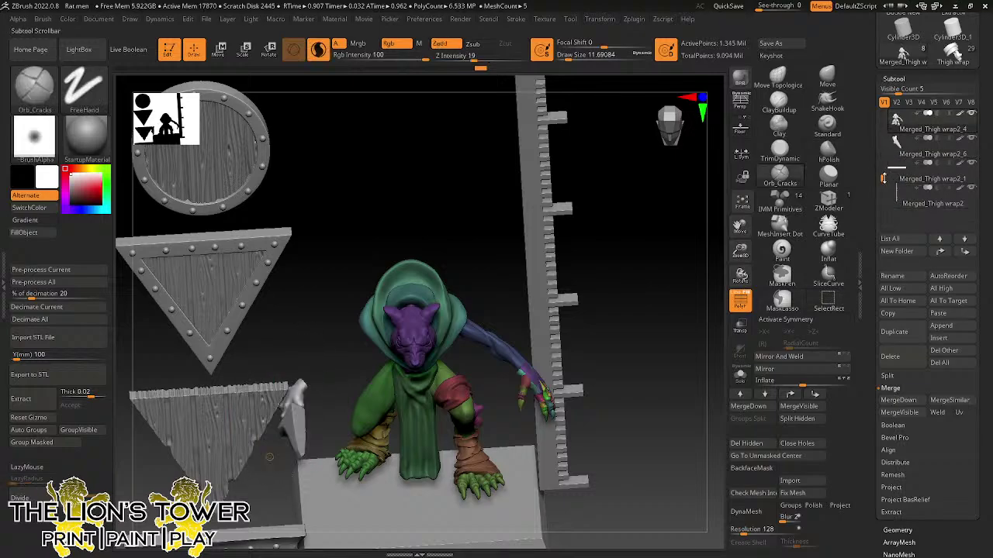
left_click_drag(883, 163, 883, 154)
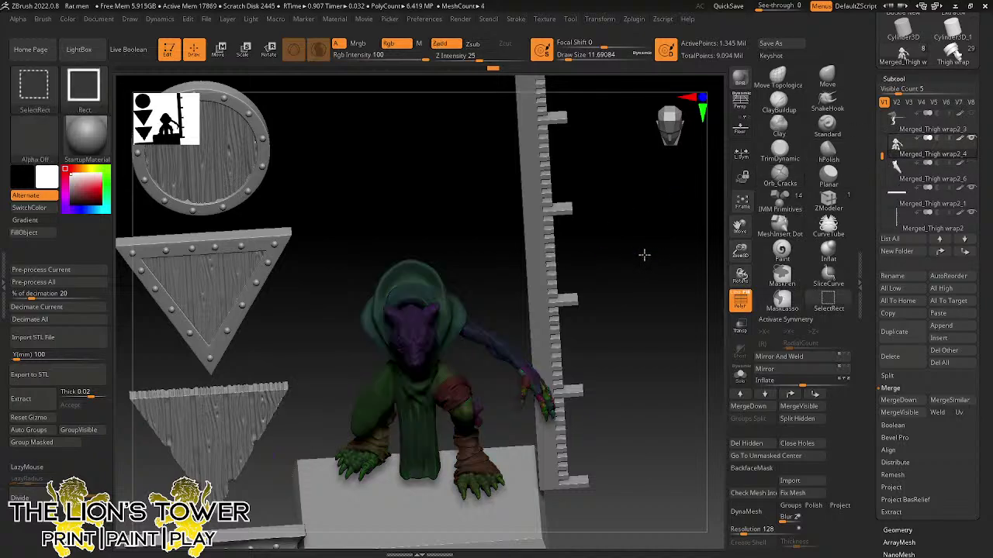
left_click_drag(643, 257, 606, 210)
- Switch to the Rotate gizmo, unlock it and move its pivot to the shoulder of the sword arm
left_click(269, 50)
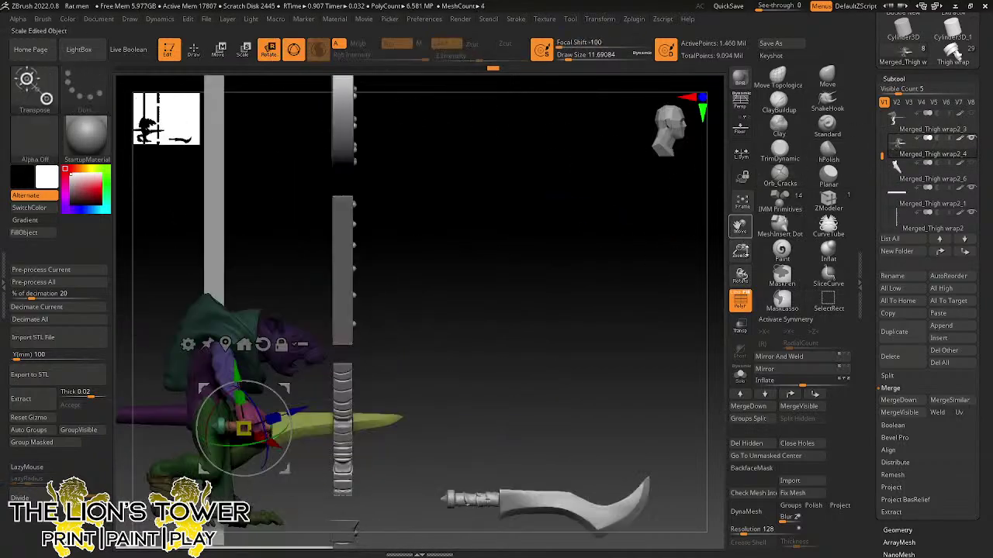
left_click_drag(740, 226, 837, 183)
left_click_drag(740, 251, 741, 293)
left_click(465, 264)
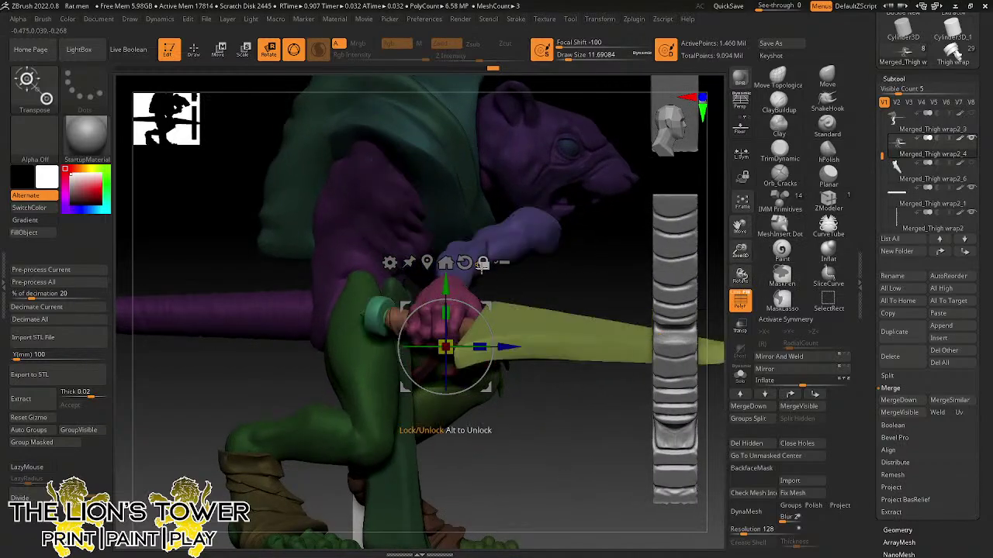
key("ctrl+z")
left_click(483, 265)
left_click_drag(487, 301, 438, 110)
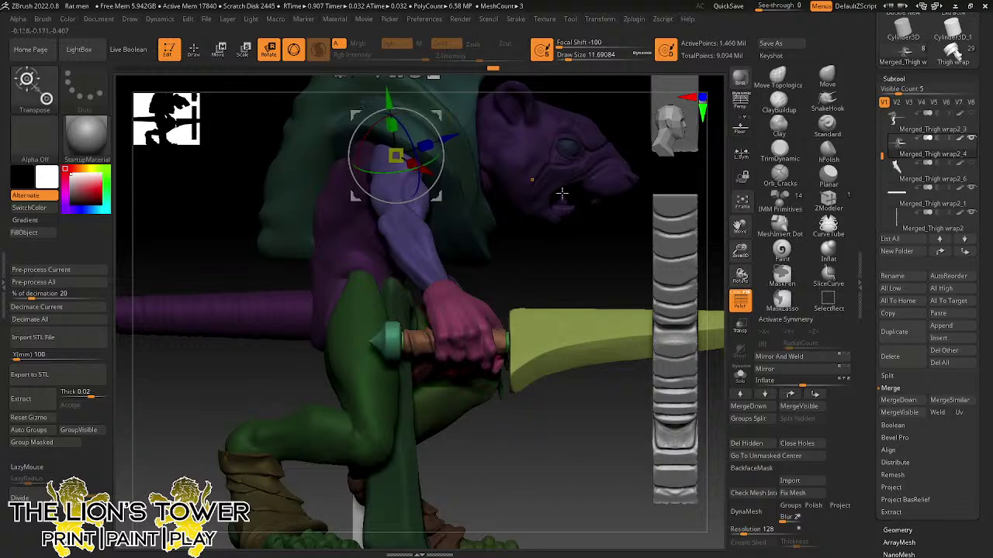
- Align the Rotate gizmo's pivot with the sword-arm shoulder and rotate the whole arm so the sword angles upward
left_click_drag(741, 251, 741, 228)
left_click_drag(665, 279, 503, 228)
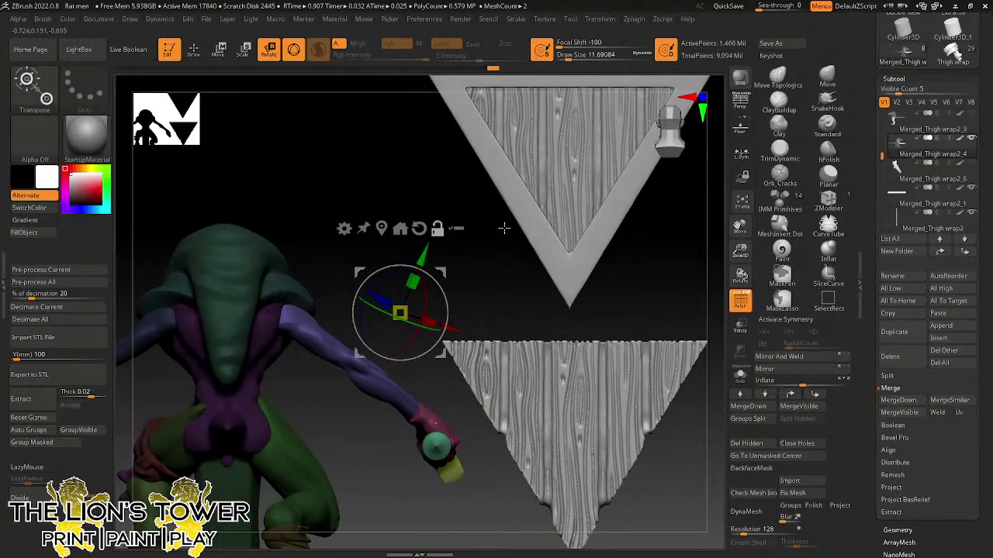
left_click_drag(444, 258, 329, 264)
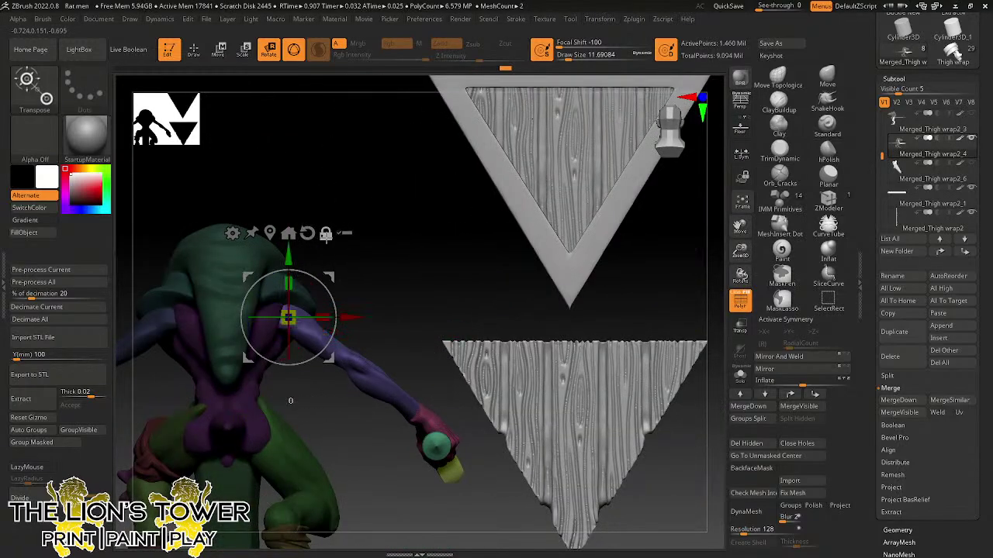
left_click_drag(418, 257, 406, 225)
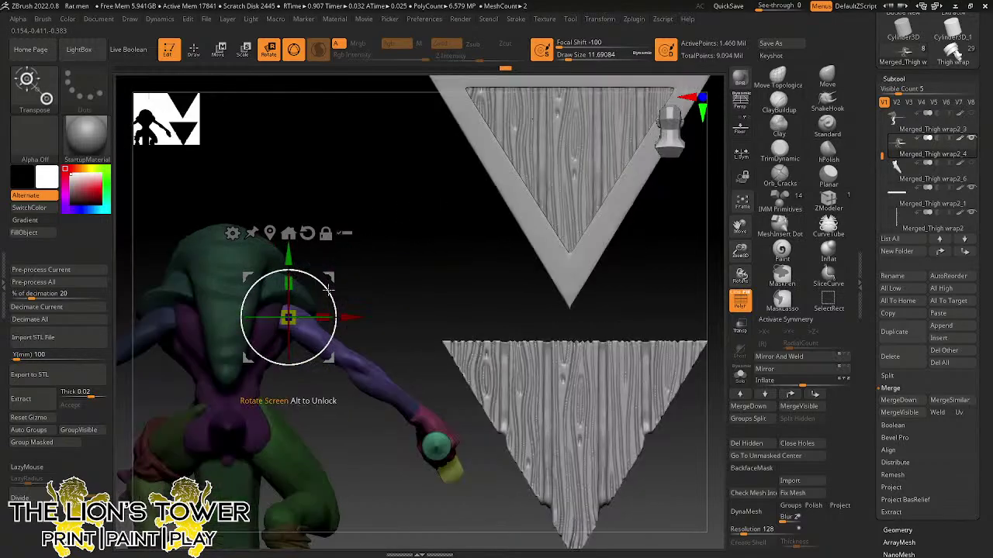
mouse_move(328, 291)
left_mouse_down()
mouse_move(336, 319)
mouse_move(328, 277)
mouse_move(320, 318)
mouse_move(334, 290)
mouse_move(344, 326)
mouse_move(335, 323)
left_mouse_up()
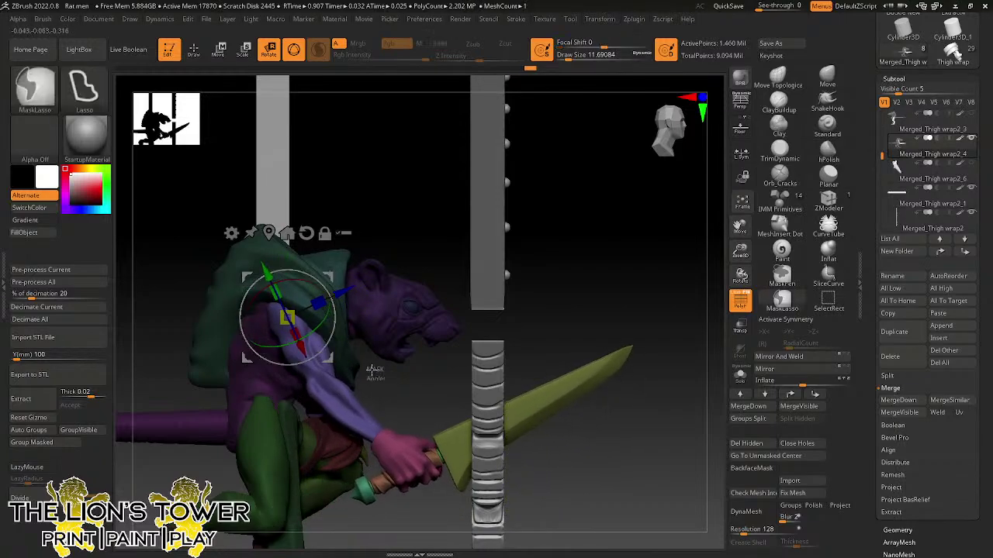
- Mask the upper part of the sword arm and rotate the forearm from the elbow until the sword points straight up
left_click_drag(239, 376, 388, 371, "ctrl")
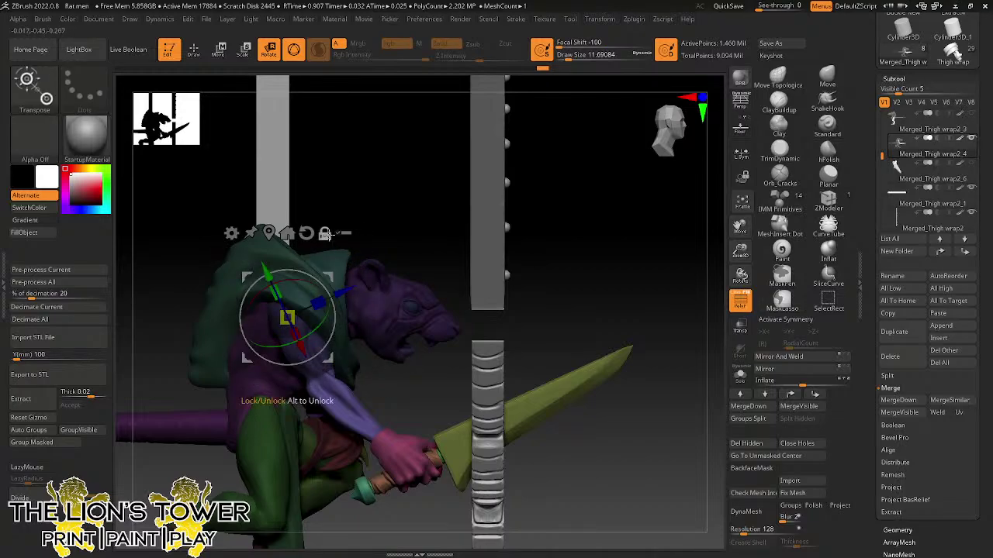
left_click_drag(332, 276, 363, 339, "alt")
left_click_drag(316, 378, 360, 303, "alt")
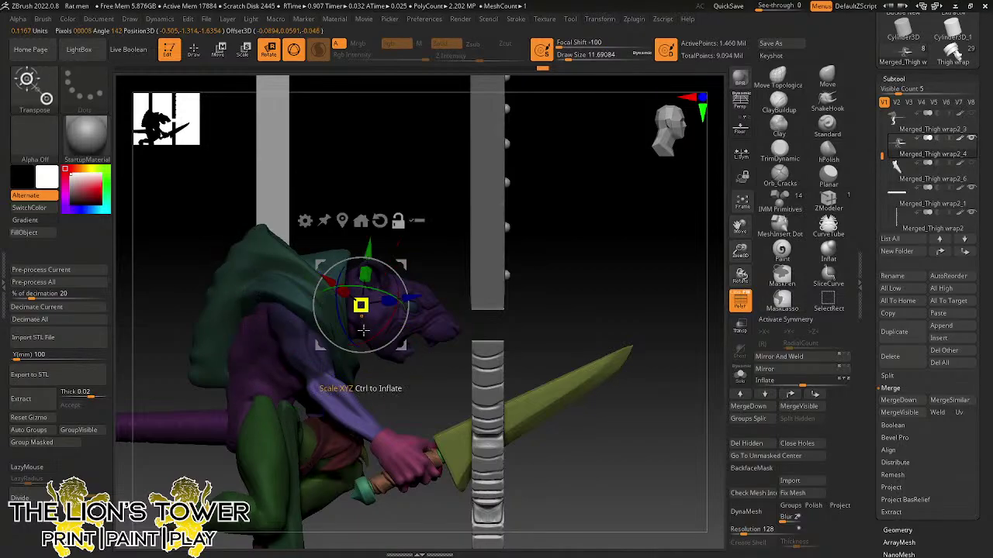
left_click_drag(401, 265, 329, 334, "alt")
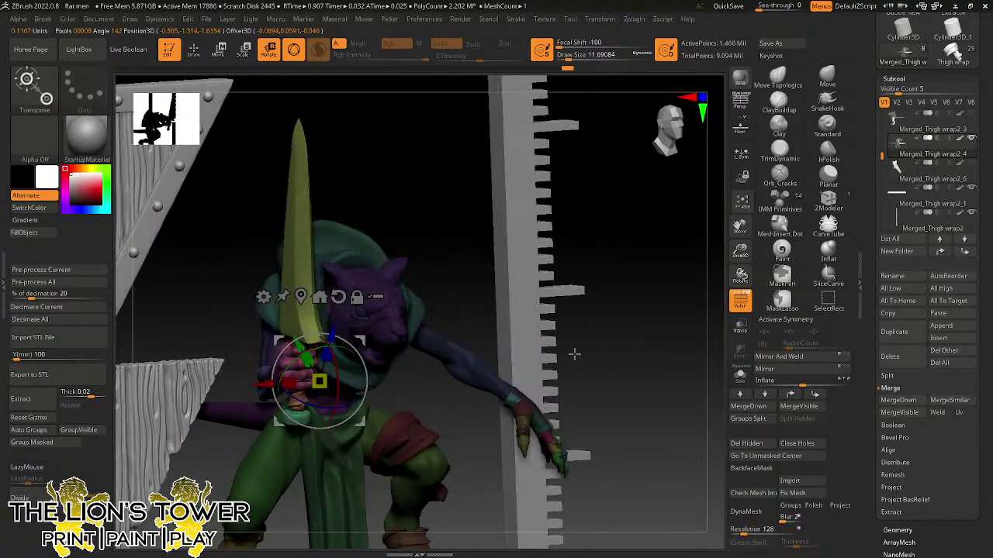
- Place the pivot at the elbow as seen from behind and rotate the forearm outward so the sword leans toward the head
mouse_move(573, 355)
left_mouse_down()
mouse_move(549, 357)
mouse_move(573, 355)
left_mouse_up()
left_click_drag(524, 307, 595, 284)
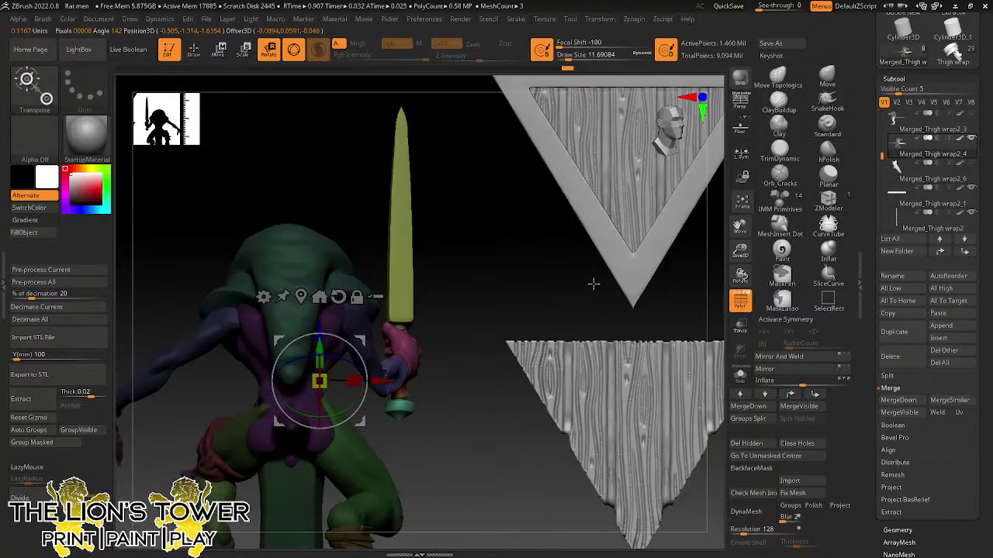
left_click_drag(356, 300, 416, 300)
left_click_drag(413, 351, 604, 267)
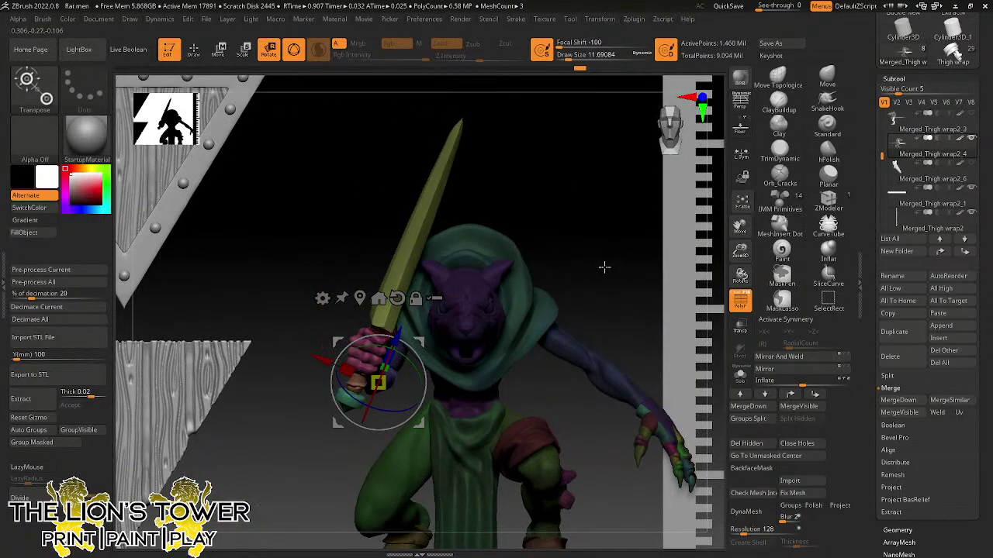
- Mask the whole body and hand while leaving the sword's blade, grip and pommel unmasked
key("q")
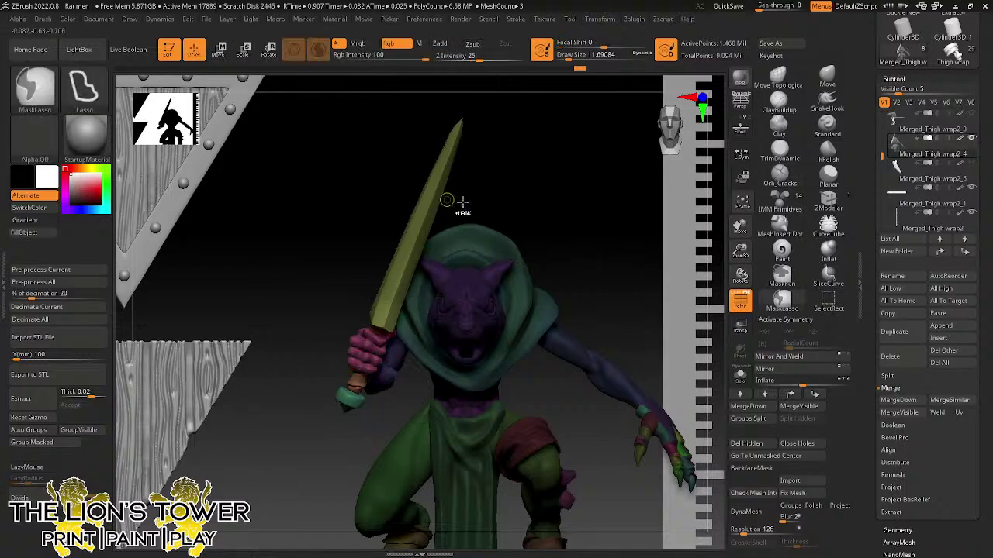
left_click(394, 309, "ctrl+shift")
left_click(398, 320, "ctrl+shift")
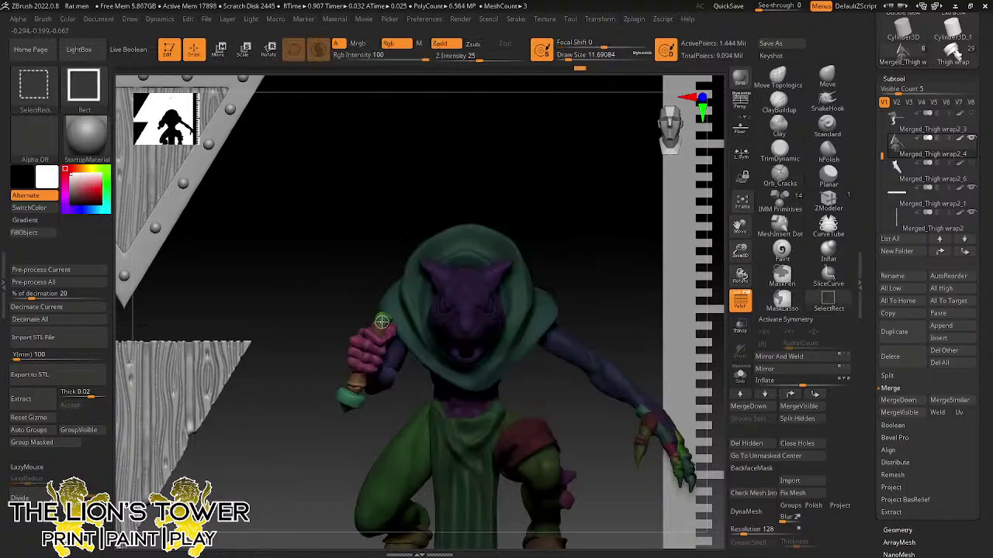
left_click(357, 394, "ctrl+shift")
mouse_move(382, 433)
left_mouse_down("ctrl")
mouse_move(314, 450)
mouse_move(326, 448)
left_mouse_up("ctrl")
left_click(382, 237, "ctrl+shift")
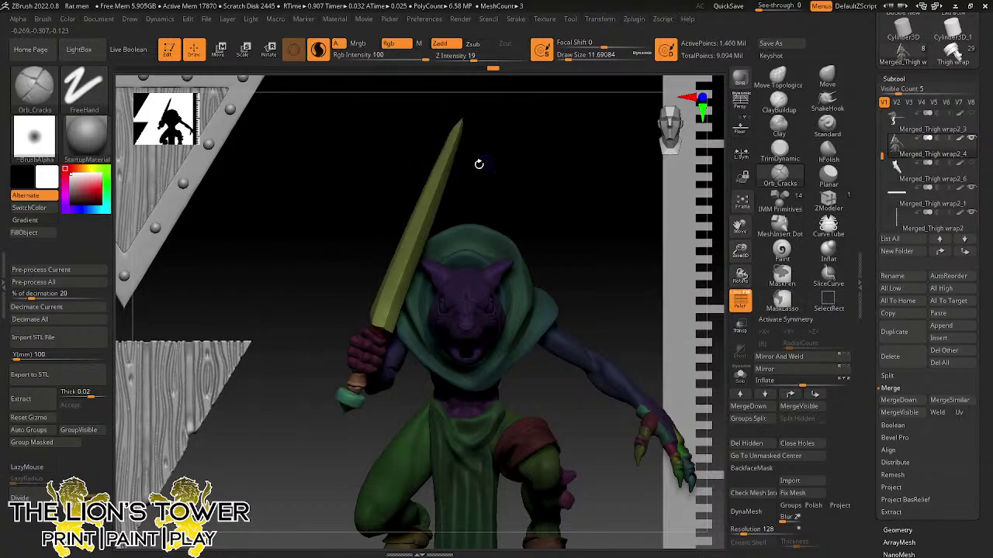
- Move the reset Rotate gizmo into the sword's grip and slightly adjust the sword's tilt in the hand
left_click(272, 53)
left_click_drag(421, 340, 408, 328)
left_click(384, 286)
left_click(402, 287)
left_click_drag(497, 197, 575, 202, "shift")
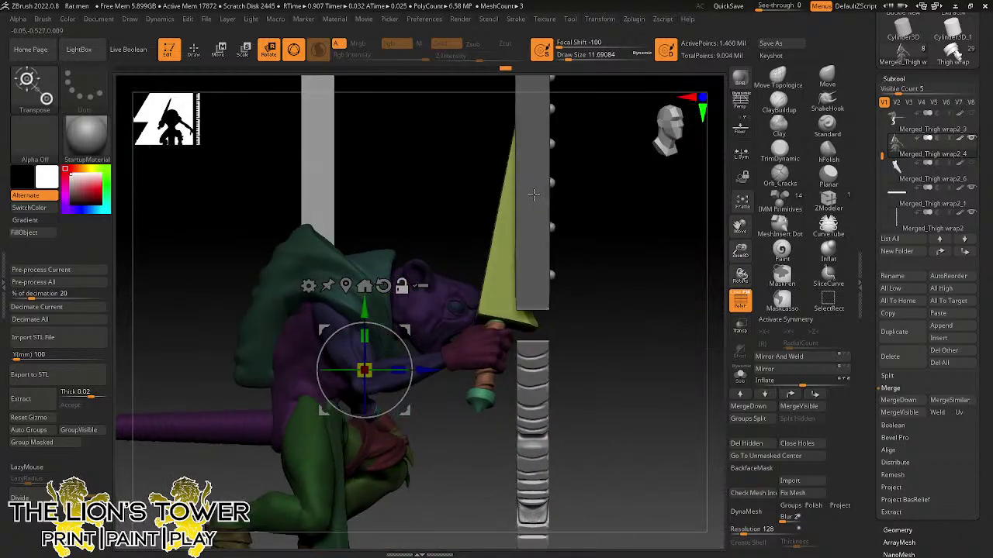
left_click_drag(414, 368, 533, 377)
left_click_drag(556, 345, 532, 357, "shift")
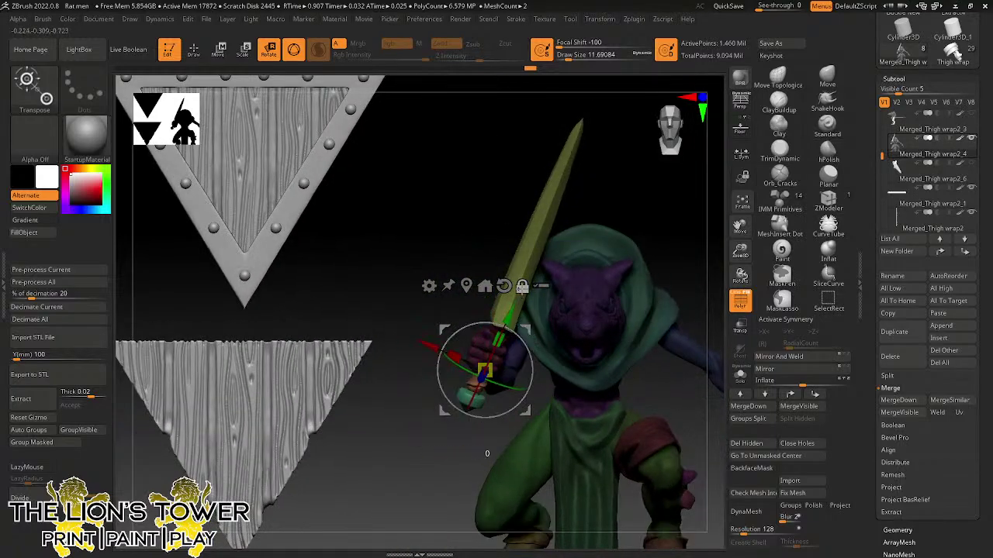
left_click_drag(507, 389, 502, 389)
left_click_drag(678, 250, 690, 273)
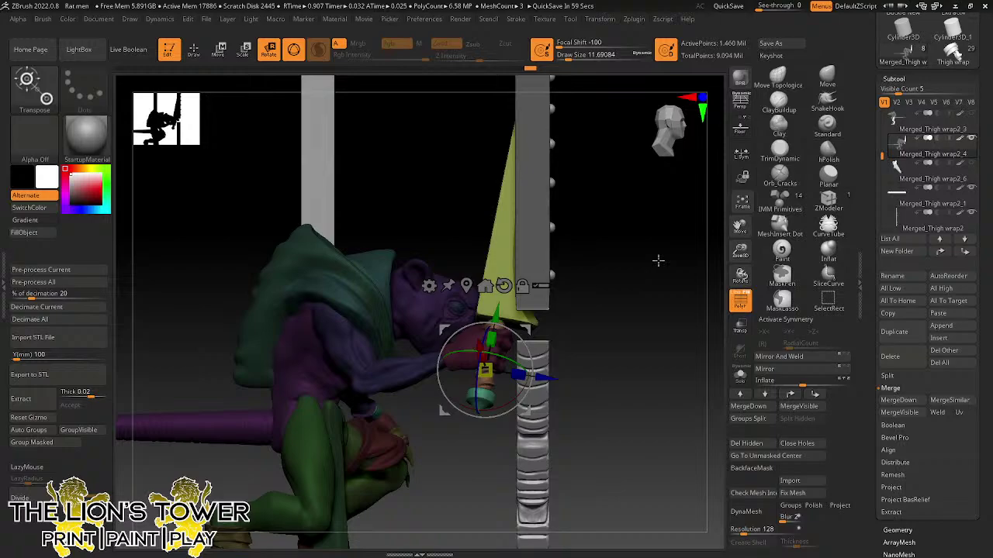
mouse_move(738, 256)
left_mouse_down()
mouse_move(739, 269)
mouse_move(738, 257)
left_mouse_up()
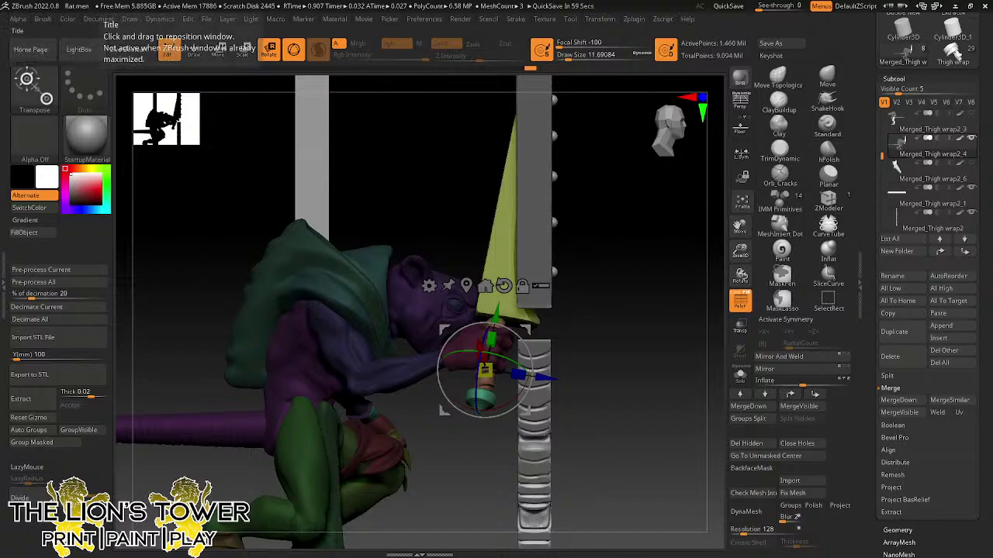
left_click(687, 20)
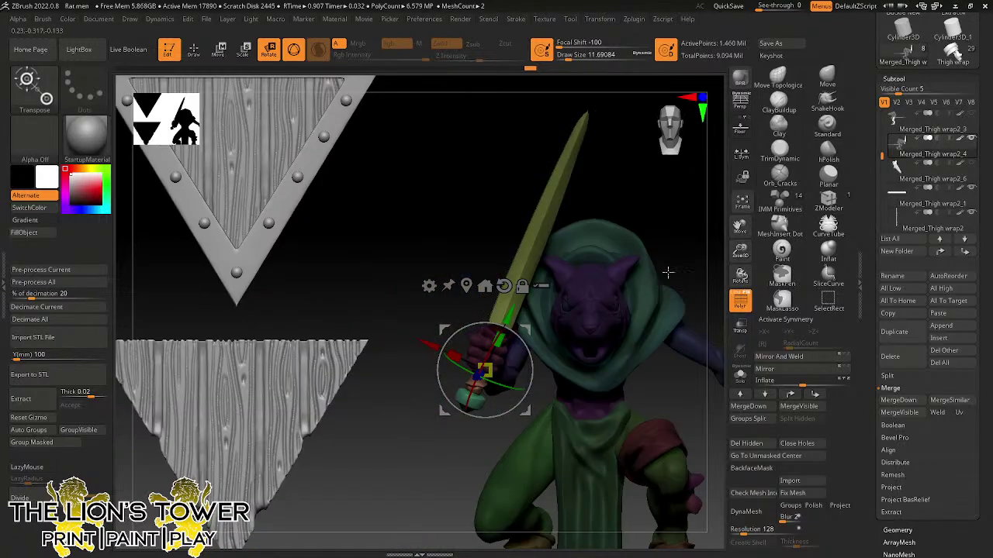
- Isolate the rat man's free clawed hand by its polygroups, mask it, and show the full body again
left_click_drag(741, 250, 737, 219)
left_click_drag(740, 225, 683, 208)
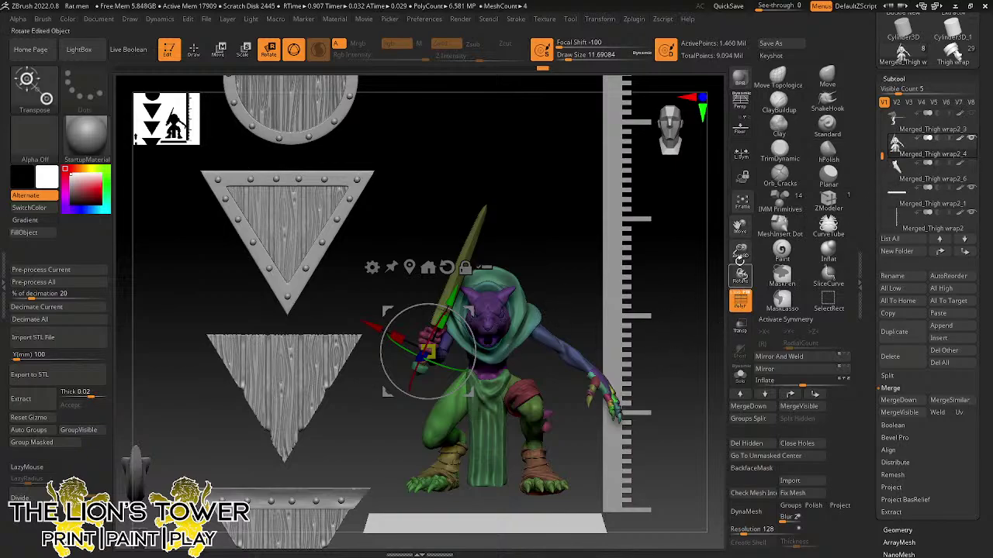
left_click_drag(739, 252, 727, 313)
left_click_drag(739, 233, 595, 180)
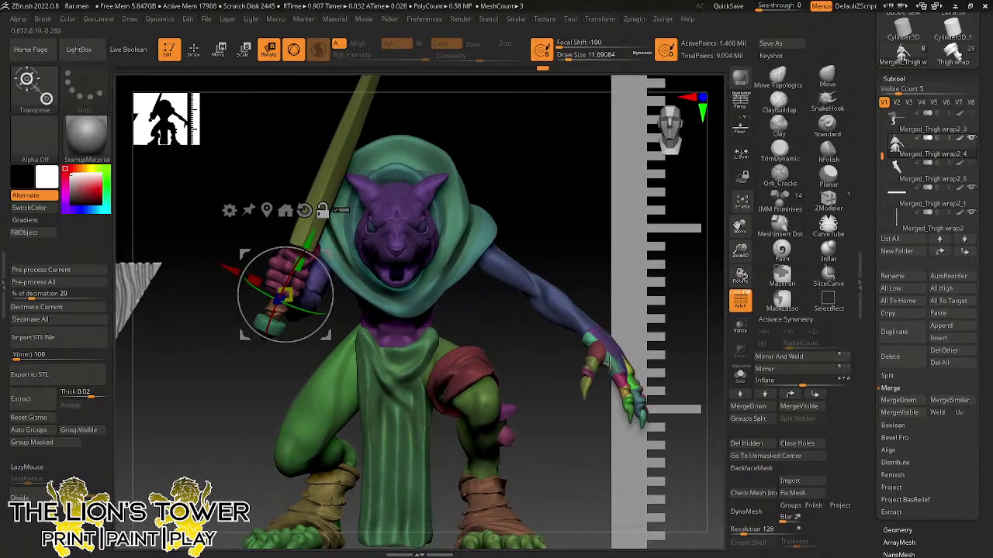
left_click(607, 363, "alt")
left_click(199, 54)
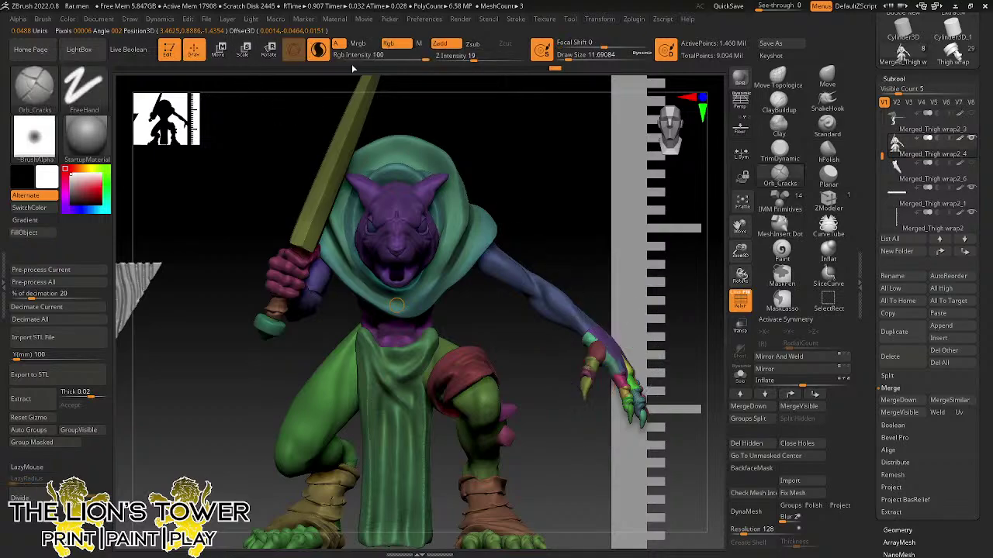
left_click(572, 319, "ctrl+shift")
left_click_drag(655, 341, 668, 338, "ctrl+shift")
left_click_drag(663, 287, 528, 270, "ctrl")
left_click(695, 322, "ctrl+shift")
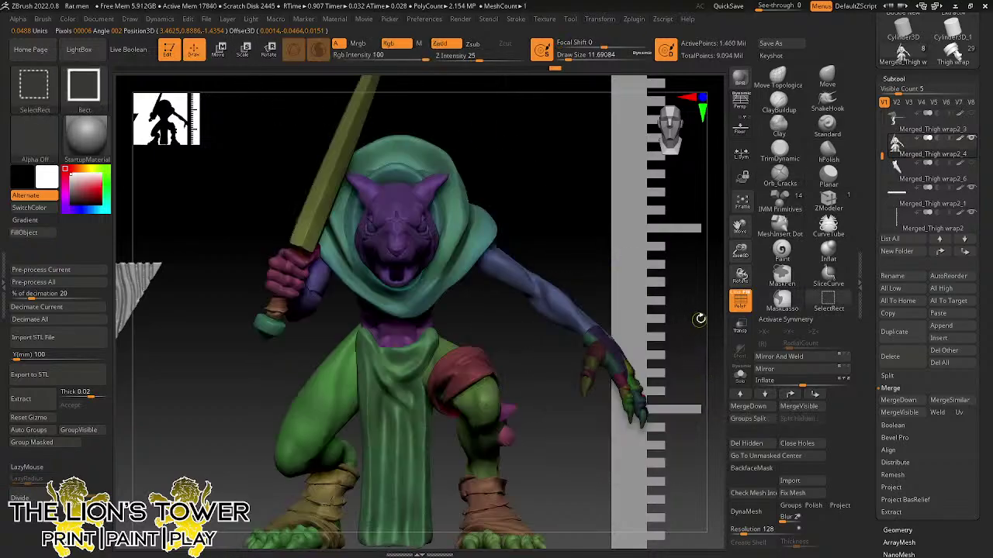
- Split the masked free hand into its own subtool, duplicate it as a spare, and hide the copy
left_click(888, 375)
left_click(931, 425)
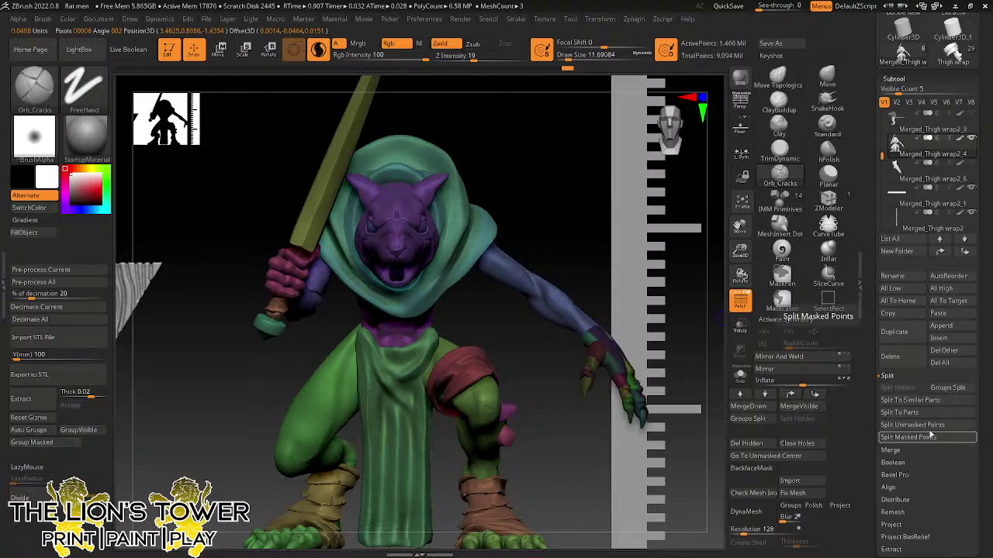
left_click(905, 177)
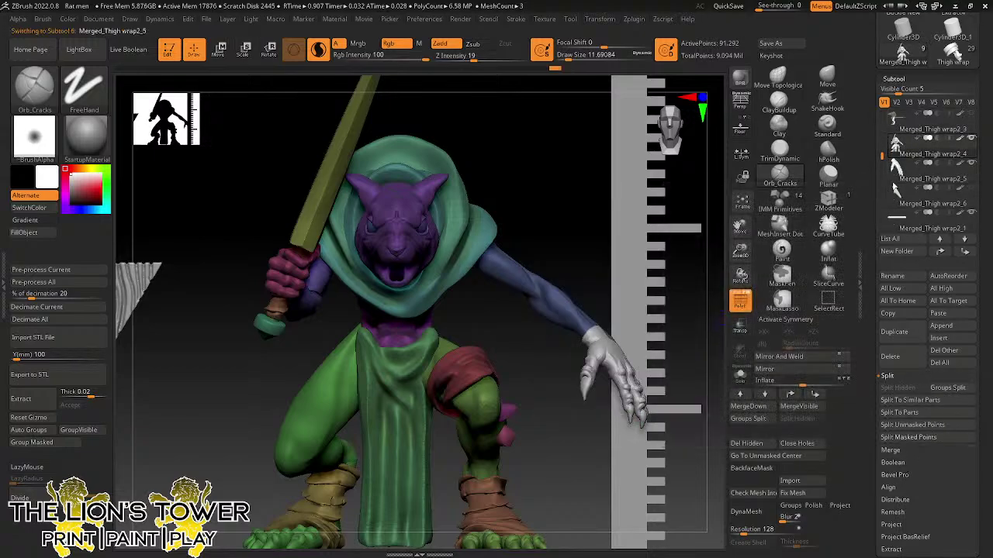
left_click(915, 338)
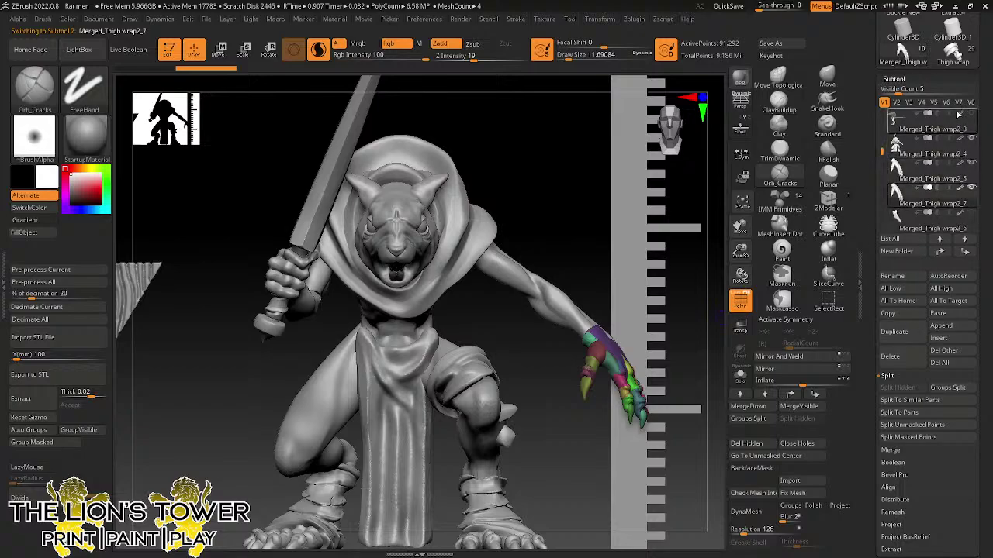
left_click(966, 191)
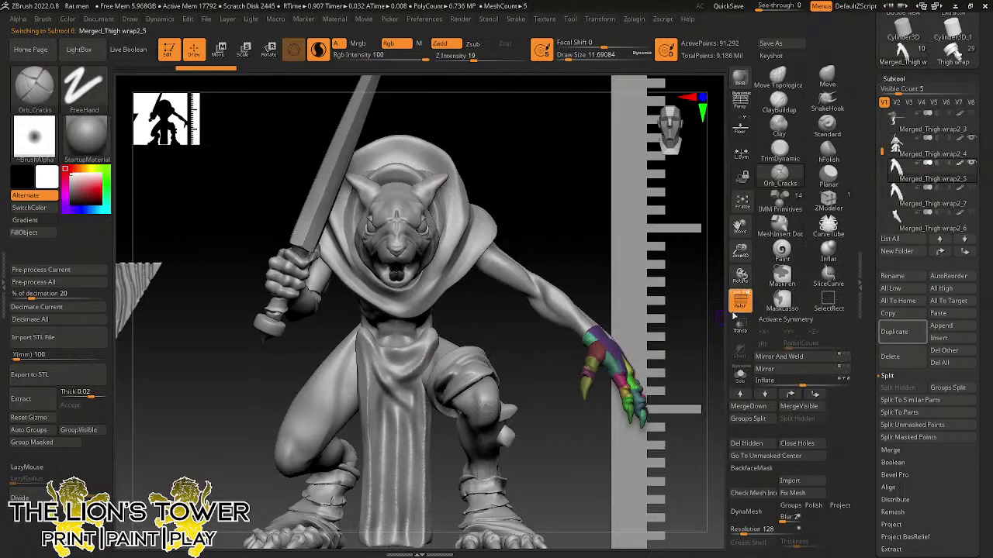
- Isolate the split hand Merged_Thigh wrap2_5 in Solo mode with its palm and fingers in close view
left_click_drag(698, 335, 673, 343)
left_click(739, 377)
left_click_drag(735, 253, 737, 307)
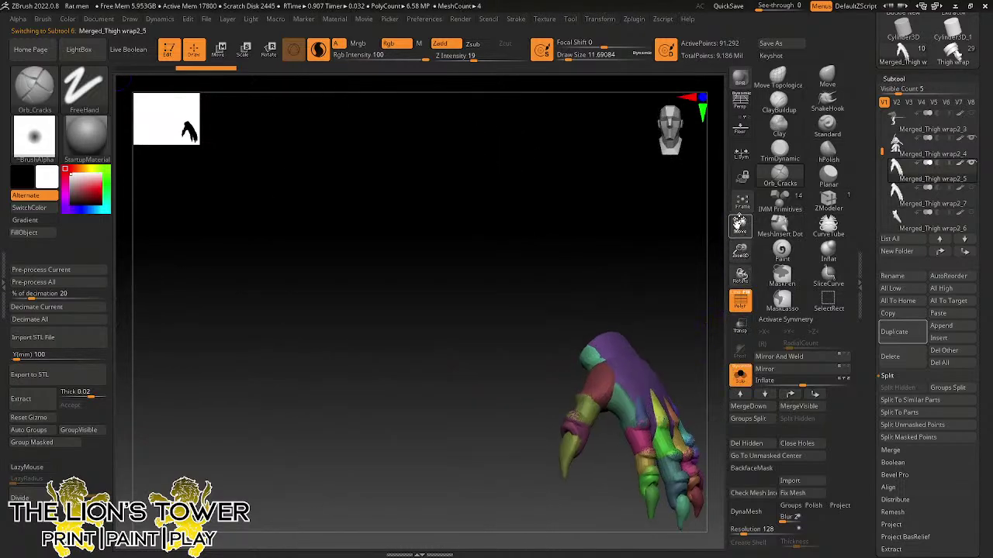
left_click_drag(738, 221, 630, 111)
left_click_drag(647, 230, 709, 189)
left_click(276, 53)
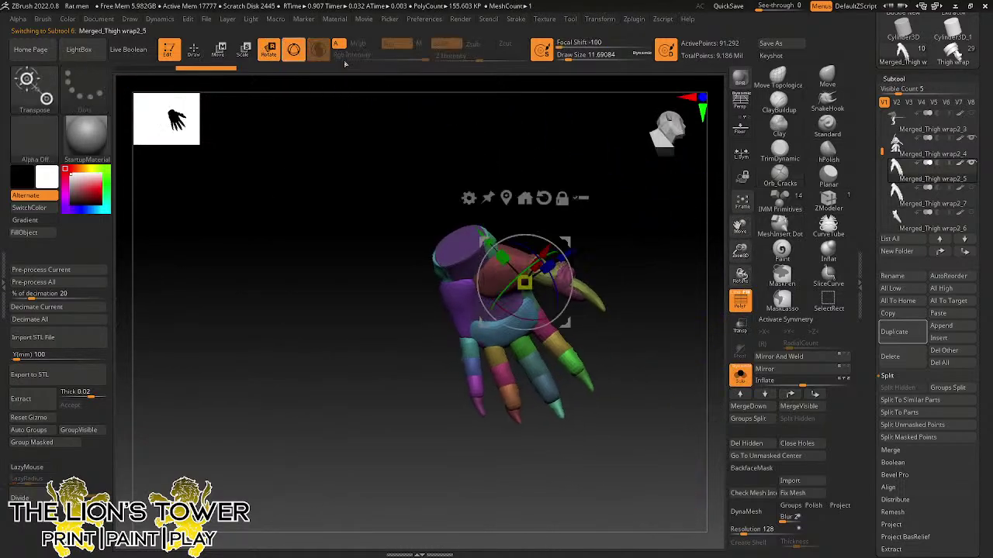
left_click_drag(676, 241, 642, 250)
left_click_drag(739, 252, 495, 133)
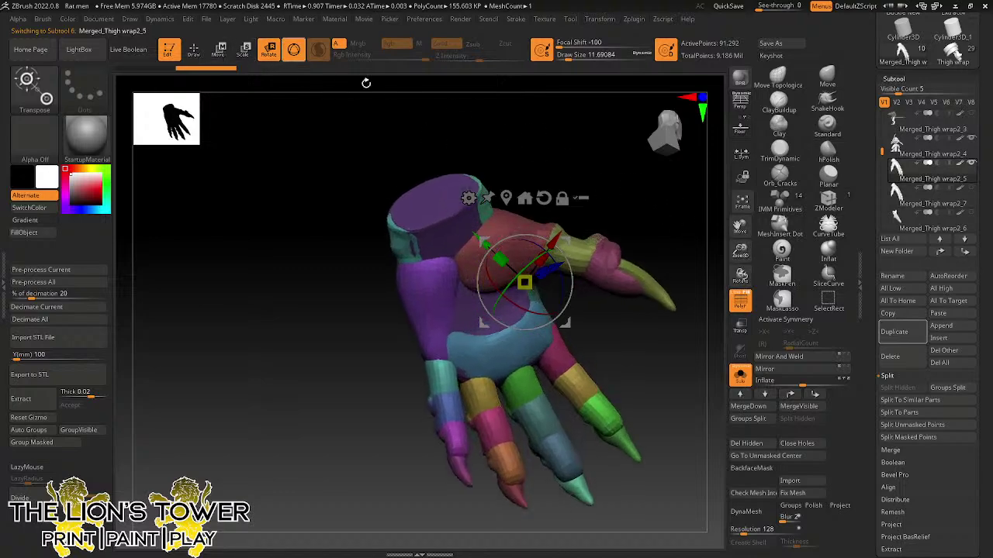
- Mask the clawed hand except for the three segments of the index finger
key("q")
key("ctrl+shift")
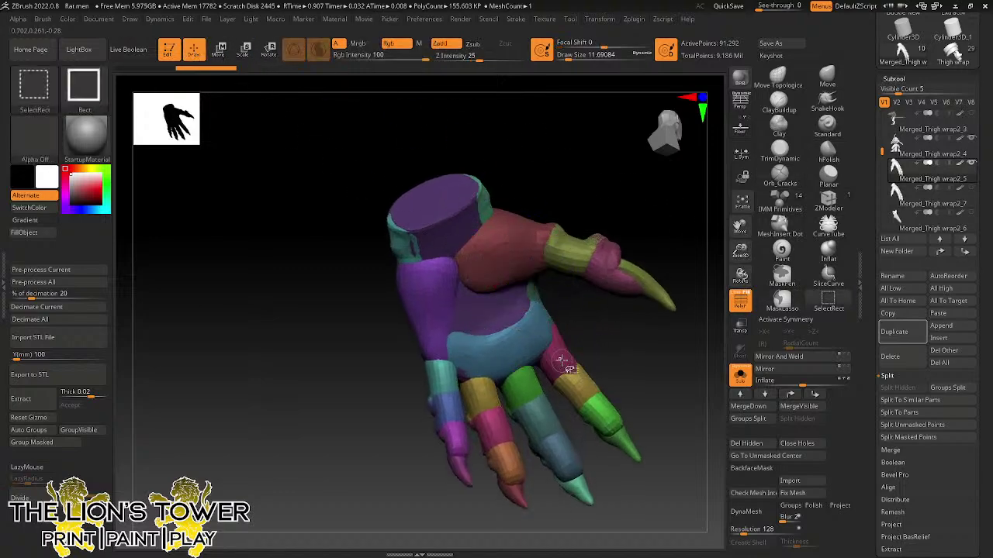
left_click(582, 385, "ctrl+shift")
left_click(604, 418, "ctrl+shift")
left_click(610, 419, "ctrl+shift")
left_click(631, 386, "ctrl")
left_click(650, 378, "ctrl+shift")
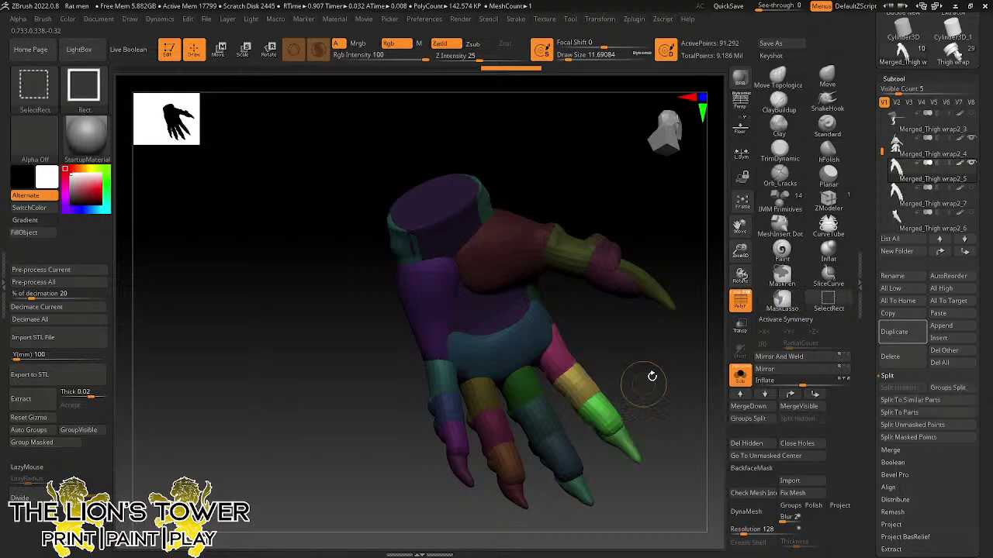
left_click_drag(652, 377, 654, 335)
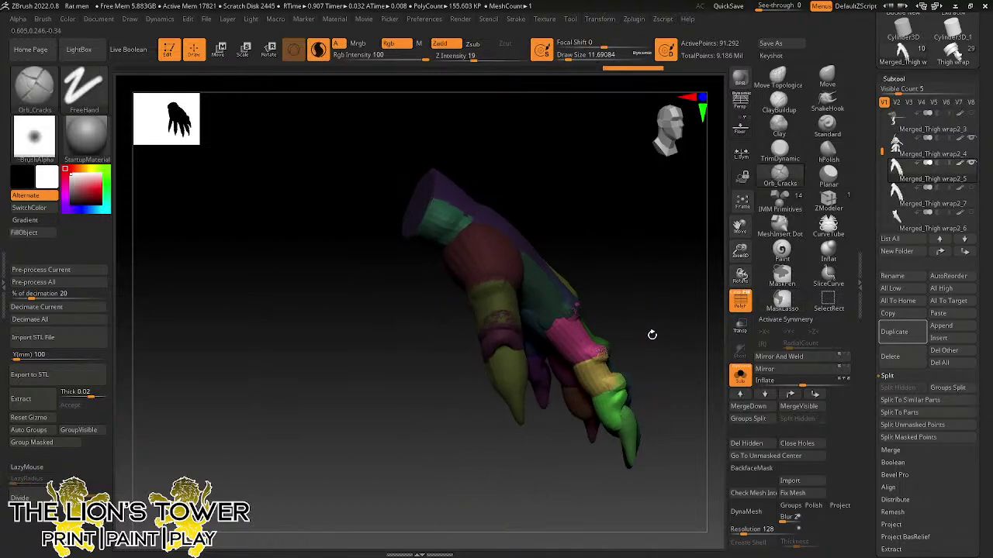
- Set the Rotate gizmo at the index finger's base knuckle and curl the whole finger toward the palm
left_click(269, 49)
left_click_drag(581, 236, 582, 323)
left_click_drag(641, 295, 599, 250)
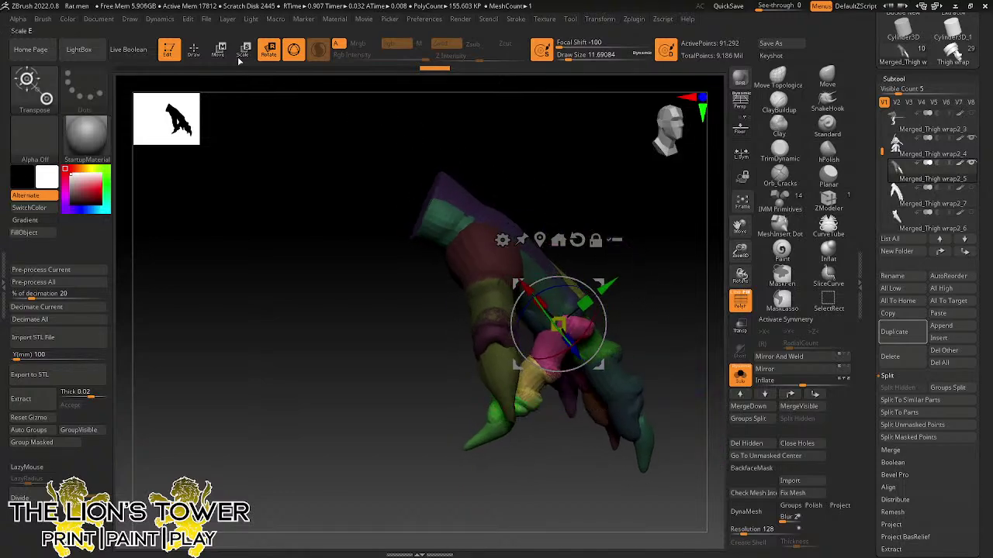
- Mask the index finger's base segment too, move the pivot to its middle joint, and curl the outer segments further inward
left_click(194, 50)
left_click(565, 329, "ctrl+shift")
mouse_move(621, 289)
left_mouse_down("ctrl")
mouse_move(650, 431)
mouse_move(656, 380)
left_mouse_up("ctrl")
left_click(654, 313, "ctrl+shift")
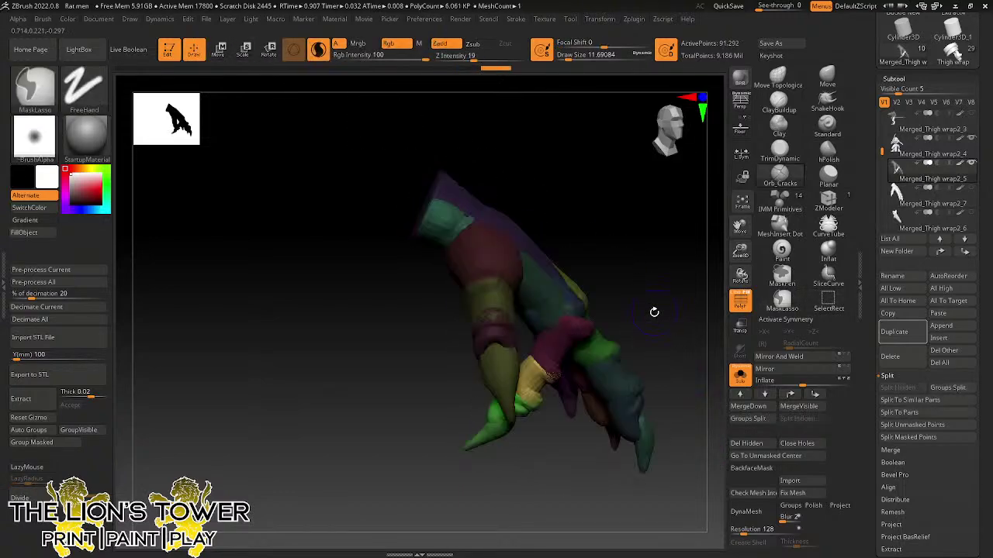
key("r")
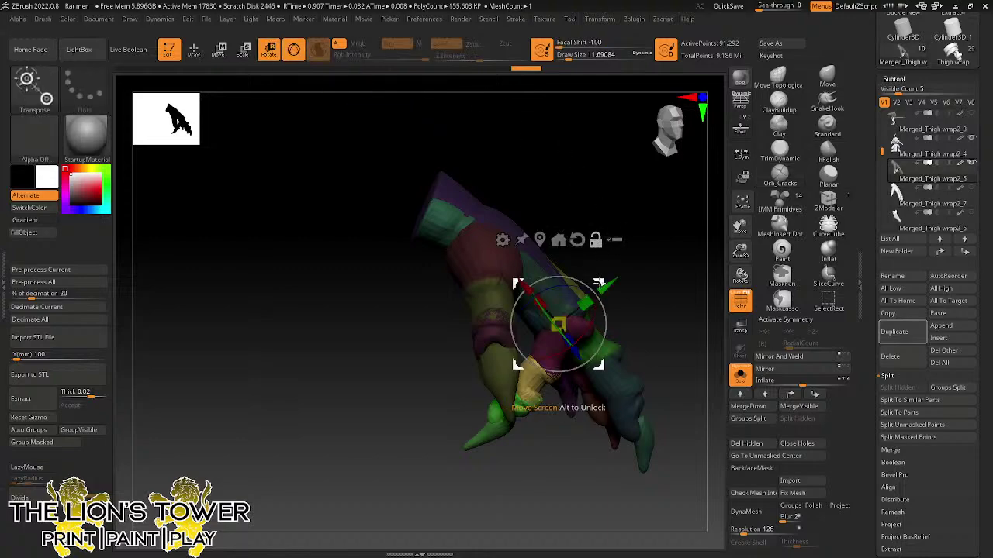
left_click_drag(558, 326, 545, 371)
left_click_drag(584, 331, 583, 331, "alt")
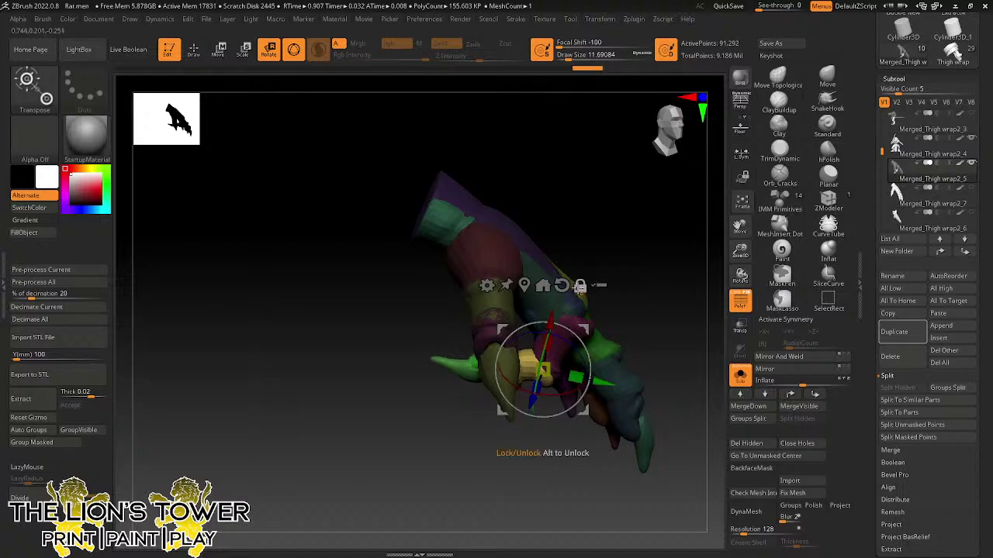
- Mask the index finger's middle segment as well and curl its outer tip further inward from the last joint
left_click(195, 51)
left_click(529, 365, "ctrl+shift")
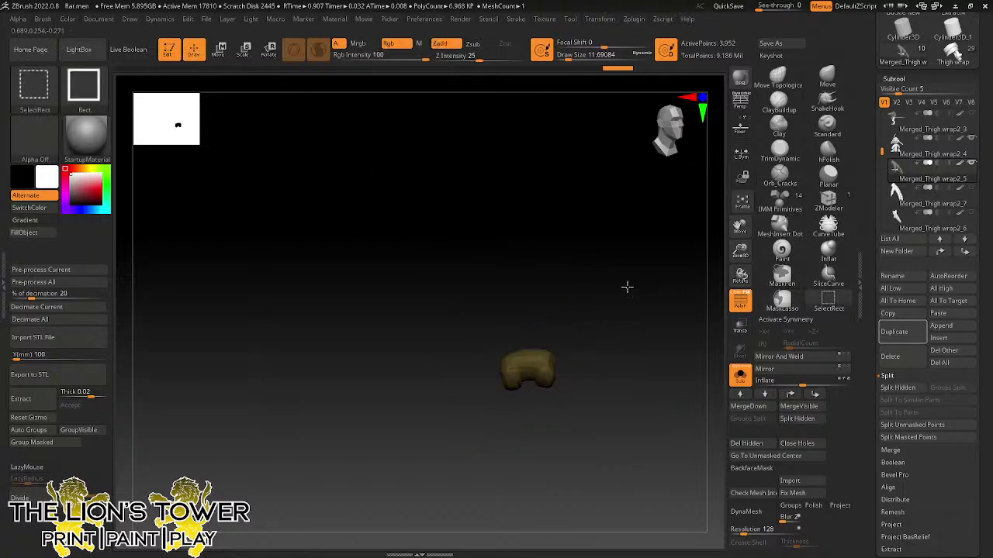
left_click(625, 284, "ctrl+shift")
key("r")
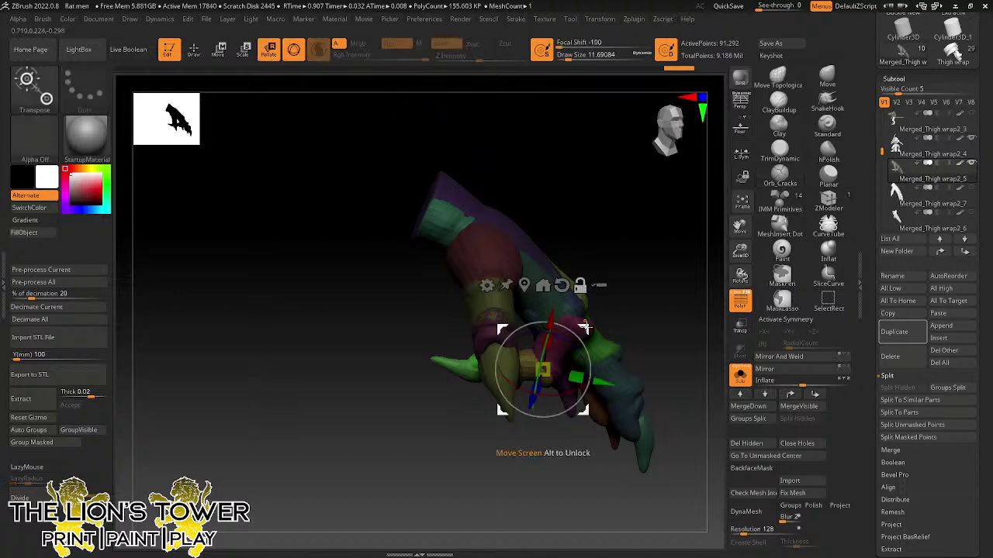
left_click_drag(550, 329, 549, 332)
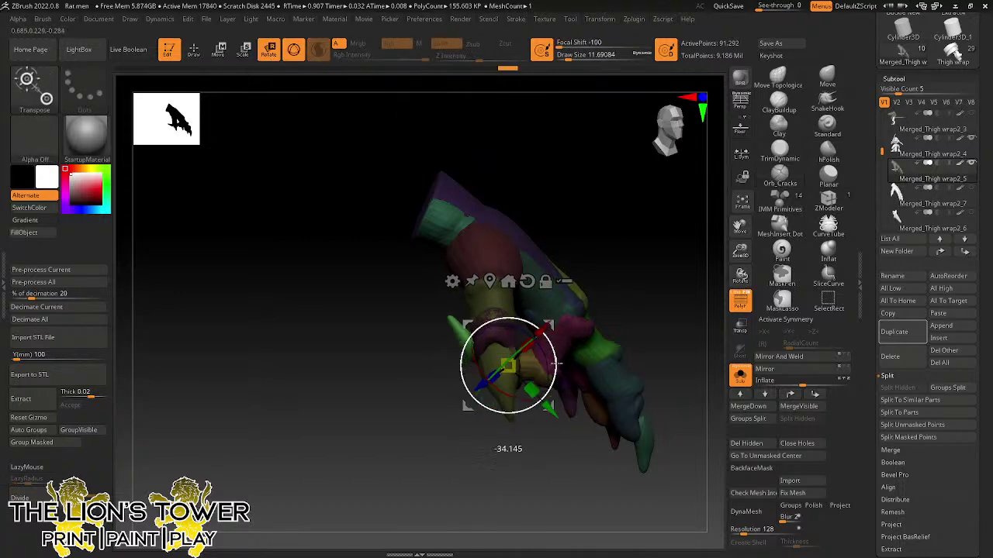
left_click_drag(588, 341, 573, 187)
- Mask the whole clawed hand except for the segments of the middle finger
key("q")
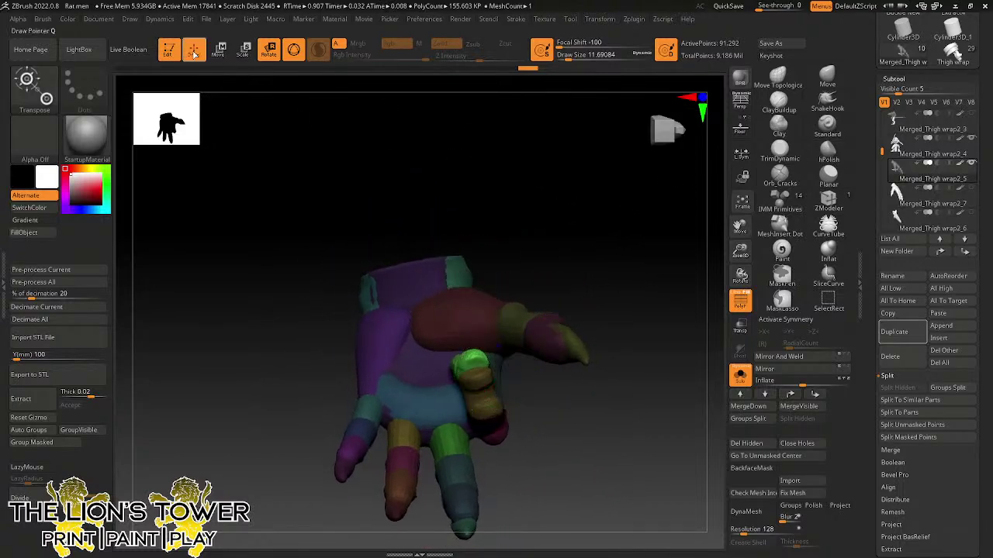
left_click(462, 450, "ctrl+shift")
left_click(461, 450, "ctrl+shift")
left_click(460, 475, "ctrl+shift")
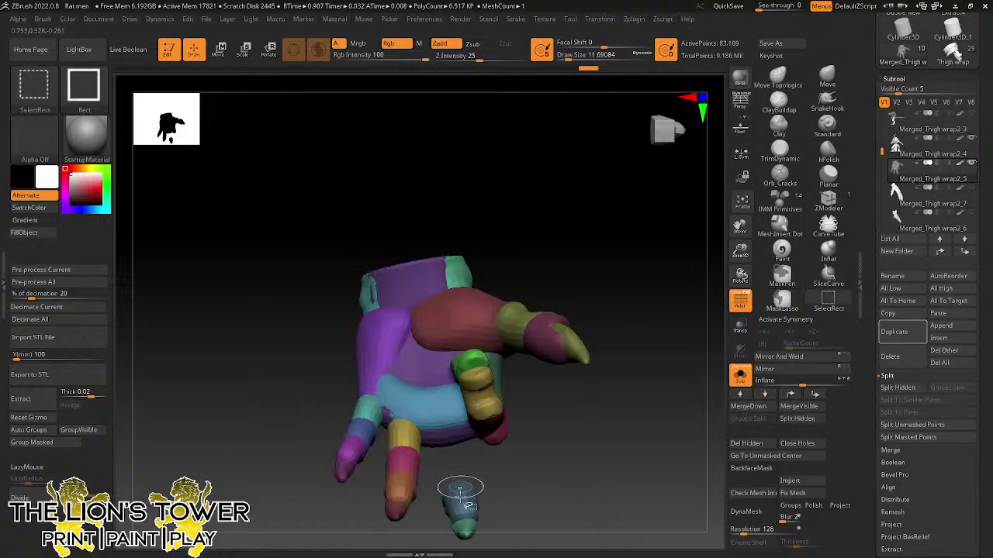
left_click(462, 498, "ctrl+shift")
left_click(468, 523, "ctrl+shift")
left_click(557, 476, "ctrl")
left_click(604, 446, "ctrl+shift")
- Place the Rotate gizmo at the middle finger's base knuckle and curl the whole finger up toward the palm
left_click_drag(605, 444, 645, 357)
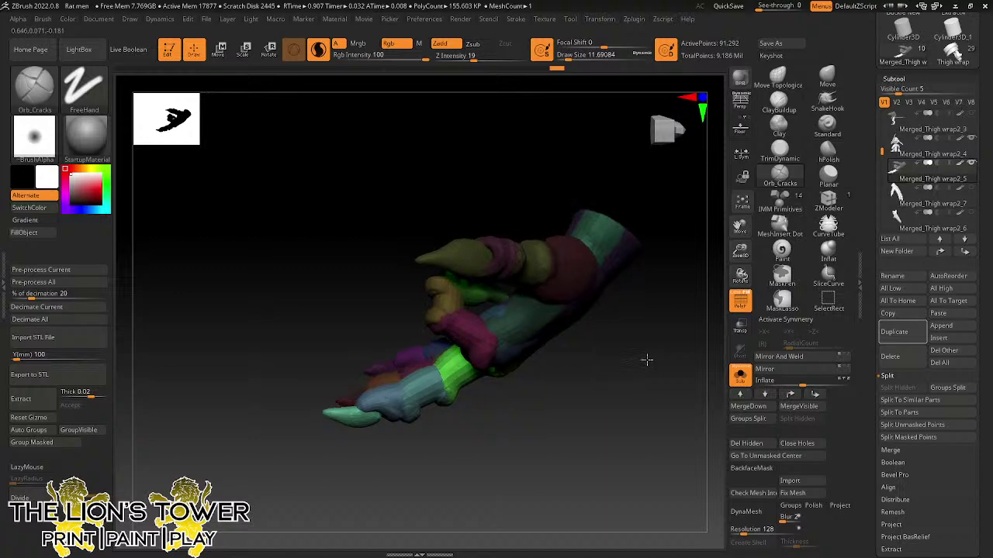
key("r")
left_click_drag(498, 239, 513, 320)
left_click(505, 265)
left_click(523, 268)
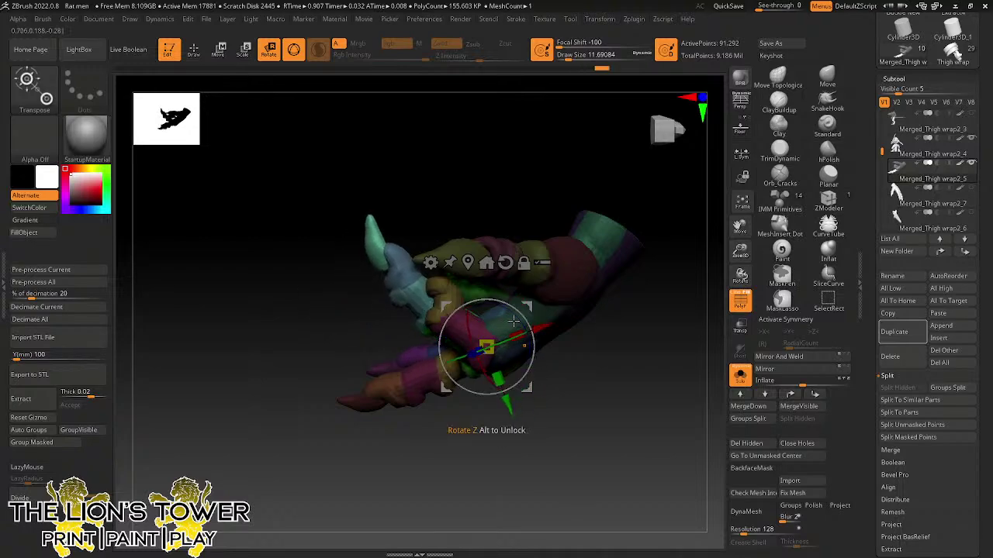
- Mask the middle finger's base segment, move the pivot to the next joint, and curl the outer segments inward
key("q")
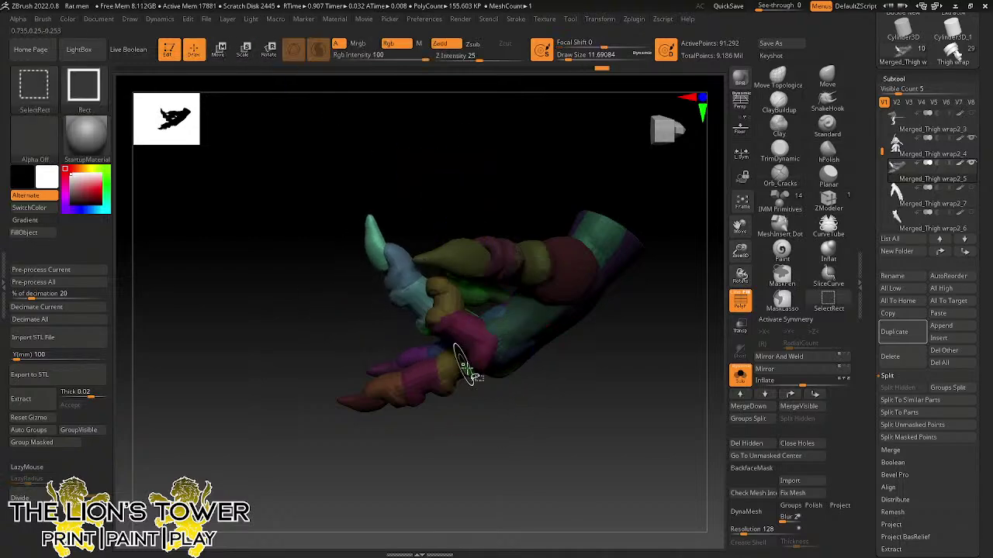
left_click(475, 375, "ctrl+shift")
mouse_move(512, 435)
left_mouse_down("ctrl")
mouse_move(478, 255)
mouse_move(487, 459)
left_mouse_up("ctrl")
left_click(545, 422, "ctrl+shift")
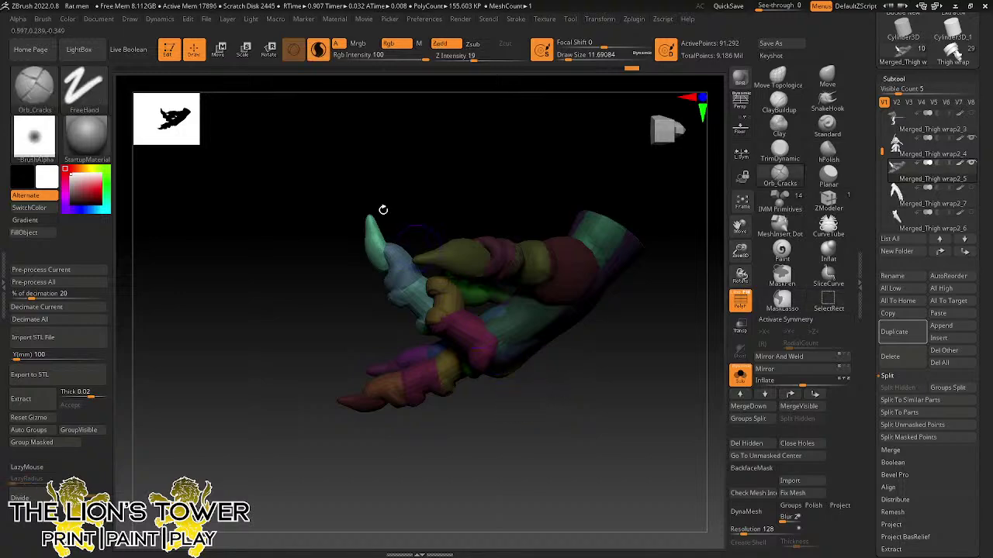
left_click(269, 58)
left_click(527, 265)
left_click_drag(530, 305, 503, 344)
left_click_drag(480, 268, 481, 277)
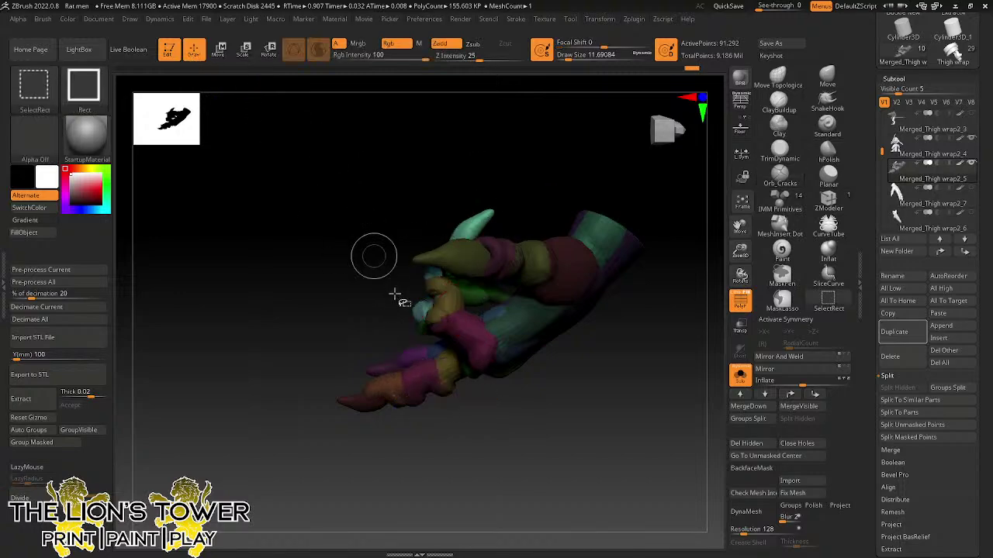
- Mask the middle finger's next segment too and rotate the claw end down into the palm
left_click(404, 309, "ctrl+shift")
left_click(518, 269, "ctrl+shift")
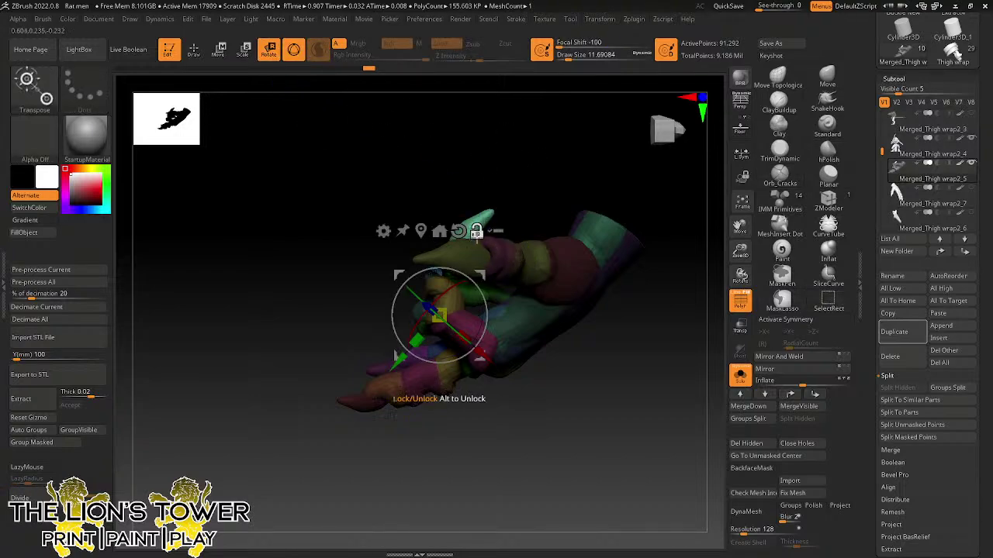
left_click_drag(481, 274, 482, 232)
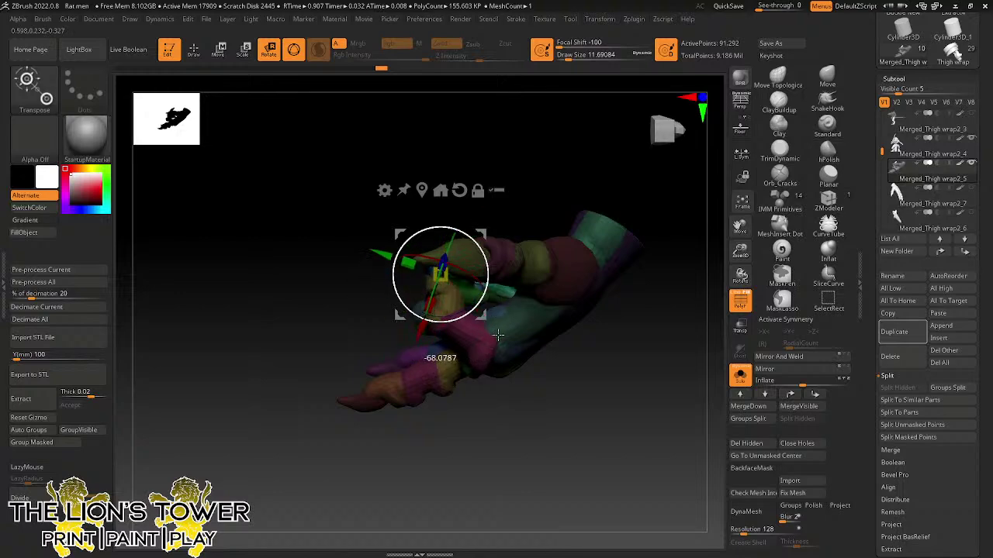
mouse_move(498, 335)
left_mouse_down()
mouse_move(535, 322)
mouse_move(572, 283)
mouse_move(582, 241)
mouse_move(576, 195)
left_mouse_up()
- Unmask the middle finger's inner segments and tilt the finger sideways so it sits beside the curled index finger
key("q")
left_click(404, 321, "ctrl+shift")
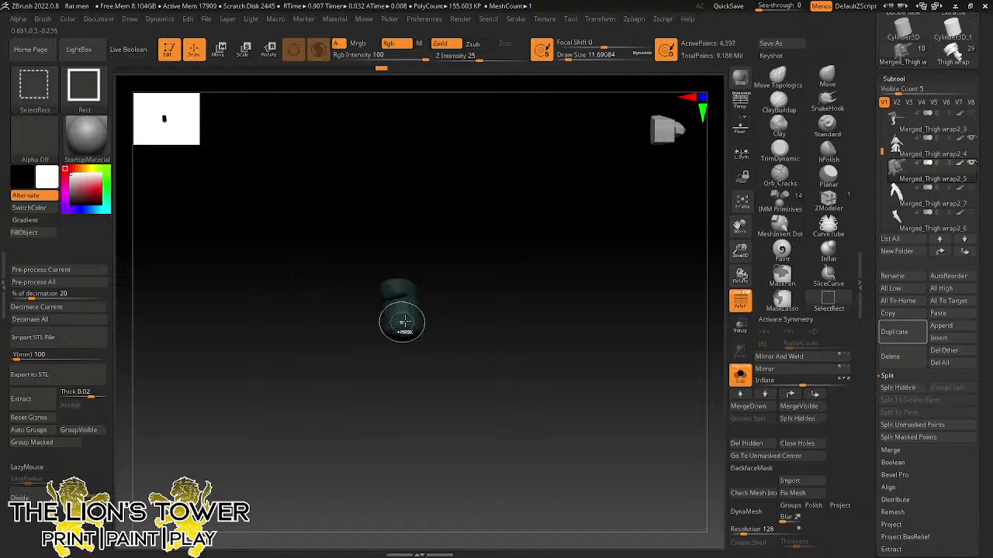
mouse_move(473, 237)
left_mouse_down("ctrl+alt")
mouse_move(390, 230)
mouse_move(551, 290)
left_mouse_up("ctrl+alt")
left_click(561, 288, "ctrl+shift")
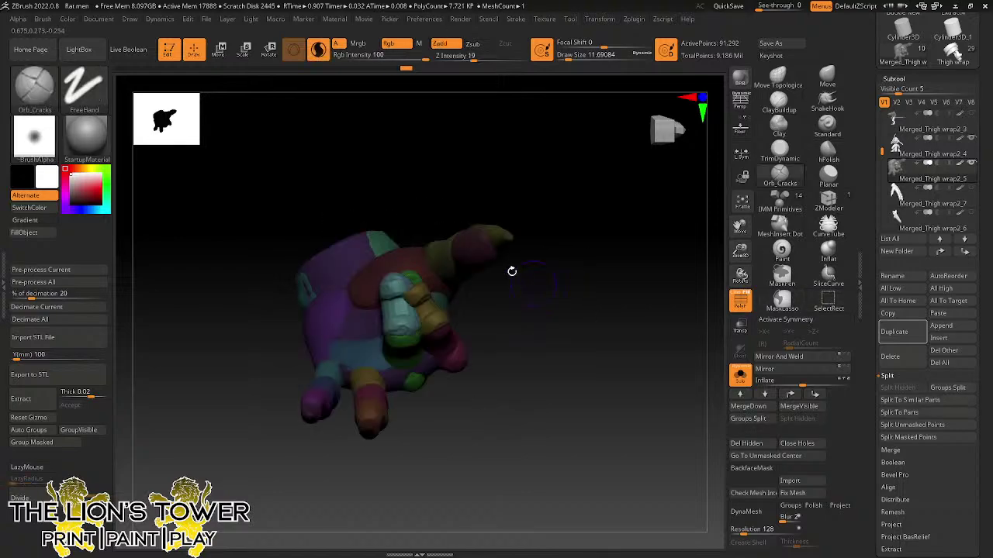
left_click(268, 50)
left_click_drag(478, 221, 434, 292)
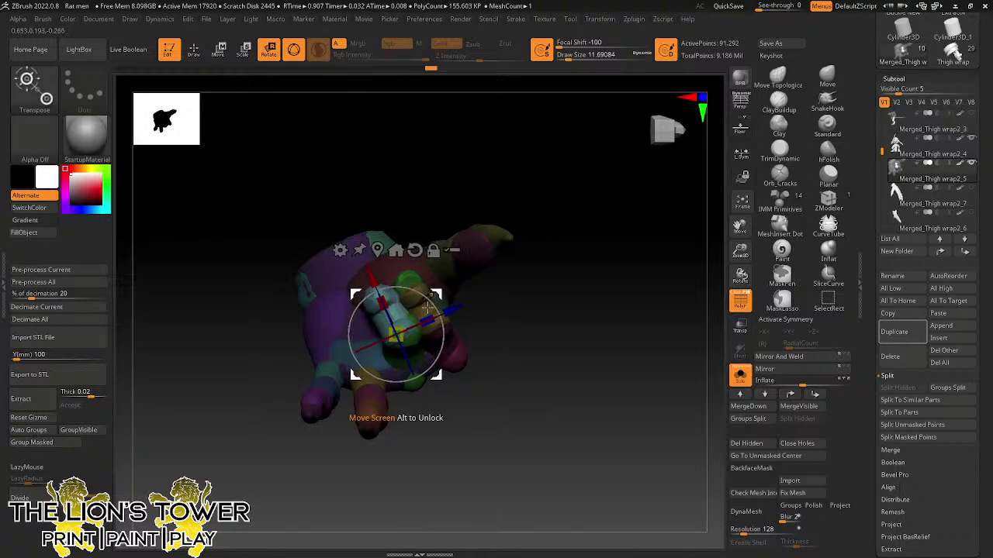
left_click(416, 390)
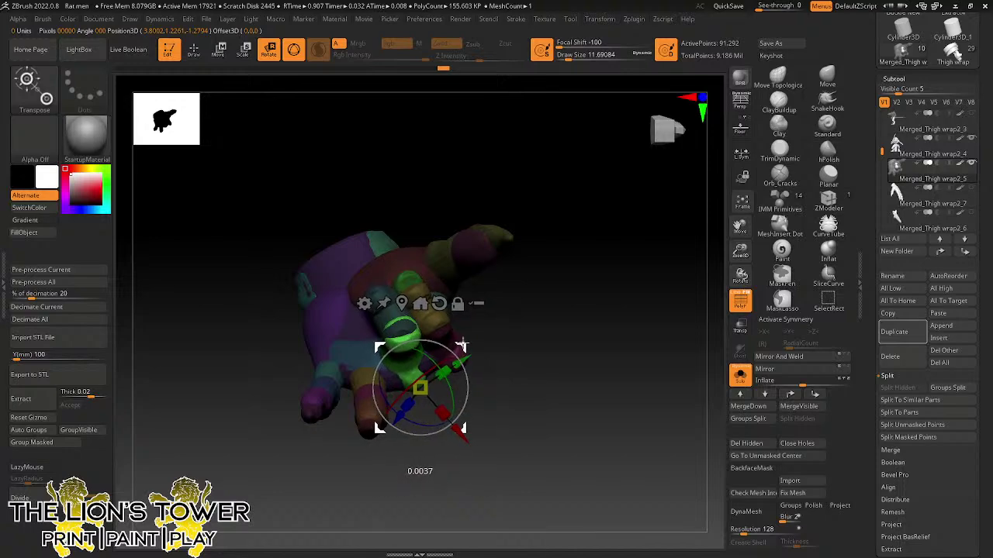
mouse_move(512, 308)
left_mouse_down()
mouse_move(581, 280)
mouse_move(522, 235)
mouse_move(516, 261)
mouse_move(532, 186)
mouse_move(463, 353)
mouse_move(523, 243)
mouse_move(571, 224)
mouse_move(610, 305)
left_mouse_up()
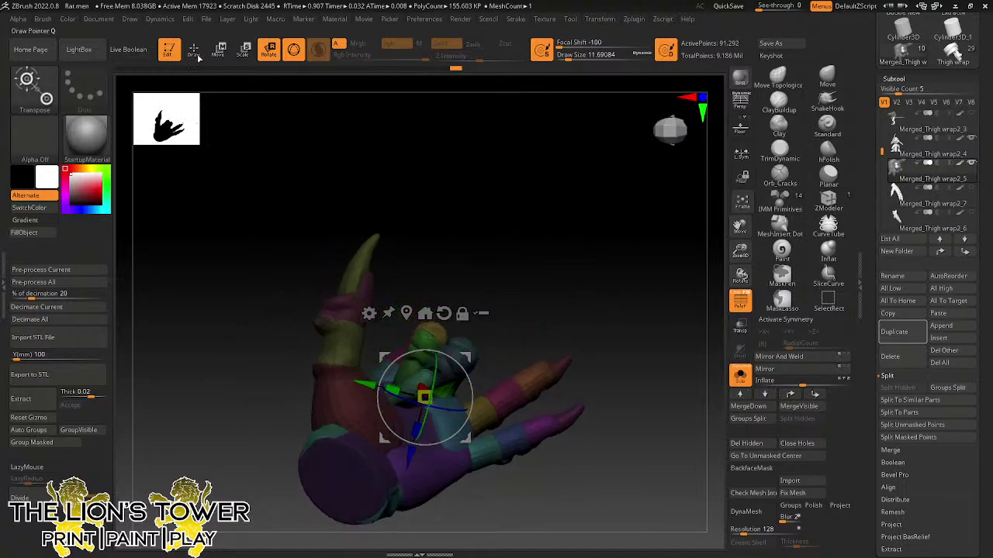
- Mask the middle finger except for its claw end and rotate the claw to tuck it against the palm
left_click(195, 54)
left_click(459, 360, "ctrl+shift")
left_click(458, 360, "ctrl+shift")
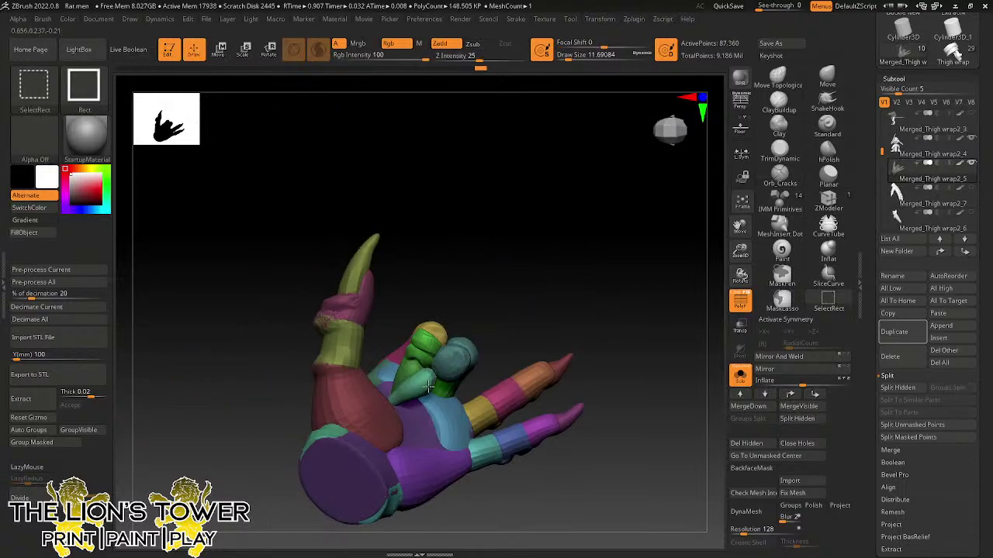
left_click(496, 314, "ctrl+shift")
left_click(269, 52)
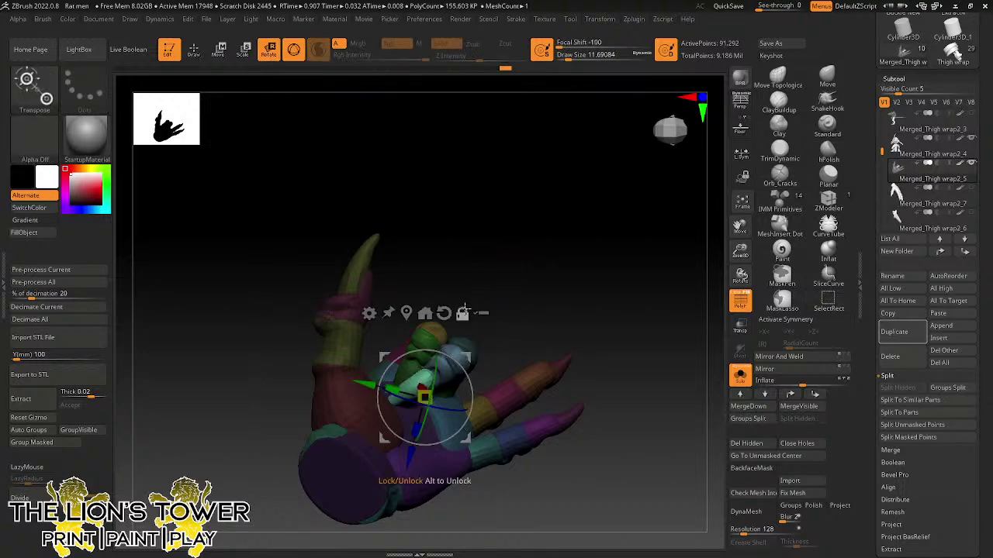
left_click_drag(469, 353, 497, 326)
left_click_drag(593, 290, 407, 331)
left_click_drag(533, 274, 556, 266)
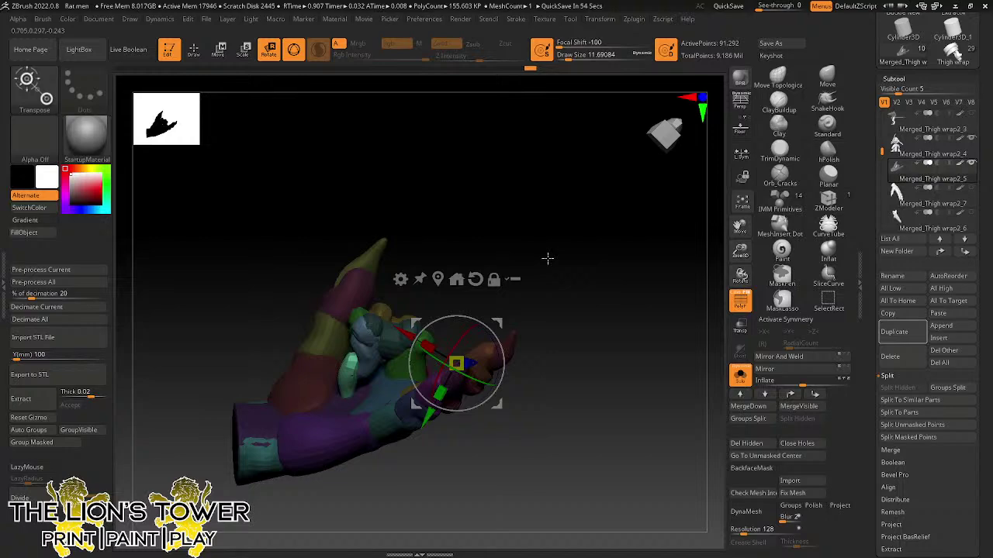
left_click_drag(611, 314, 651, 299)
- Clear the mask and mask the whole hand except for the segments of the ring finger
left_click(196, 51)
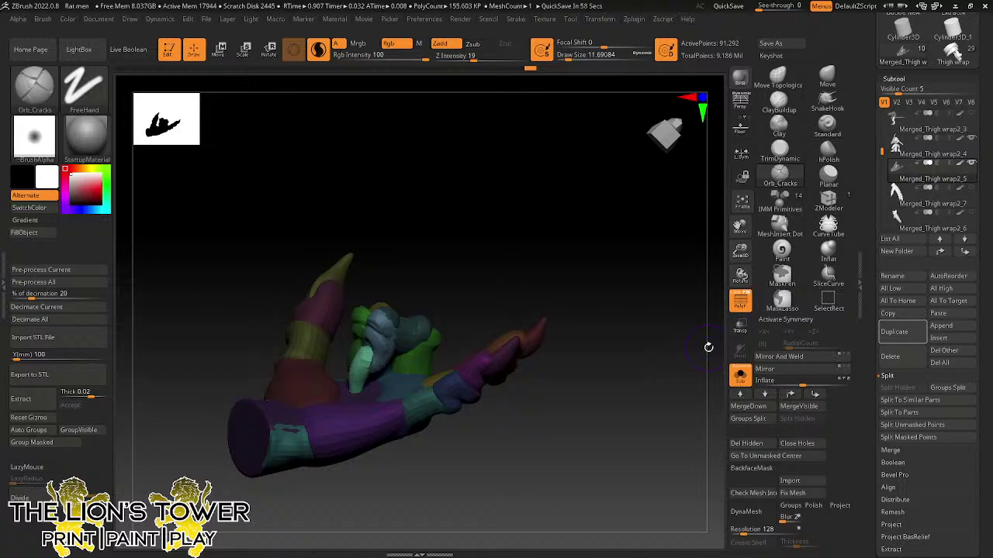
left_click_drag(551, 269, 572, 293, "ctrl")
left_click_drag(578, 304, 617, 338)
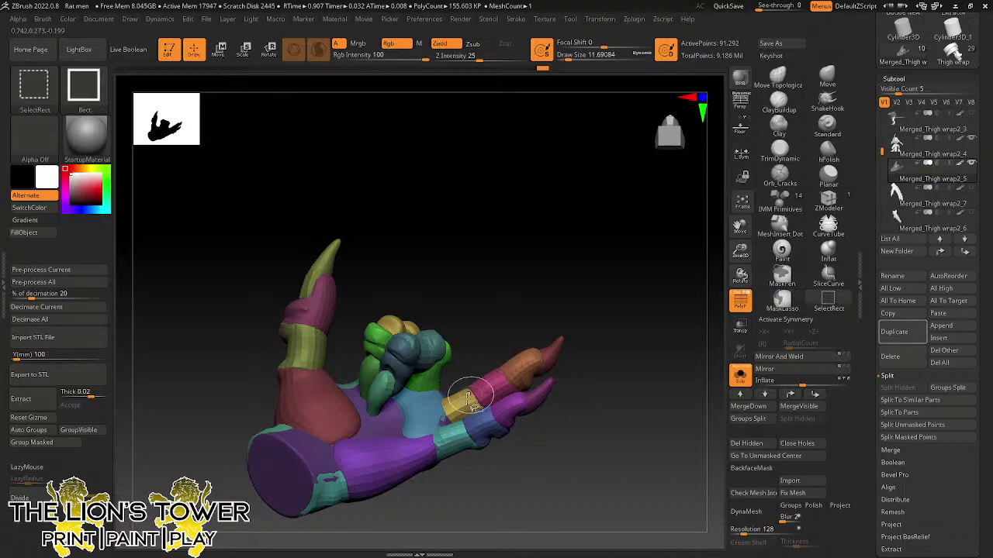
left_click(474, 392, "ctrl+shift")
left_click(475, 394, "ctrl+shift")
left_click(495, 386, "ctrl+shift")
left_click(527, 370, "ctrl+shift")
left_click(552, 359, "ctrl+shift")
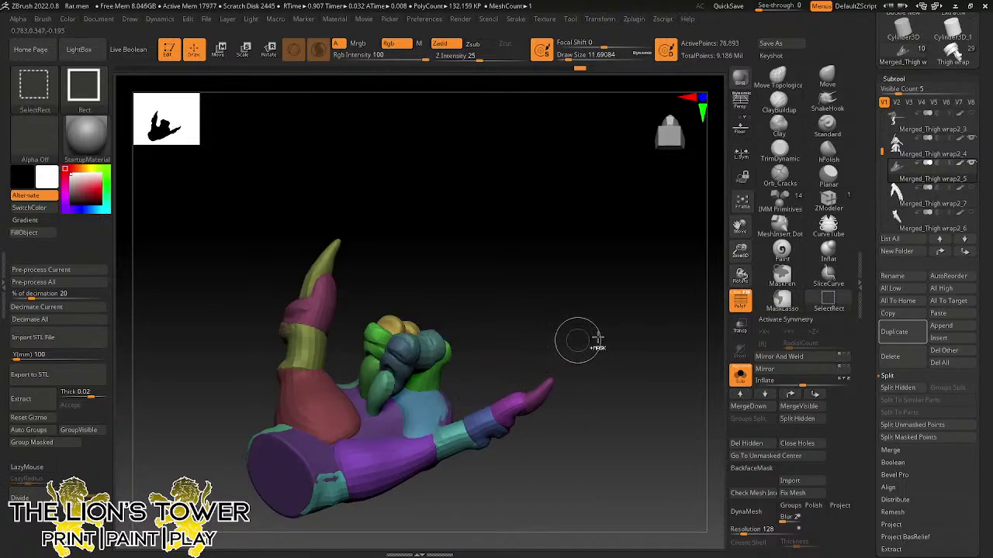
left_click(633, 354, "ctrl")
left_click(636, 350, "ctrl+shift")
- Set the Rotate gizmo at the ring finger's base knuckle and curl the whole finger upward, adjusting its angle from several sides
left_click_drag(639, 352, 612, 258)
left_click(270, 59)
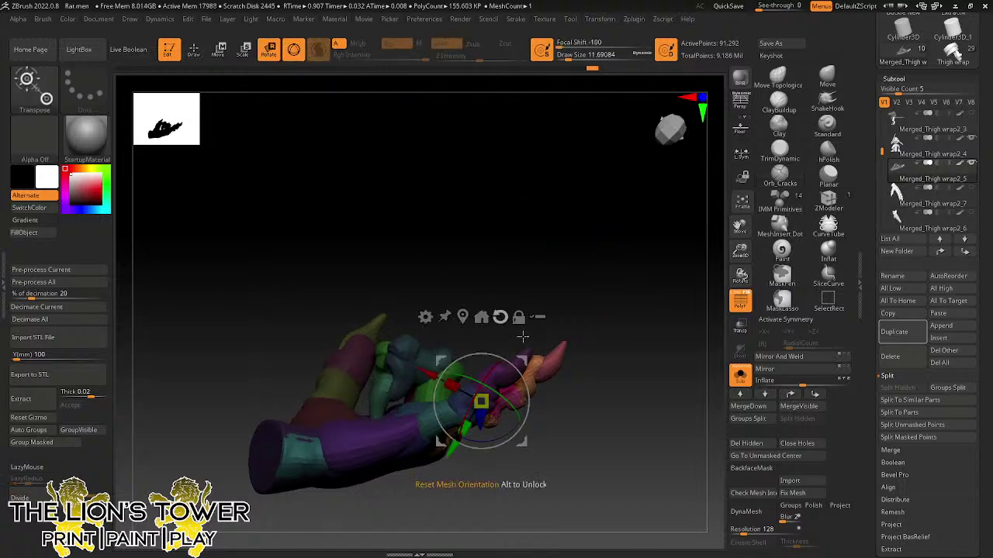
left_click_drag(593, 338, 604, 325)
left_click_drag(521, 324, 463, 353)
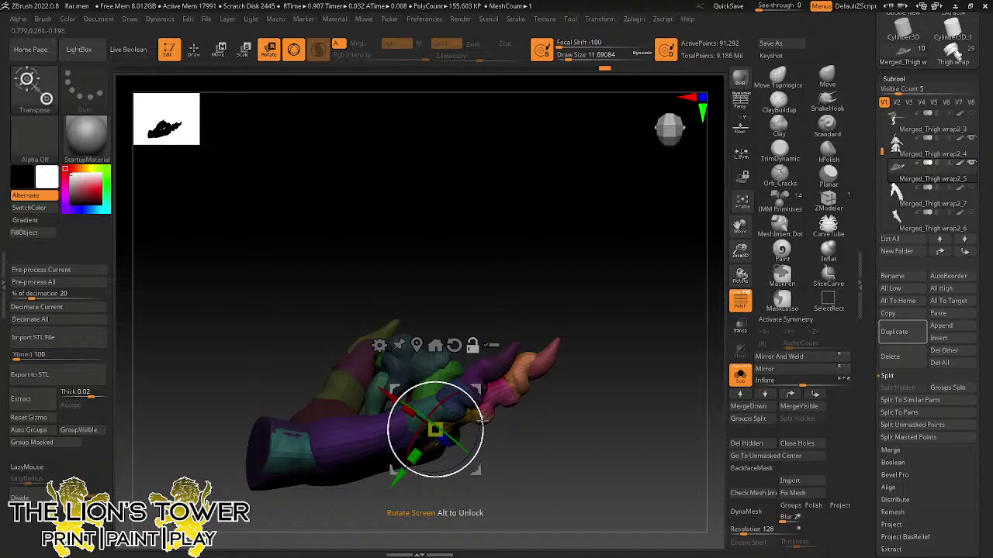
left_click_drag(482, 419, 421, 392)
left_click(473, 347)
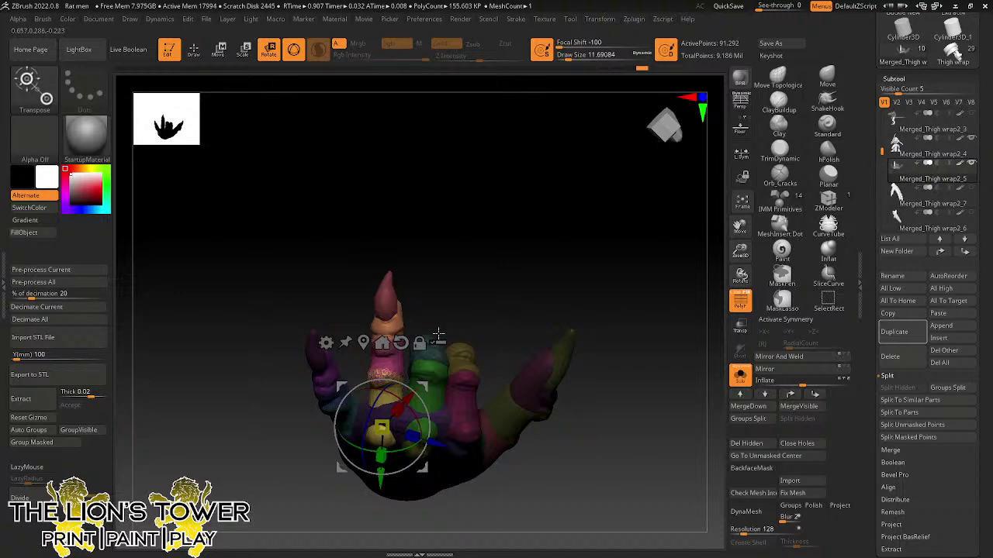
left_click_drag(554, 298, 652, 301)
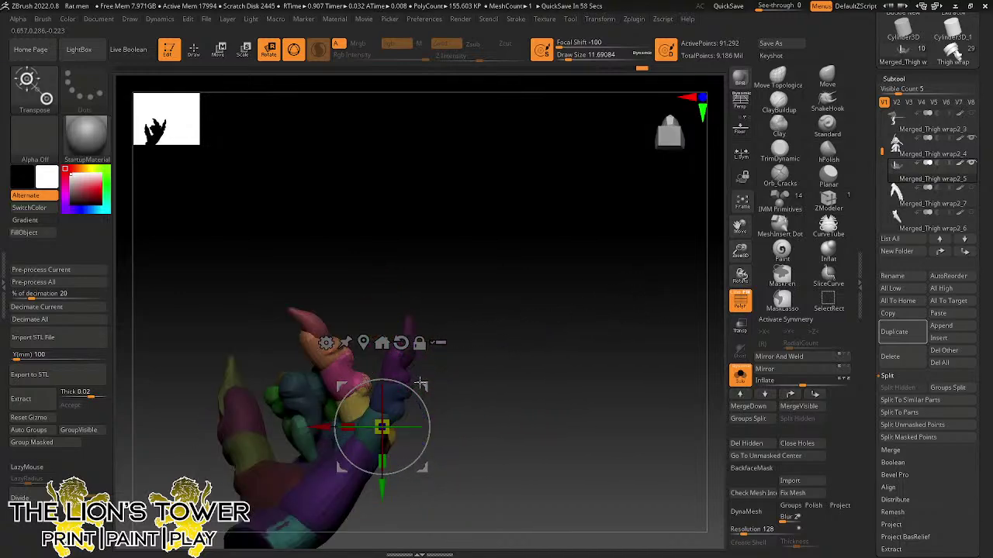
left_click_drag(421, 383, 424, 379)
left_click_drag(556, 383, 563, 400)
right_click_drag(502, 419, 491, 394)
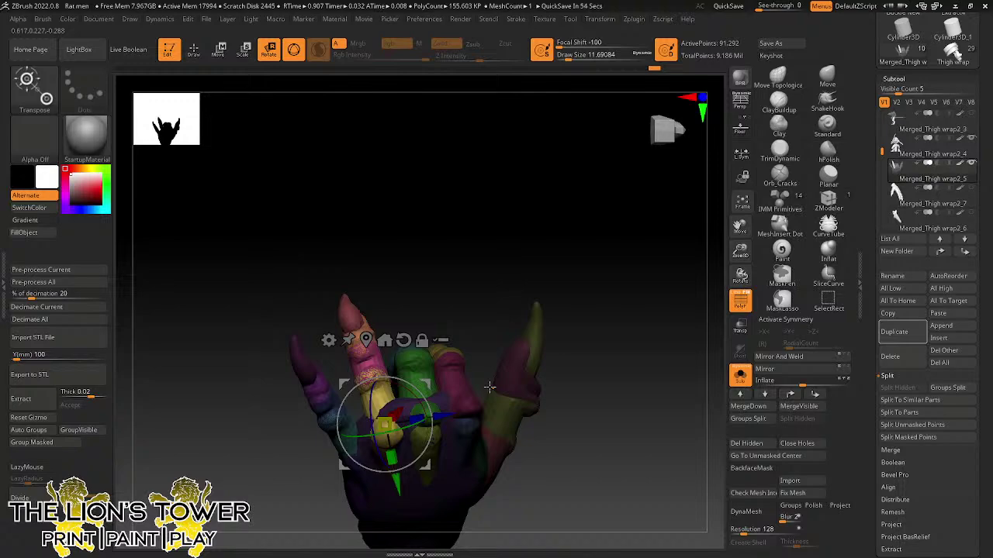
left_click_drag(489, 386, 540, 322)
- Mask the ring finger's base segment, move the pivot to its middle joint, and curl the outer segments toward the palm
left_click(193, 52)
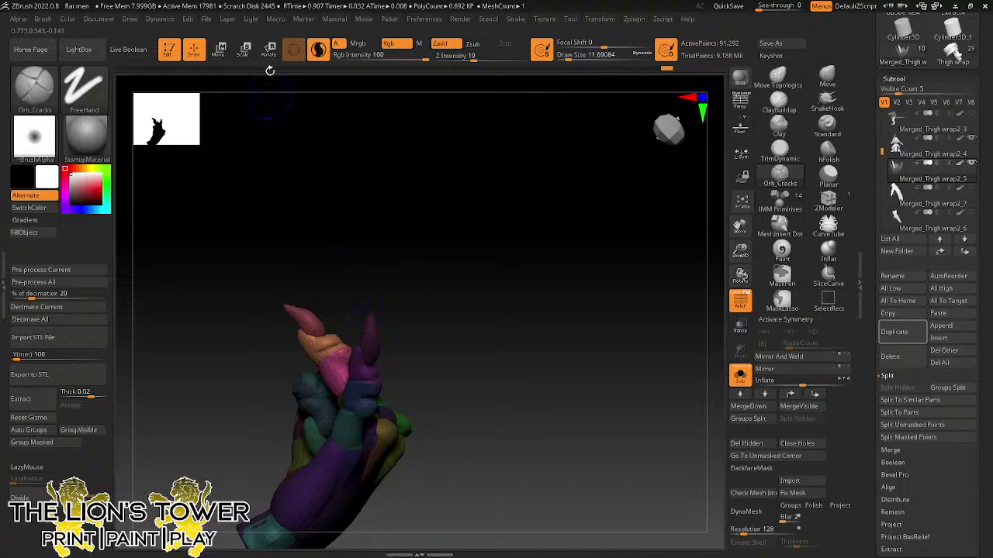
key("r")
left_click_drag(388, 215, 390, 253)
left_click_drag(425, 385, 380, 386)
mouse_move(380, 387)
right_mouse_down()
mouse_move(372, 315)
mouse_move(308, 197)
right_mouse_up()
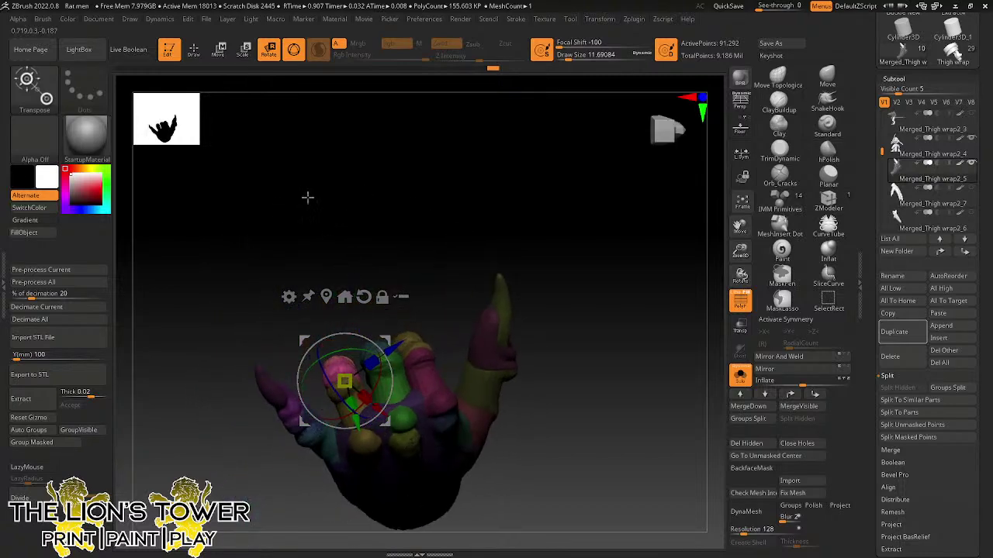
- Unmask the ring finger's base segment and nudge the finger closer to the curled middle finger
left_click(198, 56)
left_click(349, 398, "ctrl+shift")
left_click(354, 295, "ctrl")
left_click(355, 294, "ctrl+shift")
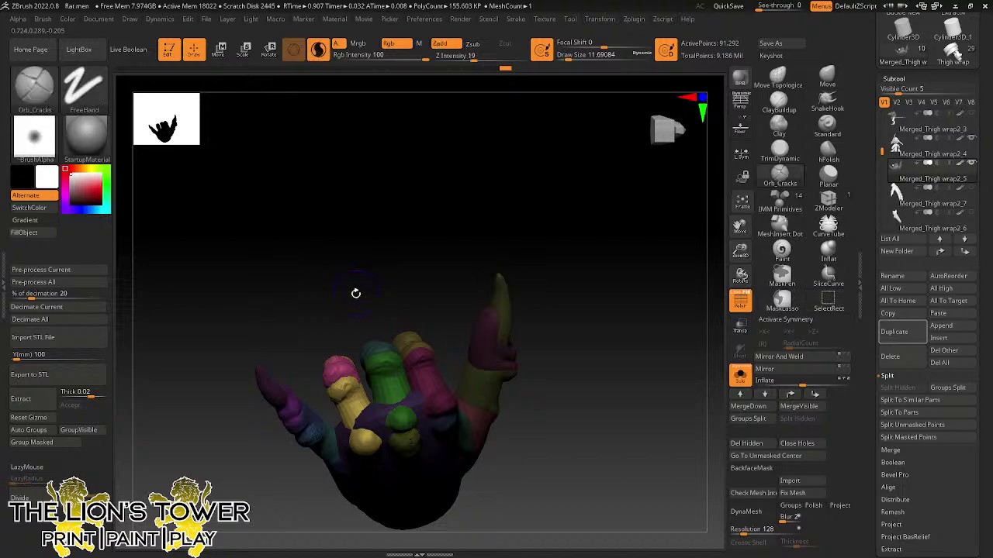
key("r")
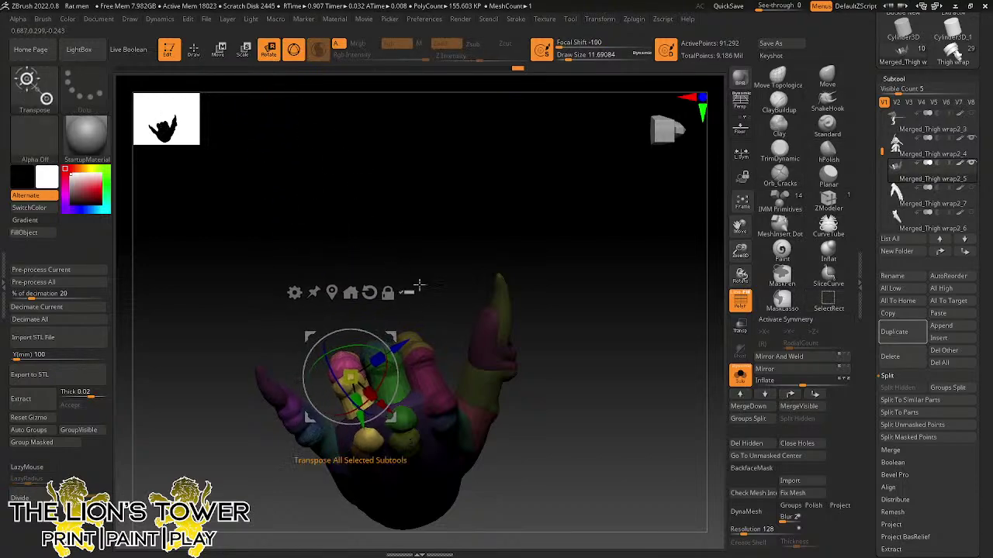
left_click_drag(419, 285, 382, 223)
- Mask the ring finger's base and middle segments, leaving its outer segment and claw free
key("q")
left_click(365, 370, "ctrl+shift")
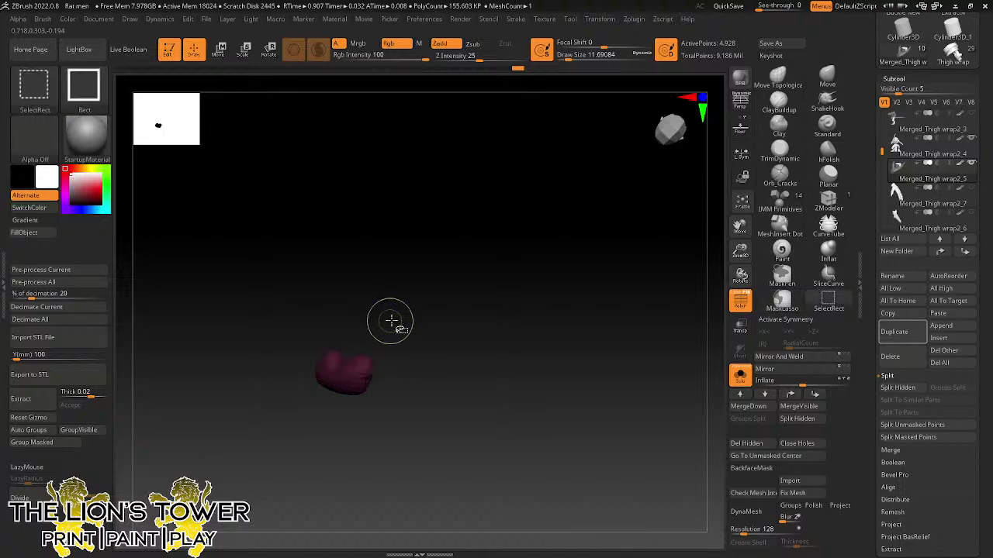
left_click(439, 314, "ctrl+shift")
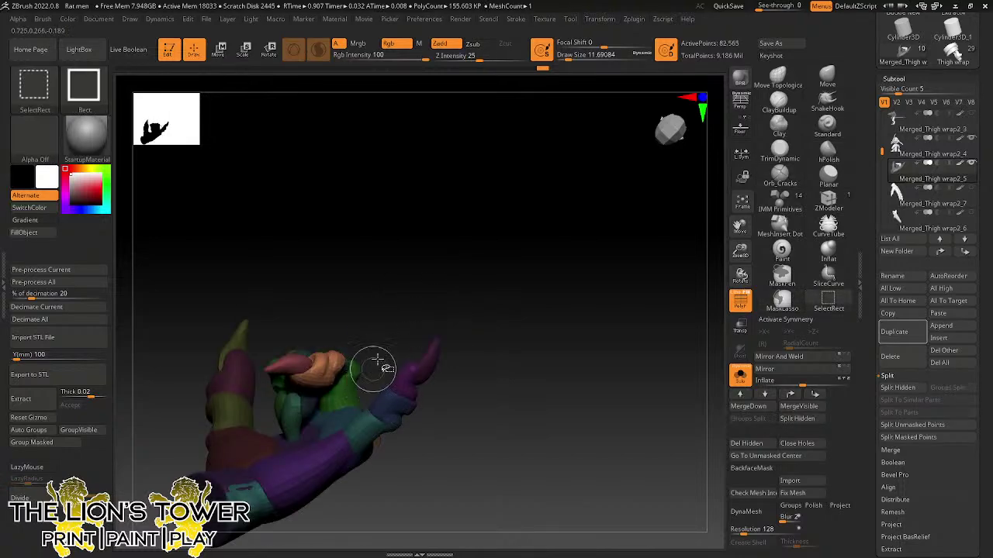
left_click(460, 311, "ctrl+shift")
mouse_move(432, 481)
left_mouse_down("ctrl+shift")
mouse_move(427, 271)
mouse_move(452, 355)
left_mouse_up("ctrl+shift")
left_click(480, 331, "ctrl+shift")
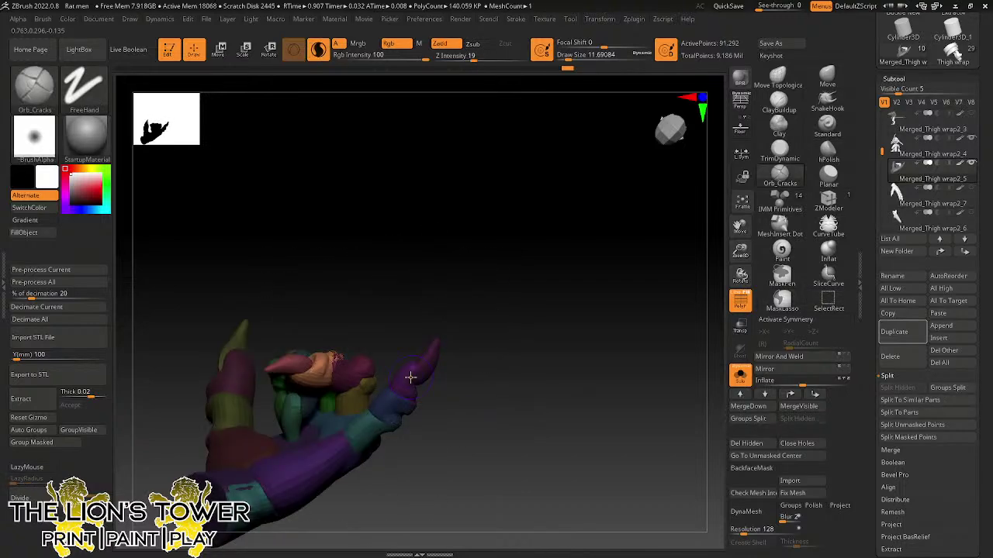
- Set the Rotate gizmo at the ring finger's last joint and curl its outer segment and claw toward the palm
left_click(269, 52)
left_click_drag(456, 228, 380, 297)
left_click(387, 294)
left_click_drag(391, 337, 308, 324)
left_click_drag(434, 267, 419, 297)
left_click_drag(365, 350, 367, 355)
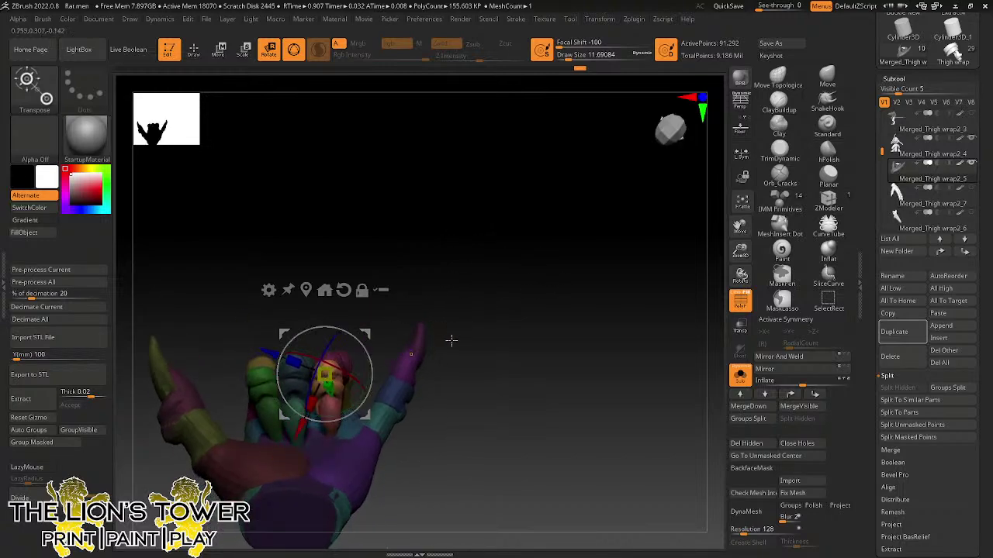
mouse_move(517, 331)
left_mouse_down()
mouse_move(538, 381)
mouse_move(536, 392)
mouse_move(516, 390)
mouse_move(527, 399)
mouse_move(465, 308)
mouse_move(449, 341)
mouse_move(445, 321)
mouse_move(416, 326)
left_mouse_up()
- Isolate the little finger's segments and mask the rest of the hand, leaving only that finger free
left_click(201, 56)
left_click(381, 411, "ctrl+shift")
left_click(382, 412, "ctrl+shift")
left_click(401, 373, "ctrl+shift")
left_click(406, 368, "ctrl+shift")
left_click(422, 335, "ctrl+shift")
left_click(476, 312, "ctrl")
left_click(476, 313, "ctrl+shift")
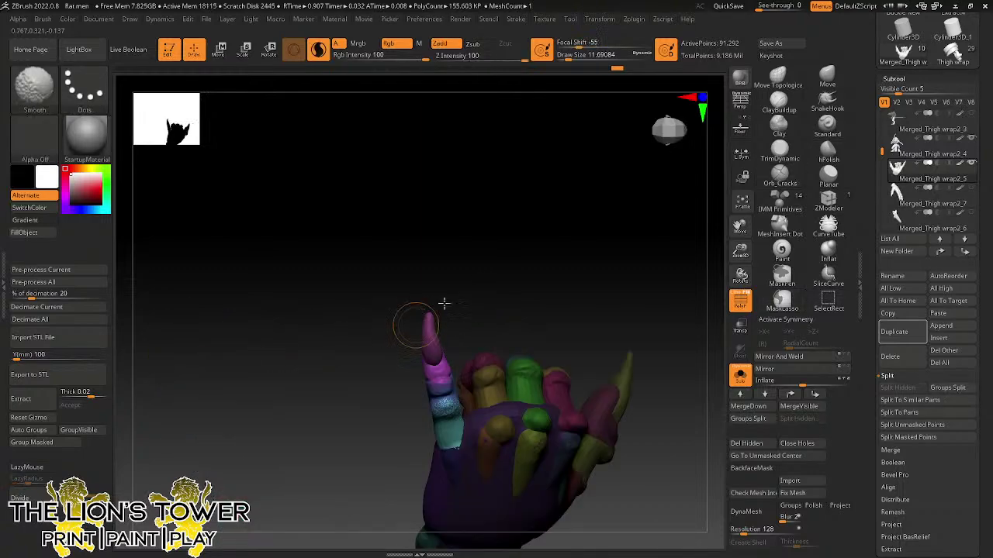
- Set the Rotate gizmo at the little finger's base knuckle and curl the whole finger inward, adjusting its angle from several sides
key("r")
mouse_move(410, 148)
left_mouse_down()
mouse_move(483, 246)
mouse_move(528, 239)
mouse_move(518, 316)
mouse_move(468, 363)
mouse_move(465, 430)
left_mouse_up()
left_click_drag(474, 386, 473, 365)
left_click_drag(565, 294, 540, 330)
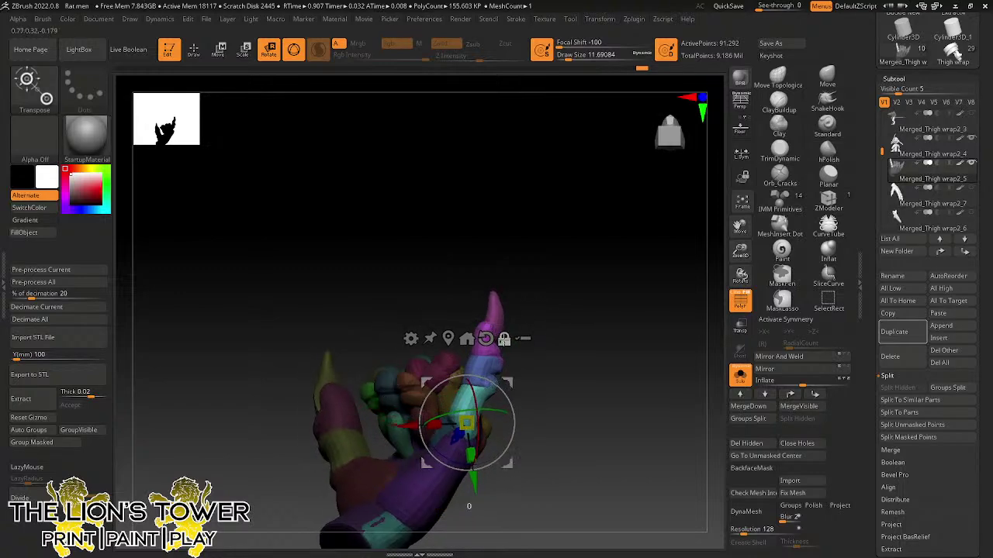
left_click_drag(507, 377, 519, 375)
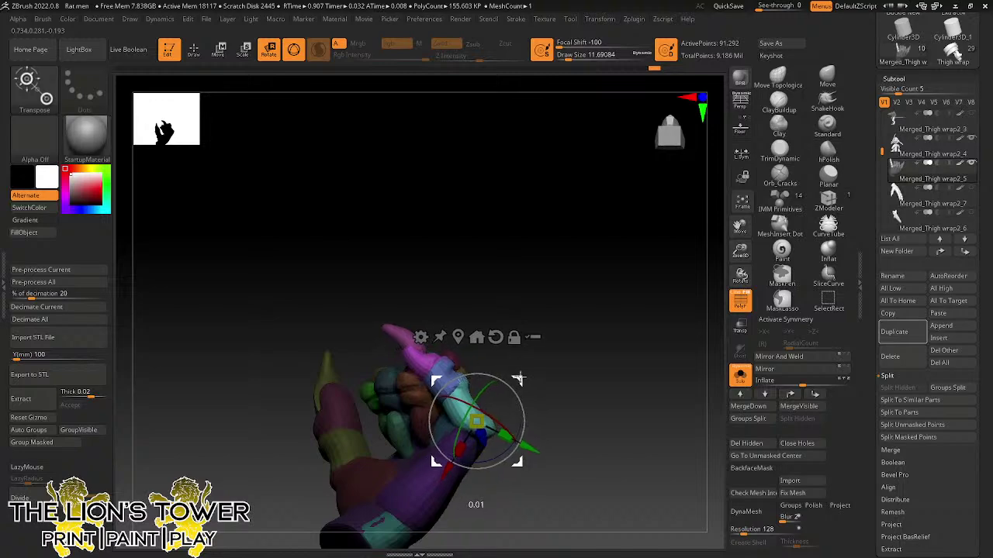
left_click_drag(572, 332, 532, 358)
left_click_drag(524, 400, 525, 401)
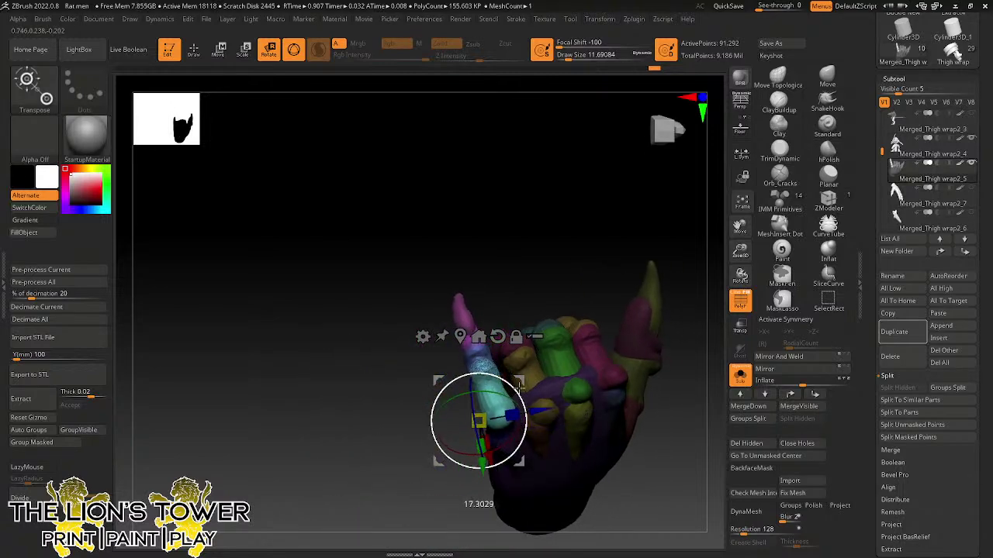
left_click_drag(533, 336, 661, 324)
left_click_drag(557, 373, 518, 398)
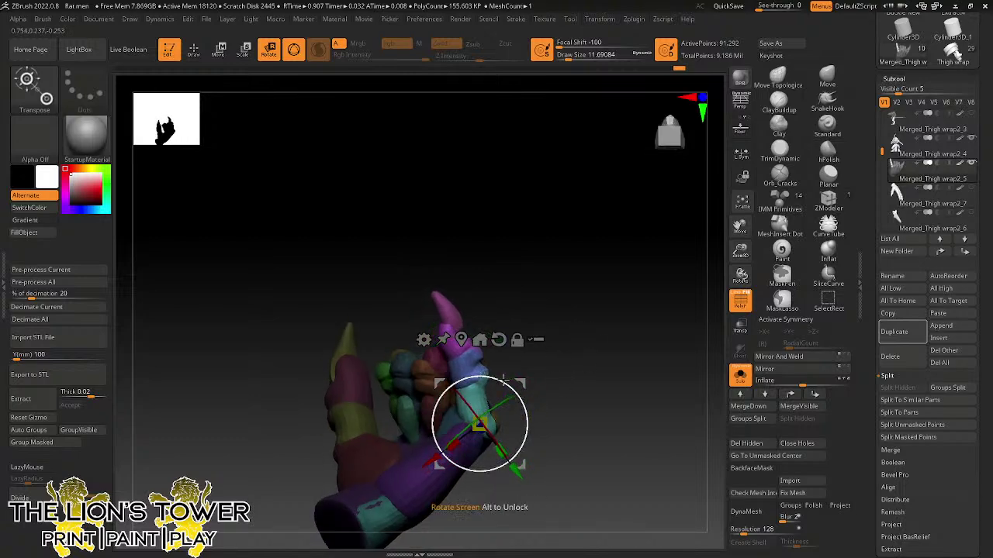
- Mask the little finger's base segment, move the pivot to its middle joint, and curl the outer segments toward the palm
key("q")
left_click(503, 381, "ctrl+shift")
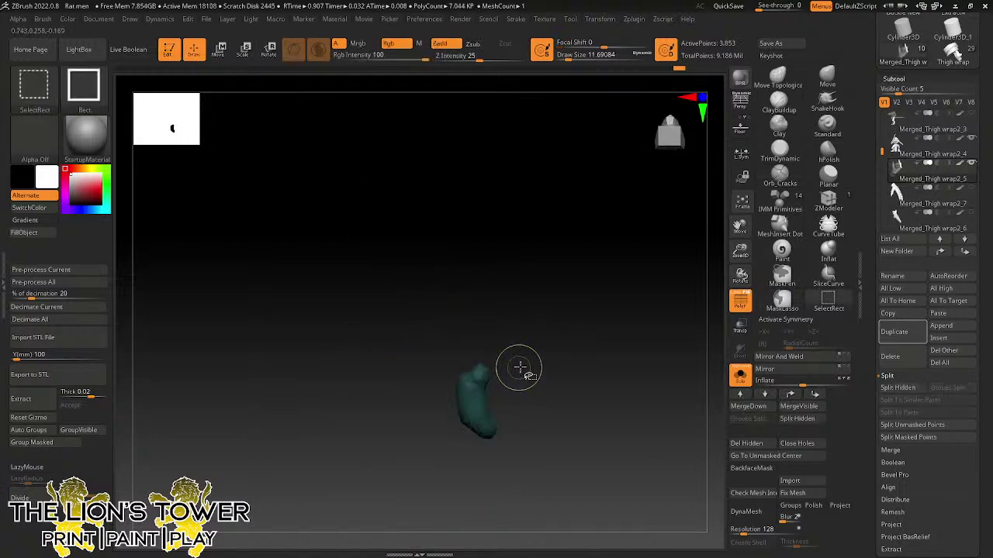
left_click(519, 367, "ctrl+shift")
key("e")
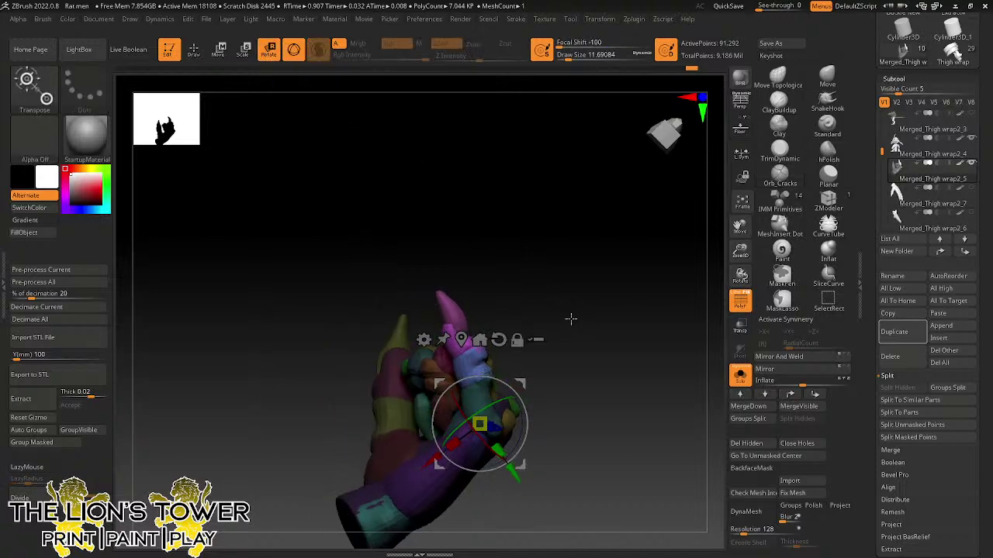
left_click_drag(519, 379, 512, 337, "alt")
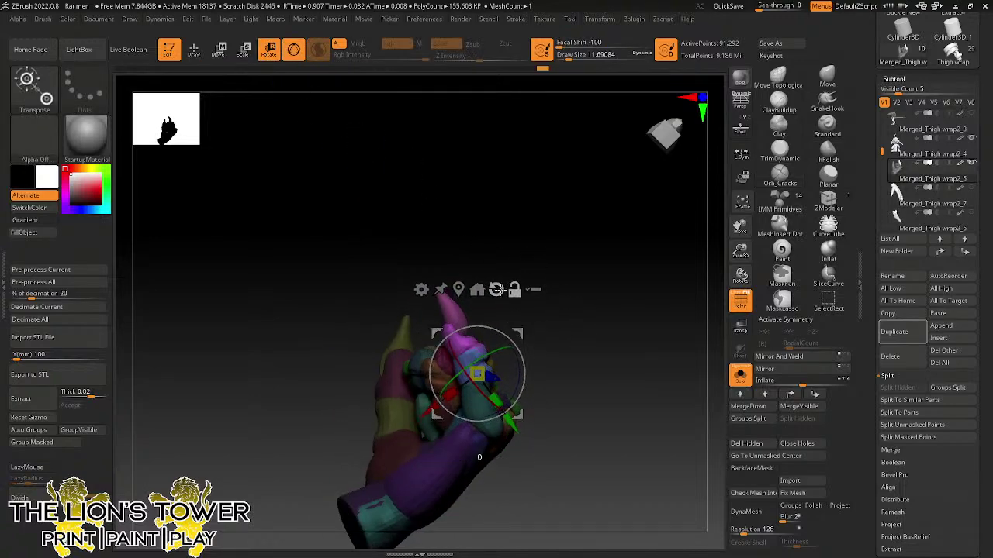
left_click_drag(470, 349, 474, 348)
mouse_move(517, 338)
left_mouse_down()
mouse_move(589, 377)
mouse_move(567, 288)
mouse_move(350, 111)
left_mouse_up()
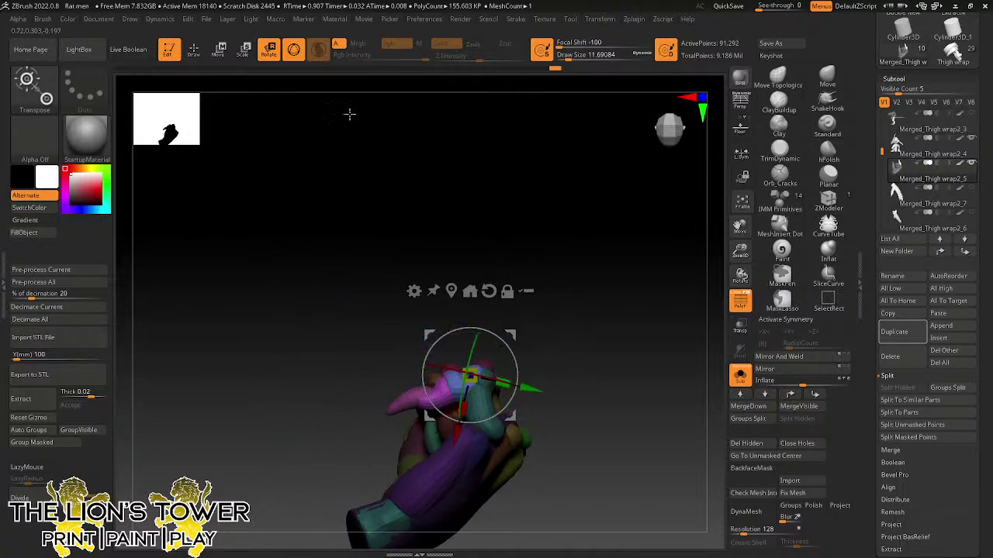
- Mask the little finger's middle segment as well and curl its outer segment and claw down into the palm
key("q")
left_click(460, 378, "ctrl+shift")
left_click(513, 330, "ctrl")
left_click(515, 329, "ctrl+shift")
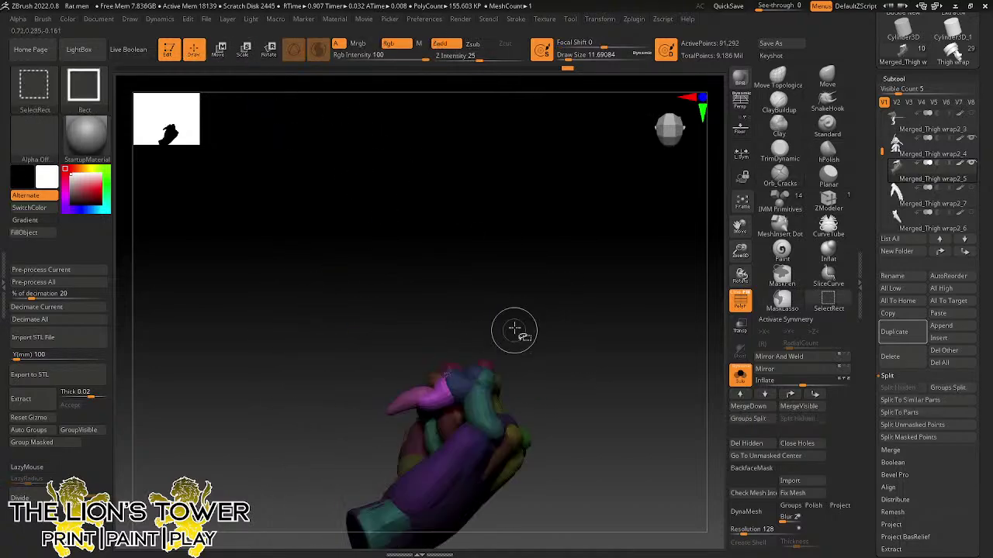
key("r")
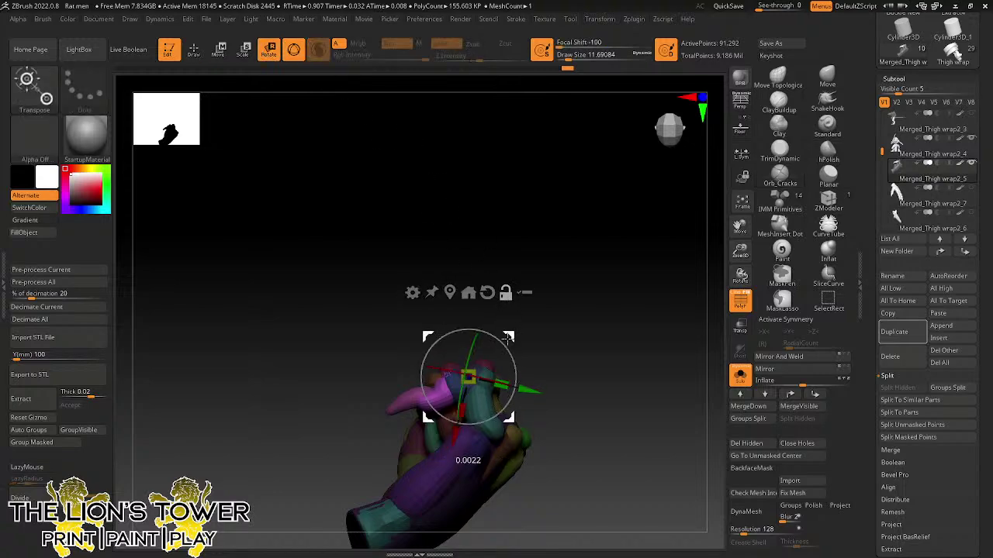
left_click_drag(508, 337, 486, 343)
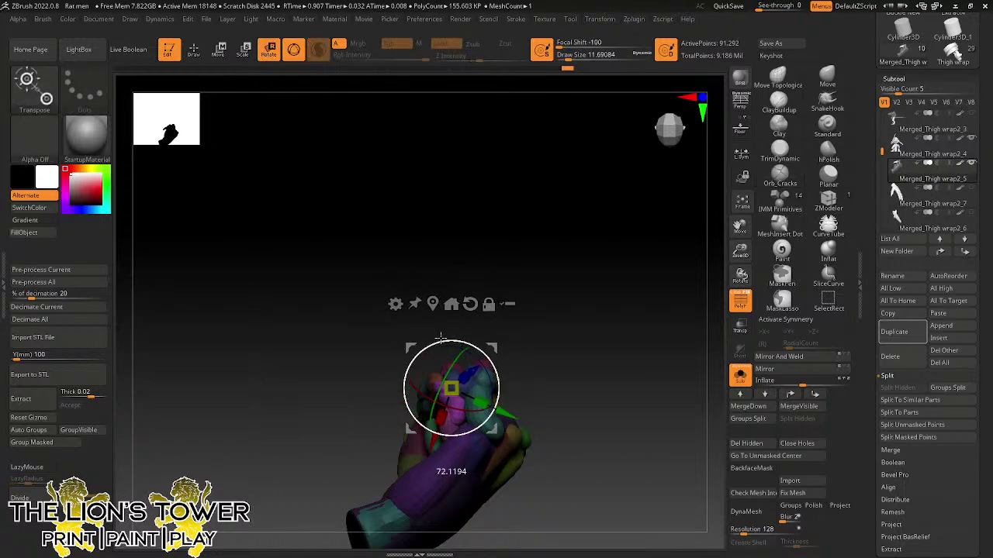
mouse_move(548, 302)
left_mouse_down()
mouse_move(594, 297)
mouse_move(530, 328)
mouse_move(543, 341)
mouse_move(562, 305)
mouse_move(603, 365)
left_mouse_up()
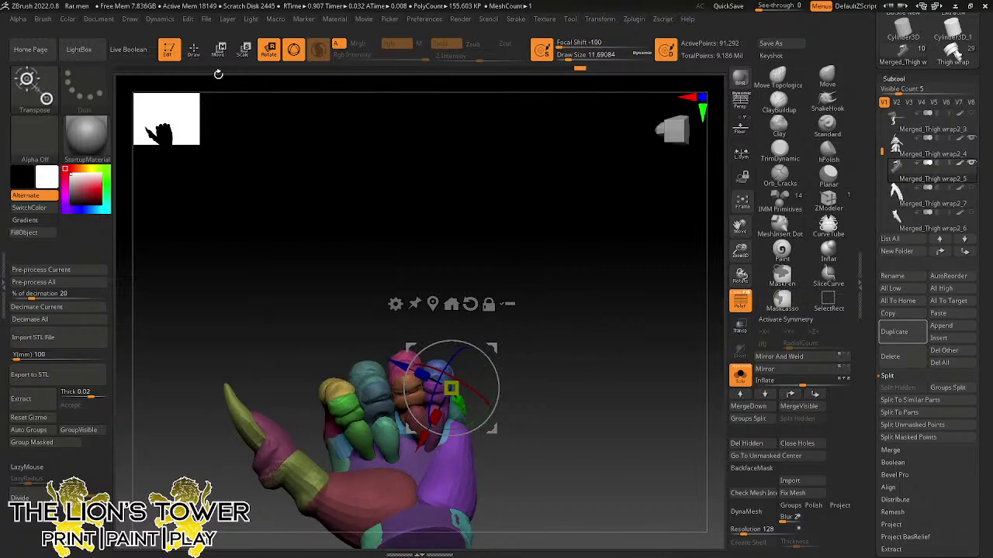
- Isolate the thumb's outer segments and claw and mask the rest of the hand
left_click(194, 51)
left_click_drag(737, 226, 754, 184)
left_click(353, 372, "ctrl+shift")
left_click(353, 373, "ctrl+shift")
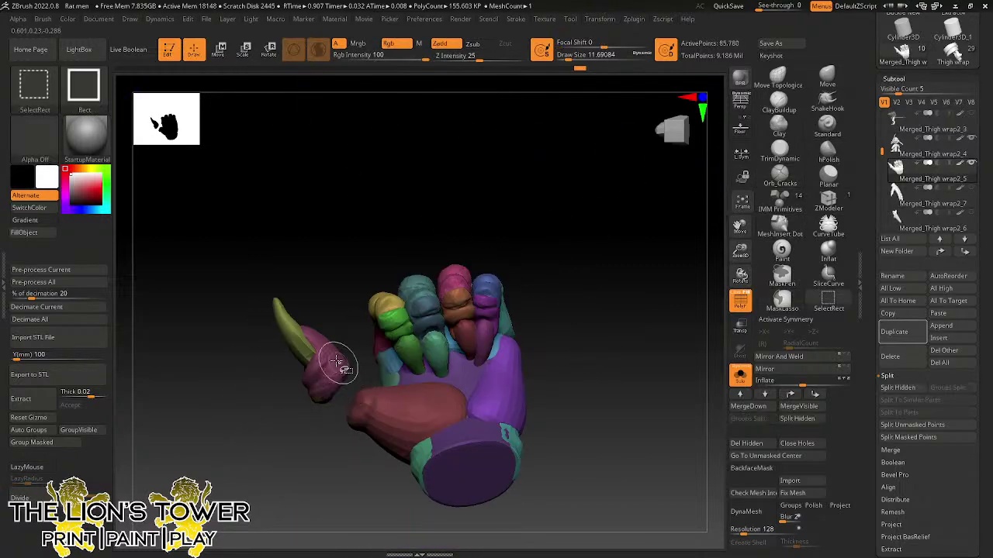
left_click(336, 369, "ctrl+shift")
left_click(307, 340, "ctrl+shift")
left_click(594, 298, "ctrl")
left_click(575, 301, "ctrl+shift")
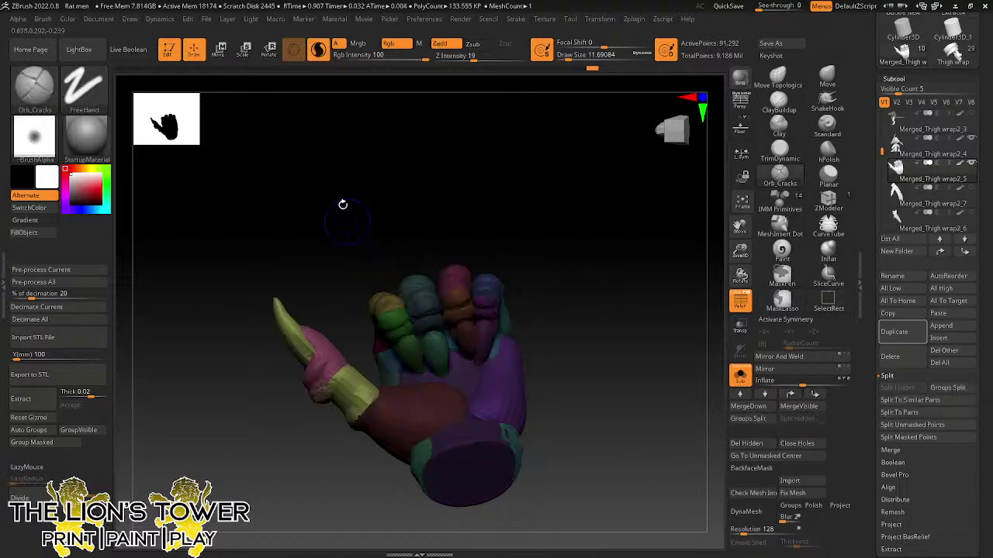
- Isolate the thumb's base segment and unmask it so the whole thumb is free, then show the full hand
left_click(426, 394, "ctrl+shift")
left_click(556, 286, "ctrl+shift")
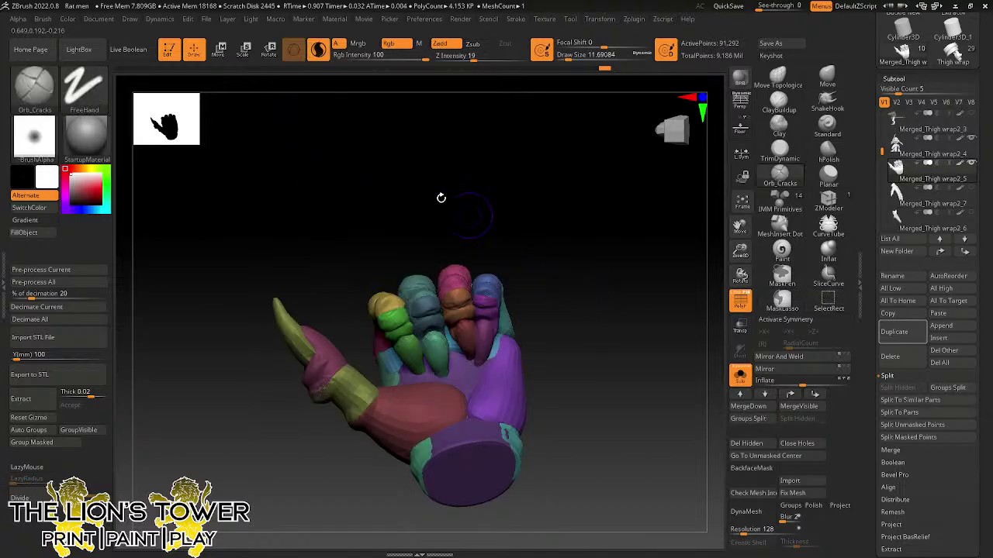
key("ctrl+z")
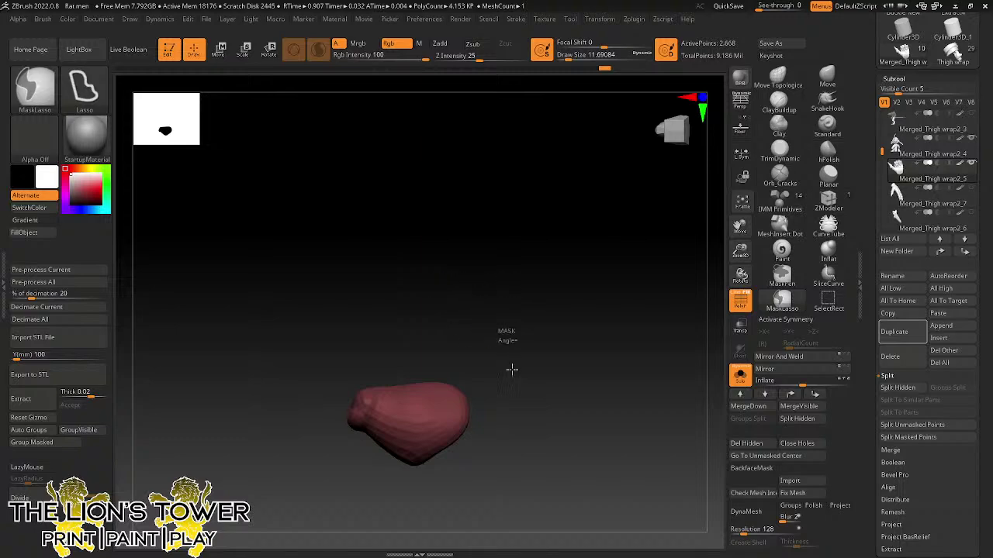
mouse_move(512, 370)
left_mouse_down("ctrl")
mouse_move(361, 308)
mouse_move(434, 297)
left_mouse_up("ctrl")
left_click(450, 296, "ctrl+shift")
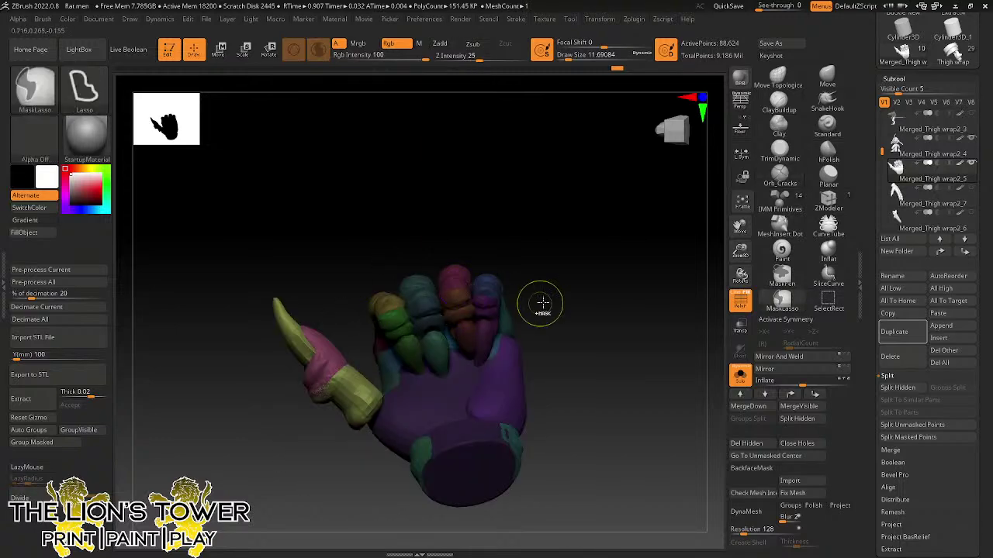
key("ctrl+z")
mouse_move(548, 357)
left_mouse_down("ctrl+shift")
mouse_move(424, 283)
mouse_move(576, 315)
mouse_move(295, 437)
mouse_move(596, 316)
left_mouse_up("ctrl+shift")
key("ctrl+z")
left_click(589, 339, "ctrl+shift")
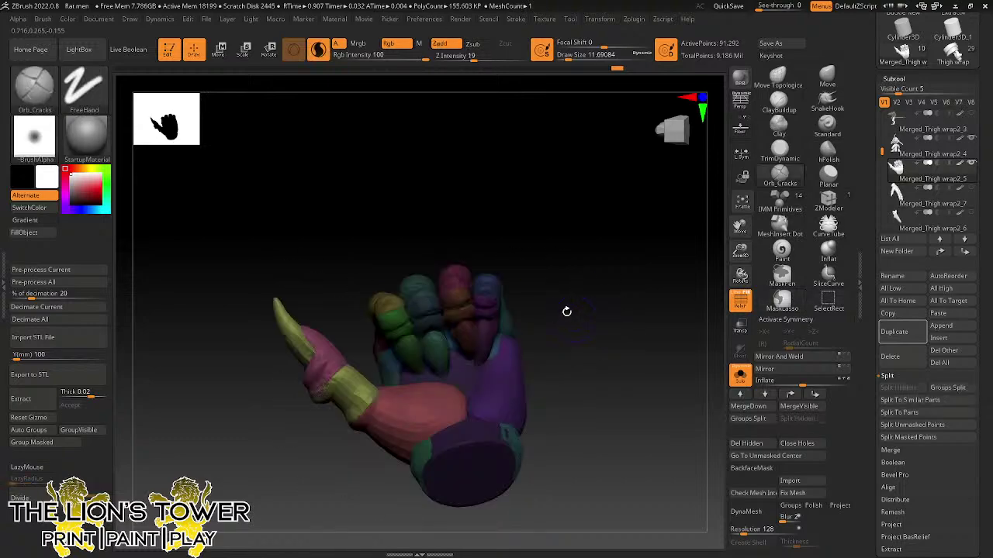
- Set the Rotate gizmo at the thumb's base and swing the whole thumb inward beside the curled fingers
left_click(267, 53)
left_click_drag(541, 259, 586, 315, "alt")
left_click_drag(456, 397, 463, 407)
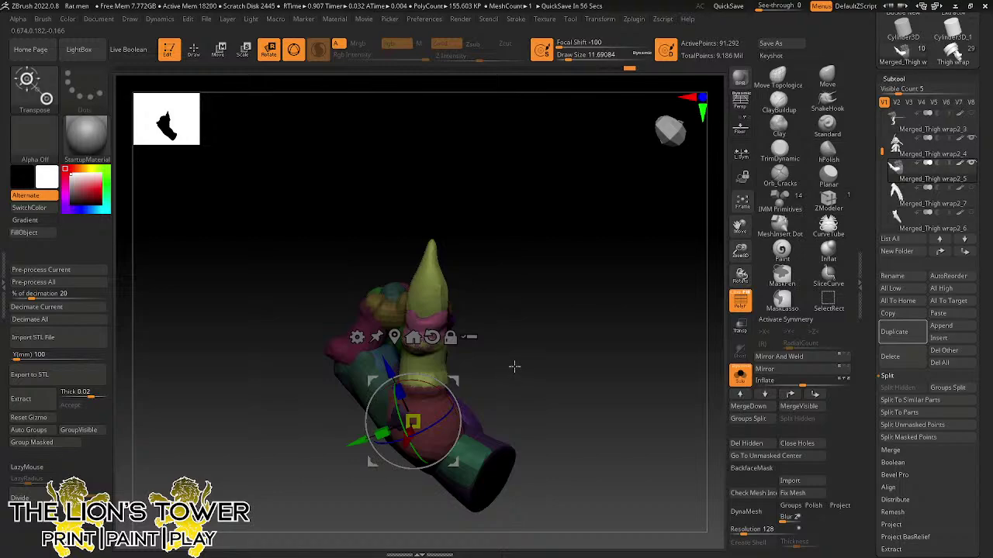
mouse_move(514, 366)
left_mouse_down()
mouse_move(509, 359)
mouse_move(551, 349)
mouse_move(508, 334)
mouse_move(494, 348)
mouse_move(527, 335)
left_mouse_up()
- Mask the thumb's base segment, move the pivot to the next joint, and fold the outer segments across the fingers
left_click(194, 50)
left_click(422, 412, "ctrl+shift")
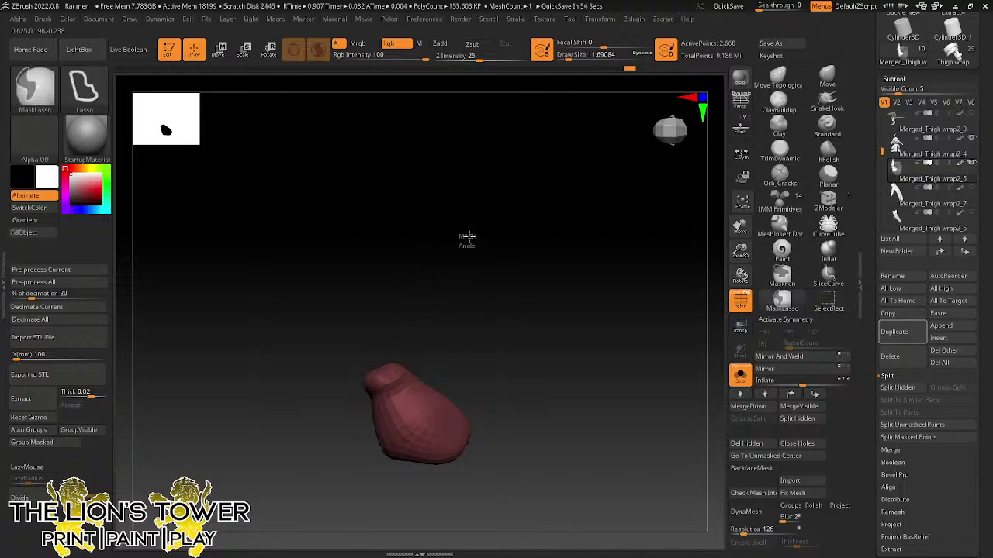
left_click(470, 231, "ctrl")
left_click(472, 230, "ctrl+shift")
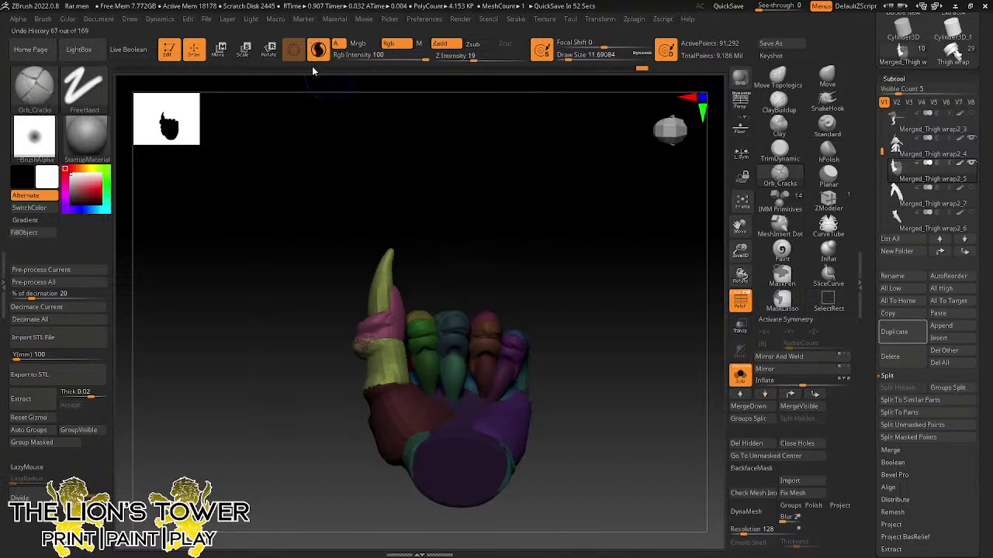
key("r")
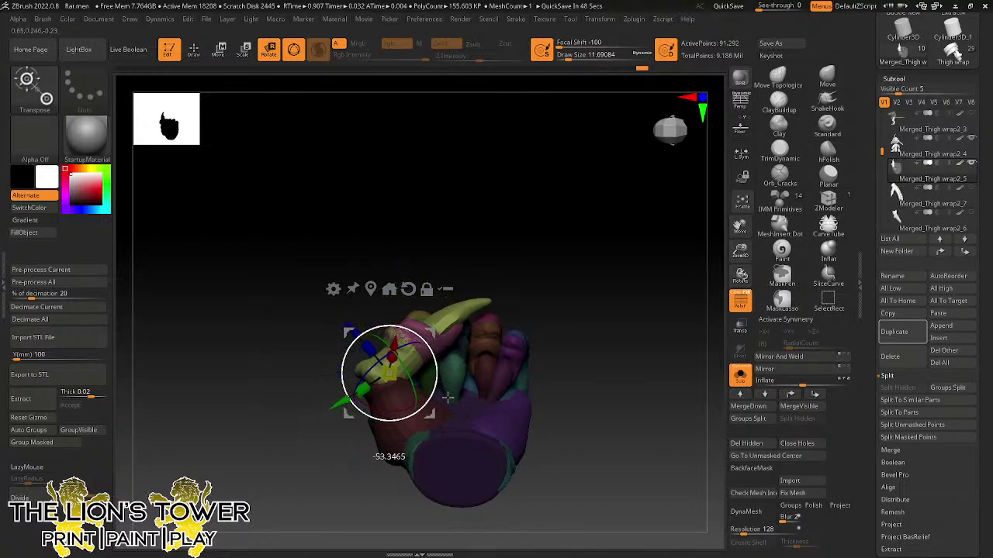
left_click_drag(459, 302, 535, 283)
- Mask the thumb's middle segment too, leaving its outer segment and claw free to rotate
left_click(193, 51)
left_click(401, 341, "ctrl+shift")
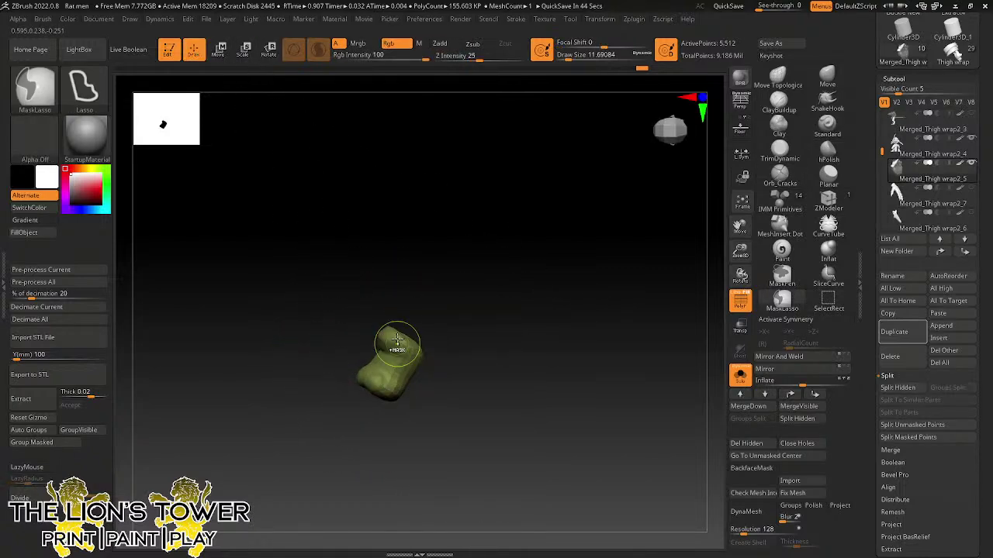
left_click(398, 265, "ctrl")
left_click(398, 266, "ctrl+shift")
key("r")
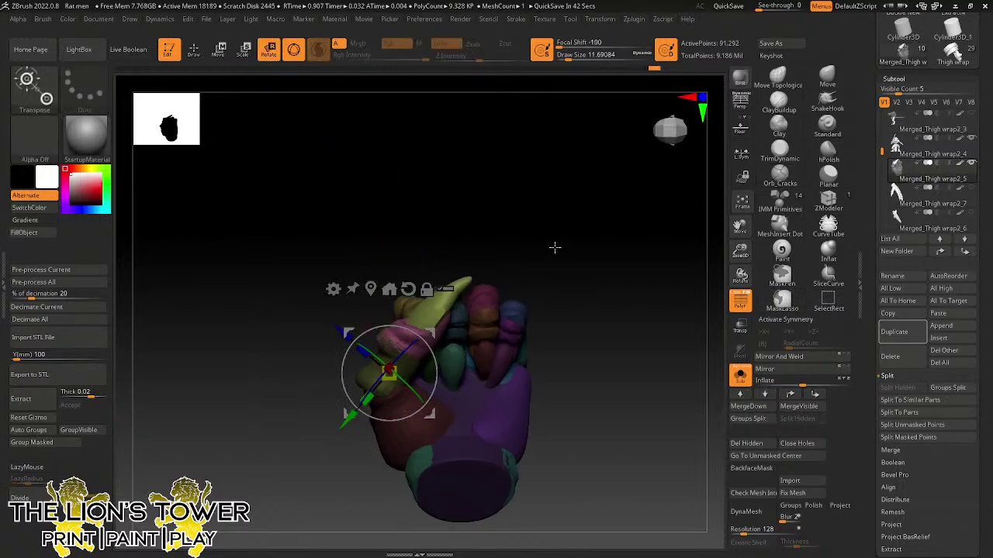
- Curl the thumb's outer segment and claw over the curled fingers toward the palm, checking the fist from several sides
left_click_drag(435, 332, 459, 306)
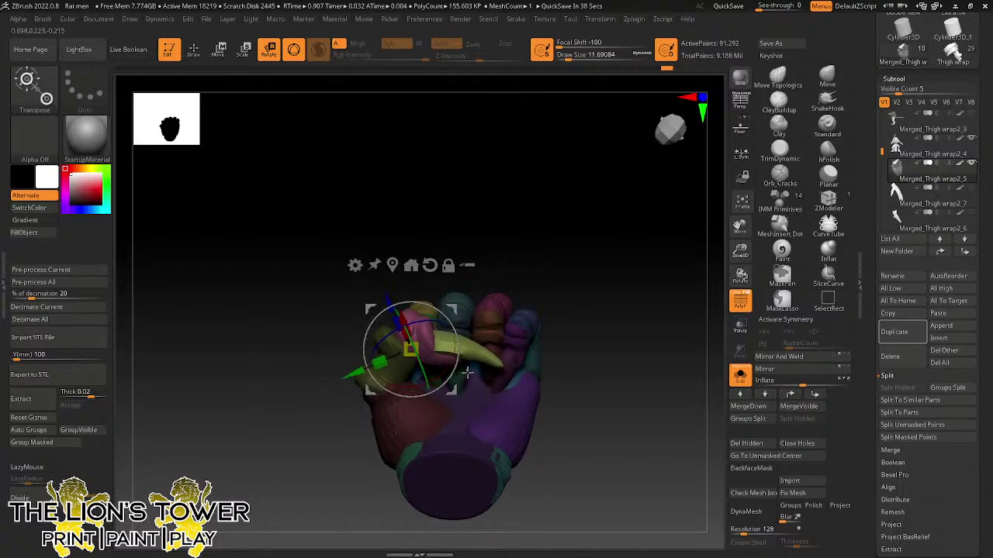
key("q")
mouse_move(676, 271)
left_mouse_down()
mouse_move(644, 336)
mouse_move(656, 336)
mouse_move(671, 237)
mouse_move(673, 263)
left_mouse_up()
key("r")
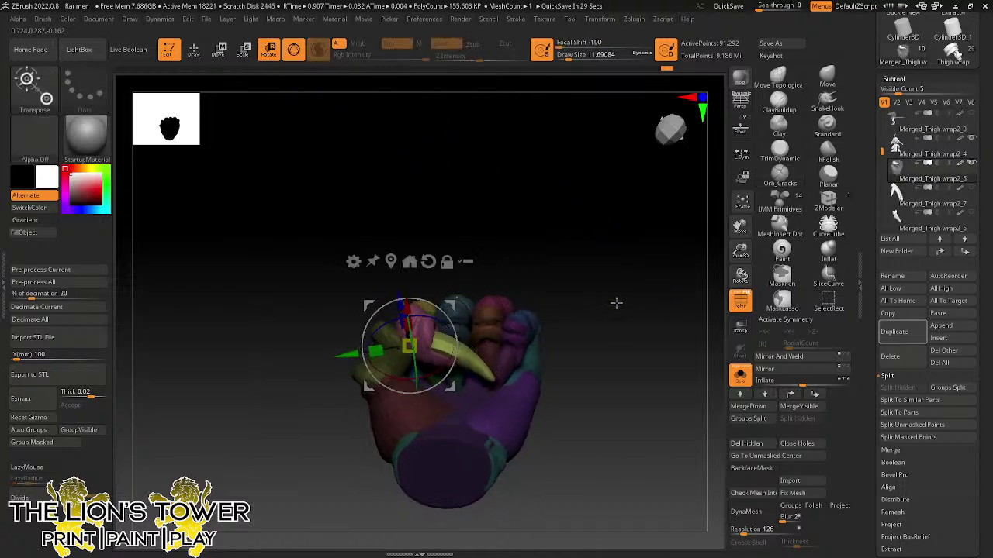
left_click_drag(615, 303, 565, 341)
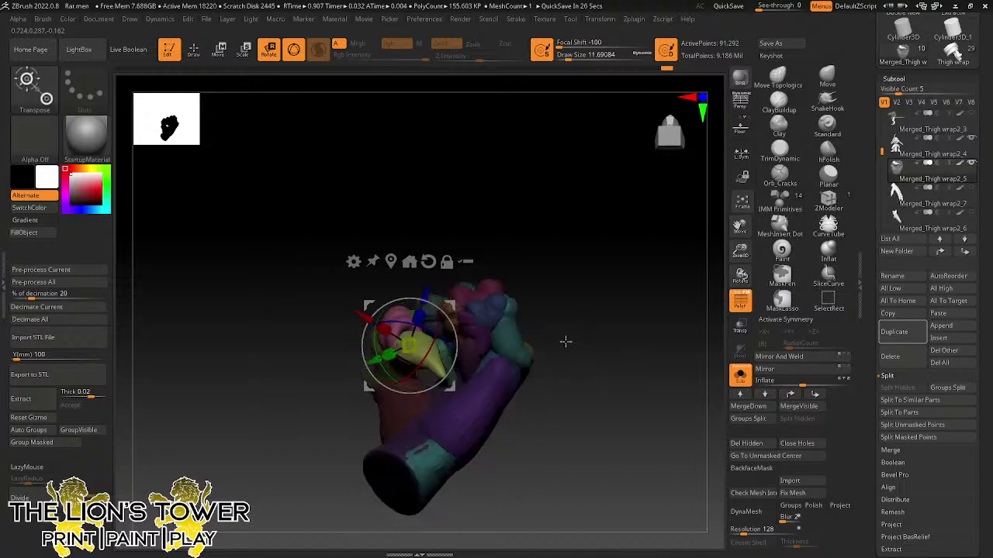
mouse_move(557, 294)
left_mouse_down()
mouse_move(558, 345)
mouse_move(605, 292)
mouse_move(592, 297)
mouse_move(598, 359)
mouse_move(571, 297)
left_mouse_up()
key("q")
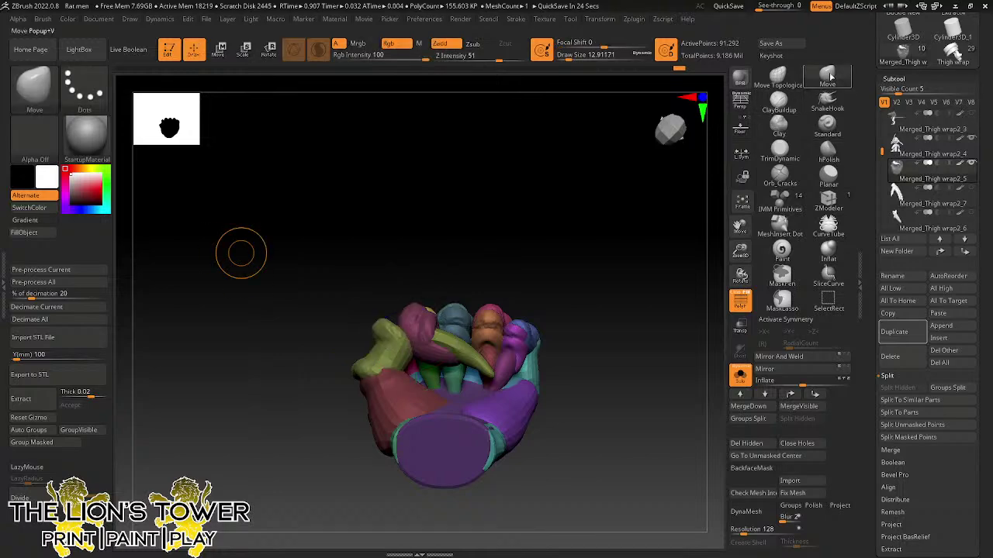
- Mask everything except the palm and reshape it with the Move brush at draw size 28.75
left_click(463, 378, "ctrl+shift")
left_click_drag(509, 288, 509, 282, "ctrl+shift")
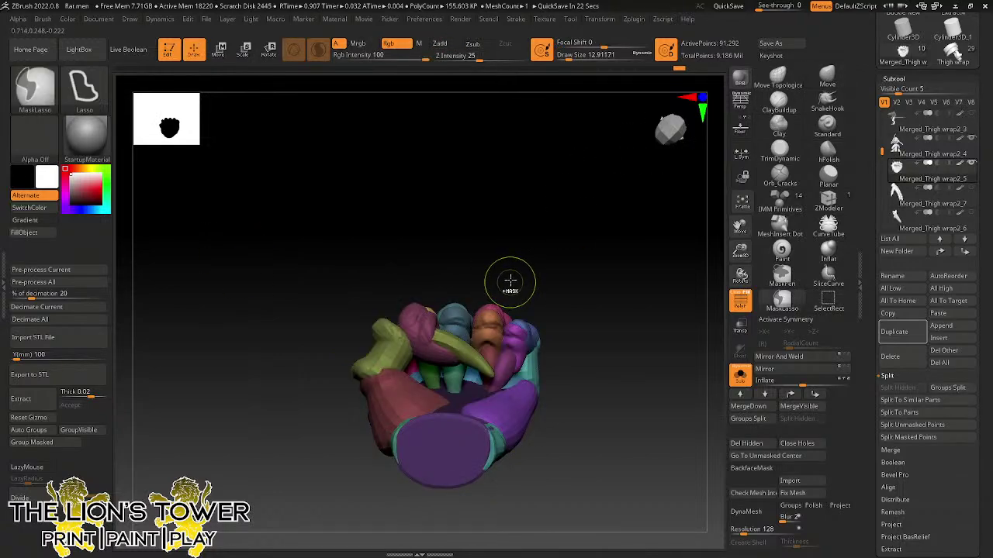
left_click(587, 224, "ctrl")
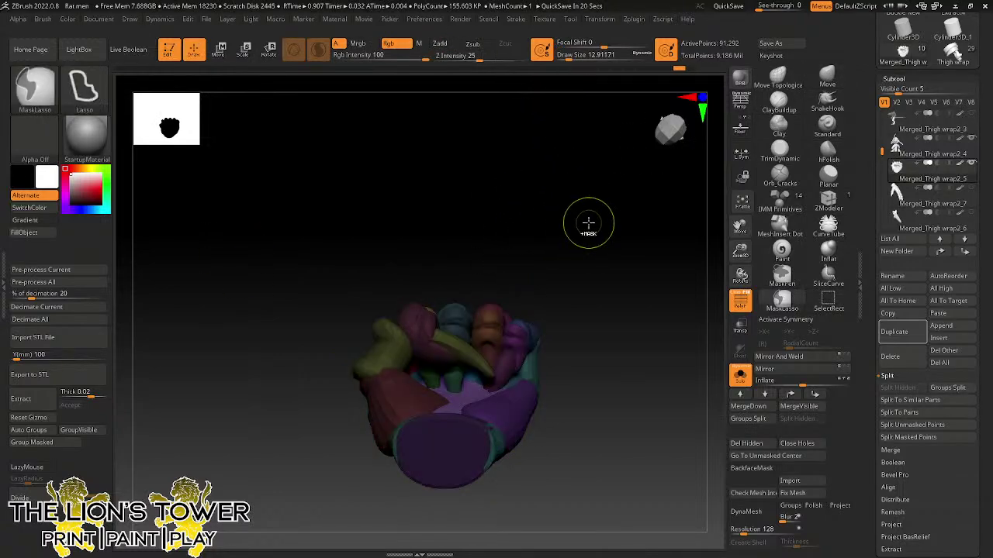
left_click_drag(569, 56, 571, 57)
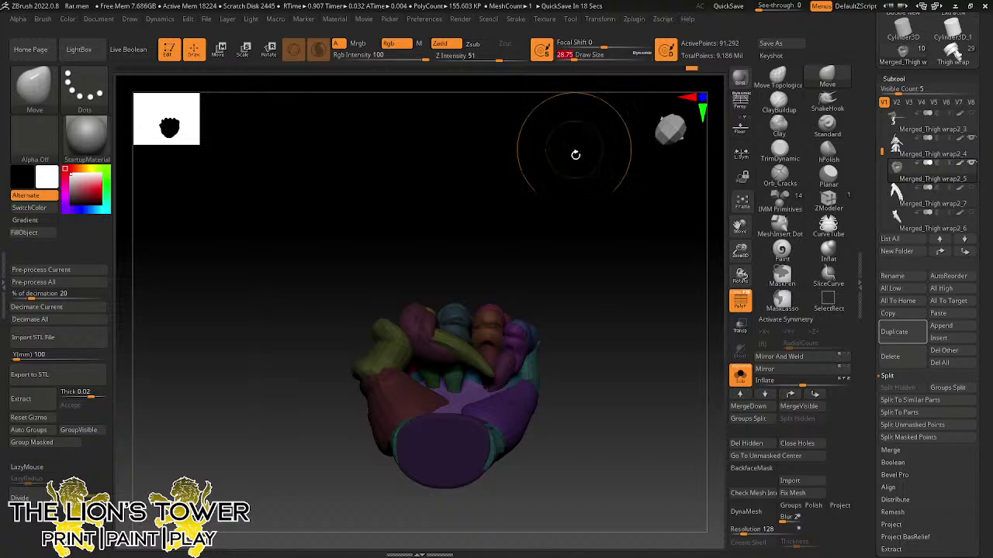
left_click_drag(577, 154, 518, 220)
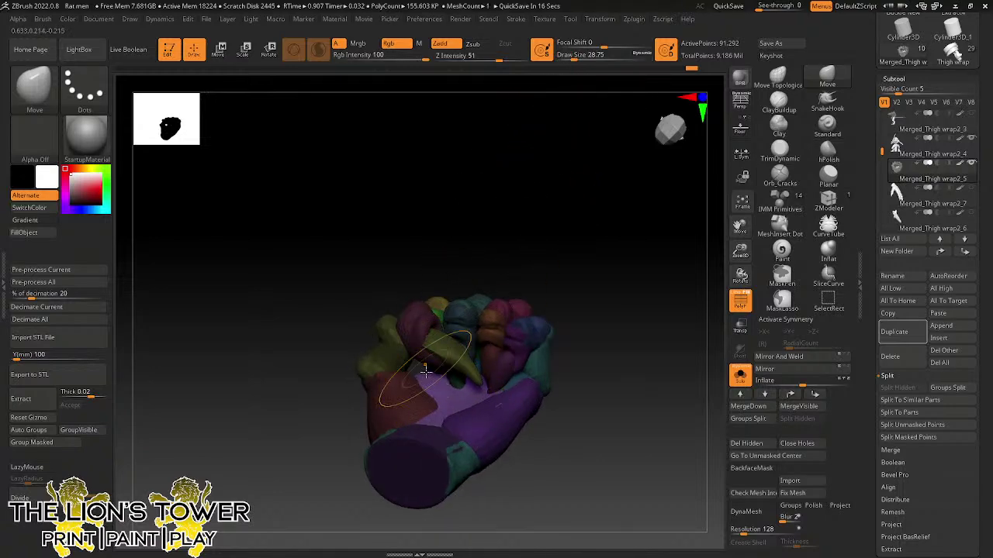
left_click_drag(557, 331, 477, 385)
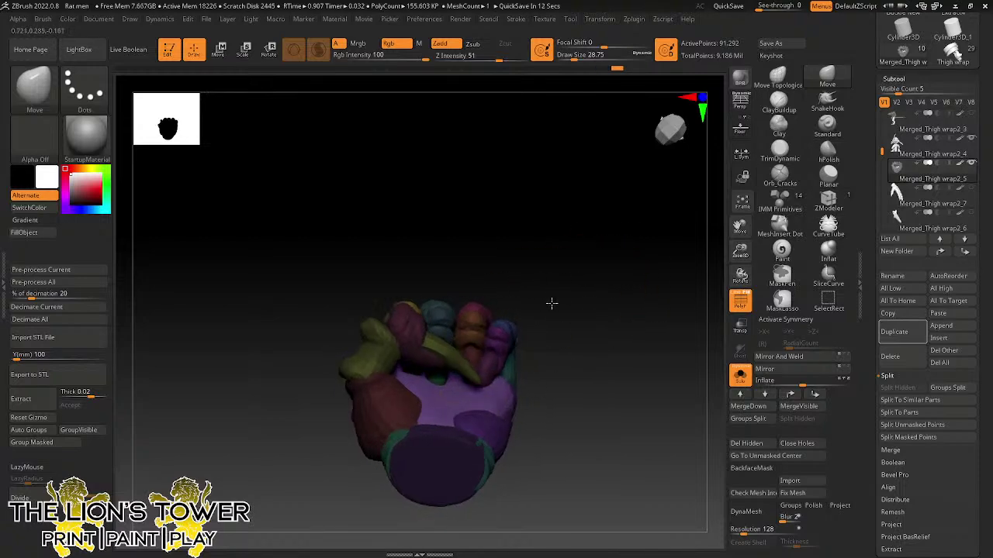
- Fuse the fist's separate segments into one continuous mesh with DynaMesh at resolution 1032 and Polish enabled
left_click_drag(549, 302, 458, 422)
mouse_move(548, 302)
left_mouse_down()
mouse_move(521, 250)
mouse_move(602, 275)
mouse_move(657, 256)
mouse_move(676, 204)
mouse_move(526, 338)
mouse_move(465, 324)
mouse_move(528, 328)
mouse_move(587, 263)
mouse_move(608, 169)
mouse_move(561, 220)
mouse_move(605, 215)
mouse_move(632, 266)
mouse_move(707, 178)
mouse_move(786, 325)
left_mouse_up()
key("Escape")
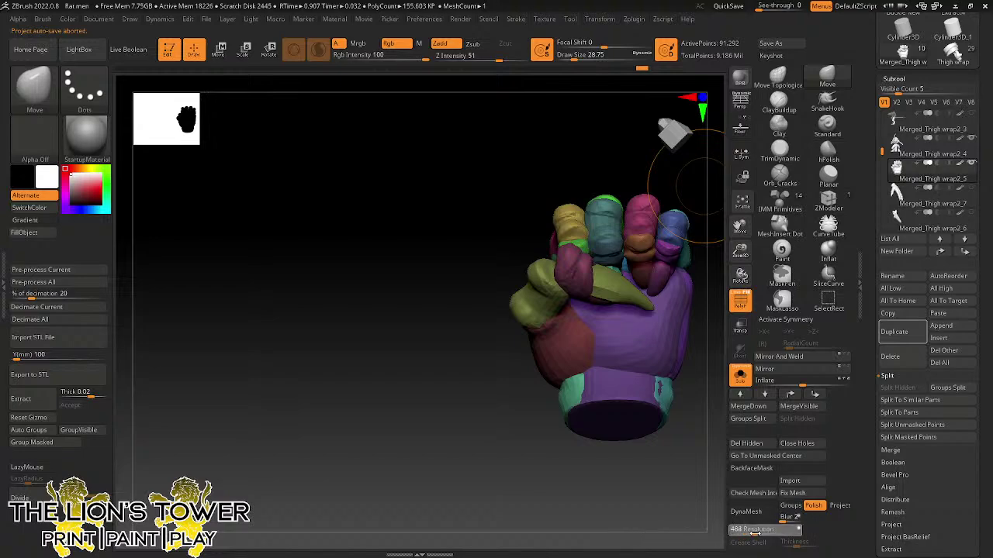
left_click(746, 512)
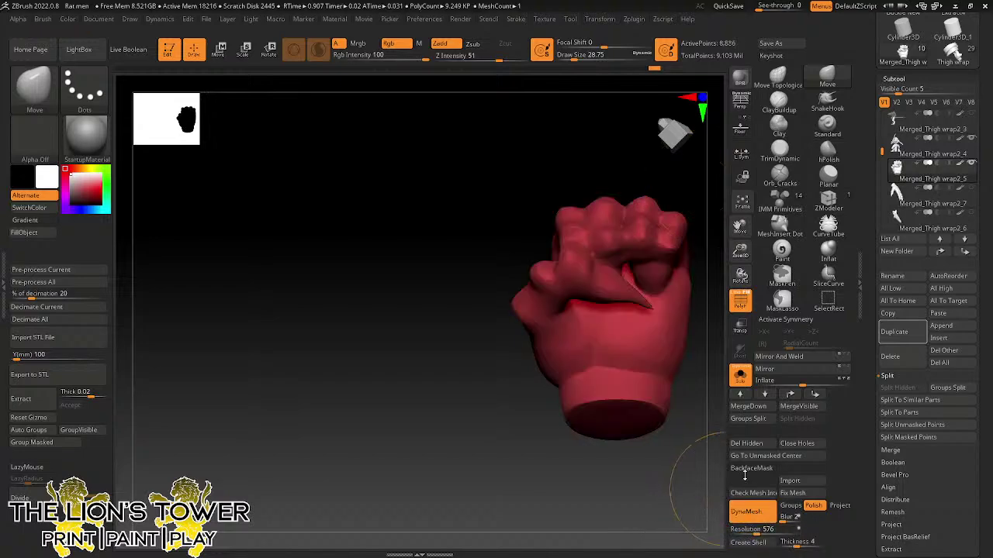
key("ctrl+z")
left_click(754, 529)
left_click_drag(751, 535, 753, 535)
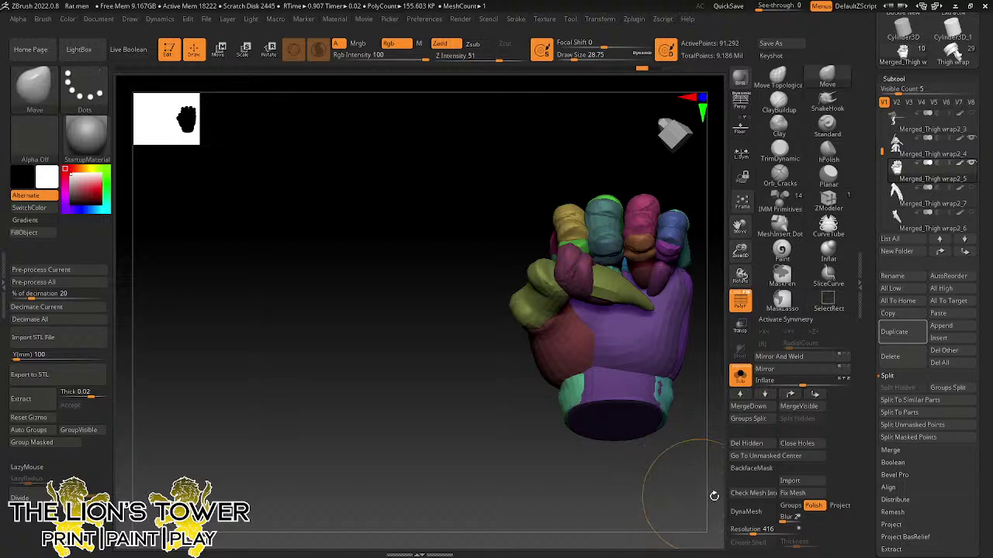
key("Return")
left_click(746, 512)
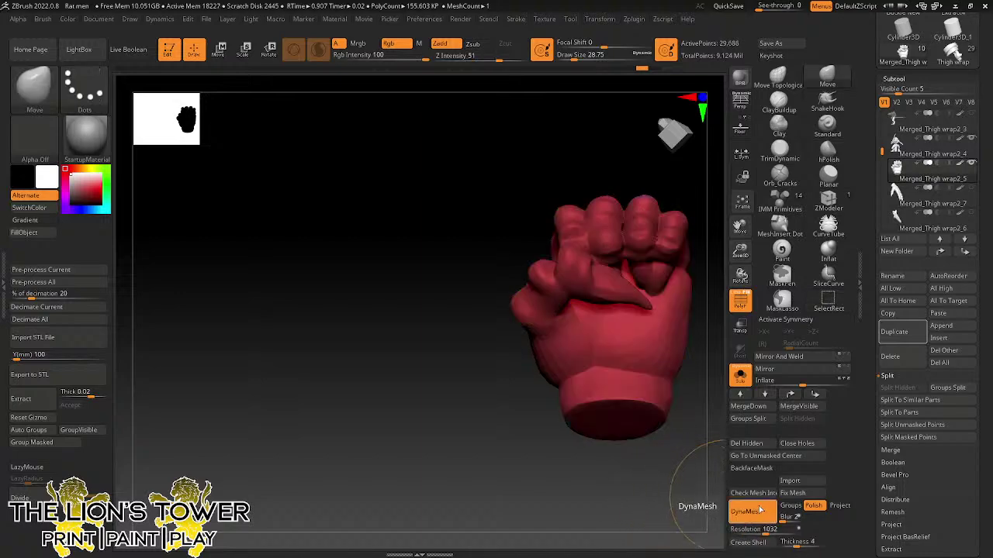
- Build up the curled finger segments with the ClayBuildup brush at draw size about 15.55
left_click_drag(721, 241, 688, 274)
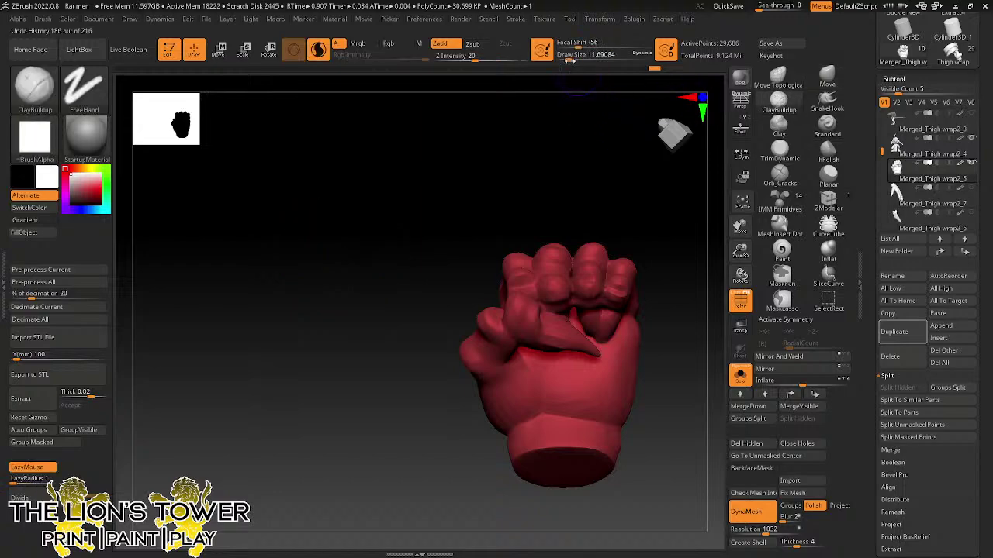
mouse_move(598, 98)
left_mouse_down()
mouse_move(674, 236)
mouse_move(596, 81)
left_mouse_up()
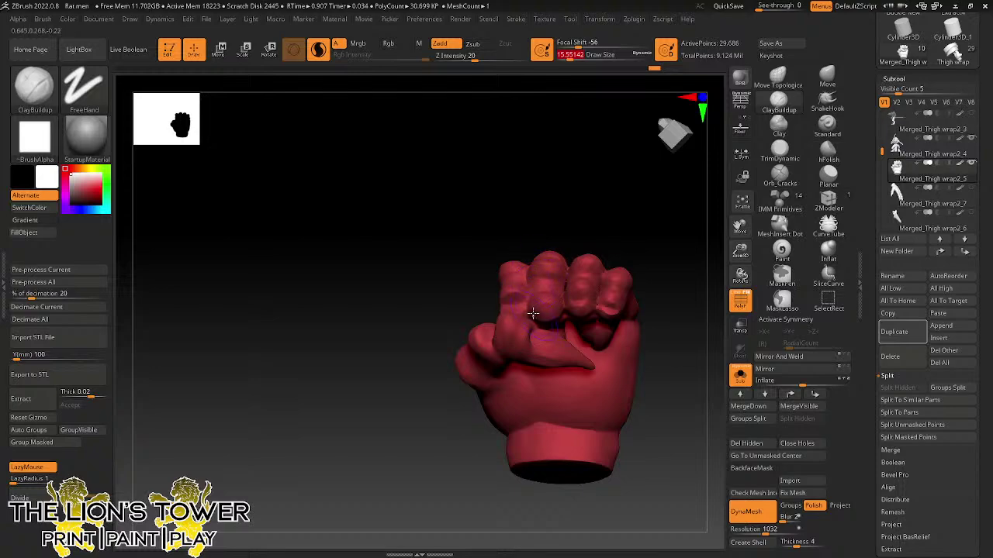
mouse_move(523, 224)
left_mouse_down()
mouse_move(523, 312)
mouse_move(535, 309)
mouse_move(523, 314)
left_mouse_up()
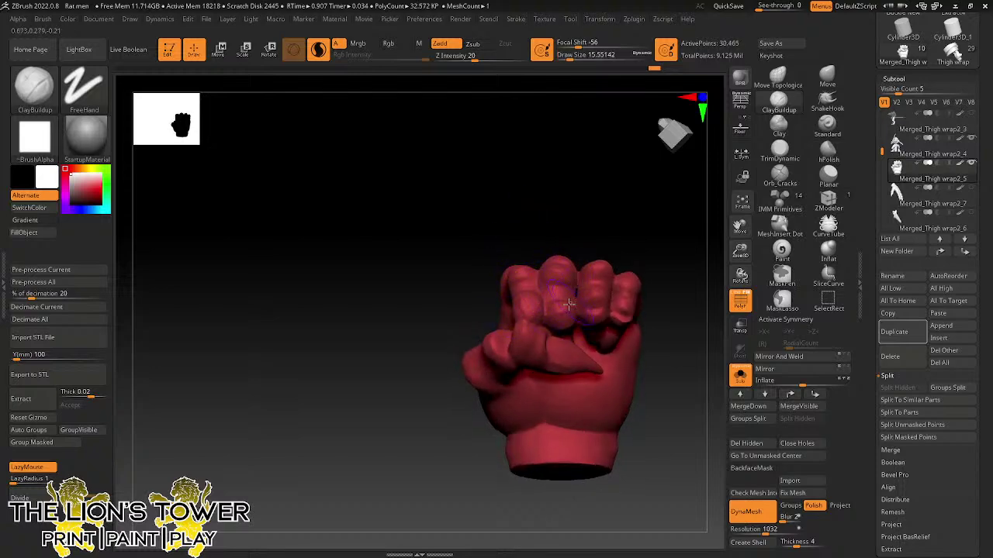
right_click_drag(580, 308, 593, 321)
mouse_move(592, 308)
left_mouse_down()
mouse_move(613, 306)
mouse_move(625, 319)
left_mouse_up()
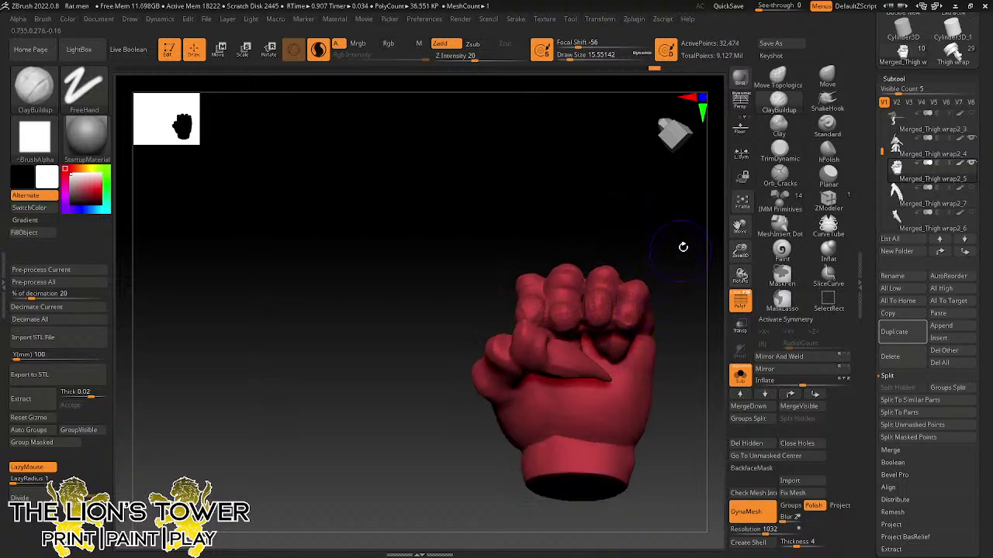
right_click_drag(682, 246, 650, 309)
right_click_drag(680, 261, 597, 234)
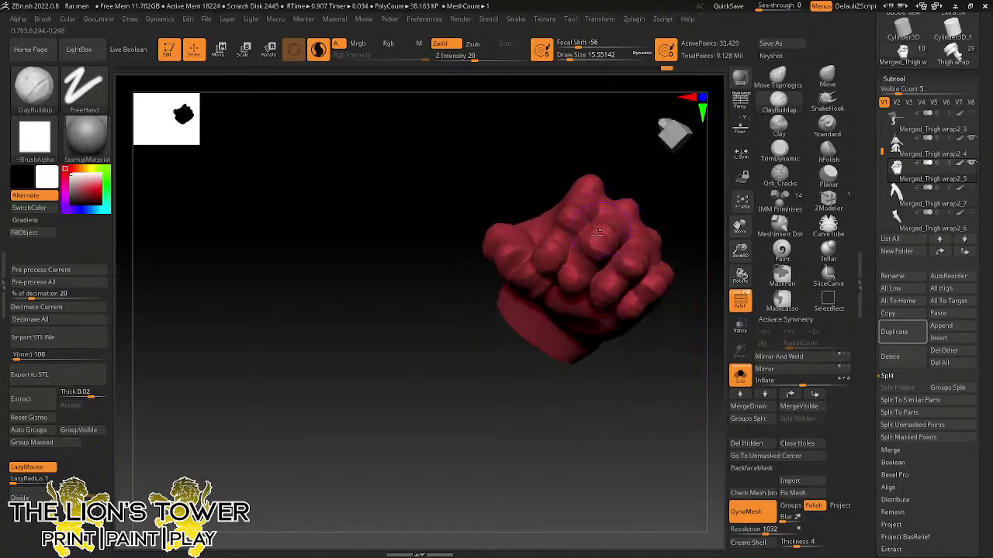
left_click_drag(597, 235, 606, 234)
right_click_drag(591, 238, 688, 221)
- Swell the curled finger segments inside the fist using the Inflat brush at draw size about 20
left_click(829, 248)
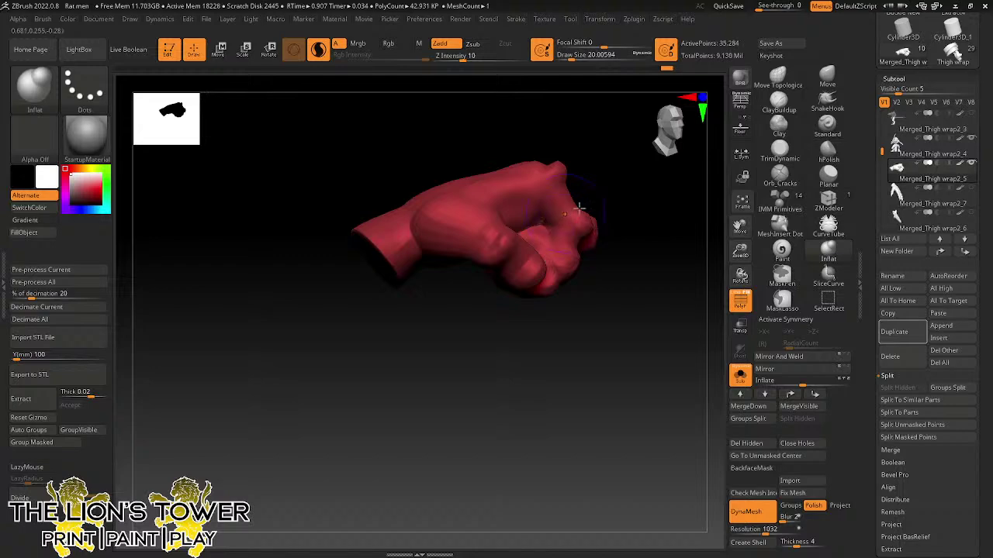
right_click_drag(581, 206, 678, 191)
right_click_drag(577, 223, 609, 206)
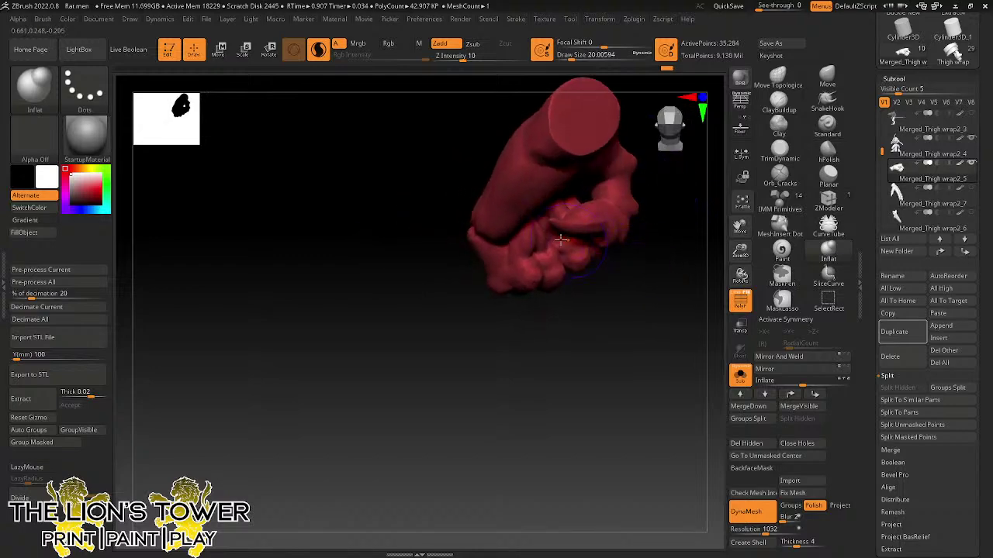
left_click_drag(545, 226, 544, 224)
mouse_move(546, 227)
right_mouse_down()
mouse_move(584, 280)
mouse_move(587, 272)
mouse_move(563, 282)
mouse_move(535, 222)
mouse_move(581, 303)
mouse_move(581, 277)
mouse_move(593, 280)
right_mouse_up()
left_click(536, 219, "ctrl+shift")
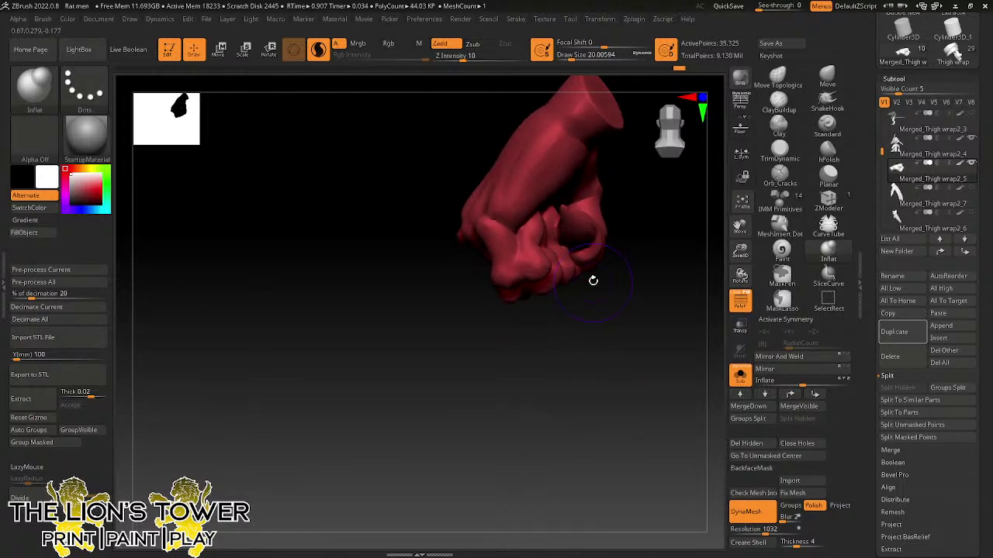
- Build up the little-finger side and the row of knuckles with the ClayBuildup brush at draw size about 15.55
left_click(778, 101)
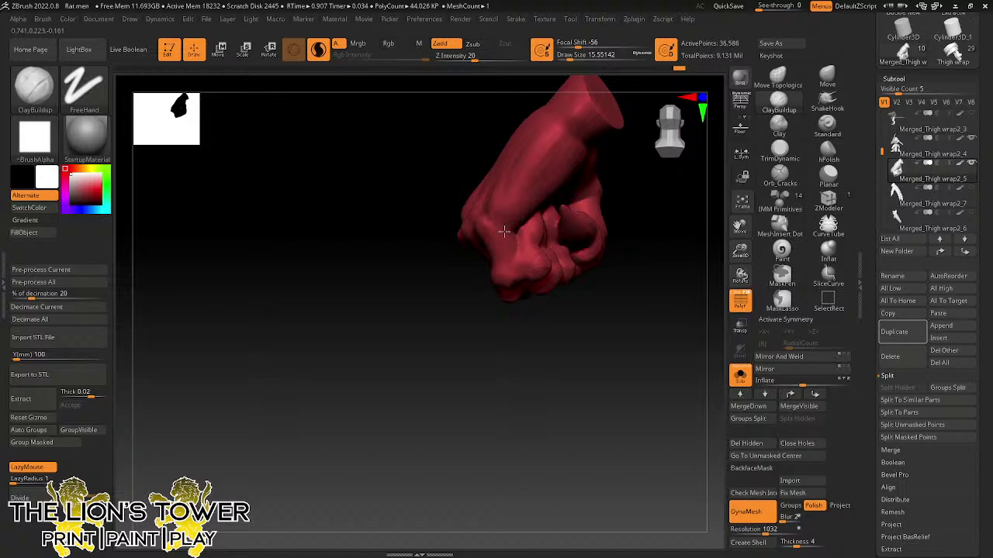
right_click_drag(505, 228, 561, 337)
right_click_drag(480, 204, 514, 224)
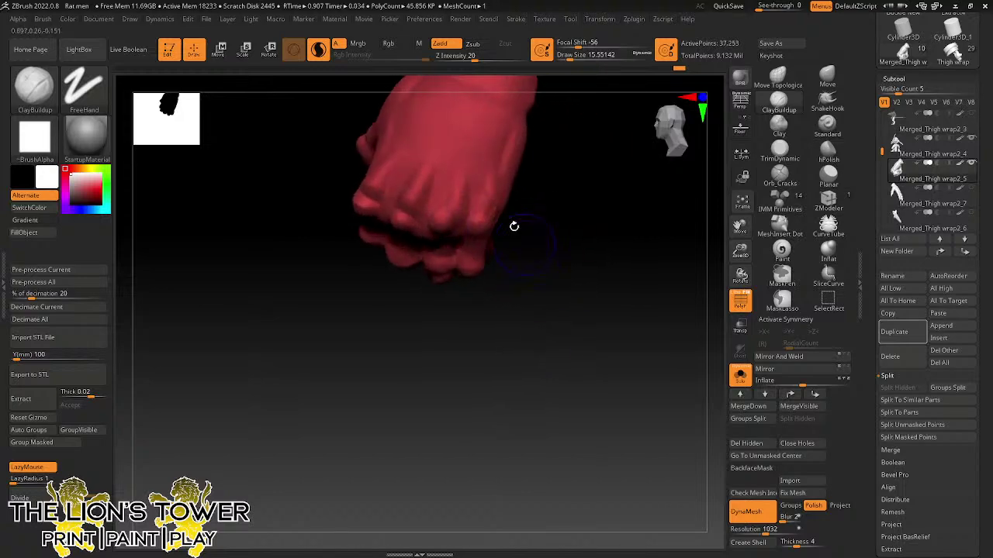
mouse_move(441, 215)
left_mouse_down()
mouse_move(444, 180)
mouse_move(405, 205)
mouse_move(412, 212)
mouse_move(416, 195)
left_mouse_up()
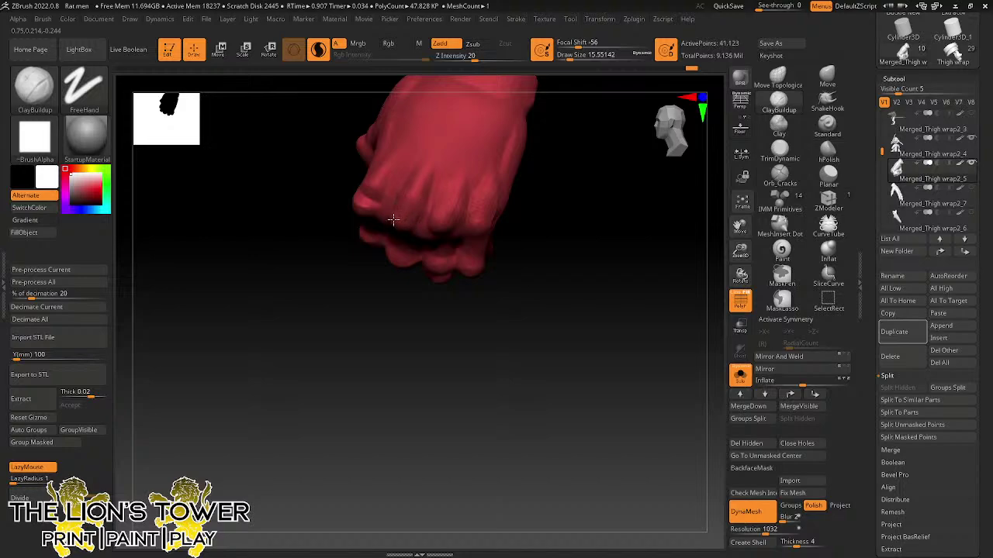
left_click_drag(740, 225, 809, 291)
left_click_drag(722, 267, 669, 302)
mouse_move(740, 275)
left_mouse_down()
mouse_move(675, 314)
mouse_move(656, 308)
left_mouse_up()
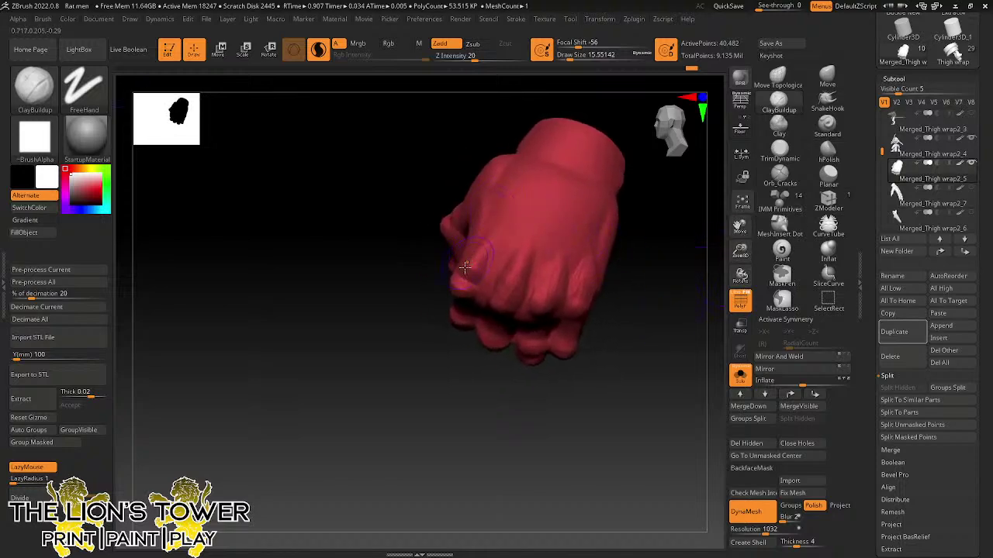
left_click_drag(469, 269, 475, 271)
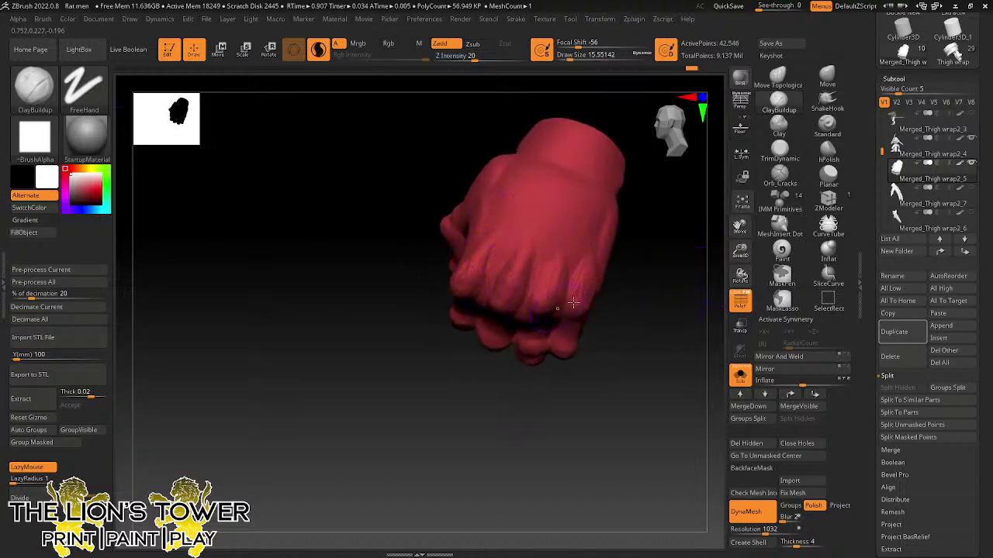
- Sculpt tendon ridges from the knuckles toward the wrist across the back of the hand and smooth them
left_click_drag(640, 310, 668, 305)
left_click_drag(462, 282, 480, 252)
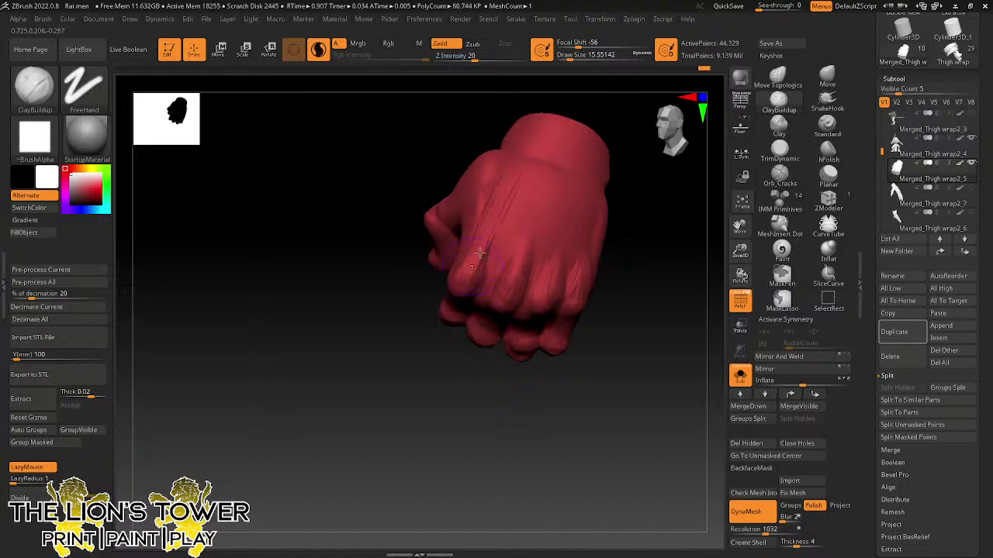
mouse_move(504, 288)
left_mouse_down()
mouse_move(533, 215)
mouse_move(529, 271)
left_mouse_up()
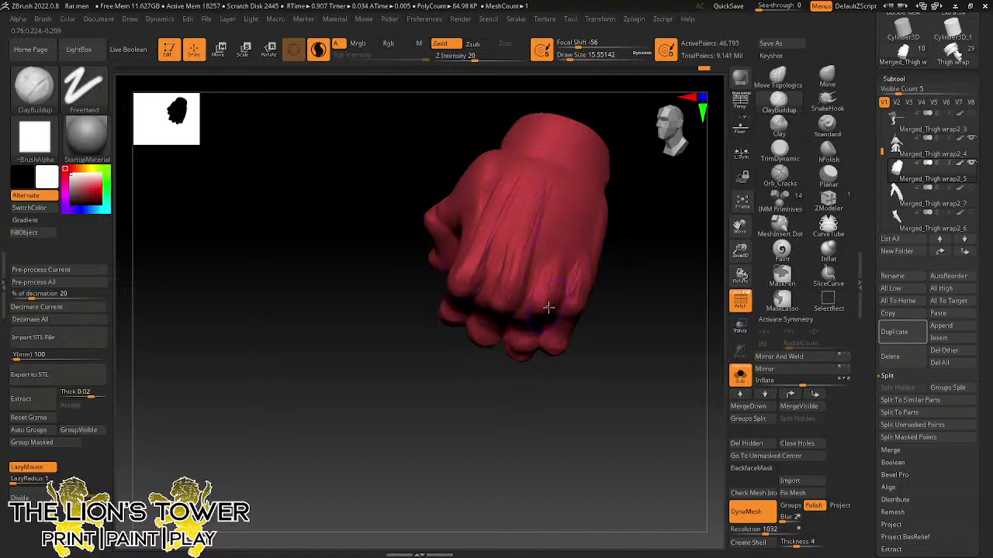
left_click_drag(547, 306, 573, 171)
left_click_drag(669, 239, 632, 237)
mouse_move(589, 277)
left_mouse_down()
mouse_move(605, 225)
mouse_move(583, 195)
mouse_move(539, 291)
mouse_move(498, 306)
left_mouse_up()
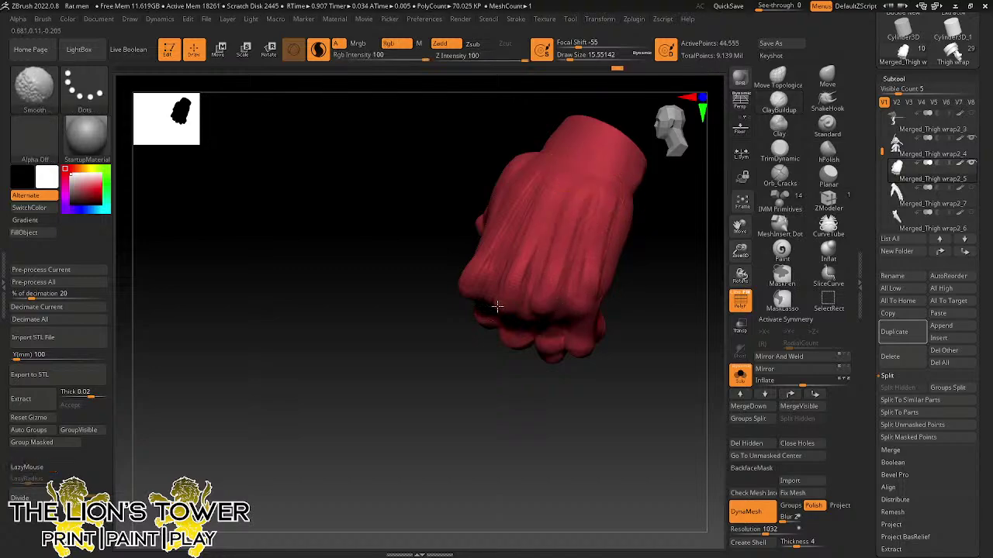
- Build up the thumb's base and its transition into the wrist with ClayBuildup, and smooth the thumb joint
right_click_drag(643, 277, 512, 165)
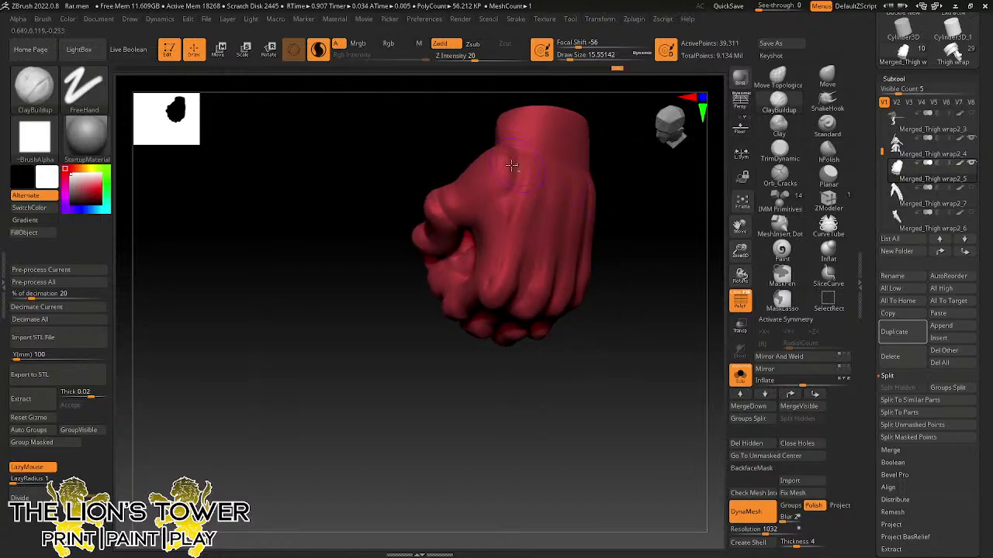
mouse_move(493, 180)
left_mouse_down()
mouse_move(505, 184)
mouse_move(503, 158)
mouse_move(484, 185)
left_mouse_up()
right_click_drag(484, 185, 500, 152)
mouse_move(500, 151)
left_mouse_down()
mouse_move(488, 158)
mouse_move(488, 199)
mouse_move(498, 182)
mouse_move(474, 186)
mouse_move(509, 179)
mouse_move(512, 210)
left_mouse_up()
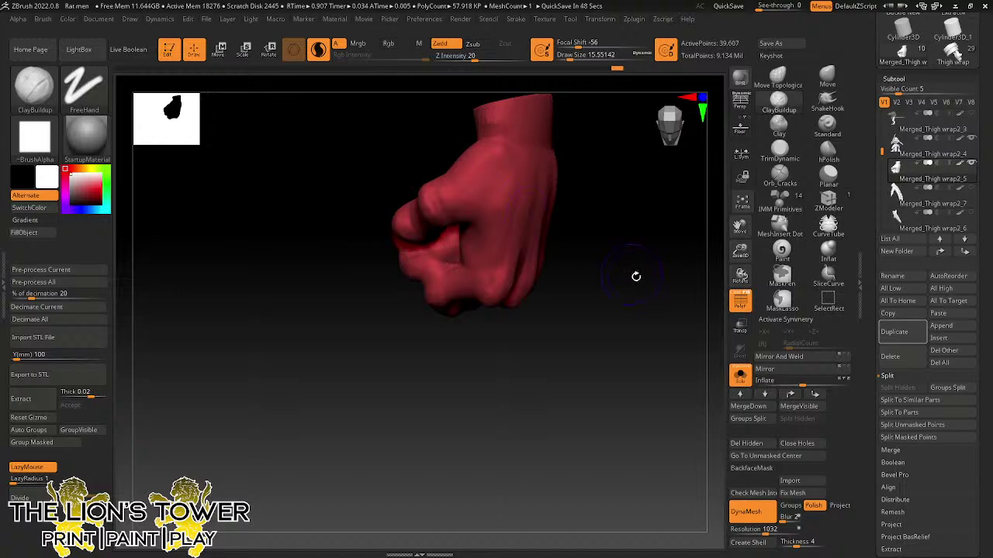
left_click_drag(636, 276, 660, 268)
left_click_drag(624, 199, 646, 253, "alt")
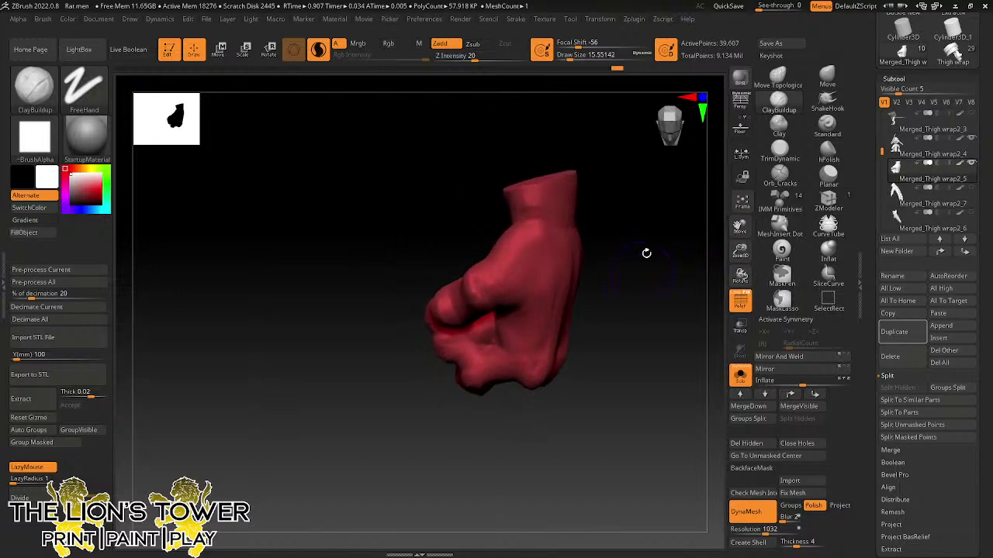
mouse_move(524, 211)
left_mouse_down()
mouse_move(533, 217)
mouse_move(532, 204)
mouse_move(648, 237)
mouse_move(523, 246)
mouse_move(484, 279)
mouse_move(503, 292)
mouse_move(491, 283)
left_mouse_up()
left_click_drag(575, 259, 610, 238)
left_click_drag(458, 297, 463, 305, "shift")
- Add clay to the thumb's outer joint with the ClayBuildup brush at draw size about 18.46
left_click_drag(573, 288, 622, 277)
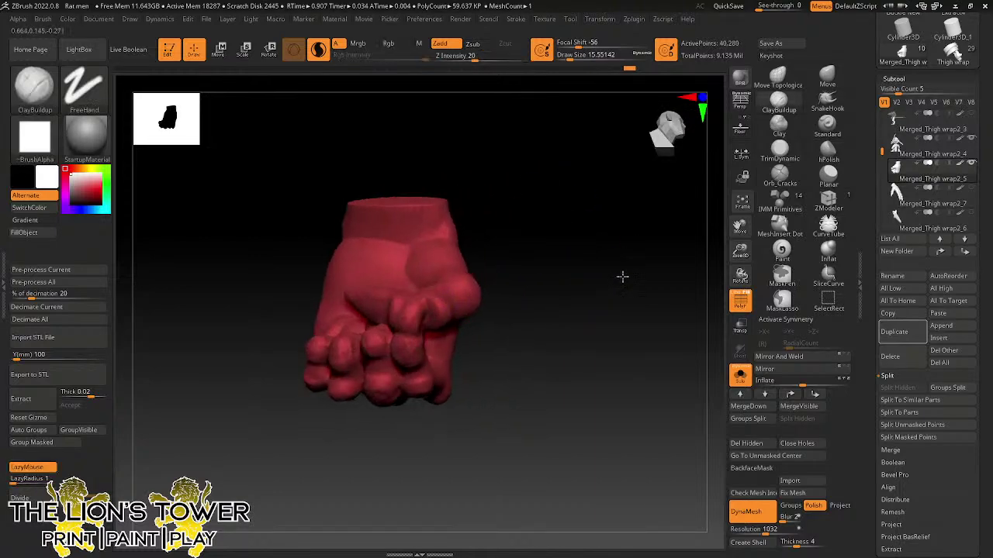
left_click_drag(568, 55, 569, 56)
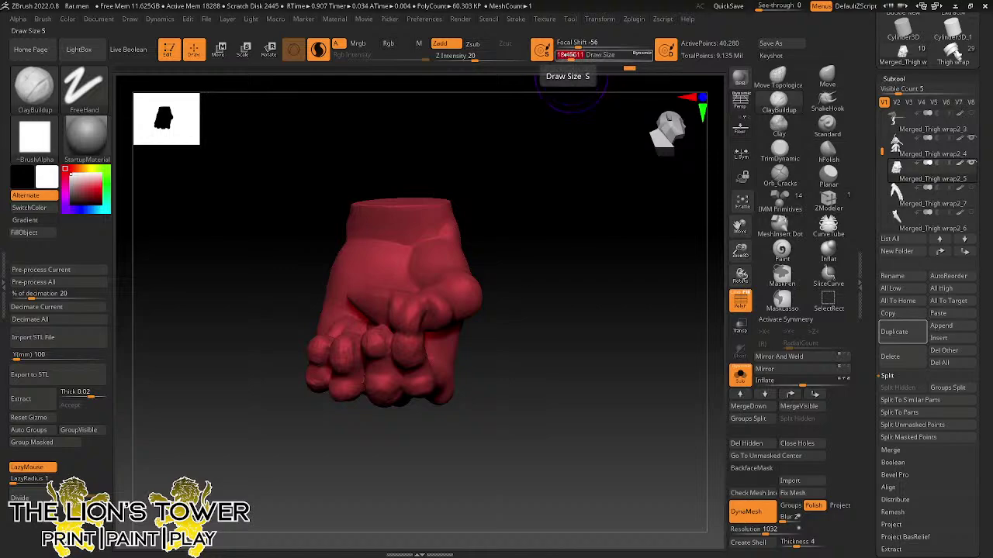
mouse_move(425, 321)
left_mouse_down()
mouse_move(431, 311)
mouse_move(426, 322)
left_mouse_up()
left_click_drag(499, 233, 513, 277)
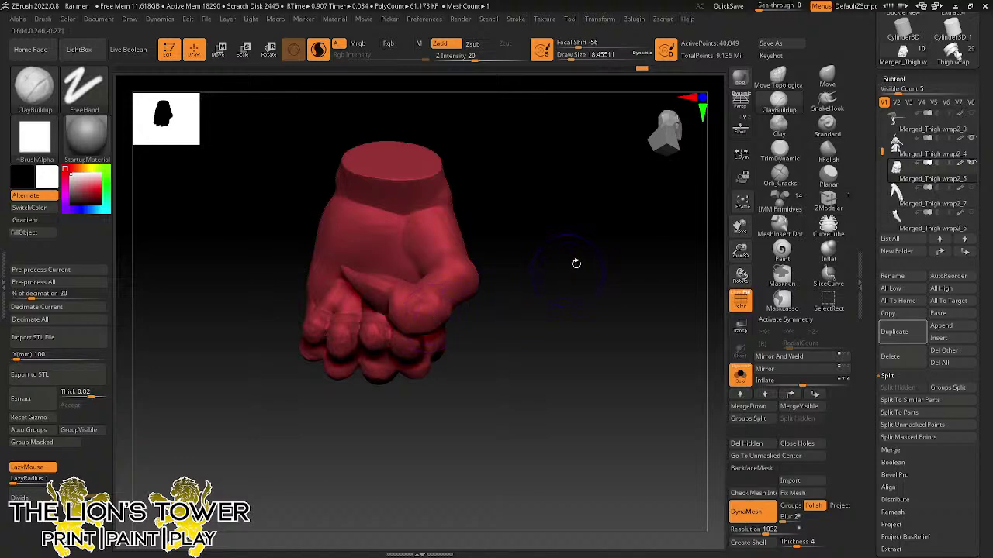
left_click_drag(576, 264, 594, 204)
- Try to build up the thumb's outer joint above the index finger with ClayBuildup at draw size about 16.97
left_click(569, 55)
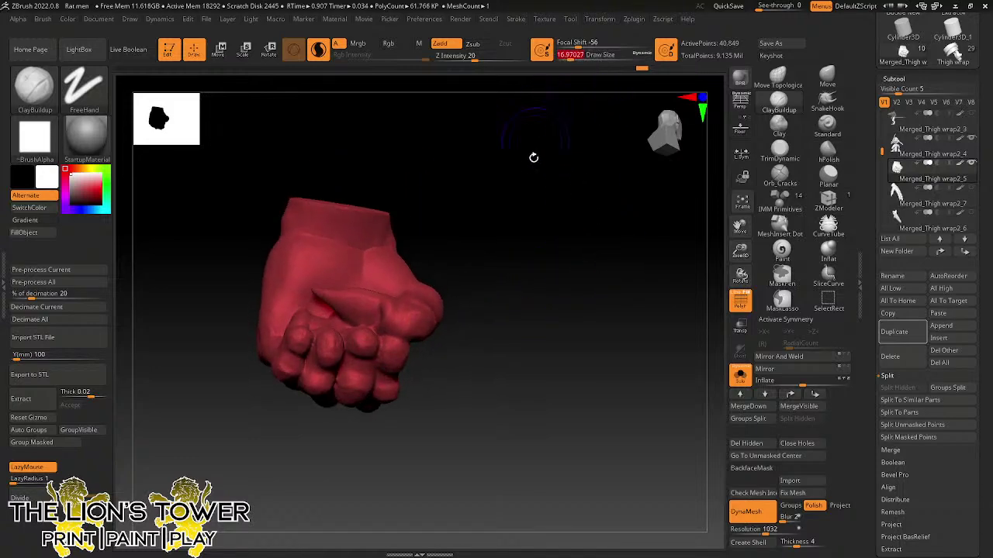
left_click_drag(402, 331, 408, 305)
key("ctrl+z")
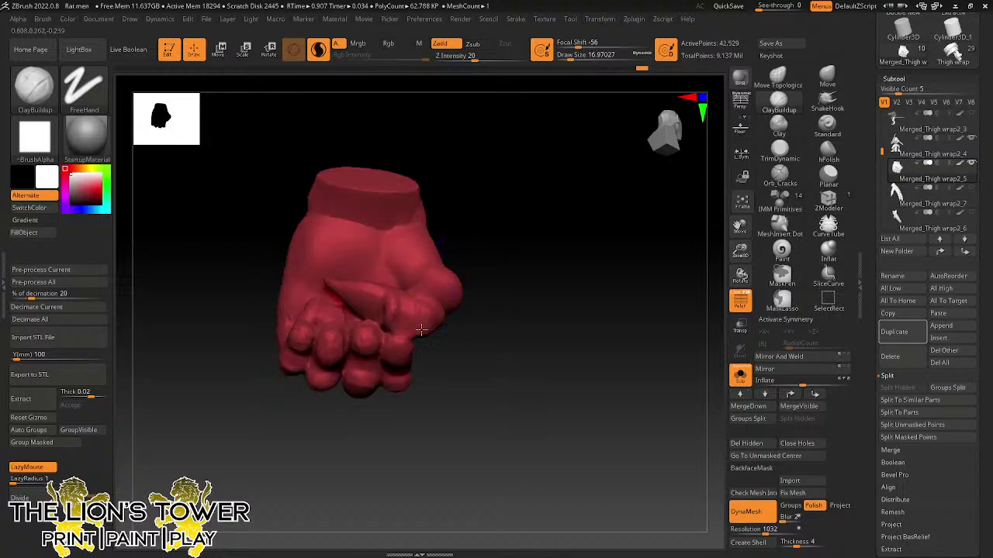
key("ctrl+z")
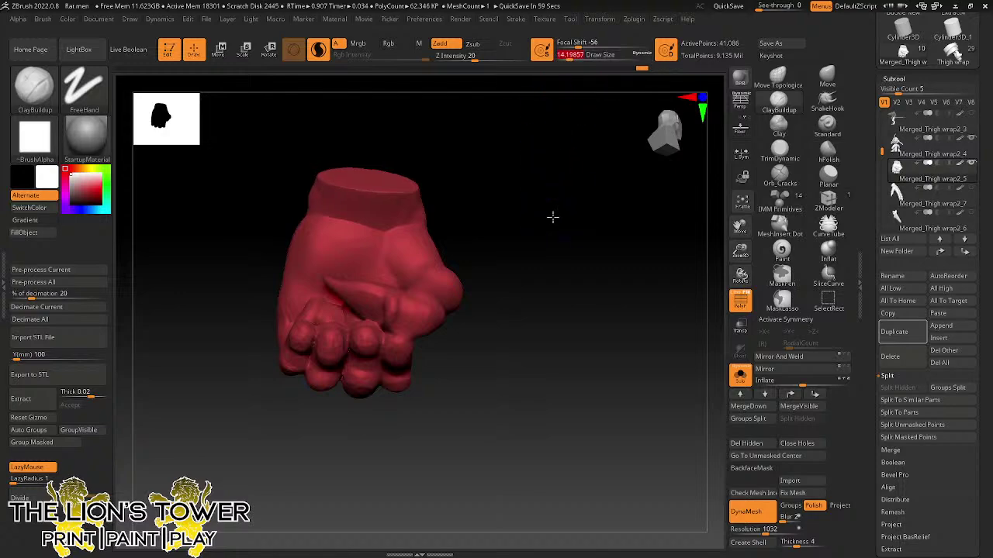
- Smooth the curled fingers and the creases between them at draw size about 14.2
left_click_drag(551, 217, 563, 155)
mouse_move(403, 343)
left_mouse_down("shift")
mouse_move(395, 365)
mouse_move(346, 364)
left_mouse_up("shift")
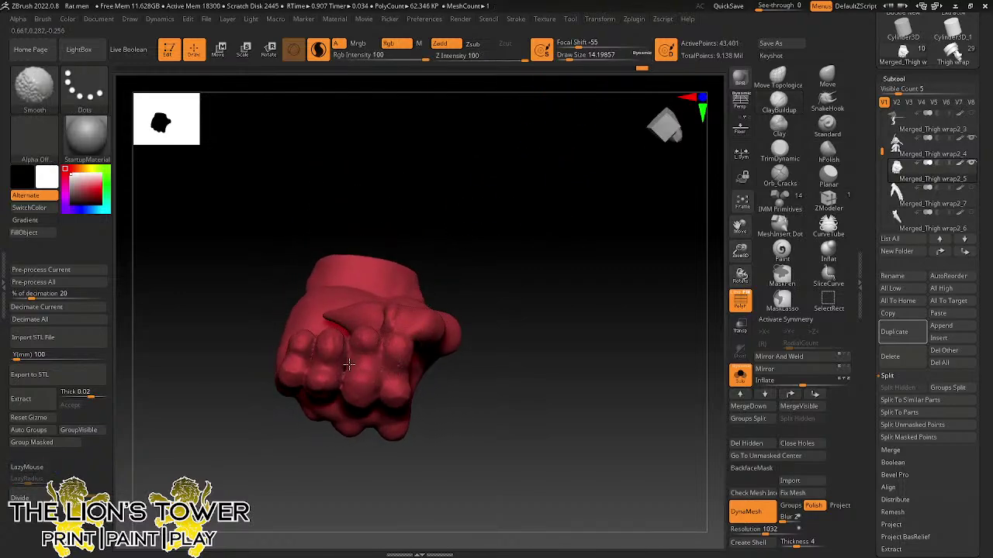
left_click_drag(457, 203, 461, 231)
left_click_drag(331, 346, 338, 363, "shift")
left_click_drag(416, 194, 288, 348, "shift")
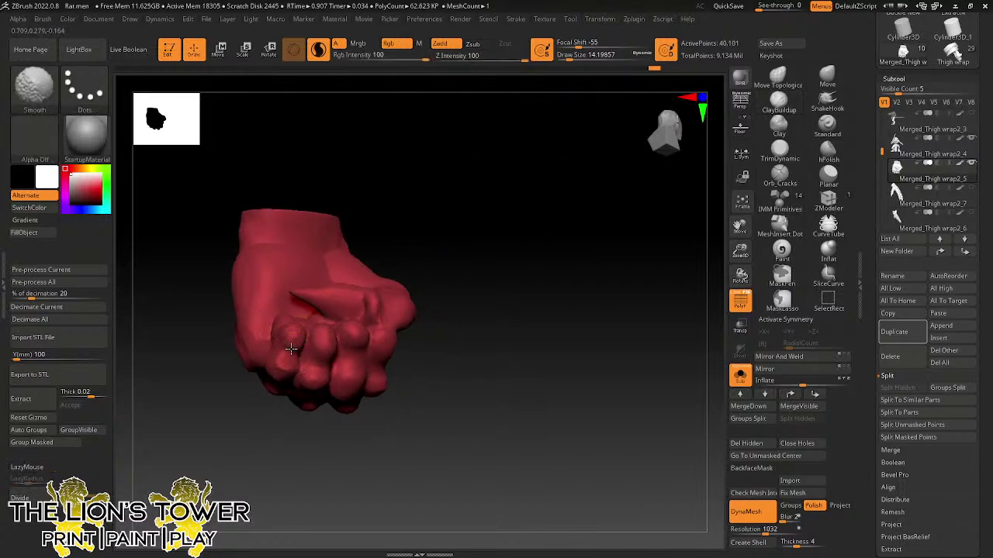
- Build up the curled fingers below the knuckles on the front of the fist with ClayBuildup at draw size about 15.55
mouse_move(465, 231)
left_mouse_down()
mouse_move(463, 343)
mouse_move(479, 321)
left_mouse_up()
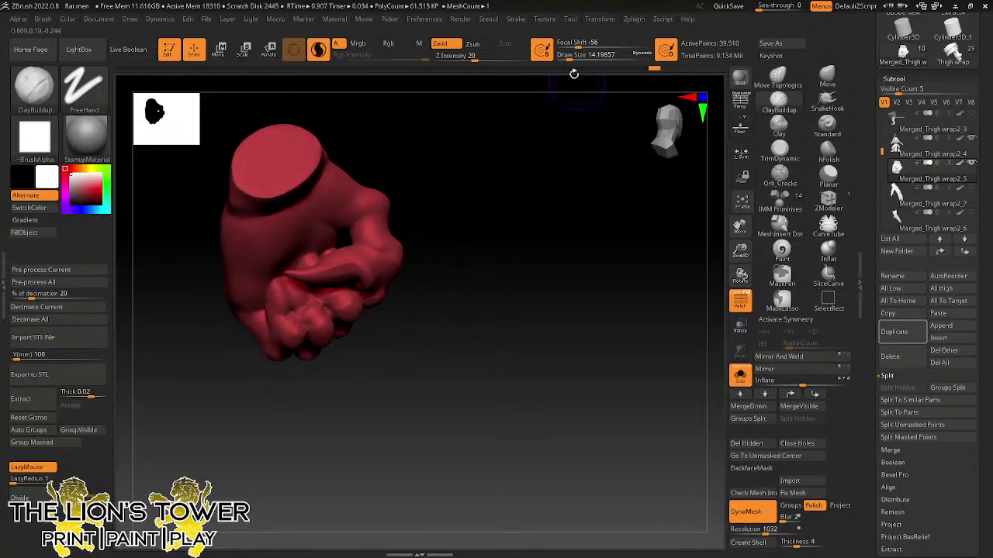
left_click(566, 56)
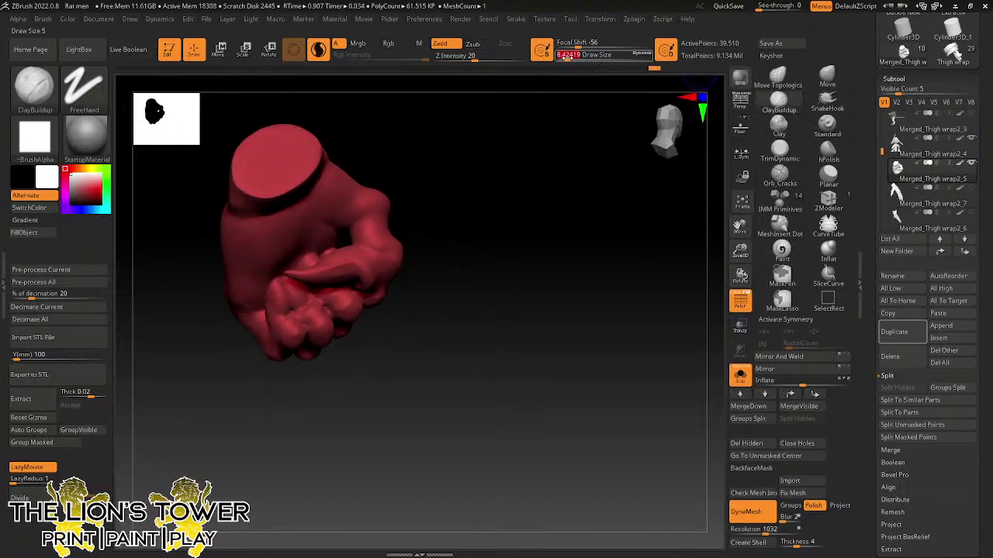
left_click_drag(568, 57, 564, 59)
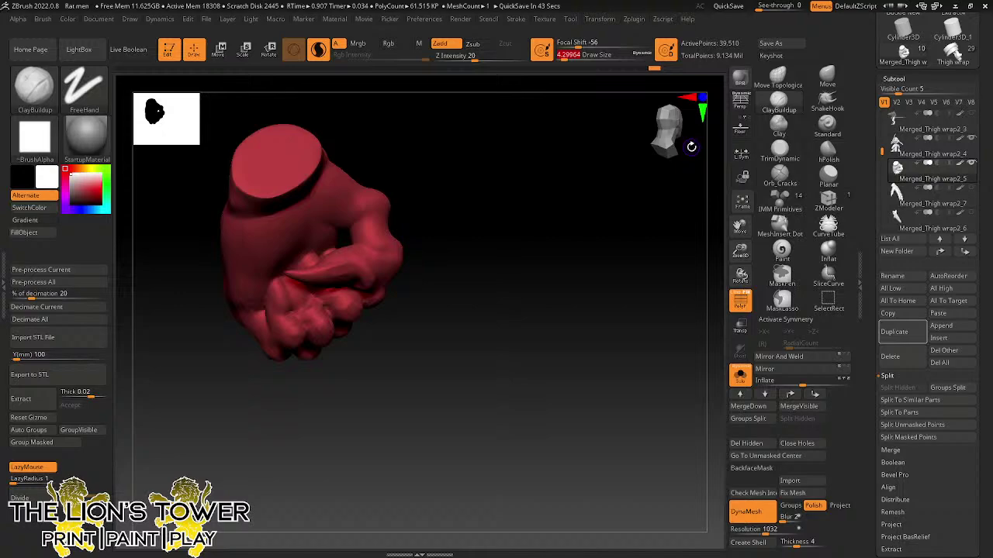
left_click_drag(742, 252, 746, 227)
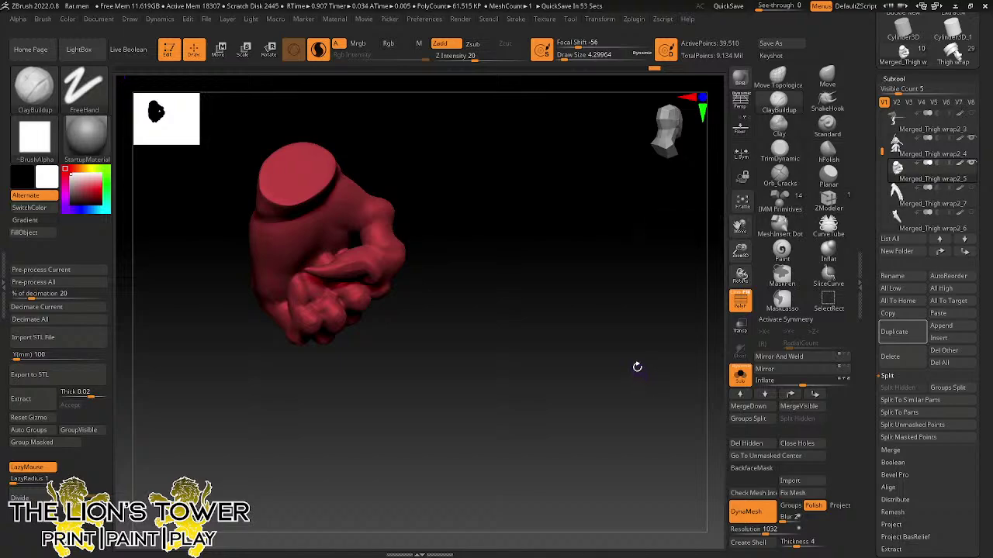
left_click_drag(635, 365, 726, 303)
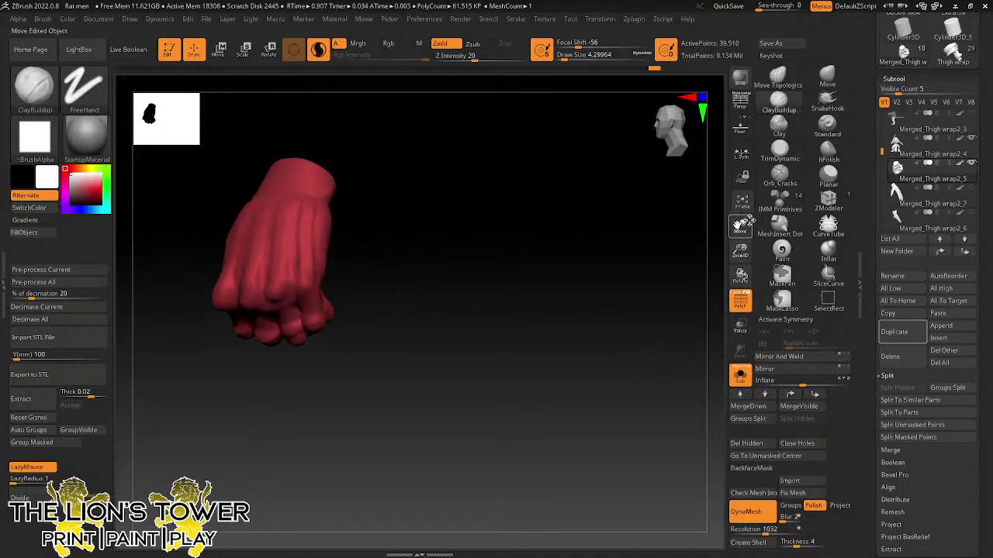
left_click_drag(743, 227, 666, 261)
mouse_move(665, 339)
left_mouse_down()
mouse_move(569, 297)
mouse_move(548, 275)
left_mouse_up()
left_click(779, 103)
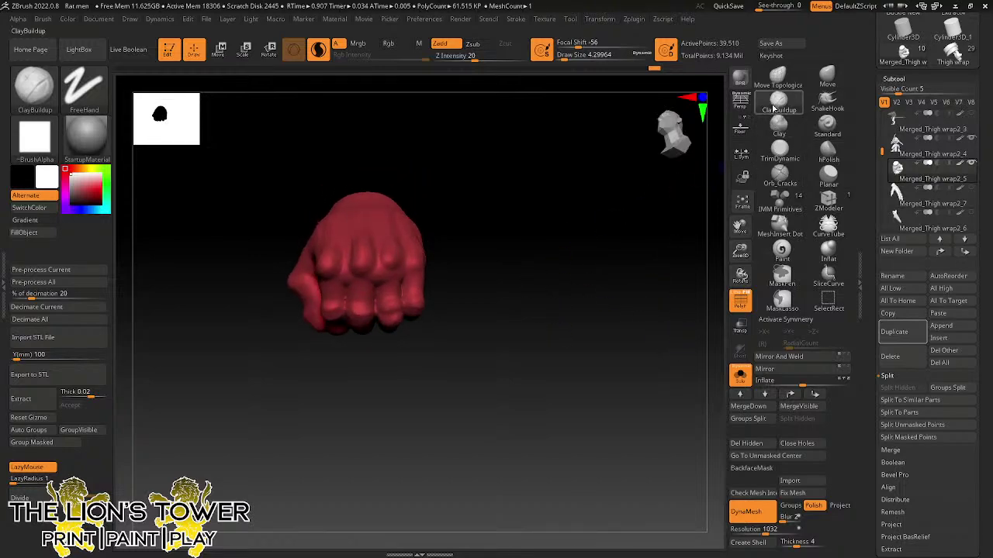
left_click_drag(565, 59, 570, 57)
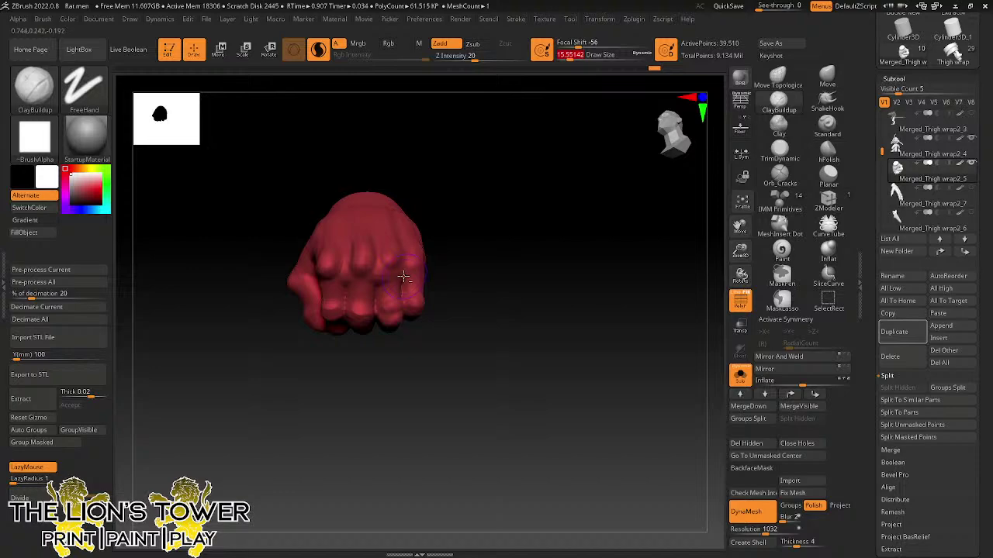
mouse_move(403, 277)
left_mouse_down()
mouse_move(391, 266)
mouse_move(378, 281)
mouse_move(344, 281)
left_mouse_up()
left_click_drag(482, 253, 462, 231)
left_click_drag(411, 261, 404, 281)
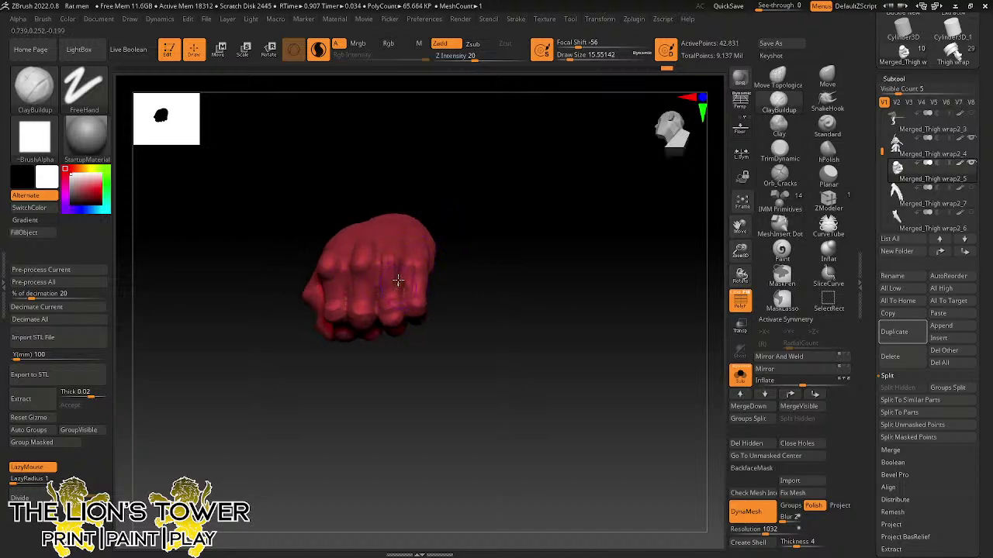
- Smooth the added clay on the finger segments below the knuckles at draw size about 15.55
key("shift")
mouse_move(391, 281)
left_mouse_down("shift")
mouse_move(365, 259)
mouse_move(372, 275)
left_mouse_up("shift")
left_click_drag(425, 197, 445, 206)
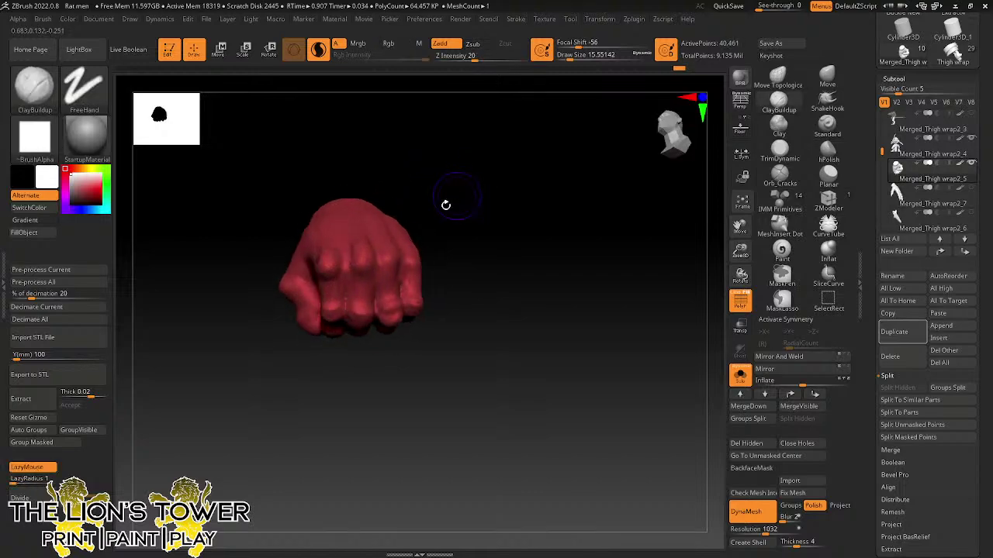
left_click_drag(406, 260, 409, 281, "shift")
key("shift")
- Smooth the little finger's knuckle and the outer edge of the hand's back
mouse_move(414, 242)
left_mouse_down()
mouse_move(482, 251)
mouse_move(417, 261)
mouse_move(470, 242)
left_mouse_up()
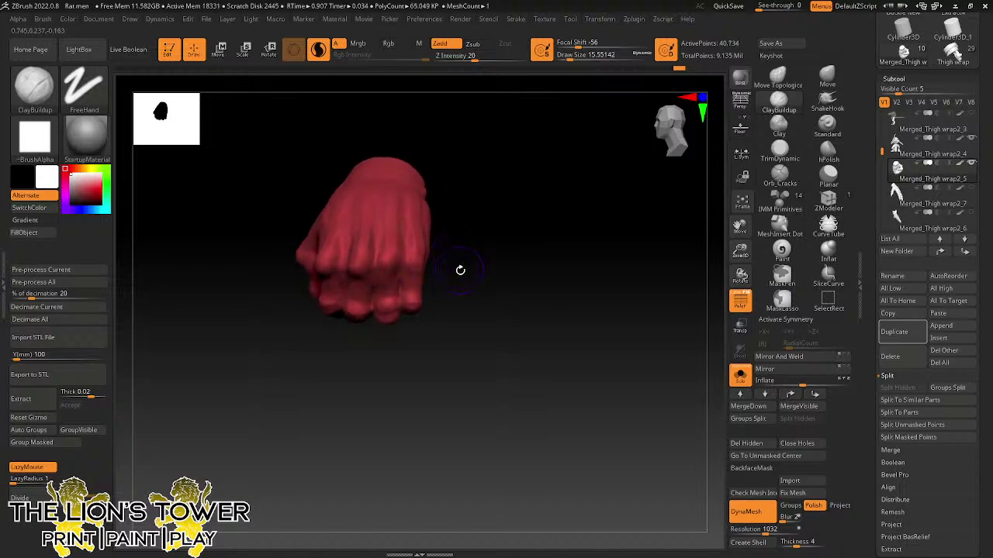
mouse_move(425, 258)
left_mouse_down("shift")
mouse_move(414, 268)
mouse_move(421, 255)
mouse_move(428, 272)
left_mouse_up("shift")
left_click_drag(421, 266, 424, 252, "shift")
left_click_drag(433, 193, 441, 203, "shift")
mouse_move(440, 211)
left_mouse_down()
mouse_move(436, 237)
mouse_move(440, 173)
left_mouse_up()
left_click_drag(489, 279, 505, 301)
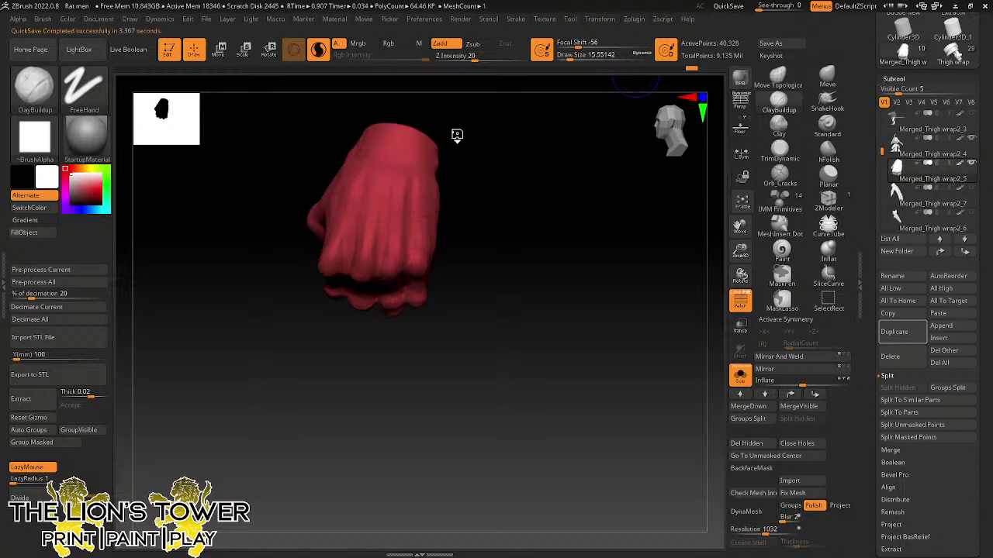
- Thicken the thumb's outer part where it folds across the fist with the Inflat brush at Z intensity 10
mouse_move(499, 280)
left_mouse_down()
mouse_move(518, 204)
mouse_move(507, 243)
mouse_move(549, 230)
mouse_move(556, 193)
mouse_move(525, 244)
mouse_move(472, 147)
mouse_move(485, 169)
mouse_move(520, 116)
left_mouse_up()
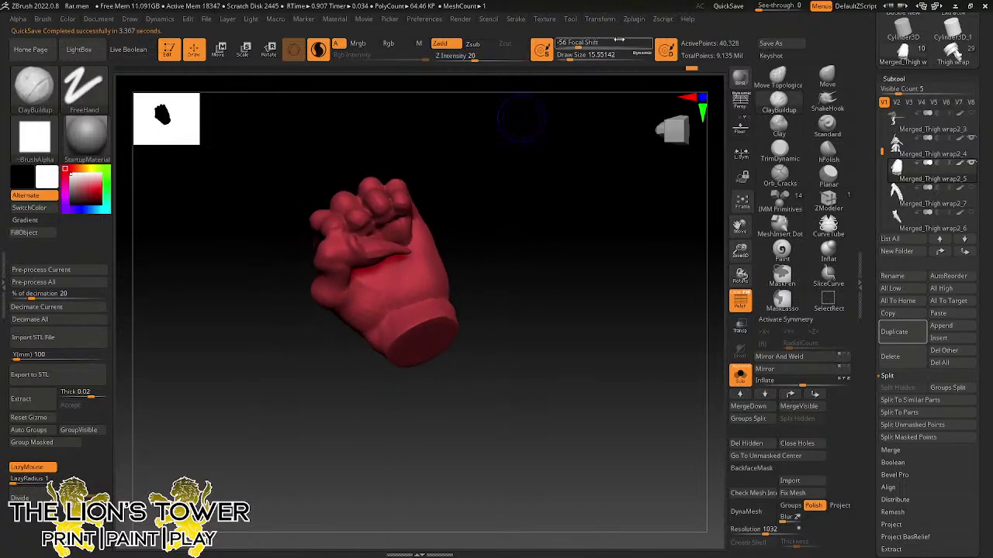
left_click(828, 252)
left_click_drag(574, 284, 582, 233)
left_click_drag(580, 54, 568, 57)
left_click_drag(560, 281, 597, 243)
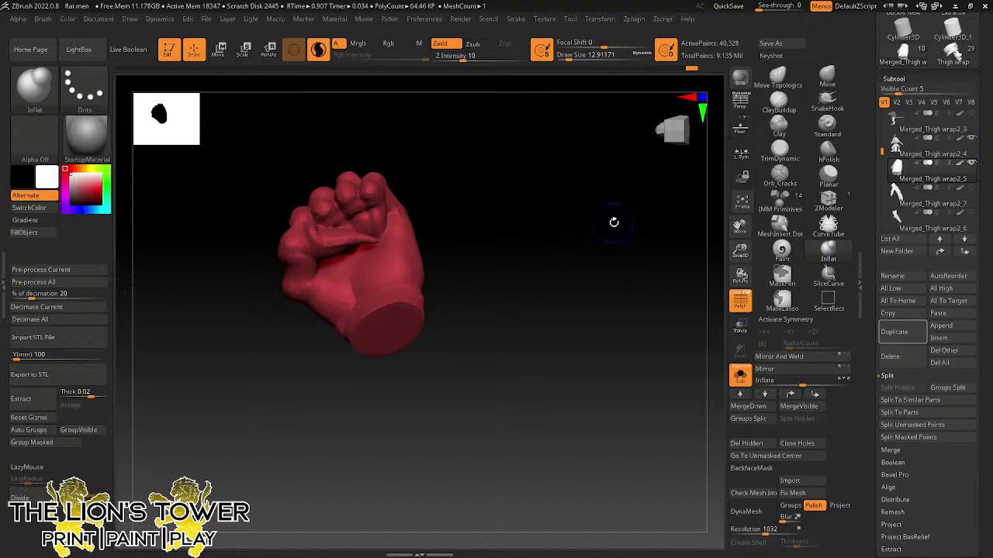
mouse_move(613, 222)
left_mouse_down("ctrl")
mouse_move(593, 194)
mouse_move(495, 178)
left_mouse_up("ctrl")
left_click(574, 57)
left_click_drag(310, 249, 321, 237)
- Inflate the thumb's base and the palm beneath the thumb with the Inflat brush at draw size about 18.46
left_click(571, 58)
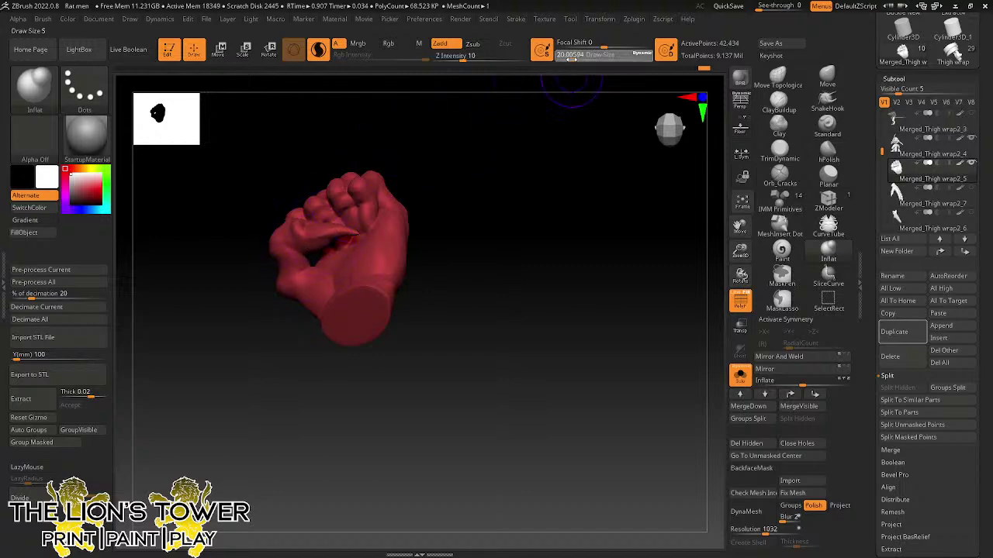
left_click_drag(572, 59, 570, 60)
left_click_drag(456, 186, 421, 228)
left_click_drag(318, 265, 337, 264)
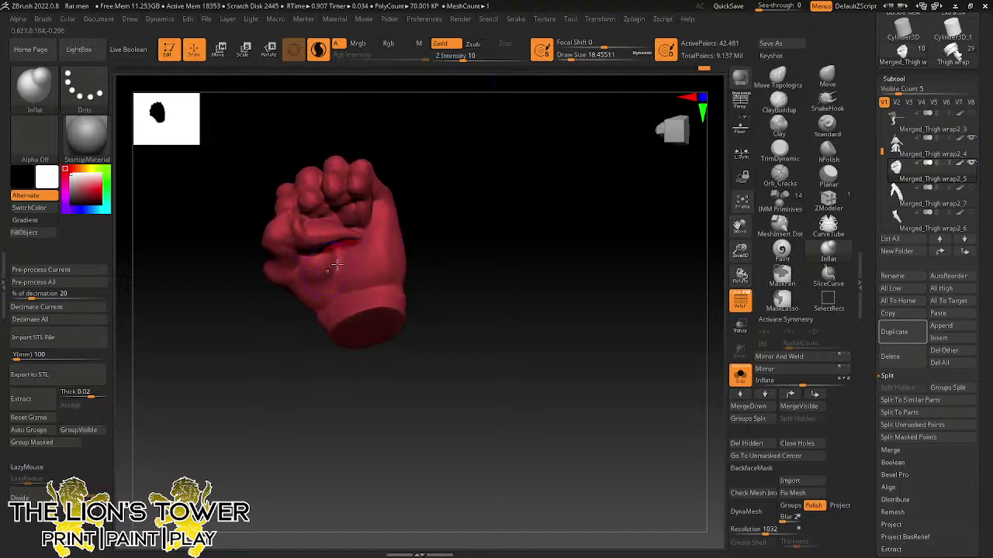
left_click_drag(425, 242, 459, 186)
left_click_drag(331, 258, 346, 244)
left_click_drag(465, 203, 425, 208)
left_click_drag(339, 250, 372, 240)
left_click_drag(426, 203, 448, 187)
mouse_move(368, 246)
left_mouse_down()
mouse_move(390, 246)
mouse_move(353, 272)
mouse_move(316, 269)
mouse_move(331, 289)
left_mouse_up()
left_click_drag(428, 203, 476, 163)
left_click_drag(339, 281, 356, 291)
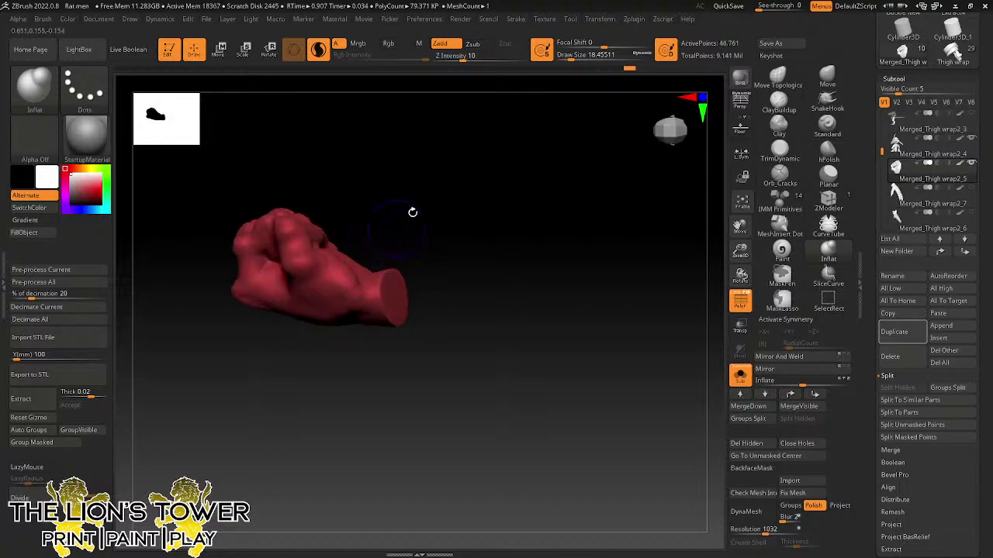
- Reshape the thumb's upper edge beneath the curled fingertips with the Move brush at draw size about 25.05
mouse_move(414, 211)
left_mouse_down()
mouse_move(407, 253)
mouse_move(387, 231)
left_mouse_up()
left_click_drag(432, 217, 459, 222)
mouse_move(415, 241)
left_mouse_down()
mouse_move(410, 215)
mouse_move(432, 199)
mouse_move(386, 189)
mouse_move(478, 91)
mouse_move(470, 124)
mouse_move(443, 148)
mouse_move(473, 164)
mouse_move(482, 184)
mouse_move(491, 149)
left_mouse_up()
left_click(827, 76)
left_click(573, 56)
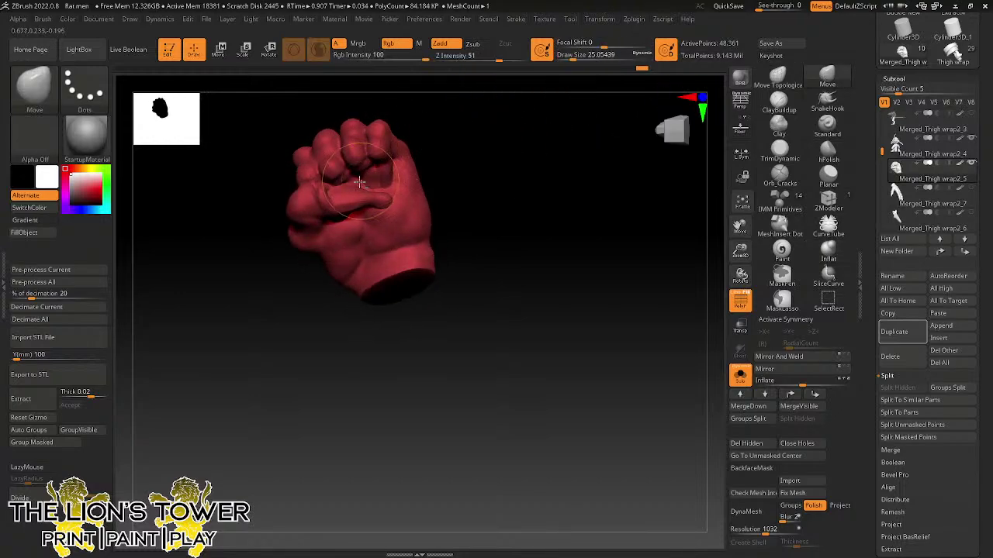
left_click_drag(361, 185, 370, 180)
left_click_drag(453, 153, 444, 160)
left_click_drag(369, 179, 357, 185)
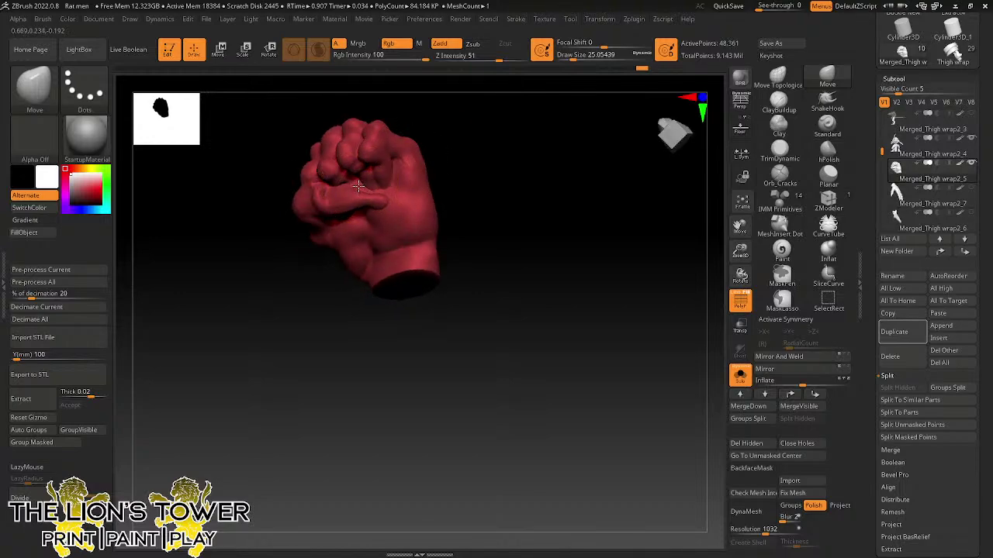
mouse_move(464, 127)
left_mouse_down()
mouse_move(440, 128)
mouse_move(509, 111)
mouse_move(492, 106)
mouse_move(458, 142)
left_mouse_up()
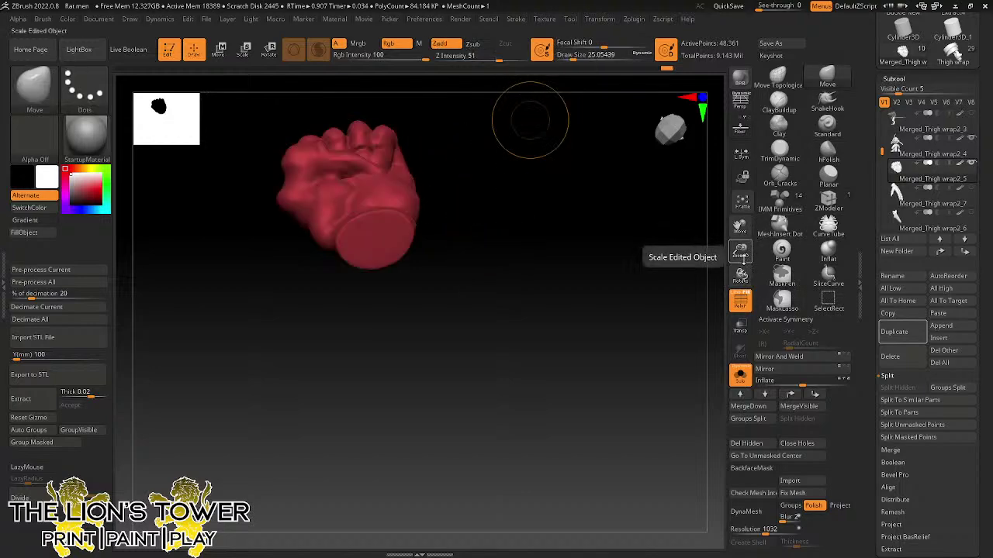
- Smooth the crease between the thumb and the curled fingertips at draw size about 10.54
left_click_drag(740, 227, 802, 310)
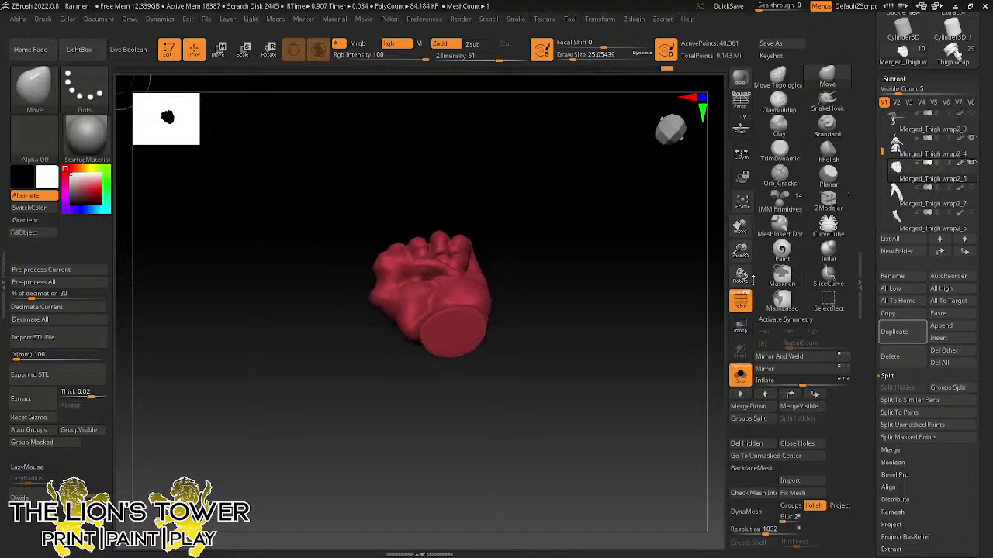
left_click_drag(741, 251, 727, 273)
mouse_move(656, 313)
left_mouse_down()
mouse_move(643, 338)
mouse_move(650, 371)
mouse_move(659, 317)
mouse_move(649, 372)
mouse_move(644, 341)
left_mouse_up()
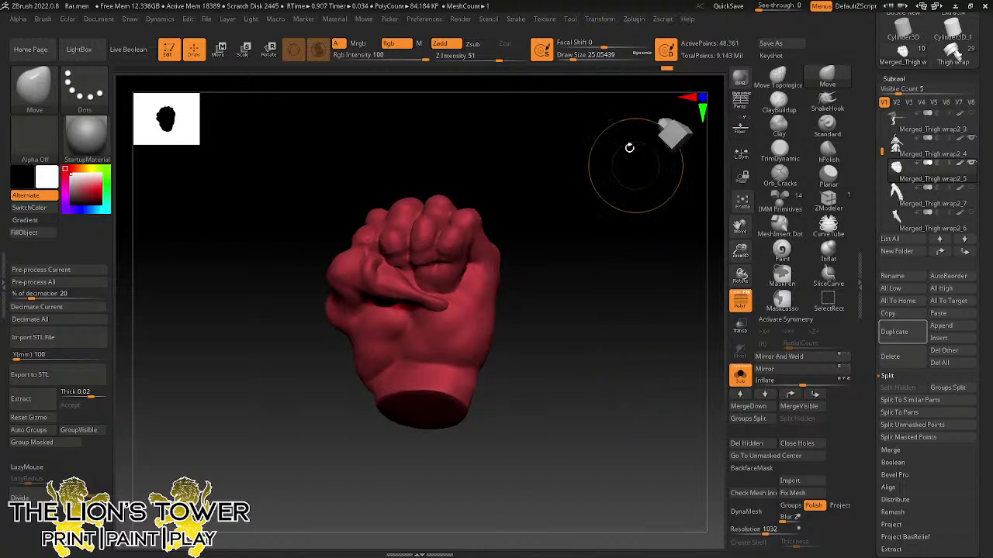
left_click_drag(571, 56, 567, 56)
key("shift")
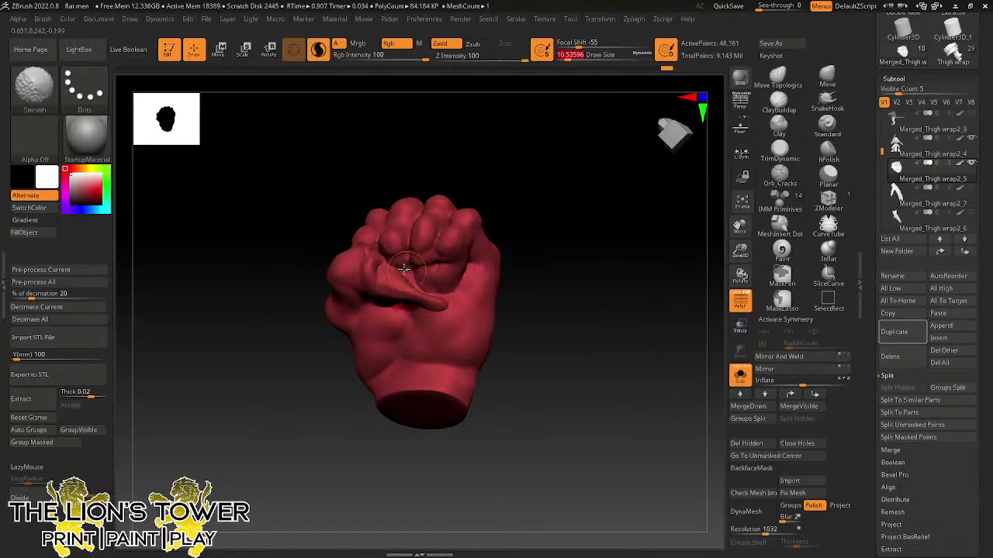
- Carve creases around the curled fingertips and along the thumb with Orb_Cracks at draw size about 12.91
left_click(779, 172)
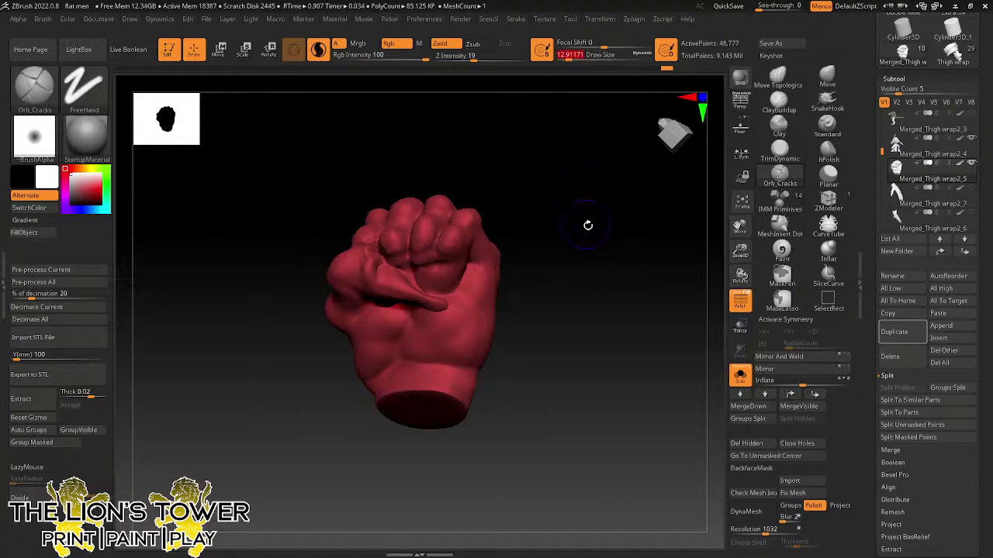
left_click_drag(587, 224, 576, 205)
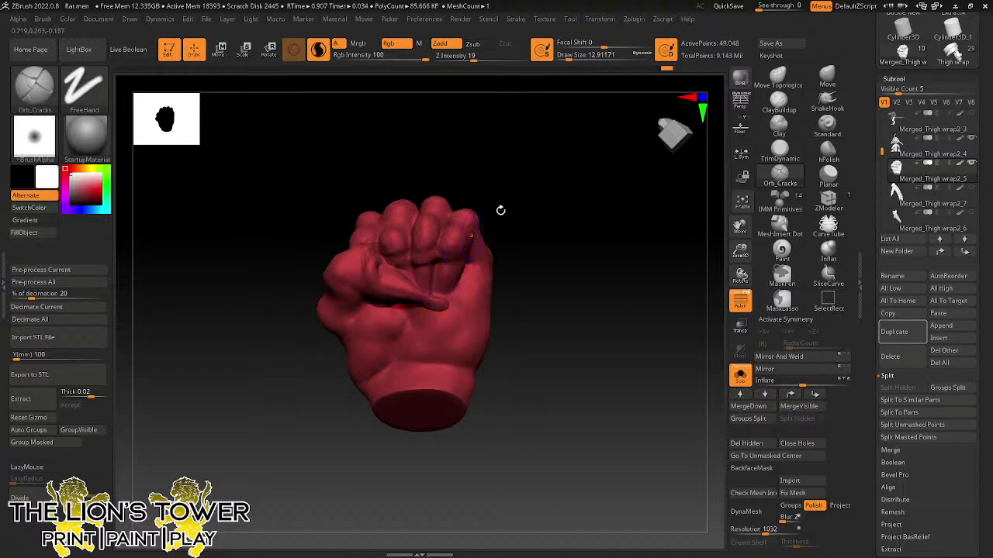
left_click_drag(499, 210, 413, 276)
left_click_drag(518, 186, 517, 153)
left_click_drag(401, 287, 396, 266)
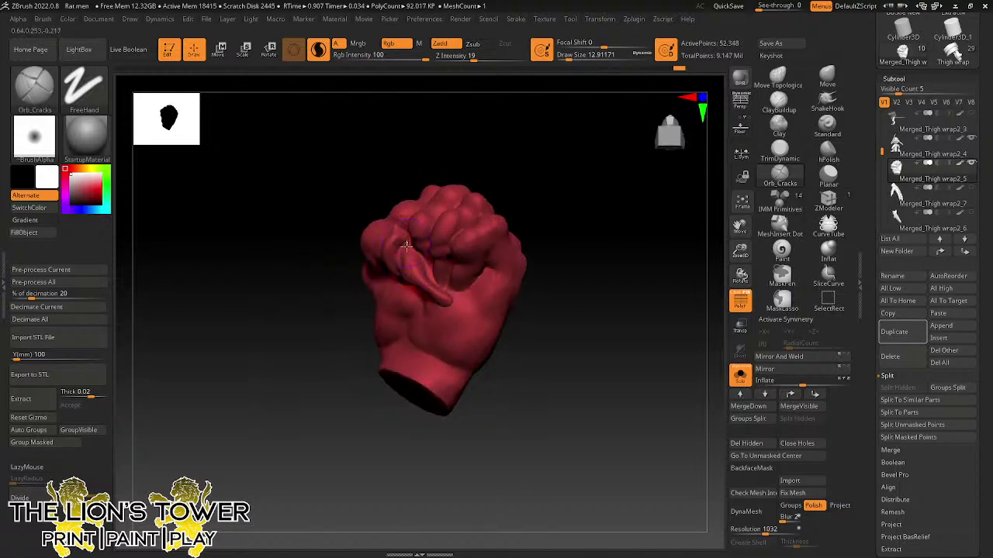
- Smooth the carved thumb and the curled fingertips at draw size about 12.91
left_click_drag(400, 252, 429, 293, "shift")
left_click_drag(547, 224, 587, 196)
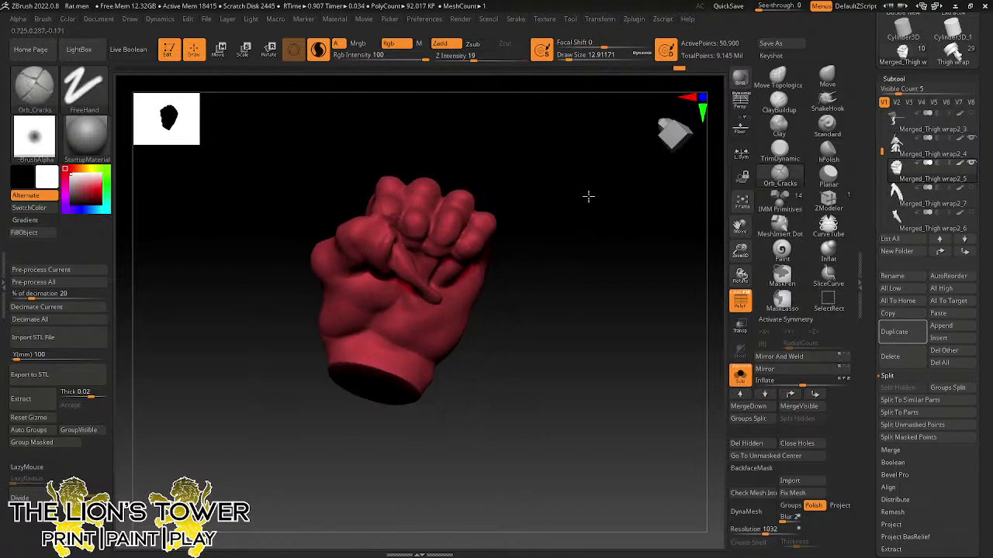
left_click_drag(394, 208, 469, 242, "shift")
- Carve deeper separations between the fingers and knuckles with Orb_Cracks at draw size about 12.91
left_click_drag(525, 219, 518, 280)
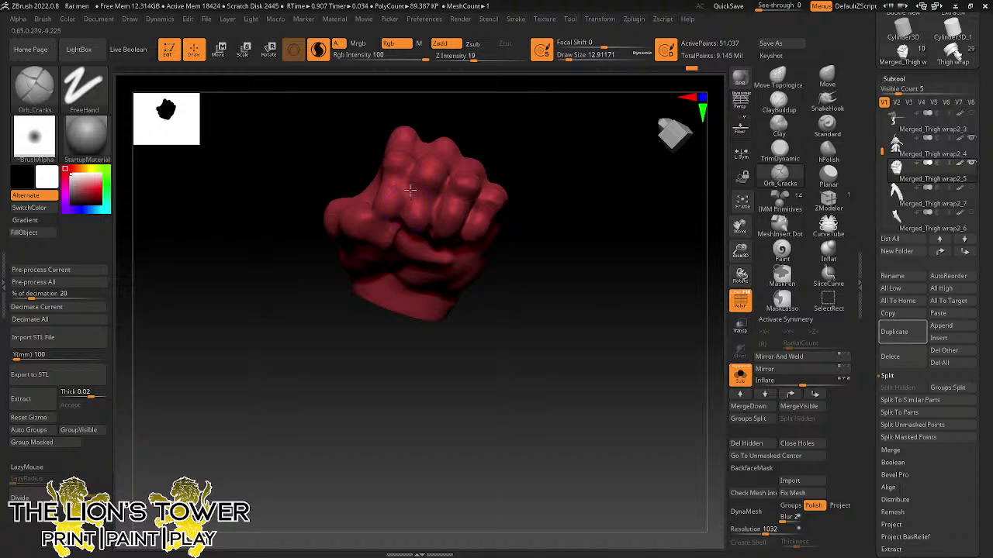
left_click_drag(409, 190, 409, 171)
left_click_drag(464, 118, 479, 168)
left_click_drag(419, 166, 429, 140)
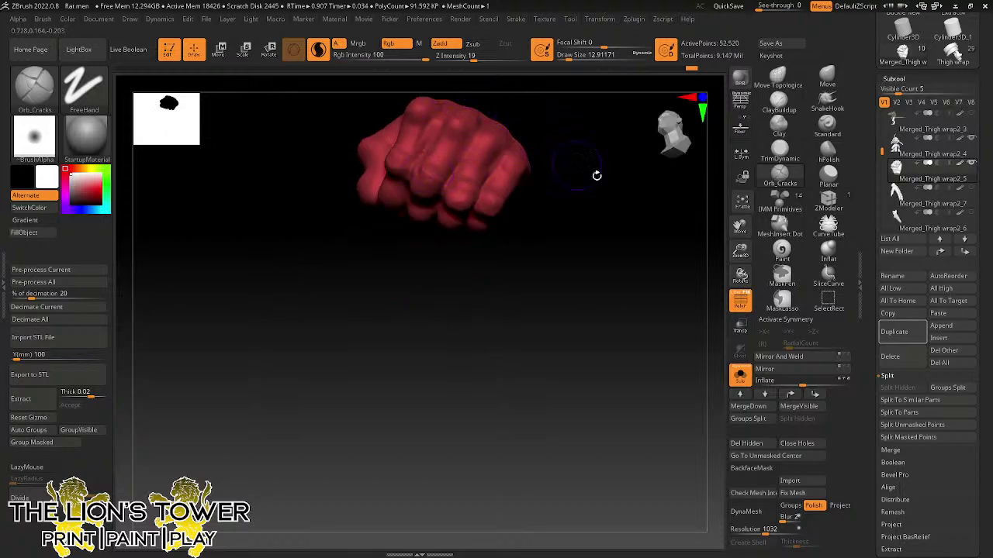
left_click_drag(740, 227, 742, 329)
left_click_drag(637, 280, 630, 297)
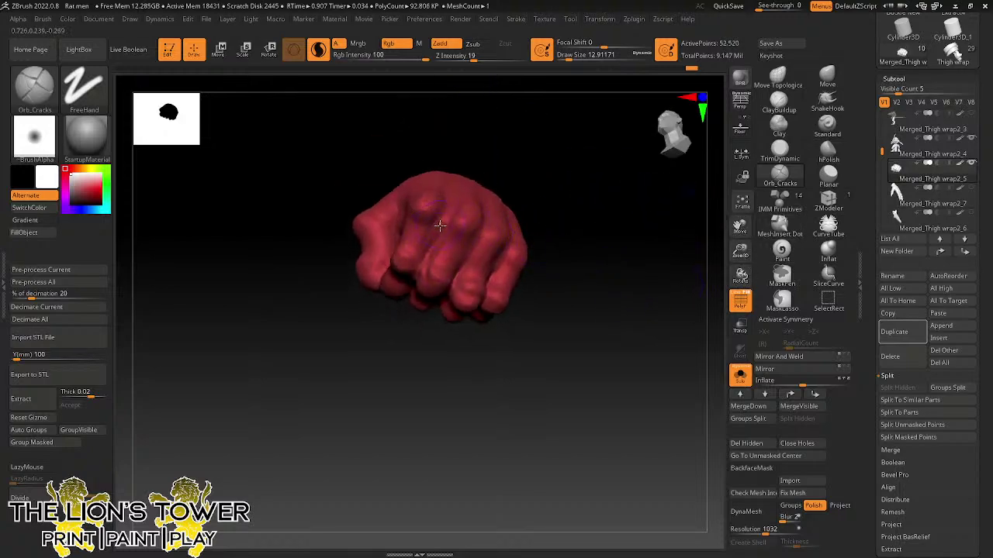
left_click_drag(438, 225, 463, 271)
right_click_drag(498, 256, 498, 236)
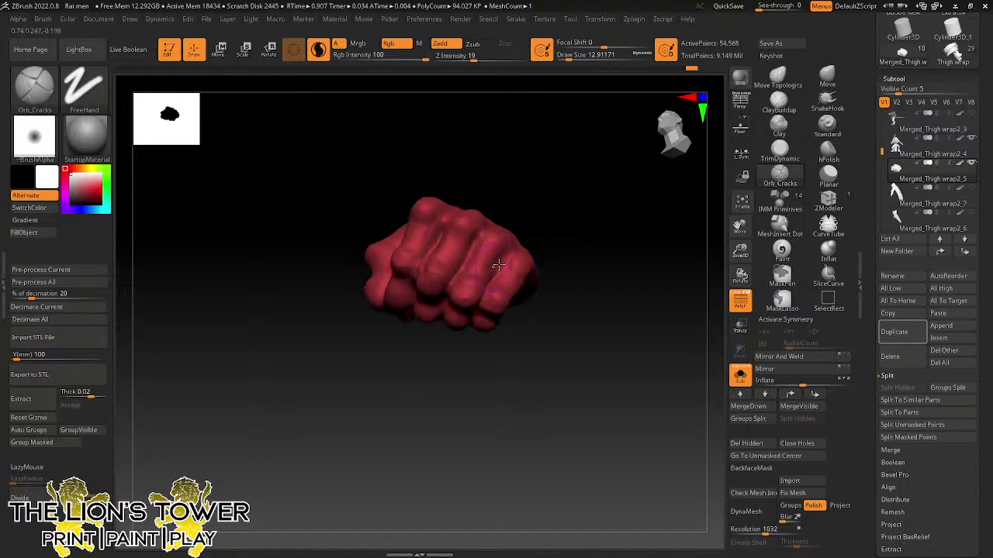
left_click_drag(498, 266, 485, 295)
- Smooth the palm around the thumb's tip at draw size about 12.91
mouse_move(484, 270)
right_mouse_down()
mouse_move(641, 381)
mouse_move(649, 365)
mouse_move(662, 377)
mouse_move(680, 255)
mouse_move(667, 228)
mouse_move(567, 255)
right_mouse_up()
key("shift")
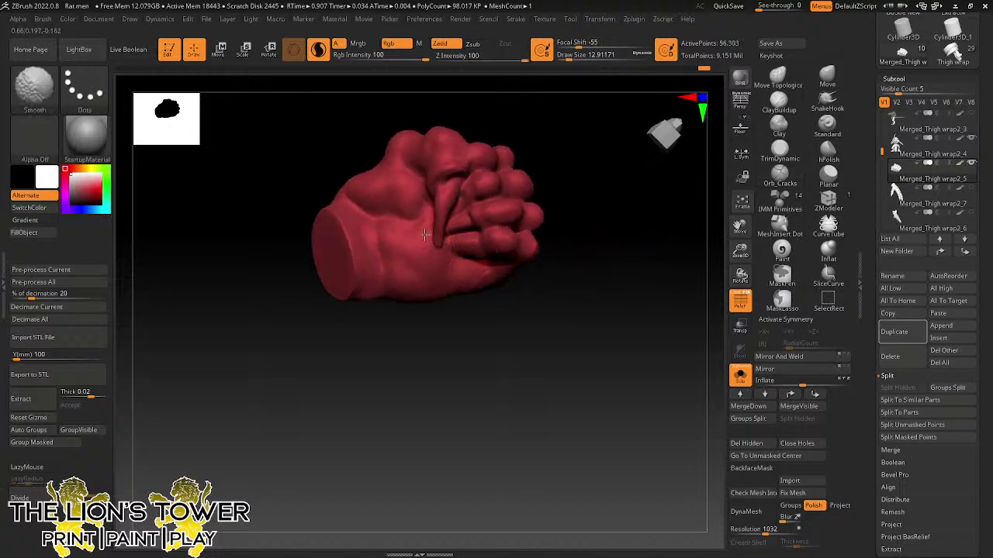
mouse_move(587, 222)
right_mouse_down()
mouse_move(585, 210)
mouse_move(612, 199)
right_mouse_up()
key("ctrl+shift")
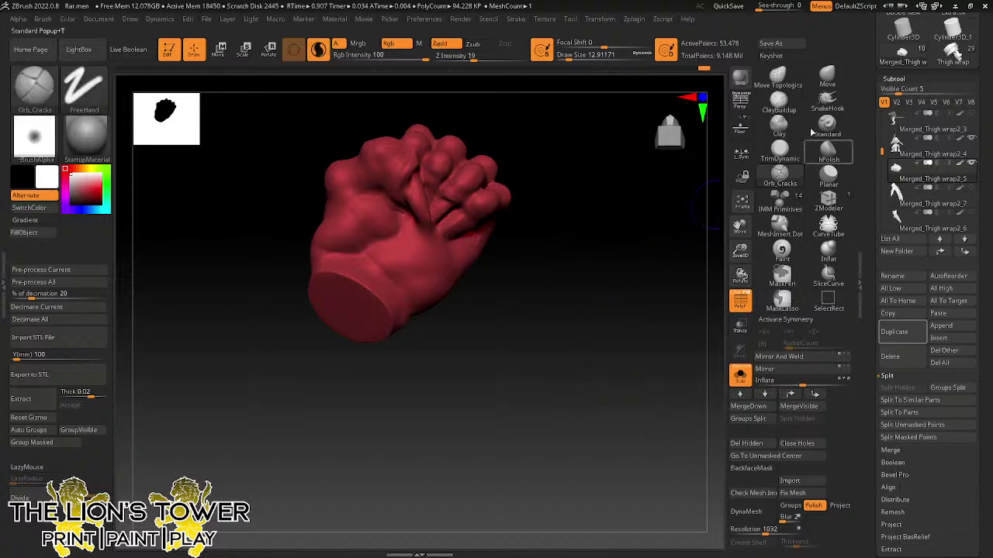
- Build up the thumb's base muscle and its transition to the back of the hand with ClayBuildup at draw size about 15.55
left_click(778, 103)
mouse_move(370, 249)
left_mouse_down()
mouse_move(392, 249)
mouse_move(379, 254)
mouse_move(368, 225)
mouse_move(372, 240)
mouse_move(333, 242)
mouse_move(333, 220)
left_mouse_up()
right_click_drag(542, 326, 511, 330)
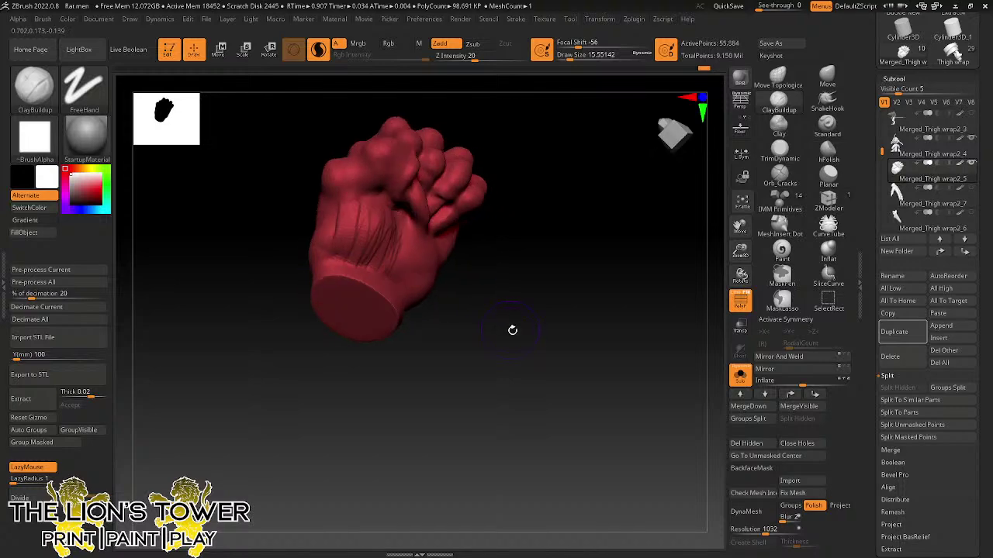
mouse_move(318, 225)
left_mouse_down()
mouse_move(310, 231)
mouse_move(328, 217)
mouse_move(313, 246)
left_mouse_up()
left_click_drag(308, 367, 368, 364)
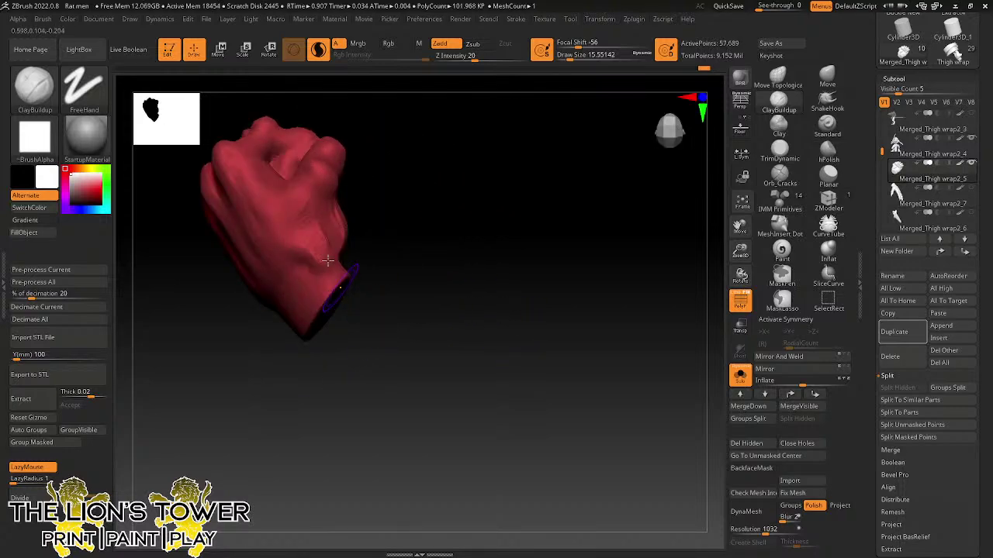
mouse_move(310, 250)
left_mouse_down()
mouse_move(307, 235)
mouse_move(330, 238)
mouse_move(302, 233)
left_mouse_up()
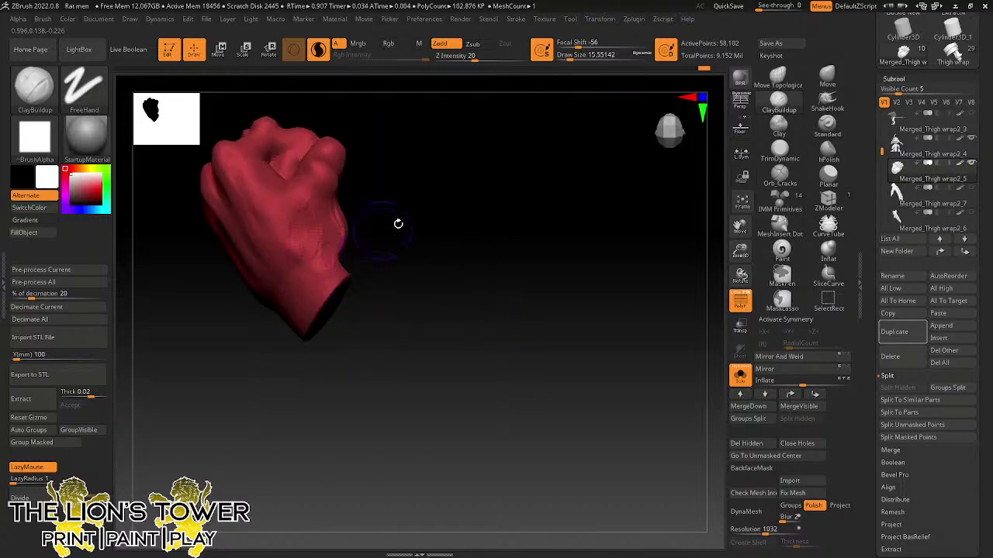
- Build up the thumb's base muscle toward the wrist with ClayBuildup at draw size about 15.55 and smooth it into the palm
right_click_drag(396, 222, 355, 166)
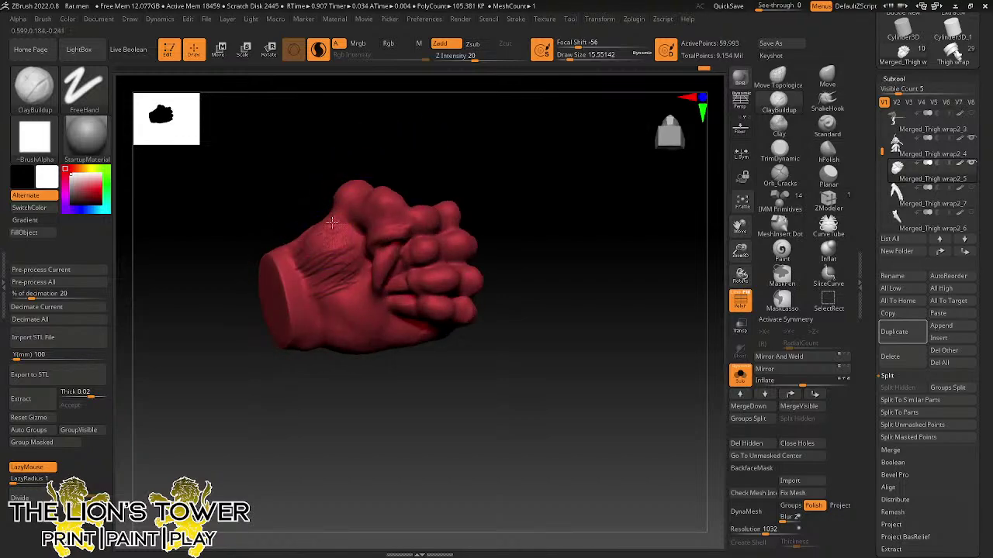
right_click_drag(327, 214, 304, 227)
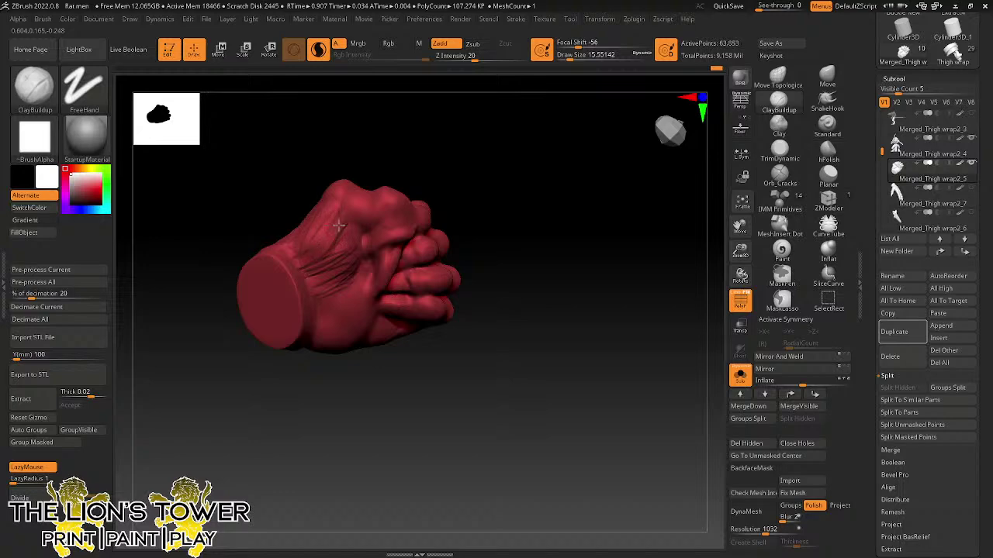
mouse_move(348, 271)
right_mouse_down()
mouse_move(347, 259)
mouse_move(360, 271)
right_mouse_up()
key("shift")
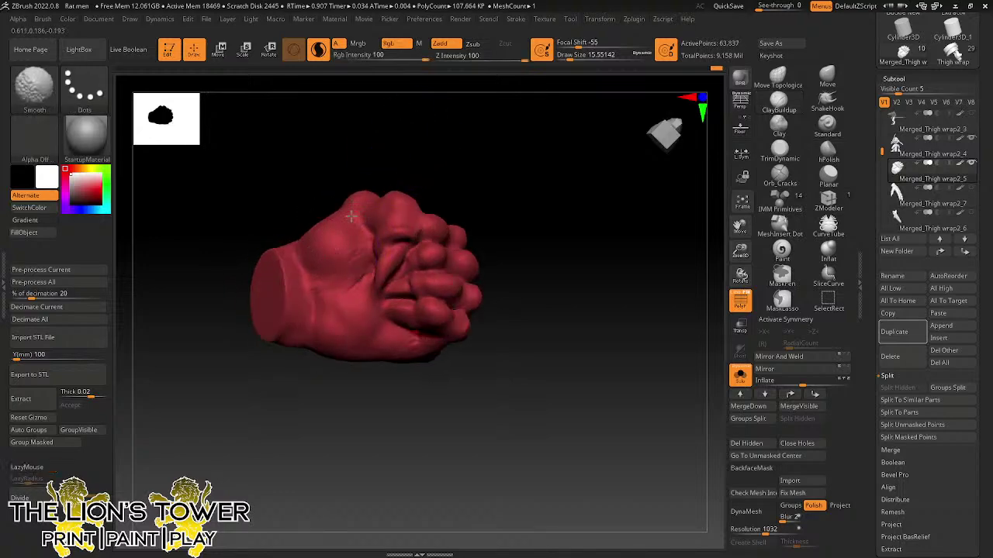
left_click_drag(339, 288, 363, 310, "shift")
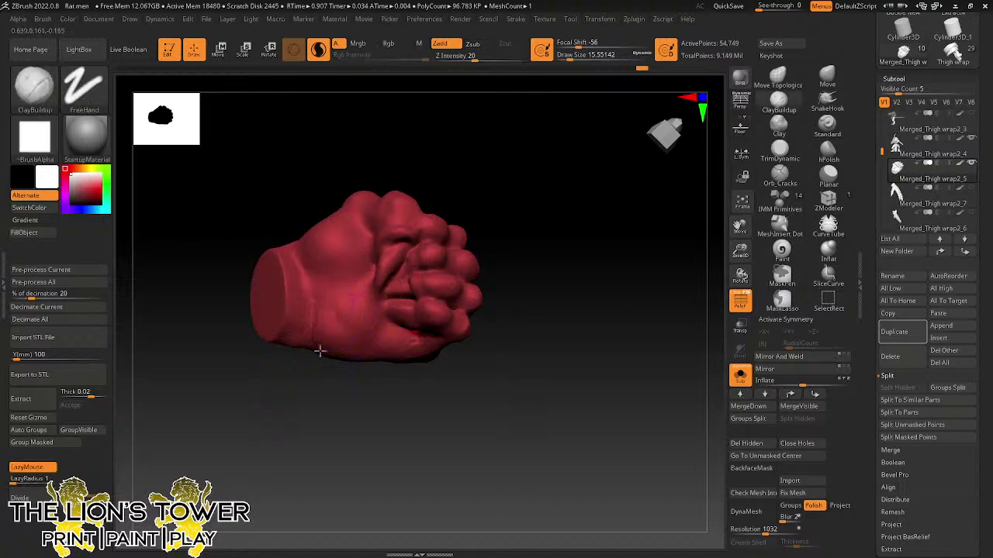
mouse_move(319, 351)
left_mouse_down()
mouse_move(336, 359)
mouse_move(377, 334)
mouse_move(368, 310)
mouse_move(372, 330)
mouse_move(349, 344)
mouse_move(321, 310)
mouse_move(321, 350)
left_mouse_up()
key("shift")
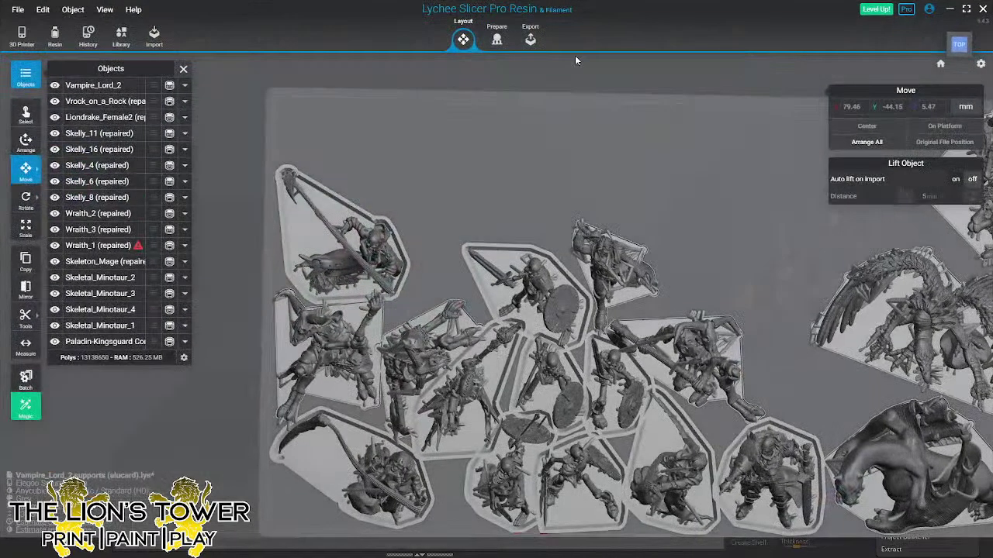
- Switch to Lychee Slicer and hide Vrock_on_a_Rock, Liondrake_Female2 and the Skelly 11, 16, 4, 6 and 8 models
right_click_drag(683, 302, 694, 329)
scroll(695, 330, "up", 1)
middle_click_drag(694, 330, 511, 273)
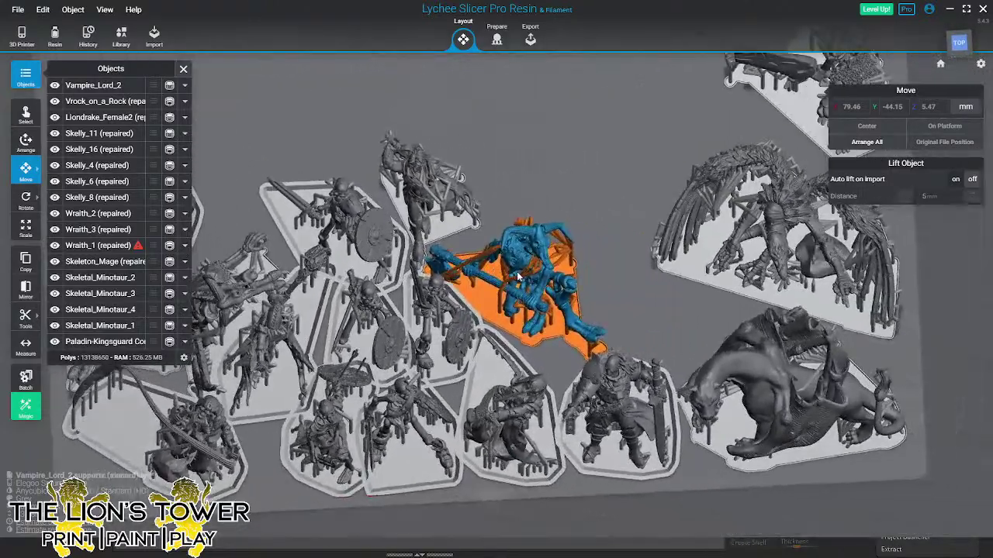
left_click(54, 101)
left_click(54, 117)
left_click(54, 132)
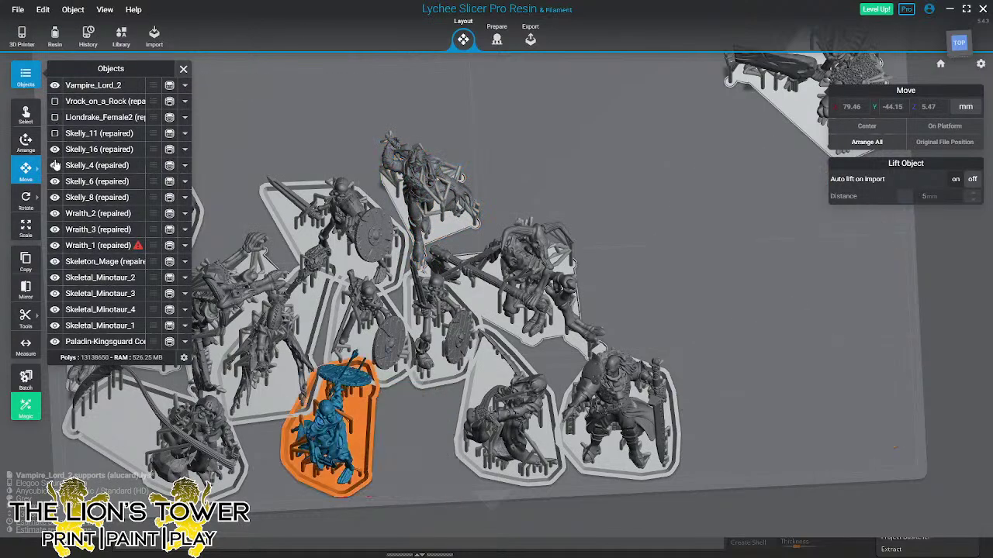
left_click(54, 148)
left_click(54, 166)
left_click(54, 180)
left_click(55, 197)
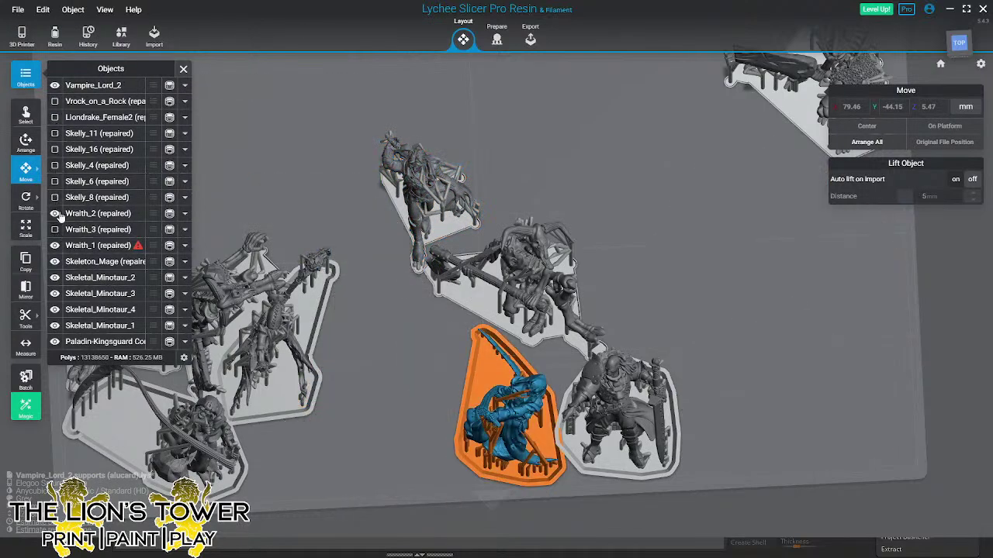
- Hide the wraiths, Skeleton_Mage, the skeletal minotaurs and the Paladin-Kingsguard so only Vampire_Lord_2 stays shown, and close the object list
left_click(55, 213)
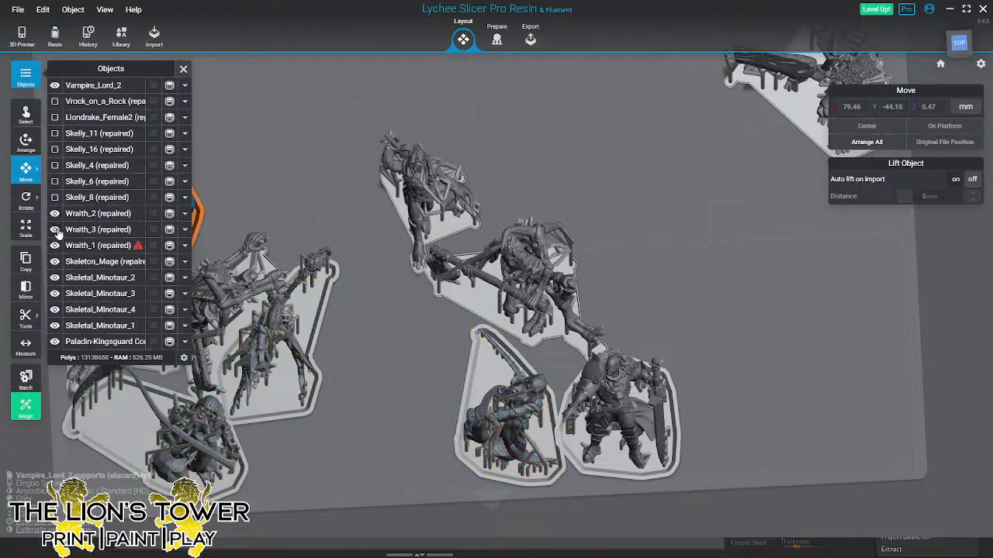
left_click(54, 230)
left_click(54, 245)
left_click(54, 261)
left_click(54, 278)
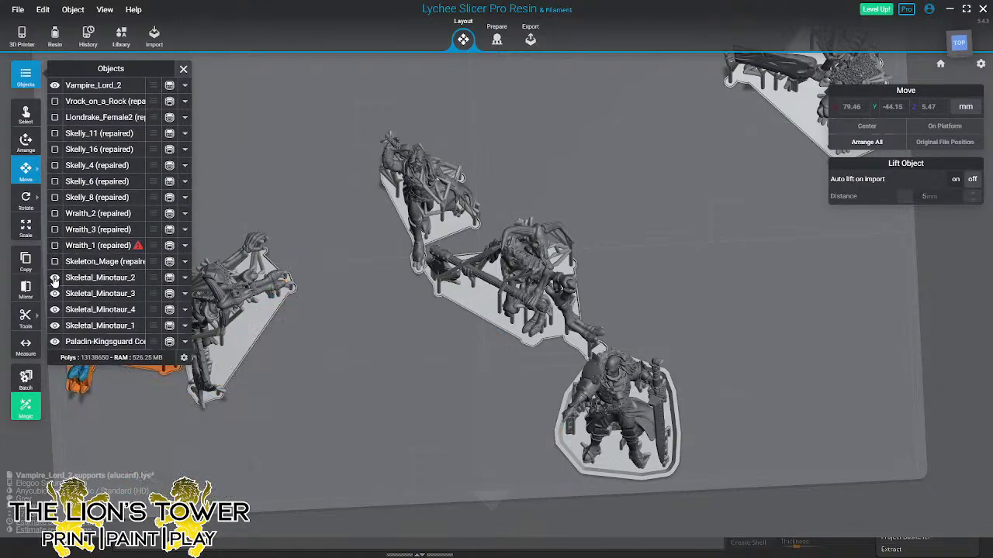
left_click(54, 293)
left_click(54, 309)
left_click(54, 326)
left_click(55, 342)
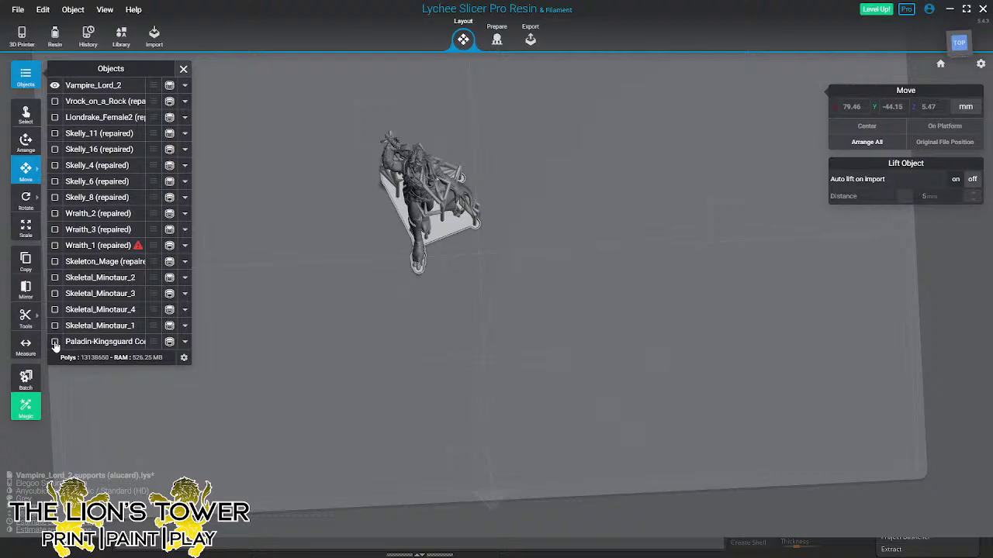
left_click_drag(417, 386, 349, 283)
left_click(182, 68)
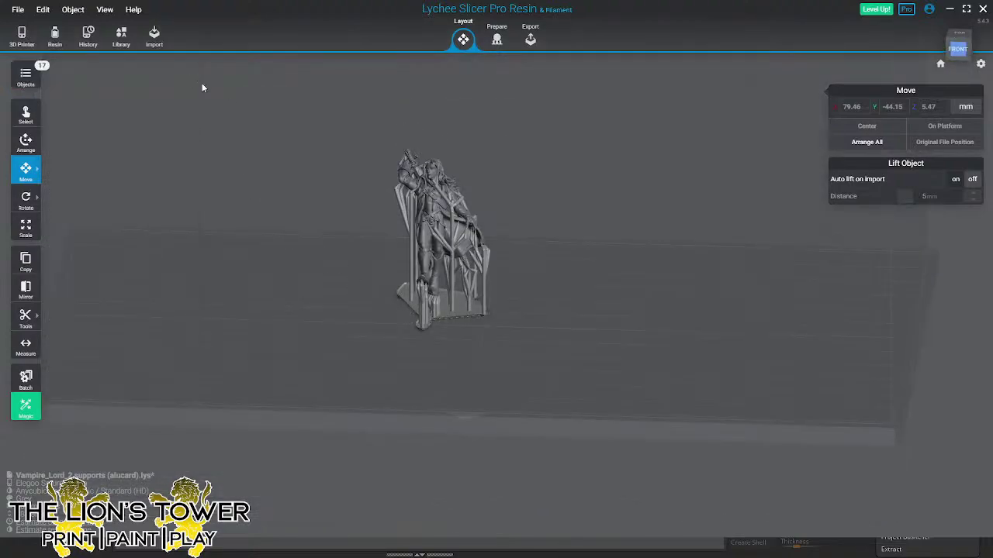
- Open support preparation for Vampire_Lord_2 and examine the supports around the face, chest, raised arm and coat
scroll(459, 279, "up", 5)
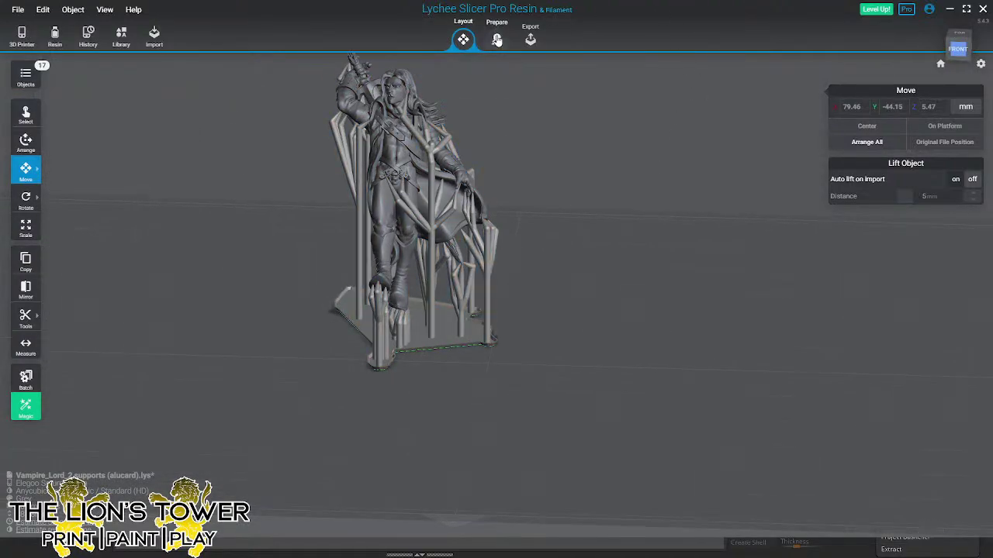
left_click(497, 38)
scroll(567, 205, "up", 2)
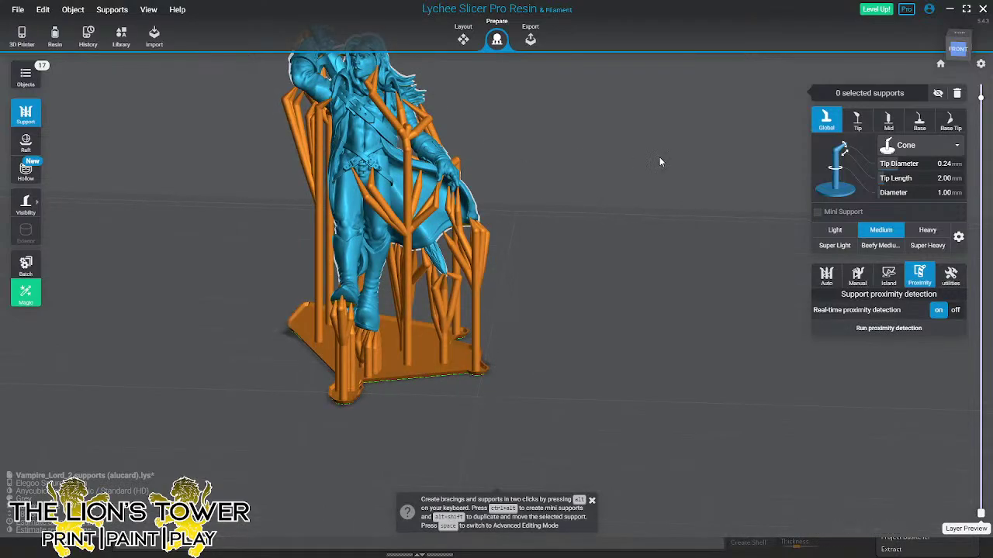
scroll(667, 186, "up", 3)
middle_click_drag(560, 196, 637, 268)
left_click_drag(637, 269, 525, 177)
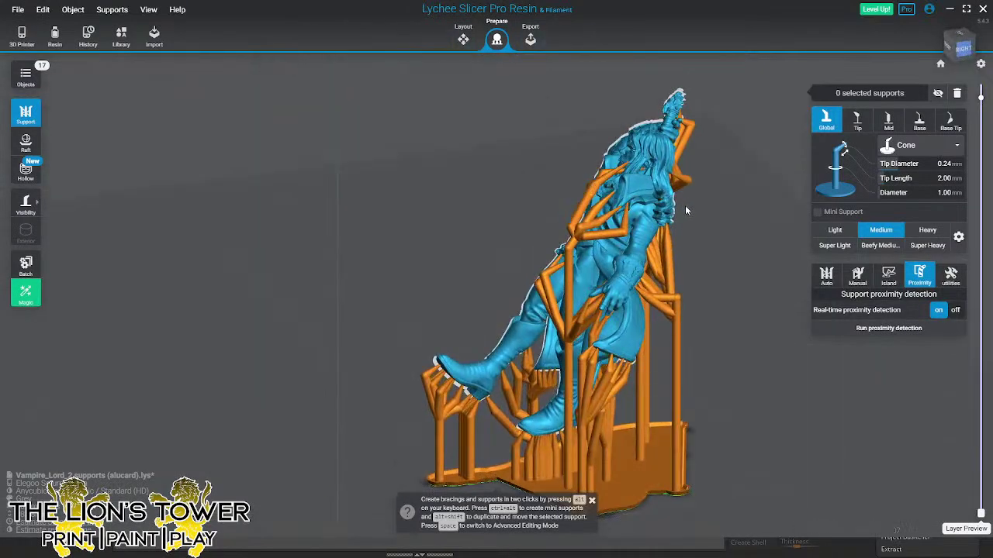
scroll(732, 231, "up", 1)
right_click_drag(731, 230, 652, 211)
left_click_drag(651, 215, 650, 298)
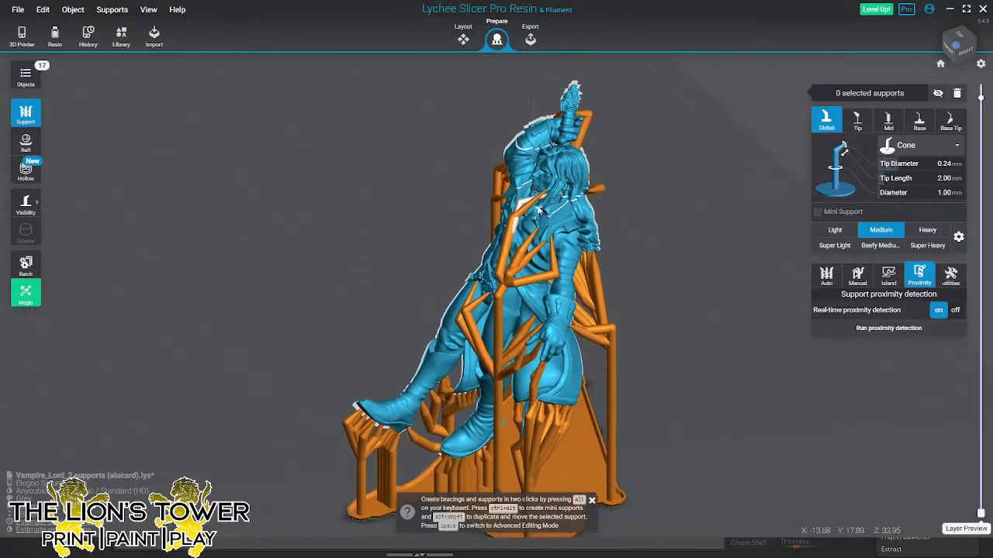
left_click_drag(609, 203, 729, 193)
scroll(431, 229, "up", 3)
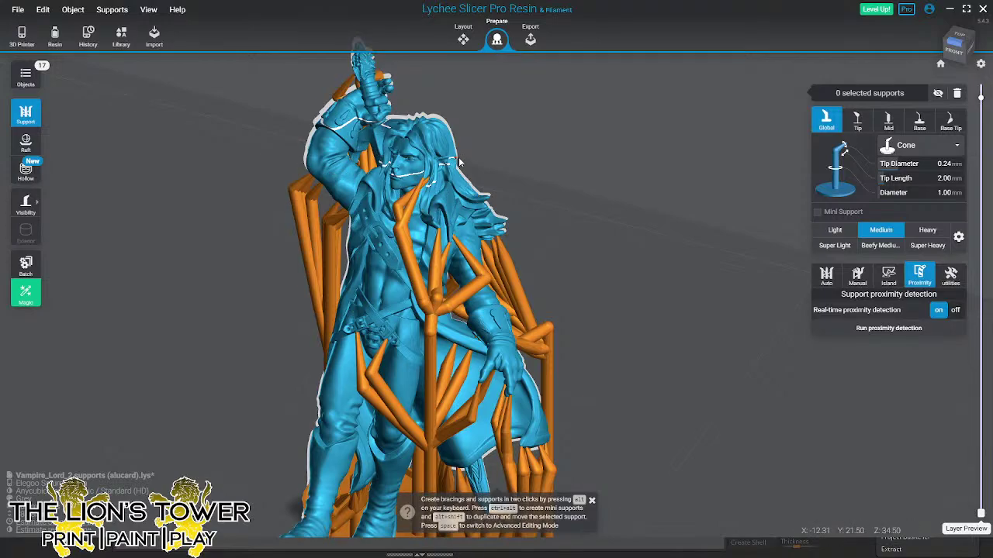
left_click_drag(442, 193, 349, 225)
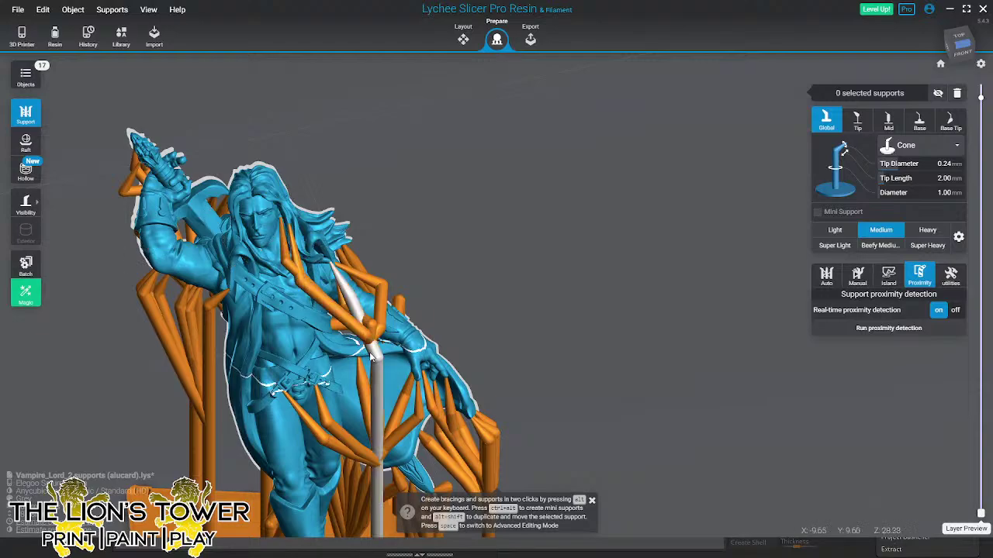
right_click_drag(495, 308, 409, 158)
scroll(409, 158, "down", 4)
left_click_drag(409, 161, 304, 199)
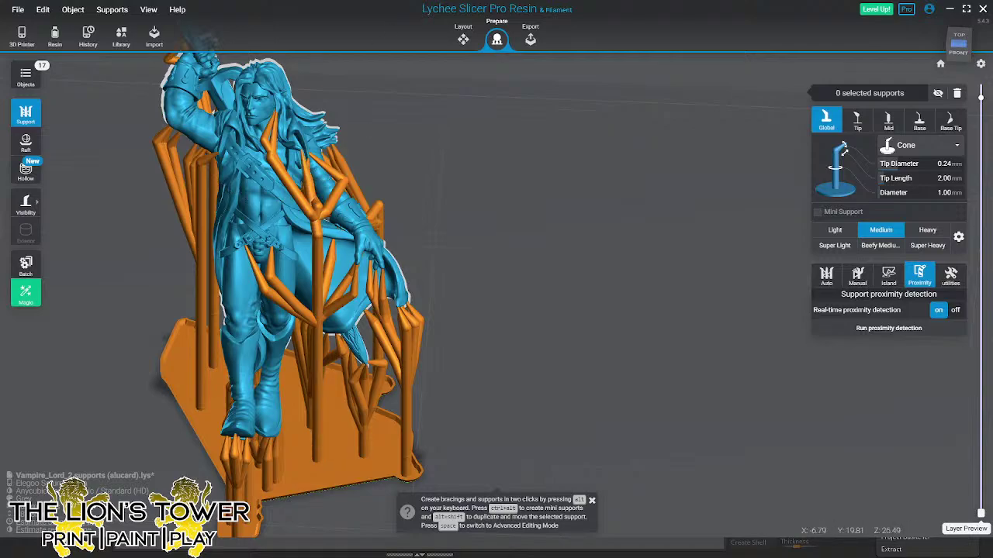
- Examine the supports beneath the boots and coat hem and behind the raised arm and hair from several angles
key("super")
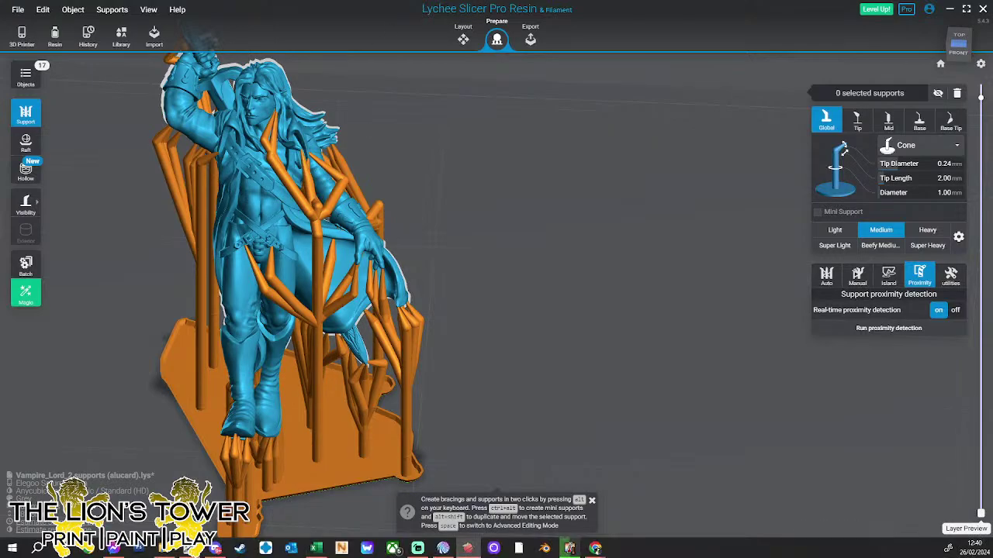
right_click(314, 285)
left_click_drag(619, 359, 605, 236)
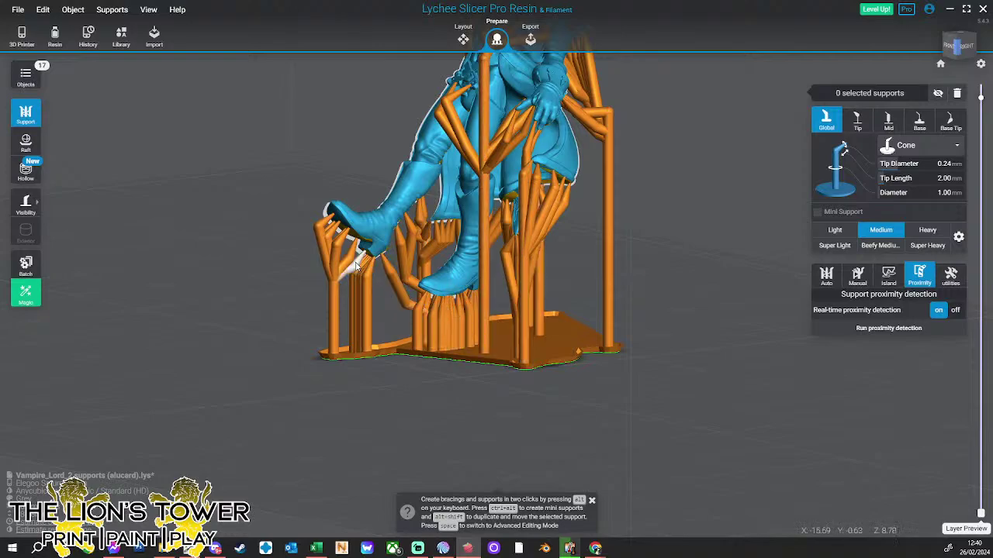
left_click_drag(365, 419, 677, 383)
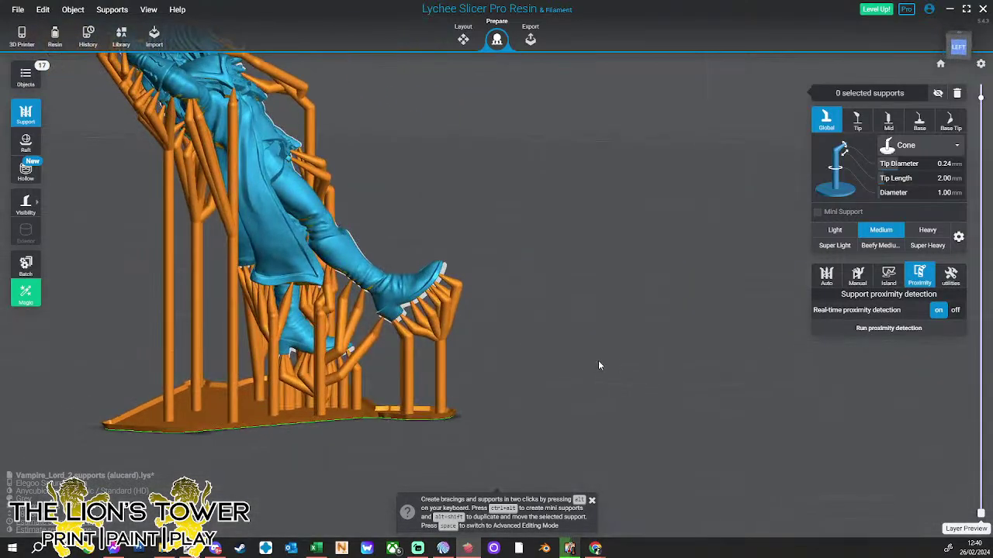
left_click_drag(505, 343, 648, 238)
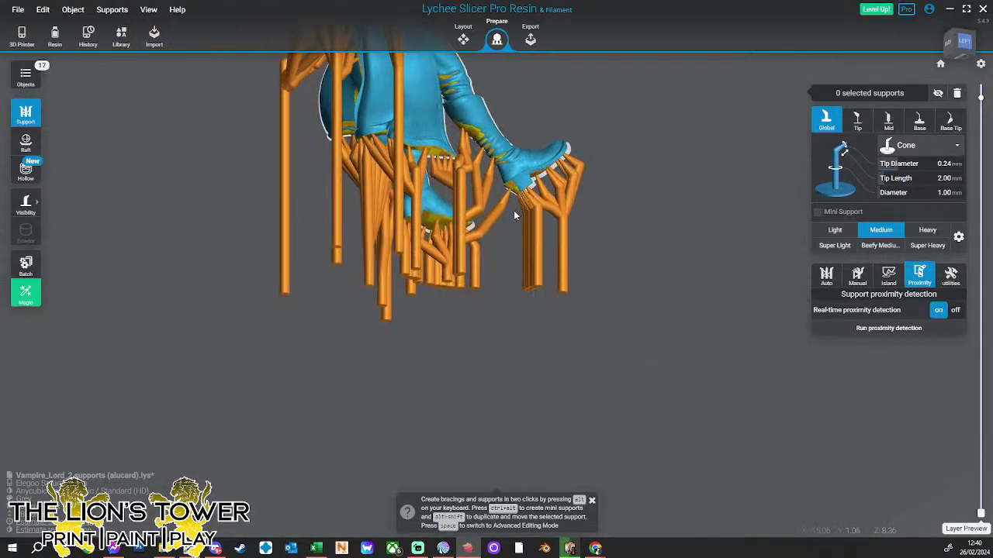
left_click_drag(512, 248, 262, 284)
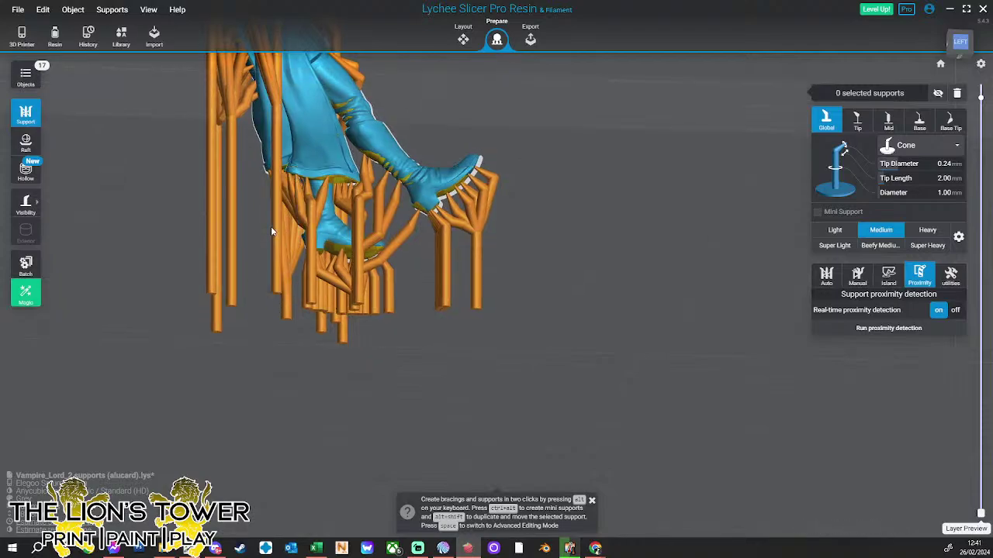
left_click_drag(271, 226, 266, 347)
left_click_drag(259, 180, 161, 312)
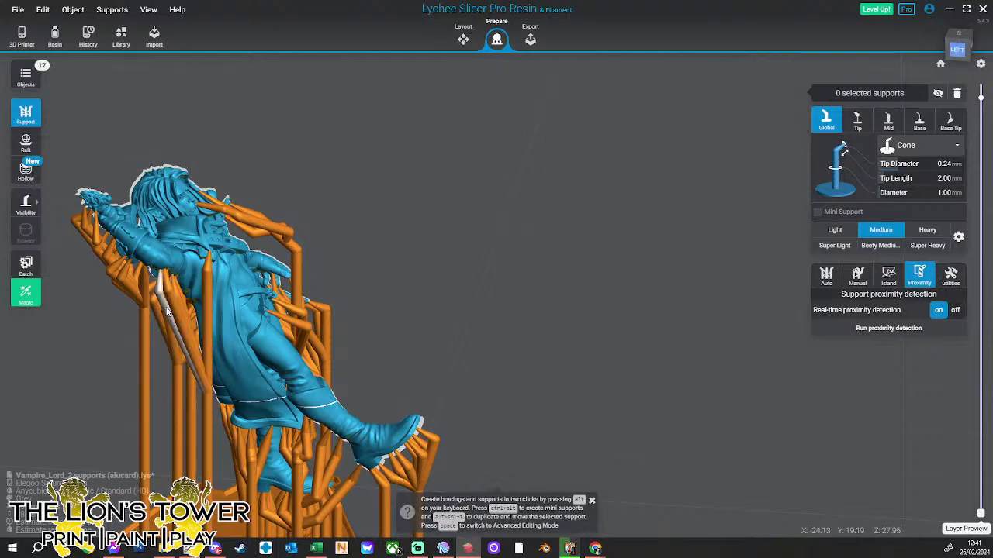
left_click_drag(173, 358, 353, 284)
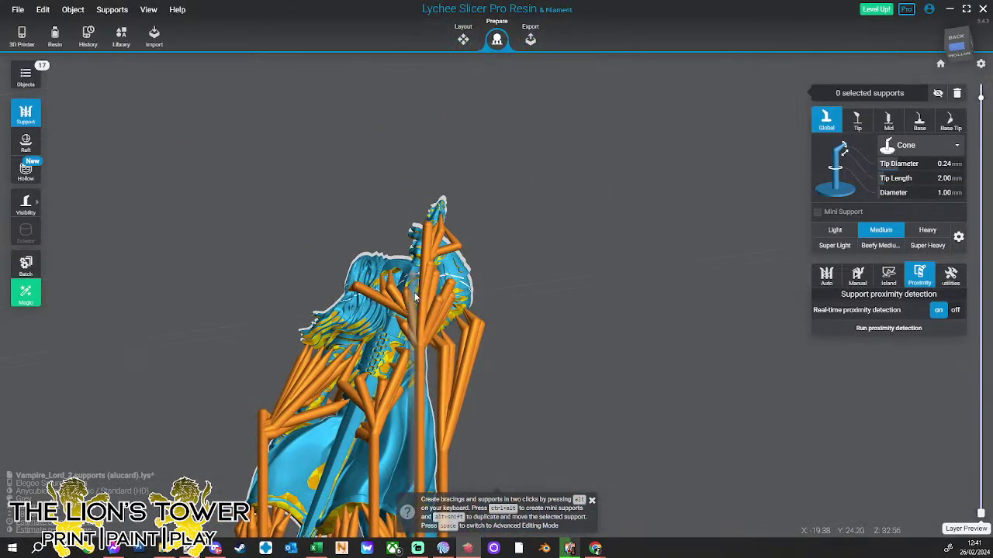
left_click_drag(509, 242, 503, 264)
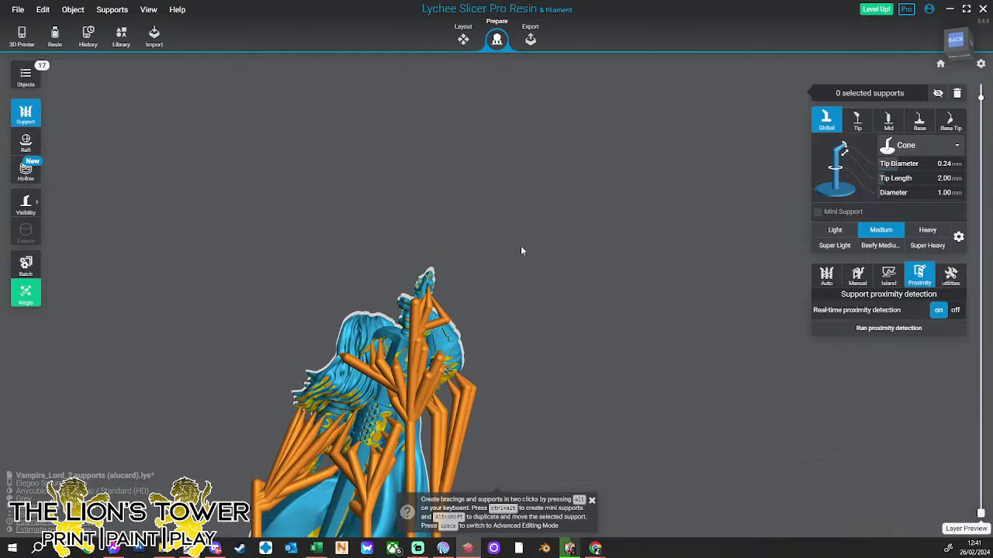
left_click_drag(572, 284, 476, 280)
left_click_drag(540, 234, 412, 266)
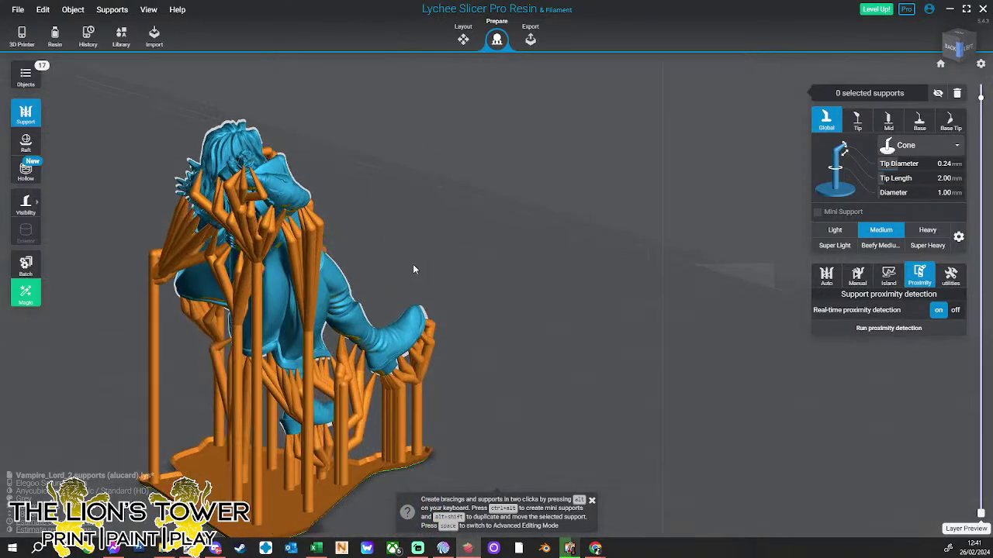
left_click_drag(448, 161, 329, 190)
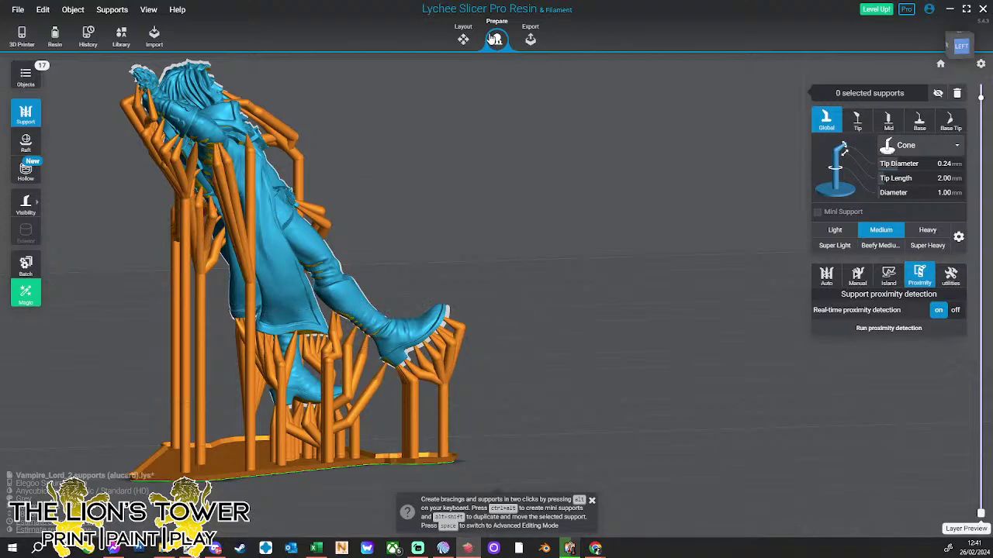
- Return to the layout workspace and check the scale values of Vampire_Lord_2
left_click(462, 40)
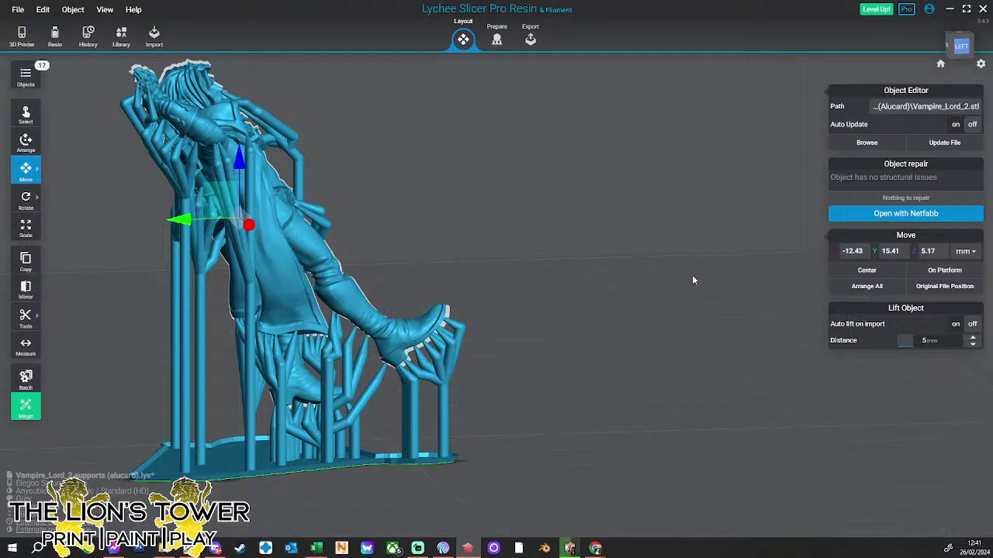
left_click(25, 227)
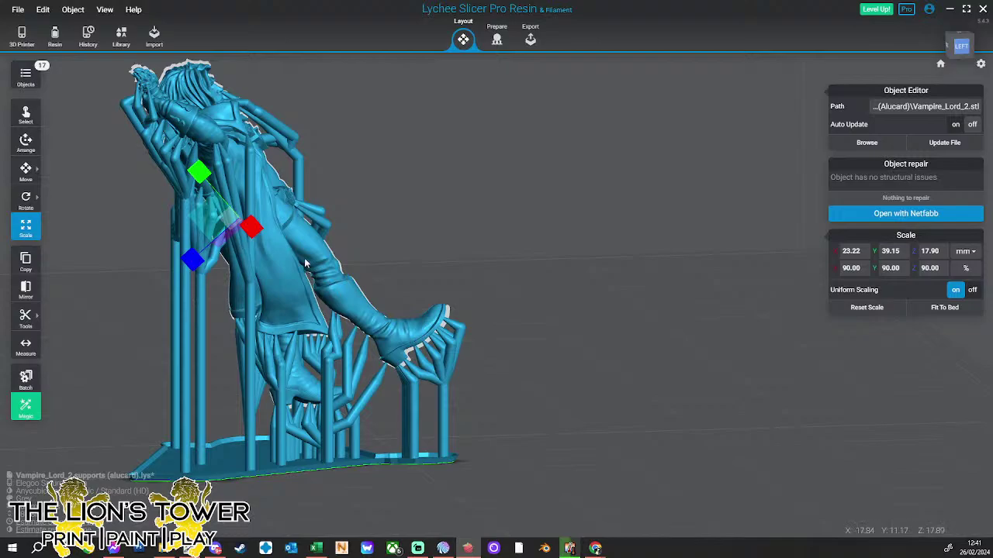
left_click_drag(359, 225, 632, 222)
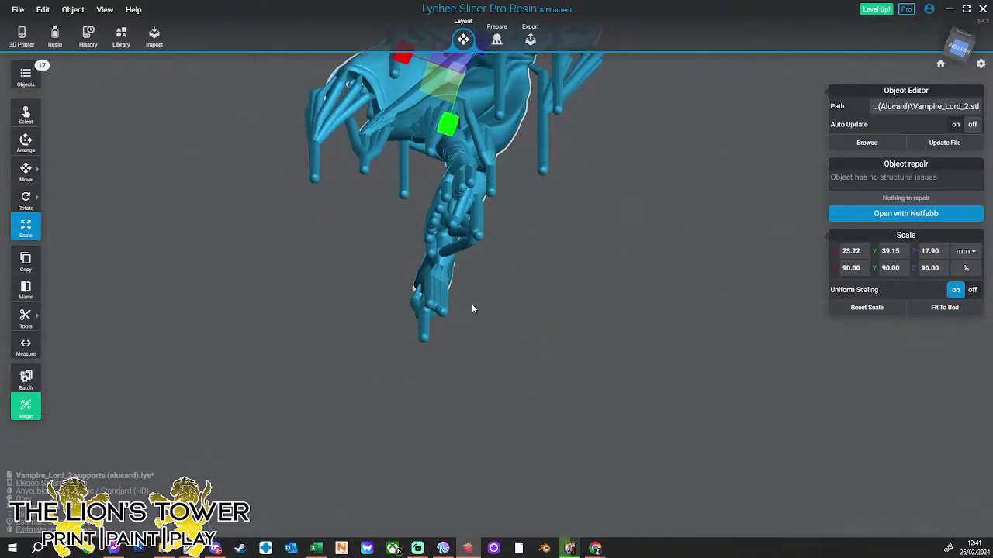
- Reopen support preparation and examine the boot supports from underneath the model
key("Tab")
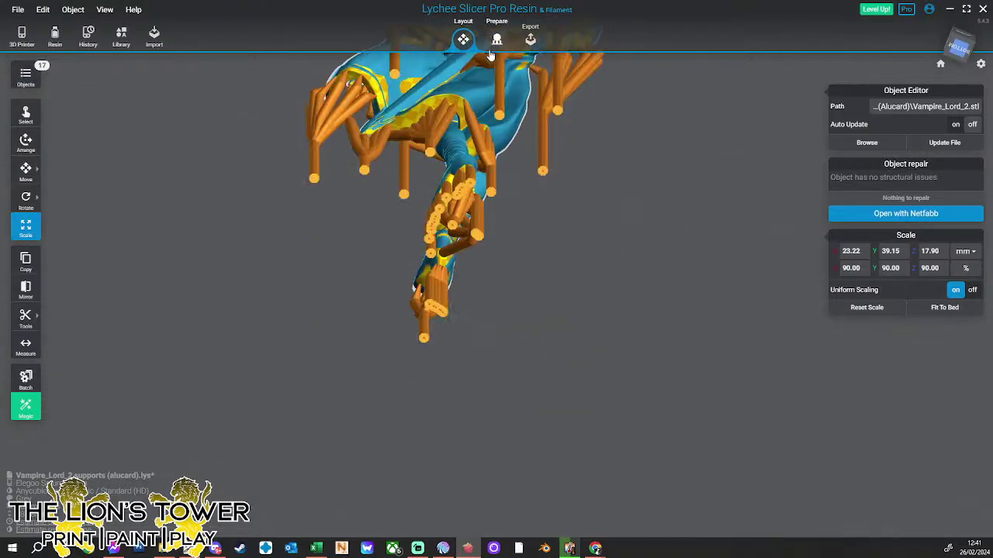
scroll(430, 294, "up", 4)
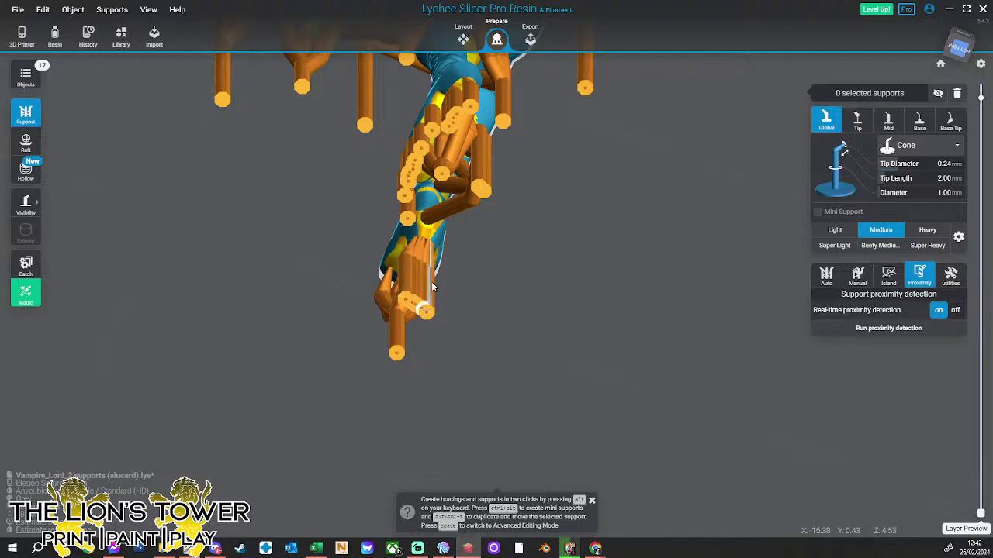
right_click_drag(421, 369, 610, 323)
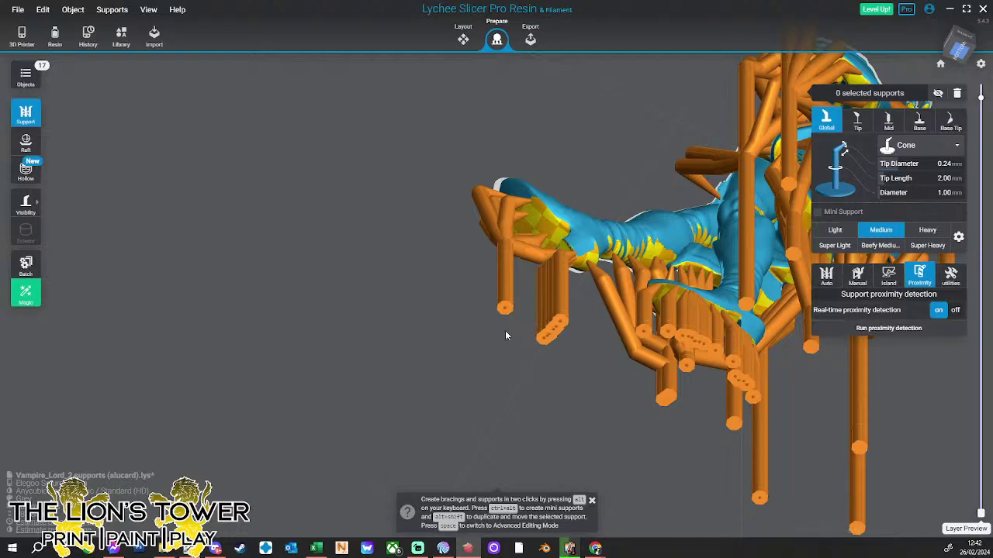
- Examine the heel and toe supports of the forward boot from below, from behind and from the side
right_click_drag(583, 338, 259, 339)
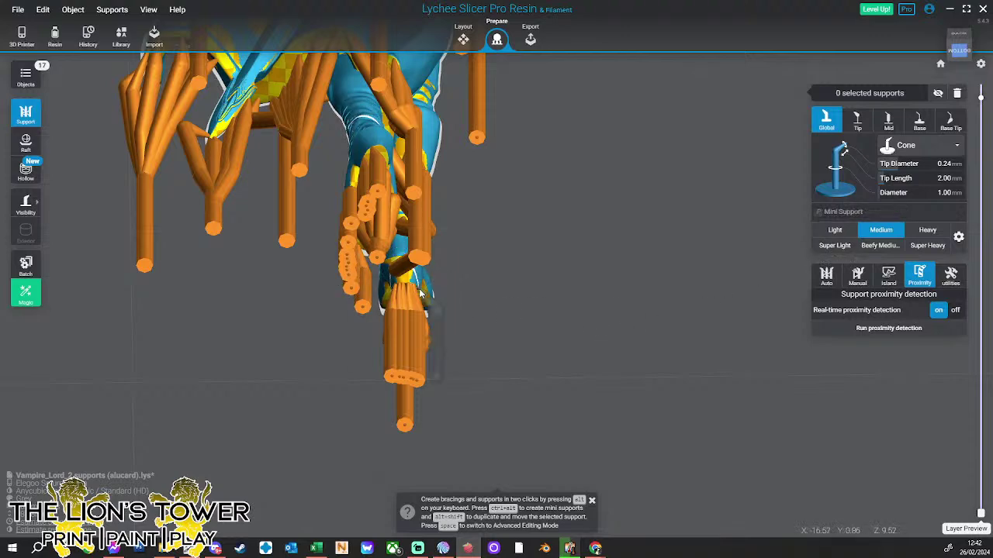
right_click_drag(403, 290, 380, 288)
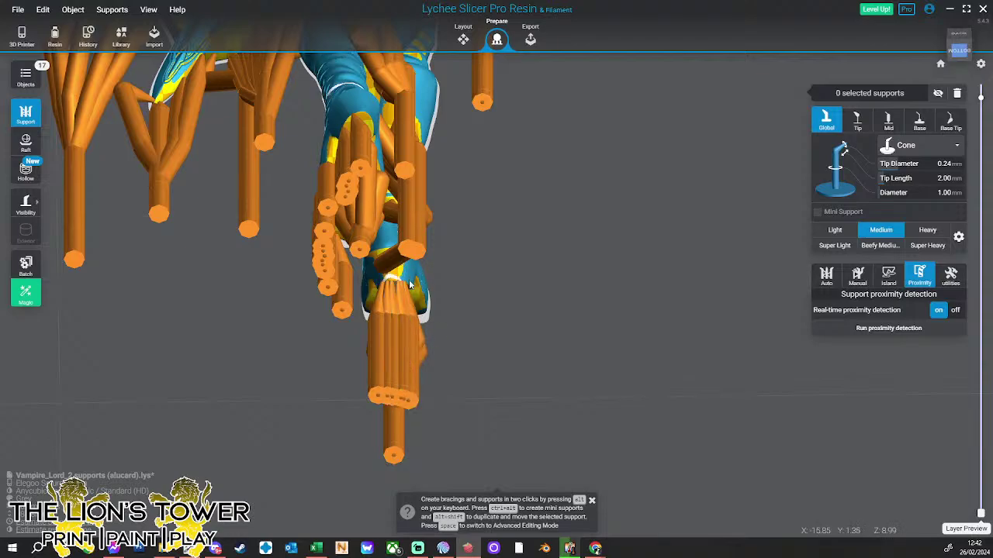
right_click_drag(453, 283, 394, 322)
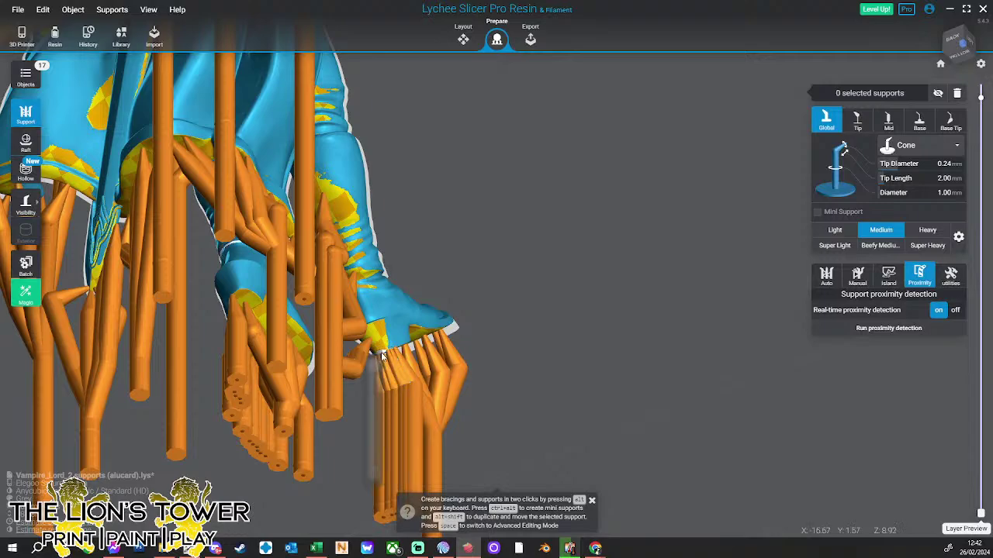
right_click_drag(503, 322, 459, 335)
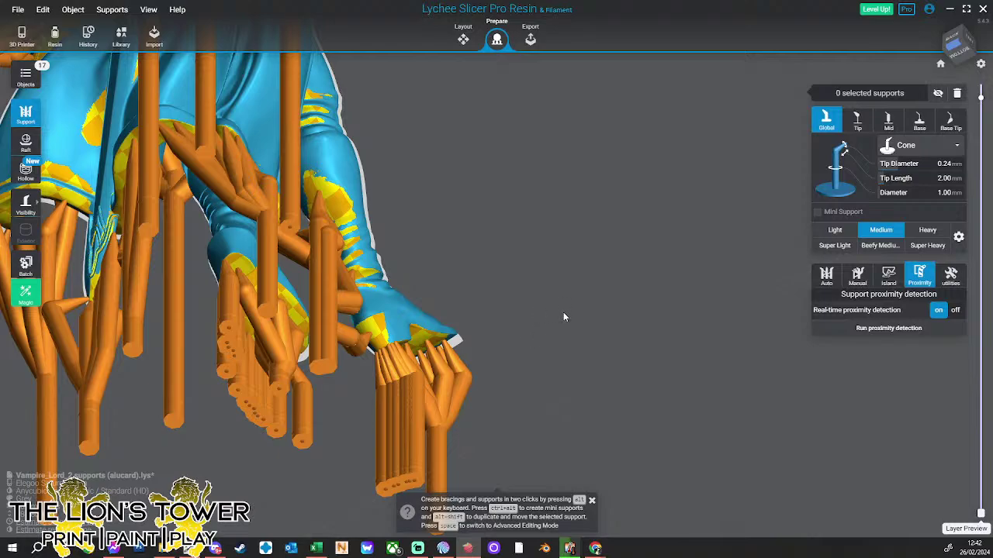
right_click_drag(566, 317, 412, 383)
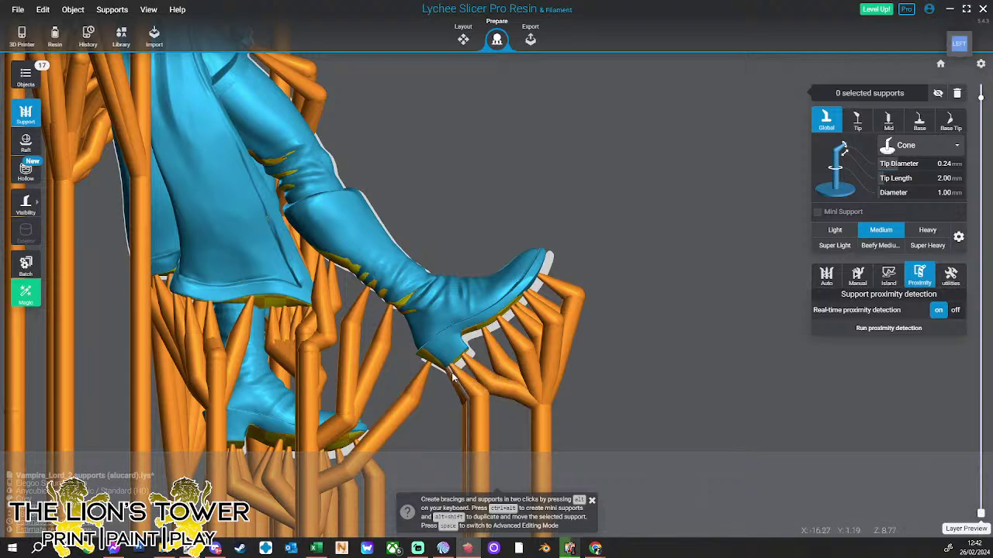
right_click_drag(461, 378, 438, 370)
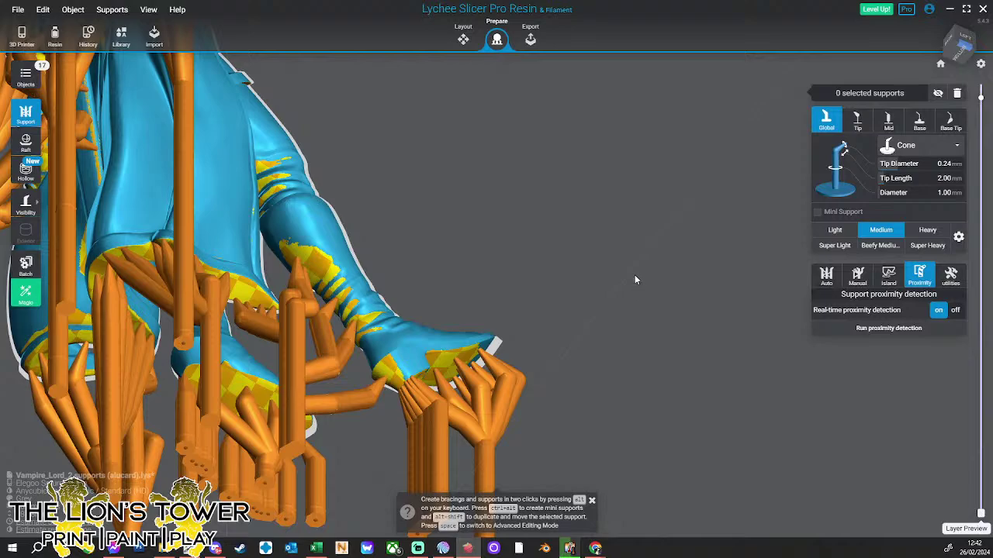
right_click_drag(656, 259, 570, 315)
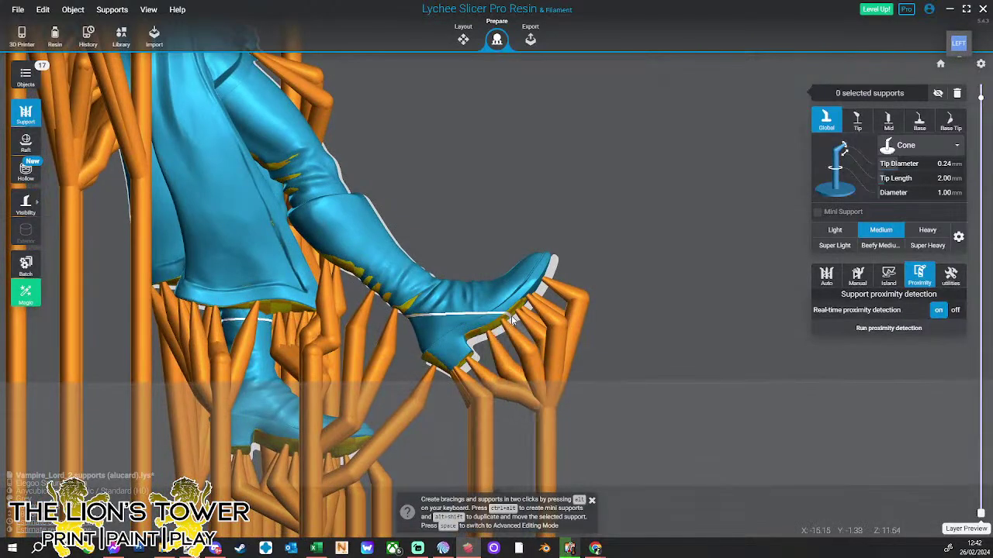
right_click_drag(511, 326, 567, 283)
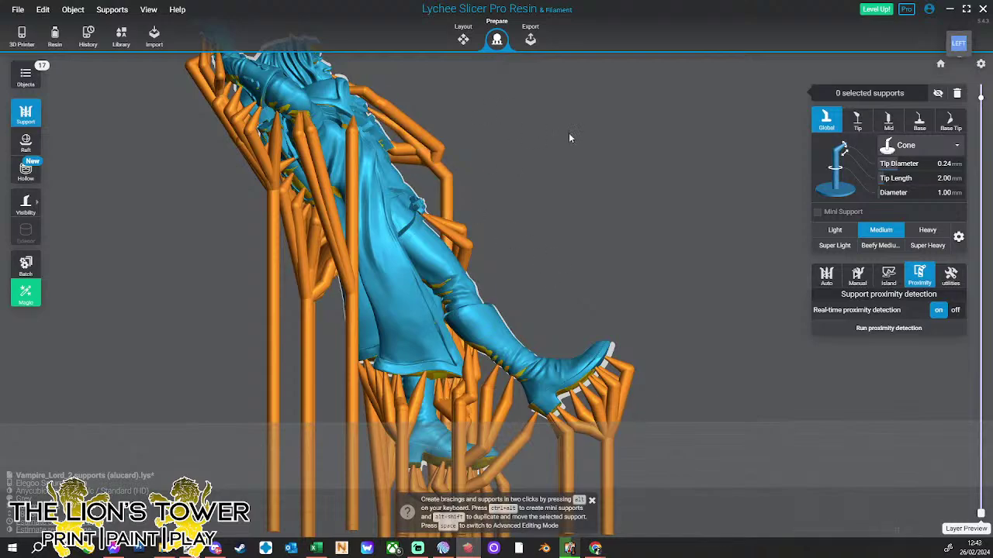
- Examine the overall support layout and raft of Vampire_Lord_2 from the side and the front
right_click_drag(630, 156, 560, 166)
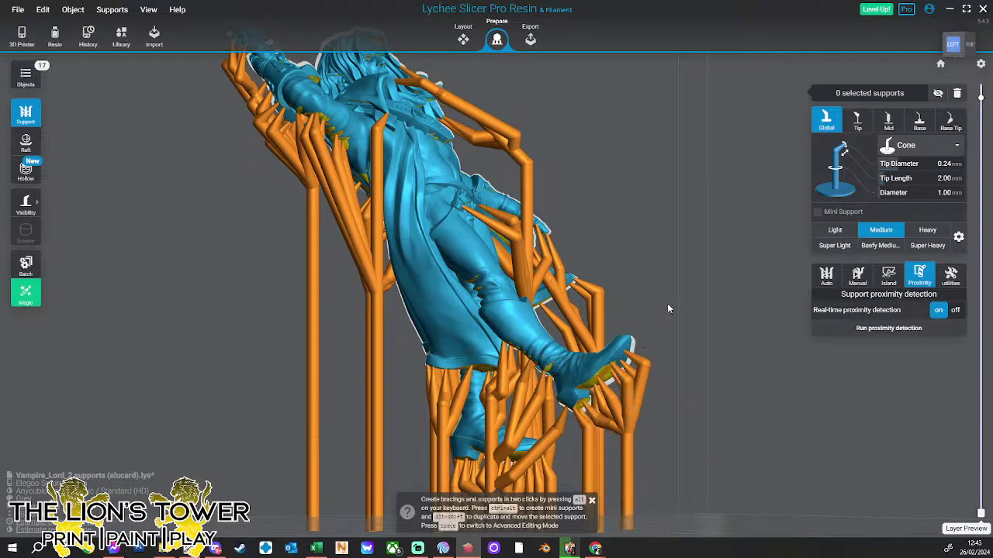
left_click_drag(668, 309, 546, 322)
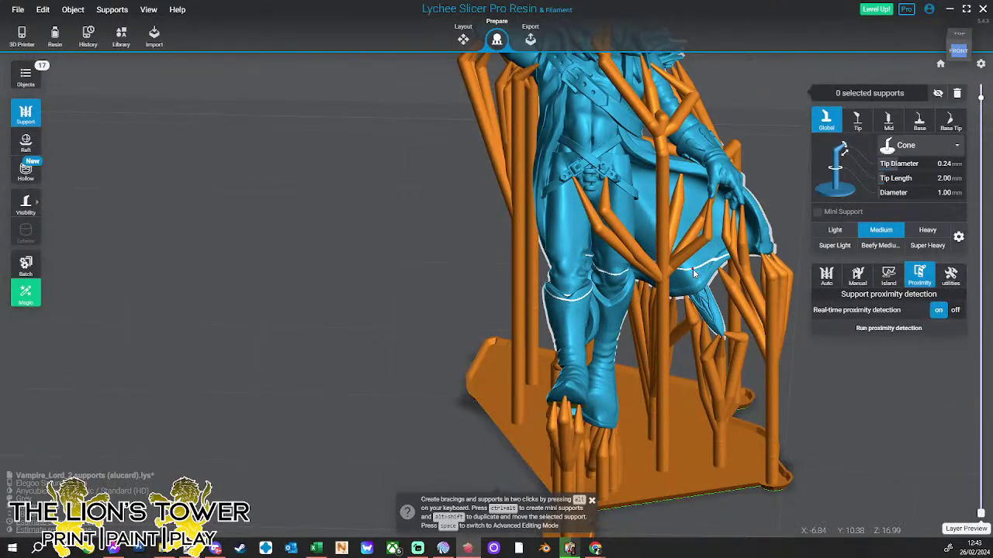
scroll(641, 245, "down", 5)
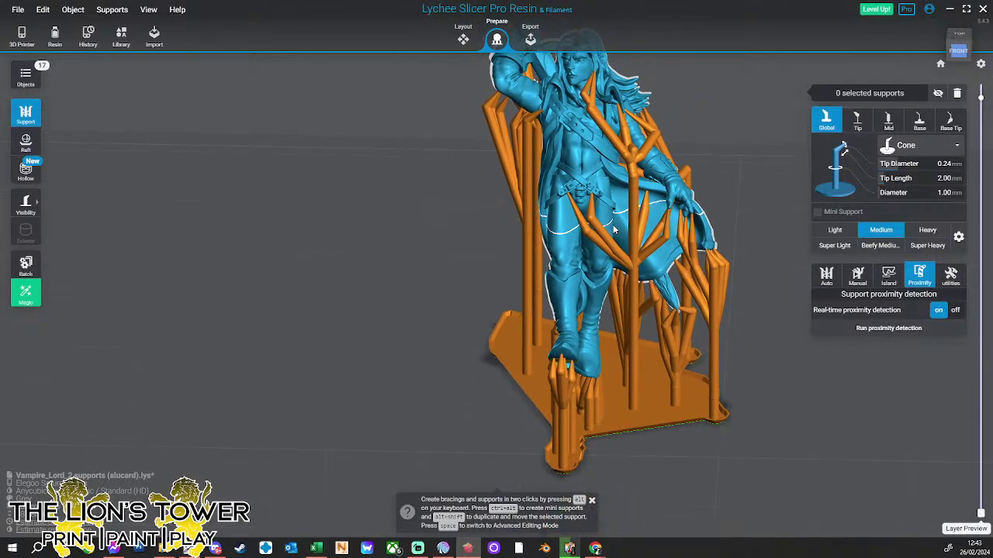
left_click_drag(613, 224, 611, 162)
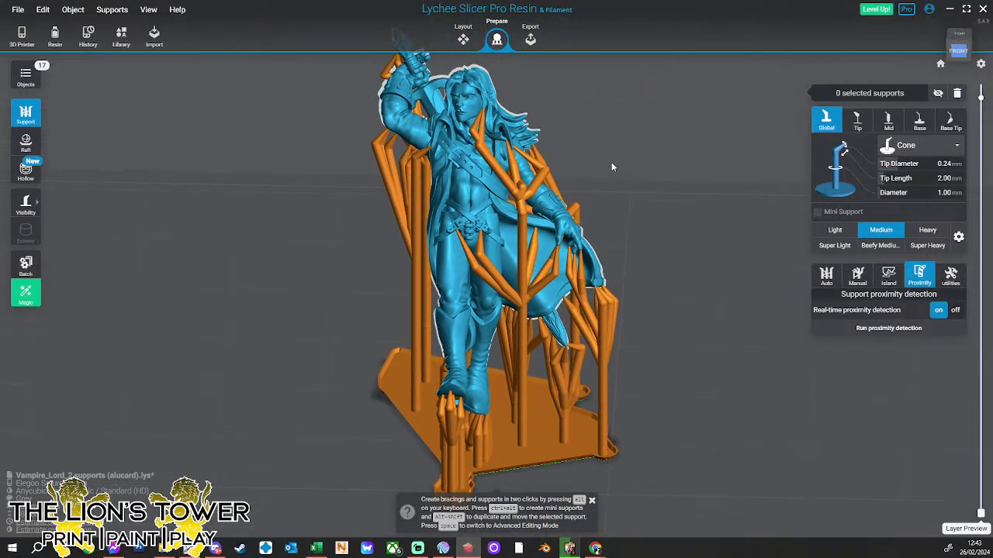
scroll(613, 161, "down", 2)
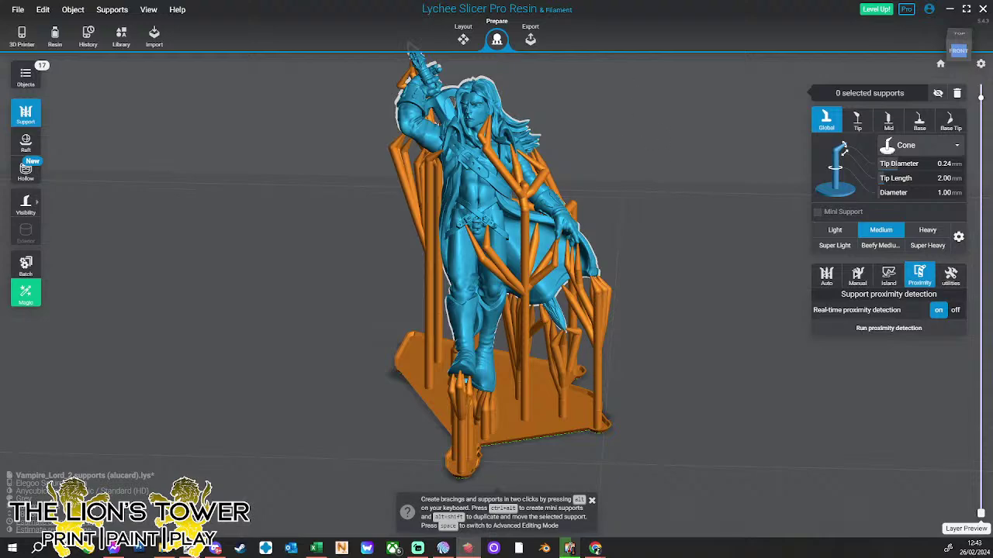
- Switch to the browser, load The Lion's Tower website and open its FREE STLs collection
key("alt+Tab")
left_click(388, 58)
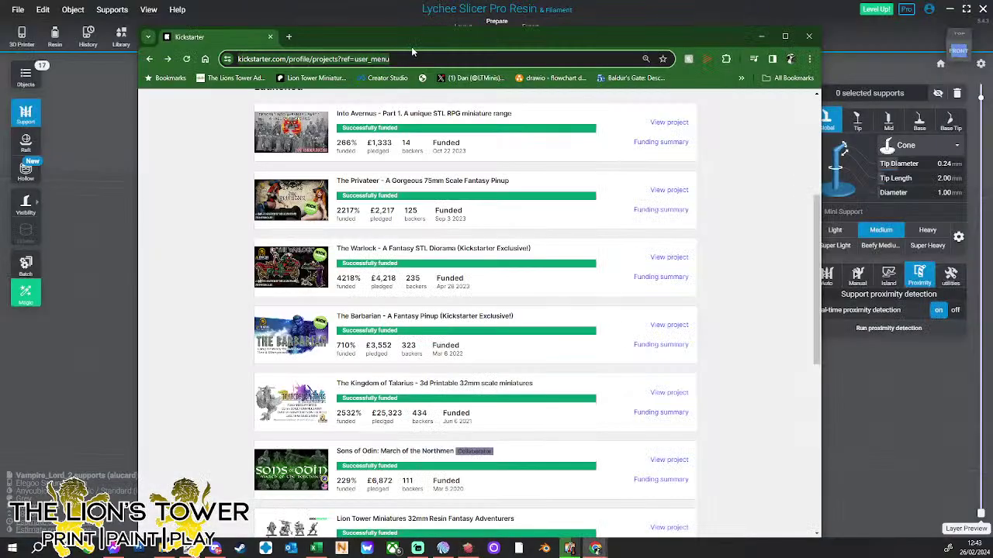
left_click(242, 78)
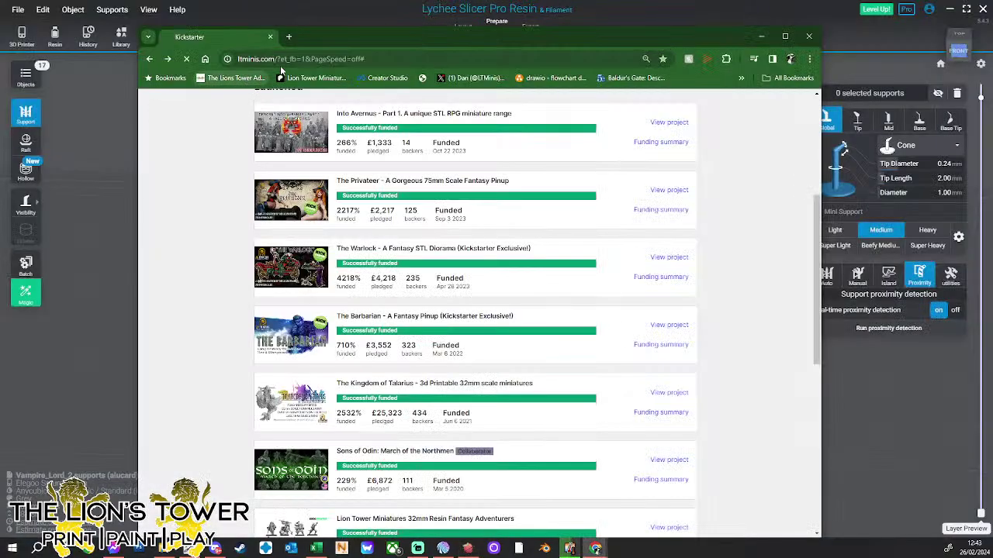
scroll(506, 181, "down", 1)
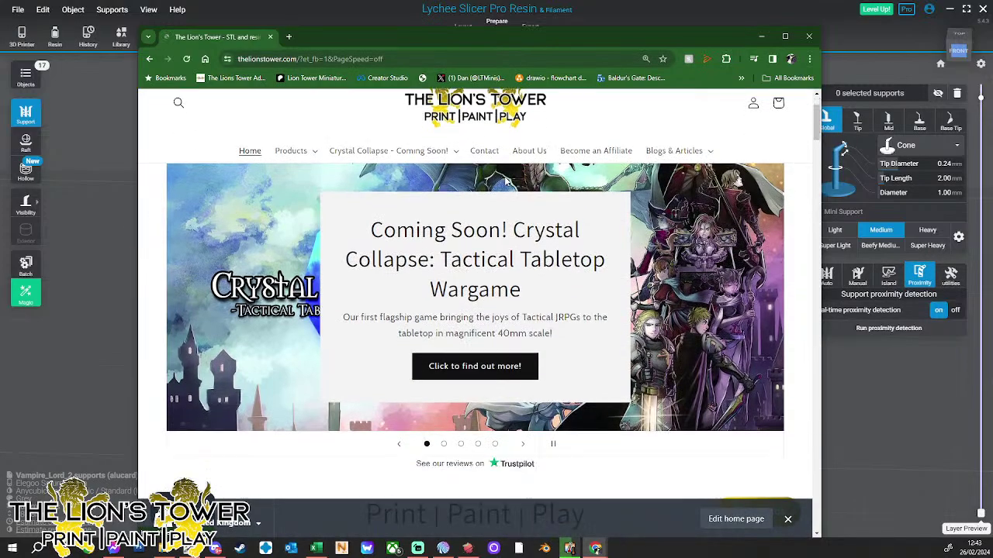
scroll(565, 470, "down", 8)
scroll(550, 458, "up", 3)
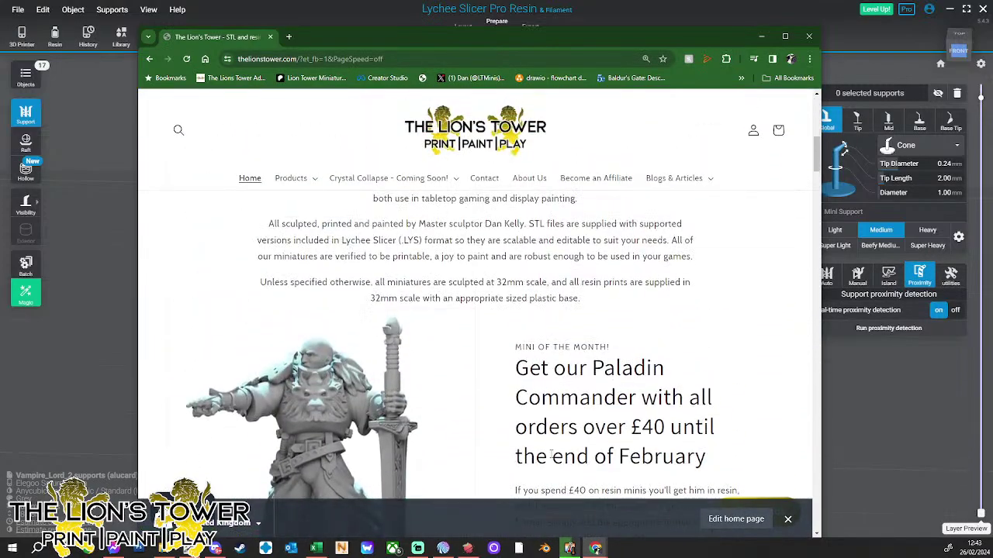
scroll(550, 456, "up", 1)
left_click(315, 183)
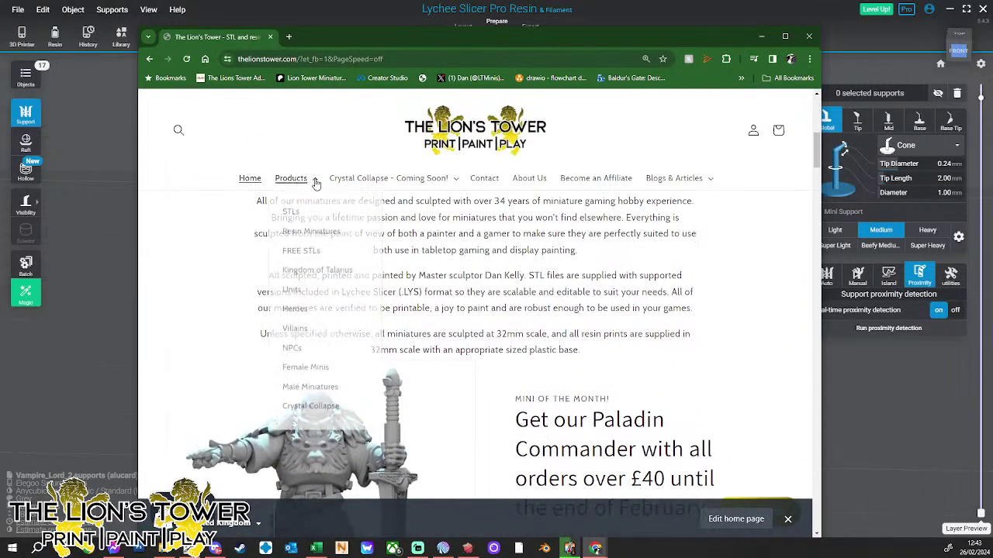
left_click(310, 260)
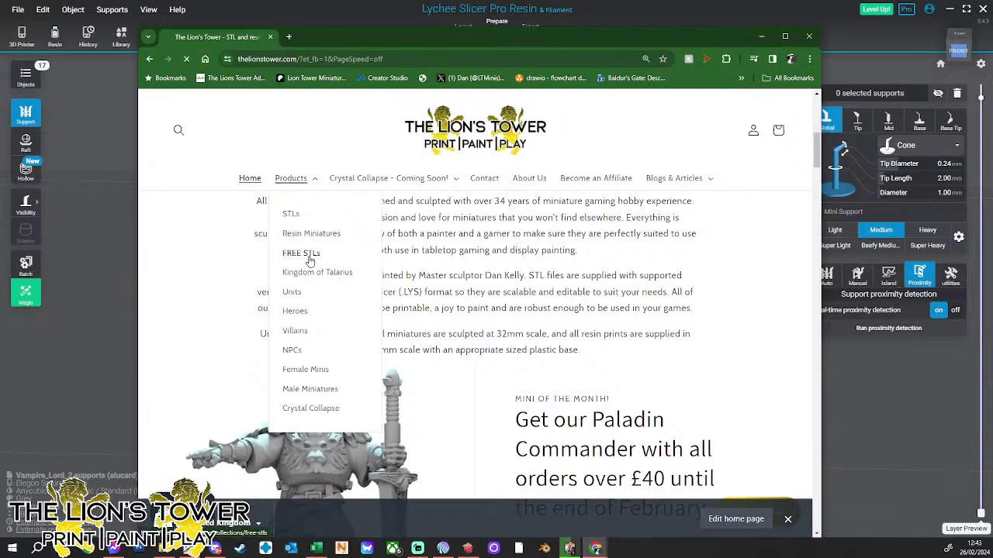
- Look through the products offered in the FREE STLs collection
scroll(532, 273, "down", 3)
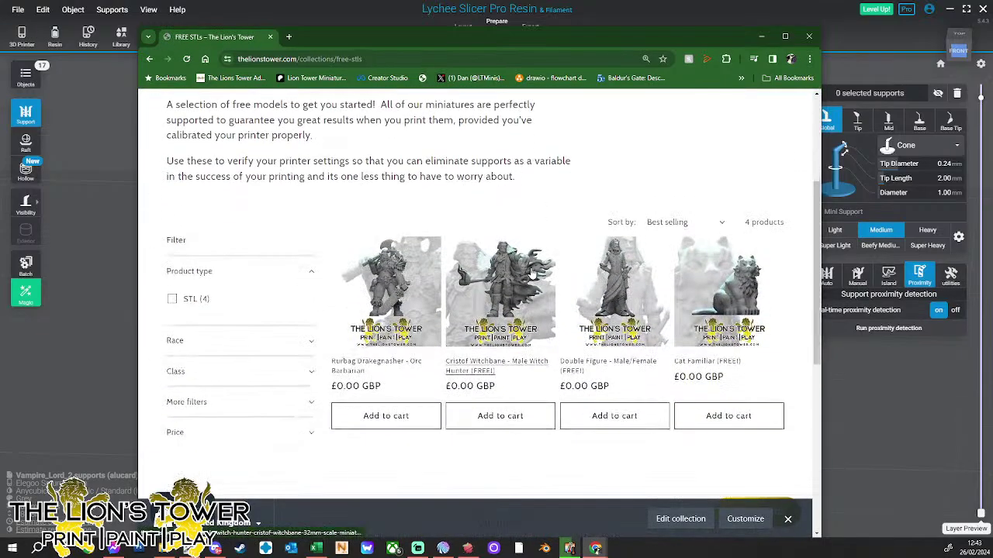
scroll(532, 273, "down", 2)
scroll(542, 279, "up", 1)
scroll(549, 283, "up", 2)
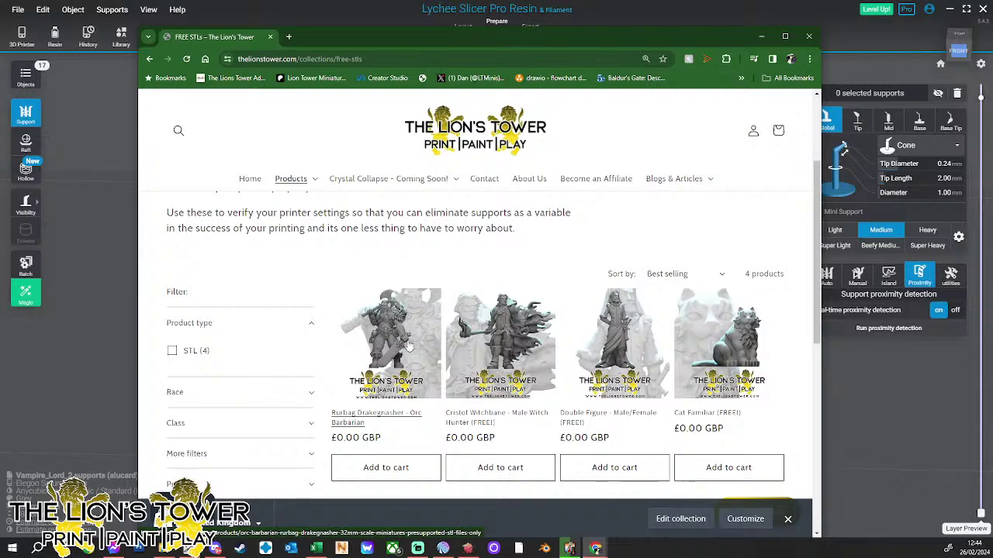
scroll(564, 367, "down", 1)
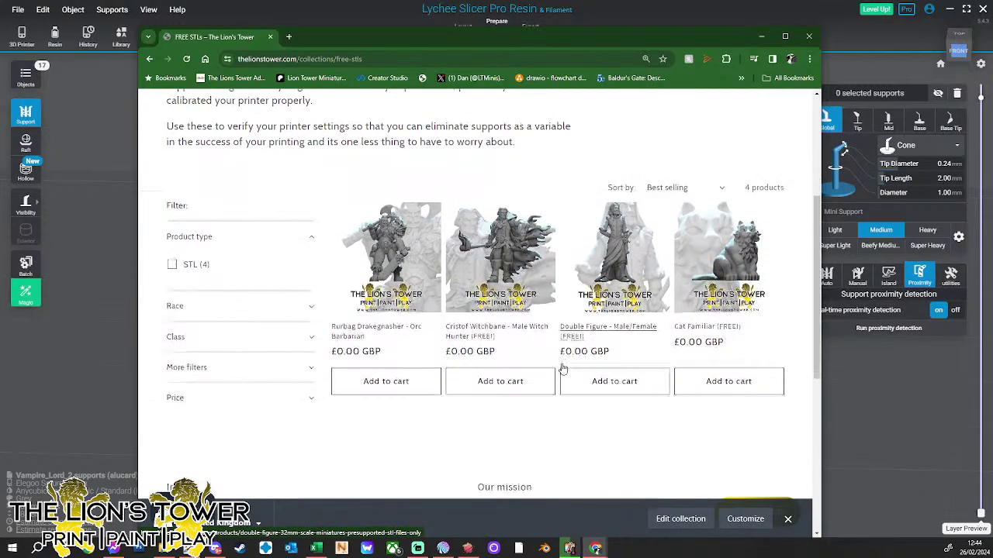
scroll(543, 361, "up", 1)
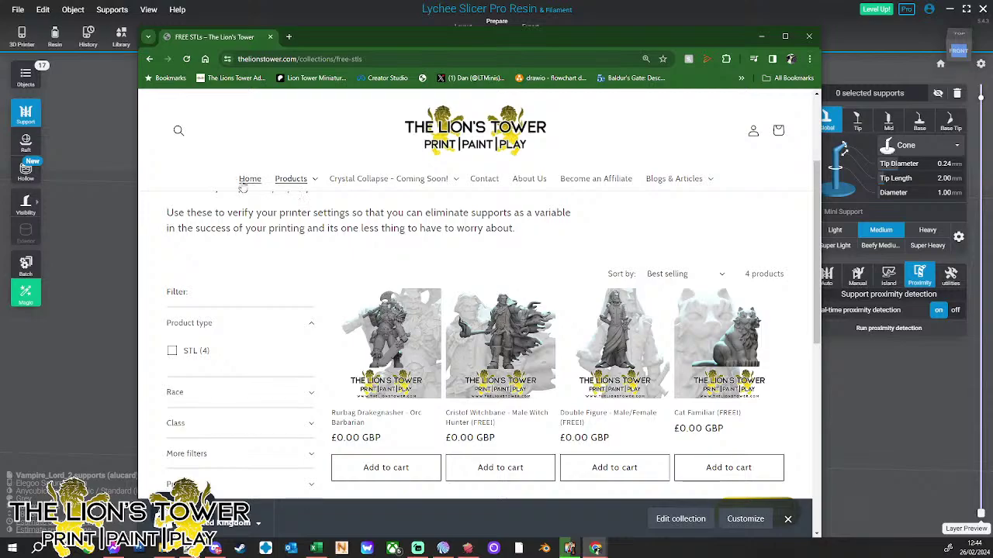
- Open the store's STLs collection, look through its first page of products, and return to Lychee Slicer
left_click(310, 182)
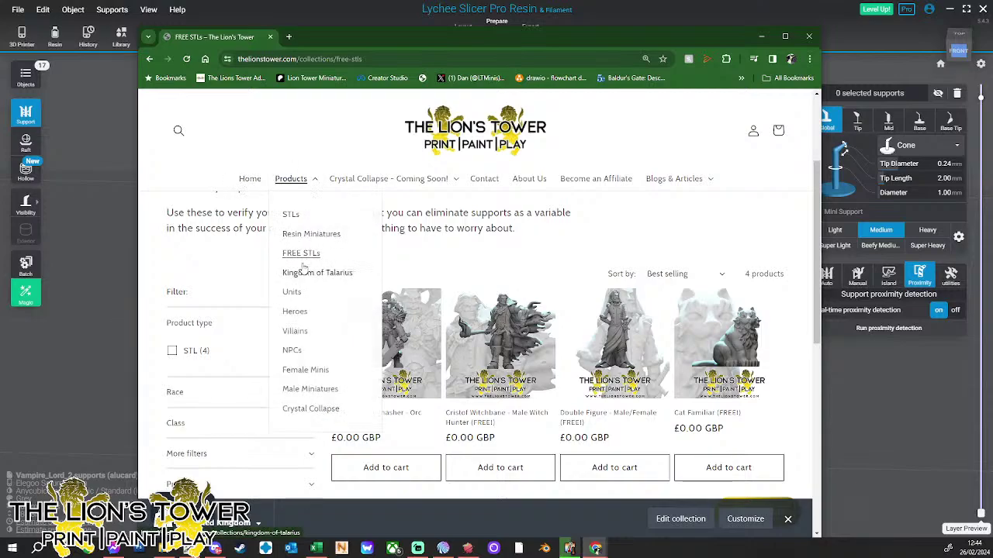
left_click(299, 217)
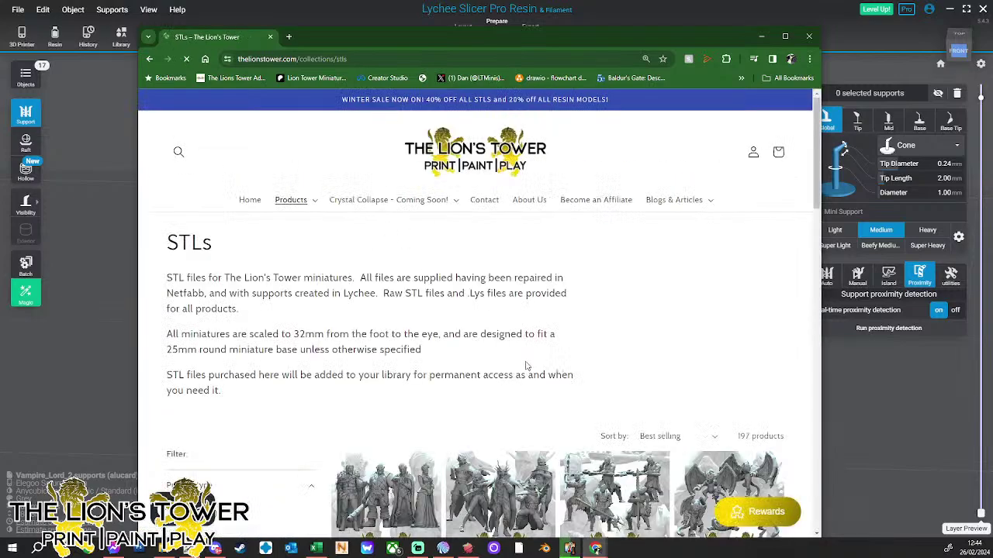
scroll(515, 317, "down", 5)
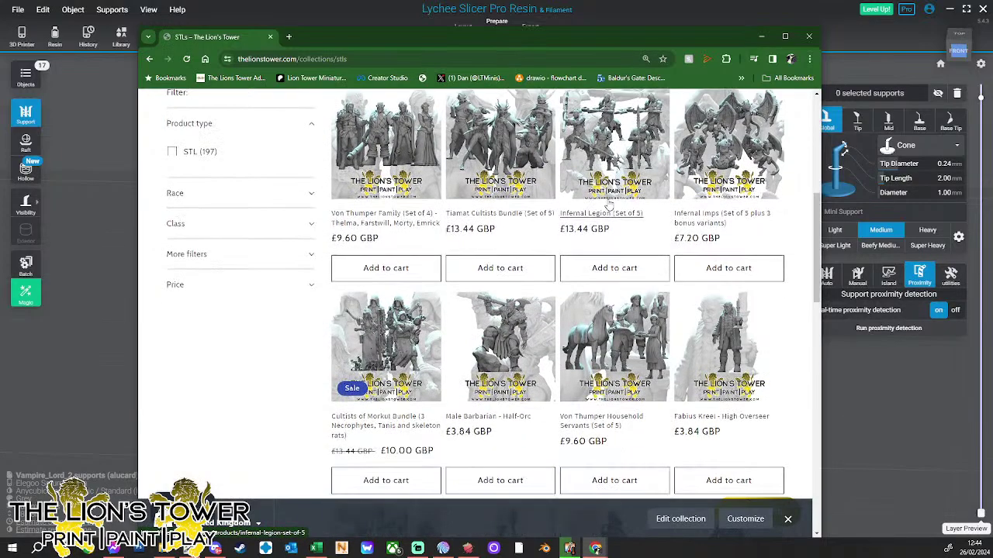
scroll(610, 206, "up", 1)
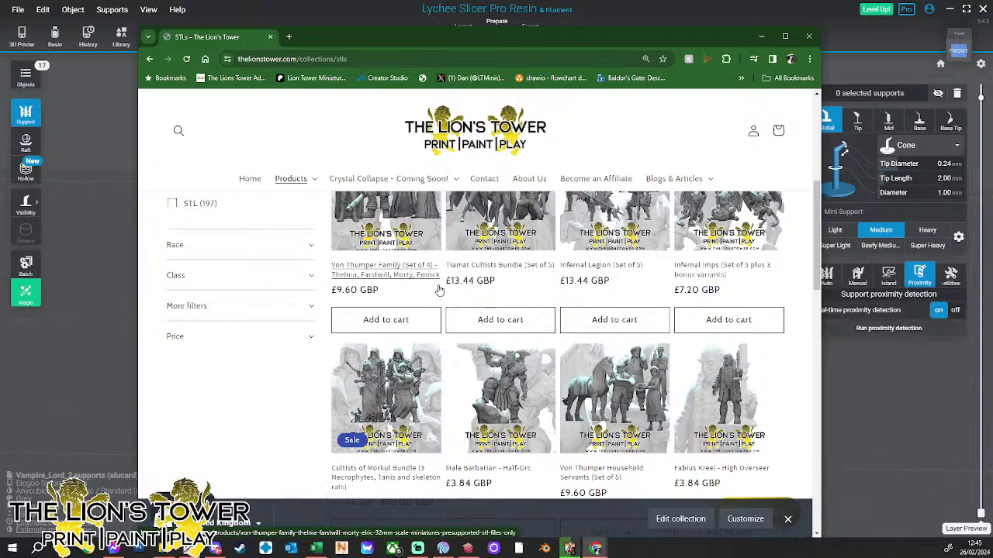
scroll(545, 318, "down", 1)
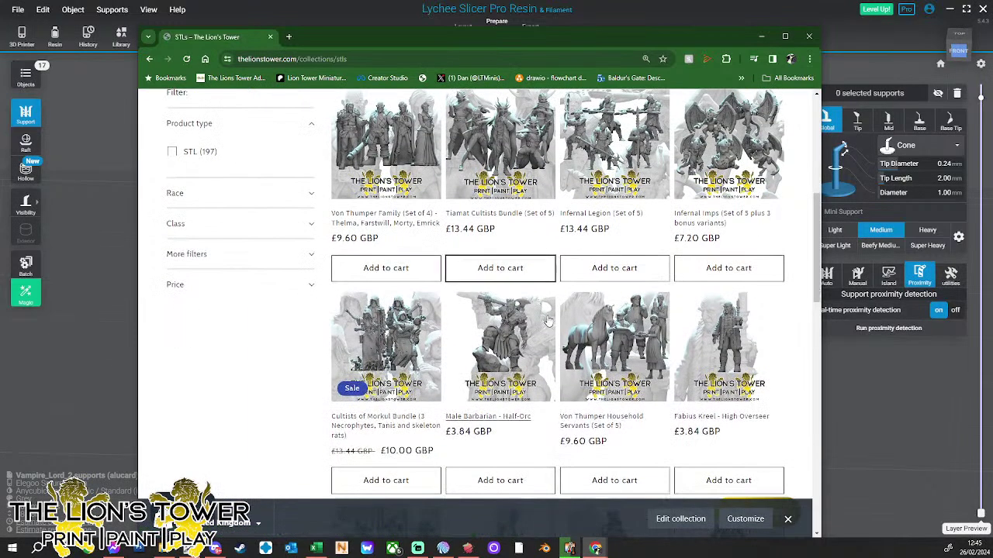
scroll(547, 319, "down", 1)
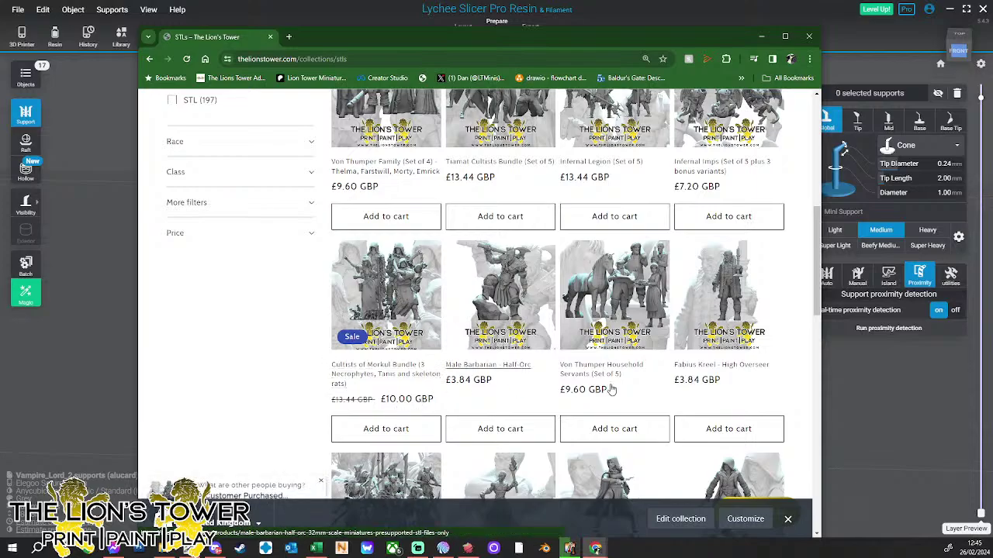
scroll(611, 389, "up", 3)
scroll(677, 378, "down", 3)
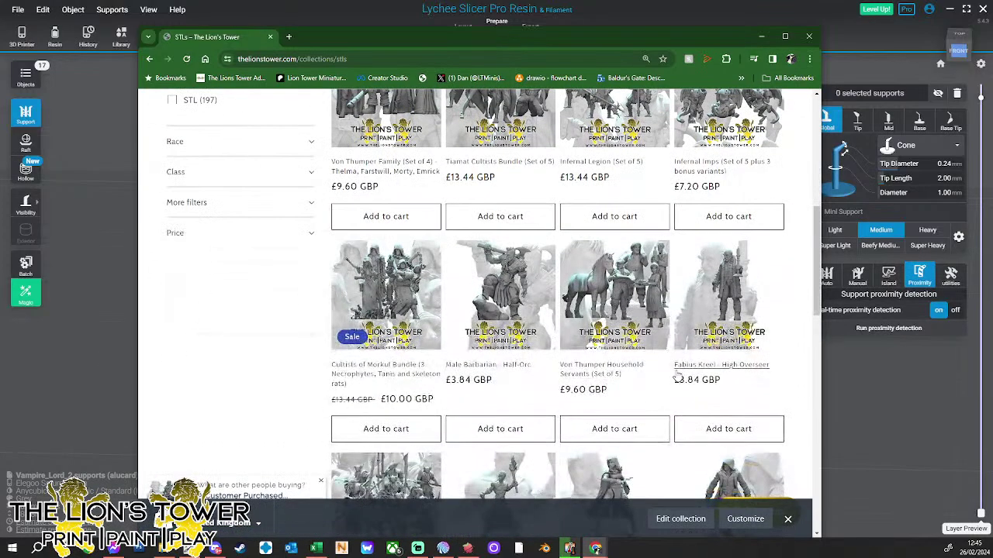
scroll(677, 378, "down", 2)
scroll(677, 377, "up", 1)
scroll(676, 370, "down", 3)
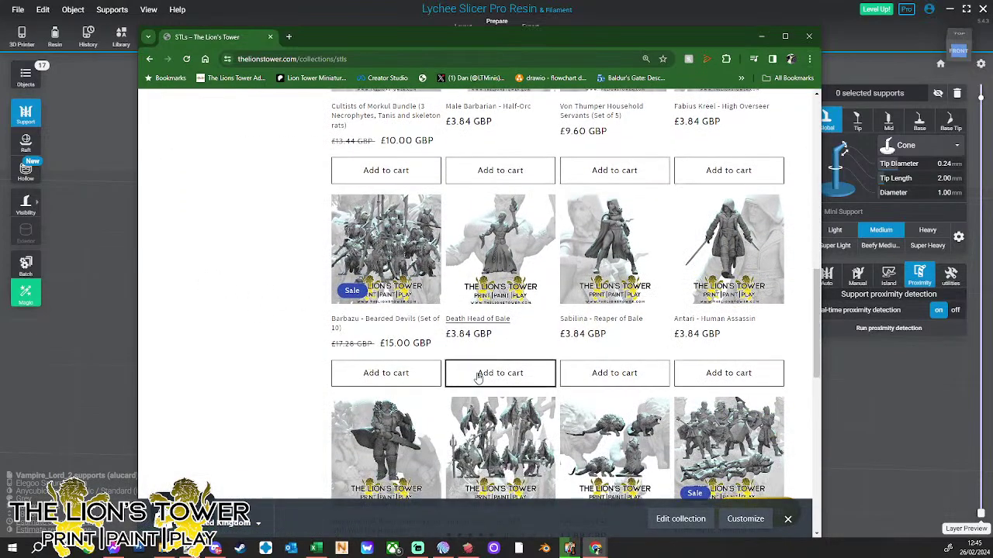
scroll(689, 376, "down", 2)
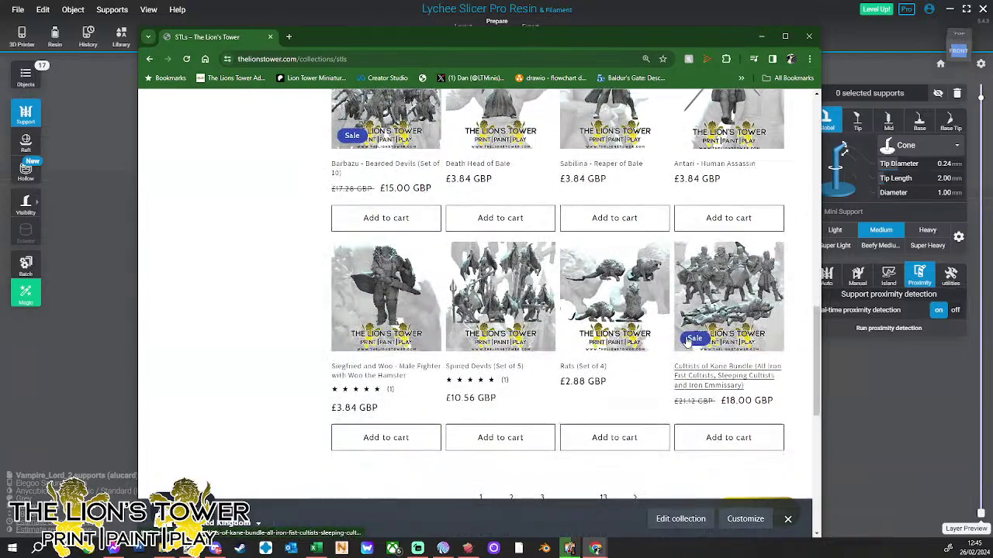
scroll(681, 341, "up", 5)
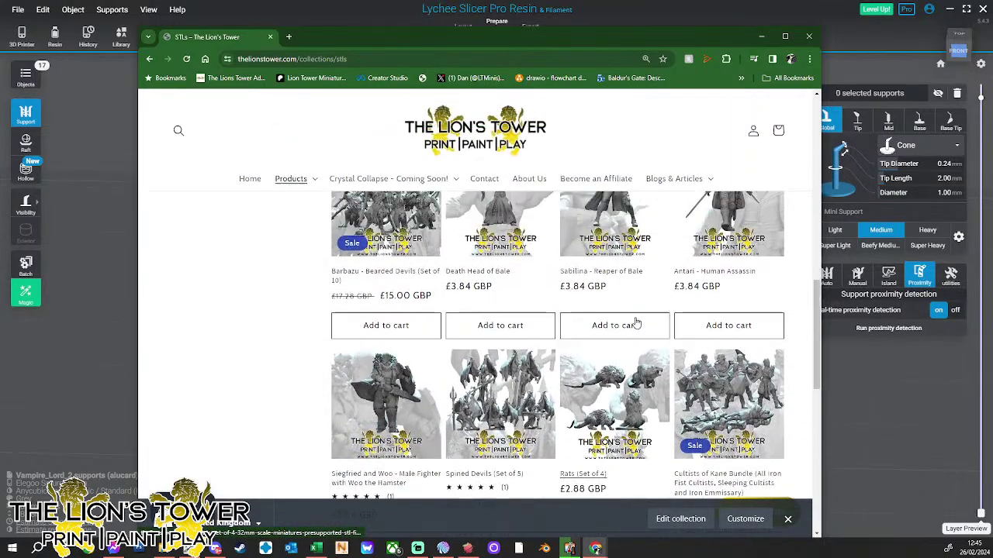
scroll(546, 318, "up", 2)
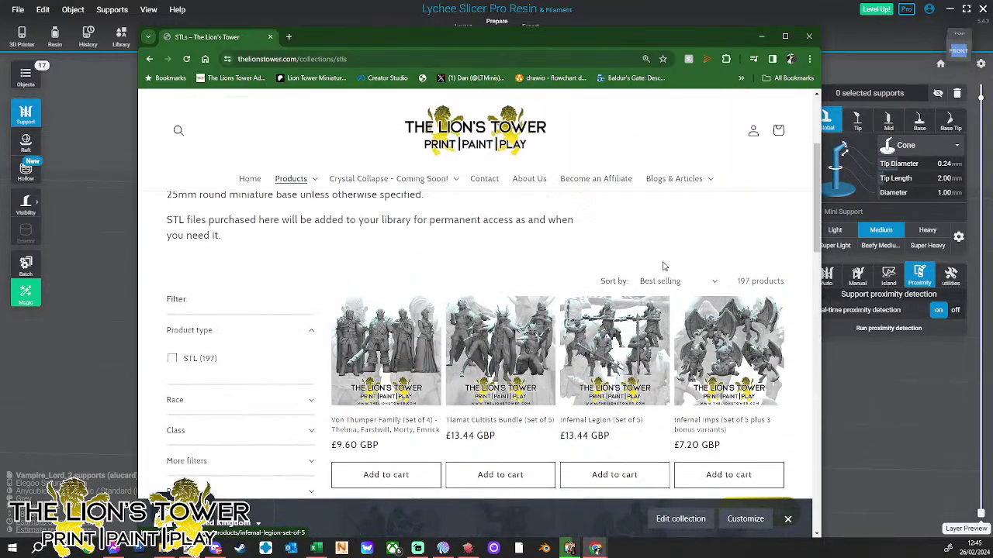
left_click(763, 37)
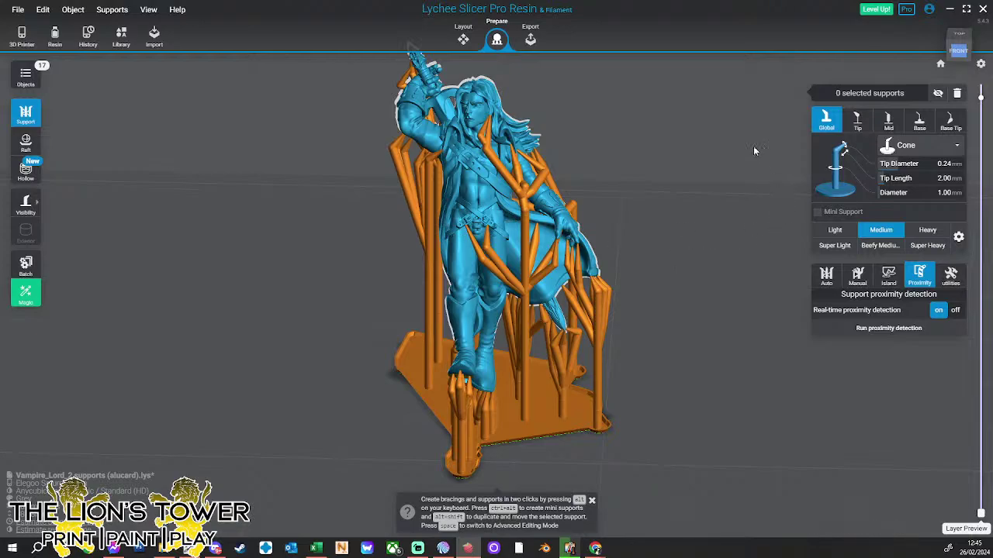
- Switch back to ZBrush and turn off Solo mode to frame the whole rat man from the front beside the ruler
left_click(951, 10)
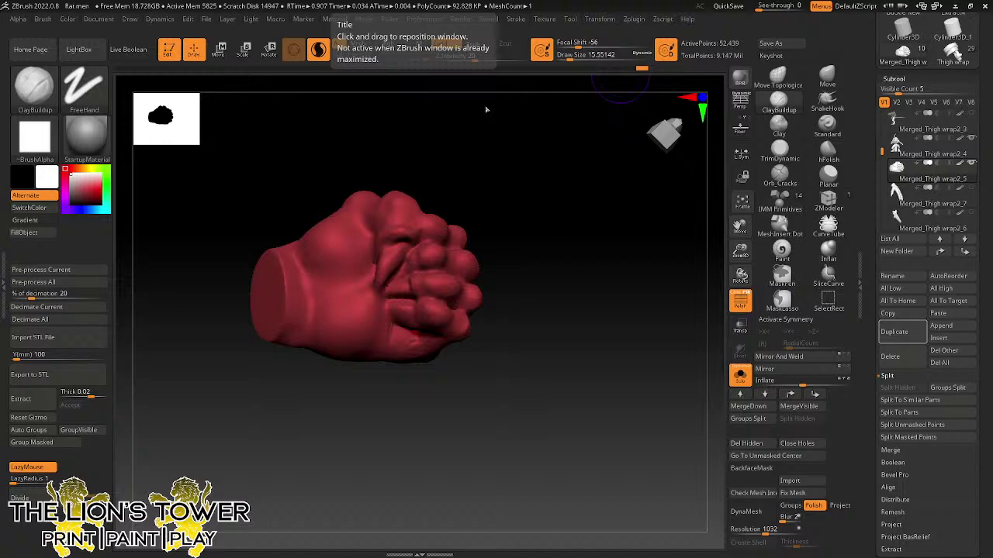
left_click(739, 376)
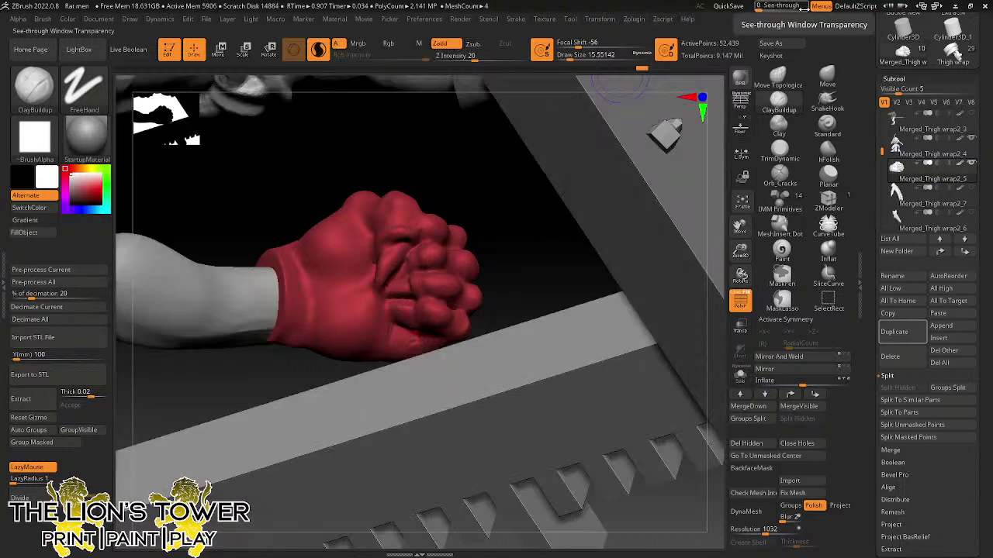
left_click_drag(740, 250, 627, 385)
left_click_drag(635, 319, 662, 328)
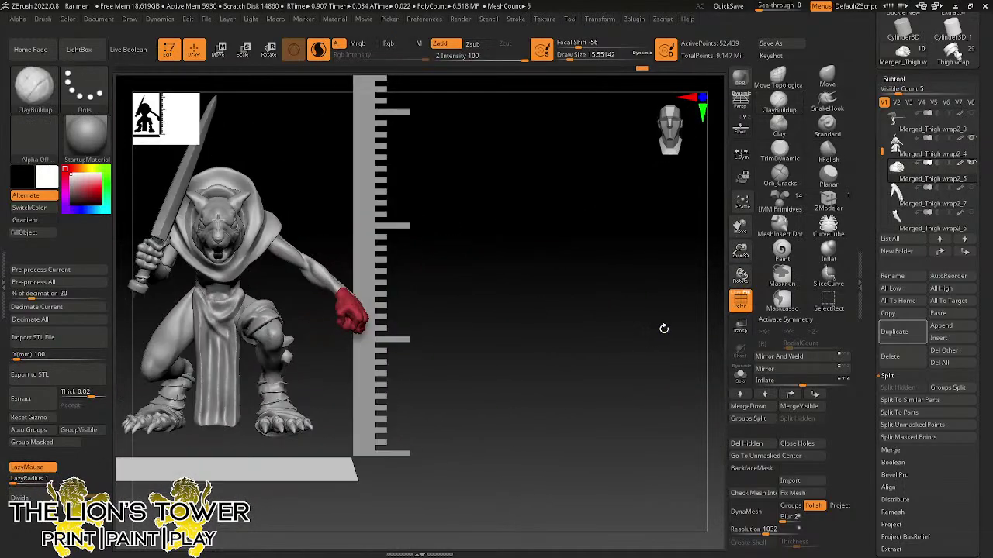
left_click_drag(741, 253, 738, 234)
left_click_drag(740, 226, 901, 185)
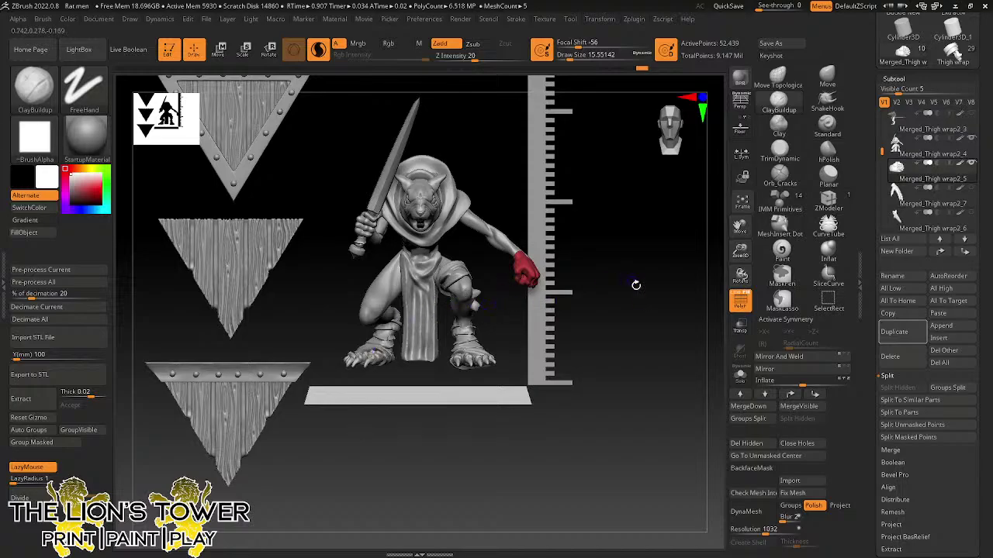
left_click_drag(653, 319, 707, 297)
mouse_move(739, 250)
left_mouse_down()
mouse_move(739, 229)
mouse_move(740, 247)
left_mouse_up()
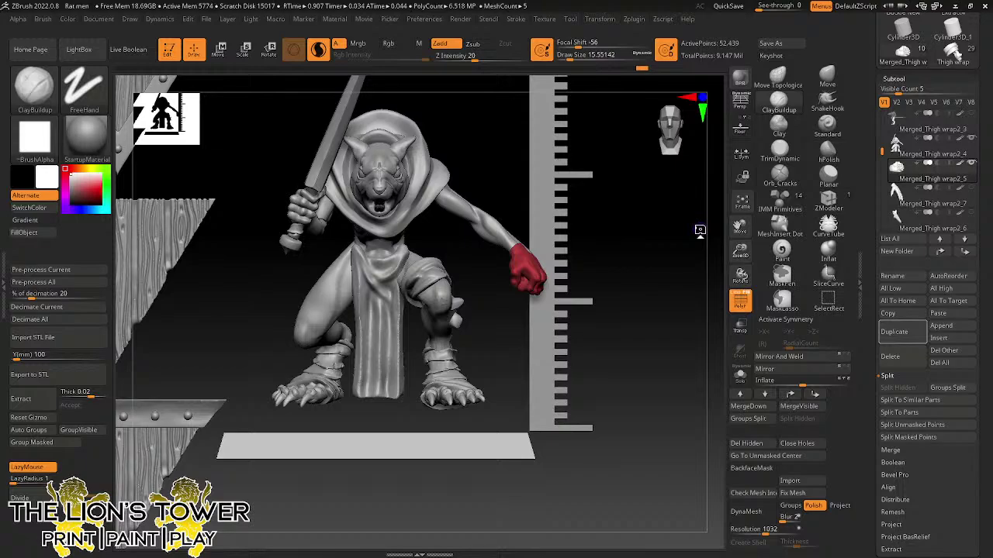
- Duplicate the fist subtool and merge the original fist down into the rat man's body subtool
mouse_move(952, 51)
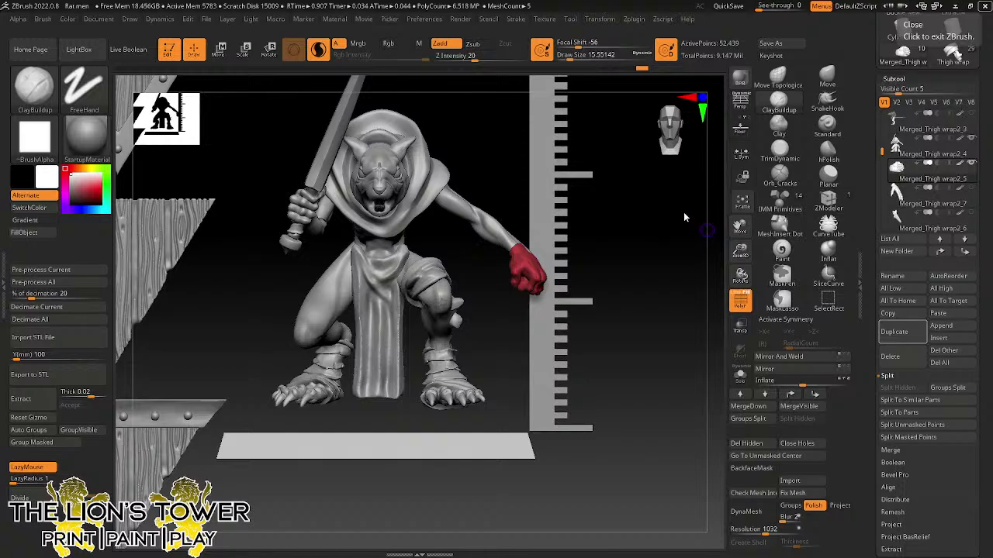
key("f")
left_click_drag(740, 248, 760, 273)
left_click_drag(740, 275, 648, 273)
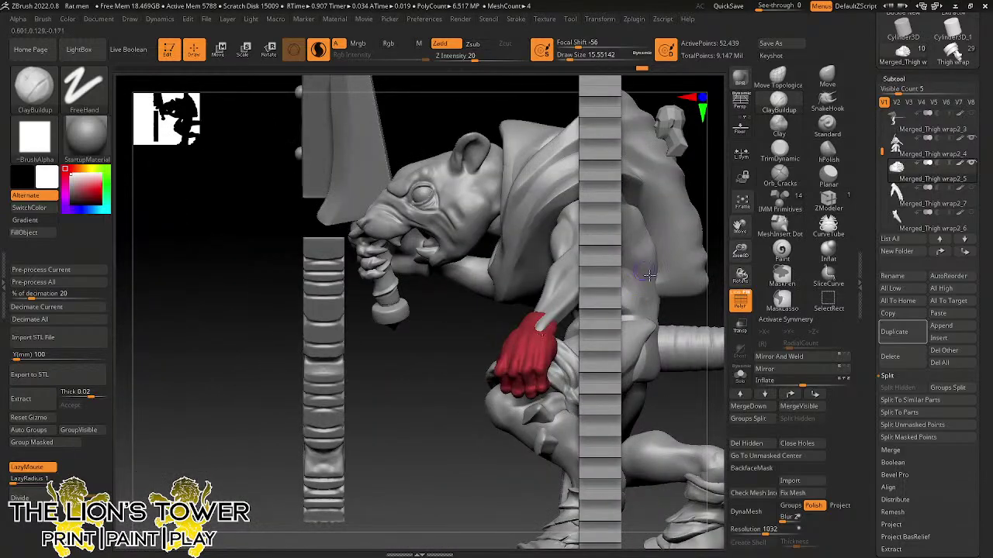
left_click_drag(712, 303, 768, 300)
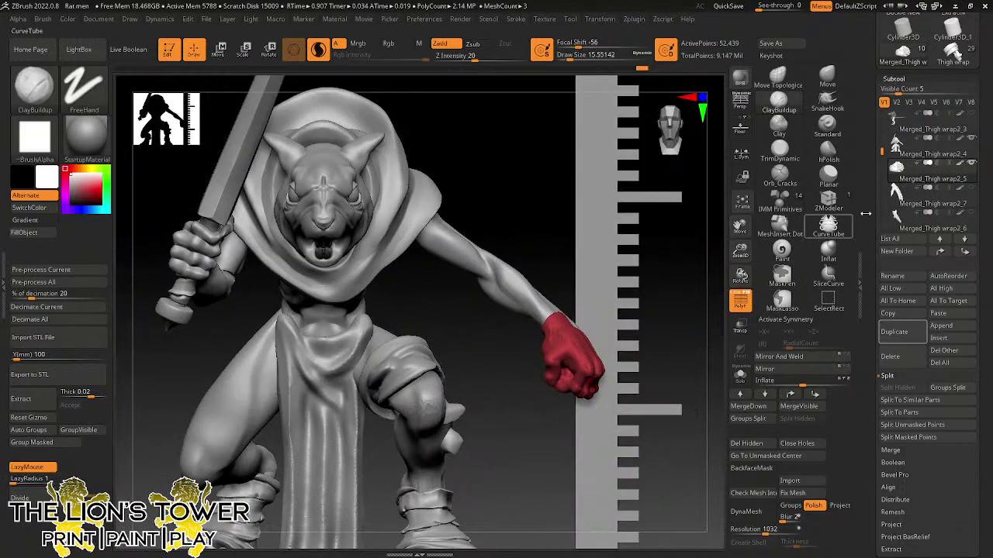
left_click(902, 333)
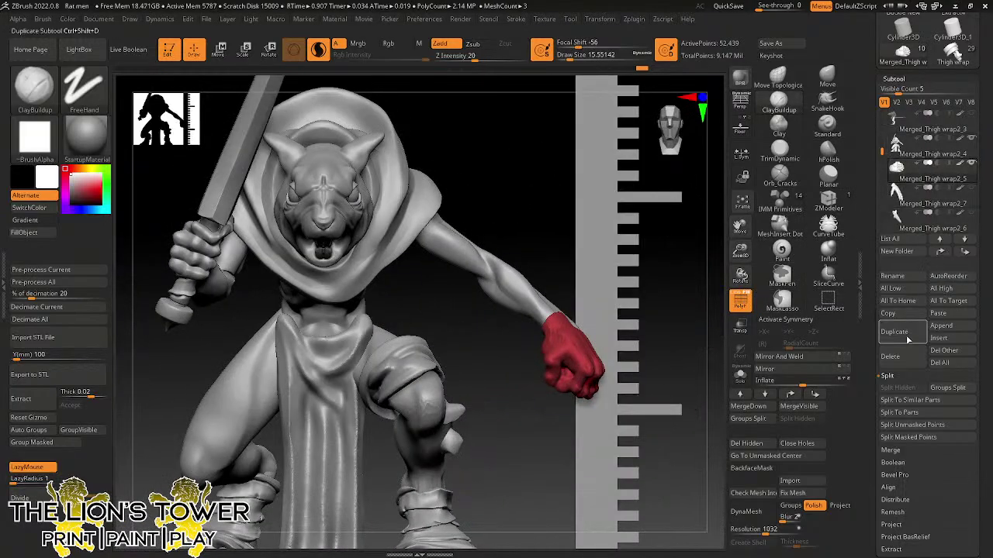
left_click(931, 152)
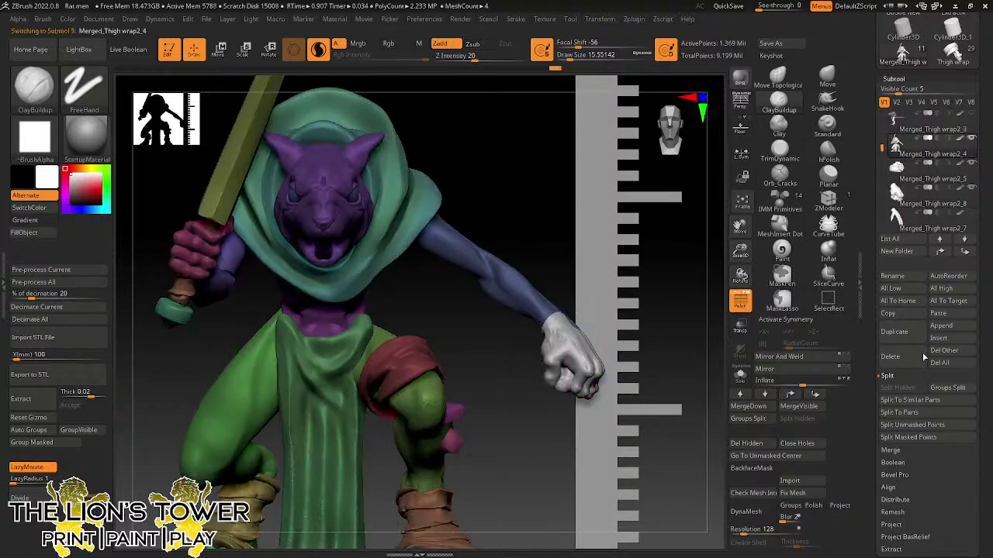
left_click(891, 450)
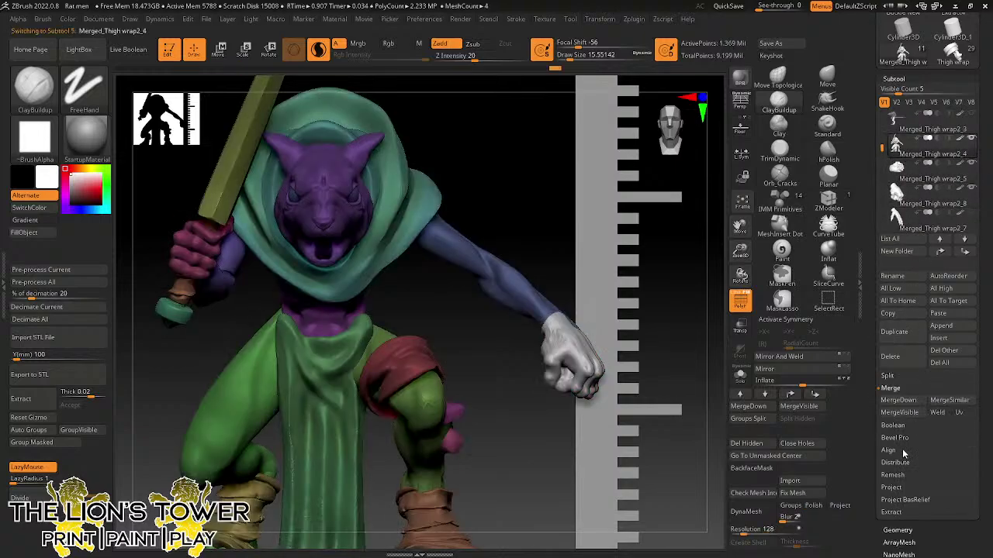
left_click(905, 404)
left_click(808, 423)
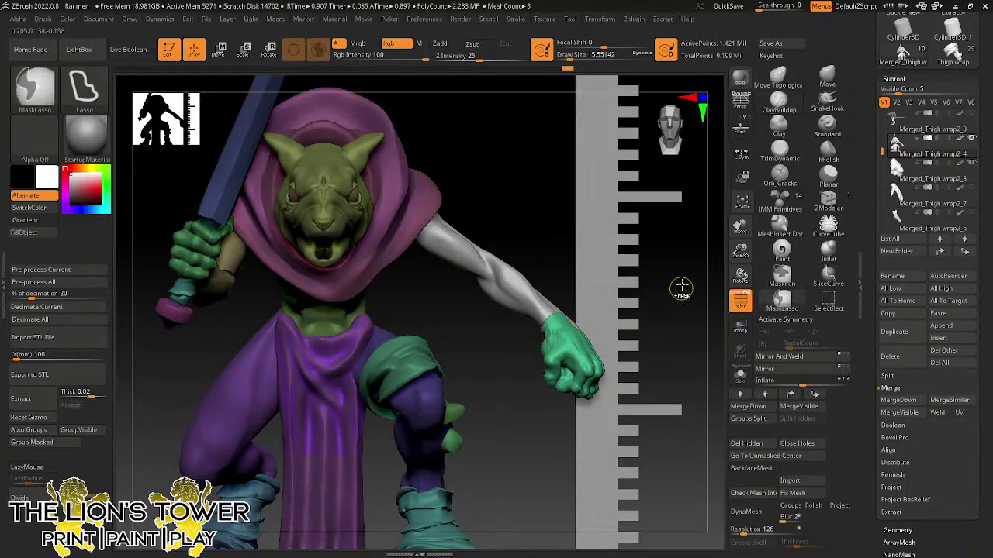
- Solo the merged body and mask everything except the free arm and its fist, using their polygroups
left_click_drag(645, 317, 600, 310)
left_click(570, 291, "ctrl+shift")
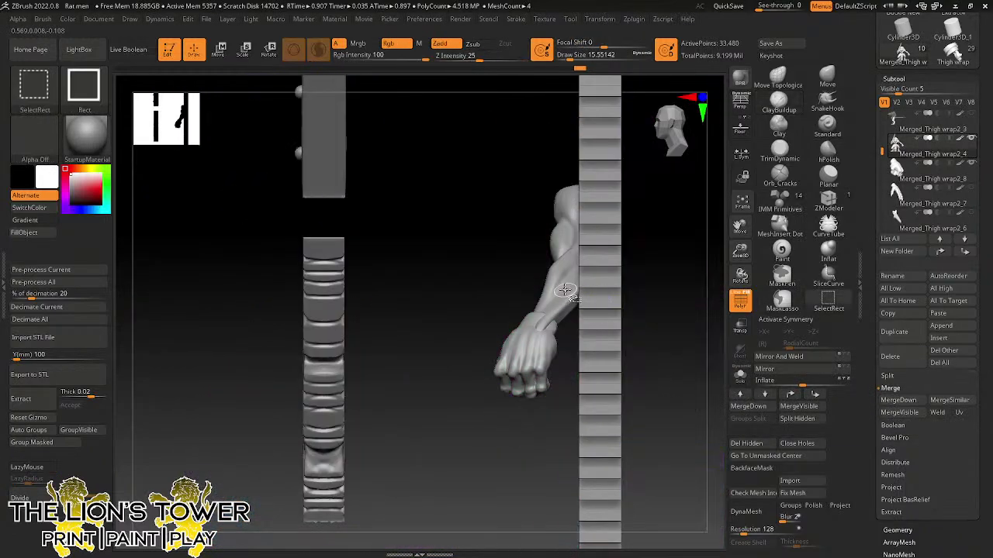
left_click(564, 300, "ctrl+shift")
left_click_drag(707, 231, 734, 209)
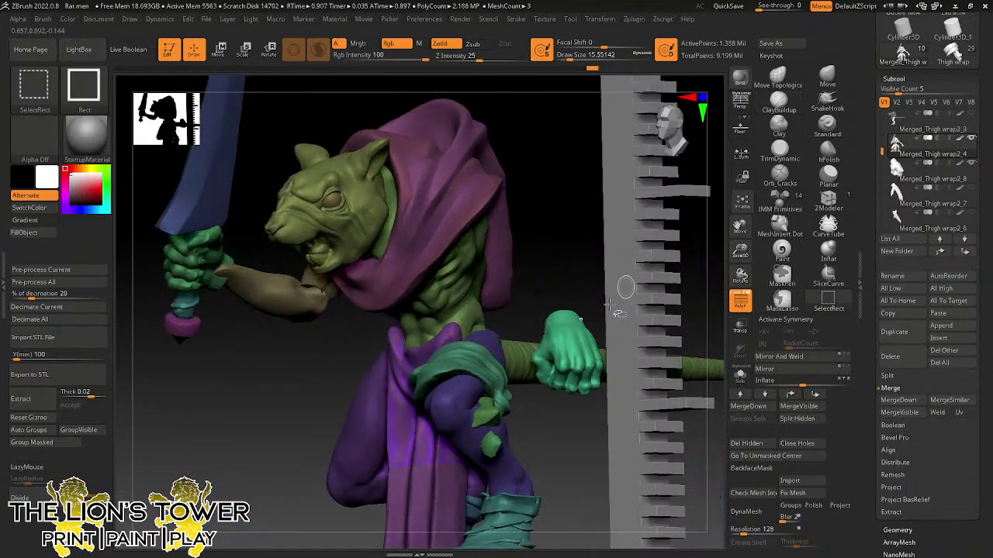
left_click(586, 343, "ctrl+shift")
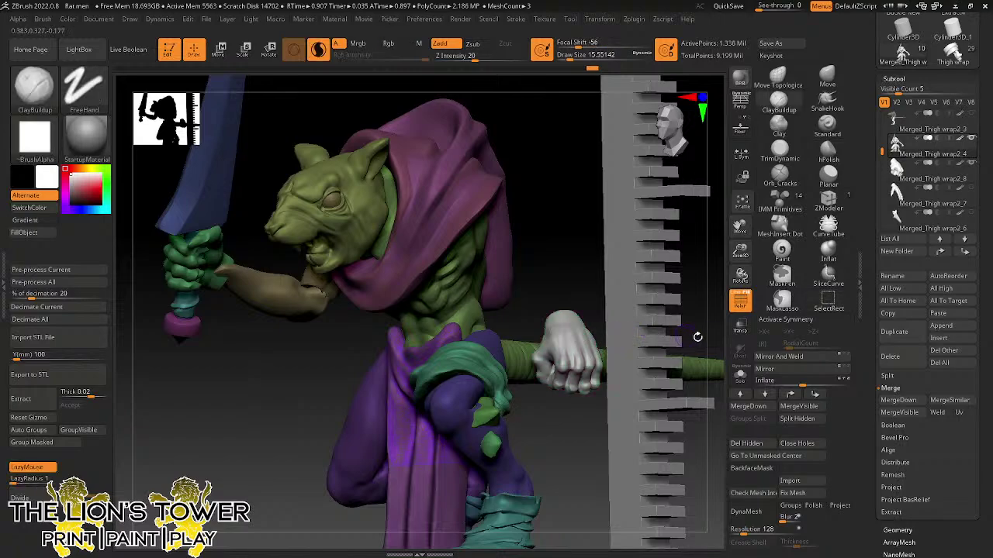
left_click(740, 376)
left_click_drag(650, 321, 578, 268, "shift")
left_click(657, 308, "ctrl")
left_click(657, 308, "ctrl+shift")
- Place the gizmo at the free arm's shoulder and try rotating the arm
key("r")
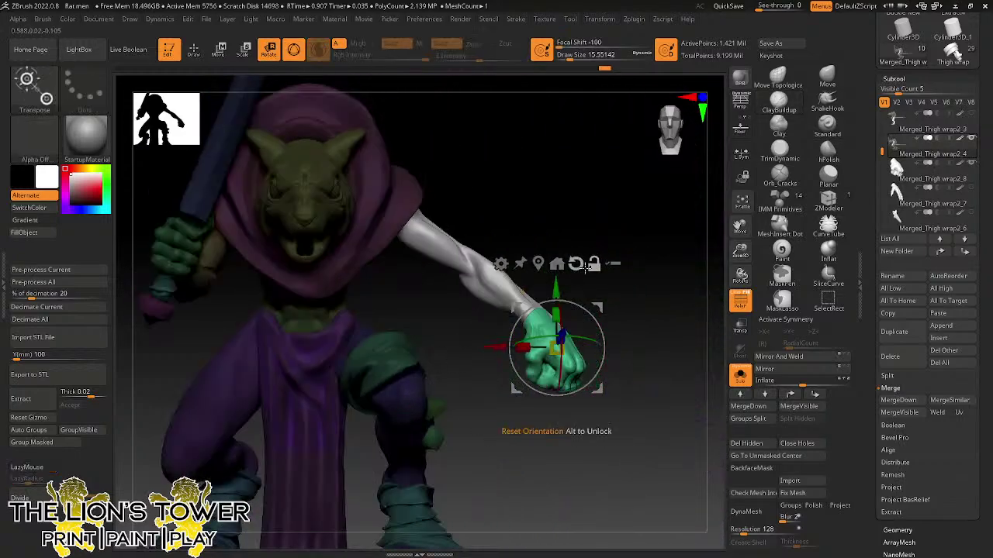
left_click(593, 264)
left_click_drag(597, 308, 446, 182)
mouse_move(601, 191)
left_mouse_down()
mouse_move(478, 168)
mouse_move(529, 152)
mouse_move(617, 186)
left_mouse_up()
left_click(506, 114, "alt")
left_click_drag(526, 178, 529, 217)
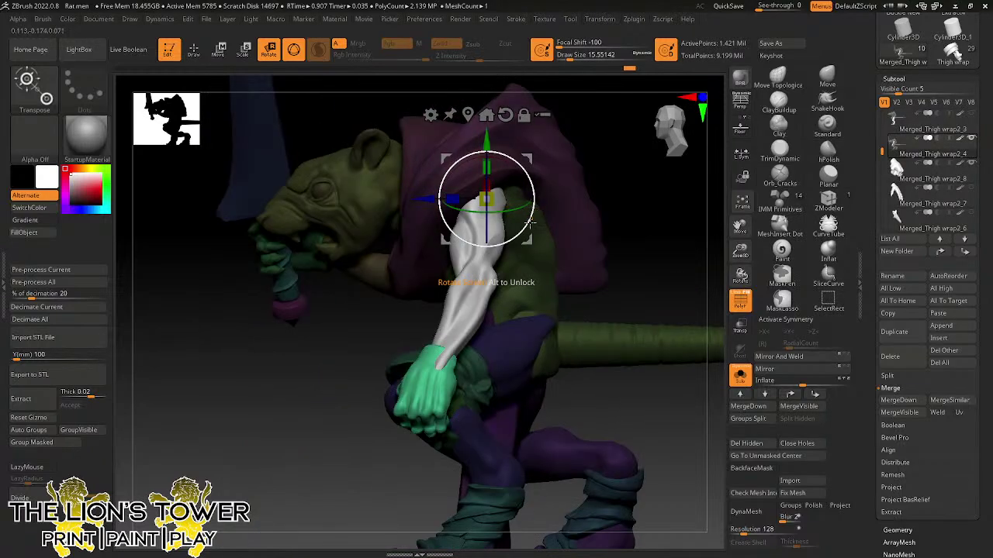
- Try to mask the free arm's upper part with the MaskLasso brush to separate it from the forearm
key("ctrl")
mouse_move(540, 283)
left_mouse_down("ctrl")
mouse_move(449, 229)
mouse_move(465, 131)
mouse_move(527, 139)
left_mouse_up("ctrl")
mouse_move(605, 185)
left_mouse_down()
mouse_move(654, 188)
mouse_move(639, 200)
left_mouse_up()
key("ctrl")
key("ctrl")
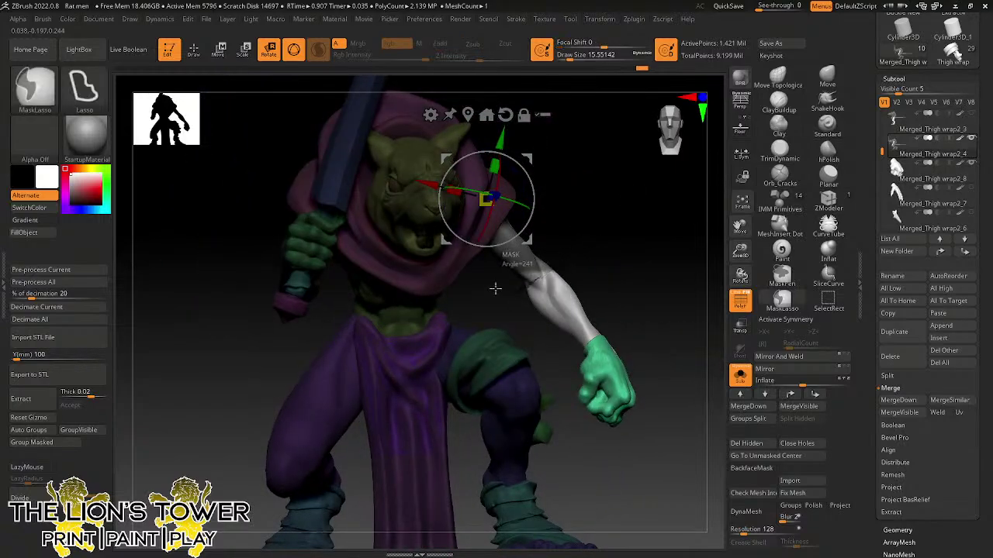
mouse_move(569, 254)
left_mouse_down("ctrl+alt")
mouse_move(521, 303)
mouse_move(582, 242)
mouse_move(612, 184)
left_mouse_up("ctrl+alt")
- Undo the recent masking and rotation changes on the free arm
key("ctrl+z")
key("ctrl+z")
key("ctrl+z")
key("ctrl+z")
key("ctrl+z")
key("ctrl+z")
key("ctrl+z")
key("ctrl+z")
key("ctrl+z")
key("ctrl+z")
key("ctrl+z")
key("ctrl+z")
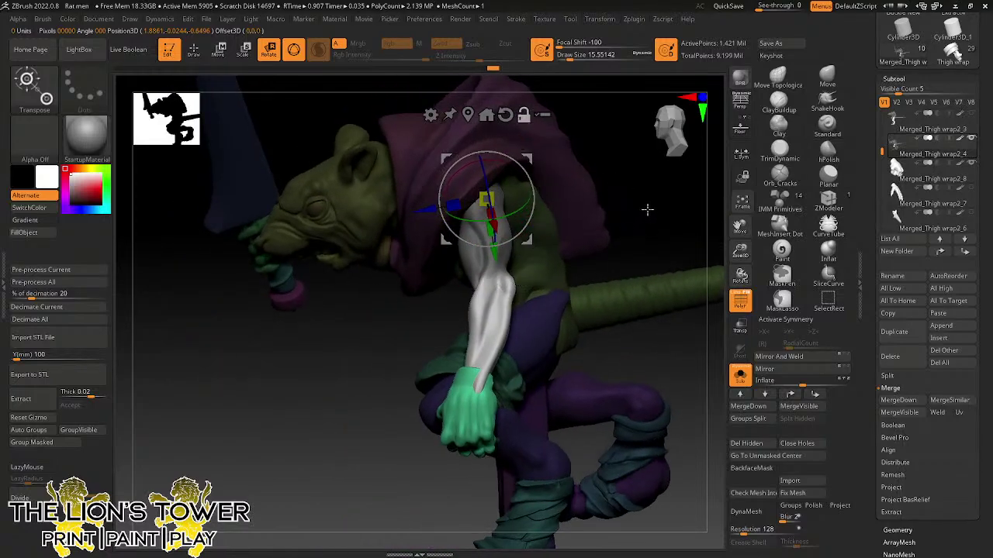
- Try bending the forearm and fist forward at the elbow, checking the pose from the front and both sides
left_click_drag(648, 210, 620, 219)
left_click_drag(527, 160, 532, 319)
left_click_drag(567, 224, 579, 217, "shift")
left_click_drag(568, 256, 572, 149)
left_click_drag(535, 266, 513, 259)
left_click_drag(595, 179, 615, 269)
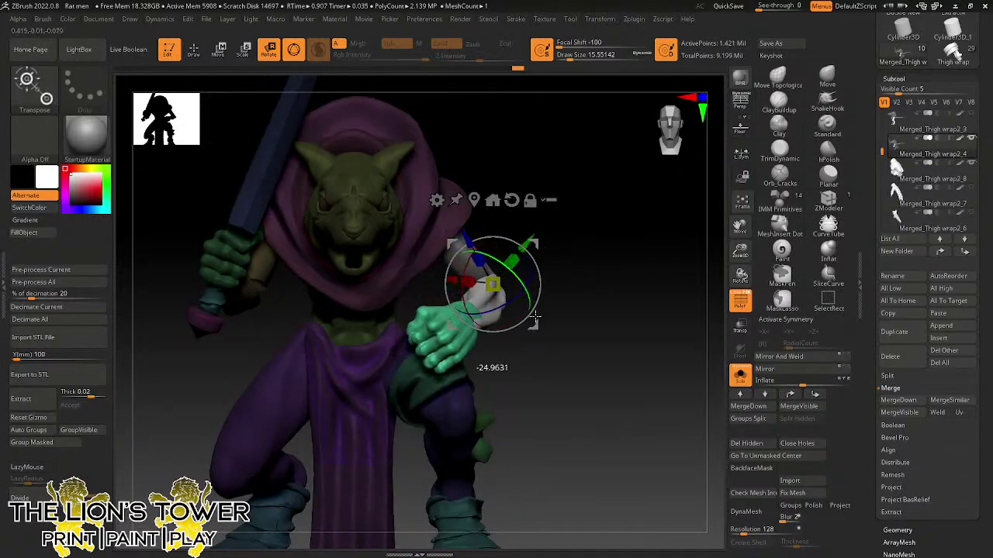
left_click_drag(637, 291, 658, 288)
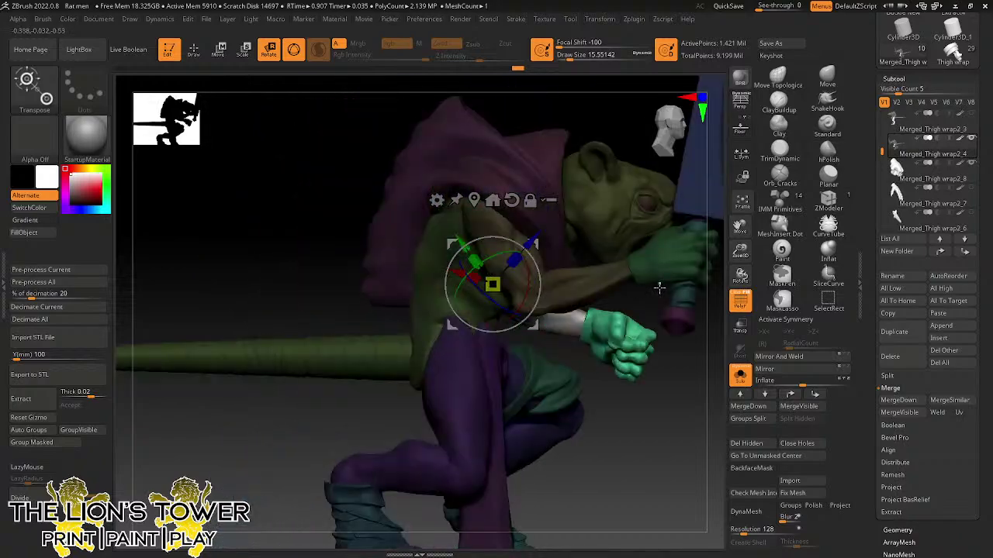
left_click_drag(665, 376, 608, 395)
left_click_drag(649, 290, 673, 271)
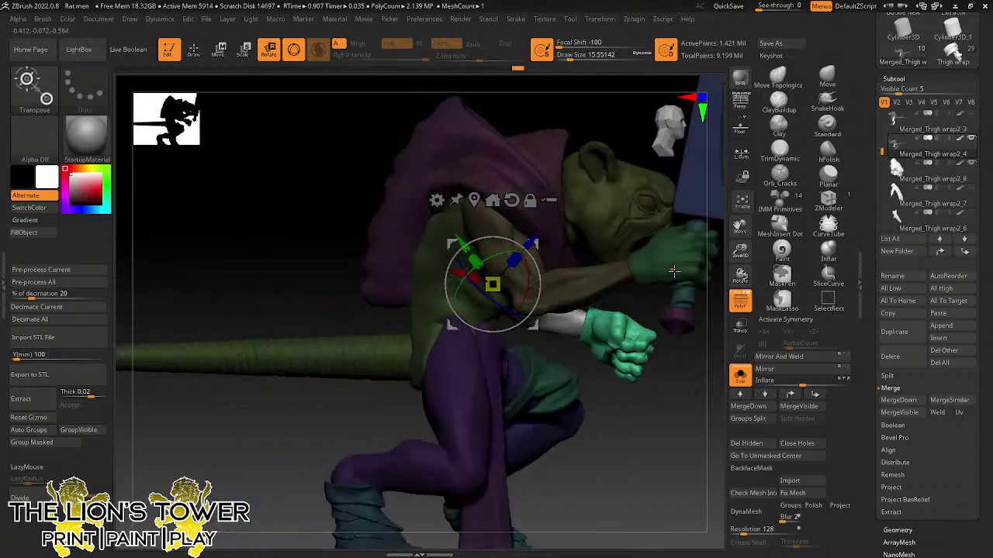
left_click_drag(693, 384, 615, 378)
left_click_drag(635, 323, 592, 297)
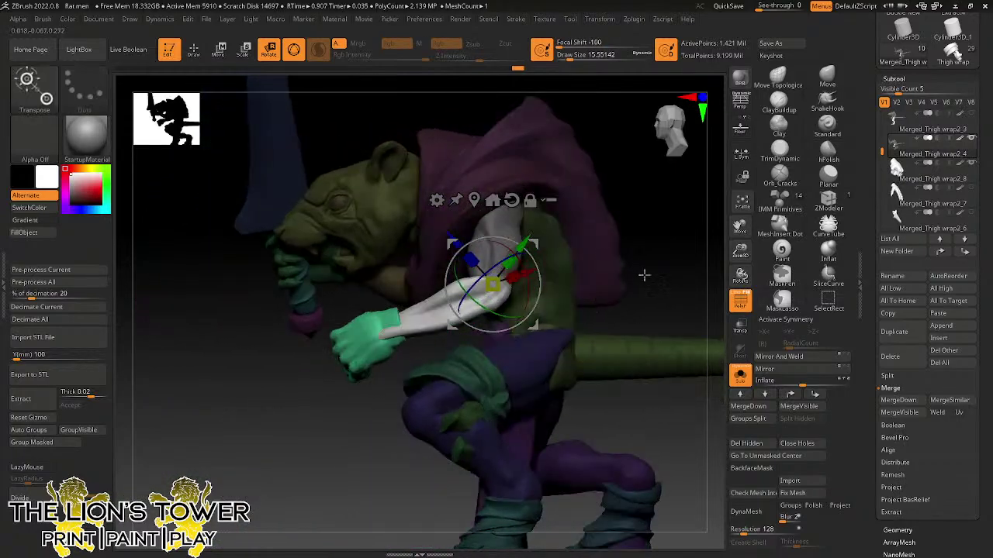
- Undo the trial rotations of the forearm
left_click_drag(532, 264, 311, 109)
key("ctrl+z")
key("ctrl+z")
key("ctrl+z")
key("ctrl+z")
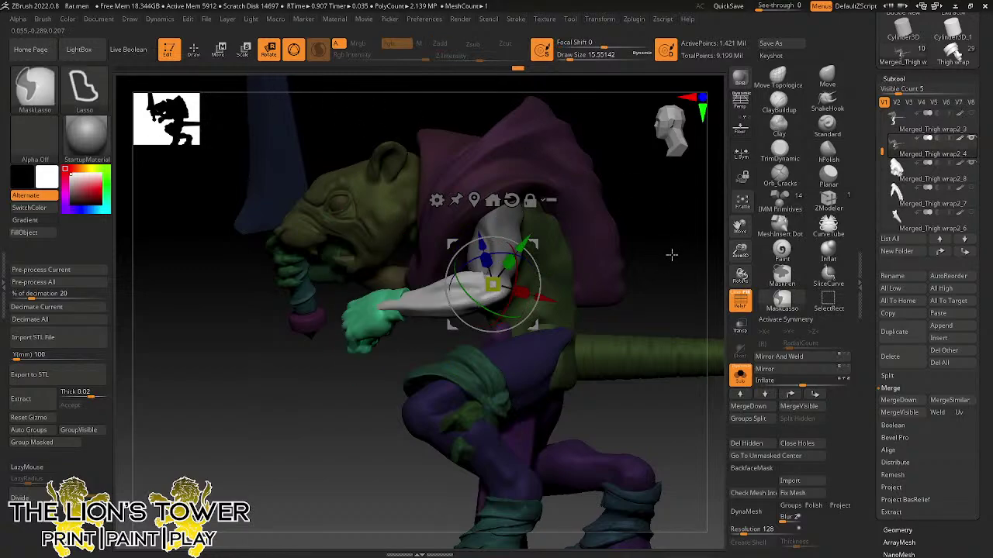
key("ctrl+z")
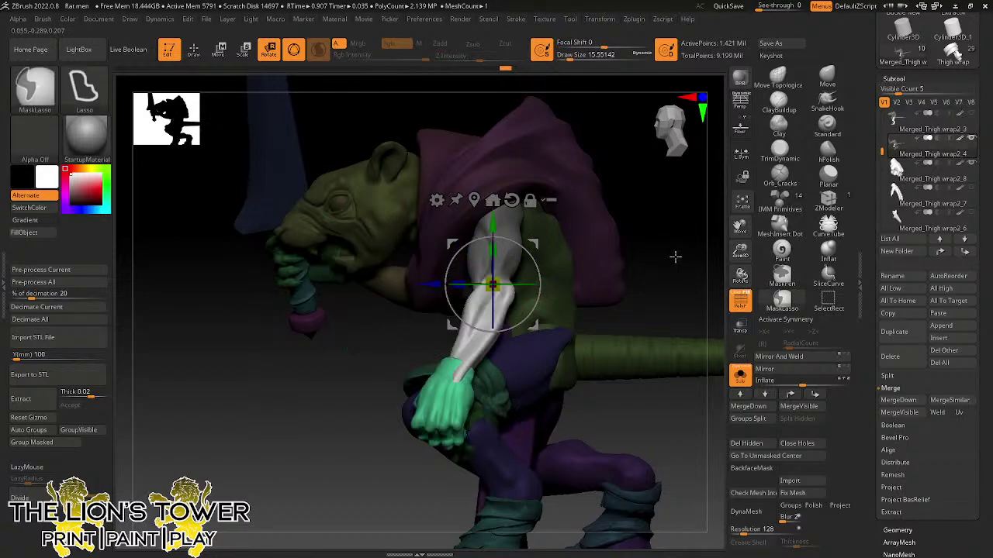
- Invert the mask and group the masked forearm and fist into their own polygroup
left_click(669, 218, "ctrl")
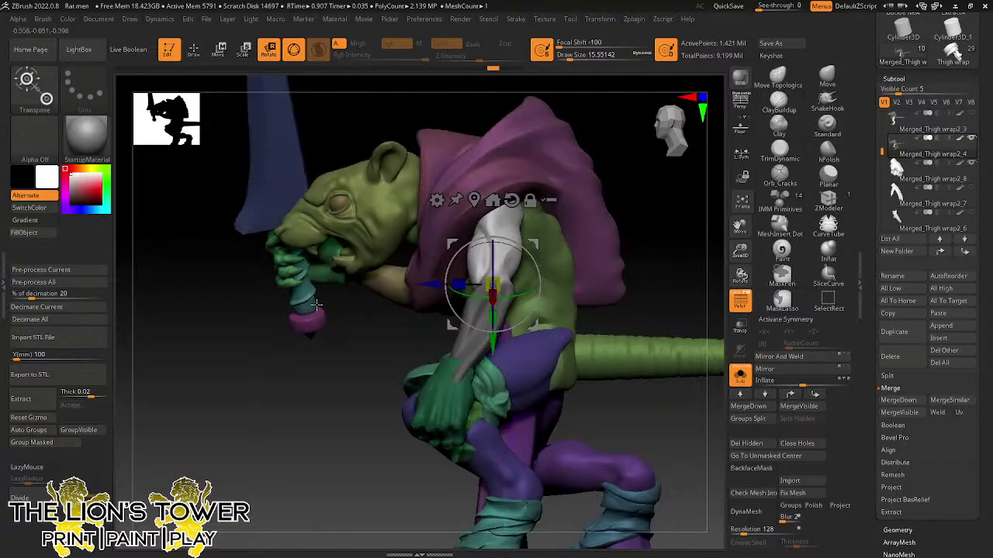
left_click(66, 448)
left_click(674, 231, "ctrl")
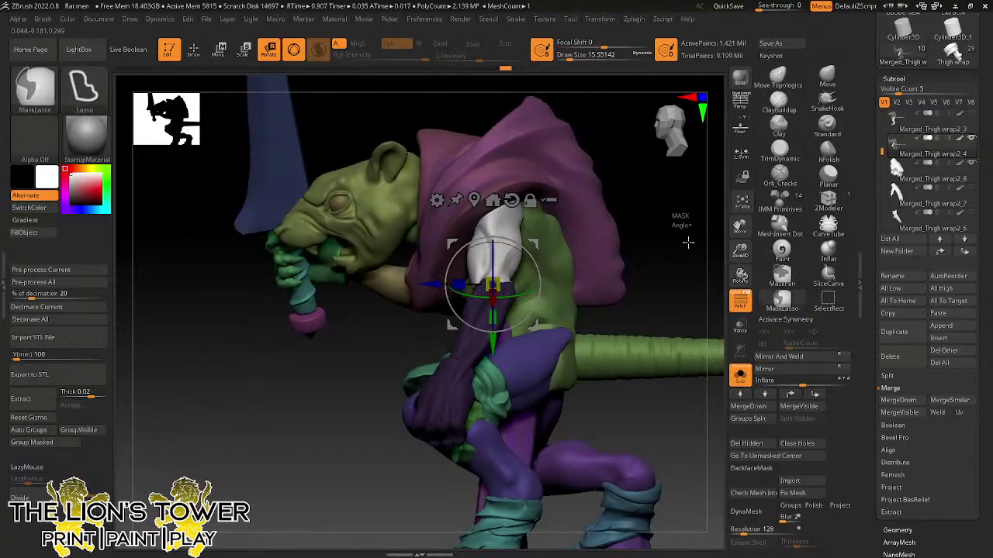
left_click_drag(687, 241, 589, 193)
- Isolate the upper arm and forearm polygroups and mask the rest of the rat man
left_click(196, 56)
left_click(496, 243, "ctrl+shift")
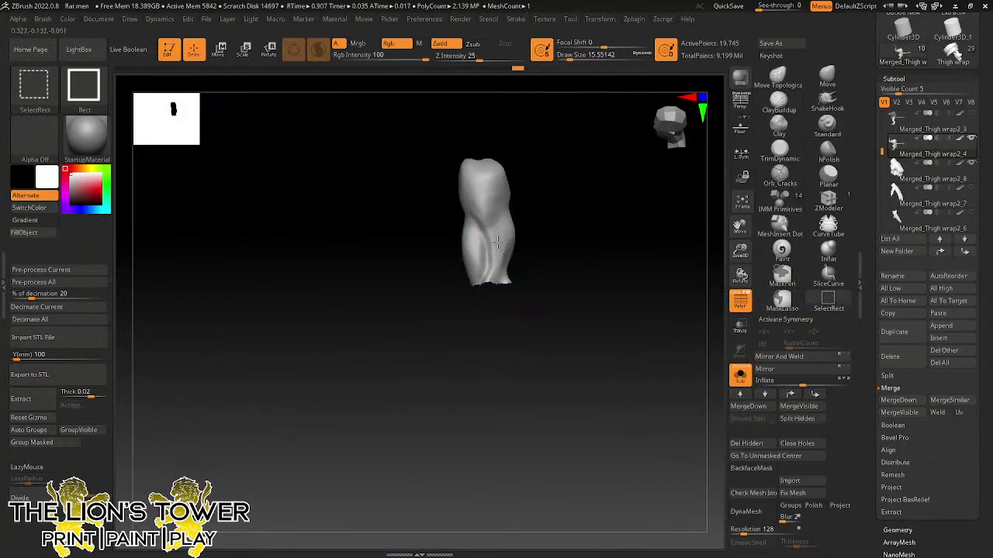
left_click(497, 270, "ctrl+shift")
left_click(497, 296, "ctrl+shift")
left_click(647, 208, "ctrl")
left_click(657, 203, "ctrl+shift")
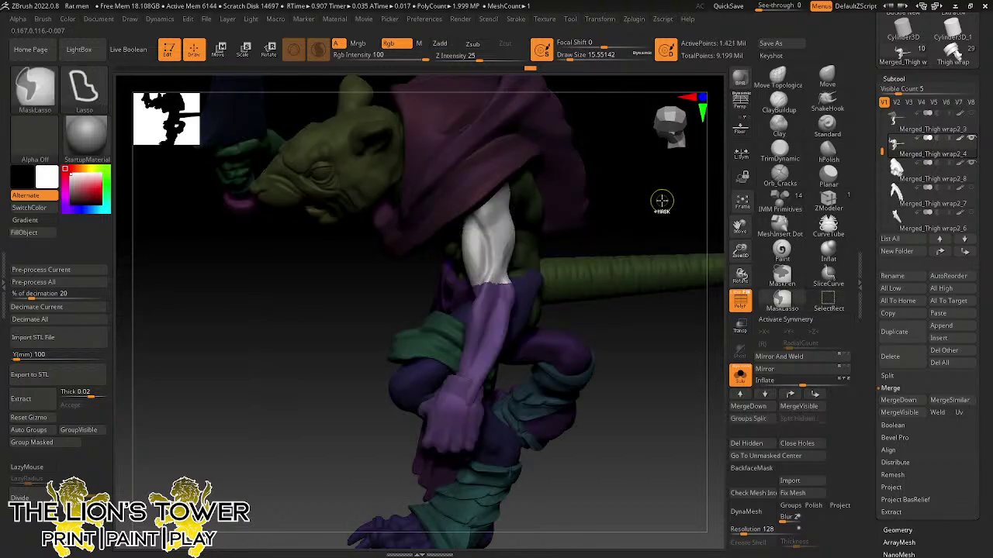
left_click_drag(660, 200, 637, 167)
- Move the gizmo pivot to the shoulder and rotate the whole free arm backward
key("r")
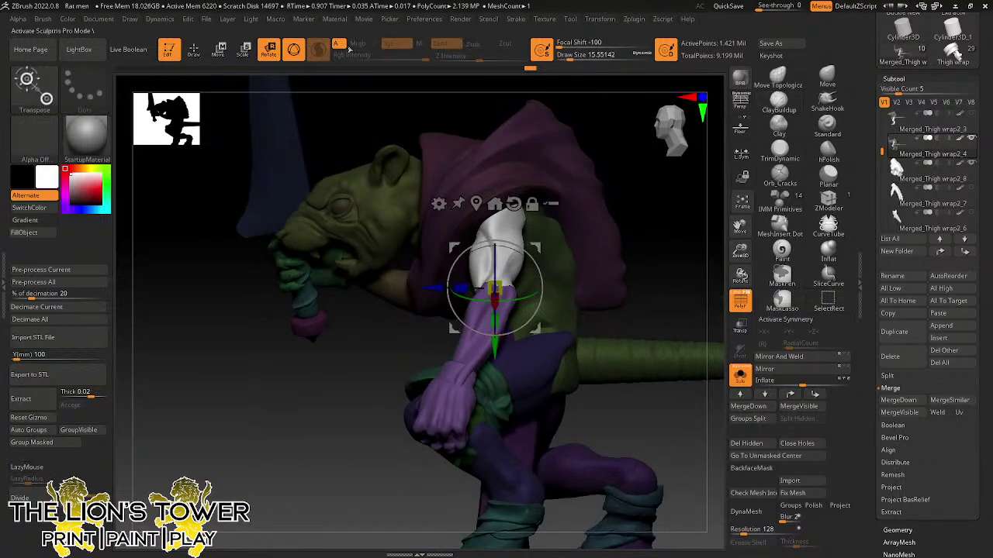
left_click(533, 203)
left_click_drag(535, 248, 542, 179)
left_click(521, 135)
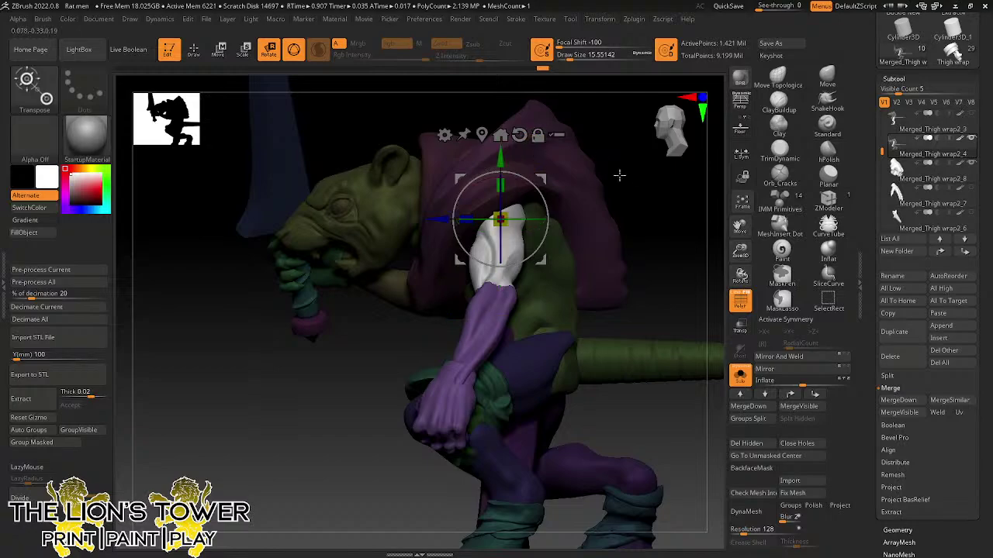
left_click_drag(619, 175, 598, 169)
left_click_drag(458, 252, 567, 205)
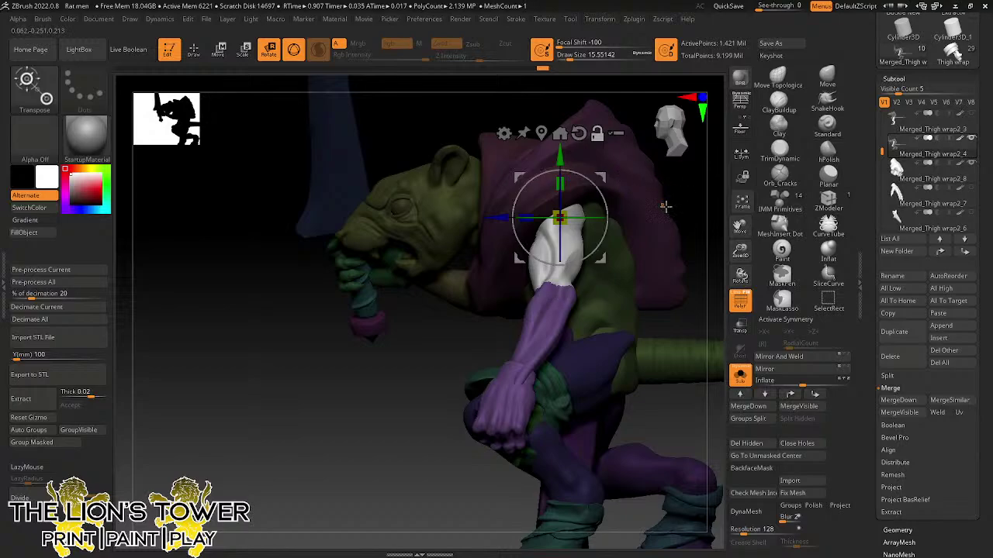
left_click_drag(603, 201, 574, 156)
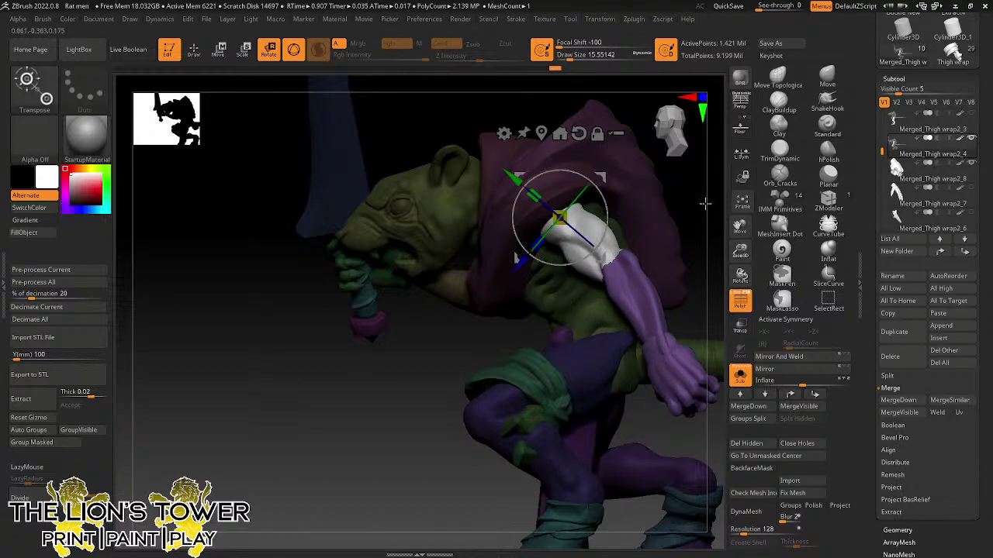
- Set the gizmo pivot at the elbow and bend the forearm and fist forward above the raised thigh
left_click_drag(705, 204, 660, 217)
left_click_drag(487, 313, 653, 296)
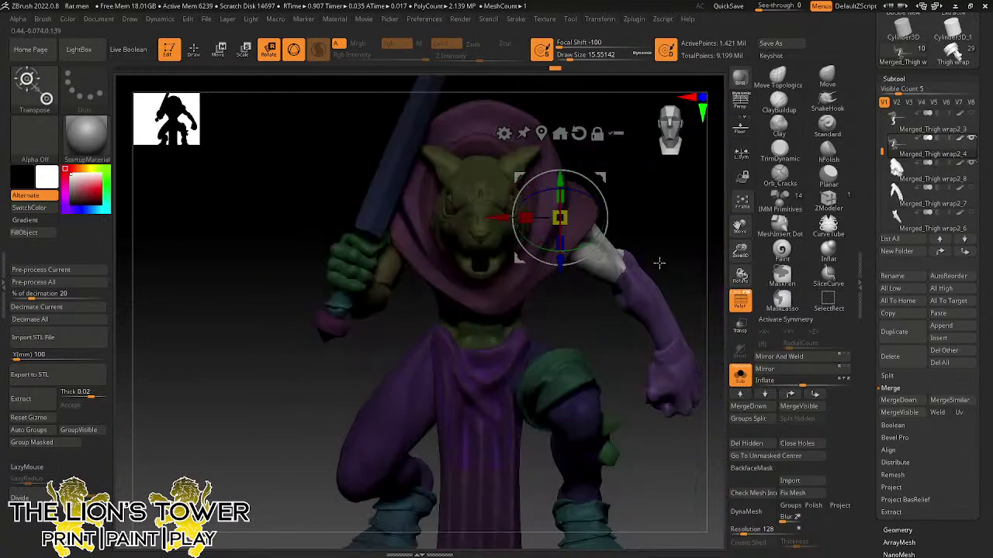
left_click(644, 288, "alt")
mouse_move(706, 250)
left_mouse_down()
mouse_move(664, 256)
mouse_move(693, 226)
mouse_move(681, 303)
left_mouse_up()
left_click_drag(690, 228, 664, 243)
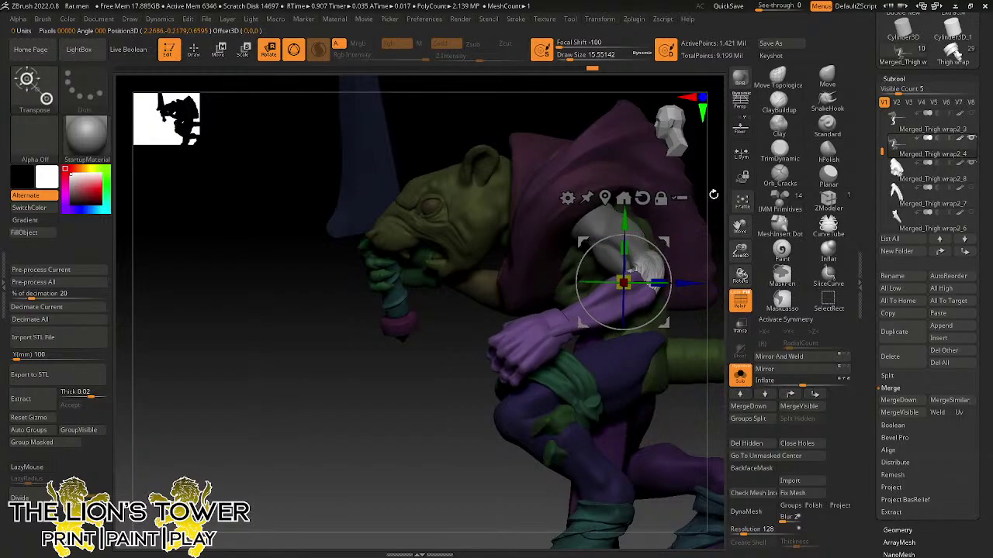
- Try to reposition and rotate the bent forearm at the elbow, checking it from the front, back and side
left_click_drag(713, 194, 704, 204)
left_click_drag(660, 241, 662, 220)
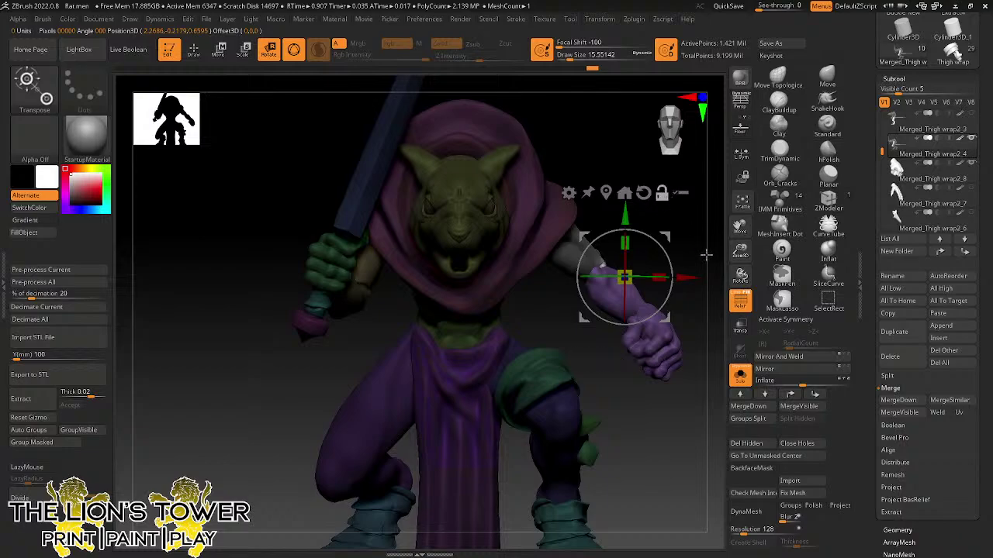
left_click_drag(706, 254, 654, 267)
left_click_drag(620, 384, 642, 310)
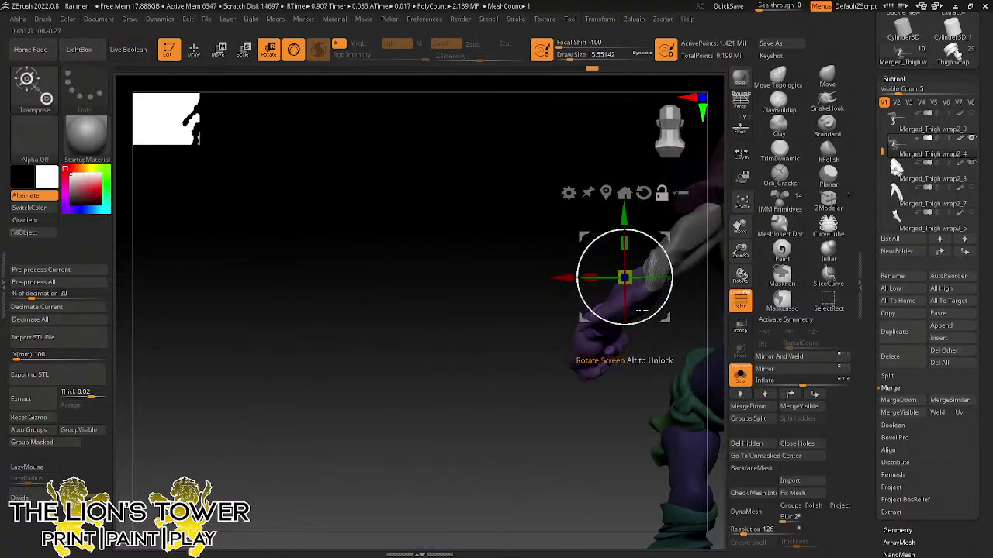
left_click_drag(666, 235, 693, 237)
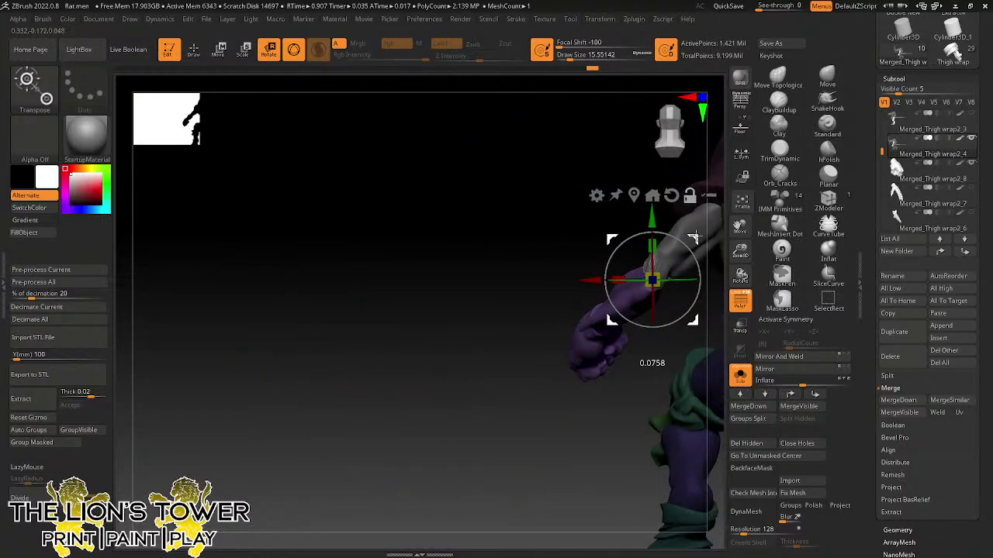
left_click_drag(680, 271, 620, 287)
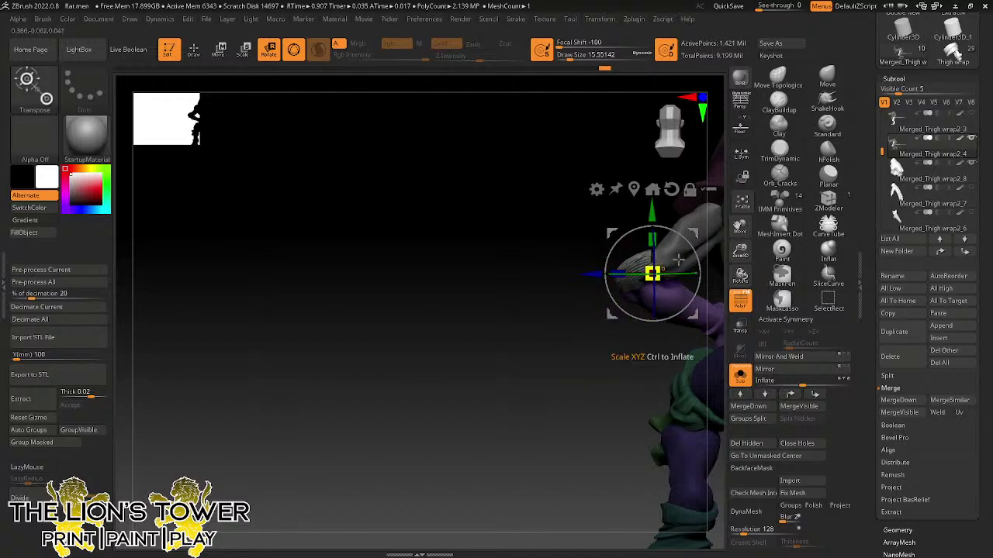
left_click_drag(677, 259, 698, 262)
mouse_move(632, 353)
left_mouse_down()
mouse_move(682, 370)
mouse_move(707, 364)
left_mouse_up()
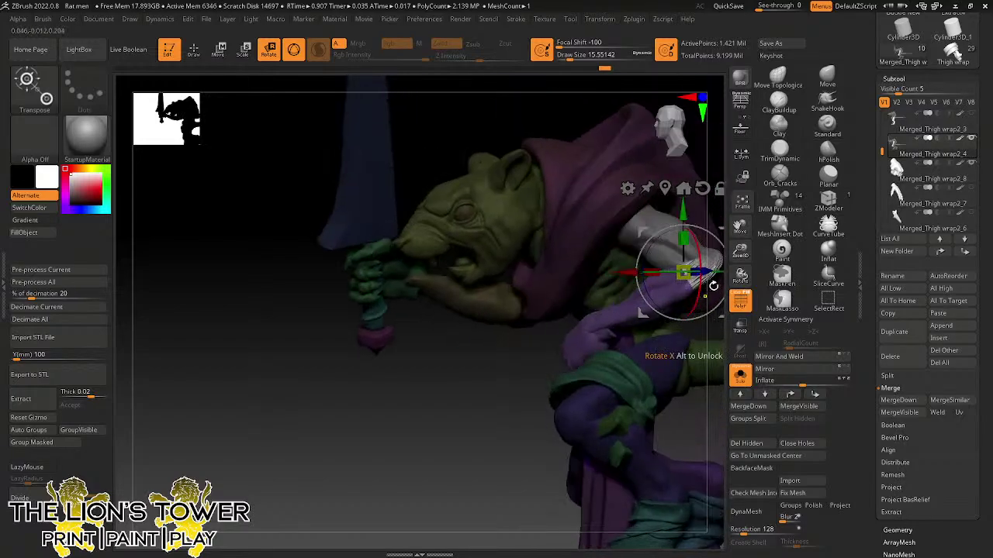
- Undo the recent forearm rotations back to the straight free arm
key("ctrl+z")
key("ctrl+z")
key("ctrl+z")
key("ctrl+z")
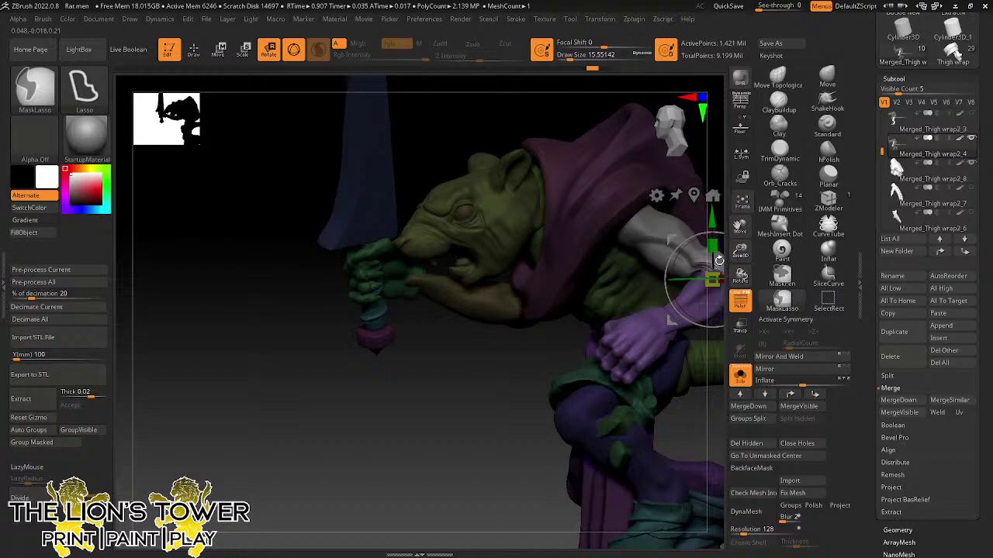
left_click(694, 195)
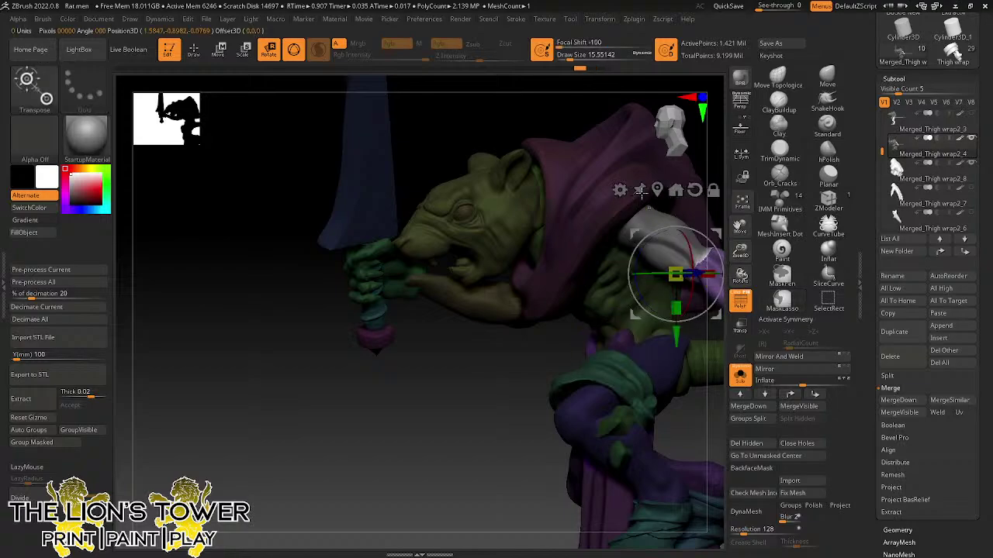
- Isolate the upper arm and forearm polygroups and mask everything on the rat man except the free arm
left_click(199, 59)
left_click(766, 208)
left_click_drag(740, 225, 703, 213)
left_click(779, 206)
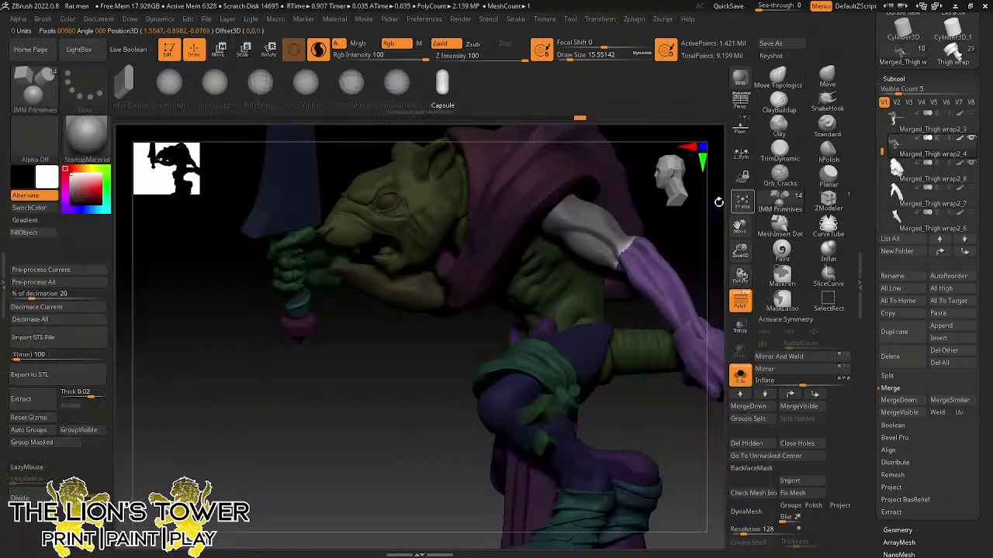
left_click(780, 223)
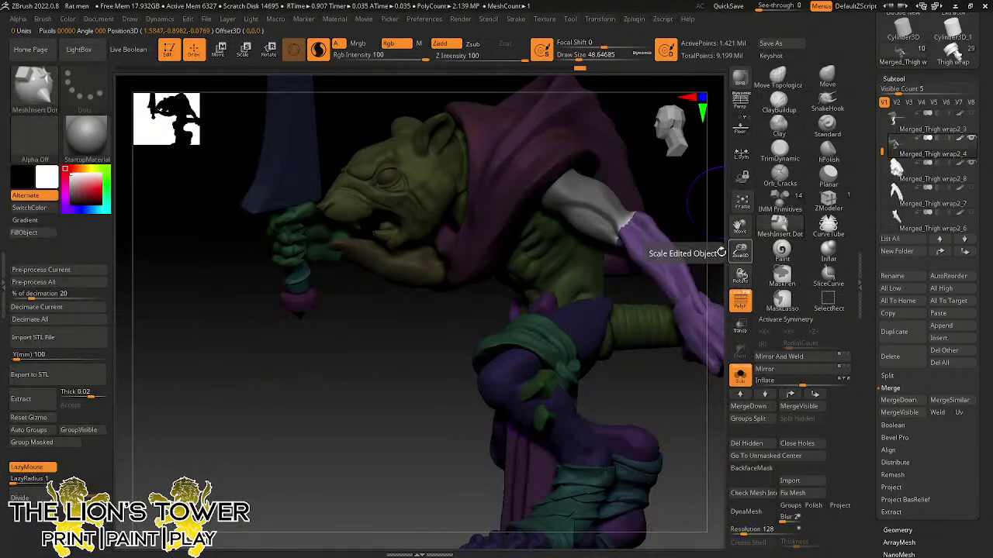
left_click(612, 218, "ctrl+shift")
mouse_move(667, 234)
left_mouse_down("ctrl")
mouse_move(490, 103)
mouse_move(638, 163)
left_mouse_up("ctrl")
left_click(669, 266, "ctrl+shift")
mouse_move(690, 212)
left_mouse_down()
mouse_move(712, 204)
mouse_move(693, 220)
mouse_move(642, 191)
mouse_move(674, 188)
mouse_move(659, 180)
left_mouse_up()
- Set the gizmo pivot at the shoulder and rotate the whole free arm backward and in toward the body
key("r")
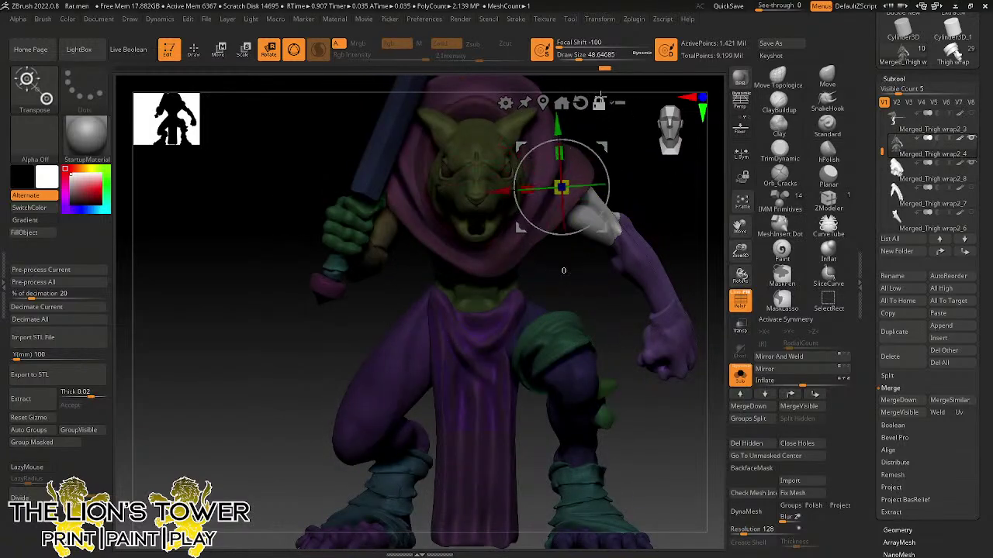
left_click_drag(593, 147, 601, 186)
left_click_drag(657, 202, 597, 186)
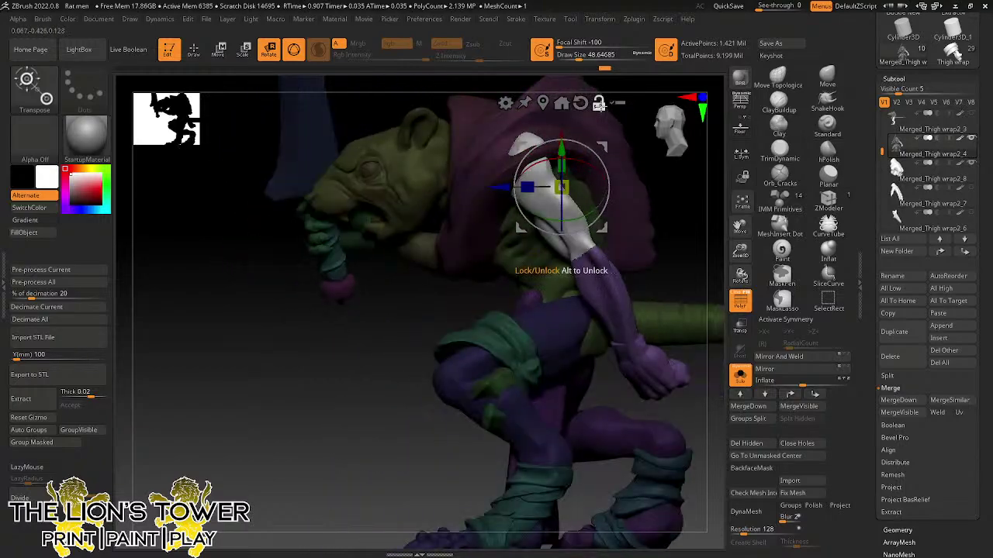
mouse_move(579, 143)
left_mouse_down()
mouse_move(568, 140)
mouse_move(581, 158)
mouse_move(575, 149)
mouse_move(585, 145)
left_mouse_up()
left_click_drag(670, 205, 748, 218)
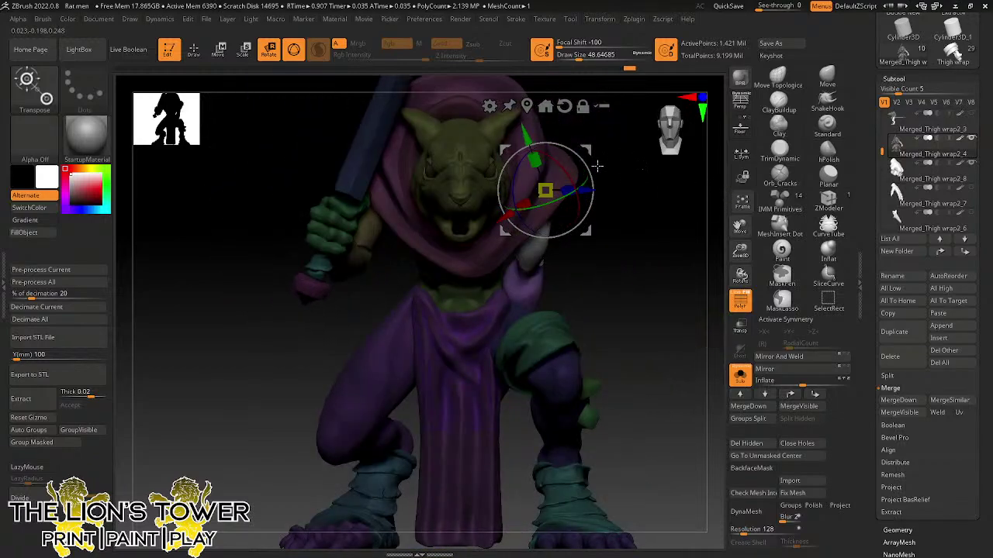
mouse_move(574, 159)
left_mouse_down()
mouse_move(633, 193)
mouse_move(594, 155)
left_mouse_up()
mouse_move(669, 200)
left_mouse_down()
mouse_move(707, 207)
mouse_move(649, 227)
mouse_move(635, 203)
left_mouse_up()
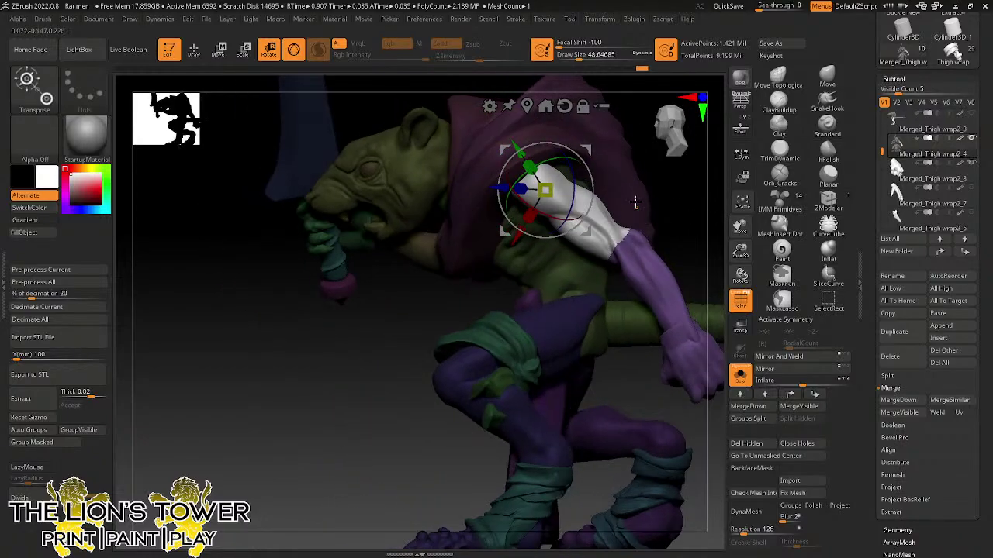
- Place the gizmo pivot at the elbow and bend the forearm and fist forward above the raised thigh
left_click(644, 250)
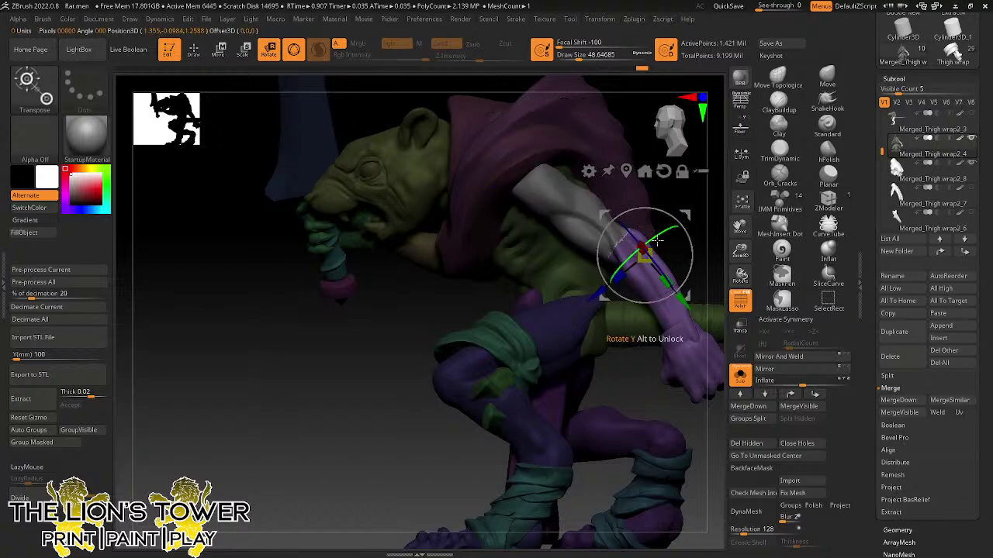
left_click(668, 315)
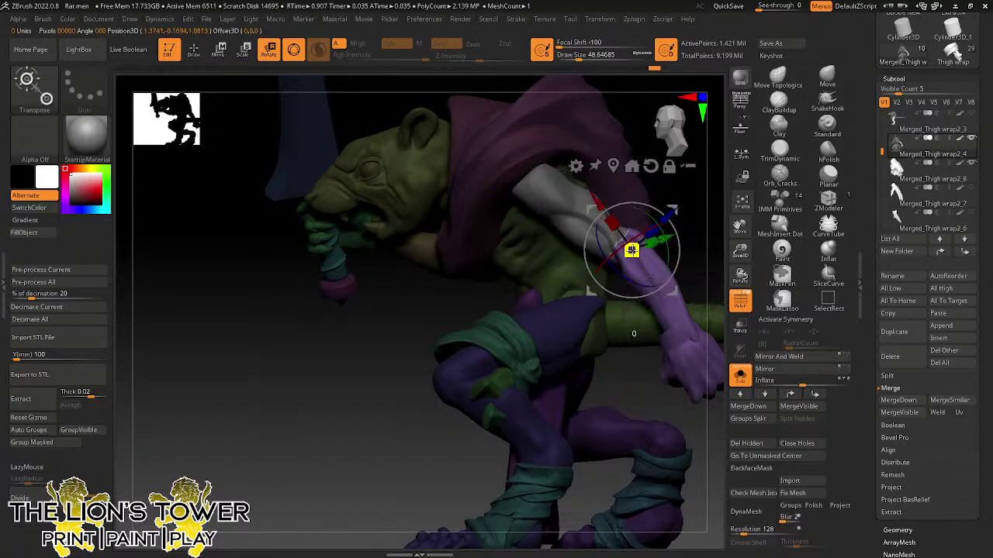
left_click(643, 272)
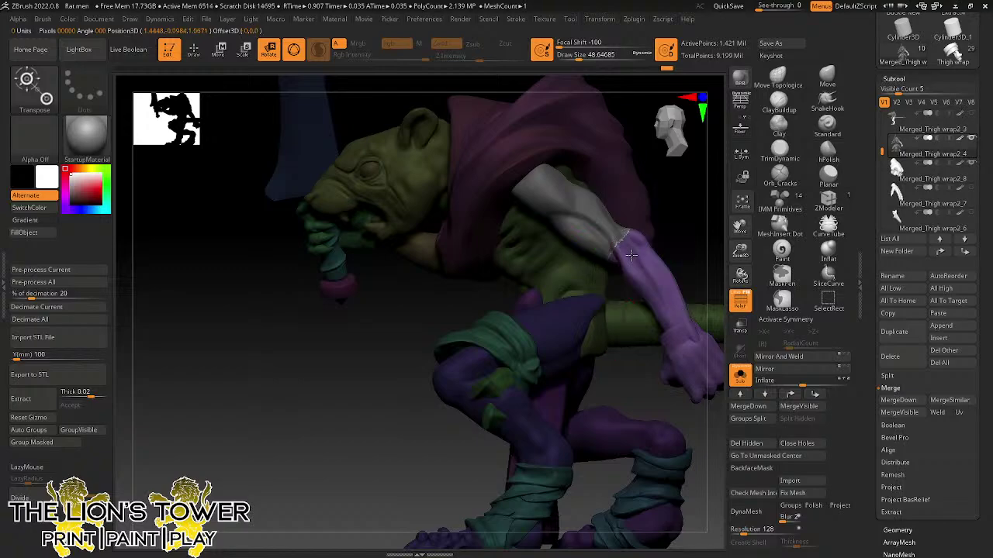
left_click(631, 255)
left_click(660, 276)
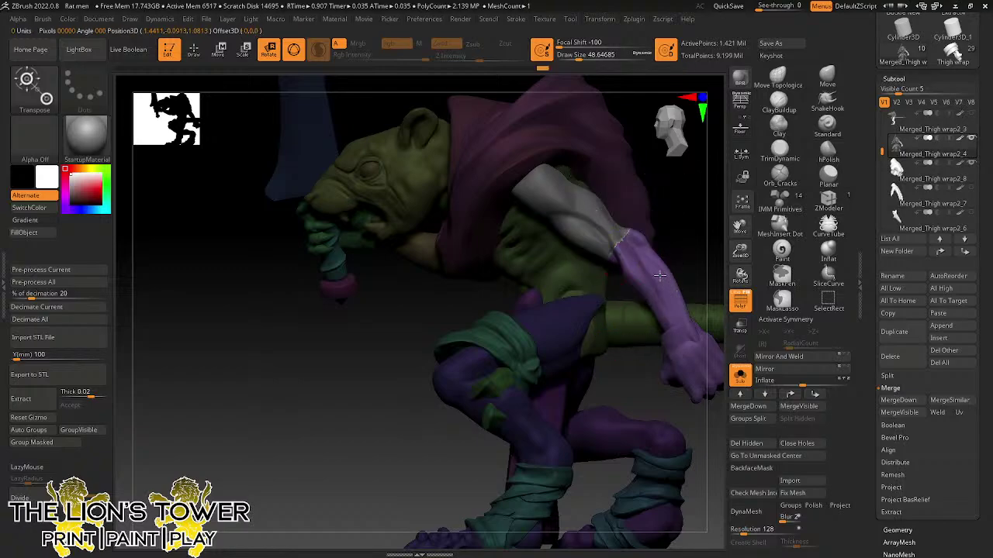
left_click_drag(673, 223, 663, 290)
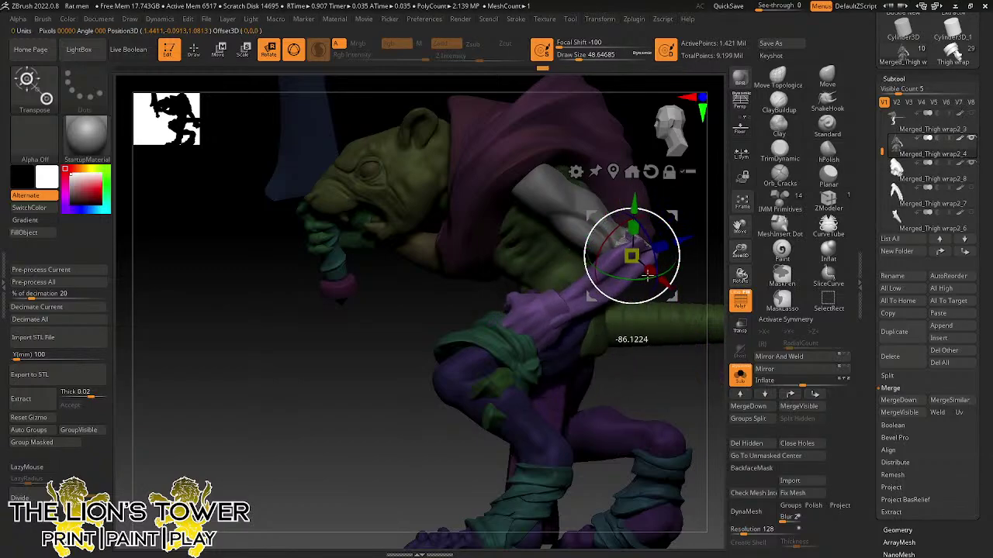
left_click_drag(672, 227, 680, 249)
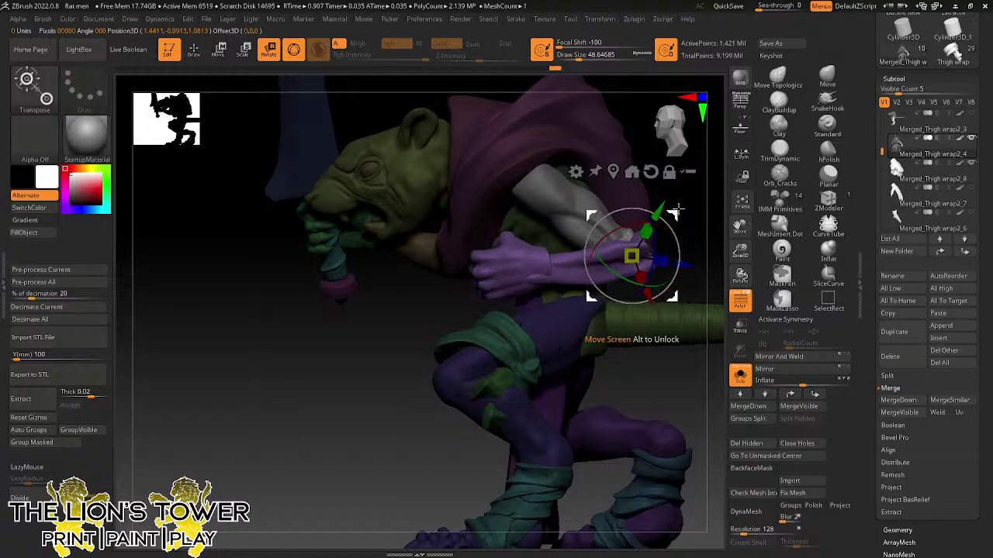
left_click_drag(678, 208, 650, 223)
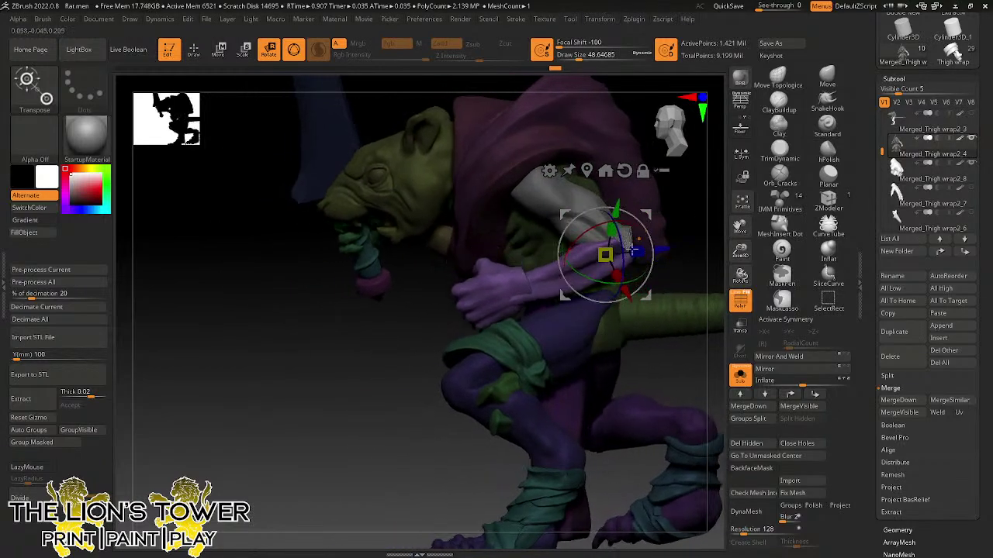
- Fine-tune the forearm's rotation at the elbow so the fist points down toward the raised thigh
left_click_drag(611, 284, 622, 281)
left_click_drag(685, 218, 639, 224)
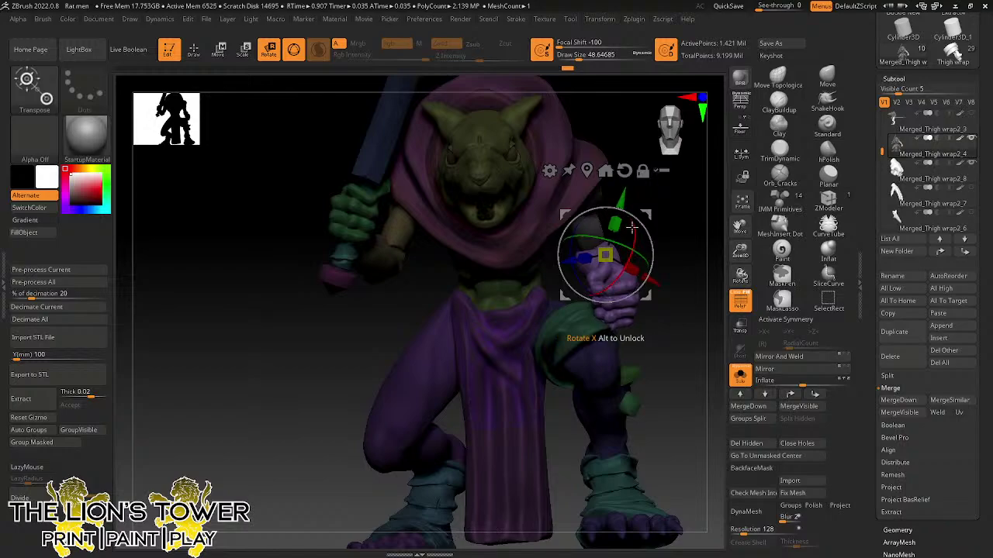
left_click_drag(632, 227, 633, 221)
mouse_move(693, 218)
left_mouse_down()
mouse_move(705, 221)
mouse_move(686, 226)
mouse_move(698, 229)
mouse_move(688, 220)
mouse_move(698, 241)
mouse_move(717, 231)
mouse_move(693, 241)
mouse_move(644, 215)
mouse_move(649, 259)
mouse_move(550, 332)
mouse_move(561, 355)
left_mouse_up()
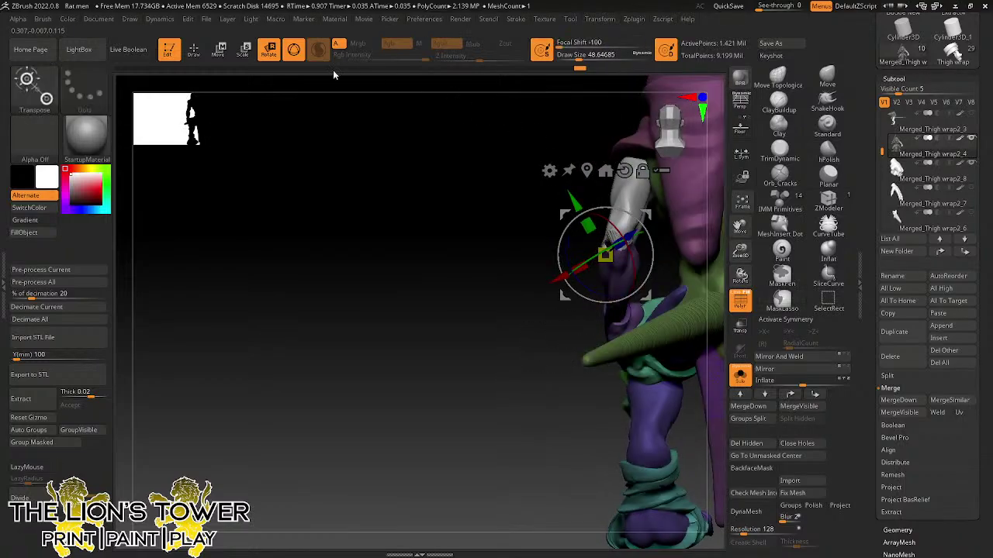
- Isolate the free arm's polygroups again and mask the rest of the body, leaving the whole arm unmasked
left_click(195, 51)
left_click(621, 255, "ctrl+shift")
left_click(621, 247, "ctrl+shift")
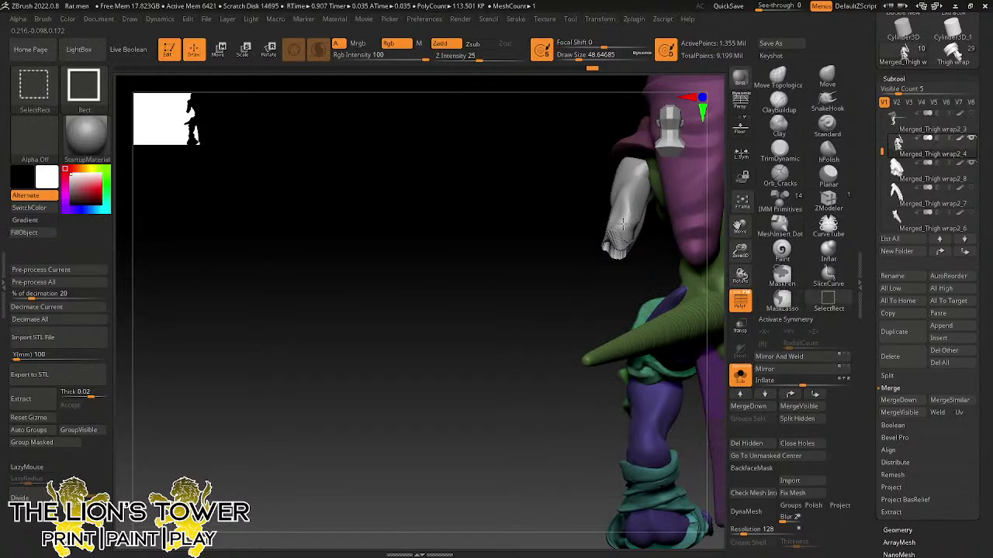
left_click(623, 226, "ctrl+shift")
left_click(572, 305, "ctrl")
left_click(577, 299, "ctrl+shift")
left_click_drag(578, 288, 649, 156)
- Move the rotation gizmo's pivot up to the free arm's shoulder and reset its orientation
left_click(269, 49)
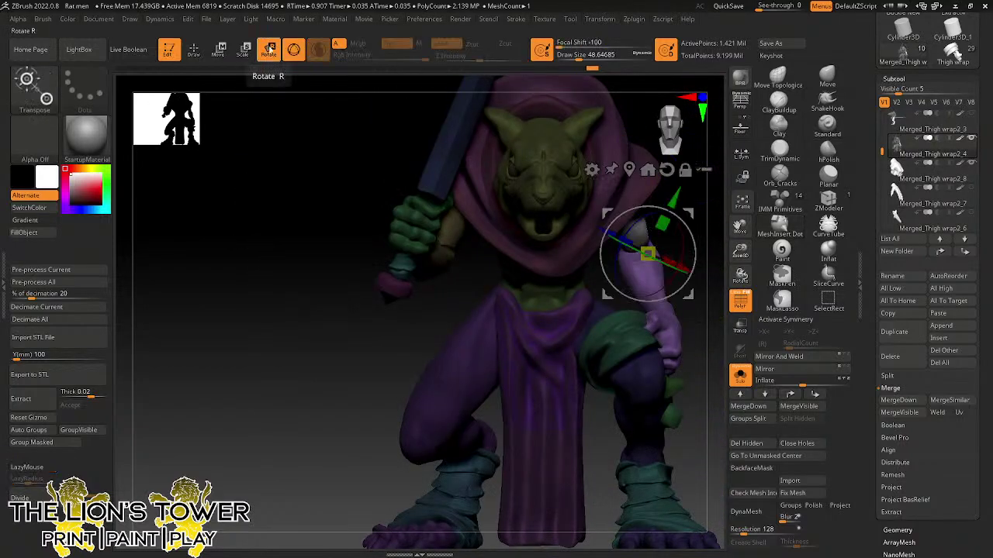
left_click_drag(649, 254, 571, 247)
left_click_drag(630, 222, 593, 148)
left_click_drag(658, 184, 588, 187)
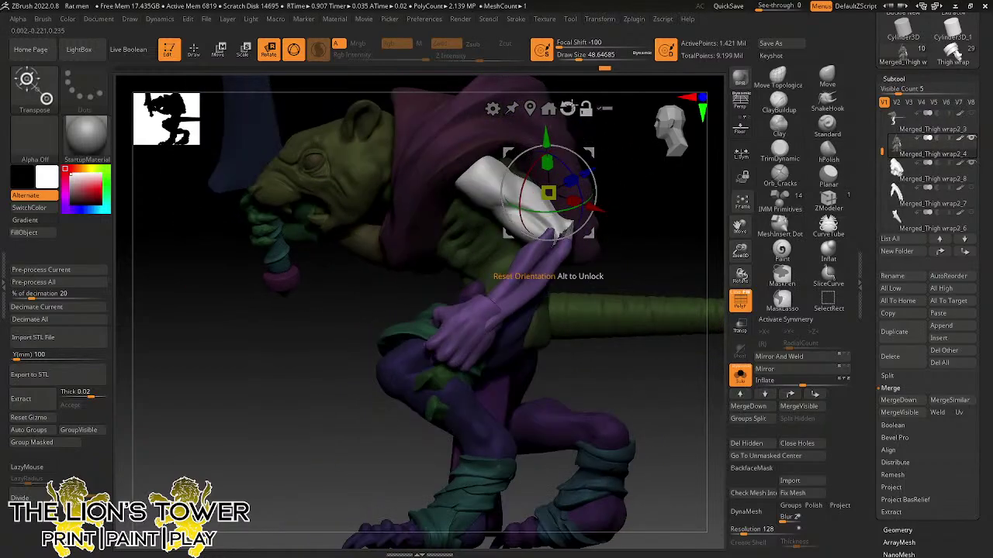
left_click_drag(613, 150, 656, 174)
left_click_drag(590, 152, 637, 178, "alt")
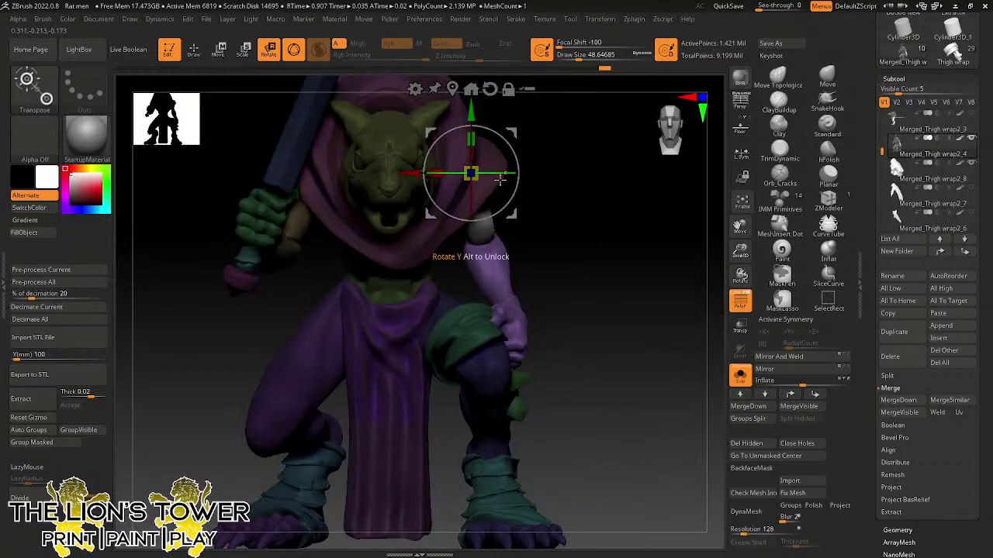
- Rotate the whole free arm about the vertical axis at the shoulder to swing the forearm outward
key("q")
left_click_drag(737, 234, 779, 306)
left_click(262, 50)
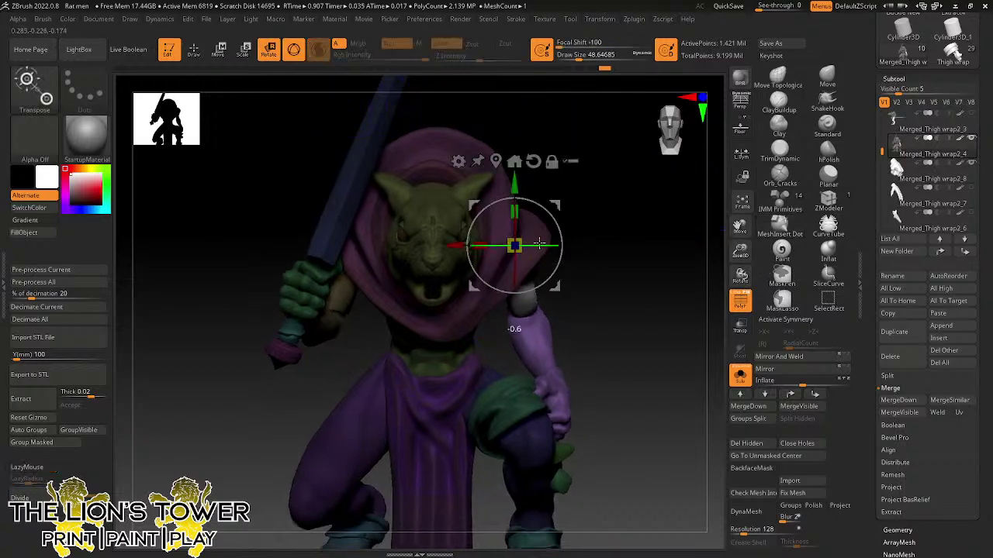
left_click_drag(539, 244, 553, 245)
left_click_drag(649, 280, 682, 245)
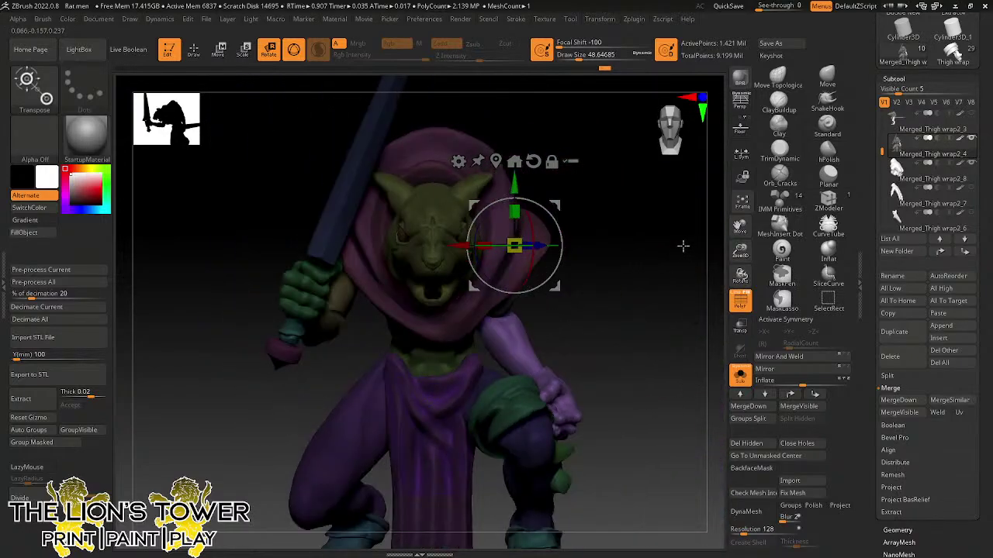
left_click_drag(673, 295, 645, 301)
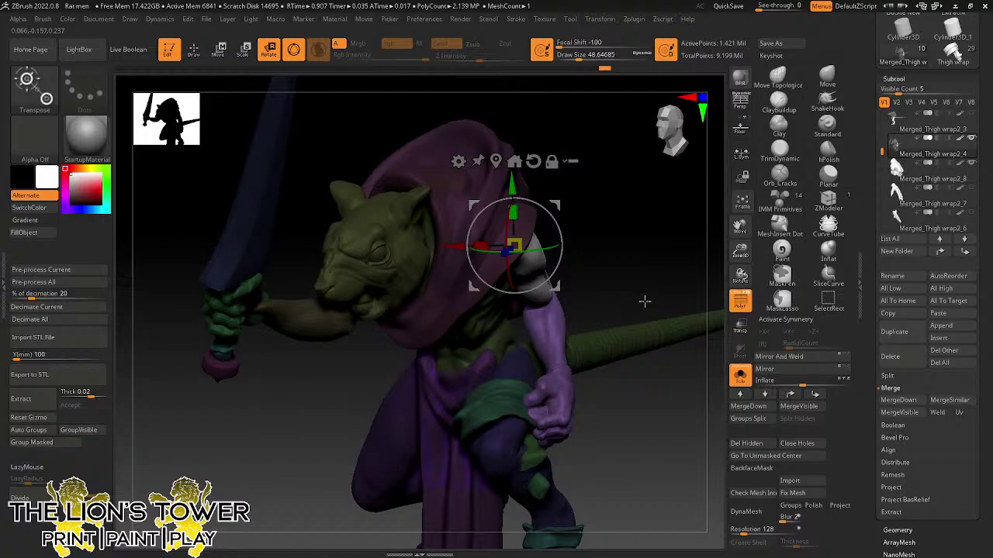
left_click_drag(673, 276, 566, 217)
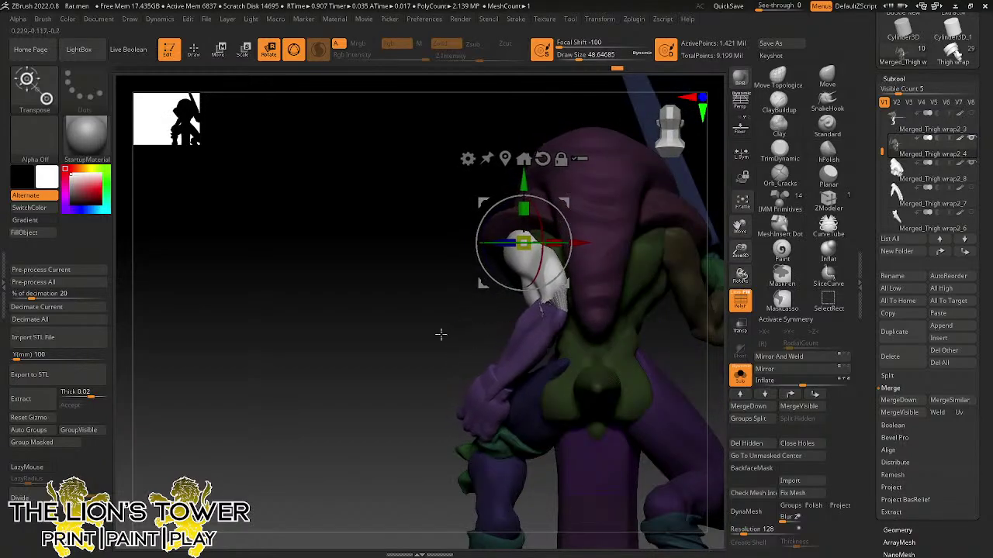
- Turn and tilt the whole arm at the shoulder to place the fist over the outer side of the raised thigh
left_click_drag(441, 334, 657, 263)
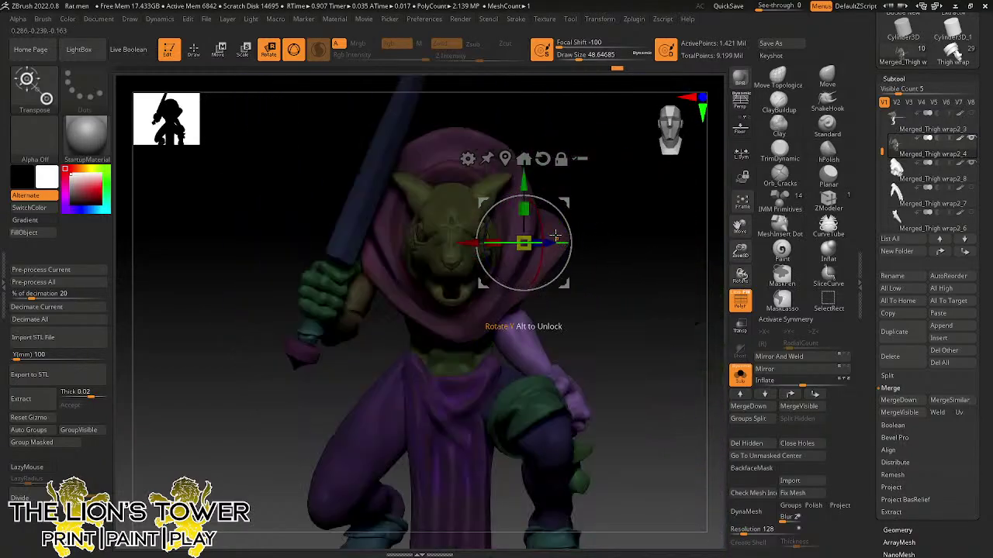
left_click_drag(555, 235, 541, 269)
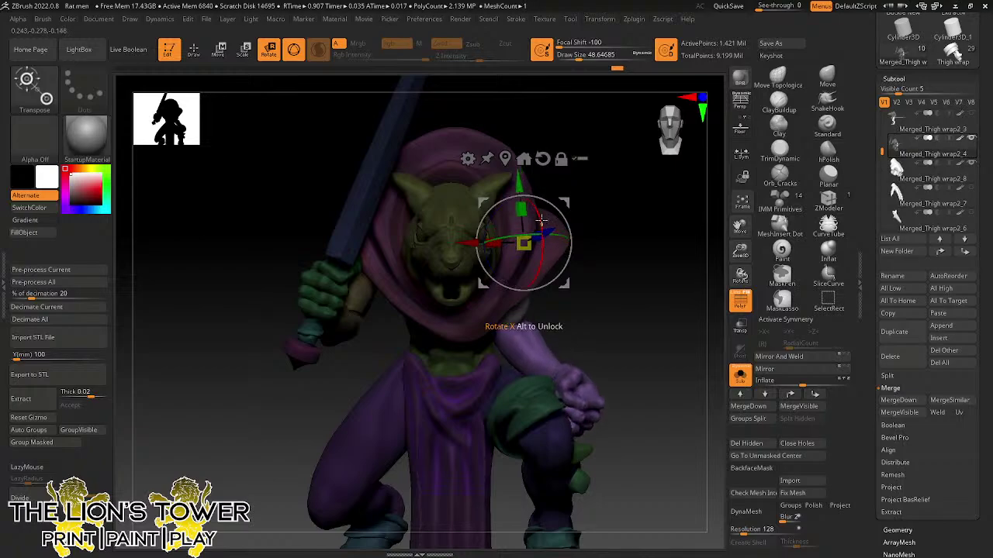
left_click_drag(541, 221, 537, 213)
left_click_drag(665, 232, 656, 284)
left_click_drag(591, 423, 523, 221)
- Isolate the thigh wrap and its spikes by polygroup and mask the rest of the rat man
key("q")
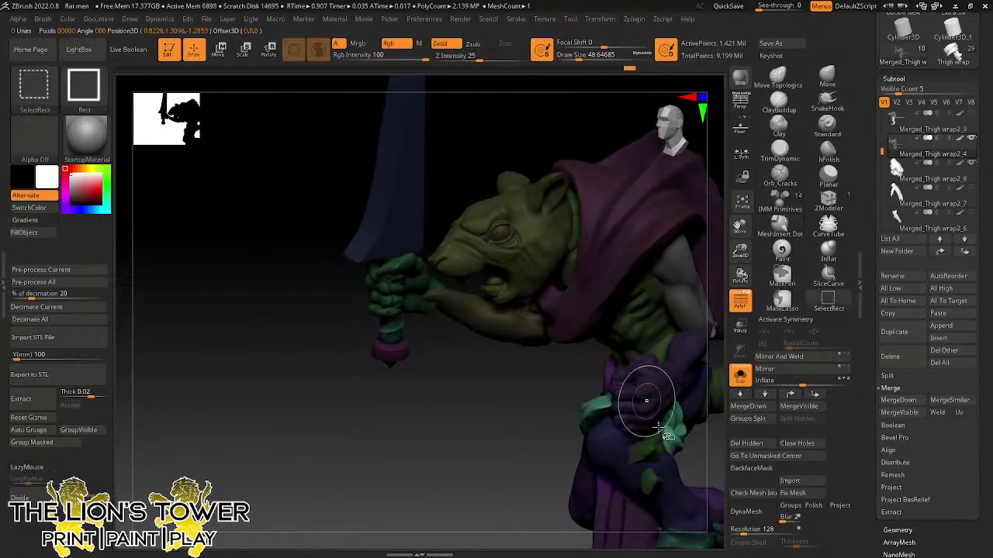
left_click(653, 452, "ctrl+shift")
left_click(658, 466, "ctrl+shift")
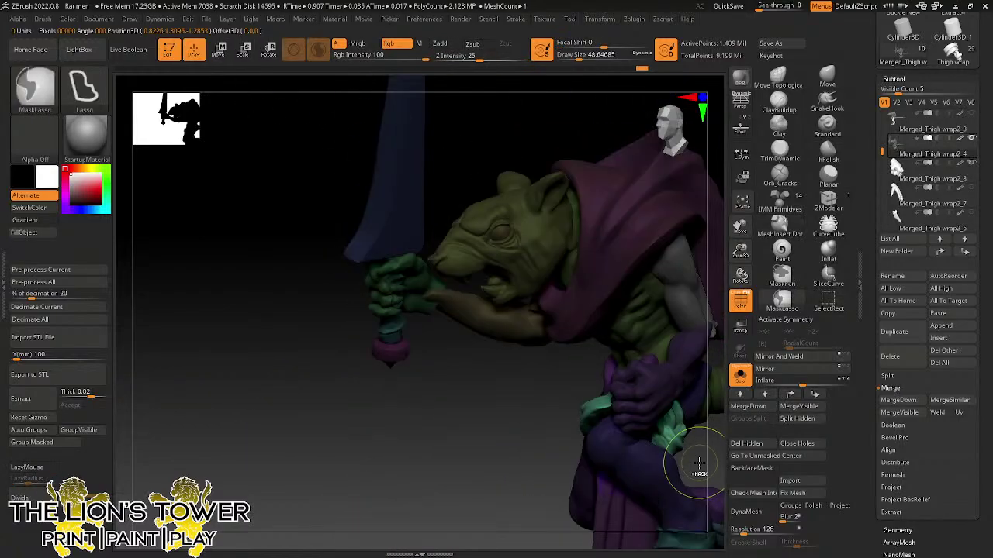
mouse_move(737, 233)
left_mouse_down()
mouse_move(727, 220)
mouse_move(578, 218)
left_mouse_up()
left_click(622, 273, "ctrl")
mouse_move(624, 271)
left_mouse_down()
mouse_move(570, 268)
mouse_move(620, 255)
left_mouse_up()
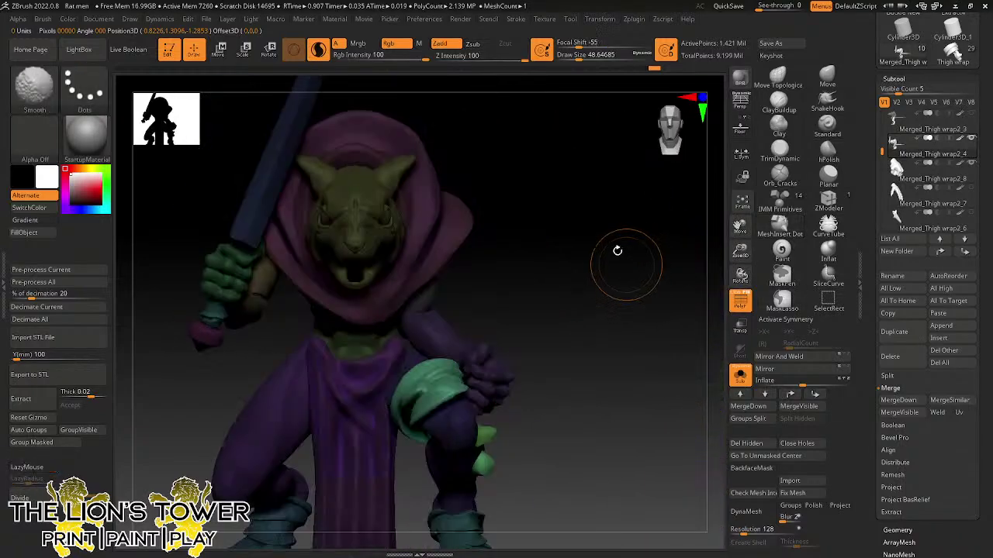
- Adjust the thigh wrap and its spikes with the transform gizmo to seat them around the raised thigh
left_click(268, 50)
left_click_drag(459, 361, 462, 356)
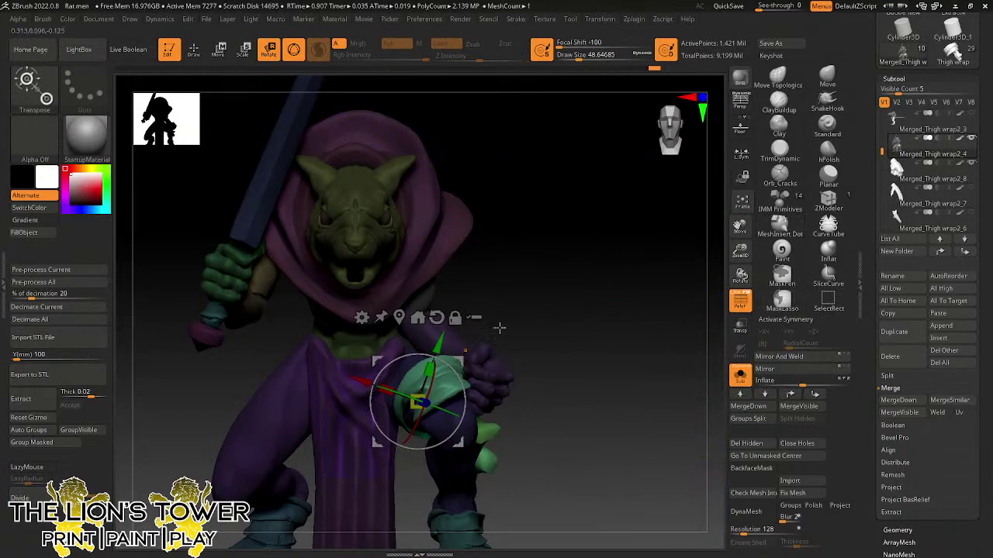
left_click_drag(499, 328, 621, 232)
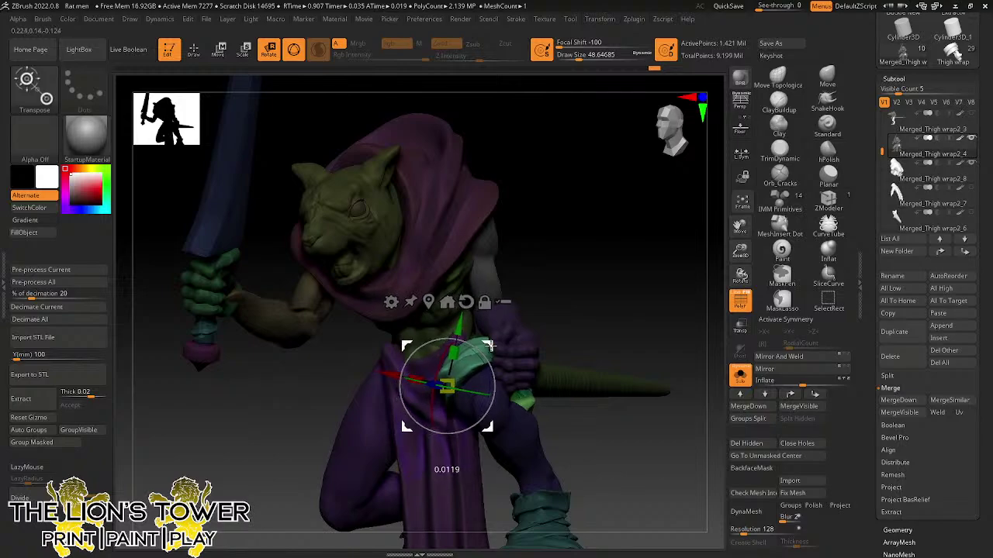
left_click_drag(489, 347, 724, 99)
- Pull the thigh wrap's inner edge into place around the raised thigh using the Move brush at draw size about 65
left_click(827, 77)
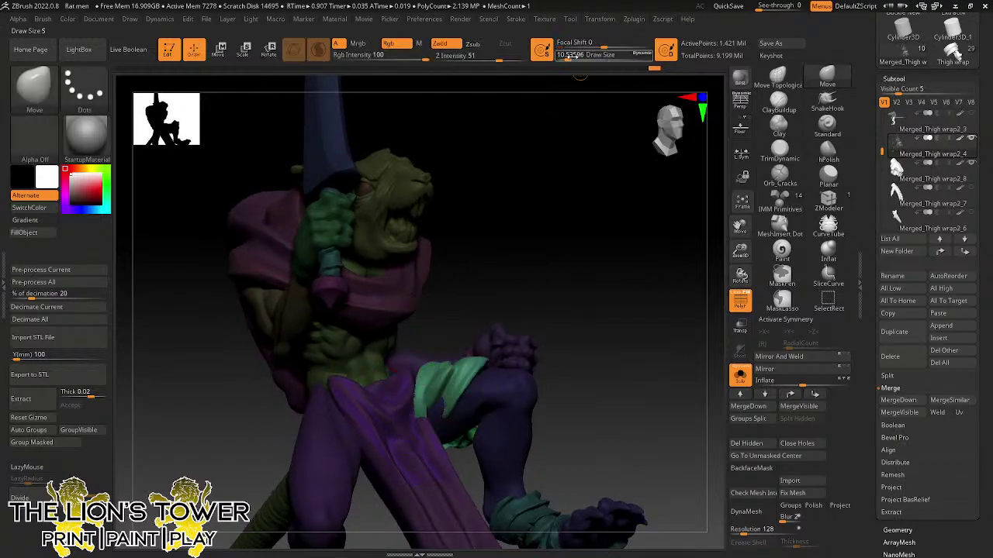
left_click_drag(572, 57, 581, 57)
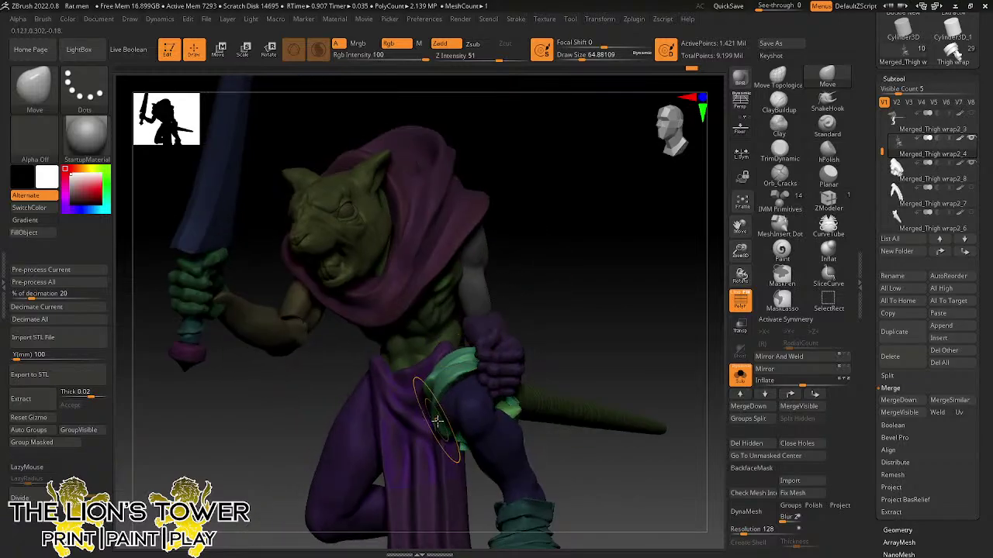
mouse_move(506, 347)
right_mouse_down()
mouse_move(566, 255)
mouse_move(458, 442)
mouse_move(625, 339)
mouse_move(295, 455)
right_mouse_up()
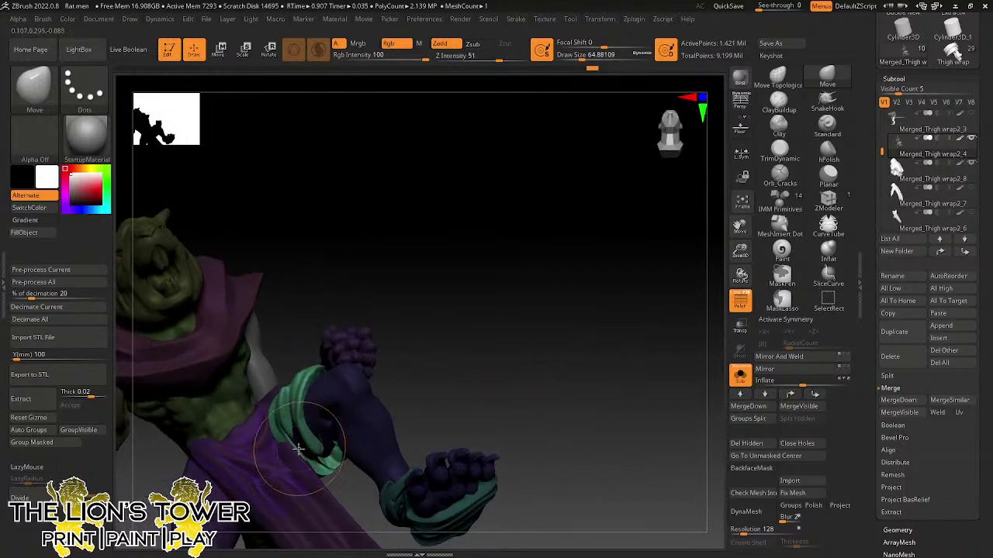
left_click_drag(304, 443, 297, 449)
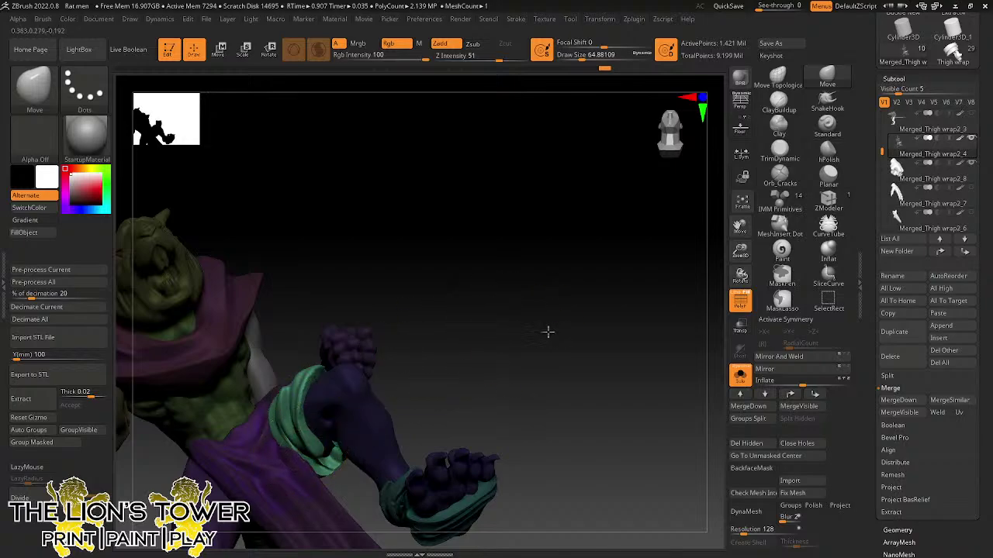
- Isolate the free arm by showing only its forearm and upper-arm polygroups
mouse_move(548, 332)
right_mouse_down()
mouse_move(528, 392)
mouse_move(561, 326)
mouse_move(520, 354)
mouse_move(540, 308)
mouse_move(507, 304)
mouse_move(501, 256)
right_mouse_up()
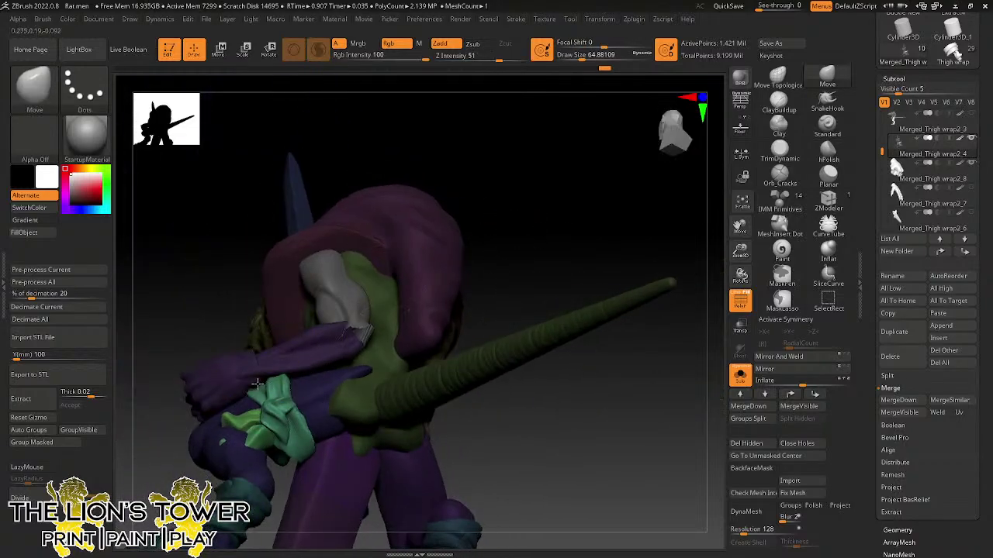
mouse_move(402, 308)
right_mouse_down()
mouse_move(572, 257)
mouse_move(607, 282)
mouse_move(325, 346)
right_mouse_up()
key("ctrl+shift")
left_click(326, 346, "ctrl+shift")
left_click(310, 344, "ctrl+shift")
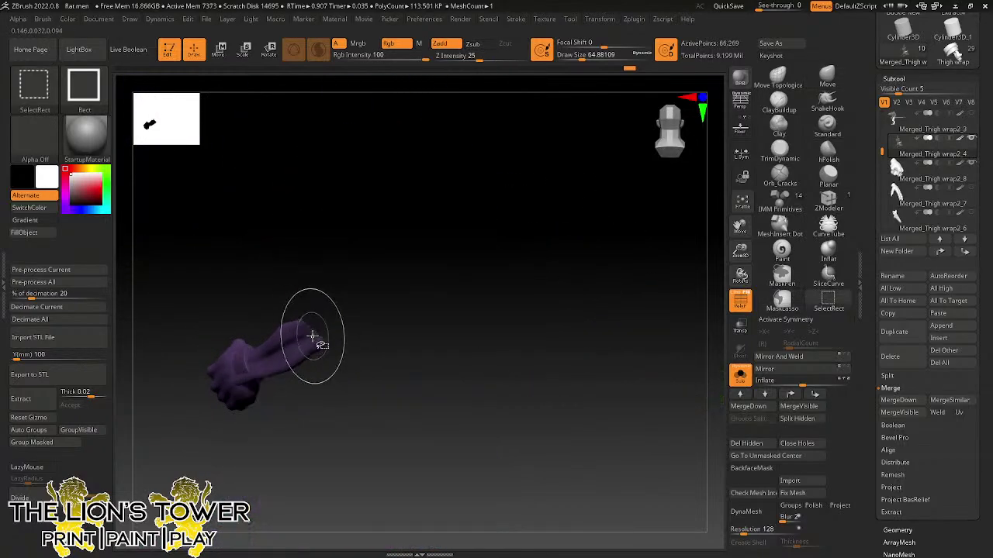
key("ctrl+z")
left_click(248, 297, "ctrl")
left_click(248, 298, "ctrl")
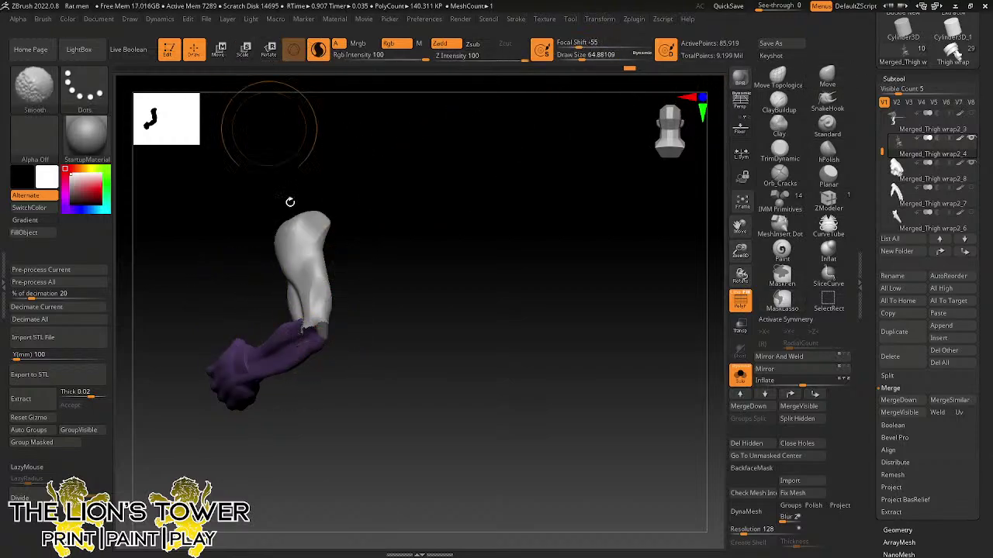
- Fill the seam at the free arm's elbow with ClayBuildup and smooth it at draw size about 16
left_click(783, 103)
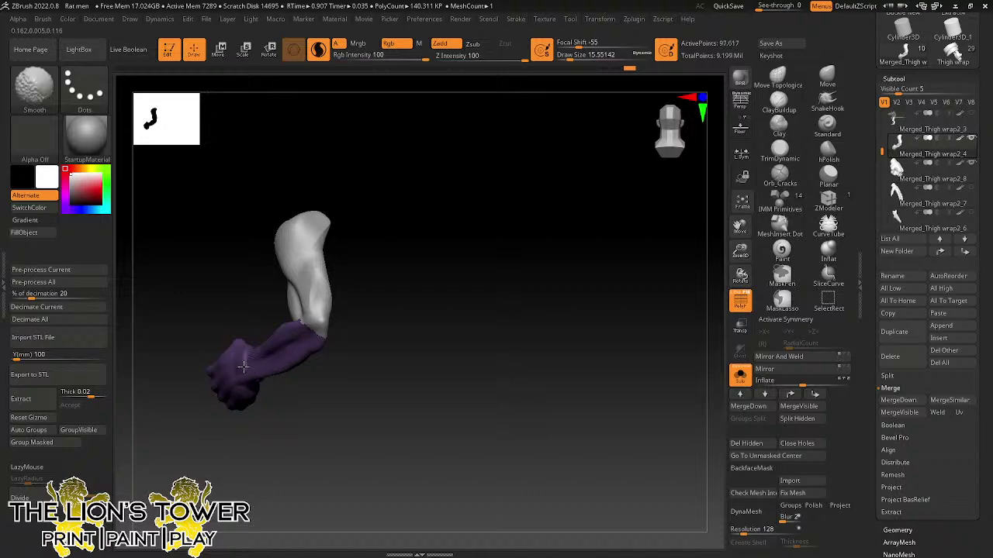
left_click_drag(247, 313, 268, 363)
mouse_move(212, 307)
right_mouse_down()
mouse_move(225, 275)
mouse_move(213, 287)
mouse_move(339, 259)
mouse_move(278, 352)
mouse_move(348, 338)
mouse_move(303, 362)
right_mouse_up()
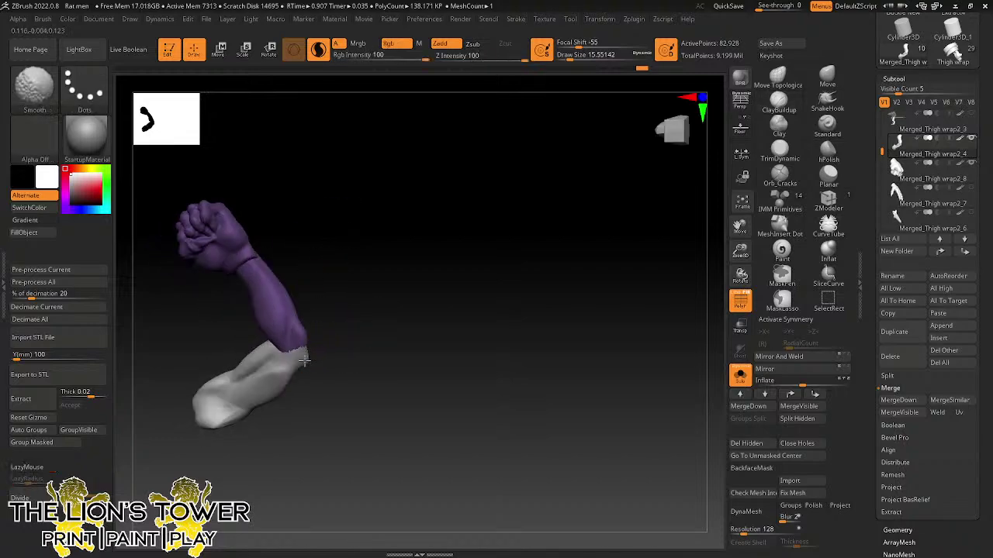
- Reshape the elbow's tip with the Move brush, reducing its draw size to about 22, and smooth the joint
left_click_drag(585, 57, 578, 57)
right_click_drag(347, 304, 323, 329)
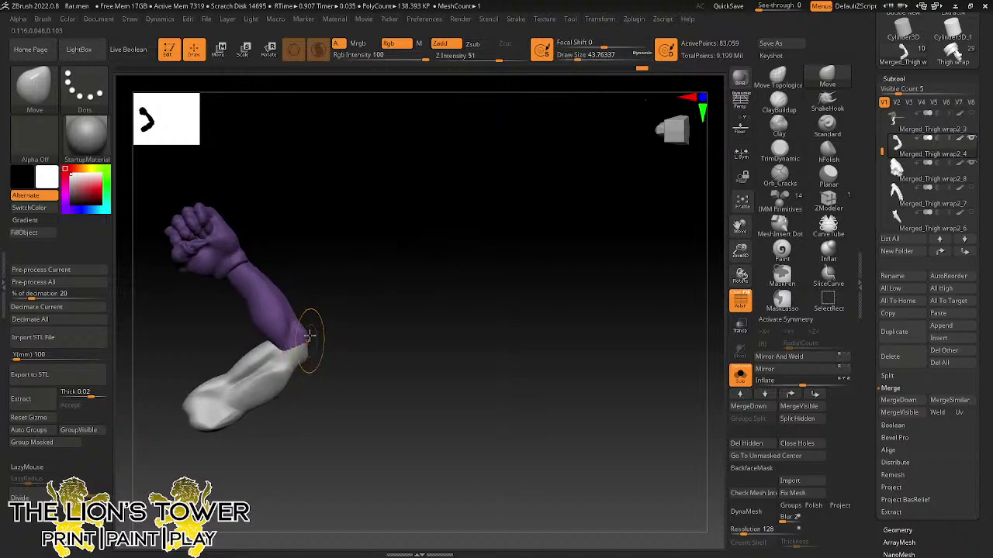
left_click(571, 57)
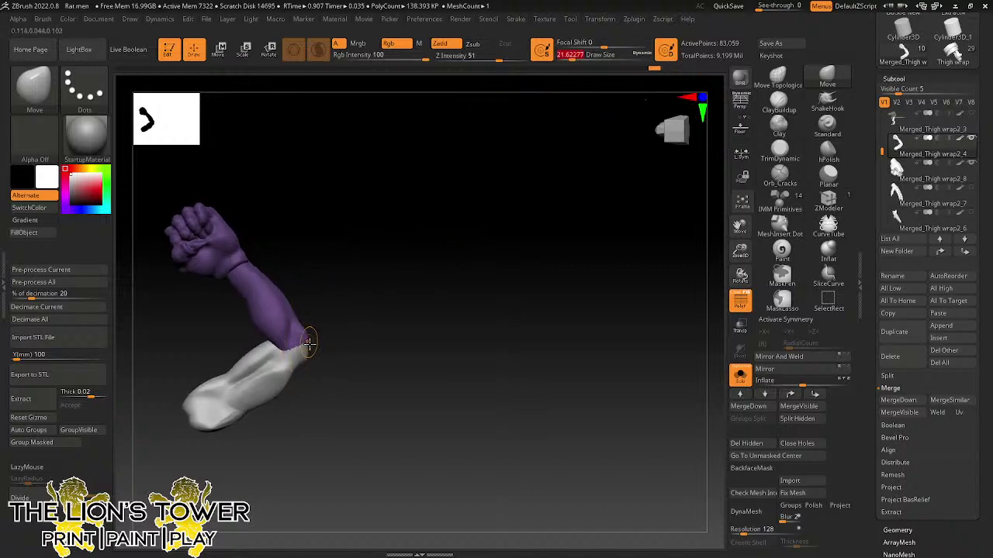
key("shift")
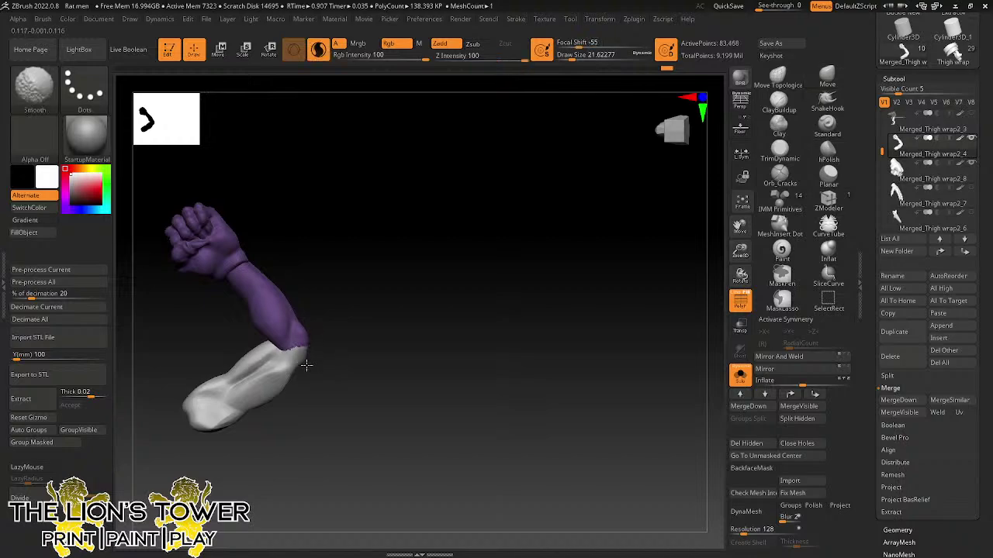
mouse_move(307, 365)
left_mouse_down()
mouse_move(350, 235)
mouse_move(341, 197)
left_mouse_up()
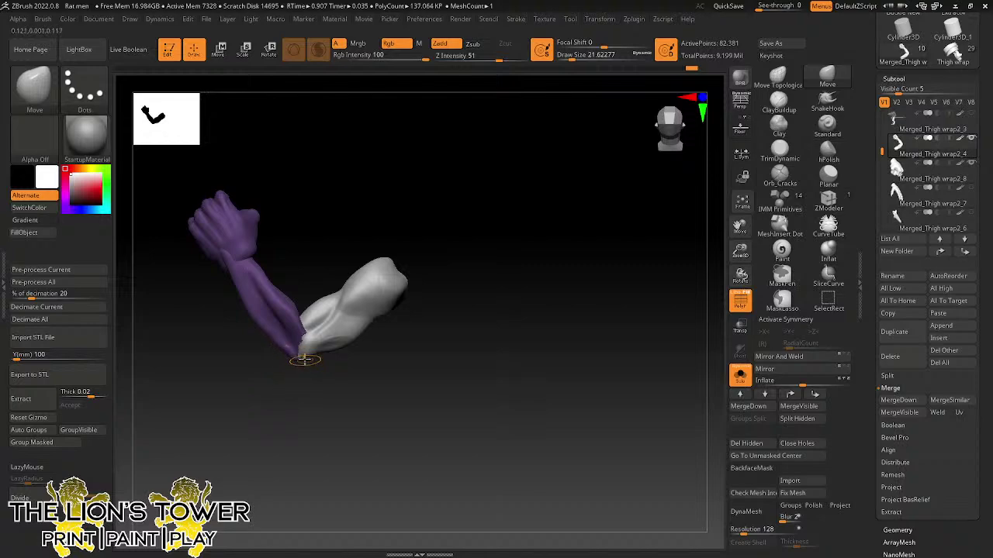
mouse_move(303, 360)
right_mouse_down()
mouse_move(395, 277)
mouse_move(306, 353)
mouse_move(344, 364)
mouse_move(336, 295)
mouse_move(399, 210)
mouse_move(434, 194)
right_mouse_up()
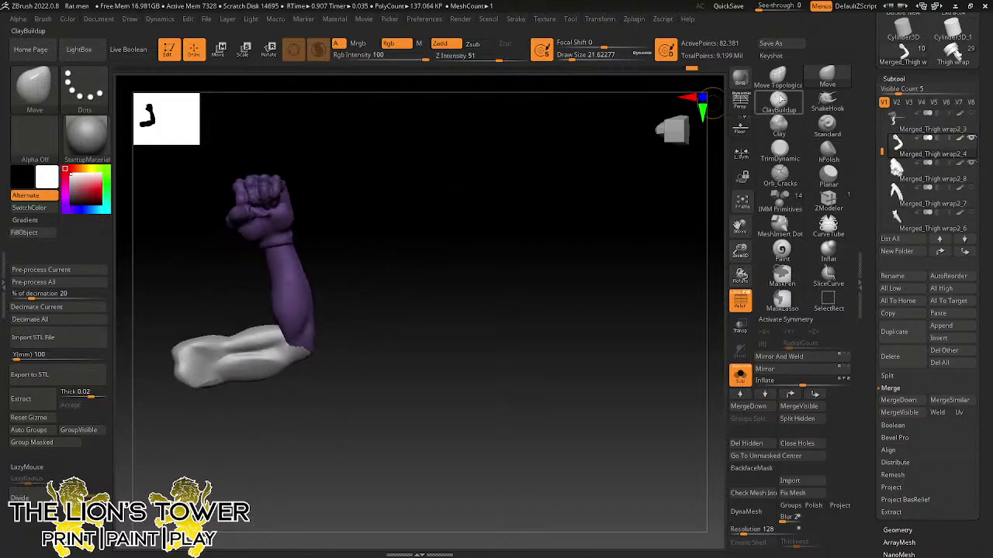
- Build up the wrist where the purple fist meets the forearm using ClayBuildup at draw size about 20, and smooth it
left_click(778, 101)
left_click_drag(742, 249, 780, 200)
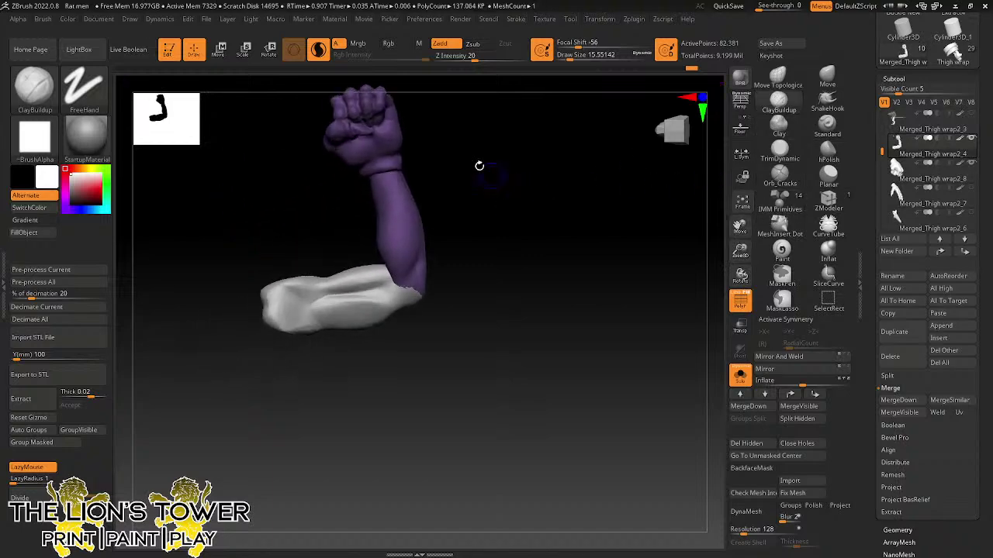
mouse_move(534, 135)
right_mouse_down()
mouse_move(434, 180)
mouse_move(426, 168)
mouse_move(395, 186)
right_mouse_up()
left_click_drag(418, 176, 388, 190)
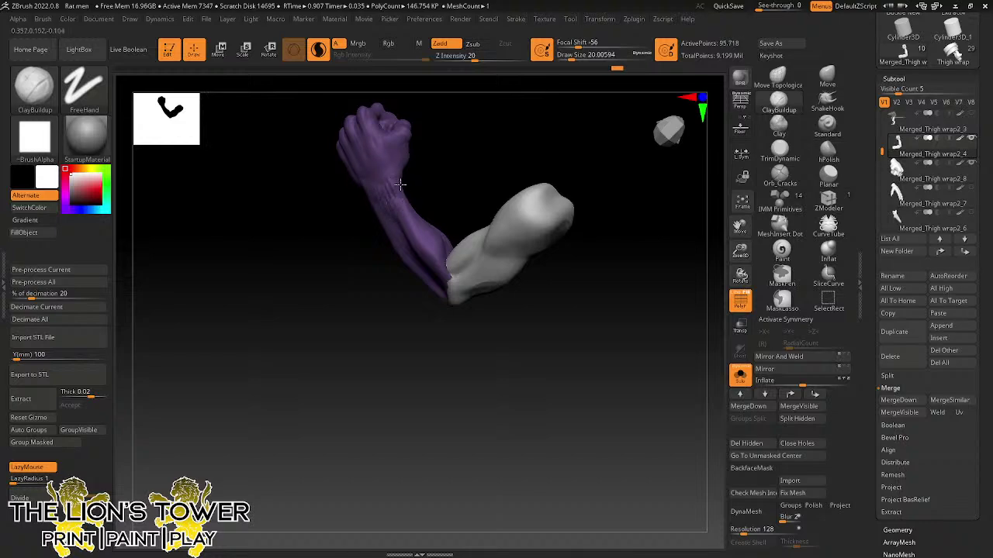
key("shift")
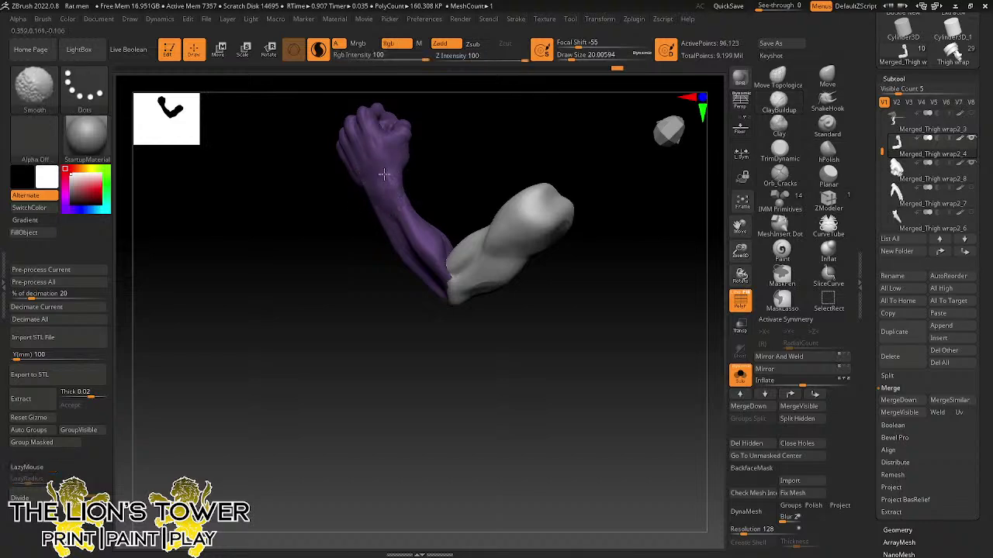
mouse_move(438, 183)
left_mouse_down()
mouse_move(447, 182)
mouse_move(403, 191)
mouse_move(421, 175)
mouse_move(391, 183)
left_mouse_up()
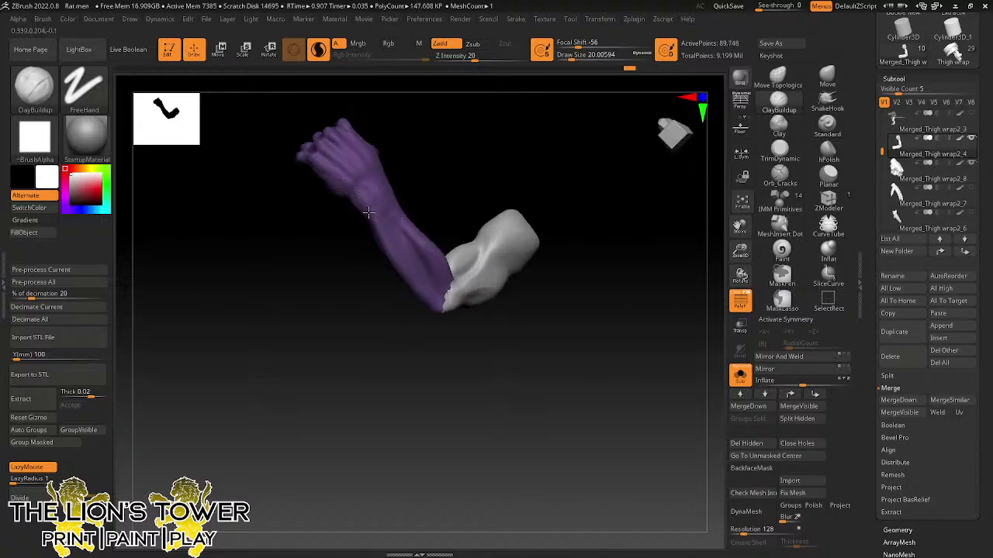
key("shift")
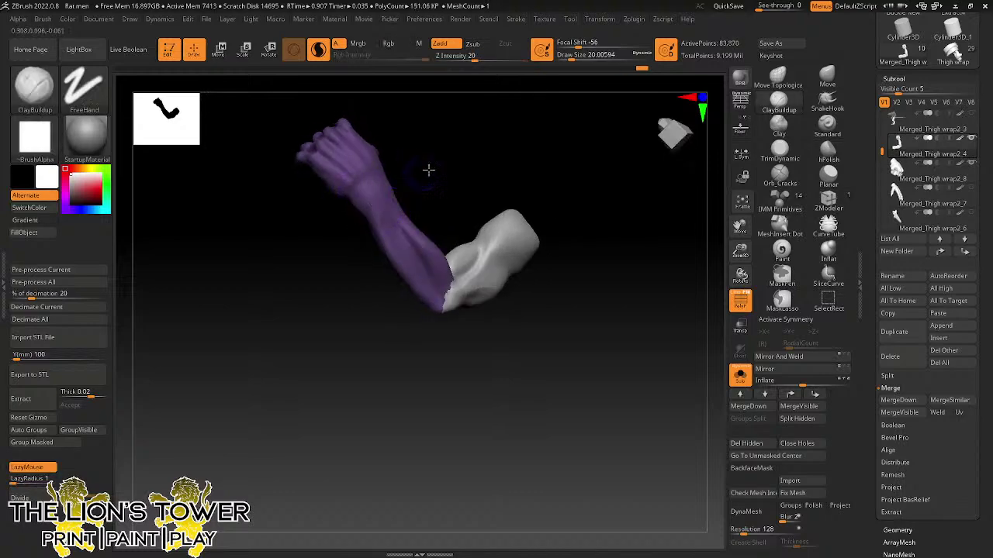
mouse_move(427, 168)
left_mouse_down()
mouse_move(364, 229)
mouse_move(394, 164)
mouse_move(362, 236)
mouse_move(338, 224)
mouse_move(356, 251)
left_mouse_up()
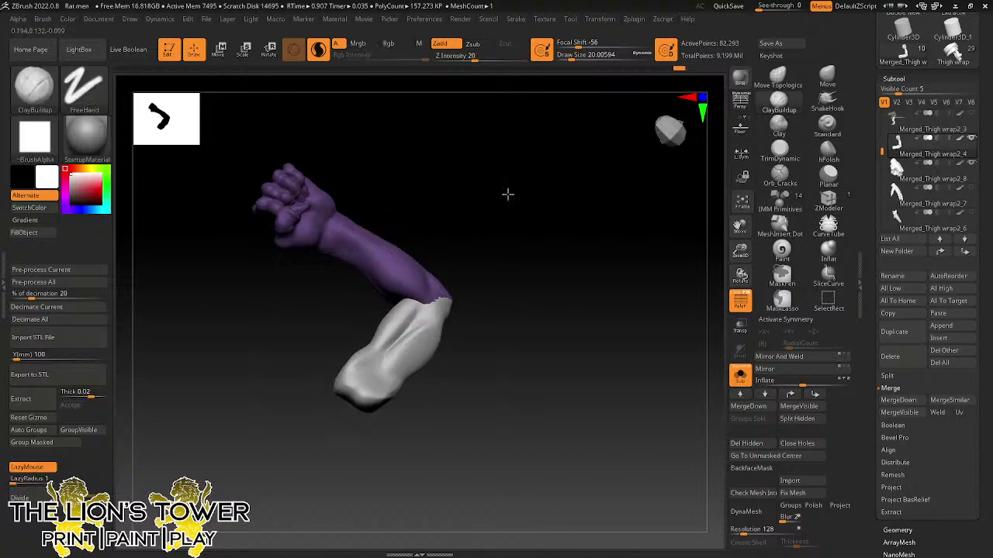
- Sculpt muscle ridges along the length of the purple forearm with ClayBuildup and smooth them toward the elbow
mouse_move(507, 194)
left_mouse_down()
mouse_move(486, 213)
mouse_move(467, 297)
mouse_move(419, 287)
left_mouse_up()
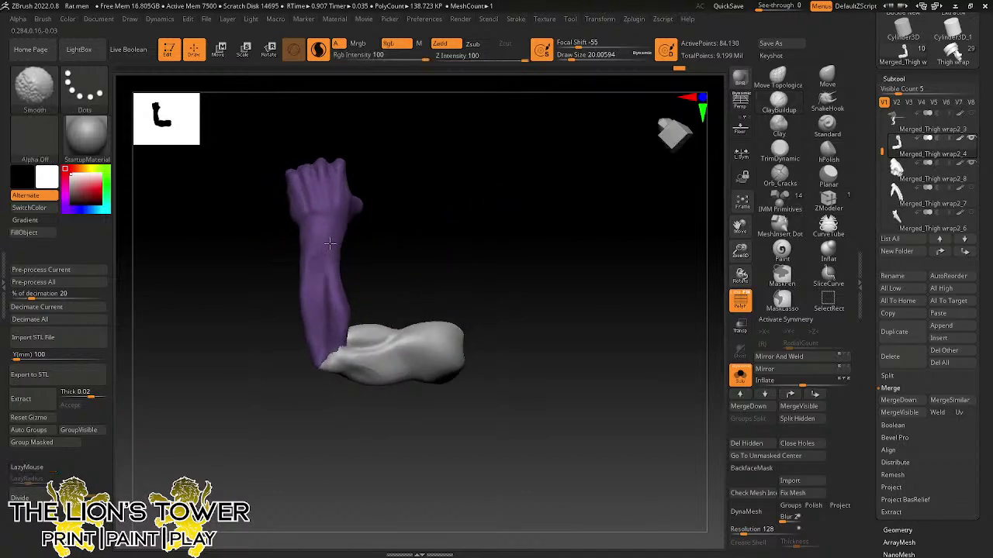
mouse_move(396, 230)
left_mouse_down()
mouse_move(328, 261)
mouse_move(310, 233)
left_mouse_up()
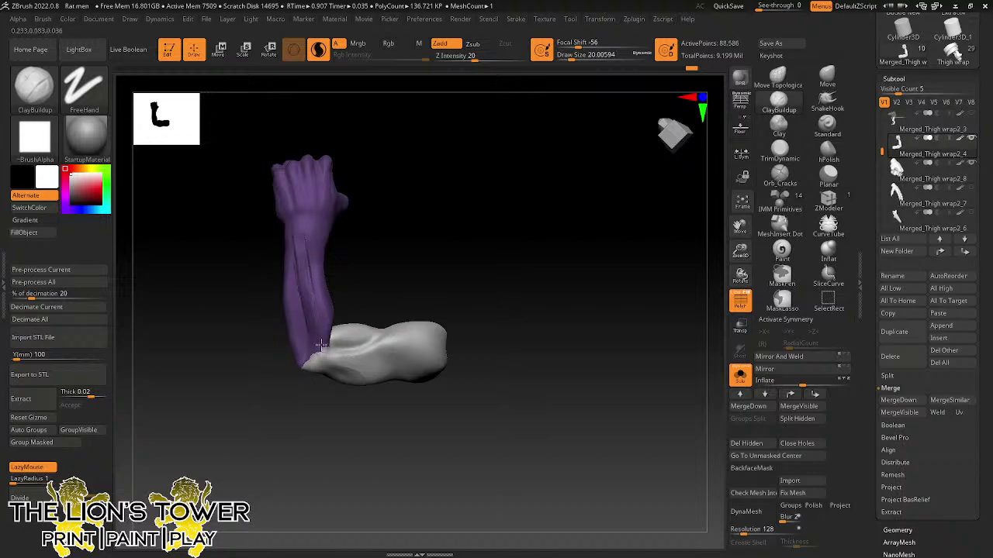
key("shift")
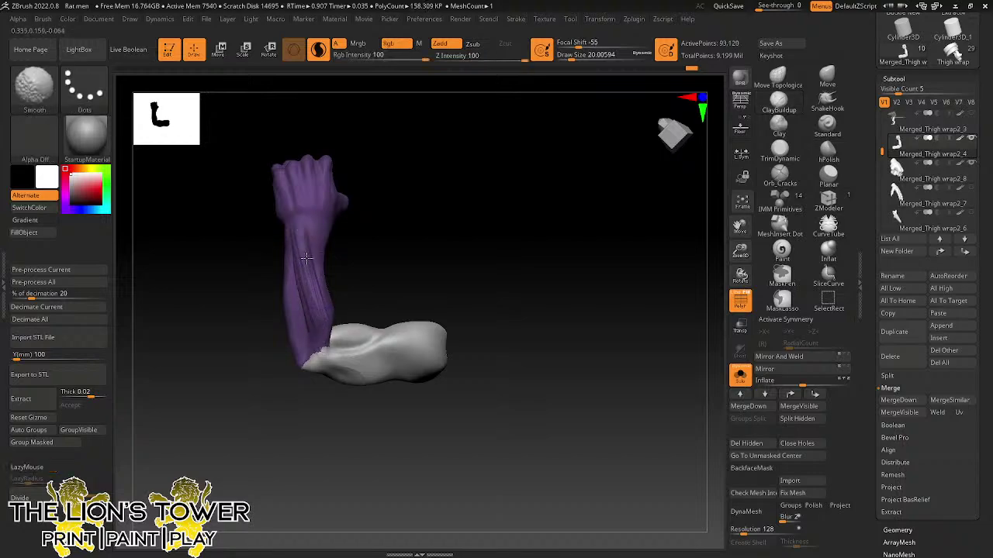
left_click_drag(381, 230, 208, 279)
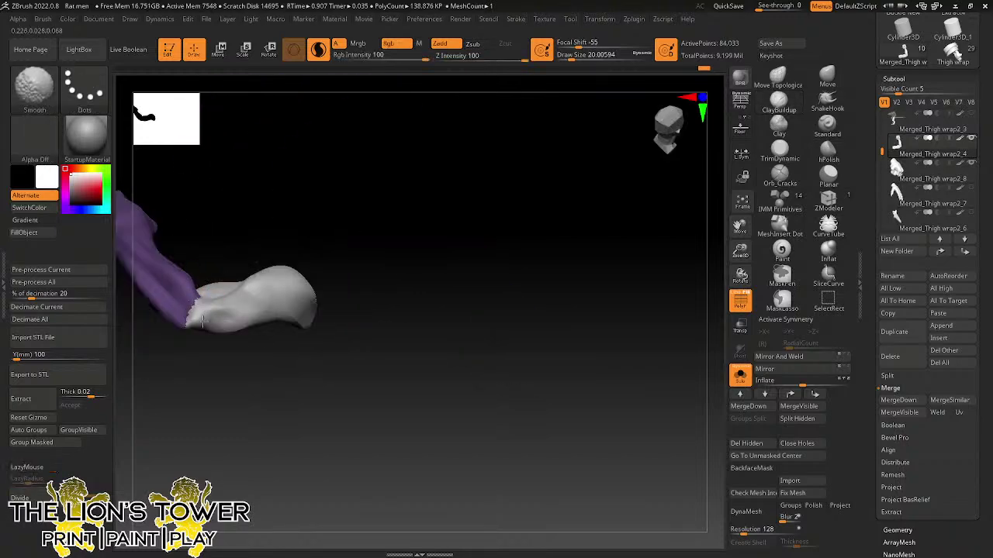
- Unhide the rest of the rat man so the sculpted arm shows together with the whole figure
left_click_drag(743, 227, 824, 278)
left_click(648, 343, "ctrl+shift")
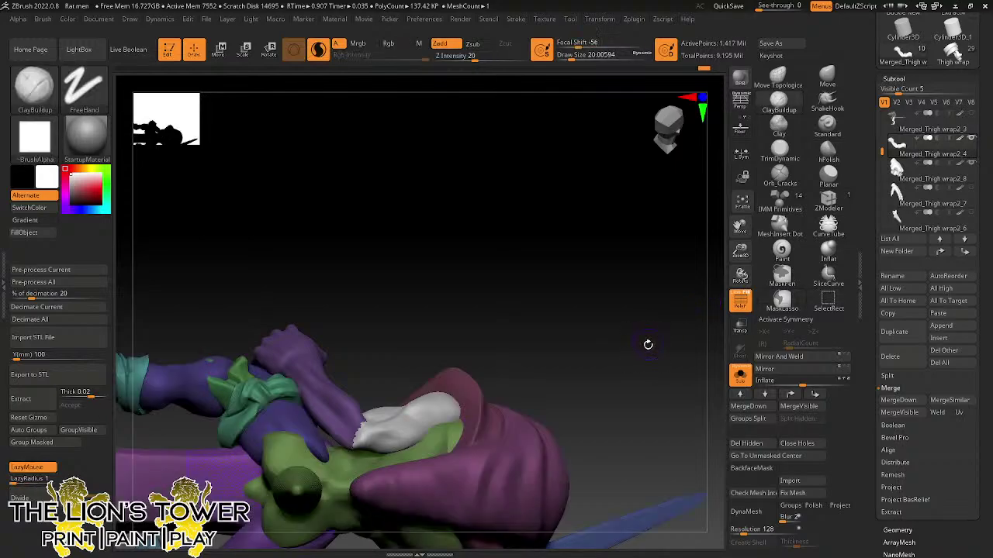
mouse_move(648, 344)
left_mouse_down()
mouse_move(641, 334)
mouse_move(690, 323)
mouse_move(663, 341)
mouse_move(681, 377)
mouse_move(664, 392)
mouse_move(671, 384)
left_mouse_up()
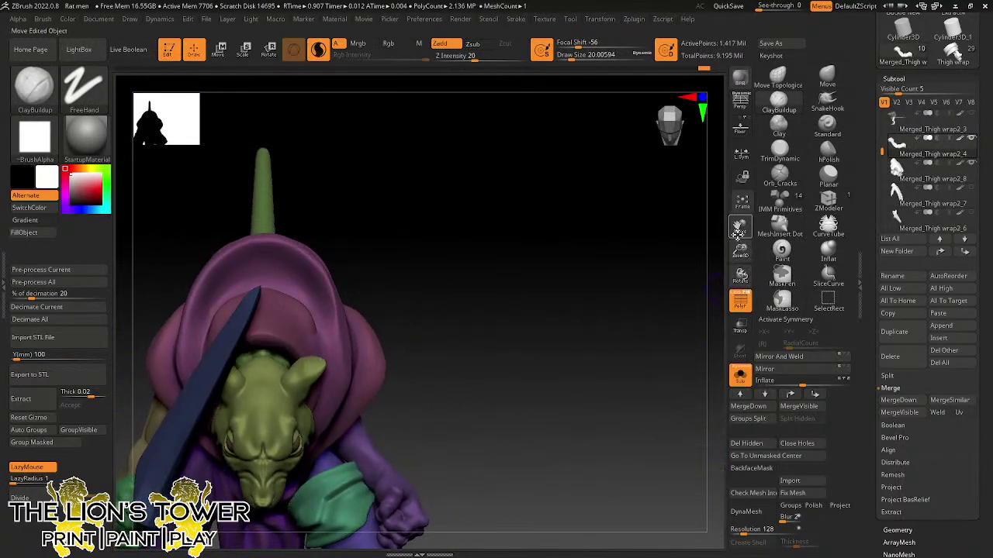
left_click_drag(738, 235, 775, 155)
left_click_drag(674, 233, 415, 164)
- Reshape the fist arm's forearm and hand so they rest over the hip and thigh, using Move Topological at draw size about 104
left_click(772, 79)
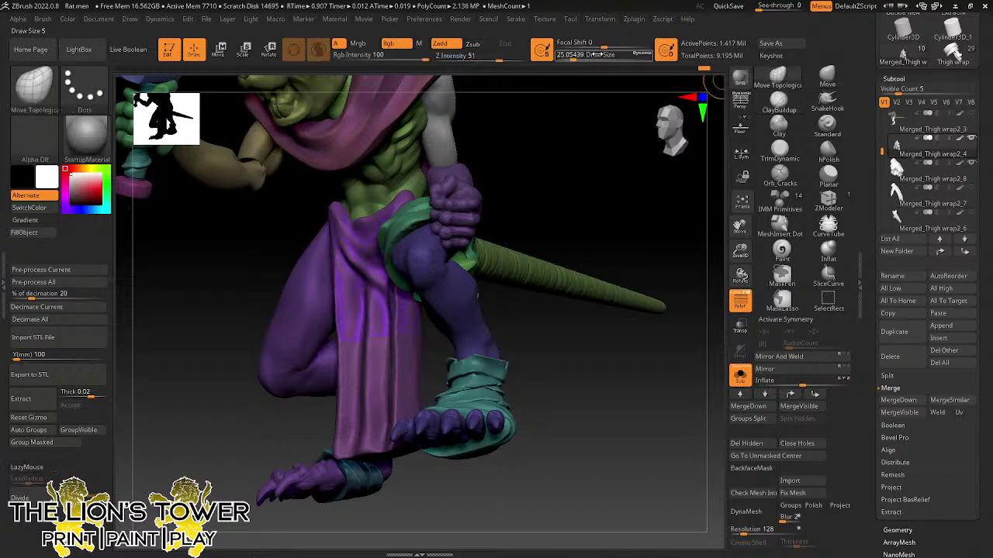
left_click_drag(570, 60, 589, 62)
left_click_drag(554, 133, 508, 137)
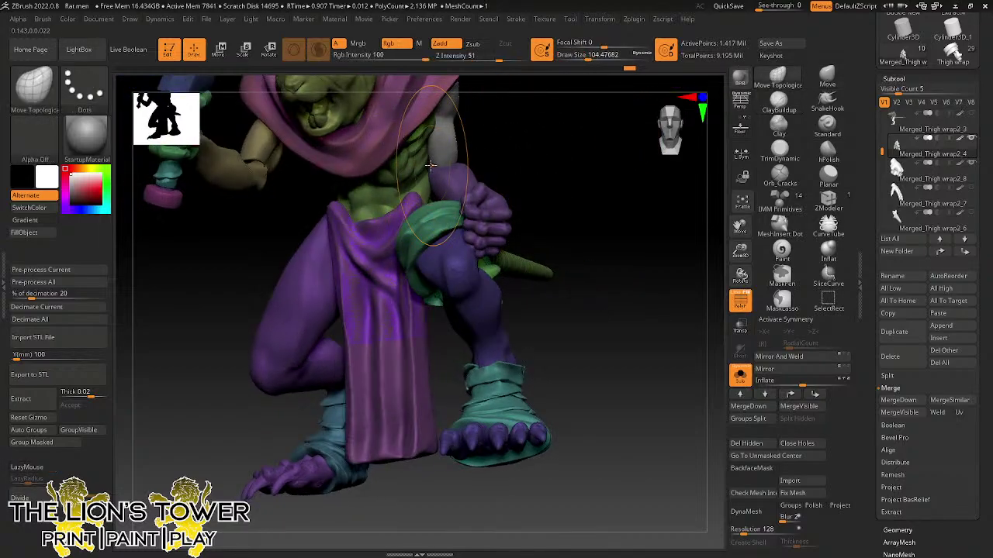
mouse_move(496, 165)
left_mouse_down()
mouse_move(488, 191)
mouse_move(520, 182)
left_mouse_up()
left_click_drag(601, 162, 598, 148)
right_click_drag(598, 148, 443, 203)
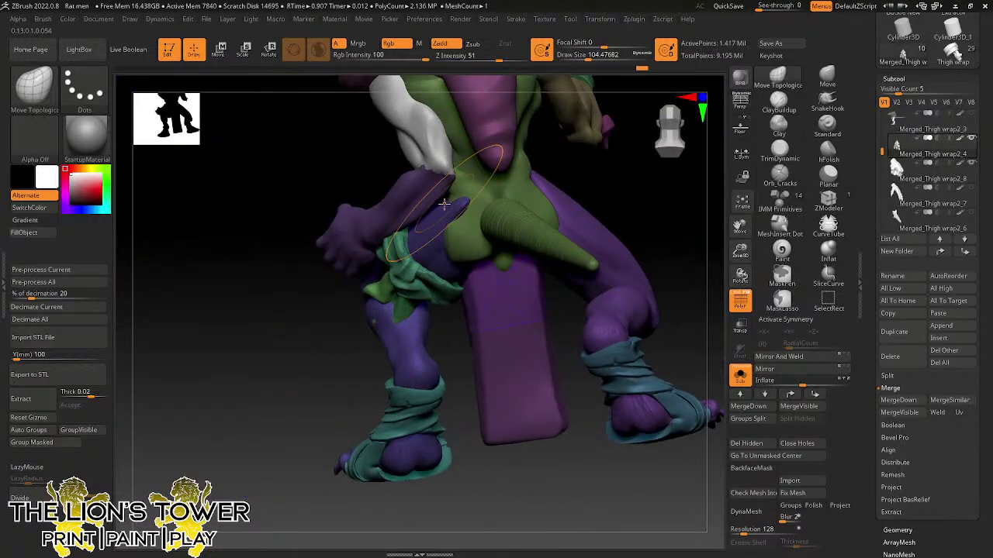
right_click_drag(519, 172, 469, 194)
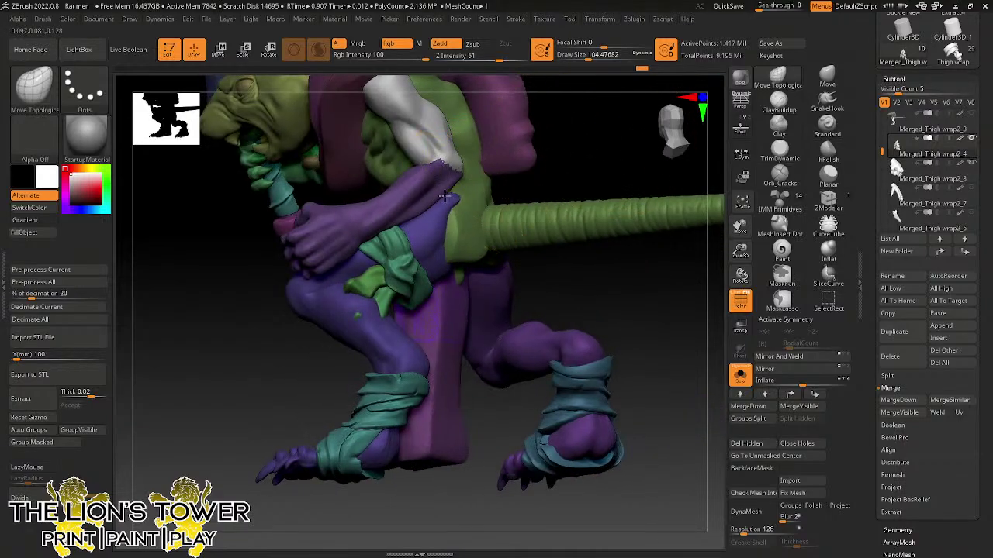
right_click_drag(529, 175, 405, 235)
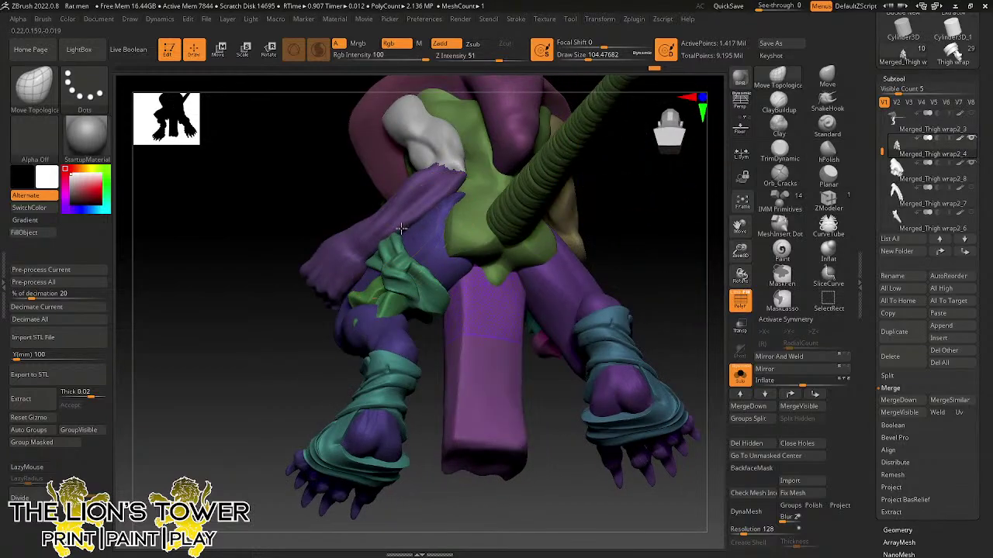
right_click_drag(288, 225, 284, 261)
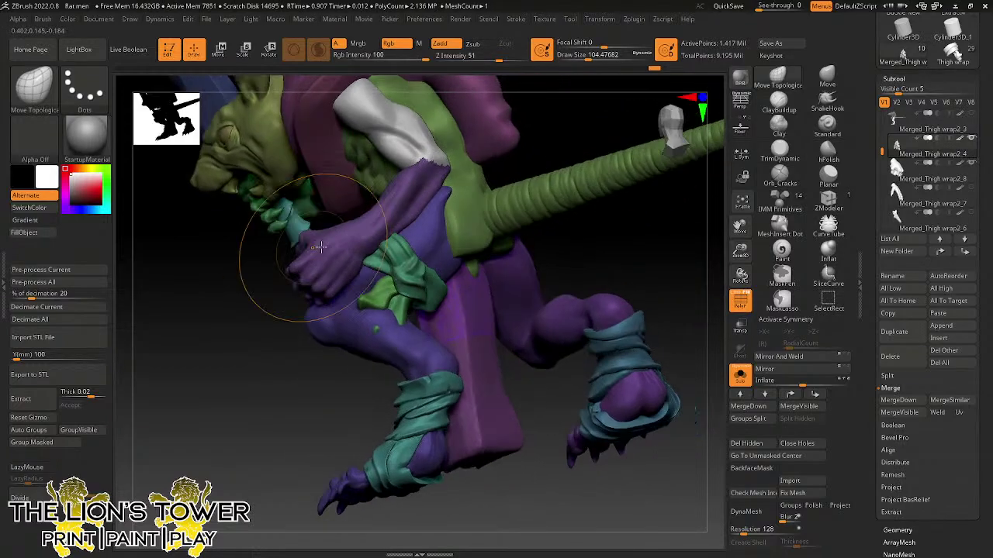
- Mask the whole figure except the sword arm, its hand and the sword, temporarily hiding those parts and restoring their visibility
right_click_drag(603, 240, 684, 311)
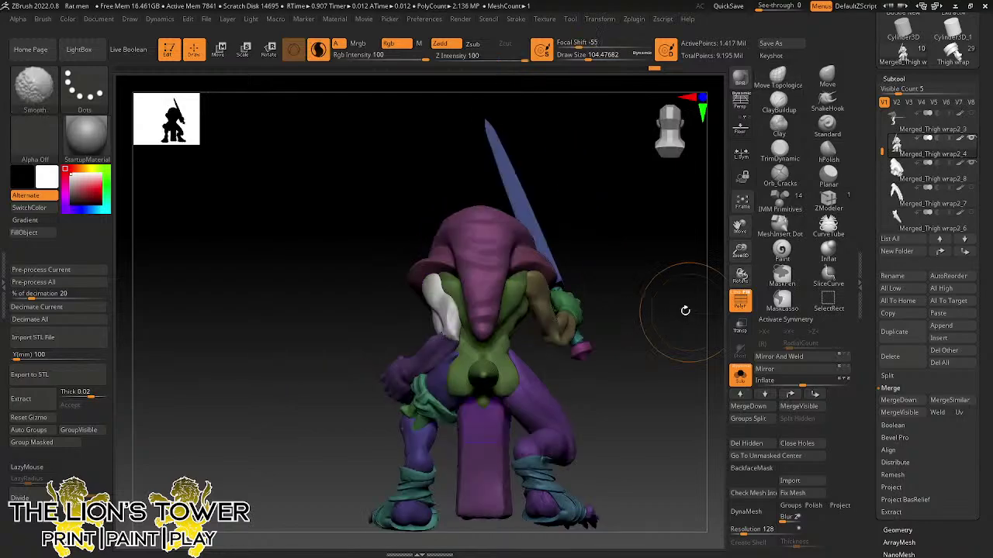
left_click(635, 319, "ctrl")
left_click(636, 320, "ctrl")
left_click(570, 304, "ctrl+shift")
left_click(569, 307, "ctrl+shift")
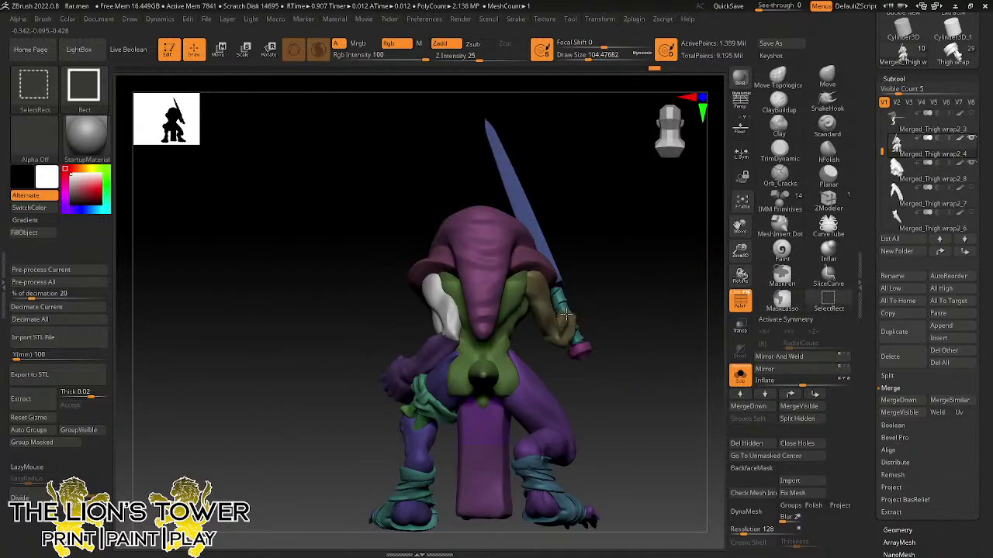
left_click(566, 314, "ctrl+shift")
left_click(563, 306, "ctrl+shift")
left_click(556, 271, "ctrl+shift")
left_click(566, 308, "ctrl+shift")
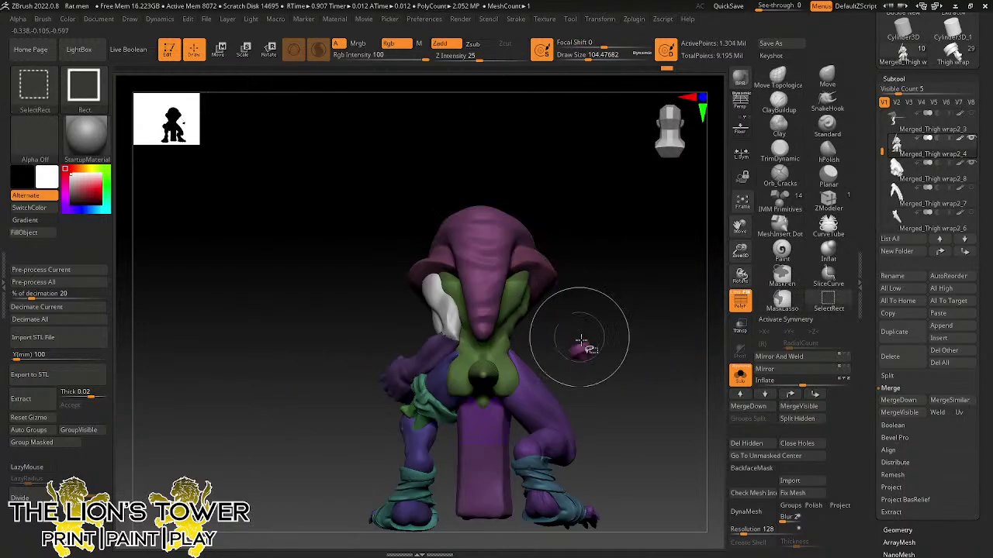
left_click(581, 349, "ctrl+shift")
left_click(608, 313, "ctrl")
left_click(606, 312, "ctrl+shift")
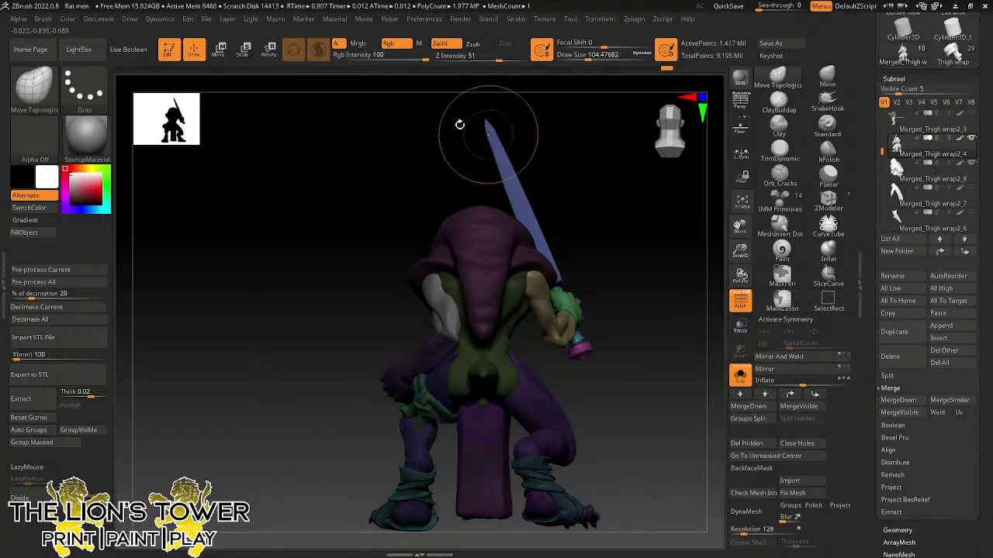
- Place the rotation gizmo's pivot on the shoulder of the unmasked sword arm in side view
key("r")
left_click_drag(459, 124, 459, 241)
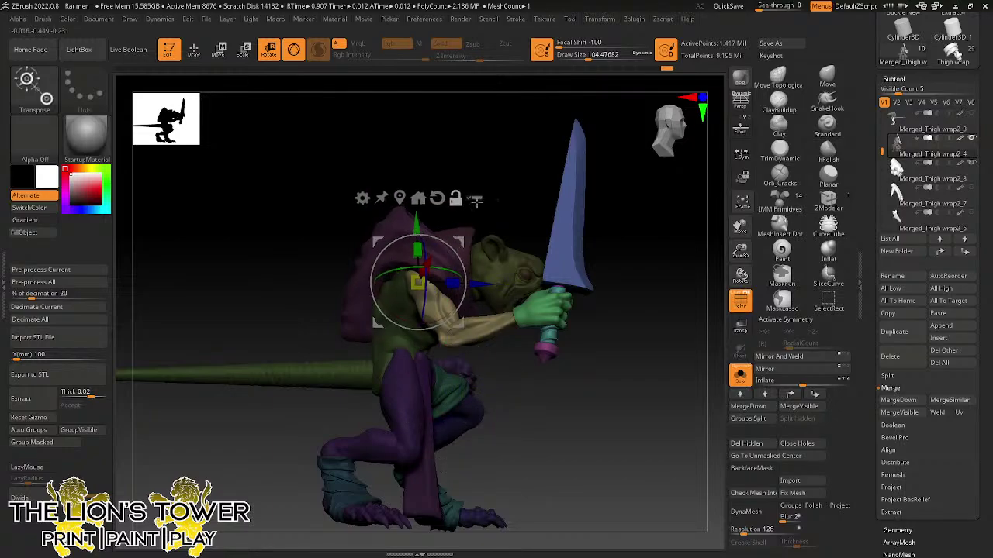
left_click_drag(467, 167, 558, 186)
left_click(439, 197, "alt")
left_click_drag(459, 242, 538, 244, "alt")
left_click_drag(634, 262, 548, 247)
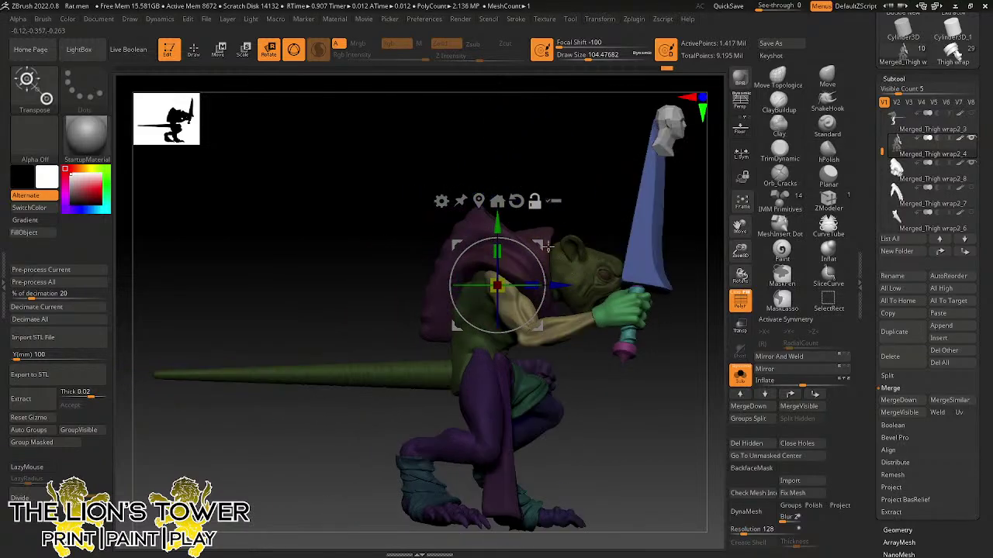
- Rotate the sword arm at the shoulder so it hangs down and the blade points outward beside the leg
left_click_drag(511, 287, 512, 320)
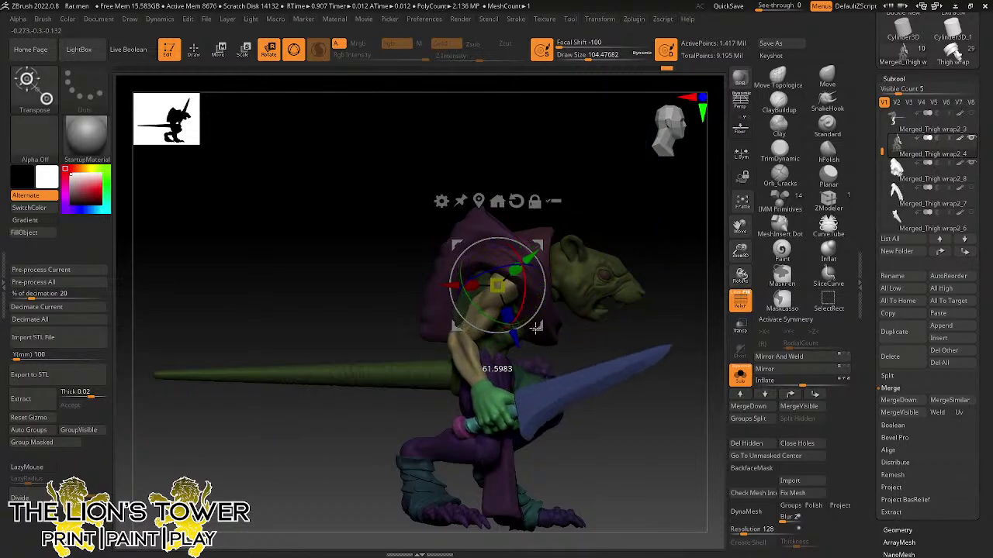
left_click_drag(669, 228, 688, 195)
left_click_drag(719, 189, 519, 244)
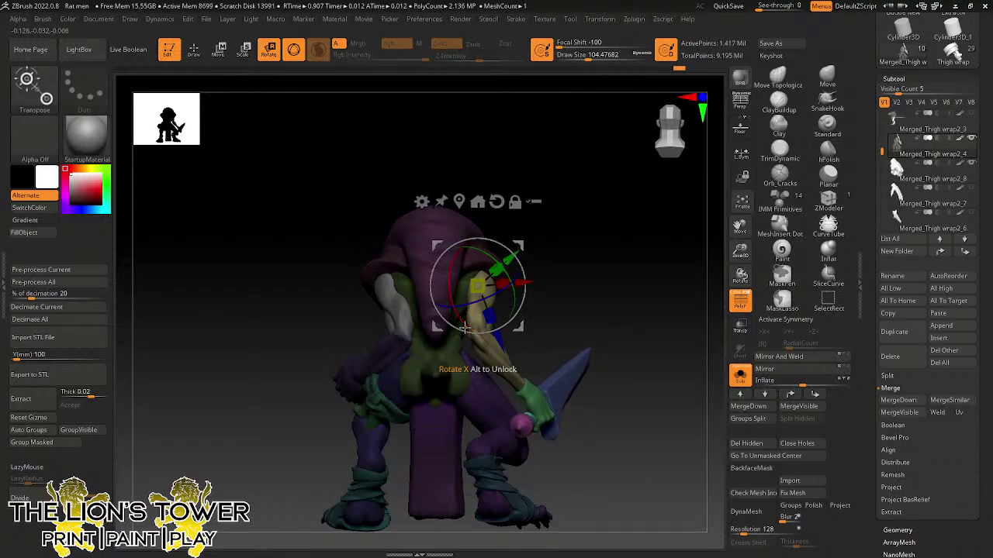
left_click_drag(512, 299, 461, 317)
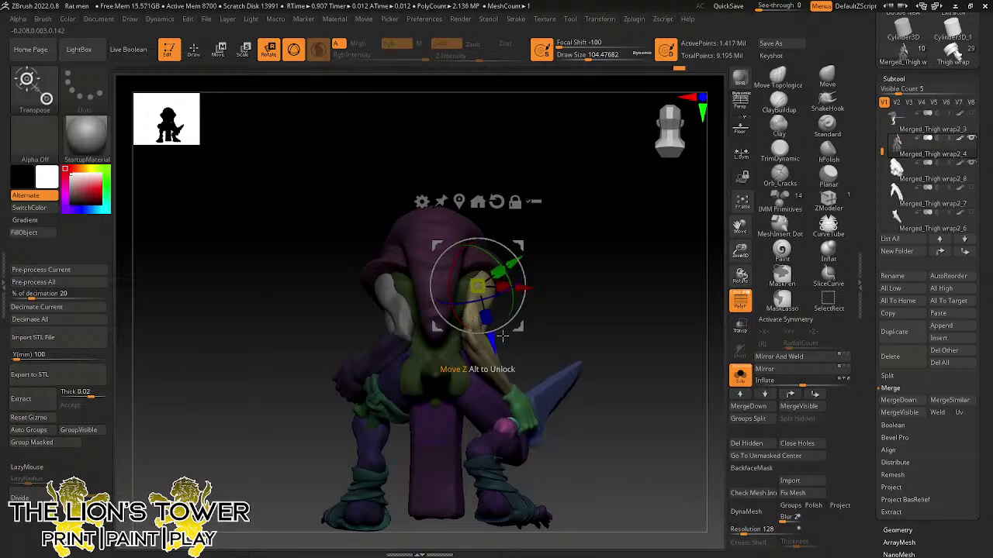
left_click_drag(603, 320, 532, 305)
left_click_drag(596, 205, 515, 237)
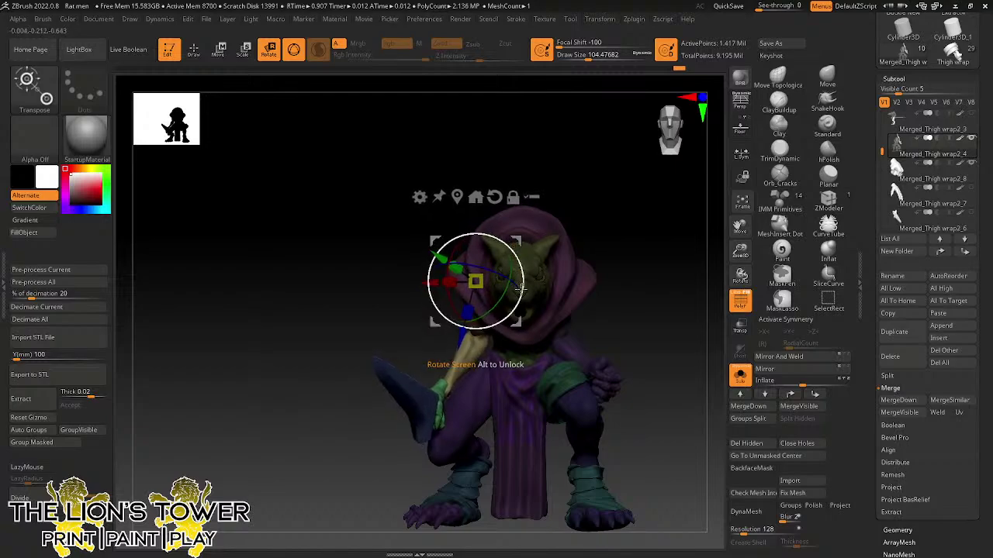
left_click_drag(489, 312, 461, 328)
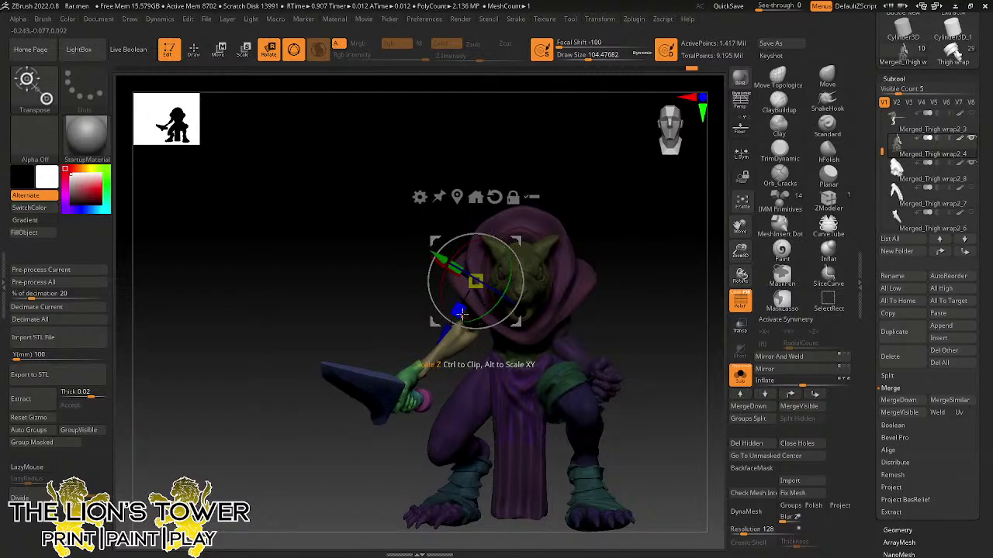
- Rotate the sword arm around the shoulder until the forearm points up and the blade is raised above the head
left_click_drag(442, 290, 449, 253)
left_click_drag(618, 197, 614, 233)
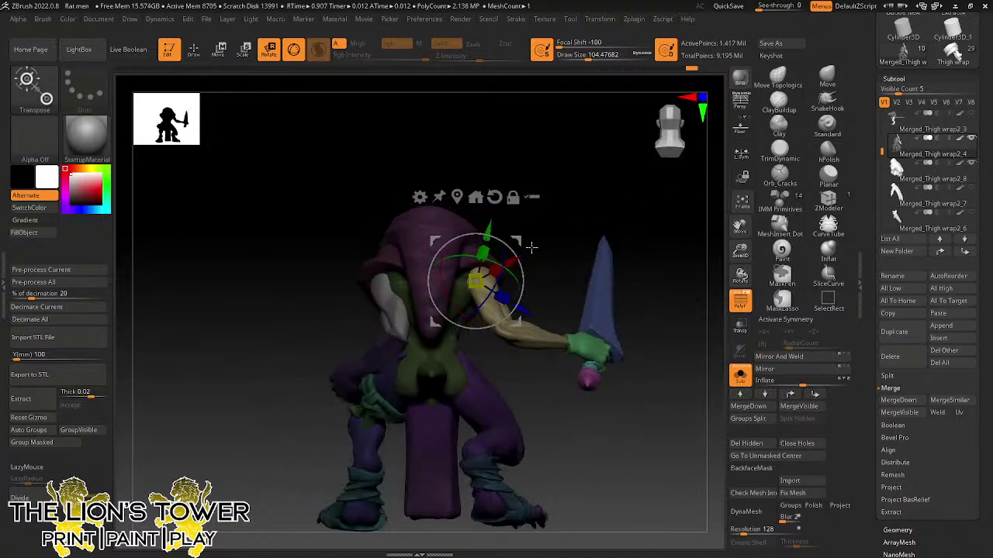
left_click_drag(472, 295, 650, 252)
left_click_drag(429, 260, 446, 270)
left_click_drag(642, 233, 599, 225)
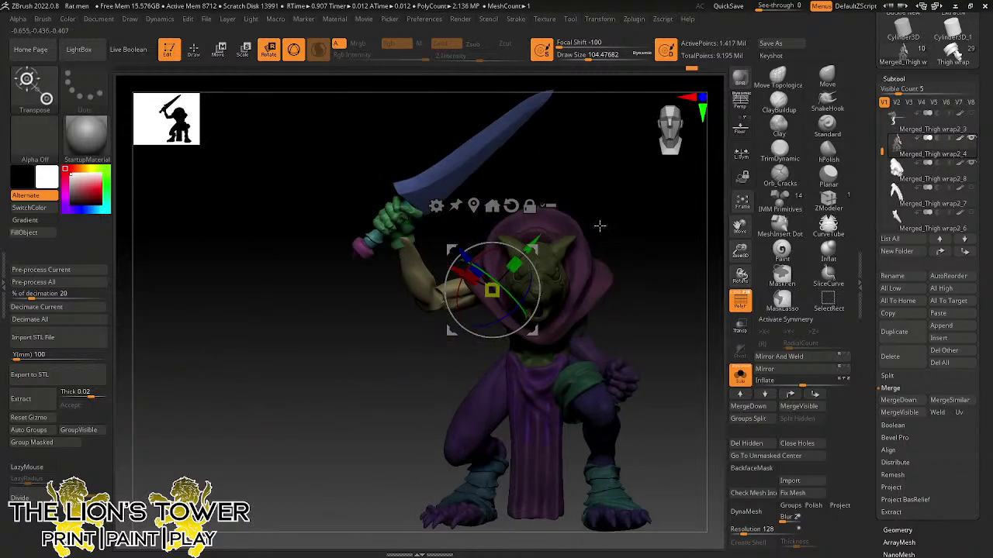
left_click_drag(511, 314, 517, 283)
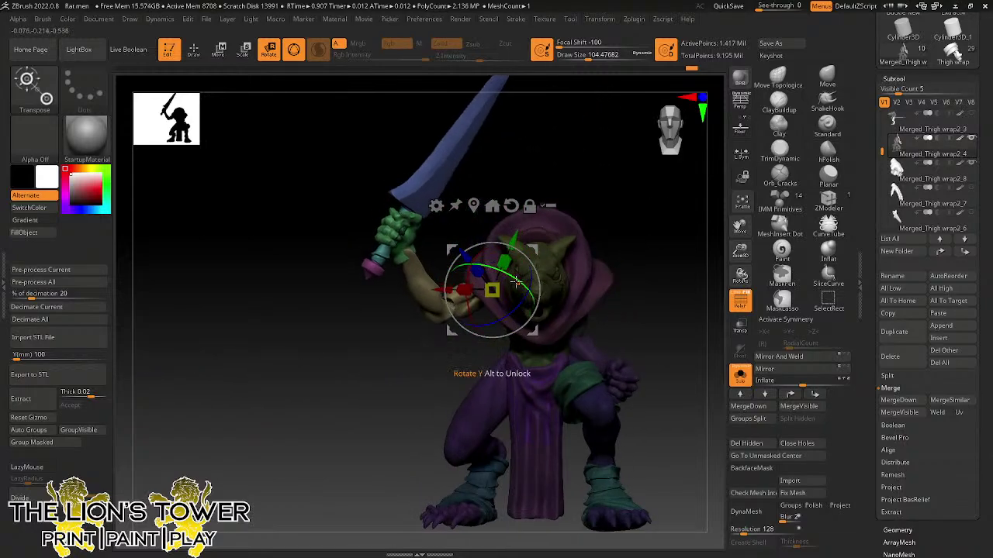
left_click_drag(480, 249, 493, 235)
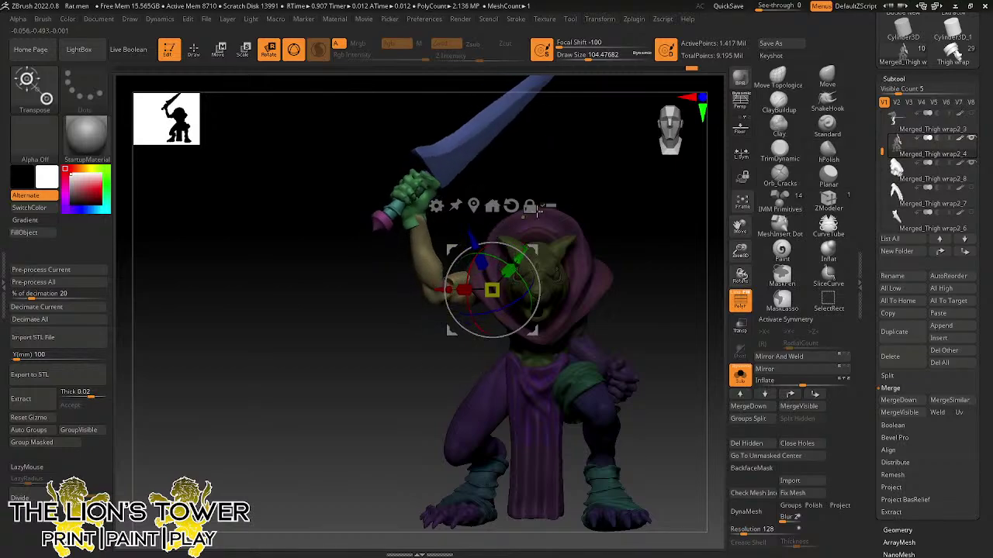
left_click_drag(626, 203, 632, 285)
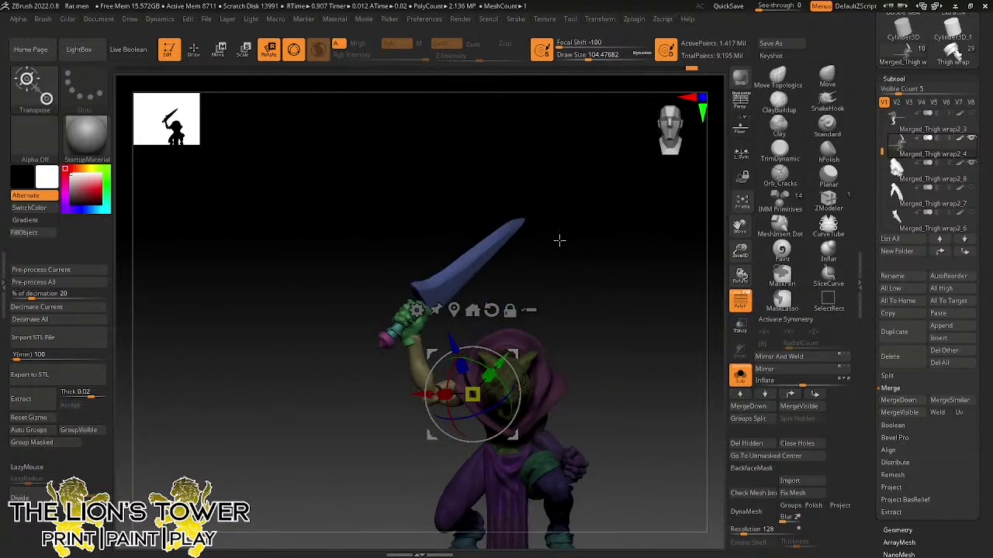
left_click_drag(558, 237, 409, 415)
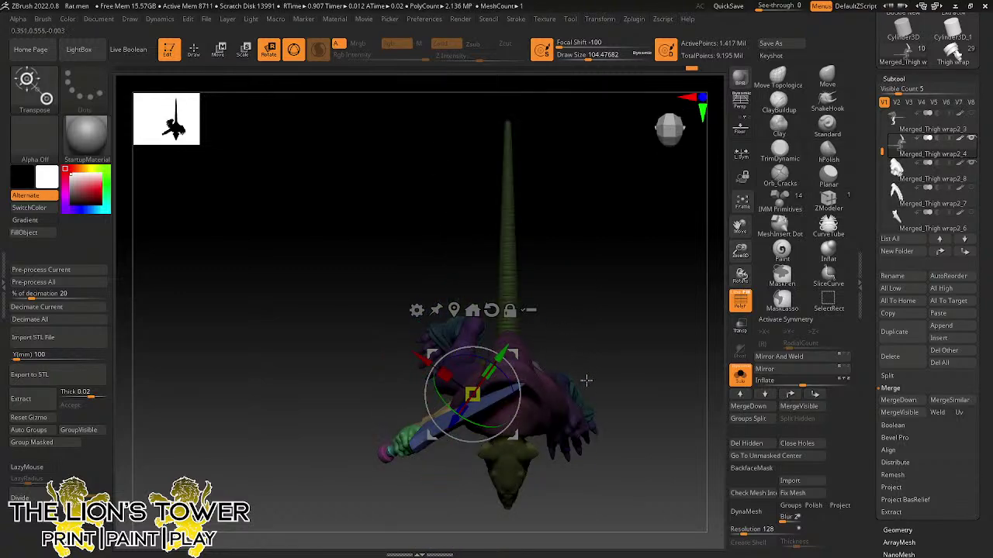
left_click_drag(610, 360, 489, 311)
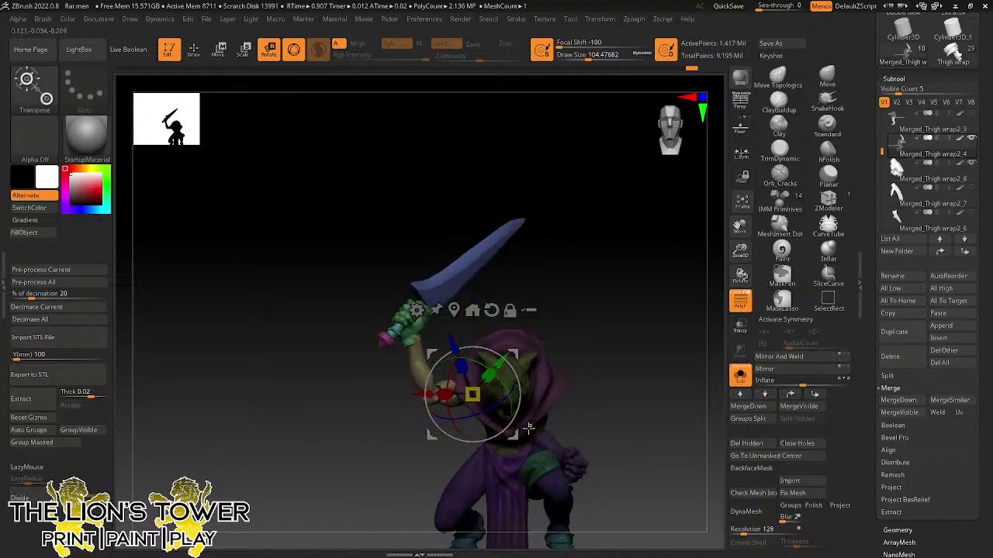
- Isolate the outer hood piece around the head, invert the visibility and delete the hidden hood geometry
left_click(535, 414, "alt")
left_click_drag(741, 253, 759, 212)
left_click(827, 77)
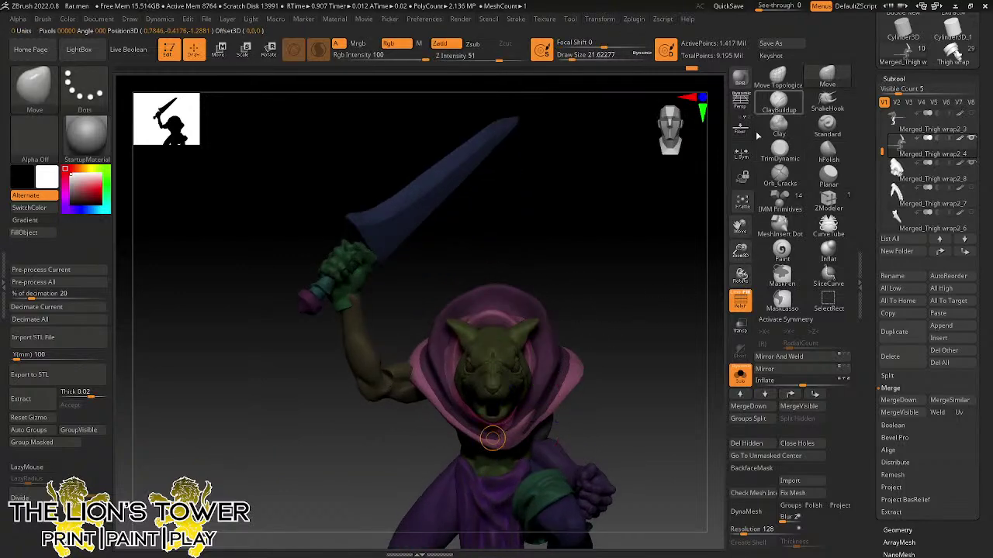
left_click(542, 309, "ctrl+shift")
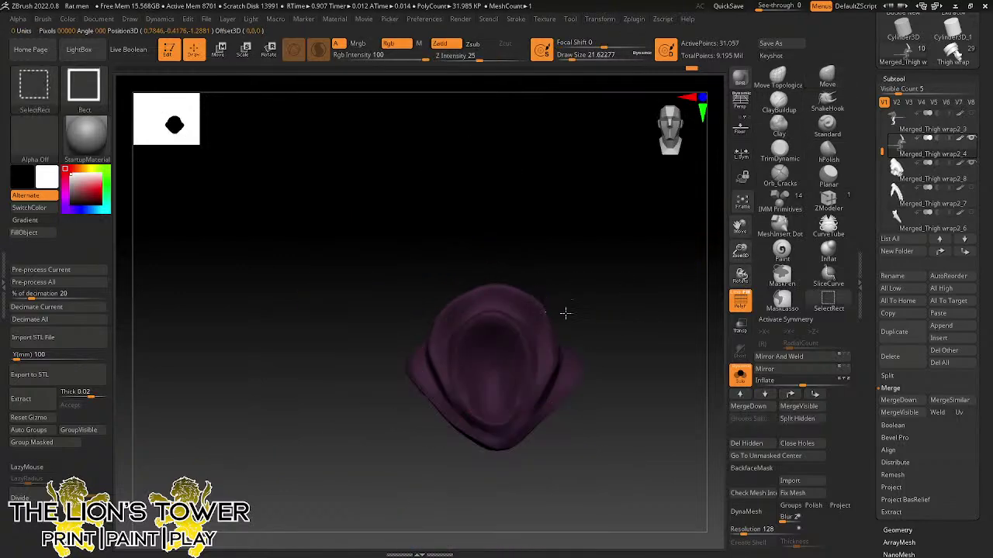
left_click(620, 314, "ctrl+shift")
left_click(761, 444)
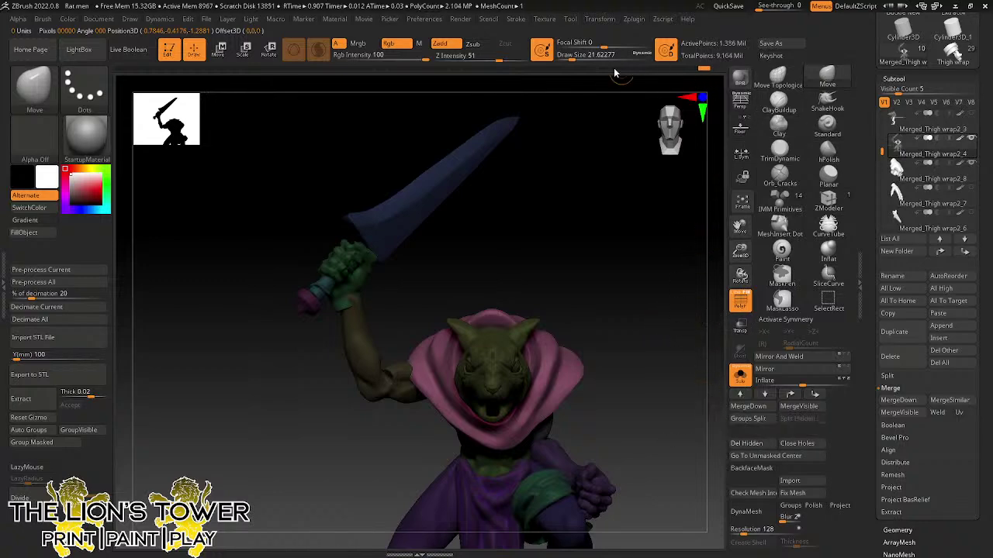
- Set the Move brush's draw size to about 128 and examine the raised sword arm and cloak from several sides
mouse_move(571, 173)
left_mouse_down()
mouse_move(611, 84)
mouse_move(591, 59)
left_mouse_up()
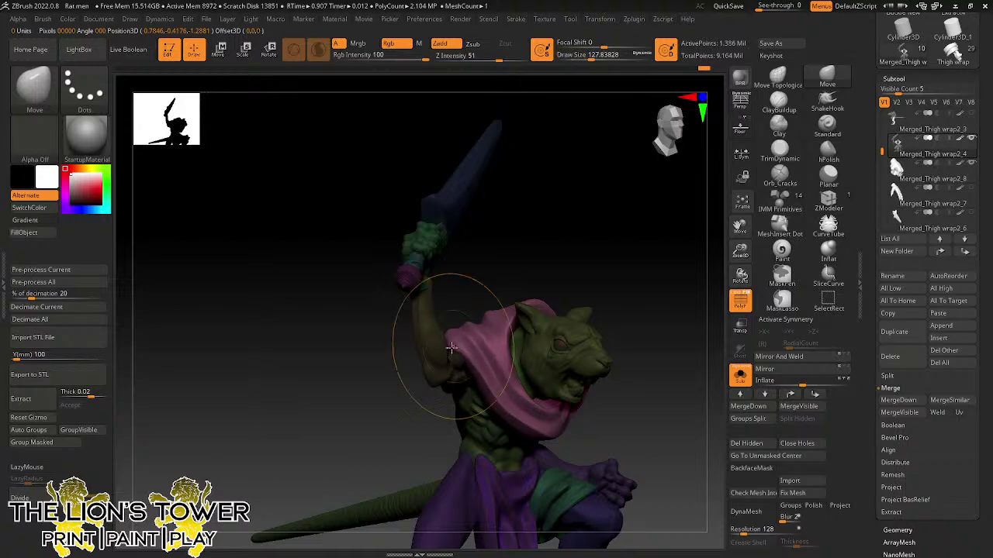
mouse_move(512, 242)
left_mouse_down()
mouse_move(545, 233)
mouse_move(576, 271)
mouse_move(600, 330)
left_mouse_up()
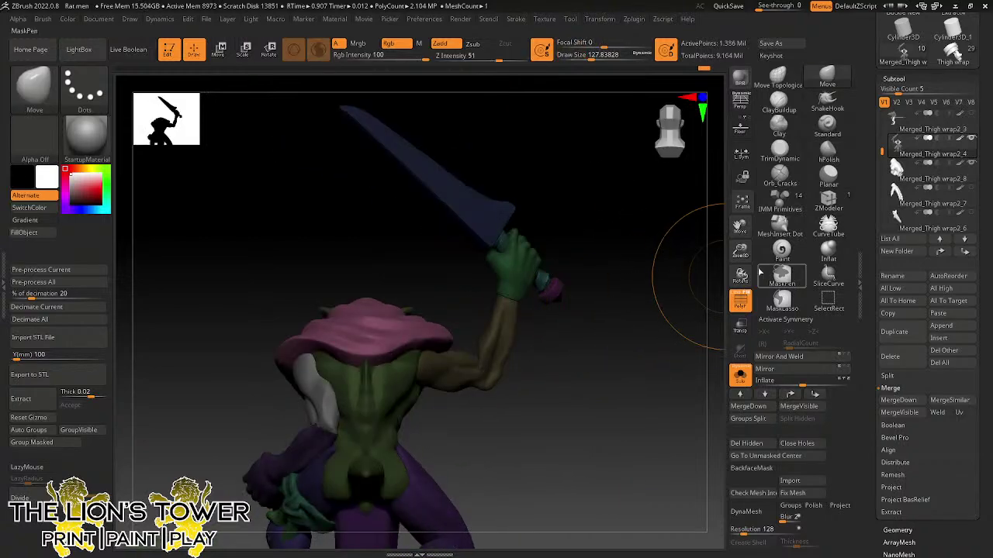
left_click_drag(742, 250, 757, 231)
left_click_drag(659, 370, 667, 334)
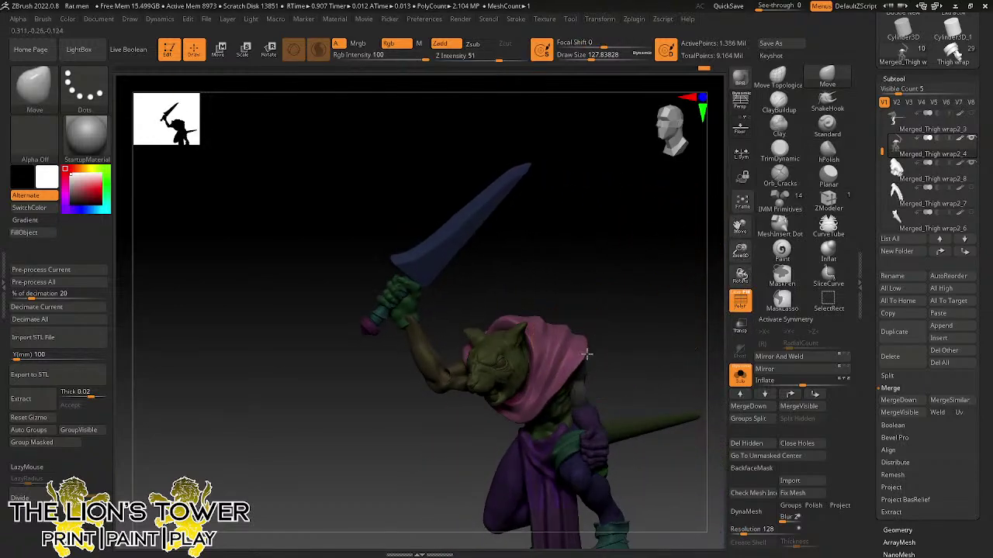
mouse_move(587, 354)
left_mouse_down()
mouse_move(578, 339)
mouse_move(660, 310)
mouse_move(658, 295)
mouse_move(646, 319)
mouse_move(676, 250)
mouse_move(690, 259)
mouse_move(687, 210)
mouse_move(690, 231)
mouse_move(639, 315)
mouse_move(664, 260)
mouse_move(609, 415)
mouse_move(625, 417)
mouse_move(678, 271)
mouse_move(671, 314)
mouse_move(698, 292)
left_mouse_up()
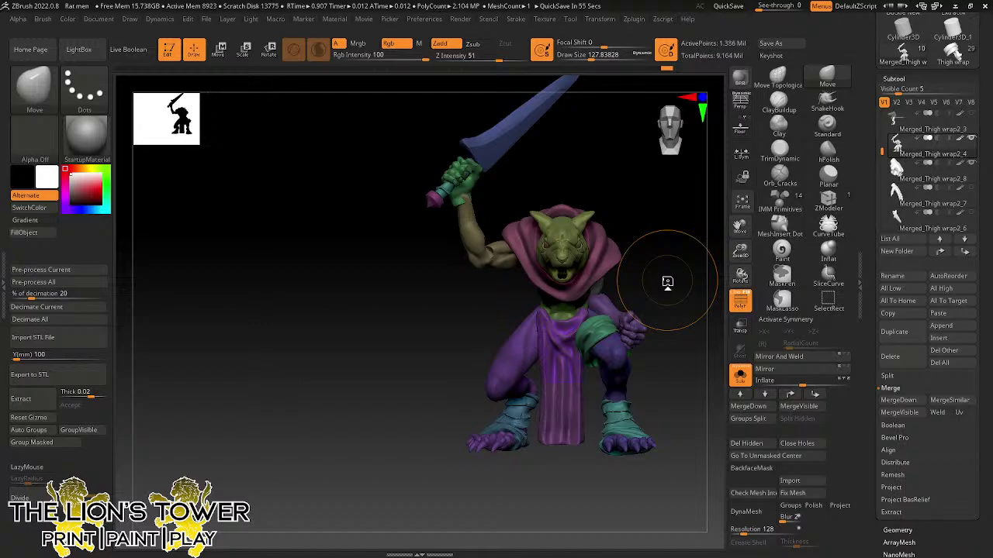
- Mask everything except the head and eyes, restore full visibility and centre the rotation gizmo on the unmasked head
left_click(562, 244, "ctrl+shift")
left_click(580, 245, "ctrl+shift")
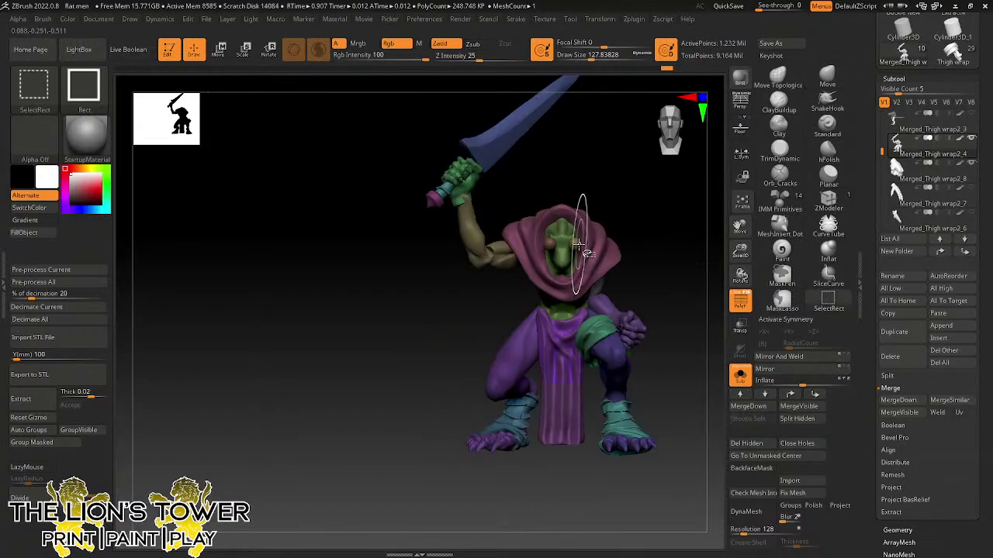
left_click(609, 202, "ctrl")
left_click(613, 191, "ctrl+shift")
left_click(271, 48)
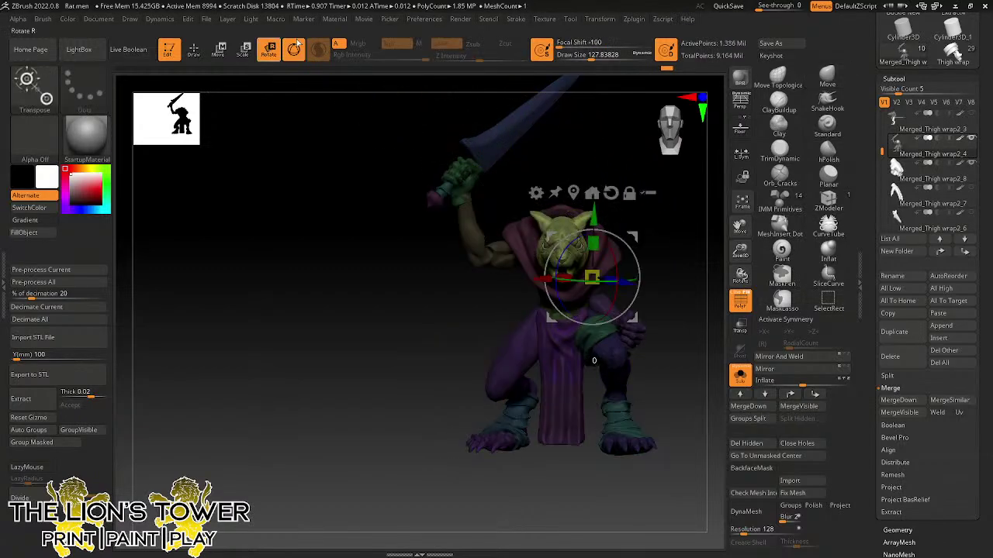
left_click(574, 194)
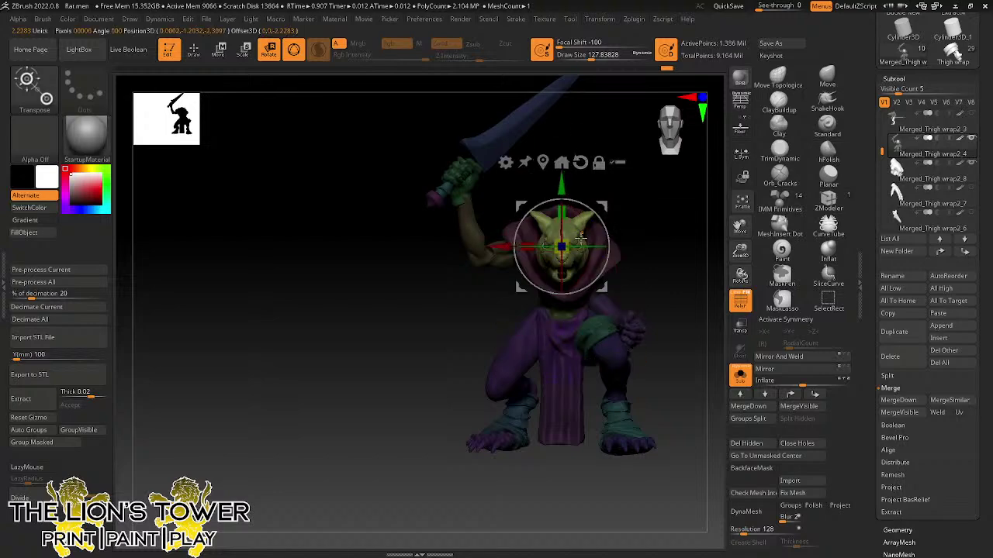
- Rotate the head so it turns toward the fist-arm side and the snout tilts upward
left_click_drag(601, 235, 606, 178)
left_click_drag(650, 242, 608, 223)
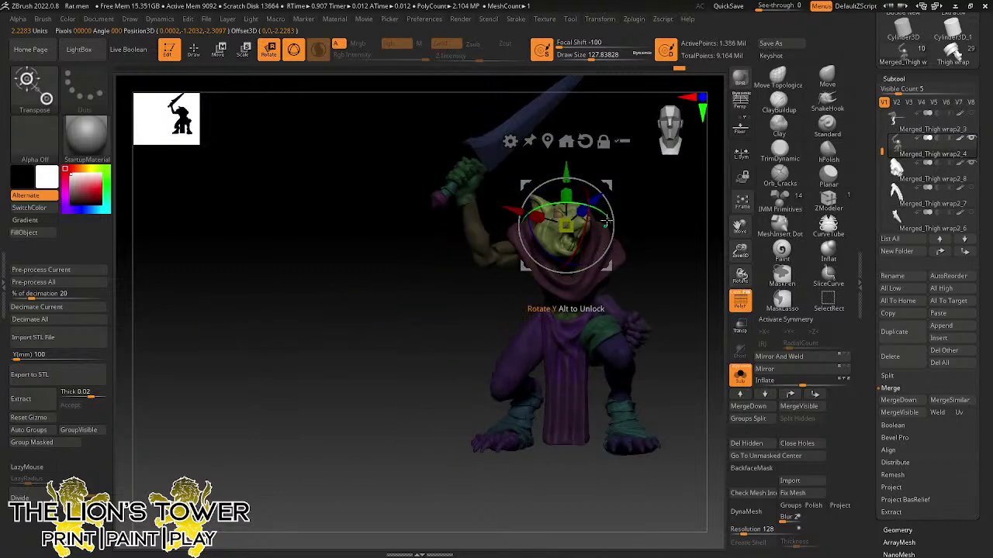
left_click_drag(610, 184, 554, 246)
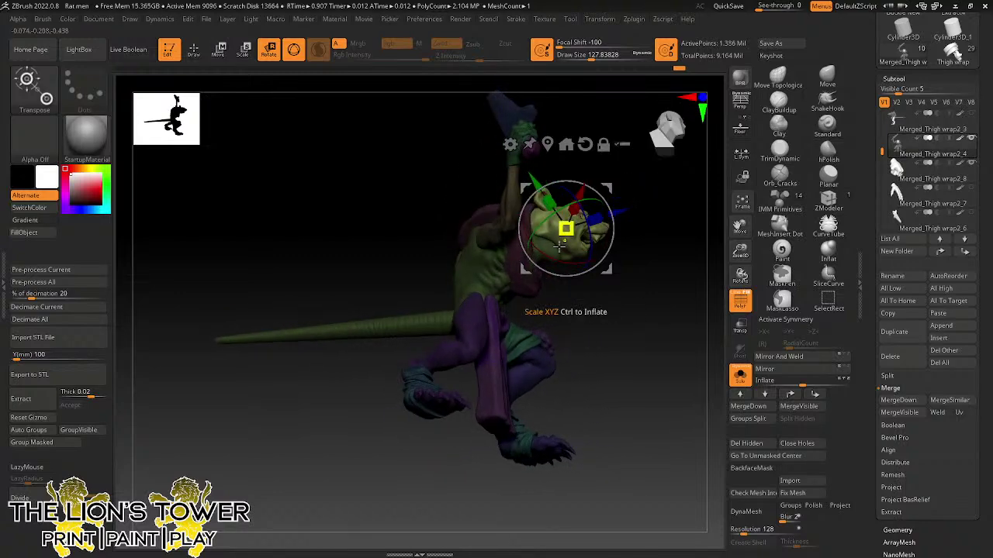
- Reshape the neck to meet the tilted head, using the Move brush at draw size about 77
left_click(827, 82)
mouse_move(649, 244)
left_mouse_down()
mouse_move(560, 256)
mouse_move(592, 168)
mouse_move(621, 159)
mouse_move(650, 195)
mouse_move(681, 132)
mouse_move(674, 210)
mouse_move(634, 95)
mouse_move(570, 258)
left_mouse_up()
key("bracketleft")
key("bracketleft")
key("bracketleft")
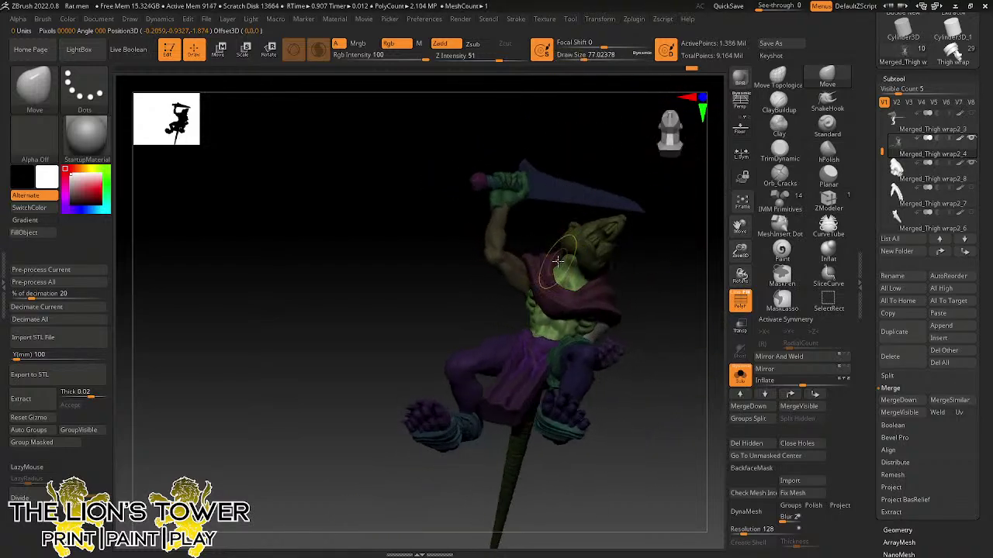
mouse_move(577, 266)
left_mouse_down()
mouse_move(664, 239)
mouse_move(584, 254)
mouse_move(588, 261)
left_mouse_up()
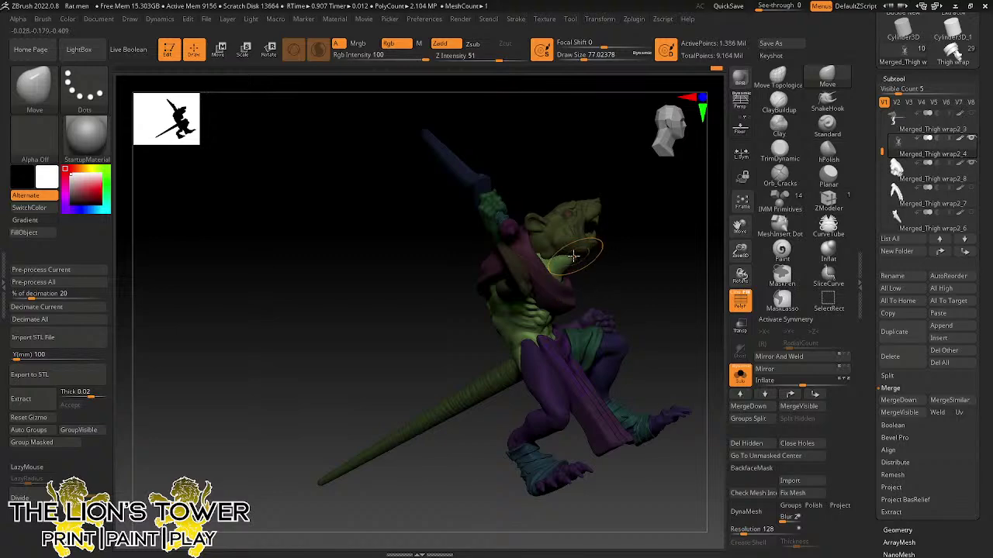
left_click_drag(574, 256, 558, 243)
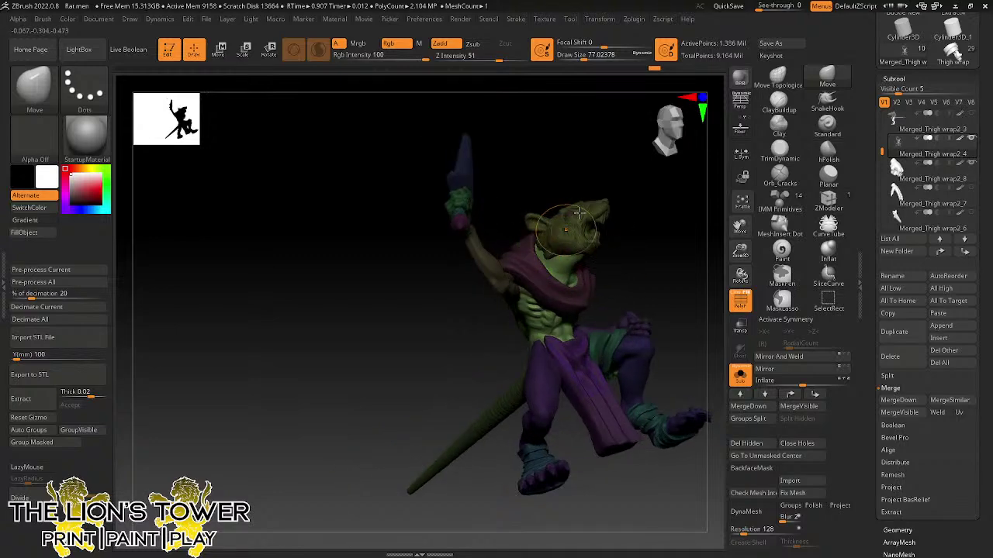
mouse_move(579, 211)
left_mouse_down()
mouse_move(598, 282)
mouse_move(581, 200)
mouse_move(592, 199)
mouse_move(537, 254)
left_mouse_up()
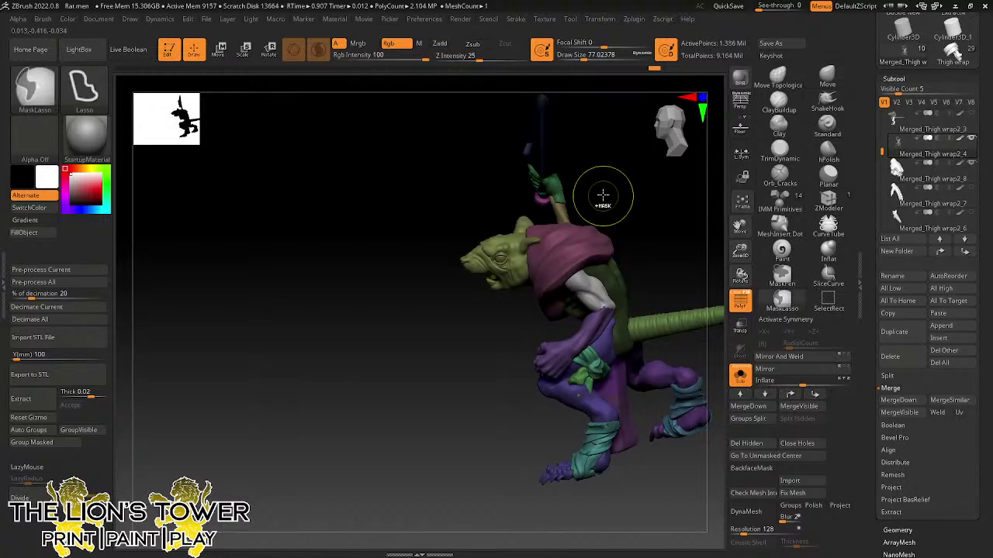
- Mask everything except the cloak and adjust its folds around the neck with the Move brush
left_click(560, 236, "ctrl+shift")
mouse_move(607, 202)
left_mouse_down("ctrl+shift")
mouse_move(625, 189)
mouse_move(590, 206)
mouse_move(577, 199)
left_mouse_up("ctrl+shift")
right_click_drag(533, 249, 581, 154)
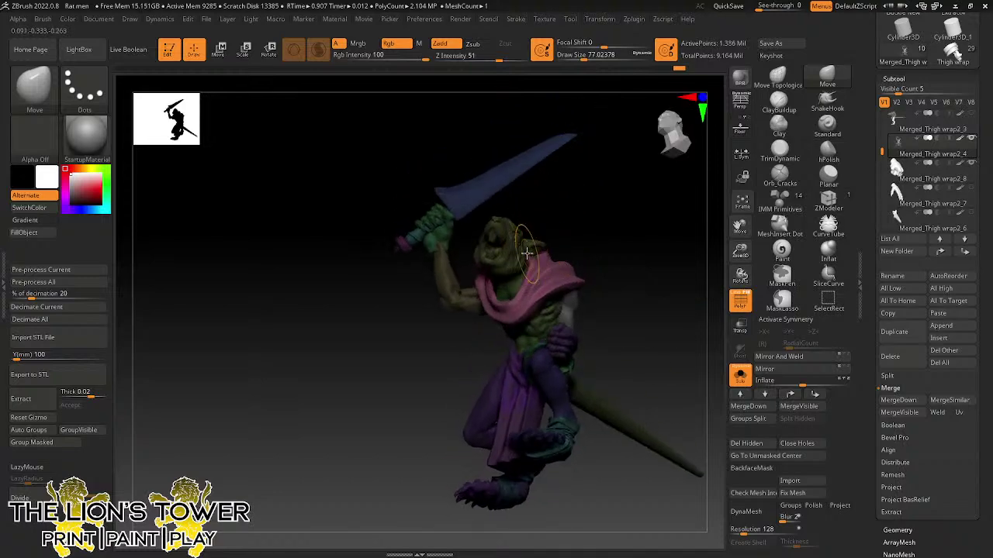
right_click_drag(526, 252, 549, 243)
right_click_drag(600, 217, 603, 242)
- Clear the mask from the whole figure
right_click_drag(668, 203, 705, 317)
left_click_drag(740, 249, 722, 224)
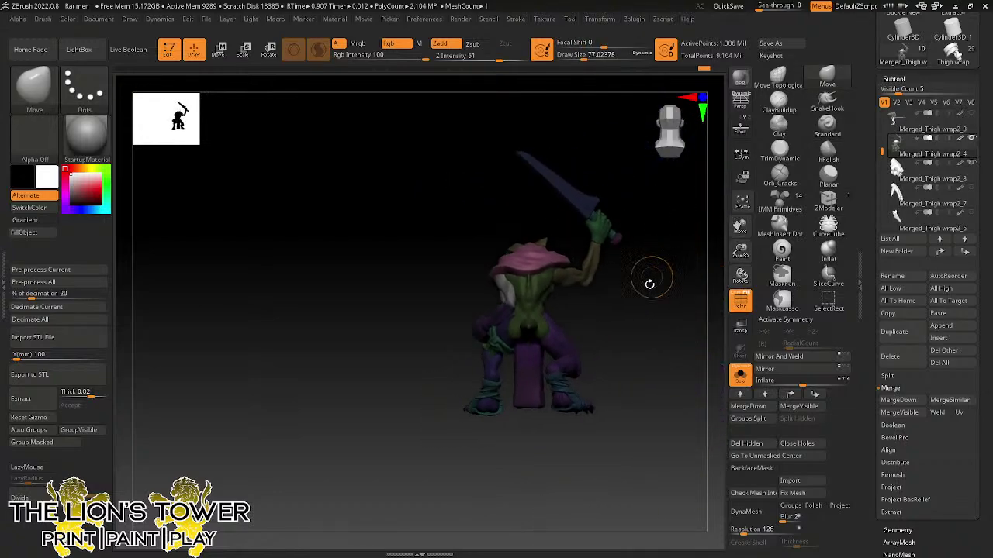
right_click_drag(649, 284, 488, 365)
mouse_move(674, 369)
right_mouse_down()
mouse_move(721, 366)
mouse_move(660, 377)
mouse_move(603, 354)
right_mouse_up()
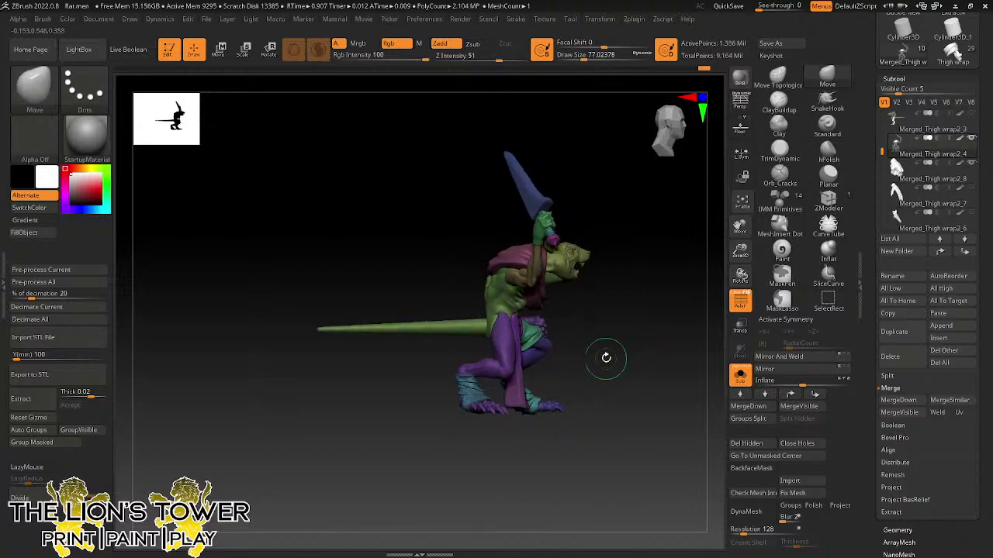
mouse_move(643, 312)
right_mouse_down()
mouse_move(658, 308)
mouse_move(636, 328)
mouse_move(590, 307)
mouse_move(605, 314)
right_mouse_up()
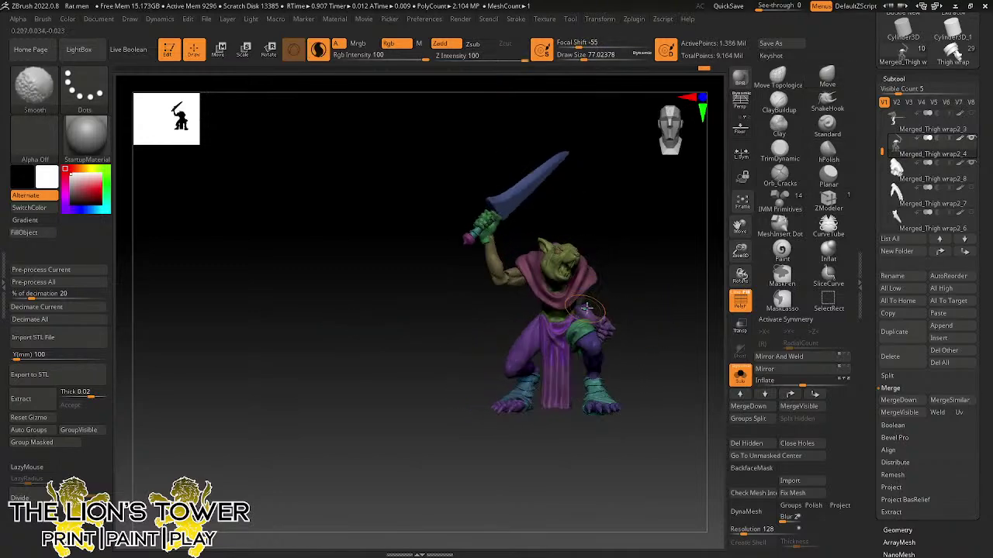
left_click(663, 252, "ctrl")
left_click(666, 279, "ctrl")
right_click_drag(667, 292, 683, 236)
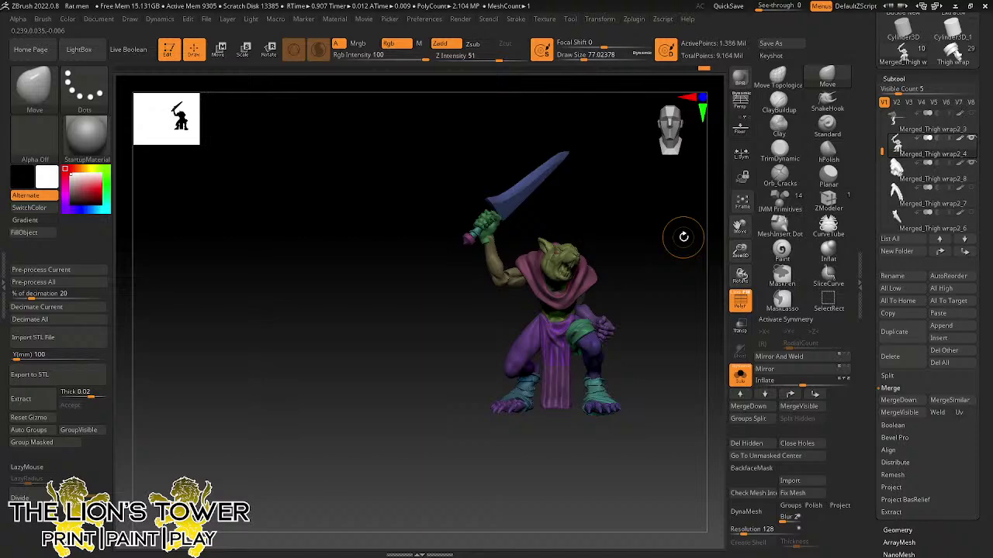
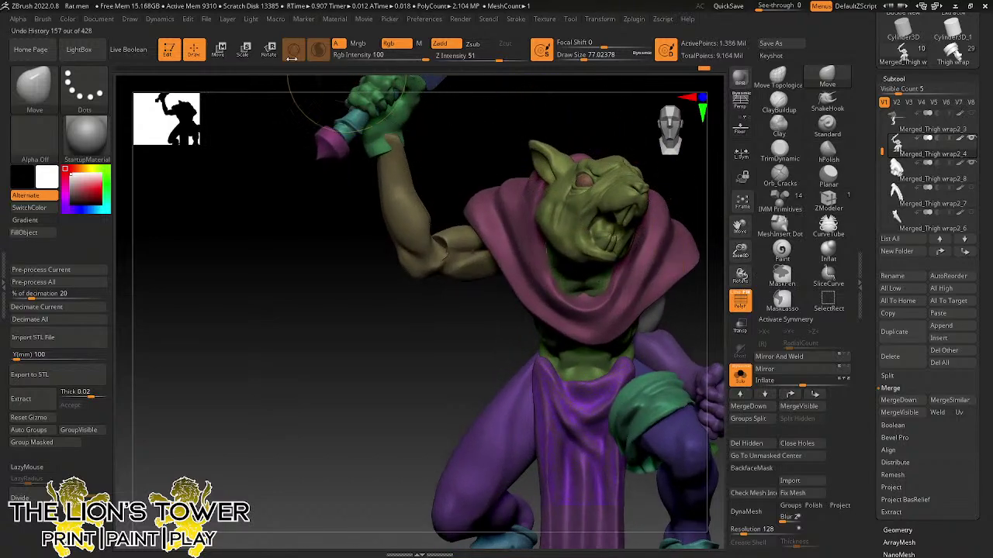
- Isolate the sword arm, smooth its elbow at draw size 27 and restore the full figure's visibility
left_click(218, 49)
left_click(196, 49)
key("shift")
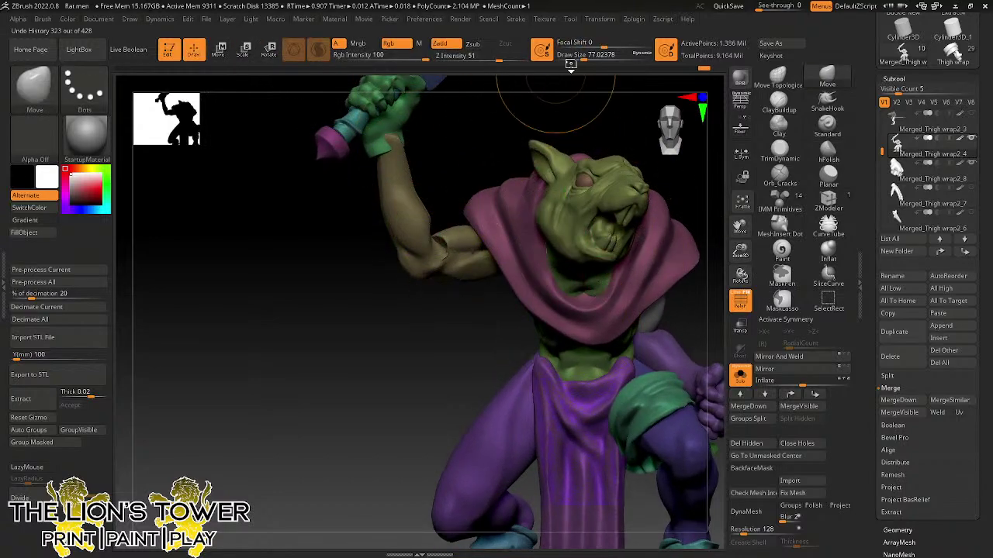
left_click(441, 243, "ctrl+shift")
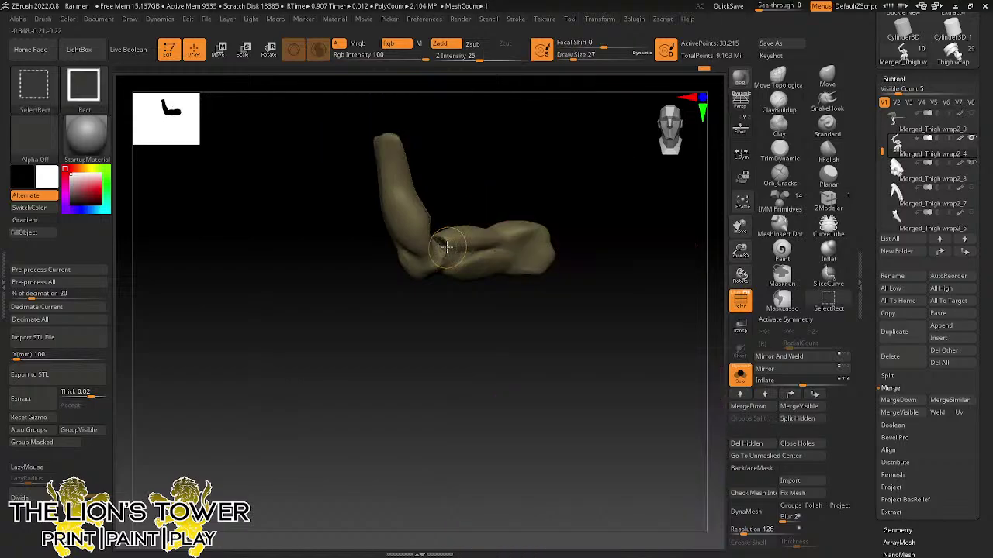
left_click_drag(451, 178, 429, 229)
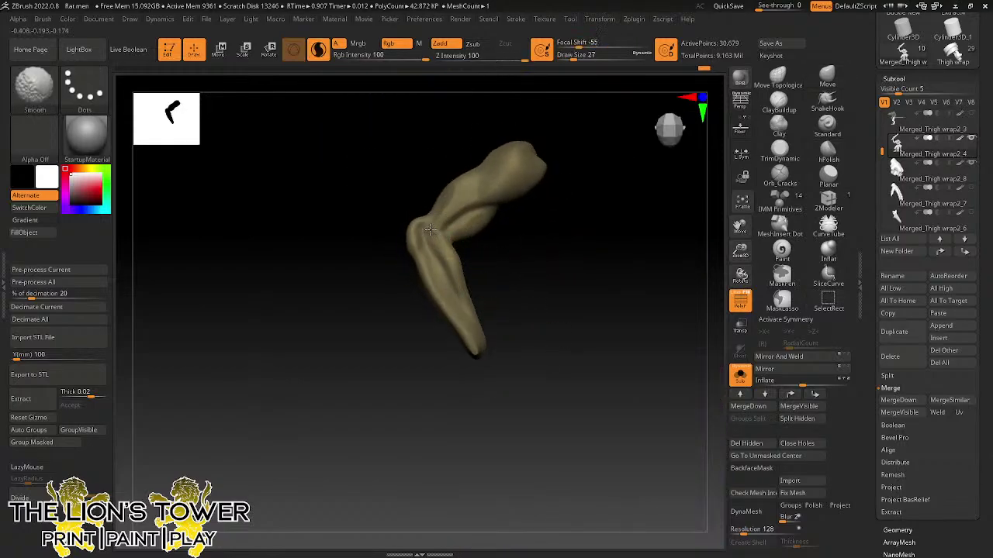
left_click(523, 266, "ctrl+shift")
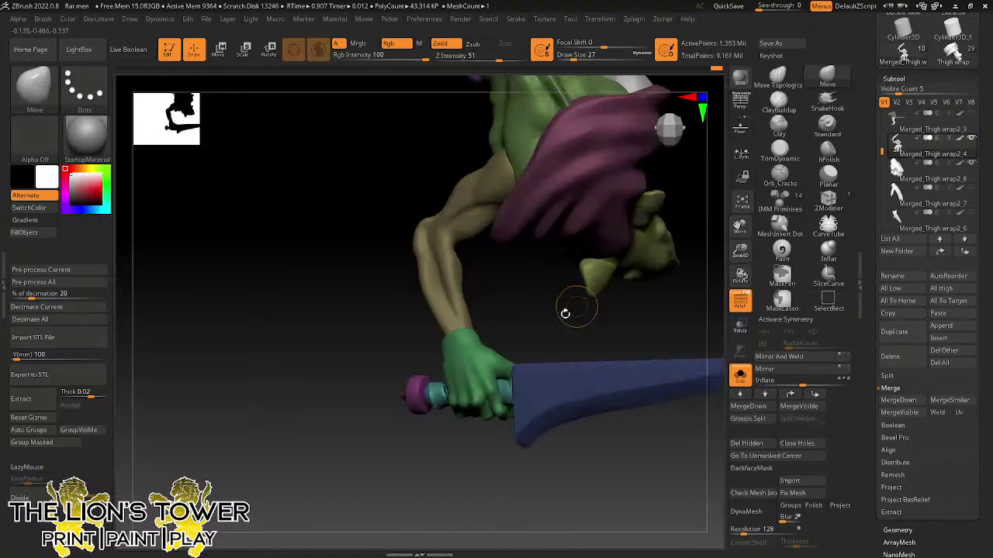
- Reshape the sword arm's forearm and wrist with the Move Topological brush at draw size about 71
mouse_move(565, 310)
left_mouse_down()
mouse_move(588, 339)
mouse_move(652, 303)
left_mouse_up()
left_click(780, 85)
mouse_move(574, 264)
left_mouse_down()
mouse_move(543, 305)
mouse_move(420, 335)
left_mouse_up()
left_click_drag(590, 57, 582, 57)
left_click_drag(508, 226, 570, 236)
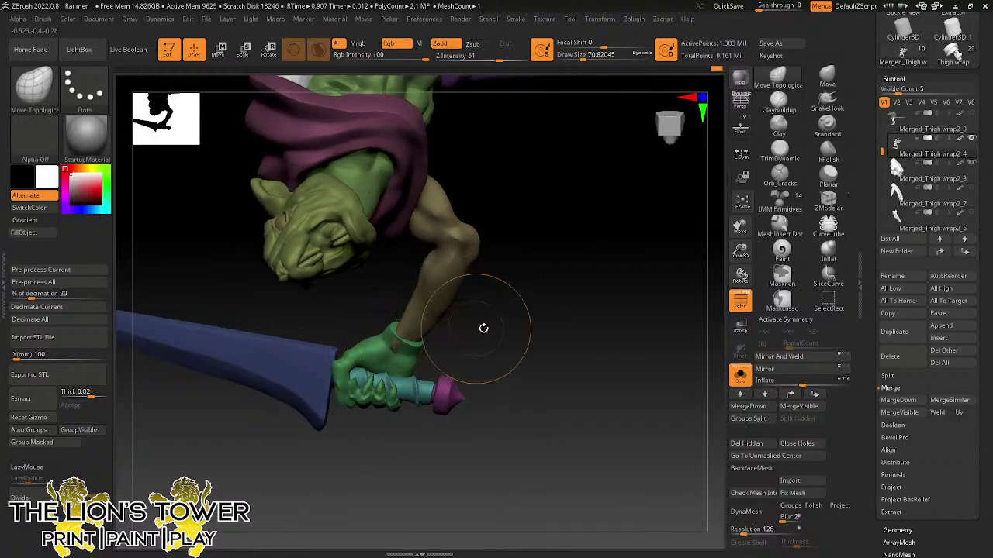
left_click_drag(484, 328, 412, 338)
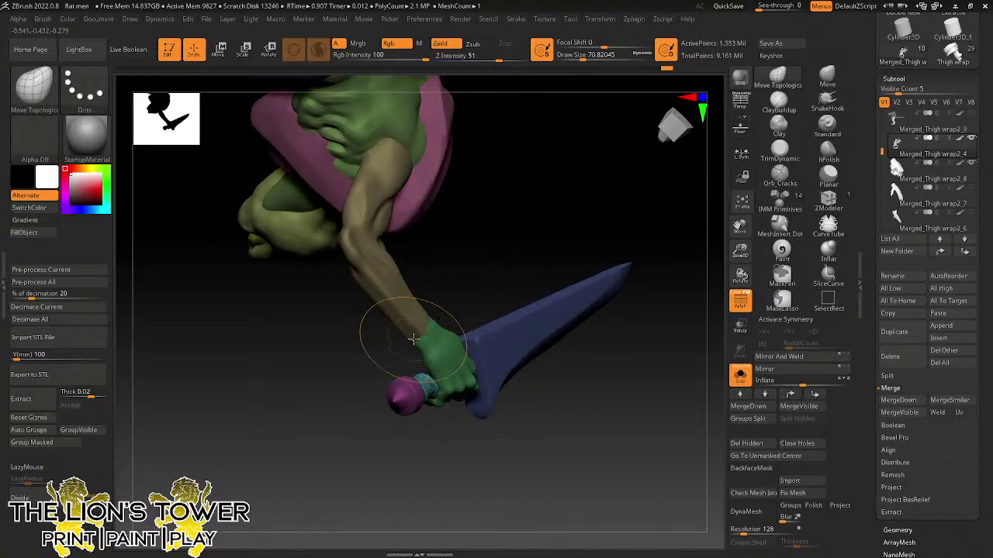
left_click_drag(450, 287, 459, 321)
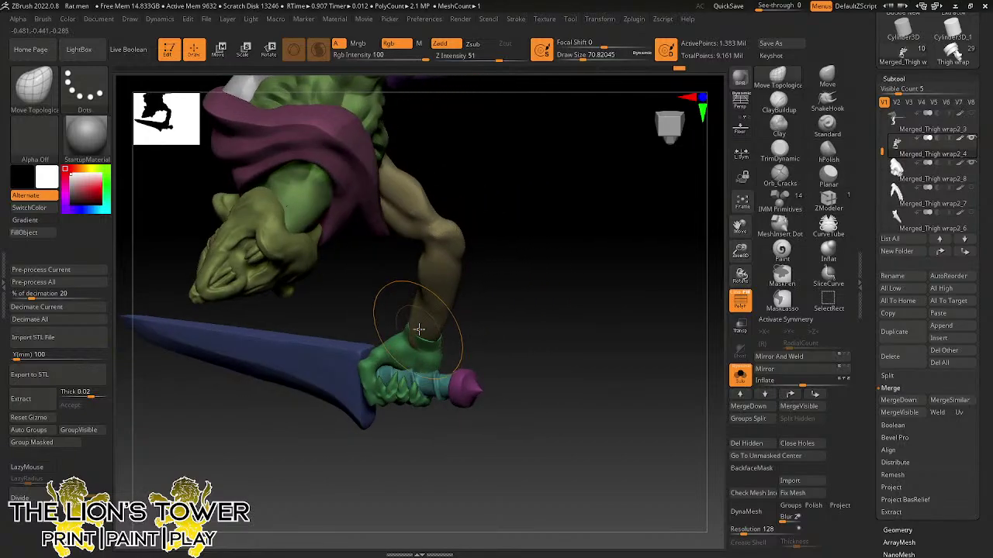
left_click_drag(467, 326, 435, 334)
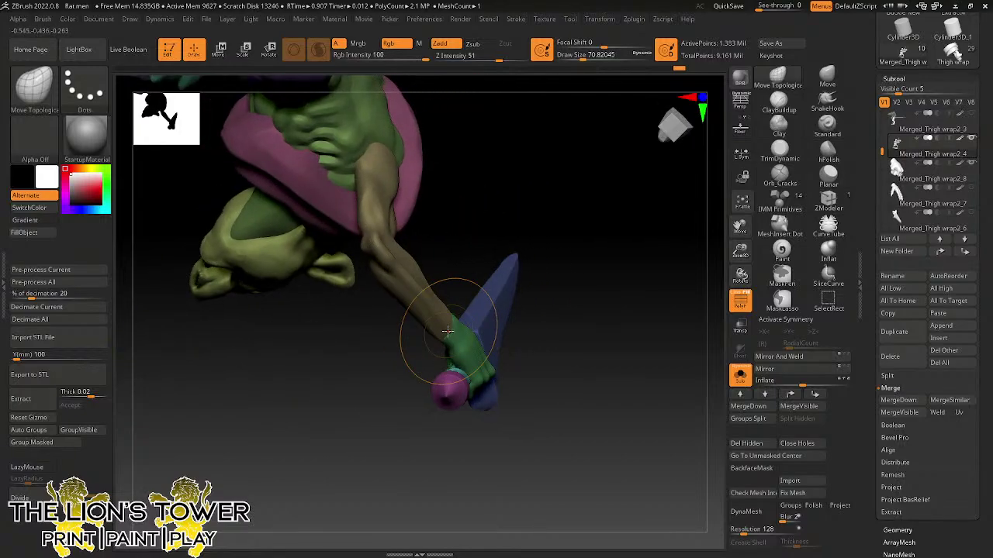
left_click_drag(470, 279, 452, 311)
- Build up the sword arm's wrist with the ClayBuildup brush at draw size about 23 and smooth it
mouse_move(462, 278)
right_mouse_down()
mouse_move(525, 228)
mouse_move(614, 321)
mouse_move(690, 205)
right_mouse_up()
left_click(779, 101)
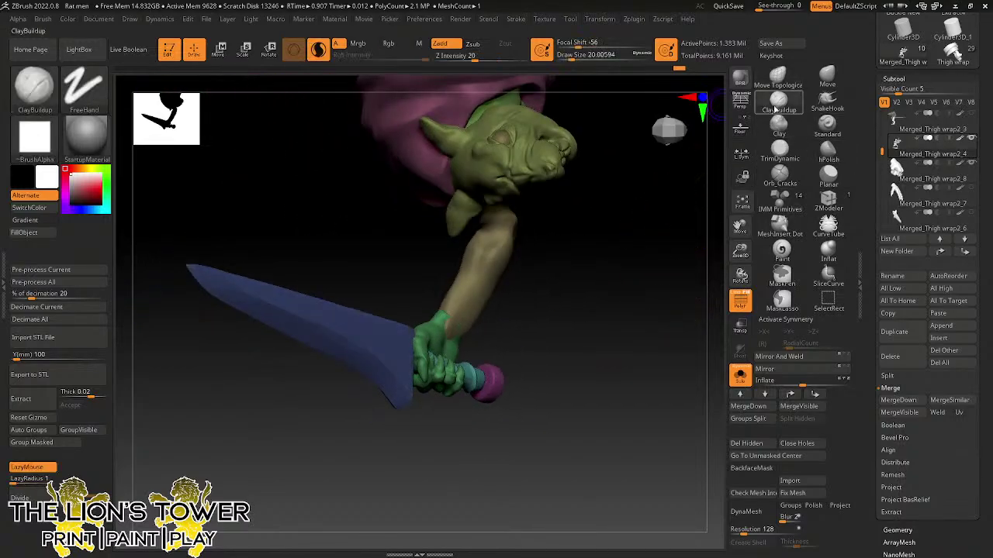
right_click_drag(555, 260, 574, 273)
left_click(573, 58)
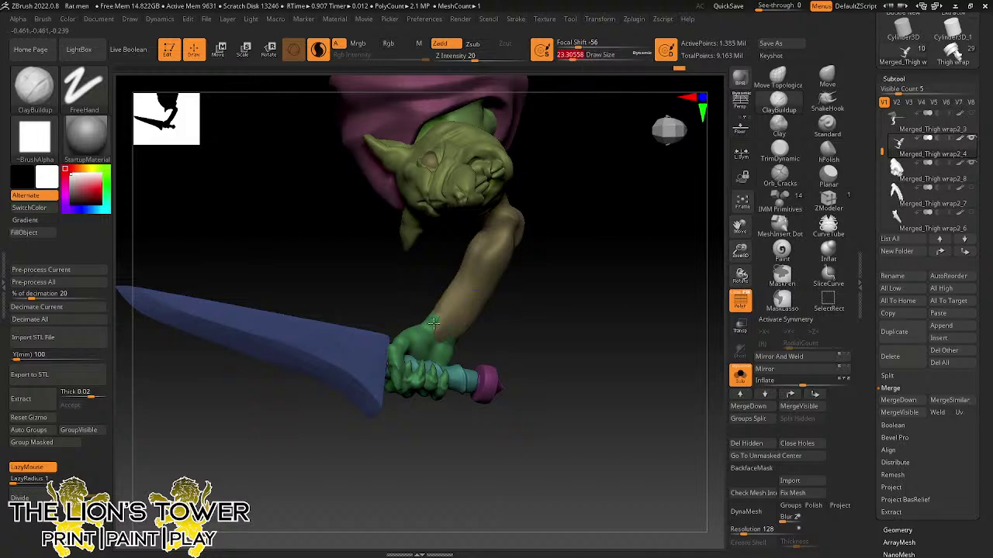
mouse_move(455, 333)
right_mouse_down()
mouse_move(473, 313)
mouse_move(462, 315)
right_mouse_up()
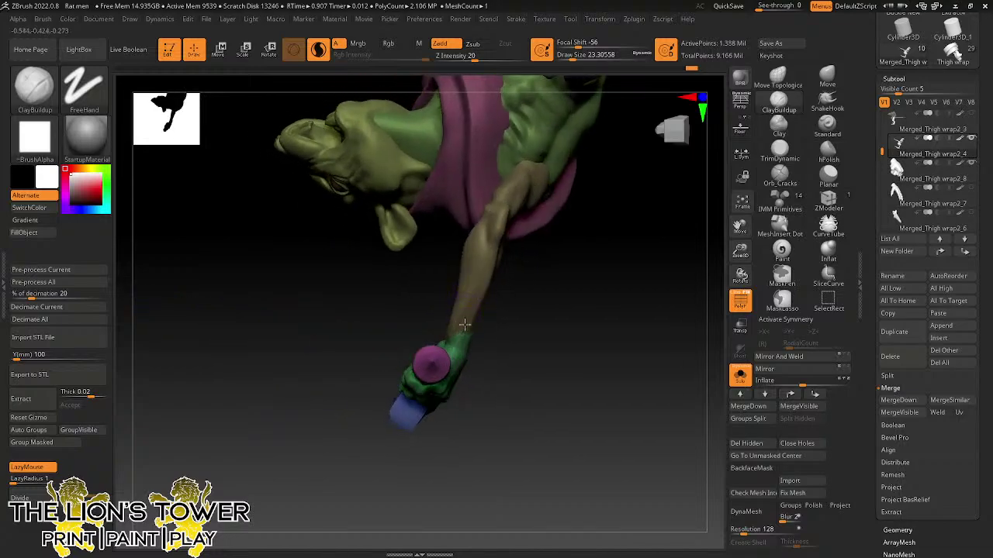
mouse_move(516, 336)
right_mouse_down()
mouse_move(467, 330)
mouse_move(516, 346)
mouse_move(496, 333)
mouse_move(561, 372)
mouse_move(500, 325)
right_mouse_up()
key("shift")
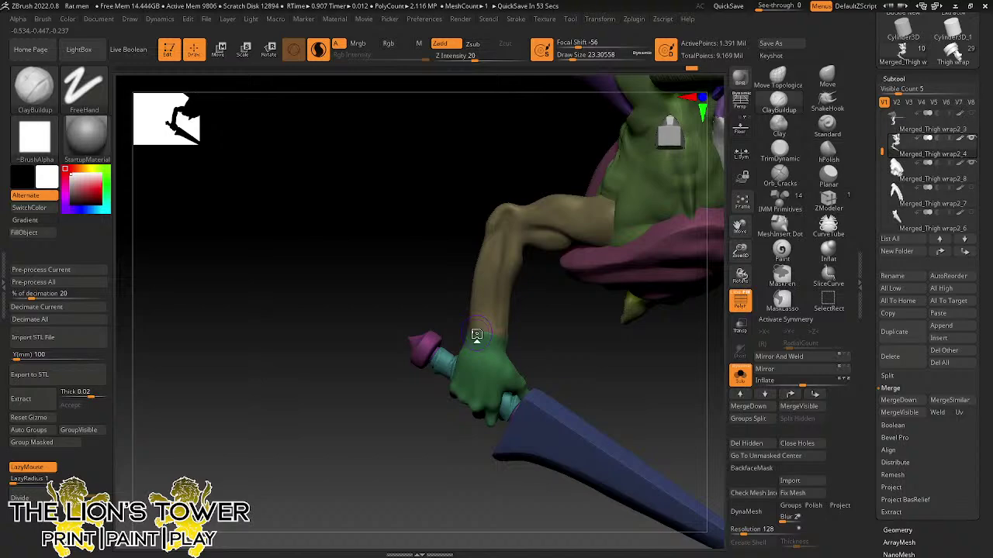
- Adjust the sword arm's wrist where it meets the hand, using the Move brush at draw size about 54
mouse_move(600, 349)
left_mouse_down()
mouse_move(569, 326)
mouse_move(675, 343)
mouse_move(603, 359)
mouse_move(576, 322)
mouse_move(627, 349)
mouse_move(609, 362)
mouse_move(574, 233)
left_mouse_up()
key("b")
key("m")
key("v")
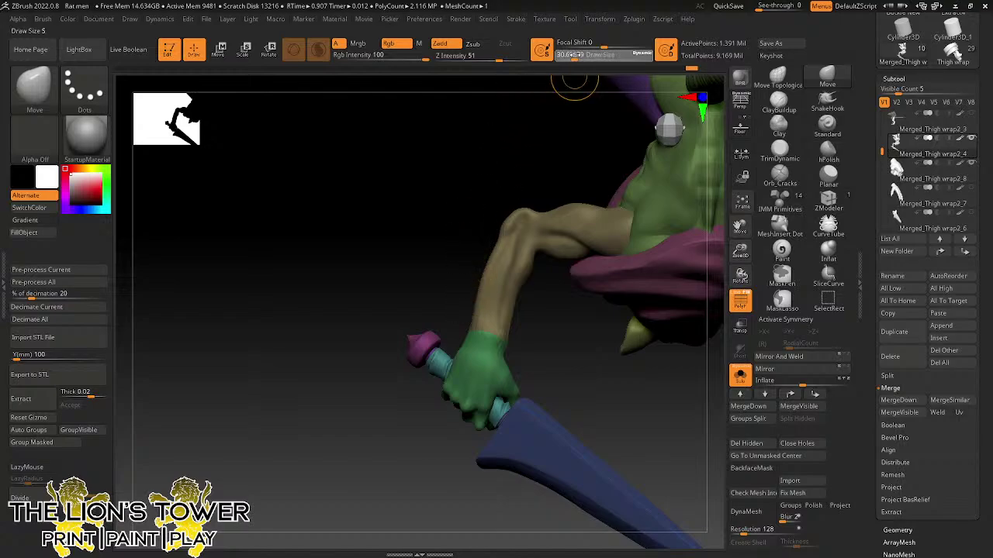
left_click(579, 58)
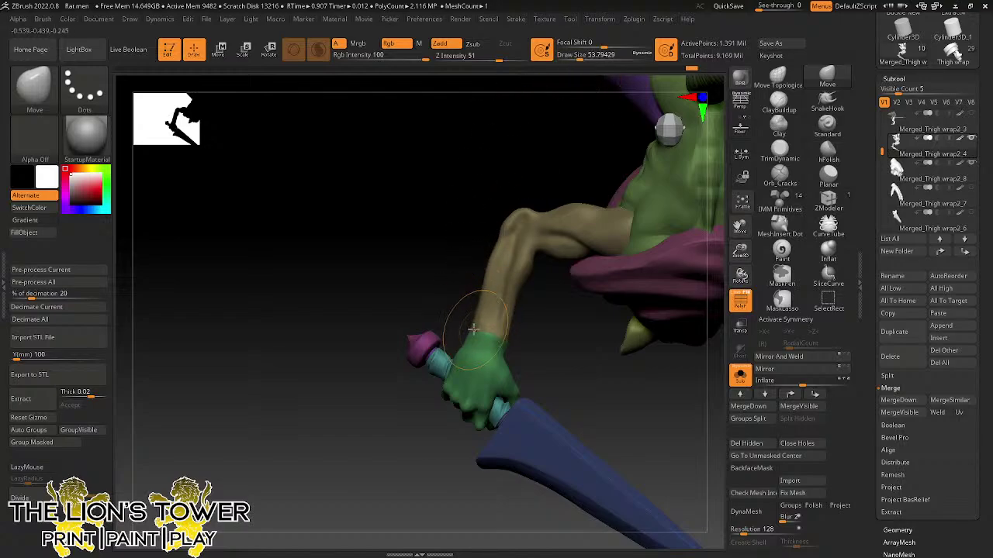
left_click_drag(524, 335, 654, 230)
- Duplicate the unmasked figure as a new subtool and mirror the copy
left_click(655, 278, "ctrl")
left_click_drag(656, 290, 665, 322, "ctrl")
left_click_drag(665, 322, 720, 204)
left_click(660, 288, "ctrl")
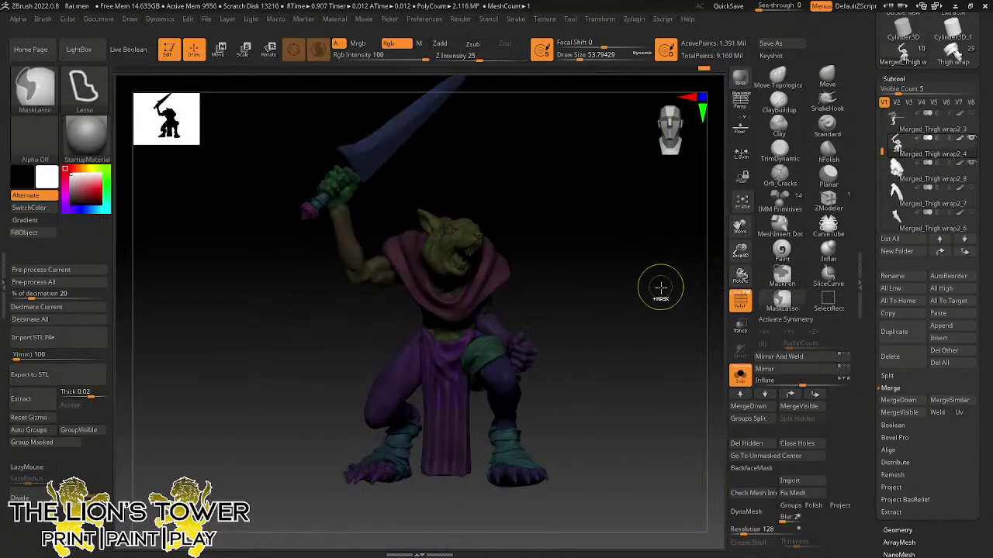
left_click_drag(660, 288, 672, 331, "ctrl")
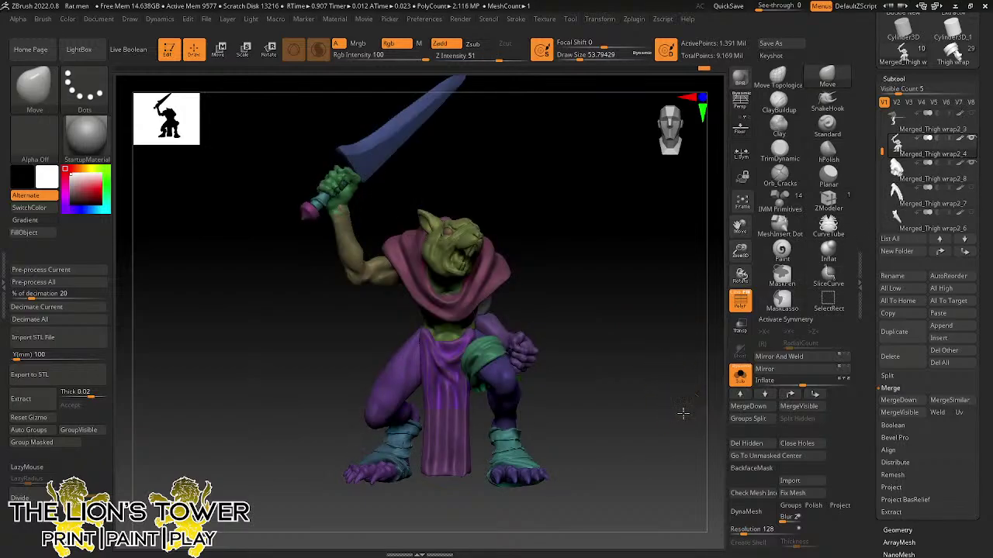
left_click(893, 332)
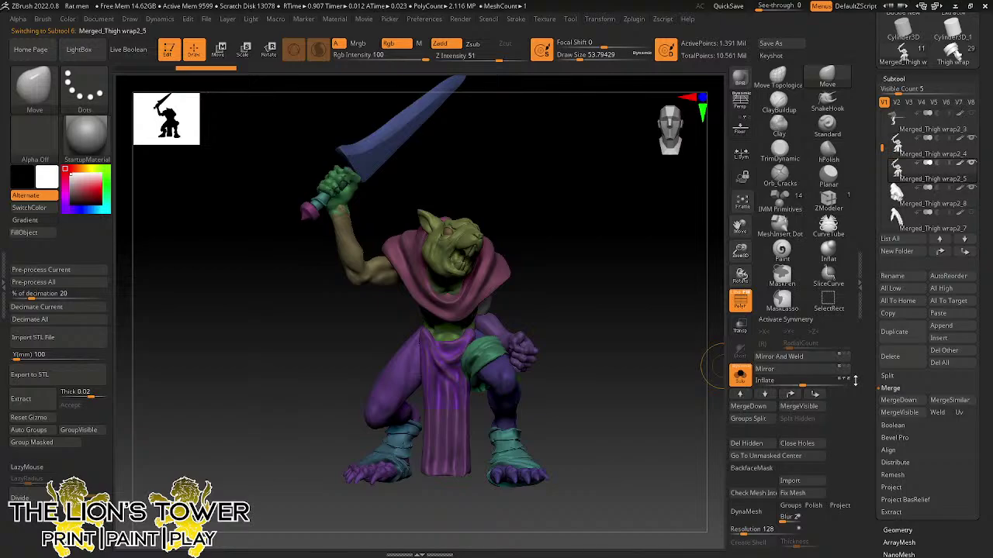
left_click(795, 372)
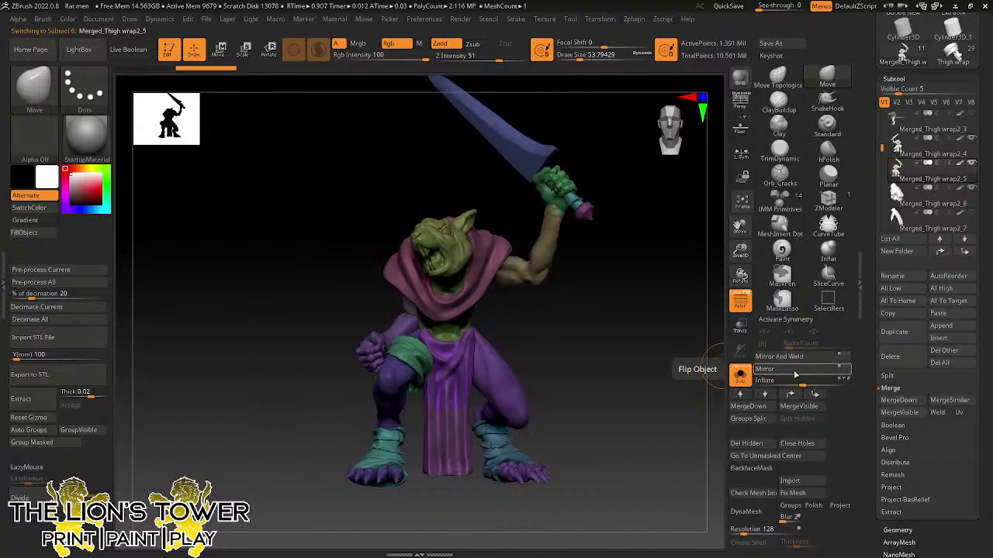
- Isolate both arms, the gripping hand and the whole sword on the mirrored copy
left_click(409, 306, "ctrl+shift")
left_click(394, 321, "ctrl+shift")
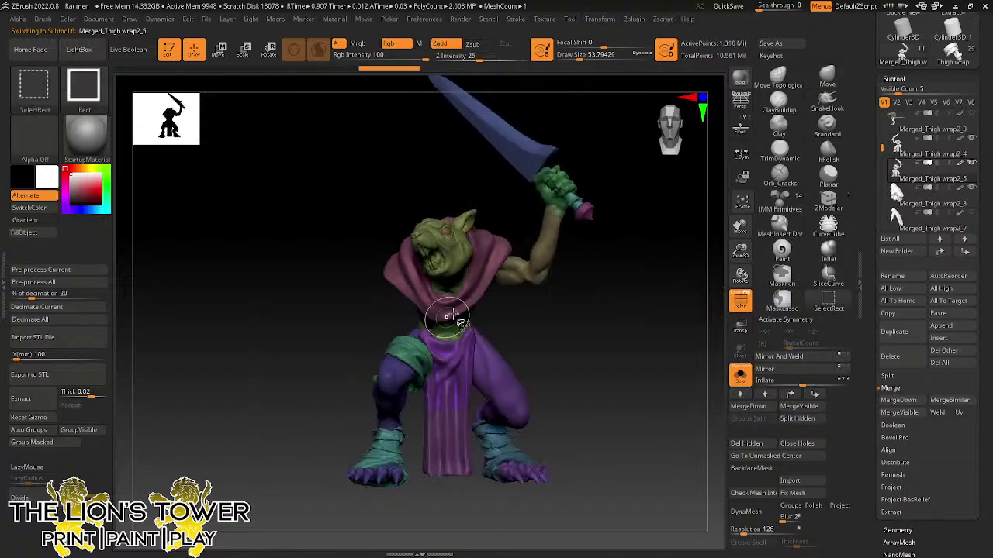
left_click_drag(532, 321, 521, 278)
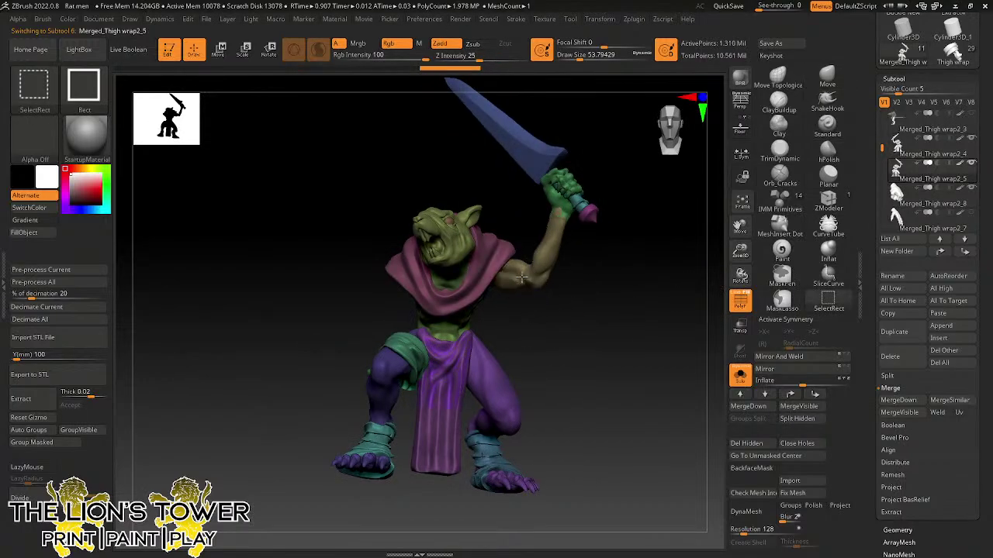
left_click(521, 277, "ctrl+shift")
left_click(562, 205, "ctrl+shift")
left_click(556, 175, "ctrl+shift")
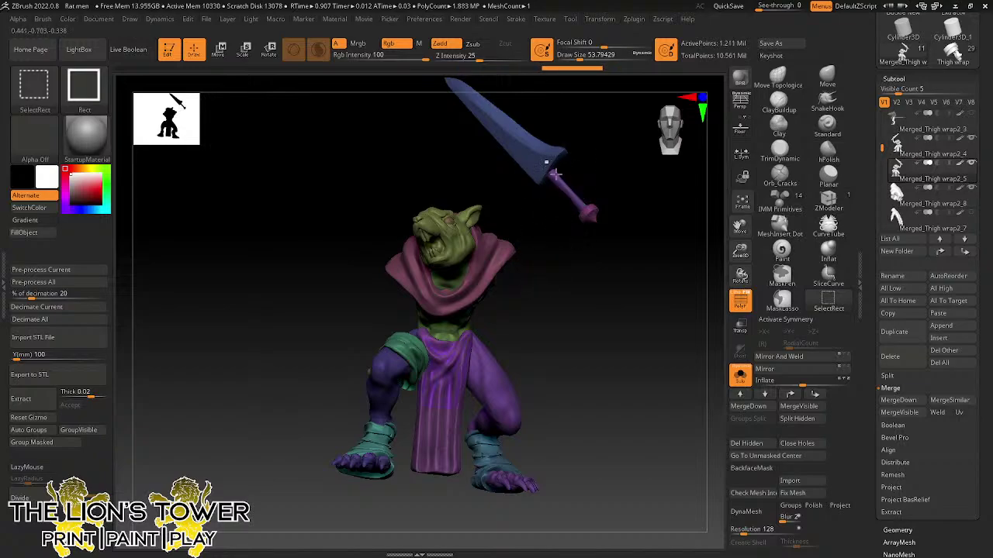
left_click(554, 174, "ctrl+alt+shift")
left_click(578, 203, "ctrl+alt+shift")
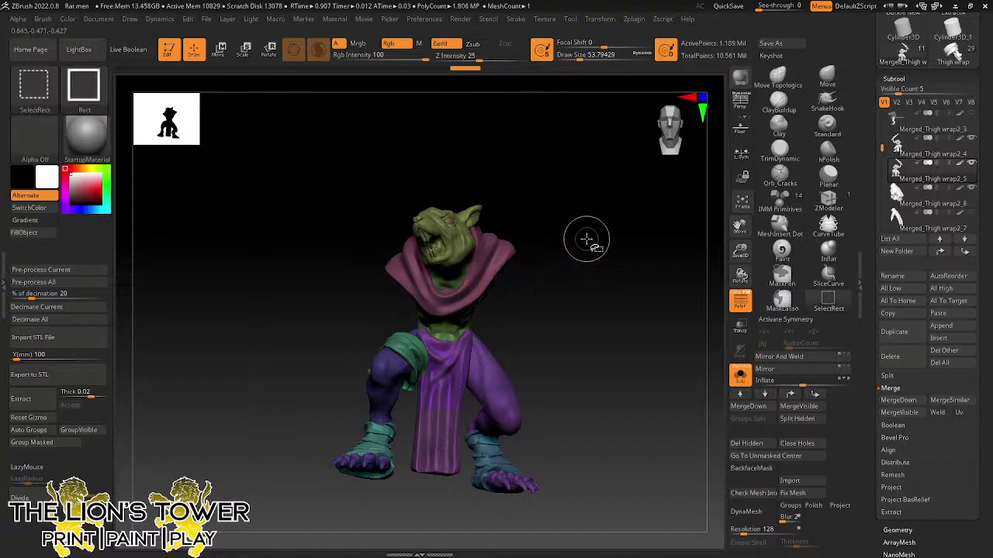
left_click(587, 240, "ctrl+shift")
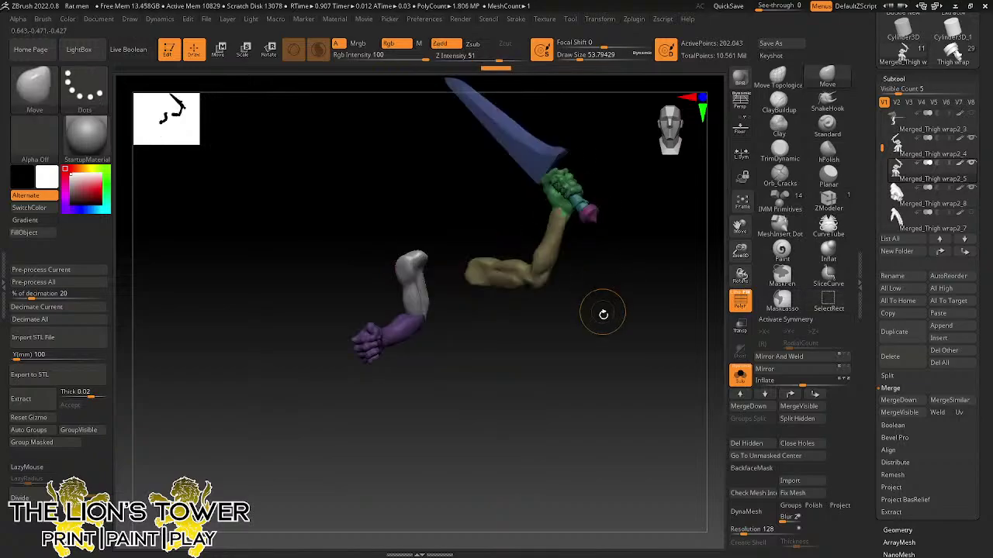
- Mirror only the arms and sword back with the rest of the figure masked, and clear the mask
left_click(663, 400, "ctrl+shift")
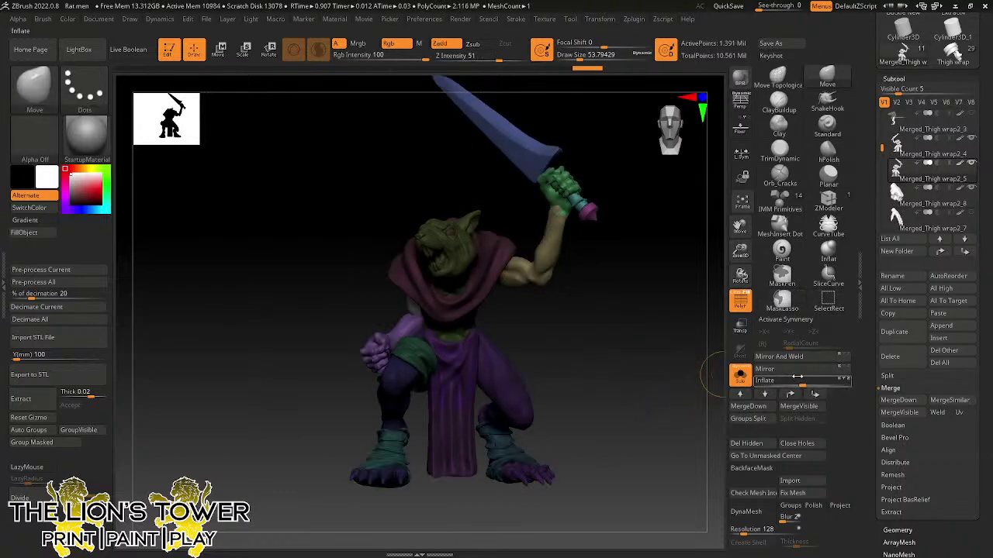
left_click(740, 376)
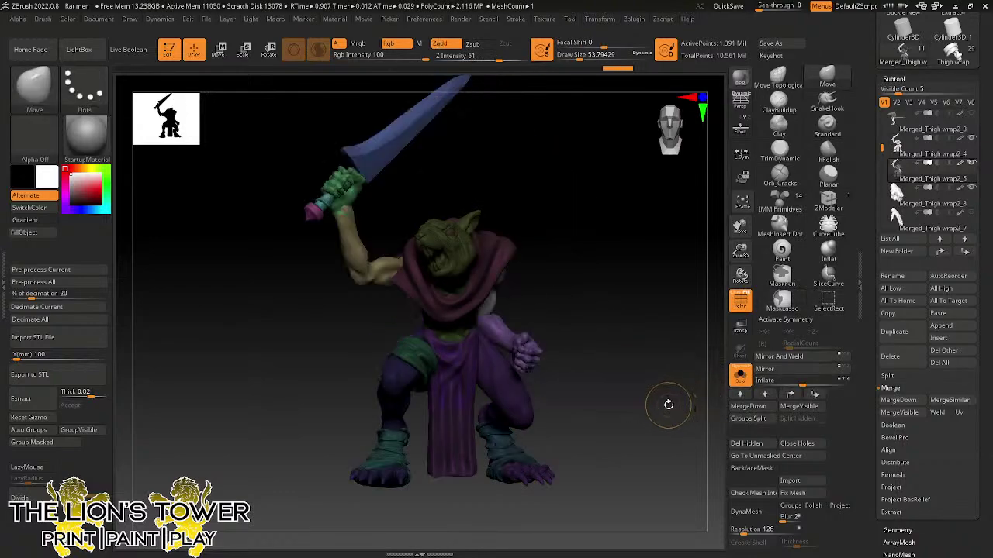
key("ctrl")
left_click(563, 238, "ctrl")
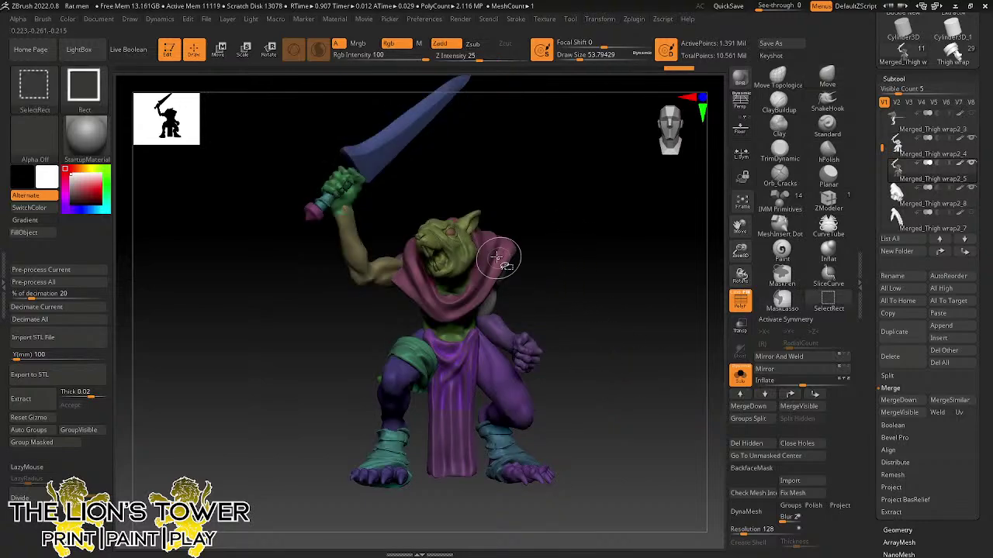
- Mask everything except the cloak, mirror the cloak and clear the mask
left_click(505, 262, "ctrl+shift")
left_click(564, 240, "ctrl")
left_click(569, 239, "ctrl+shift")
left_click(651, 283, "ctrl")
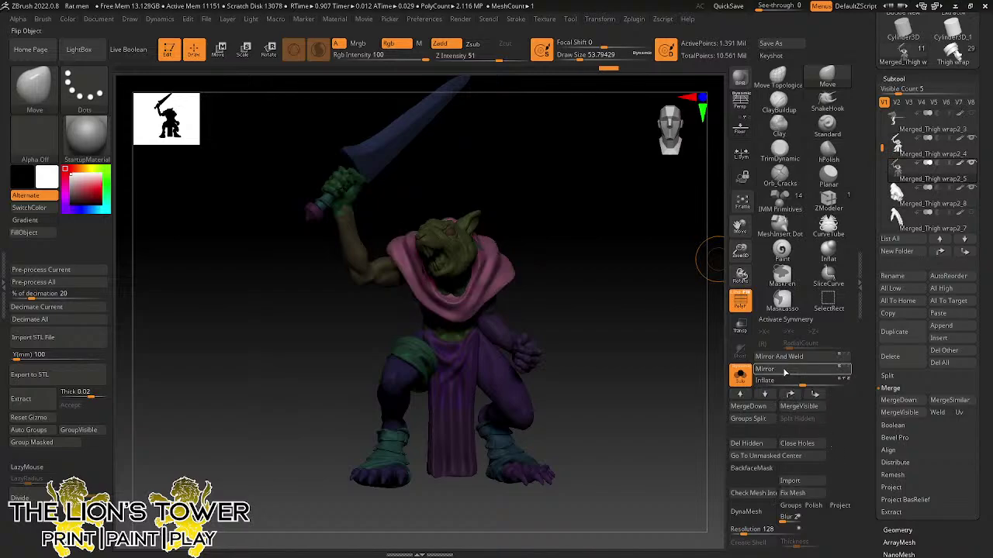
left_click(693, 408, "ctrl")
mouse_move(693, 408)
left_mouse_down()
mouse_move(643, 418)
mouse_move(689, 393)
left_mouse_up()
- Refit the cloak around the head and shoulders with the Move Topological brush at draw size about 108
left_click(778, 80)
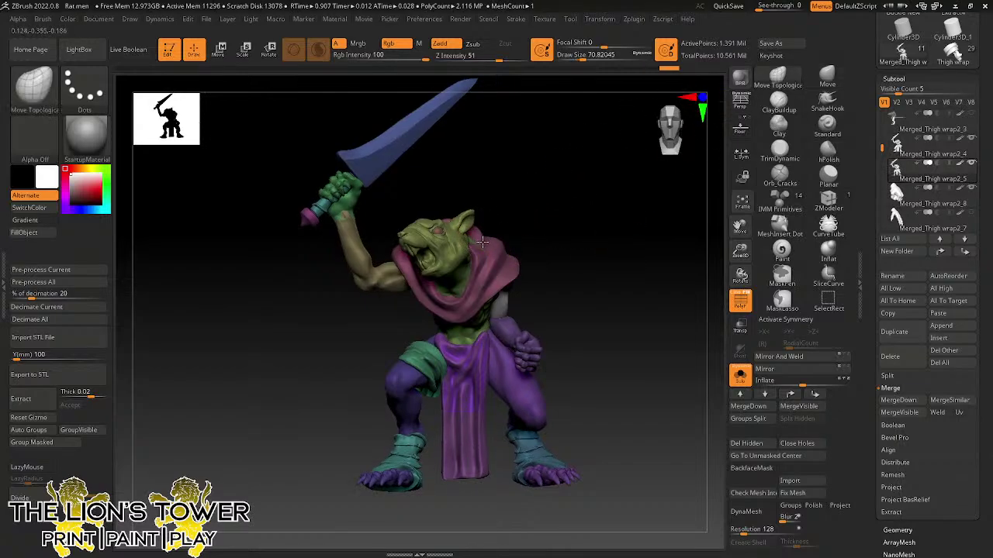
mouse_move(498, 222)
left_mouse_down()
mouse_move(478, 193)
mouse_move(465, 243)
mouse_move(478, 228)
mouse_move(620, 222)
mouse_move(587, 222)
mouse_move(618, 204)
mouse_move(510, 172)
mouse_move(522, 168)
left_mouse_up()
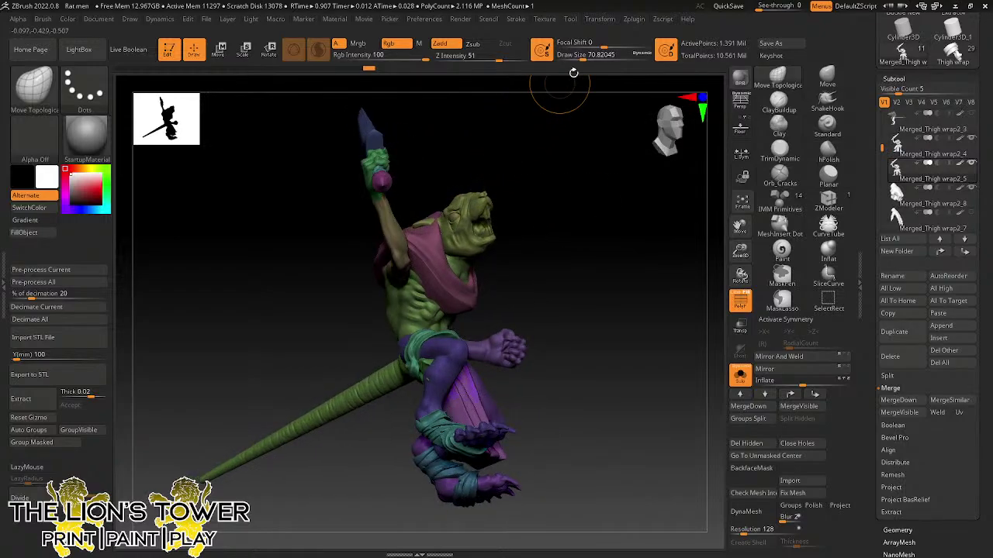
left_click_drag(583, 57, 588, 58)
left_click_drag(537, 173, 458, 200)
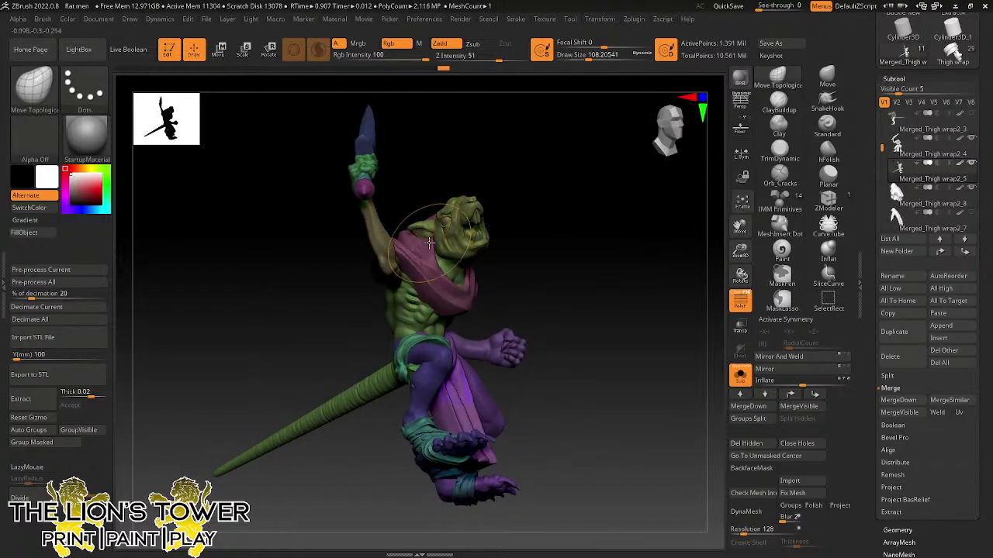
left_click_drag(445, 193, 425, 208)
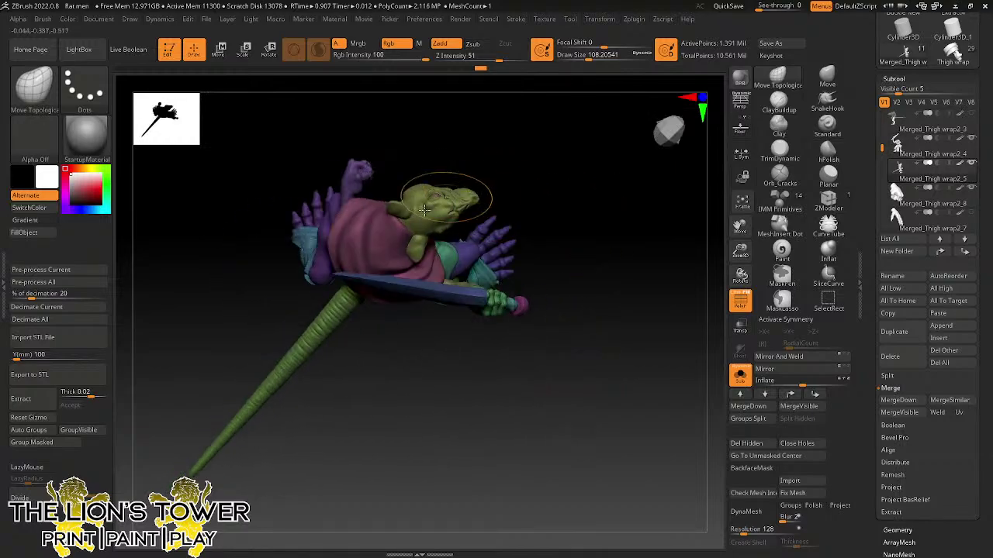
left_click_drag(511, 194, 589, 189)
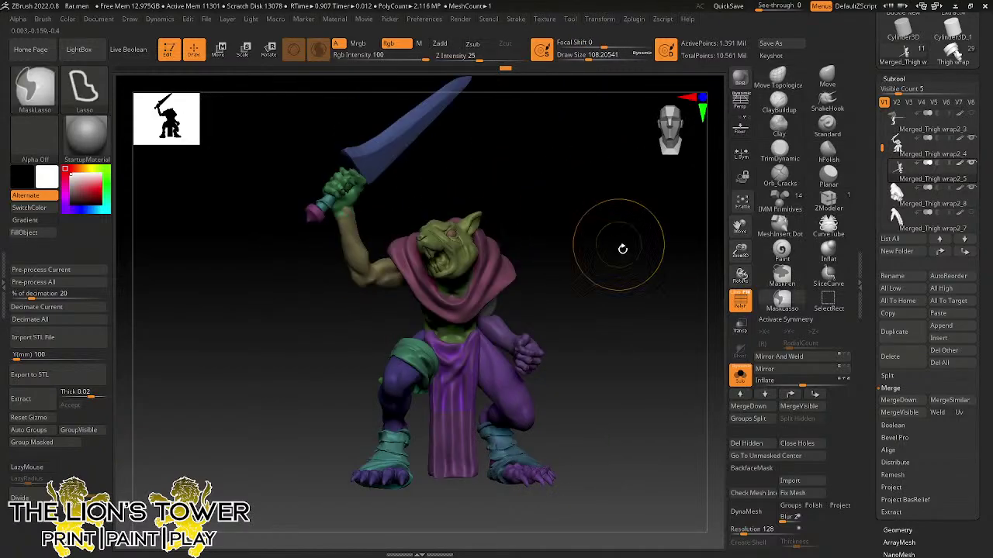
- Hide the lower part of the loincloth and delete the hidden geometry
left_click(458, 448, "ctrl+shift")
left_click_drag(532, 422, 547, 435, "ctrl+shift")
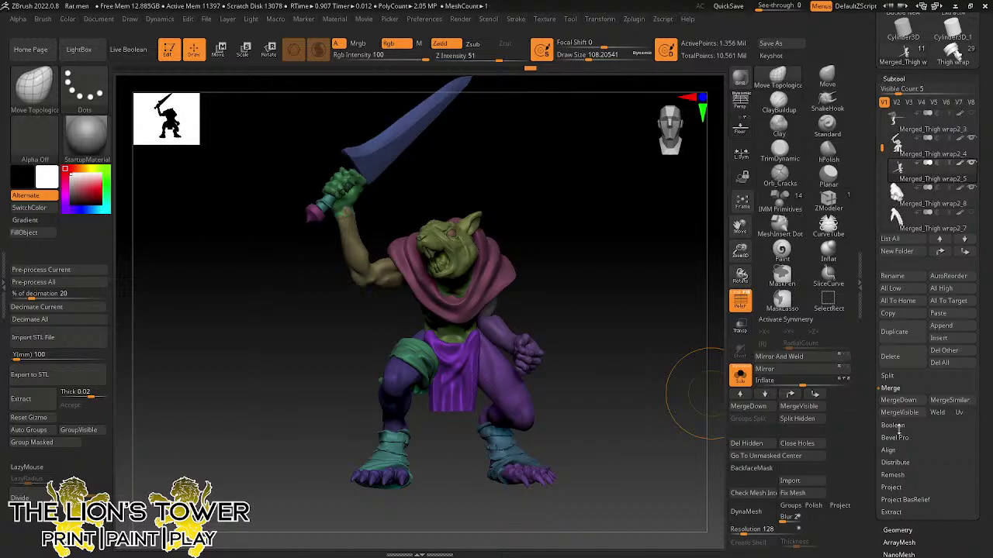
left_click(747, 443)
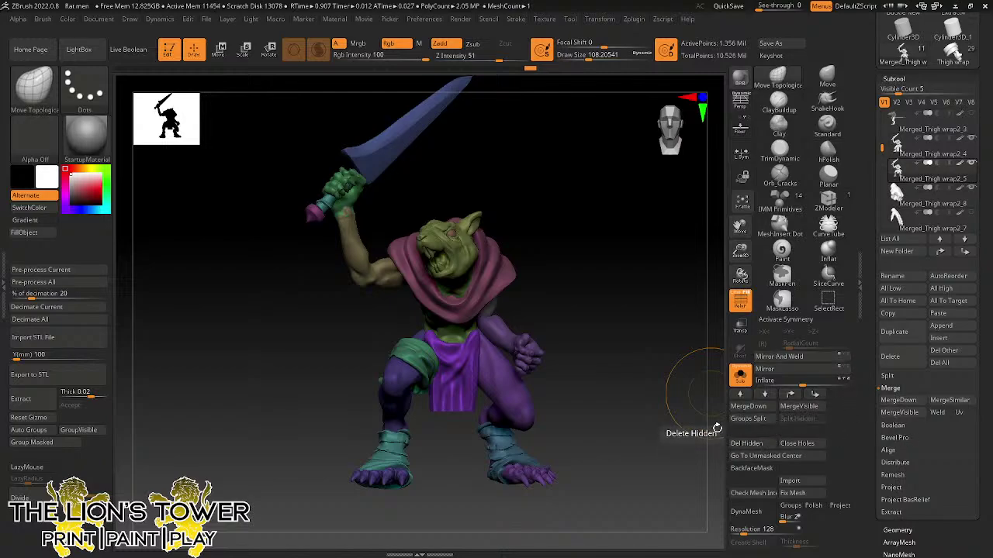
- Hide the thigh wrap pieces around the knee of the leg on the sword-arm side
left_click(405, 359, "ctrl+shift")
left_click(419, 388, "ctrl+shift")
left_click_drag(425, 450, 518, 467)
left_click(381, 387, "ctrl+shift")
left_click_drag(492, 405, 543, 407)
left_click(363, 385, "ctrl+shift")
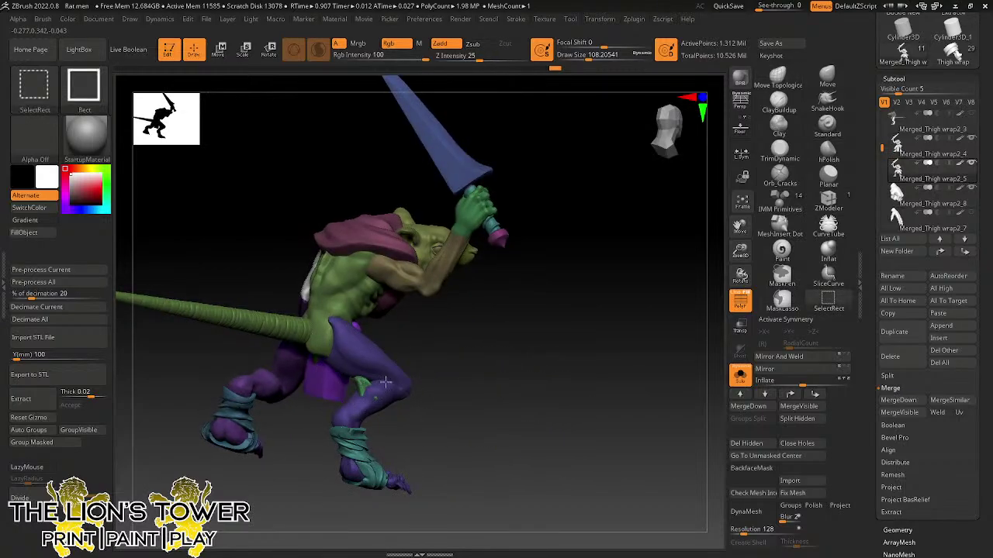
left_click_drag(693, 468, 587, 470)
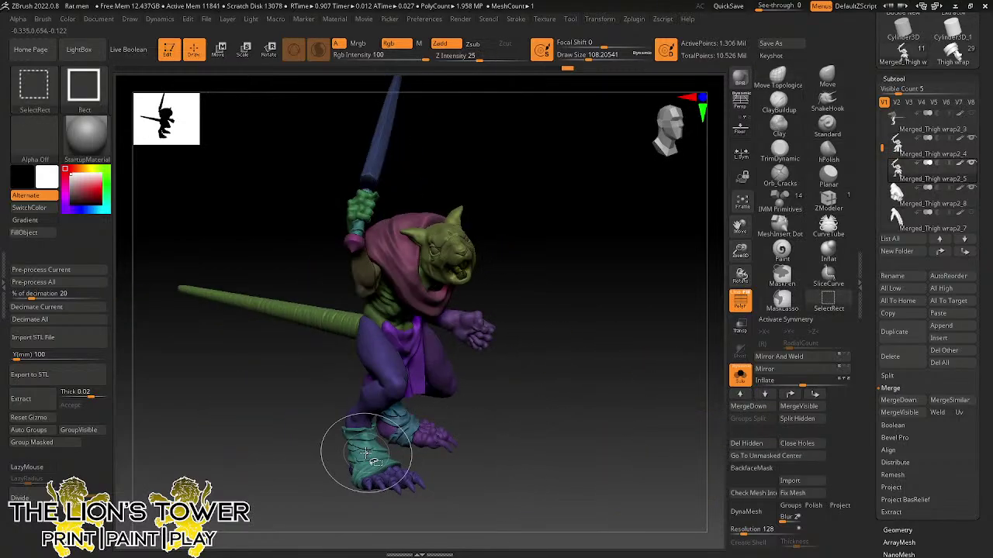
- Hide the ankle wrap on the fist-arm side and delete all hidden geometry, keeping the other ankle wrap
left_click(367, 455, "ctrl+shift")
left_click_drag(691, 426, 675, 441)
key("ctrl+z")
left_click(444, 423, "ctrl+shift")
left_click(761, 448)
left_click(650, 427, "ctrl")
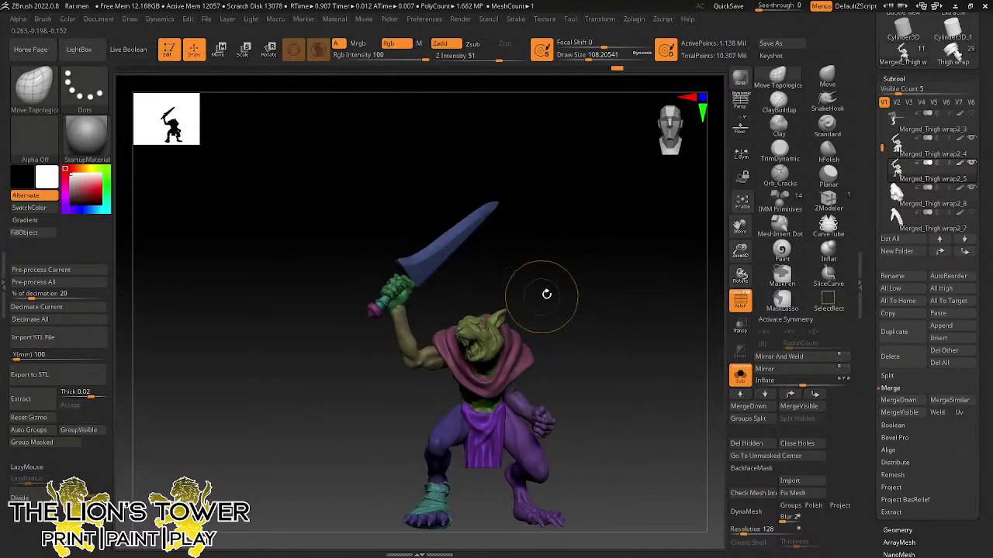
- Mask the figure's upper body, arms and sword, isolating the fisted forearm to mask it completely
key("ctrl")
mouse_move(471, 401)
left_mouse_down("ctrl")
mouse_move(341, 239)
mouse_move(334, 159)
mouse_move(531, 407)
left_mouse_up("ctrl")
left_click(531, 413, "ctrl+shift")
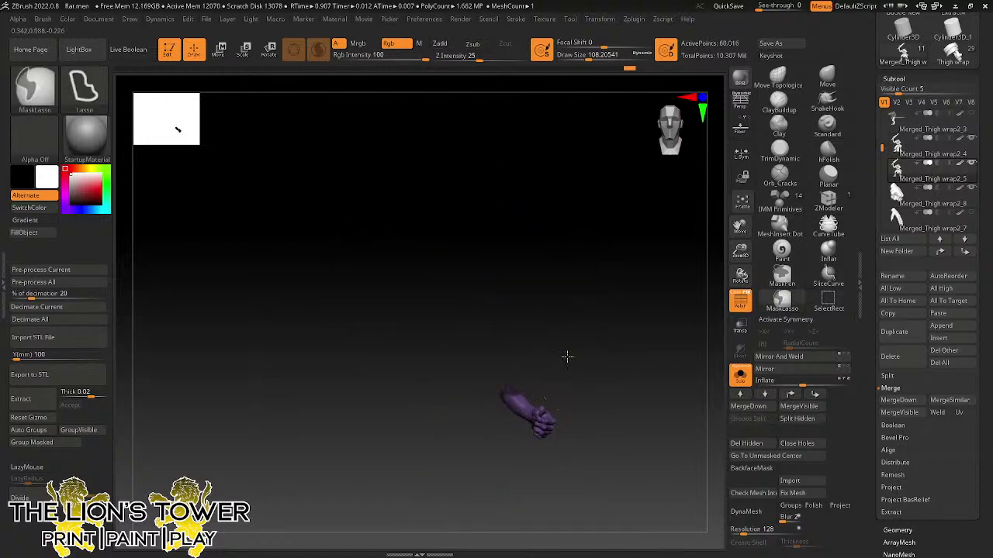
left_click_drag(567, 354, 580, 419, "ctrl")
left_click(609, 427, "ctrl+shift")
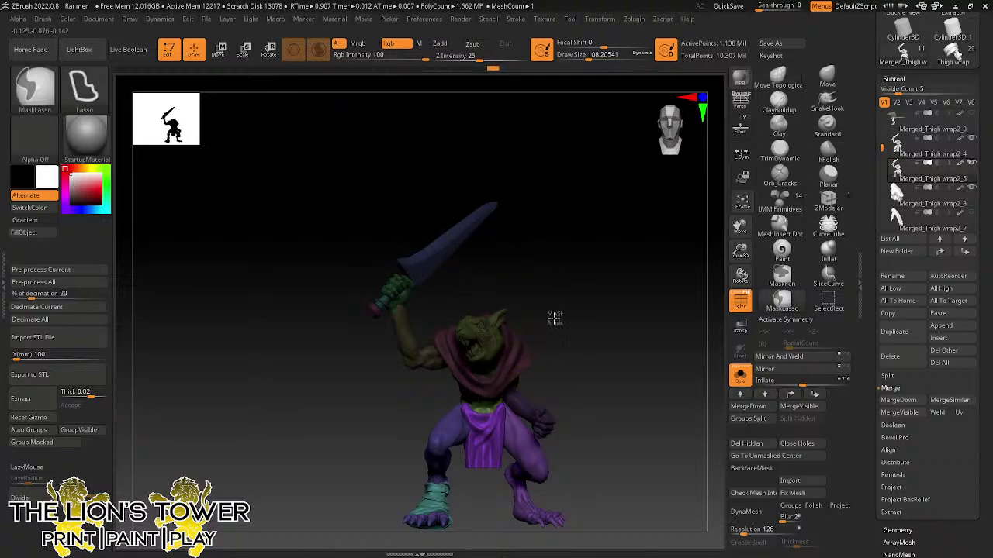
- Invert the mask and rotate the upper body, arms and sword at the waist to twist the torso
left_click(360, 112, "ctrl")
key("r")
left_click_drag(541, 288, 621, 315, "shift")
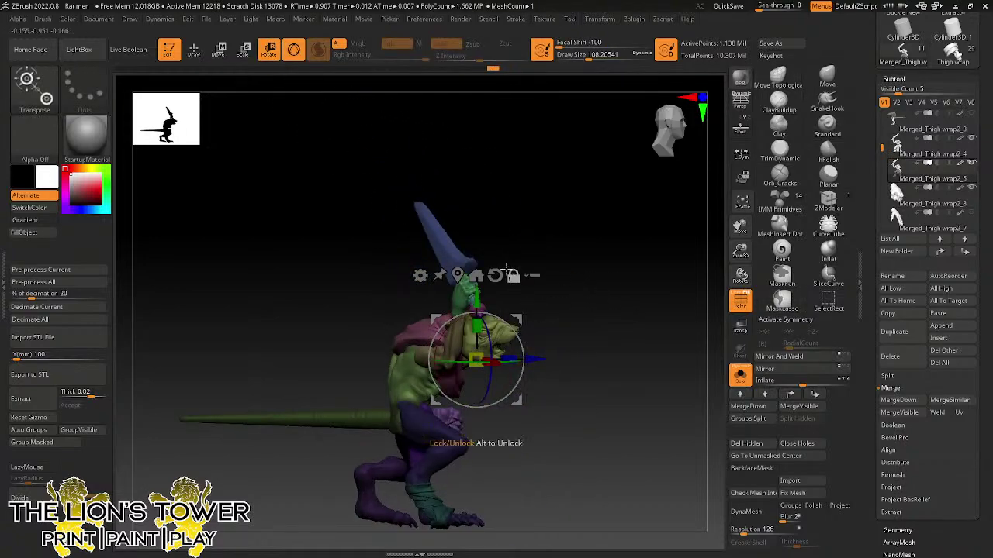
left_click_drag(517, 318, 470, 367)
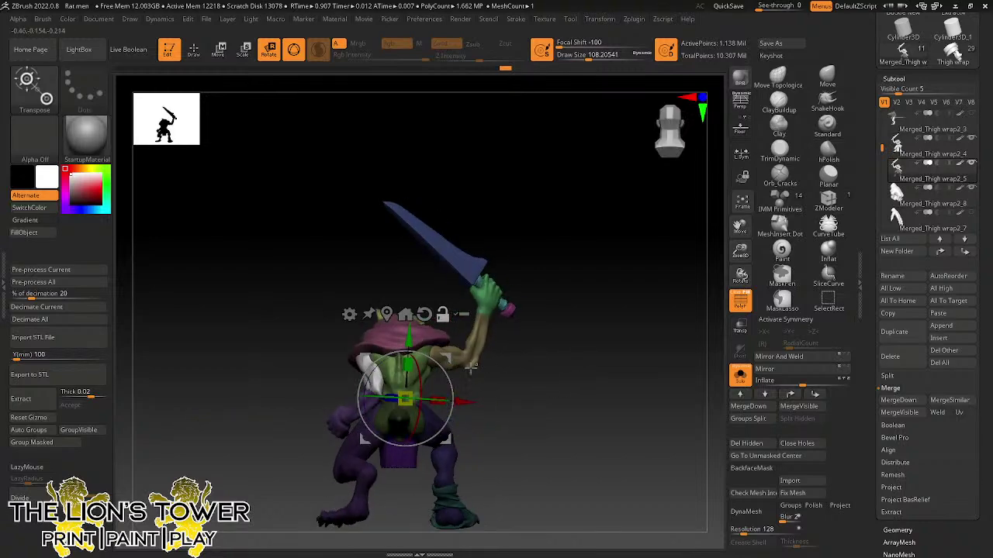
left_click_drag(466, 402, 587, 307)
left_click_drag(442, 377, 441, 393)
mouse_move(506, 340)
left_mouse_down()
mouse_move(489, 291)
mouse_move(478, 321)
mouse_move(413, 386)
mouse_move(442, 377)
mouse_move(476, 336)
mouse_move(465, 381)
mouse_move(454, 386)
mouse_move(504, 354)
mouse_move(561, 348)
mouse_move(520, 315)
mouse_move(541, 303)
mouse_move(660, 311)
mouse_move(722, 283)
left_mouse_up()
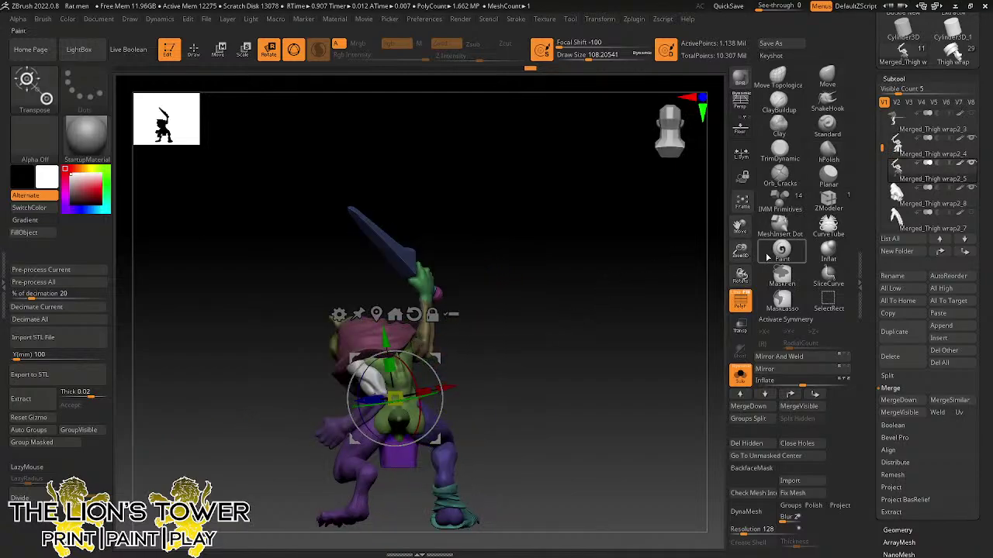
mouse_move(767, 257)
left_mouse_down()
mouse_move(623, 354)
mouse_move(632, 341)
left_mouse_up()
- Return to drawing mode and isolate the torso by hiding all other polygroups
left_click(196, 52)
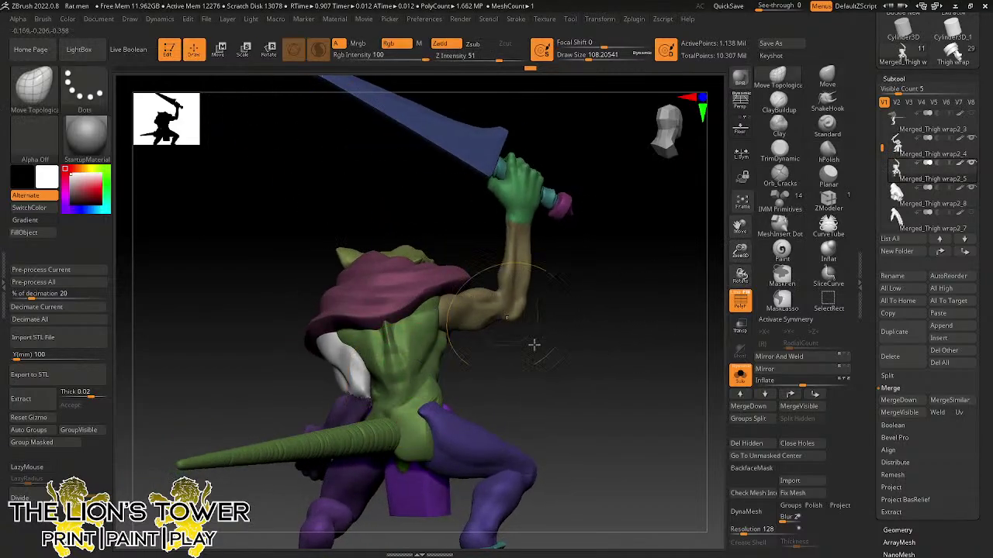
left_click_drag(581, 366, 446, 394)
left_click(403, 414, "ctrl+shift")
left_click_drag(554, 355, 551, 313)
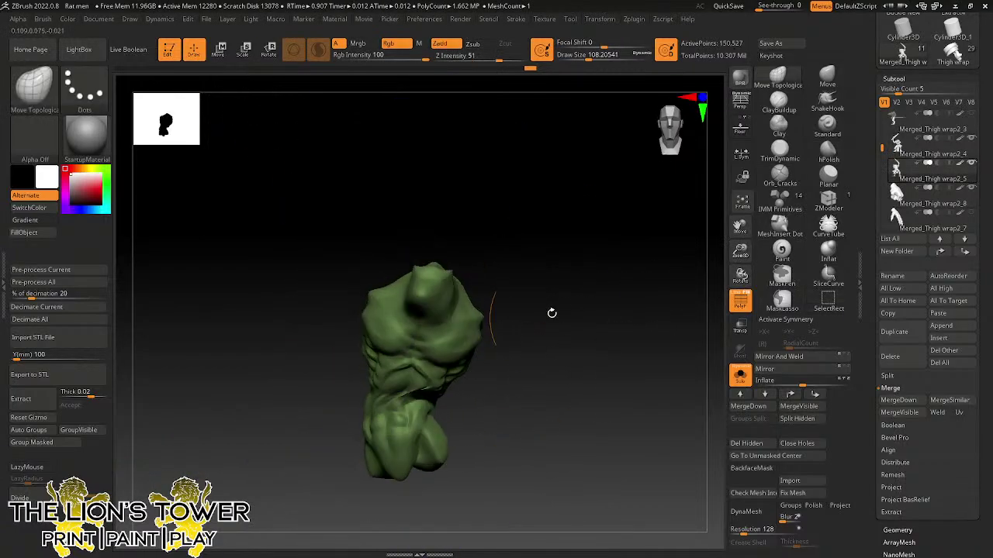
- Smooth the twisted waist and build up the front of the abdomen with ClayBuildup at a draw size of about 31
left_click(778, 102)
left_click_drag(577, 56, 573, 55)
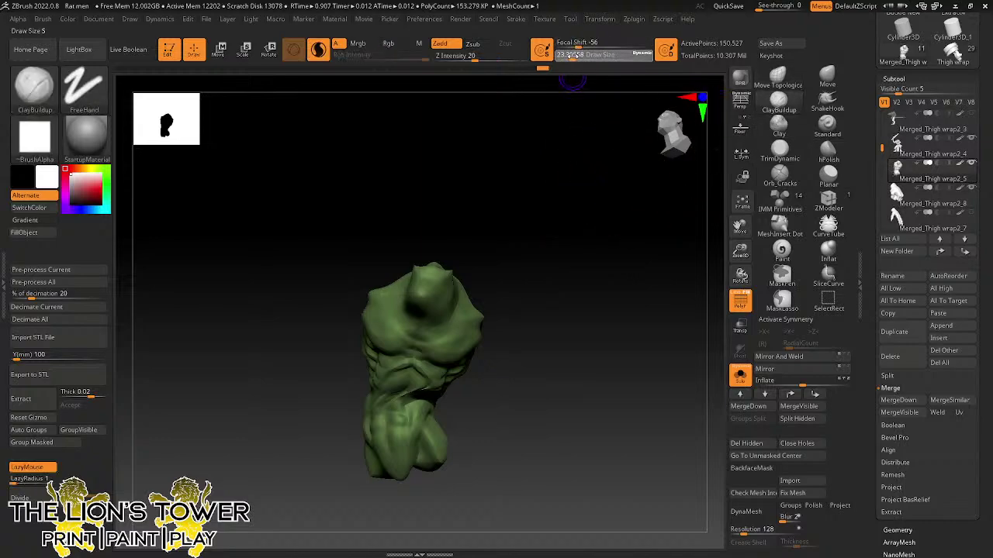
left_click_drag(423, 389, 394, 392, "shift")
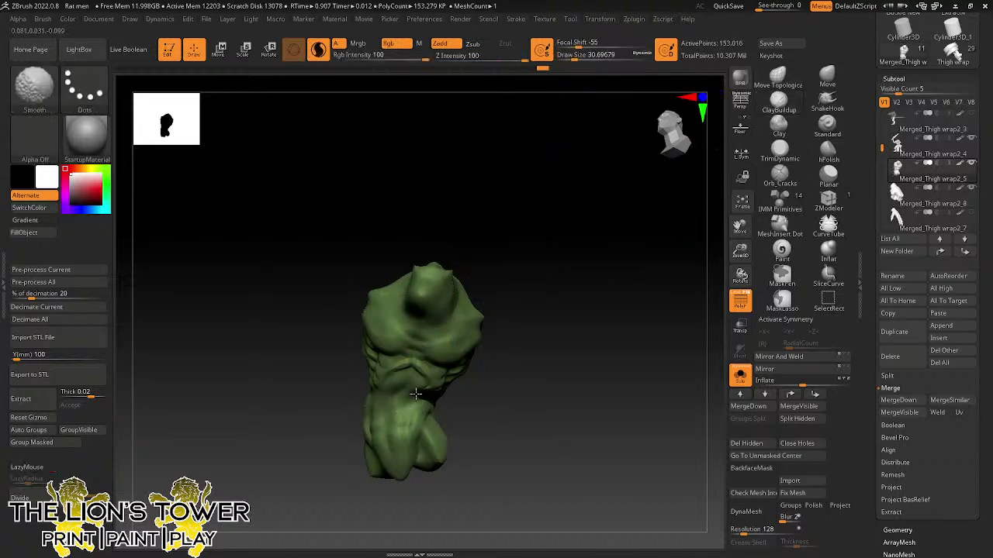
mouse_move(486, 422)
left_mouse_down()
mouse_move(442, 403)
mouse_move(444, 425)
left_mouse_up()
left_click_drag(508, 415, 578, 387)
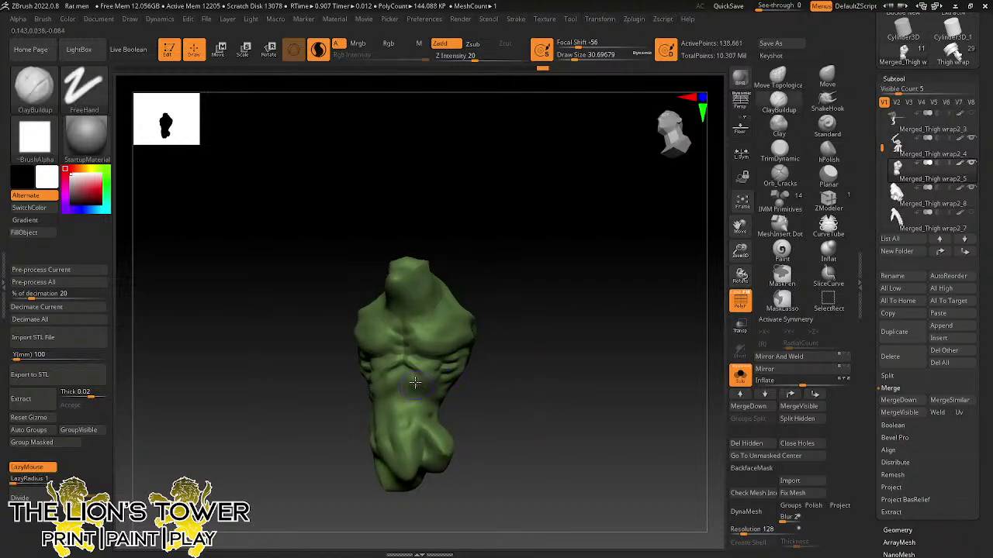
left_click_drag(412, 382, 426, 383)
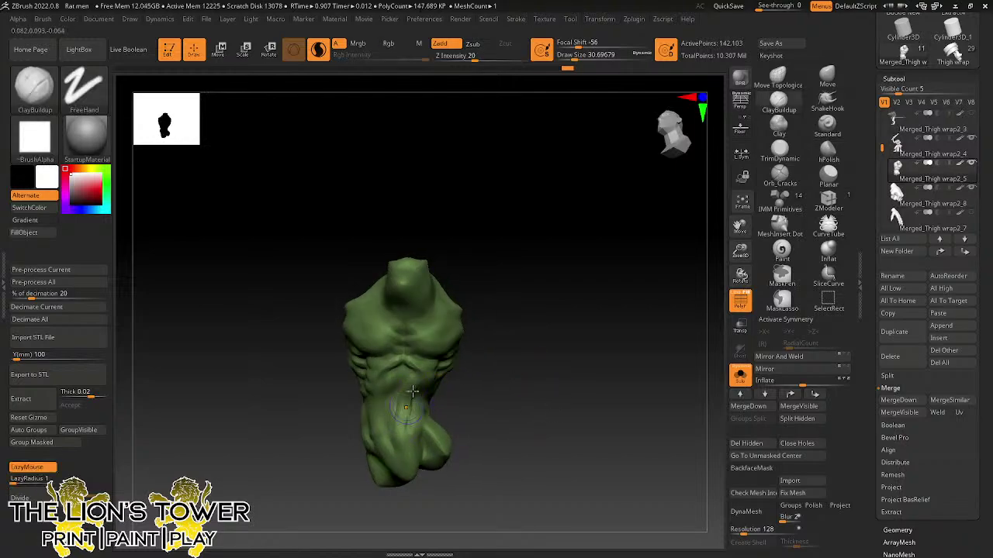
mouse_move(393, 422)
left_mouse_down()
mouse_move(382, 395)
mouse_move(354, 419)
mouse_move(405, 409)
mouse_move(406, 398)
left_mouse_up()
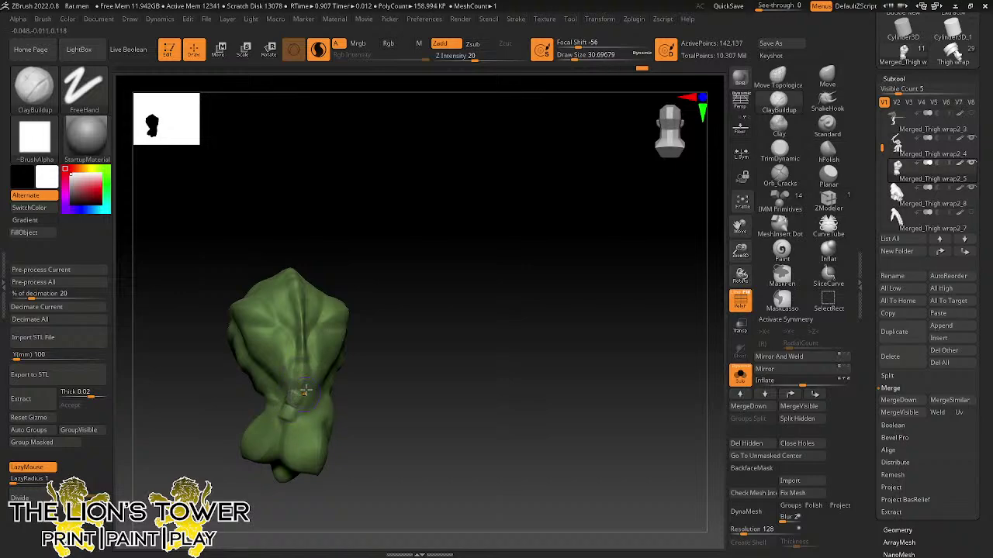
- Smooth the lower back and flank of the isolated torso
key("shift")
left_click_drag(289, 415, 294, 407, "shift")
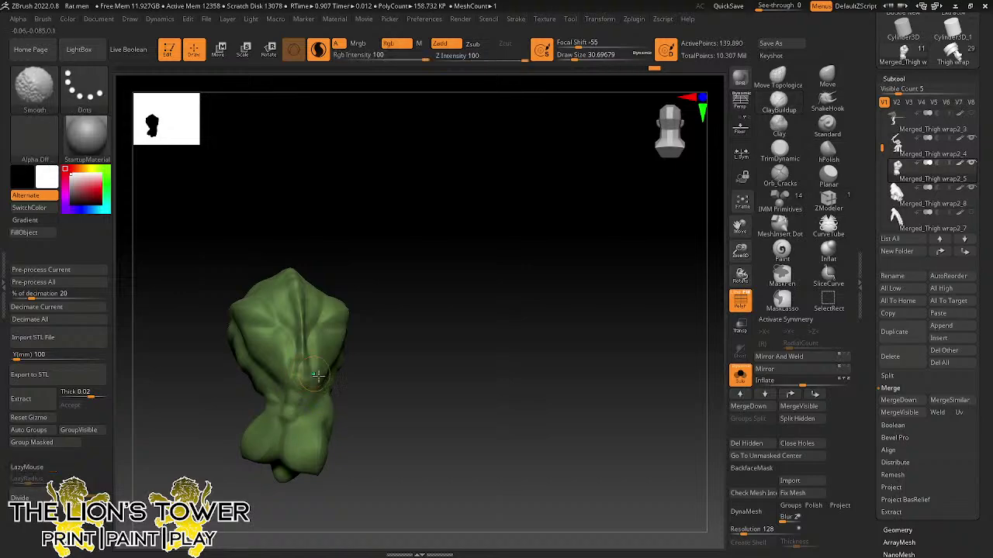
right_click_drag(318, 376, 361, 378)
left_click_drag(239, 408, 264, 401, "shift")
right_click_drag(267, 397, 288, 378)
mouse_move(260, 389)
left_mouse_down()
mouse_move(243, 403)
mouse_move(267, 381)
mouse_move(234, 422)
mouse_move(273, 385)
left_mouse_up()
- Smooth the side of the abdomen and rebuild its lower muscles with ClayBuildup strokes
right_click_drag(303, 364, 316, 345)
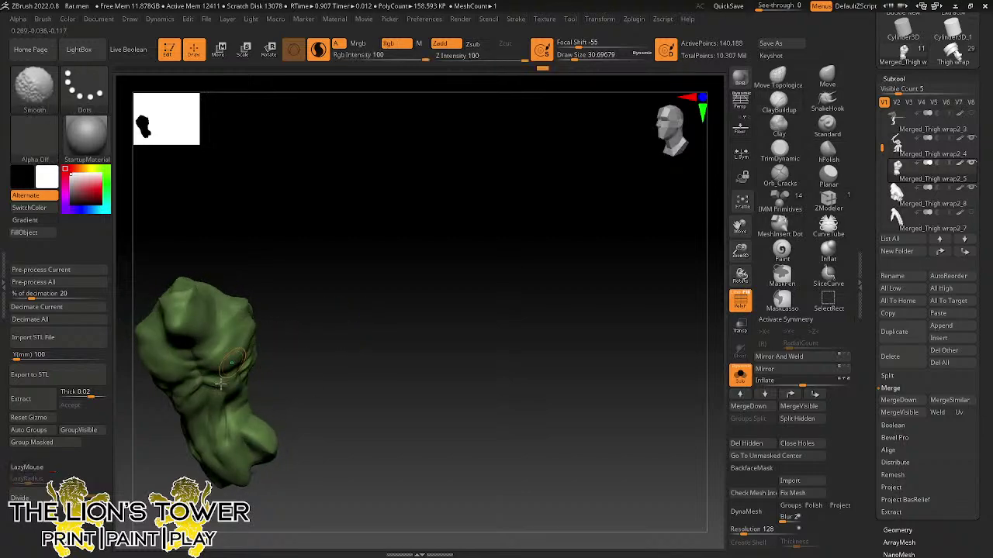
left_click_drag(231, 371, 211, 427, "shift")
right_click_drag(272, 341, 306, 330)
left_click_drag(200, 403, 203, 405)
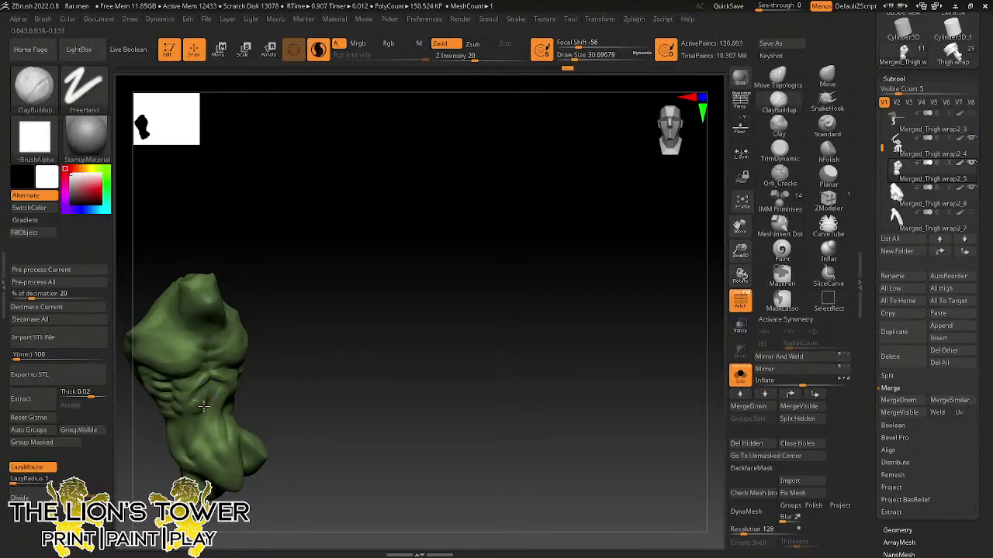
left_click_drag(281, 417, 295, 418)
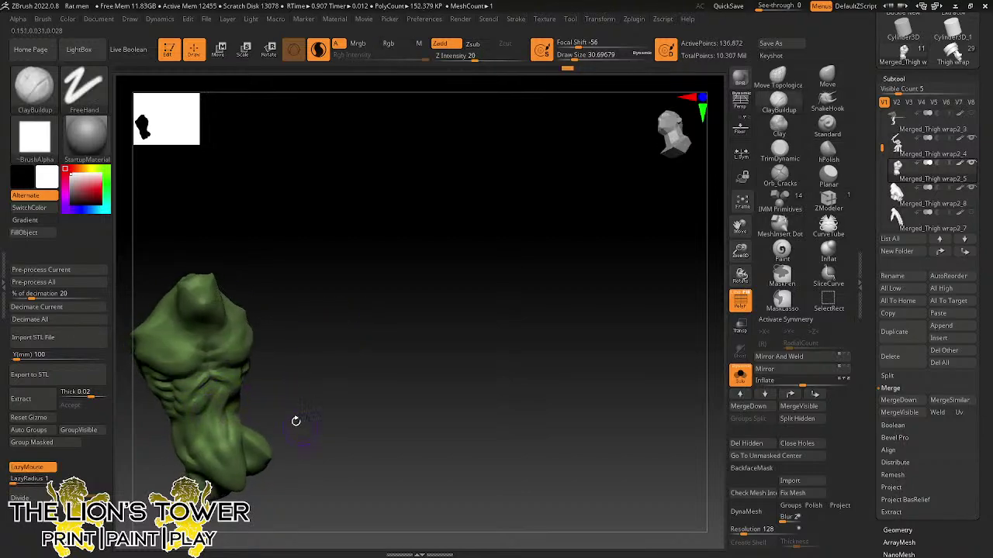
mouse_move(220, 408)
left_mouse_down()
mouse_move(218, 421)
mouse_move(193, 415)
mouse_move(199, 433)
mouse_move(190, 430)
mouse_move(213, 420)
mouse_move(191, 421)
mouse_move(203, 395)
mouse_move(197, 403)
mouse_move(222, 393)
mouse_move(215, 400)
mouse_move(224, 407)
mouse_move(198, 401)
mouse_move(204, 395)
mouse_move(198, 450)
mouse_move(225, 437)
left_mouse_up()
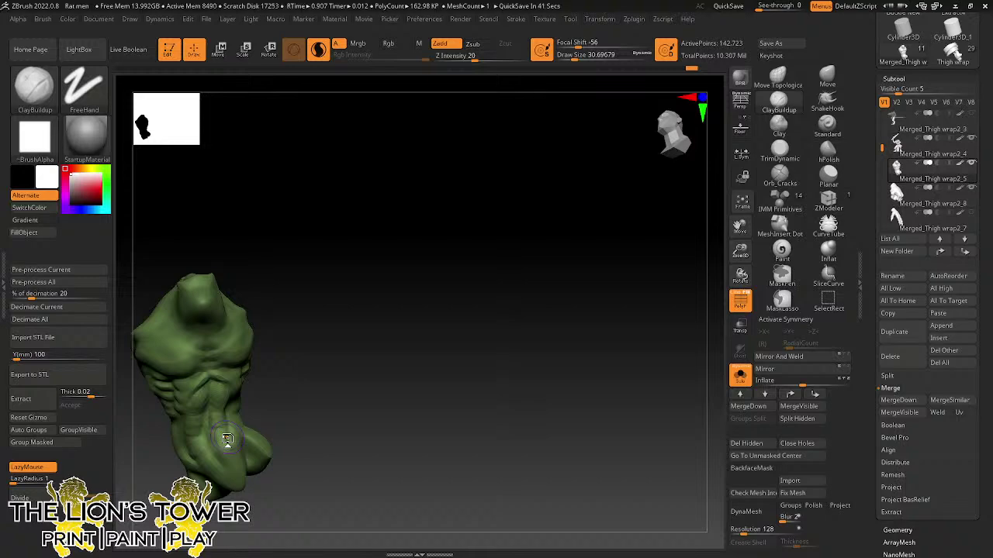
- Soften the fresh clay strokes on the lower abdomen with smoothing
left_click_drag(740, 251, 740, 271)
left_click_drag(740, 225, 812, 181)
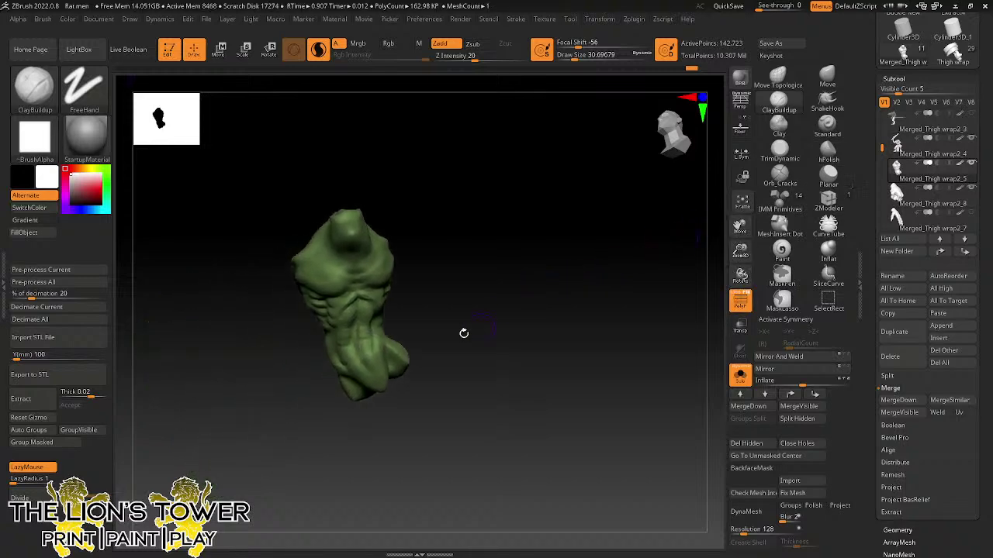
key("shift")
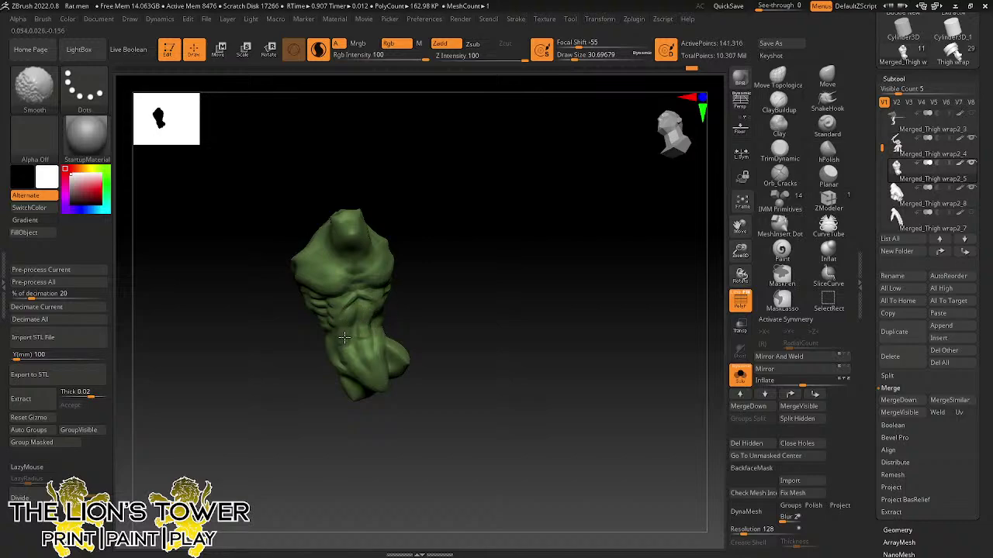
left_click_drag(343, 364, 354, 347, "shift")
- Carve creases between the abdominal muscles with the Orb_Cracks brush at a draw size of about 27
left_click(777, 182)
left_click_drag(737, 253, 725, 203)
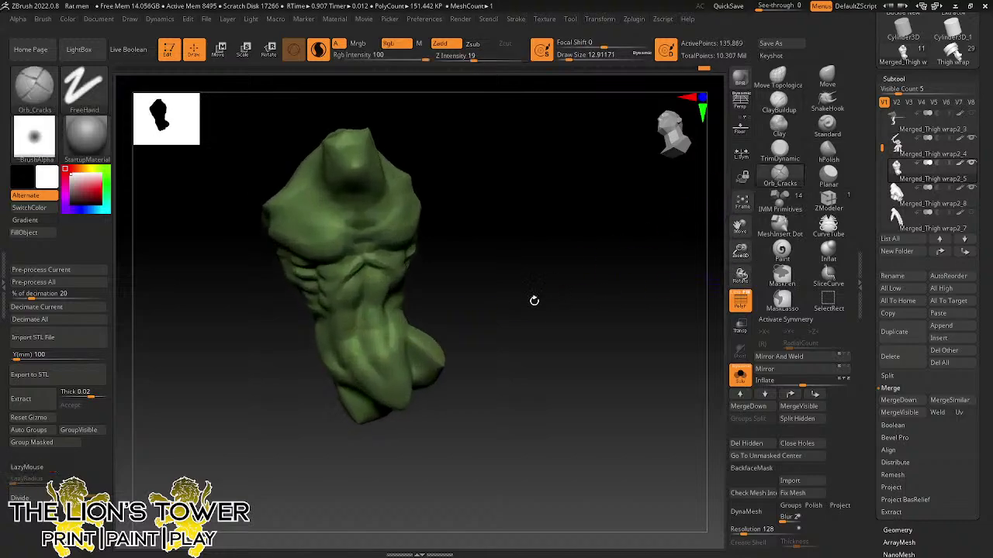
left_click_drag(568, 58, 574, 58)
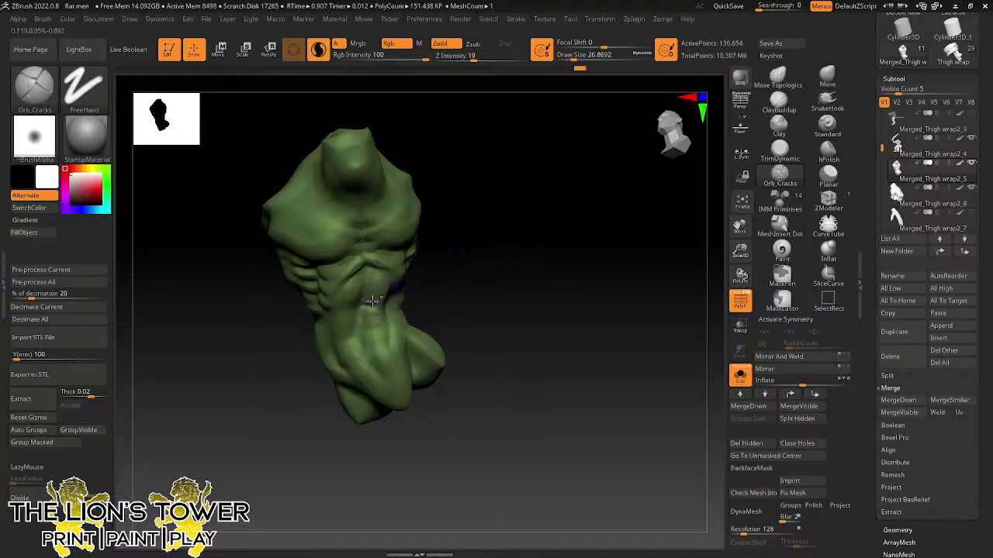
mouse_move(339, 312)
left_mouse_down()
mouse_move(353, 320)
mouse_move(345, 341)
mouse_move(386, 321)
mouse_move(367, 313)
left_mouse_up()
- Carve muscle creases along the flank, hip and lower abdomen with Orb_Cracks
left_click_drag(442, 287, 490, 286)
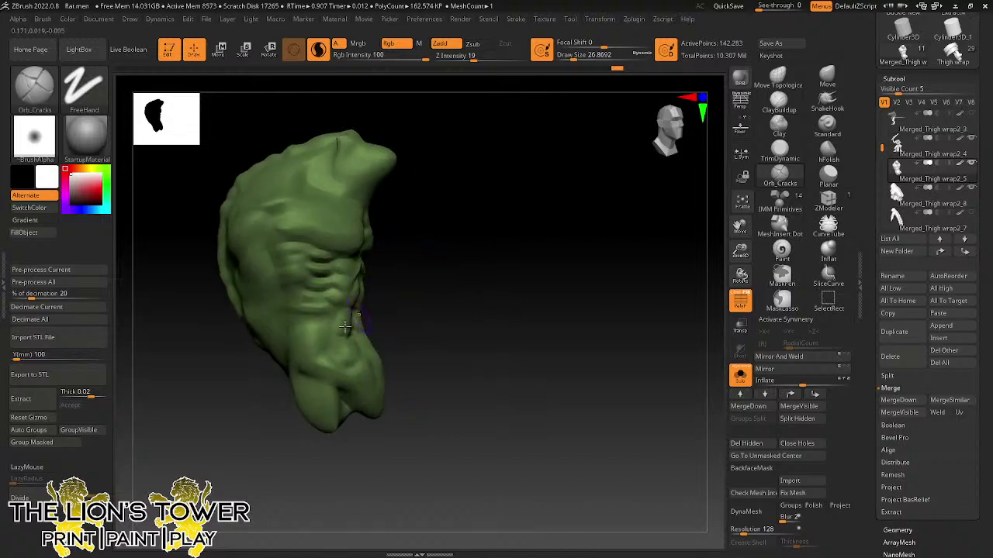
mouse_move(344, 327)
left_mouse_down()
mouse_move(321, 325)
mouse_move(332, 353)
mouse_move(324, 366)
left_mouse_up()
mouse_move(453, 299)
left_mouse_down()
mouse_move(396, 320)
mouse_move(352, 317)
mouse_move(371, 324)
mouse_move(496, 303)
mouse_move(413, 327)
mouse_move(450, 333)
left_mouse_up()
left_click_drag(360, 338, 340, 365)
mouse_move(411, 342)
left_mouse_down()
mouse_move(435, 326)
mouse_move(378, 298)
left_mouse_up()
left_click_drag(321, 337, 312, 381)
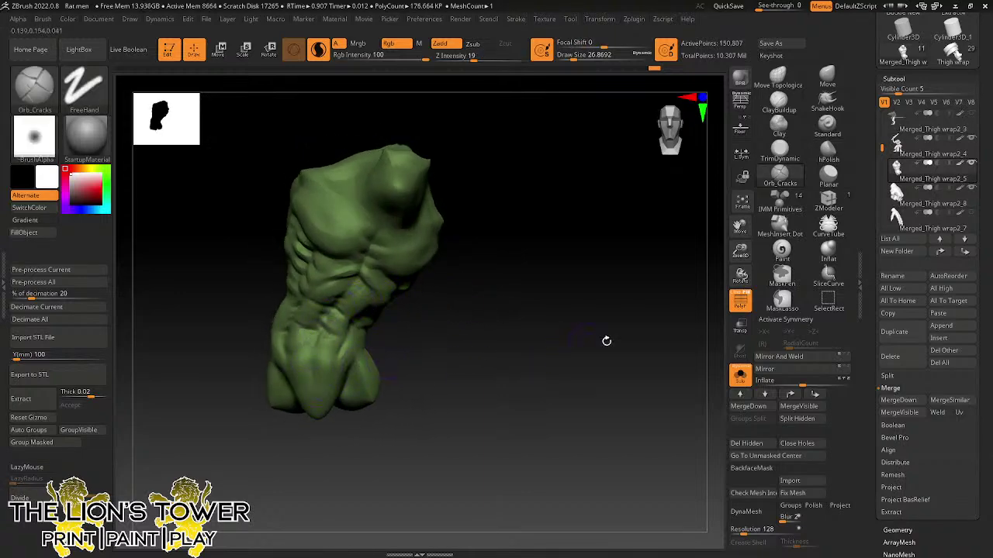
- Unhide the whole figure and reshape the back beside the fist arm with Move Topological at a draw size of about 108
left_click(693, 400, "ctrl+shift")
left_click_drag(693, 399, 629, 392)
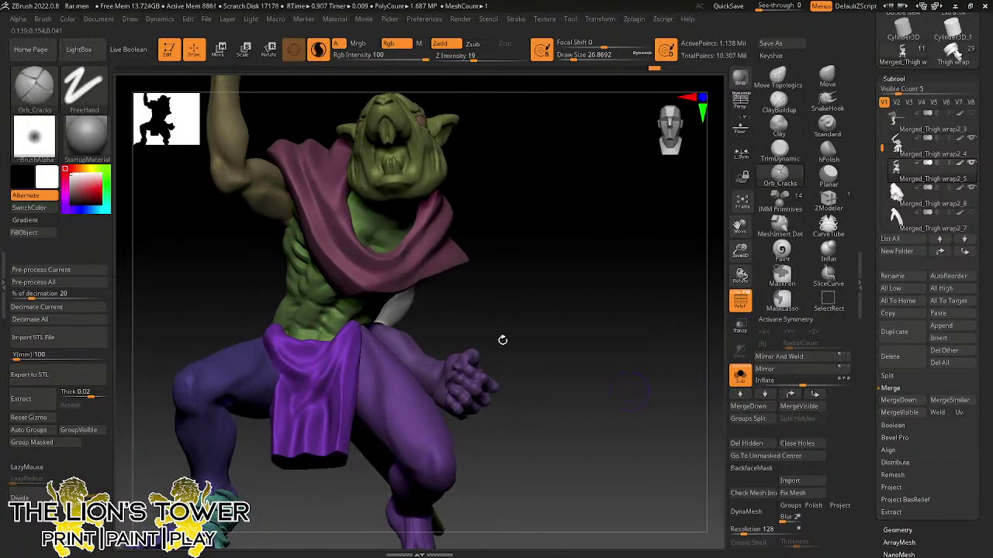
mouse_move(502, 339)
left_mouse_down()
mouse_move(575, 342)
mouse_move(589, 359)
mouse_move(638, 350)
mouse_move(506, 313)
left_mouse_up()
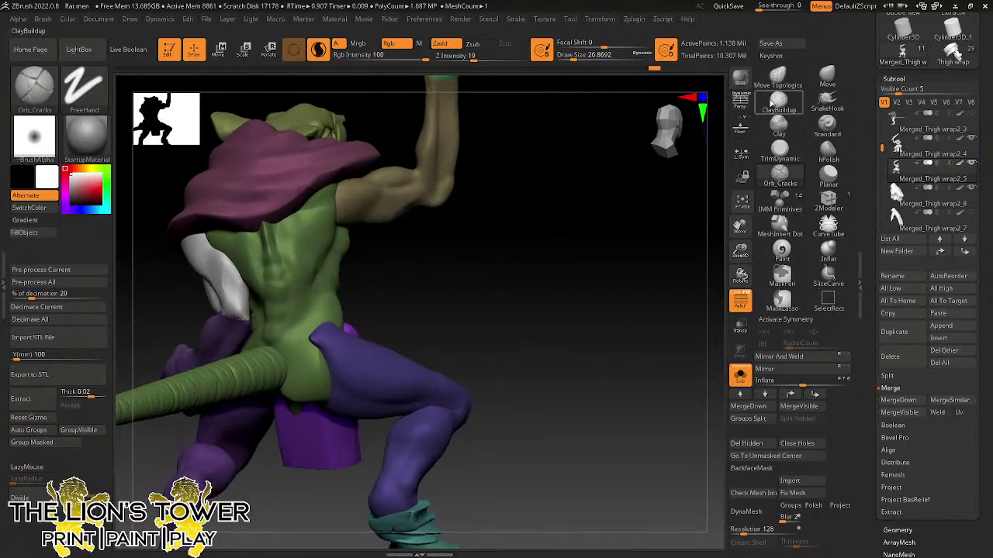
left_click(779, 79)
left_click_drag(579, 162, 344, 279)
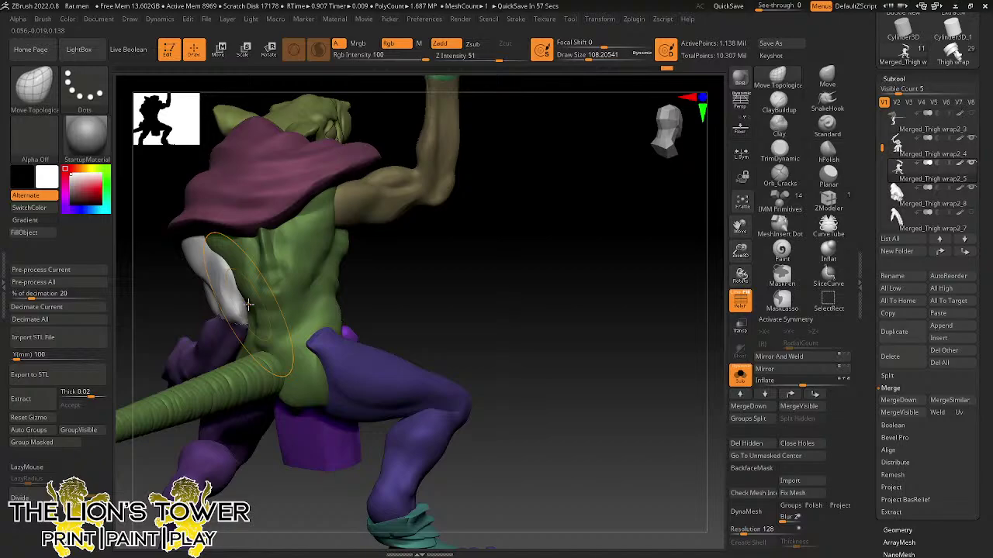
mouse_move(579, 354)
left_mouse_down()
mouse_move(505, 271)
mouse_move(401, 228)
left_mouse_up()
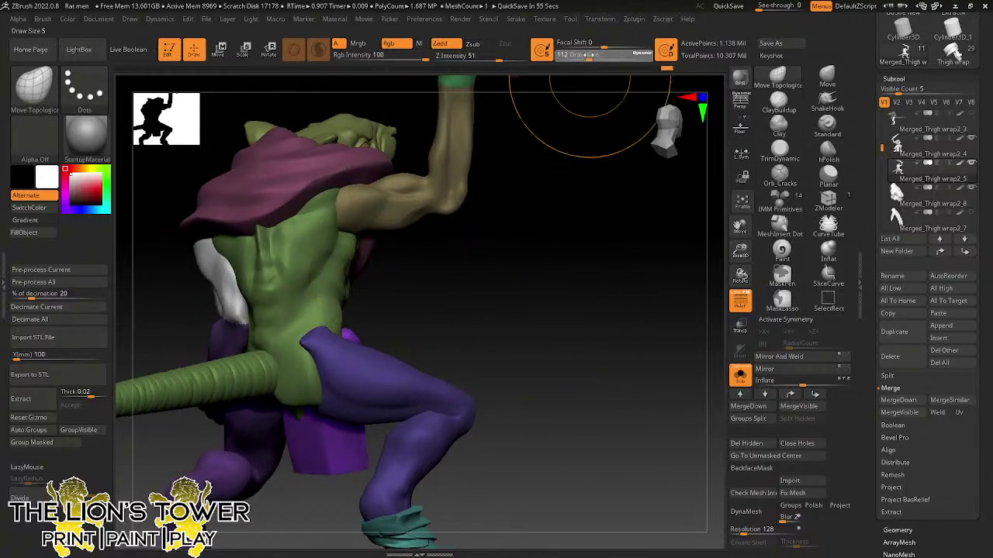
- Reduce the Move Topological draw size to about 65 and adjust the raised arm's shoulder where it meets the torso
left_click_drag(591, 54, 575, 55)
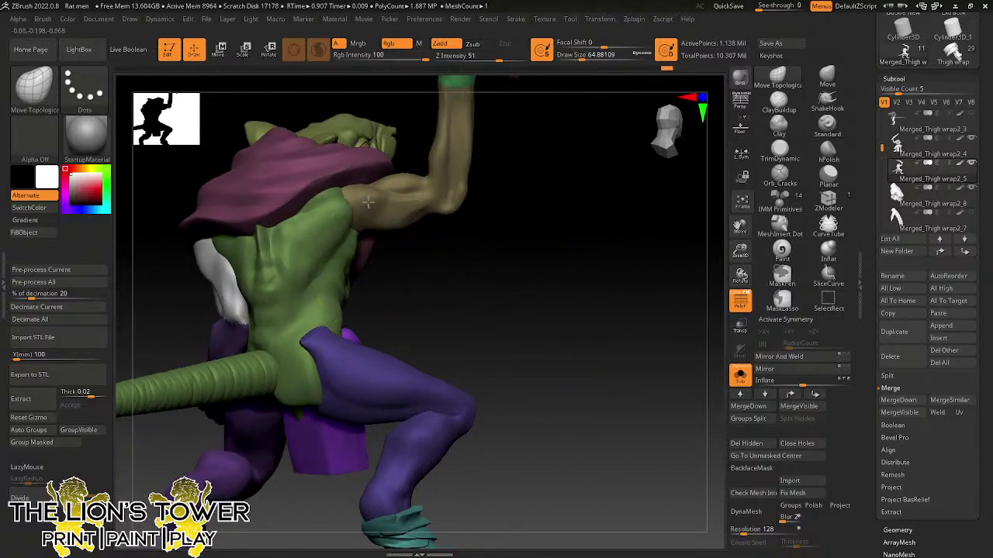
mouse_move(508, 260)
left_mouse_down()
mouse_move(372, 236)
mouse_move(344, 208)
left_mouse_up()
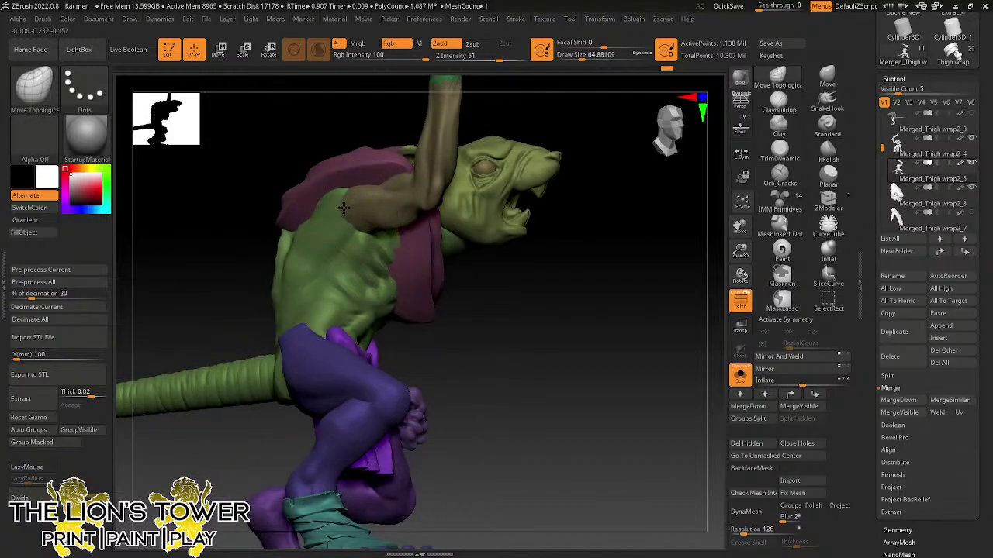
left_click_drag(419, 272, 508, 318)
left_click_drag(525, 282, 687, 306)
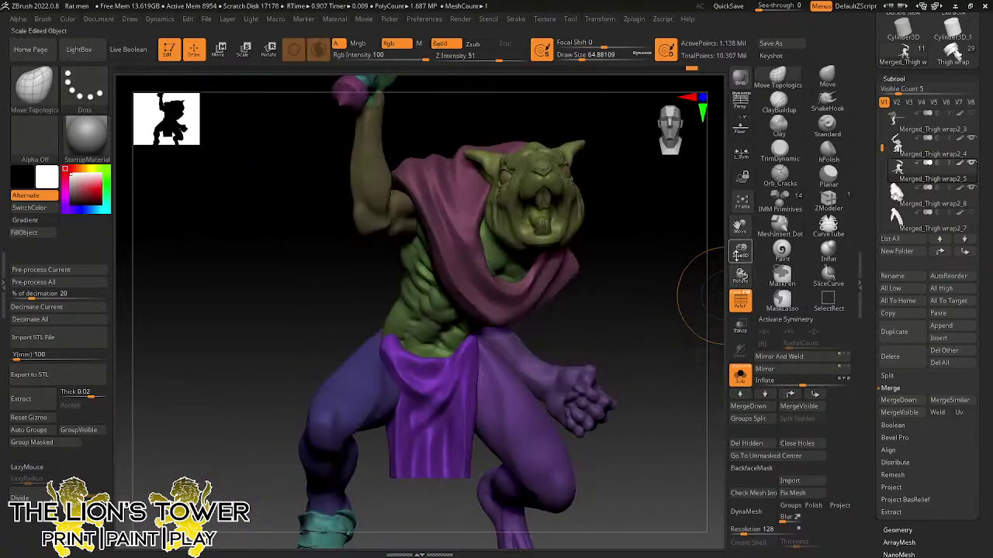
- Examine the reposed figure from several sides and compare subtool Merged_Thigh wrap2_5 with the first pose, Merged_Thigh wrap2_4
left_click_drag(741, 252, 680, 240)
left_click_drag(656, 318, 591, 351)
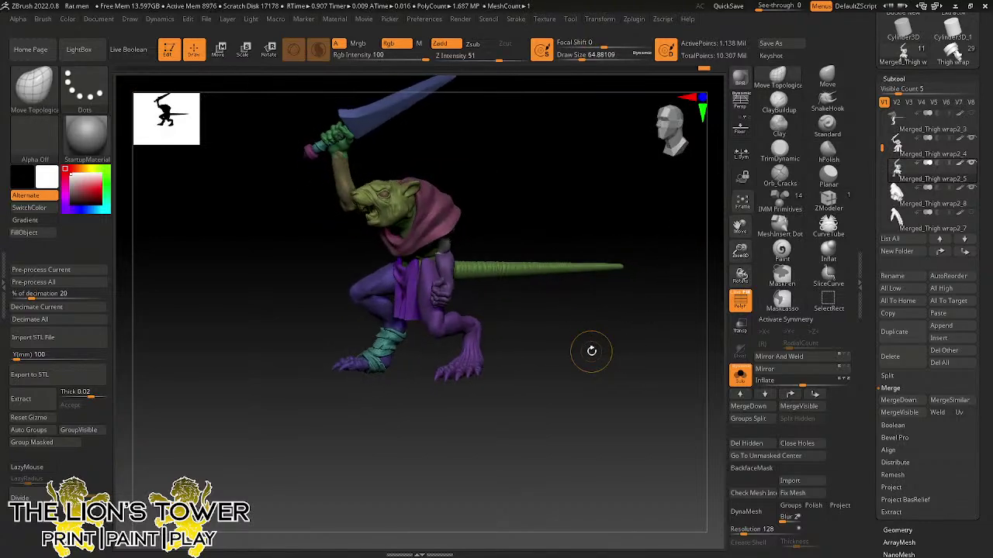
mouse_move(740, 251)
left_mouse_down()
mouse_move(731, 232)
mouse_move(745, 260)
left_mouse_up()
left_click_drag(608, 218, 617, 248)
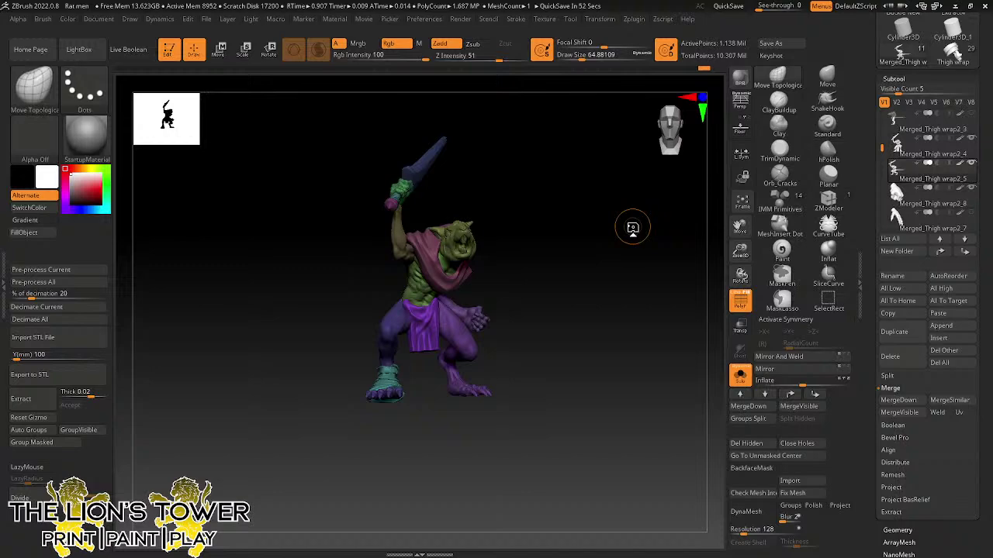
left_click_drag(590, 296, 652, 308)
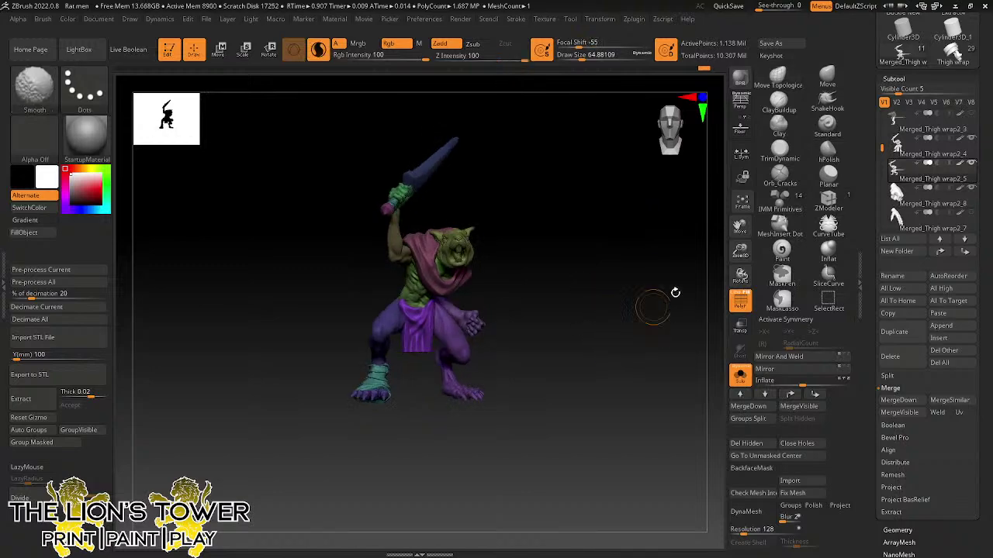
left_click_drag(741, 250, 741, 266)
left_click_drag(740, 232, 776, 201)
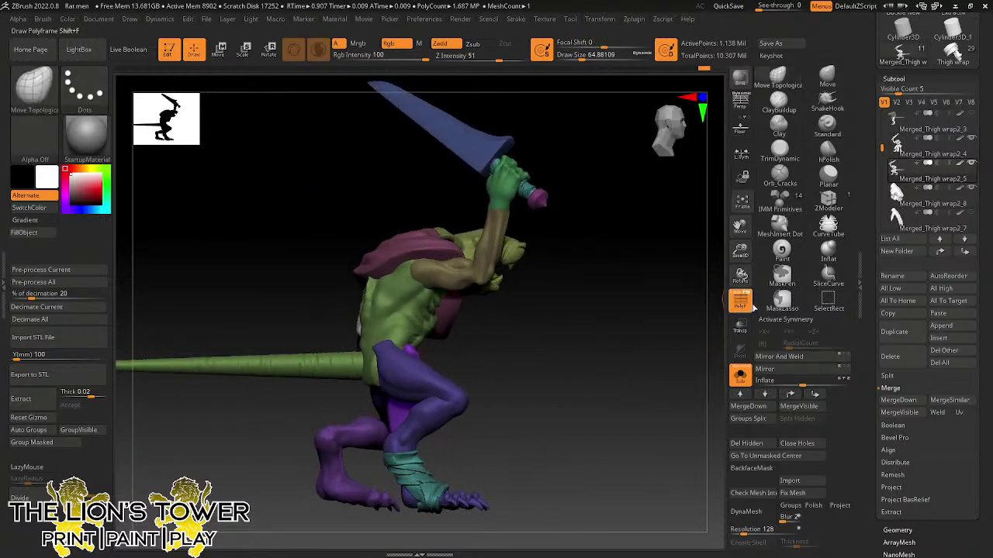
mouse_move(893, 172)
left_click(899, 147)
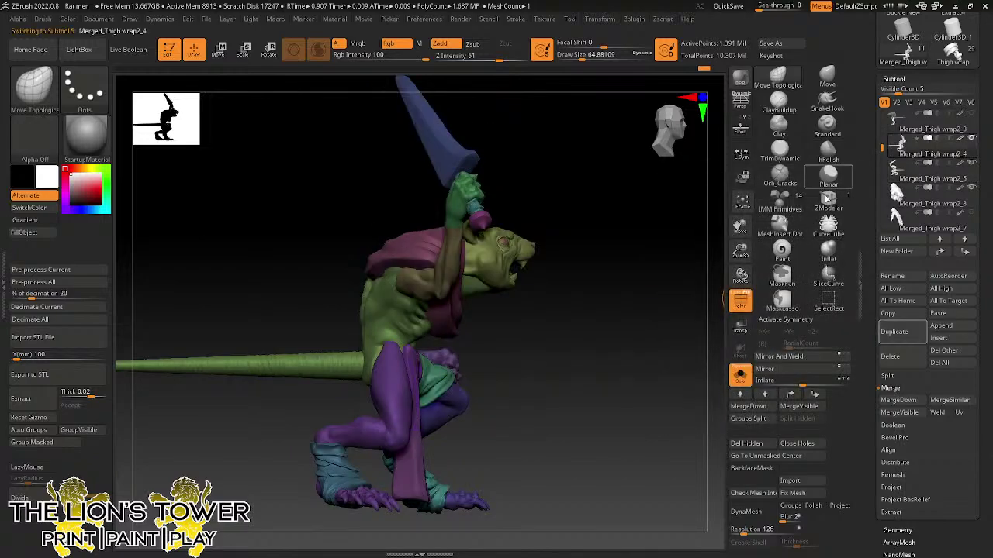
left_click_drag(709, 318, 666, 323)
left_click(897, 169)
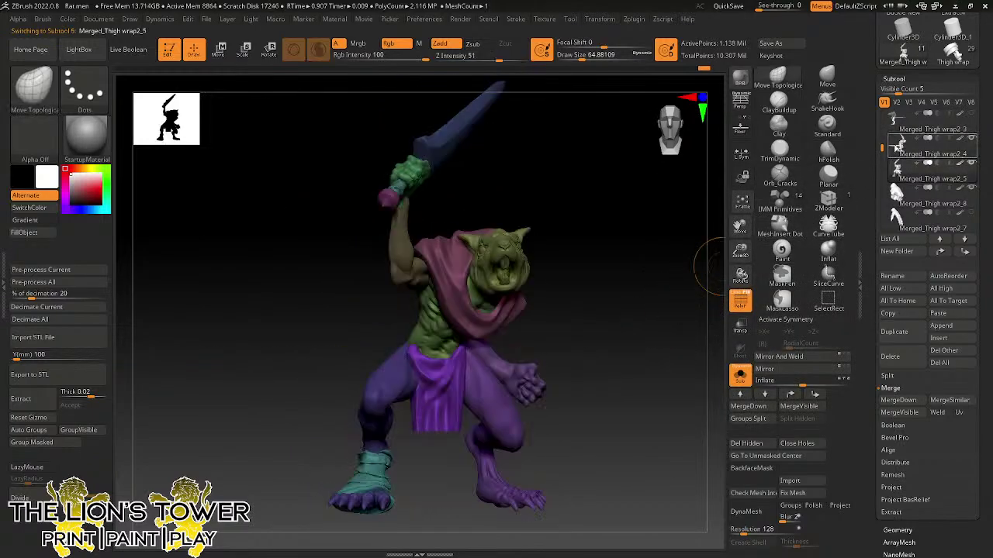
left_click(897, 149)
left_click(899, 176)
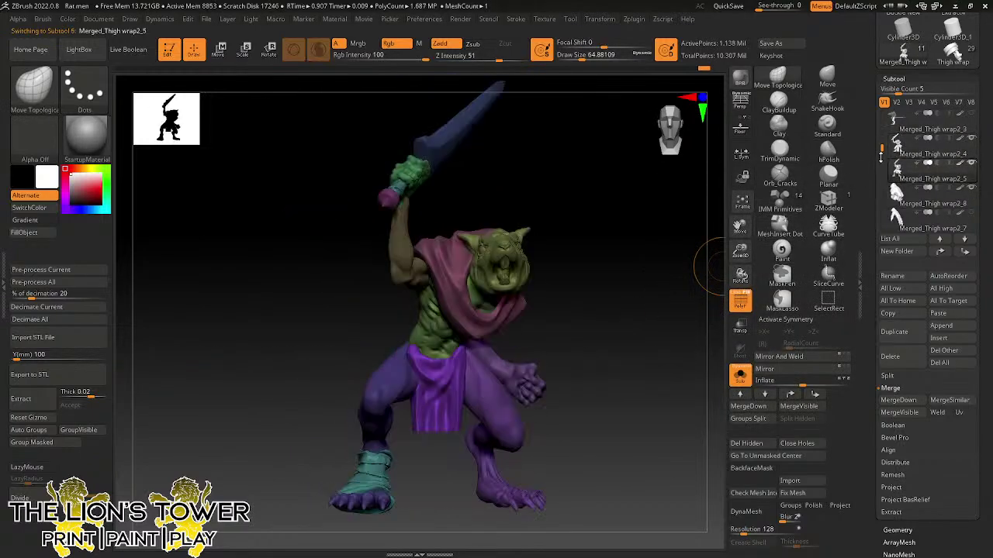
- Copy the second Rat Head 3 subtool, the one with the wide-open mouth, and paste it into the posed figure's tool
left_click_drag(868, 149, 880, 244)
left_click(954, 144)
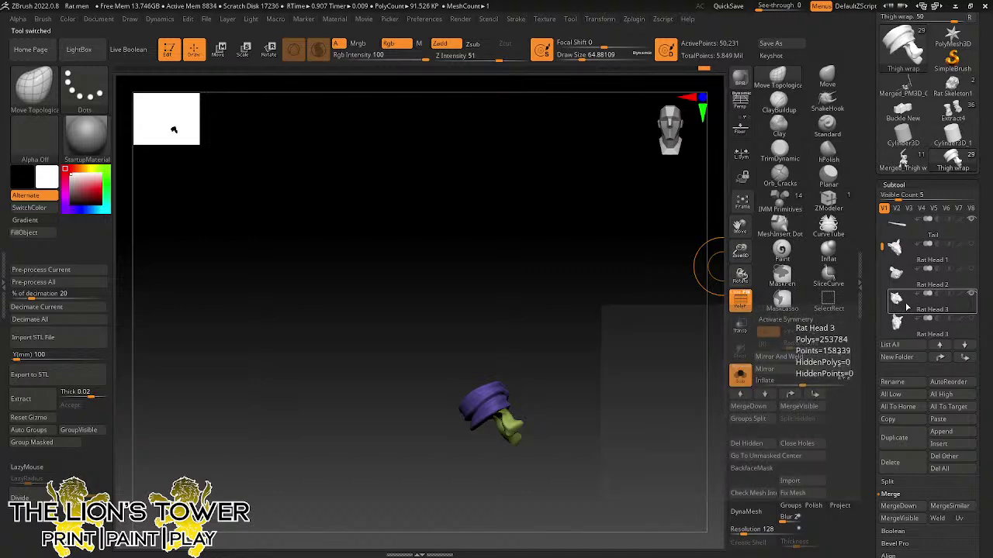
left_click(900, 301)
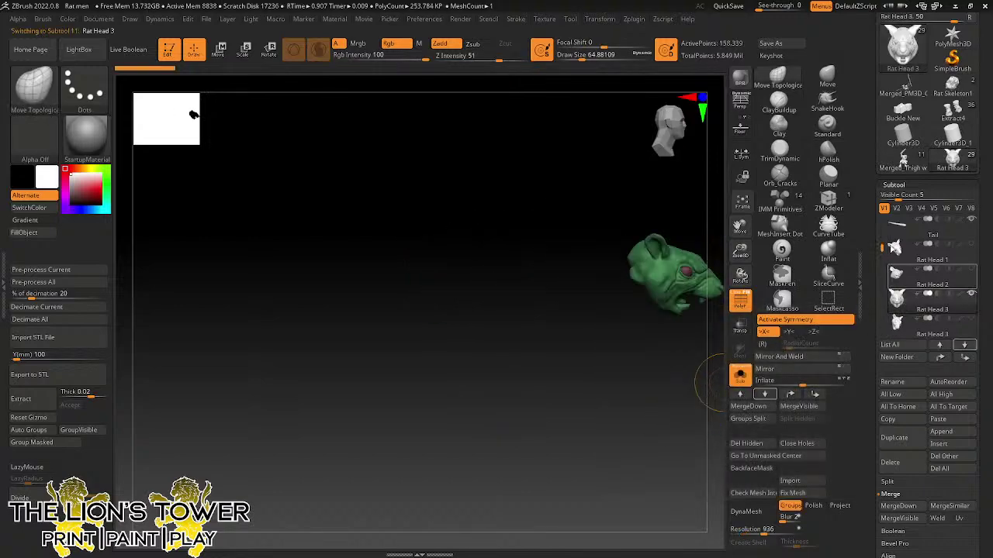
left_click(906, 162)
left_click_drag(721, 384, 724, 288)
left_click(951, 160)
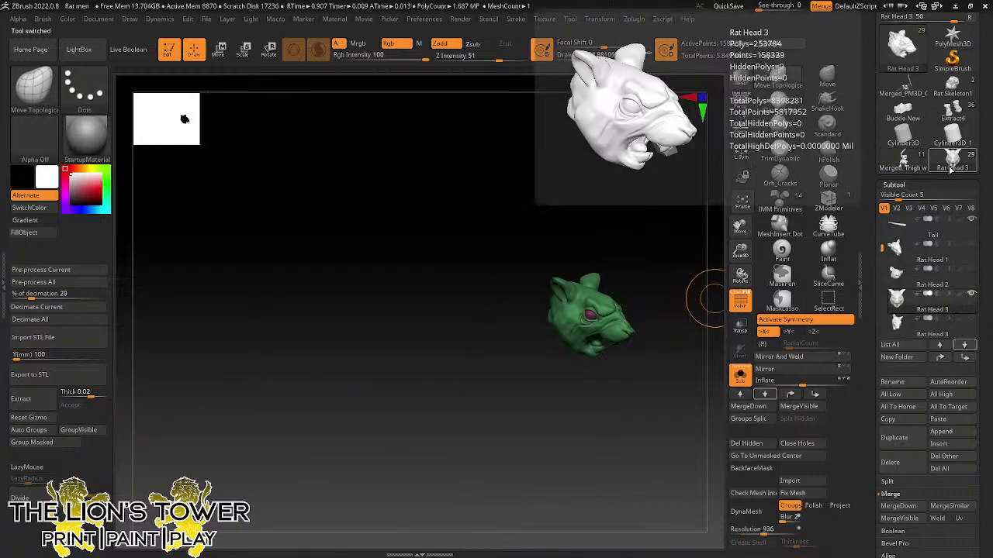
left_click(900, 331)
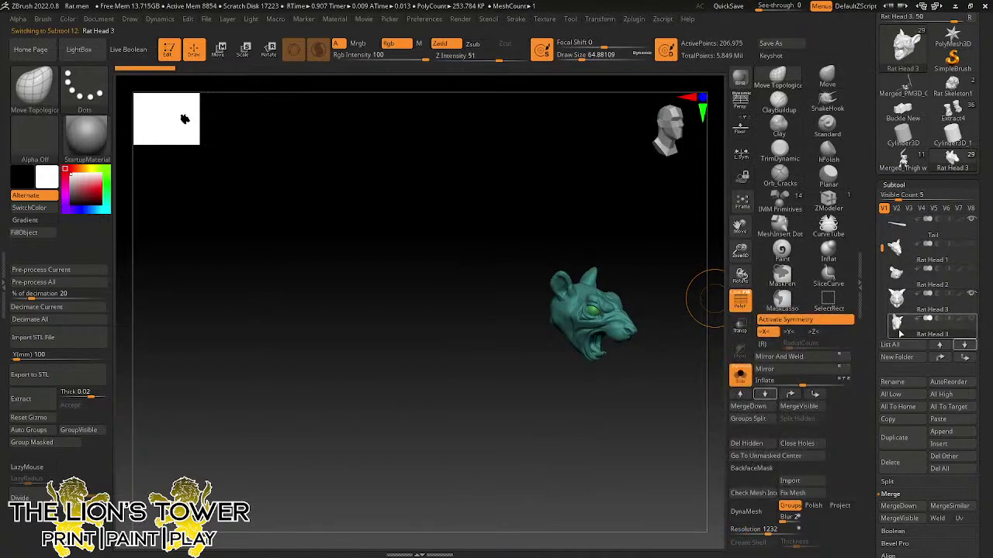
left_click(892, 419)
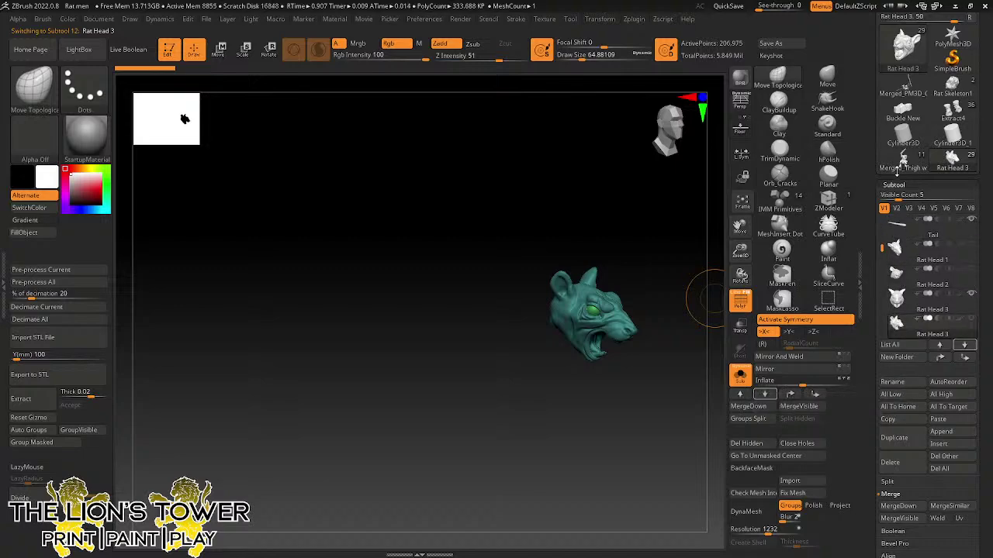
left_click(903, 157)
left_click(939, 419)
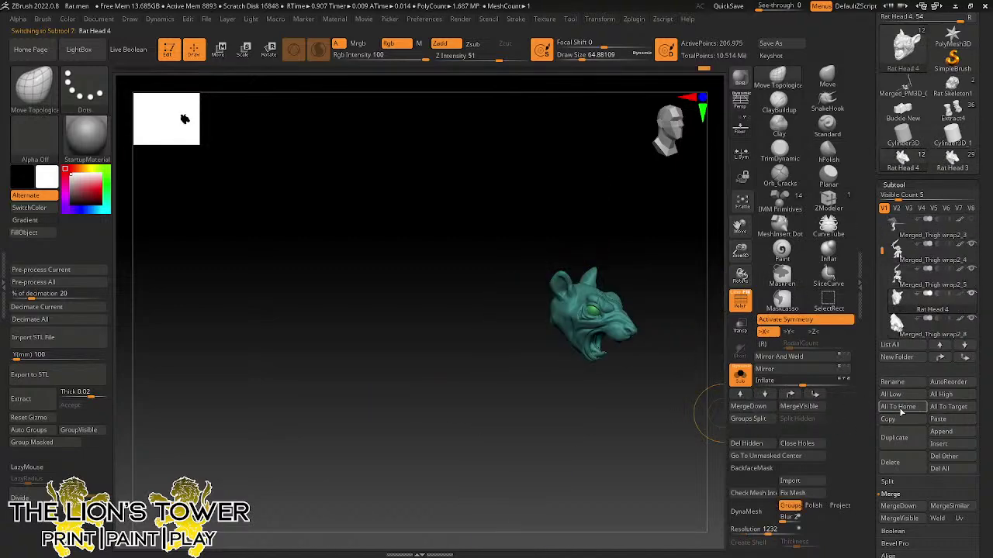
- Delete the old head's parts from Merged_Thigh wrap2_5 and merge the pasted head subtool Rat Head 4 into it
left_click(617, 288, "ctrl+shift")
left_click(609, 289, "ctrl+shift")
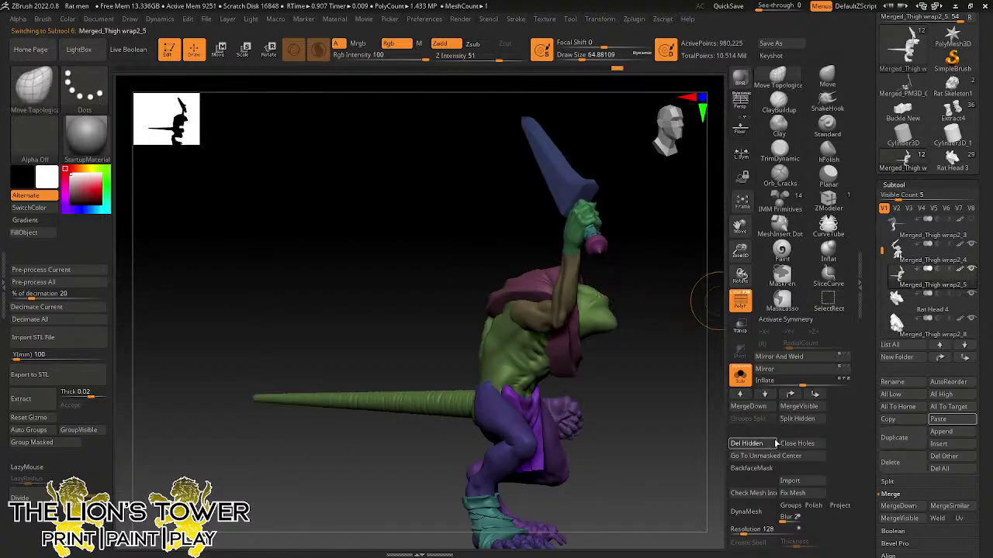
mouse_move(902, 309)
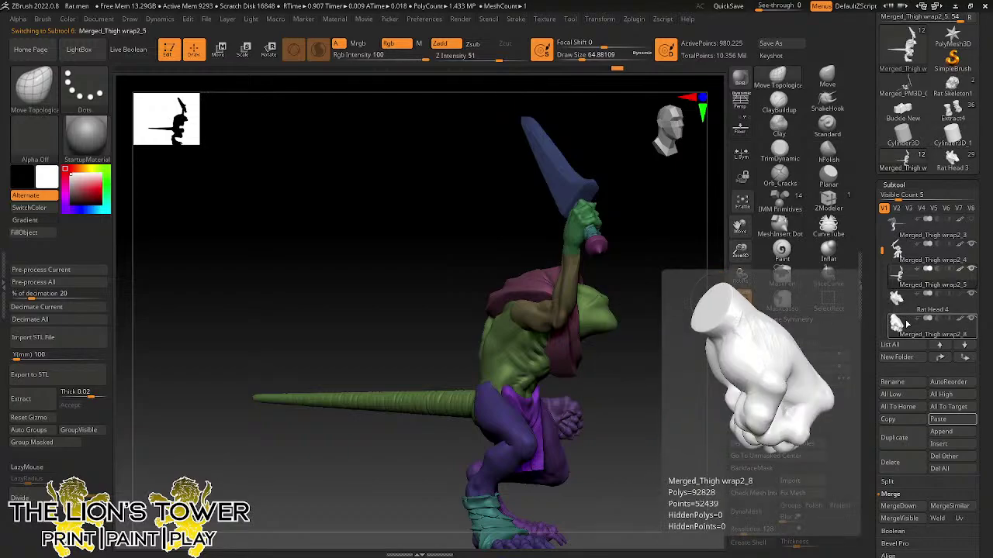
left_click(921, 477)
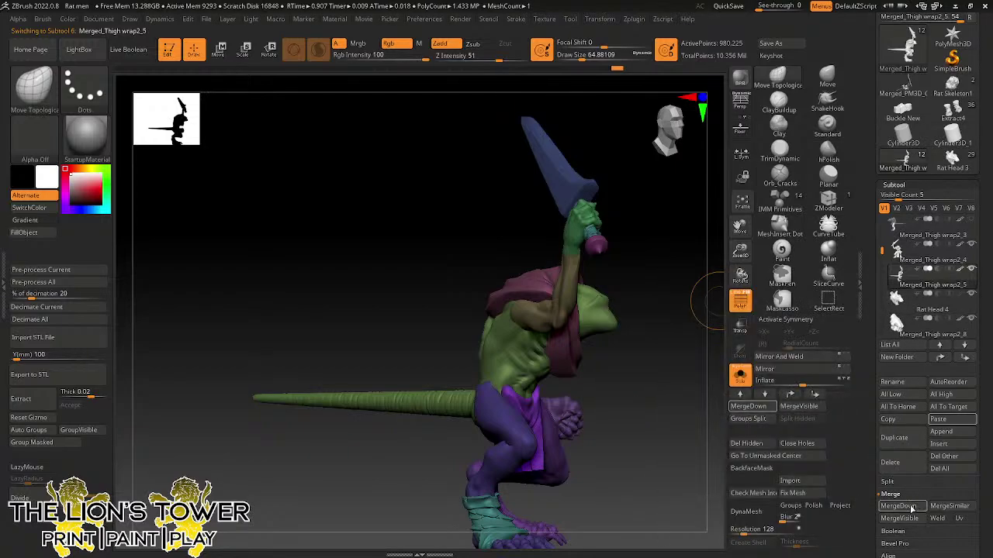
left_click(808, 531)
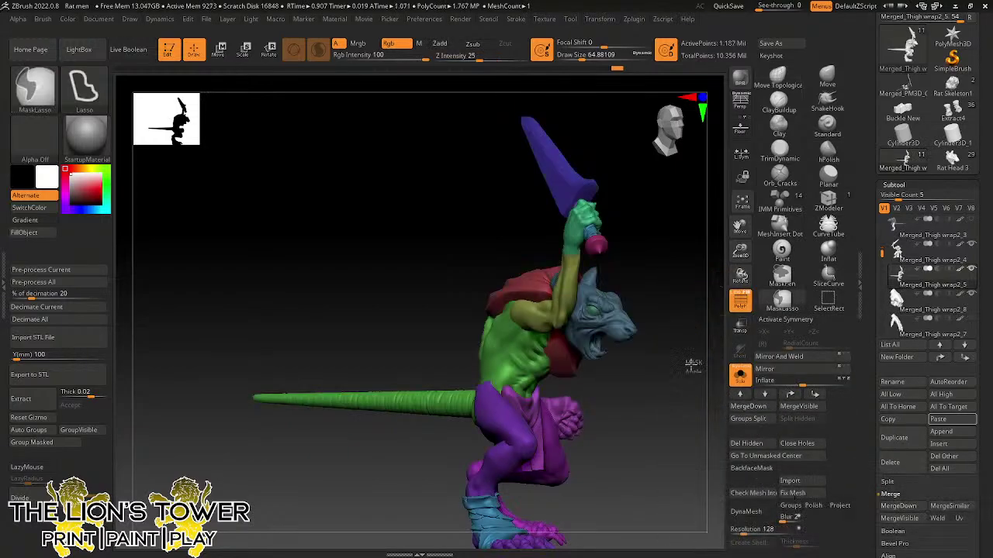
- Hide the new head's polygroups, mask the remaining body and unhide everything so that only the head stays unmasked
left_click(693, 365, "ctrl")
left_click(693, 365, "ctrl")
left_click(594, 310, "ctrl+shift")
left_click(596, 308, "ctrl+shift")
left_click(601, 306, "ctrl+shift")
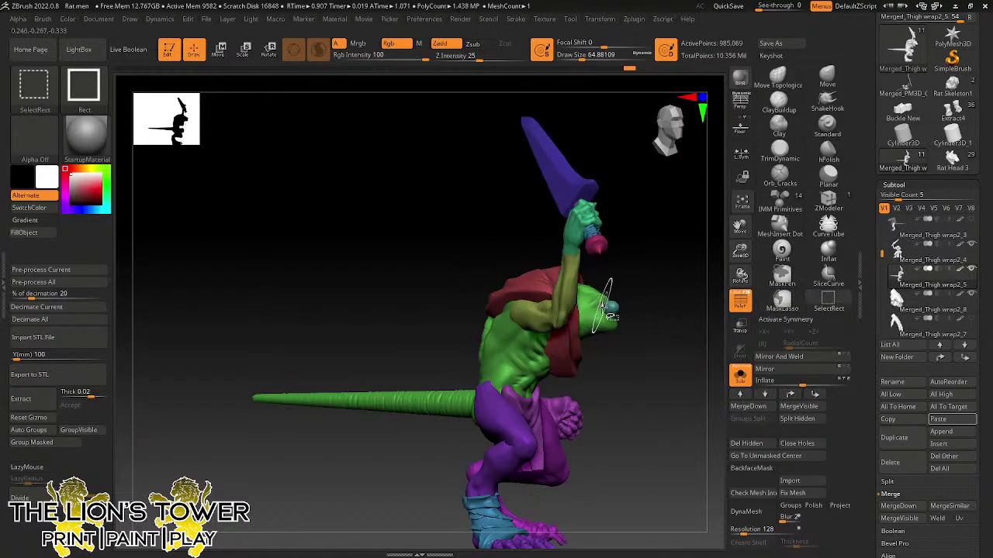
left_click(608, 309, "ctrl+shift")
key("ctrl+z")
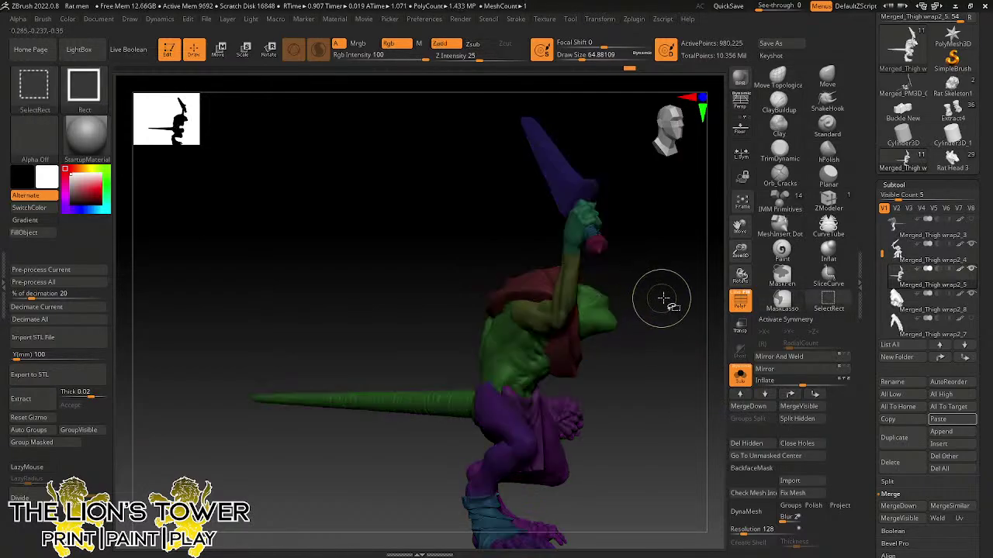
left_click(683, 297, "ctrl+shift")
left_click_drag(701, 299, 508, 137)
- Centre the gizmo on the new head, then move and rotate it onto the neck above the cloak
left_click(268, 50)
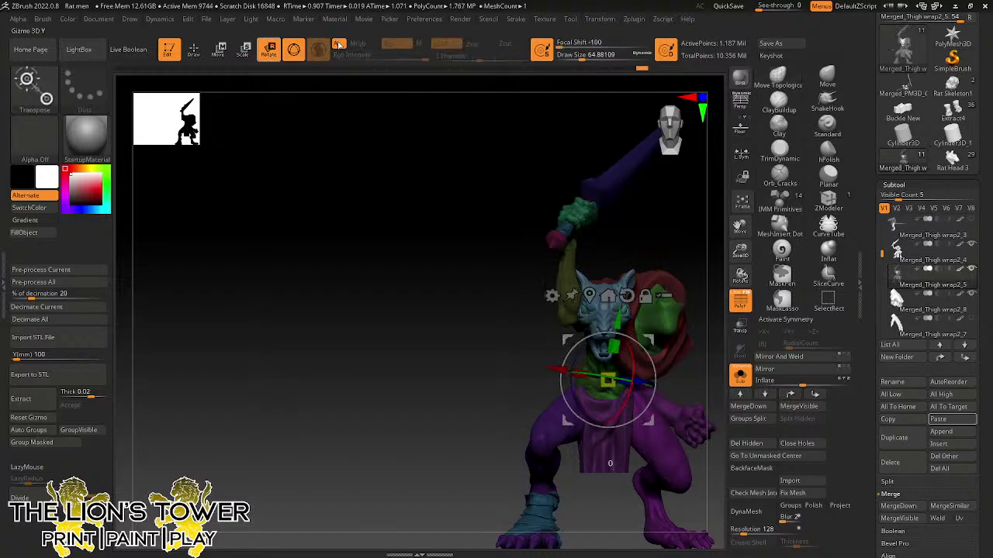
left_click_drag(740, 231, 669, 233)
left_click(518, 311)
left_click(568, 245)
left_click(551, 245, "alt")
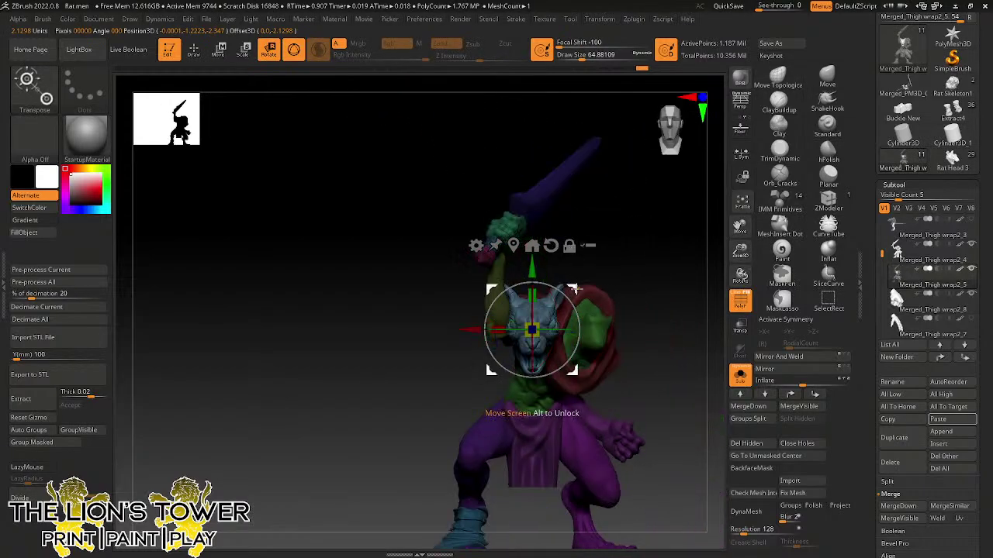
left_click_drag(574, 290, 640, 290)
left_click_drag(698, 273, 667, 297)
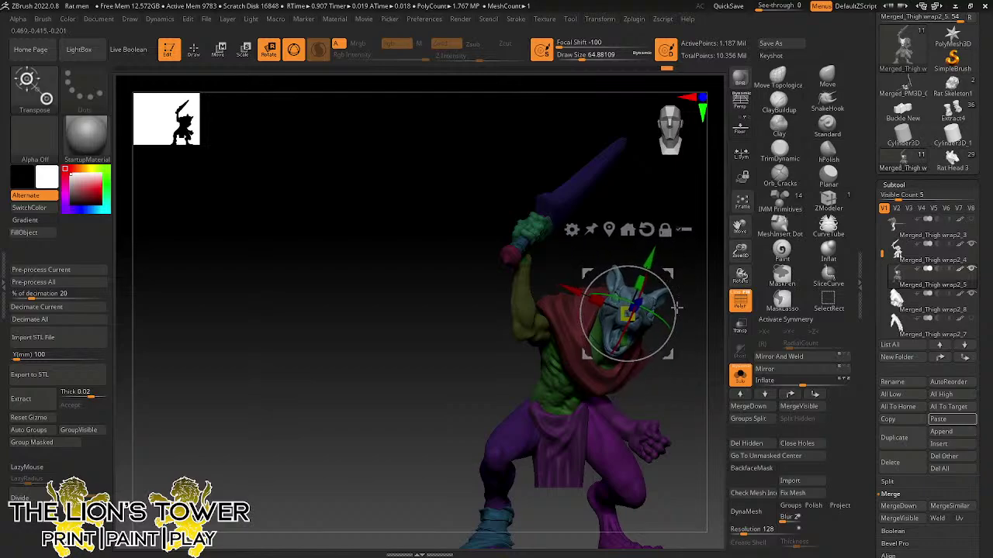
left_click_drag(676, 307, 656, 293)
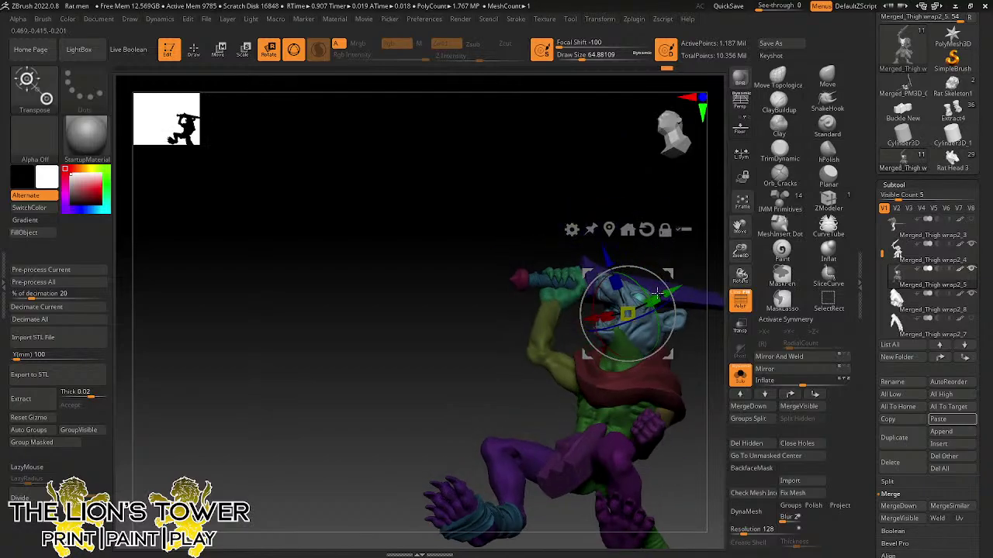
- Mask all but the torso and fit the neck to the new head using Move at draw sizes of about 97 and 68
left_click(622, 416, "ctrl")
key("q")
mouse_move(681, 241)
left_mouse_down()
mouse_move(694, 279)
mouse_move(692, 270)
left_mouse_up()
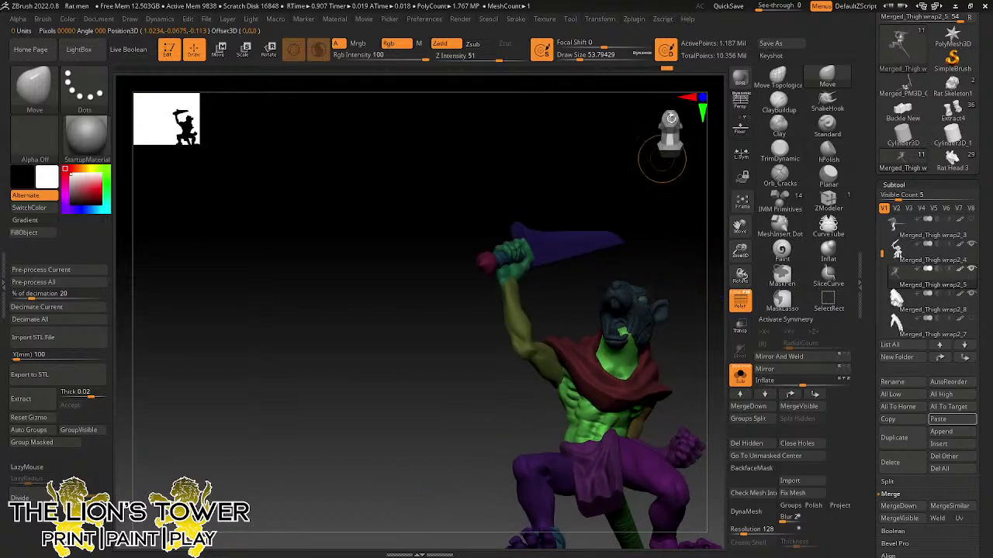
left_click_drag(580, 58, 587, 58)
left_click_drag(663, 214, 677, 242)
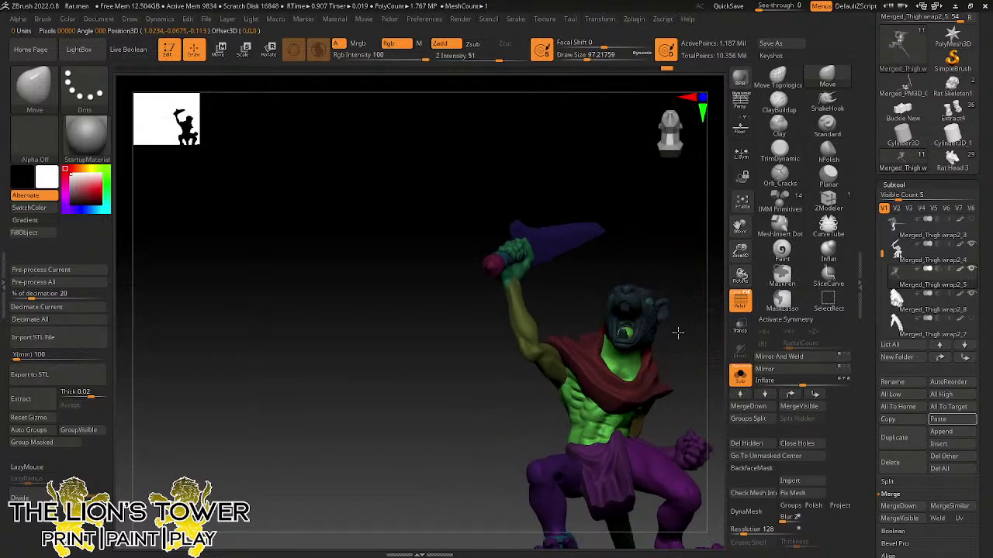
mouse_move(631, 343)
right_mouse_down()
mouse_move(694, 306)
mouse_move(698, 271)
mouse_move(671, 298)
mouse_move(664, 293)
right_mouse_up()
left_click_drag(589, 59, 583, 59)
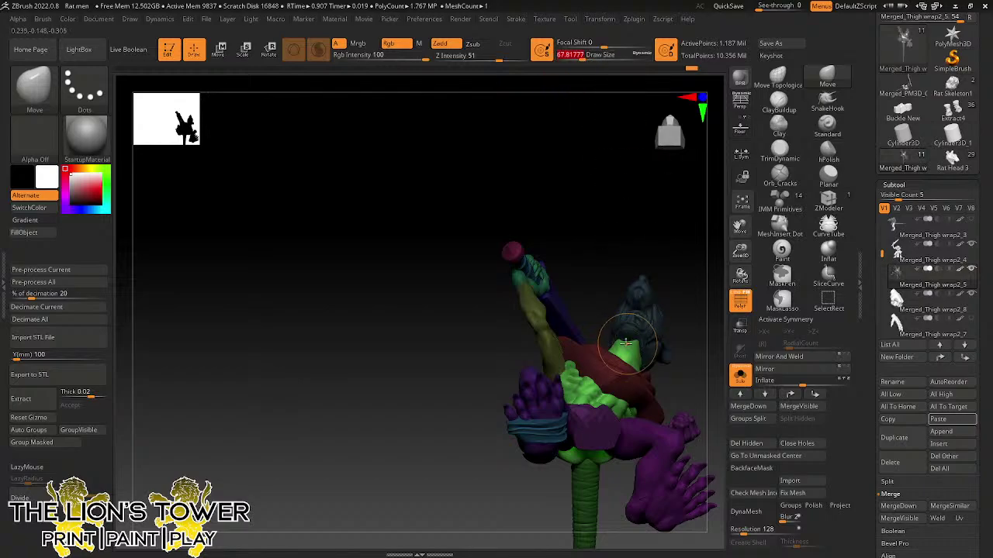
right_click_drag(630, 339, 655, 347)
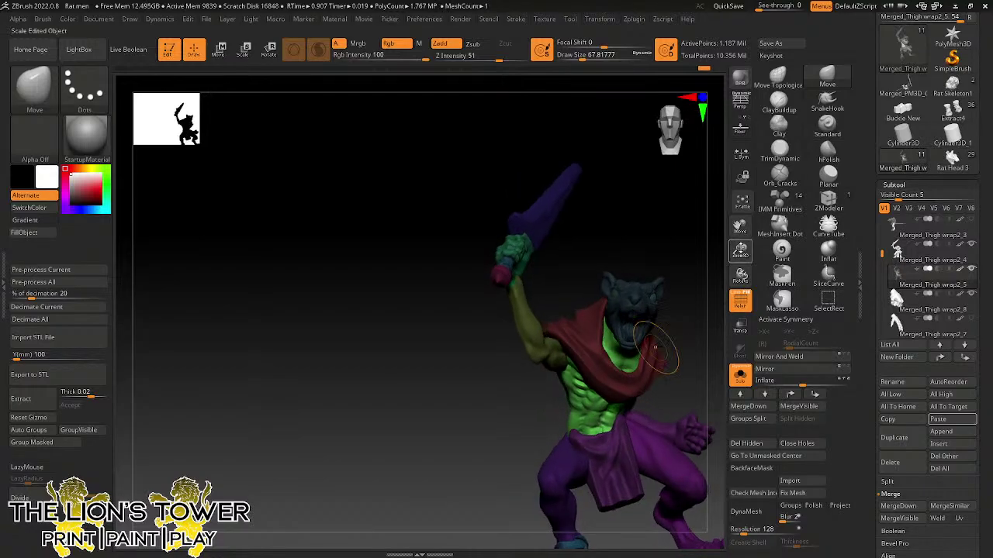
left_click_drag(741, 252, 735, 227)
- Clear the mask, isolate the two legs and ready ClayBuildup at a draw size of about 41
left_click(694, 316, "ctrl")
mouse_move(694, 316)
right_mouse_down()
mouse_move(682, 343)
mouse_move(669, 327)
mouse_move(693, 290)
mouse_move(736, 281)
mouse_move(665, 303)
mouse_move(716, 296)
mouse_move(698, 314)
right_mouse_up()
left_click(690, 290, "ctrl")
left_click(701, 318, "ctrl")
key("ctrl+shift")
left_click(615, 425, "ctrl+shift")
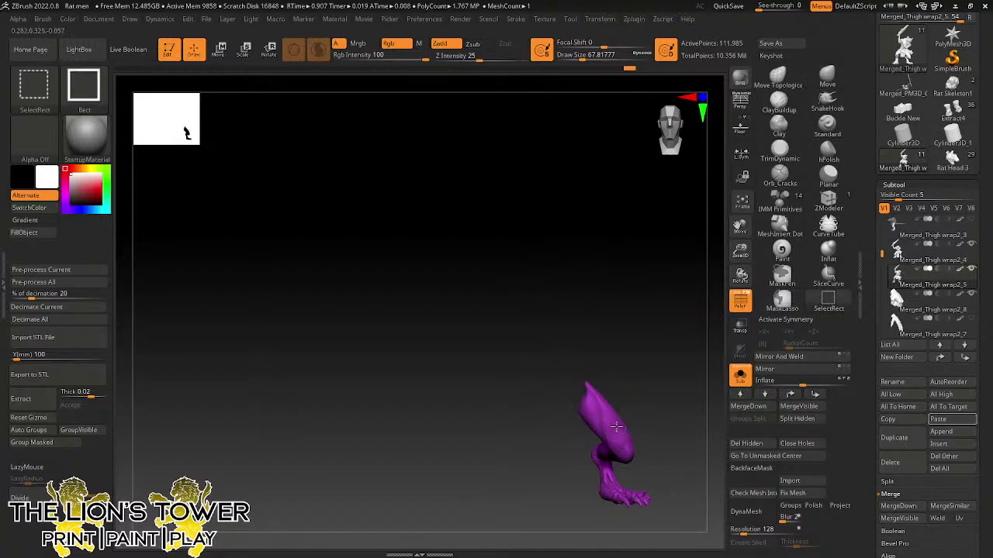
left_click_drag(656, 380, 680, 386, "ctrl+shift")
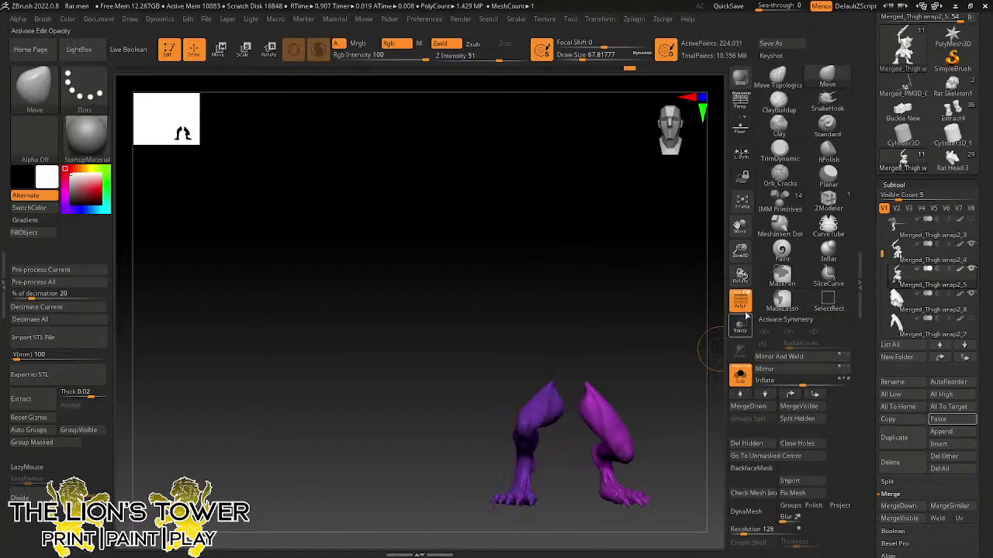
left_click_drag(741, 250, 744, 279)
left_click(785, 109)
right_click_drag(662, 317, 687, 310)
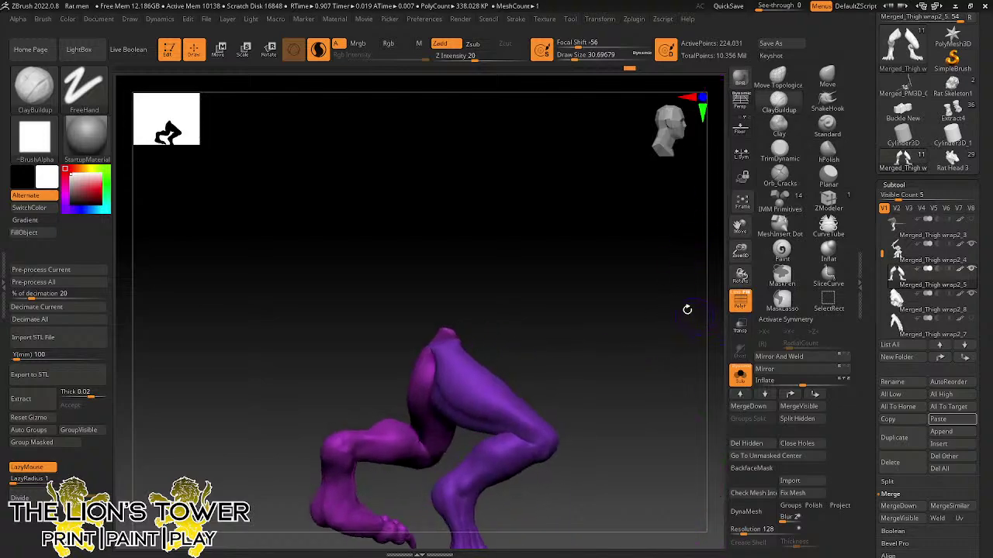
left_click_drag(571, 61, 566, 64)
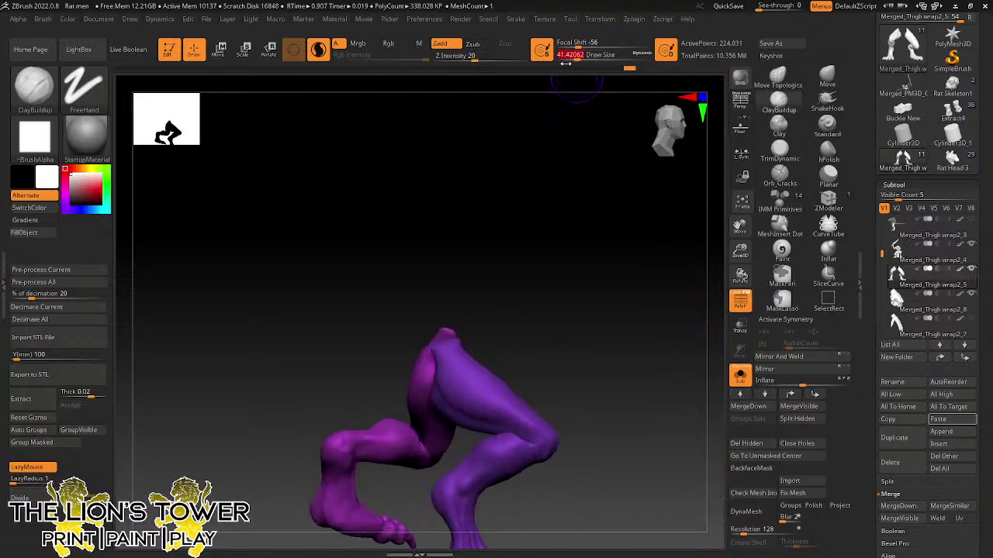
- Duplicate Merged_Thigh wrap2_5 and delete the hidden parts from the copy, keeping only the two legs
left_click(914, 448)
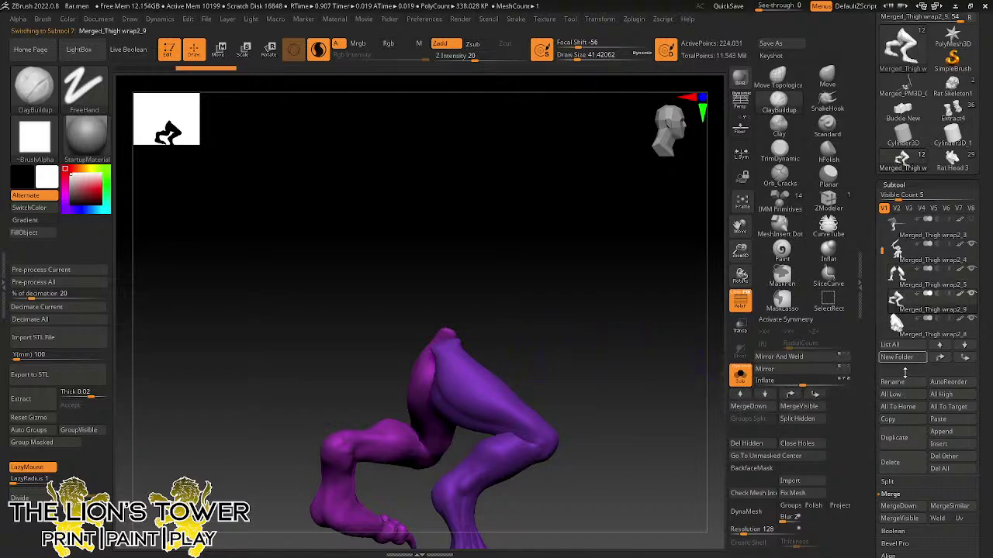
left_click(740, 376)
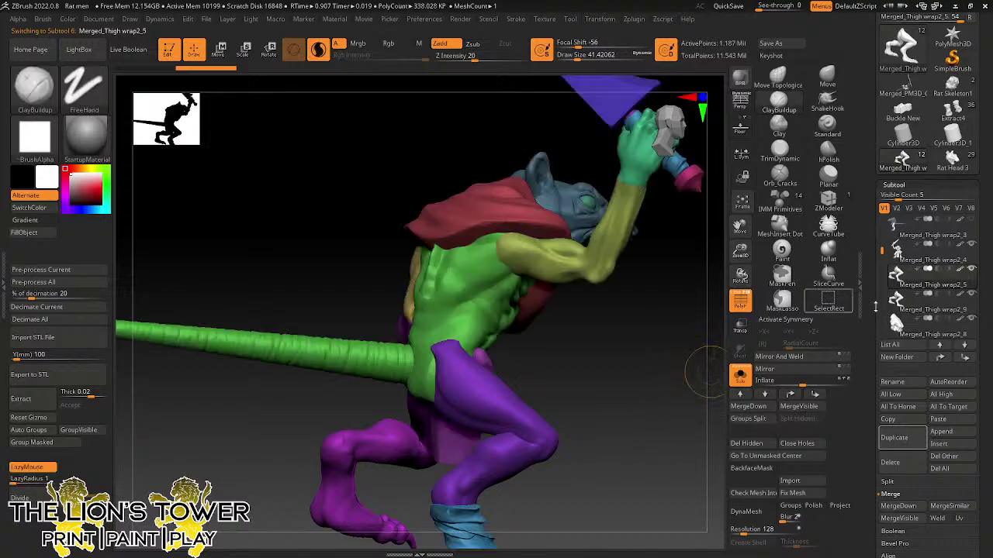
left_click(739, 375)
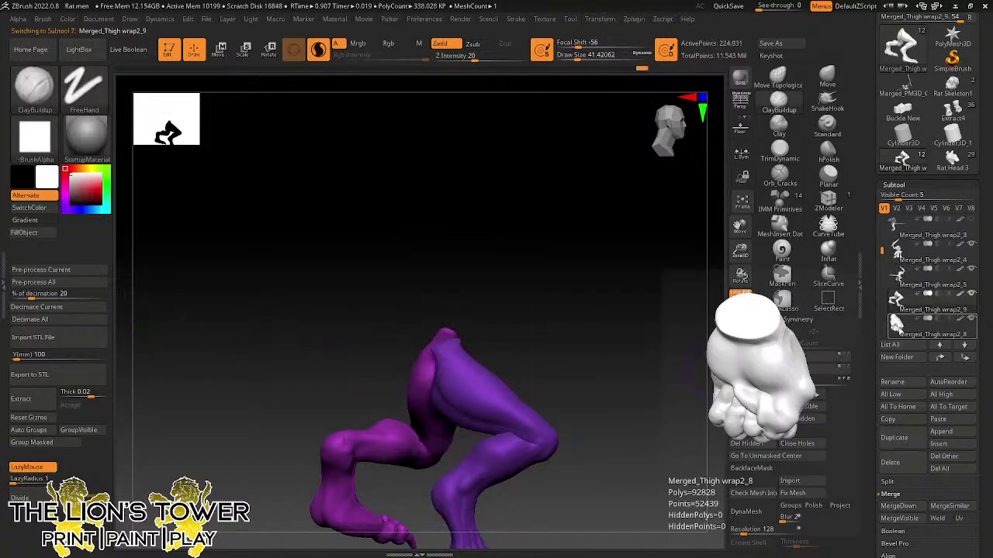
left_click(763, 443)
- With ClayBuildup at a draw size of about 23, build raised bands around the blue-purple leg below the heel joint and above the foot
left_click_drag(652, 364, 636, 256)
left_click_drag(669, 370, 552, 409)
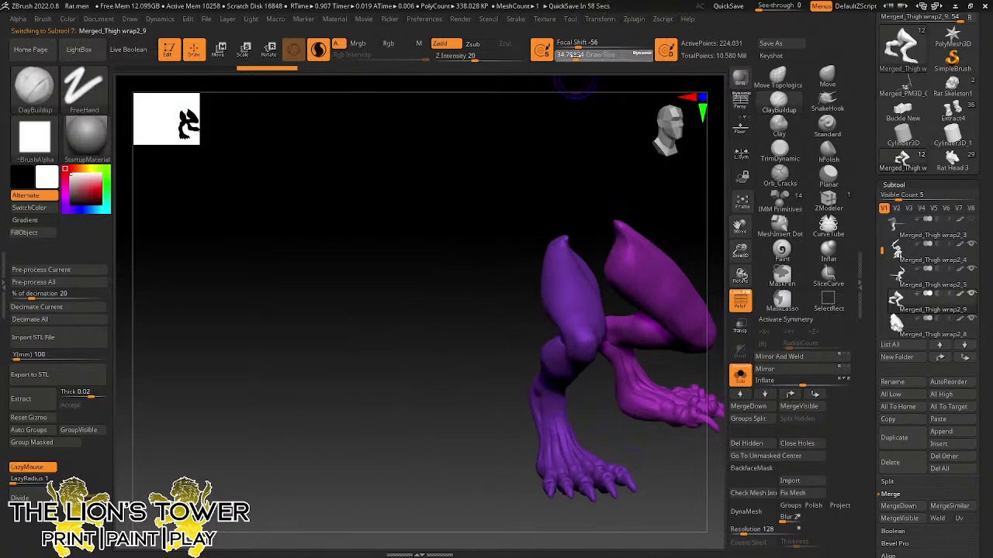
left_click(570, 59)
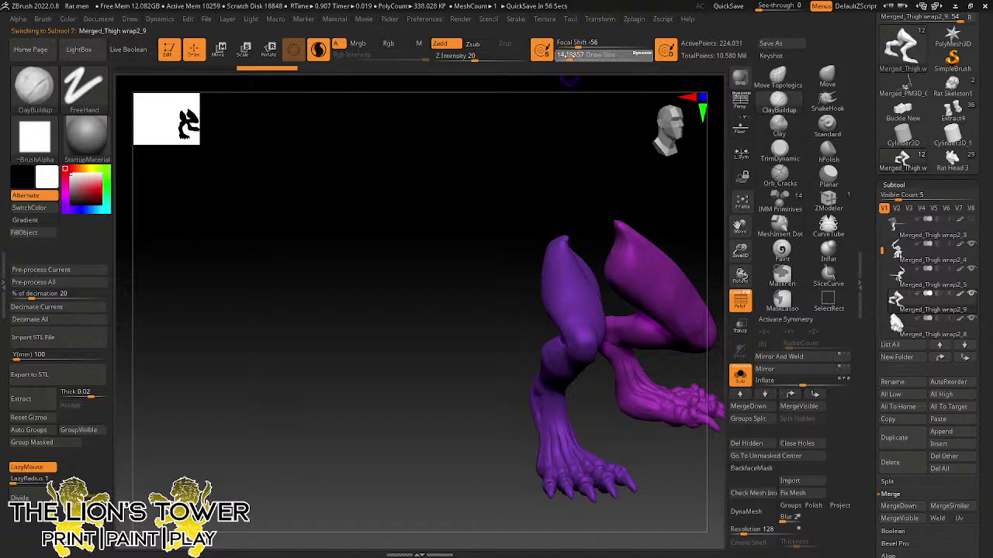
left_click_drag(560, 59, 569, 59)
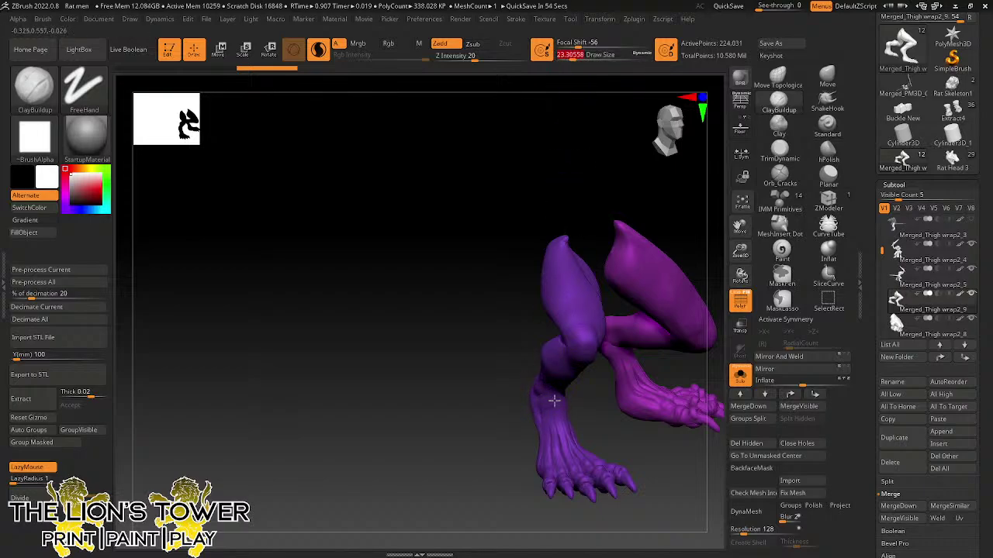
left_click_drag(538, 410, 557, 405)
mouse_move(599, 403)
left_mouse_down()
mouse_move(551, 406)
mouse_move(564, 409)
left_mouse_up()
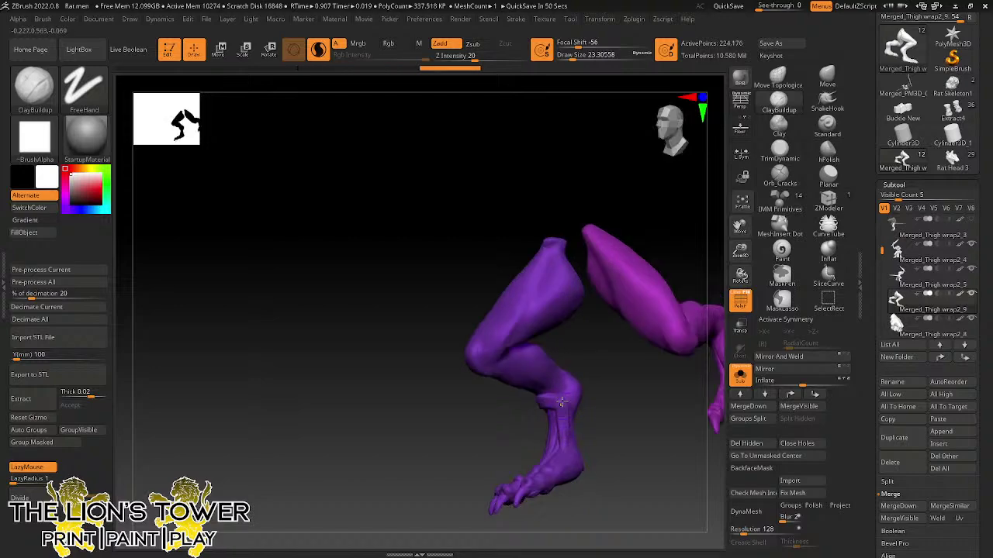
left_click_drag(572, 451, 541, 441)
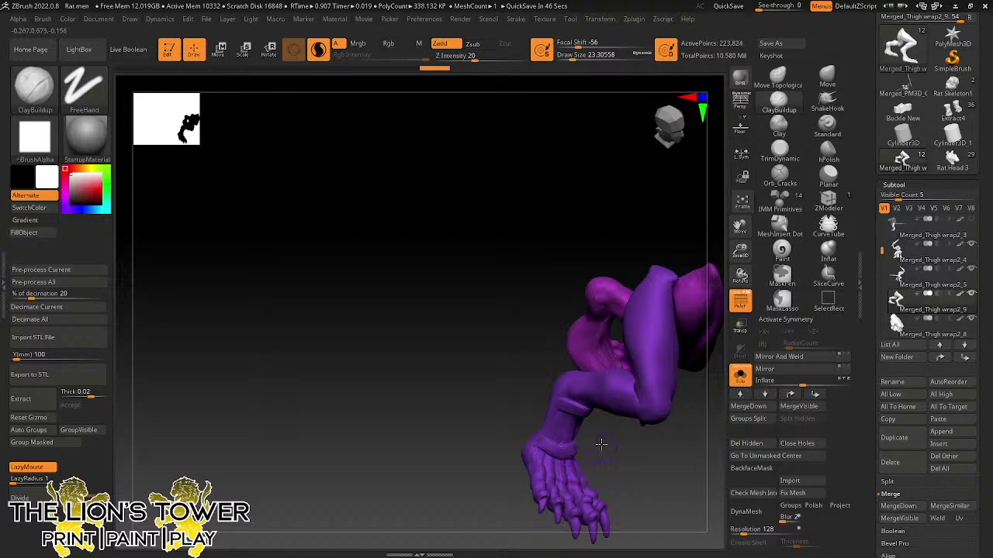
- With ClayBuildup at a draw size of about 23, fill the lower blue-purple leg between the two raised bands on all sides
left_click_drag(601, 446, 559, 408)
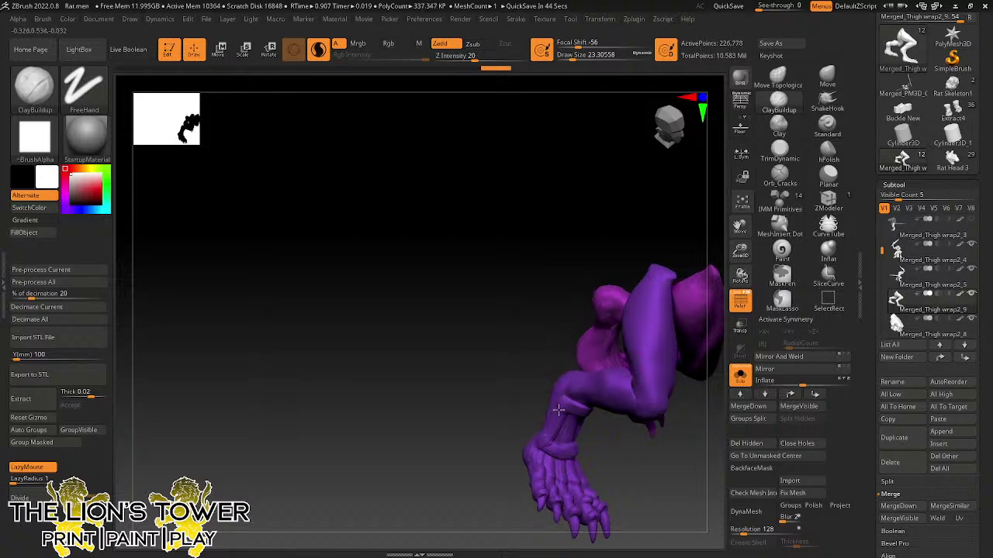
key("ctrl+shift+z")
key("ctrl+shift+z")
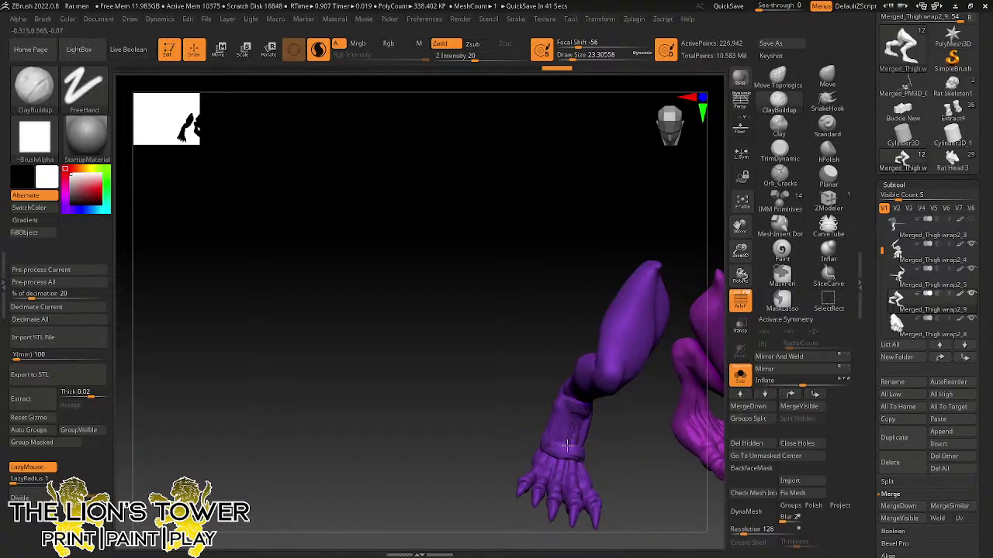
key("ctrl+shift+z")
key("ctrl+shift+z")
left_click_drag(583, 444, 578, 428)
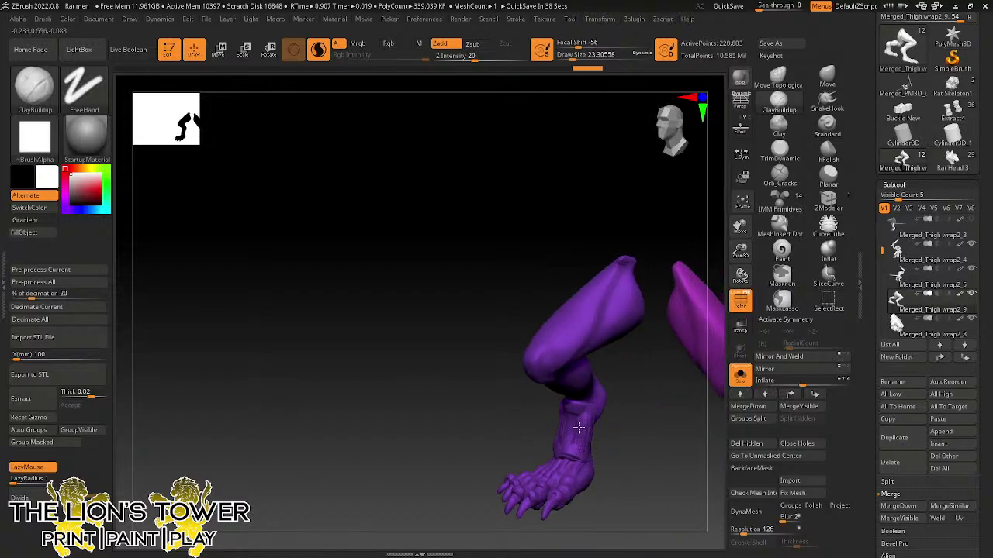
key("ctrl+shift+z")
key("ctrl+shift+z")
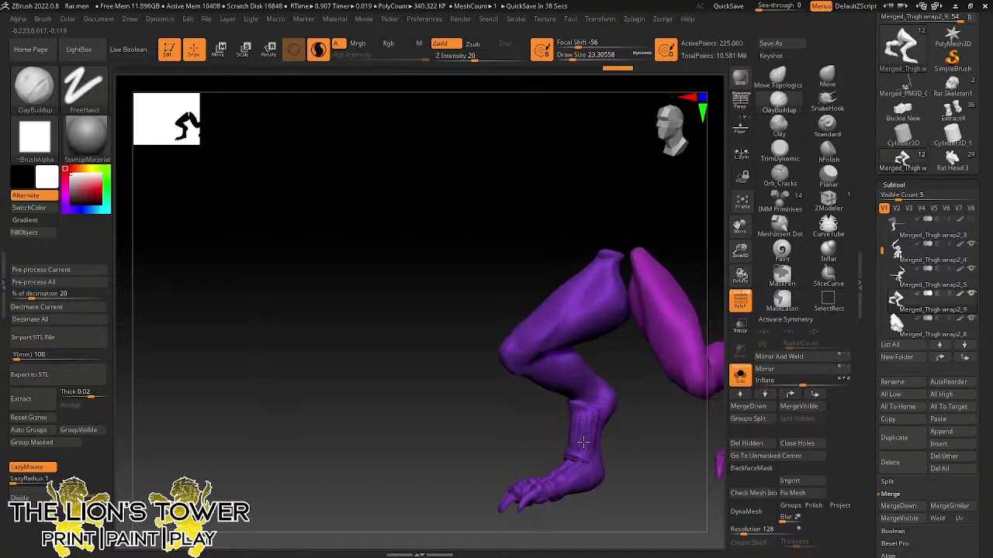
key("ctrl+shift+z")
key("ctrl+shift+z")
key("ctrl+shift+z")
key("ctrl+shift+z")
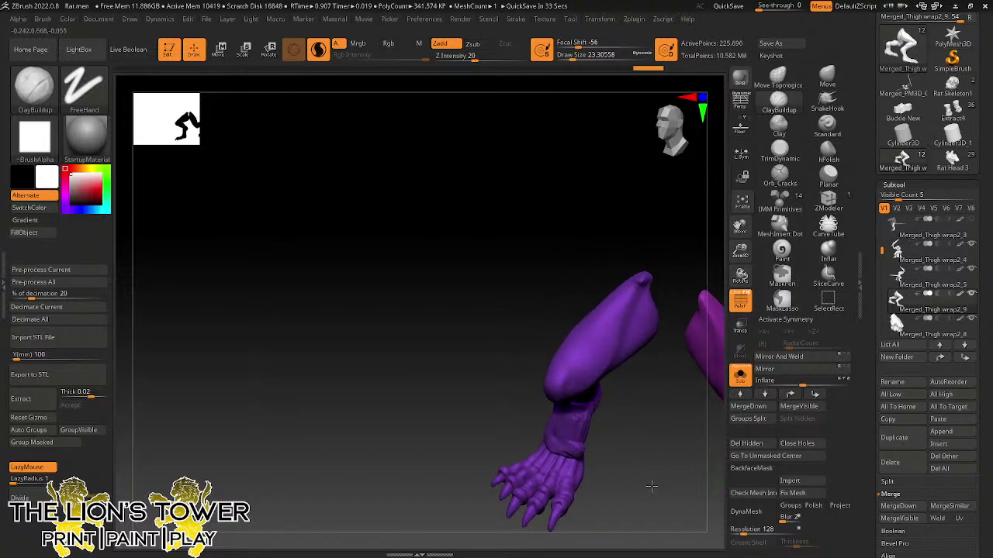
key("ctrl+shift+z")
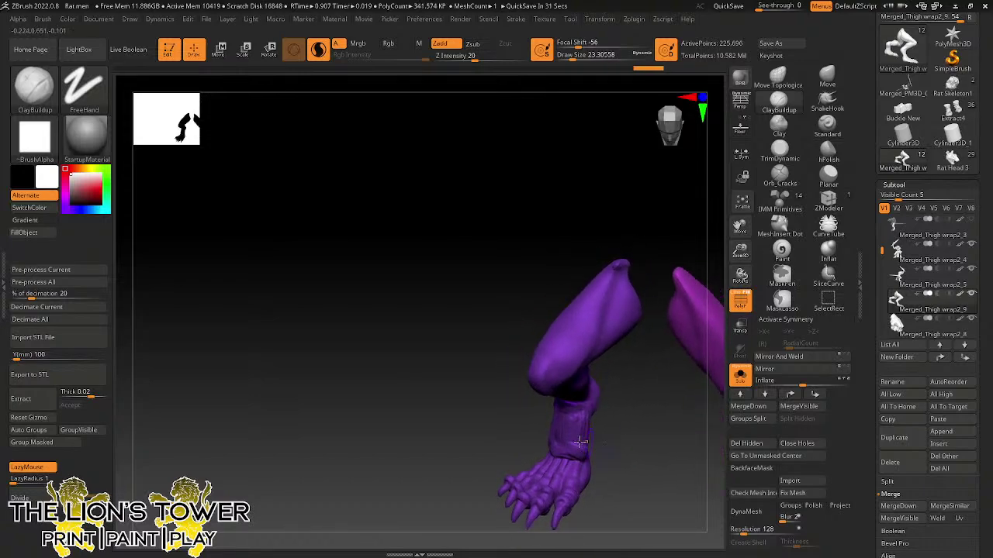
key("ctrl+shift+z")
key("ctrl+shift+z")
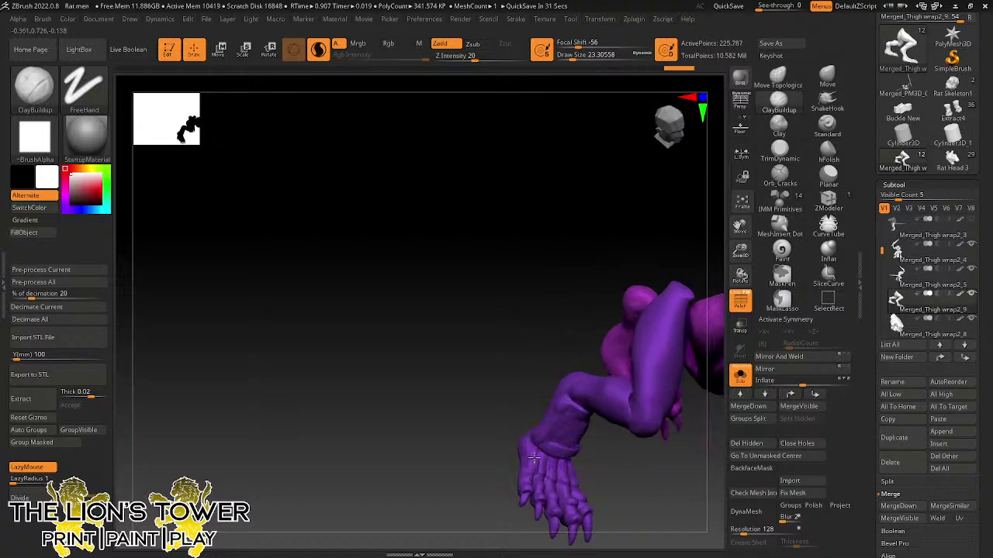
- Build a broad raised wrapping band across the top and sides of the blue-purple foot behind the toes with ClayBuildup
key("ctrl+z")
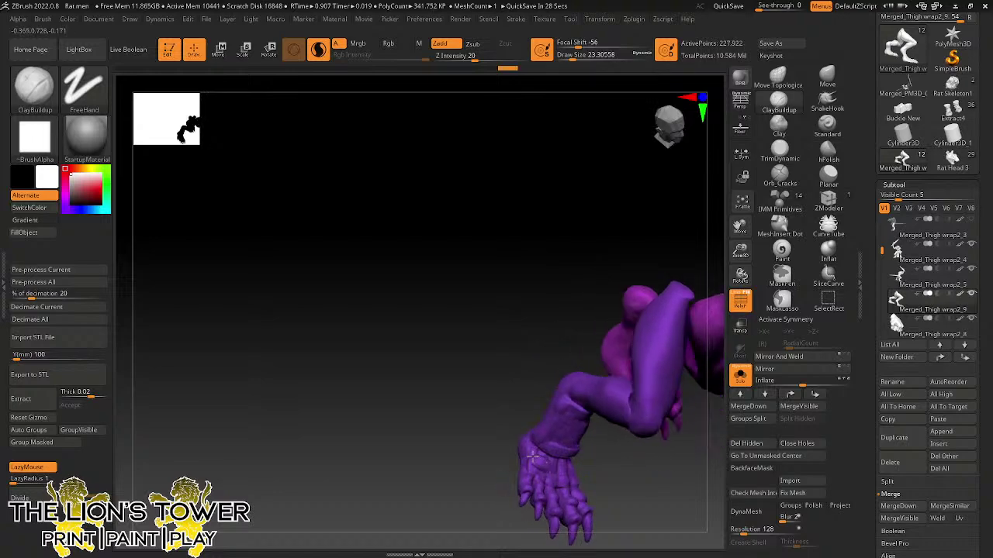
key("ctrl+shift+z")
key("ctrl+shift+z")
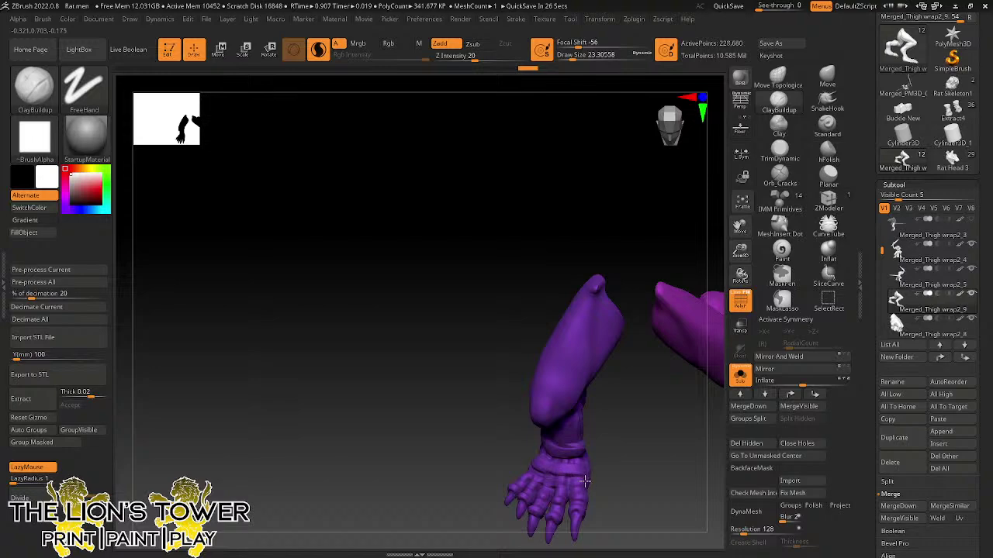
key("ctrl+shift+z")
key("ctrl+shift+z")
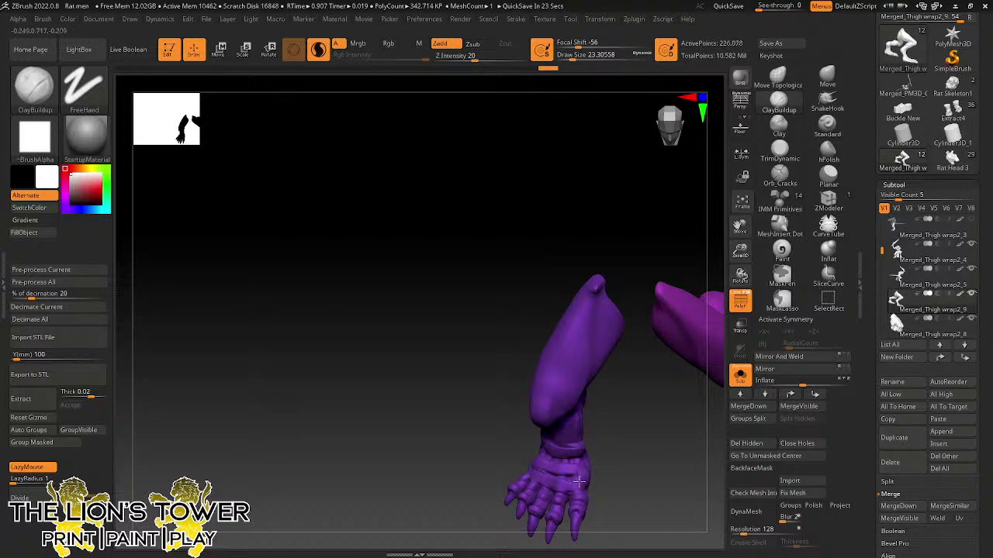
key("ctrl+shift+z")
key("ctrl+shift+z")
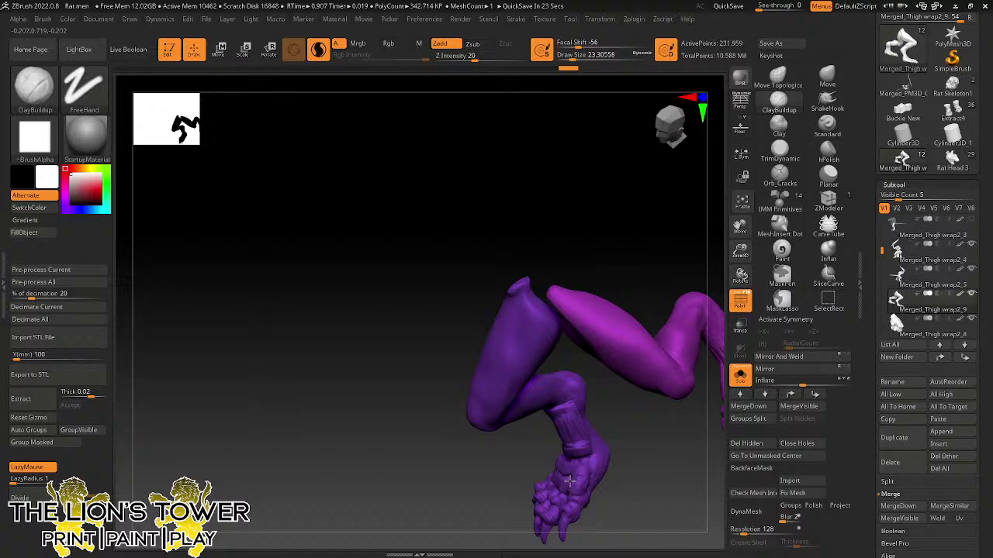
key("ctrl+shift+z")
key("ctrl+shift+z")
key("ctrl+shift+z")
key("ctrl+shift+z")
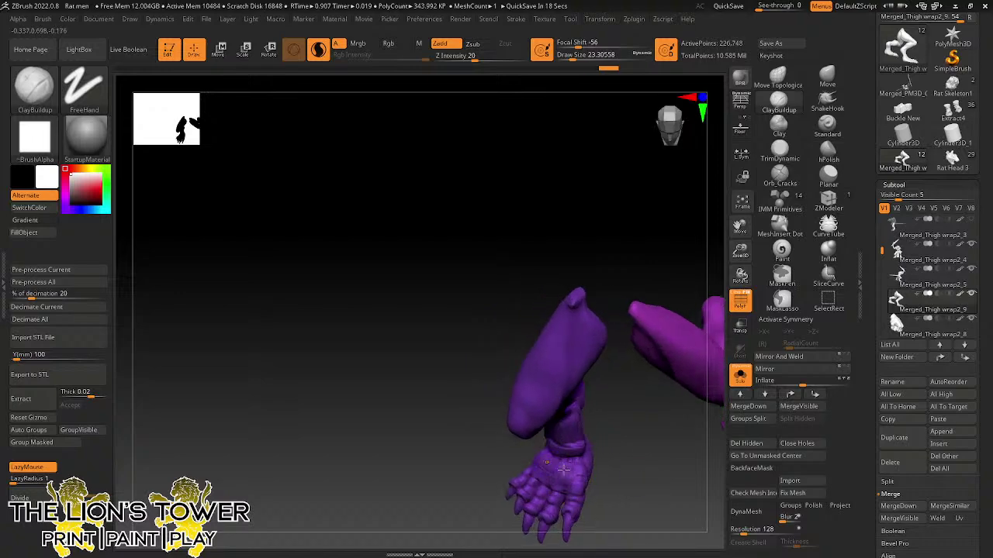
key("ctrl+shift+z")
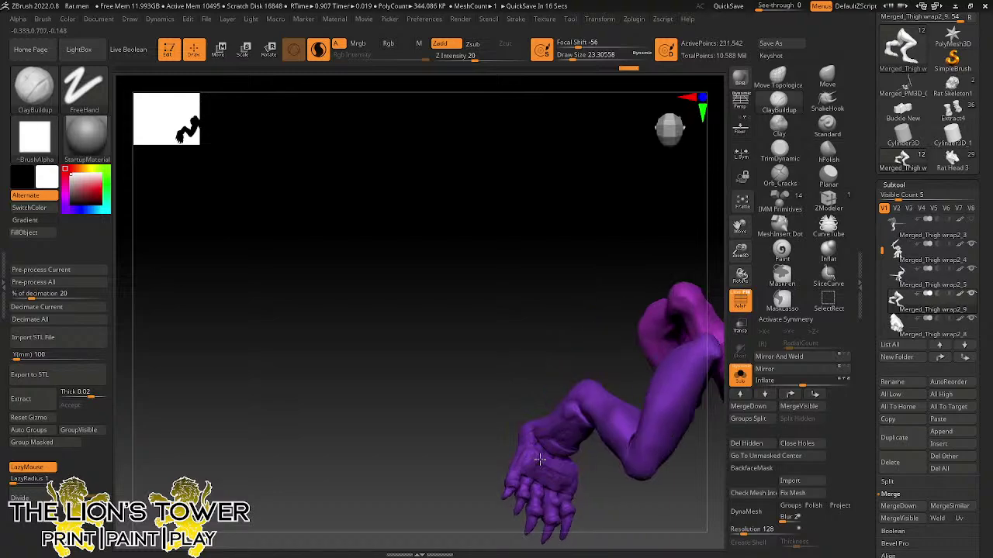
key("ctrl+shift+z")
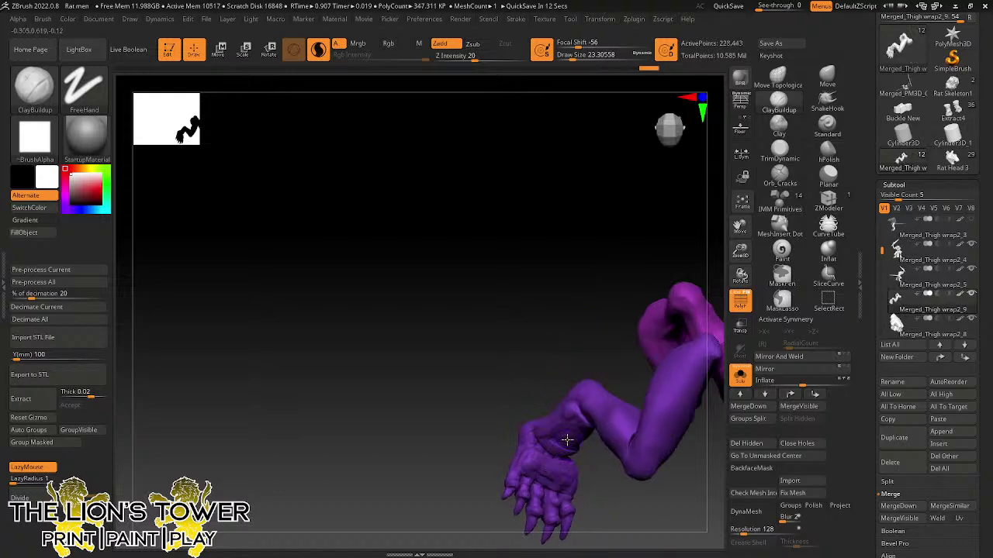
- Thicken and even out the wrapping around the blue-purple lower leg, from below the heel joint to the ankle, with ClayBuildup
left_click_drag(610, 498, 597, 476)
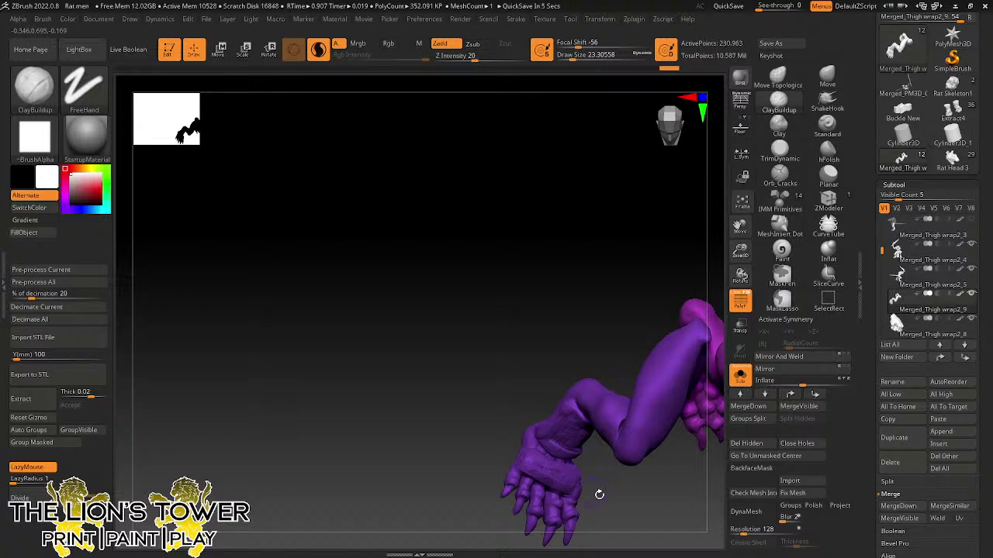
key("ctrl+shift+z")
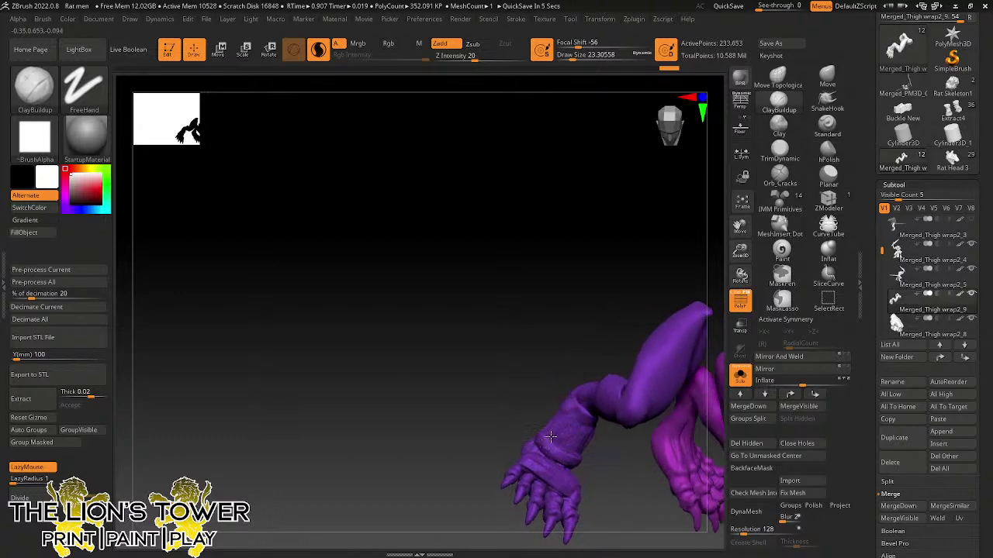
key("ctrl+shift+z")
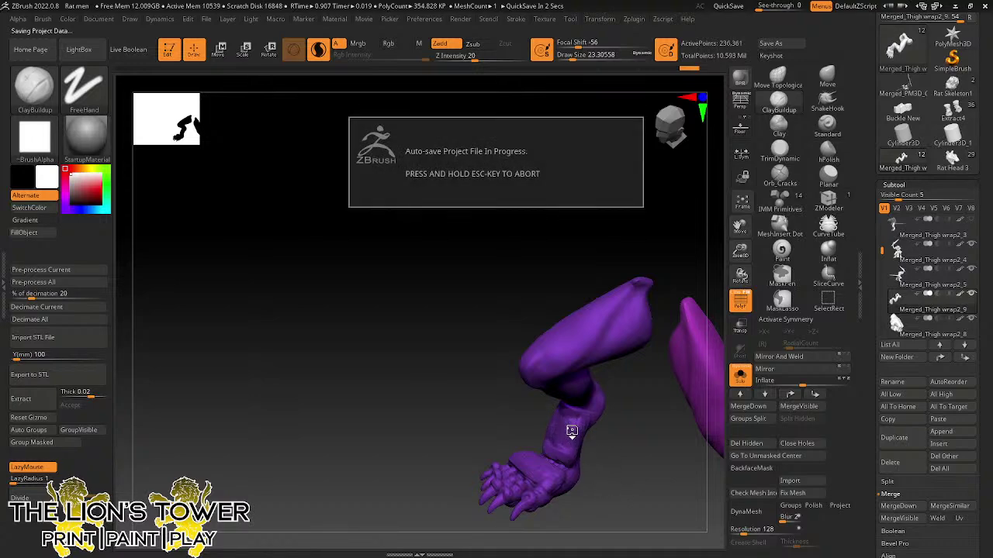
key("ctrl+z")
key("ctrl+z")
key("ctrl+z")
key("ctrl+z")
key("ctrl+z")
key("ctrl+z")
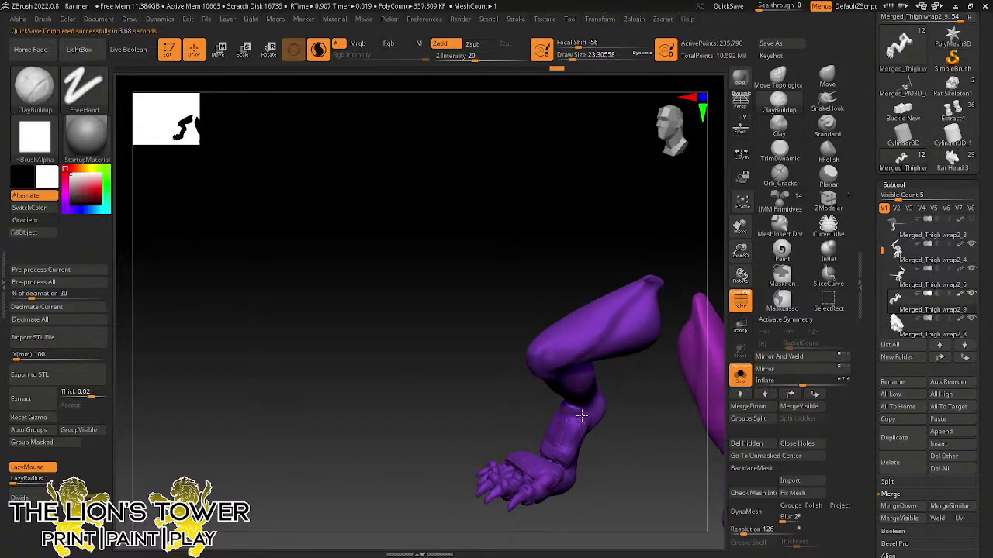
key("ctrl+shift+z")
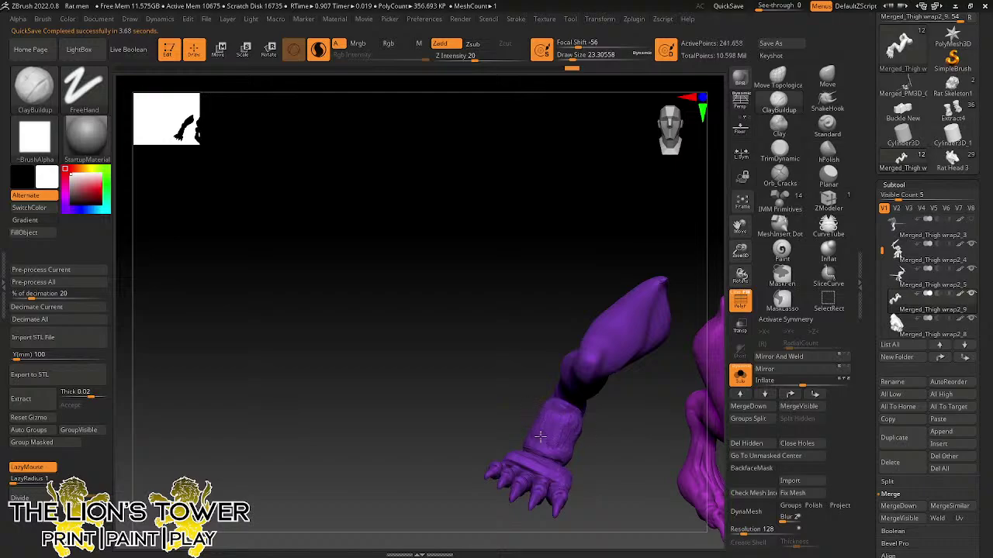
key("ctrl+shift+z")
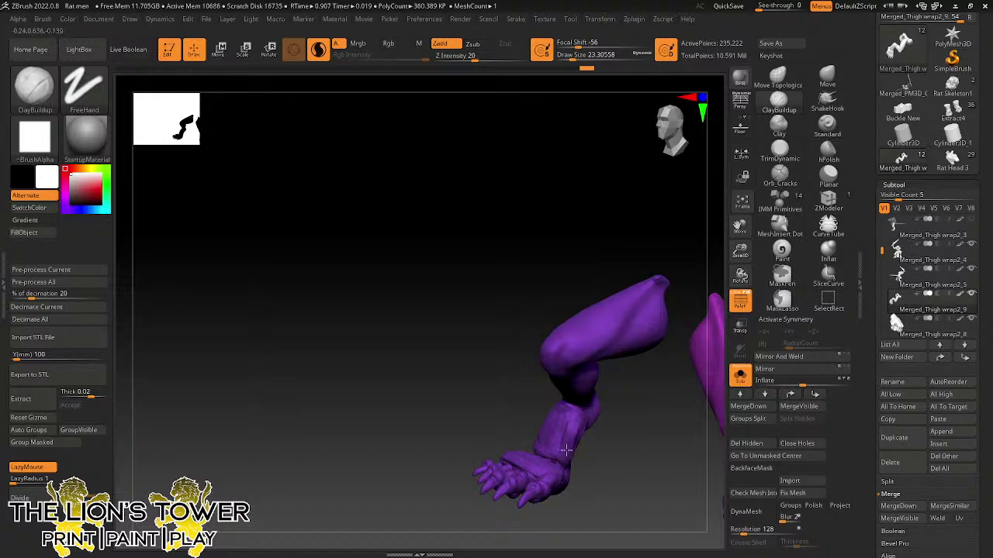
left_click_drag(566, 449, 574, 428)
key("ctrl+z")
- Flatten the wrapping around the blue-purple lower leg with hPolish at a draw size of about 22, working around all sides
left_click(828, 152)
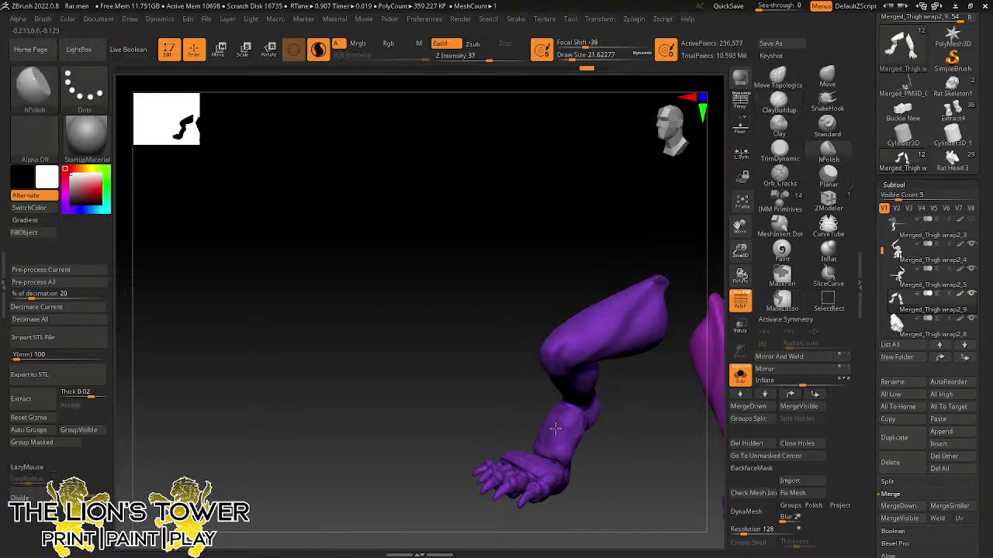
key("ctrl+shift+z")
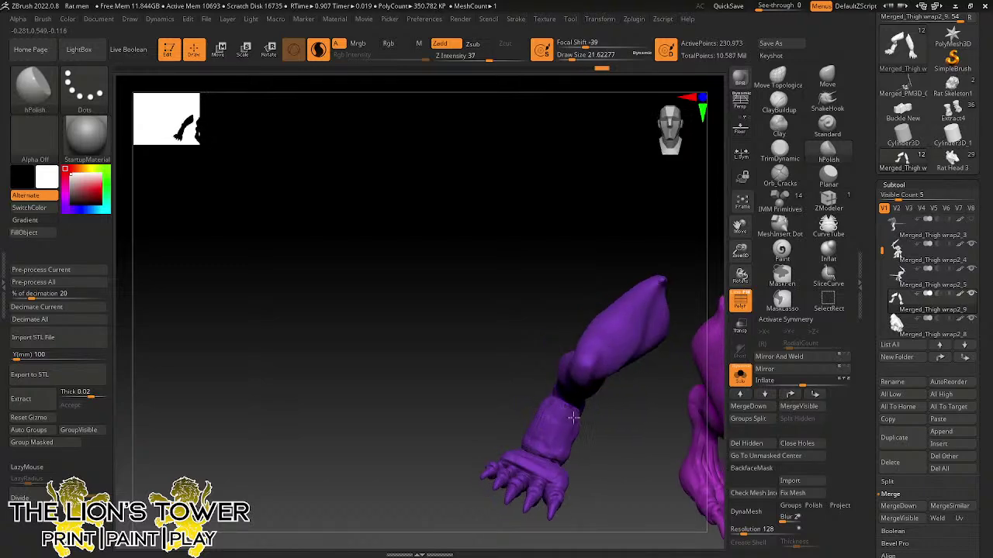
key("ctrl+shift+z")
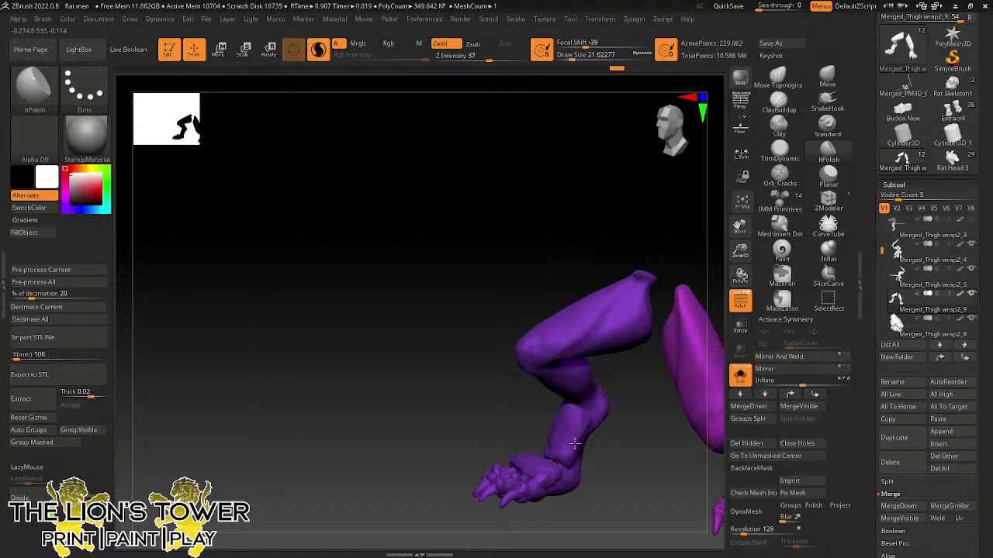
key("ctrl+shift+z")
key("ctrl+shift+z")
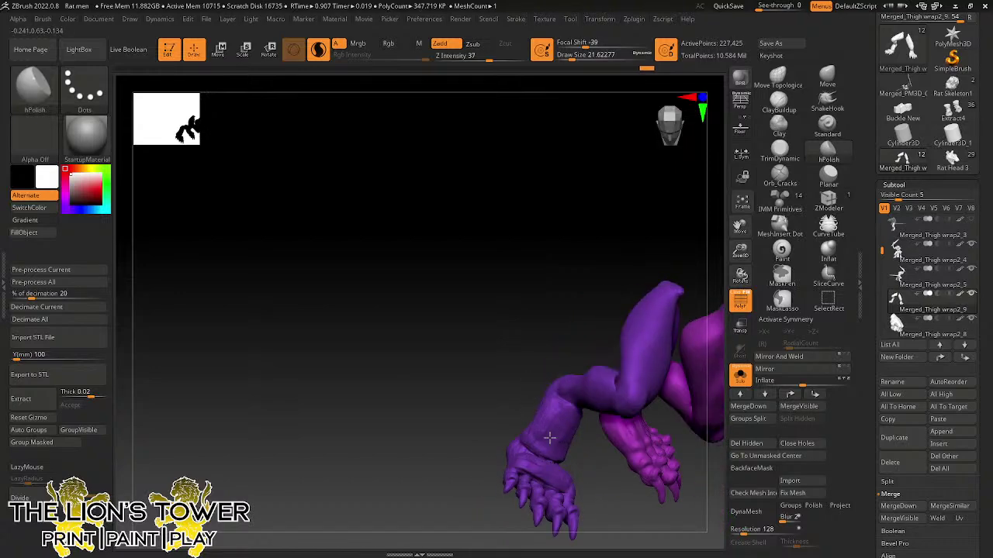
key("ctrl+shift+z")
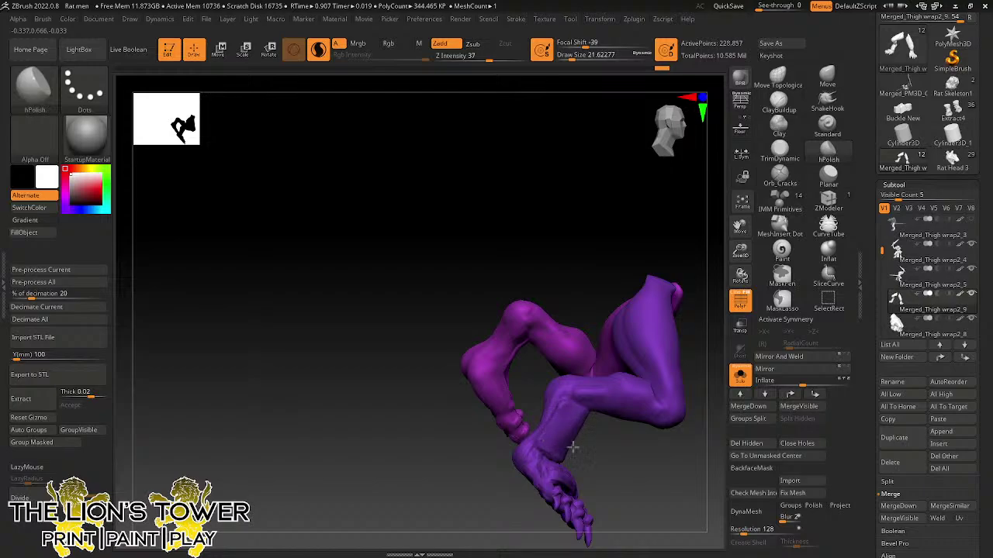
right_click_drag(573, 447, 567, 421)
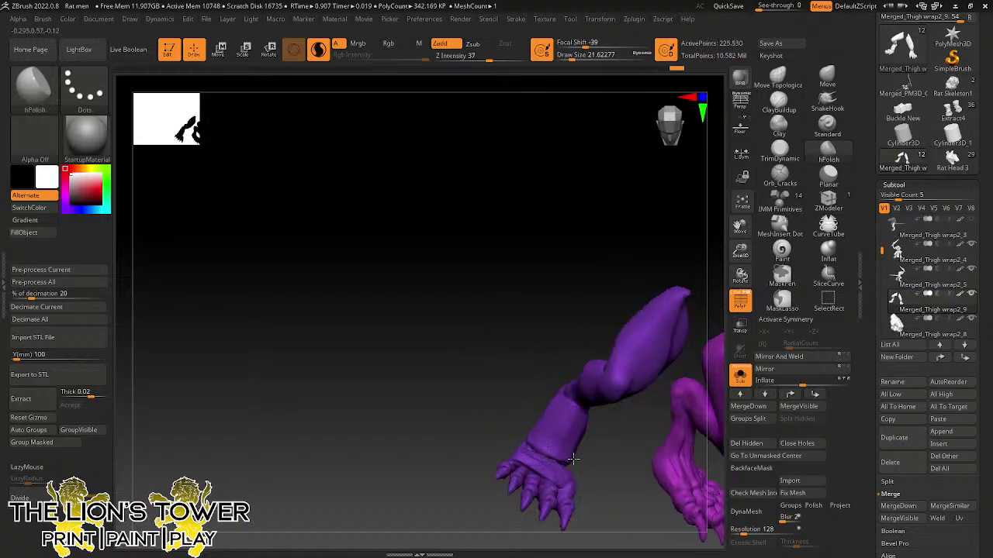
right_click_drag(592, 456, 564, 429)
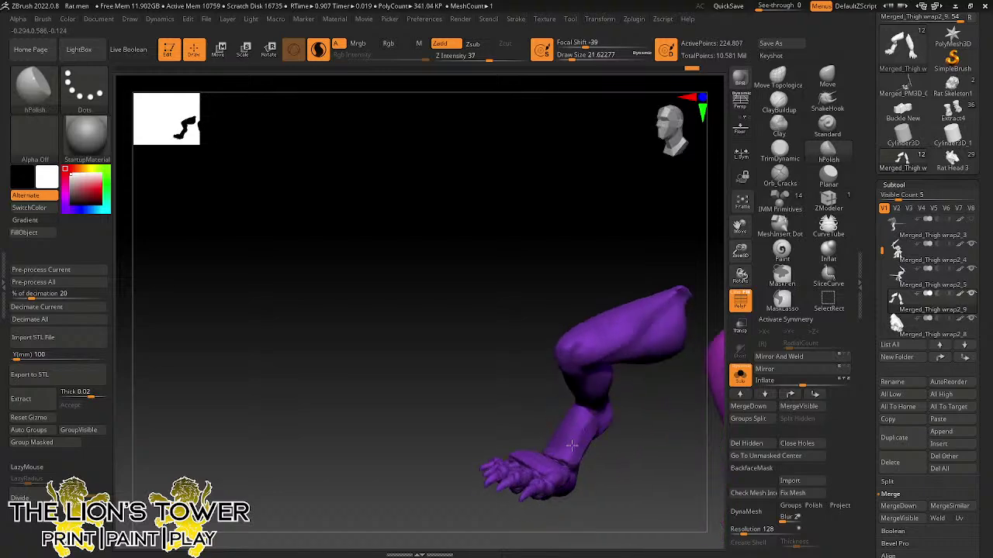
left_click_drag(582, 451, 585, 459)
- Flatten the wrapping band across the blue-purple foot with hPolish at a draw size of about 22
mouse_move(593, 464)
right_mouse_down()
mouse_move(674, 529)
mouse_move(678, 489)
right_mouse_up()
right_click_drag(680, 419, 717, 333)
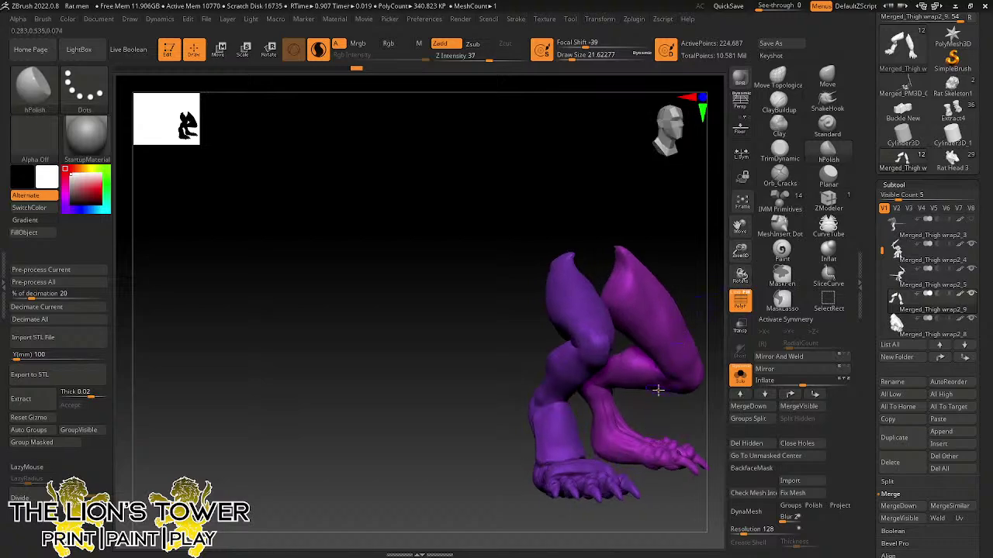
right_click_drag(664, 493, 584, 464)
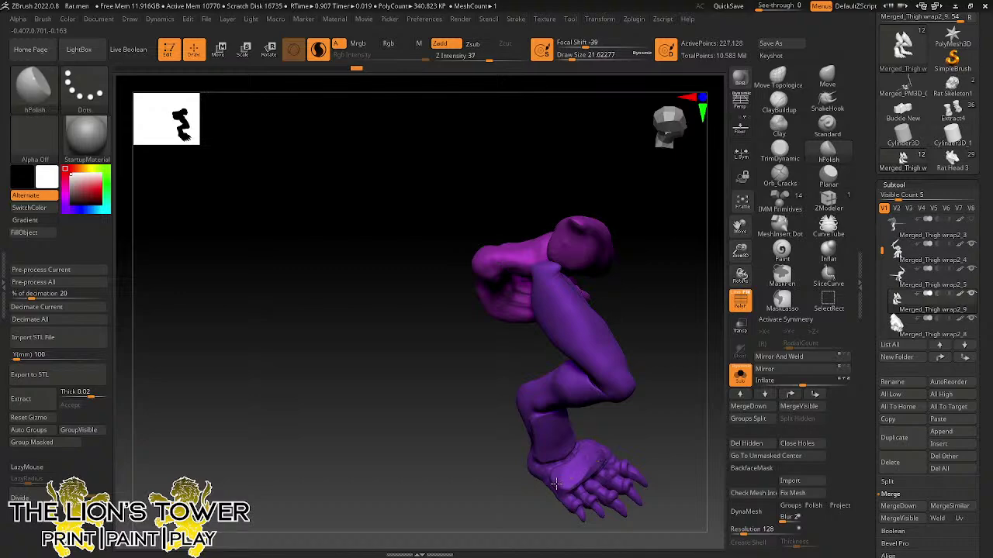
right_click_drag(576, 476, 600, 439)
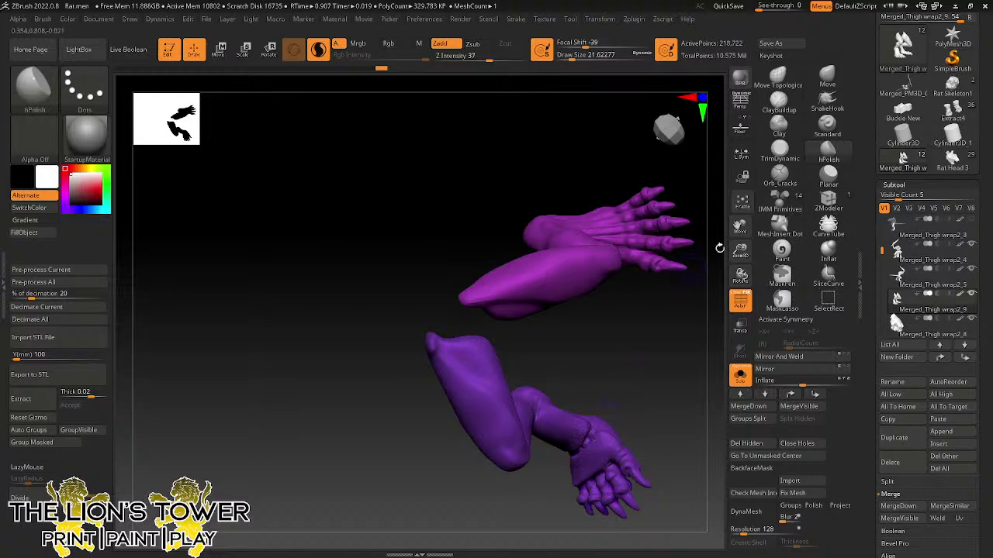
- Carve creases along the edges of the blue-purple foot's wrapping band and around the ankle with Orb_Cracks at a draw size of about 27
left_click(779, 177)
right_click_drag(682, 341, 652, 418)
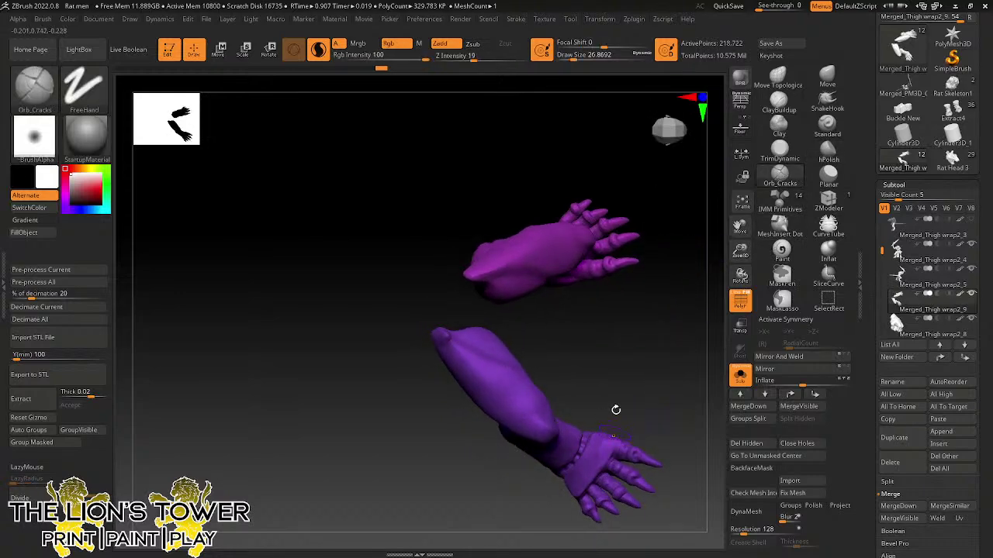
left_click(572, 56)
left_click_drag(617, 440, 604, 465)
mouse_move(648, 394)
right_mouse_down()
mouse_move(657, 390)
mouse_move(612, 445)
right_mouse_up()
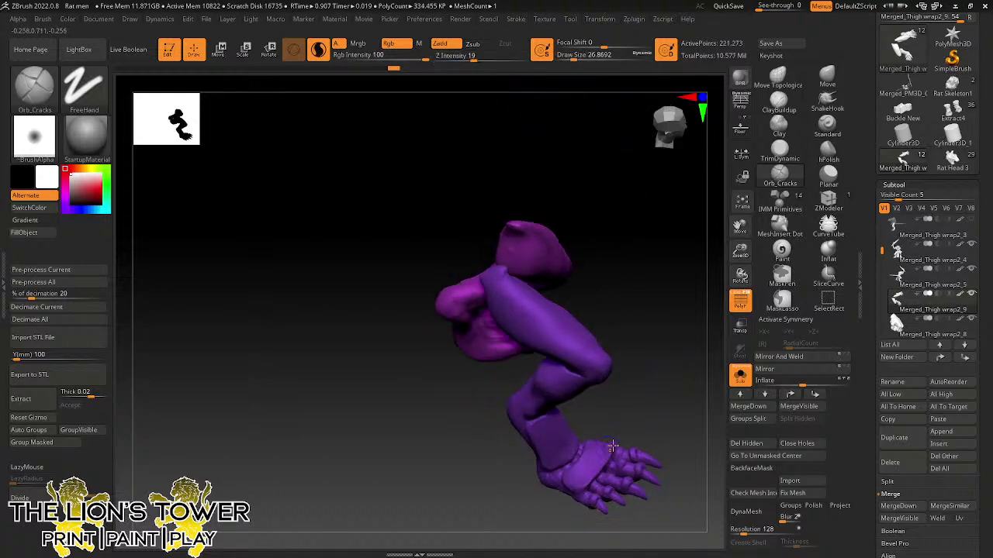
right_click_drag(578, 493, 616, 460)
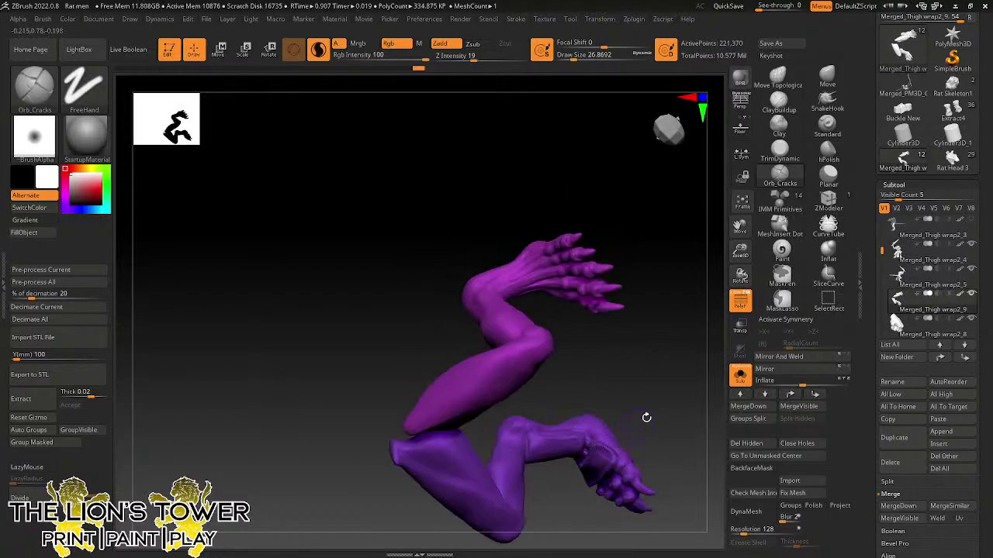
right_click_drag(644, 414, 594, 427)
right_click_drag(628, 398, 580, 436)
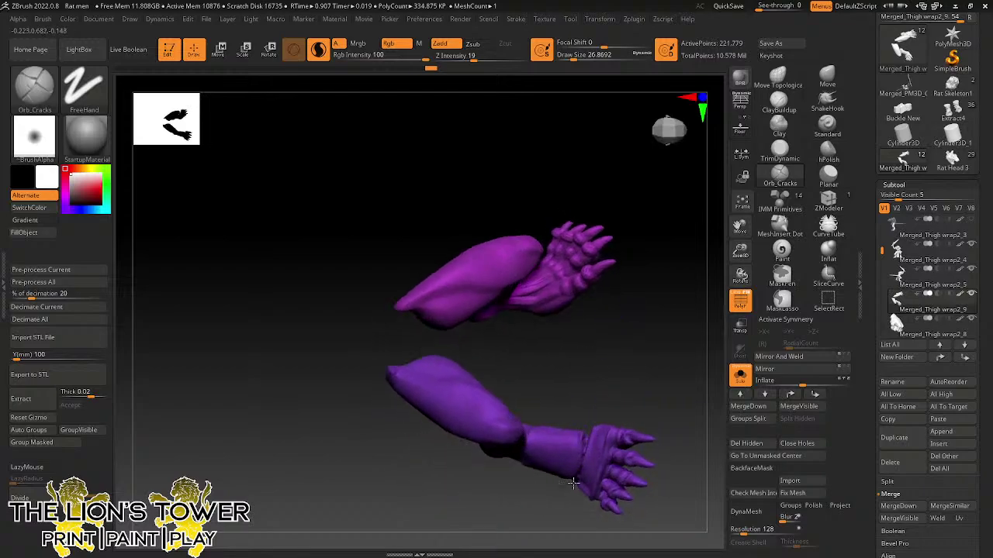
- Carve the edges of the blue-purple lower-leg wrapping with Orb_Cracks, from below the heel joint down to the ankle
right_click_drag(572, 483, 591, 391)
right_click_drag(580, 456, 570, 438)
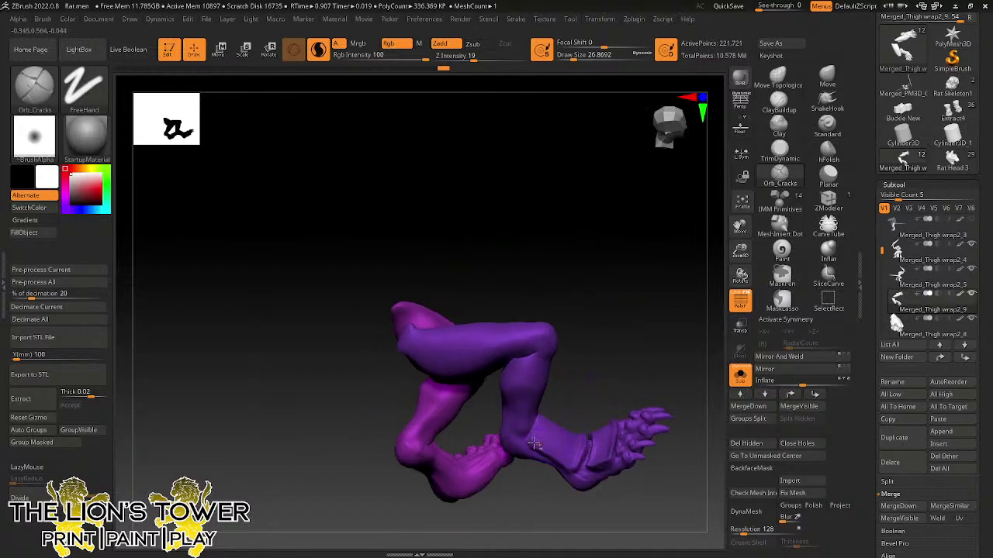
right_click_drag(592, 386, 528, 447)
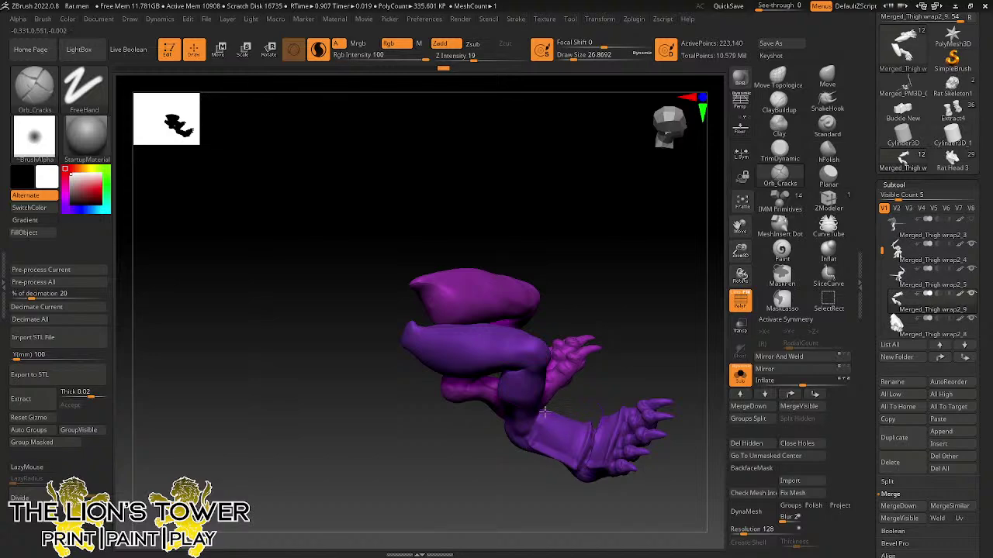
right_click_drag(544, 413, 547, 435)
right_click_drag(599, 403, 581, 437)
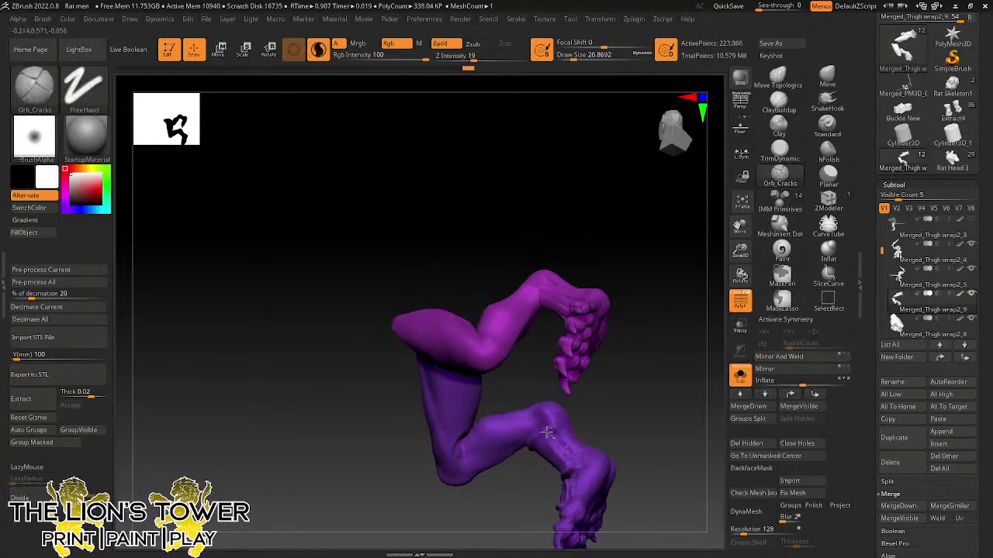
left_click_drag(547, 433, 572, 469)
- Flatten the creased wrappings on the blue-purple lower leg and foot with hPolish at a draw size of about 22
left_click(828, 151)
right_click_drag(665, 294, 645, 379)
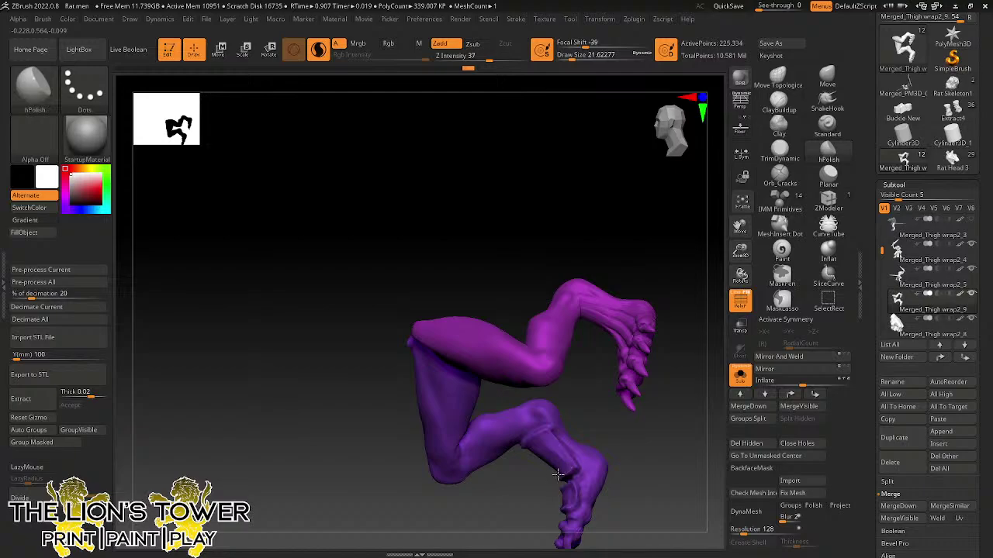
right_click_drag(597, 421, 579, 434)
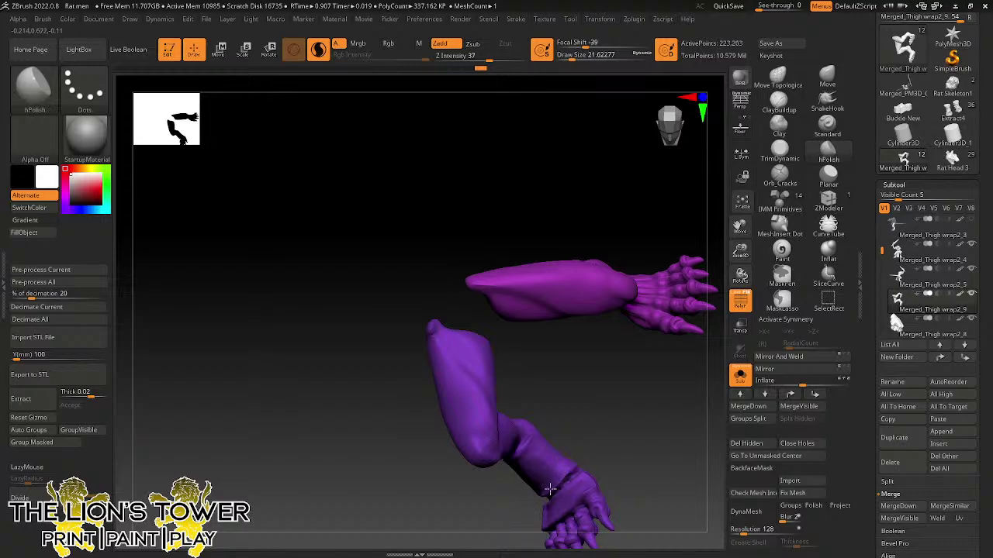
right_click_drag(566, 464, 558, 469)
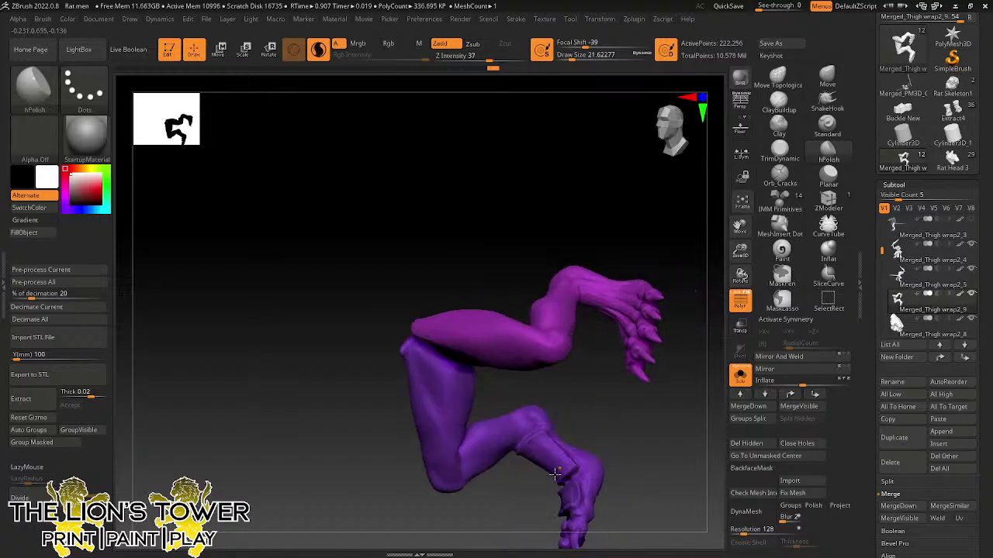
right_click_drag(569, 435, 574, 457)
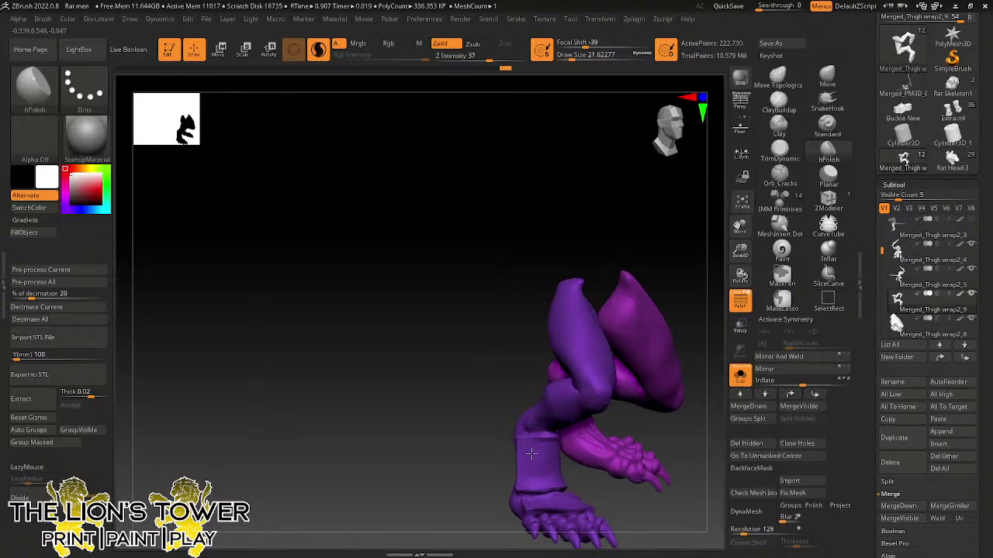
right_click_drag(552, 477, 532, 501)
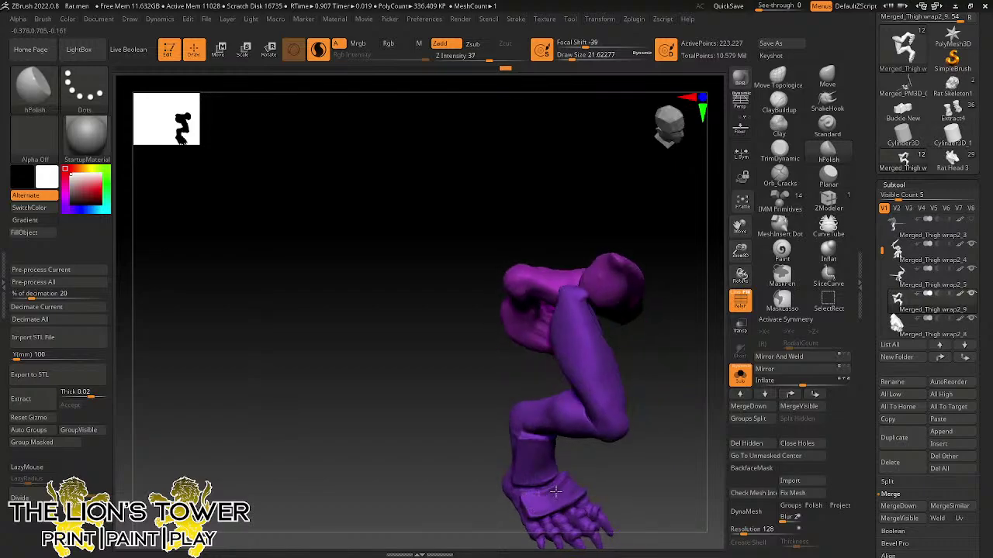
right_click_drag(558, 486, 577, 488)
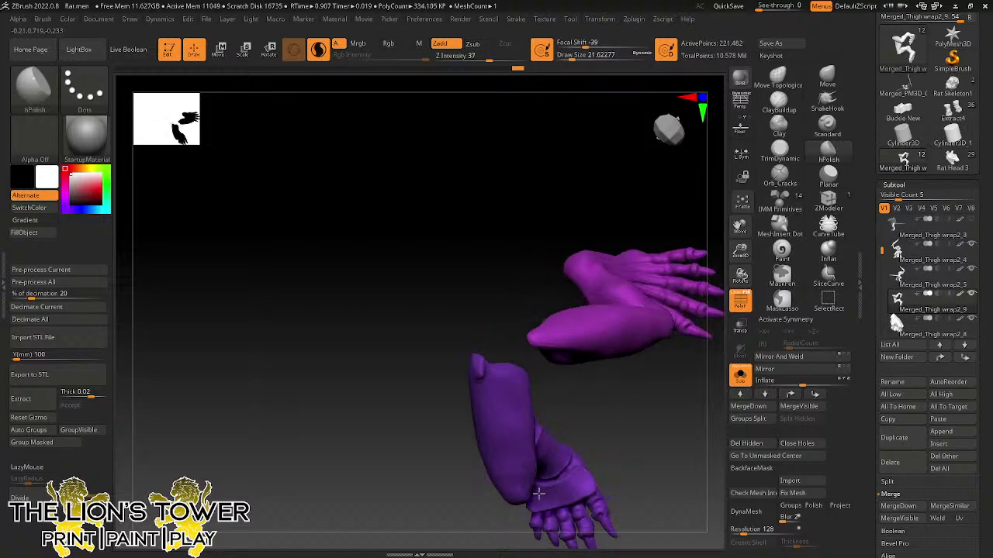
mouse_move(539, 494)
right_mouse_down()
mouse_move(661, 412)
mouse_move(636, 421)
right_mouse_up()
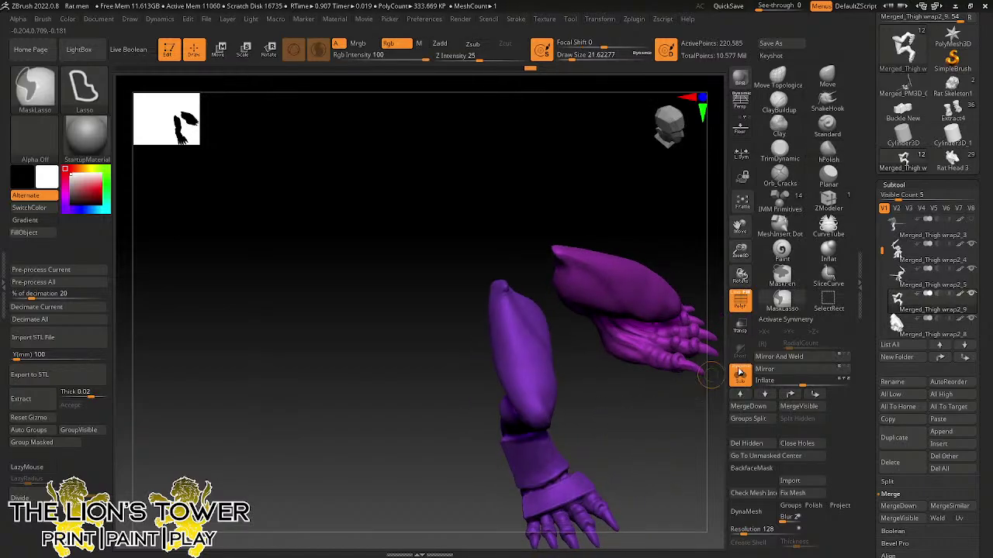
- DynaMesh the wrapped legs copy at a resolution of 648 with Polish enabled
left_click(813, 506)
left_click(758, 533)
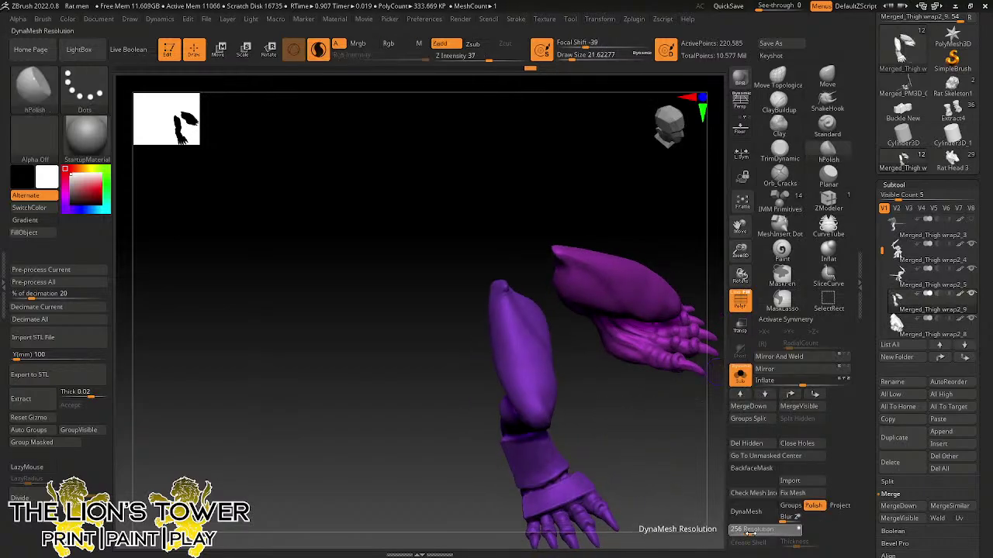
left_click(763, 516)
right_click_drag(670, 470, 689, 408)
- Build a raised band across the back of the wrapped lower leg, just below the heel joint, with ClayBuildup at draw size about 23
right_click_drag(740, 251, 744, 221)
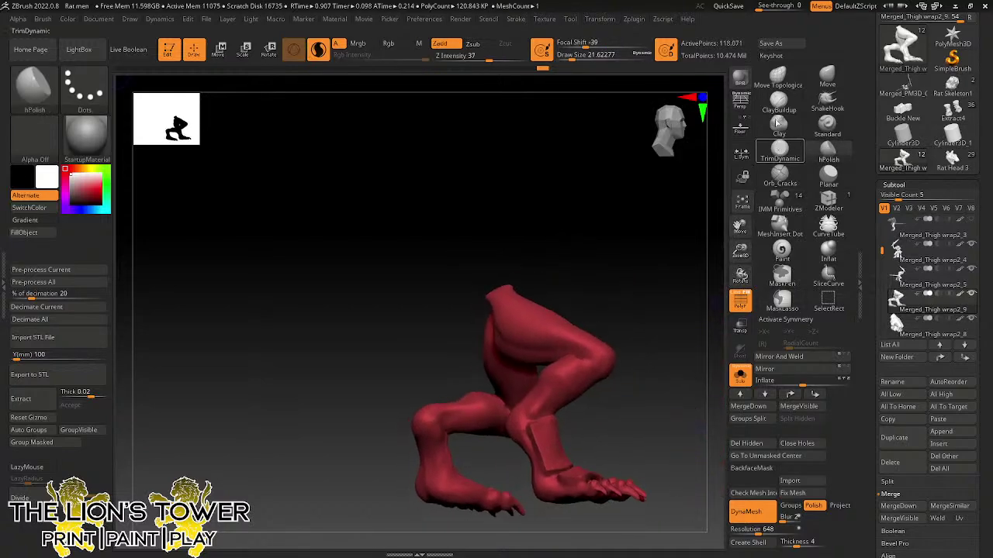
left_click(778, 102)
mouse_move(652, 348)
right_mouse_down()
mouse_move(674, 329)
mouse_move(628, 376)
right_mouse_up()
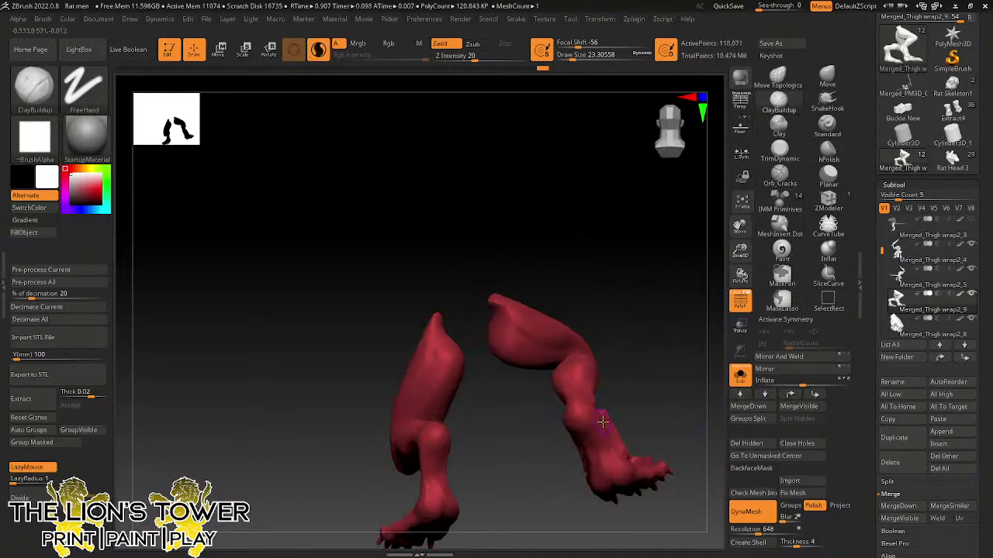
right_click_drag(591, 428, 585, 433)
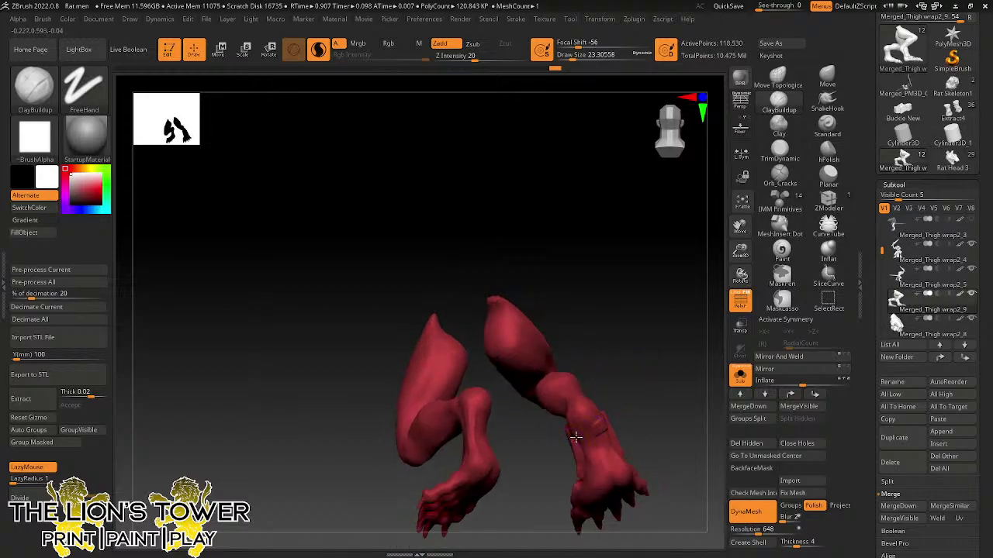
left_click_drag(575, 437, 585, 433)
right_click_drag(634, 409, 602, 432)
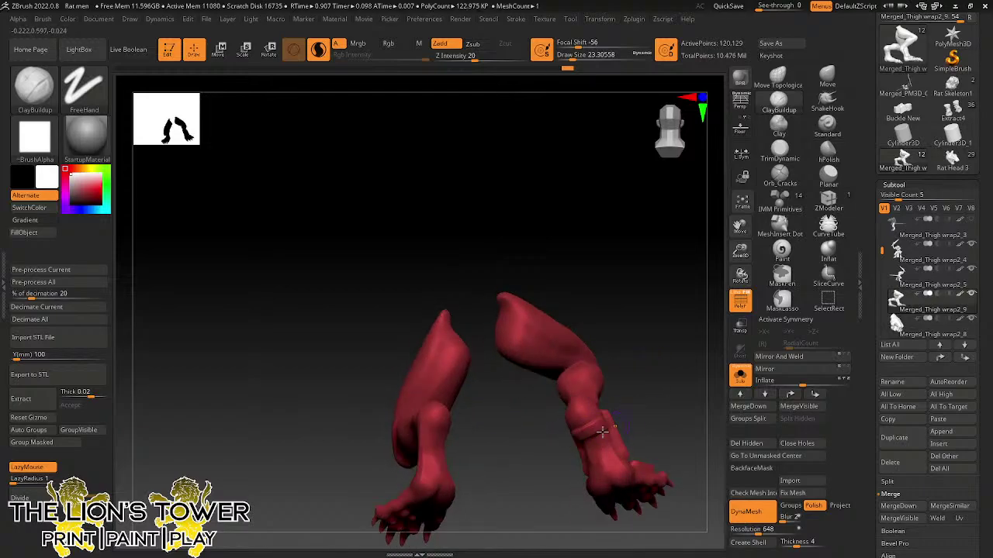
left_click_drag(596, 426, 602, 430)
mouse_move(602, 429)
right_mouse_down()
mouse_move(595, 438)
mouse_move(616, 456)
right_mouse_up()
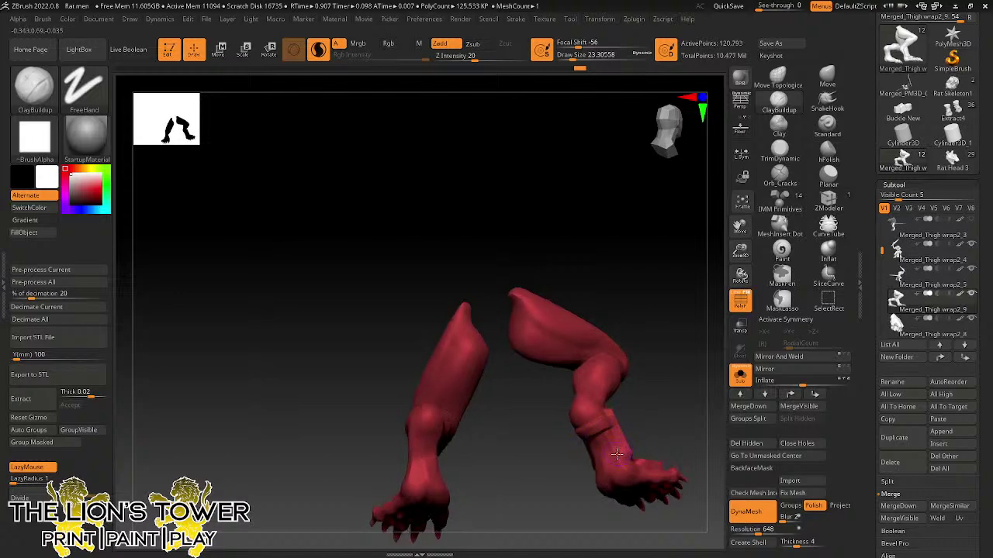
- Add a second ClayBuildup band across the back of the wrapped lower leg, just above the ankle
left_click_drag(616, 455, 612, 460)
mouse_move(612, 459)
right_mouse_down()
mouse_move(660, 408)
mouse_move(587, 463)
right_mouse_up()
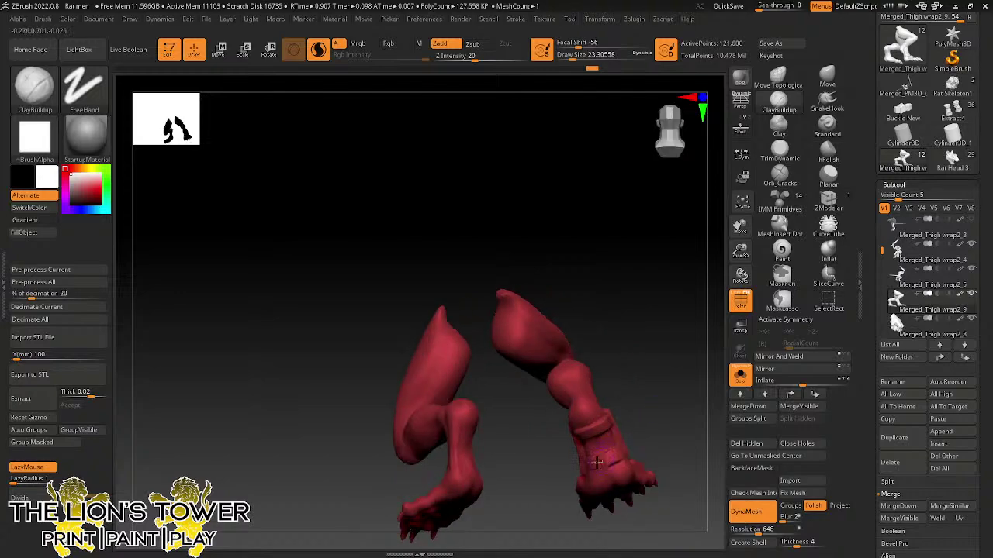
left_click_drag(596, 462, 610, 458)
right_click_drag(641, 440, 581, 466)
left_click_drag(581, 465, 609, 458)
right_click_drag(665, 427, 646, 411)
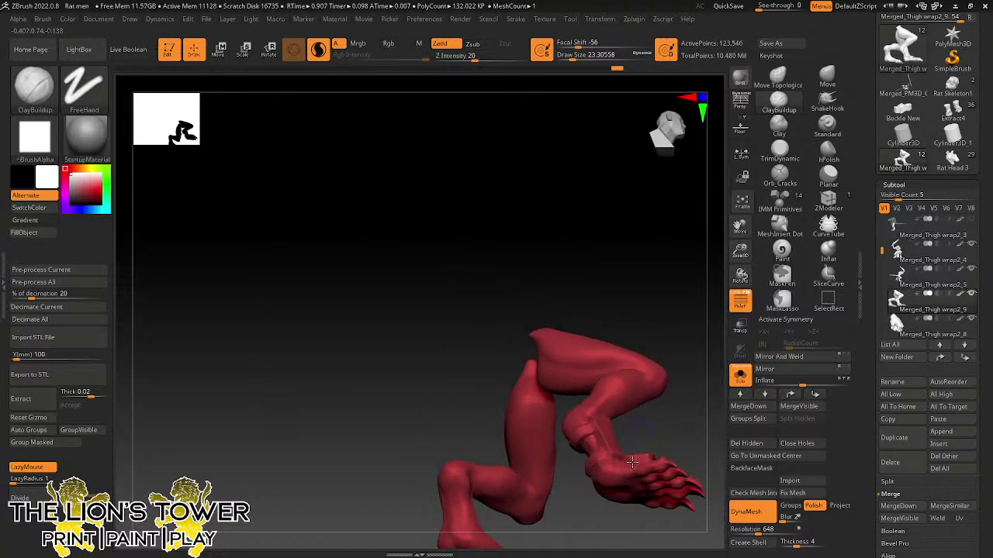
- Build a raised wrapping band across the sole of the wrapped foot behind the toes with ClayBuildup
left_click_drag(632, 463, 640, 495)
right_click_drag(649, 406, 639, 429)
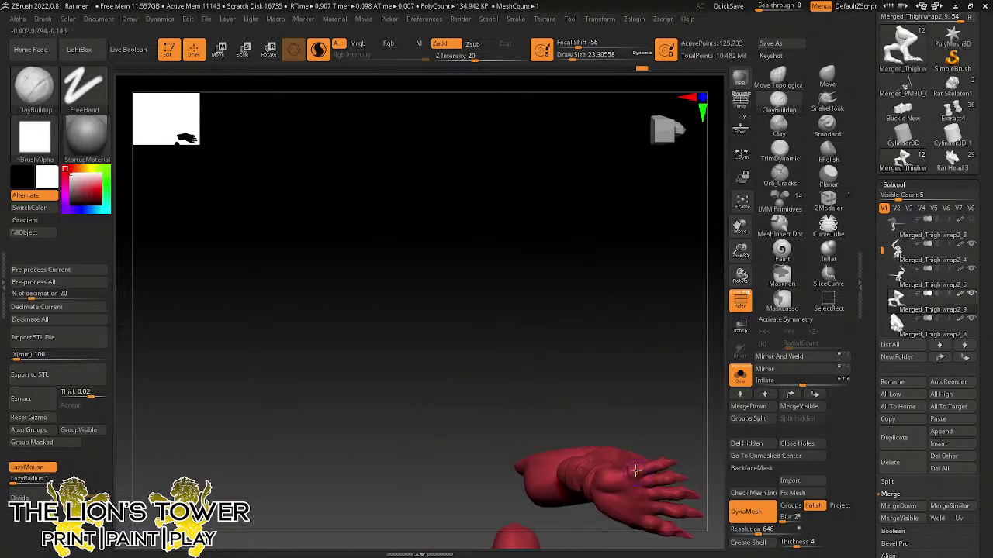
left_click_drag(636, 470, 638, 507)
left_click_drag(634, 471, 660, 439)
right_click_drag(660, 439, 633, 487)
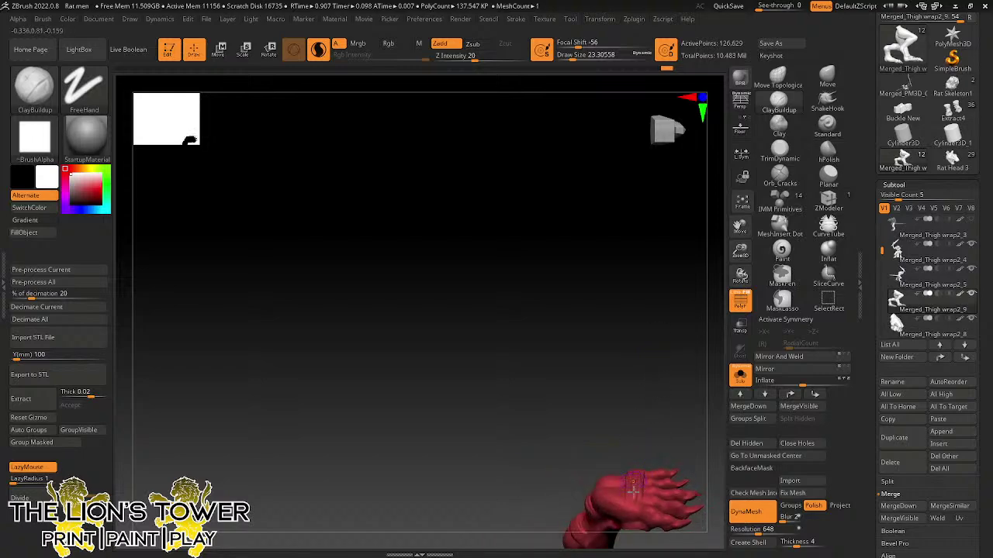
left_click_drag(632, 518, 640, 498)
right_click_drag(640, 432, 635, 456)
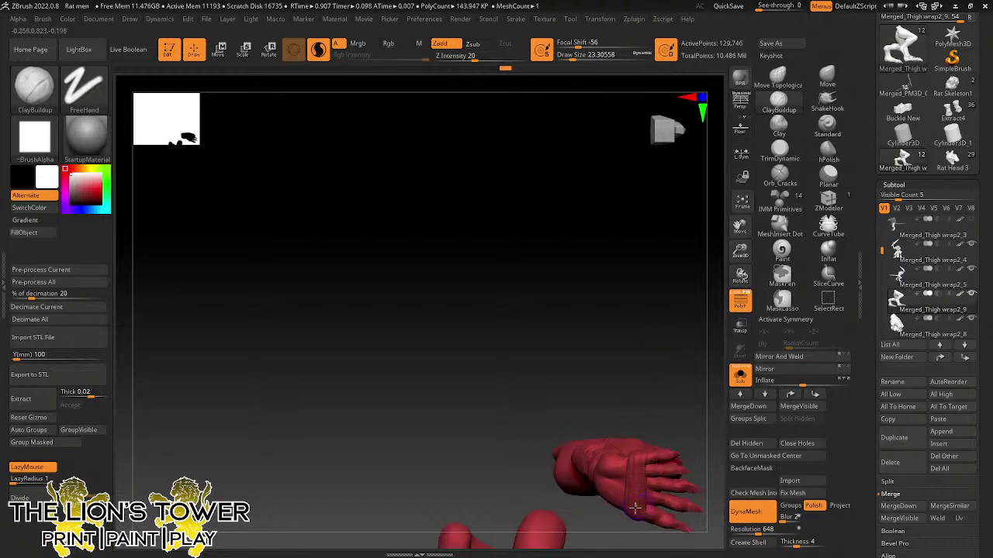
left_click_drag(635, 461, 636, 506)
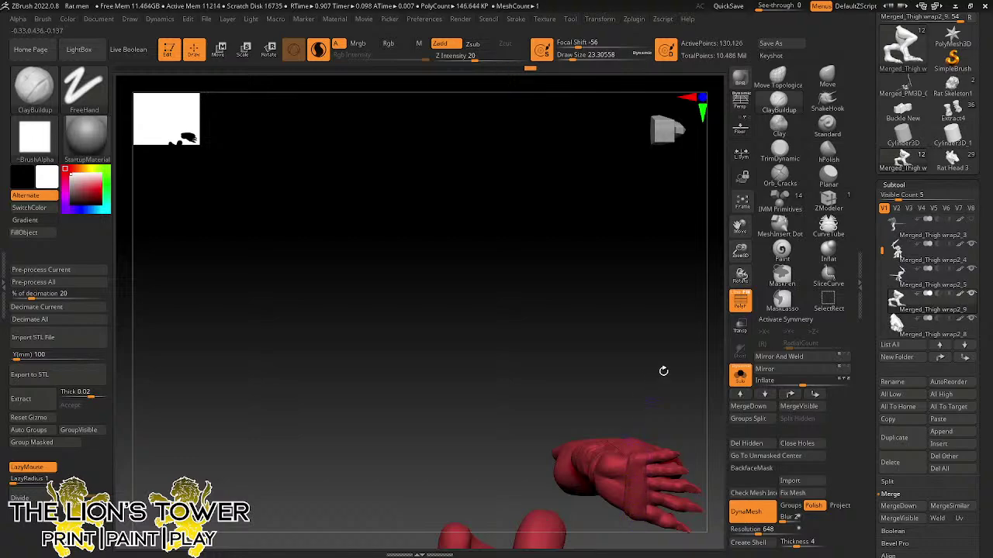
right_click_drag(662, 370, 647, 412)
- Thicken the lower-leg wrapping below the heel joint with the Clay brush, Rgb turned off and draw size about 23
left_click(778, 127)
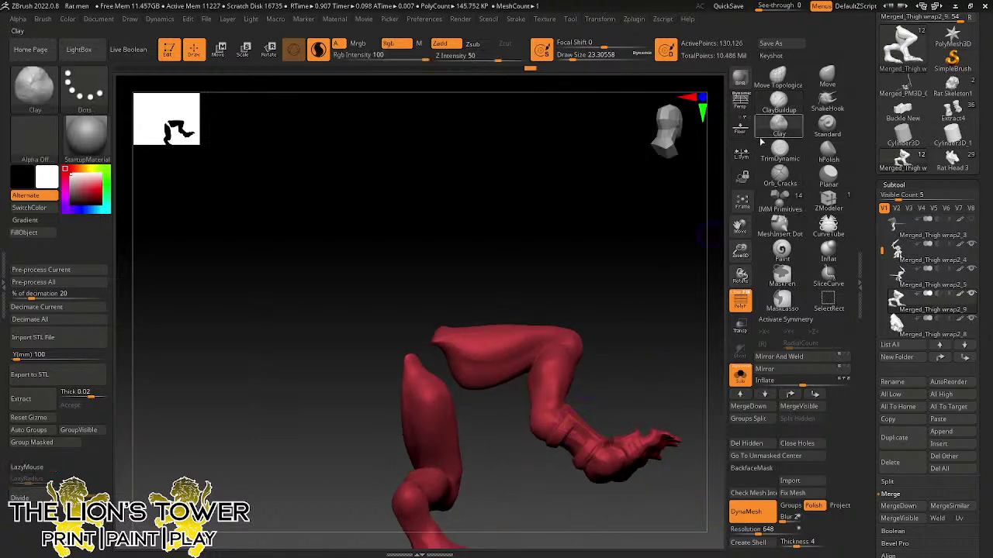
left_click_drag(564, 427, 552, 445)
key("ctrl+z")
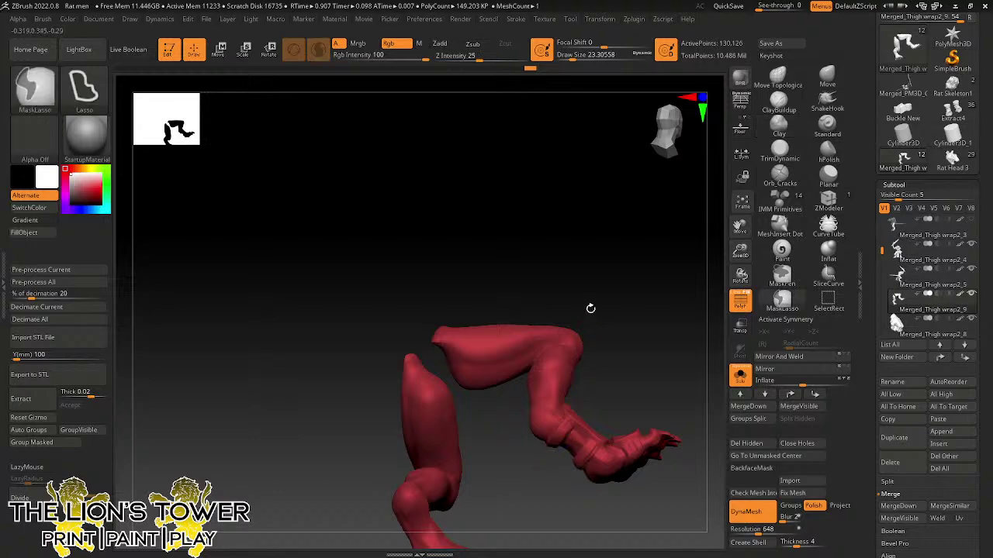
left_click(388, 45)
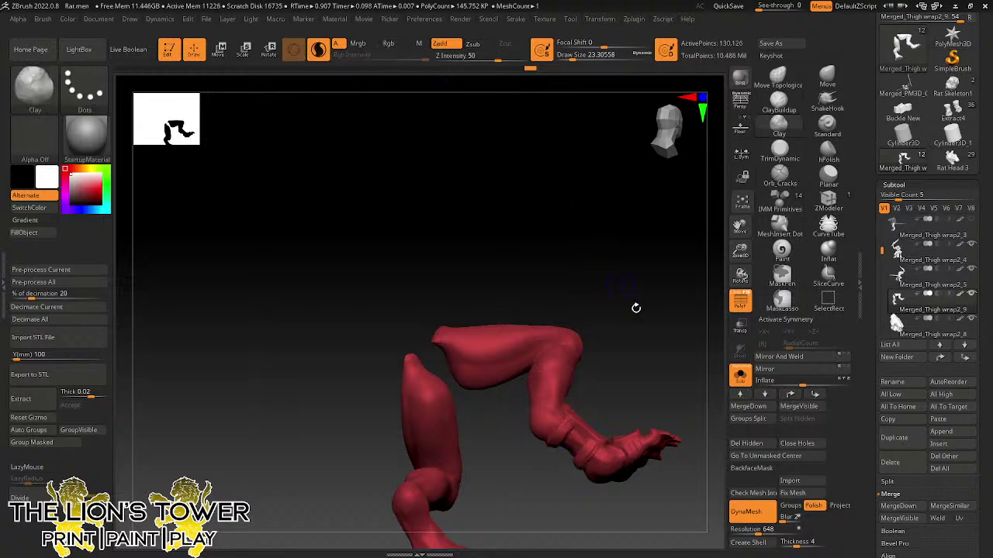
right_click_drag(636, 306, 563, 429)
mouse_move(551, 446)
left_mouse_down()
mouse_move(567, 424)
mouse_move(590, 445)
left_mouse_up()
mouse_move(648, 331)
right_mouse_down()
mouse_move(643, 362)
mouse_move(590, 452)
mouse_move(603, 399)
mouse_move(593, 369)
right_mouse_up()
mouse_move(550, 443)
left_mouse_down()
mouse_move(545, 452)
mouse_move(594, 450)
left_mouse_up()
right_click_drag(594, 449, 578, 507)
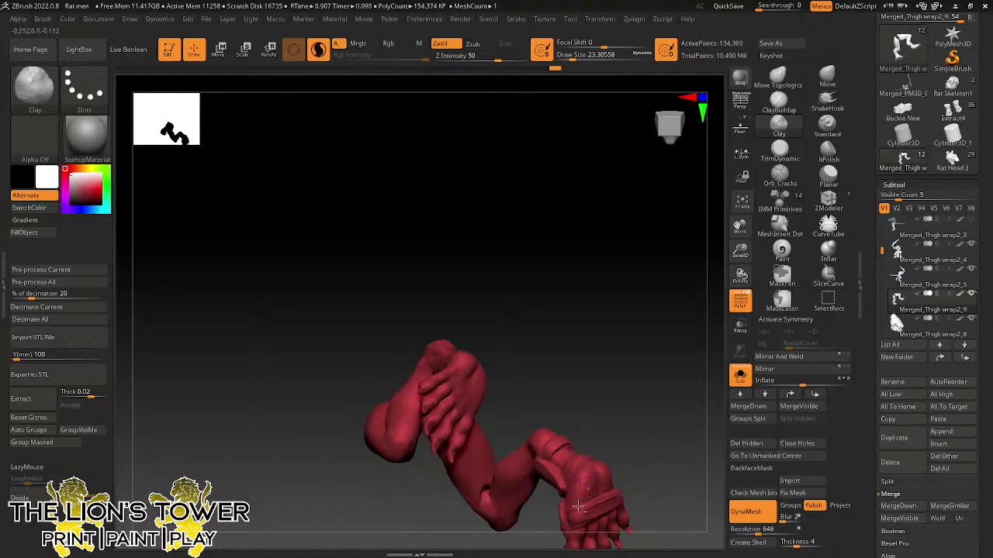
- Fill out and smooth the wrapping band across the sole of the foot with the Clay brush
mouse_move(598, 511)
left_mouse_down()
mouse_move(564, 518)
mouse_move(593, 512)
left_mouse_up()
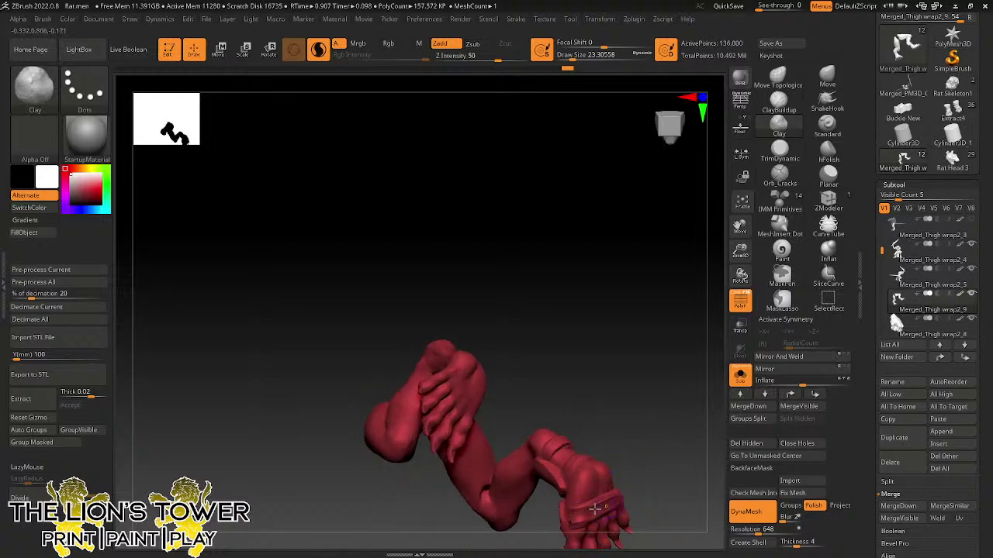
key("shift")
left_click_drag(668, 479, 659, 482, "shift")
mouse_move(603, 503)
left_mouse_down()
mouse_move(577, 514)
mouse_move(593, 509)
left_mouse_up()
left_click_drag(657, 481, 649, 489)
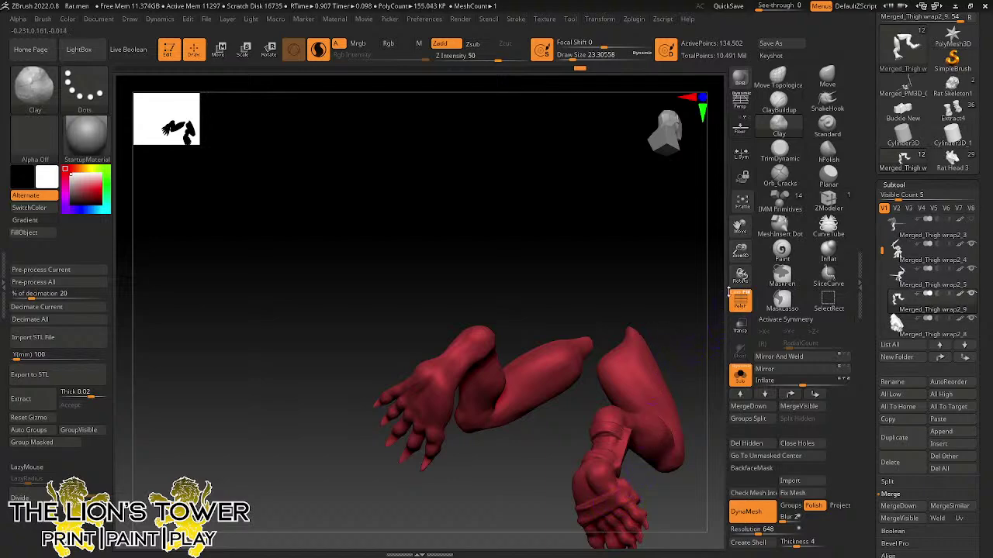
- Turn off Solo mode to show the wrapped legs together with the rest of the rat man model
left_click_drag(739, 252, 722, 164)
left_click_drag(703, 351, 616, 379)
left_click_drag(679, 482, 711, 426)
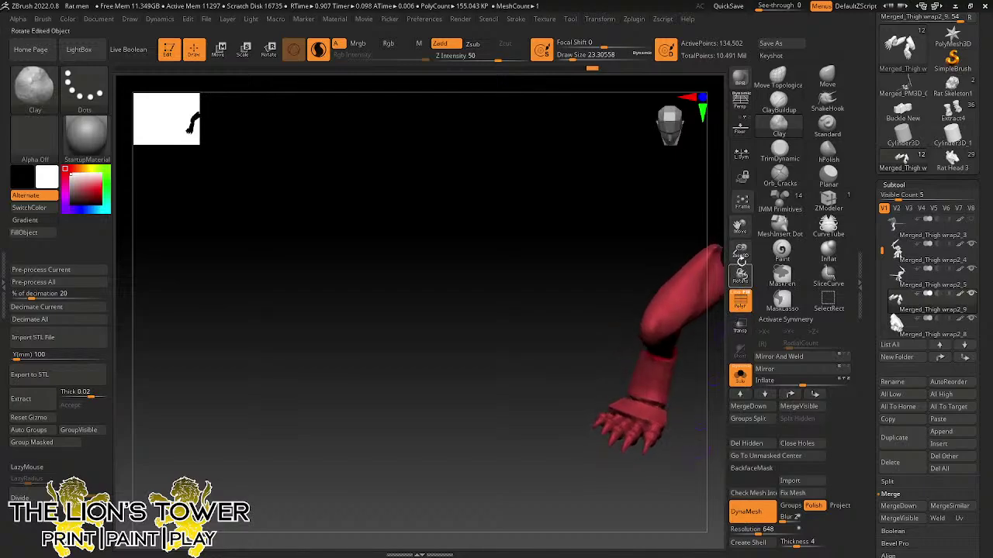
left_click_drag(740, 254, 736, 223)
left_click_drag(739, 225, 693, 236)
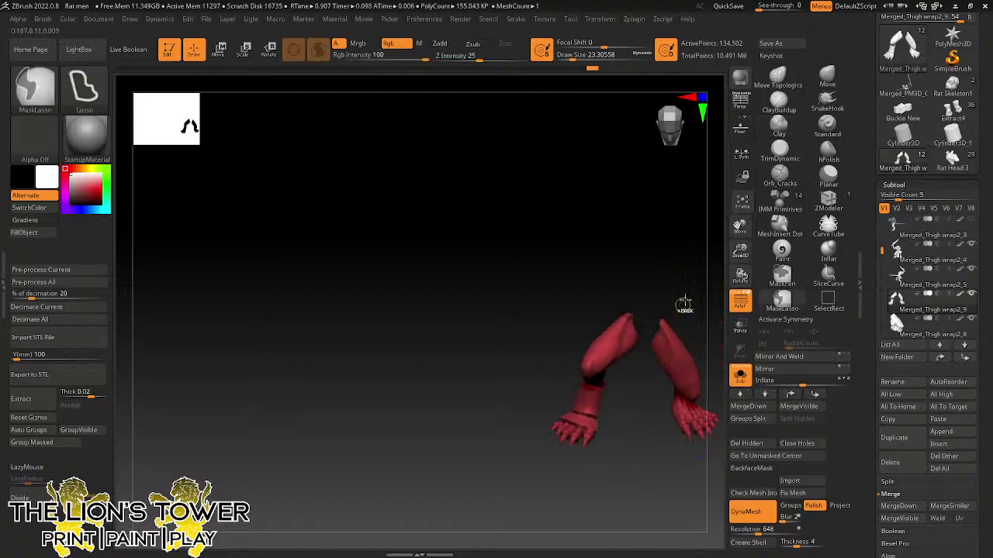
left_click(740, 376)
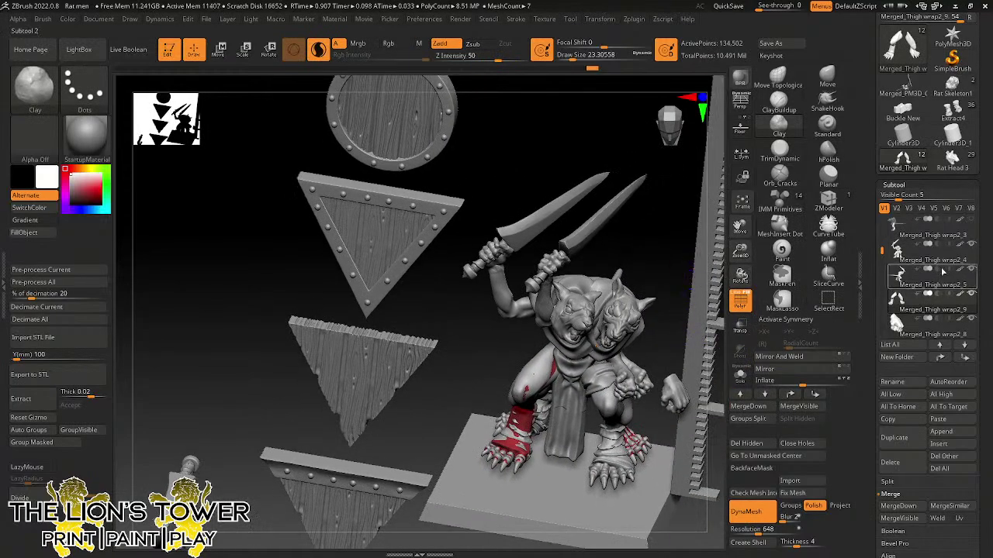
- Hide the overlapping Merged_Thigh wrap2_4 rat man subtool and frame the remaining figure from the front
left_click(969, 249)
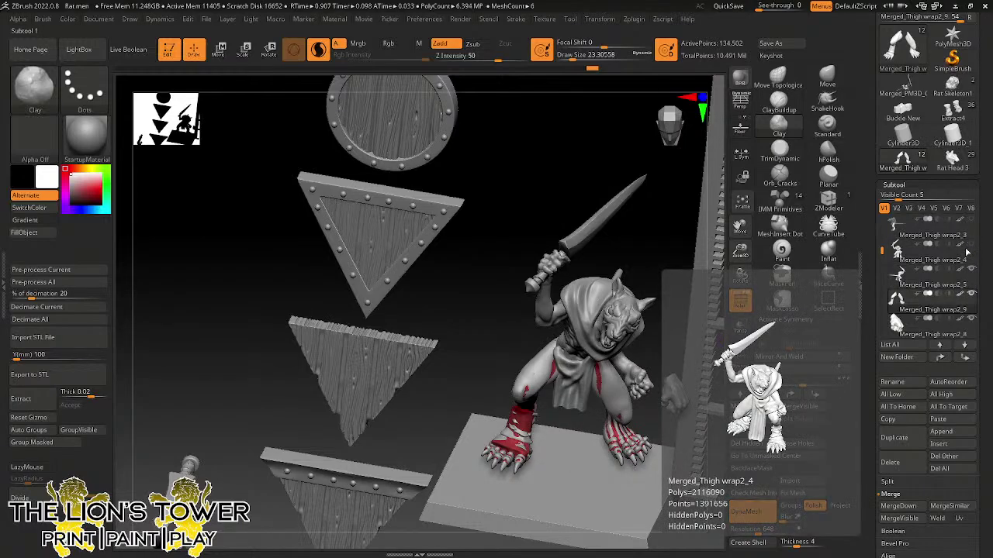
left_click_drag(659, 274, 684, 297)
left_click_drag(740, 251, 742, 276)
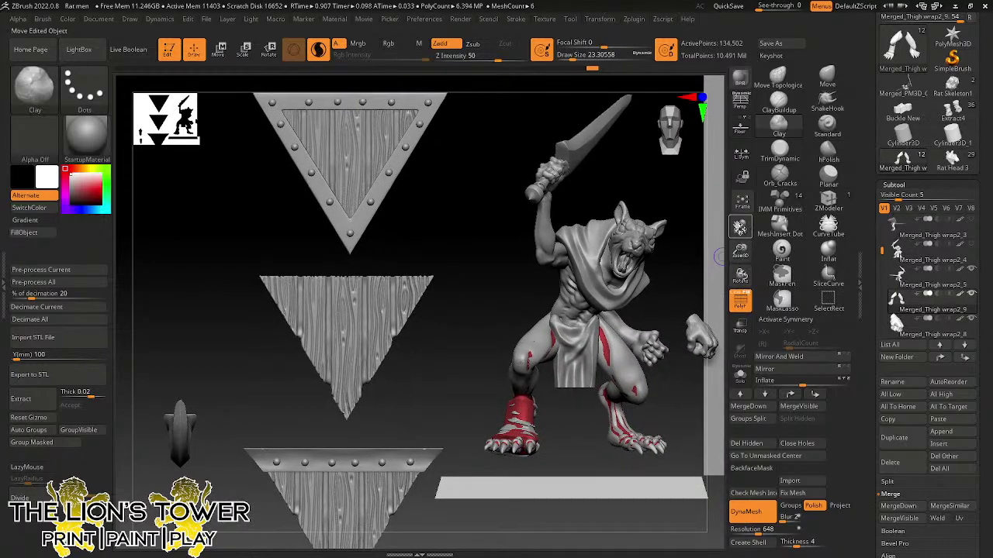
left_click_drag(740, 227, 687, 237)
left_click_drag(610, 279, 594, 280)
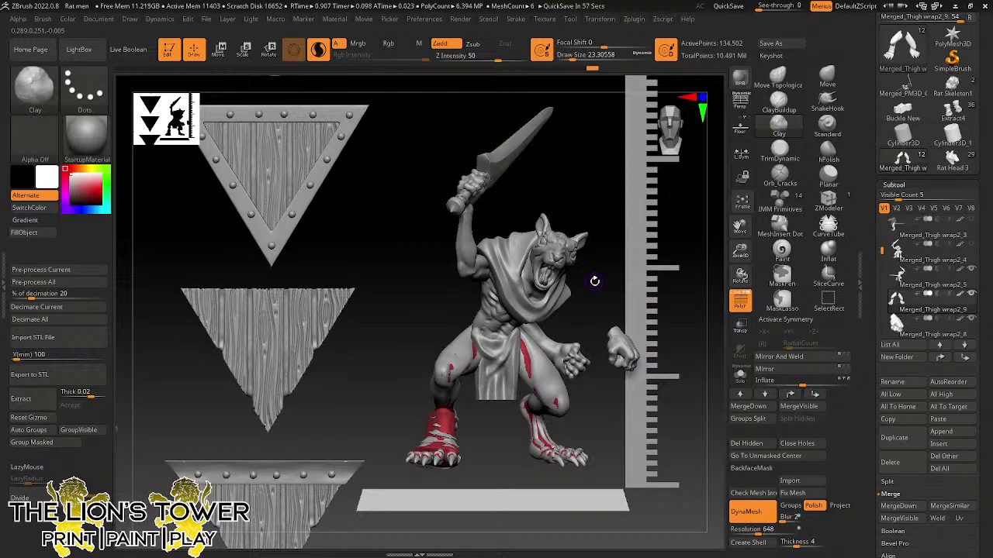
- Solo the wrapped legs subtool, auto-group its parts and delete the unwrapped leg so that only the wrapped leg is kept
left_click(740, 375)
left_click_drag(638, 394, 638, 423)
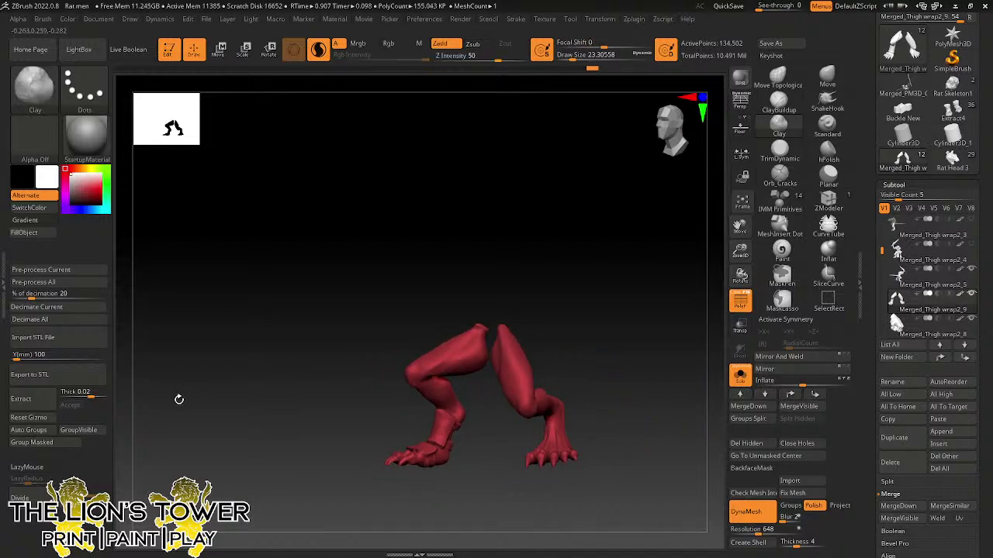
left_click(40, 433)
left_click(518, 380, "ctrl+shift")
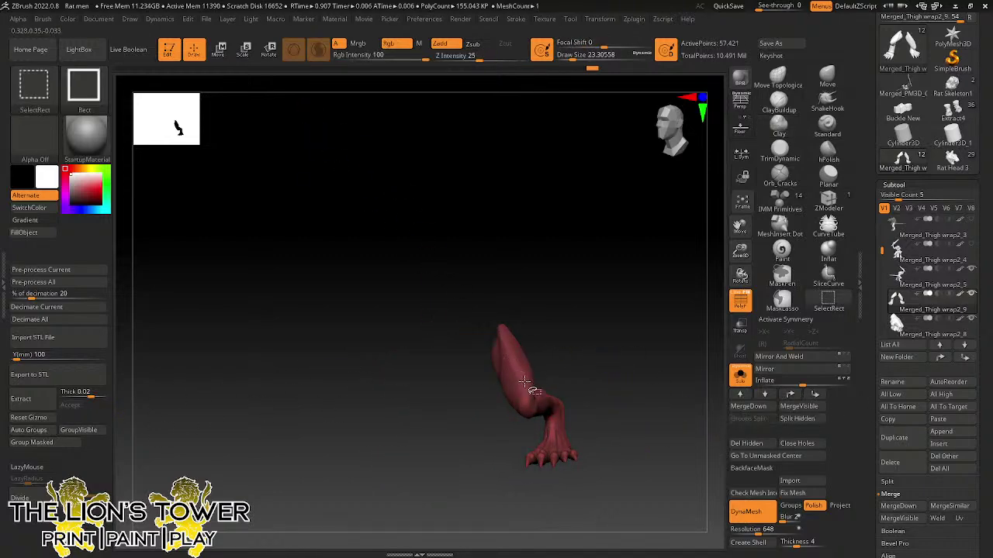
left_click(621, 356, "ctrl+shift")
left_click(746, 443)
- Outline and fill in a raised armour plate over the outer and front thigh with ClayBuildup
left_click_drag(698, 423, 583, 333)
left_click_drag(741, 250, 725, 287)
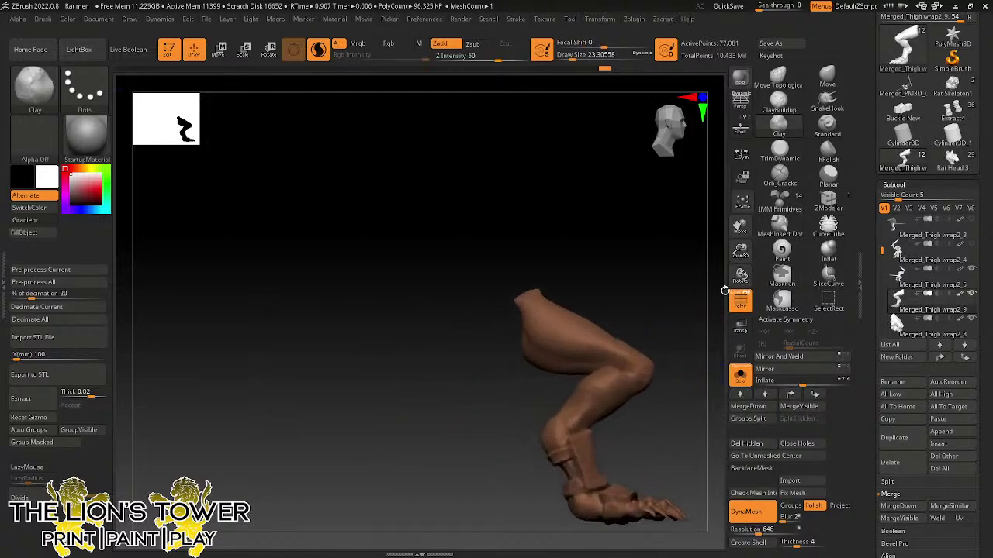
left_click(778, 100)
left_click_drag(535, 344, 563, 303)
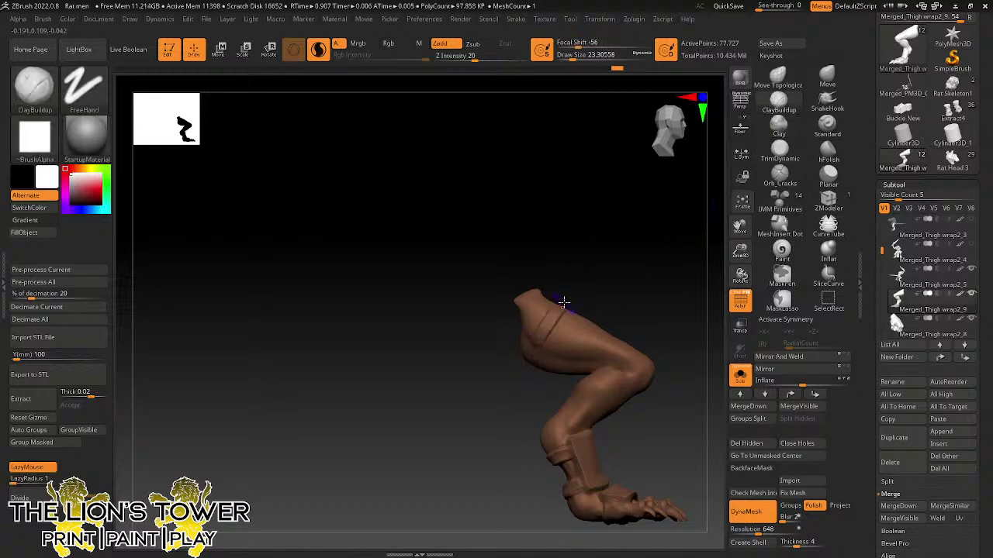
left_click_drag(537, 342, 590, 365)
left_click_drag(628, 333, 639, 332)
mouse_move(598, 349)
left_mouse_down()
mouse_move(582, 365)
mouse_move(620, 339)
mouse_move(625, 317)
mouse_move(607, 350)
left_mouse_up()
left_click_drag(645, 306, 623, 316)
left_click_drag(608, 336, 596, 357)
mouse_move(620, 298)
left_mouse_down()
mouse_move(607, 316)
mouse_move(616, 327)
mouse_move(600, 279)
mouse_move(577, 288)
mouse_move(587, 242)
left_mouse_up()
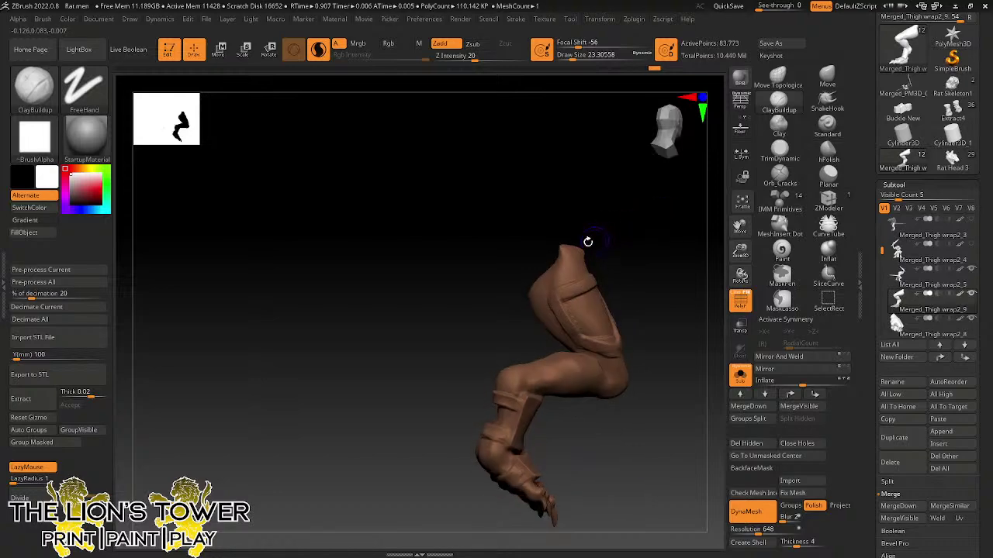
mouse_move(558, 301)
left_mouse_down()
mouse_move(594, 337)
mouse_move(591, 326)
mouse_move(643, 338)
mouse_move(588, 301)
left_mouse_up()
mouse_move(647, 292)
left_mouse_down()
mouse_move(588, 312)
mouse_move(590, 327)
mouse_move(605, 291)
mouse_move(616, 319)
left_mouse_up()
- Smooth the rough front and outer surface of the raised thigh plate with hPolish
left_click(828, 152)
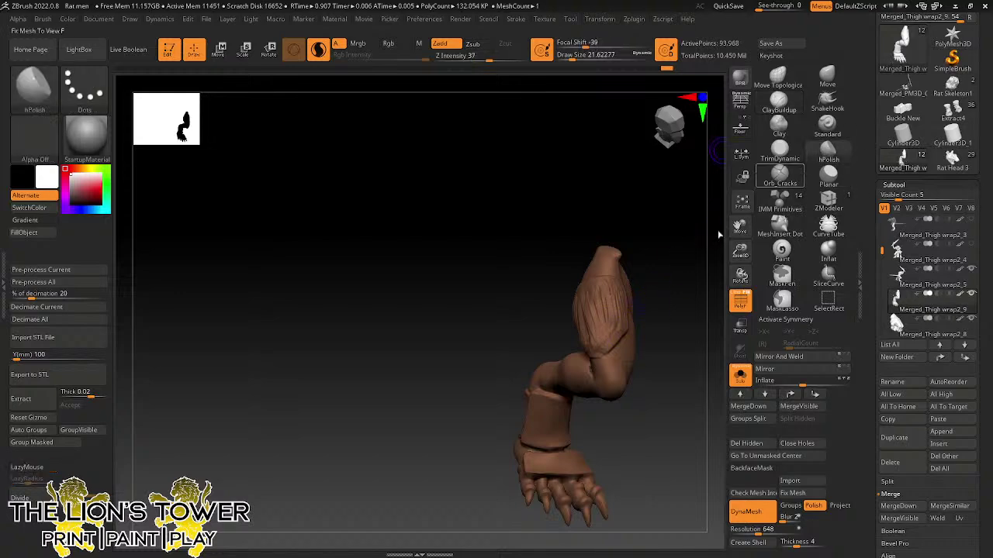
left_click_drag(709, 235, 673, 250)
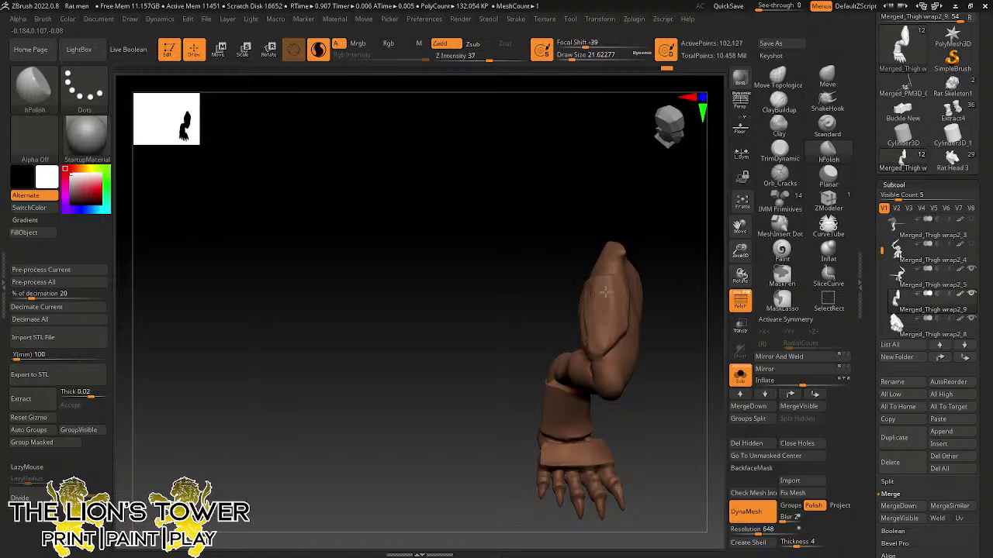
left_click_drag(615, 305, 610, 329)
left_click_drag(676, 221, 616, 211)
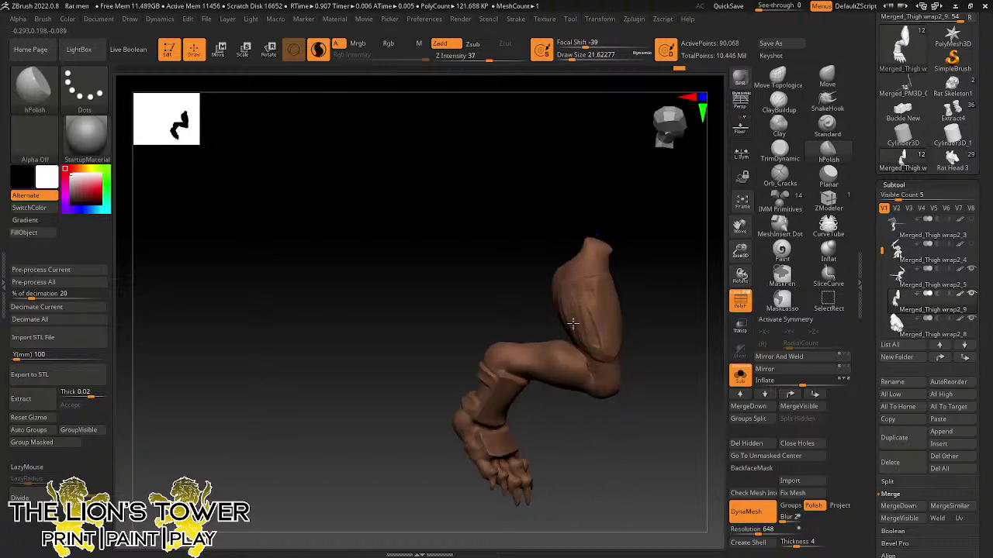
mouse_move(583, 333)
left_mouse_down()
mouse_move(602, 312)
mouse_move(587, 296)
left_mouse_up()
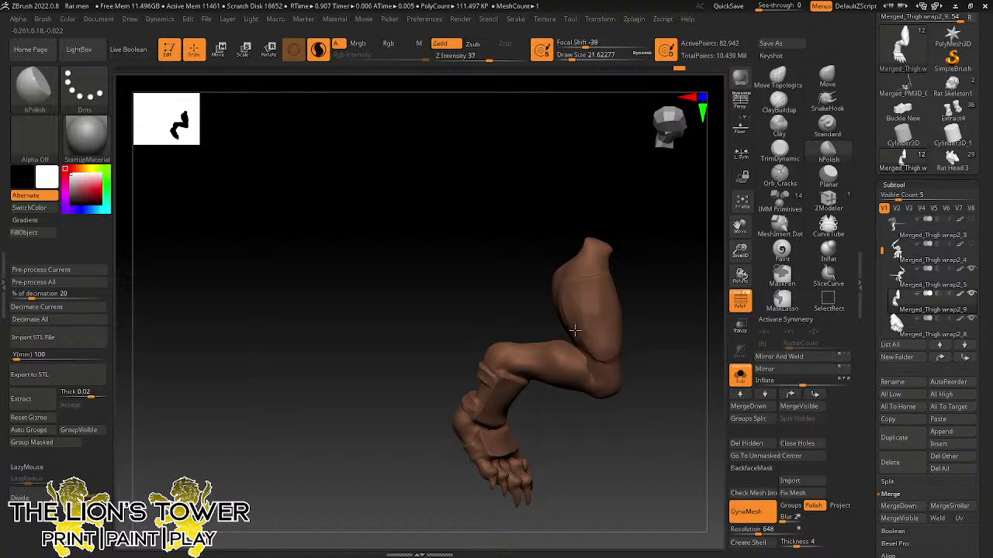
key("ctrl+shift+z")
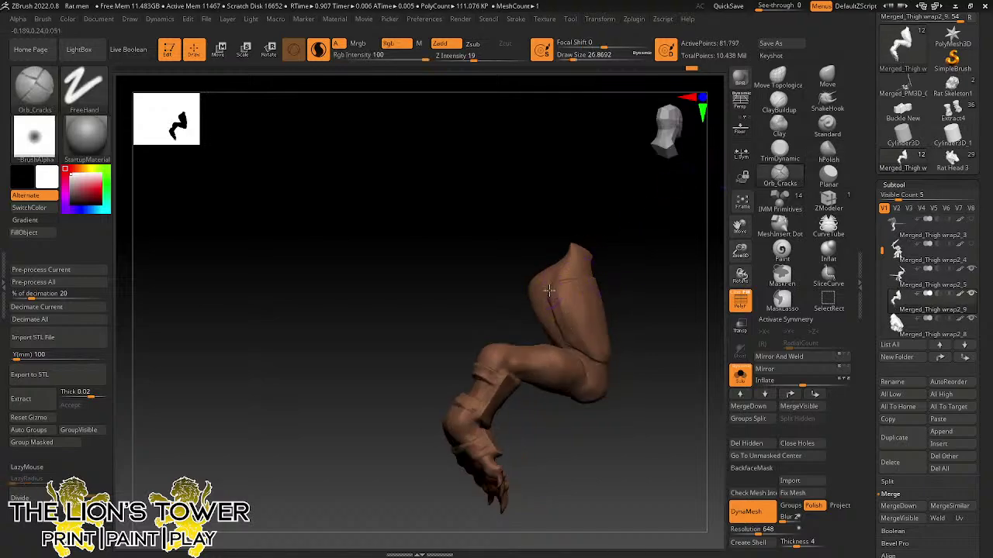
- Carve crisp creases along the side, lower and upper borders of the thigh plate with Orb_Cracks
left_click_drag(550, 292, 562, 336)
mouse_move(550, 292)
left_mouse_down()
mouse_move(567, 343)
mouse_move(617, 355)
left_mouse_up()
left_click_drag(609, 335, 581, 359)
mouse_move(582, 358)
right_mouse_down()
mouse_move(690, 250)
mouse_move(686, 268)
right_mouse_up()
left_click_drag(605, 286, 580, 284)
right_click_drag(556, 266, 687, 225)
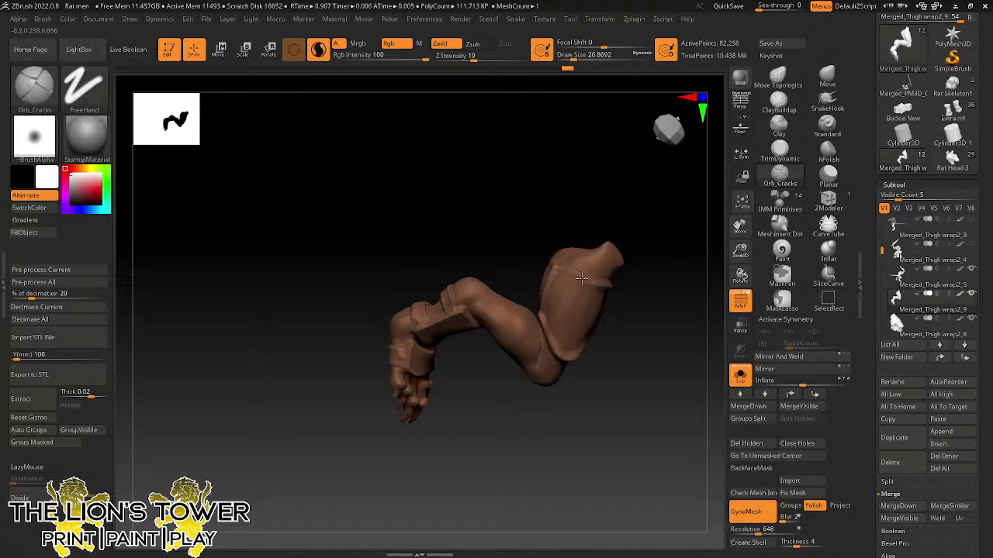
right_click_drag(562, 268, 582, 281)
right_click_drag(569, 213, 562, 264)
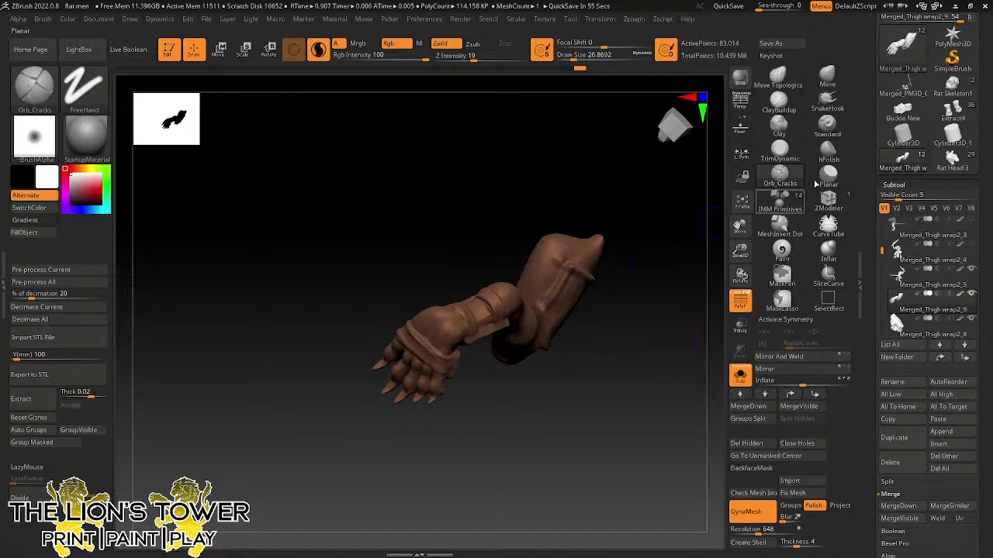
- Flatten the outer face of the thigh plate and its carved borders with hPolish
left_click(826, 152)
left_click_drag(654, 289, 610, 254)
mouse_move(567, 286)
left_mouse_down()
mouse_move(572, 275)
mouse_move(546, 313)
mouse_move(559, 353)
mouse_move(563, 289)
mouse_move(575, 275)
mouse_move(599, 292)
mouse_move(564, 312)
mouse_move(571, 346)
mouse_move(561, 346)
left_mouse_up()
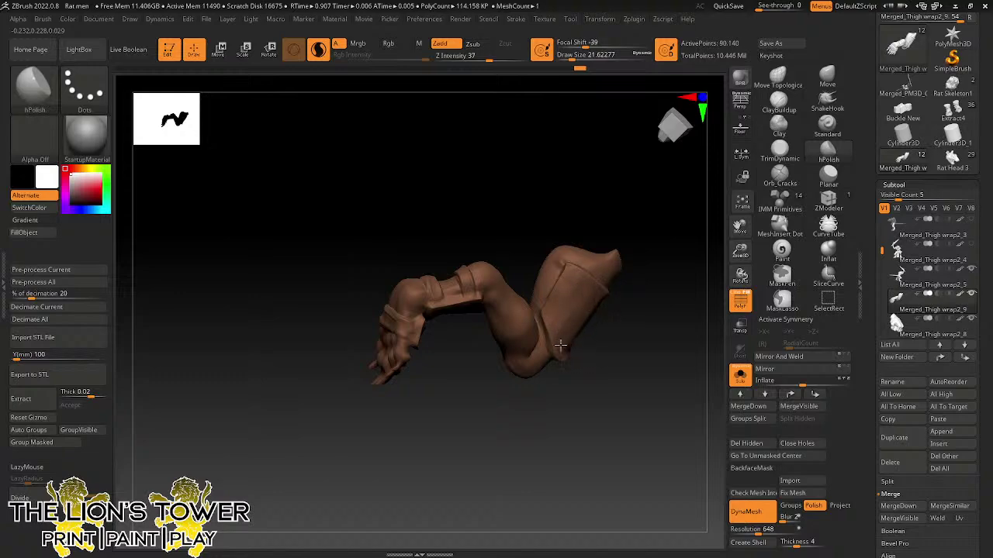
right_click_drag(561, 346, 580, 299)
mouse_move(567, 339)
left_mouse_down()
mouse_move(566, 320)
mouse_move(584, 299)
left_mouse_up()
mouse_move(569, 342)
left_mouse_down()
mouse_move(593, 291)
mouse_move(578, 285)
left_mouse_up()
right_click_drag(578, 286, 564, 287)
left_click_drag(571, 288, 555, 304)
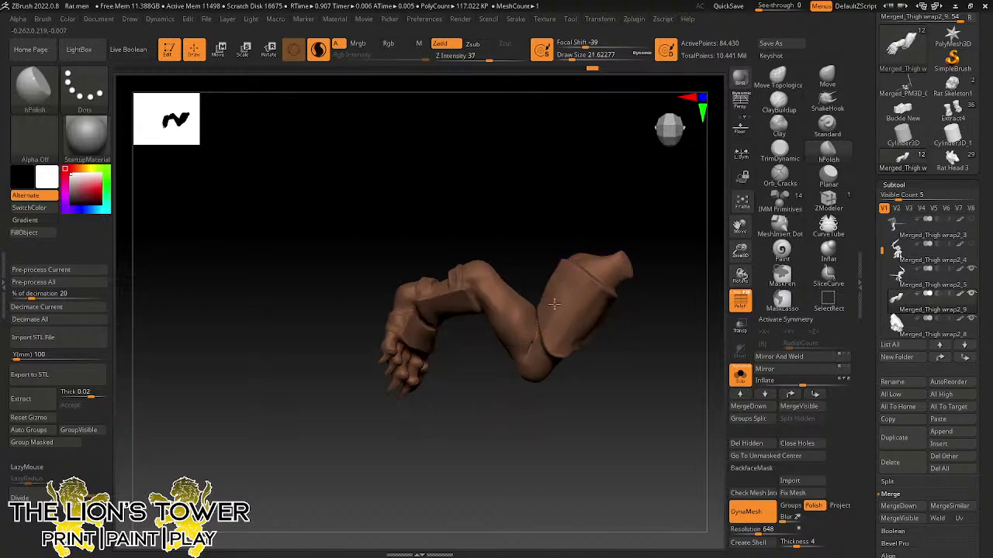
- Polish the front of the thigh plate, evening out its upper rim and the lower border above the knee
right_click_drag(562, 263, 591, 302)
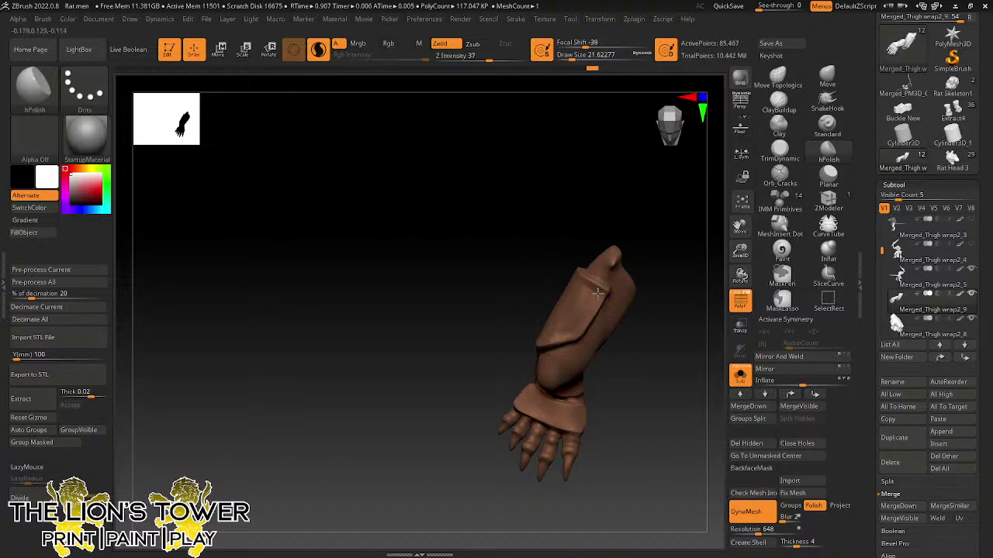
left_click_drag(580, 282, 604, 292)
left_click_drag(592, 302, 582, 311)
right_click_drag(566, 231, 587, 285)
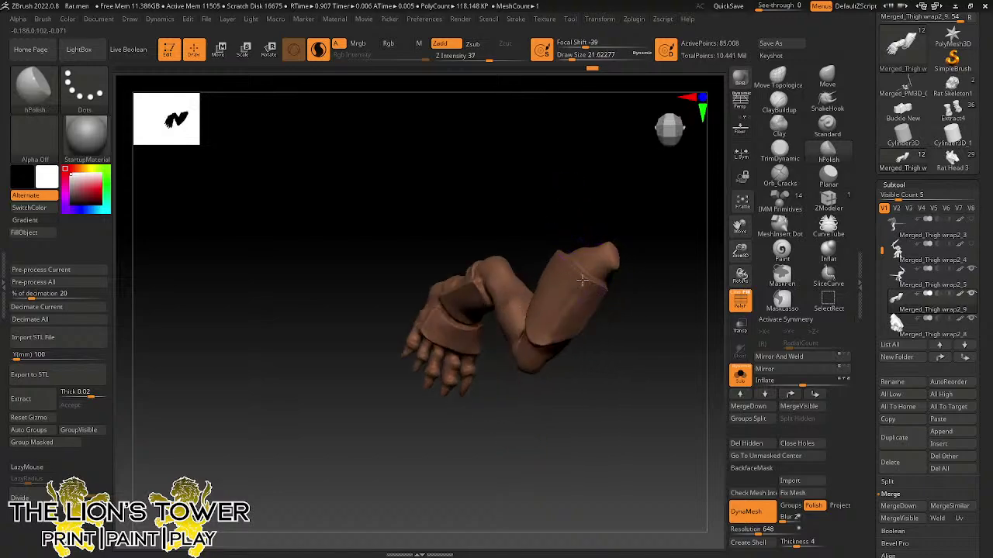
mouse_move(587, 301)
left_mouse_down()
mouse_move(537, 333)
mouse_move(581, 317)
left_mouse_up()
left_click_drag(585, 184, 590, 287)
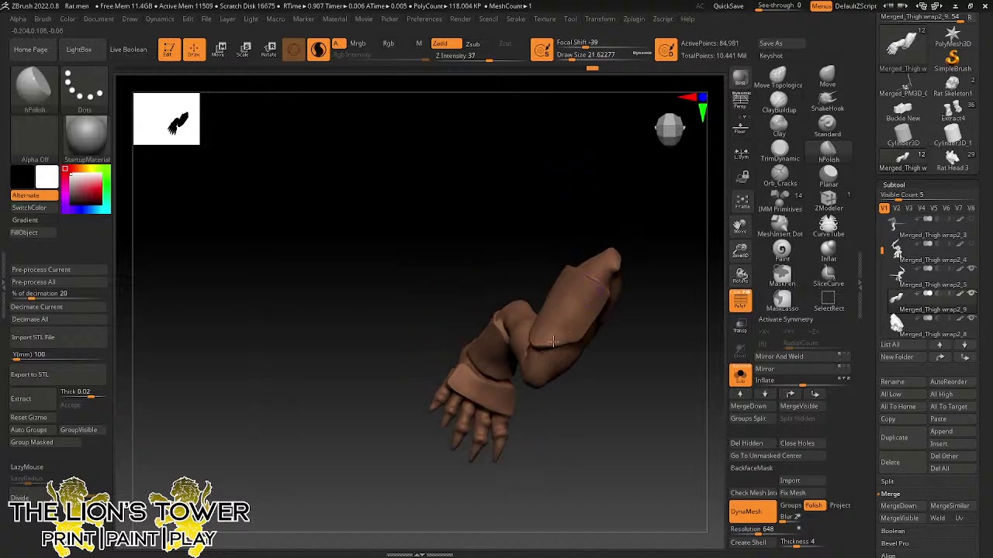
mouse_move(553, 342)
left_mouse_down()
mouse_move(580, 269)
mouse_move(568, 326)
left_mouse_up()
- Reduce the hPolish draw size to about 17 and sharpen the thigh plate's inner side edge and upper rim
mouse_move(644, 286)
right_mouse_down()
mouse_move(663, 311)
mouse_move(625, 326)
mouse_move(579, 243)
mouse_move(609, 186)
right_mouse_up()
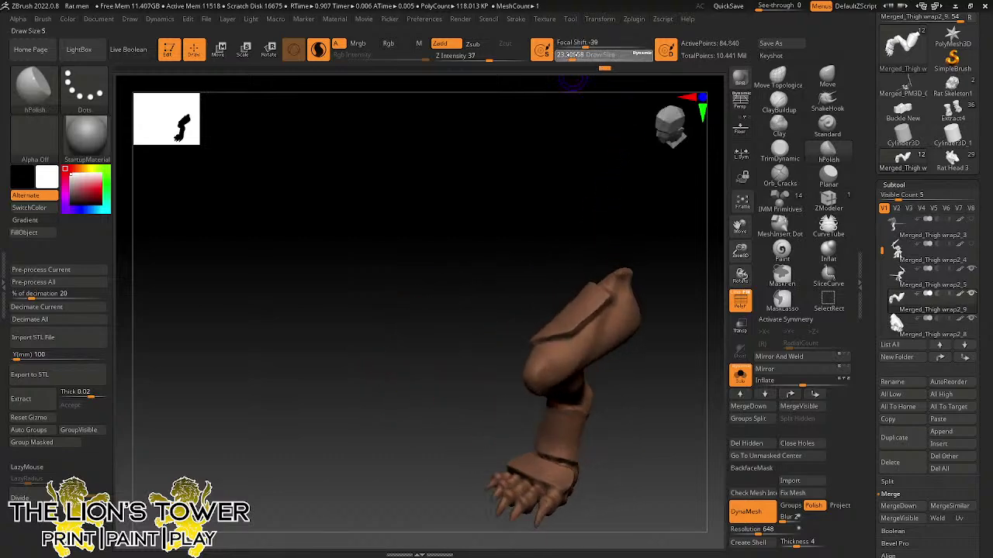
right_click_drag(590, 298, 554, 328)
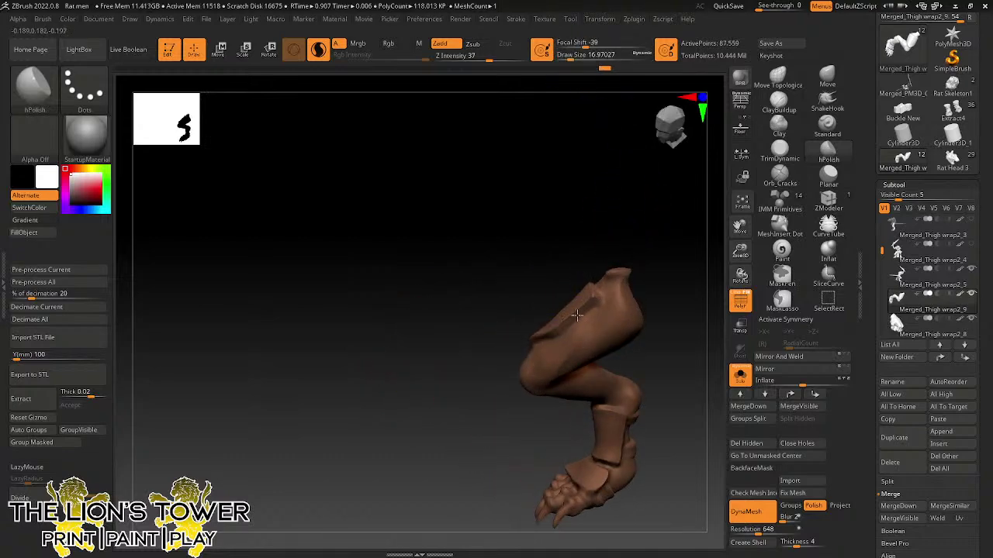
right_click_drag(626, 195, 589, 288)
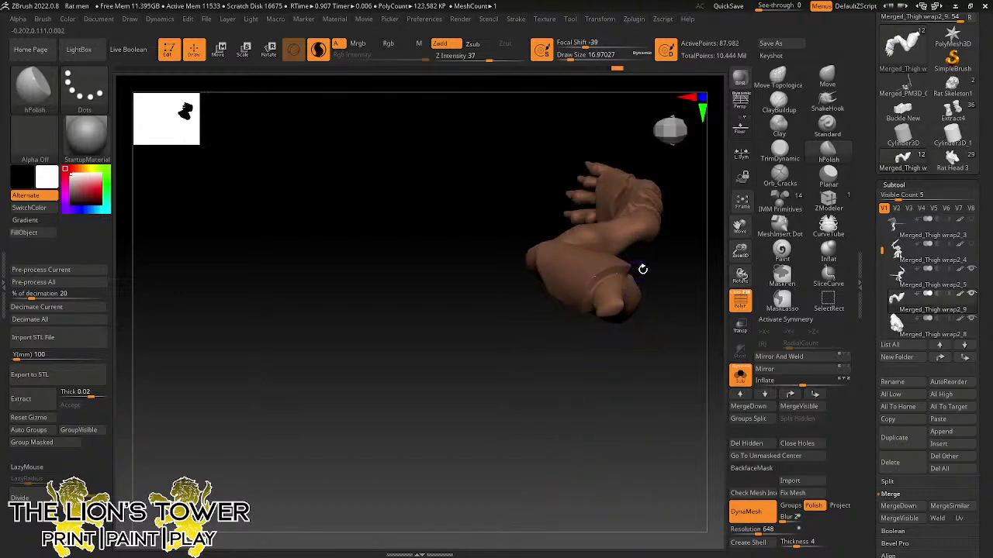
right_click_drag(642, 269, 623, 219)
left_click_drag(621, 271, 629, 266)
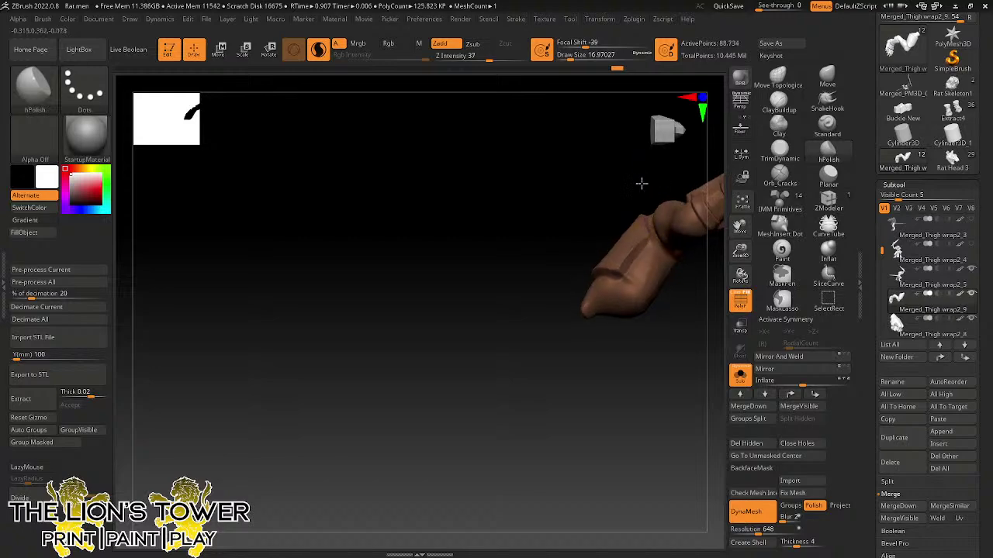
- Polish the thigh plate's lower edge near the knee and its rear outer side with hPolish
right_click_drag(641, 183, 614, 284)
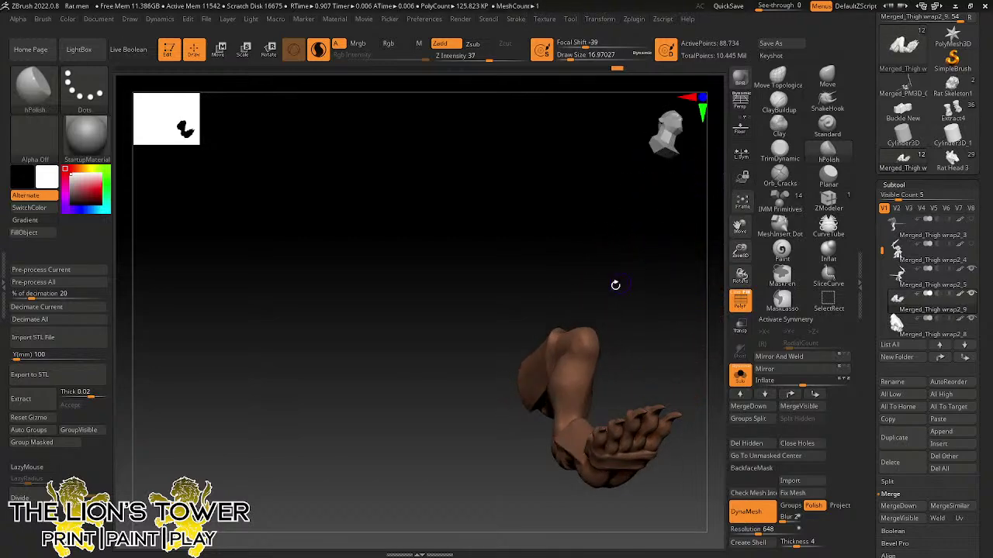
left_click_drag(551, 343, 553, 359)
right_click_drag(622, 317, 614, 362)
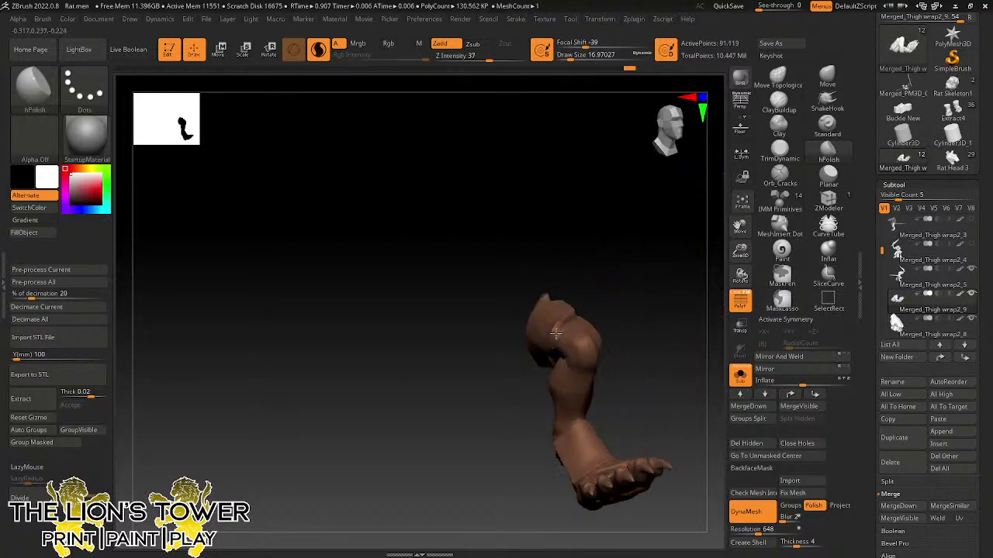
mouse_move(555, 332)
right_mouse_down()
mouse_move(616, 295)
mouse_move(559, 327)
right_mouse_up()
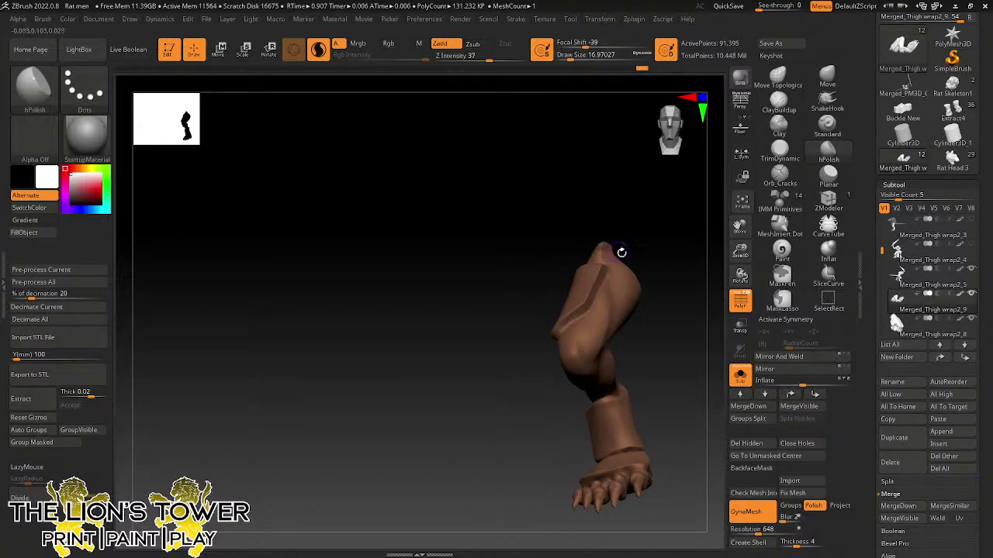
right_click_drag(623, 250, 516, 306)
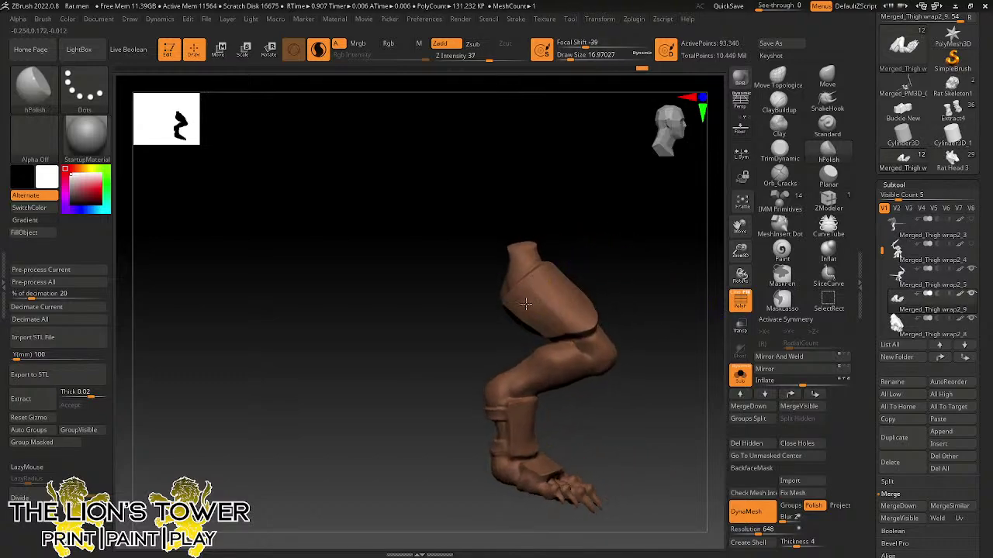
mouse_move(540, 285)
left_mouse_down()
mouse_move(531, 319)
mouse_move(562, 327)
mouse_move(535, 313)
left_mouse_up()
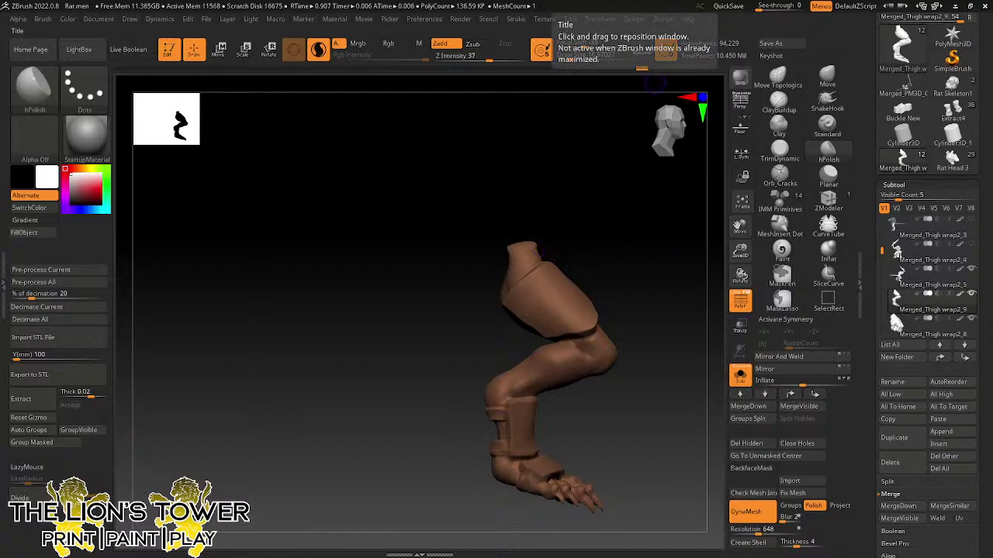
- Switch to the Cylinder3D_1 tool, convert it to a PolyMesh3D and mask the whole cylinder in an end-on view
left_click(944, 140)
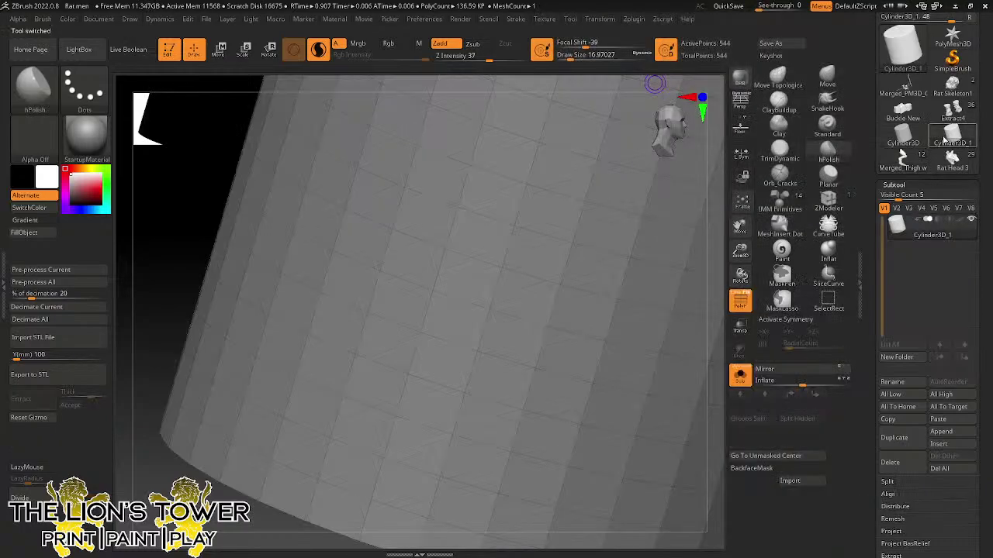
left_click_drag(741, 251, 741, 227)
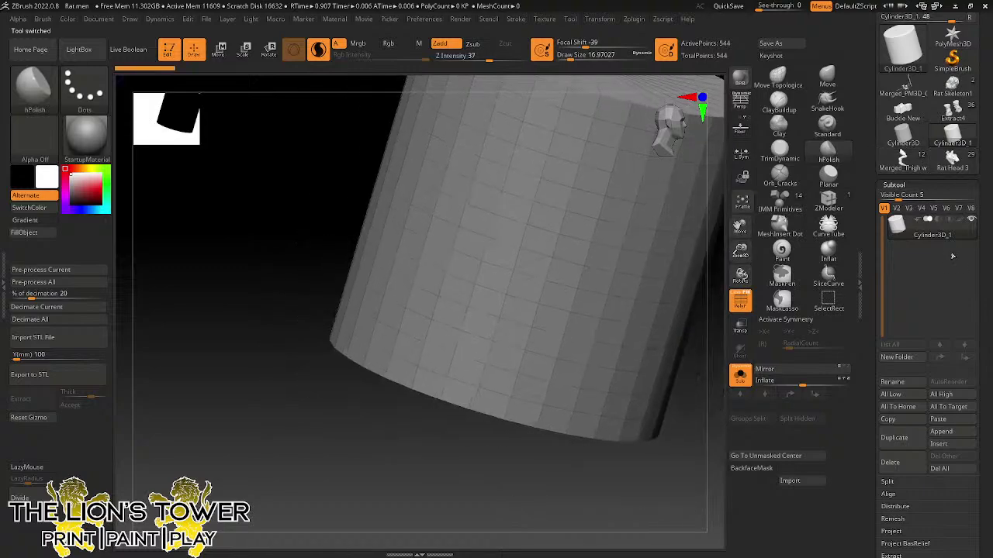
left_click_drag(870, 246, 869, 352)
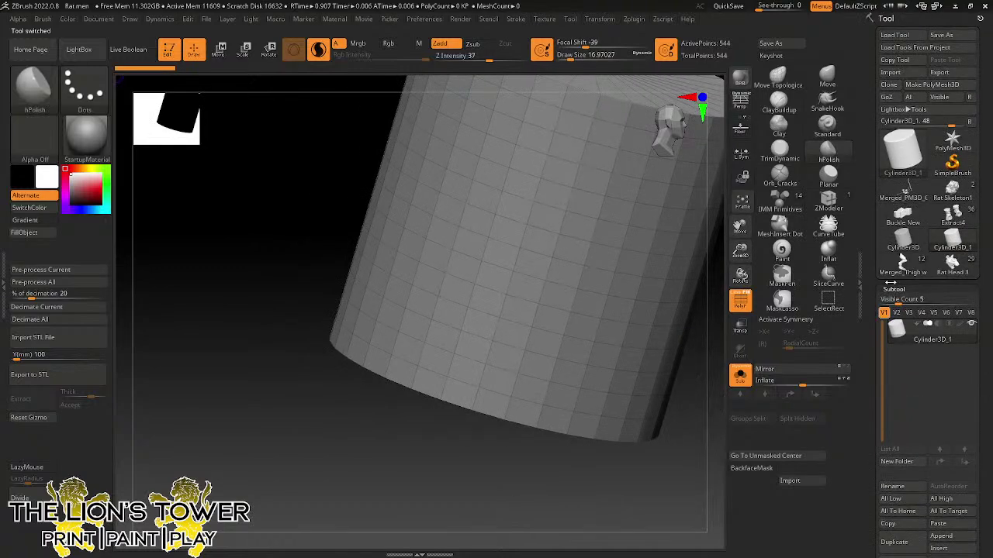
left_click(946, 86)
left_click_drag(688, 402, 707, 274)
left_click_drag(741, 224, 698, 306)
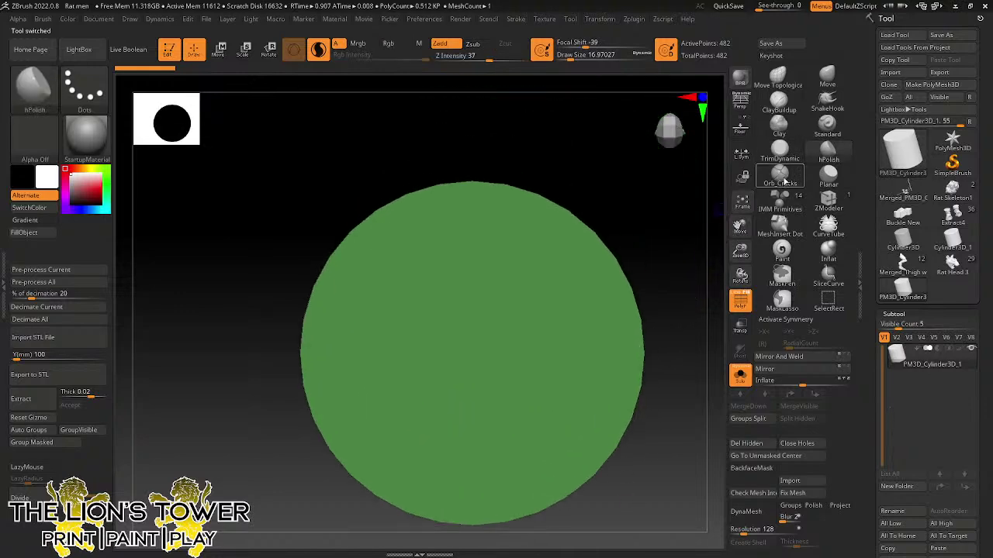
left_click(786, 180)
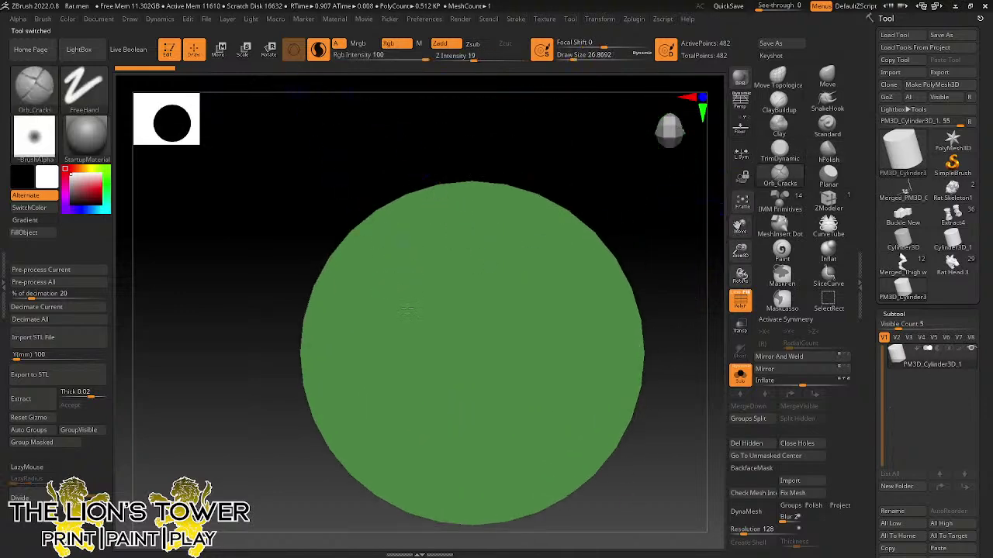
left_click(608, 206, "ctrl")
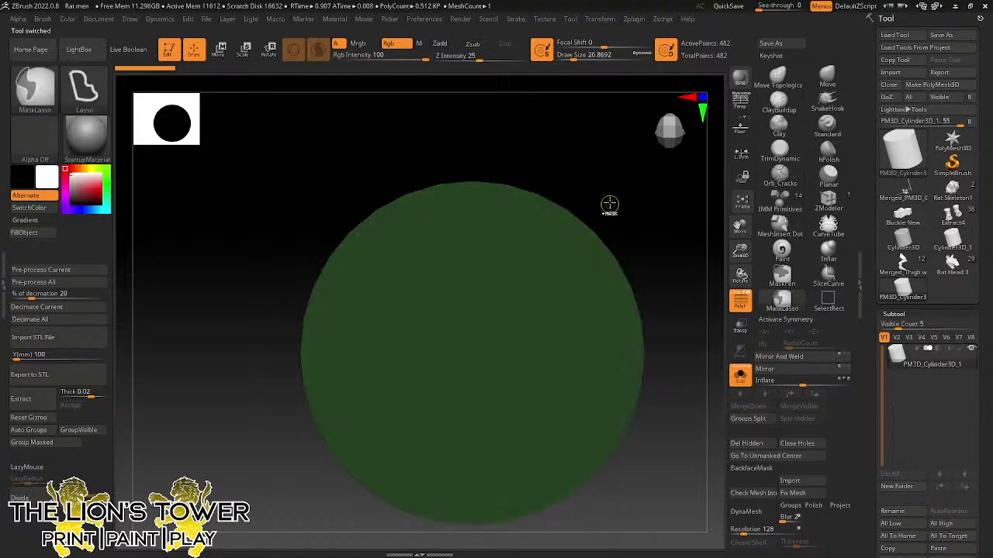
- Clear the cylinder's mask, switch to Orb_Cracks and DynaMesh the cylinder at resolution 728 with Polish enabled
left_click(610, 208, "ctrl")
left_click(414, 155, "ctrl")
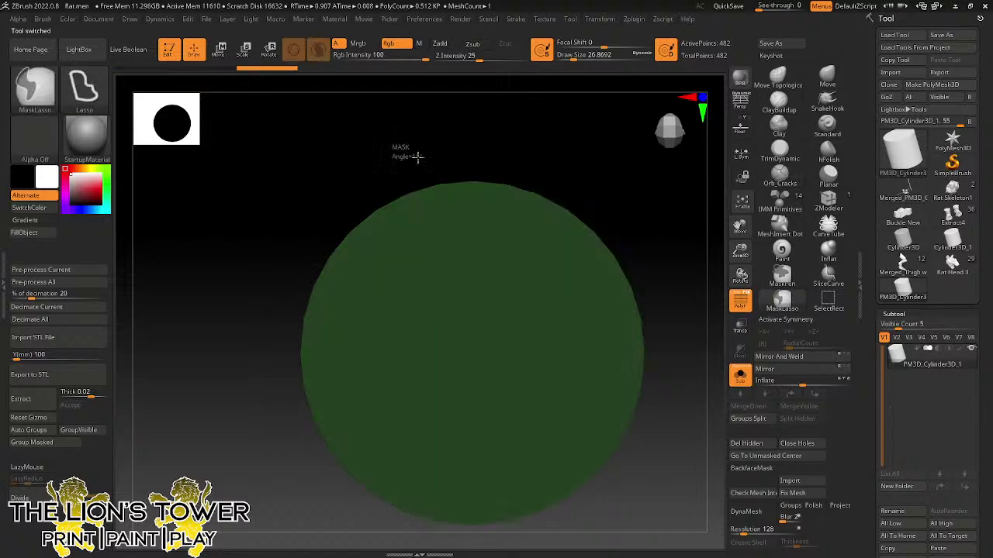
left_click(413, 146, "ctrl")
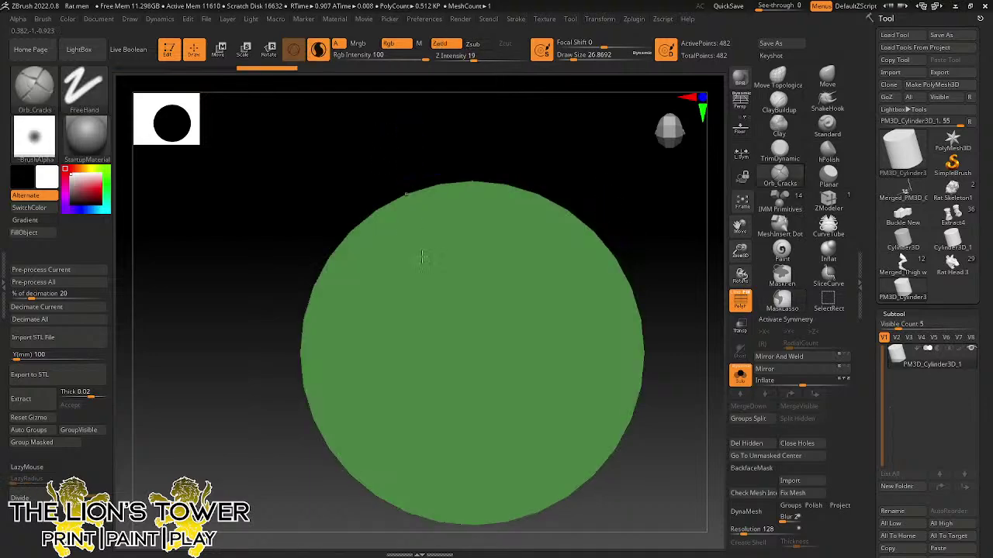
left_click(757, 531)
left_click(811, 506)
left_click(757, 512)
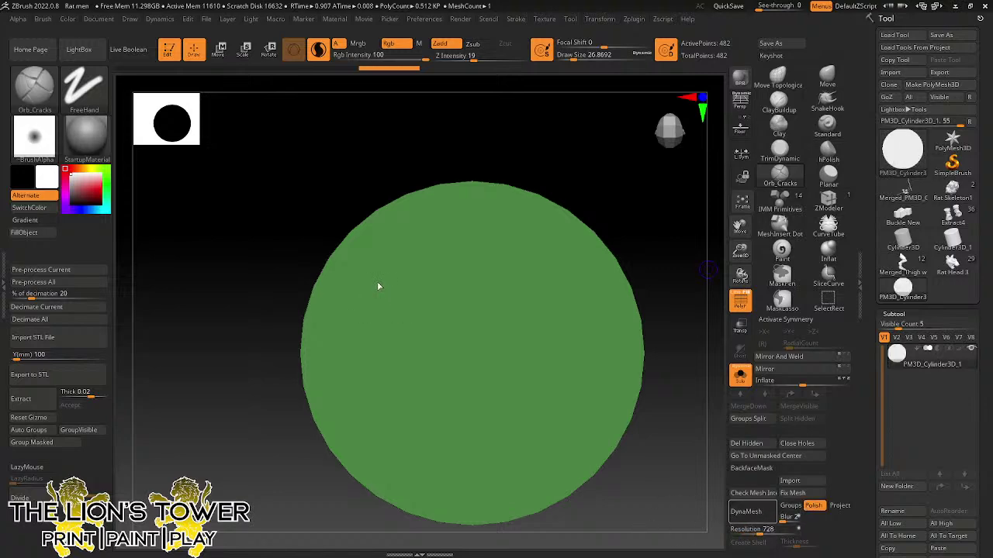
- Carve the handwritten words "Yes please!" into the cylinder's flat face with the Orb_Cracks brush
left_click(790, 183)
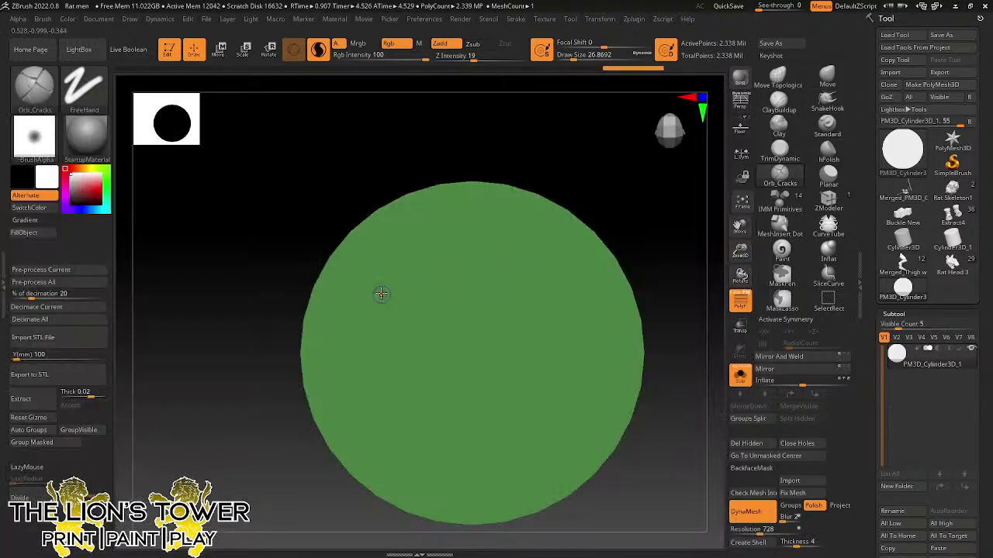
left_click_drag(381, 293, 411, 316)
left_click_drag(412, 272, 405, 371)
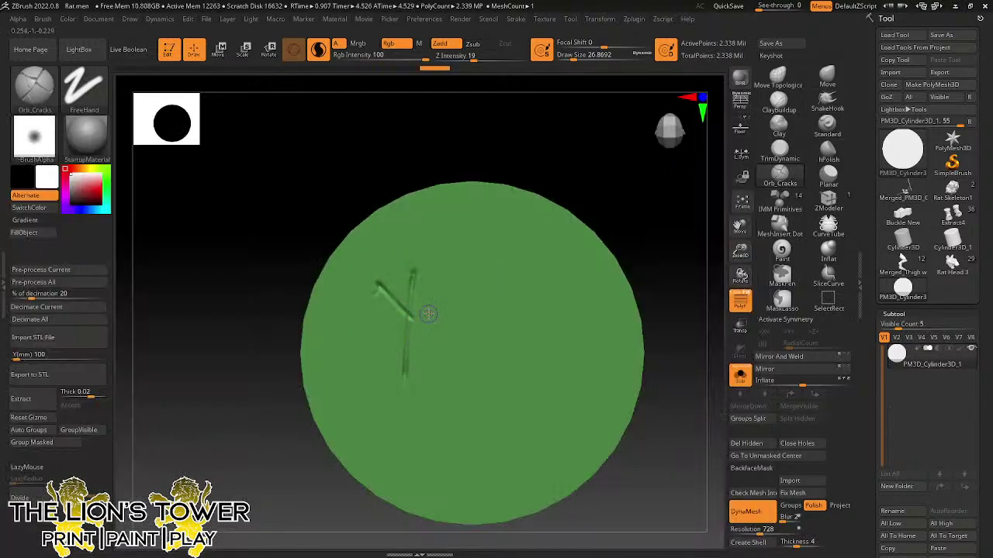
mouse_move(429, 314)
left_mouse_down()
mouse_move(482, 318)
mouse_move(473, 333)
mouse_move(438, 325)
left_mouse_up()
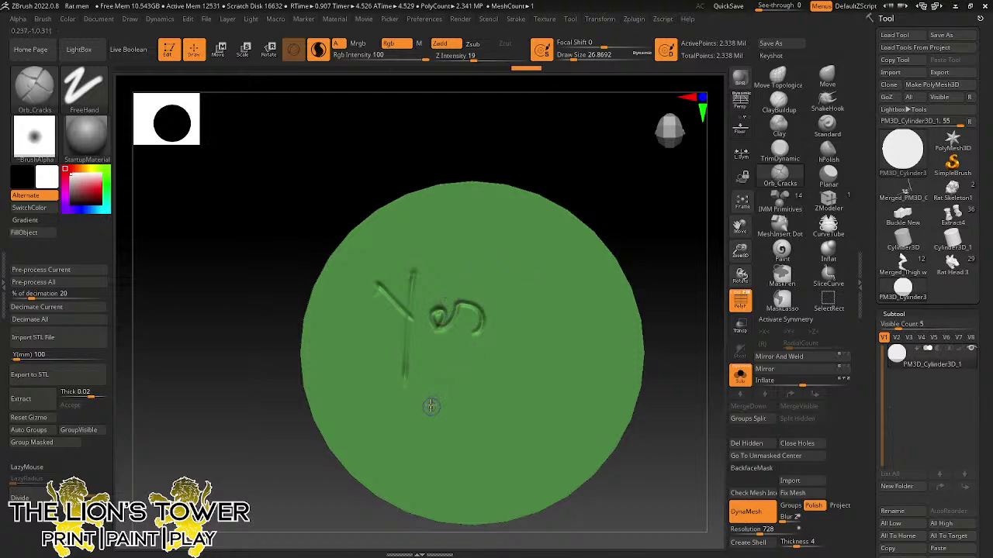
mouse_move(429, 399)
left_mouse_down()
mouse_move(452, 459)
mouse_move(436, 421)
left_mouse_up()
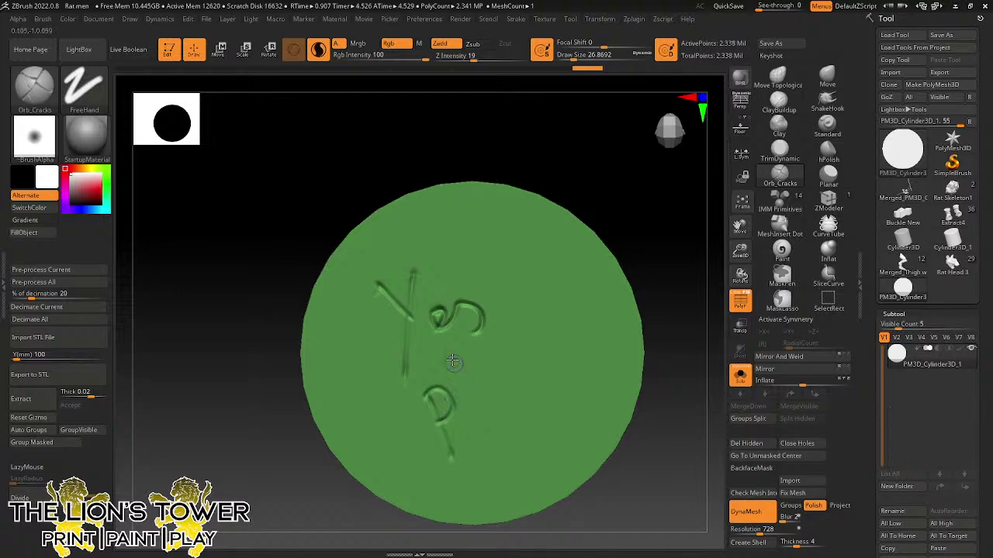
mouse_move(462, 365)
left_mouse_down()
mouse_move(471, 423)
mouse_move(510, 397)
mouse_move(531, 404)
left_mouse_up()
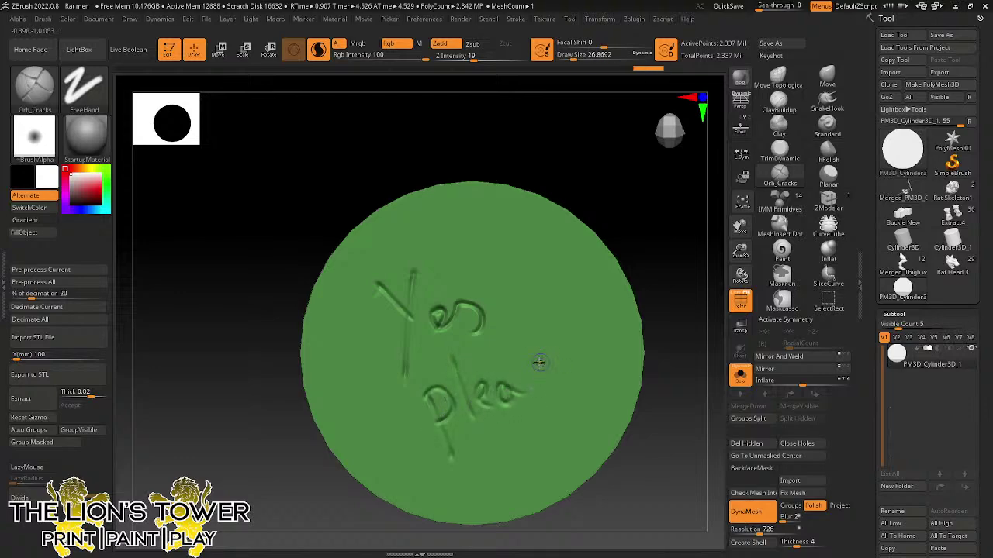
mouse_move(543, 358)
left_mouse_down()
mouse_move(530, 399)
mouse_move(578, 381)
mouse_move(574, 306)
left_mouse_up()
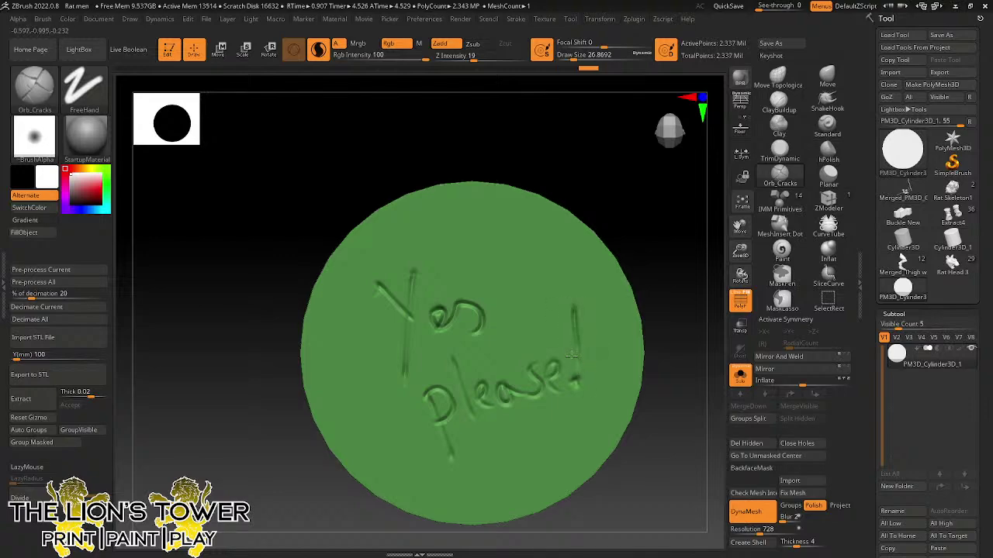
- Carve a smiley face below the lettering and retrace strokes of the word "Yes" with Orb_Cracks
left_click(521, 443)
left_click_drag(507, 476, 531, 466)
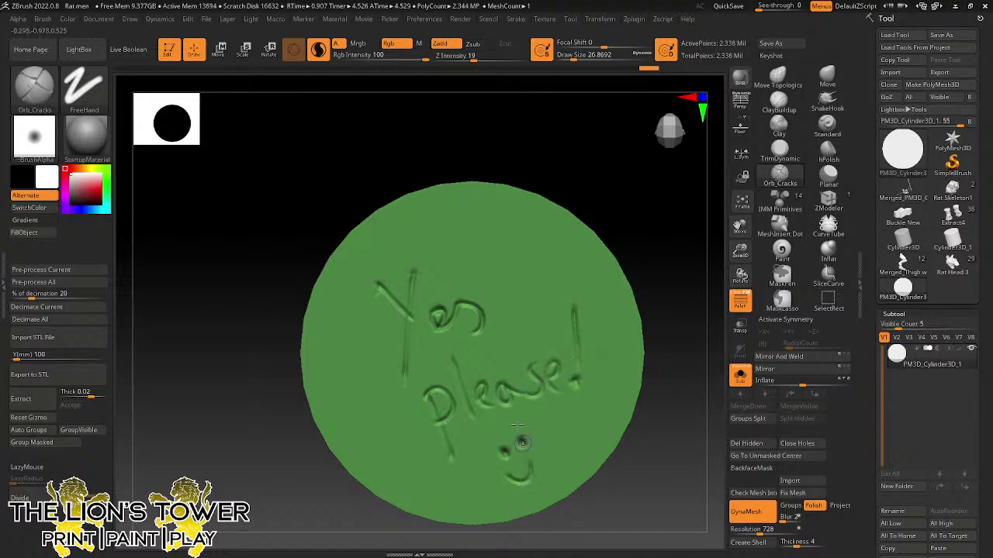
left_click_drag(413, 269, 405, 363)
mouse_move(378, 278)
left_mouse_down()
mouse_move(408, 323)
mouse_move(440, 329)
mouse_move(465, 286)
mouse_move(476, 306)
mouse_move(470, 332)
left_mouse_up()
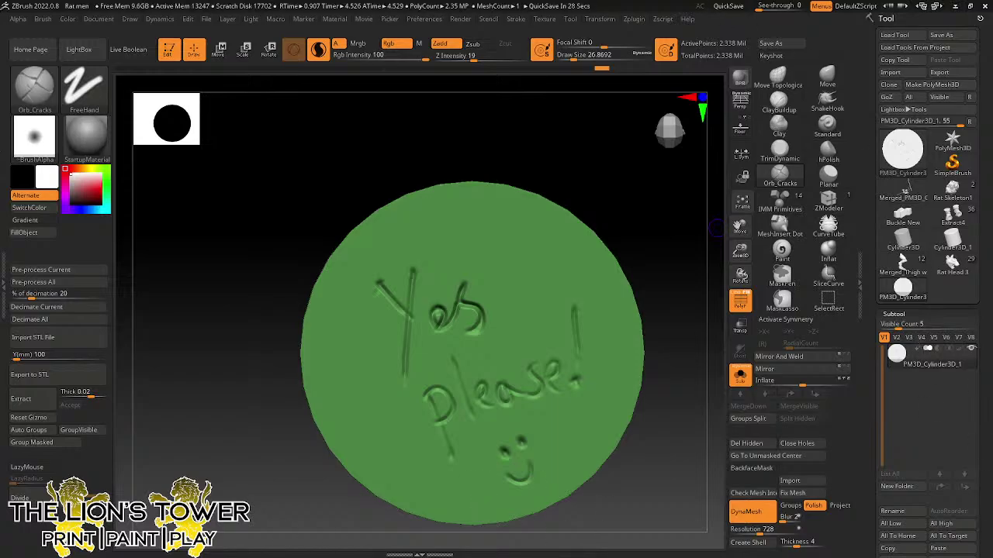
- Switch to Chrome and examine the close-up render of the silver-haired character from face to hips, then close it
key("super+d")
key("super+d")
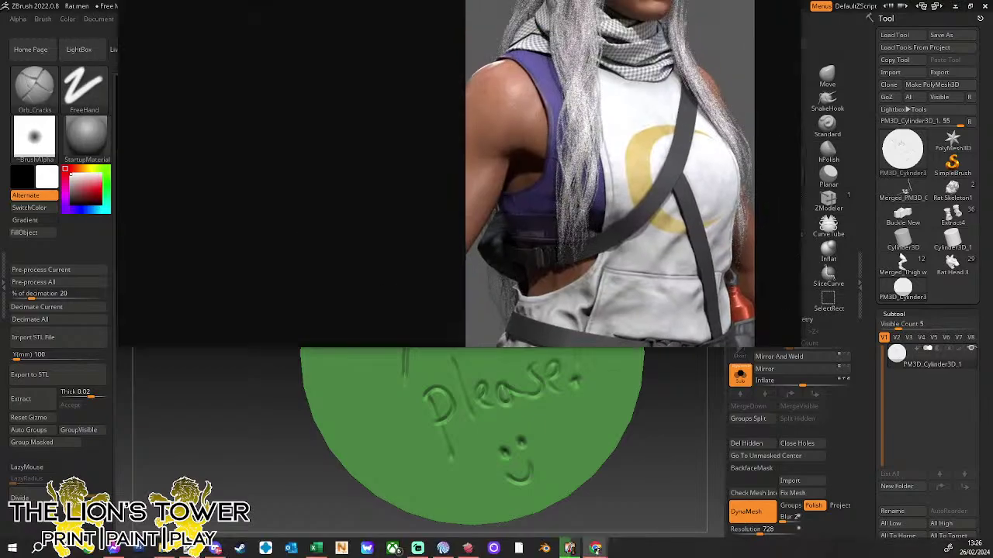
left_click_drag(264, 0, 240, 56)
scroll(424, 416, "down", 3)
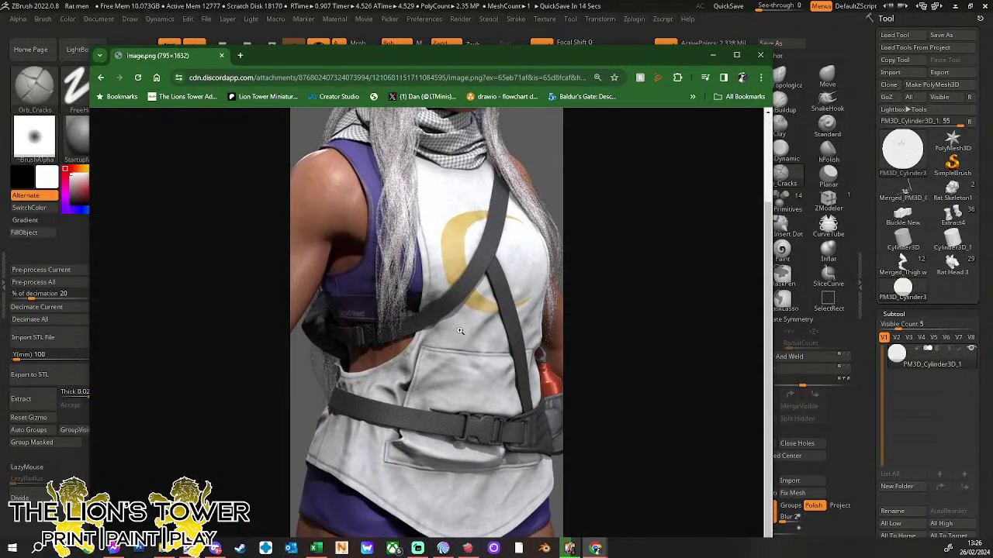
scroll(459, 329, "up", 5)
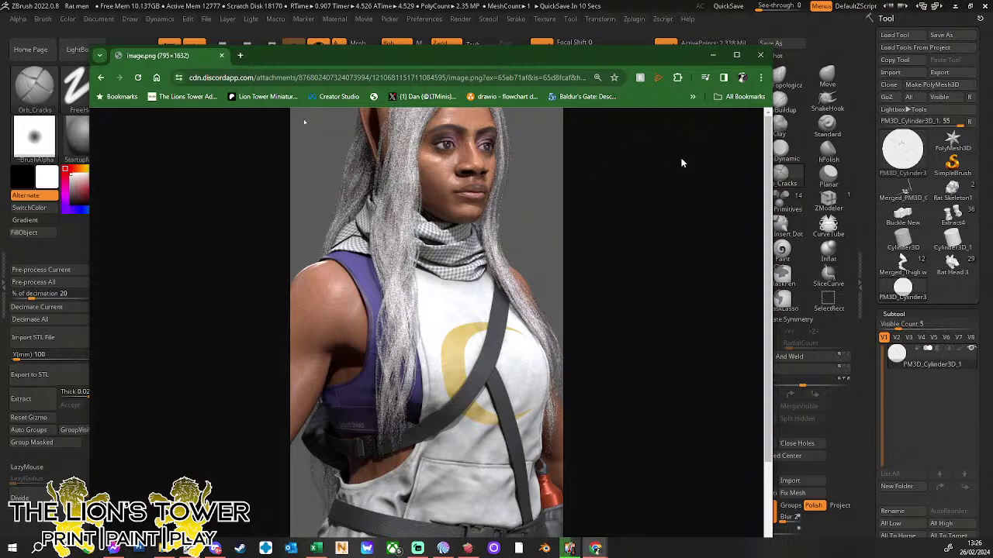
left_click(760, 56)
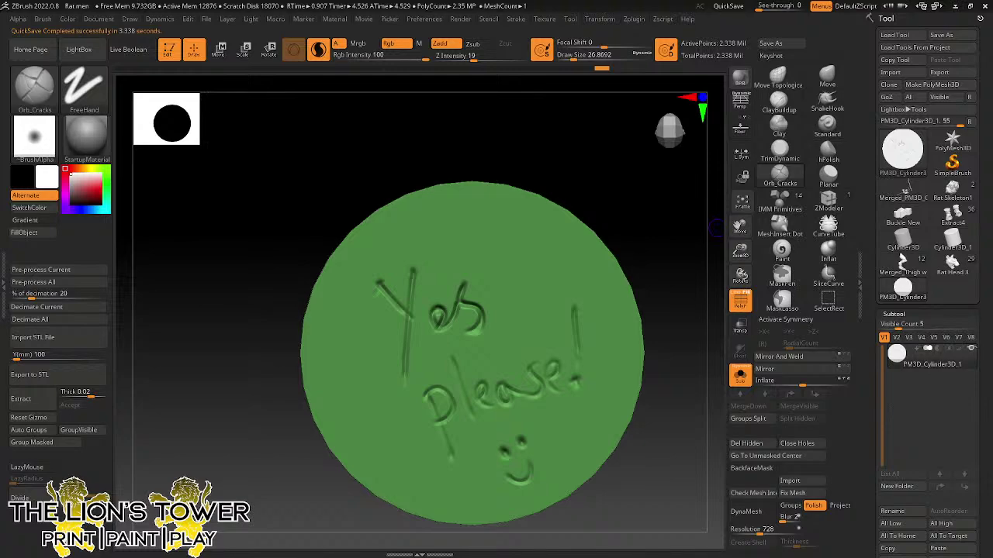
- Examine the full-body render of the rabbit-eared character from ears to feet and close the browser window
left_click_drag(442, 0, 388, 14)
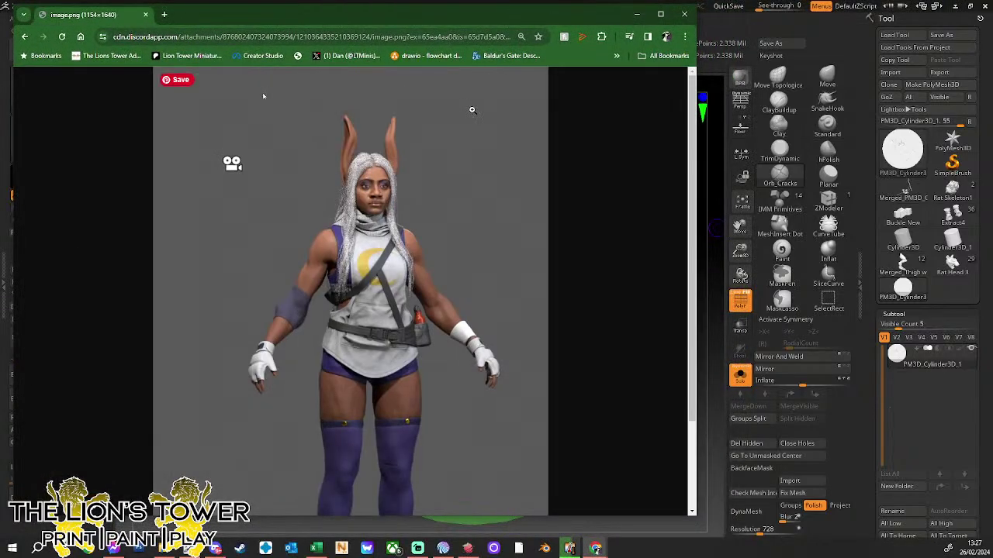
scroll(443, 288, "down", 2)
scroll(443, 288, "down", 1)
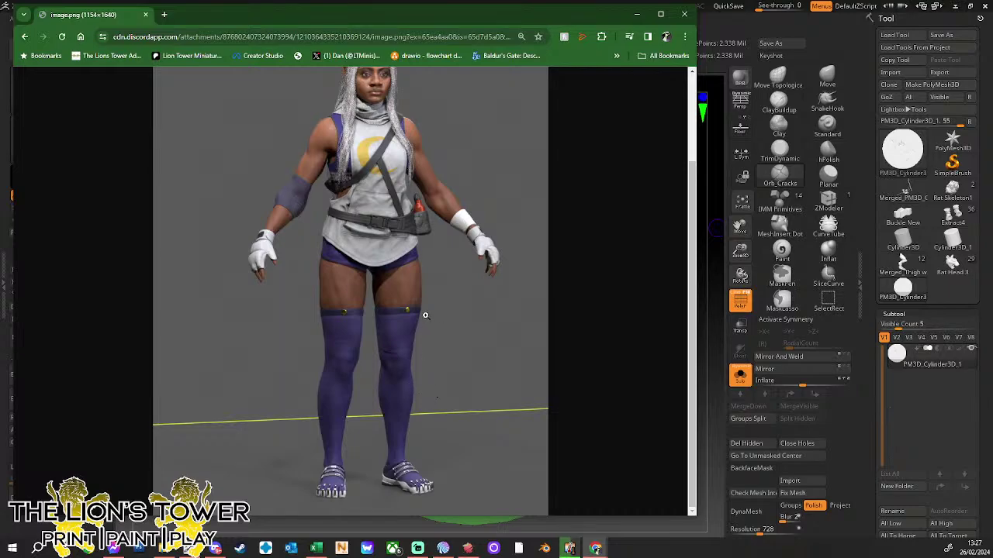
scroll(432, 310, "up", 2)
scroll(429, 312, "down", 1)
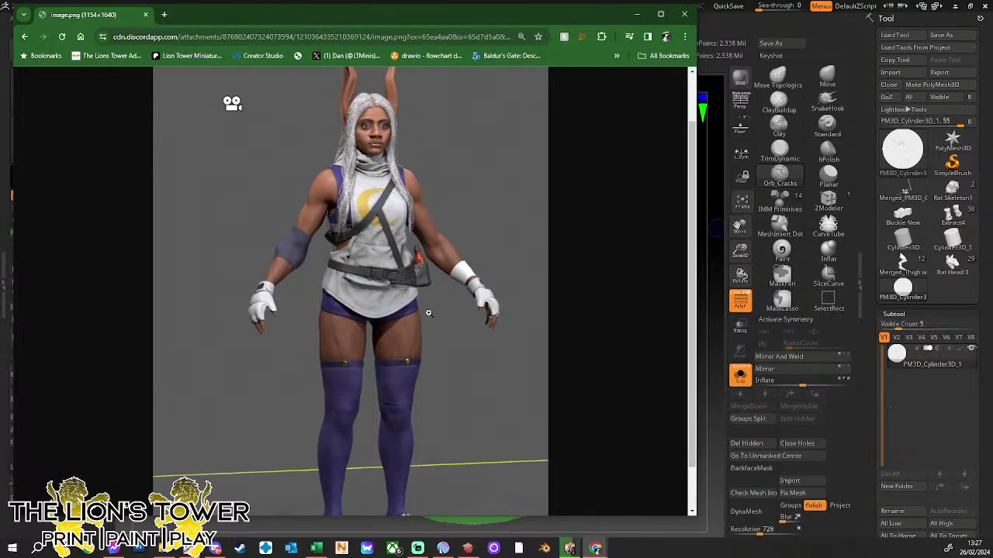
scroll(447, 369, "up", 1)
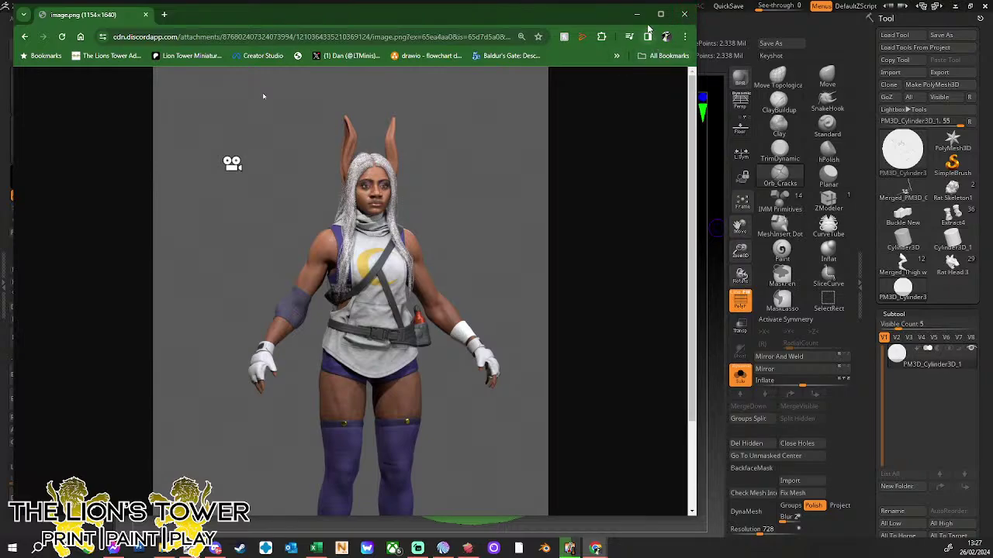
left_click(681, 14)
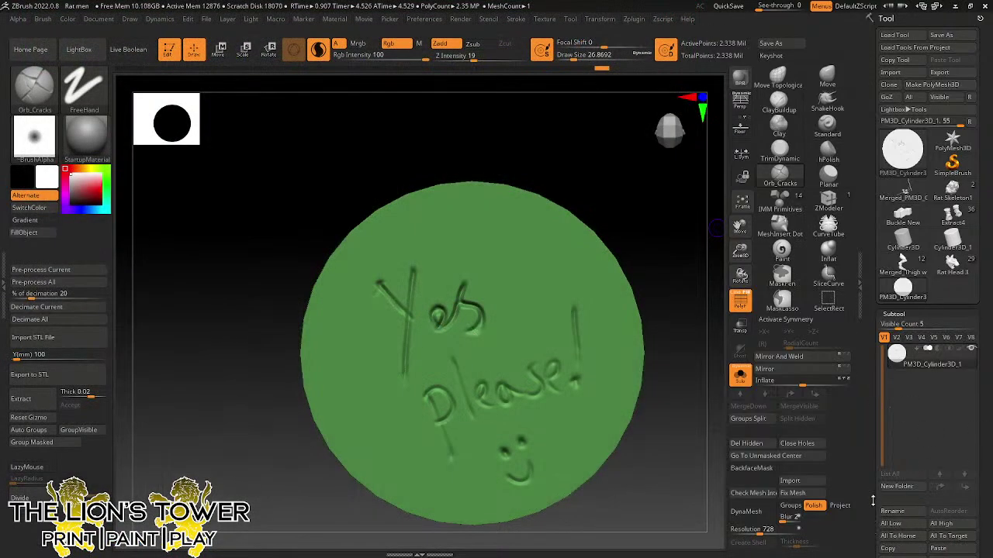
- Delete the PM3D_Cylinder3D_1 subtool and accept that the operation cannot be undone
scroll(873, 501, "down", 3)
scroll(929, 478, "down", 3)
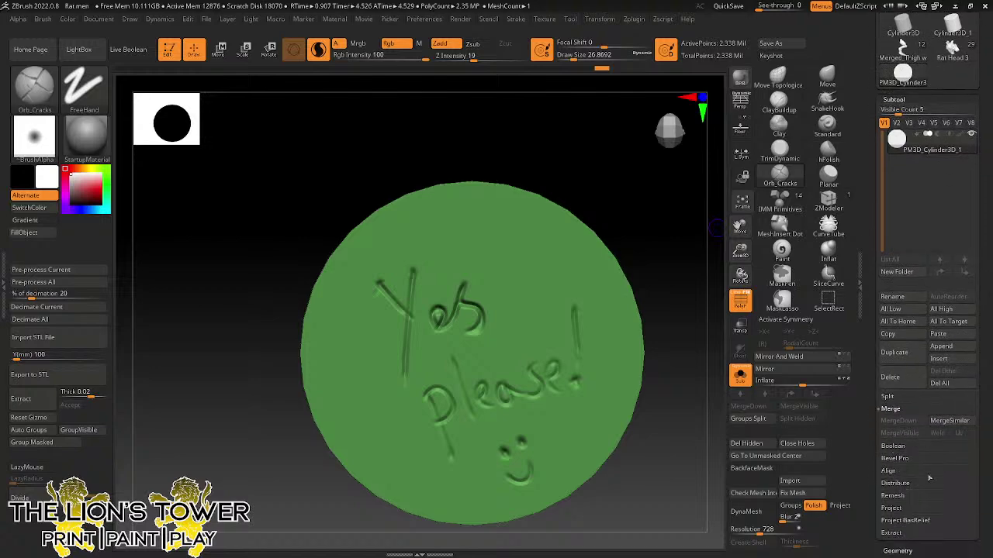
left_click(890, 377)
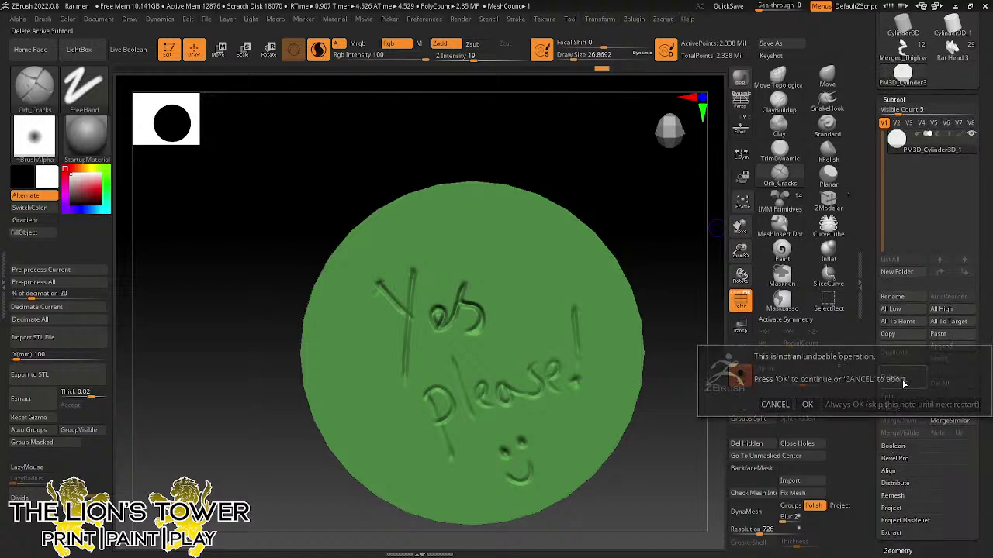
left_click(806, 404)
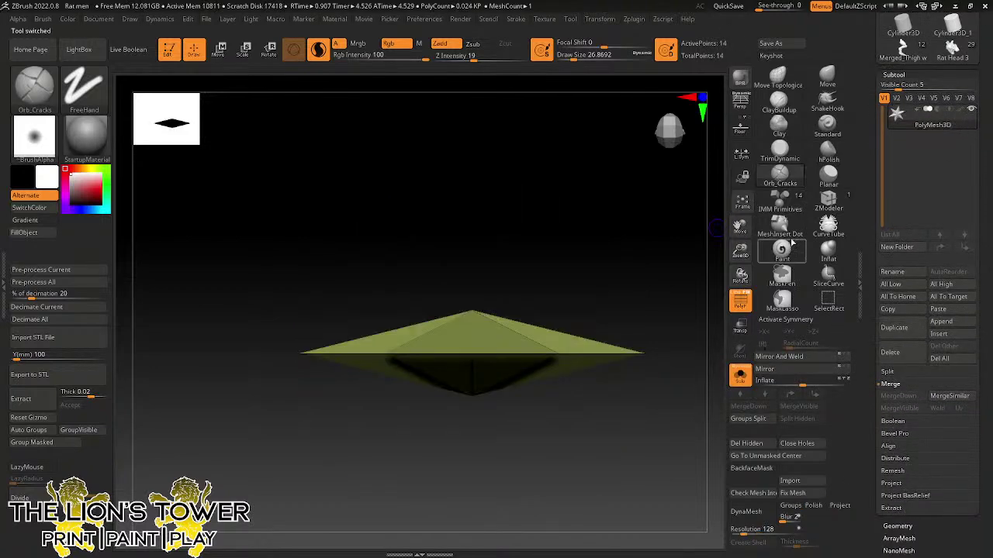
- Return to the Merged_Thigh wrap2_9 tool and isolate its leg subtool in a side view
scroll(900, 147, "up", 3)
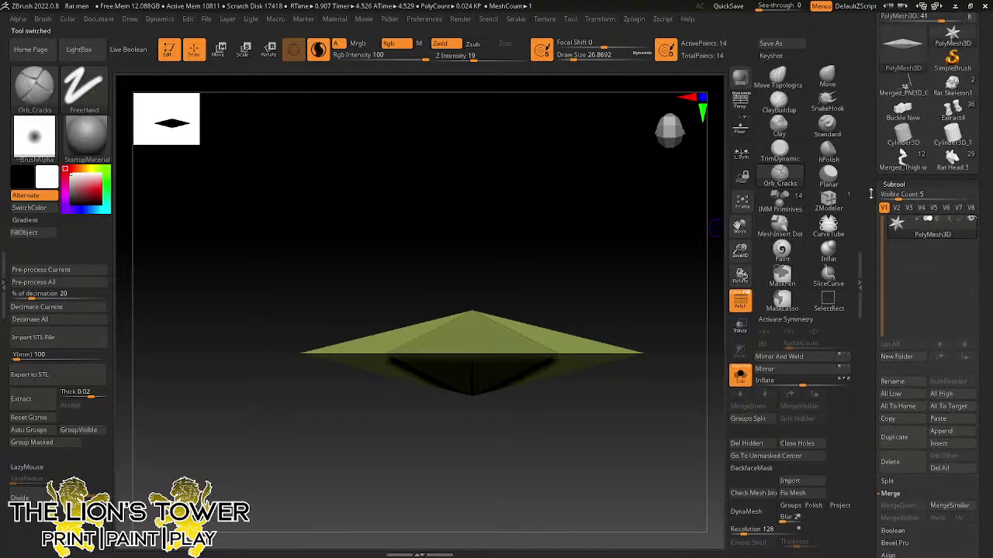
left_click(902, 159)
left_click(742, 380)
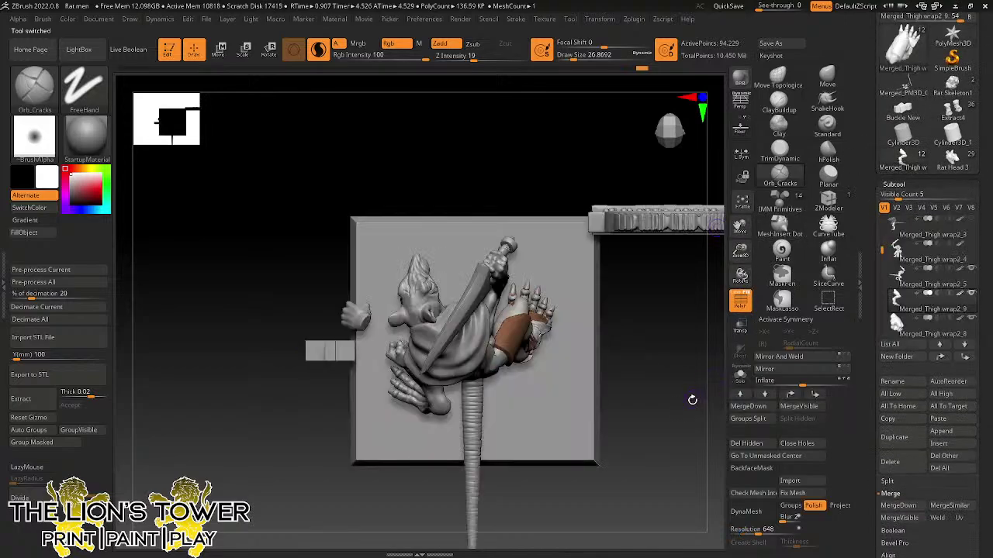
left_click_drag(692, 400, 721, 331, "shift")
left_click(740, 375)
left_click_drag(685, 398, 685, 345)
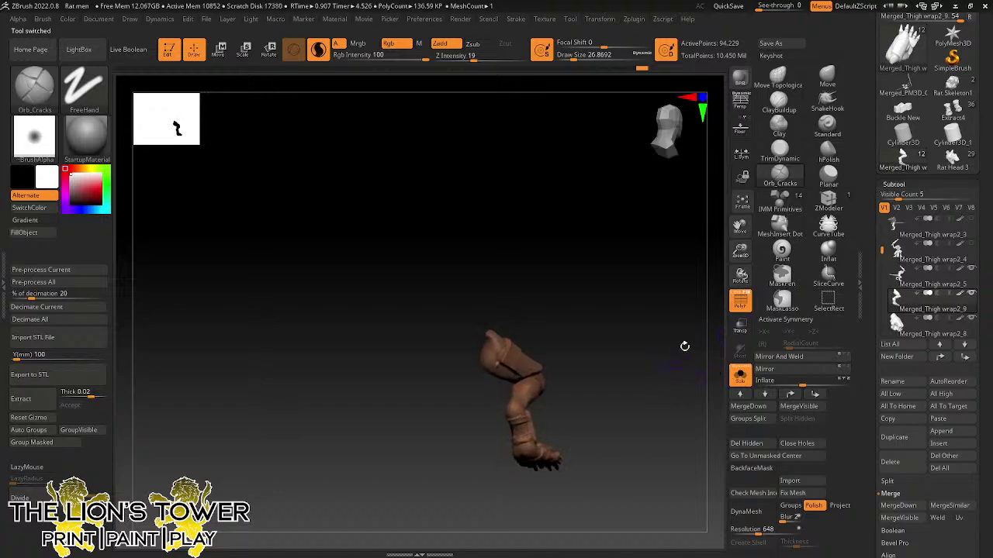
- Build up two raised straps around the back of the thigh with ClayBuildup, running out from the thigh plate's edges
left_click_drag(737, 251, 744, 285)
left_click(779, 102)
left_click_drag(740, 250, 740, 272)
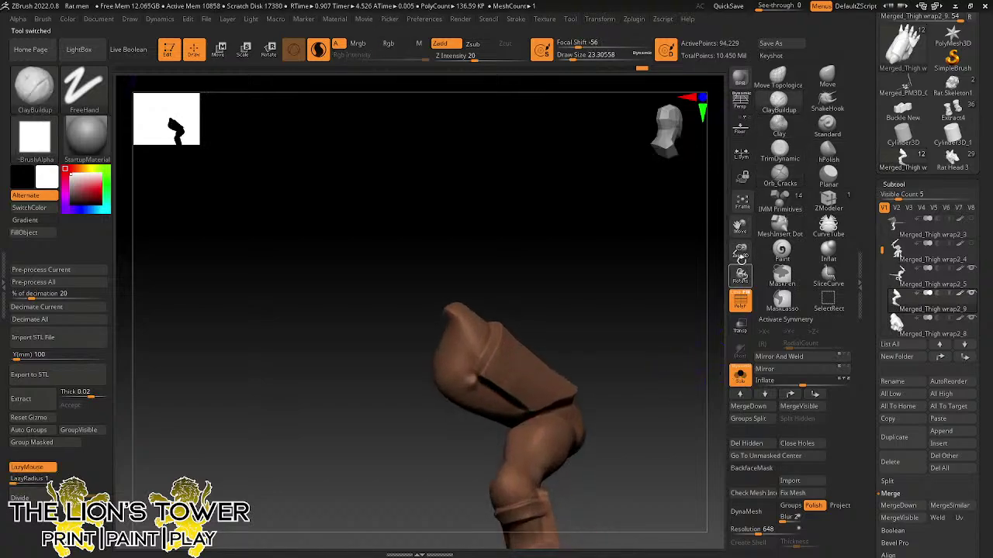
mouse_move(670, 304)
left_mouse_down("alt")
mouse_move(684, 208)
mouse_move(611, 181)
mouse_move(491, 278)
left_mouse_up("alt")
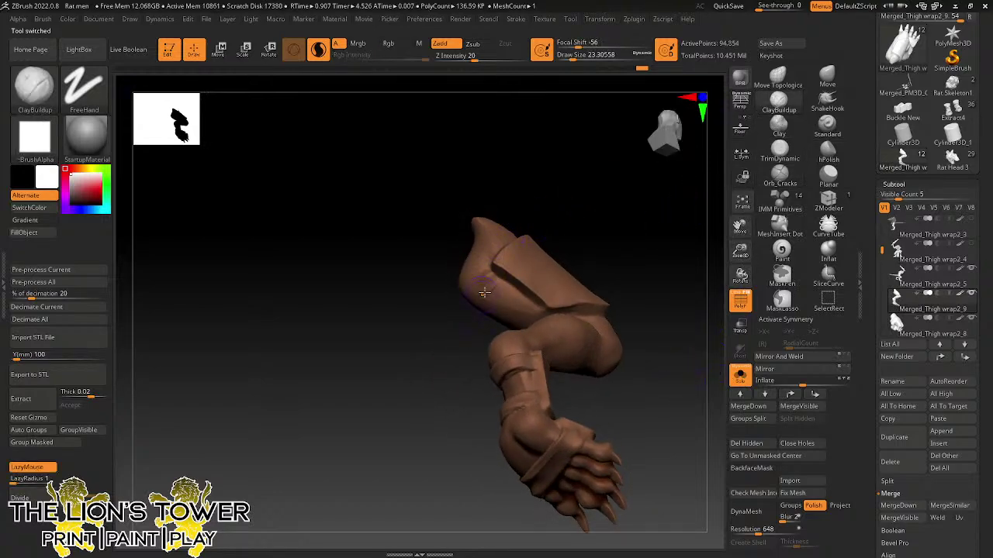
left_click_drag(564, 237, 579, 196)
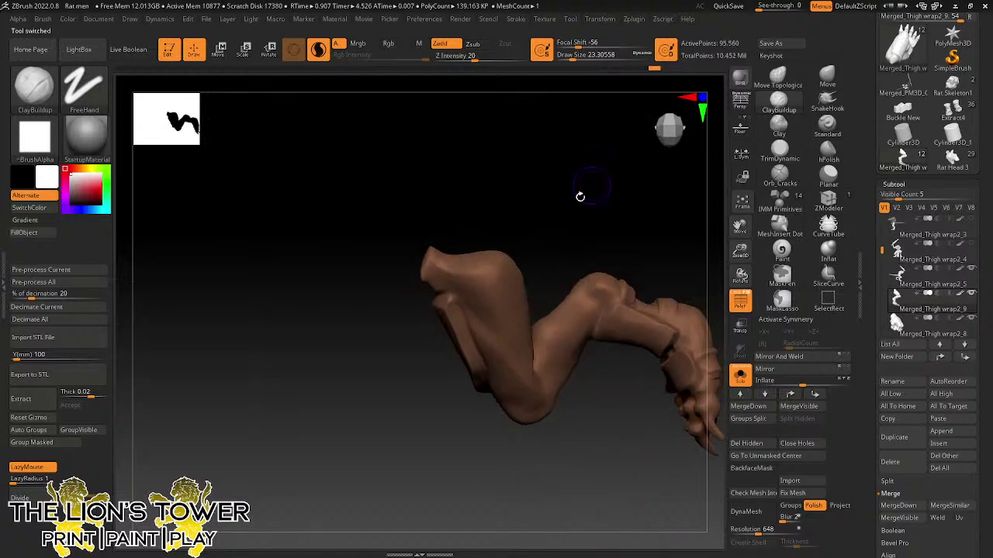
mouse_move(466, 319)
left_mouse_down()
mouse_move(501, 293)
mouse_move(467, 317)
left_mouse_up()
left_click_drag(567, 256, 535, 272)
mouse_move(463, 316)
left_mouse_down()
mouse_move(590, 248)
mouse_move(538, 314)
mouse_move(564, 294)
mouse_move(533, 302)
left_mouse_up()
left_click_drag(583, 260, 611, 234)
left_click_drag(505, 336, 543, 307)
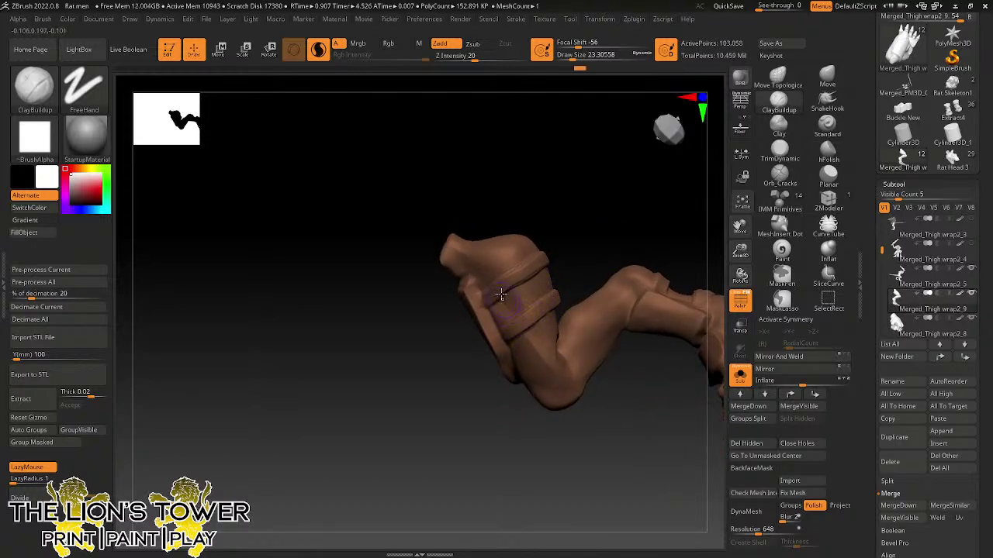
left_click_drag(483, 303, 525, 271)
- Sharpen the edges of the upper thigh strap with the Clay brush at draw size about 12
left_click(778, 123)
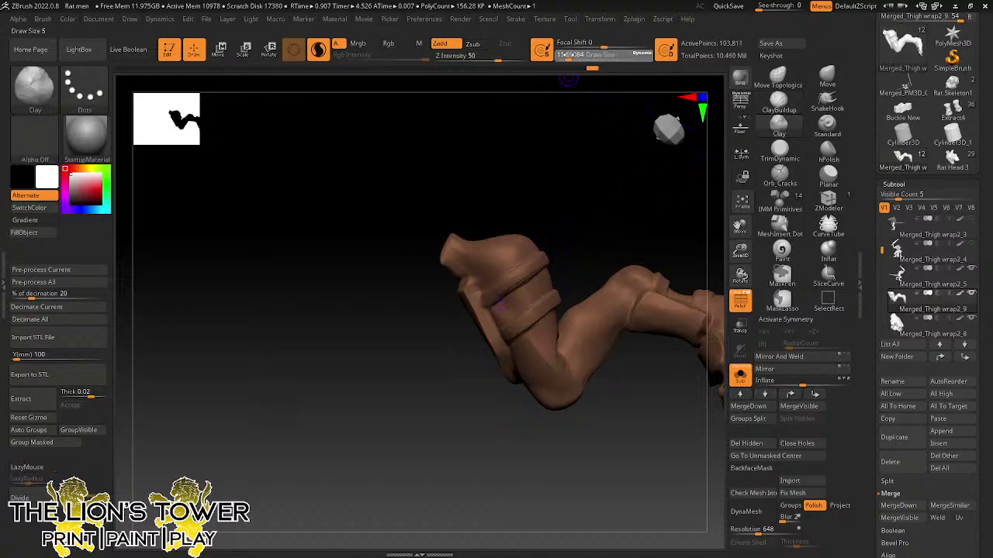
mouse_move(557, 194)
left_mouse_down()
mouse_move(572, 216)
mouse_move(539, 224)
left_mouse_up()
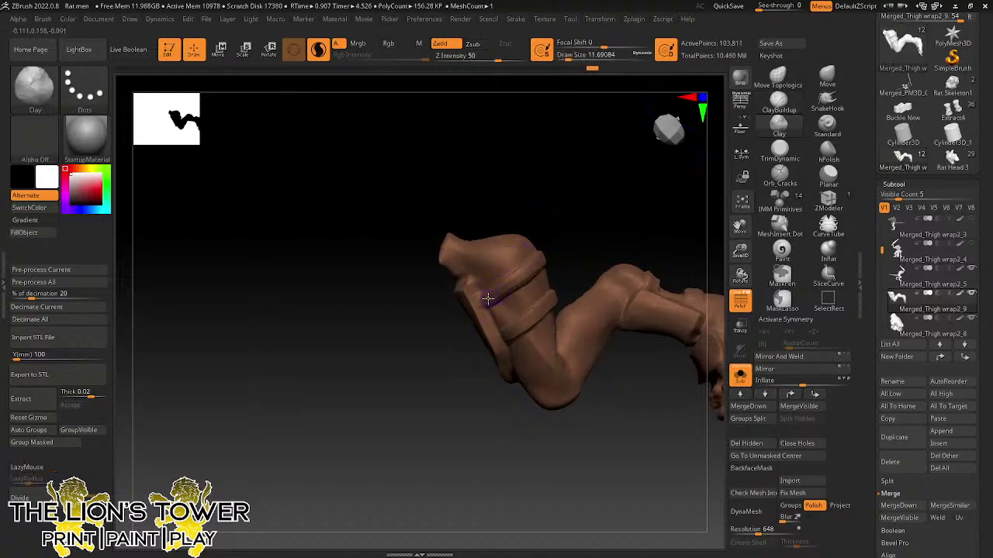
left_click_drag(488, 299, 499, 293)
left_click_drag(559, 250, 541, 256)
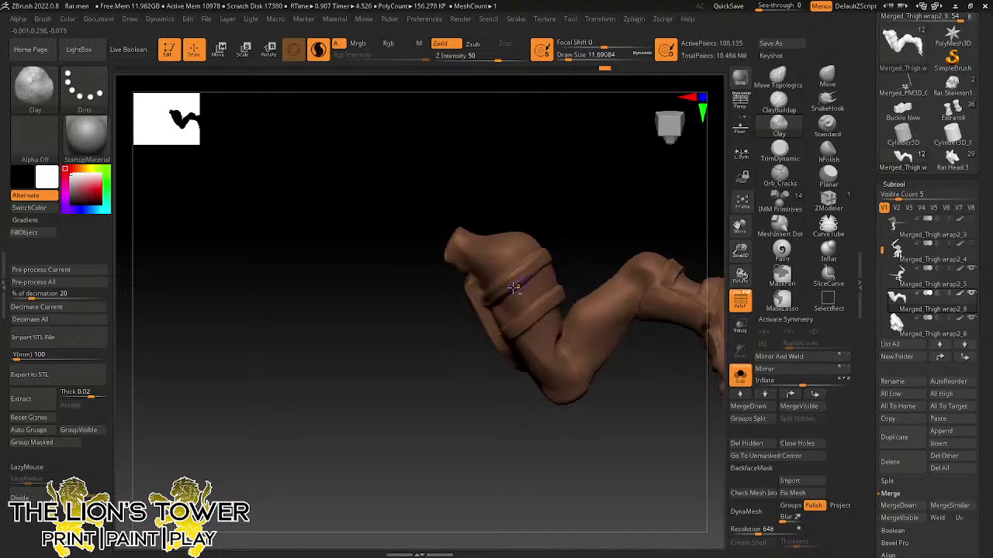
mouse_move(508, 285)
right_mouse_down()
mouse_move(569, 252)
mouse_move(596, 224)
mouse_move(516, 270)
right_mouse_up()
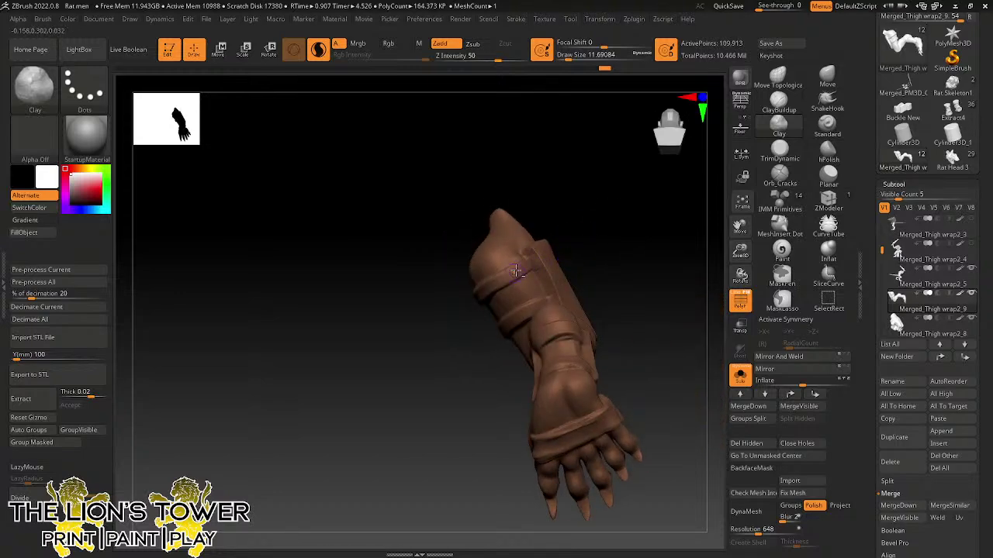
left_click_drag(518, 269, 510, 281)
right_click_drag(580, 263, 579, 292)
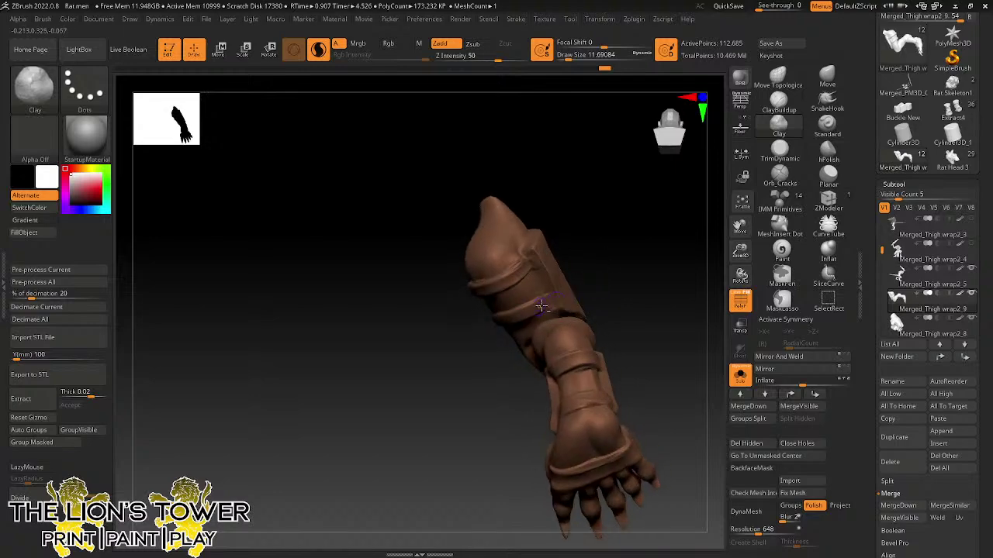
- Define the lower thigh strap's edges with Clay strokes and smooth the surface of the upper strap
left_click_drag(541, 305, 500, 317)
right_click_drag(542, 291, 656, 251)
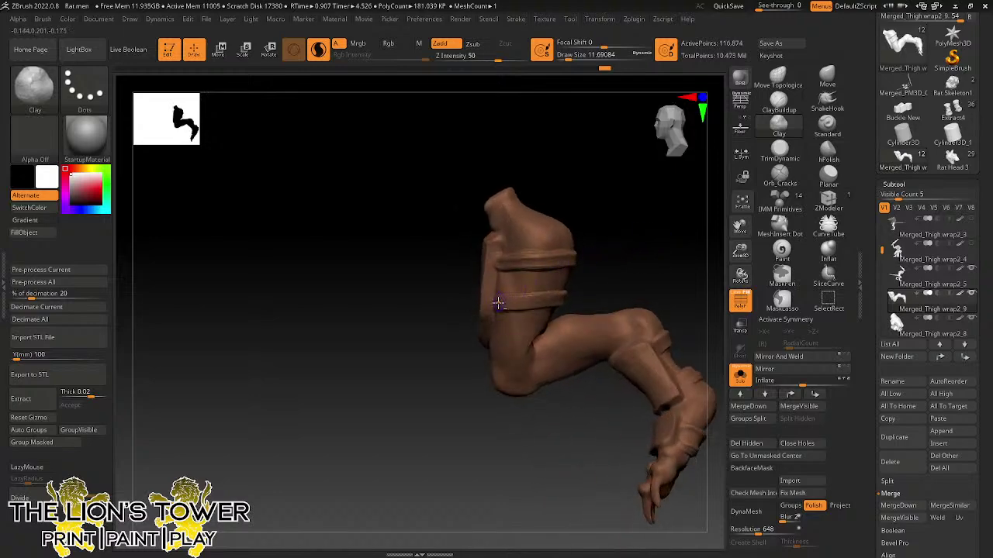
left_click_drag(499, 303, 560, 298)
right_click_drag(607, 284, 610, 279)
left_click_drag(508, 272, 569, 254, "shift")
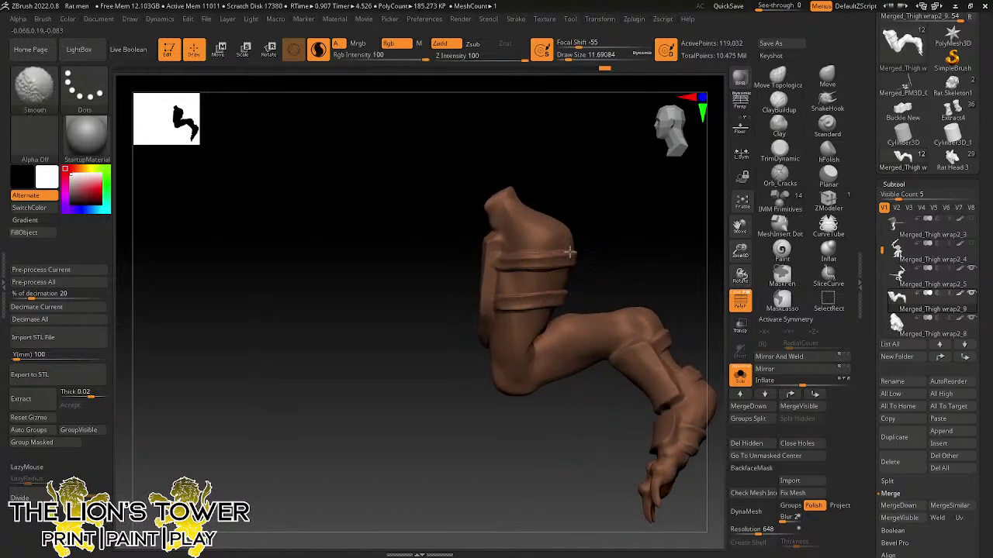
right_click_drag(601, 245, 677, 231)
- Crease the top edge of the upper thigh strap using the Orb_Cracks brush at draw size about 27
left_click(779, 177)
right_click_drag(671, 194, 508, 253)
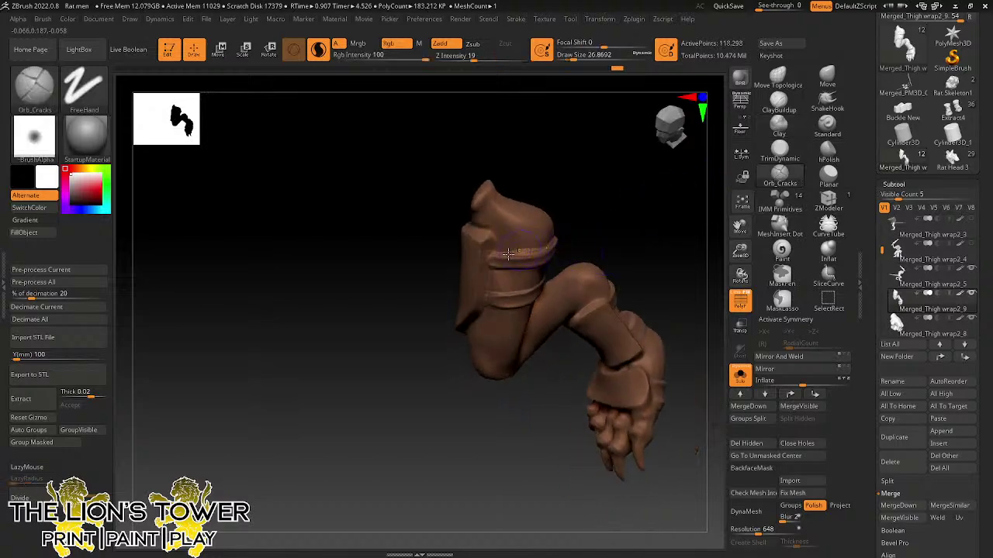
left_click_drag(499, 251, 555, 245)
right_click_drag(567, 239, 606, 238)
left_click_drag(505, 255, 564, 237)
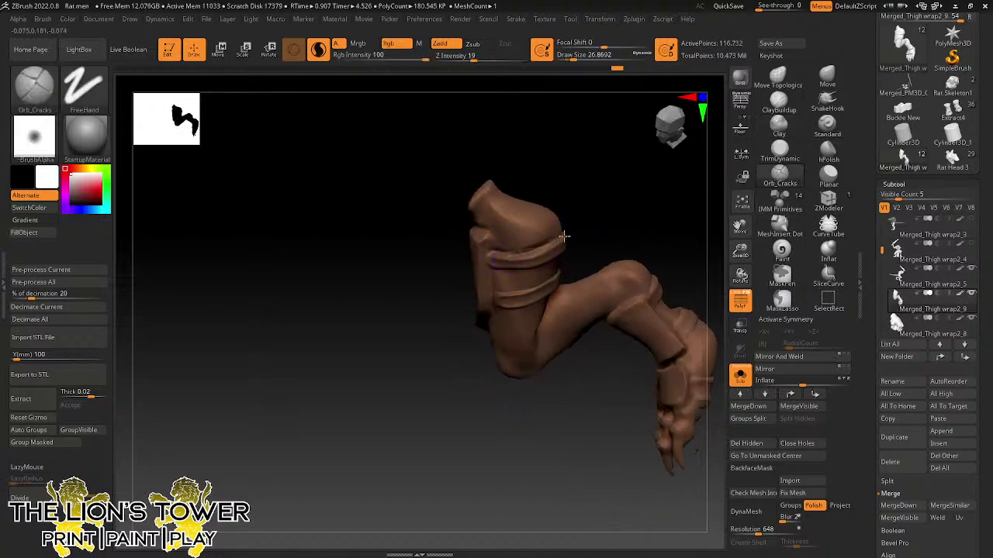
right_click_drag(592, 221, 624, 219)
left_click_drag(512, 248, 568, 231)
right_click_drag(588, 221, 659, 214)
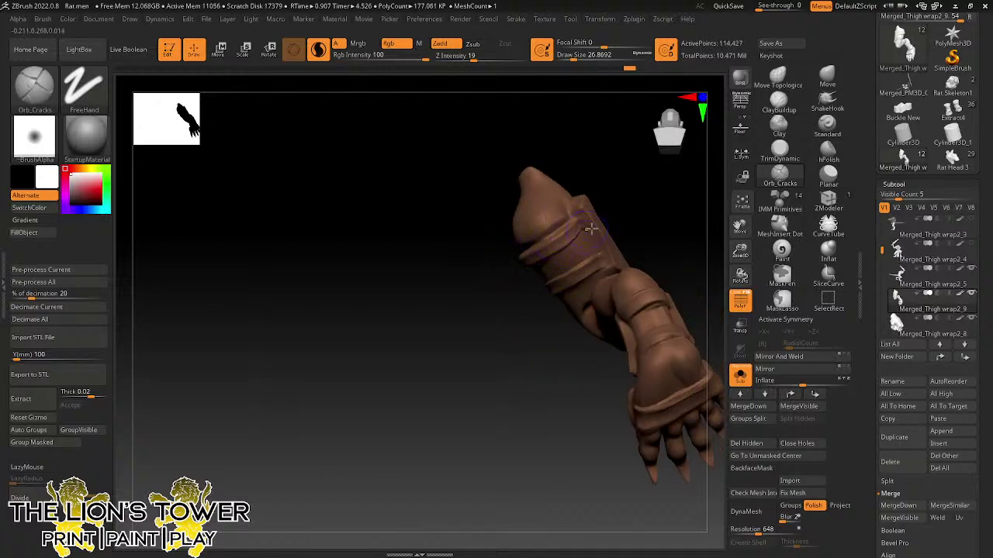
- Crease beneath the upper thigh strap and along both edges of the lower strap with Orb_Cracks
right_click_drag(589, 228, 570, 235)
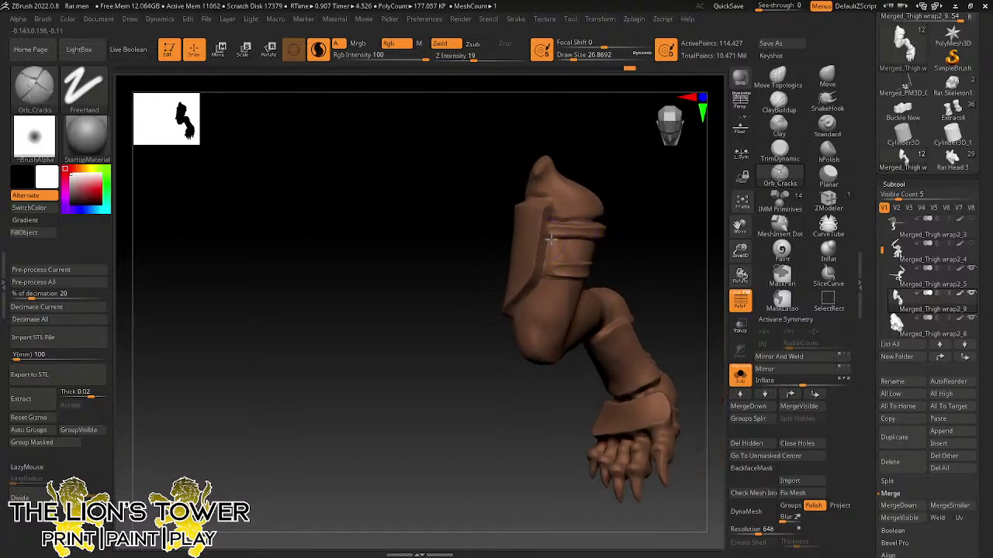
left_click_drag(549, 239, 591, 238)
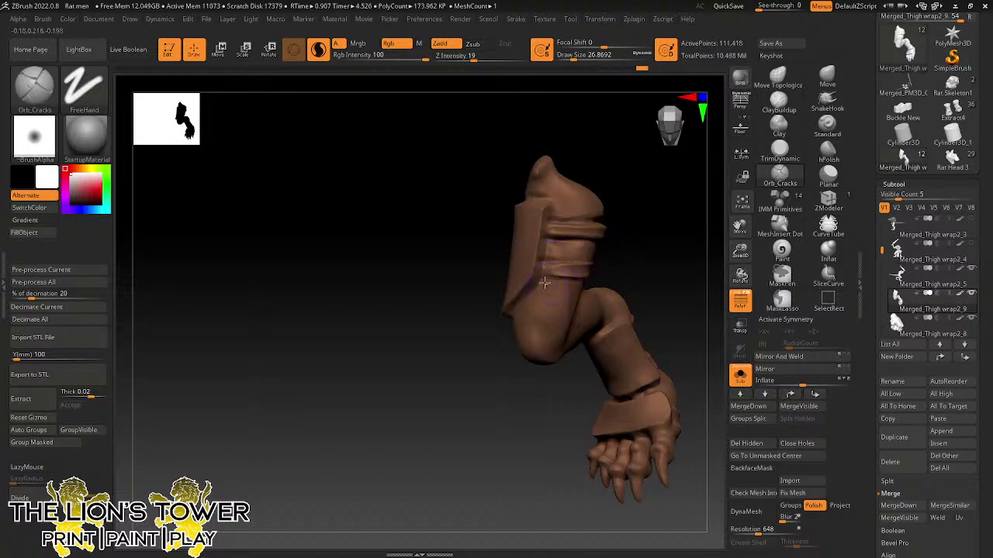
left_click_drag(545, 283, 602, 279)
mouse_move(602, 280)
right_mouse_down()
mouse_move(644, 219)
mouse_move(541, 269)
right_mouse_up()
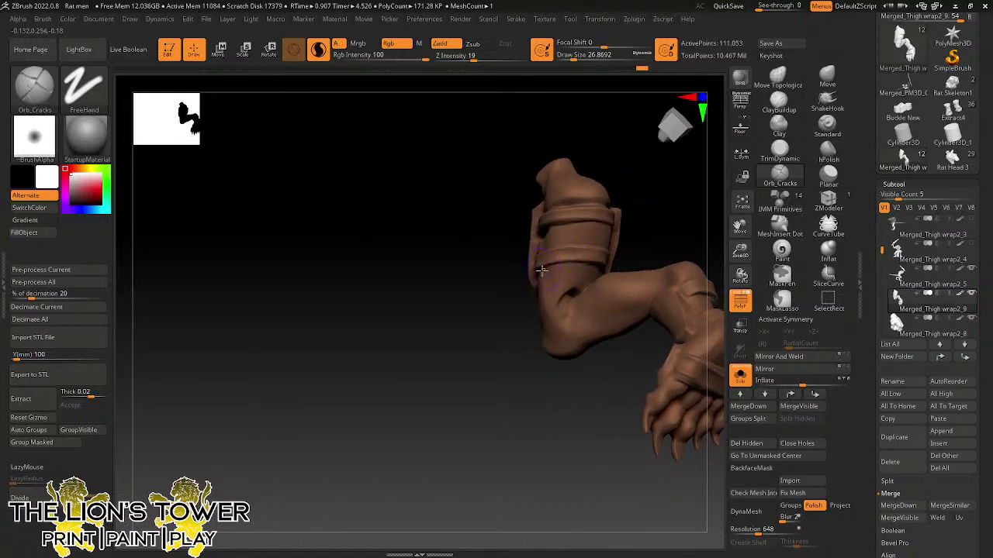
left_click_drag(573, 266, 601, 265)
mouse_move(618, 259)
right_mouse_down()
mouse_move(658, 235)
mouse_move(627, 239)
right_mouse_up()
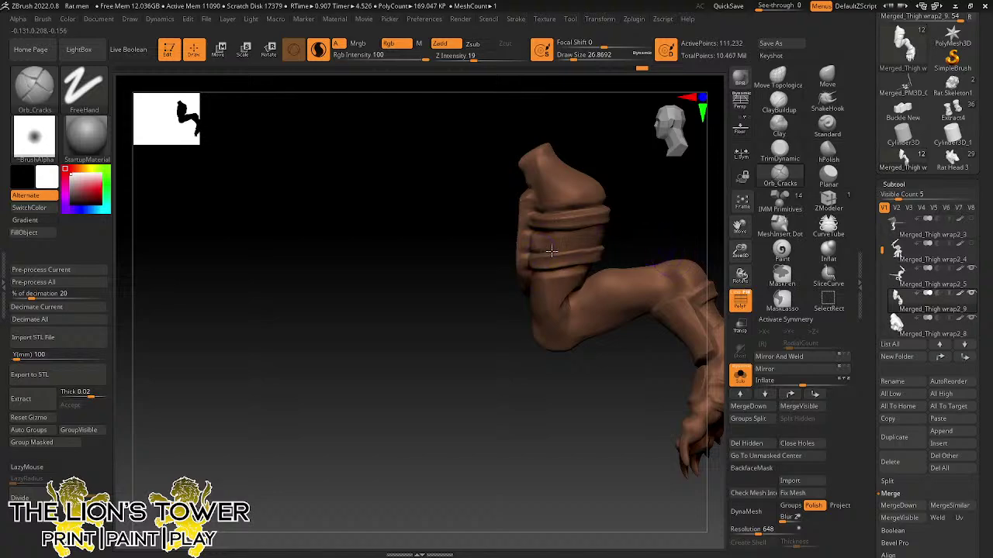
left_click_drag(552, 252, 587, 251)
left_click_drag(644, 235, 592, 249)
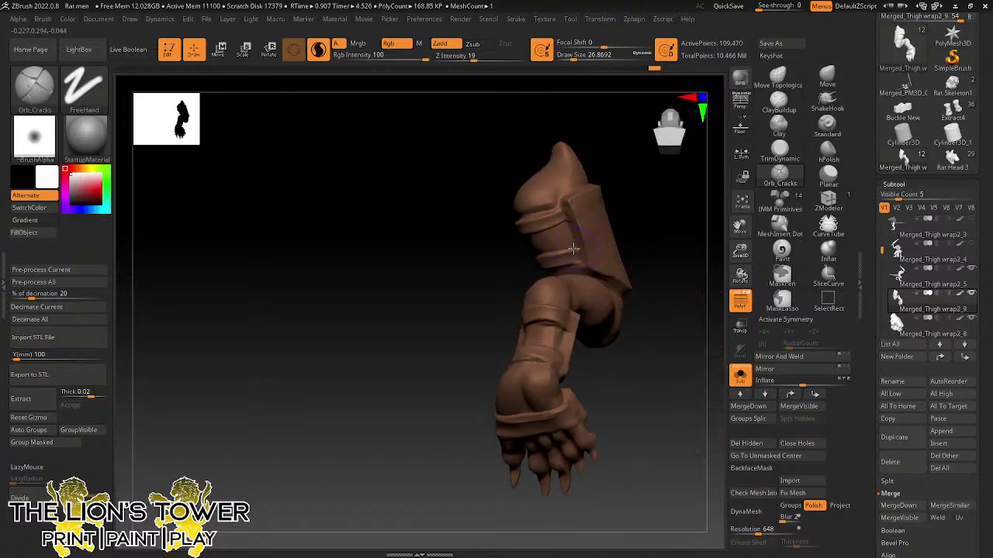
mouse_move(599, 249)
right_mouse_down()
mouse_move(658, 228)
mouse_move(665, 243)
mouse_move(594, 262)
right_mouse_up()
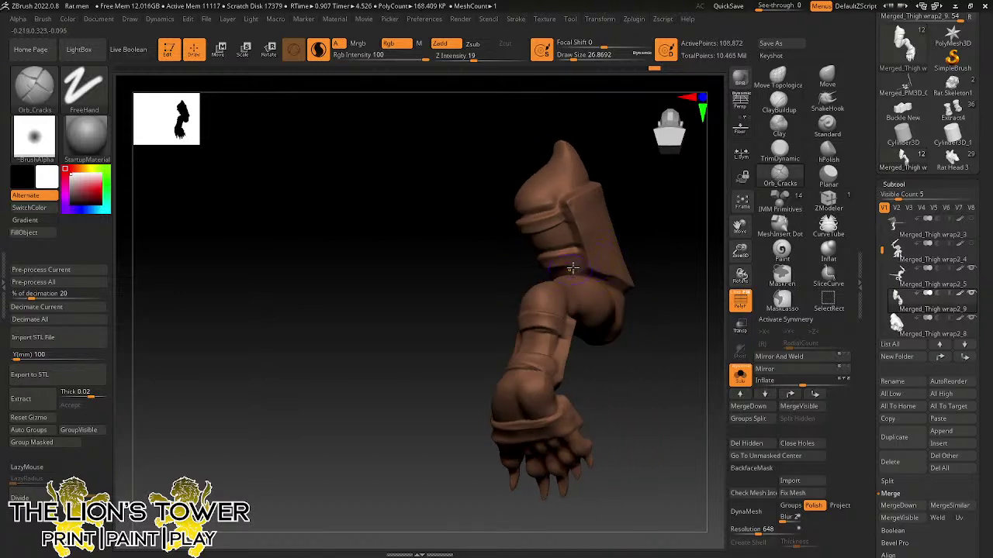
left_click_drag(575, 266, 549, 267)
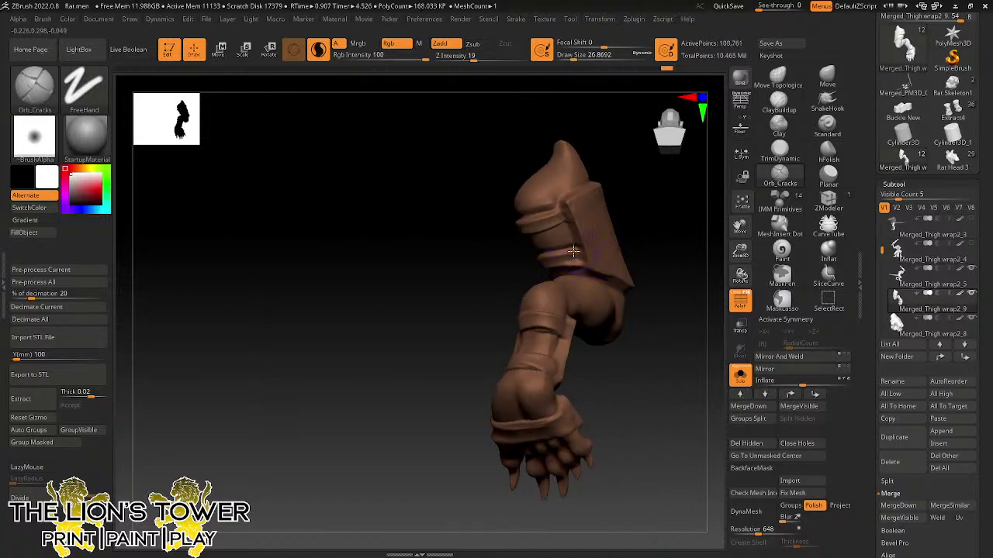
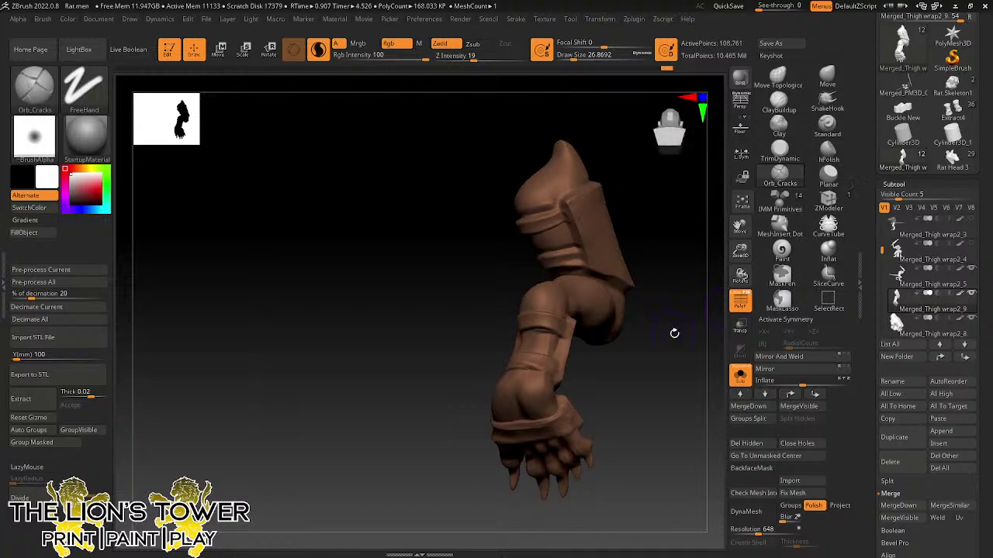
- Deepen the strap creases beside one side of the thigh plate with Orb_Cracks at draw size about 13
mouse_move(673, 332)
left_mouse_down()
mouse_move(675, 349)
mouse_move(660, 302)
left_mouse_up()
left_click_drag(740, 251, 737, 309)
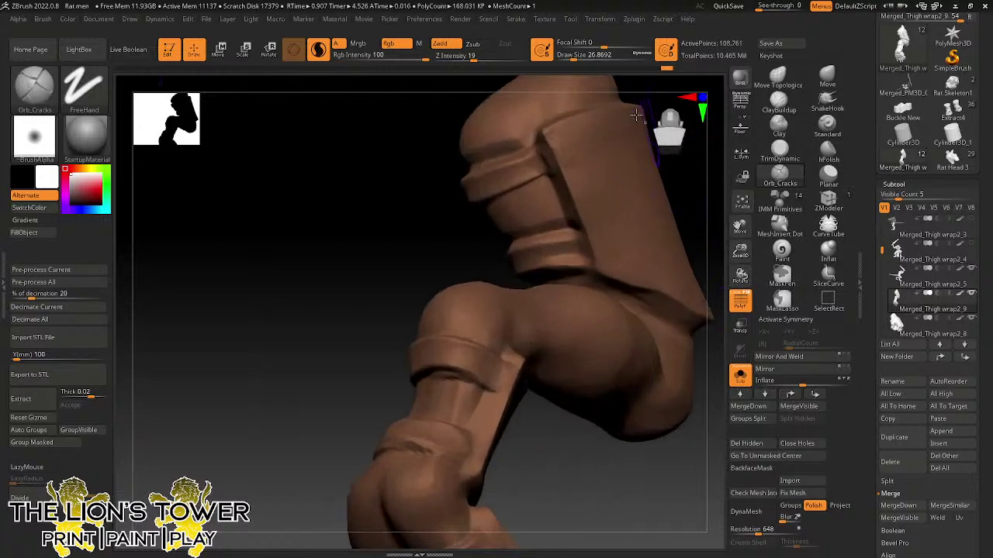
left_click_drag(574, 58, 558, 73)
left_click_drag(546, 178, 475, 207)
left_click_drag(535, 154, 498, 168)
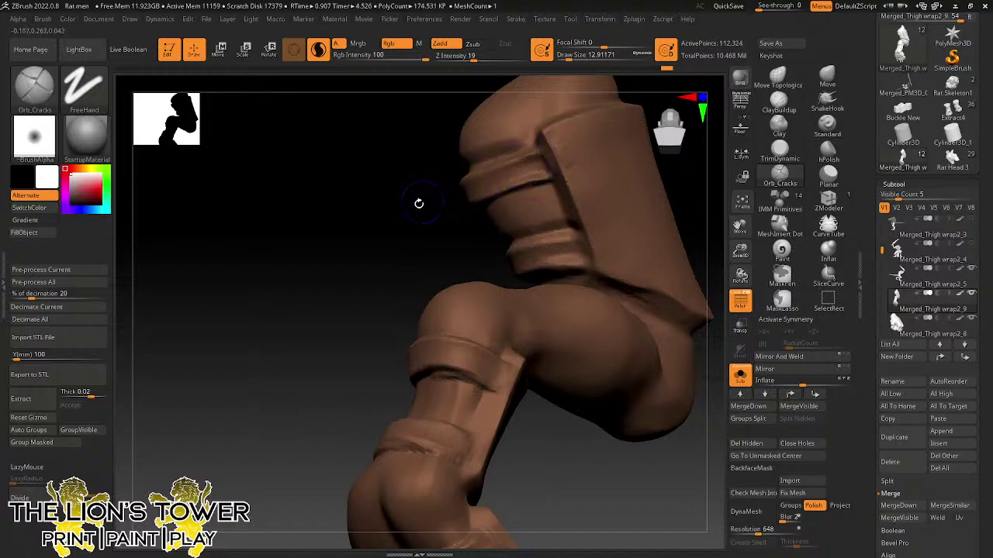
left_click_drag(419, 203, 468, 242)
left_click_drag(641, 210, 637, 226)
left_click_drag(581, 250, 544, 262)
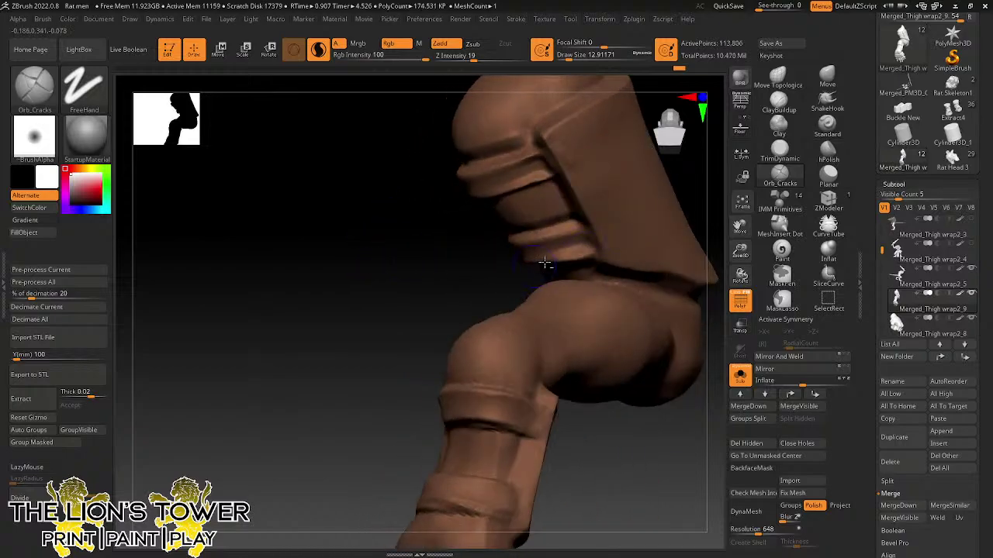
- Cut tight creases along both edges of the lower strap on the opposite side of the thigh plate
mouse_move(702, 200)
left_mouse_down()
mouse_move(734, 179)
mouse_move(662, 194)
mouse_move(547, 260)
mouse_move(437, 274)
left_mouse_up()
left_click_drag(578, 218, 627, 211)
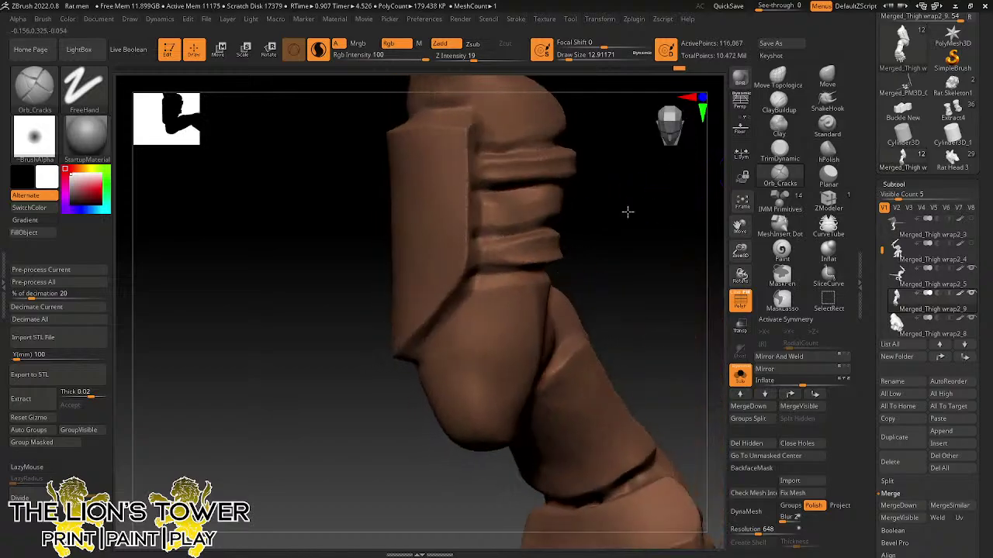
left_click_drag(476, 268, 551, 256)
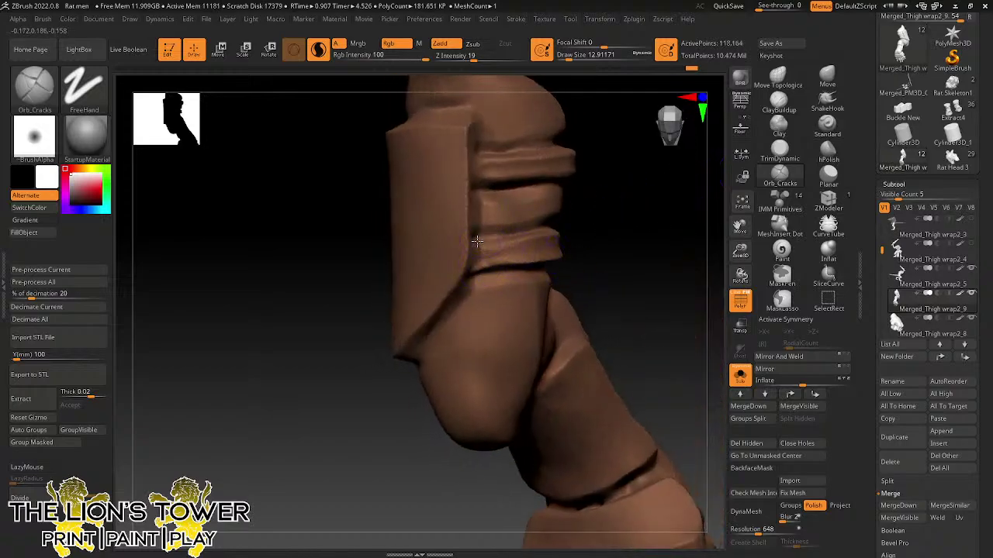
left_click_drag(483, 244, 561, 231)
left_click_drag(638, 215, 587, 222)
left_click_drag(483, 242, 578, 226)
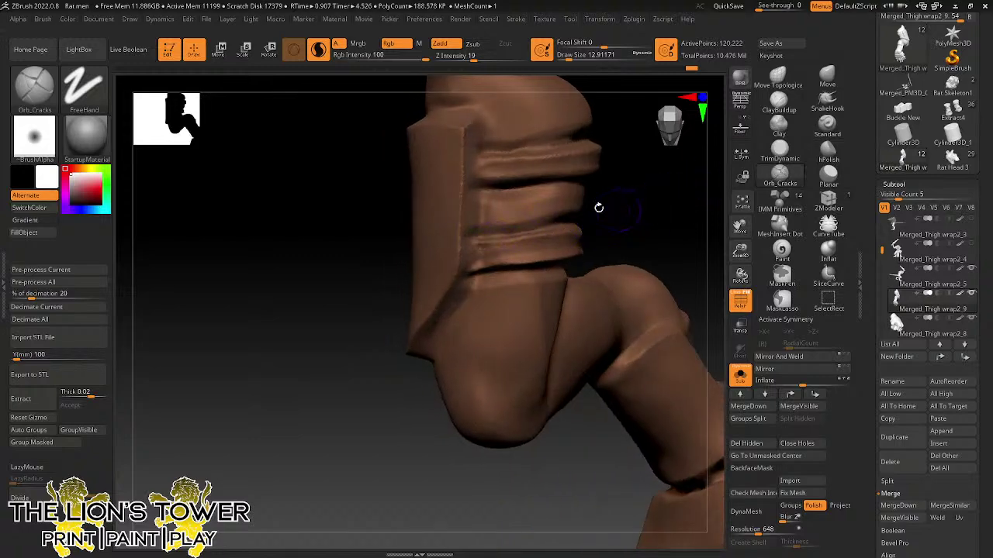
- Tighten the creases along both edges of the upper strap from the thigh plate around the back of the leg
left_click_drag(479, 182, 547, 166)
left_click_drag(484, 159, 552, 157)
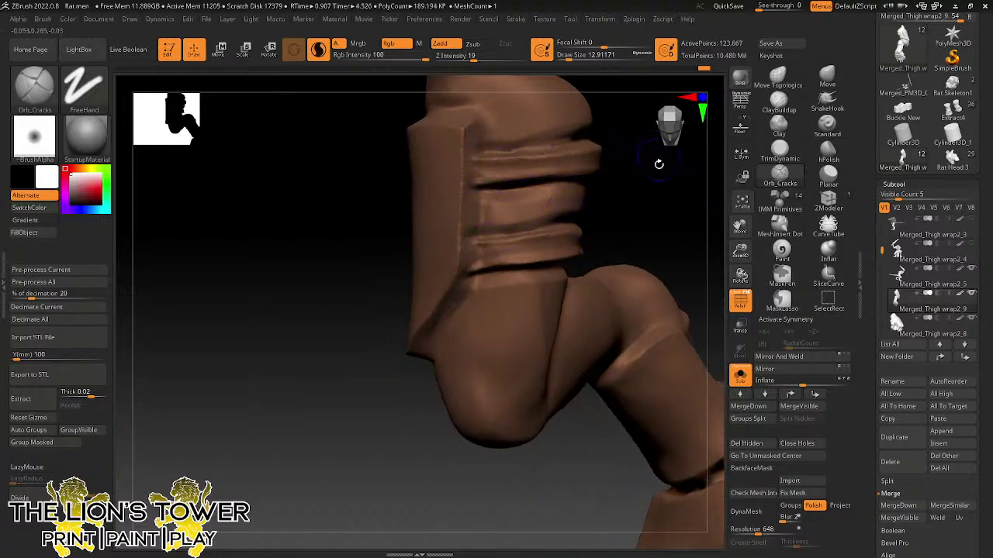
left_click_drag(658, 164, 571, 166)
left_click_drag(509, 181, 595, 168)
left_click_drag(682, 184, 617, 185)
left_click_drag(540, 175, 660, 164)
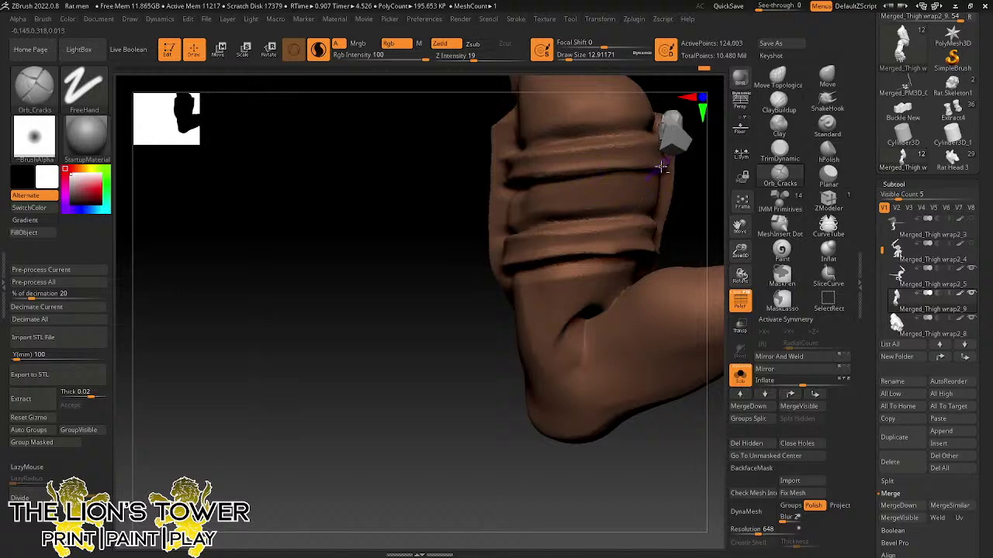
mouse_move(705, 189)
left_mouse_down()
mouse_move(669, 255)
mouse_move(532, 184)
mouse_move(476, 195)
left_mouse_up()
left_click_drag(368, 192, 657, 184)
left_click_drag(447, 194, 561, 184)
left_click_drag(624, 182, 541, 193)
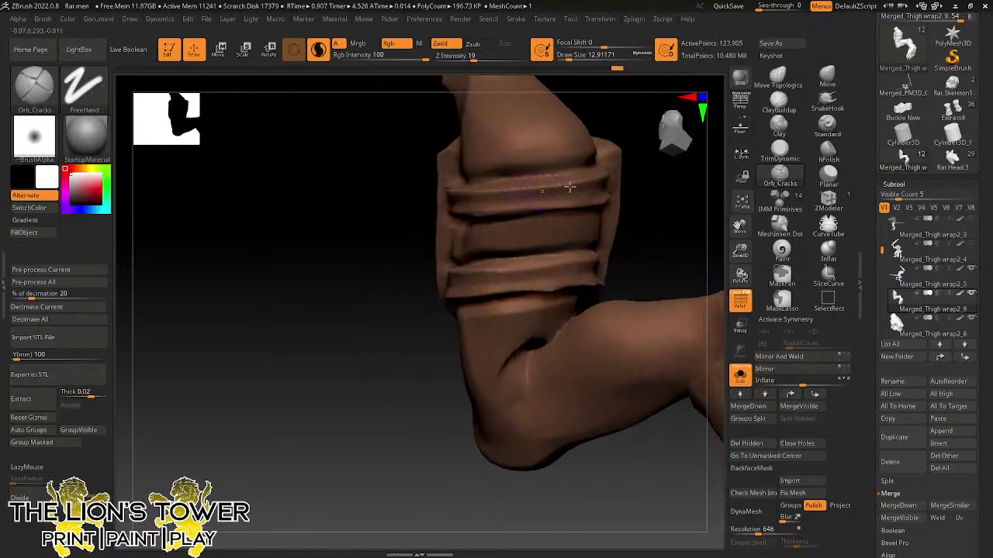
mouse_move(695, 253)
left_mouse_down()
mouse_move(682, 264)
mouse_move(667, 258)
left_mouse_up()
- Flatten the lower strap's underside behind the knee using hPolish at a draw size of about 6
left_click(828, 151)
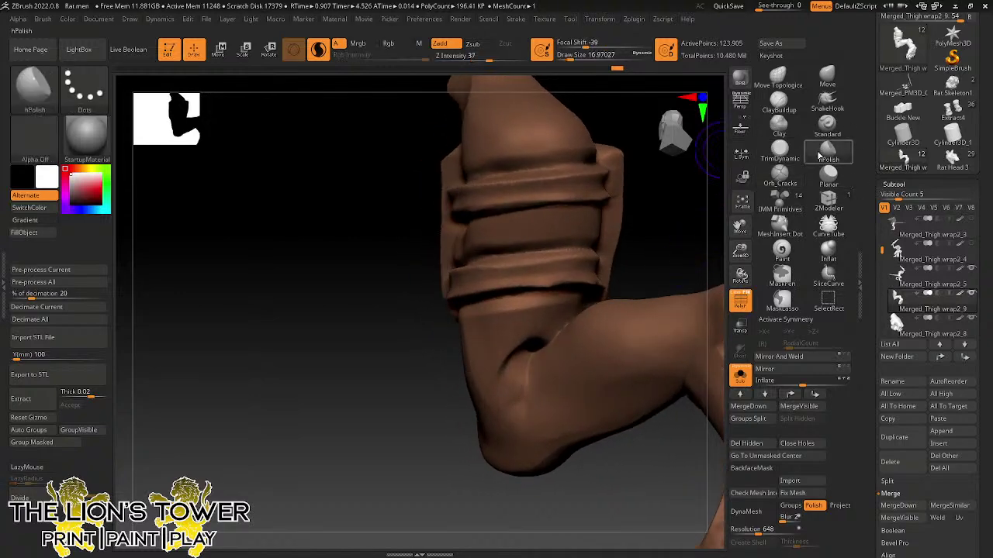
left_click(566, 57)
mouse_move(630, 156)
left_mouse_down()
mouse_move(664, 175)
mouse_move(636, 203)
left_mouse_up()
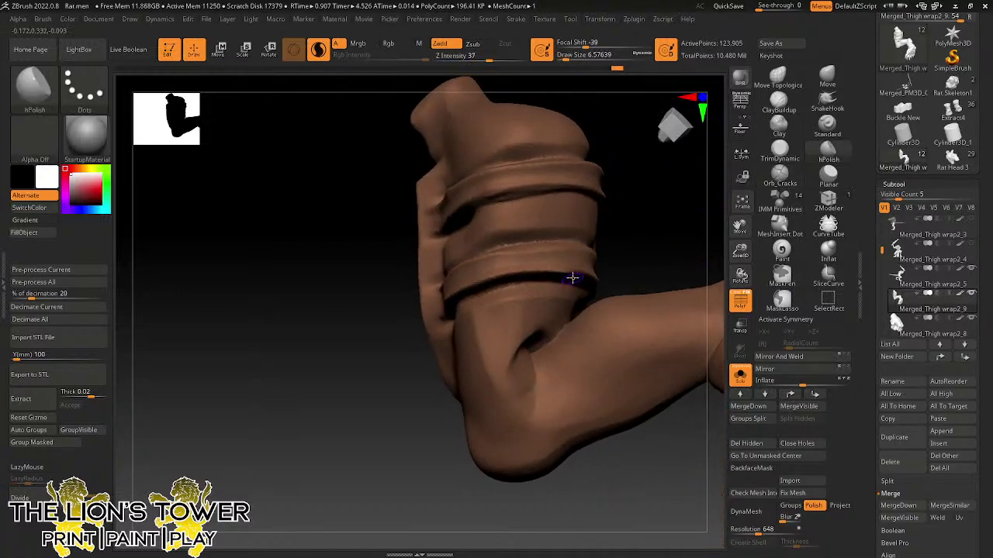
left_click_drag(560, 272, 587, 272)
mouse_move(655, 252)
left_mouse_down()
mouse_move(669, 239)
mouse_move(601, 221)
mouse_move(668, 181)
mouse_move(622, 196)
left_mouse_up()
left_click(564, 58)
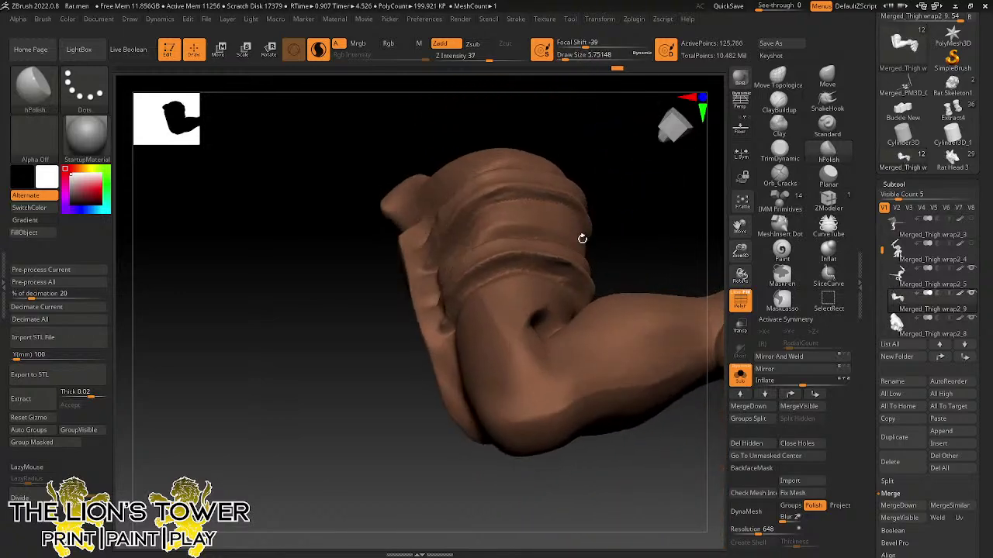
left_click_drag(577, 277, 570, 269)
- Polish the undersides of both thigh straps with hPolish at draw size about 14, and undo the last stroke
left_click_drag(564, 57, 569, 57)
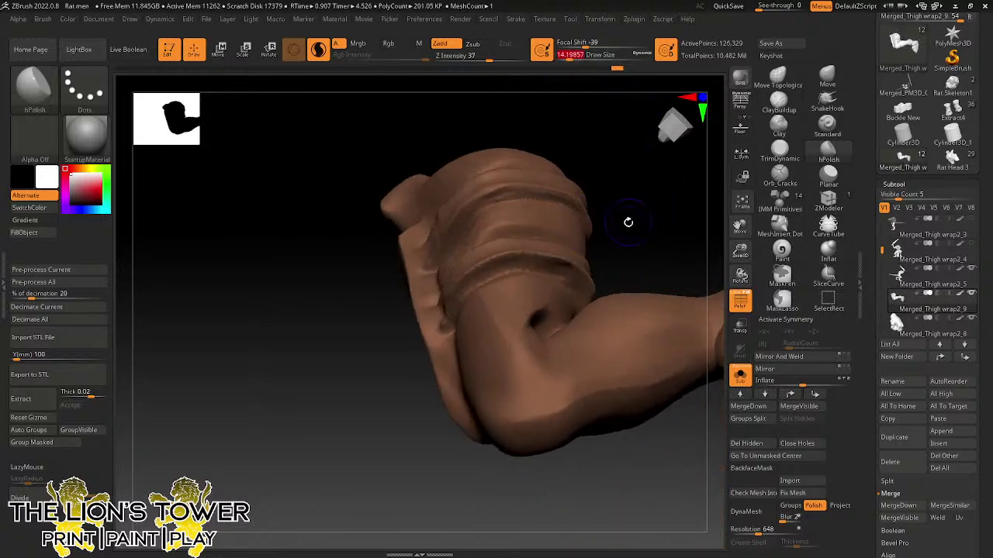
left_click_drag(627, 222, 630, 224)
left_click_drag(577, 274, 560, 275)
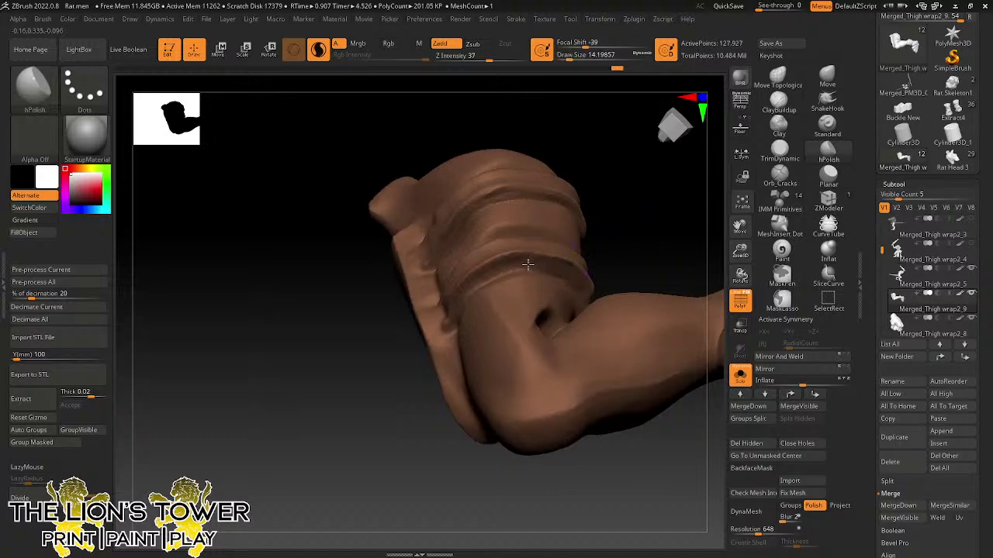
mouse_move(602, 225)
left_mouse_down()
mouse_move(552, 267)
mouse_move(665, 249)
mouse_move(672, 239)
mouse_move(571, 276)
left_mouse_up()
left_click_drag(660, 232, 695, 208)
left_click_drag(508, 192, 603, 203)
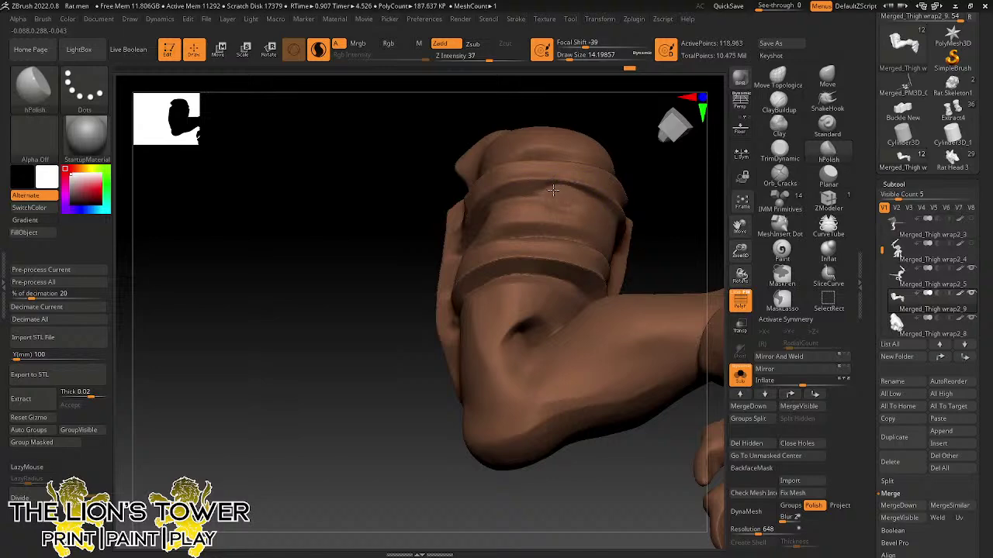
mouse_move(666, 198)
left_mouse_down()
mouse_move(681, 220)
mouse_move(647, 221)
mouse_move(631, 207)
left_mouse_up()
key("ctrl+z")
- Build up skin folds on the knee just below the thigh plate using ClayBuildup at draw size about 16
left_click(778, 103)
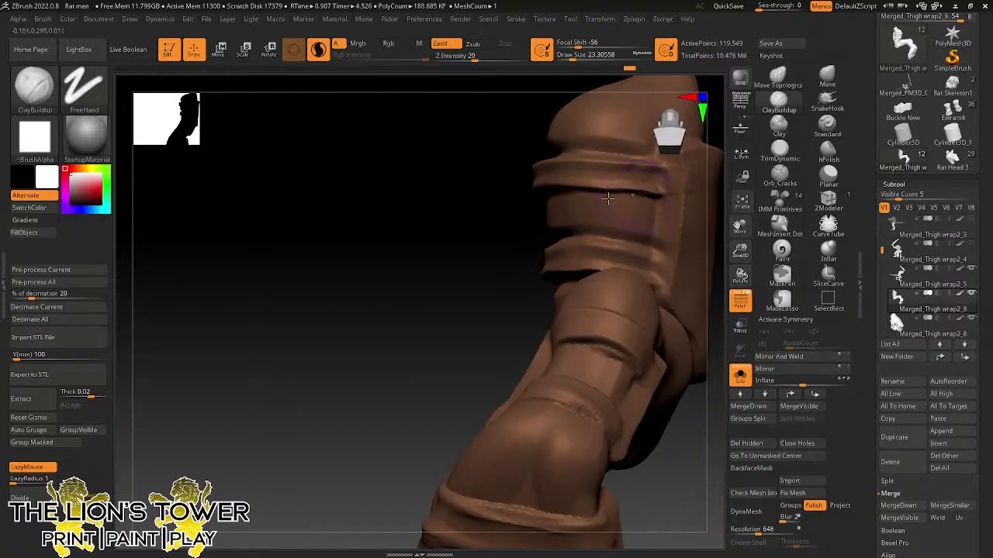
mouse_move(363, 285)
left_mouse_down()
mouse_move(432, 294)
mouse_move(660, 220)
mouse_move(648, 230)
left_mouse_up()
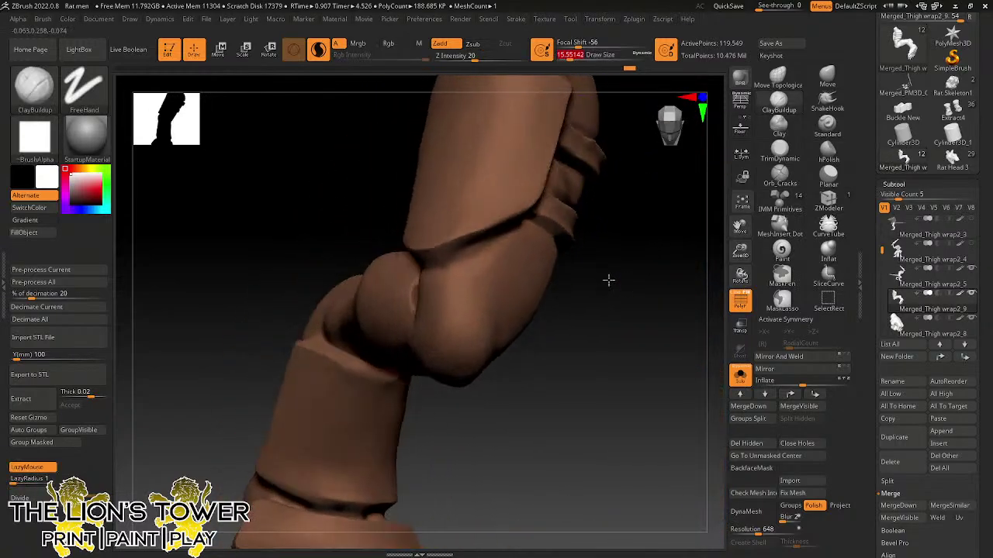
left_click_drag(535, 225, 431, 280)
left_click_drag(391, 233, 581, 248)
left_click_drag(447, 255, 530, 268)
mouse_move(596, 271)
left_mouse_down()
mouse_move(605, 284)
mouse_move(596, 333)
left_mouse_up()
mouse_move(482, 280)
left_mouse_down()
mouse_move(471, 287)
mouse_move(493, 317)
left_mouse_up()
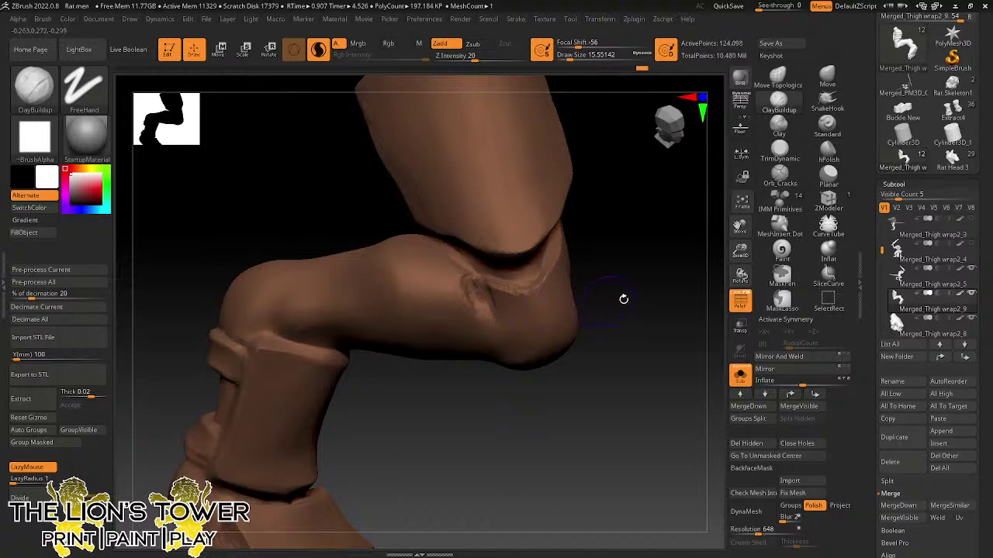
left_click_drag(623, 299, 615, 264)
left_click_drag(598, 311, 643, 356)
mouse_move(466, 286)
left_mouse_down()
mouse_move(424, 276)
mouse_move(444, 266)
left_mouse_up()
mouse_move(608, 284)
left_mouse_down()
mouse_move(633, 263)
mouse_move(594, 279)
mouse_move(623, 290)
mouse_move(649, 333)
mouse_move(620, 274)
mouse_move(613, 176)
mouse_move(613, 202)
left_mouse_up()
- Mask the thigh plate and its straps all around the upper leg with MaskLasso
key("ctrl")
mouse_move(442, 196)
left_mouse_down("ctrl")
mouse_move(383, 297)
mouse_move(344, 106)
left_mouse_up("ctrl")
left_click_drag(659, 280, 639, 262)
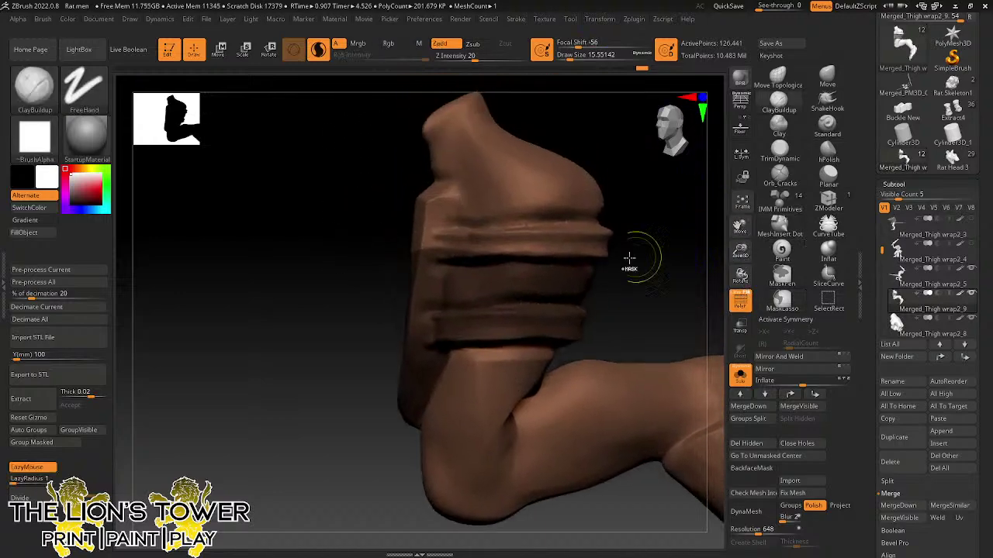
key("ctrl")
mouse_move(620, 219)
left_mouse_down("ctrl")
mouse_move(414, 225)
mouse_move(370, 255)
mouse_move(390, 195)
mouse_move(377, 181)
left_mouse_up("ctrl")
left_click_drag(667, 256, 621, 214)
mouse_move(554, 178)
left_mouse_down("ctrl")
mouse_move(398, 191)
mouse_move(468, 268)
mouse_move(531, 233)
left_mouse_up("ctrl")
left_click_drag(591, 247, 636, 229)
mouse_move(557, 240)
left_mouse_down("ctrl")
mouse_move(525, 242)
mouse_move(362, 354)
mouse_move(416, 363)
mouse_move(465, 392)
mouse_move(569, 424)
mouse_move(561, 315)
left_mouse_up("ctrl")
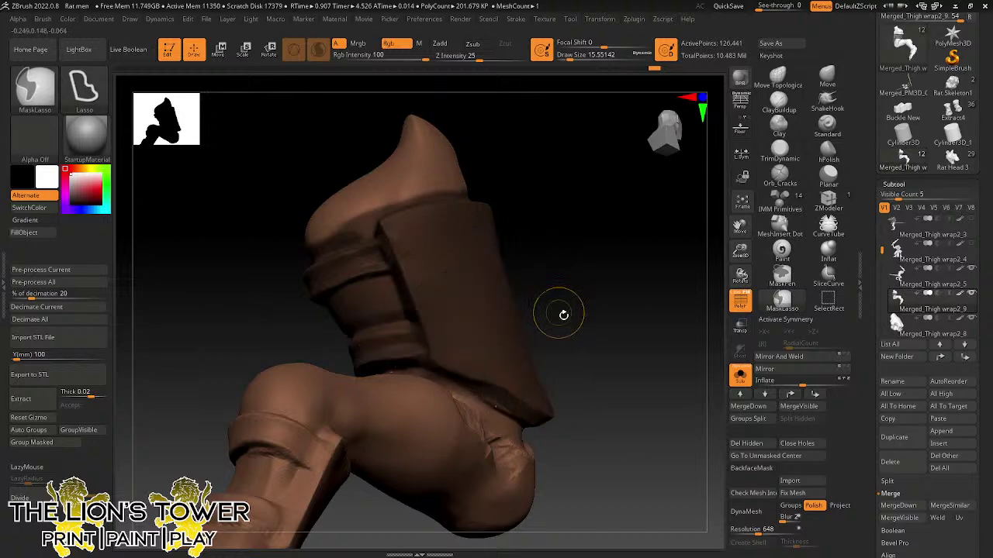
- Extend the lasso mask over the shin plate, its straps and the foot wrappings
left_click_drag(616, 337, 636, 363)
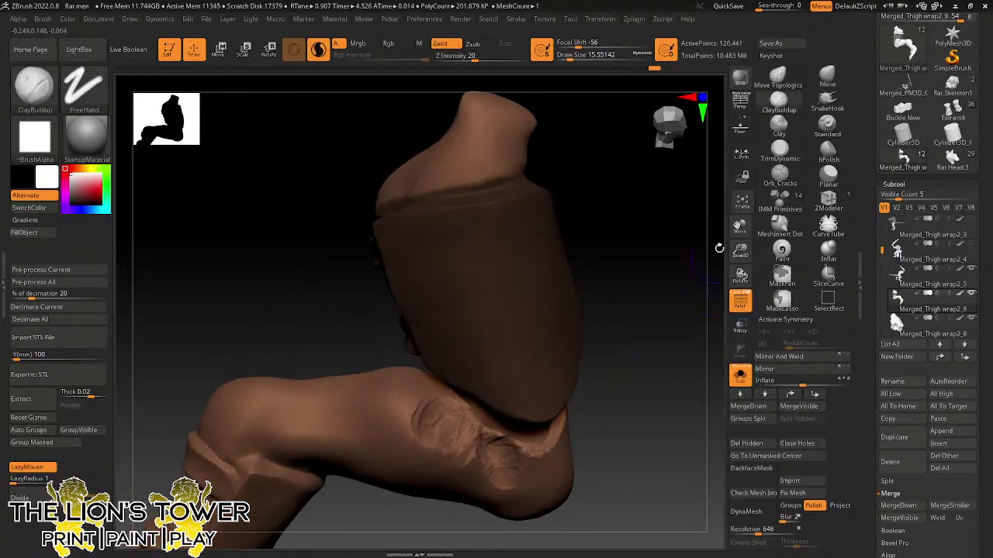
left_click_drag(718, 256, 675, 463)
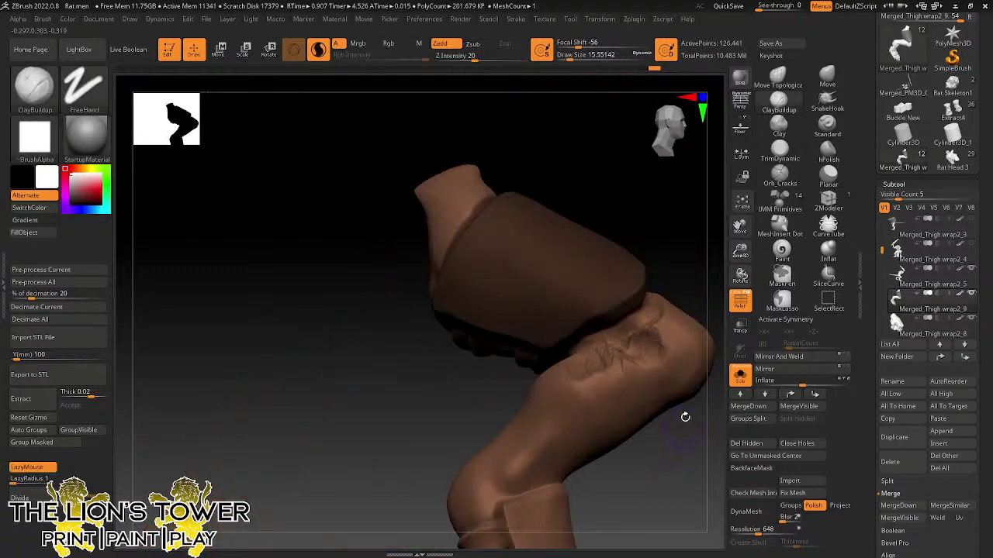
mouse_move(692, 300)
left_mouse_down()
mouse_move(706, 279)
mouse_move(758, 253)
mouse_move(742, 177)
left_mouse_up()
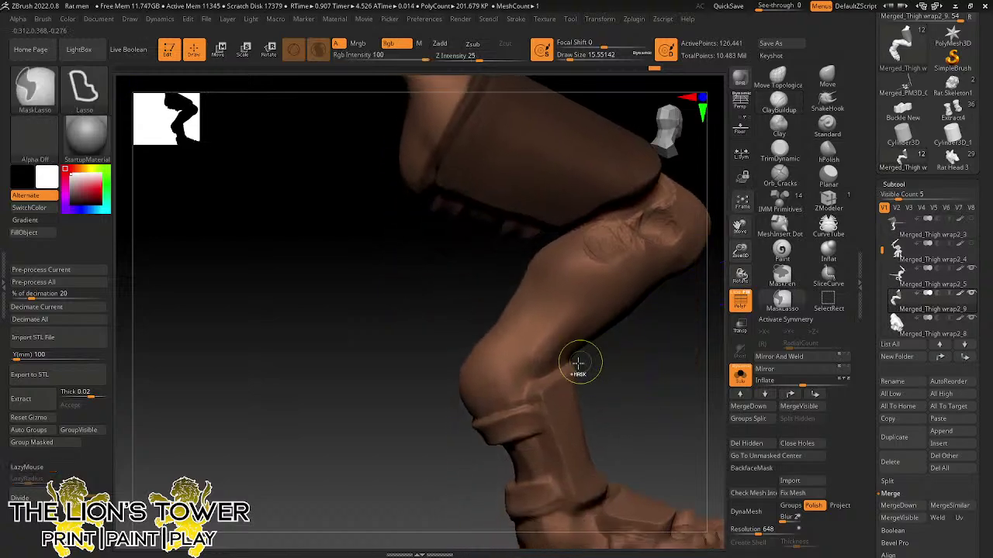
mouse_move(579, 363)
left_mouse_down("ctrl")
mouse_move(528, 364)
mouse_move(547, 481)
mouse_move(601, 496)
mouse_move(580, 364)
left_mouse_up("ctrl")
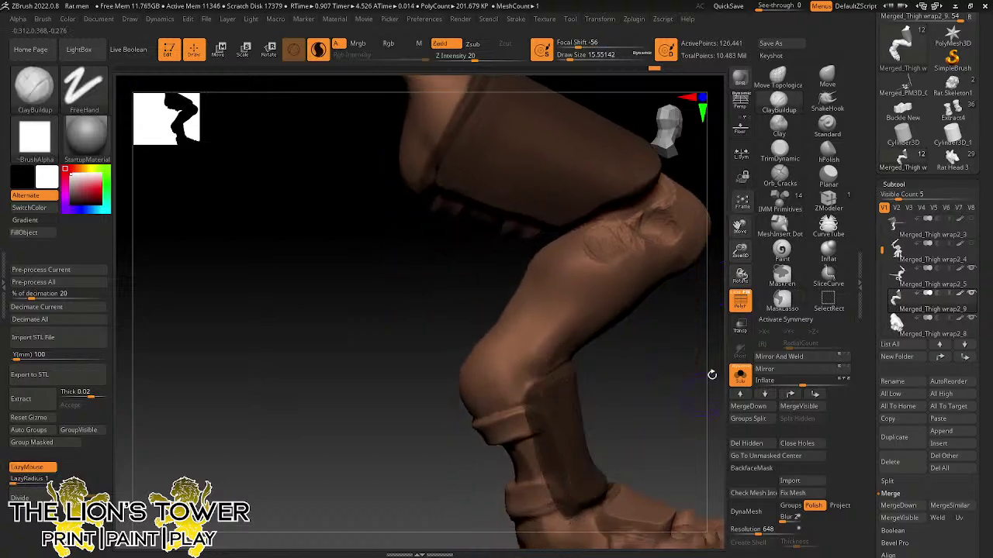
mouse_move(712, 374)
left_mouse_down()
mouse_move(629, 328)
mouse_move(605, 418)
mouse_move(650, 428)
mouse_move(665, 356)
mouse_move(653, 350)
mouse_move(589, 441)
mouse_move(618, 483)
mouse_move(649, 384)
mouse_move(643, 356)
mouse_move(523, 363)
mouse_move(508, 407)
mouse_move(611, 350)
left_mouse_up()
mouse_move(587, 301)
left_mouse_down("ctrl")
mouse_move(477, 341)
mouse_move(494, 296)
mouse_move(572, 294)
left_mouse_up("ctrl")
mouse_move(628, 312)
left_mouse_down()
mouse_move(660, 314)
mouse_move(727, 271)
left_mouse_up()
mouse_move(739, 225)
left_mouse_down()
mouse_move(655, 238)
mouse_move(680, 230)
left_mouse_up()
mouse_move(512, 273)
left_mouse_down("ctrl")
mouse_move(609, 306)
mouse_move(581, 398)
mouse_move(518, 368)
mouse_move(537, 418)
mouse_move(486, 443)
mouse_move(510, 370)
left_mouse_up("ctrl")
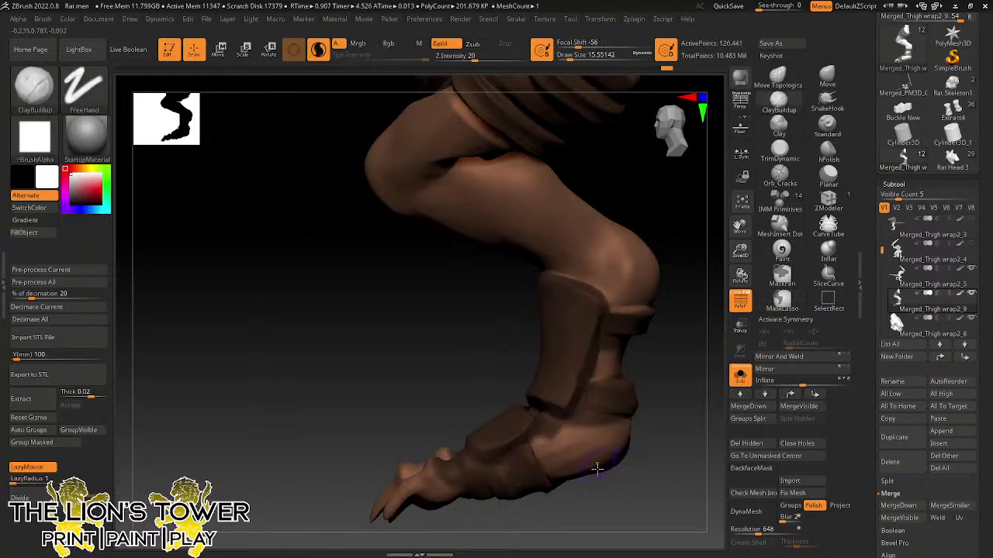
- Switch the masking brush to MaskPen and fill in the mask on the foot plate and the wrappings under the foot
left_click_drag(593, 506, 648, 546)
left_click(781, 277)
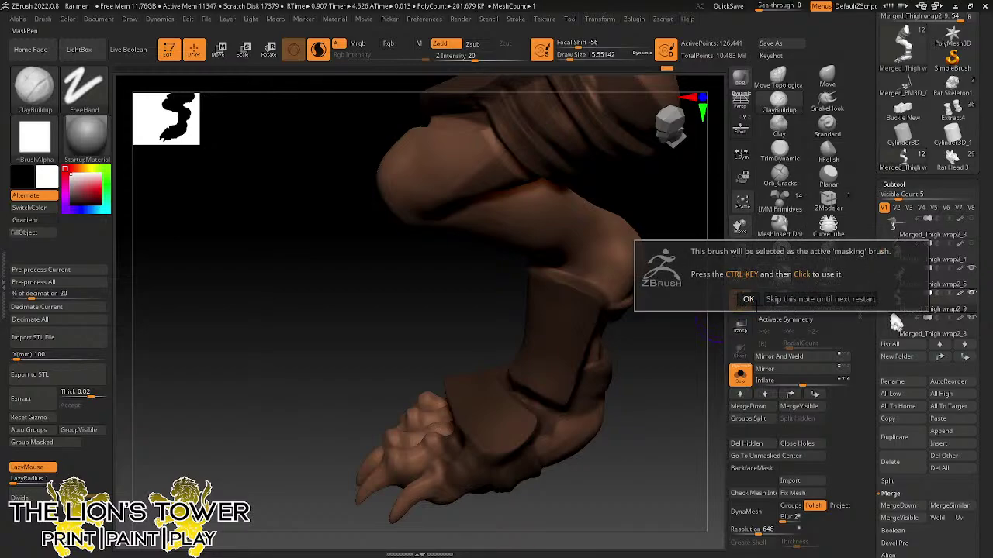
left_click(752, 303)
mouse_move(662, 323)
left_mouse_down()
mouse_move(672, 395)
mouse_move(662, 399)
left_mouse_up()
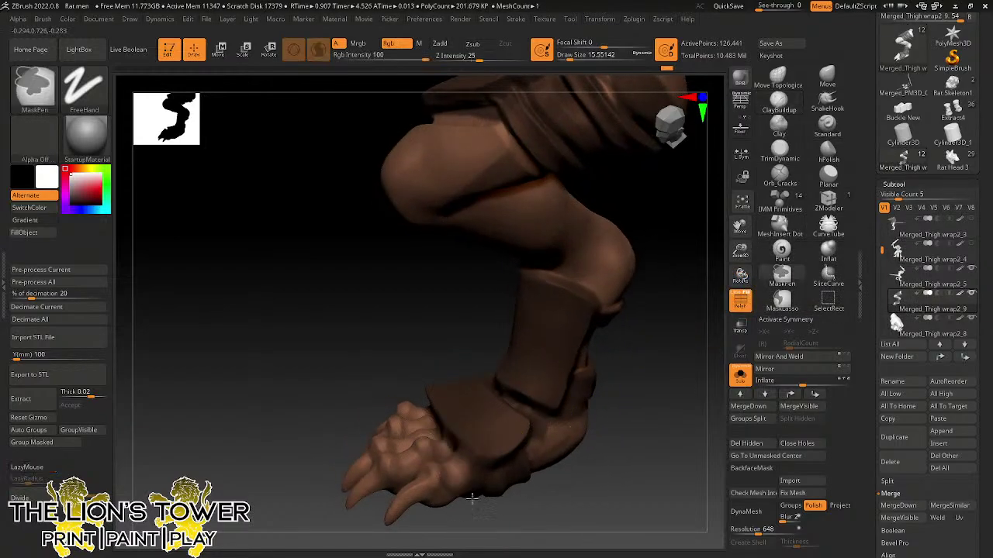
left_click_drag(503, 535, 557, 417)
left_click_drag(636, 460, 668, 541)
left_click_drag(507, 452, 507, 465, "shift")
left_click_drag(530, 525, 694, 296)
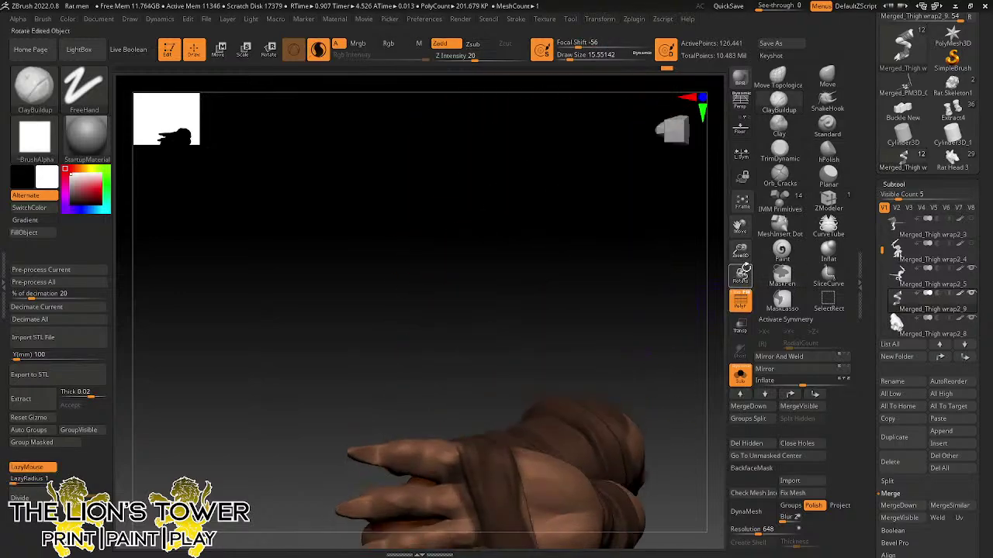
left_click_drag(647, 360, 615, 207, "alt")
mouse_move(479, 330)
left_mouse_down("ctrl")
mouse_move(499, 388)
mouse_move(490, 437)
mouse_move(437, 317)
left_mouse_up("ctrl")
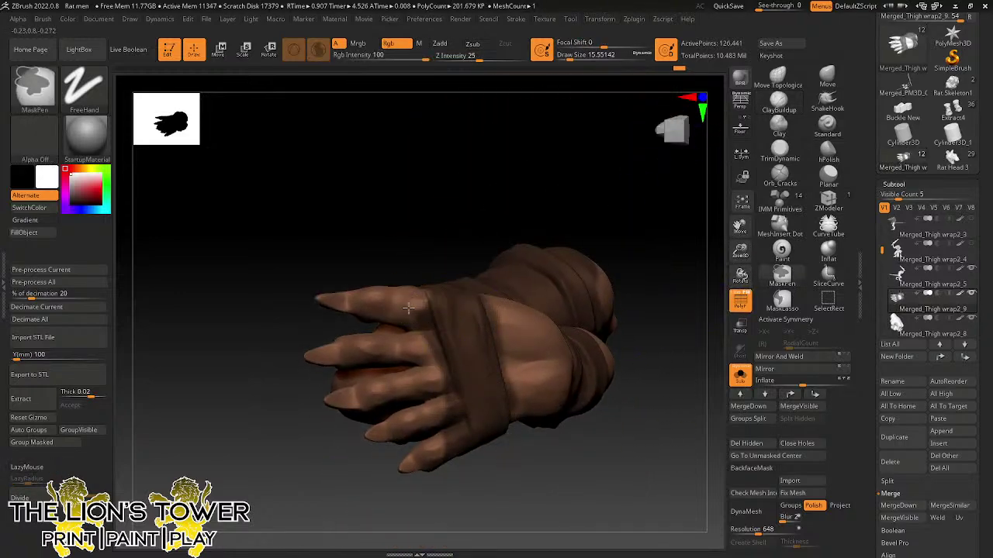
left_click_drag(454, 483, 590, 473)
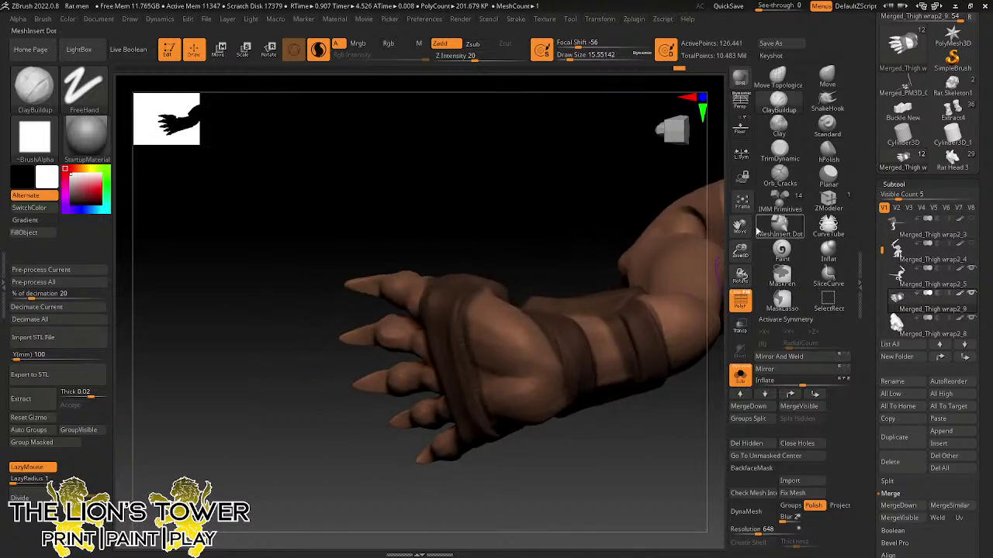
mouse_move(717, 237)
left_mouse_down()
mouse_move(670, 248)
mouse_move(594, 217)
mouse_move(576, 270)
left_mouse_up()
- Touch up the mask along the edges of the thigh straps and plate with MaskPen
key("ctrl")
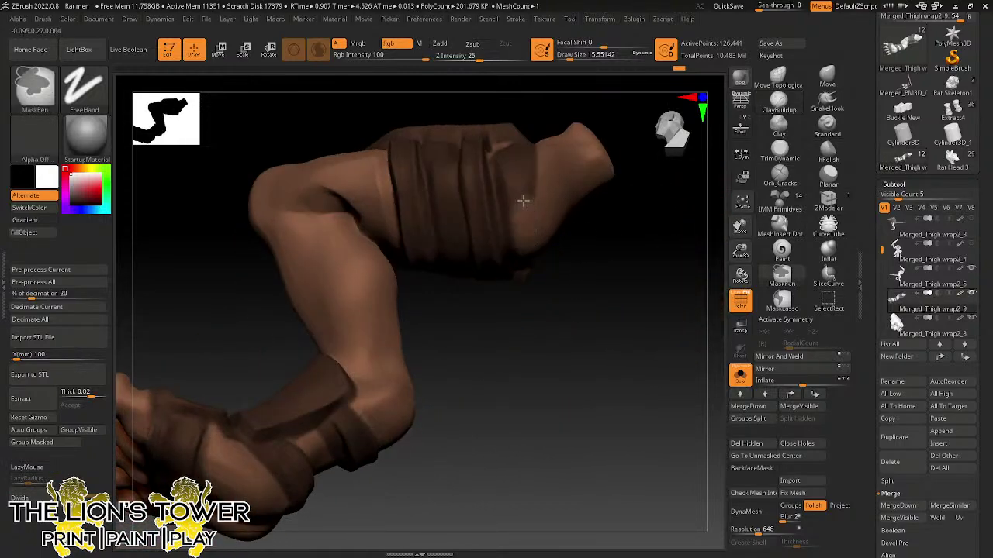
left_click_drag(532, 237, 547, 239)
key("ctrl")
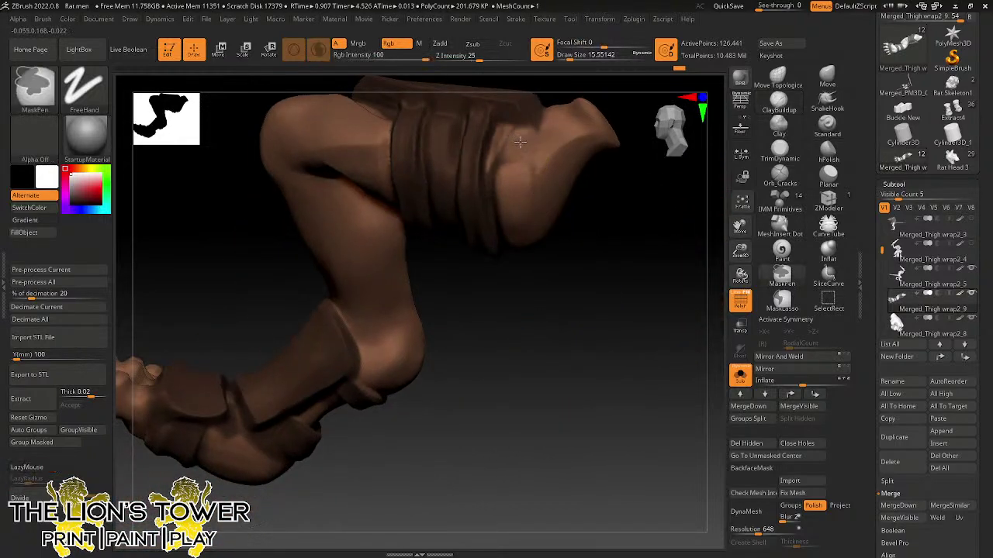
mouse_move(540, 256)
left_mouse_down()
mouse_move(644, 395)
mouse_move(694, 406)
mouse_move(618, 210)
left_mouse_up()
key("ctrl")
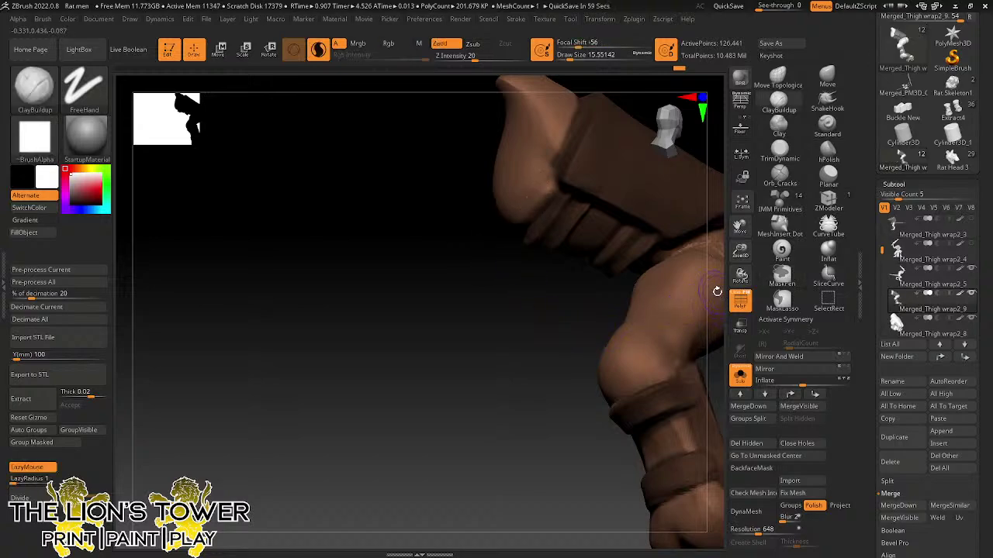
left_click_drag(740, 251, 602, 273)
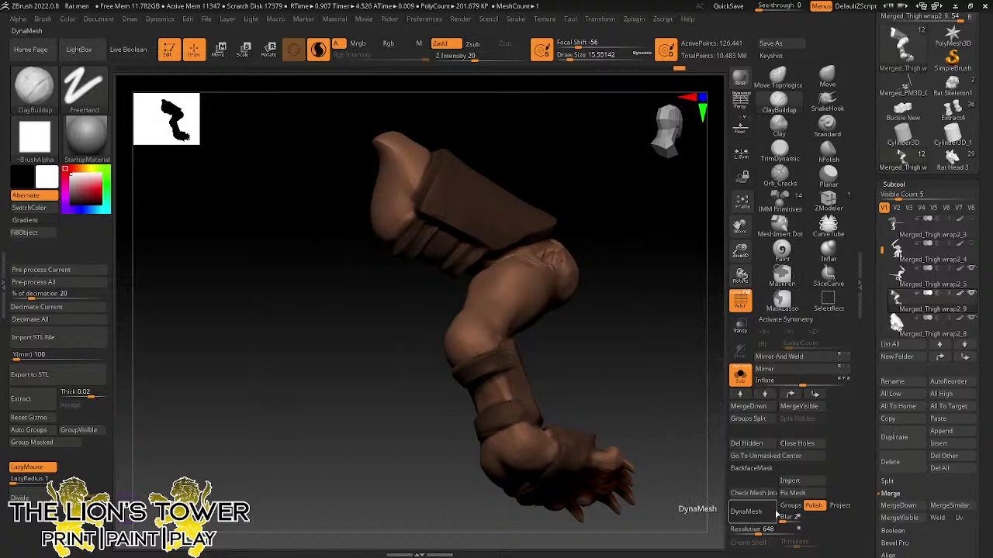
- Make the masked wrappings and plates their own polygroup, clear the mask, and remesh with DynaMesh at resolution 648 with Groups enabled
left_click(49, 443)
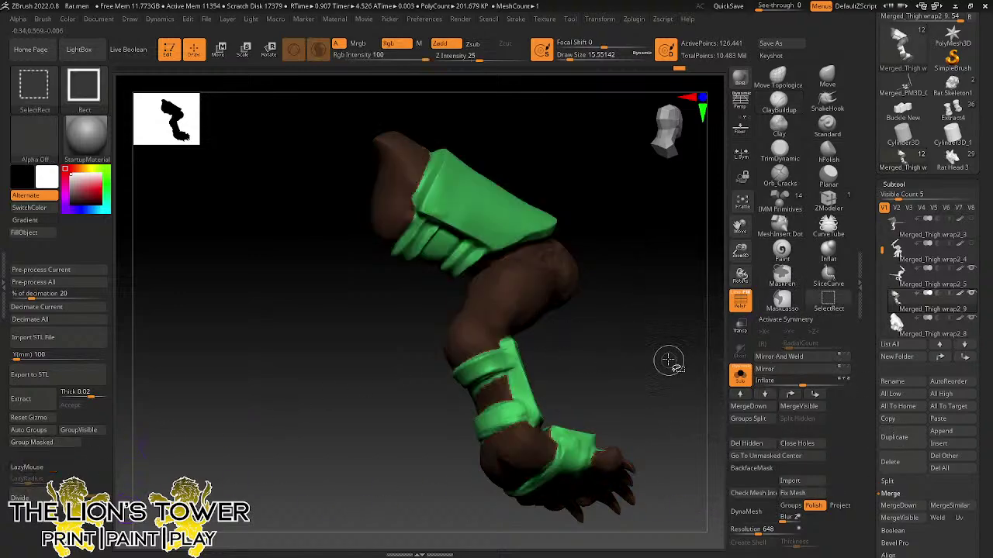
key("ctrl+shift+a")
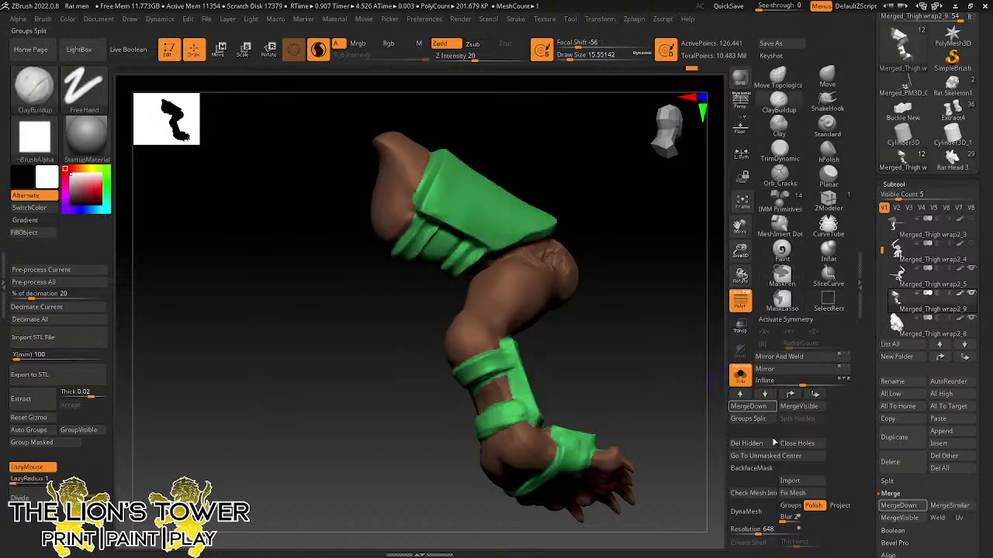
left_click(790, 505)
left_click(745, 511)
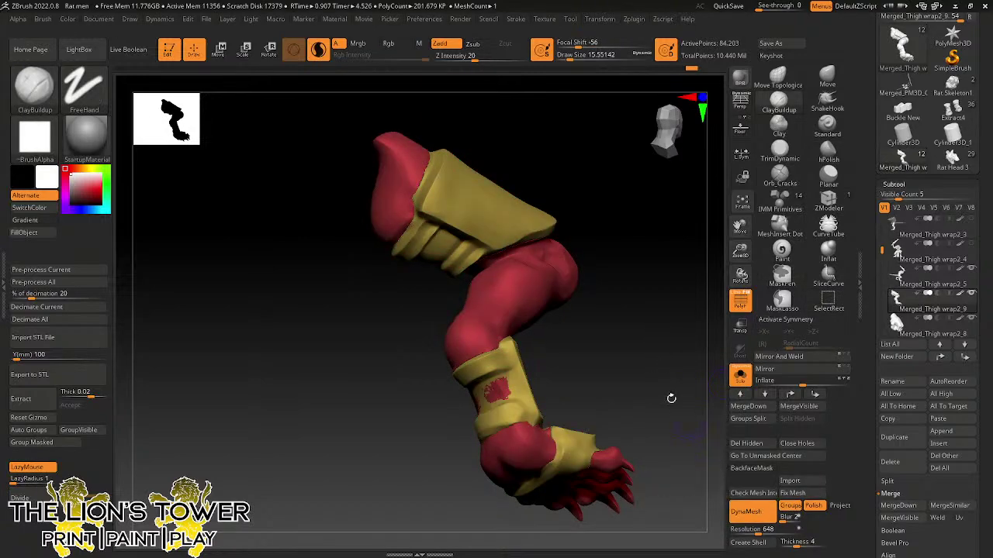
- Isolate the wrappings and plates, delete the hidden leg geometry, and close the resulting holes
left_click(527, 285, "ctrl+alt+shift")
left_click(760, 444)
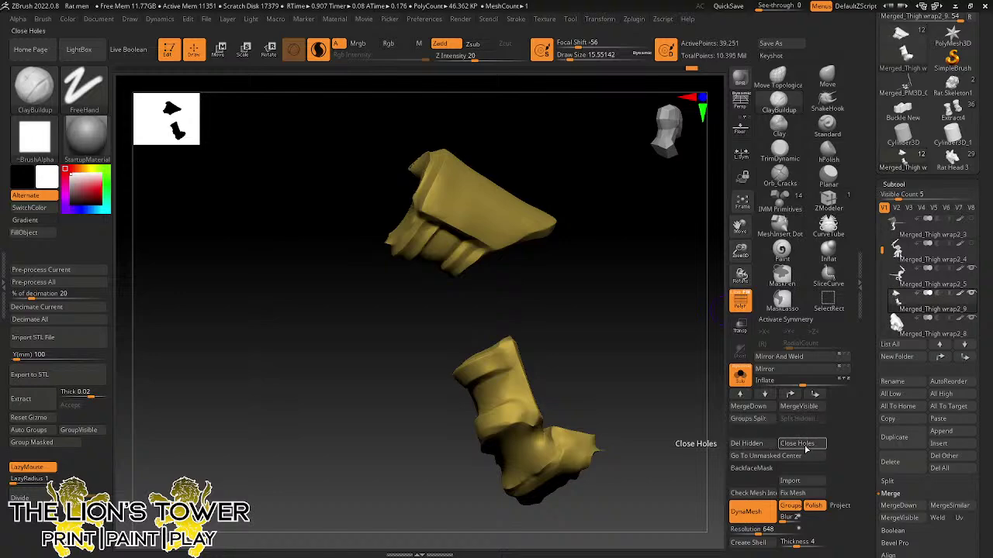
mouse_move(628, 326)
left_mouse_down()
mouse_move(677, 355)
mouse_move(649, 310)
left_mouse_up()
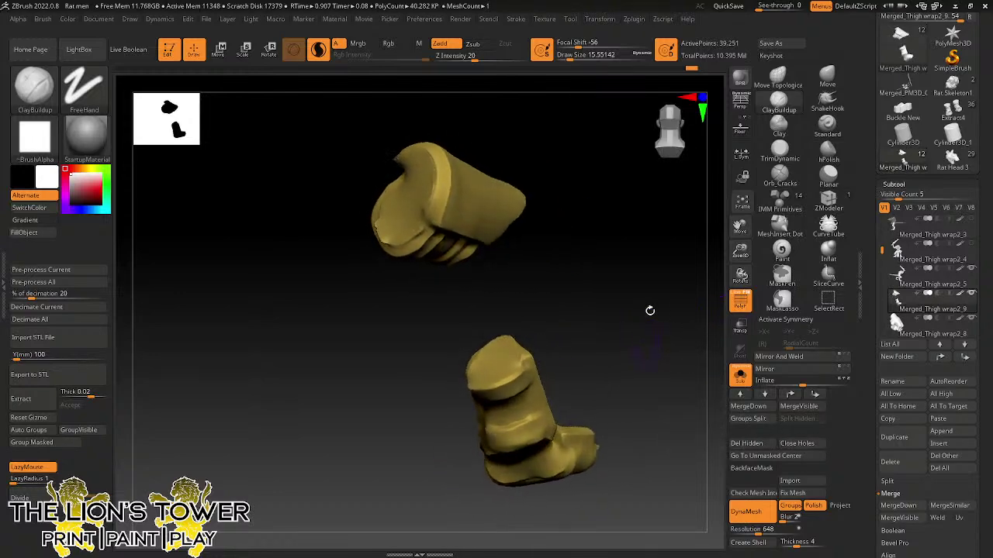
- Polish the closed upper end of the thigh wrapping and the plate's inner edge with hPolish at draw size about 13
left_click(828, 151)
mouse_move(740, 249)
left_mouse_down()
mouse_move(740, 235)
mouse_move(875, 301)
left_mouse_up()
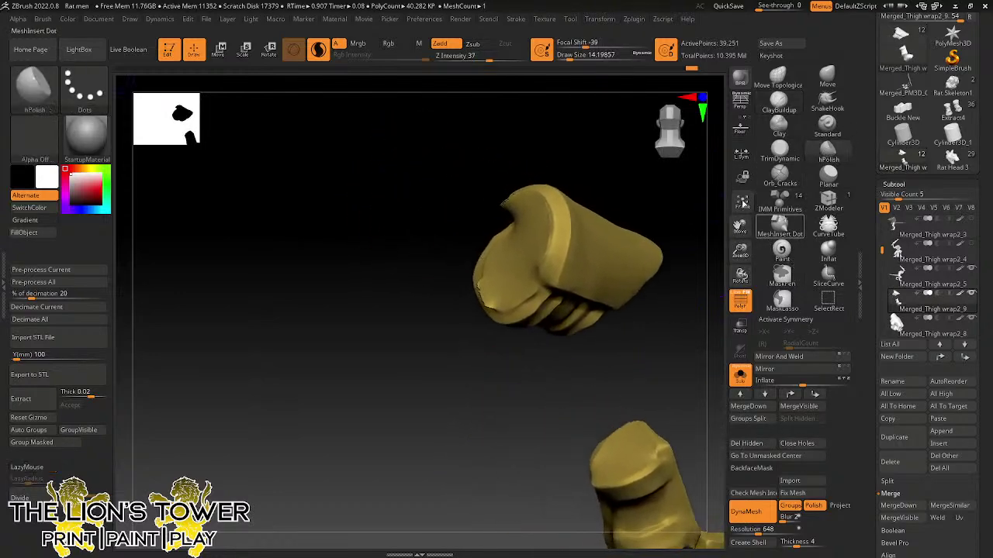
left_click_drag(572, 57, 568, 57)
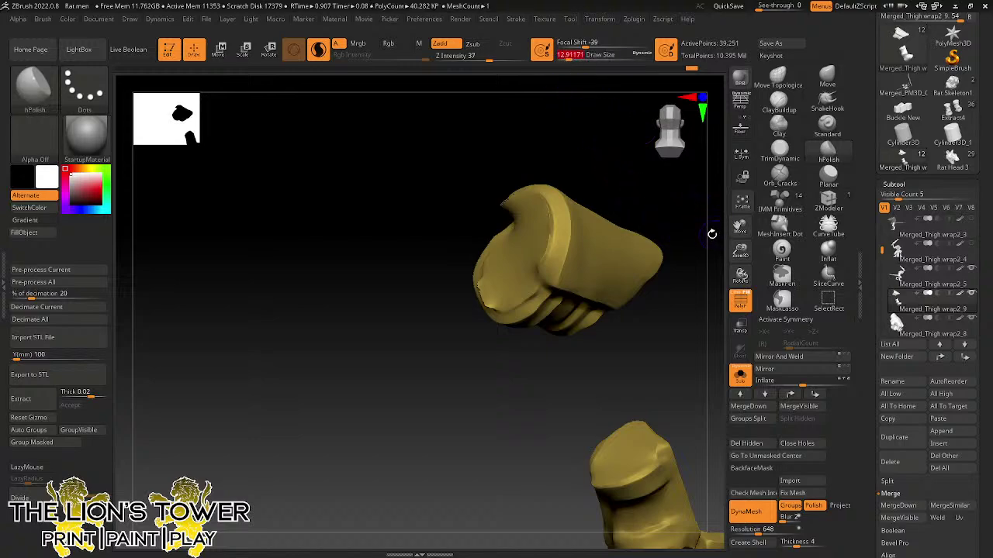
left_click_drag(550, 231, 540, 266)
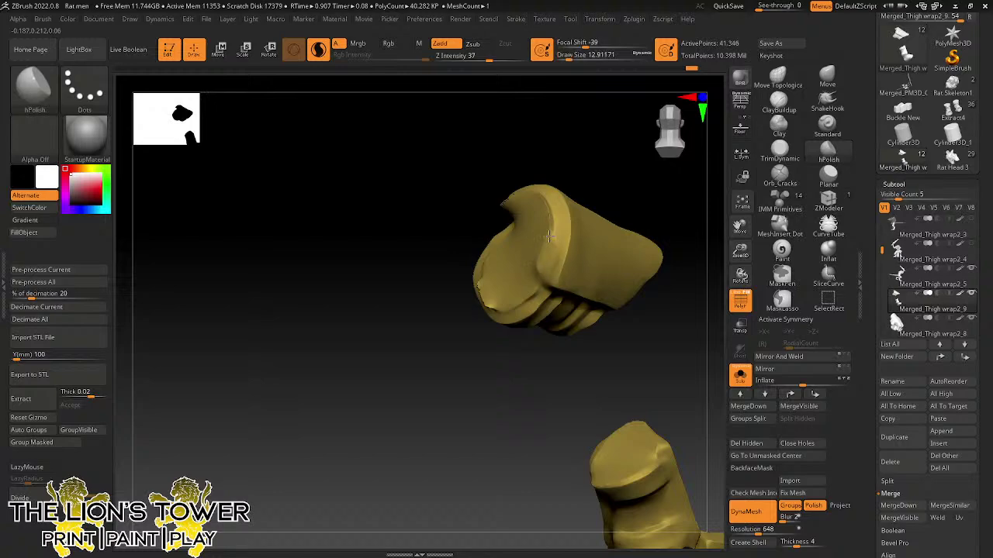
left_click_drag(548, 207, 544, 231)
mouse_move(544, 225)
right_mouse_down()
mouse_move(581, 195)
mouse_move(585, 203)
right_mouse_up()
left_click_drag(539, 203, 541, 208)
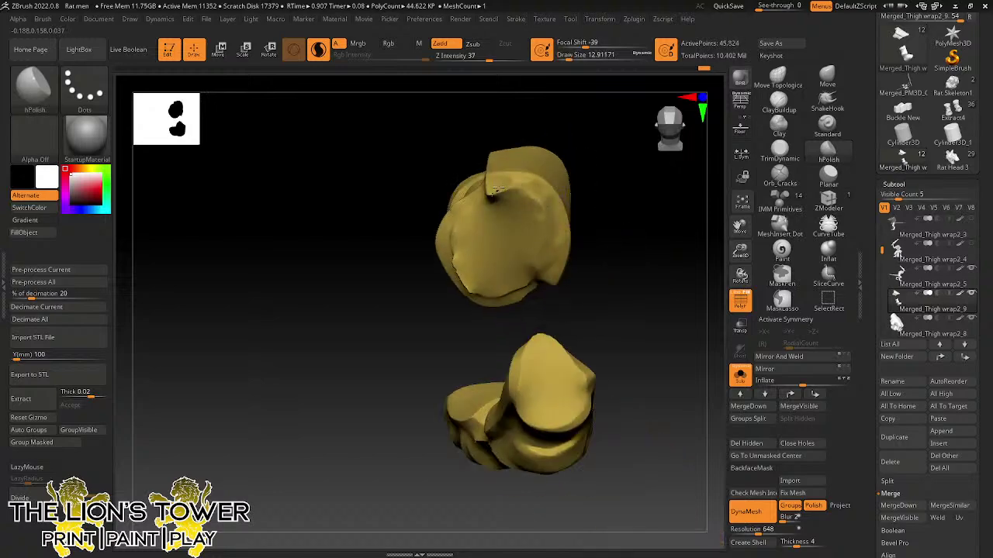
right_click_drag(515, 189, 621, 184)
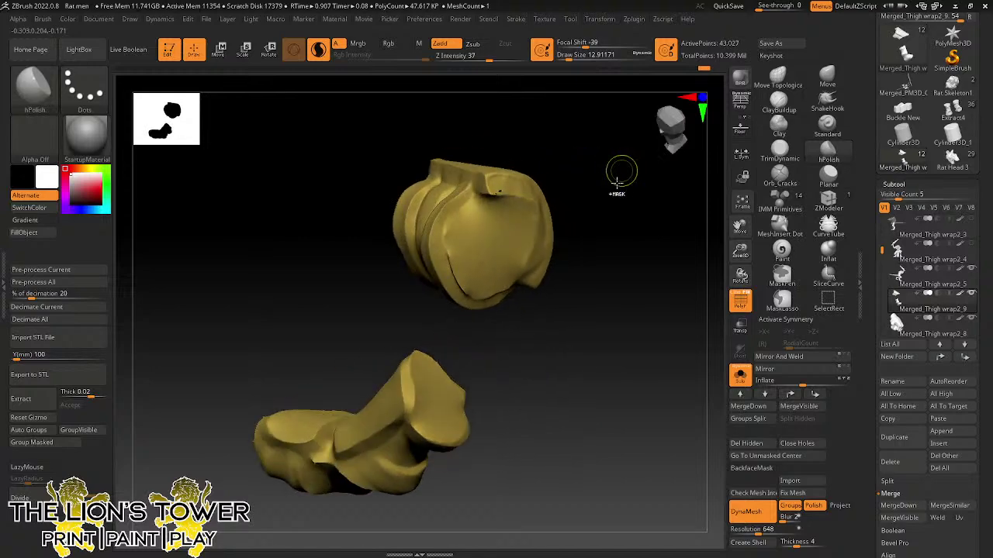
- Clear any mask and remesh the separated wrappings with DynaMesh
left_click(620, 186, "ctrl")
left_click_drag(620, 192, 639, 281, "ctrl")
mouse_move(640, 283)
right_mouse_down()
mouse_move(625, 240)
mouse_move(493, 193)
right_mouse_up()
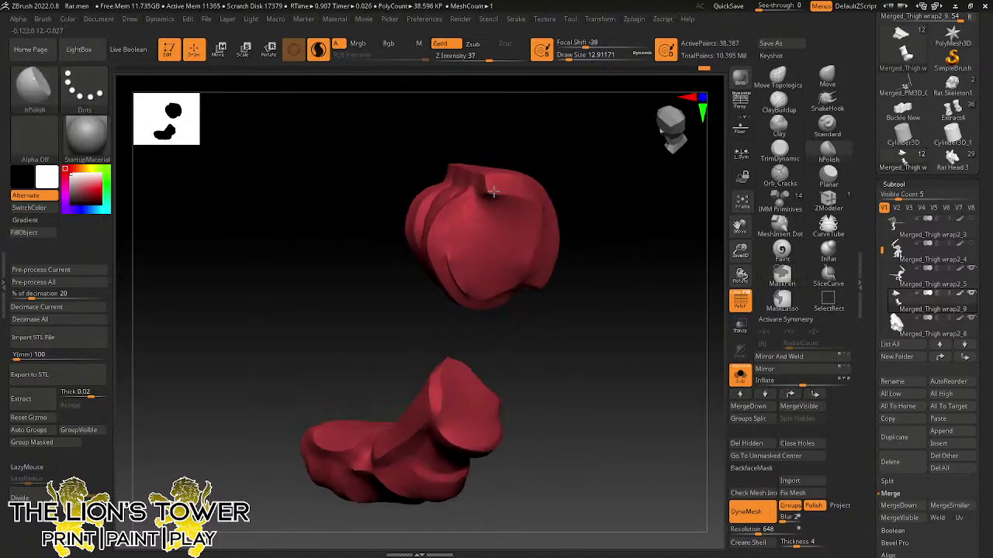
- Undo the most recent edits on the separated wrappings and plates
key("ctrl+z")
key("ctrl+z")
key("ctrl+z")
key("ctrl+z")
key("ctrl+z")
key("ctrl+z")
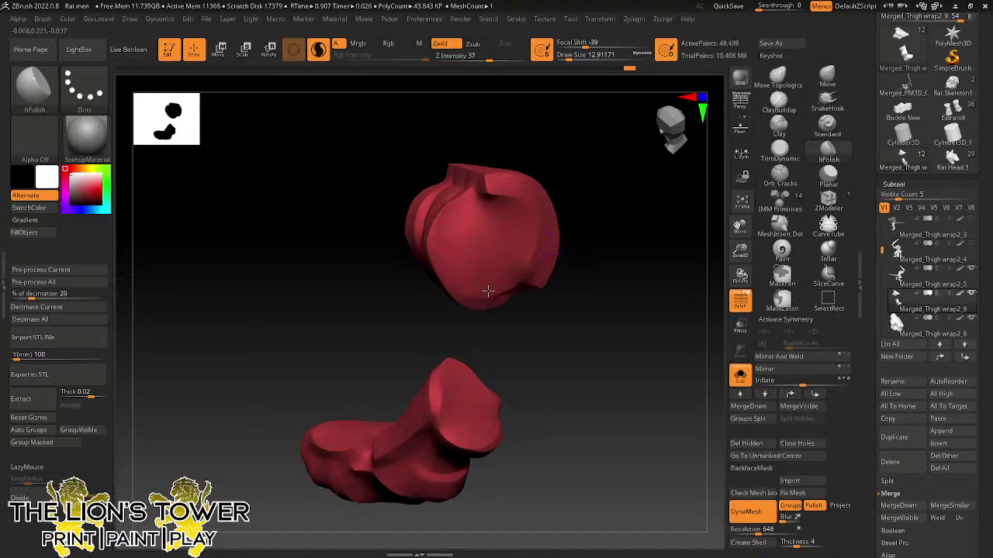
- Polish the closed ends of the thigh wrapping and lower leg wrapping with hPolish at draw size about 13
right_click_drag(484, 289, 513, 243)
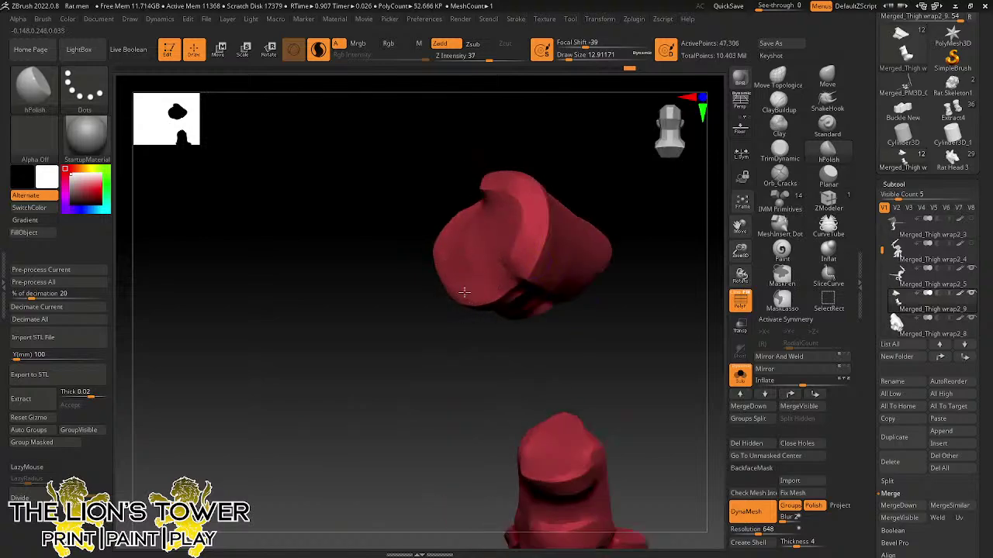
right_click_drag(421, 232, 439, 211)
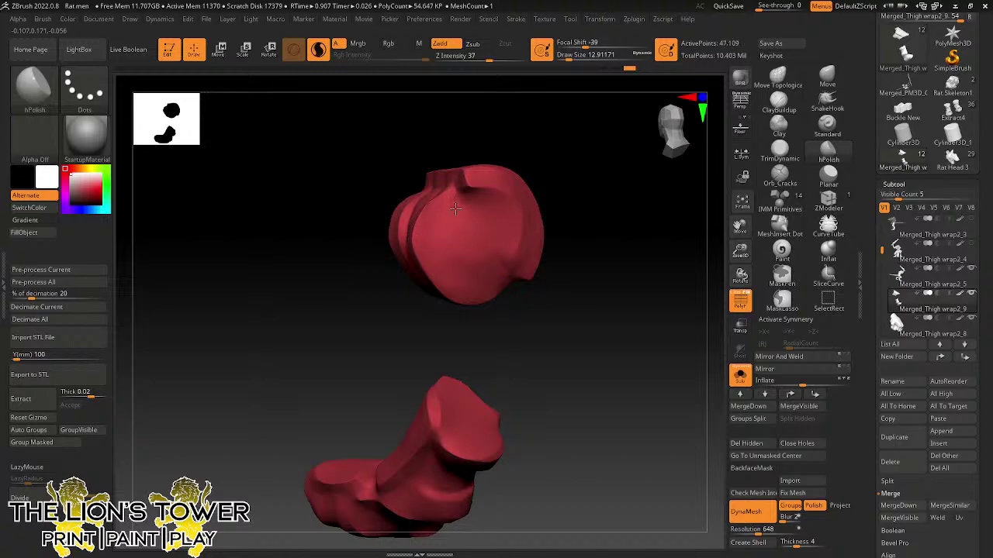
right_click_drag(645, 234, 612, 277)
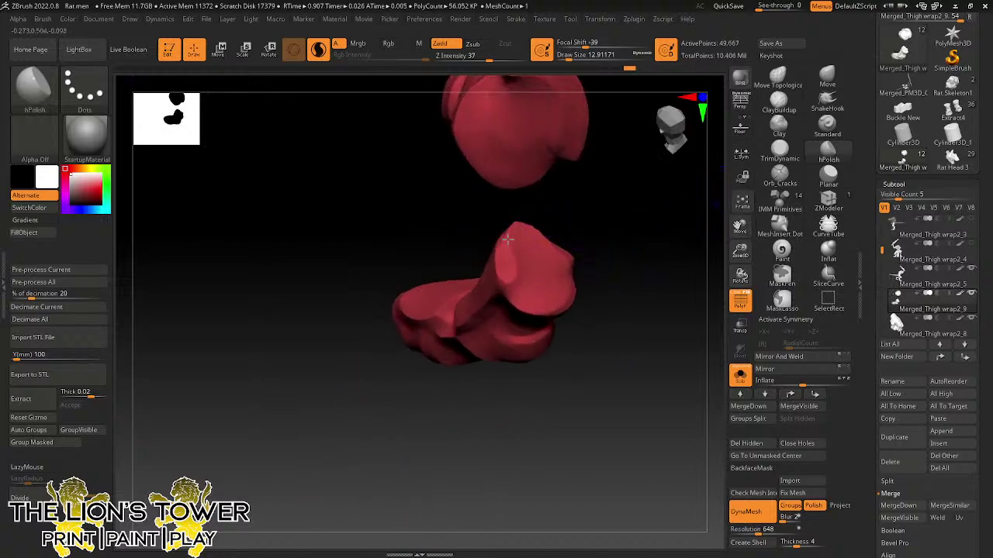
right_click_drag(507, 239, 541, 213)
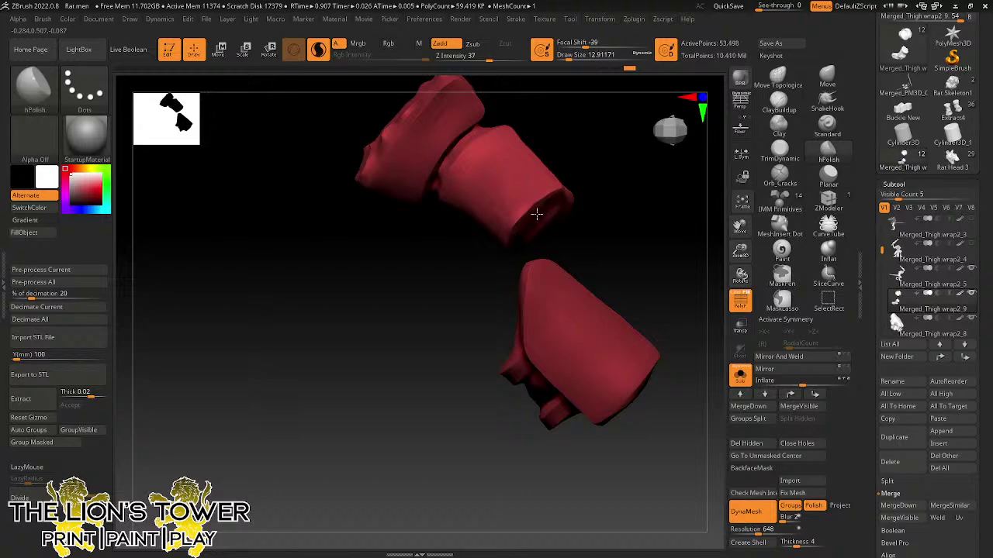
right_click_drag(641, 213, 564, 222)
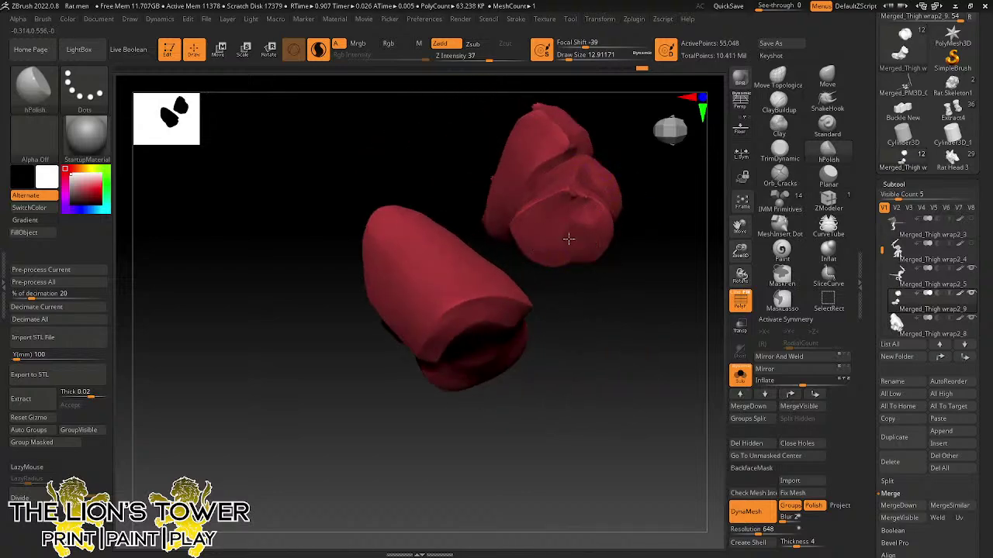
right_click_drag(568, 239, 612, 209)
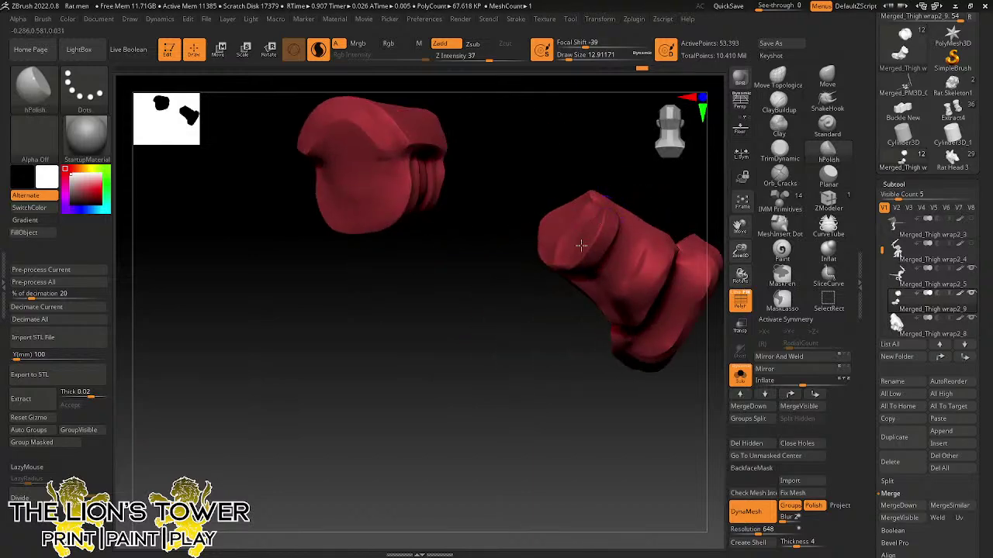
right_click_drag(680, 221, 630, 332)
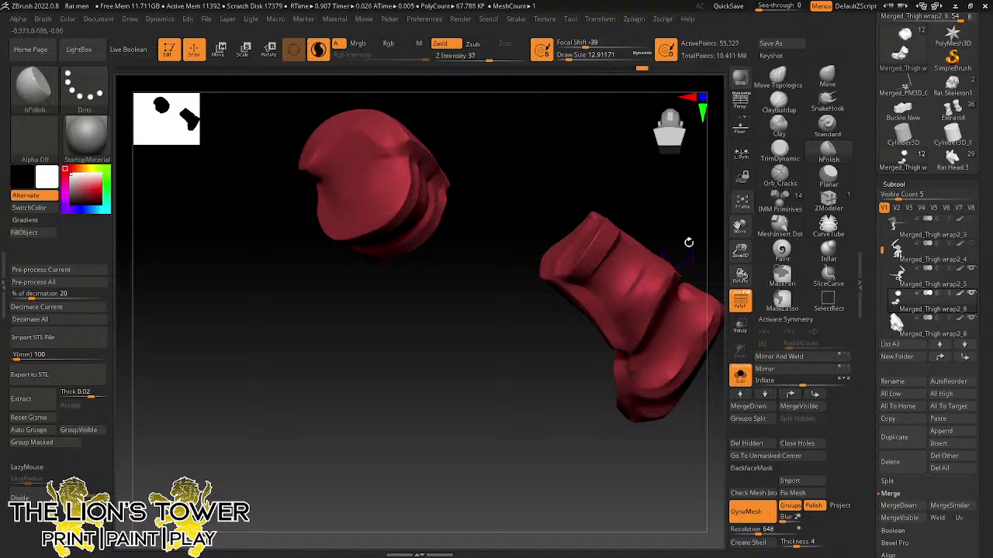
right_click_drag(688, 243, 646, 331)
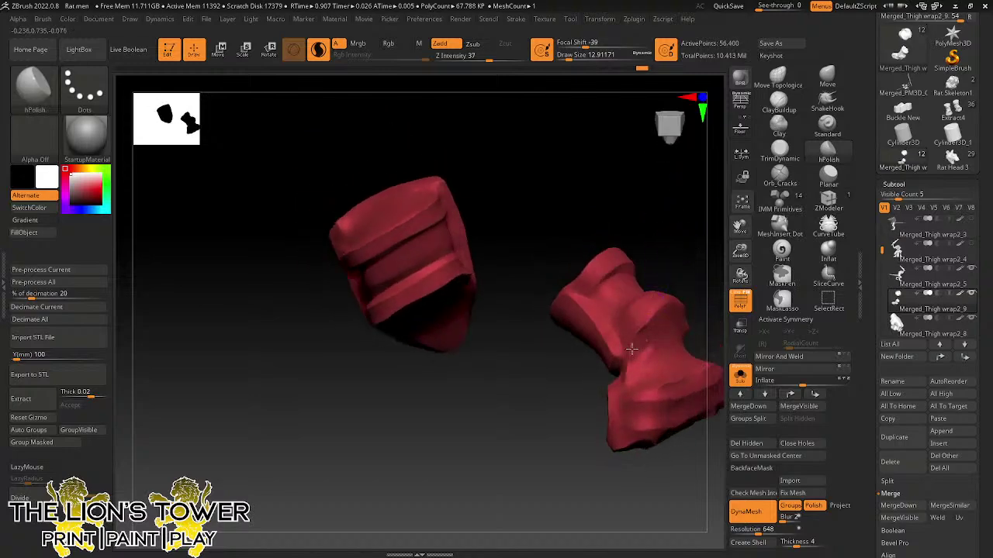
left_click_drag(641, 346, 631, 349)
- Carve the recess between the bands of the lower leg wrapping with ClayBuildup at draw size about 16
left_click(779, 103)
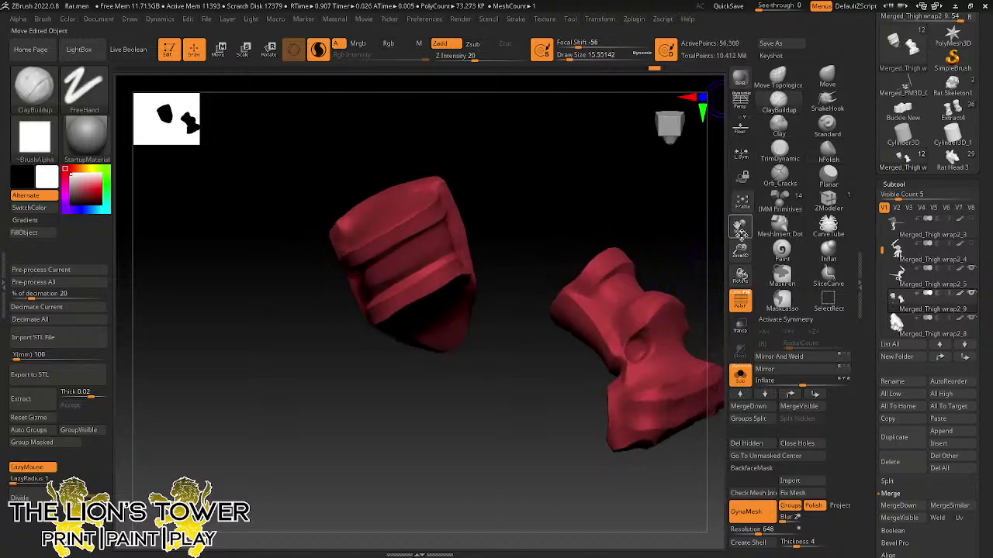
mouse_move(739, 234)
left_mouse_down()
mouse_move(733, 209)
mouse_move(701, 180)
left_mouse_up()
right_click_drag(692, 186, 617, 268)
left_click_drag(605, 285, 606, 284)
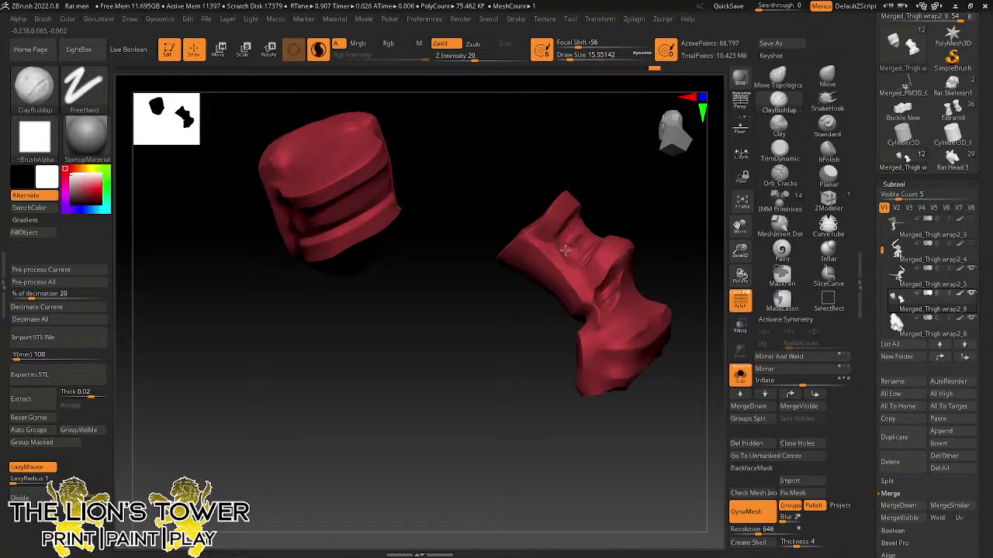
left_click_drag(565, 244, 577, 237)
right_click_drag(617, 205, 595, 266)
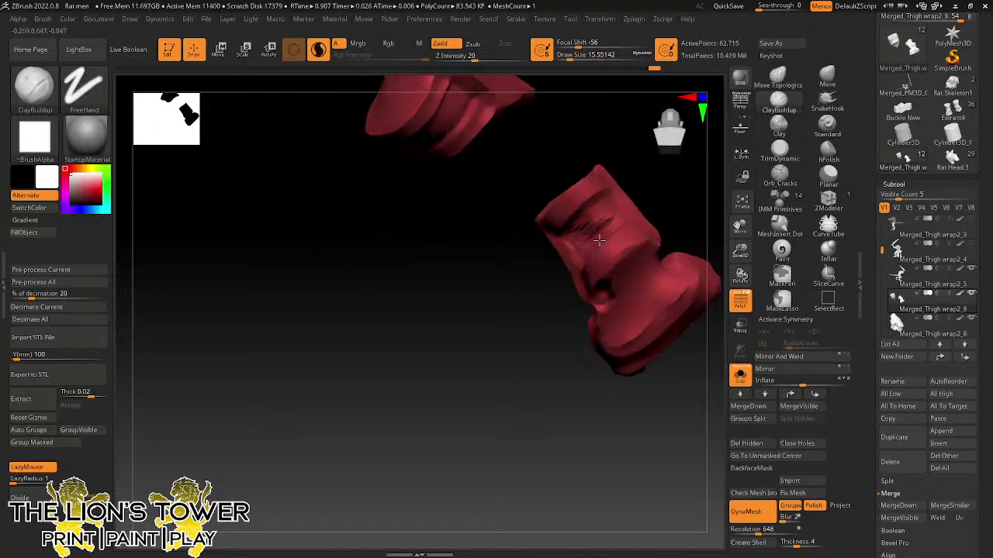
mouse_move(599, 240)
left_mouse_down()
mouse_move(619, 222)
mouse_move(594, 222)
mouse_move(603, 211)
left_mouse_up()
right_click_drag(603, 210, 624, 194)
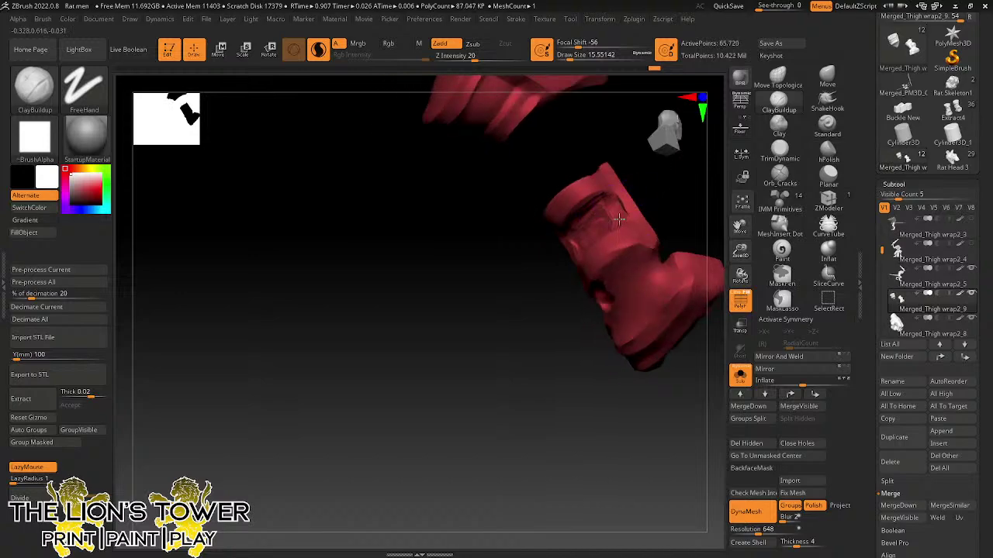
left_click_drag(601, 203, 606, 198)
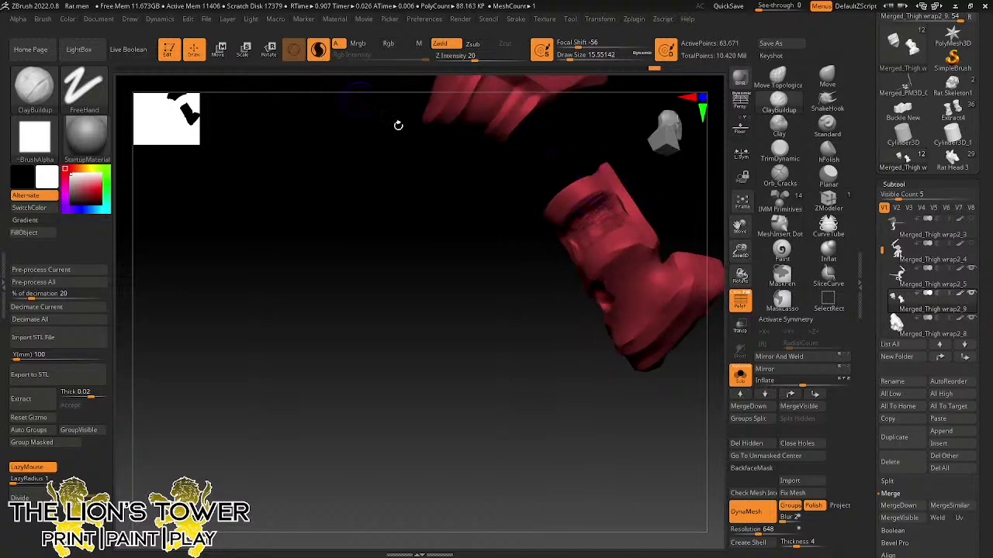
- Deepen the groove between the lower leg wrapping's upper section and its flared bottom cuff with ClayBuildup
right_click_drag(531, 400, 545, 401)
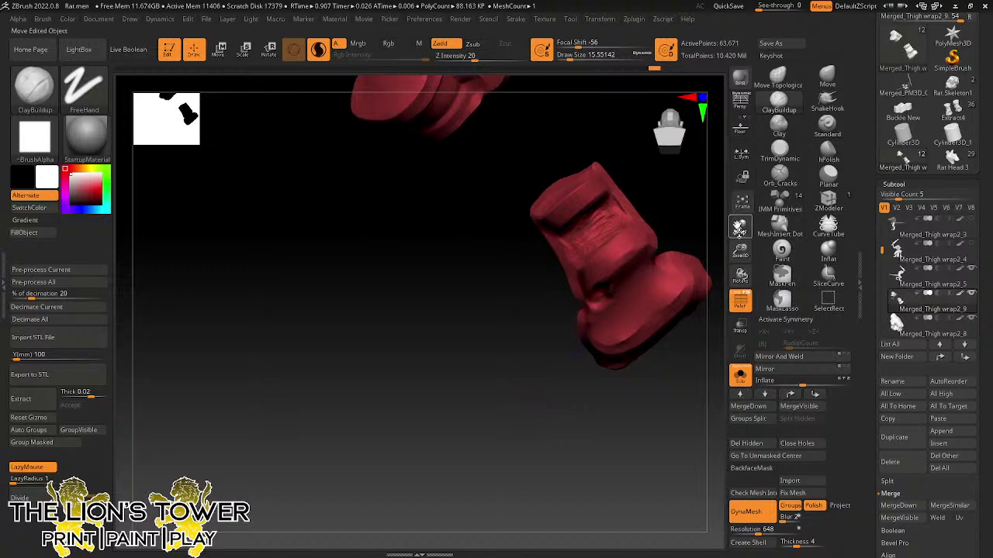
left_click_drag(740, 227, 562, 244)
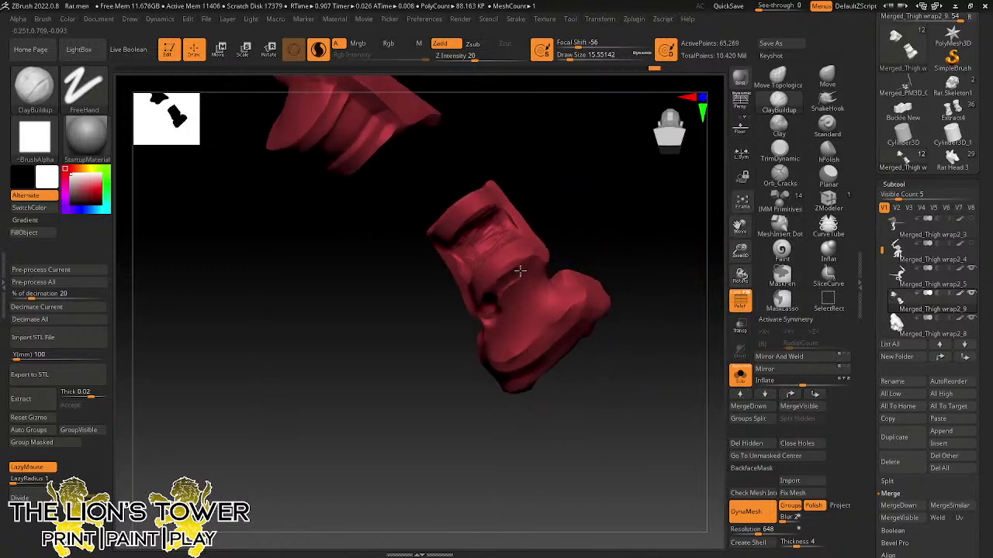
right_click_drag(565, 232, 547, 270)
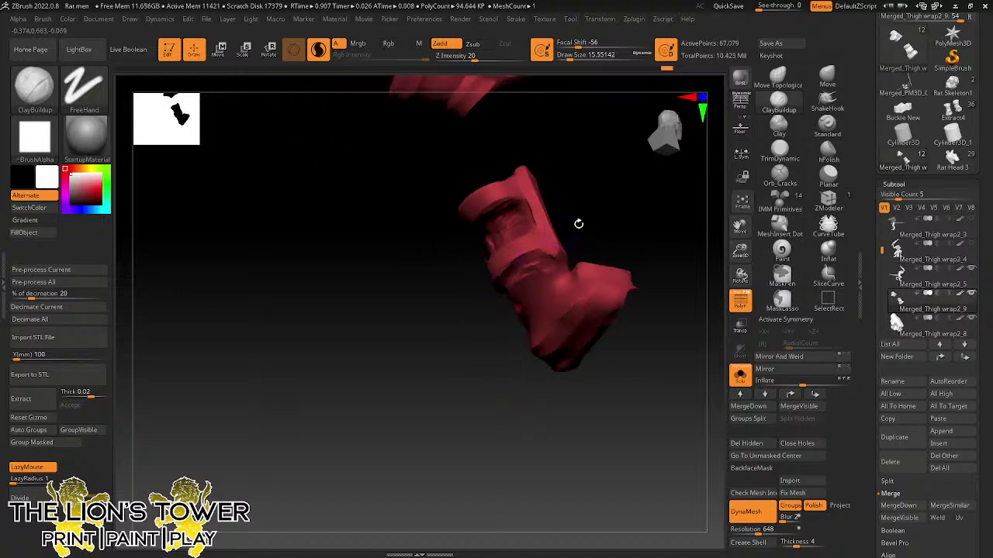
right_click_drag(579, 224, 512, 266)
right_click_drag(565, 227, 493, 281)
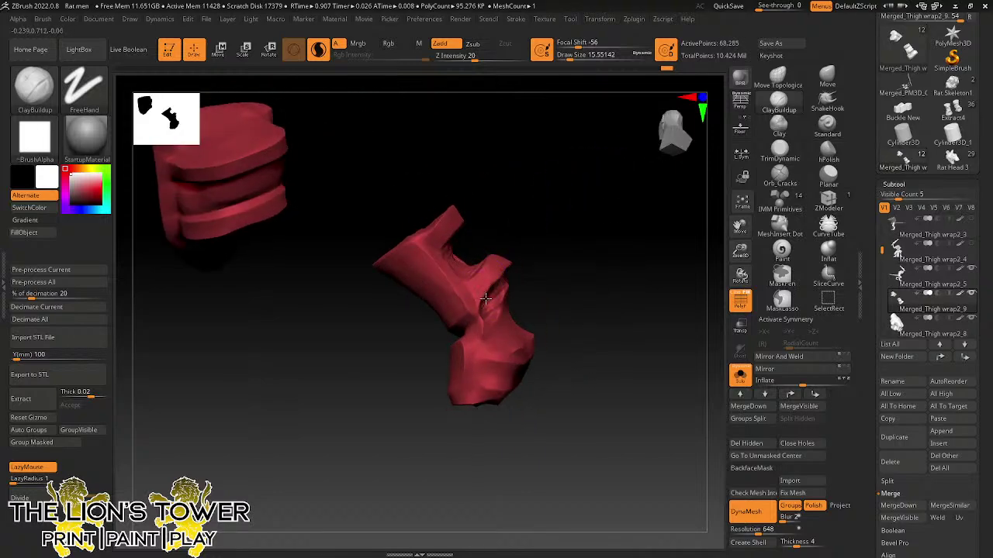
right_click_drag(478, 325, 510, 289)
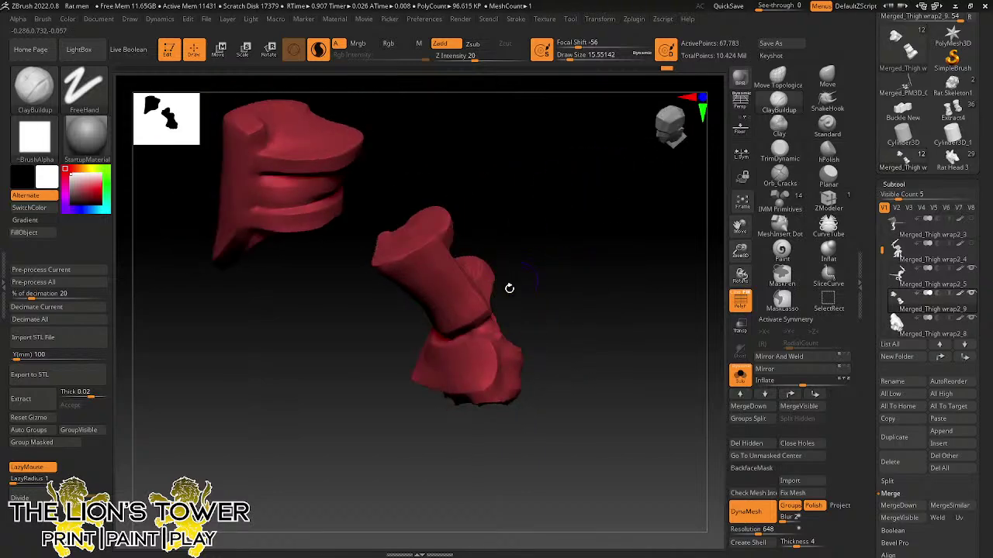
right_click_drag(456, 338, 482, 329)
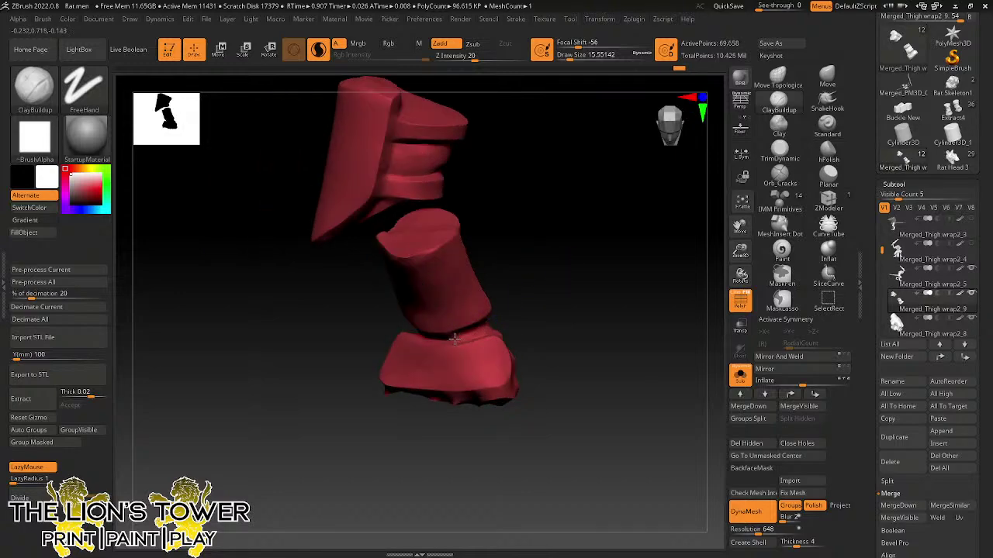
right_click_drag(535, 279, 432, 322)
left_click_drag(431, 338, 481, 339)
left_click_drag(411, 334, 487, 338)
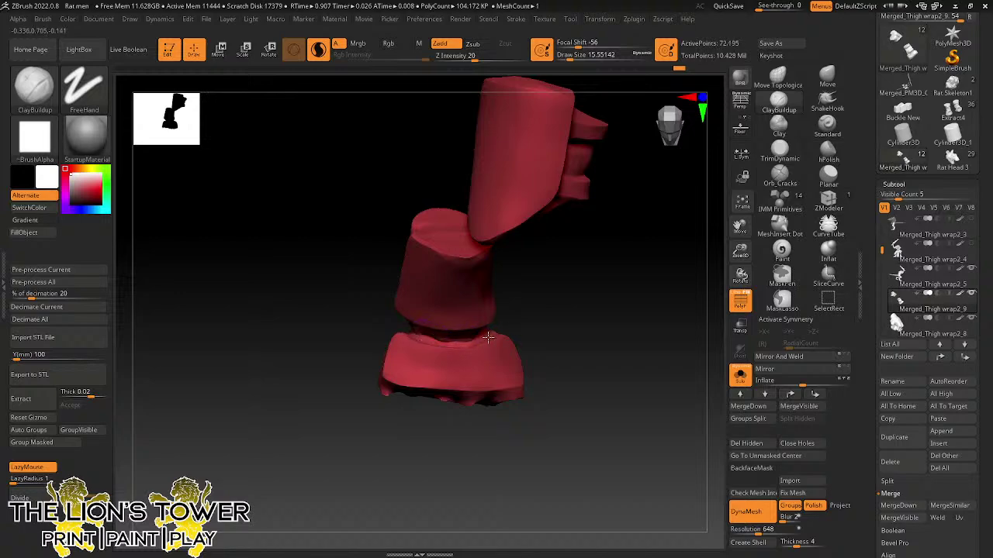
- Rework the rear surface of the lower leg wrapping around the bottom cuff with ClayBuildup strokes
right_click_drag(617, 283, 465, 309)
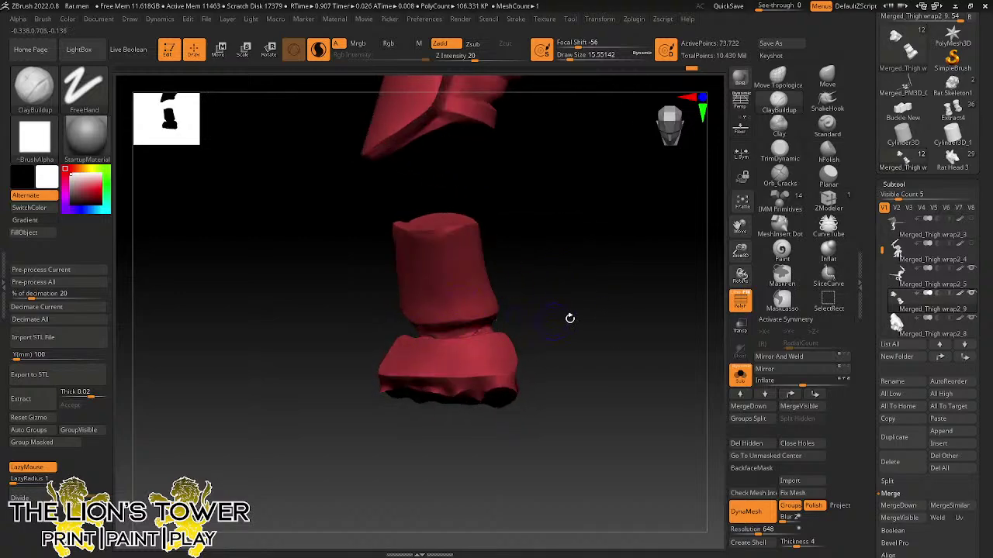
right_click_drag(569, 318, 460, 315)
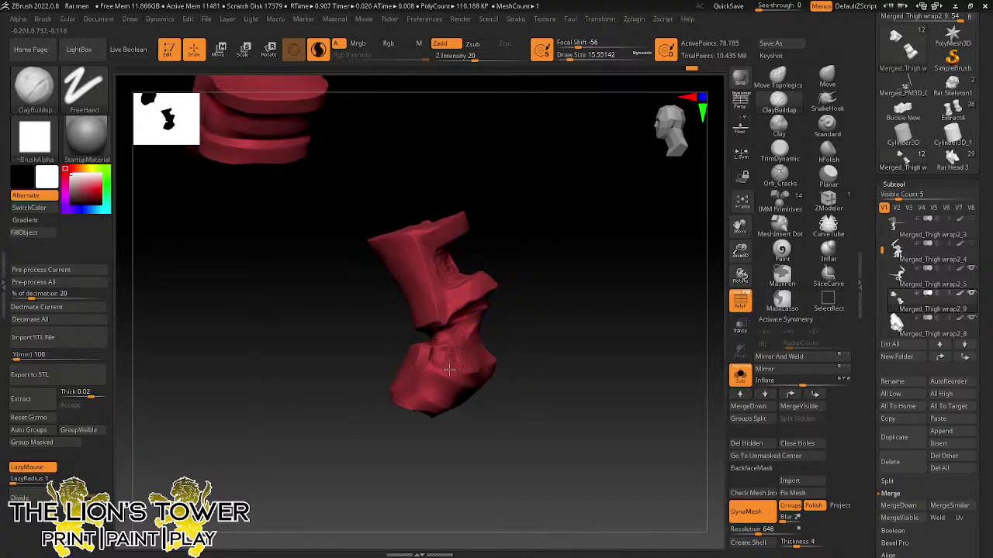
mouse_move(449, 370)
left_mouse_down()
mouse_move(453, 352)
mouse_move(465, 373)
left_mouse_up()
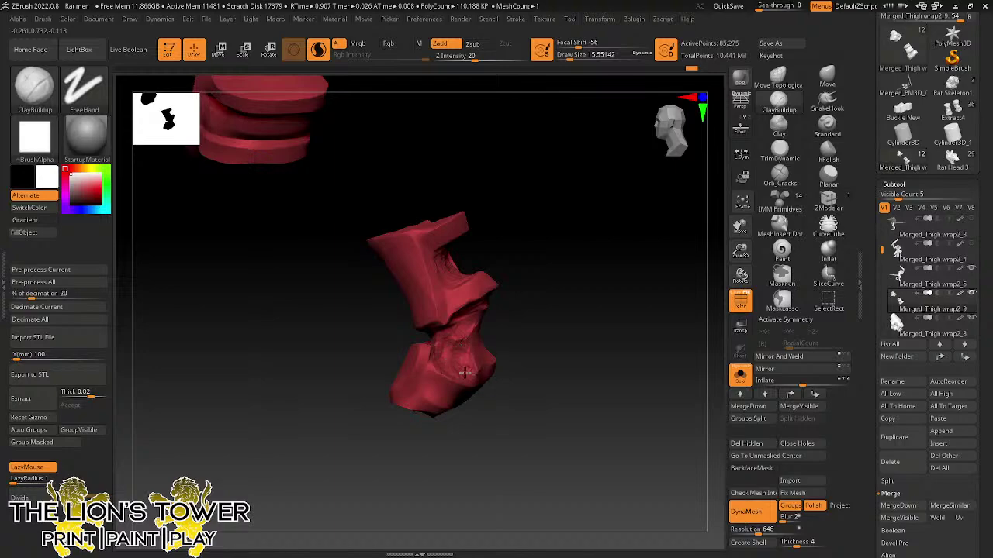
right_click_drag(542, 355, 426, 334)
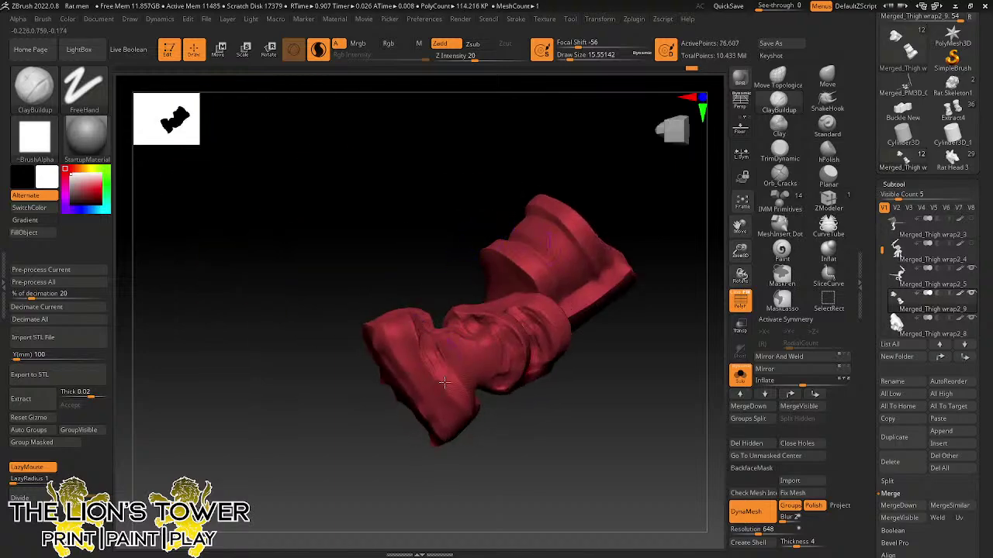
mouse_move(444, 382)
left_mouse_down()
mouse_move(450, 387)
mouse_move(453, 355)
mouse_move(493, 345)
mouse_move(458, 343)
left_mouse_up()
right_click_drag(452, 290, 443, 342)
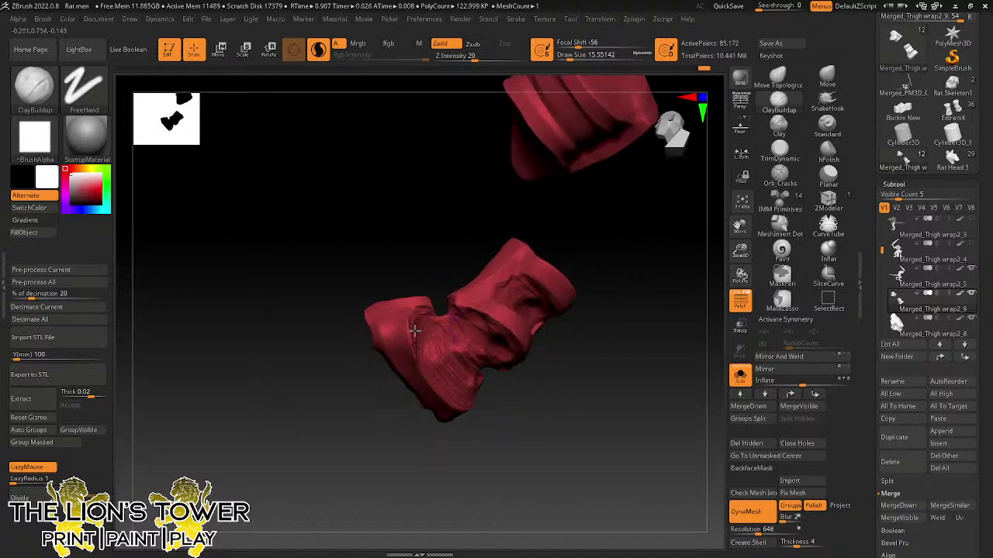
mouse_move(415, 331)
left_mouse_down()
mouse_move(524, 401)
mouse_move(571, 326)
mouse_move(525, 219)
mouse_move(532, 245)
left_mouse_up()
left_click_drag(524, 238, 442, 274)
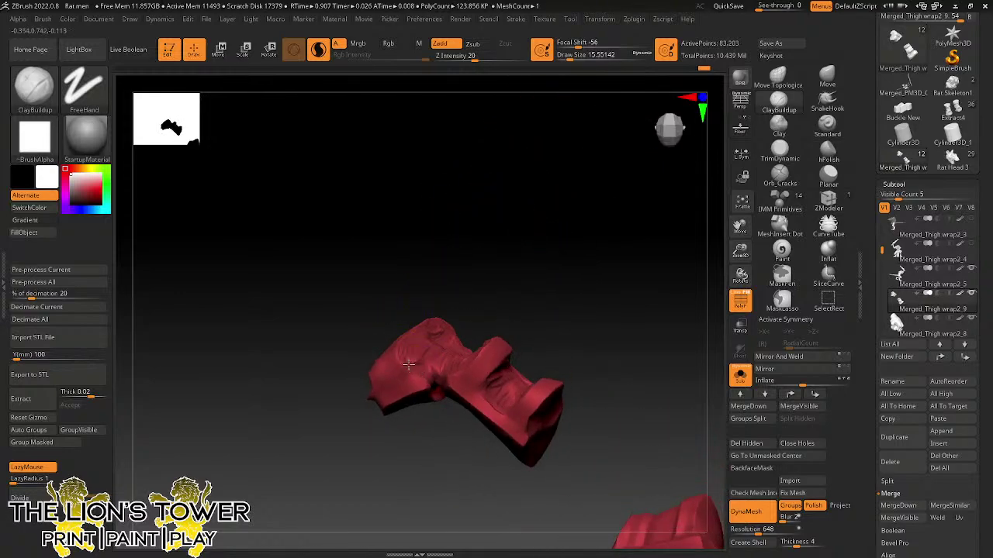
left_click_drag(445, 287, 409, 309)
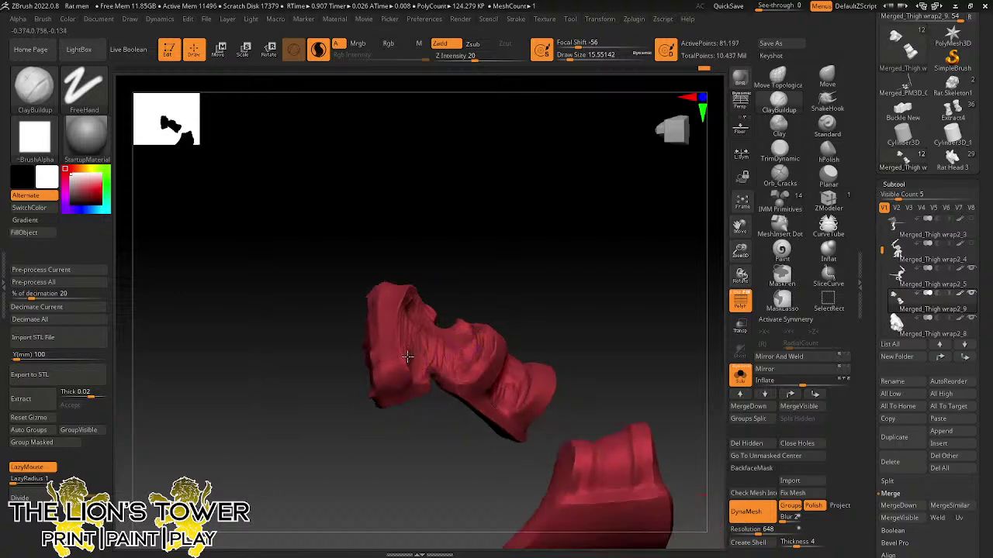
left_click_drag(417, 345, 429, 240)
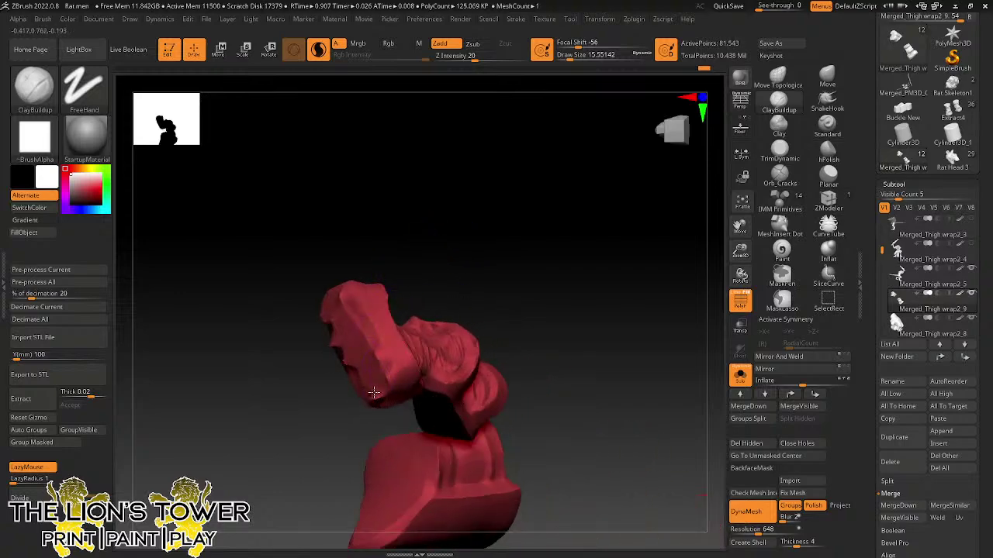
- Hollow out the closed end face of the flared bottom cuff with ClayBuildup, leaving a raised rim
mouse_move(385, 386)
left_mouse_down()
mouse_move(366, 341)
mouse_move(388, 380)
mouse_move(380, 360)
mouse_move(392, 371)
mouse_move(358, 309)
mouse_move(394, 370)
left_mouse_up()
left_click_drag(440, 213, 353, 293)
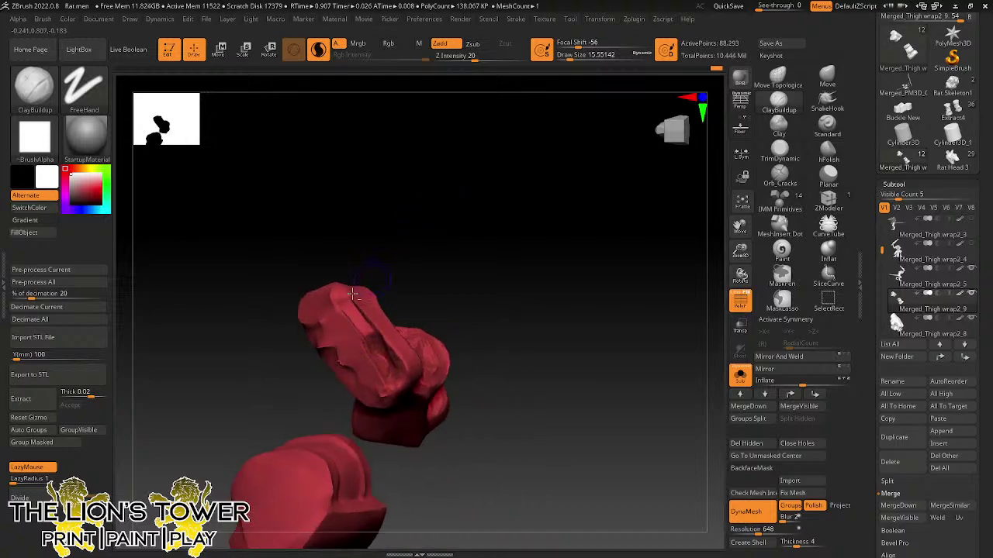
mouse_move(392, 354)
left_mouse_down()
mouse_move(362, 309)
mouse_move(404, 370)
mouse_move(358, 319)
mouse_move(380, 392)
mouse_move(343, 352)
left_mouse_up()
left_click_drag(328, 273, 343, 262)
mouse_move(327, 342)
left_mouse_down()
mouse_move(332, 353)
mouse_move(306, 344)
mouse_move(362, 363)
mouse_move(357, 372)
mouse_move(321, 326)
left_mouse_up()
left_click_drag(351, 295, 336, 290)
mouse_move(328, 346)
left_mouse_down()
mouse_move(305, 339)
mouse_move(300, 320)
left_mouse_up()
mouse_move(325, 263)
left_mouse_down()
mouse_move(347, 305)
mouse_move(351, 341)
mouse_move(372, 292)
mouse_move(343, 333)
mouse_move(388, 269)
mouse_move(341, 310)
mouse_move(390, 297)
left_mouse_up()
mouse_move(462, 245)
left_mouse_down()
mouse_move(380, 282)
mouse_move(446, 275)
left_mouse_up()
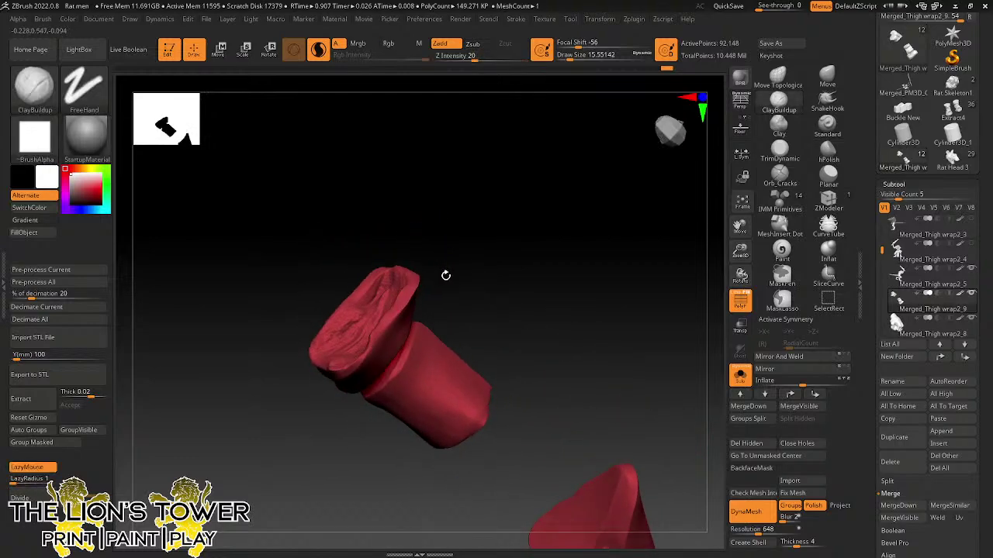
- Smooth the rim around the hollowed cuff end with hPolish at draw size about 13
left_click(827, 152)
right_click_drag(608, 217, 480, 270)
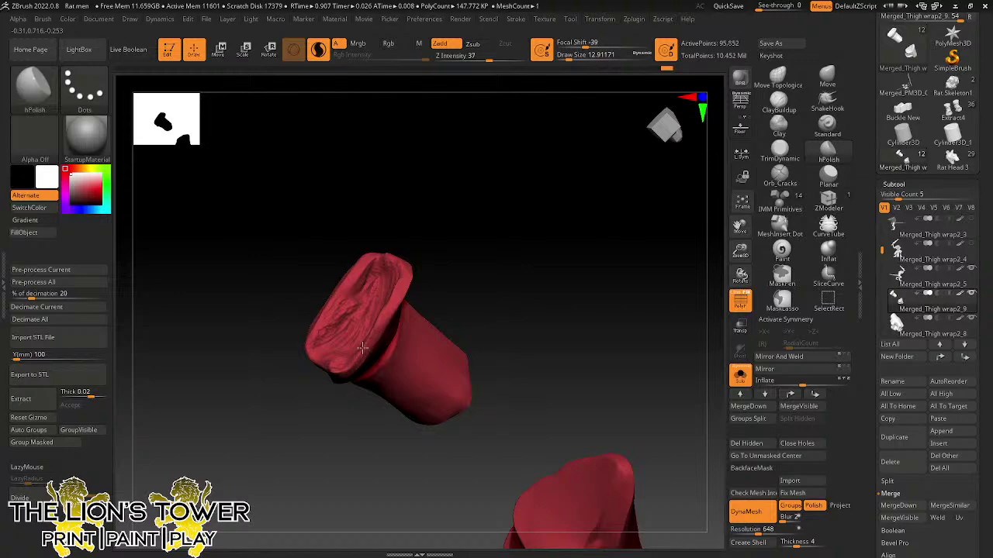
mouse_move(346, 370)
left_mouse_down()
mouse_move(337, 376)
mouse_move(351, 361)
left_mouse_up()
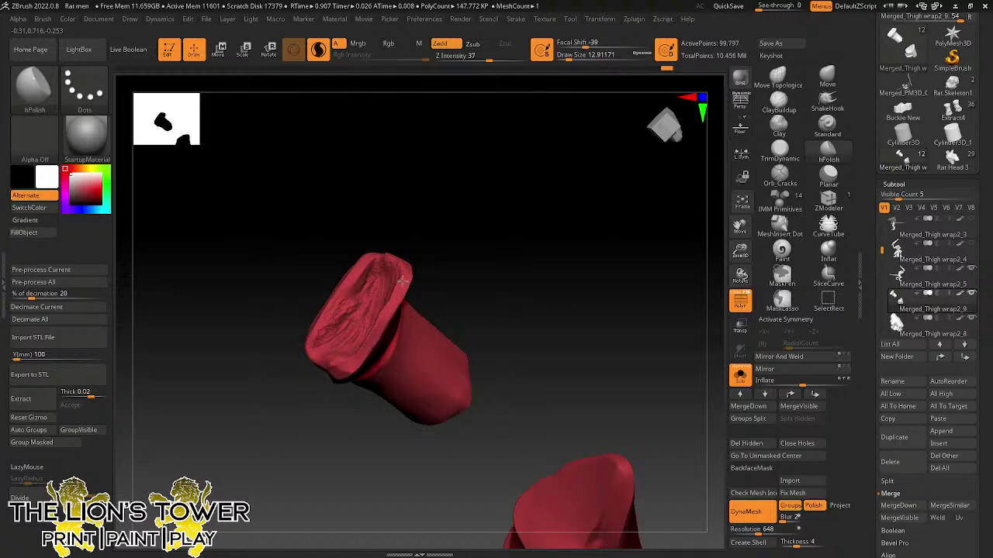
right_click_drag(434, 210, 421, 356)
left_click_drag(416, 362, 413, 356)
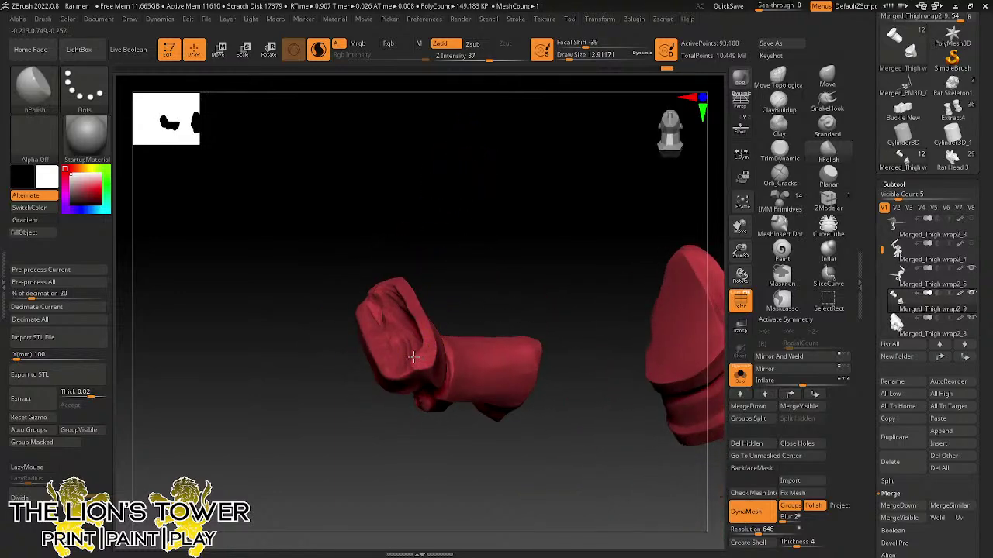
mouse_move(415, 308)
right_mouse_down()
mouse_move(460, 259)
mouse_move(574, 224)
mouse_move(541, 261)
right_mouse_up()
- Cut a crease across the outside of the bottom cuff with Orb_Cracks, and flatten the cuff's surfaces and rim with hPolish
left_click(779, 174)
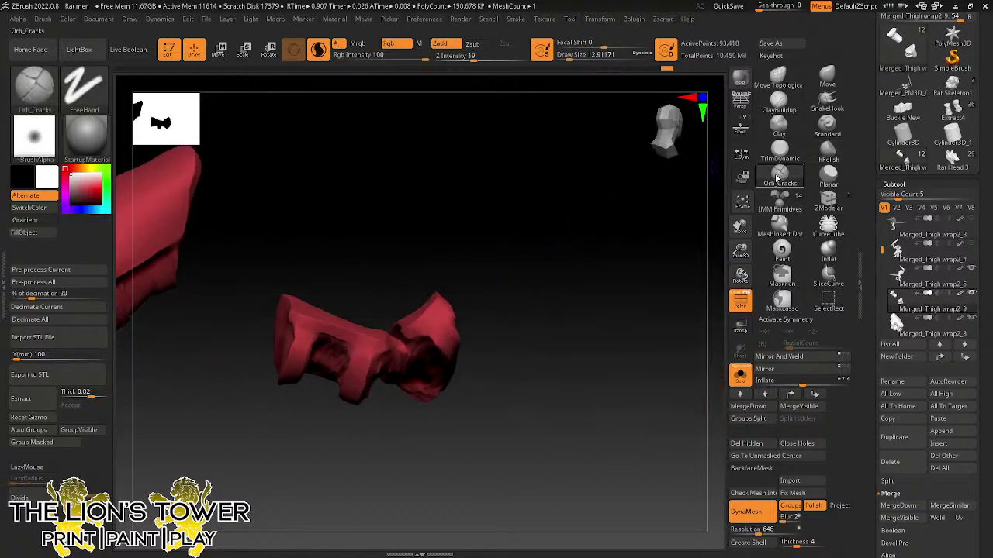
left_click_drag(450, 309, 423, 333)
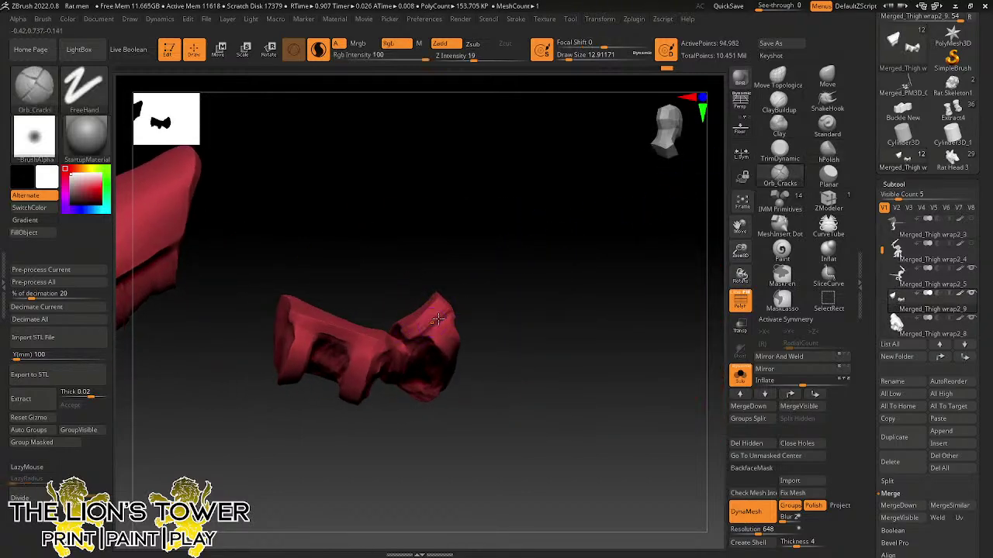
left_click(828, 151)
right_click_drag(551, 261, 482, 260)
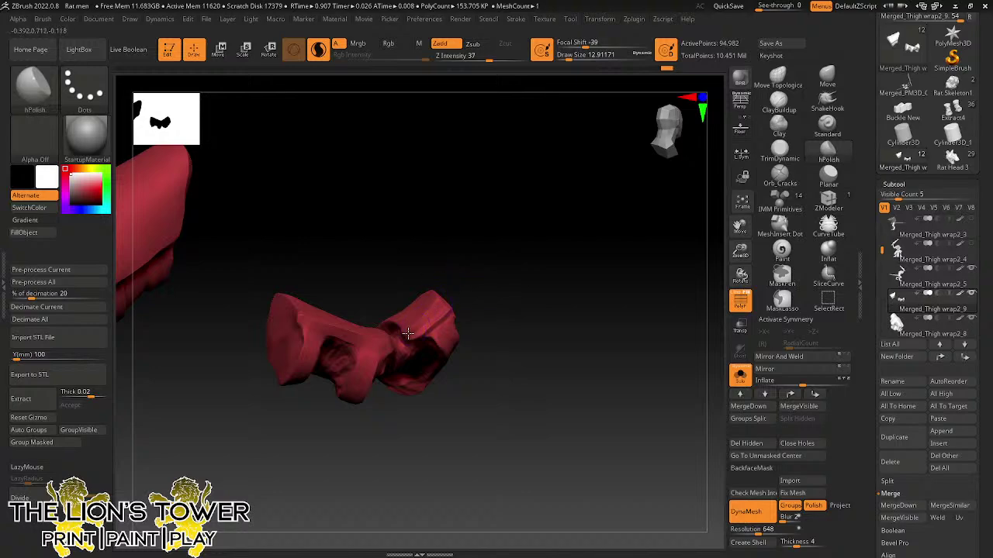
right_click_drag(456, 294, 475, 336)
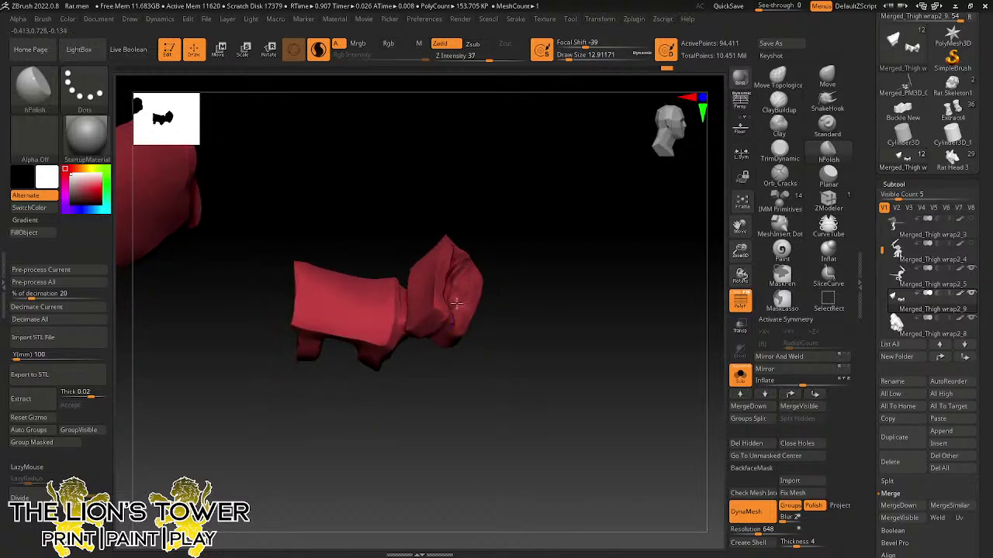
right_click_drag(456, 302, 457, 315)
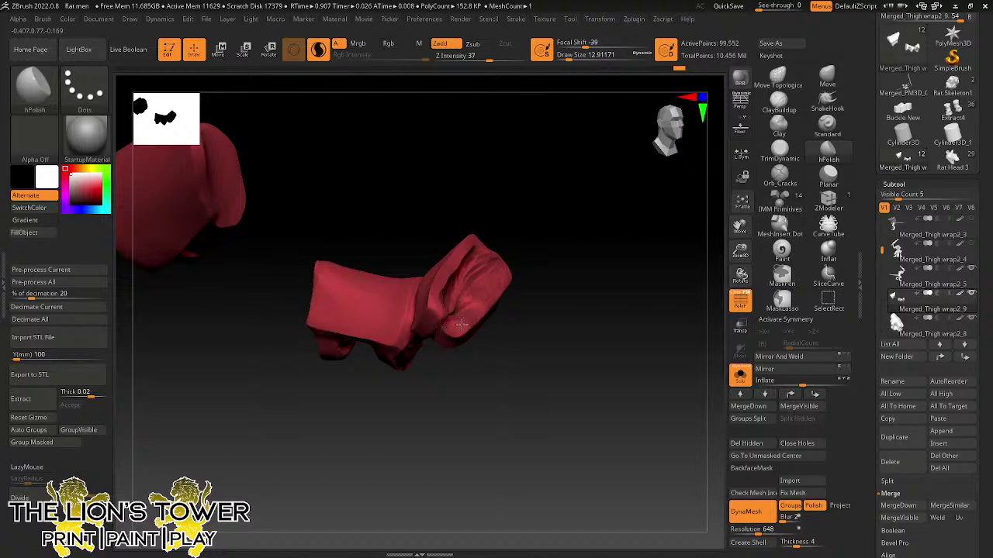
left_click_drag(461, 324, 489, 296)
right_click_drag(482, 296, 538, 261)
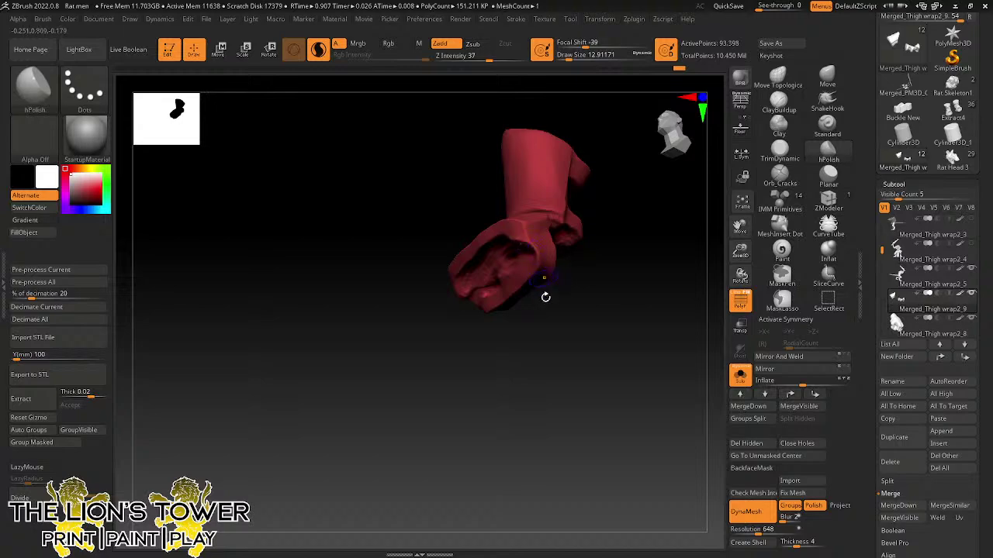
- Polish the rough folds inside and around the rim of the flared lower cuff with the hPolish brush
right_click_drag(545, 297, 532, 244)
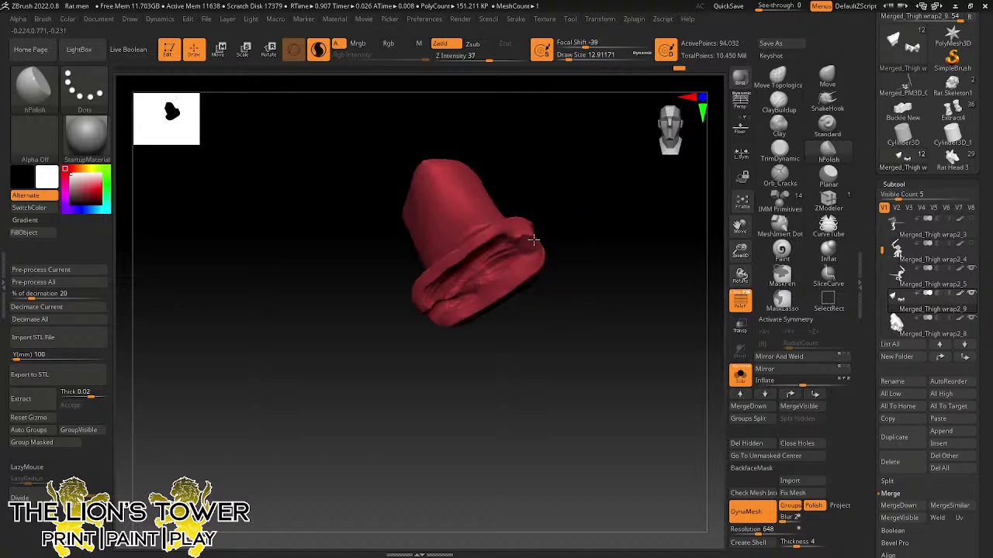
left_click_drag(533, 240, 534, 244)
mouse_move(614, 235)
right_mouse_down()
mouse_move(545, 259)
mouse_move(569, 265)
right_mouse_up()
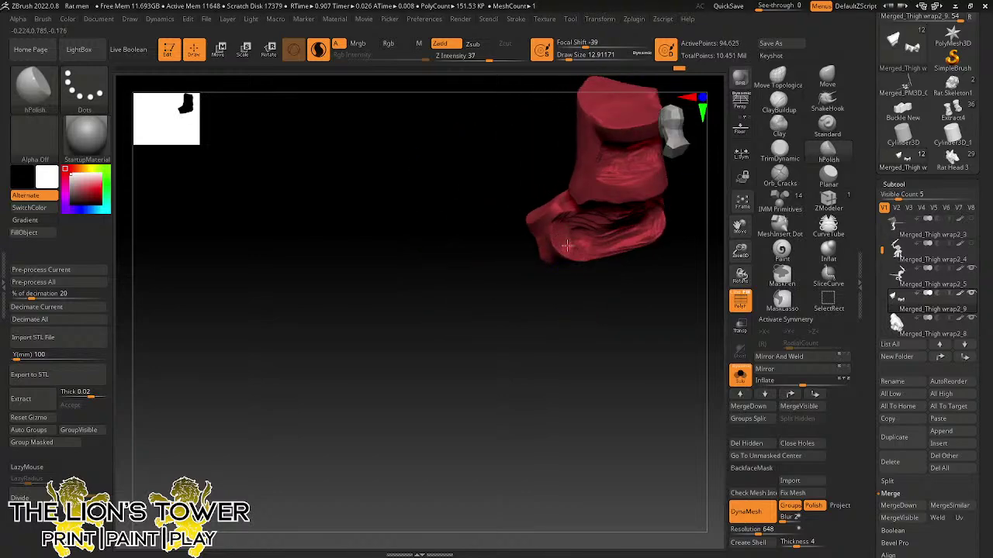
left_click_drag(590, 247, 648, 241)
right_click_drag(676, 239, 638, 244)
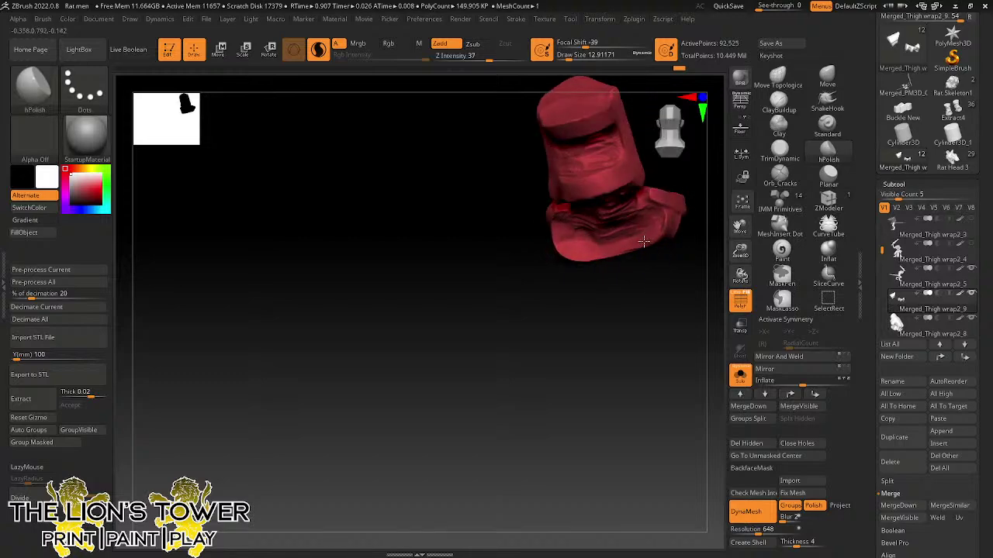
left_click_drag(643, 242, 658, 226)
mouse_move(655, 229)
right_mouse_down()
mouse_move(679, 263)
mouse_move(660, 160)
mouse_move(590, 264)
right_mouse_up()
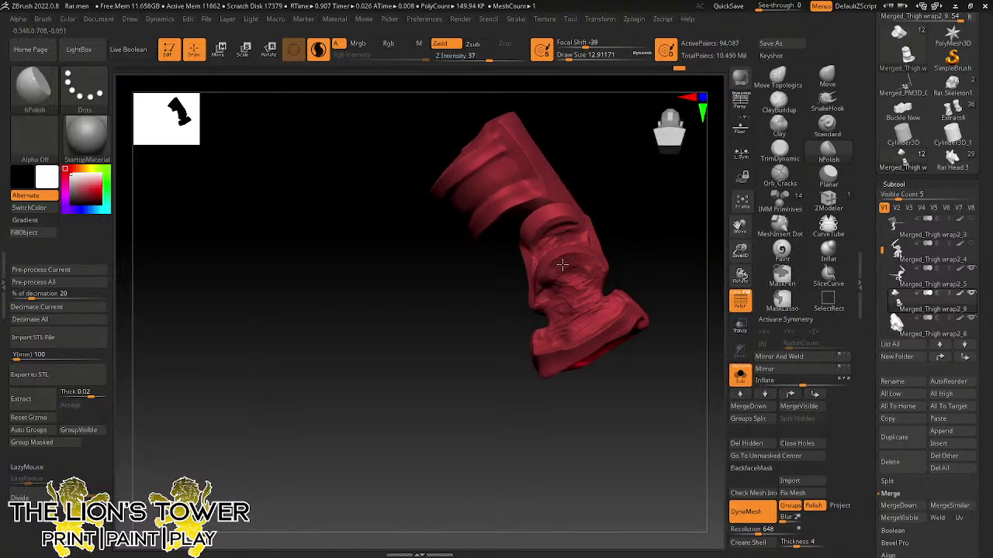
- Flatten the rough inner surfaces of the middle armour segment next to the cuff with hPolish
left_click_drag(547, 281, 541, 297)
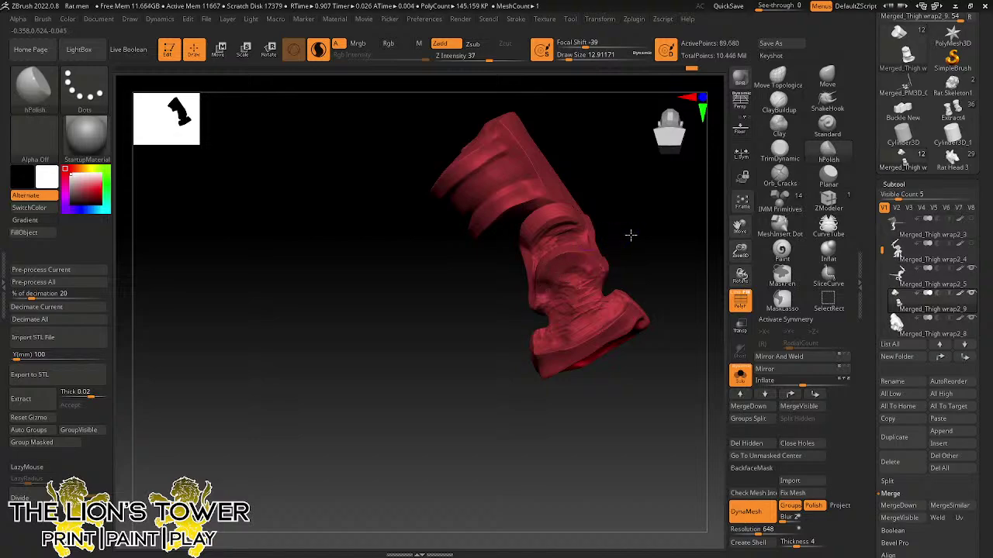
right_click_drag(629, 235, 587, 252)
left_click_drag(574, 261, 561, 282)
right_click_drag(618, 229, 558, 266)
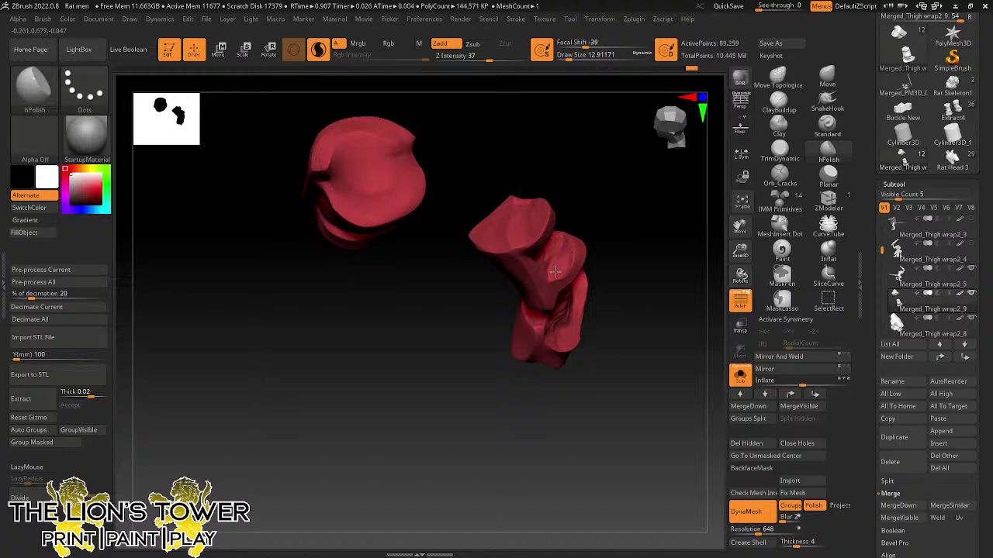
right_click_drag(560, 280, 572, 251)
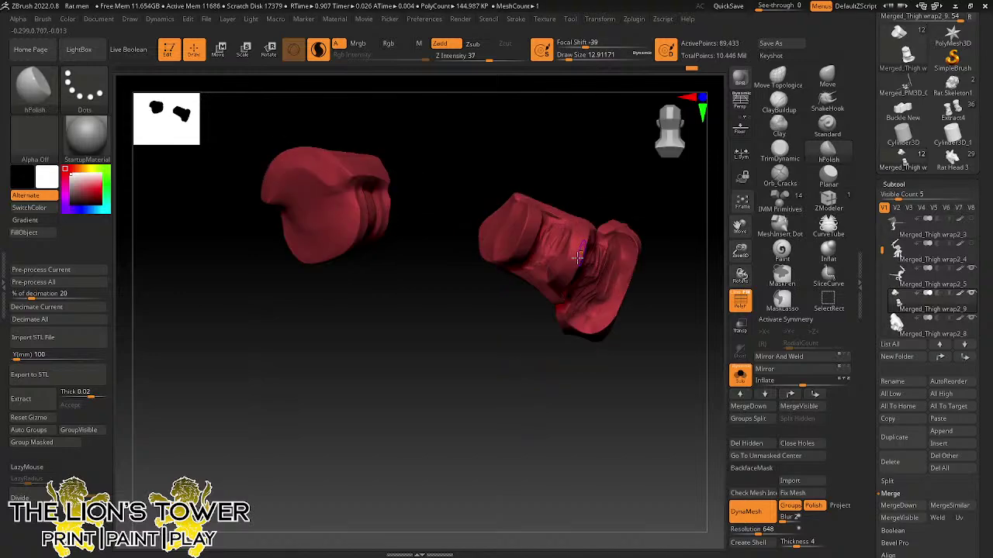
right_click_drag(594, 203, 562, 251)
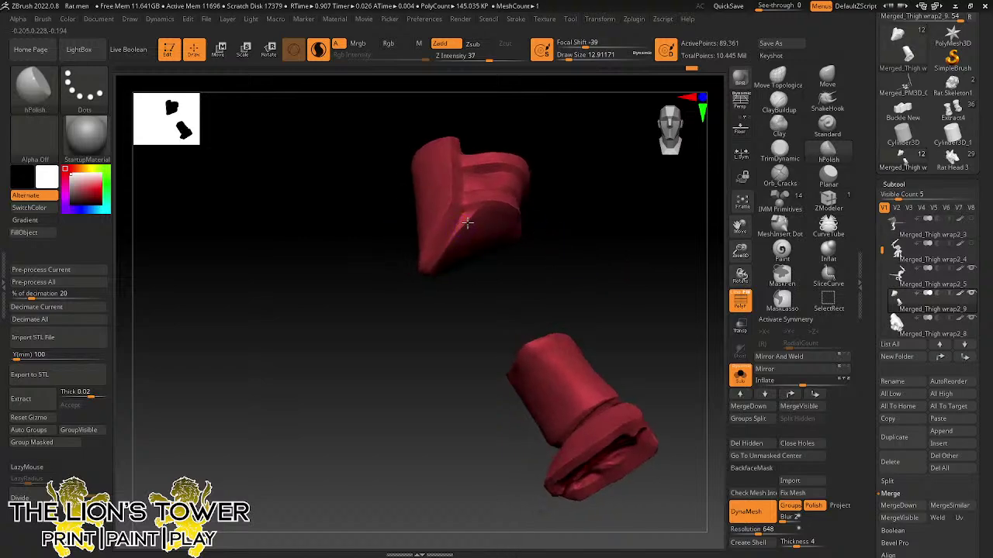
- Polish the inner edge of the large separate armour plate beside its straps
left_click_drag(457, 235, 442, 253)
right_click_drag(442, 257, 455, 240)
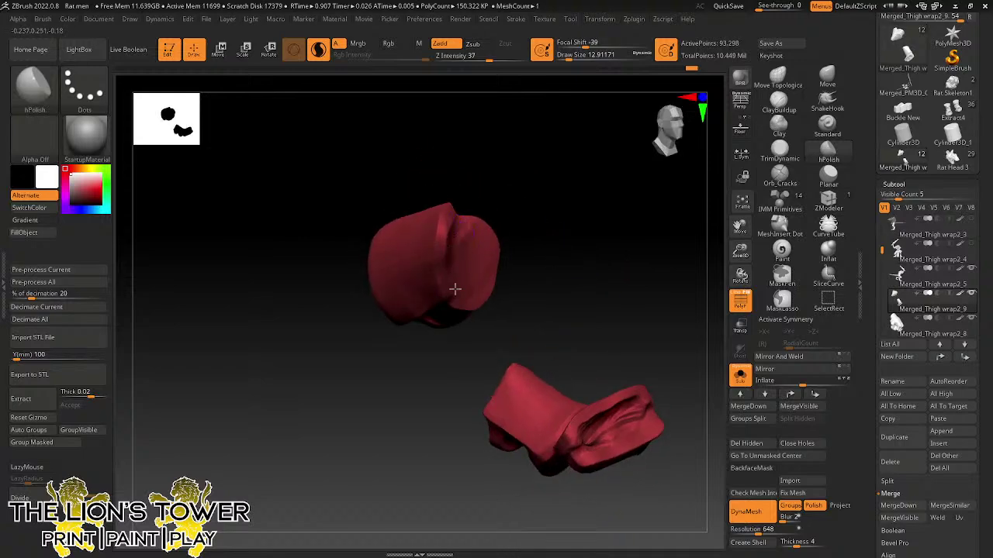
right_click_drag(476, 273, 471, 265)
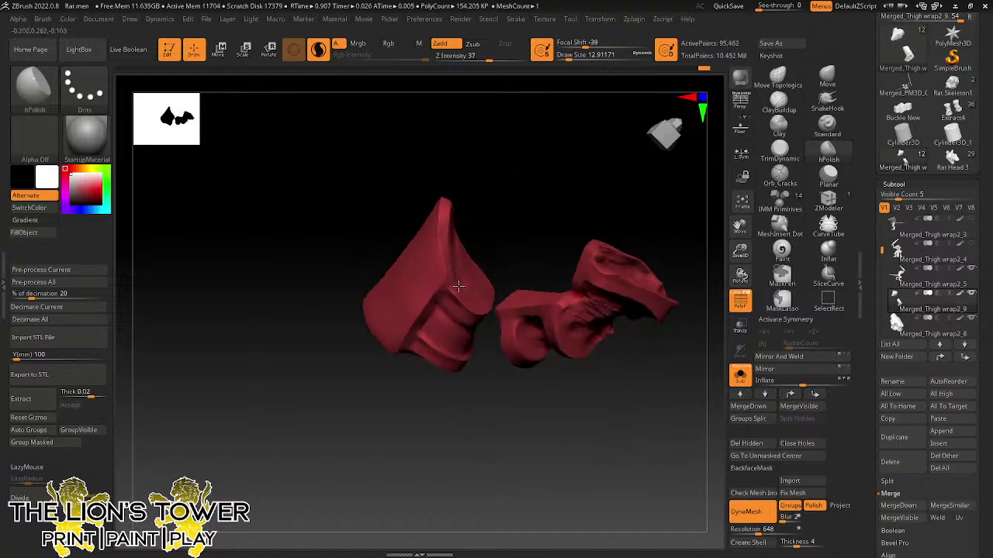
left_click_drag(459, 286, 463, 280)
right_click_drag(530, 226, 697, 209)
mouse_move(667, 263)
right_mouse_down()
mouse_move(605, 390)
mouse_move(707, 163)
right_mouse_up()
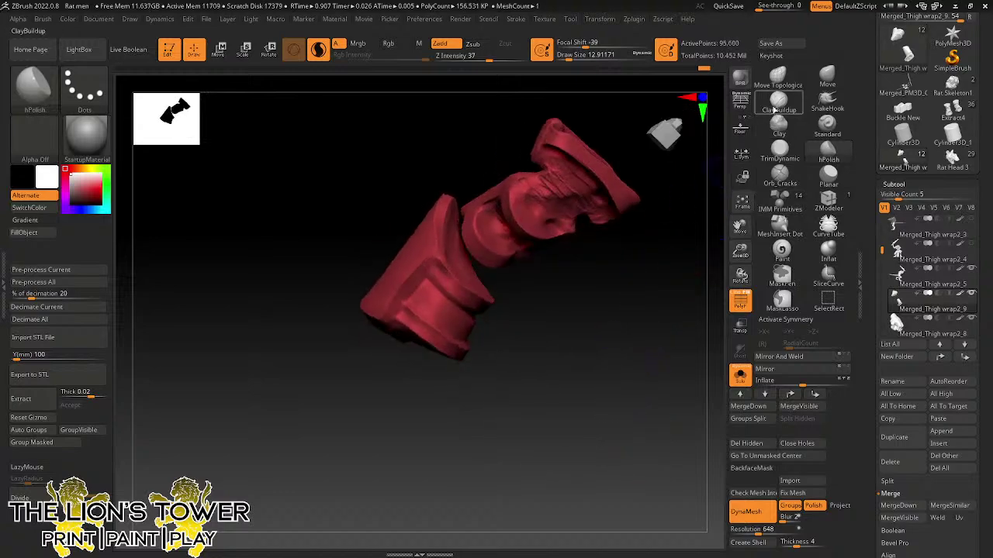
- Build up the underside of the large plate around and between its straps with the ClayBuildup brush
left_click(777, 102)
mouse_move(504, 386)
right_mouse_down()
mouse_move(525, 372)
mouse_move(441, 284)
right_mouse_up()
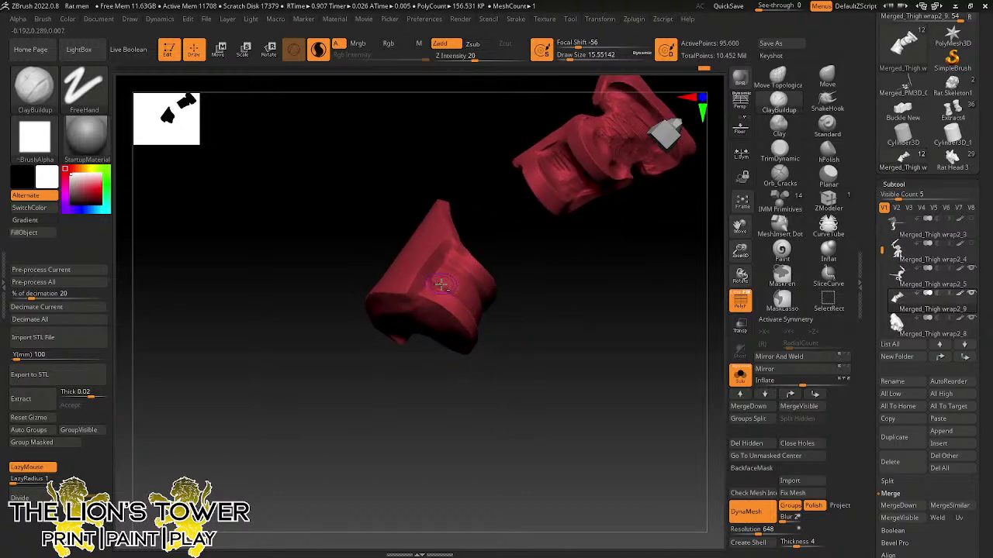
right_click_drag(514, 333, 444, 271)
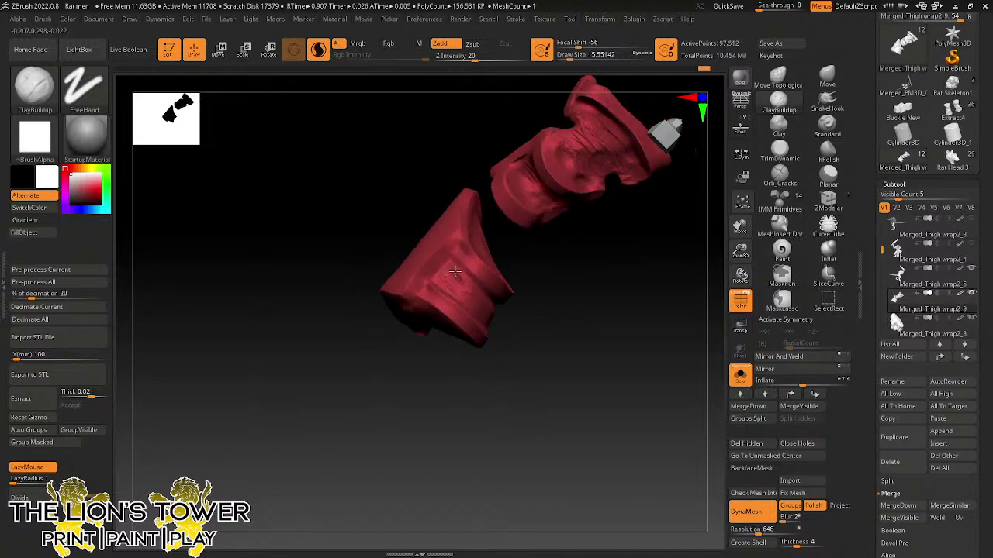
mouse_move(454, 271)
left_mouse_down()
mouse_move(436, 282)
mouse_move(465, 282)
mouse_move(454, 268)
mouse_move(484, 315)
mouse_move(468, 277)
mouse_move(488, 312)
mouse_move(505, 317)
mouse_move(484, 326)
left_mouse_up()
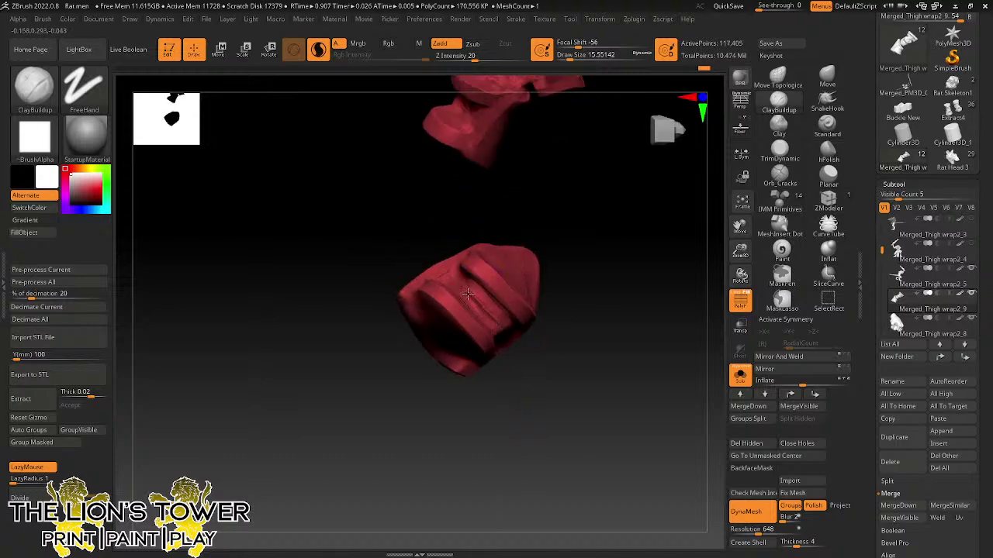
right_click_drag(439, 237, 423, 260)
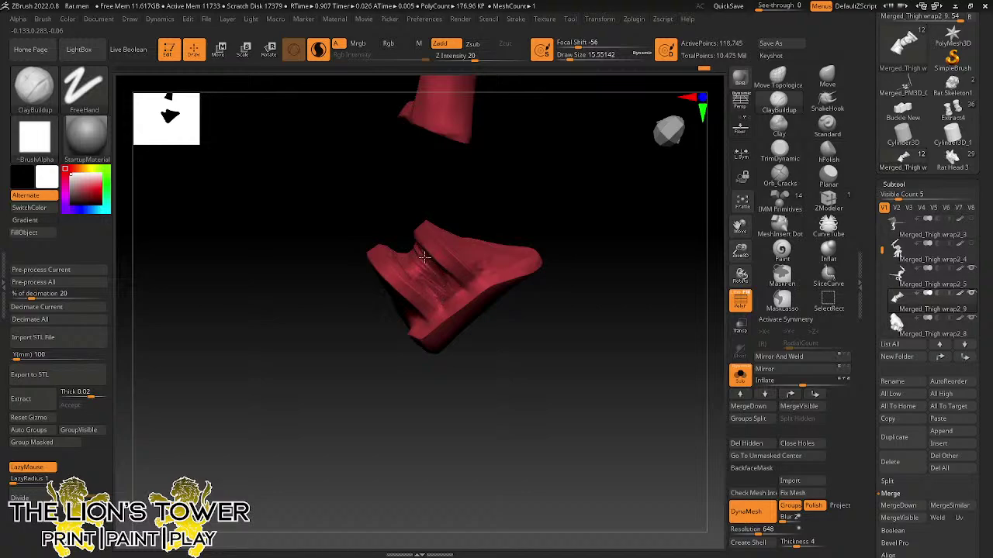
mouse_move(438, 291)
left_mouse_down()
mouse_move(393, 258)
mouse_move(411, 262)
left_mouse_up()
- Build up a raised rim along the long sides and rounded narrow end of the large plate
right_click_drag(532, 201, 736, 257)
mouse_move(738, 259)
left_mouse_down()
mouse_move(712, 276)
mouse_move(658, 233)
mouse_move(592, 295)
mouse_move(516, 294)
mouse_move(458, 246)
mouse_move(471, 260)
mouse_move(454, 298)
mouse_move(407, 357)
left_mouse_up()
left_click_drag(461, 291, 408, 357)
left_click_drag(490, 486, 439, 393)
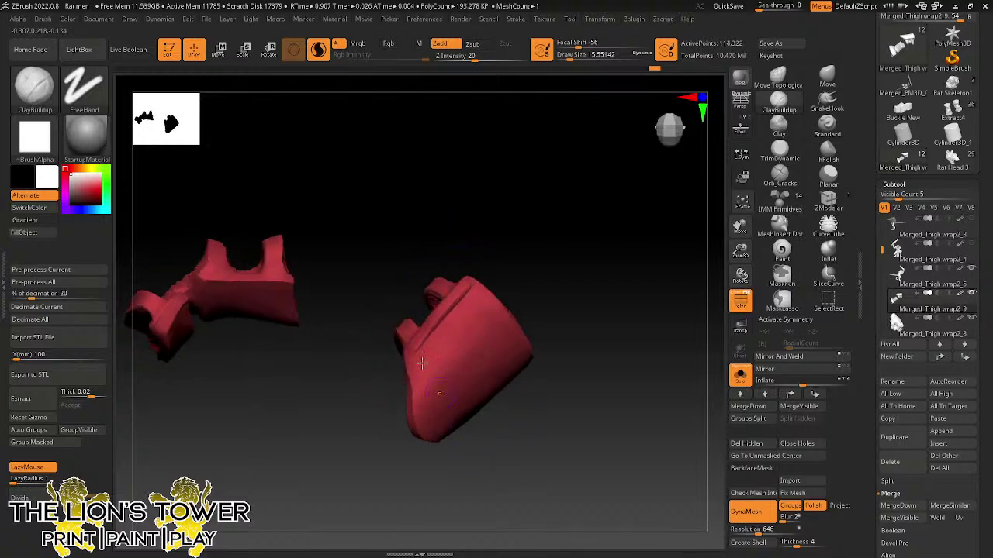
mouse_move(409, 351)
left_mouse_down()
mouse_move(425, 444)
mouse_move(591, 346)
mouse_move(514, 266)
left_mouse_up()
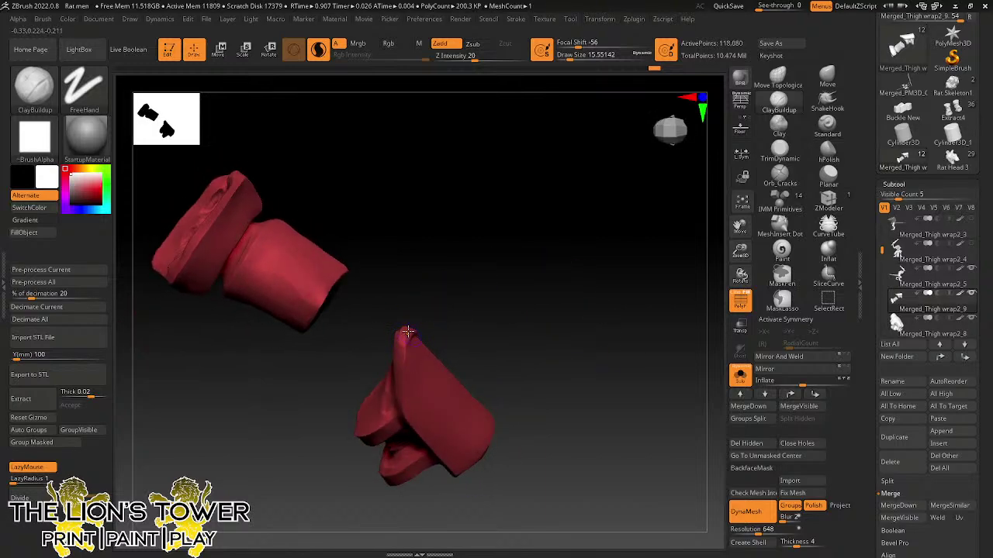
mouse_move(407, 332)
left_mouse_down()
mouse_move(398, 382)
mouse_move(404, 337)
mouse_move(408, 417)
left_mouse_up()
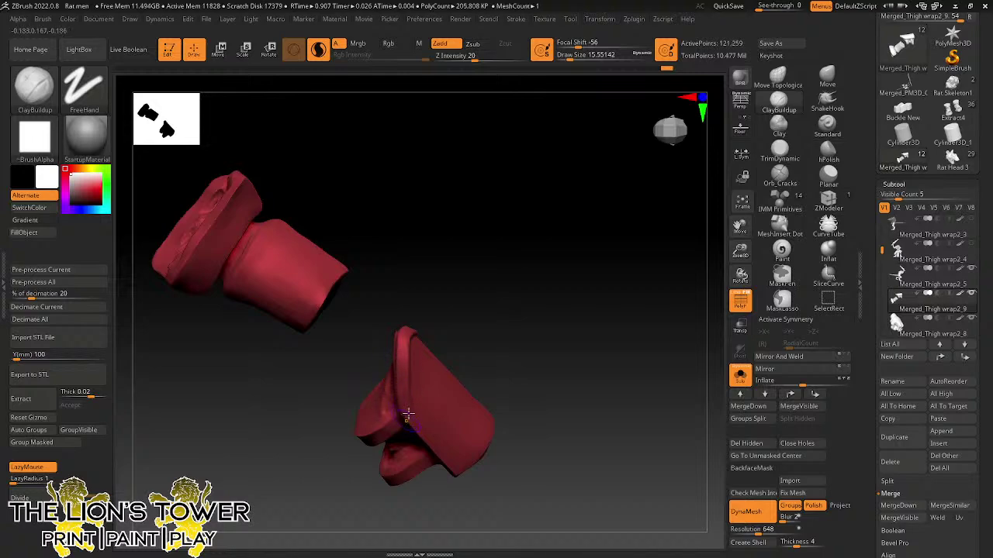
left_click_drag(480, 324, 446, 266)
mouse_move(403, 376)
left_mouse_down()
mouse_move(448, 463)
mouse_move(428, 438)
left_mouse_up()
left_click_drag(409, 321, 417, 450)
mouse_move(424, 291)
left_mouse_down()
mouse_move(417, 394)
mouse_move(390, 371)
mouse_move(395, 391)
mouse_move(388, 360)
mouse_move(411, 413)
left_mouse_up()
mouse_move(398, 373)
left_mouse_down()
mouse_move(419, 444)
mouse_move(424, 268)
mouse_move(486, 296)
left_mouse_up()
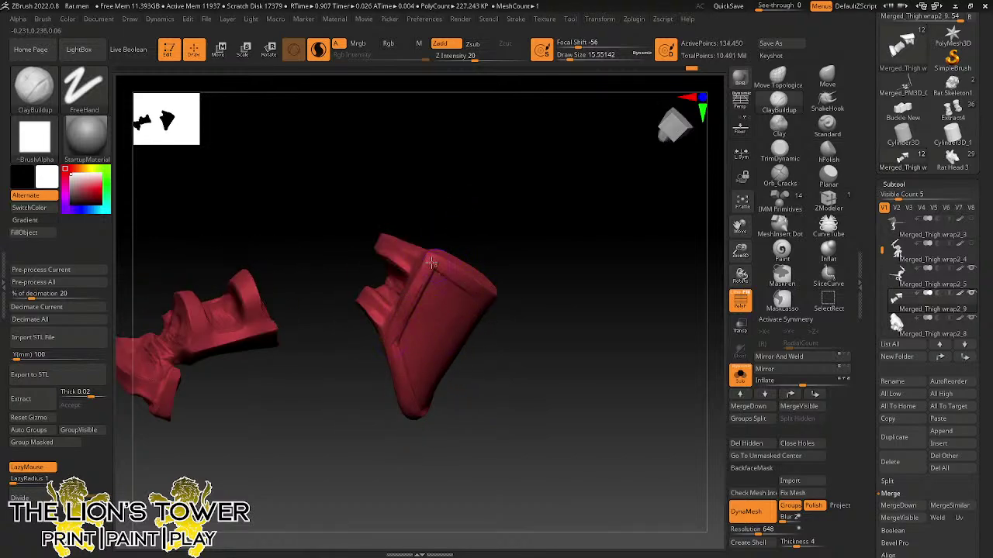
- Continue the raised rim across the wide end of the large plate, joining it to the side rims
left_click_drag(432, 262, 498, 301)
mouse_move(518, 256)
left_mouse_down()
mouse_move(490, 155)
mouse_move(478, 245)
left_mouse_up()
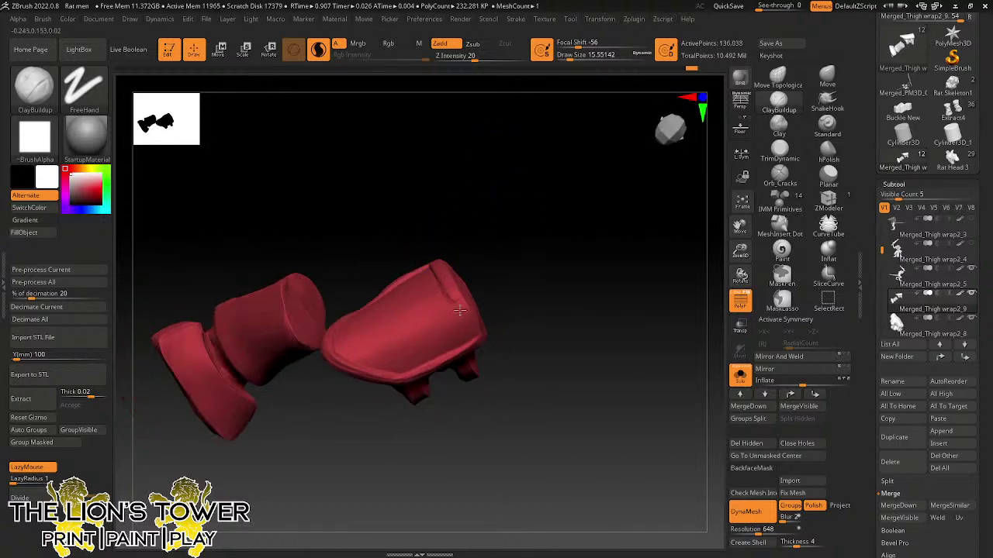
left_click_drag(459, 311, 468, 327)
left_click_drag(452, 281, 471, 328)
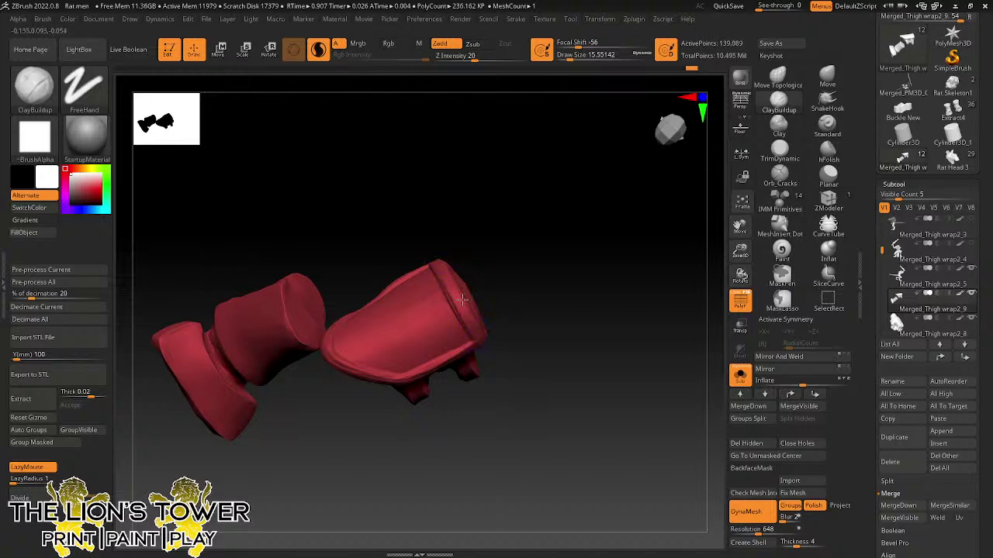
left_click_drag(443, 270, 468, 323)
left_click_drag(446, 235, 476, 294)
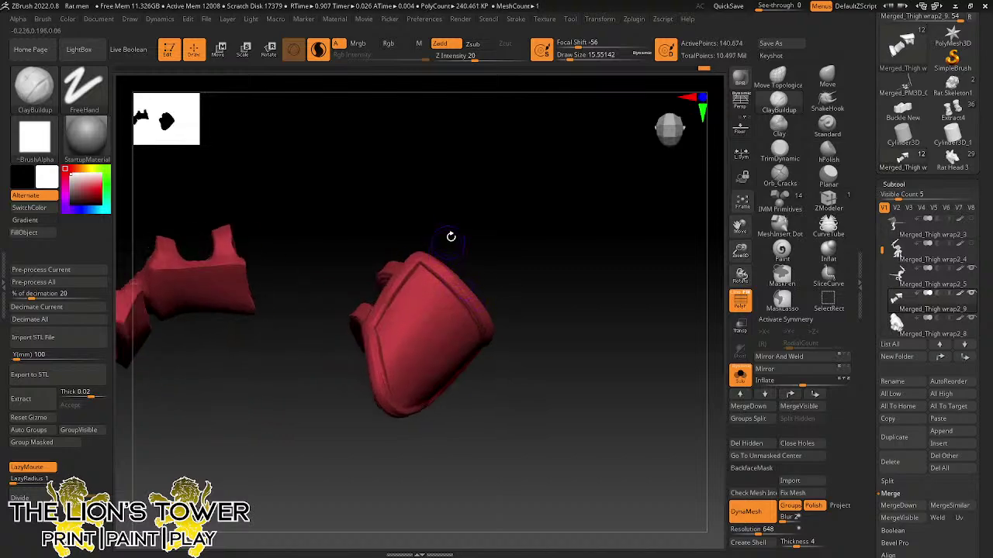
- Add a raised ClayBuildup rim along the open end of the middle segment, facing the large plate
left_click_drag(341, 210, 226, 234)
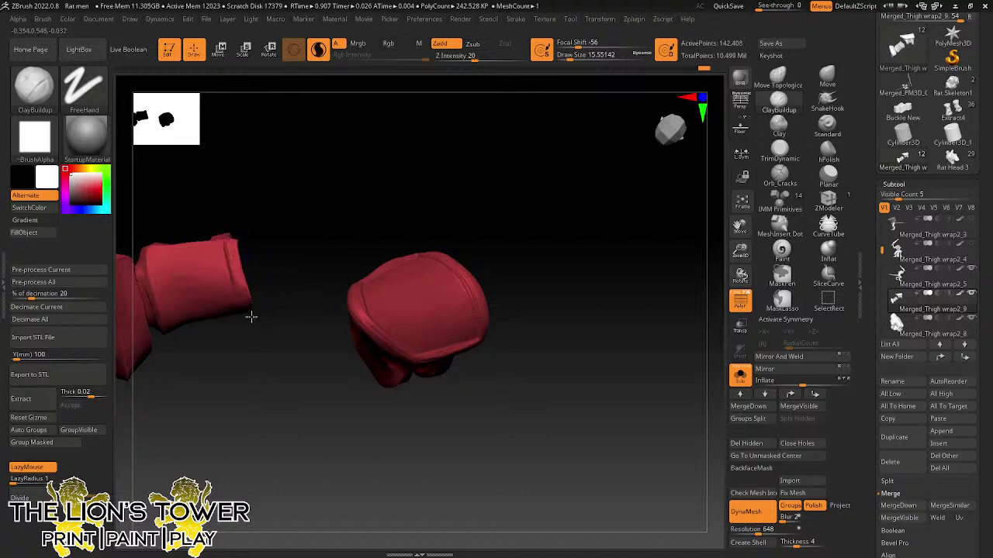
left_click_drag(251, 317, 238, 232)
mouse_move(230, 273)
left_mouse_down()
mouse_move(241, 299)
mouse_move(214, 274)
left_mouse_up()
left_click_drag(203, 318, 187, 332)
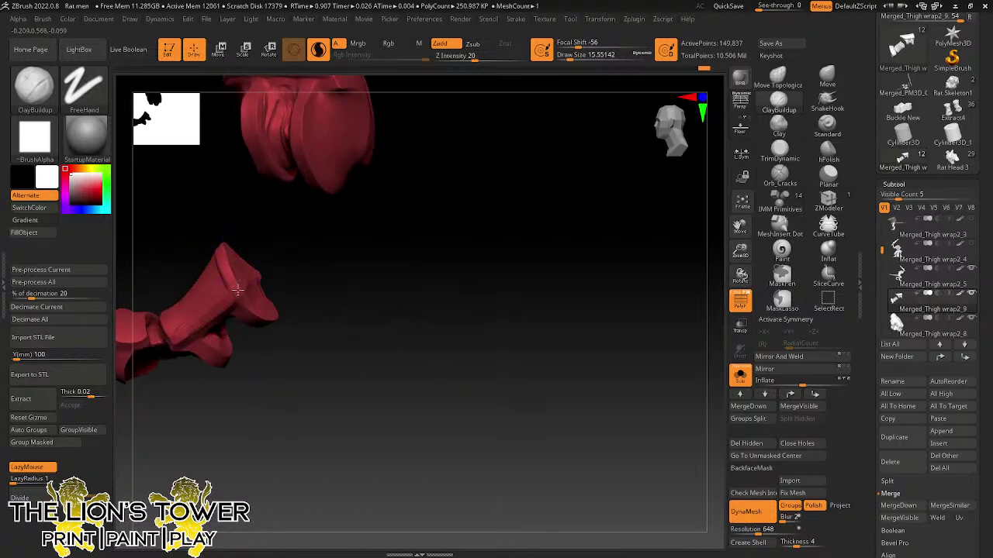
left_click_drag(441, 248, 506, 355)
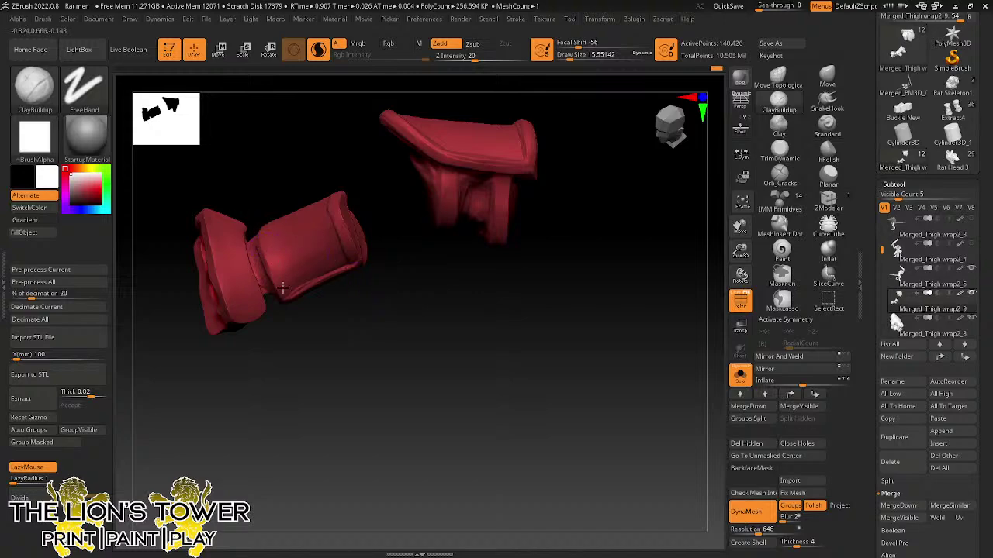
- Extend the middle segment's raised border along its side edge and the end nearest the cuff
left_click_drag(277, 277, 287, 300)
mouse_move(258, 177)
left_mouse_down()
mouse_move(270, 257)
mouse_move(267, 219)
left_mouse_up()
left_click_drag(278, 142, 281, 208)
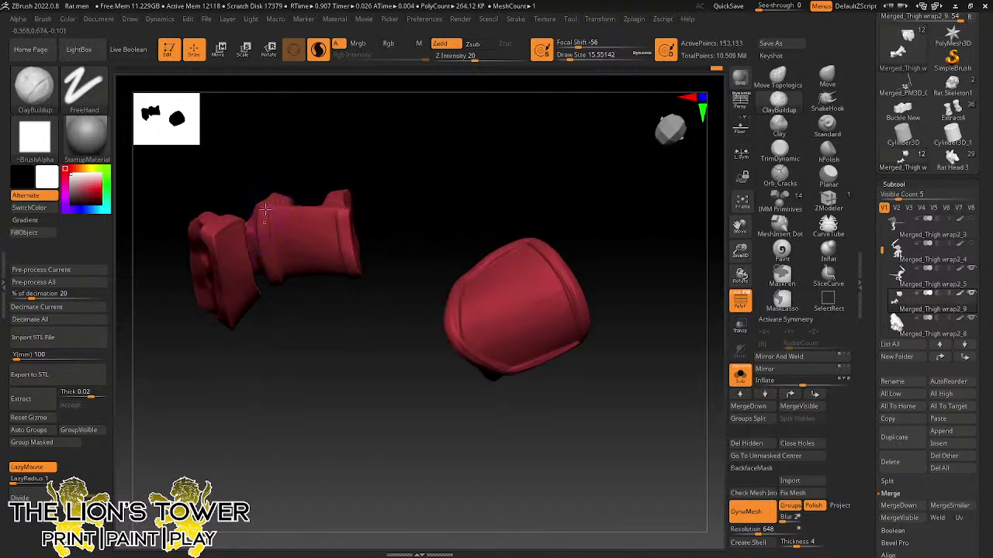
left_click_drag(273, 280, 273, 210)
left_click_drag(323, 300, 338, 313)
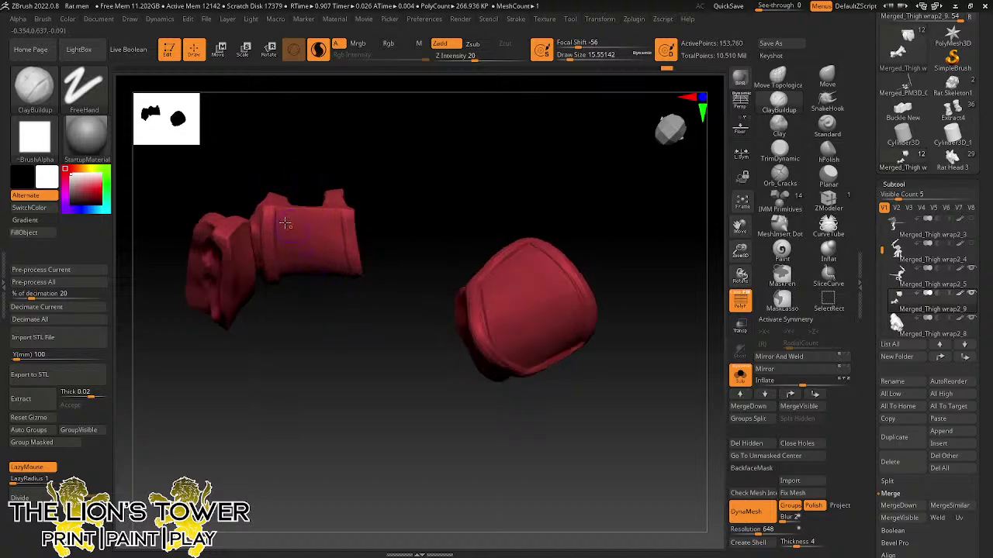
mouse_move(286, 224)
left_mouse_down()
mouse_move(346, 217)
mouse_move(265, 210)
mouse_move(345, 214)
mouse_move(276, 218)
left_mouse_up()
- Build up and smooth a raised border around the outer face of the flared cuff
left_click_drag(295, 361, 186, 345)
left_click_drag(242, 221, 262, 282)
mouse_move(245, 231)
left_mouse_down("shift")
mouse_move(257, 292)
mouse_move(210, 265)
mouse_move(210, 252)
left_mouse_up("shift")
left_click_drag(284, 362, 194, 341)
left_click_drag(261, 310, 251, 321)
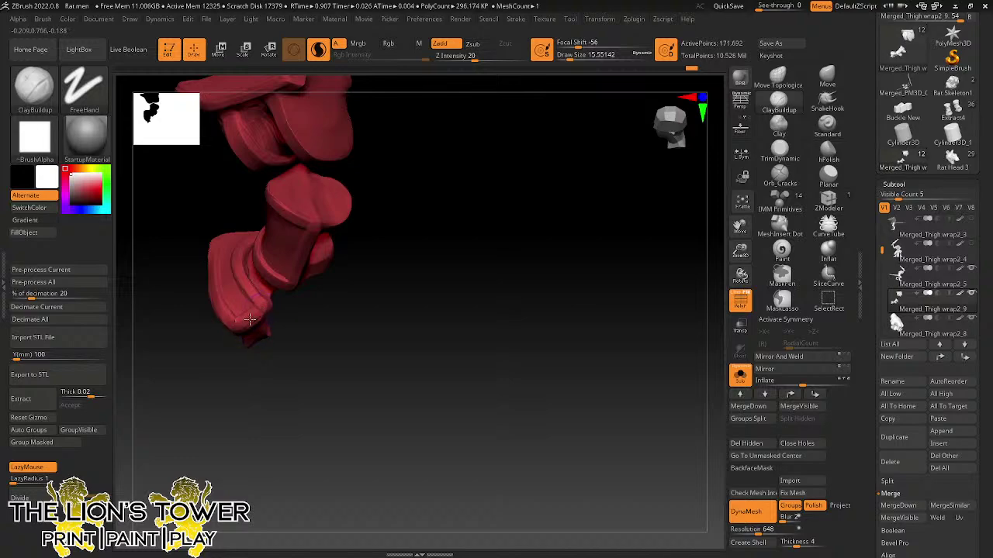
mouse_move(319, 375)
left_mouse_down()
mouse_move(334, 373)
mouse_move(276, 313)
left_mouse_up()
left_click_drag(188, 248, 186, 253)
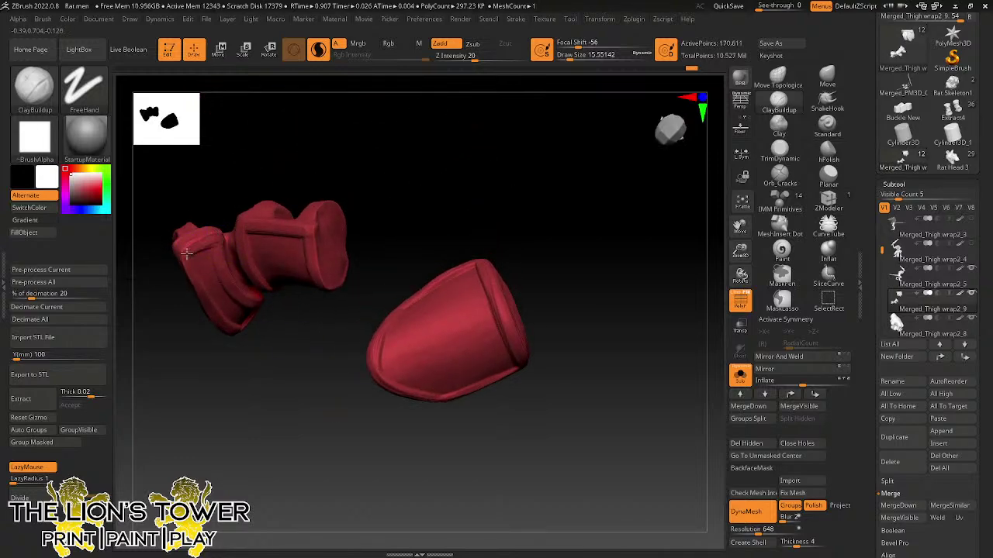
left_click_drag(229, 192, 206, 115)
left_click_drag(192, 263, 180, 253)
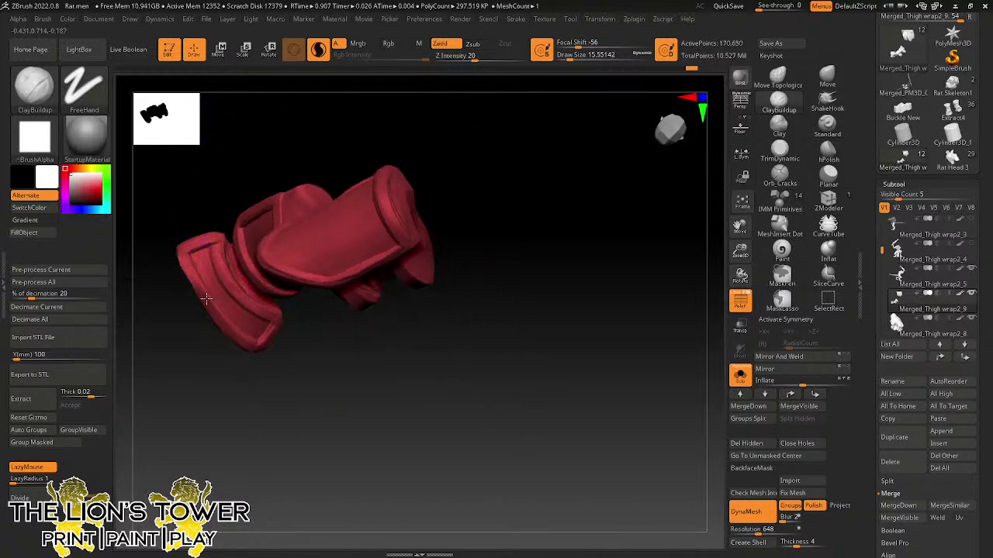
- Reinforce the large plate's raised rim along its slanted side and at the wide end's lower corner
left_click_drag(309, 395, 388, 287)
left_click_drag(363, 365, 466, 213)
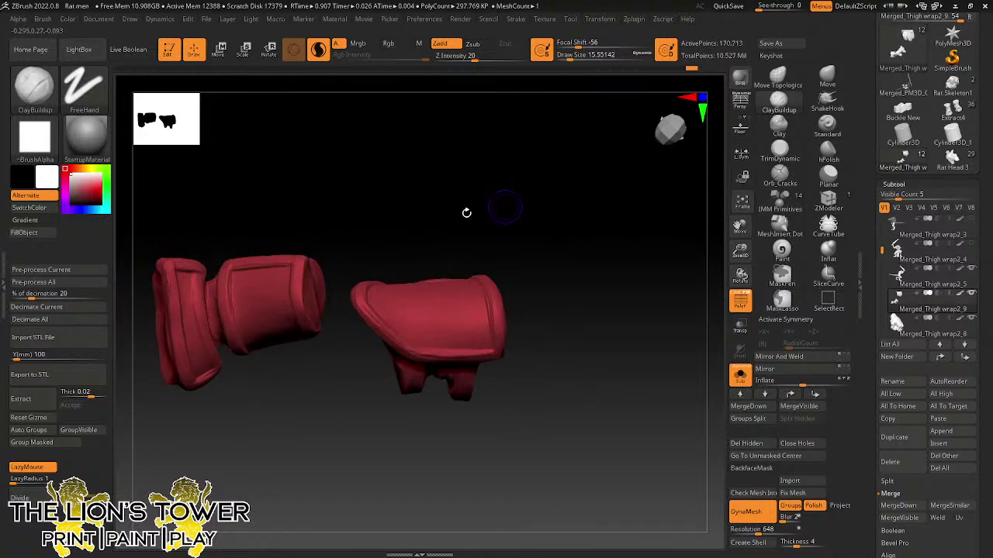
left_click_drag(361, 296, 391, 333)
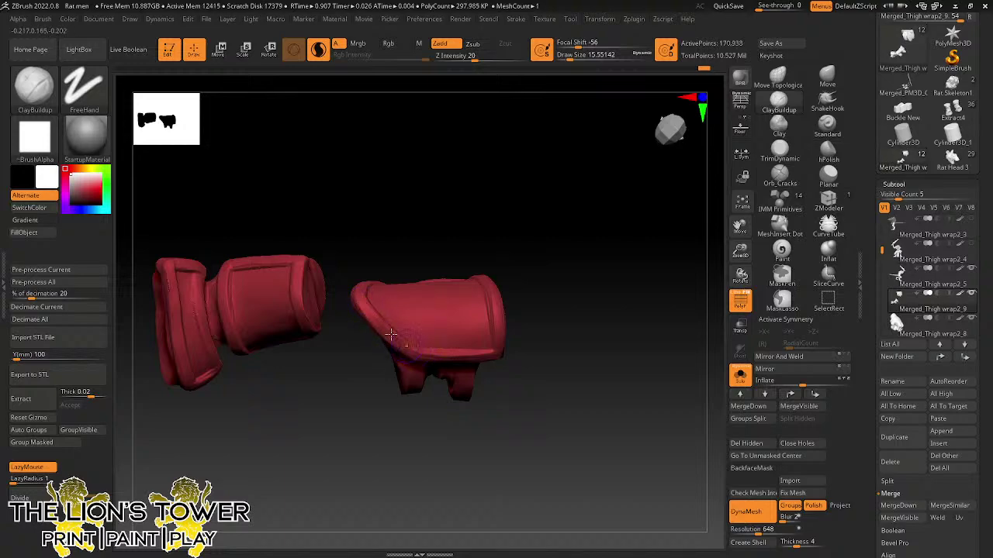
left_click_drag(602, 240, 585, 206)
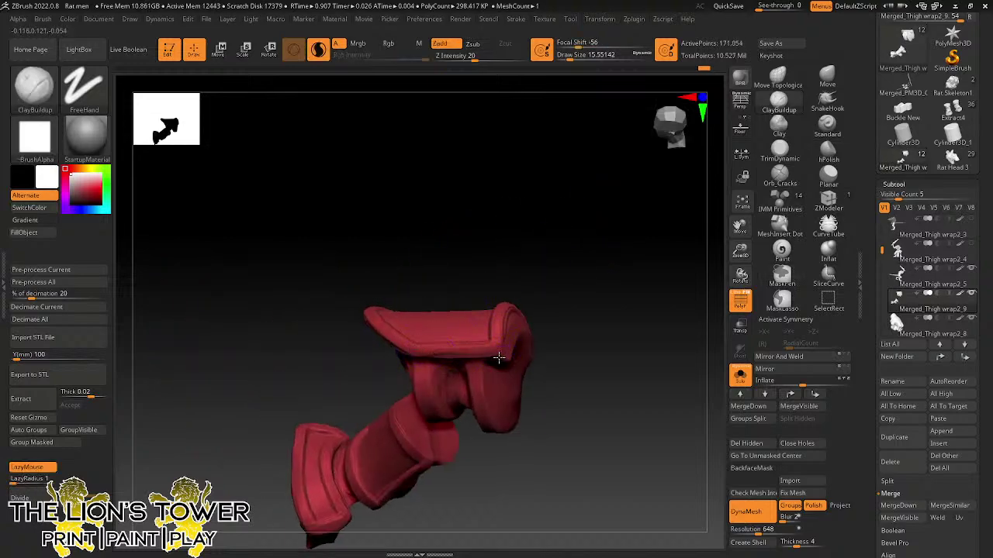
mouse_move(556, 257)
left_mouse_down()
mouse_move(581, 255)
mouse_move(587, 280)
mouse_move(565, 262)
left_mouse_up()
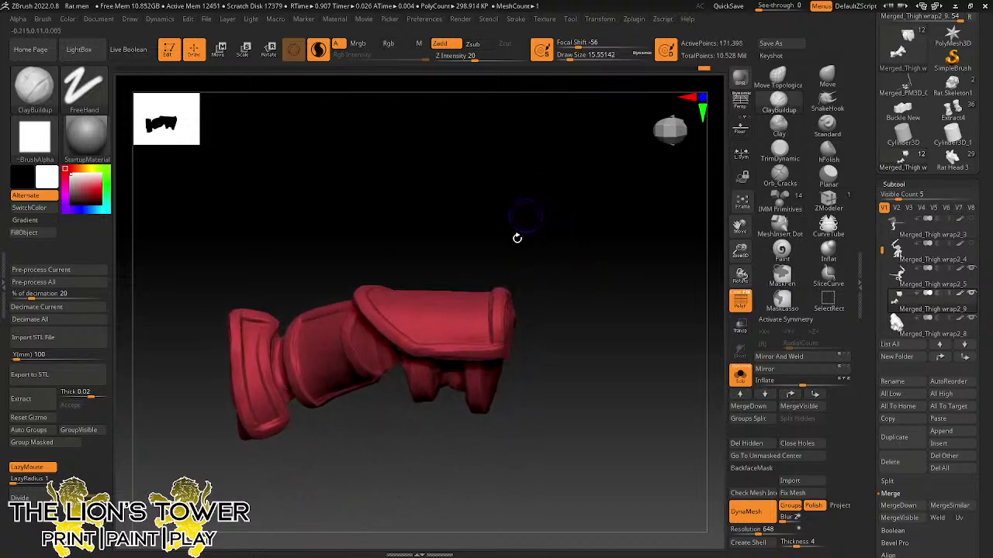
left_click_drag(494, 351, 497, 355)
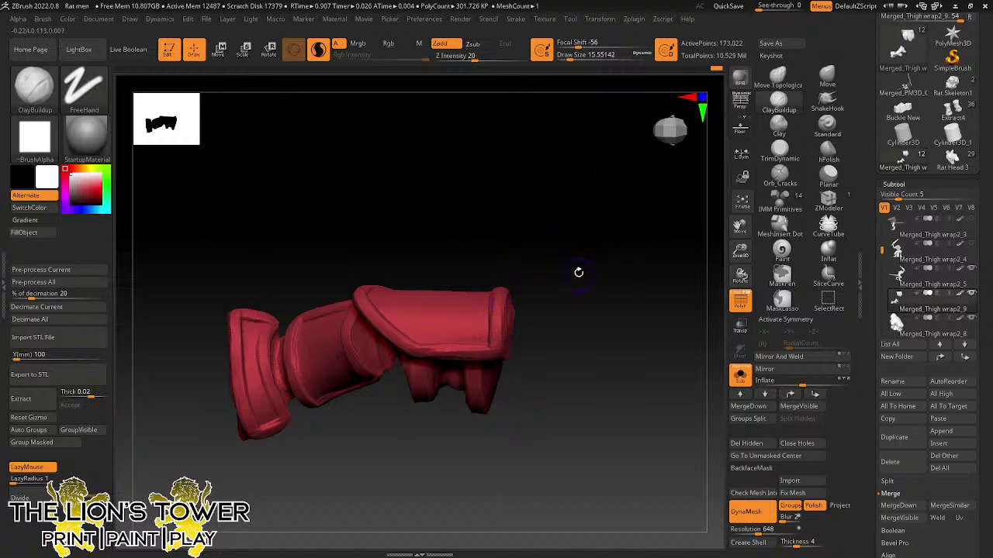
- Remesh the armour with DynaMesh at resolution 648 and sculpt two raised ClayBuildup bands across the large plate's wide-end rim
left_click_drag(564, 234, 630, 369, "ctrl")
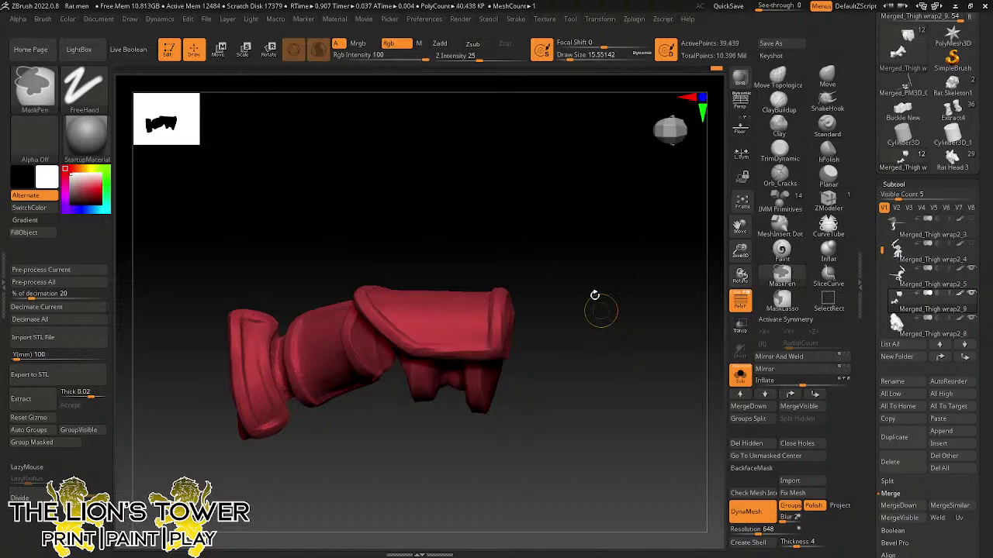
mouse_move(595, 294)
left_mouse_down()
mouse_move(620, 330)
mouse_move(608, 319)
mouse_move(579, 113)
left_mouse_up()
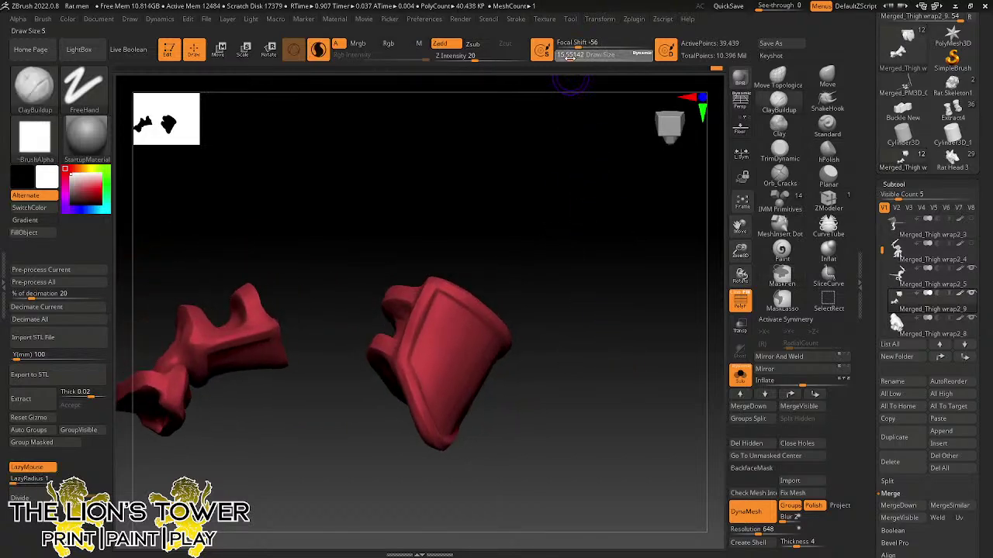
mouse_move(578, 248)
left_mouse_down()
mouse_move(570, 259)
mouse_move(503, 228)
mouse_move(577, 298)
left_mouse_up()
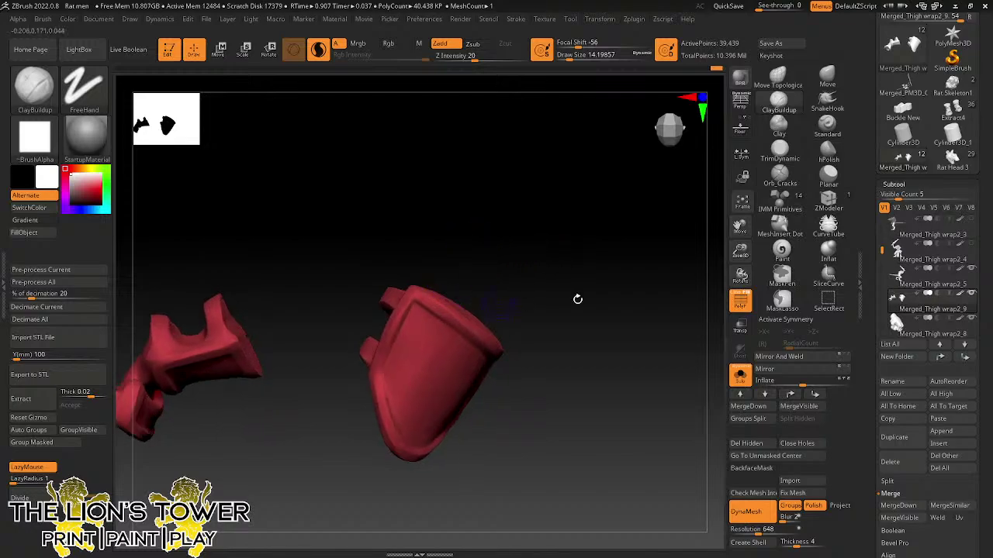
left_click_drag(740, 251, 740, 288)
left_click(740, 376)
right_click_drag(614, 316, 433, 326)
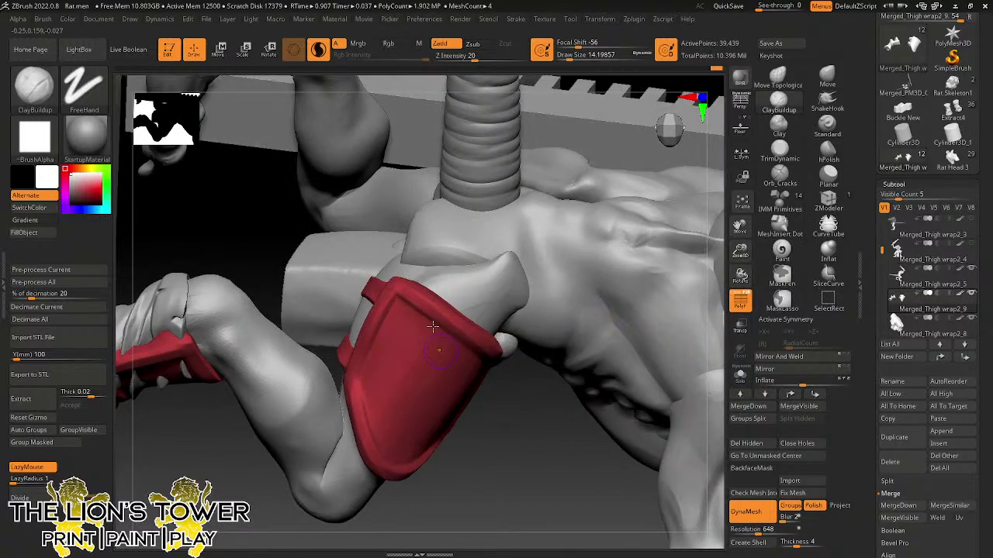
left_click_drag(424, 308, 439, 295)
left_click_drag(545, 479, 502, 442)
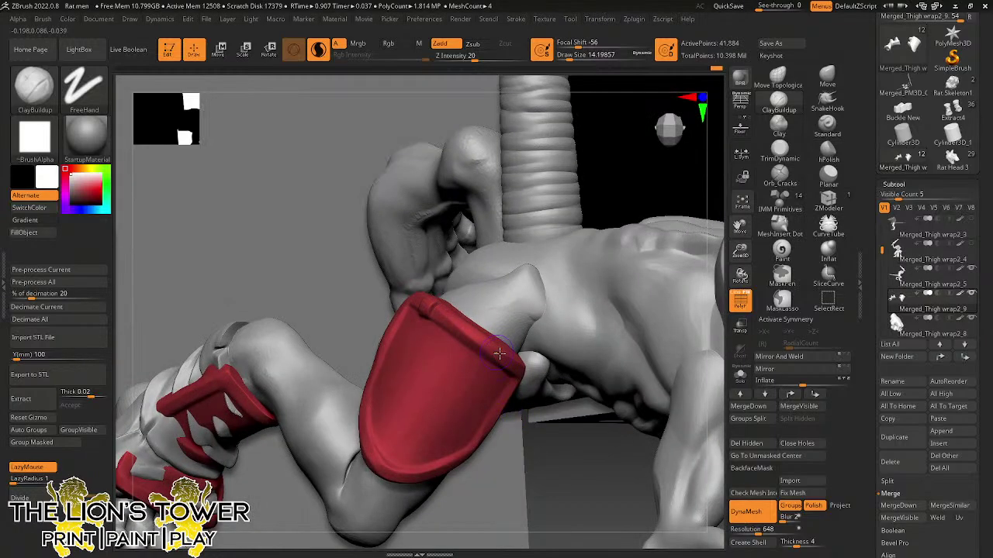
left_click_drag(504, 350, 528, 359)
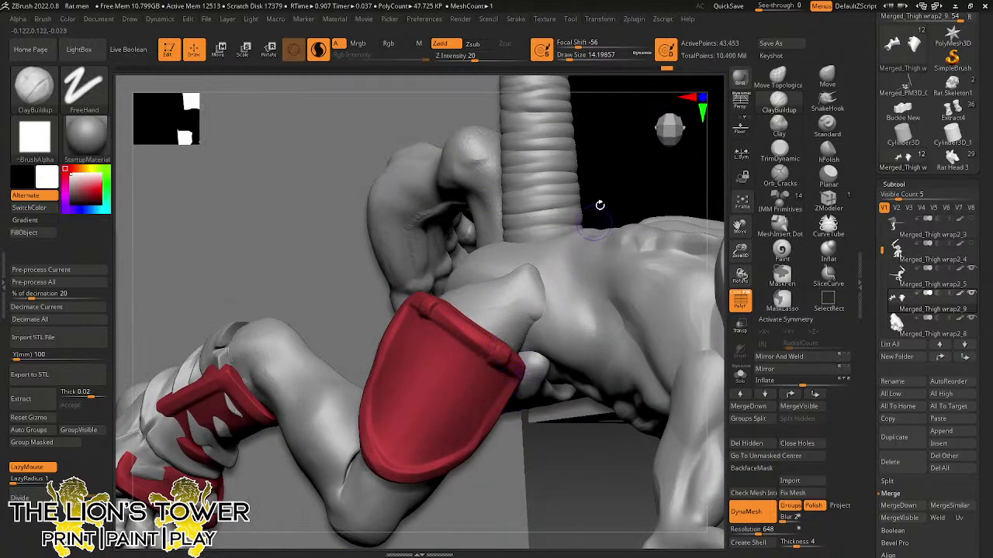
- Sculpt raised bands across the large thigh plate's slanted lower edge and its opposite side edge near the loincloth
mouse_move(598, 206)
left_mouse_down()
mouse_move(623, 155)
mouse_move(617, 198)
left_mouse_up()
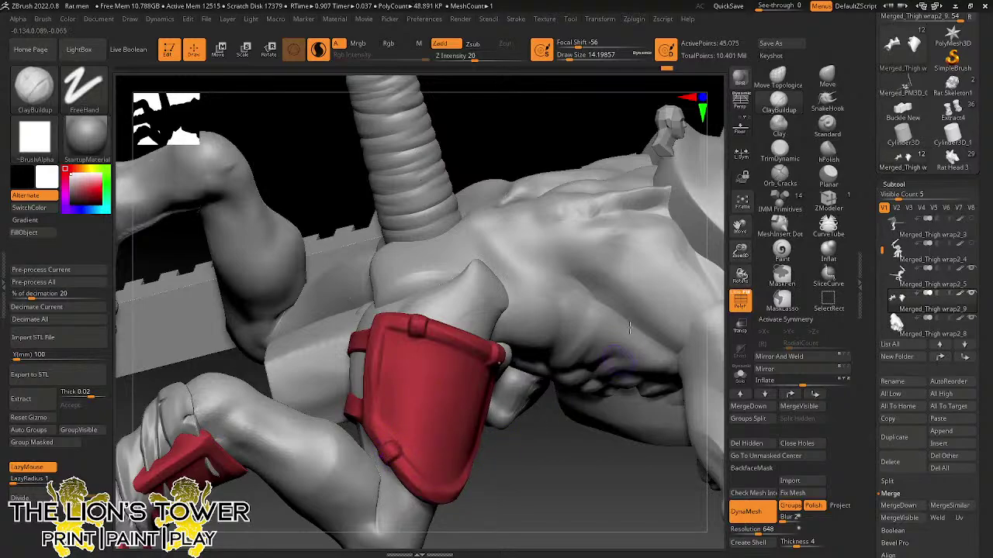
left_click_drag(630, 329, 515, 299)
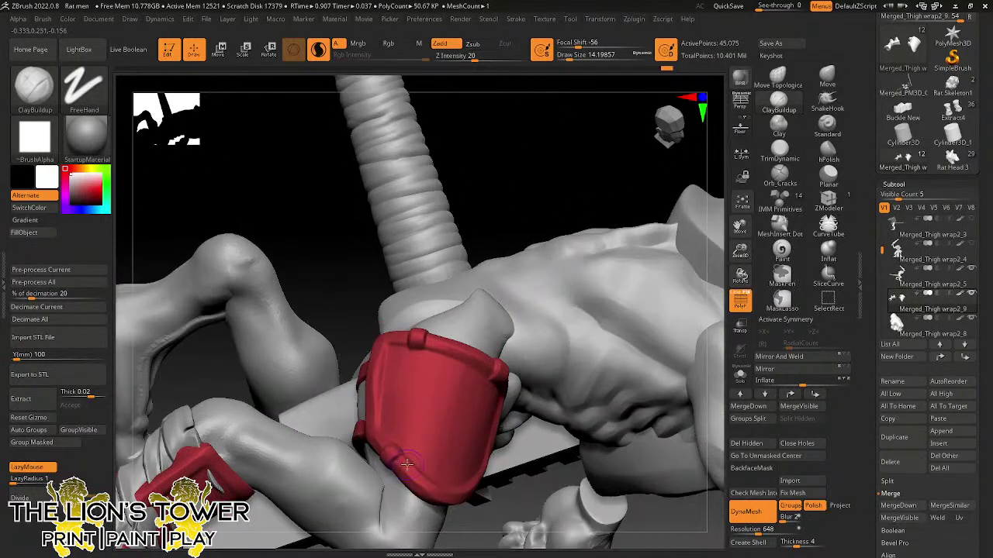
left_click_drag(407, 464, 401, 475)
left_click_drag(508, 224, 514, 189)
left_click_drag(482, 242, 483, 335)
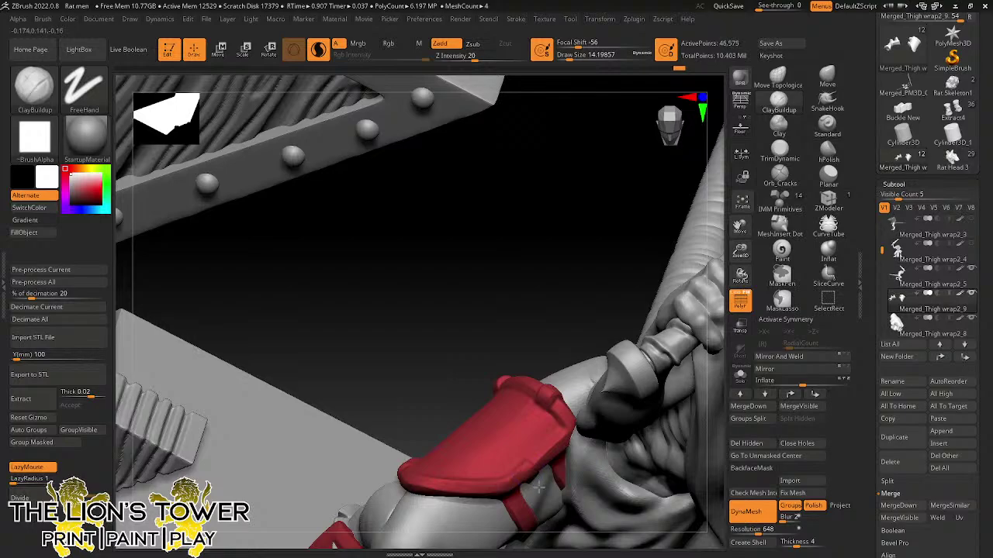
left_click_drag(535, 484, 537, 486)
left_click_drag(549, 337, 538, 284)
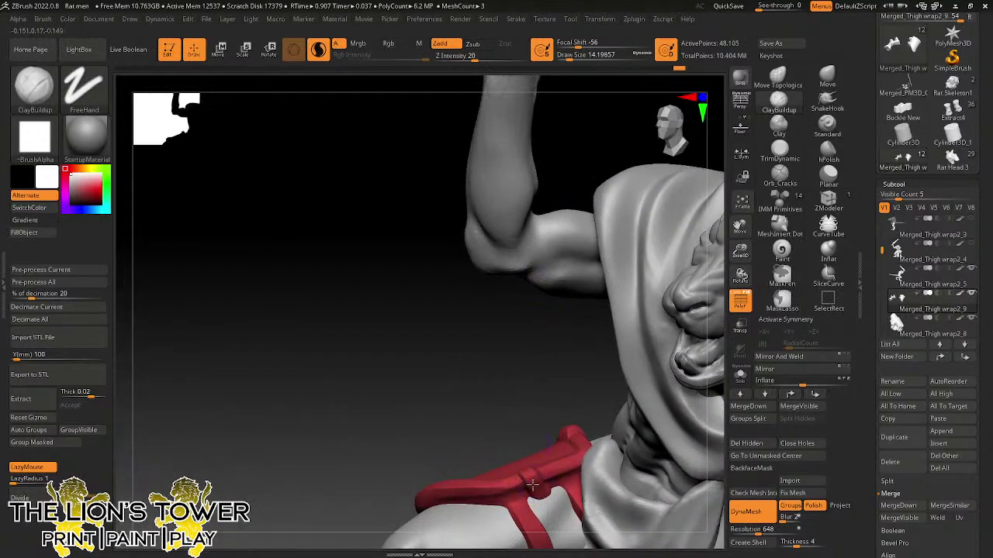
left_click_drag(531, 478, 538, 494)
- Isolate the armour and add raised bands across the middle segment's open-end rim and one side edge
left_click_drag(734, 261, 574, 474)
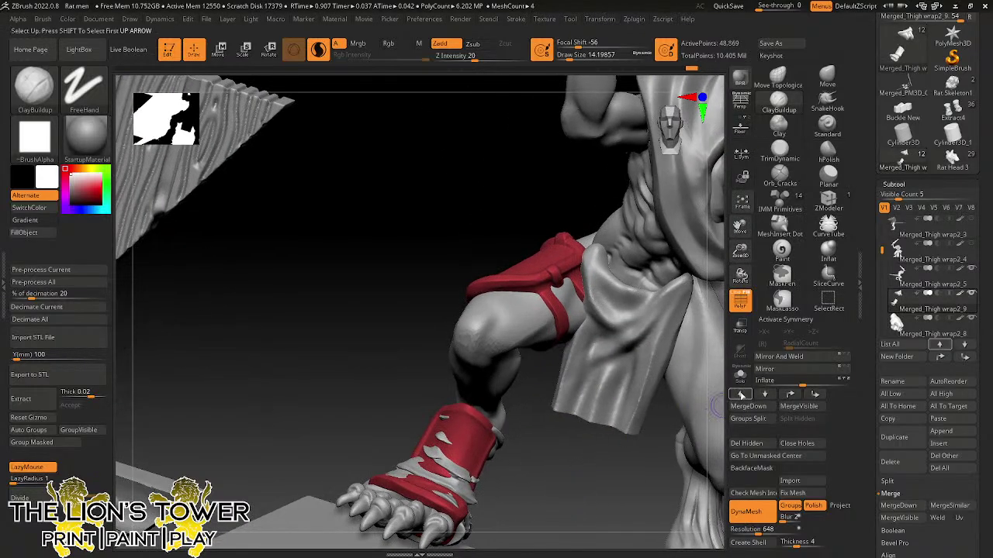
left_click(740, 375)
left_click_drag(674, 209, 407, 224)
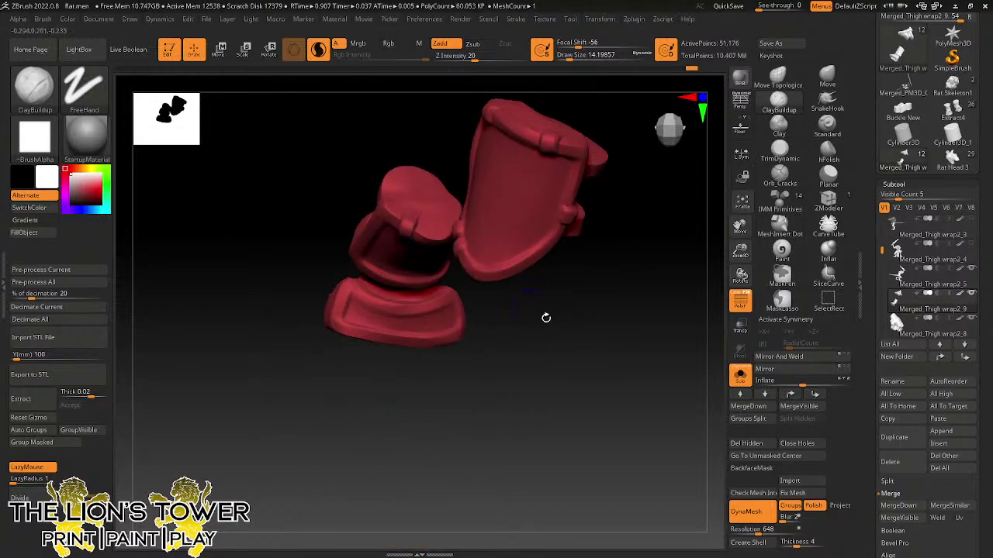
left_click_drag(546, 318, 493, 247)
mouse_move(529, 207)
left_mouse_down()
mouse_move(574, 221)
mouse_move(550, 241)
mouse_move(543, 217)
left_mouse_up()
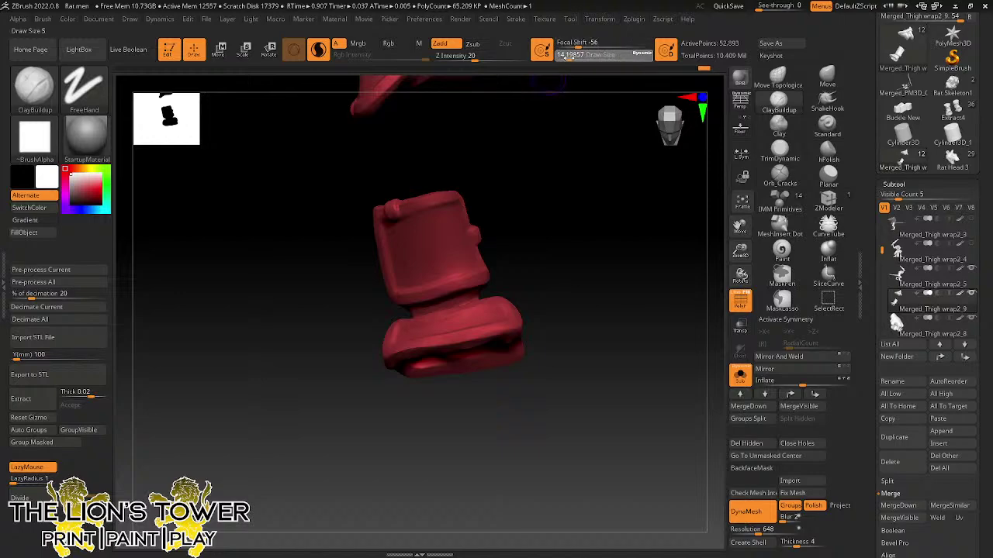
- Add a raised band across the middle segment's cuff-side rim at draw size 11.69 and a thinner one beside it at 5.75
left_click_drag(568, 56, 570, 57)
left_click_drag(510, 175, 500, 227)
mouse_move(546, 259)
left_mouse_down()
mouse_move(538, 261)
mouse_move(549, 237)
left_mouse_up()
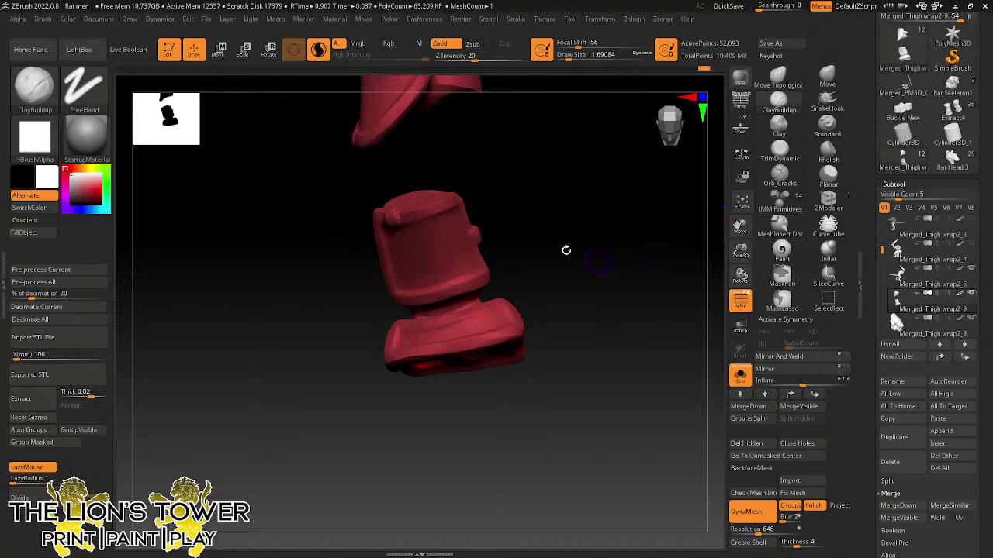
left_click_drag(521, 259, 463, 283)
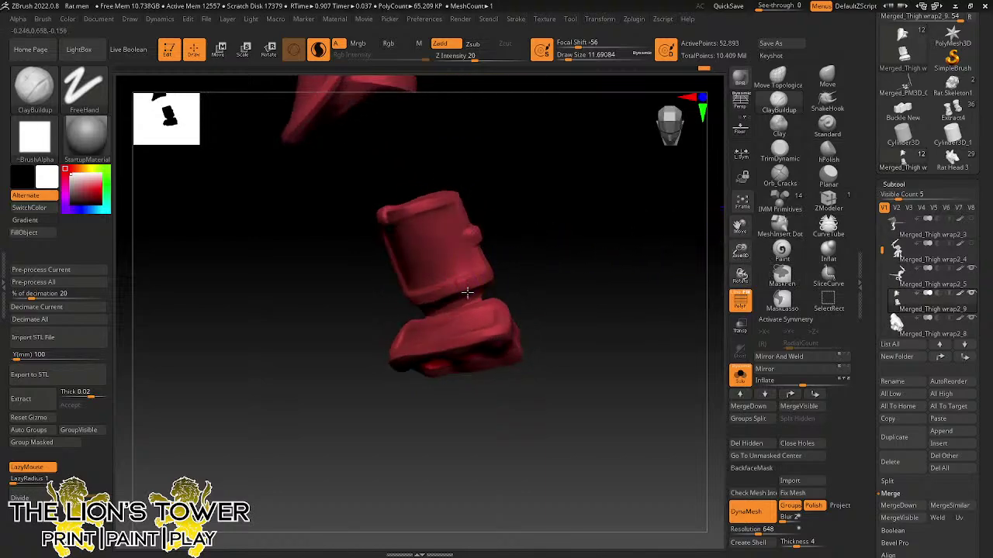
left_click_drag(528, 241, 472, 240)
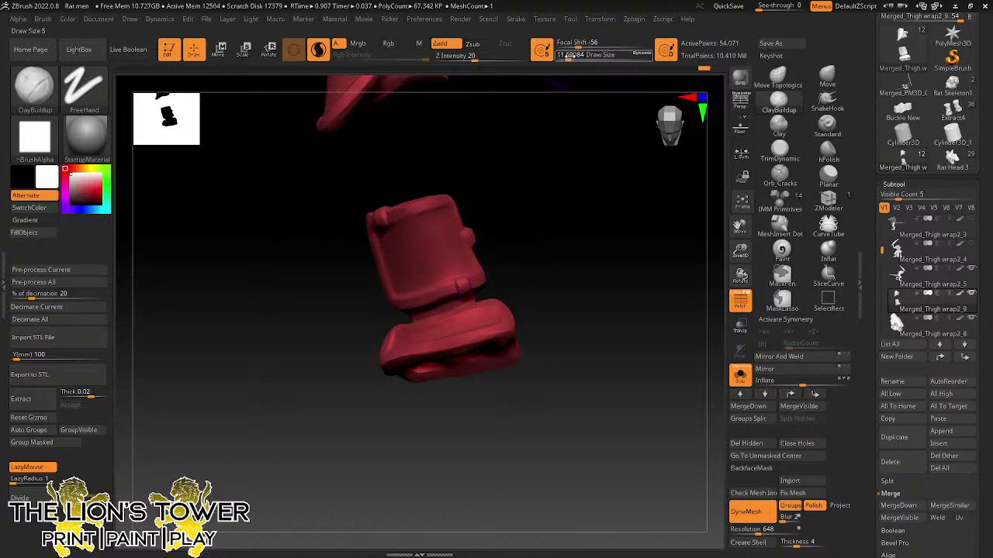
left_click_drag(445, 292, 447, 299)
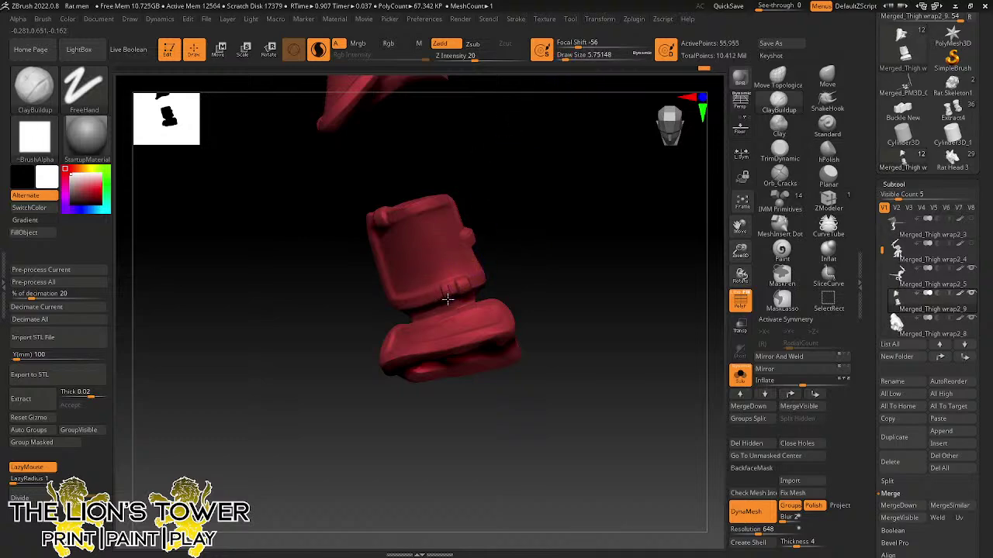
- Build up narrow raised bands beside the knob on the middle segment's side edge
left_click_drag(489, 149, 463, 184)
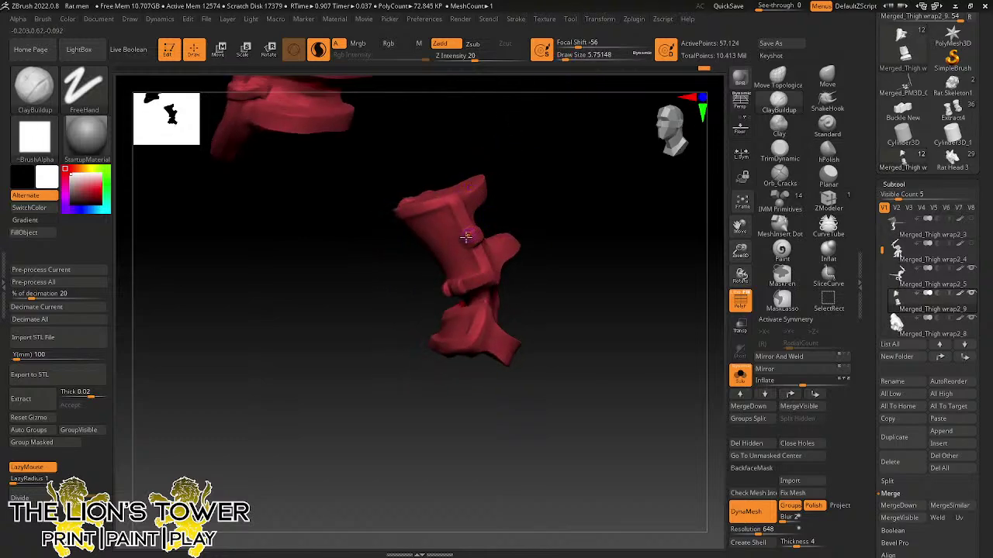
left_click_drag(500, 212, 487, 200)
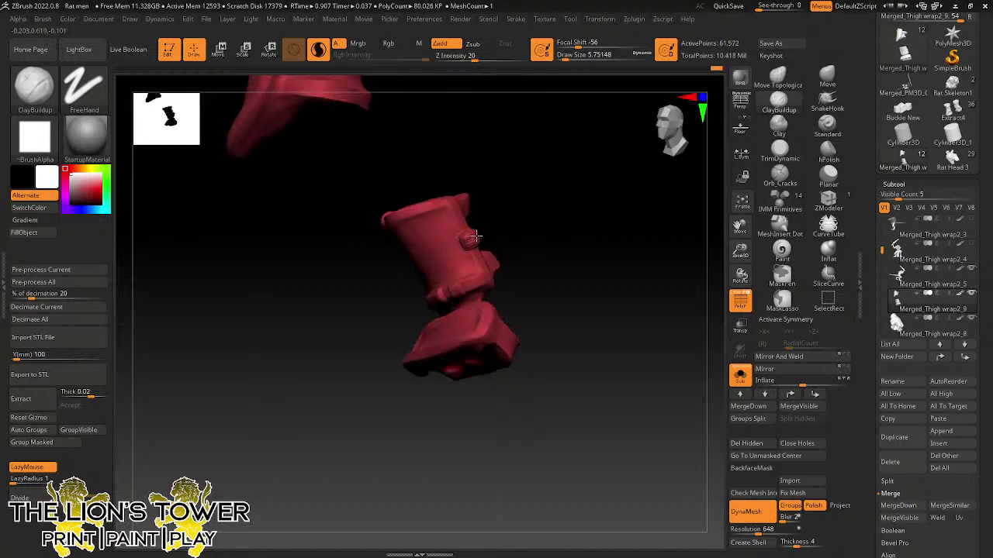
left_click_drag(485, 246, 475, 256)
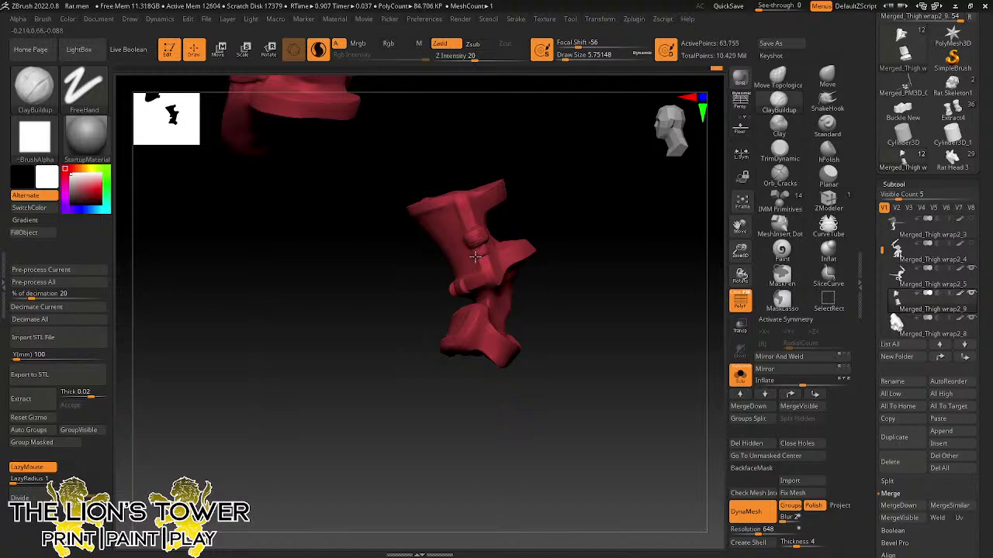
left_click_drag(535, 225, 573, 186)
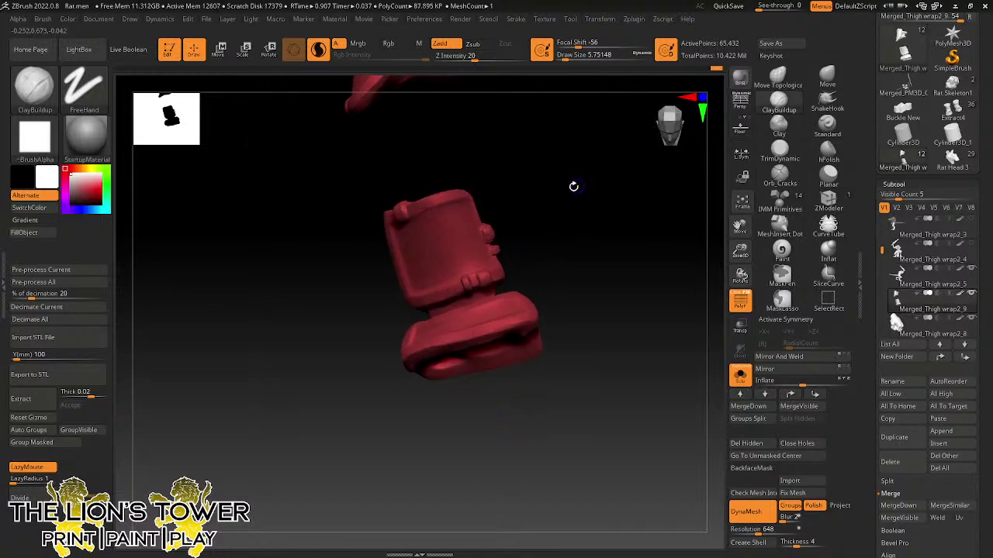
- Sculpt a raised band across the middle segment's opposite side edge
left_click_drag(676, 285, 434, 243)
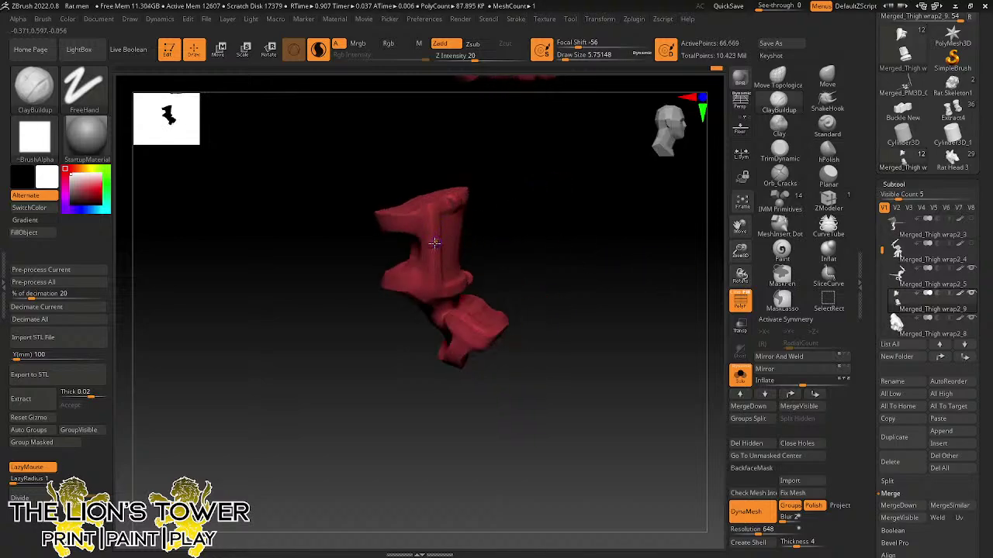
left_click_drag(506, 213, 453, 222)
left_click_drag(537, 137, 594, 223)
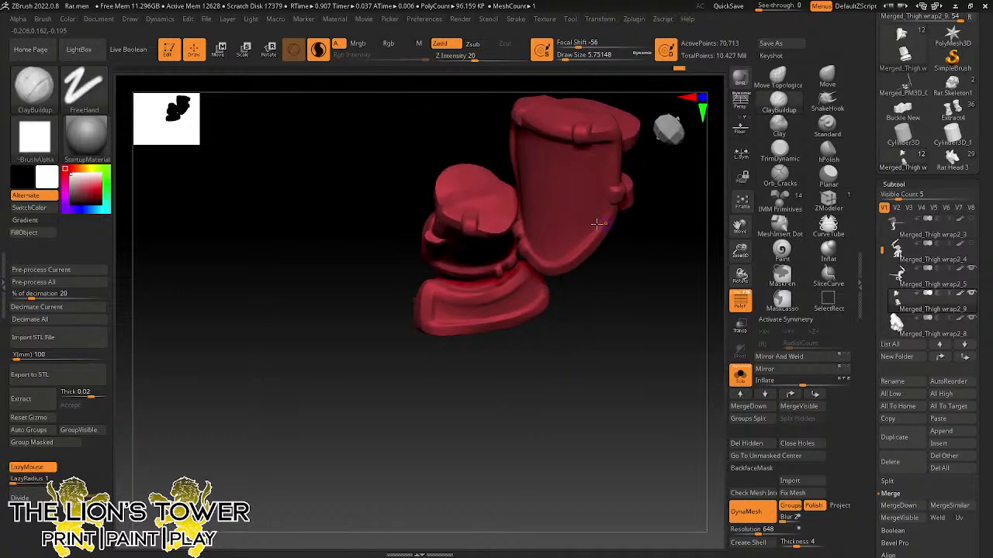
- Add a raised band across the flared cuff's lower rim with a draw size of 11.69
key("shift")
mouse_move(443, 246)
left_mouse_down()
mouse_move(581, 345)
mouse_move(560, 308)
mouse_move(565, 292)
mouse_move(601, 272)
mouse_move(573, 299)
mouse_move(605, 291)
left_mouse_up()
left_click_drag(743, 248, 707, 234)
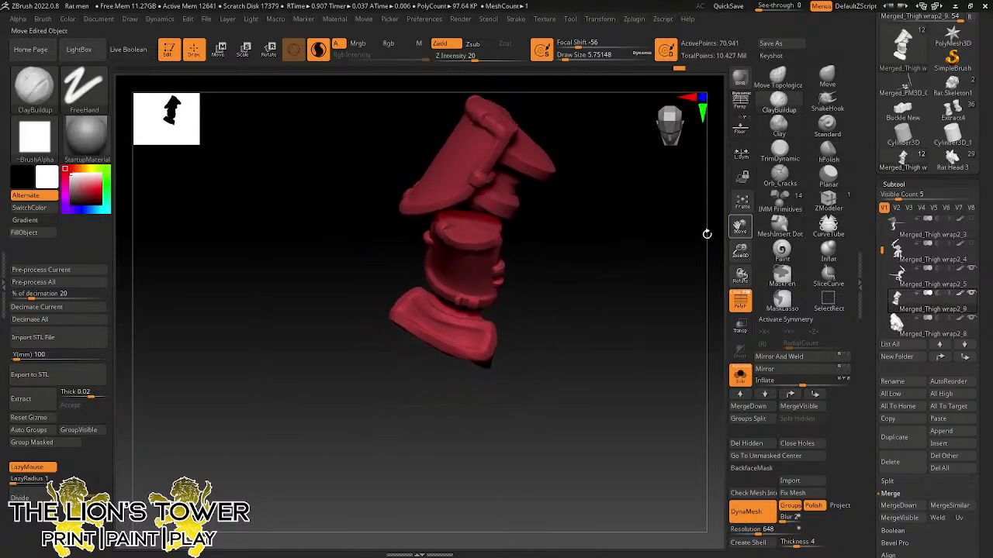
left_click(569, 56)
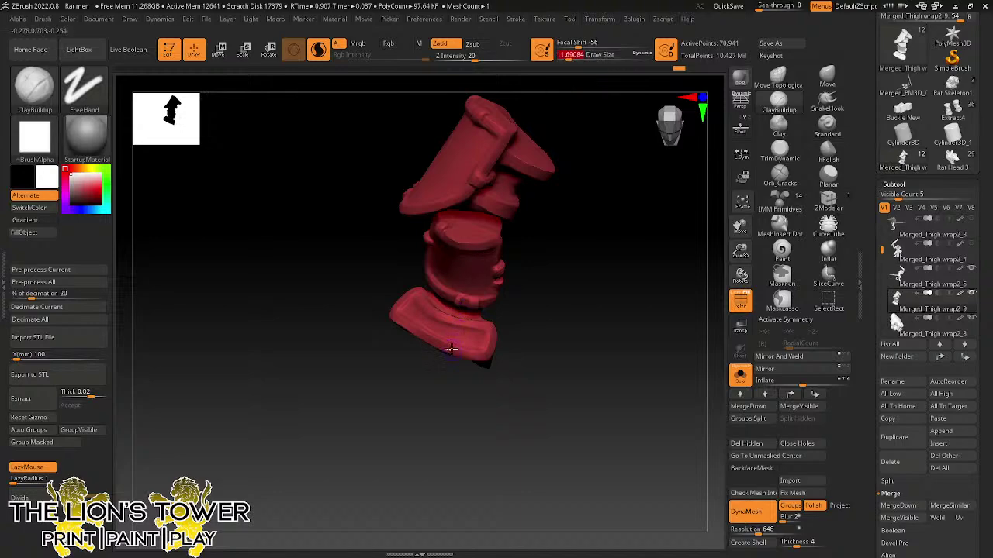
left_click_drag(453, 346, 449, 356)
left_click_drag(461, 397, 453, 356)
- Sculpt a narrow raised band across the large plate's curved lower edge with a draw size of 6.58
mouse_move(530, 311)
left_mouse_down()
mouse_move(594, 315)
mouse_move(702, 242)
left_mouse_up()
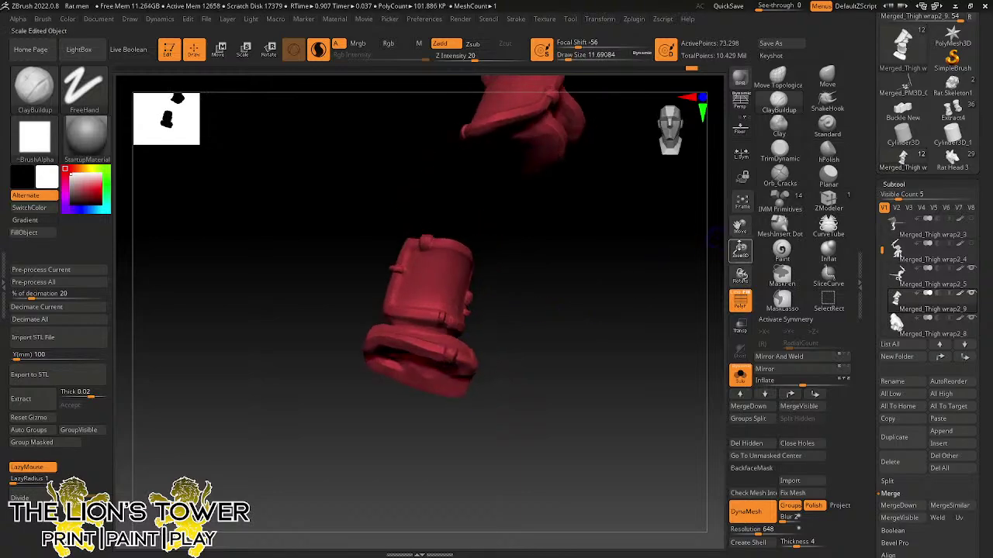
mouse_move(665, 167)
left_mouse_down("alt")
mouse_move(644, 290)
mouse_move(629, 186)
left_mouse_up("alt")
left_click_drag(568, 56, 564, 56)
mouse_move(741, 254)
left_mouse_down()
mouse_move(720, 284)
mouse_move(619, 266)
mouse_move(587, 302)
left_mouse_up()
right_click_drag(587, 303, 585, 299)
left_click_drag(577, 278, 585, 298)
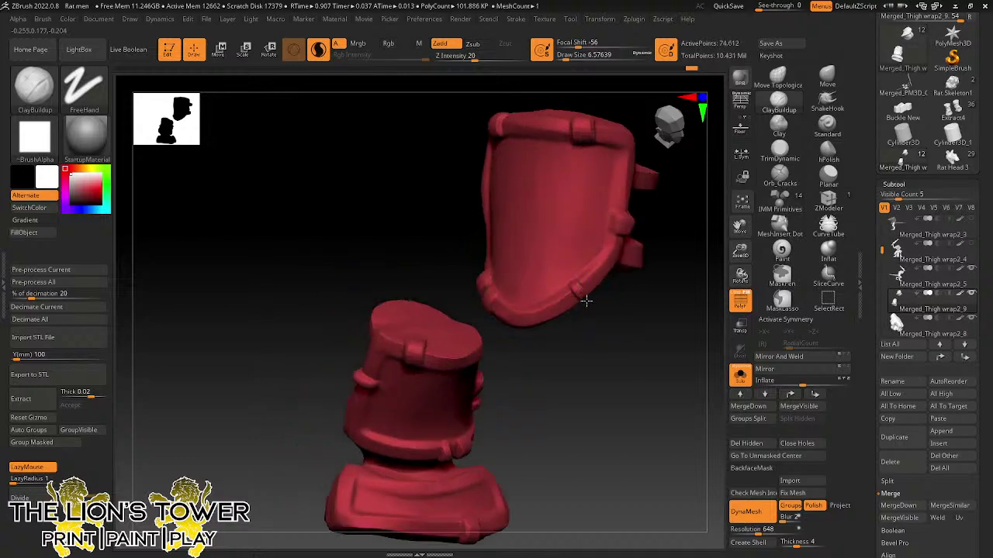
right_click_drag(584, 298, 578, 280)
right_click_drag(610, 338, 595, 301)
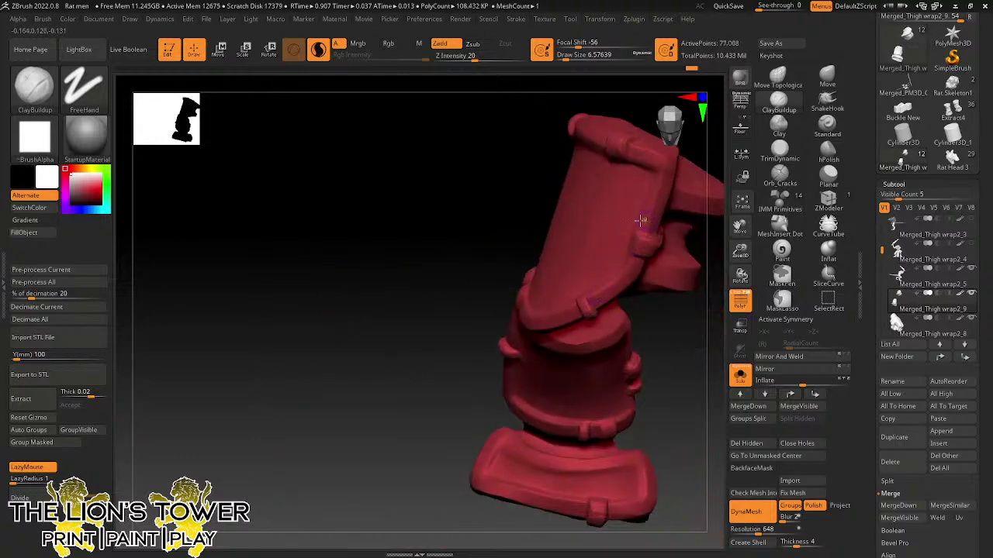
- Add a narrow raised band next to the thick band on the large plate's side edge
right_click_drag(701, 180, 651, 218)
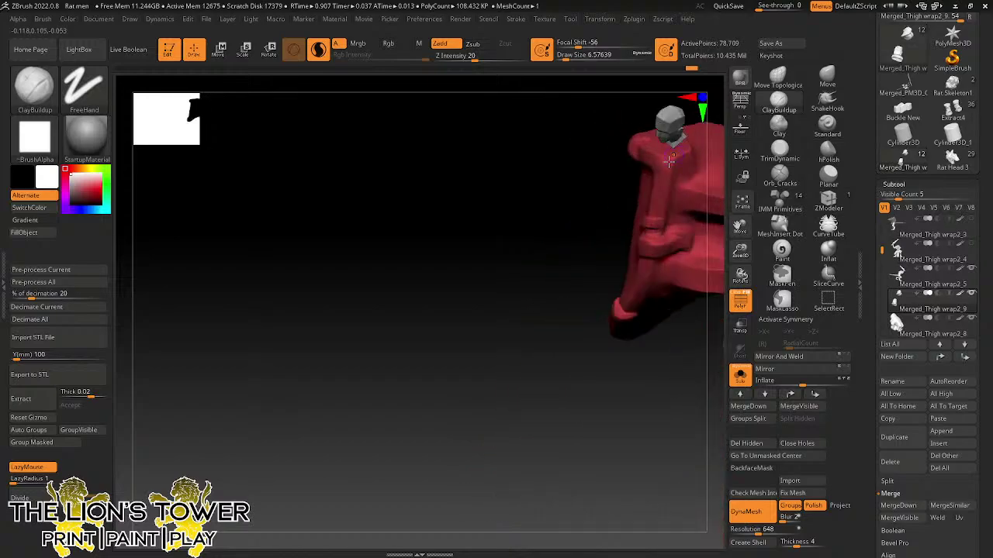
right_click_drag(604, 244, 663, 217)
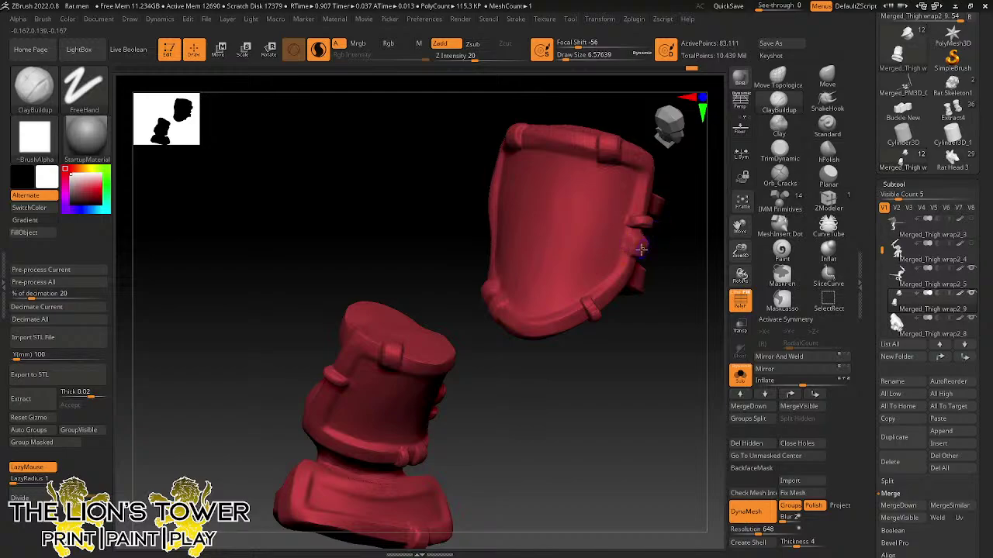
left_click_drag(642, 249, 643, 254)
- Show the whole rat man again from the front and duplicate the red leg armour subtool
mouse_move(662, 350)
left_mouse_down()
mouse_move(683, 252)
mouse_move(726, 229)
mouse_move(718, 219)
left_mouse_up()
left_click_drag(741, 225, 704, 255)
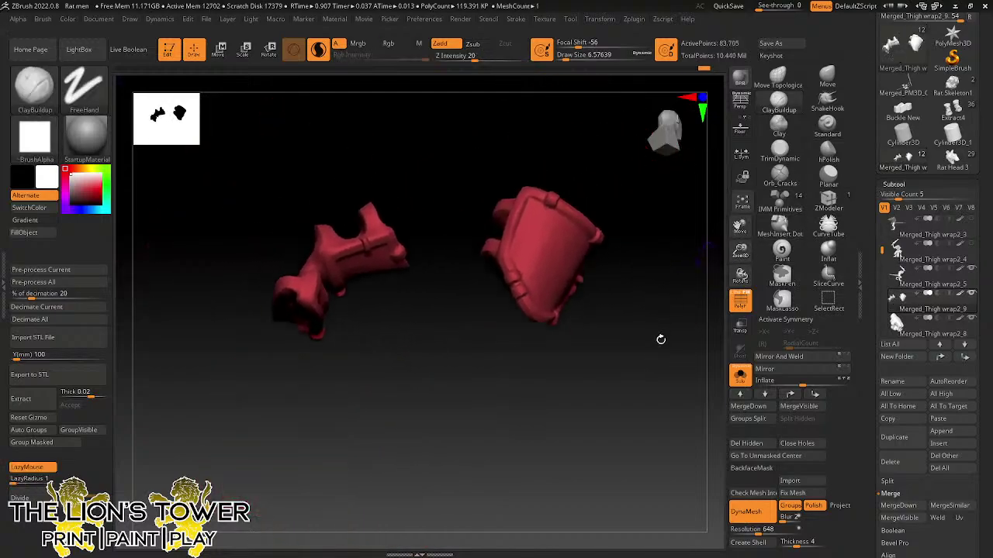
left_click(740, 375)
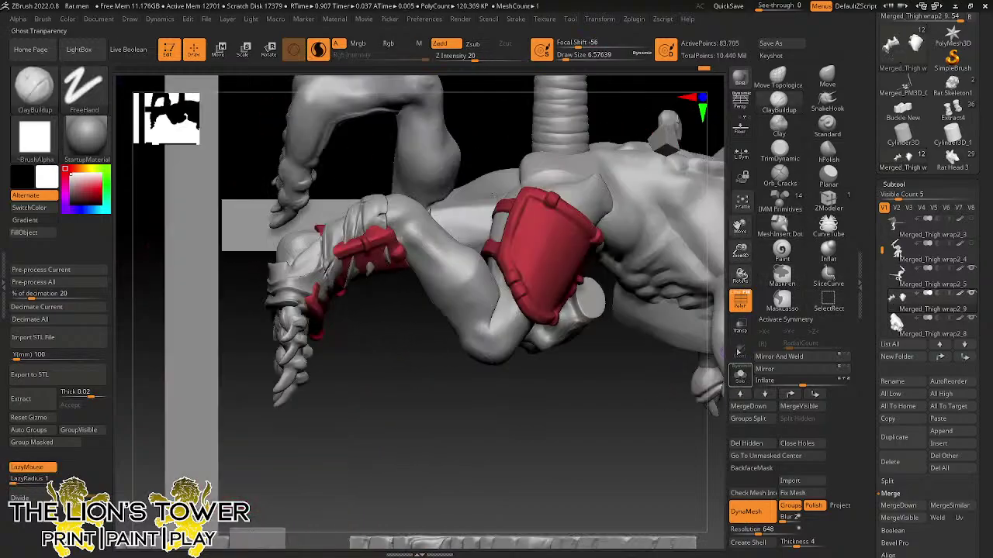
left_click_drag(656, 484, 660, 515, "shift")
left_click_drag(740, 250, 725, 190)
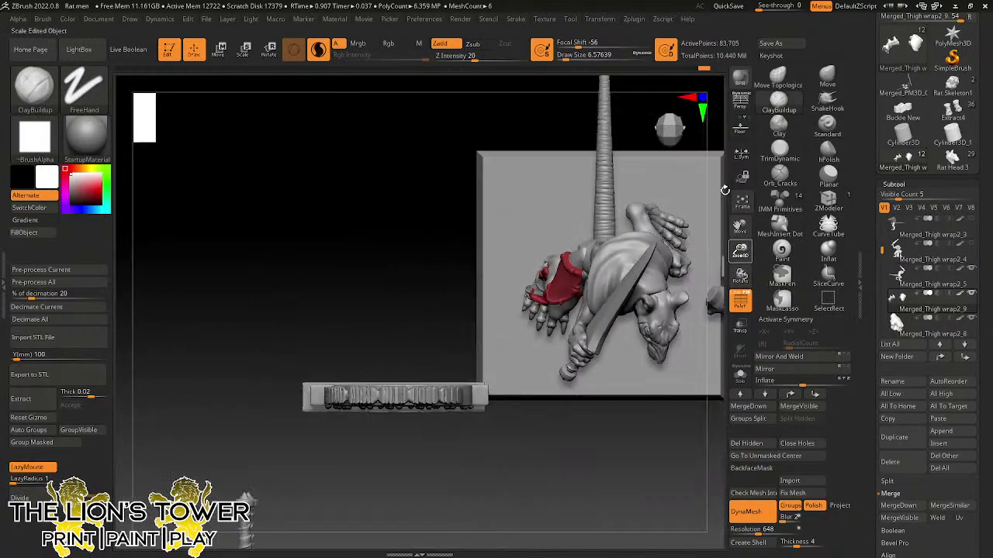
right_click_drag(725, 190, 676, 398)
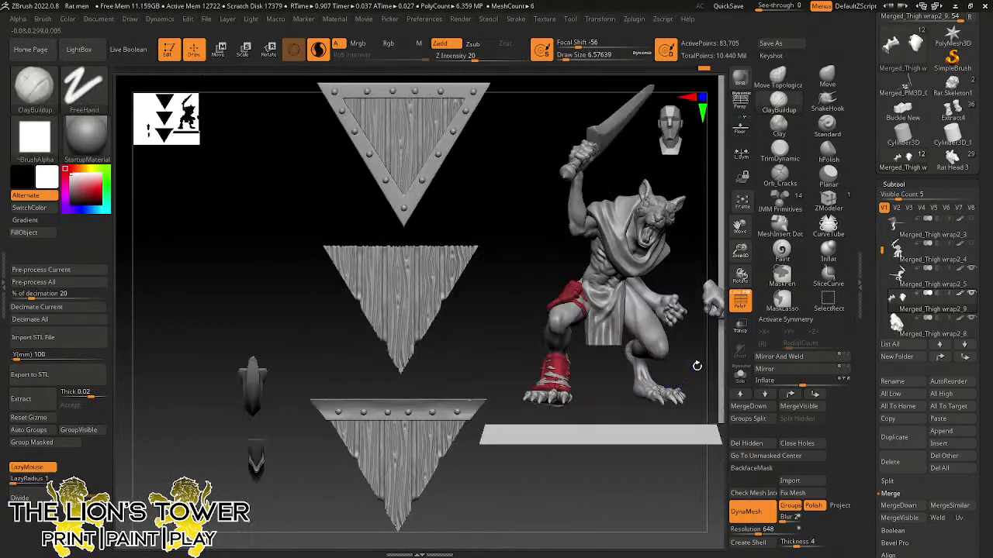
left_click(899, 437)
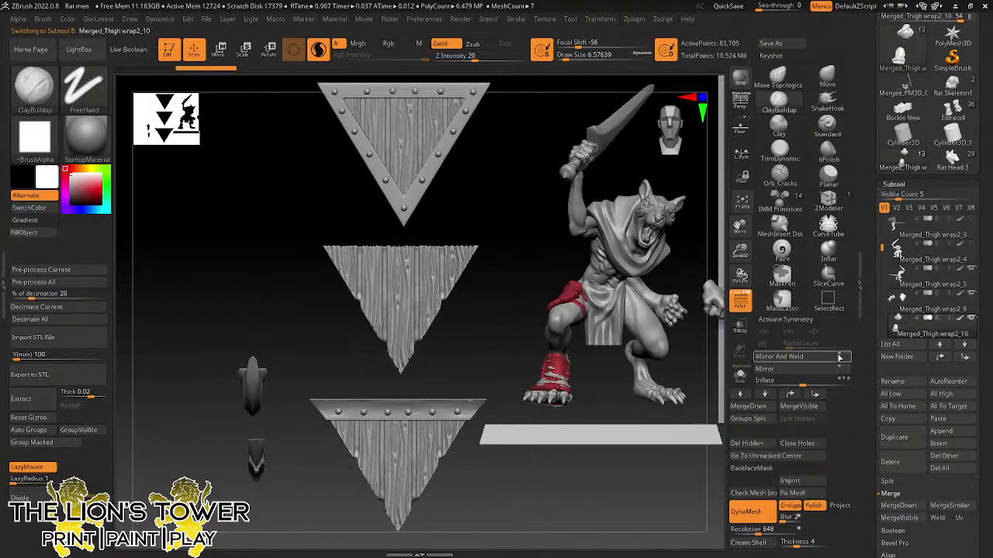
- Mirror the duplicated leg armour across to the rat man's other leg
left_click(805, 372)
right_click_drag(699, 260, 718, 286)
left_click_drag(741, 250, 742, 284)
right_click_drag(659, 272, 715, 262)
left_click_drag(742, 228, 675, 257)
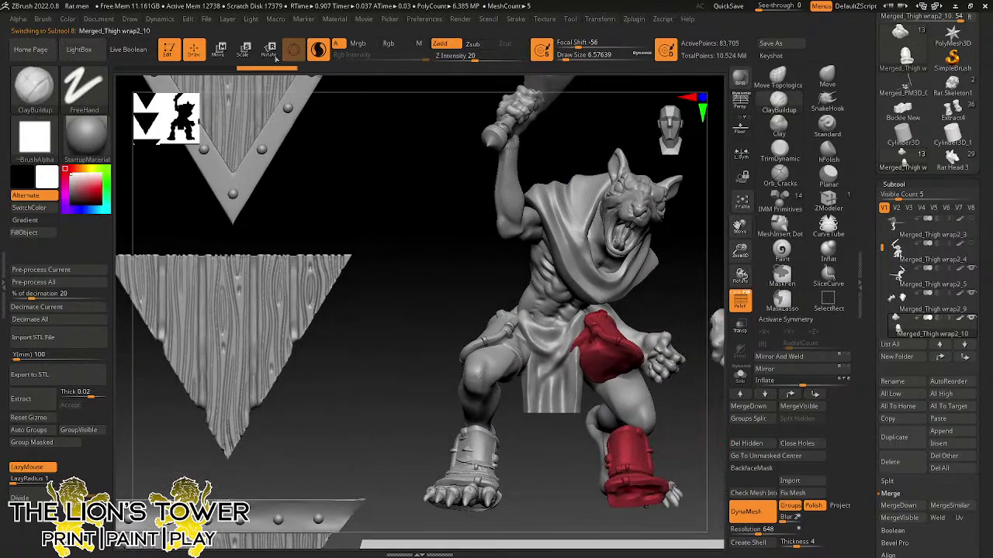
- Auto-group the mirrored leg armour and mask everything except its thigh guard for transforming
key("r")
right_click_drag(698, 357, 640, 372)
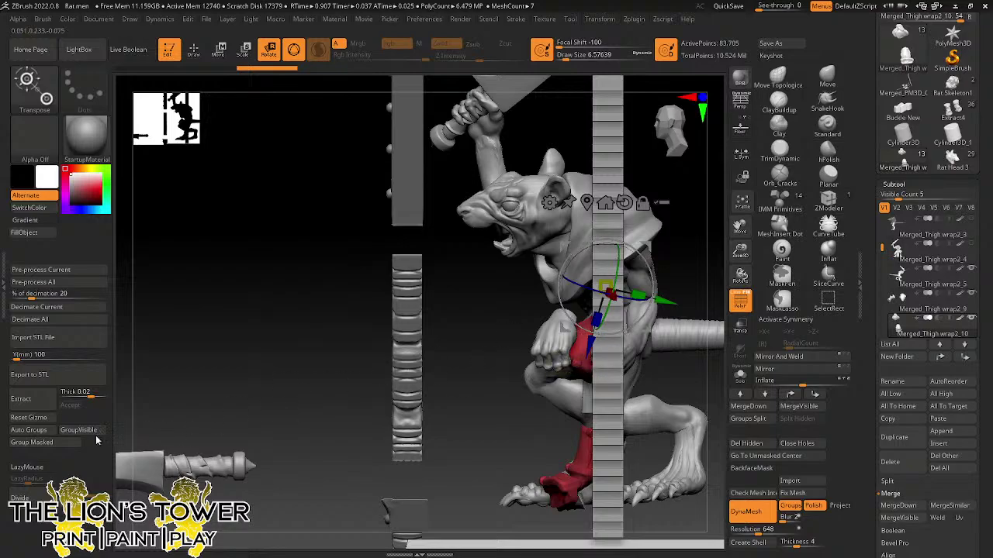
left_click(43, 431)
left_click(576, 365)
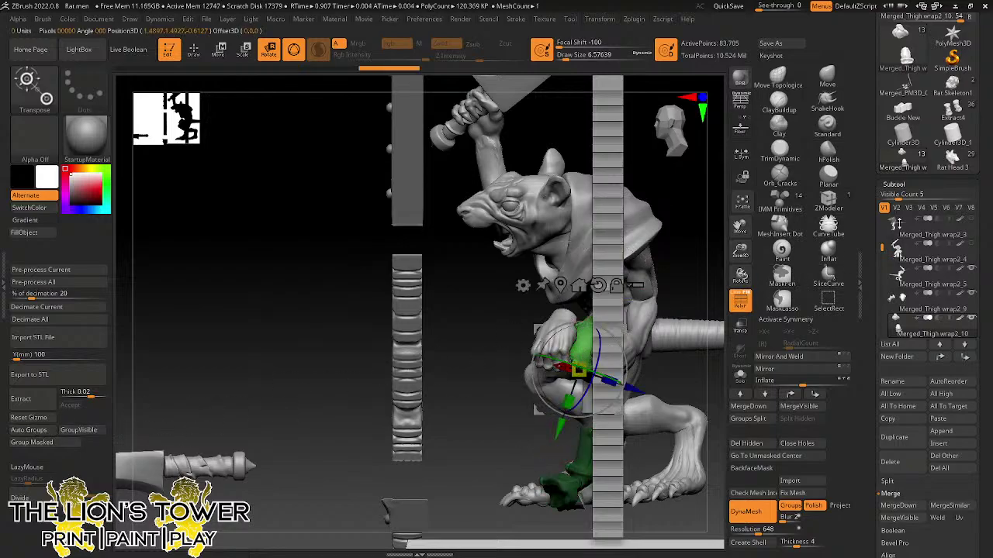
- Hide the Merged_Thigh wrap2 subtool that blocks the side view of the leg
left_click_drag(884, 252, 883, 303)
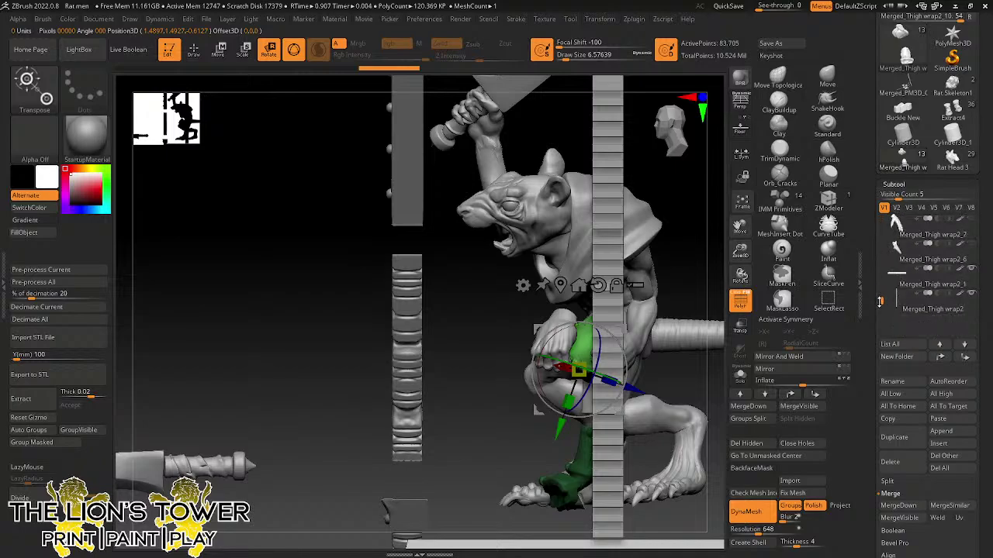
left_click(972, 286)
mouse_move(739, 275)
left_mouse_down()
mouse_move(718, 268)
mouse_move(738, 279)
mouse_move(742, 270)
left_mouse_up()
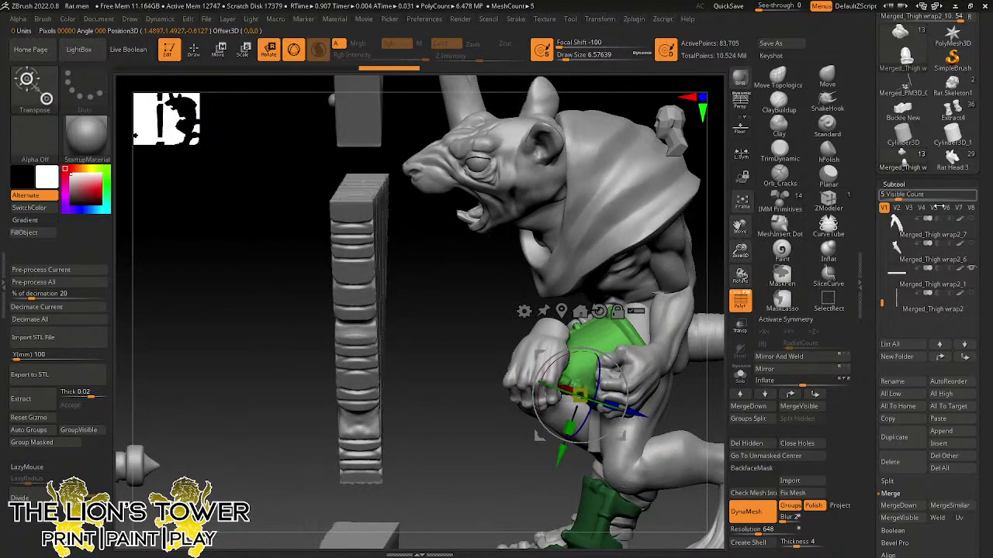
scroll(930, 264, "up", 2)
scroll(973, 226, "up", 1)
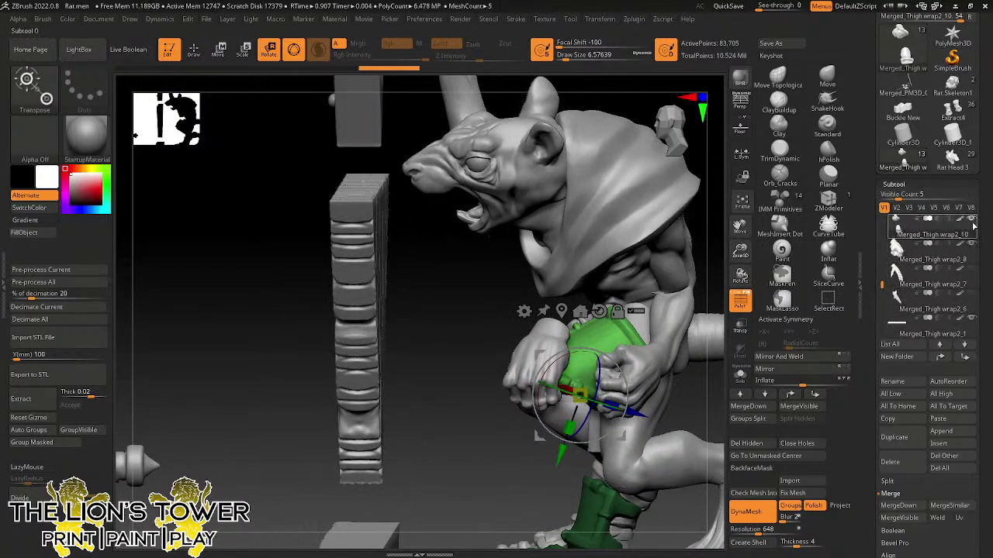
- Move, rotate and slightly scale the mirrored thigh guard so that it sits around the thigh
left_click_drag(614, 363, 699, 370)
mouse_move(698, 248)
left_mouse_down()
mouse_move(660, 246)
mouse_move(700, 233)
mouse_move(685, 261)
mouse_move(689, 254)
left_mouse_up()
left_click(513, 341)
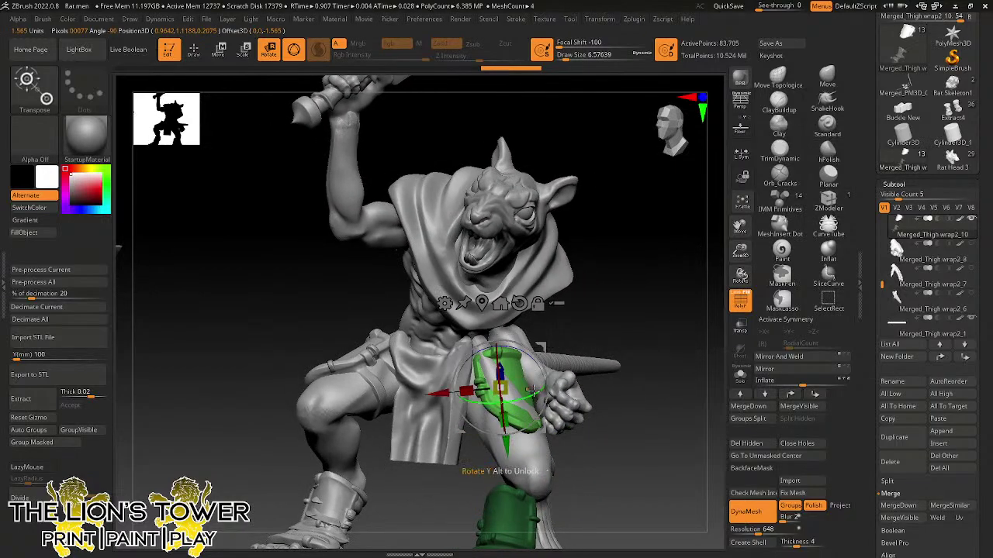
left_click_drag(518, 397, 511, 359)
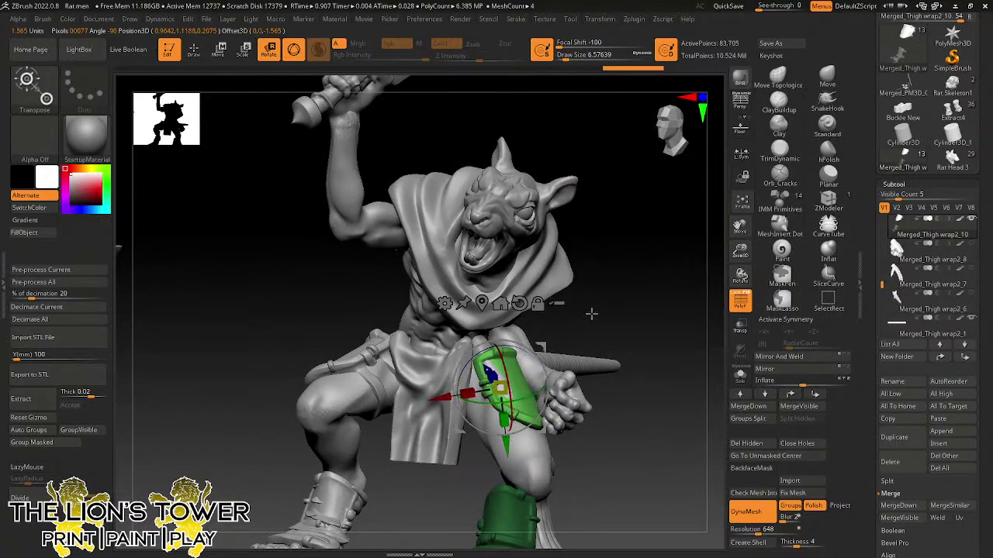
left_click_drag(591, 313, 608, 339)
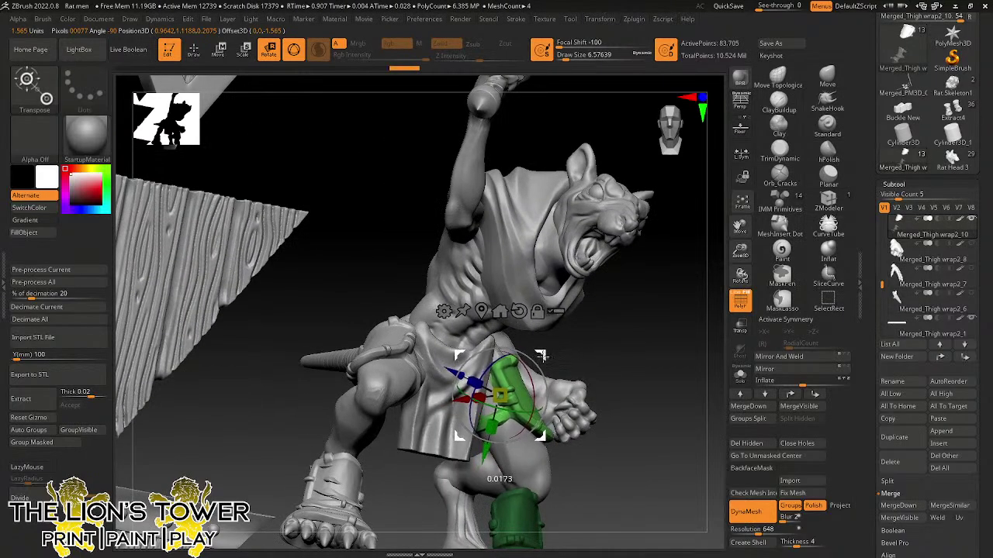
left_click_drag(551, 357, 604, 343)
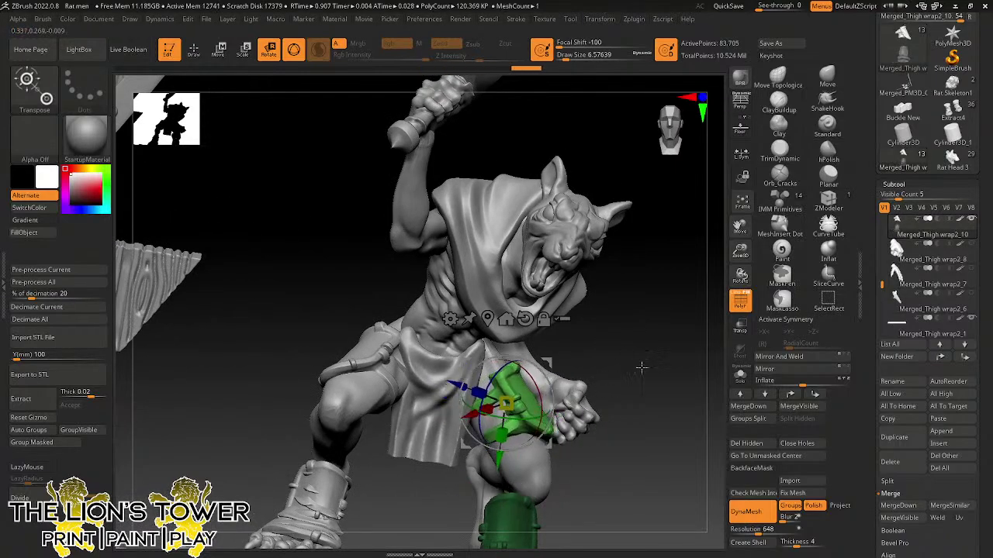
left_click_drag(553, 394, 624, 317)
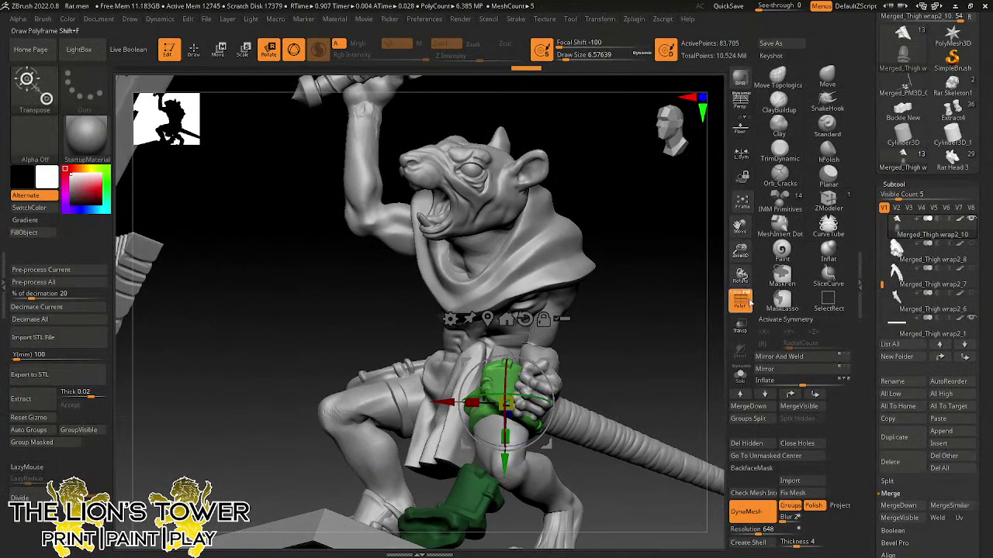
mouse_move(686, 320)
left_mouse_down()
mouse_move(637, 296)
mouse_move(547, 364)
mouse_move(702, 326)
left_mouse_up()
- Pull the thigh guard's plate and straps around the thigh using the Move brush with a draw size of 70.82
key("q")
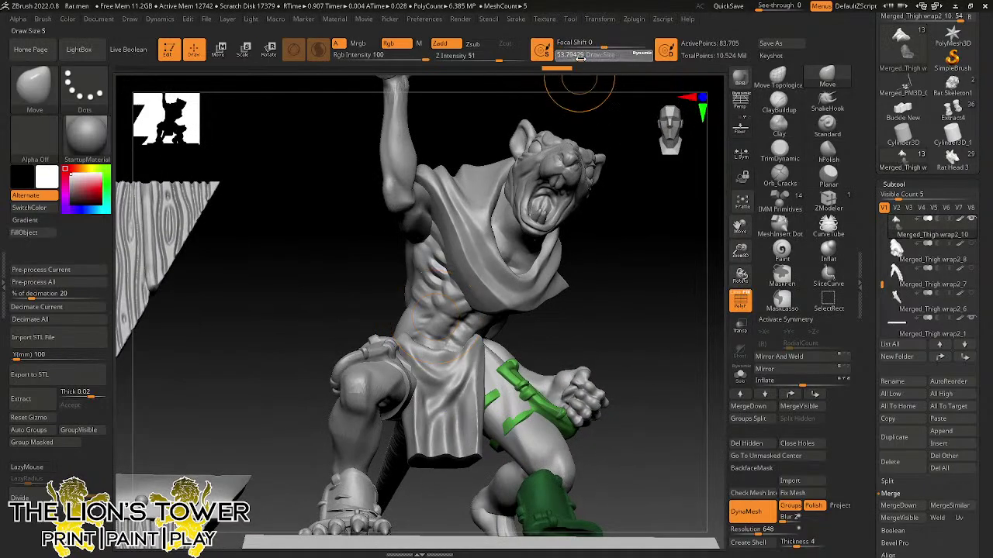
left_click_drag(580, 58, 583, 59)
left_click_drag(647, 285, 642, 332)
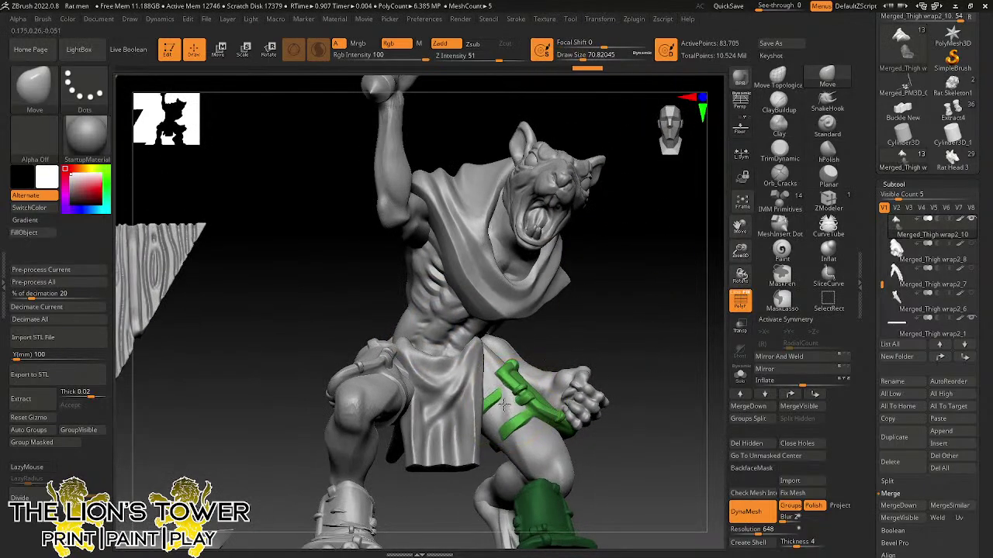
left_click_drag(504, 404, 497, 401)
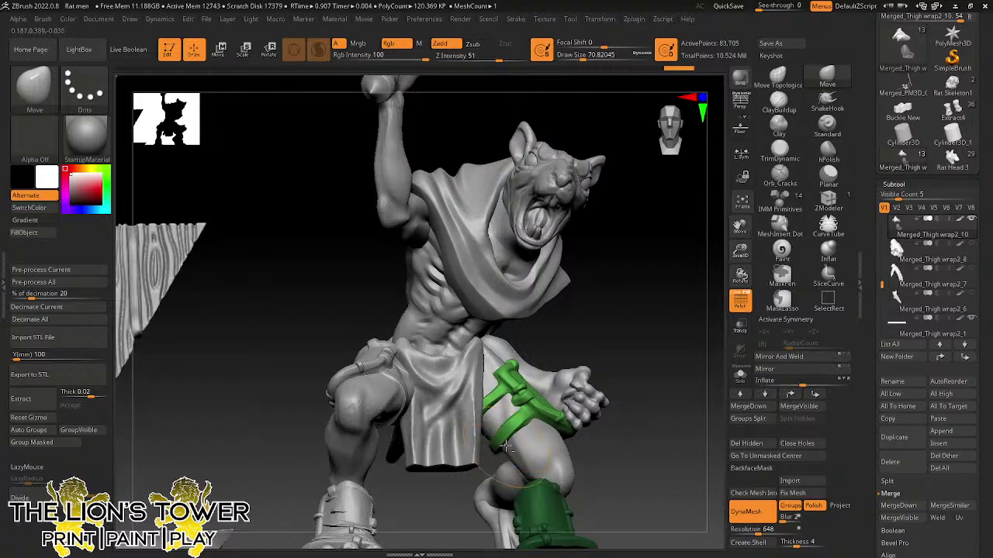
left_click_drag(632, 310, 584, 296)
left_click_drag(683, 326, 577, 294)
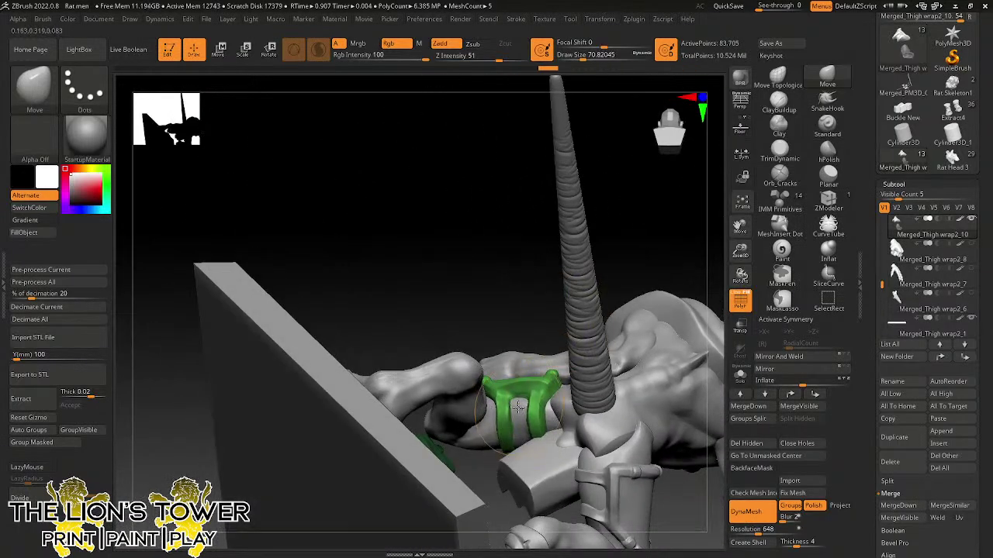
left_click_drag(560, 340, 648, 293)
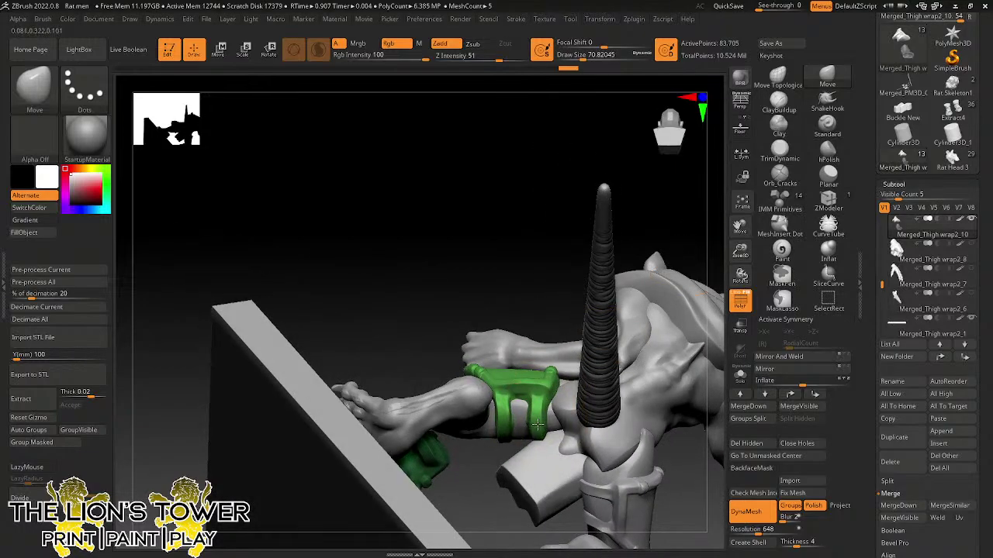
- Refine the thigh guard's fit from several sides with the Move brush, setting its draw size to 77.02
left_click_drag(651, 235, 676, 159)
mouse_move(587, 65)
left_mouse_down()
mouse_move(612, 62)
mouse_move(587, 55)
left_mouse_up()
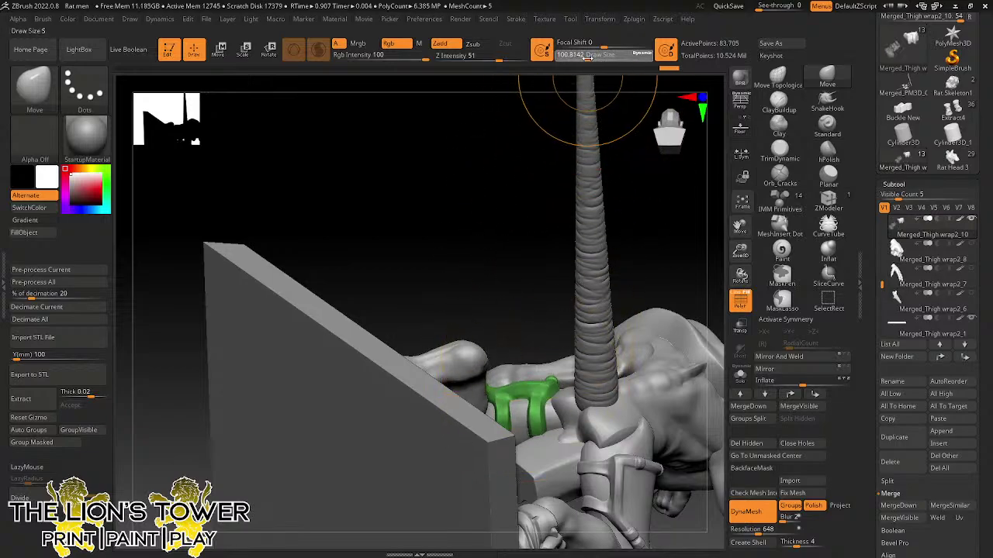
mouse_move(672, 237)
left_mouse_down()
mouse_move(704, 282)
mouse_move(694, 293)
mouse_move(691, 281)
mouse_move(705, 275)
mouse_move(677, 312)
left_mouse_up()
left_click_drag(588, 57, 584, 56)
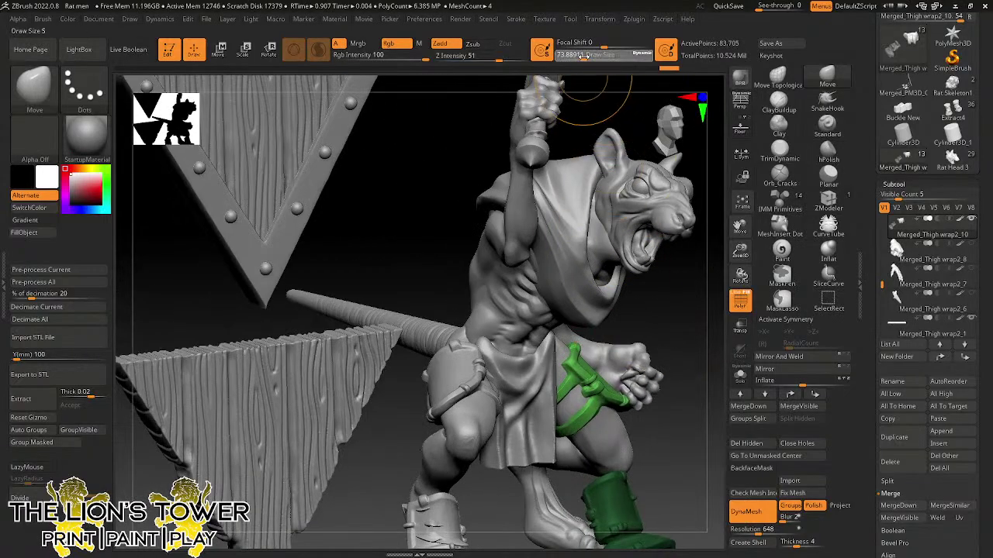
mouse_move(677, 298)
left_mouse_down()
mouse_move(675, 343)
mouse_move(625, 314)
mouse_move(693, 296)
mouse_move(481, 407)
left_mouse_up()
- Select the original leg armour and examine how it sits on its thigh, shin and foot
left_click(465, 414, "alt")
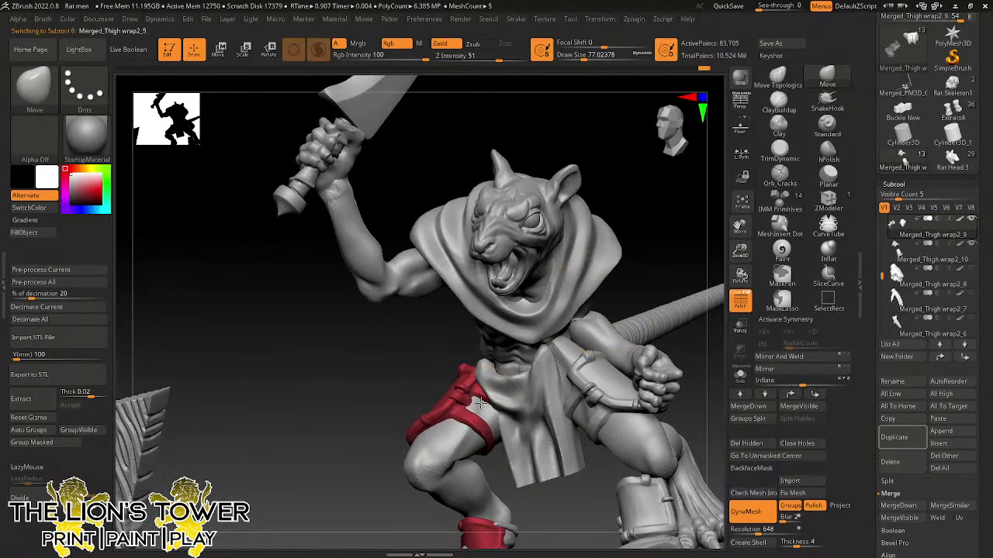
left_click(481, 403, "alt")
left_click(464, 386, "alt")
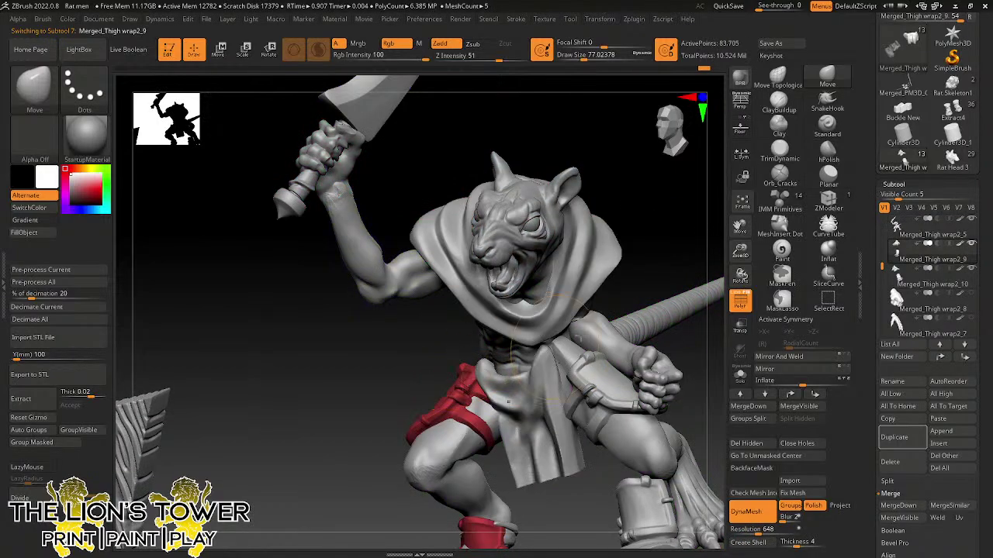
left_click_drag(695, 244, 674, 93, "alt")
mouse_move(589, 346)
left_mouse_down()
mouse_move(573, 368)
mouse_move(586, 359)
left_mouse_up()
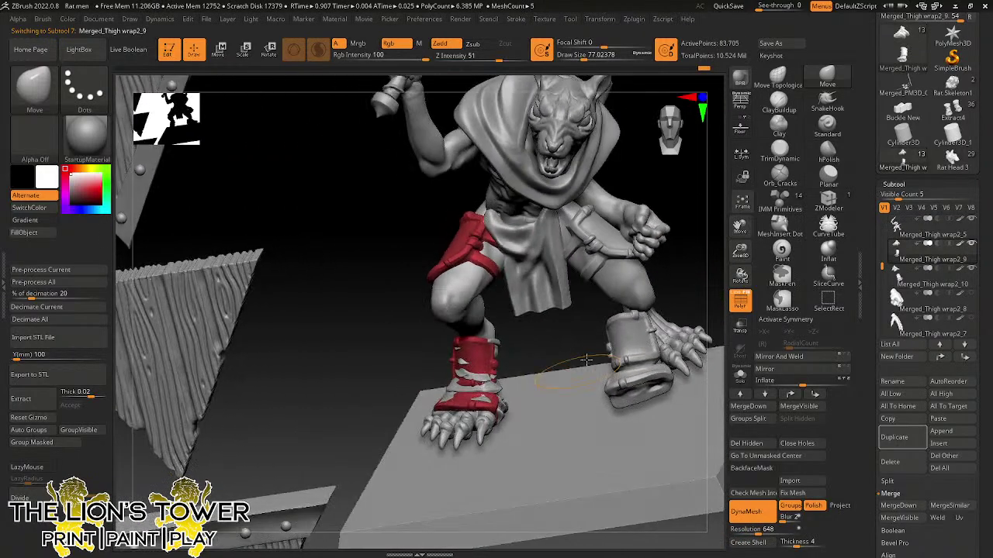
- Mask all of the mirrored armour except the shin and foot guard, and rotate, move and scale that guard onto the lower leg
left_click(653, 337, "alt")
left_click_drag(707, 304, 672, 312)
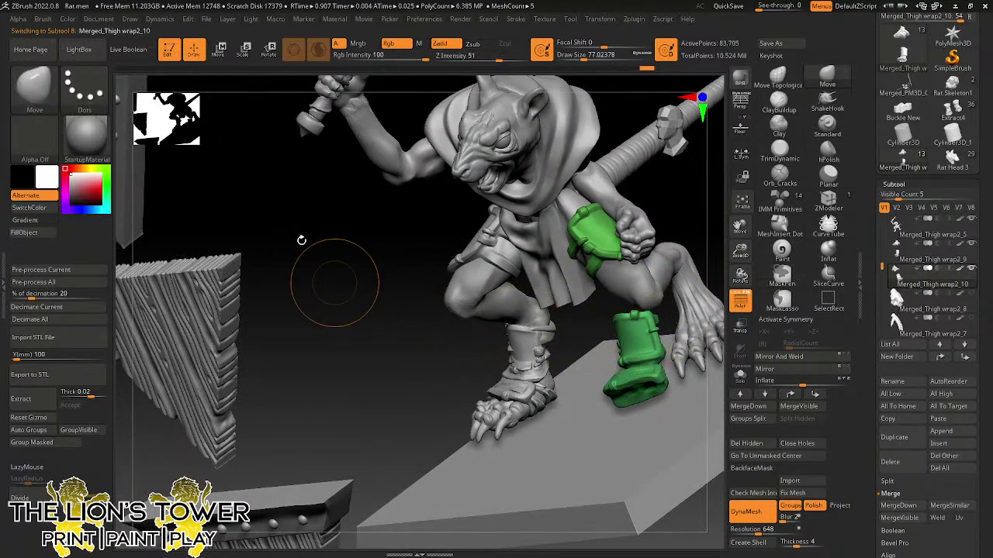
left_click(268, 49)
left_click(639, 346, "ctrl")
mouse_move(690, 221)
left_mouse_down()
mouse_move(723, 237)
mouse_move(711, 225)
mouse_move(674, 229)
left_mouse_up()
left_click_drag(598, 311, 688, 304)
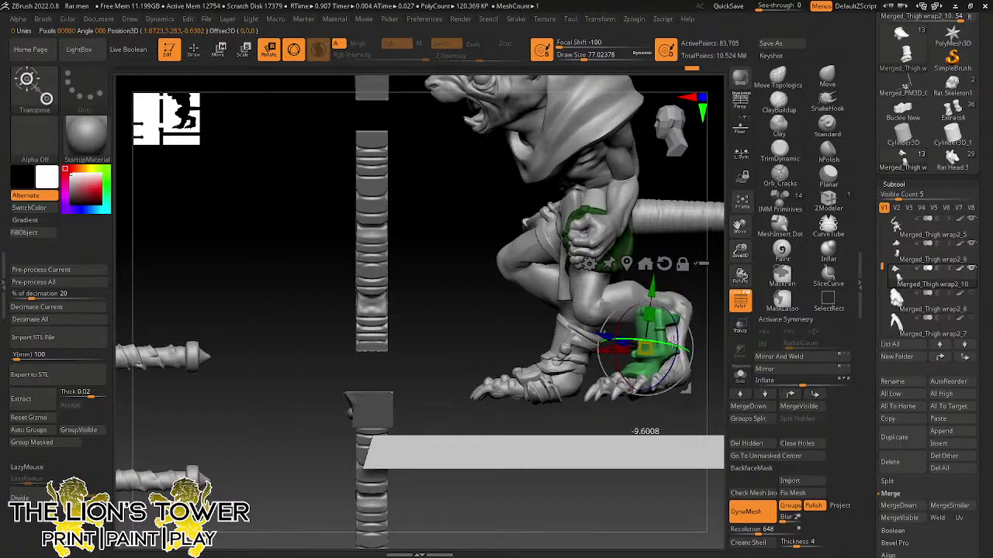
left_click_drag(695, 284, 640, 370)
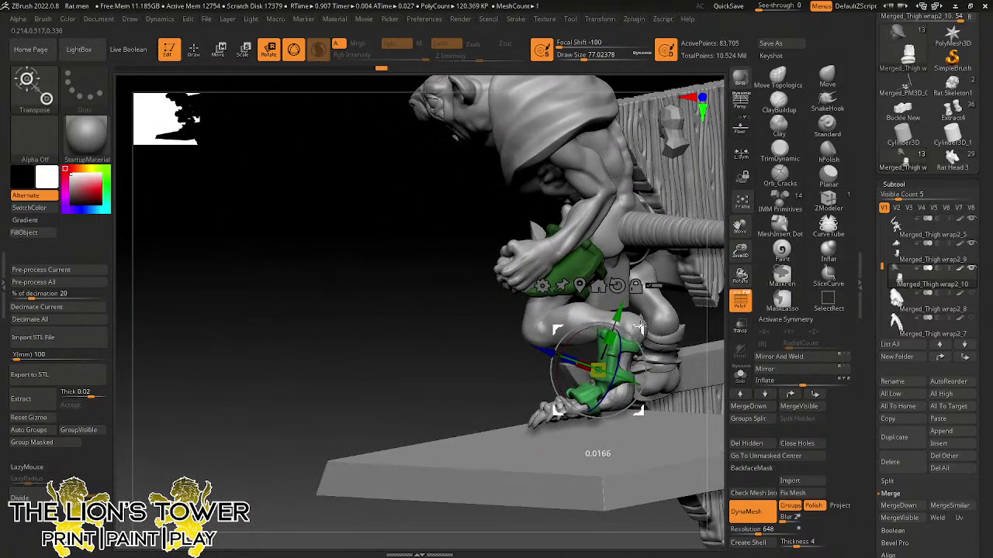
mouse_move(693, 332)
left_mouse_down()
mouse_move(635, 340)
mouse_move(643, 335)
left_mouse_up()
- Reshape the mirrored shin and foot guard around the lower leg with the Move brush at draw size 77.02
left_click(826, 76)
left_click_drag(690, 223, 578, 335)
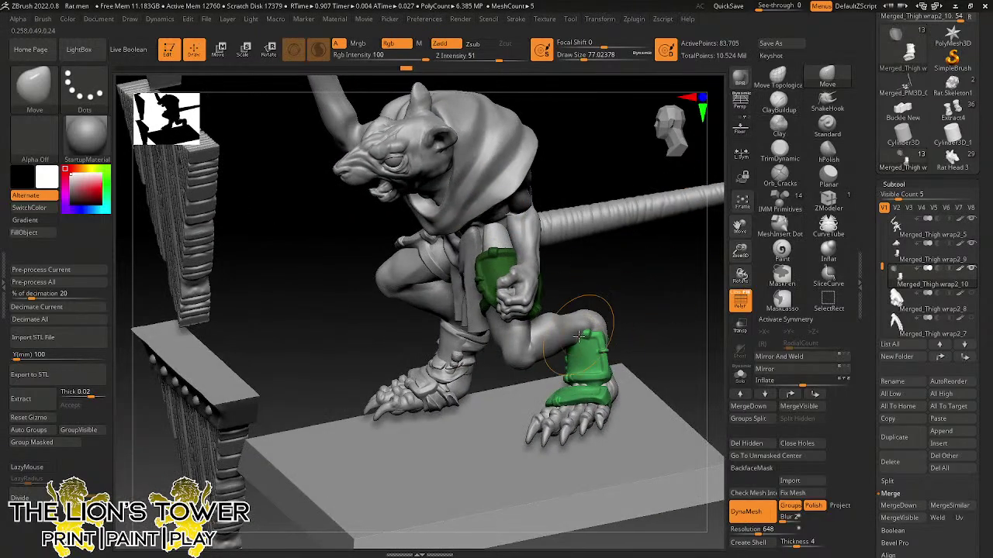
mouse_move(626, 298)
left_mouse_down()
mouse_move(675, 275)
mouse_move(660, 317)
mouse_move(623, 343)
mouse_move(593, 332)
mouse_move(557, 350)
mouse_move(557, 397)
mouse_move(539, 425)
mouse_move(525, 400)
mouse_move(542, 380)
mouse_move(563, 398)
left_mouse_up()
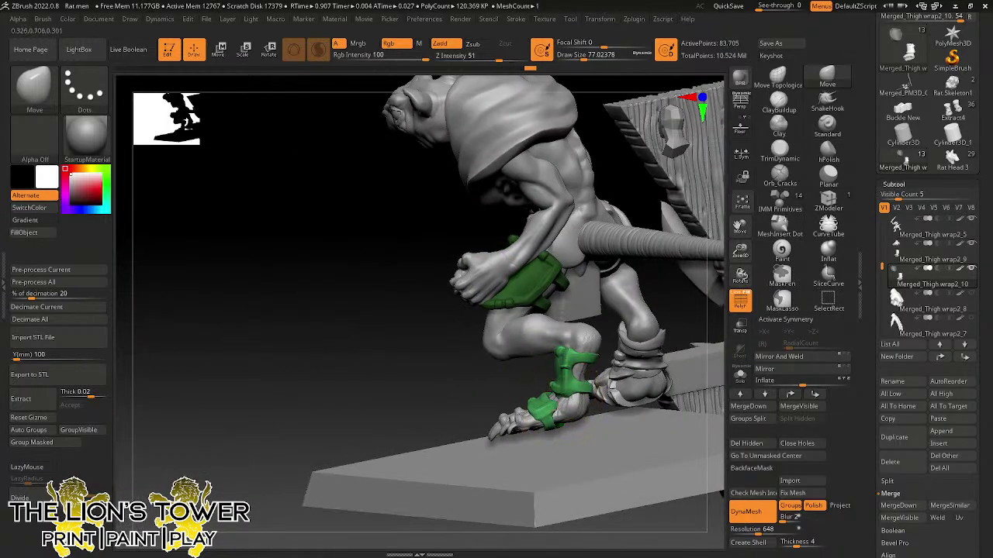
- Clear the mask and merge the original leg armour subtool down with the mirrored one
left_click(687, 310, "ctrl")
left_click_drag(688, 310, 701, 319, "ctrl")
mouse_move(740, 251)
left_mouse_down()
mouse_move(675, 253)
mouse_move(656, 287)
mouse_move(645, 287)
mouse_move(680, 291)
mouse_move(627, 288)
mouse_move(722, 301)
mouse_move(673, 351)
left_mouse_up()
key("Up")
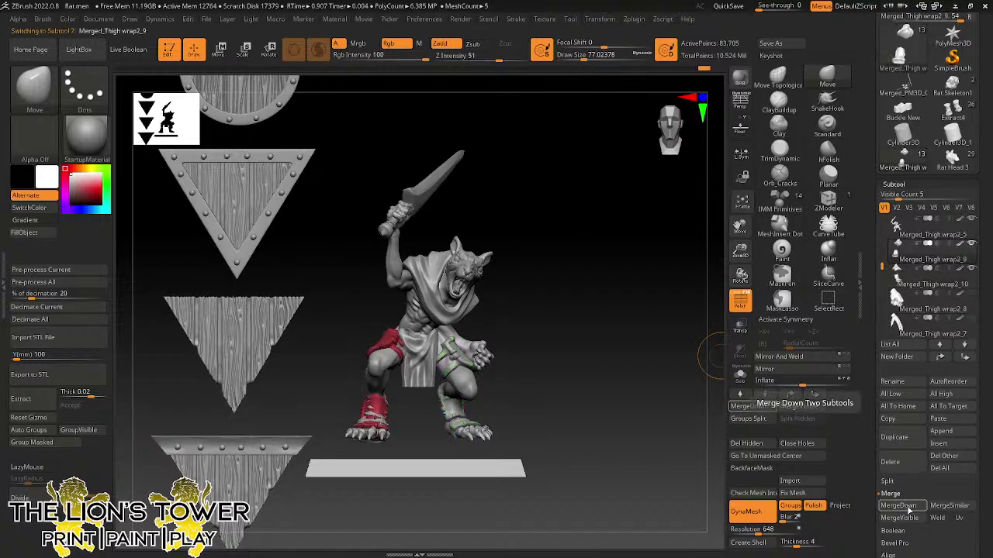
left_click(906, 509)
left_click(807, 527)
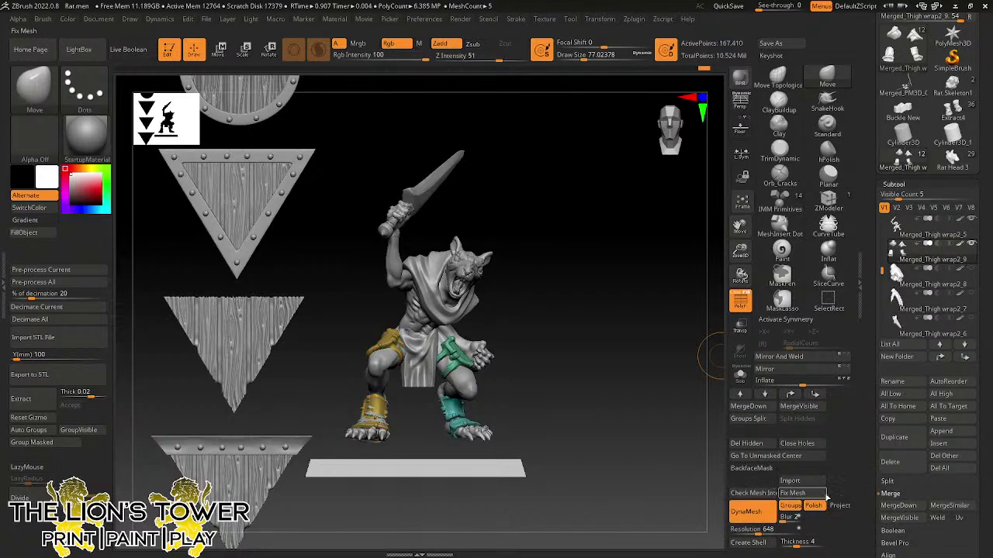
- Save the project as Rat men.zpr, replacing the existing file
key("ctrl+s")
left_click(712, 461)
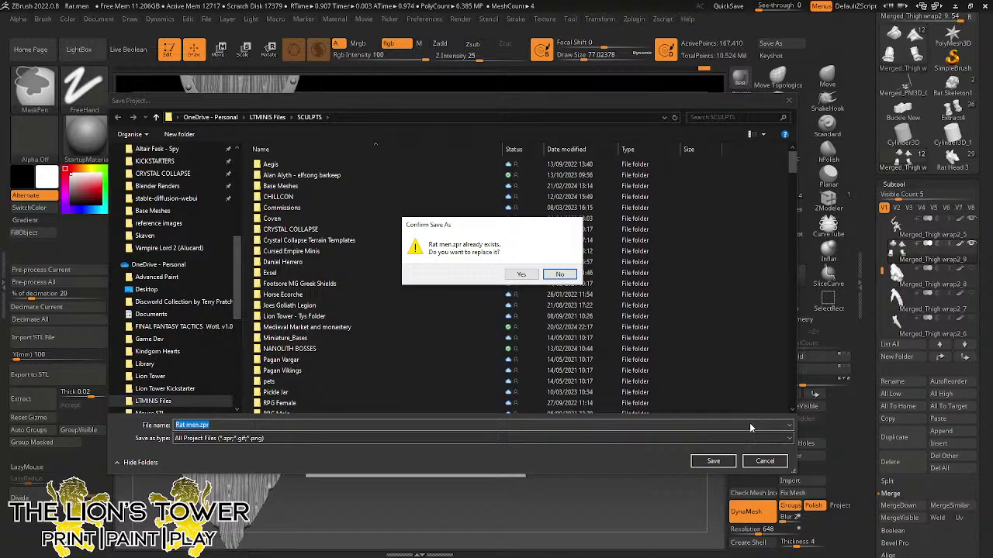
left_click(522, 275)
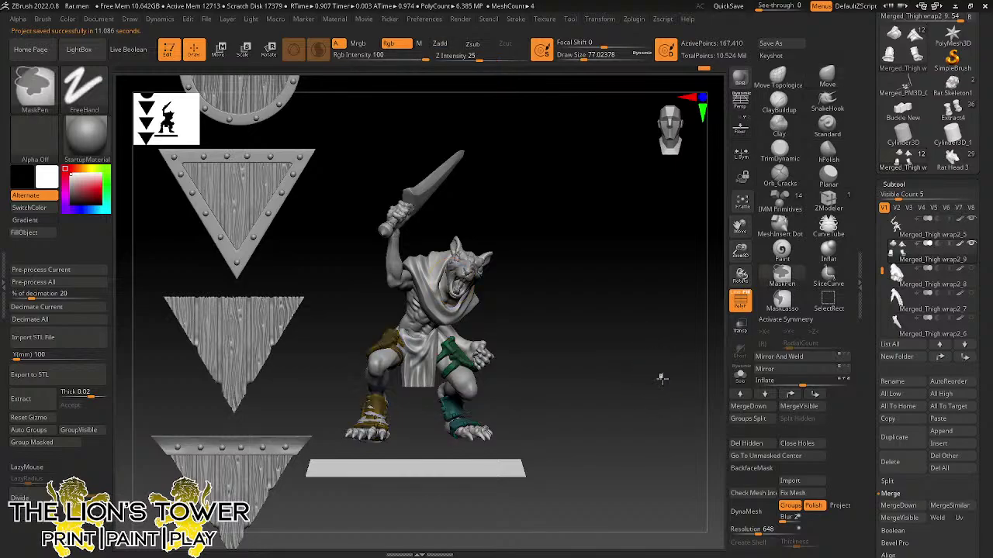
- Raise the flat base plate in side view until it meets the rat man's feet
left_click_drag(647, 355, 646, 422)
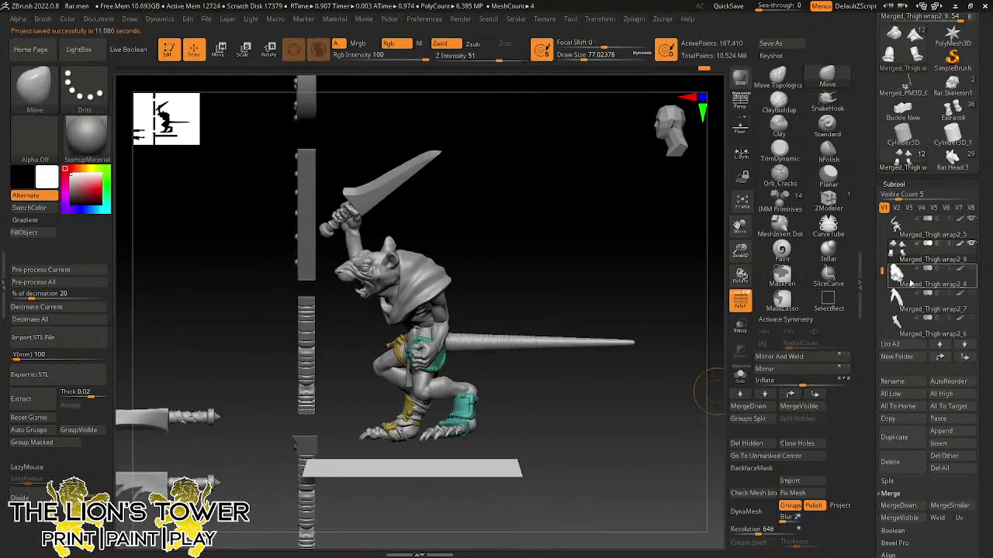
left_click(497, 462, "alt")
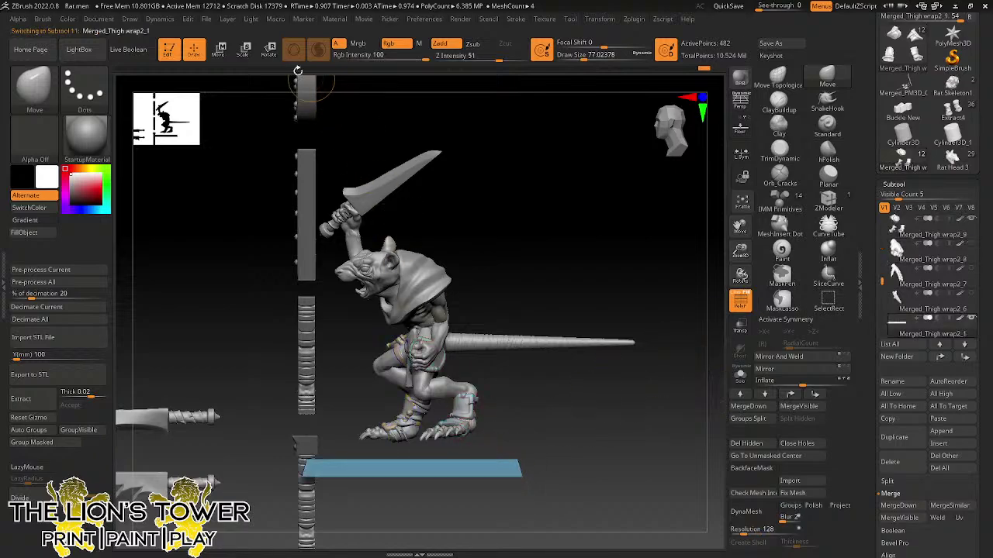
left_click(271, 52)
left_click_drag(422, 251, 423, 231)
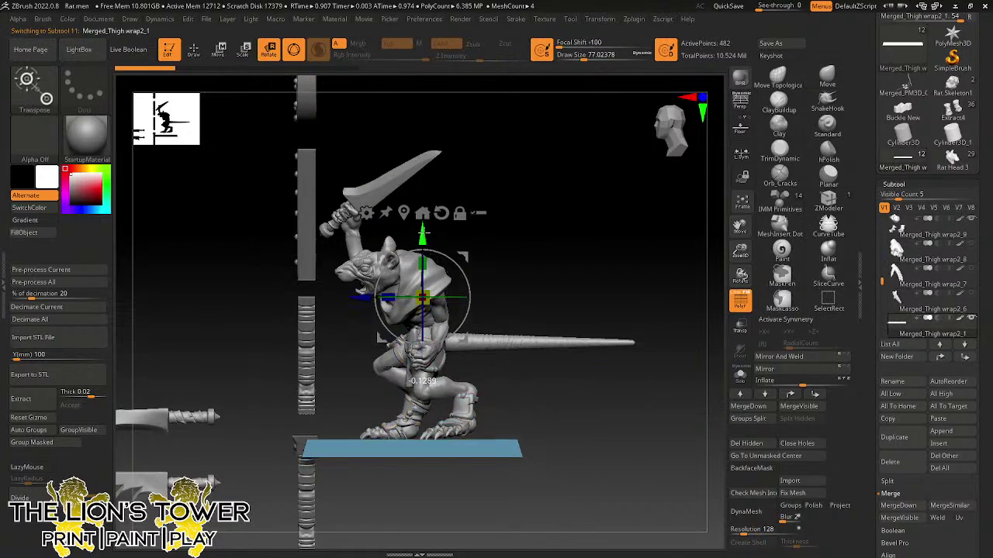
- Mask all of the leg armour except the rear leg's shin and foot guard and nudge that guard against the lower leg
left_click(463, 425, "alt")
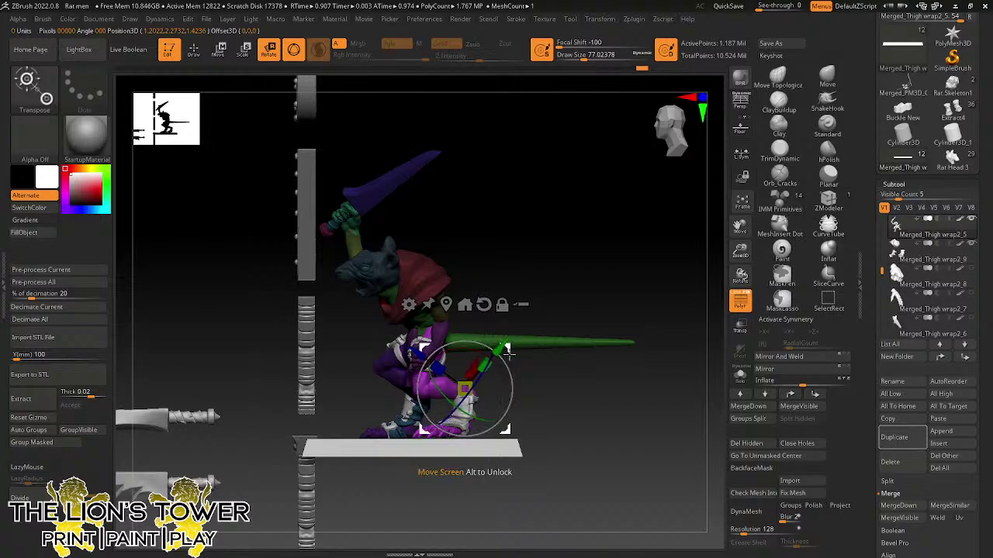
left_click(468, 392, "alt")
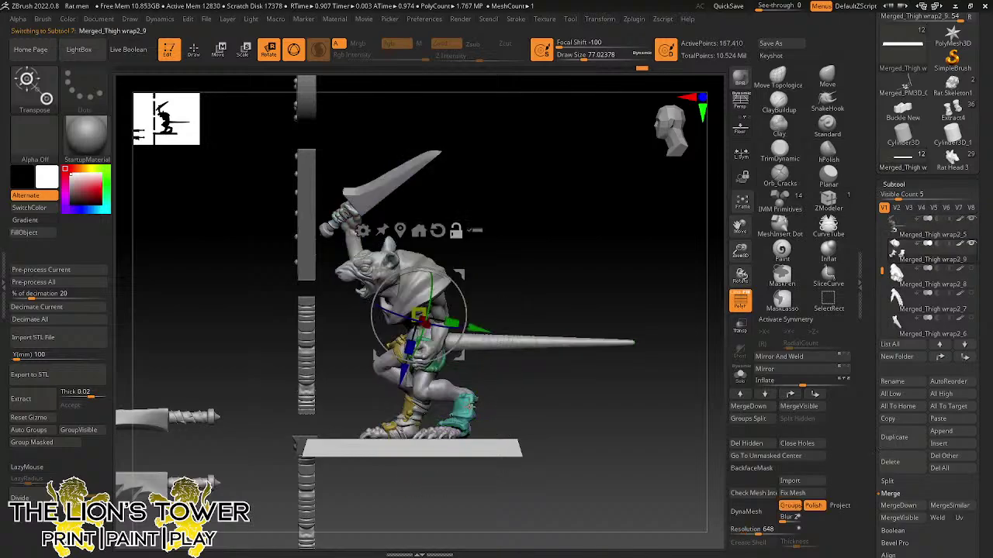
left_click(471, 404, "ctrl")
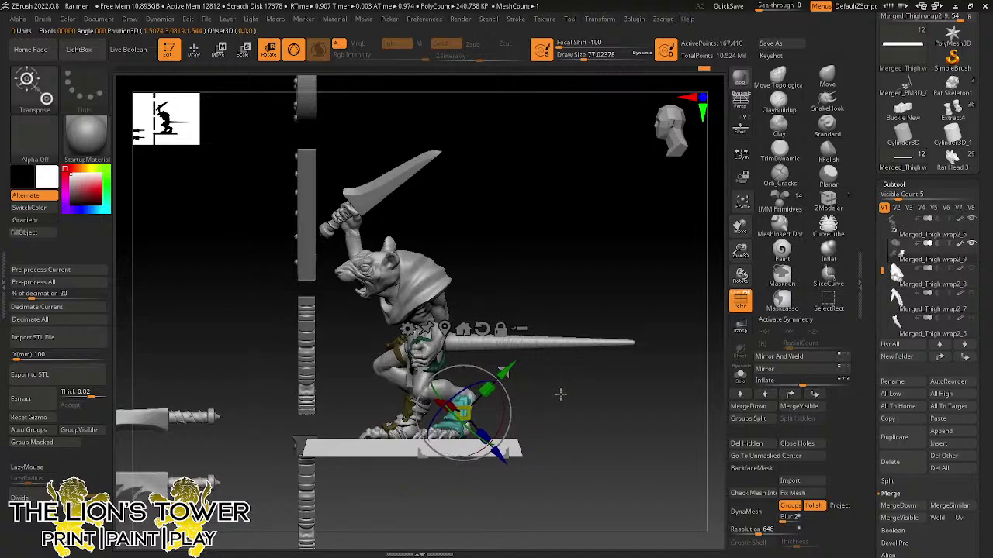
left_click_drag(560, 394, 671, 234)
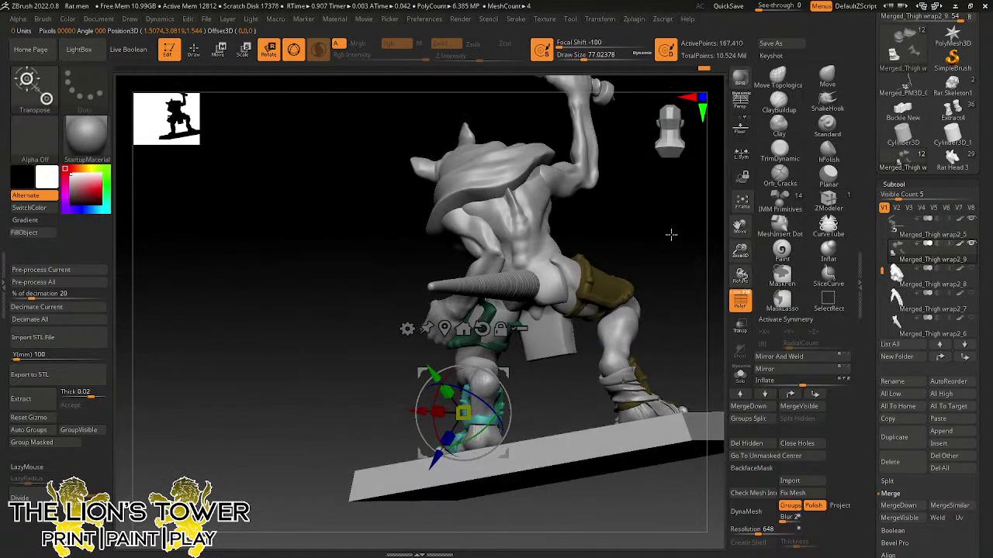
left_click_drag(664, 275, 753, 319)
left_click_drag(509, 373, 509, 372)
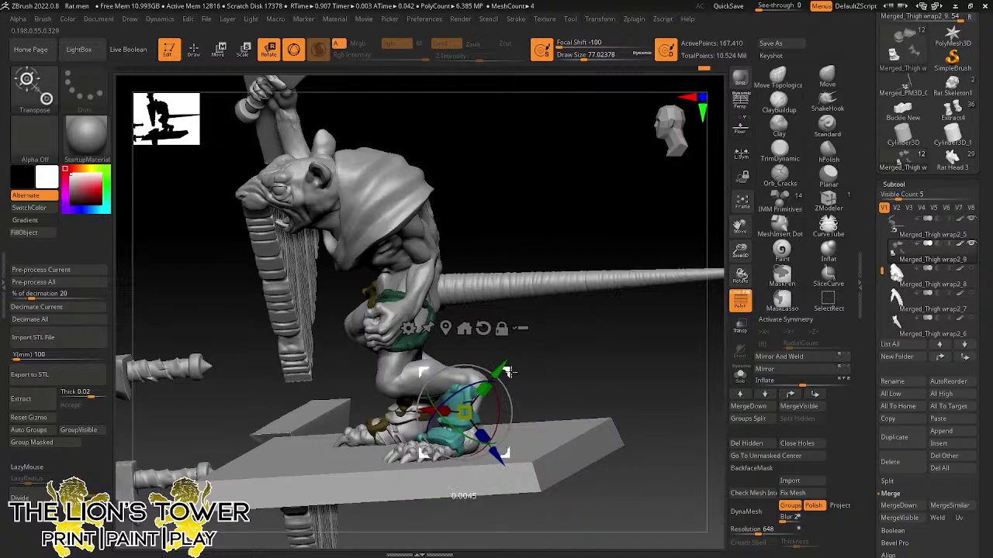
- Refine the fit of the shin and foot guard around the rear ankle with the Move brush
mouse_move(650, 347)
left_mouse_down()
mouse_move(587, 356)
mouse_move(659, 264)
left_mouse_up()
left_click(826, 76)
left_click_drag(680, 204, 555, 373)
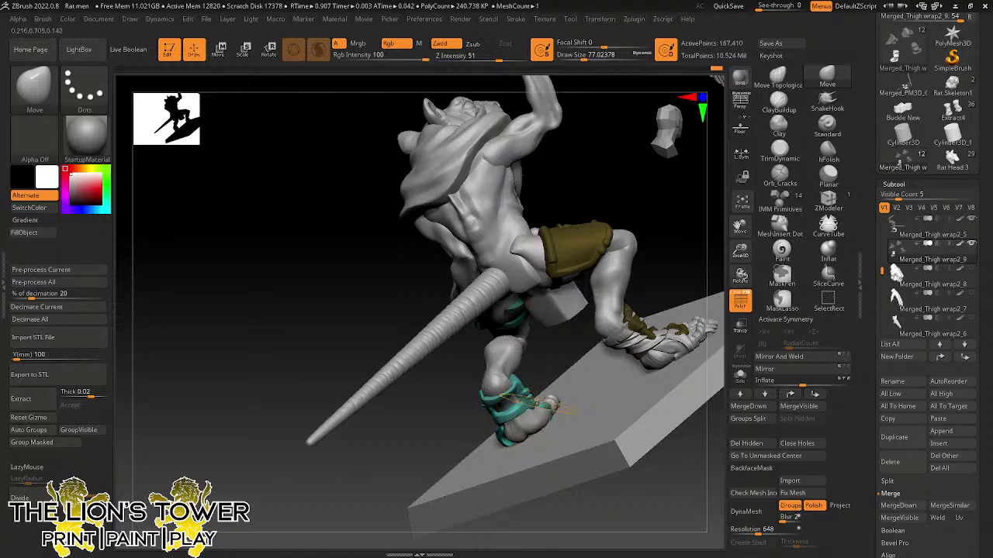
left_click_drag(666, 282, 693, 246)
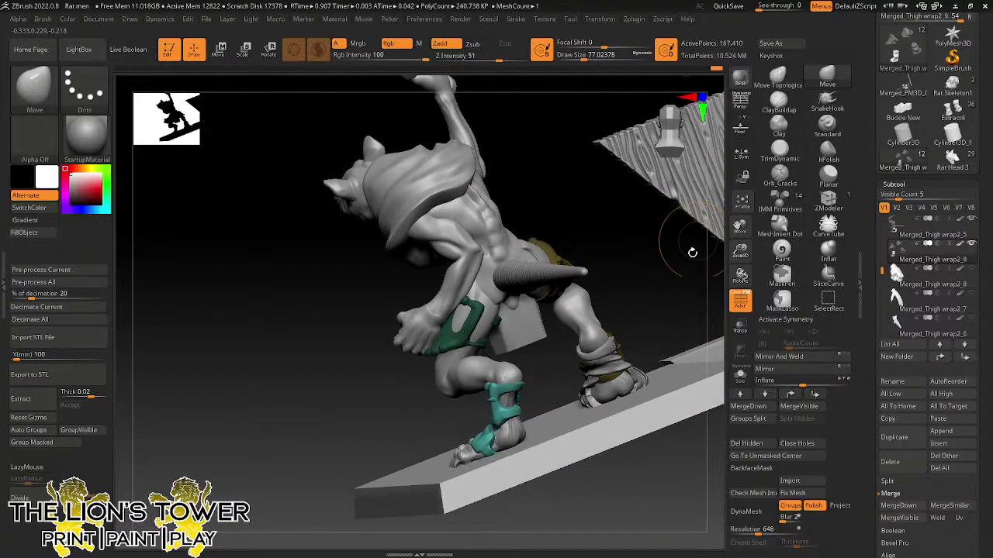
- Hide the cloth wraps on the rat man's lower legs in the body subtool and delete the hidden geometry
left_click(605, 357, "alt")
left_click(605, 357, "ctrl+shift")
left_click(606, 353, "ctrl+shift")
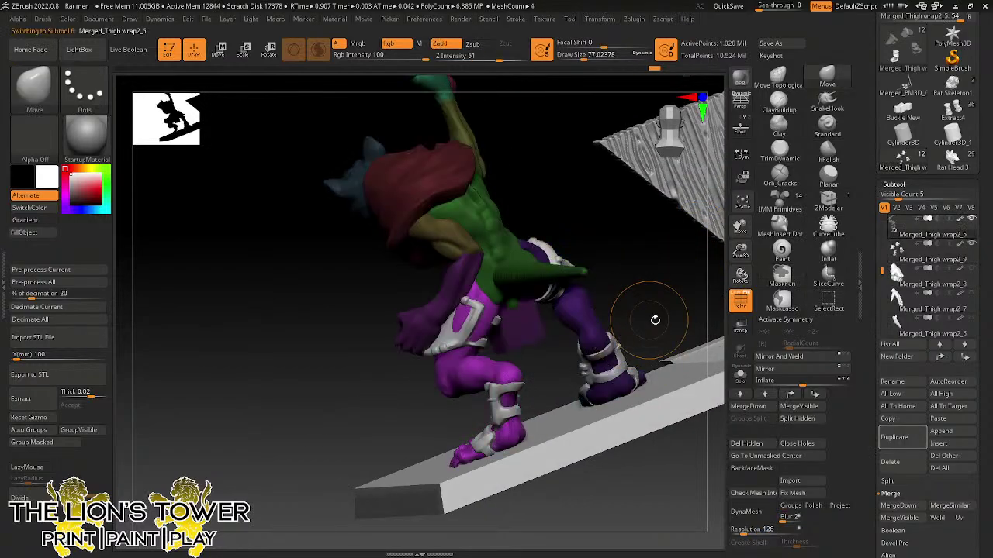
left_click_drag(684, 335, 643, 332)
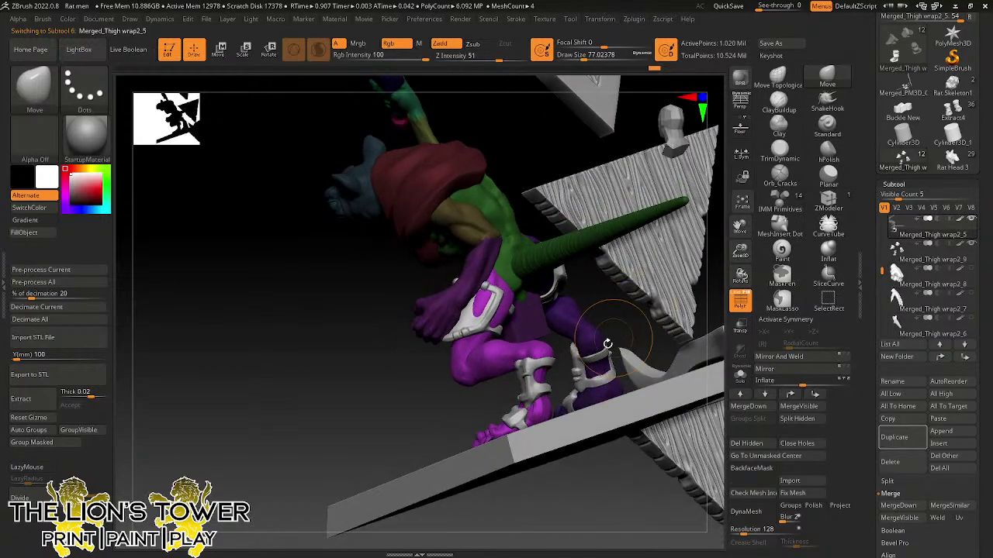
left_click(737, 443)
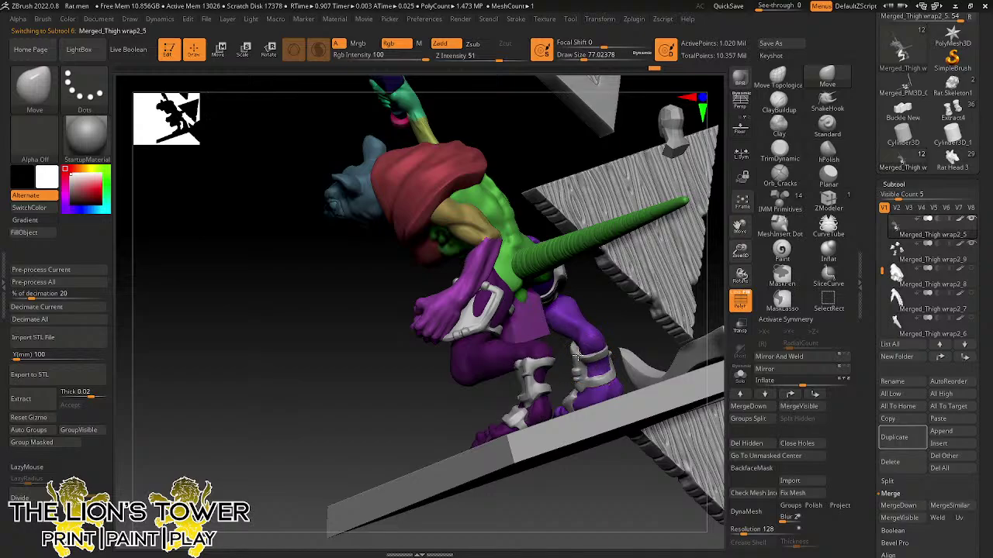
- Adjust the loincloth beside the thigh armour with the Move Topological brush at draw size 100.81
left_click_drag(627, 331, 629, 303)
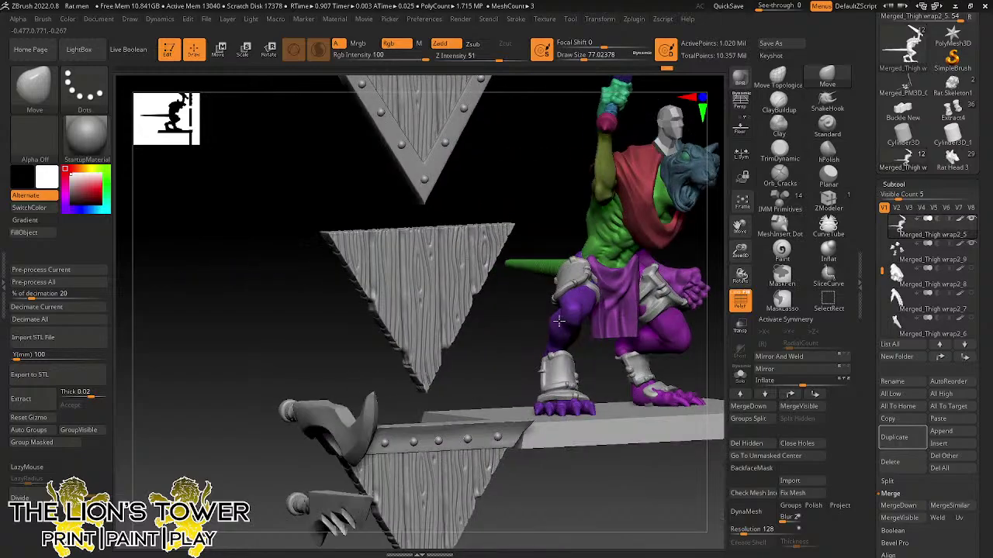
mouse_move(612, 310)
left_mouse_down()
mouse_move(621, 292)
mouse_move(602, 315)
mouse_move(612, 318)
mouse_move(561, 336)
mouse_move(571, 339)
mouse_move(435, 351)
left_mouse_up()
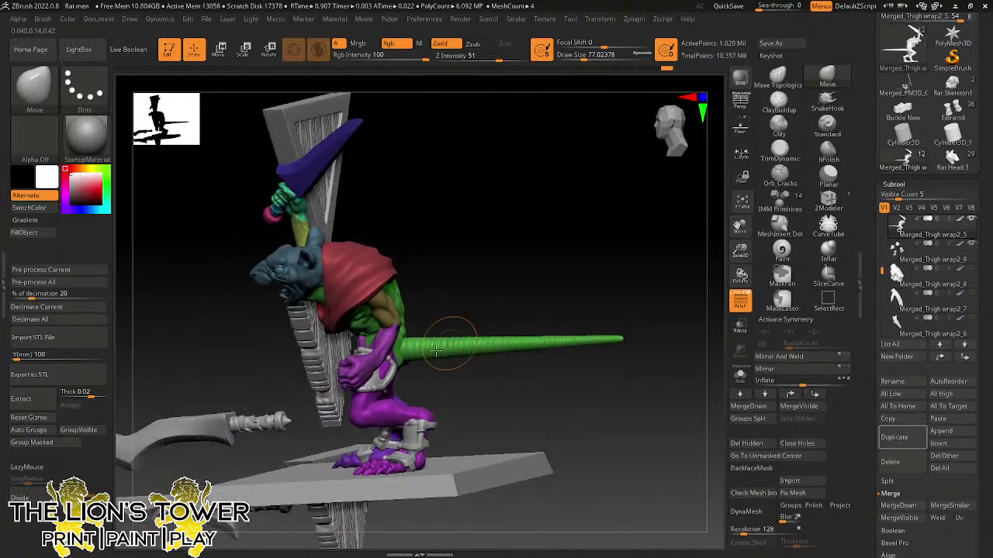
mouse_move(381, 370)
left_mouse_down()
mouse_move(490, 299)
mouse_move(485, 317)
mouse_move(370, 346)
mouse_move(484, 263)
mouse_move(514, 219)
mouse_move(371, 346)
mouse_move(432, 310)
left_mouse_up()
left_click(778, 76)
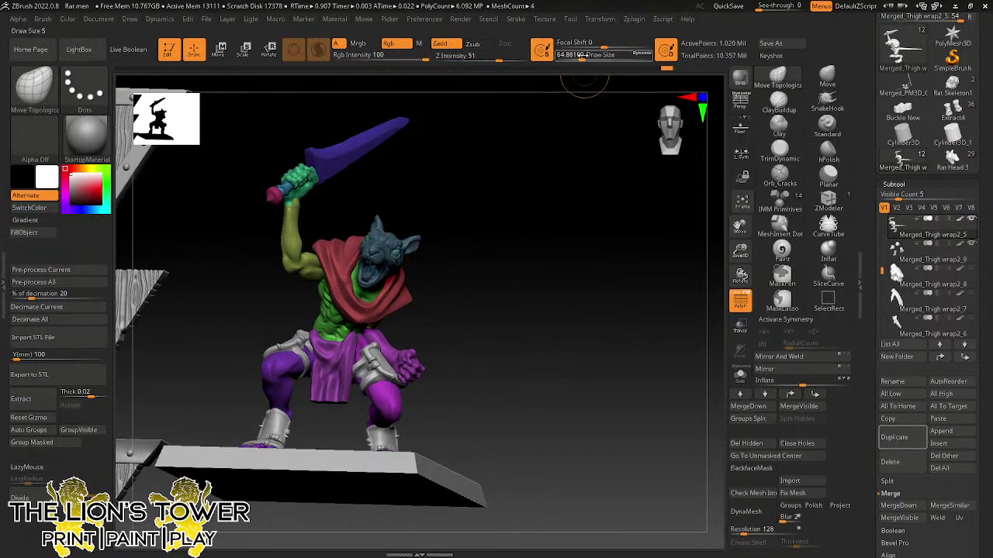
left_click_drag(584, 61, 587, 64)
left_click_drag(458, 259, 374, 349)
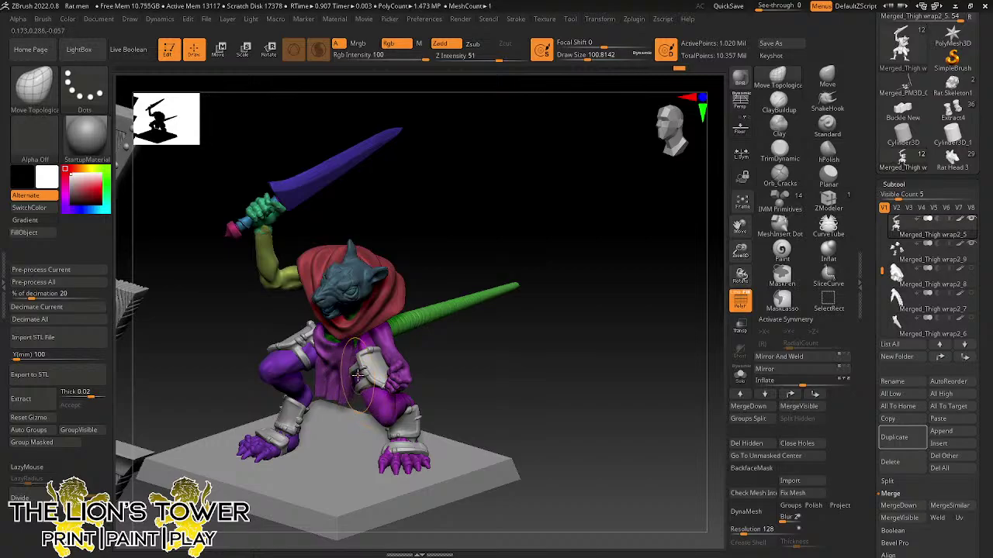
left_click_drag(358, 348, 554, 237)
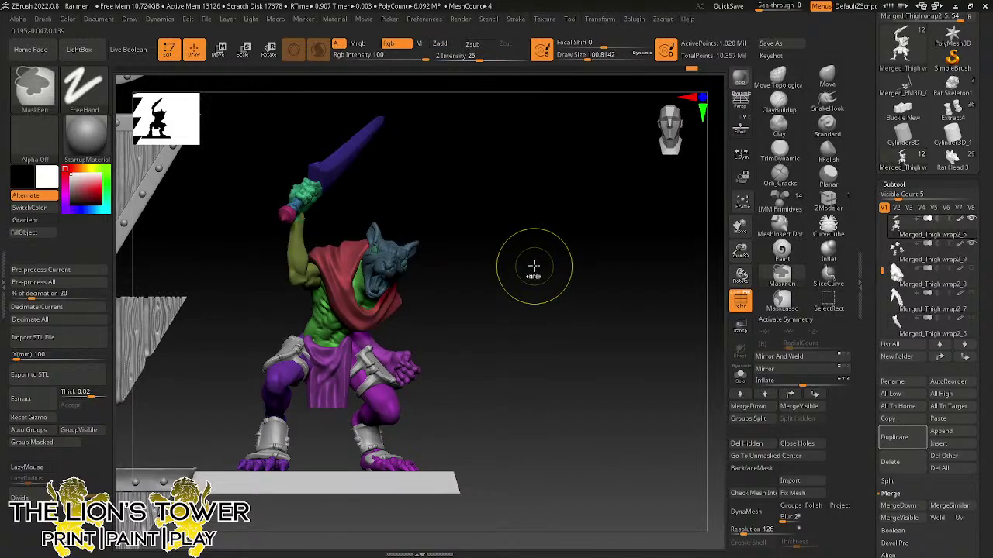
left_click_drag(552, 335, 517, 267)
- Mask everything on the body subtool except the red cloak, using the isolated cloak polygroup
left_click(368, 270, "ctrl+shift")
left_click(388, 221, "ctrl")
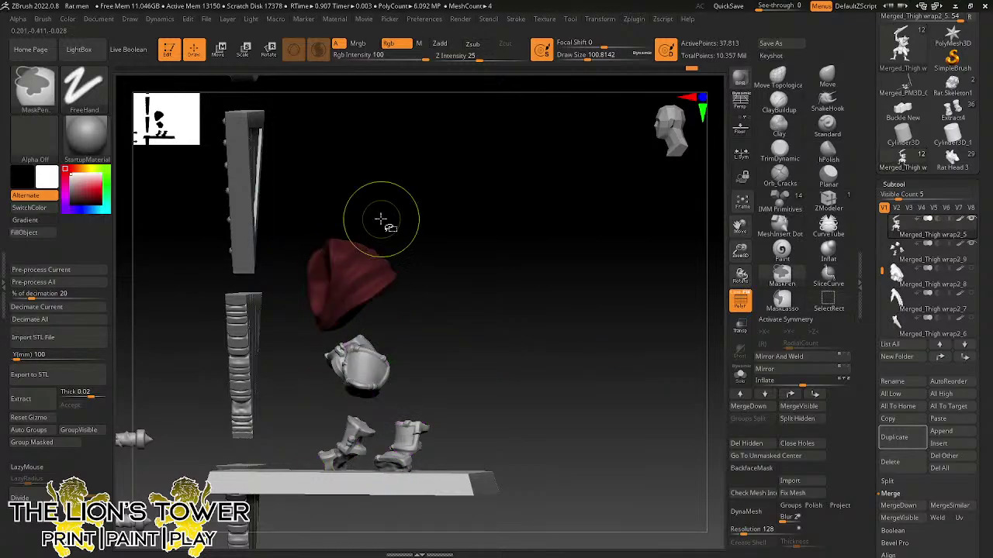
left_click(413, 208, "ctrl+shift")
left_click(422, 206, "ctrl")
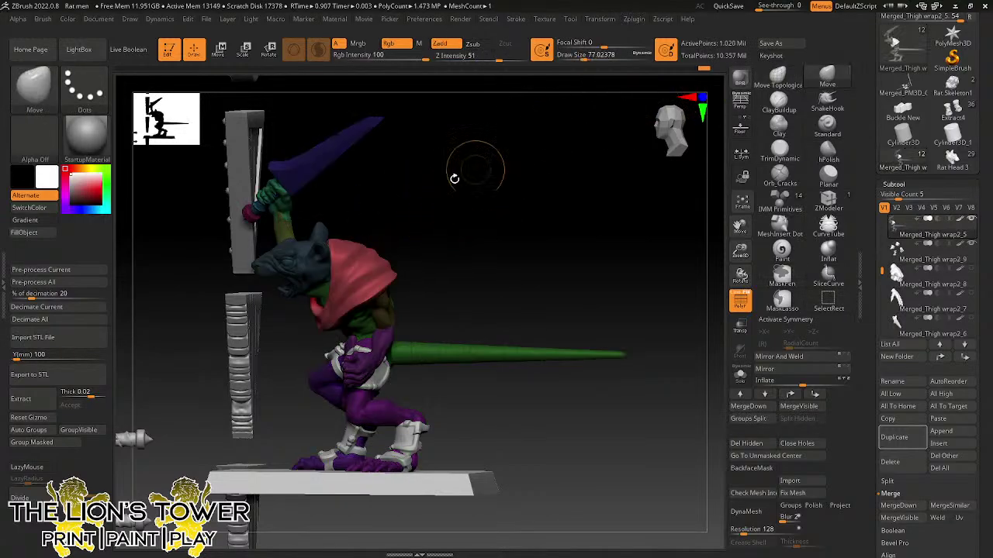
- Pull the cloak up over the rat man's head into a hood with the Move brush at draw size 144.73
left_click_drag(584, 58, 593, 59)
left_click_drag(547, 180, 444, 217)
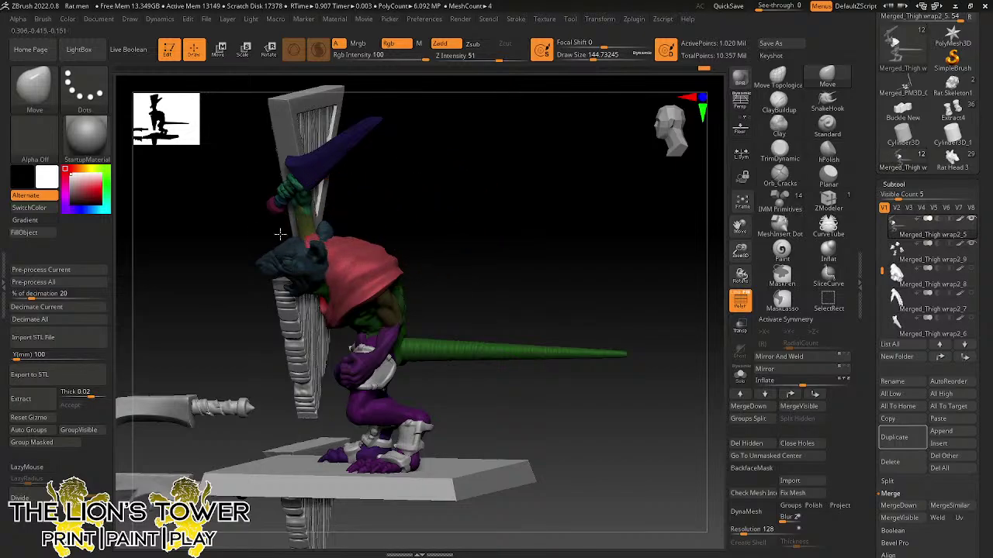
left_click_drag(381, 199, 341, 241)
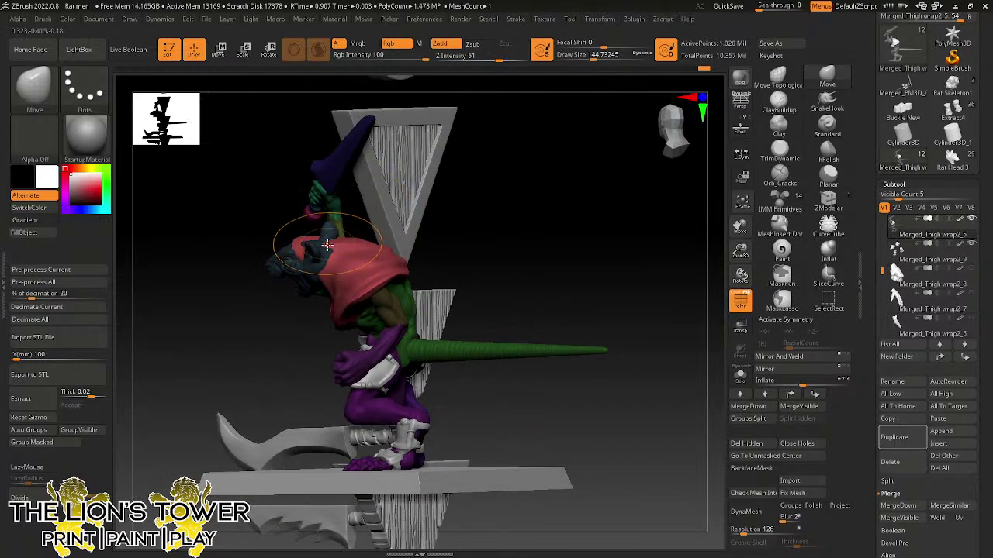
left_click_drag(411, 190, 427, 252)
right_click_drag(394, 249, 313, 254)
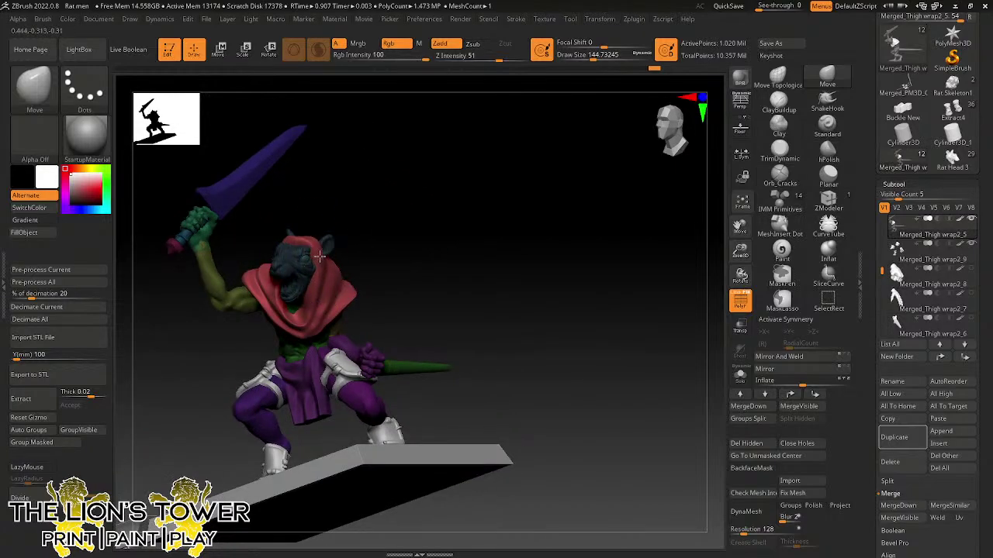
mouse_move(368, 225)
right_mouse_down()
mouse_move(316, 234)
mouse_move(392, 217)
mouse_move(377, 209)
right_mouse_up()
- Shape the hood around the face, ears and shoulders with the Move brush at draw size 104.48
left_click_drag(593, 55, 587, 55)
right_click_drag(511, 130, 442, 183)
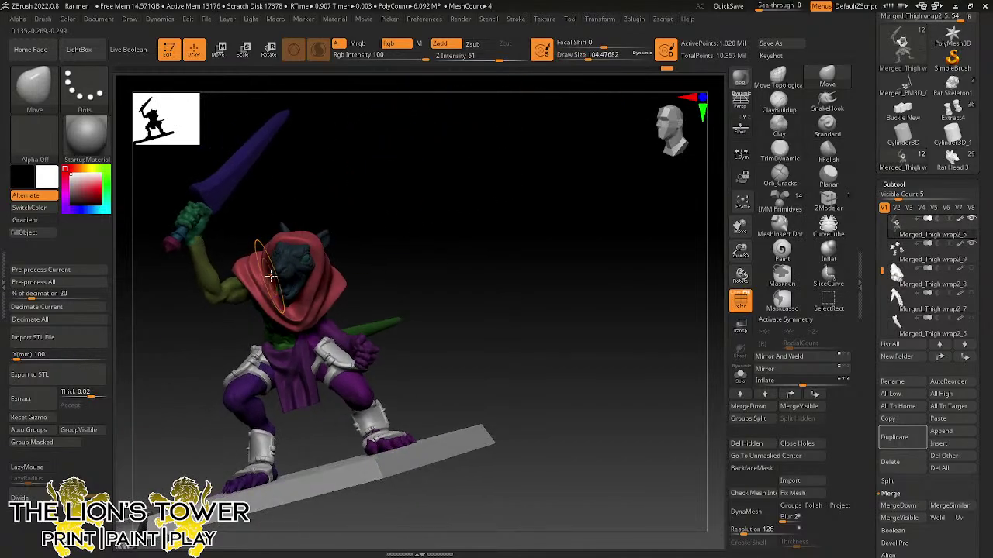
mouse_move(263, 282)
right_mouse_down()
mouse_move(403, 220)
mouse_move(426, 246)
mouse_move(383, 262)
mouse_move(392, 290)
mouse_move(267, 276)
right_mouse_up()
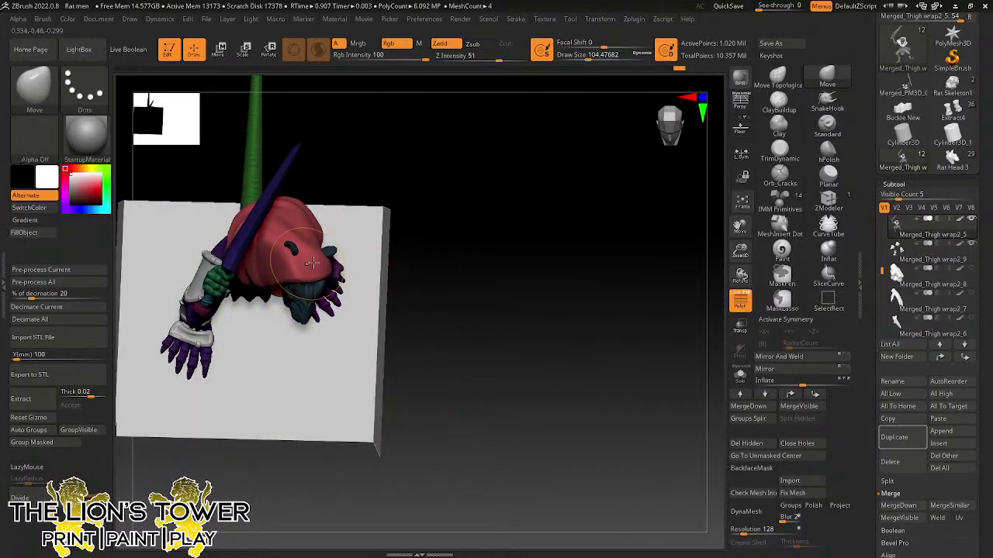
right_click_drag(318, 291, 398, 304)
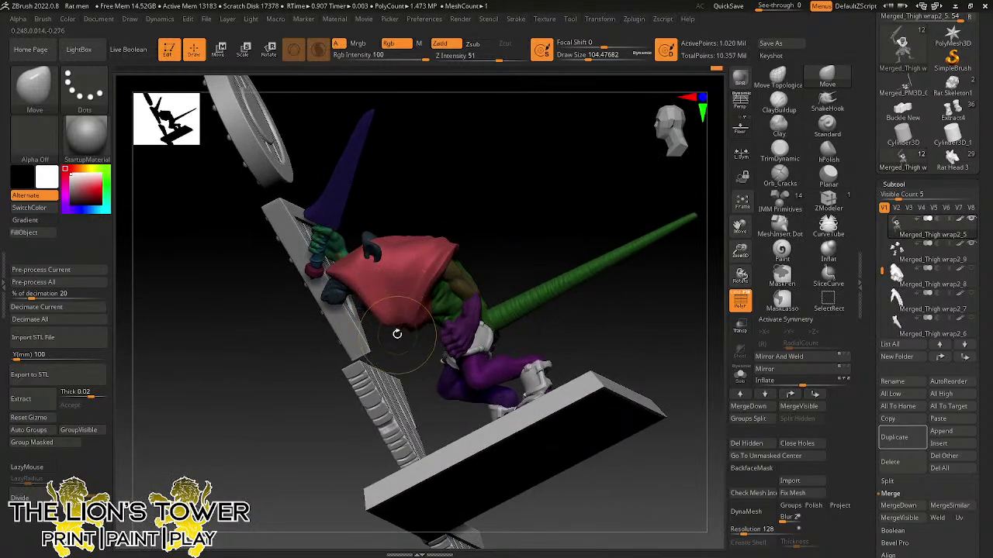
right_click_drag(403, 324, 360, 311)
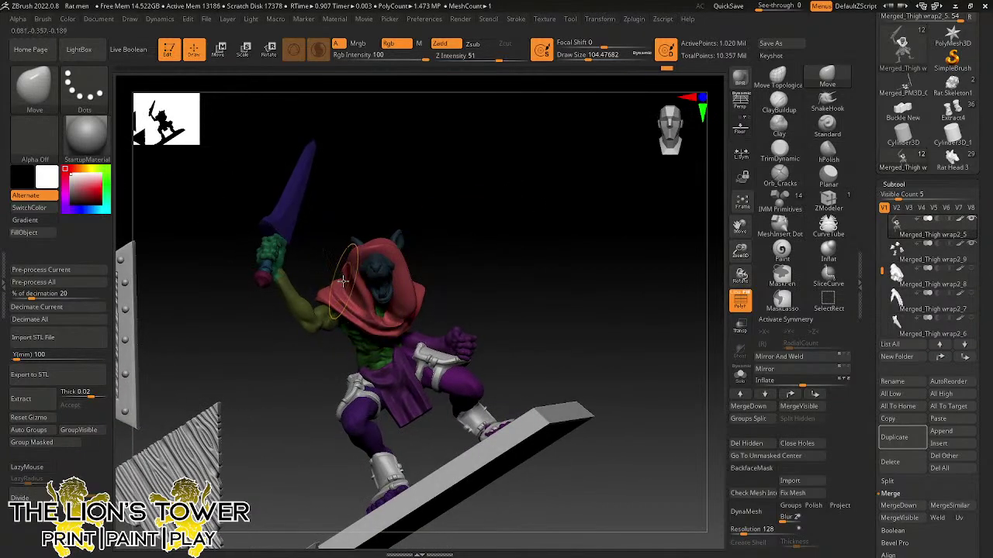
right_click_drag(347, 275, 499, 170)
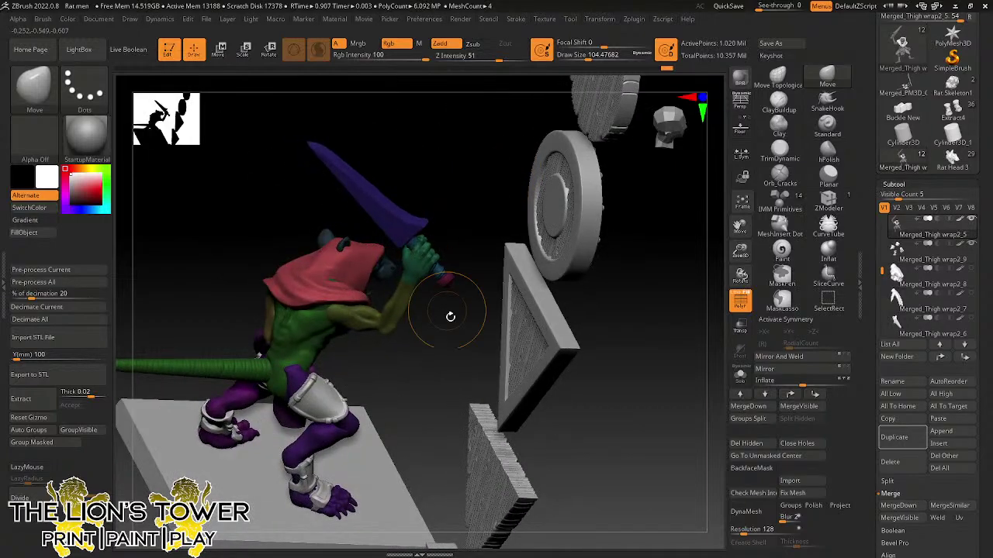
mouse_move(450, 317)
right_mouse_down()
mouse_move(342, 284)
mouse_move(483, 206)
right_mouse_up()
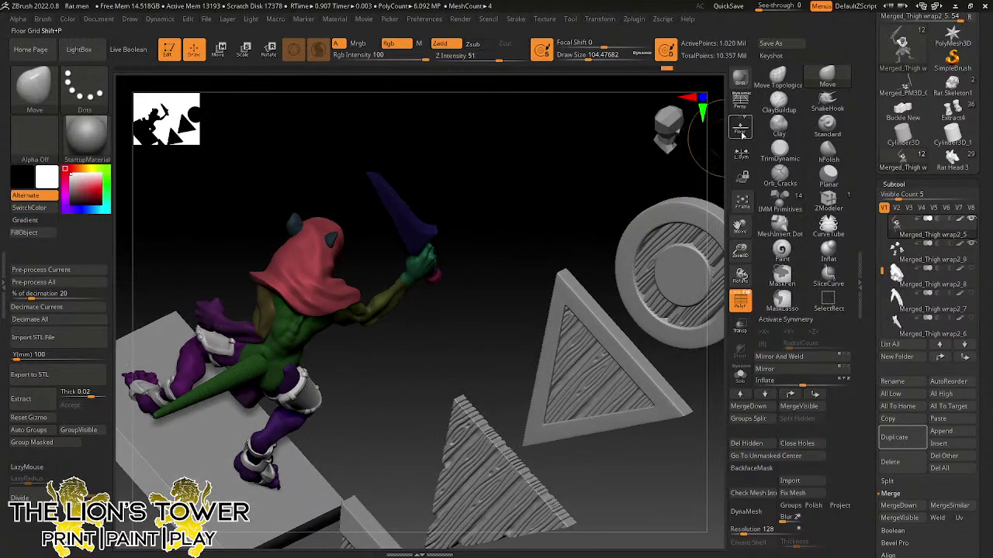
- Build up cloth folds on the hood with ClayBuildup at draw size 39.14, then turn off Sculptris Pro
left_click(778, 103)
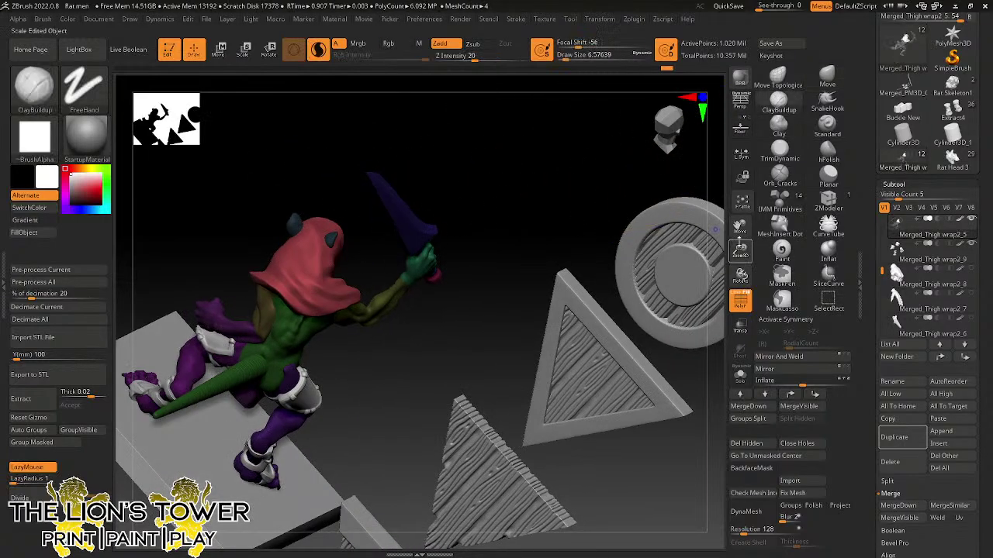
left_click_drag(740, 250, 741, 267)
left_click_drag(740, 226, 891, 239)
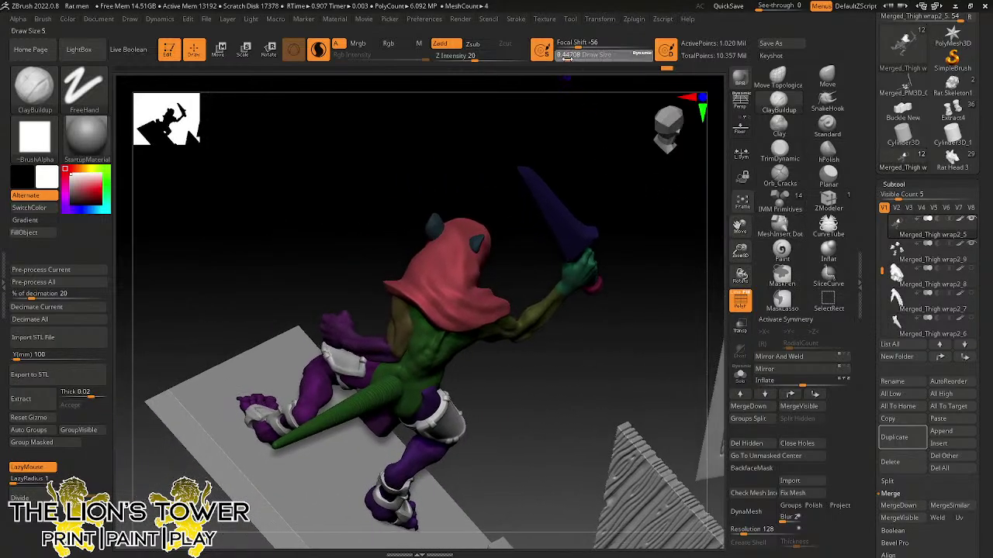
mouse_move(581, 77)
right_mouse_down()
mouse_move(569, 355)
mouse_move(483, 300)
right_mouse_up()
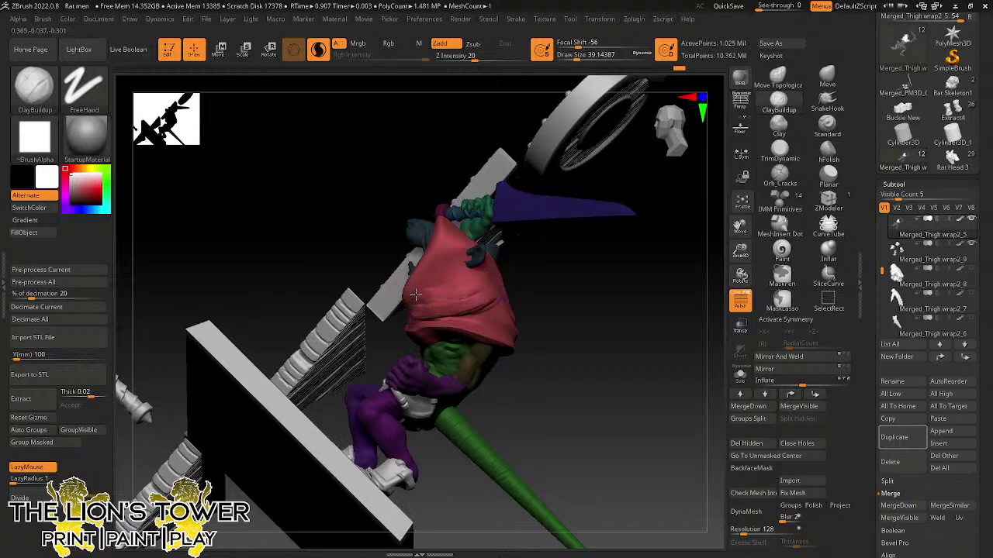
right_click_drag(496, 268, 426, 291)
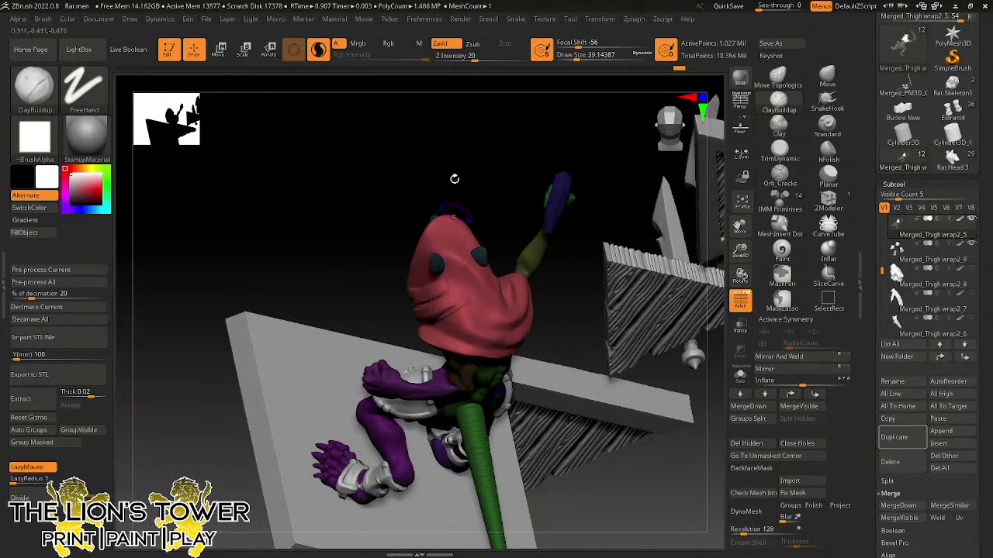
key("backslash")
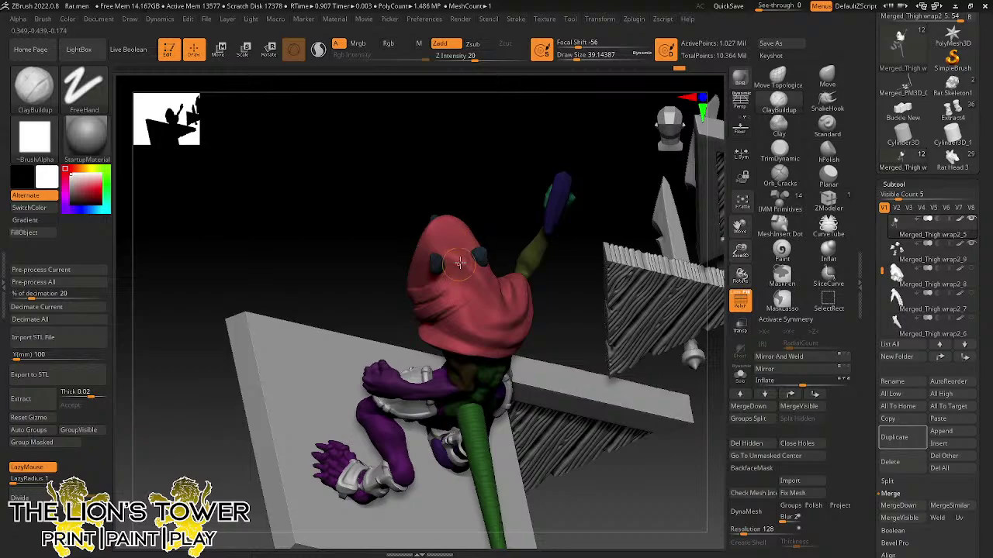
- Turn the masked hood into a single polygroup and isolate it from the rest of the body
left_click_drag(506, 199, 505, 231, "ctrl")
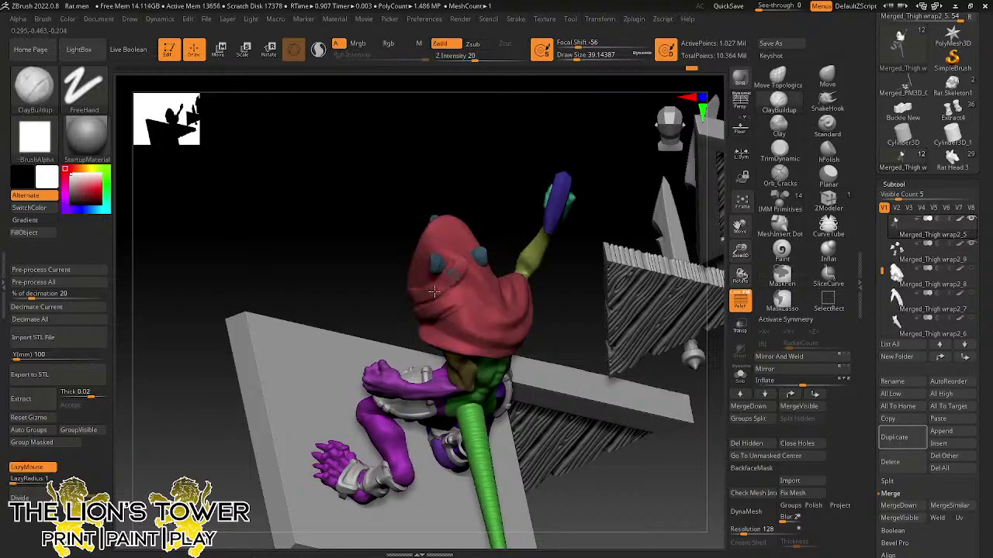
key("ctrl")
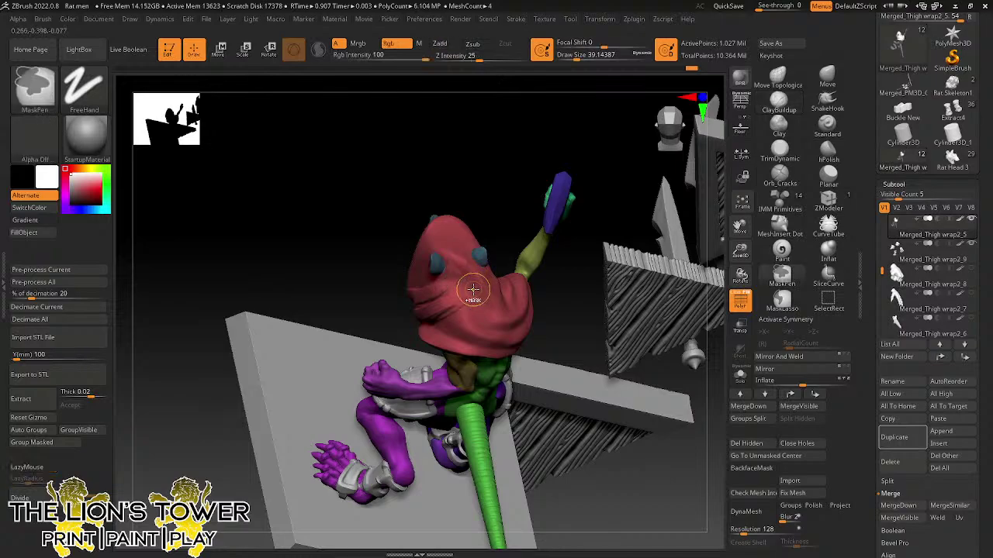
key("ctrl+z")
left_click(510, 215, "ctrl")
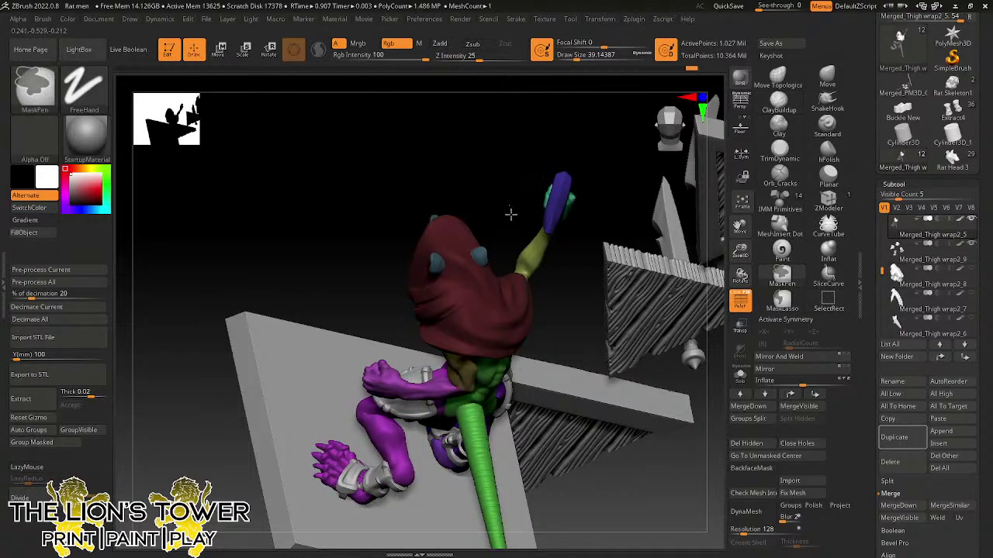
key("ctrl+w")
left_click(483, 283, "ctrl+shift")
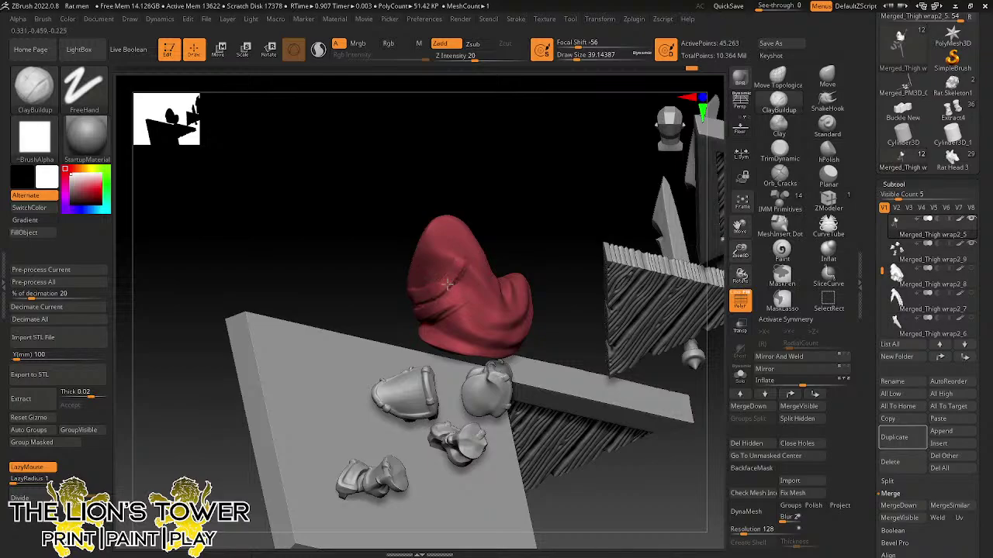
- Turn on Sculptris Pro and build up cloth folds on the hood with ClayBuildup at draw size 41.42
left_click(320, 52)
mouse_move(452, 298)
left_mouse_down()
mouse_move(473, 270)
mouse_move(450, 300)
left_mouse_up()
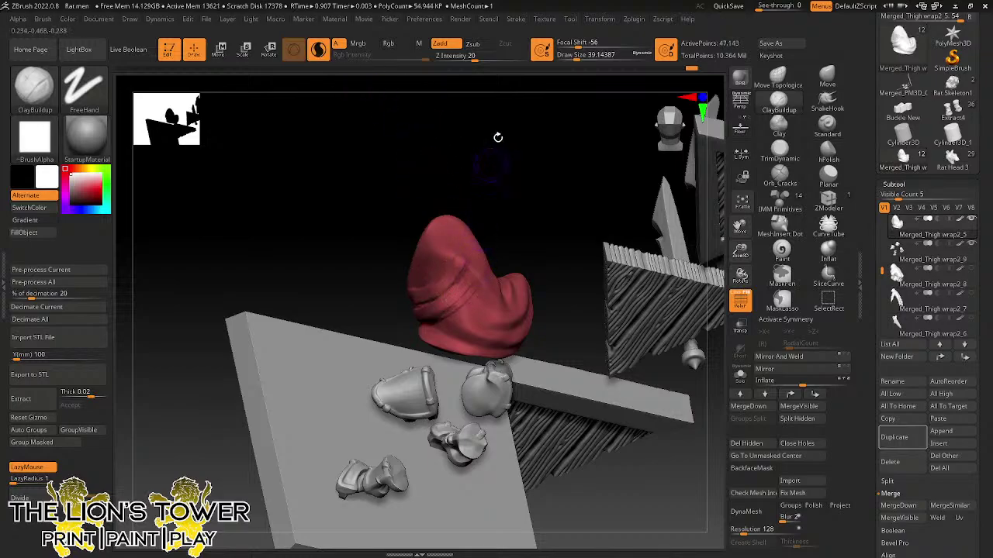
left_click(575, 55)
left_click_drag(575, 55, 577, 55)
mouse_move(594, 163)
left_mouse_down()
mouse_move(552, 200)
mouse_move(613, 216)
left_mouse_up()
left_click_drag(480, 330, 531, 277)
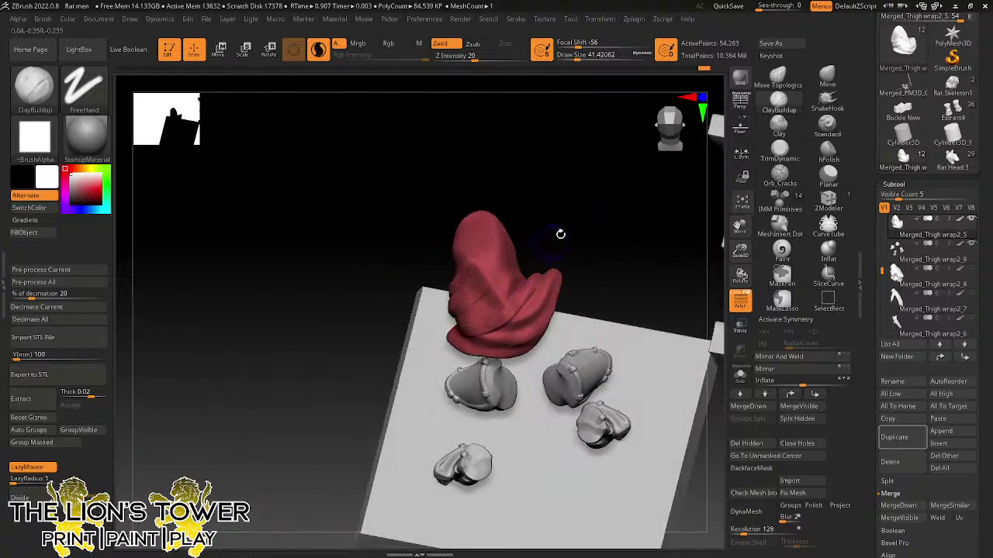
- Build up more ClayBuildup folds along the hood's sides, ear area and peak
left_click_drag(560, 234, 483, 319)
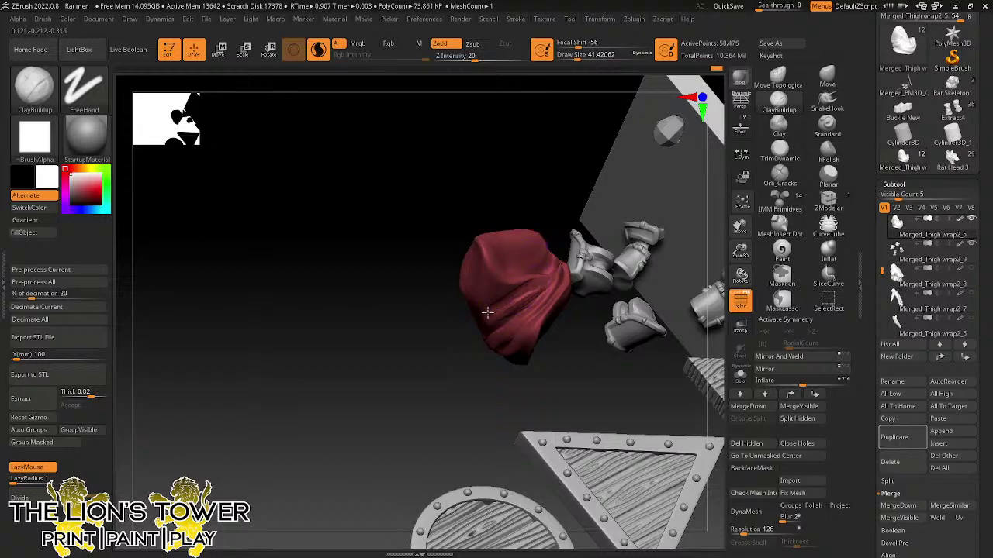
left_click_drag(501, 318, 542, 287)
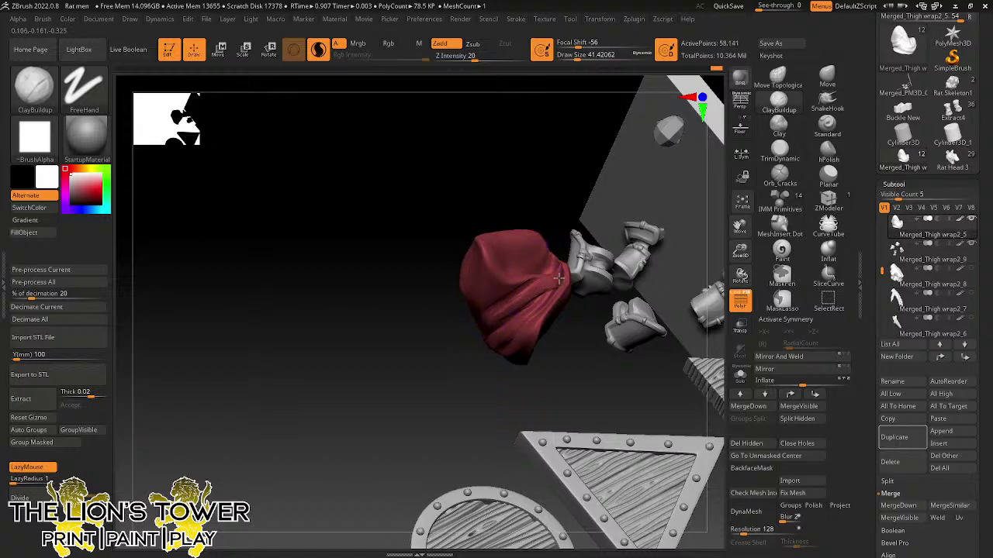
mouse_move(557, 271)
right_mouse_down()
mouse_move(566, 264)
mouse_move(560, 276)
right_mouse_up()
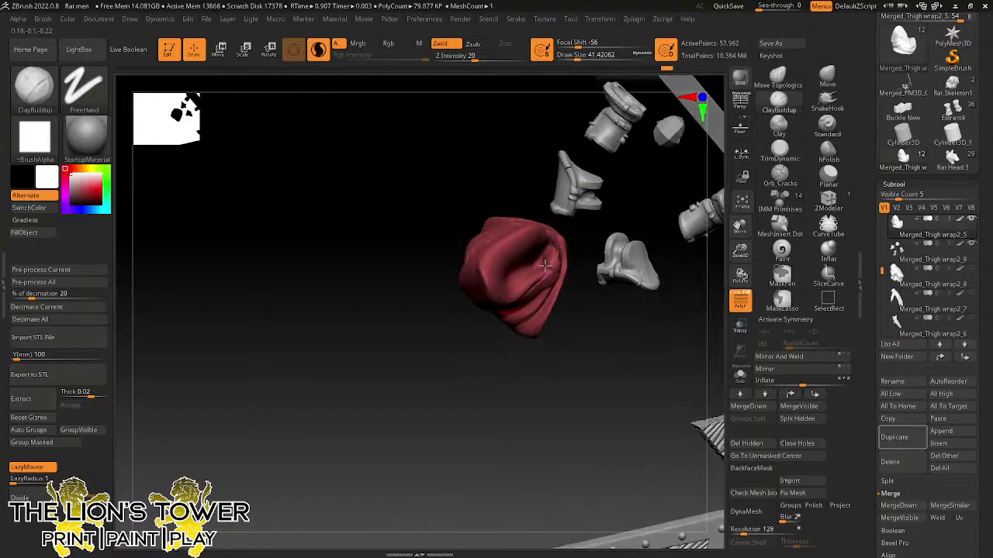
mouse_move(546, 268)
left_mouse_down()
mouse_move(545, 344)
mouse_move(554, 250)
mouse_move(519, 280)
left_mouse_up()
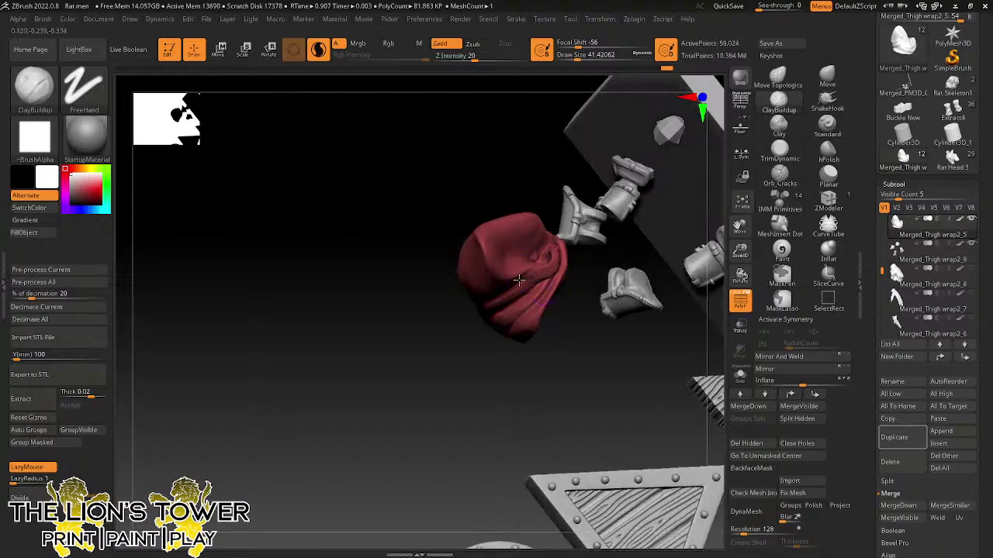
left_click_drag(523, 172, 590, 169)
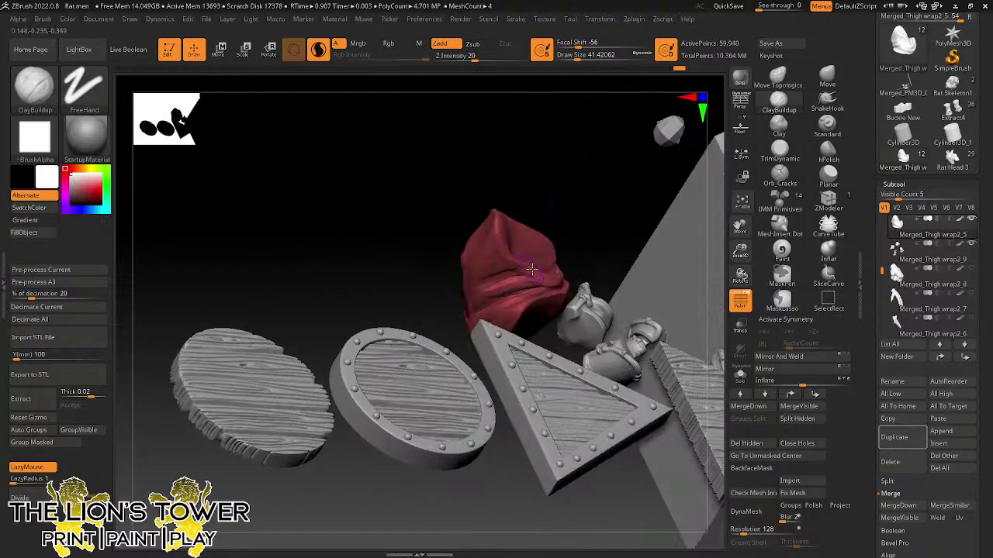
left_click_drag(494, 213, 476, 238)
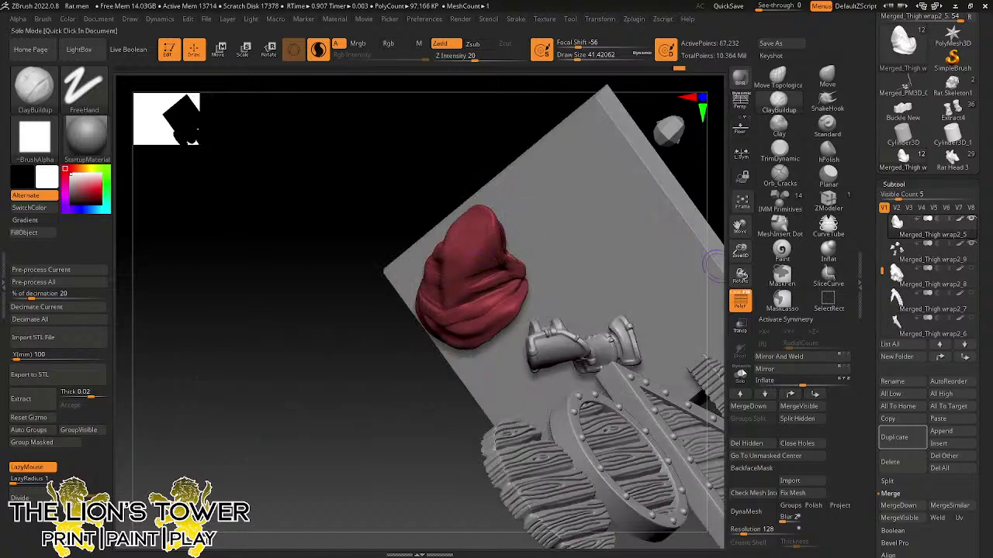
- Solo the rat man's subtool and mask everything except the hood
left_click(739, 375)
left_click(599, 240, "ctrl+shift")
left_click_drag(600, 241, 614, 215)
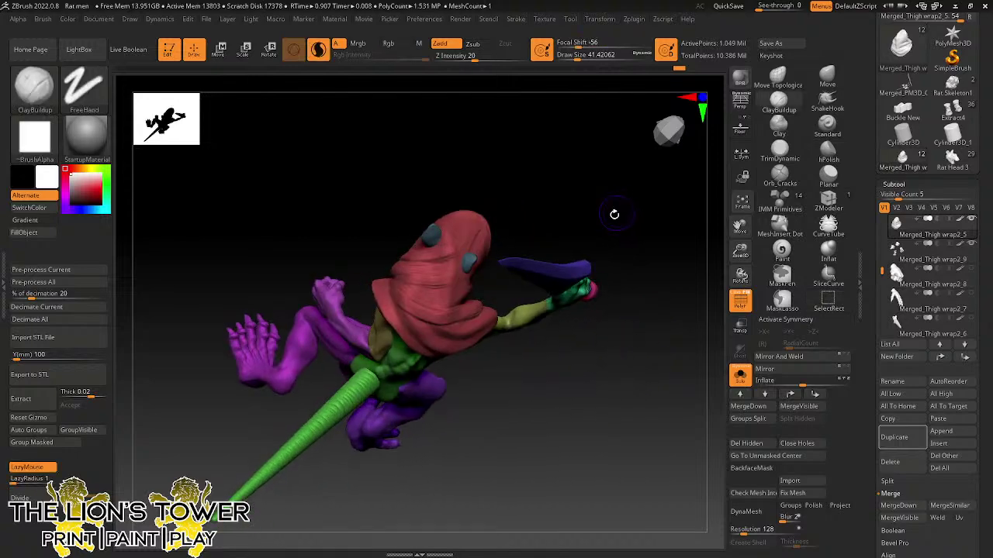
key("ctrl+shift")
left_click(482, 231, "ctrl+shift")
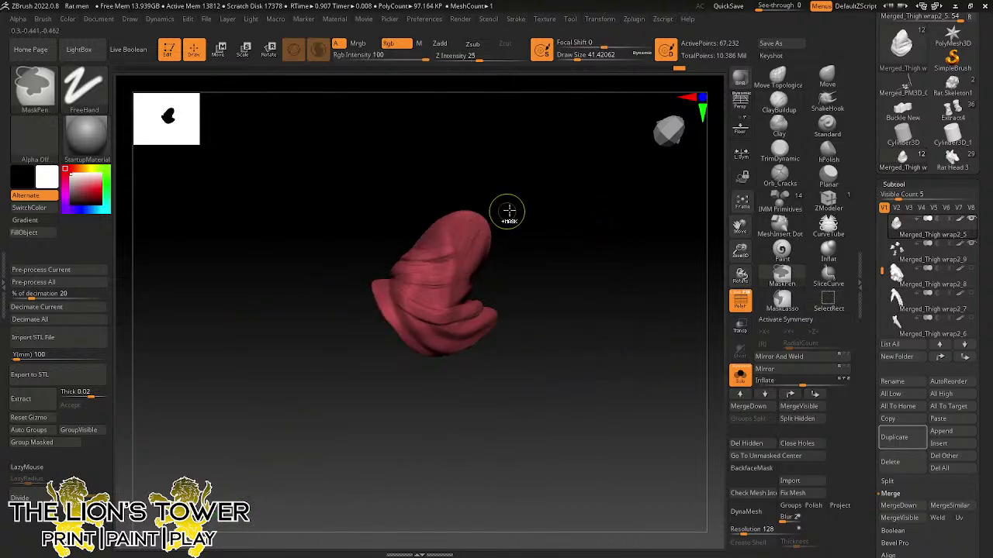
left_click(512, 206, "ctrl+shift")
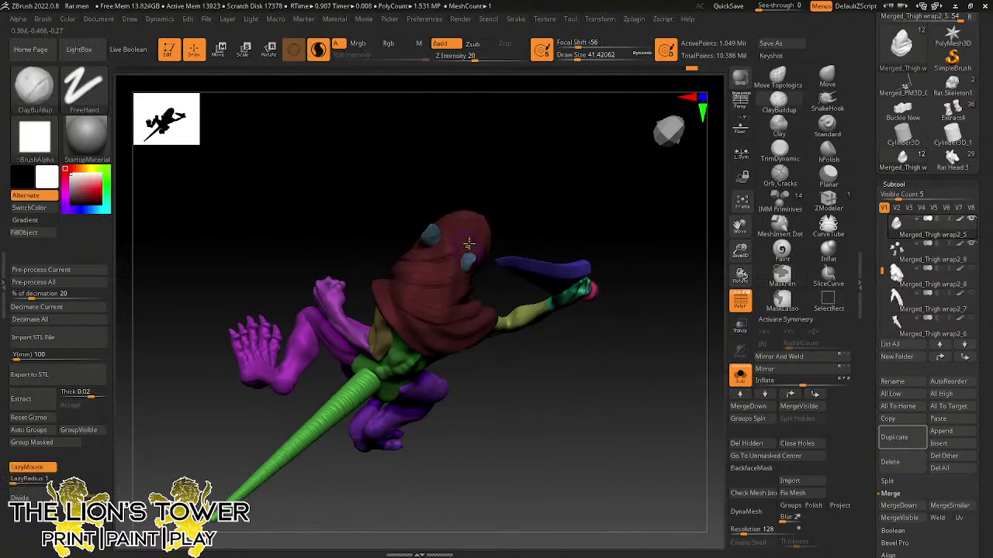
left_click(501, 205, "ctrl")
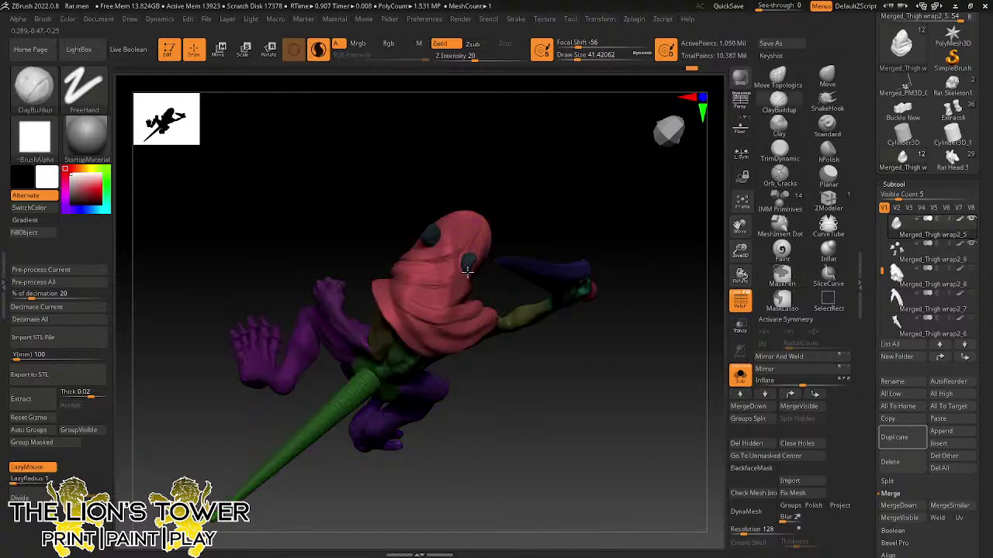
- Build up the hood around the ears with ClayBuildup and reshape its edges with the Move brush at draw size 73.89
left_click_drag(467, 272, 434, 235)
mouse_move(450, 227)
right_mouse_down()
mouse_move(439, 243)
mouse_move(429, 228)
mouse_move(478, 213)
mouse_move(532, 153)
mouse_move(510, 127)
mouse_move(446, 248)
mouse_move(538, 133)
mouse_move(443, 244)
right_mouse_up()
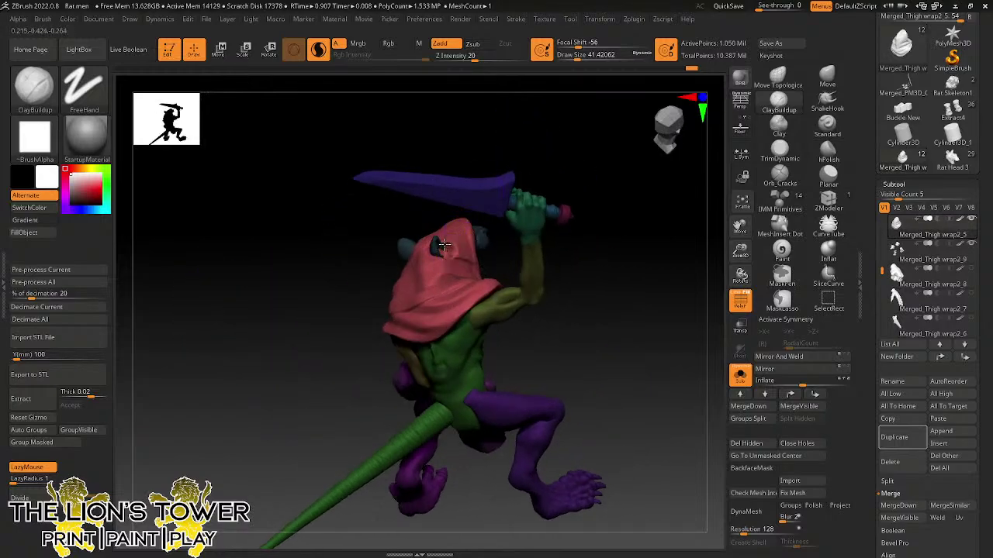
left_click(827, 76)
right_click_drag(553, 208, 594, 220)
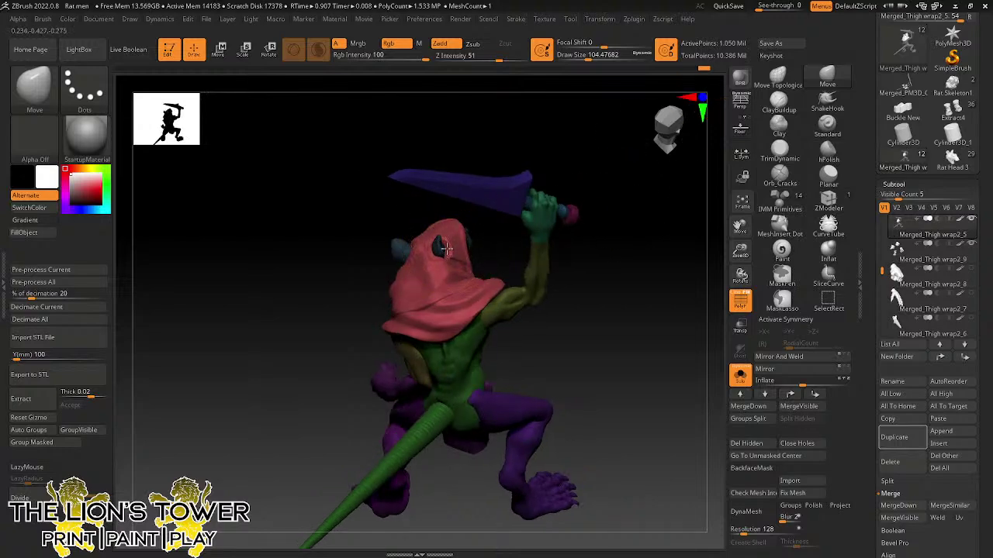
mouse_move(520, 181)
right_mouse_down()
mouse_move(581, 159)
mouse_move(569, 169)
mouse_move(558, 230)
mouse_move(600, 182)
mouse_move(596, 144)
mouse_move(578, 176)
mouse_move(567, 150)
mouse_move(581, 173)
mouse_move(588, 155)
right_mouse_up()
left_click(583, 59)
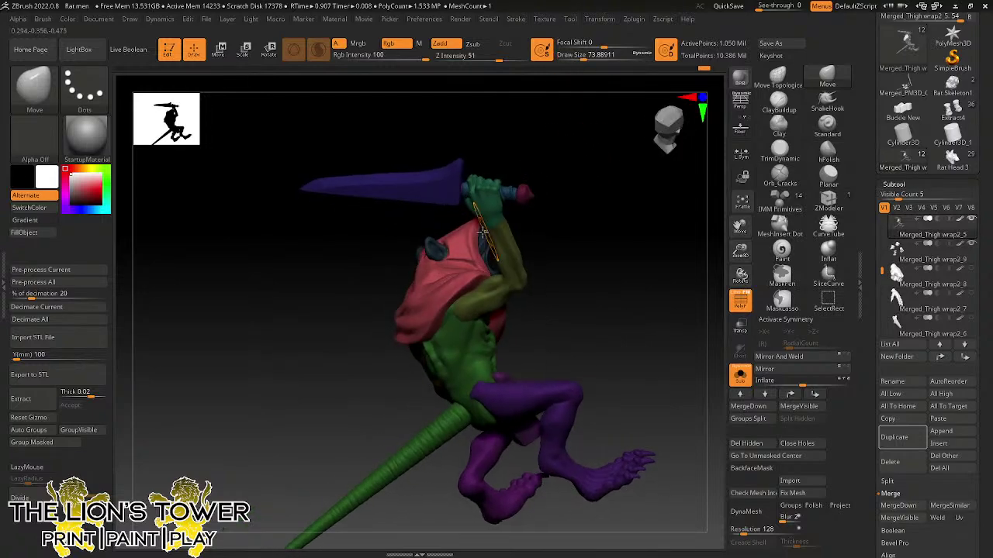
right_click_drag(484, 252, 639, 184)
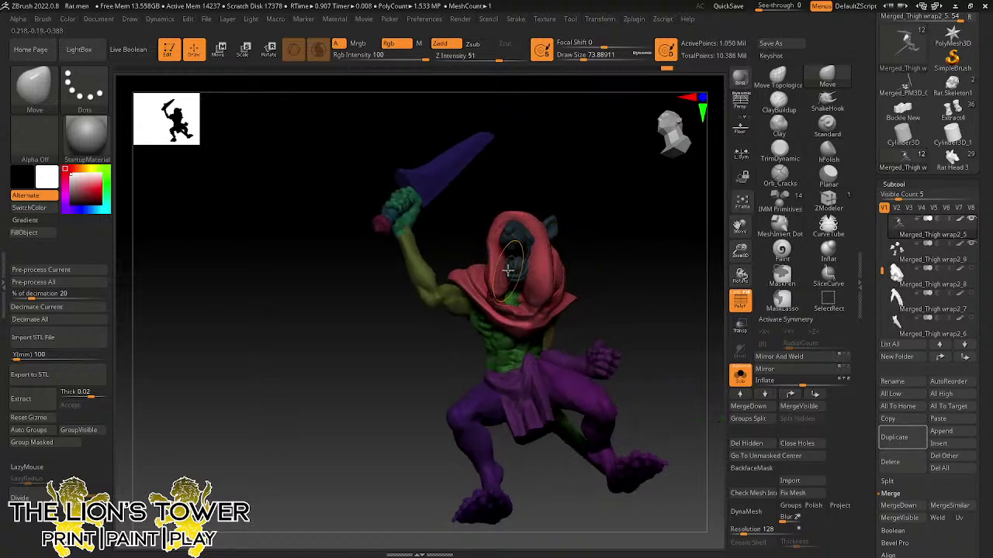
right_click_drag(506, 278, 562, 227)
mouse_move(497, 250)
right_mouse_down()
mouse_move(618, 226)
mouse_move(656, 310)
mouse_move(721, 286)
mouse_move(689, 271)
mouse_move(613, 272)
right_mouse_up()
- Isolate the hood, turn off Sculptris Pro and carve creases between its side folds with Orb_Cracks at draw size 56.47
key("ctrl")
left_click(573, 267, "ctrl+shift")
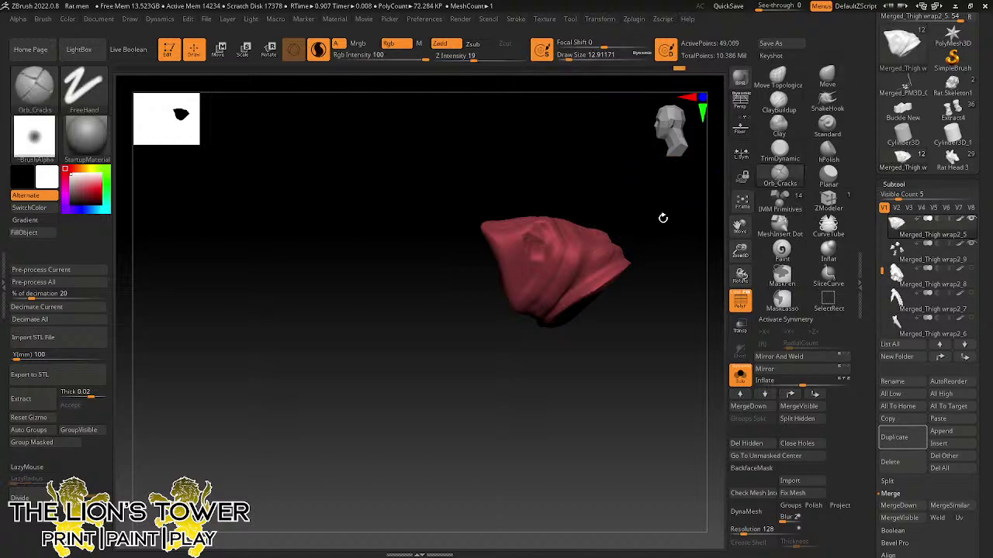
left_click_drag(575, 57, 580, 56)
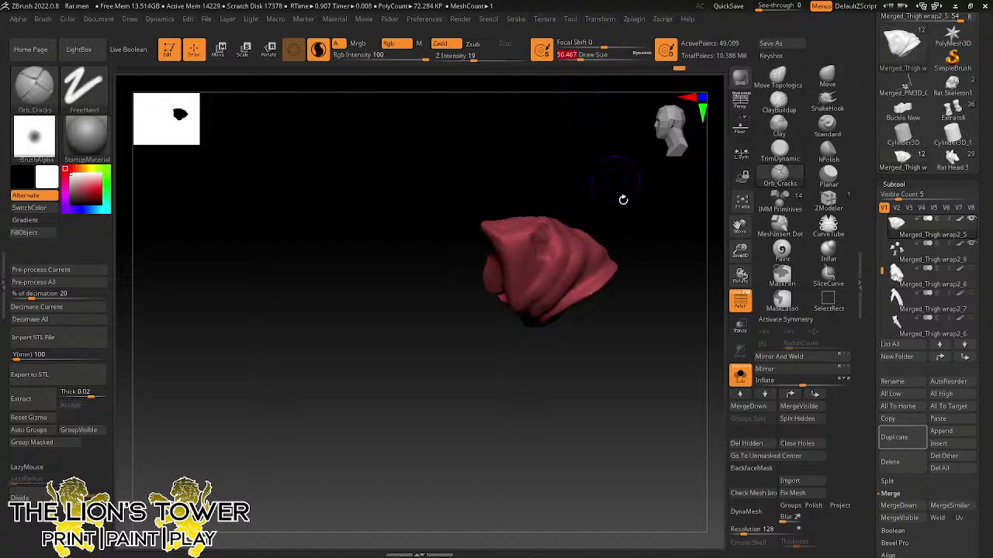
right_click_drag(645, 236, 613, 226)
left_click(318, 51)
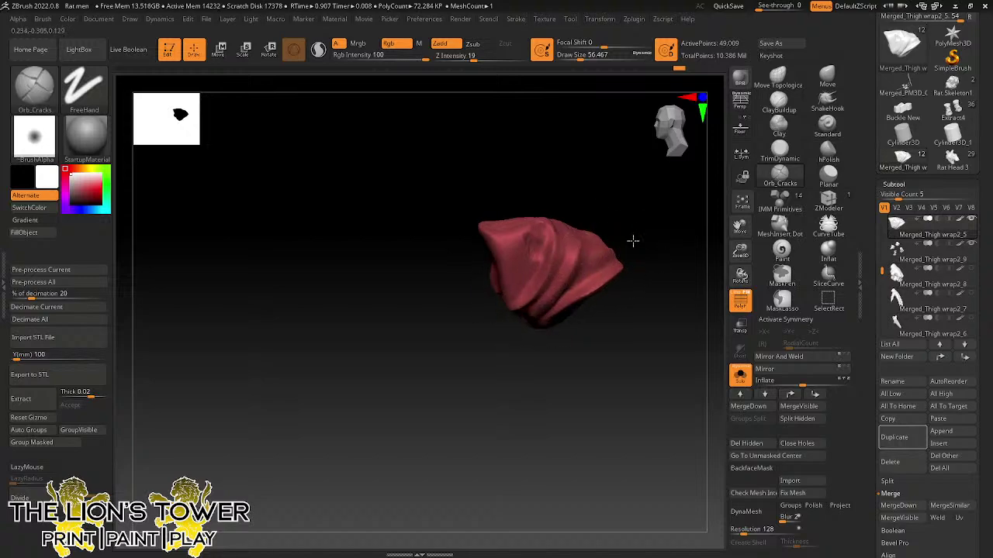
left_click_drag(634, 239, 542, 314)
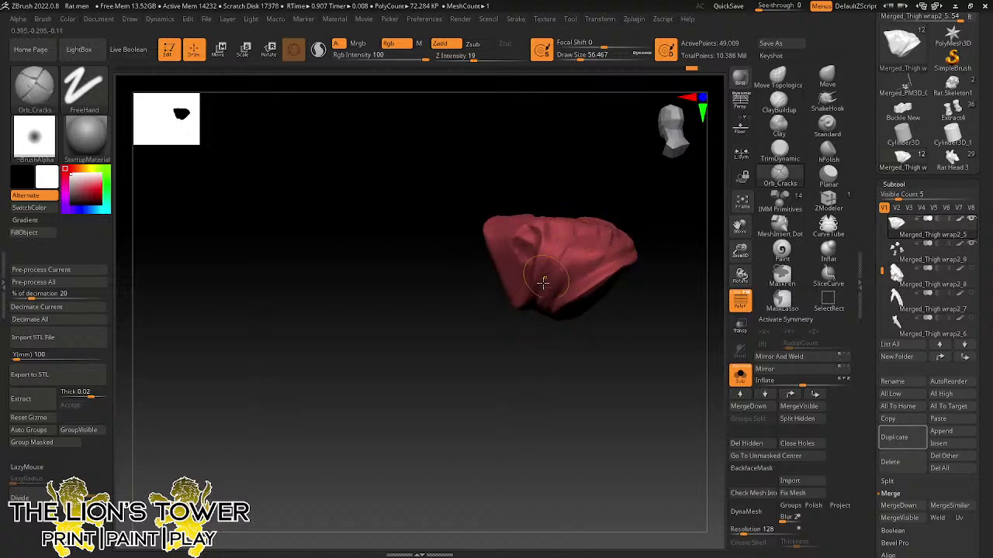
left_click_drag(595, 197, 549, 288)
- Carve Orb_Cracks creases into the folds at the hood's throat and around the face opening
mouse_move(598, 236)
left_mouse_down()
mouse_move(595, 255)
mouse_move(675, 226)
left_mouse_up()
left_click_drag(558, 266, 580, 278)
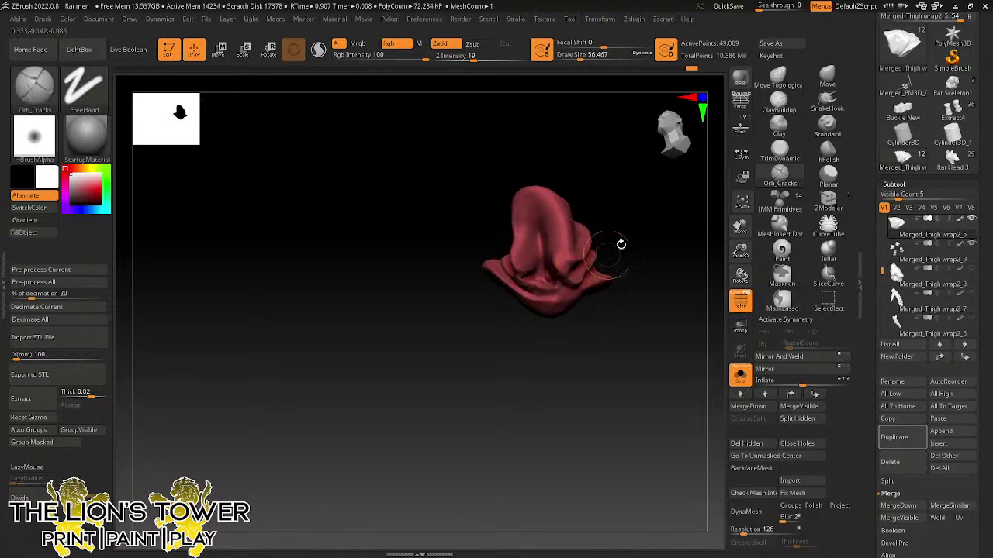
left_click_drag(621, 244, 651, 228)
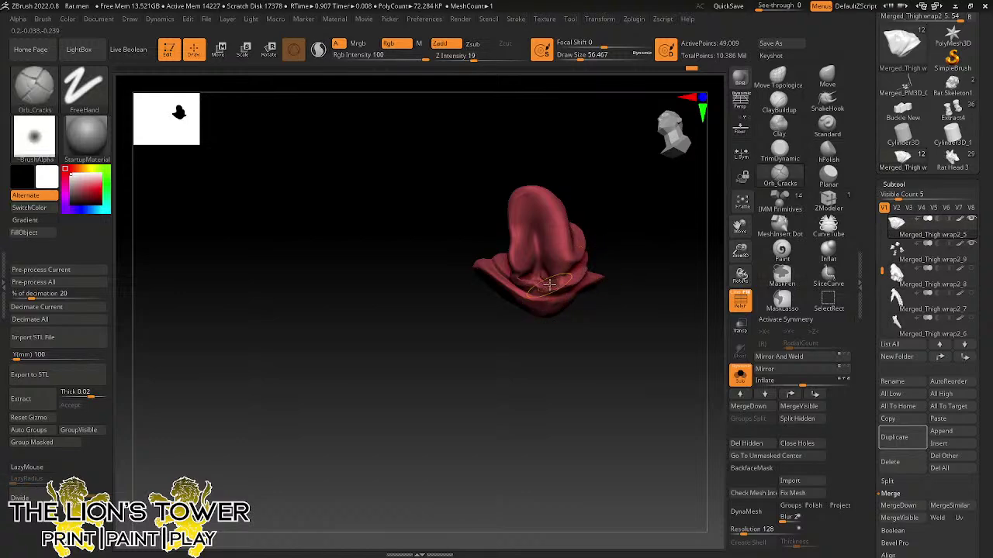
left_click_drag(568, 262, 563, 272)
mouse_move(628, 221)
left_mouse_down()
mouse_move(603, 246)
mouse_move(628, 175)
mouse_move(645, 194)
left_mouse_up()
mouse_move(569, 266)
left_mouse_down()
mouse_move(572, 207)
mouse_move(535, 195)
mouse_move(528, 236)
left_mouse_up()
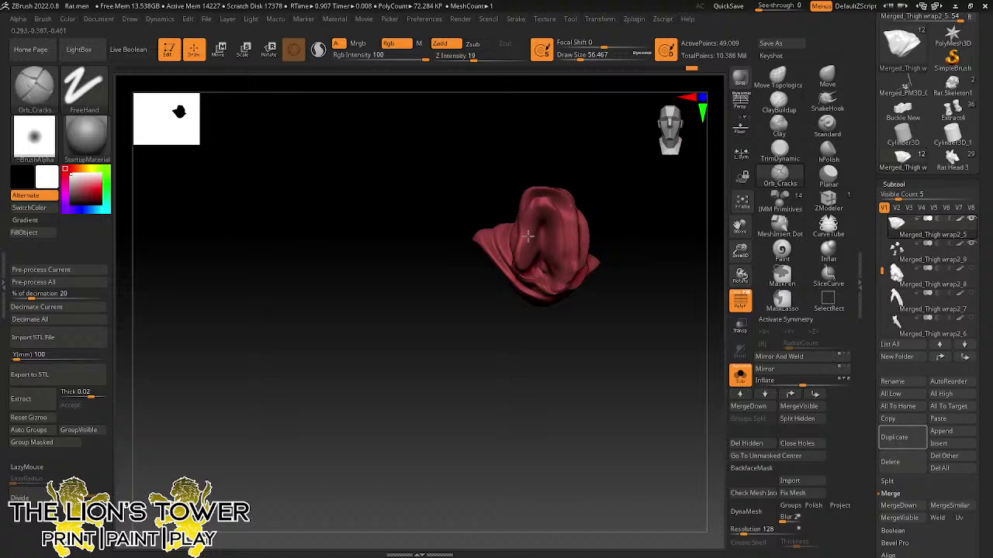
- Smooth the hood's fold near the throat on the opposite side and carve its creases up toward the ear
left_click_drag(560, 166, 620, 194)
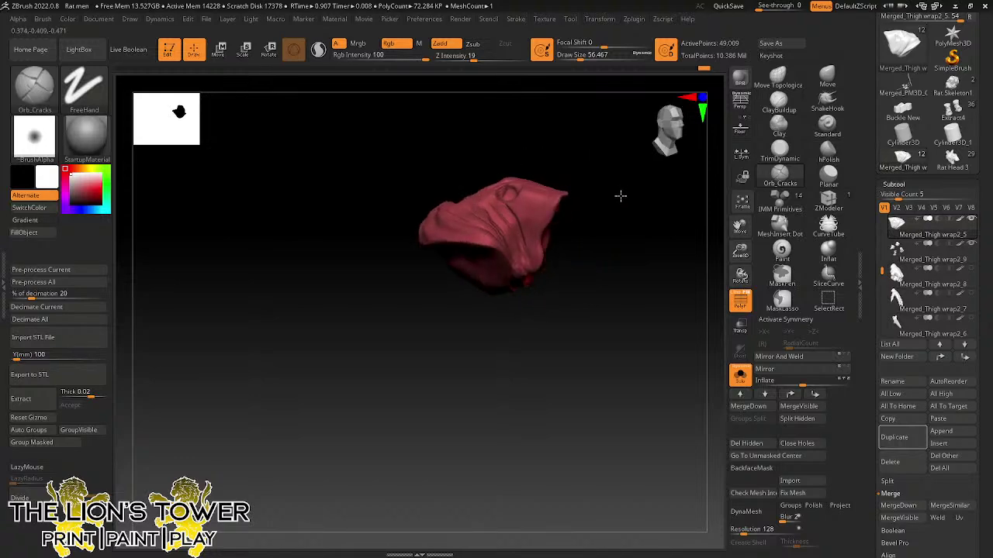
key("shift")
mouse_move(530, 248)
left_mouse_down("shift")
mouse_move(504, 221)
mouse_move(530, 269)
left_mouse_up("shift")
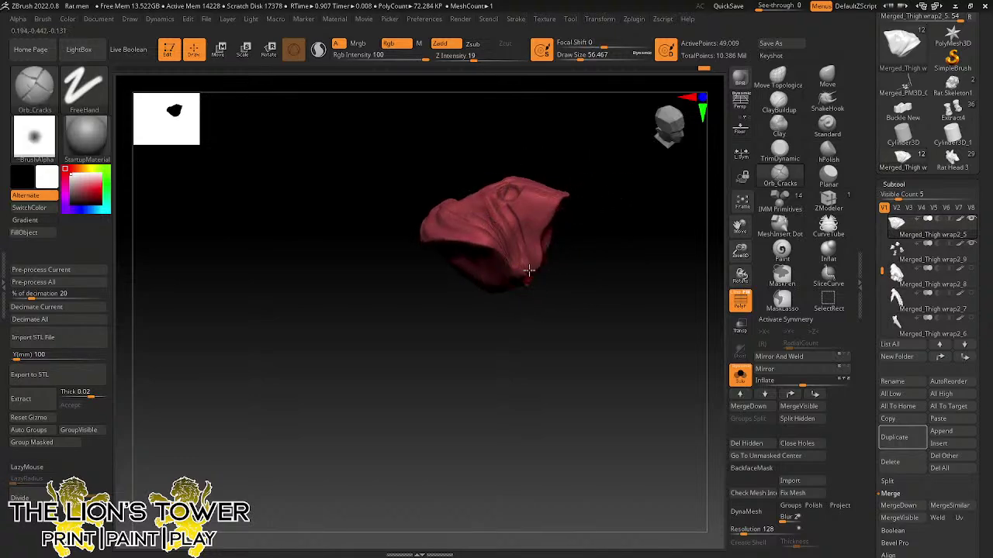
left_click_drag(485, 183, 531, 260)
mouse_move(507, 206)
left_mouse_down()
mouse_move(530, 251)
mouse_move(516, 210)
left_mouse_up()
- Show the whole rat man, clear the mask and isolate the hood again
left_click(587, 166, "ctrl+shift")
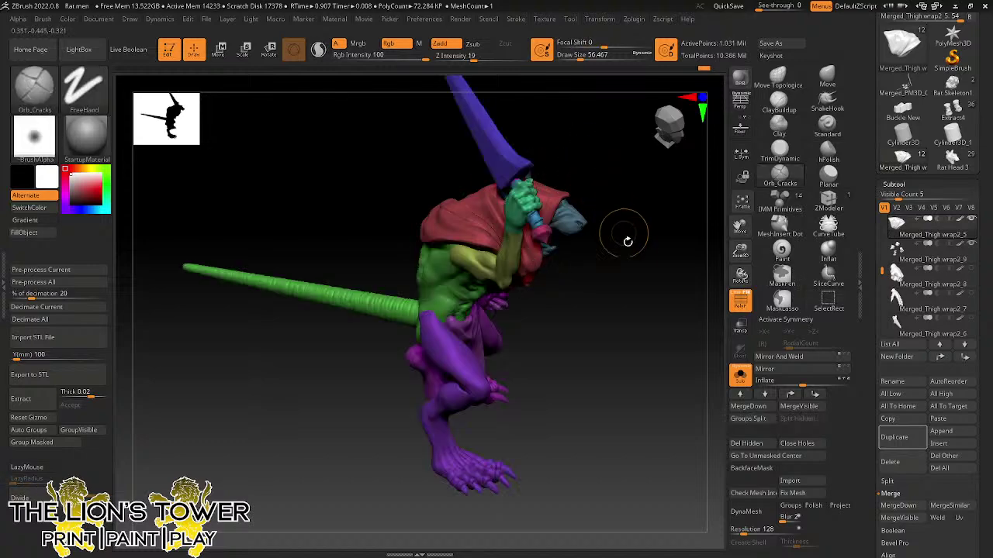
mouse_move(623, 232)
left_mouse_down("ctrl")
mouse_move(636, 266)
mouse_move(616, 300)
mouse_move(644, 235)
mouse_move(584, 233)
left_mouse_up("ctrl")
left_click(523, 250, "ctrl+shift")
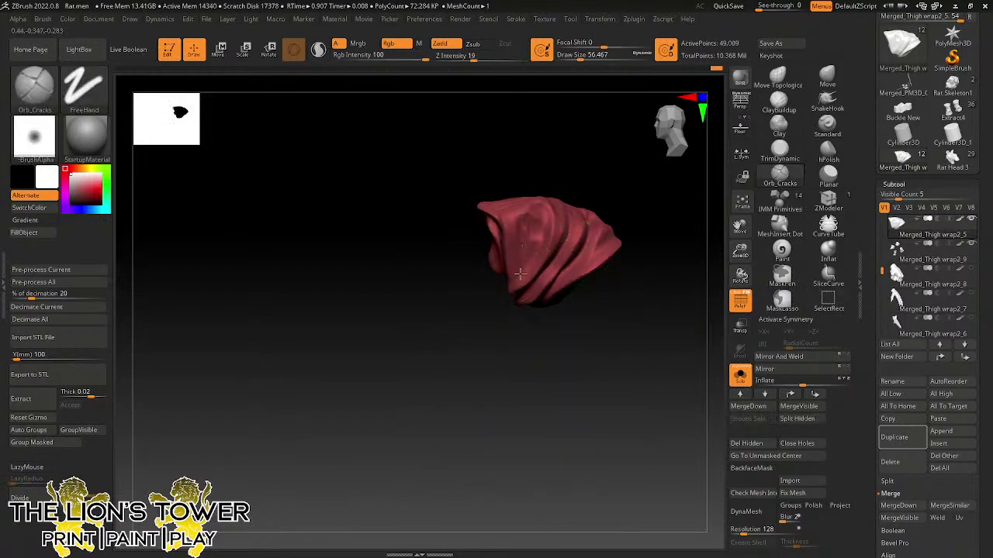
- Turn on Sculptris Pro and carve the hood's ear openings with Orb_Cracks at draw size 34.79
left_click(318, 49)
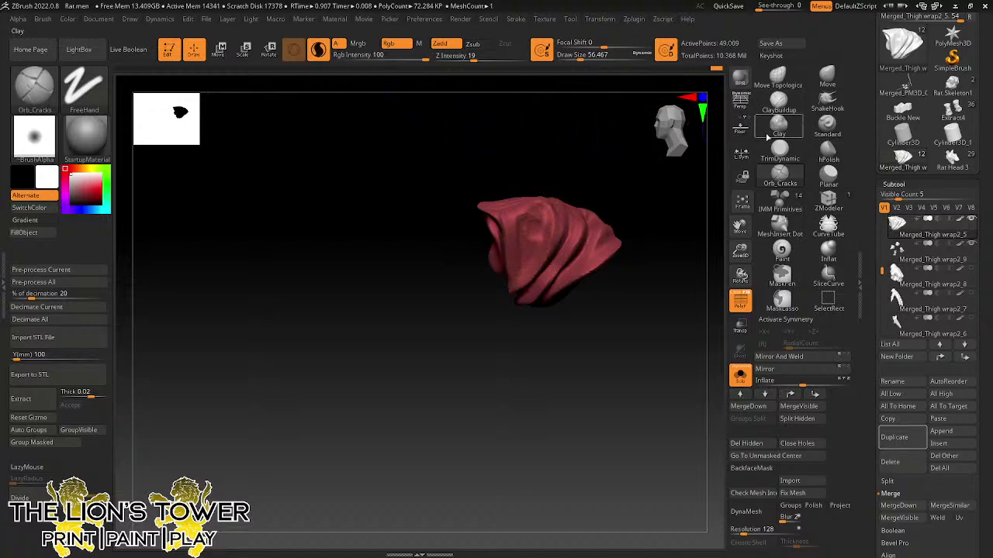
left_click_drag(591, 54, 576, 57)
left_click(49, 469)
left_click(41, 470)
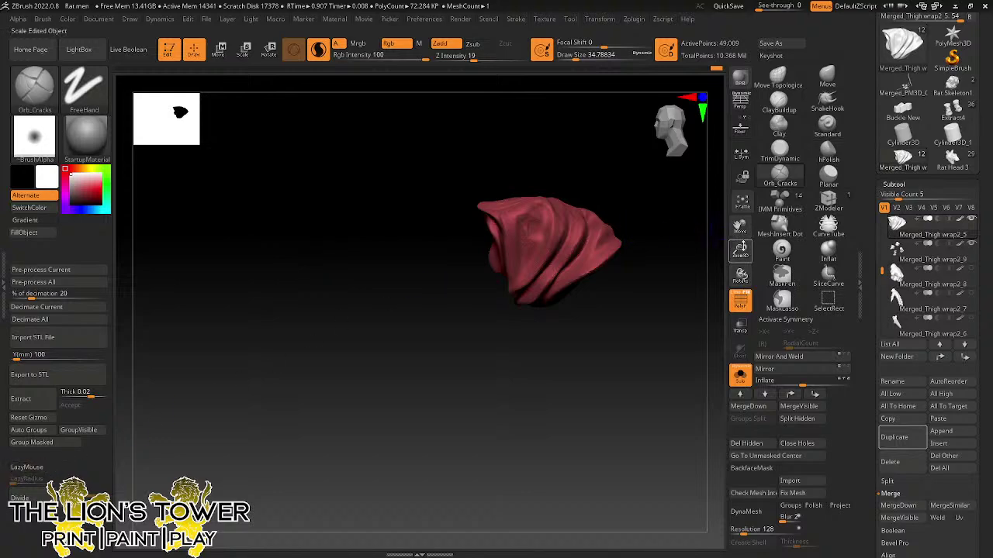
left_click_drag(743, 245, 740, 262)
mouse_move(527, 221)
left_mouse_down()
mouse_move(542, 263)
mouse_move(562, 268)
mouse_move(574, 225)
mouse_move(547, 203)
mouse_move(535, 221)
mouse_move(570, 236)
left_mouse_up()
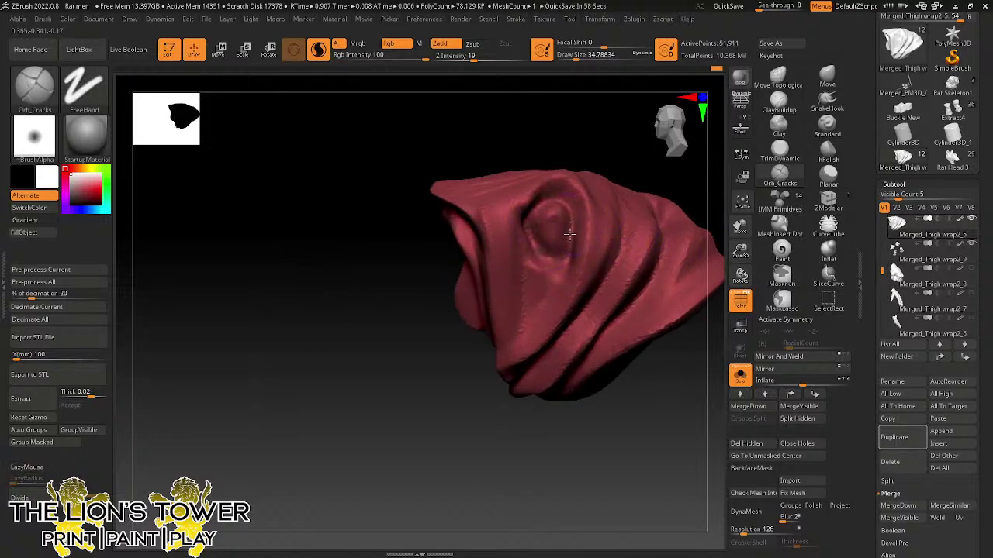
mouse_move(576, 127)
left_mouse_down()
mouse_move(634, 153)
mouse_move(622, 195)
left_mouse_up()
mouse_move(557, 240)
left_mouse_down()
mouse_move(568, 205)
mouse_move(541, 229)
left_mouse_up()
left_click_drag(589, 126, 578, 184)
mouse_move(546, 223)
left_mouse_down()
mouse_move(532, 272)
mouse_move(552, 260)
left_mouse_up()
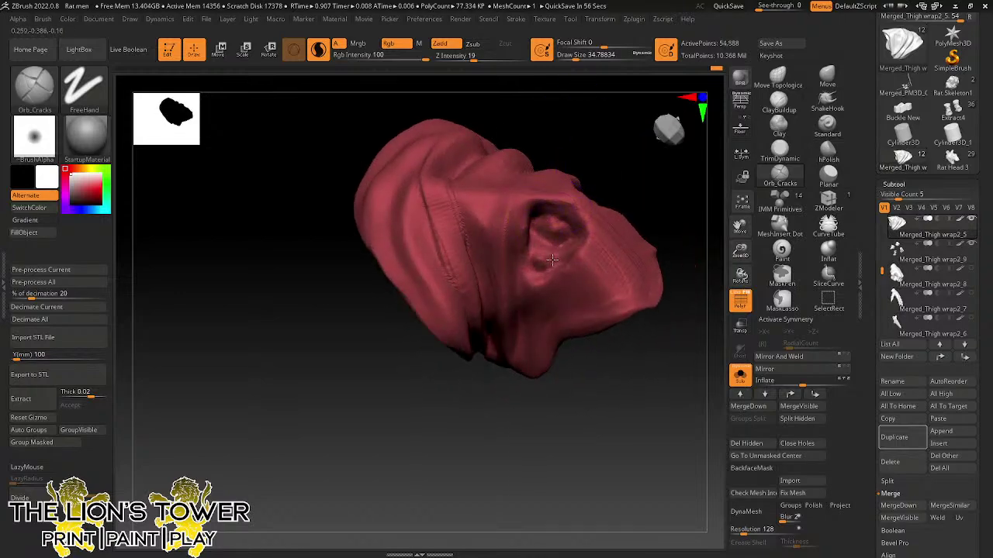
- Bring back the whole body to check the hood, isolate the hood again and smooth its folds at draw size 34.79
left_click(740, 375)
mouse_move(687, 389)
left_mouse_down()
mouse_move(630, 388)
mouse_move(612, 399)
left_mouse_up()
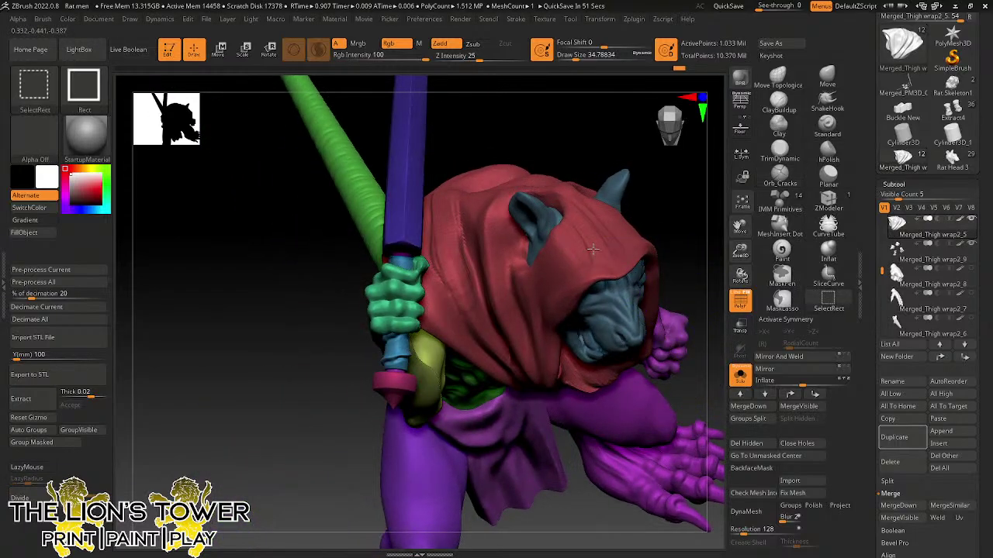
left_click(590, 233, "ctrl+shift")
left_click_drag(579, 208, 463, 237, "shift")
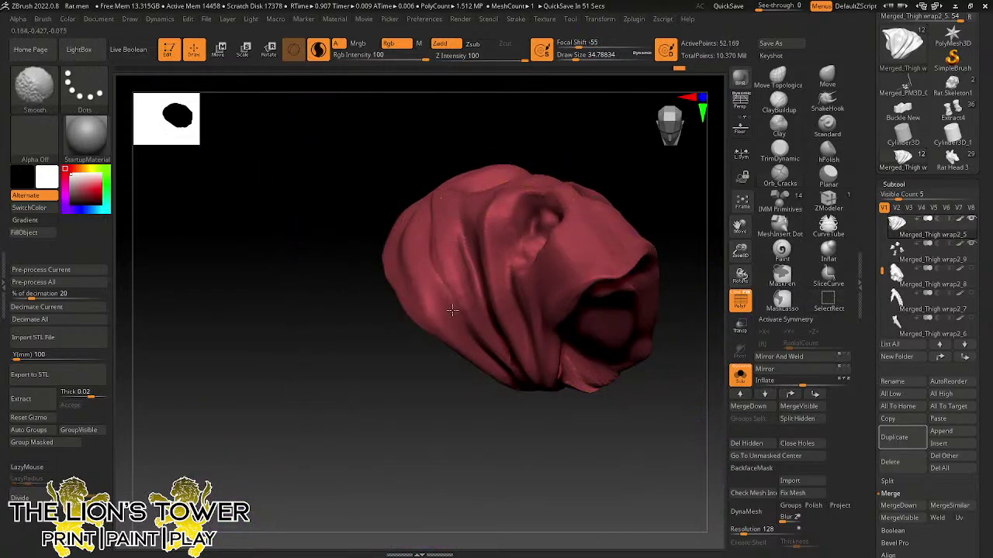
left_click_drag(543, 132, 489, 179)
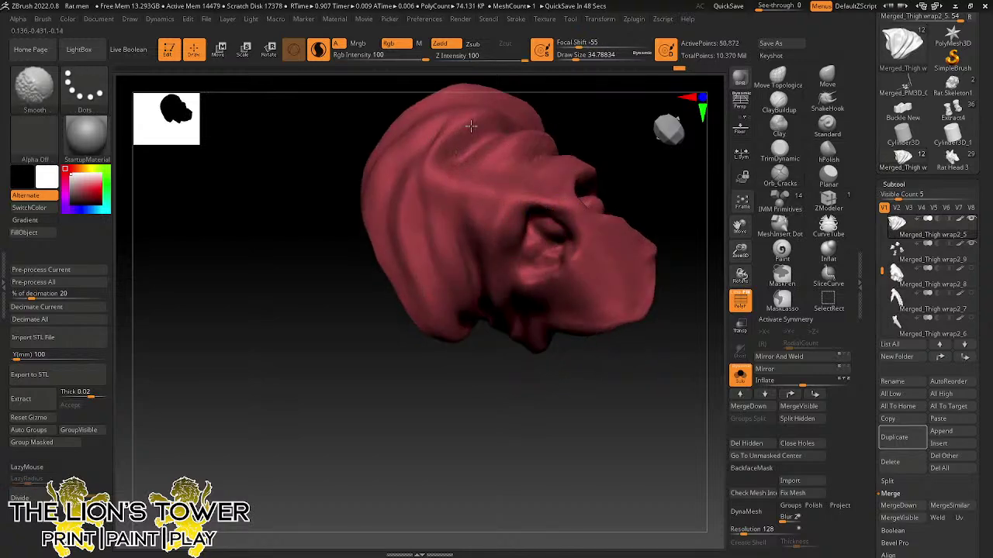
left_click_drag(561, 144, 543, 162)
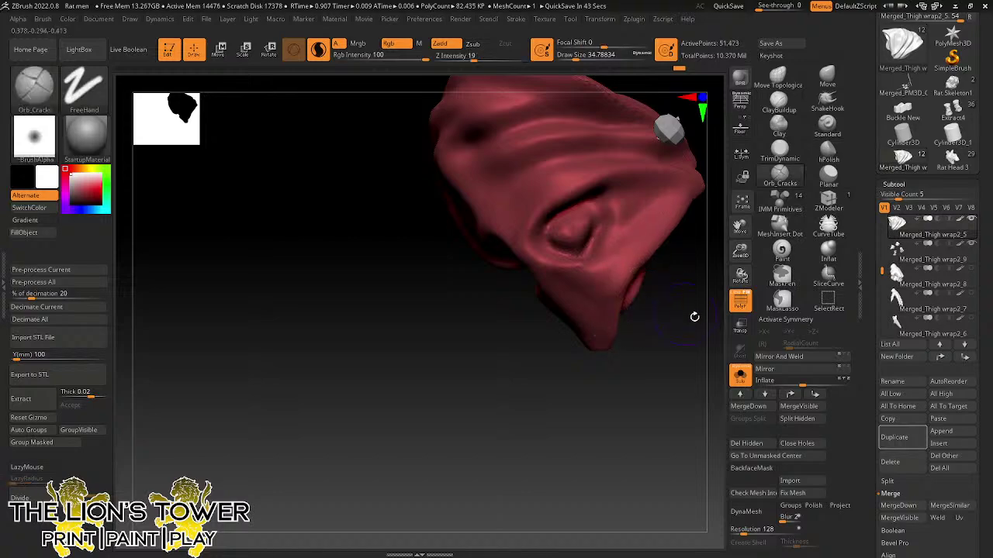
- Smooth the folds around the hood's ear opening and along its inner throat side at draw size 34.79
left_click_drag(693, 315, 561, 271)
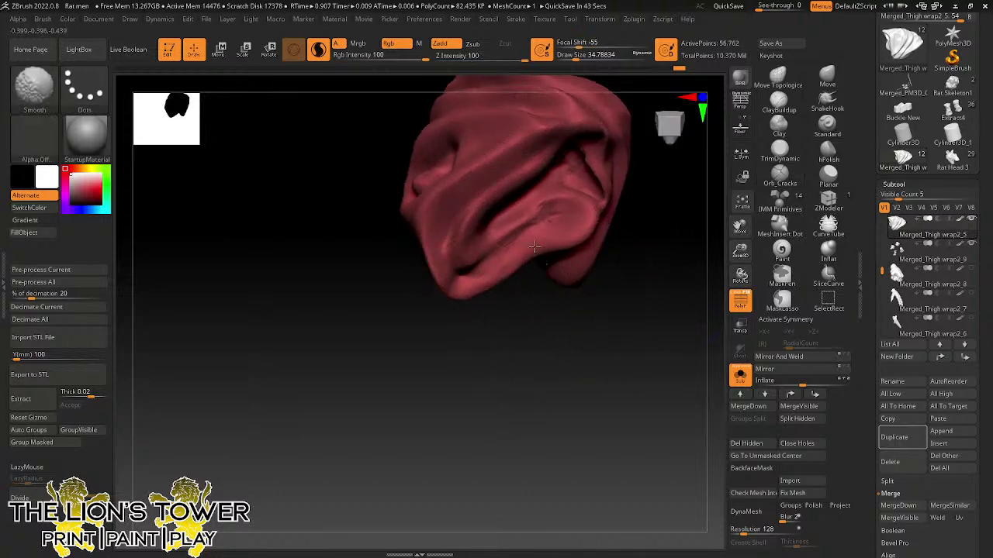
right_click_drag(550, 241, 614, 244)
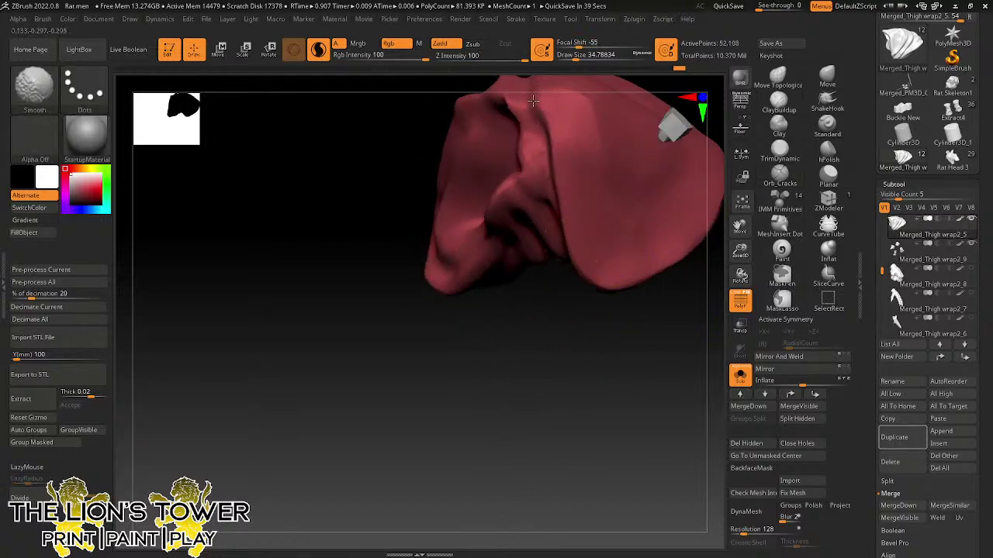
mouse_move(566, 279)
right_mouse_down()
mouse_move(680, 308)
mouse_move(638, 284)
mouse_move(703, 253)
right_mouse_up()
- Reshape the hood's upper edge and peak with the Move brush at draw size 56.467 and smooth the edge
left_click(827, 76)
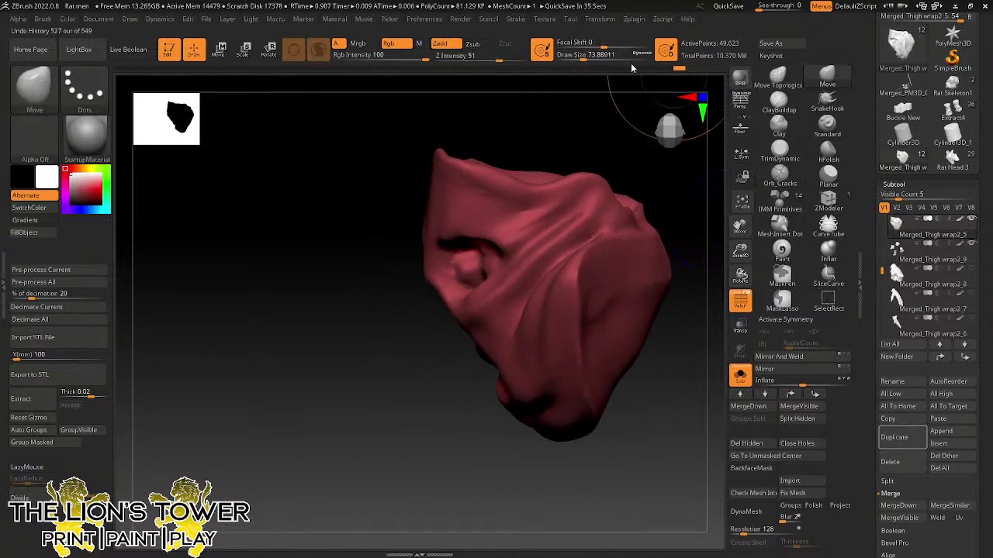
left_click_drag(587, 60, 579, 61)
left_click_drag(600, 166, 597, 187)
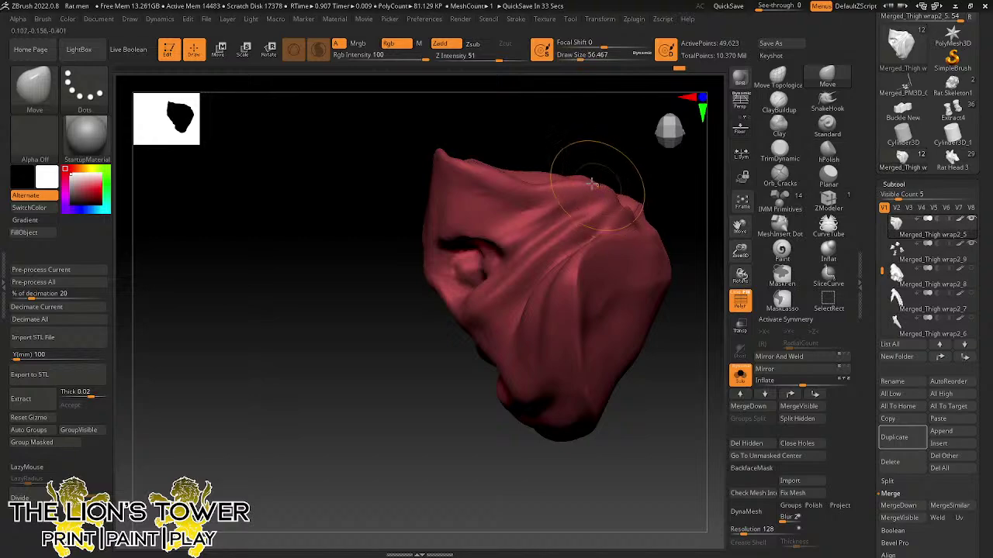
right_click_drag(656, 179, 668, 177)
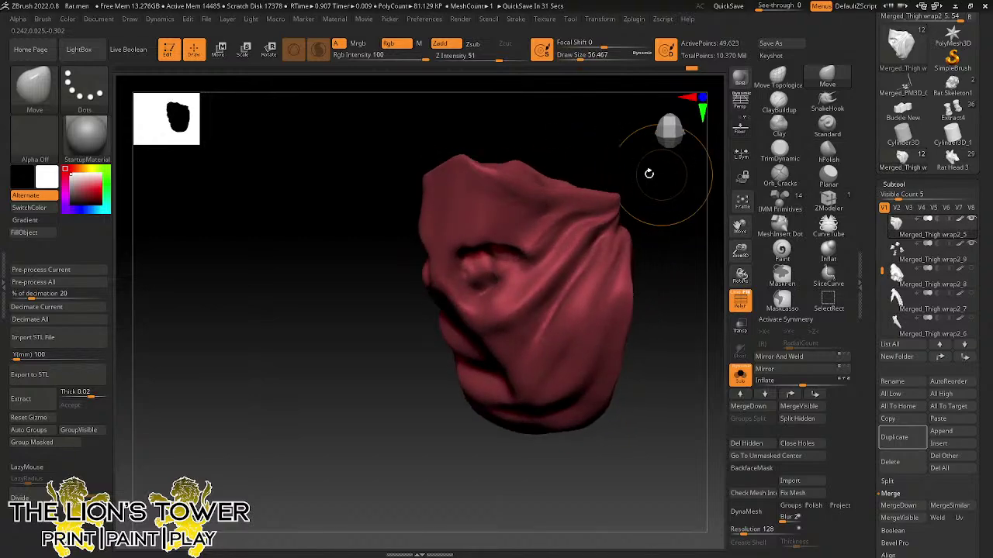
mouse_move(552, 190)
right_mouse_down()
mouse_move(580, 132)
mouse_move(554, 198)
right_mouse_up()
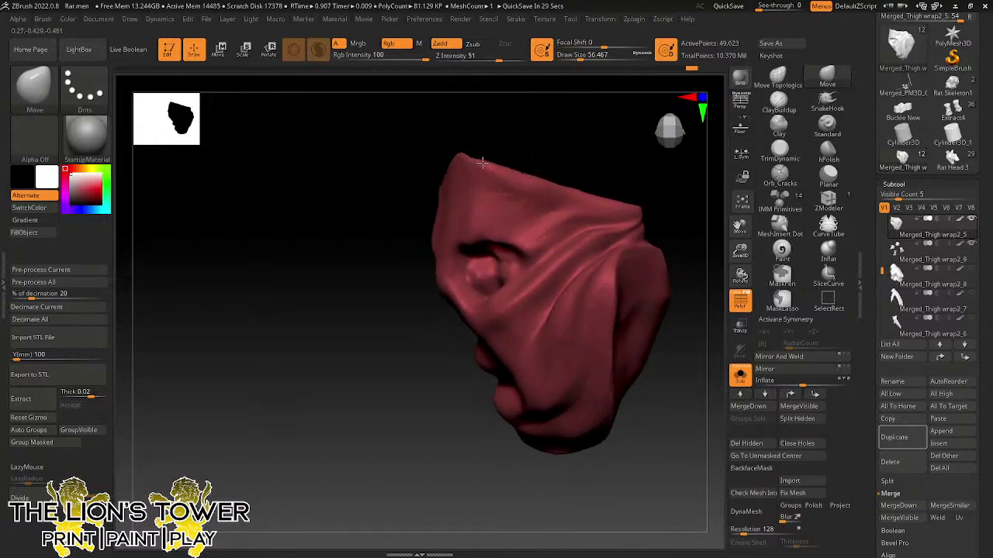
left_click_drag(478, 159, 476, 165)
left_click_drag(656, 196, 660, 215, "ctrl")
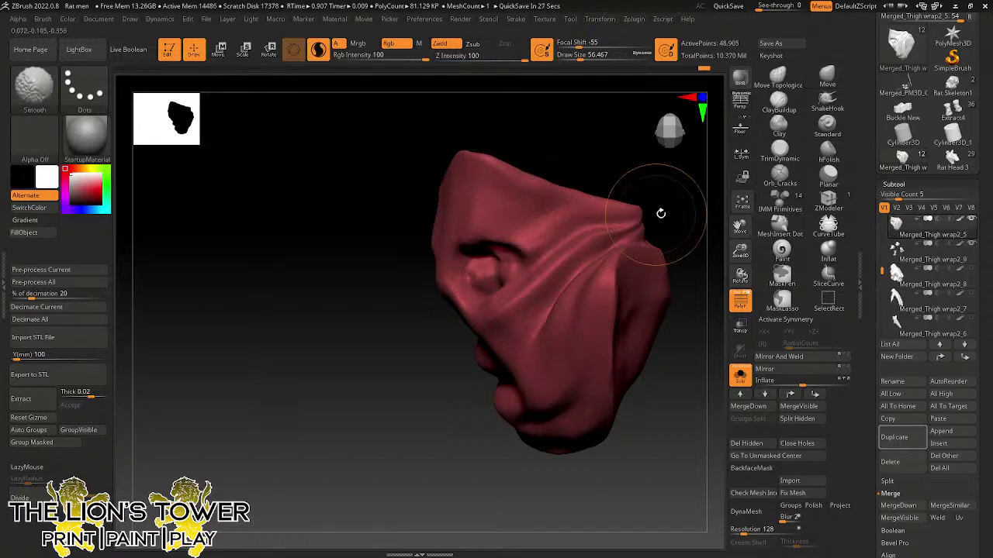
mouse_move(660, 214)
right_mouse_down()
mouse_move(694, 218)
mouse_move(669, 248)
right_mouse_up()
mouse_move(675, 283)
right_mouse_down()
mouse_move(680, 232)
mouse_move(677, 301)
right_mouse_up()
- Check the hood against the whole figure, isolate it again and adjust its ear openings with Move at draw size 48.65
key("ctrl+shift")
left_click(680, 253, "ctrl+shift")
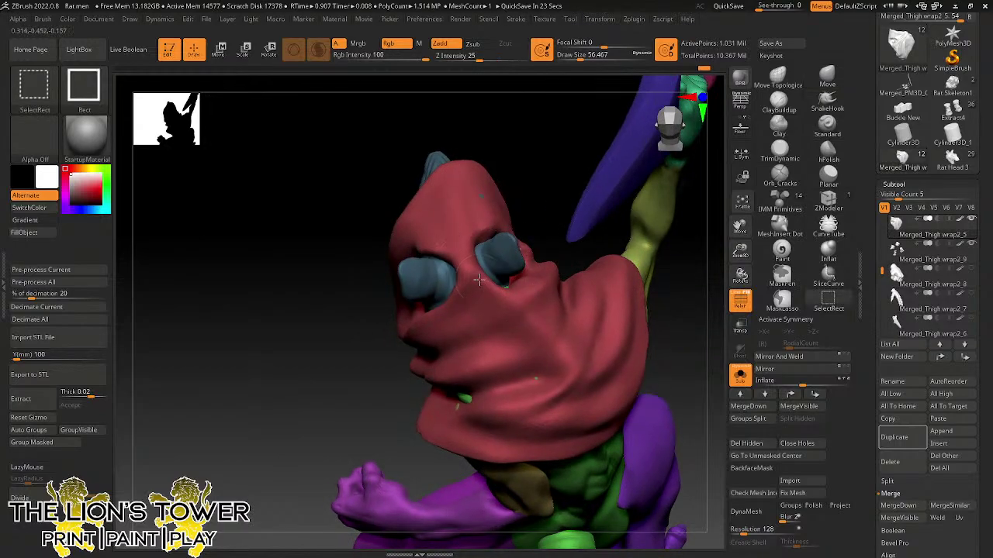
left_click(500, 273, "ctrl+shift")
left_click(578, 57)
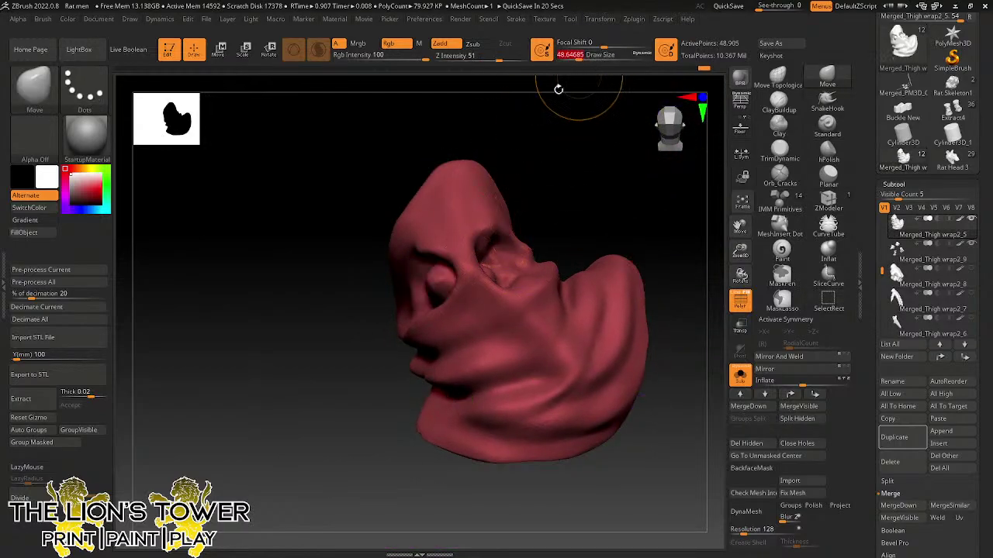
left_click_drag(477, 248, 495, 235)
mouse_move(478, 269)
left_mouse_down()
mouse_move(490, 268)
mouse_move(442, 269)
mouse_move(446, 285)
left_mouse_up()
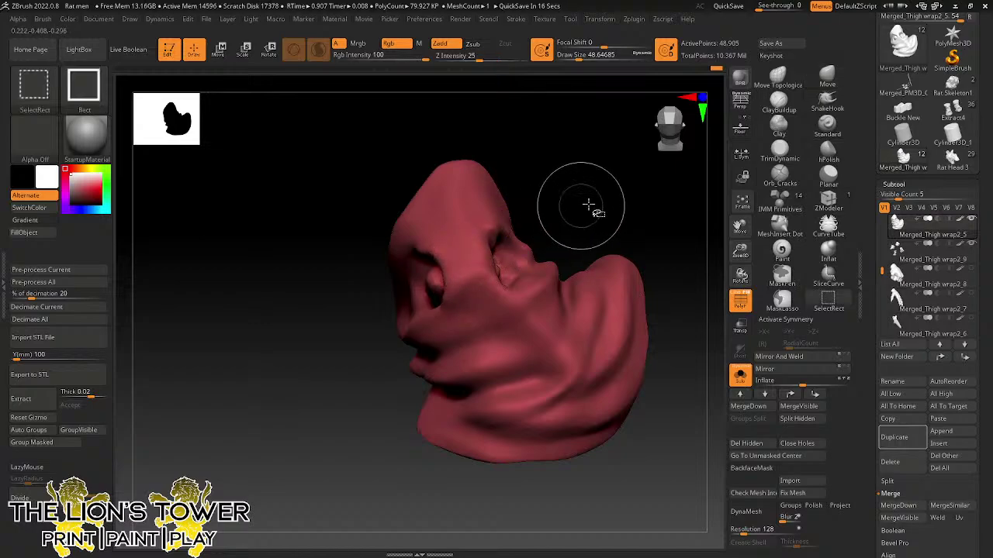
- Alternate between the isolated hood and the whole rat man to examine how the hood fits around the ears and face
left_click(587, 205, "ctrl+shift")
left_click_drag(545, 178, 632, 203)
left_click(481, 225, "ctrl+shift")
left_click(547, 155, "ctrl+shift")
left_click(624, 341, "ctrl+shift")
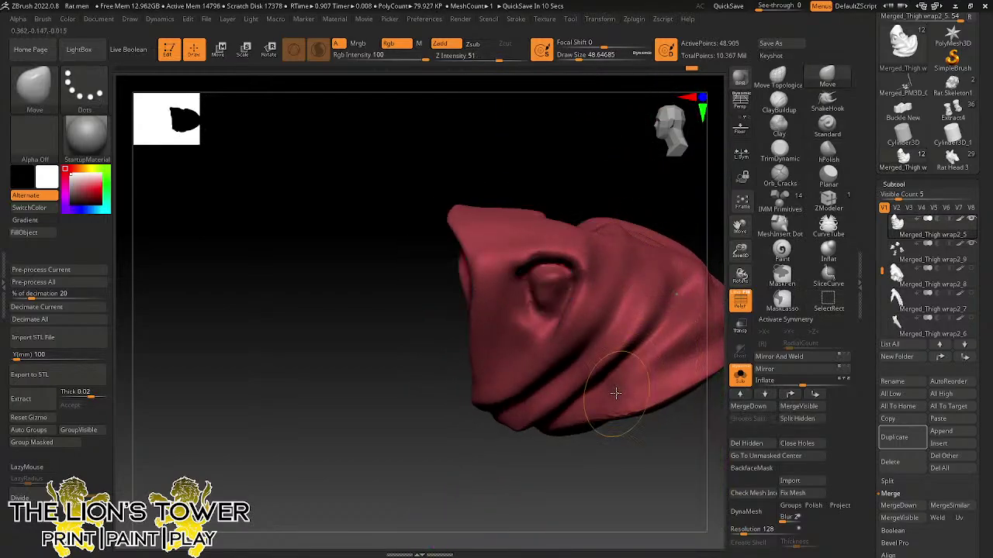
key("ctrl+shift")
left_click(694, 215, "ctrl+shift")
mouse_move(694, 216)
left_mouse_down()
mouse_move(711, 228)
mouse_move(654, 208)
mouse_move(642, 272)
mouse_move(660, 220)
mouse_move(660, 297)
left_mouse_up()
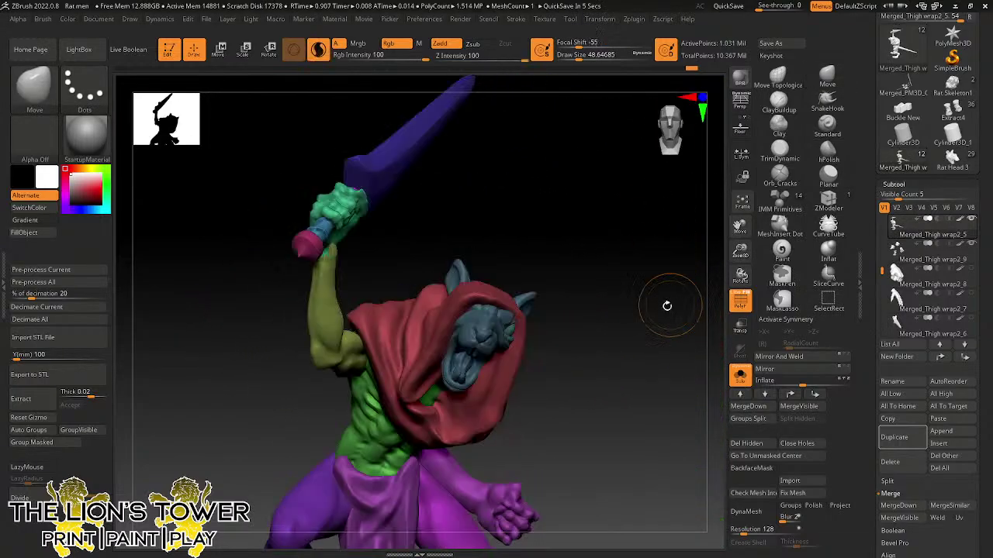
- Mask the whole rat man except the hood, isolating the hood and bringing the rest of the figure back
key("ctrl")
left_click(653, 333, "ctrl")
left_click(654, 333, "ctrl")
mouse_move(653, 333)
left_mouse_down()
mouse_move(663, 362)
mouse_move(675, 347)
mouse_move(631, 333)
mouse_move(540, 328)
mouse_move(602, 299)
mouse_move(411, 369)
left_mouse_up()
left_click(422, 380, "ctrl+shift")
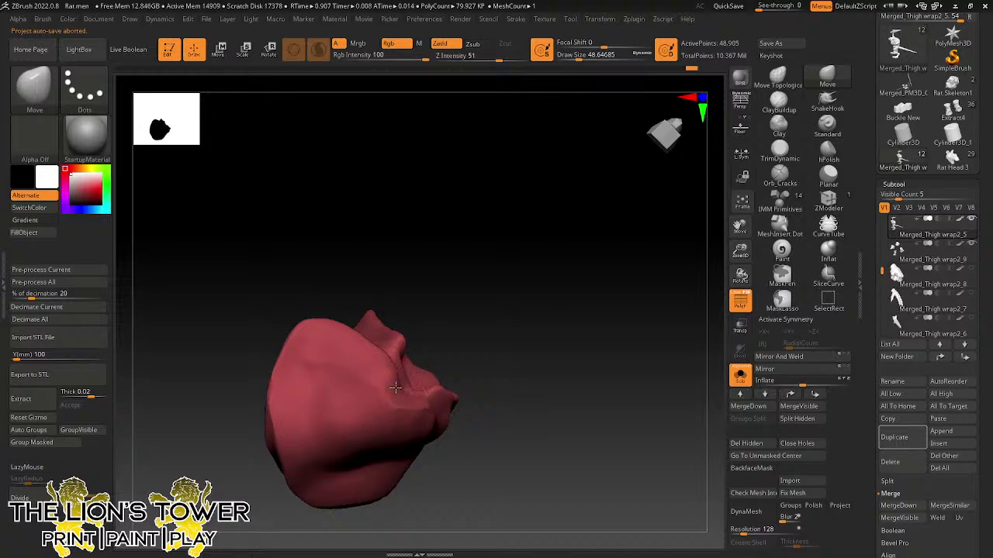
left_click(509, 306, "ctrl+shift")
mouse_move(566, 245)
left_mouse_down()
mouse_move(538, 282)
mouse_move(453, 337)
left_mouse_up()
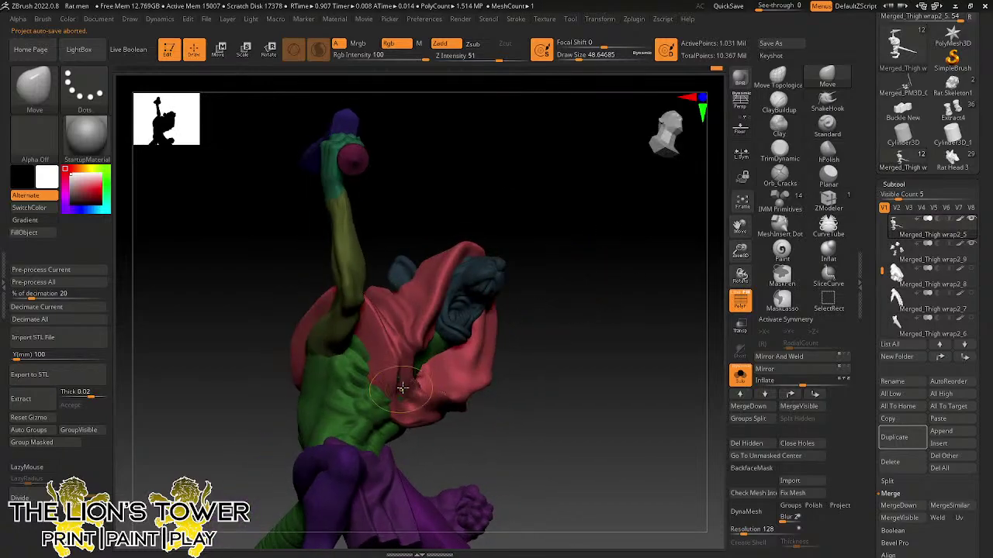
- Smooth the unmasked hood's folds below the throat and along its lower side at draw size 48.65
left_click_drag(547, 311, 497, 327)
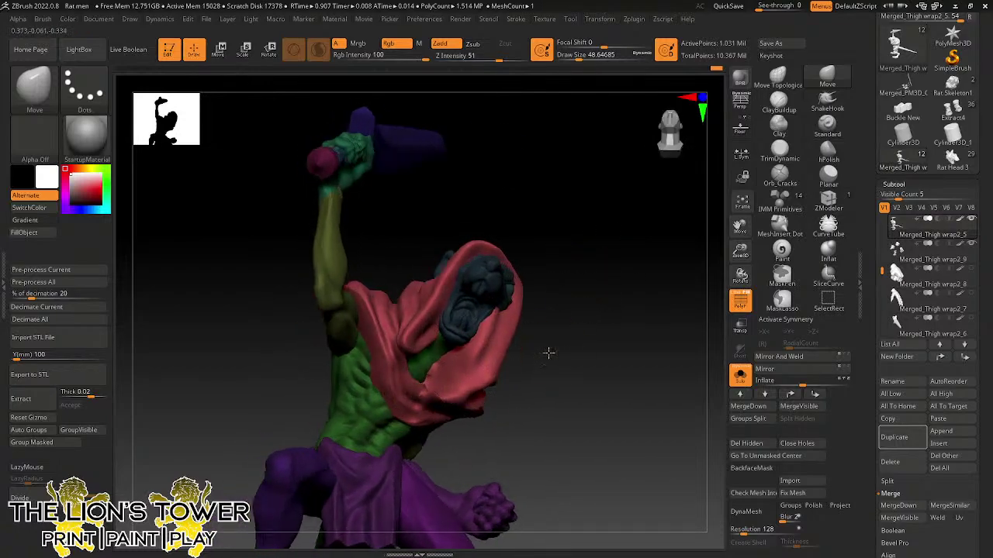
left_click_drag(547, 349, 419, 383)
key("shift")
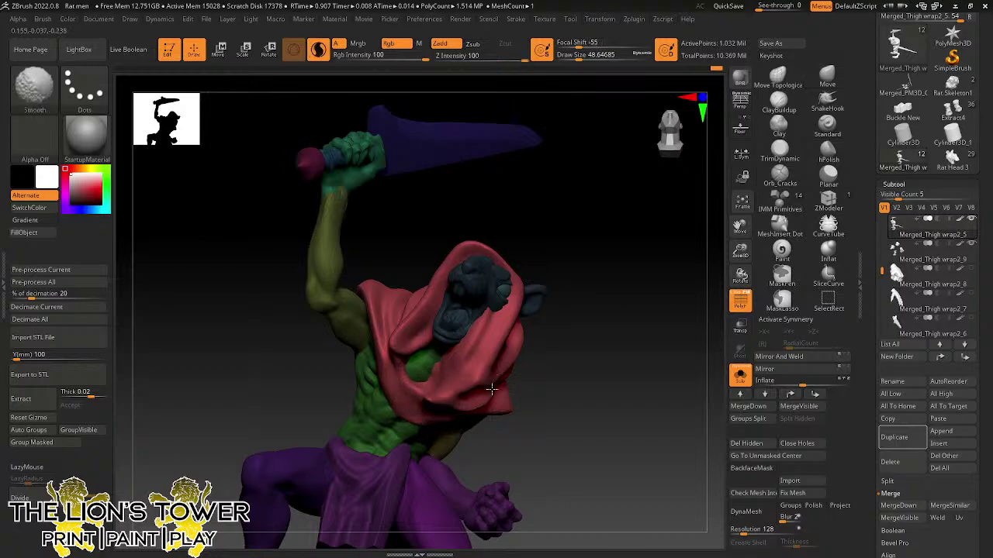
left_click_drag(491, 389, 497, 385, "shift")
mouse_move(564, 346)
left_mouse_down()
mouse_move(605, 333)
mouse_move(589, 330)
mouse_move(565, 260)
left_mouse_up()
left_click_drag(423, 367, 396, 362, "shift")
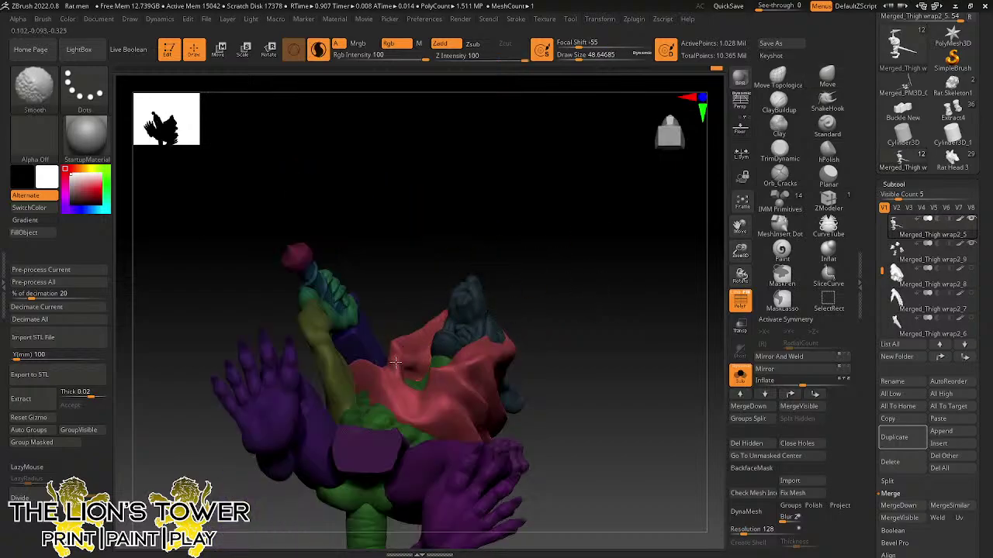
- Build up the hood's throat folds with ClayBuildup at draw size 41.42 and smooth them
right_click_drag(415, 363, 446, 333)
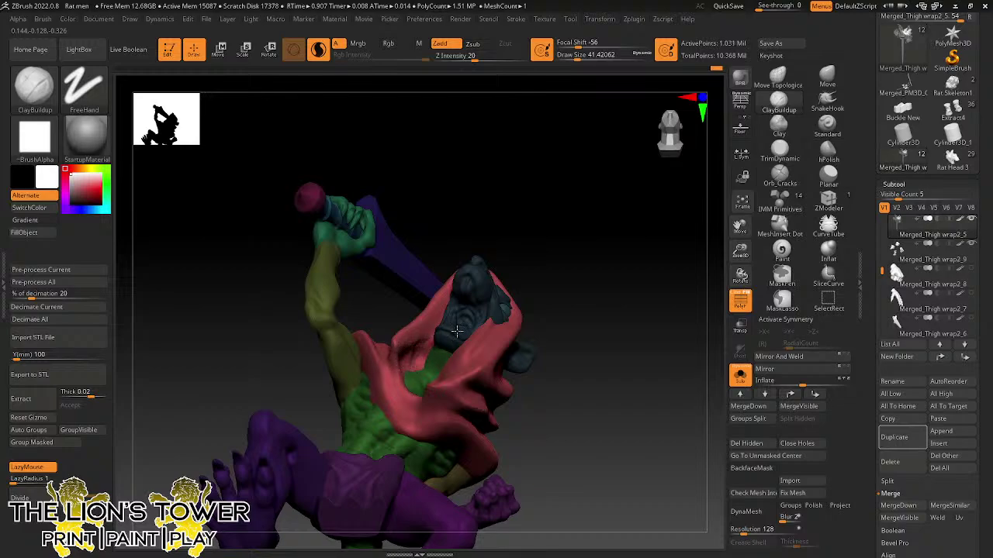
right_click_drag(457, 331, 452, 340)
left_click_drag(427, 343, 421, 349, "shift")
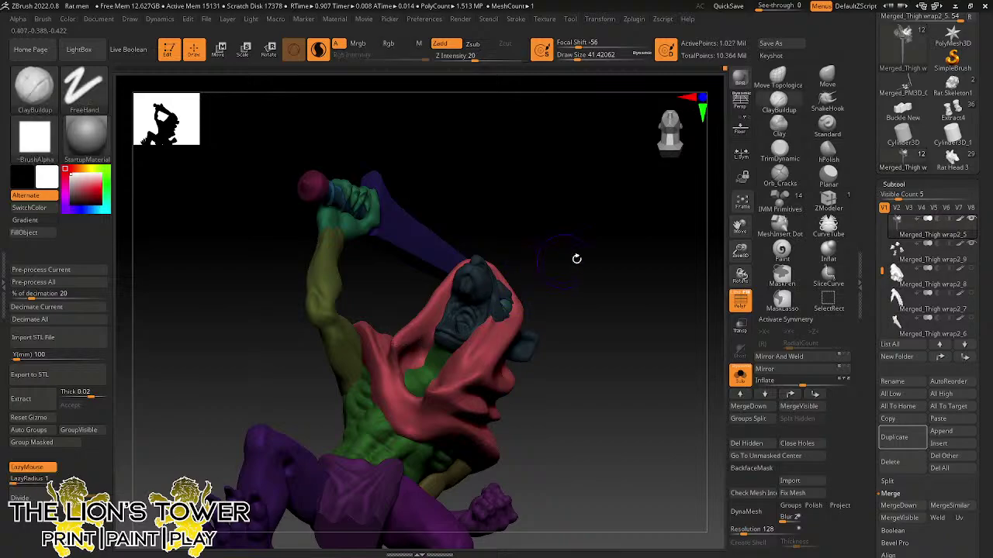
mouse_move(576, 259)
right_mouse_down()
mouse_move(572, 336)
mouse_move(536, 311)
mouse_move(532, 261)
mouse_move(592, 319)
right_mouse_up()
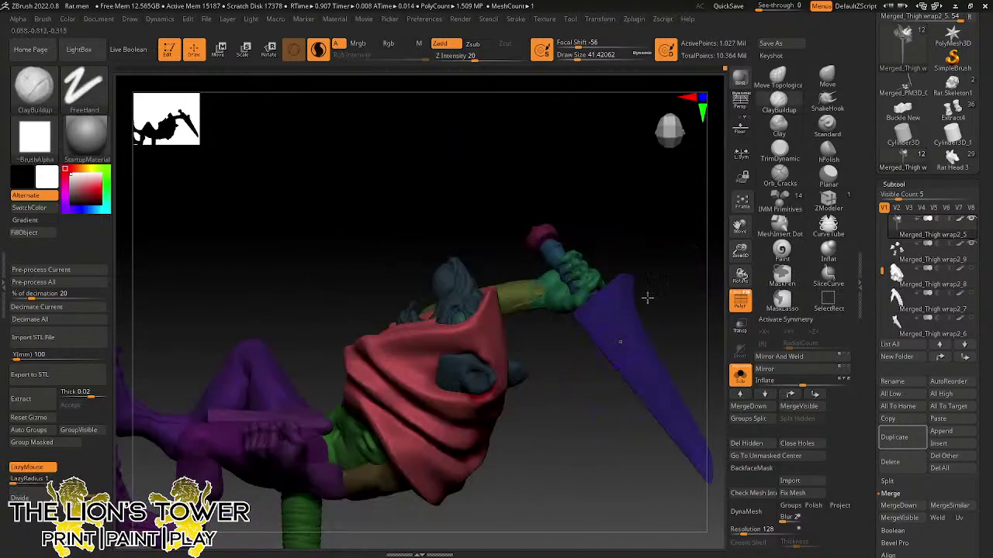
- Reshape the hood's side and front edge beside the rat's face with the Move brush at draw size 73.89
left_click(827, 77)
left_click(582, 59)
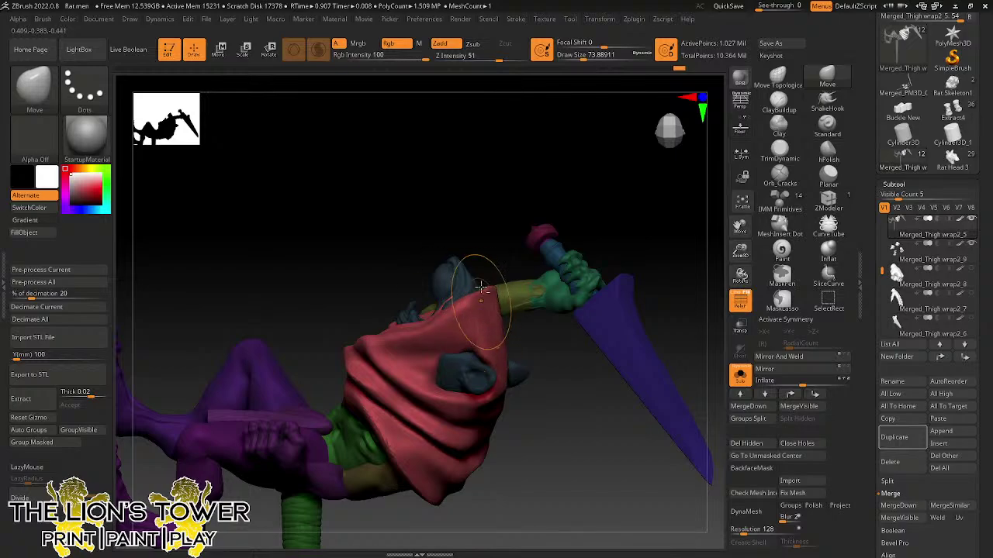
mouse_move(480, 287)
right_mouse_down()
mouse_move(468, 262)
mouse_move(451, 297)
mouse_move(445, 287)
mouse_move(458, 300)
mouse_move(470, 248)
mouse_move(454, 318)
mouse_move(476, 287)
mouse_move(476, 310)
mouse_move(439, 348)
right_mouse_up()
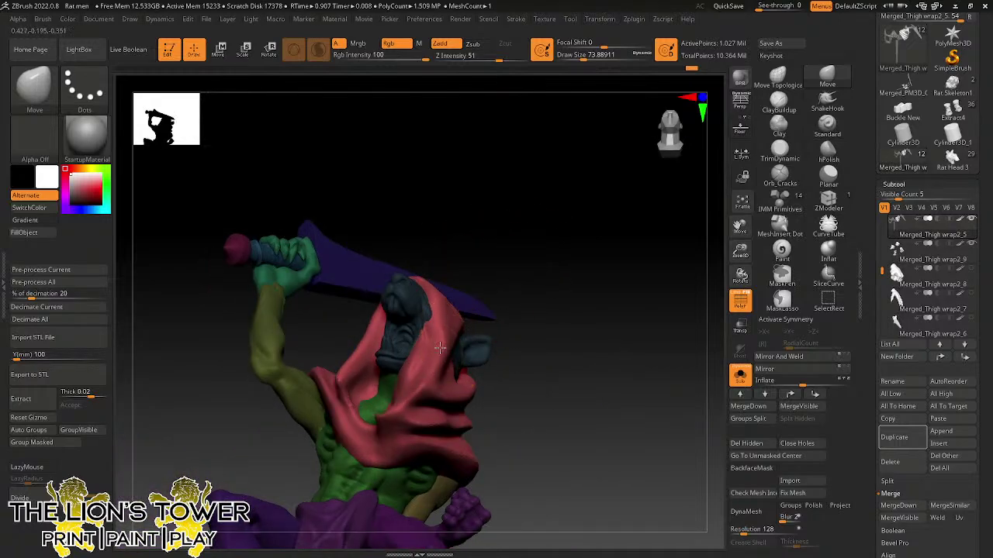
left_click_drag(461, 357, 451, 355)
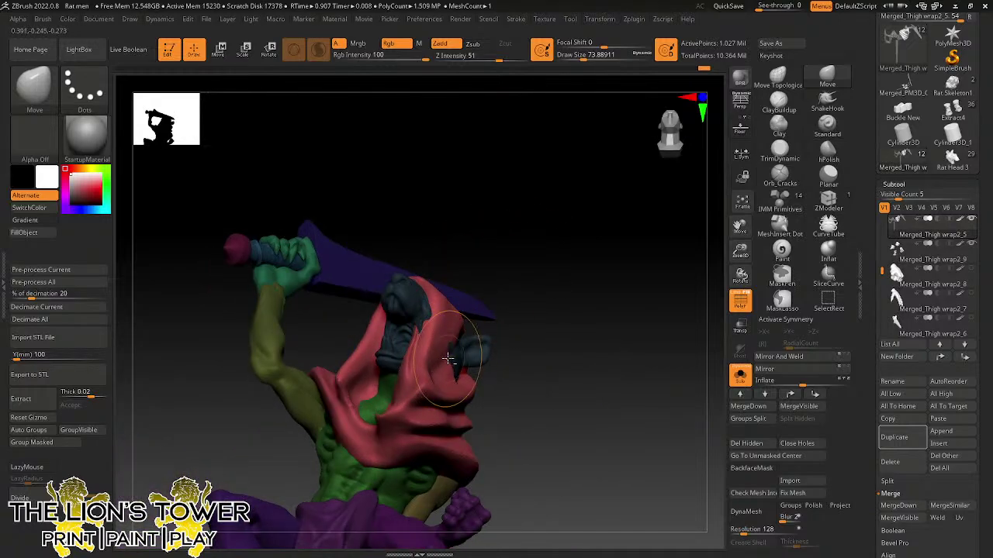
right_click_drag(454, 359, 558, 290)
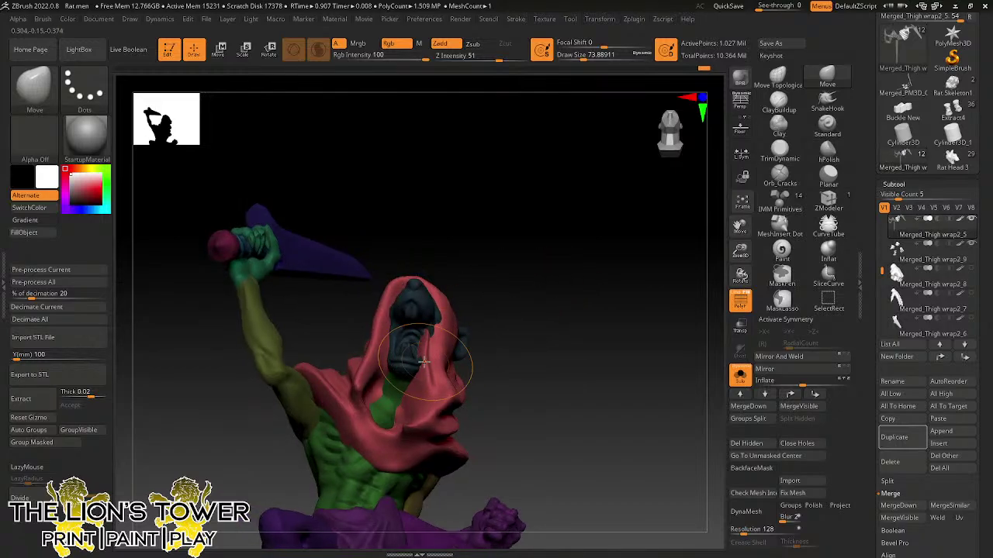
mouse_move(419, 351)
left_mouse_down()
mouse_move(431, 352)
mouse_move(436, 331)
left_mouse_up()
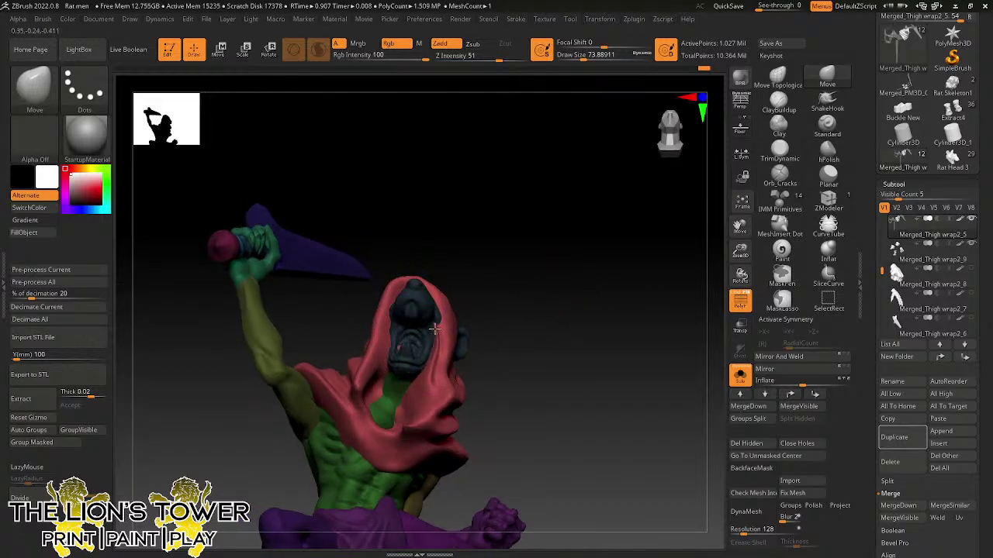
mouse_move(448, 329)
right_mouse_down()
mouse_move(515, 298)
mouse_move(494, 297)
mouse_move(461, 319)
right_mouse_up()
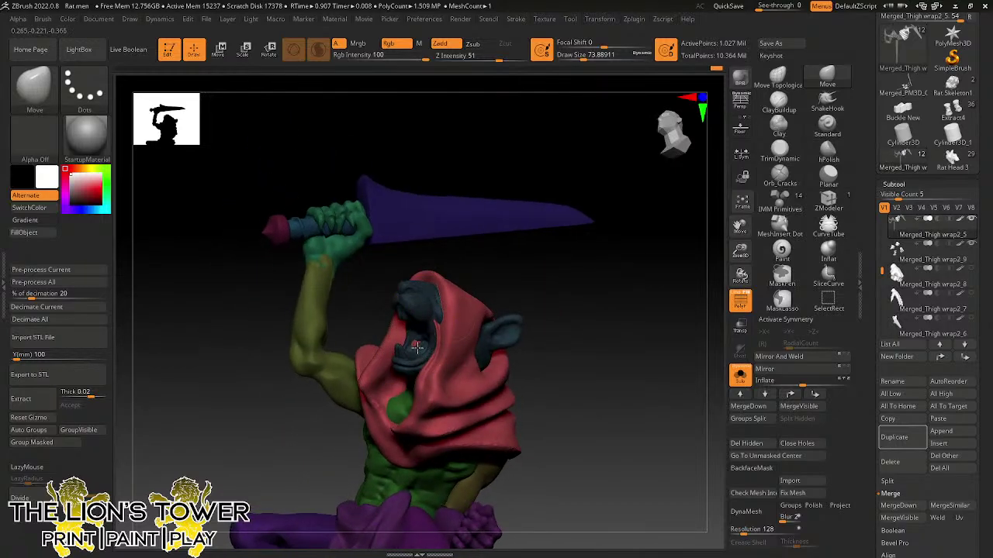
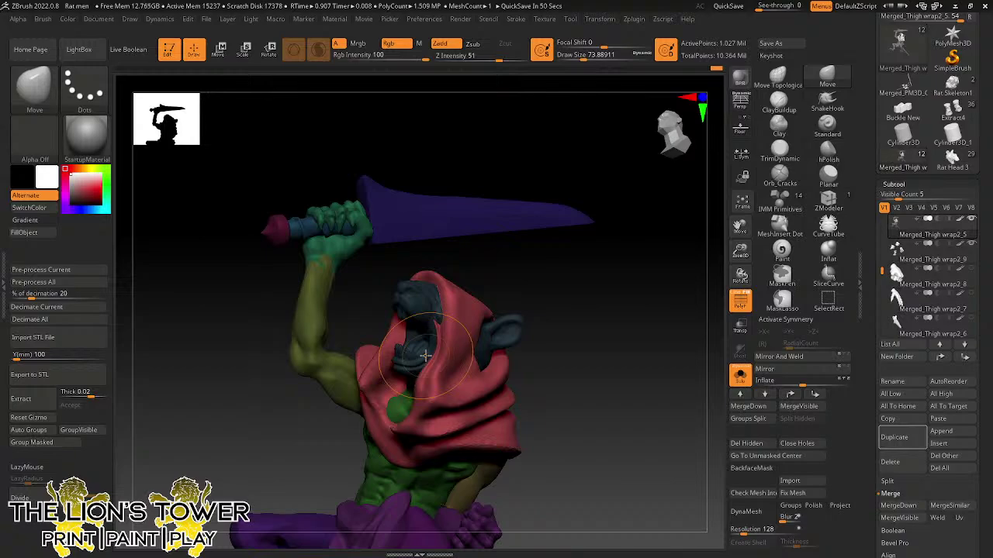
- Isolate the hood, carve its inner surface below the face with ClayBuildup at draw size 25.05, and show the whole figure again
left_click_drag(545, 347, 640, 340)
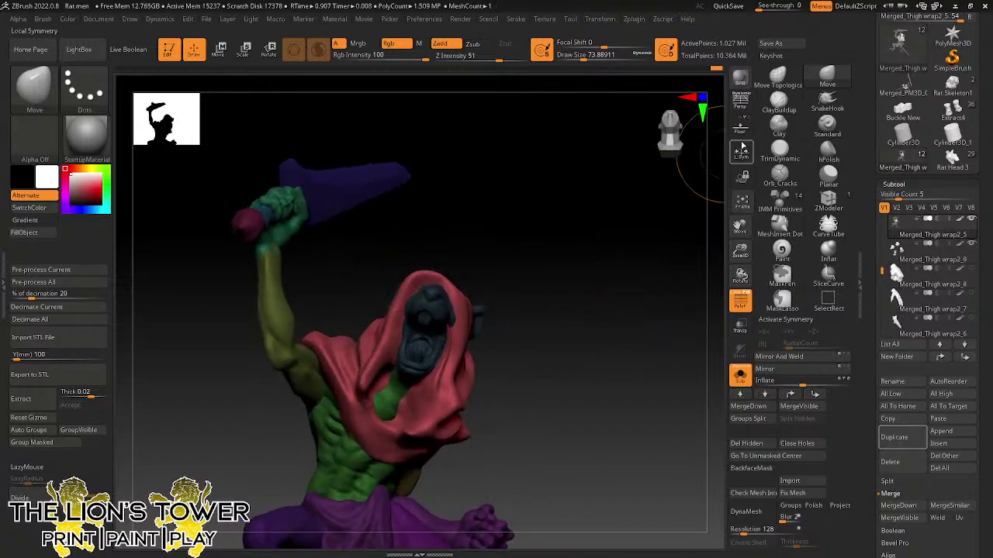
left_click(776, 102)
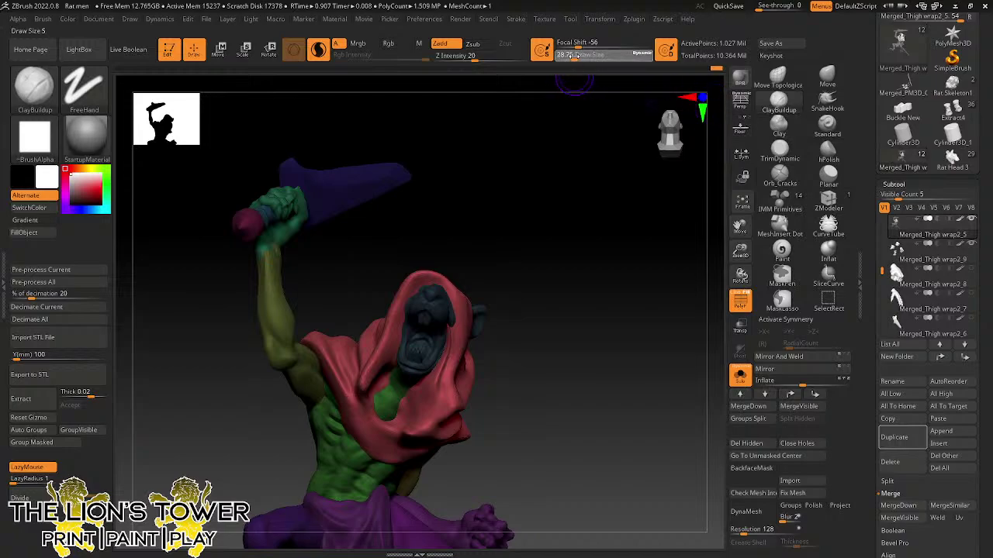
left_click(572, 56)
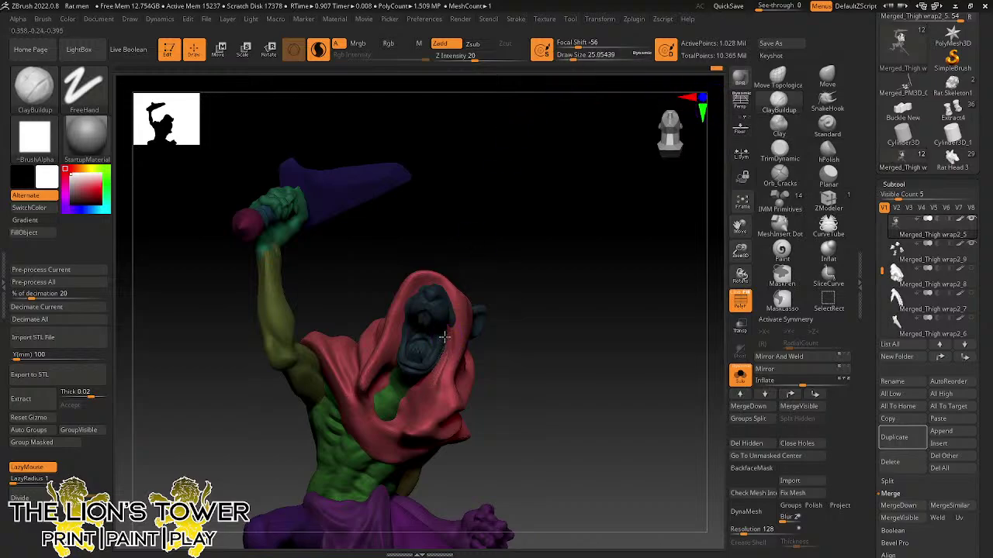
left_click(433, 368, "ctrl+shift")
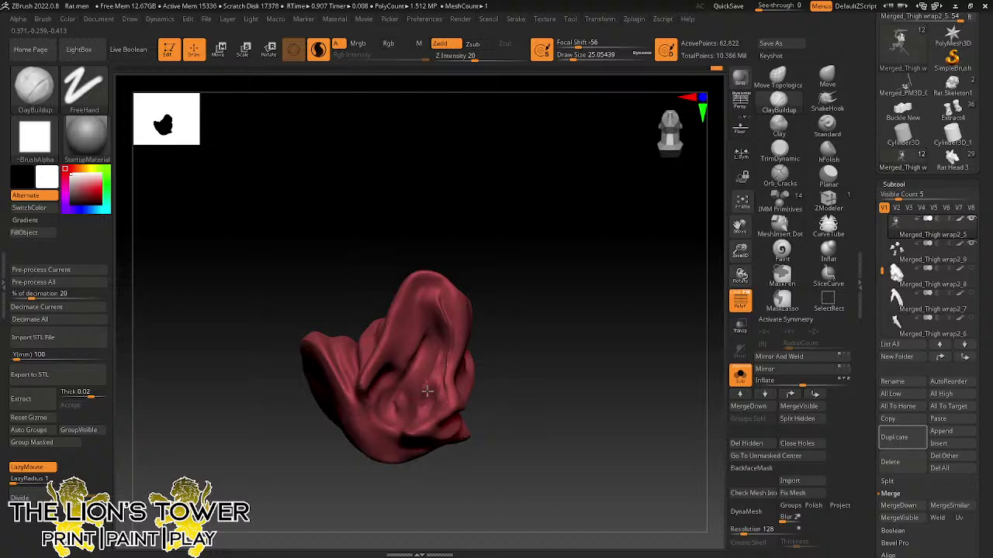
left_click_drag(426, 391, 429, 383, "alt")
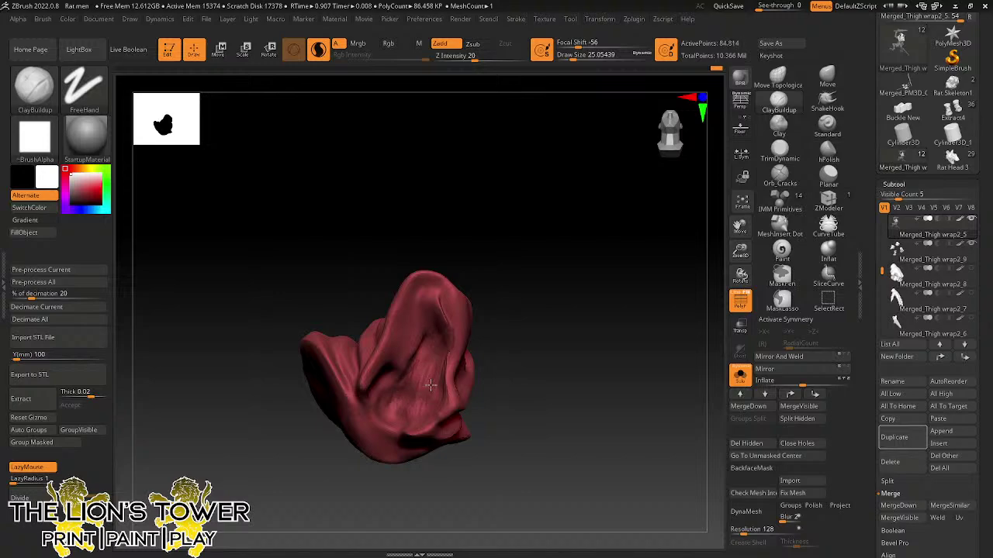
right_click_drag(468, 336, 519, 299)
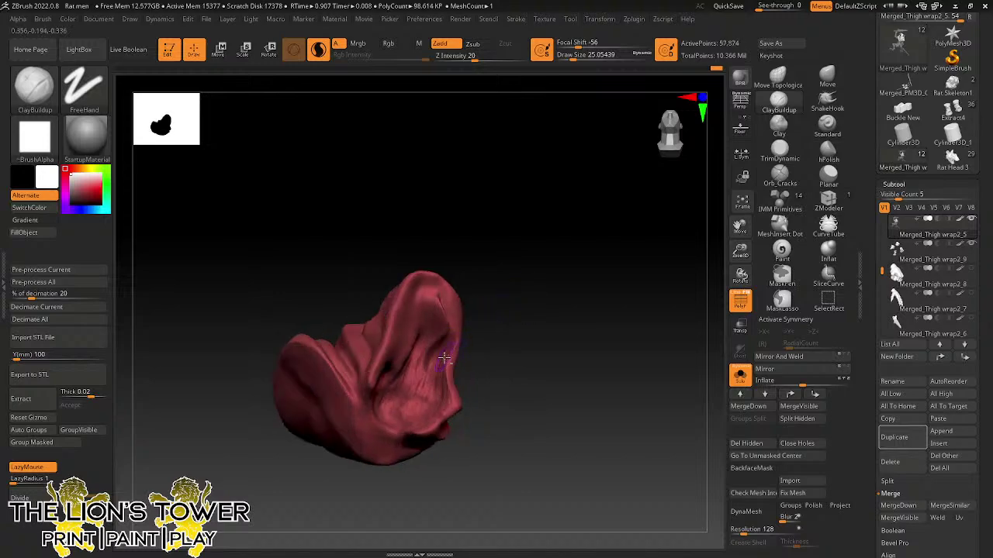
key("shift")
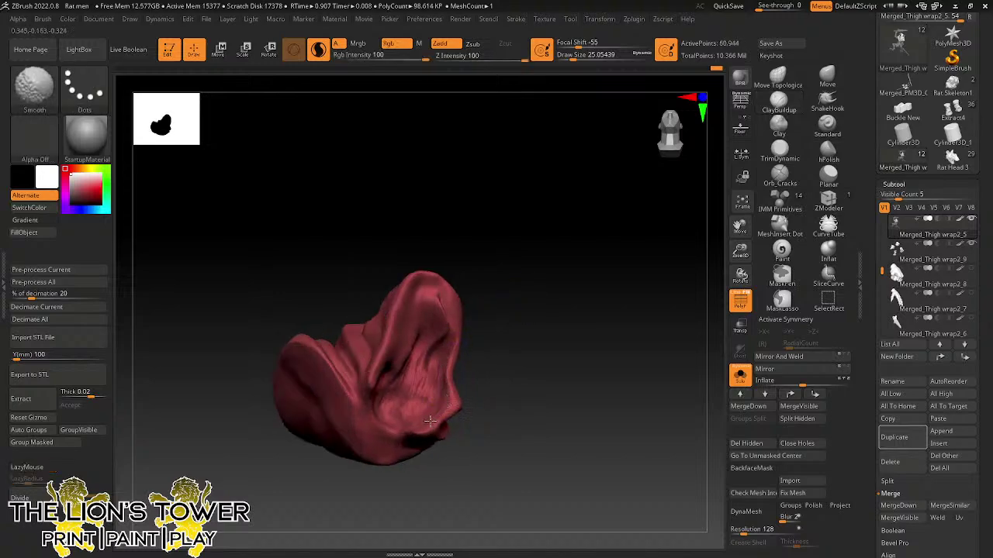
left_click(574, 353, "ctrl+shift")
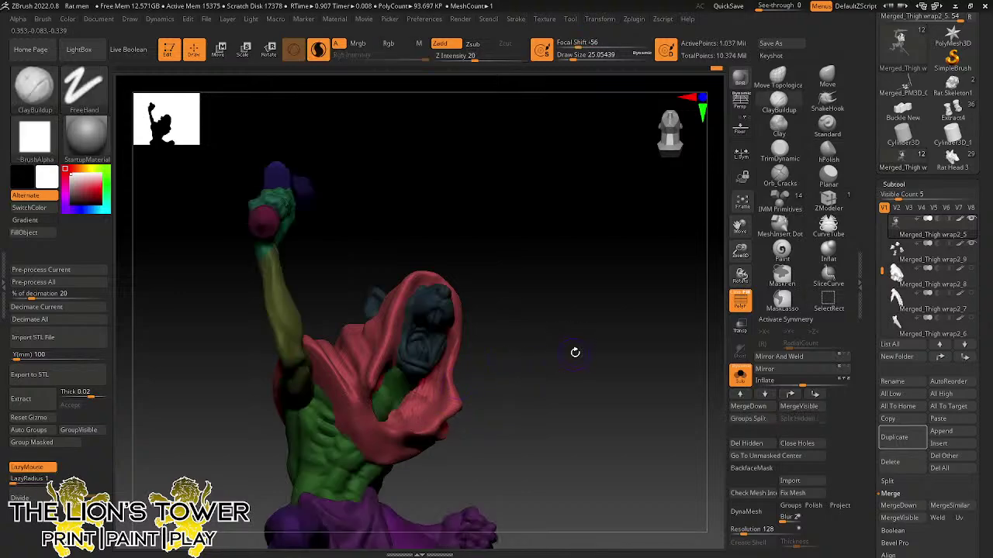
- Isolate the hood, carve and smooth its inner surface behind the face with ClayBuildup at draw size 25.05, and show the whole figure again
left_click(436, 370, "ctrl+shift")
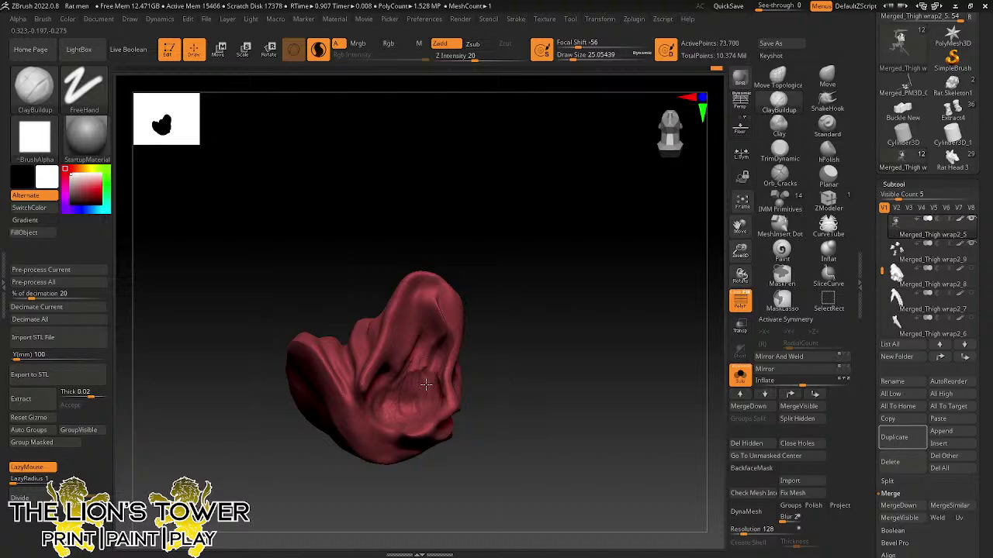
mouse_move(423, 361)
left_mouse_down()
mouse_move(387, 379)
mouse_move(408, 336)
left_mouse_up()
key("shift")
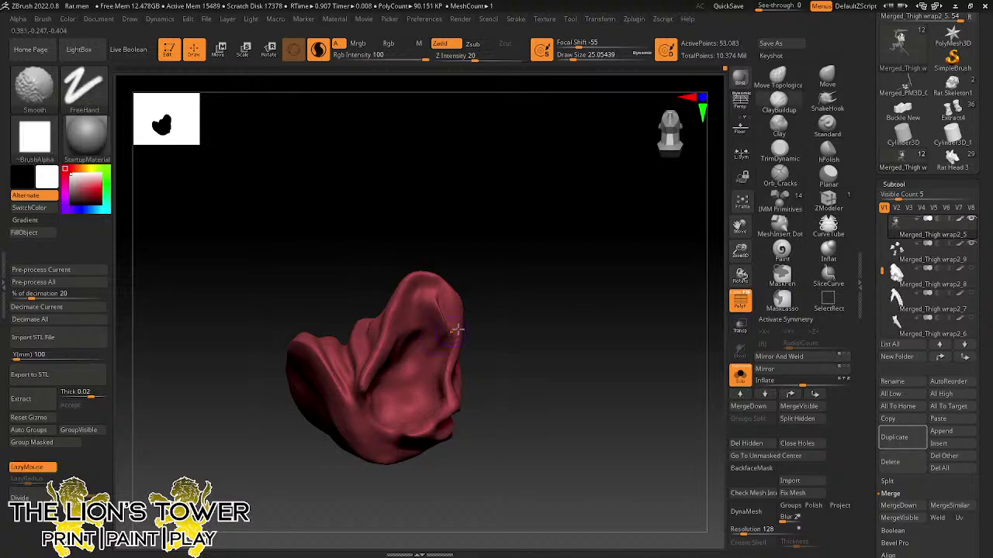
left_click_drag(496, 322, 538, 297)
left_click(576, 314, "ctrl+shift")
- Refine the isolated hood's inner side next to the cheek with ClayBuildup at draw size 25.05 and restore the full figure
left_click(383, 363, "ctrl+shift")
left_click(538, 297, "ctrl+shift")
left_click_drag(625, 338, 465, 341)
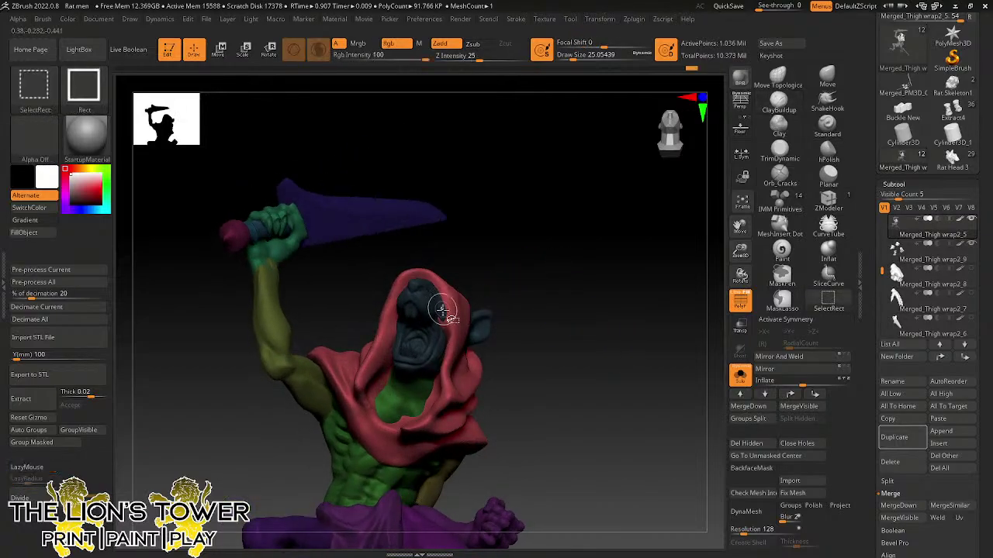
left_click(443, 330, "ctrl+shift")
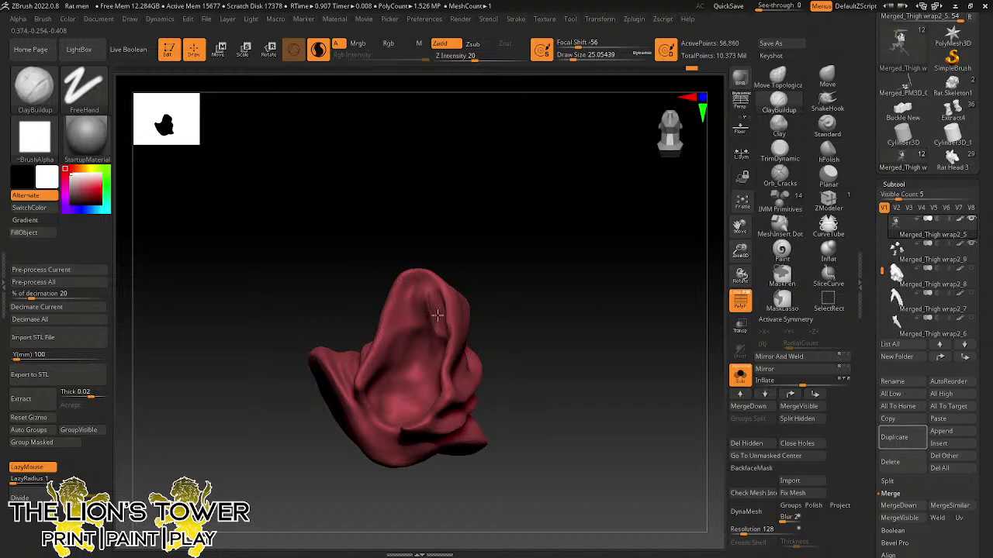
left_click(557, 285, "ctrl+shift")
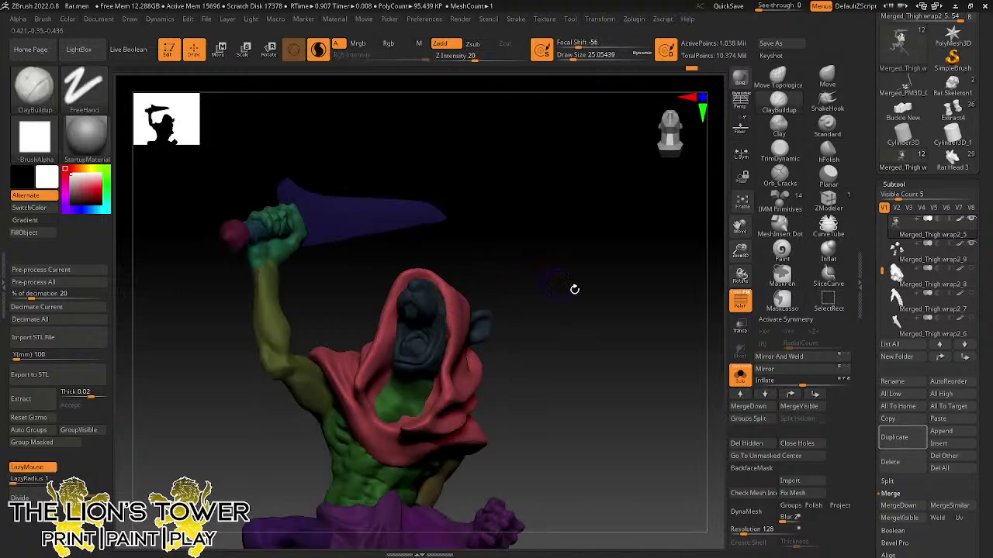
- Reshape the hood around the ear opening with the Move brush at draw size 73.89
mouse_move(574, 290)
left_mouse_down()
mouse_move(631, 325)
mouse_move(590, 326)
mouse_move(629, 204)
left_mouse_up()
left_click(807, 81)
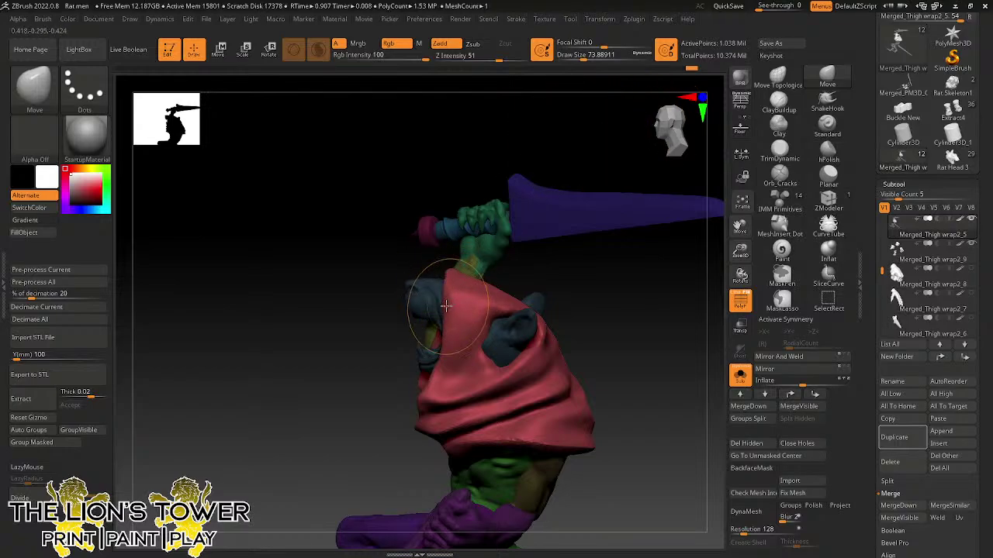
mouse_move(638, 300)
left_mouse_down()
mouse_move(669, 305)
mouse_move(656, 259)
mouse_move(643, 259)
left_mouse_up()
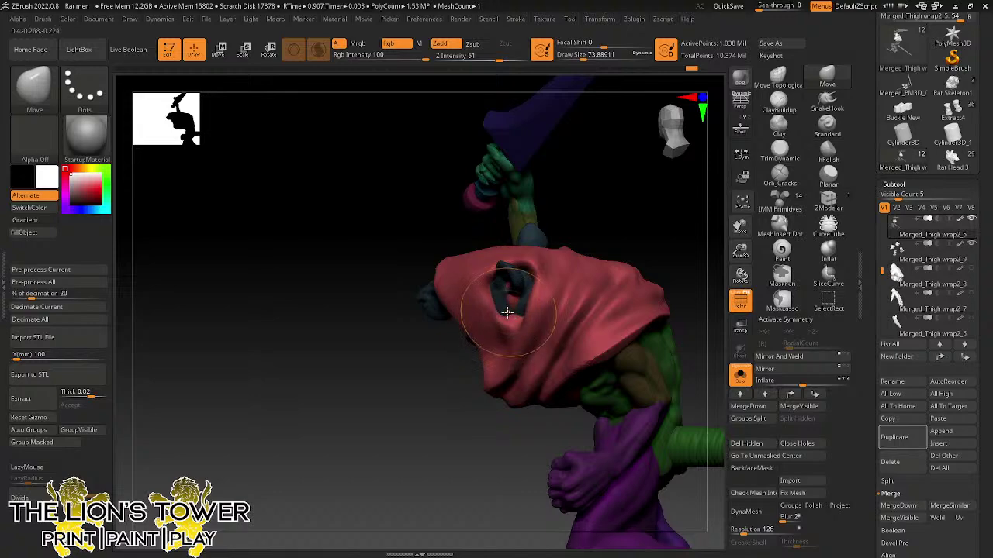
- Carve small holes and tears in the cloth around the first ear opening with Orb_Cracks at draw size 10.54 and Z Intensity 30
left_click(779, 173)
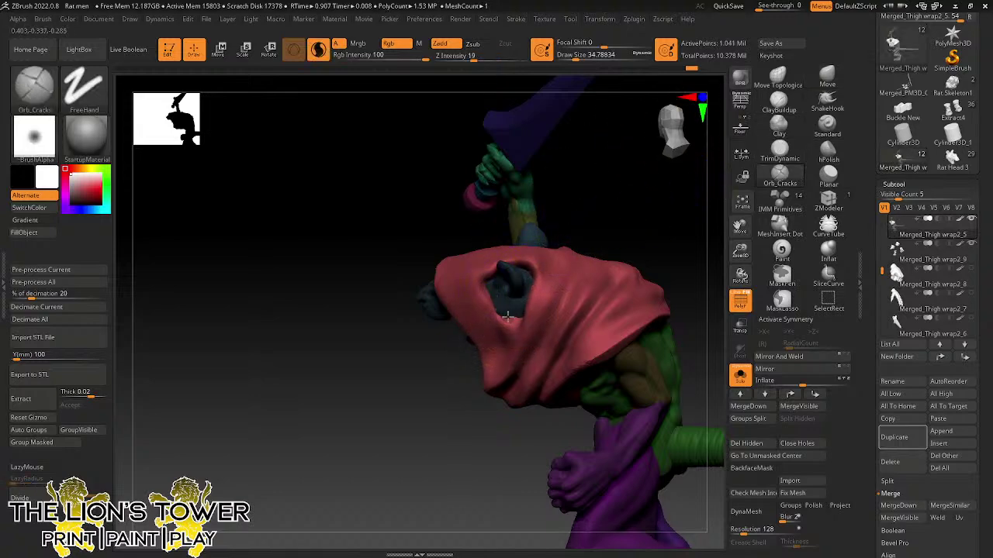
key("ctrl+z")
left_click_drag(580, 59, 573, 59)
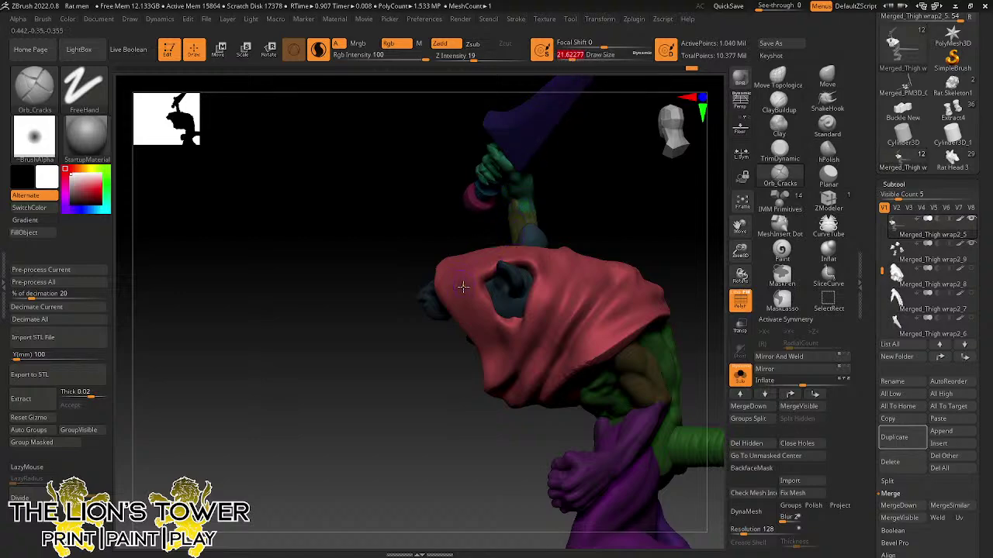
left_click_drag(698, 246, 657, 225)
left_click(567, 59)
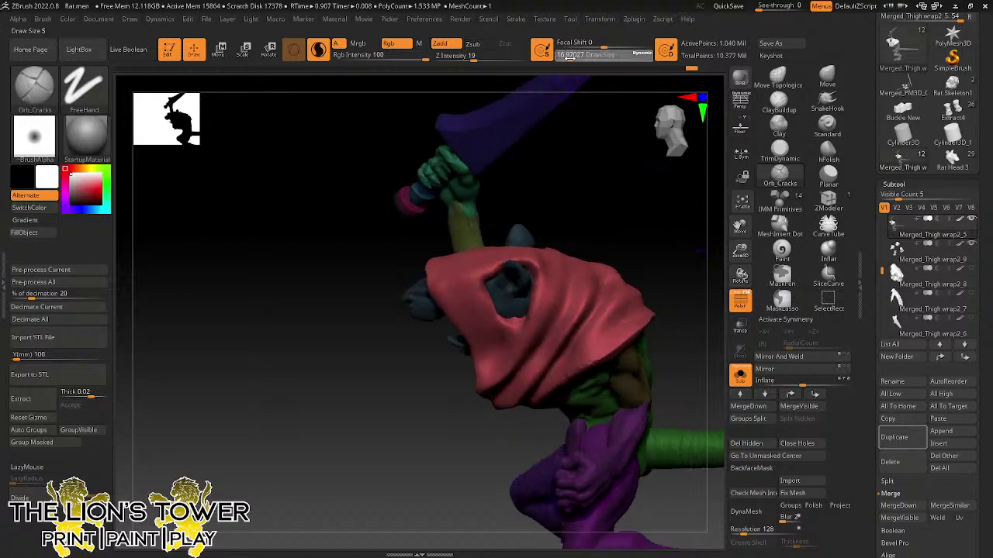
left_click(483, 60)
left_click_drag(531, 208, 504, 241)
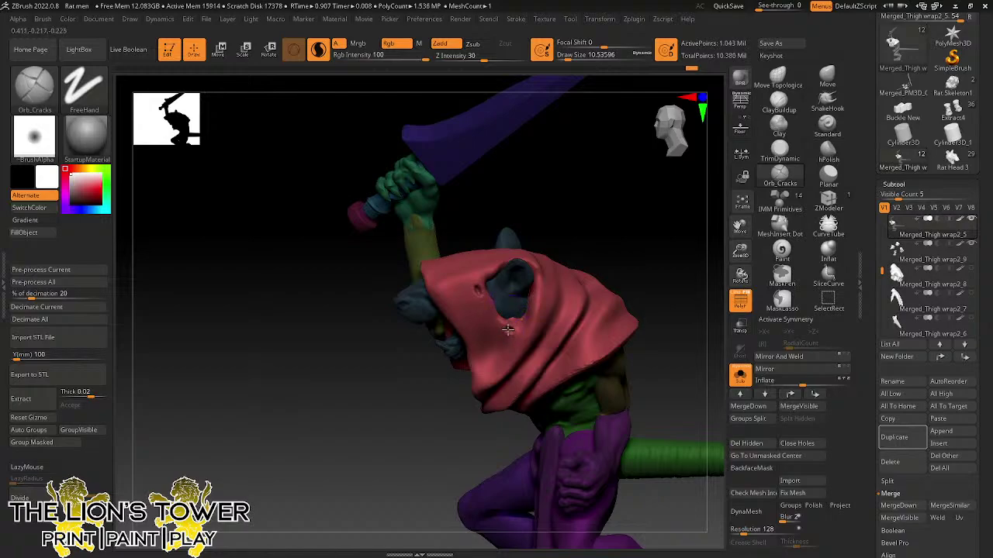
left_click_drag(550, 247, 504, 265)
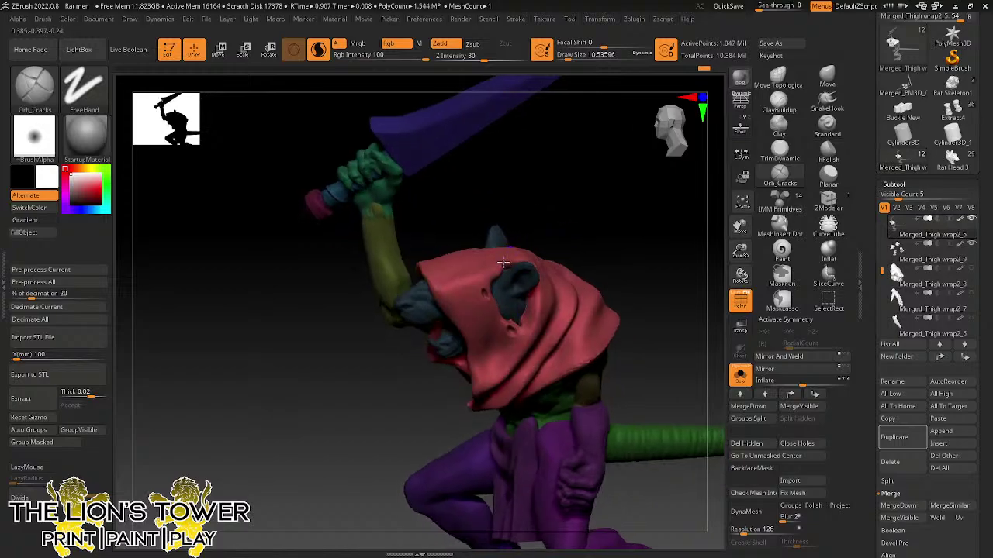
- Carve matching tears around the hood's other ear opening with Orb_Cracks at draw size 10.54
left_click_drag(536, 197, 526, 314)
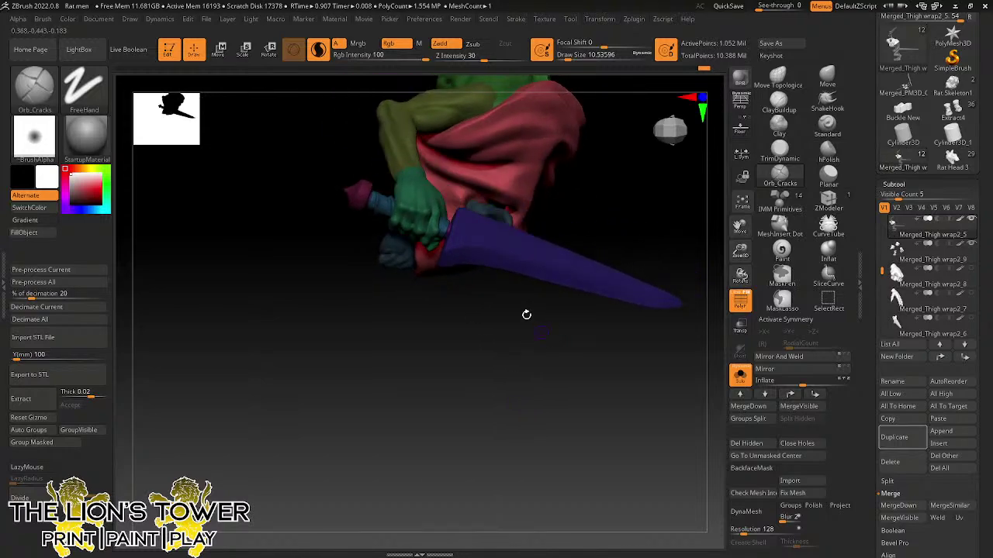
left_click_drag(487, 203, 495, 195)
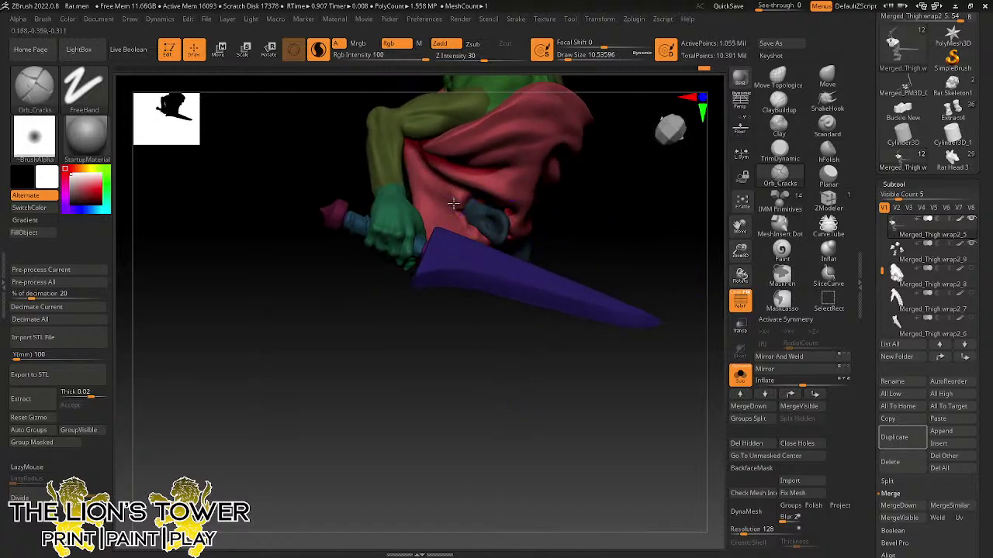
left_click_drag(460, 207, 497, 329)
key("shift")
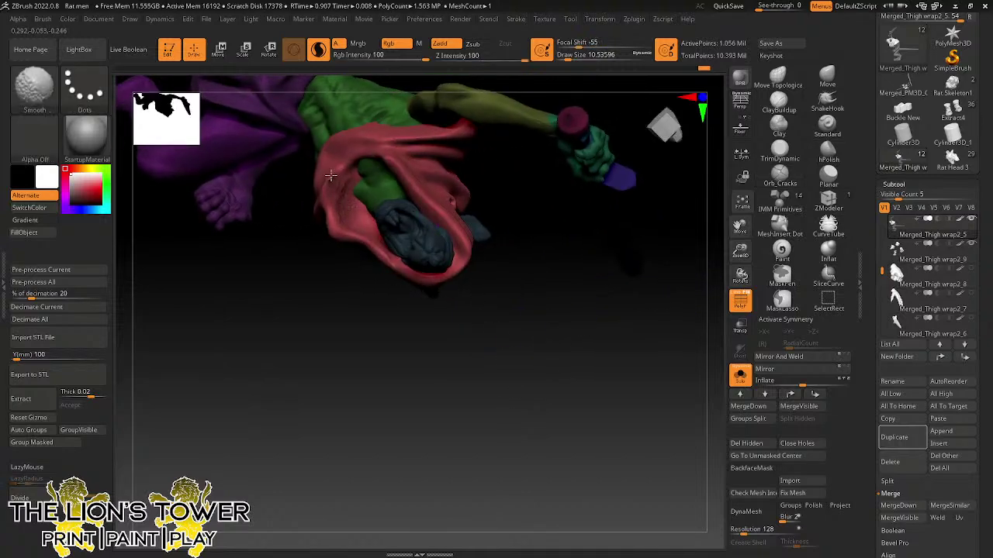
- Isolate the hood and cut and smooth creases along its inner surface and front edge with Orb_Cracks at draw size 15.55
left_click(394, 156, "ctrl+shift")
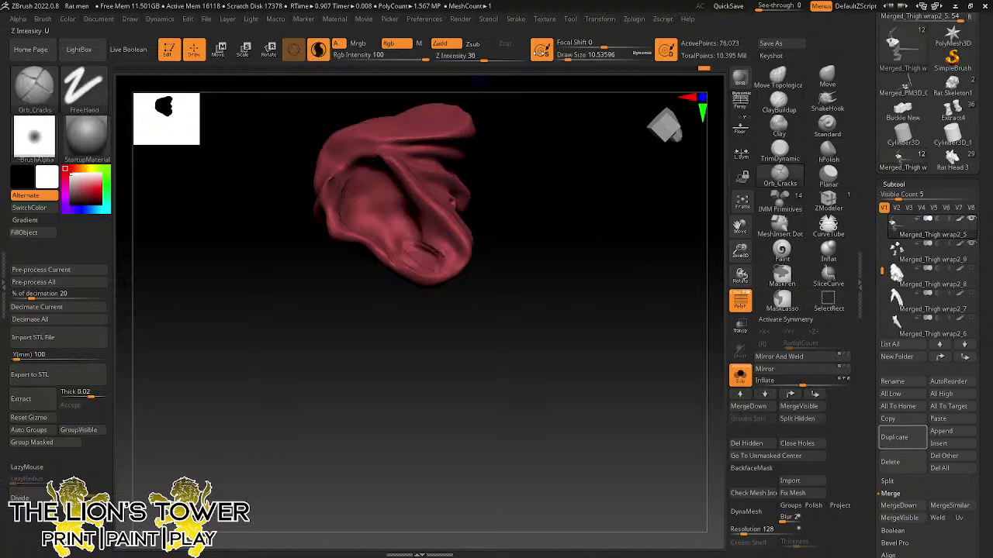
left_click(569, 58)
left_click_drag(567, 177, 564, 190)
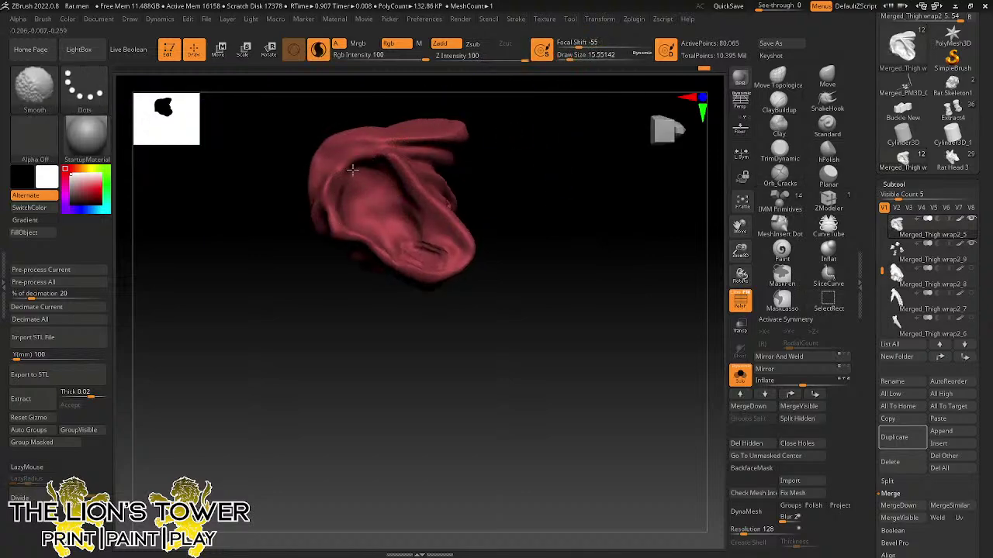
mouse_move(685, 166)
left_mouse_down()
mouse_move(478, 214)
mouse_move(352, 203)
left_mouse_up()
left_click_drag(365, 253, 349, 212)
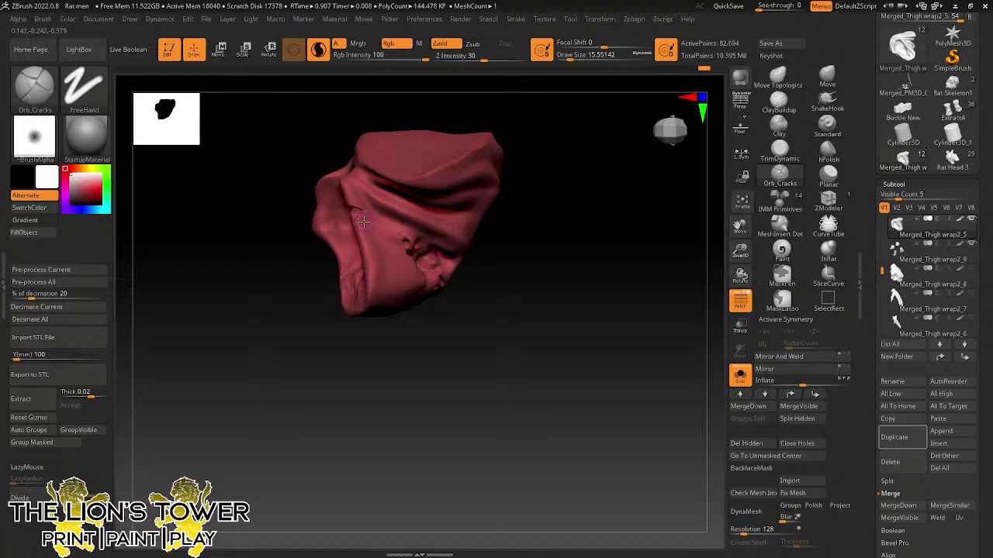
- Carve and smooth cracks across the hood's side and back folds with Orb_Cracks at draw size 15.55, and show the whole figure
mouse_move(452, 373)
left_mouse_down()
mouse_move(494, 206)
mouse_move(392, 169)
mouse_move(301, 250)
left_mouse_up()
left_click_drag(390, 171, 375, 153)
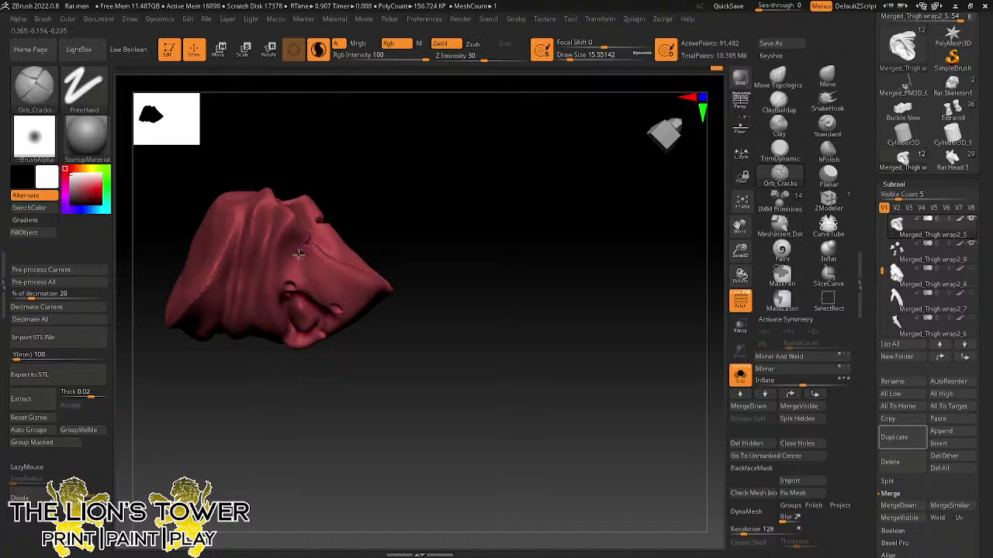
key("shift")
left_click_drag(335, 164, 362, 115)
mouse_move(265, 271)
left_mouse_down("shift")
mouse_move(269, 235)
mouse_move(279, 301)
left_mouse_up("shift")
left_click(610, 358, "ctrl+shift")
- Hide the hood's polygroup and split it off the body into its own subtool
mouse_move(610, 159)
left_mouse_down()
mouse_move(608, 246)
mouse_move(589, 222)
left_mouse_up()
mouse_move(634, 326)
left_mouse_down()
mouse_move(650, 285)
mouse_move(587, 305)
mouse_move(594, 317)
left_mouse_up()
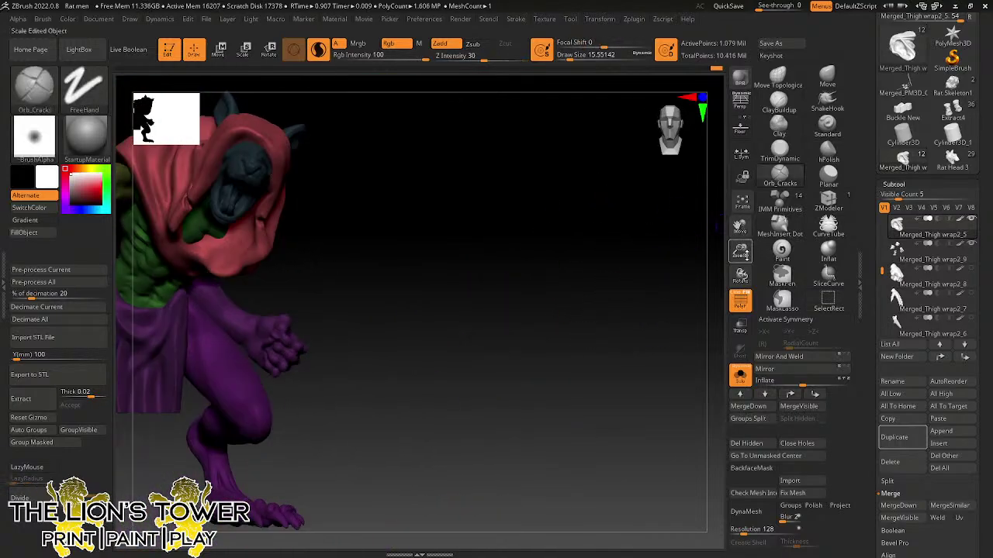
left_click_drag(741, 250, 742, 225)
left_click_drag(740, 226, 792, 230)
mouse_move(584, 256)
left_mouse_down()
mouse_move(594, 281)
mouse_move(614, 222)
mouse_move(591, 251)
mouse_move(591, 279)
mouse_move(628, 296)
mouse_move(598, 321)
mouse_move(568, 316)
mouse_move(591, 323)
mouse_move(549, 319)
mouse_move(583, 328)
mouse_move(445, 215)
left_mouse_up()
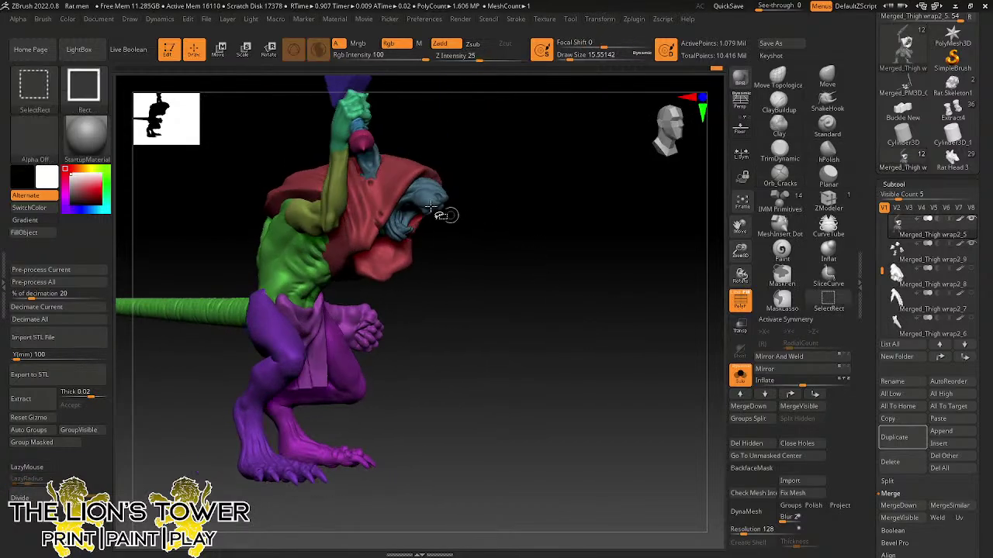
left_click(397, 180, "ctrl+shift")
left_click(511, 174, "ctrl+shift")
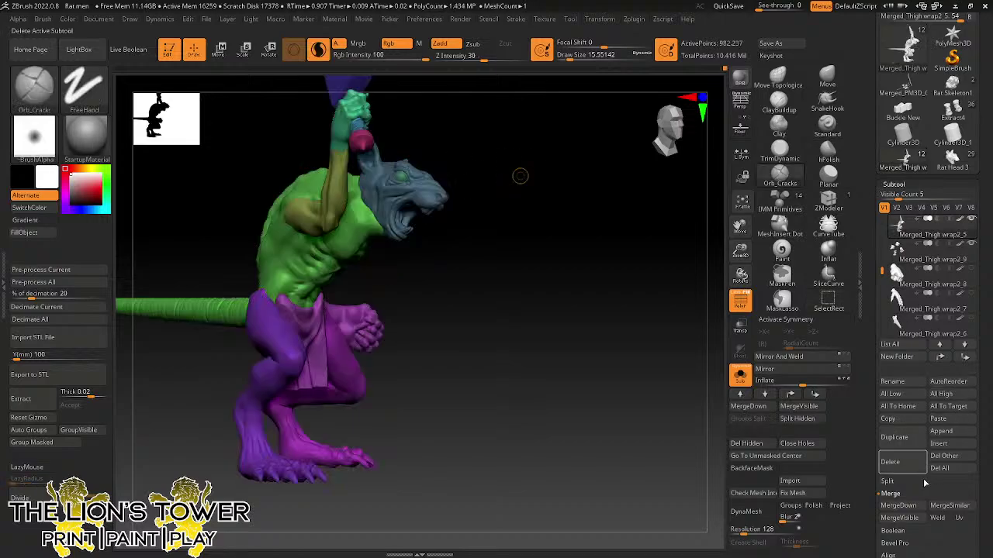
left_click(887, 481)
left_click(896, 493)
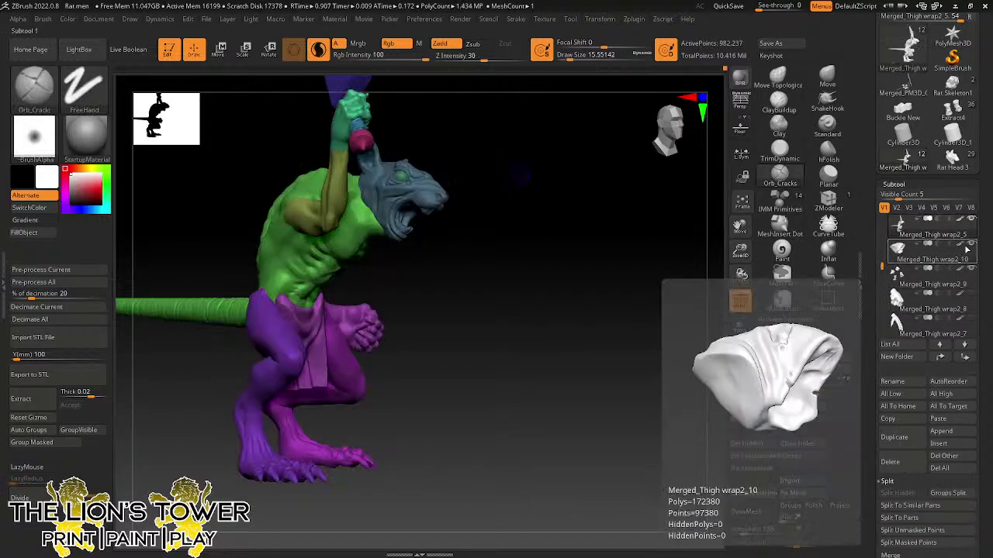
- Duplicate the hoodless body subtool and hide the duplicate's torso, head, arms and hands
left_click_drag(683, 325, 721, 237, "shift")
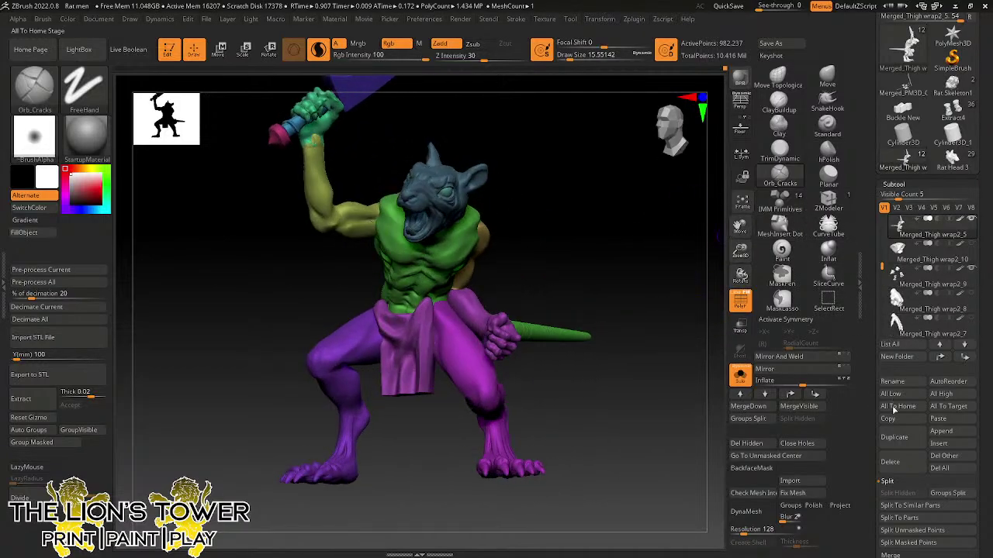
left_click(908, 439)
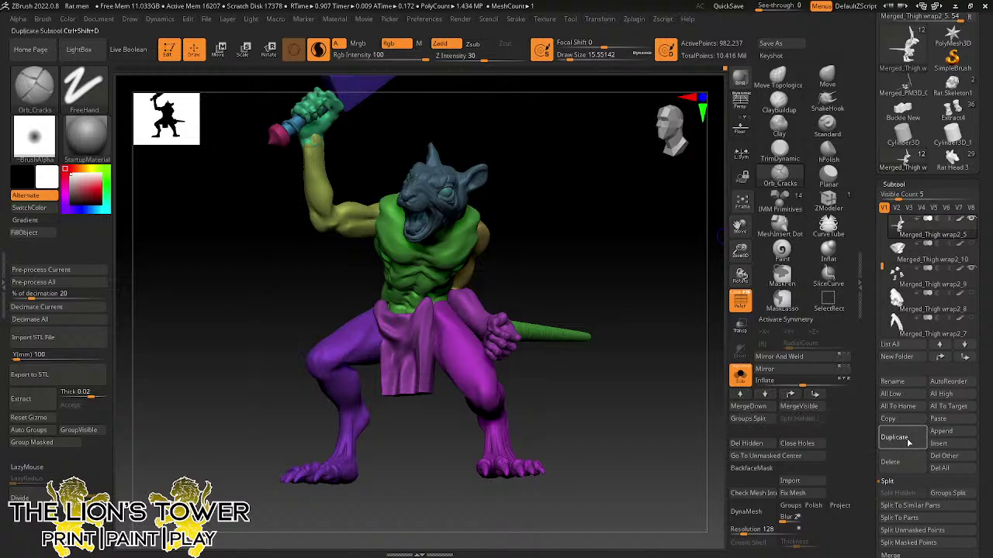
key("ctrl+shift")
left_click(485, 242, "ctrl+shift")
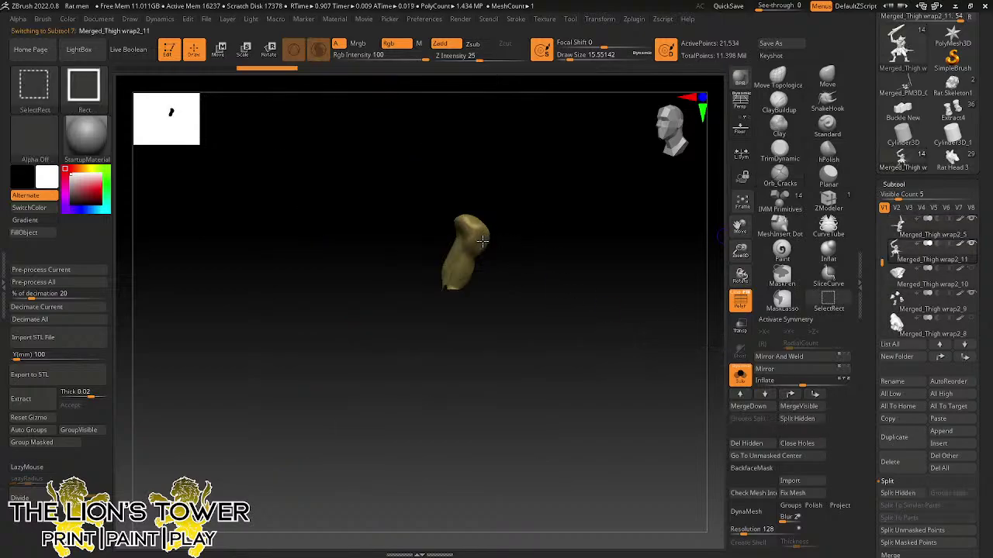
left_click(485, 242, "ctrl+shift")
left_click(435, 242, "ctrl+shift")
left_click(371, 229, "ctrl+shift")
left_click(450, 194, "ctrl+alt+shift")
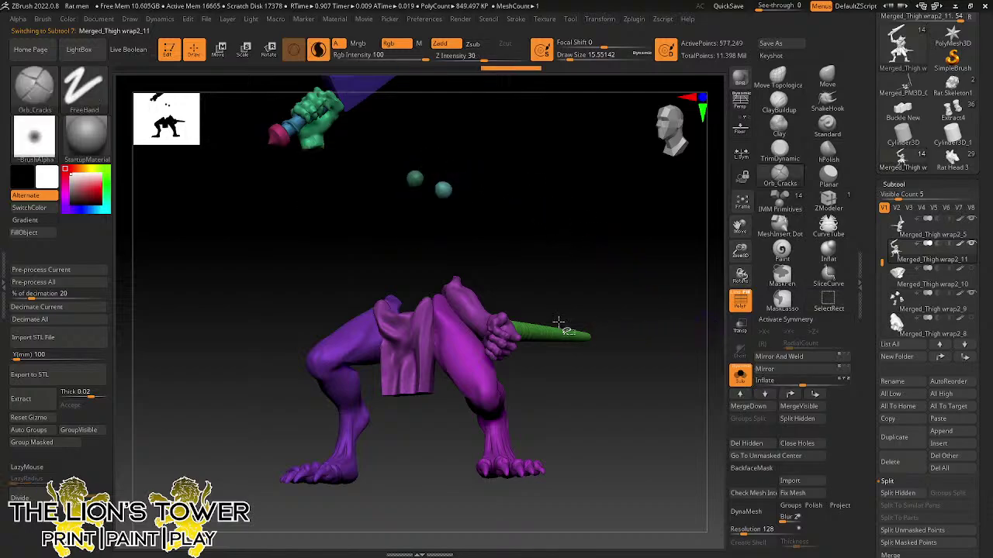
left_click(495, 330, "ctrl+alt+shift")
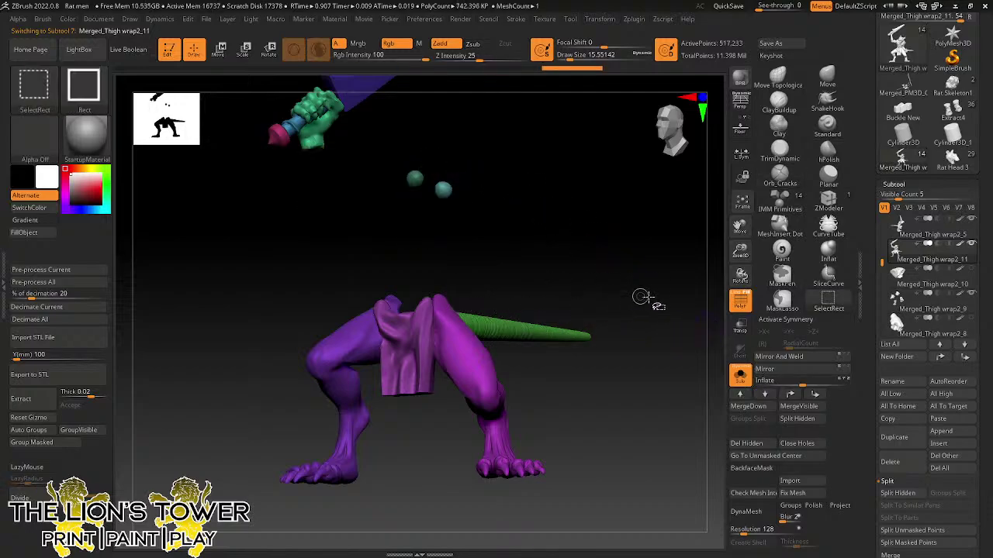
left_click(337, 138, "ctrl+alt+shift")
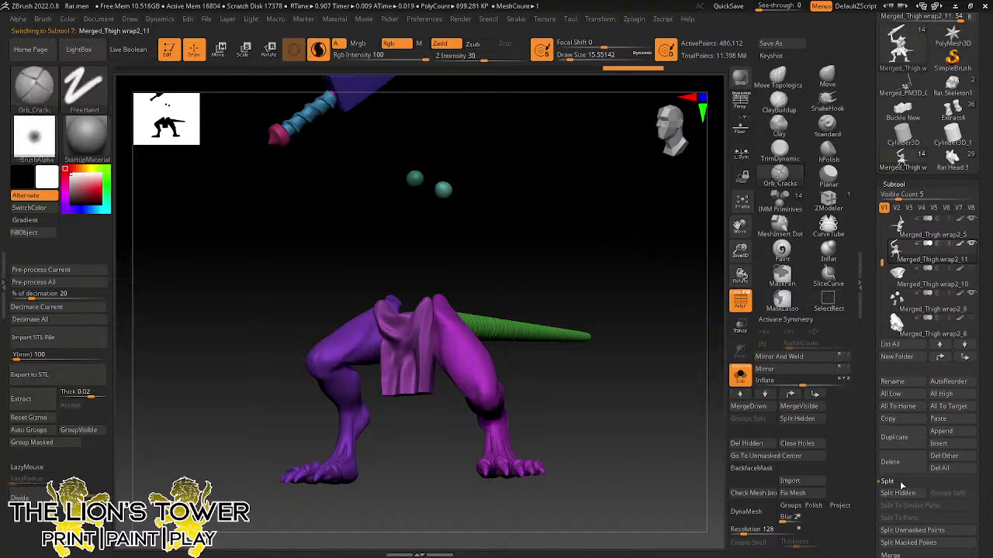
- Invert the duplicate's visibility, delete its hidden parts, and select the remaining upper-body subtool
left_click_drag(650, 272, 669, 313, "ctrl+shift")
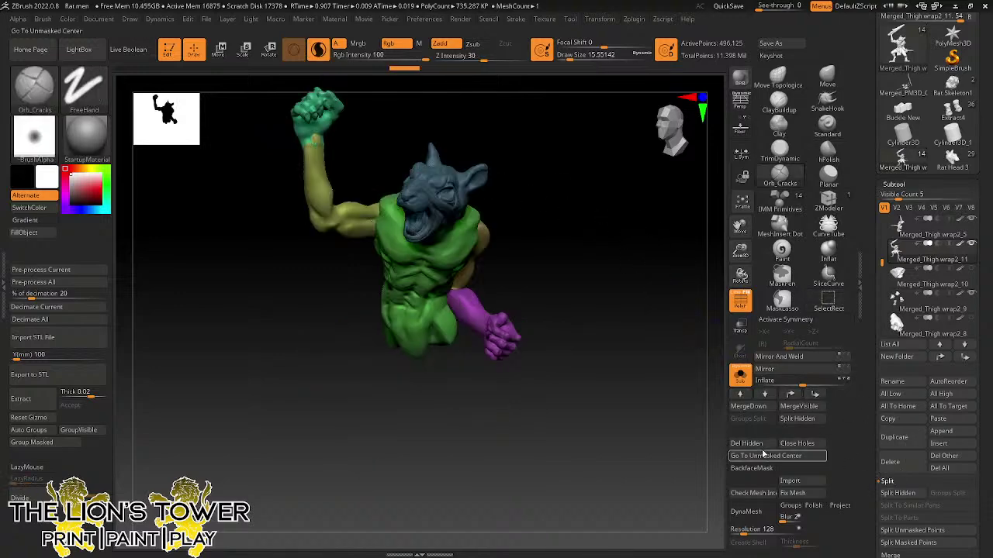
left_click(900, 232)
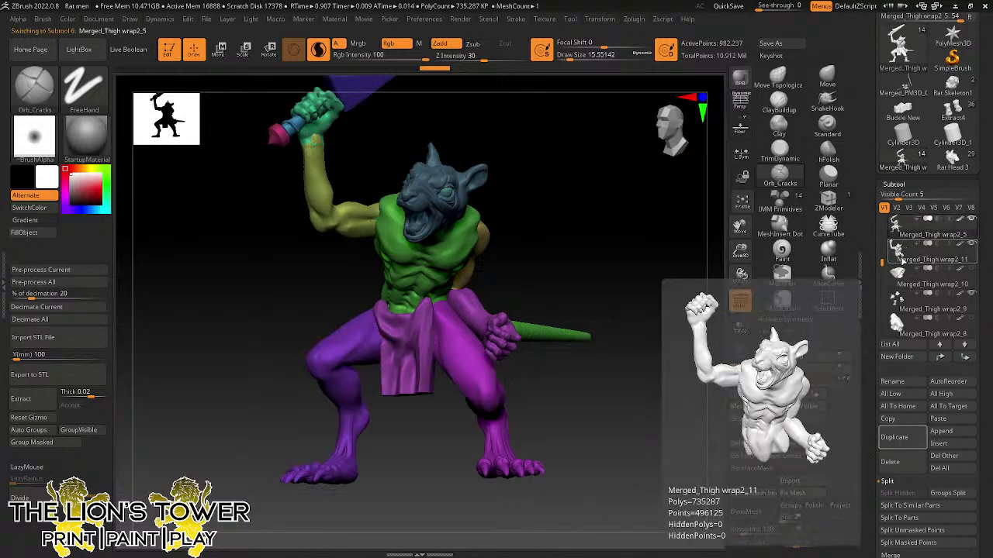
left_click(898, 250)
mouse_move(667, 291)
left_mouse_down()
mouse_move(654, 326)
mouse_move(699, 344)
mouse_move(649, 336)
mouse_move(677, 301)
left_mouse_up()
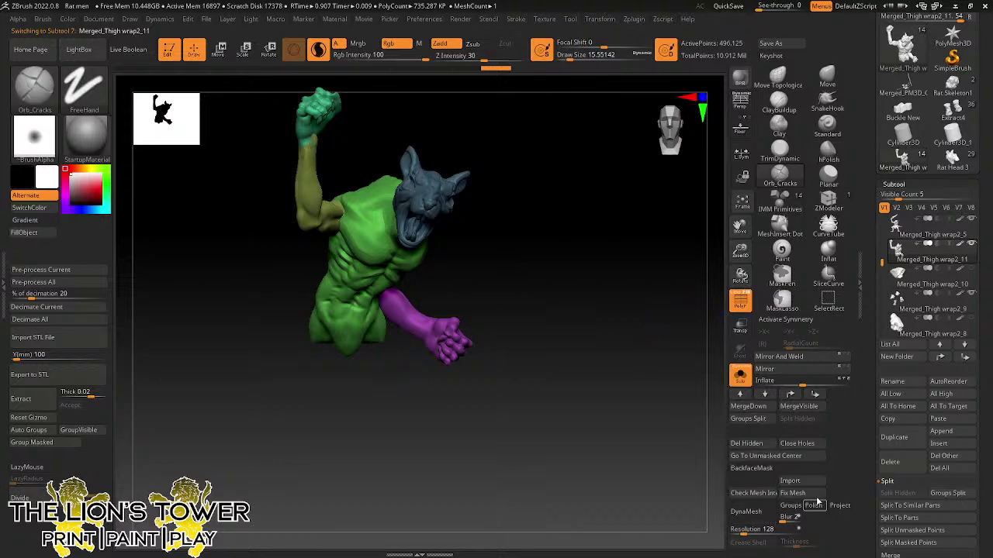
- Try to DynaMesh the upper-body duplicate at resolution 400 with Polish on, and undo it
left_click(767, 529)
type("400")
key("Return")
left_click(747, 511)
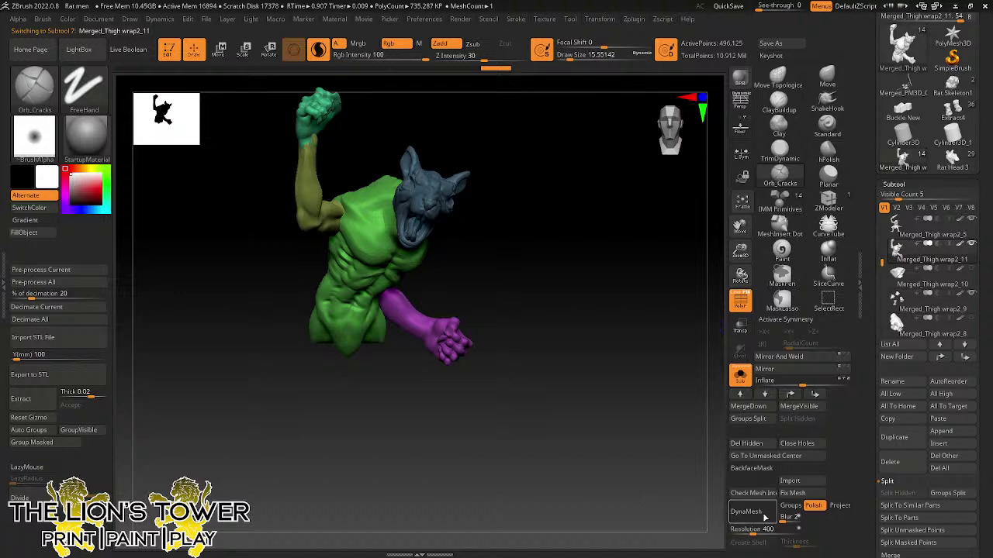
key("ctrl+z")
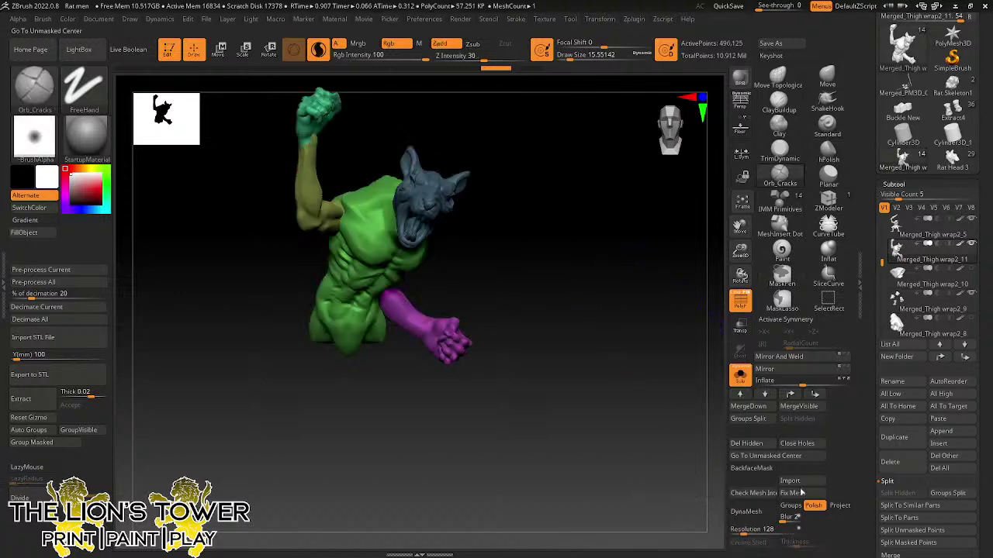
- DynaMesh the upper-body duplicate into one mesh at resolution 552 with Polish on
mouse_move(764, 530)
left_mouse_down()
mouse_move(750, 532)
mouse_move(761, 530)
left_mouse_up()
left_click(746, 511)
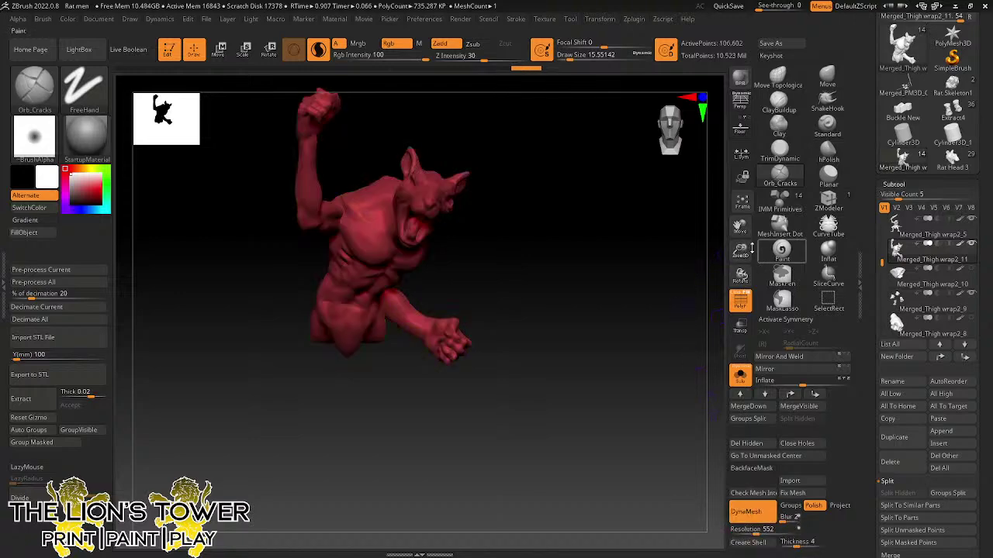
- Build up a thick pad mass over the lowered arm's shoulder with ClayBuildup at draw size about 51
mouse_move(655, 190)
left_mouse_down("alt")
mouse_move(714, 276)
mouse_move(647, 284)
mouse_move(519, 230)
left_mouse_up("alt")
left_click(791, 111)
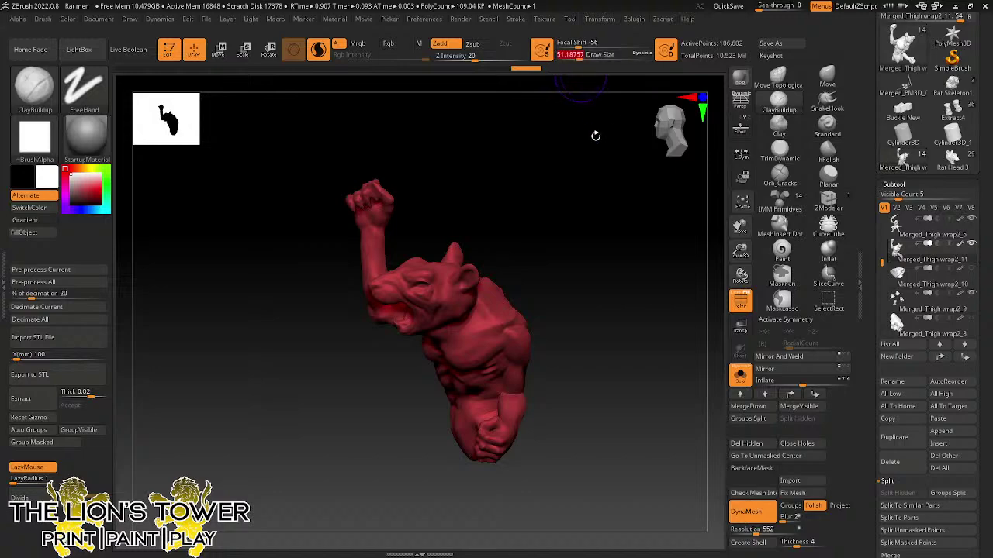
left_click_drag(596, 136, 481, 315)
left_click_drag(441, 366, 340, 388)
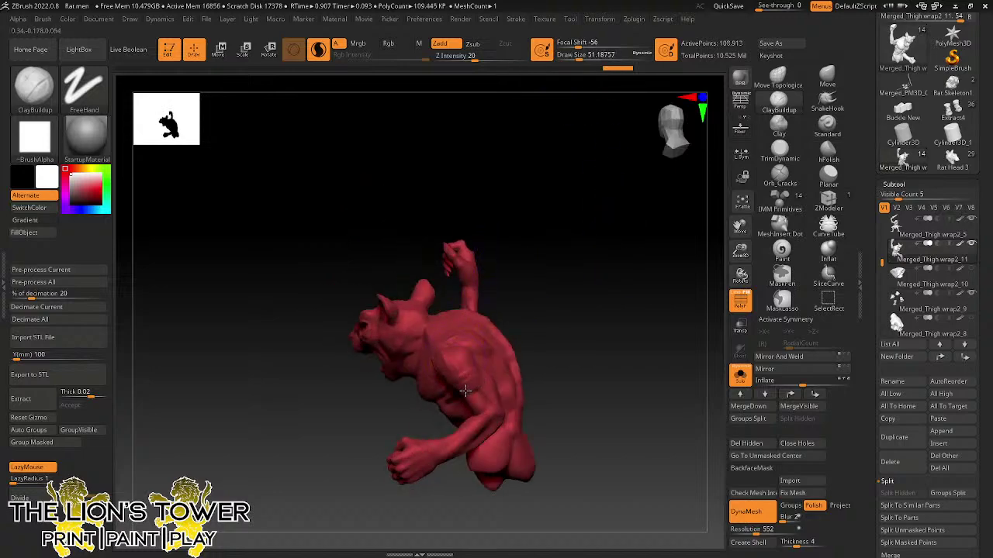
left_click_drag(465, 391, 483, 375)
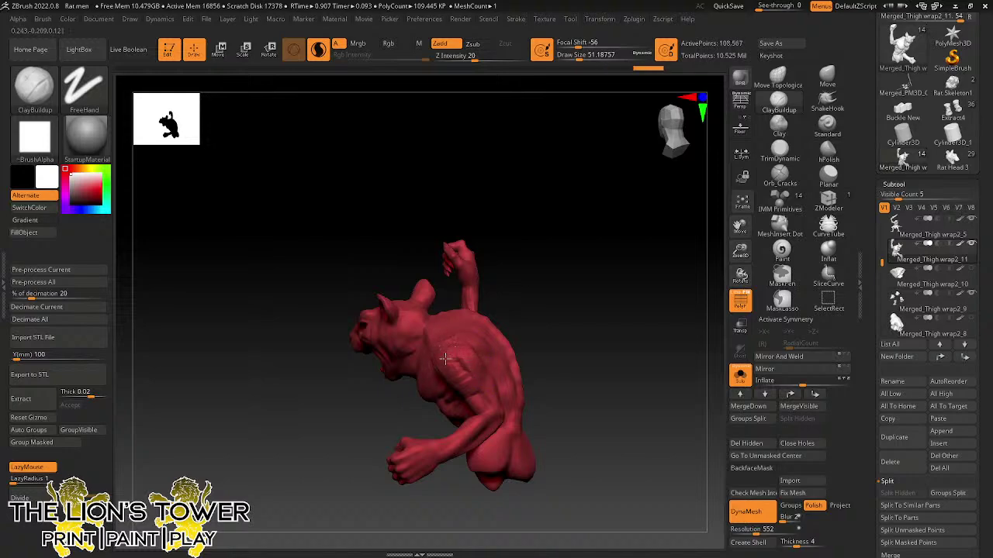
right_click_drag(465, 366, 448, 351)
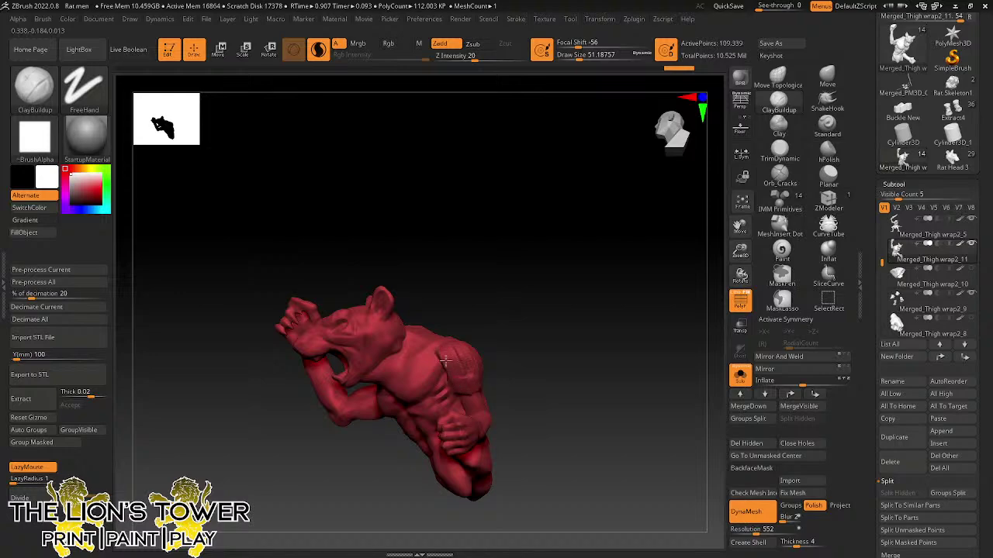
right_click_drag(473, 373, 470, 386)
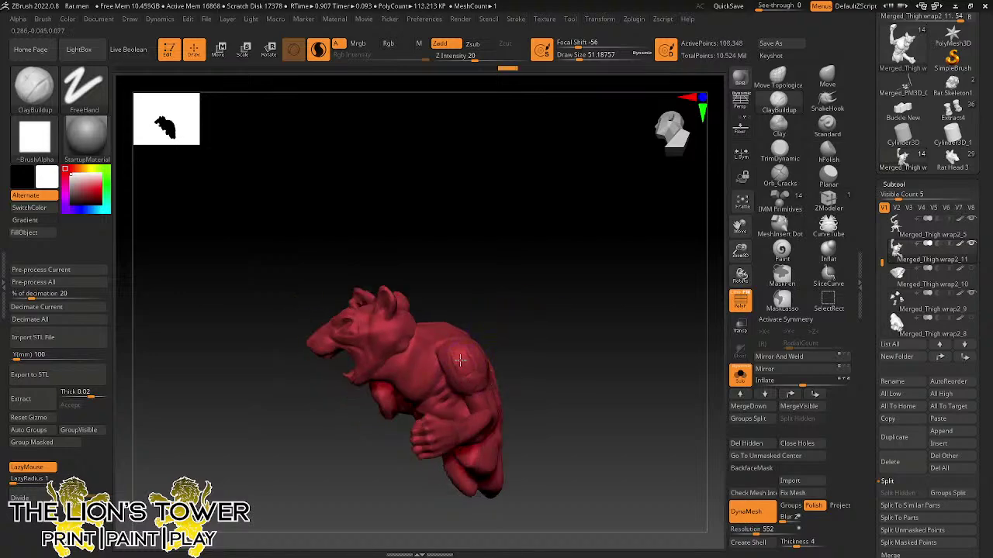
left_click_drag(476, 372, 474, 366)
- Add clay along the top and back of the lowered arm's shoulder pad with draw size 28.75
right_click_drag(535, 310, 485, 296)
left_click_drag(582, 57, 574, 59)
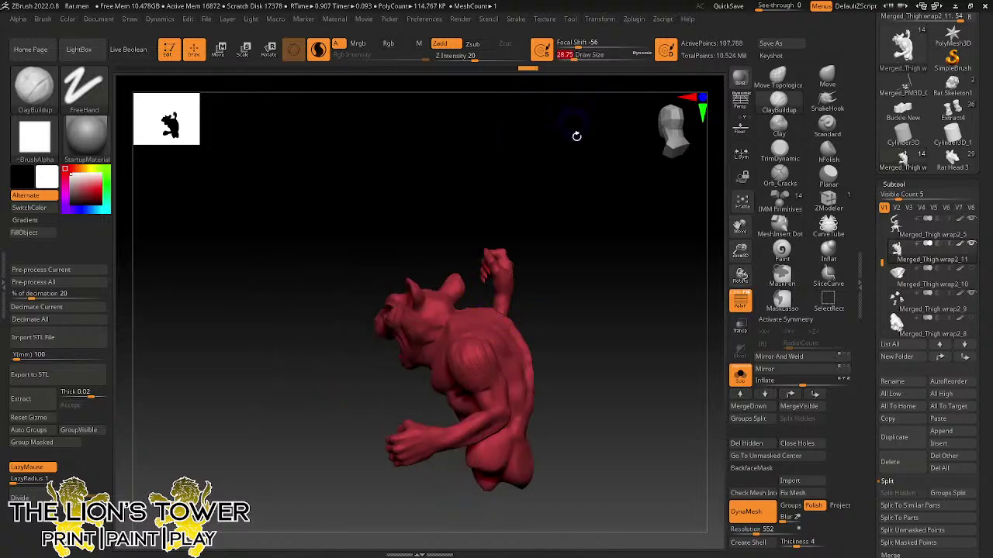
right_click_drag(574, 147, 490, 215)
left_click_drag(488, 380, 485, 362)
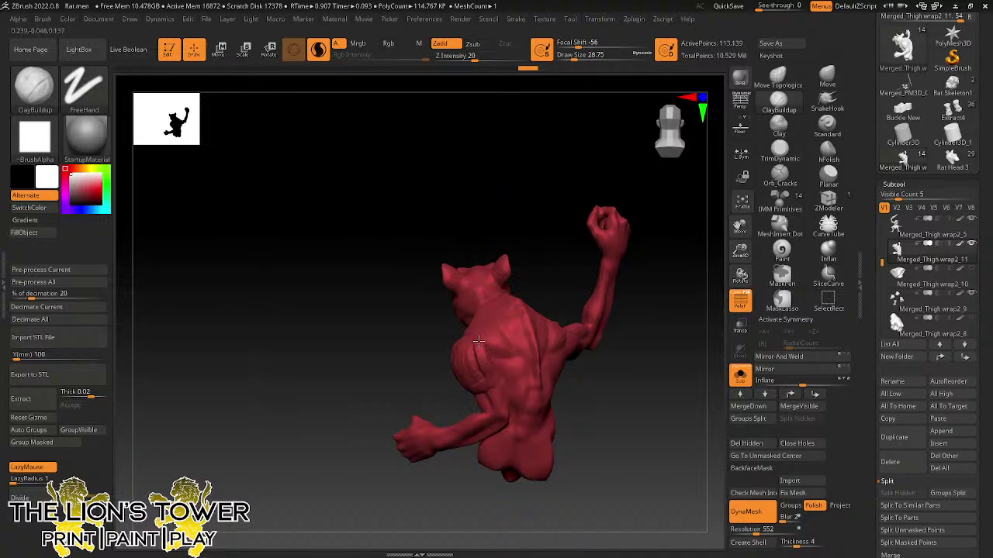
right_click_drag(478, 342, 483, 328)
left_click_drag(470, 334, 460, 328)
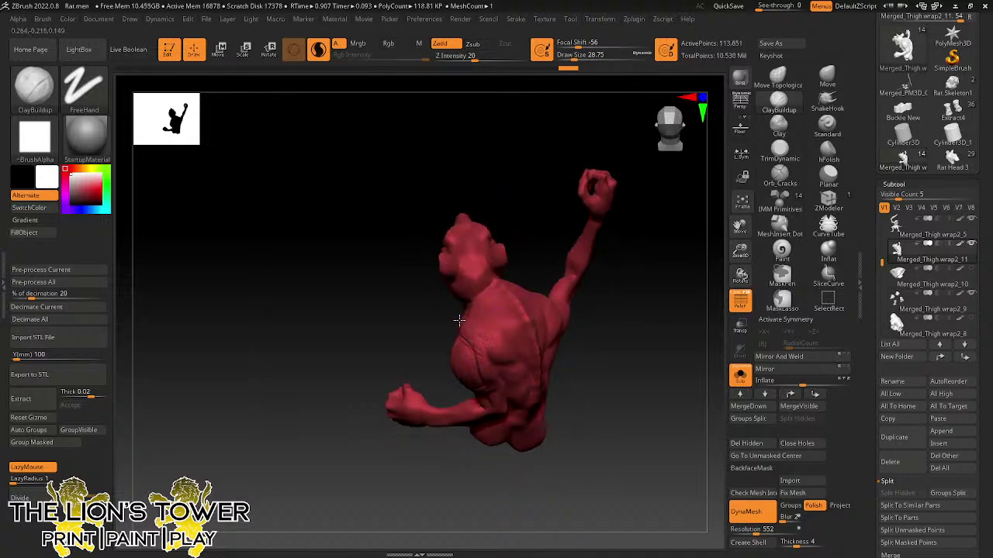
right_click_drag(459, 320, 453, 326)
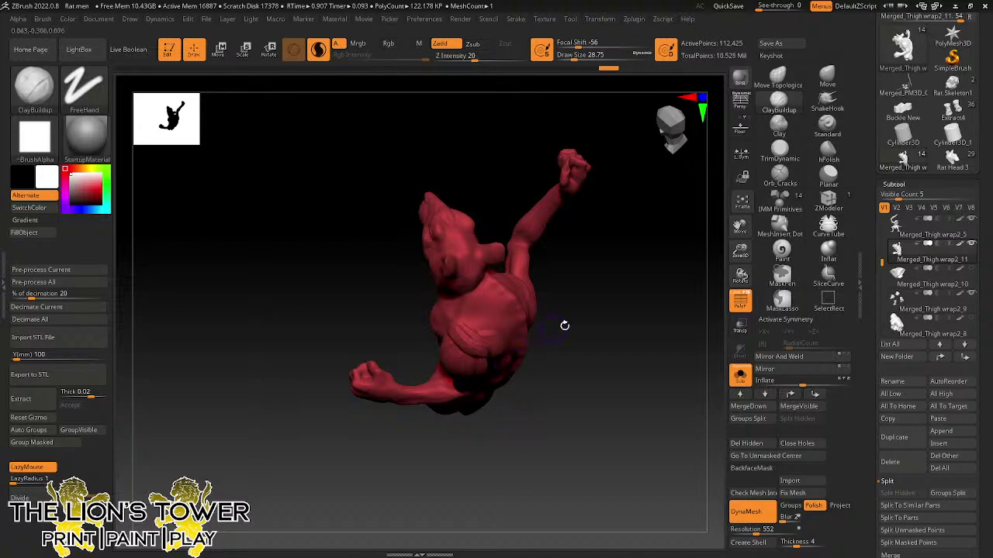
- Build a raised border around the front and lower edges of the lowered arm's shoulder pad with ClayBuildup
mouse_move(563, 326)
right_mouse_down()
mouse_move(481, 353)
mouse_move(554, 213)
mouse_move(572, 233)
mouse_move(453, 356)
right_mouse_up()
left_click_drag(452, 357, 461, 384)
right_click_drag(565, 362, 498, 390)
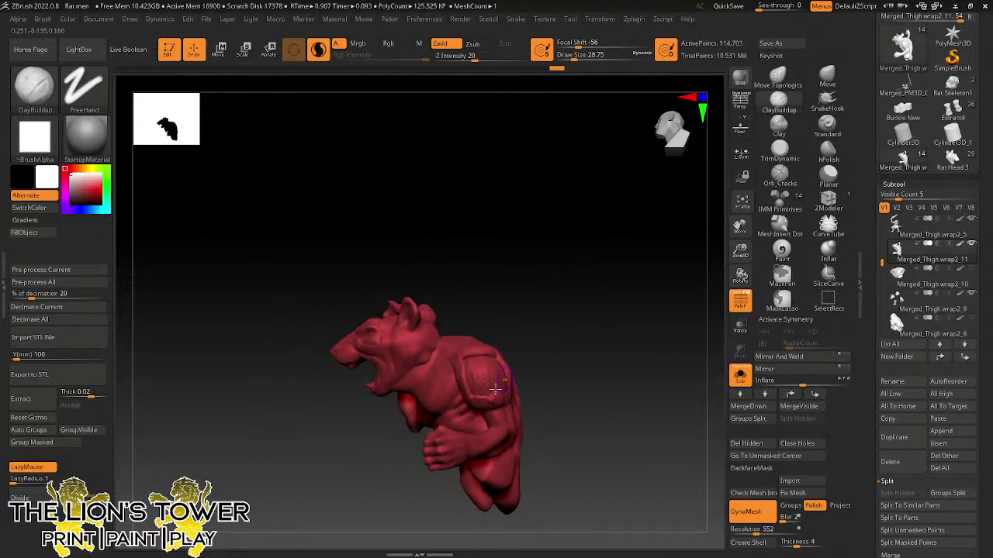
left_click_drag(468, 402, 516, 396)
right_click_drag(554, 343, 510, 346)
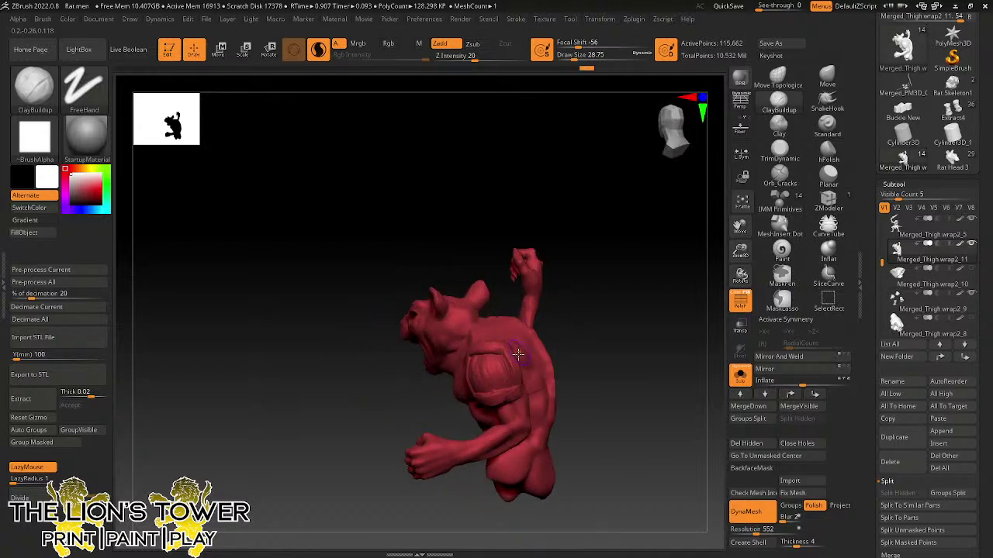
left_click_drag(511, 352, 496, 386)
- Smooth the outer face of the lowered arm's shoulder pad with hPolish at draw size about 39
left_click(828, 151)
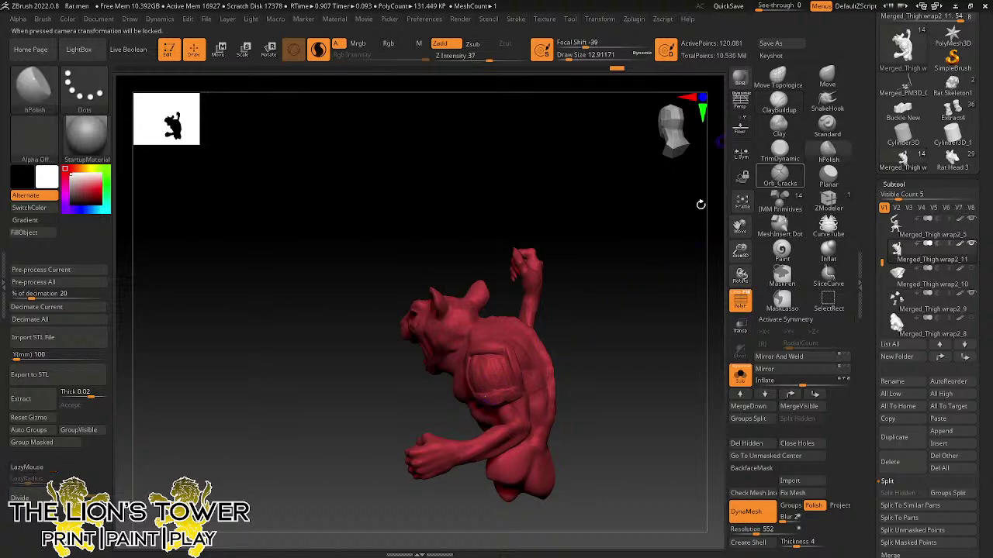
right_click_drag(542, 327, 588, 333)
left_click_drag(481, 364, 482, 361)
left_click(576, 59)
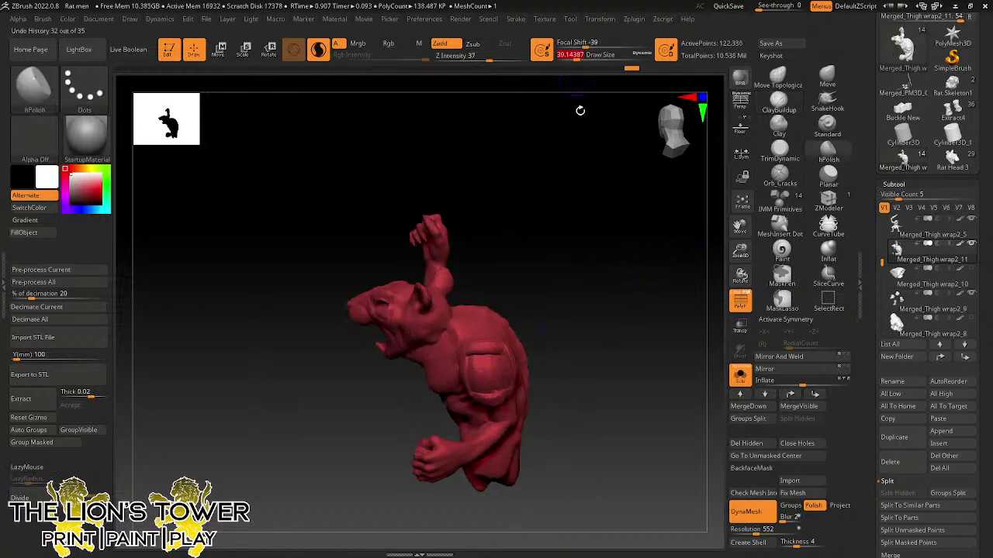
right_click_drag(576, 155, 598, 169)
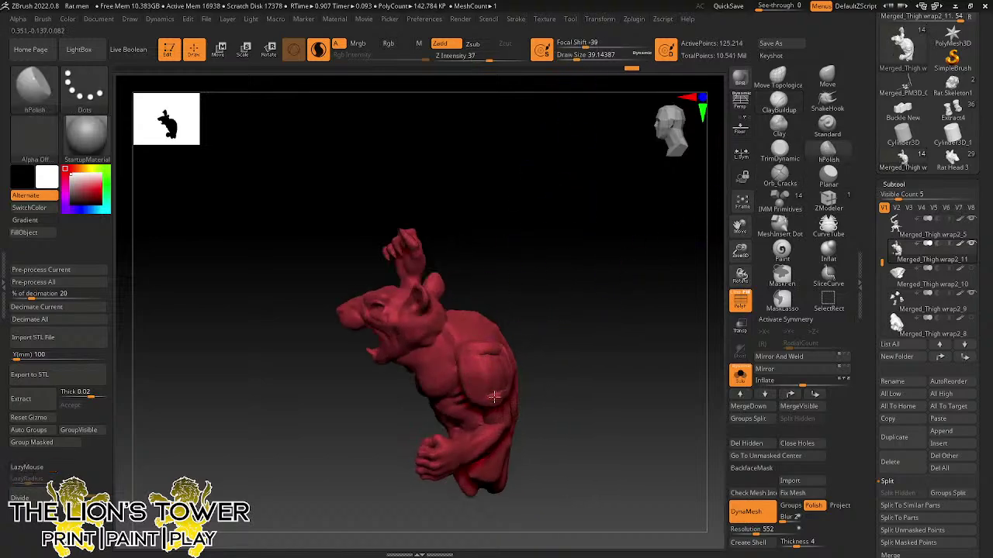
left_click_drag(494, 397, 497, 354)
right_click_drag(545, 334, 510, 347)
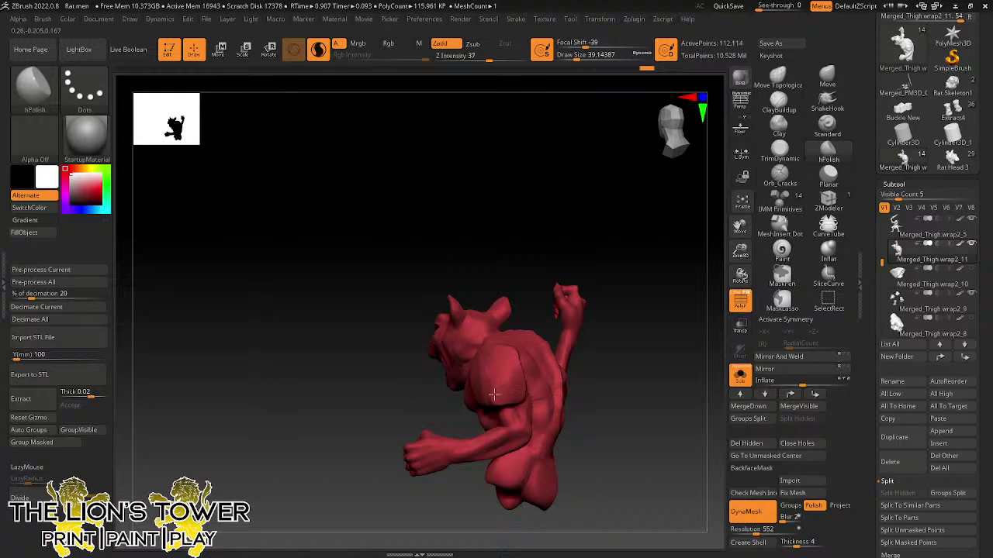
- Flatten the rim and underside of the lowered arm's shoulder pad into crisp planes with hPolish
right_click_drag(509, 360, 508, 398)
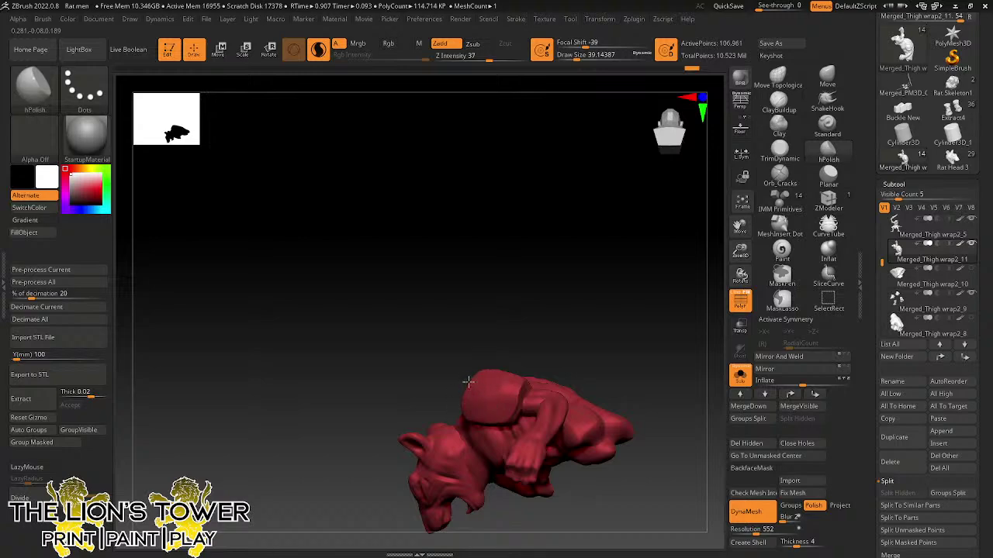
right_click_drag(469, 381, 554, 341)
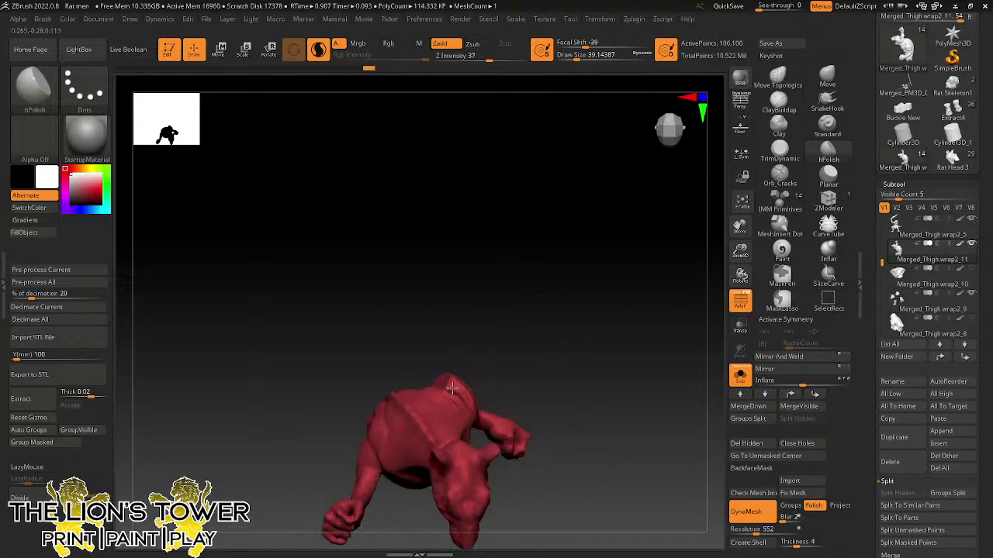
right_click_drag(448, 382, 470, 404)
mouse_move(489, 436)
right_mouse_down()
mouse_move(522, 377)
mouse_move(543, 303)
mouse_move(481, 431)
right_mouse_up()
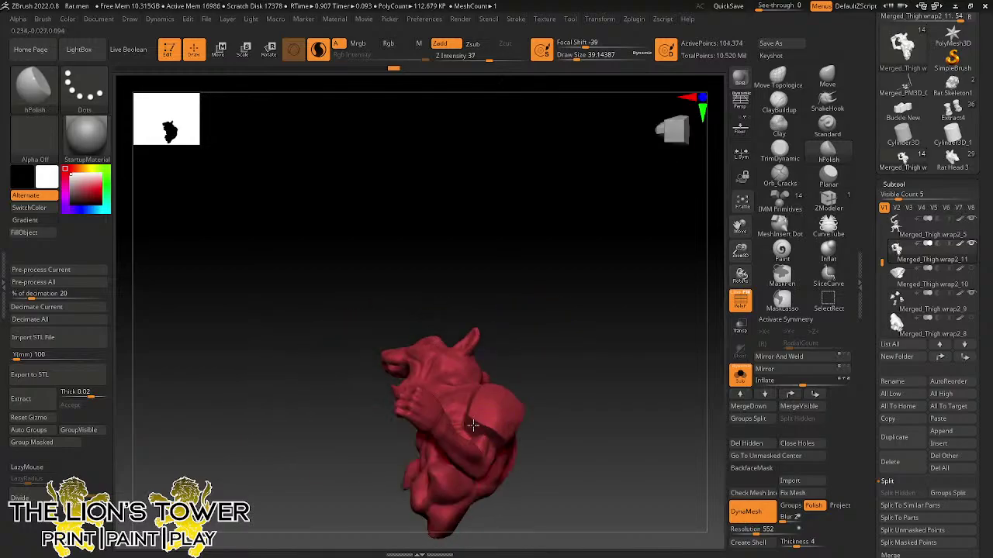
- Show the whole figure and reshape the lowered arm's shoulder pad edges against the body with the Move brush
left_click(740, 375)
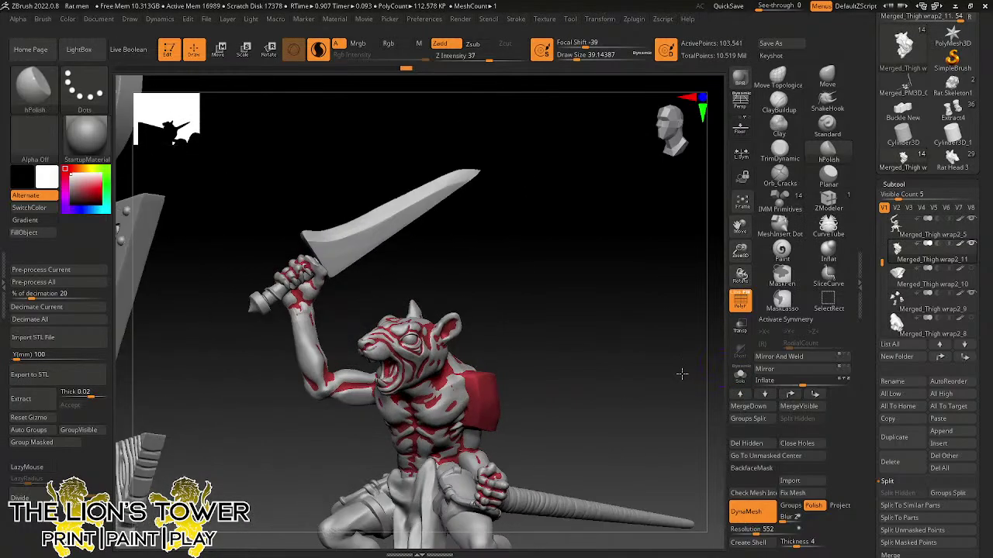
right_click_drag(681, 373, 487, 287)
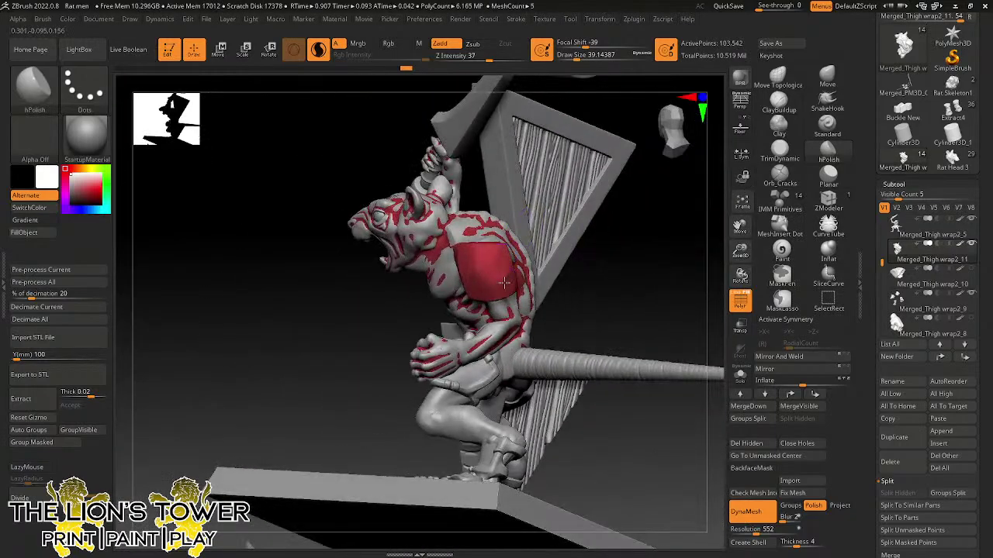
mouse_move(552, 293)
right_mouse_down()
mouse_move(479, 260)
mouse_move(627, 281)
mouse_move(607, 302)
mouse_move(570, 308)
mouse_move(602, 282)
mouse_move(587, 280)
right_mouse_up()
left_click(827, 76)
right_click_drag(615, 246, 565, 230)
mouse_move(502, 247)
left_mouse_down()
mouse_move(497, 231)
mouse_move(517, 229)
left_mouse_up()
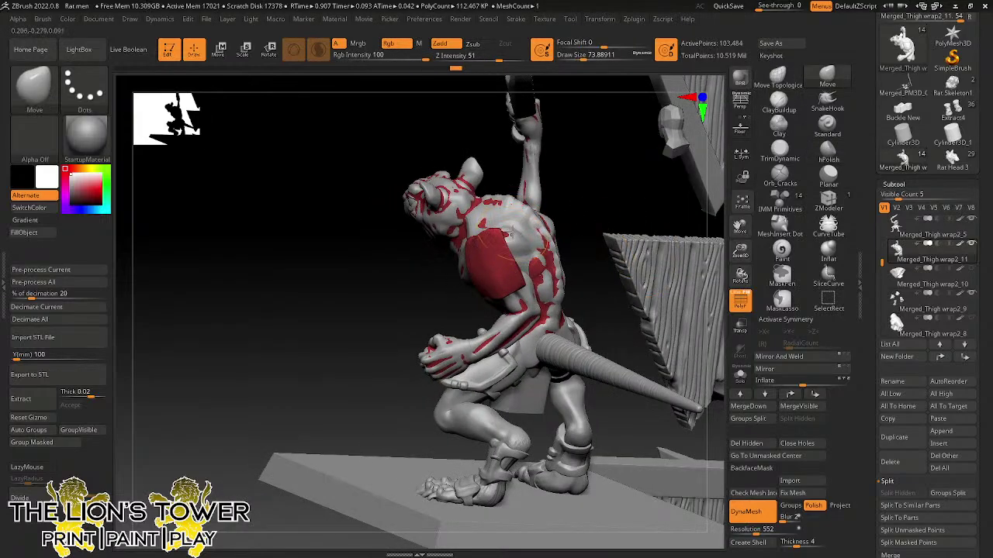
mouse_move(513, 231)
right_mouse_down()
mouse_move(587, 178)
mouse_move(479, 241)
mouse_move(587, 166)
right_mouse_up()
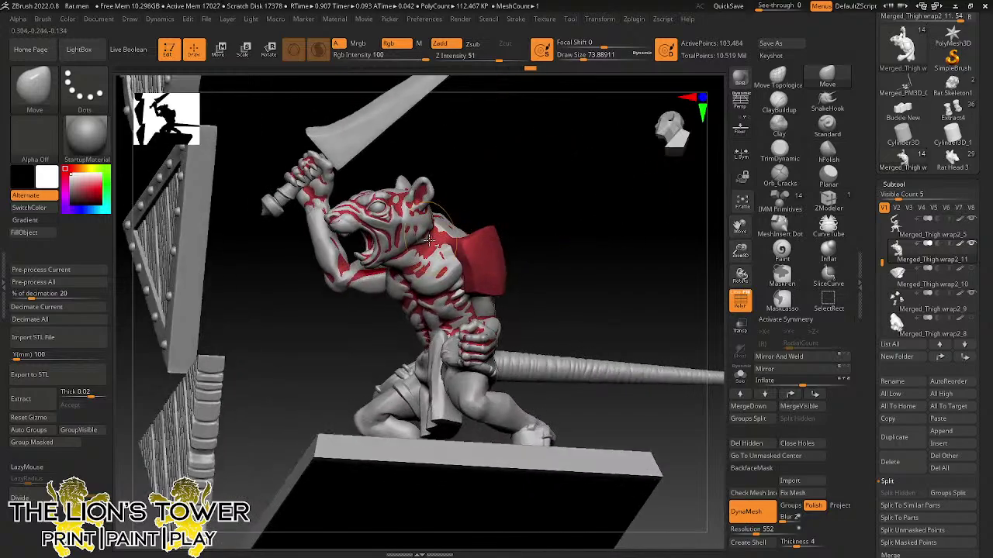
right_click_drag(510, 184, 570, 159)
left_click_drag(422, 306, 411, 322)
mouse_move(482, 225)
right_mouse_down()
mouse_move(520, 198)
mouse_move(466, 194)
right_mouse_up()
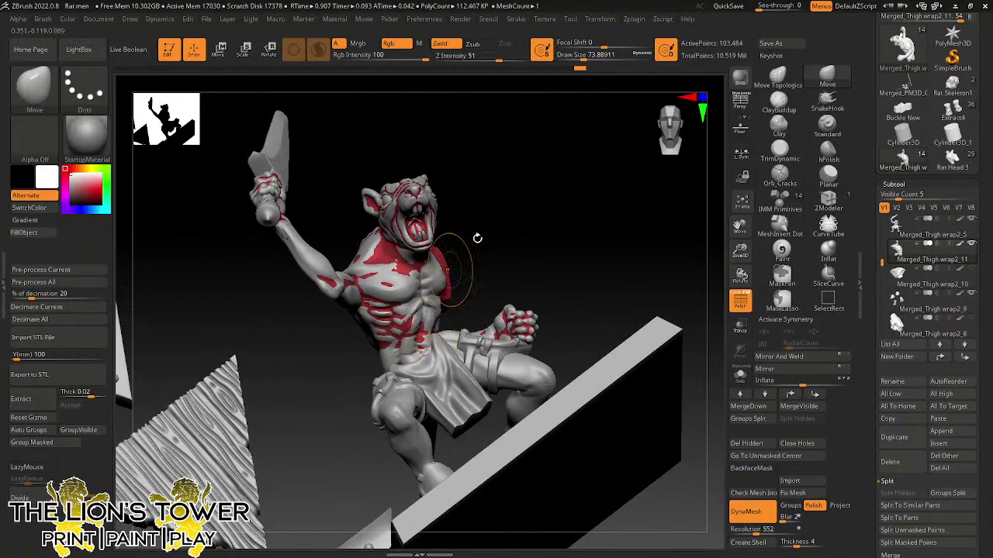
- Build up a second pad mass over the raised arm's shoulder with ClayBuildup at draw size 28.75
mouse_move(473, 233)
right_mouse_down()
mouse_move(554, 162)
mouse_move(546, 147)
right_mouse_up()
key("b")
key("c")
key("b")
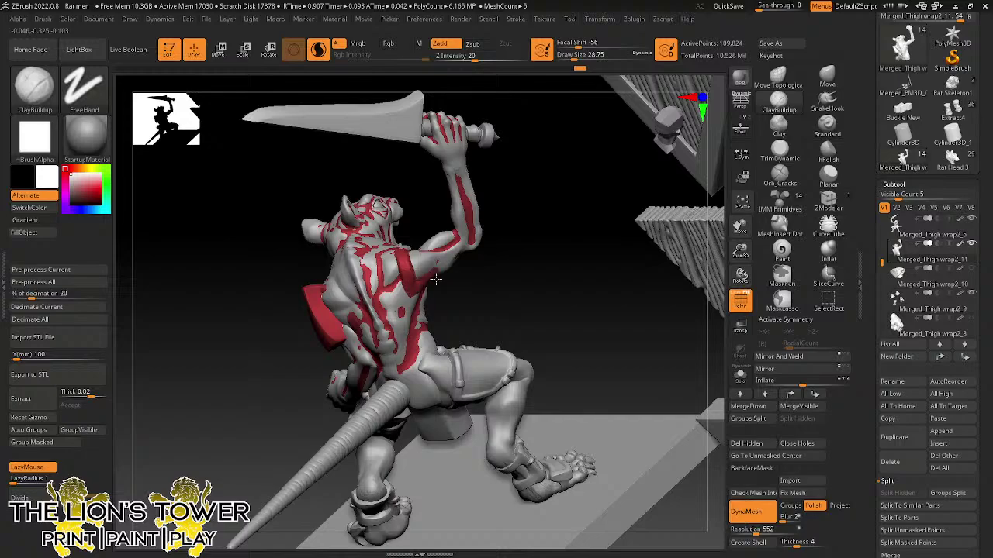
mouse_move(416, 276)
right_mouse_down()
mouse_move(436, 250)
mouse_move(393, 251)
right_mouse_up()
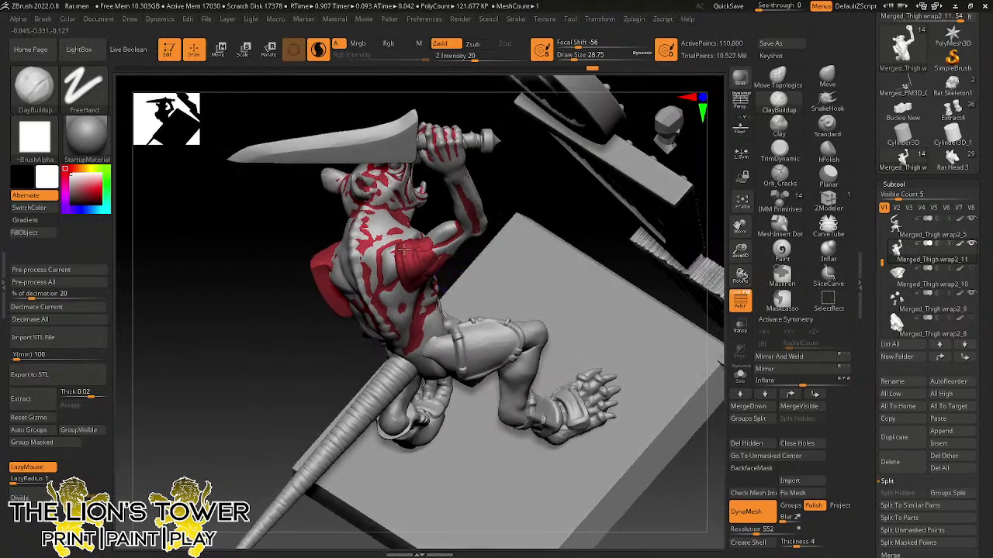
right_click_drag(448, 232, 466, 163)
right_click_drag(507, 204, 447, 246)
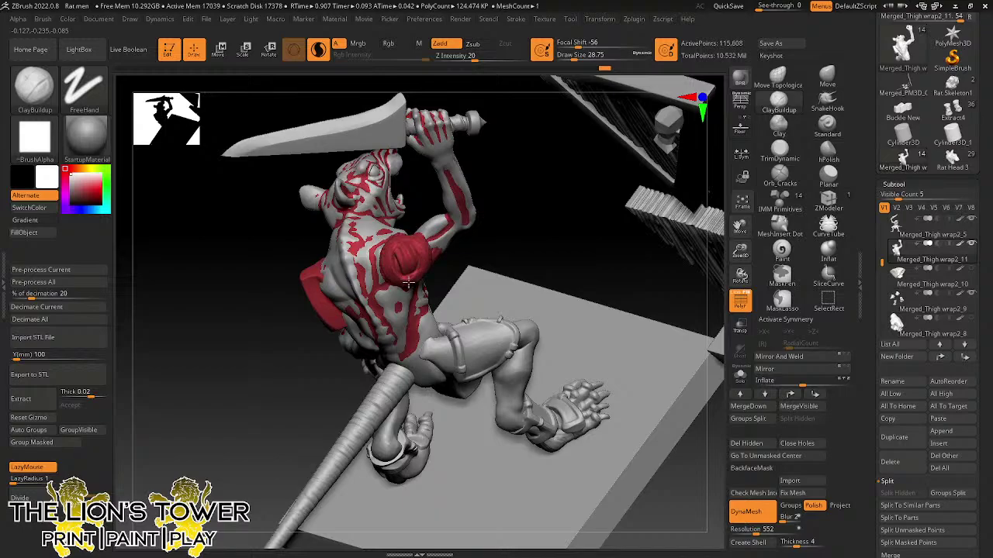
left_click_drag(399, 269, 413, 273)
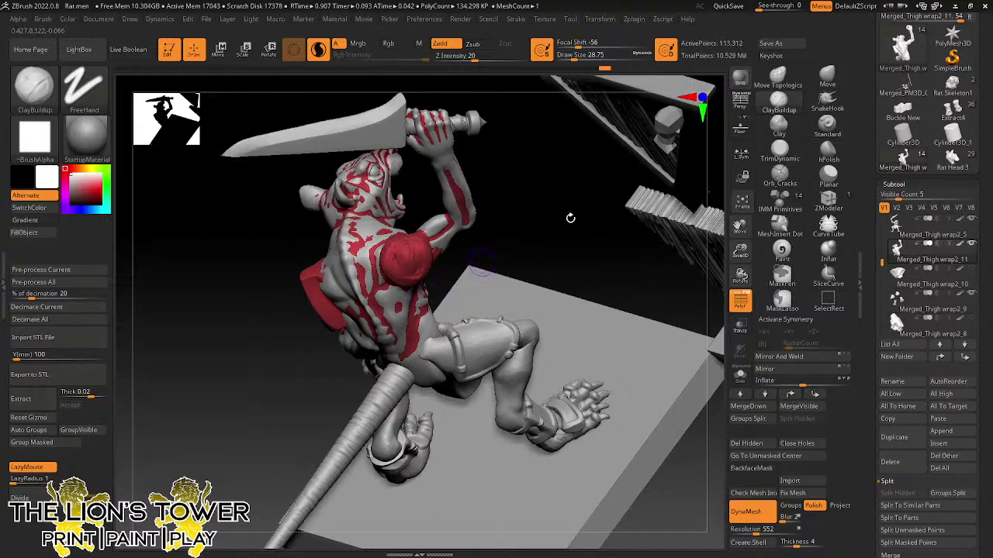
- Flatten the raised arm's shoulder pad and its edges with hPolish at draw size about 39
left_click(828, 150)
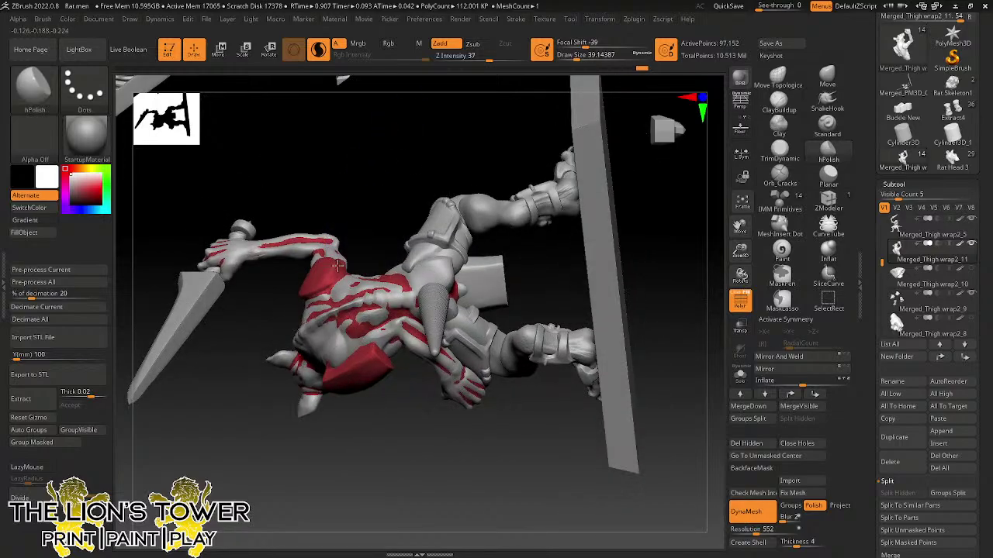
left_click_drag(389, 189, 402, 187)
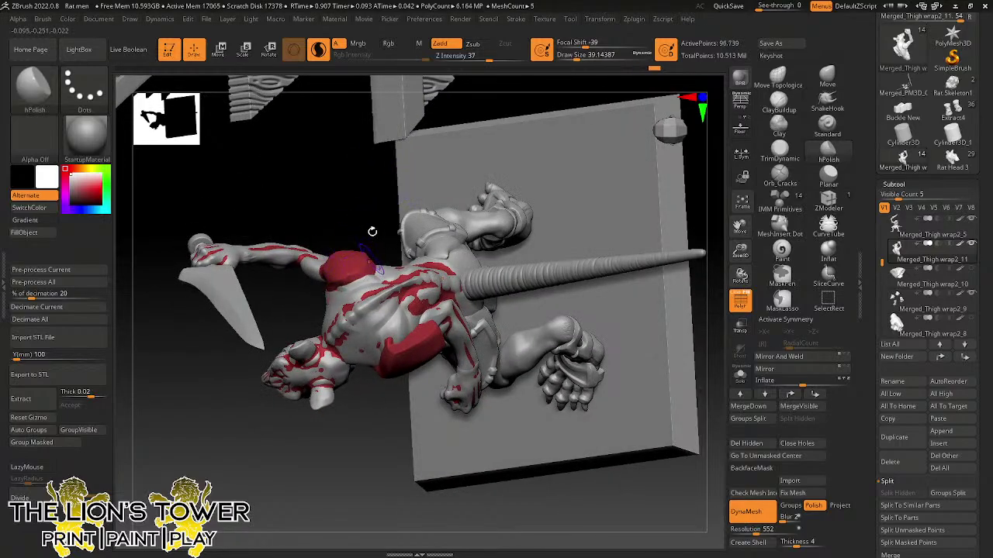
mouse_move(367, 228)
right_mouse_down()
mouse_move(395, 140)
mouse_move(336, 268)
right_mouse_up()
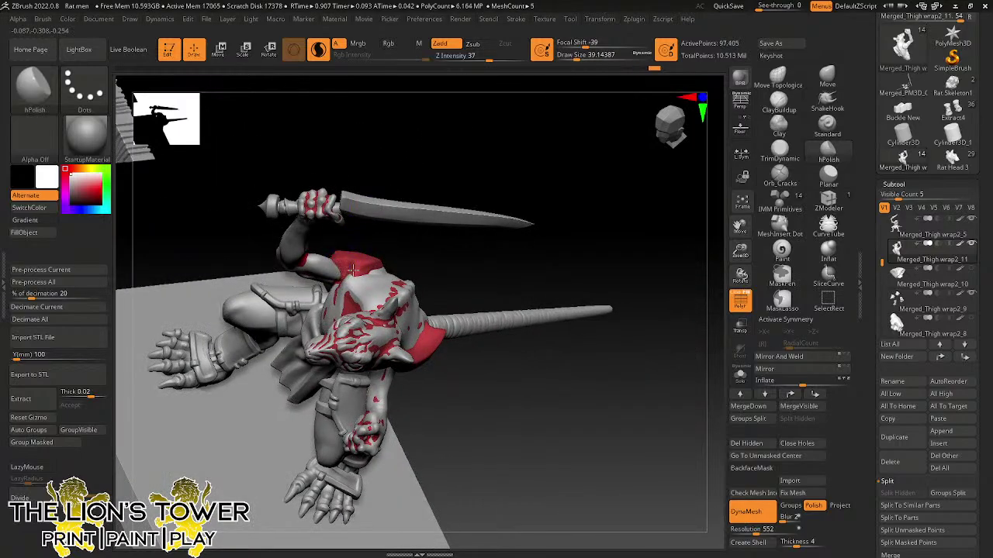
left_click_drag(346, 267, 344, 263)
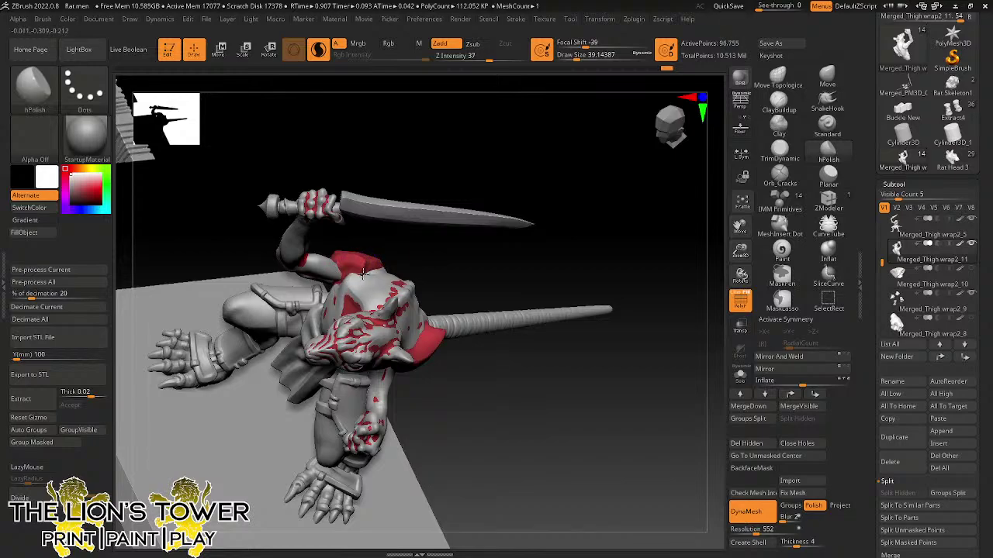
mouse_move(354, 249)
right_mouse_down()
mouse_move(450, 151)
mouse_move(368, 260)
mouse_move(465, 233)
right_mouse_up()
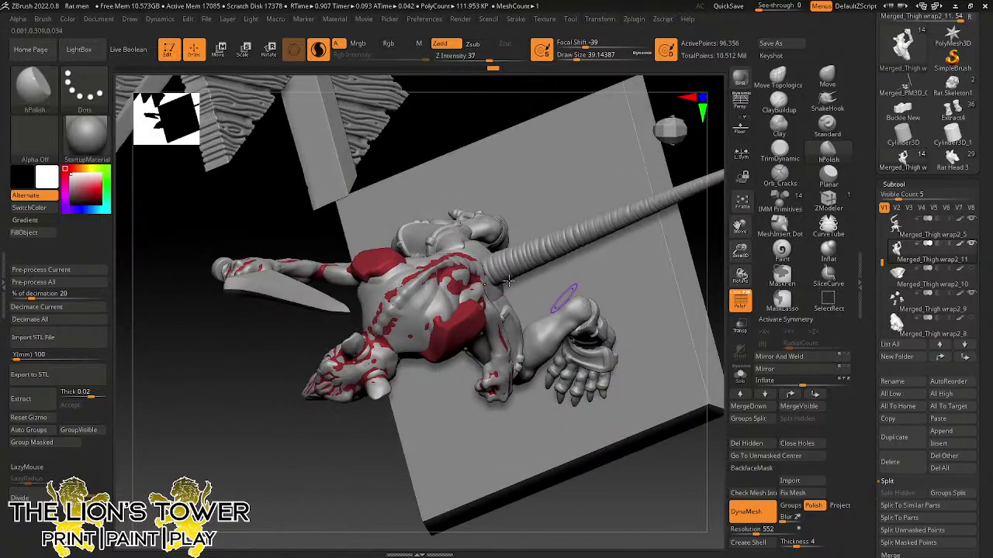
- Isolate the upper-body copy and flatten the round shoulder pad's face and edges with hPolish at draw size about 26.9
left_click(741, 373)
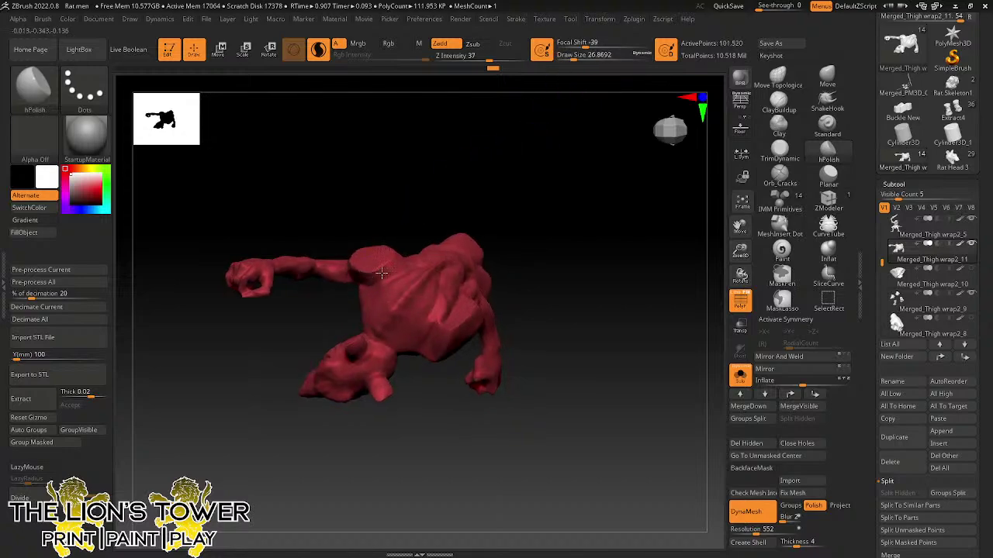
right_click_drag(434, 194, 393, 265)
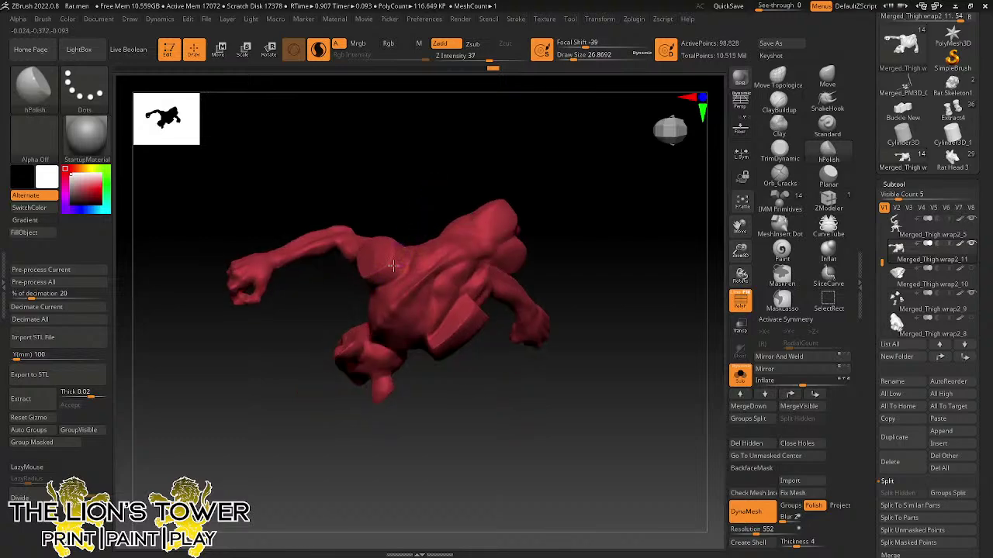
right_click_drag(414, 199, 380, 268)
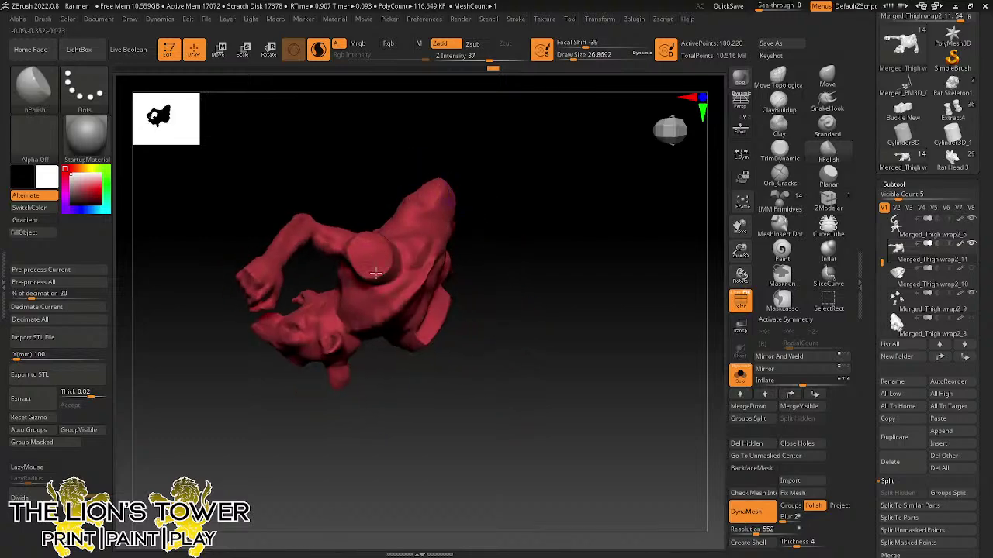
mouse_move(387, 153)
right_mouse_down()
mouse_move(348, 246)
mouse_move(431, 224)
mouse_move(362, 227)
right_mouse_up()
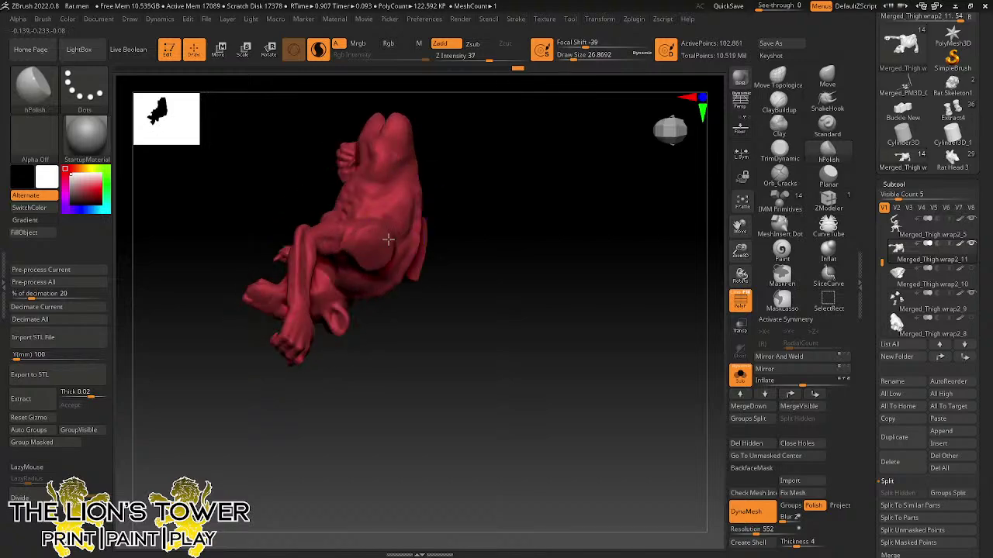
mouse_move(388, 241)
right_mouse_down()
mouse_move(605, 297)
mouse_move(591, 257)
mouse_move(629, 295)
right_mouse_up()
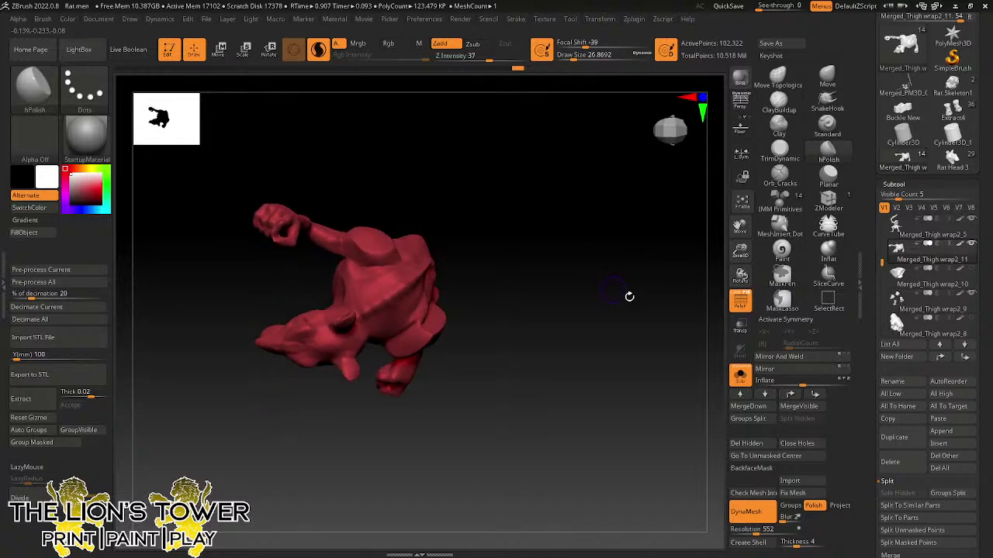
- Build up a raised circular rim around the round shoulder pad with ClayBuildup at draw size 28.75
left_click(778, 110)
mouse_move(349, 239)
left_mouse_down()
mouse_move(364, 253)
mouse_move(383, 252)
left_mouse_up()
right_click_drag(384, 251, 382, 310)
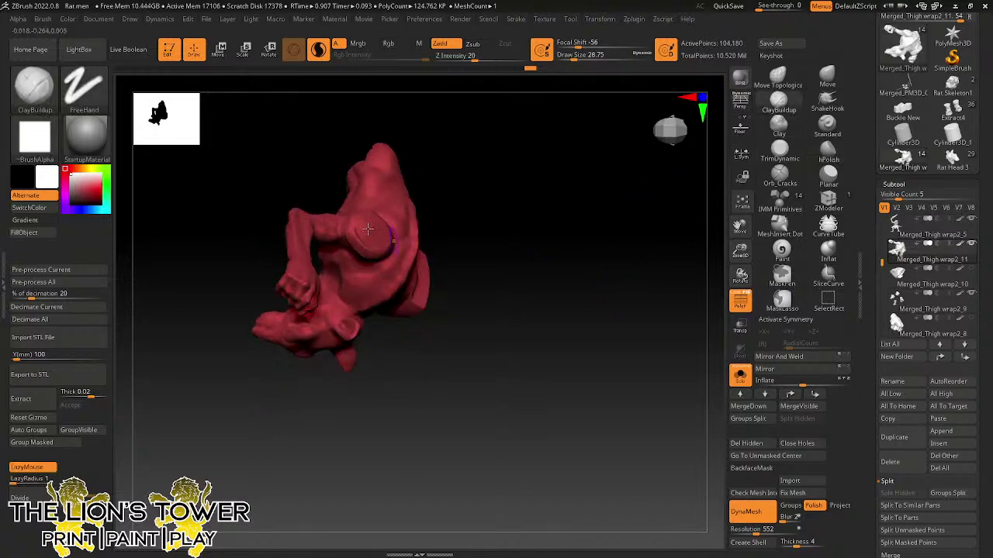
left_click_drag(359, 244, 350, 230)
left_click_drag(460, 152, 444, 242)
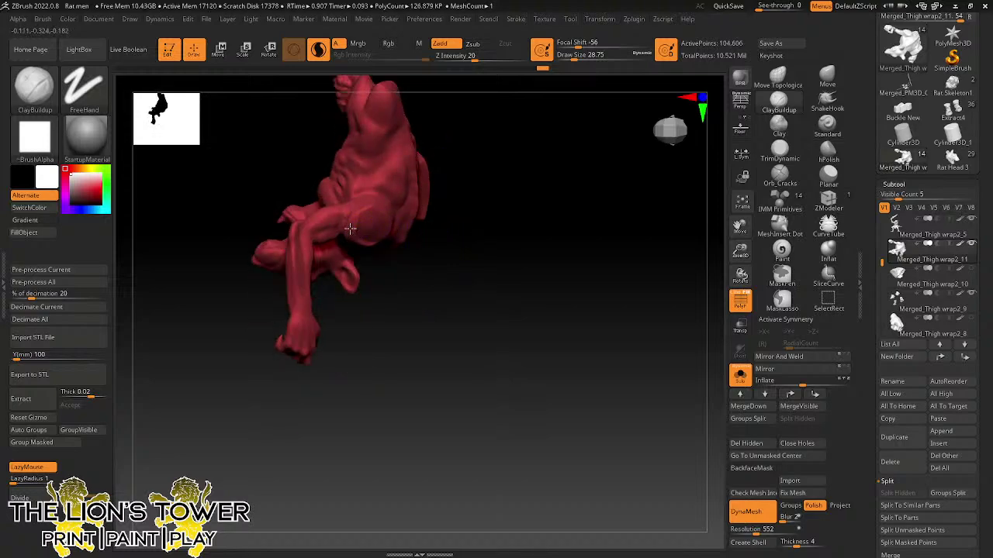
left_click_drag(350, 227, 398, 217)
mouse_move(471, 258)
left_mouse_down()
mouse_move(428, 193)
mouse_move(372, 251)
mouse_move(377, 259)
left_mouse_up()
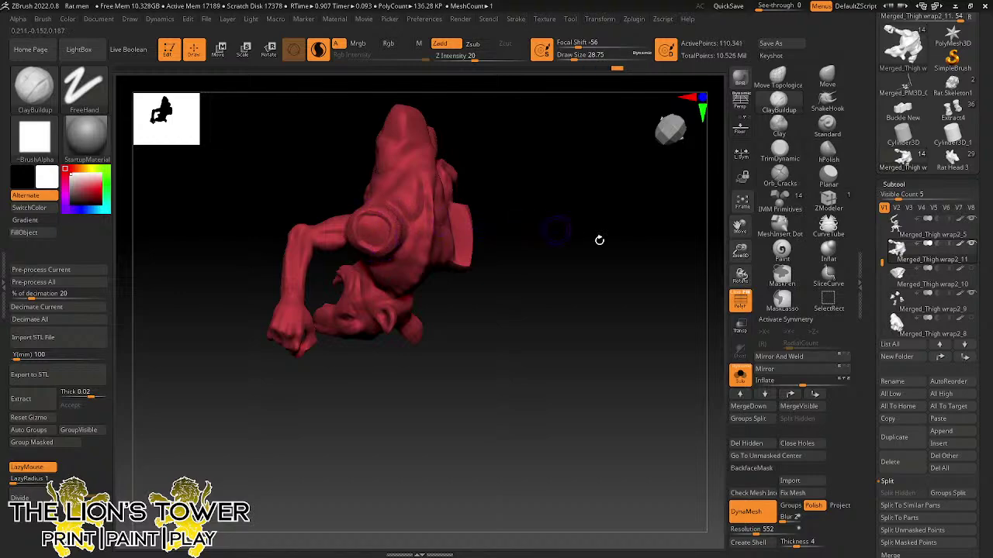
- Build up a raised rim along the chest-side and arm-side edges of the square shoulder pad with ClayBuildup
right_click_drag(597, 239, 562, 223)
mouse_move(435, 205)
left_mouse_down()
mouse_move(417, 250)
mouse_move(423, 242)
left_mouse_up()
right_click_drag(440, 242, 490, 224)
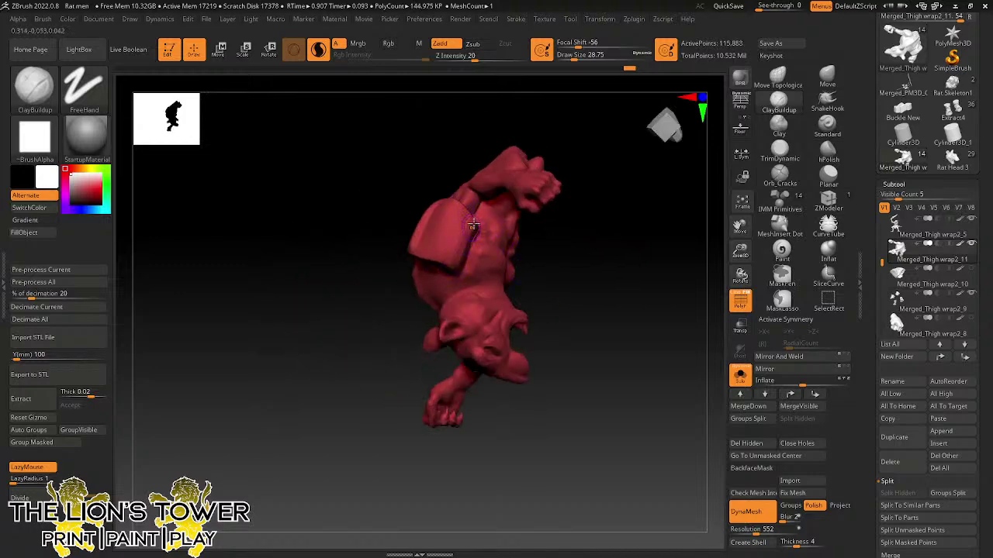
left_click_drag(473, 224, 479, 229)
right_click_drag(549, 227, 545, 259)
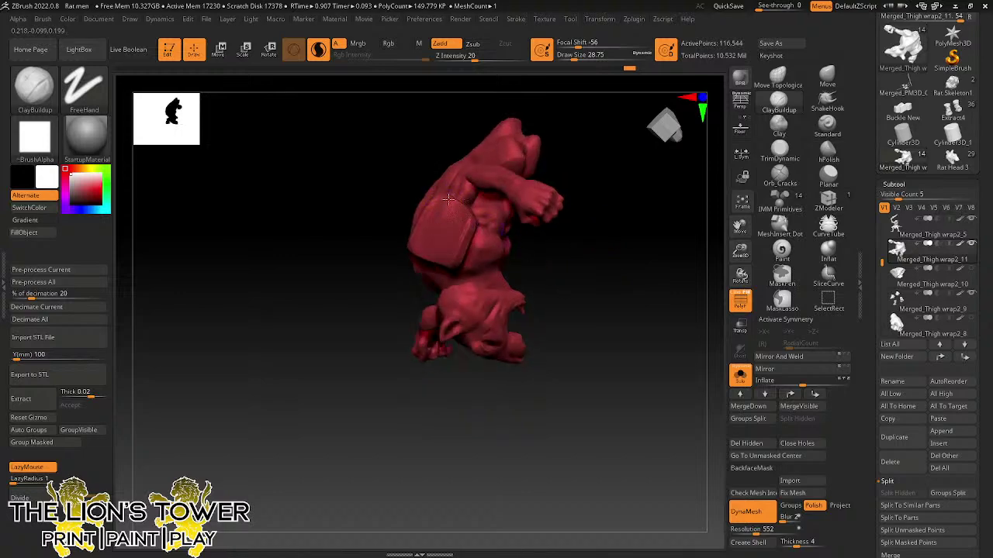
left_click_drag(449, 200, 468, 212)
right_click_drag(438, 198, 497, 210)
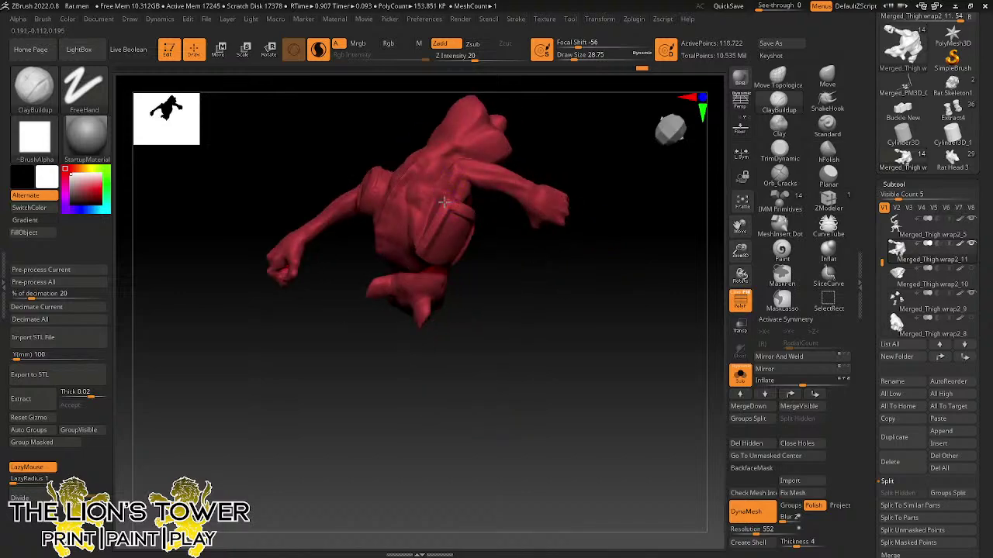
- Continue the raised ClayBuildup rim around the square shoulder pad's remaining edges to form a closed frame
left_click_drag(444, 202, 459, 209)
right_click_drag(512, 239, 459, 233)
mouse_move(455, 199)
left_mouse_down()
mouse_move(467, 220)
mouse_move(465, 179)
left_mouse_up()
right_click_drag(466, 178, 439, 159)
left_click_drag(473, 213, 473, 242)
left_click_drag(425, 331, 482, 262)
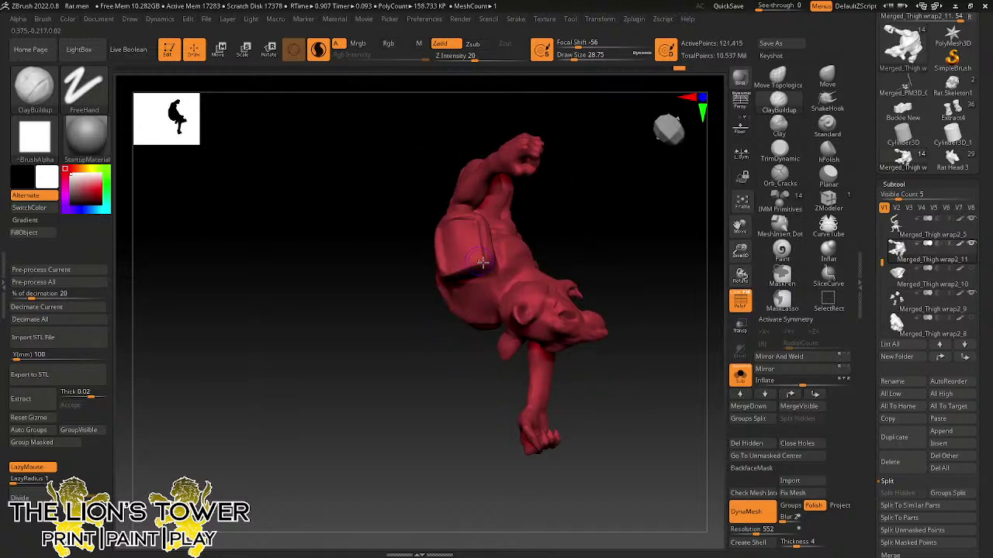
mouse_move(438, 276)
right_mouse_down()
mouse_move(554, 217)
mouse_move(548, 191)
mouse_move(576, 276)
mouse_move(601, 274)
mouse_move(494, 265)
right_mouse_up()
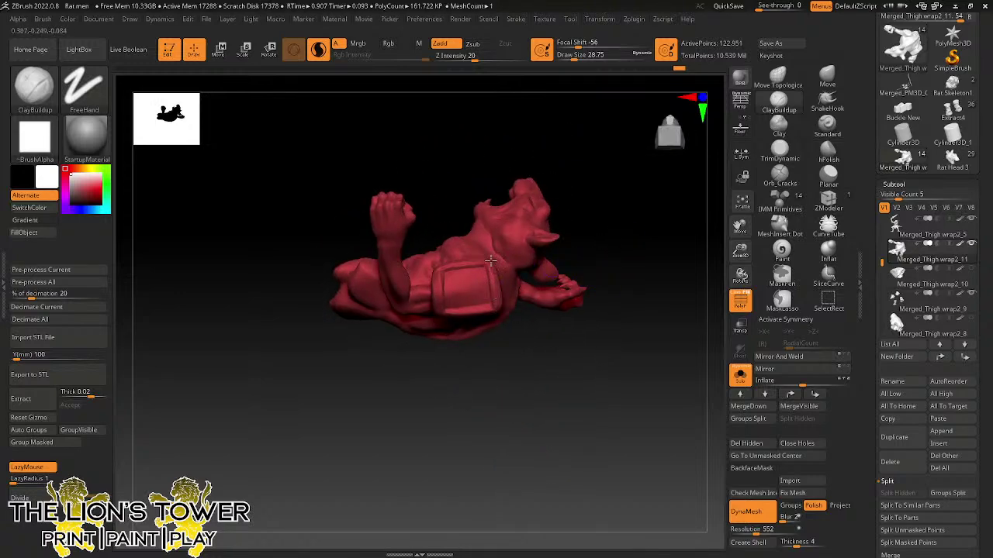
right_click_drag(617, 234, 622, 207)
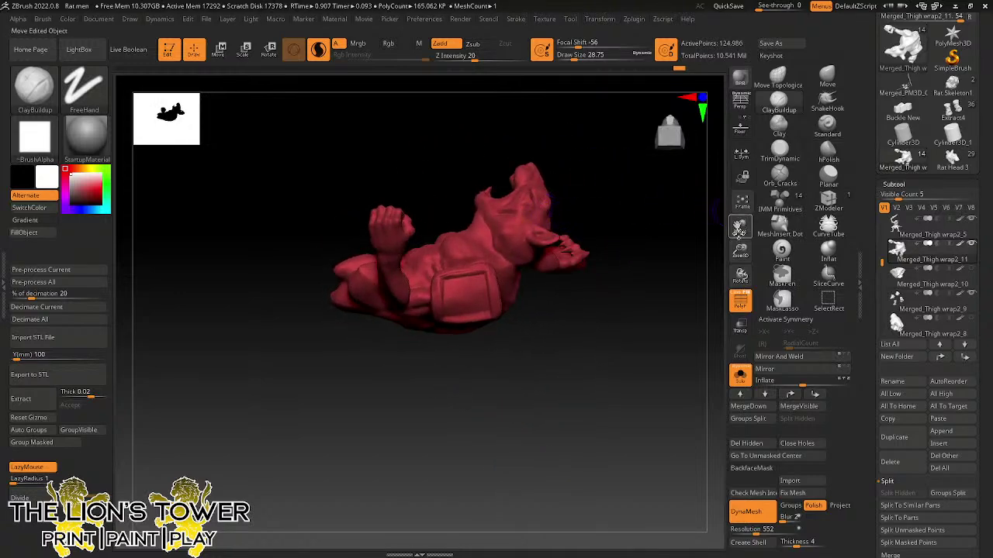
- Adjust the square shoulder pad's shape against the body using the Move brush at draw size about 80
left_click_drag(741, 250, 742, 288)
left_click(827, 77)
left_click_drag(581, 55, 576, 55)
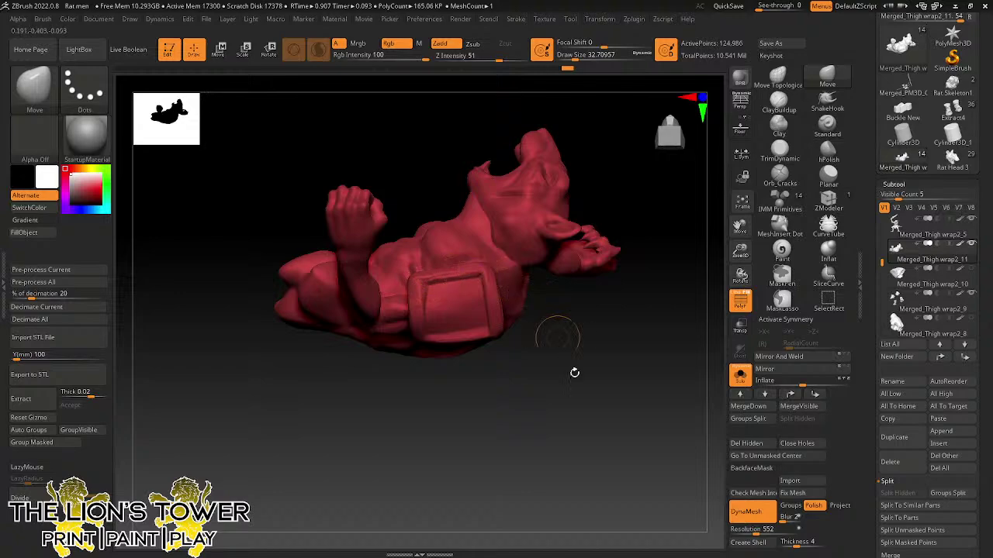
mouse_move(574, 372)
left_mouse_down()
mouse_move(585, 281)
mouse_move(578, 242)
mouse_move(602, 286)
mouse_move(634, 307)
mouse_move(567, 348)
mouse_move(476, 309)
mouse_move(480, 239)
left_mouse_up()
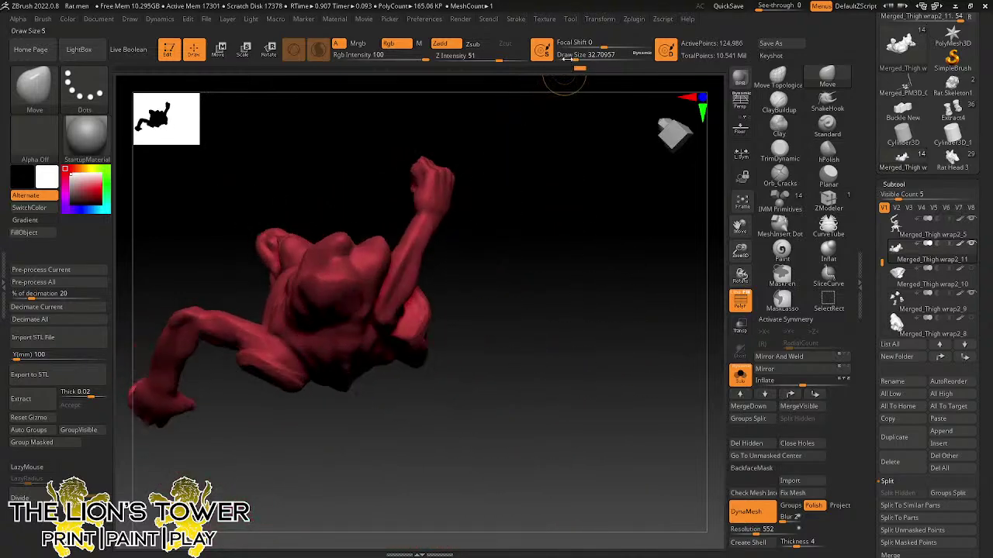
left_click(574, 56)
left_click_drag(580, 150, 460, 243)
left_click(570, 56)
left_click_drag(570, 56, 584, 57)
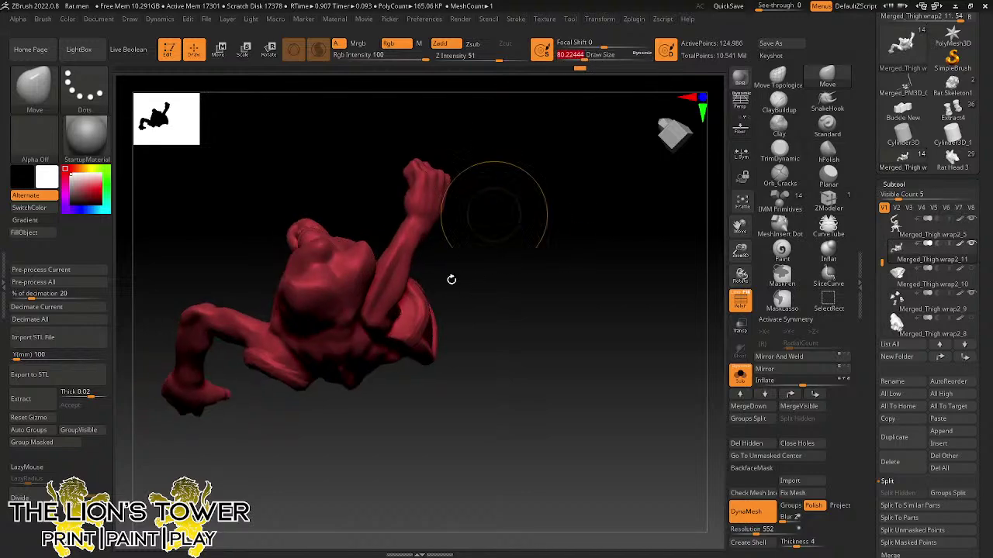
mouse_move(426, 310)
left_mouse_down()
mouse_move(415, 315)
mouse_move(581, 403)
mouse_move(636, 258)
mouse_move(668, 359)
left_mouse_up()
- Build up small raised bands across the square pad's rim with ClayBuildup at draw sizes about 14.2 and 15.6
left_click(778, 100)
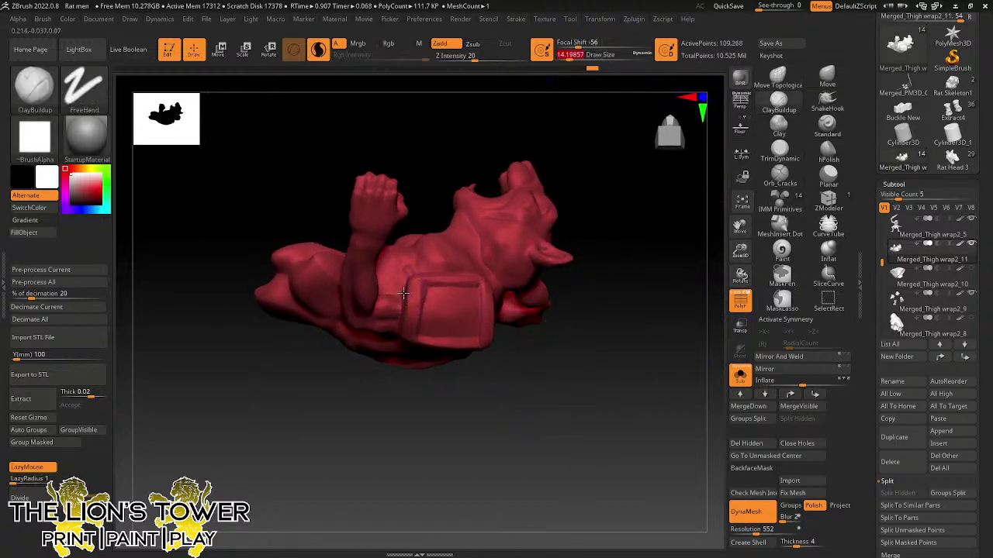
left_click_drag(405, 293, 418, 295)
right_click_drag(486, 316, 451, 290)
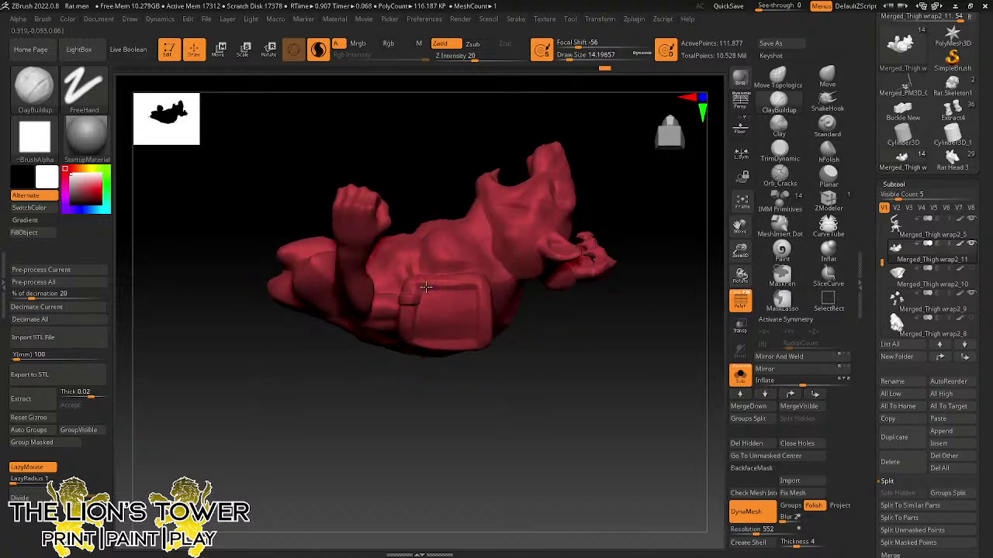
left_click_drag(426, 287, 462, 279)
mouse_move(508, 346)
left_mouse_down()
mouse_move(519, 375)
mouse_move(496, 356)
mouse_move(494, 331)
left_mouse_up()
left_click_drag(515, 397, 521, 419)
right_click_drag(522, 419, 549, 328)
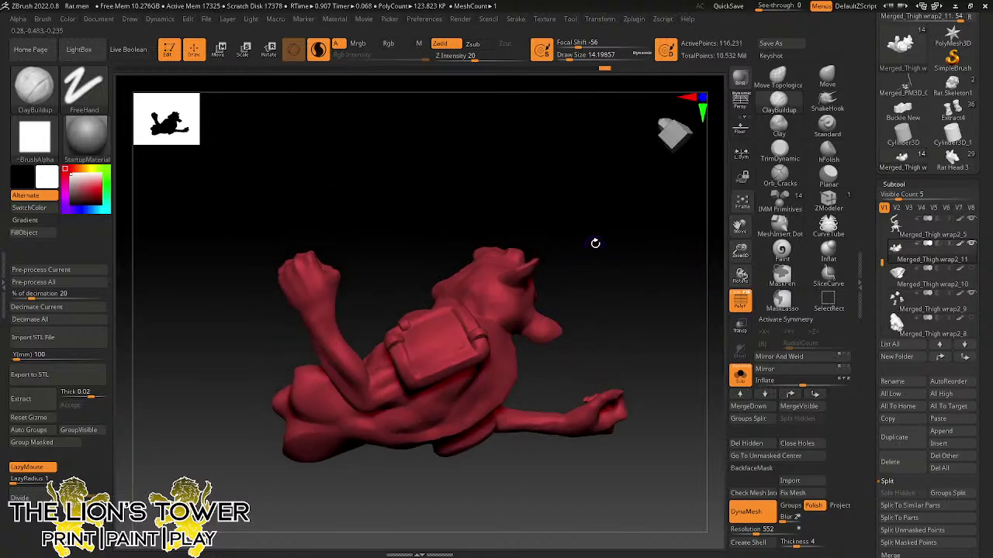
left_click_drag(570, 59, 571, 59)
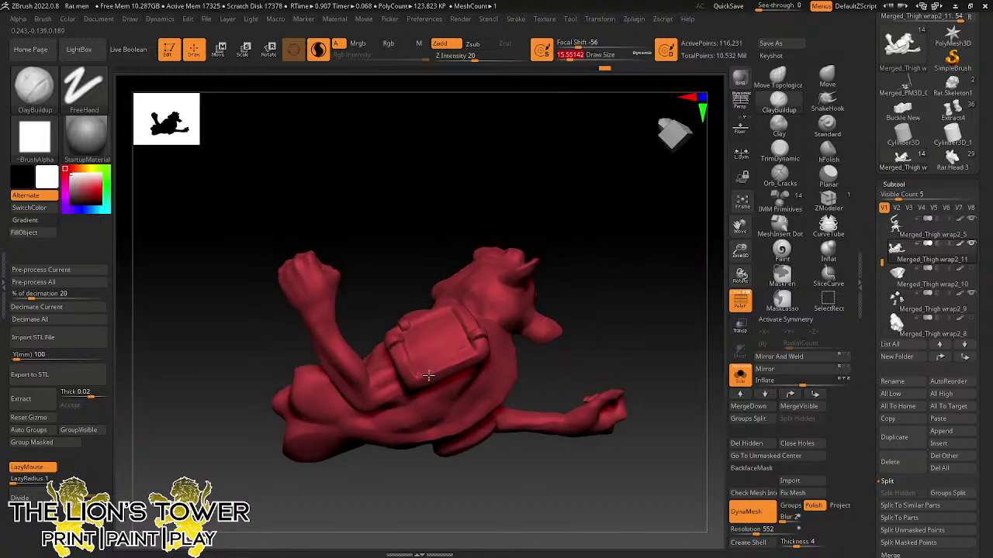
right_click_drag(589, 212, 437, 358)
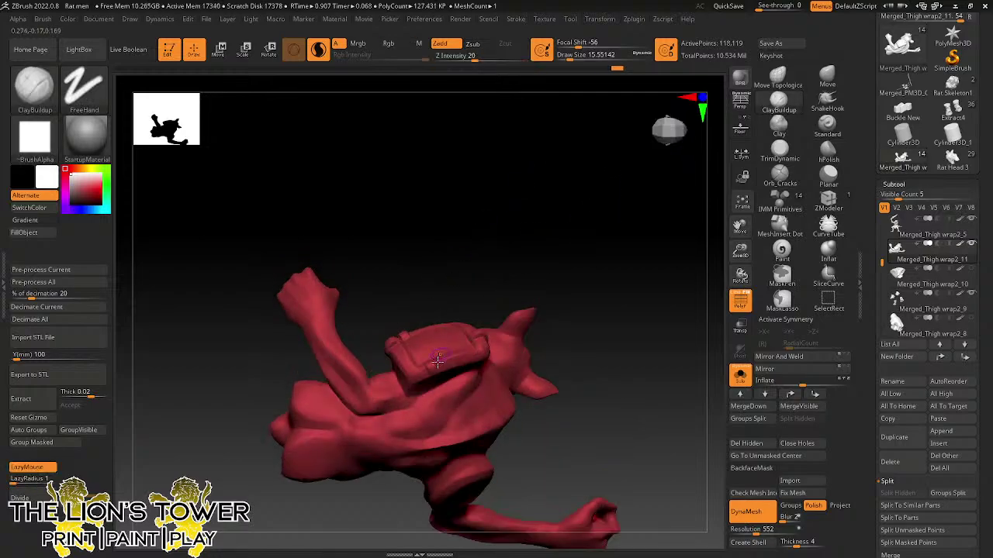
right_click_drag(448, 239, 480, 299)
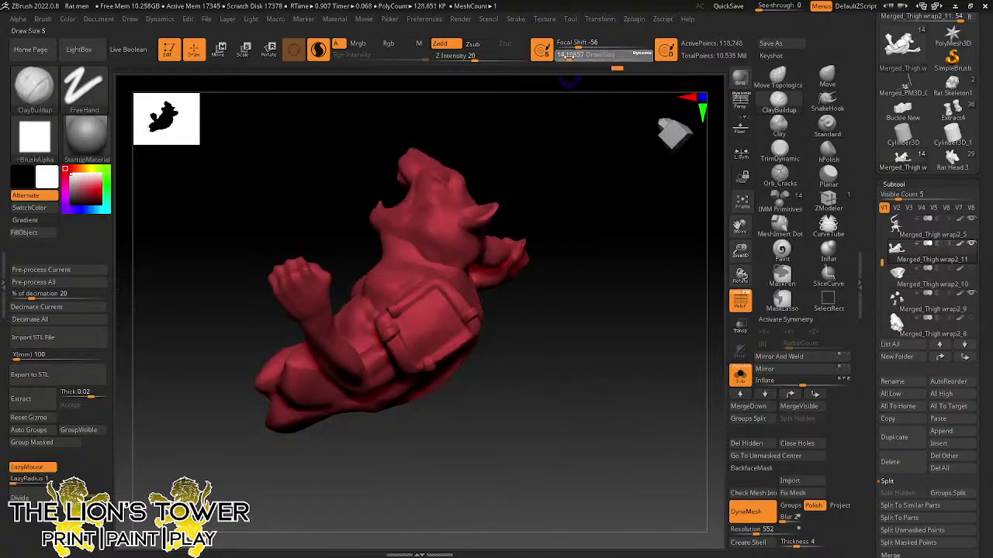
- Add finer ridges to the square pad's rim bands with ClayBuildup at draw size about 9.4, smoothing where needed
left_click_drag(570, 59, 567, 60)
right_click_drag(550, 116, 503, 206)
right_click_drag(414, 329, 501, 206)
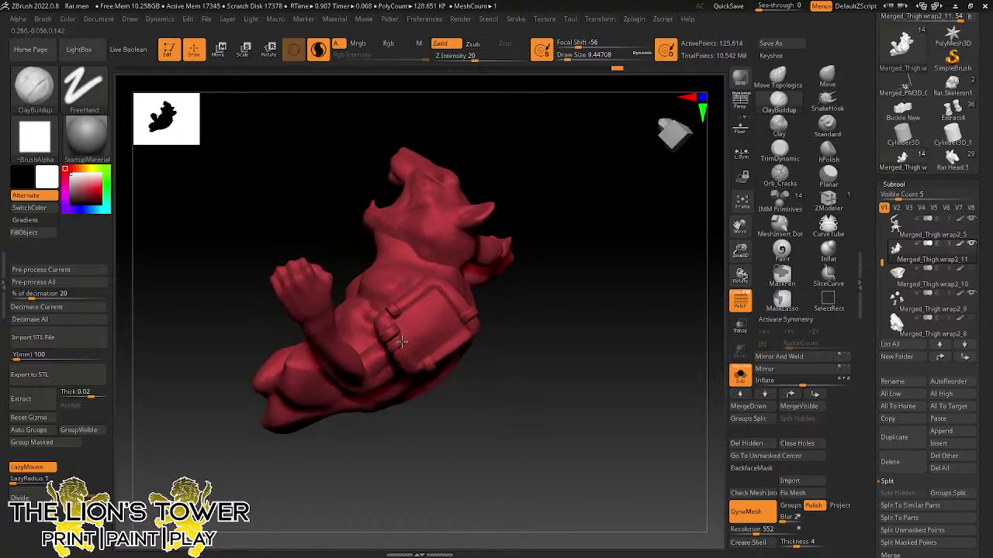
right_click_drag(572, 281, 573, 197)
key("shift")
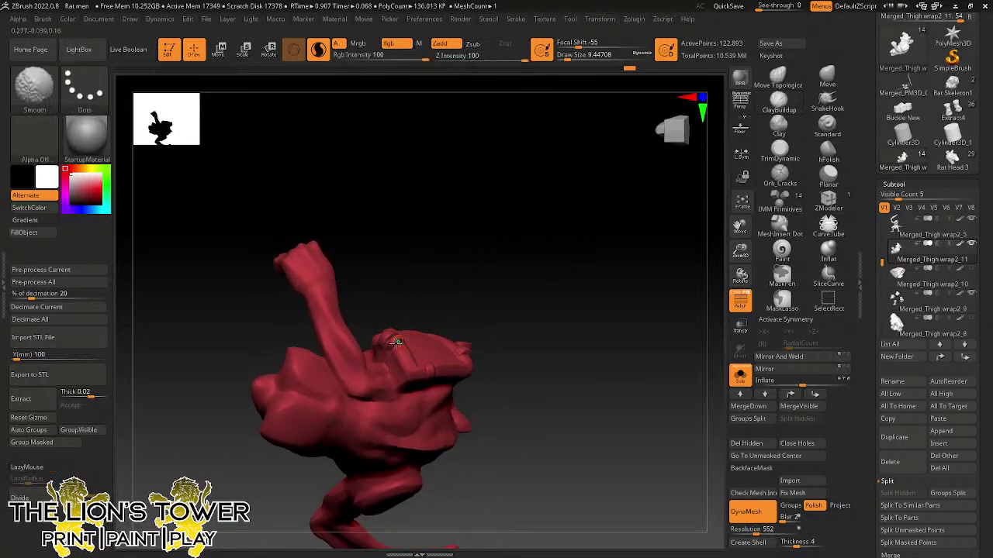
mouse_move(387, 354)
right_mouse_down()
mouse_move(592, 339)
mouse_move(598, 271)
mouse_move(603, 303)
mouse_move(416, 244)
right_mouse_up()
right_click_drag(460, 203, 421, 262)
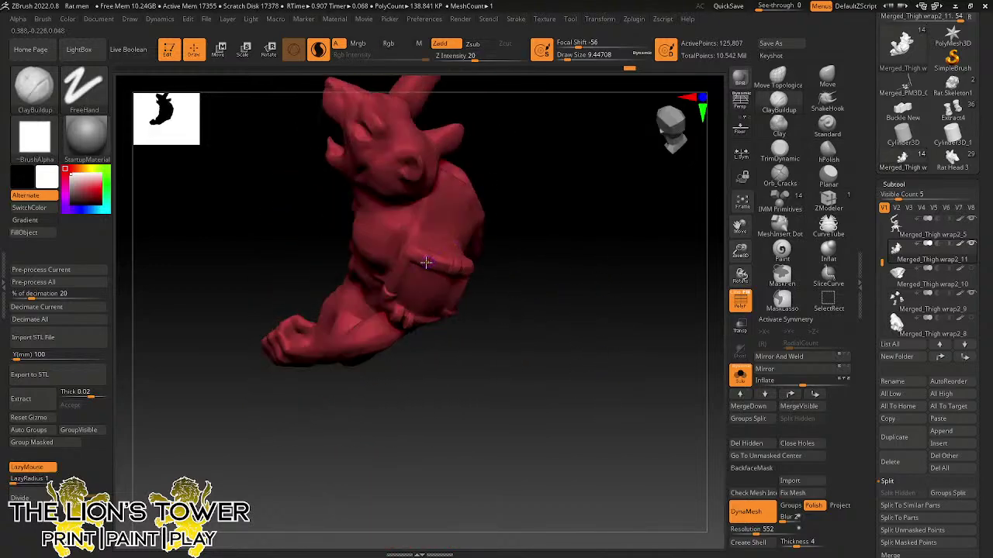
right_click_drag(452, 206, 429, 258)
- Sculpt and smooth narrow raised bands across the round shoulder pad's rim on the arm side with ClayBuildup
right_click_drag(543, 263, 559, 200)
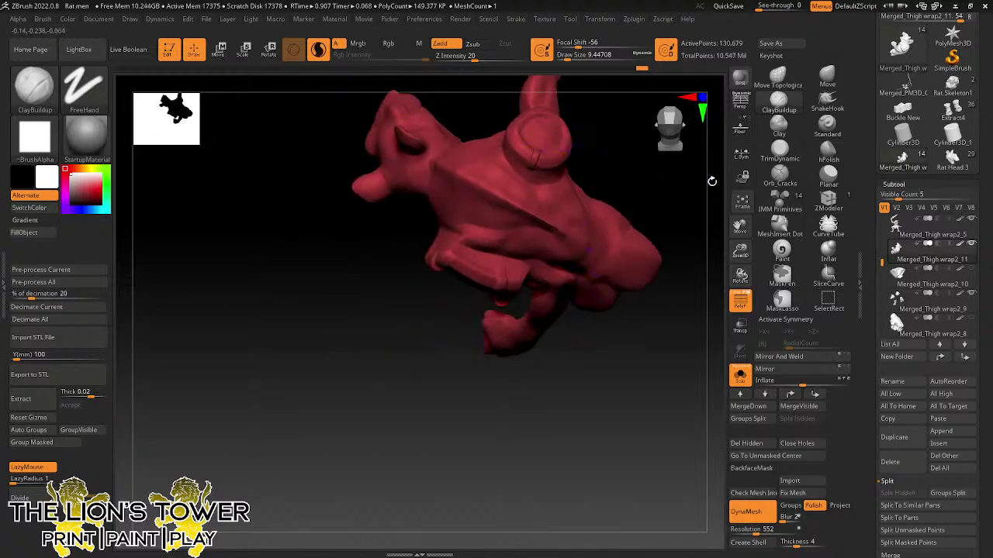
right_click_drag(712, 180, 567, 239)
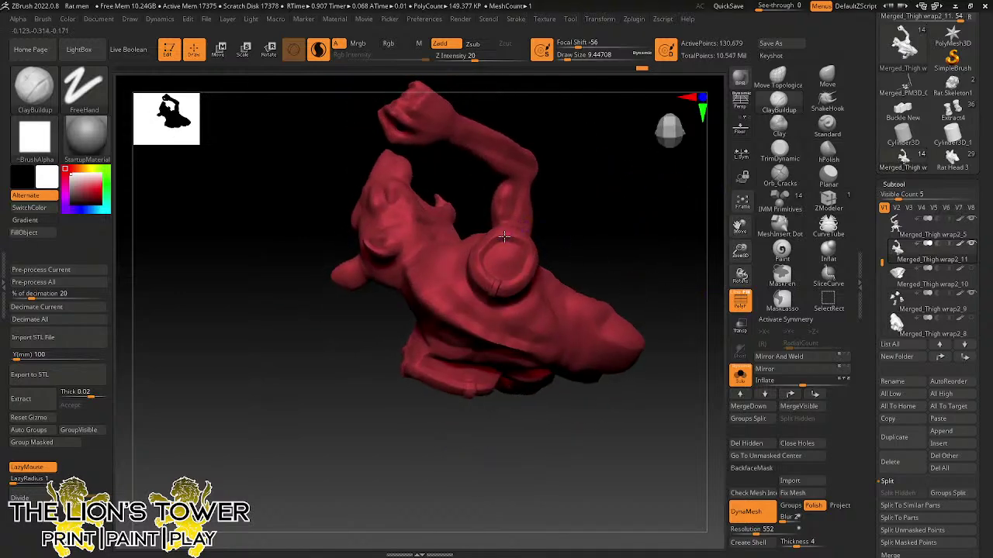
right_click_drag(504, 233, 510, 227)
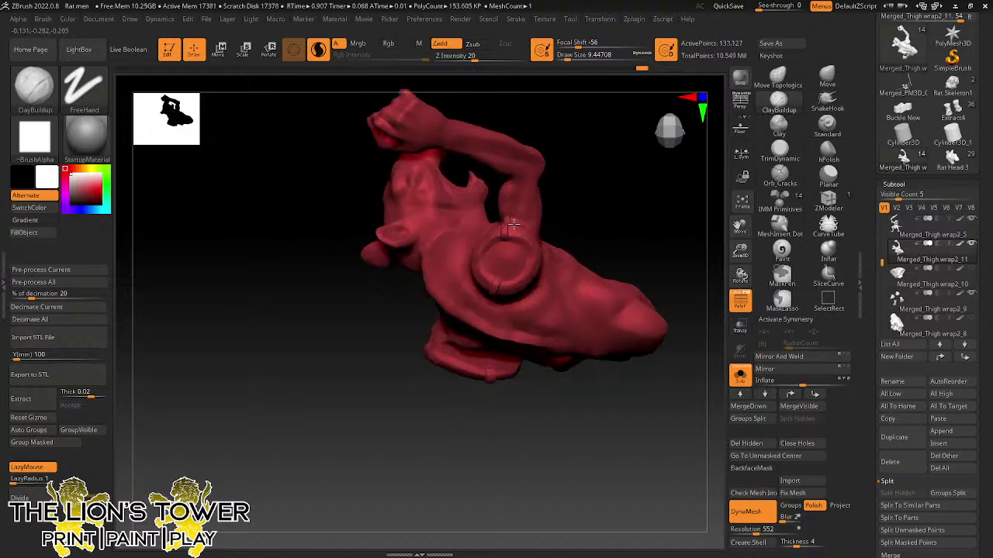
left_click_drag(512, 231, 513, 240)
right_click_drag(599, 197, 535, 217)
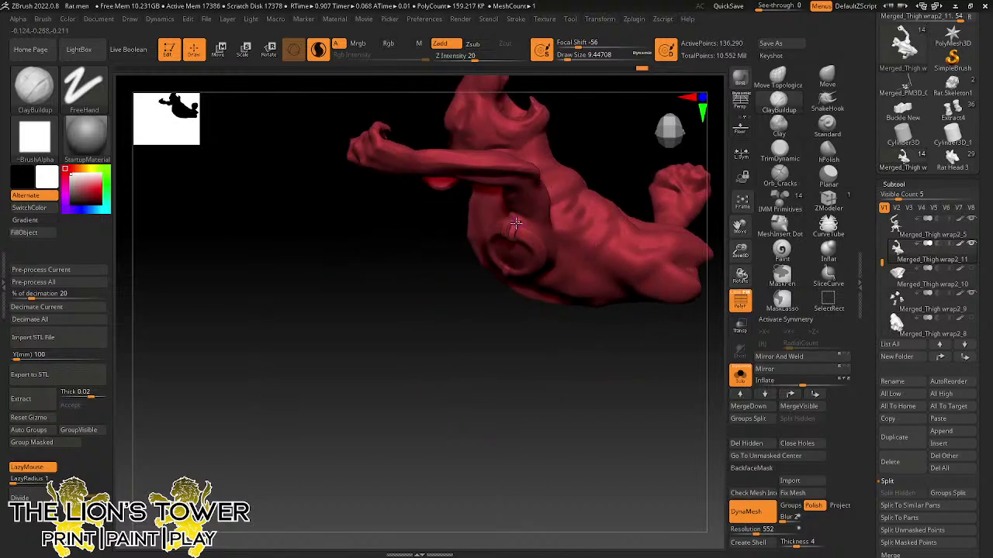
left_click_drag(516, 221, 516, 232)
right_click_drag(517, 230, 518, 207)
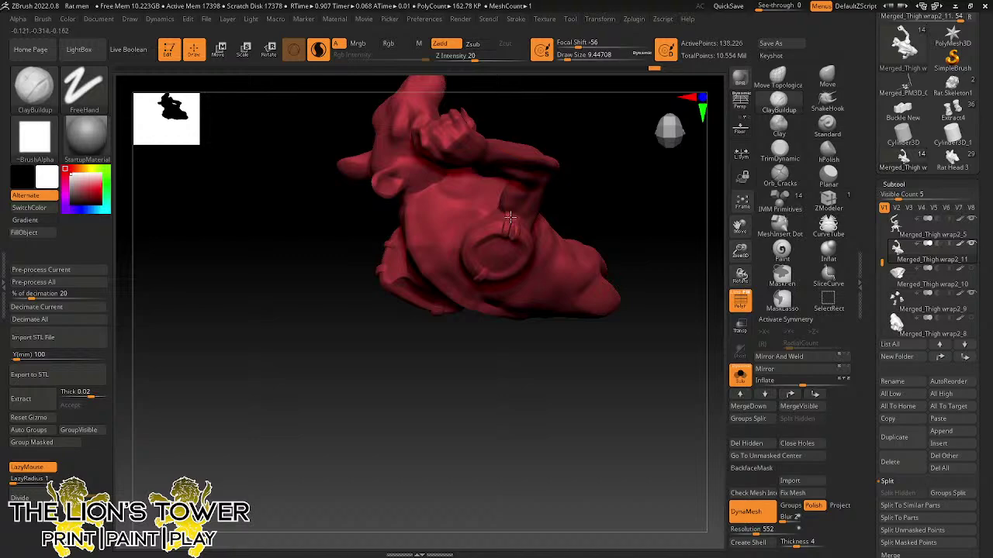
left_click_drag(514, 237, 508, 233, "shift")
right_click_drag(602, 178, 600, 148)
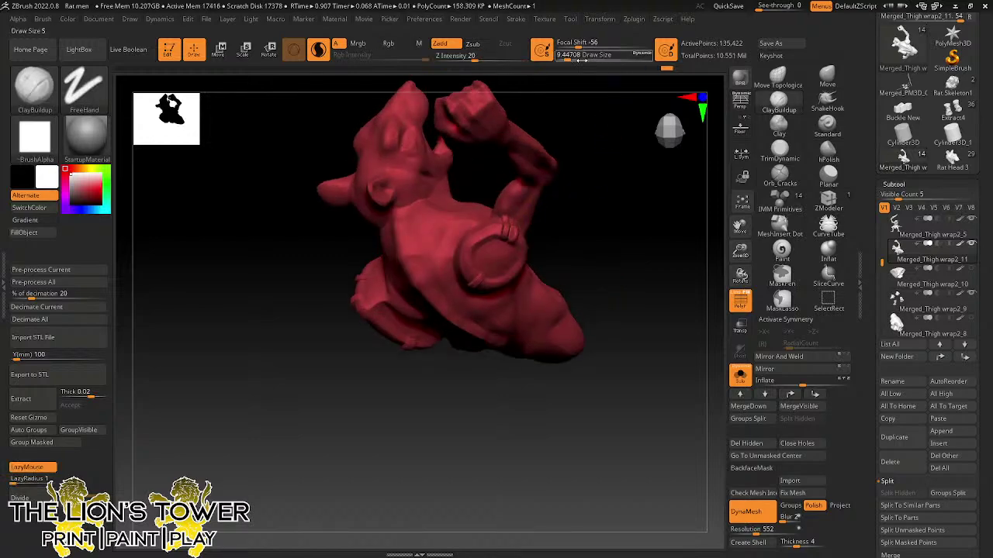
- Build up a wider band over the neck-facing side of the round pad's rim with ClayBuildup at draw size about 17
left_click(570, 58)
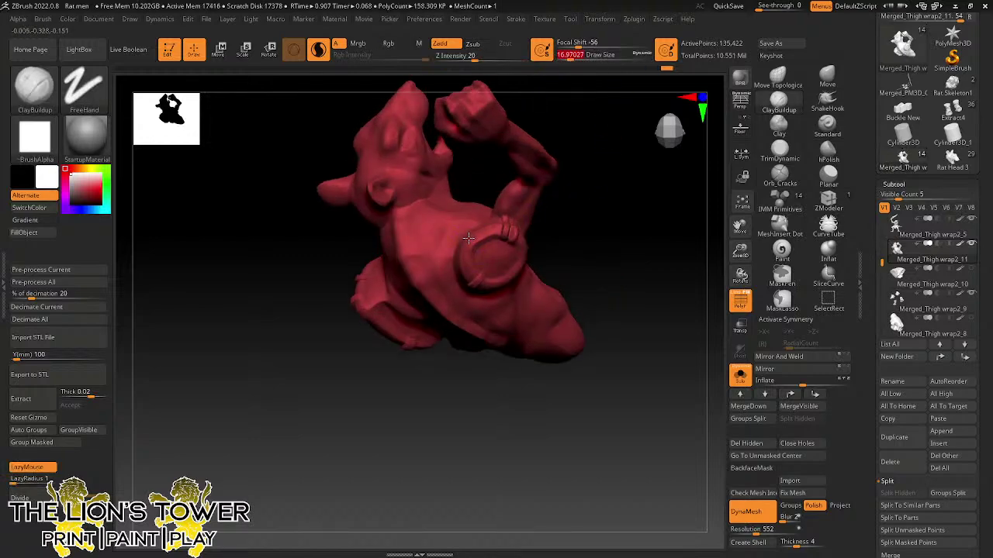
left_click_drag(470, 235, 467, 238)
left_click_drag(559, 207, 474, 237)
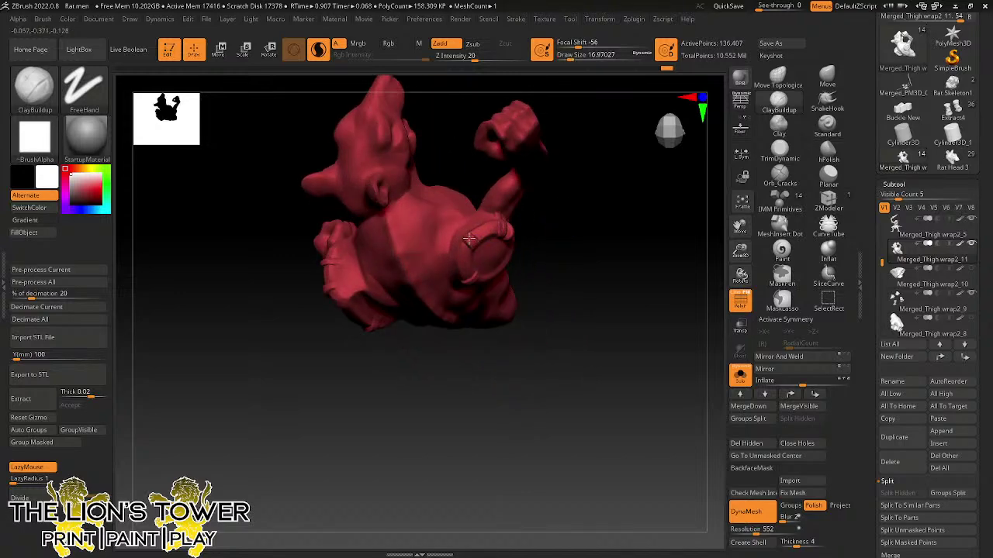
left_click_drag(538, 220, 466, 234)
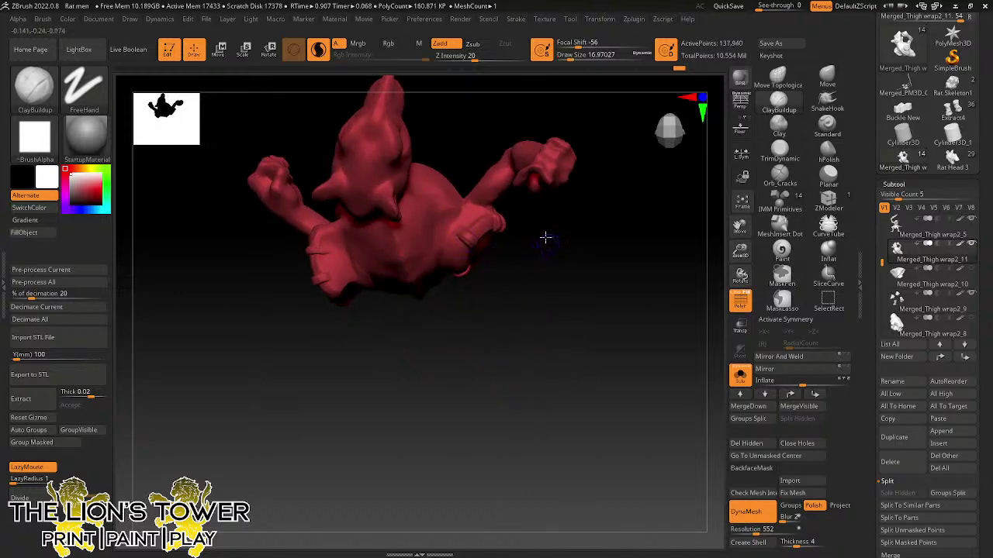
- Remesh the isolated upper-body copy with DynaMesh and bring the hidden parts of the model back into view
left_click_drag(545, 238, 464, 235)
mouse_move(561, 268)
left_mouse_down()
mouse_move(587, 251)
mouse_move(522, 254)
mouse_move(572, 248)
left_mouse_up()
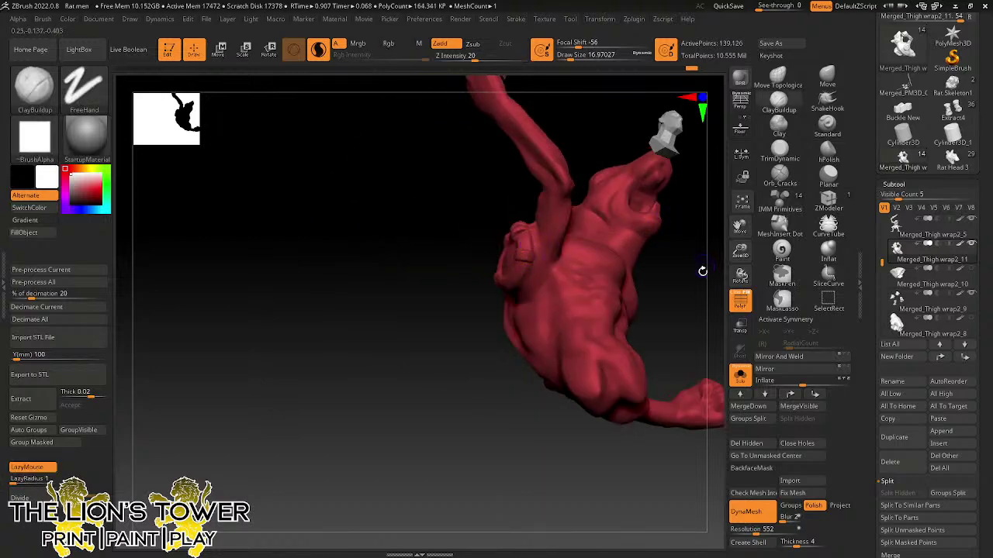
left_click_drag(702, 272, 695, 314, "alt")
left_click(673, 251, "ctrl")
left_click_drag(666, 241, 739, 242, "ctrl")
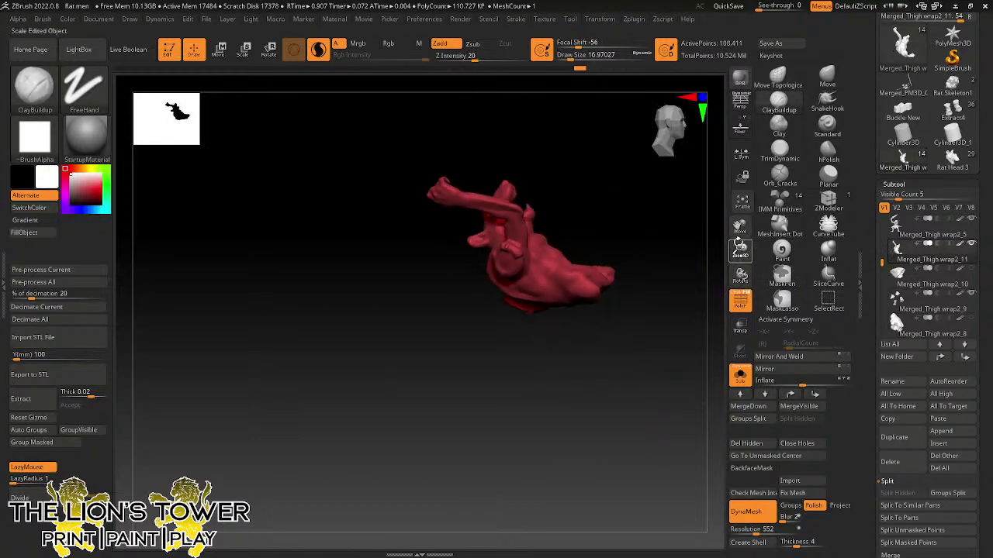
left_click(739, 375)
- Undo the last remesh, then DynaMesh the upper-body copy at a resolution of 1096
key("ctrl+z")
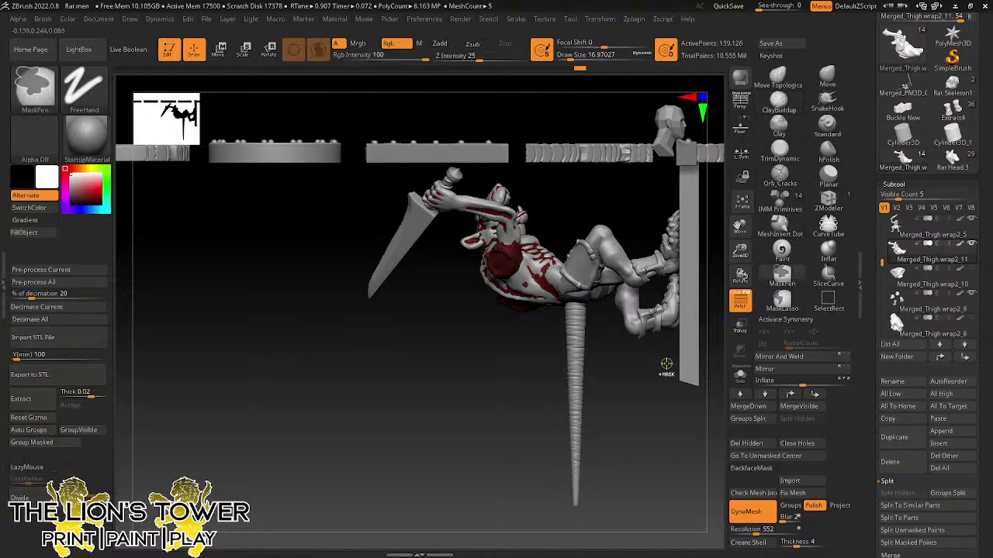
key("ctrl+z")
key("ctrl+z")
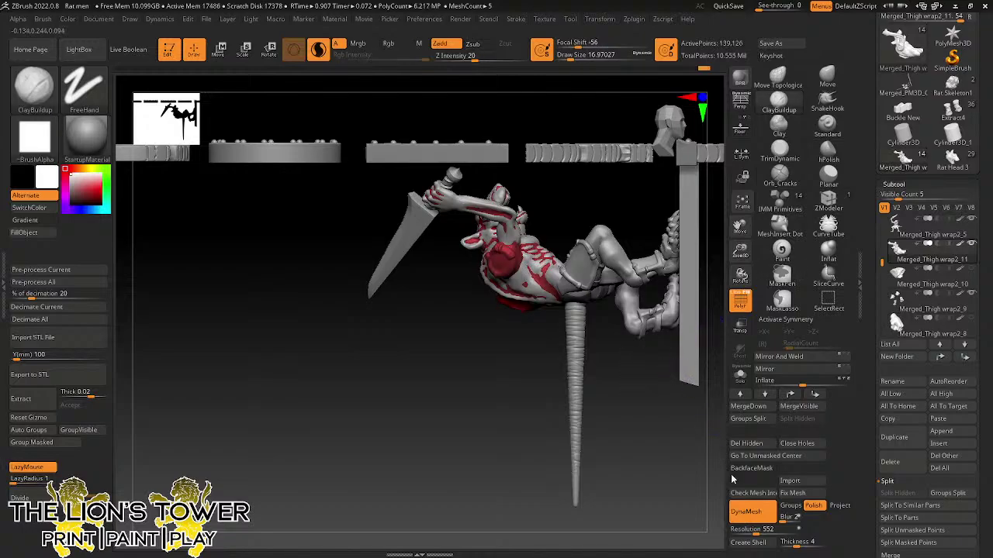
left_click_drag(755, 532, 771, 530)
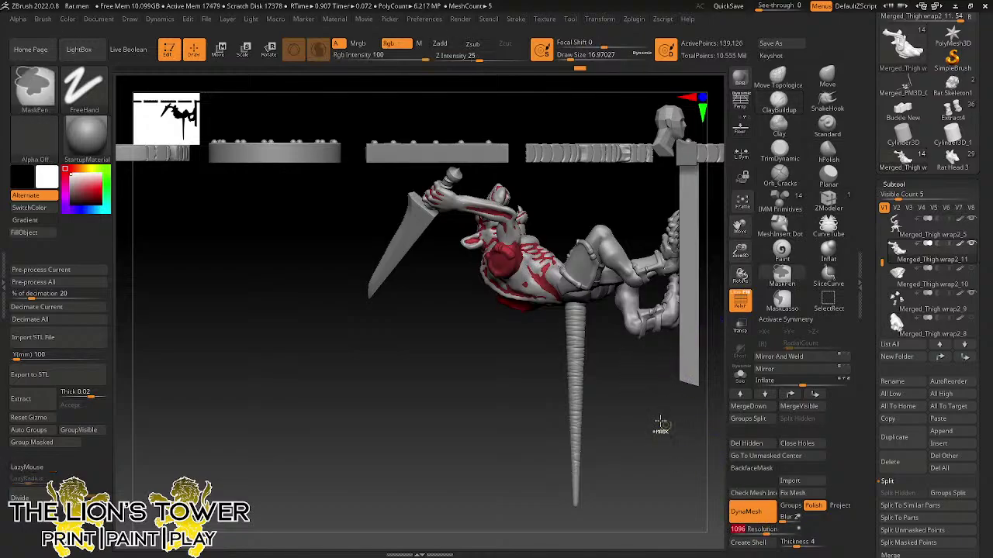
left_click_drag(649, 458, 685, 360)
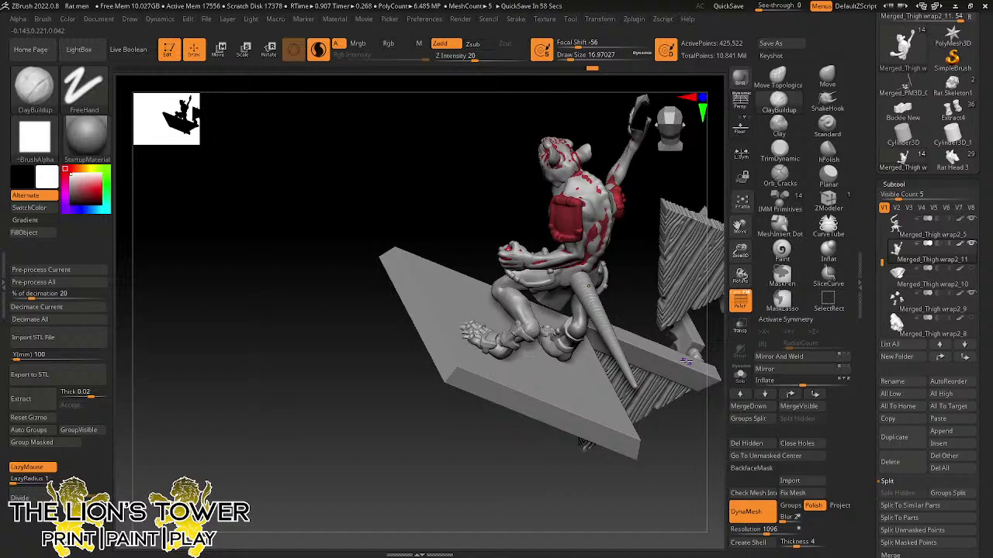
- Start building up a raised cap over the snout, brow and crown of the head with ClayBuildup at draw size about 17
mouse_move(688, 185)
left_mouse_down()
mouse_move(694, 237)
mouse_move(740, 226)
mouse_move(645, 222)
mouse_move(558, 353)
left_mouse_up()
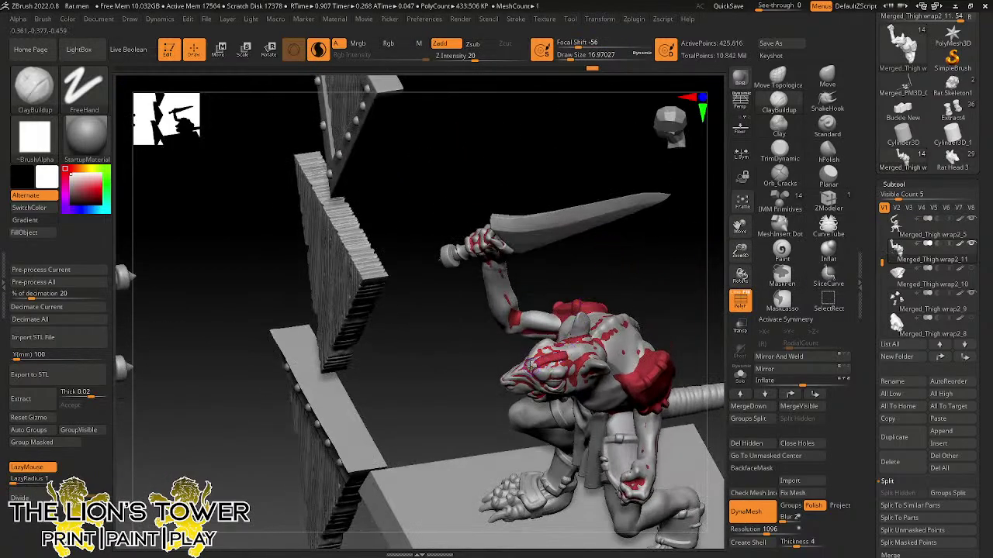
mouse_move(562, 360)
left_mouse_down()
mouse_move(534, 352)
mouse_move(572, 346)
mouse_move(559, 355)
left_mouse_up()
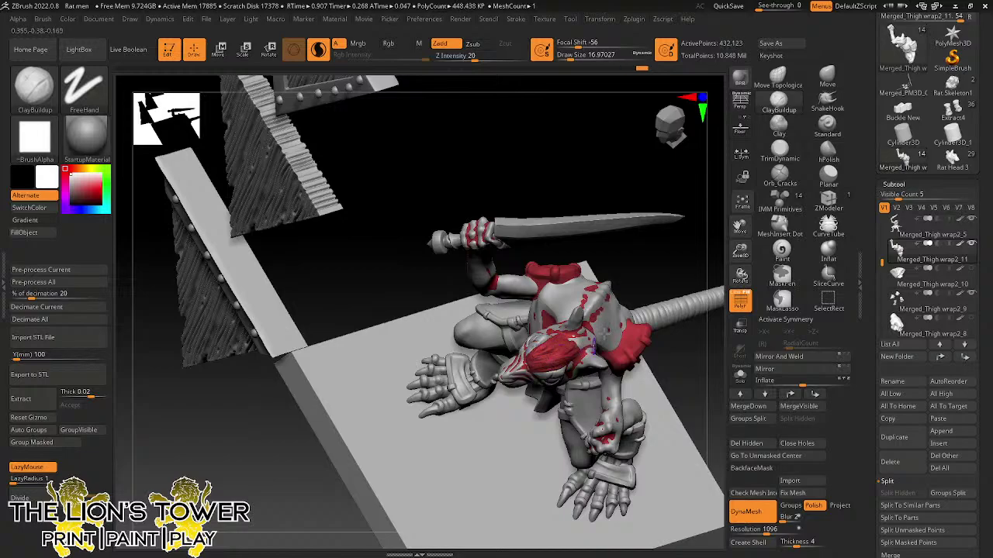
mouse_move(659, 370)
left_mouse_down()
mouse_move(656, 325)
mouse_move(667, 318)
mouse_move(652, 339)
mouse_move(566, 335)
left_mouse_up()
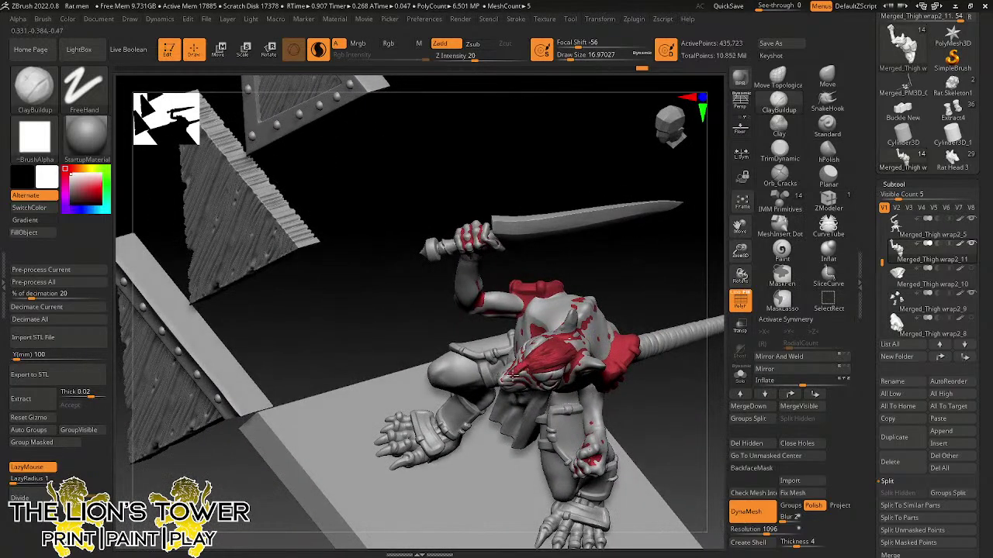
mouse_move(533, 367)
left_mouse_down()
mouse_move(512, 368)
mouse_move(529, 362)
left_mouse_up()
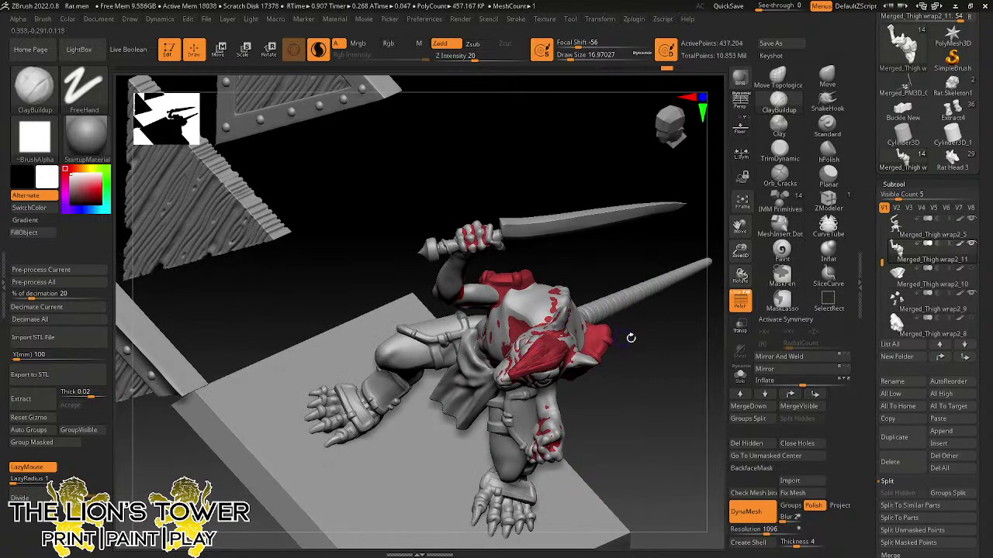
- Fill out the cap across the top of the skull between the ears with ClayBuildup at draw size about 32.7
mouse_move(630, 338)
left_mouse_down()
mouse_move(654, 243)
mouse_move(661, 331)
mouse_move(596, 352)
left_mouse_up()
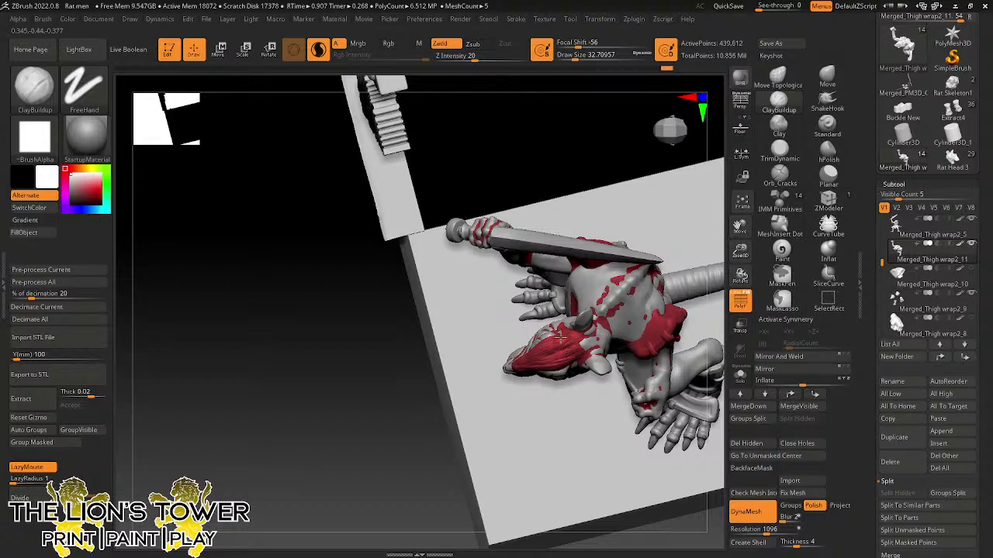
mouse_move(563, 330)
left_mouse_down()
mouse_move(565, 381)
mouse_move(583, 342)
mouse_move(583, 350)
mouse_move(597, 347)
mouse_move(534, 358)
left_mouse_up()
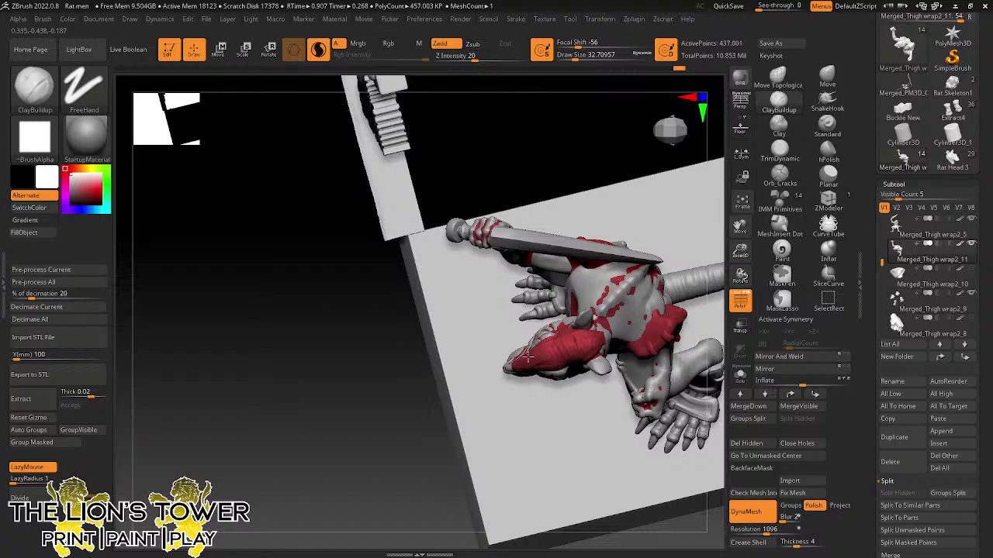
left_click_drag(563, 327, 569, 321)
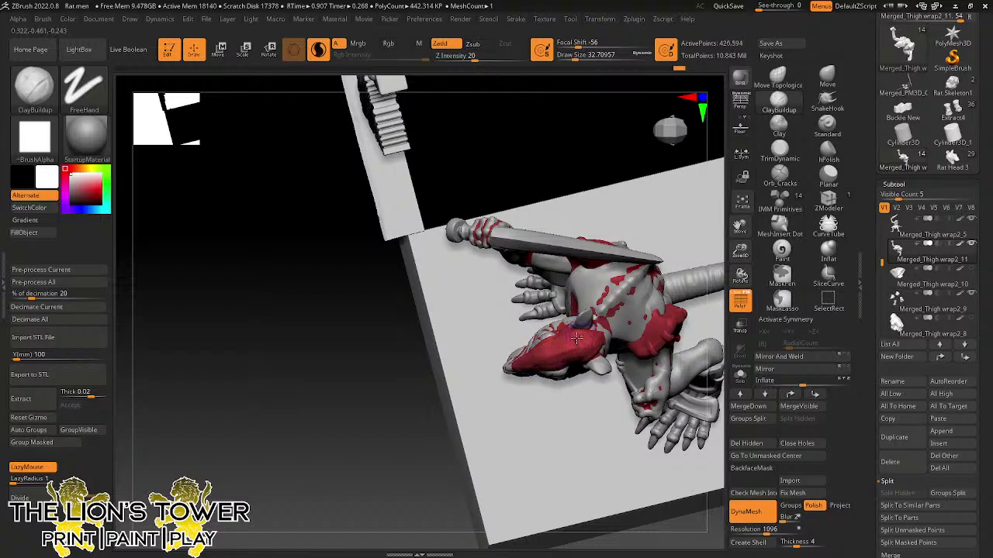
left_click_drag(595, 337, 589, 348)
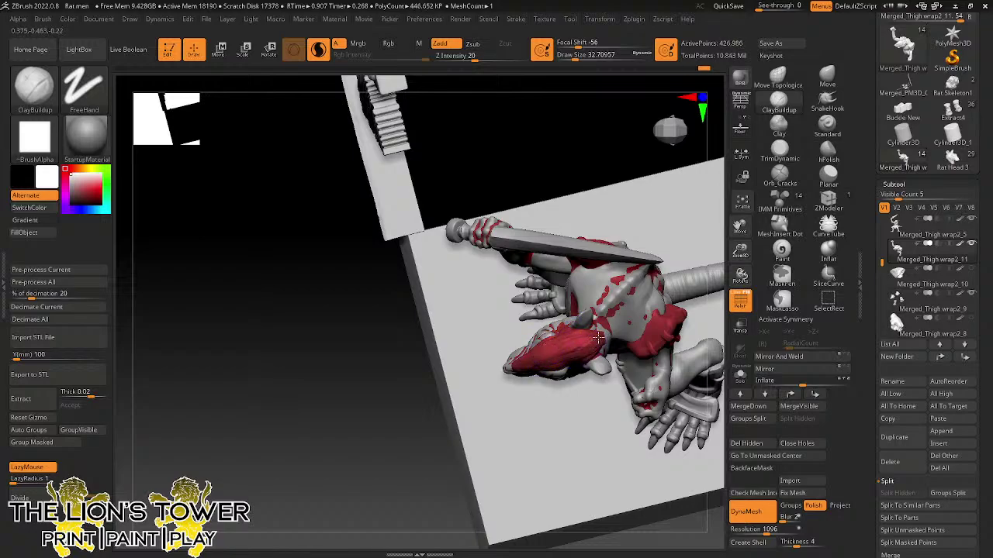
- Thicken the cap above the brow on the square pad's side with ClayBuildup at draw size 28.75
left_click_drag(714, 271, 649, 358, "alt")
left_click_drag(648, 357, 601, 310)
left_click_drag(738, 259, 774, 207)
left_click_drag(747, 228, 815, 143)
left_click_drag(575, 57, 577, 56)
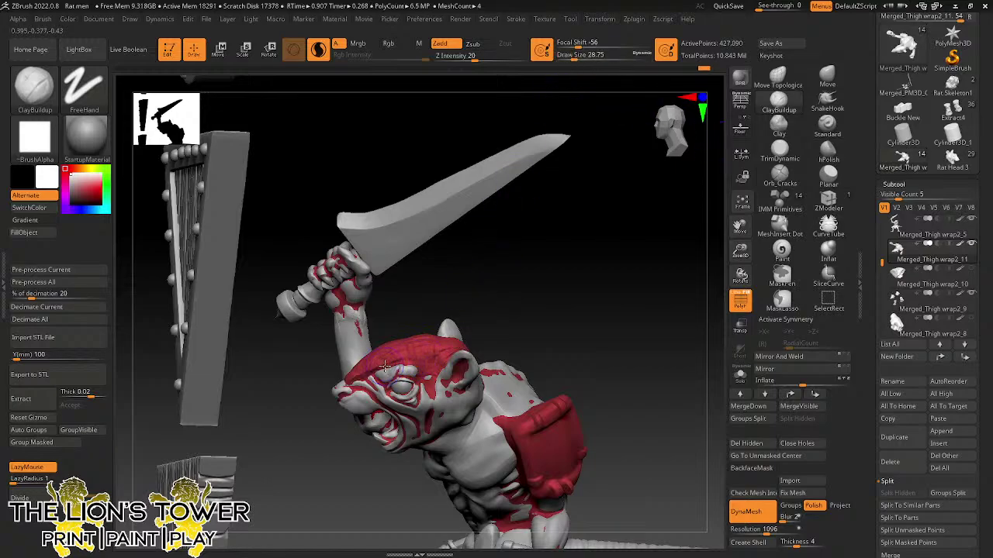
mouse_move(393, 363)
left_mouse_down()
mouse_move(358, 373)
mouse_move(415, 370)
left_mouse_up()
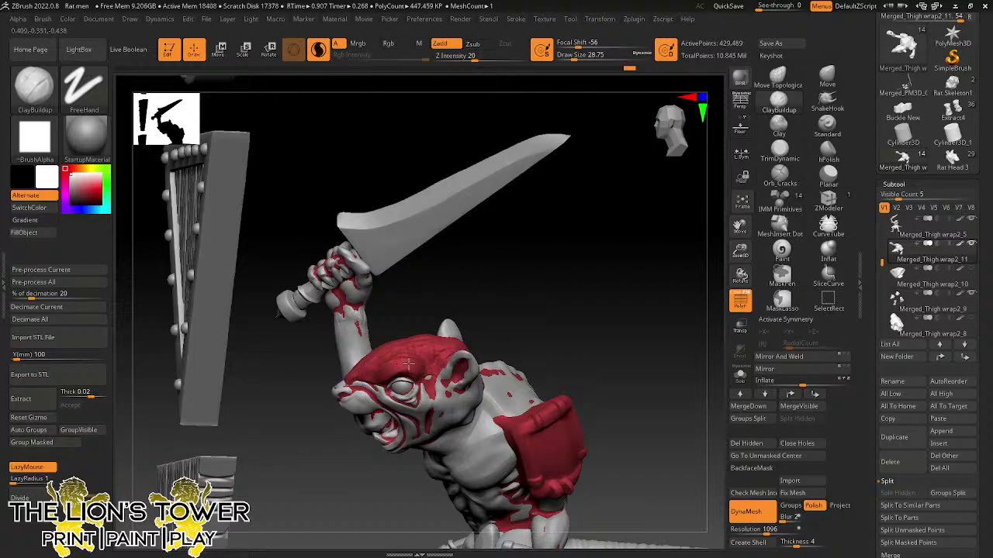
- Extend the cap over the sword-arm side and around the ears toward the neck with ClayBuildup
mouse_move(483, 259)
left_mouse_down()
mouse_move(512, 279)
mouse_move(353, 363)
mouse_move(361, 377)
left_mouse_up()
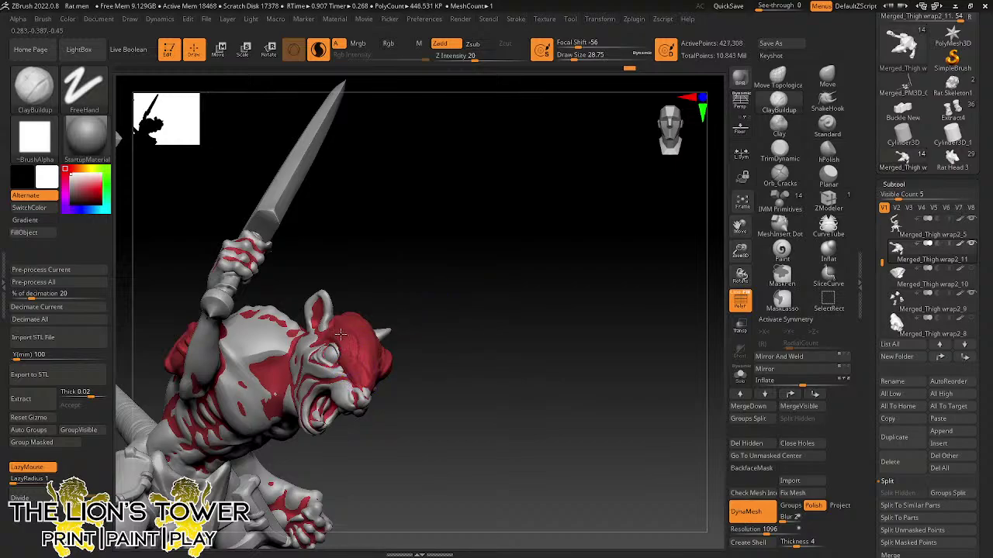
mouse_move(392, 290)
left_mouse_down()
mouse_move(416, 268)
mouse_move(434, 303)
mouse_move(354, 317)
left_mouse_up()
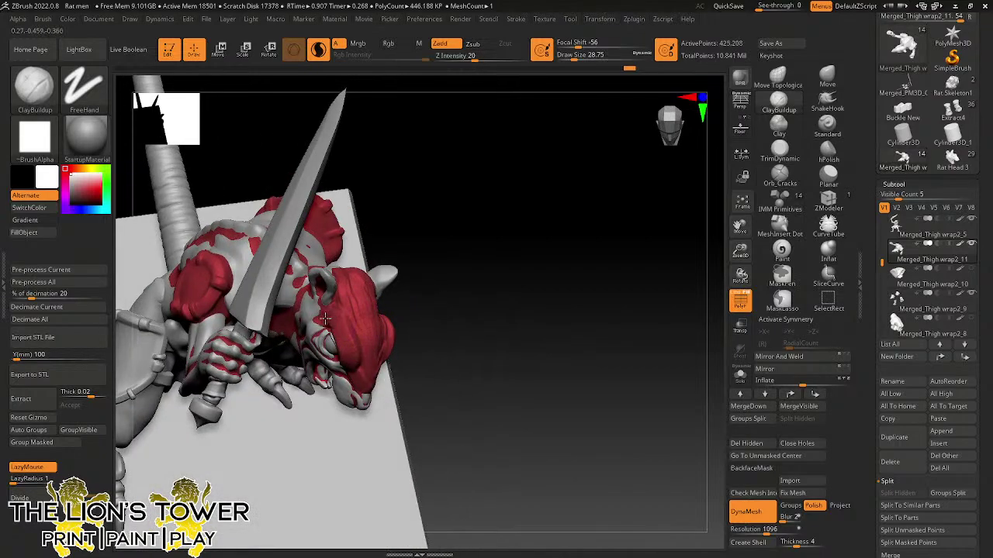
mouse_move(324, 316)
left_mouse_down()
mouse_move(383, 321)
mouse_move(377, 279)
left_mouse_up()
left_click_drag(393, 172, 380, 309)
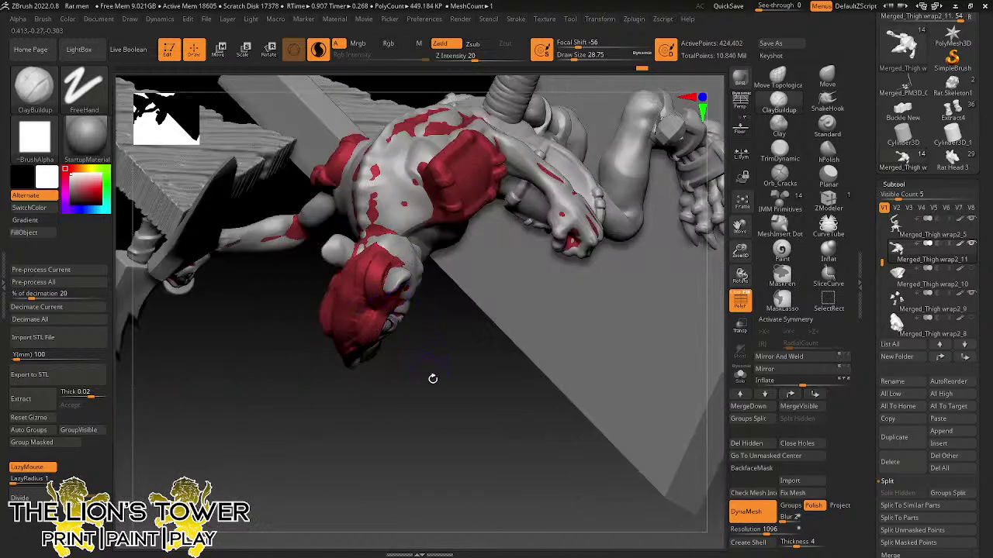
mouse_move(432, 377)
left_mouse_down()
mouse_move(355, 248)
mouse_move(330, 286)
mouse_move(356, 240)
left_mouse_up()
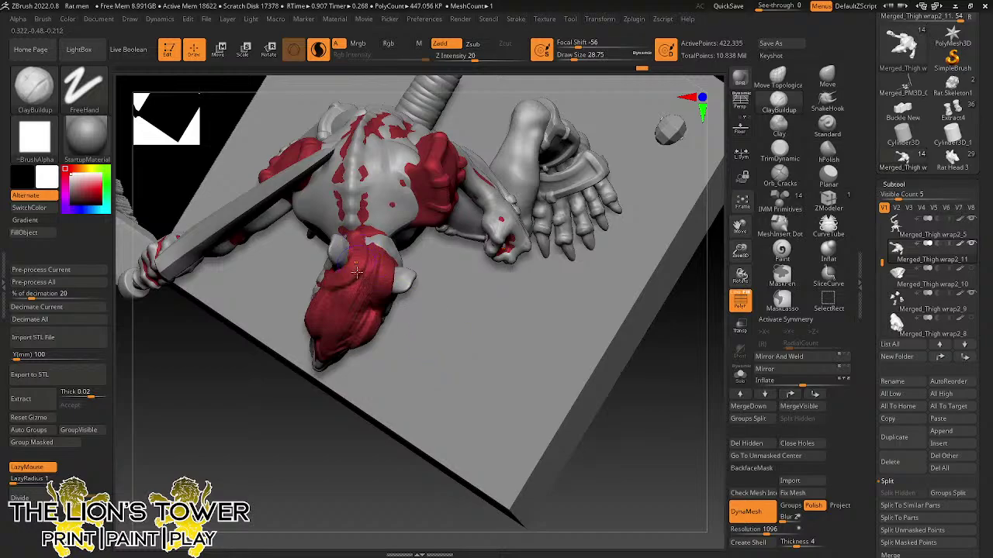
- Build up the crown of the cap and smooth its surface down to the snout
mouse_move(327, 398)
left_mouse_down()
mouse_move(338, 417)
mouse_move(319, 392)
mouse_move(352, 267)
mouse_move(634, 412)
mouse_move(613, 277)
mouse_move(370, 235)
left_mouse_up()
key("shift")
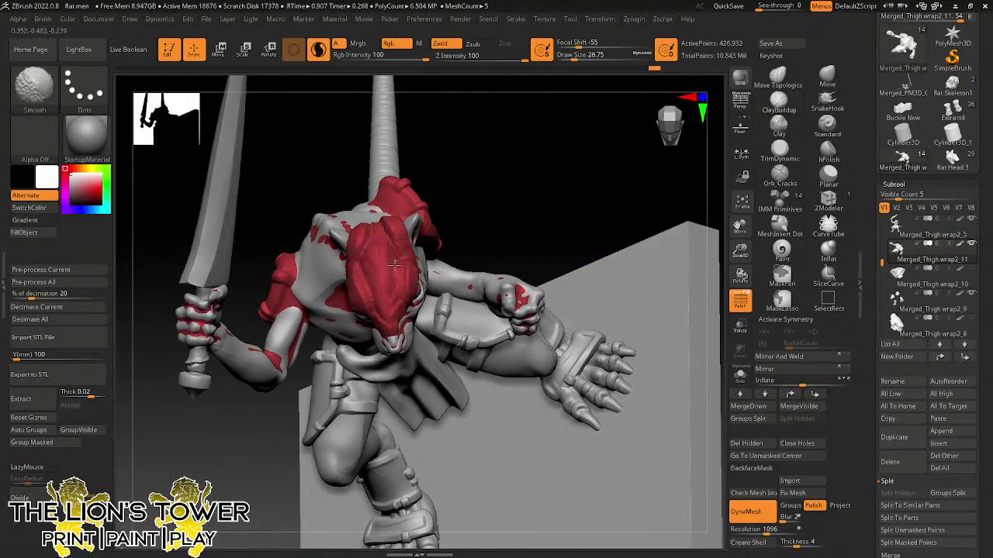
left_click_drag(369, 283, 361, 268, "shift")
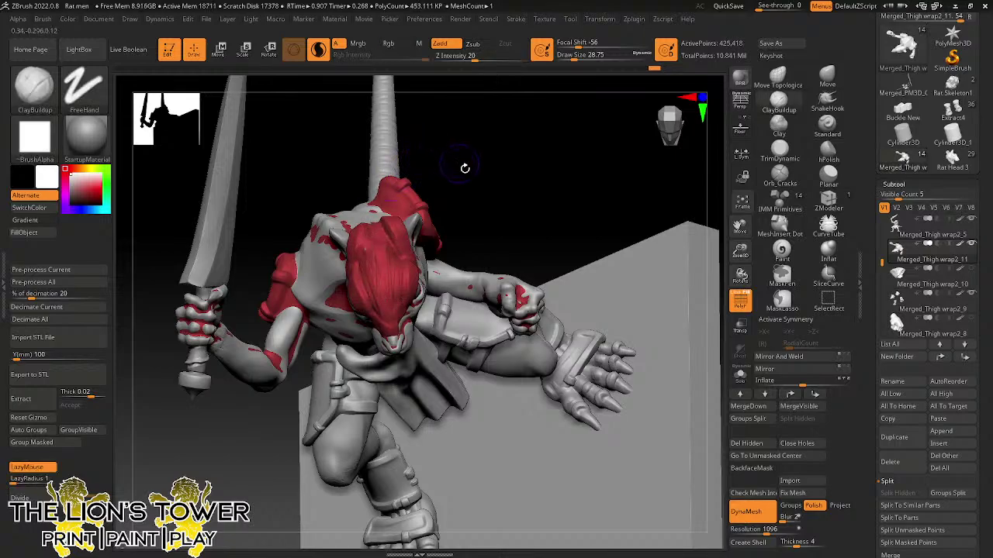
mouse_move(465, 166)
left_mouse_down()
mouse_move(403, 221)
mouse_move(401, 292)
left_mouse_up()
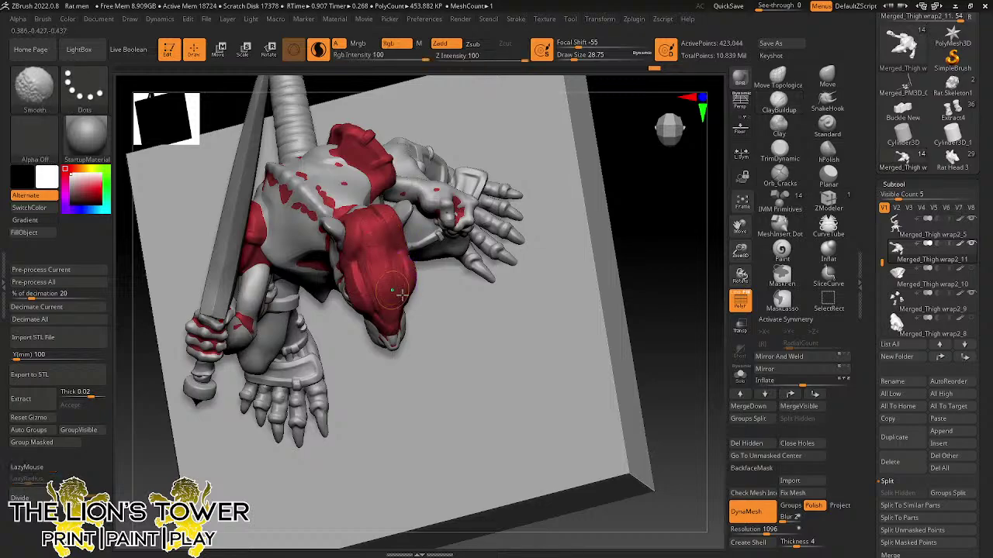
mouse_move(688, 364)
left_mouse_down()
mouse_move(698, 321)
mouse_move(612, 284)
left_mouse_up()
left_click_drag(380, 255, 364, 267, "shift")
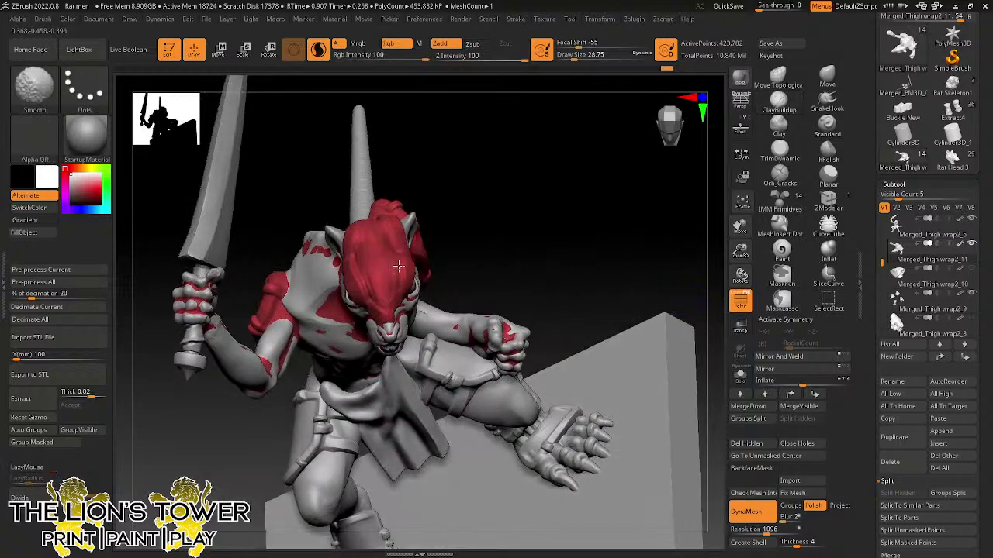
left_click_drag(382, 307, 387, 301, "shift")
mouse_move(643, 263)
left_mouse_down()
mouse_move(649, 233)
mouse_move(608, 285)
left_mouse_up()
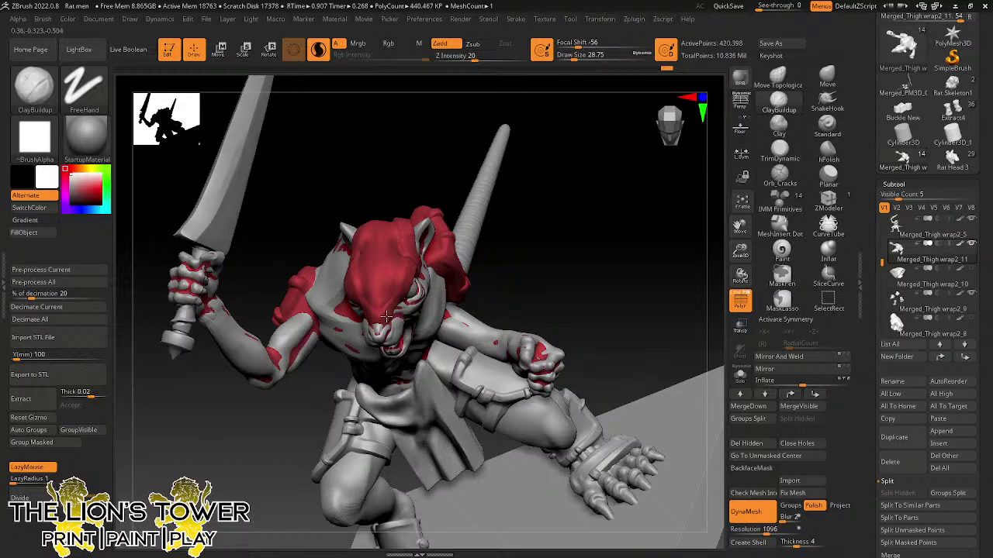
- Add volume to the cap at the front and back of the head with ClayBuildup, and smooth the strokes
left_click_drag(629, 249, 518, 280)
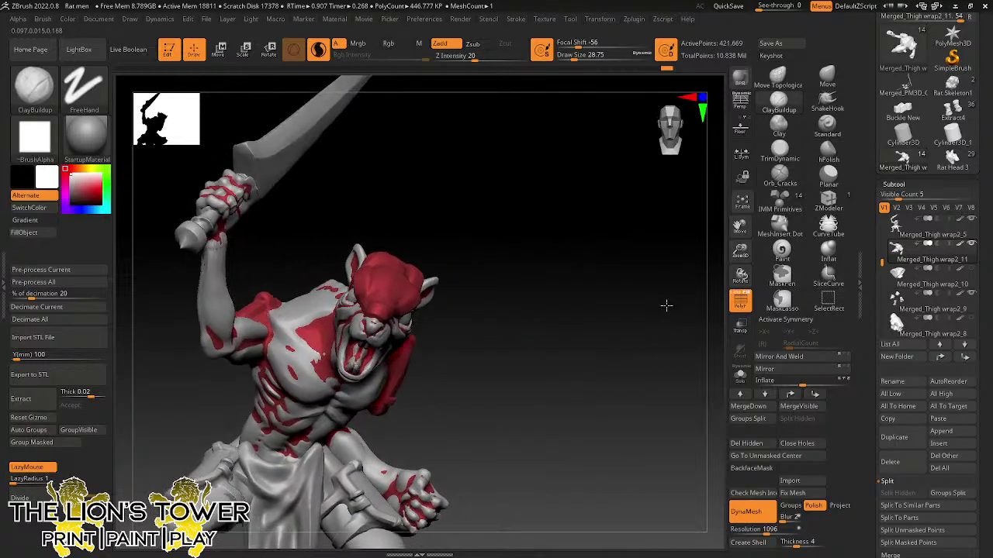
mouse_move(664, 303)
left_mouse_down()
mouse_move(594, 284)
mouse_move(568, 250)
mouse_move(457, 311)
mouse_move(446, 327)
mouse_move(458, 325)
mouse_move(432, 319)
left_mouse_up()
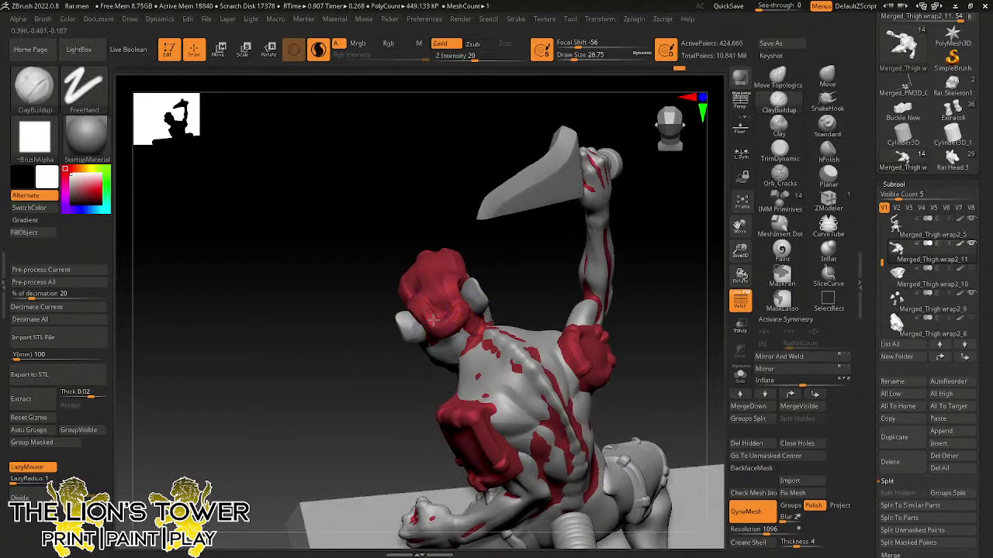
mouse_move(453, 301)
left_mouse_down()
mouse_move(466, 308)
mouse_move(445, 310)
left_mouse_up()
key("shift")
left_click_drag(432, 256, 446, 334)
left_click_drag(401, 271, 409, 249, "shift")
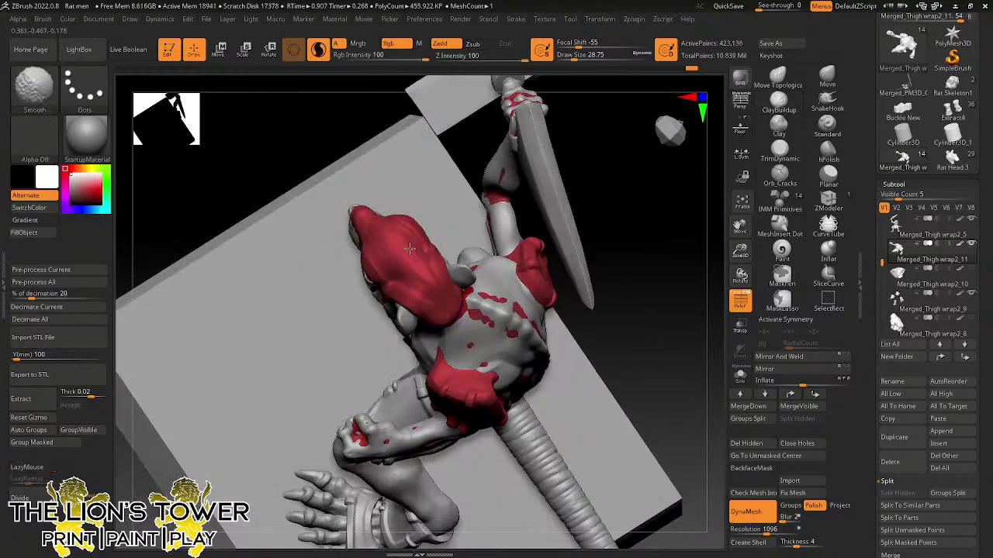
- Sharpen the cap's lower edge beside the eye and ear with Orb_Cracks at draw size about 15.6
mouse_move(407, 252)
right_mouse_down()
mouse_move(499, 266)
mouse_move(665, 268)
mouse_move(706, 312)
mouse_move(667, 343)
mouse_move(682, 359)
mouse_move(703, 357)
mouse_move(636, 389)
mouse_move(679, 295)
mouse_move(575, 304)
right_mouse_up()
left_click(780, 175)
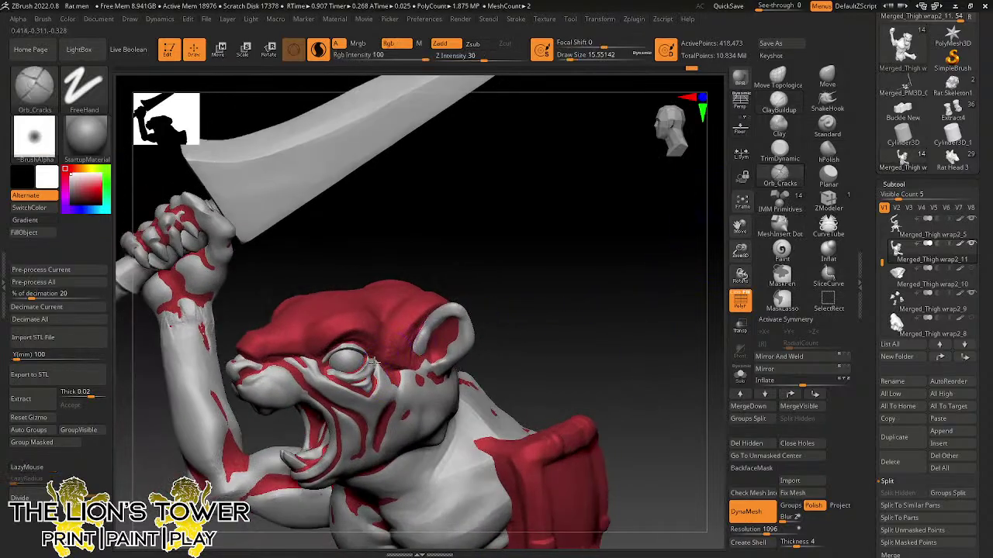
mouse_move(373, 361)
left_mouse_down()
mouse_move(351, 338)
mouse_move(328, 365)
left_mouse_up()
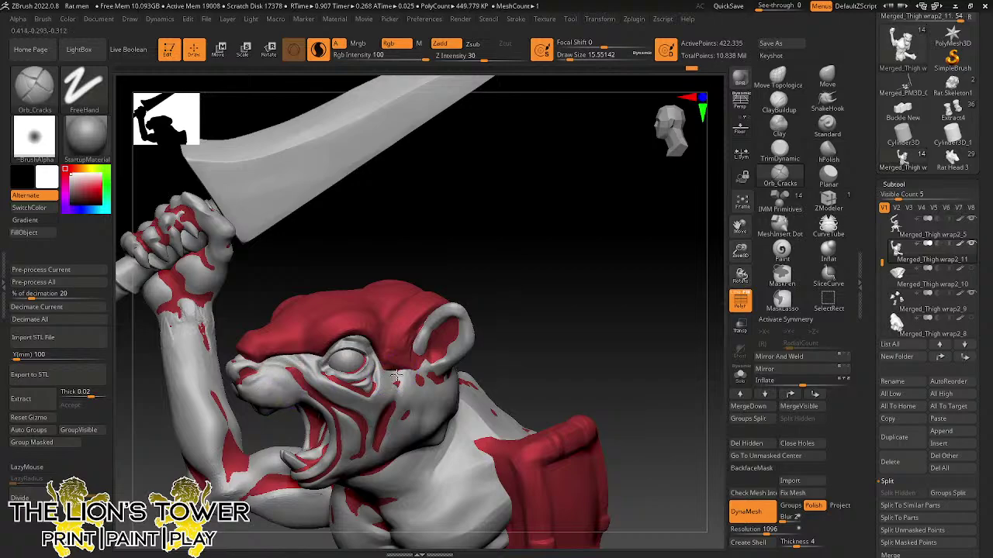
mouse_move(416, 374)
left_mouse_down()
mouse_move(425, 328)
mouse_move(447, 371)
left_mouse_up()
- Carve the cap's edge around the back of the head and behind both ears with Orb_Cracks
left_click_drag(564, 290, 479, 303)
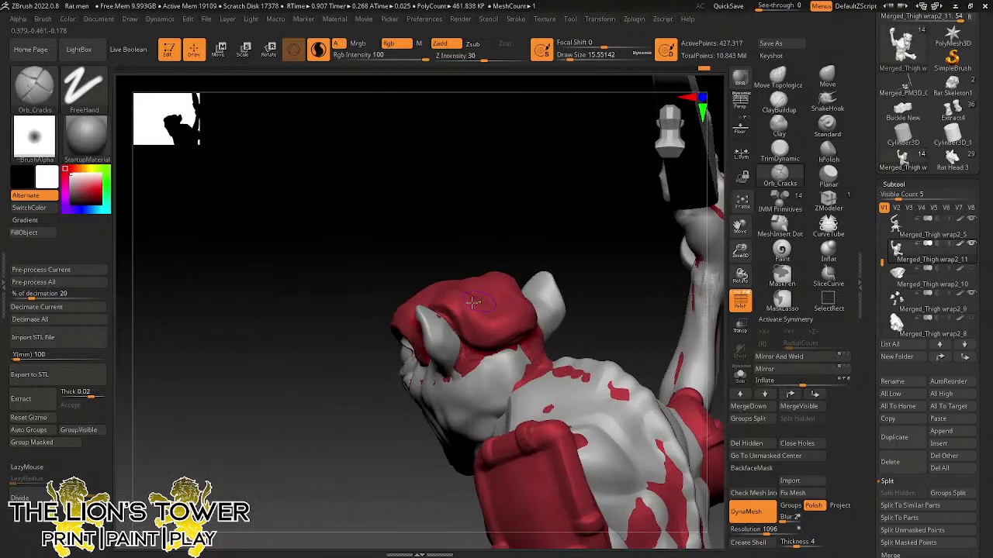
left_click_drag(456, 333, 470, 360)
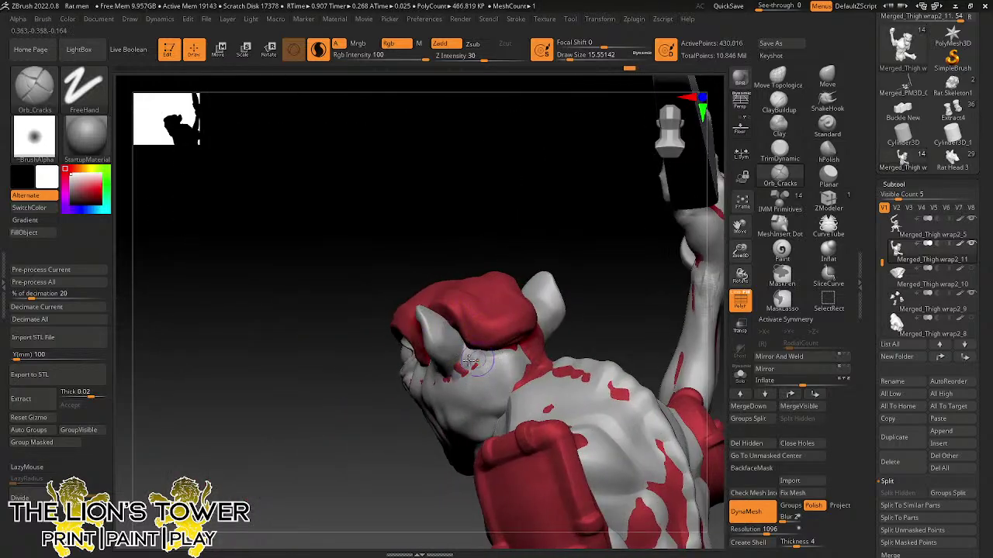
mouse_move(551, 337)
left_mouse_down()
mouse_move(492, 350)
mouse_move(536, 337)
left_mouse_up()
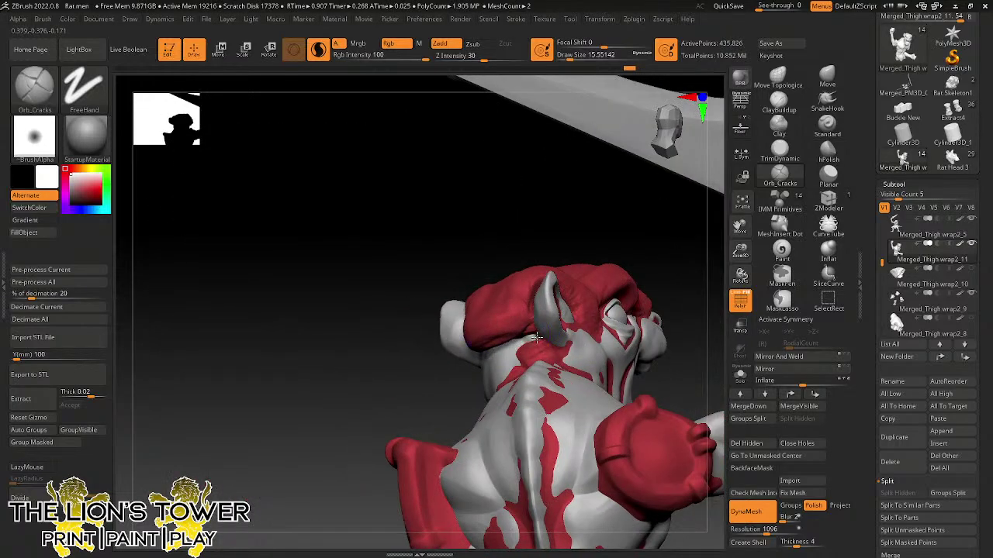
mouse_move(655, 262)
left_mouse_down()
mouse_move(585, 319)
mouse_move(618, 322)
left_mouse_up()
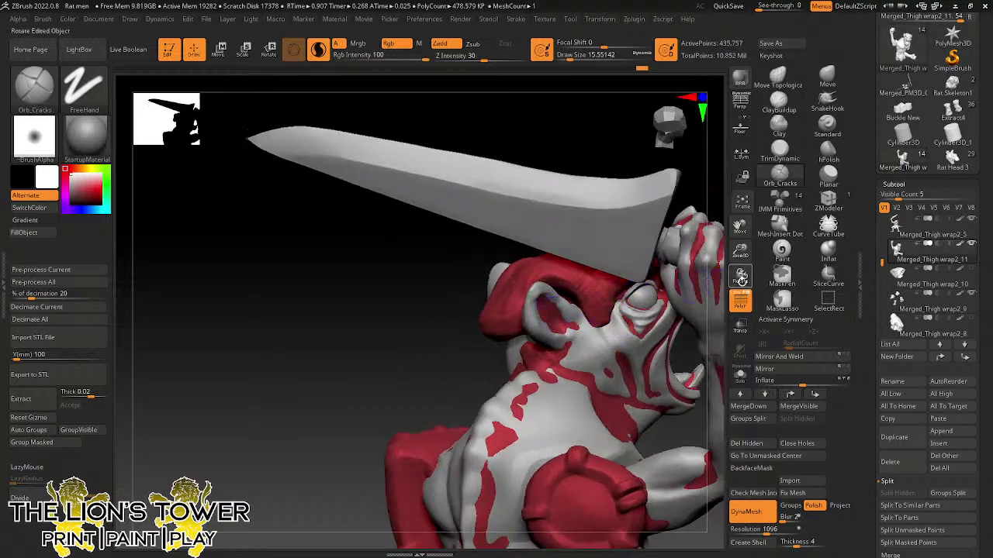
mouse_move(740, 228)
left_mouse_down()
mouse_move(707, 262)
mouse_move(650, 253)
mouse_move(530, 386)
mouse_move(575, 382)
mouse_move(564, 381)
left_mouse_up()
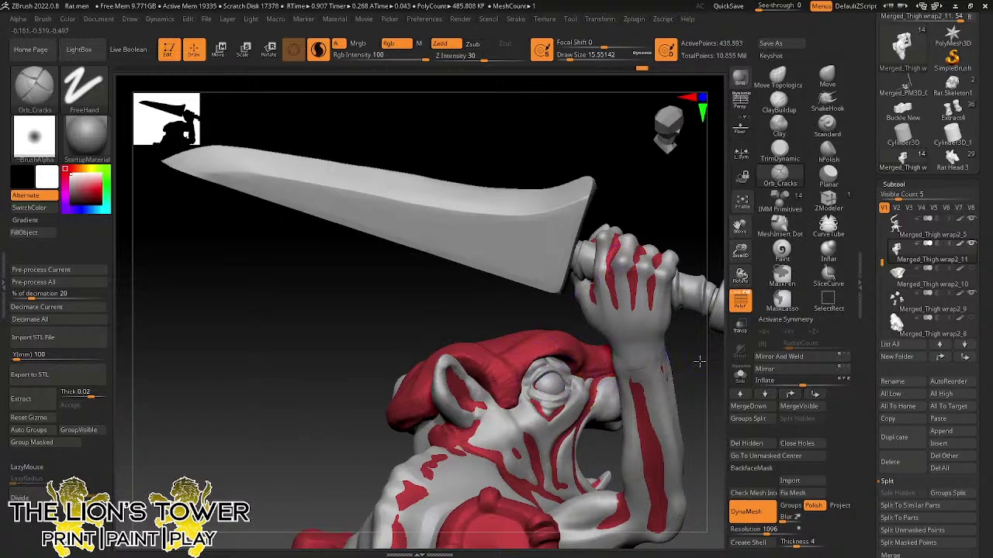
- Check the cap from the side, front and above, and smooth its surface on the top of the head
mouse_move(698, 361)
left_mouse_down()
mouse_move(673, 368)
mouse_move(680, 387)
mouse_move(626, 372)
mouse_move(582, 377)
left_mouse_up()
mouse_move(688, 333)
left_mouse_down()
mouse_move(632, 348)
mouse_move(660, 354)
left_mouse_up()
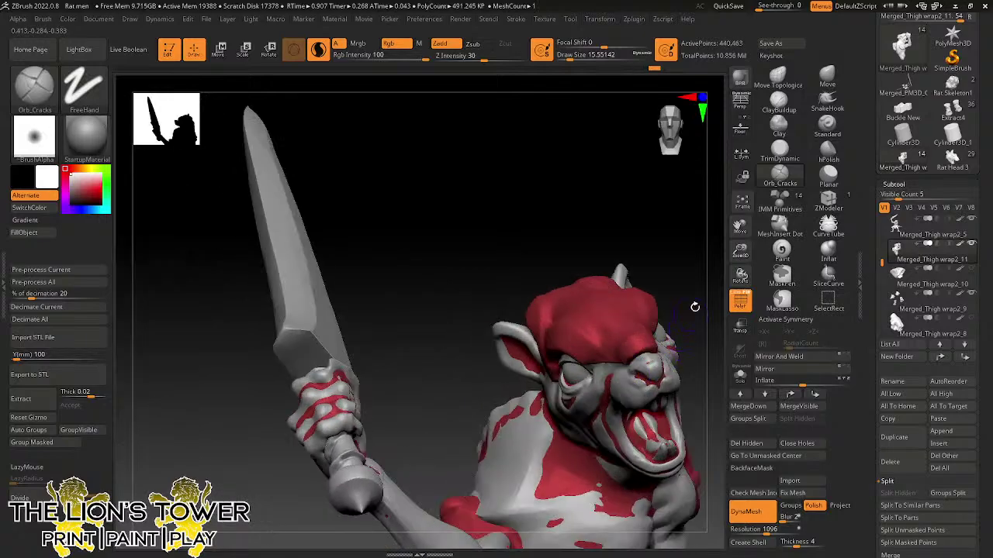
left_click_drag(694, 307, 658, 355)
mouse_move(698, 293)
left_mouse_down()
mouse_move(707, 240)
mouse_move(621, 287)
left_mouse_up()
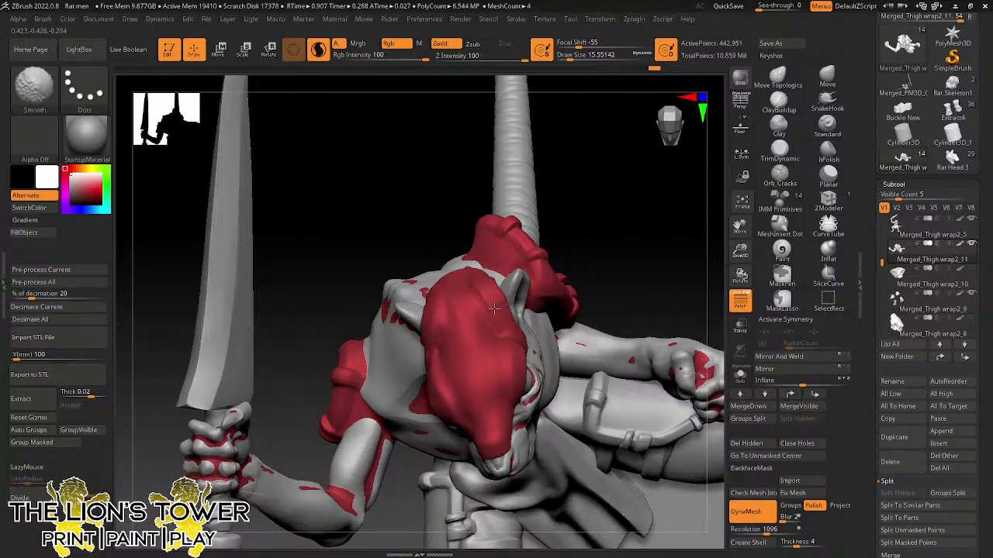
left_click_drag(441, 335, 443, 341, "shift")
mouse_move(593, 167)
left_mouse_down()
mouse_move(659, 213)
mouse_move(673, 210)
left_mouse_up()
- Adjust the cap's outline around the top and back of the head with the Move brush at draw size 28.75
left_click(826, 76)
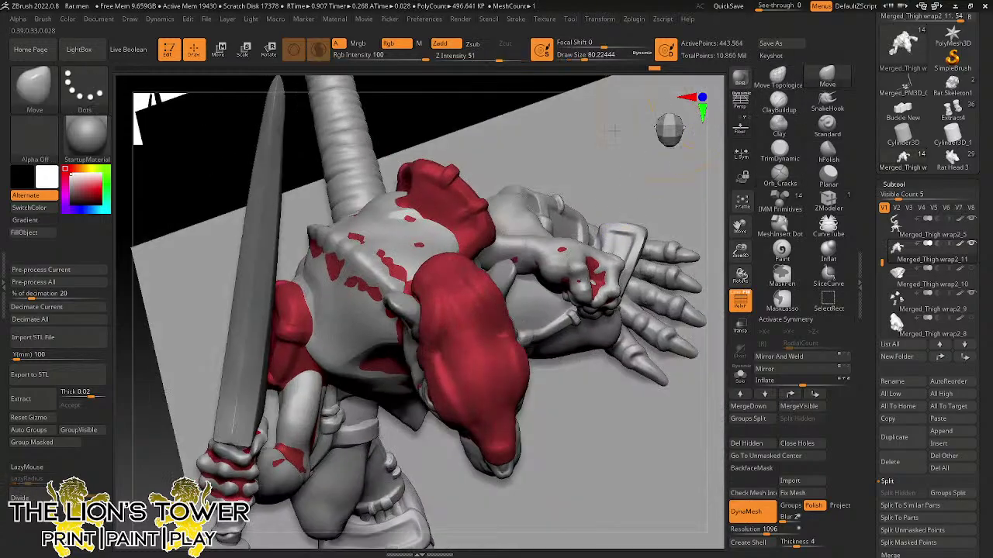
left_click(579, 59)
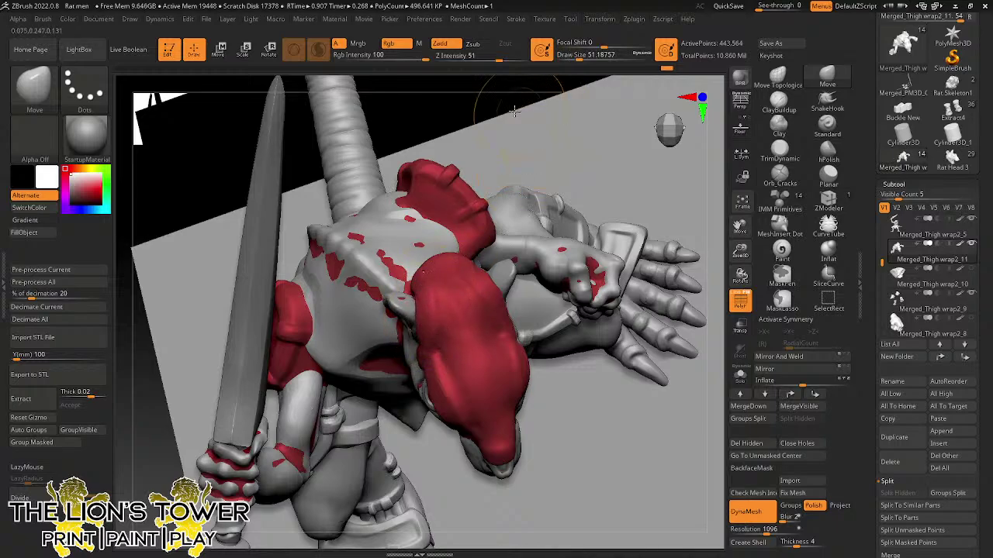
left_click_drag(514, 110, 556, 102)
left_click(570, 57)
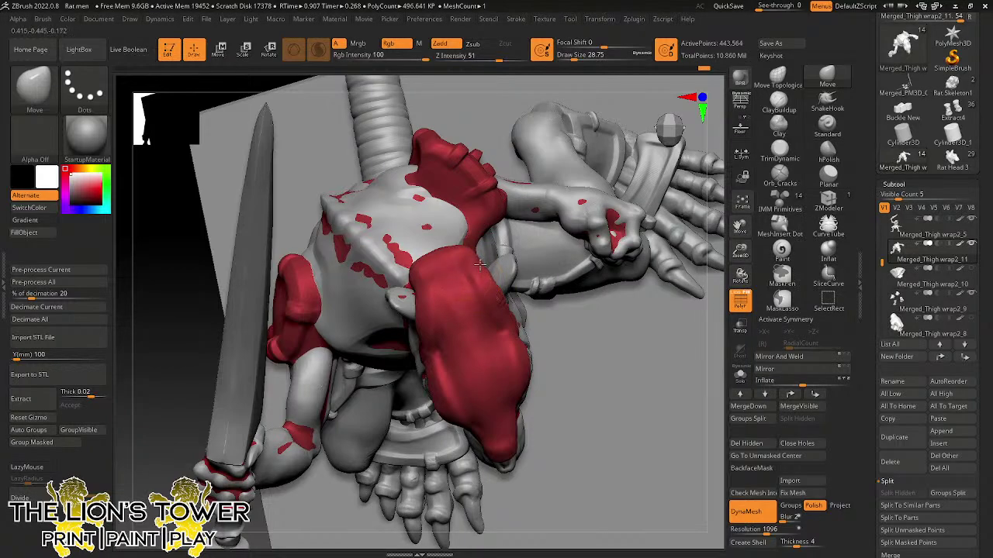
mouse_move(740, 250)
left_mouse_down()
mouse_move(698, 279)
mouse_move(664, 246)
mouse_move(643, 270)
mouse_move(598, 261)
mouse_move(627, 244)
mouse_move(633, 252)
mouse_move(622, 279)
mouse_move(664, 305)
mouse_move(676, 288)
mouse_move(663, 304)
mouse_move(614, 310)
mouse_move(656, 317)
mouse_move(669, 281)
mouse_move(659, 297)
mouse_move(698, 263)
left_mouse_up()
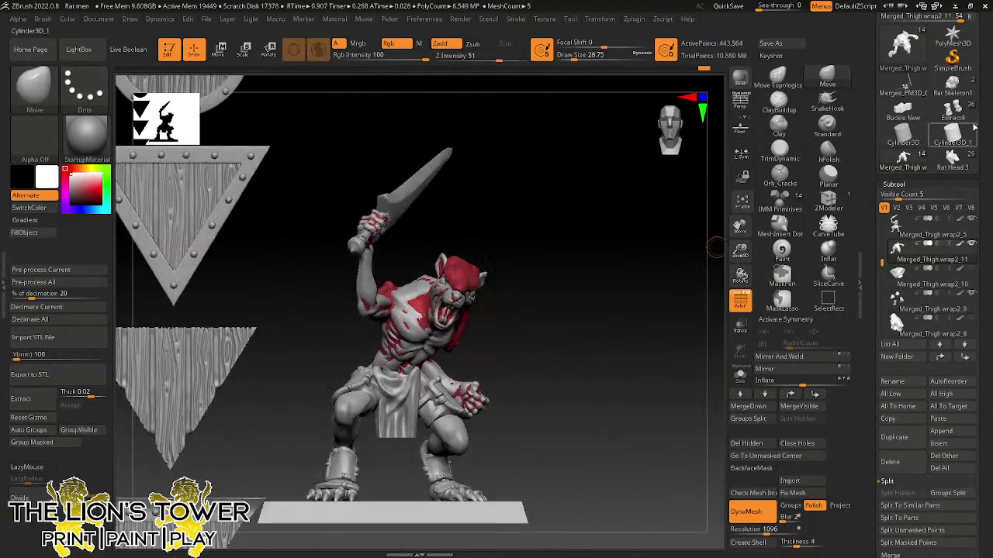
- Copy the Mantle 2 subtool from the Rat Head 3 tool and paste it into the rat man's tool
left_click(952, 165)
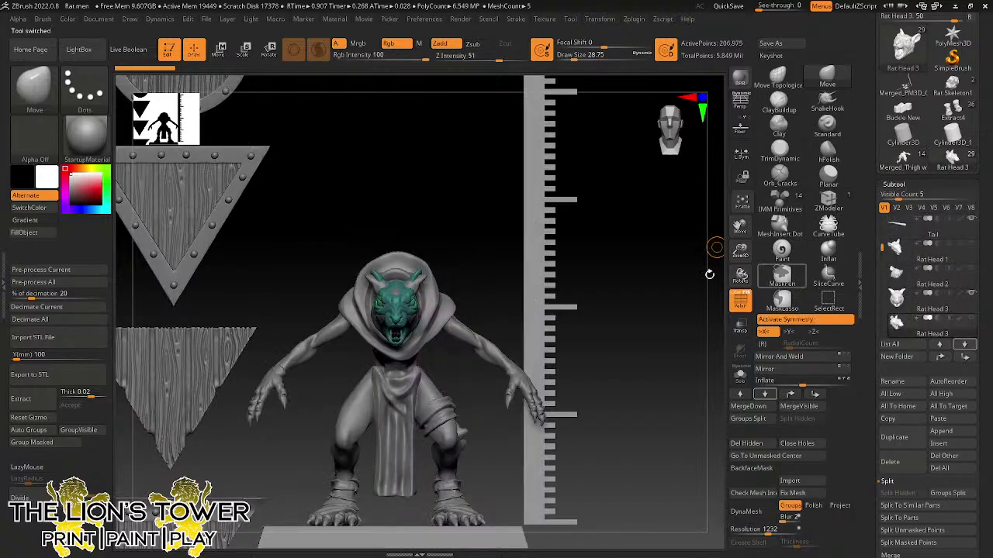
left_click_drag(715, 284, 720, 361)
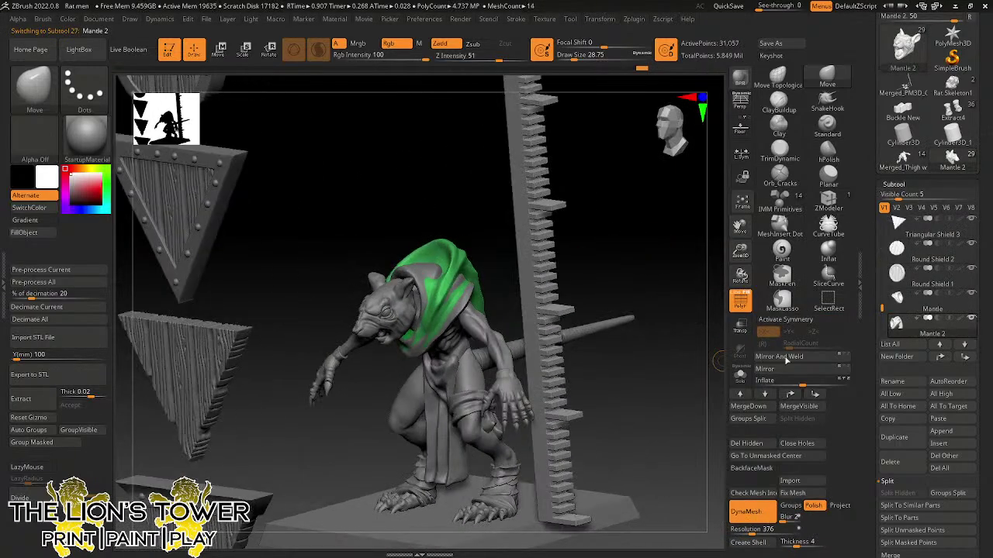
left_click(916, 157)
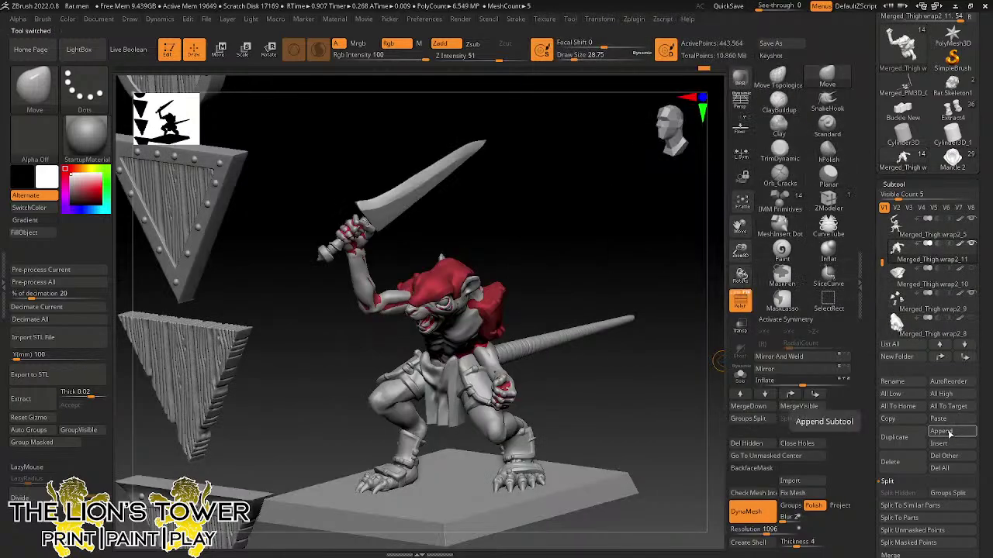
left_click(948, 421)
left_click_drag(648, 259, 626, 231)
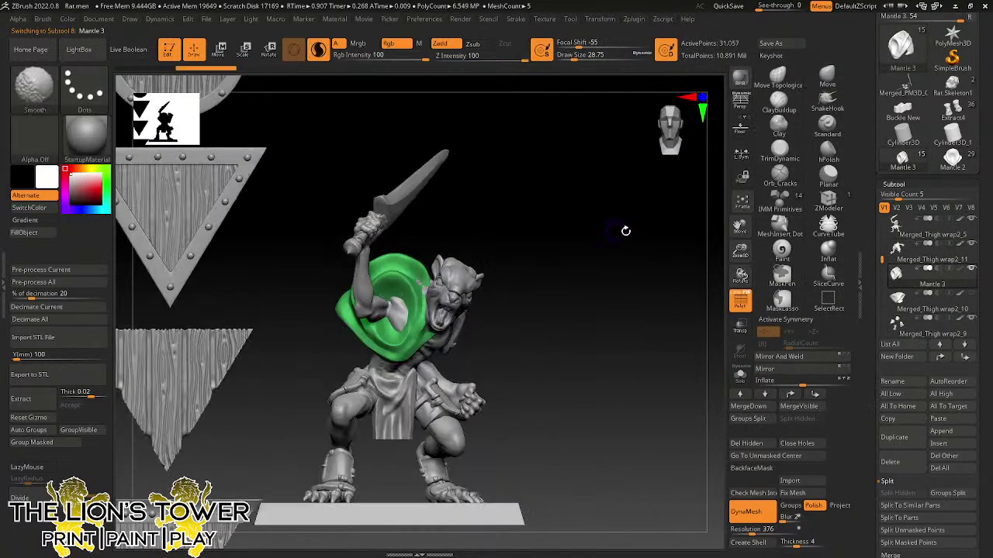
- Position, rotate and scale the pasted mantle so it sits around the rat man's neck and shoulders
key("w")
key("e")
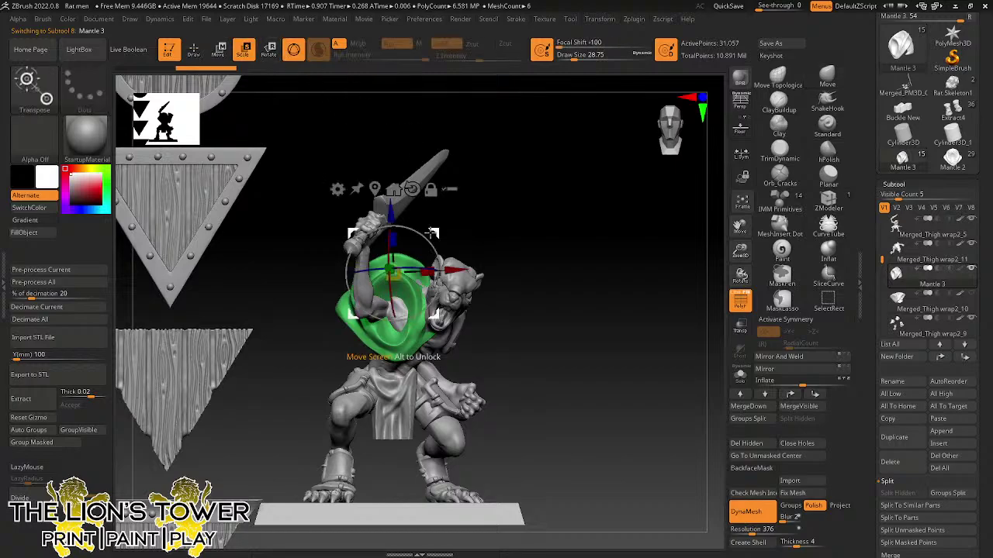
left_click_drag(431, 233, 470, 256)
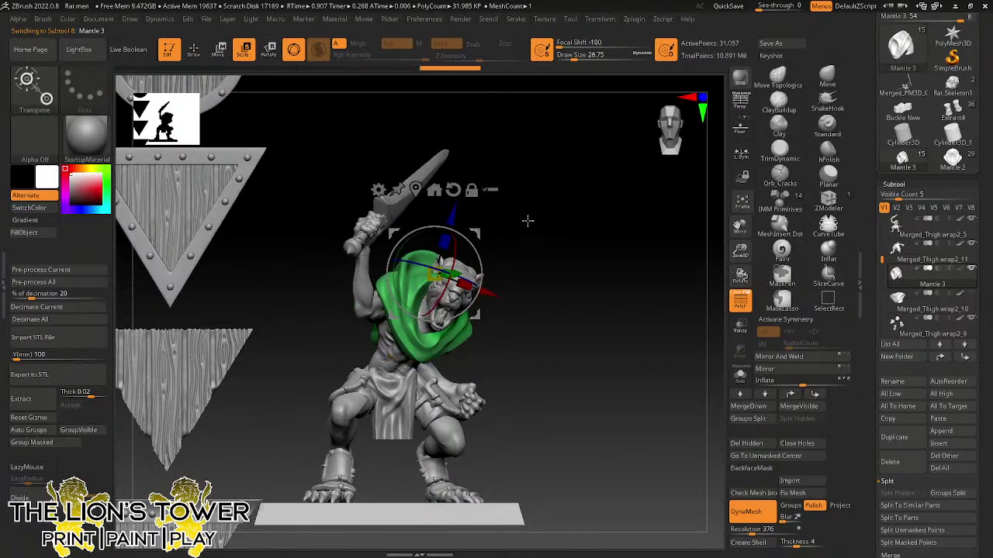
left_click_drag(527, 219, 547, 244)
left_click_drag(474, 236, 484, 254)
left_click_drag(480, 234, 465, 264)
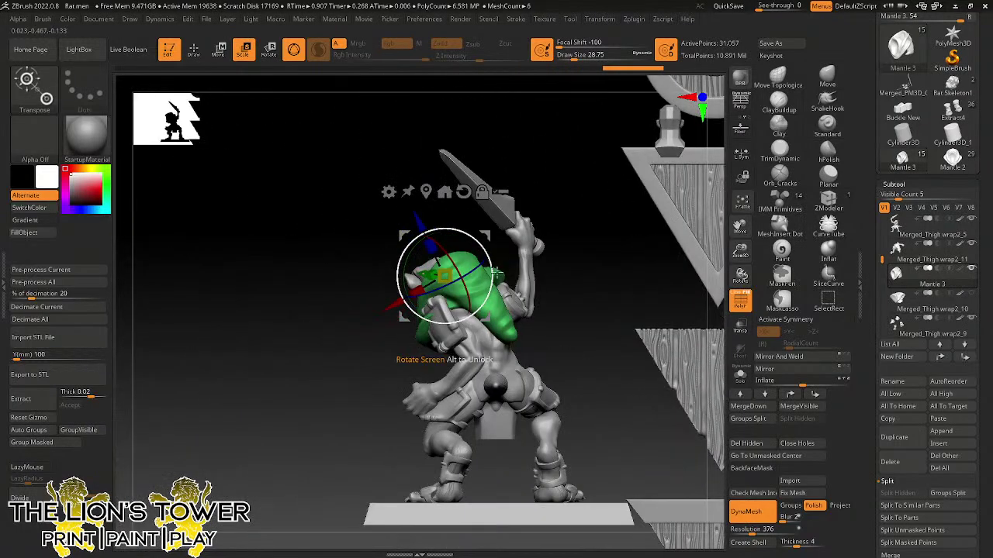
key("q")
key("w")
key("q")
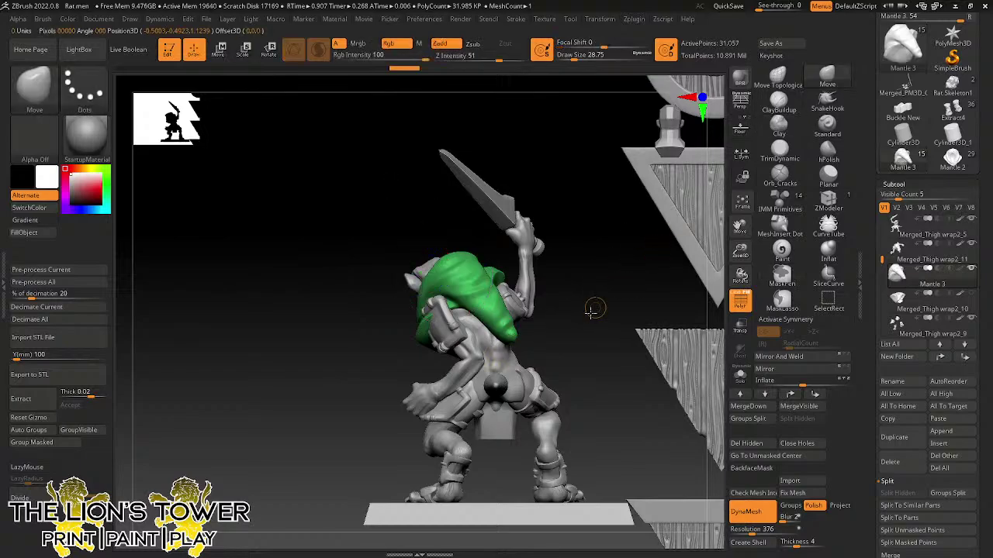
- Reshape the mantle around the neck, back and shoulders with the Move brush at draw size about 167.3
left_click_drag(591, 313, 562, 329)
mouse_move(590, 59)
left_mouse_down()
mouse_move(587, 75)
mouse_move(595, 67)
left_mouse_up()
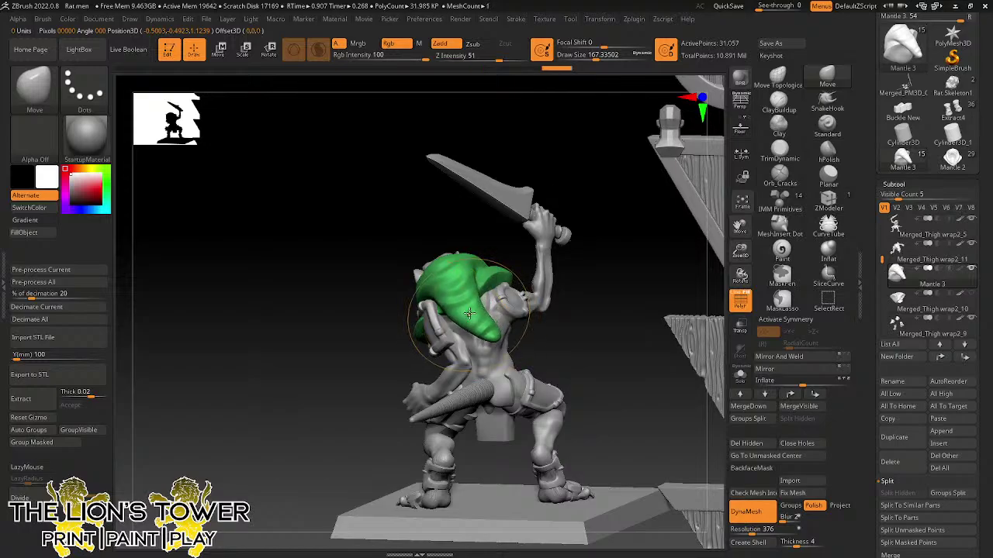
mouse_move(495, 242)
left_mouse_down()
mouse_move(629, 277)
mouse_move(643, 259)
left_mouse_up()
mouse_move(583, 284)
left_mouse_down()
mouse_move(609, 315)
mouse_move(625, 295)
mouse_move(623, 283)
mouse_move(558, 290)
mouse_move(585, 337)
mouse_move(553, 291)
left_mouse_up()
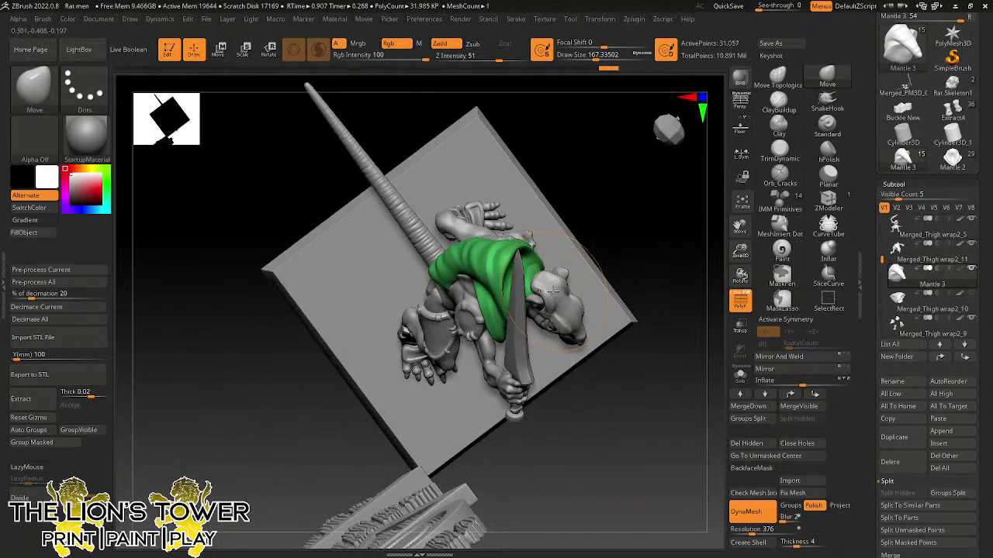
left_click_drag(604, 220, 578, 246)
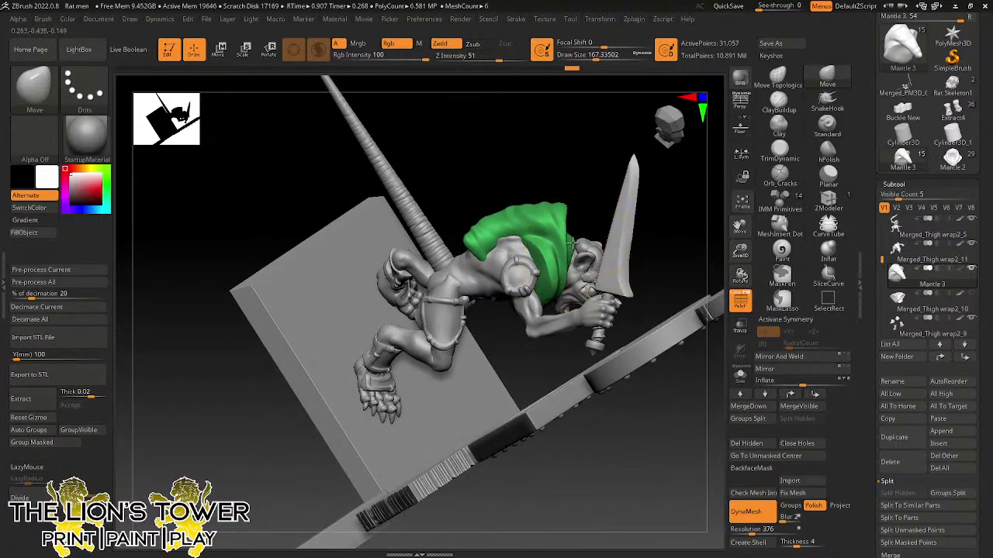
left_click_drag(593, 188, 560, 243)
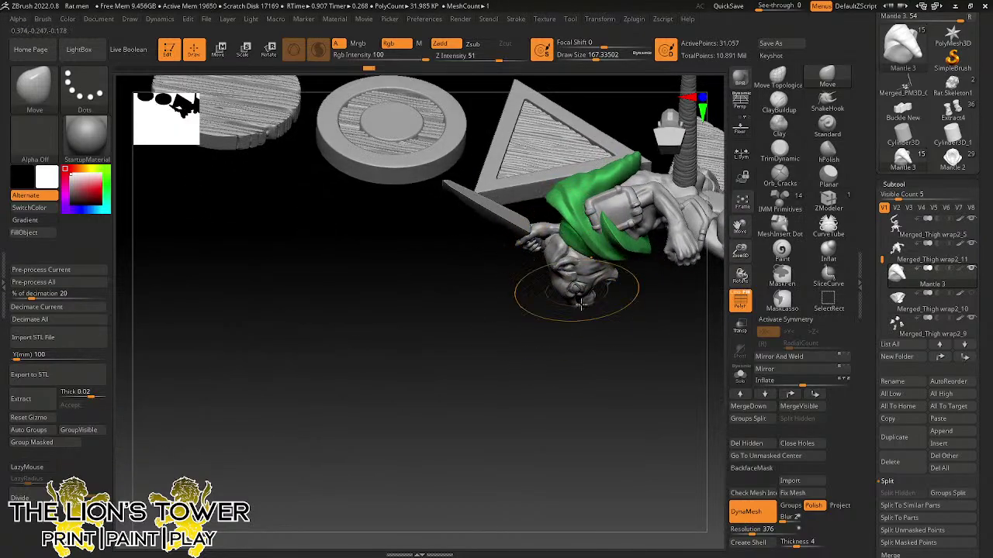
mouse_move(578, 304)
left_mouse_down()
mouse_move(543, 307)
mouse_move(578, 249)
left_mouse_up()
left_click_drag(600, 193, 602, 275)
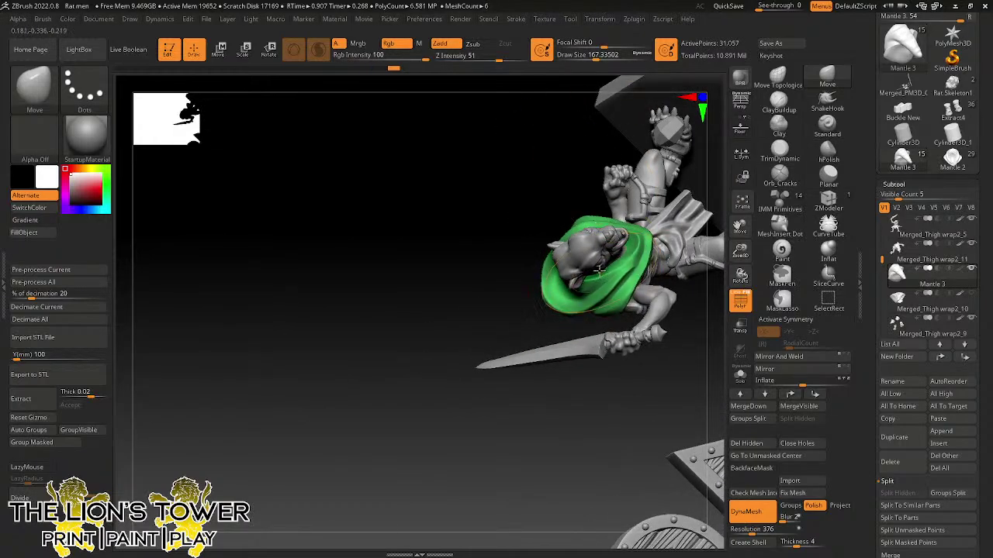
mouse_move(629, 404)
left_mouse_down()
mouse_move(652, 203)
mouse_move(681, 210)
left_mouse_up()
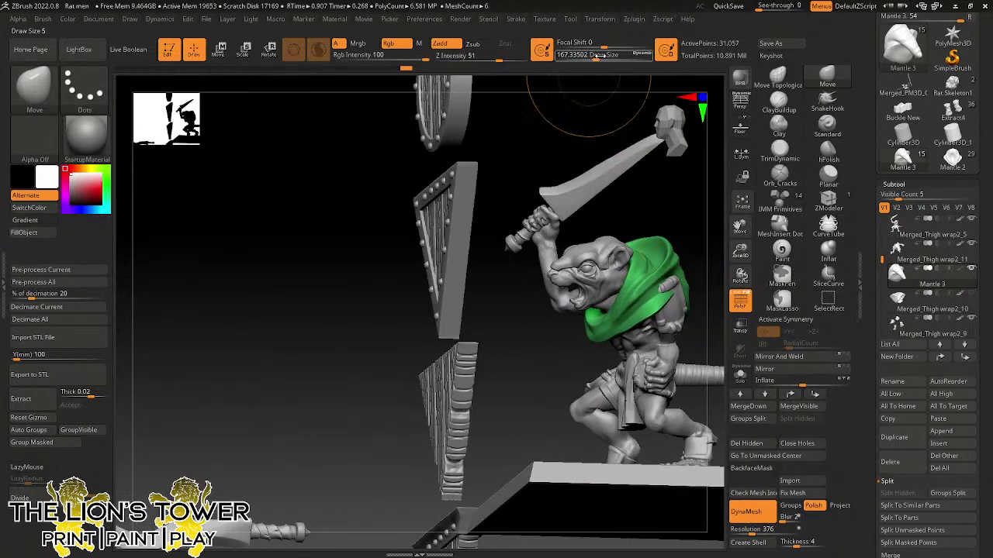
- Refine the mantle's drape over the chest and shoulder beside the lowered arm with the Move brush at draw size about 119.8
left_click_drag(601, 55, 593, 56)
left_click_drag(599, 203, 660, 233)
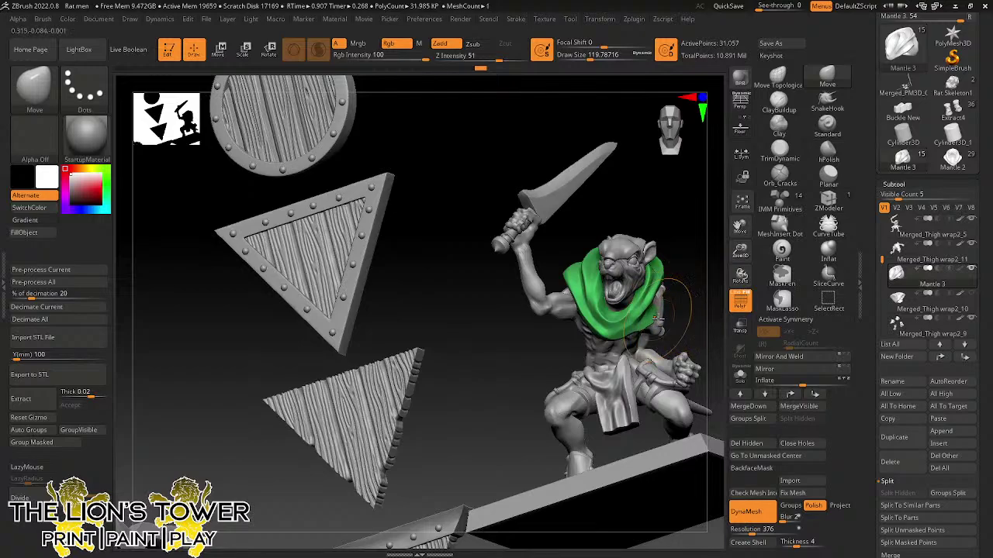
left_click_drag(698, 311, 678, 288)
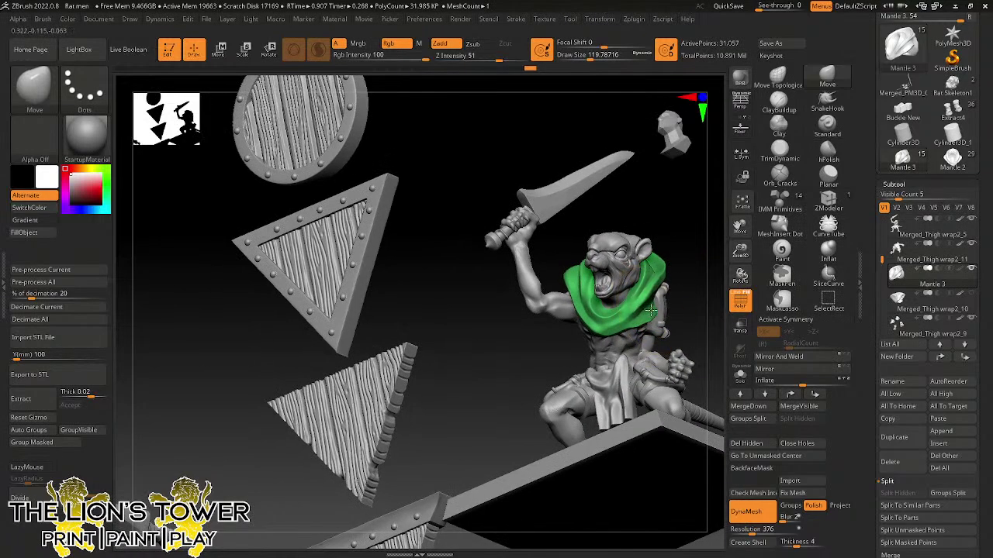
right_click_drag(650, 310, 658, 304)
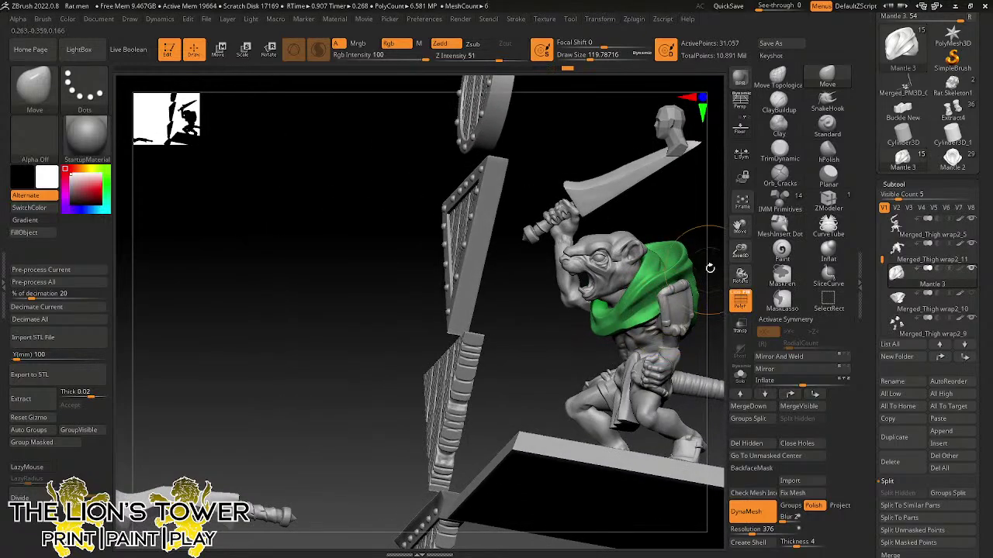
left_click_drag(709, 266, 671, 280)
- Isolate the loincloth polygroup on the body subtool, adjust its lower edge with the Move brush, and unhide the body
left_click(559, 364, "alt")
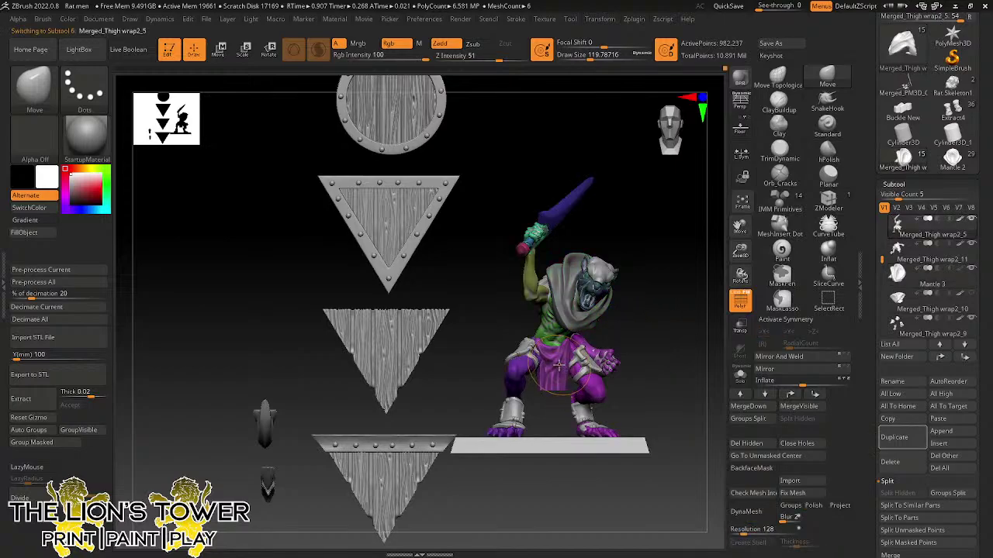
left_click_drag(648, 326, 668, 338)
left_click(654, 326, "ctrl")
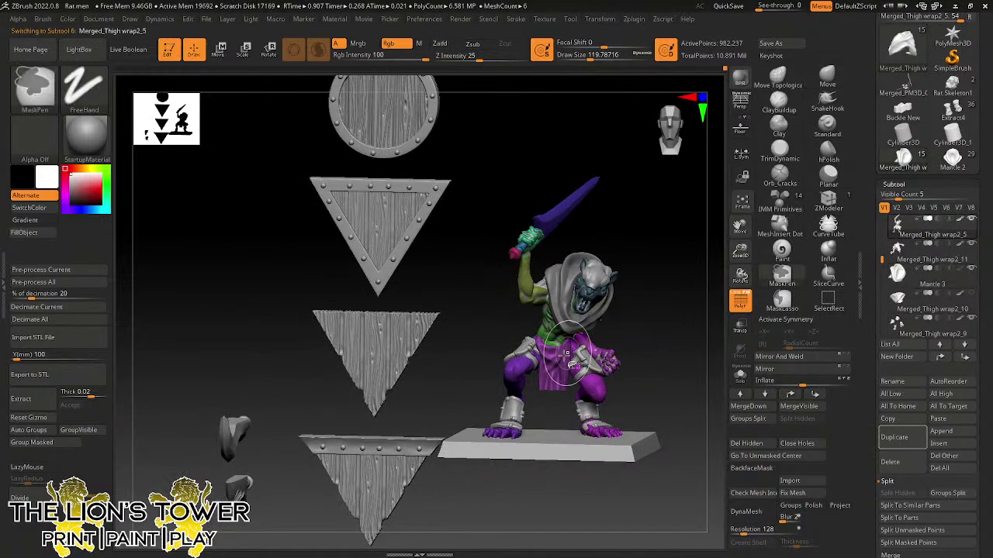
left_click(553, 375, "ctrl+shift")
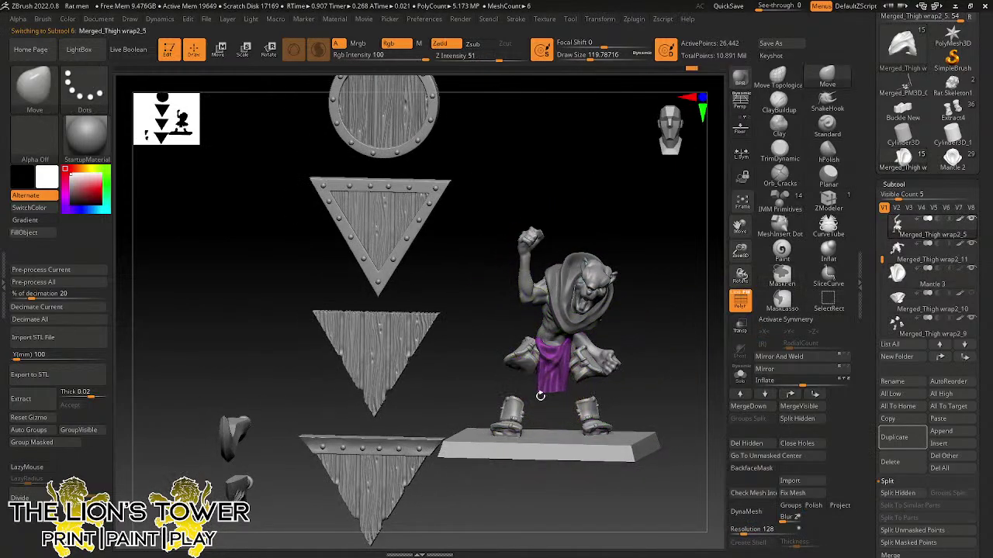
left_click_drag(625, 349, 587, 335)
mouse_move(548, 394)
left_mouse_down()
mouse_move(574, 363)
mouse_move(559, 388)
mouse_move(536, 387)
left_mouse_up()
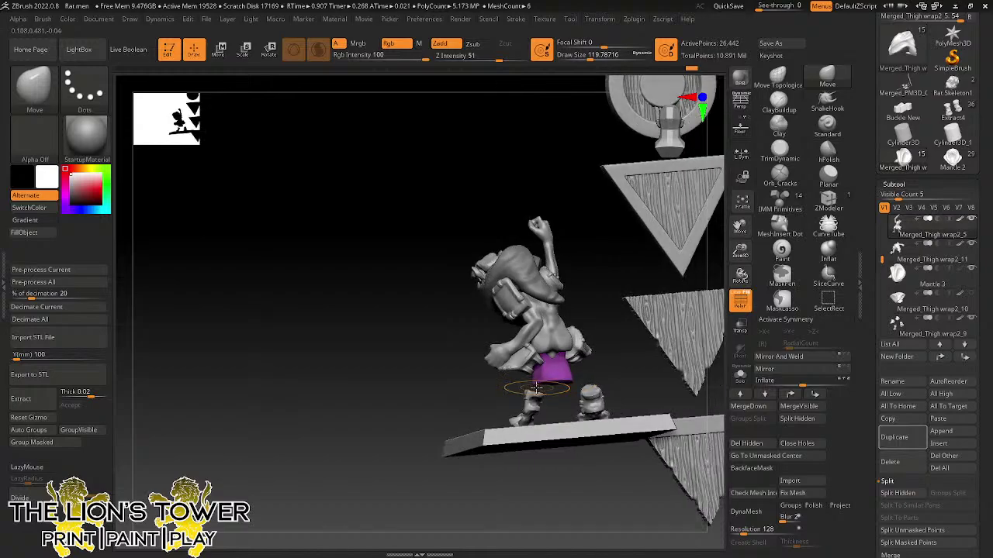
left_click(594, 298, "ctrl+shift")
- Reshape the loincloth from behind with Move Topological at draw size about 100.8
mouse_move(596, 296)
left_mouse_down()
mouse_move(627, 256)
mouse_move(576, 370)
mouse_move(660, 295)
mouse_move(563, 358)
mouse_move(579, 297)
mouse_move(521, 365)
left_mouse_up()
left_click(772, 75)
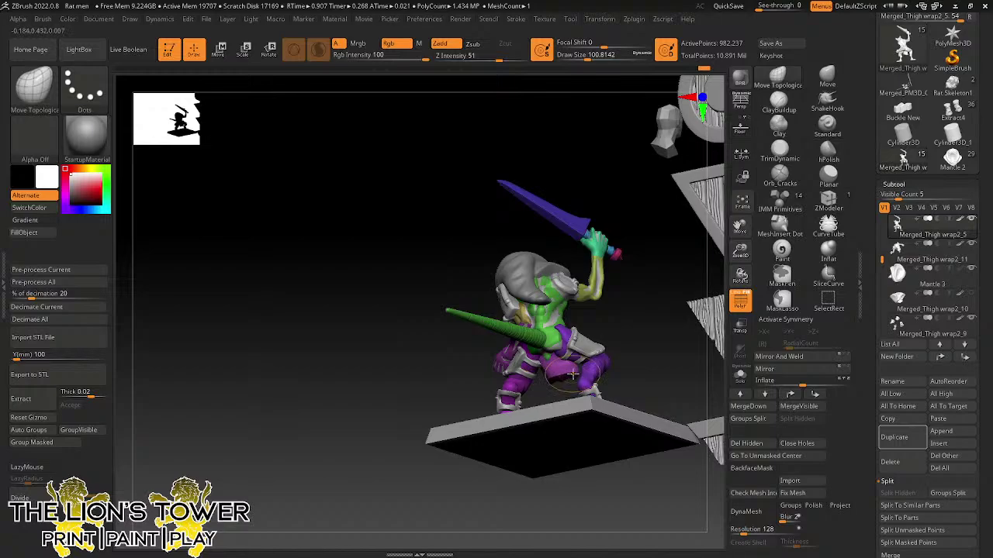
left_click_drag(572, 375, 579, 354)
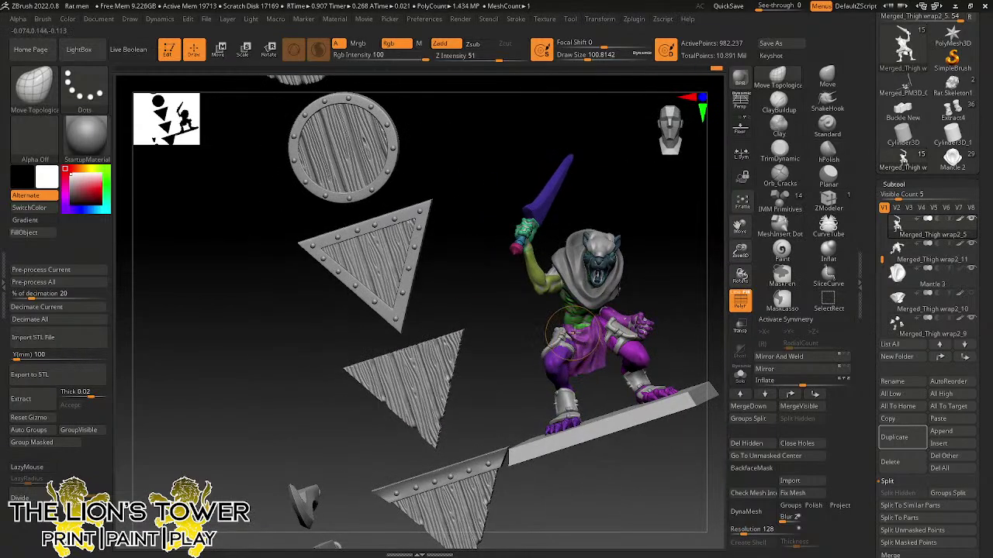
left_click_drag(672, 272, 704, 277)
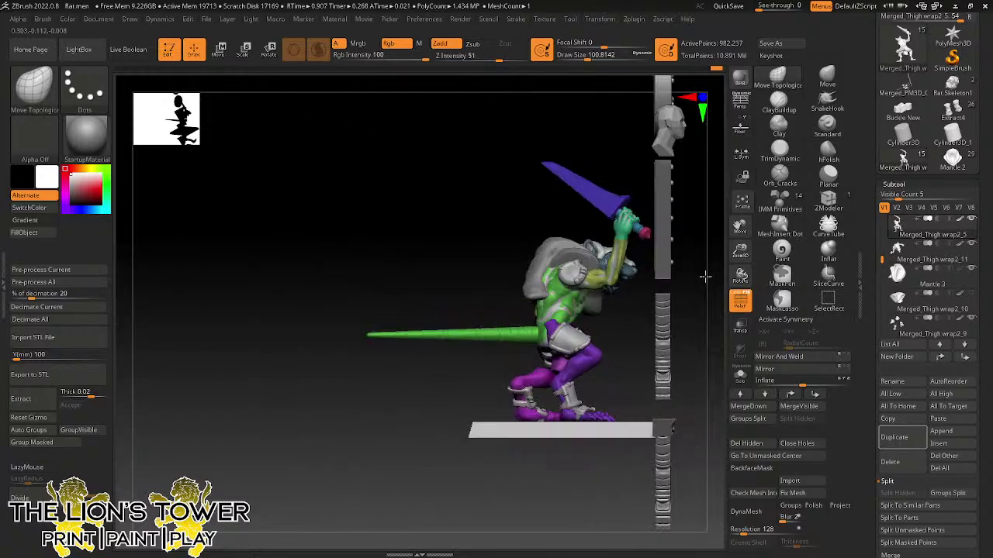
- Append a Cylinder3D subtool and scale it down to a flat band at the rat man's waist
left_click(941, 431)
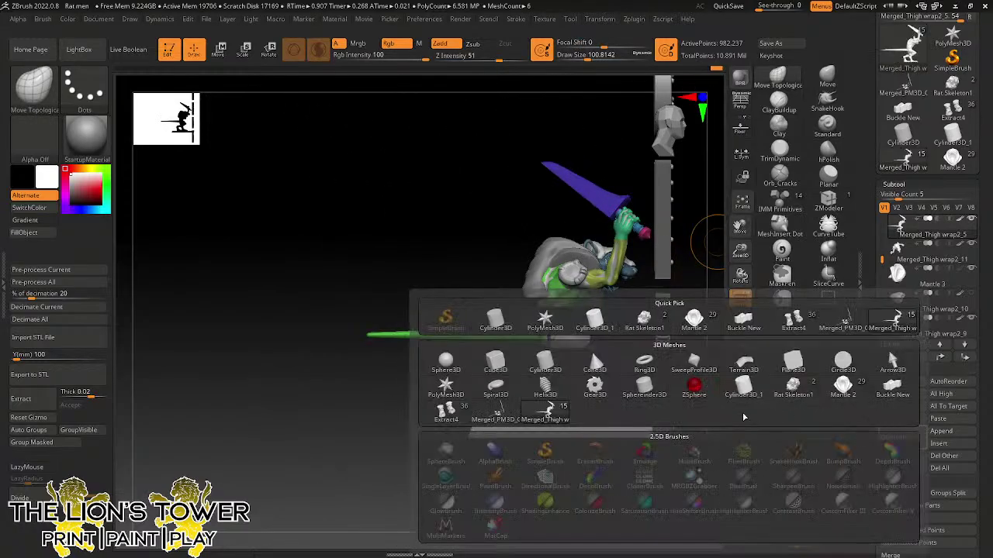
left_click(546, 361)
key("shift+f")
key("w")
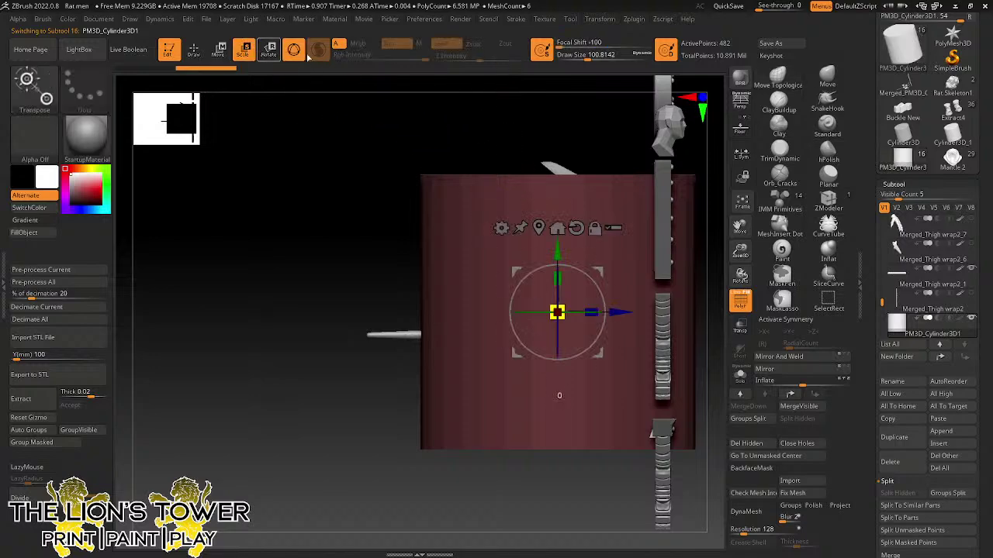
left_click_drag(557, 311, 554, 327)
left_click_drag(557, 278, 563, 309)
- Align and resize the flattened cylinder around the waist from the side and back views
right_click_drag(535, 364, 641, 335)
right_click_drag(713, 257, 629, 285, "ctrl")
mouse_move(594, 297)
left_mouse_down()
mouse_move(589, 289)
mouse_move(591, 306)
left_mouse_up()
right_click_drag(641, 292, 585, 306)
mouse_move(588, 291)
left_mouse_down()
mouse_move(596, 287)
mouse_move(578, 324)
mouse_move(591, 288)
left_mouse_up()
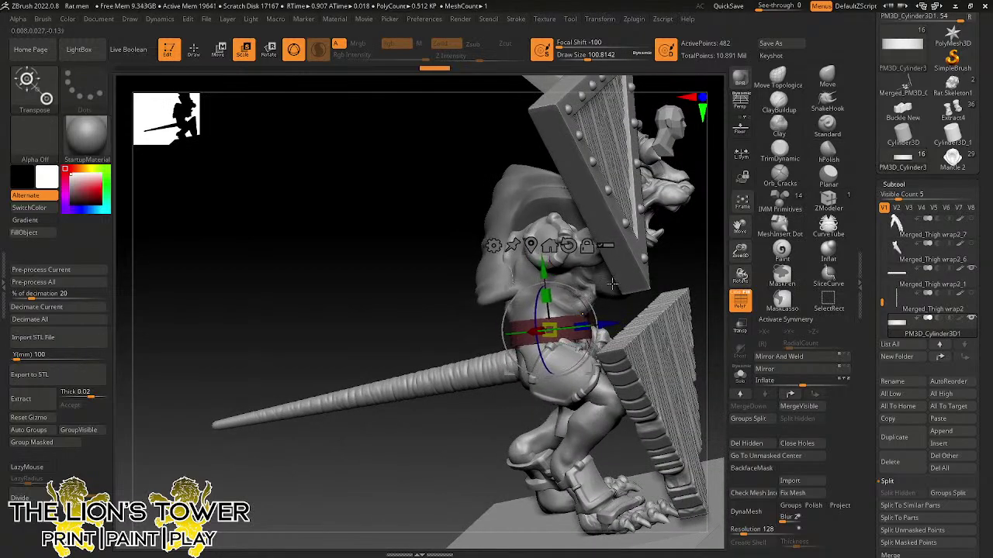
- Scale the belt cylinder with the transform gizmo to fit it around the rat man's waist from the front
right_click_drag(682, 297, 571, 317)
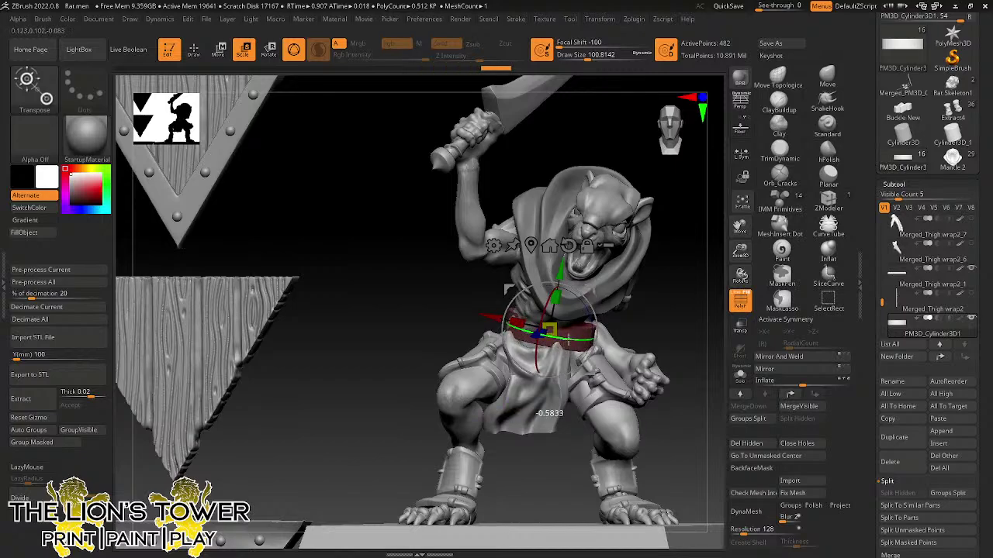
left_click_drag(592, 339, 593, 339)
mouse_move(632, 335)
right_mouse_down()
mouse_move(687, 335)
mouse_move(617, 354)
right_mouse_up()
- Shape the belt around the waist from the front and sides with the Move brush at draw size about 119.8
left_click(827, 77)
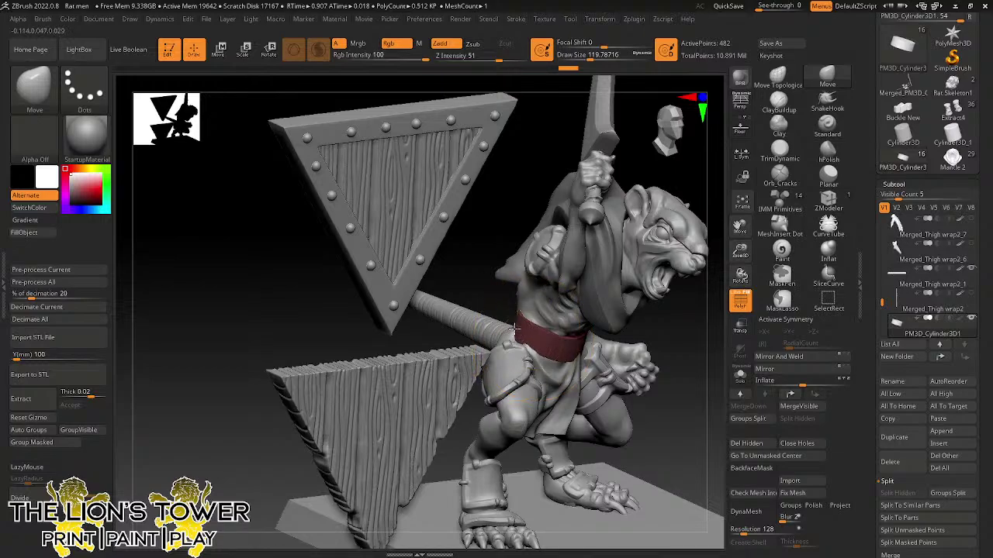
right_click_drag(439, 295, 459, 296)
right_click_drag(585, 315, 564, 281)
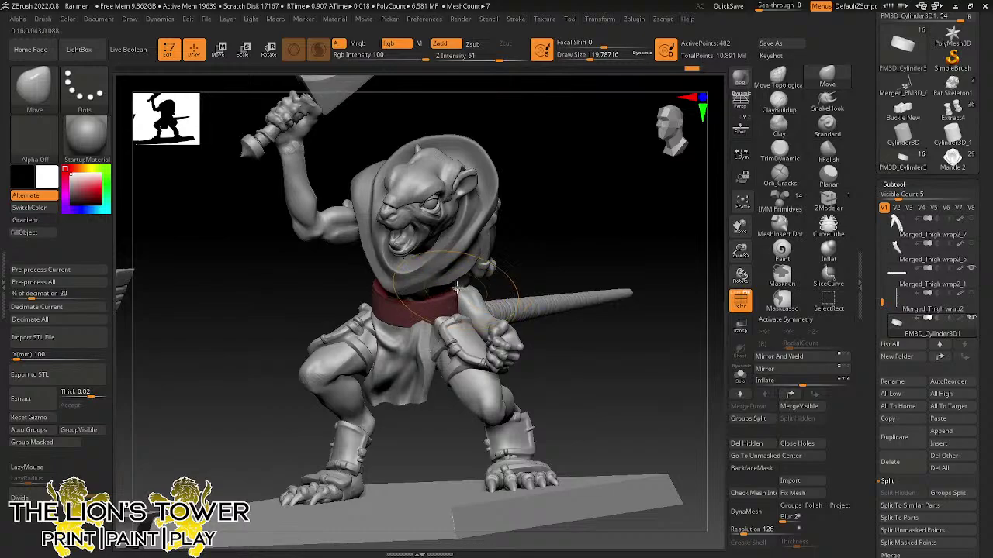
right_click_drag(532, 237, 484, 262)
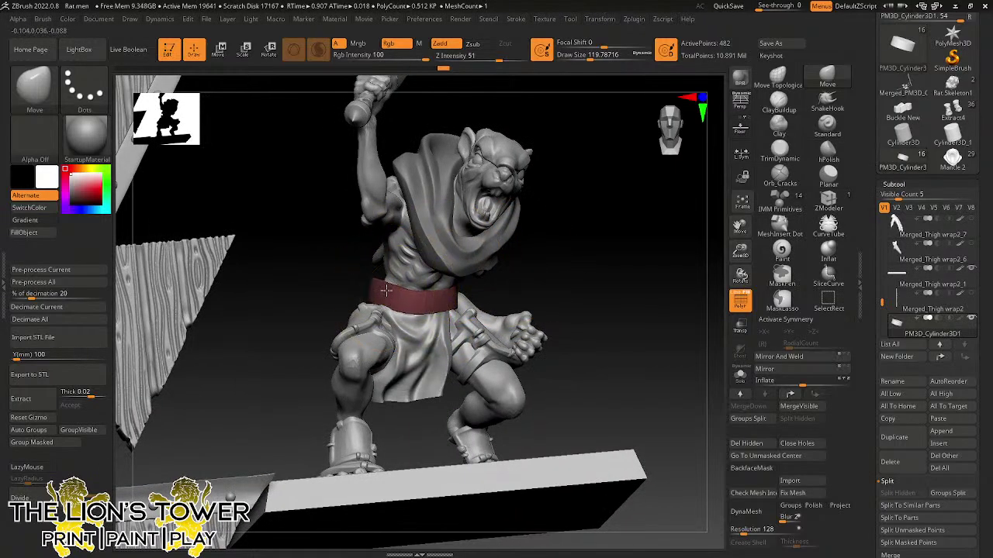
right_click_drag(477, 279, 388, 248)
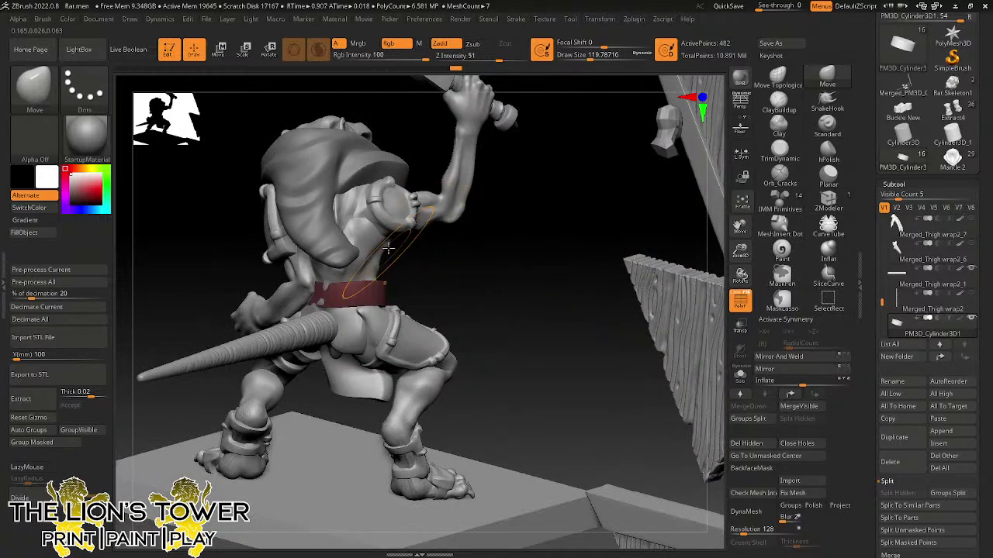
right_click_drag(547, 198, 504, 205)
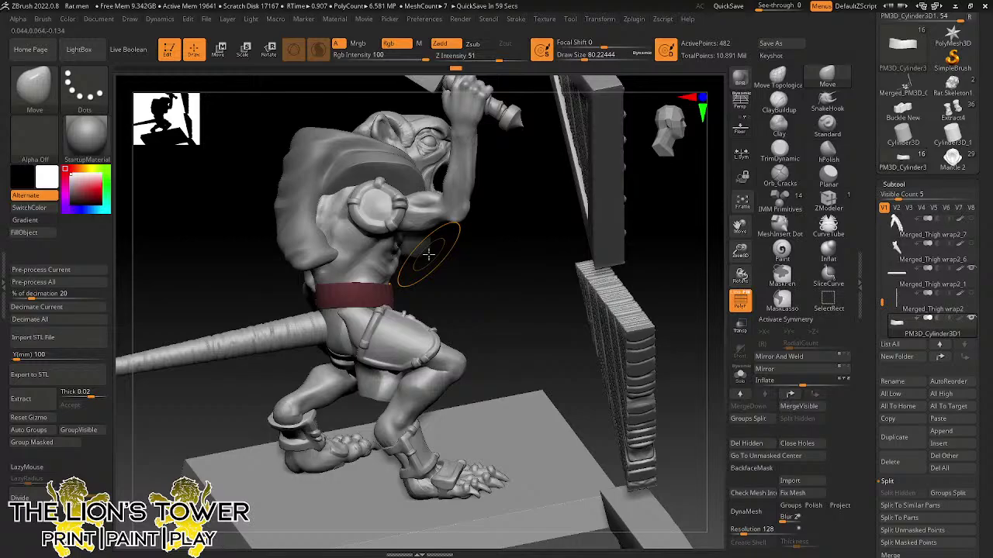
- Refine the belt's fit against the lower back and hips with the Move brush at draw size about 80.2
right_click_drag(428, 253, 406, 276)
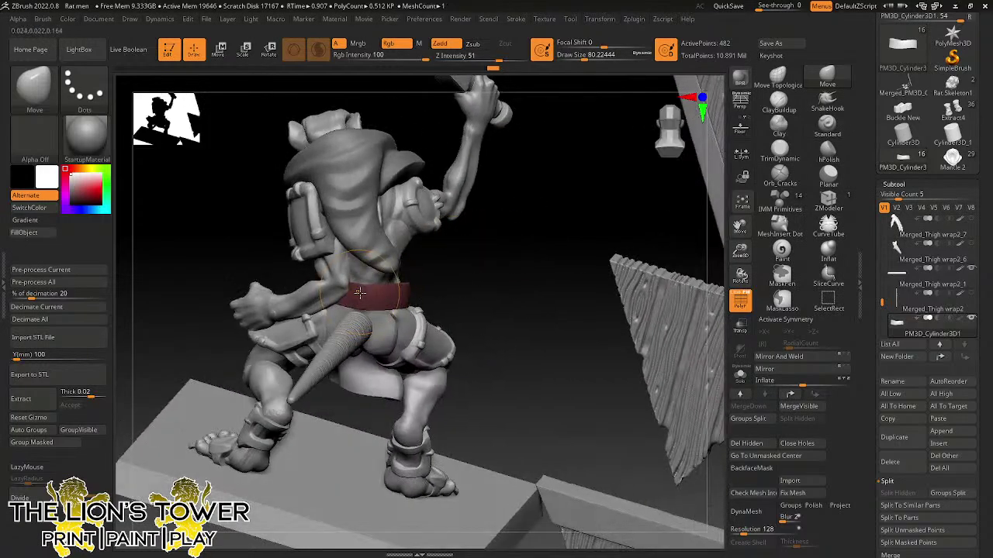
right_click_drag(563, 297, 543, 206)
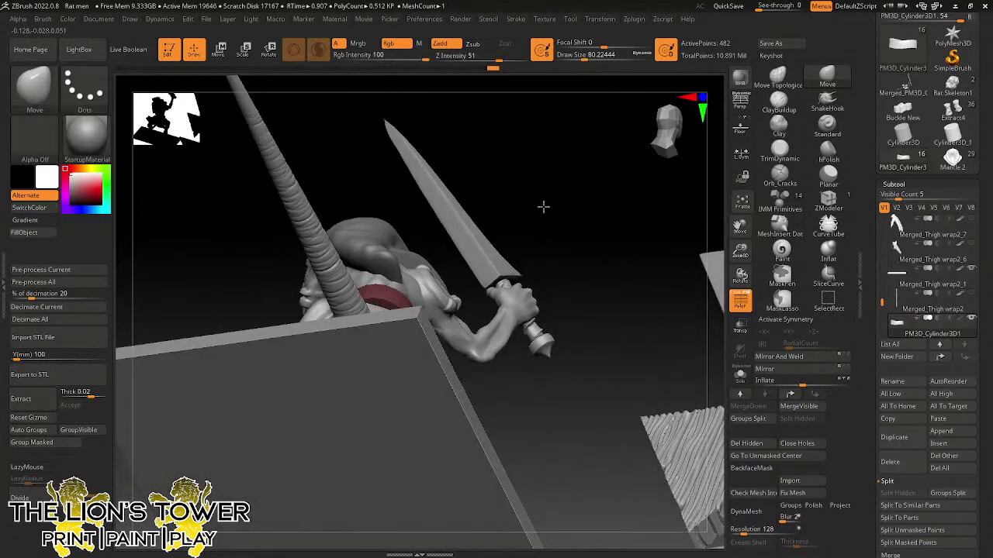
right_click_drag(478, 230, 481, 262)
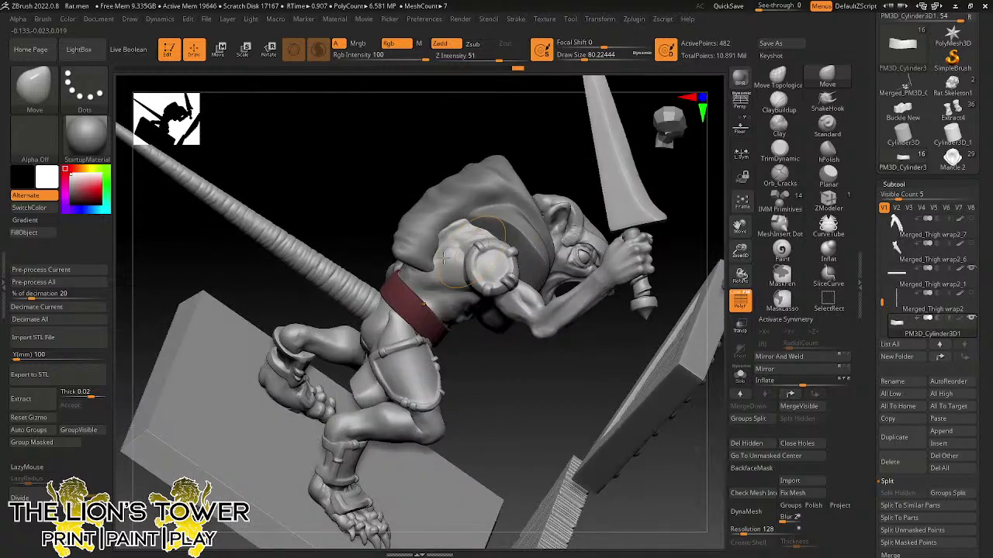
right_click_drag(476, 339, 423, 354)
right_click_drag(402, 259, 361, 231)
right_click_drag(401, 273, 407, 200)
right_click_drag(390, 250, 416, 305)
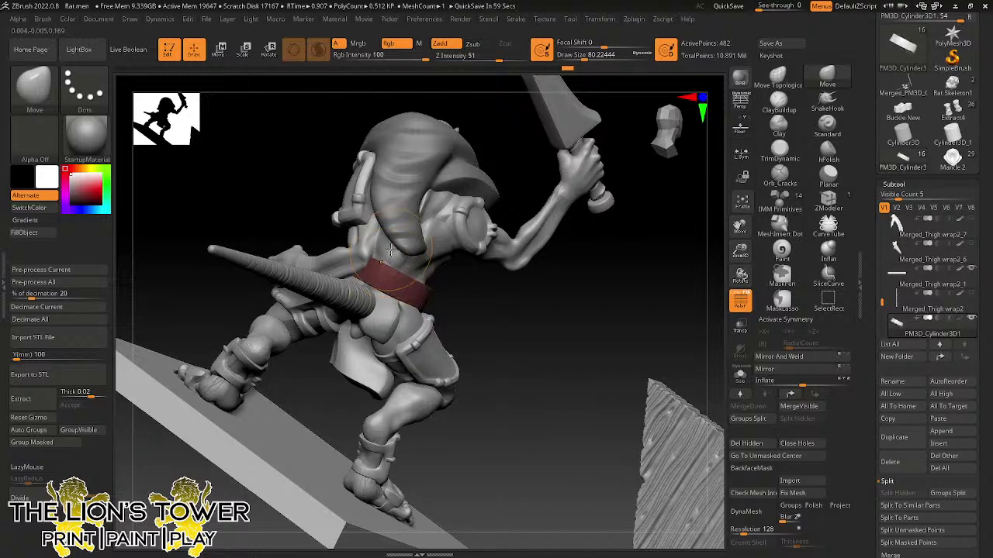
mouse_move(634, 288)
left_mouse_down()
mouse_move(592, 293)
mouse_move(636, 299)
mouse_move(613, 285)
mouse_move(521, 359)
left_mouse_up()
- Select the Mantle 3 subtool and pull its edge over the raised arm's shoulder with the Move brush at draw size about 132
left_click(381, 219, "alt")
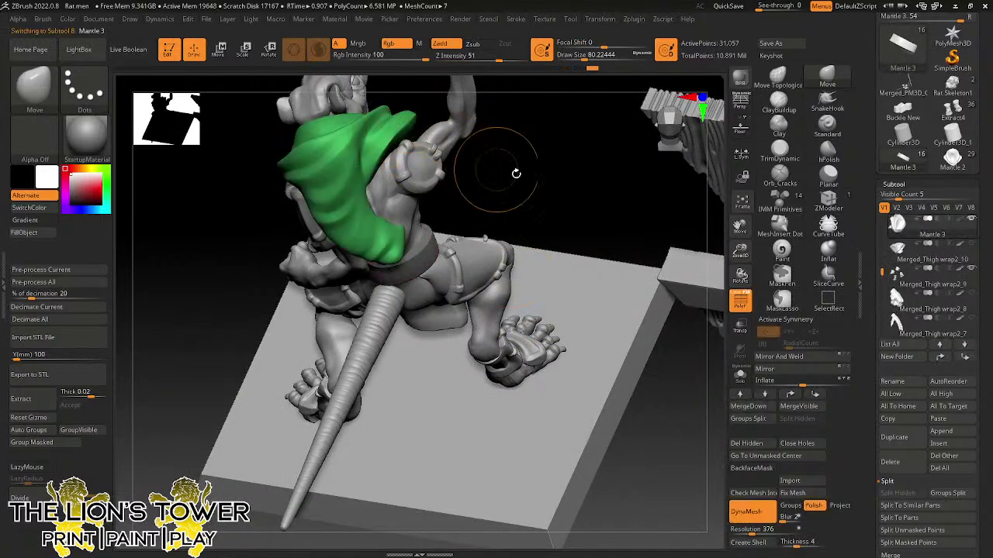
left_click(589, 59)
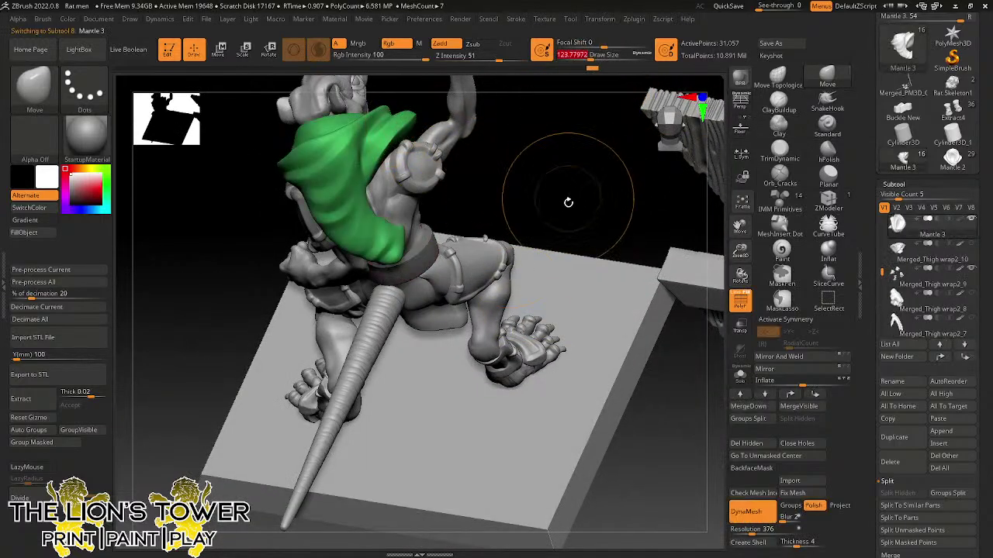
left_click_drag(569, 202, 557, 165)
left_click_drag(514, 131, 424, 122)
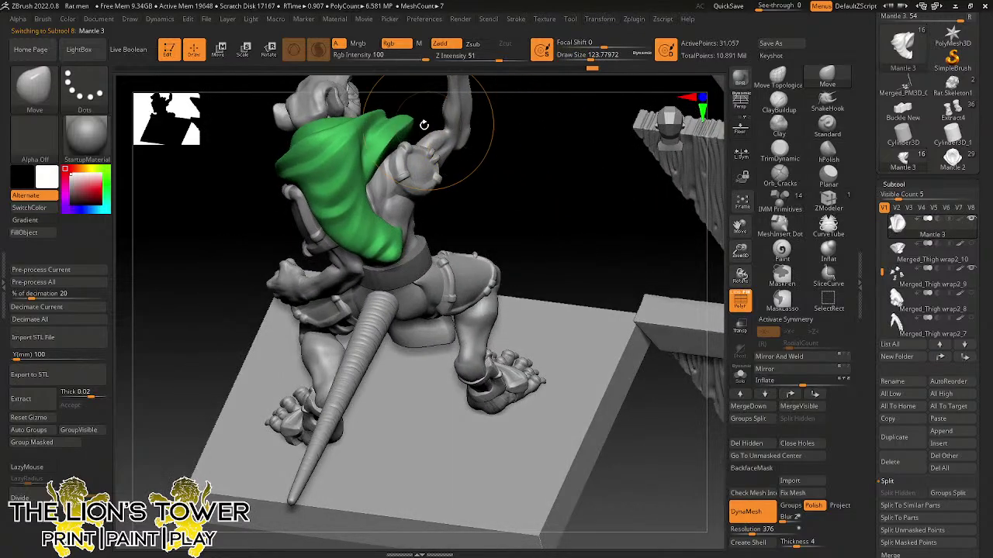
left_click(591, 59)
left_click_drag(535, 117, 518, 138)
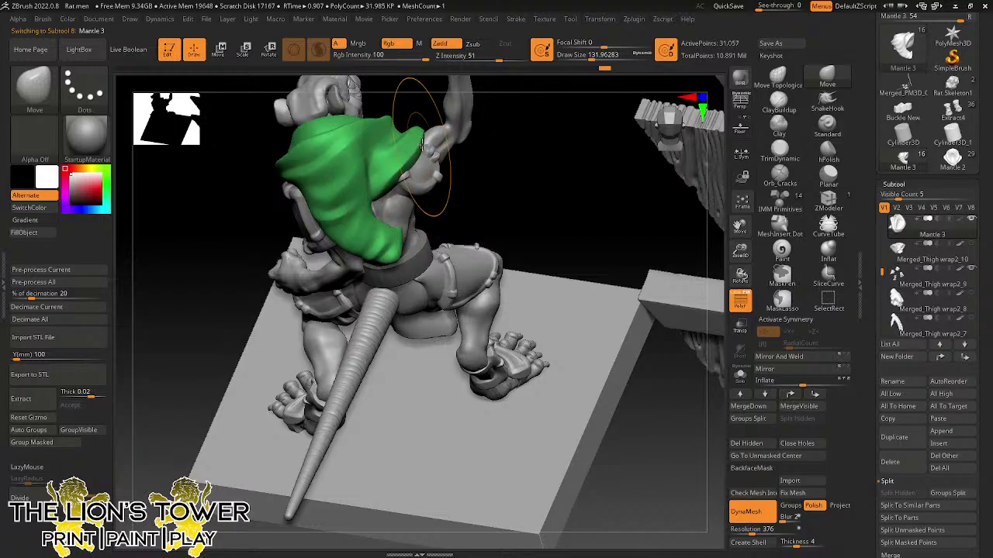
left_click_drag(422, 145, 430, 151)
- Refine the mantle's drape around the shoulder and back with the Move brush at draw size about 97.2
mouse_move(530, 158)
left_mouse_down()
mouse_move(504, 124)
mouse_move(479, 116)
mouse_move(467, 128)
mouse_move(569, 95)
mouse_move(463, 166)
mouse_move(581, 157)
mouse_move(550, 160)
left_mouse_up()
left_click_drag(465, 173, 508, 100)
left_click_drag(592, 58, 587, 59)
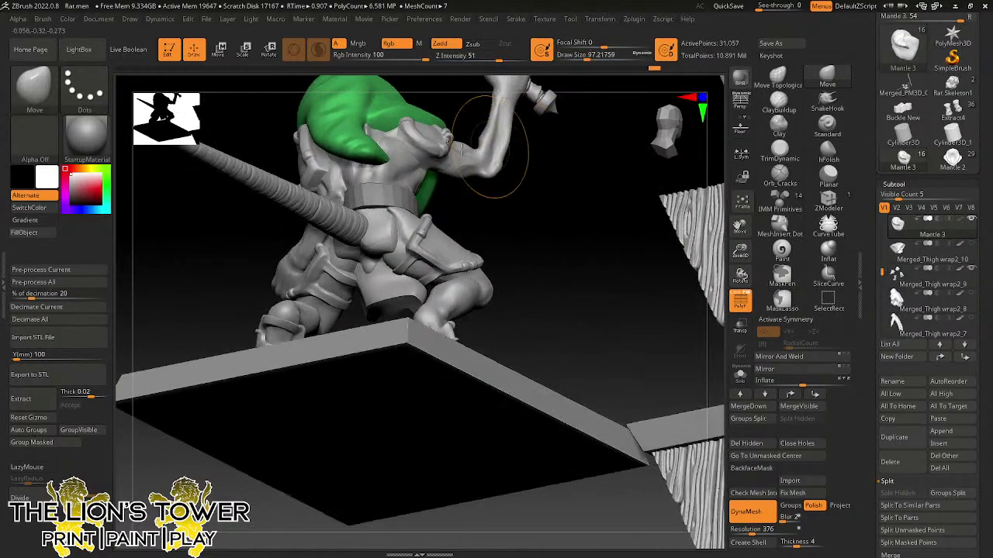
left_click_drag(496, 178, 552, 231)
- Select the belt, give it a denser mesh, and sculpt its back with the Clay brush at draw size about 36.9
left_click(386, 205, "alt")
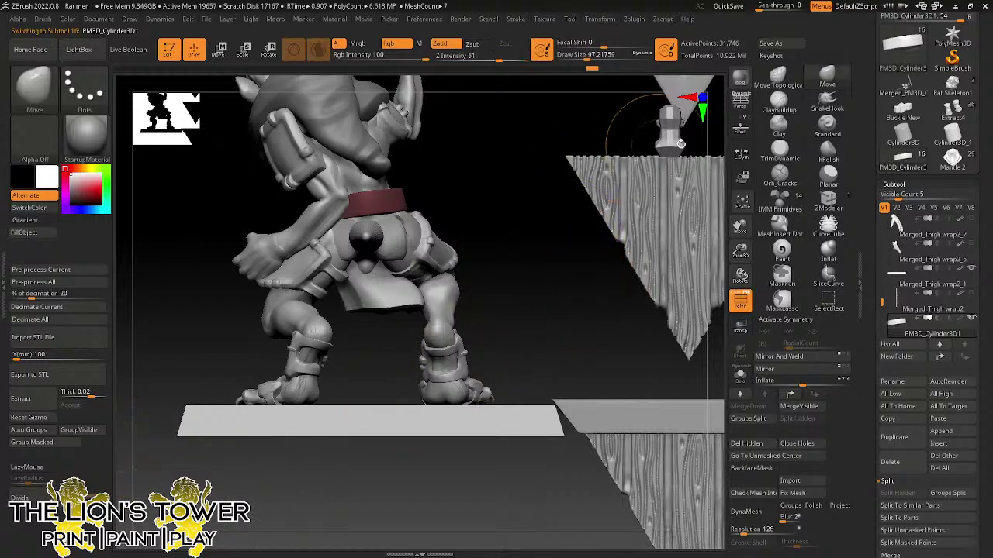
left_click(779, 124)
left_click_drag(740, 256, 740, 245)
left_click_drag(568, 55, 577, 59)
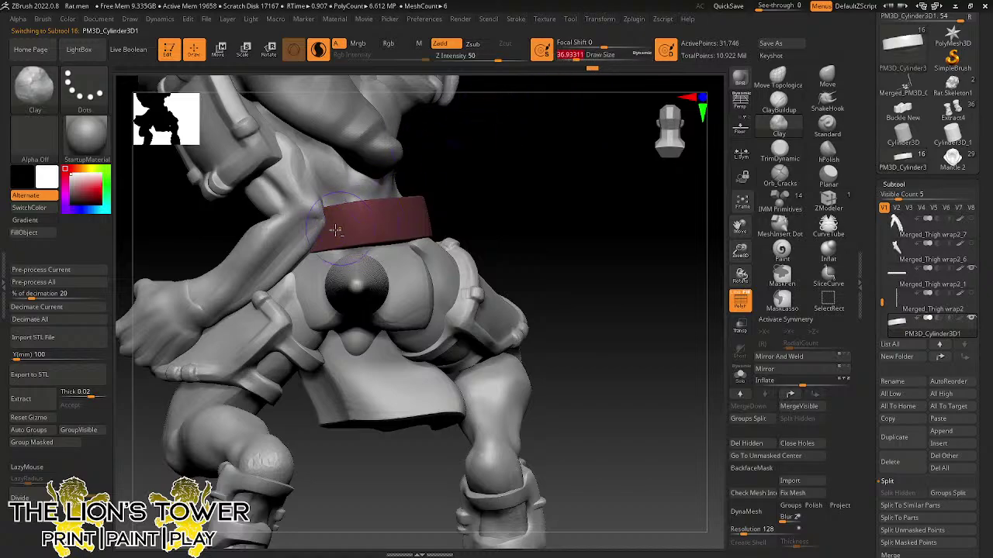
left_click_drag(443, 220, 421, 233)
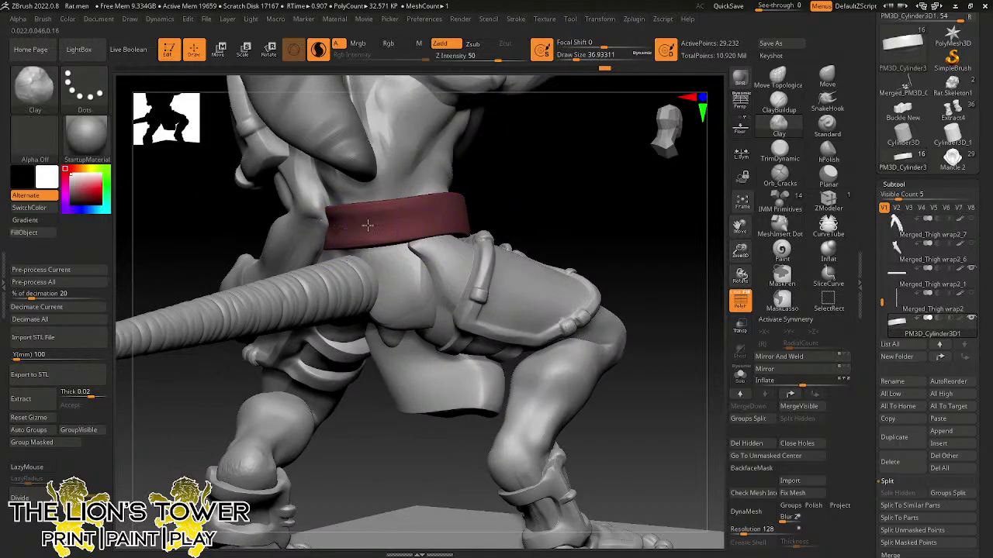
- Isolate the red waistband and rework its outer surface with Clay and smoothing strokes
right_click_drag(541, 211, 365, 232)
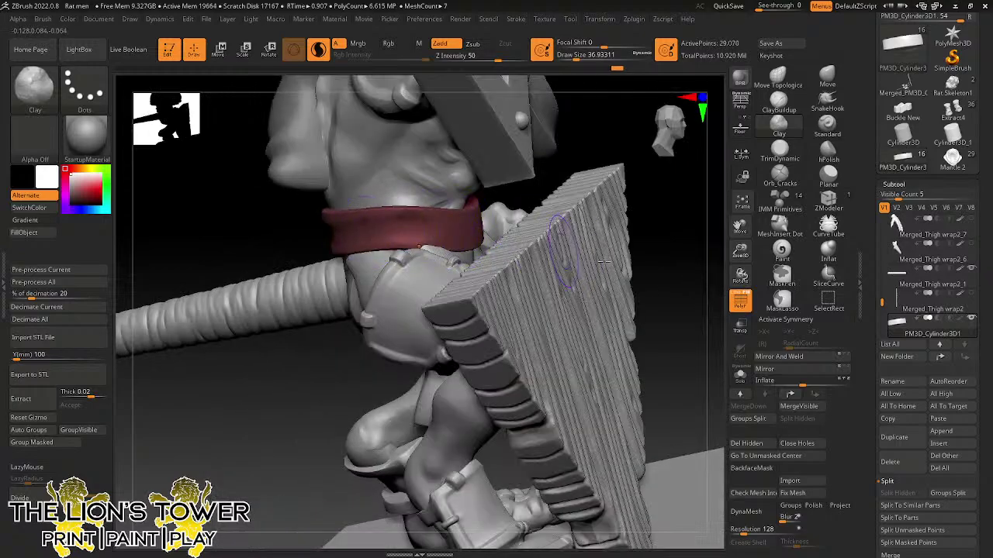
left_click(742, 378)
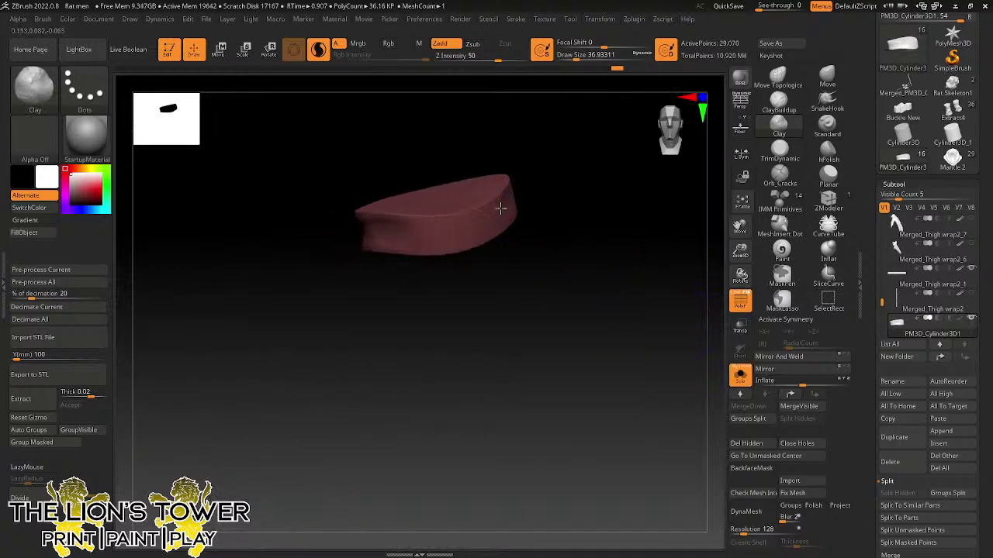
right_click_drag(581, 223, 498, 214)
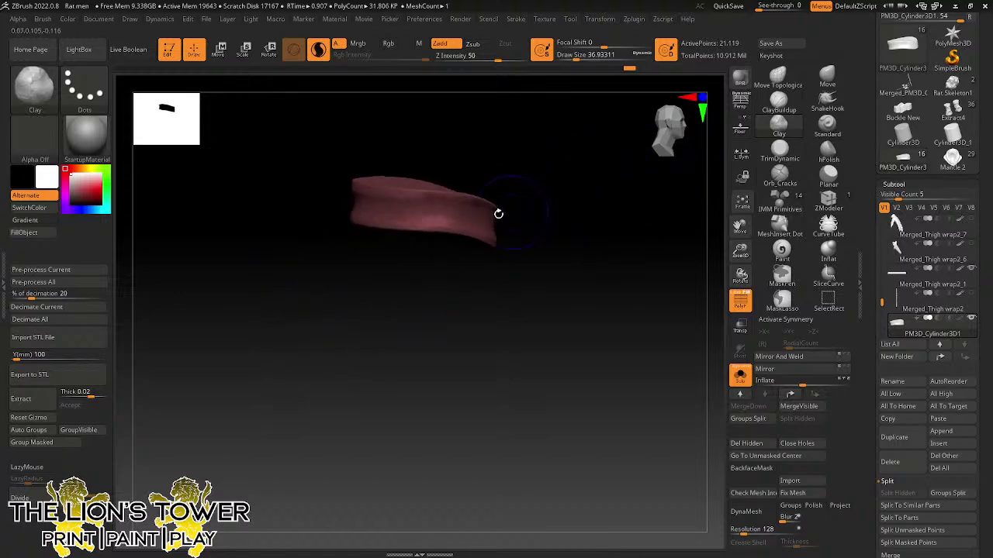
right_click_drag(596, 272, 437, 248)
right_click_drag(424, 194, 372, 221)
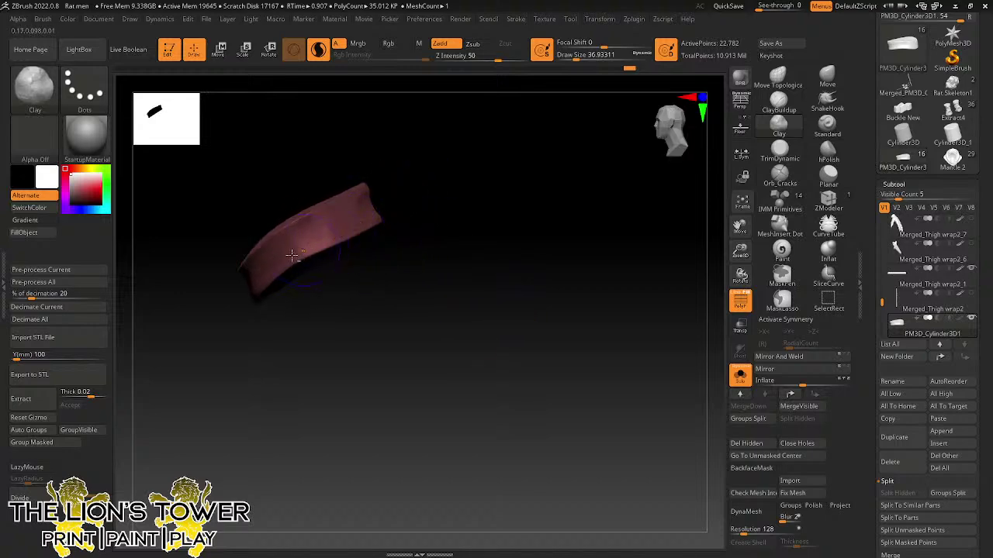
left_click_drag(365, 210, 349, 213)
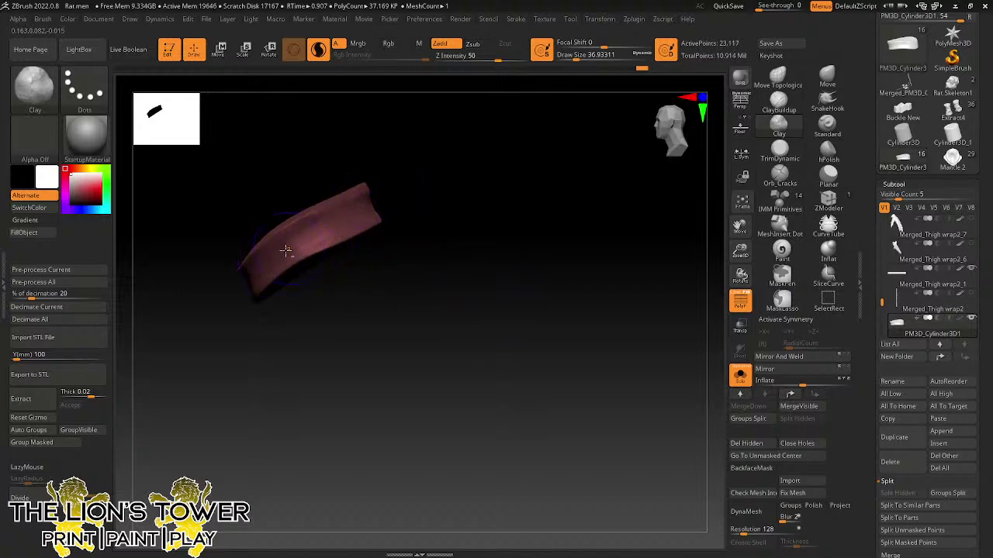
right_click_drag(469, 187, 573, 299)
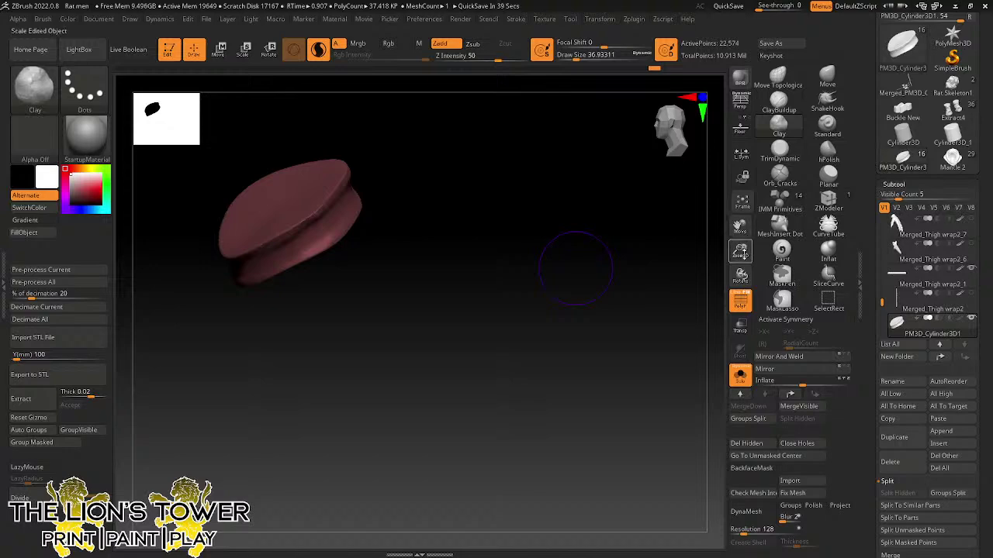
- Flatten the waistband's outer face with the hPolish brush at a draw size of about 21.6
left_click_drag(741, 250, 739, 239)
left_click_drag(740, 226, 839, 253)
left_click(649, 278, "ctrl")
left_click(650, 278, "ctrl")
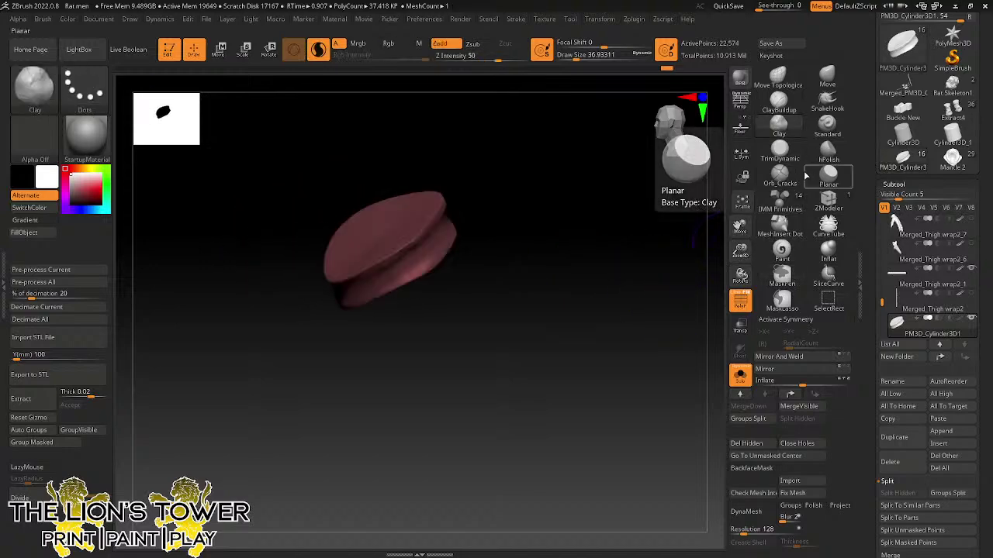
left_click(828, 151)
mouse_move(457, 237)
left_mouse_down()
mouse_move(471, 242)
mouse_move(485, 213)
left_mouse_up()
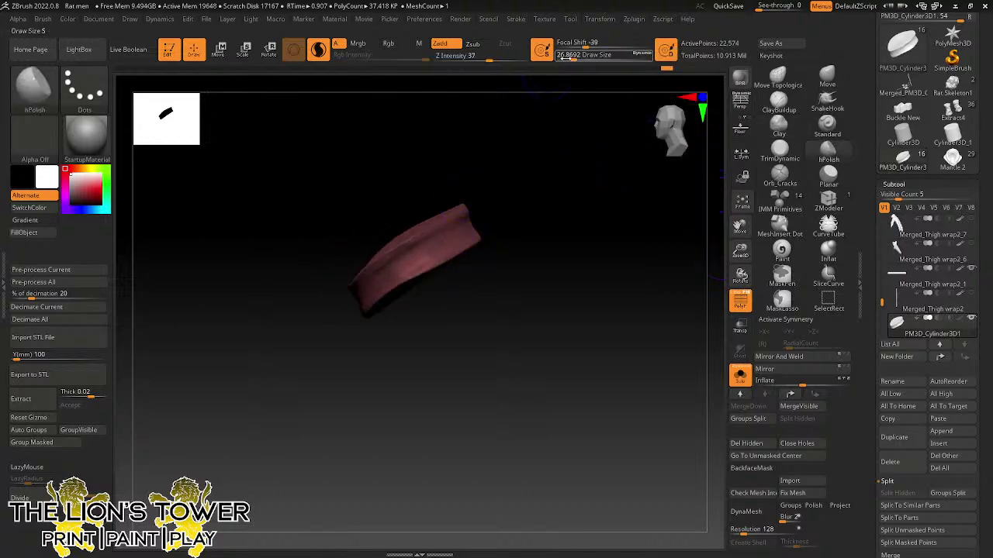
left_click_drag(574, 58, 572, 58)
mouse_move(370, 262)
left_mouse_down()
mouse_move(469, 208)
mouse_move(451, 228)
mouse_move(486, 212)
left_mouse_up()
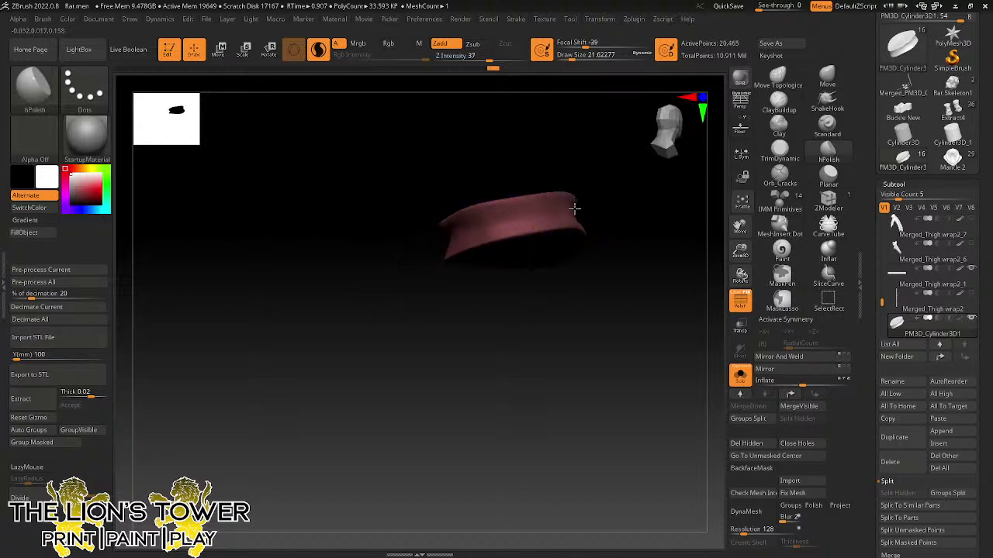
left_click_drag(659, 219, 433, 240)
left_click_drag(590, 210, 436, 232)
left_click_drag(554, 248, 587, 235)
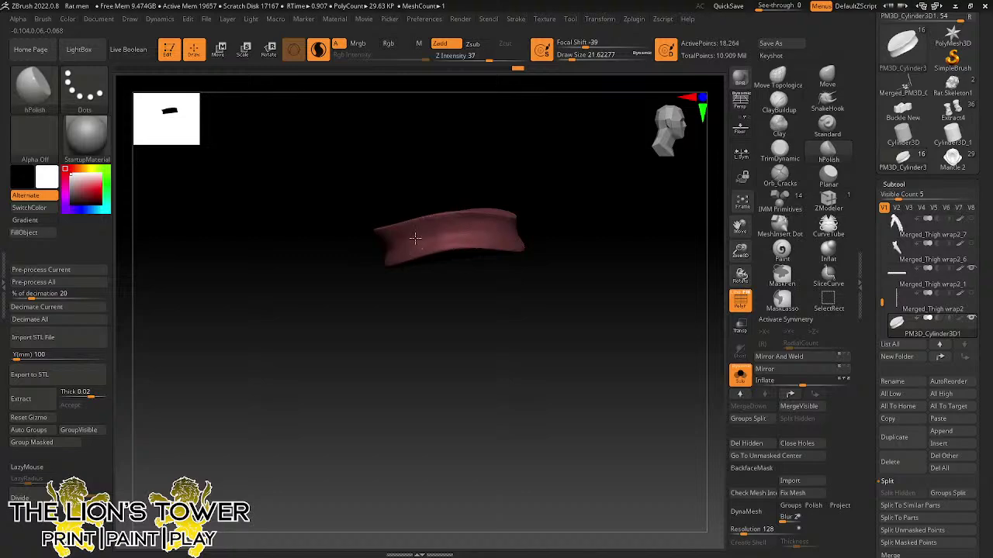
left_click_drag(543, 215, 410, 235)
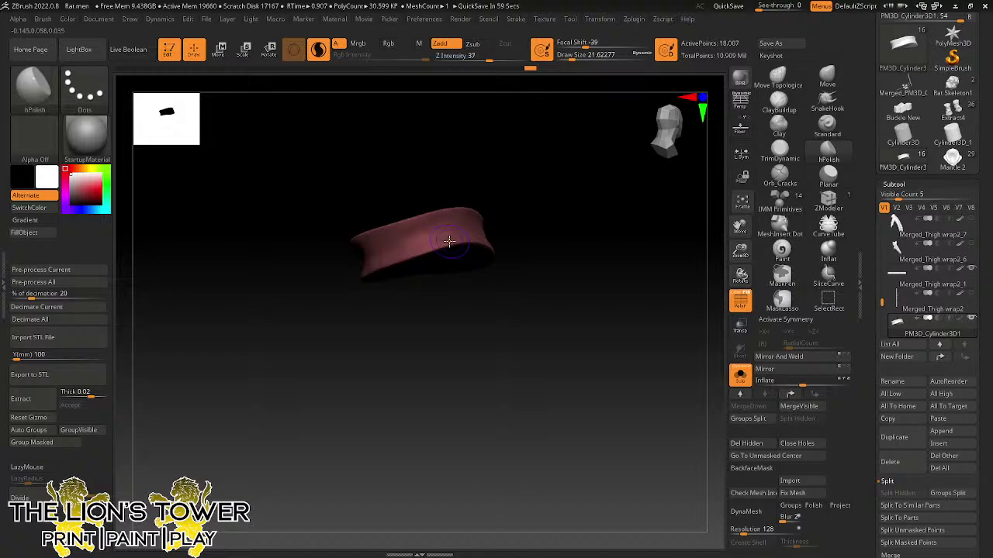
- Polish the waistband's remaining surface around the back and side, and show the whole character again
left_click_drag(582, 277, 596, 265)
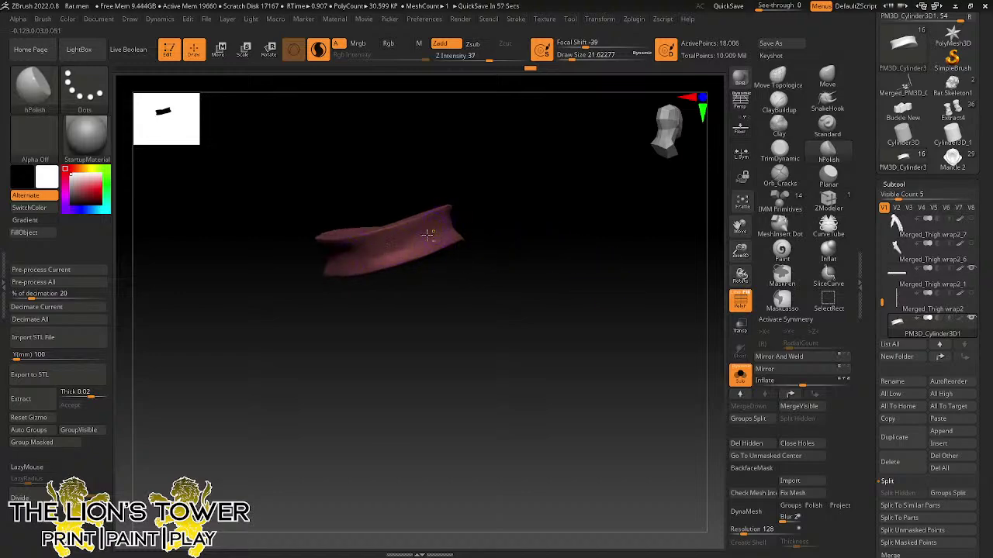
left_click_drag(497, 206, 350, 251)
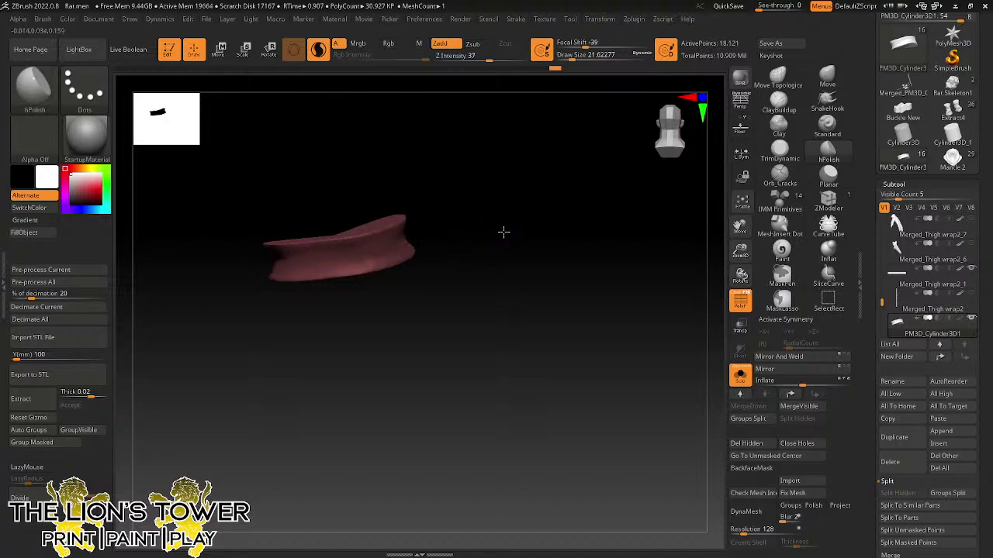
left_click_drag(504, 230, 406, 251)
left_click_drag(300, 260, 335, 253)
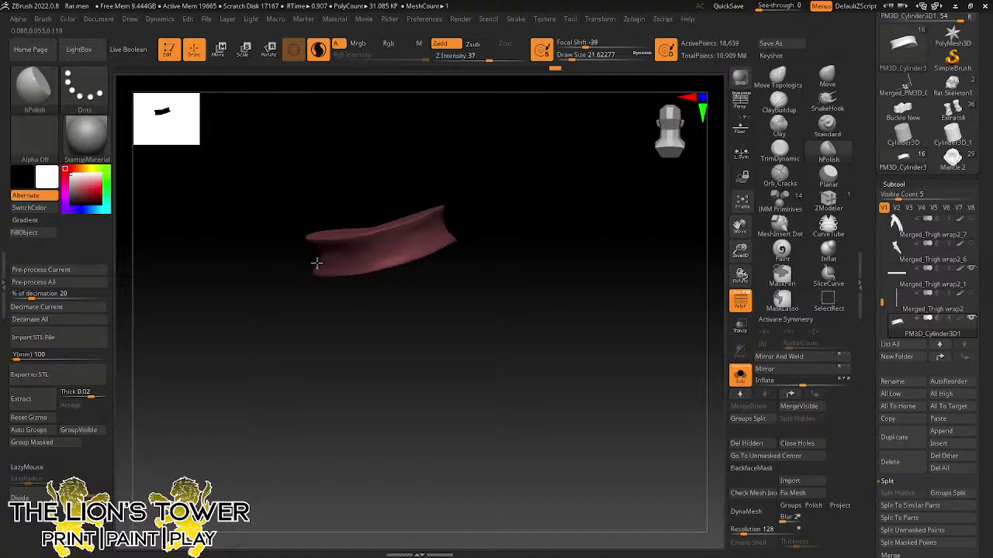
left_click_drag(353, 310, 324, 260)
left_click_drag(379, 242, 289, 270)
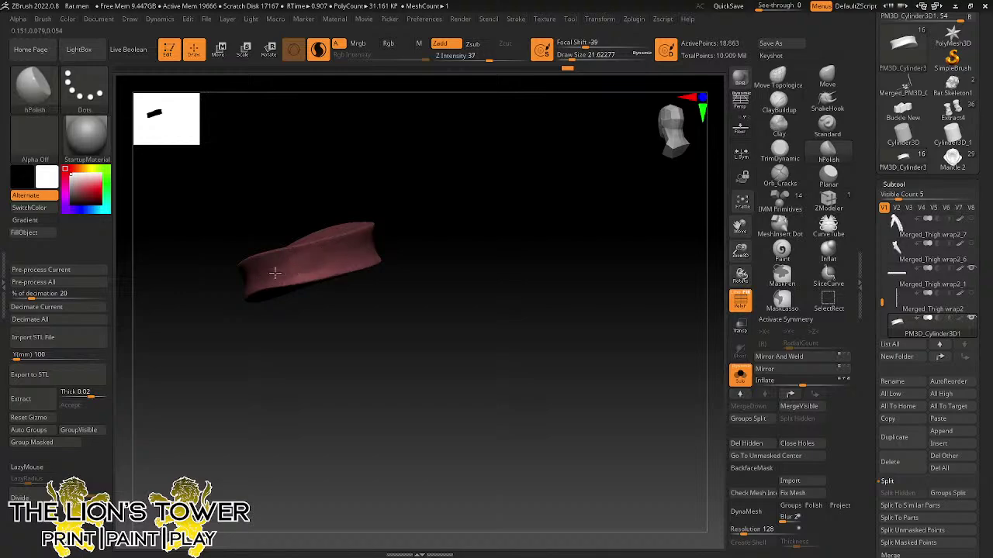
left_click_drag(350, 251, 365, 243)
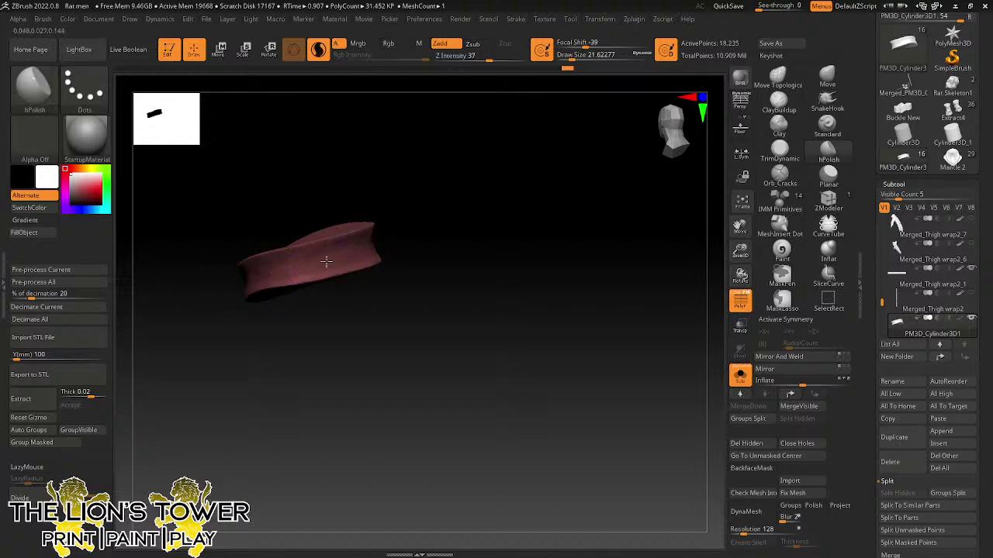
right_click_drag(256, 276, 306, 261)
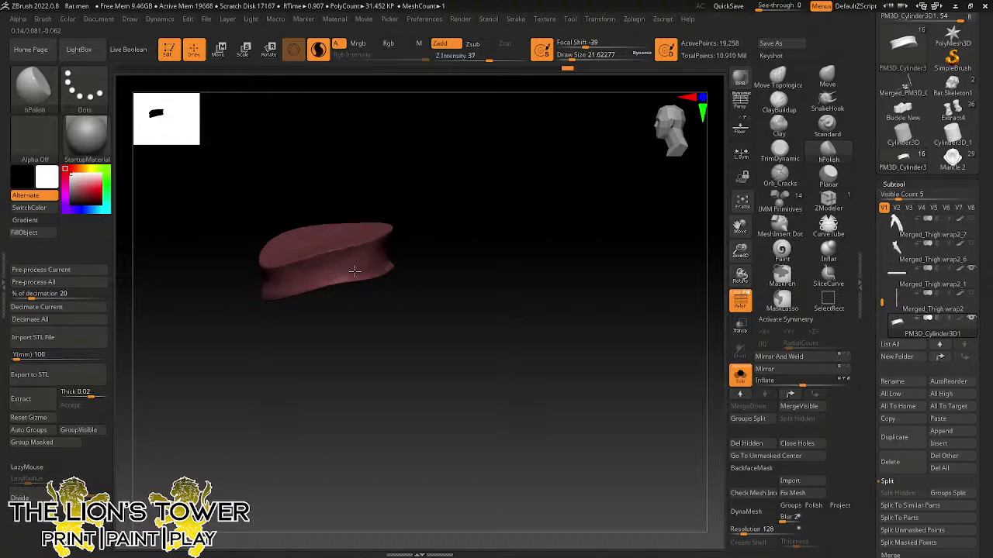
right_click_drag(341, 256, 551, 230)
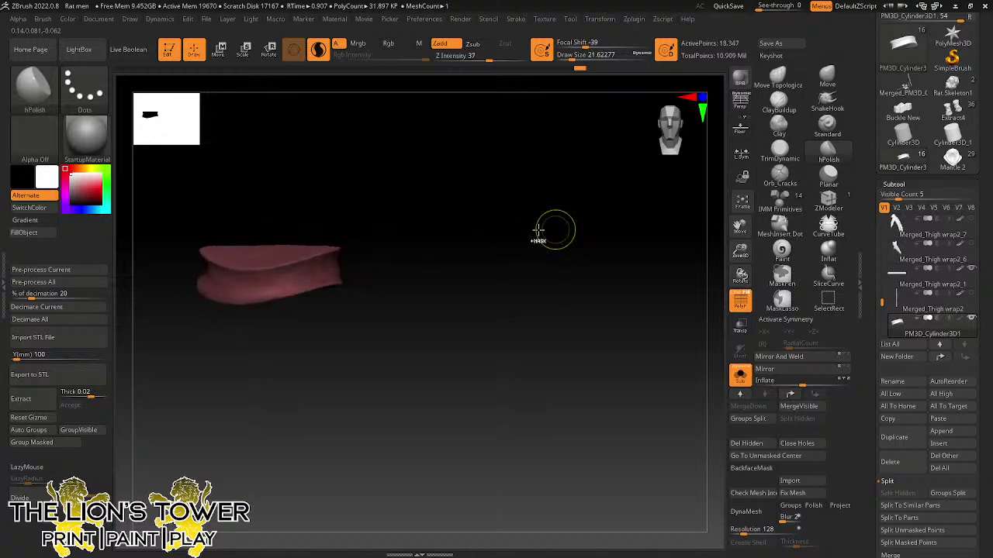
left_click(740, 375)
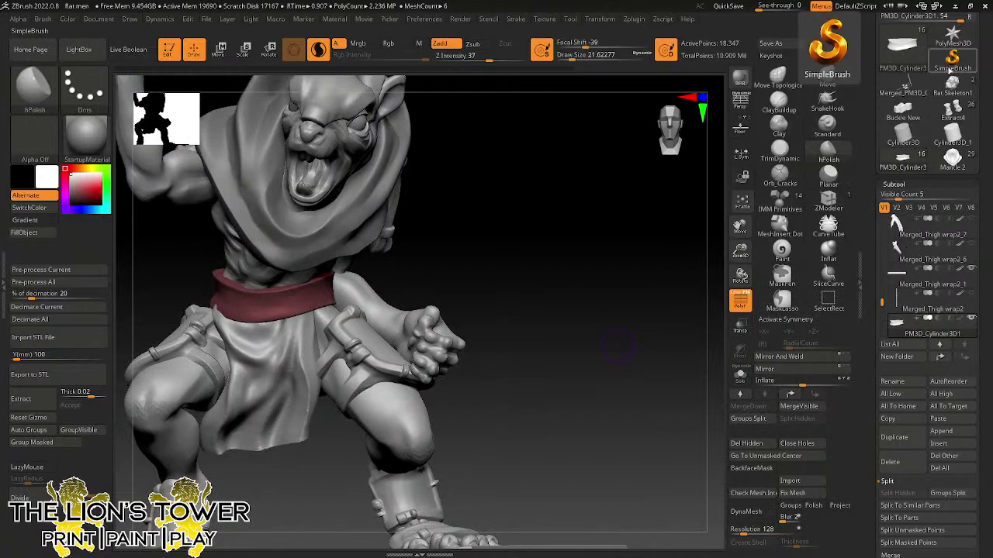
- Append the Buckle New model as a subtool and make it the active subtool
mouse_move(909, 117)
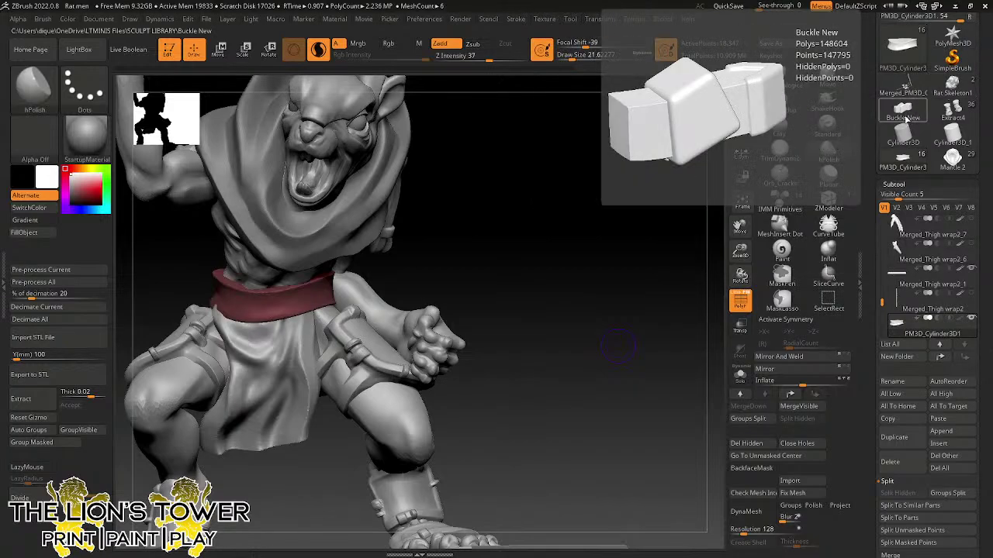
left_click(941, 431)
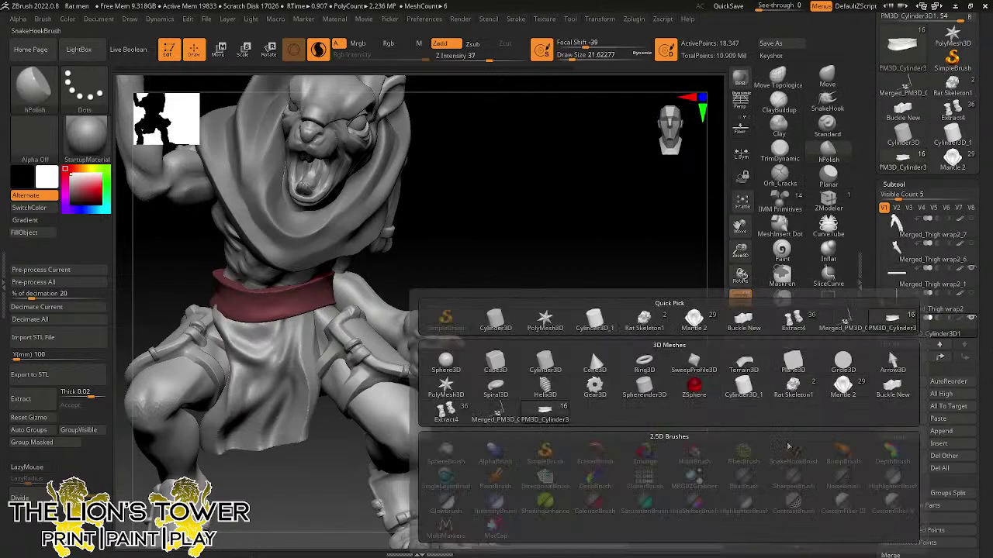
left_click(891, 386)
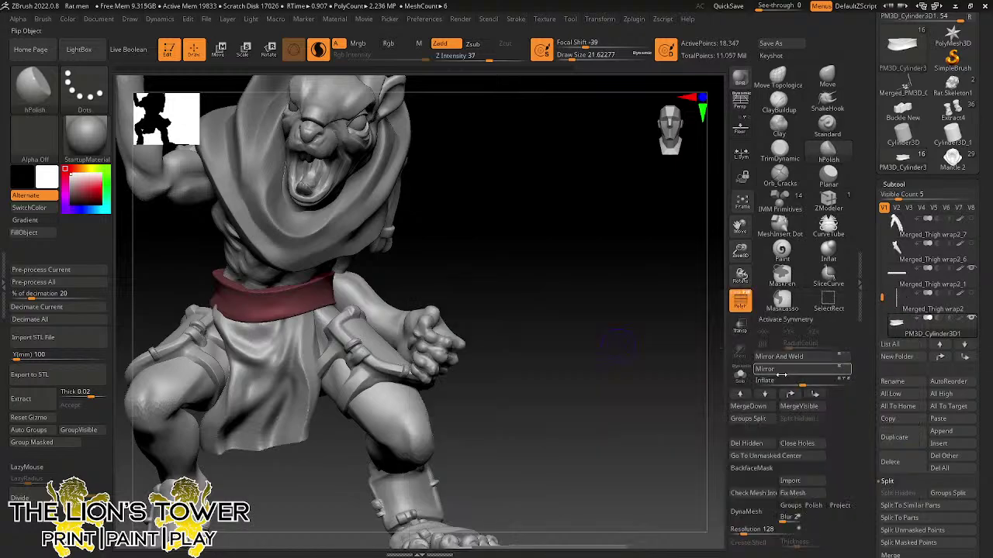
left_click(743, 204)
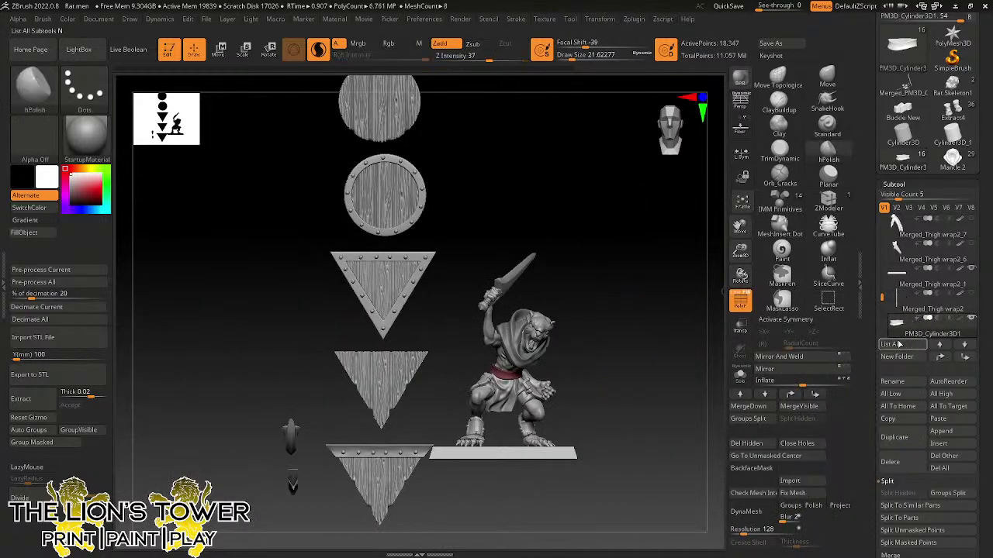
left_click_drag(883, 298, 892, 318)
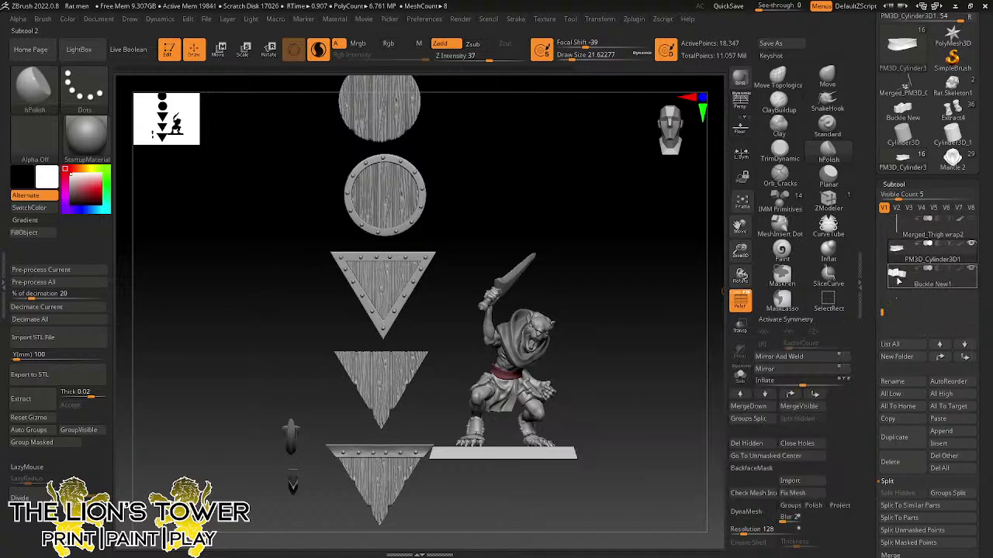
left_click(898, 279)
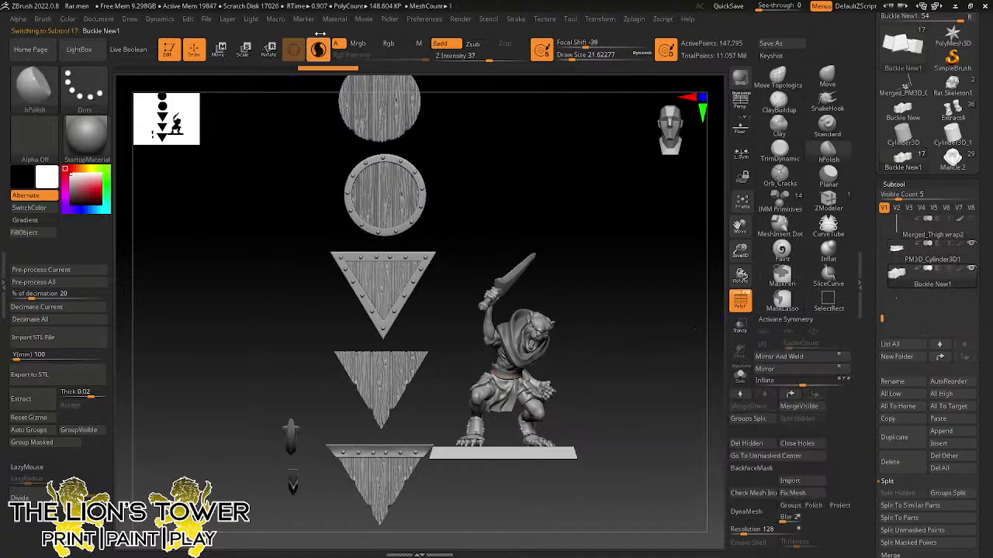
- Rotate the buckle to face forward and move it down to the rat's waist with the transform gizmo
left_click(269, 50)
left_click(489, 283)
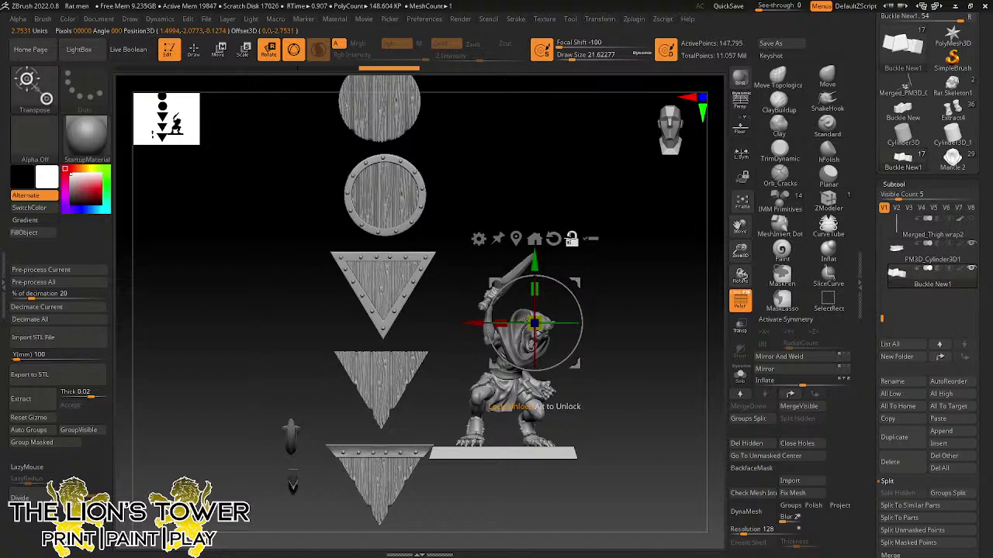
mouse_move(547, 312)
left_mouse_down()
mouse_move(537, 428)
mouse_move(565, 541)
left_mouse_up()
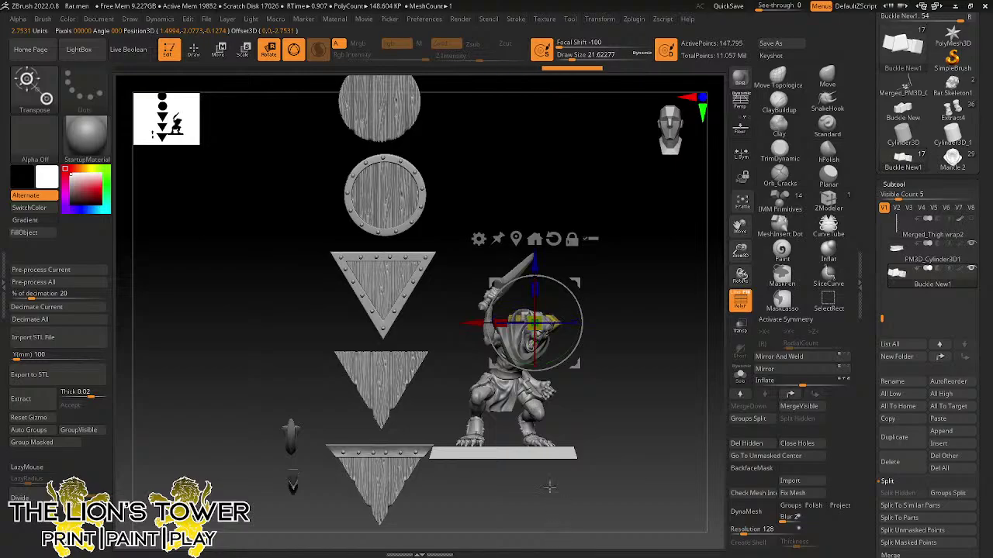
left_click_drag(580, 281, 558, 335)
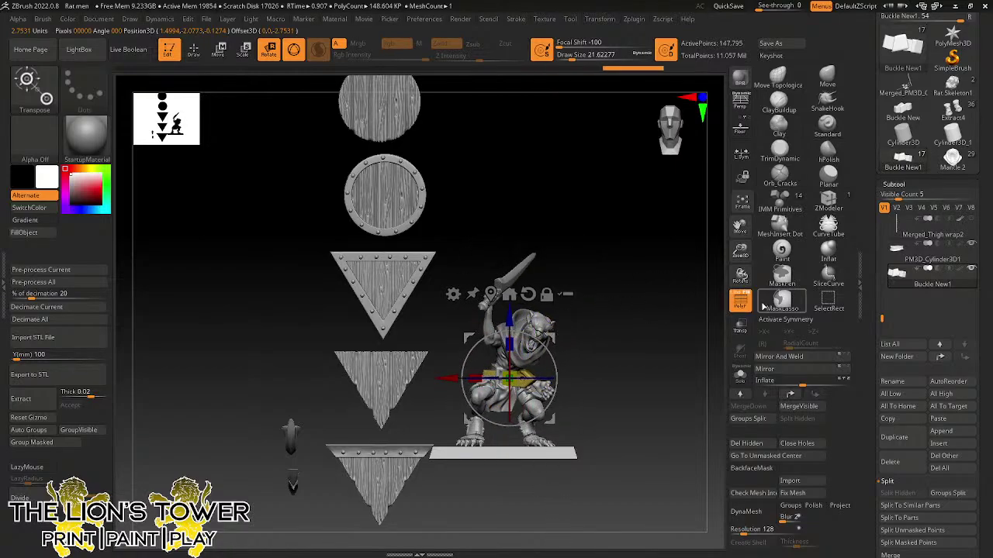
left_click_drag(739, 252, 725, 372)
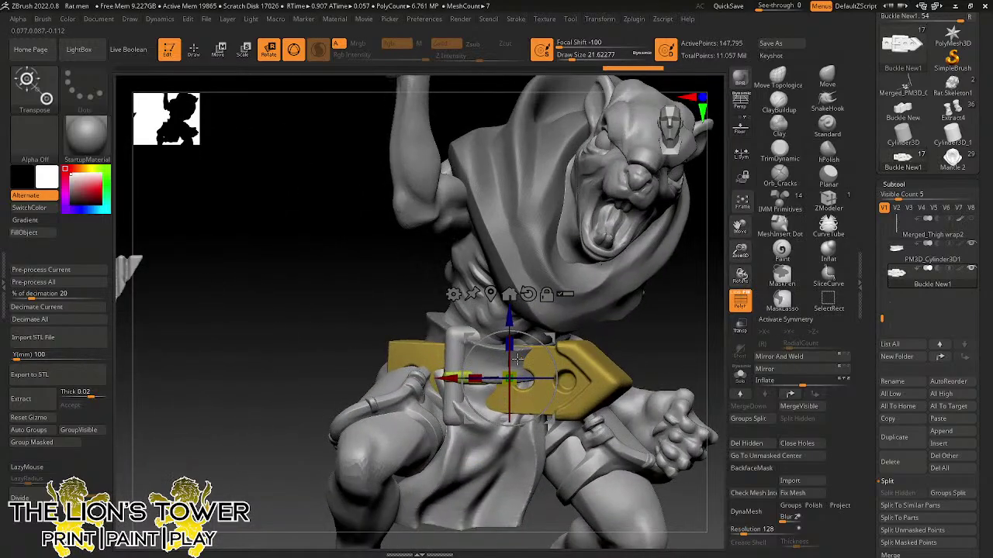
- Scale the buckle down to fit the waistband and shift it to the front of the waist
left_click_drag(510, 378, 518, 390)
mouse_move(621, 335)
left_mouse_down()
mouse_move(654, 330)
mouse_move(614, 341)
left_mouse_up()
left_click_drag(452, 379, 512, 379)
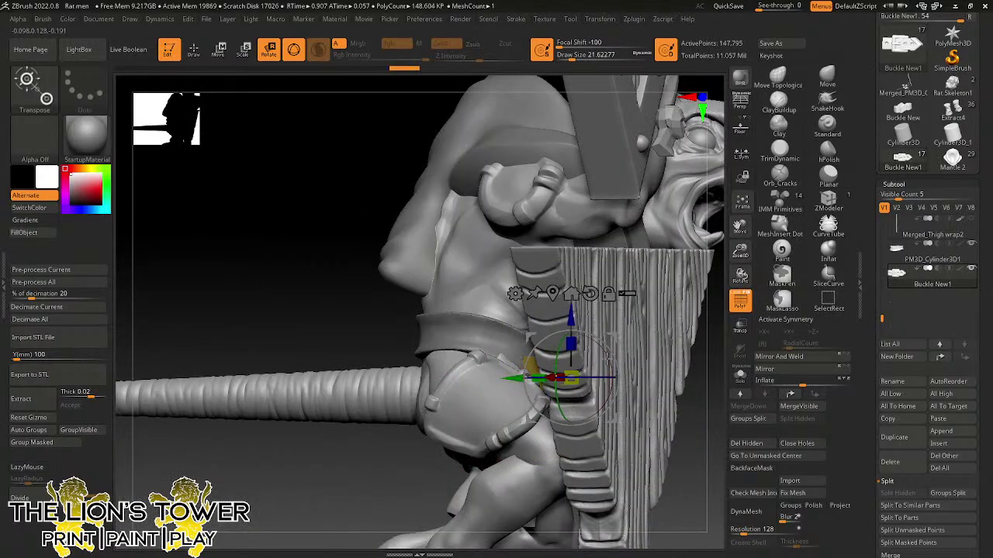
mouse_move(720, 376)
left_mouse_down()
mouse_move(691, 392)
mouse_move(633, 384)
left_mouse_up()
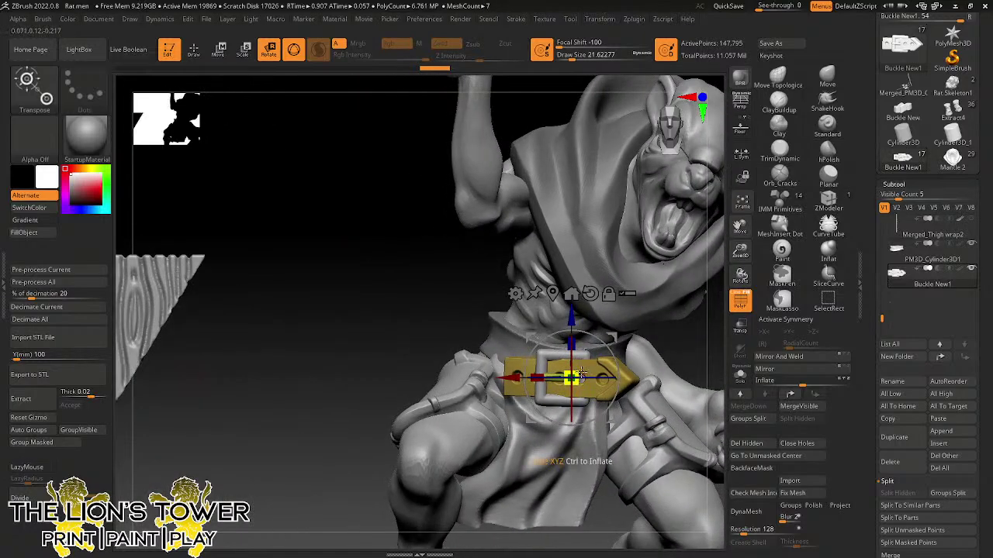
- Rotate the buckle with the transform gizmo to align it with the waist, and scale it down slightly
key("ctrl+shift+z")
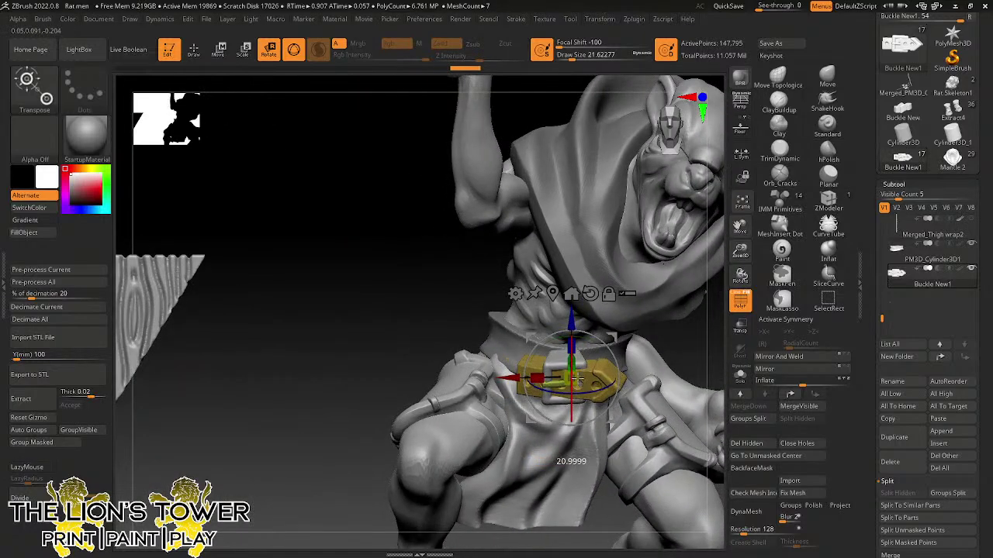
key("ctrl+shift+z")
key("ctrl+shift+z")
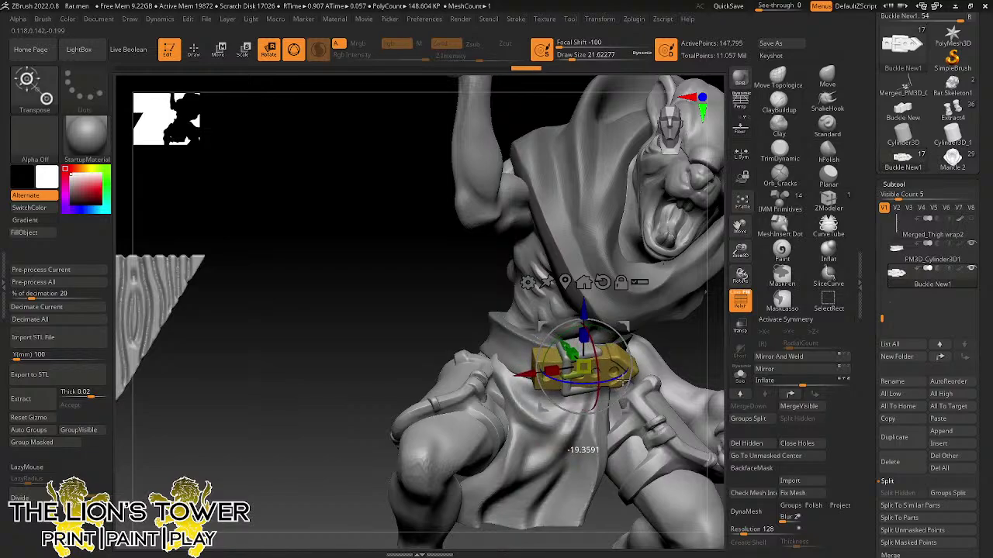
key("ctrl+shift+z")
key("ctrl+shift+z")
key("ctrl+shift+z")
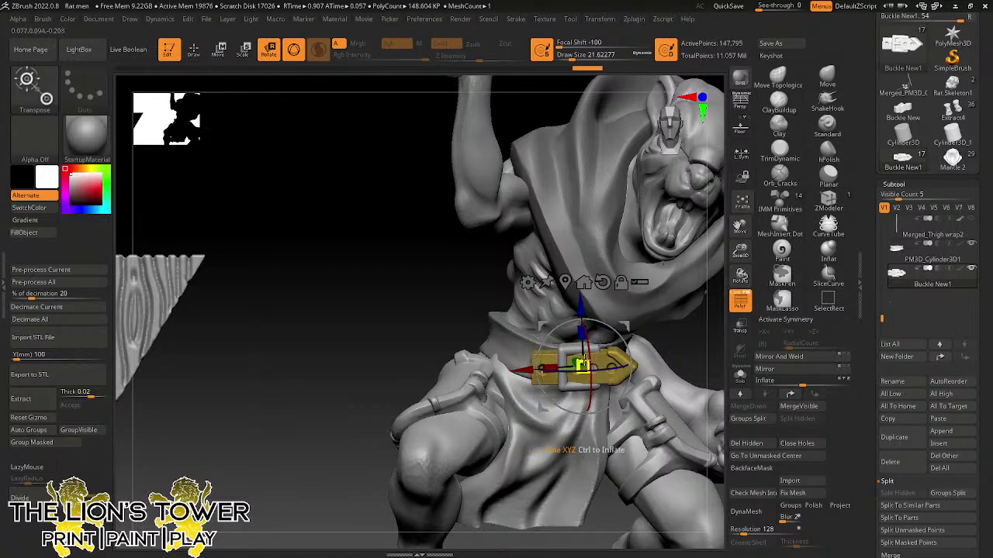
- Tilt the buckle to follow the waistband's slope and push it back against the front of the waist
left_click_drag(615, 362, 591, 361)
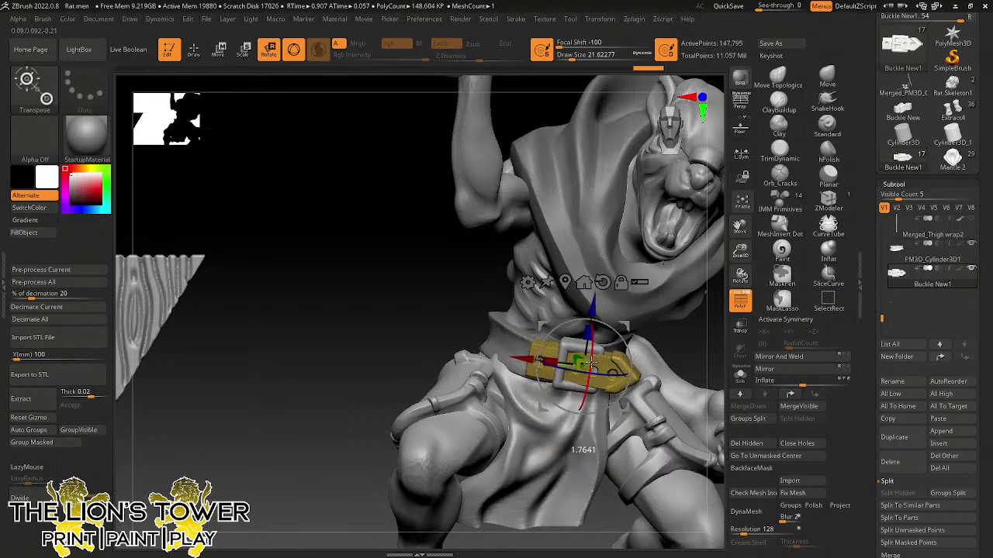
key("ctrl+shift+z")
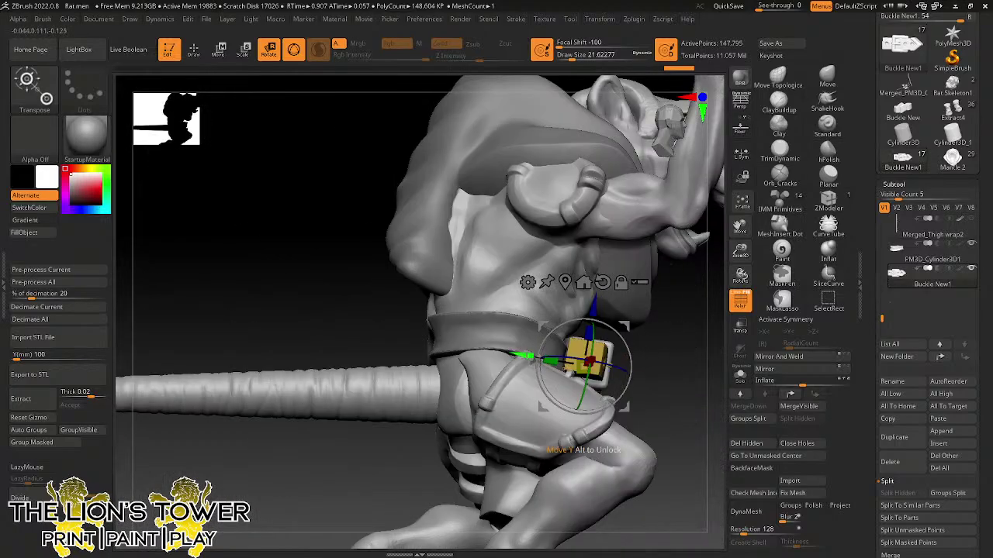
left_click_drag(526, 355, 490, 349)
mouse_move(682, 353)
left_mouse_down()
mouse_move(611, 350)
mouse_move(583, 325)
mouse_move(594, 330)
left_mouse_up()
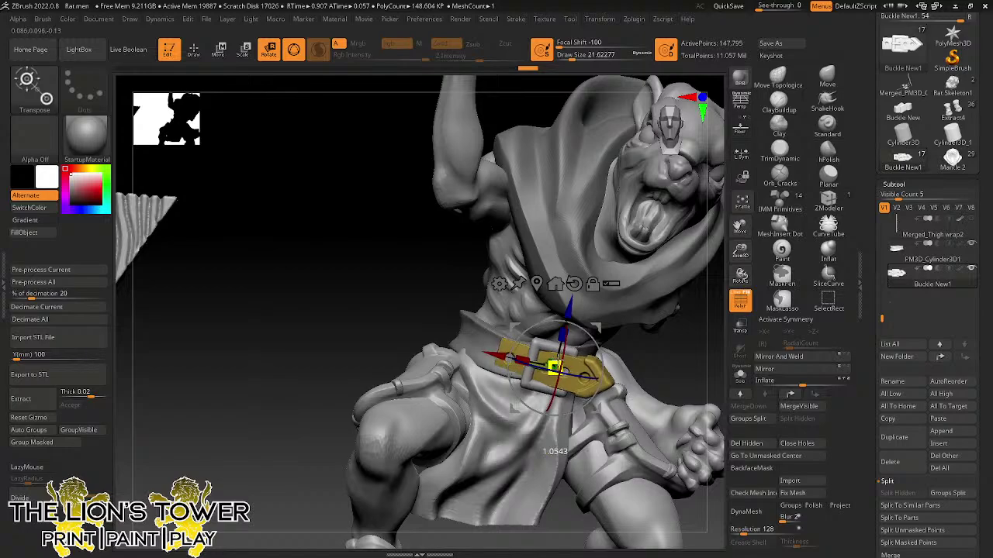
left_click_drag(559, 358, 560, 357)
mouse_move(667, 346)
left_mouse_down()
mouse_move(616, 335)
mouse_move(675, 358)
mouse_move(607, 354)
mouse_move(605, 331)
left_mouse_up()
mouse_move(680, 339)
left_mouse_down()
mouse_move(706, 339)
mouse_move(693, 333)
left_mouse_up()
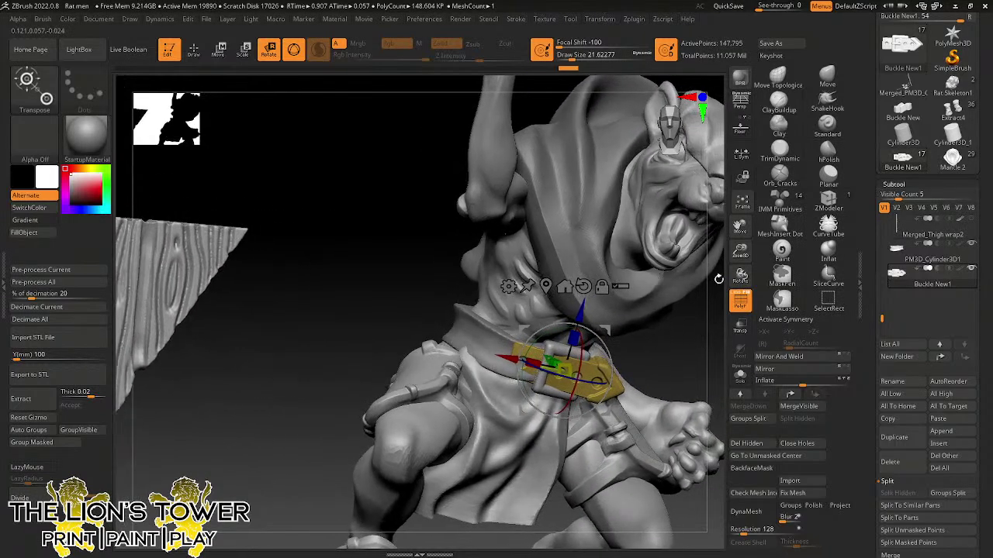
- Bend the buckle's strap toward the waistband using the Move Topological brush at a draw size of about 49
key("q")
left_click(771, 79)
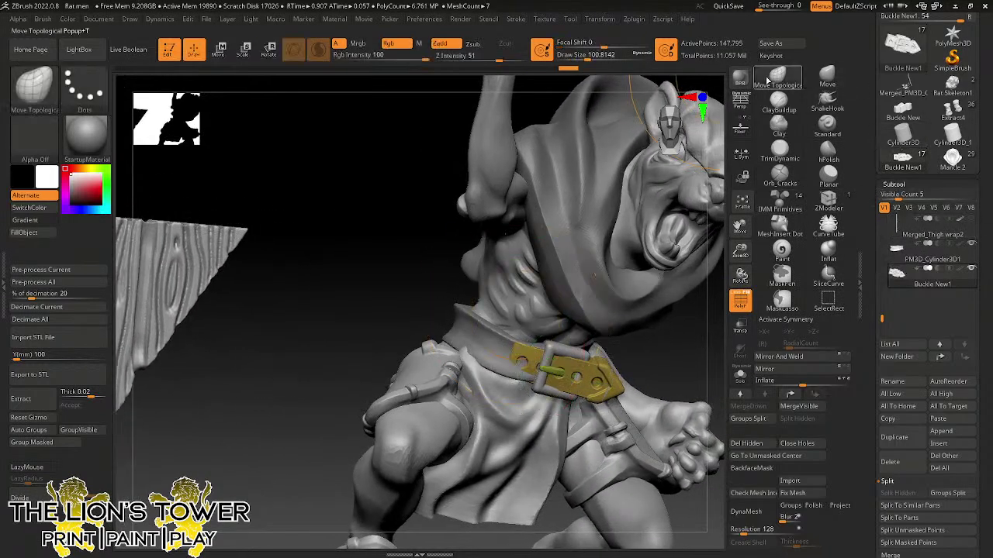
left_click_drag(585, 59, 577, 59)
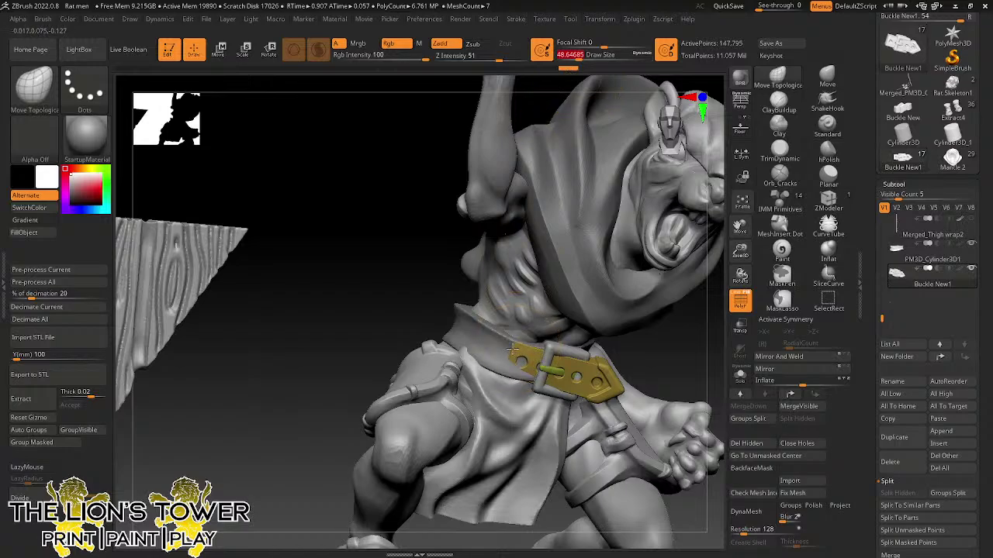
left_click_drag(664, 344, 520, 374)
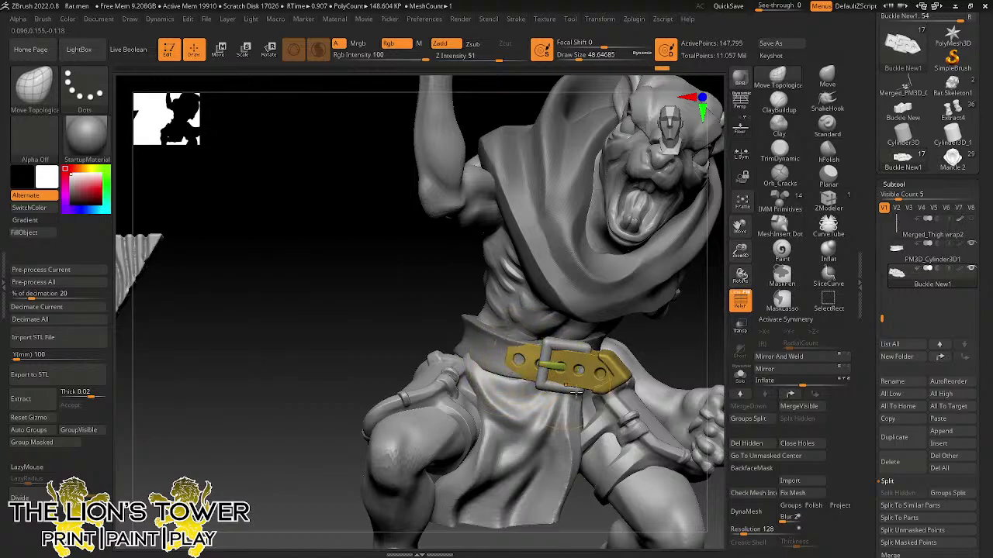
- Wrap the buckle strap's pointed end around the waist using the Move brush at a draw size of about 59
left_click(920, 253)
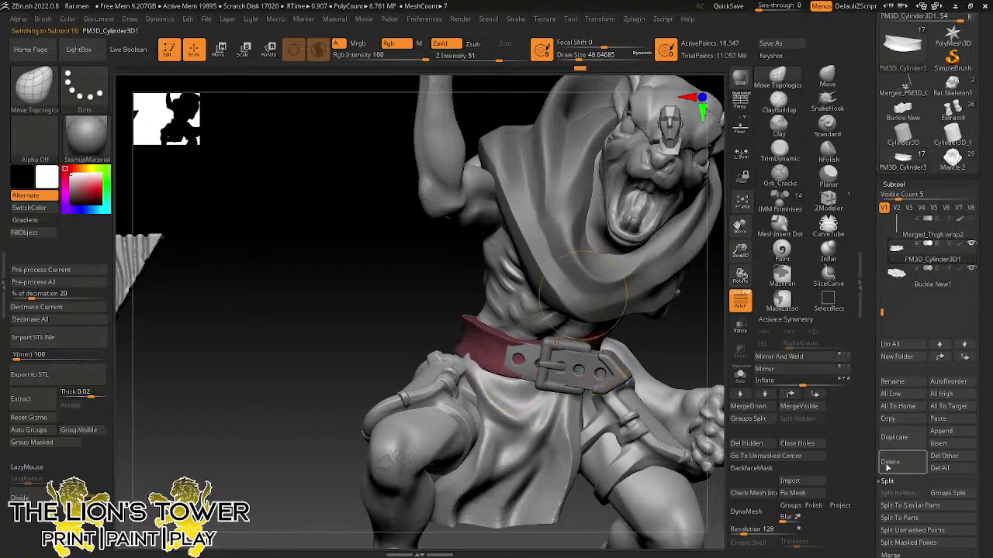
mouse_move(715, 355)
left_mouse_down()
mouse_move(672, 365)
mouse_move(696, 373)
mouse_move(406, 104)
left_mouse_up()
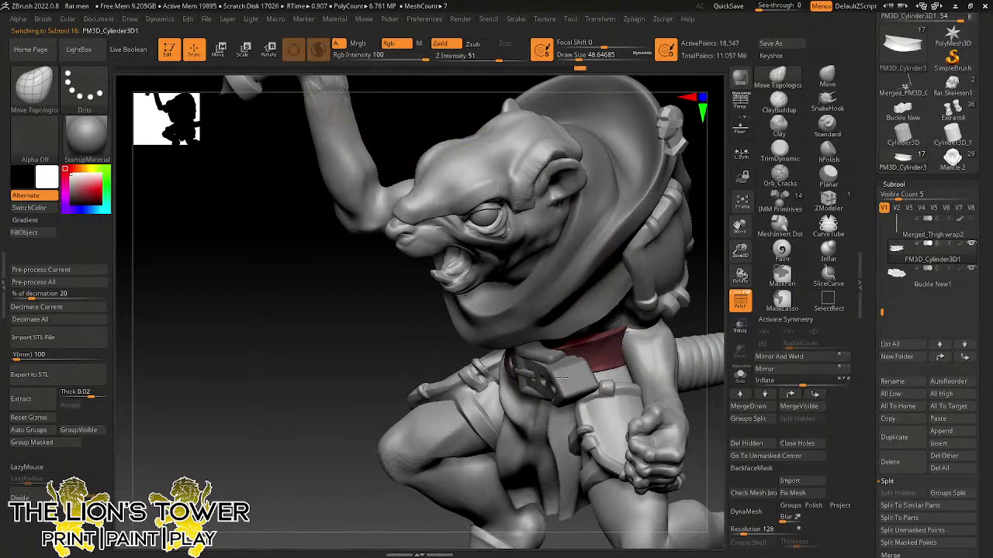
left_click(562, 378, "alt")
left_click(826, 77)
left_click_drag(720, 251, 656, 307)
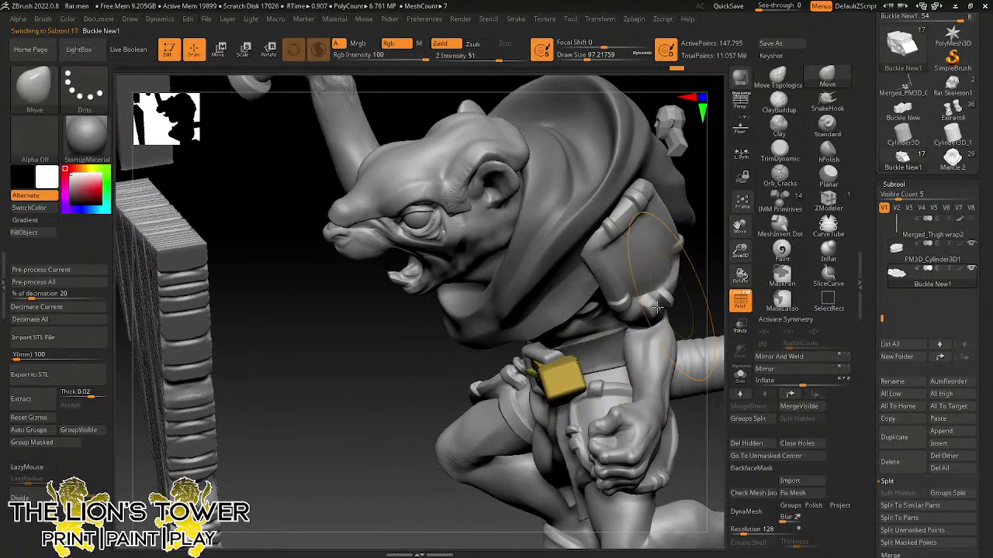
left_click_drag(697, 269, 594, 365)
left_click_drag(591, 58, 581, 58)
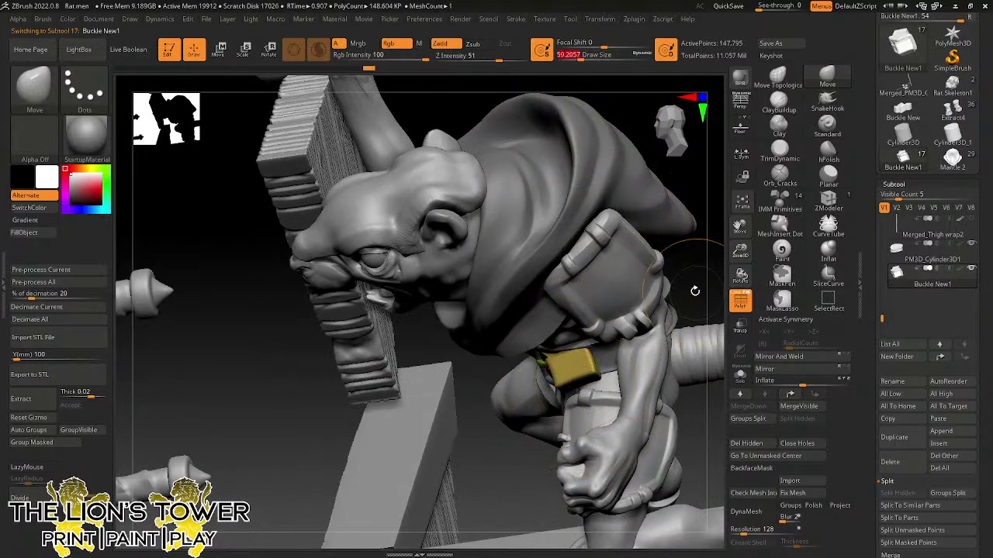
left_click_drag(695, 291, 694, 312)
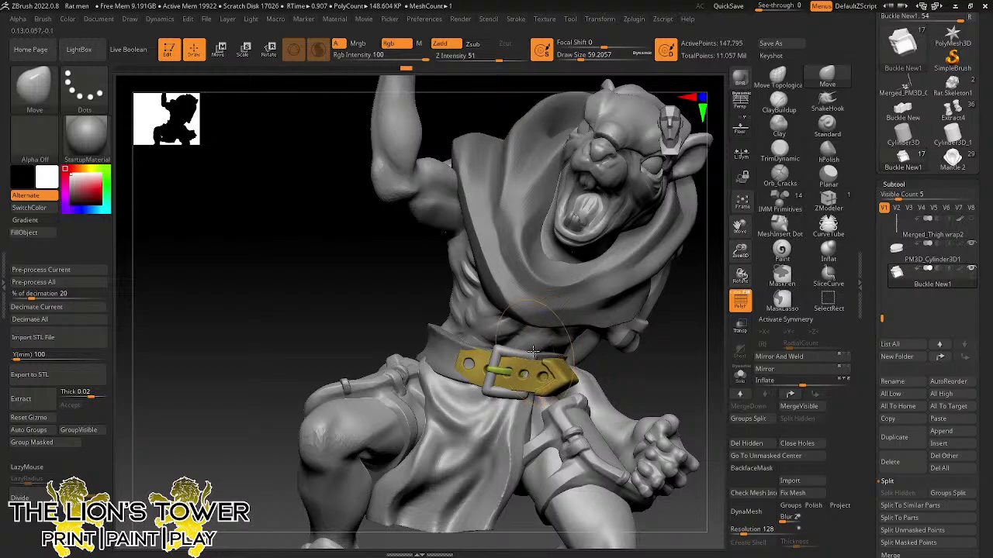
left_click_drag(663, 364, 576, 347)
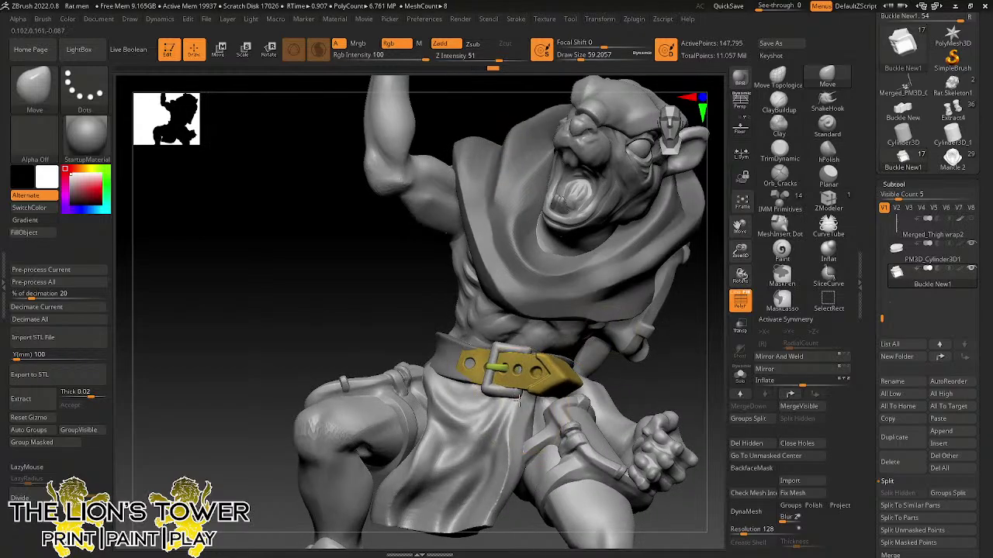
- Refine the fit of the buckle and its strap against the waistband with the Move Topological brush
left_click(778, 94)
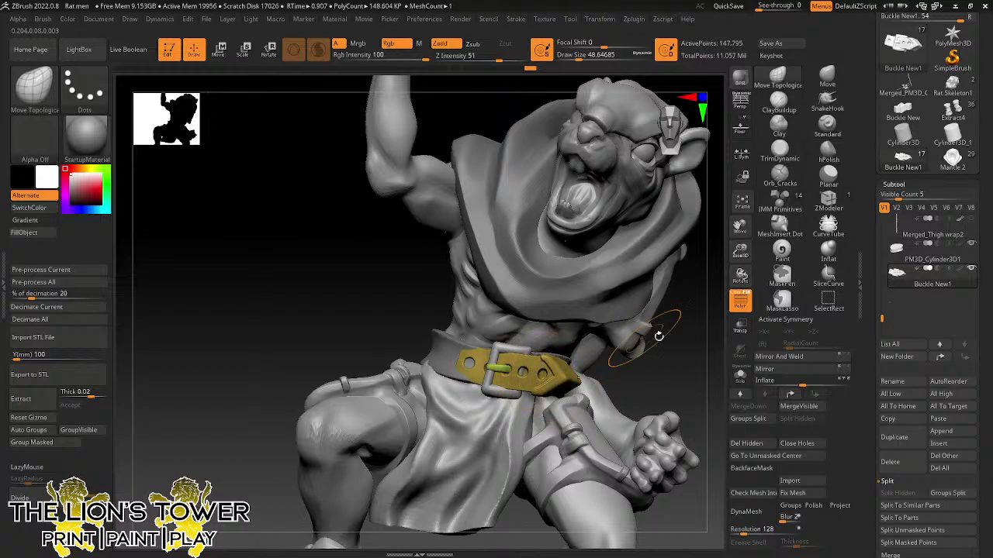
left_click_drag(658, 335, 693, 350)
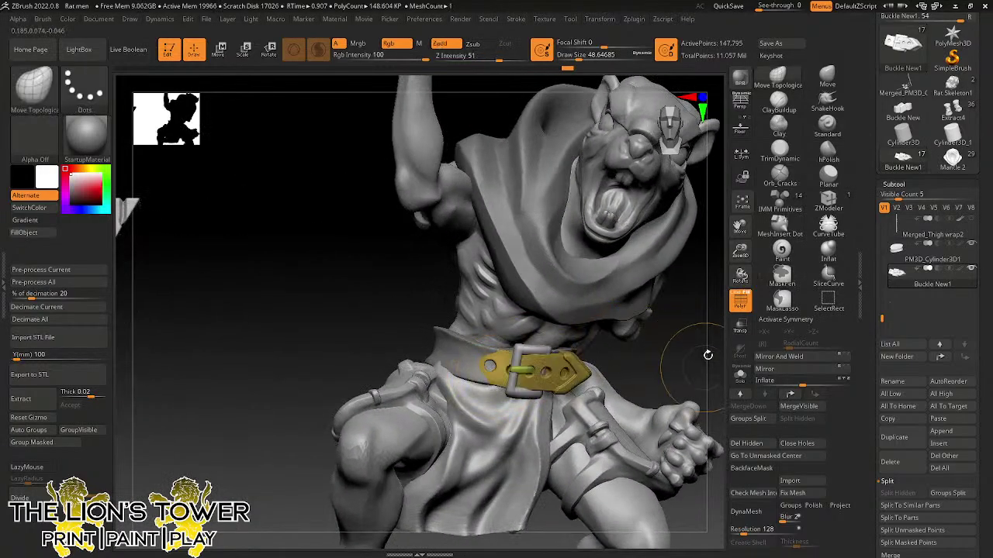
mouse_move(676, 354)
left_mouse_down()
mouse_move(676, 344)
mouse_move(669, 359)
left_mouse_up()
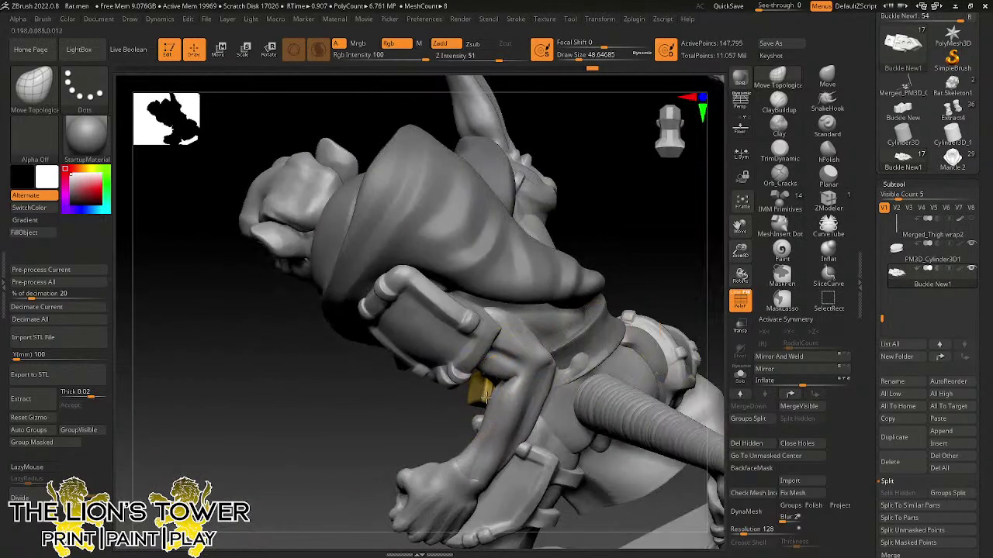
left_click_drag(501, 381, 492, 392)
- Use the Move brush to pull the strap's tip closer to the body and adjust the buckle area at the front
key("b")
key("m")
key("v")
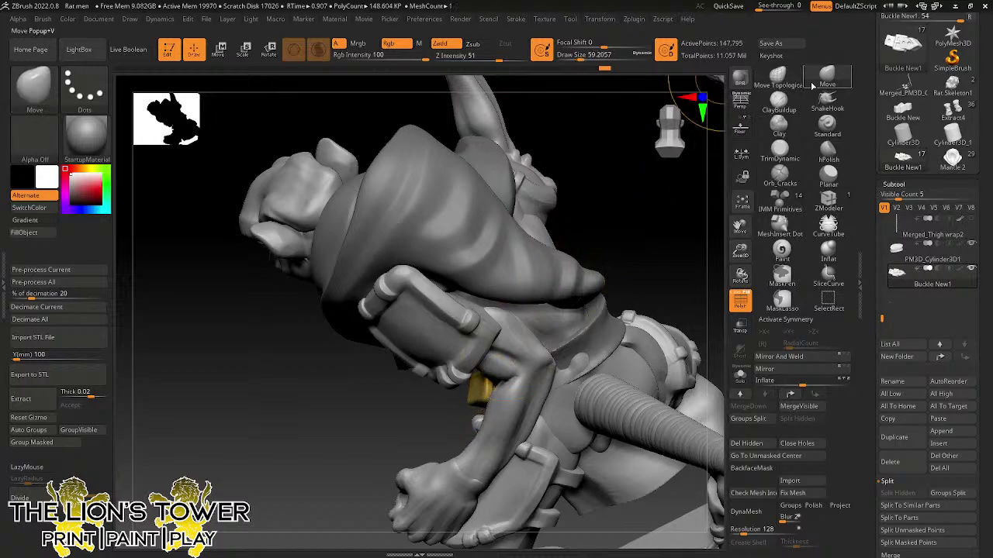
left_click_drag(482, 393, 492, 385)
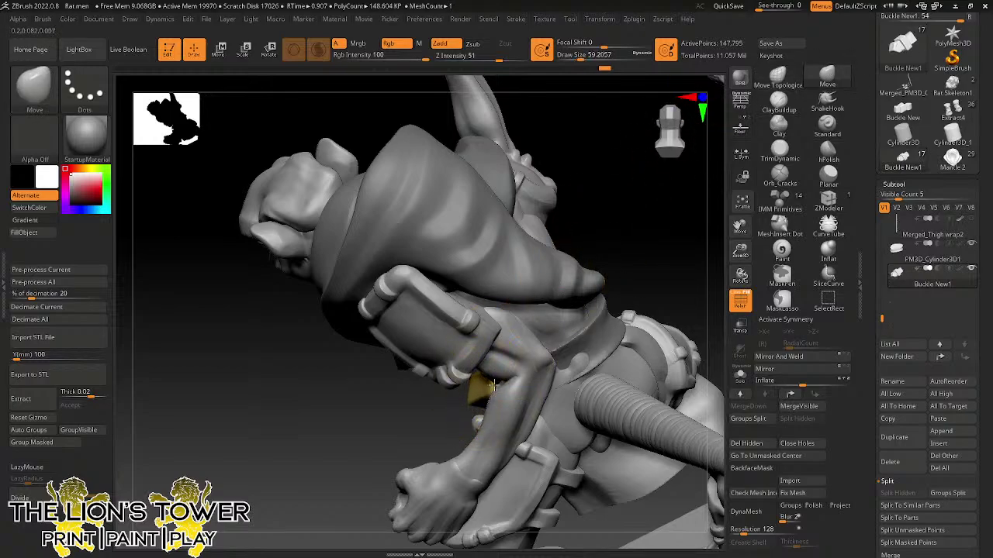
left_click_drag(638, 263, 650, 286)
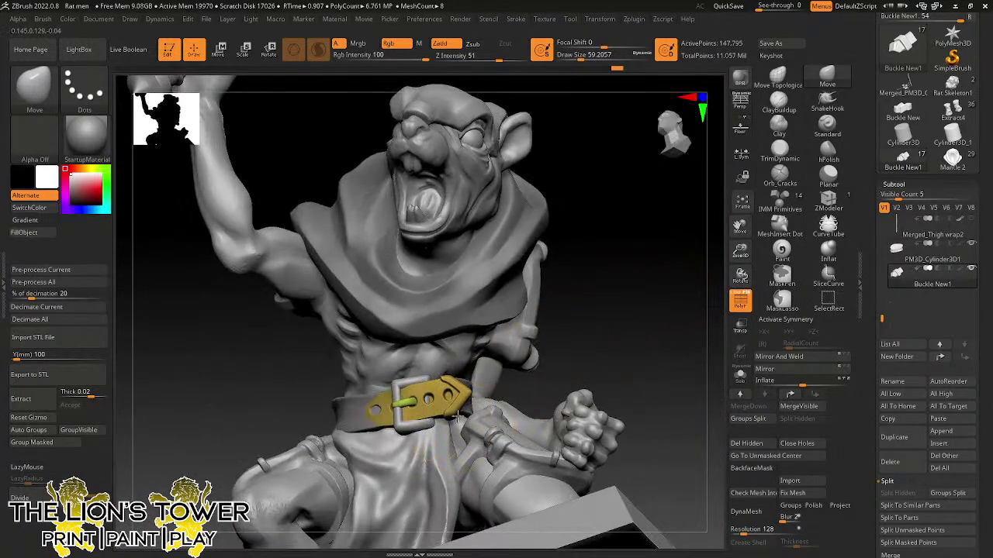
left_click(439, 424, "alt")
left_click_drag(438, 425, 431, 426)
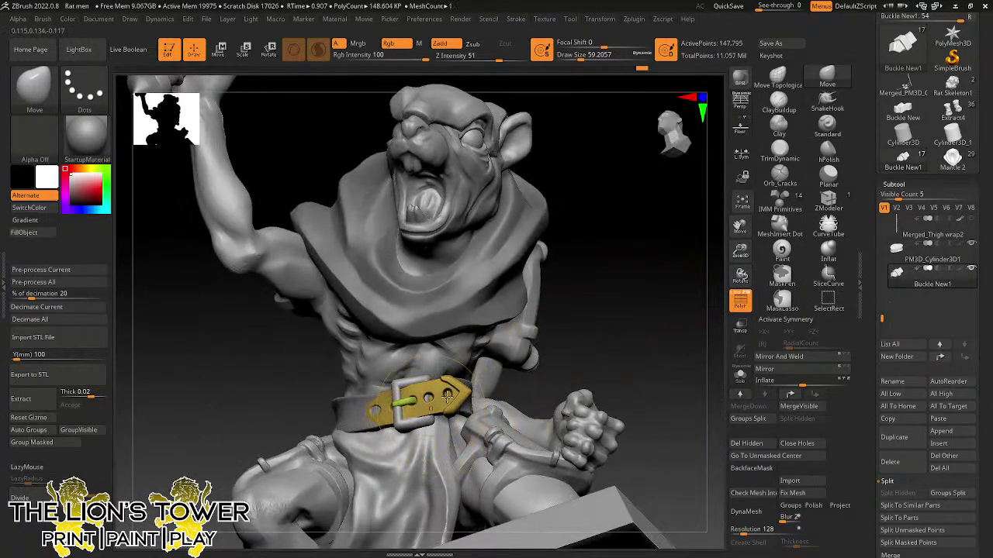
left_click_drag(558, 372, 555, 384)
- Make the waistband the active subtool and adjust its fit around the back and side with the Move brush
left_click(330, 408, "alt")
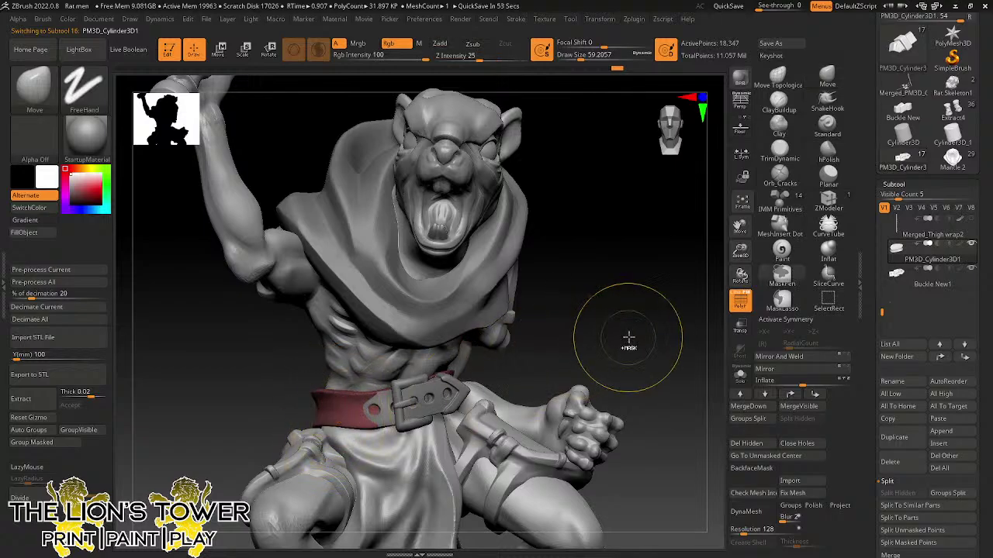
mouse_move(675, 310)
left_mouse_down()
mouse_move(762, 304)
mouse_move(714, 330)
mouse_move(366, 392)
left_mouse_up()
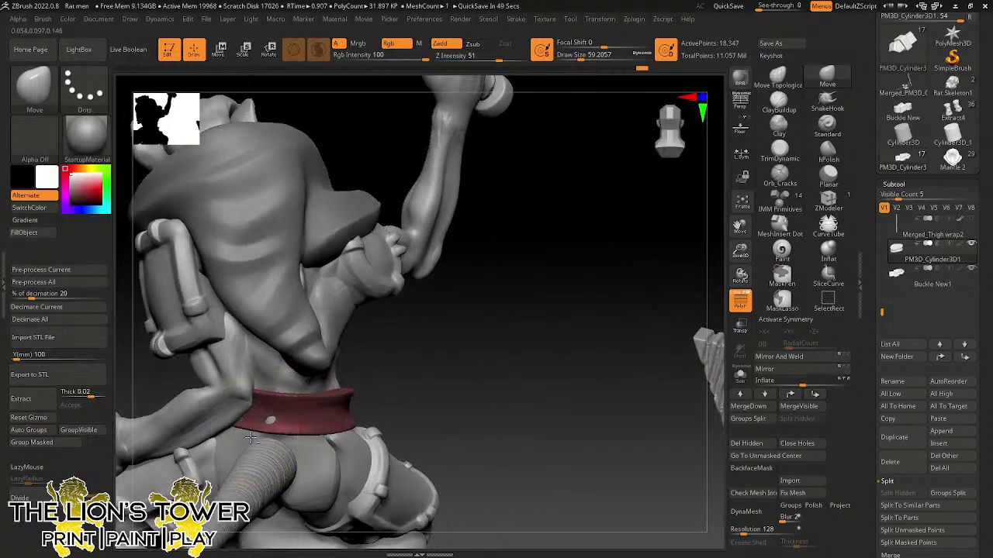
left_click_drag(435, 375, 446, 497)
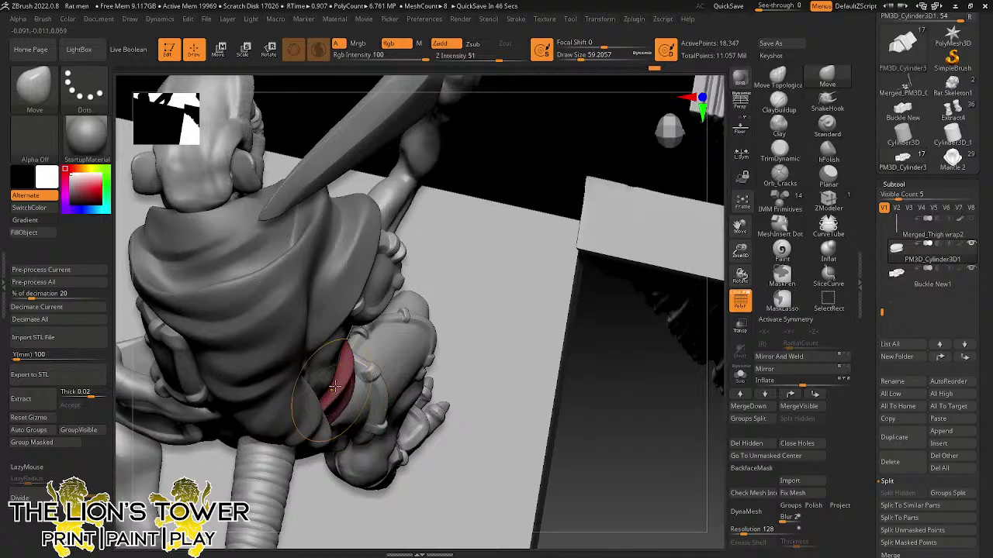
left_click_drag(431, 225, 397, 272)
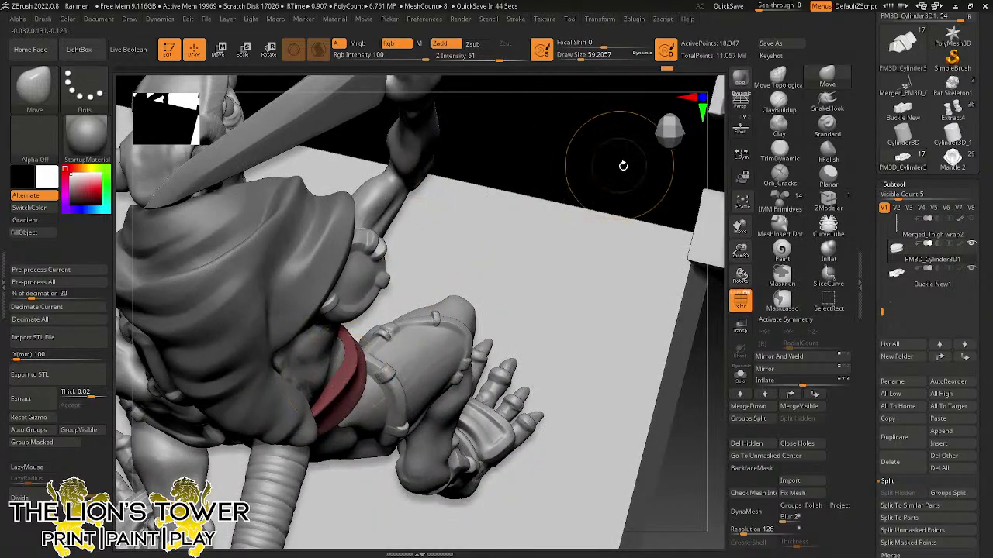
mouse_move(620, 200)
left_mouse_down()
mouse_move(612, 199)
mouse_move(627, 299)
mouse_move(662, 285)
left_mouse_up()
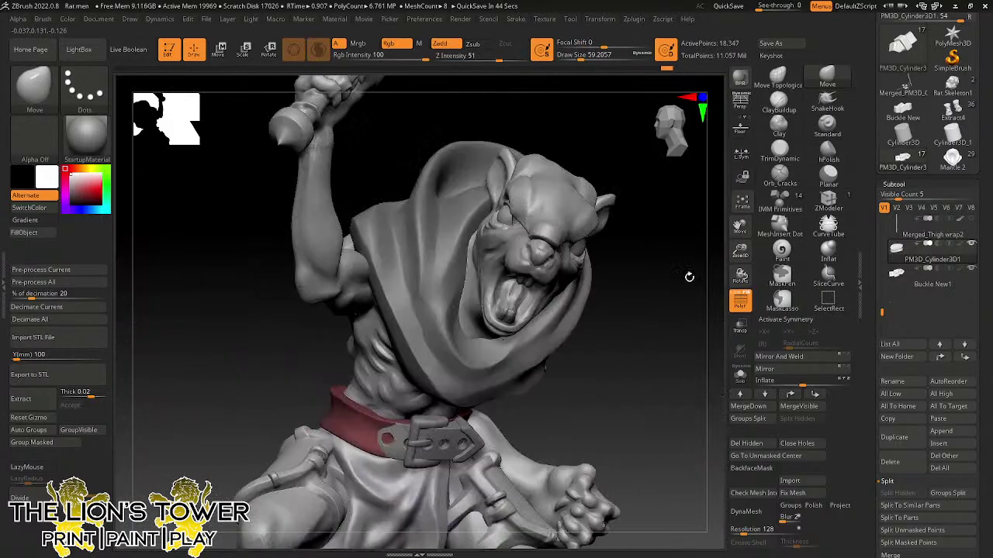
- Merge the waistband subtool down with the buckle subtool and confirm the merge
left_click(885, 481)
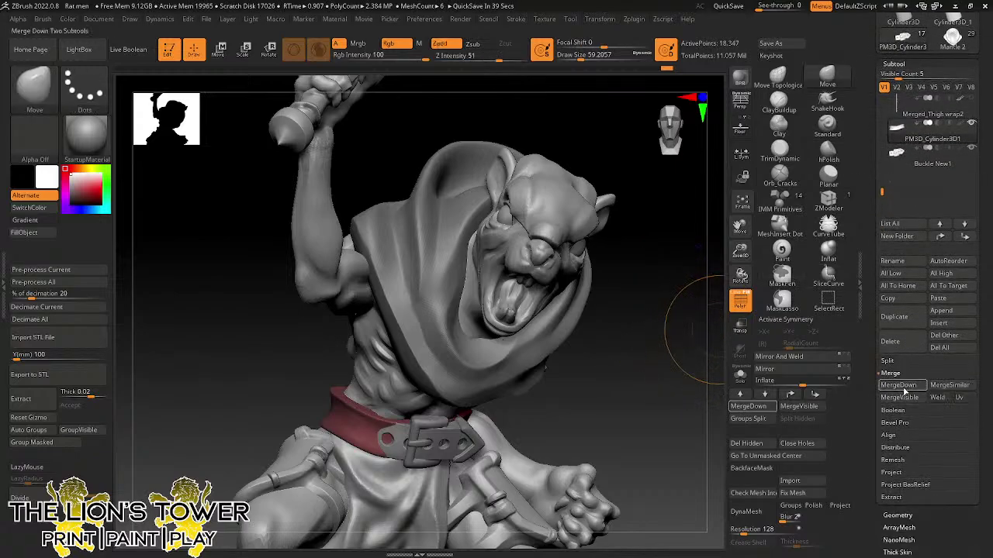
left_click(898, 385)
left_click(757, 339)
key("ctrl")
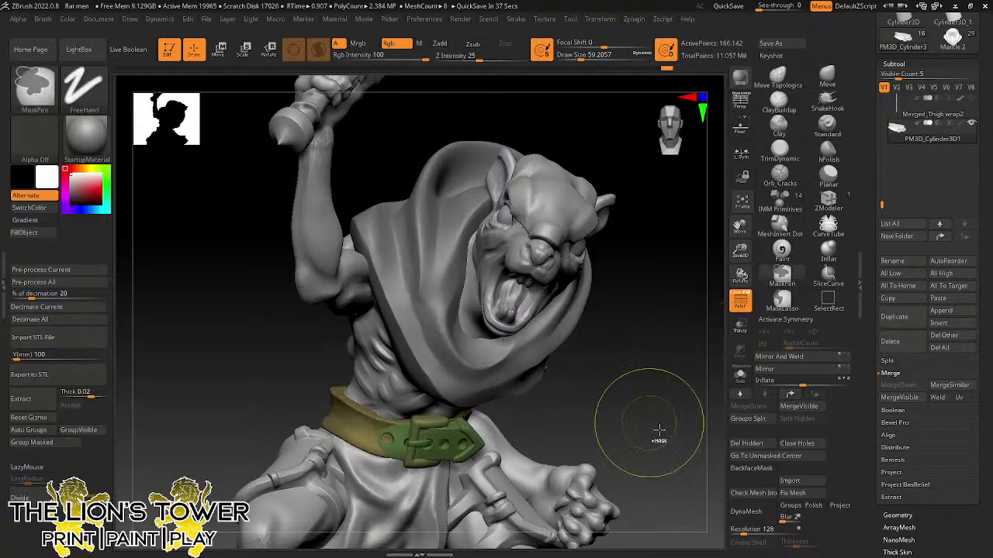
- Hide the buckle frame and prong, combine the strap and waistband into one polygroup, and show all parts again
left_click(443, 435, "ctrl+shift")
left_click(443, 435, "ctrl+shift")
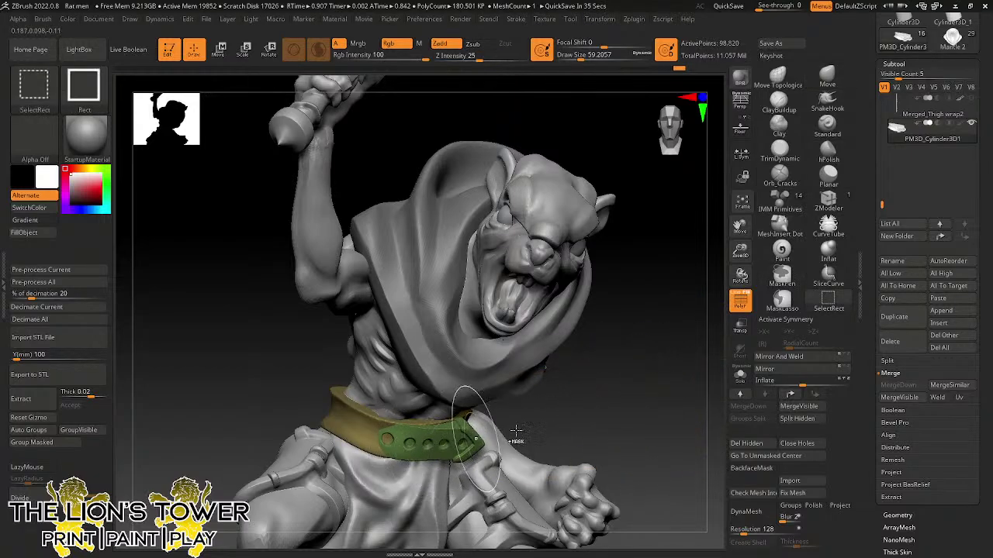
left_click(47, 443)
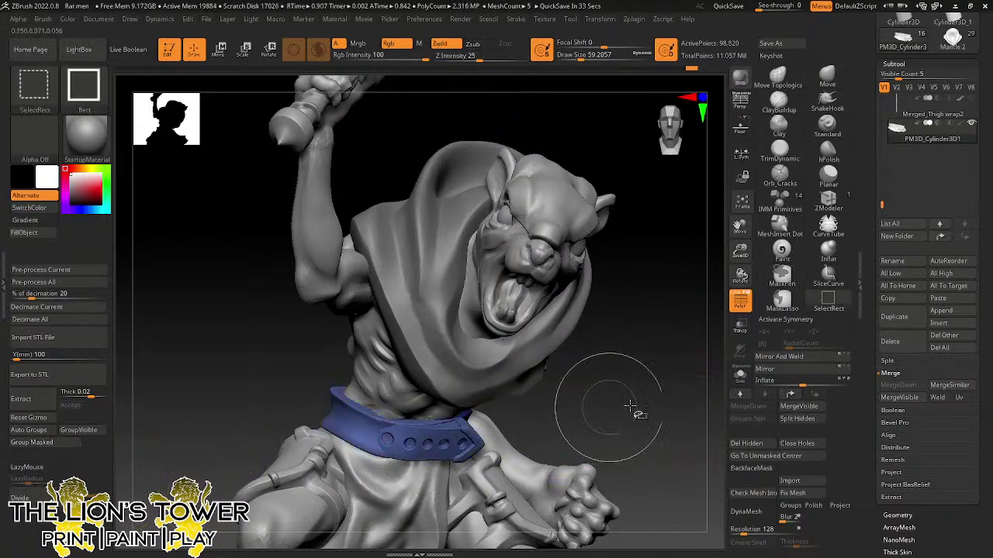
left_click(636, 407, "ctrl+shift")
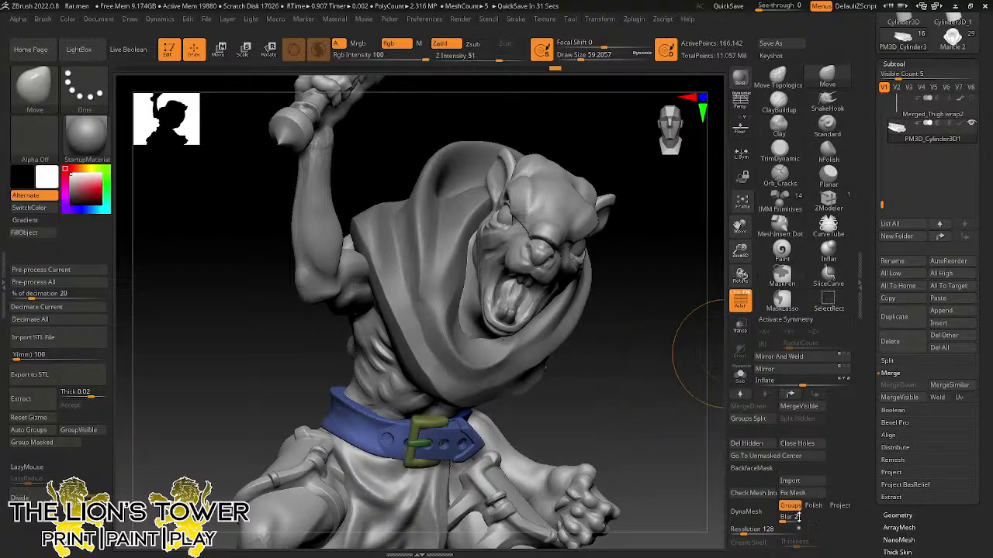
- DynaMesh the merged belt at resolution 968 with Groups enabled, and isolate the strap and waistband polygroup
left_click_drag(743, 533, 763, 535)
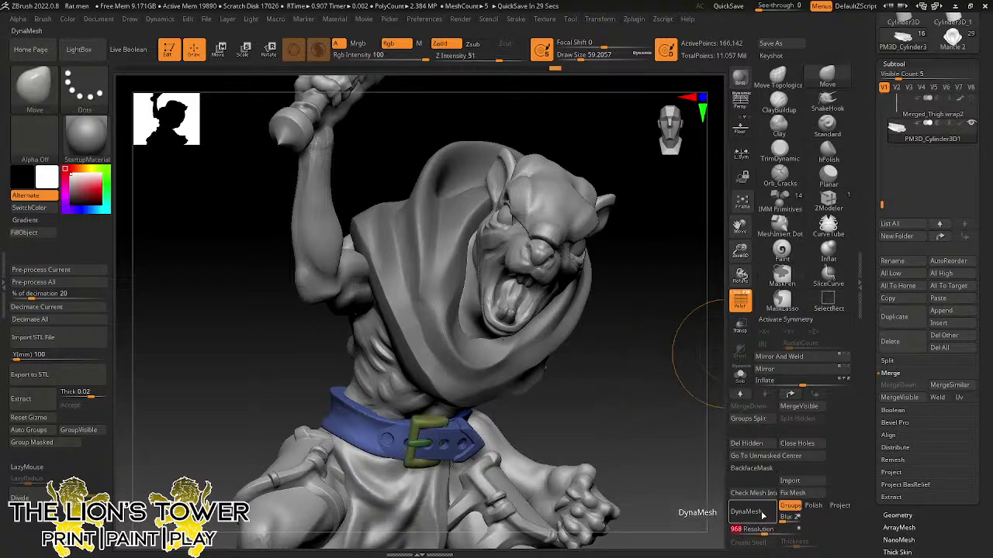
left_click(746, 511)
left_click(386, 439, "ctrl+shift")
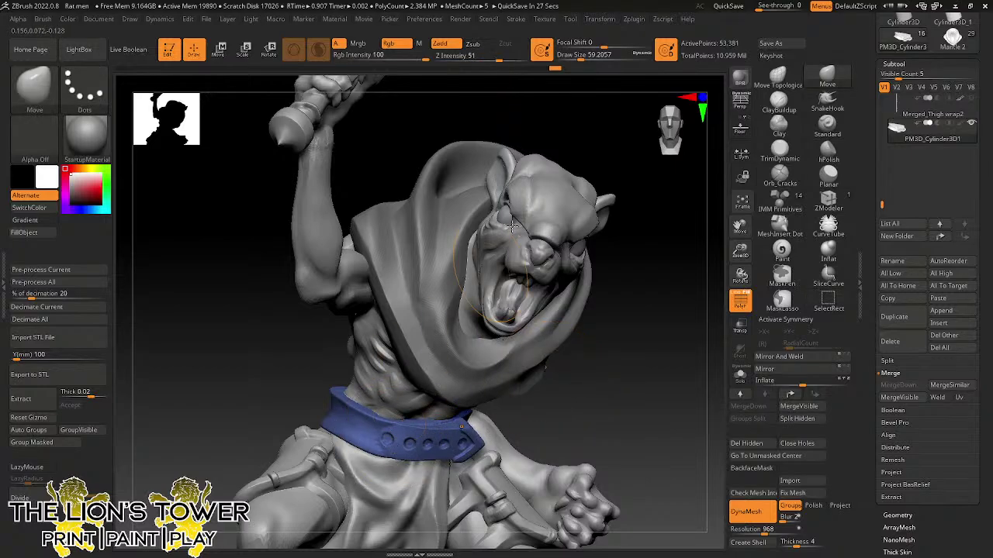
- Smooth the belt and deepen its punched holes with the ClayBuildup brush at draw size about 9.4, and unhide the buckle
left_click_drag(581, 56, 577, 56)
key("shift")
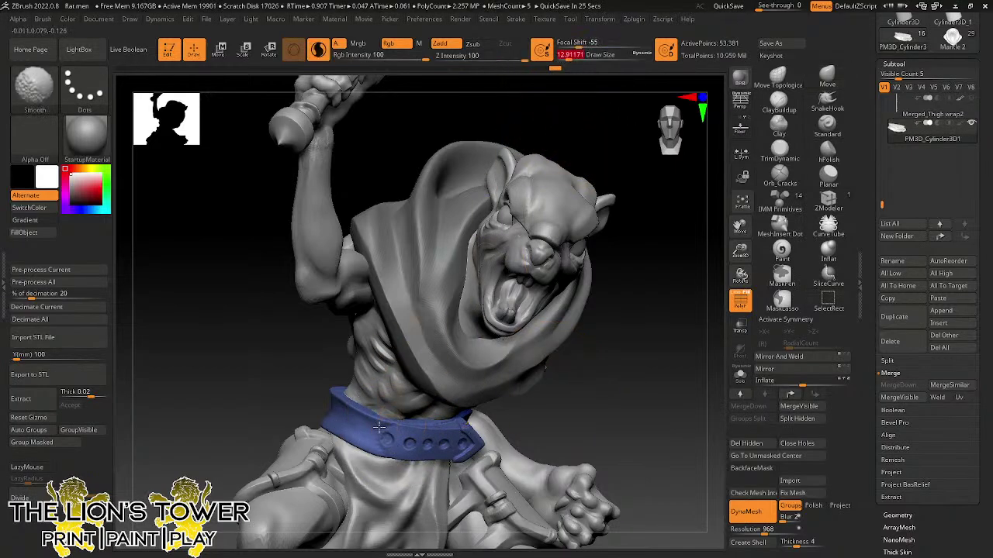
left_click(769, 94)
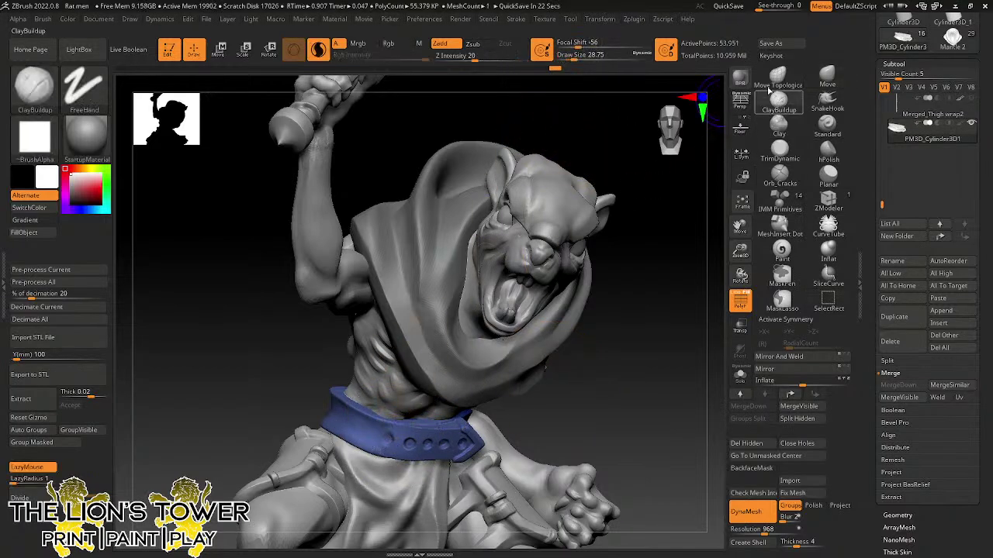
left_click_drag(576, 58, 522, 105)
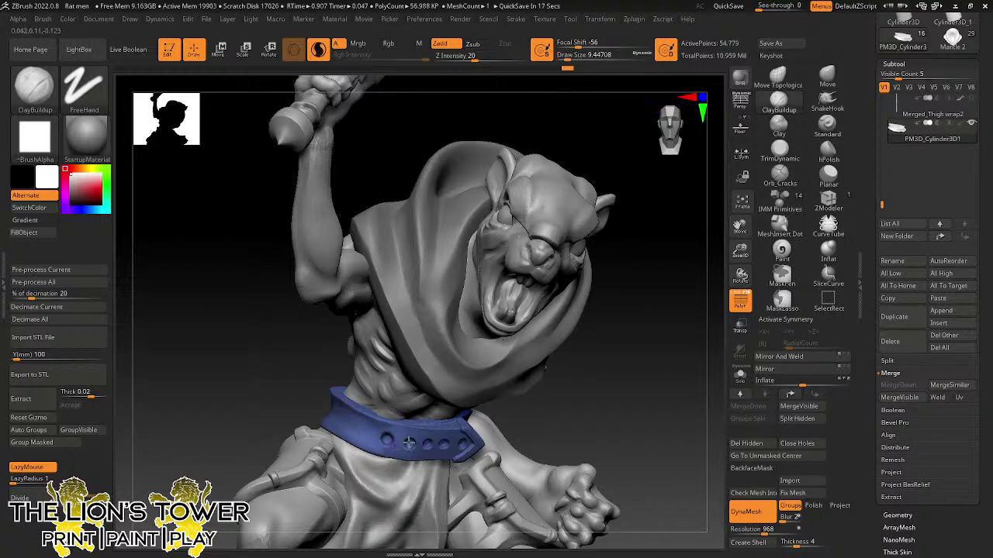
left_click_drag(590, 372, 425, 440)
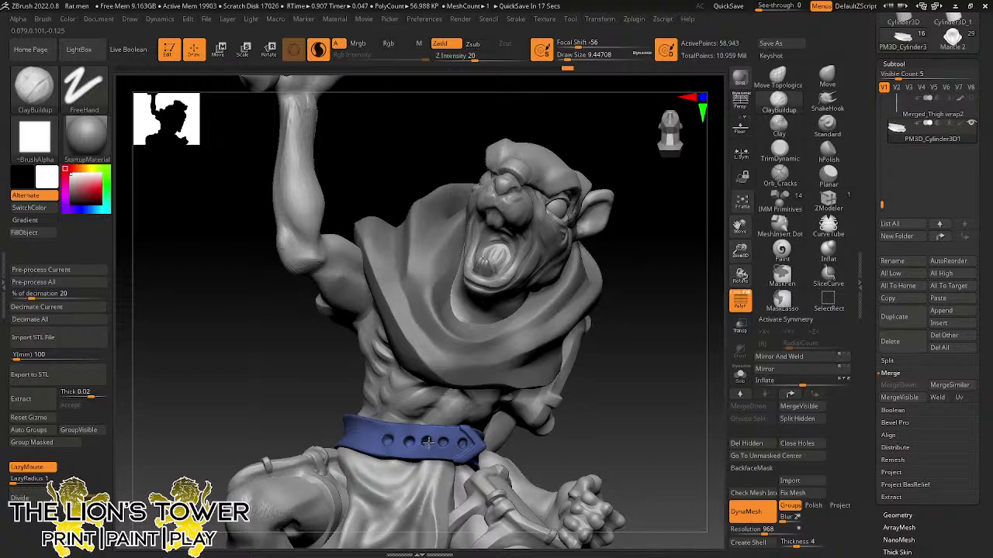
left_click_drag(589, 390, 559, 403)
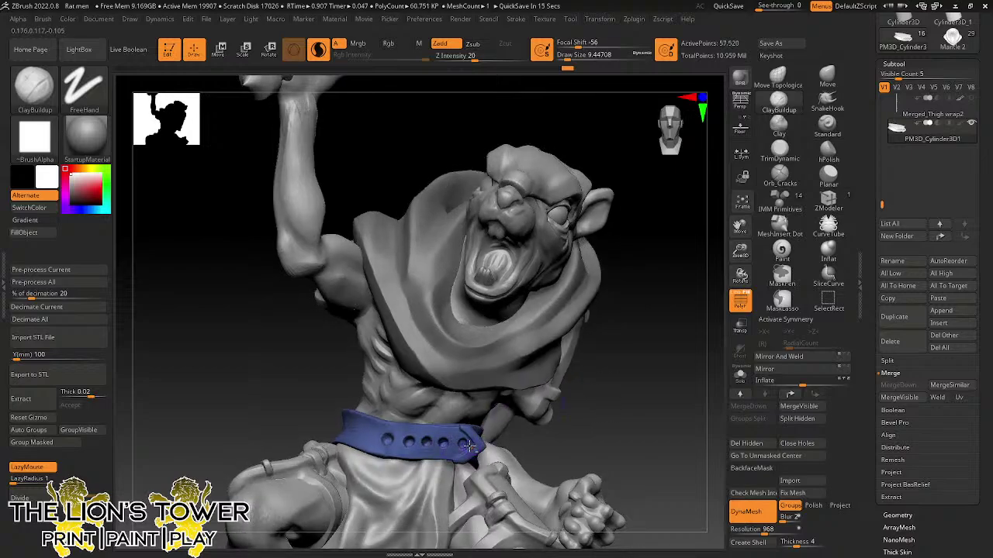
left_click_drag(620, 384, 370, 432)
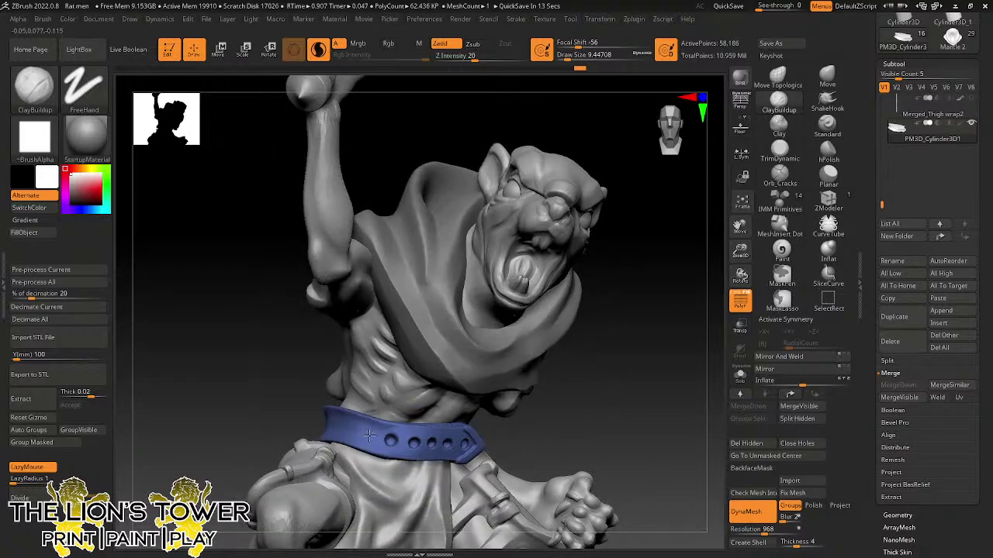
left_click(666, 386, "ctrl+shift")
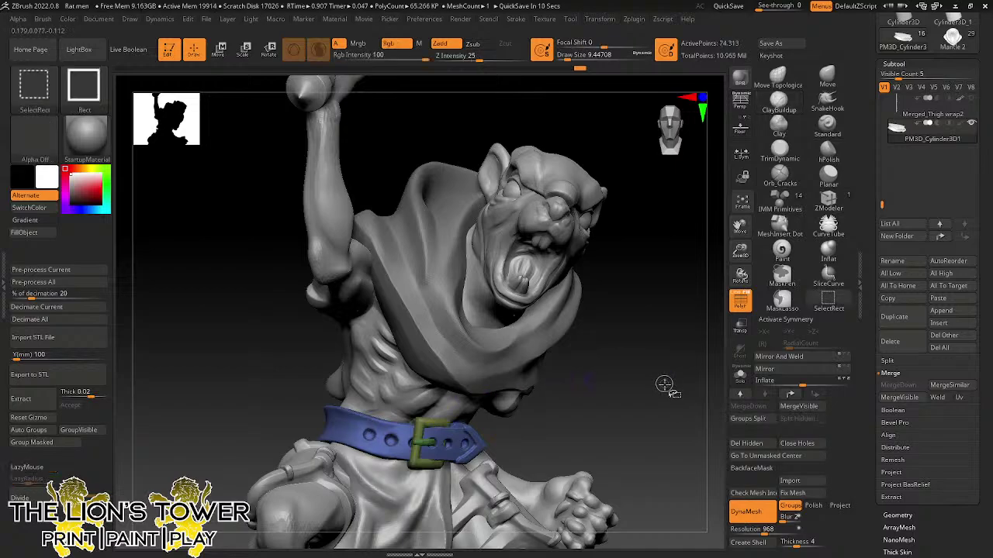
- Cut notches into the upper and lower belt edges beside the raised sword arm with the Orb_Cracks brush, reducing draw size to about 9.4
mouse_move(685, 398)
left_mouse_down()
mouse_move(667, 408)
mouse_move(695, 270)
left_mouse_up()
left_click(685, 421, "ctrl")
left_click(685, 420, "ctrl")
left_click(777, 178)
left_click_drag(612, 248, 557, 353, "alt")
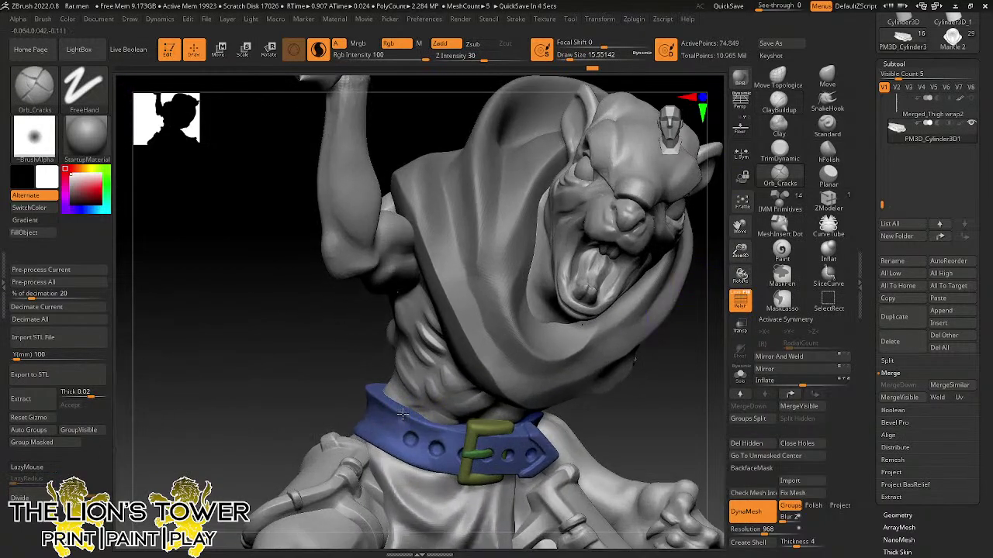
left_click_drag(352, 324, 314, 339, "ctrl")
left_click_drag(283, 341, 373, 346)
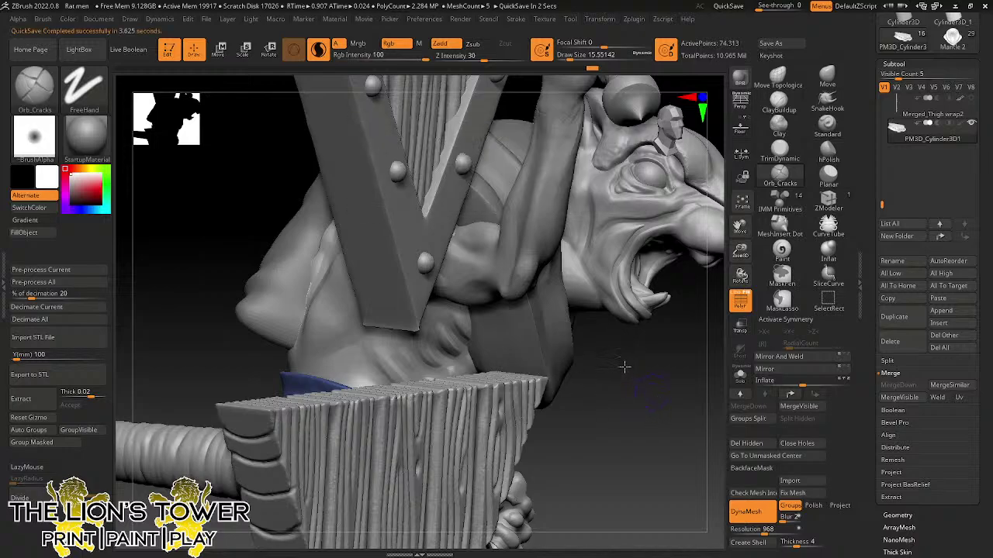
left_click_drag(626, 364, 616, 368)
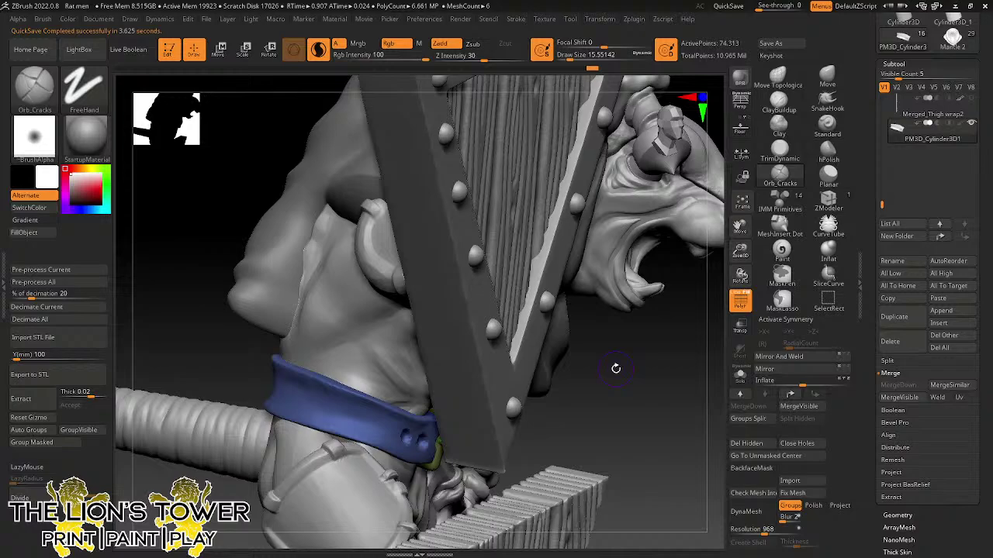
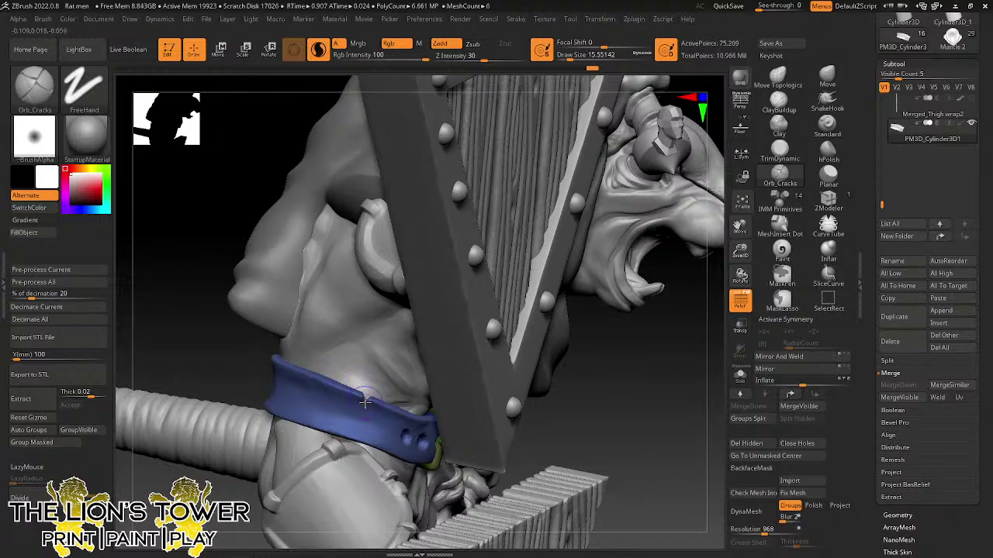
left_click_drag(367, 388, 365, 397)
left_click(567, 59)
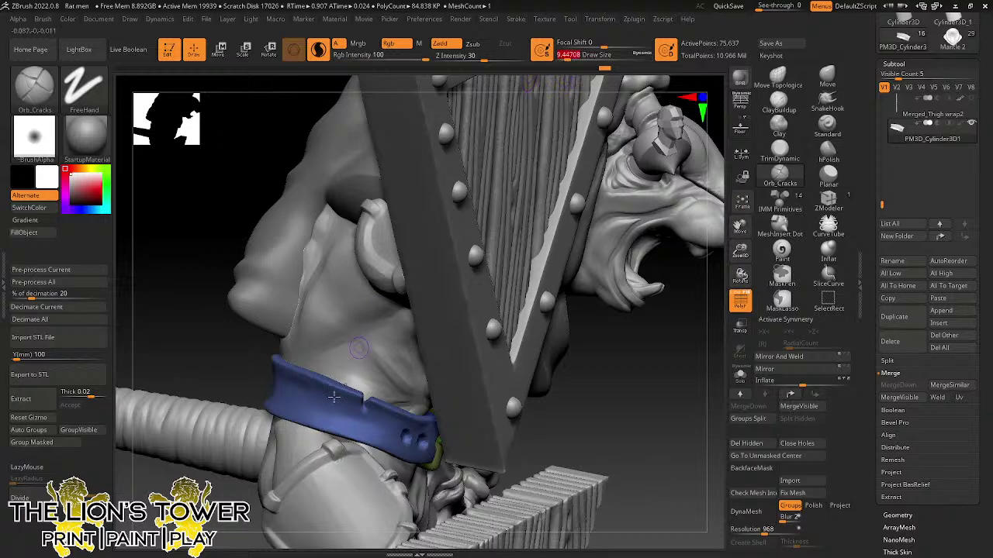
left_click_drag(322, 422, 316, 431)
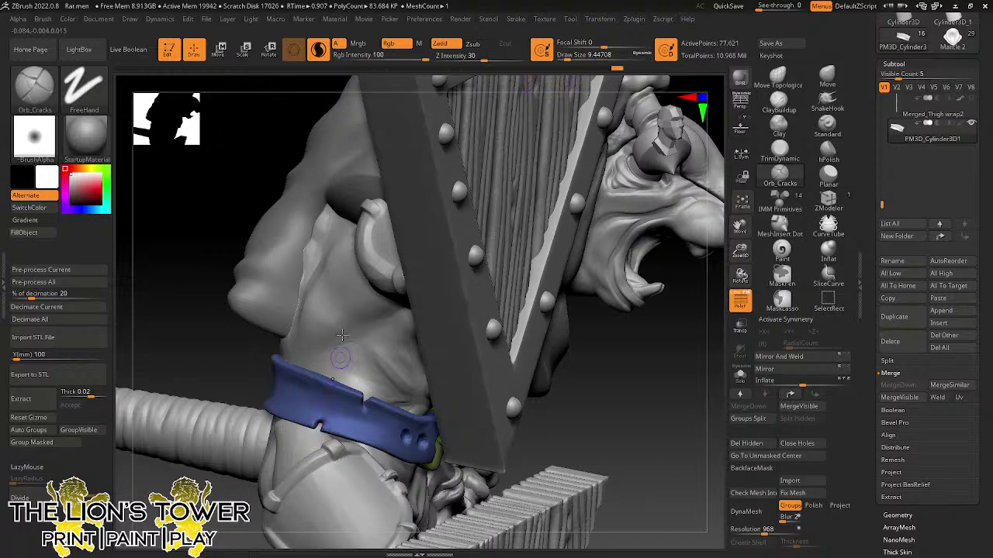
- Carve worn notches into the belt edges across the front and around the opposite hip with the Orb_Cracks brush
left_click_drag(597, 409, 441, 408)
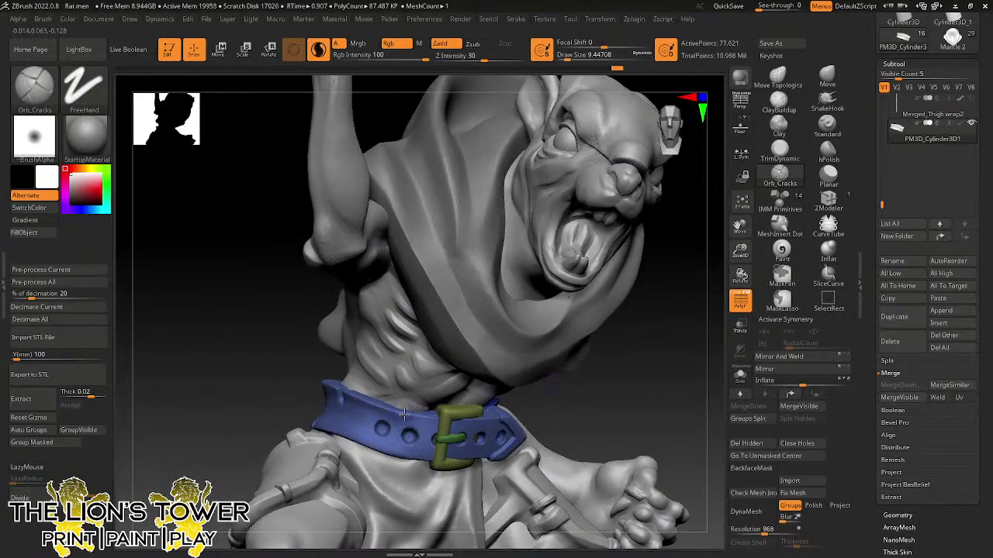
left_click_drag(651, 403, 536, 407)
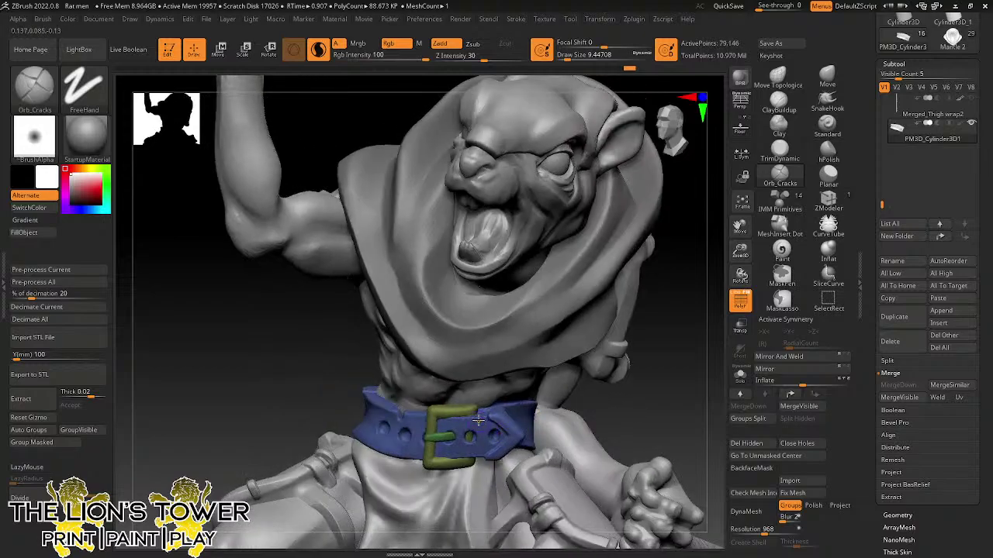
left_click_drag(659, 407, 549, 401)
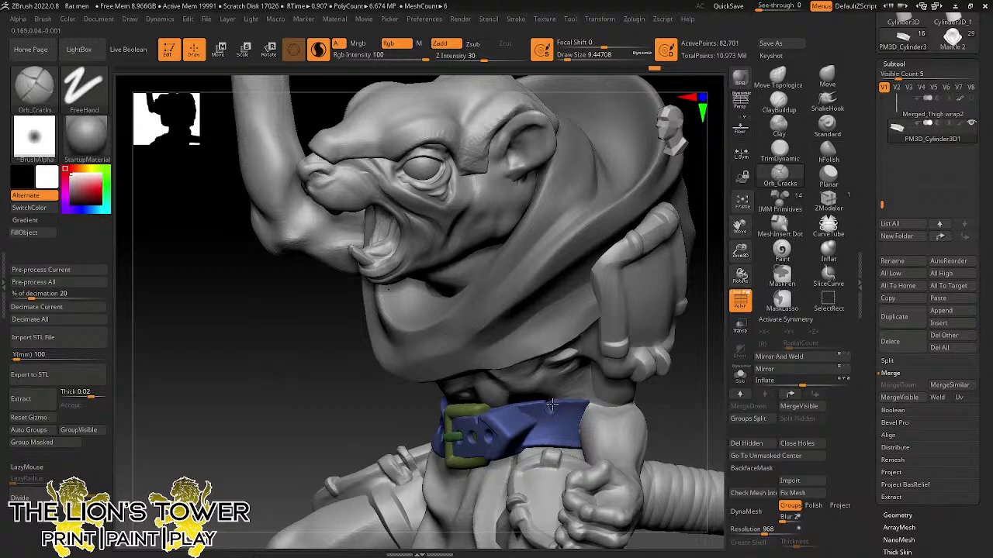
left_click_drag(565, 450, 534, 409)
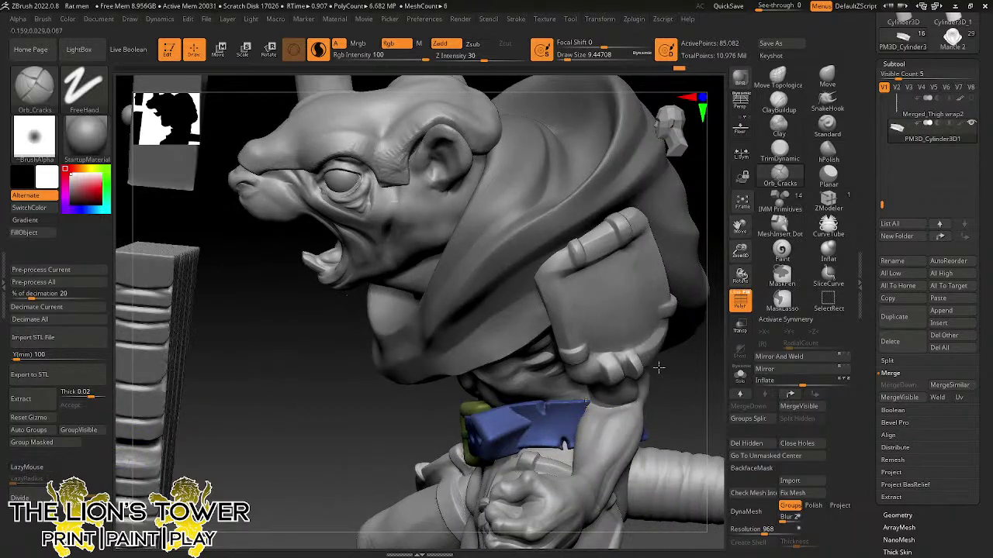
- Continue the Orb_Cracks notches along the upper and lower edges of the belt at the back of the waist
left_click_drag(658, 367, 628, 394)
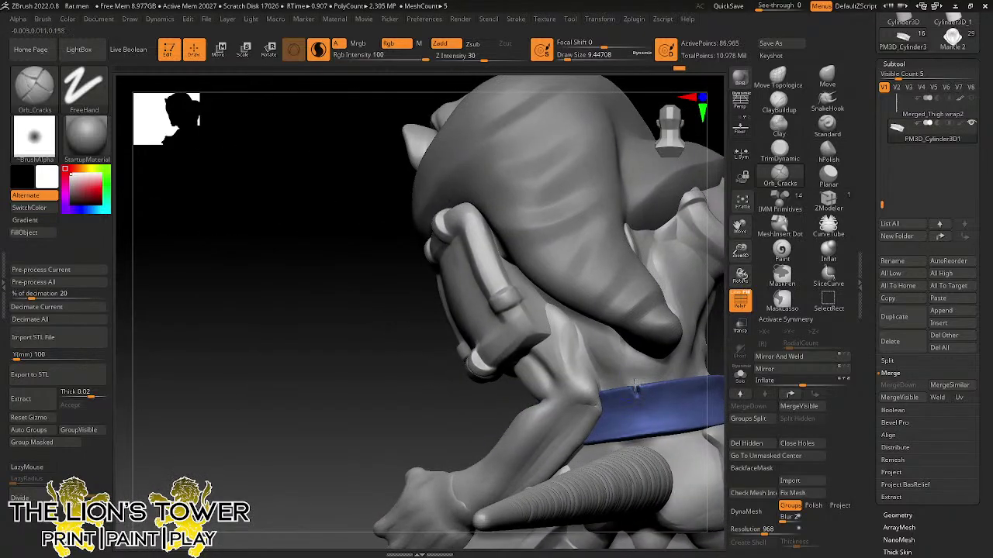
left_click_drag(705, 321, 486, 393)
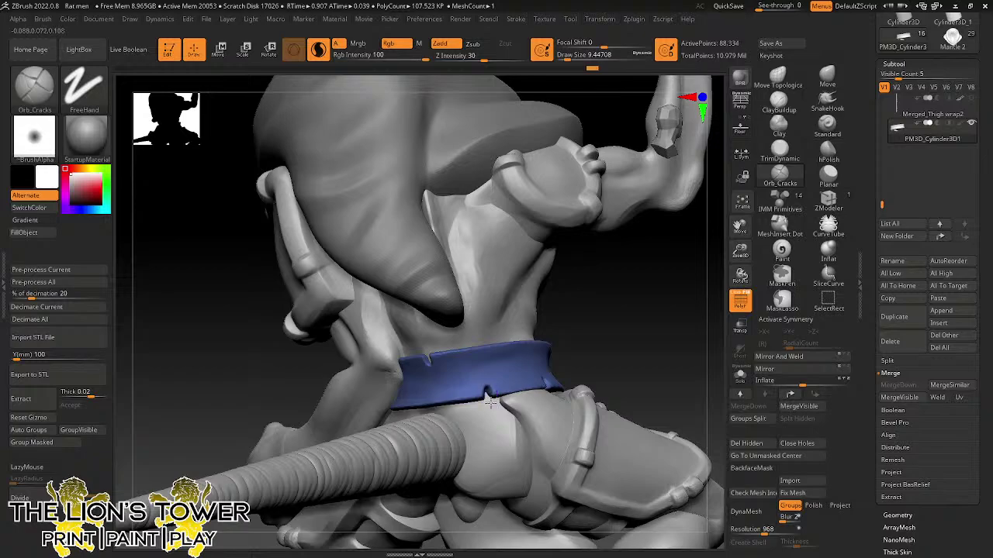
mouse_move(645, 303)
left_mouse_down()
mouse_move(652, 312)
mouse_move(643, 305)
left_mouse_up()
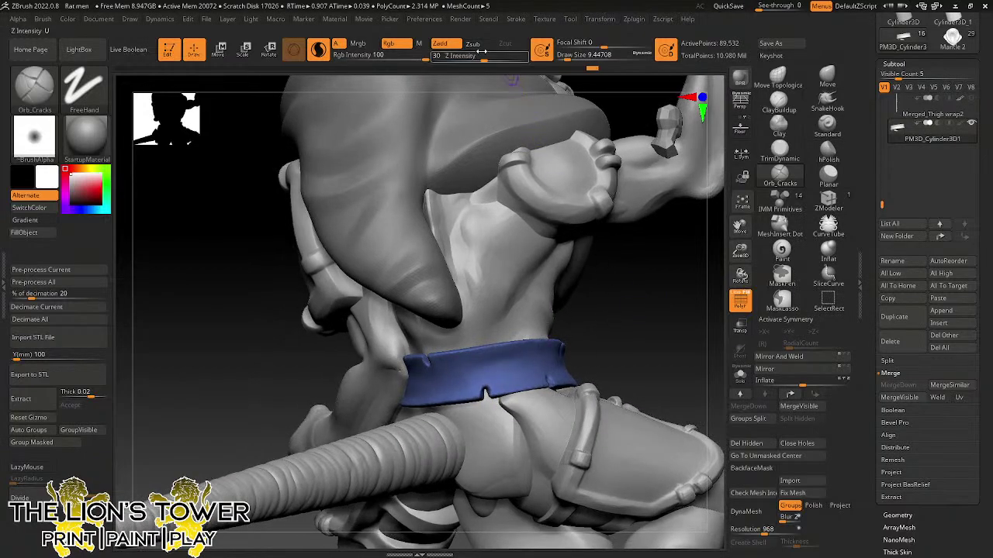
left_click_drag(556, 188, 574, 336)
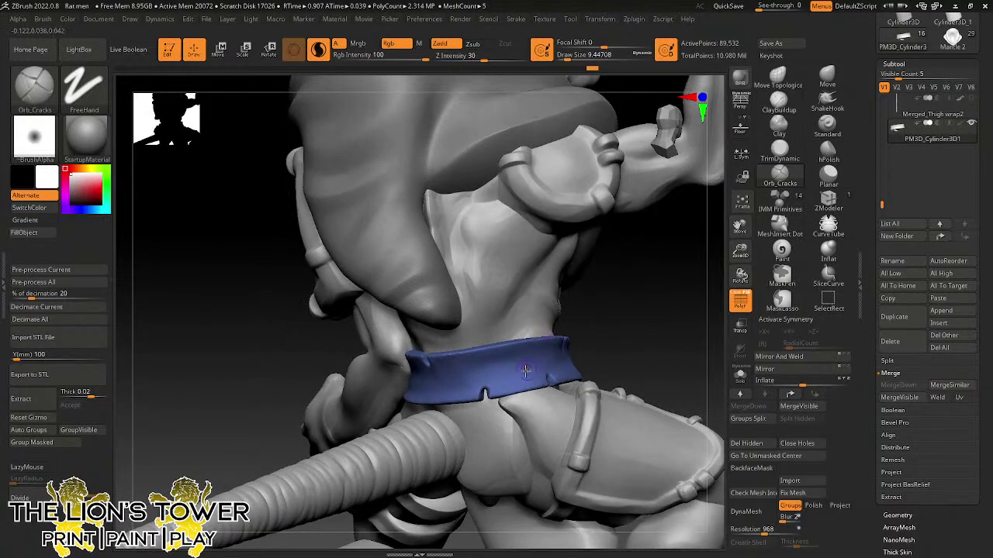
left_click_drag(526, 372, 592, 266)
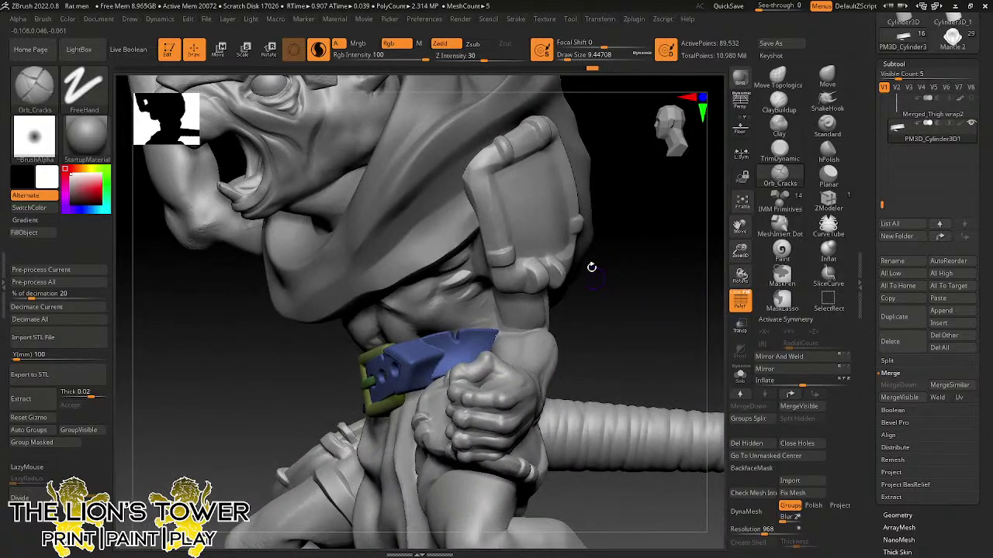
left_click_drag(646, 308, 611, 325)
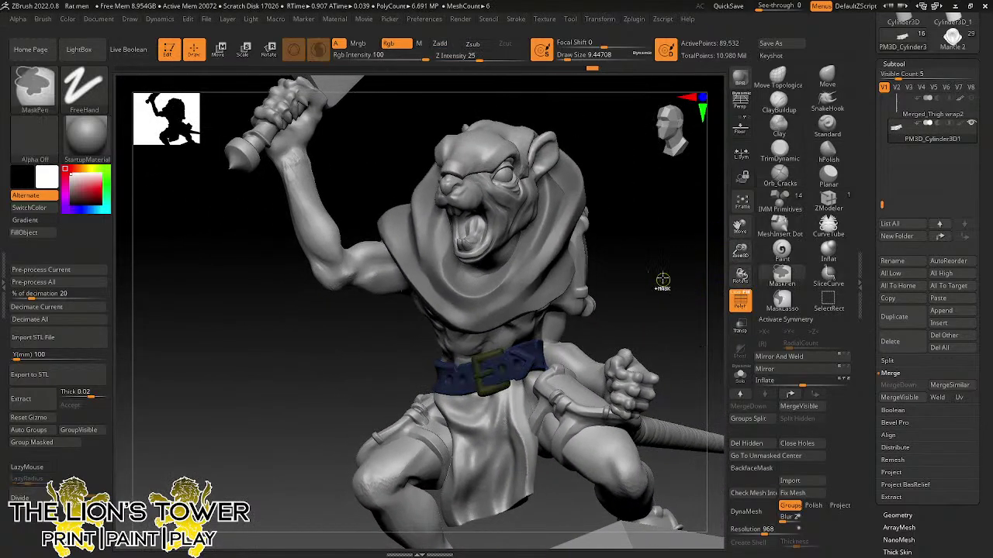
- Make the Merged_Thigh wrap2_5 body subtool active and adjust the loincloth's upper edge beneath the belt with the Move Topological brush
left_click_drag(669, 277, 643, 339)
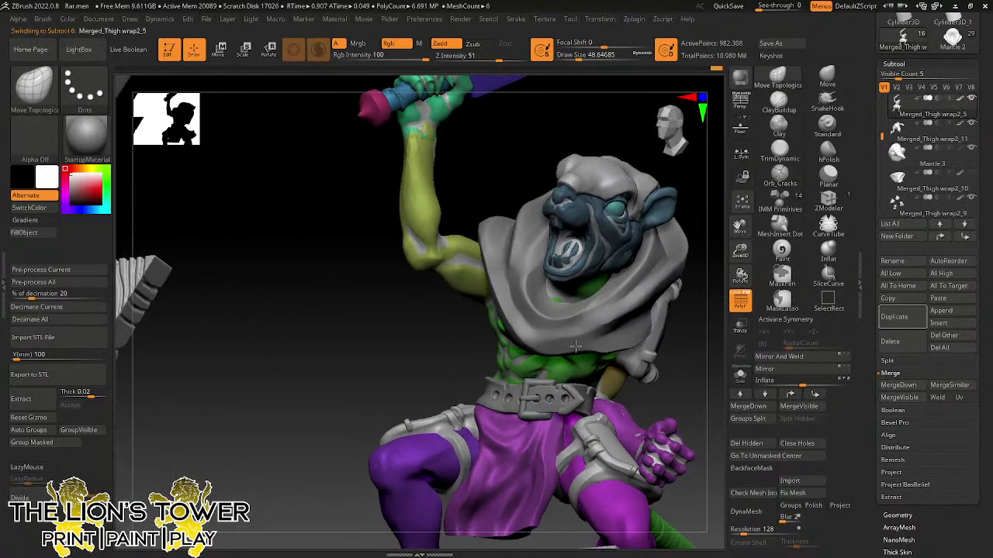
left_click_drag(576, 346, 571, 348)
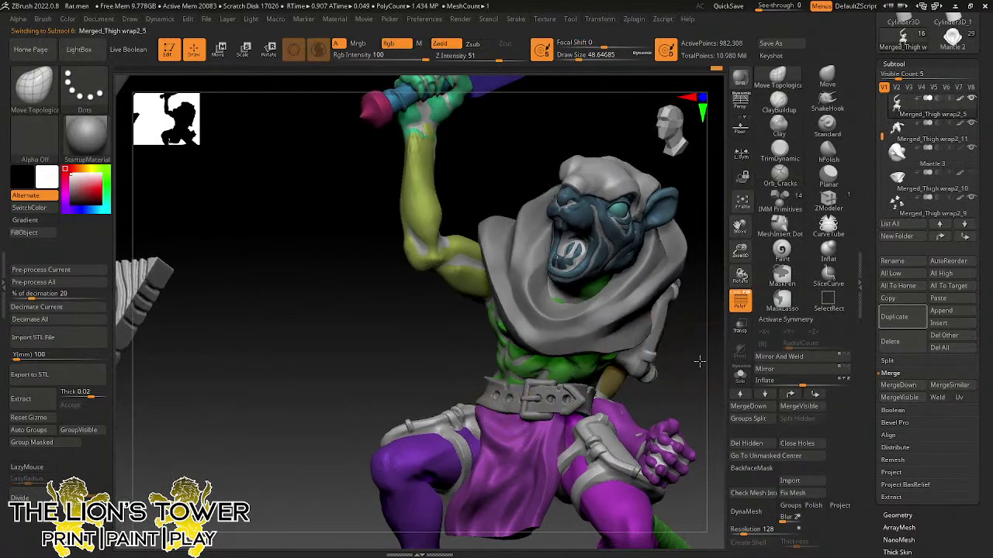
left_click_drag(700, 362, 735, 358)
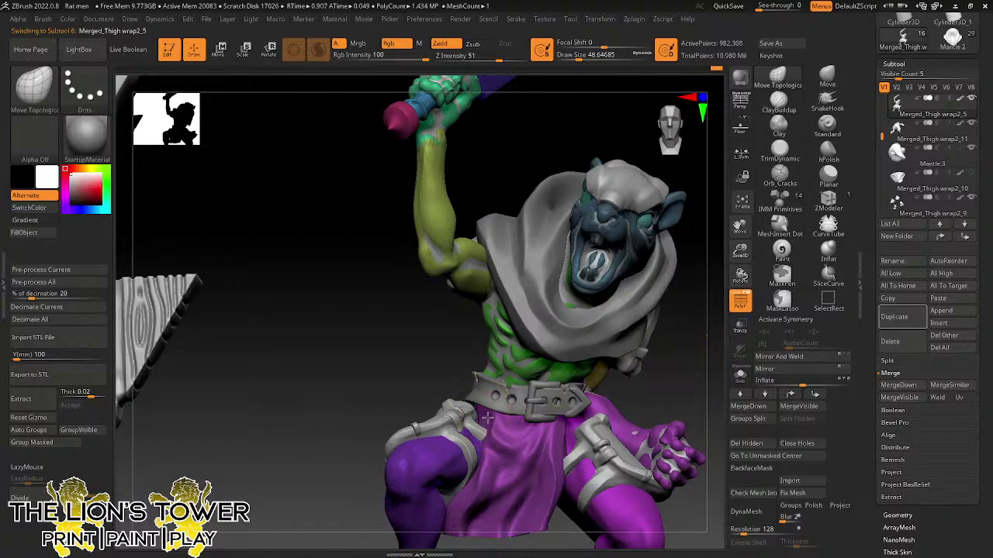
mouse_move(676, 354)
left_mouse_down()
mouse_move(703, 355)
mouse_move(682, 357)
left_mouse_up()
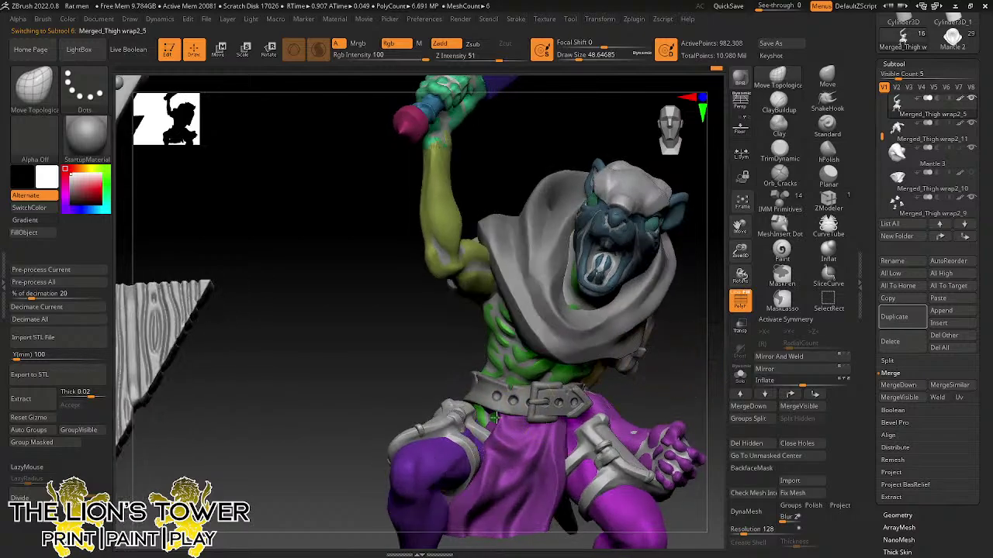
key("ctrl")
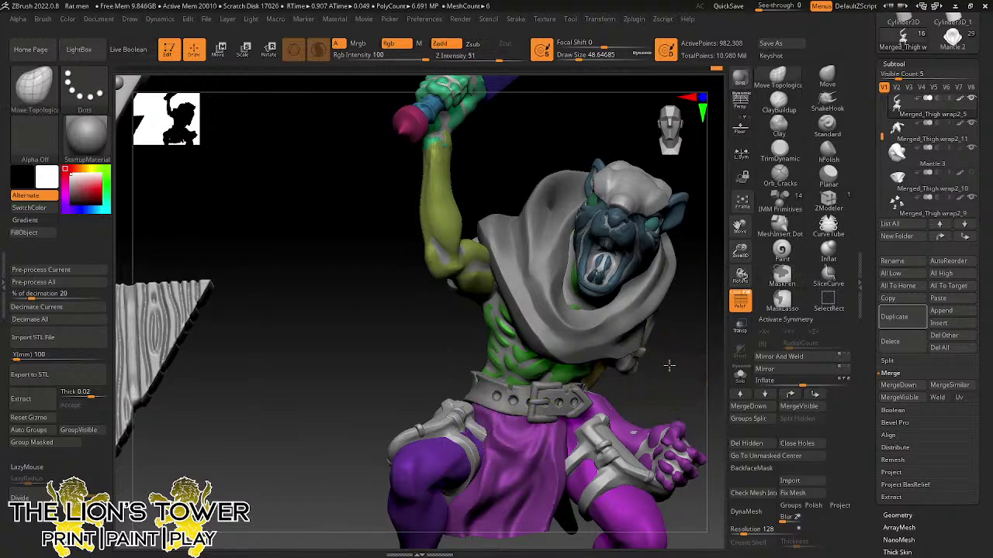
mouse_move(662, 378)
left_mouse_down()
mouse_move(577, 400)
mouse_move(547, 434)
mouse_move(552, 442)
mouse_move(721, 366)
mouse_move(669, 388)
left_mouse_up()
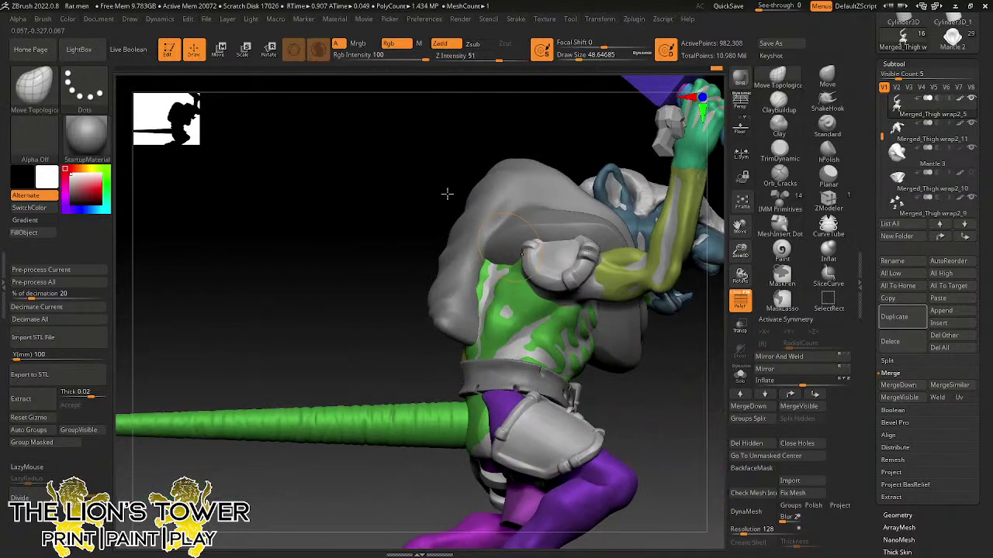
- Mask everything except the loincloth, duplicate it behind the waist with the gizmo, and undo the last rotation of the copy
left_click(268, 49)
left_click(531, 497, "ctrl")
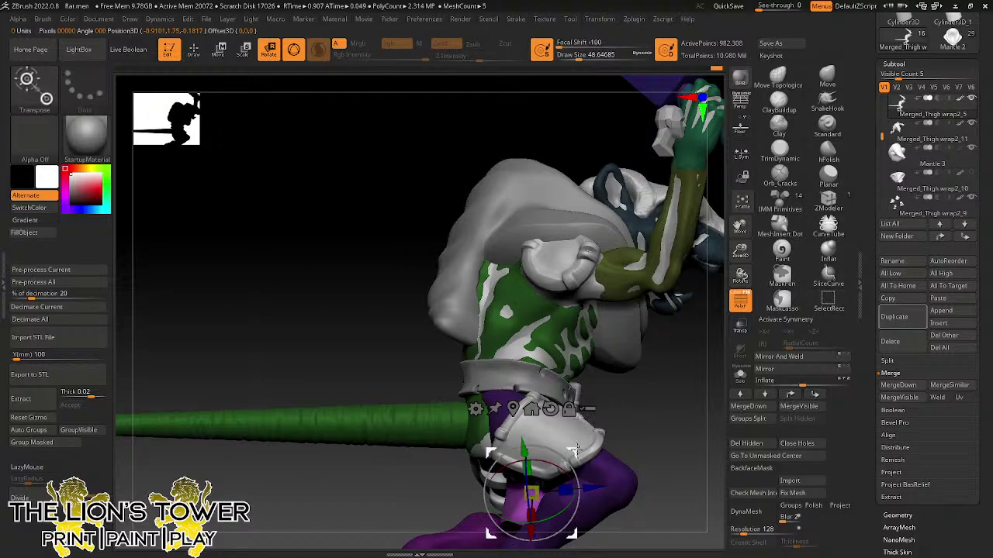
left_click_drag(576, 448, 610, 452, "ctrl")
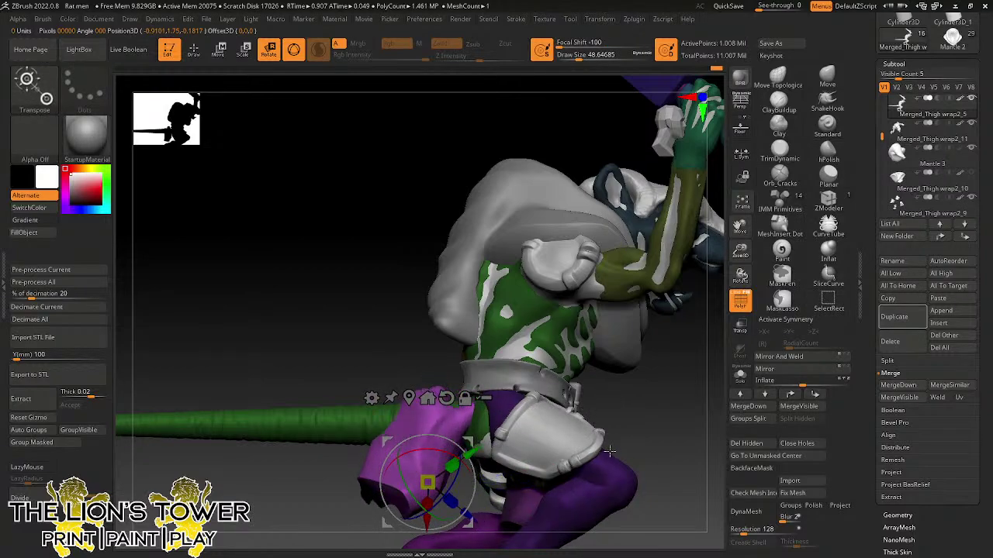
key("ctrl+z")
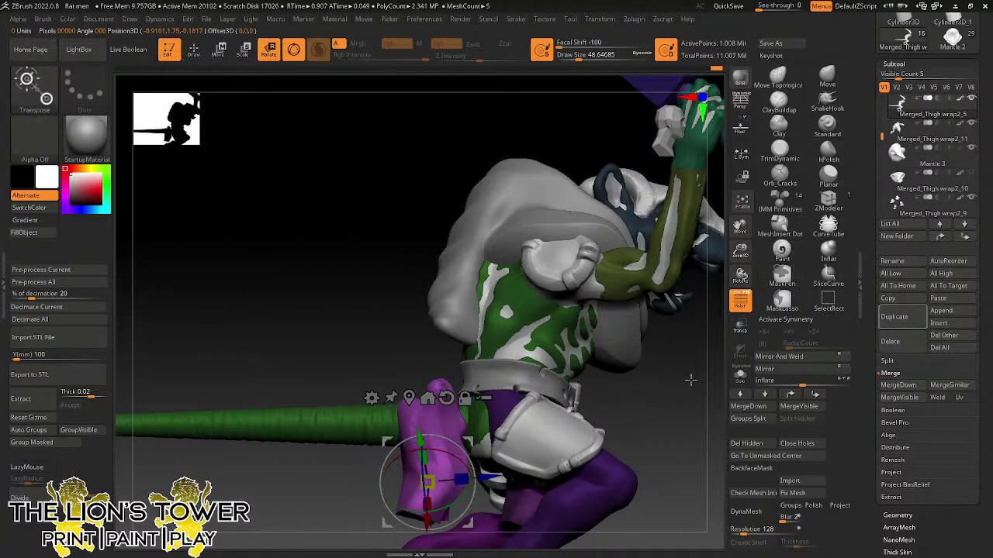
- Mirror the copied loincloth, move it back against the rear of the waist below the tail, and return to sculpting mode
left_click(825, 373)
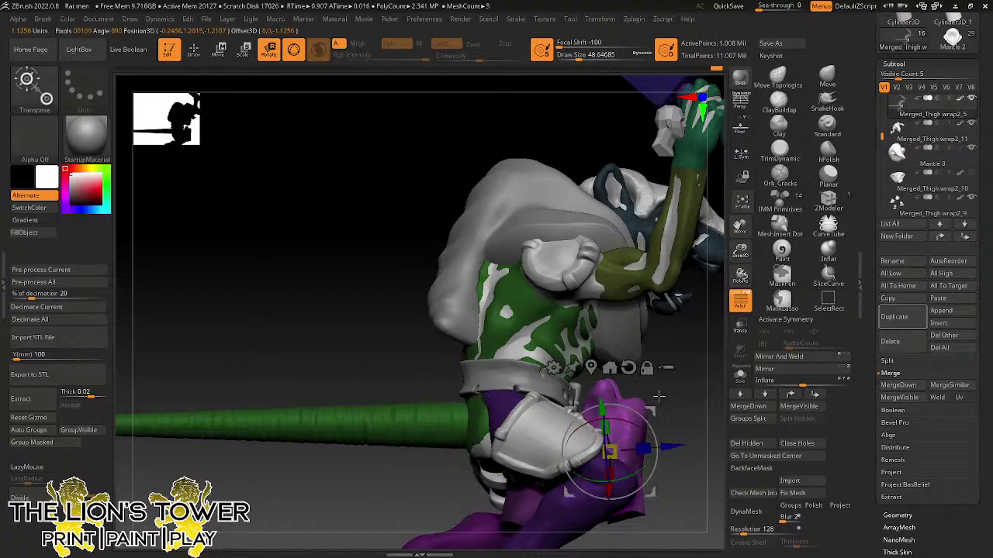
left_click_drag(653, 413, 520, 410)
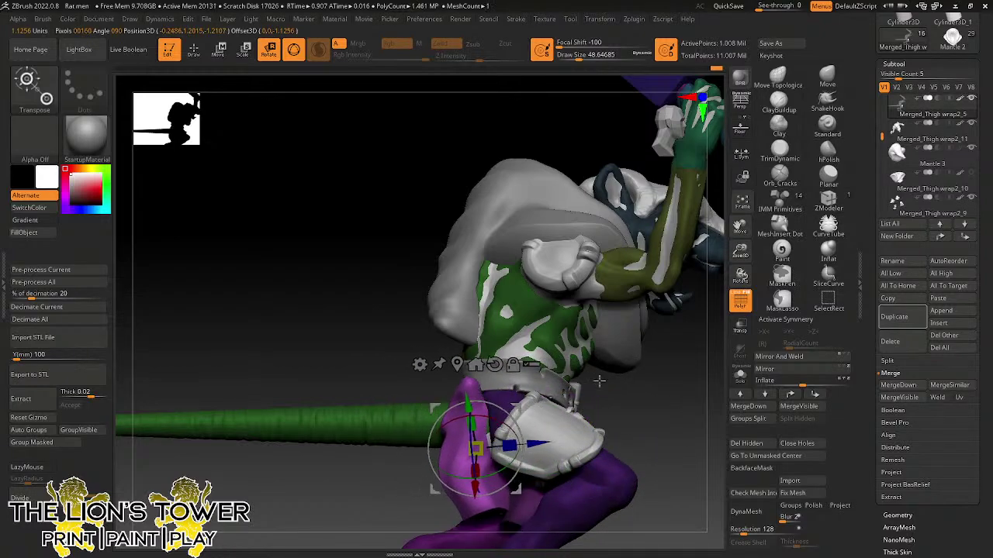
left_click_drag(598, 381, 717, 374)
key("q")
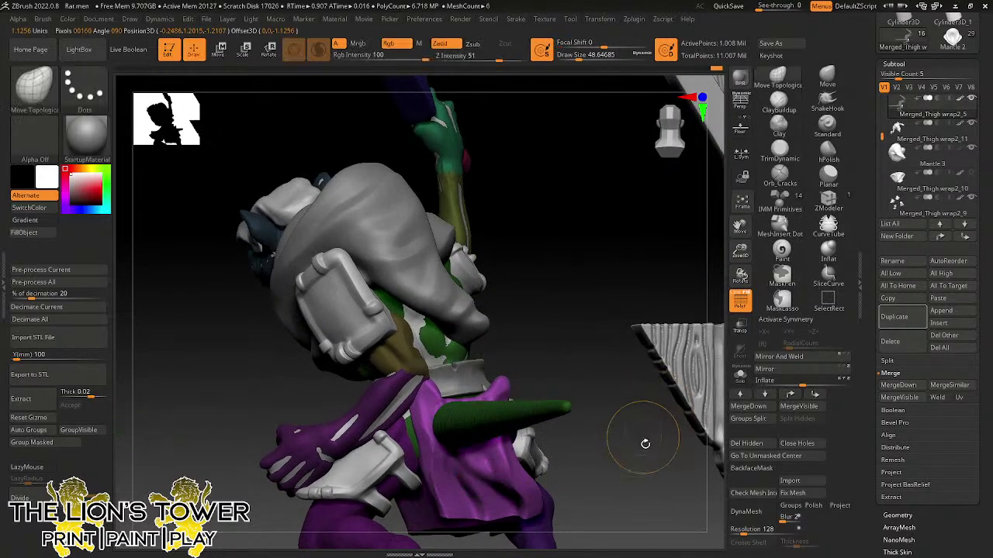
- Pull the rear loincloth's upper edge and side against the waist and under the belt with the Move brush at draw size 112
left_click_drag(643, 441, 623, 449)
mouse_move(658, 326)
left_mouse_down()
mouse_move(596, 365)
mouse_move(605, 326)
left_mouse_up()
left_click(583, 60)
left_click_drag(591, 272, 547, 318)
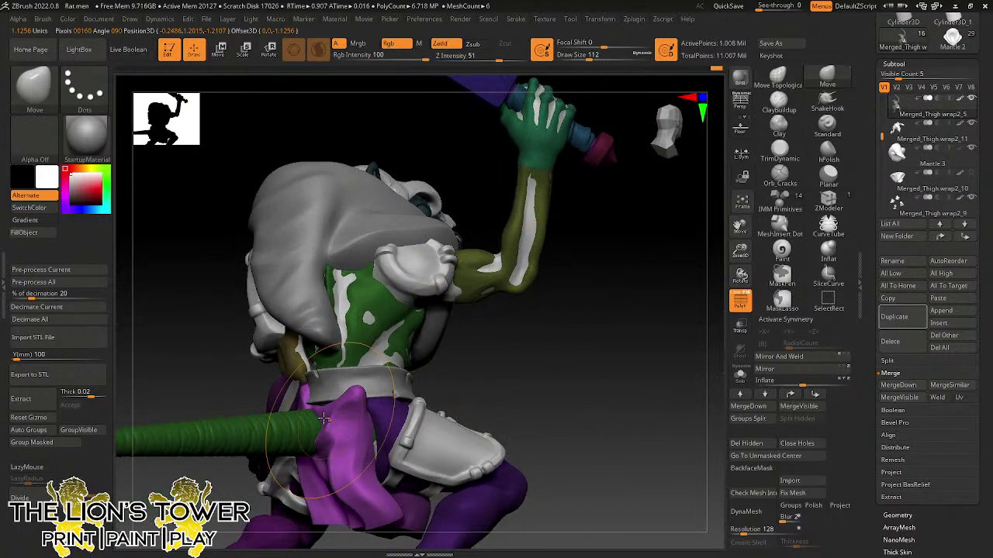
left_click_drag(570, 353, 365, 422)
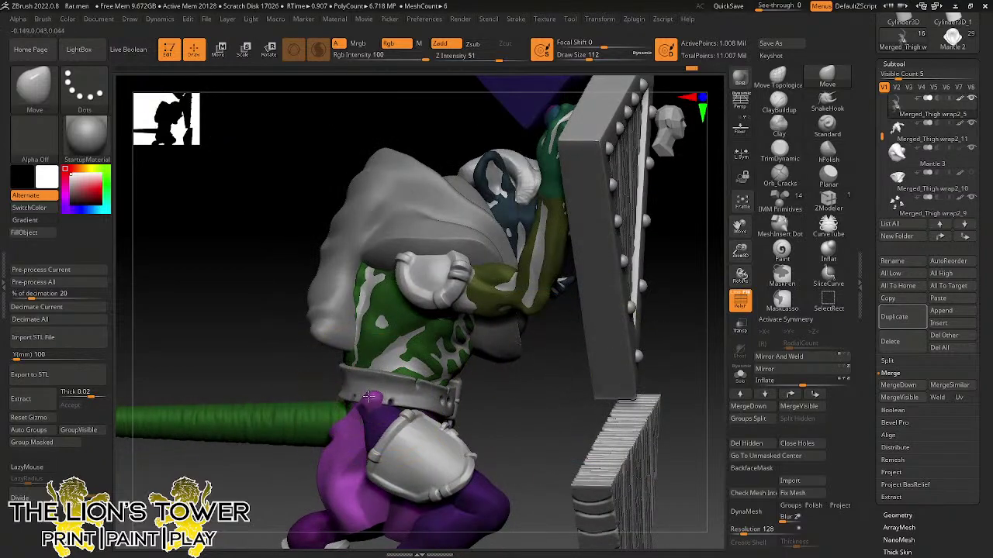
left_click_drag(590, 435, 404, 380)
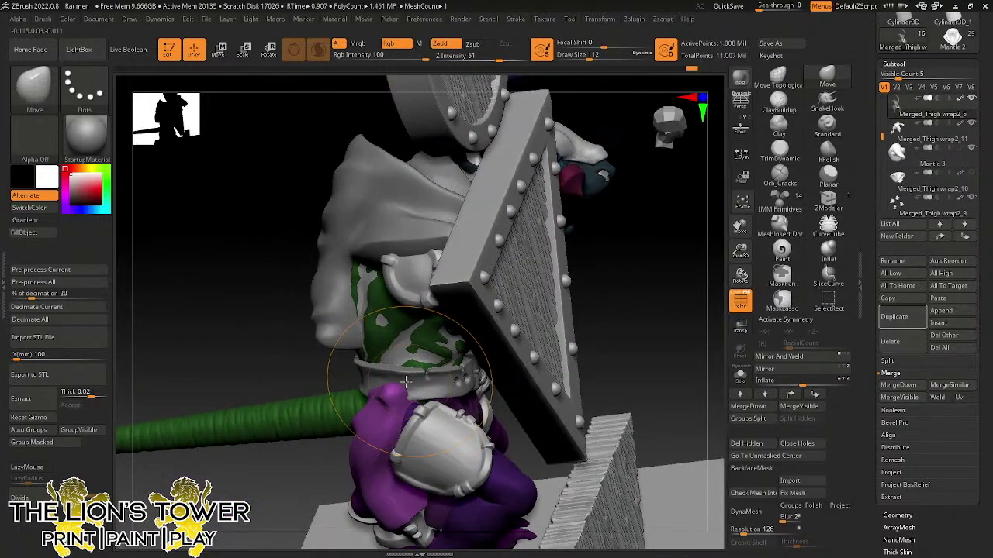
left_click_drag(515, 398, 544, 135)
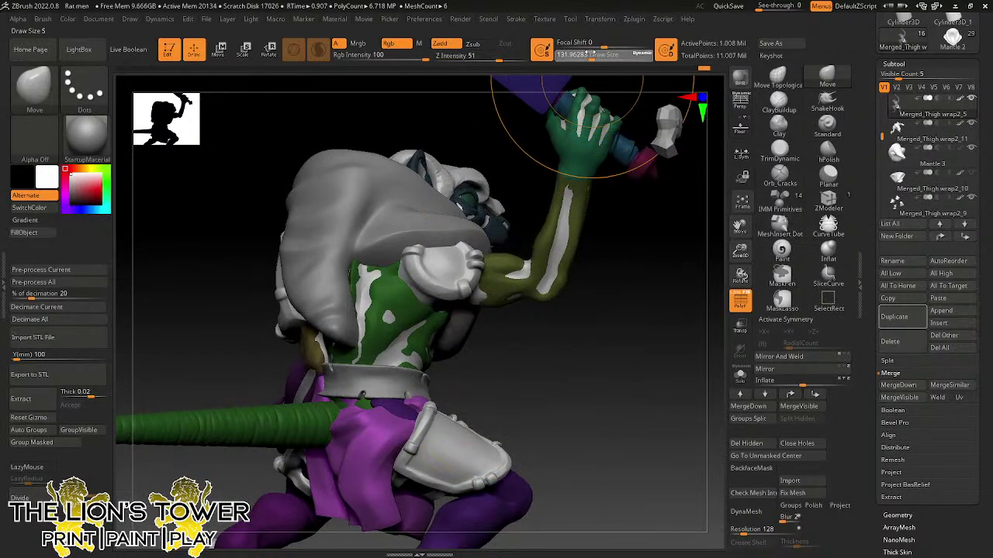
- Refine the rear loincloth's upper edge beneath the belt with a smaller Move brush, and build it up with ClayBuildup at draw size about 23
left_click(577, 56)
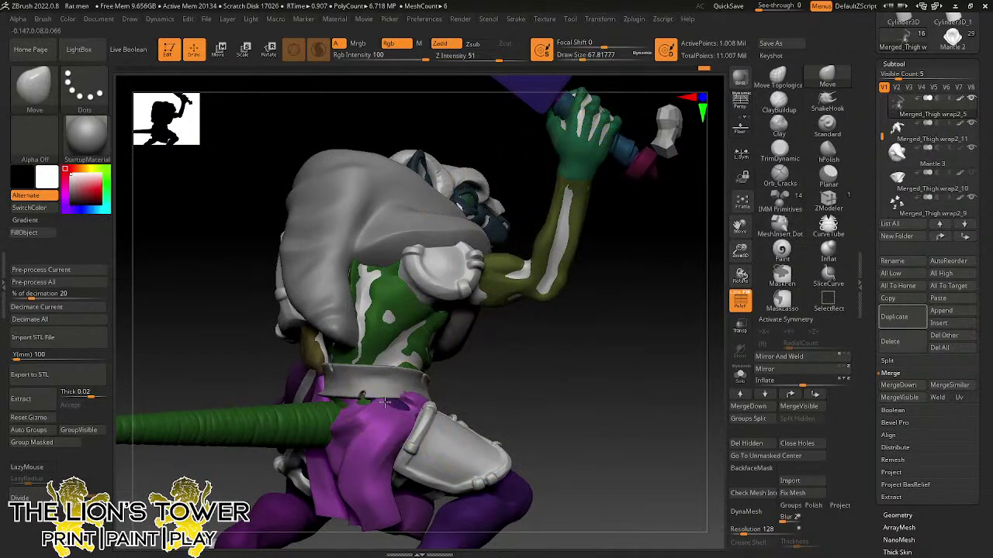
left_click_drag(502, 360, 405, 394)
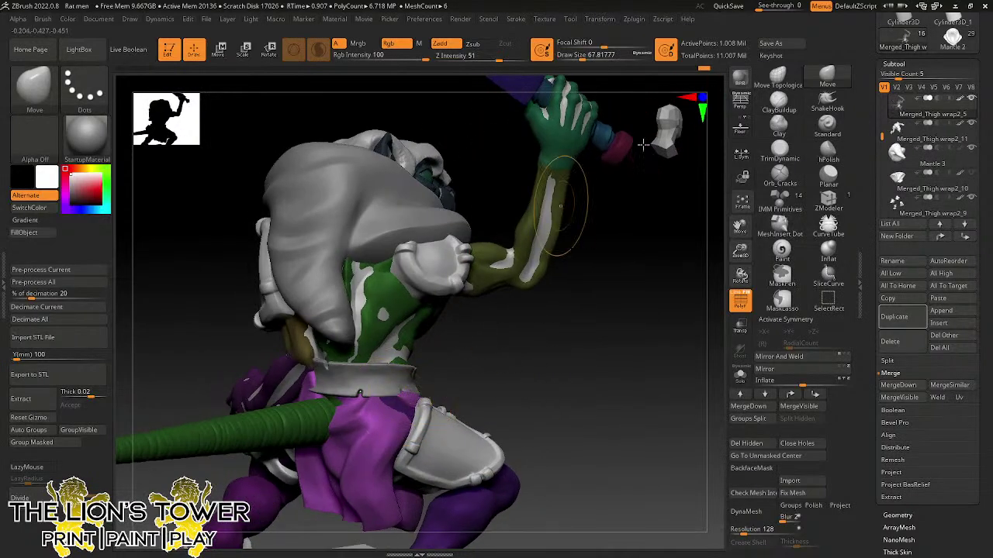
left_click(778, 101)
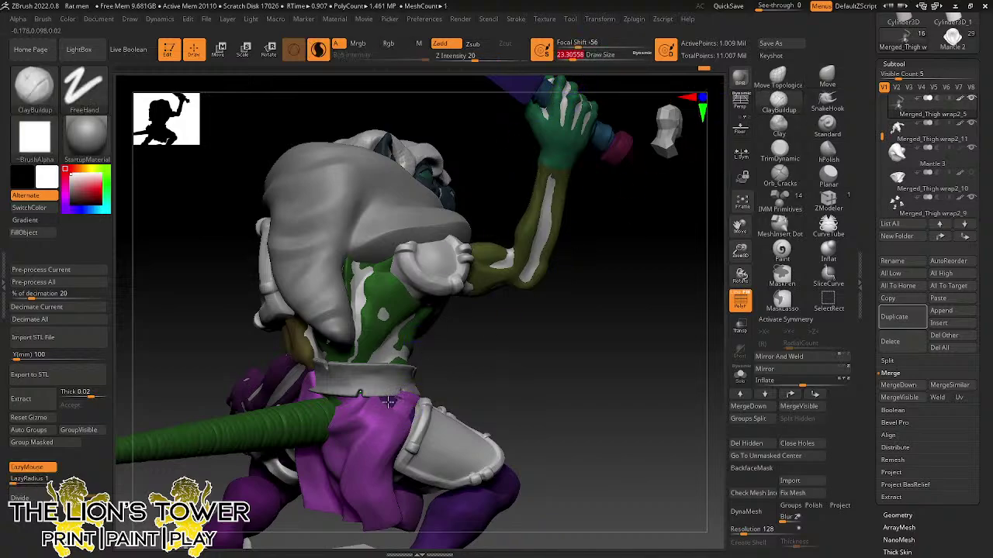
mouse_move(413, 366)
left_mouse_down()
mouse_move(499, 315)
mouse_move(501, 254)
mouse_move(507, 318)
mouse_move(496, 316)
left_mouse_up()
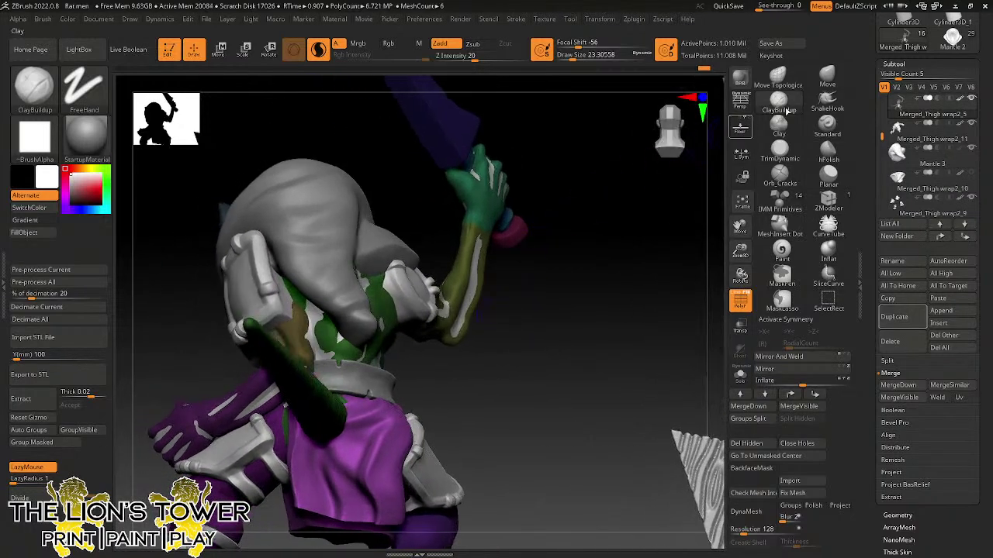
- Reshape the rear loincloth's inner edge around the base of the tail with the Move brush at draw size about 87
left_click(826, 76)
left_click_drag(603, 55, 627, 55)
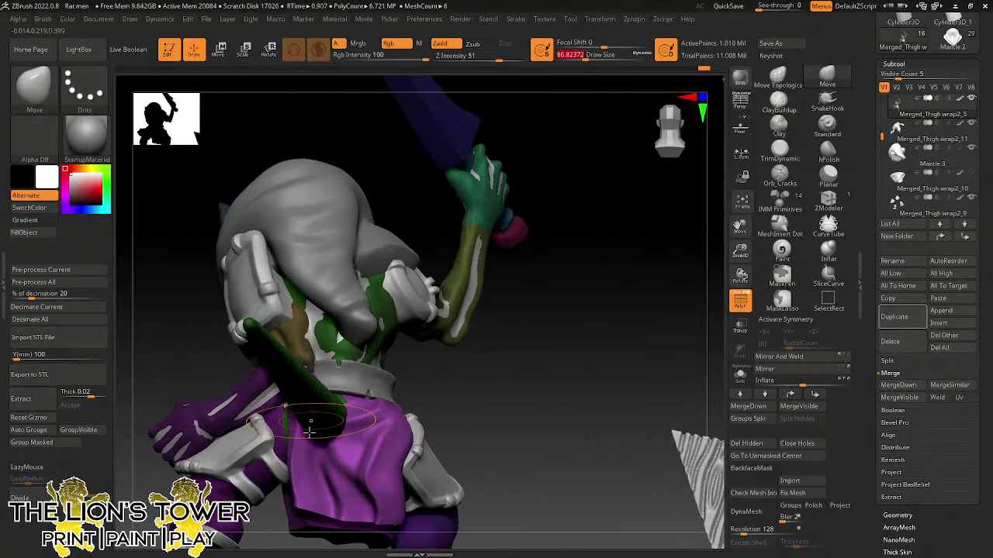
mouse_move(321, 413)
left_mouse_down()
mouse_move(339, 442)
mouse_move(336, 414)
mouse_move(347, 408)
left_mouse_up()
left_click_drag(313, 460, 351, 490)
left_click_drag(475, 363, 536, 362)
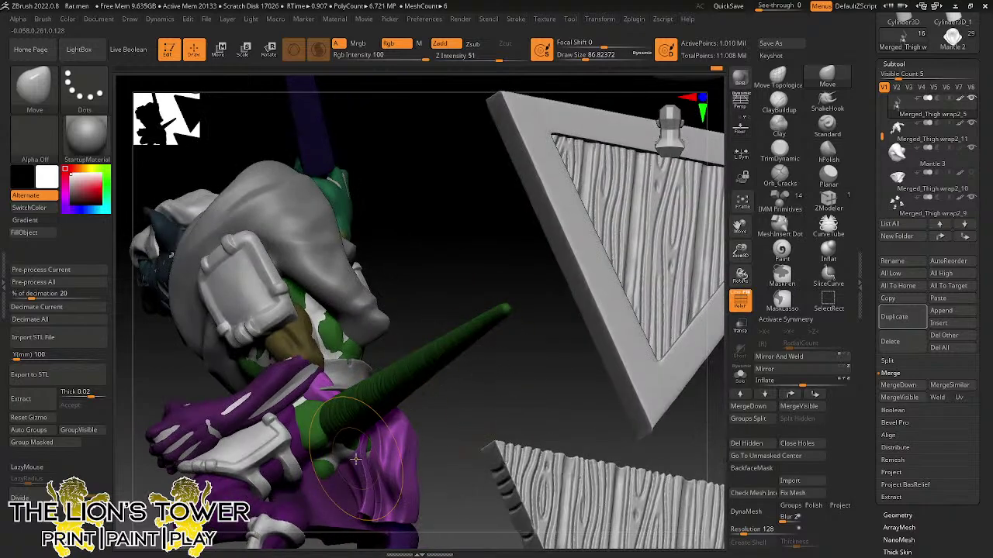
left_click_drag(357, 470, 373, 458)
mouse_move(529, 394)
left_mouse_down()
mouse_move(457, 400)
mouse_move(461, 356)
left_mouse_up()
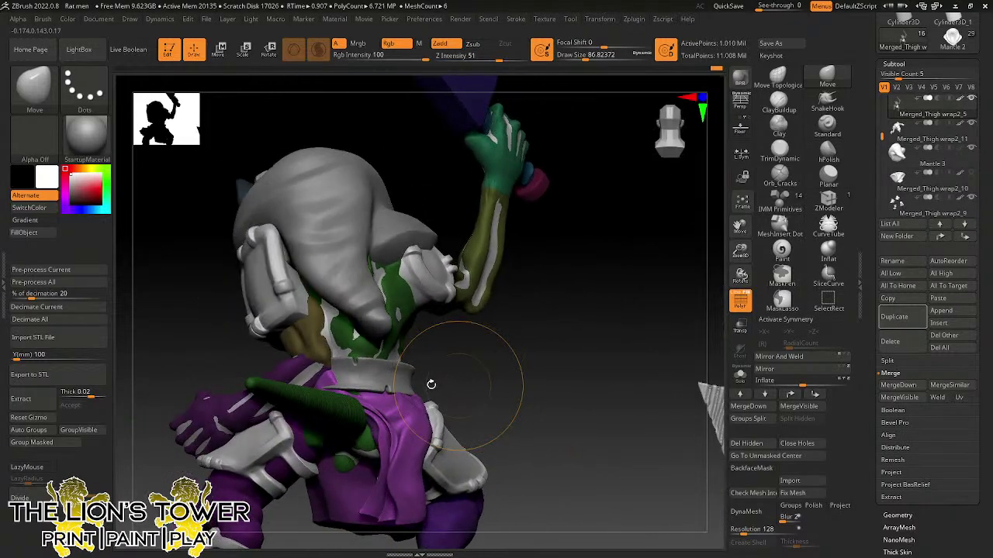
left_click_drag(373, 423, 384, 436)
left_click_drag(490, 388, 434, 384)
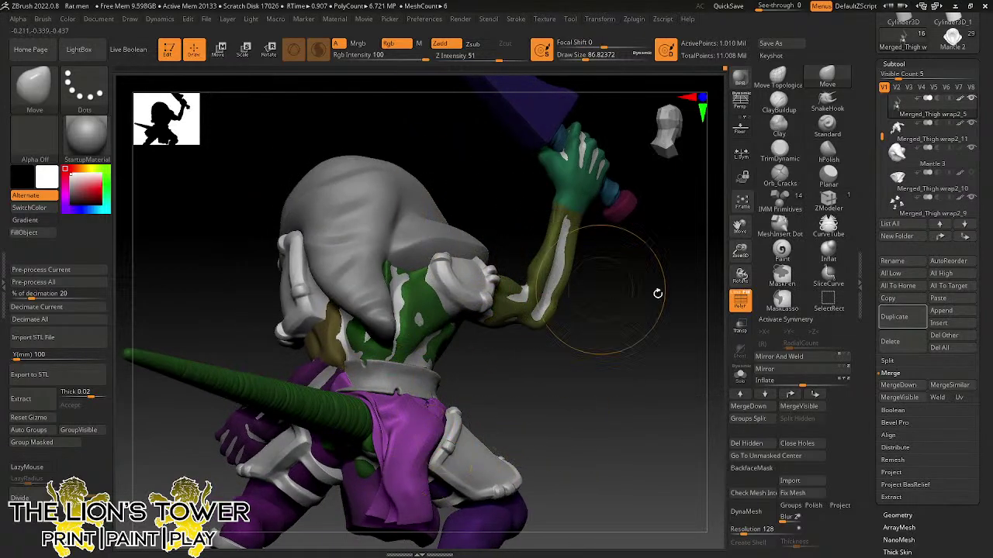
- Duplicate the rear loincloth with the gizmo, mirror the copy, fit it around the other side of the tail base, and clear the mask
key("r")
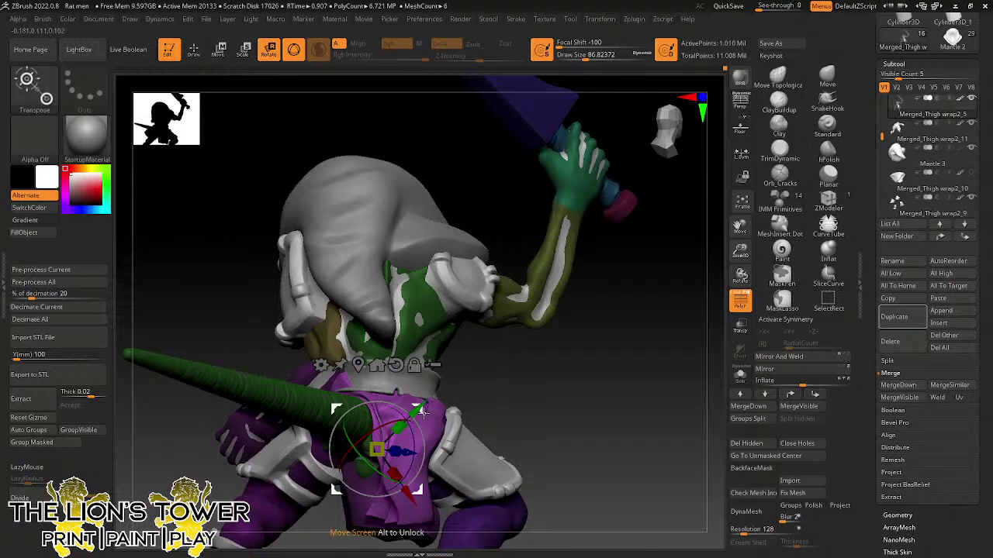
left_click_drag(423, 411, 417, 405, "ctrl")
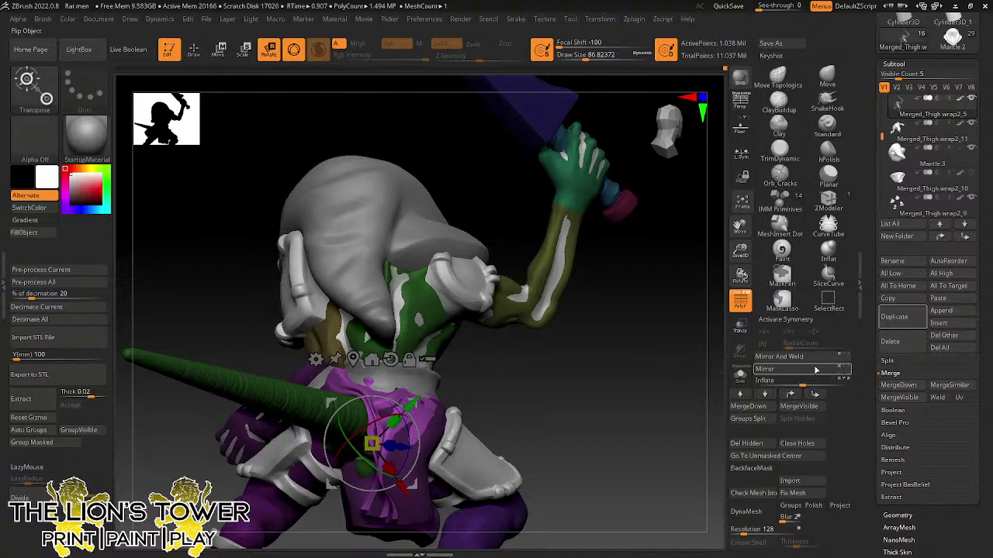
left_click(815, 370)
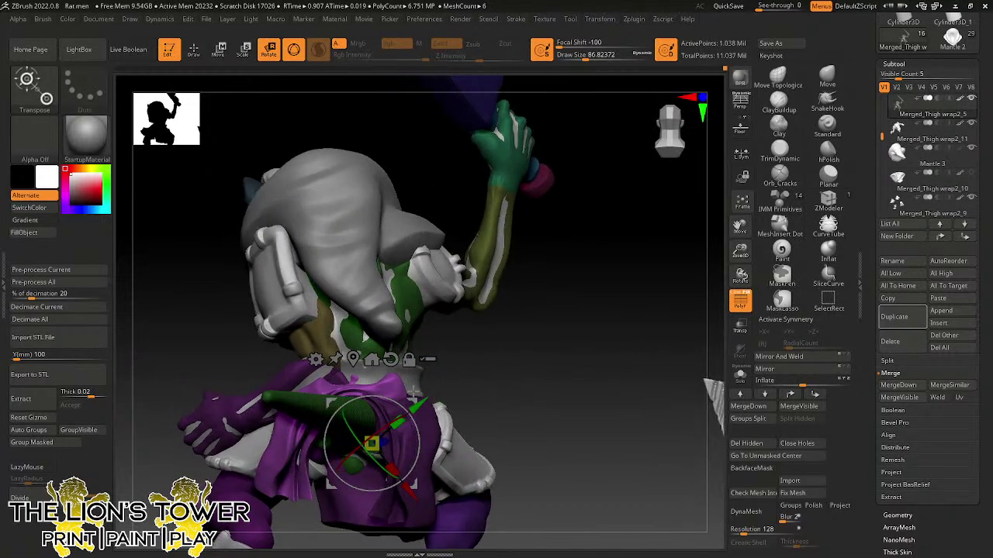
left_click_drag(406, 409, 434, 381)
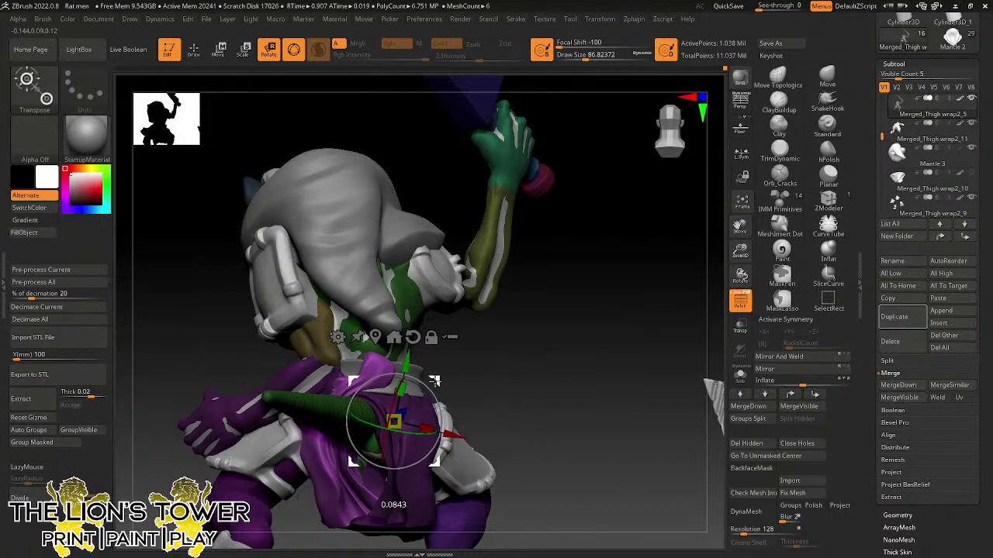
left_click_drag(571, 383, 595, 384)
left_click(406, 506)
left_click_drag(643, 330, 622, 350, "ctrl")
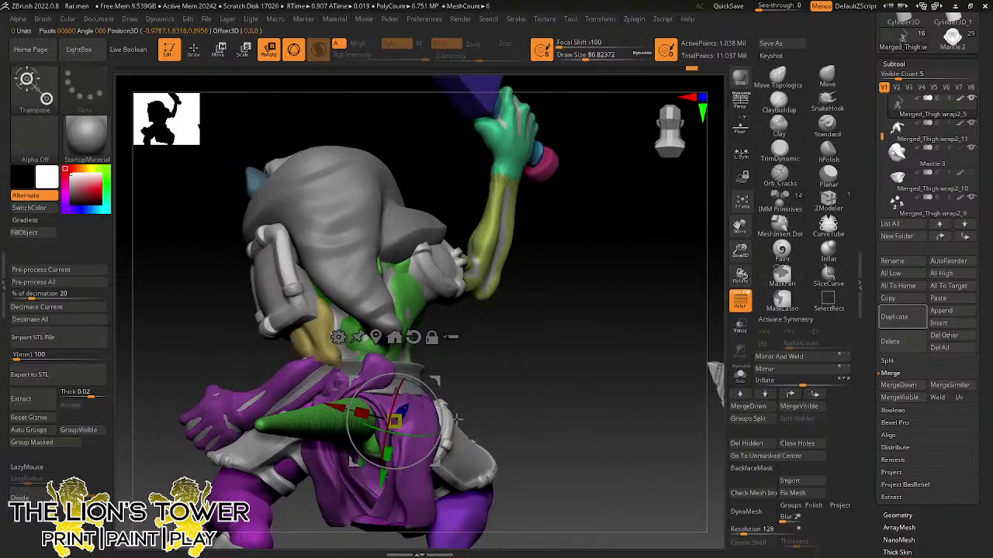
- Regenerate the body subtool's polygroups with Auto Groups and isolate one rear loincloth piece for sculpting with the Move brush
left_click(38, 443)
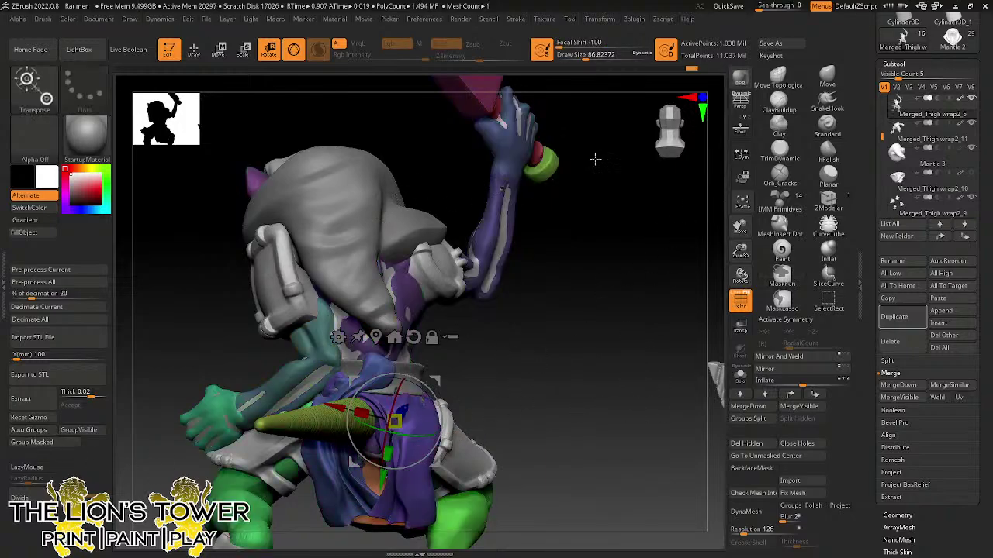
left_click(827, 76)
mouse_move(555, 408)
left_mouse_down()
mouse_move(508, 408)
mouse_move(587, 416)
mouse_move(543, 425)
mouse_move(511, 394)
mouse_move(549, 405)
left_mouse_up()
left_click(408, 508, "ctrl+shift")
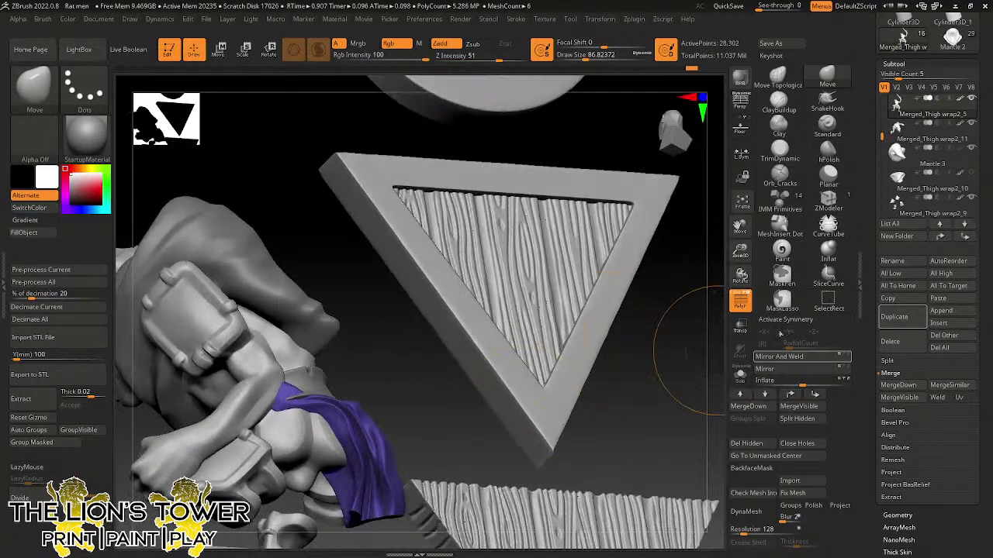
- Hide the Merged_Thigh wrap2_1 plate blocking the view and make the Merged_Thigh wrap2_5 subtool active again
left_click_drag(692, 365, 609, 399)
left_click(582, 408, "alt")
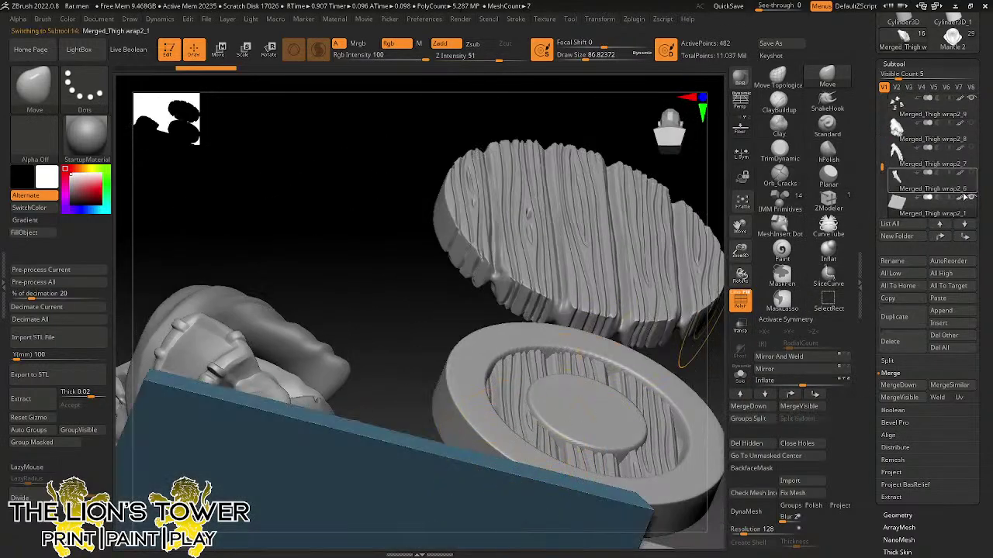
left_click(334, 356, "alt")
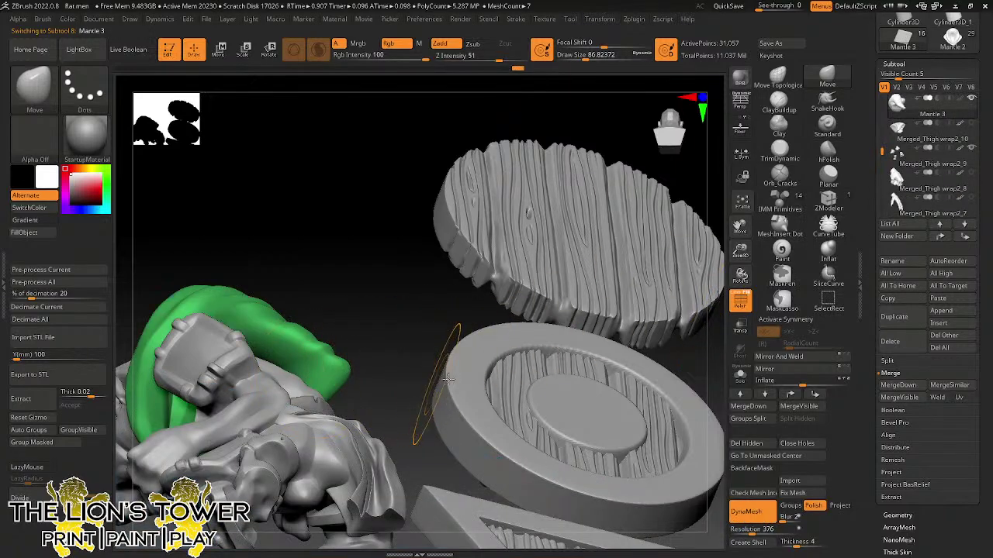
left_click_drag(739, 225, 754, 118)
left_click(404, 297, "alt")
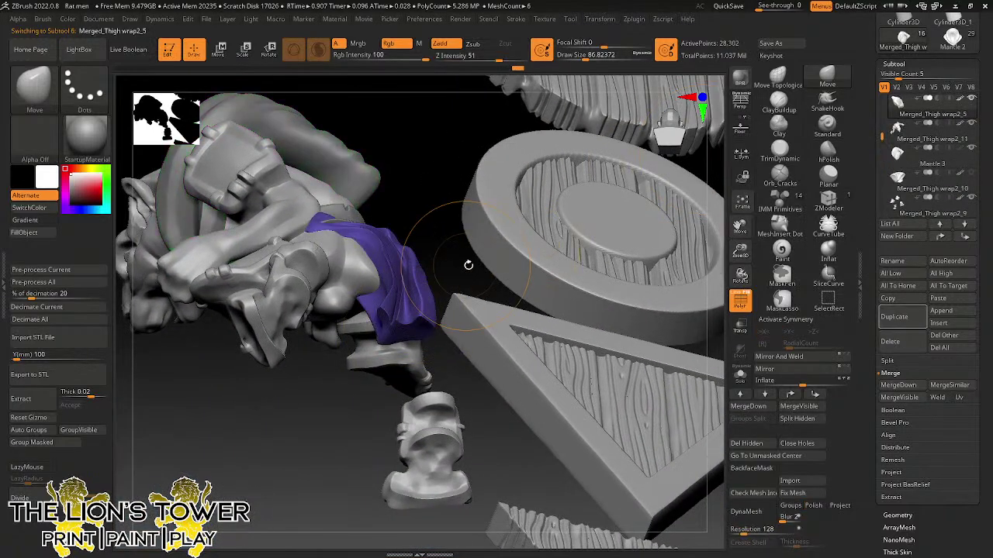
- Smooth away the copied folds and ragged edges of the isolated rear loincloth piece at draw size about 46
left_click_drag(467, 264, 495, 258)
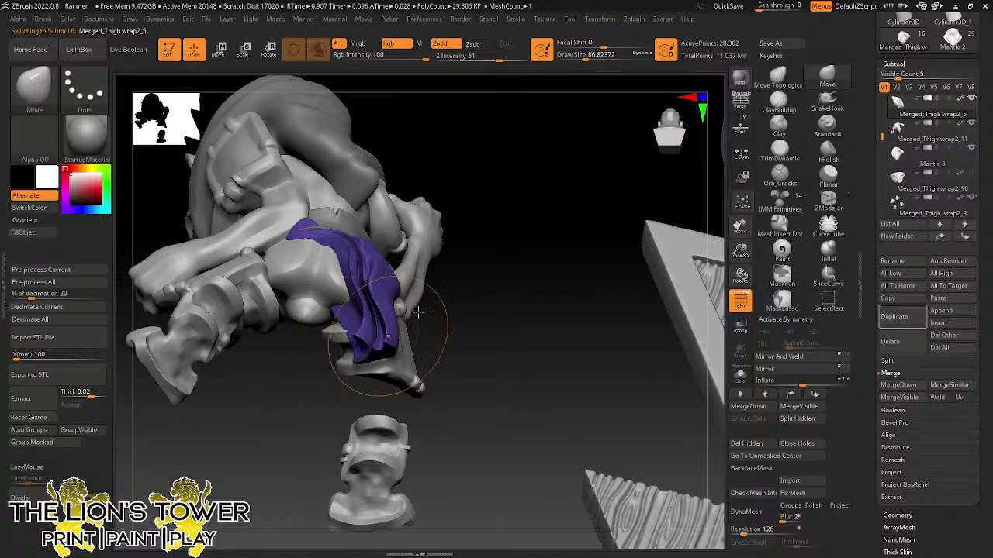
right_click_drag(398, 343, 458, 313)
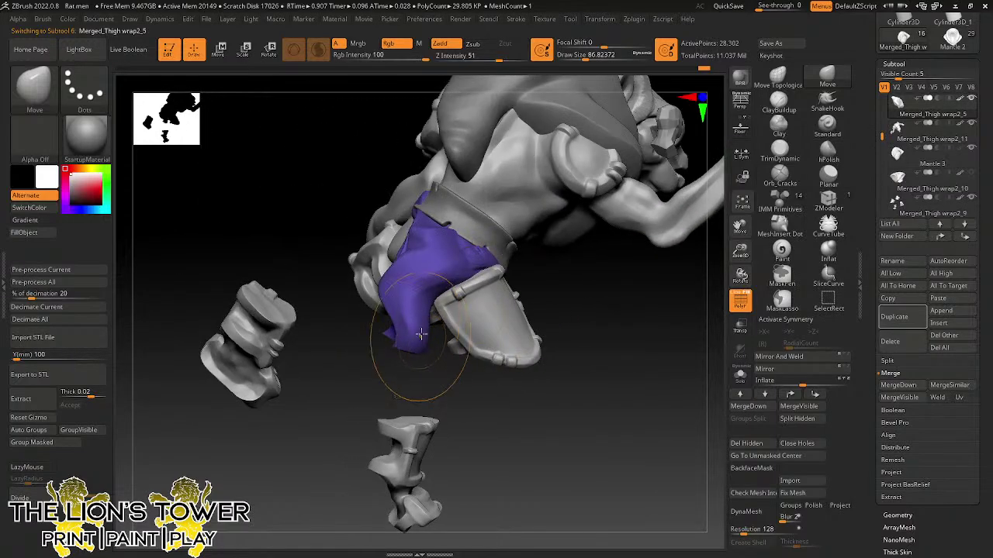
left_click_drag(421, 354, 460, 340)
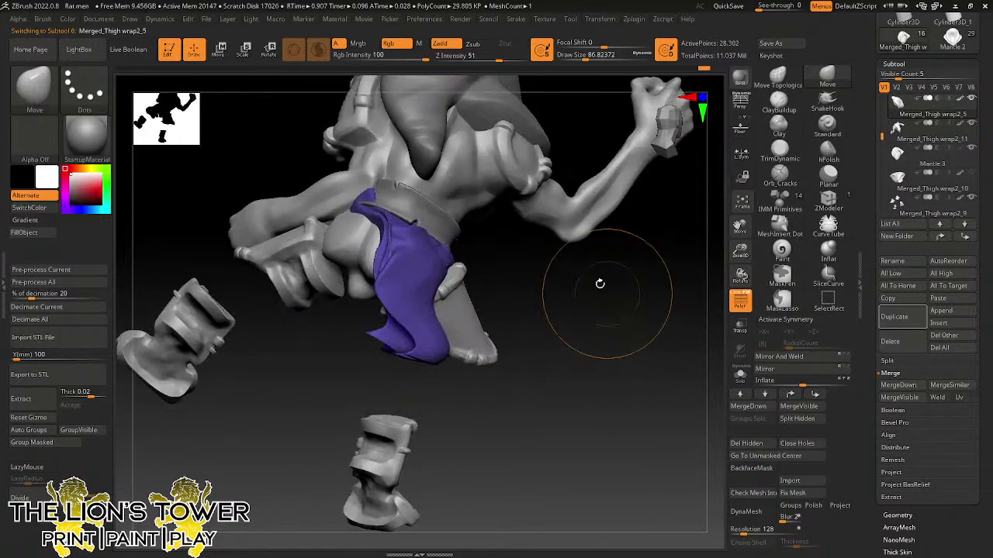
left_click(568, 57)
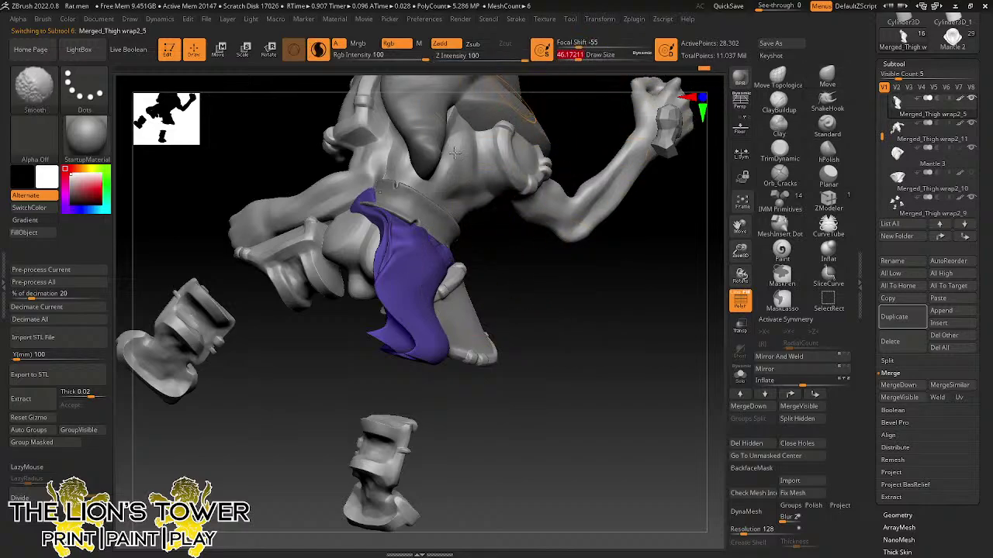
mouse_move(391, 277)
left_mouse_down("shift")
mouse_move(386, 252)
mouse_move(393, 341)
left_mouse_up("shift")
left_click_drag(366, 188, 366, 199, "shift")
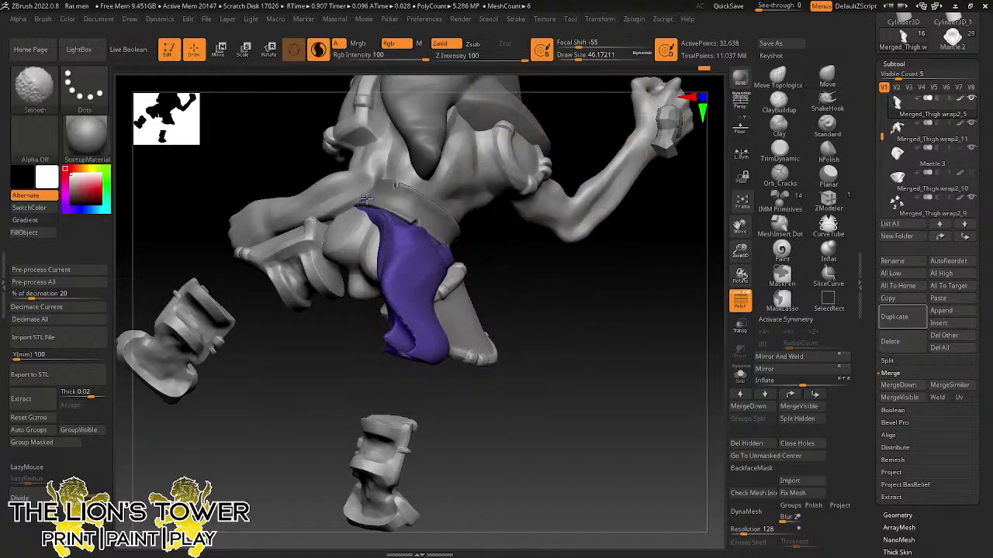
mouse_move(389, 305)
left_mouse_down("shift")
mouse_move(399, 333)
mouse_move(421, 350)
left_mouse_up("shift")
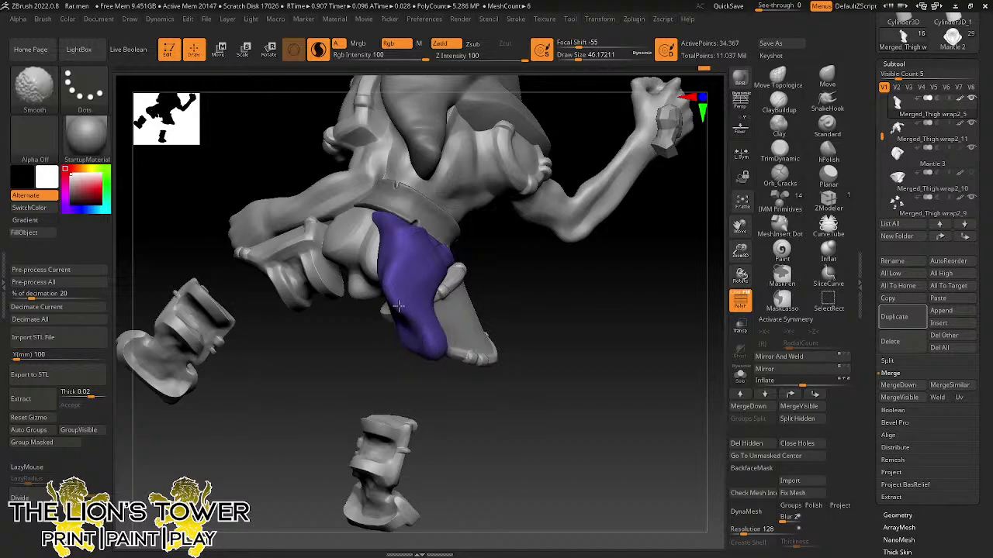
left_click_drag(548, 307, 485, 296)
left_click_drag(434, 266, 450, 259, "shift")
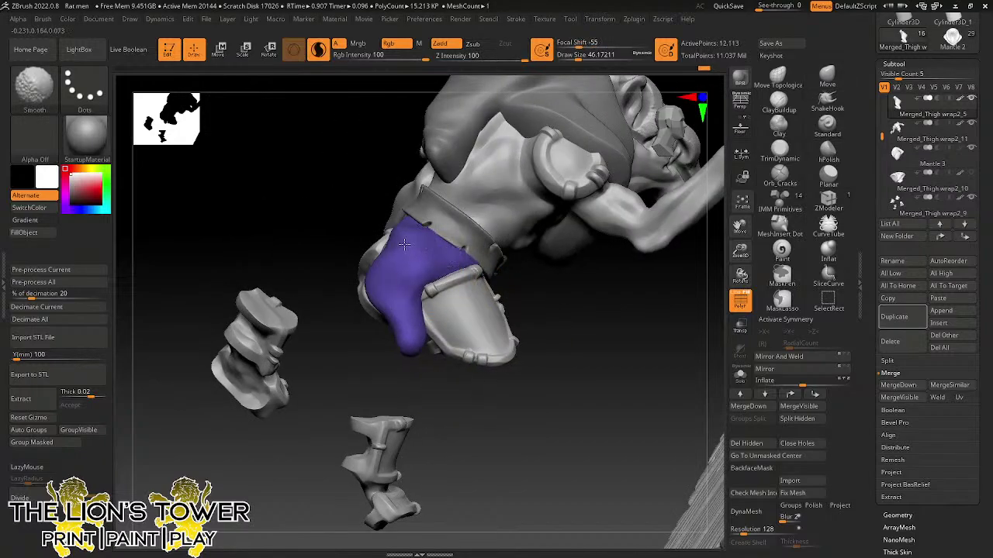
mouse_move(404, 244)
right_mouse_down()
mouse_move(574, 303)
mouse_move(417, 230)
right_mouse_up()
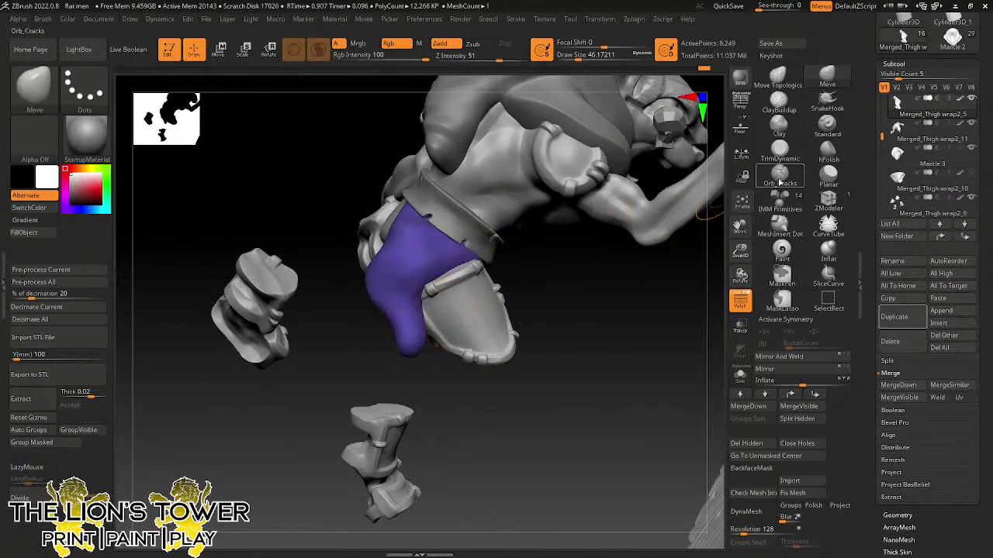
- Carve flowing folds into the isolated purple rear loincloth piece with the Orb_Cracks brush at draw size about 49 with LazyMouse on
right_click_drag(405, 339, 575, 264)
left_click(578, 58)
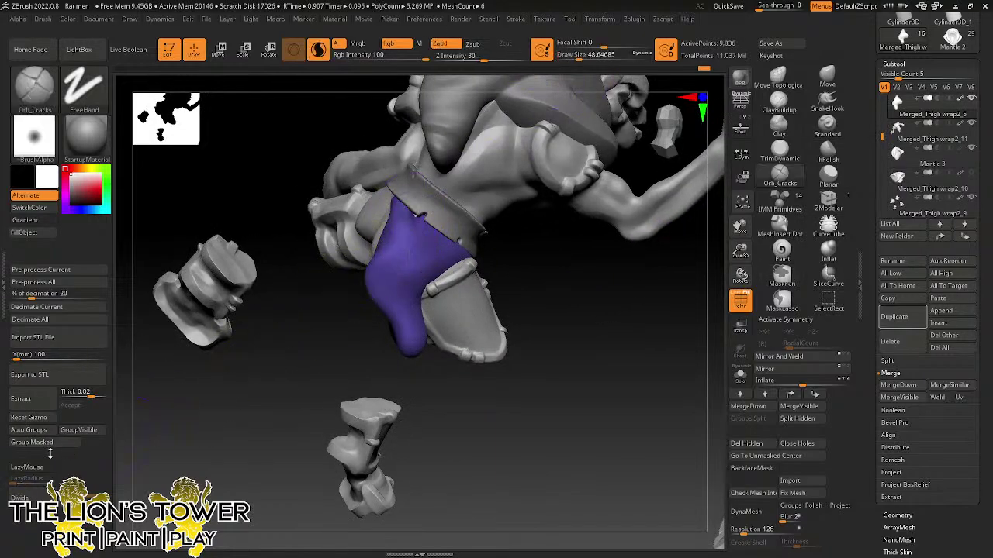
key("l")
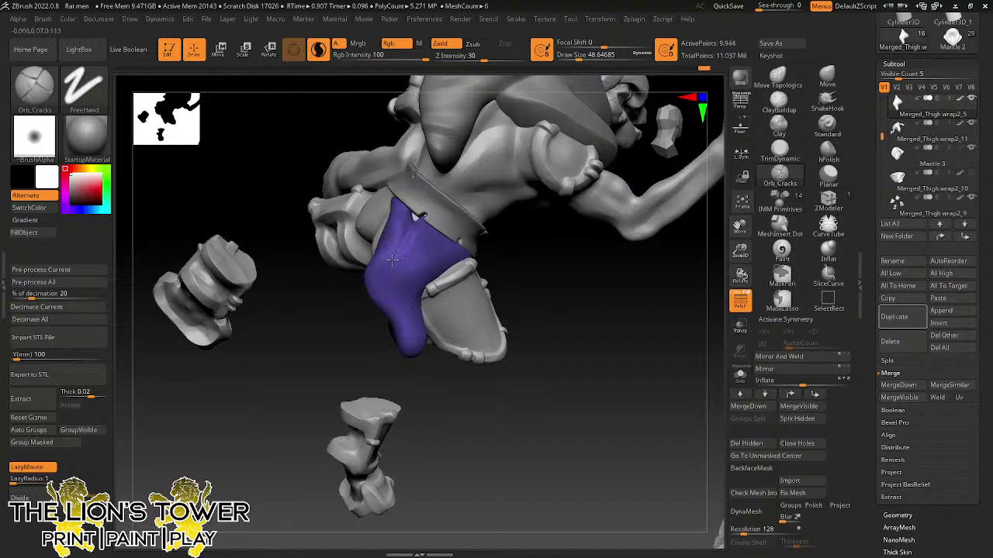
left_click_drag(391, 260, 401, 243)
mouse_move(399, 289)
left_mouse_down()
mouse_move(402, 349)
mouse_move(442, 399)
mouse_move(472, 283)
mouse_move(335, 278)
left_mouse_up()
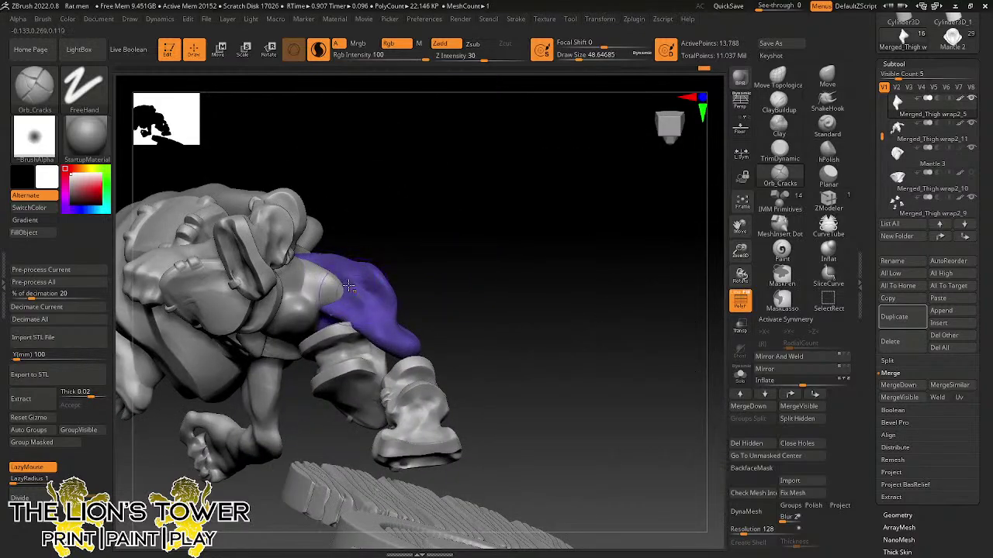
left_click_drag(403, 291, 366, 250)
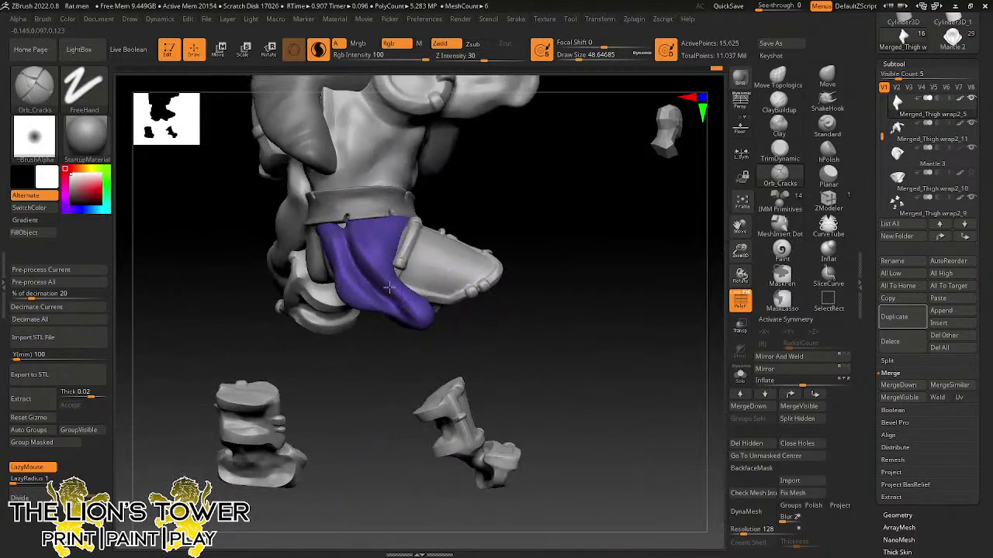
left_click_drag(389, 287, 386, 234)
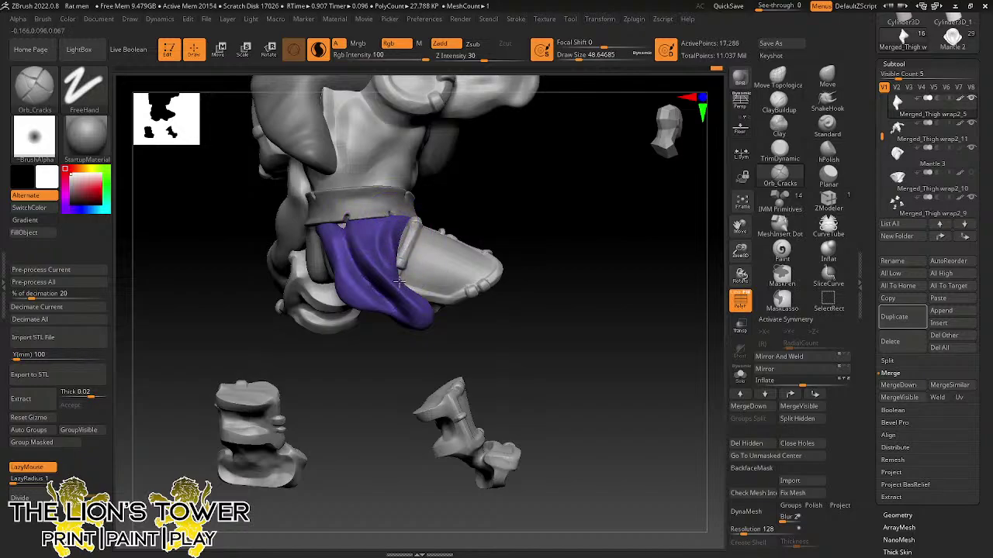
left_click(335, 223, "alt")
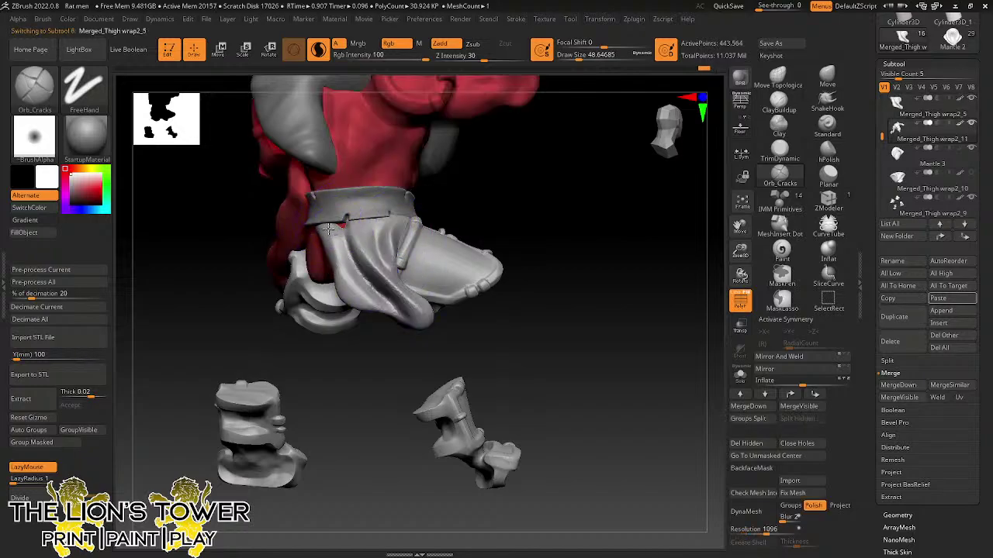
left_click(326, 226, "alt")
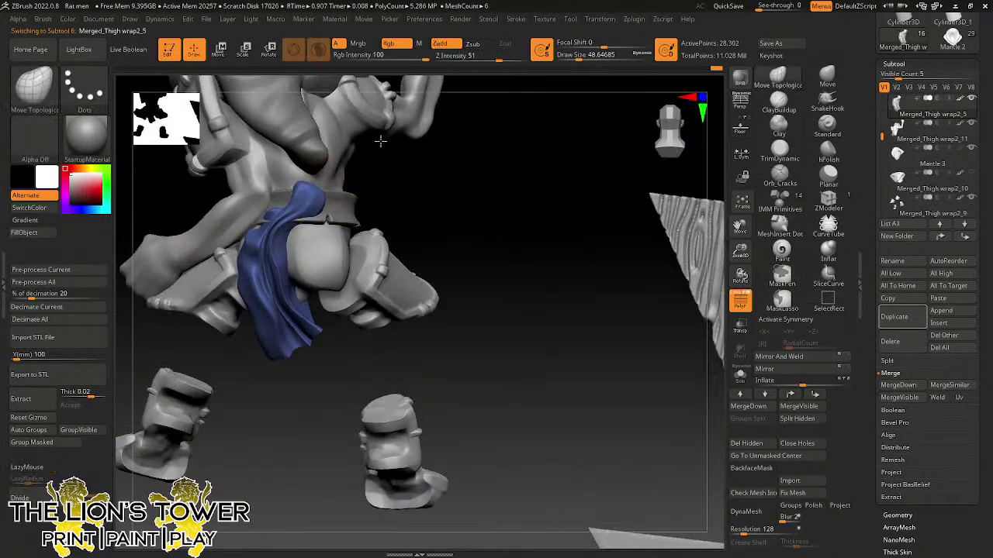
- Fit the upper end of the isolated blue rear loincloth piece beneath the belt with the Move brush at draw size about 54
mouse_move(519, 222)
left_mouse_down()
mouse_move(479, 175)
mouse_move(504, 163)
left_mouse_up()
left_click_drag(577, 59, 579, 59)
left_click_drag(398, 162, 326, 199)
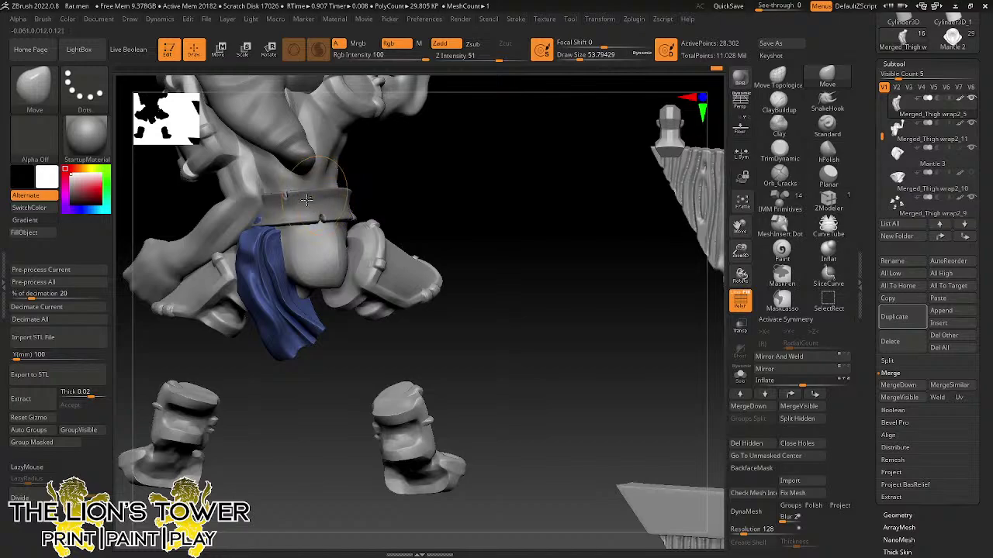
left_click_drag(356, 181, 299, 190)
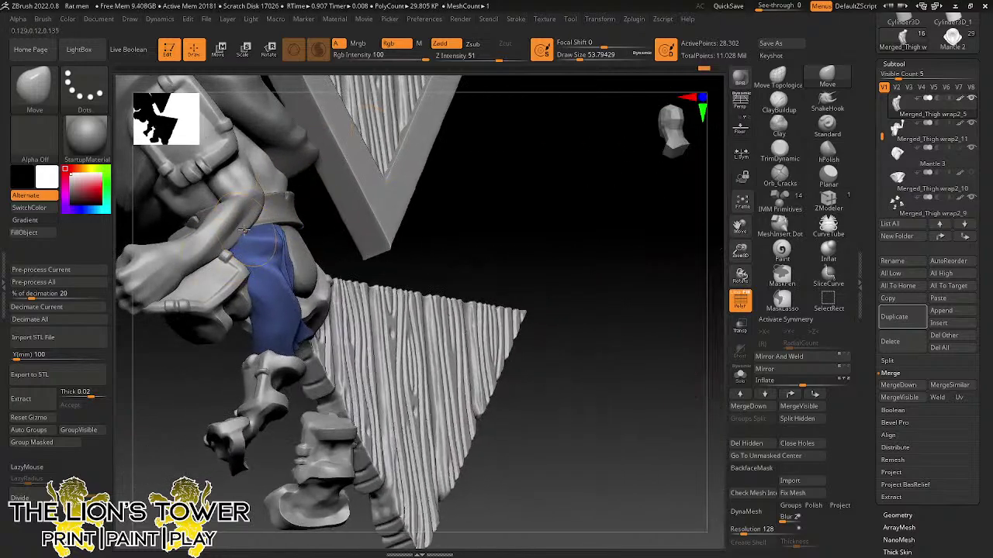
left_click_drag(403, 223, 242, 242)
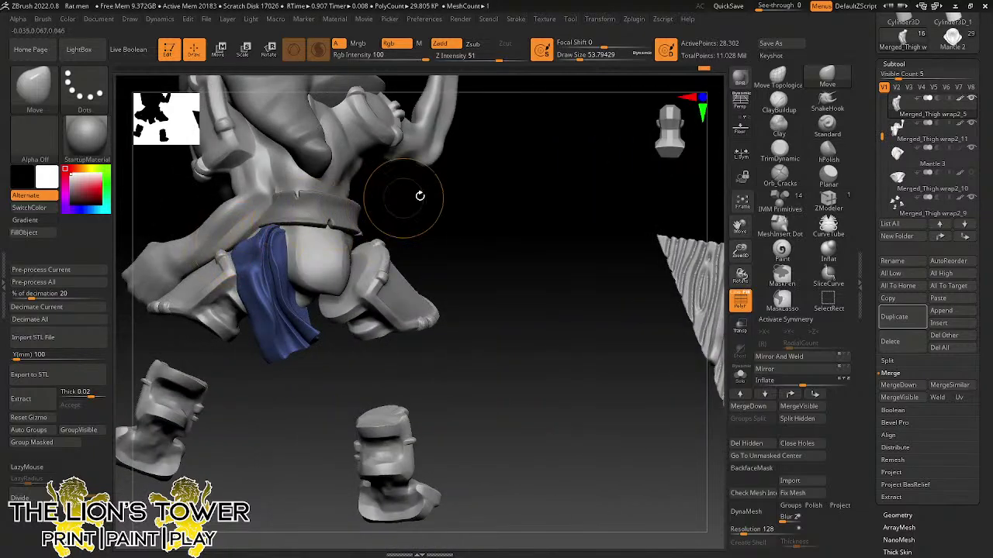
left_click_drag(420, 197, 254, 230)
left_click_drag(419, 171, 357, 124)
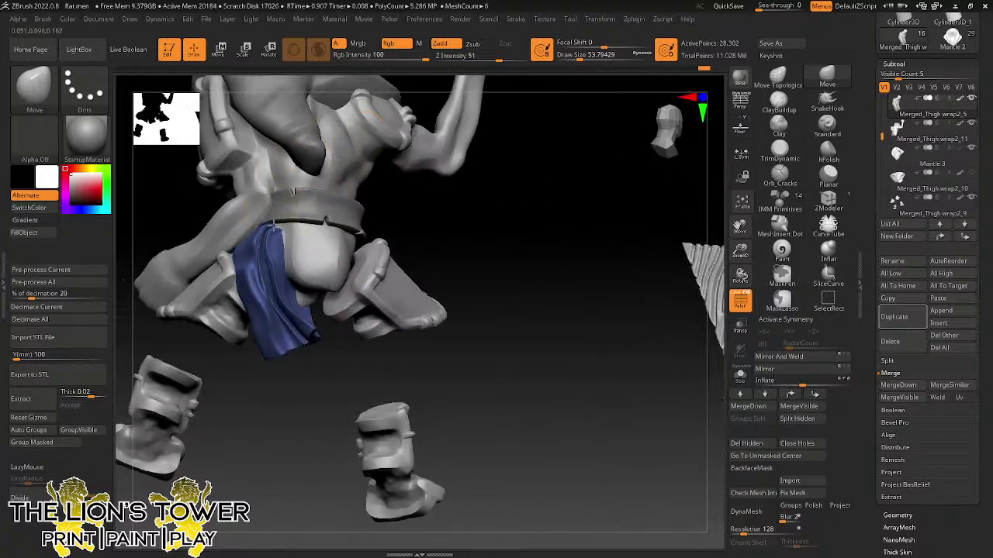
- Smooth away the copied folds on the blue rear loincloth piece and unhide the rest of the body subtool
key("shift")
mouse_move(275, 258)
left_mouse_down("shift")
mouse_move(309, 336)
mouse_move(297, 332)
left_mouse_up("shift")
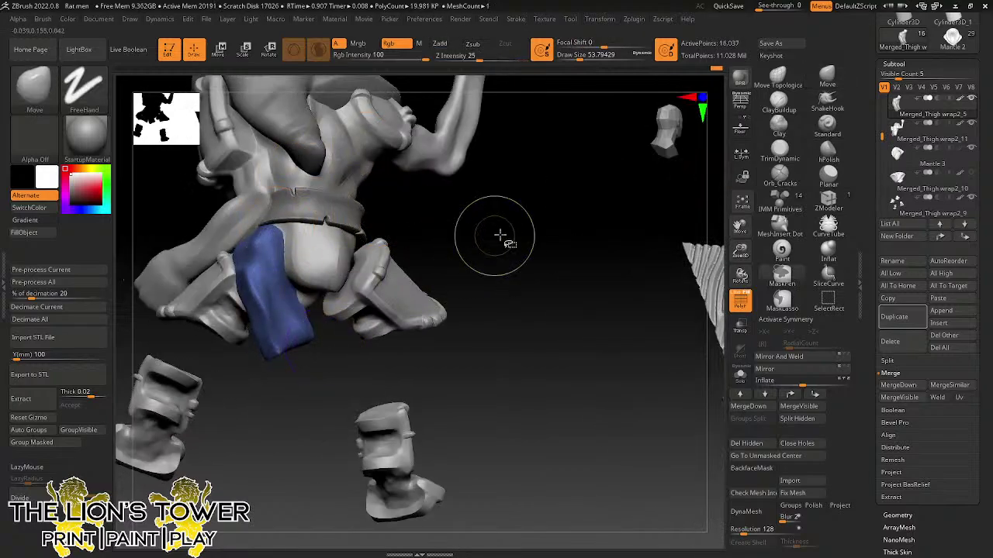
left_click(499, 242, "ctrl+shift")
mouse_move(498, 243)
left_mouse_down()
mouse_move(510, 229)
mouse_move(516, 240)
mouse_move(470, 237)
left_mouse_up()
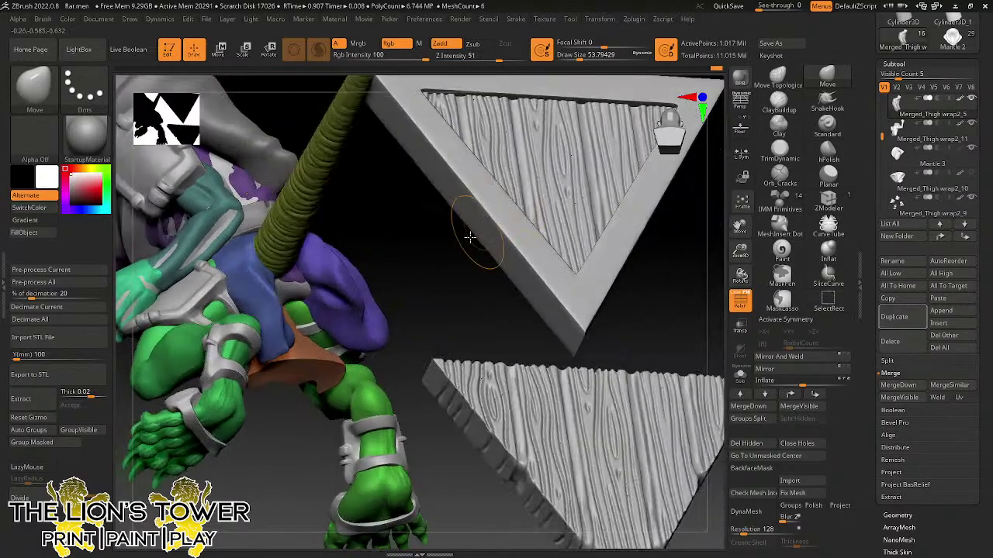
mouse_move(448, 286)
left_mouse_down()
mouse_move(416, 264)
mouse_move(571, 264)
mouse_move(570, 228)
mouse_move(543, 186)
mouse_move(580, 276)
mouse_move(597, 233)
mouse_move(660, 232)
mouse_move(652, 220)
mouse_move(499, 282)
mouse_move(613, 222)
left_mouse_up()
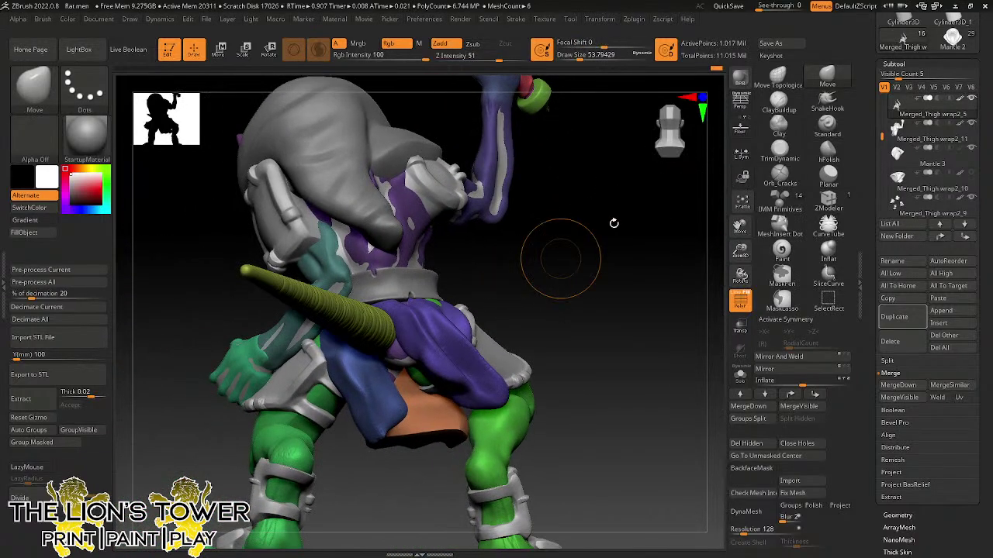
- Reshape the lower part of the blue loincloth piece beside the tail with the Move Topological brush at draw size about 49
left_click(778, 76)
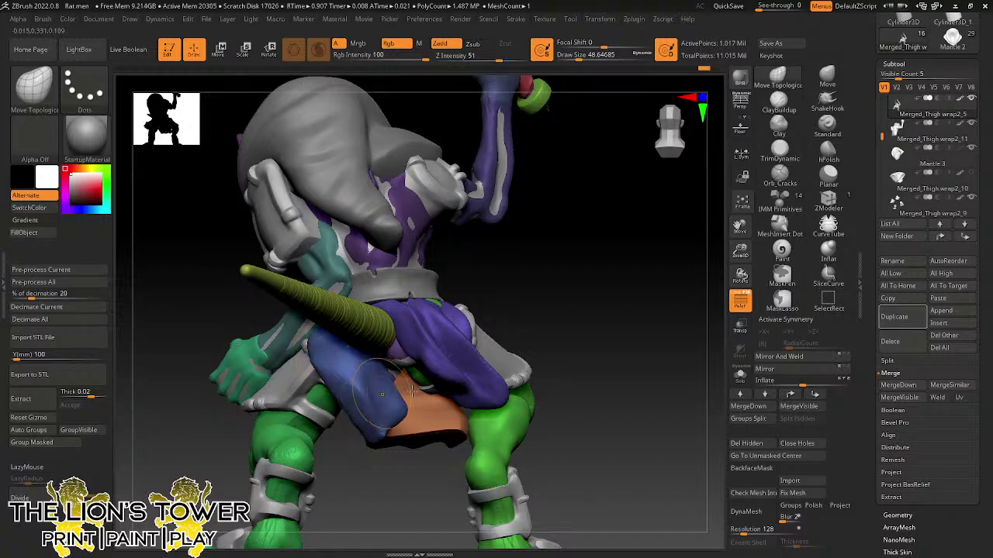
left_click_drag(471, 358, 453, 389)
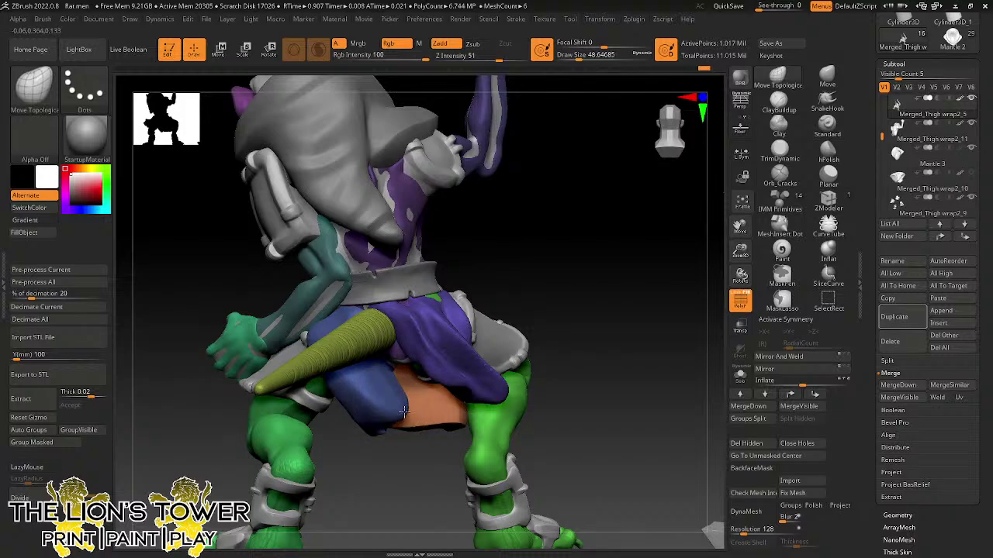
mouse_move(424, 377)
left_mouse_down()
mouse_move(532, 237)
mouse_move(548, 246)
mouse_move(563, 228)
mouse_move(488, 335)
mouse_move(405, 378)
left_mouse_up()
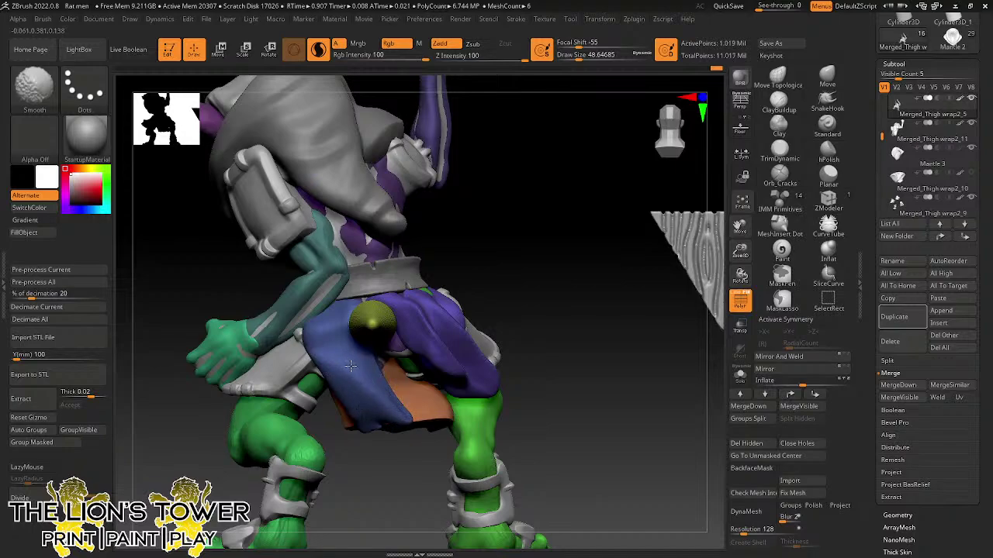
- Isolate the blue loincloth piece and carve long folds from its waist to its hem with the Orb_Cracks brush
left_click(326, 346, "ctrl+shift")
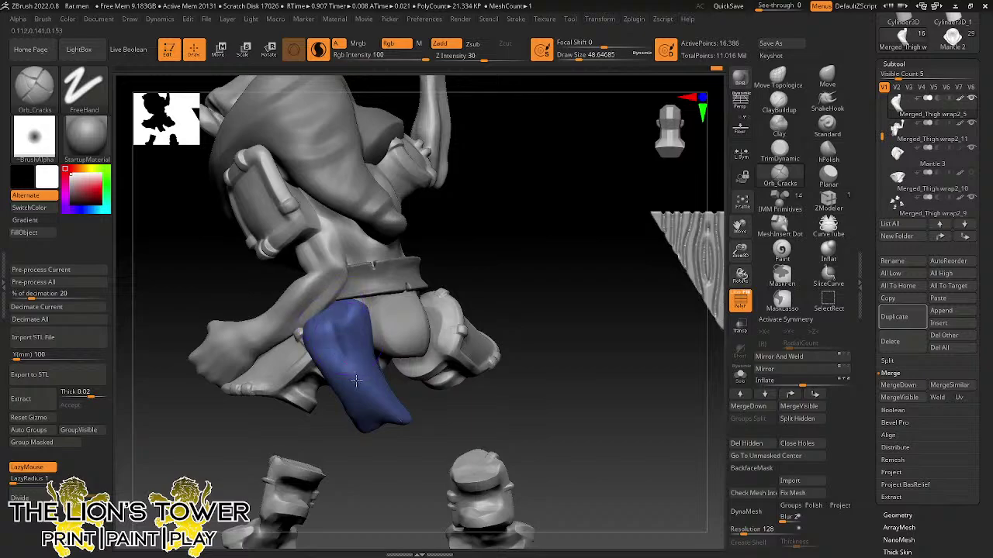
mouse_move(404, 427)
left_mouse_down()
mouse_move(355, 389)
mouse_move(395, 421)
left_mouse_up()
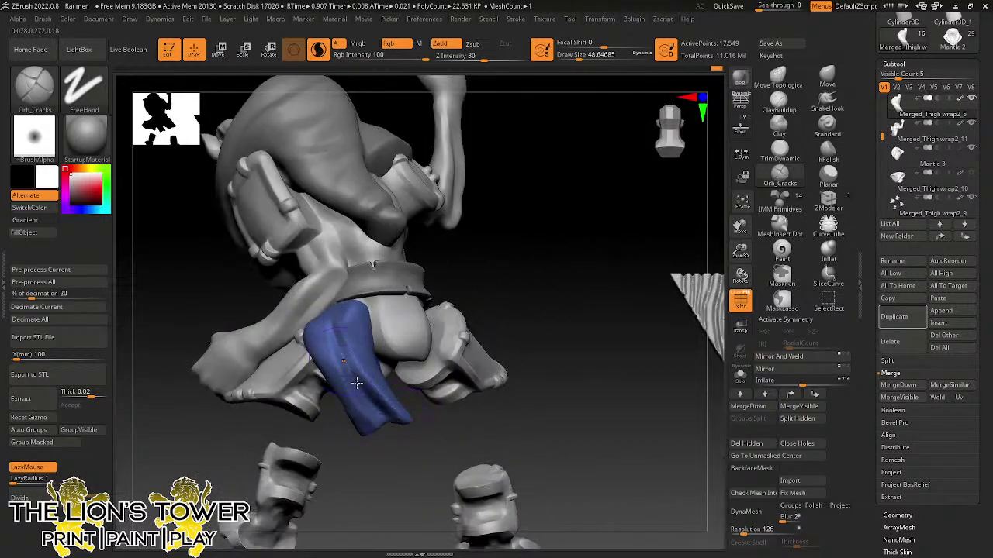
left_click_drag(530, 273, 399, 291)
left_click_drag(434, 444, 512, 441)
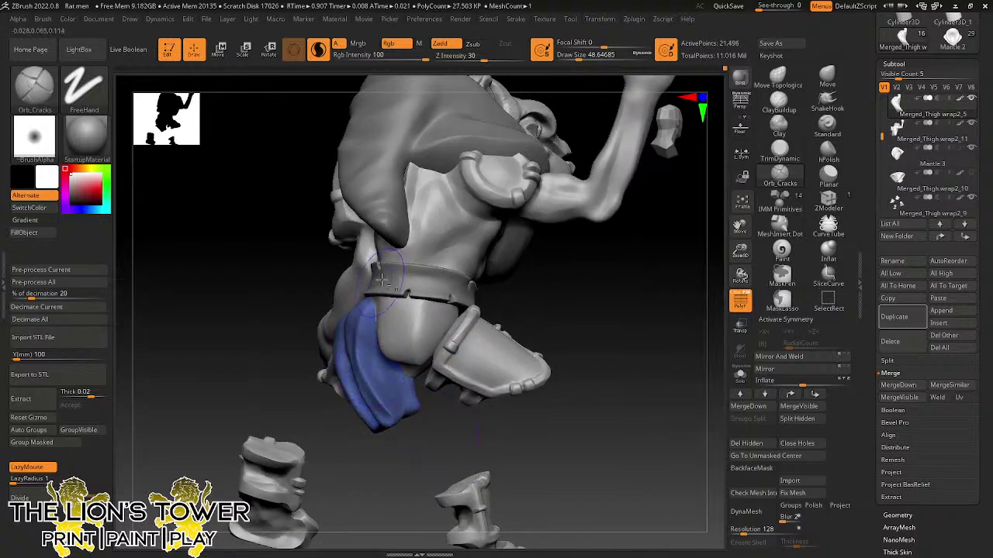
left_click_drag(419, 455, 443, 455)
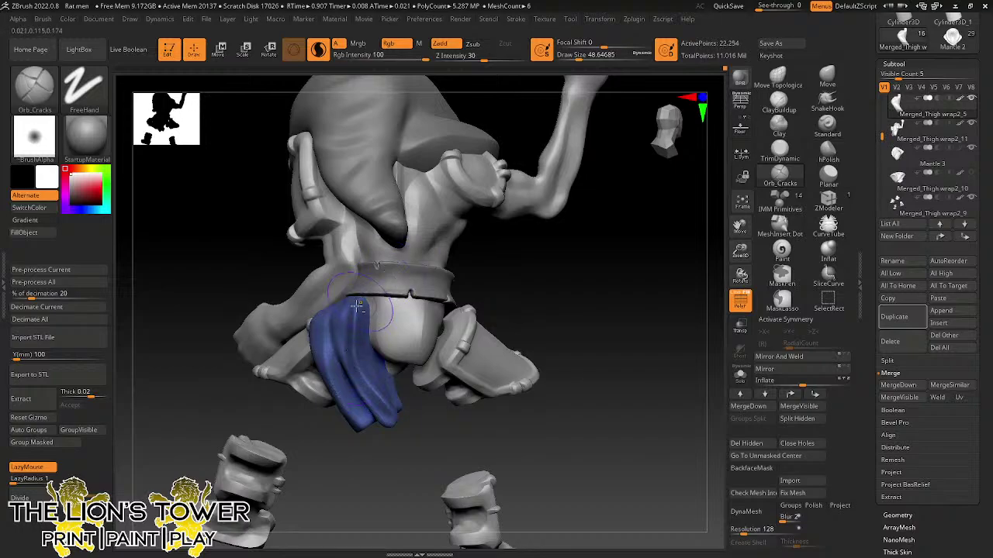
- Adjust the blue loincloth piece's top and tail-side edge with the Move brush at draw size about 54
left_click(827, 75)
left_click_drag(578, 252, 516, 260)
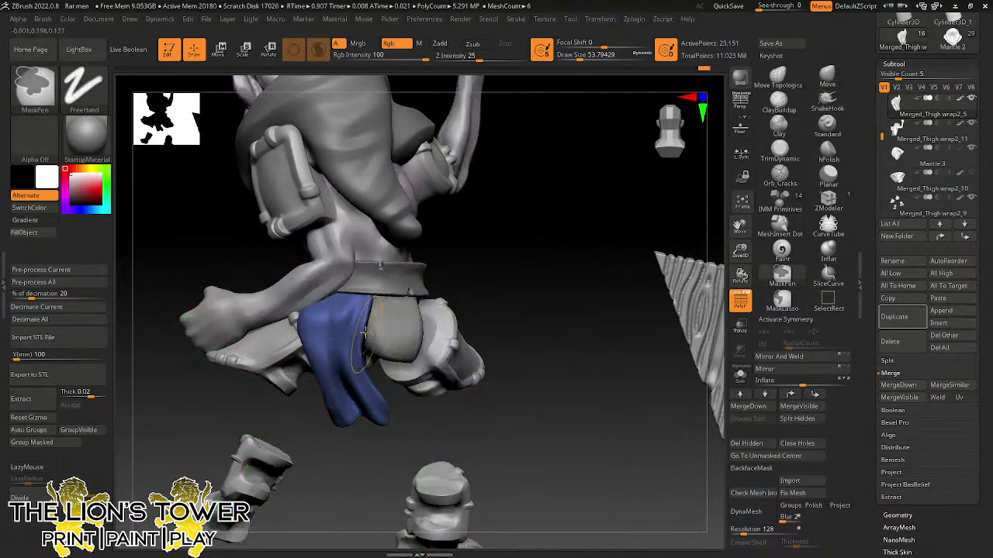
key("ctrl")
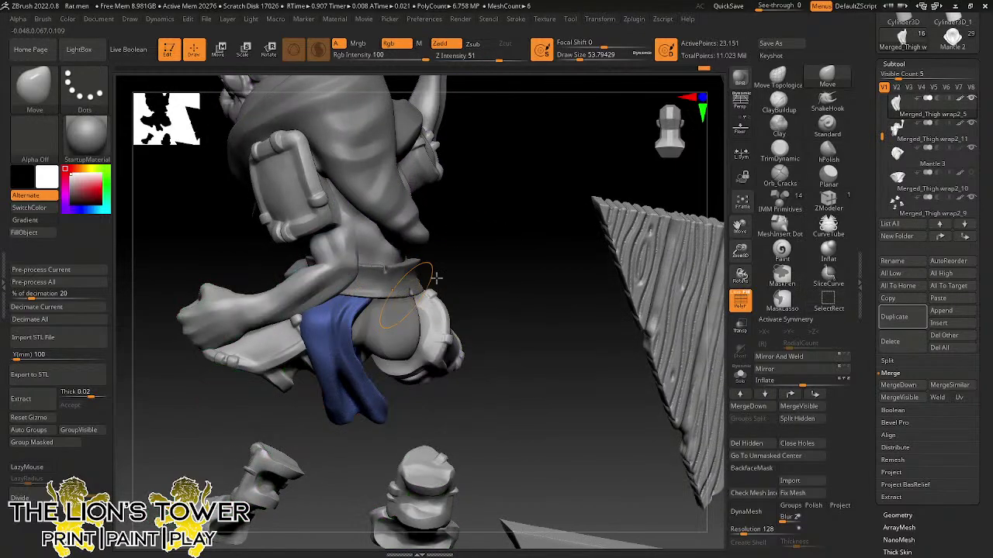
right_click_drag(436, 277, 366, 311)
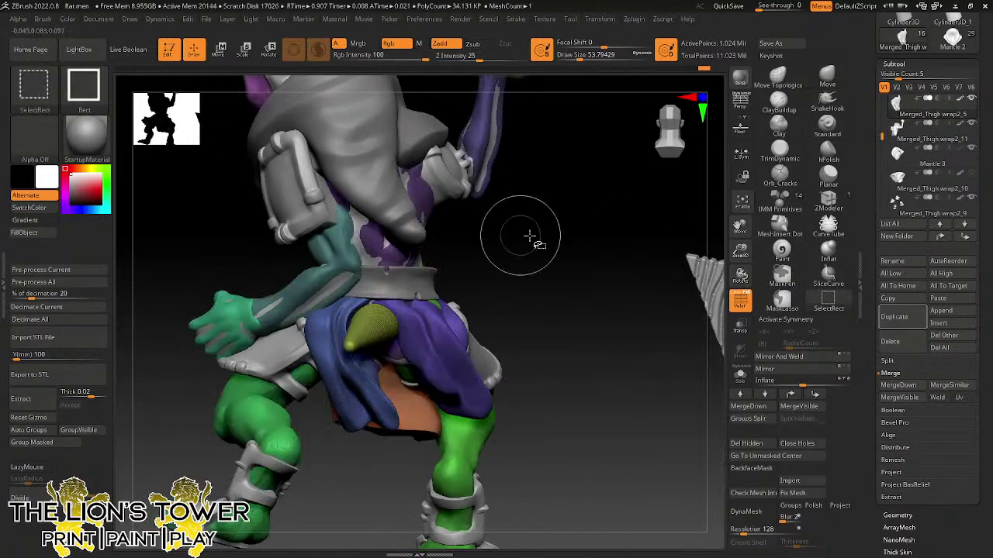
- Isolate the purple loincloth piece, adjust its upper edge around the tail base with the Move brush, and unhide the other parts
mouse_move(543, 264)
right_mouse_down()
mouse_move(551, 283)
mouse_move(418, 330)
right_mouse_up()
key("ctrl+shift")
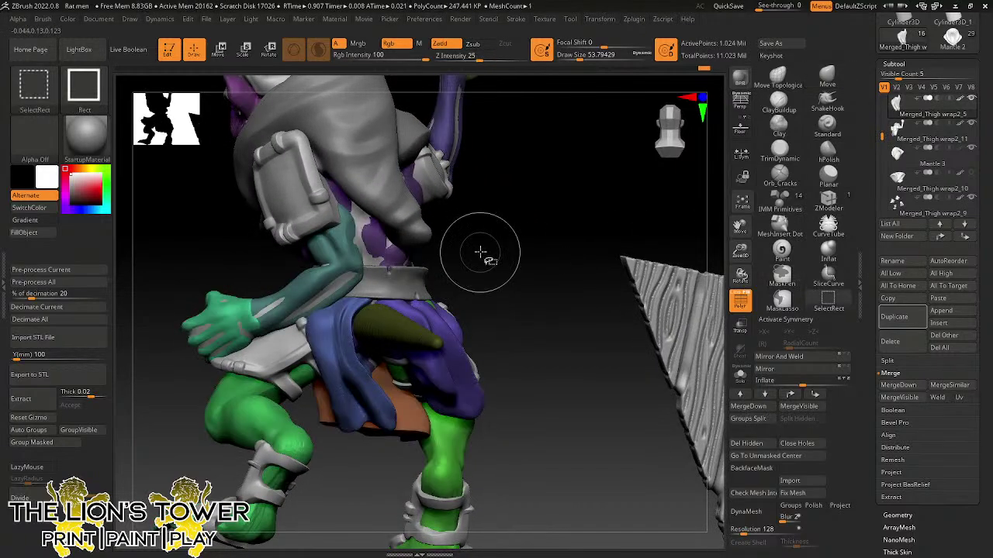
right_click_drag(480, 252, 503, 246)
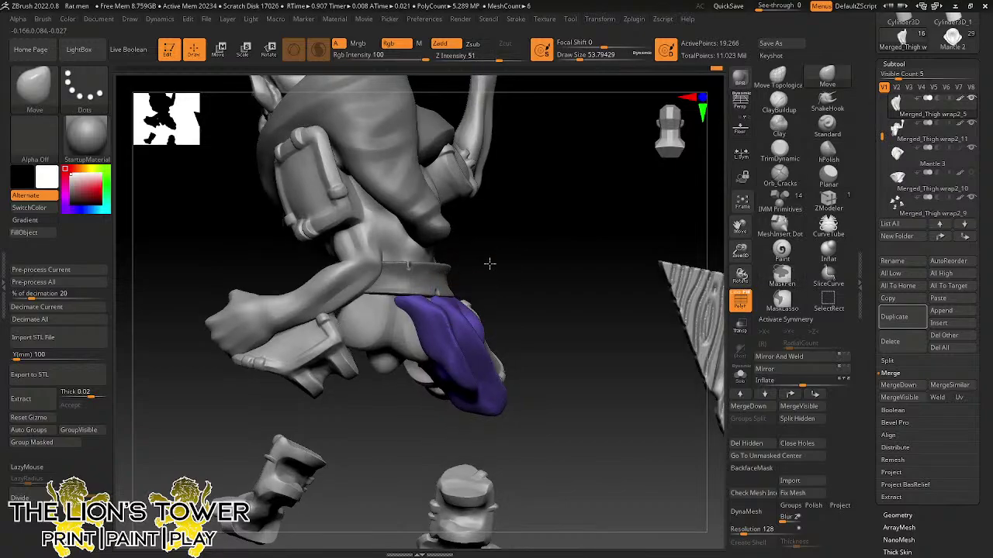
right_click_drag(490, 263, 409, 317)
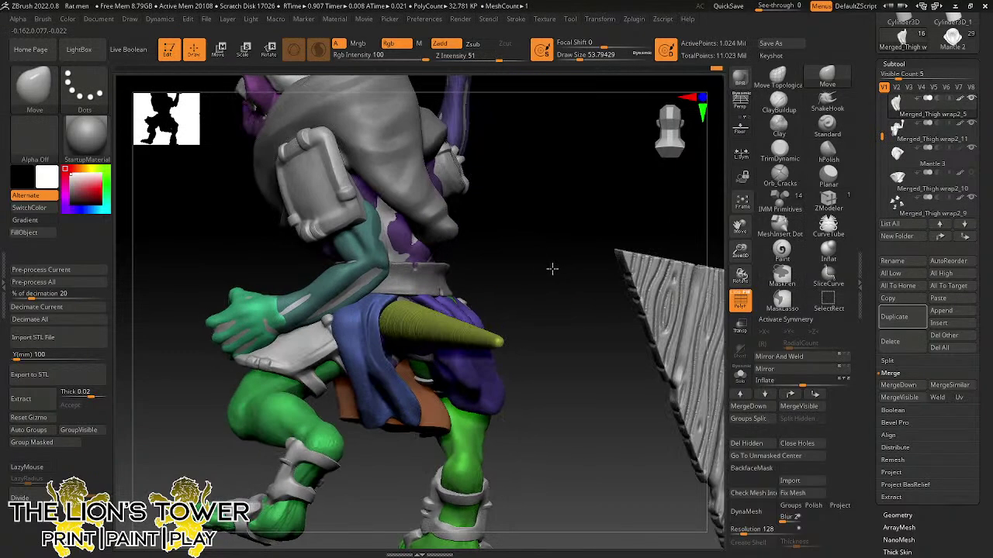
right_click_drag(552, 269, 525, 317)
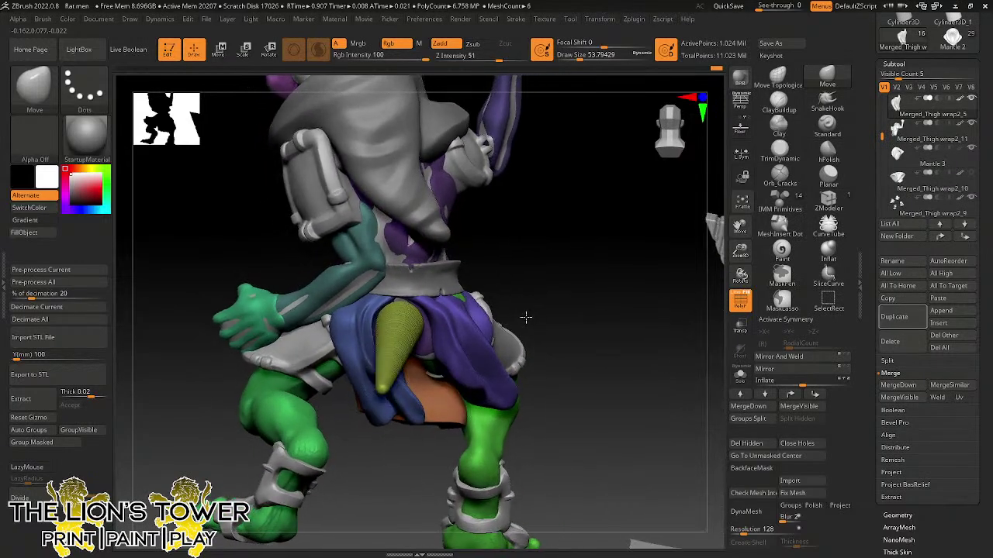
- Isolate the blue loincloth piece and refine its upper corner and folds with the Move brush at draw size about 23 and Orb_Cracks
mouse_move(567, 274)
right_mouse_down()
mouse_move(591, 258)
mouse_move(555, 252)
right_mouse_up()
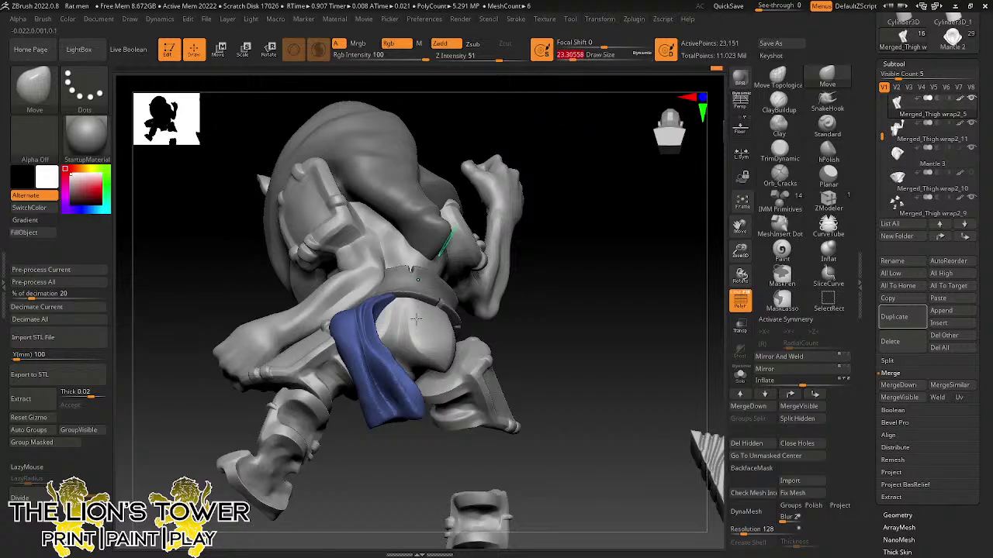
key("shift")
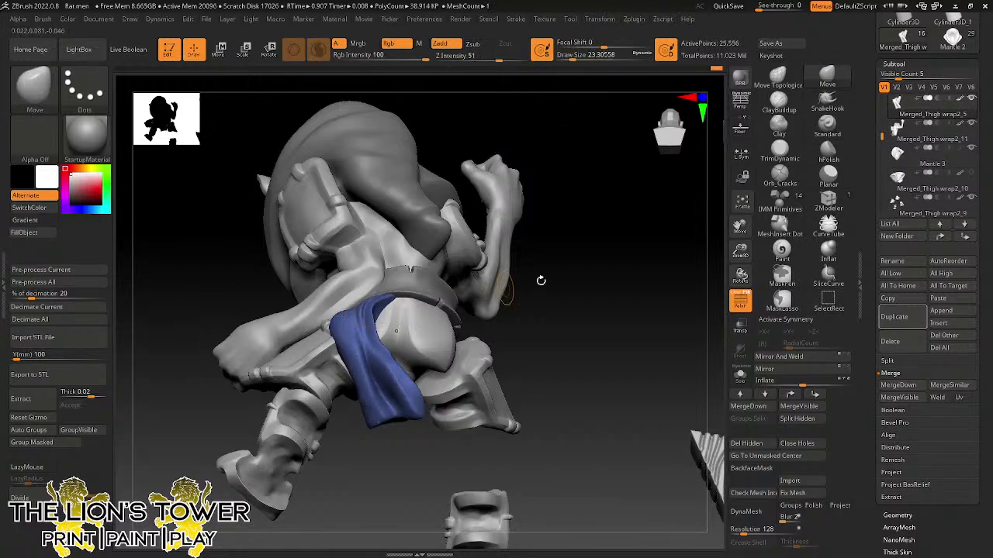
mouse_move(506, 281)
right_mouse_down()
mouse_move(594, 334)
mouse_move(415, 271)
right_mouse_up()
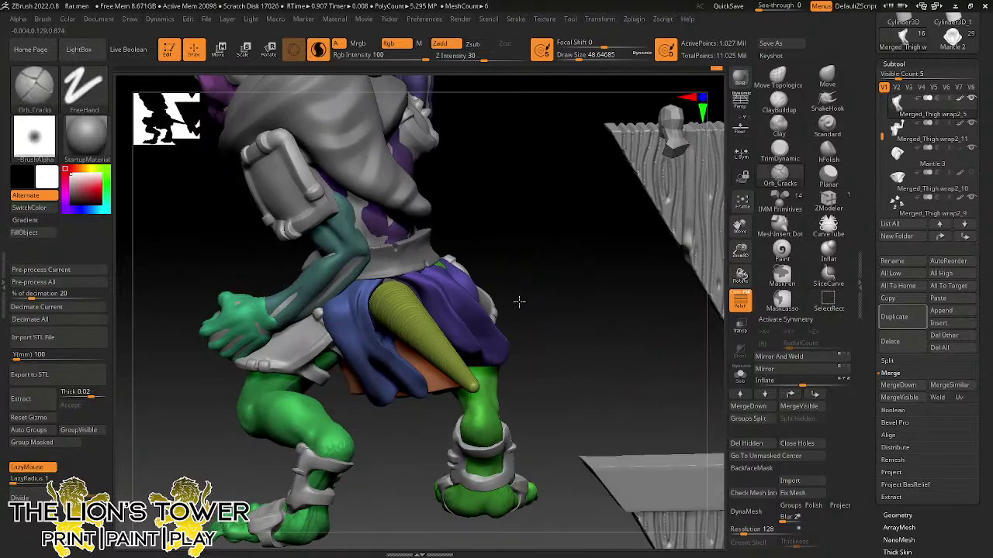
- Isolate the purple loincloth piece and flatten its hem and lower surfaces with the hPolish brush at draw size about 22
right_click_drag(519, 301, 602, 306)
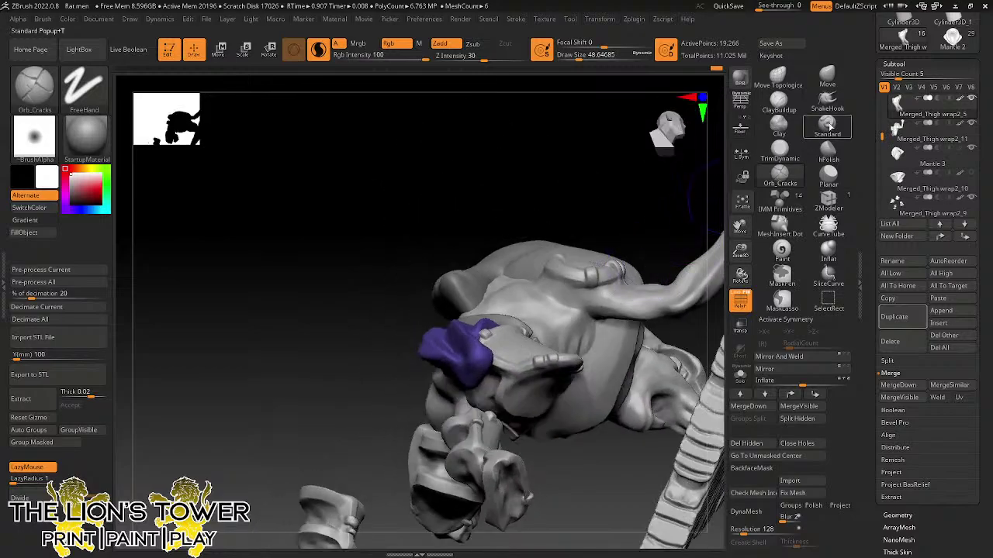
left_click(828, 150)
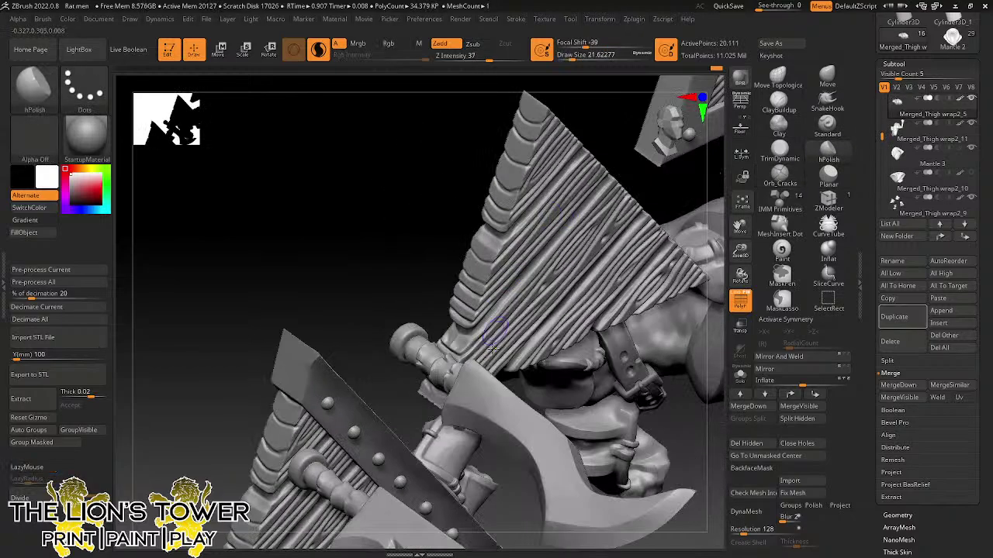
left_click_drag(453, 214, 541, 281)
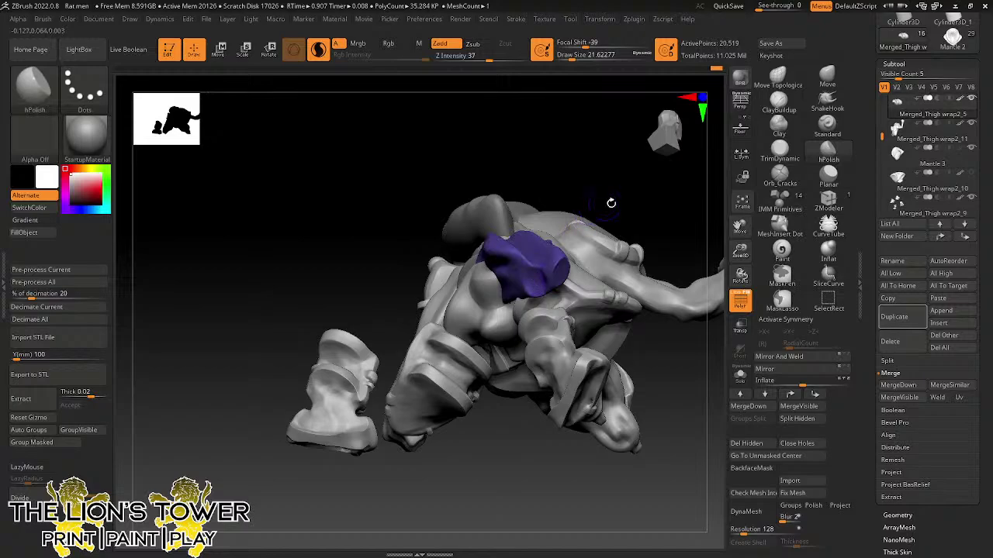
mouse_move(611, 203)
left_mouse_down()
mouse_move(567, 254)
mouse_move(587, 302)
mouse_move(636, 279)
left_mouse_up()
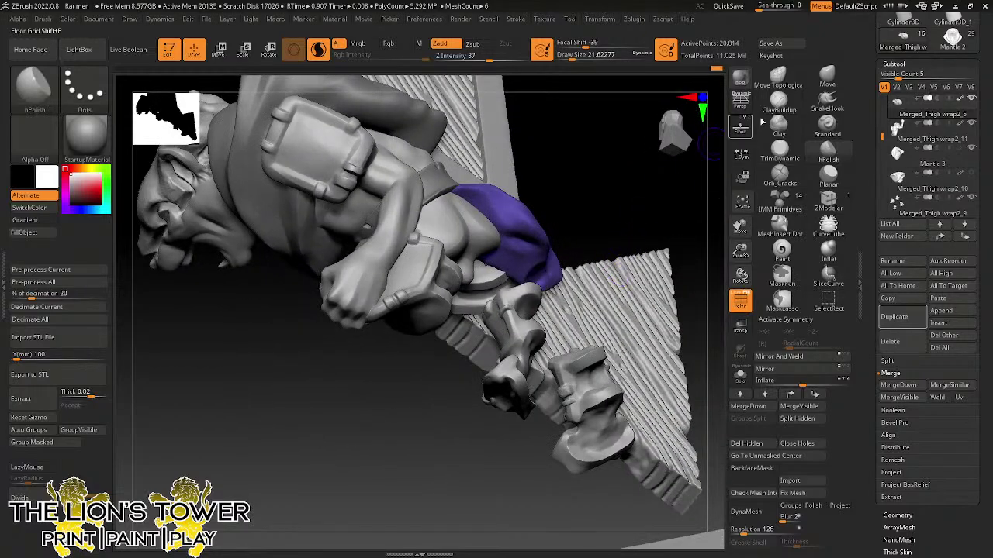
- Adjust the purple loincloth piece's lower edge with the Move brush at draw size about 25, flatten it with TrimDynamic, and unhide the other parts
left_click(826, 78)
left_click(576, 56)
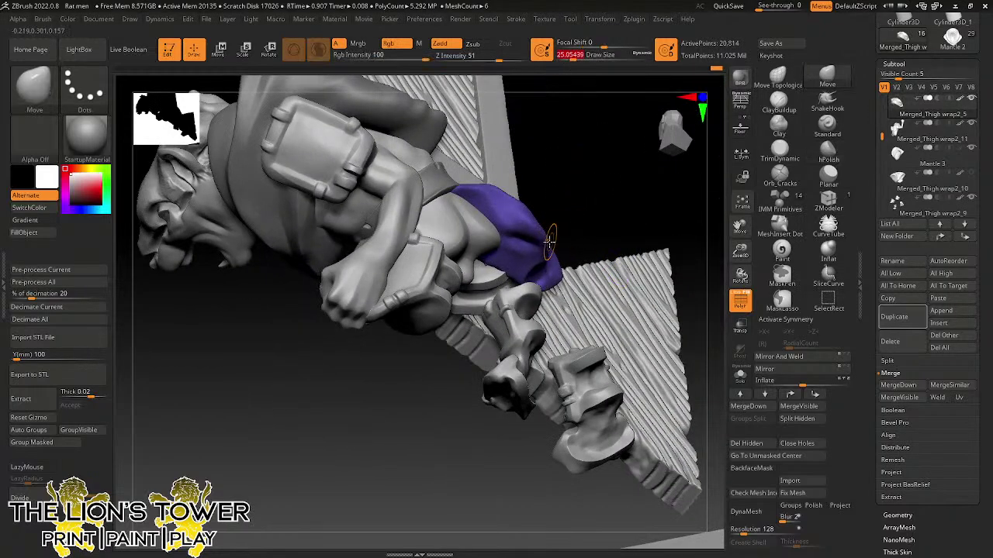
mouse_move(592, 226)
left_mouse_down()
mouse_move(581, 181)
mouse_move(612, 174)
left_mouse_up()
left_click(779, 151)
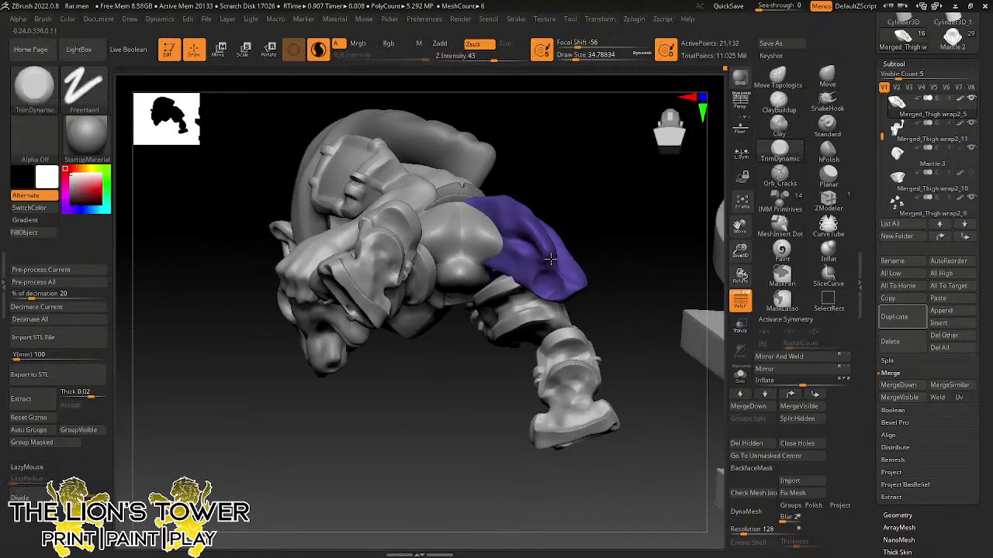
left_click_drag(548, 259, 640, 149)
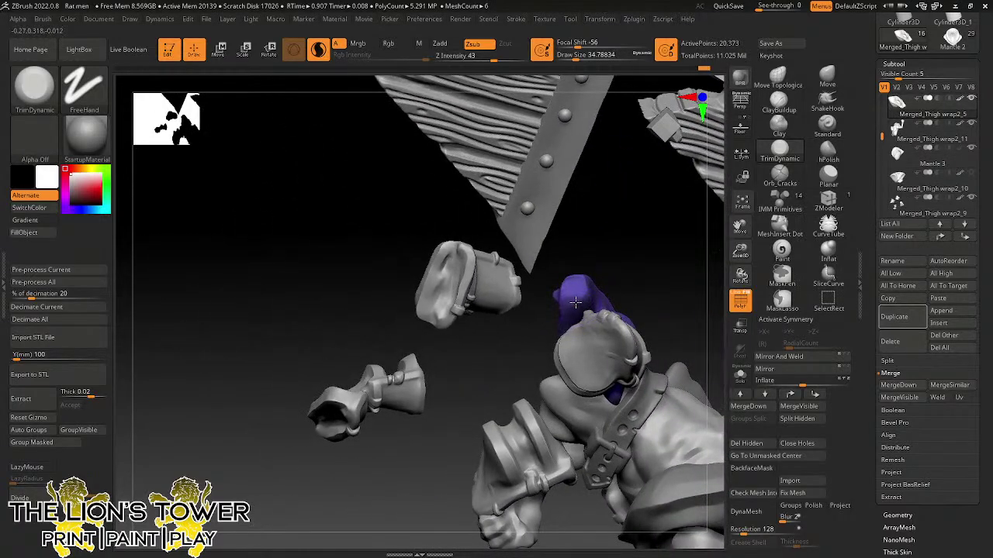
left_click(616, 230, "ctrl+shift")
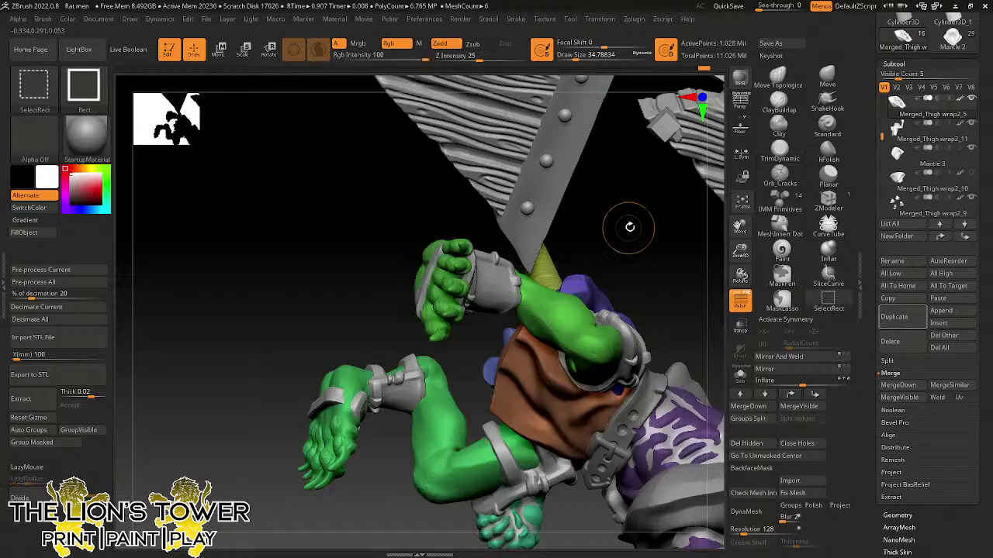
left_click_drag(629, 225, 604, 267)
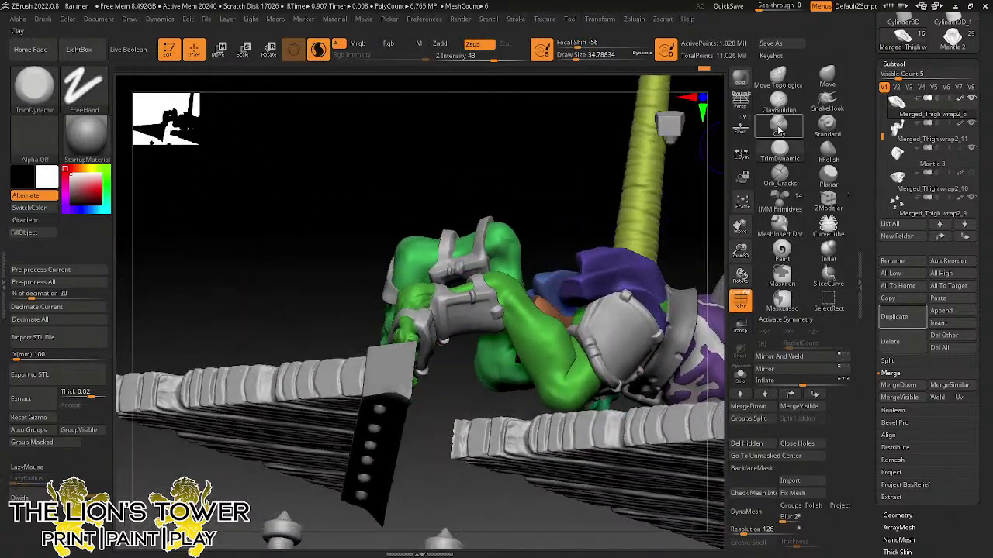
- Isolate the purple loincloth piece, reshape its hem near the thigh guard with the Move brush at draw size about 68, and unhide everything
left_click(595, 284, "ctrl+shift")
key("b")
key("m")
key("v")
left_click_drag(672, 230, 608, 209)
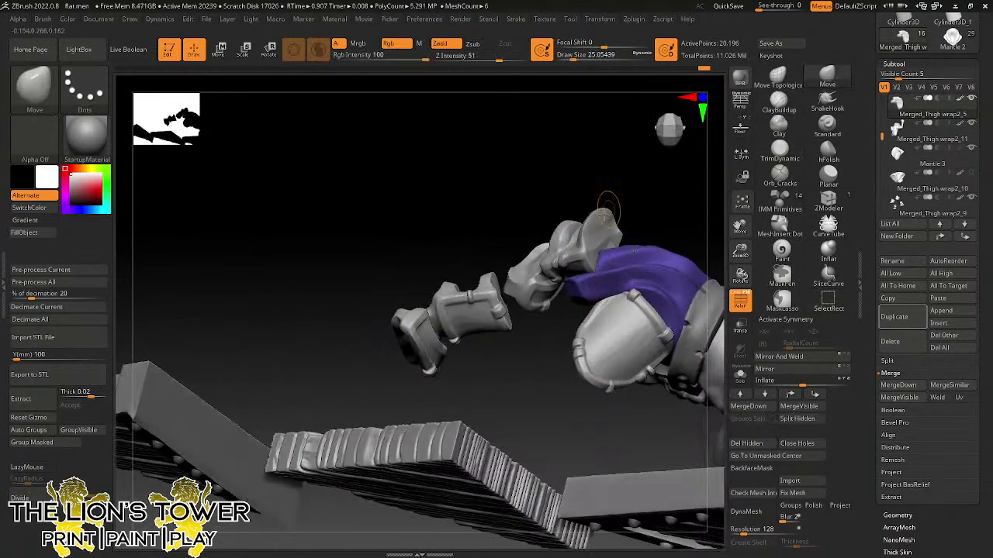
left_click(582, 57)
left_click_drag(596, 116, 618, 181)
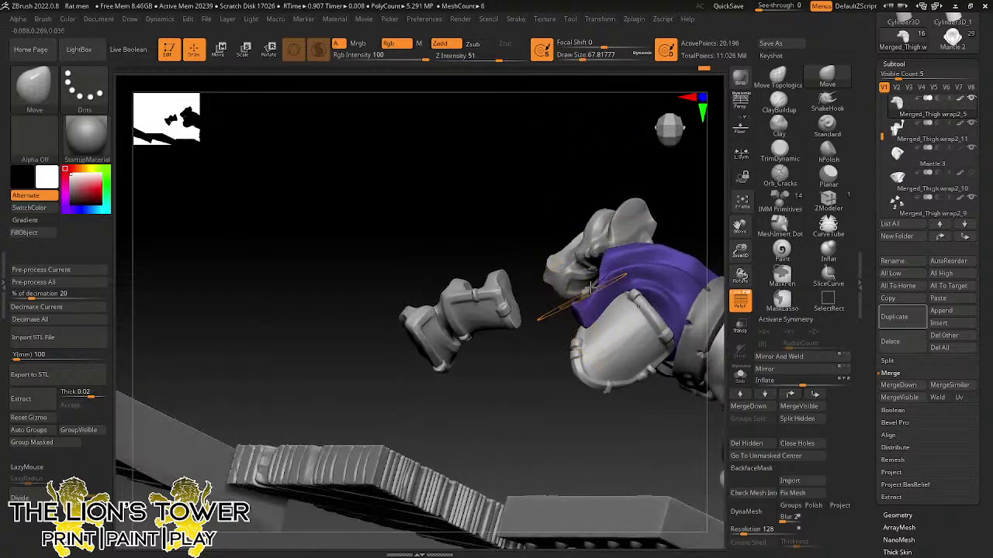
left_click_drag(669, 186, 669, 142)
left_click(683, 199, "ctrl+shift")
- Check the green leg in isolation, adjust the isolated purple piece's inner lower corner with the Move brush, and restore the full figure
left_click(568, 346, "ctrl+shift")
left_click_drag(577, 334, 682, 172)
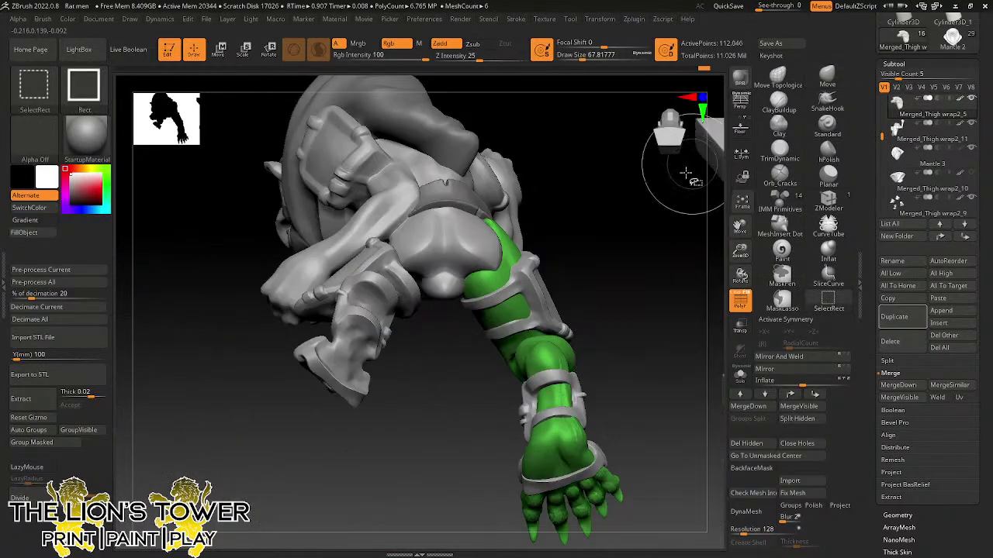
left_click(623, 300, "ctrl+shift")
left_click(535, 300, "ctrl+shift")
left_click_drag(614, 299, 613, 198)
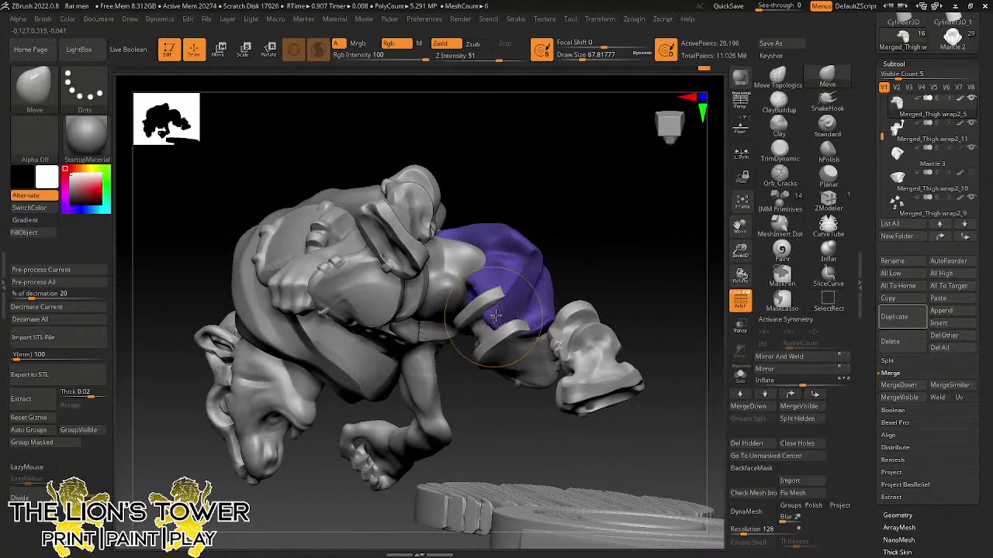
left_click(594, 240, "ctrl+shift")
left_click_drag(602, 255, 549, 244)
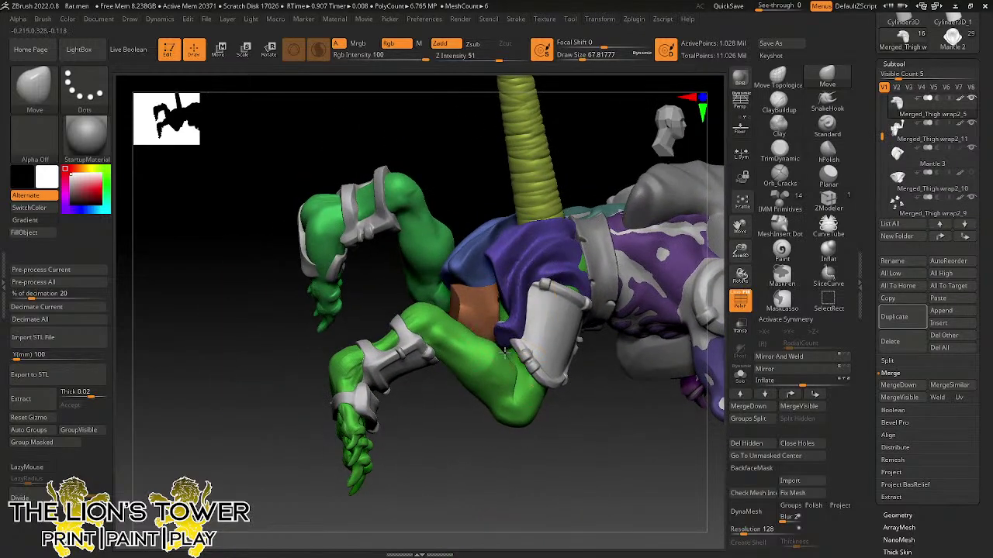
- Mask everything except the purple loincloth piece and pull its hem over the back of the thigh with the Move brush
key("ctrl")
left_click(535, 267, "ctrl+shift")
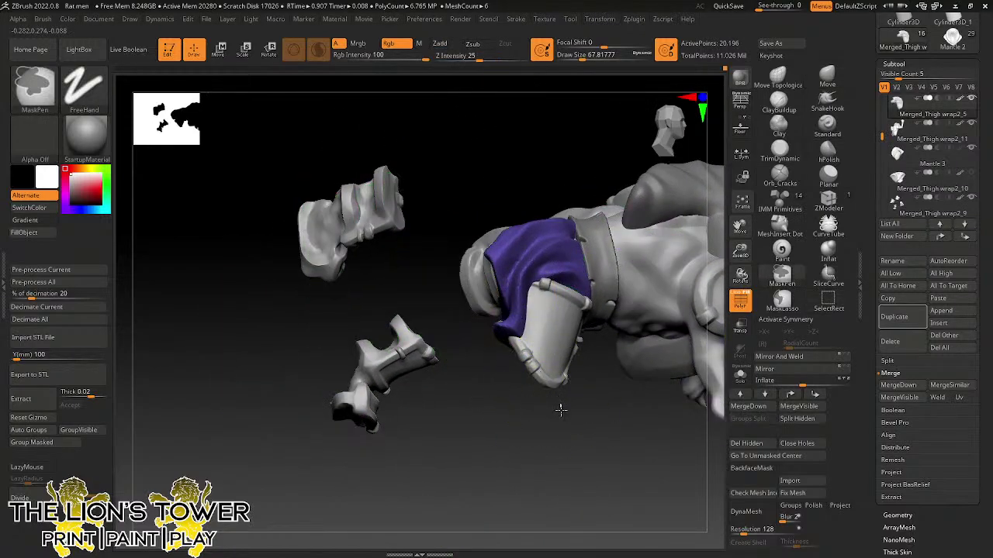
left_click(566, 419, "ctrl+shift")
left_click_drag(566, 426, 517, 344)
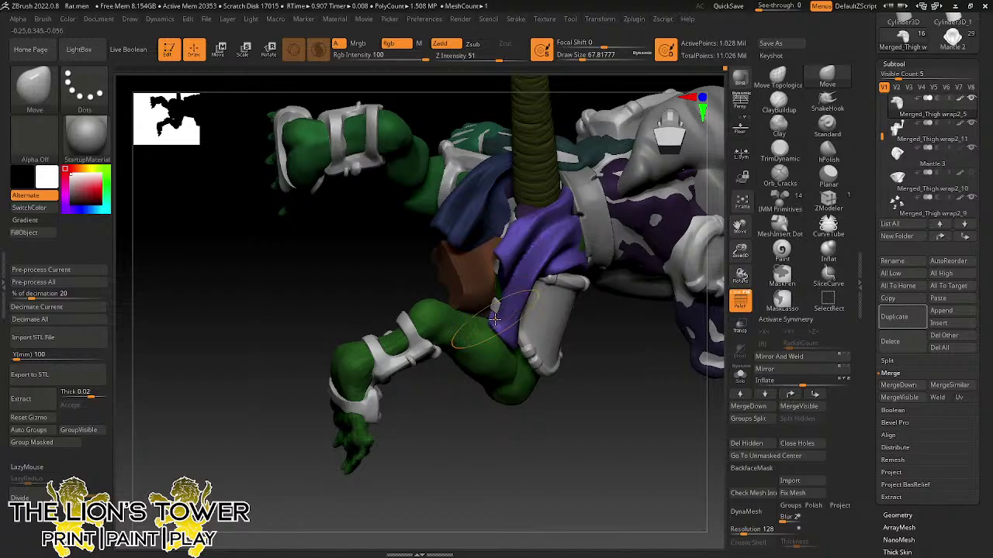
mouse_move(568, 428)
left_mouse_down()
mouse_move(587, 452)
mouse_move(571, 452)
mouse_move(632, 390)
mouse_move(583, 191)
mouse_move(572, 206)
left_mouse_up()
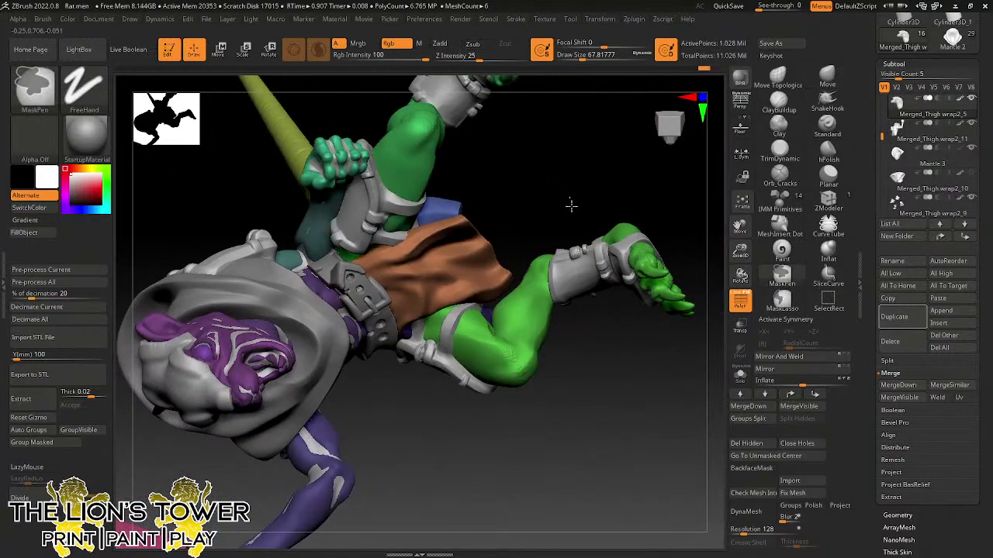
- Mask everything except the orange front loincloth, pull its lower corner over the leg with the Move brush, and clear the mask
key("ctrl+shift")
left_click(487, 288, "ctrl+shift")
left_click(537, 225, "ctrl")
left_click(538, 217, "ctrl+shift")
left_click(538, 216, "ctrl")
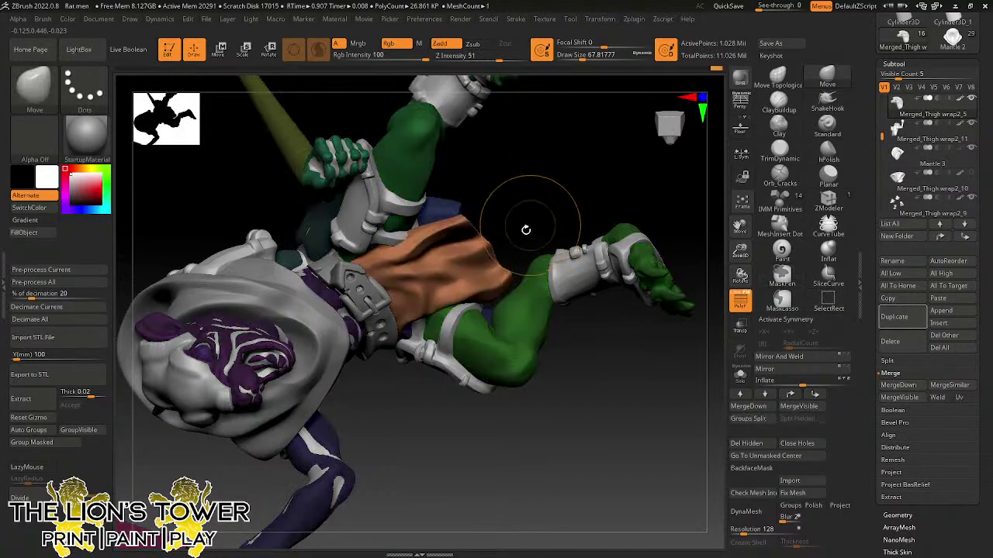
mouse_move(464, 302)
left_mouse_down()
mouse_move(518, 214)
mouse_move(515, 277)
mouse_move(535, 270)
mouse_move(539, 292)
mouse_move(505, 318)
left_mouse_up()
right_click_drag(535, 344, 569, 339)
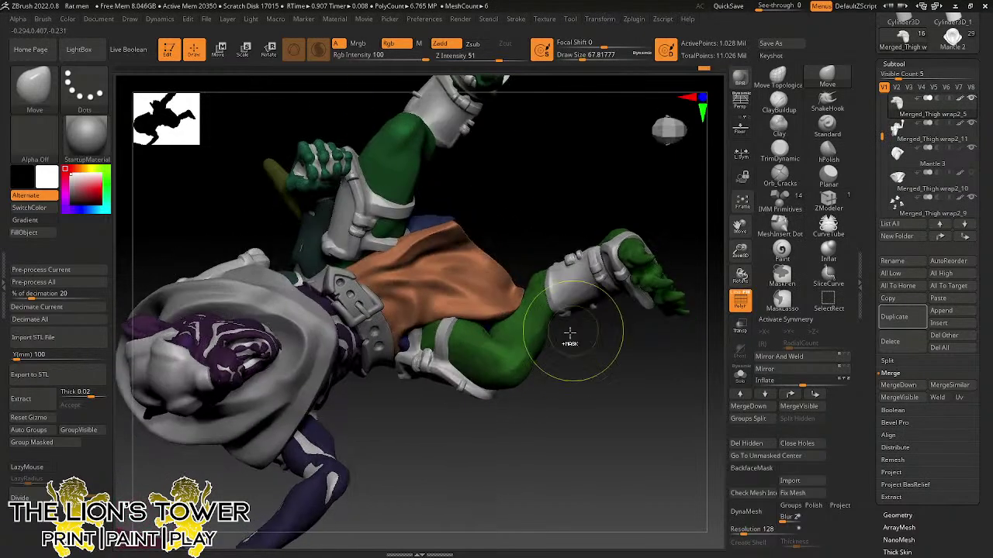
left_click_drag(570, 368, 567, 401, "ctrl")
- Isolate the bright green leg and smooth and reshape the back of its knee at draw size about 44
left_click(506, 345, "ctrl+shift")
mouse_move(495, 317)
left_mouse_down("shift")
mouse_move(510, 311)
mouse_move(500, 319)
left_mouse_up("shift")
left_click(577, 59)
right_click_drag(518, 283, 505, 337)
left_click_drag(495, 324, 491, 331, "shift")
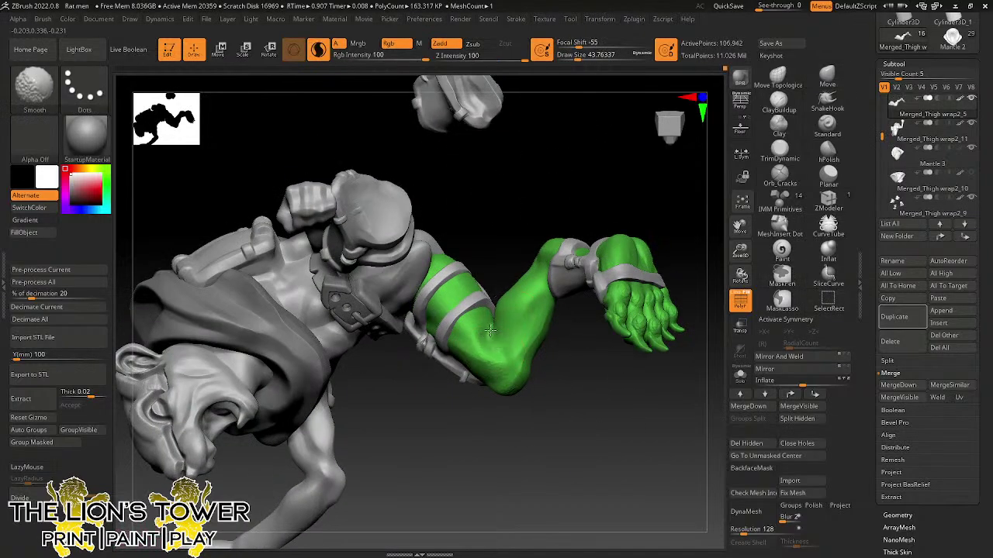
mouse_move(498, 312)
right_mouse_down()
mouse_move(582, 217)
mouse_move(583, 120)
right_mouse_up()
right_click_drag(514, 258, 509, 281)
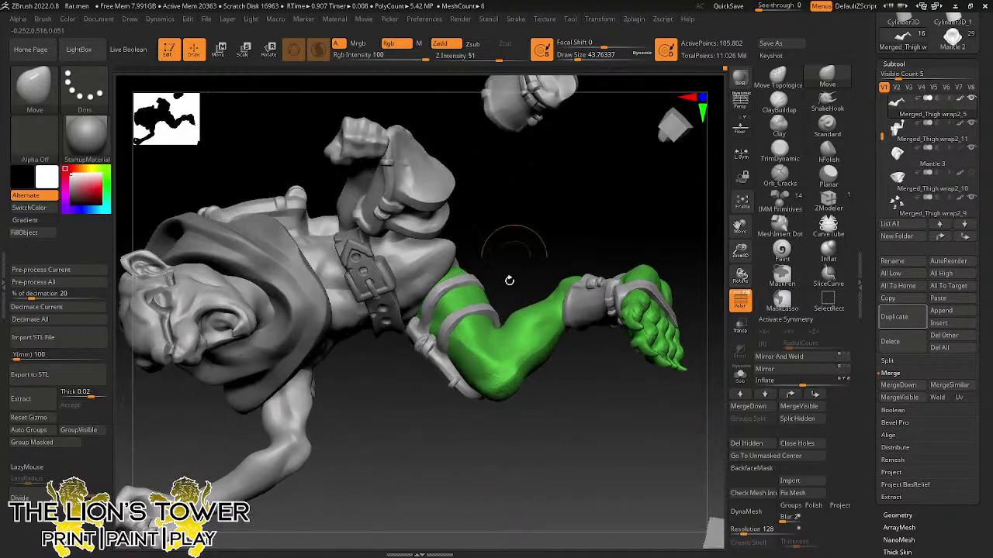
mouse_move(517, 266)
left_mouse_down()
mouse_move(488, 330)
mouse_move(512, 311)
mouse_move(466, 350)
mouse_move(514, 393)
mouse_move(612, 350)
mouse_move(549, 297)
left_mouse_up()
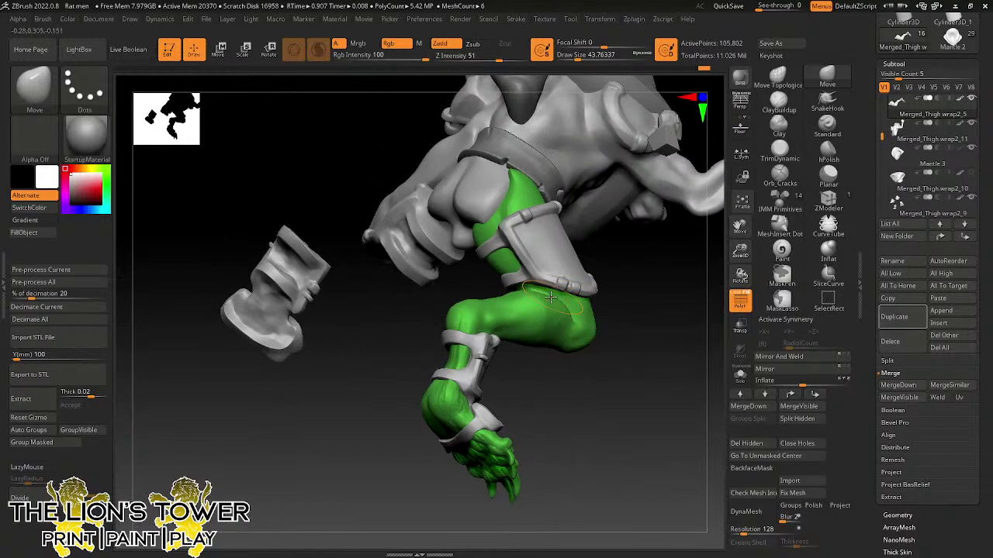
- Isolate the bright green leg again, refine the area below its thigh guard at draw size about 49, and unhide the other parts
mouse_move(611, 289)
left_mouse_down()
mouse_move(543, 301)
mouse_move(614, 276)
mouse_move(625, 333)
left_mouse_up()
left_click(625, 298, "ctrl+shift")
left_click(625, 333, "ctrl")
left_click(625, 334, "ctrl")
left_click(572, 336, "ctrl+shift")
left_click(577, 56)
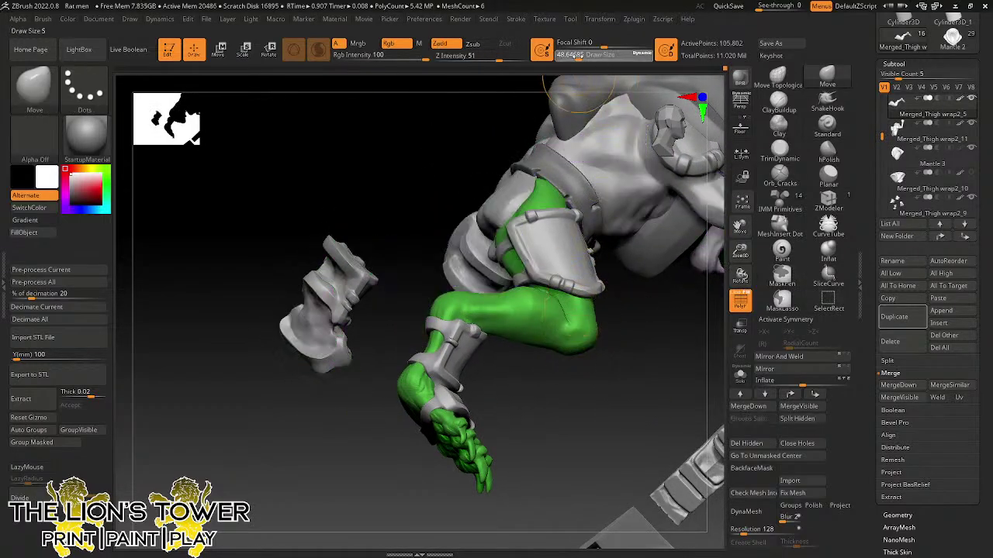
key("shift")
mouse_move(625, 341)
left_mouse_down()
mouse_move(578, 351)
mouse_move(634, 355)
mouse_move(628, 326)
mouse_move(665, 310)
mouse_move(622, 297)
mouse_move(632, 303)
left_mouse_up()
left_click(626, 325, "ctrl+shift")
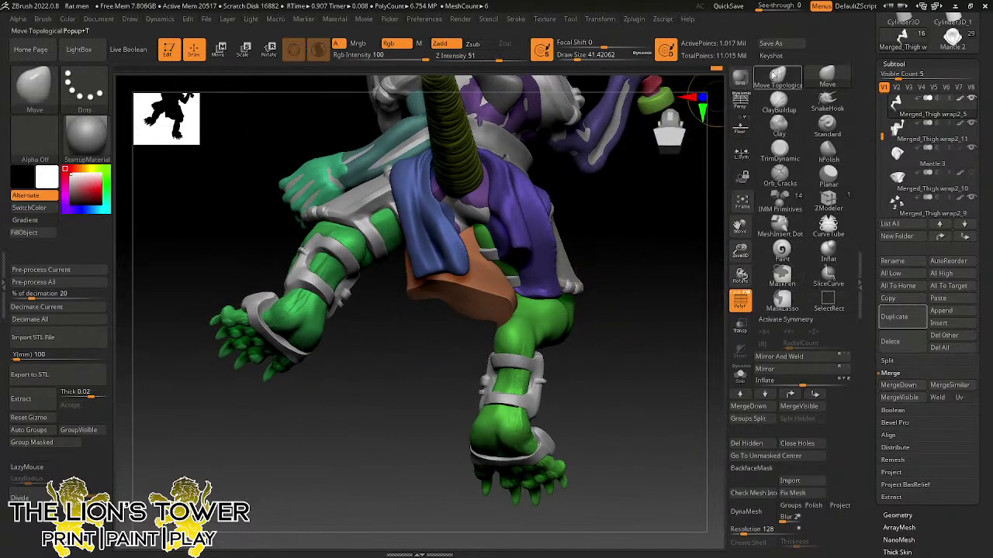
- Adjust the purple loincloth piece's hem and inner edge above the leg with the Move Topological brush at draw size about 49
left_click(778, 77)
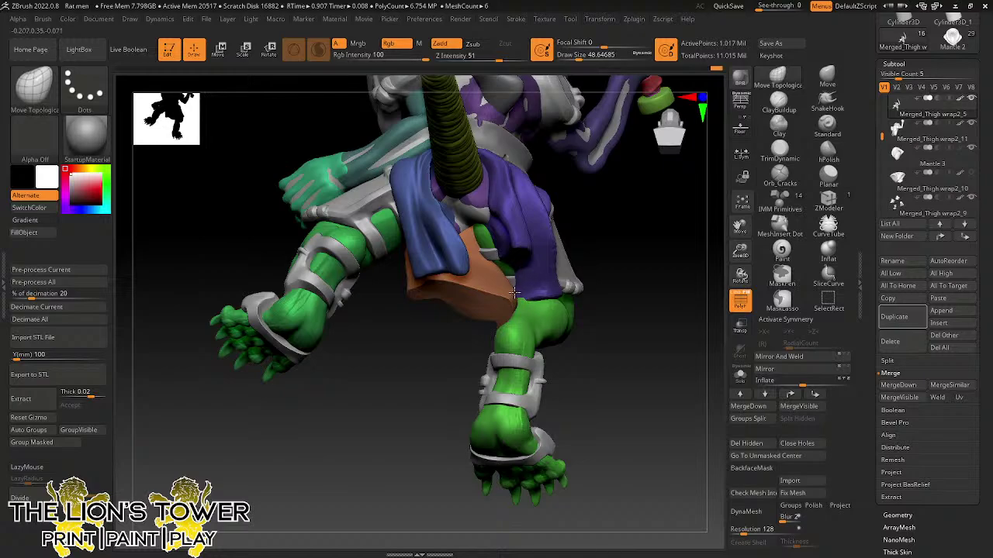
left_click_drag(604, 250, 517, 295)
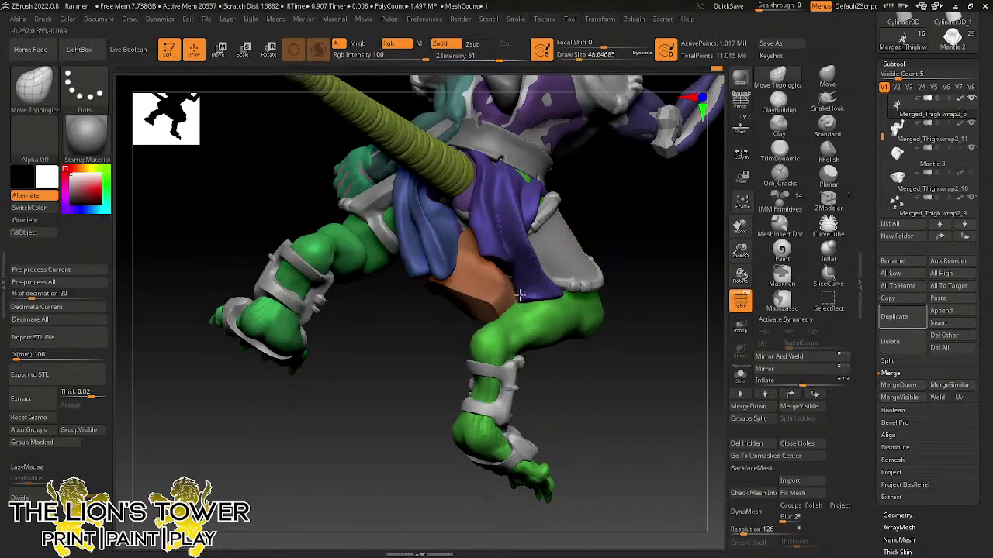
left_click_drag(573, 245, 509, 253)
left_click_drag(599, 234, 509, 239)
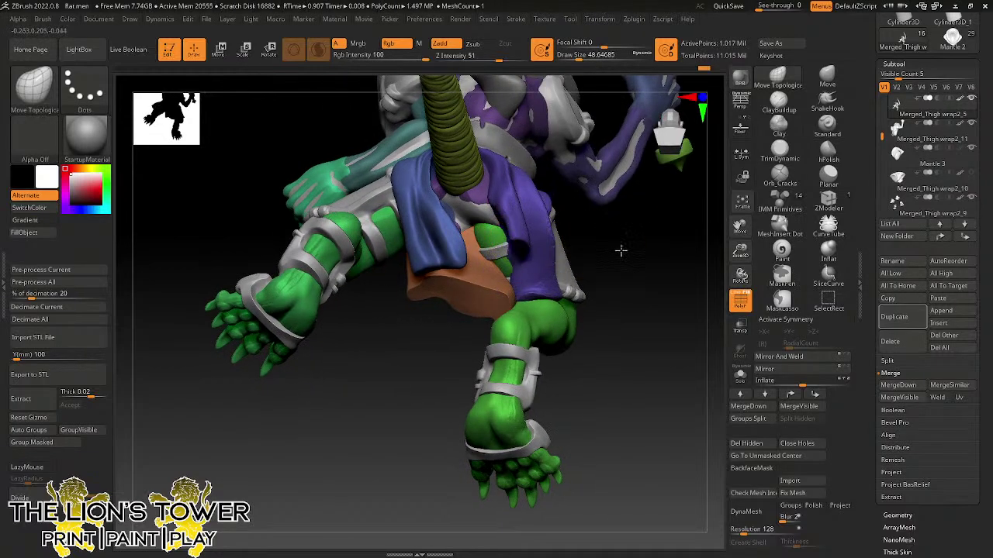
mouse_move(620, 250)
left_mouse_down()
mouse_move(598, 232)
mouse_move(610, 222)
mouse_move(452, 227)
left_mouse_up()
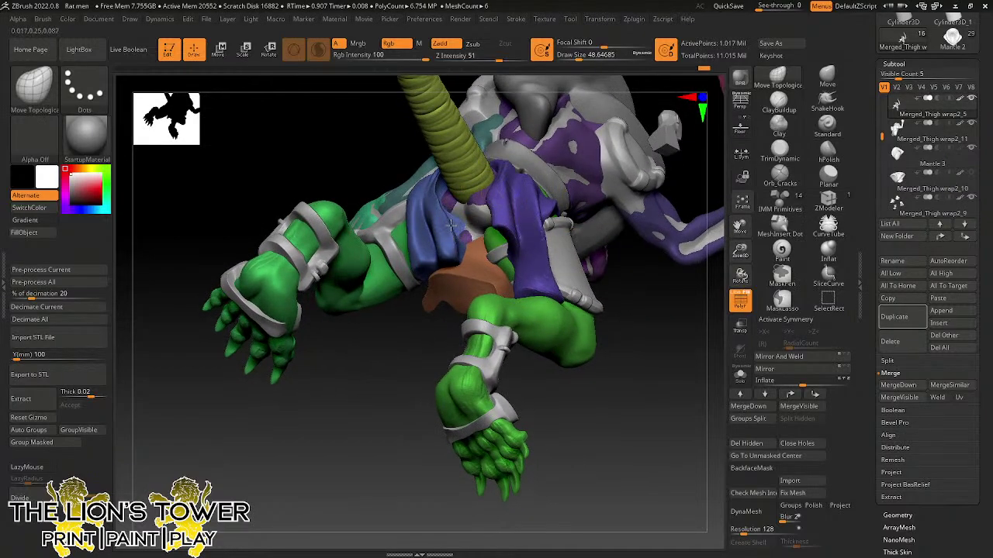
- Pull the purple loincloth piece's upper edge under the belt to cover the exposed thigh with the Move Topological brush
mouse_move(649, 366)
left_mouse_down()
mouse_move(628, 392)
mouse_move(638, 302)
mouse_move(688, 326)
mouse_move(696, 295)
mouse_move(656, 317)
mouse_move(665, 327)
mouse_move(549, 168)
left_mouse_up()
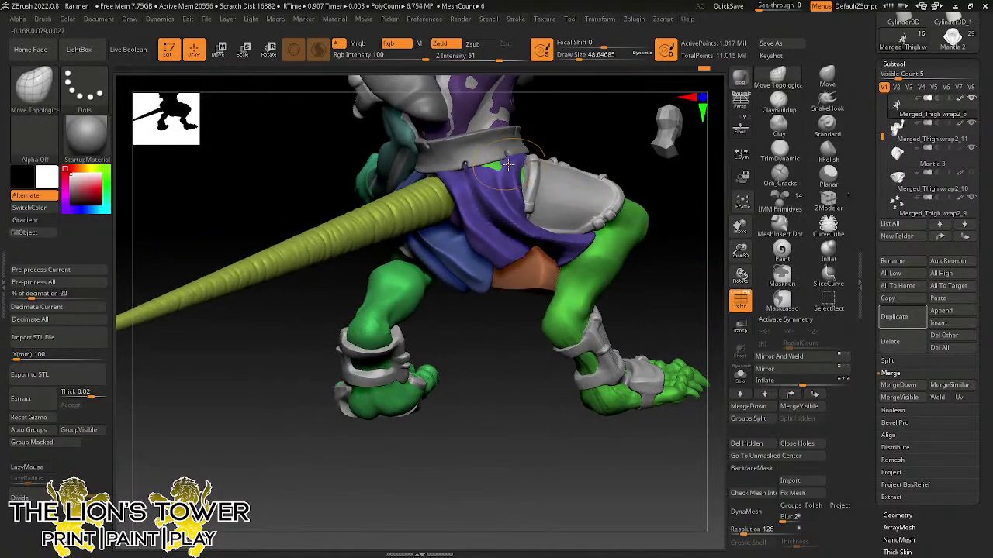
right_click_drag(515, 158, 517, 178)
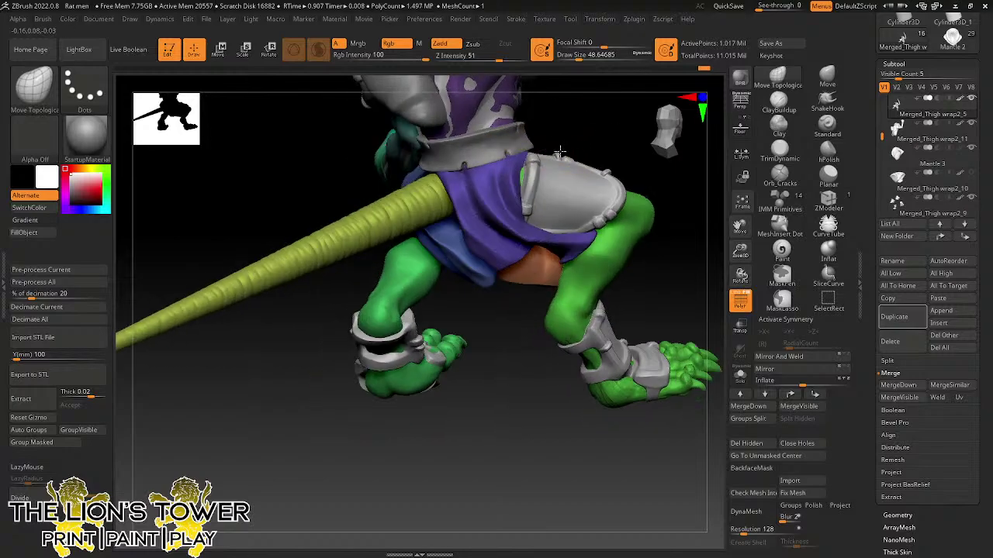
mouse_move(518, 170)
left_mouse_down()
mouse_move(594, 133)
mouse_move(528, 172)
left_mouse_up()
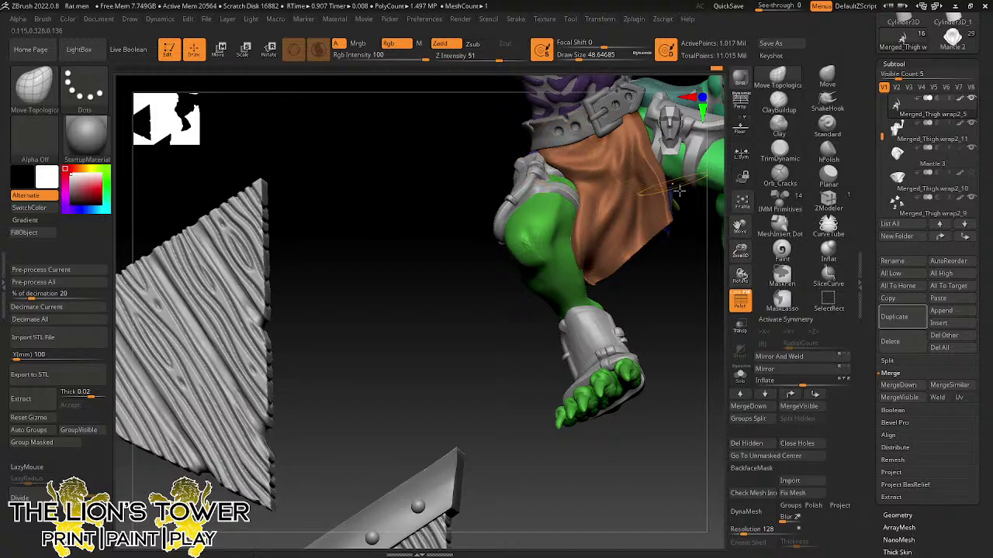
- Adjust the loincloth's upper edge between the belt and the dark green leg's thigh guard with Move Topological, checking the blue piece in isolation
left_click_drag(741, 225, 597, 371)
mouse_move(571, 161)
left_mouse_down()
mouse_move(552, 168)
mouse_move(547, 220)
mouse_move(480, 300)
left_mouse_up()
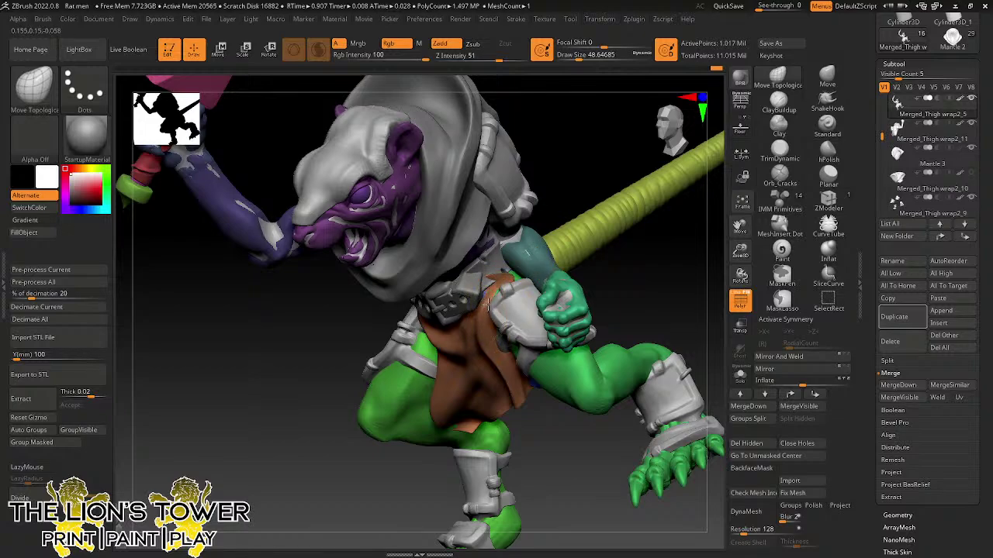
left_click_drag(599, 171, 505, 266)
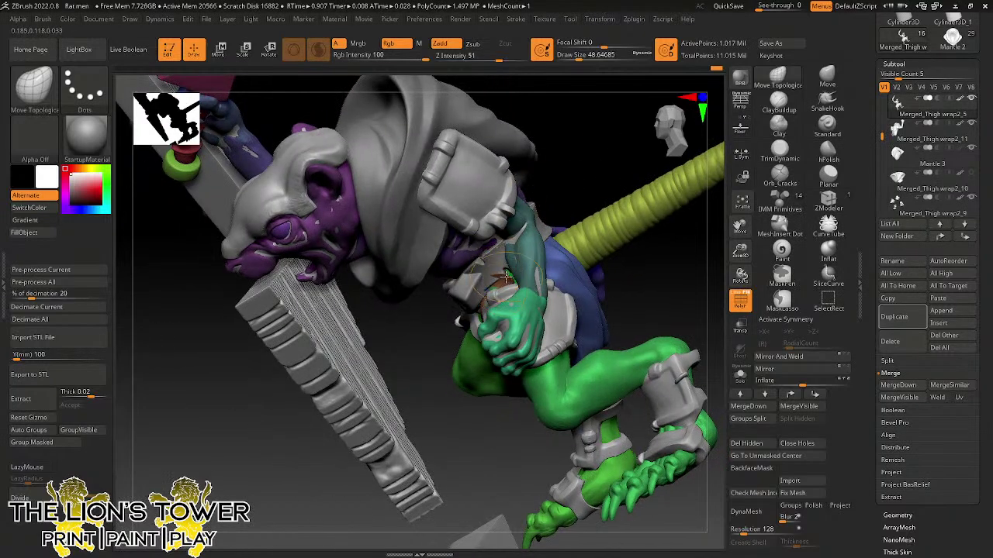
left_click(554, 264, "ctrl+shift")
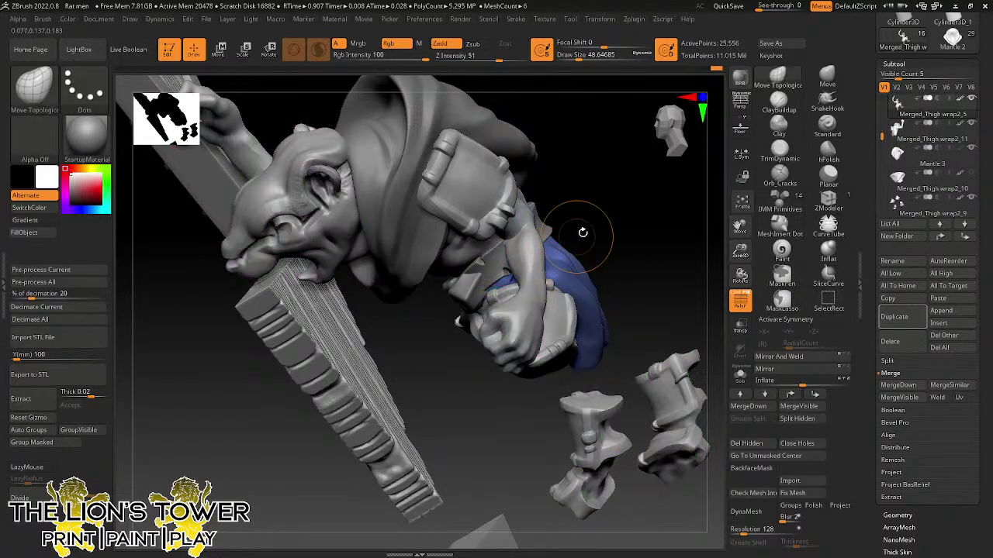
left_click_drag(582, 231, 649, 221)
left_click(623, 226, "ctrl+shift")
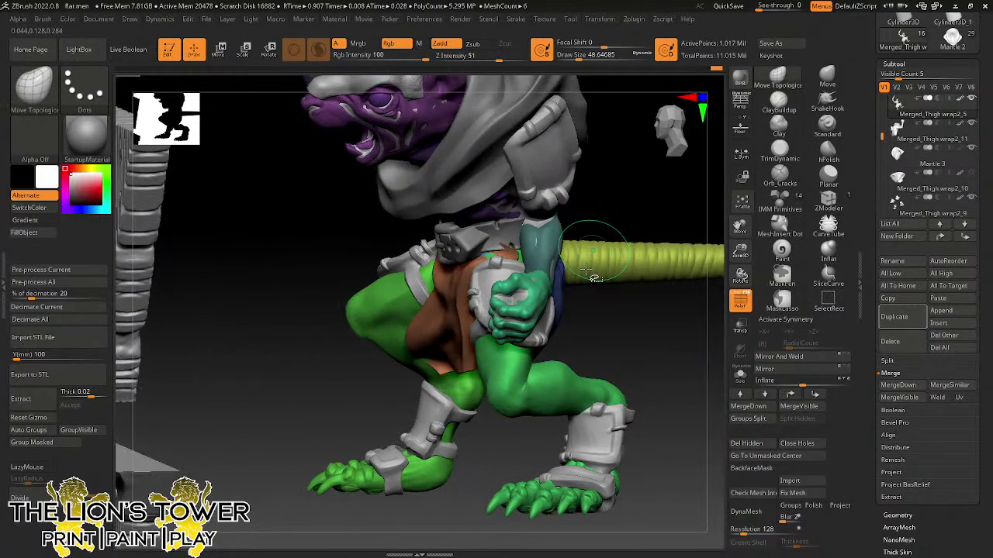
- Isolate the blue, purple and orange loincloth pieces, combine them into a single polygroup, and unhide the whole figure
left_click(564, 289, "ctrl+shift")
left_click(564, 289, "ctrl+shift")
left_click(510, 255, "ctrl+shift")
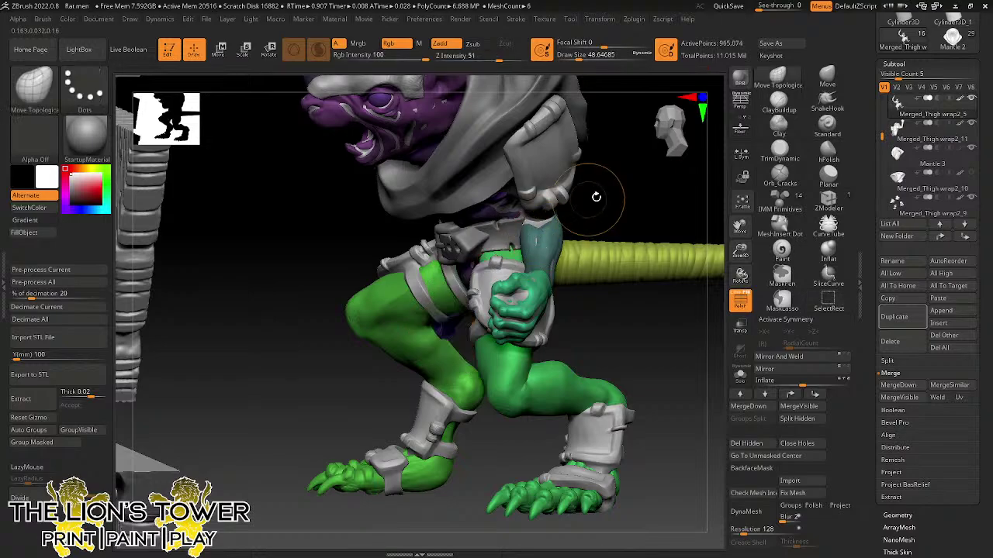
left_click_drag(597, 197, 644, 232)
left_click(417, 255, "ctrl+shift")
left_click(46, 443)
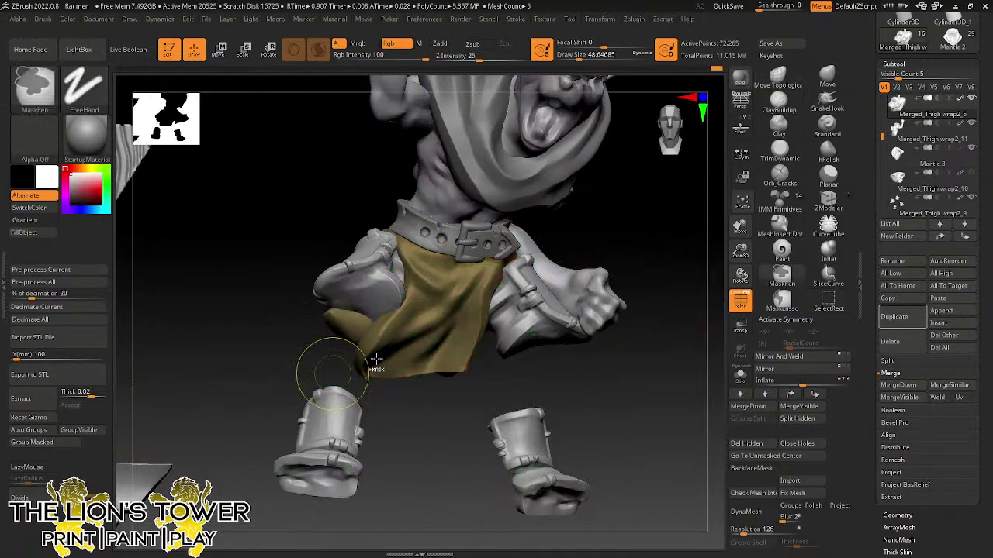
left_click(676, 353, "ctrl+shift")
left_click_drag(684, 320, 716, 338, "ctrl")
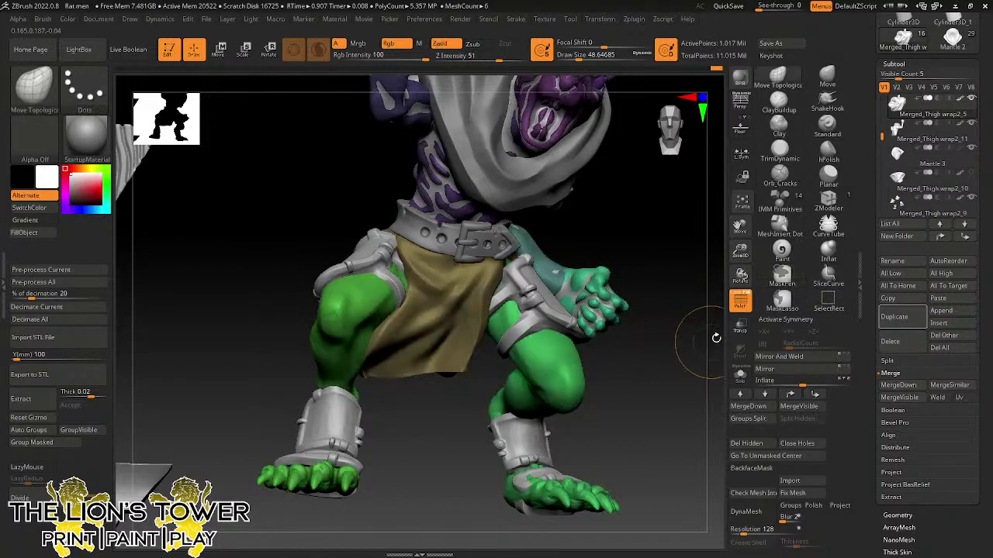
- Set the DynaMesh resolution to 1200 and remesh the rat warrior's body with its polygroups
left_click_drag(764, 533, 802, 529)
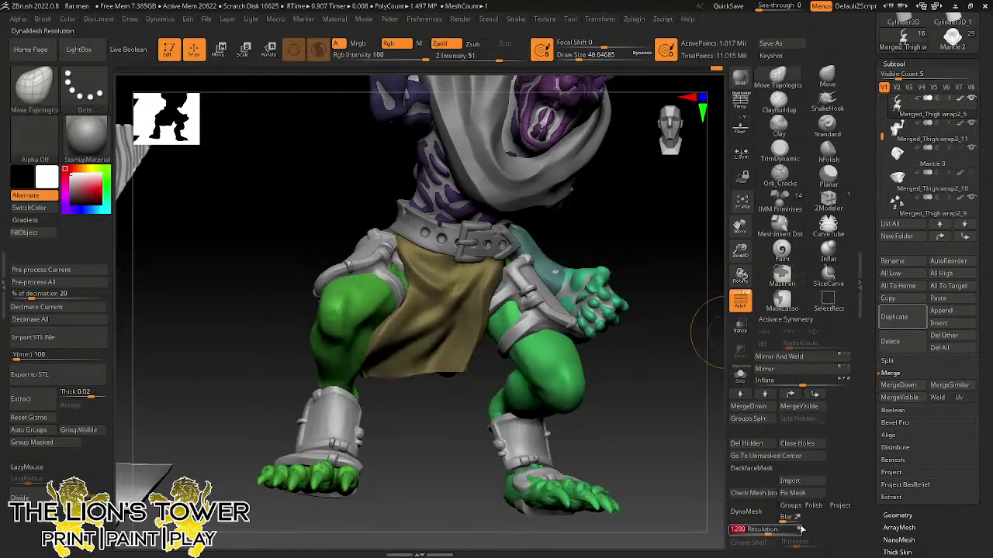
left_click(671, 424, "ctrl")
left_click_drag(672, 425, 687, 442, "ctrl")
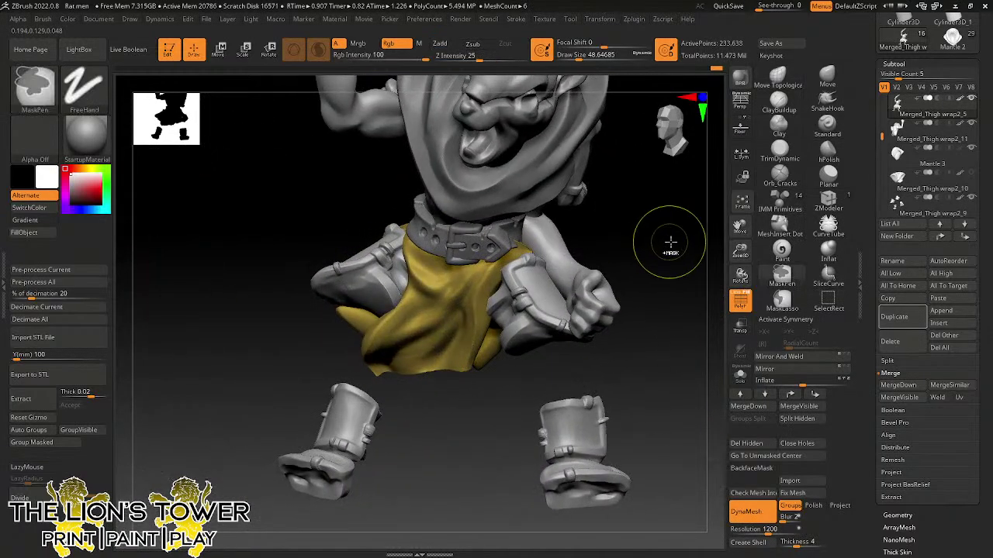
- Smooth the rear folds and side edges of the isolated loincloth with the Smooth brush at draw size 28.75
left_click(674, 249, "ctrl+shift")
left_click_drag(672, 293, 622, 266)
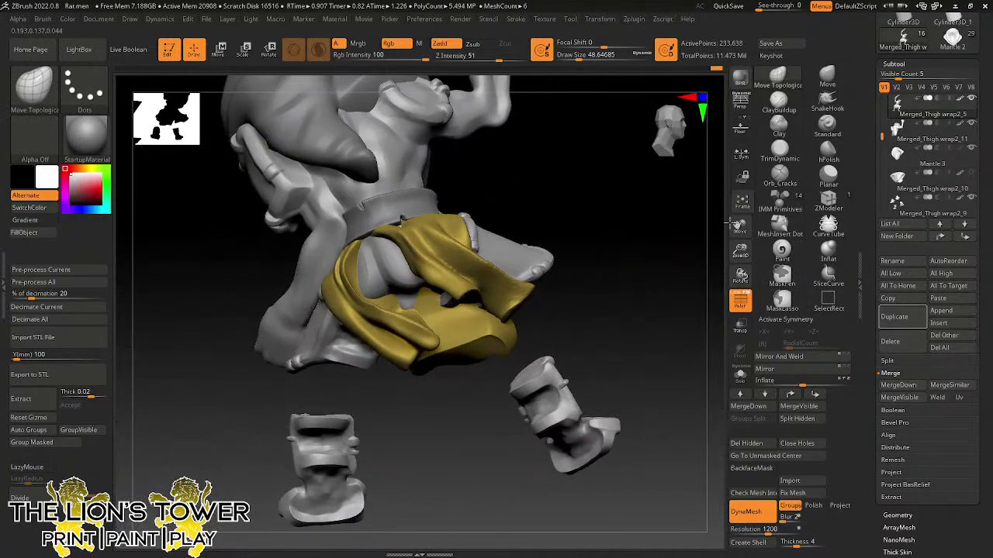
mouse_move(731, 223)
left_mouse_down()
mouse_move(634, 280)
mouse_move(620, 273)
left_mouse_up()
left_click(574, 58)
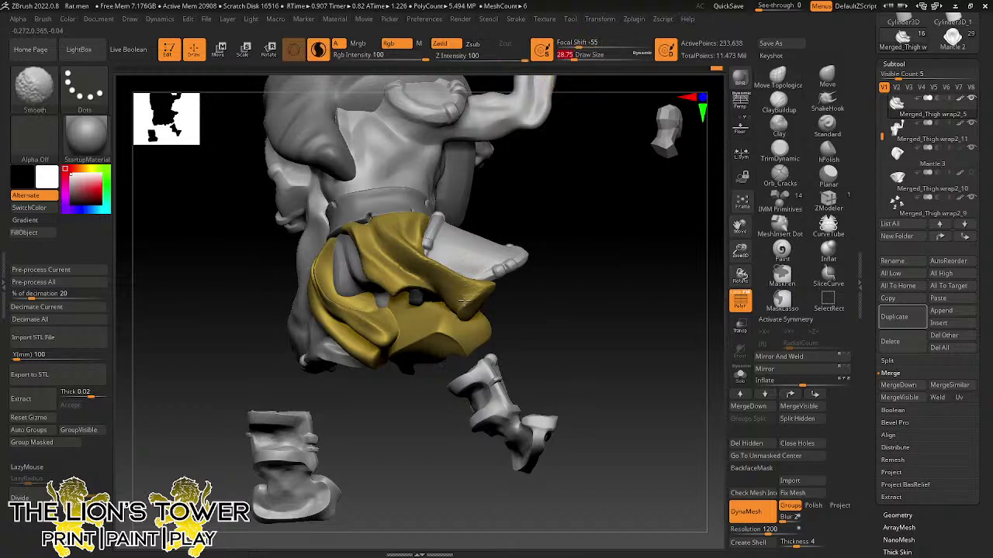
left_click_drag(518, 207, 388, 250)
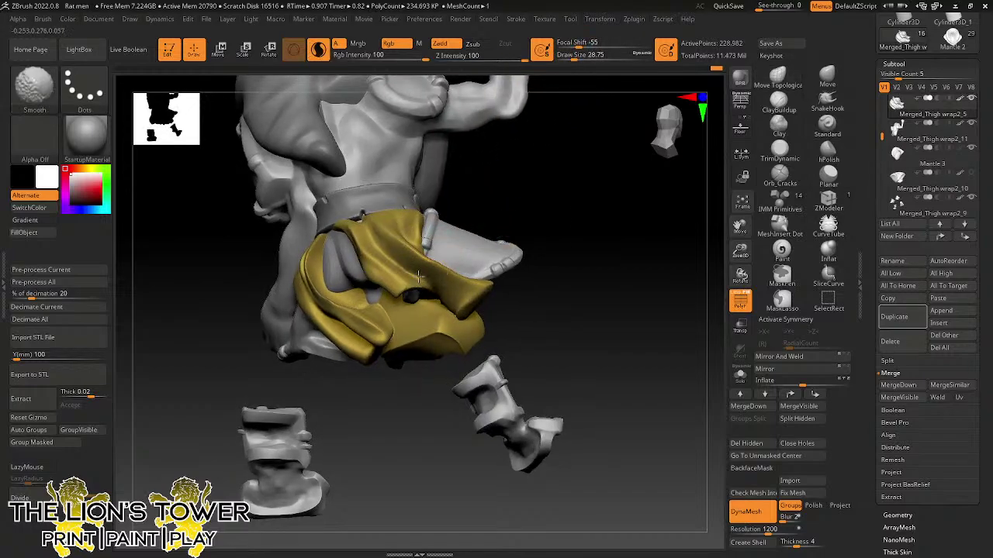
left_click_drag(543, 310, 463, 212)
mouse_move(395, 310)
left_mouse_down()
mouse_move(576, 232)
mouse_move(594, 270)
mouse_move(716, 282)
mouse_move(704, 285)
left_mouse_up()
key("shift")
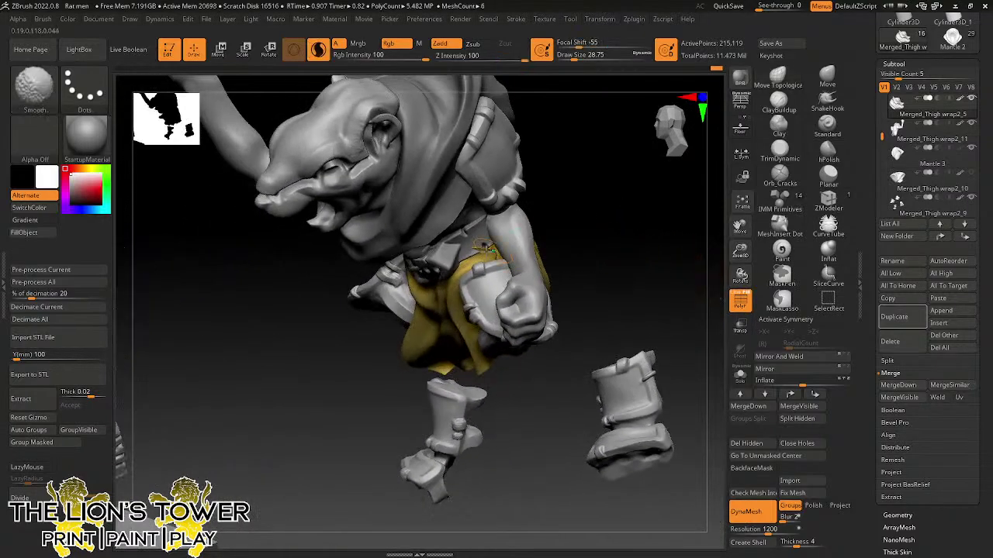
- Solo the loincloth and build up its upper front edge beside the belt with ClayBuildup, smoothing the added clay
left_click(780, 101)
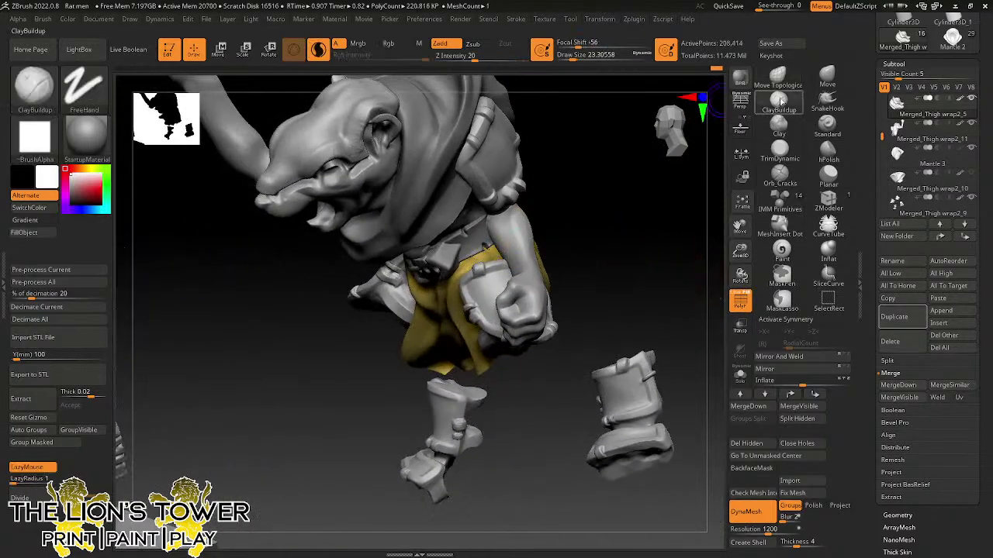
left_click(740, 374)
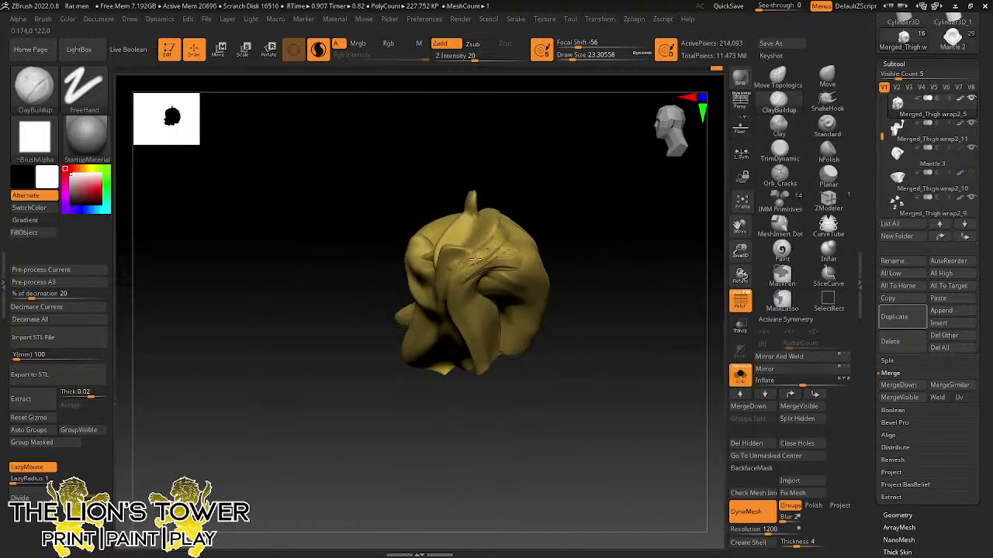
key("shift")
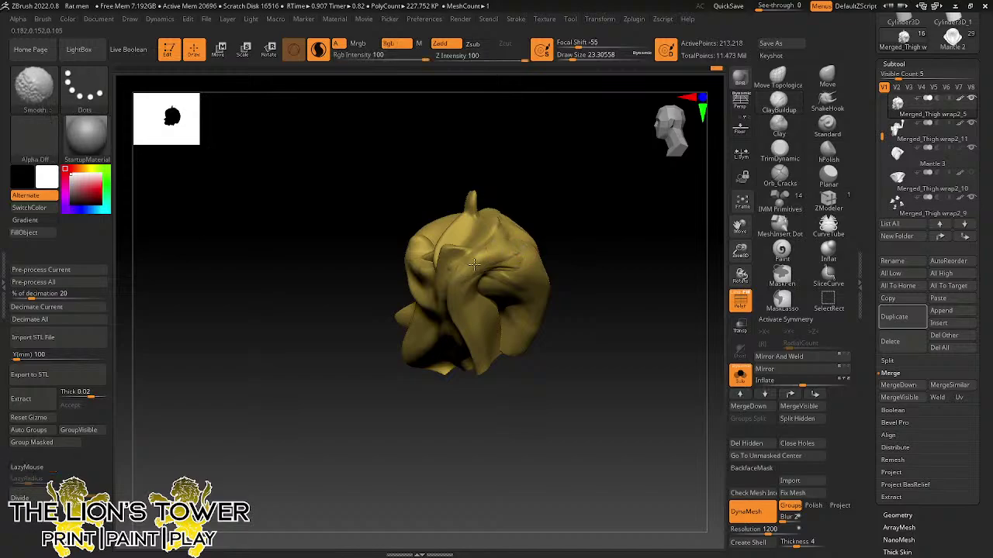
- Unhide the whole figure with its armour and regenerate the body's polygroups with Auto Groups
left_click(605, 283, "ctrl+shift")
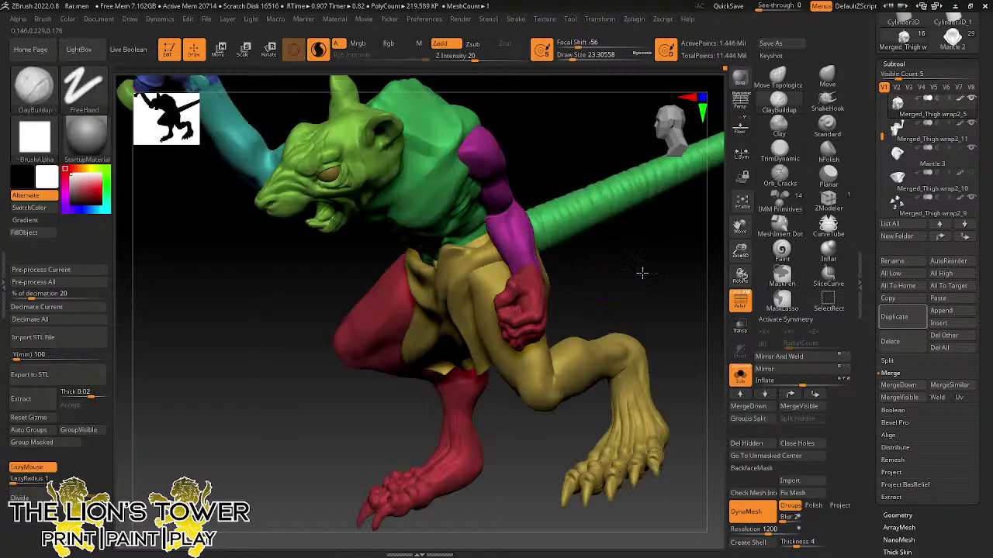
mouse_move(643, 272)
left_mouse_down()
mouse_move(659, 255)
mouse_move(660, 269)
left_mouse_up()
left_click(740, 376)
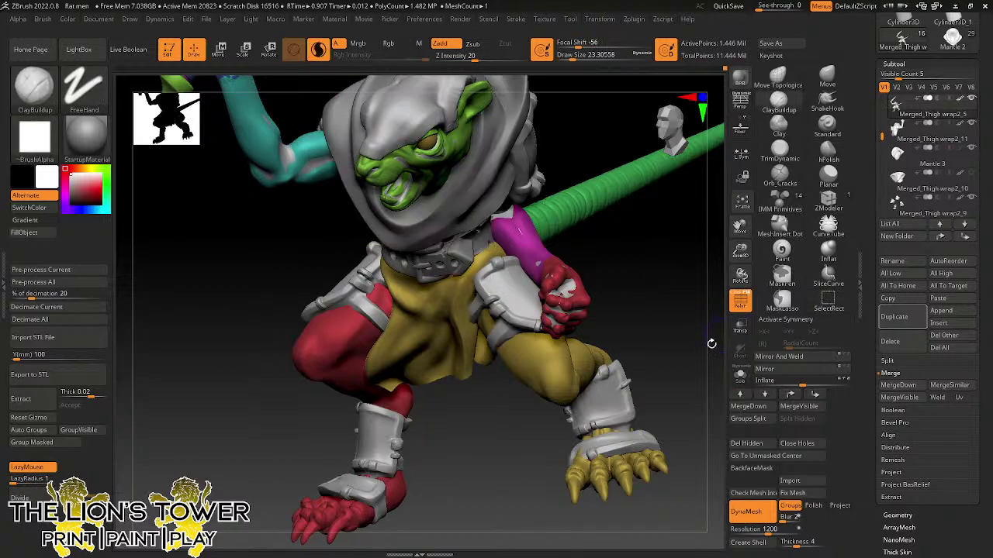
left_click_drag(671, 309, 696, 293)
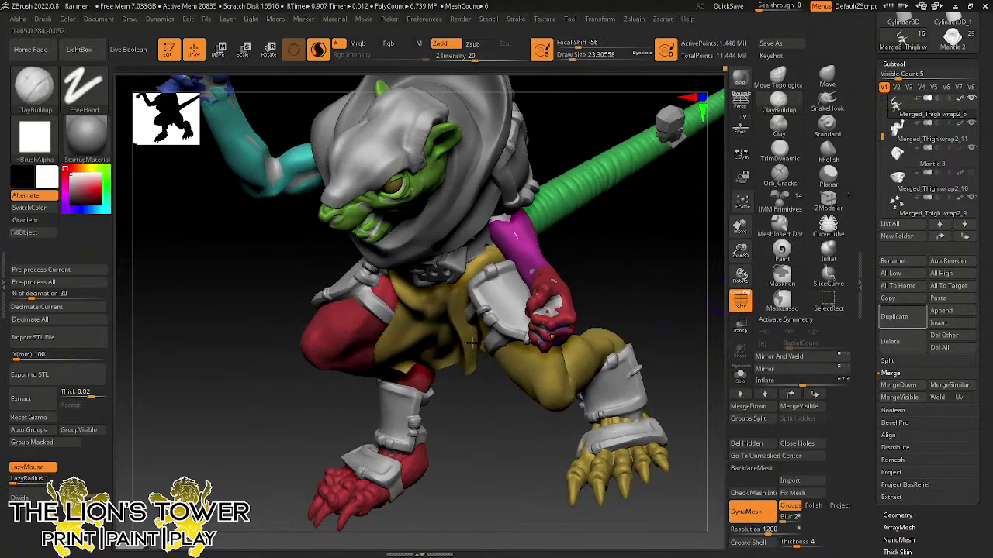
left_click(29, 431)
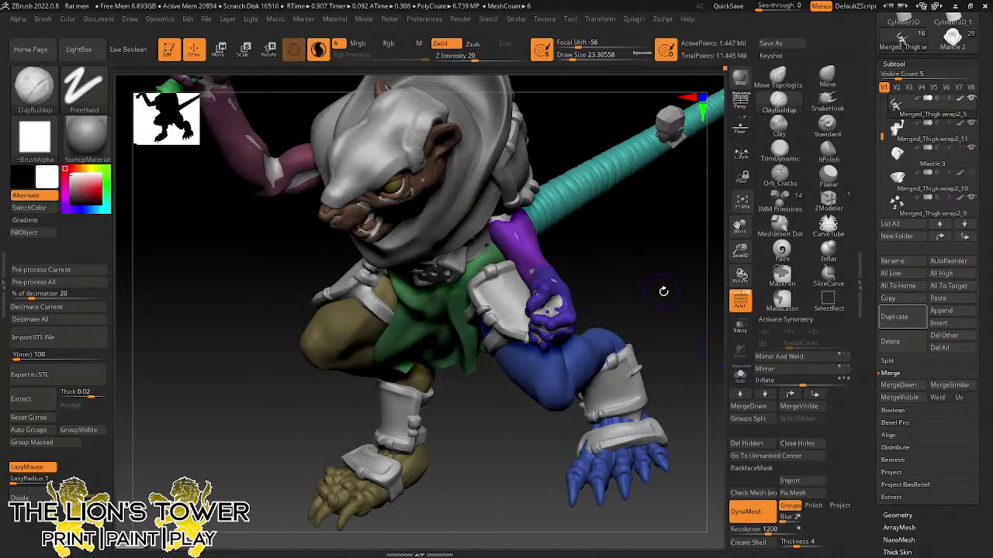
- Hide the small stray mesh fragments floating between the belt and the purple arm
left_click_drag(743, 254, 743, 309)
left_click_drag(682, 279, 742, 310)
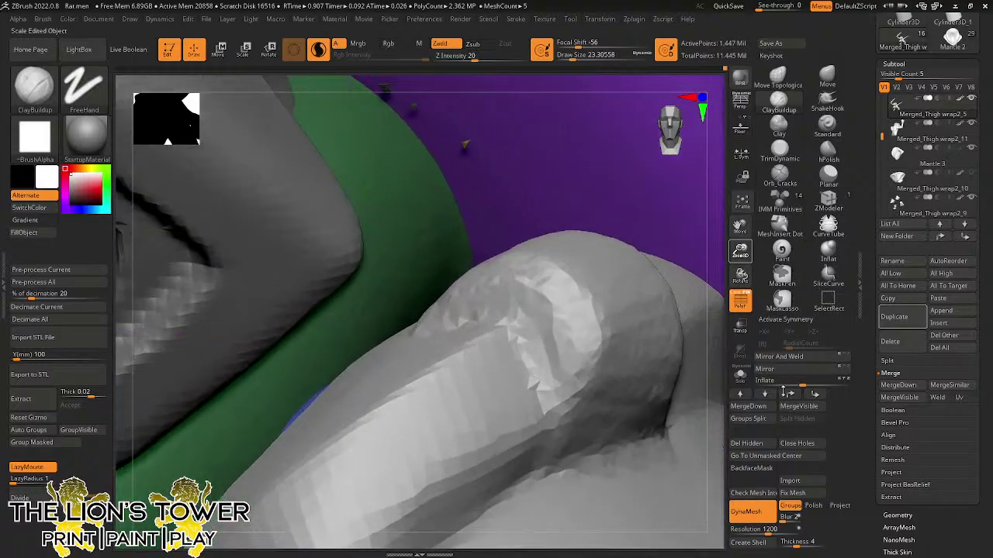
left_click(464, 145, "ctrl+shift")
left_click_drag(465, 148, 465, 146, "ctrl+shift")
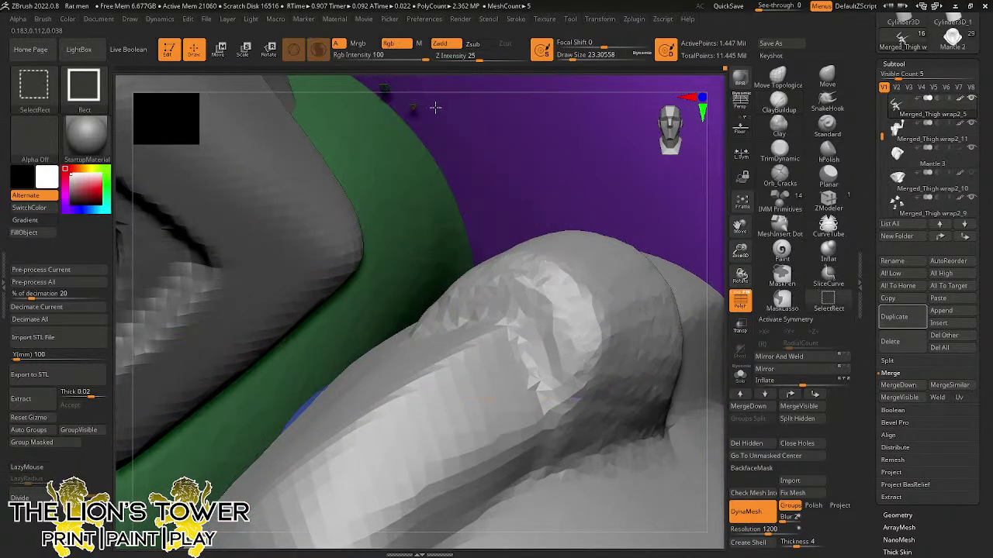
left_click_drag(742, 226, 869, 344)
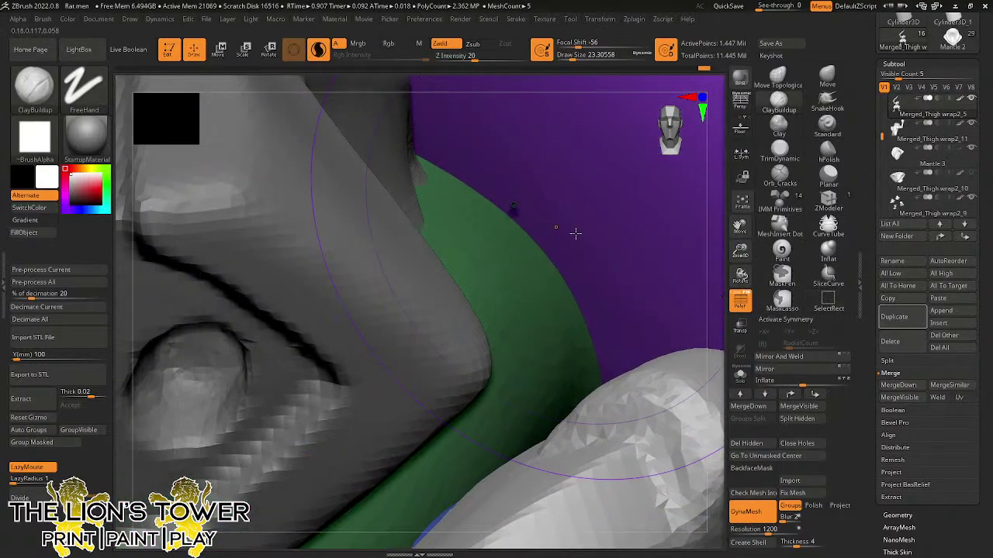
left_click(514, 207, "ctrl+shift")
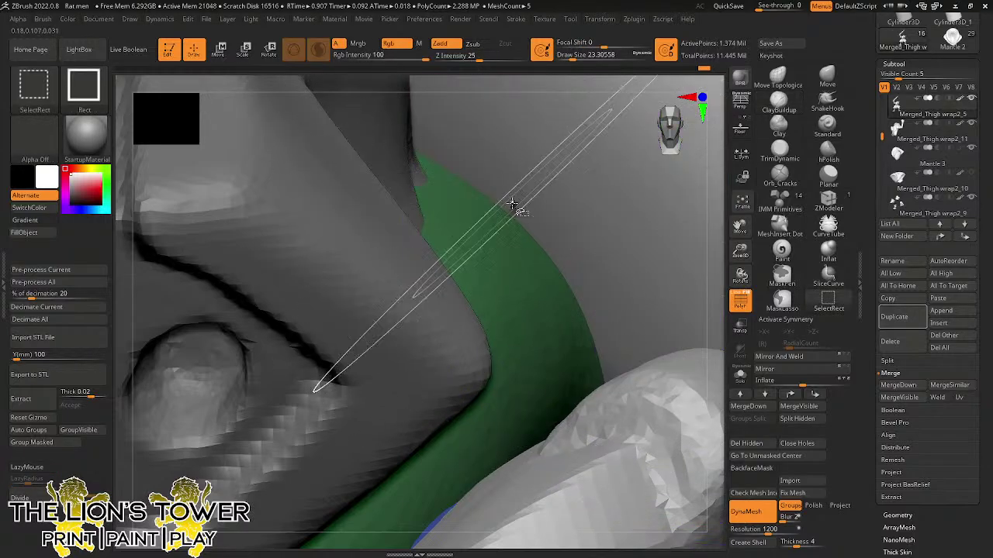
- Invert the visibility so the stray fragments are hidden instead of the body, and delete the hidden geometry
left_click_drag(740, 250, 740, 132)
left_click_drag(680, 199, 673, 223, "ctrl+shift")
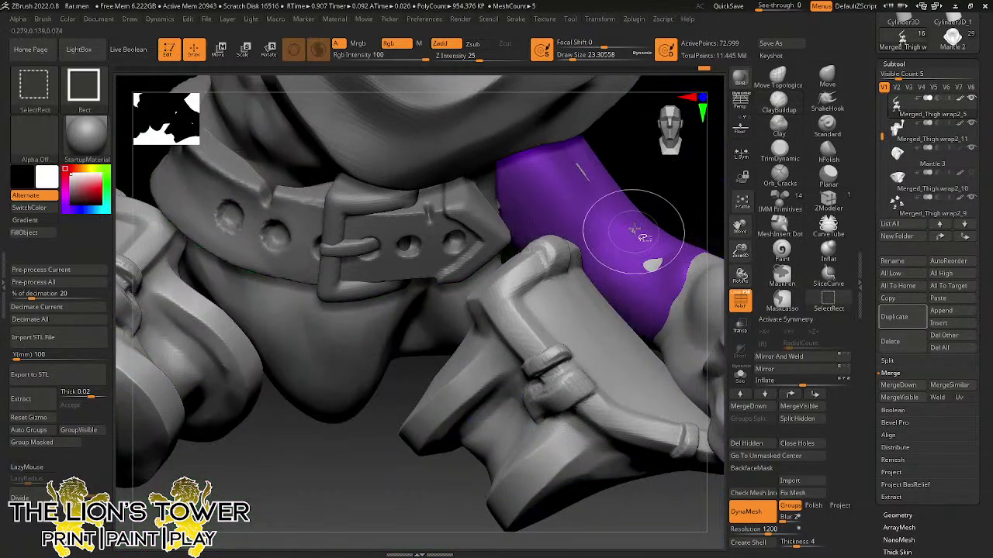
left_click(639, 233, "ctrl+shift")
left_click_drag(739, 251, 742, 244)
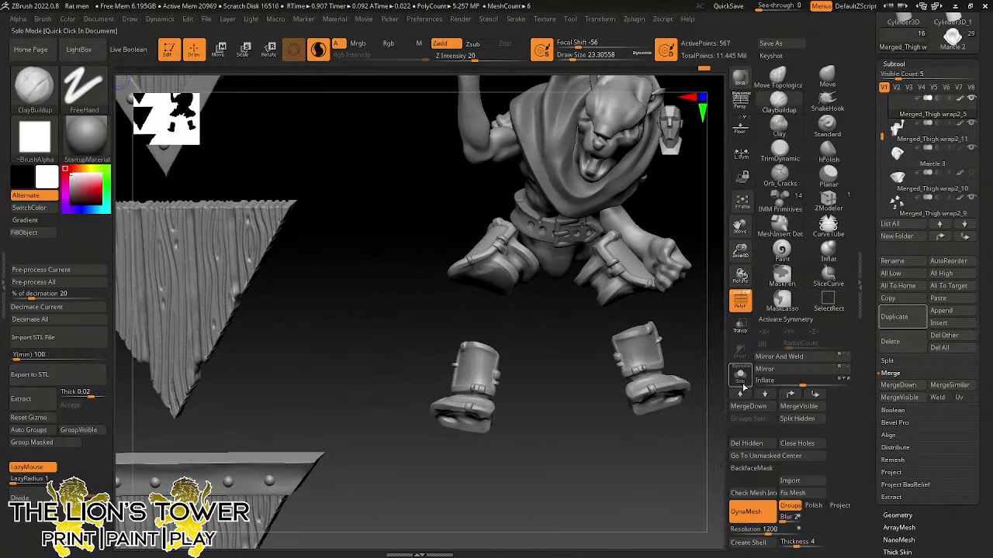
left_click(741, 380)
left_click(657, 335, "ctrl+shift")
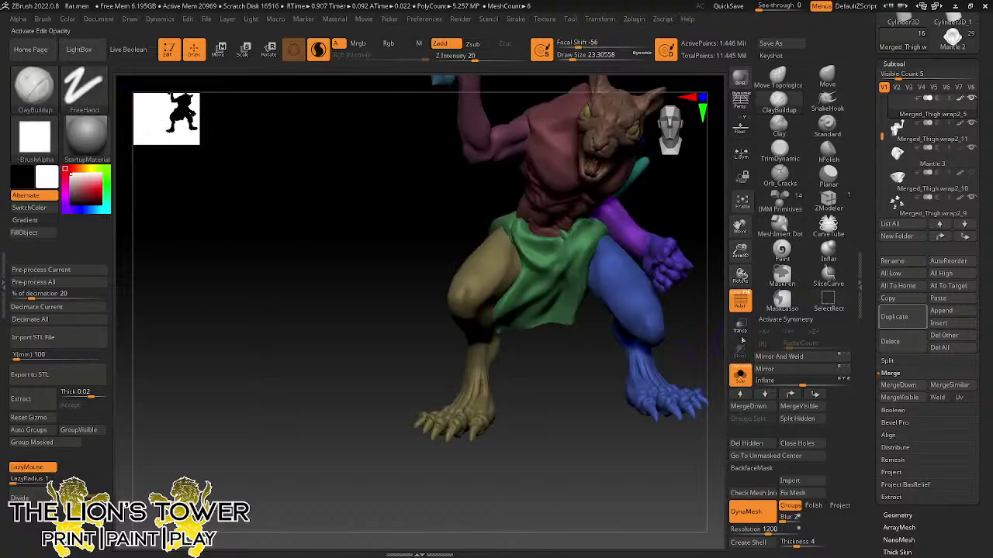
left_click(760, 444)
- Isolate the purple arm and smooth the rough crease at its elbow, restoring the full figure and its armour
mouse_move(701, 434)
left_mouse_down()
mouse_move(681, 421)
mouse_move(700, 328)
mouse_move(707, 200)
left_mouse_up()
left_click(636, 199, "ctrl+shift")
left_click_drag(639, 197, 634, 203, "shift")
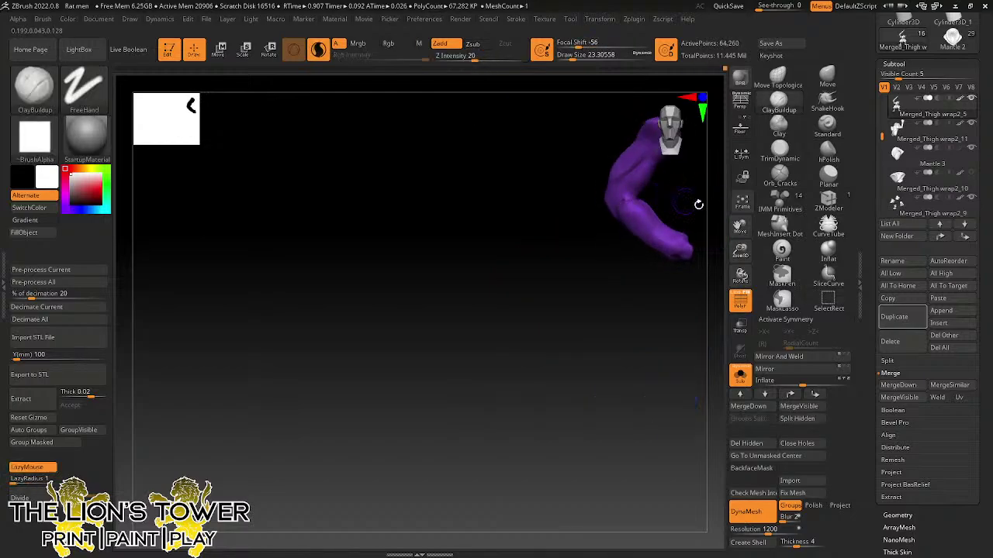
left_click_drag(698, 204, 690, 258, "alt")
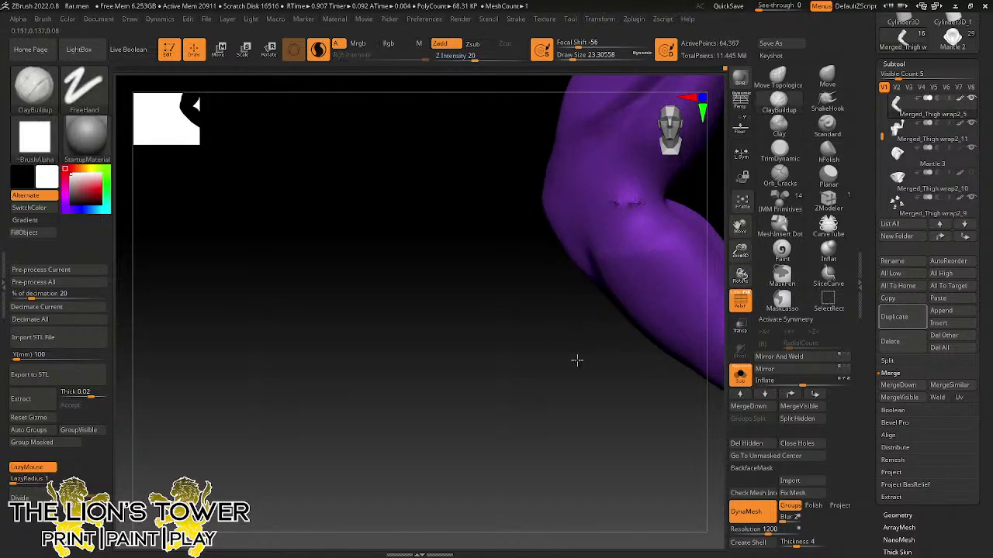
left_click_drag(576, 359, 643, 192)
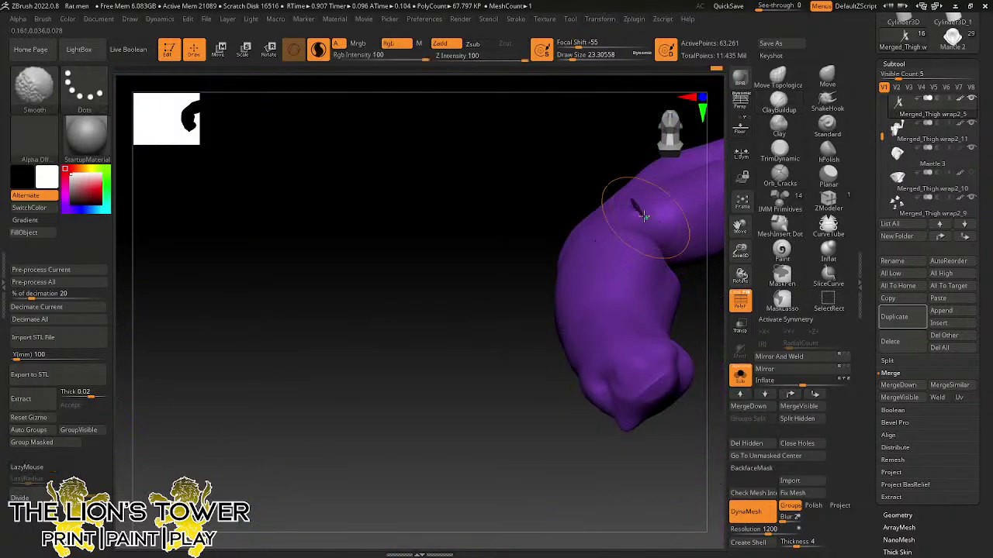
left_click_drag(698, 326, 657, 232)
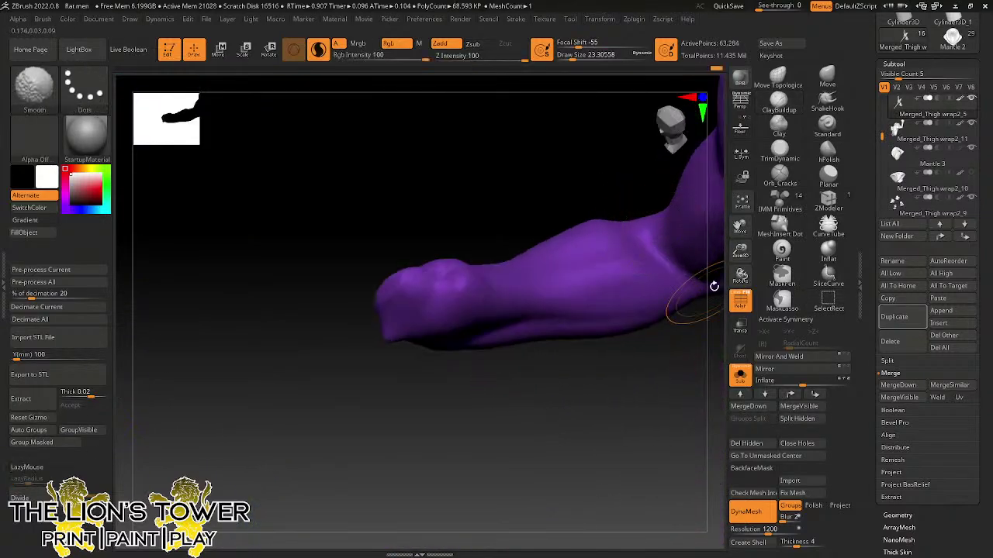
mouse_move(713, 286)
left_mouse_down()
mouse_move(647, 393)
mouse_move(630, 295)
left_mouse_up()
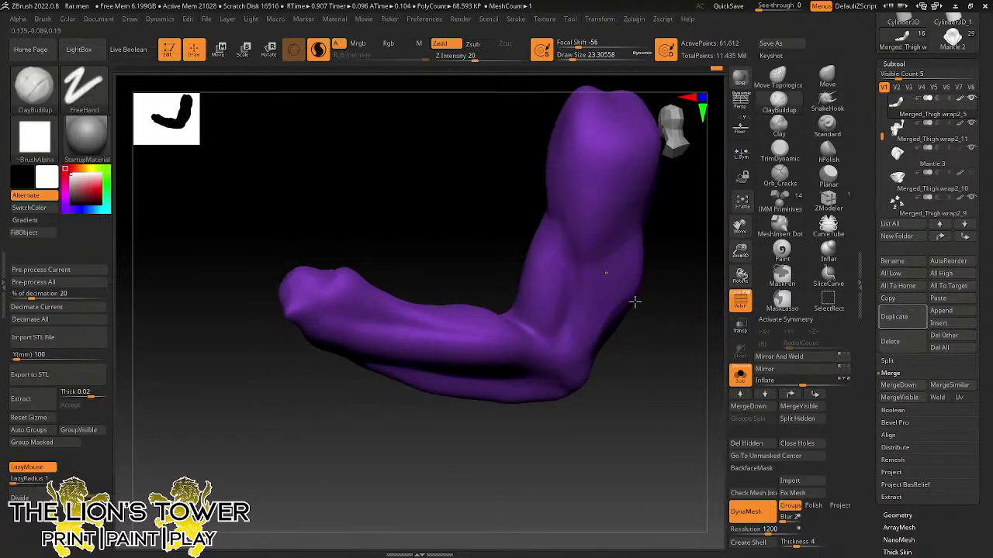
left_click(683, 326, "ctrl+shift")
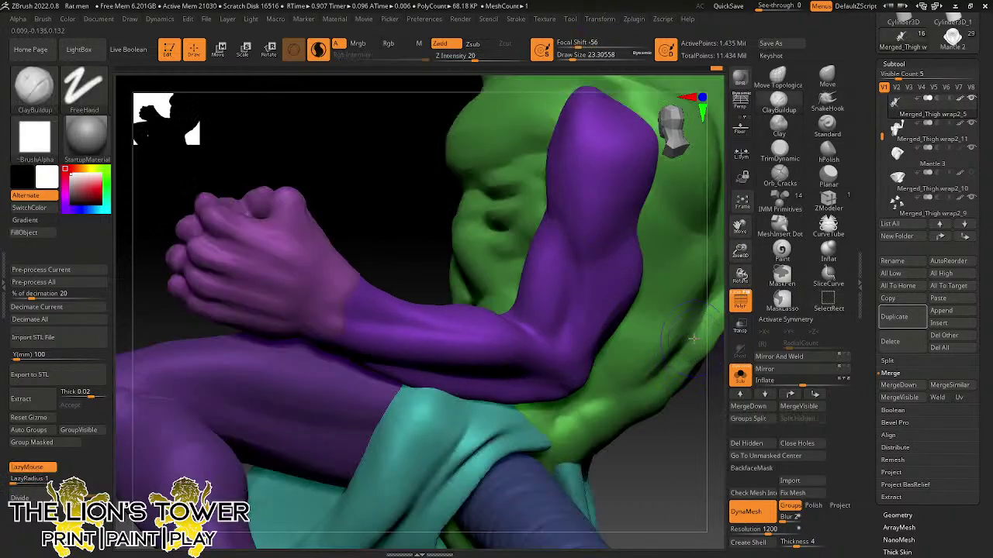
left_click(739, 375)
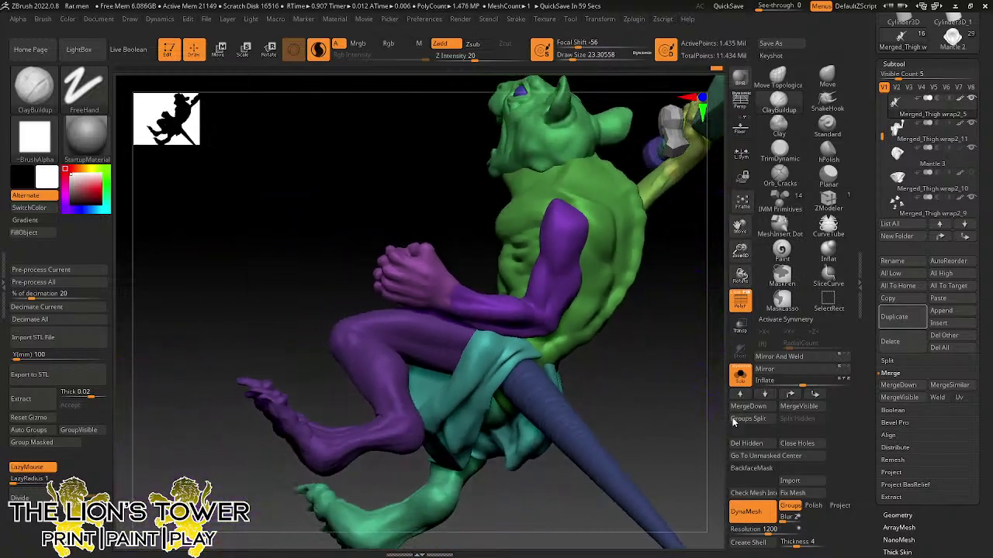
mouse_move(677, 339)
left_mouse_down()
mouse_move(721, 395)
mouse_move(724, 333)
left_mouse_up()
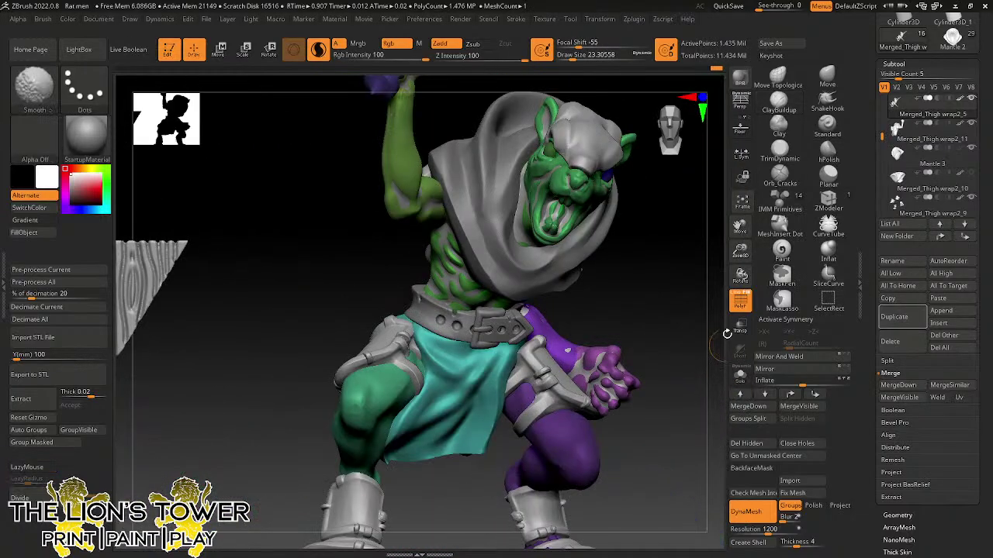
- Hide the Merged_Thigh wrap2_11 subtool and the thigh and shin armour, and reselect the rat's body
right_click_drag(702, 335, 671, 266, "ctrl")
mouse_move(672, 266)
left_mouse_down()
mouse_move(634, 341)
mouse_move(598, 341)
mouse_move(646, 342)
mouse_move(709, 275)
mouse_move(710, 294)
mouse_move(564, 329)
mouse_move(629, 256)
mouse_move(672, 259)
left_mouse_up()
left_click(503, 336, "alt")
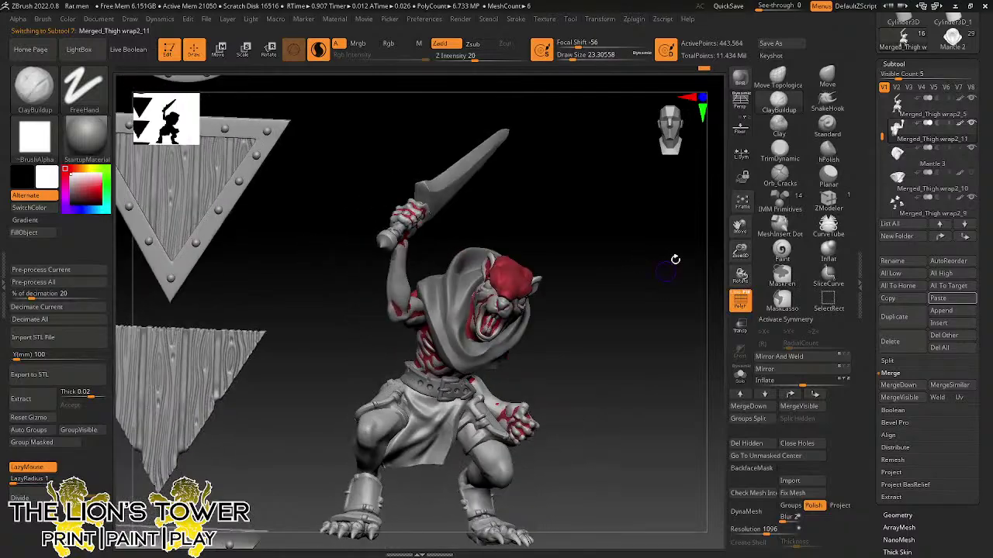
mouse_move(969, 132)
mouse_move(957, 160)
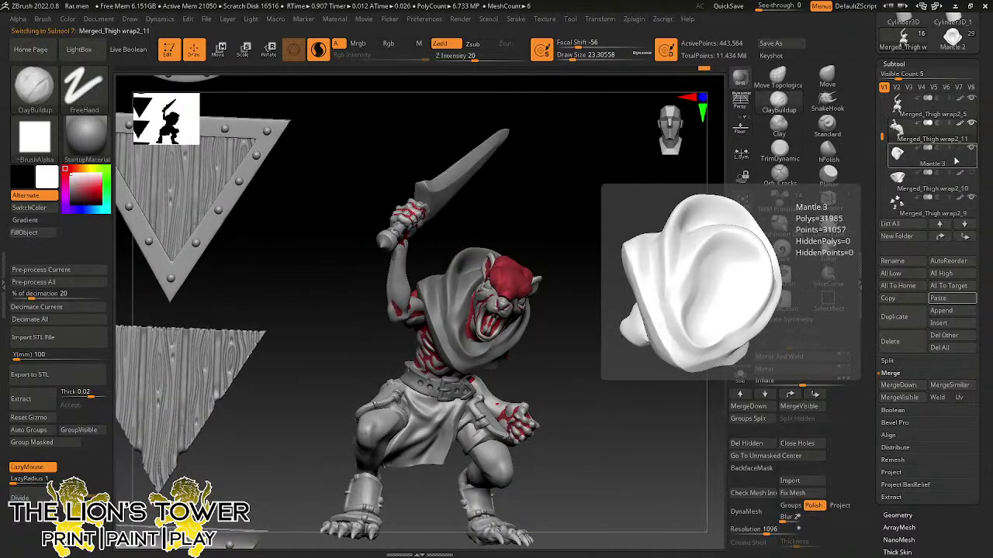
mouse_move(971, 185)
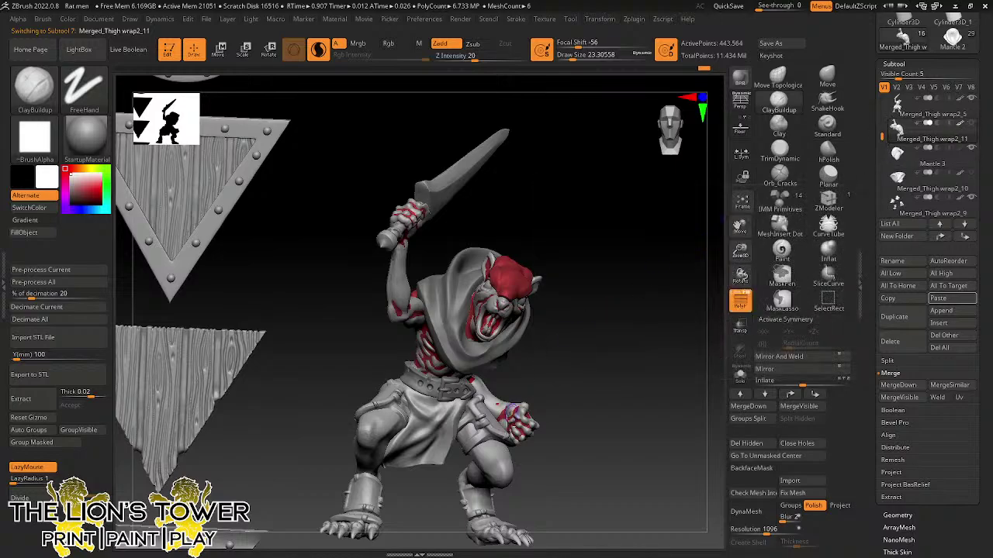
left_click(487, 425, "alt")
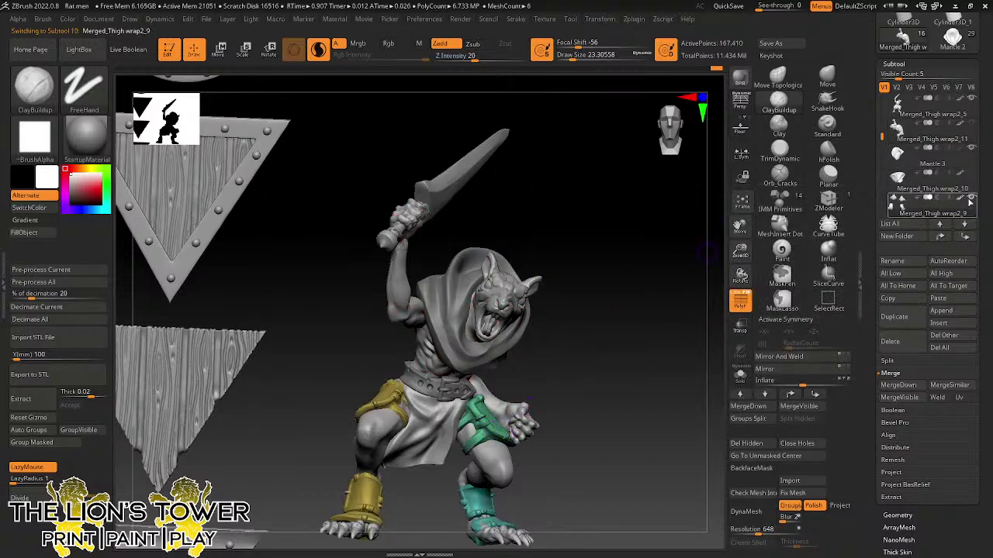
left_click(971, 201)
left_click_drag(621, 390, 618, 389)
left_click(526, 418, "alt")
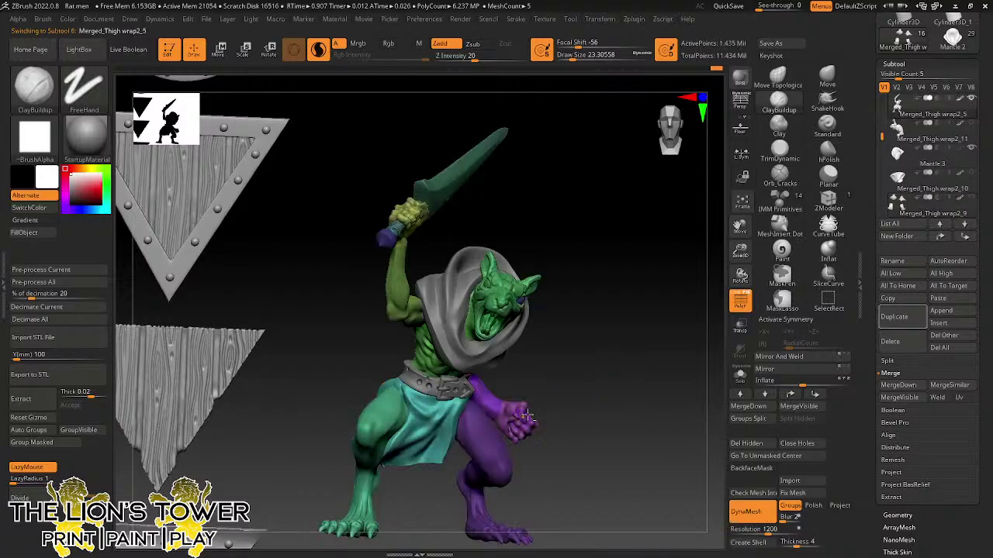
- Adjust the shape of the raised sword arm using the Move Topological brush at draw size about 100 and focal shift -66
right_click_drag(526, 417, 629, 307)
left_click_drag(652, 311, 657, 316, "ctrl")
mouse_move(657, 316)
left_mouse_down()
mouse_move(709, 312)
mouse_move(671, 328)
mouse_move(700, 349)
mouse_move(683, 360)
mouse_move(702, 321)
mouse_move(700, 288)
mouse_move(684, 336)
mouse_move(649, 362)
mouse_move(651, 377)
mouse_move(670, 380)
mouse_move(702, 357)
left_mouse_up()
left_click(791, 84)
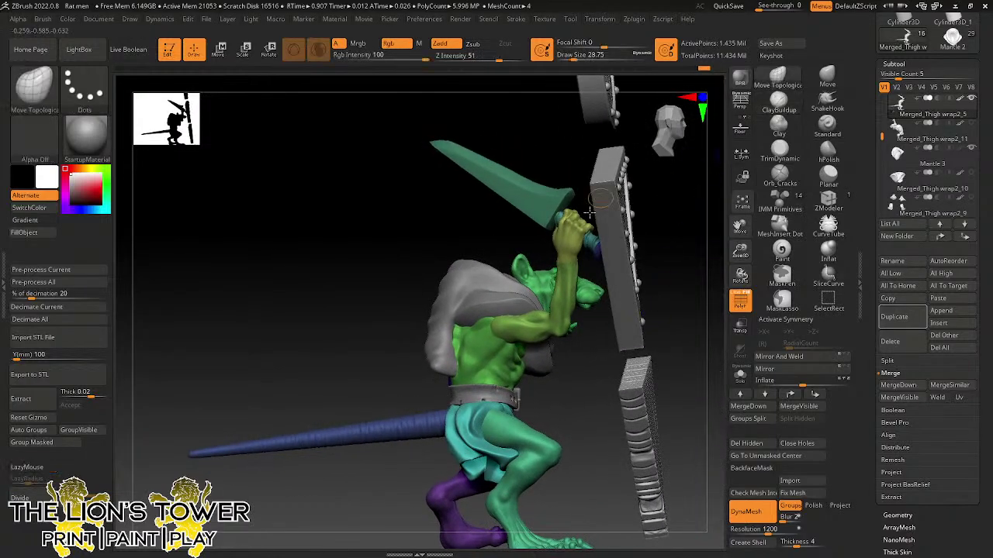
left_click(575, 51)
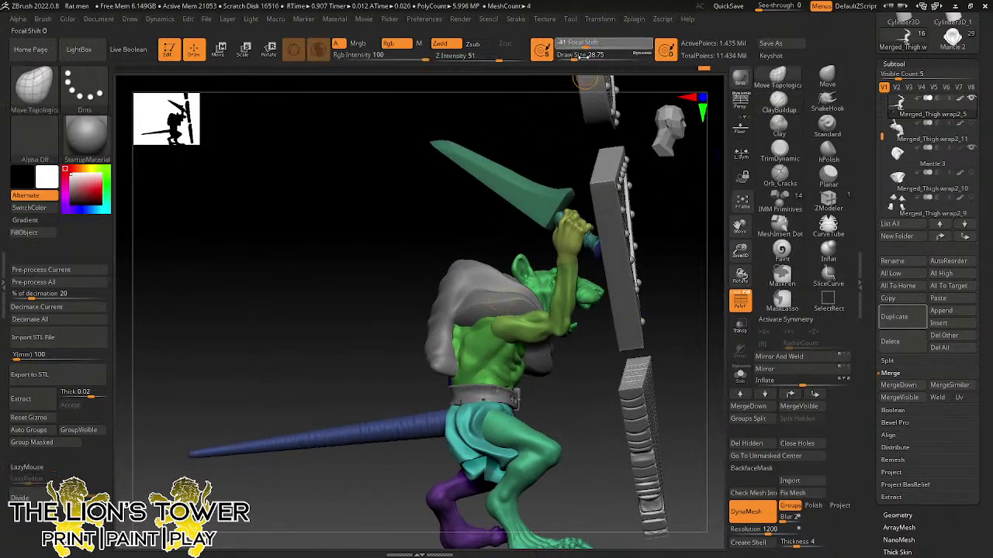
left_click_drag(574, 55, 582, 56)
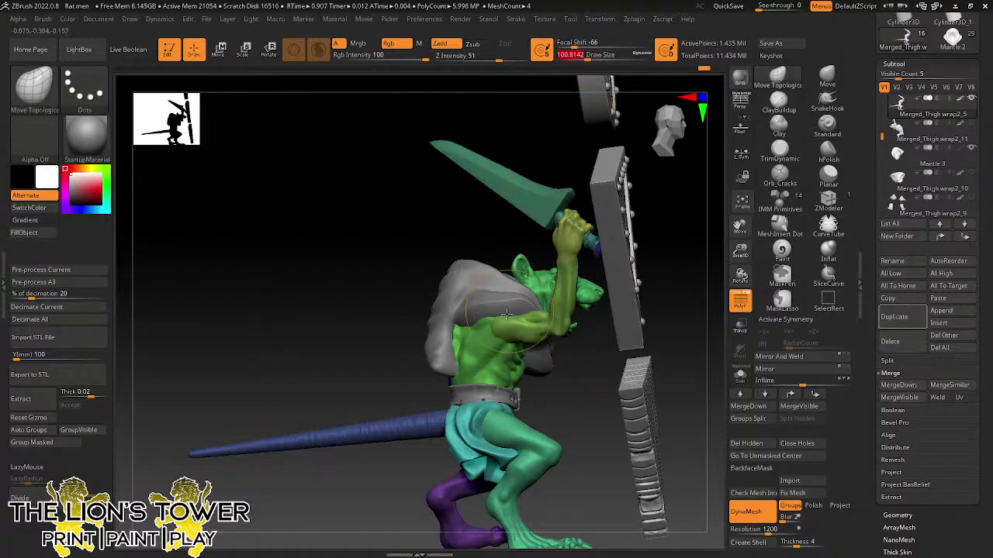
right_click_drag(493, 323, 521, 335)
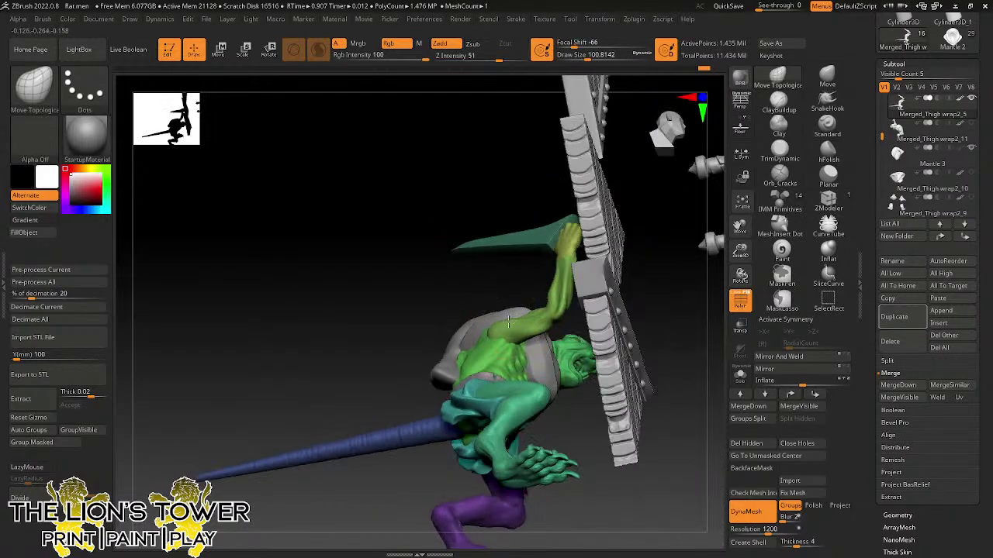
right_click_drag(529, 271, 519, 320)
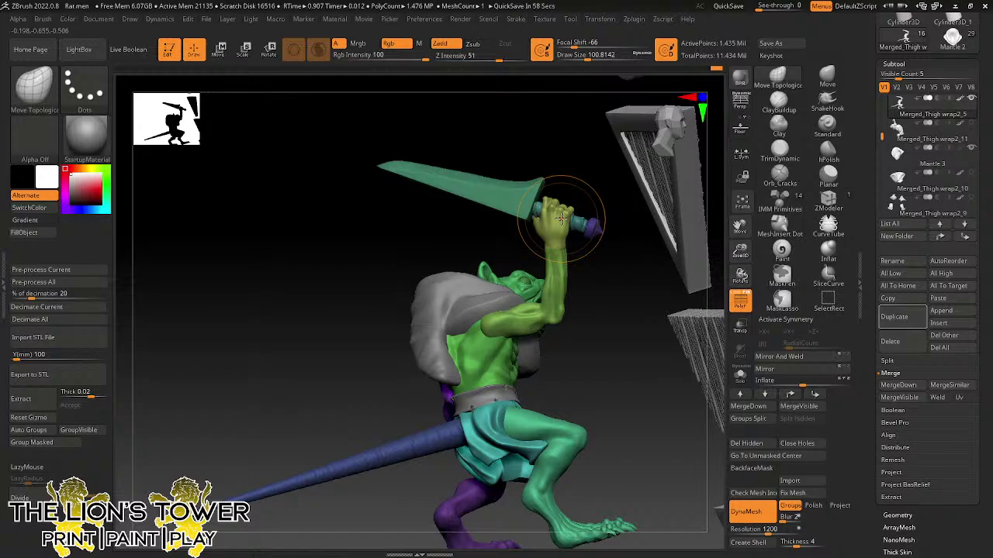
- Reduce the brush's draw size to about 51 and remesh the rat's body with DynaMesh
mouse_move(625, 371)
left_mouse_down()
mouse_move(693, 361)
mouse_move(631, 337)
mouse_move(676, 319)
mouse_move(660, 221)
mouse_move(648, 243)
left_mouse_up()
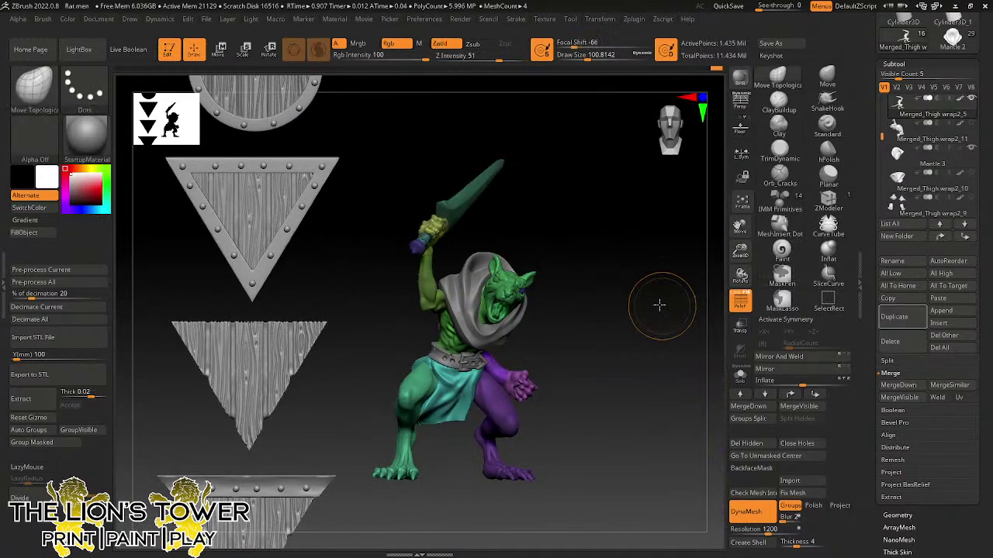
mouse_move(660, 302)
left_mouse_down()
mouse_move(634, 288)
mouse_move(678, 268)
mouse_move(618, 184)
left_mouse_up()
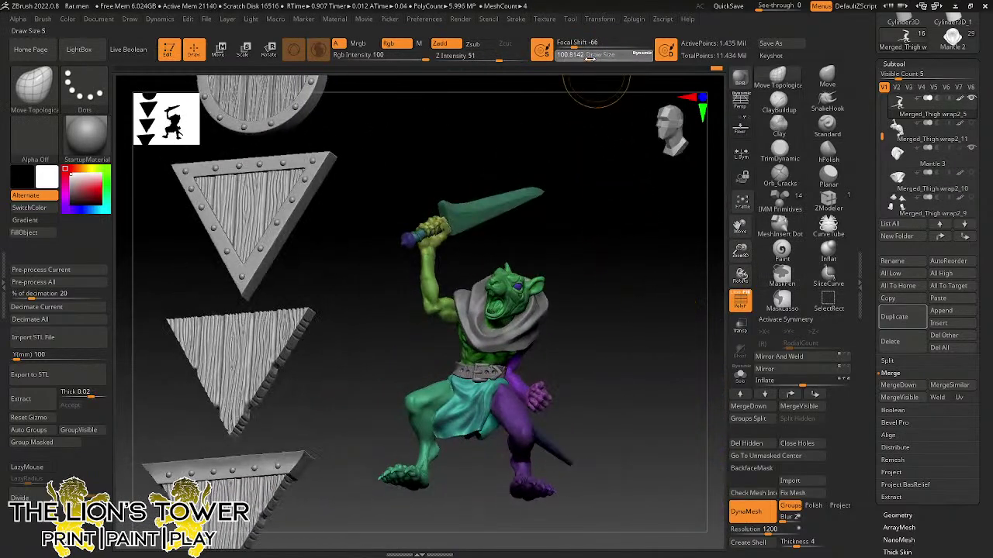
key("shift")
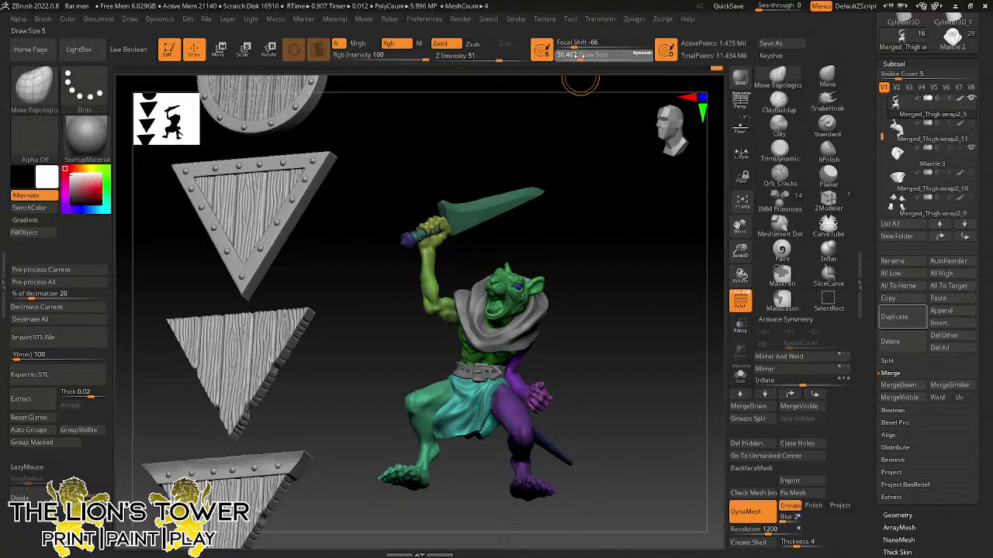
key("shift")
mouse_move(650, 250)
left_mouse_down()
mouse_move(641, 275)
mouse_move(647, 344)
mouse_move(613, 344)
mouse_move(673, 283)
left_mouse_up()
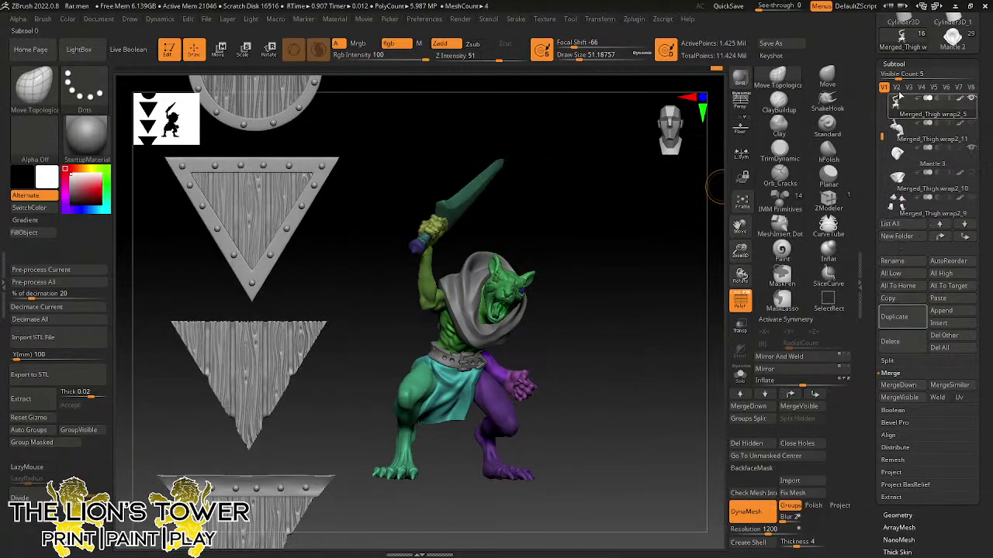
- Delete the Merged_Thigh wrap2_11 subtool
left_click(898, 134)
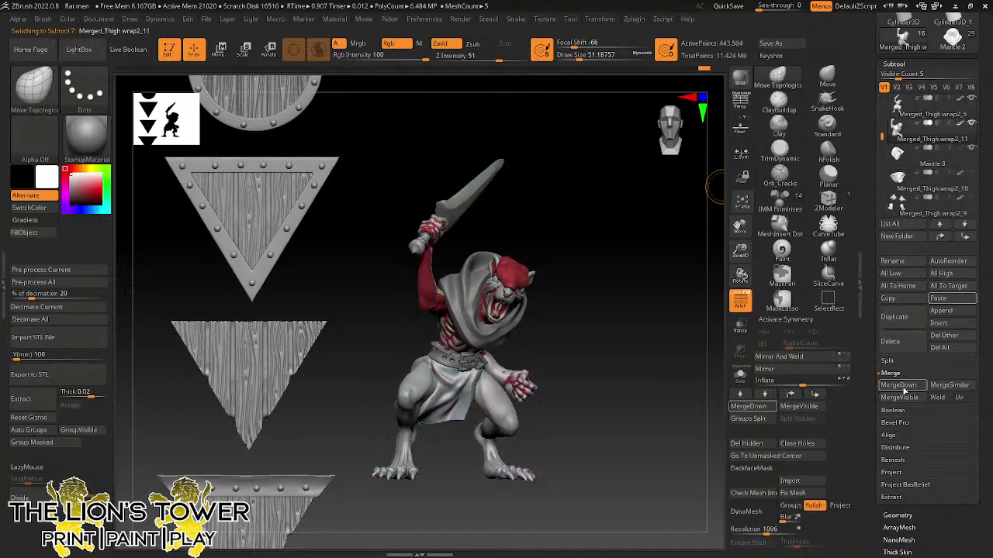
left_click_drag(698, 411, 874, 331)
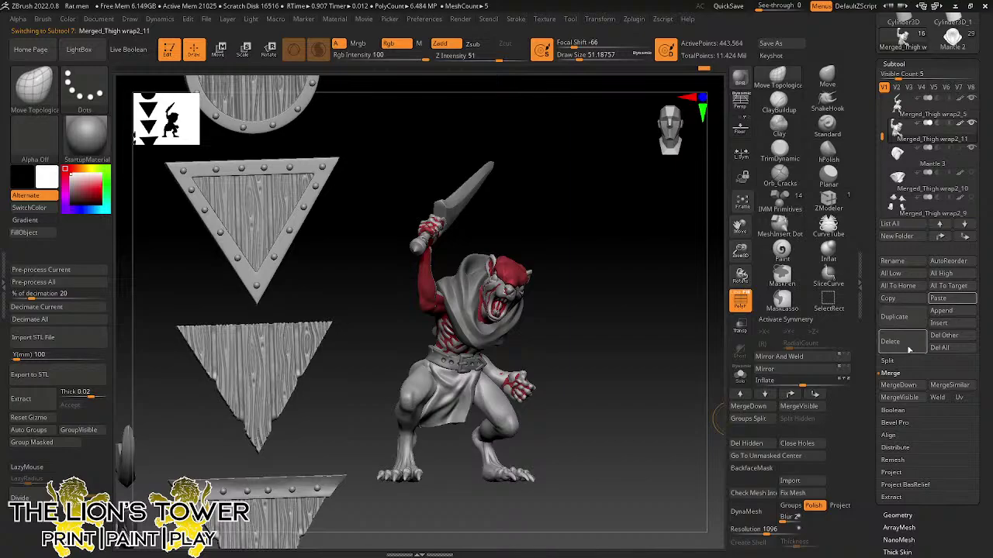
left_click(907, 349)
left_click(807, 367)
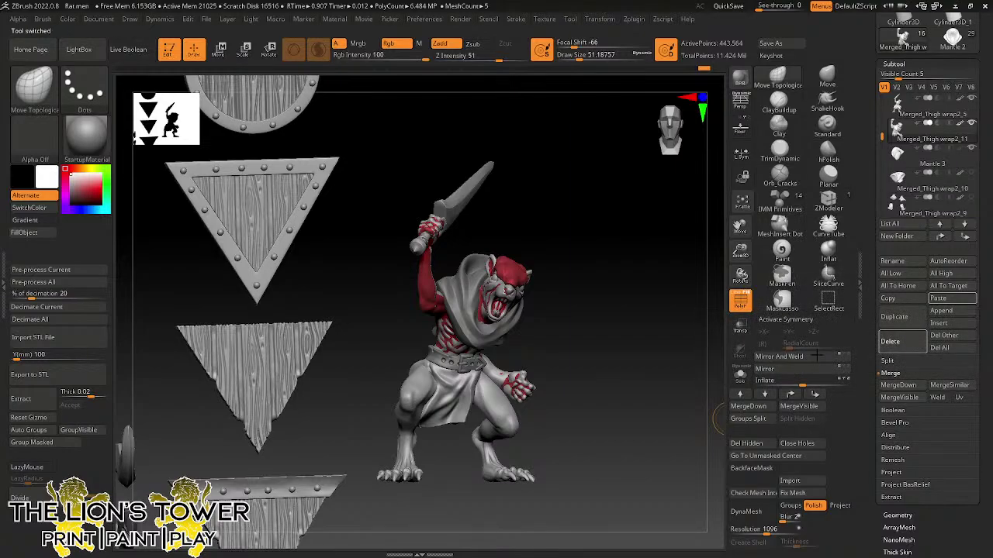
left_click_drag(698, 341, 613, 351)
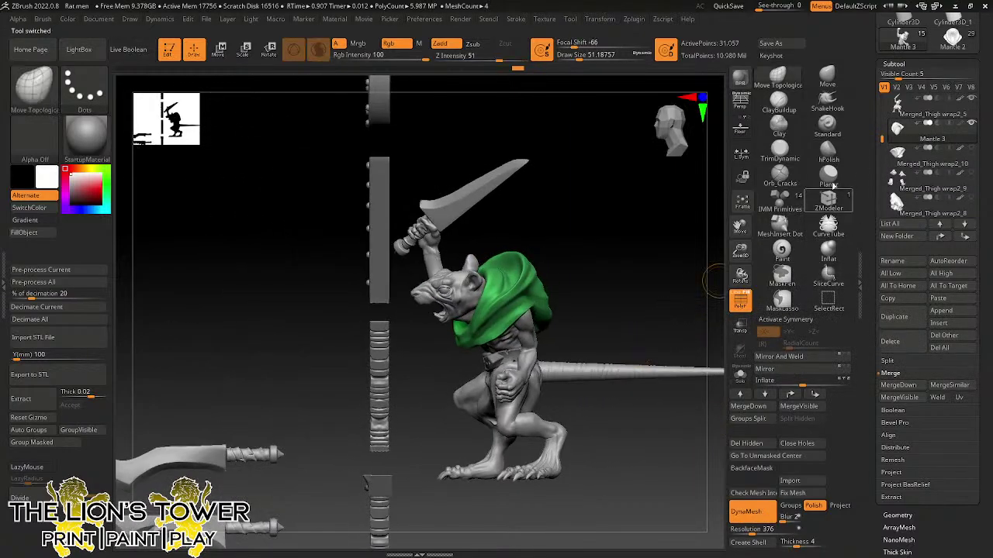
- Merge the body subtool Merged_Thigh wrap2_5 down with the Mantle 3 cloak
left_click(902, 110)
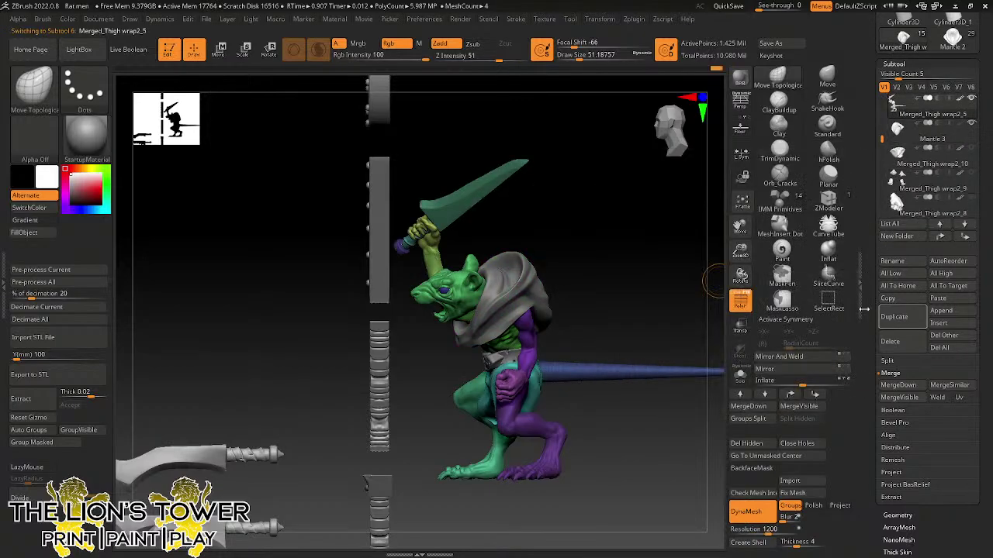
left_click(898, 384)
left_click(806, 407)
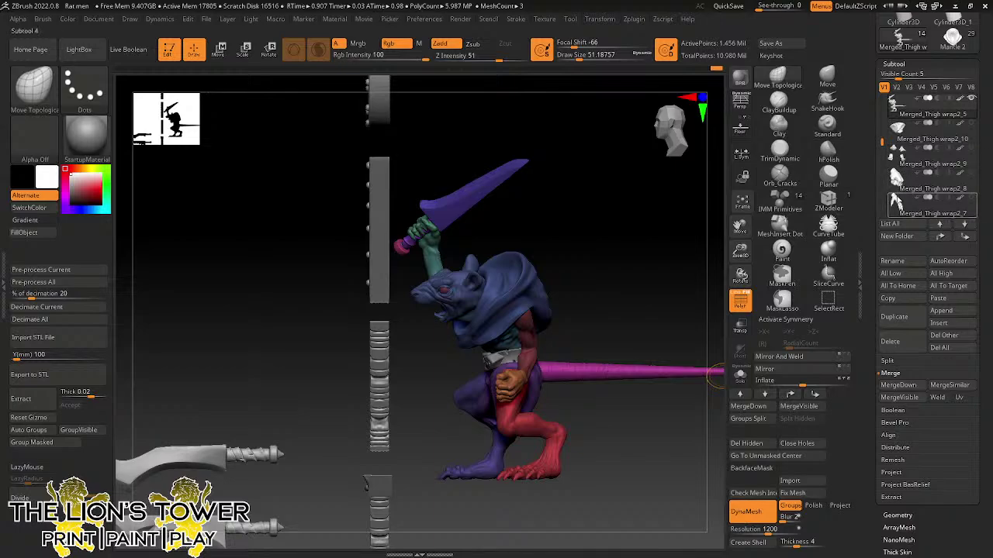
- Duplicate the belt subtool PM3D_Cylinder3D1 and move the copy up the subtool order to directly below the body
left_click(511, 357, "alt")
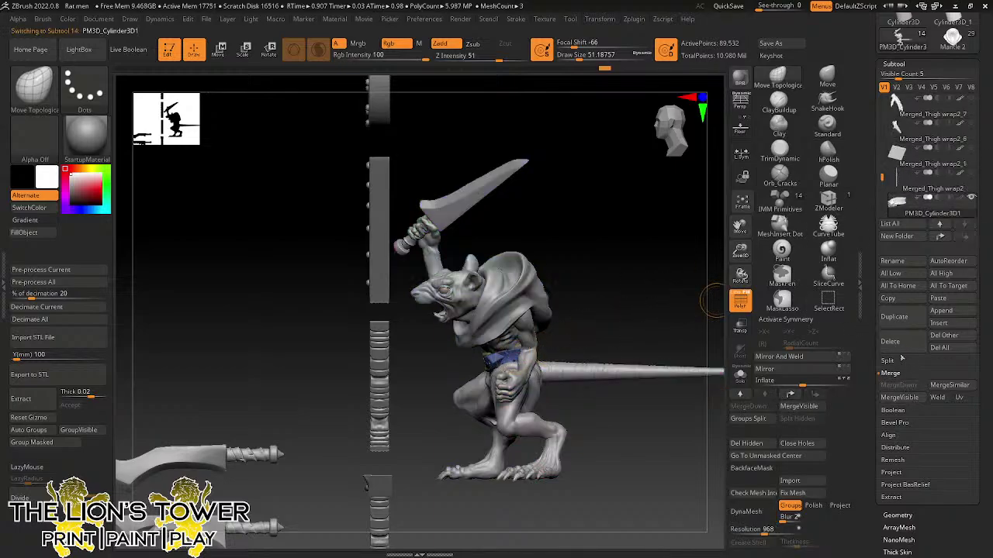
left_click(901, 325)
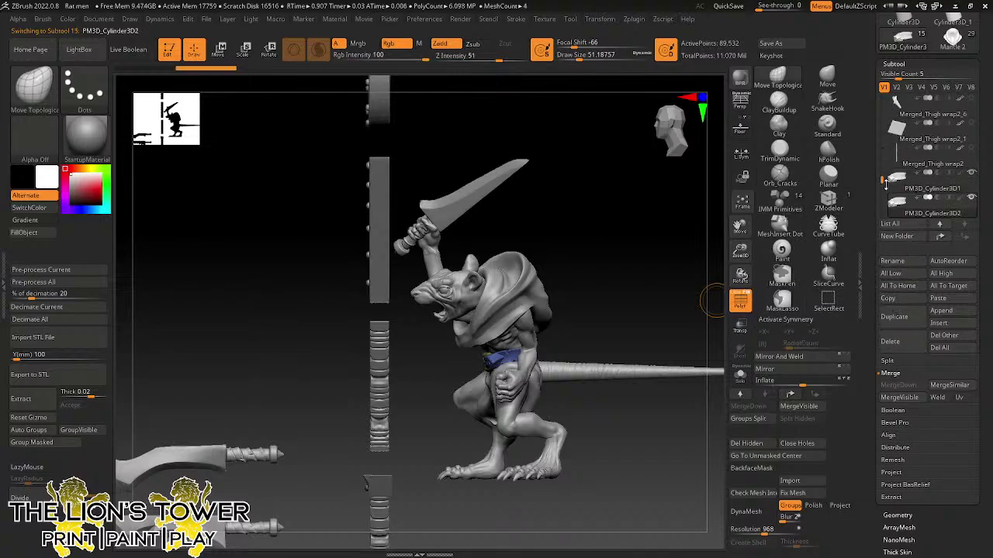
left_click(945, 237)
left_click(944, 237)
left_click(944, 238)
left_click(945, 237)
left_click(945, 237)
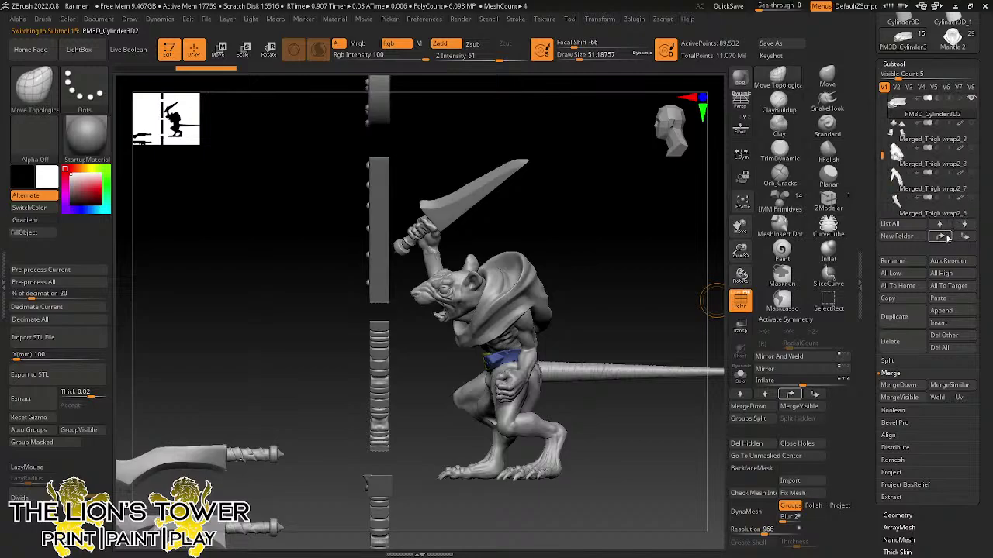
left_click(945, 238)
left_click(946, 237)
left_click(948, 237)
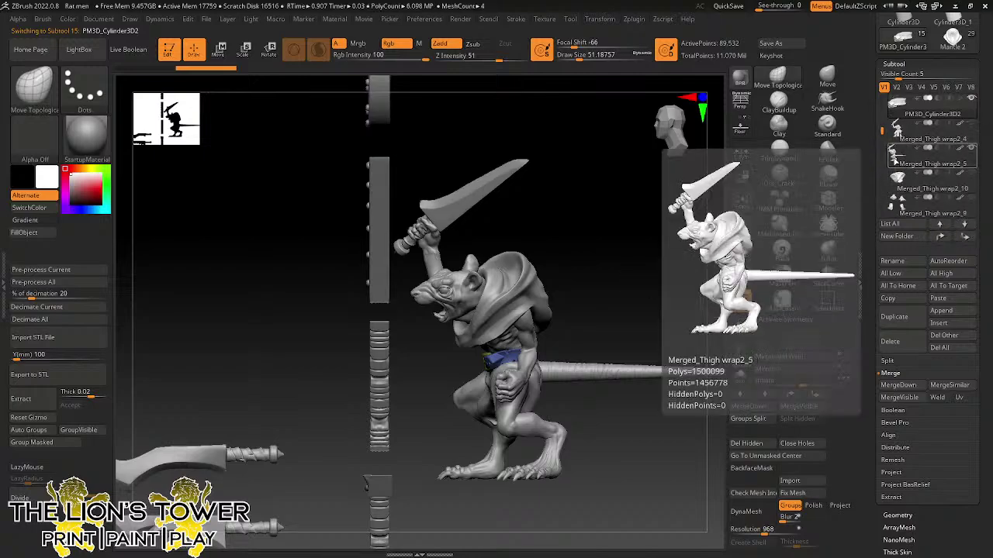
mouse_move(902, 158)
left_click(964, 237)
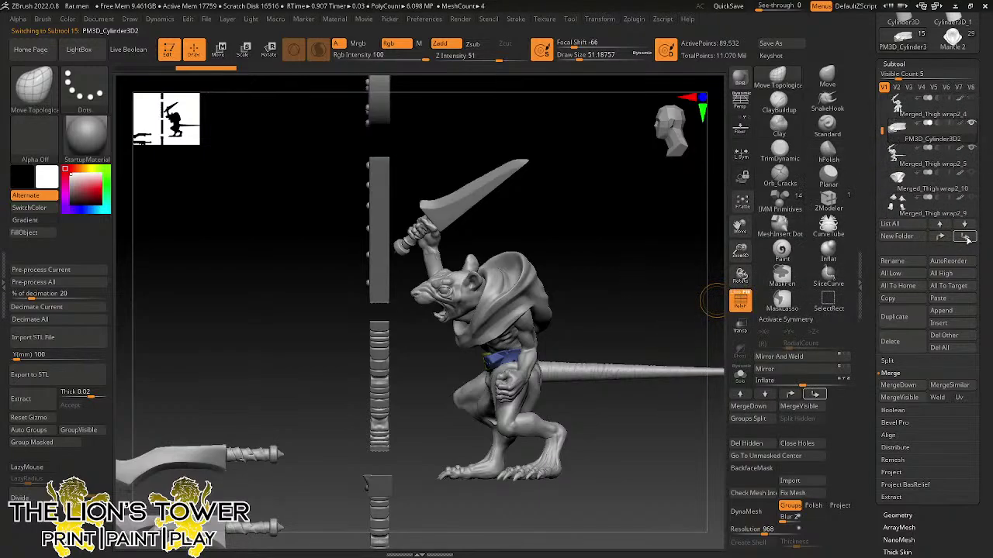
left_click(964, 237)
- Merge the body subtool Merged_Thigh wrap2_5 down with the duplicated belt, accepting that it cannot be undone
left_click(902, 133)
left_click(898, 385)
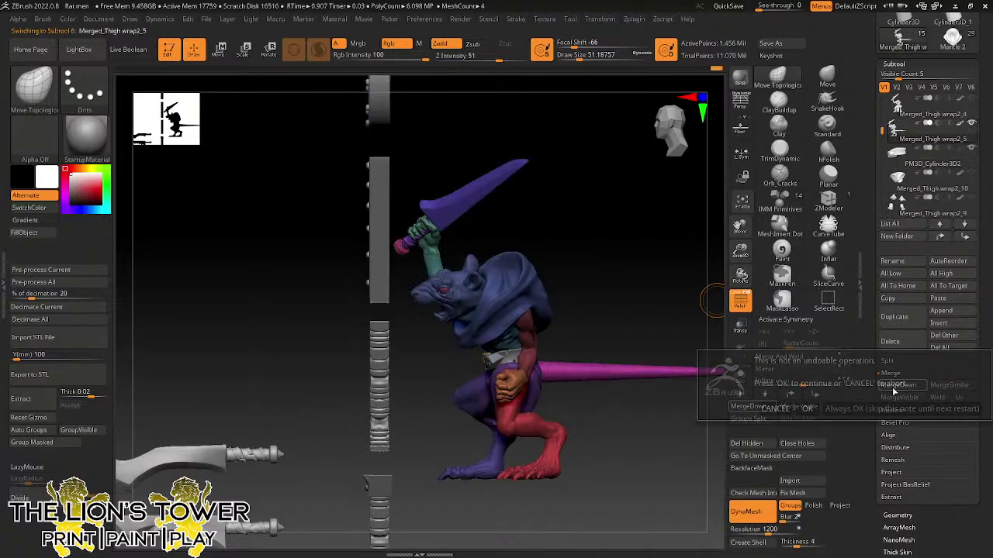
left_click(808, 409)
- Mask the whole merged figure except the lowered hand, using the hand's polygroup
mouse_move(648, 274)
left_mouse_down()
mouse_move(601, 268)
mouse_move(689, 273)
left_mouse_up()
left_click(566, 386, "ctrl+shift")
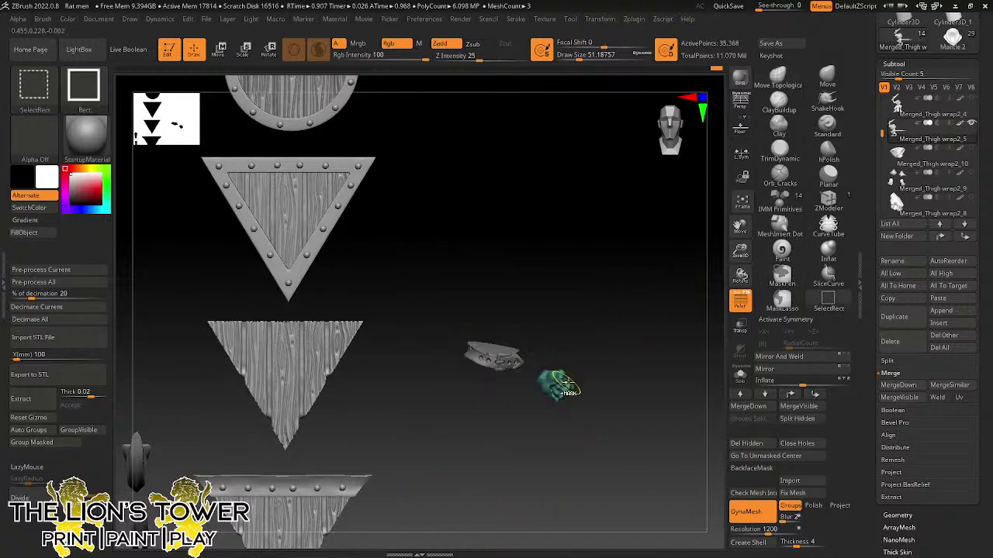
left_click(607, 362, "ctrl")
left_click(608, 363, "ctrl+shift")
left_click_drag(666, 337, 599, 287)
left_click(641, 326, "ctrl")
- Rotate the unmasked lowered hand around its wrist with the transform gizmo to give it a new pose
left_click(268, 50)
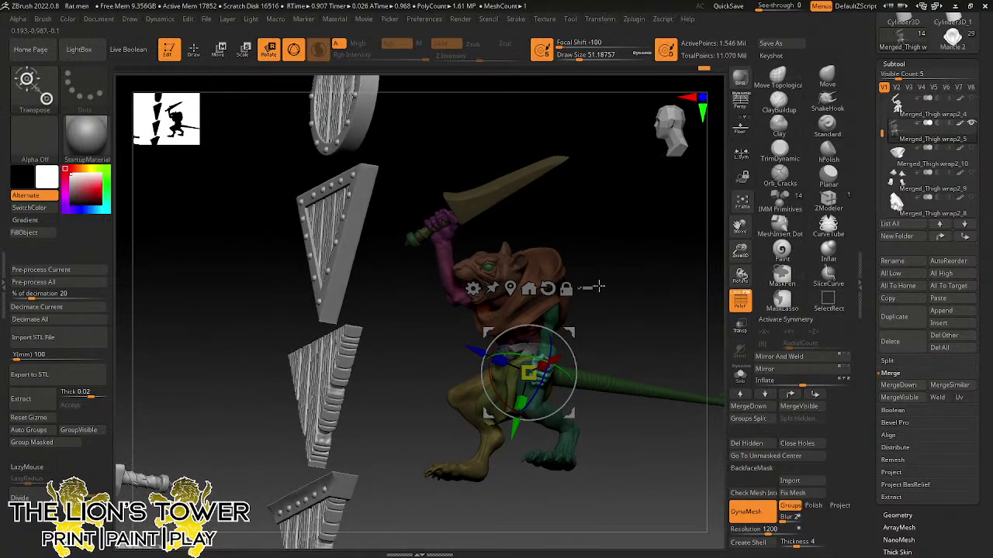
left_click_drag(571, 357, 513, 349)
left_click_drag(570, 335, 518, 346, "alt")
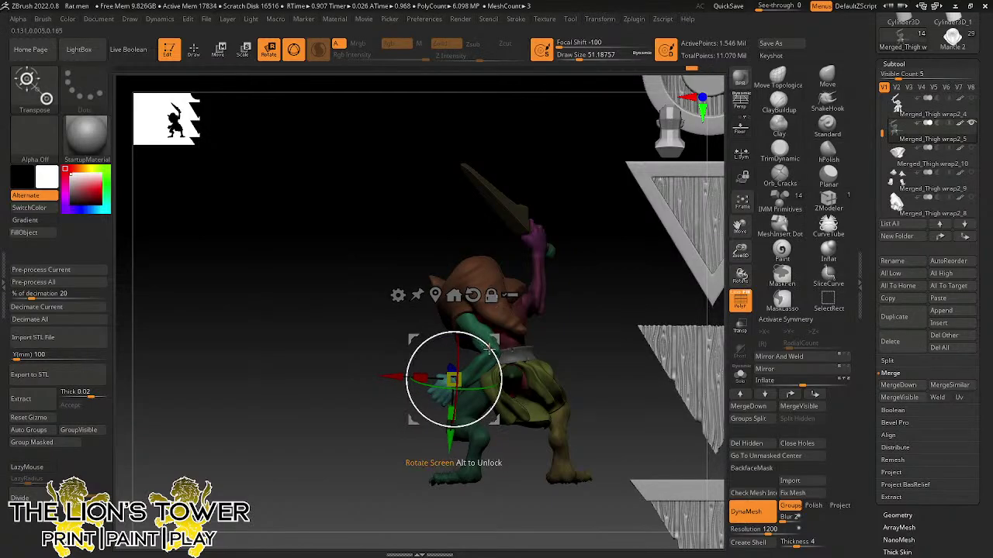
left_click_drag(573, 310, 651, 258)
left_click_drag(495, 339, 462, 340)
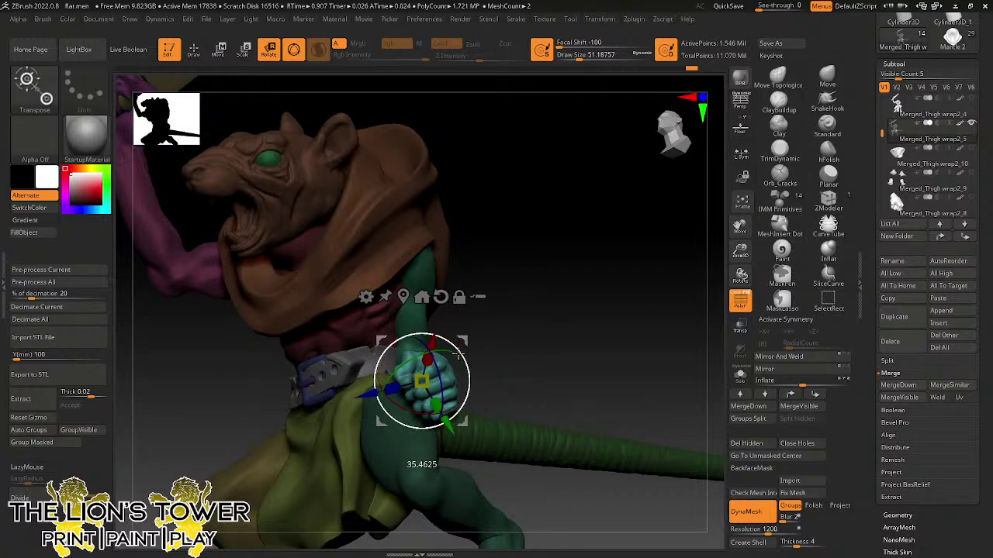
left_click_drag(546, 319, 462, 340)
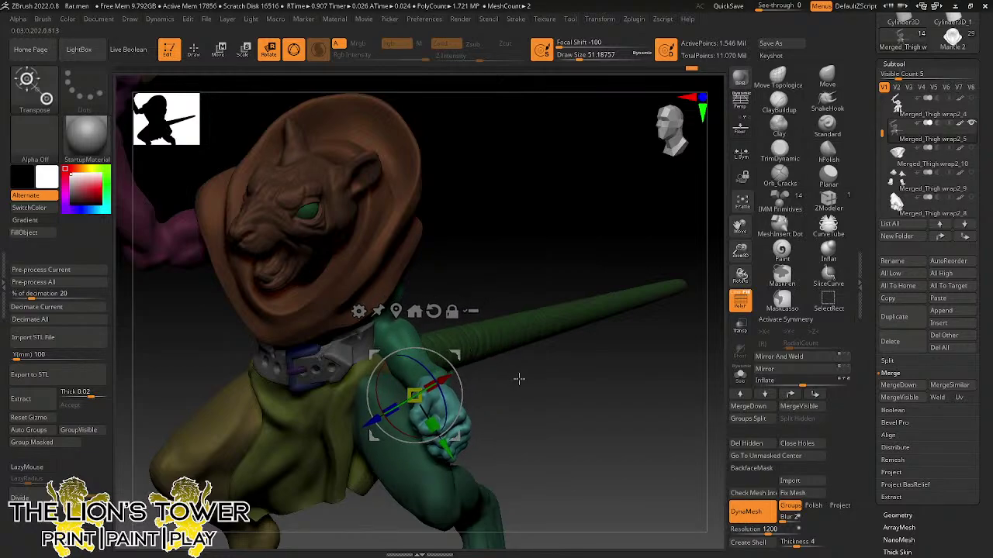
left_click_drag(519, 379, 439, 362)
- Leave only the lowered arm unmasked and reshape its forearm to meet the rotated hand, using the Move brush at draw size about 100
left_click(439, 357, "alt")
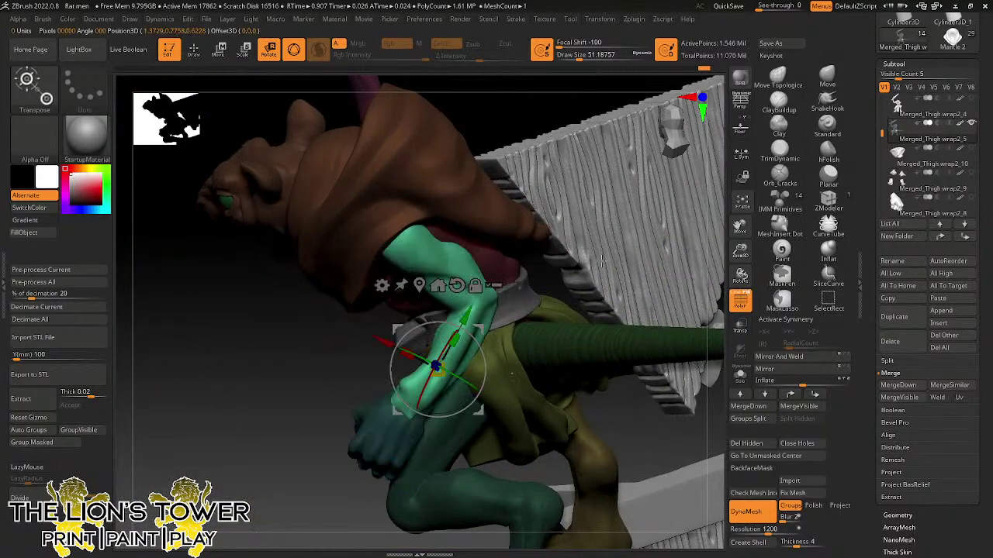
left_click(824, 80)
left_click_drag(640, 466, 579, 341)
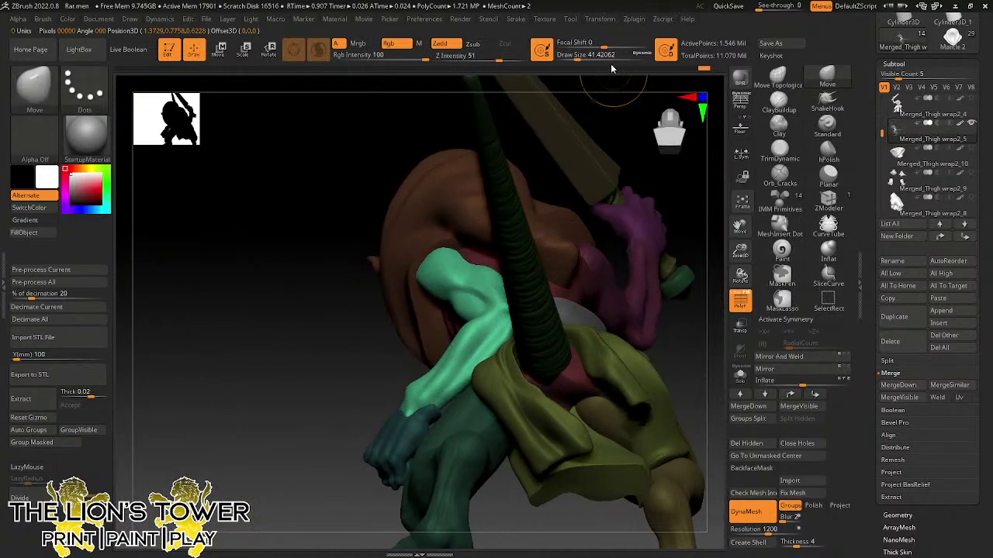
left_click(587, 57)
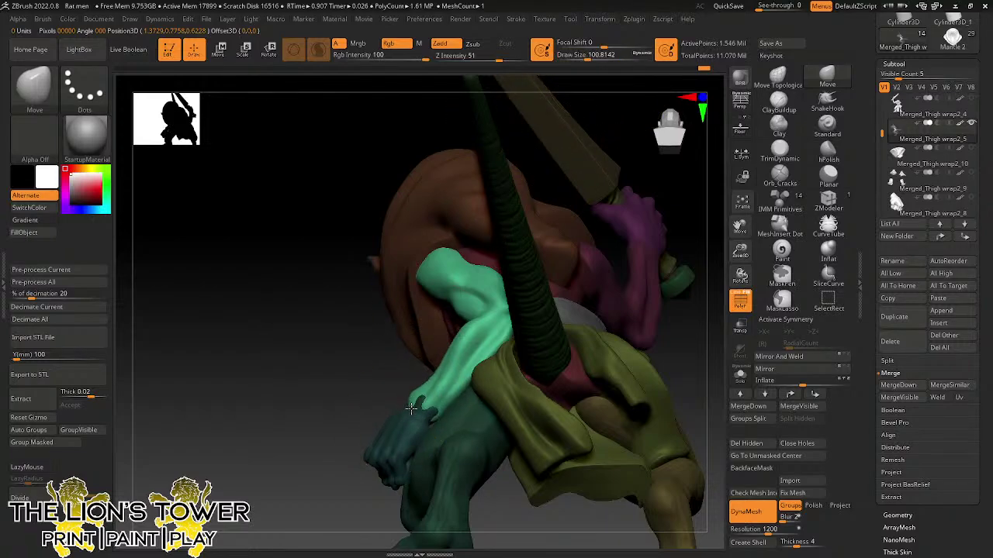
left_click_drag(354, 385, 433, 394)
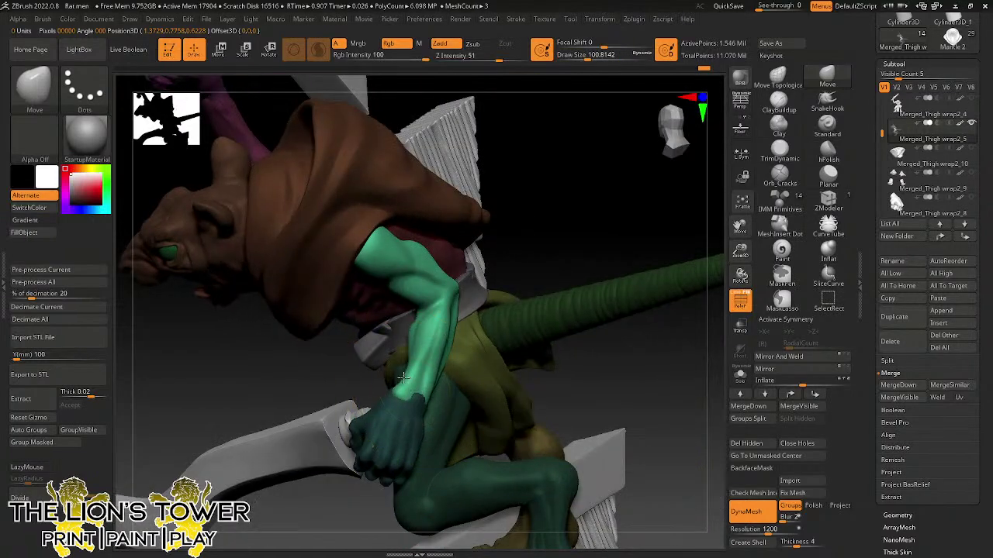
right_click_drag(440, 386, 623, 298)
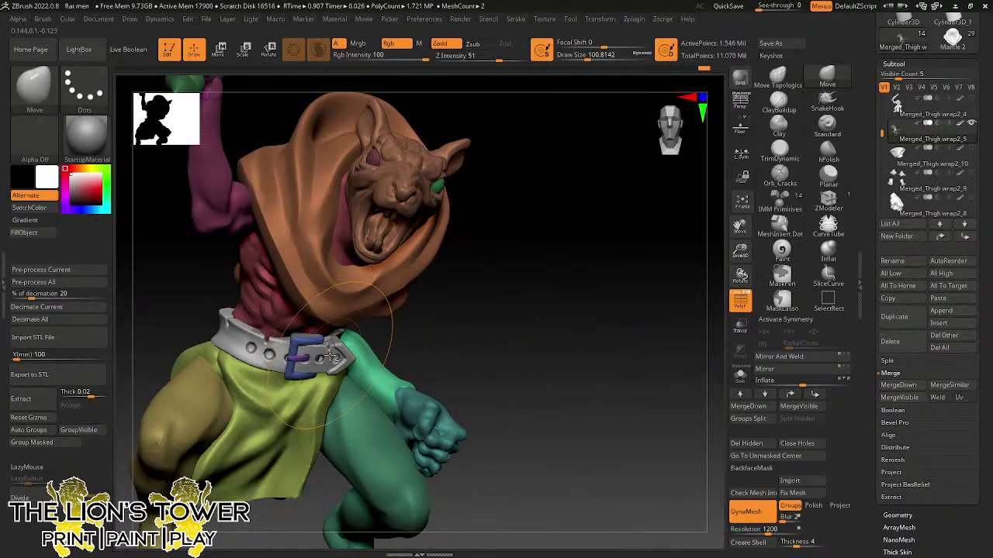
key("ctrl")
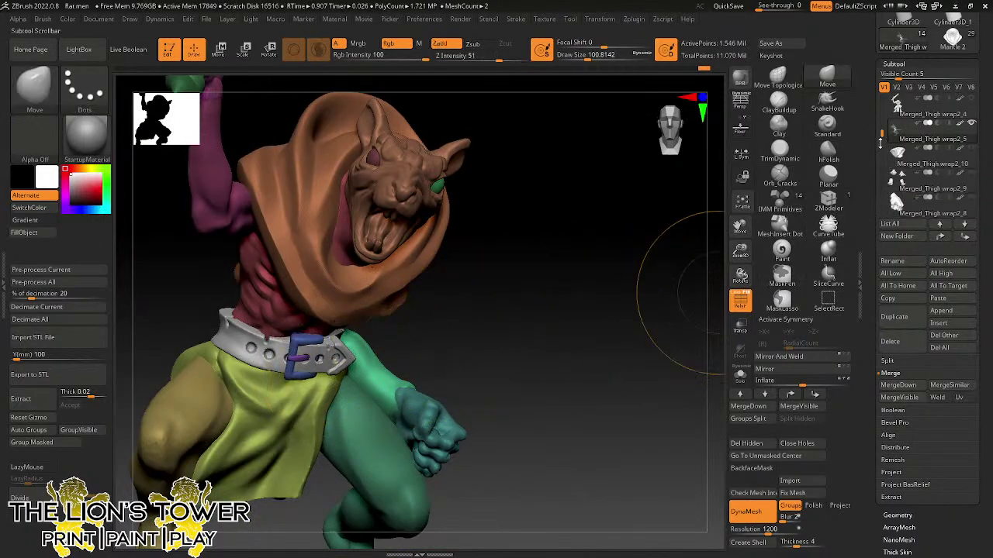
- Duplicate the belt subtool PM3D_Cylinder3D1 and move the copy up the list to directly below Merged_Thigh wrap2_4
left_click_drag(882, 137, 882, 156)
scroll(905, 223, "down", 3)
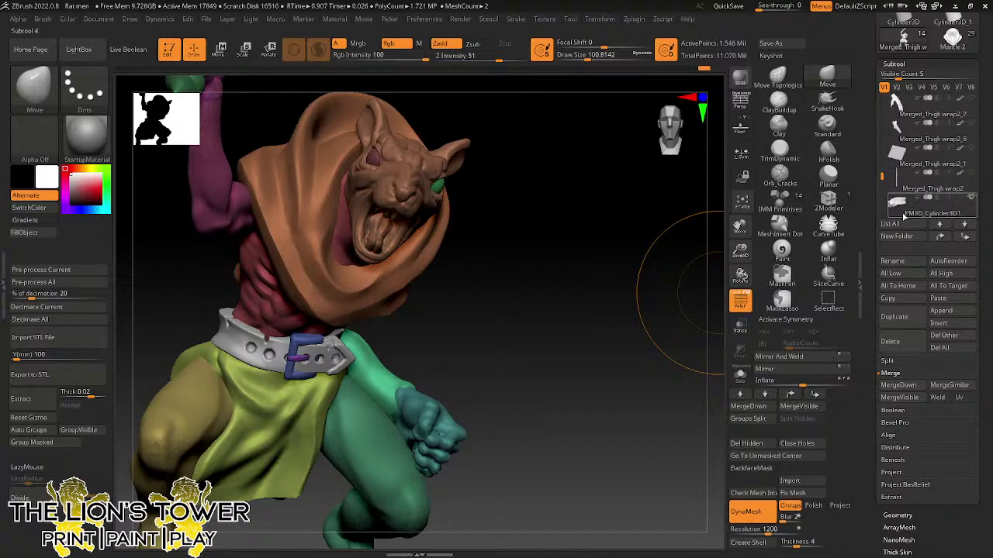
left_click(901, 186)
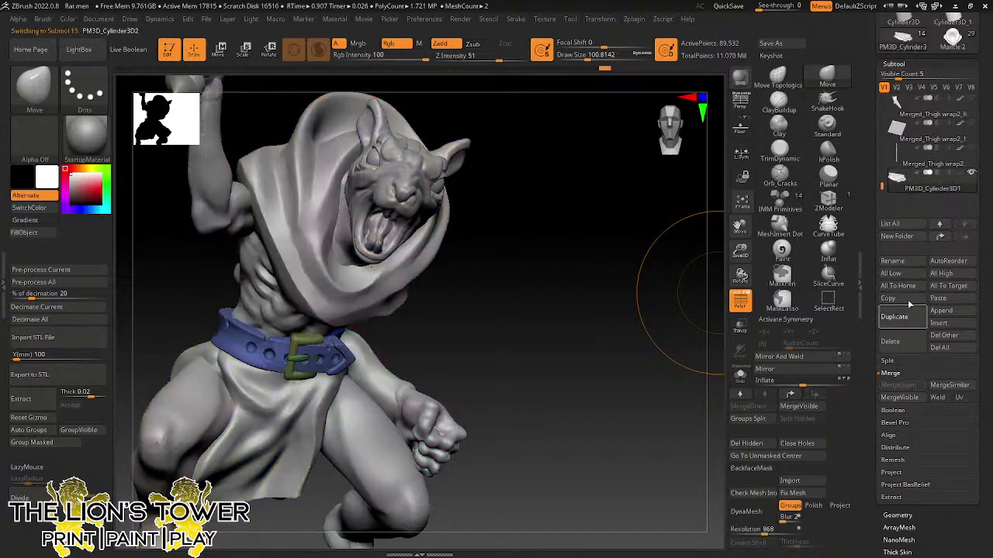
left_click(941, 237)
left_click(942, 238)
left_click(942, 238)
left_click(942, 237)
left_click(941, 237)
left_click(941, 237)
left_click(942, 239)
left_click(942, 238)
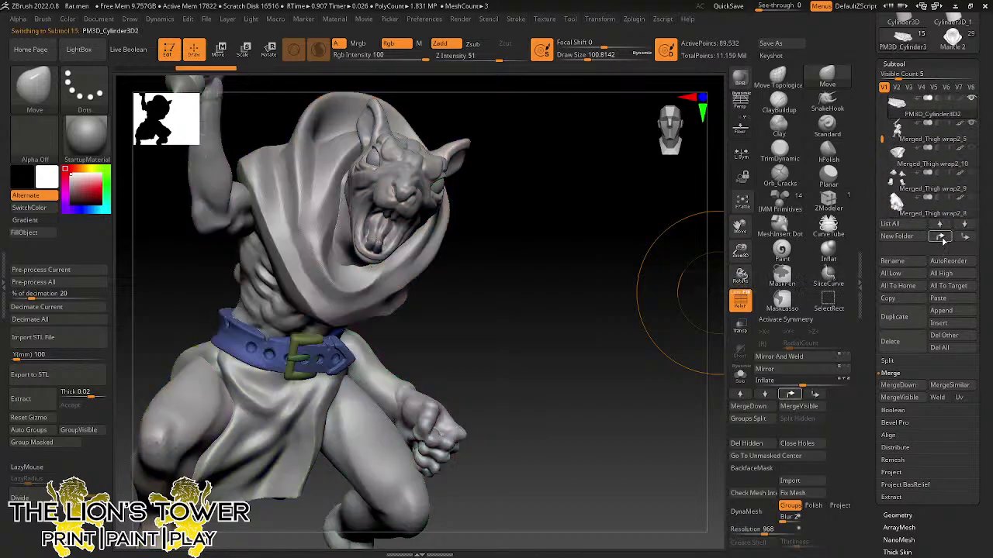
left_click(943, 241)
mouse_move(900, 138)
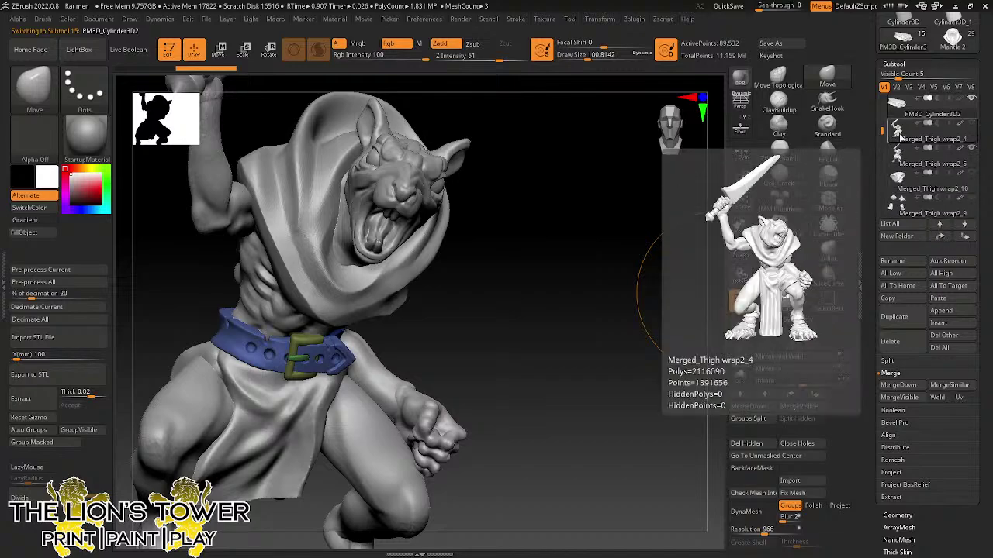
left_click(964, 237)
- Show the rat figure Merged_Thigh wrap2_4, hide Merged_Thigh wrap2_5, and make the duplicated belt the active subtool with the figure visible
left_click(897, 114)
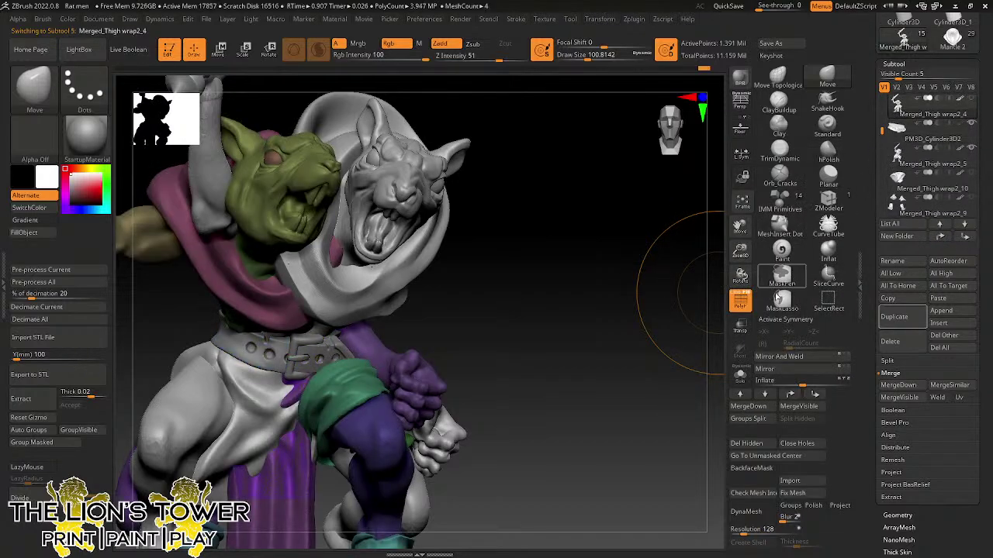
left_click(972, 153)
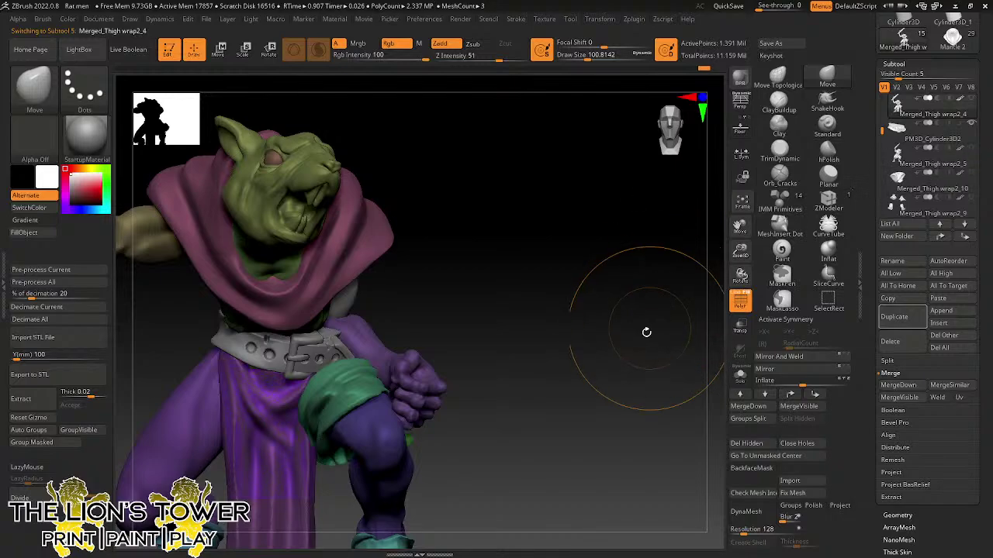
left_click_drag(643, 333, 533, 323)
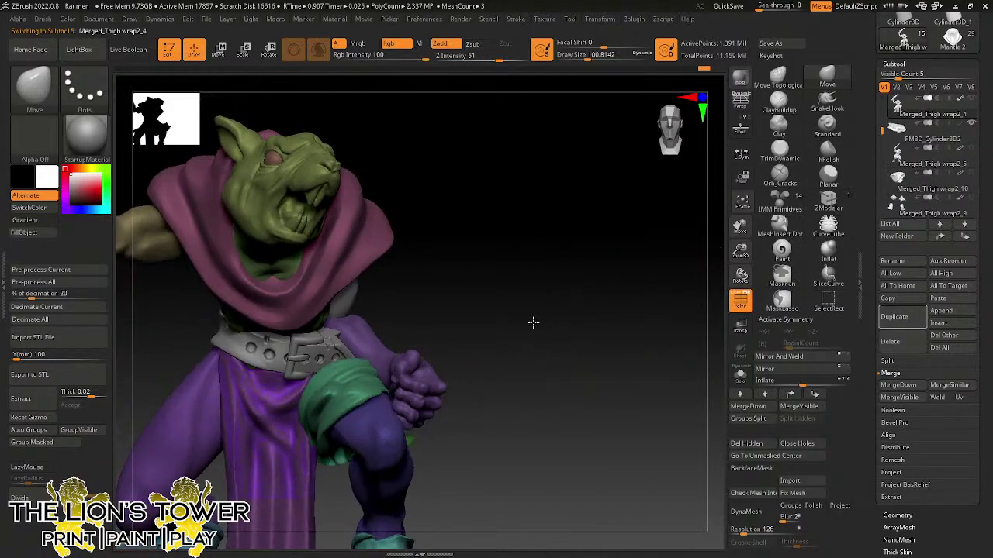
left_click(294, 357, "alt")
left_click(971, 100)
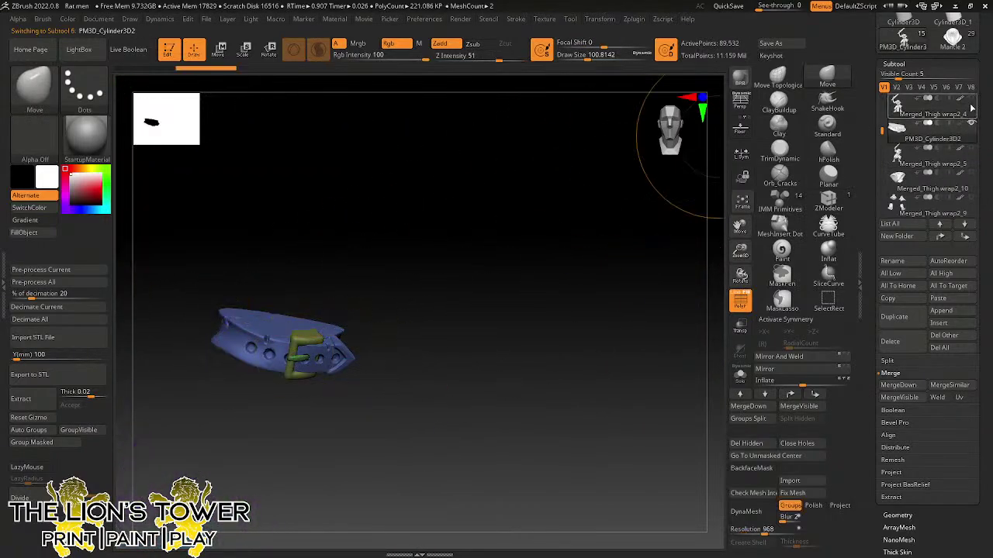
- Rotate the duplicated belt with the transform gizmo to match the tilt of the waist on Merged_Thigh wrap2_4
key("r")
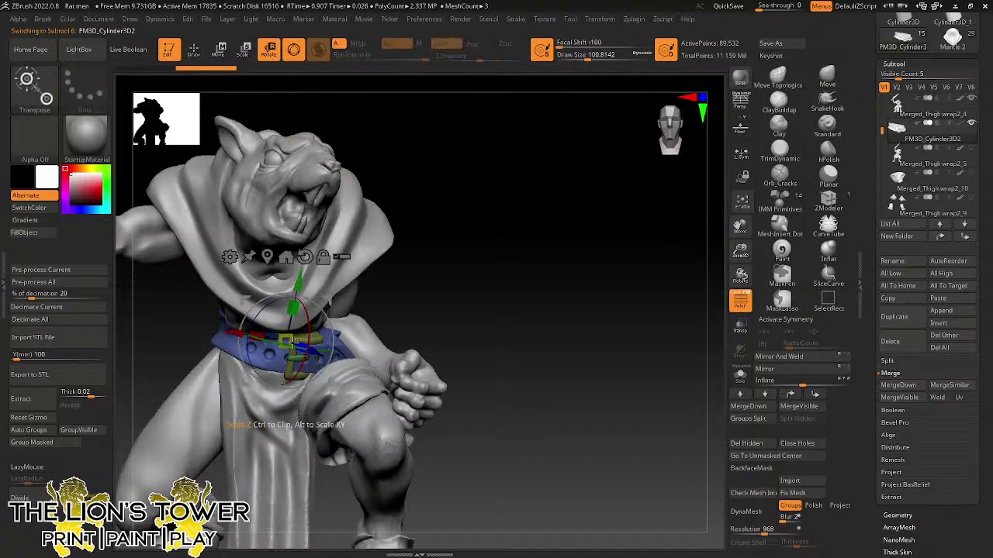
left_click_drag(297, 347, 263, 342)
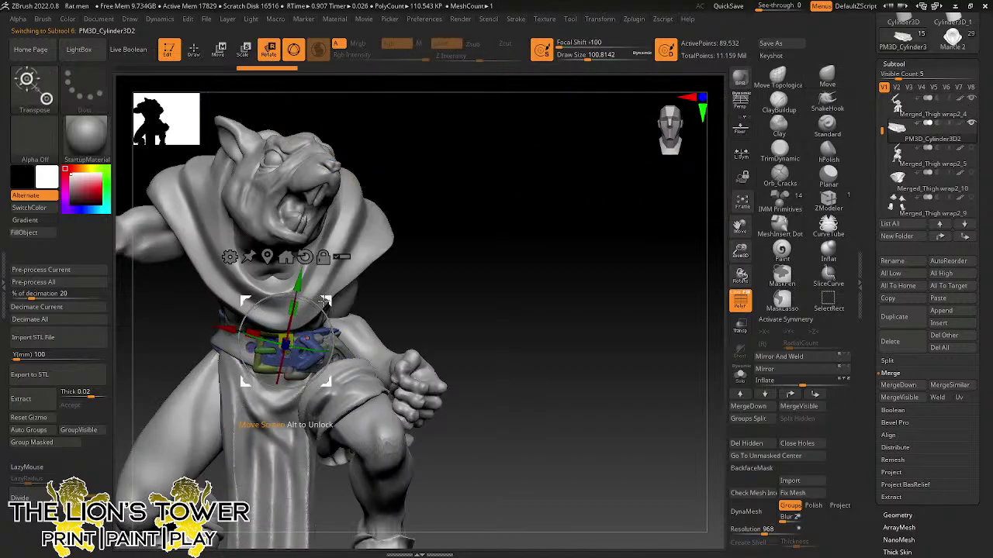
left_click_drag(423, 276, 386, 270)
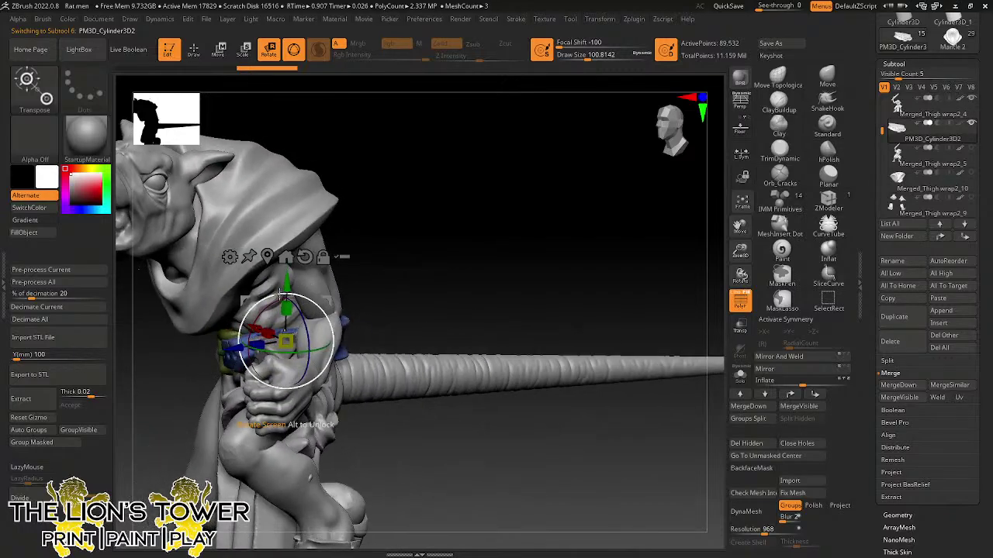
left_click_drag(283, 293, 328, 301)
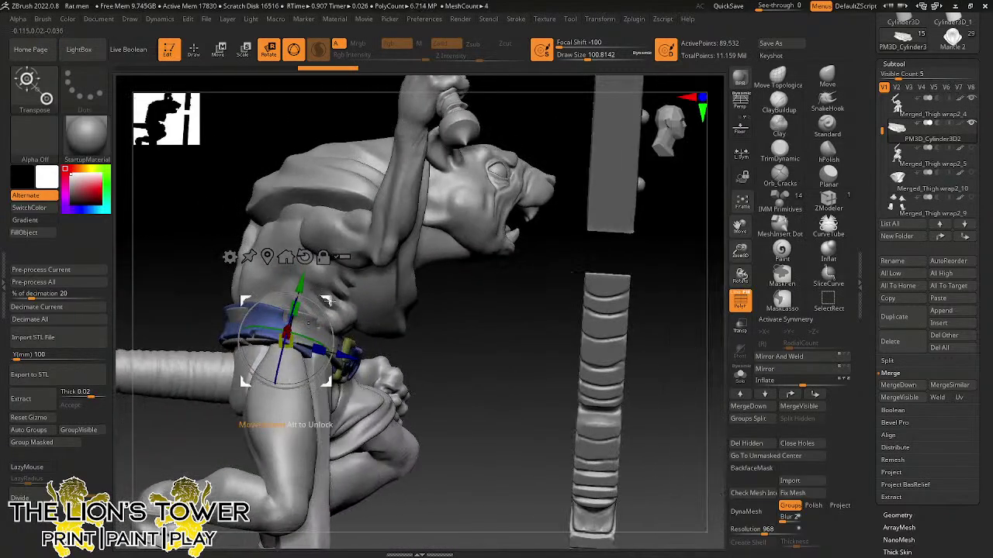
- Reshape the duplicated belt around the figure's waist and back, using the Move Topological brush at draw size about 90
left_click(827, 75)
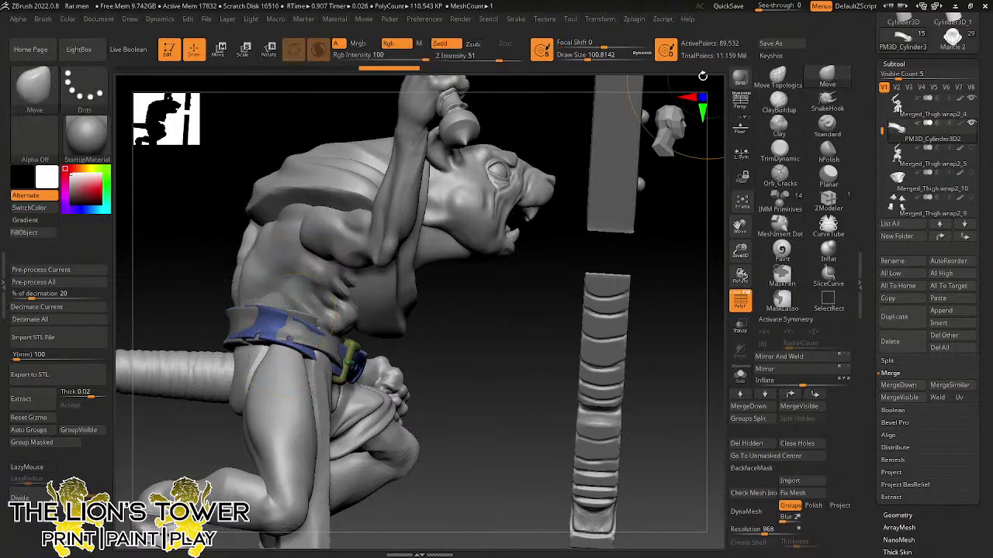
left_click(779, 76)
left_click(577, 58)
left_click_drag(577, 59, 585, 59)
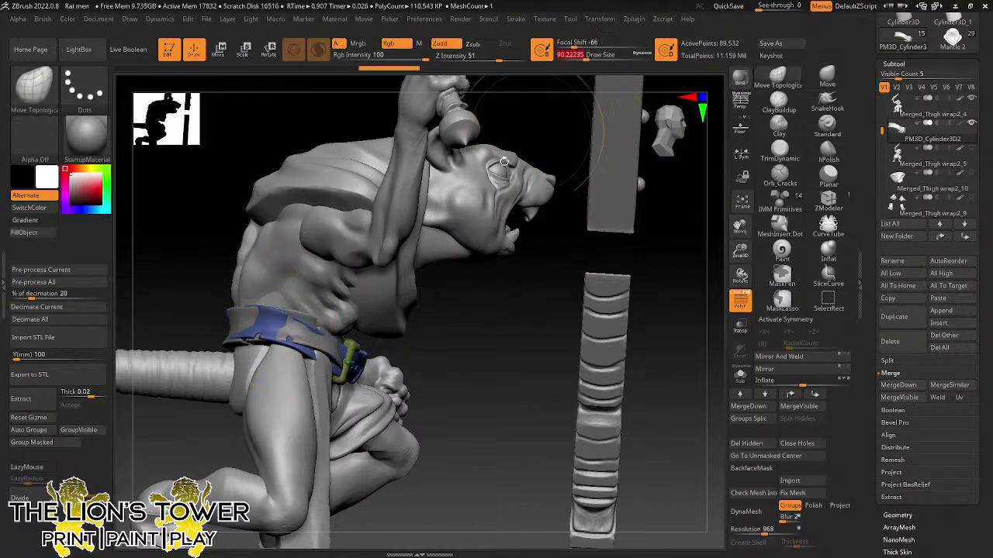
left_click(318, 352, "alt")
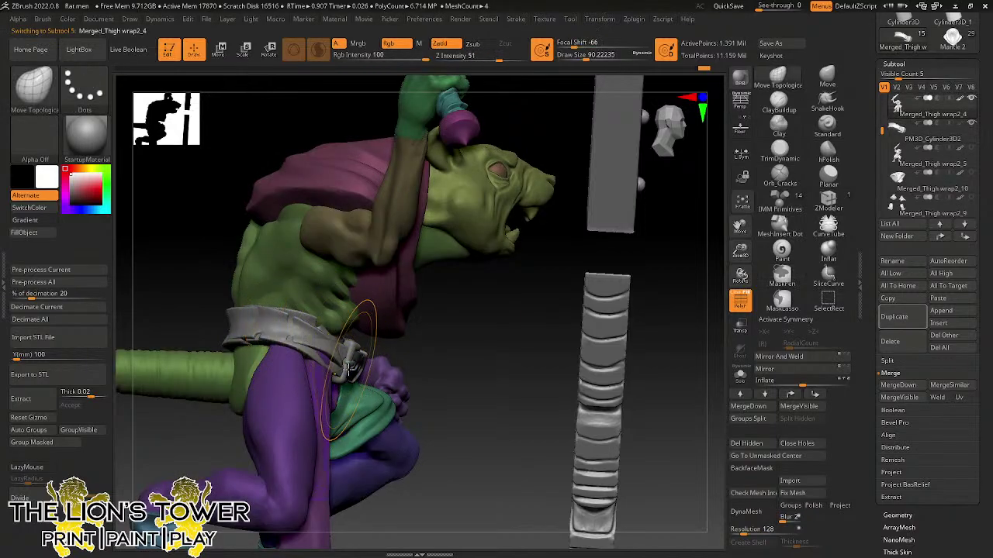
left_click(349, 362, "alt")
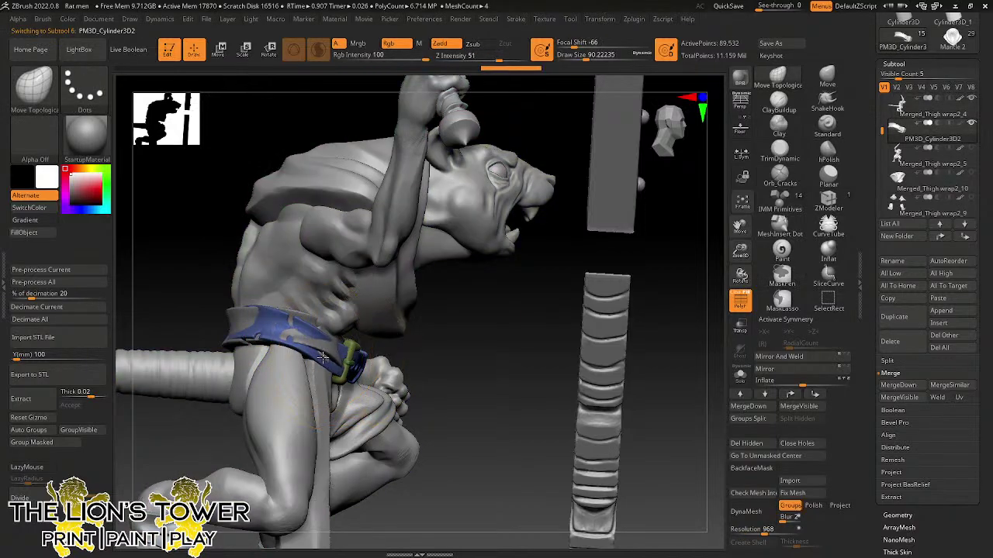
scroll(883, 133, "down", 5)
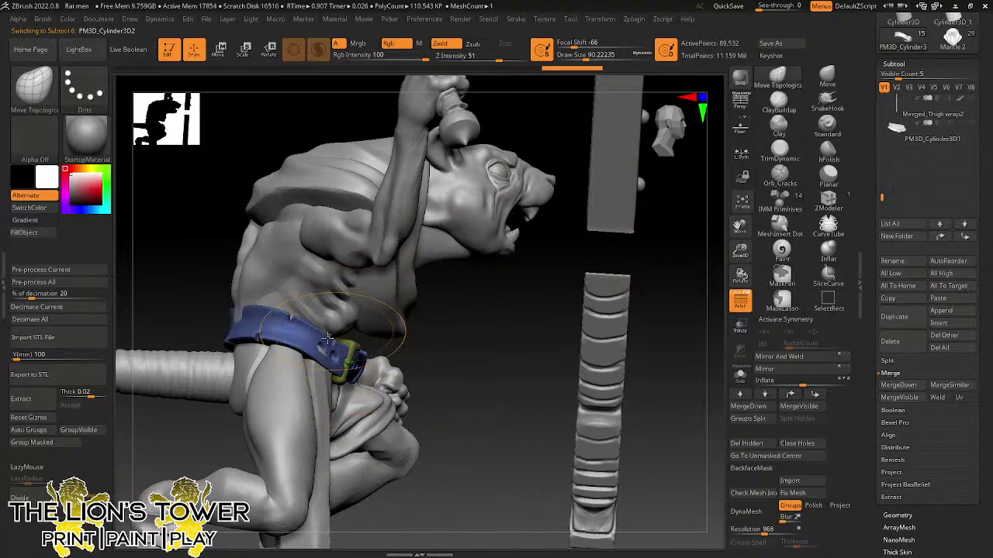
right_click_drag(401, 332, 504, 346)
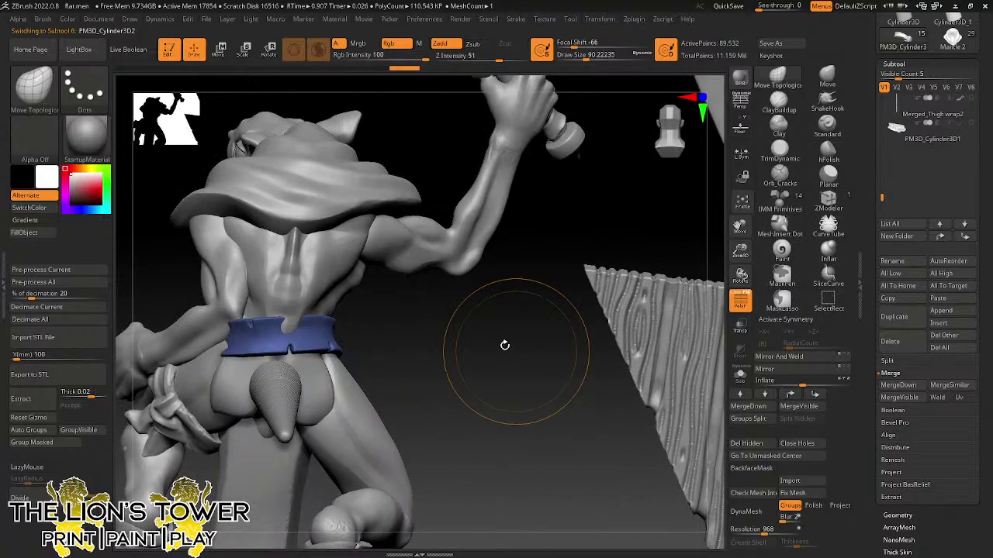
right_click_drag(297, 333, 278, 328)
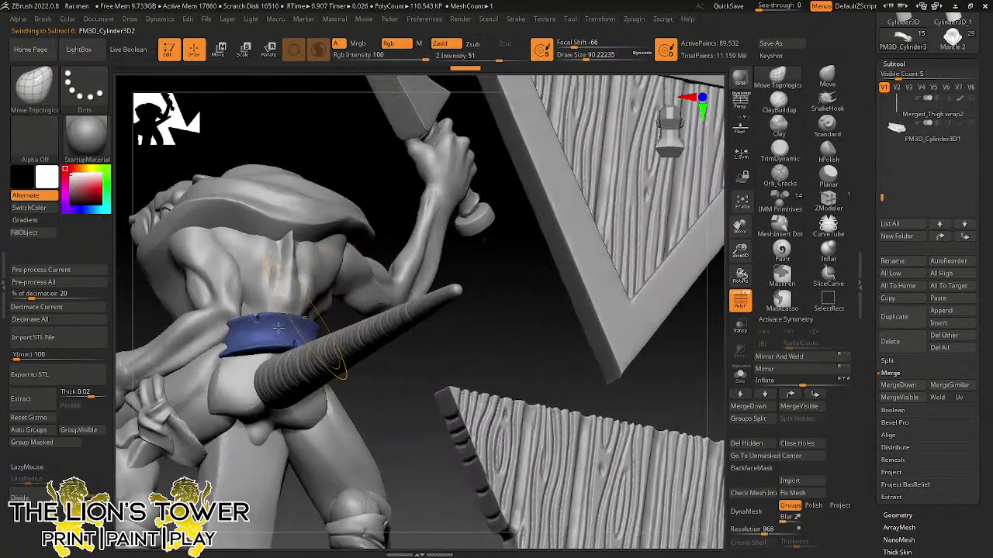
right_click_drag(370, 184, 271, 265)
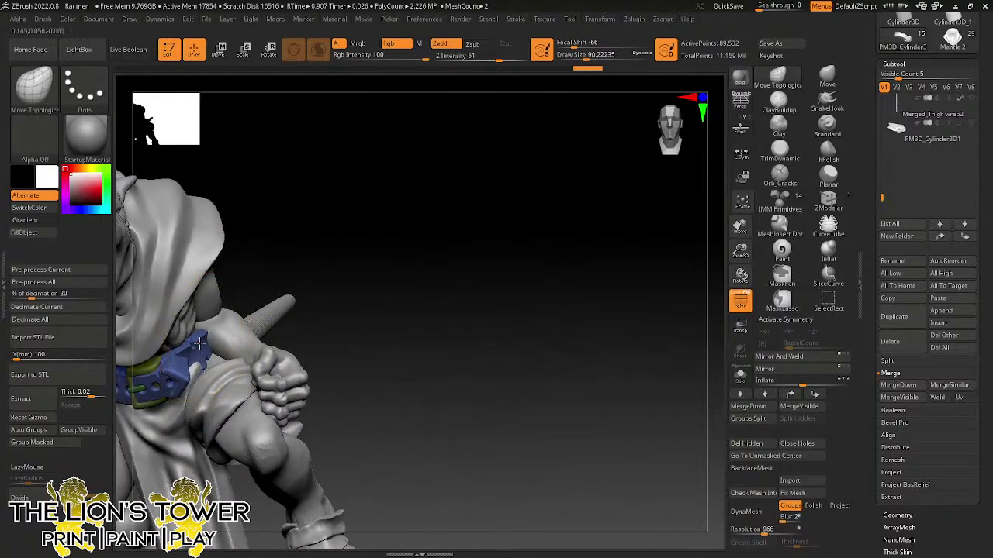
left_click_drag(198, 347, 202, 353)
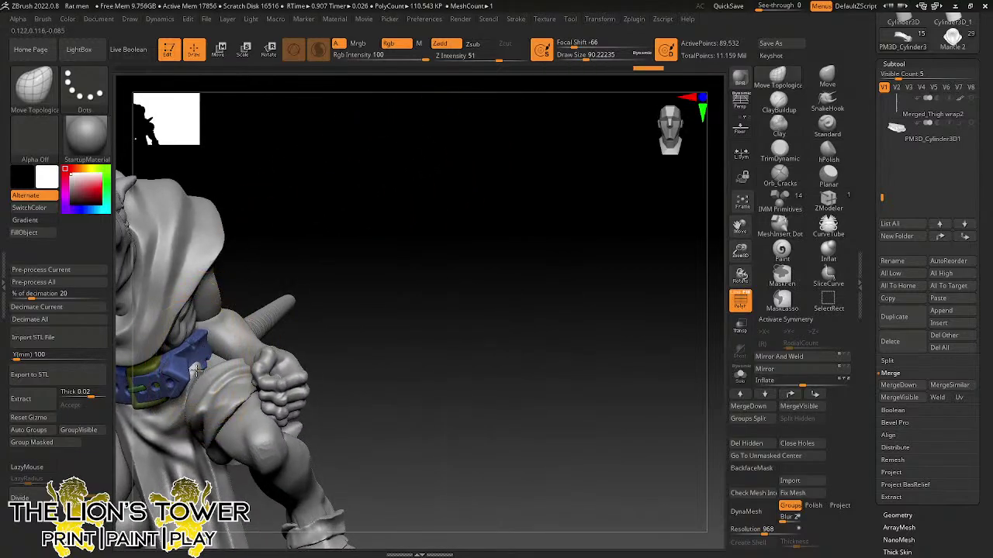
- Isolate the front loincloth's polygroups on Merged_Thigh wrap2_4 and delete the extra cloth piece overlapping its upper half
left_click(197, 371, "alt")
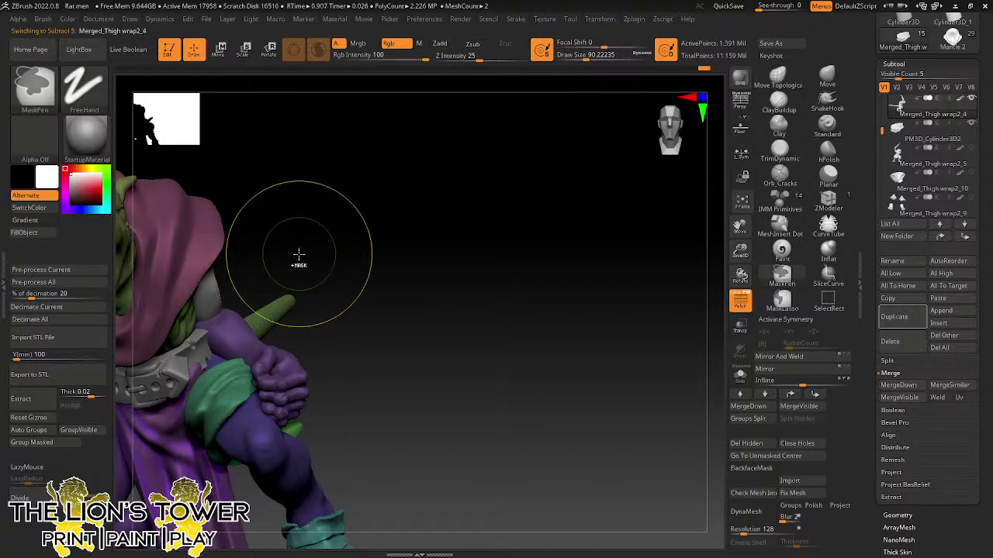
right_click_drag(307, 253, 393, 228)
left_click_drag(739, 222, 598, 186)
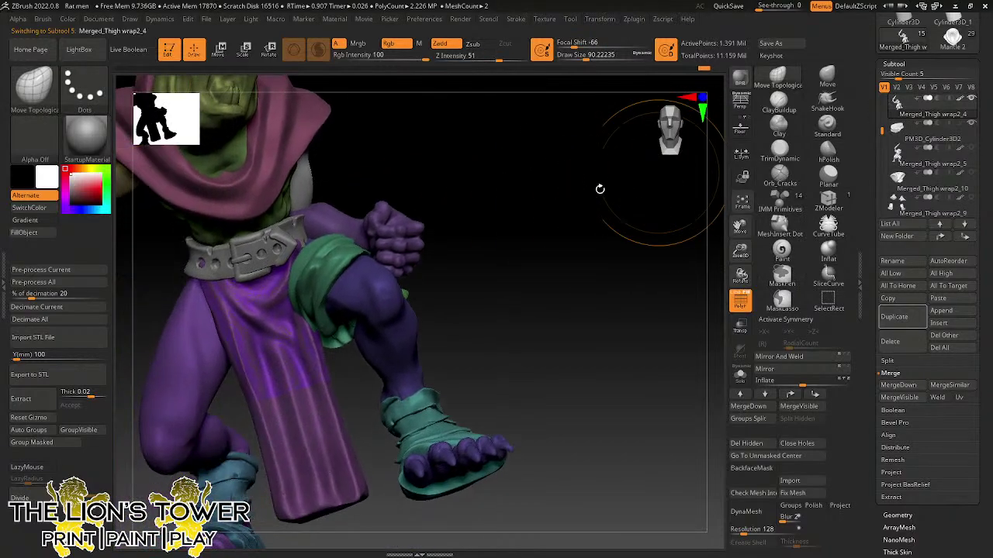
key("ctrl+shift")
left_click(290, 339, "ctrl+shift")
left_click(290, 339, "ctrl+shift")
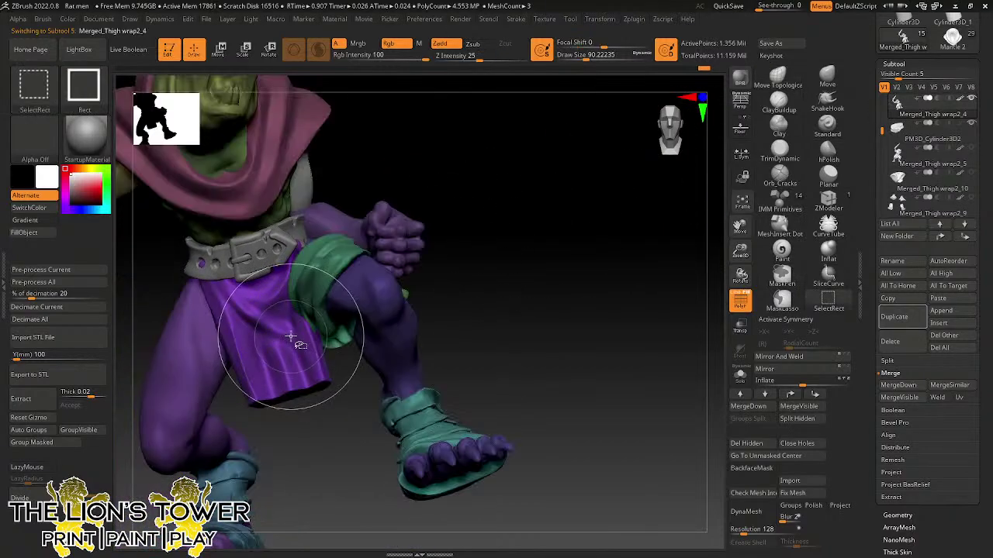
left_click_drag(478, 280, 445, 318, "ctrl+shift")
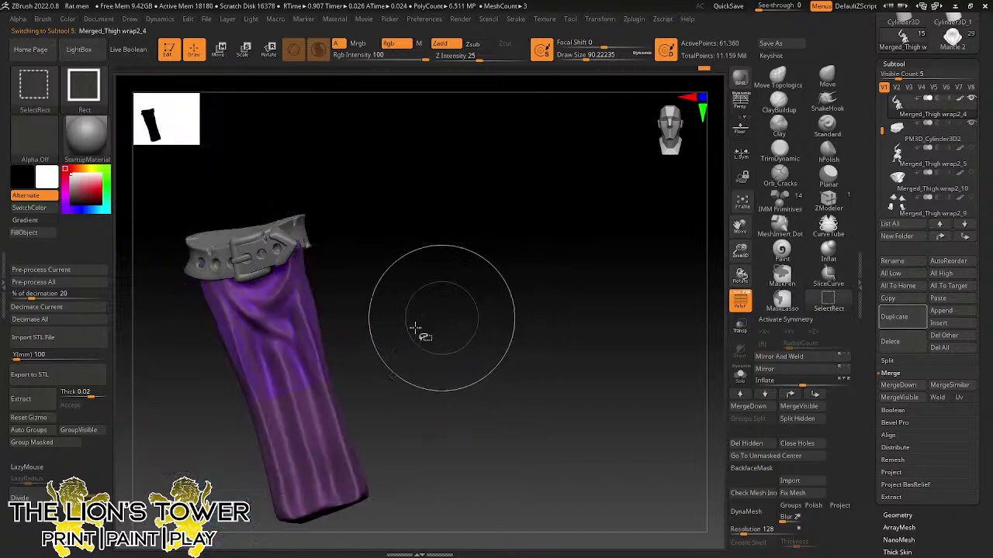
left_click(336, 455, "ctrl+shift")
left_click(368, 369, "ctrl+shift")
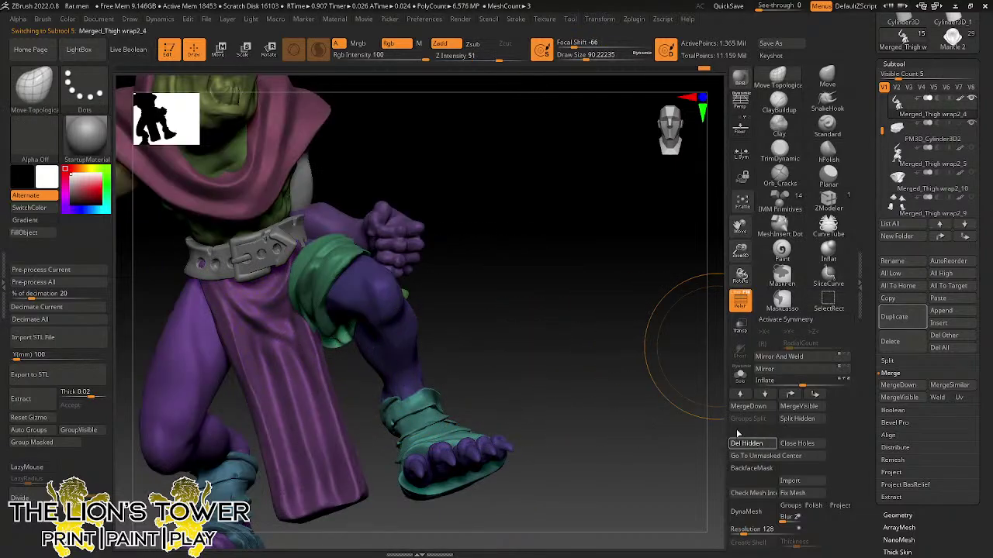
left_click(797, 419)
- Isolate the raised leg's polygroup on Merged_Thigh wrap2_4 and smooth the area behind its knee at brush size about 44
mouse_move(517, 313)
left_mouse_down()
mouse_move(499, 344)
mouse_move(457, 333)
mouse_move(324, 254)
mouse_move(486, 155)
mouse_move(508, 127)
mouse_move(534, 172)
mouse_move(458, 213)
mouse_move(474, 195)
mouse_move(334, 241)
mouse_move(406, 195)
mouse_move(371, 217)
left_mouse_up()
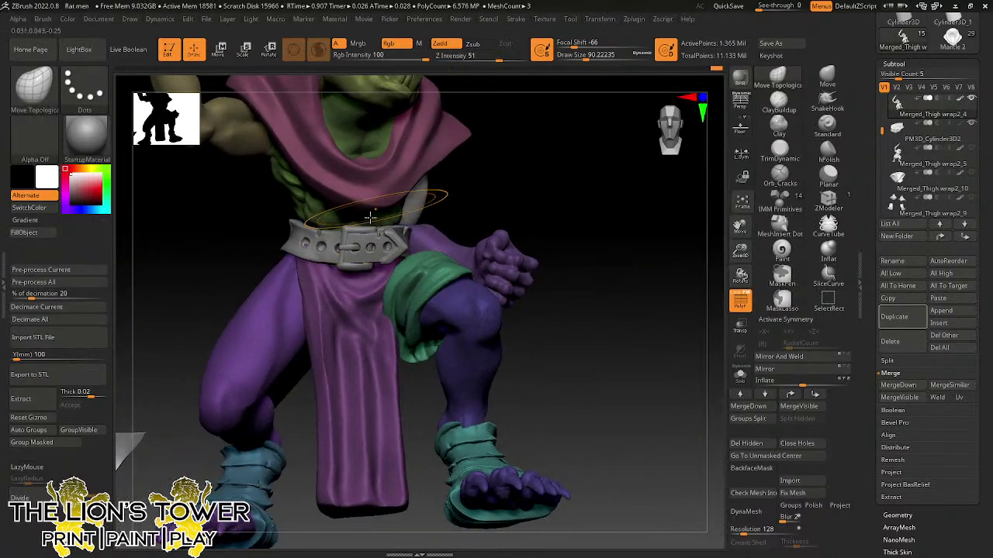
left_click_drag(453, 214, 479, 202)
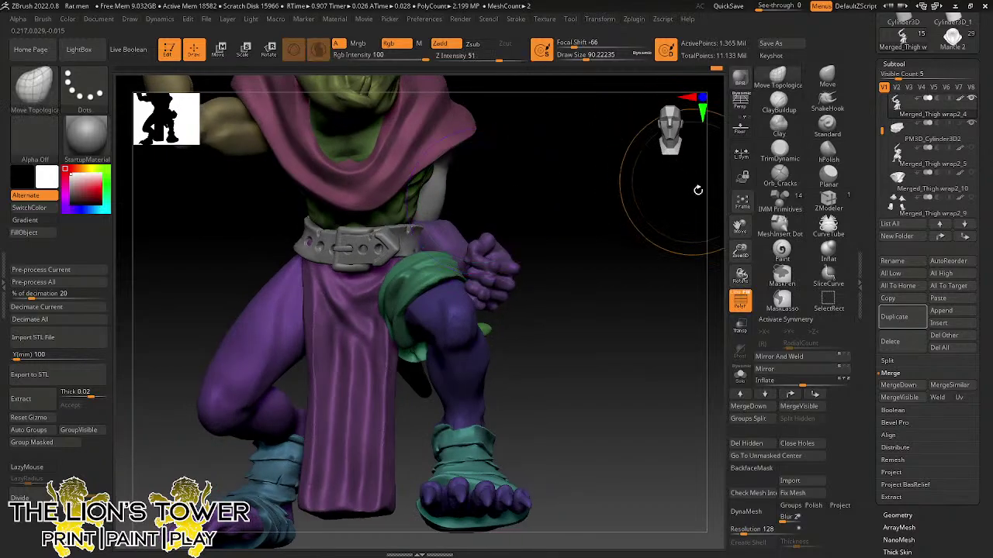
left_click_drag(680, 191, 666, 277)
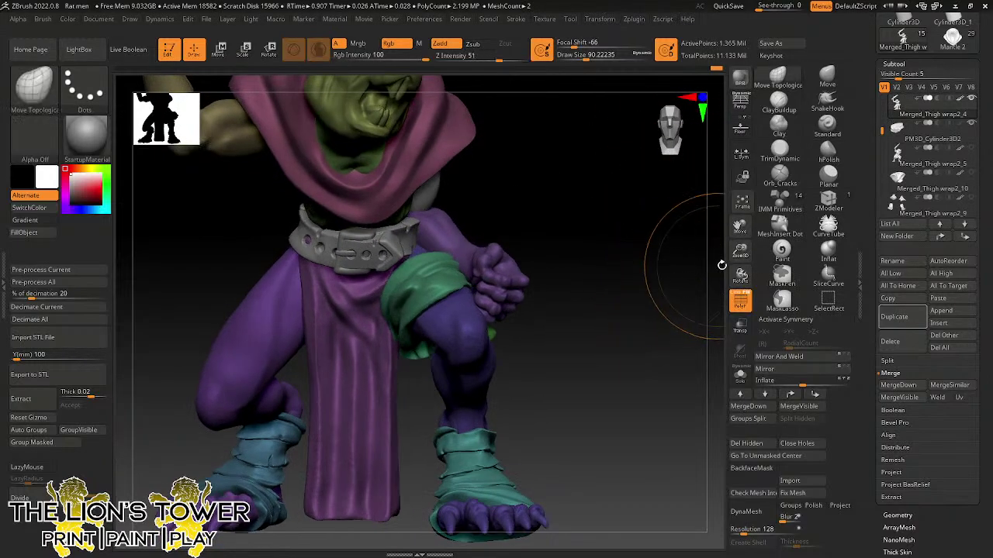
mouse_move(739, 253)
left_mouse_down()
mouse_move(678, 262)
mouse_move(666, 304)
mouse_move(656, 234)
mouse_move(671, 220)
mouse_move(465, 335)
left_mouse_up()
left_click(665, 304, "ctrl")
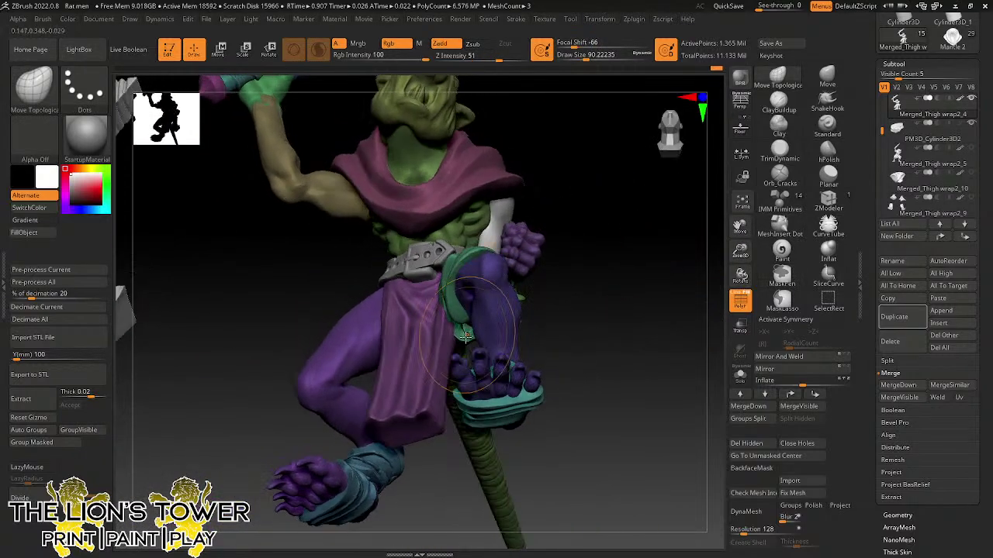
left_click_drag(594, 288, 535, 297)
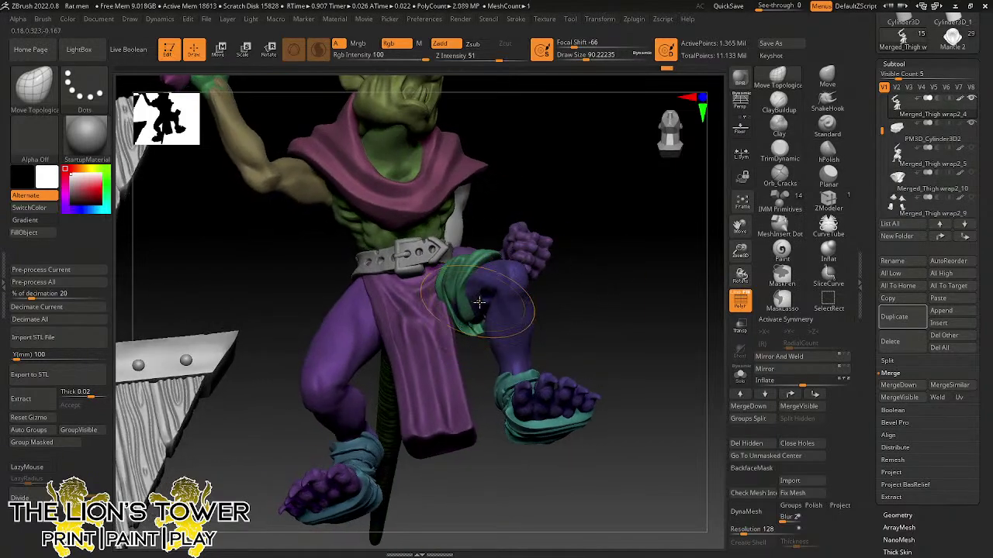
left_click_drag(612, 295, 578, 287)
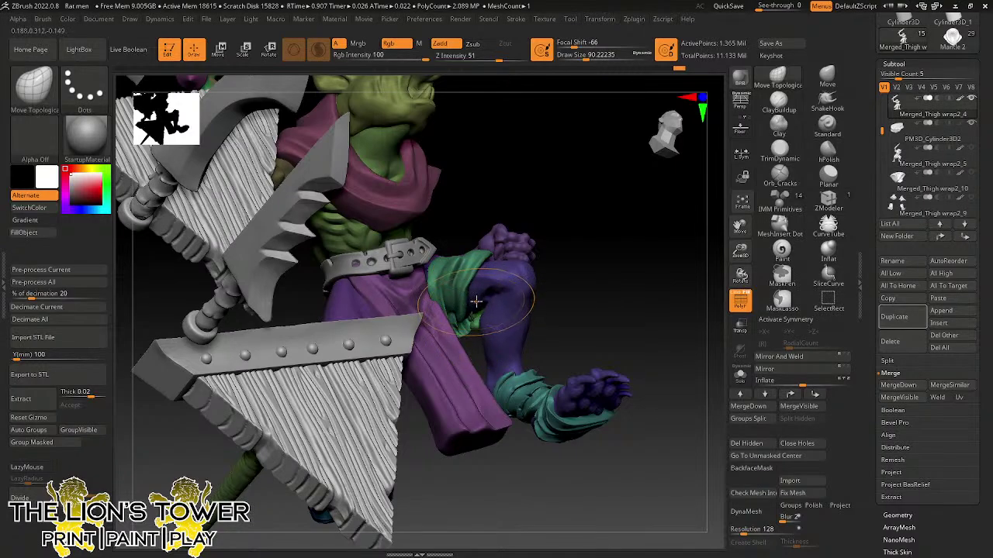
left_click(476, 301, "ctrl+shift")
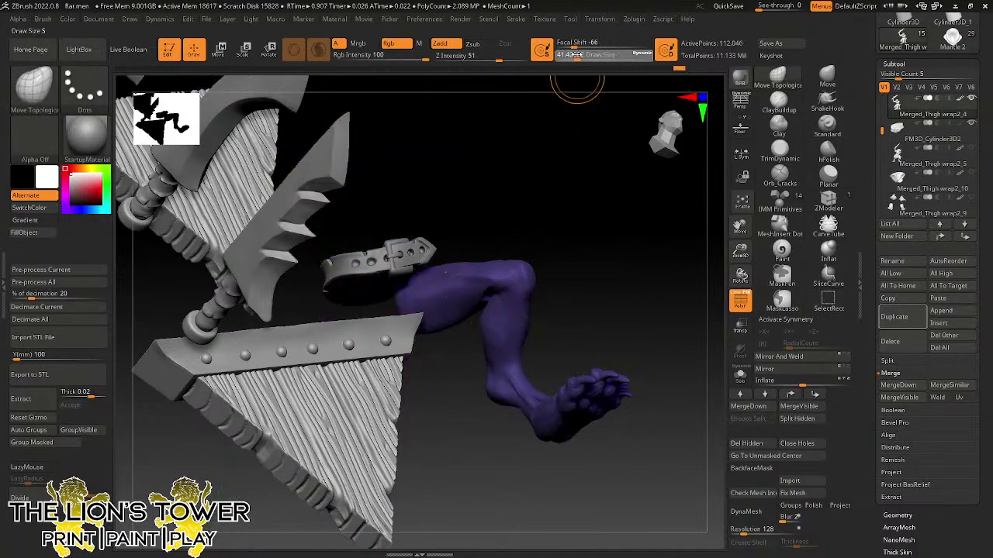
key("shift")
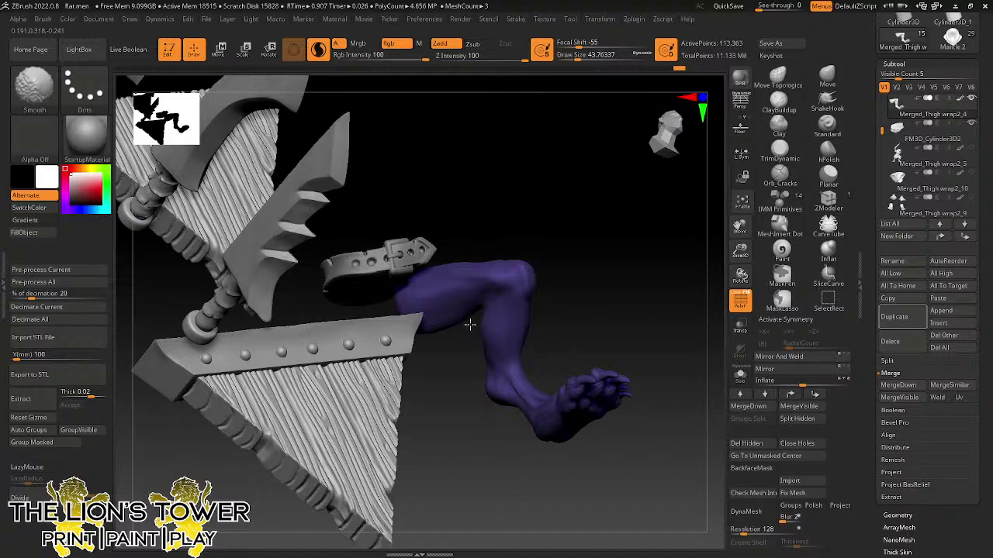
left_click_drag(462, 258, 485, 292)
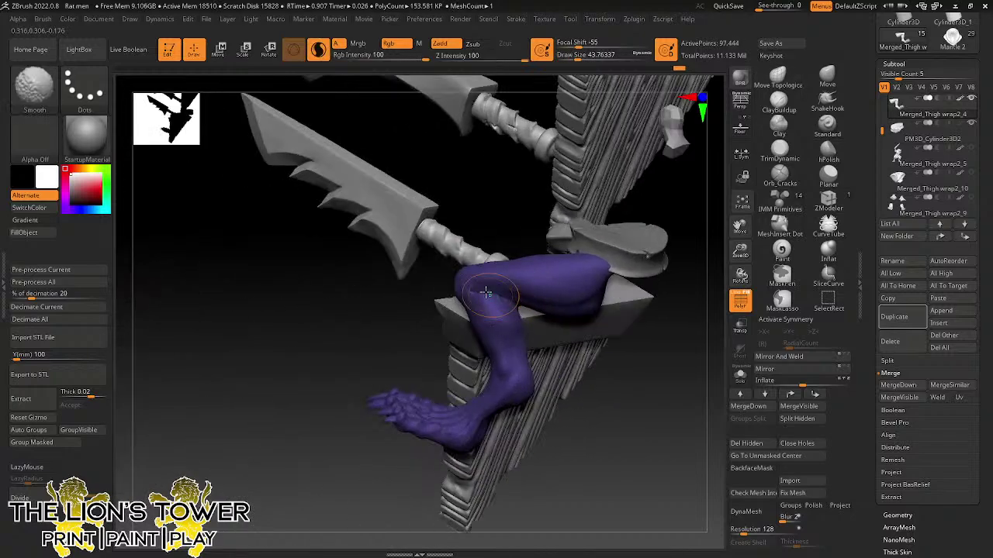
left_click(665, 380, "ctrl+shift")
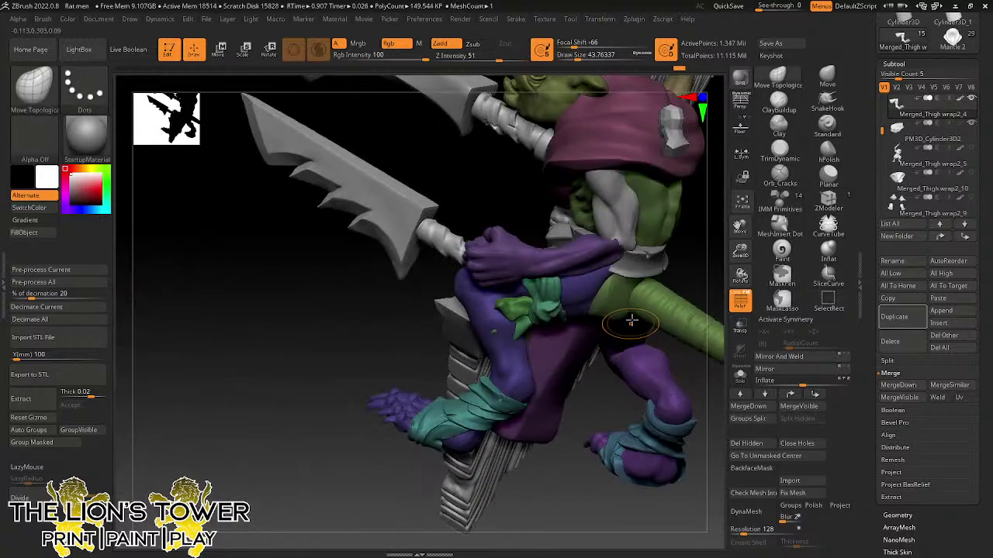
- Isolate the small loose cloth end beside the thigh wrap and adjust its shape using the Move brush at draw size about 51
left_click_drag(709, 266, 578, 309)
left_click(519, 329, "ctrl+shift")
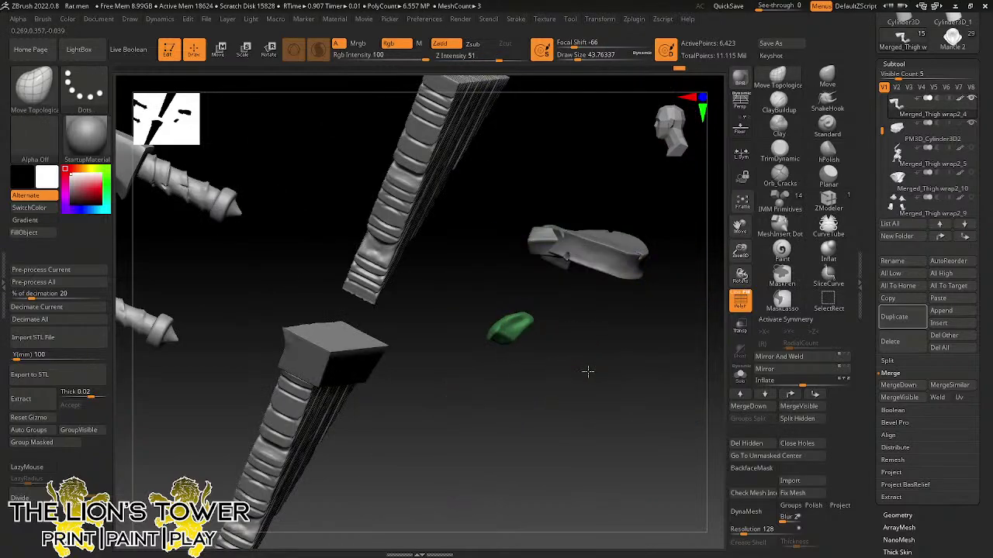
left_click_drag(587, 371, 605, 319)
left_click(827, 78)
left_click_drag(642, 261, 525, 310)
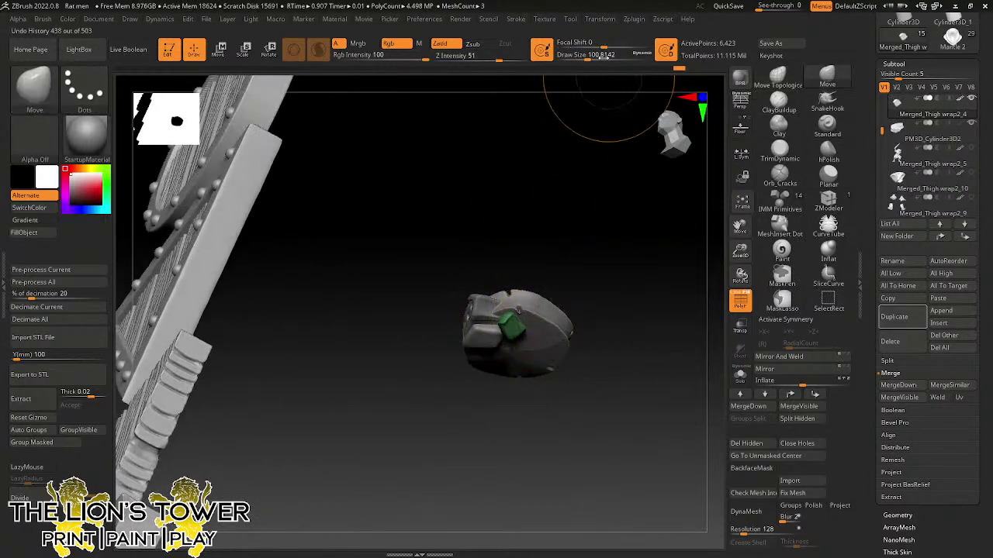
left_click_drag(583, 55, 552, 126)
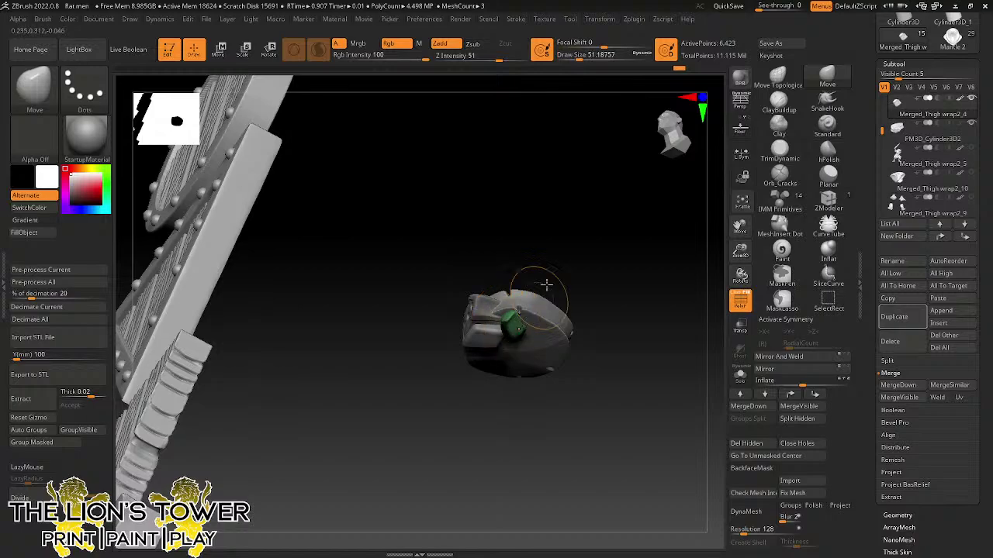
left_click(567, 247, "ctrl+shift")
- Check the isolated thigh wrap, restore the whole figure and smooth the wrap around the raised thigh at brush size about 31
mouse_move(610, 228)
left_mouse_down()
mouse_move(609, 273)
mouse_move(520, 299)
mouse_move(566, 272)
mouse_move(587, 232)
mouse_move(585, 194)
mouse_move(574, 193)
mouse_move(572, 354)
left_mouse_up()
left_click(572, 355, "ctrl+shift")
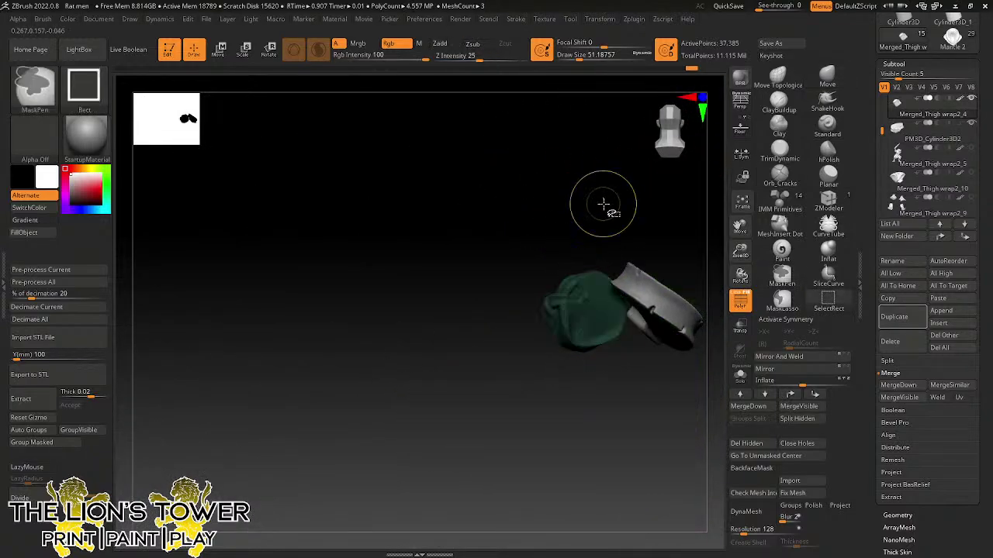
left_click(603, 203, "ctrl+shift")
left_click_drag(605, 204, 574, 344)
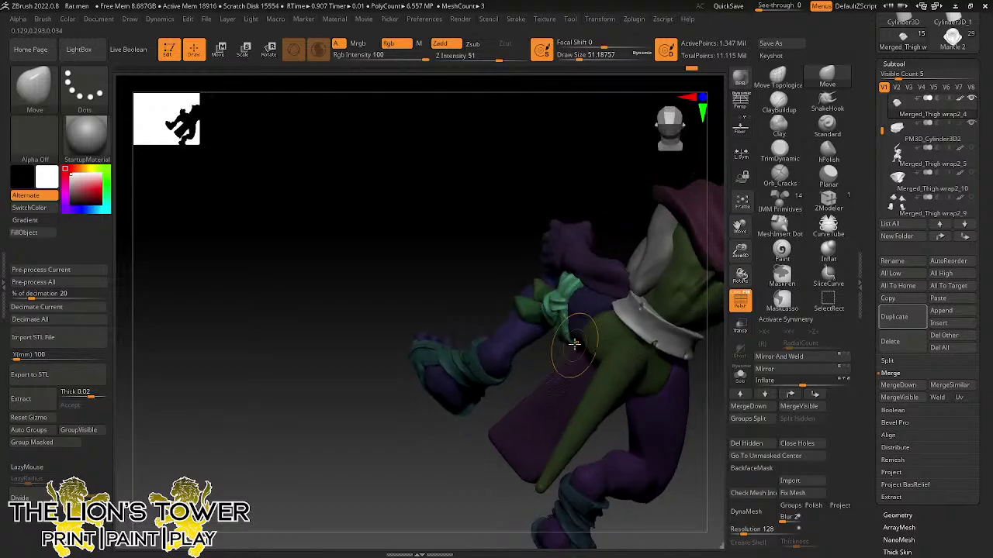
key("shift")
mouse_move(579, 307)
left_mouse_down()
mouse_move(656, 160)
mouse_move(618, 200)
mouse_move(613, 159)
mouse_move(620, 174)
mouse_move(634, 148)
mouse_move(649, 191)
mouse_move(613, 182)
left_mouse_up()
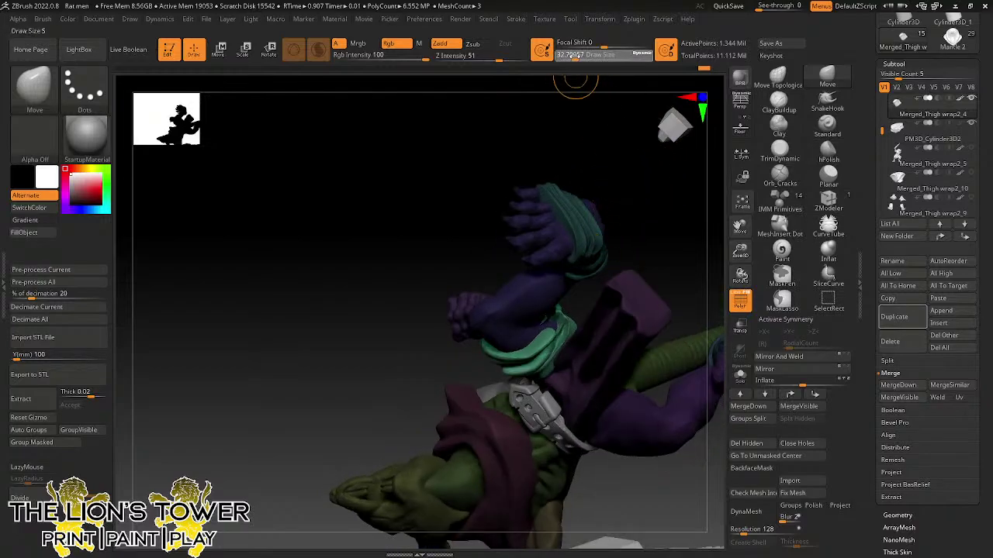
left_click_drag(571, 85, 627, 195)
key("shift")
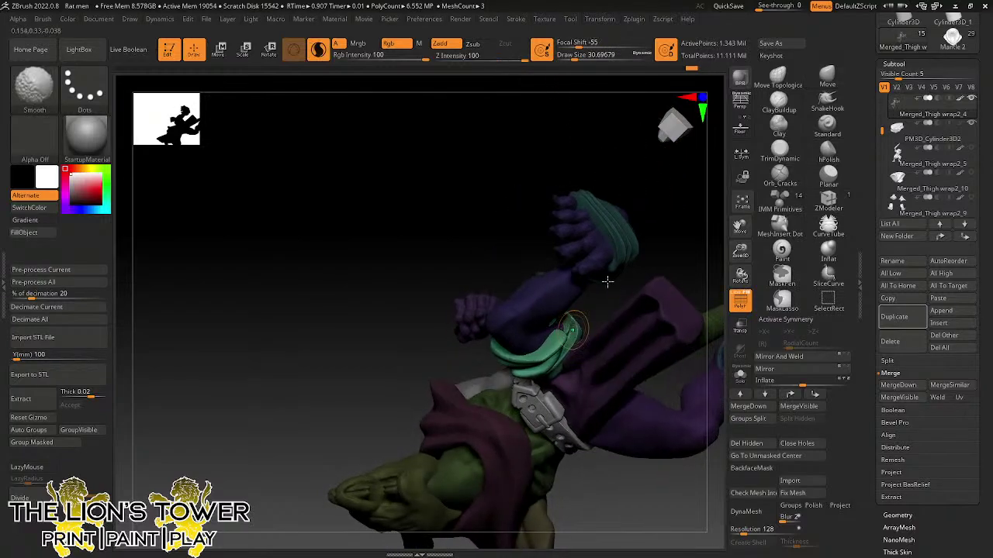
mouse_move(608, 282)
left_mouse_down()
mouse_move(585, 290)
mouse_move(674, 321)
left_mouse_up()
- Isolate the thigh wrap and pull down its bulging upper edge using the Move brush at draw size about 56
key("ctrl+shift")
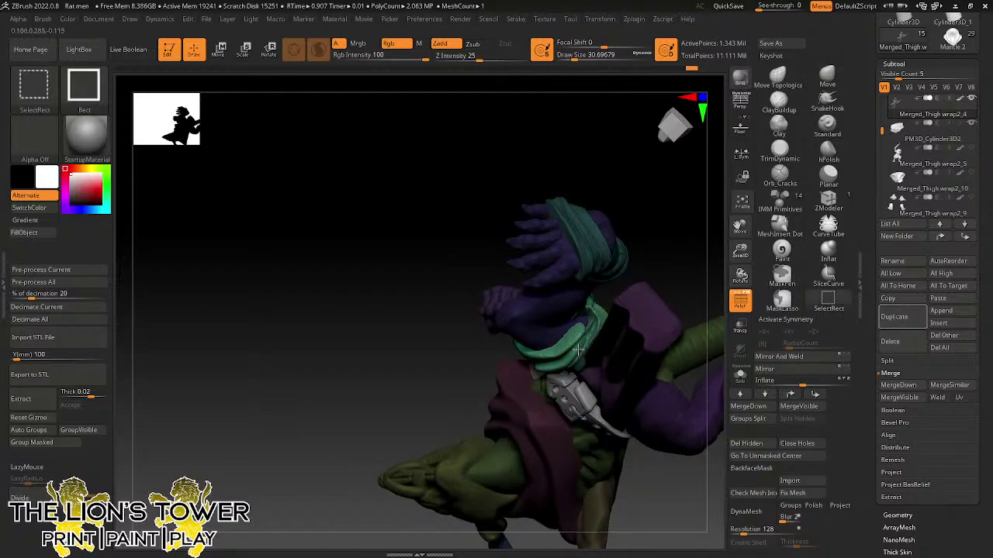
left_click(577, 350, "ctrl+shift")
mouse_move(647, 284)
left_mouse_down()
mouse_move(636, 282)
mouse_move(658, 243)
mouse_move(664, 288)
mouse_move(640, 270)
mouse_move(678, 231)
mouse_move(678, 243)
mouse_move(670, 225)
mouse_move(683, 199)
mouse_move(665, 284)
mouse_move(694, 276)
mouse_move(665, 301)
left_mouse_up()
key("ctrl+z")
key("ctrl+shift+z")
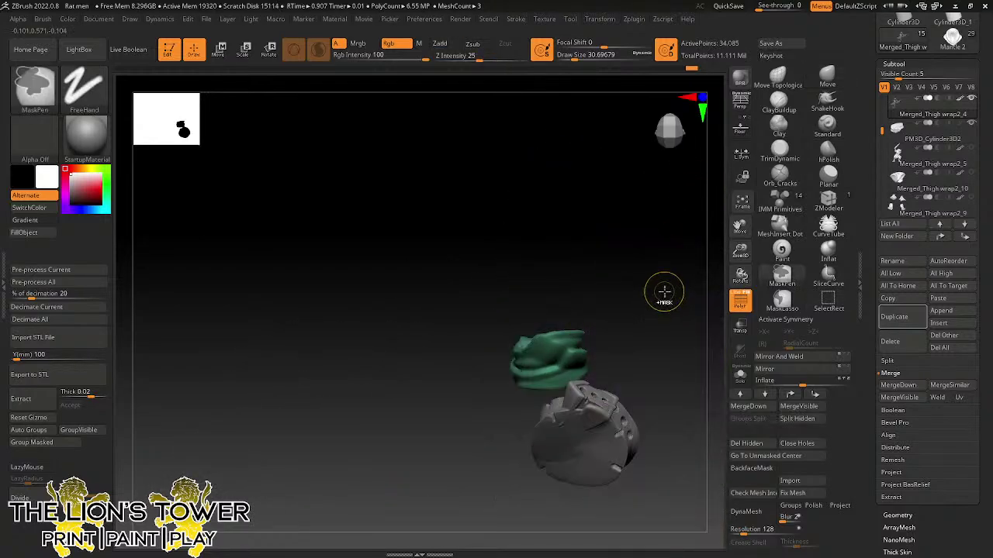
left_click(664, 292, "ctrl+shift")
left_click(658, 288, "ctrl+shift")
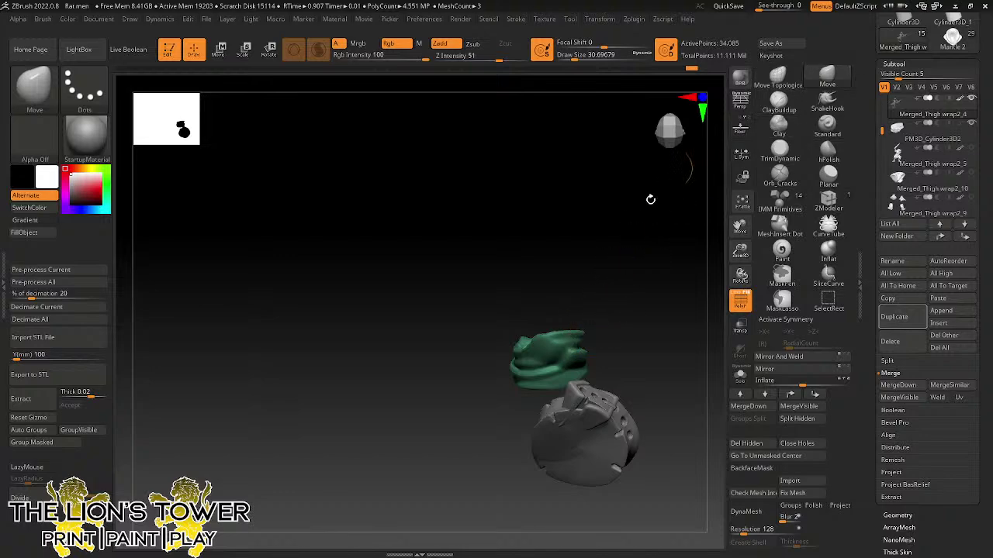
left_click_drag(651, 200, 637, 214)
left_click(582, 59)
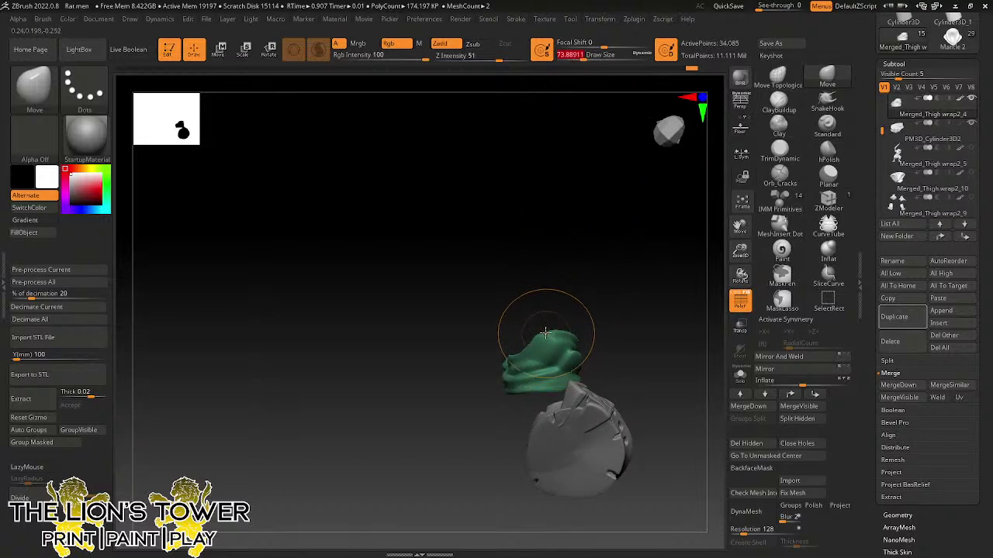
left_click(580, 59)
left_click_drag(560, 342, 553, 337)
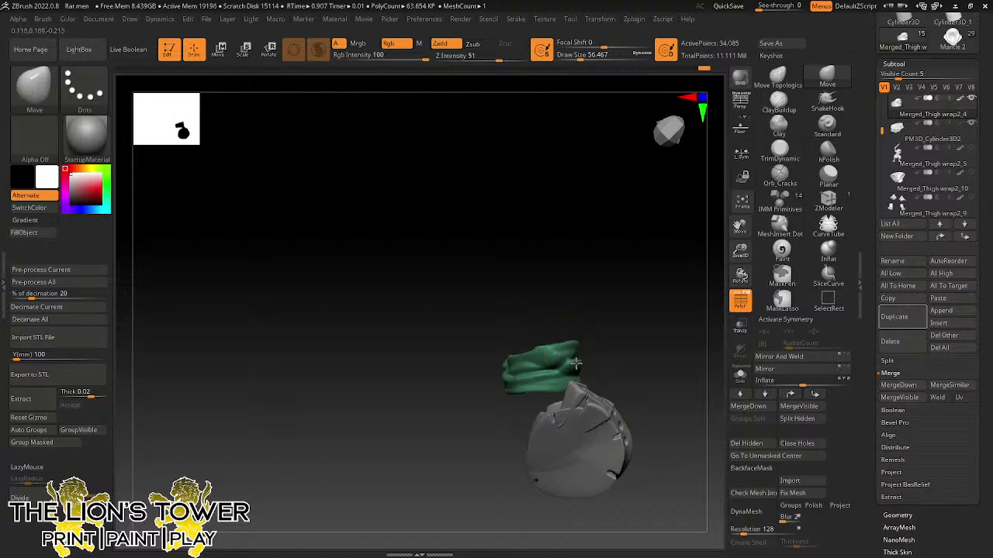
- Build up cloth folds along the thigh wrap with the ClayBuildup brush at draw size about 23 and intensity 20
left_click(780, 102)
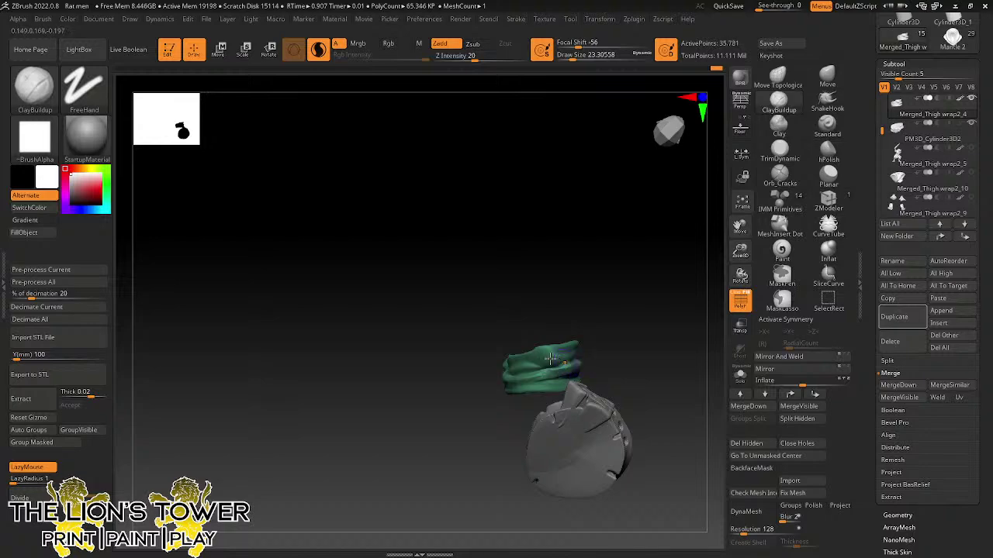
left_click_drag(519, 357, 546, 352)
mouse_move(599, 308)
left_mouse_down()
mouse_move(594, 339)
mouse_move(537, 351)
mouse_move(610, 299)
mouse_move(607, 312)
mouse_move(629, 300)
mouse_move(532, 372)
left_mouse_up()
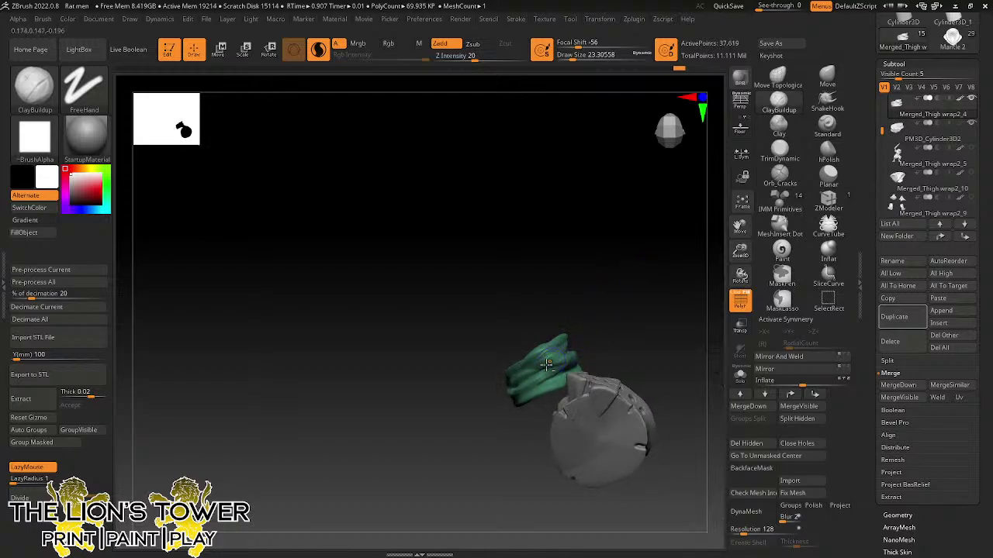
left_click_drag(588, 338, 555, 358)
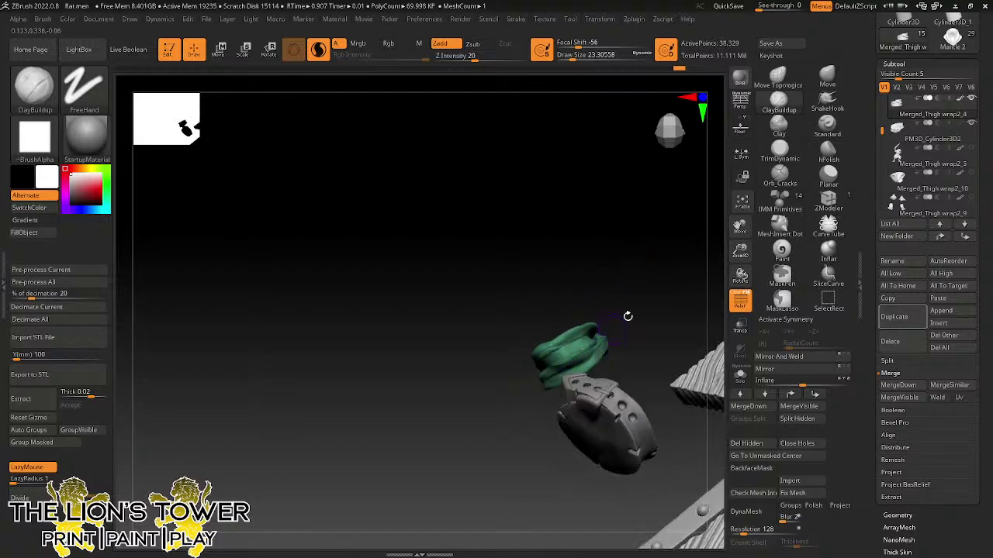
- Show the thigh wrap in solo mode, then add ClayBuildup fold strokes beside its knot and smooth them
left_click(740, 376)
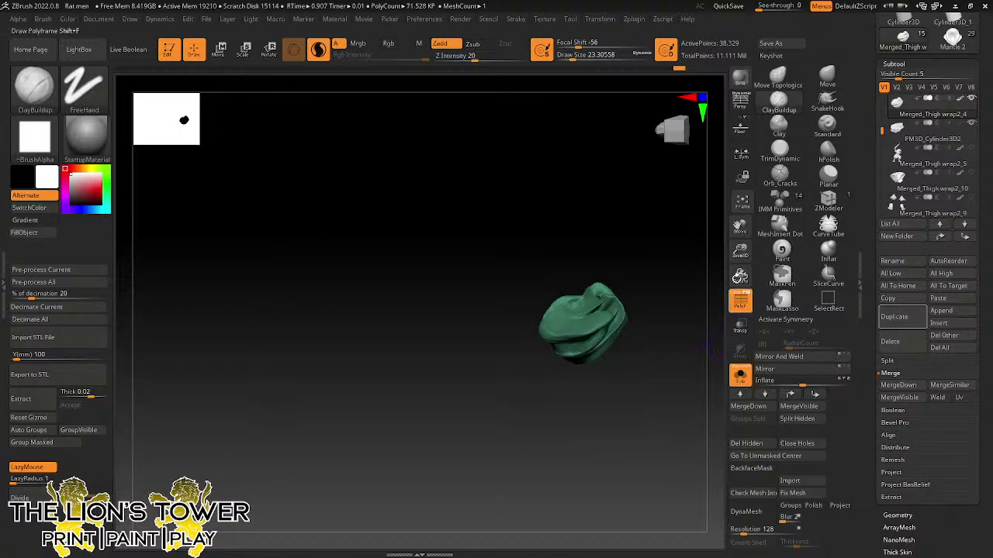
left_click_drag(740, 251, 740, 274)
left_click_drag(740, 226, 641, 139)
left_click_drag(671, 200, 596, 232)
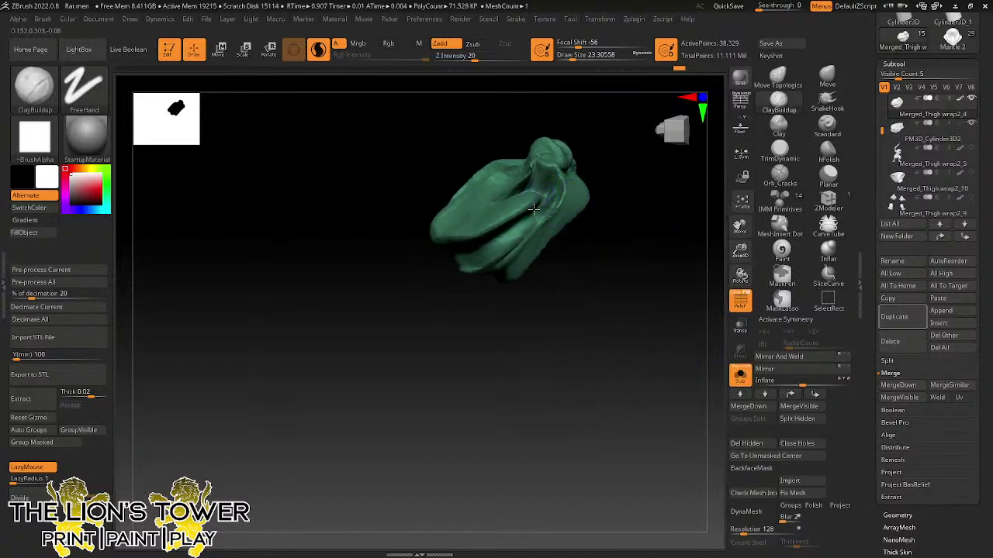
left_click_drag(534, 208, 542, 183)
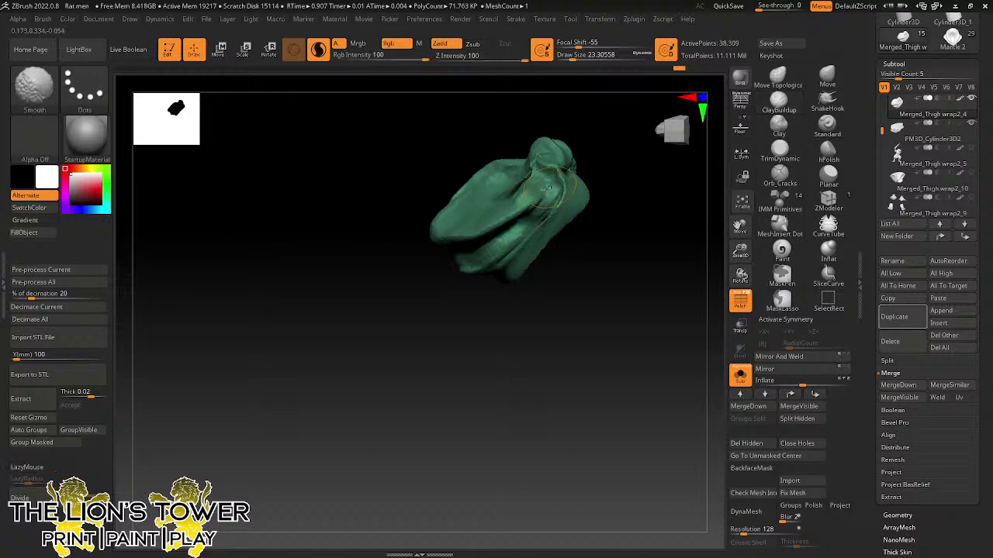
mouse_move(545, 200)
left_mouse_down("shift")
mouse_move(518, 225)
mouse_move(550, 199)
left_mouse_up("shift")
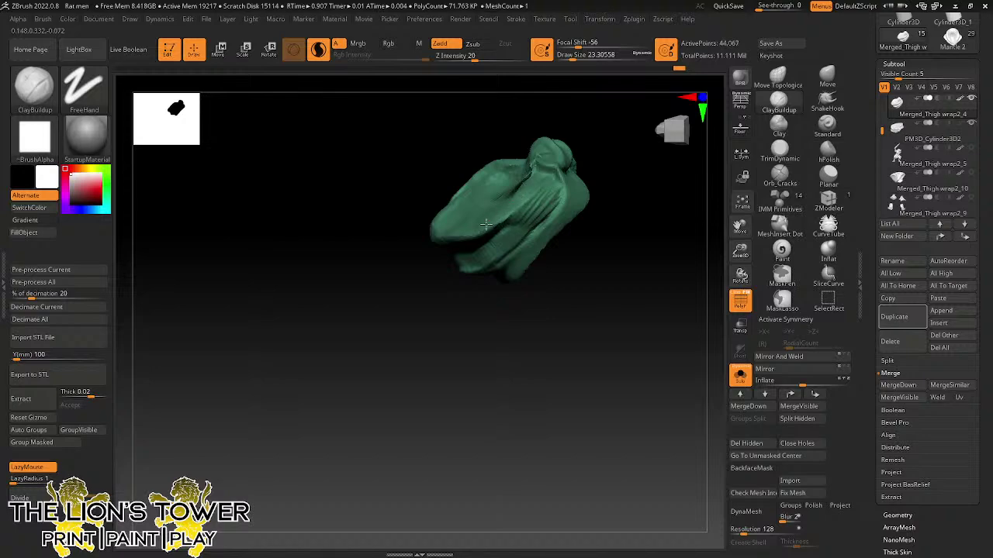
left_click_drag(636, 160, 643, 109)
mouse_move(519, 188)
left_mouse_down("shift")
mouse_move(467, 229)
mouse_move(508, 228)
left_mouse_up("shift")
- Sculpt lengthwise folds across the broad side of the thigh wrap away from the knot with ClayBuildup
left_click_drag(614, 218, 639, 171)
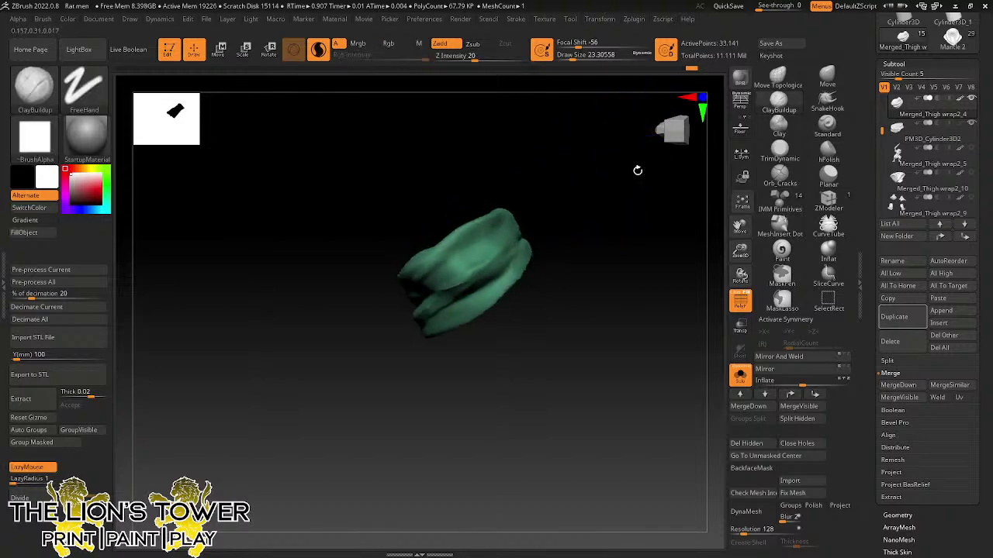
mouse_move(438, 296)
left_mouse_down()
mouse_move(506, 260)
mouse_move(408, 288)
left_mouse_up()
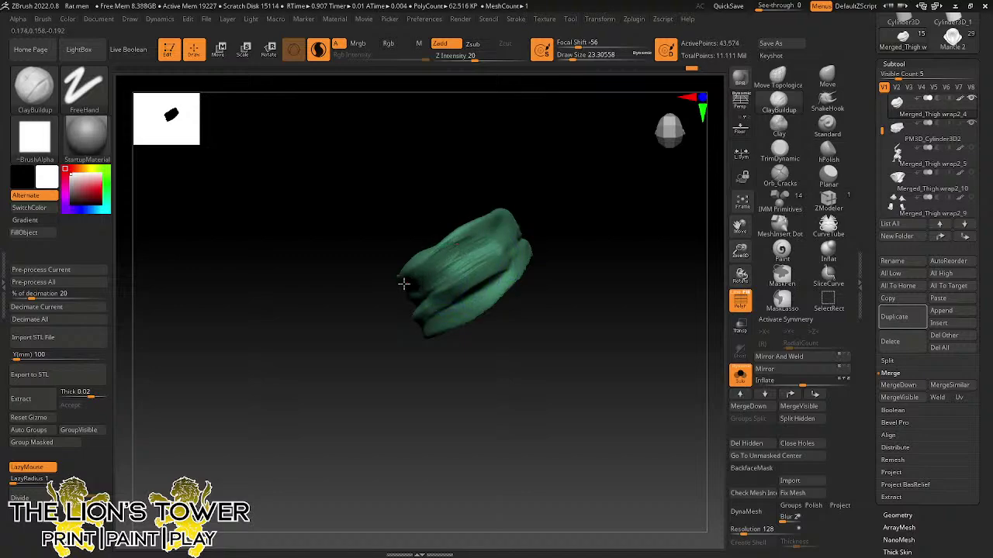
left_click_drag(543, 217, 475, 255)
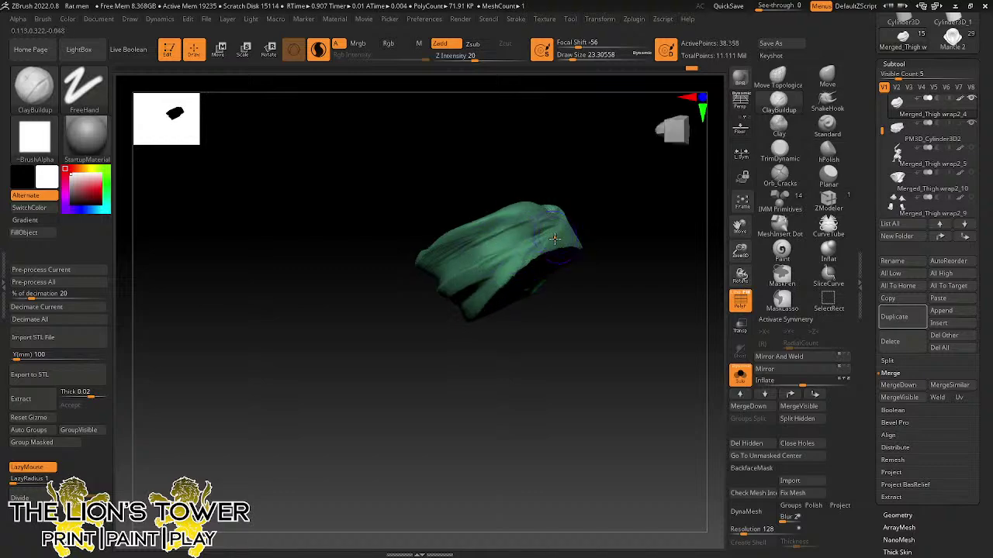
left_click_drag(554, 238, 552, 241)
left_click_drag(454, 278, 471, 278)
- Fill the gaps between the thigh wrap's cloth bands with ClayBuildup strokes and smooth the new folds
left_click_drag(593, 272, 527, 246)
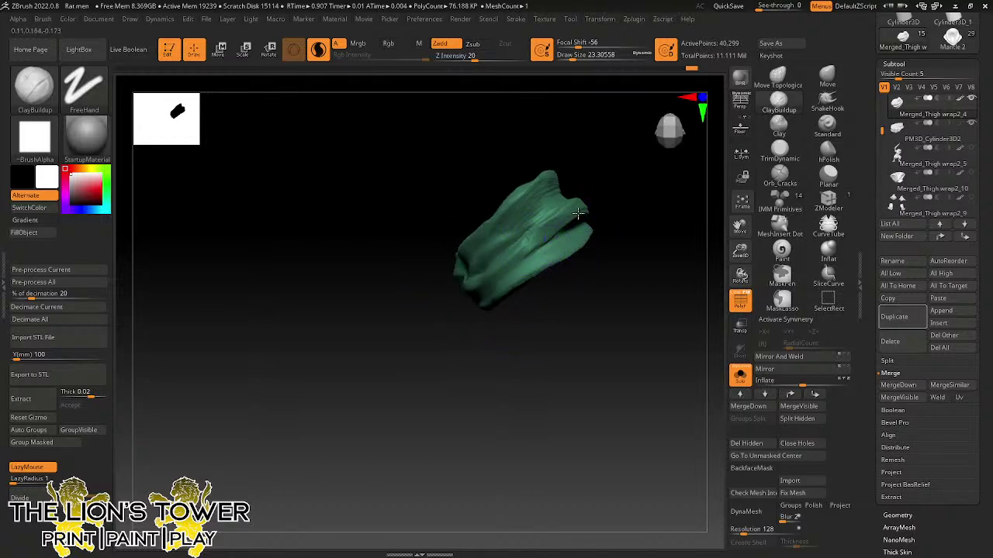
left_click_drag(588, 211, 514, 270)
left_click_drag(620, 203, 568, 233)
mouse_move(538, 243)
left_mouse_down()
mouse_move(610, 217)
mouse_move(529, 256)
mouse_move(621, 221)
mouse_move(546, 247)
left_mouse_up()
mouse_move(517, 283)
left_mouse_down("shift")
mouse_move(629, 225)
mouse_move(700, 272)
mouse_move(698, 281)
left_mouse_up("shift")
- Carve creases between the lengthwise folds of the thigh wrap with the Orb_Cracks brush at draw size about 25
left_click(780, 177)
left_click_drag(582, 55, 561, 56)
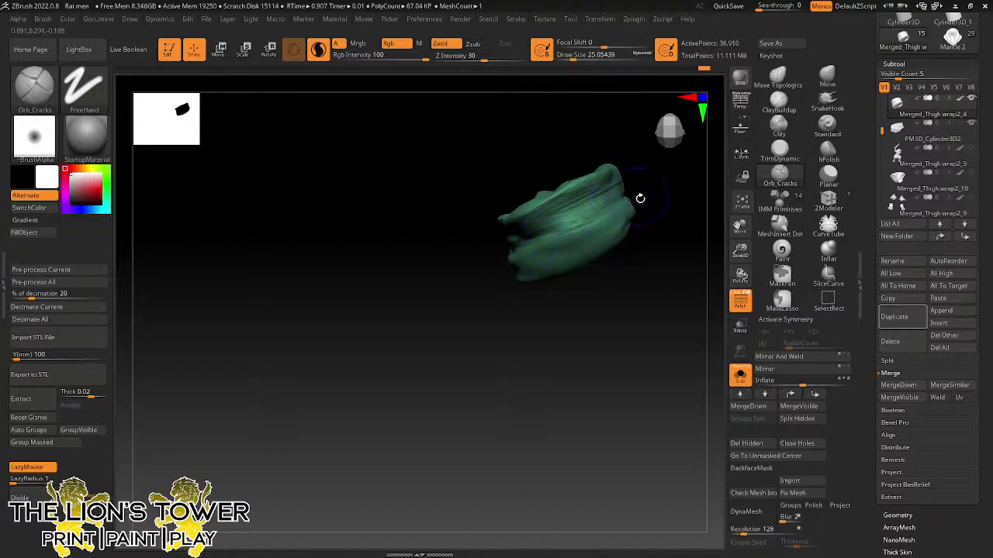
left_click_drag(640, 198, 387, 321, "alt")
left_click_drag(540, 248, 525, 256)
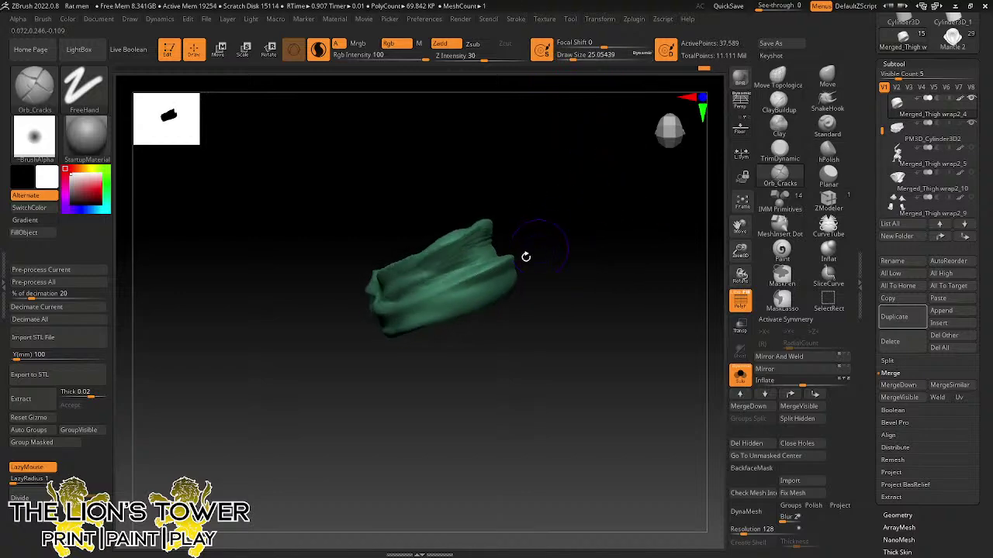
left_click_drag(428, 292, 392, 309)
left_click_drag(572, 241, 537, 250)
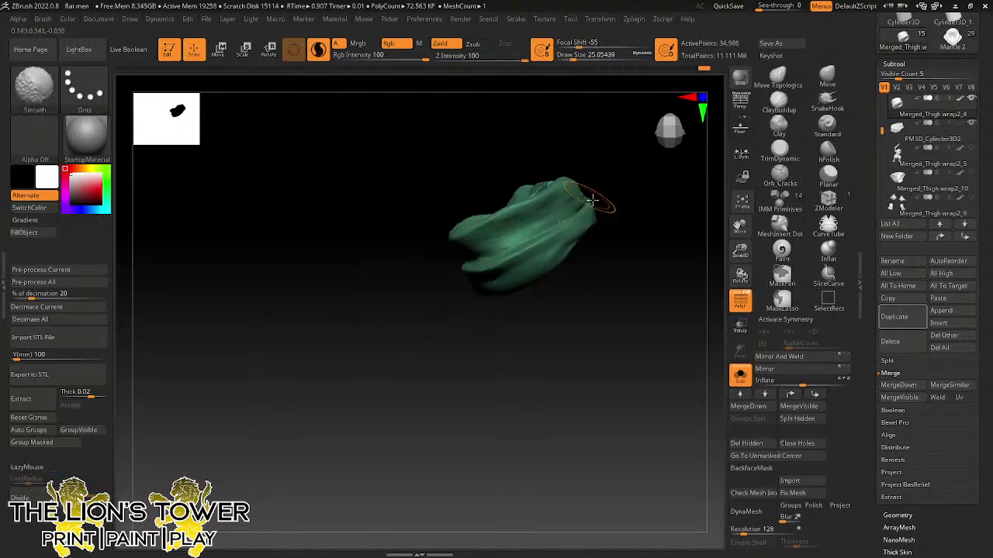
- Crease the folds running into the thigh wrap's knot with Orb_Cracks and smooth the harsh transitions
mouse_move(612, 233)
left_mouse_down()
mouse_move(572, 297)
mouse_move(560, 284)
left_mouse_up()
left_click_drag(570, 233, 586, 206, "shift")
mouse_move(613, 272)
left_mouse_down()
mouse_move(537, 282)
mouse_move(542, 313)
mouse_move(592, 255)
mouse_move(548, 291)
mouse_move(566, 304)
mouse_move(517, 295)
mouse_move(554, 304)
mouse_move(562, 289)
mouse_move(549, 213)
left_mouse_up()
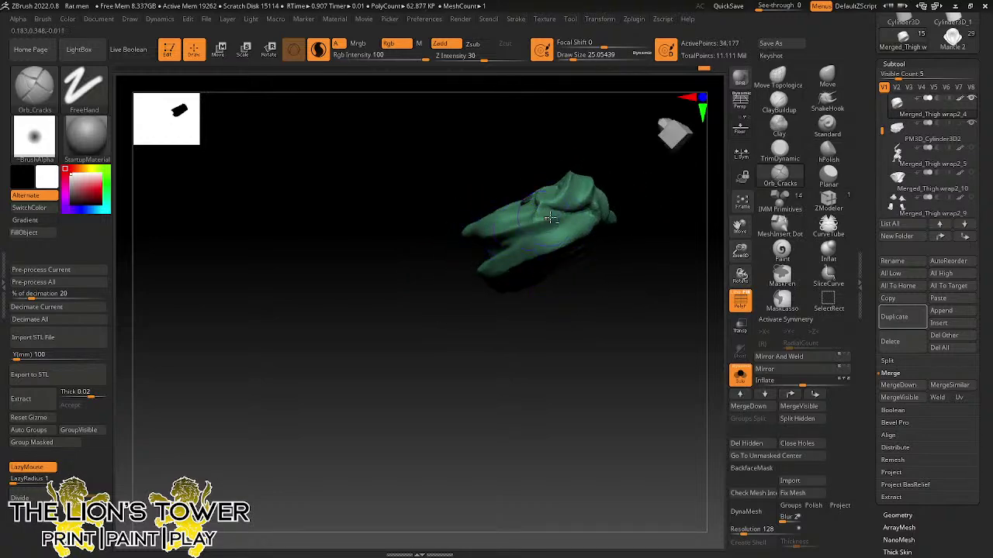
left_click_drag(549, 210, 575, 210, "shift")
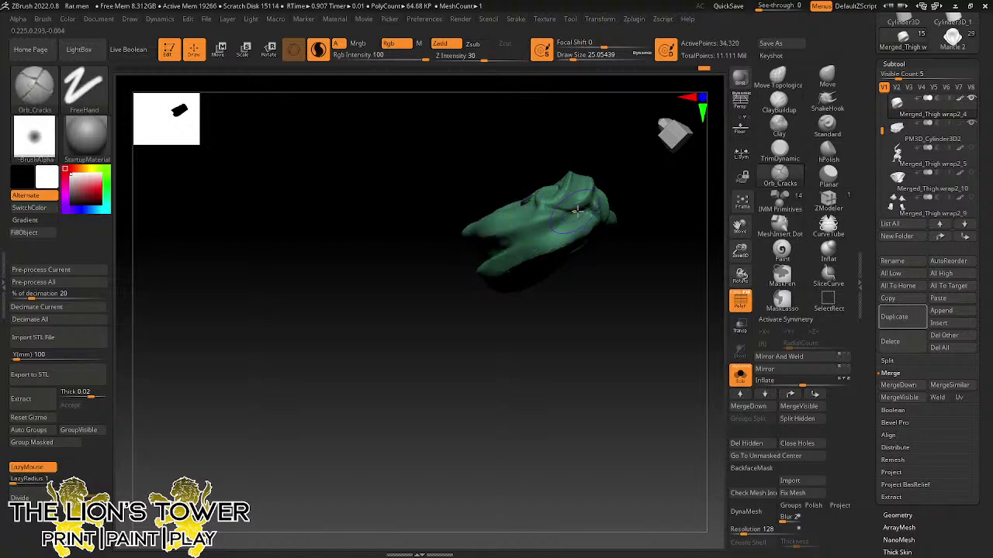
left_click_drag(498, 284, 559, 246)
left_click_drag(615, 223, 641, 215)
- Add ClayBuildup strokes to the folds around the thigh wrap's knot, then smooth them and the wrap's end face
left_click(779, 101)
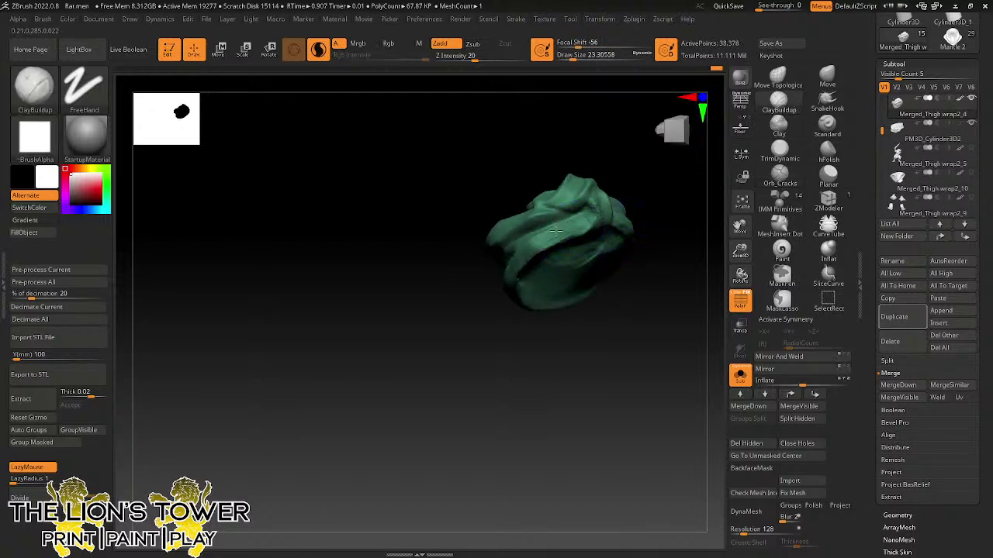
key("shift")
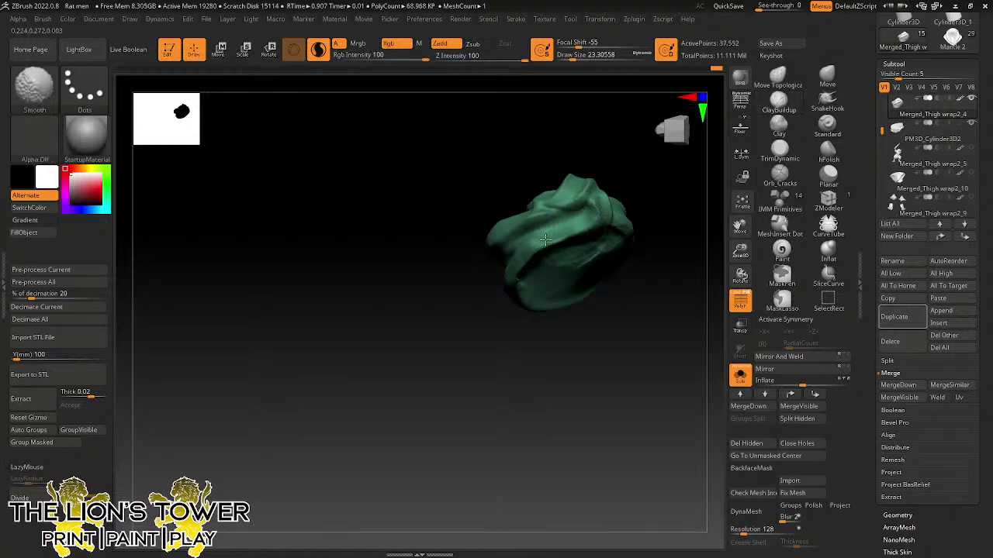
left_click_drag(664, 186, 555, 233)
key("shift")
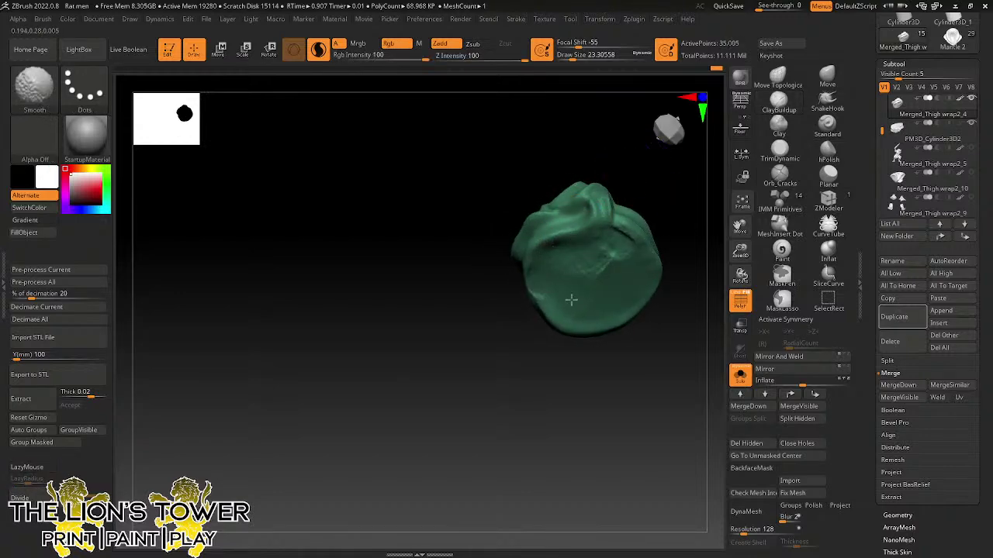
left_click_drag(616, 273, 632, 238, "shift")
mouse_move(689, 247)
left_mouse_down()
mouse_move(687, 217)
mouse_move(535, 210)
left_mouse_up()
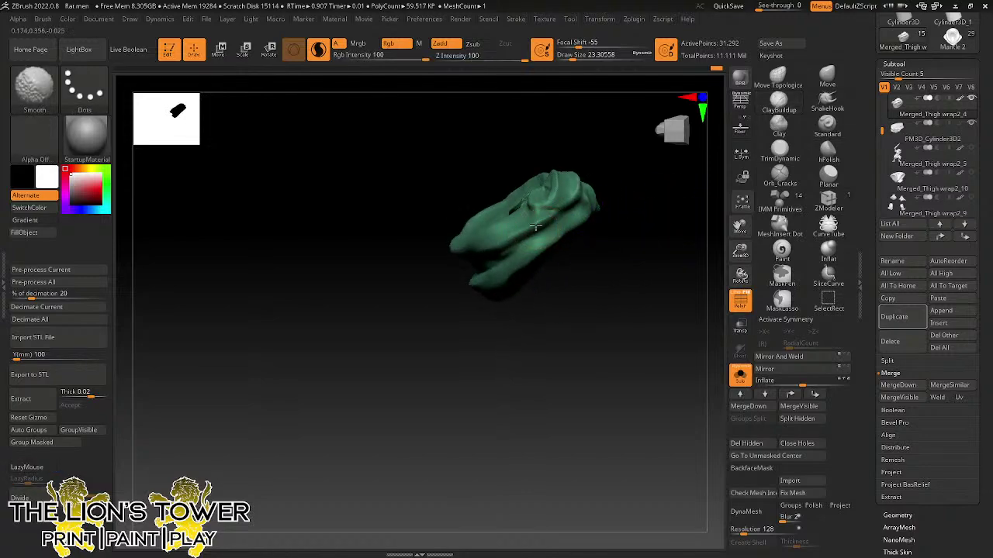
- Build up the cloth band below the thigh wrap's knot with ClayBuildup and undo the last stroke
right_click_drag(627, 187, 518, 225)
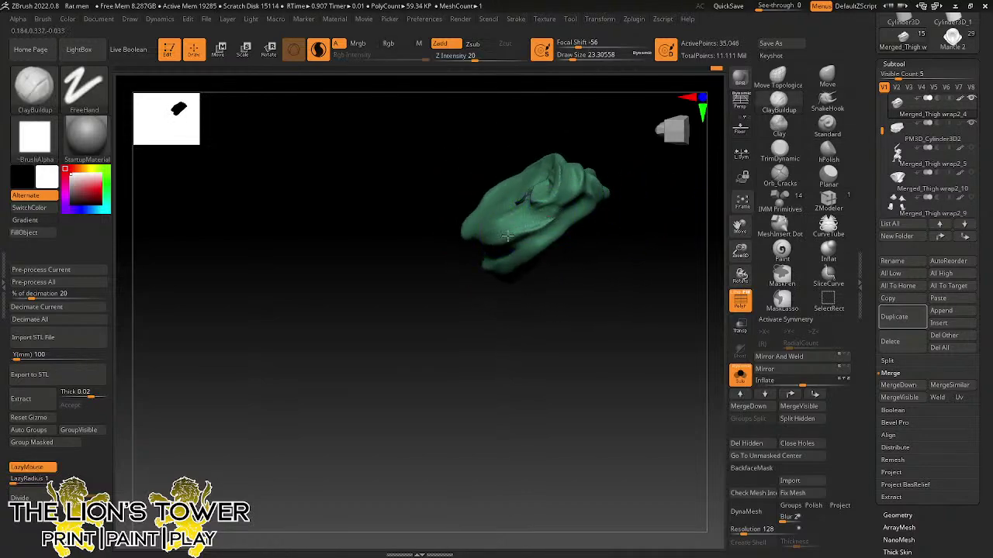
left_click_drag(508, 236, 493, 242)
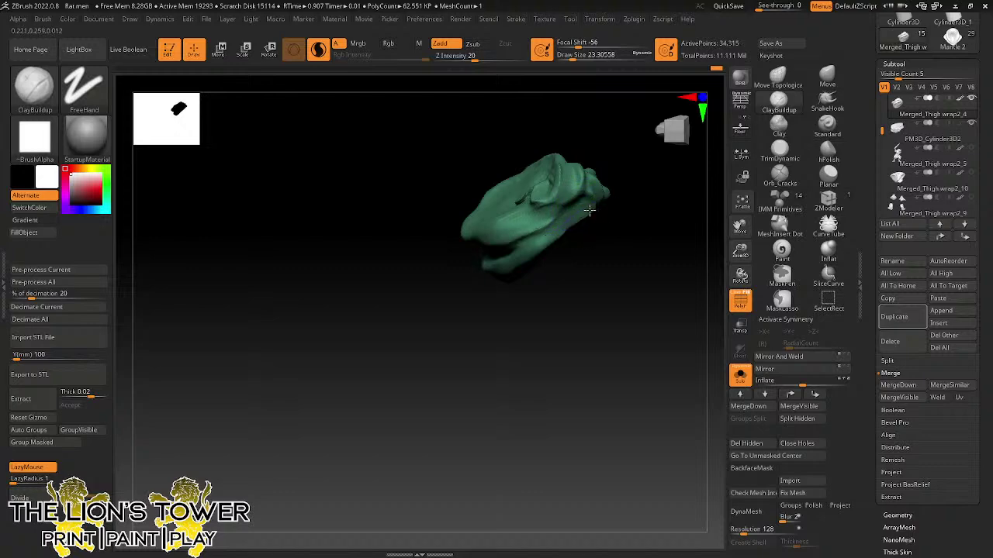
right_click_drag(589, 210, 594, 227)
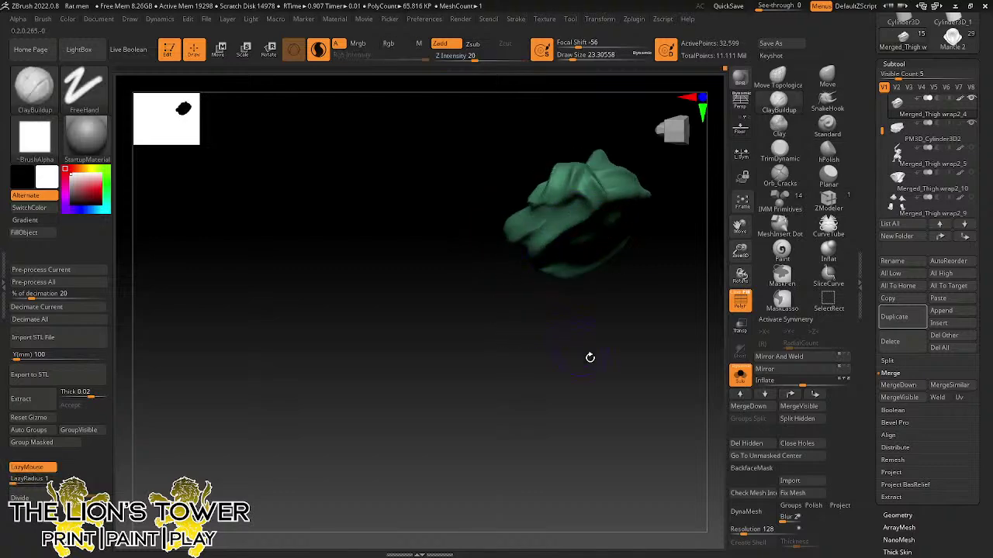
key("ctrl+z")
- Carve sharper Orb_Cracks creases along the thigh wrap's folds, from the knot side round to its broad side
left_click(779, 175)
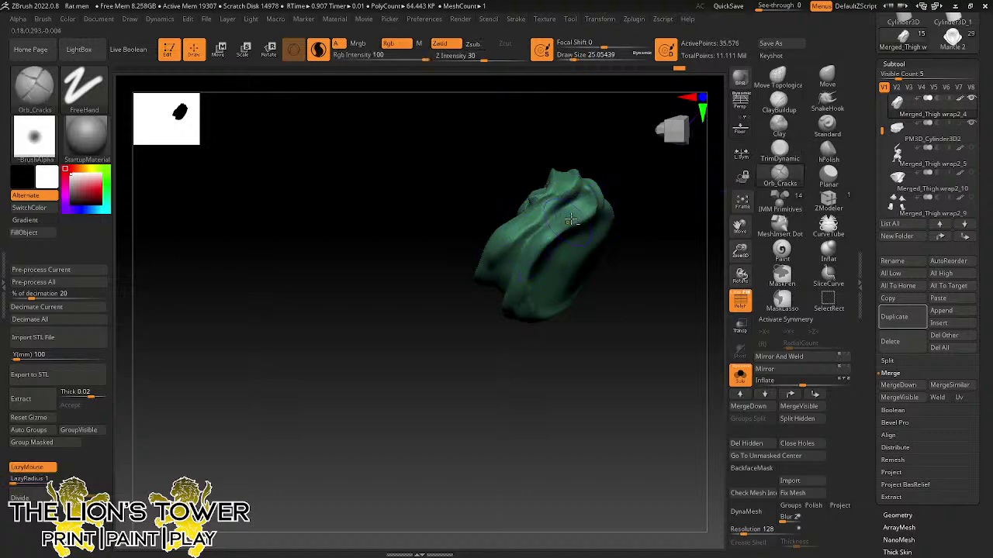
left_click_drag(598, 334, 561, 218)
left_click_drag(568, 269, 584, 191)
left_click_drag(621, 179, 591, 185, "alt")
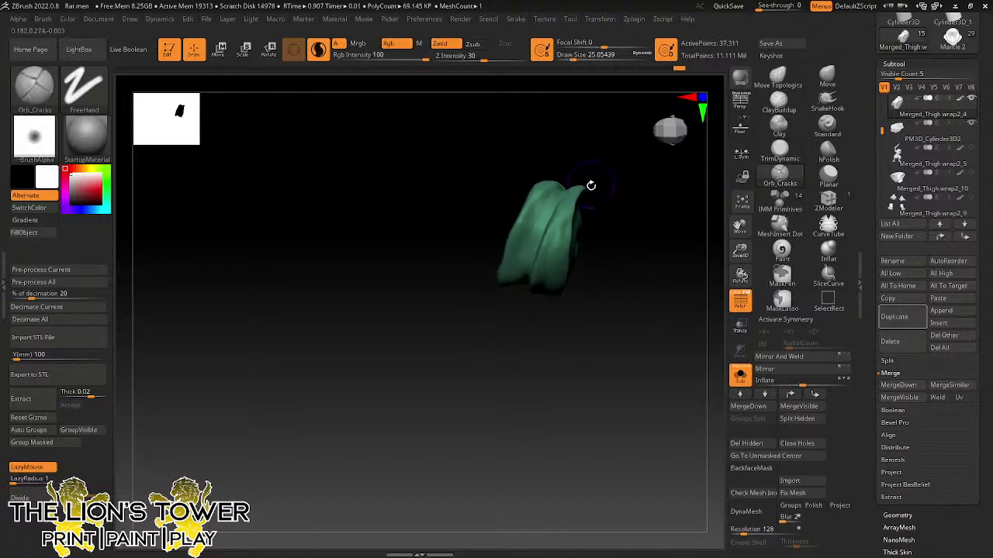
left_click_drag(570, 261, 587, 195)
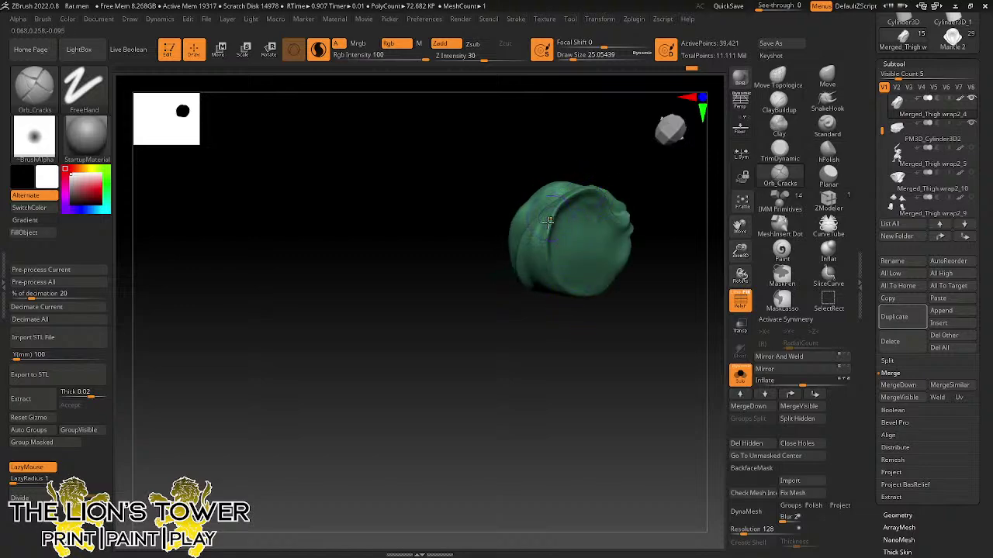
- Define the rim around the thigh wrap's end face with Orb_Cracks and smooth the surface inside it
left_click_drag(547, 221, 601, 208, "shift")
mouse_move(647, 173)
left_mouse_down()
mouse_move(682, 202)
mouse_move(638, 208)
left_mouse_up()
left_click_drag(637, 267, 641, 244)
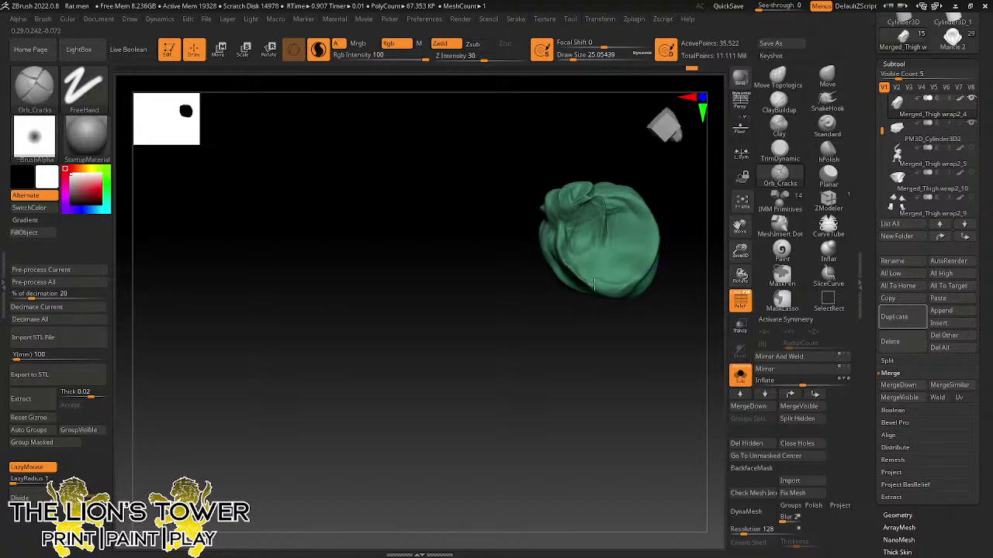
key("shift")
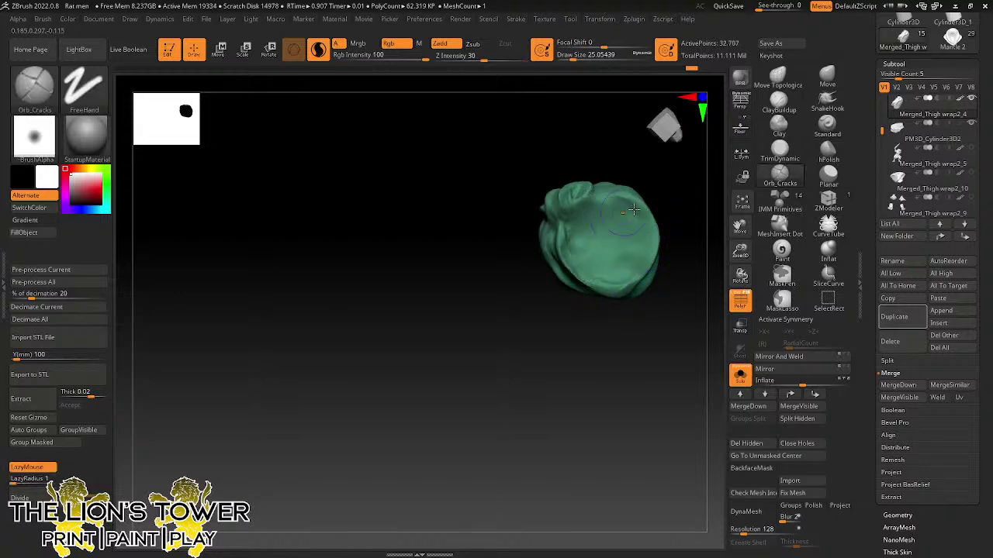
- Restore the hidden parts of the merged subtool and mask everything except the thigh wrap
left_click(713, 235, "ctrl+shift")
mouse_move(718, 272)
left_mouse_down()
mouse_move(707, 332)
mouse_move(700, 295)
mouse_move(643, 222)
left_mouse_up()
left_click(473, 370, "ctrl")
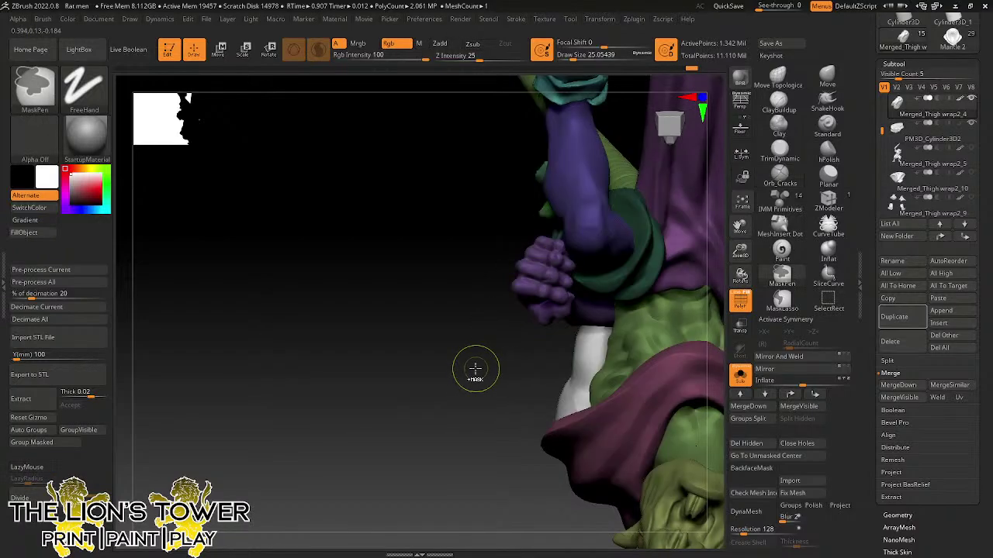
key("ctrl+w")
left_click(637, 223, "ctrl+shift")
left_click(490, 383, "ctrl")
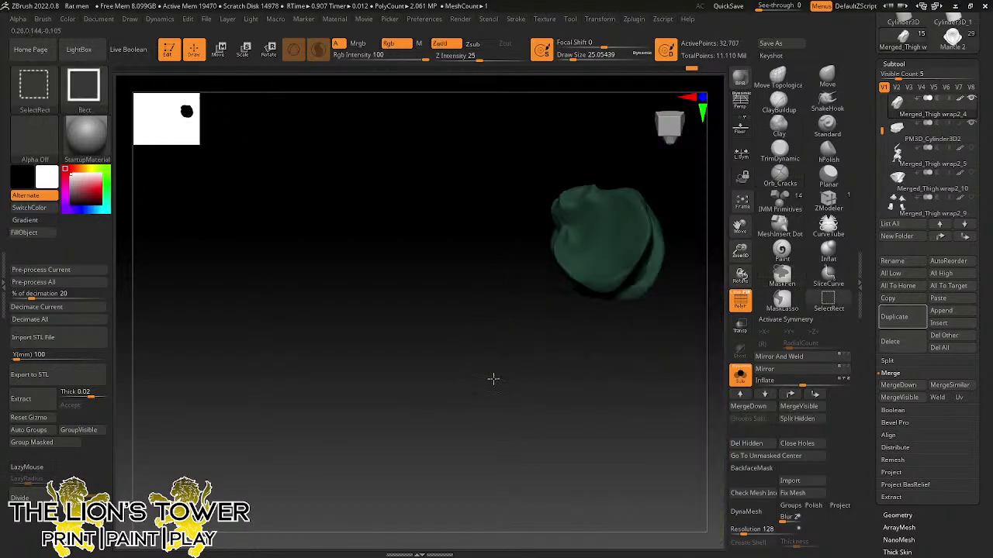
left_click(491, 379, "ctrl+shift")
left_click(489, 381, "ctrl")
- Pull the thigh wrap's edges and folds into place around the leg with the Move brush at draw size about 56
left_click(827, 76)
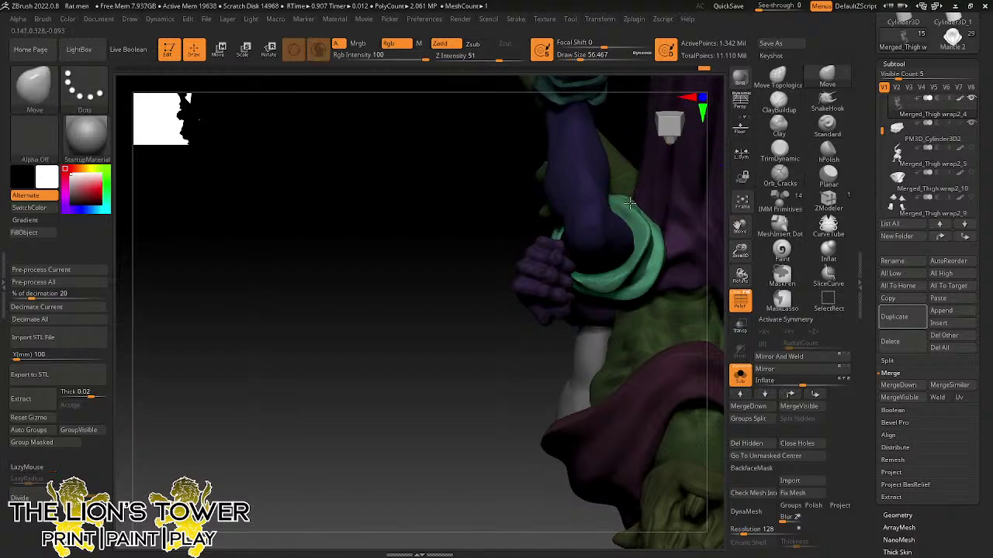
left_click_drag(630, 203, 642, 226)
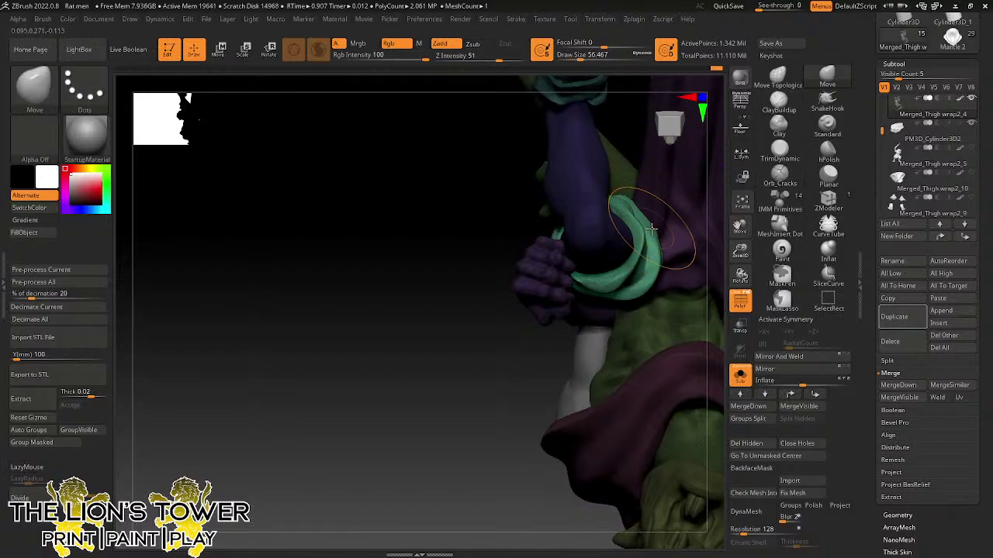
mouse_move(504, 405)
left_mouse_down()
mouse_move(499, 343)
mouse_move(521, 369)
mouse_move(640, 259)
left_mouse_up()
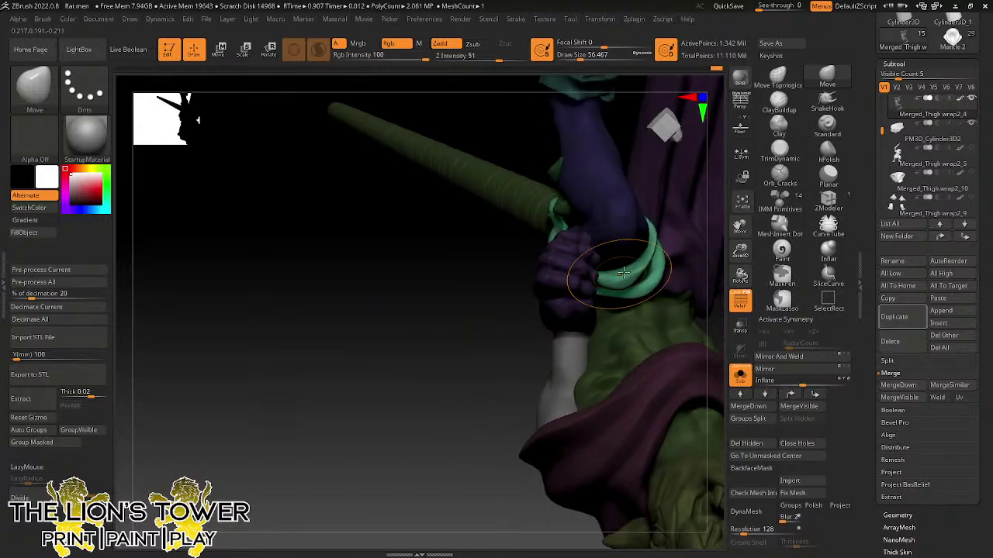
left_click_drag(481, 347, 452, 405)
left_click_drag(742, 224, 647, 281)
mouse_move(412, 439)
left_mouse_down()
mouse_move(429, 434)
mouse_move(491, 362)
mouse_move(501, 293)
mouse_move(561, 256)
mouse_move(561, 328)
mouse_move(513, 365)
left_mouse_up()
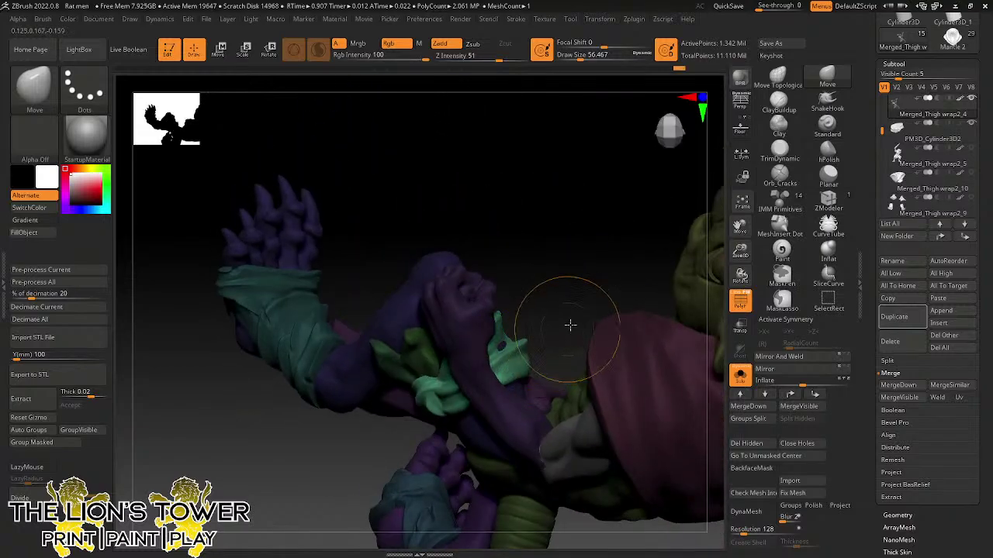
left_click_drag(570, 326, 539, 355)
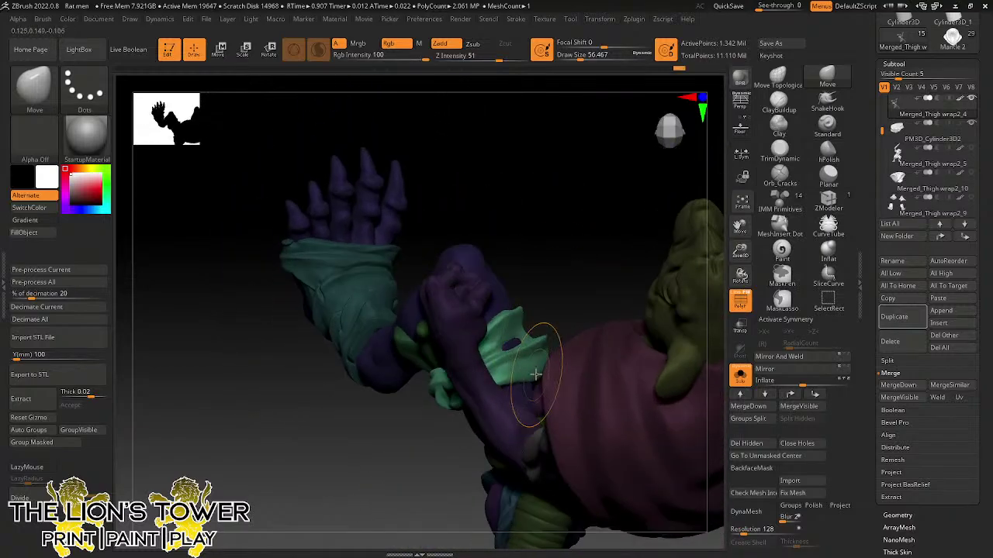
- Fit the thigh wrap closer around the whole thigh with the Move brush at draw size about 31, covering spots where the leg pokes through
left_click_drag(555, 311, 555, 345)
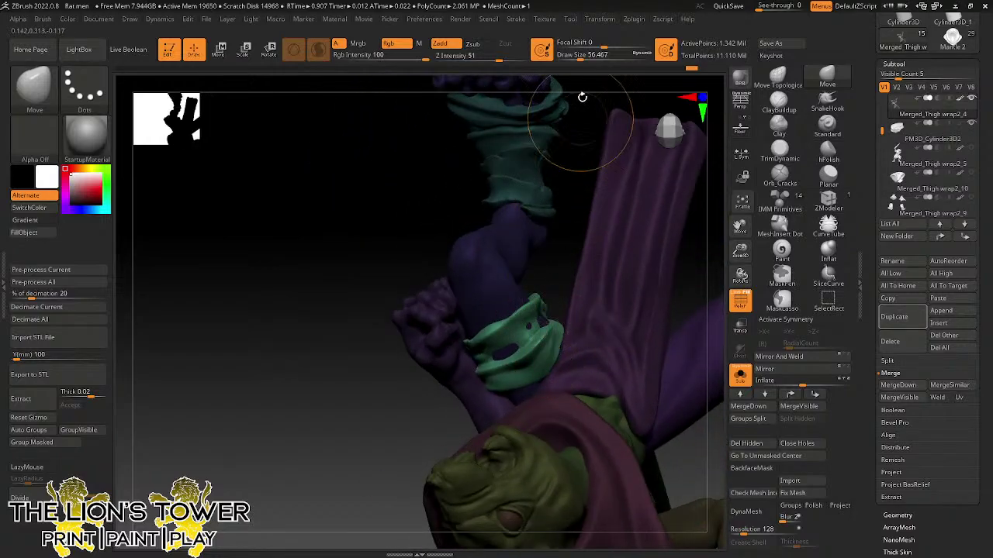
left_click(574, 58)
left_click_drag(550, 276, 546, 292)
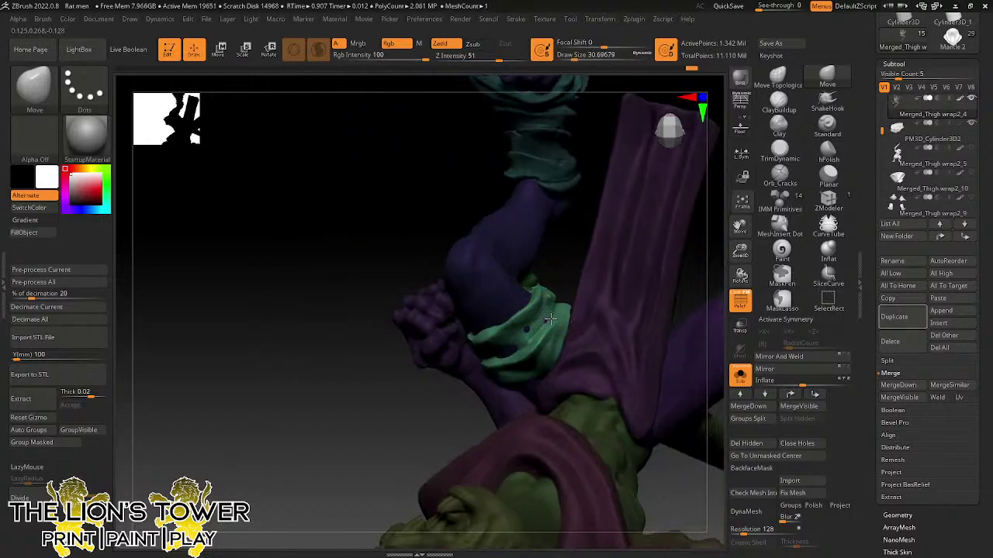
right_click_drag(530, 330, 502, 355)
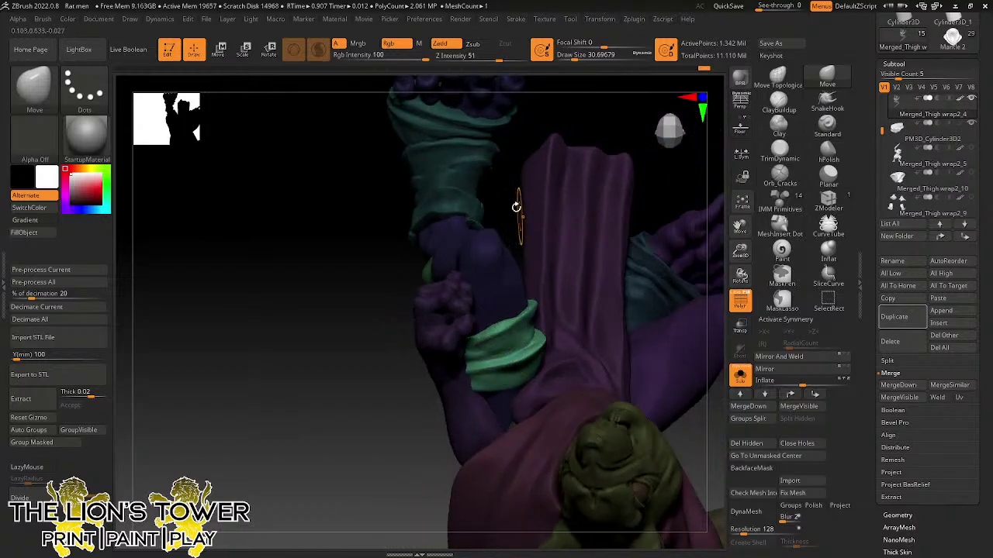
right_click_drag(516, 207, 502, 316)
mouse_move(654, 219)
right_mouse_down()
mouse_move(687, 210)
mouse_move(607, 290)
mouse_move(654, 229)
right_mouse_up()
left_click_drag(635, 253, 496, 322)
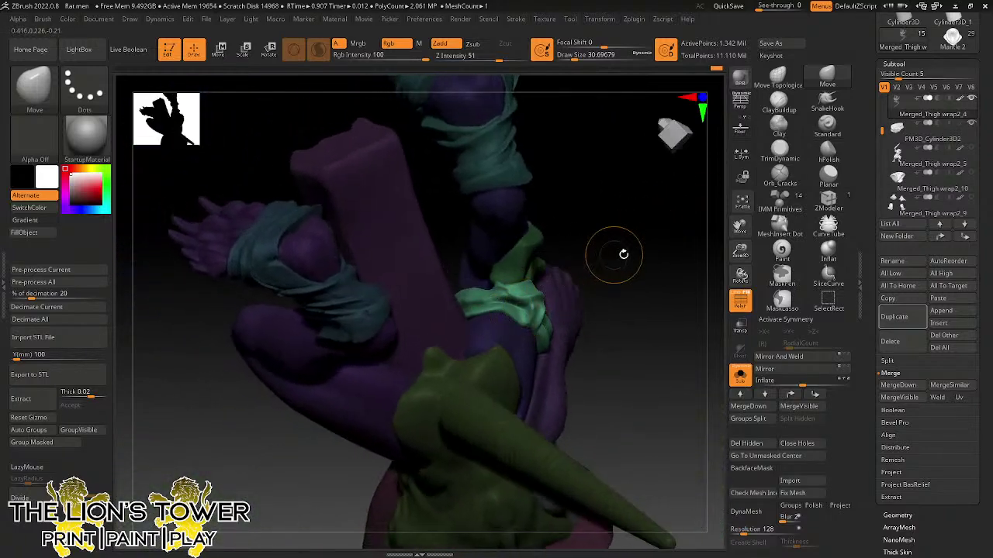
left_click_drag(623, 254, 520, 362)
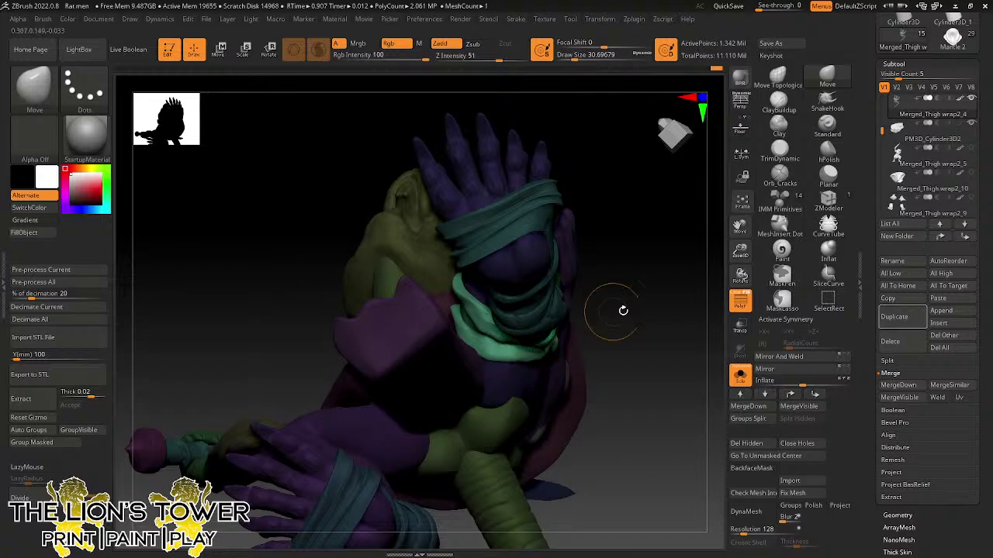
left_click_drag(623, 310, 446, 354)
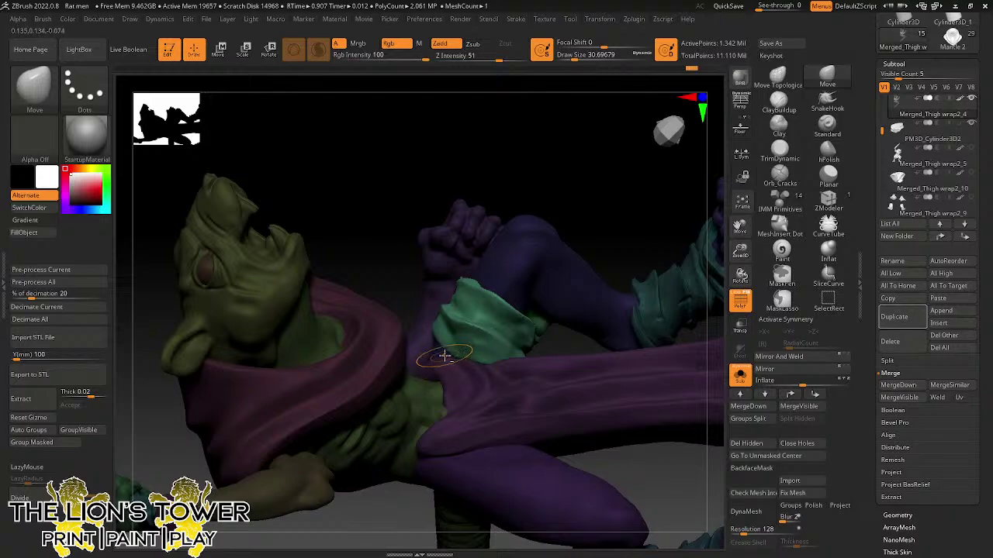
- Isolate the thigh wrap and carve finer creases with Orb_Cracks at draw size about 16 and LazyMouse off
mouse_move(572, 204)
left_mouse_down()
mouse_move(645, 235)
mouse_move(627, 211)
mouse_move(560, 210)
left_mouse_up()
left_click(775, 181)
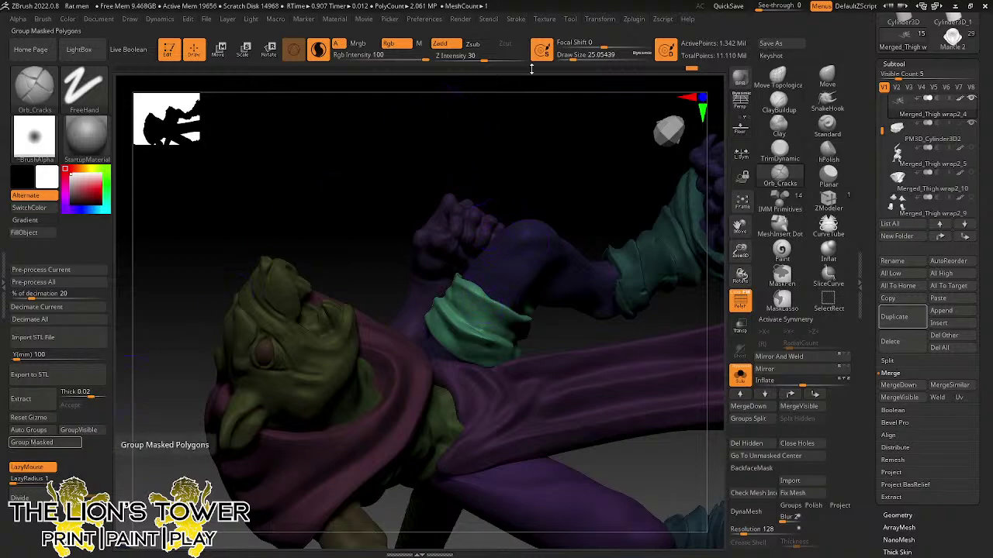
left_click(489, 321, "ctrl+shift")
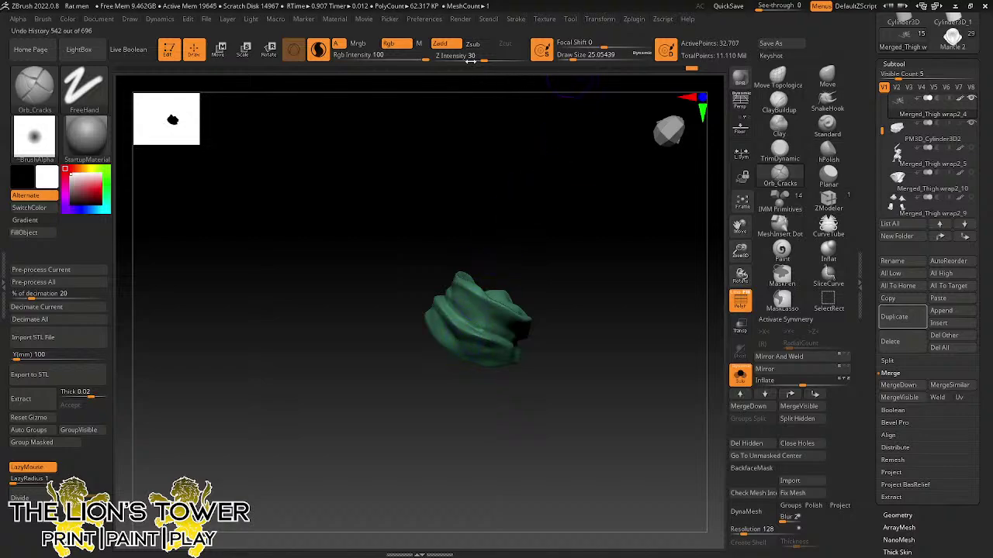
key("l")
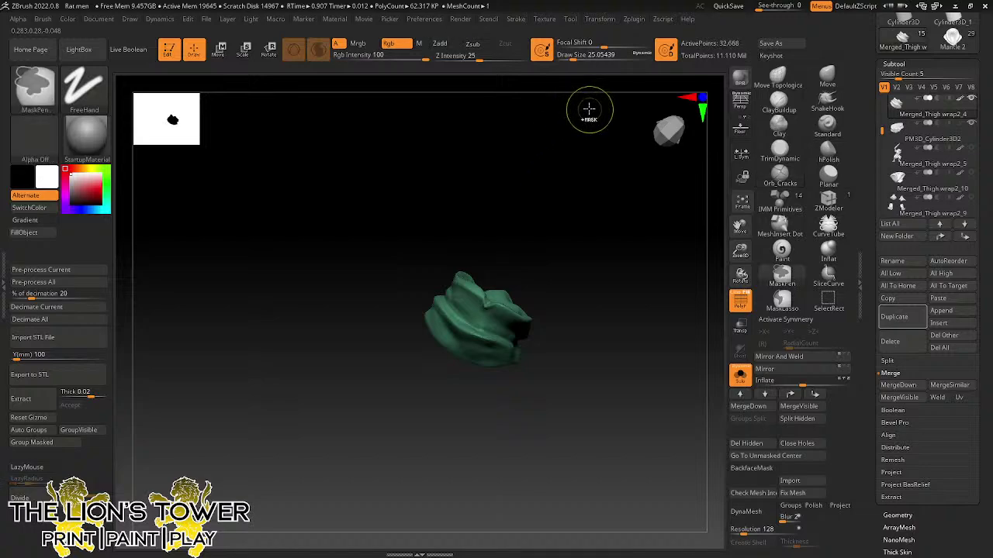
left_click_drag(578, 58, 568, 61)
mouse_move(586, 256)
left_mouse_down()
mouse_move(550, 259)
mouse_move(481, 310)
left_mouse_up()
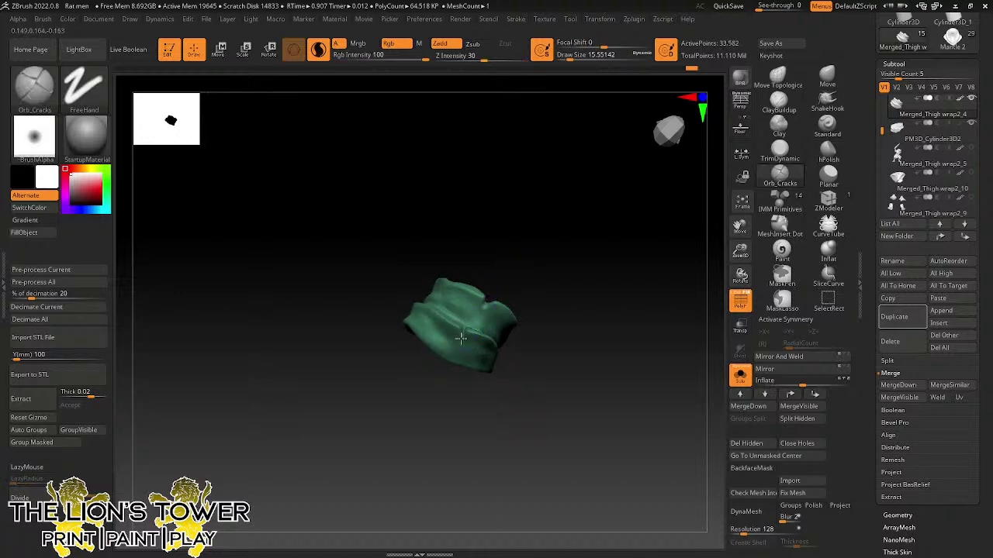
left_click_drag(504, 266, 448, 278)
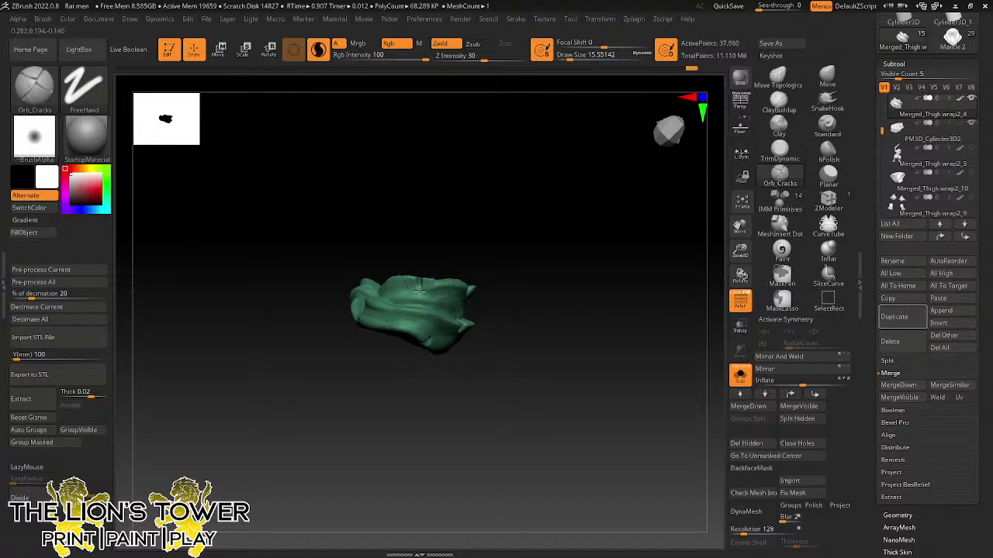
- Carve additional creases across the isolated thigh wrap's folds with Orb_Cracks, and restore the hidden parts of the figure
mouse_move(449, 235)
left_mouse_down()
mouse_move(420, 277)
mouse_move(459, 290)
left_mouse_up()
mouse_move(504, 233)
left_mouse_down()
mouse_move(543, 179)
mouse_move(533, 181)
left_mouse_up()
mouse_move(472, 232)
left_mouse_down()
mouse_move(516, 229)
mouse_move(629, 297)
mouse_move(582, 310)
mouse_move(543, 339)
mouse_move(501, 195)
left_mouse_up()
left_click(660, 377, "ctrl+shift")
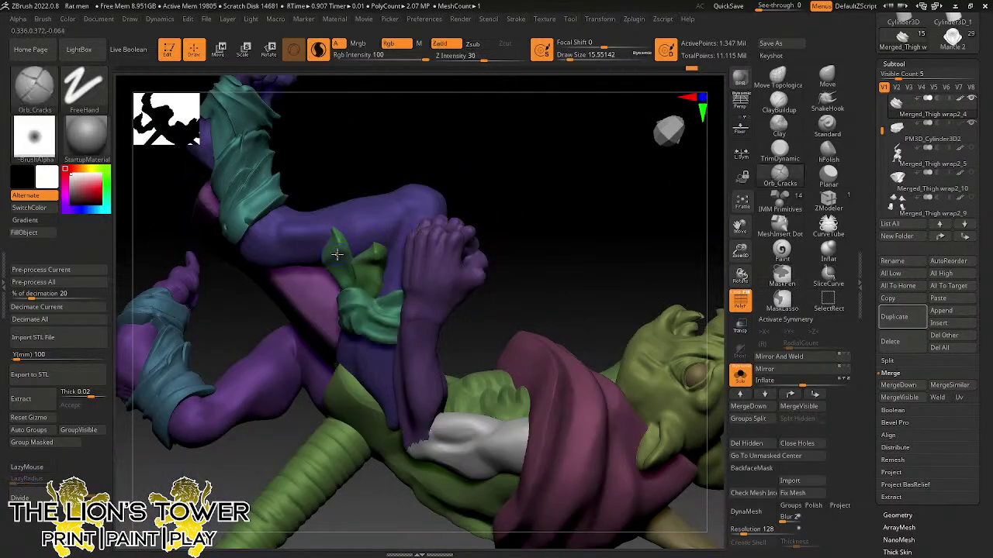
- Isolate the loose cloth tails above the thigh wrap one by one and carve creases into each with Orb_Cracks
left_click(329, 248, "ctrl+shift")
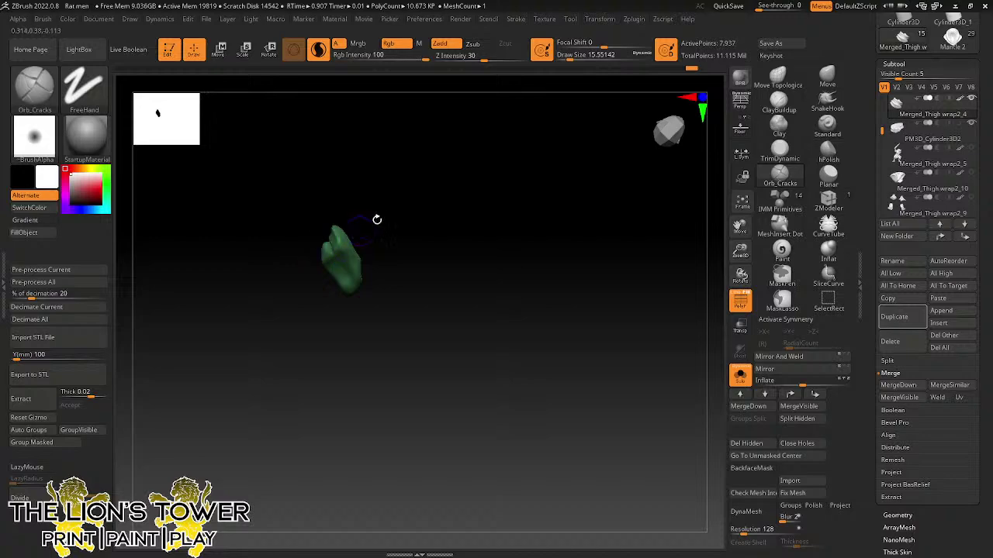
left_click_drag(377, 220, 366, 244)
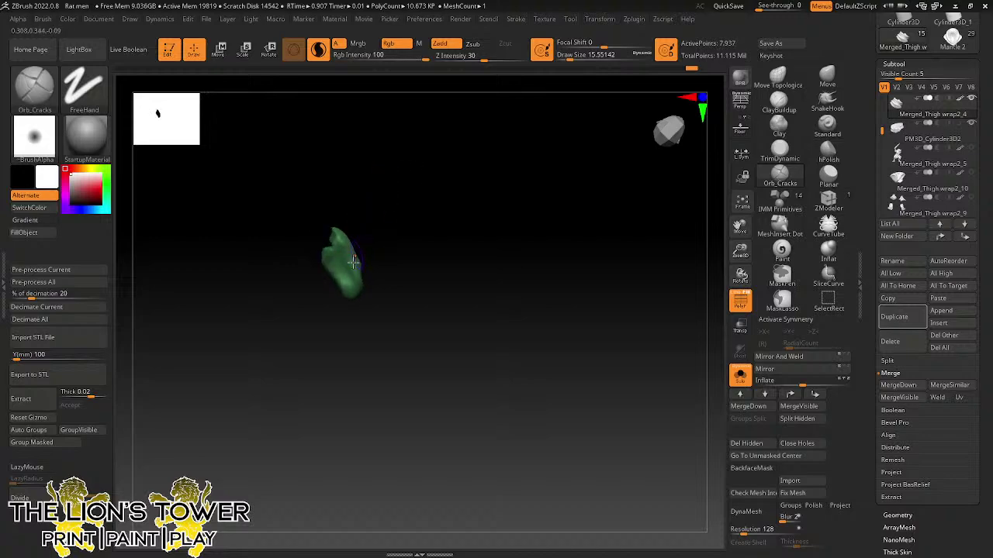
left_click(481, 210, "ctrl+shift")
left_click(368, 254, "ctrl+shift")
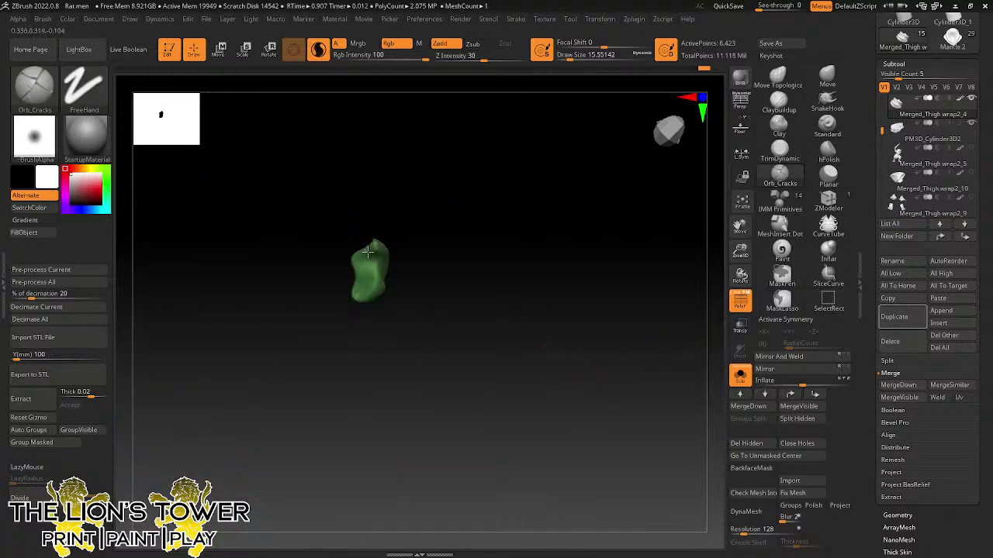
left_click(371, 268, "ctrl+shift")
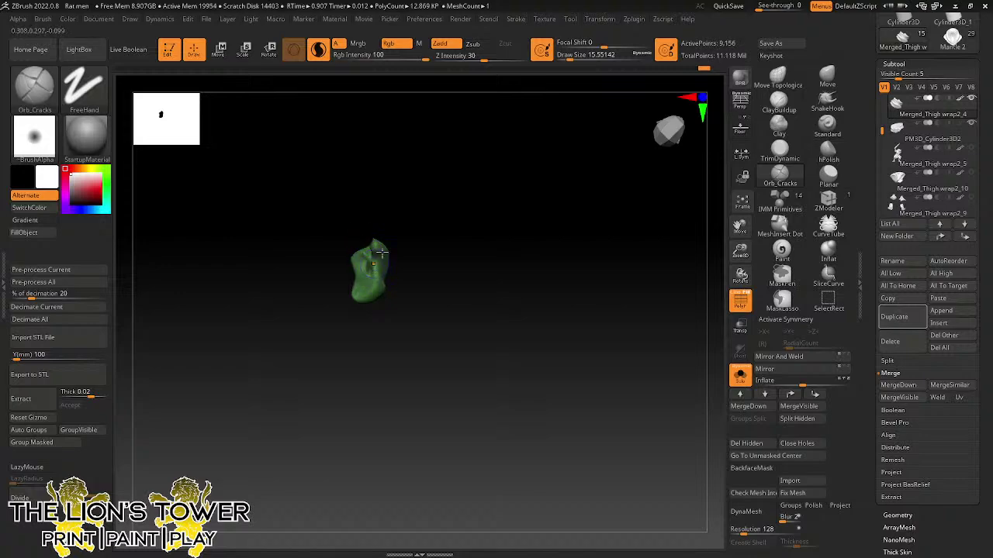
mouse_move(380, 252)
left_mouse_down()
mouse_move(439, 199)
mouse_move(454, 219)
mouse_move(419, 228)
mouse_move(370, 269)
left_mouse_up()
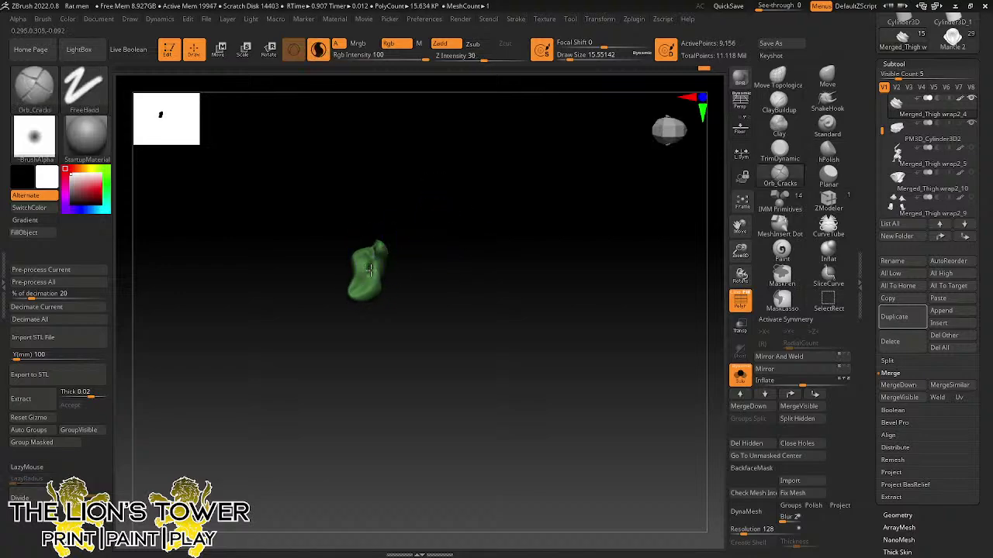
left_click(416, 200, "ctrl+shift")
left_click(352, 257, "ctrl+shift")
mouse_move(357, 255)
left_mouse_down()
mouse_move(401, 189)
mouse_move(417, 228)
mouse_move(448, 178)
mouse_move(407, 318)
left_mouse_up()
left_click(419, 200, "ctrl+shift")
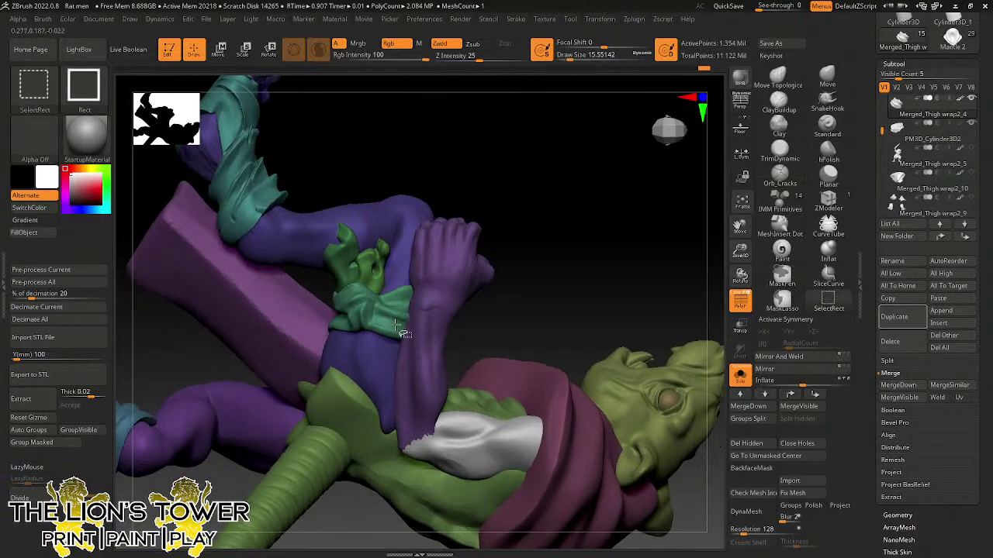
- Isolate the main thigh wrap and cut small holes and tears into its folds and lower edge with Orb_Cracks
left_click(386, 325, "ctrl+shift")
left_click_drag(448, 275, 460, 304)
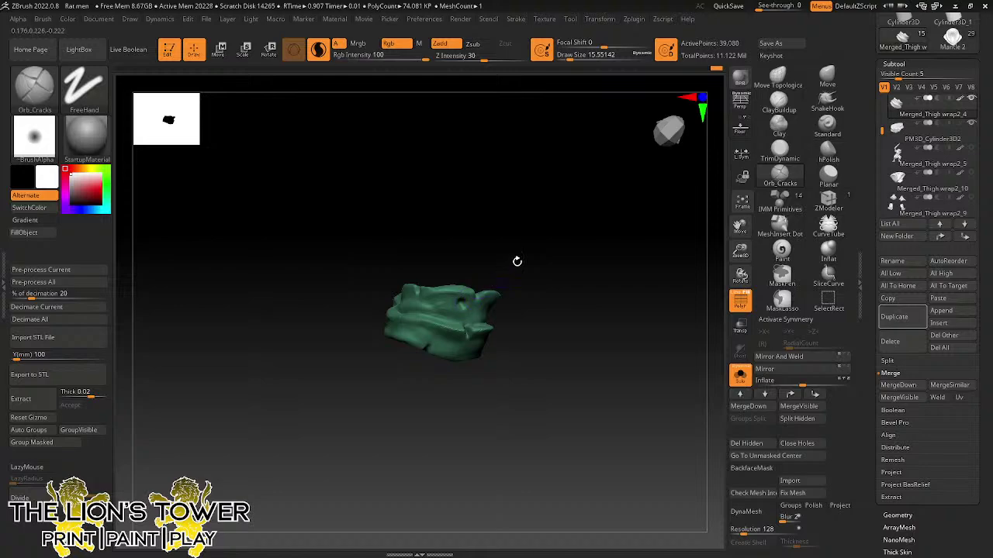
left_click_drag(517, 262, 482, 349)
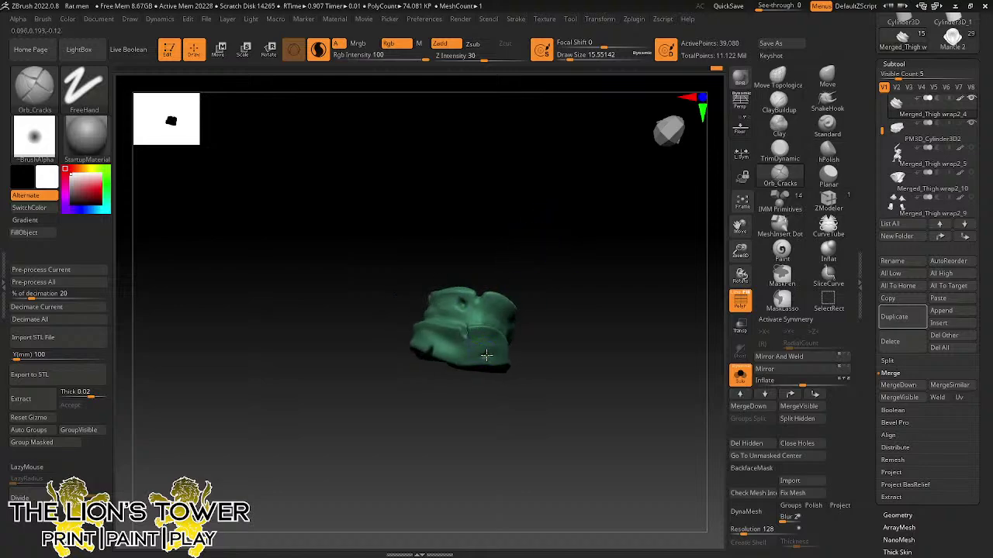
left_click_drag(535, 257, 436, 344)
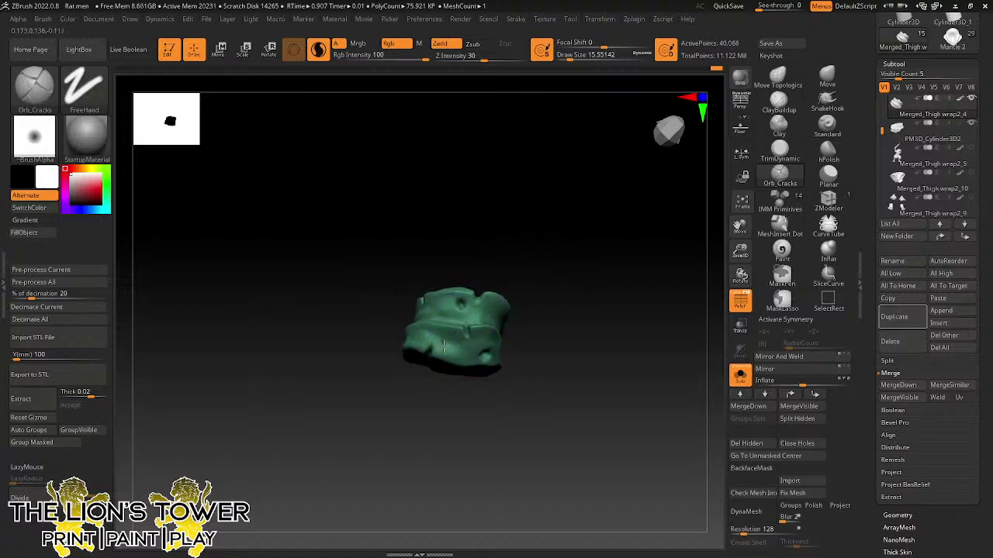
left_click(562, 228, "ctrl+shift")
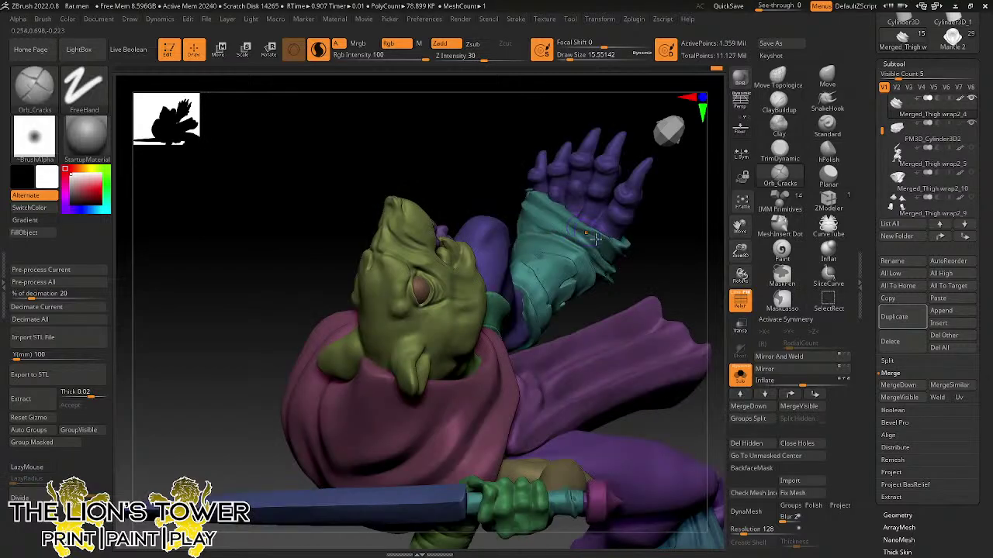
- Isolate the teal foot wrap and carve cracks and tears along its overlapping cloth bands with Orb_Cracks
mouse_move(683, 249)
left_mouse_down()
mouse_move(658, 271)
mouse_move(637, 256)
mouse_move(609, 322)
mouse_move(551, 406)
mouse_move(659, 341)
mouse_move(680, 426)
mouse_move(668, 279)
left_mouse_up()
key("ctrl+shift")
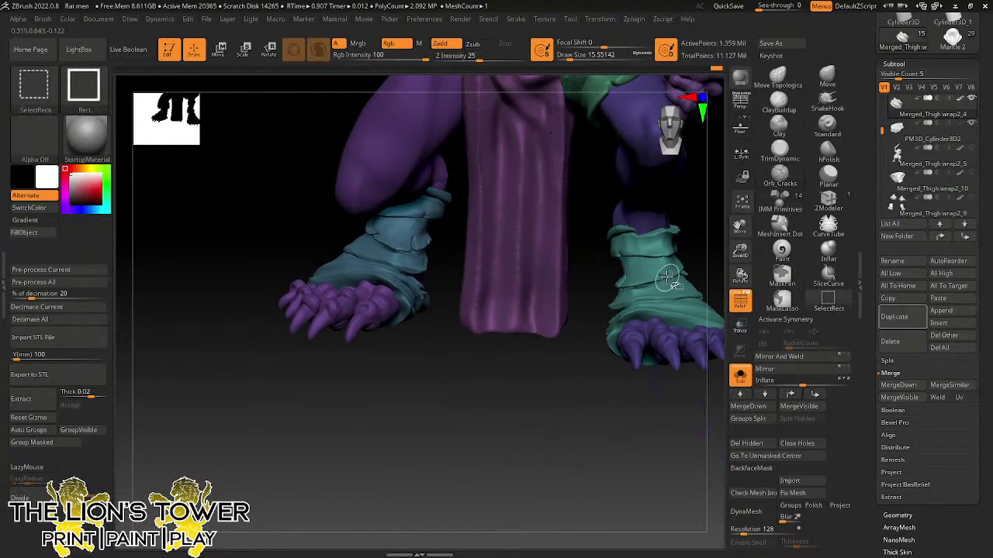
left_click(667, 271, "ctrl+shift")
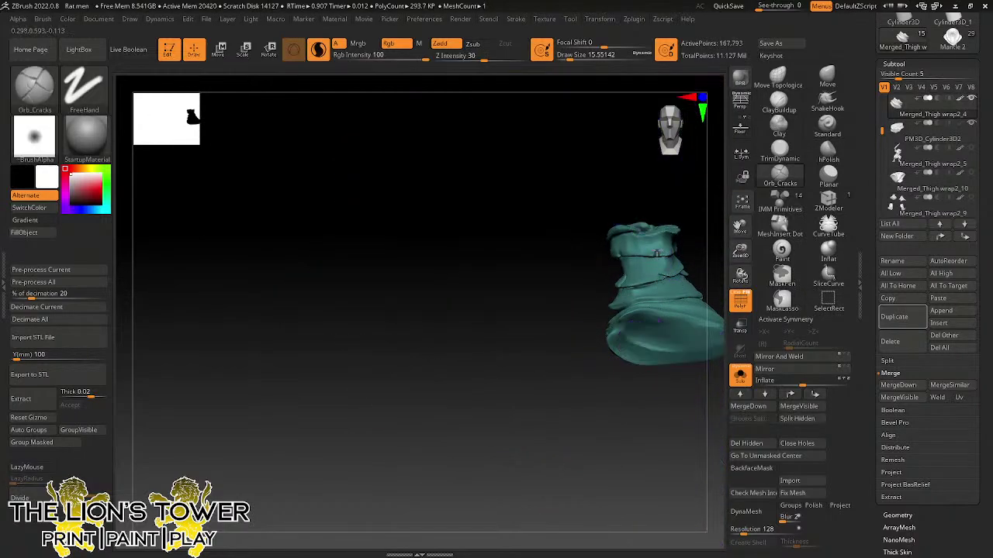
left_click_drag(670, 266, 674, 292)
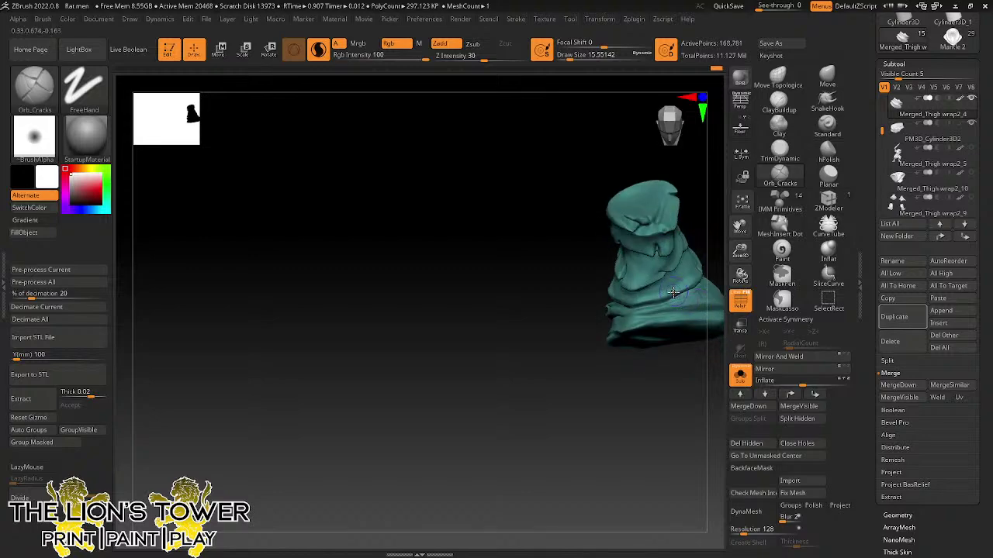
left_click_drag(735, 239, 658, 257)
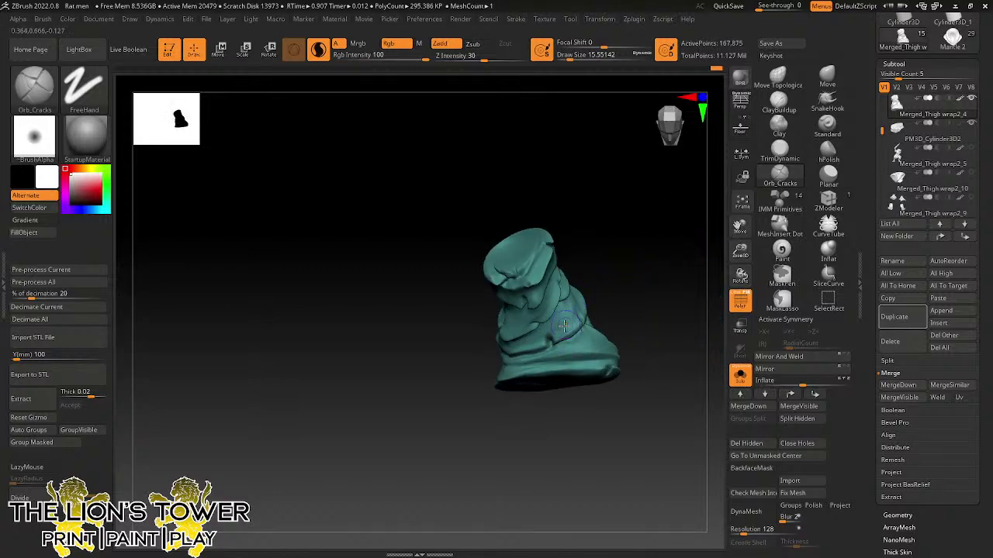
left_click_drag(606, 277, 675, 215)
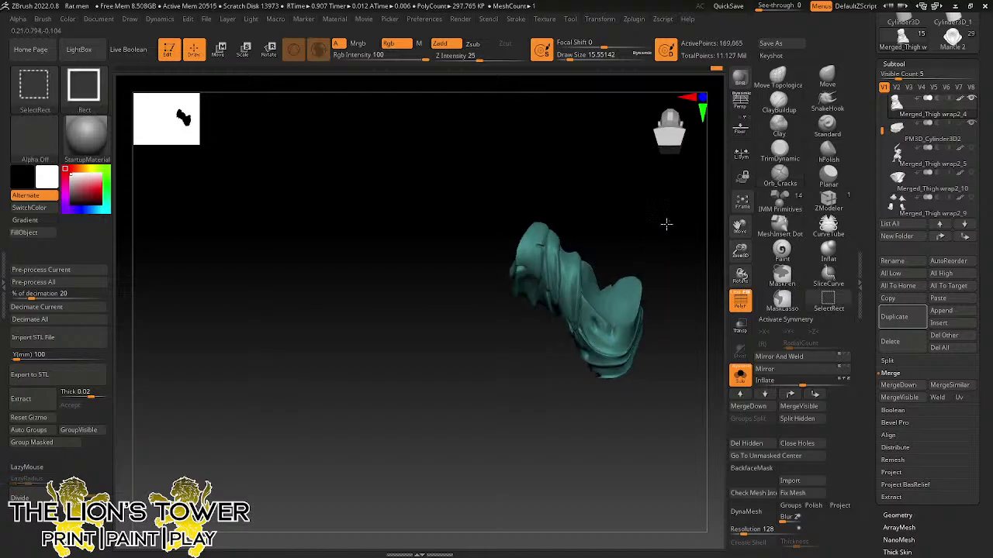
left_click(665, 237, "ctrl+shift")
- Isolate the blue foot wrap and carve matching tears along its band edges with Orb_Cracks
mouse_move(664, 250)
left_mouse_down()
mouse_move(671, 270)
mouse_move(685, 259)
mouse_move(325, 224)
left_mouse_up()
left_click(325, 224, "ctrl+shift")
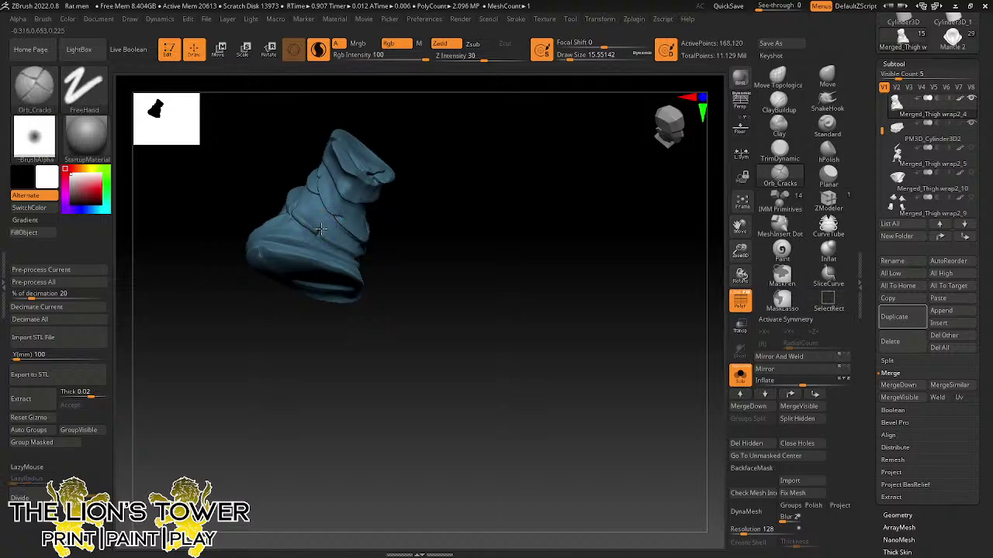
left_click_drag(390, 217, 317, 200)
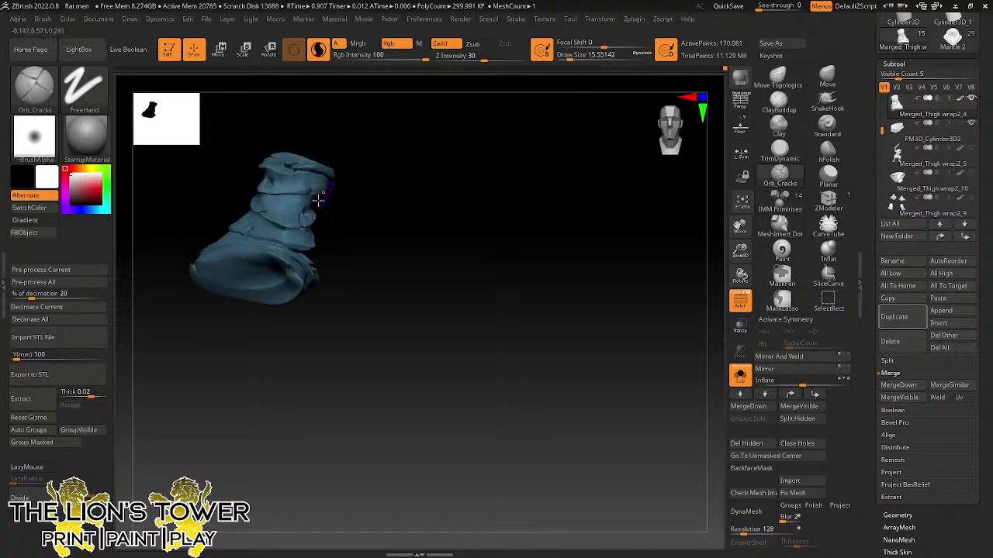
left_click(381, 221, "ctrl+shift")
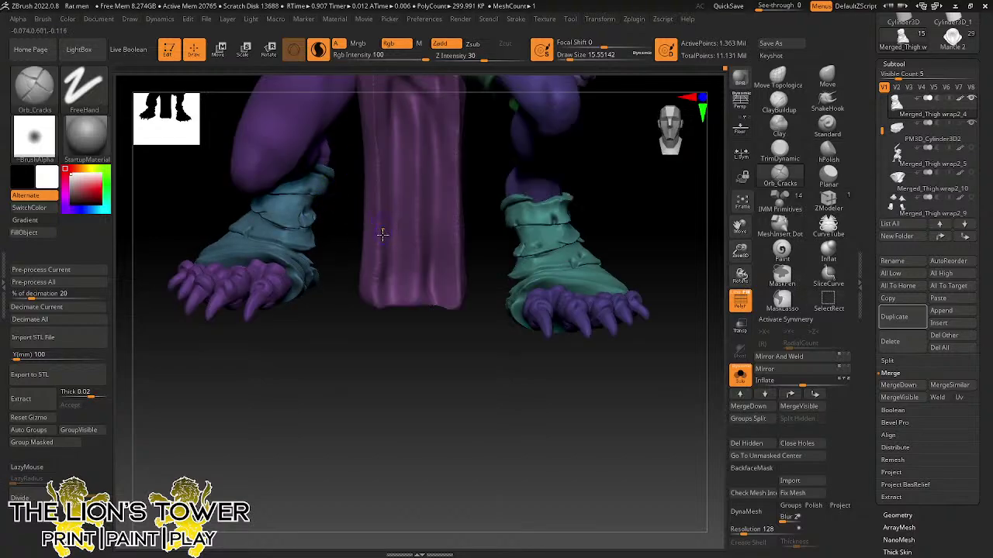
- Isolate the blue foot wrap once more and add deeper creases and nicks to its front and lower bands
key("ctrl+shift")
left_click(285, 222, "ctrl+shift")
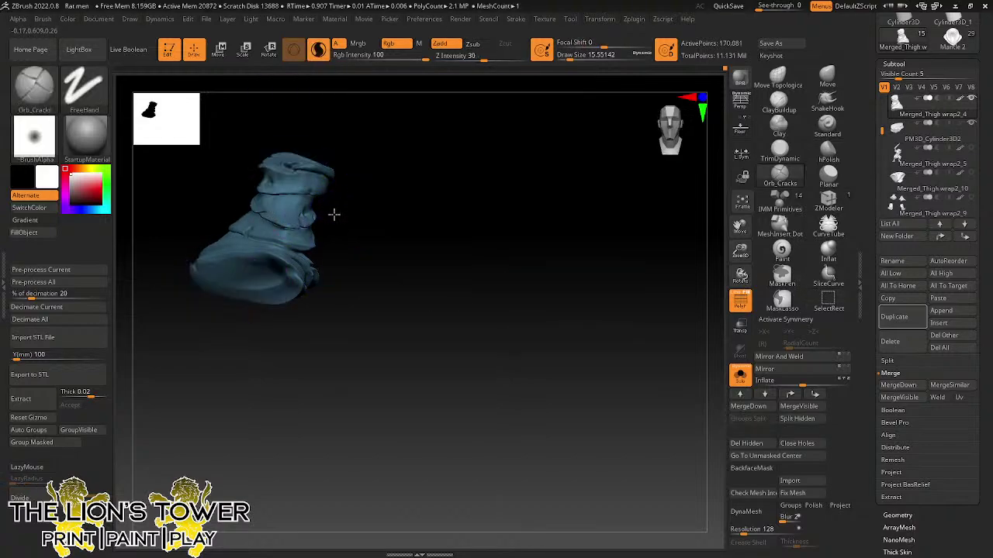
left_click_drag(332, 215, 285, 224)
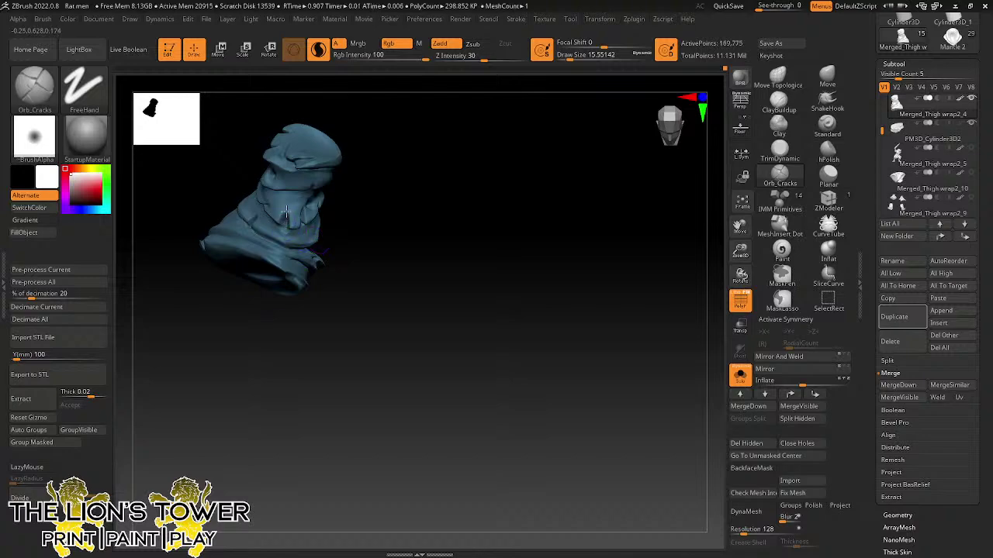
left_click_drag(330, 190, 273, 235)
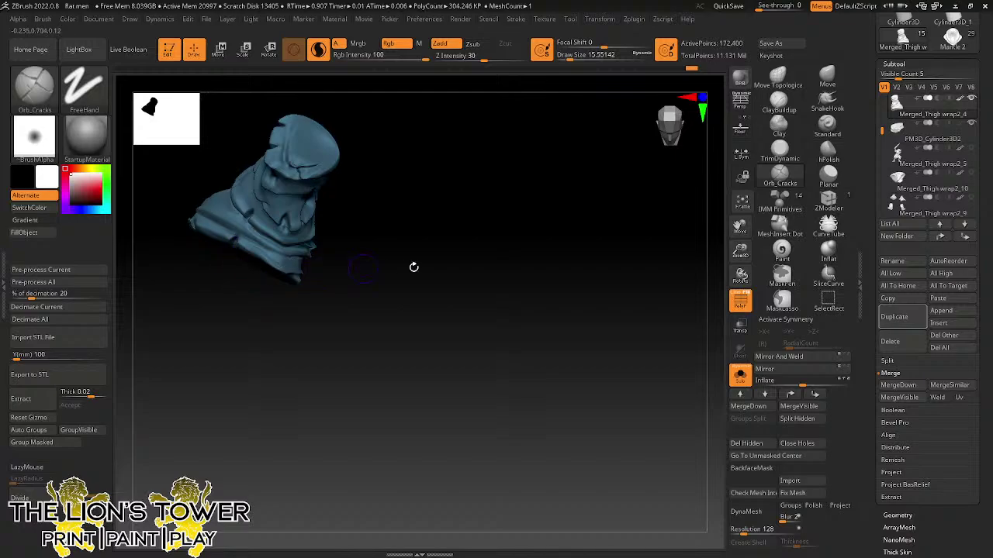
left_click(478, 275, "ctrl+shift")
- Bring the whole rat warrior into view and save the project as Rat men.zpr over the existing file
left_click(691, 332, "ctrl")
left_click(692, 332, "ctrl")
mouse_move(692, 332)
left_mouse_down()
mouse_move(700, 359)
mouse_move(690, 286)
mouse_move(663, 368)
mouse_move(741, 250)
mouse_move(680, 272)
mouse_move(707, 263)
mouse_move(631, 324)
mouse_move(752, 225)
mouse_move(657, 294)
mouse_move(631, 328)
mouse_move(675, 333)
mouse_move(724, 238)
mouse_move(741, 228)
mouse_move(657, 331)
mouse_move(683, 319)
left_mouse_up()
left_click(666, 306, "ctrl")
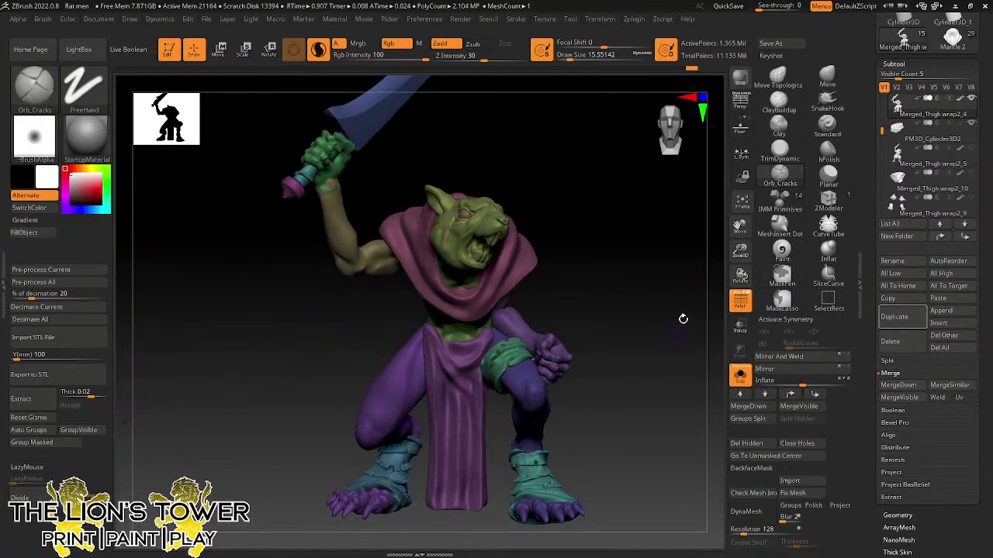
left_click_drag(740, 249, 731, 258)
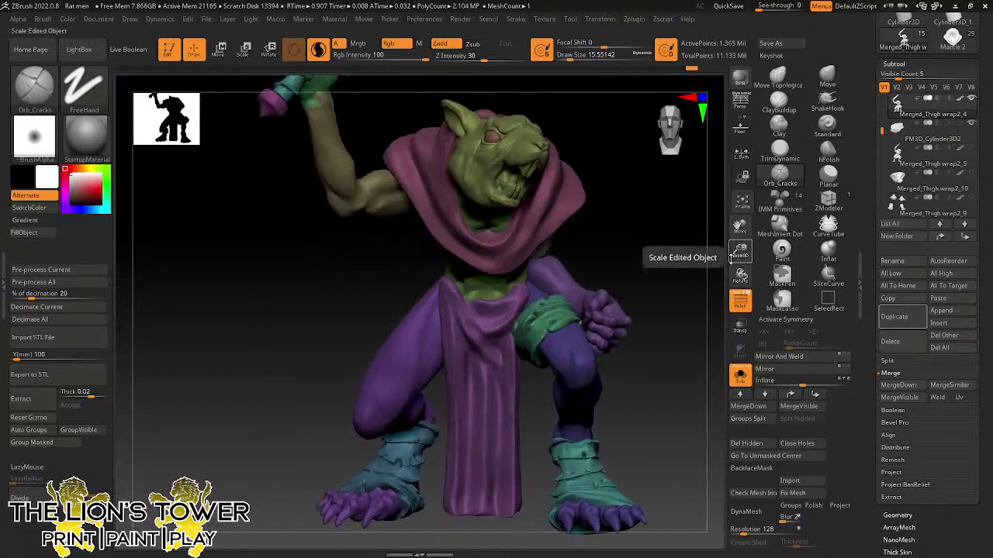
left_click_drag(870, 186, 870, 255)
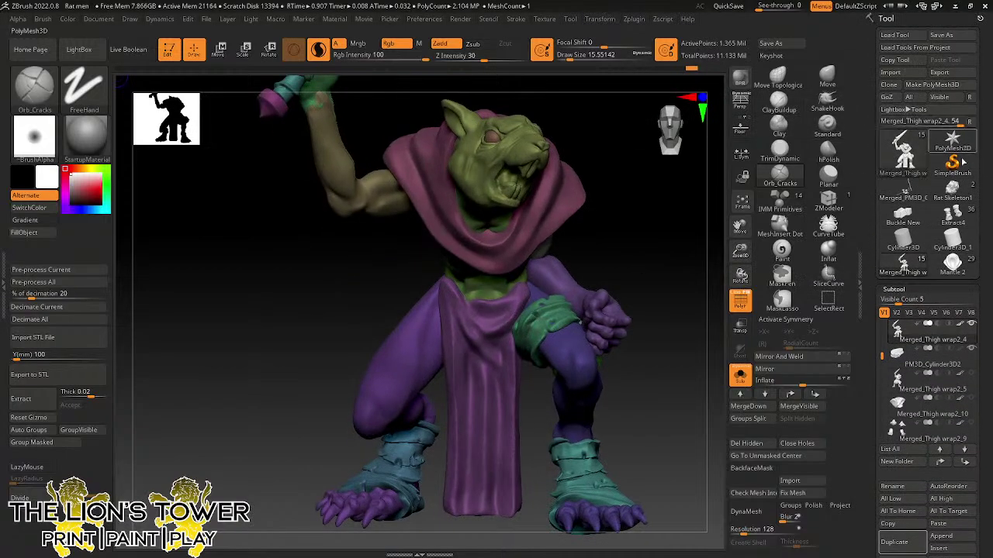
key("ctrl+s")
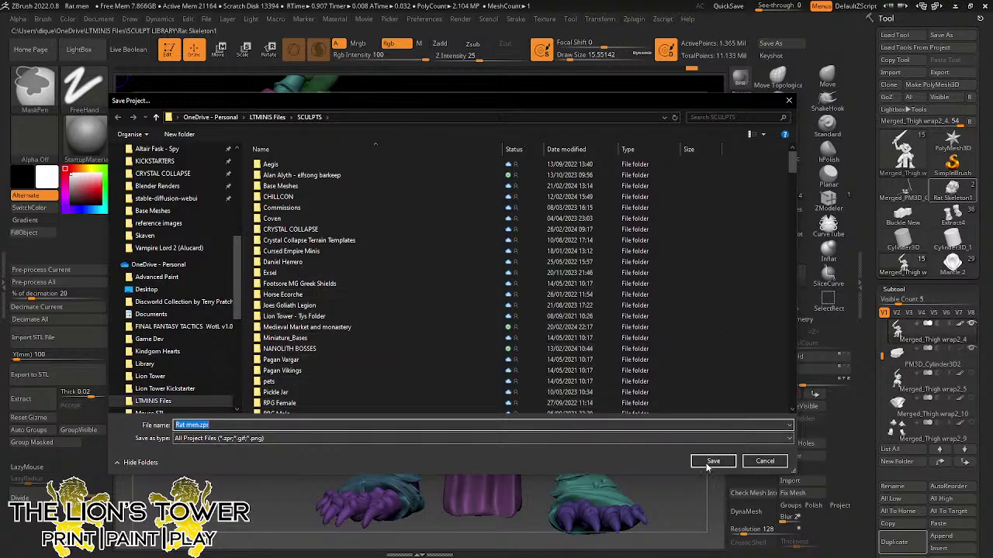
left_click(711, 461)
left_click(522, 275)
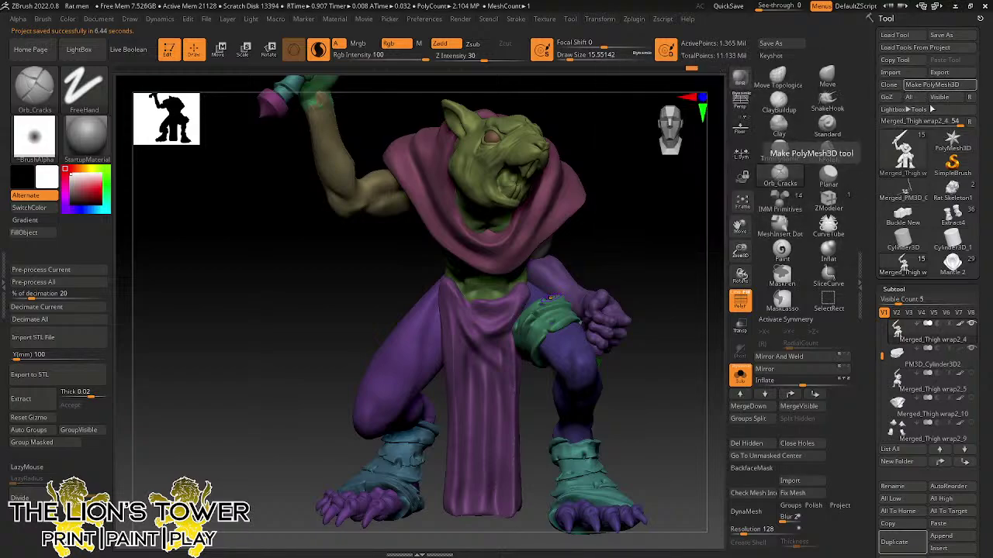
- Switch to the PolyMesh3D tool and start a mesh import from the SCULPT LIBRARY folder
left_click(951, 146)
left_click(890, 72)
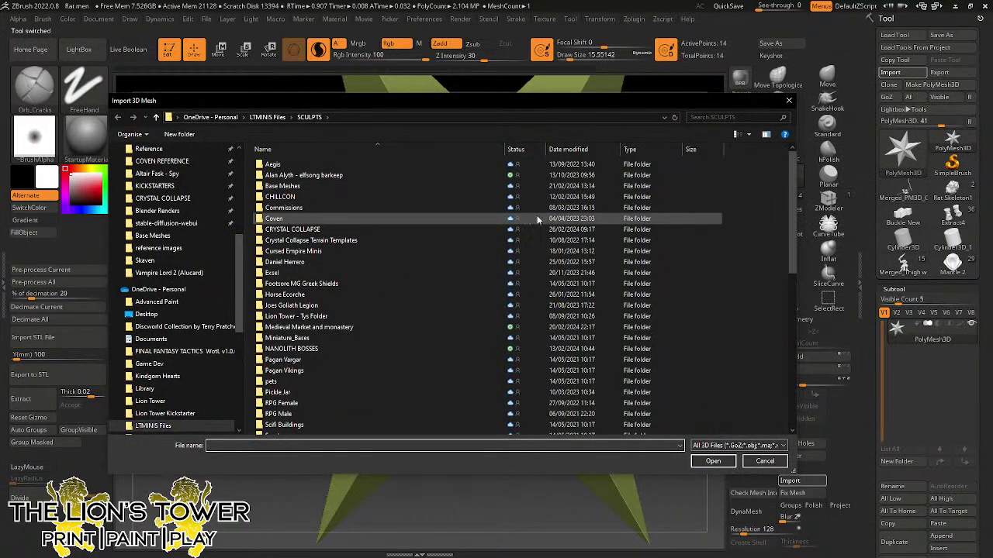
scroll(225, 218, "up", 5)
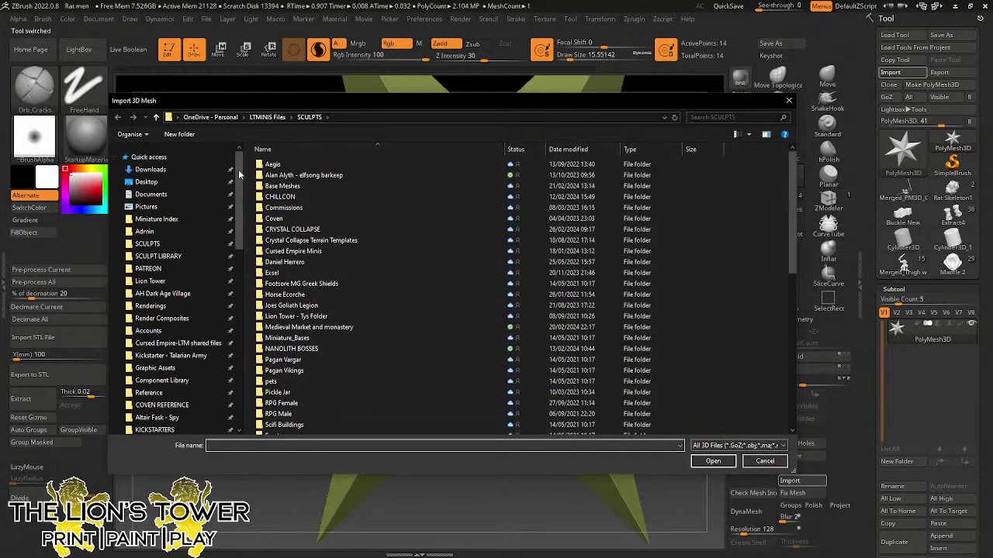
left_click(175, 257)
- Look through the OBJ files in the SCULPT LIBRARY folder for a mesh to import
scroll(779, 247, "down", 10)
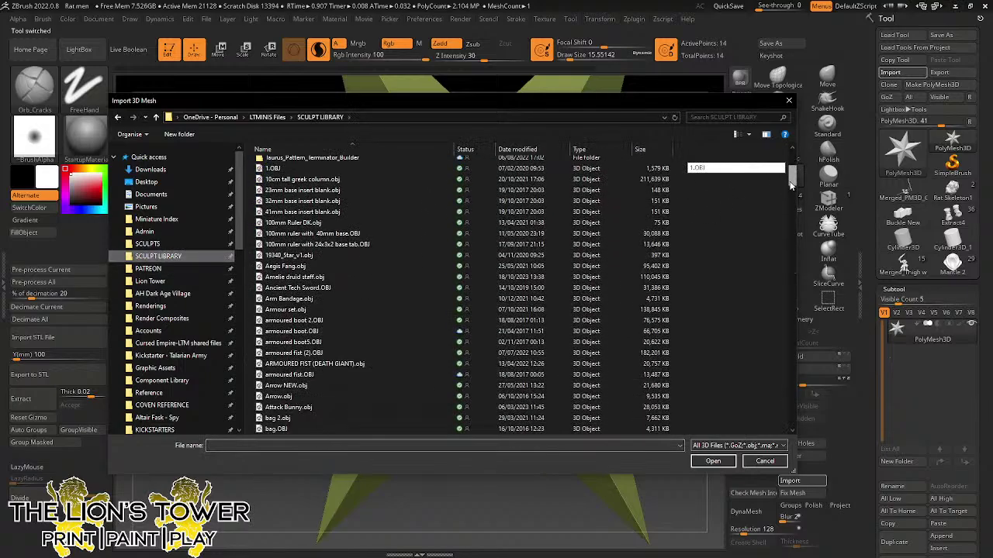
scroll(768, 310, "down", 20)
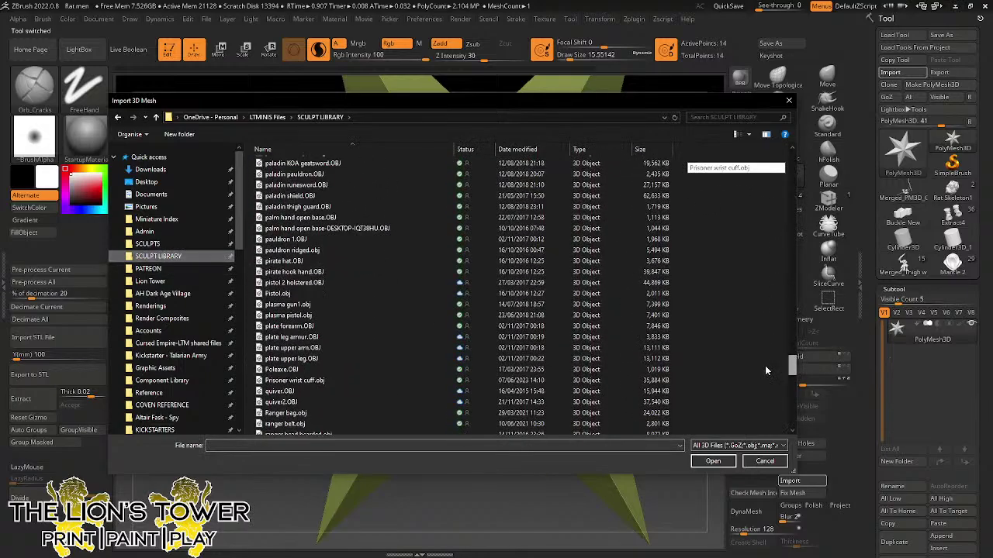
scroll(766, 376, "down", 20)
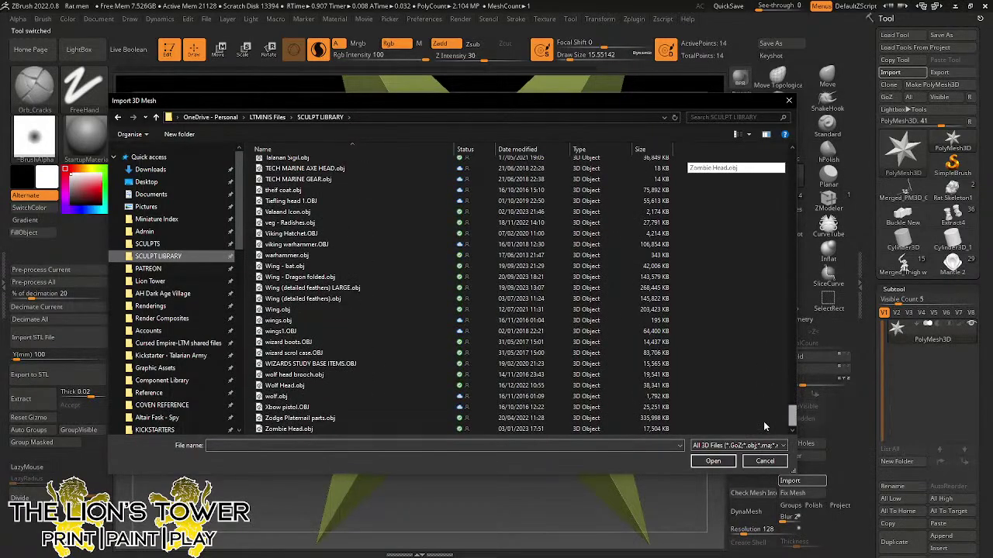
scroll(764, 404, "up", 20)
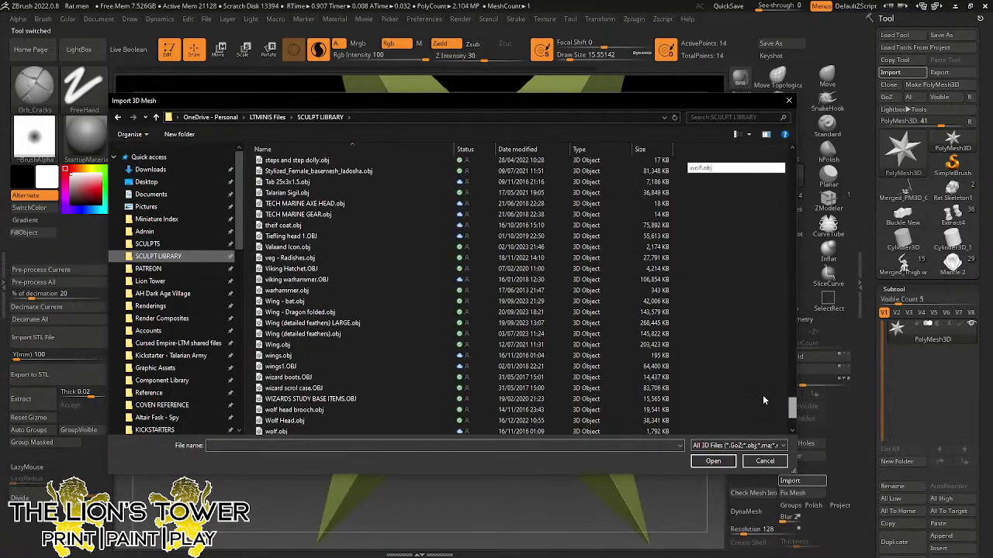
scroll(744, 208, "up", 4)
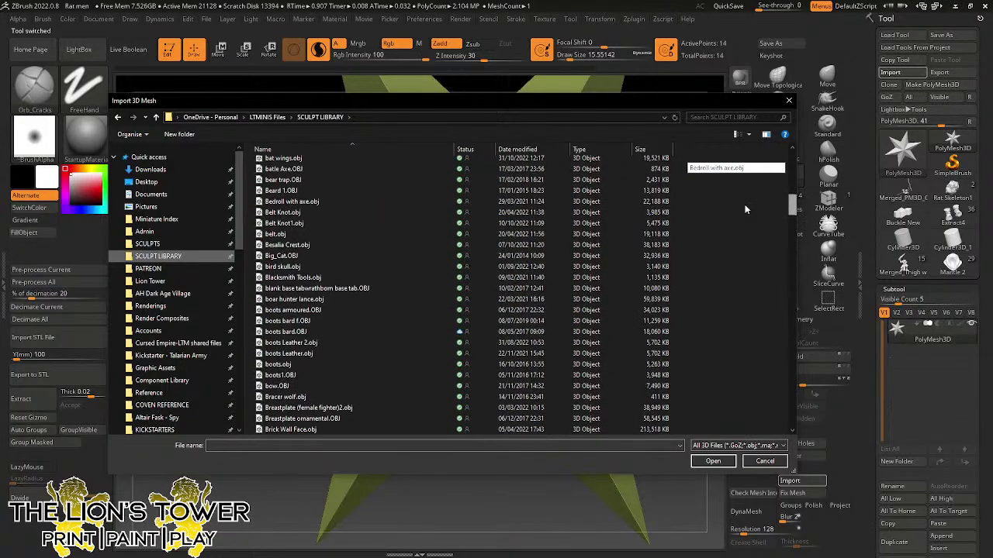
scroll(744, 200, "up", 2)
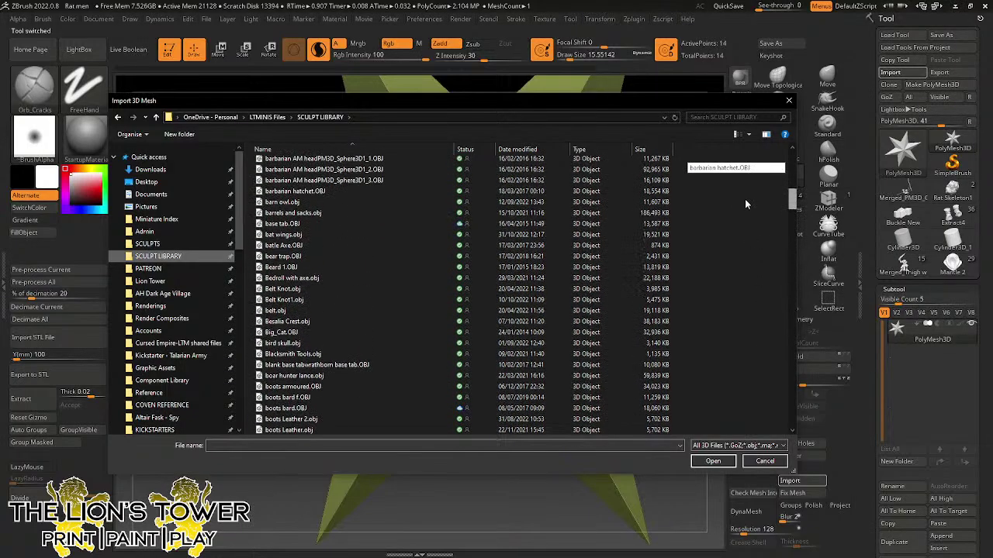
scroll(746, 197, "up", 3)
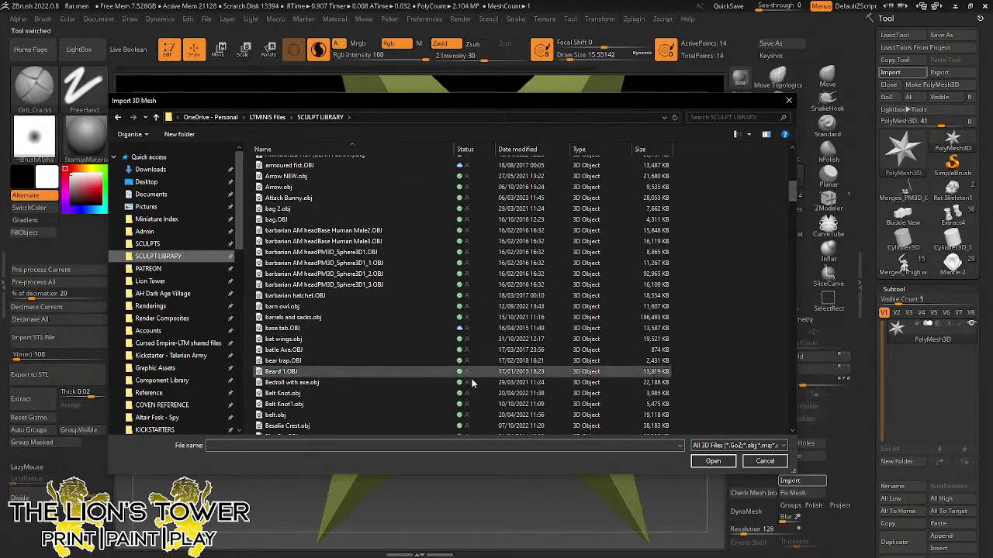
left_click_drag(795, 193, 793, 208)
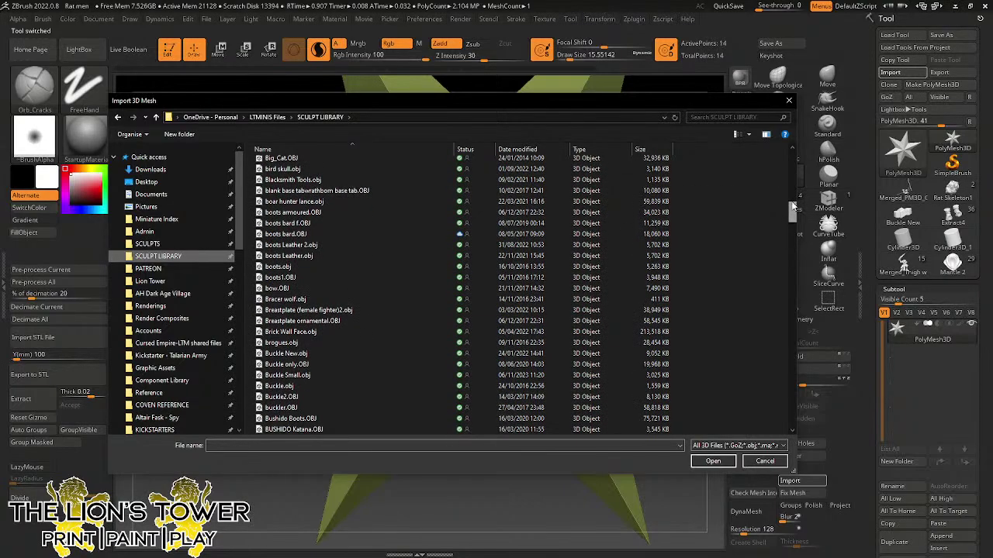
left_click(748, 117)
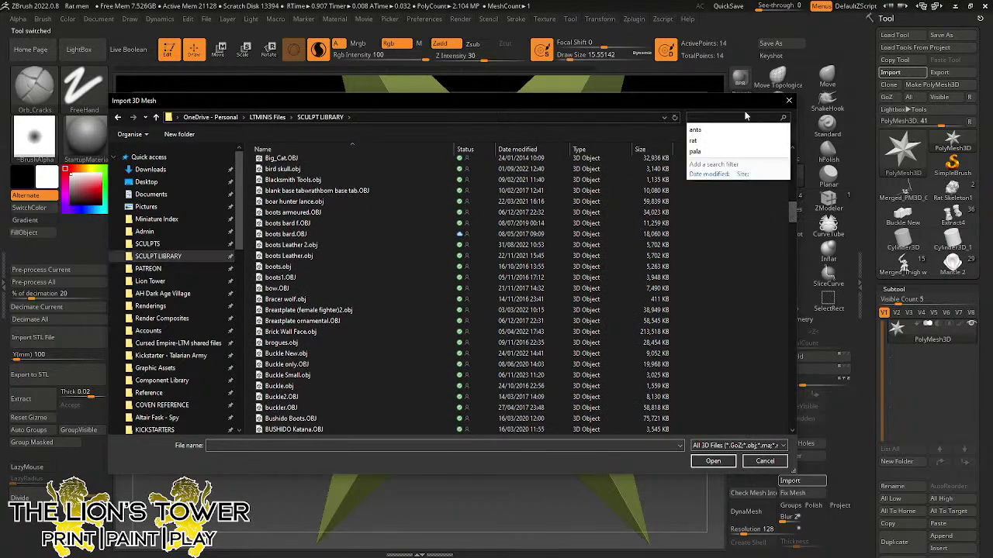
type("wrap")
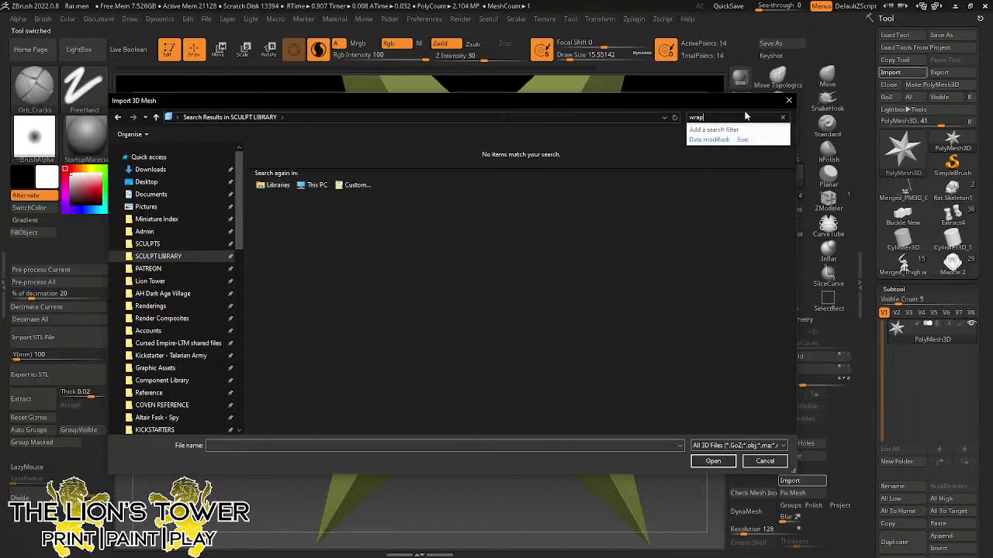
key("BackSpace")
key("BackSpace")
type("ban")
key("BackSpace")
key("BackSpace")
key("BackSpace")
key("BackSpace")
key("BackSpace")
left_click(762, 459)
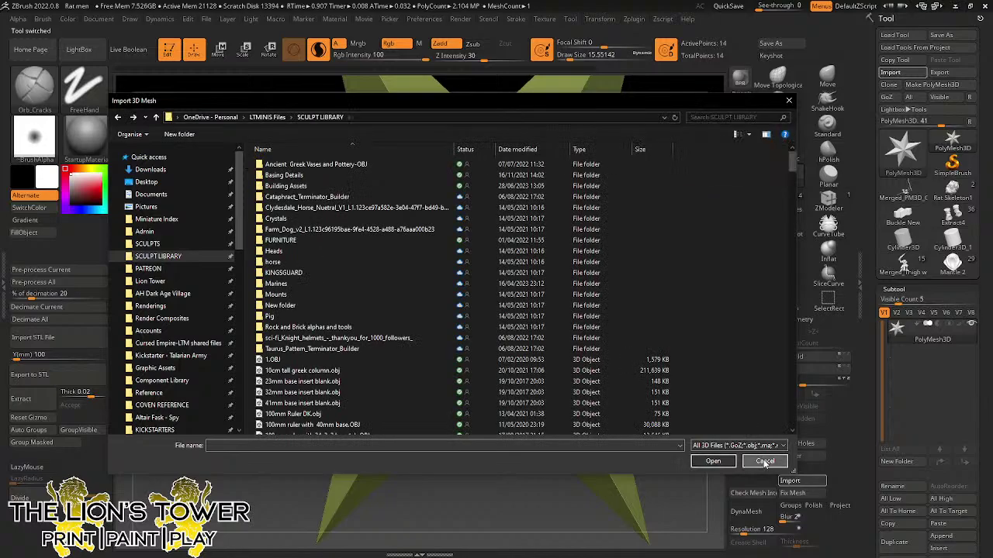
- Look through the subtools of the Extract4 tool for reusable parts
left_click(953, 221)
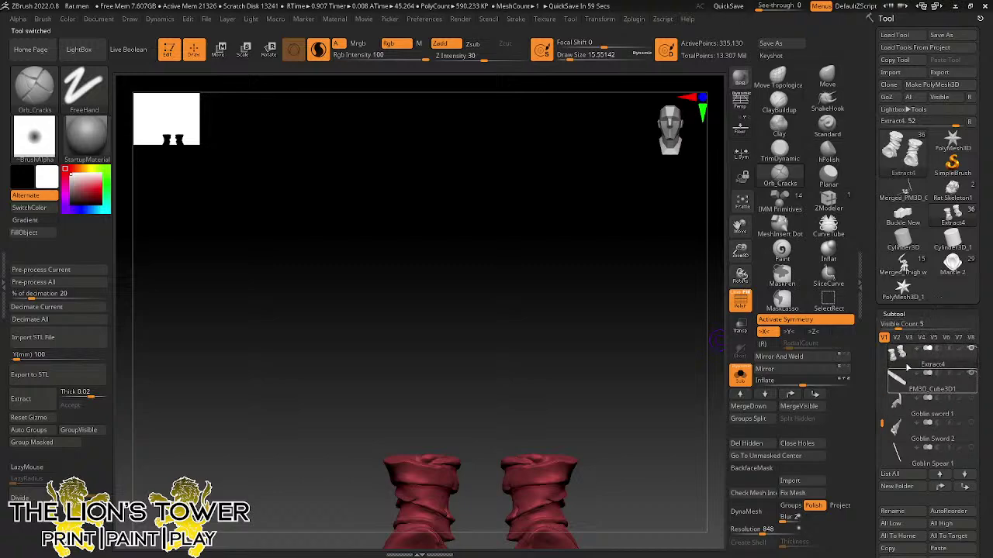
scroll(916, 428, "down", 5)
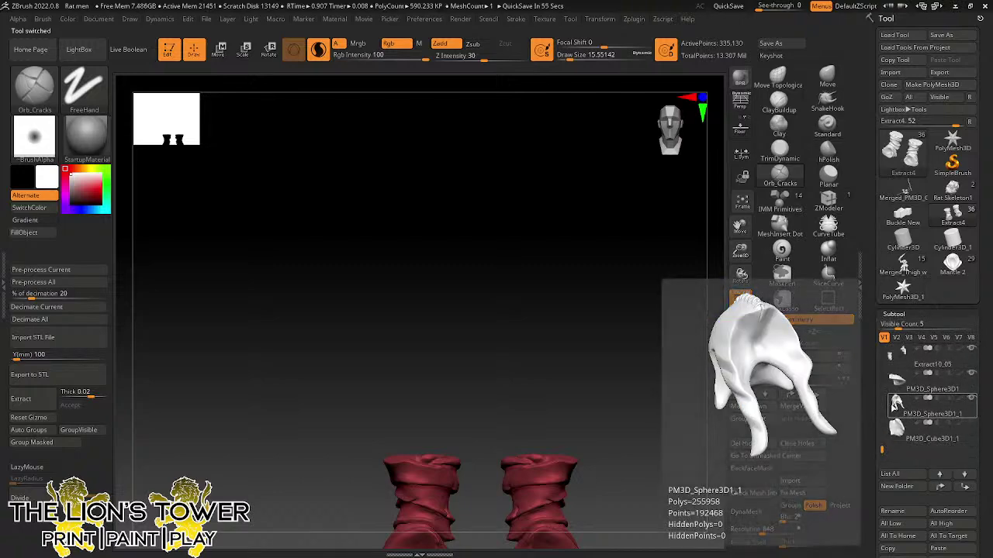
left_click_drag(883, 449, 884, 374)
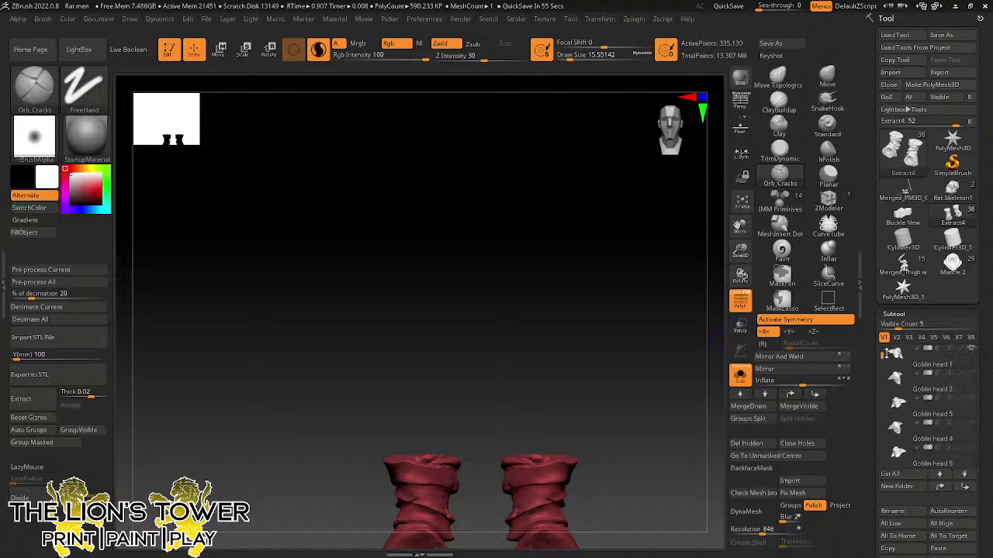
- Return to the Merged_Thigh ratman tool, duplicate its sword-wielding ratman subtool and mirror the copy
left_click(908, 271)
left_click_drag(734, 256, 739, 229)
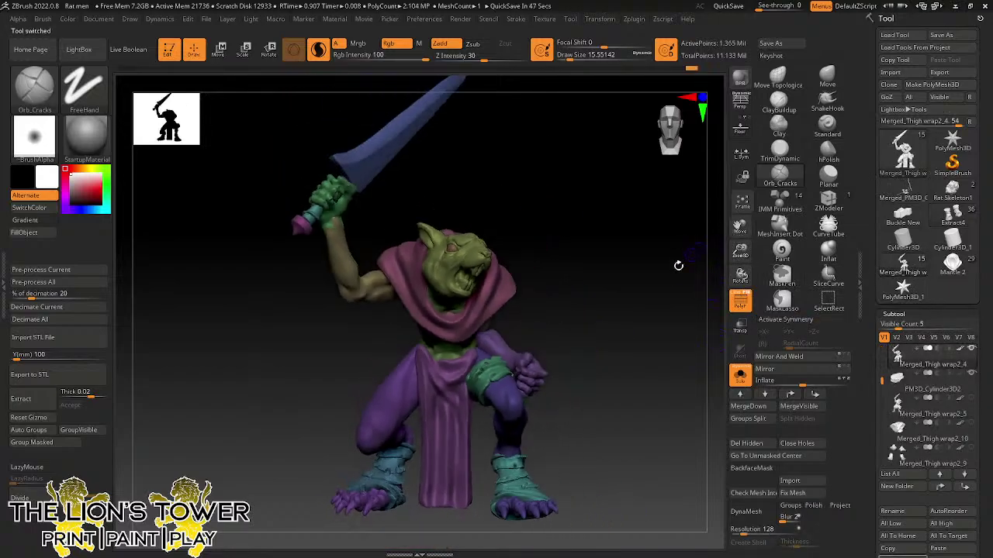
left_click_drag(645, 362, 631, 394)
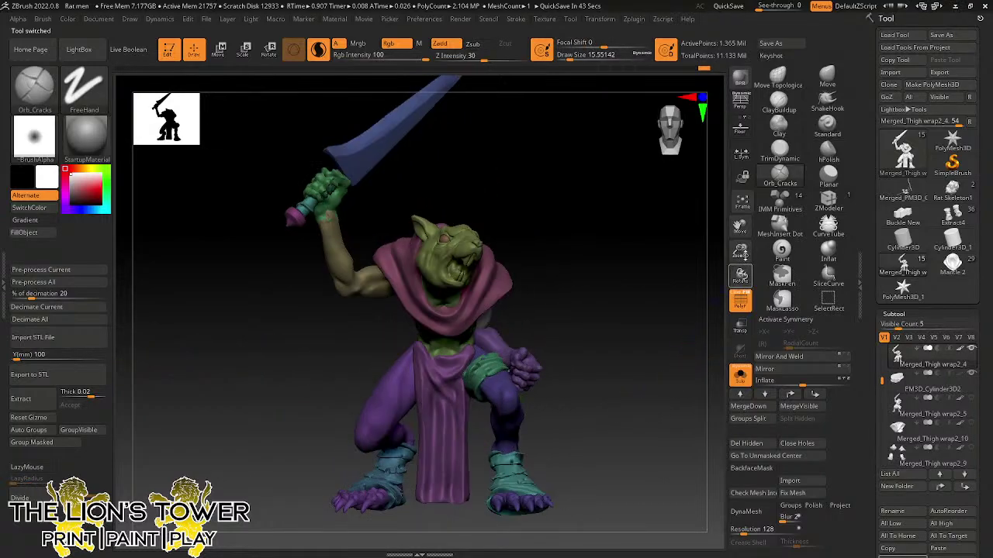
left_click_drag(741, 253, 702, 326)
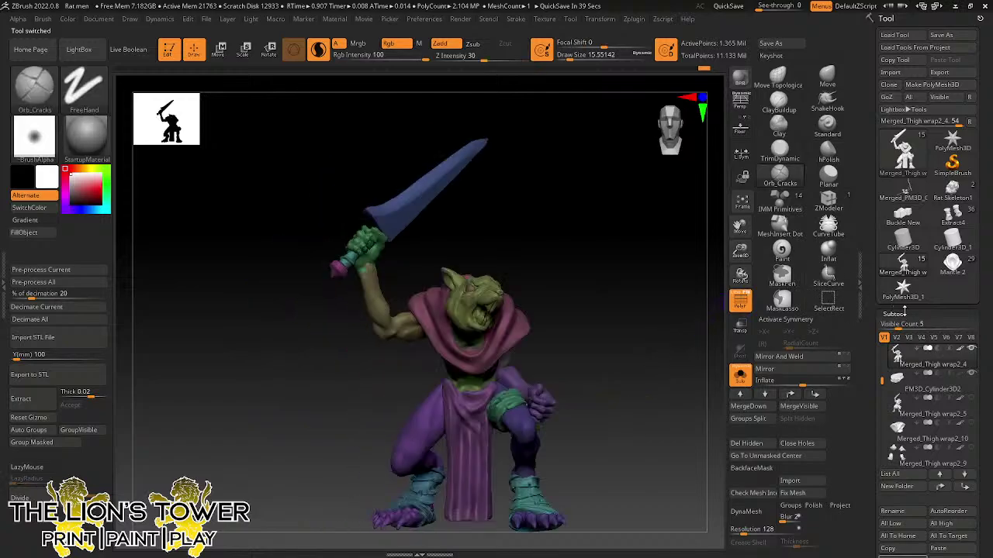
scroll(892, 345, "down", 3)
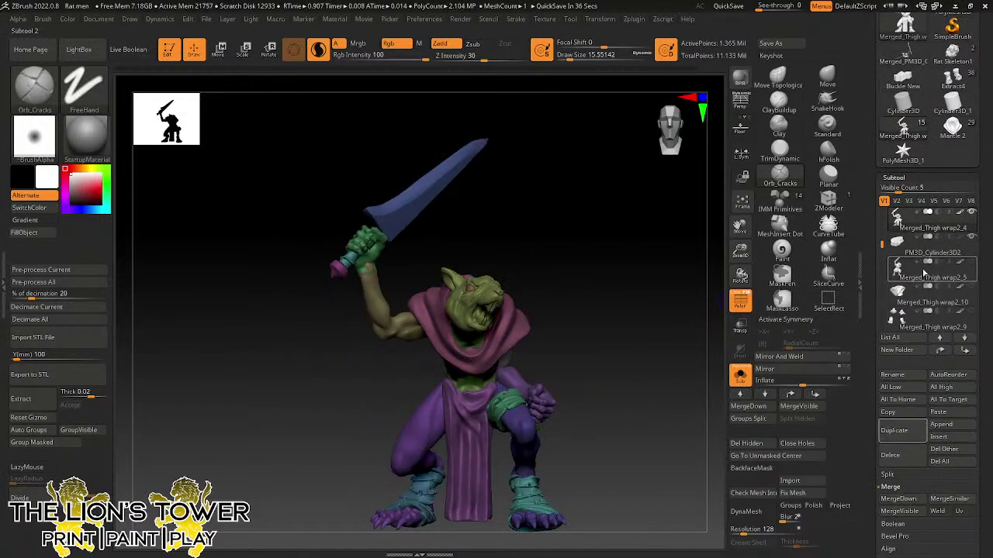
left_click(900, 431)
scroll(912, 419, "down", 1)
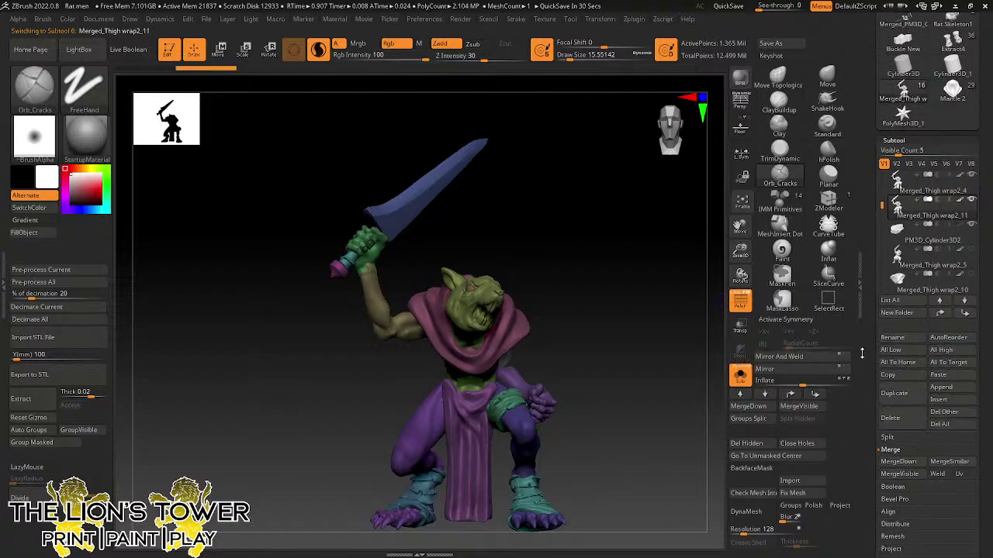
left_click(816, 369)
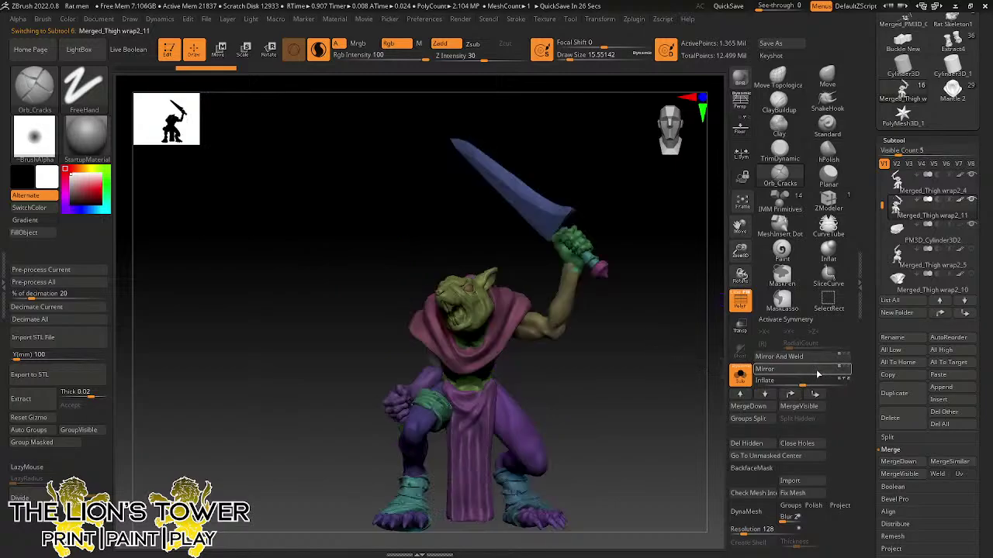
- Hide both arms, the hands and the sword of the mirrored ratman by polygroup and split the hidden parts into a separate subtool
left_click(578, 355, "ctrl")
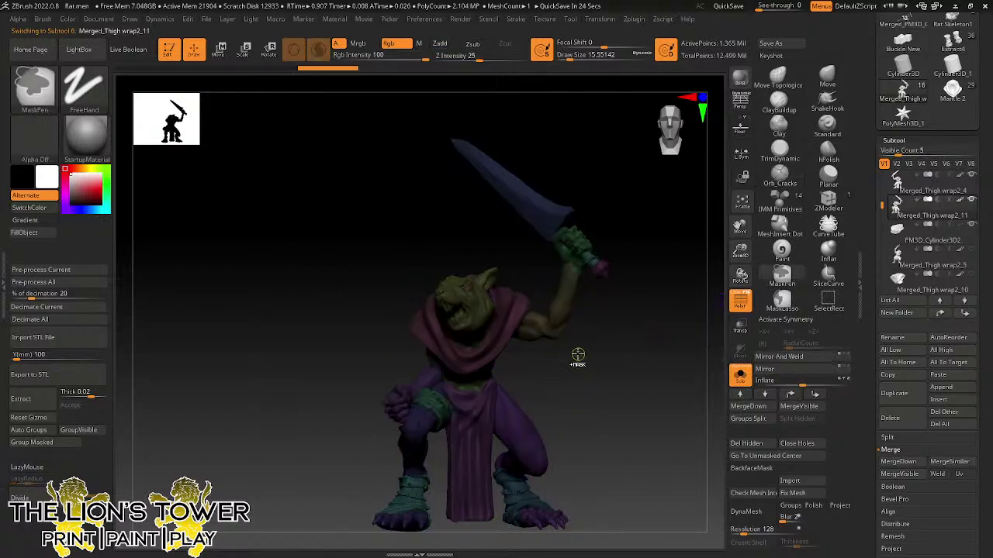
left_click(577, 356, "ctrl")
left_click_drag(582, 361, 581, 307)
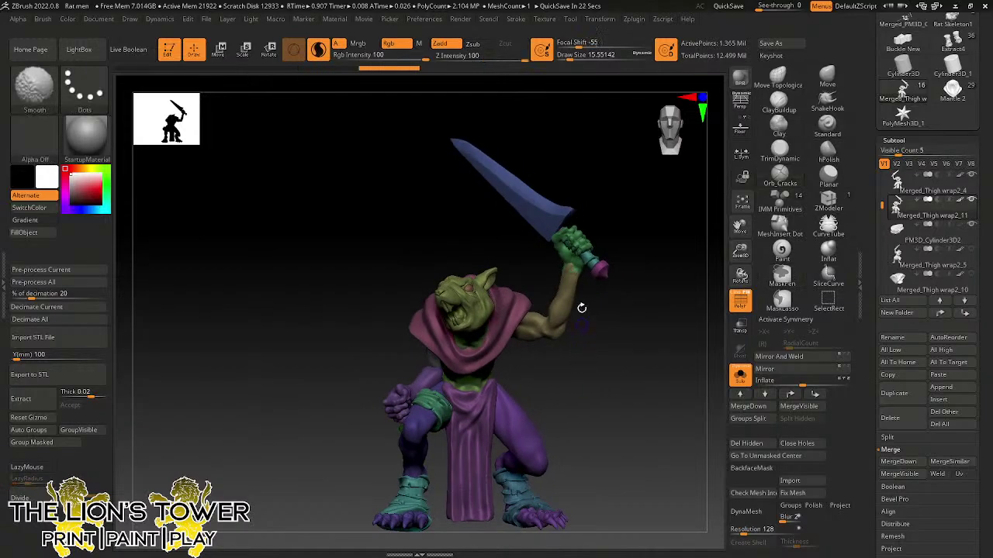
key("ctrl+shift")
left_click(589, 265, "ctrl+shift")
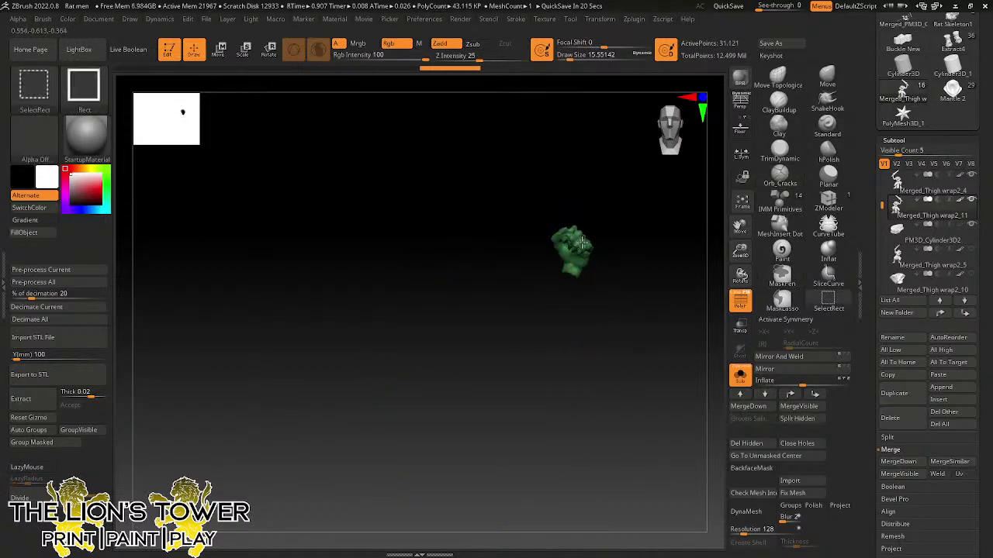
left_click(587, 253, "ctrl+shift")
left_click(600, 269, "ctrl+shift")
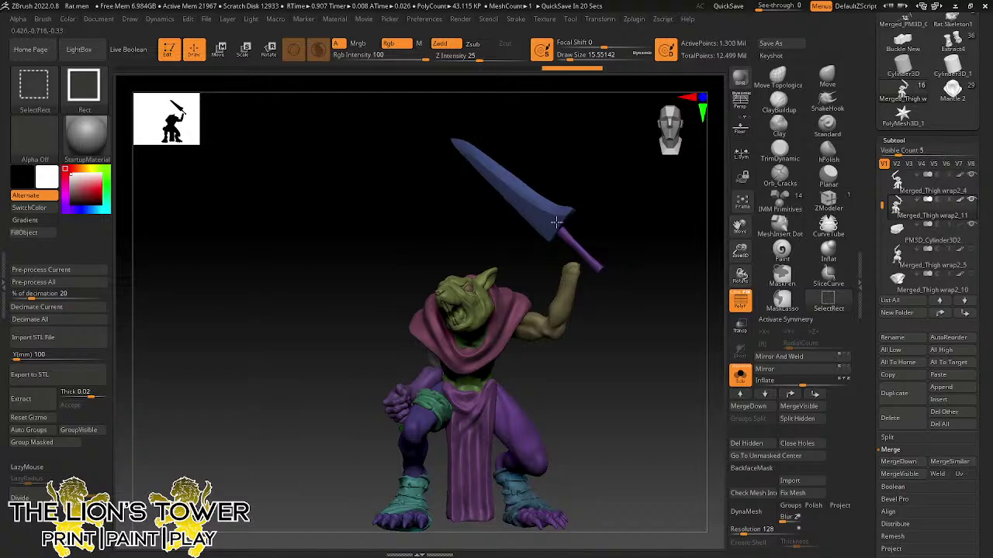
left_click(556, 222, "ctrl+shift")
left_click(401, 393, "ctrl+shift")
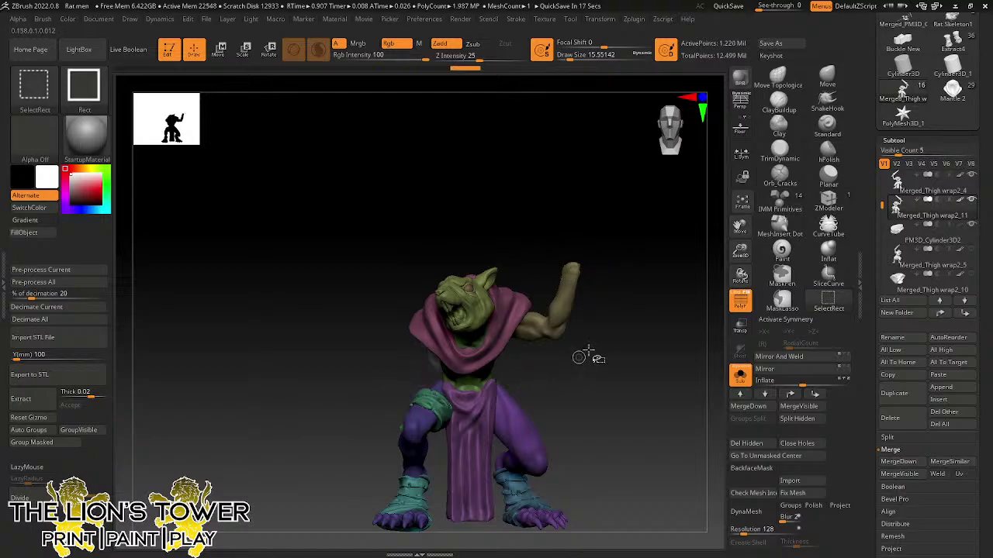
mouse_move(589, 346)
left_mouse_down()
mouse_move(625, 339)
mouse_move(585, 346)
mouse_move(602, 344)
left_mouse_up()
left_click(553, 319, "ctrl+shift")
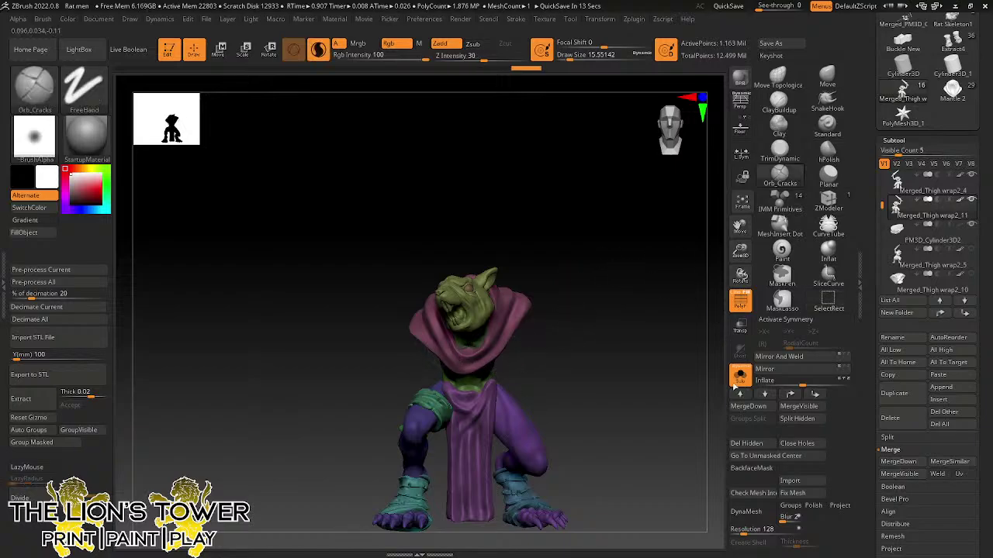
left_click(807, 423)
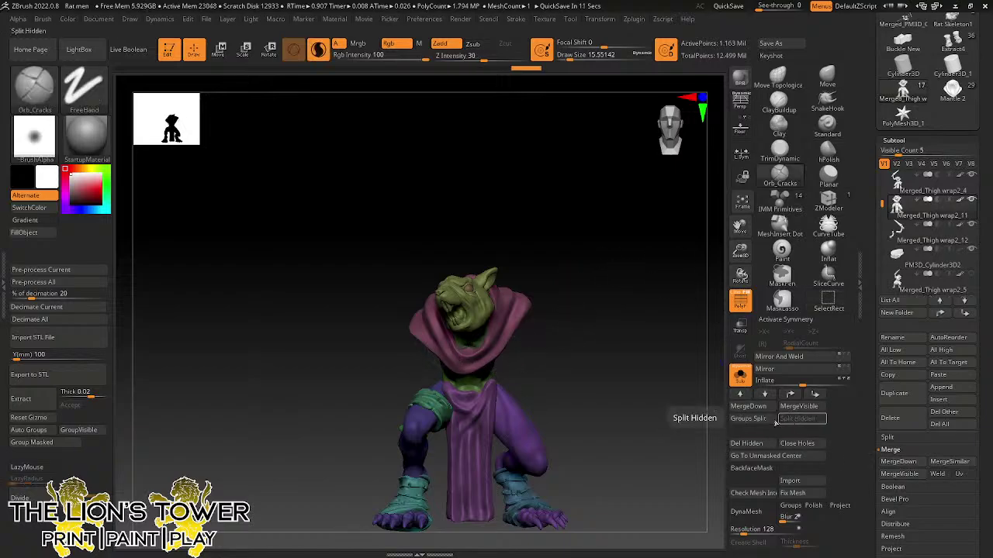
- Select the split arms subtool, turn off Solo and hide the original Merged_Thigh wrap2_4 ratman
left_click(931, 236)
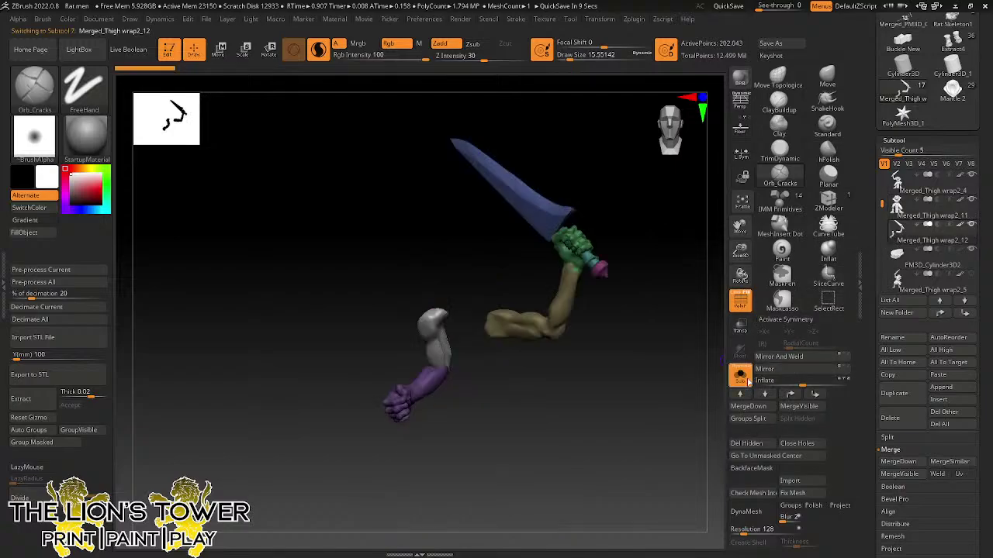
left_click(743, 377)
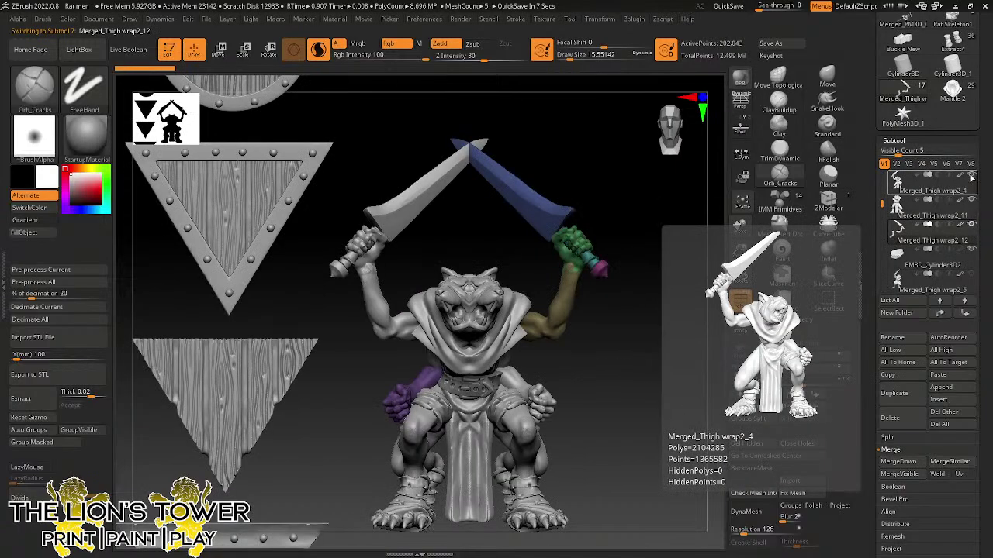
left_click(971, 178)
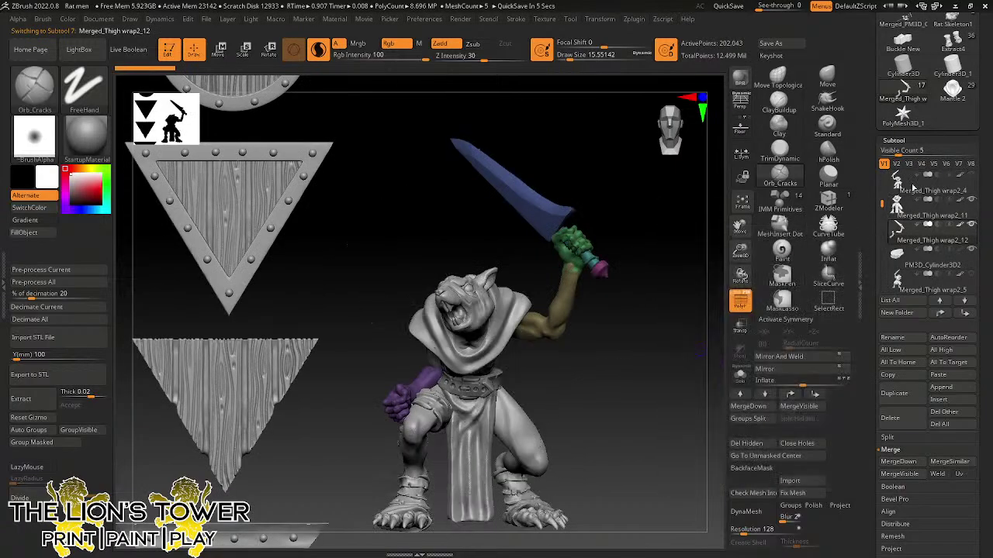
- Rename the Merged_Thigh wrap2_4 subtool as Ratman 1
left_click(945, 194)
left_click(903, 339)
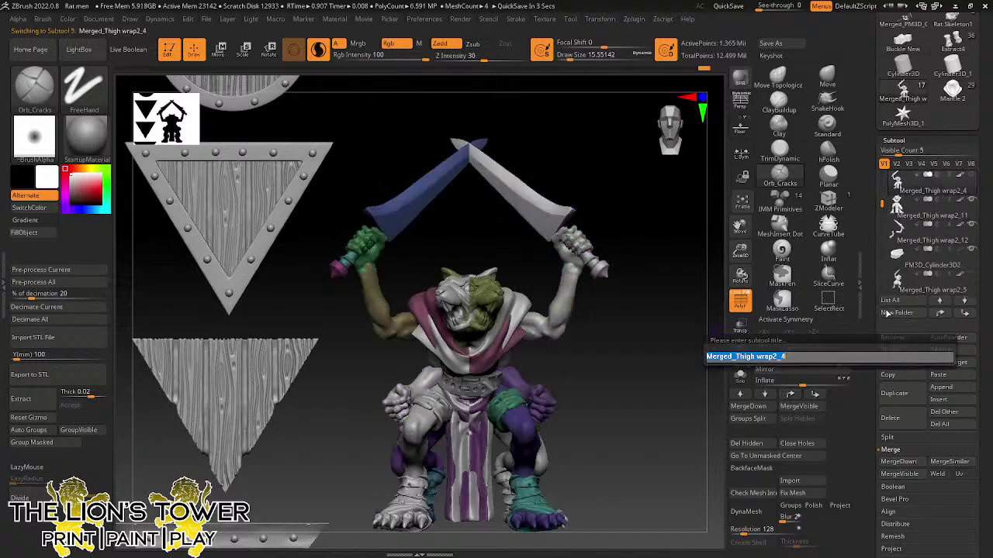
type("Ratman")
key("Return")
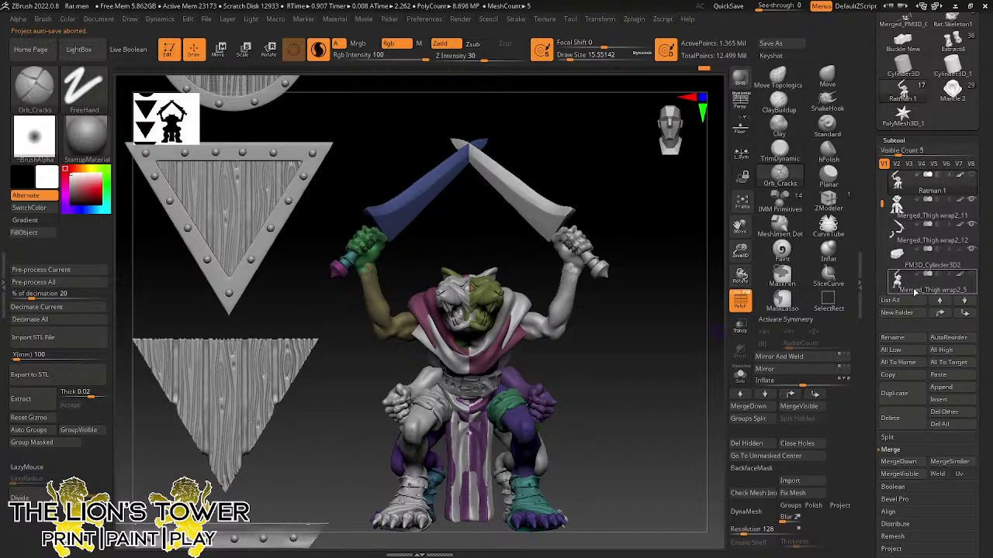
- Rename the Merged_Thigh wrap2_5 subtool as Ratman 2 and move it directly below Ratman 1 in the subtool order
left_click(915, 293)
left_click(892, 338)
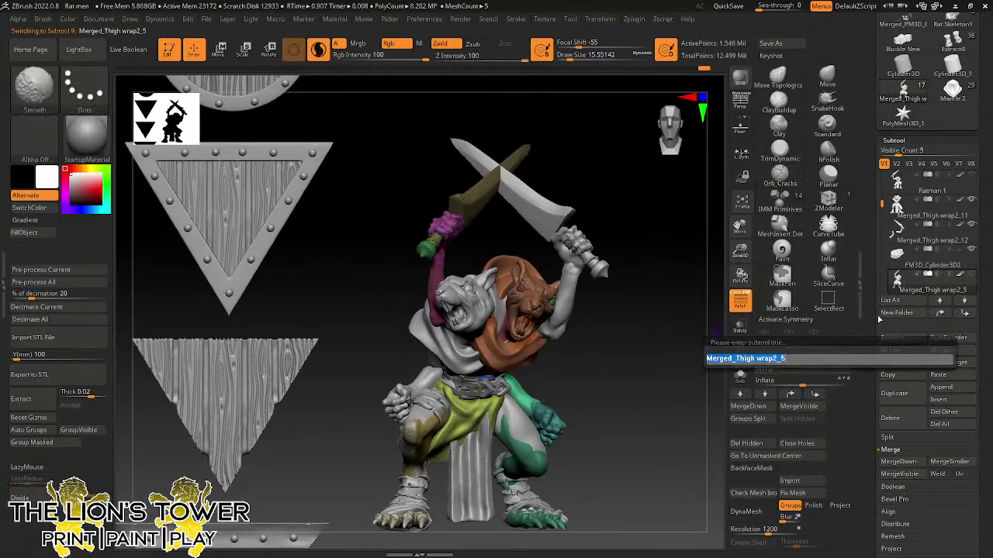
type("Ratman 2")
key("Return")
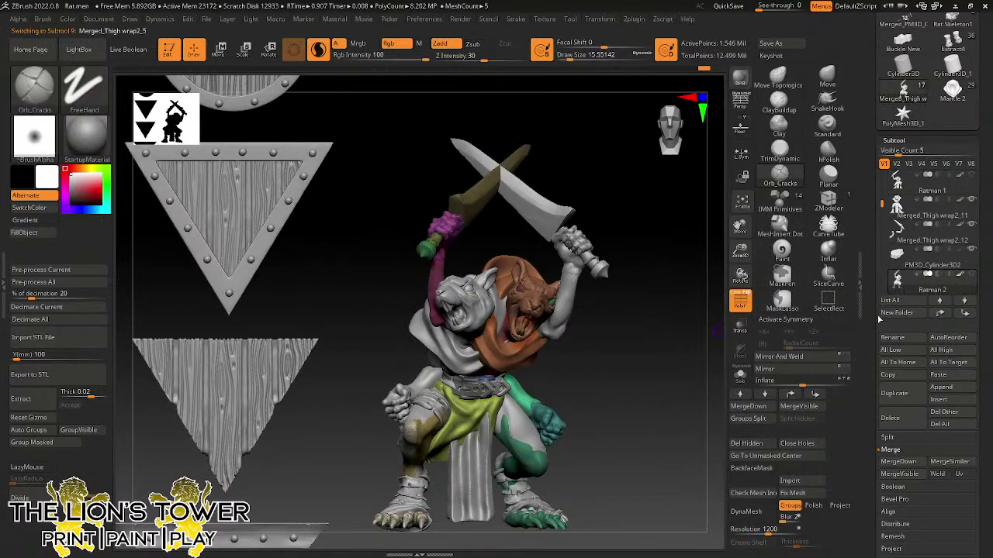
left_click(940, 313)
left_click(941, 313)
left_click(941, 313)
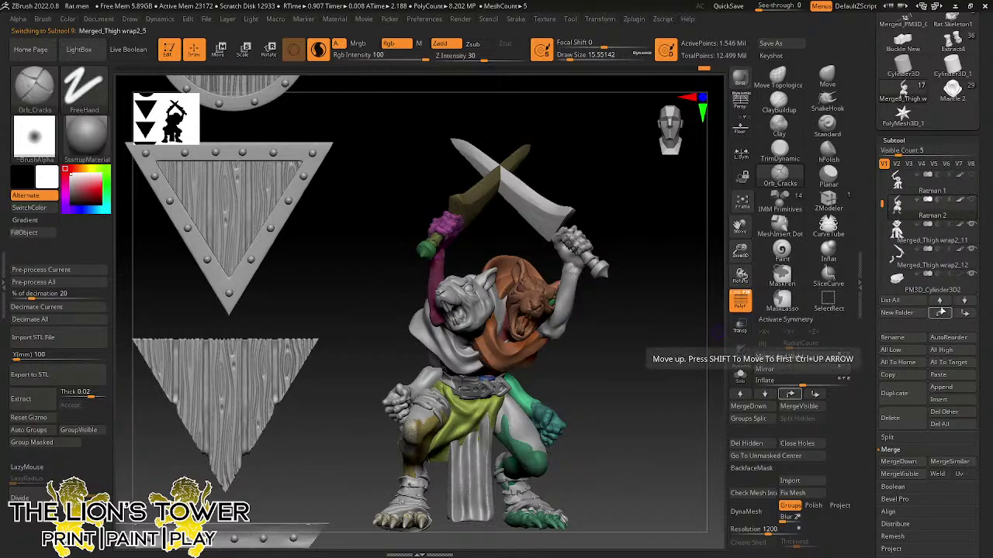
- Mirror the split arms-and-sword subtool to the opposite side of the body
left_click(912, 240)
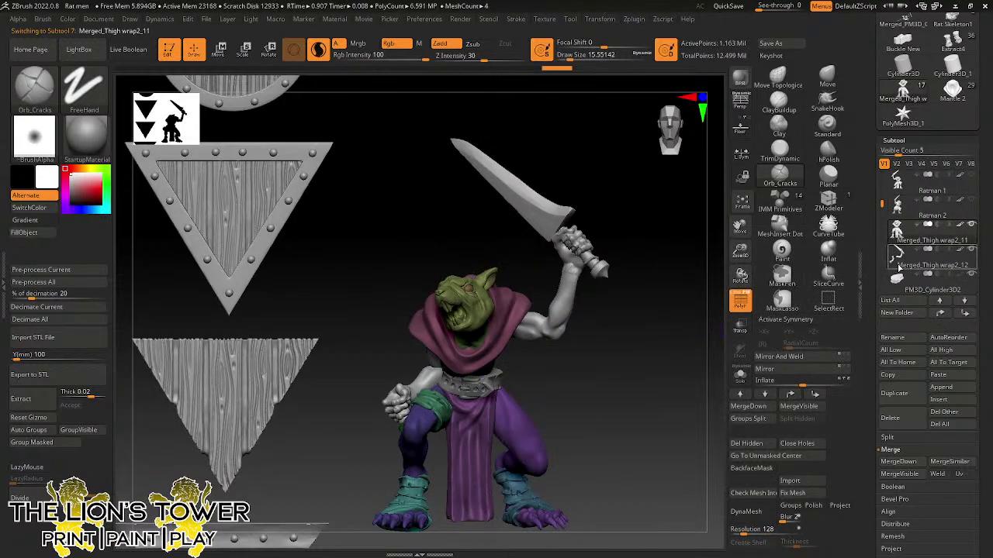
left_click(898, 267)
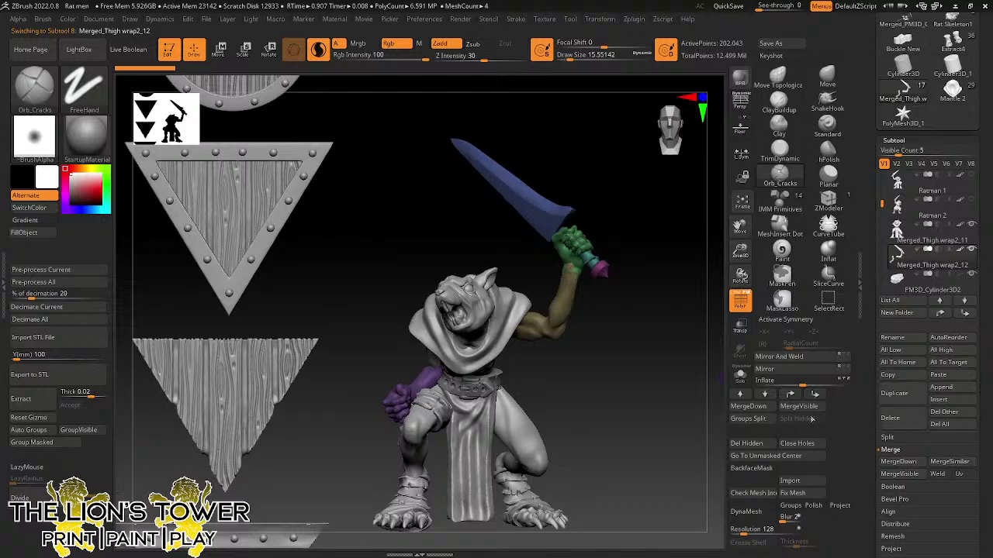
left_click(791, 372)
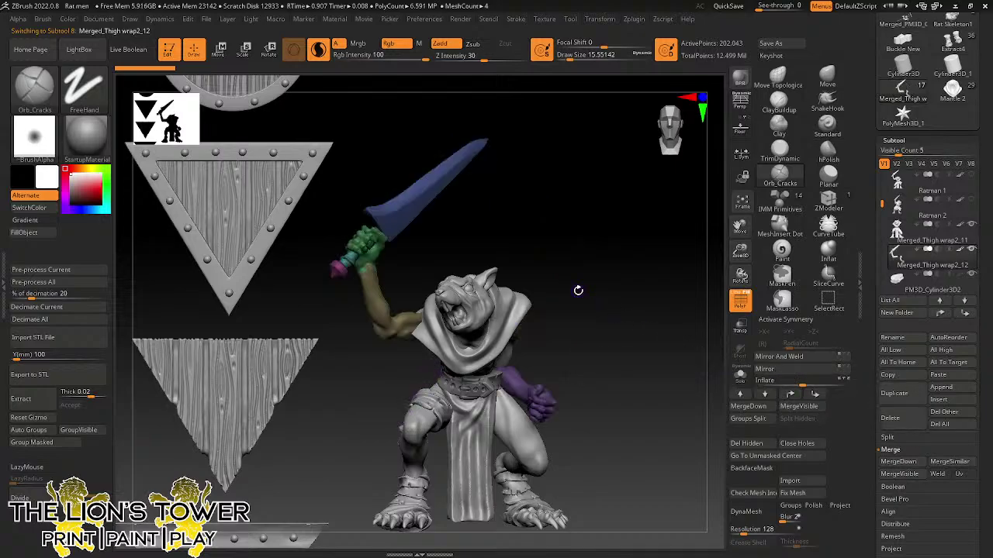
- Regenerate the arms subtool's polygroups with Auto Groups and mirror it back to its previous side
mouse_move(598, 313)
left_mouse_down()
mouse_move(570, 304)
mouse_move(598, 303)
mouse_move(567, 348)
mouse_move(551, 336)
mouse_move(485, 358)
mouse_move(559, 328)
mouse_move(607, 322)
left_mouse_up()
left_click(31, 432)
left_click(795, 374)
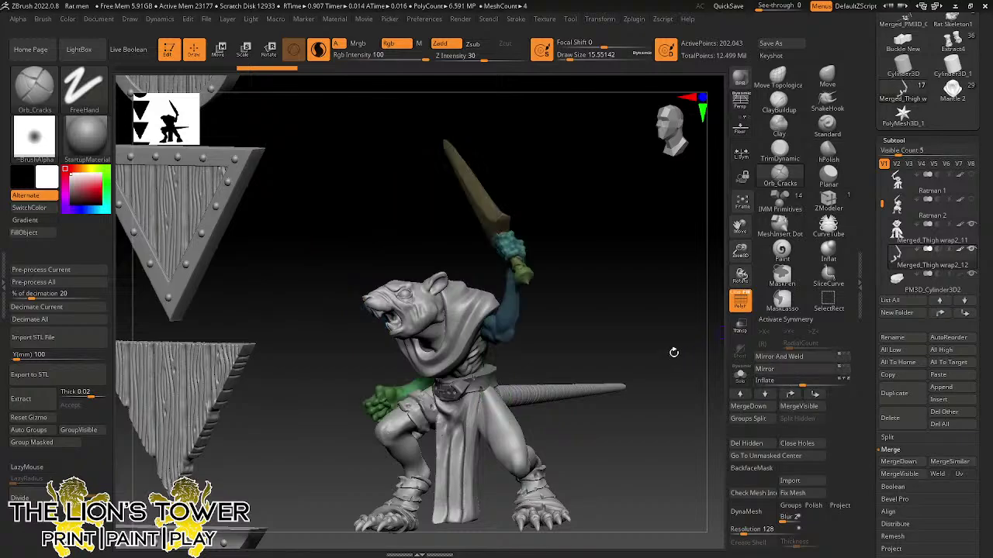
- Mask both arms of the split subtool while leaving the hands and sword unmasked, and mirror the unmasked parts to the opposite sides
left_click(512, 246, "ctrl+shift")
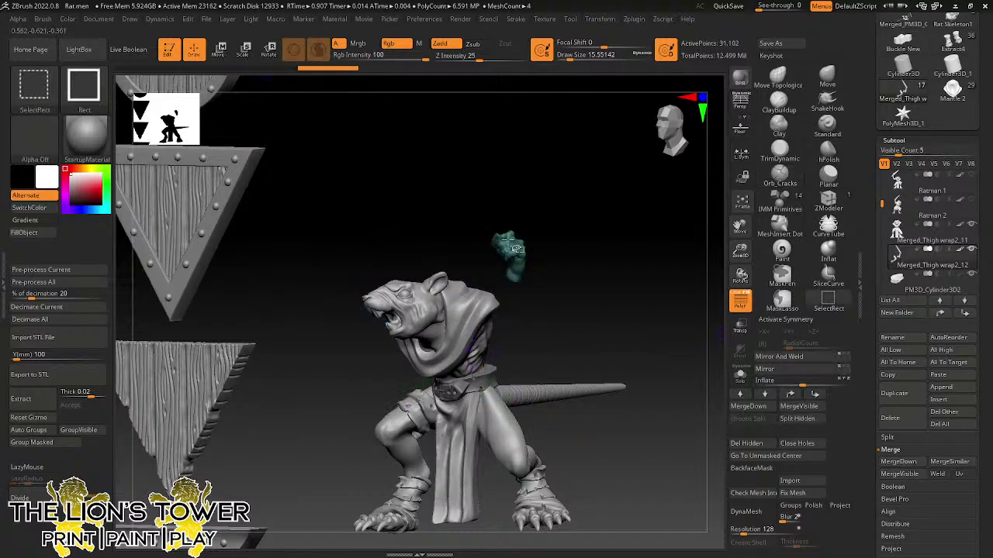
left_click(509, 242, "ctrl+shift")
left_click(506, 232, "ctrl+shift")
left_click(512, 246, "ctrl+alt+shift")
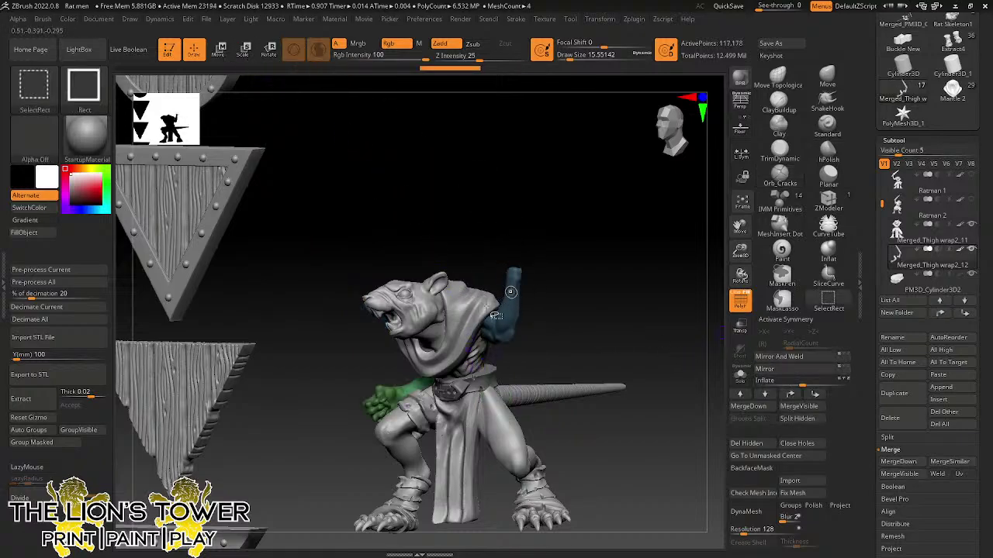
left_click_drag(594, 326, 674, 325)
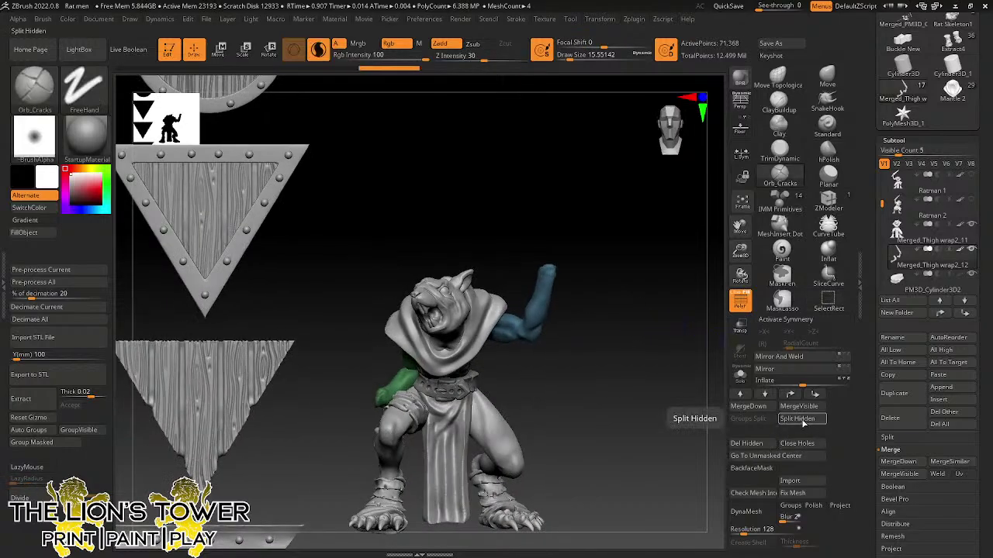
key("ctrl+shift")
left_click(662, 394, "ctrl+shift")
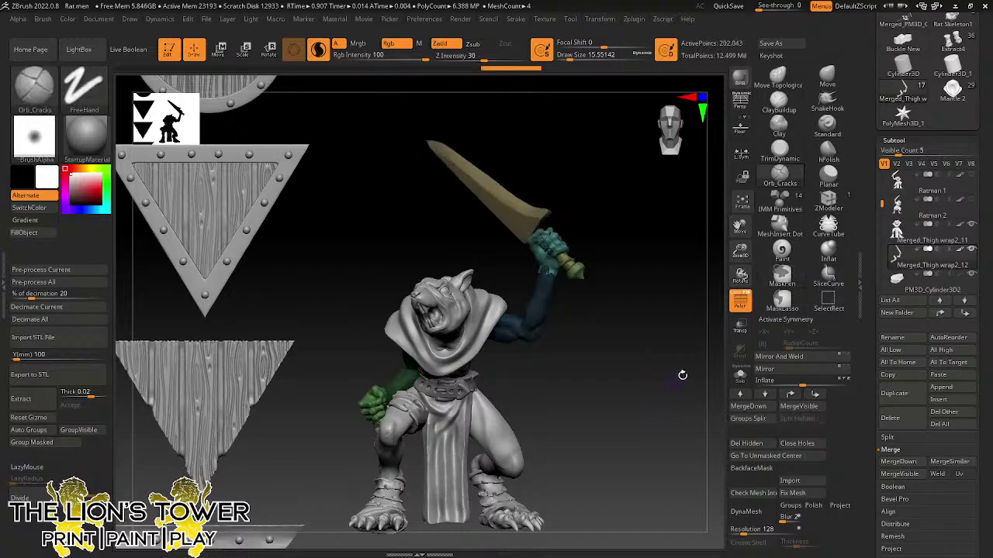
left_click(800, 374)
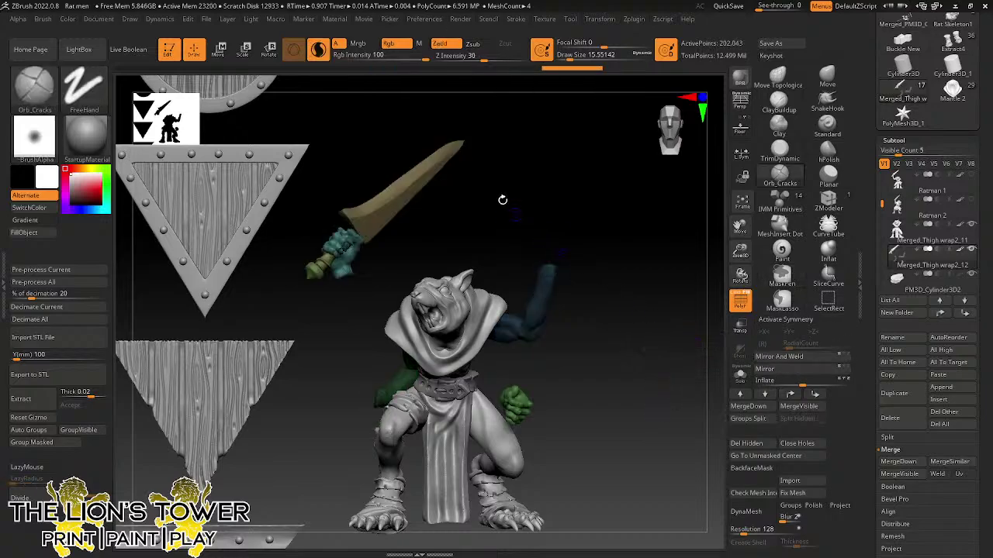
- Mask everything except the green fist, and move and rotate it onto the wrist of the raised blue arm
left_click(269, 51)
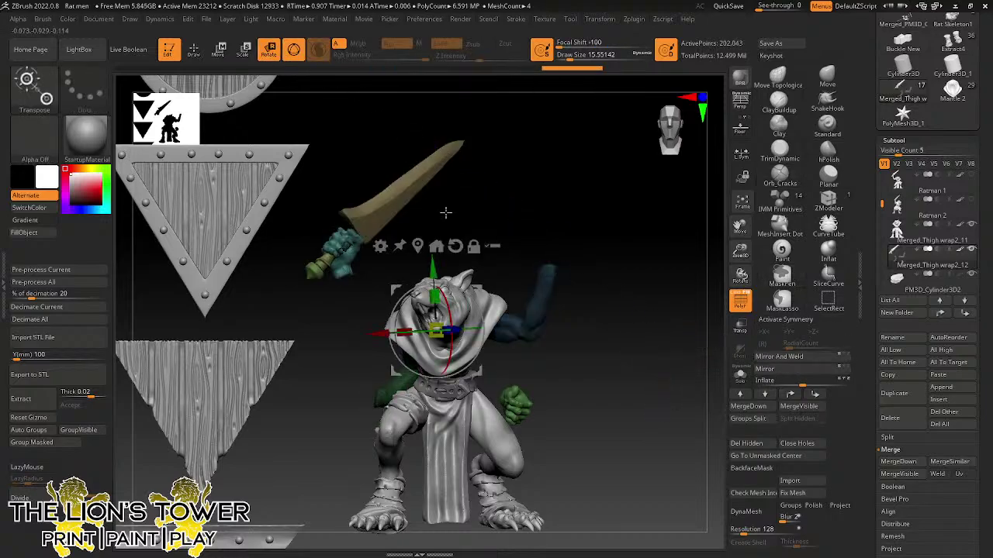
left_click(518, 405, "ctrl")
left_click_drag(567, 366, 583, 194)
mouse_move(632, 248)
left_mouse_down()
mouse_move(607, 259)
mouse_move(598, 227)
mouse_move(627, 277)
mouse_move(536, 335)
mouse_move(612, 287)
mouse_move(675, 303)
mouse_move(673, 264)
mouse_move(738, 235)
mouse_move(691, 268)
mouse_move(660, 260)
left_mouse_up()
key("q")
left_click(269, 48)
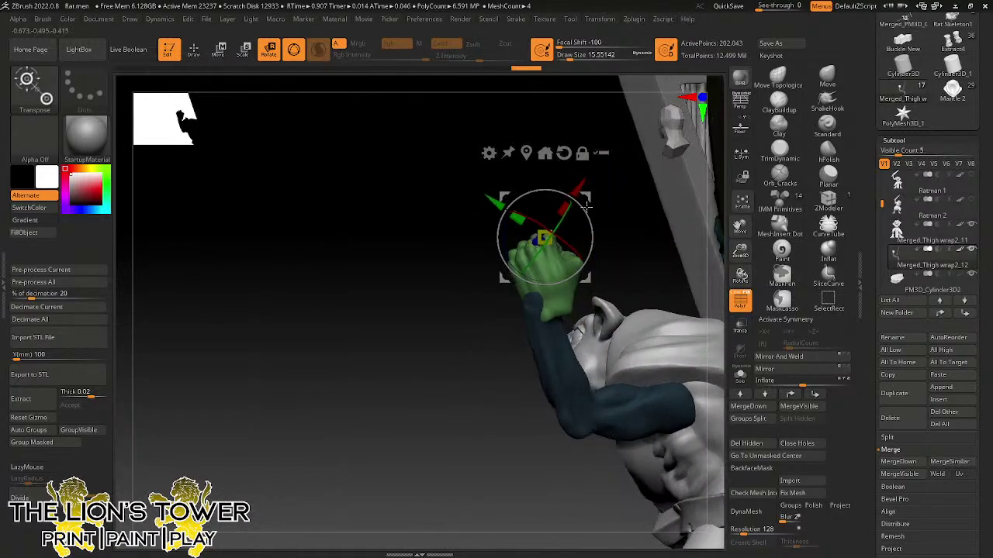
left_click_drag(574, 191, 575, 189)
left_click_drag(617, 216, 573, 194)
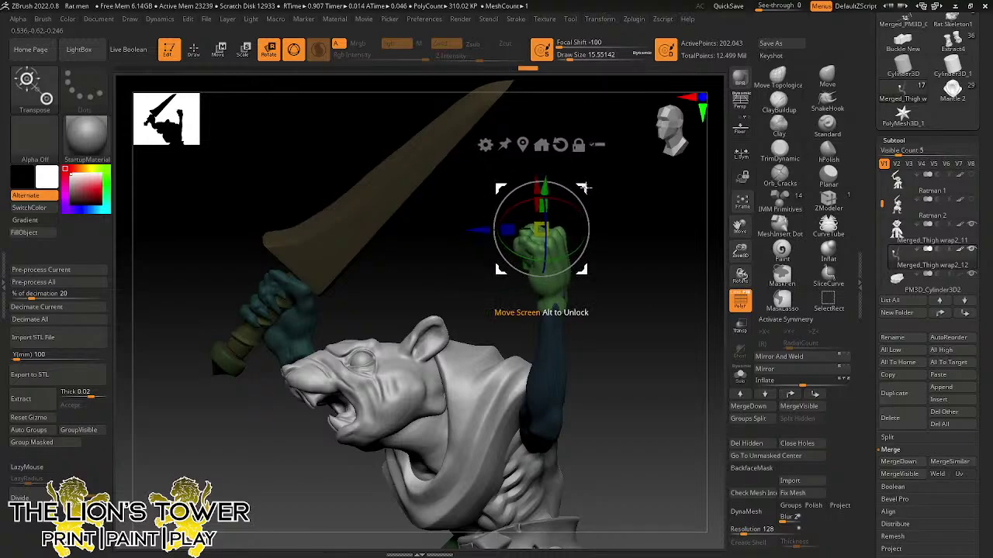
left_click_drag(586, 187, 589, 238)
- Rotate the raised arm and its fist inward around the shoulder, and clear the mask from the arms subtool
left_click(203, 56)
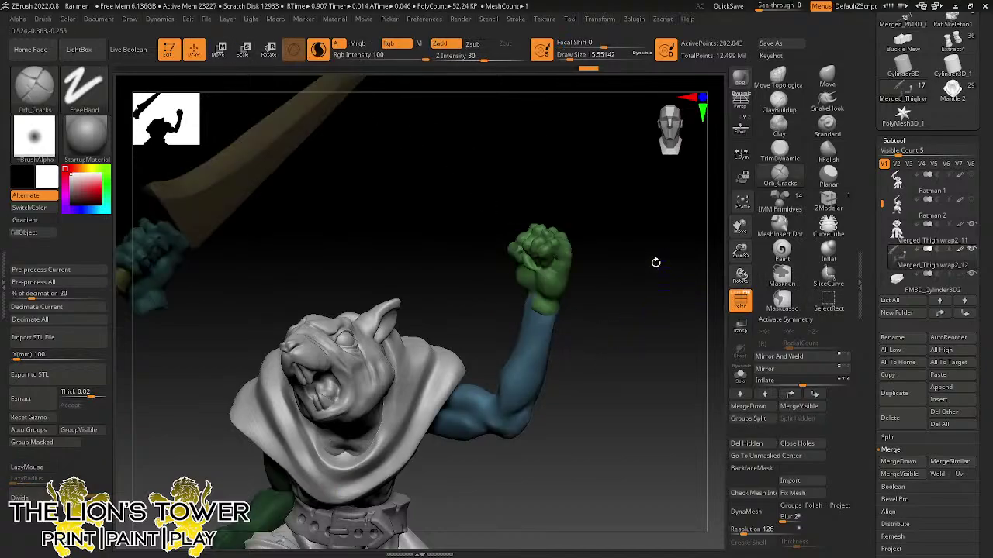
left_click_drag(742, 247, 740, 221)
mouse_move(739, 225)
left_mouse_down()
mouse_move(779, 159)
mouse_move(802, 144)
left_mouse_up()
left_click(268, 51)
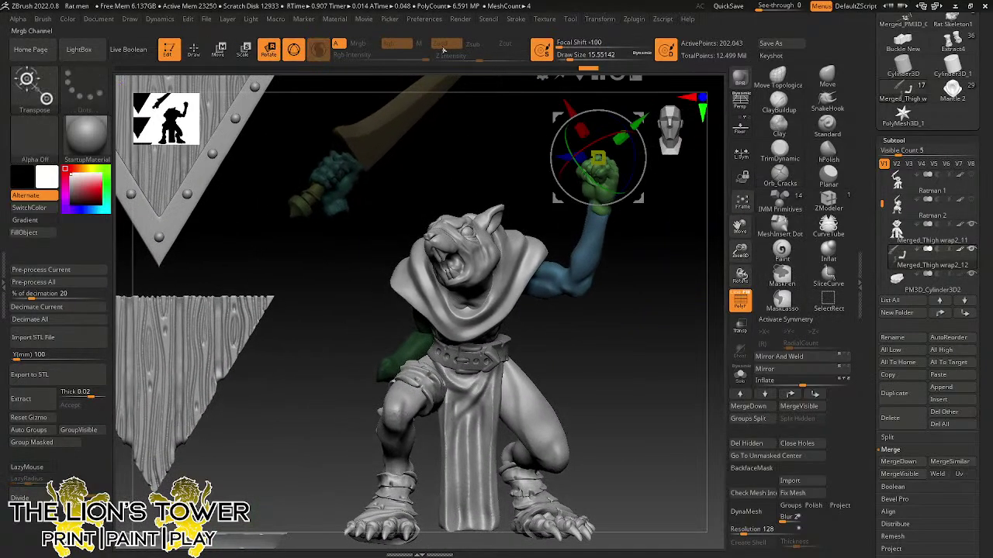
left_click_drag(652, 285, 591, 273, "shift")
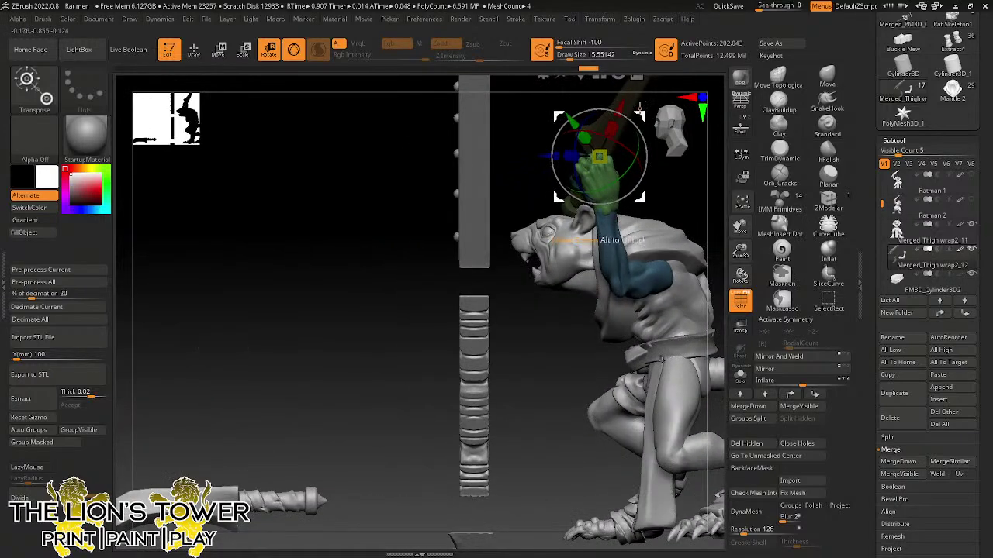
left_click_drag(739, 224, 644, 241)
left_click_drag(555, 232, 546, 354)
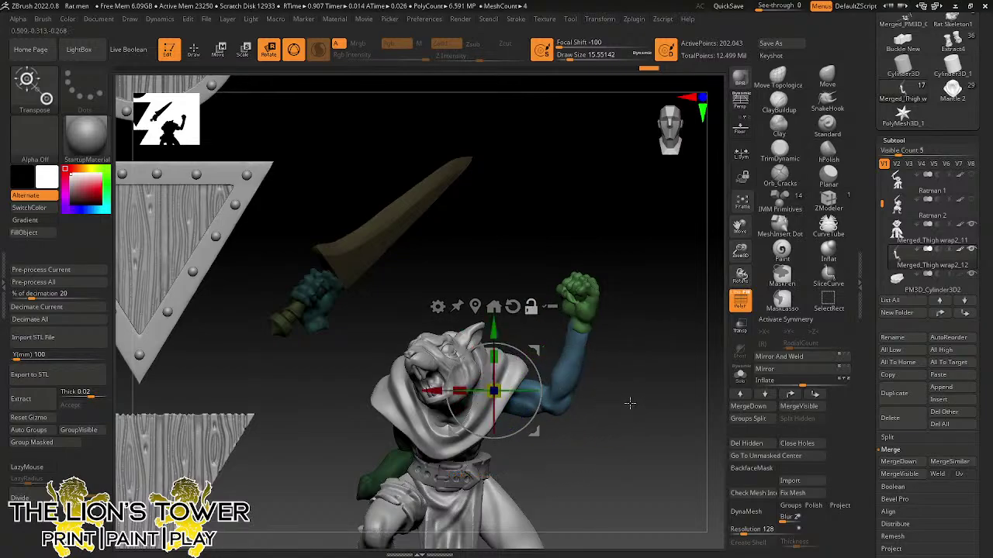
left_click_drag(630, 402, 630, 335)
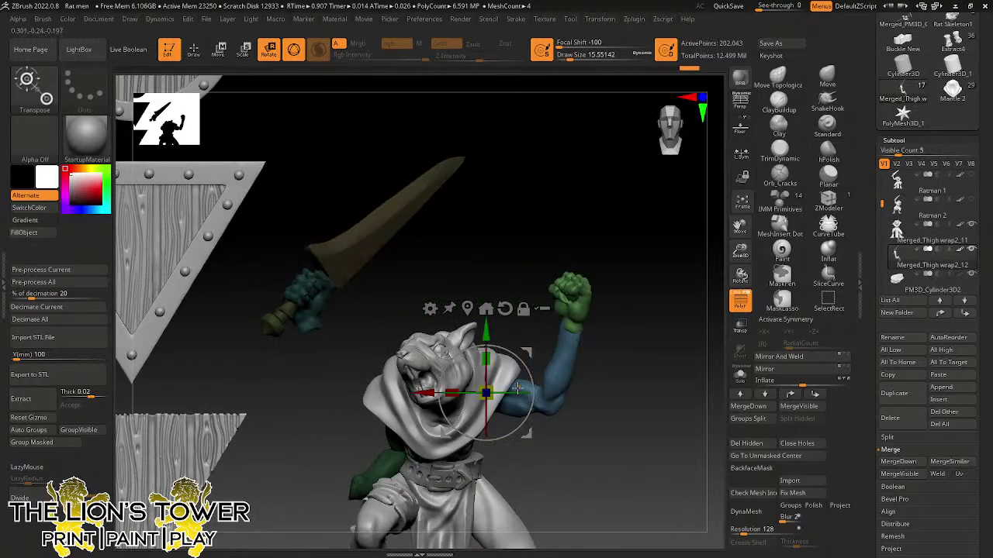
left_click_drag(517, 394, 475, 341)
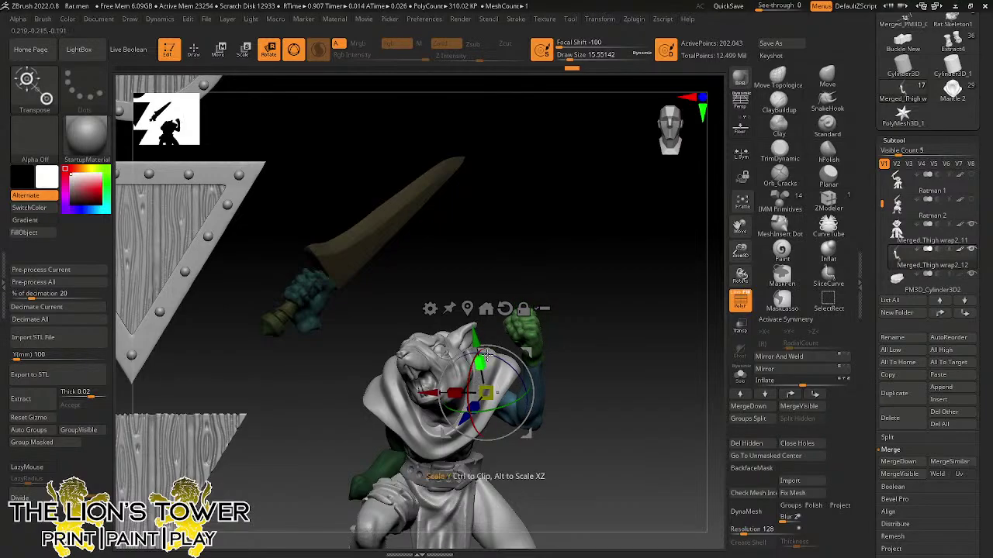
left_click_drag(612, 290, 614, 290, "ctrl")
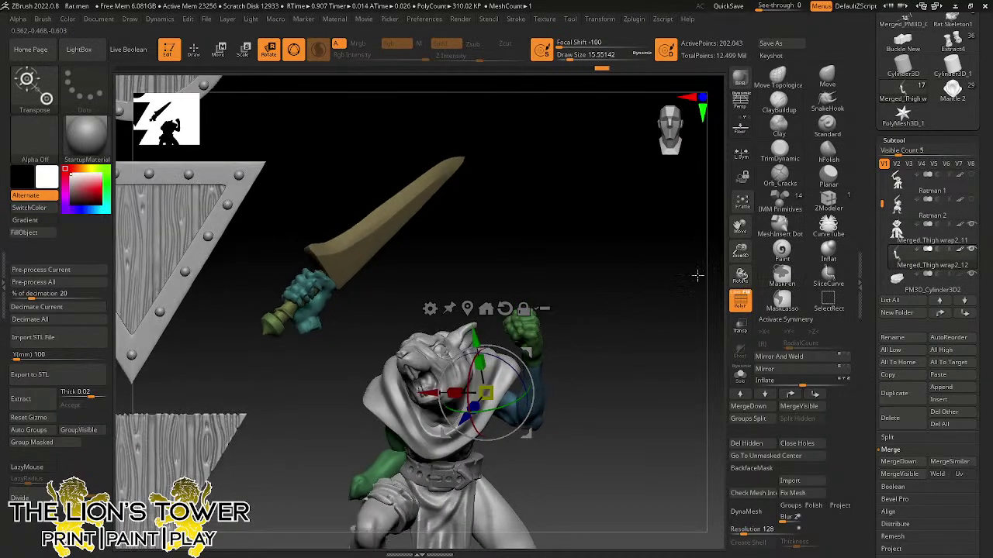
- Mask the two arms and the fist, and move the unmasked sword and its hand down to the lowered arm's wrist
left_click_drag(746, 222, 853, 118)
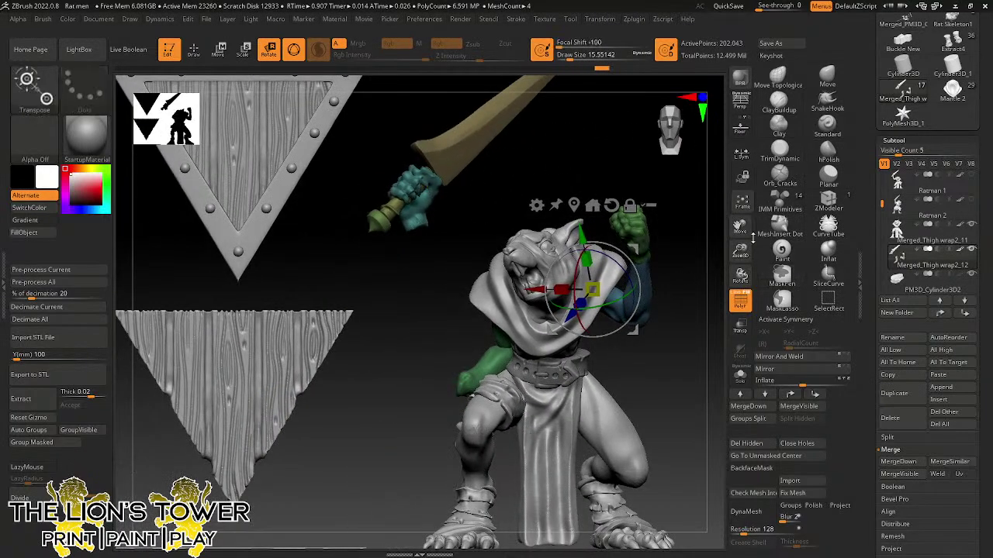
left_click_drag(743, 250, 742, 228)
left_click_drag(741, 227, 721, 350)
left_click_drag(598, 196, 393, 330, "ctrl")
left_click_drag(361, 397, 483, 277, "ctrl")
left_click(594, 261, "ctrl")
left_click_drag(596, 306, 567, 379)
left_click(555, 329)
- Rotate and fine-position the sword and its hand so they line up with the lowered forearm from the side, back and front
left_click_drag(616, 340, 712, 298)
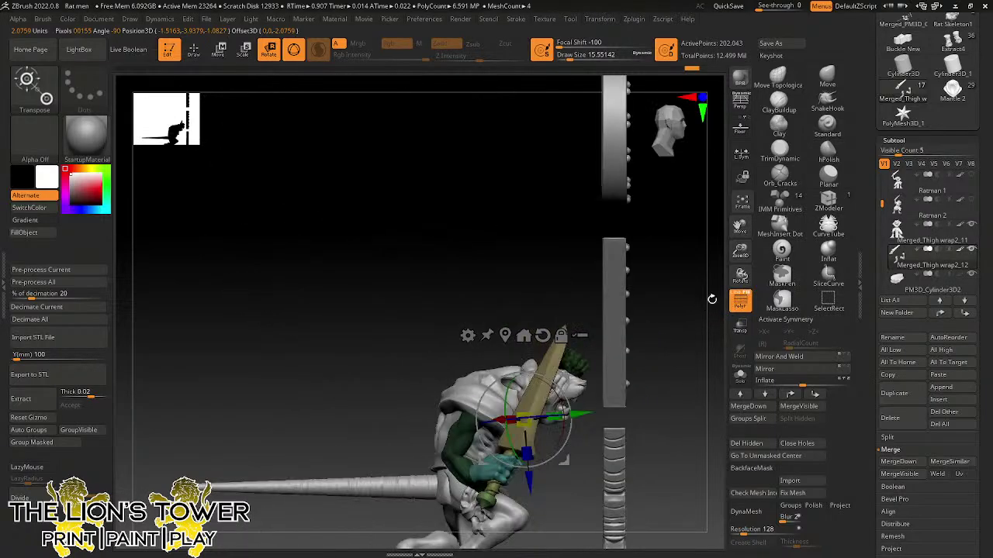
left_click_drag(684, 346, 651, 370)
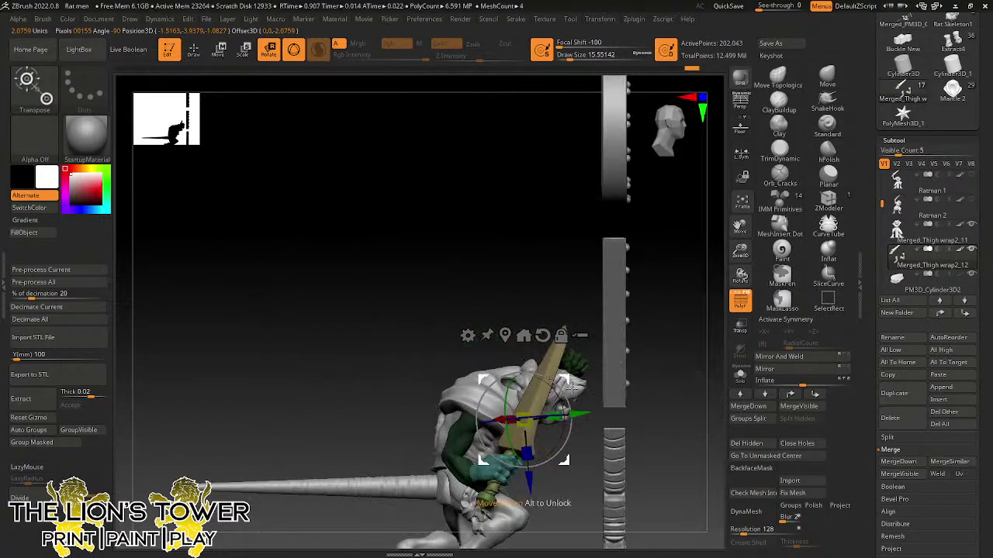
left_click_drag(740, 252, 741, 293)
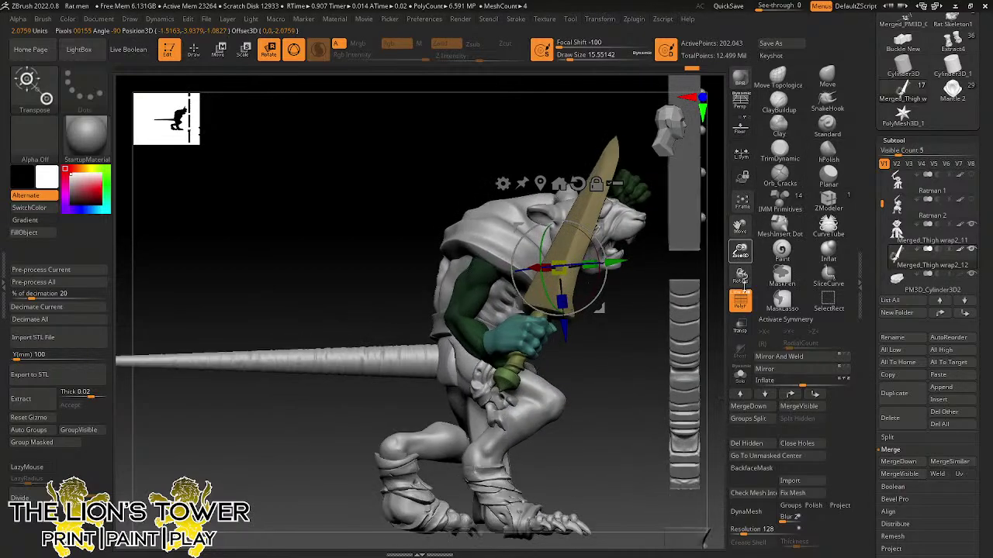
left_click_drag(584, 293, 641, 300)
left_click_drag(631, 411, 655, 410)
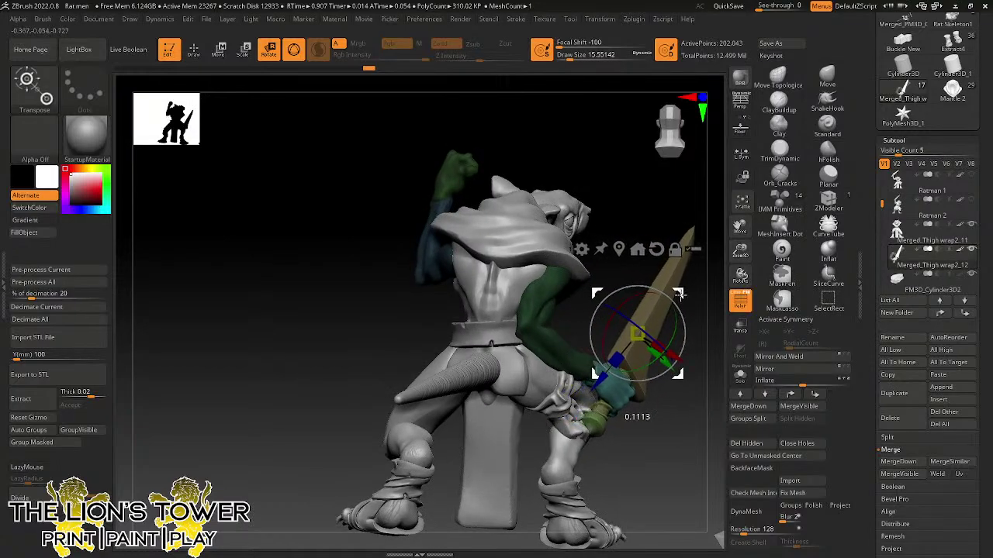
left_click_drag(681, 417, 630, 391)
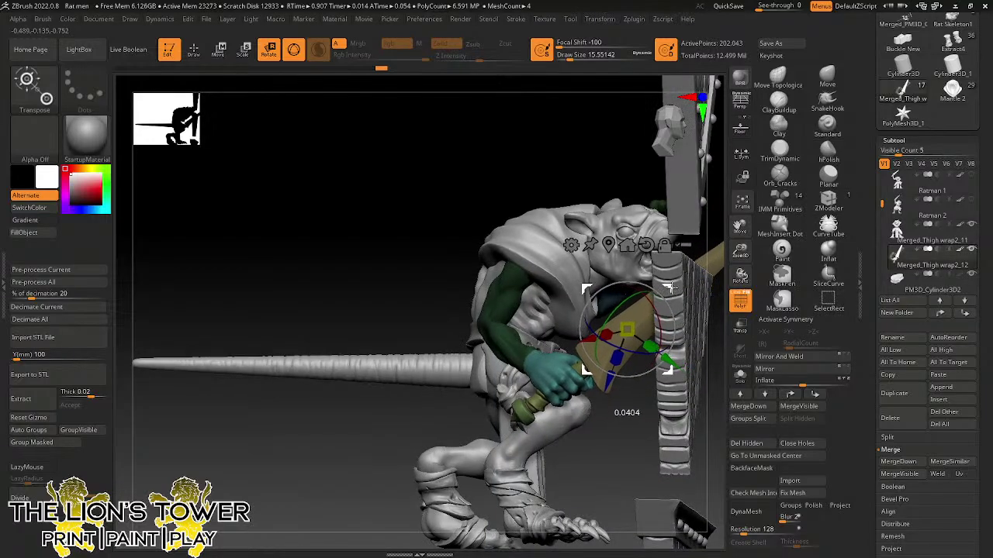
left_click_drag(648, 447, 608, 402)
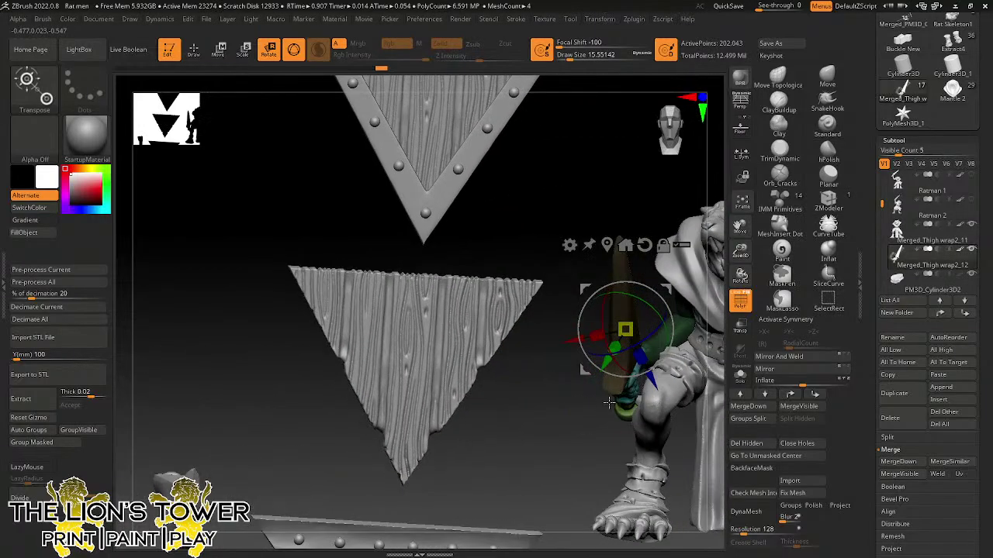
- Select the body subtool Merged_Thigh wrap2_11 and set up the Move brush with a draw size of about 158
left_click_drag(741, 252, 634, 263)
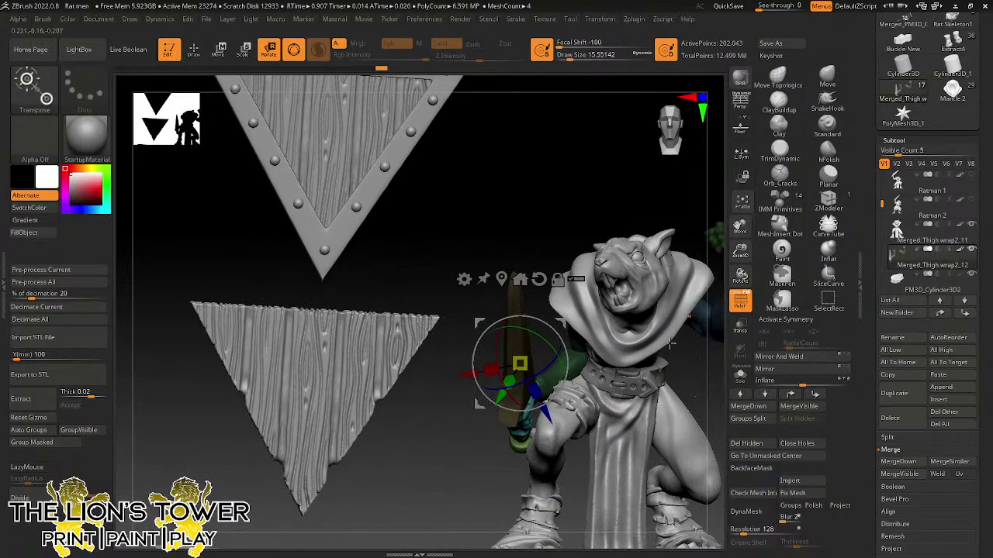
left_click_drag(689, 361, 690, 363)
left_click(553, 434, "ctrl")
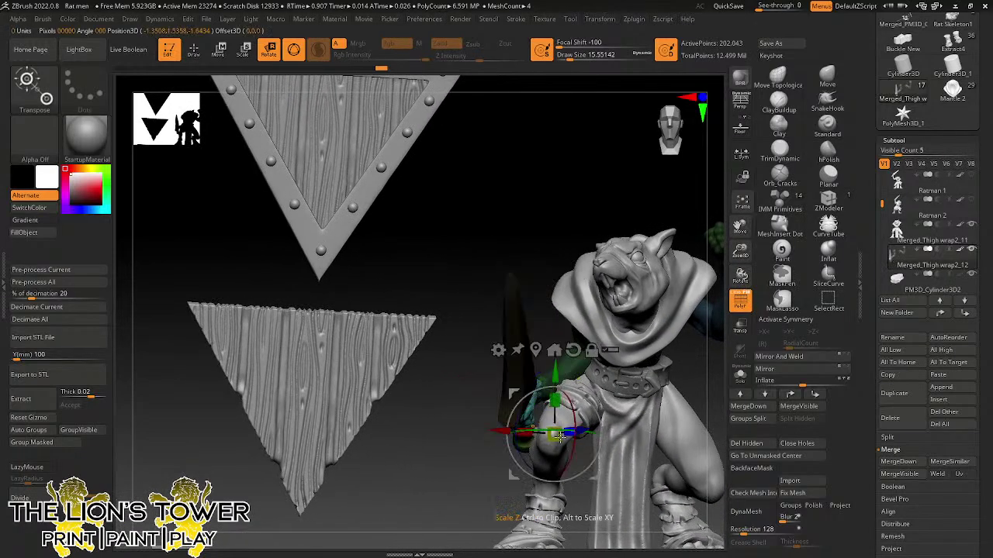
left_click(549, 458, "alt")
left_click(775, 80)
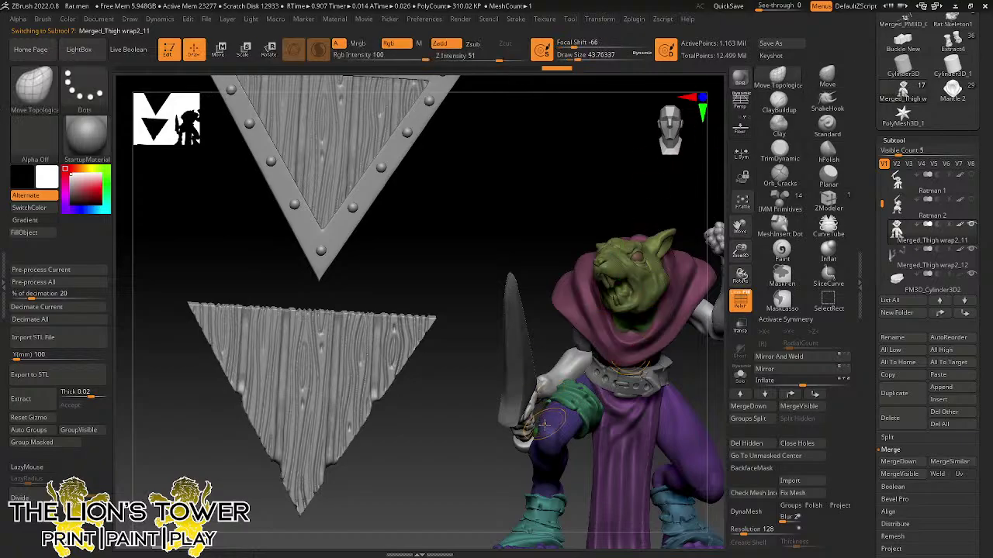
left_click(827, 76)
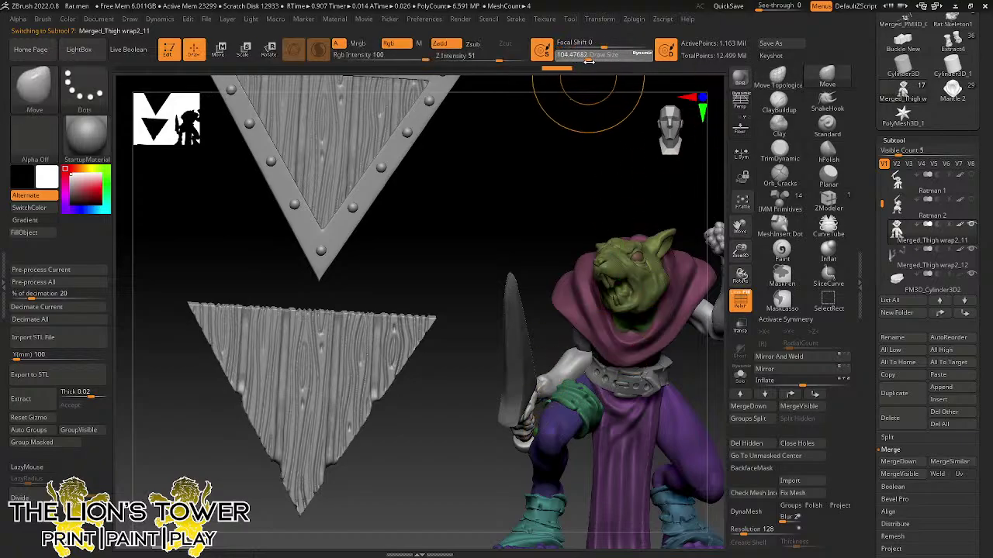
left_click_drag(589, 61, 612, 61)
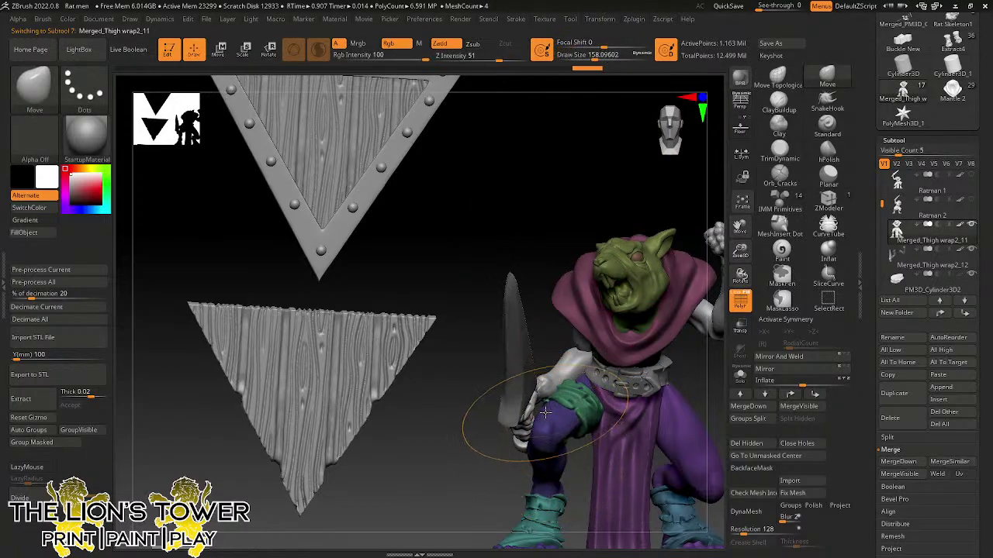
left_click_drag(541, 312, 653, 284)
- In the arms subtool, mask the sword and raised arm, and nudge the sword hand with the Move brush at draw size about 56
left_click(565, 397, "alt")
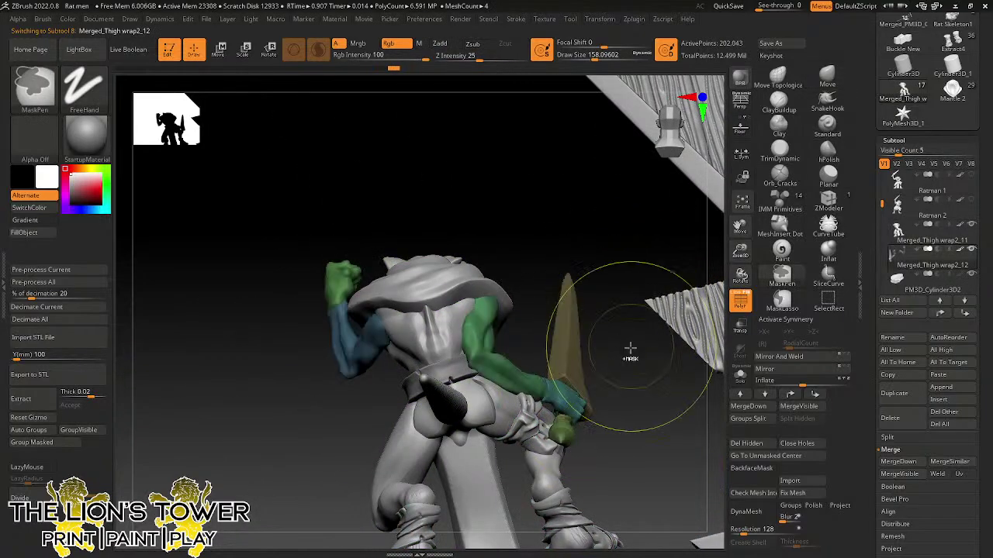
left_click(549, 399, "ctrl+shift")
left_click(562, 357, "ctrl+shift")
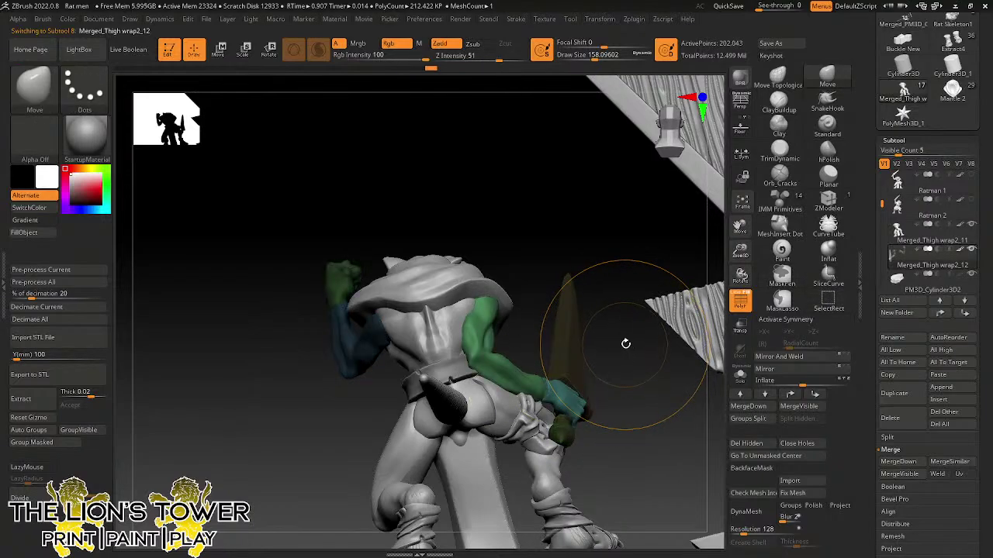
left_click_drag(586, 56, 579, 56)
mouse_move(613, 374)
left_mouse_down()
mouse_move(609, 303)
mouse_move(583, 322)
left_mouse_up()
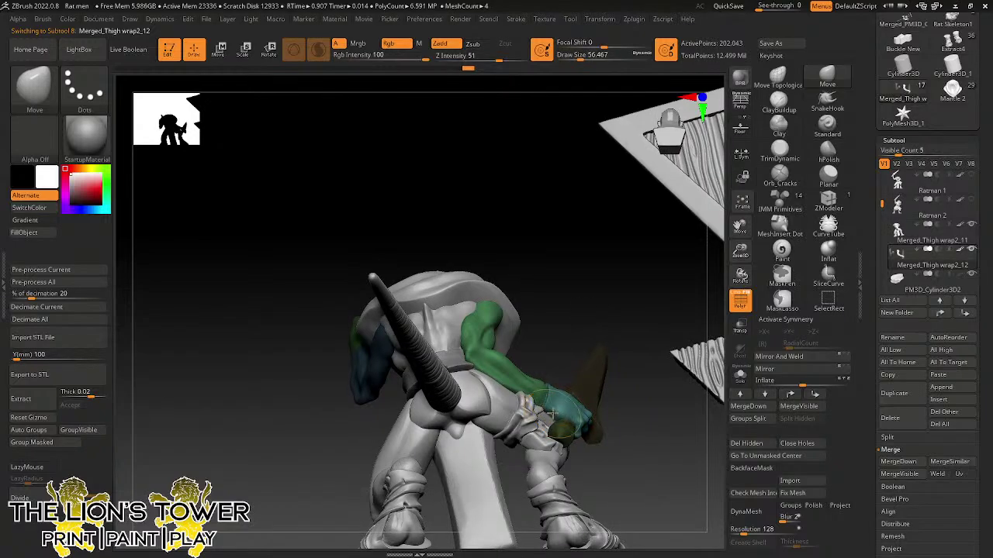
mouse_move(557, 405)
left_mouse_down()
mouse_move(643, 381)
mouse_move(553, 419)
left_mouse_up()
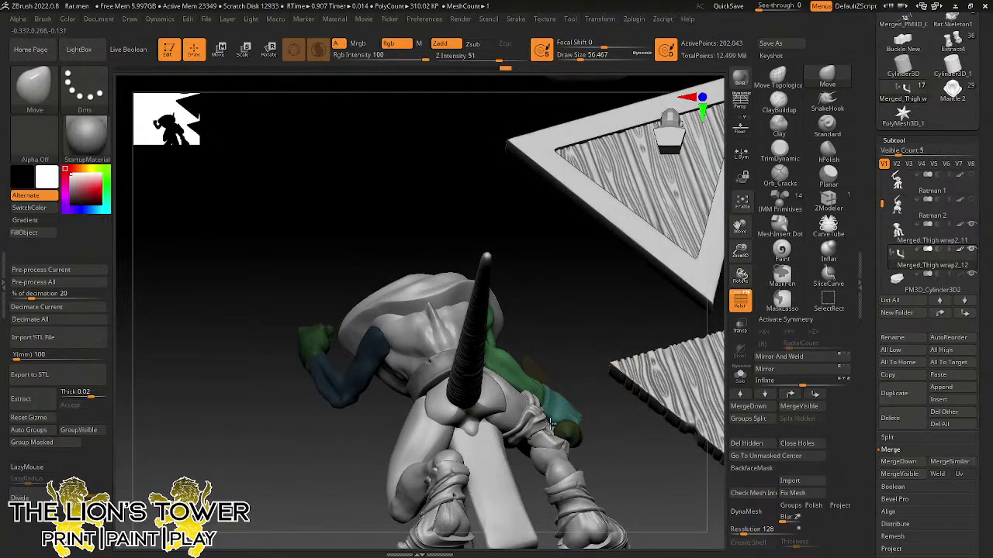
left_click_drag(610, 357, 648, 453)
- Clear the arms mask, inspect the sword hand in isolation, and adjust the body's knee area beside it with the Move brush
left_click_drag(627, 398, 639, 411, "ctrl")
mouse_move(639, 411)
left_mouse_down()
mouse_move(628, 398)
mouse_move(605, 409)
left_mouse_up()
left_click(567, 426, "ctrl+shift")
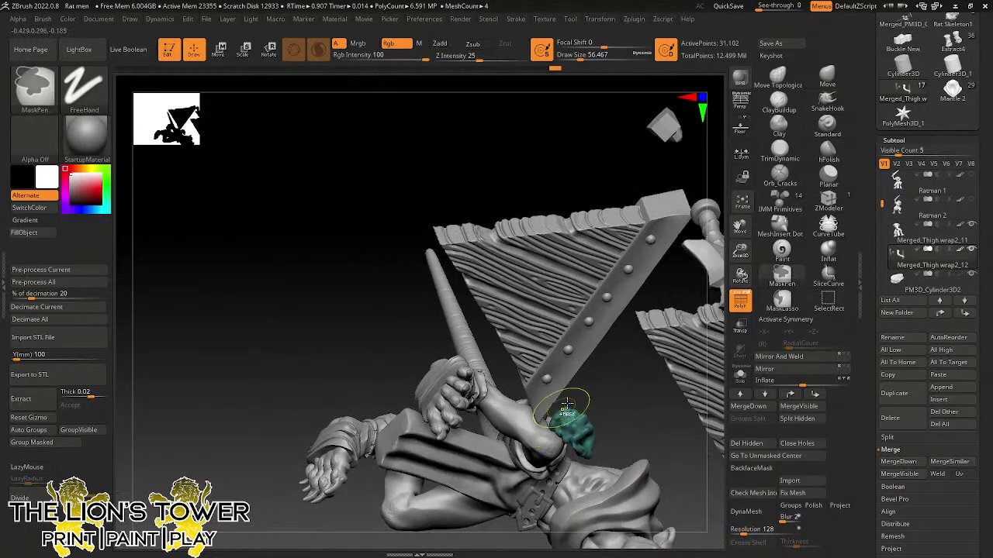
left_click(595, 375, "ctrl")
left_click(546, 439, "alt")
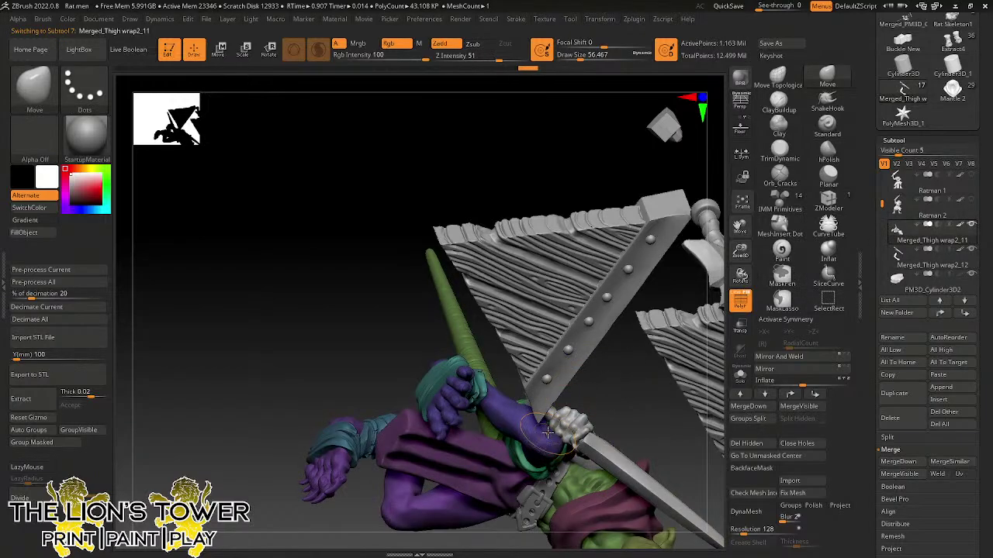
mouse_move(583, 401)
left_mouse_down()
mouse_move(589, 391)
mouse_move(547, 419)
mouse_move(521, 477)
mouse_move(559, 422)
left_mouse_up()
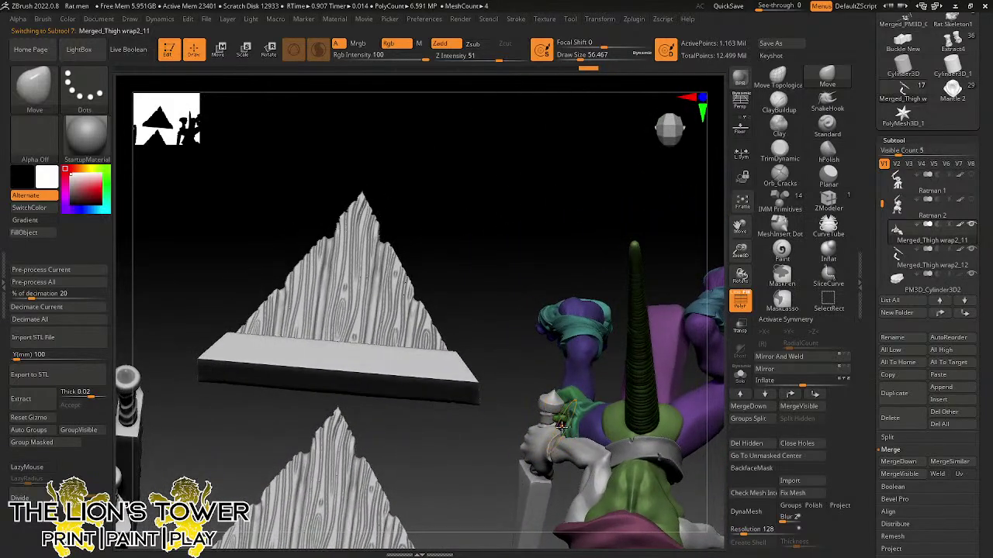
mouse_move(587, 356)
left_mouse_down()
mouse_move(587, 294)
mouse_move(626, 350)
mouse_move(625, 412)
mouse_move(590, 321)
mouse_move(589, 250)
mouse_move(644, 357)
mouse_move(704, 226)
mouse_move(705, 310)
mouse_move(718, 219)
mouse_move(620, 339)
mouse_move(642, 395)
mouse_move(686, 352)
mouse_move(688, 385)
left_mouse_up()
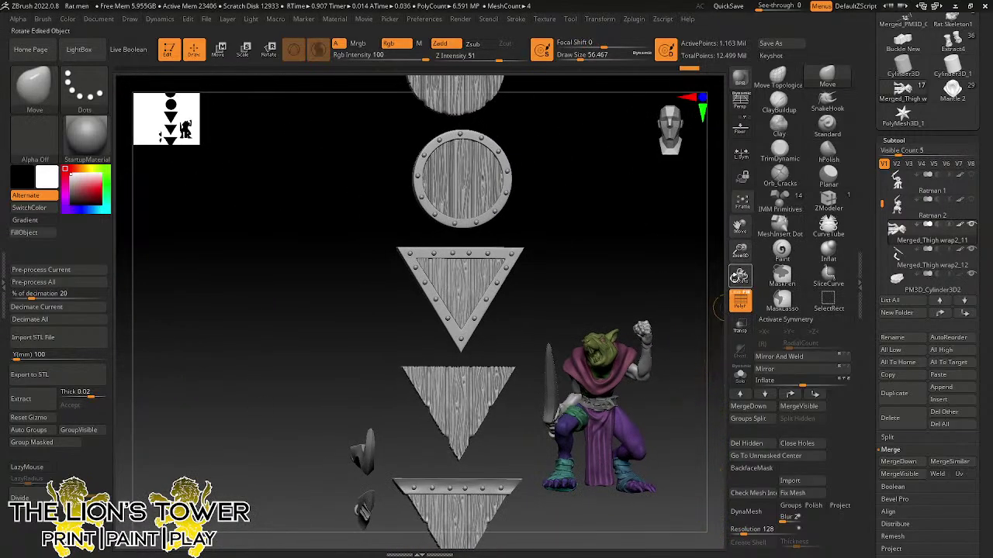
- Select the belt subtool PM3D_Cylinder3D2 and move it up the subtool order to just above Ratman 1
left_click_drag(737, 277, 694, 394, "alt")
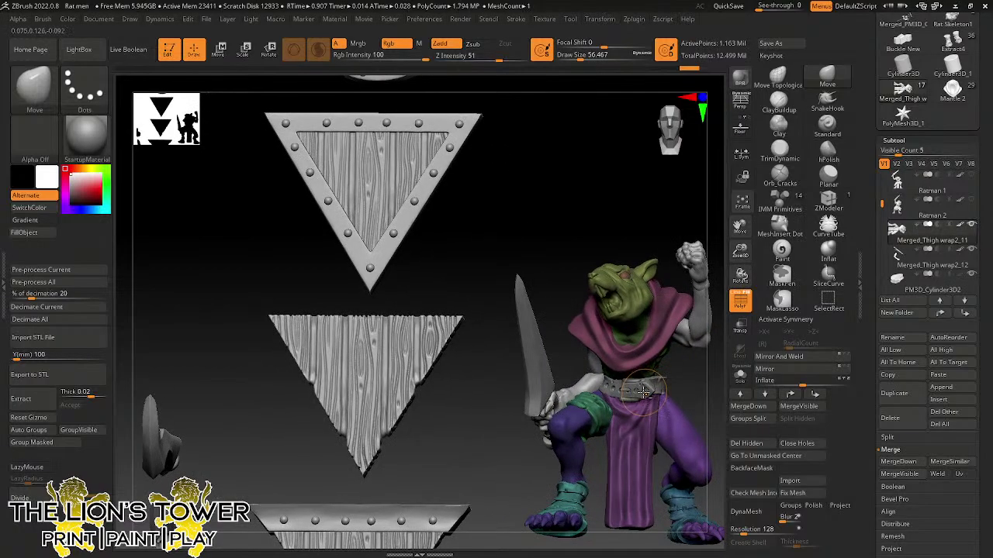
left_click(643, 391, "alt")
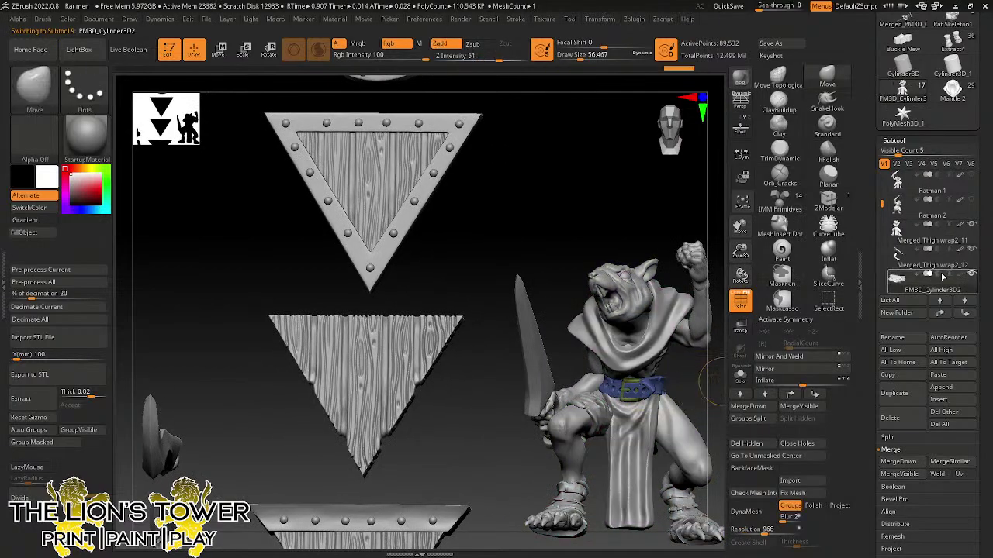
left_click(941, 311)
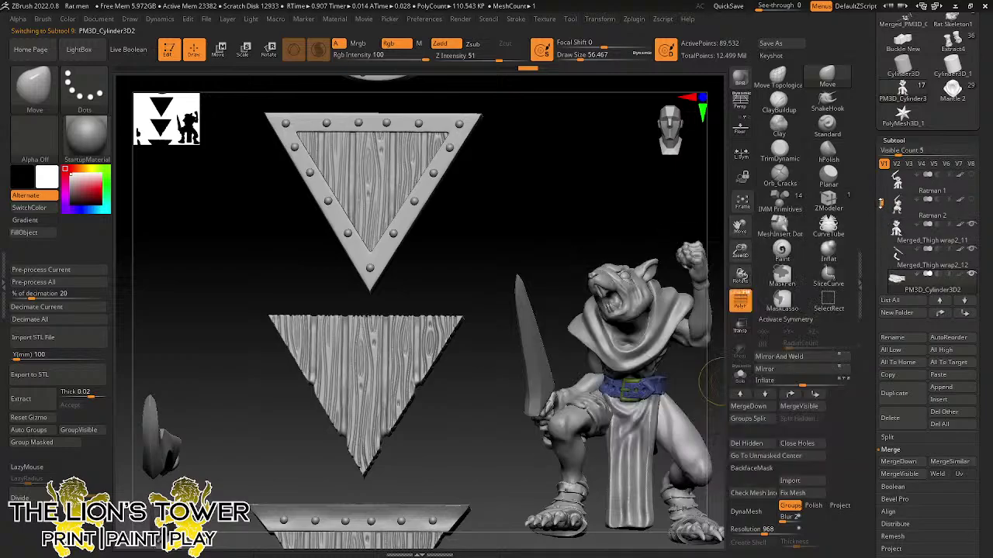
left_click(941, 313)
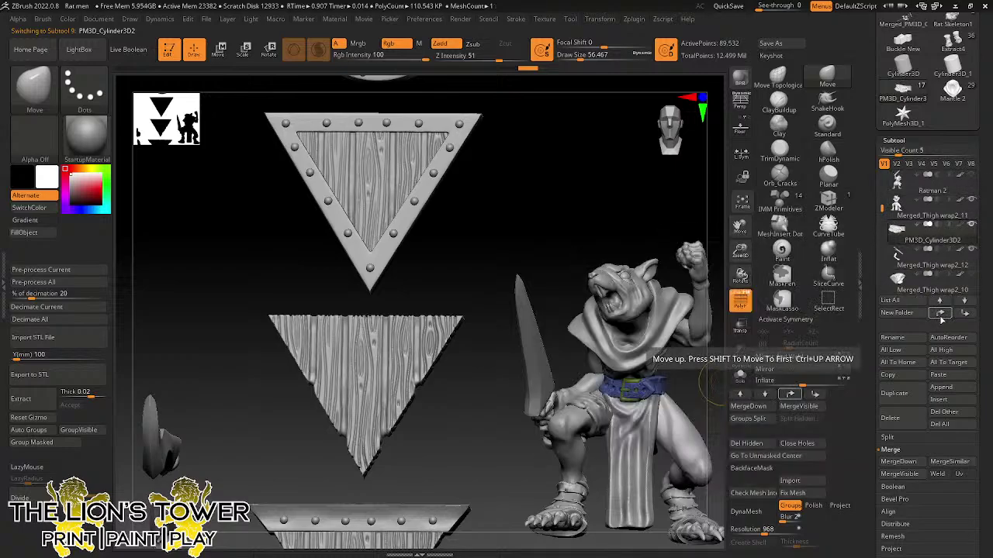
left_click(941, 312)
left_click(941, 313)
left_click(941, 313)
mouse_move(914, 240)
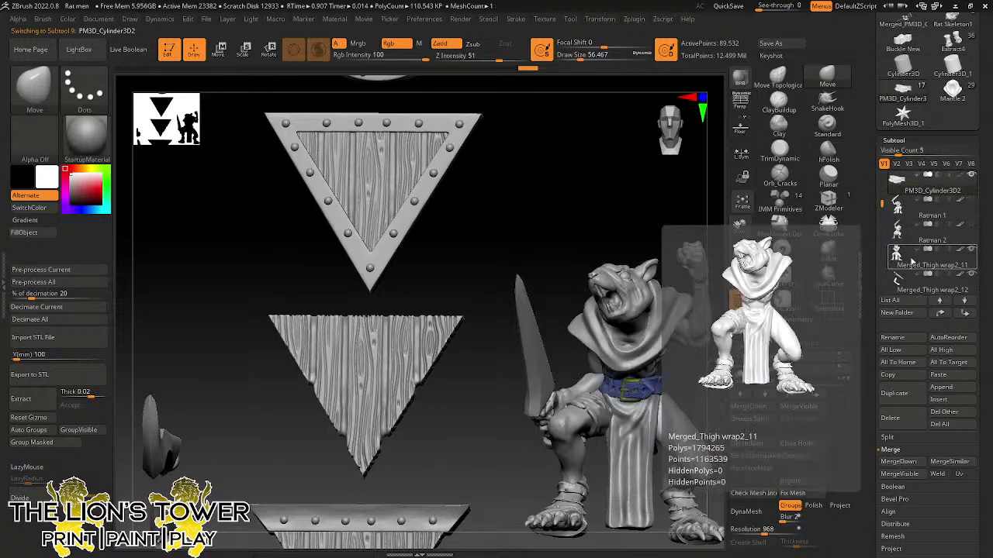
- Move the belt subtool PM3D_Cylinder3D2 below Ratman 1, then duplicate it and merge one copy down into Ratman 1
mouse_move(912, 221)
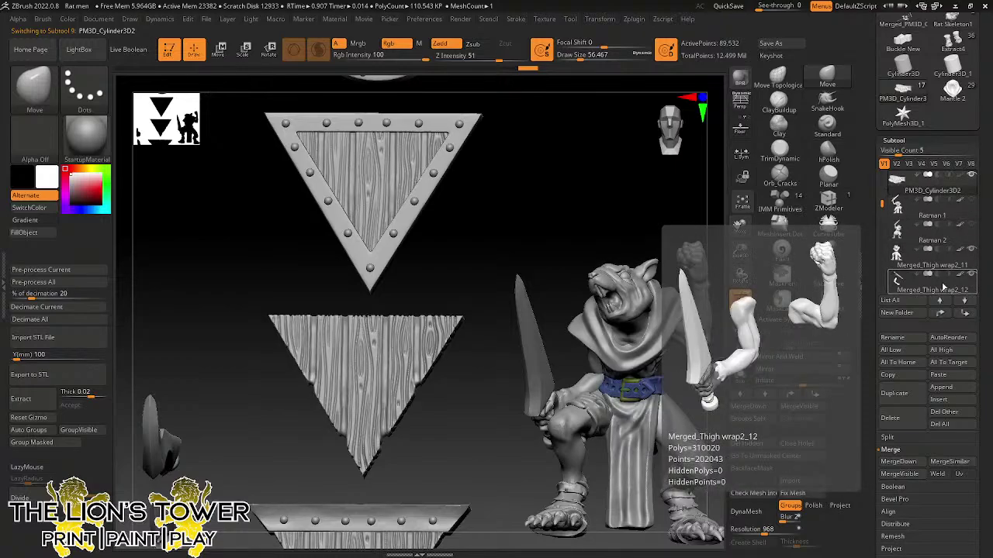
left_click(965, 312)
left_click(900, 393)
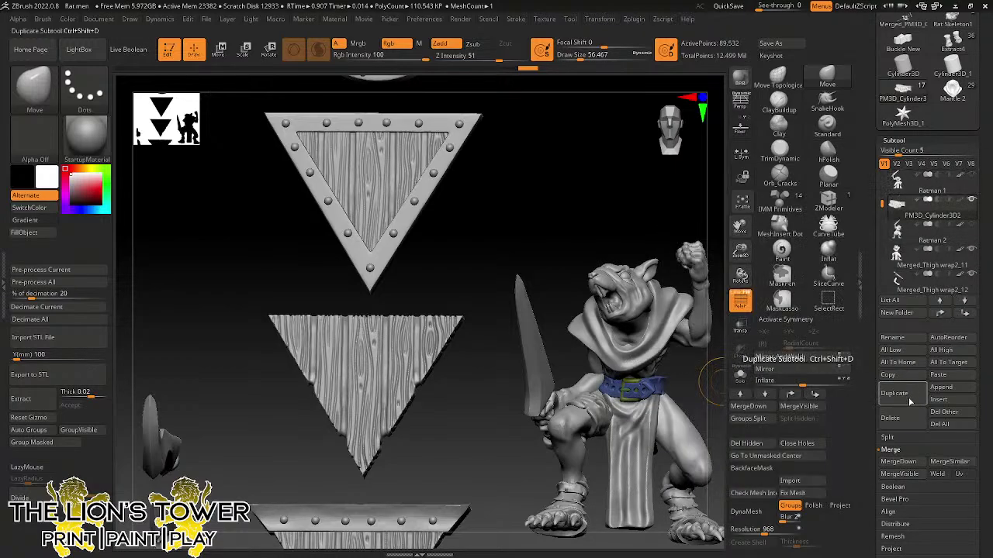
left_click(905, 464)
left_click(807, 487)
- Move the belt copy PM3D_Cylinder3D3 below the body subtool Merged_Thigh wrap2_11 and merge it down into that body
left_click(915, 211)
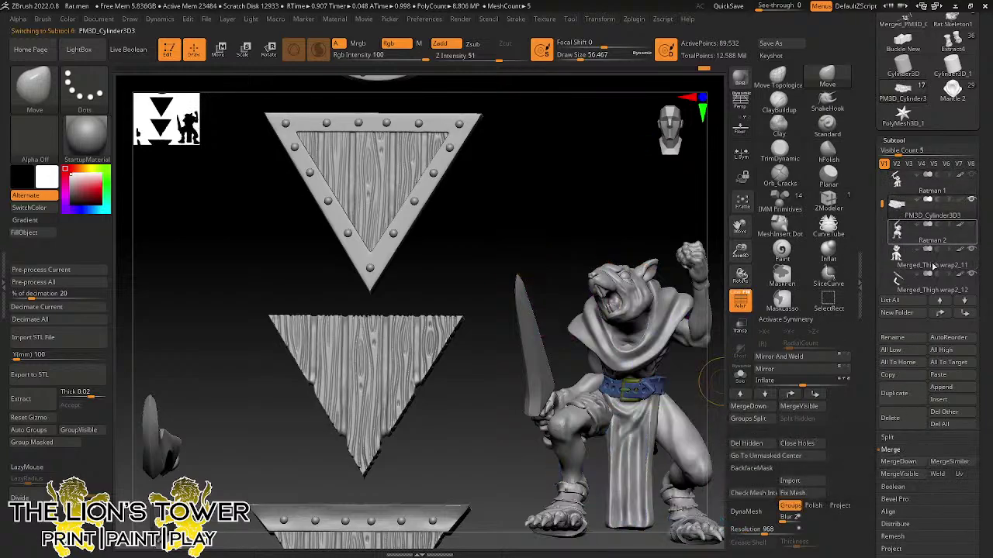
left_click(965, 313)
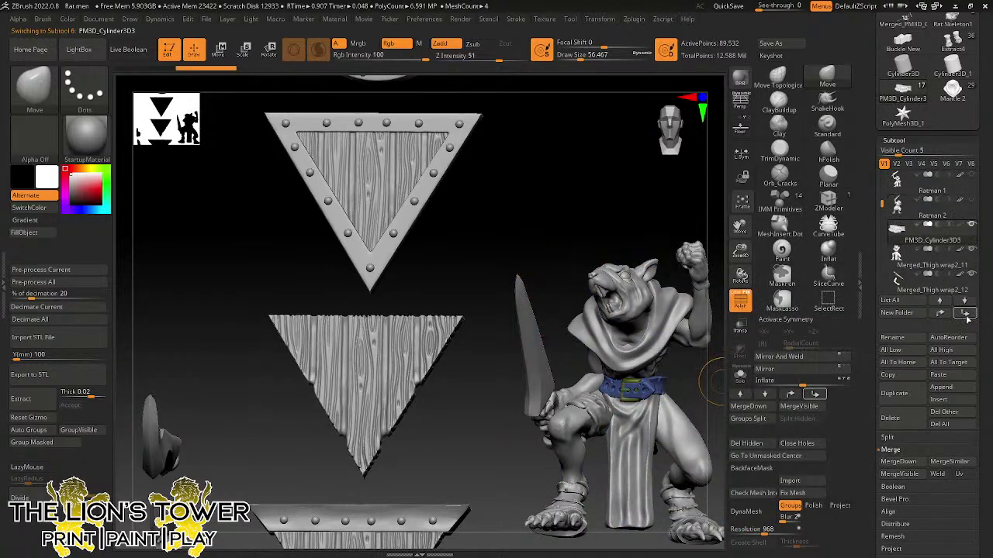
left_click(964, 313)
left_click(904, 235)
left_click(897, 462)
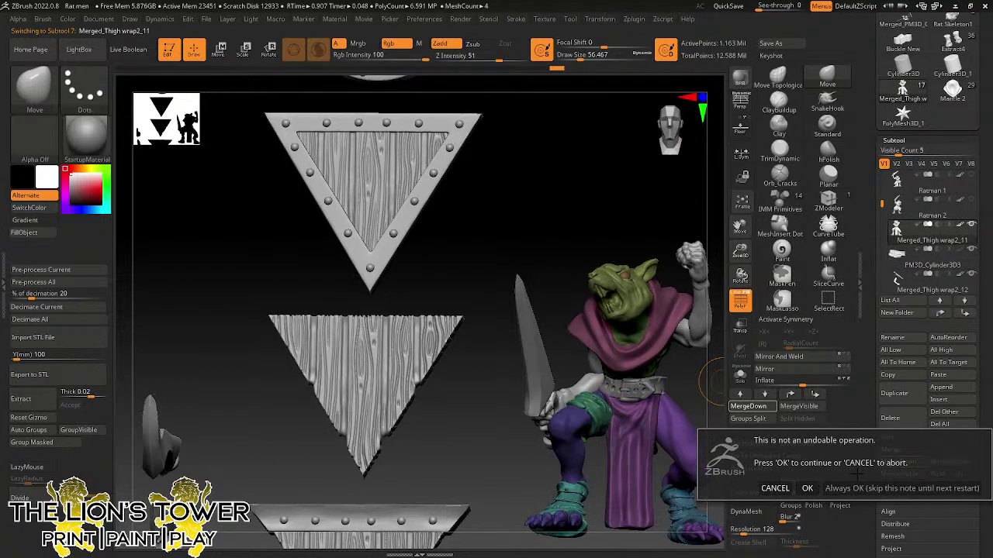
left_click(806, 488)
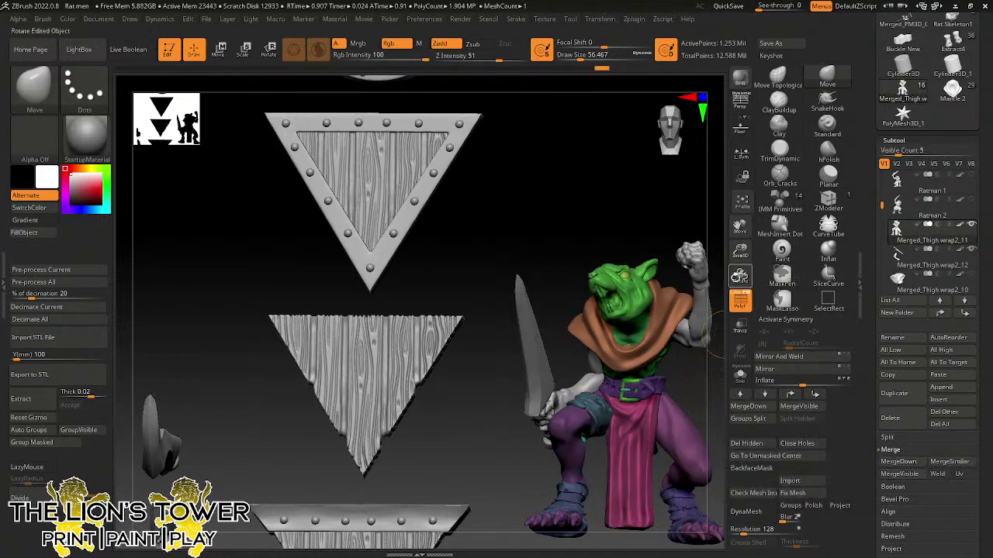
- Set up the Move brush at draw size about 56 and inspect the merged body's belt polygroup in isolation from several angles
left_click_drag(740, 251, 740, 273)
left_click(777, 76)
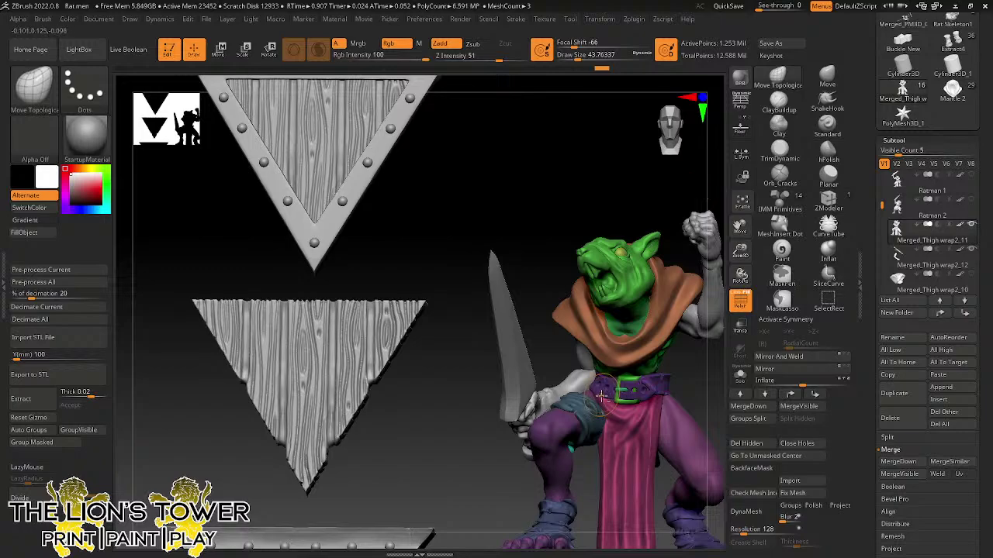
left_click_drag(682, 371, 713, 375)
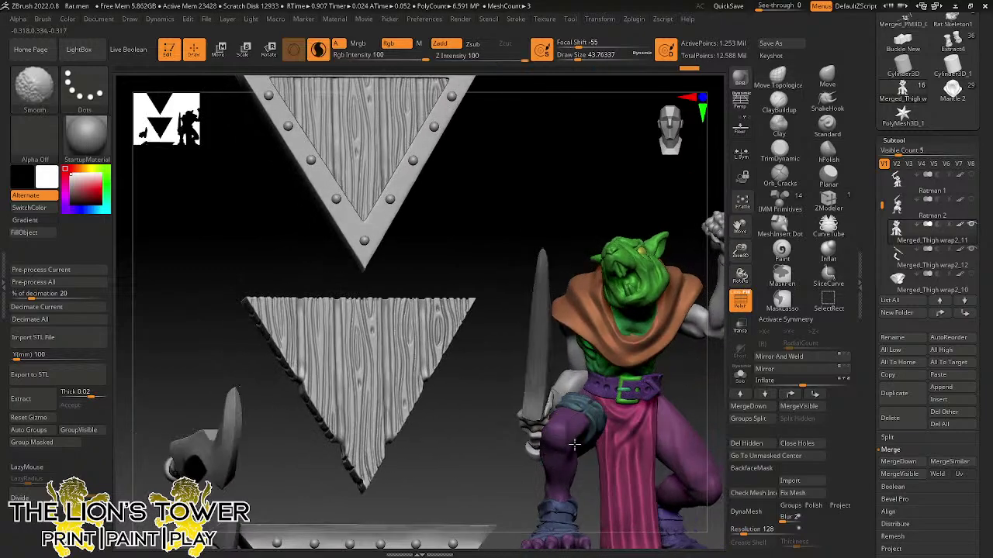
mouse_move(574, 444)
right_mouse_down()
mouse_move(555, 406)
mouse_move(566, 390)
right_mouse_up()
left_click(827, 76)
left_click(566, 390, "ctrl+shift")
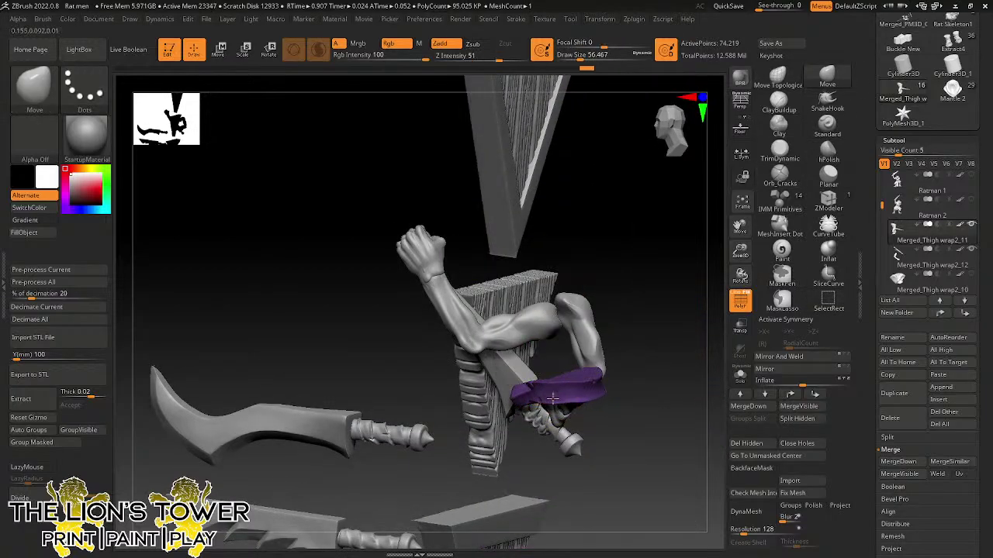
right_click_drag(616, 360, 603, 329)
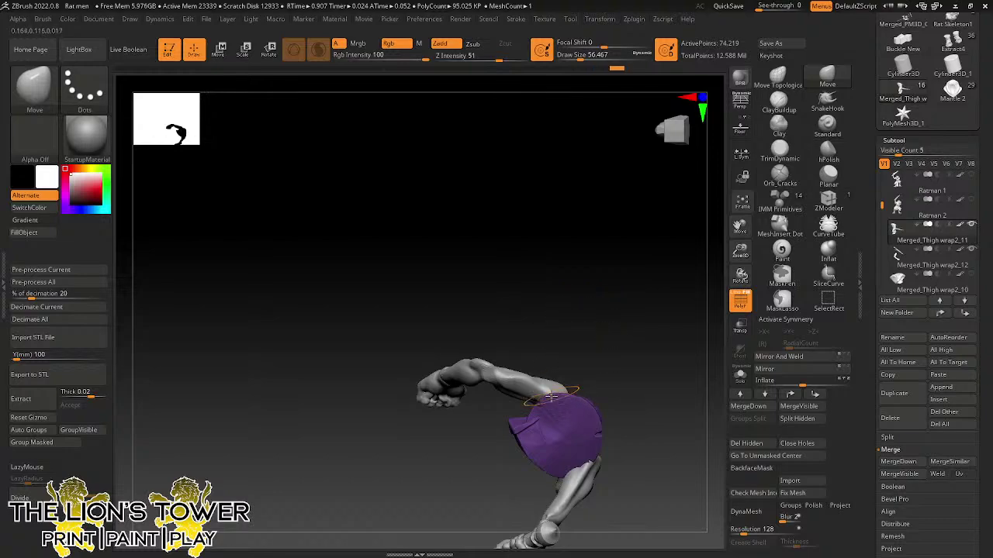
mouse_move(575, 392)
right_mouse_down()
mouse_move(569, 372)
mouse_move(594, 328)
mouse_move(589, 393)
right_mouse_up()
left_click(594, 318, "ctrl+shift")
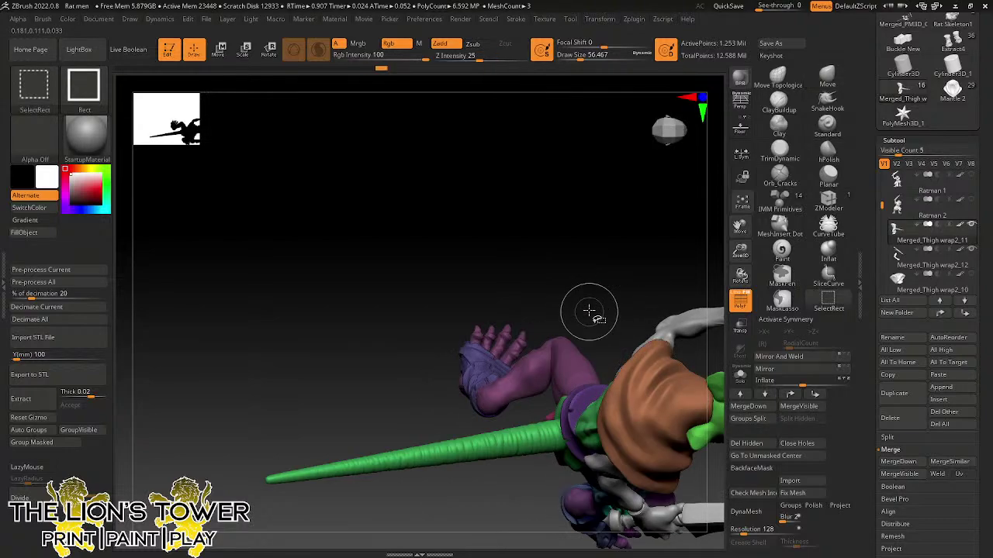
- Mask all of Merged_Thigh wrap2_11 except the belt polygroup and show the full body
right_click_drag(605, 277, 636, 286)
key("ctrl+z")
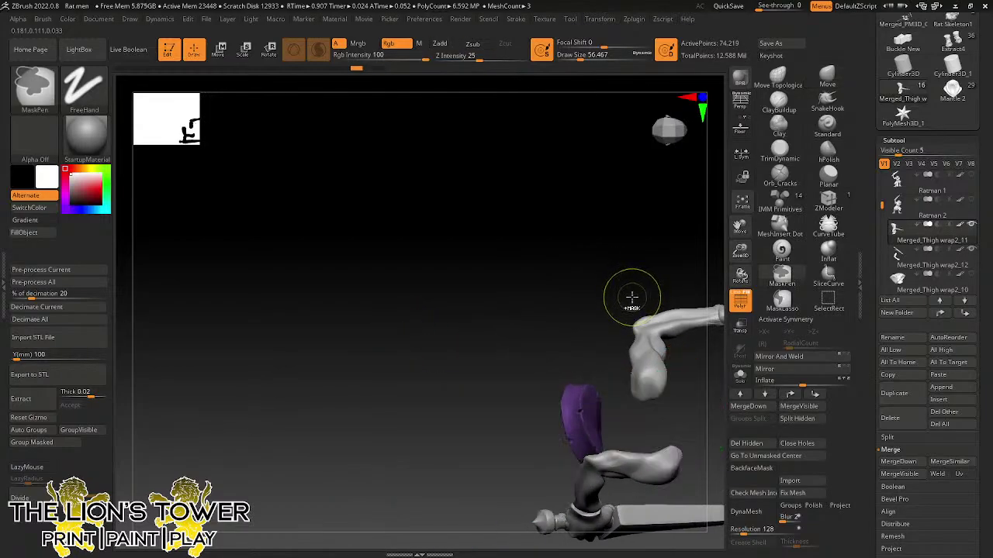
left_click(607, 316, "ctrl+shift")
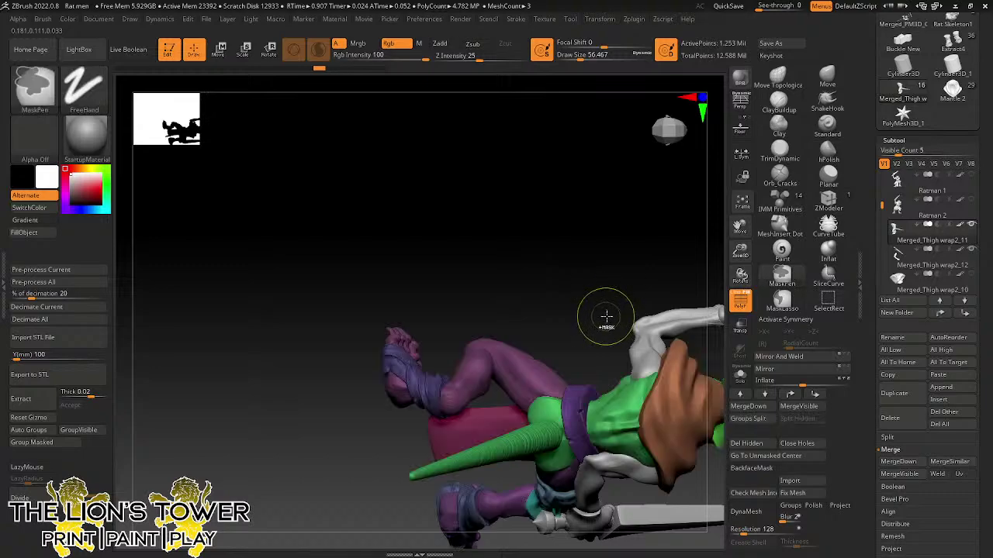
left_click(606, 316, "ctrl")
left_click(605, 317, "ctrl")
left_click(590, 401, "ctrl+shift")
left_click(604, 340, "ctrl")
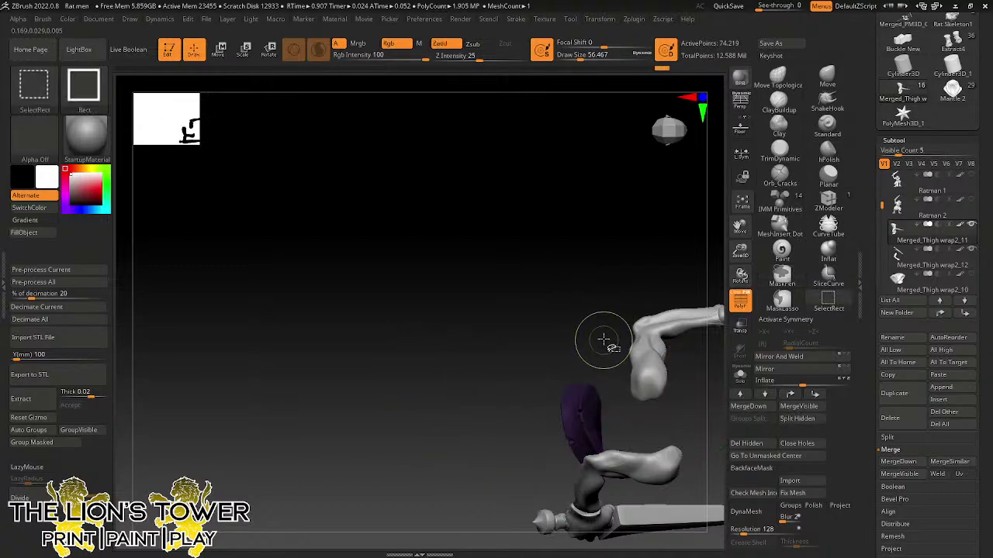
left_click(604, 339, "ctrl+shift")
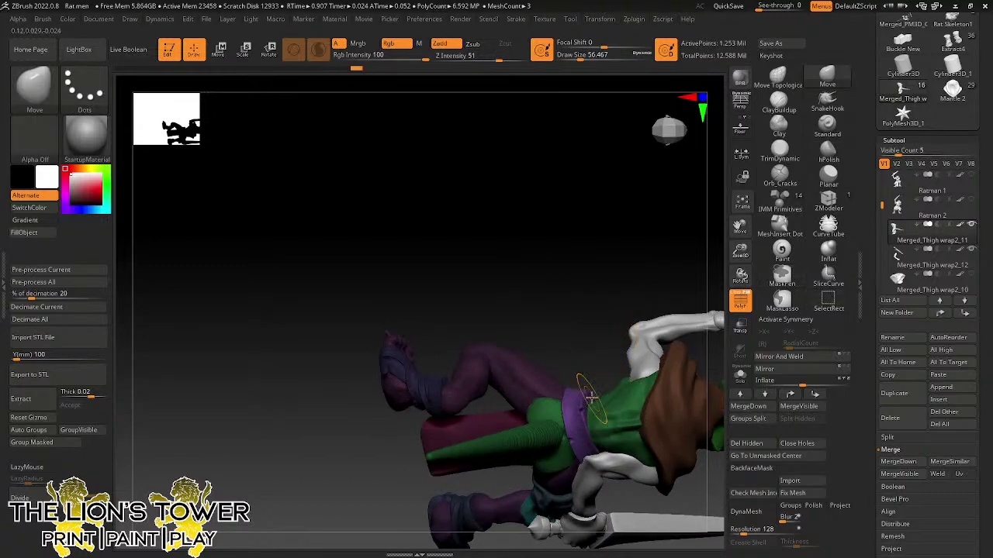
- Adjust the unmasked belt around the waist with the Move brush at draw size about 56, and clear the body's mask
left_click_drag(591, 346, 578, 388)
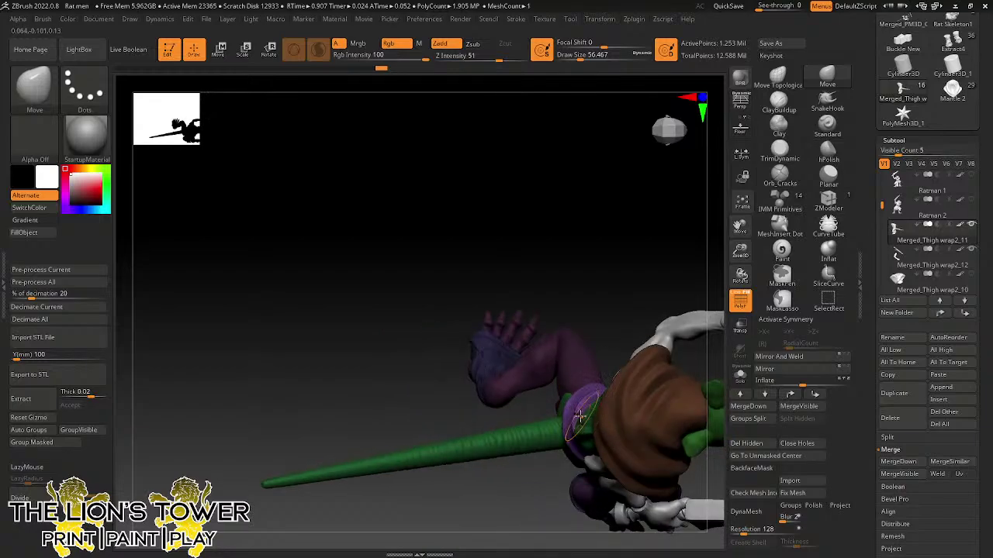
right_click_drag(605, 331, 589, 393)
right_click_drag(604, 354, 604, 386)
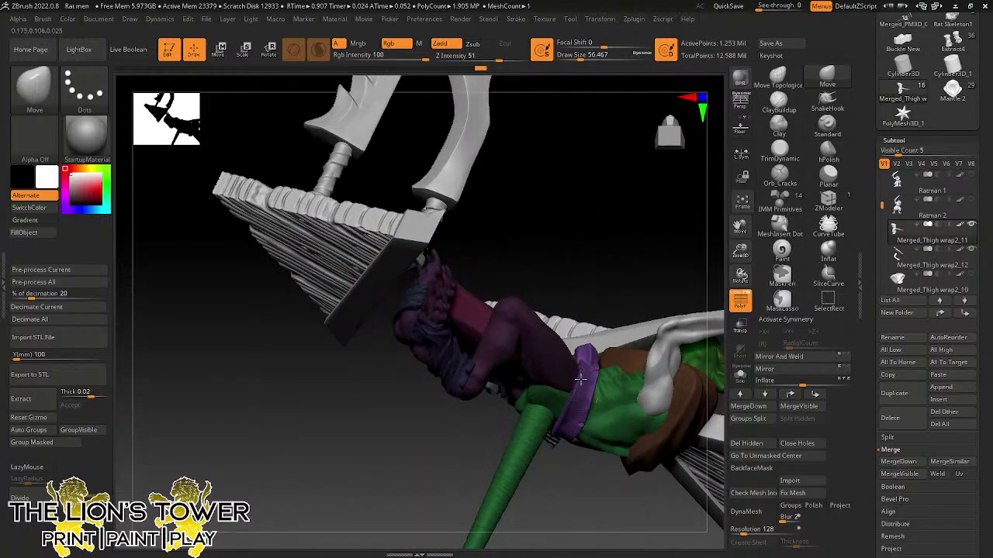
right_click_drag(622, 276, 687, 328)
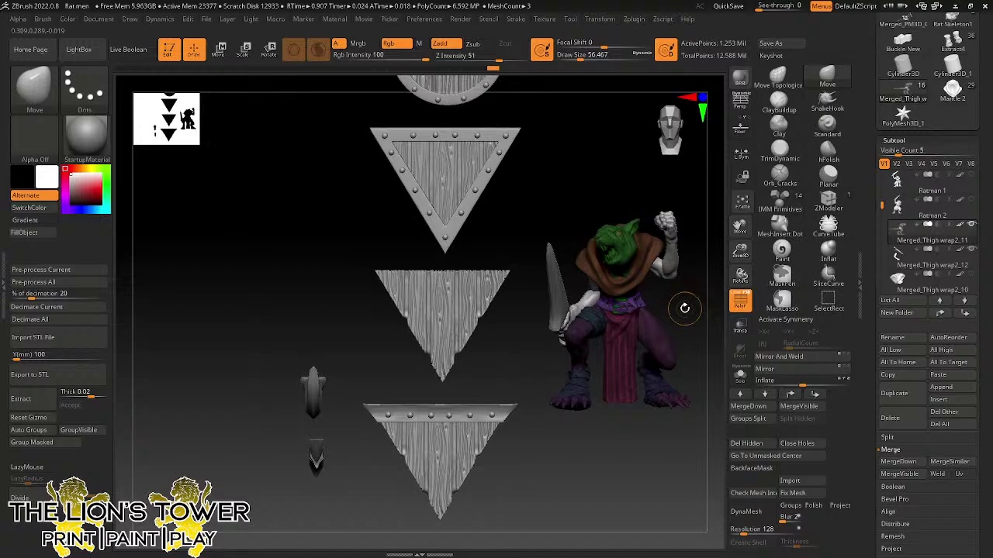
right_click_drag(685, 308, 686, 310)
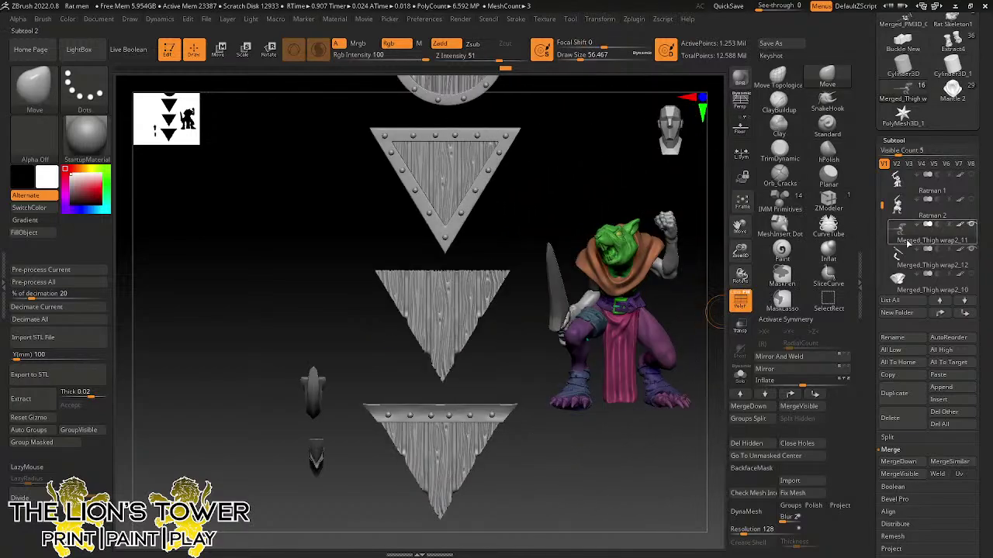
left_click_drag(871, 296, 870, 423)
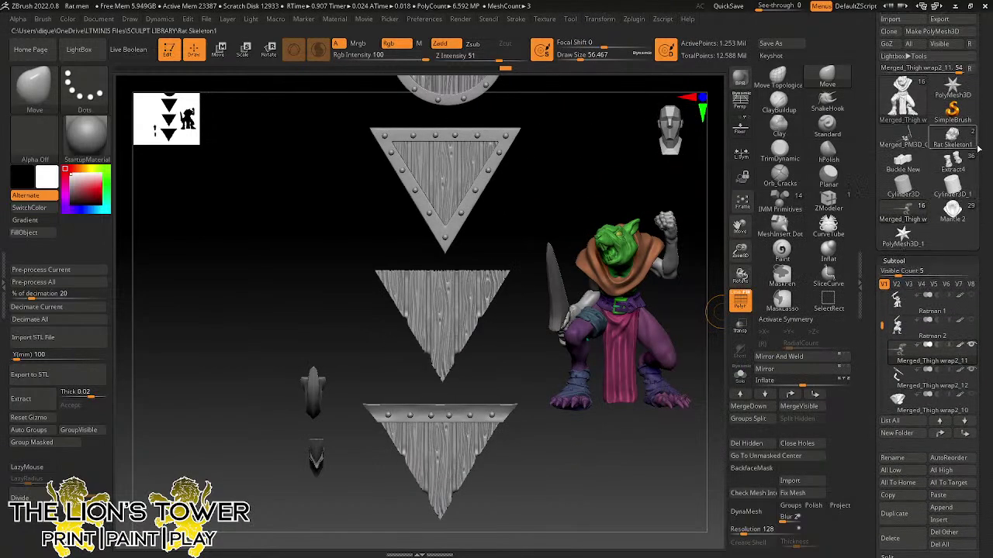
left_click(952, 217)
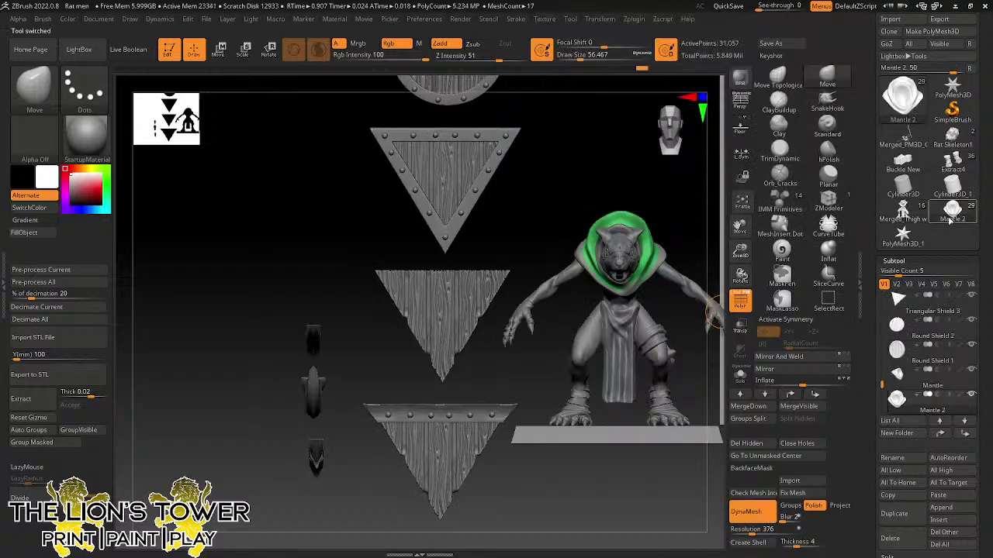
left_click(902, 211)
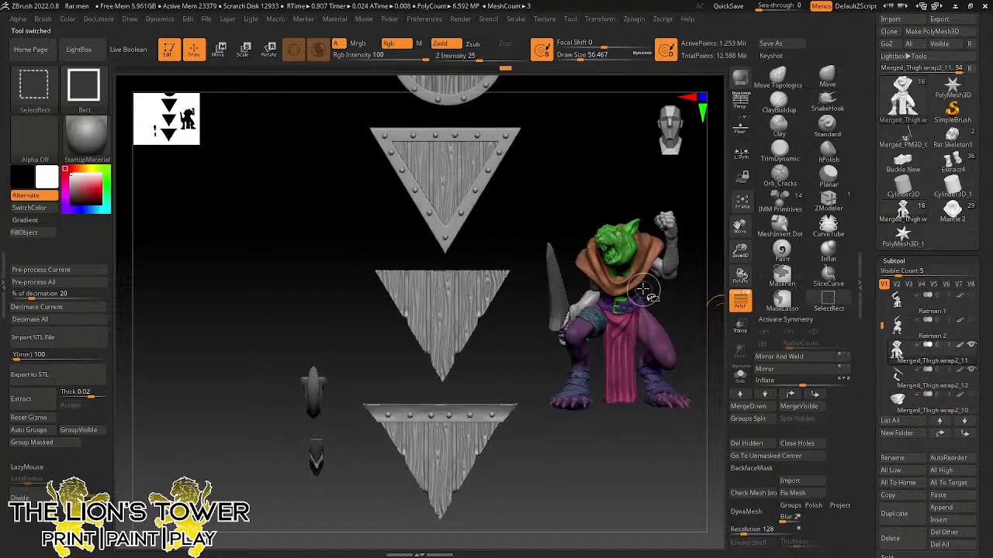
- Isolate the mantle polygroup and carve a notch into its lower front edge with ClayBuildup at draw size about 23, smoothing the cut
left_click(634, 291, "ctrl+shift")
left_click(779, 101)
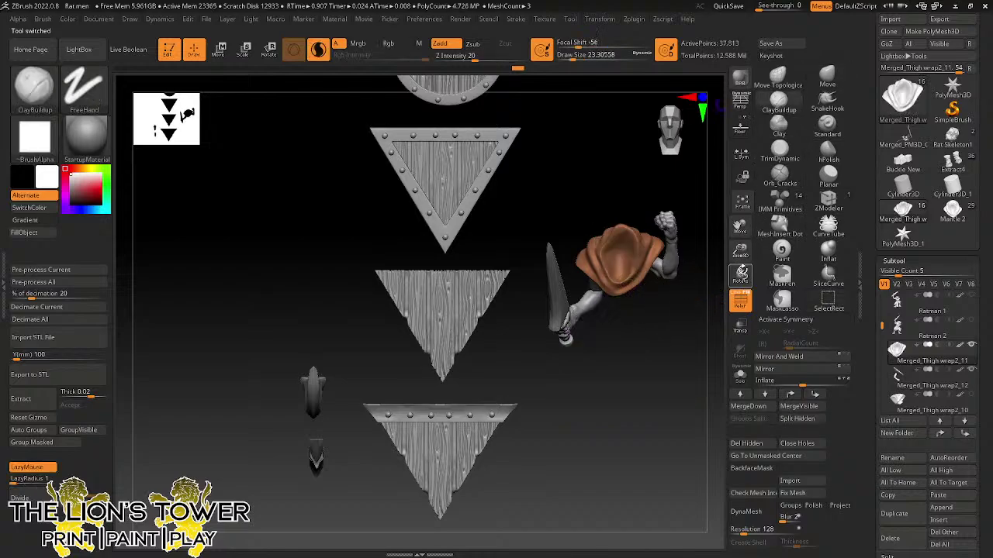
mouse_move(695, 298)
left_mouse_down("alt")
mouse_move(696, 357)
mouse_move(657, 345)
left_mouse_up("alt")
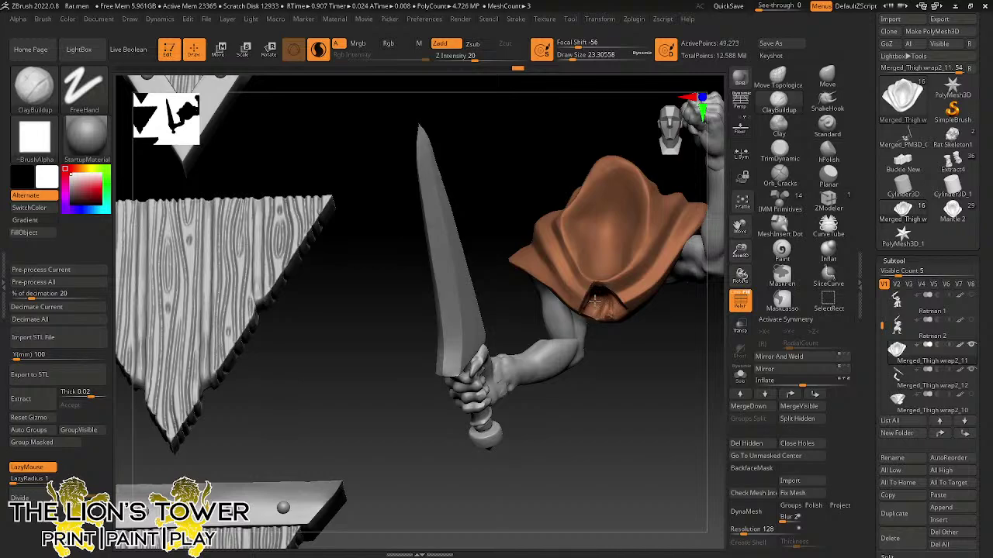
right_click_drag(610, 309, 591, 329)
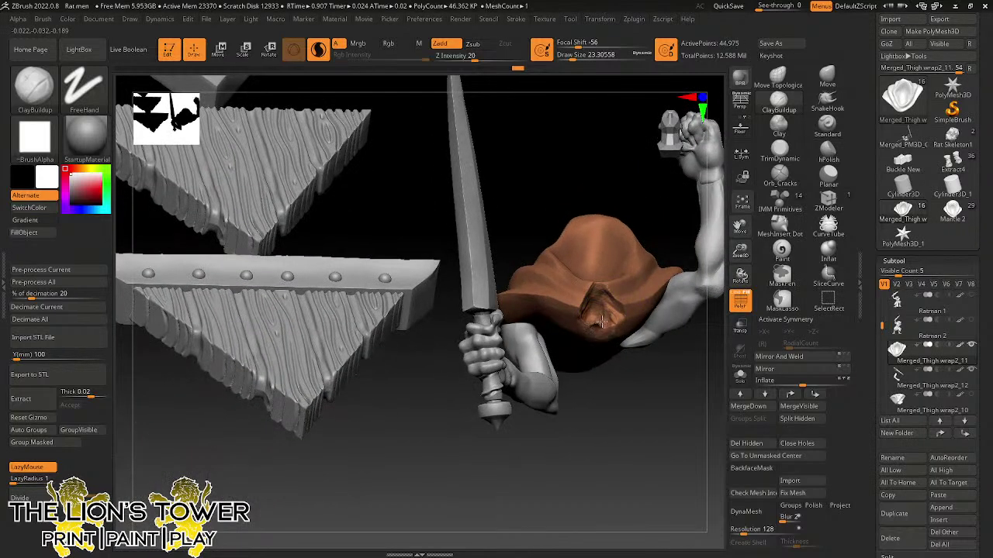
key("shift")
left_click_drag(594, 315, 588, 310, "shift")
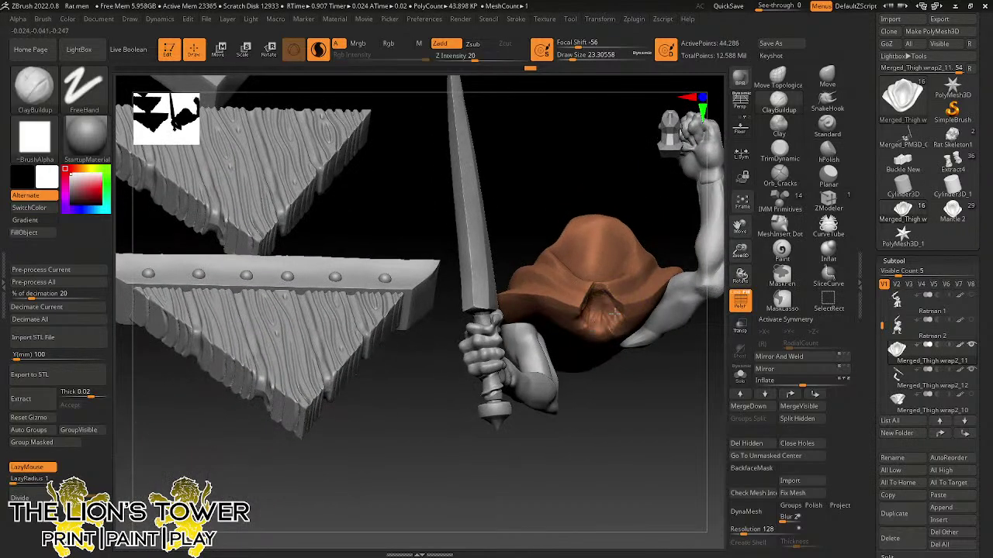
- Refine the mantle's front notch and smooth its edges and inner surface, then show the whole body
right_click_drag(618, 326, 610, 316)
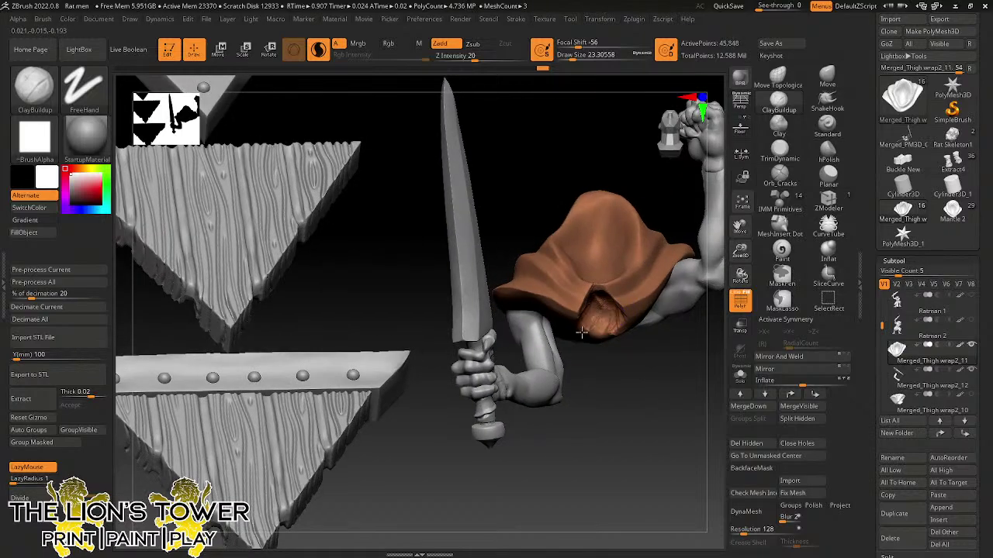
key("shift")
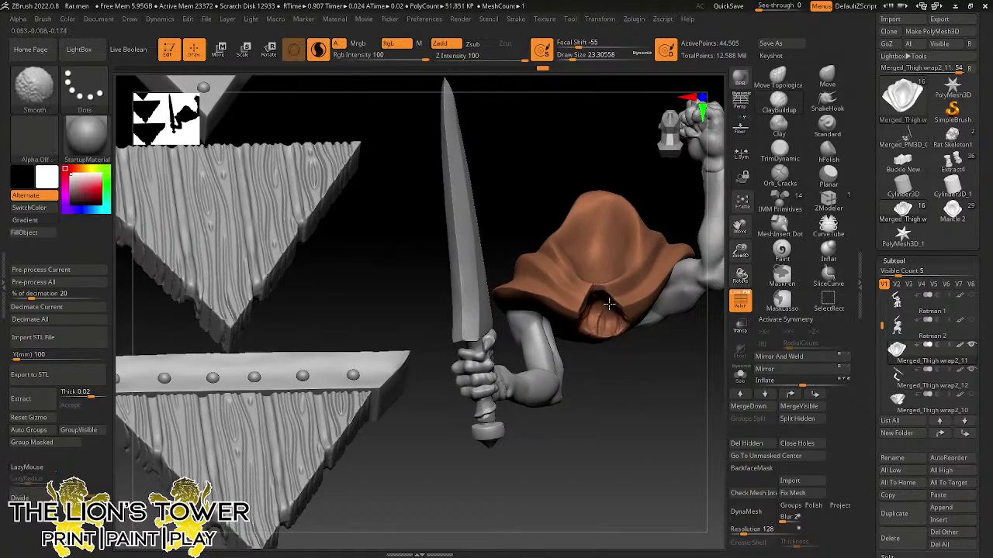
right_click_drag(629, 347, 615, 304, "shift")
left_click_drag(598, 301, 587, 306, "shift")
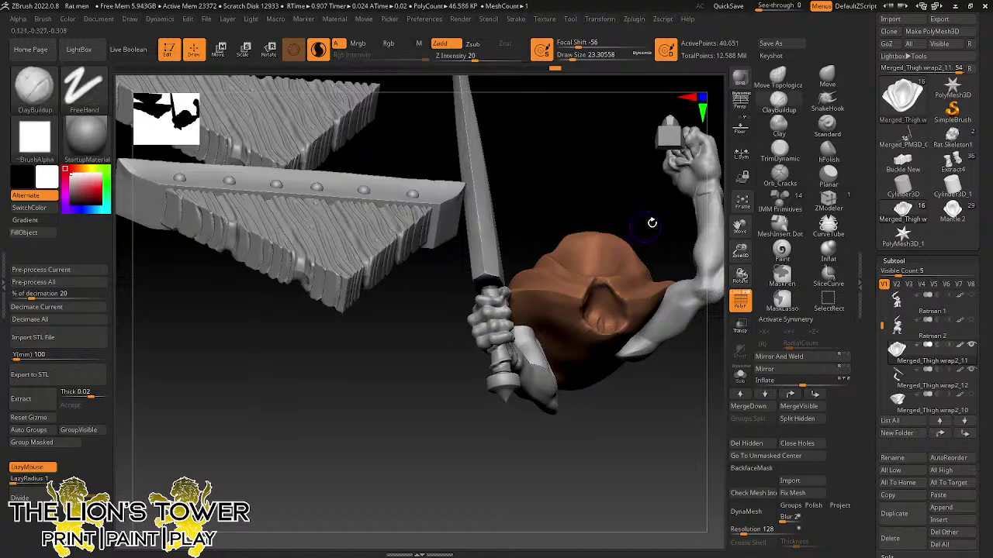
left_click_drag(651, 222, 650, 260)
left_click_drag(580, 314, 593, 295, "shift")
left_click(668, 210, "ctrl+shift")
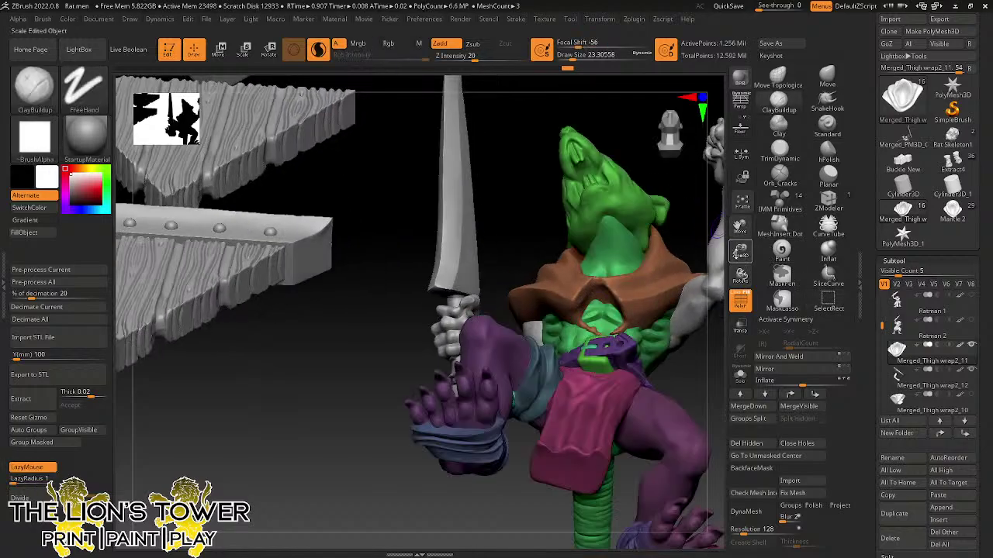
- Isolate the mantle again, rework and smooth the hollow behind its front notch, and restore the full body
left_click_drag(712, 252, 712, 283)
left_click(580, 452, "ctrl+shift")
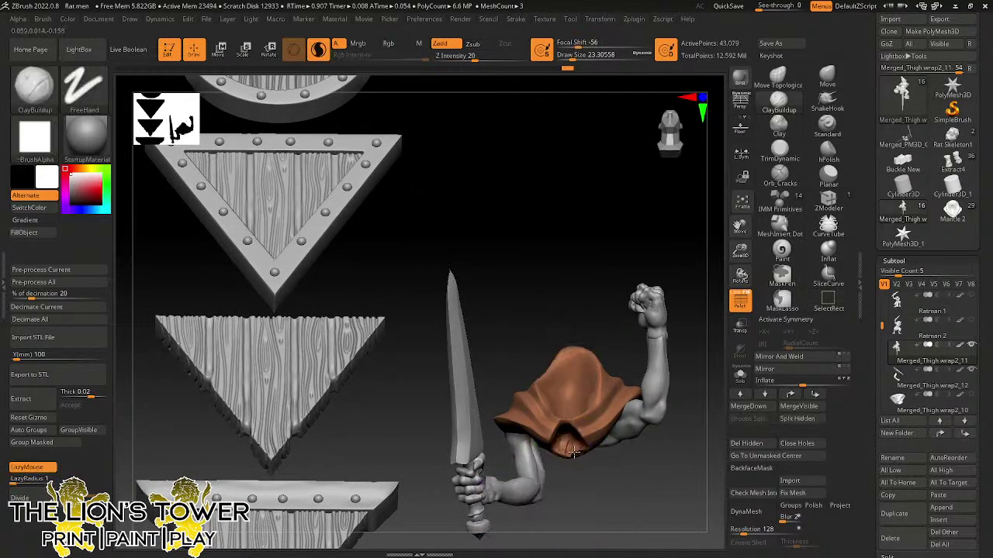
left_click_drag(706, 317, 707, 276)
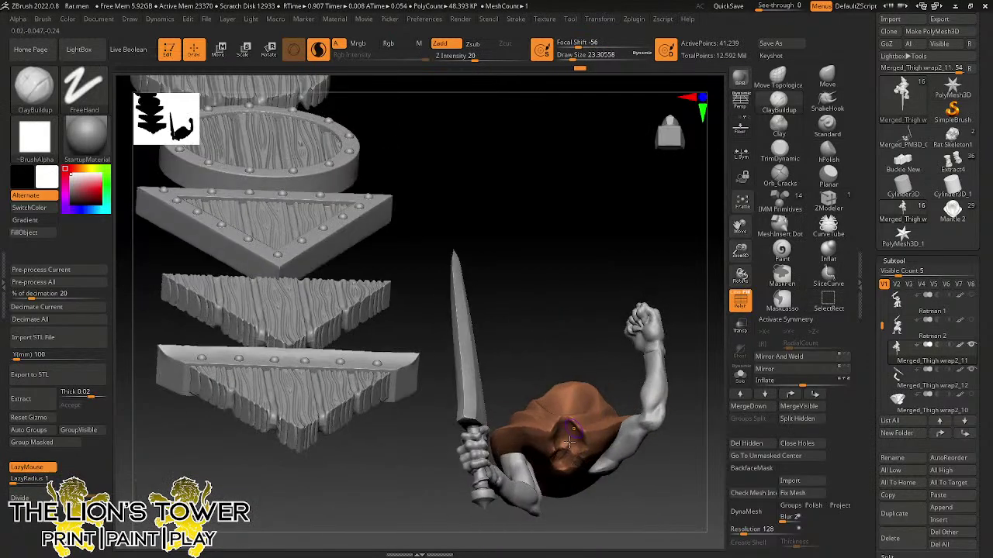
mouse_move(570, 446)
left_mouse_down("shift")
mouse_move(557, 450)
mouse_move(577, 454)
left_mouse_up("shift")
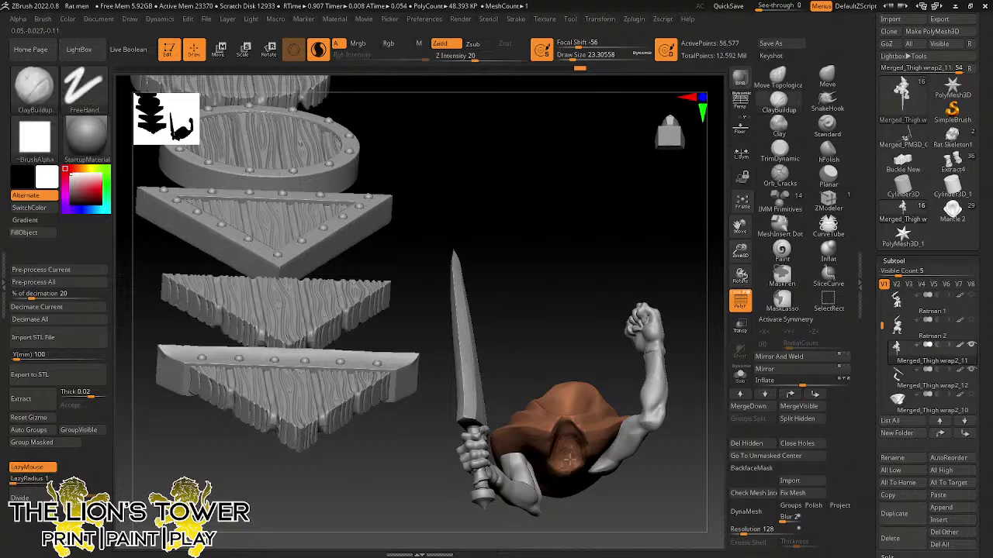
key("shift")
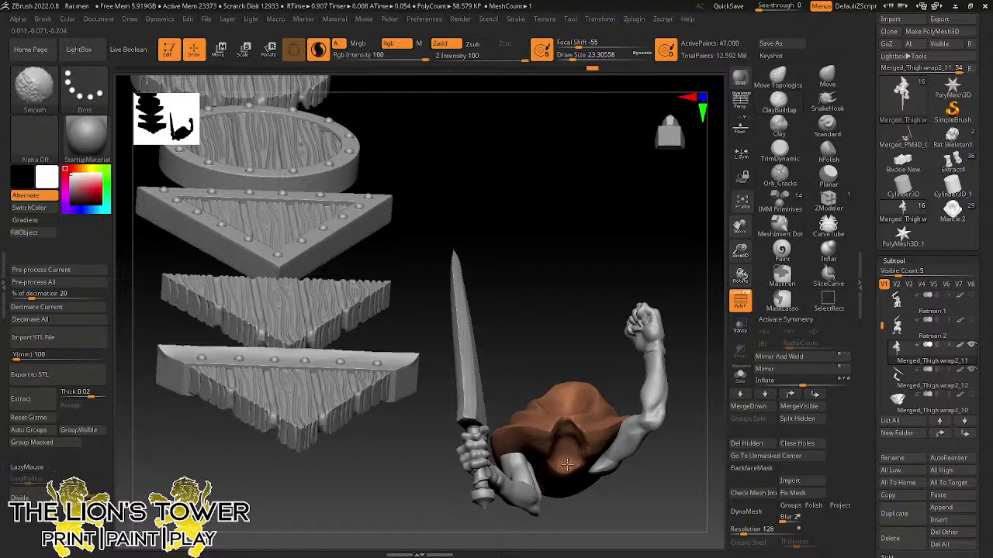
left_click(585, 296, "ctrl+shift")
left_click_drag(592, 290, 612, 327)
right_click_drag(611, 326, 743, 203)
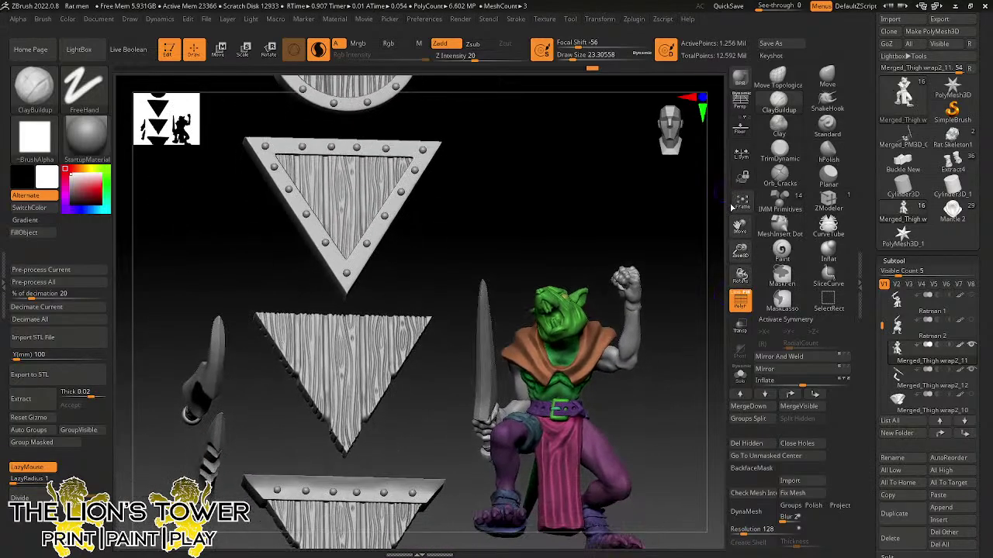
- Reshape the mantle's front edge below the raised arm with the Move Topological brush at draw size about 90
mouse_move(688, 289)
right_mouse_down()
mouse_move(700, 372)
mouse_move(714, 318)
mouse_move(693, 270)
mouse_move(664, 303)
right_mouse_up()
left_click(778, 77)
mouse_move(677, 234)
right_mouse_down()
mouse_move(665, 248)
mouse_move(650, 167)
mouse_move(589, 202)
right_mouse_up()
left_click(585, 57)
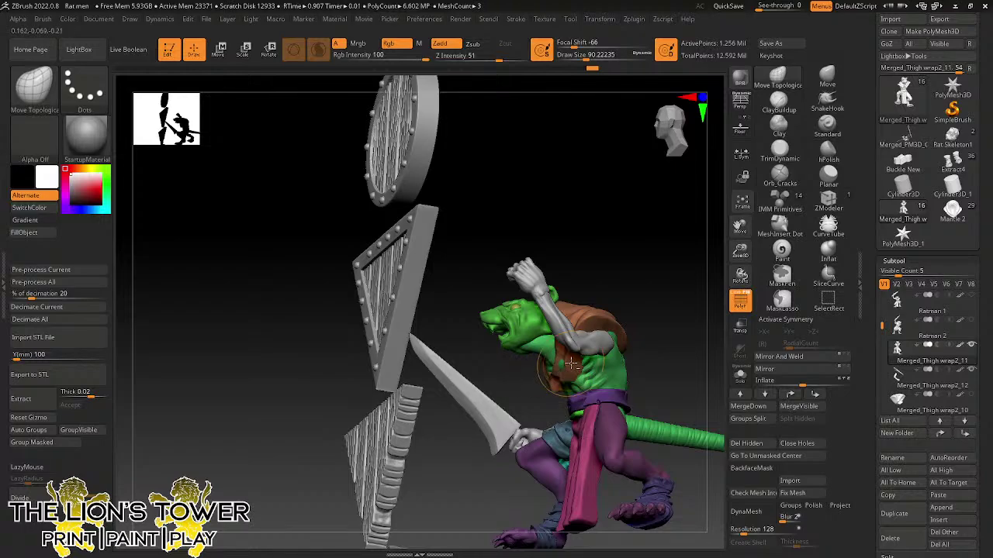
left_click_drag(571, 364, 568, 363)
right_click_drag(562, 360, 524, 380)
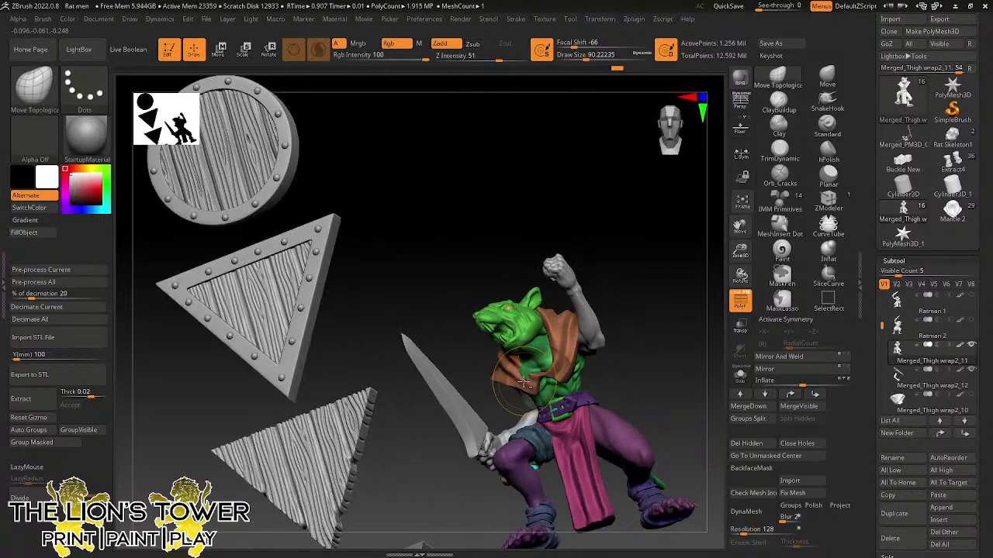
mouse_move(621, 268)
left_mouse_down()
mouse_move(649, 233)
mouse_move(660, 236)
left_mouse_up()
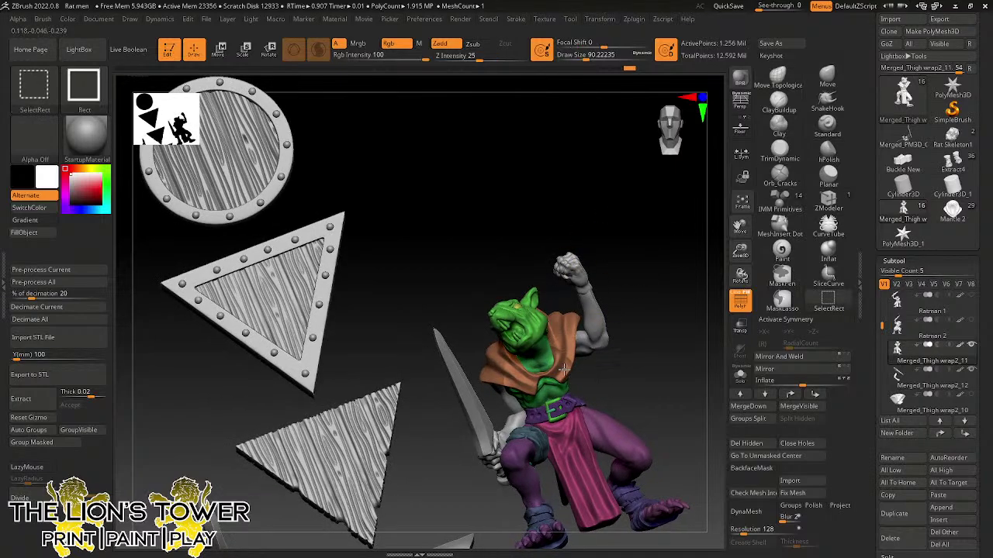
- Isolate the mantle, flatten and polish its inner surface and rim with hPolish at draw size about 27, and restore the full body
left_click(568, 339, "ctrl+shift")
left_click(826, 78)
left_click(828, 151)
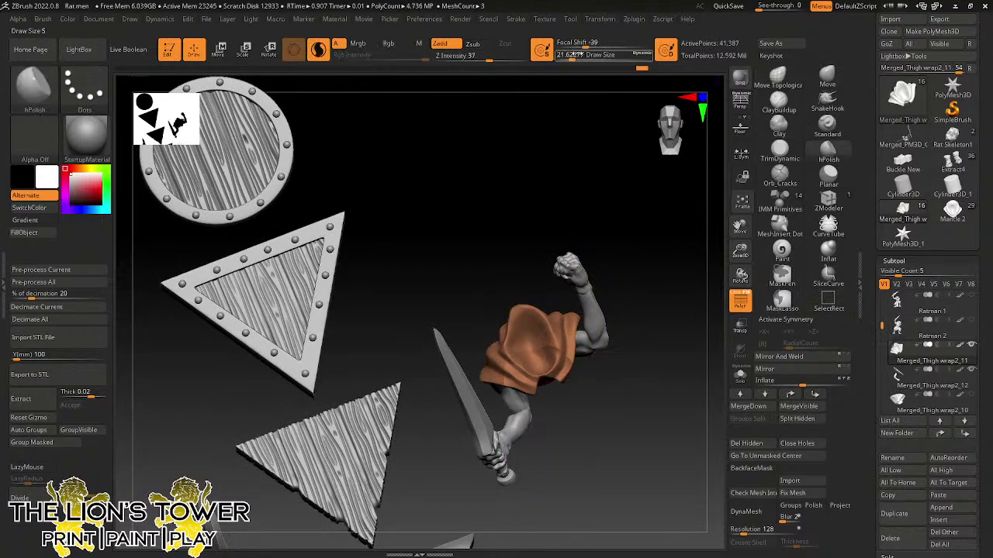
left_click(573, 57)
left_click_drag(587, 175, 597, 244)
right_click_drag(597, 245, 559, 355)
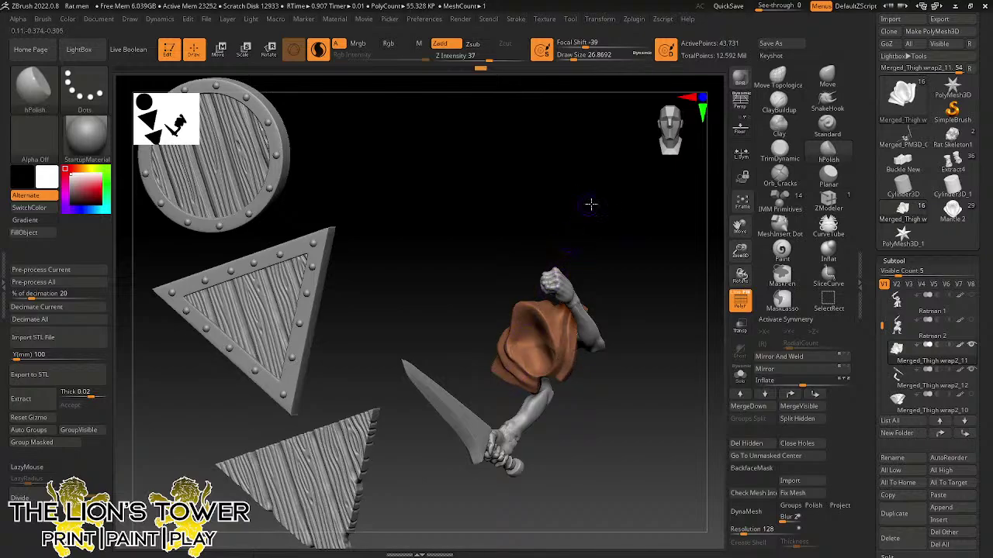
right_click_drag(590, 204, 553, 335)
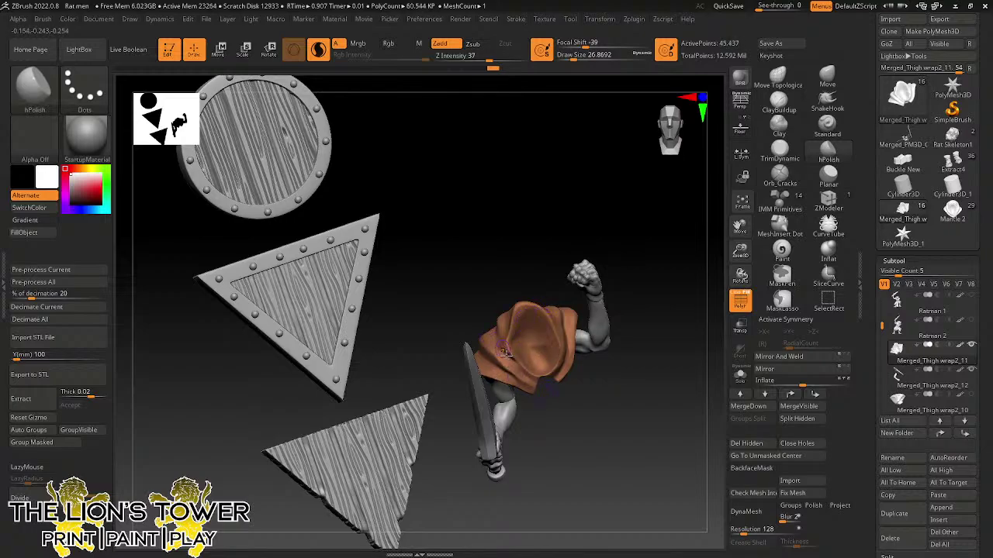
right_click_drag(511, 374, 568, 310)
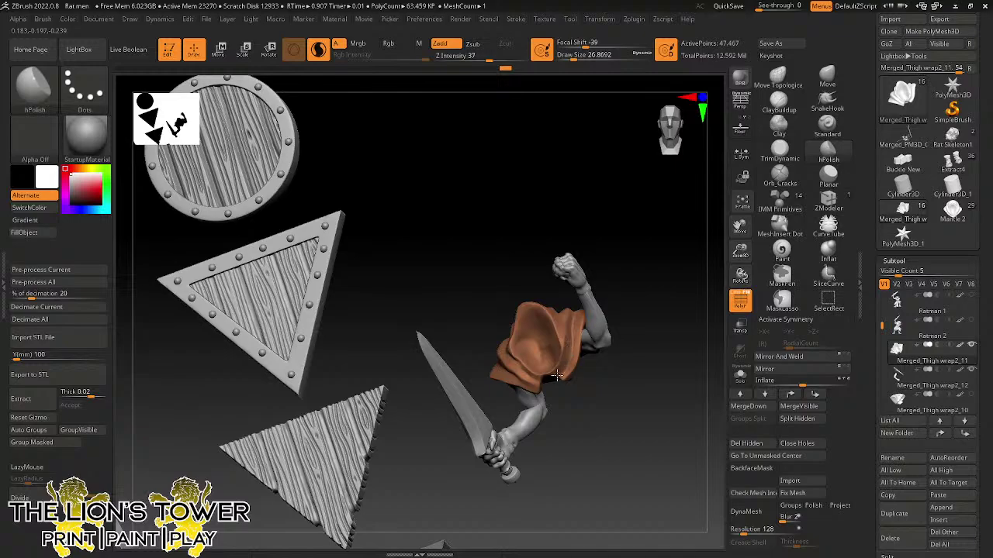
left_click(643, 257, "ctrl+shift")
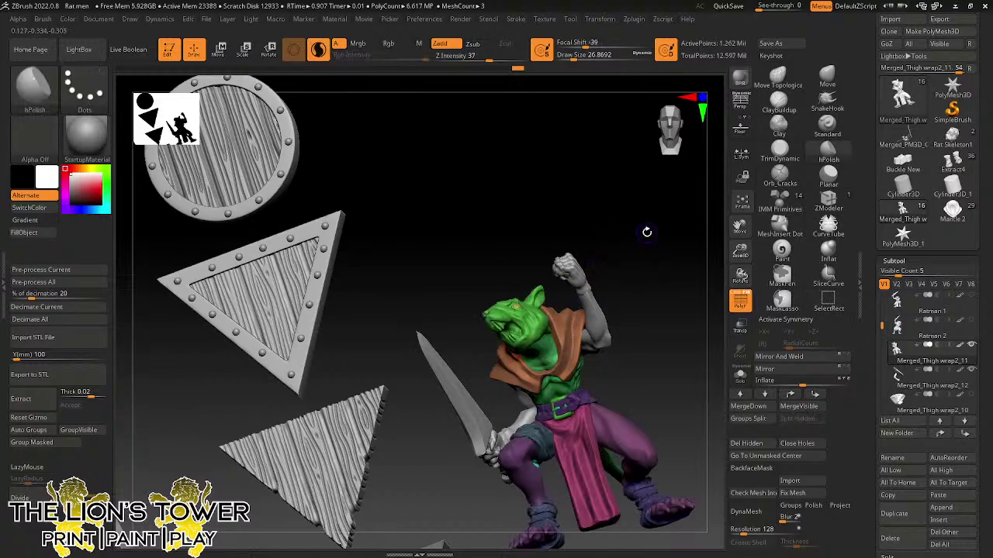
- Merge the subtool holding the arms and sword into the ratman body subtool
right_click_drag(646, 233, 650, 269)
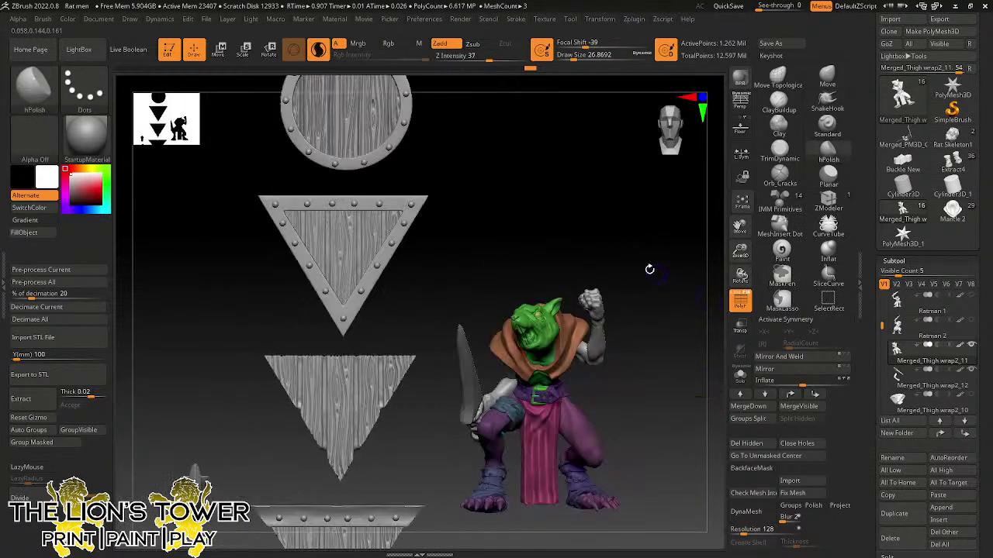
mouse_move(608, 332)
right_mouse_down()
mouse_move(669, 310)
mouse_move(690, 343)
mouse_move(601, 333)
right_mouse_up()
left_click(598, 356, "alt")
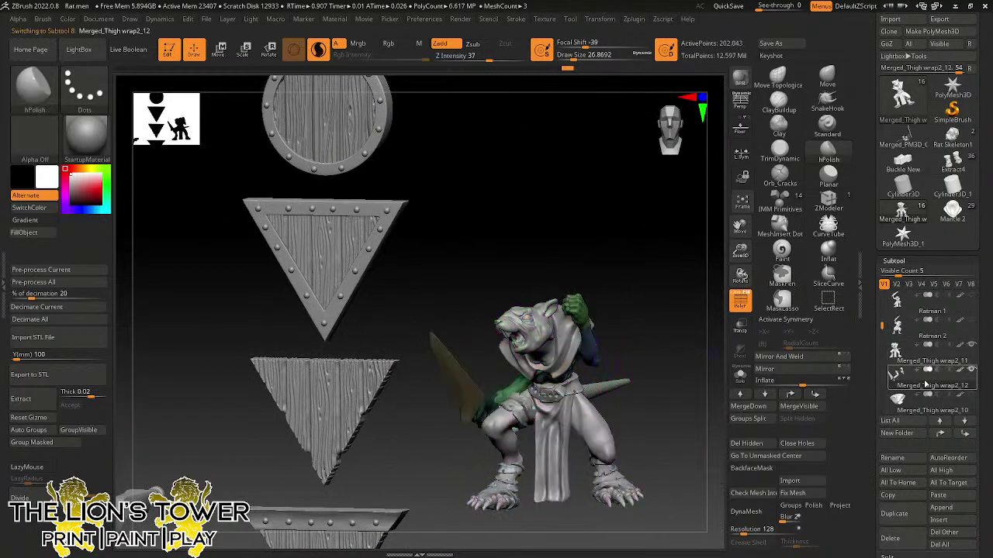
left_click(927, 354)
scroll(894, 419, "down", 3)
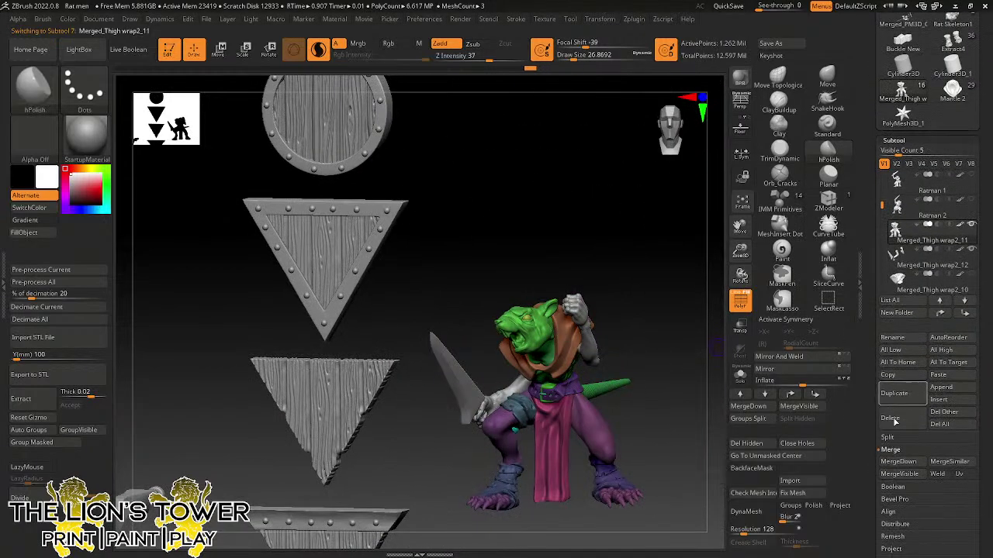
left_click(898, 462)
left_click(751, 487)
- Hide the rat's head polygroup on the merged body and delete the hidden geometry
left_click(687, 383, "ctrl")
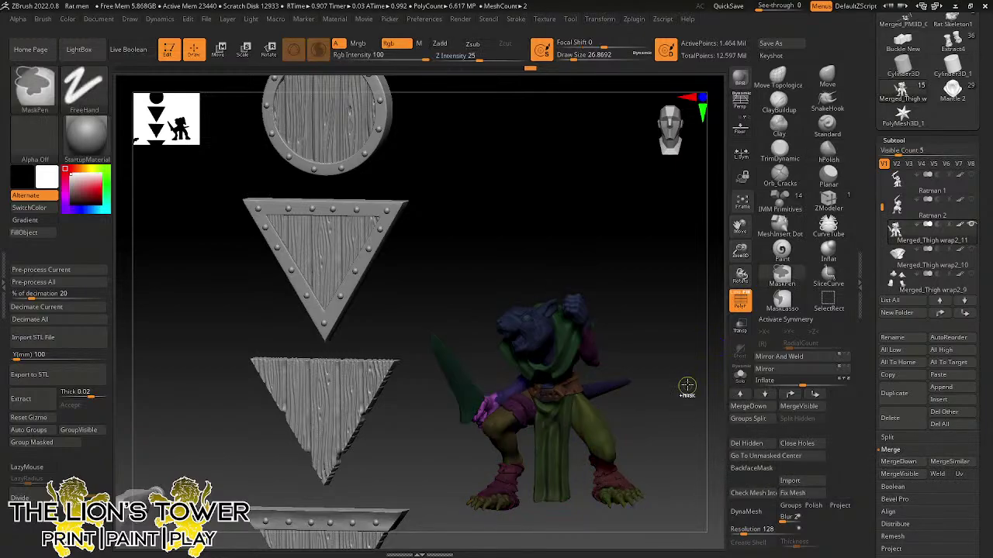
left_click(687, 383, "ctrl")
left_click(532, 325, "ctrl+shift")
left_click(529, 321, "ctrl+shift")
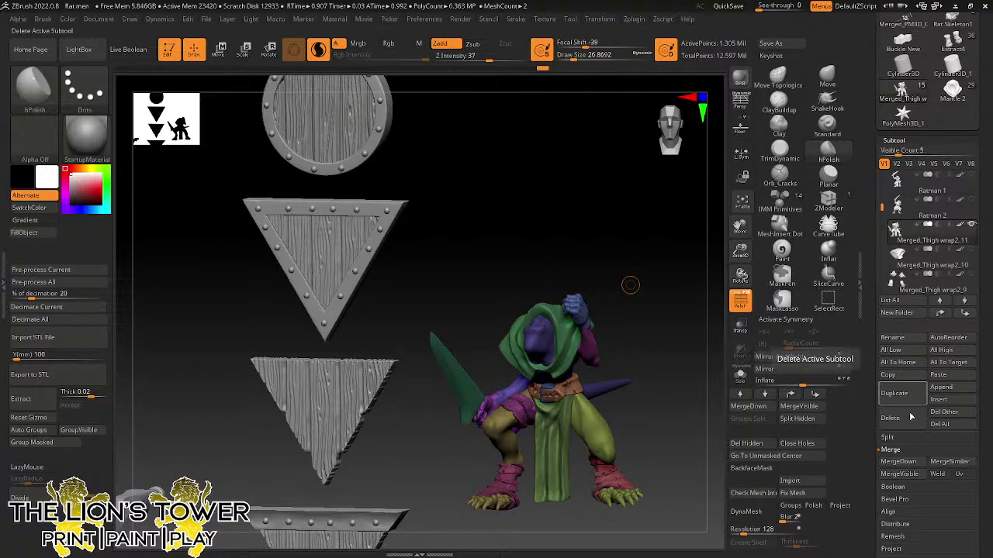
left_click(761, 445)
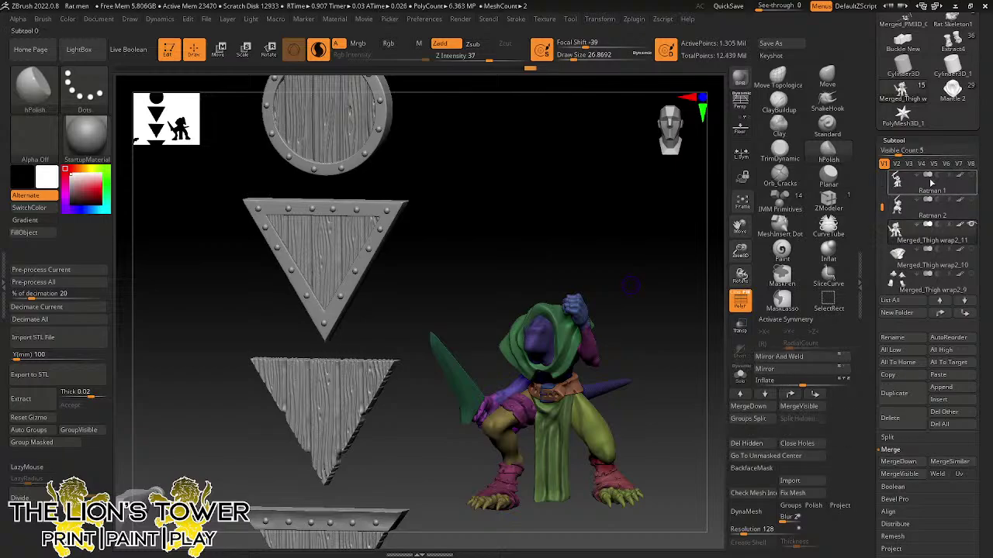
- Copy the Rat Head 6 subtool from the Mantle 2 tool and paste it into the headless ratman's tool
scroll(965, 219, "up", 3)
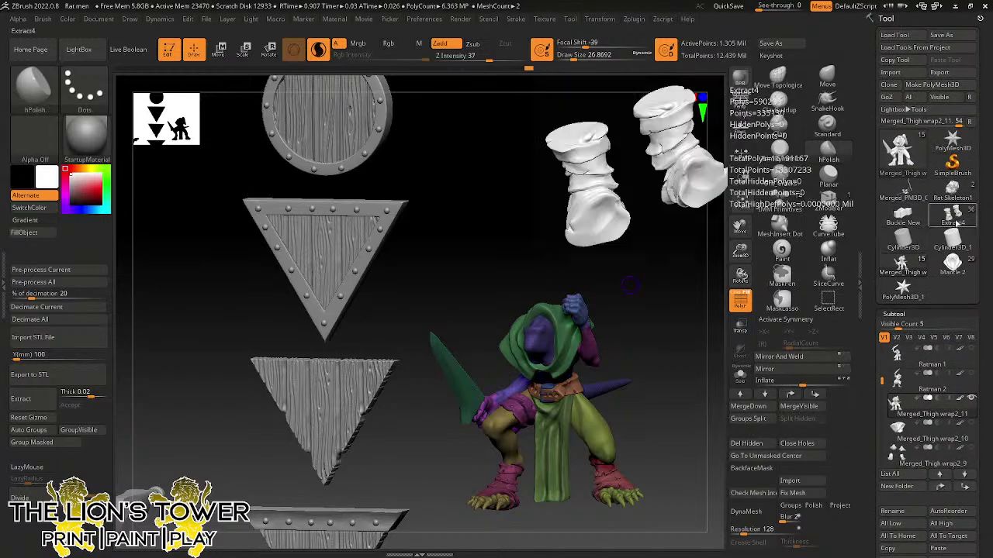
left_click(952, 263)
left_click_drag(871, 409, 882, 310)
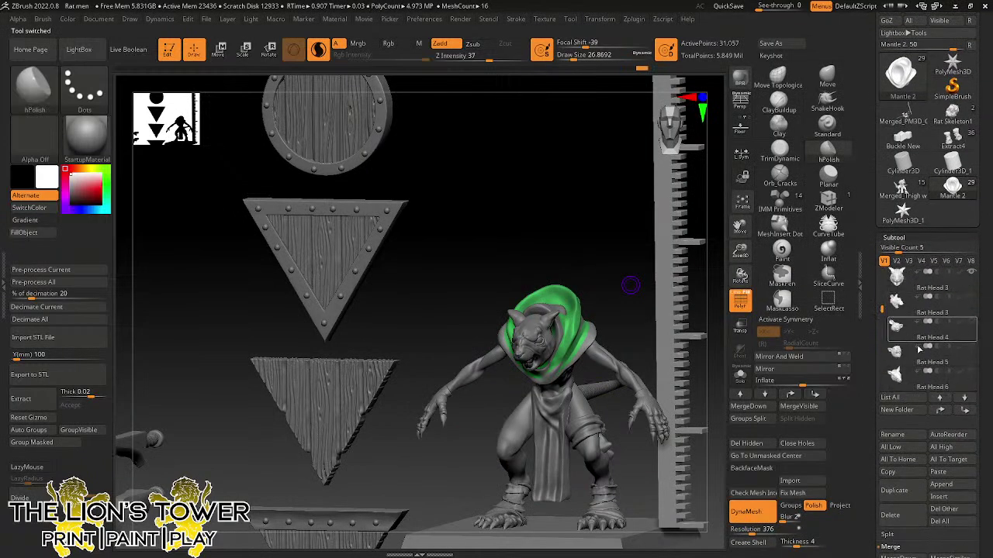
mouse_move(925, 388)
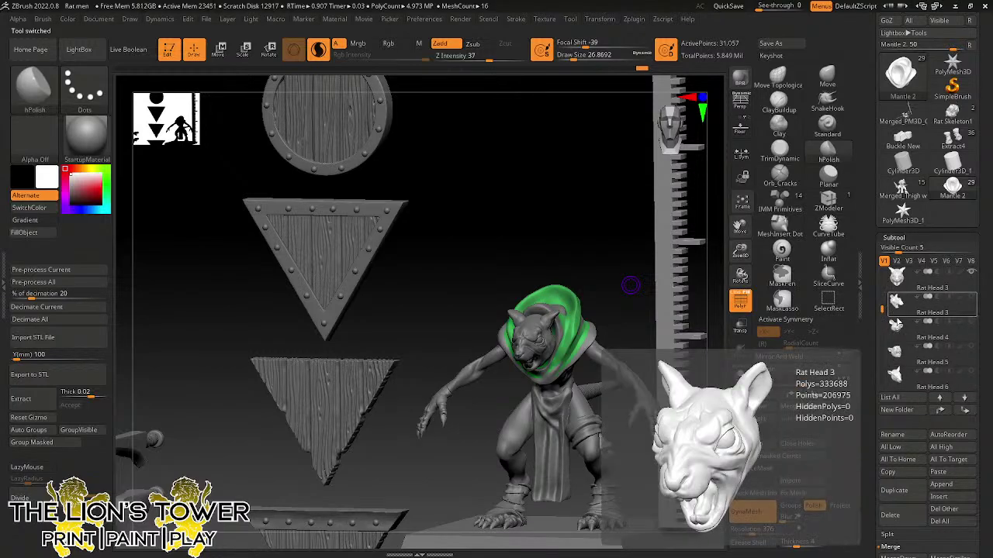
left_click(895, 323)
left_click(896, 484)
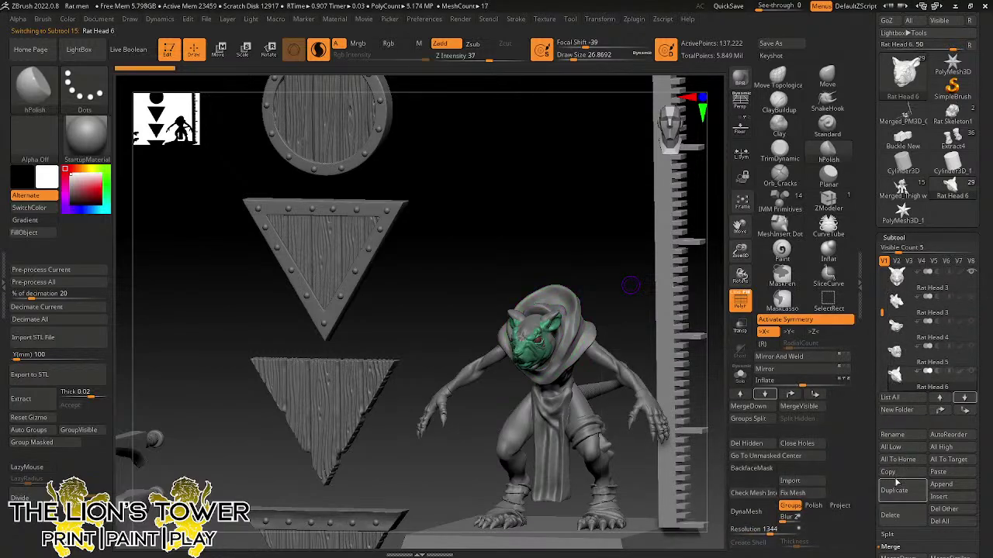
left_click(900, 190)
left_click(938, 472)
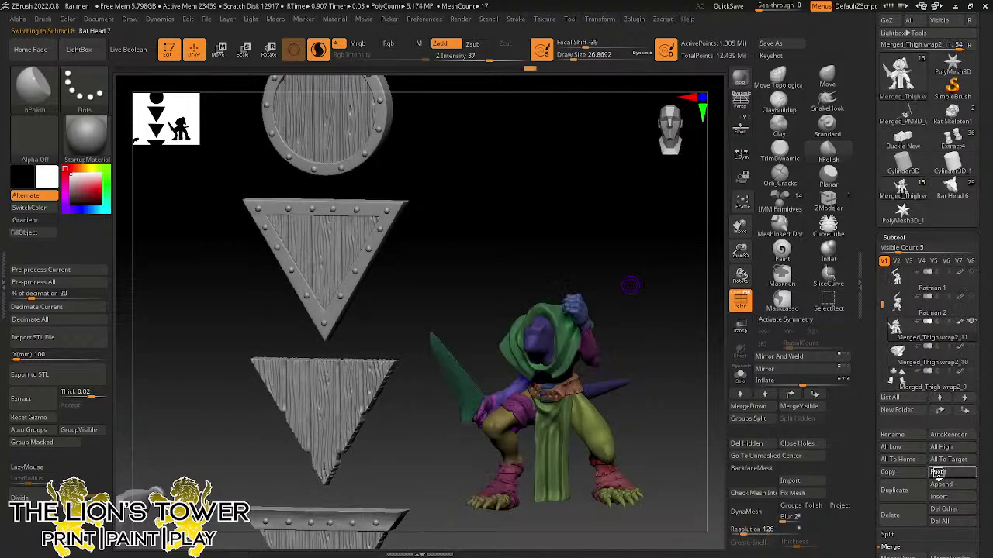
- Centre the transform gizmo on the pasted rat head and reposition it within the mantle's opening
left_click_drag(694, 355, 635, 289)
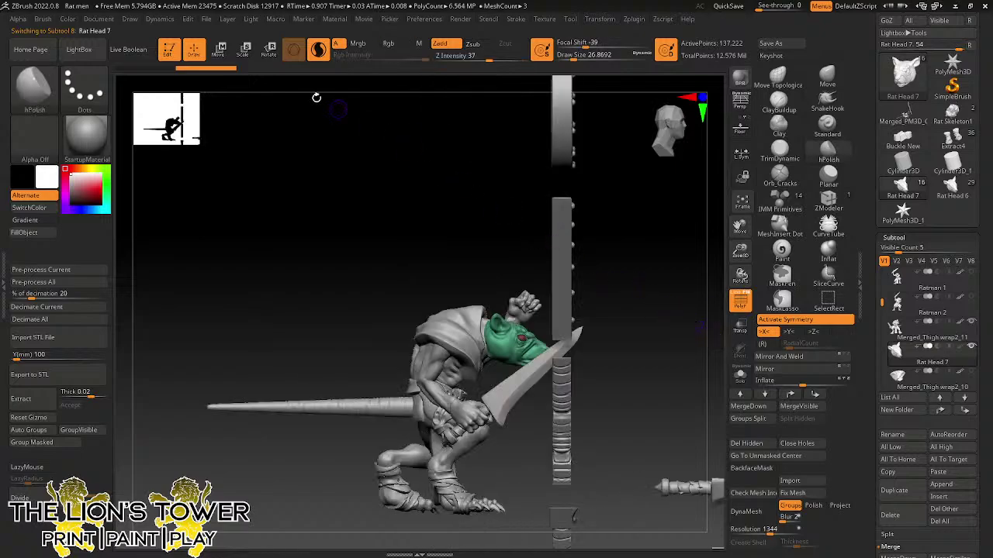
left_click(269, 51)
left_click_drag(527, 189, 577, 297)
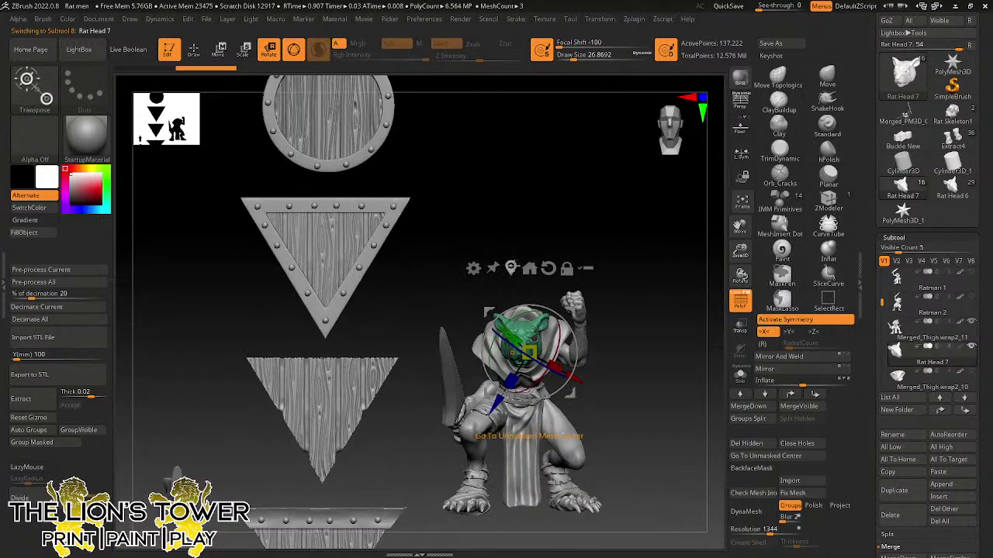
left_click(510, 268)
left_click_drag(644, 275, 637, 343, "shift")
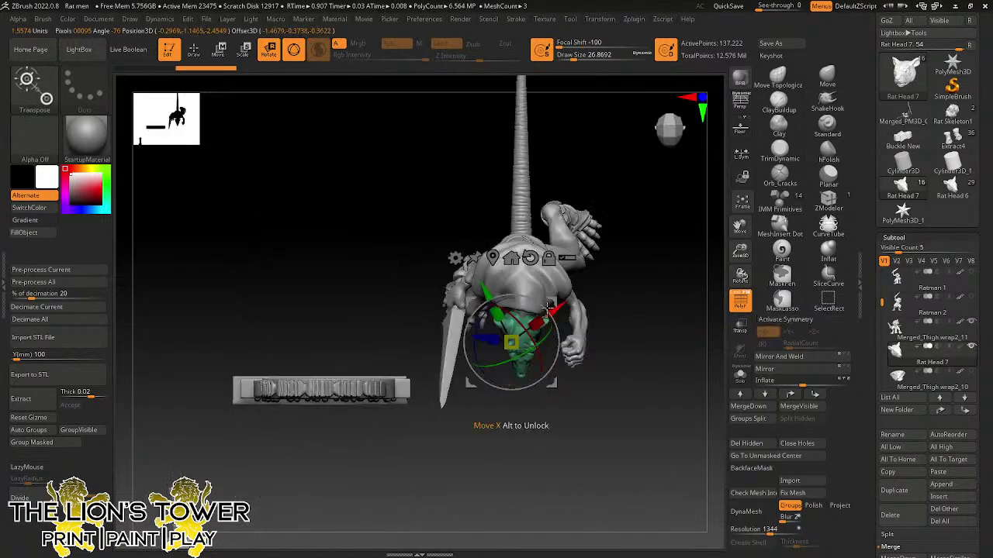
left_click_drag(554, 316, 555, 301)
left_click_drag(632, 280, 581, 237)
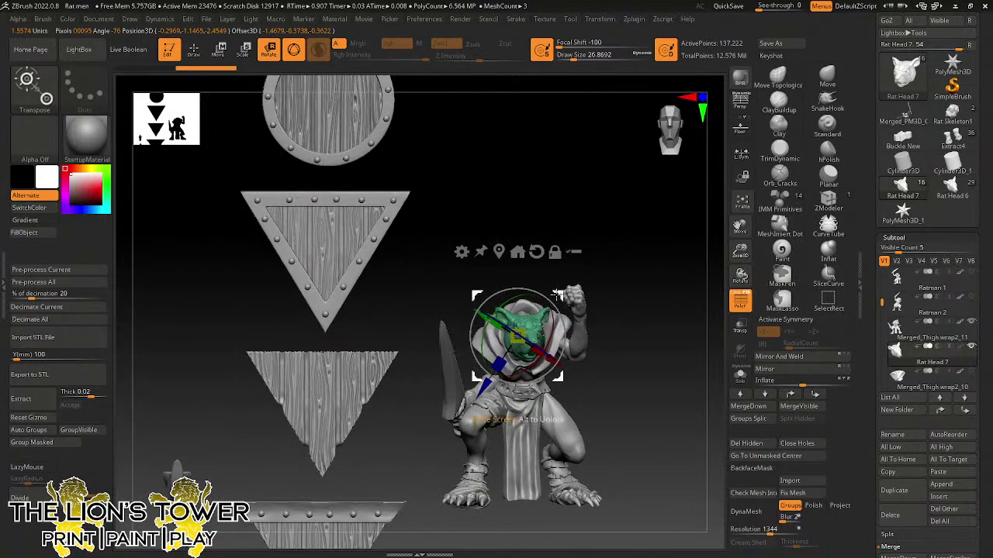
left_click(500, 253)
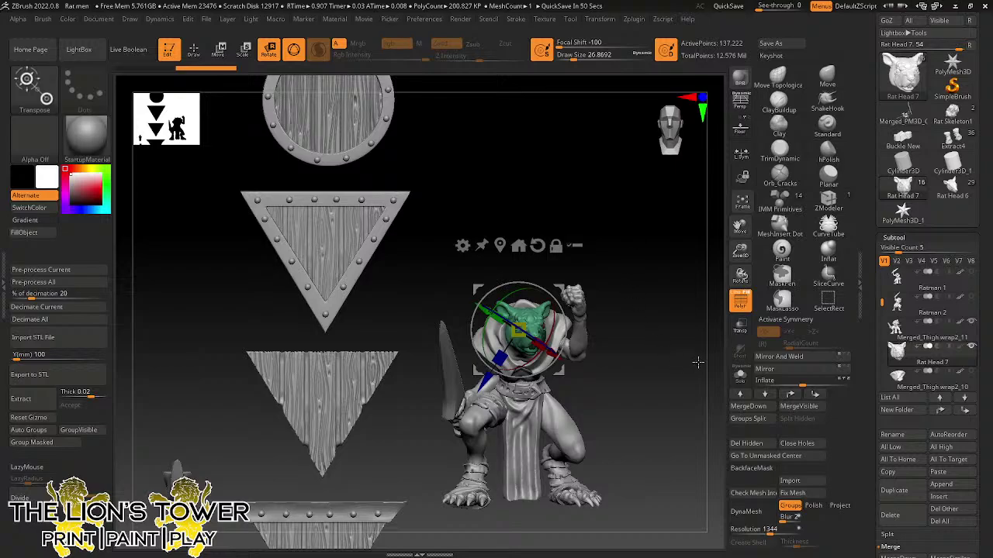
- Fine-tune the rat head's fit against the neck and mantle, comparing it with the body from the front, side and below
left_click_drag(667, 347, 691, 356)
left_click_drag(740, 250, 640, 304)
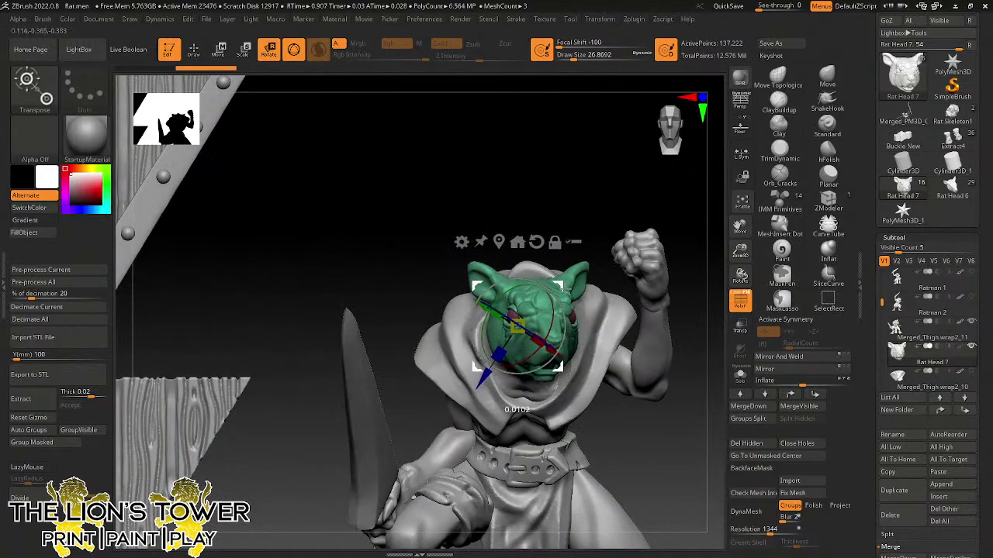
left_click_drag(656, 416, 687, 398)
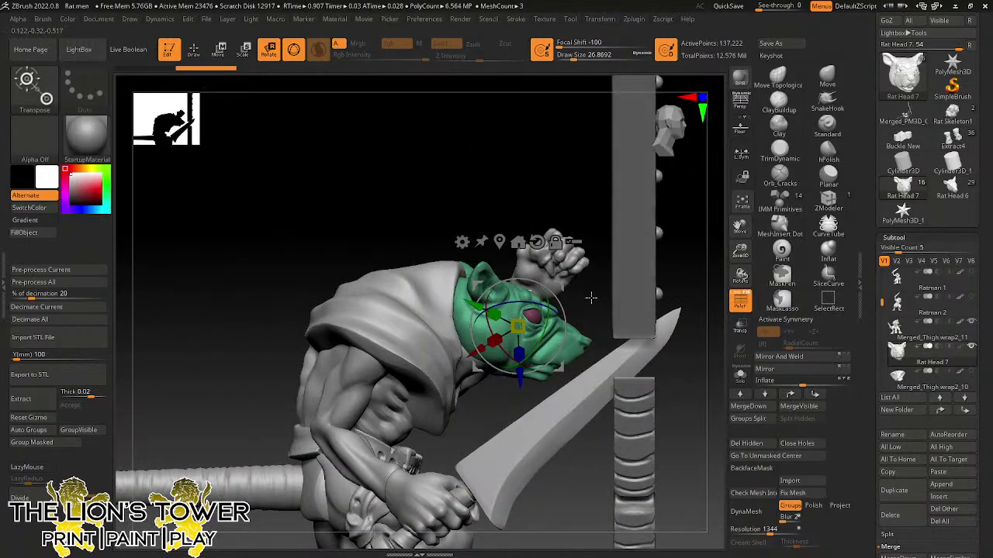
left_click_drag(590, 297, 602, 326)
left_click(557, 388, "alt")
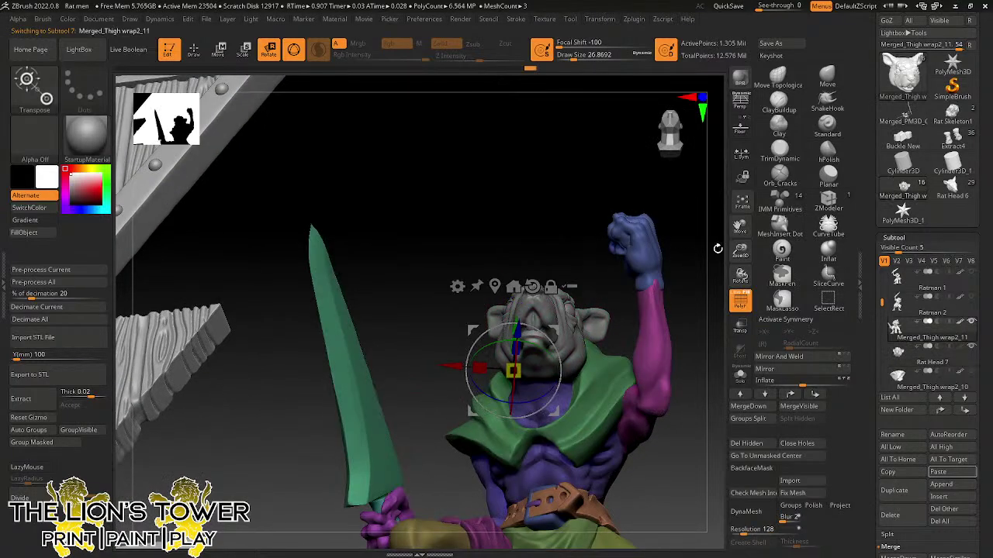
left_click_drag(717, 249, 589, 302)
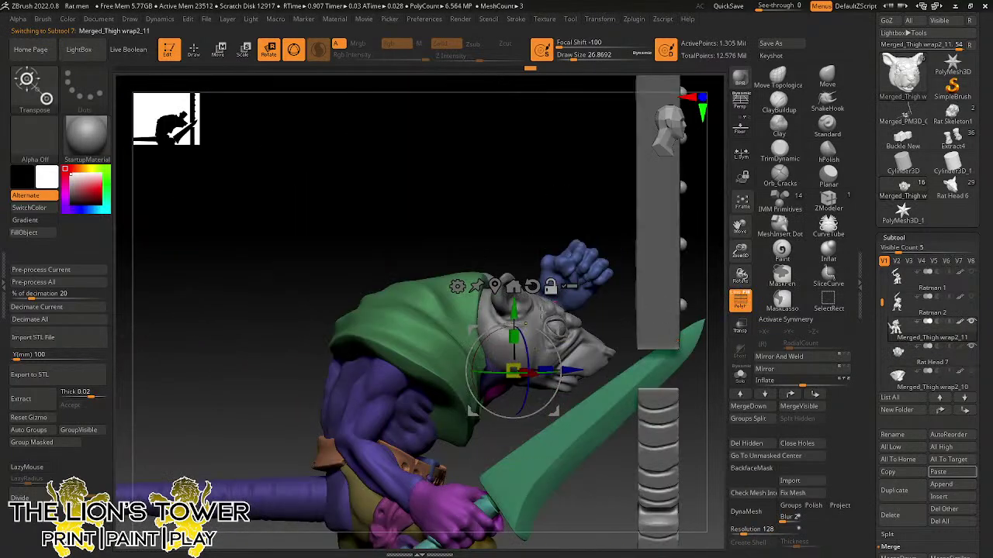
left_click(589, 302, "alt")
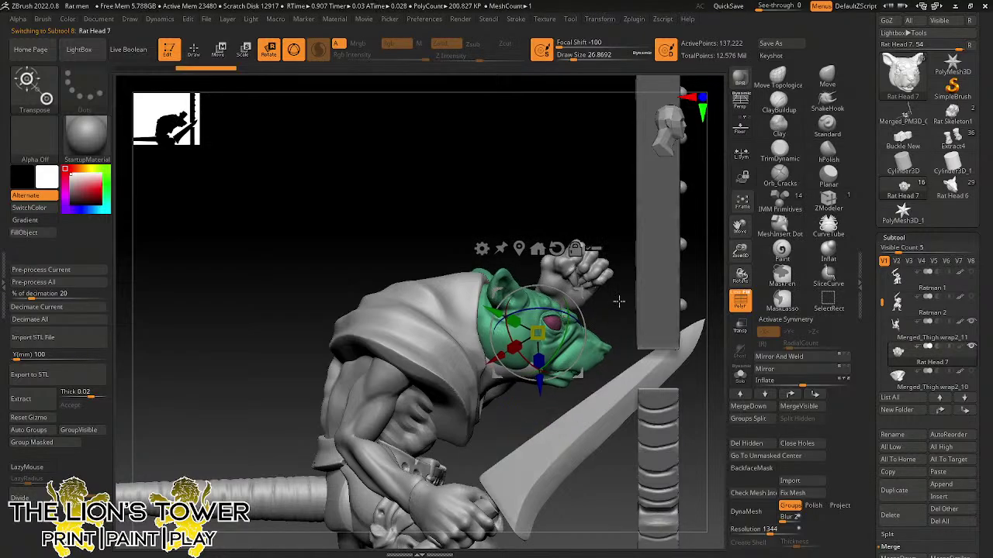
- Tilt the rat head sideways and nudge it into line with the neck inside the mantle
left_click_drag(618, 301, 583, 311)
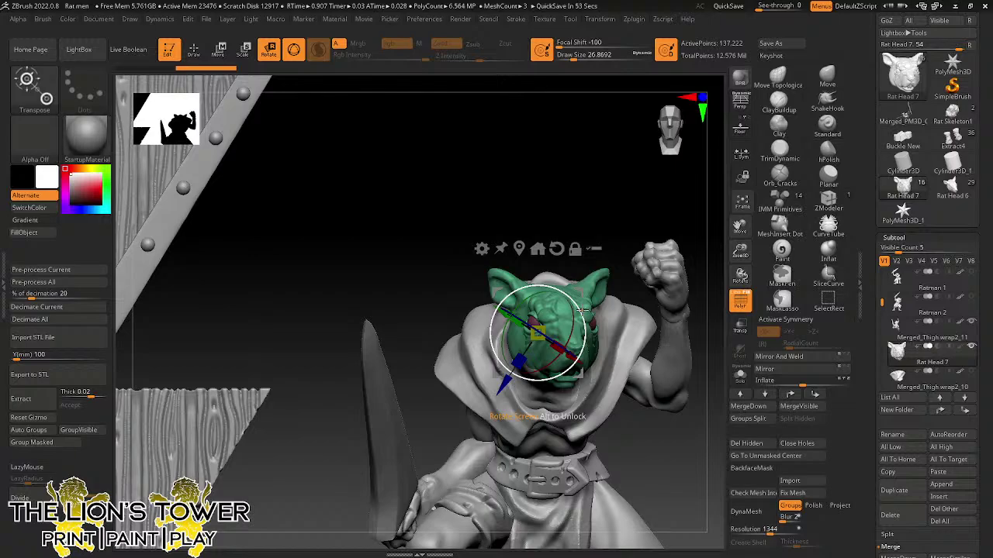
left_click_drag(713, 363, 709, 314)
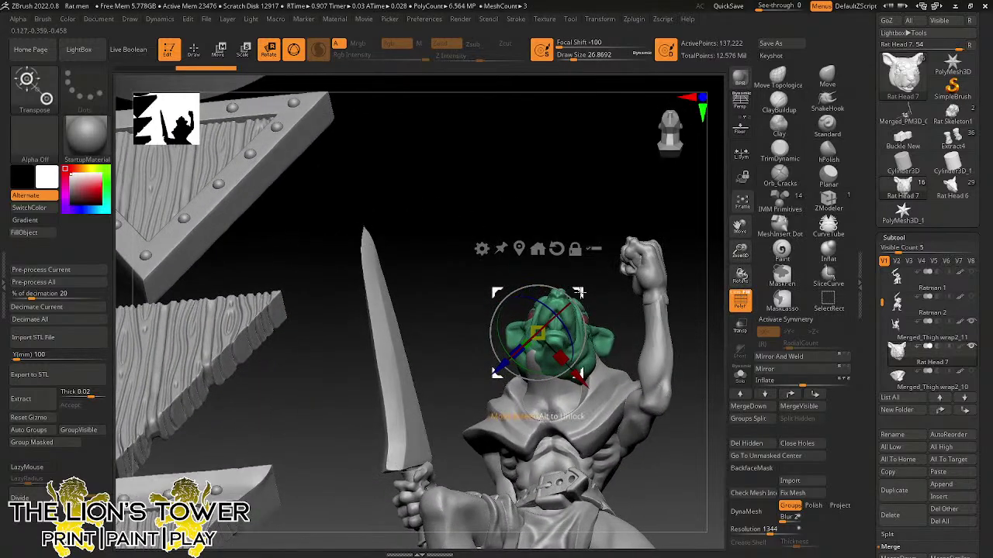
mouse_move(581, 296)
left_mouse_down()
mouse_move(572, 298)
mouse_move(604, 320)
mouse_move(568, 302)
mouse_move(571, 293)
left_mouse_up()
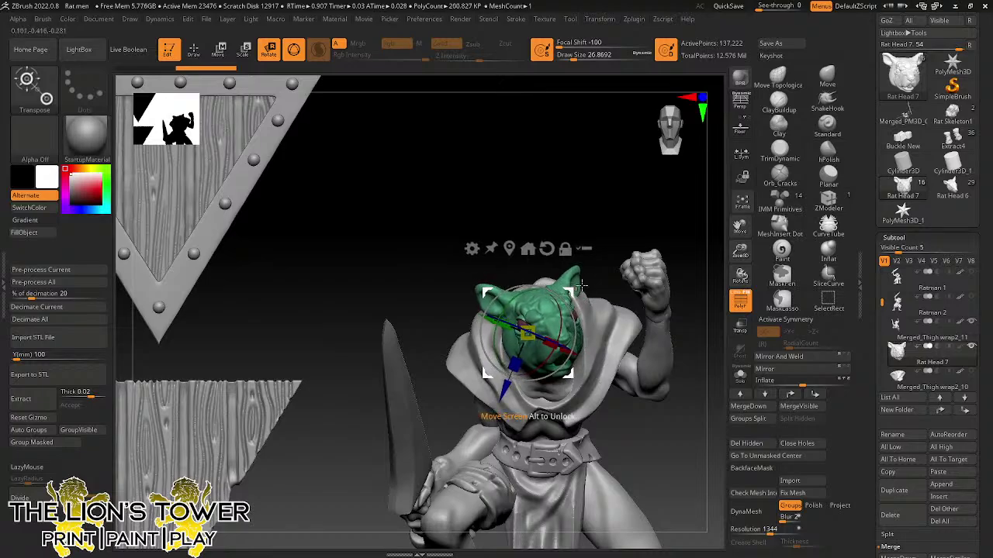
left_click_drag(611, 247, 580, 252)
right_click_drag(590, 341, 599, 287)
left_click_drag(570, 292, 572, 301)
- Select the ratman's body subtool and adjust the mantle around the new rat head with the Move Topological brush
left_click(569, 268, "alt")
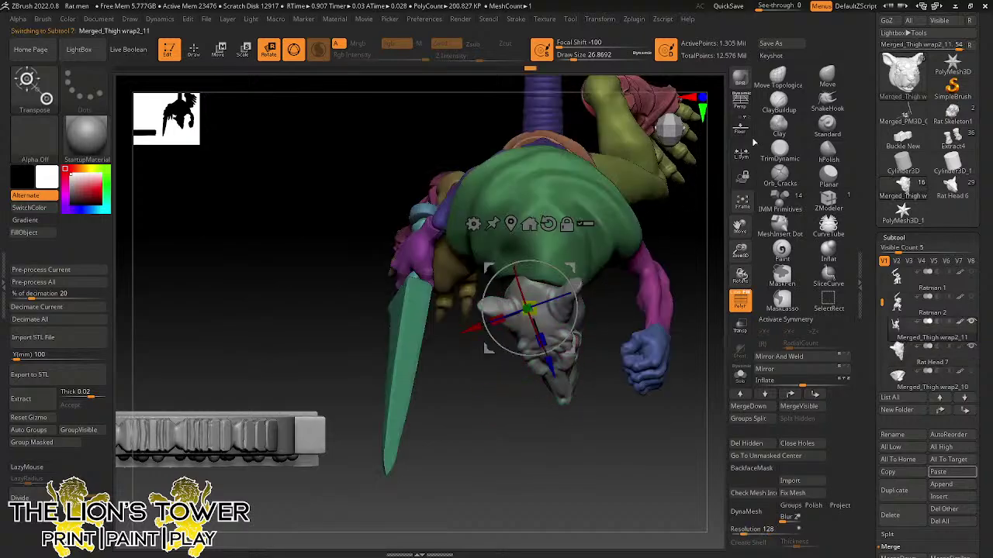
left_click(778, 78)
left_click_drag(675, 242, 661, 236)
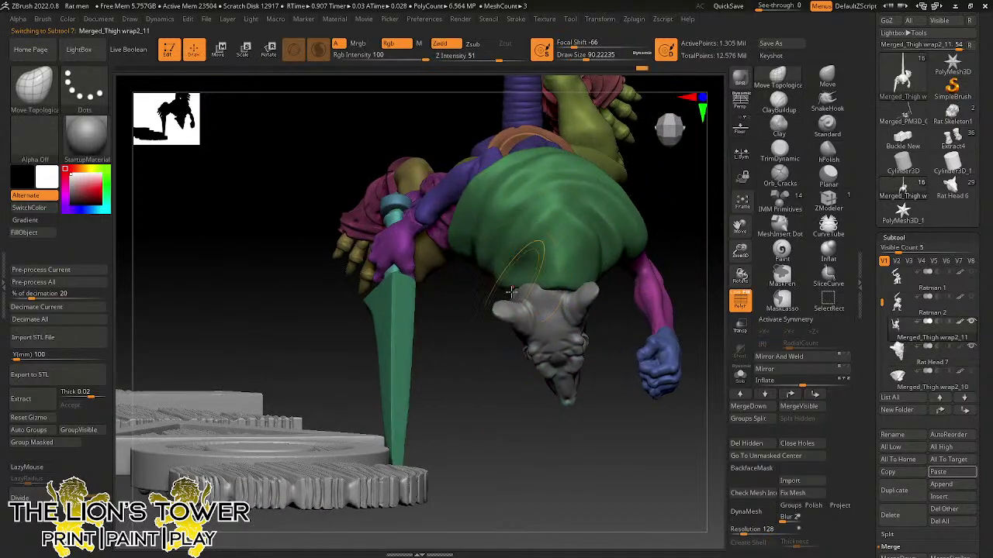
right_click_drag(643, 255, 564, 211)
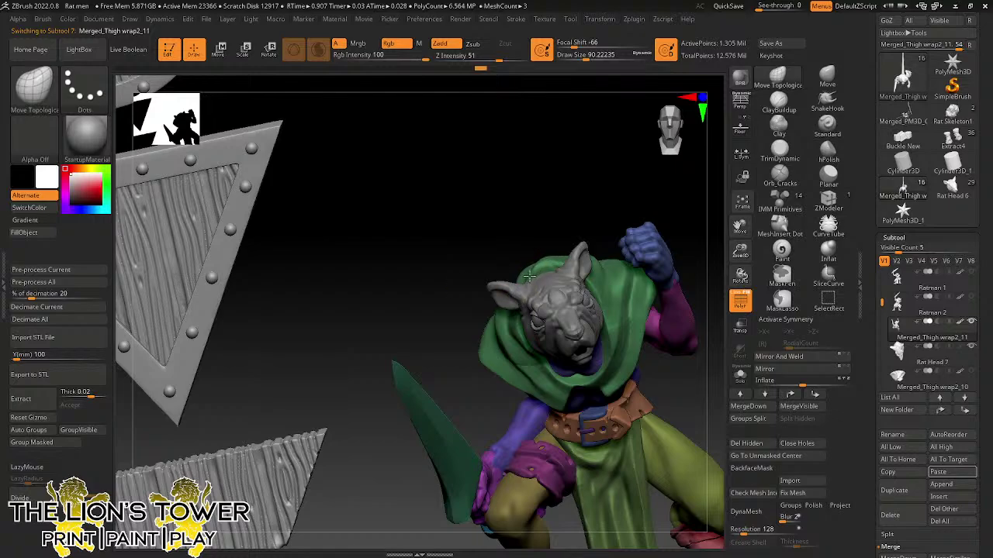
right_click_drag(560, 203, 563, 189)
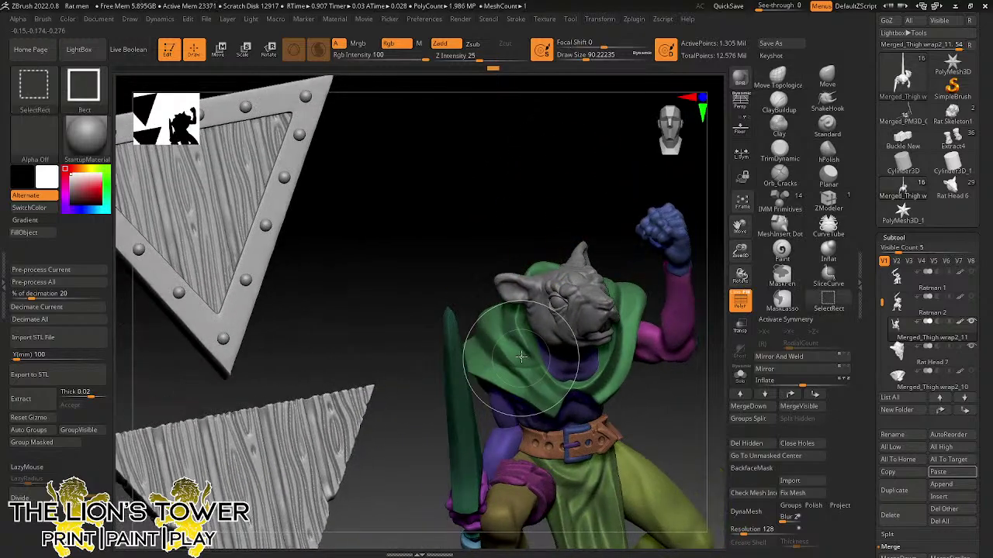
- Isolate the mantle, polish its folds around the rat head with the hPolish brush, and show the whole figure again
left_click(523, 359, "ctrl+shift")
left_click(828, 149)
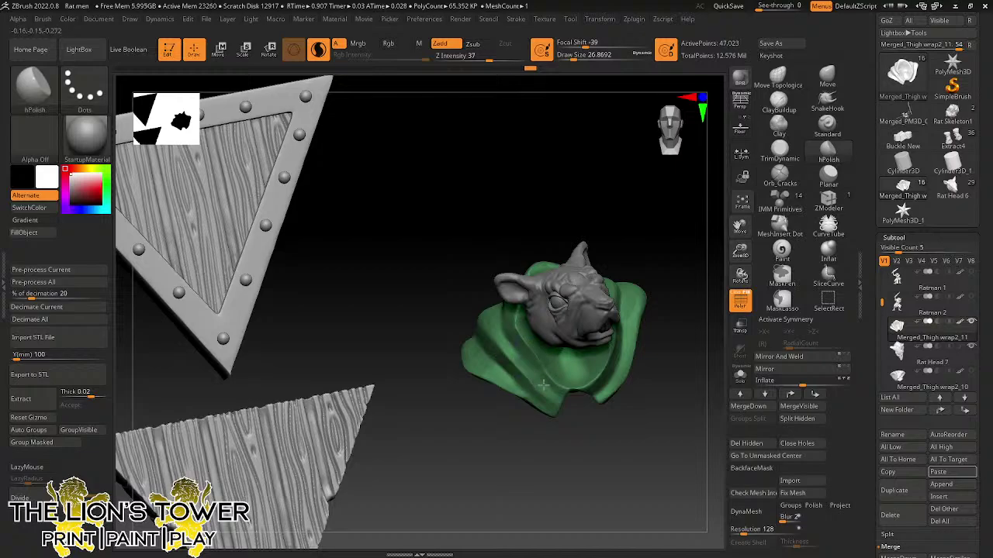
left_click_drag(660, 279, 612, 349)
left_click_drag(643, 235, 640, 399)
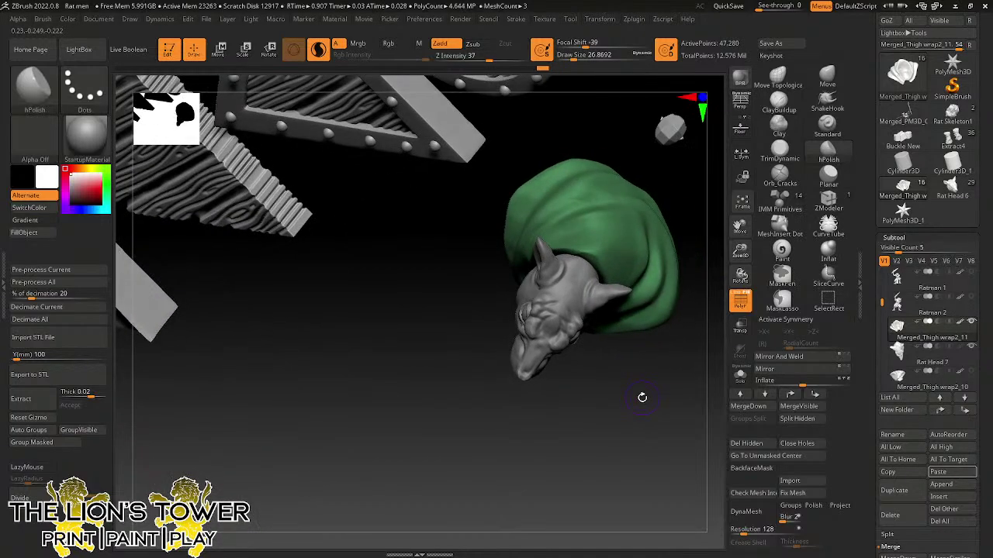
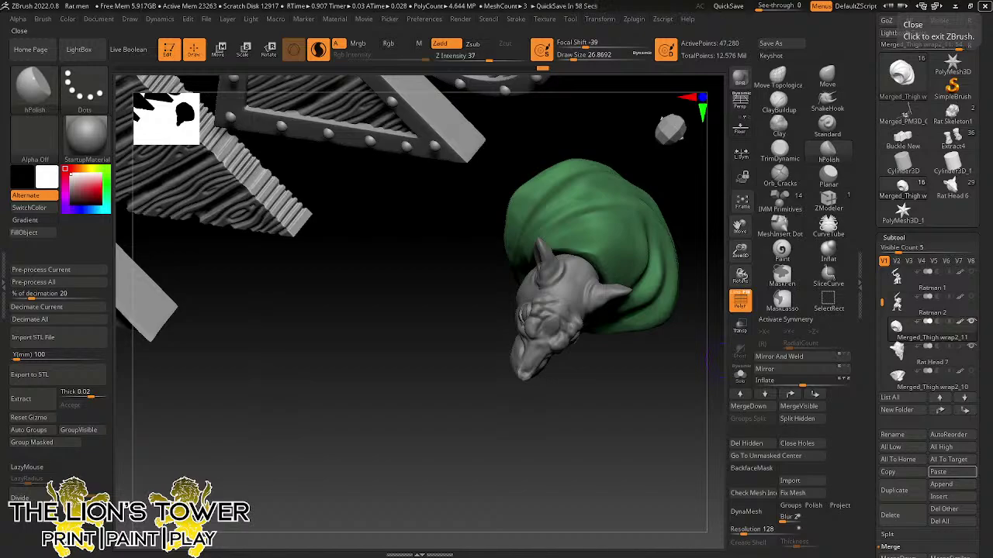
left_click_drag(687, 401, 687, 339, "shift")
key("ctrl+shift")
left_click(682, 378, "ctrl+shift")
mouse_move(682, 378)
left_mouse_down()
mouse_move(662, 350)
mouse_move(679, 373)
left_mouse_up()
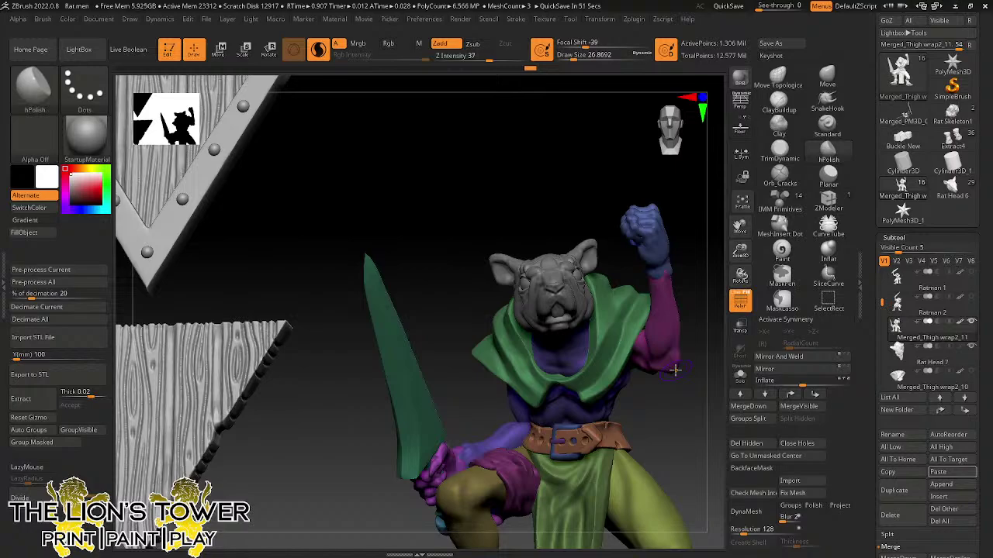
- Isolate the mantle to work on its front collar beneath the rat's chin with the Move brush, and unhide the body
key("f")
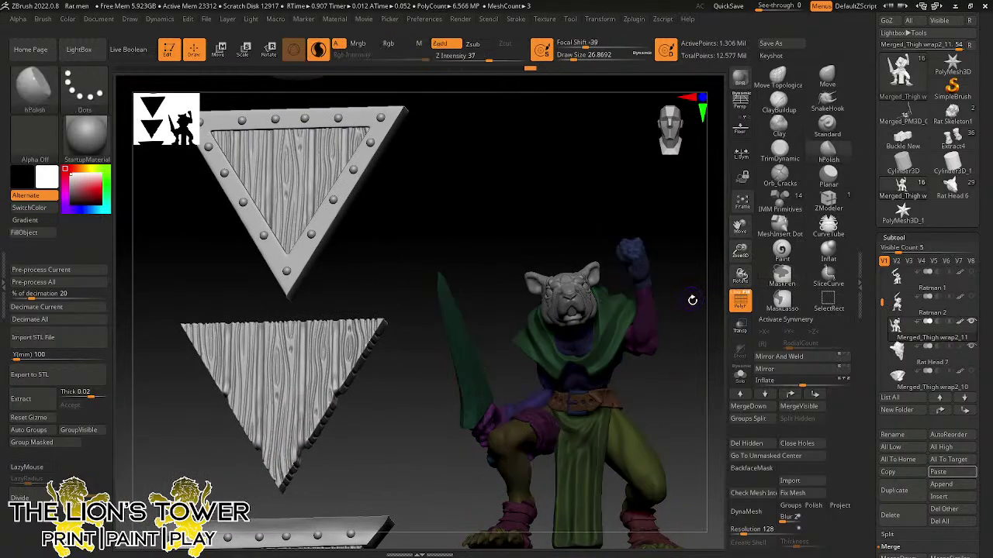
left_click_drag(692, 300, 681, 326)
left_click_drag(711, 237, 726, 203)
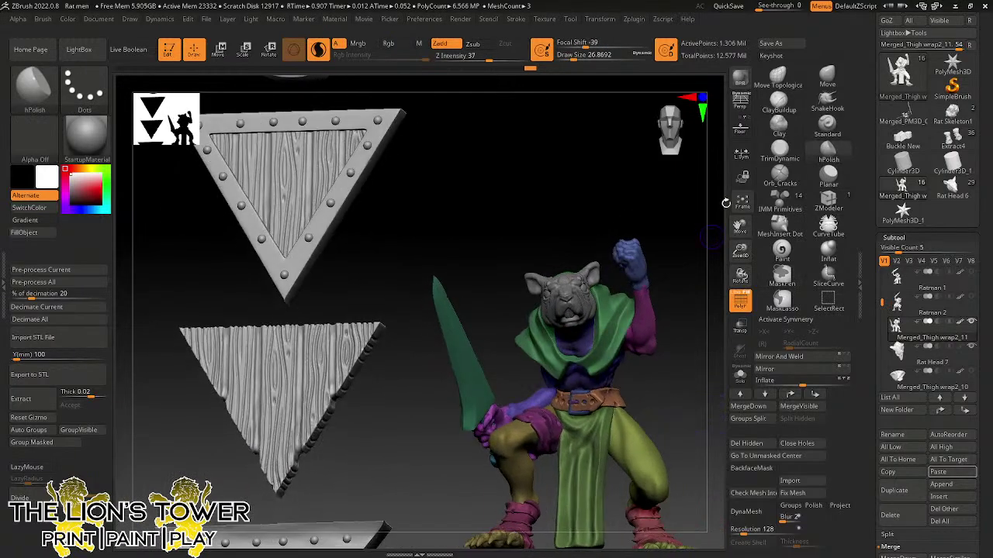
left_click(826, 77)
left_click(553, 349, "ctrl+shift")
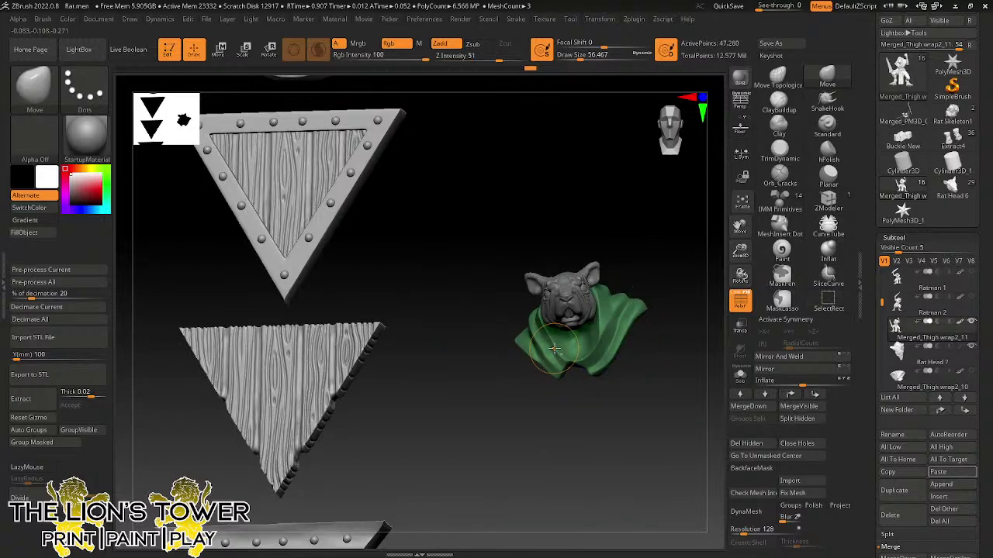
left_click_drag(637, 242, 587, 247)
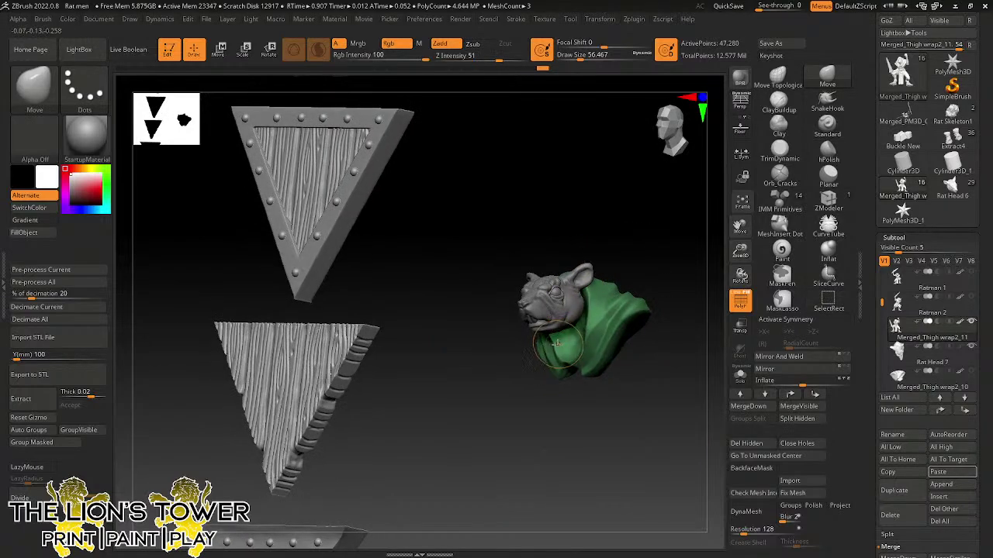
left_click(624, 225, "ctrl+shift")
mouse_move(674, 246)
left_mouse_down()
mouse_move(701, 280)
mouse_move(623, 249)
mouse_move(672, 233)
mouse_move(667, 225)
mouse_move(696, 210)
mouse_move(717, 171)
left_mouse_up()
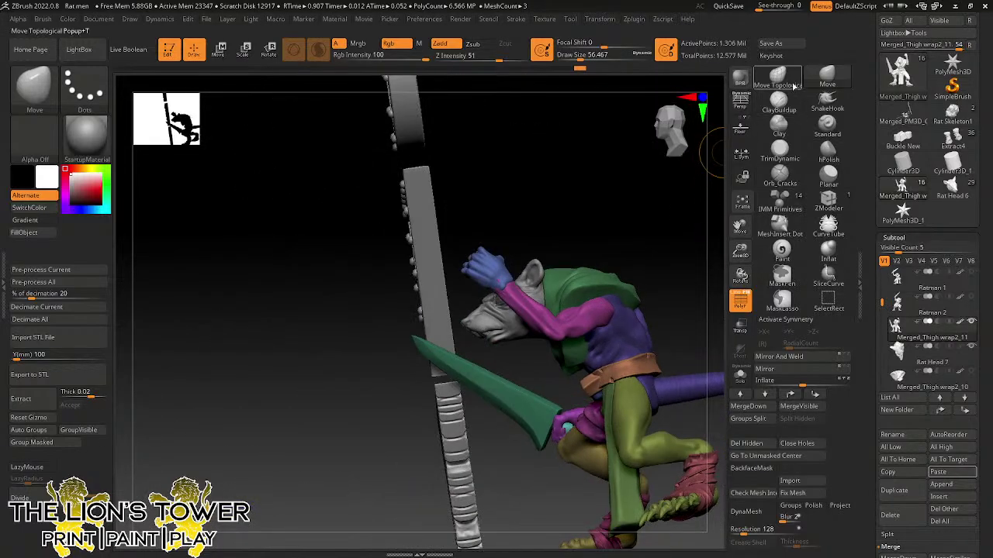
- Reshape the mantle over the shoulders and back using the Move Topological brush at a draw size of about 140
left_click(793, 85)
left_click_drag(656, 240, 617, 155)
left_click_drag(596, 59, 593, 59)
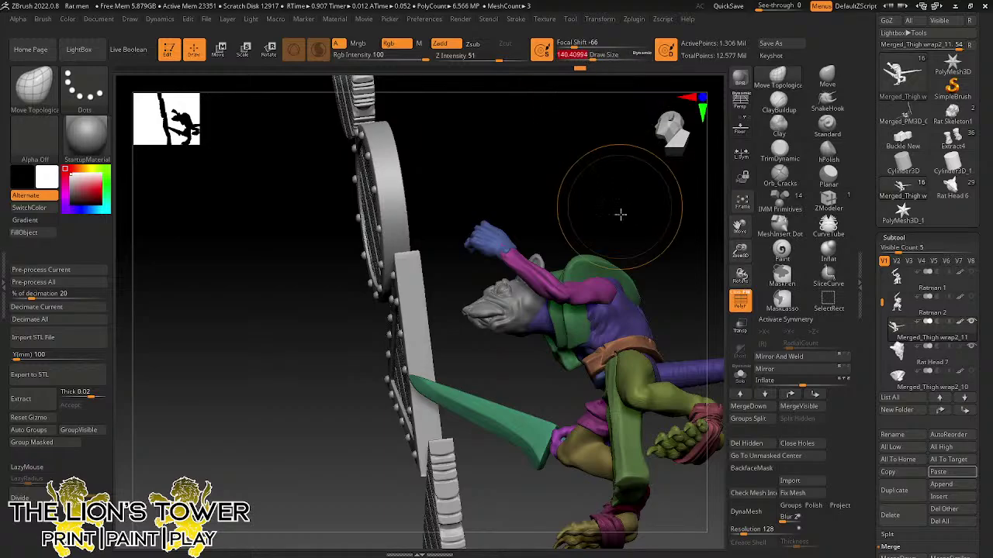
mouse_move(621, 215)
left_mouse_down()
mouse_move(592, 231)
mouse_move(658, 256)
mouse_move(642, 295)
mouse_move(572, 270)
left_mouse_up()
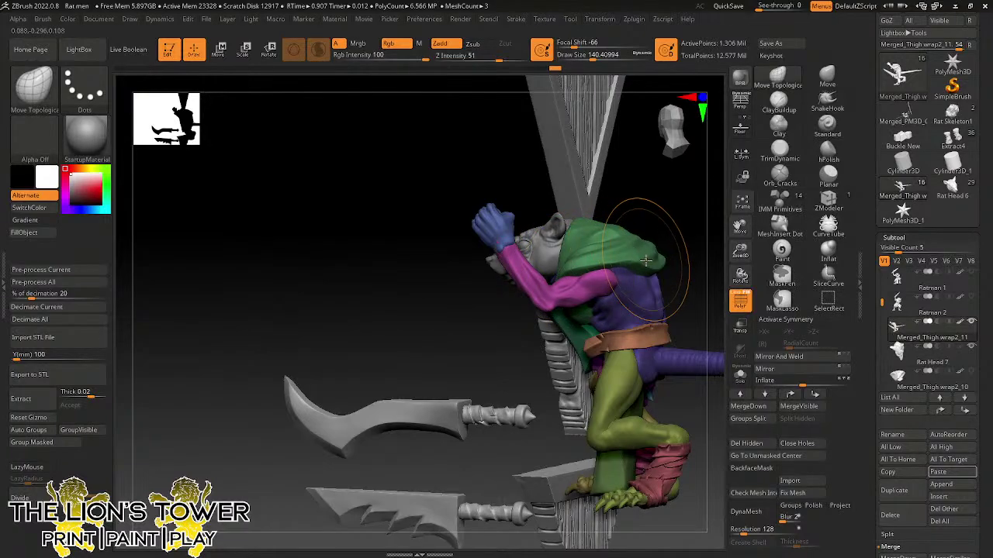
mouse_move(633, 216)
left_mouse_down()
mouse_move(693, 233)
mouse_move(607, 272)
left_mouse_up()
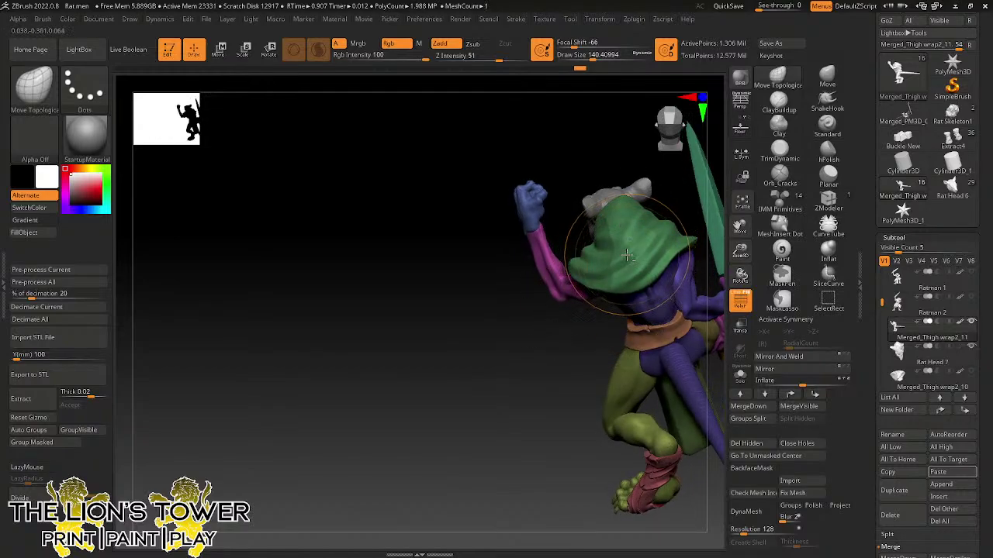
- Isolate the mantle and flatten the folds across its back with the hPolish brush
left_click(632, 249, "ctrl+shift")
left_click(829, 150)
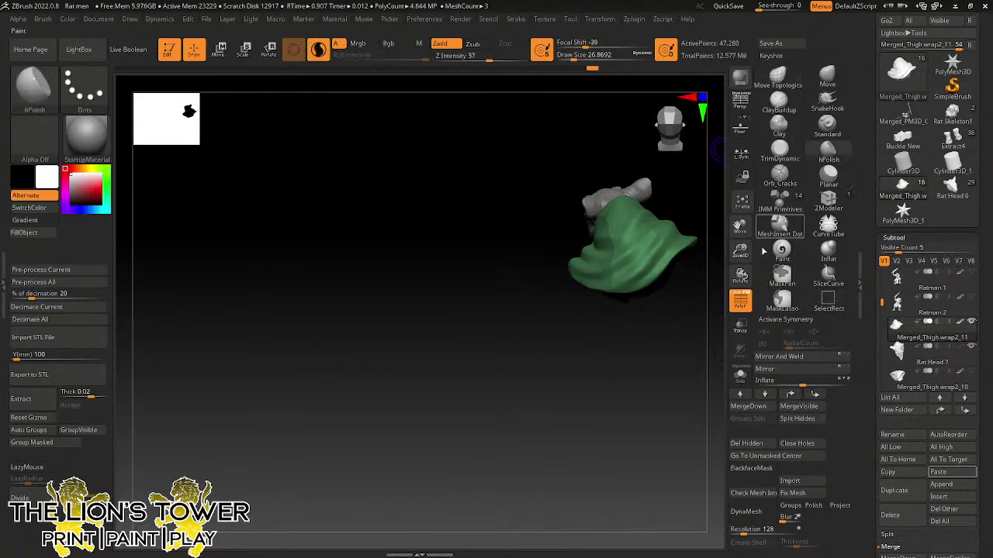
left_click_drag(742, 253, 679, 219)
right_click_drag(558, 196, 555, 168)
left_click_drag(512, 177, 508, 174)
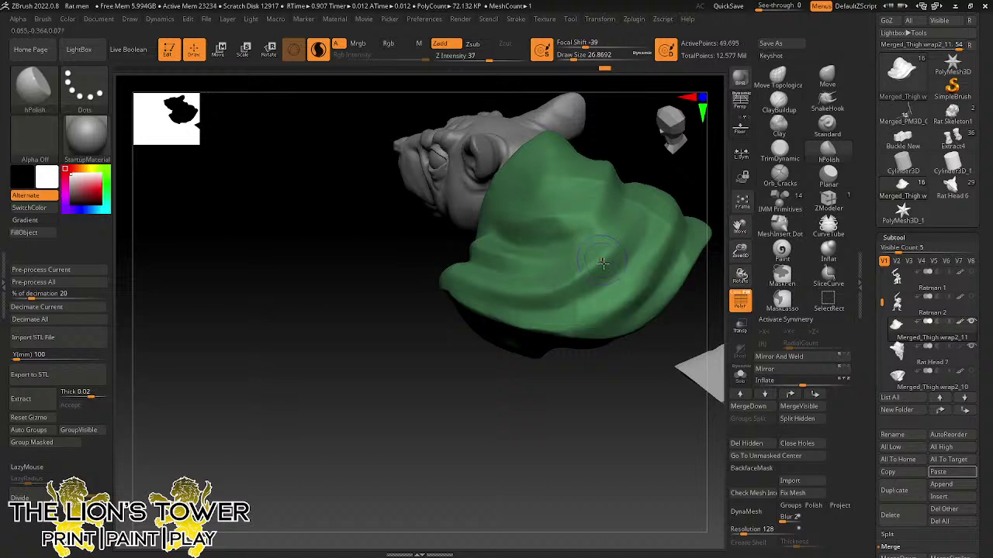
- Carve a long seam down the mantle's back from neck to hem using Orb_Cracks at a draw size of about 18
left_click(780, 174)
left_click_drag(570, 60, 571, 59)
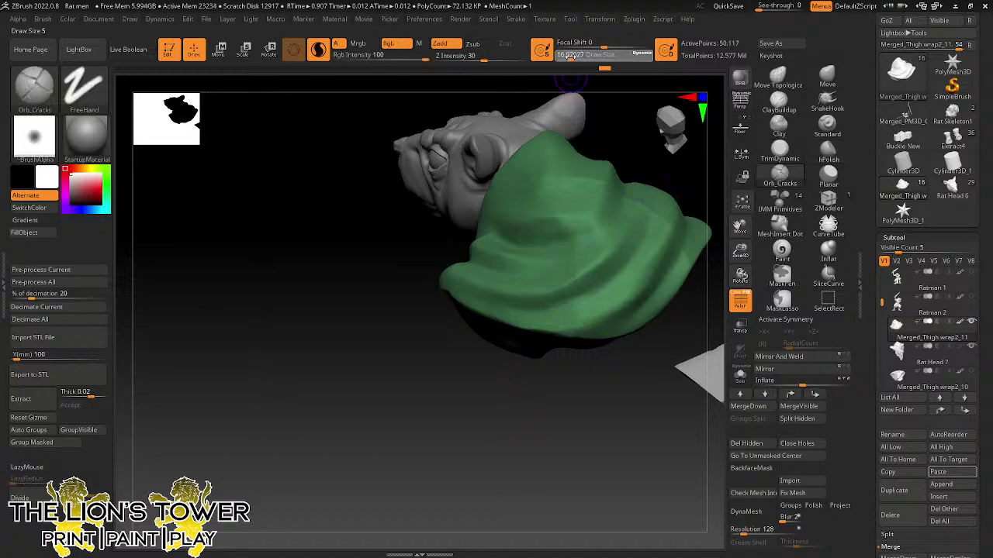
right_click_drag(578, 372, 609, 417)
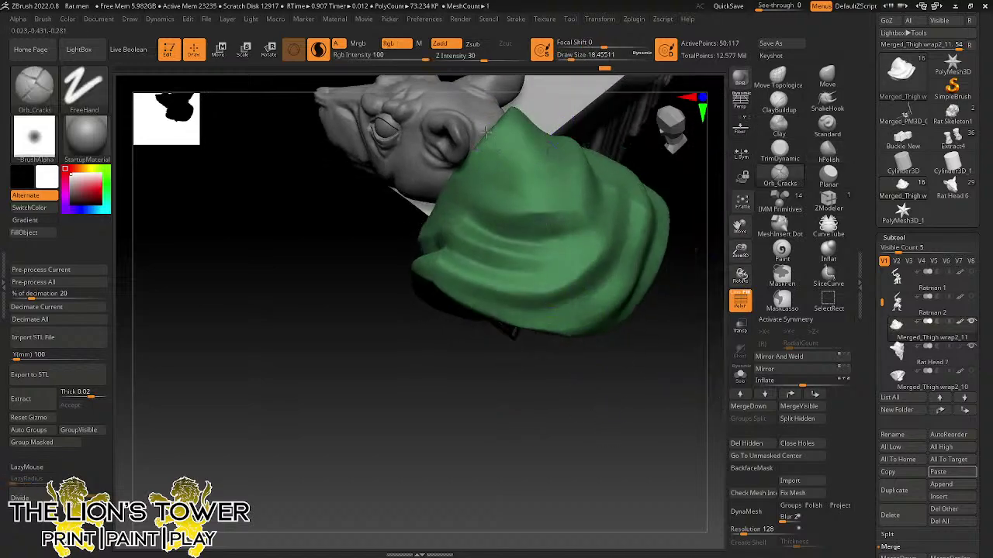
mouse_move(524, 169)
left_mouse_down()
mouse_move(574, 219)
mouse_move(621, 334)
left_mouse_up()
right_click_drag(634, 366, 607, 333)
left_click_drag(564, 287, 583, 312)
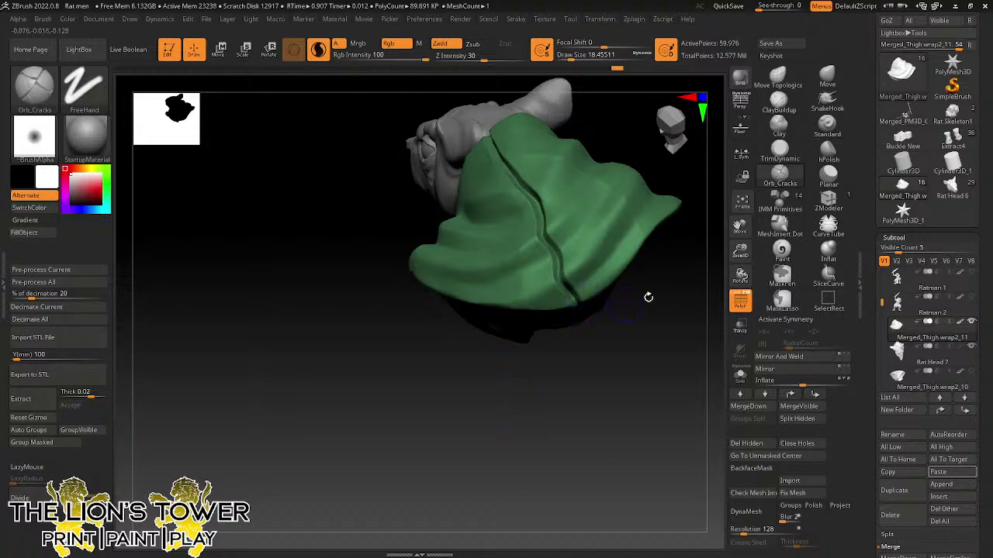
- Carve a second seam branching from the upper part of the first one diagonally to the mantle's outer edge
mouse_move(647, 297)
left_mouse_down()
mouse_move(665, 334)
mouse_move(620, 219)
left_mouse_up()
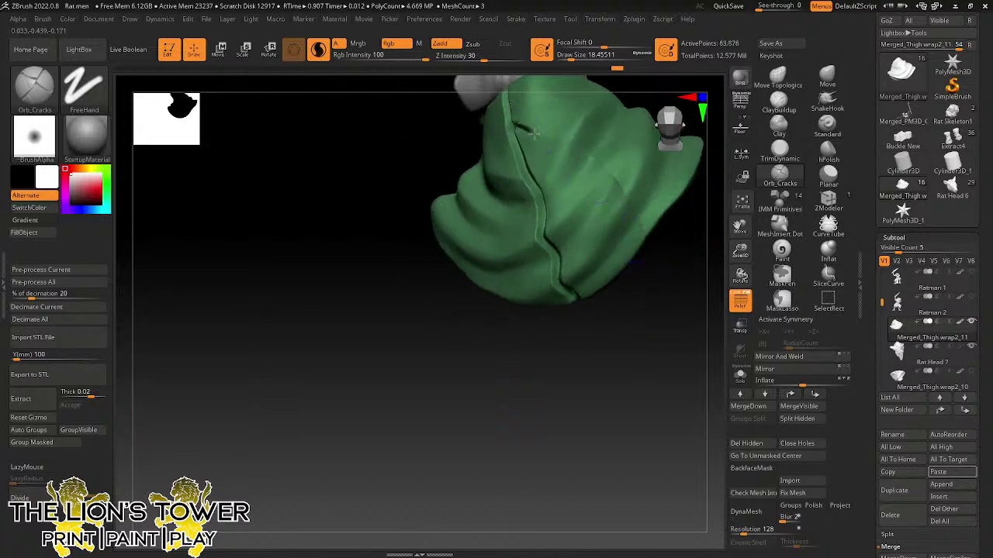
mouse_move(534, 133)
left_mouse_down()
mouse_move(619, 193)
mouse_move(655, 241)
mouse_move(682, 244)
mouse_move(659, 155)
mouse_move(660, 182)
left_mouse_up()
- Build up a row of short stitches across the branching seam using ClayBuildup at a draw size of about 14
left_click(779, 102)
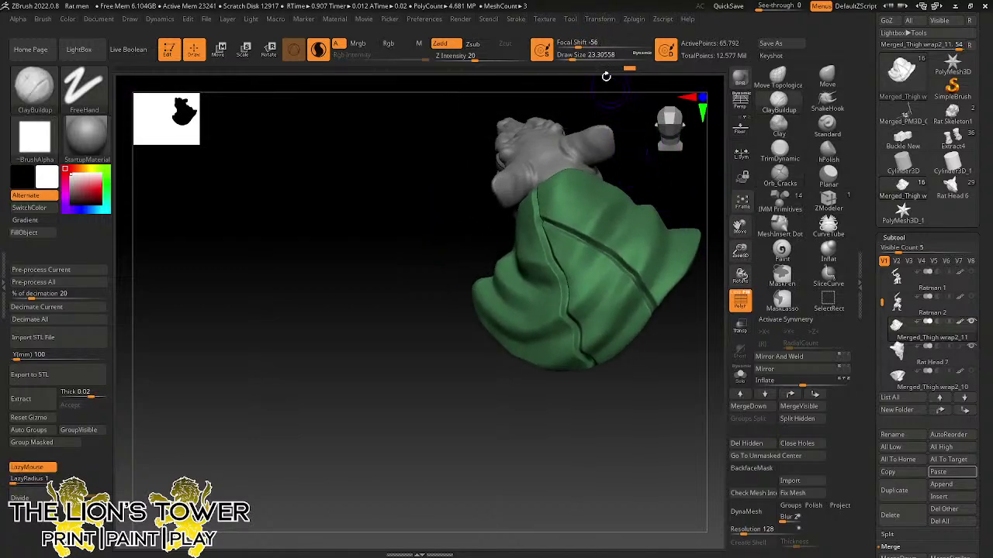
left_click_drag(574, 58, 569, 58)
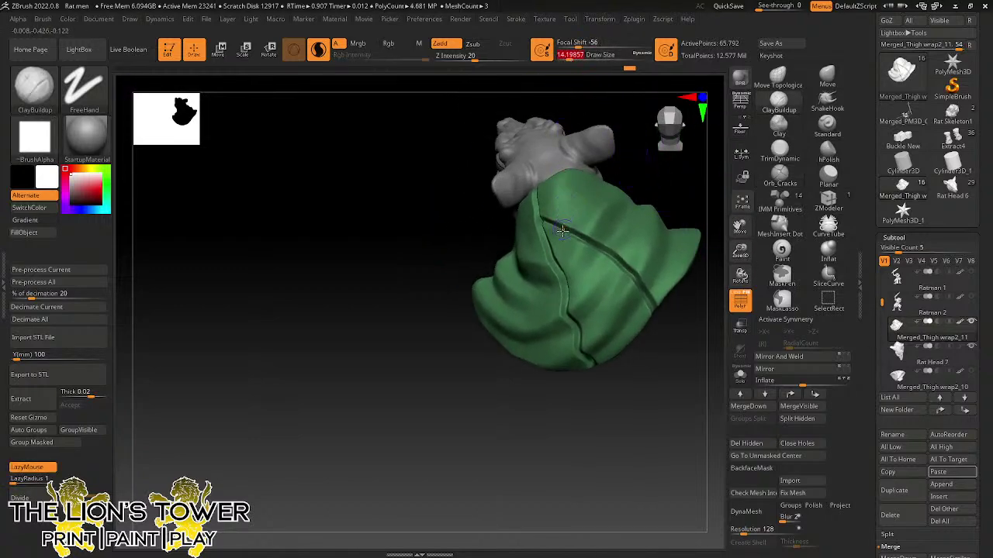
left_click_drag(566, 226, 568, 229)
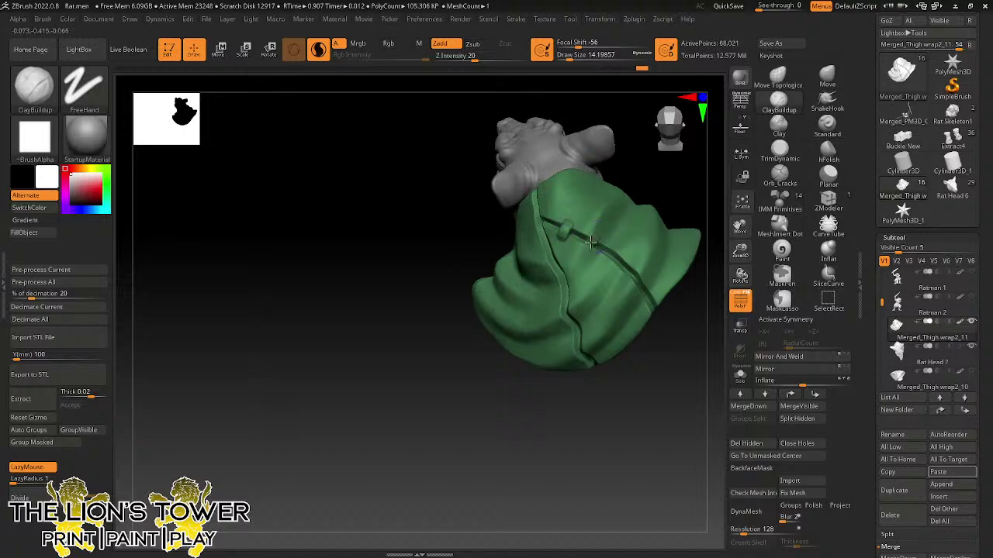
left_click_drag(587, 245, 588, 247)
left_click_drag(658, 190, 629, 194)
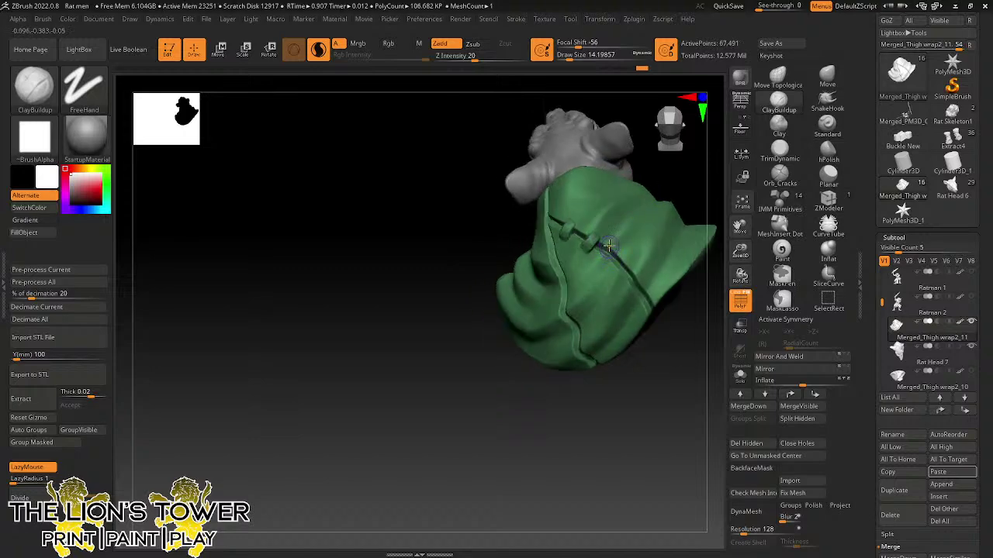
left_click_drag(610, 253, 618, 250)
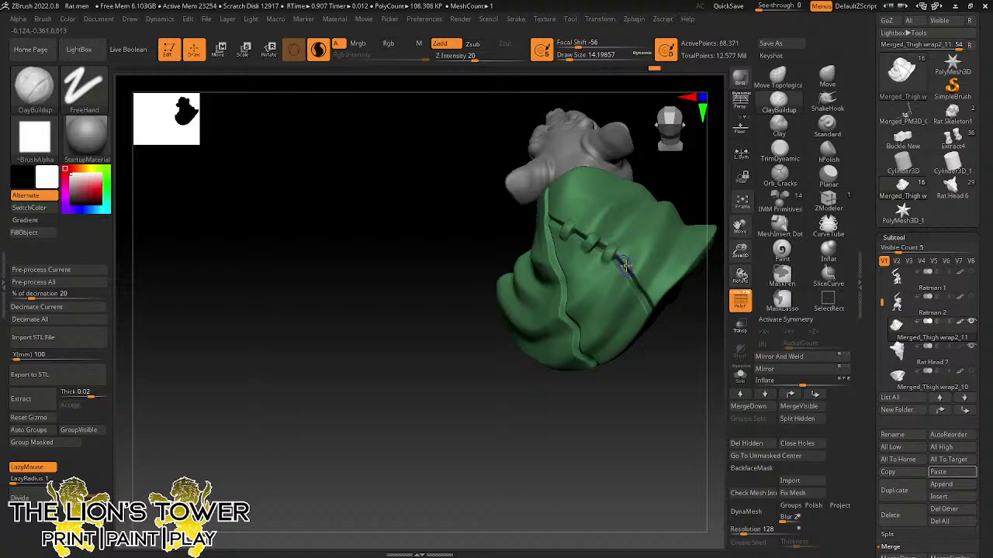
left_click(625, 271)
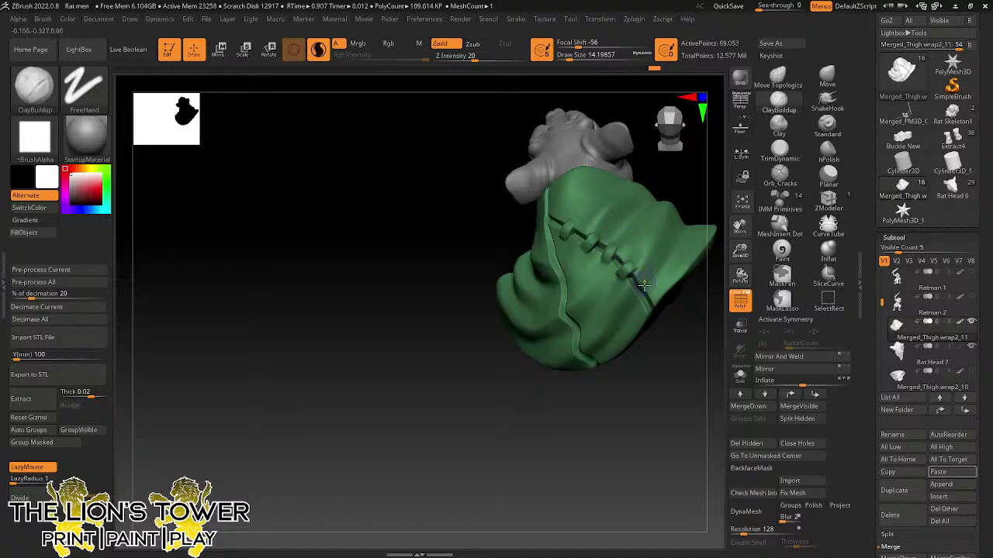
left_click_drag(636, 290, 643, 287)
- Build up matching stitches along the long back seam, from the mantle's hem up to the neck
left_click_drag(689, 192, 721, 181)
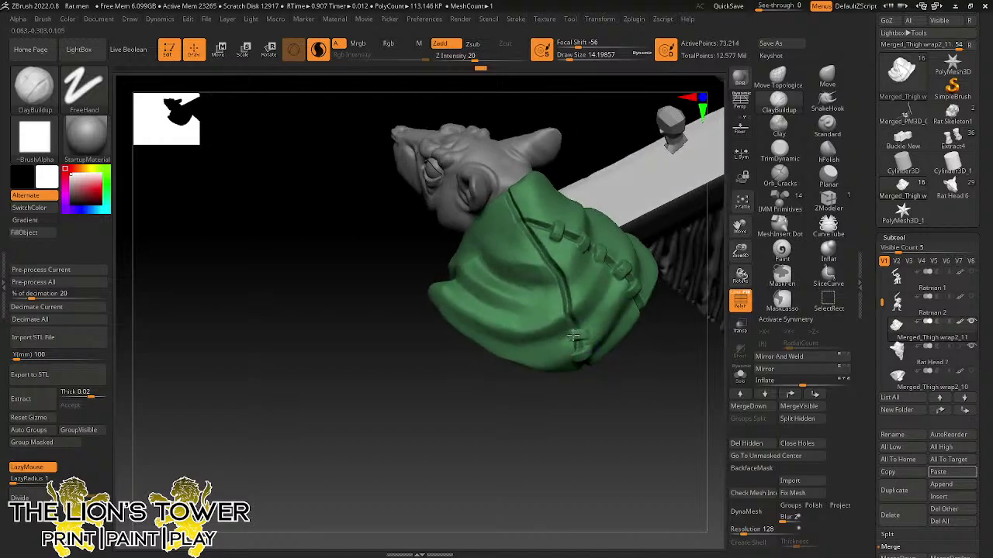
left_click(572, 335)
left_click(558, 288)
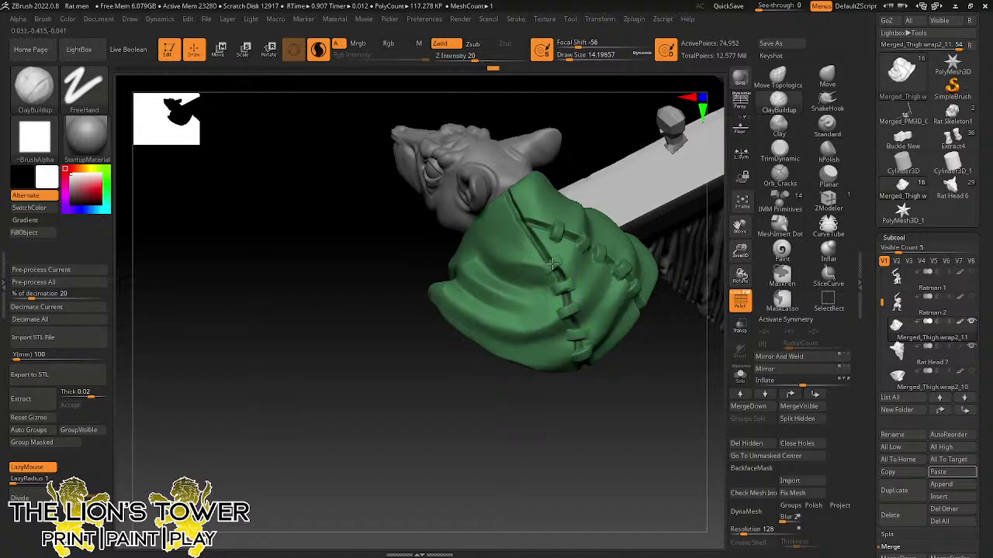
left_click(551, 263)
left_click(516, 202)
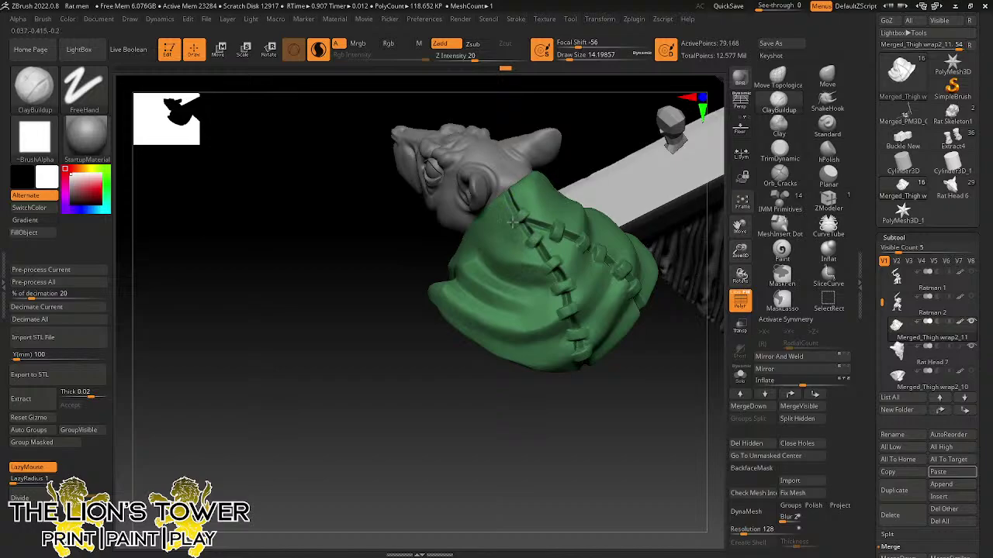
left_click_drag(570, 130, 559, 160)
left_click(517, 200)
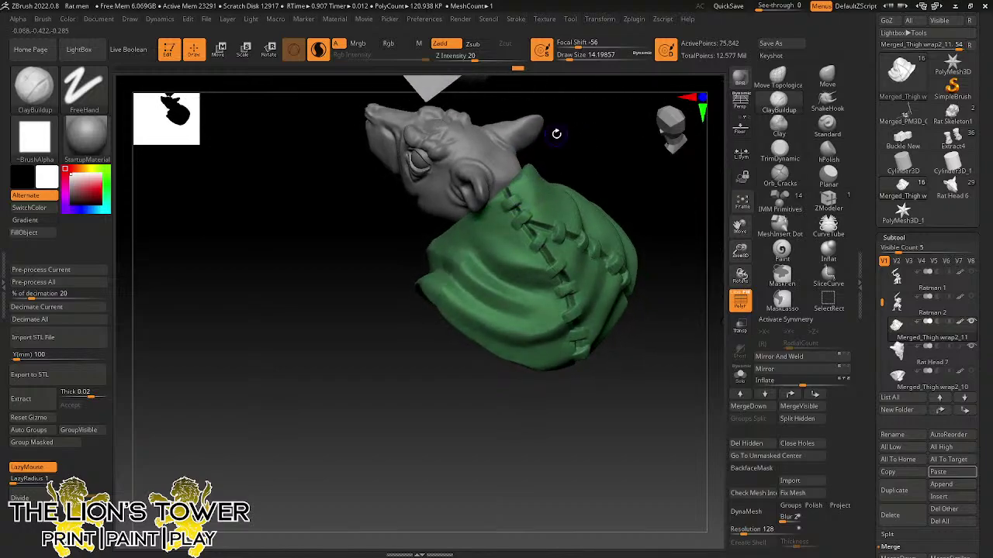
- Sculpt the remaining stitch detail at the outer end of the branching seam, near the mantle's edge
right_click_drag(665, 350, 617, 292)
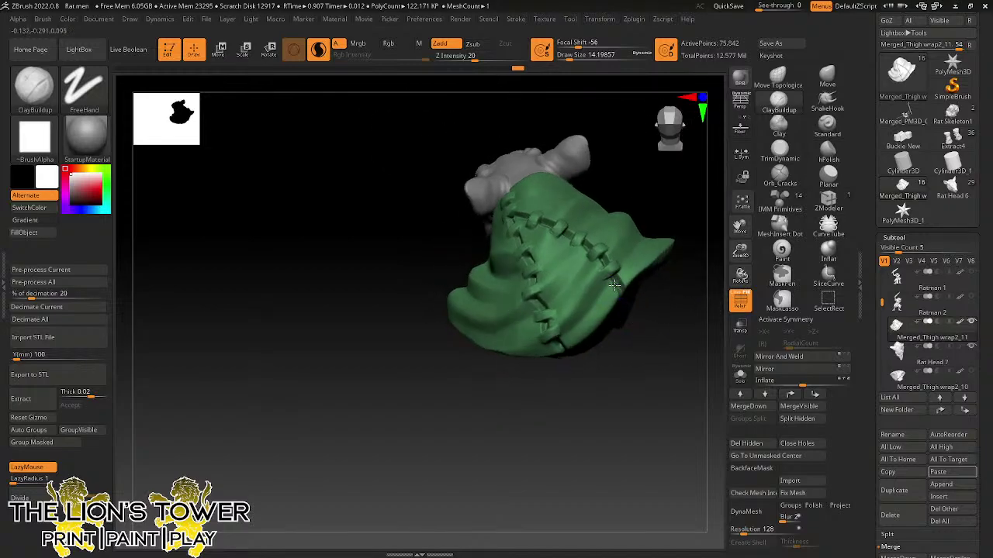
left_click(612, 282)
left_click(620, 278)
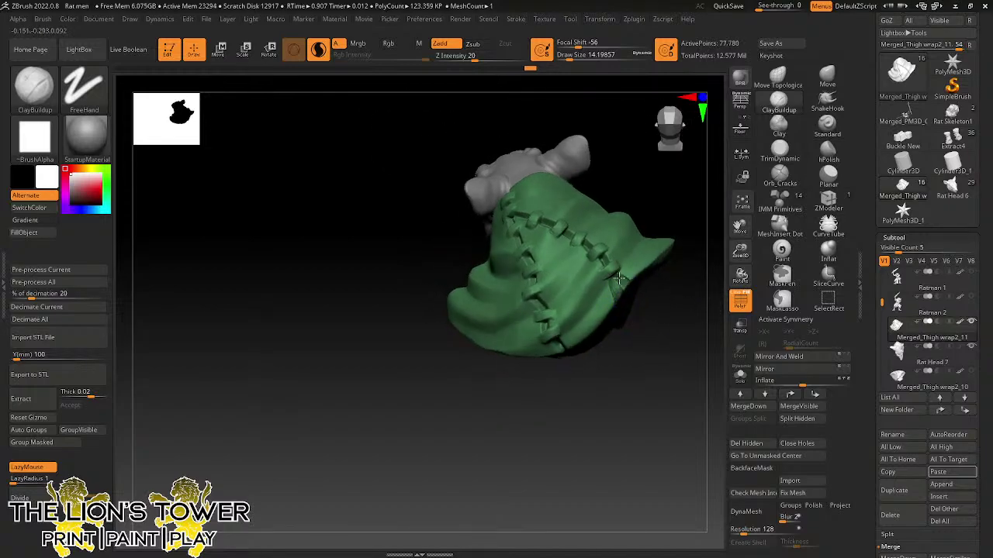
mouse_move(617, 291)
left_mouse_down()
mouse_move(622, 300)
mouse_move(617, 283)
left_mouse_up()
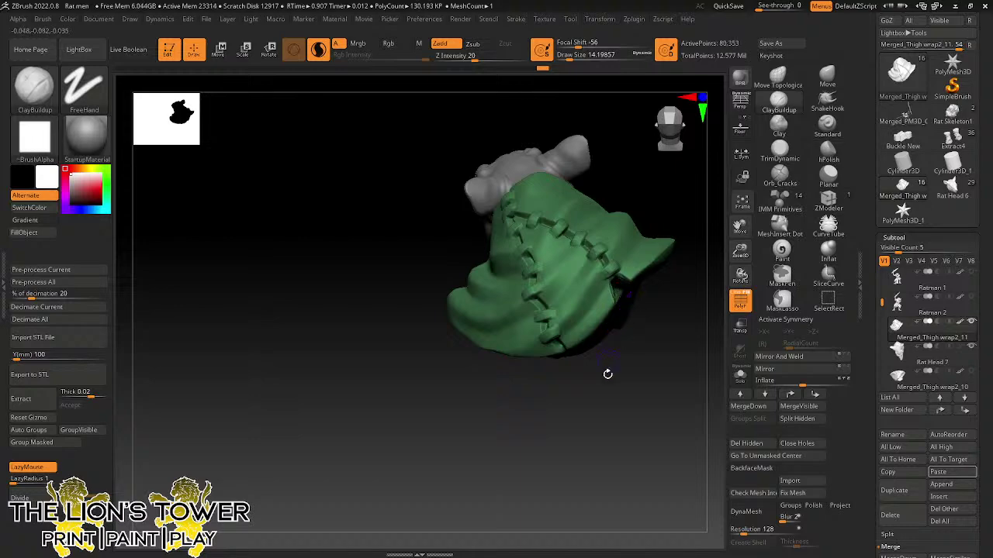
- Isolate the mantle and flatten its surface around the seam ends with hPolish at a draw size of about 18
mouse_move(605, 372)
left_mouse_down()
mouse_move(563, 345)
mouse_move(631, 212)
mouse_move(468, 180)
mouse_move(473, 169)
mouse_move(474, 191)
mouse_move(474, 183)
left_mouse_up()
left_click(829, 151)
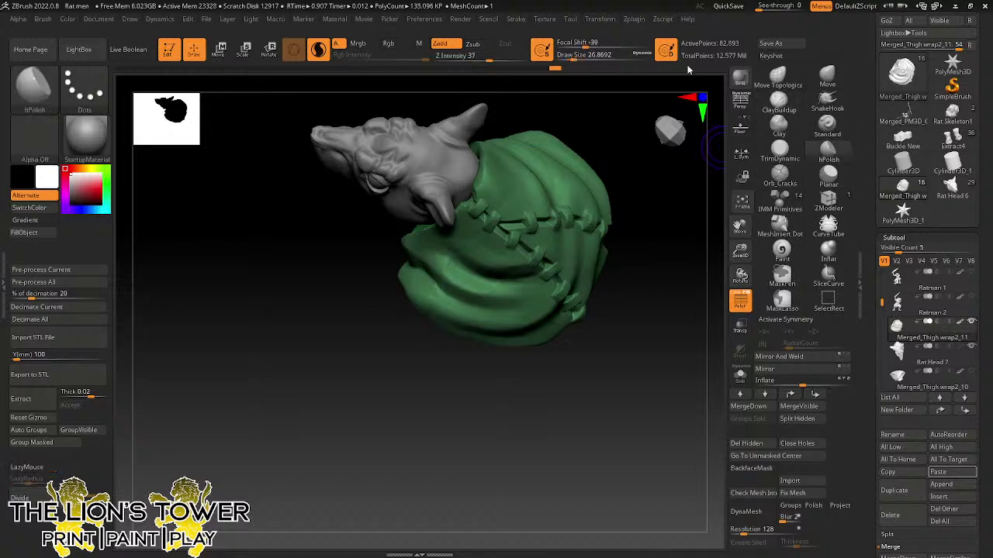
left_click(740, 375)
left_click_drag(612, 192, 475, 169)
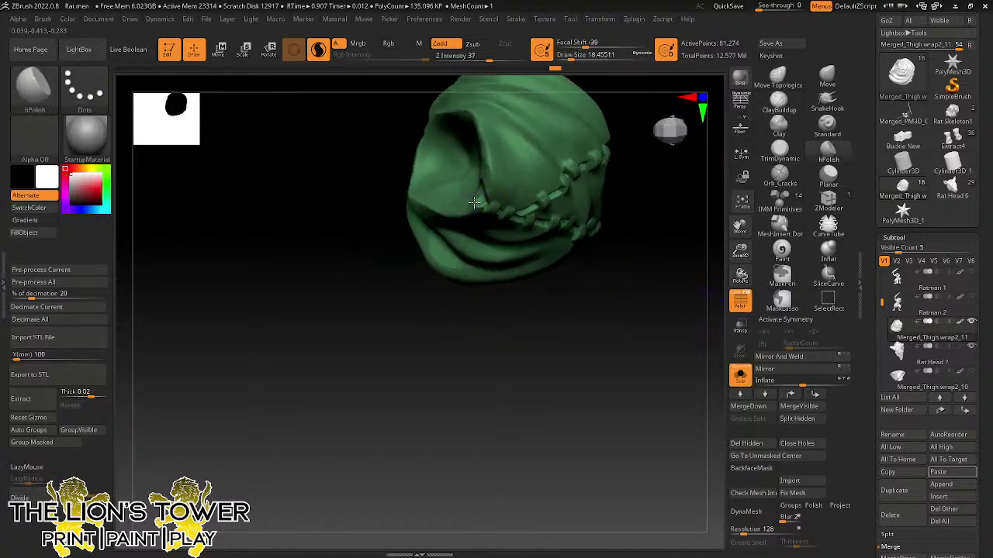
left_click_drag(633, 287, 566, 172)
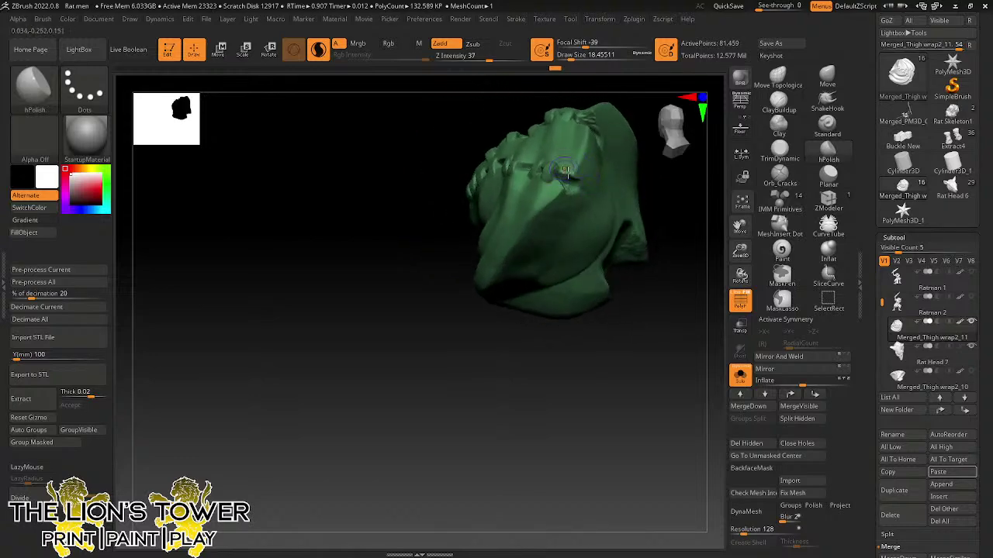
key("ctrl+z")
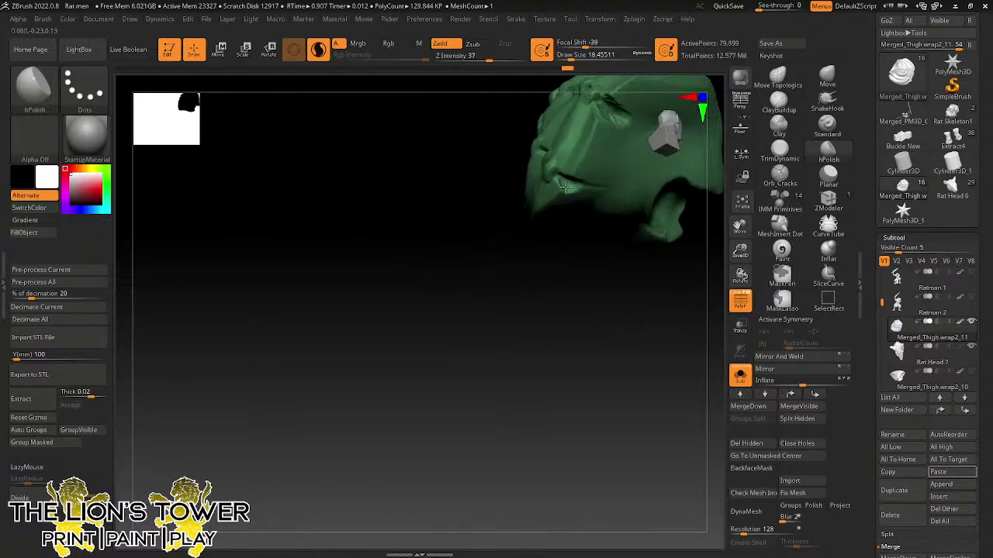
left_click_drag(632, 182, 672, 222)
left_click_drag(739, 223, 627, 345)
left_click_drag(620, 233, 580, 197)
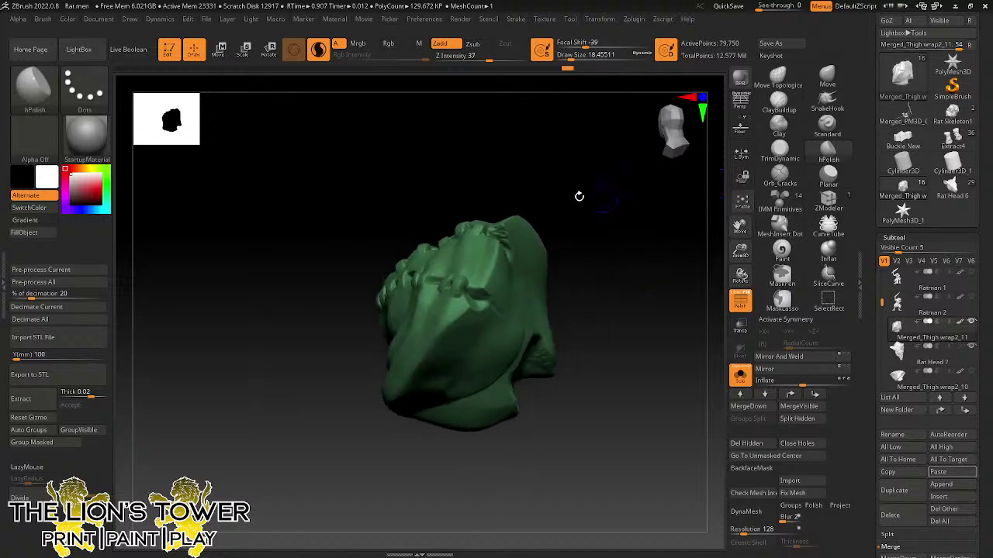
- Undo the last polish strokes on the mantle's edge and smooth its side folds
key("ctrl+z")
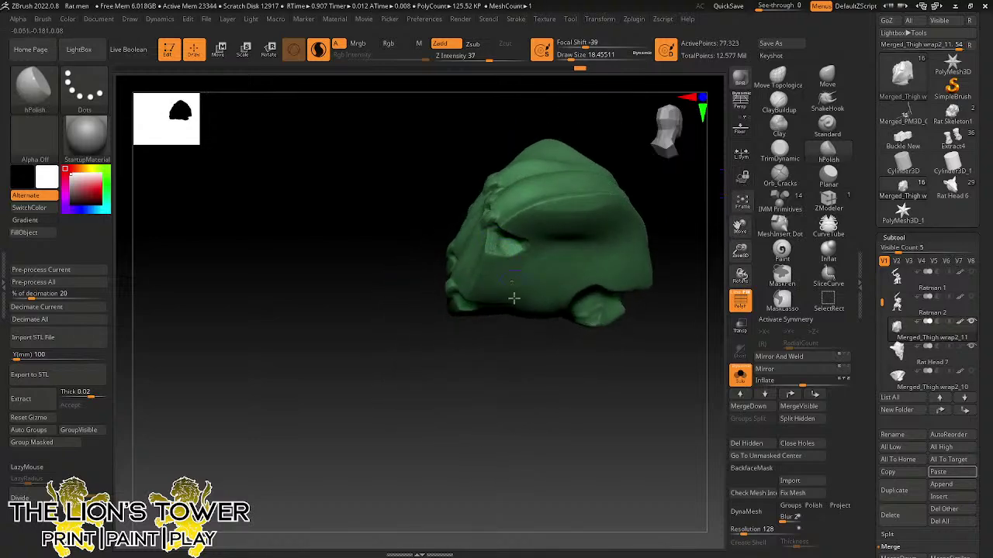
key("ctrl+z")
key("ctrl+z")
key("ctrl+z")
mouse_move(598, 327)
left_mouse_down()
mouse_move(633, 282)
mouse_move(594, 292)
mouse_move(607, 287)
left_mouse_up()
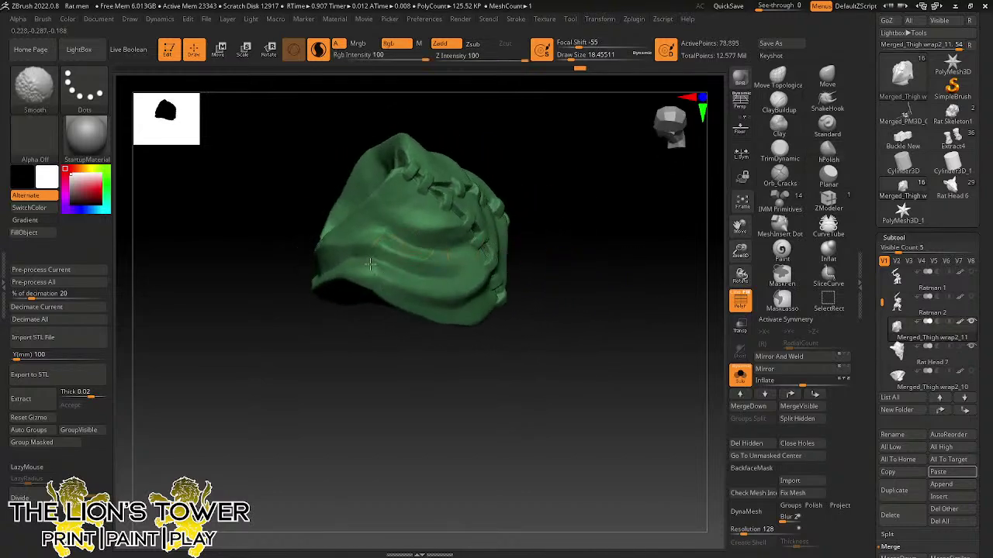
left_click_drag(615, 235, 636, 157)
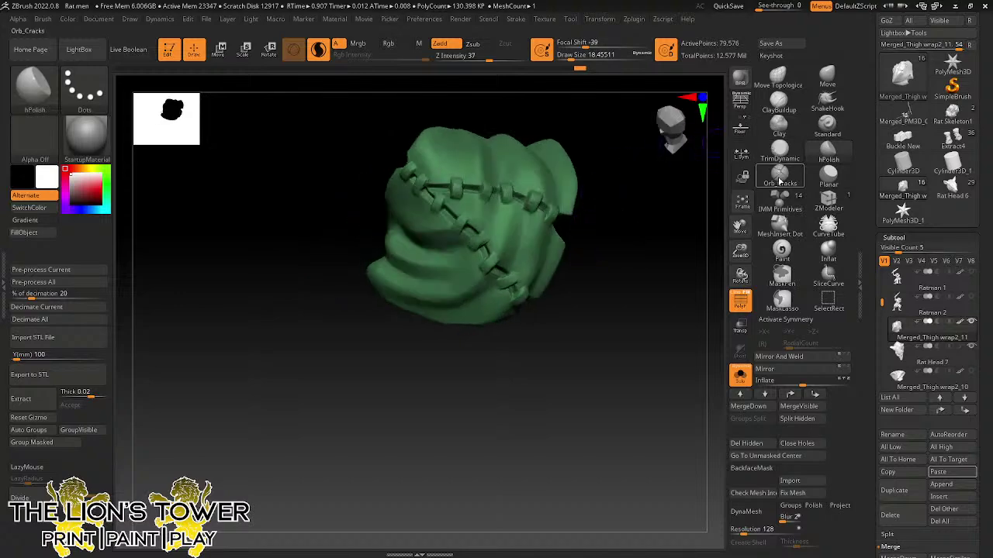
- Carve creases around the stitches at the neck and along the branching seam with Orb_Cracks
left_click(779, 176)
left_click_drag(644, 247, 630, 291)
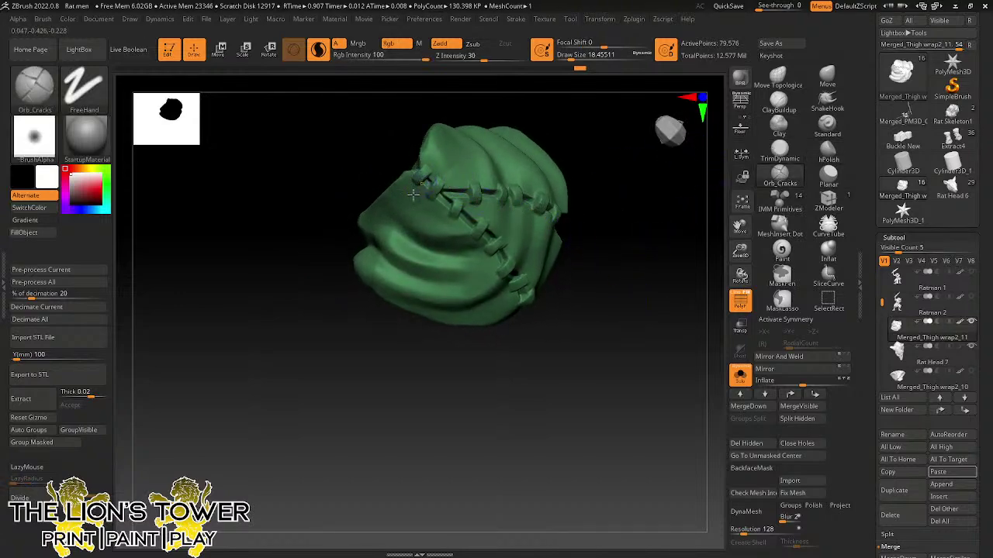
mouse_move(420, 184)
left_mouse_down()
mouse_move(425, 163)
mouse_move(442, 178)
mouse_move(445, 213)
mouse_move(469, 203)
mouse_move(480, 181)
left_mouse_up()
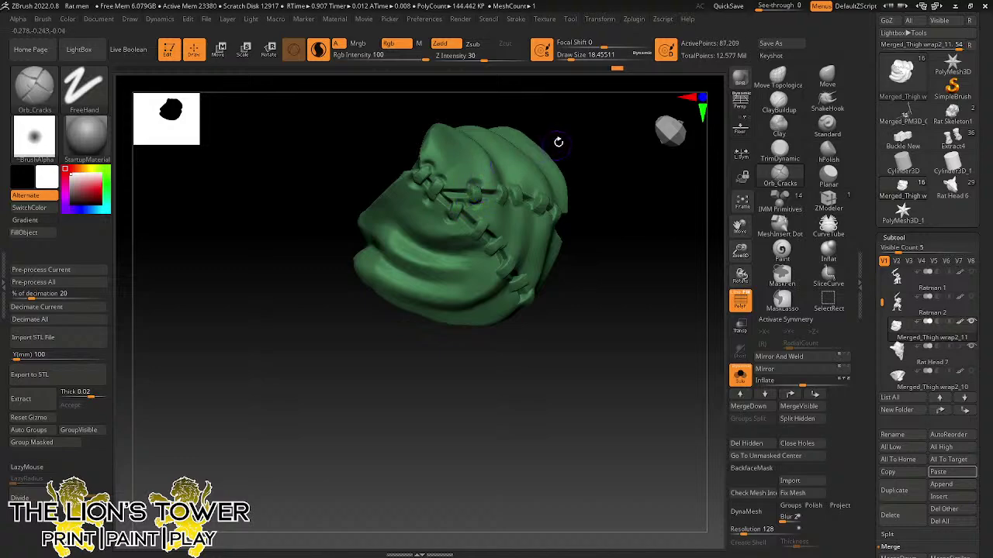
left_click_drag(558, 142, 583, 142)
right_click_drag(551, 155, 512, 151)
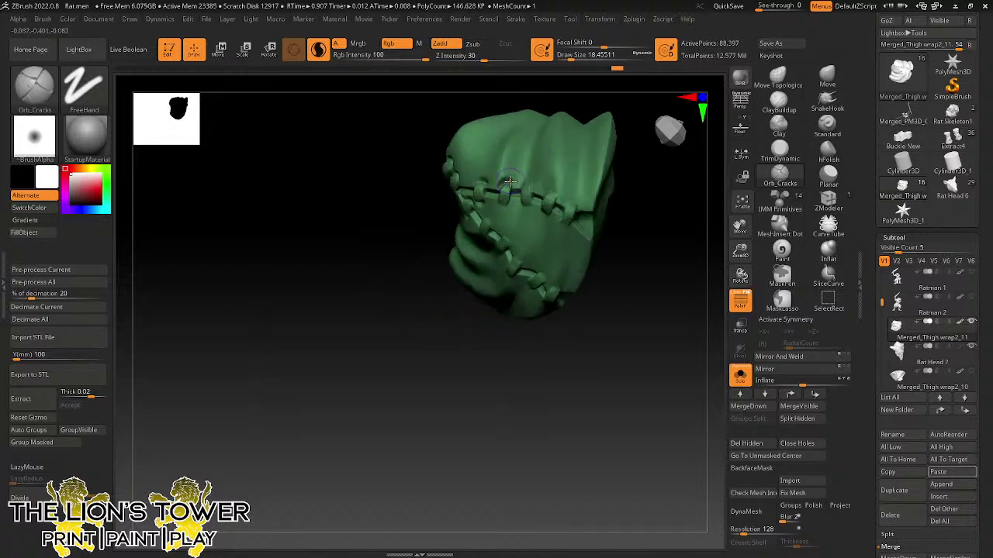
mouse_move(509, 187)
left_mouse_down()
mouse_move(568, 191)
mouse_move(564, 204)
left_mouse_up()
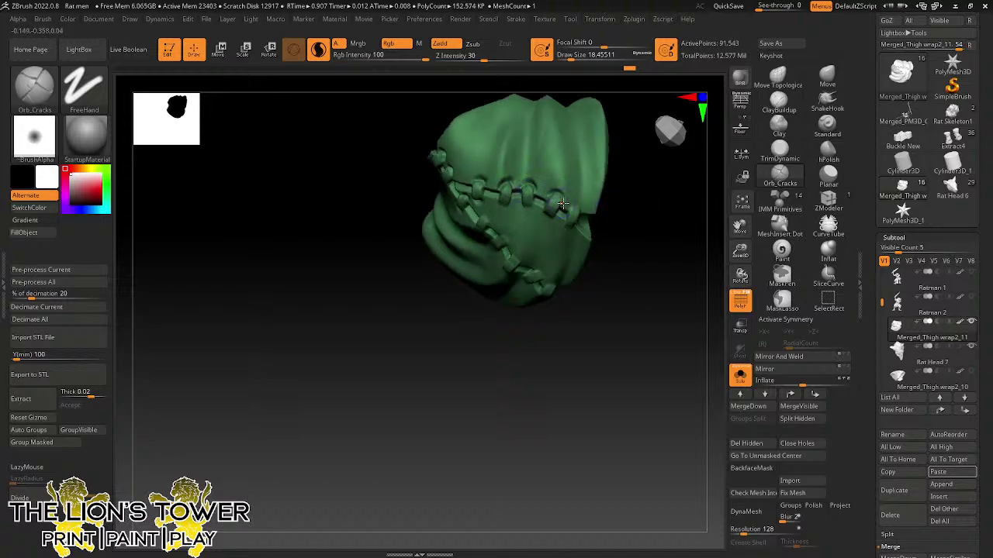
mouse_move(629, 201)
left_mouse_down()
mouse_move(603, 195)
mouse_move(566, 231)
mouse_move(547, 209)
mouse_move(592, 208)
left_mouse_up()
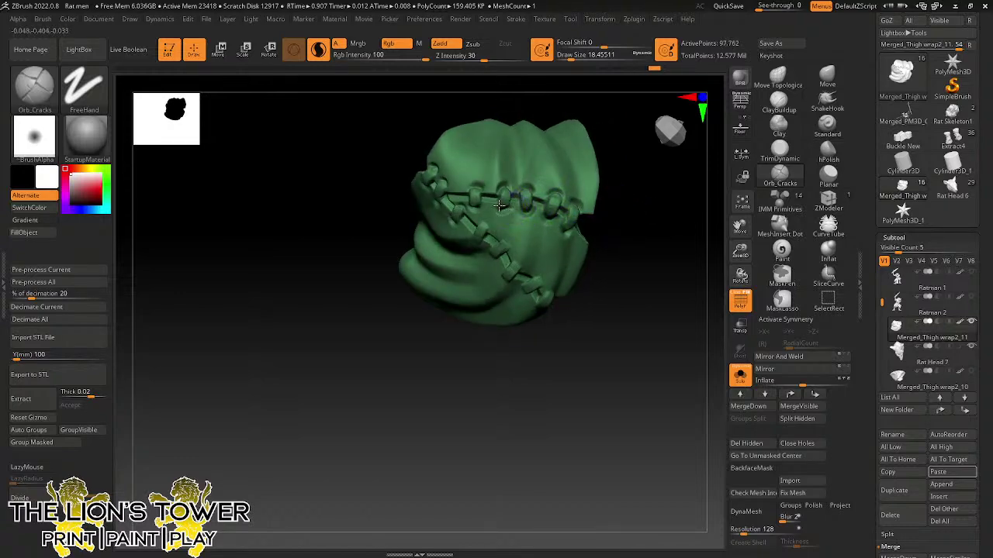
- Carve matching creases around the stitches of the long back seam down to the mantle's hem
left_click_drag(488, 225, 515, 259)
left_click_drag(602, 271, 597, 254)
left_click_drag(539, 274, 555, 295)
mouse_move(599, 262)
left_mouse_down()
mouse_move(604, 282)
mouse_move(484, 248)
mouse_move(549, 320)
mouse_move(596, 314)
left_mouse_up()
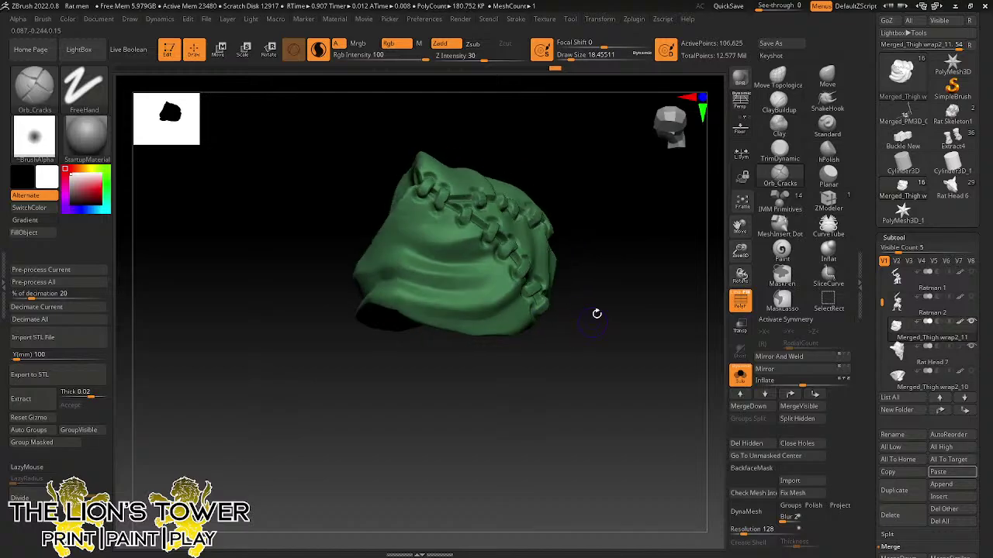
- Show the whole figure again, switch to the Ratman 2 subtool and isolate its mantle
left_click(648, 348, "ctrl+shift")
left_click_drag(649, 348, 532, 435)
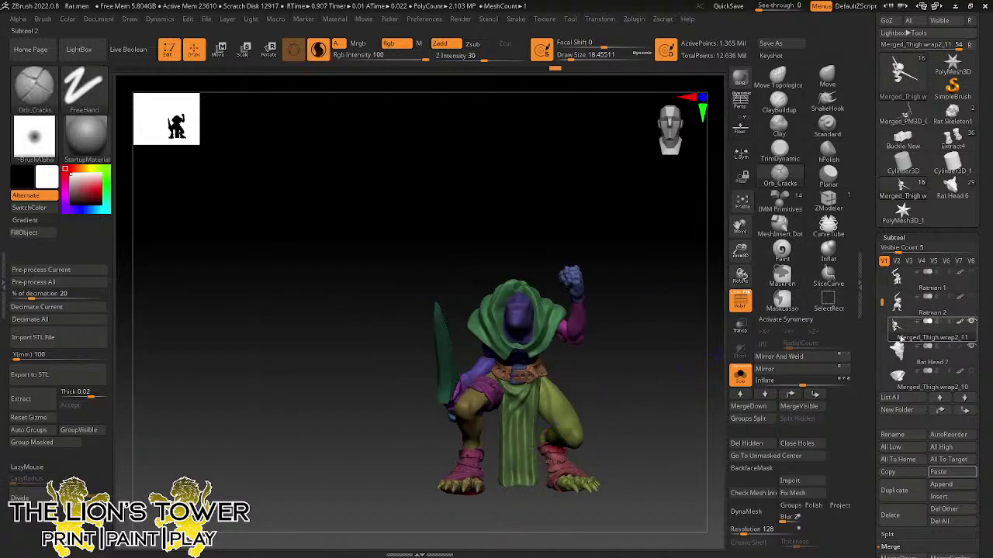
left_click(909, 306)
left_click_drag(663, 348, 527, 288)
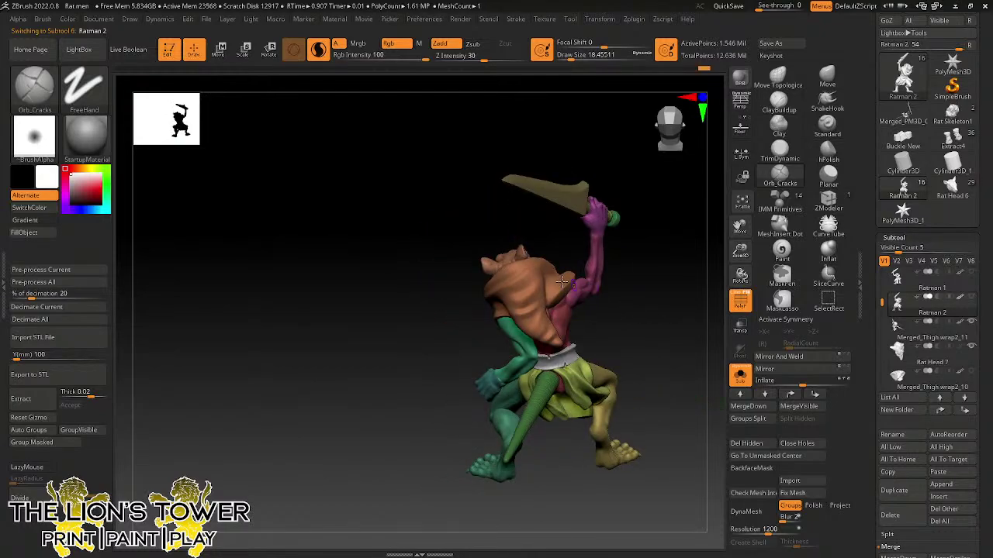
left_click(525, 288, "ctrl+shift")
- Carve a seam down the back of Ratman 2's mantle from the neck to the pointed tip with Orb_Cracks
mouse_move(741, 250)
left_mouse_down()
mouse_move(666, 224)
mouse_move(495, 234)
mouse_move(535, 329)
mouse_move(598, 399)
left_mouse_up()
key("ctrl+z")
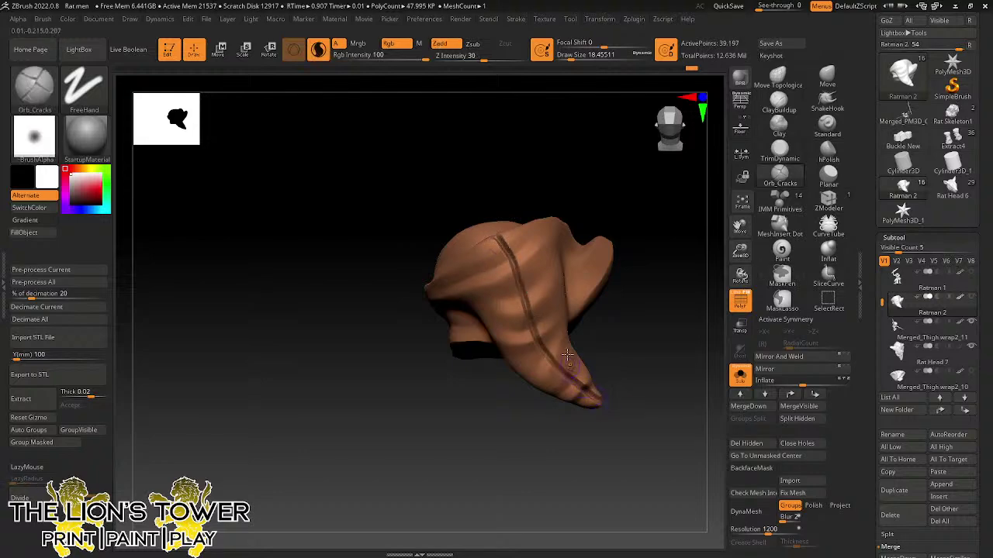
mouse_move(617, 173)
left_mouse_down()
mouse_move(652, 272)
mouse_move(484, 223)
mouse_move(494, 233)
left_mouse_up()
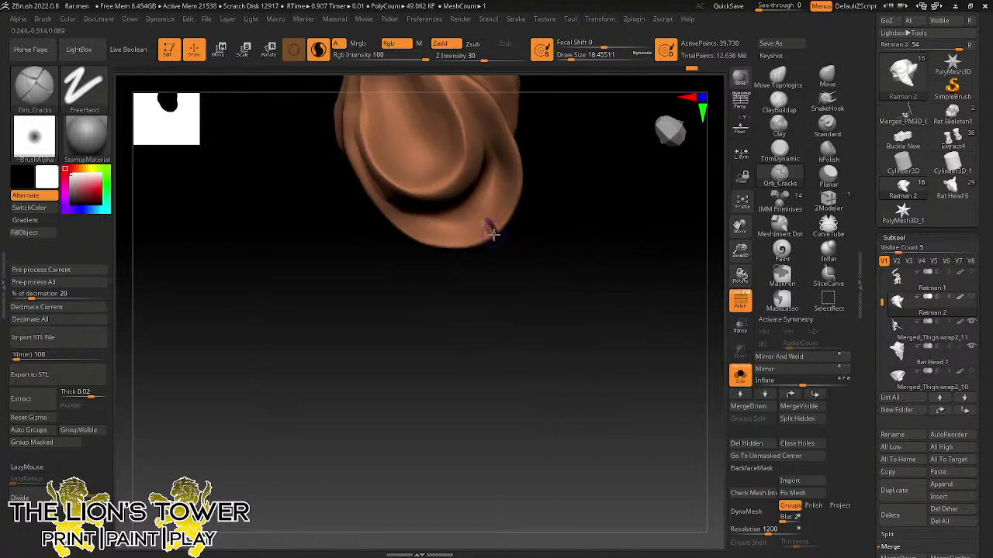
mouse_move(523, 264)
left_mouse_down()
mouse_move(605, 202)
mouse_move(567, 186)
mouse_move(562, 162)
mouse_move(593, 161)
left_mouse_up()
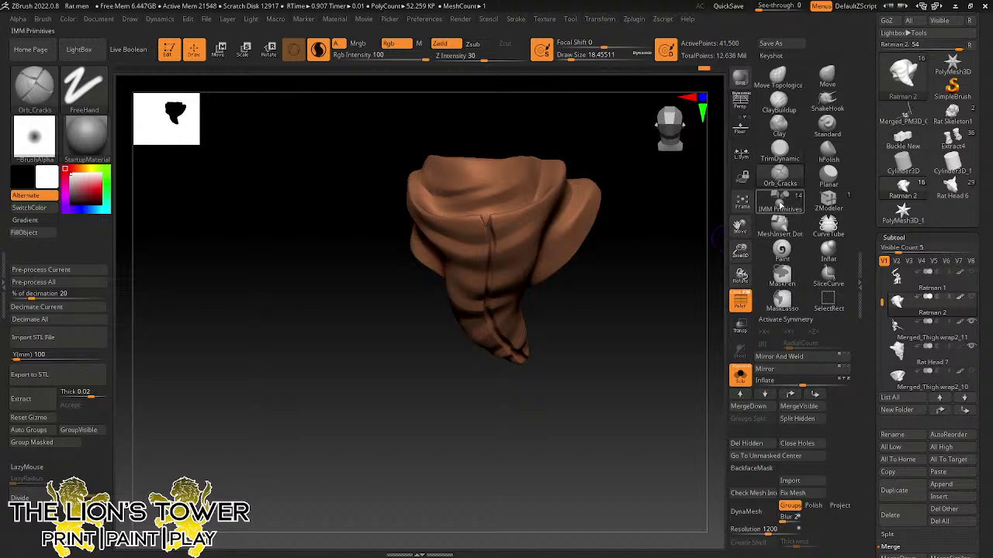
- Build up a row of short stitches across Ratman 2's back seam using ClayBuildup at a draw size of about 14
left_click(779, 103)
left_click_drag(655, 302, 629, 257)
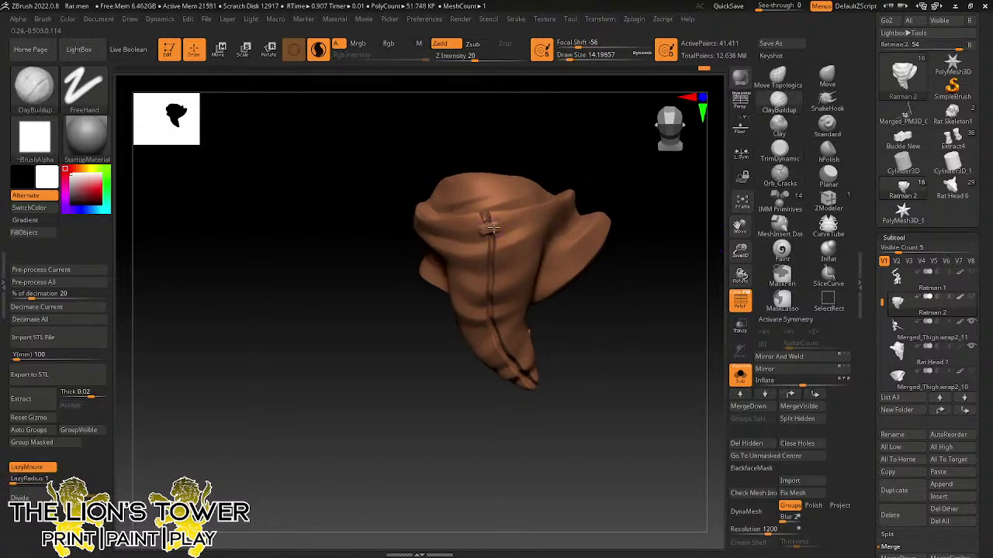
left_click_drag(555, 177, 574, 137)
left_click_drag(494, 250, 502, 249)
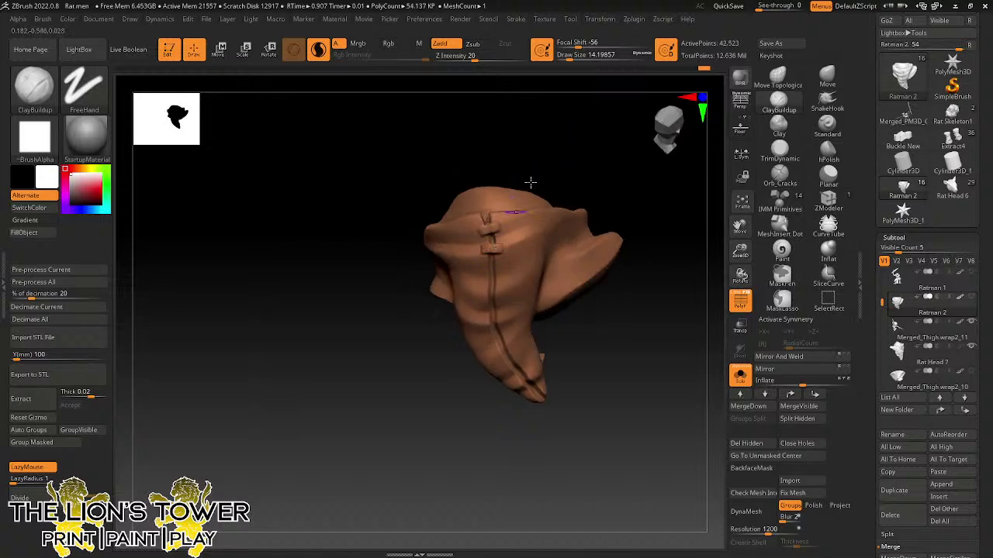
left_click_drag(544, 167, 539, 167)
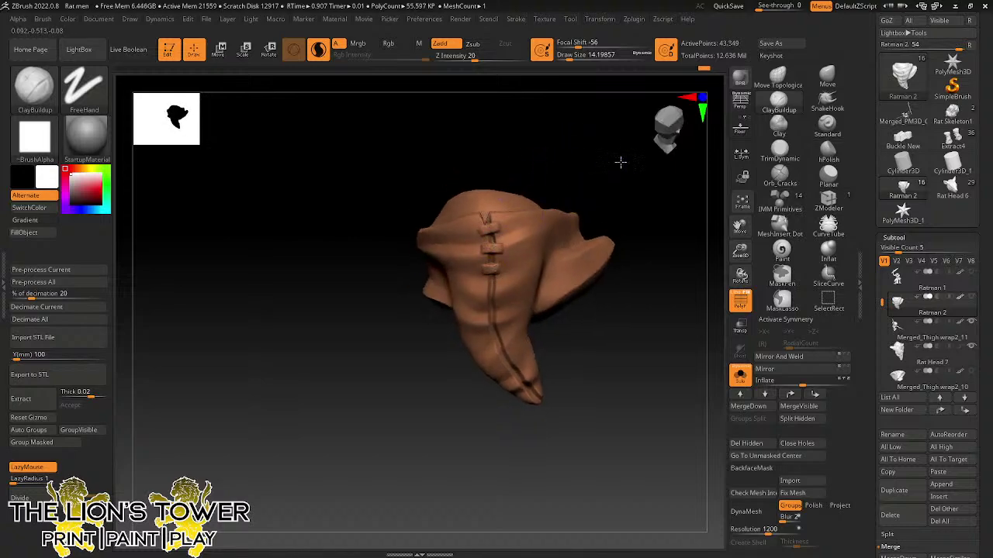
mouse_move(620, 162)
left_mouse_down()
mouse_move(490, 287)
mouse_move(487, 318)
mouse_move(502, 326)
mouse_move(493, 347)
left_mouse_up()
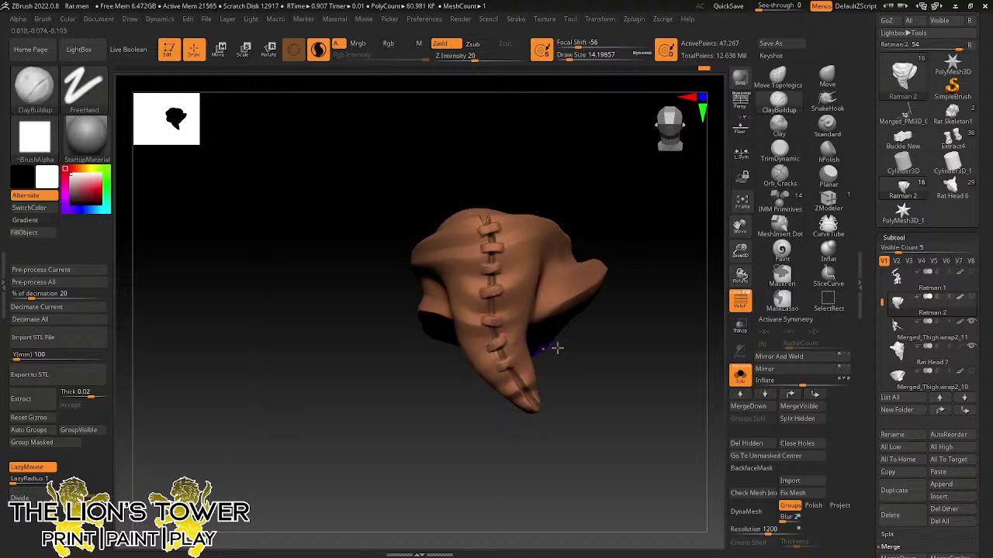
left_click_drag(556, 348, 516, 380)
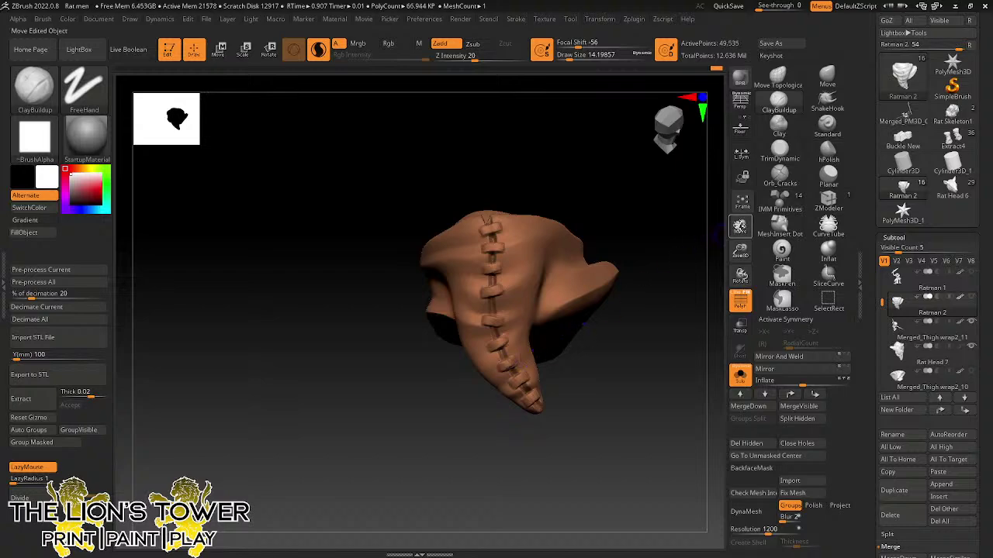
- Carve creases around the upper stitches of Ratman 2's back seam with Orb_Cracks at a draw size of about 18
left_click_drag(740, 251, 743, 259)
left_click(772, 179)
right_click_drag(511, 232, 501, 260)
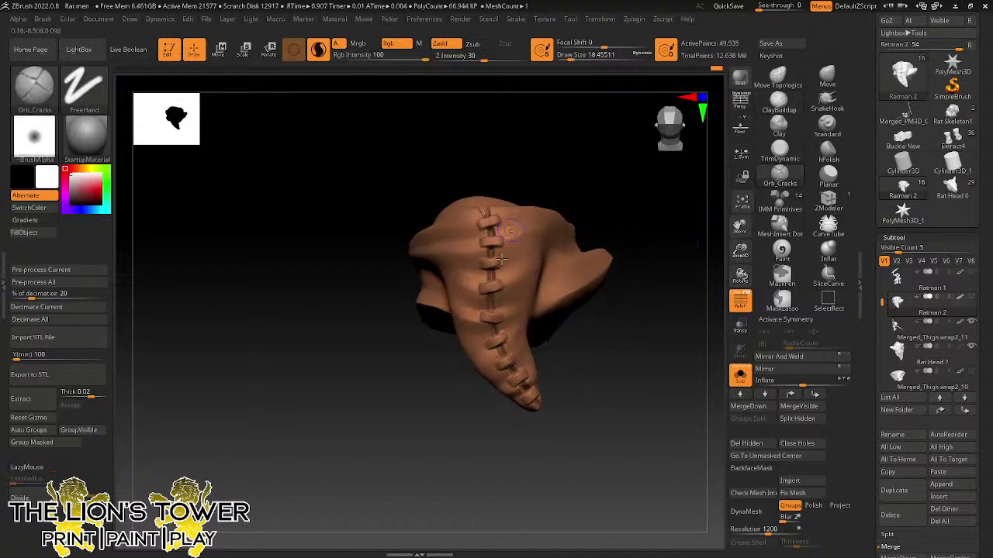
left_click_drag(481, 283, 489, 291)
right_click_drag(490, 289, 500, 247)
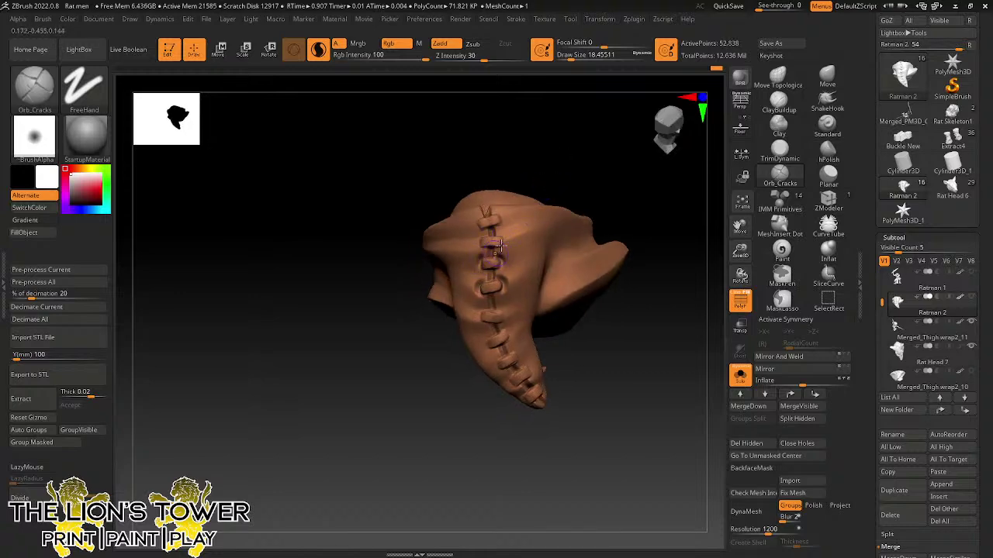
left_click_drag(546, 168, 545, 180)
left_click_drag(499, 235, 506, 242)
left_click_drag(560, 139, 561, 149)
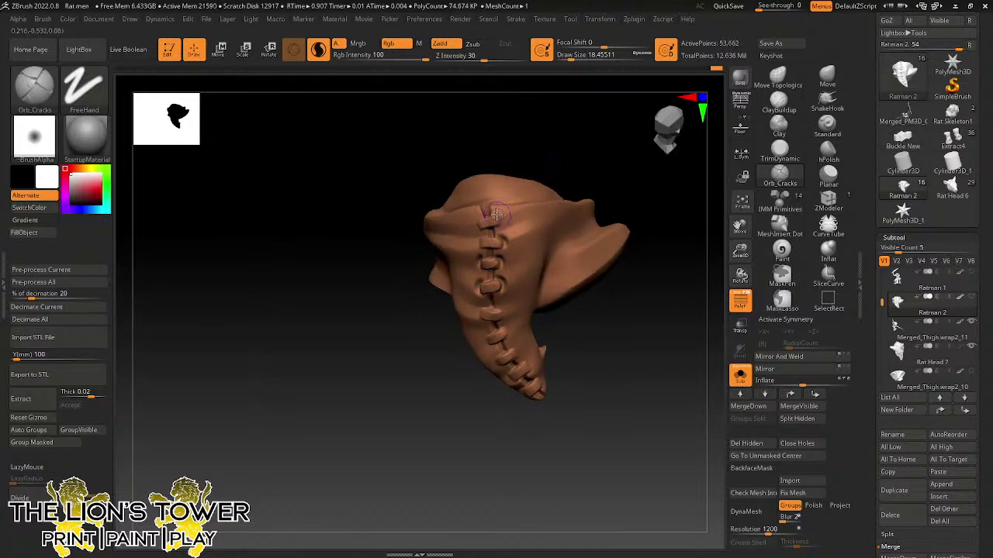
left_click_drag(504, 198, 477, 219)
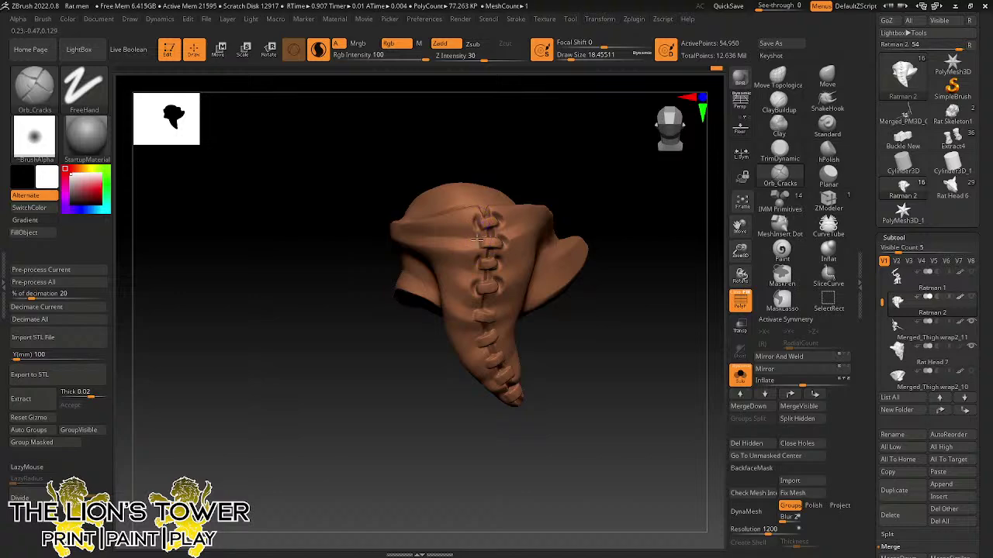
- Carve creases around the remaining lower stitches down to the tip of Ratman 2's mantle
left_click_drag(570, 173, 504, 289)
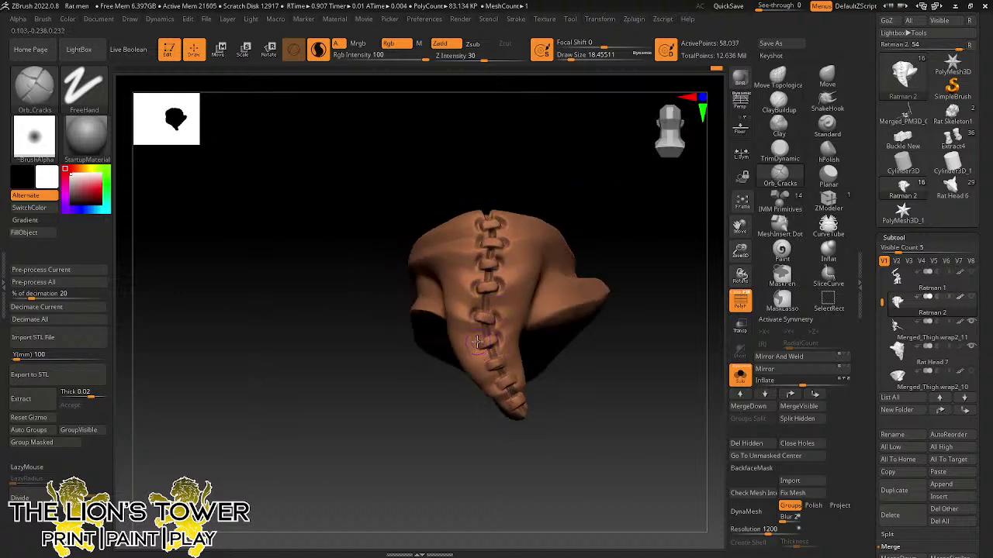
mouse_move(478, 338)
left_mouse_down()
mouse_move(490, 373)
mouse_move(508, 366)
left_mouse_up()
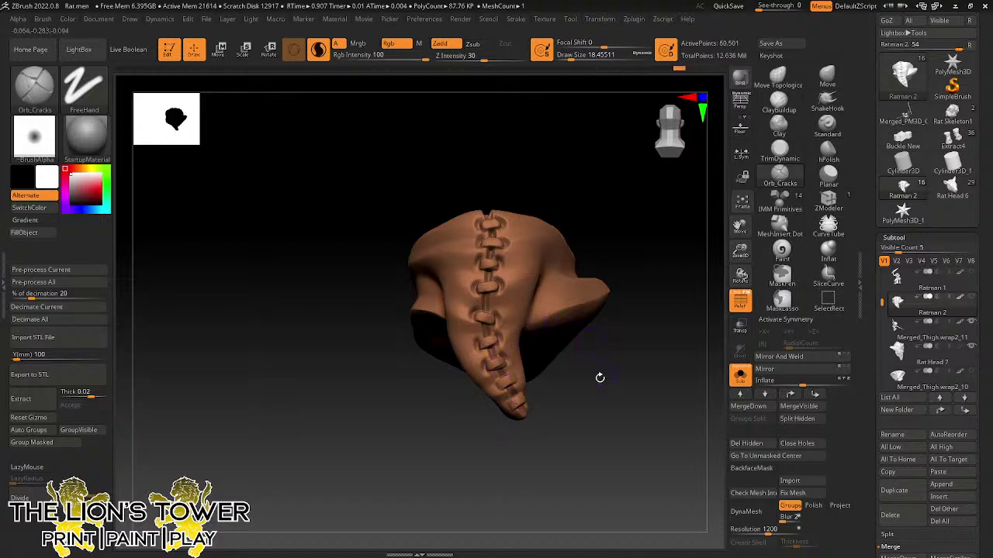
mouse_move(598, 378)
left_mouse_down()
mouse_move(547, 375)
mouse_move(531, 406)
left_mouse_up()
- Show all parts of Ratman 2 again and clear any mask on the figure
mouse_move(552, 423)
left_mouse_down()
mouse_move(529, 408)
mouse_move(569, 414)
mouse_move(603, 383)
left_mouse_up()
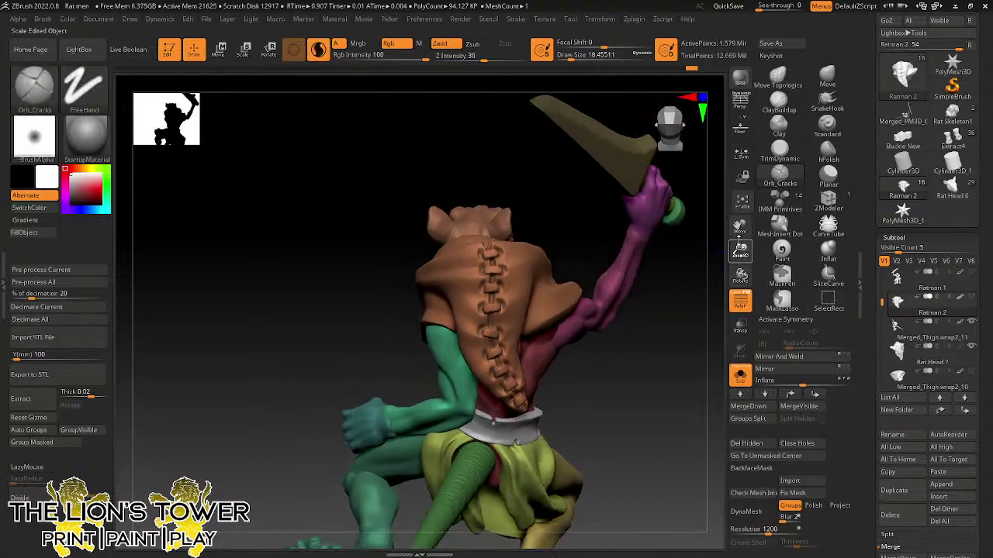
left_click_drag(739, 244, 729, 287)
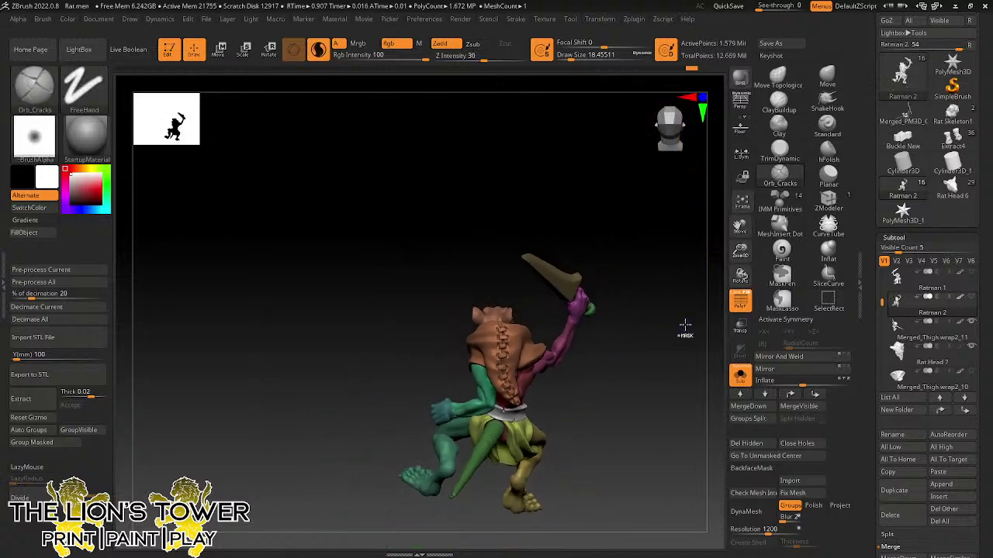
left_click(685, 326, "ctrl")
left_click_drag(685, 326, 662, 344, "ctrl")
mouse_move(672, 392)
left_mouse_down()
mouse_move(695, 398)
mouse_move(659, 365)
mouse_move(698, 350)
mouse_move(668, 422)
mouse_move(616, 421)
mouse_move(654, 395)
mouse_move(677, 419)
left_mouse_up()
key("ctrl")
left_click(669, 396, "ctrl")
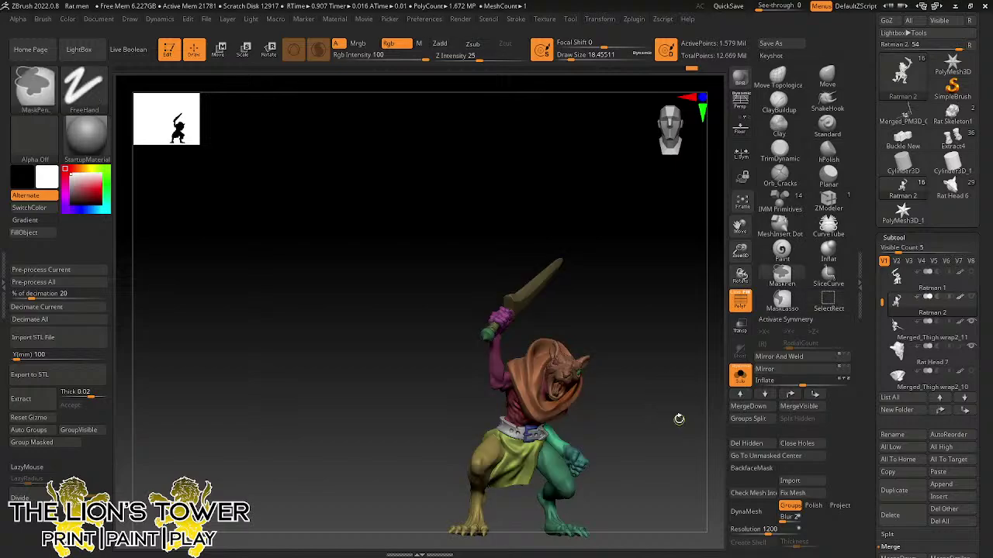
- Straighten the gizmo on Ratman 2 and move the figure along X until it stands clear of the neighbouring ratman
left_click(741, 376)
left_click(741, 376)
left_click(742, 377)
left_click(742, 377)
left_click(743, 378)
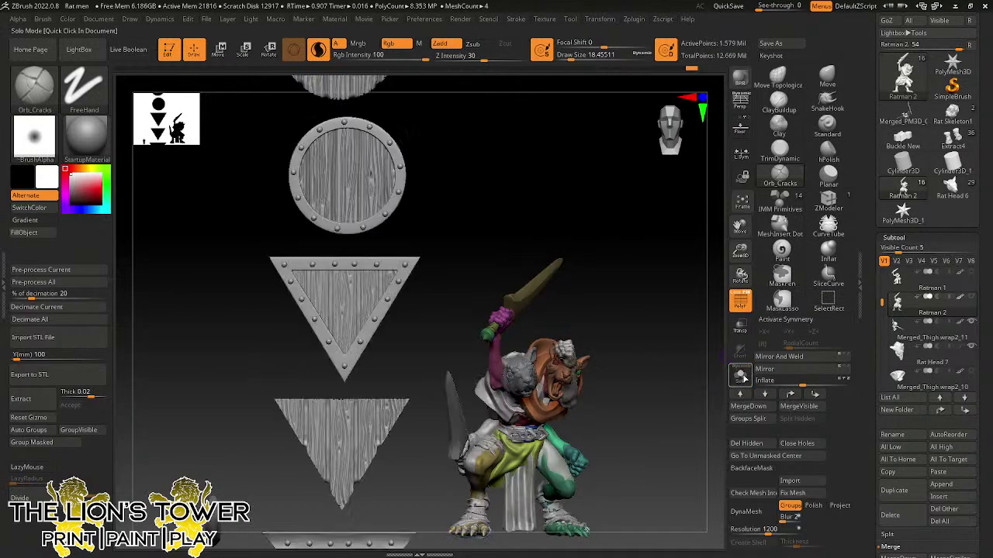
left_click(743, 378)
key("r")
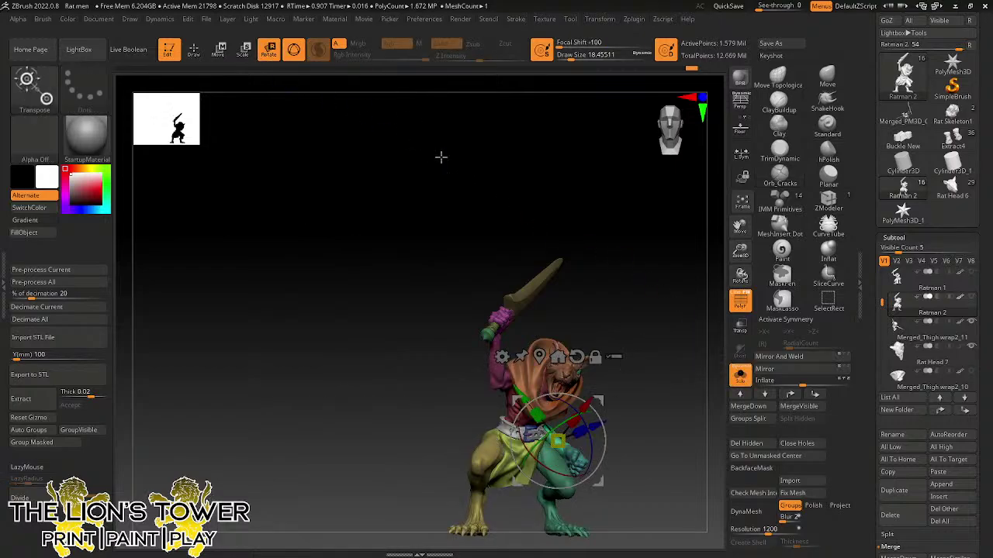
left_click(594, 357)
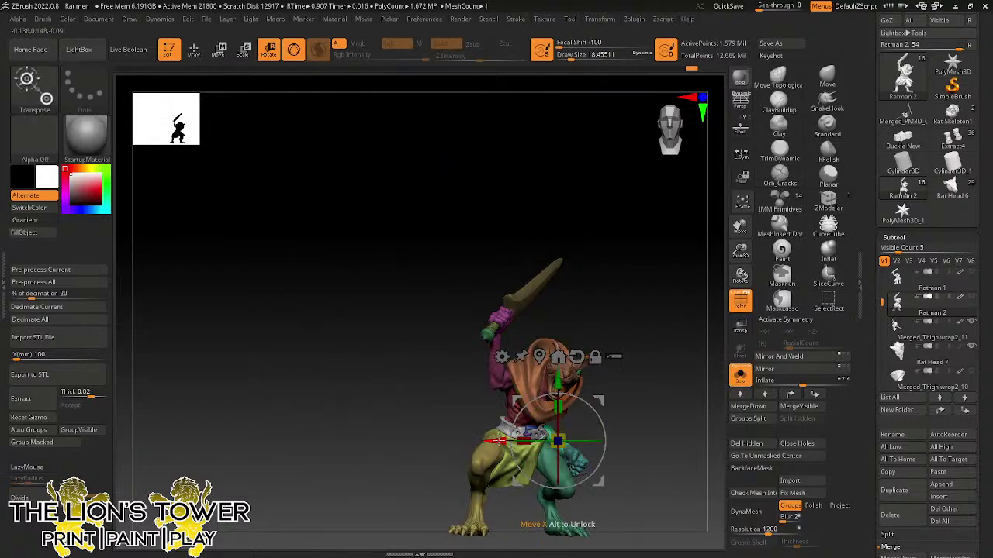
left_click_drag(500, 441, 354, 441)
left_click(741, 376)
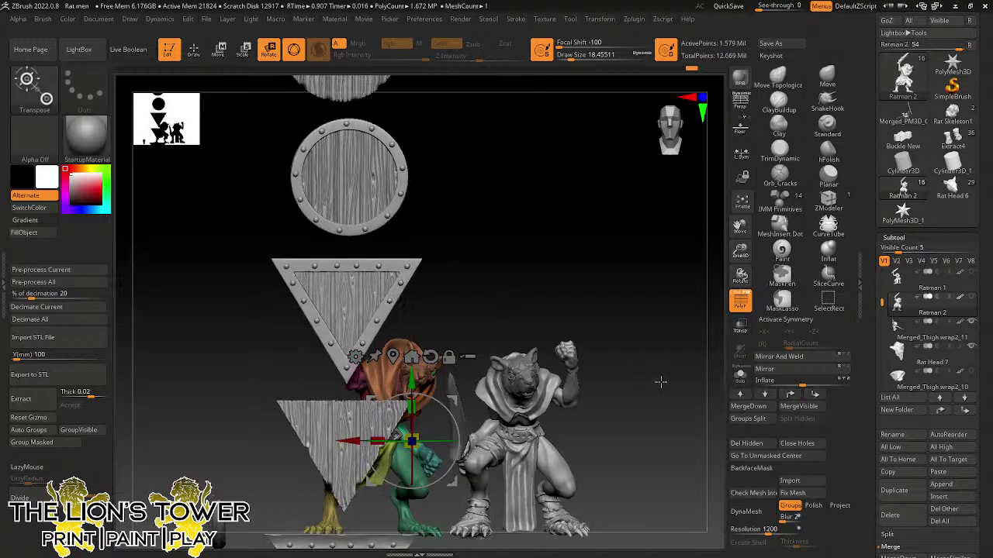
- Select the square base under the ratman and duplicate it twice along X, each copy beside the previous one
left_click_drag(660, 381, 702, 321)
left_click_drag(883, 302, 883, 356)
left_click(915, 363)
left_click(893, 491)
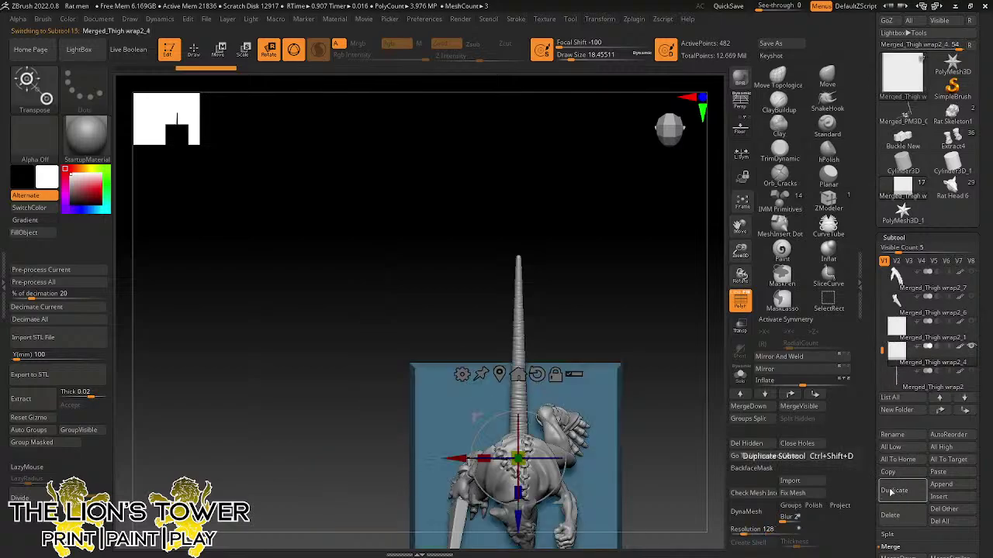
left_click_drag(456, 458, 253, 458)
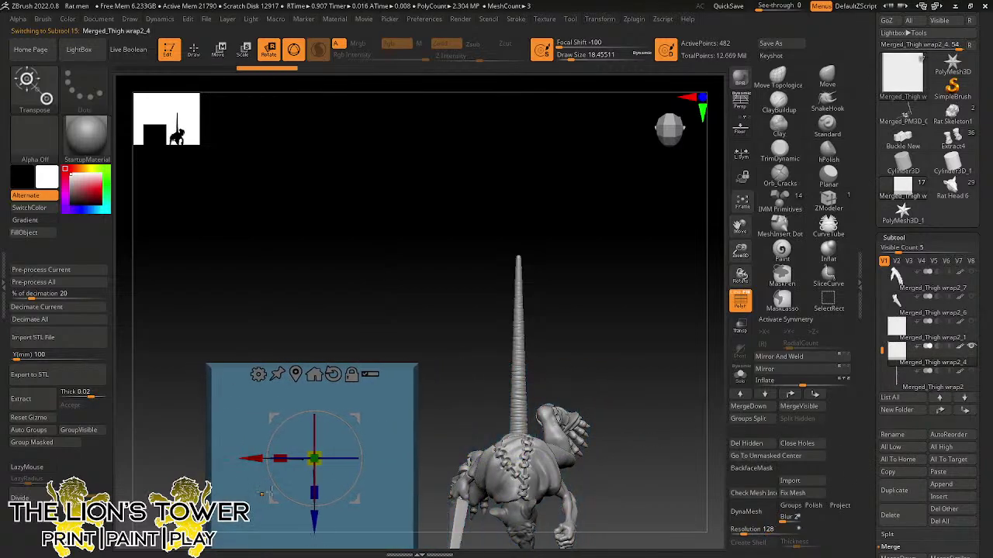
key("ctrl+z")
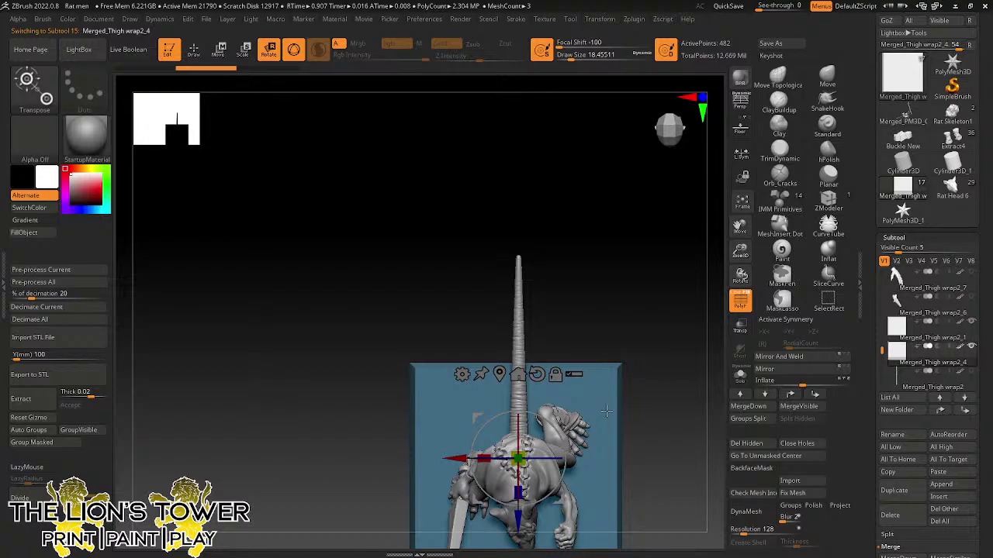
left_click_drag(456, 459, 240, 479, "ctrl")
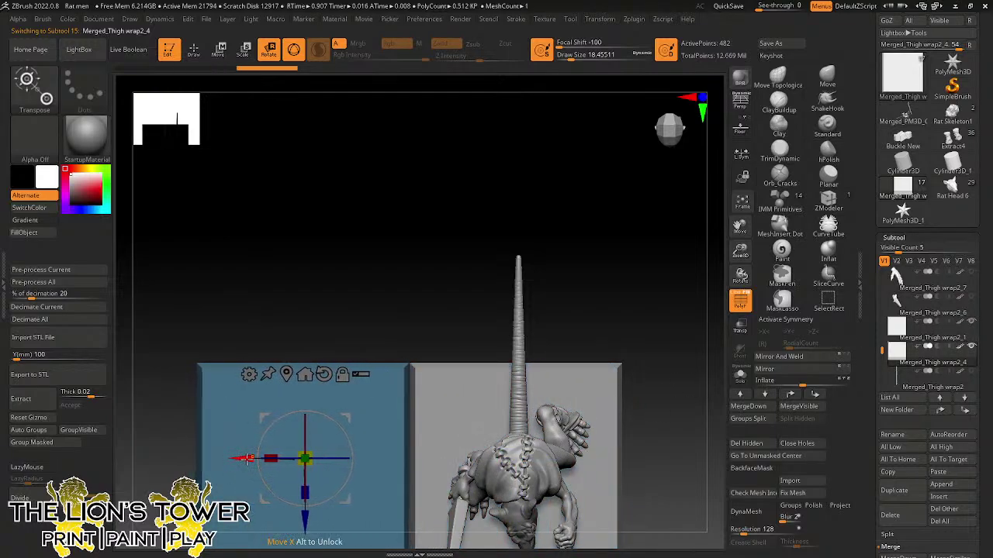
left_click_drag(247, 458, 28, 456, "ctrl")
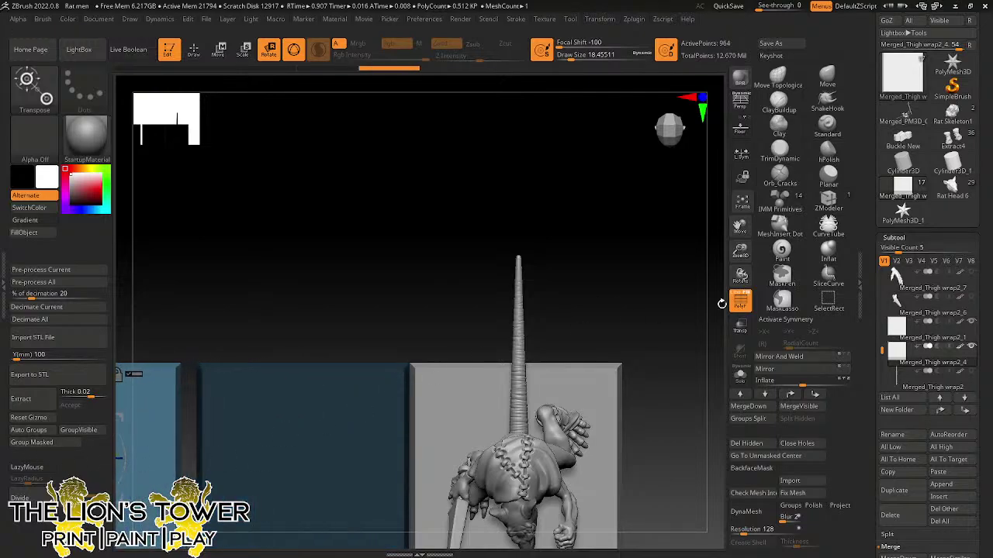
- Duplicate the base further and line up three copies on the opposite side of the original base
left_click_drag(740, 251, 742, 226)
left_click_drag(743, 226, 854, 186)
left_click_drag(246, 386, 128, 388)
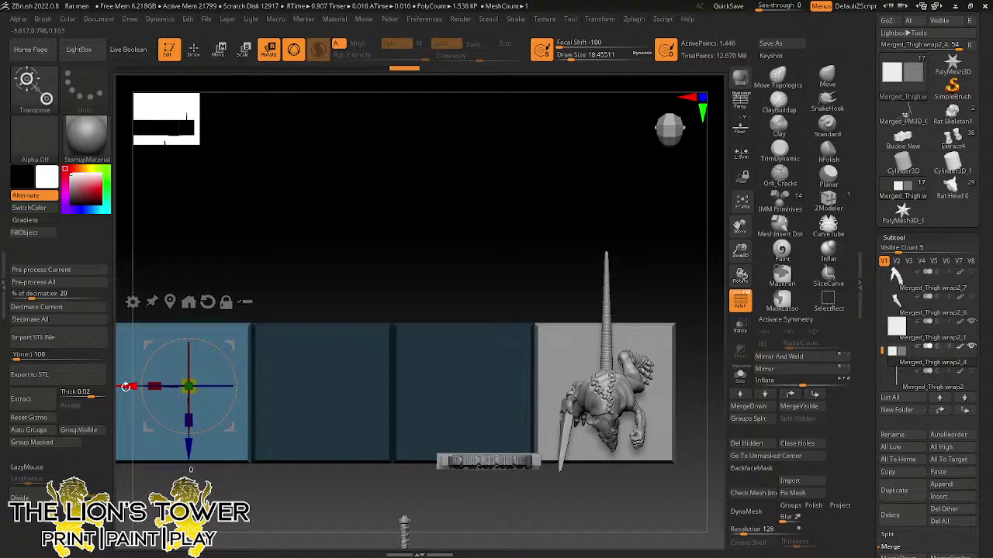
left_click_drag(126, 387, 700, 380)
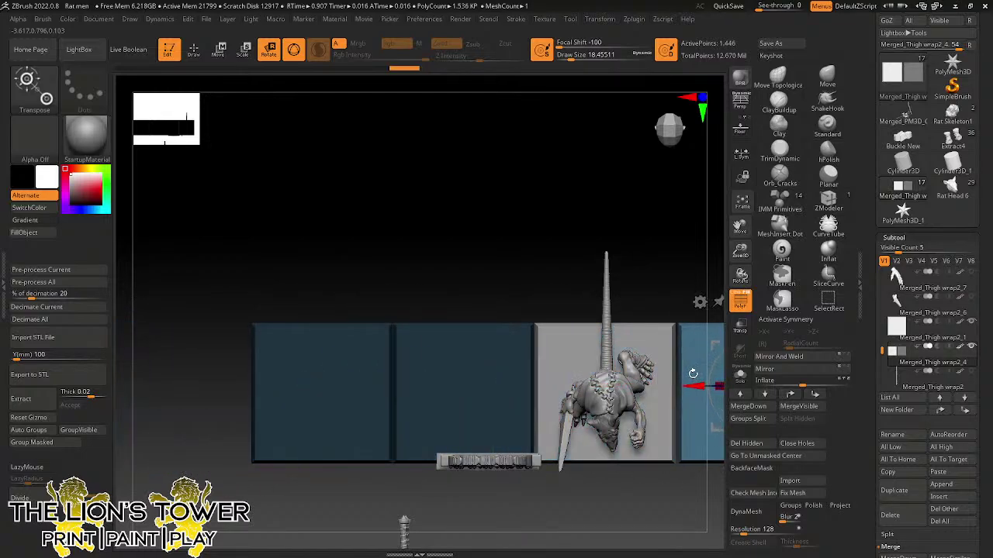
left_click_drag(739, 227, 460, 230)
left_click_drag(413, 392, 696, 384)
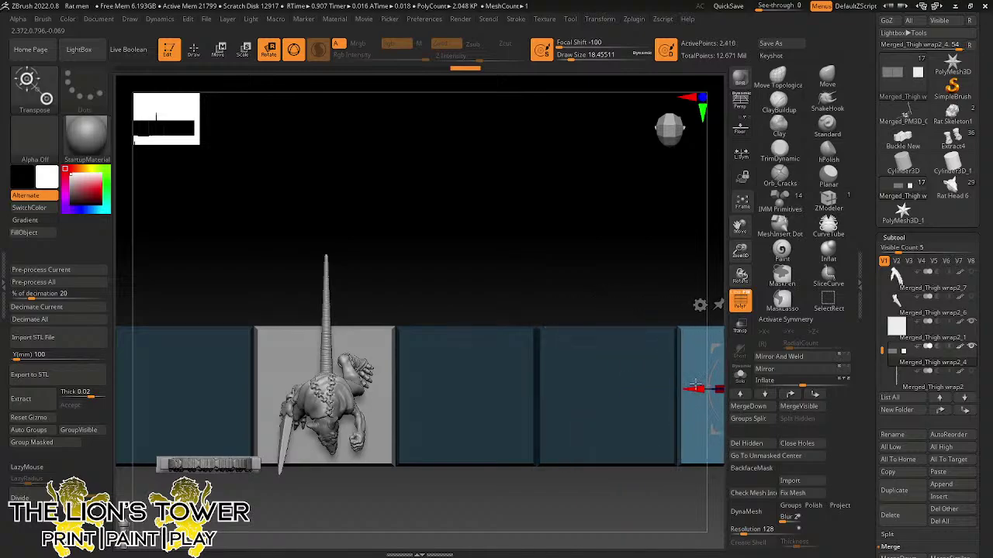
- Add two more base copies on the sword-hand side of the ratman, giving four bases there
left_click_drag(741, 251, 736, 233)
left_click_drag(739, 227, 656, 218)
left_click_drag(735, 257, 737, 236)
left_click_drag(737, 227, 801, 236)
mouse_move(602, 373)
left_mouse_down()
mouse_move(204, 388)
mouse_move(176, 403)
mouse_move(176, 419)
left_mouse_up()
key("ctrl+shift")
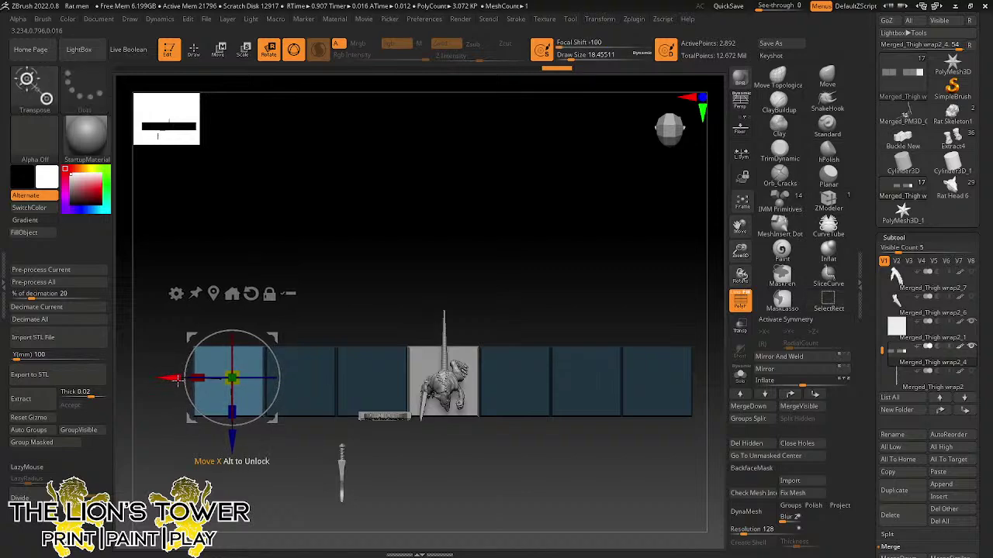
mouse_move(177, 380)
left_mouse_down("ctrl+shift")
mouse_move(99, 381)
mouse_move(105, 388)
left_mouse_up("ctrl+shift")
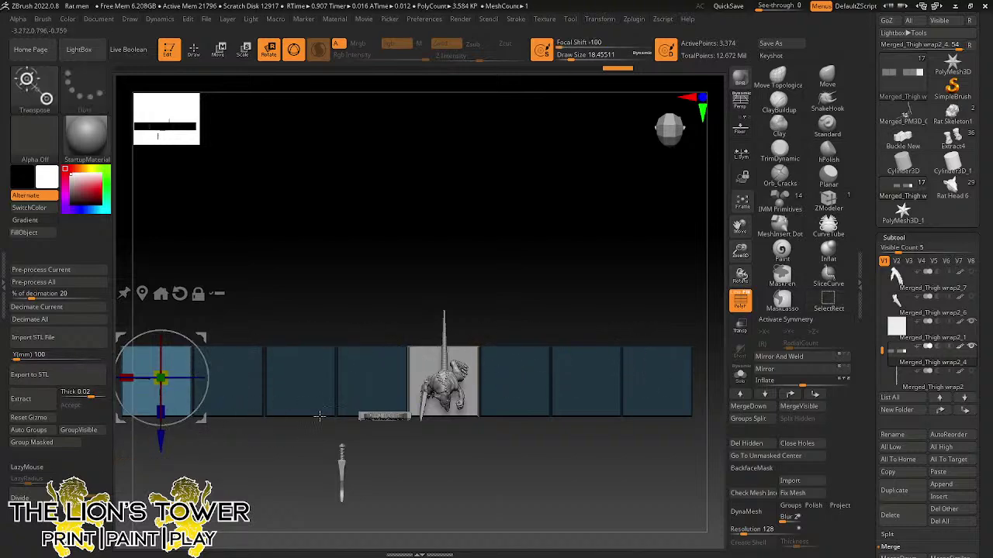
- Add one base copy at each end to complete a row of ten, and nudge the last base along X
left_click_drag(740, 252, 803, 216)
left_click_drag(158, 369, 571, 362, "ctrl+shift")
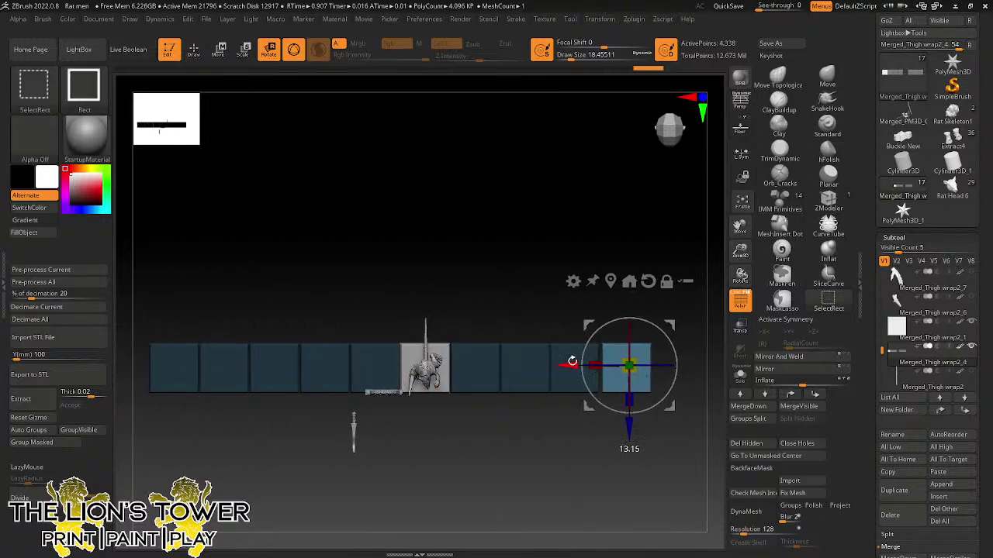
left_click_drag(603, 524, 606, 496)
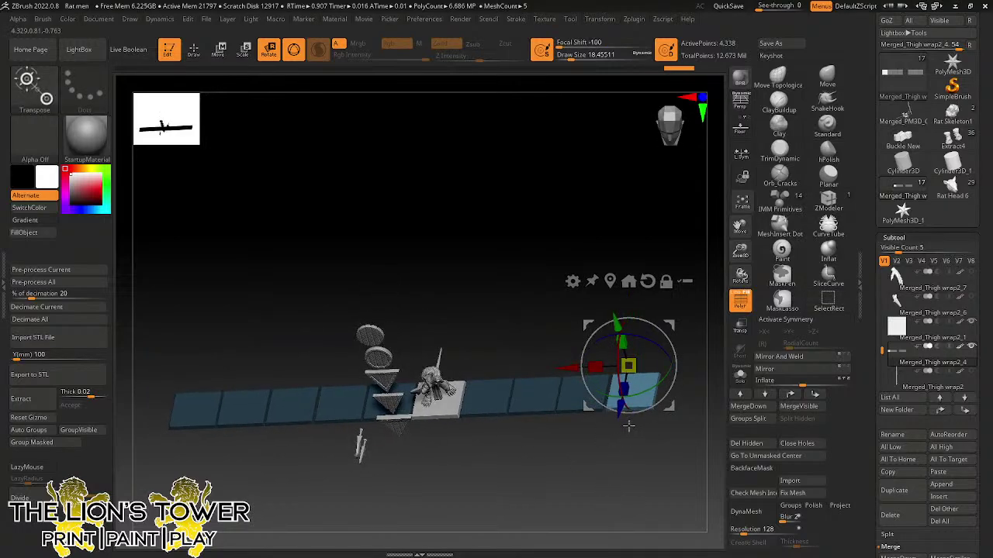
left_click_drag(739, 253, 751, 304)
left_click_drag(569, 368, 565, 368)
left_click_drag(521, 339, 620, 275)
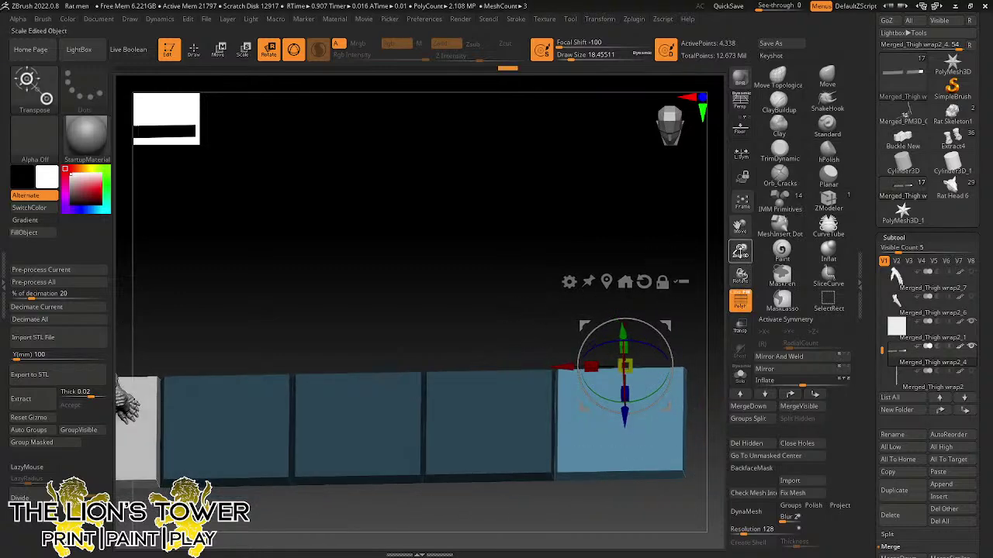
left_click_drag(740, 253, 739, 226)
left_click_drag(739, 226, 836, 219)
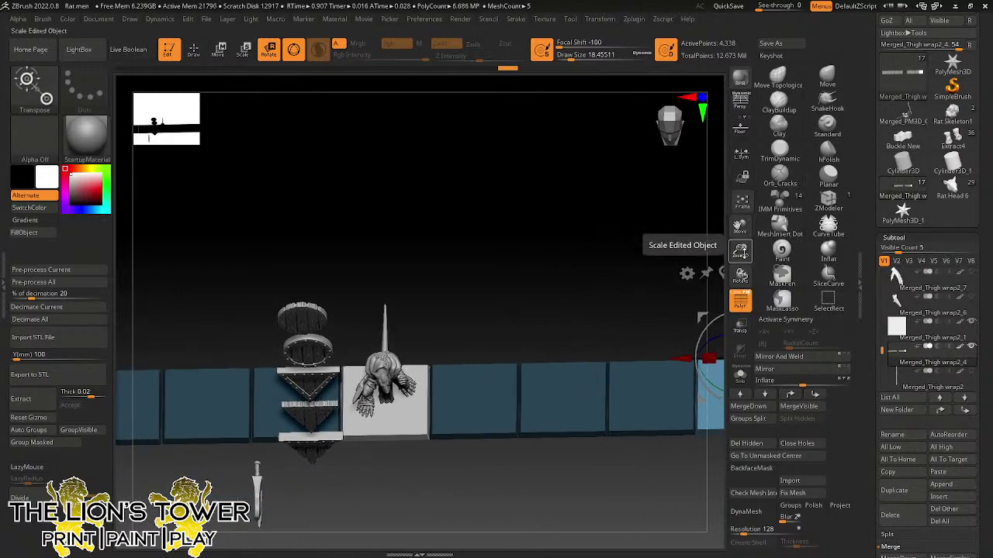
- Select the ratman body standing on the original base and merge it down with its head, Rat Head 7
left_click_drag(740, 253, 609, 194)
left_click_drag(537, 194, 504, 334)
left_click(454, 314, "alt")
left_click_drag(543, 380, 554, 409)
left_click_drag(740, 251, 751, 411)
left_click_drag(687, 443, 698, 348)
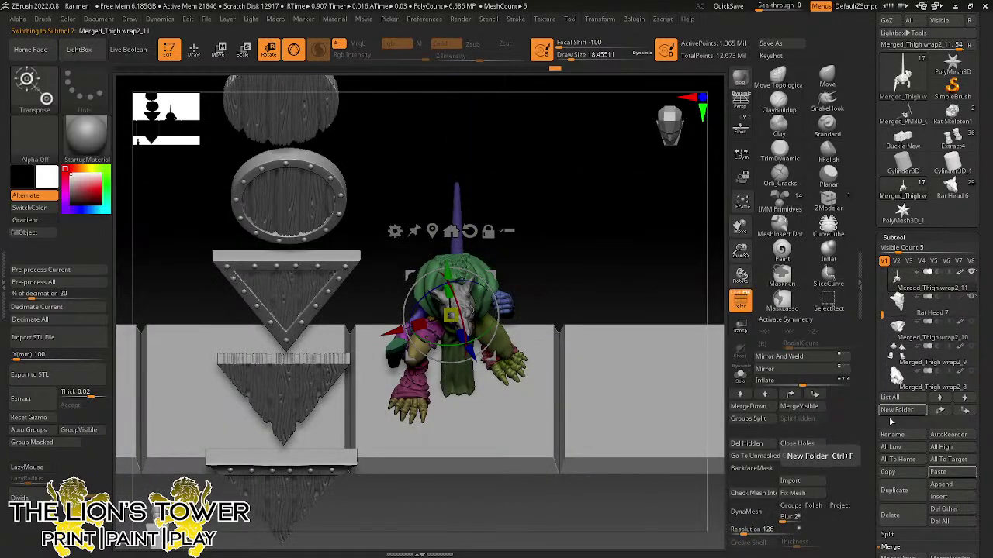
left_click_drag(873, 428, 868, 384)
left_click_drag(624, 271, 651, 240)
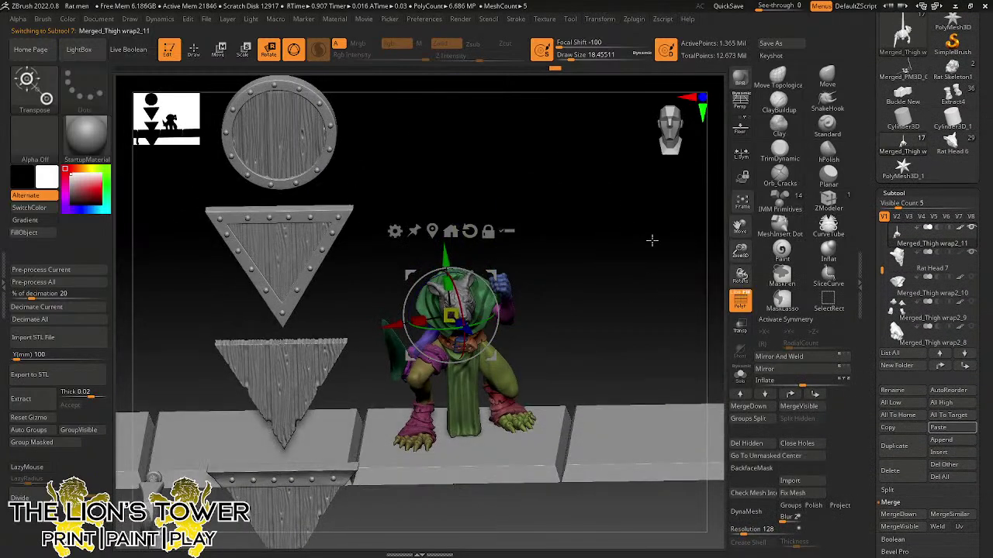
left_click(900, 515)
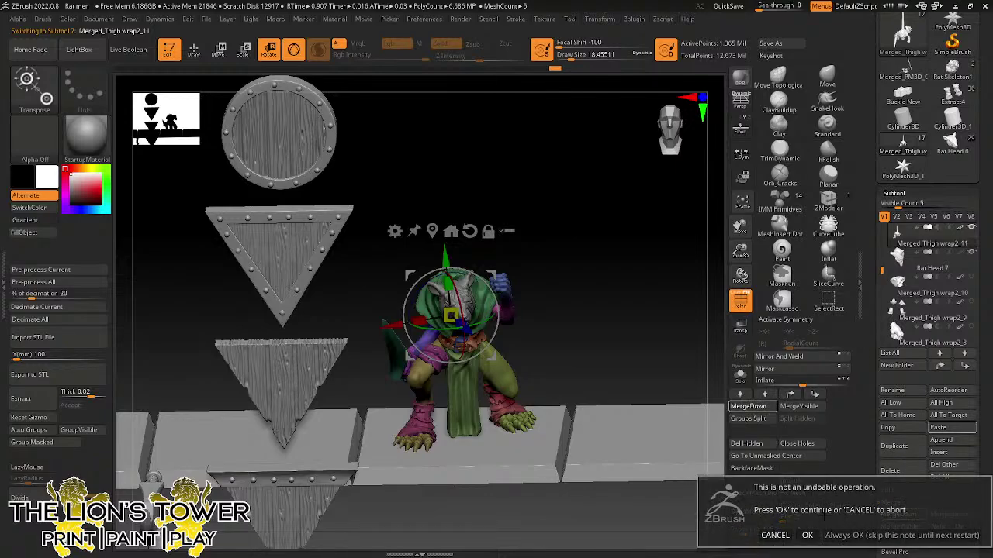
left_click(808, 535)
- Clear any mask on the merged ratman and realign its gizmo to the world axes from above
left_click(664, 314, "ctrl")
left_click_drag(665, 323, 666, 297)
mouse_move(563, 277)
left_mouse_down()
mouse_move(546, 291)
mouse_move(580, 350)
mouse_move(534, 270)
left_mouse_up()
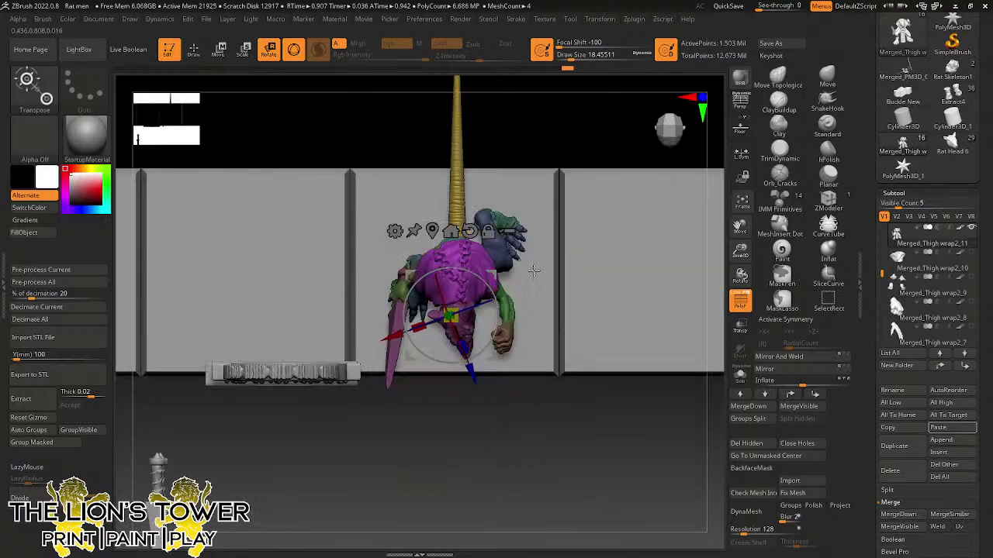
left_click(486, 231)
left_click_drag(396, 315, 429, 315)
left_click(465, 232)
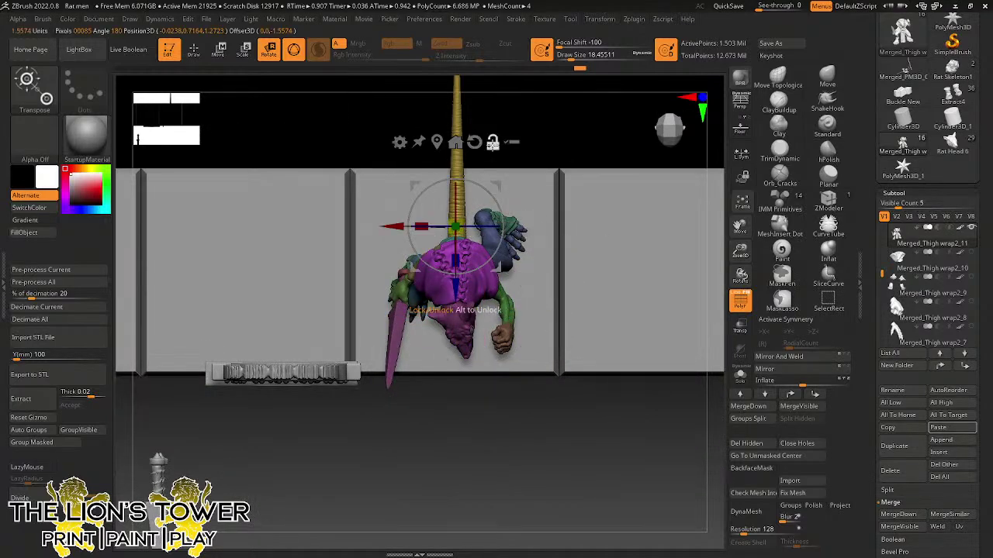
- Move the merged ratman along X onto the end base on its fist-hand side of the row
left_click_drag(394, 227, 495, 226)
left_click_drag(740, 250, 563, 238)
left_click_drag(153, 248, 629, 249)
left_click_drag(740, 225, 673, 225)
left_click_drag(740, 249, 741, 268)
left_click_drag(508, 266, 487, 266)
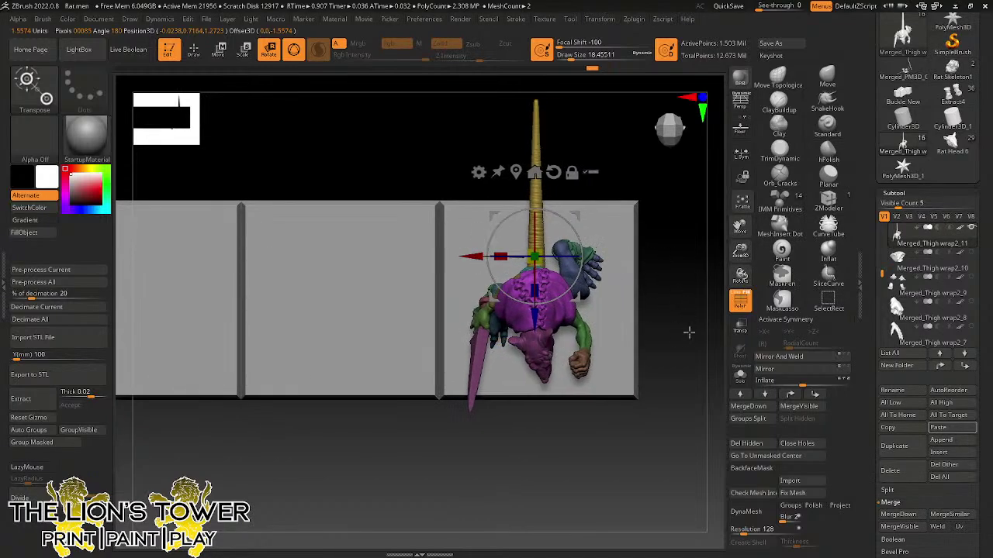
- Make the Ratman 1 and Ratman 2 subtools visible alongside the bases
left_click_drag(689, 332, 777, 317, "shift")
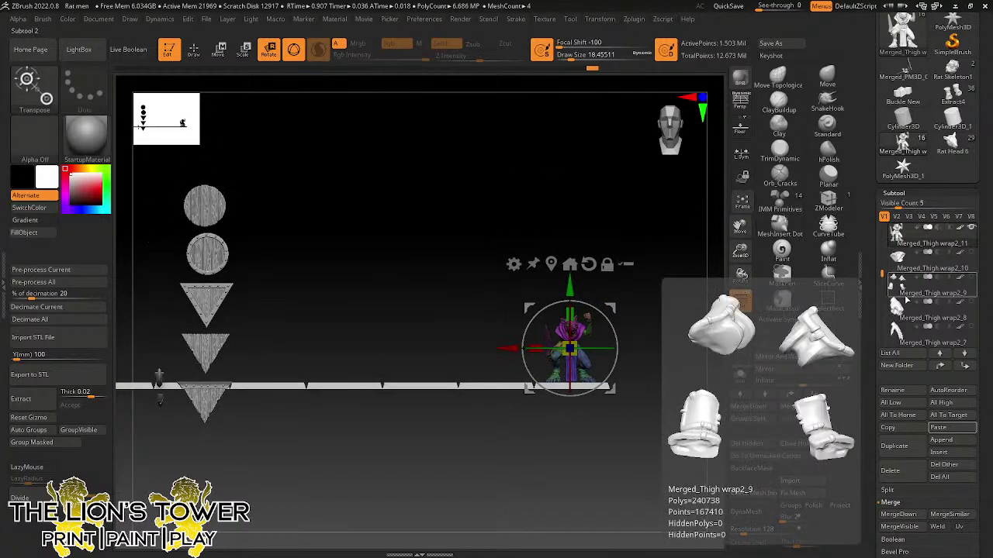
left_click_drag(881, 273, 880, 248)
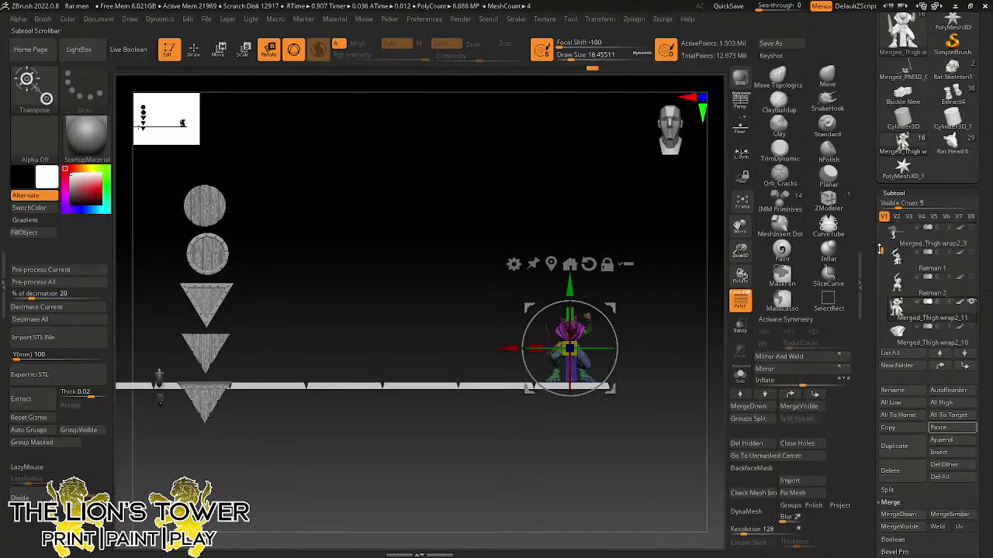
left_click(969, 279)
left_click(970, 253)
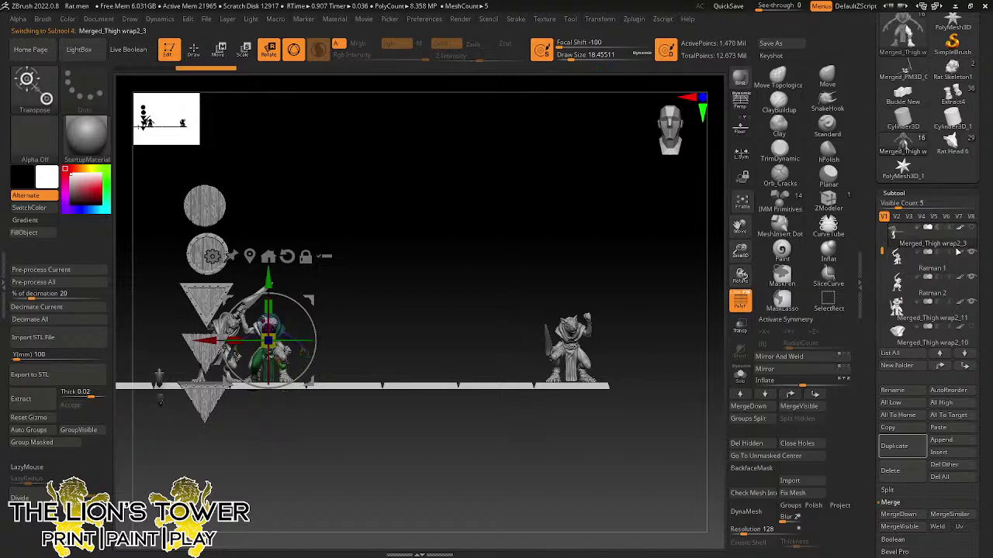
- Select Ratman 2 and move it along X onto the base next to the merged ratman
left_click(931, 290)
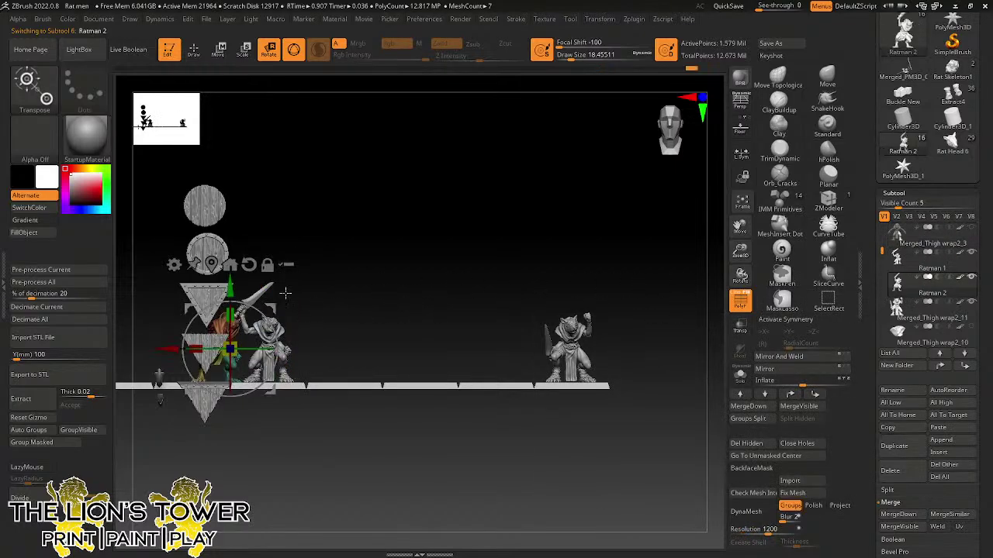
left_click_drag(242, 433, 230, 432)
left_click(268, 264)
key("ctrl+z")
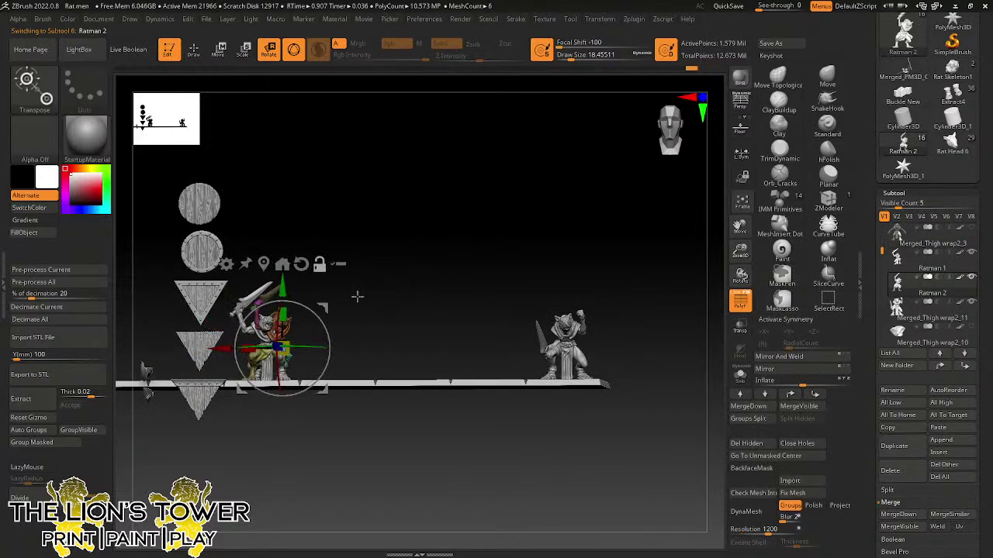
left_click_drag(357, 298, 355, 311, "shift")
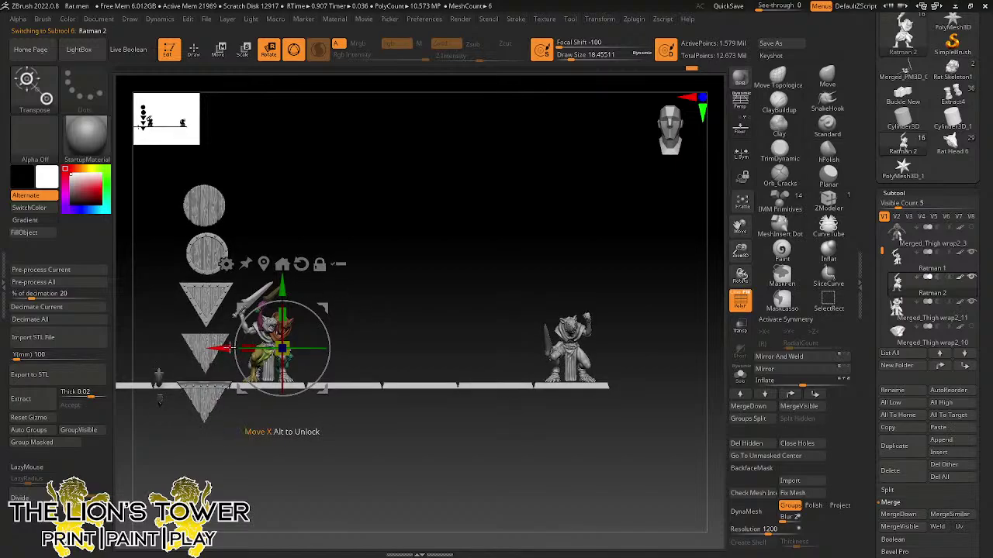
left_click_drag(230, 348, 453, 406)
left_click_drag(670, 309, 626, 255)
- Select Ratman 1, realign its gizmo to the world axes and move it along X onto the base beside Ratman 2
left_click(267, 341)
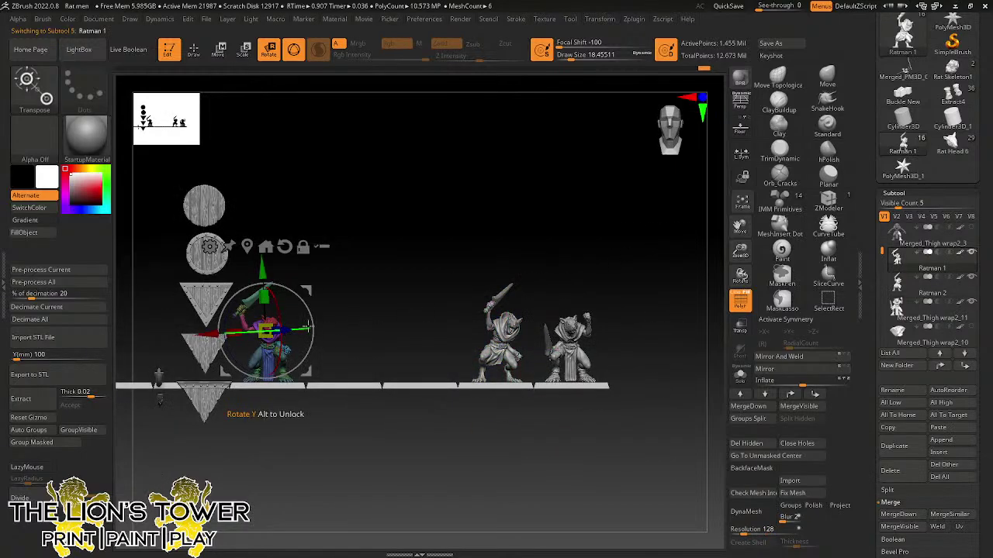
left_click(354, 315, "ctrl")
left_click(354, 314, "ctrl")
left_click(285, 247, "alt")
left_click_drag(211, 331, 293, 331)
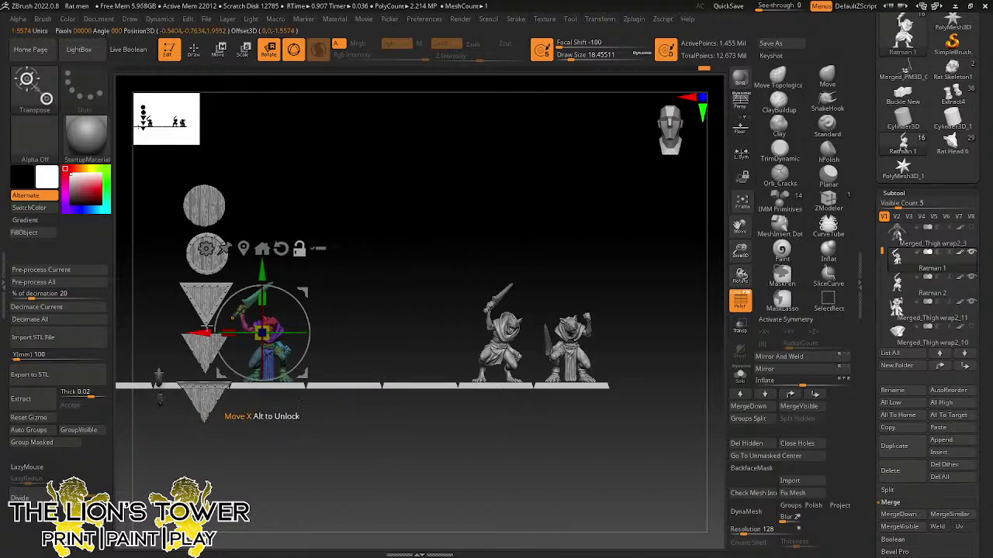
left_click_drag(202, 333, 353, 334)
left_click_drag(664, 357, 671, 325)
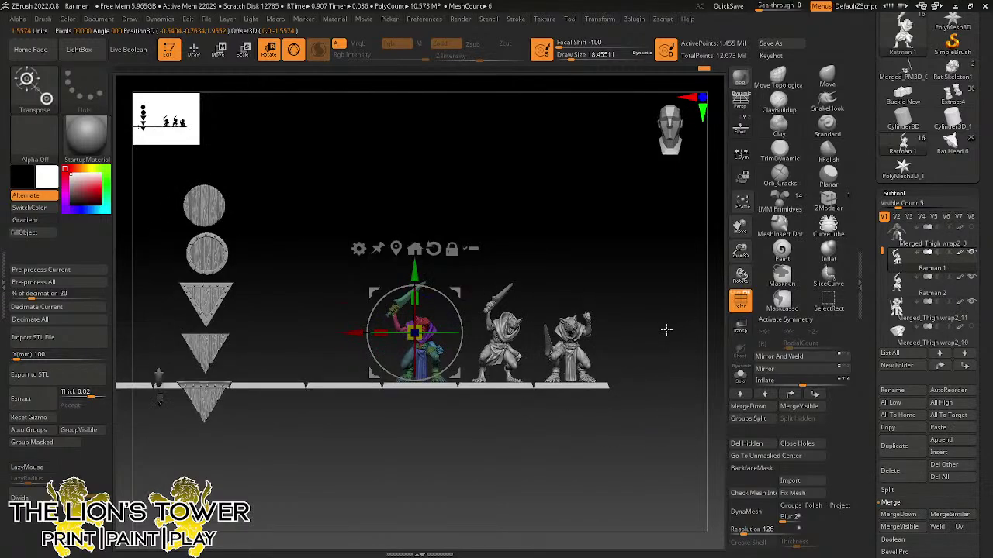
- Rotate Ratman 1 about its vertical axis on its base so its tail angles toward Ratman 2
left_click_drag(532, 226, 524, 322)
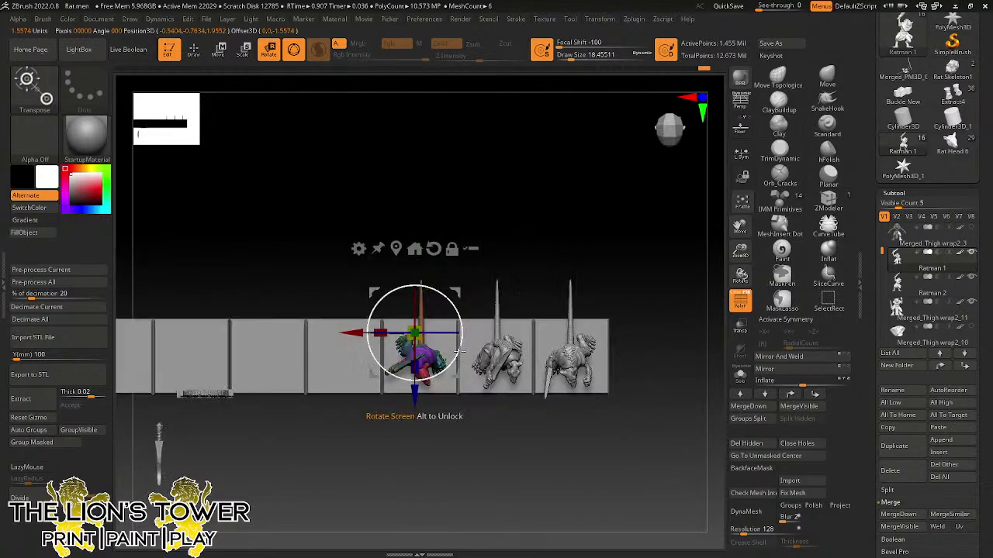
left_click_drag(442, 294, 469, 297)
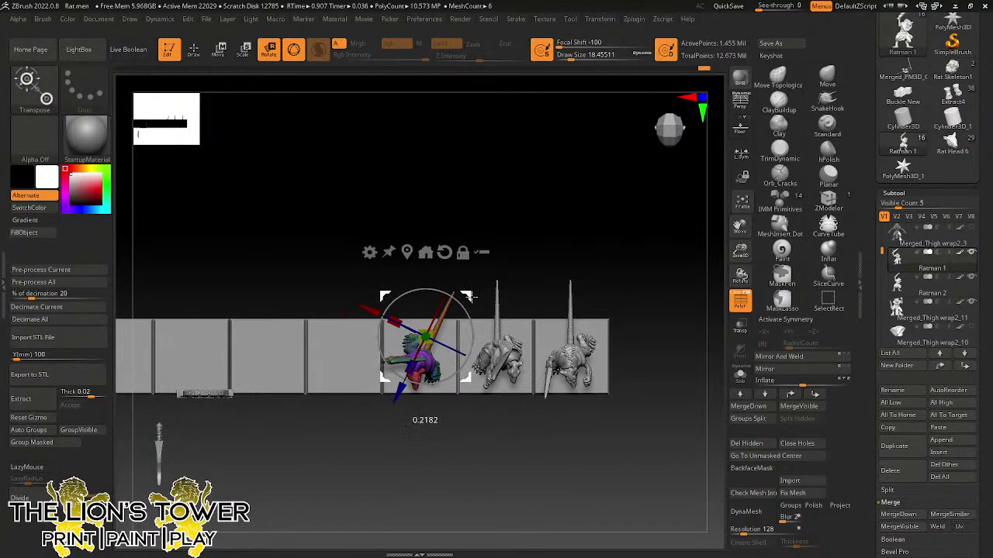
left_click_drag(667, 395, 663, 326)
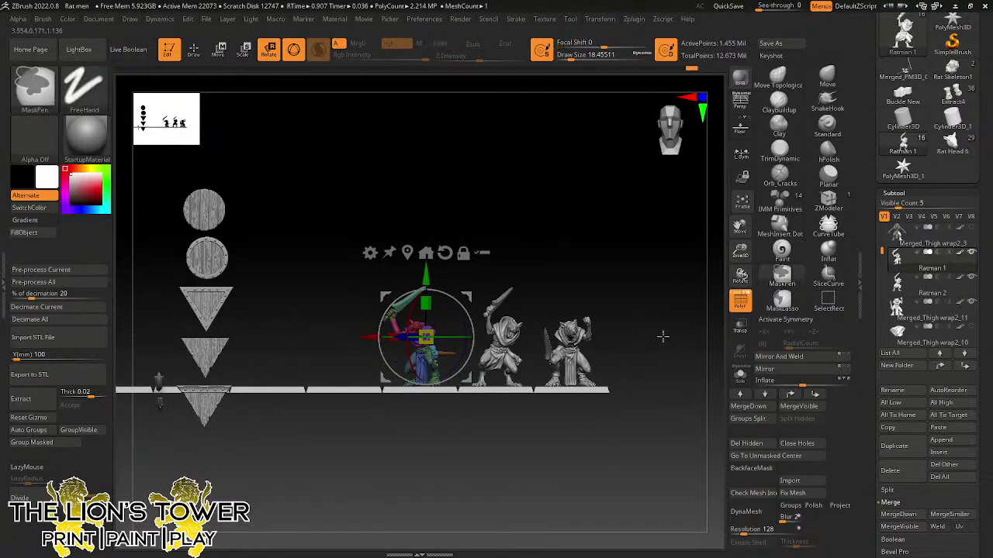
- Select Ratman 2 and check its pose and placement on its base from above, the front and the side
left_click_drag(741, 247, 677, 235)
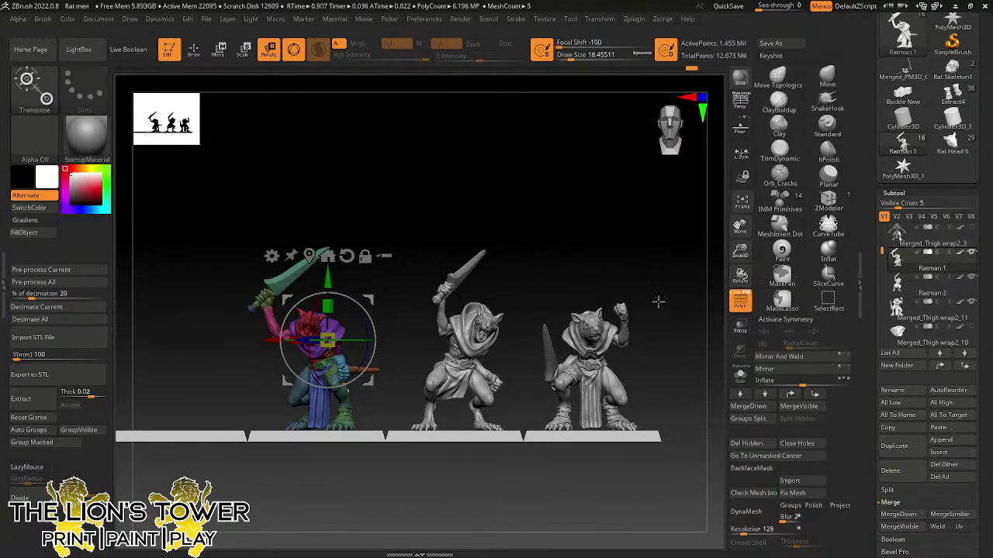
left_click(531, 353, "alt")
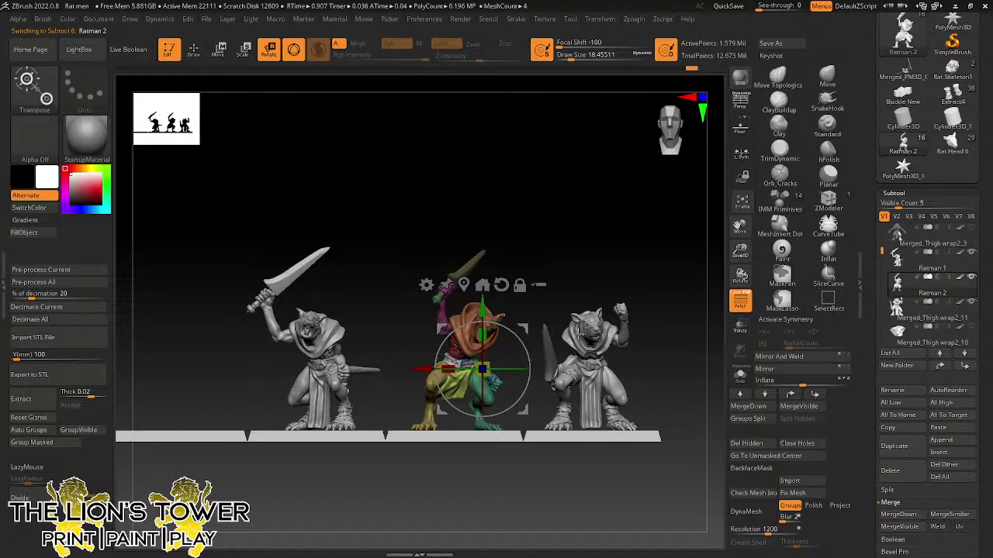
left_click_drag(664, 265, 623, 309)
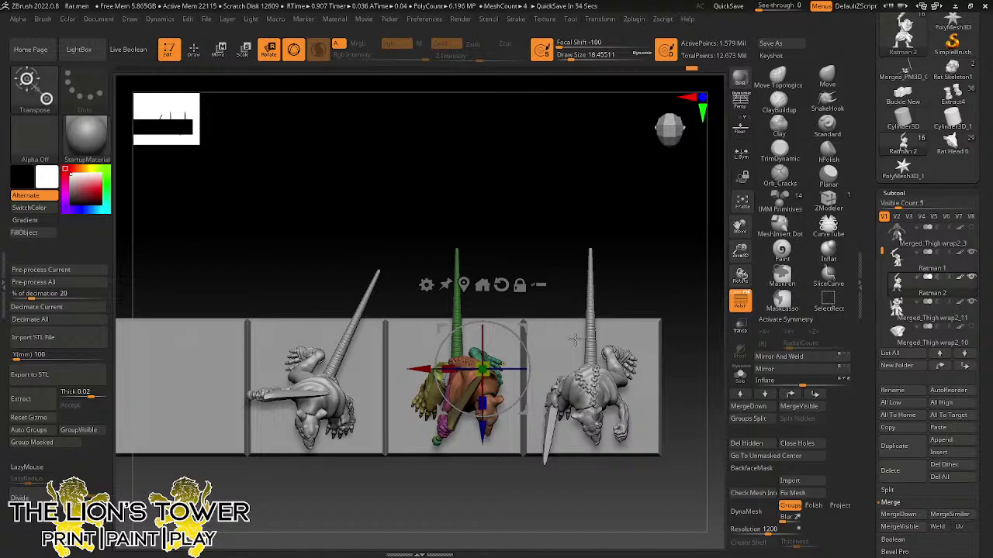
left_click_drag(574, 339, 696, 402)
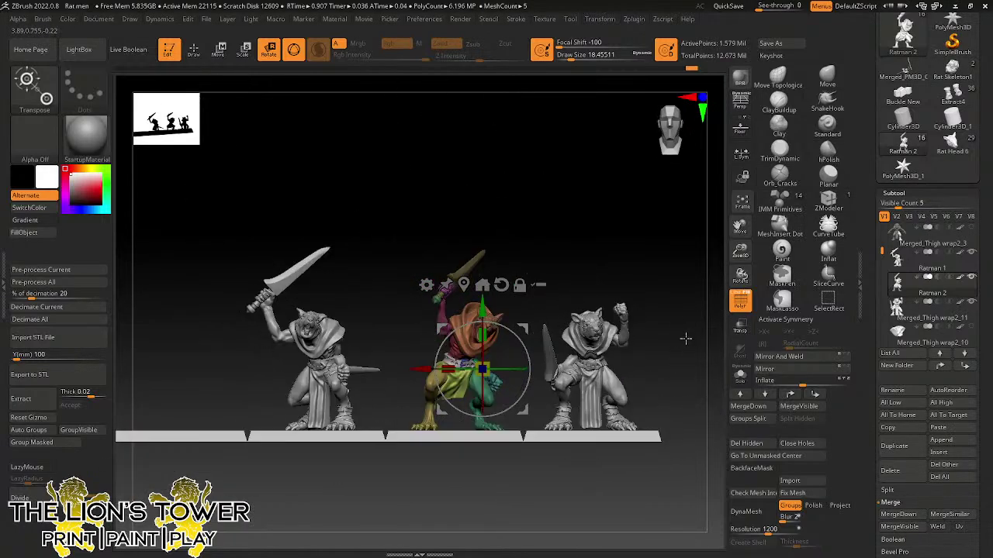
left_click_drag(684, 339, 666, 382)
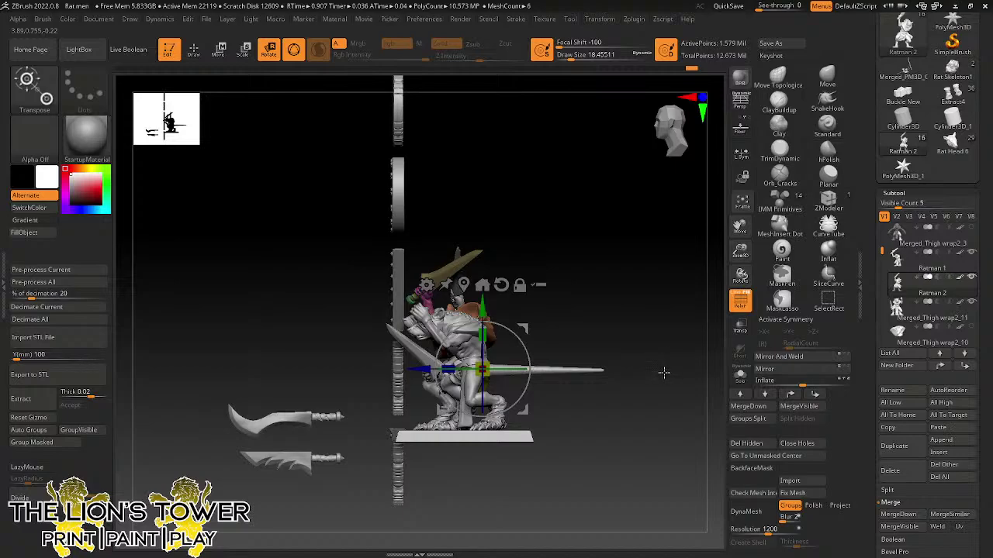
left_click_drag(662, 370, 611, 344)
- Select the merged ratman on the end base and mask everything except its raised arm and fist
left_click(600, 351, "alt")
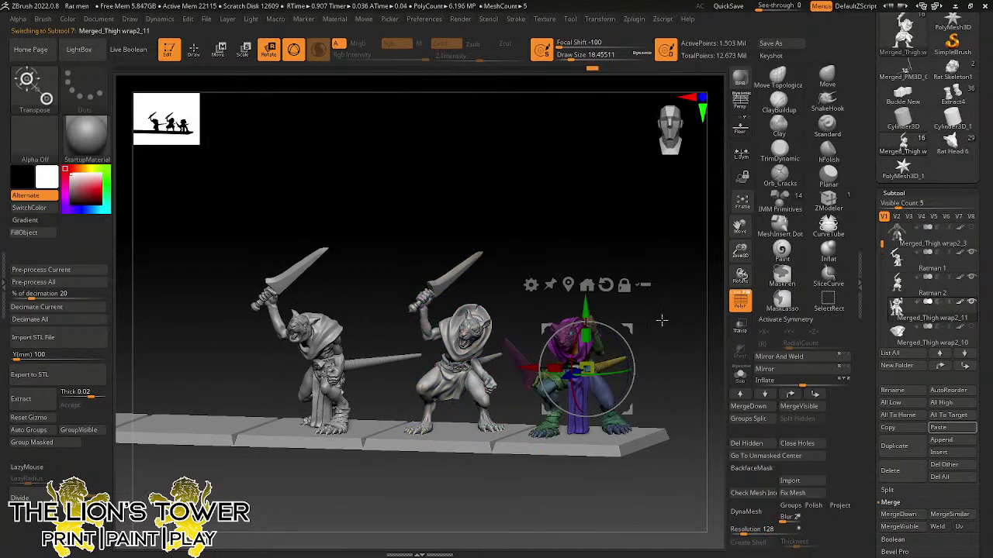
mouse_move(660, 319)
left_mouse_down()
mouse_move(683, 318)
mouse_move(702, 338)
mouse_move(583, 299)
mouse_move(432, 215)
left_mouse_up()
left_click(194, 50)
left_click(573, 200, "ctrl")
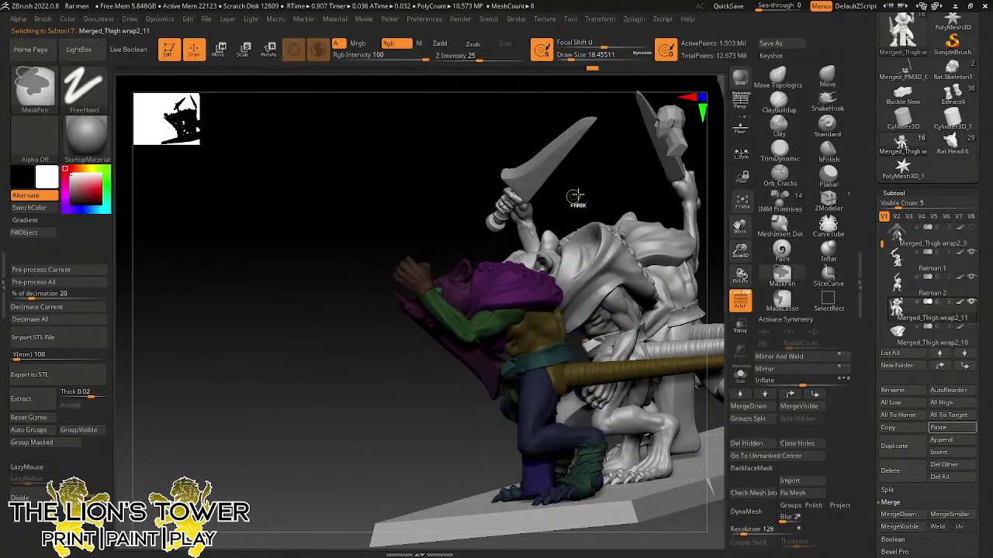
left_click(574, 199, "ctrl")
left_click(414, 276, "ctrl+shift")
left_click(414, 276, "ctrl+shift")
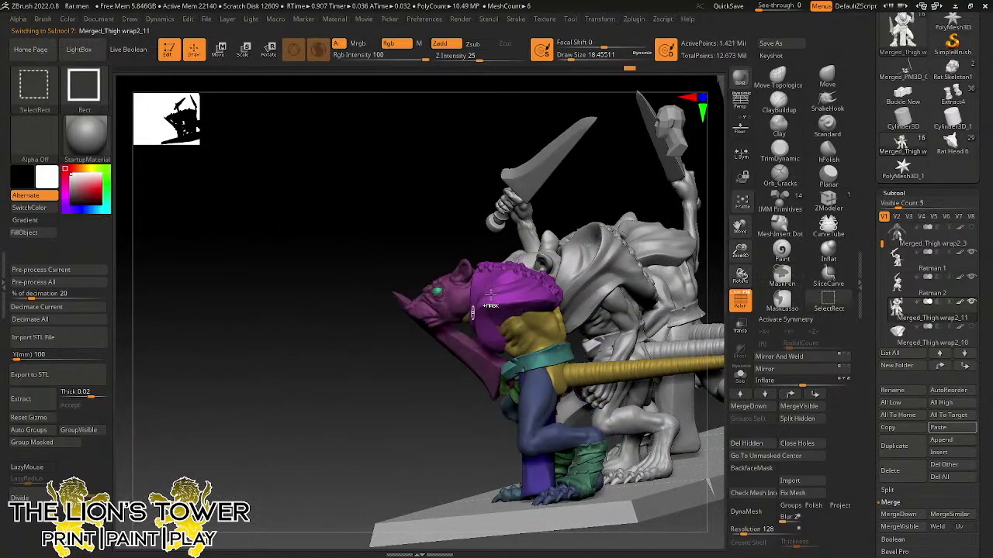
left_click(580, 191, "ctrl+shift")
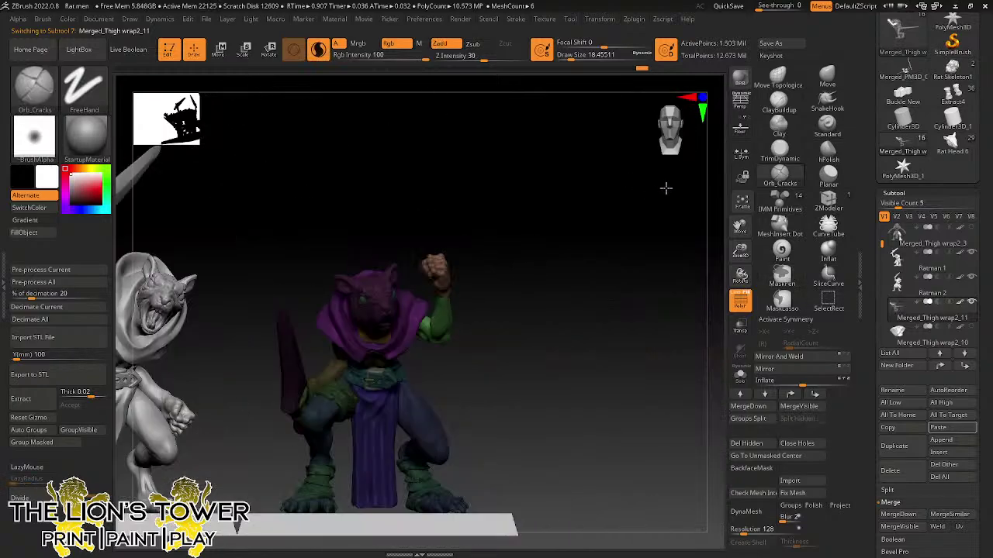
key("w")
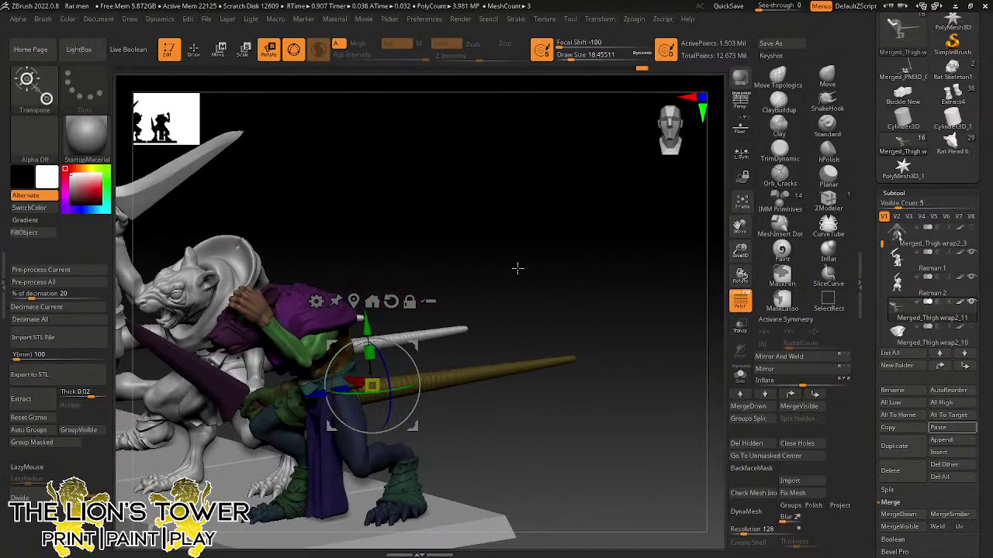
- Place the gizmo at the merged ratman's shoulder and rotate the unmasked arm to repose the raised fist
left_click_drag(518, 268, 465, 252, "shift")
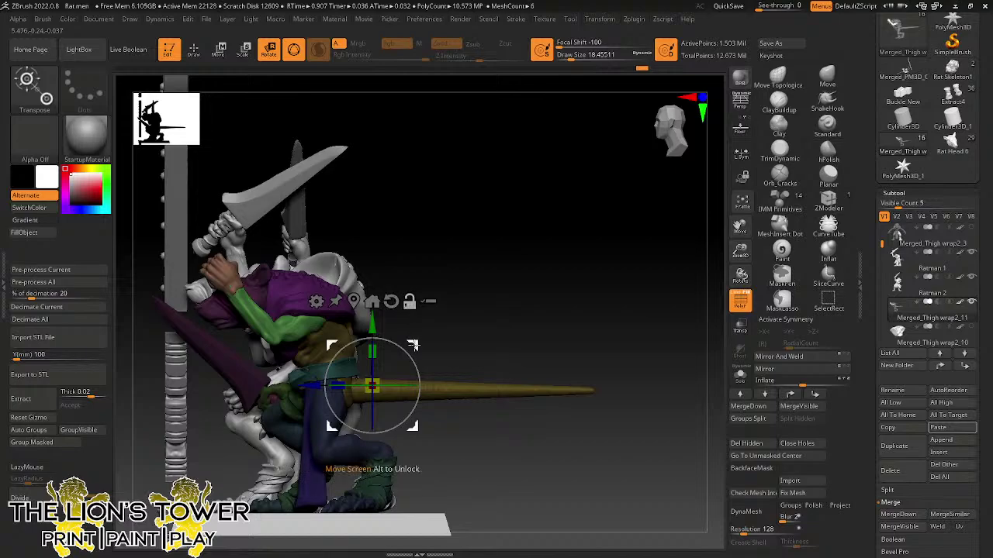
left_click_drag(413, 345, 345, 246, "alt")
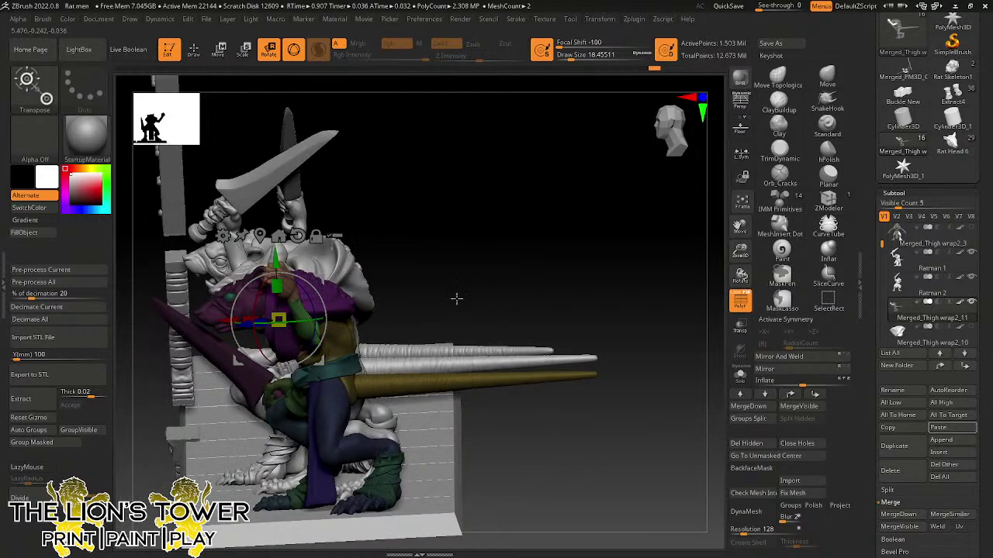
left_click_drag(454, 295, 434, 316)
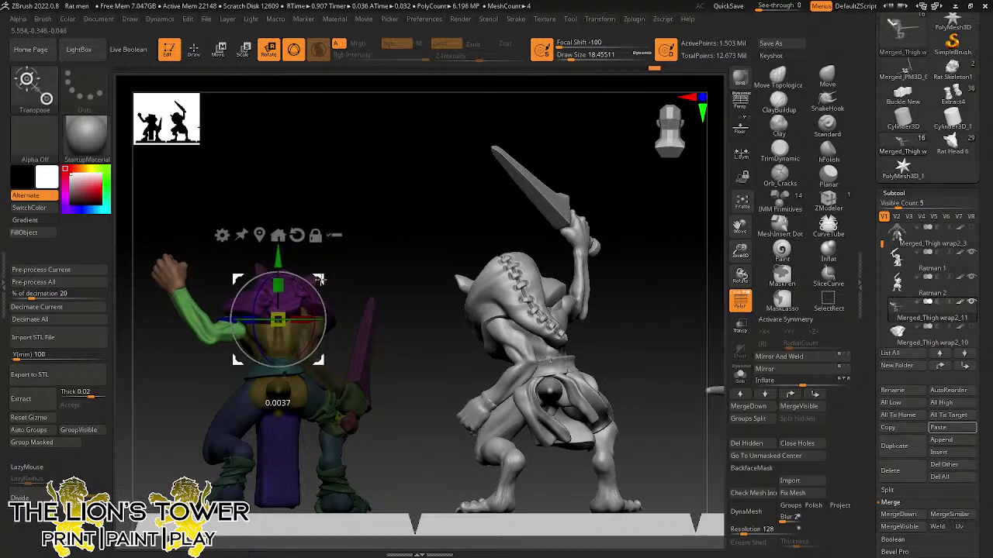
left_click_drag(320, 280, 476, 233)
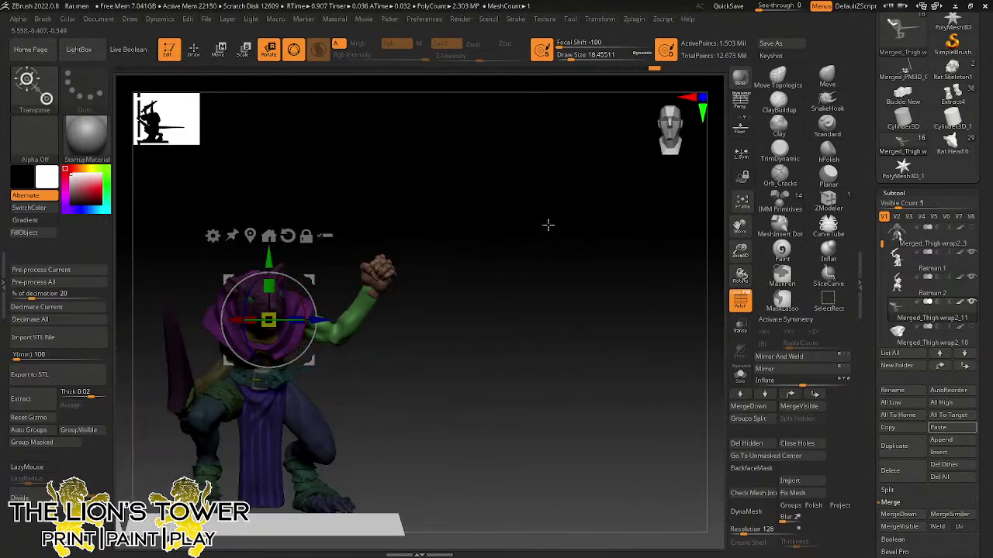
- Mask all but the merged ratman's mantle, adjust it with the Move brush at draw size 112, and clear the mask
left_click_drag(547, 225, 376, 279)
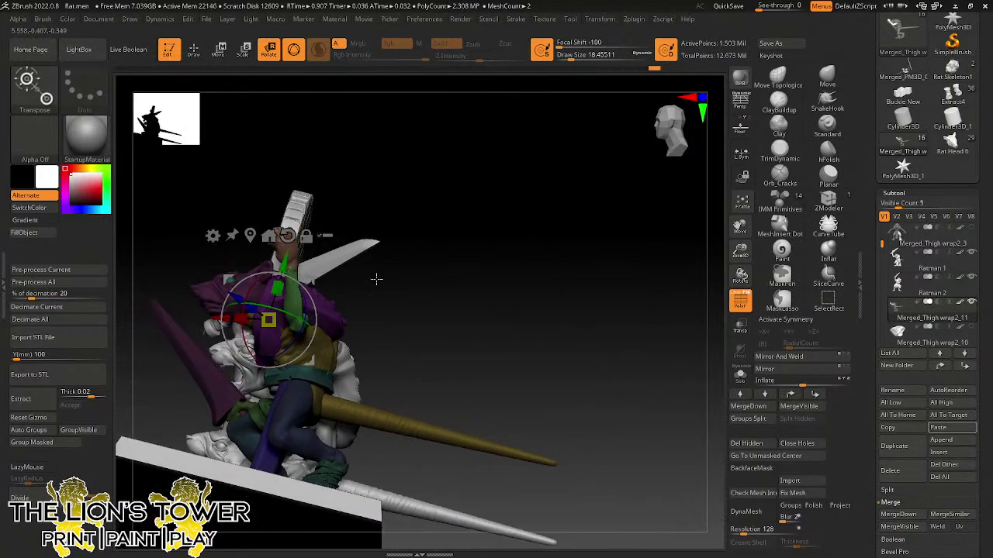
left_click(327, 318, "alt")
left_click(826, 76)
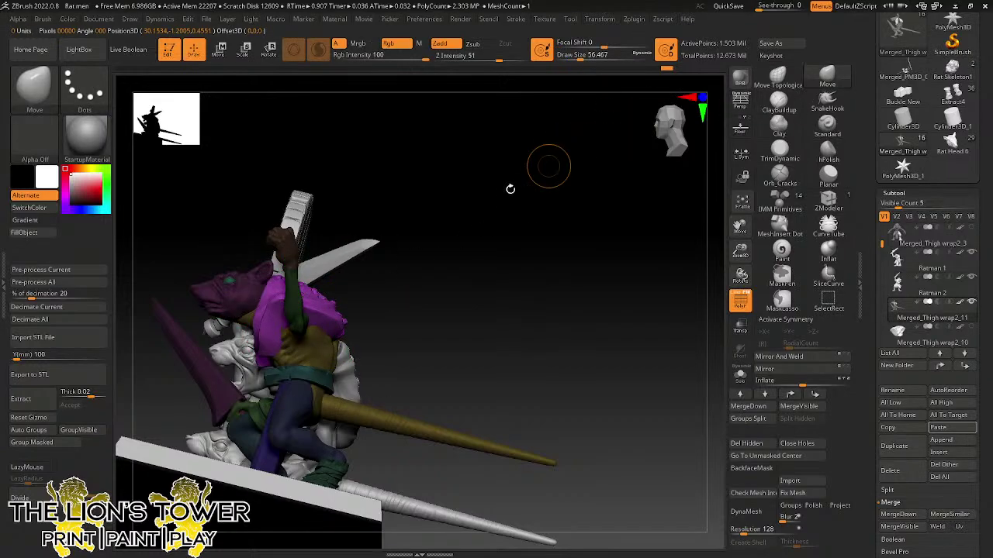
left_click_drag(510, 189, 473, 165)
left_click_drag(578, 60, 591, 59)
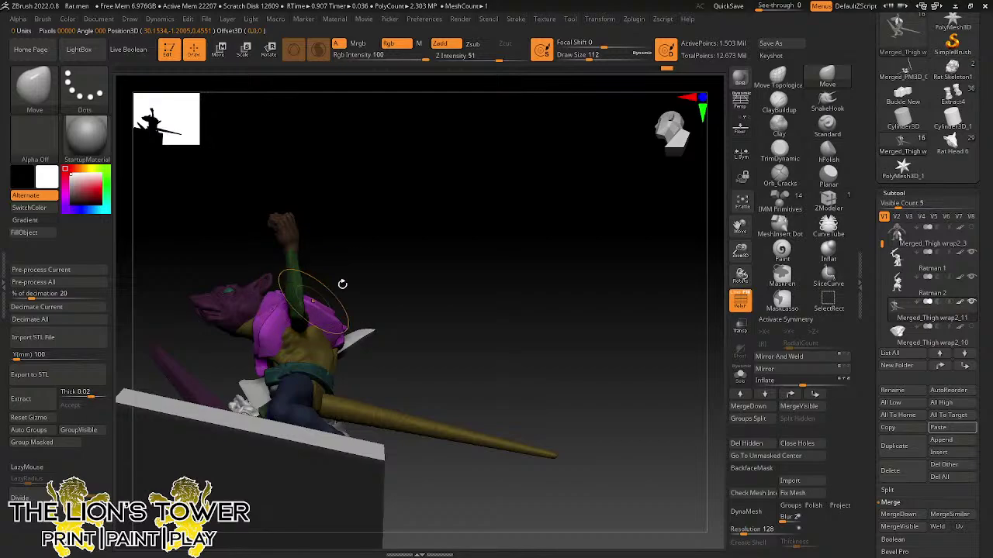
left_click_drag(342, 284, 696, 240)
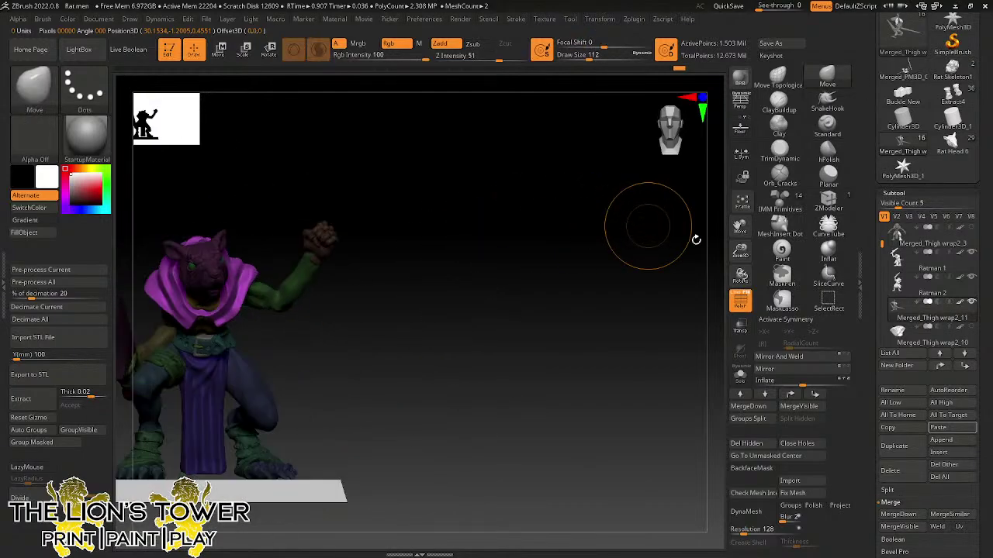
left_click(741, 203)
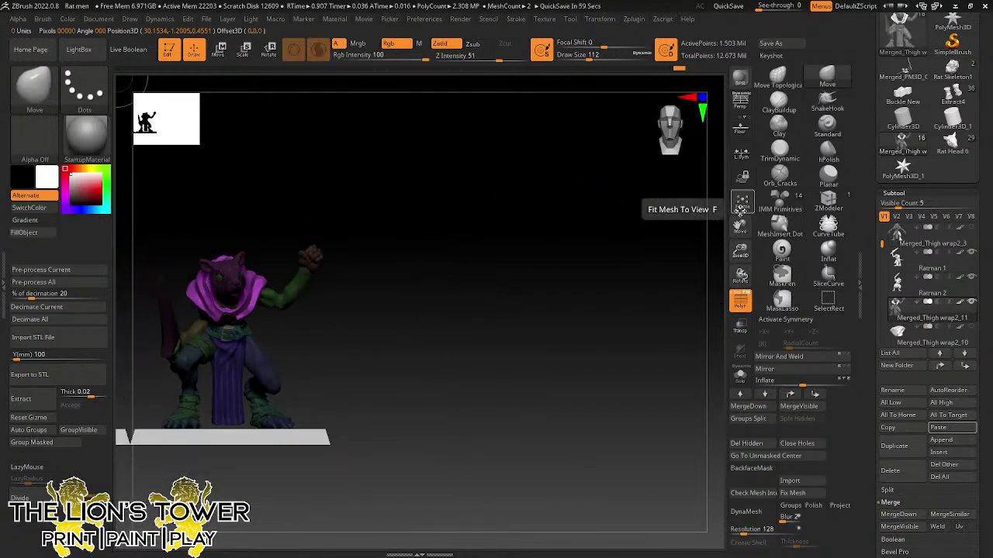
left_click_drag(740, 250, 923, 241)
left_click_drag(623, 305, 613, 325, "ctrl")
- Examine the three placed ratmen from above and the front for pose and spacing on their bases
left_click_drag(626, 284, 625, 344)
left_click_drag(741, 252, 741, 239)
left_click_drag(741, 220, 798, 208)
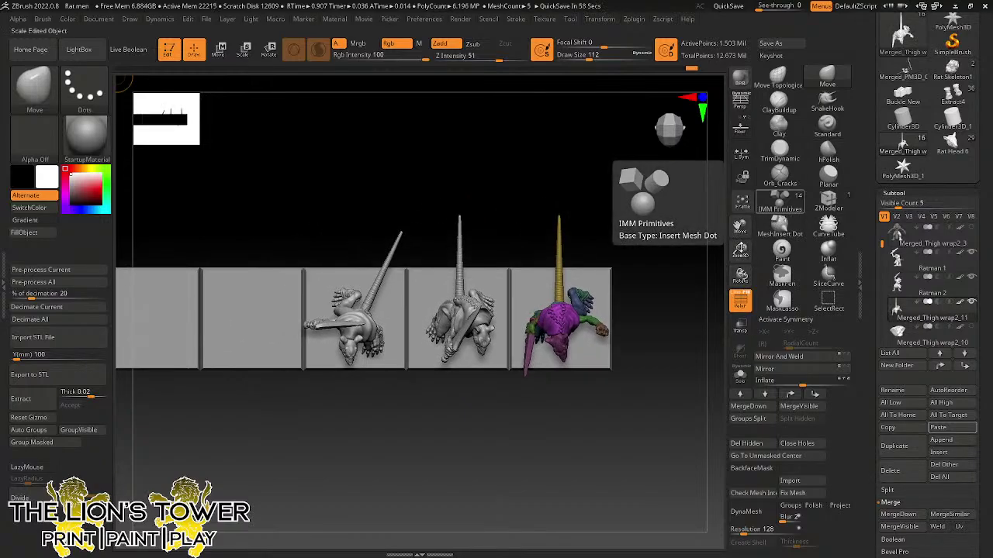
left_click_drag(741, 248, 799, 197)
left_click(645, 381, "ctrl")
left_click_drag(645, 383, 657, 390, "ctrl")
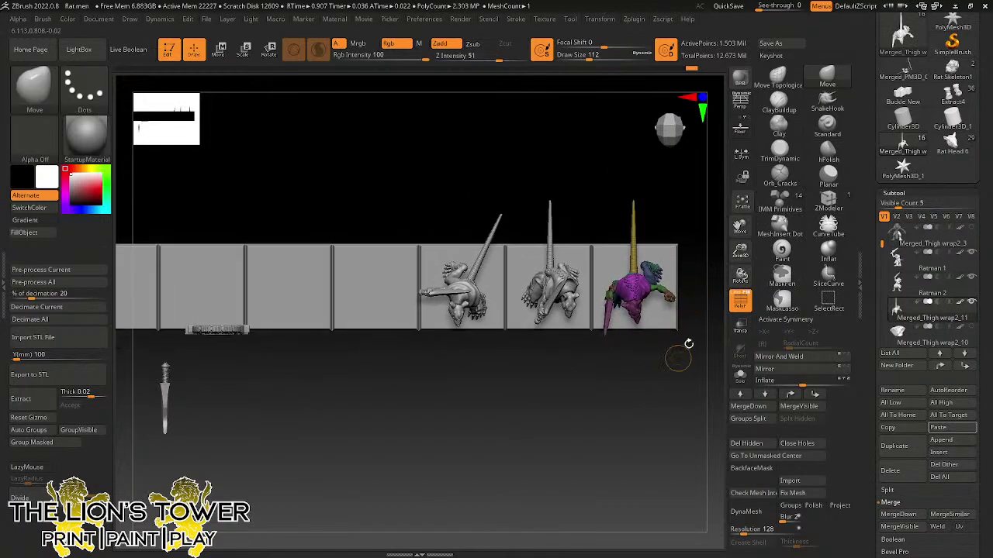
left_click_drag(688, 343, 825, 201)
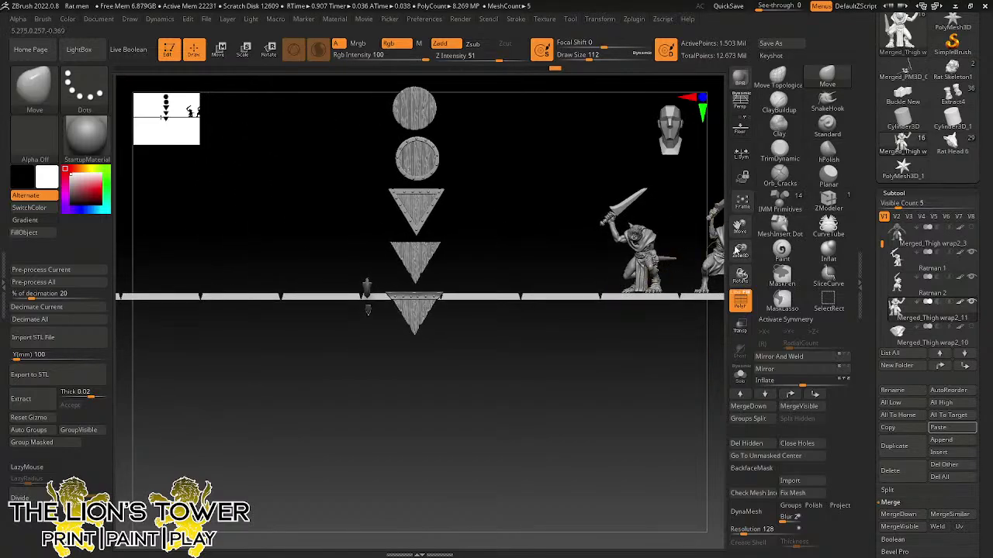
left_click_drag(739, 250, 760, 297)
left_click(660, 252, "ctrl")
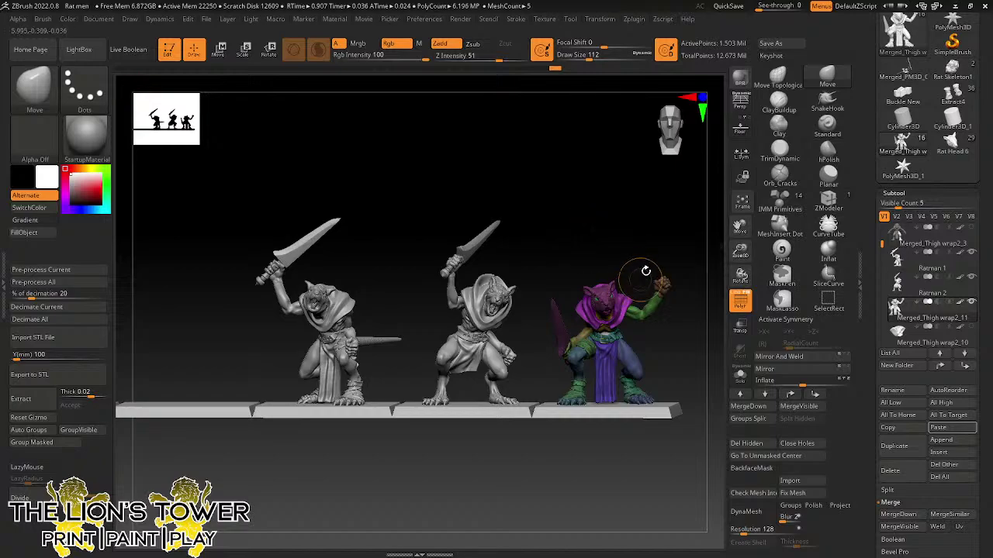
left_click(696, 254, "ctrl")
left_click(696, 254, "ctrl")
mouse_move(696, 253)
left_mouse_down()
mouse_move(676, 259)
mouse_move(698, 225)
mouse_move(634, 223)
mouse_move(643, 211)
left_mouse_up()
- Duplicate Ratman 1, realign the copy's gizmo to the world axes and move it along X onto the adjacent empty base
left_click(411, 314, "alt")
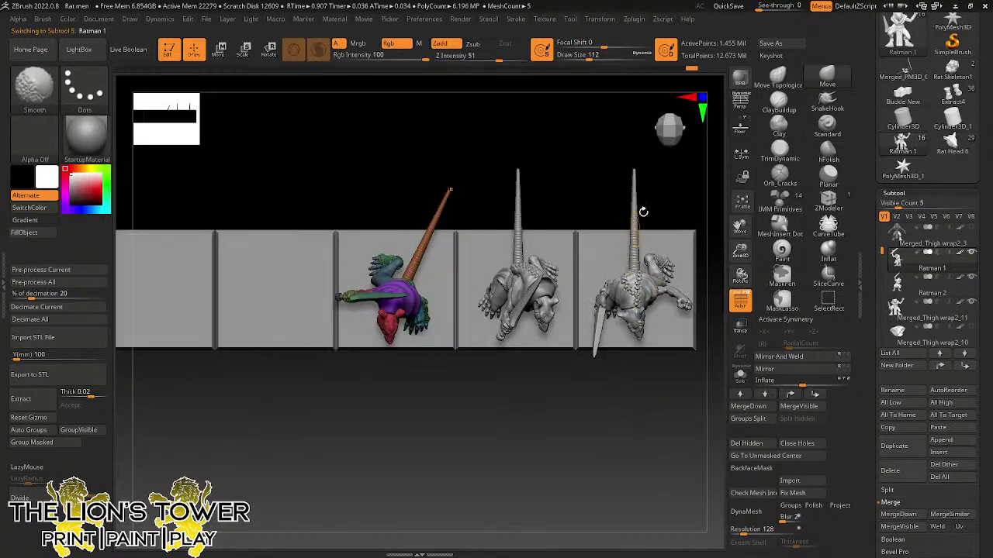
left_click(896, 446)
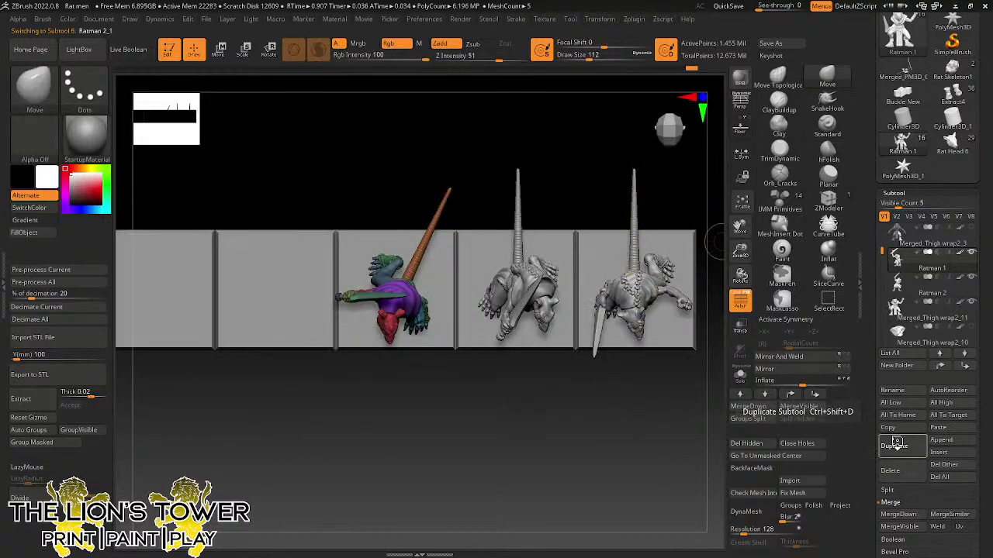
left_click_drag(741, 252, 742, 221)
left_click_drag(741, 226, 900, 272)
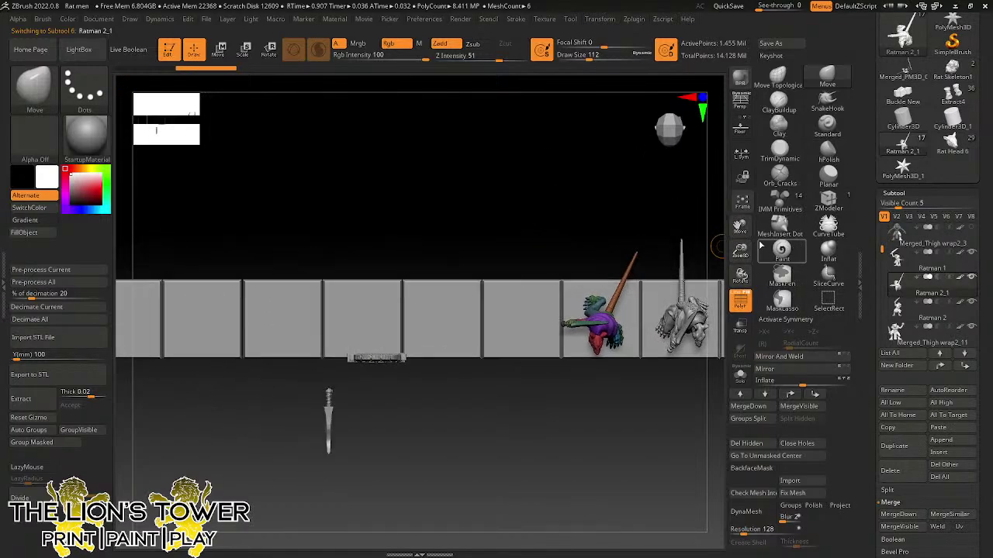
key("r")
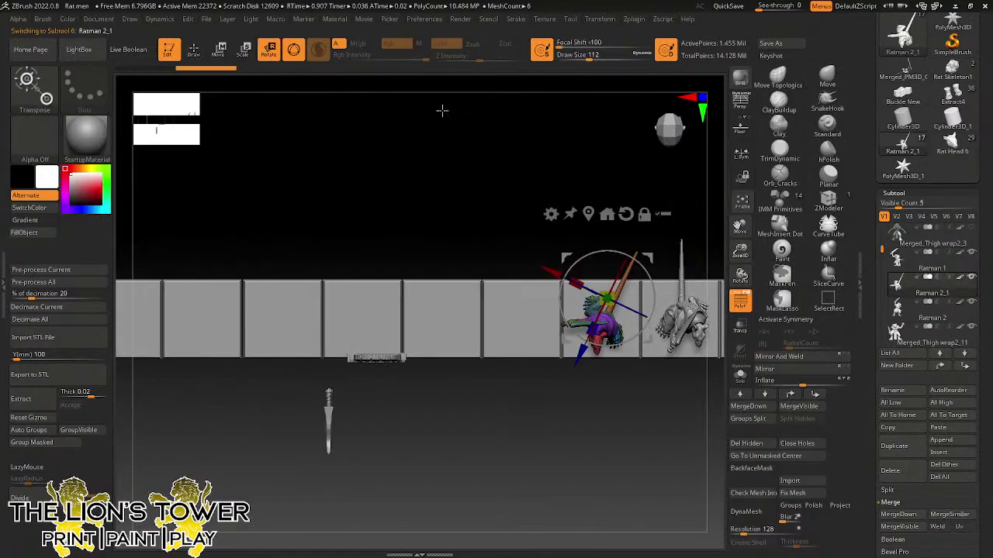
left_click(644, 215)
left_click(626, 215)
left_click(644, 215)
left_click_drag(547, 298, 469, 356)
left_click_drag(580, 438, 663, 248)
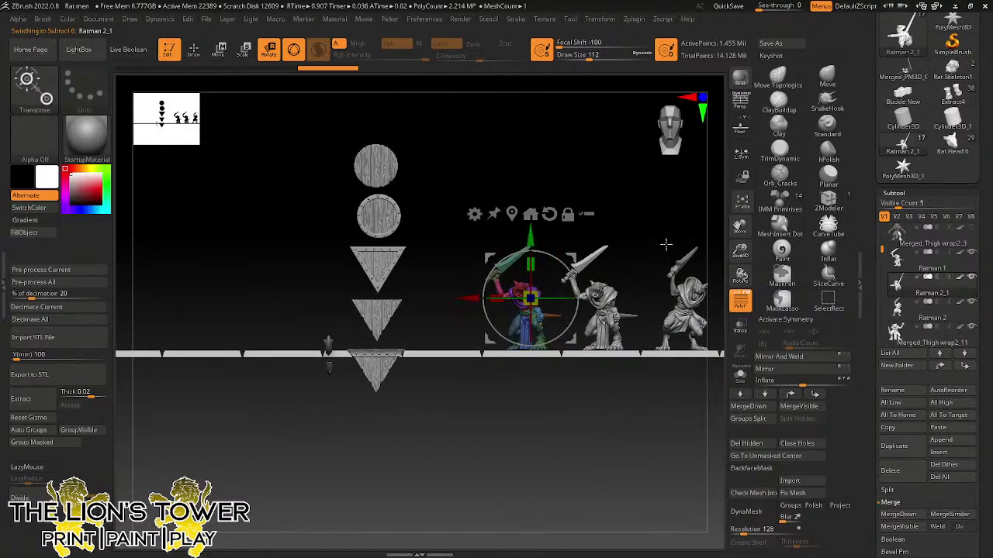
- Hide the head and eye polygroups of the duplicated ratman and delete the hidden geometry
left_click_drag(741, 252, 762, 376)
key("q")
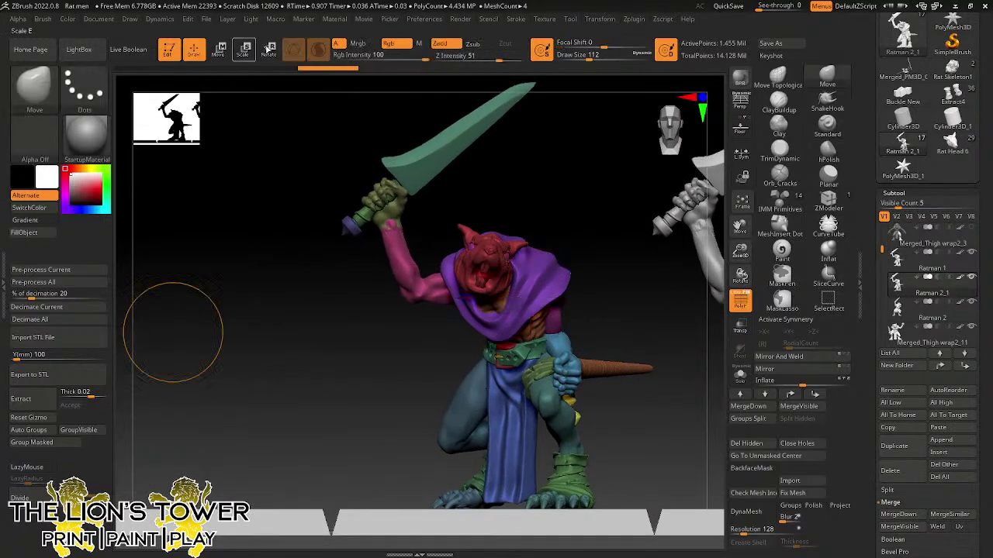
left_click(477, 248, "ctrl+shift")
left_click(474, 247, "ctrl+shift")
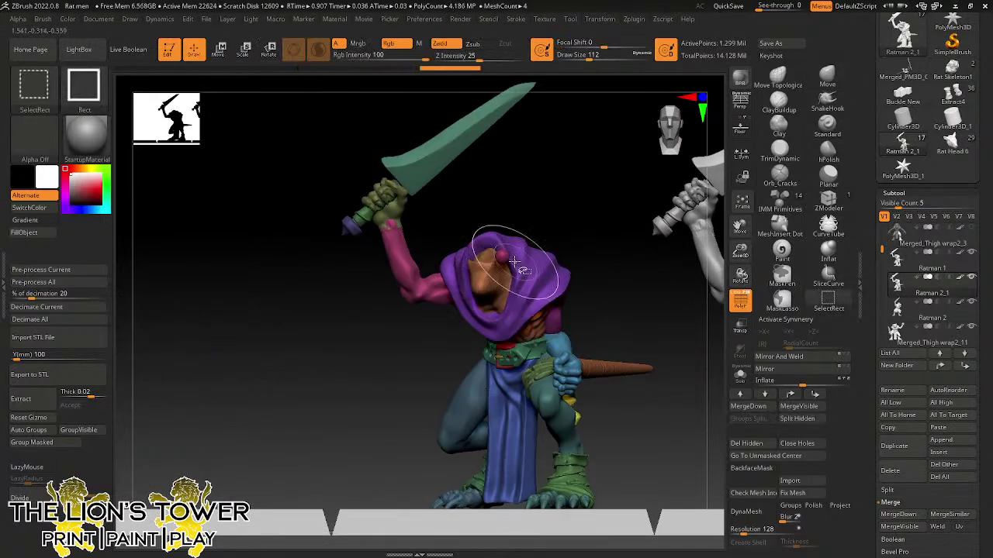
left_click(768, 443)
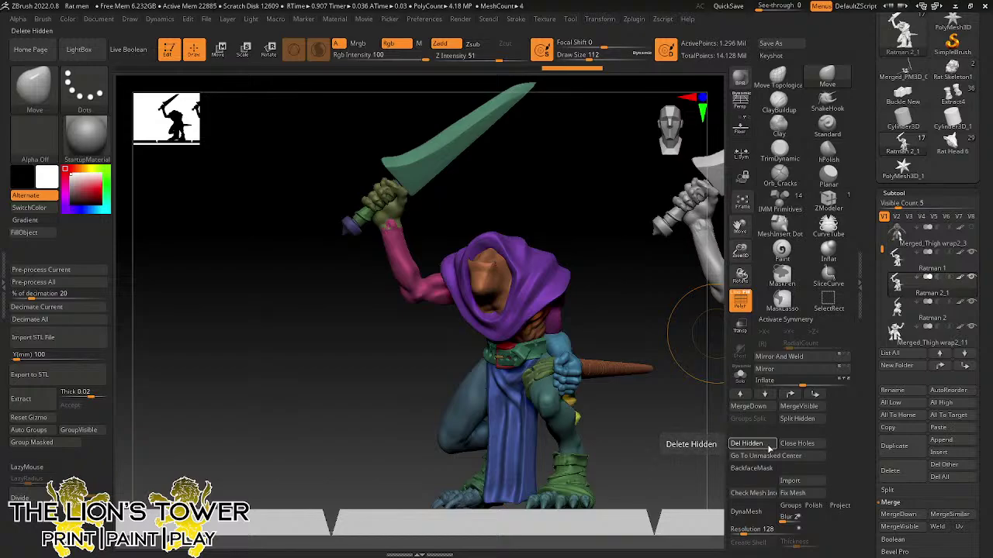
- Copy Rat Head 1 from the rat heads tool and paste it into the ratmen tool
left_click(951, 142)
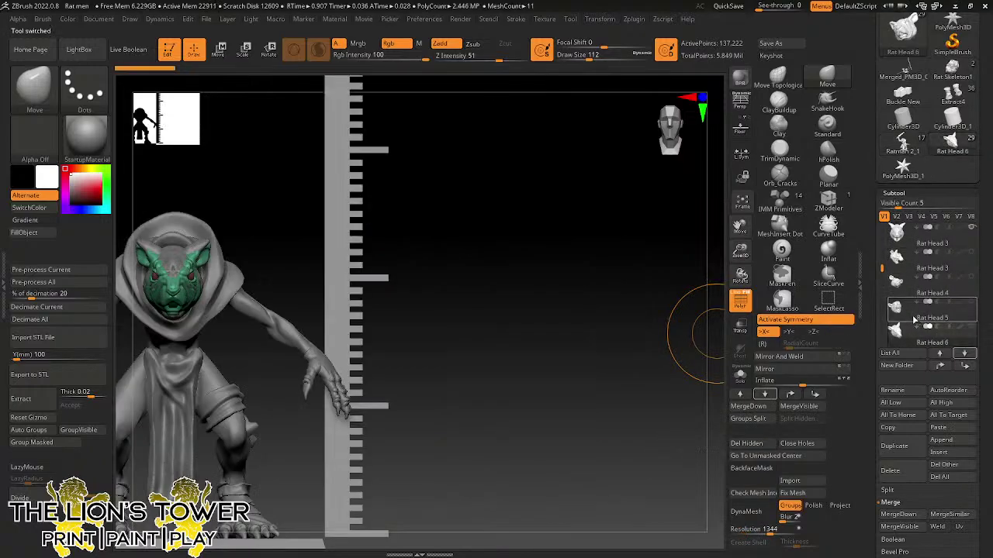
mouse_move(915, 317)
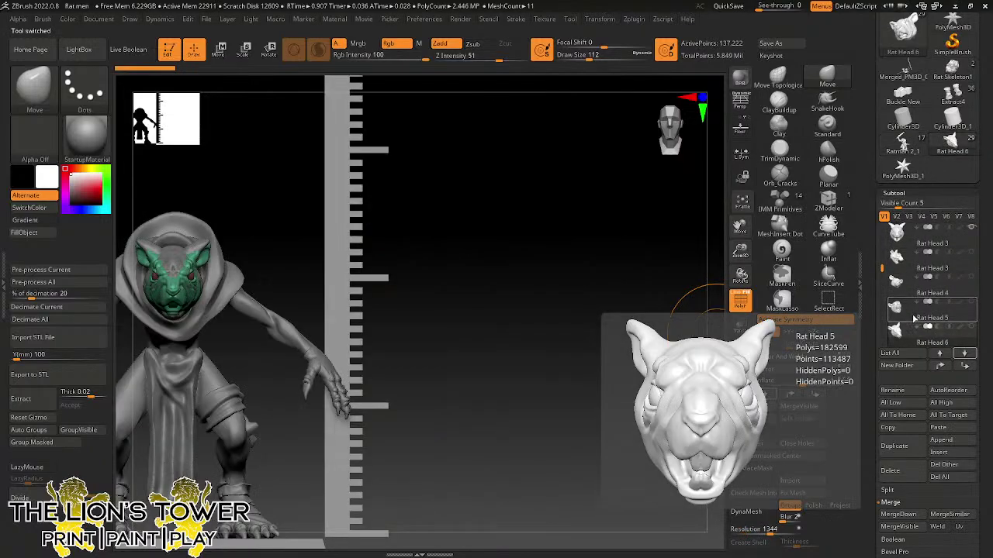
left_click(915, 244)
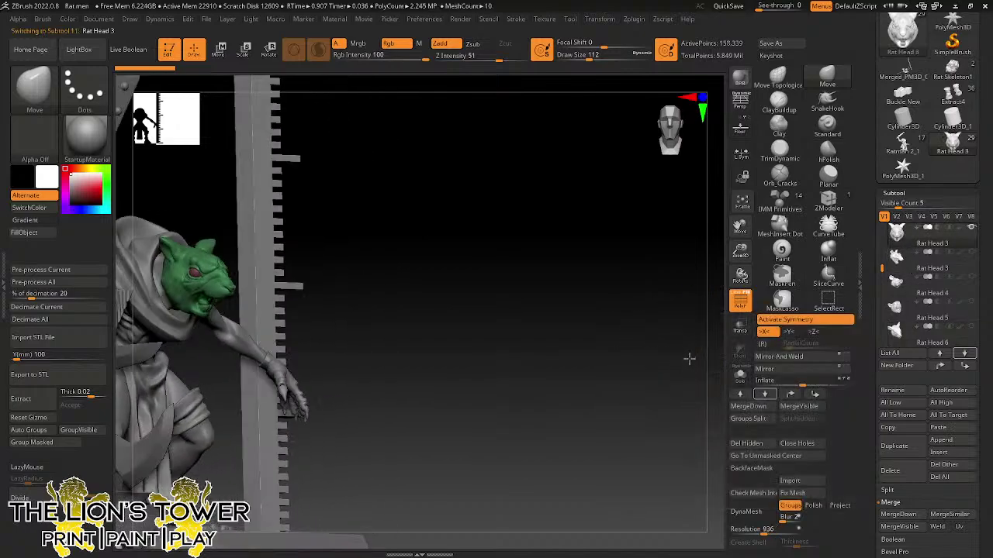
scroll(902, 262, "up", 2)
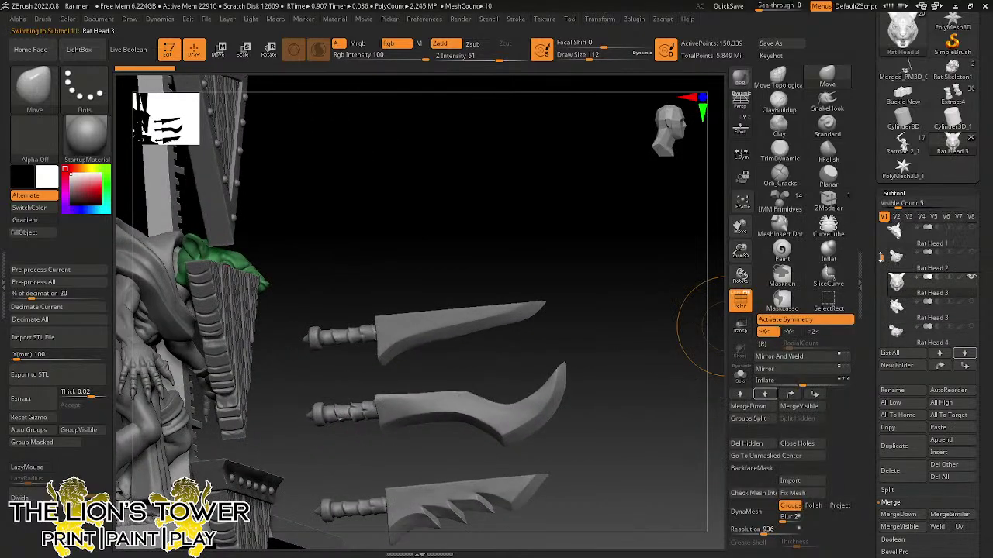
left_click(922, 269)
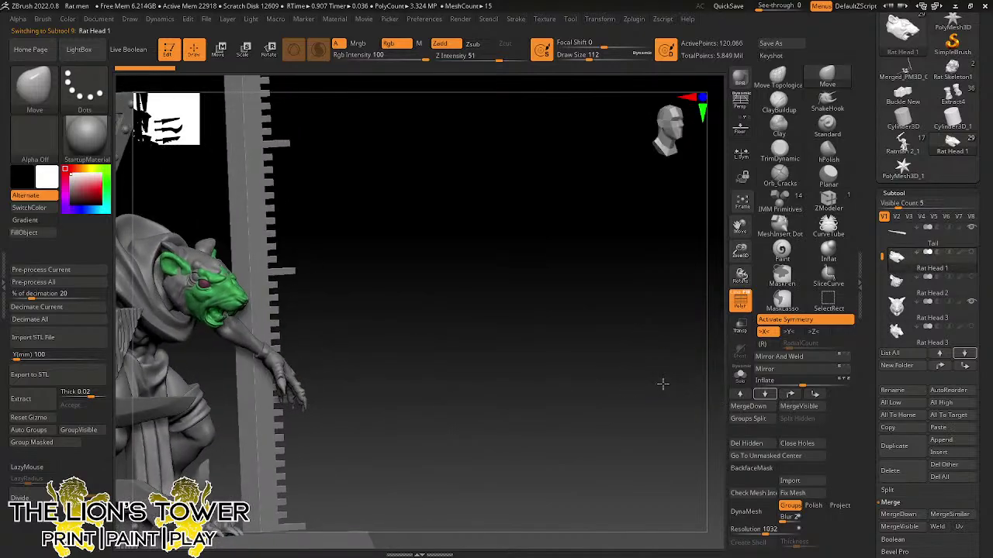
left_click(903, 145)
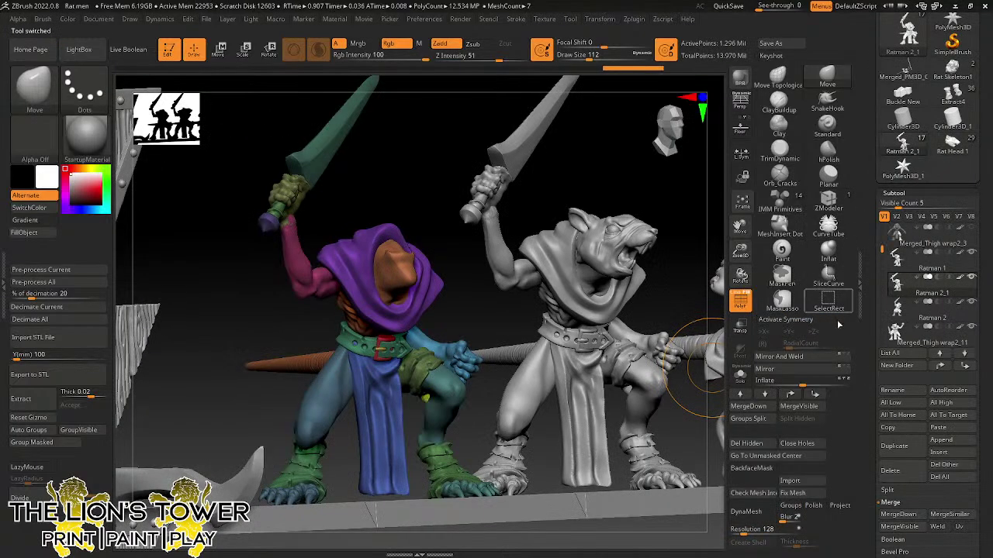
left_click(952, 429)
mouse_move(694, 206)
left_mouse_down()
mouse_move(703, 215)
mouse_move(764, 203)
mouse_move(749, 200)
left_mouse_up()
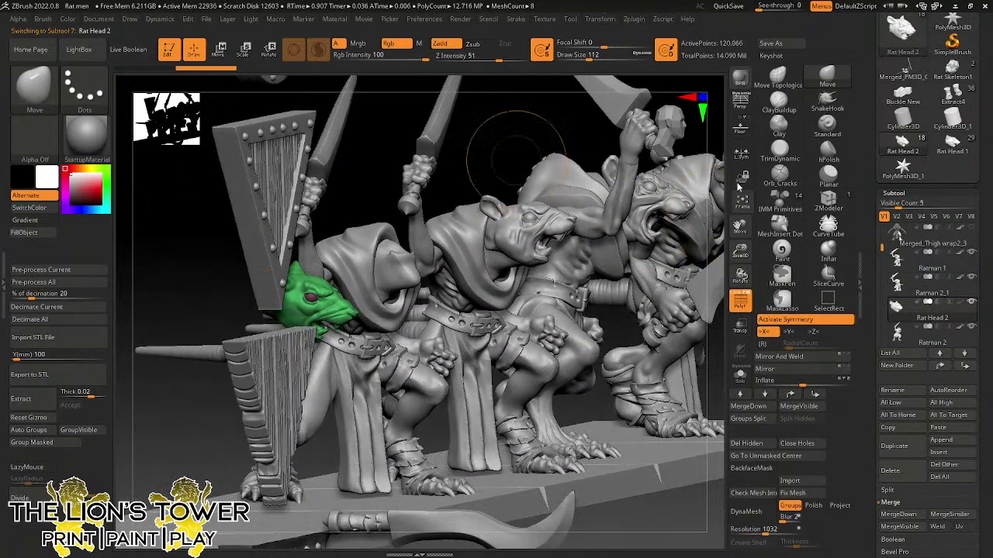
- Turn off symmetry for the pasted rat head and move it onto the neck of the headless ratman
left_click_drag(516, 147, 274, 92)
key("r")
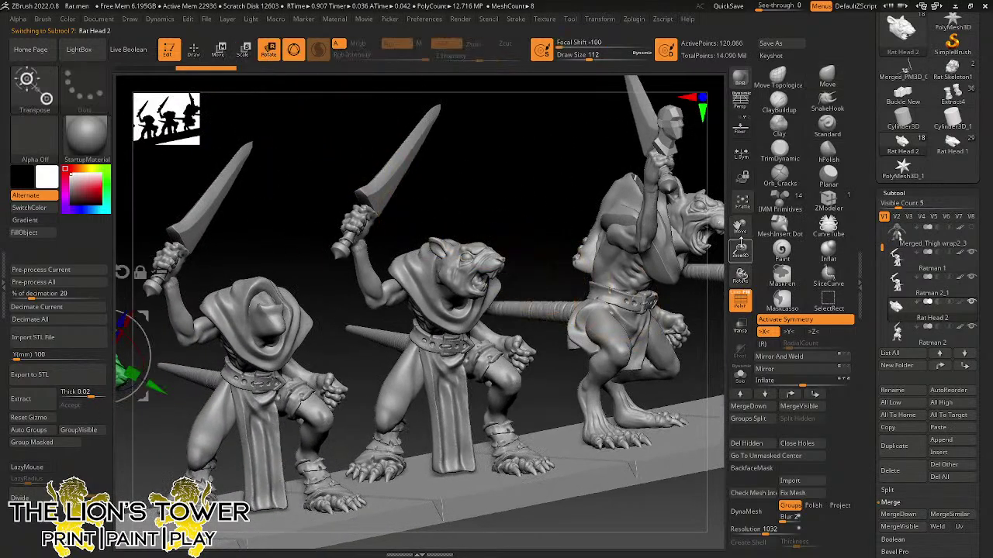
left_click_drag(741, 243, 741, 224)
left_click_drag(740, 228, 791, 238)
left_click_drag(632, 198, 546, 243)
left_click_drag(200, 349, 272, 329)
key("ctrl+z")
key("x")
left_click_drag(205, 340, 380, 309)
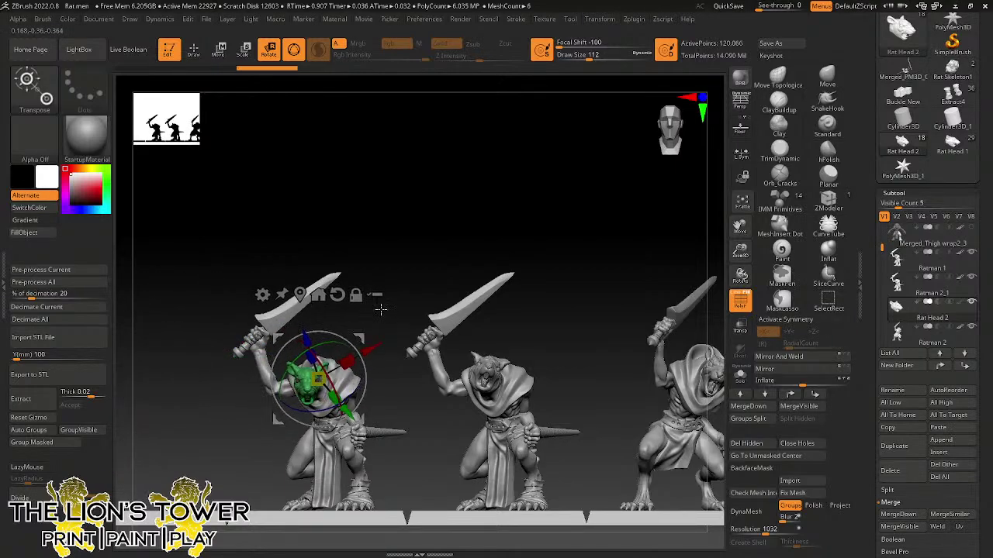
- Rotate the duplicated ratman's body about the vertical axis on its base to face a new direction
left_click(372, 429, "alt")
left_click_drag(419, 405, 399, 497)
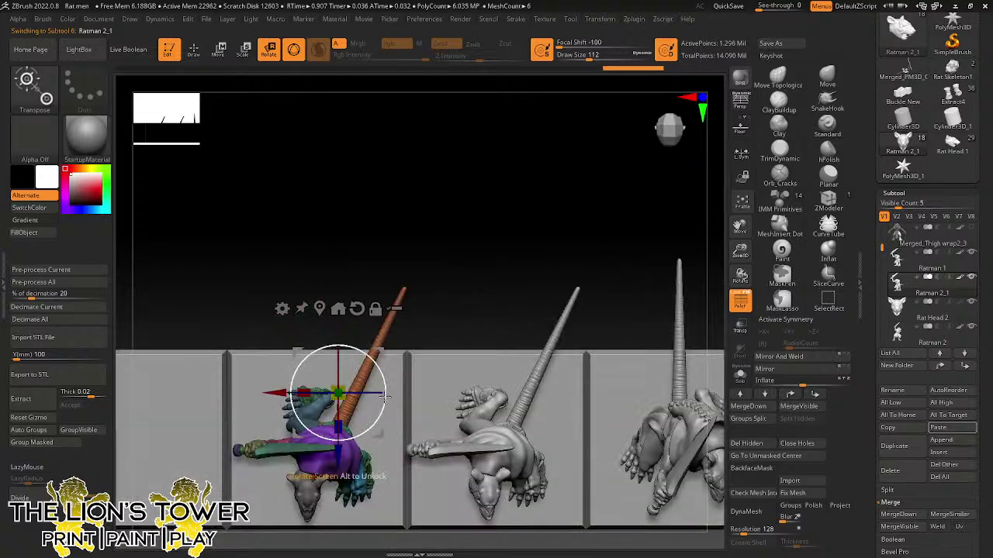
left_click_drag(385, 397, 336, 345)
left_click(305, 495, "alt")
left_click_drag(410, 315, 427, 192)
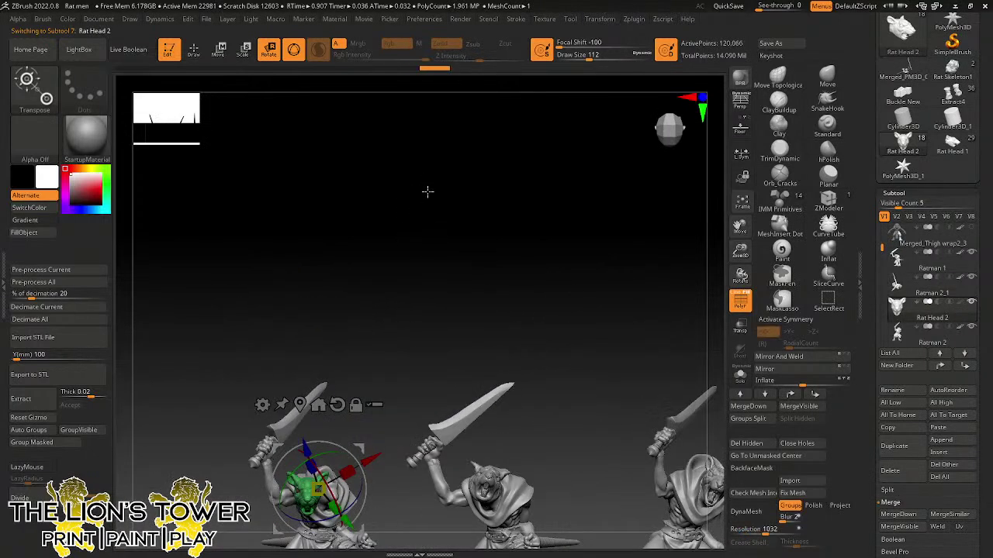
left_click_drag(749, 229, 700, 150)
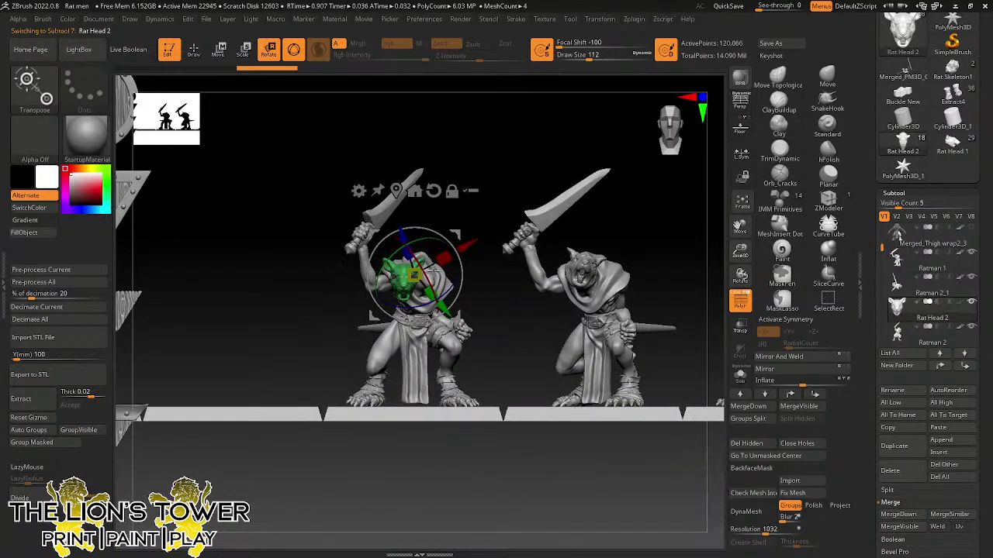
left_click(439, 355, "alt")
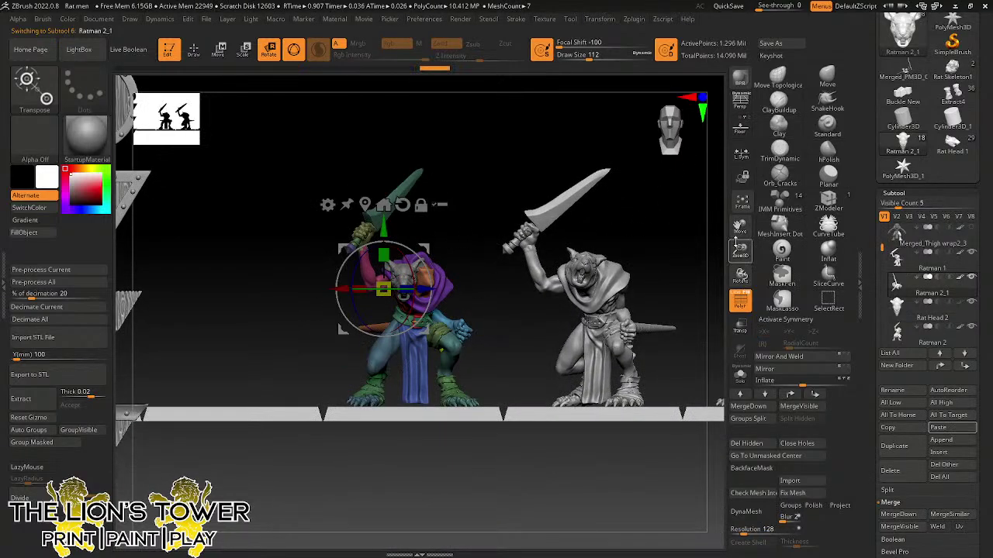
mouse_move(739, 246)
left_mouse_down()
mouse_move(746, 275)
mouse_move(726, 256)
left_mouse_up()
left_click_drag(550, 296, 534, 308)
left_click(418, 301, "alt")
left_click_drag(509, 256, 484, 243, "shift")
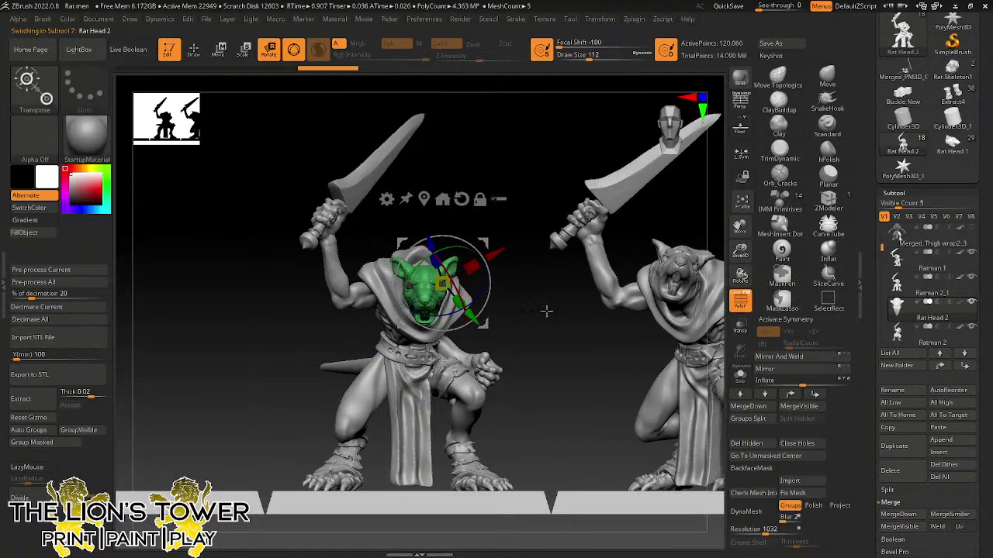
- Rotate the new rat head on several axes to turn and tilt its gaze relative to the body
left_click_drag(546, 310, 505, 247)
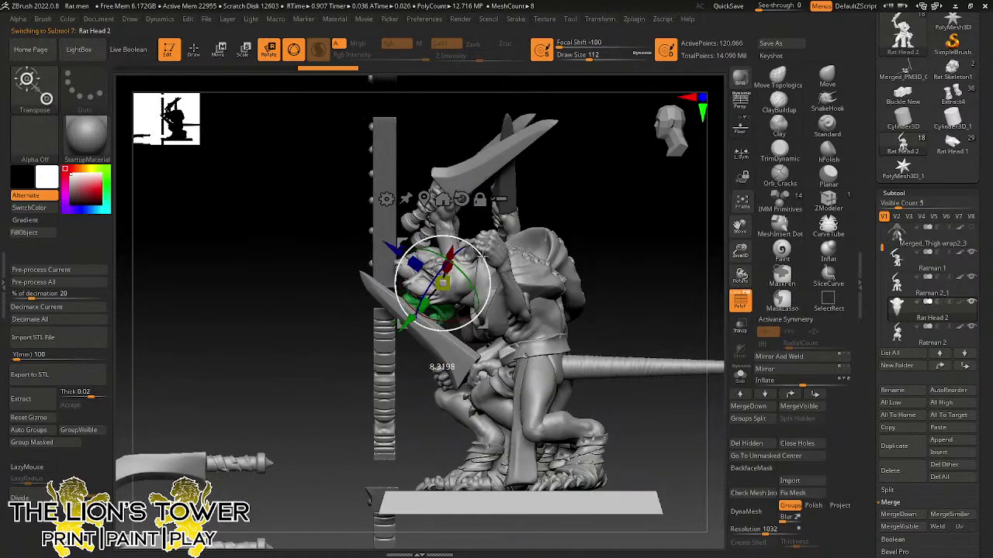
left_click_drag(583, 203, 524, 238)
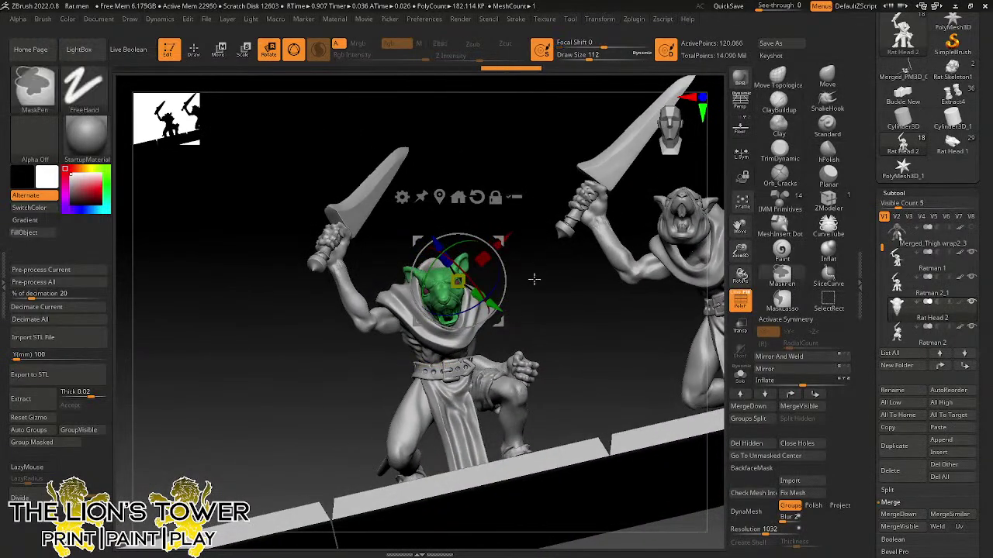
left_click_drag(532, 279, 475, 245)
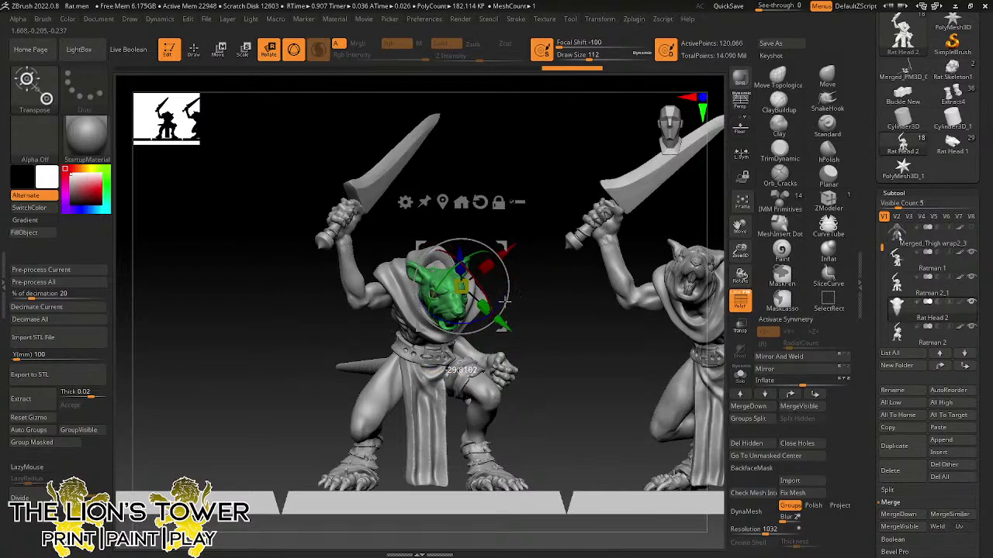
mouse_move(500, 243)
left_mouse_down()
mouse_move(504, 231)
mouse_move(516, 263)
mouse_move(488, 318)
mouse_move(527, 311)
mouse_move(434, 318)
mouse_move(403, 333)
mouse_move(501, 231)
mouse_move(498, 251)
left_mouse_up()
left_click_drag(479, 261, 490, 245)
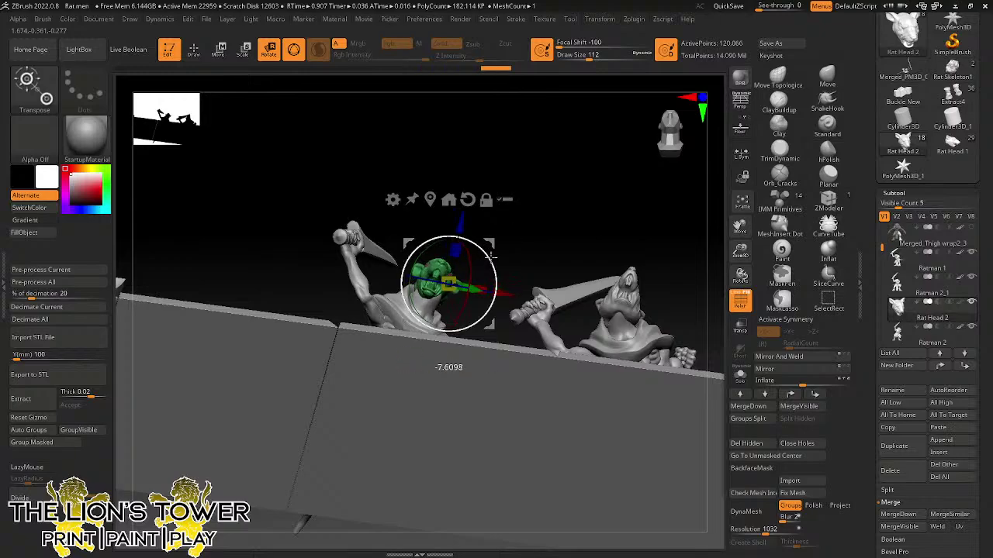
right_click_drag(500, 239, 489, 310)
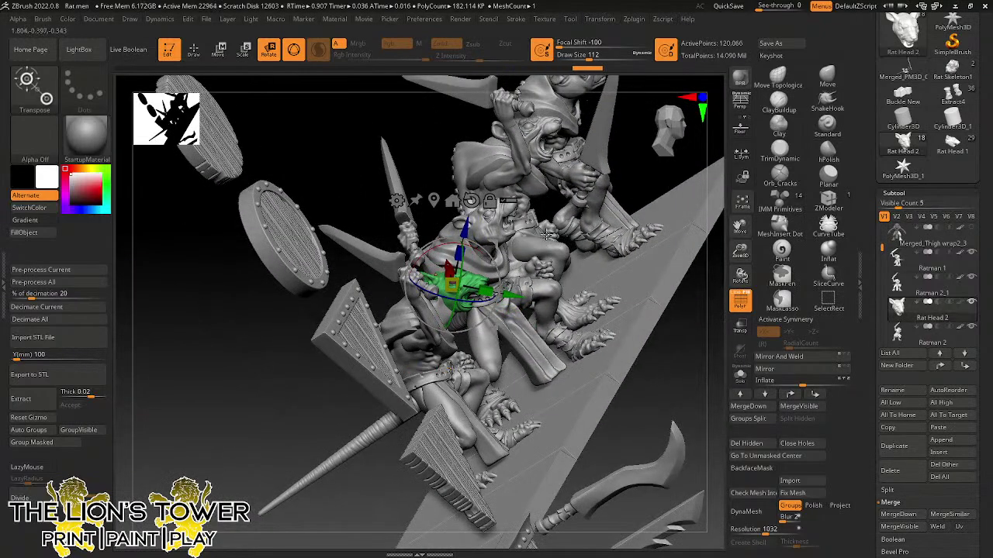
- Shift the rotated rat head so it sits centred on the neck and inside the mantle
left_click_drag(653, 177, 600, 238)
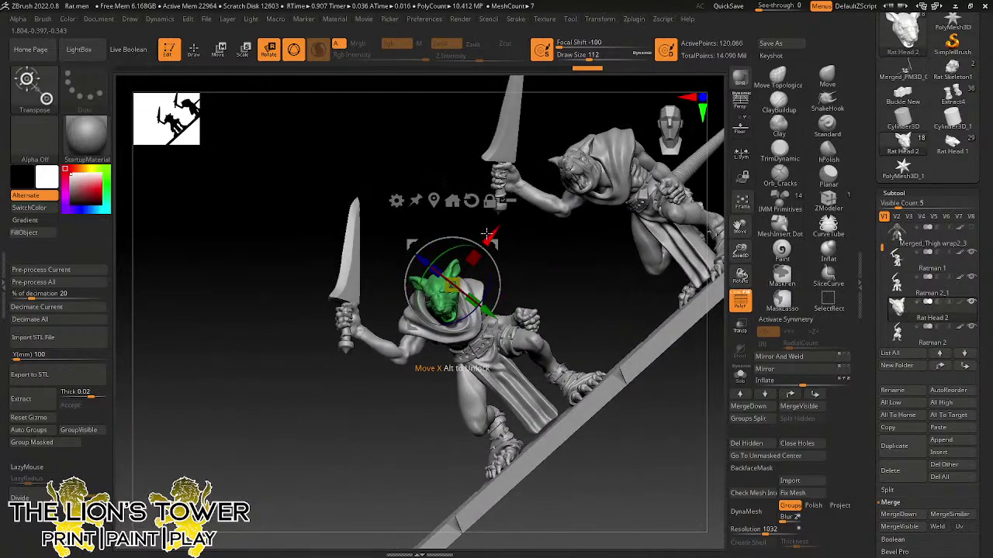
left_click_drag(495, 248, 548, 350)
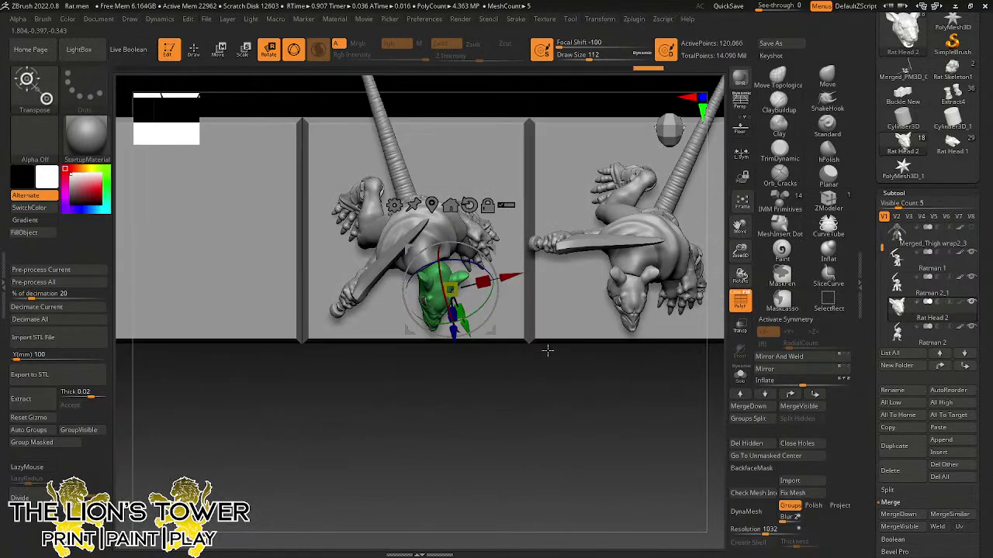
left_click_drag(542, 415, 506, 294)
left_click_drag(494, 251, 487, 252)
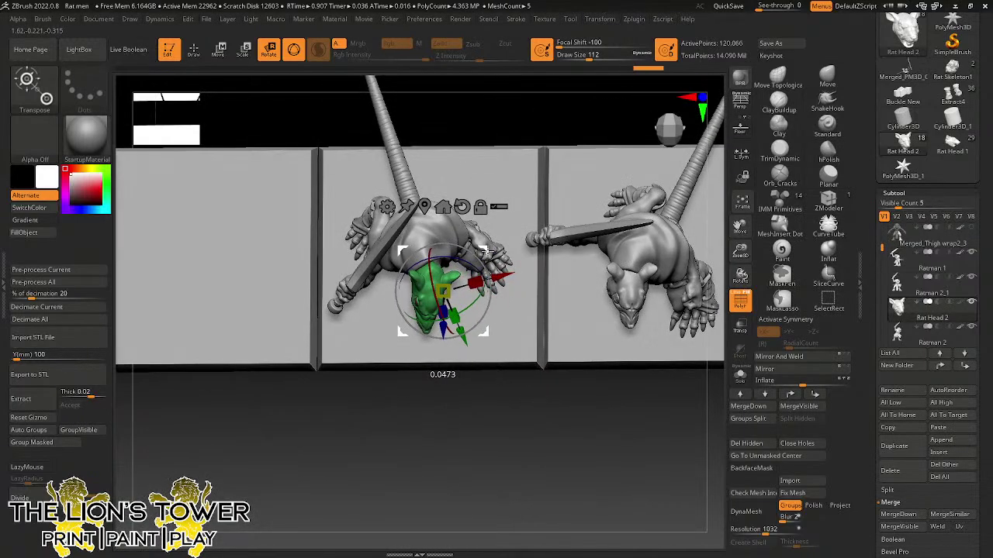
left_click_drag(527, 432, 439, 321)
- Reshape the duplicated ratman's neck with the Move brush at draw size 112 to meet the new head
left_click(439, 322, "alt")
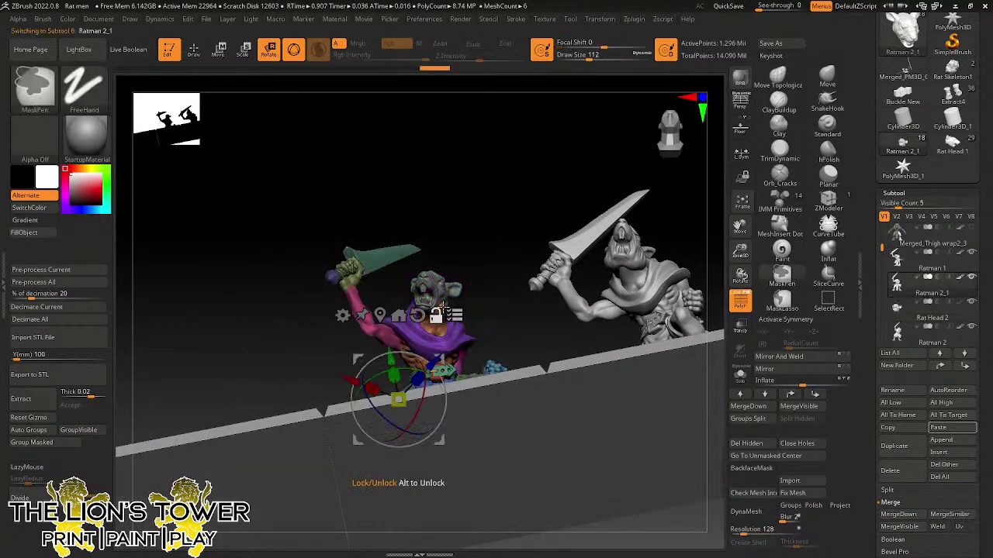
left_click(826, 78)
left_click_drag(532, 166, 443, 303)
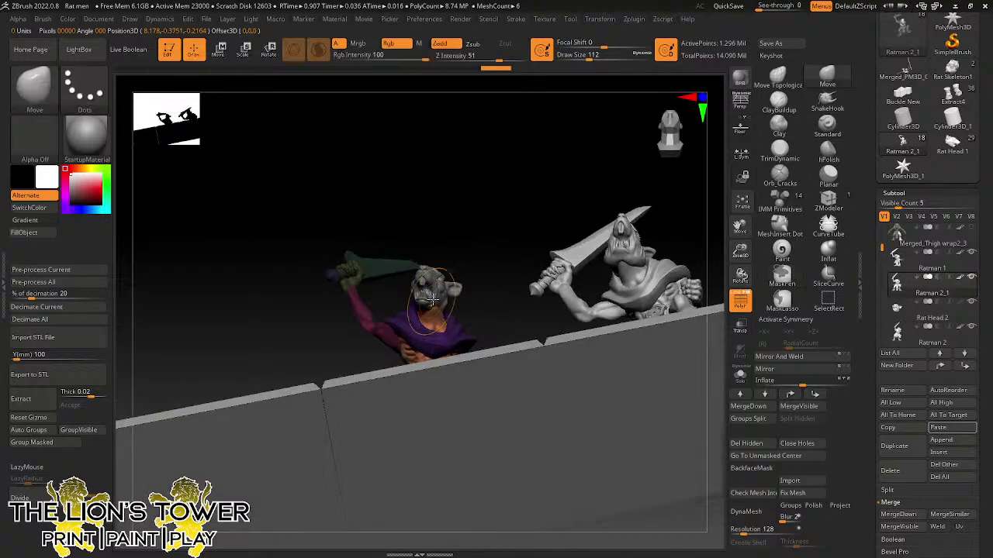
left_click_drag(489, 219, 463, 302)
left_click_drag(507, 205, 522, 270)
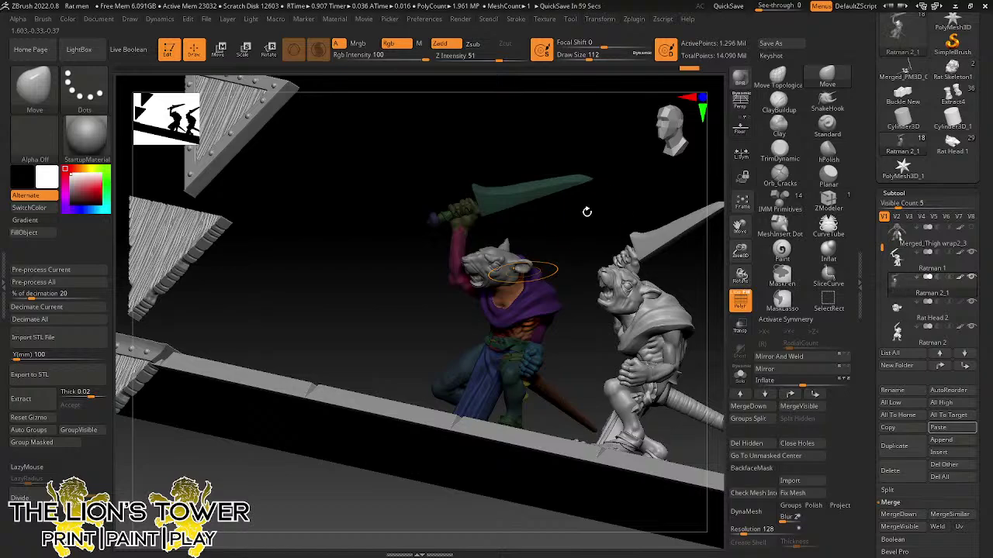
- Isolate the sword arm, hand, blade and hilt polygroups and mask the rest of the duplicated ratman
left_click_drag(587, 211, 627, 223)
mouse_move(607, 290)
left_mouse_down("ctrl")
mouse_move(659, 316)
mouse_move(711, 314)
left_mouse_up("ctrl")
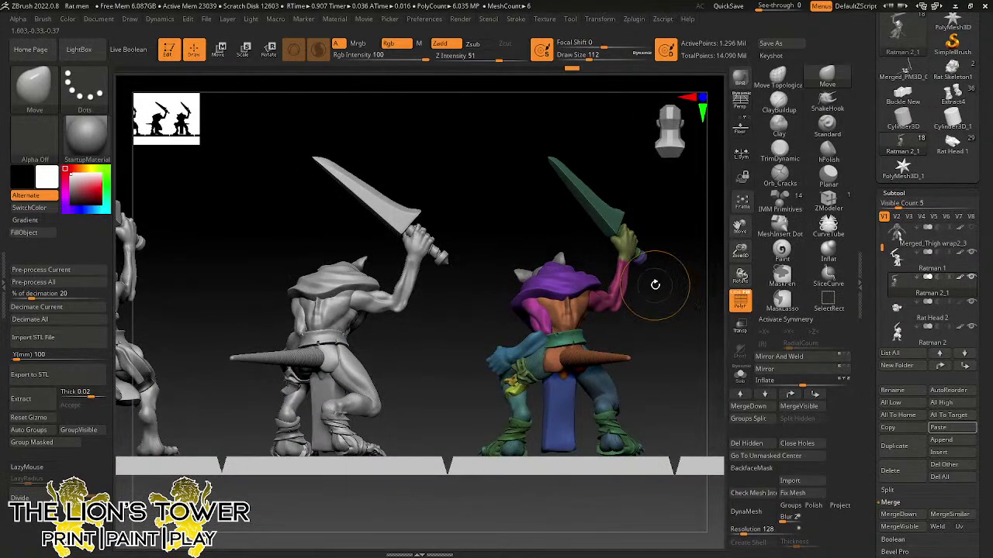
key("ctrl+shift")
left_click(620, 293, "ctrl+shift")
left_click(630, 288, "ctrl+shift")
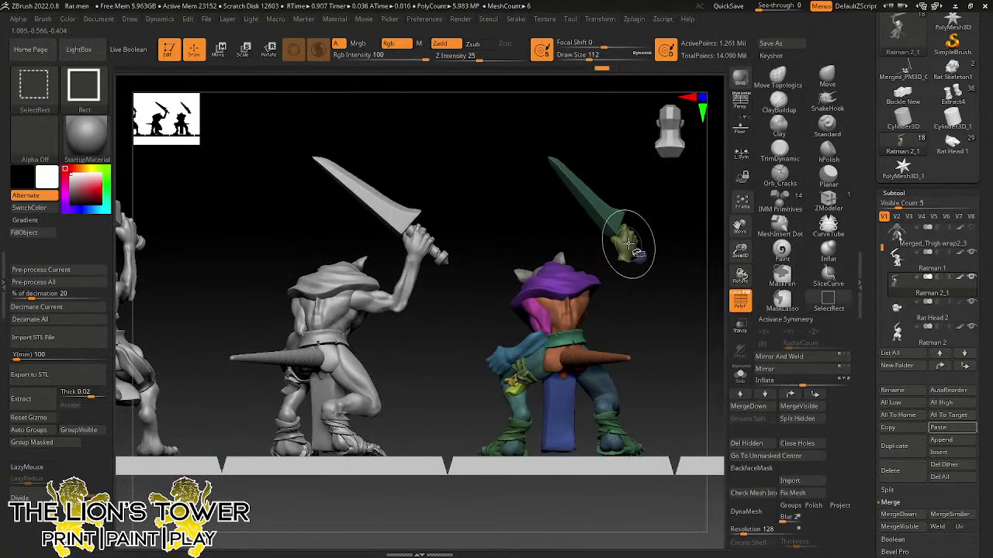
left_click(625, 231, "ctrl+shift")
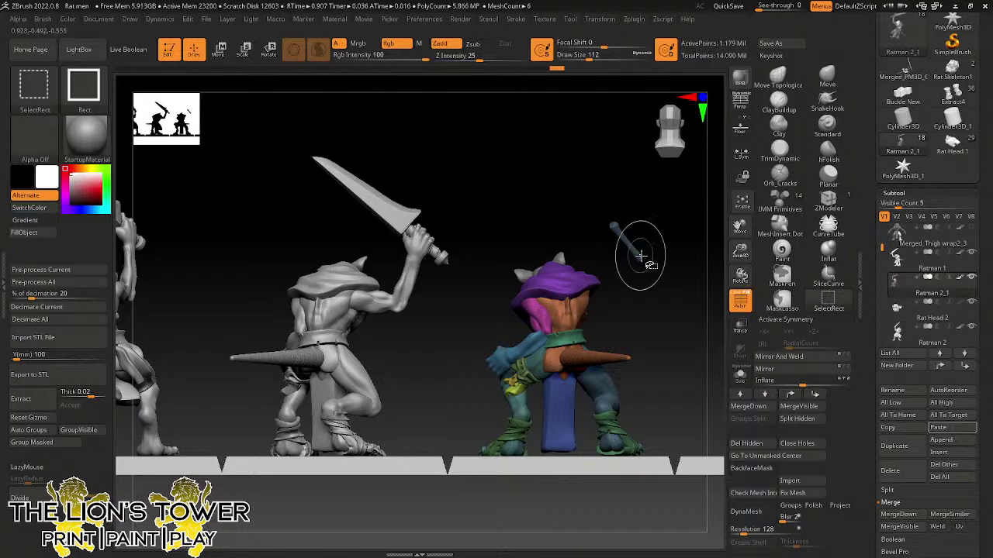
left_click(638, 253, "ctrl+shift")
left_click(651, 266, "ctrl")
left_click(650, 264, "ctrl+shift")
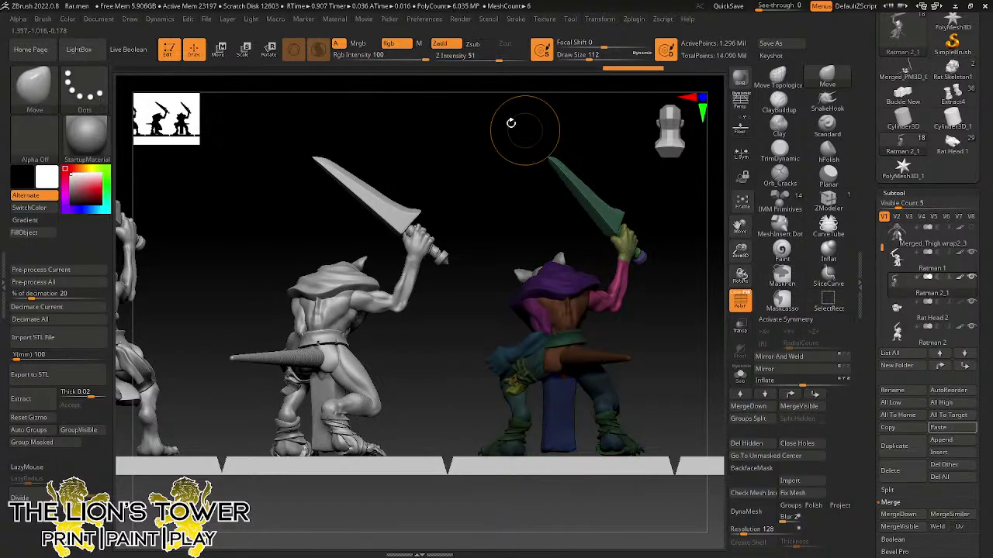
- Reposition the gizmo pivot at the shoulder and rotate the unmasked sword arm into a new raised pose
left_click(270, 50)
right_click_drag(620, 284, 595, 262)
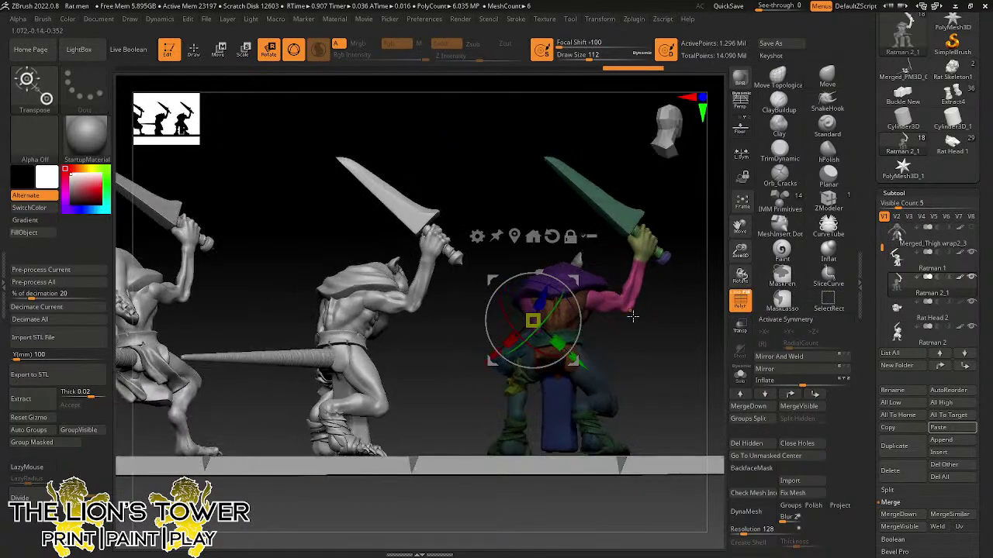
right_click_drag(632, 315, 584, 268)
left_click_drag(576, 279, 631, 257)
key("ctrl+z")
left_click(571, 237)
left_click(627, 213)
left_click_drag(635, 298, 651, 253)
right_click_drag(654, 251, 605, 262)
right_click_drag(572, 281, 634, 285)
right_click_drag(678, 249, 685, 356)
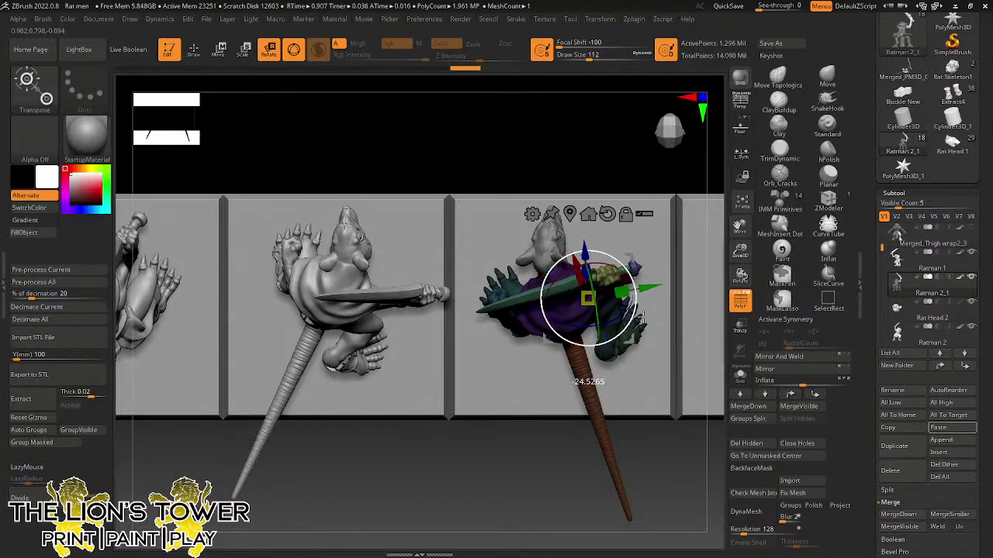
left_click_drag(649, 371, 656, 284, "shift")
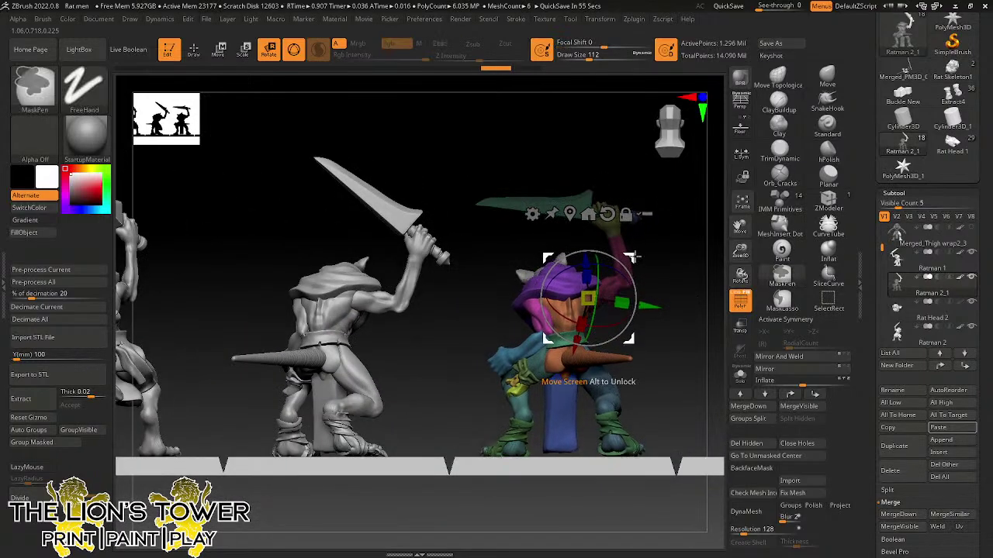
- Restore the body mask and shift the rotated sword arm to seat it against the shoulder
left_click(642, 266, "ctrl")
left_click_drag(642, 266, 628, 249)
left_click_drag(737, 253, 651, 296)
left_click_drag(628, 246, 620, 242)
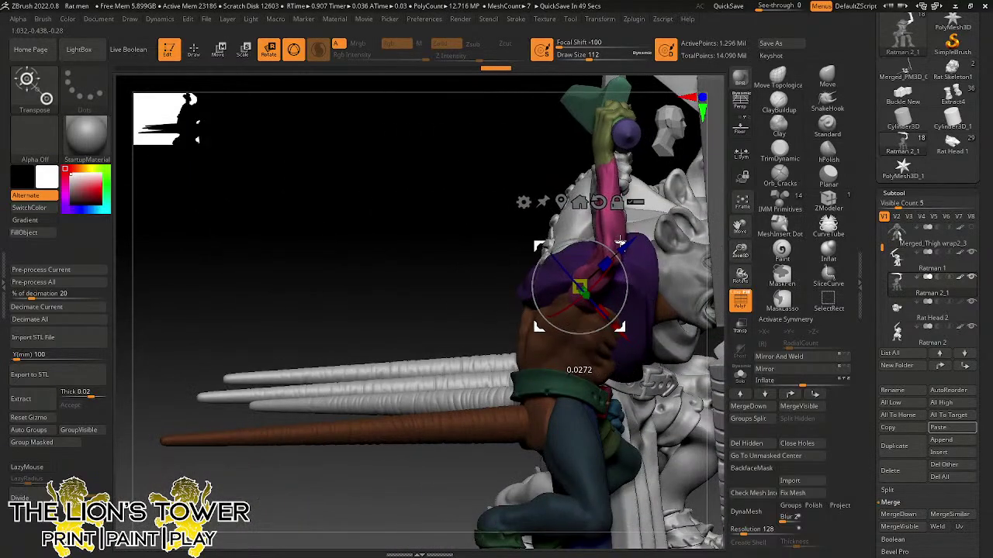
- Clear the mask and adjust the duplicated ratman's mantle around the raised sword arm with the Move brush at draw size 112
left_click(638, 293, "ctrl")
left_click(826, 76)
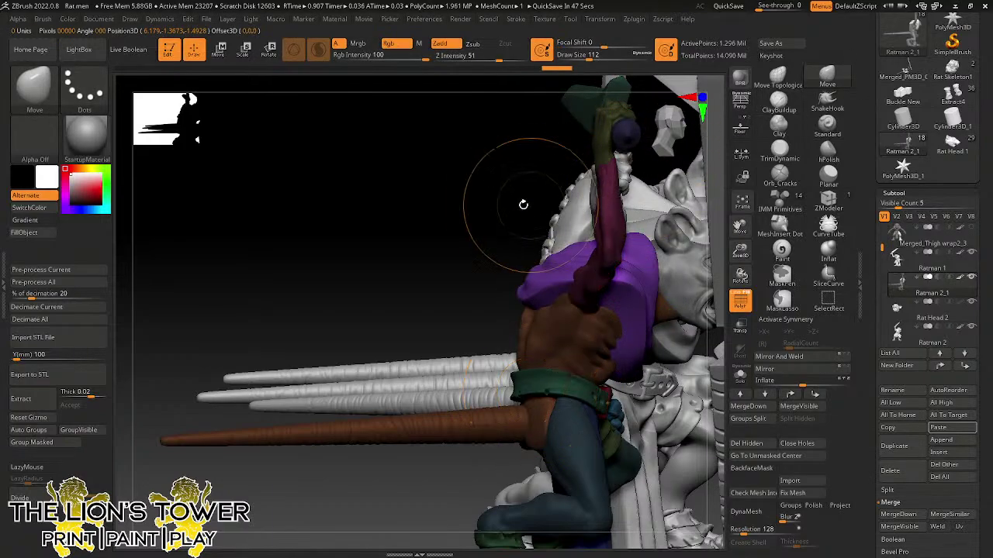
left_click_drag(523, 204, 610, 150)
mouse_move(470, 268)
left_mouse_down()
mouse_move(658, 236)
mouse_move(690, 255)
left_mouse_up()
left_click_drag(599, 260, 593, 255)
left_click_drag(667, 225, 563, 271)
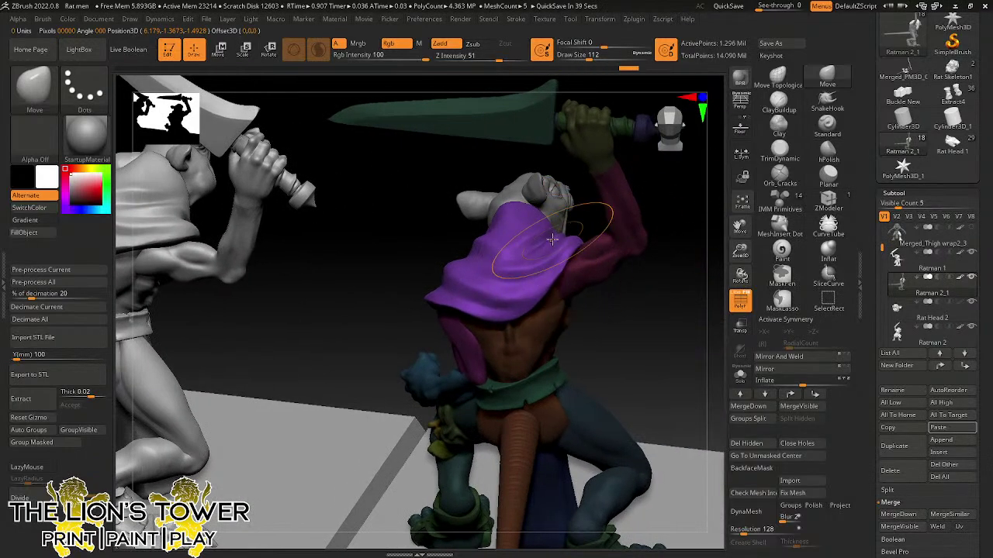
left_click_drag(665, 227, 654, 176)
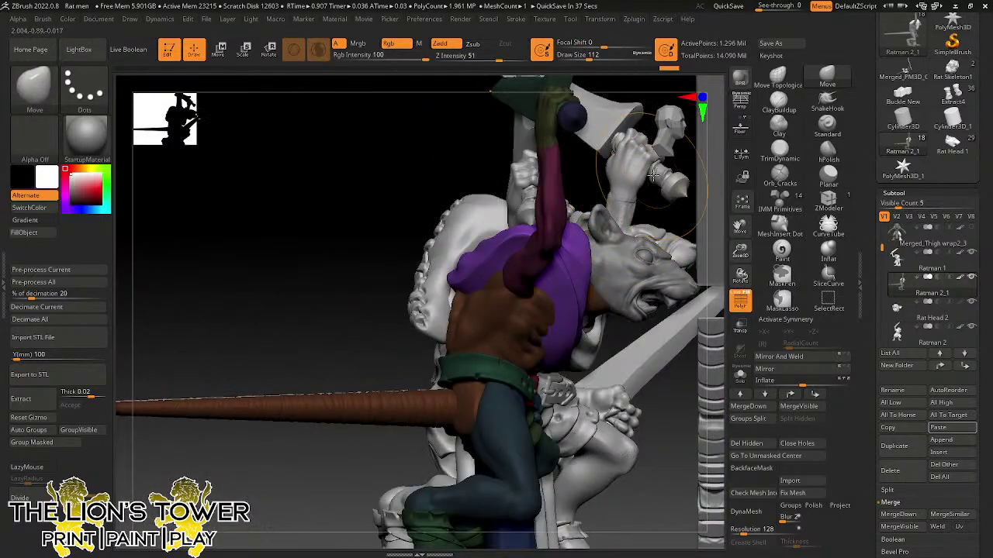
left_click_drag(719, 237, 376, 324)
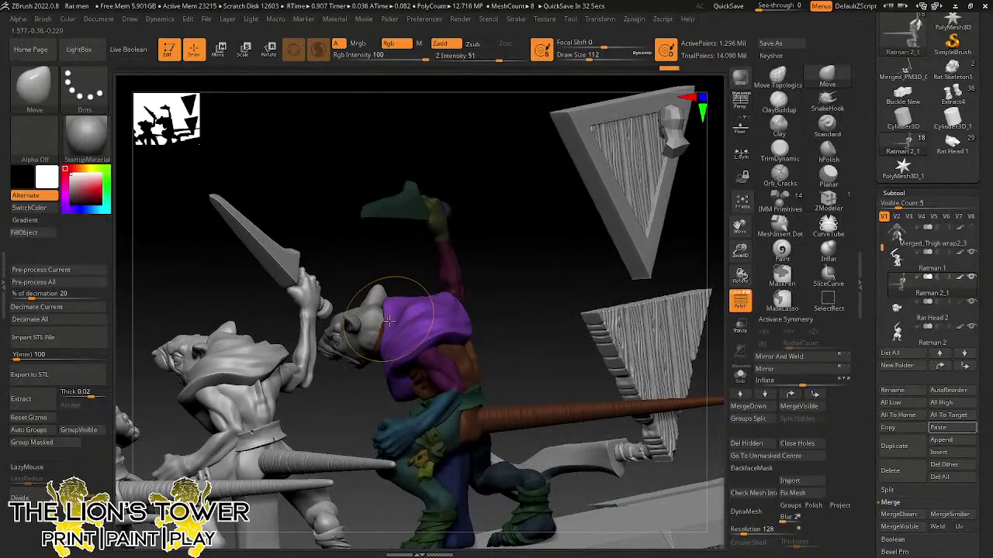
mouse_move(467, 266)
left_mouse_down()
mouse_move(550, 240)
mouse_move(549, 184)
mouse_move(398, 318)
mouse_move(453, 237)
mouse_move(470, 235)
mouse_move(417, 382)
mouse_move(404, 363)
mouse_move(505, 275)
mouse_move(514, 293)
left_mouse_up()
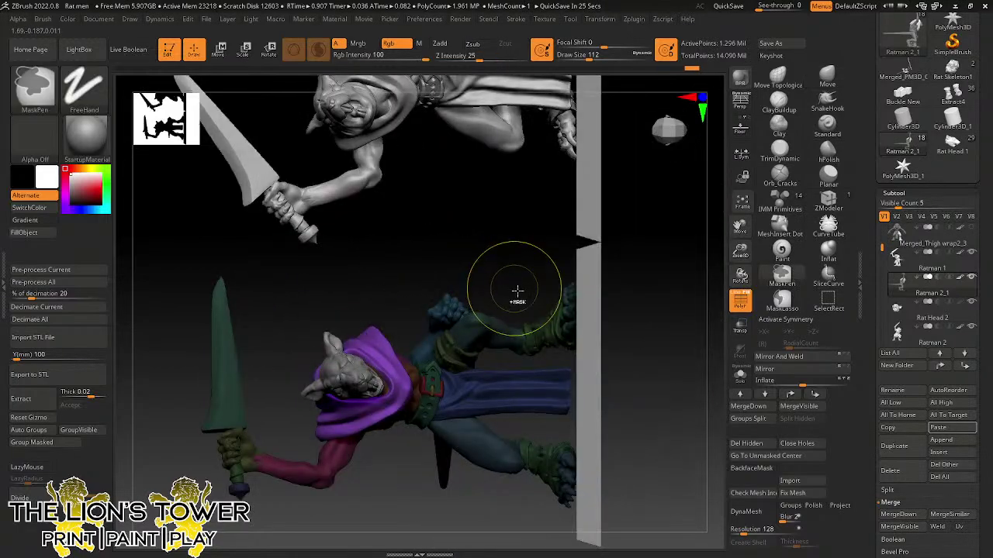
- Hide the loincloth polygroup of the duplicated ratman and delete the hidden geometry
key("ctrl+shift")
left_click(536, 386, "ctrl+shift")
left_click(533, 346, "ctrl+shift")
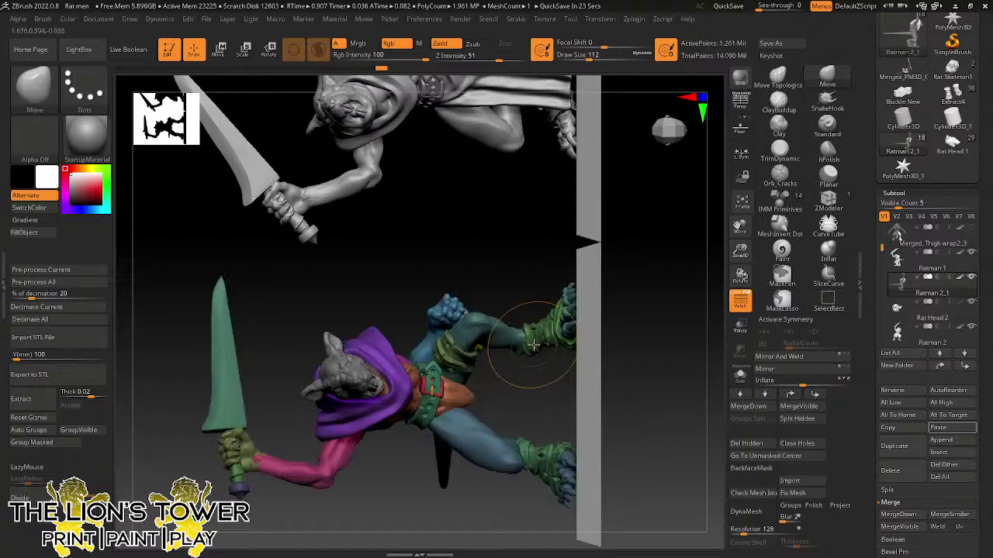
left_click(772, 448)
- Hide the belt, buckle, thigh wrap and both lower-leg wrap polygroups and delete them from the duplicated ratman
left_click(432, 390, "ctrl+shift")
left_click(454, 397, "ctrl+shift")
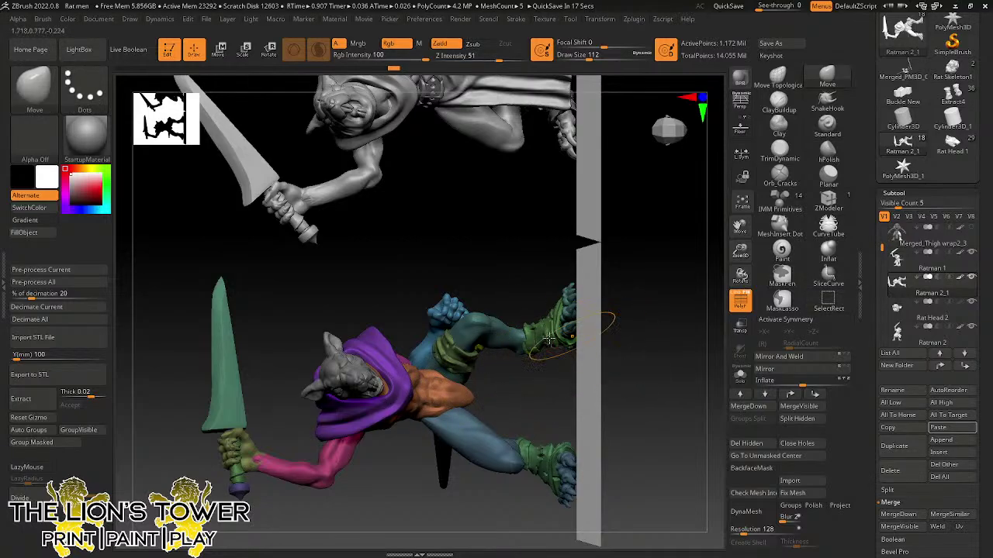
left_click(461, 361, "ctrl+shift")
mouse_move(538, 388)
left_mouse_down()
mouse_move(516, 259)
mouse_move(483, 350)
left_mouse_up()
left_click(484, 359, "ctrl+shift")
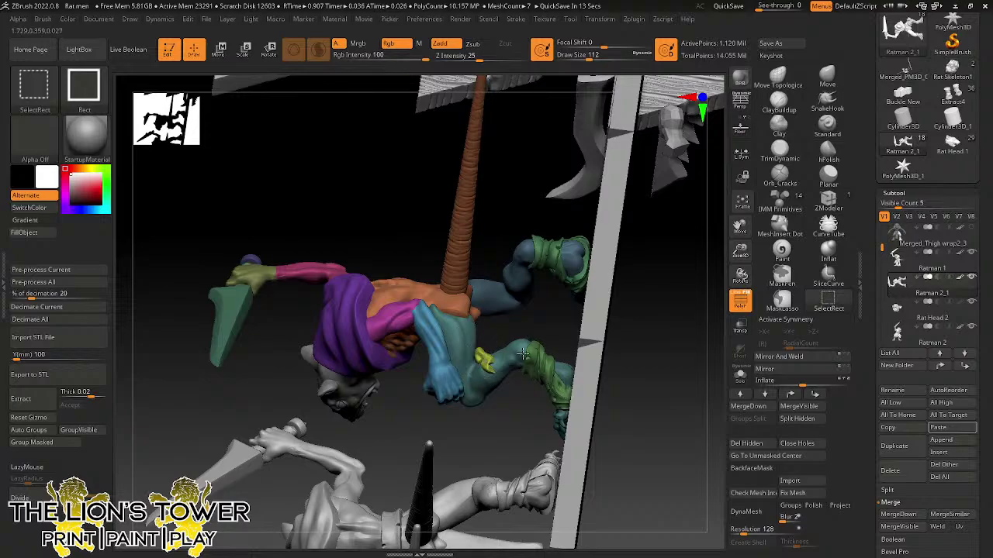
left_click(544, 363, "ctrl+shift")
left_click(553, 262, "ctrl+shift")
left_click_drag(555, 318, 626, 194)
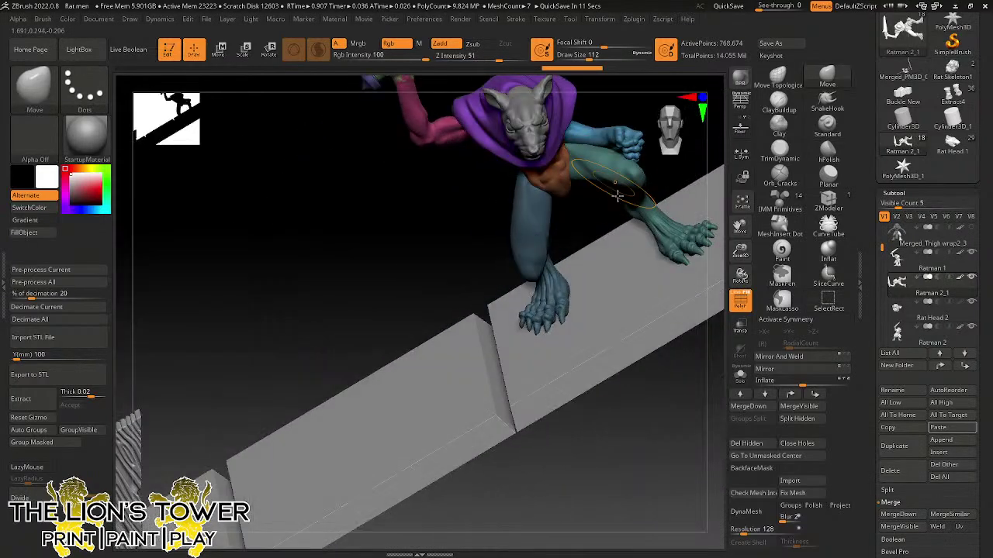
left_click(767, 443)
- Isolate the torso and both leg polygroups of the duplicated ratman, hiding the arms, mantle, sword and tail
left_click_drag(682, 364, 611, 205)
left_click_drag(665, 255, 698, 168)
left_click(596, 169, "ctrl+shift")
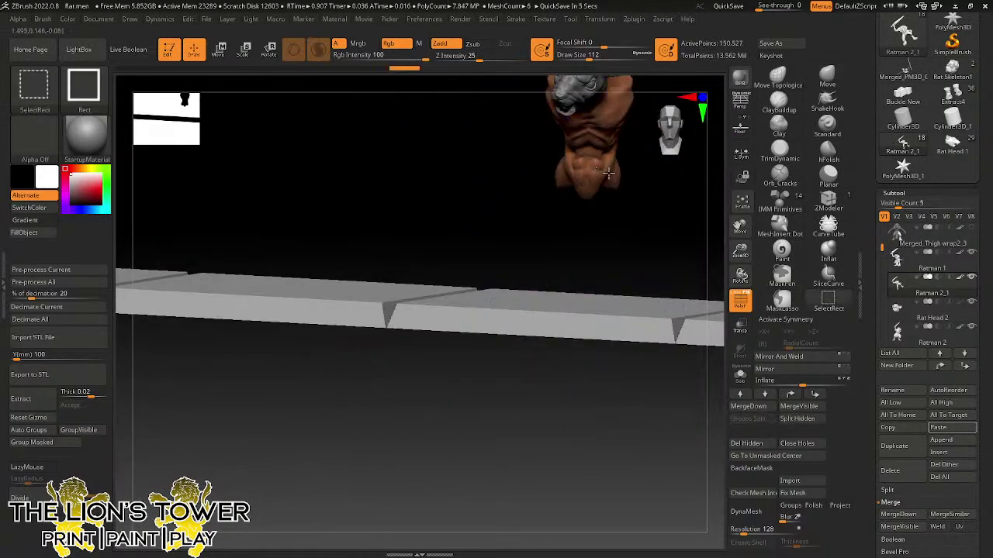
left_click(609, 173, "ctrl+shift")
left_click(623, 190, "ctrl+shift")
left_click(556, 198, "ctrl+shift")
left_click_drag(619, 212, 634, 233, "ctrl+shift")
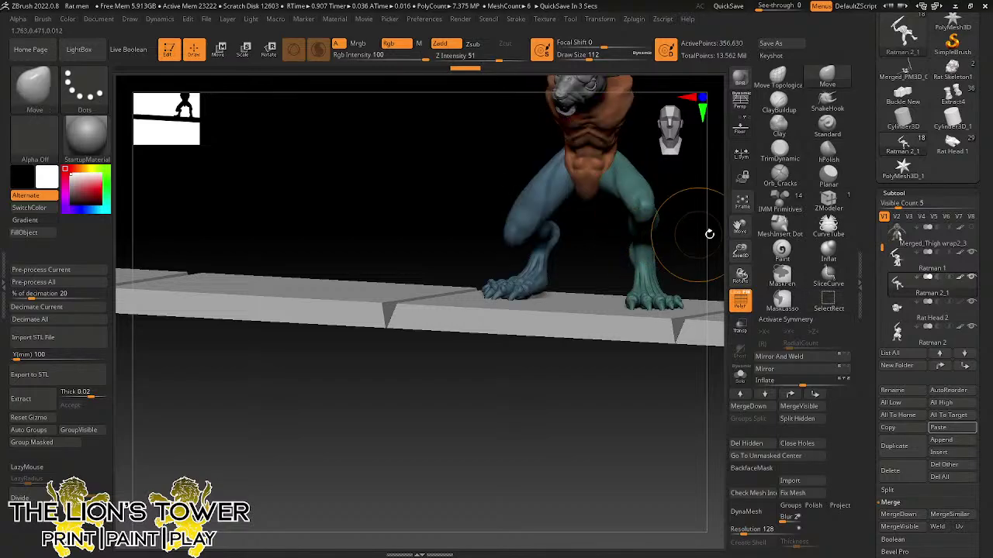
- Abort the auto-save and mask the hips and thighs from the waist to the knees for a trouser extraction
left_click_drag(705, 235, 546, 250)
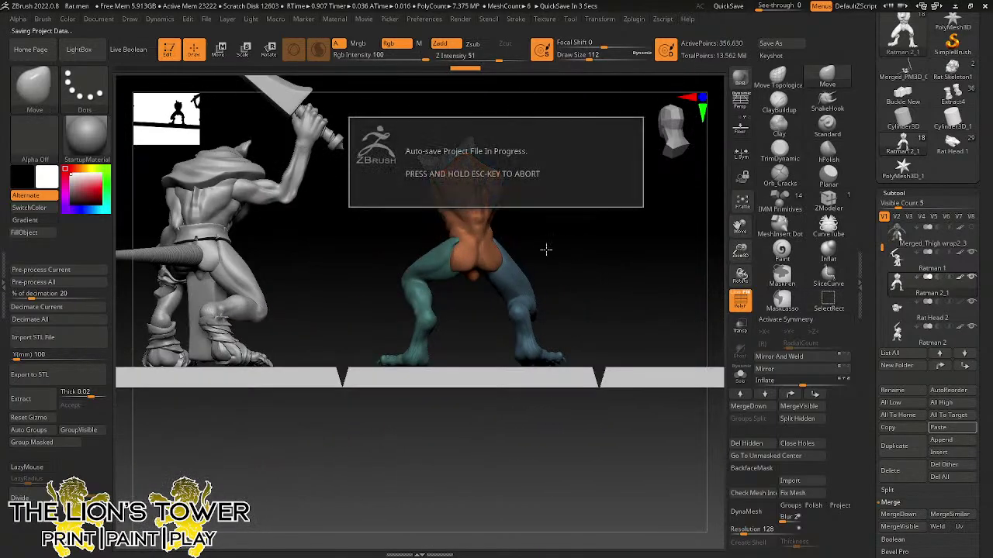
key("Escape")
left_click_drag(571, 215, 371, 297, "ctrl")
mouse_move(623, 255)
left_mouse_down()
mouse_move(573, 250)
mouse_move(603, 300)
mouse_move(576, 277)
left_mouse_up()
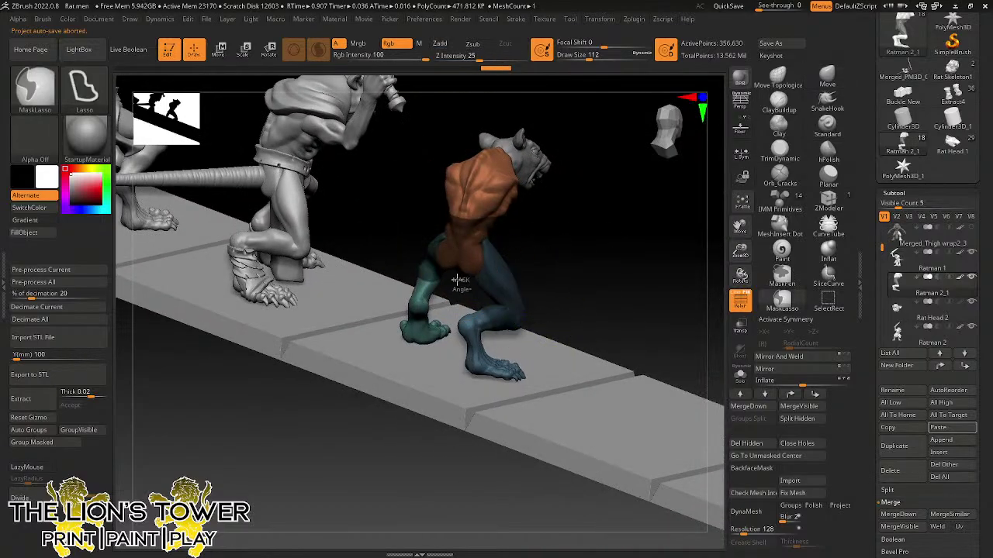
mouse_move(508, 239)
left_mouse_down()
mouse_move(470, 231)
mouse_move(532, 220)
mouse_move(585, 296)
mouse_move(552, 302)
mouse_move(619, 307)
mouse_move(605, 345)
left_mouse_up()
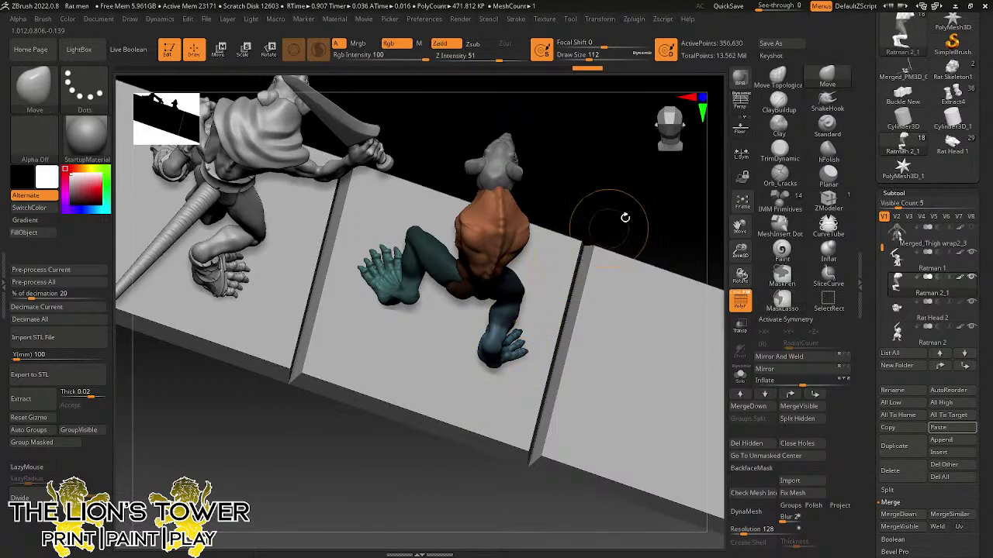
mouse_move(594, 222)
left_mouse_down()
mouse_move(616, 208)
mouse_move(611, 247)
left_mouse_up()
mouse_move(573, 282)
left_mouse_down("ctrl")
mouse_move(534, 332)
mouse_move(620, 225)
mouse_move(664, 160)
mouse_move(658, 152)
left_mouse_up("ctrl")
mouse_move(649, 231)
left_mouse_down()
mouse_move(616, 277)
mouse_move(621, 264)
mouse_move(574, 237)
mouse_move(643, 204)
mouse_move(436, 200)
mouse_move(453, 225)
mouse_move(543, 248)
left_mouse_up()
- Unhide all parts of the duplicated ratman and save the project as Rat men.zpr
left_click(668, 286, "ctrl+shift")
left_click_drag(667, 287, 613, 284)
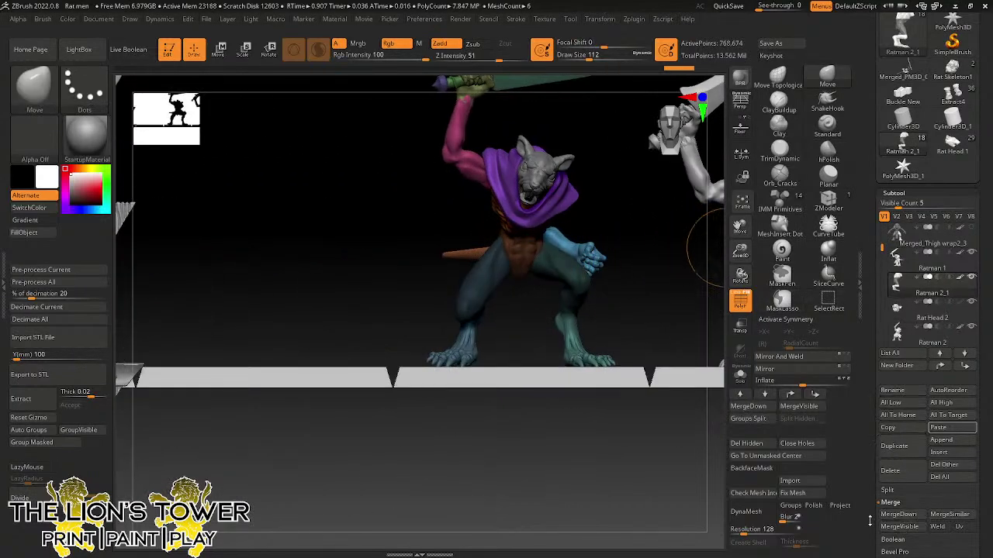
scroll(884, 511, "down", 2)
scroll(886, 498, "down", 2)
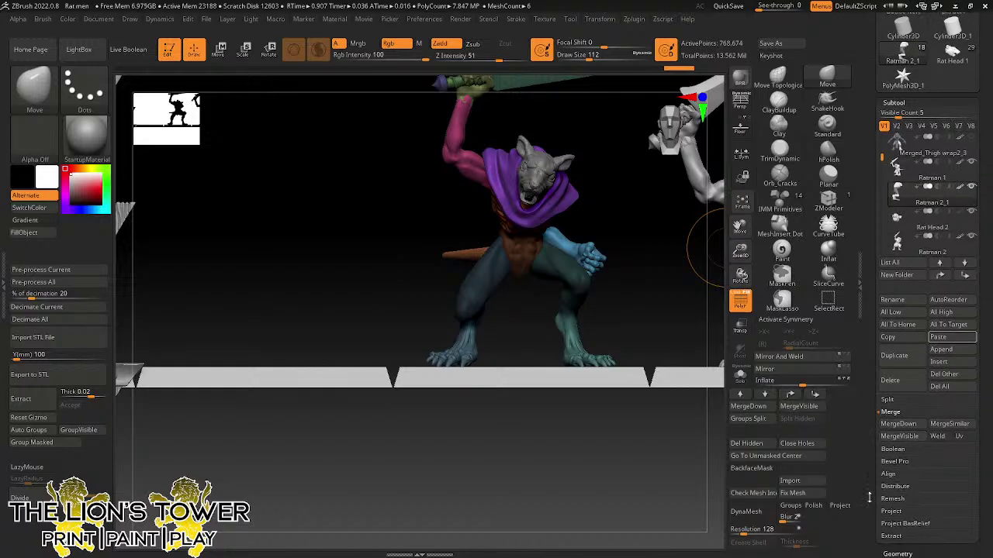
key("ctrl+s")
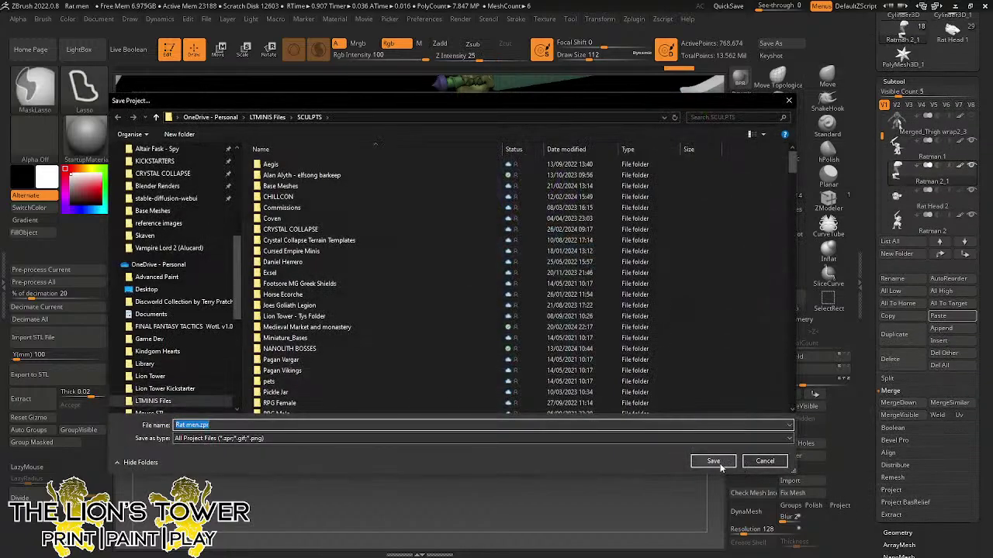
left_click(718, 463)
left_click(519, 275)
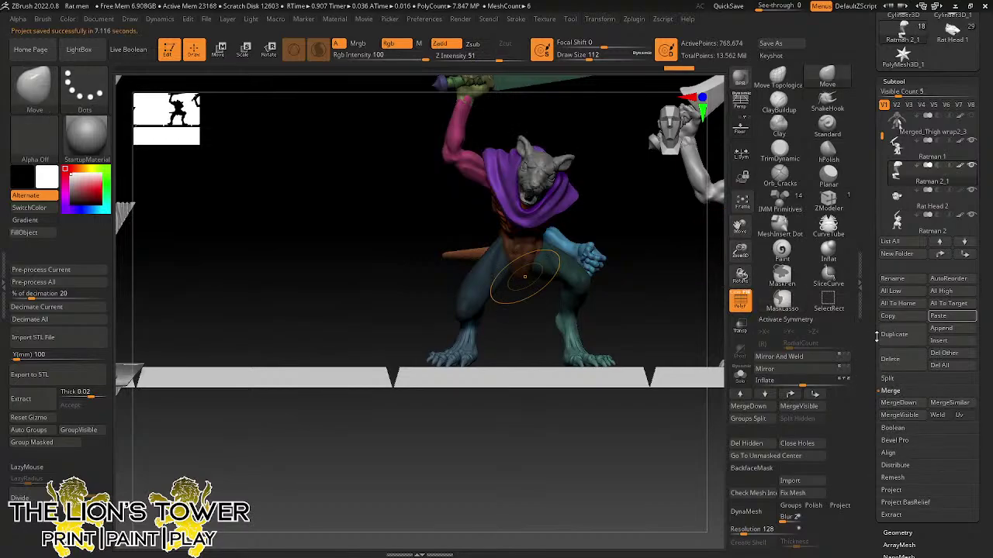
- Test smaller extraction thicknesses on the masked hips and thighs, set the thickness to 0.02 and accept the trousers as a new subtool
left_click(891, 515)
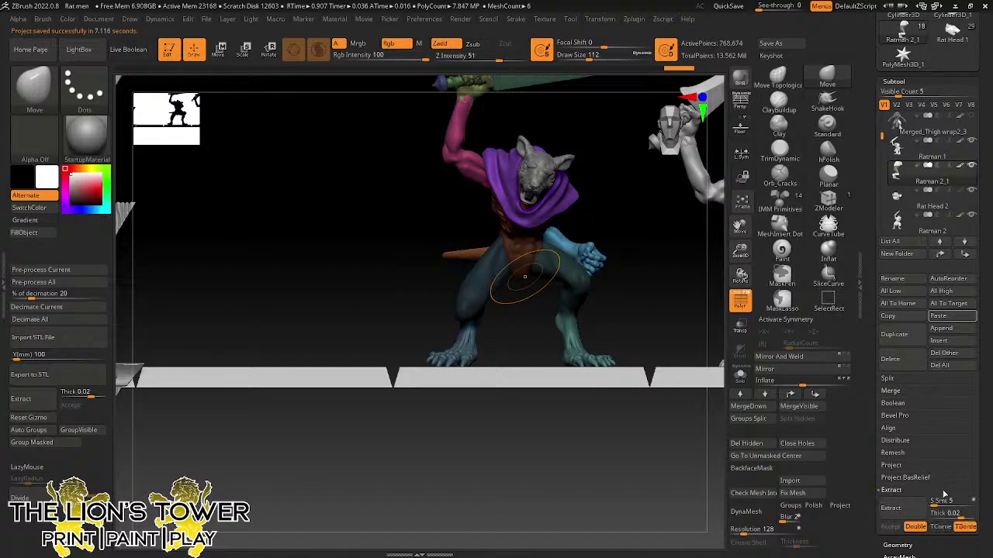
left_click_drag(959, 512, 959, 515)
left_click(956, 515)
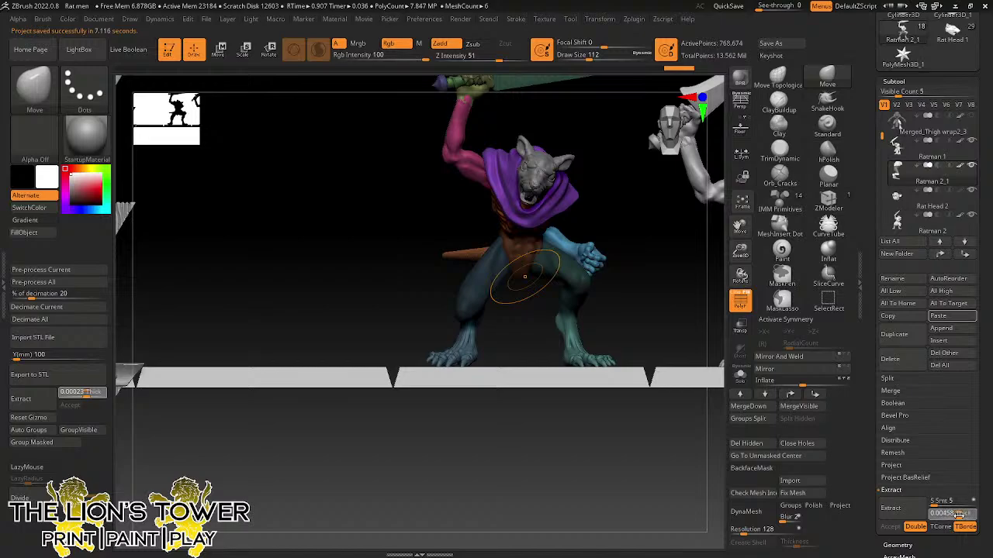
left_click(959, 515)
left_click(914, 516)
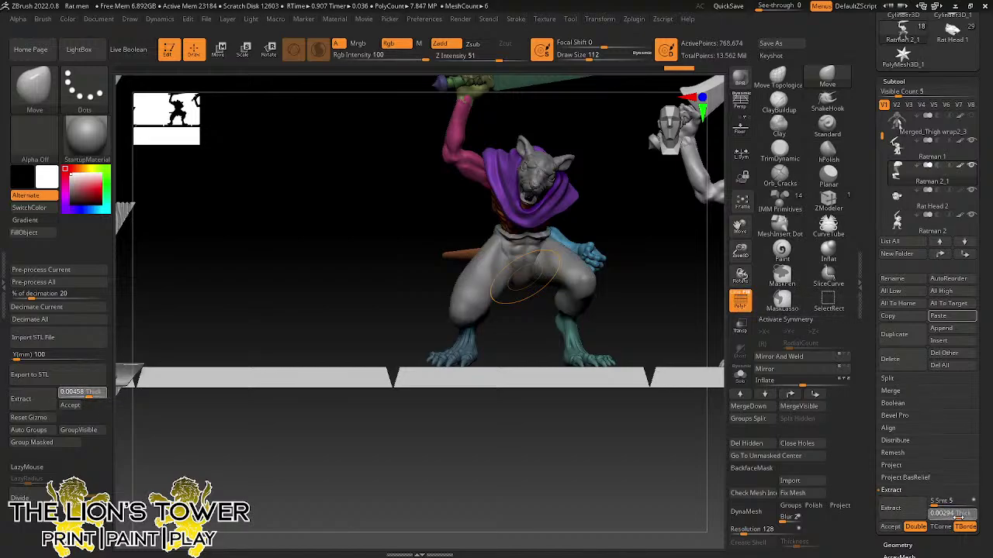
left_click_drag(960, 517, 959, 516)
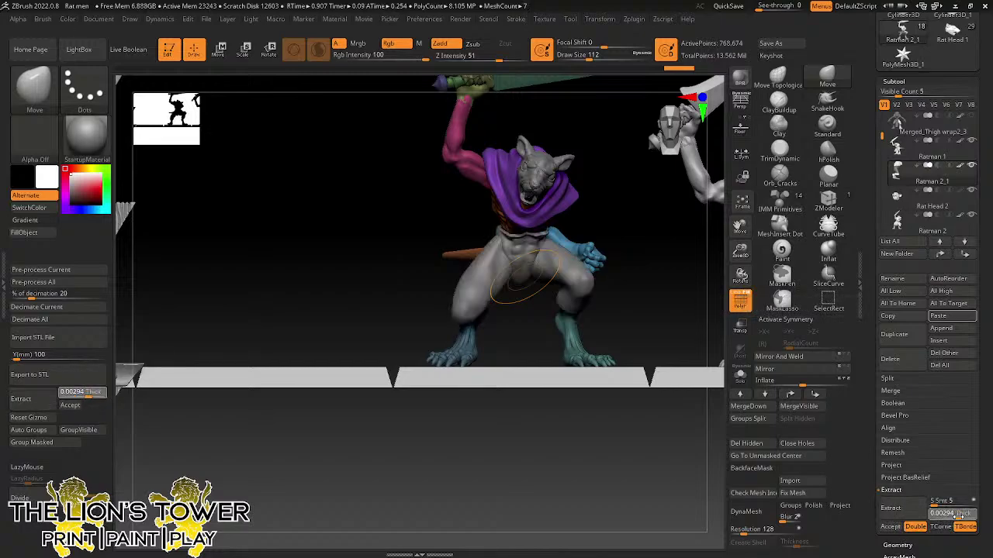
type("0.02")
key("Return")
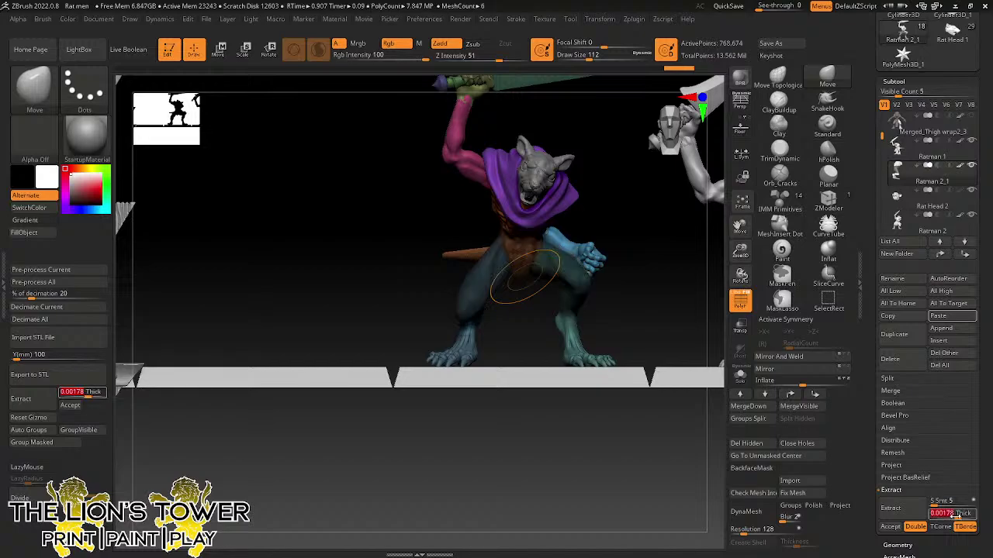
left_click(890, 526)
- Solo the extracted trousers, hide the rim and surplus shell polygroups, and delete the hidden geometry
left_click(739, 375)
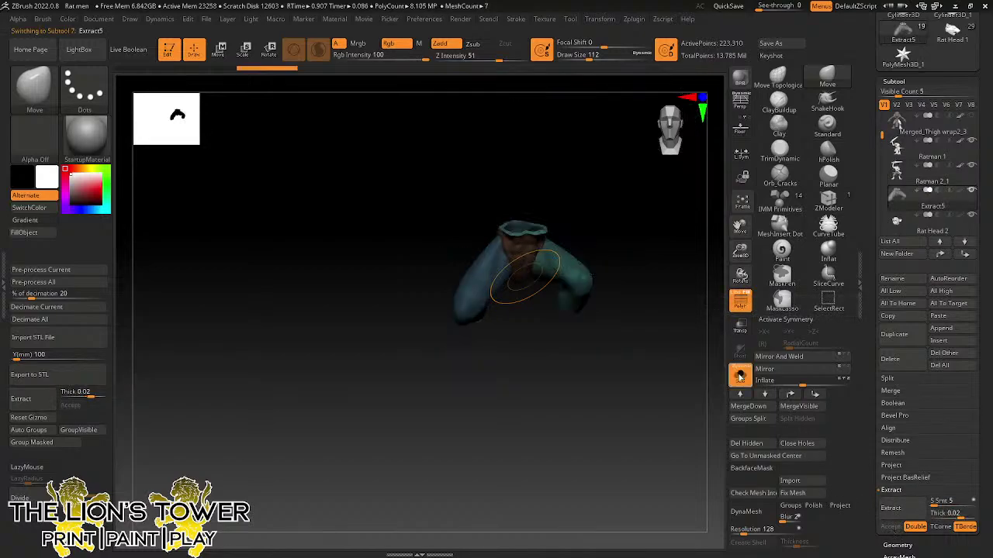
left_click_drag(652, 265, 620, 248)
key("ctrl+shift")
left_click(521, 222, "ctrl+shift")
left_click_drag(614, 282, 571, 215)
left_click(469, 230, "ctrl+shift")
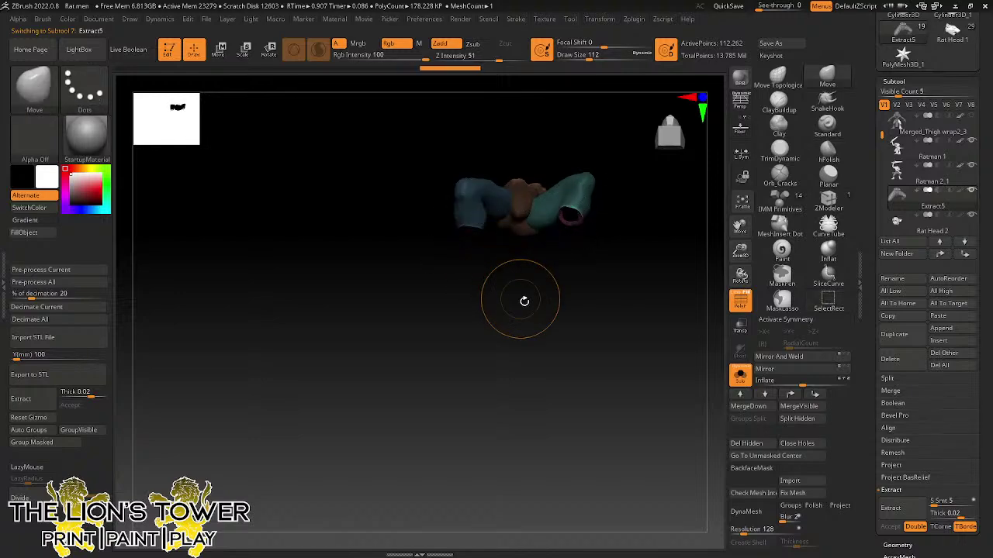
left_click_drag(522, 301, 555, 224)
left_click(770, 444)
- DynaMesh the trousers at resolution 464 with Polish enabled, auto-group them and check their fit on the figure
left_click_drag(698, 326, 656, 330)
left_click(811, 506)
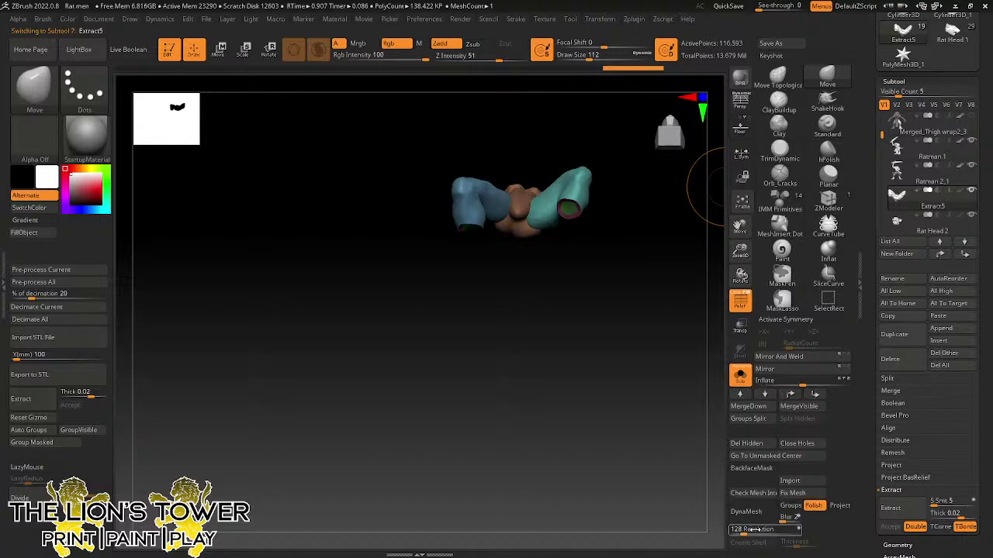
left_click(746, 512)
mouse_move(724, 478)
left_mouse_down()
mouse_move(638, 329)
mouse_move(659, 295)
left_mouse_up()
left_click(778, 102)
left_click_drag(705, 242, 693, 309)
left_click(29, 430)
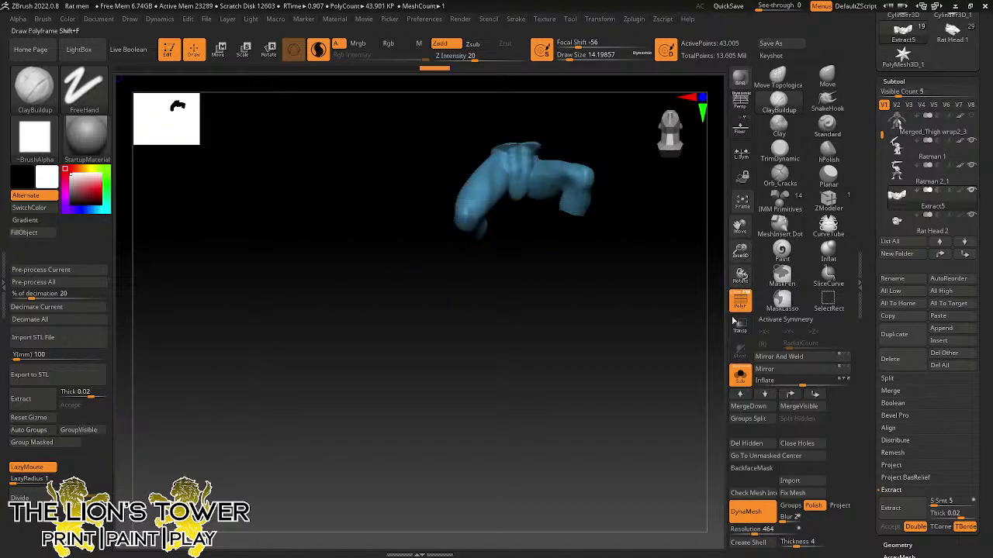
left_click(707, 299, "ctrl+shift")
left_click_drag(686, 351, 663, 401)
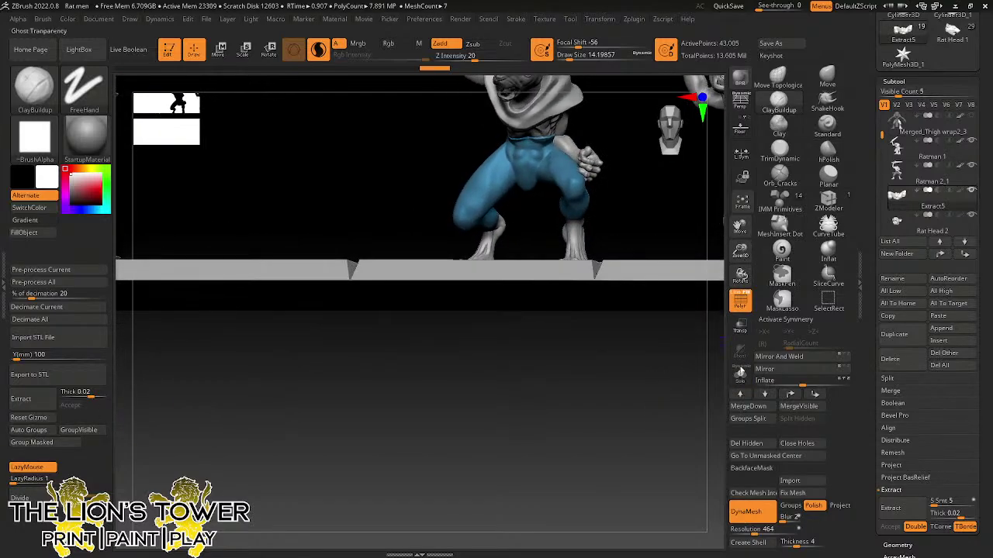
- Flatten the top of the soloed trousers' waist with TrimDynamic at draw size about 77 and smooth the edges
left_click(739, 375)
left_click(777, 106)
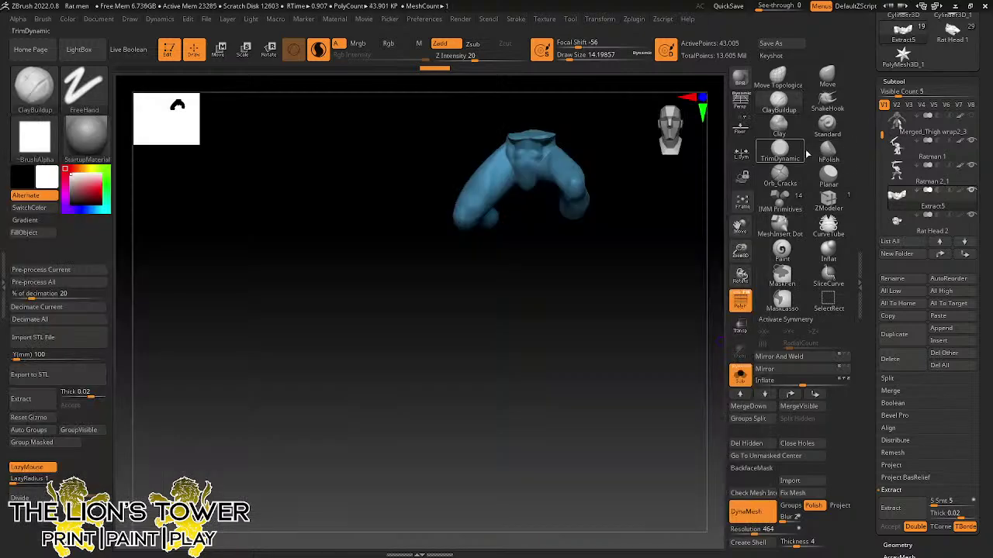
left_click(827, 152)
left_click_drag(684, 242, 635, 127)
left_click(779, 149)
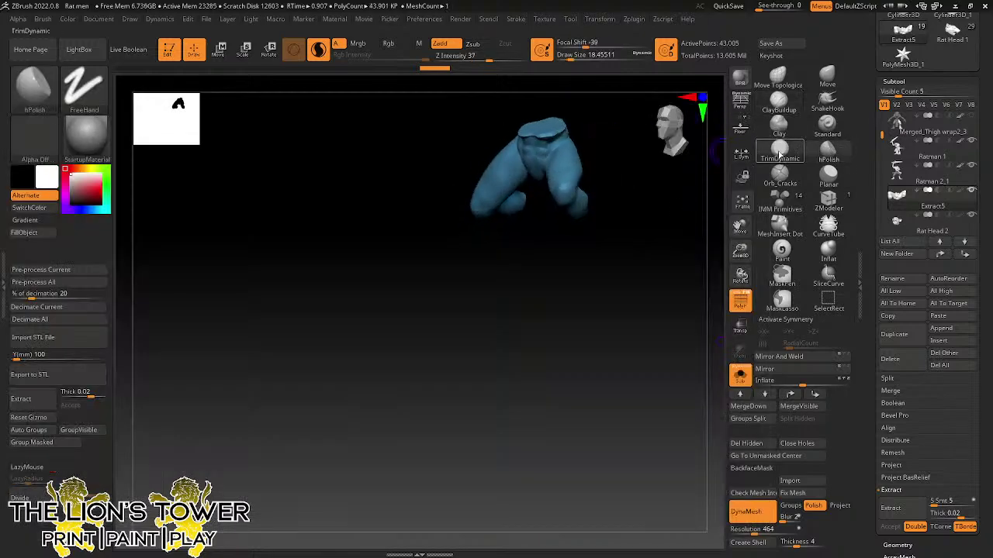
left_click(545, 133)
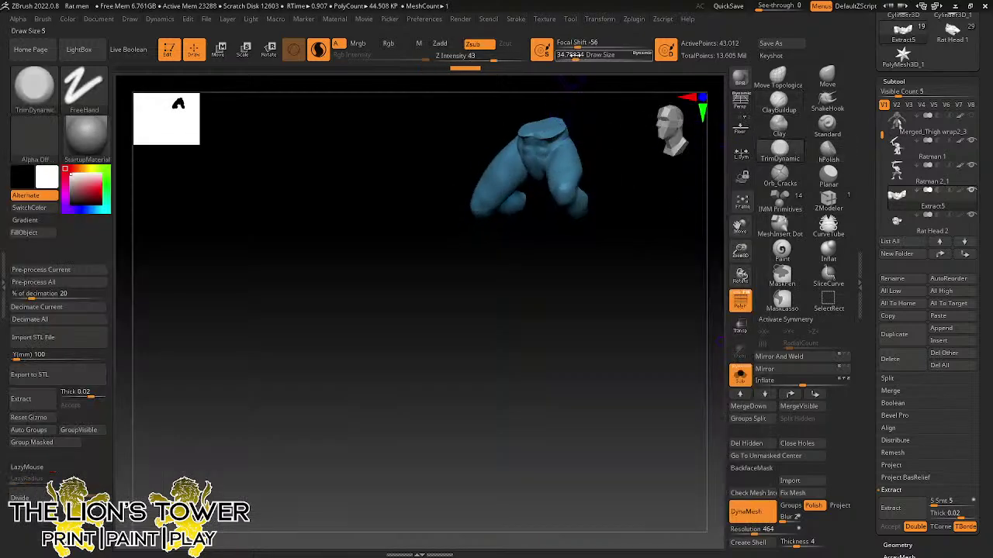
left_click(583, 58)
left_click_drag(583, 94, 557, 124)
right_click_drag(576, 106, 556, 116)
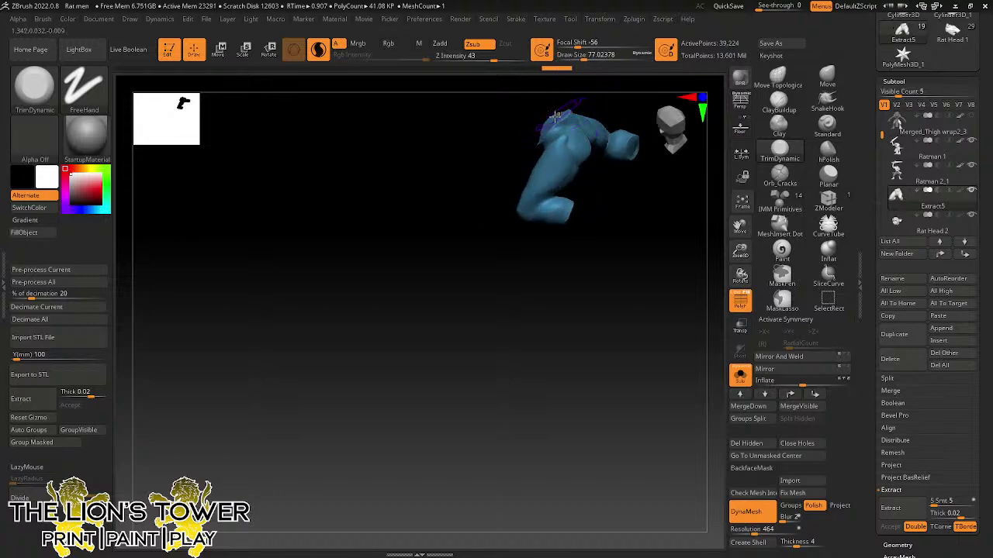
left_click_drag(566, 111, 572, 107)
mouse_move(605, 92)
left_mouse_down()
mouse_move(625, 85)
mouse_move(642, 95)
left_mouse_up()
left_click_drag(554, 136, 572, 112, "shift")
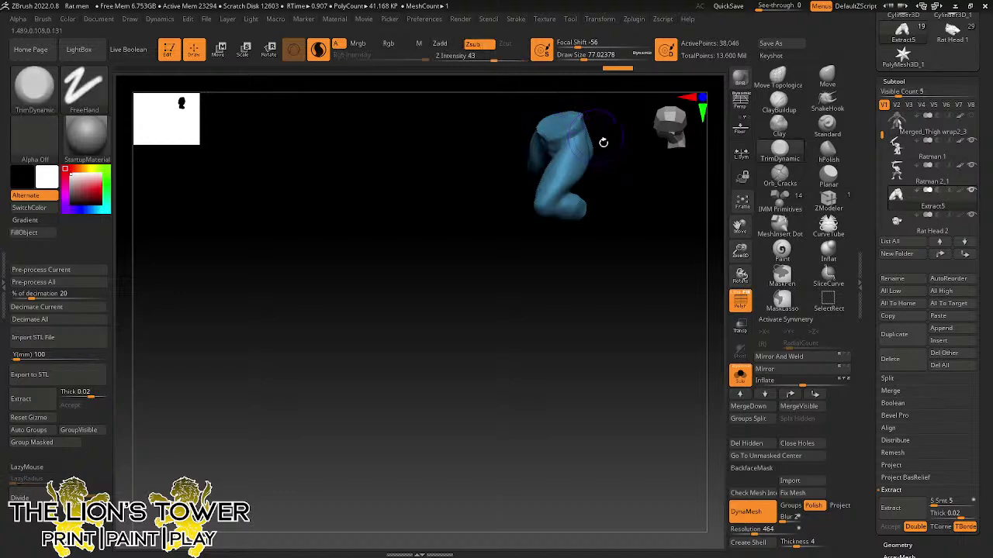
left_click_drag(603, 142, 528, 140)
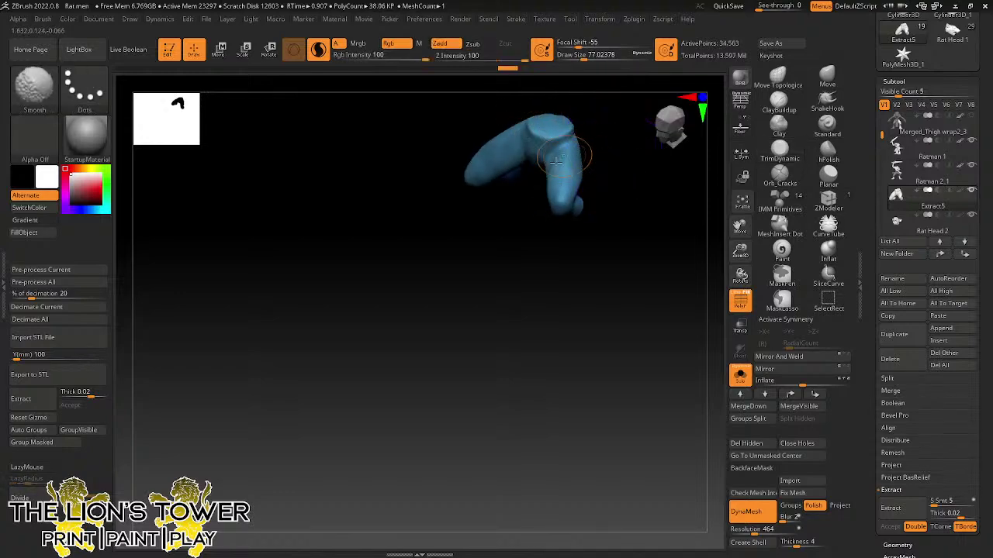
- Build up cloth volume and folds around the trousers' waist and hips with ClayBuildup at draw size about 54, smoothing where needed
left_click(781, 151)
left_click(779, 103)
mouse_move(633, 234)
left_mouse_down()
mouse_move(643, 227)
mouse_move(642, 183)
left_mouse_up()
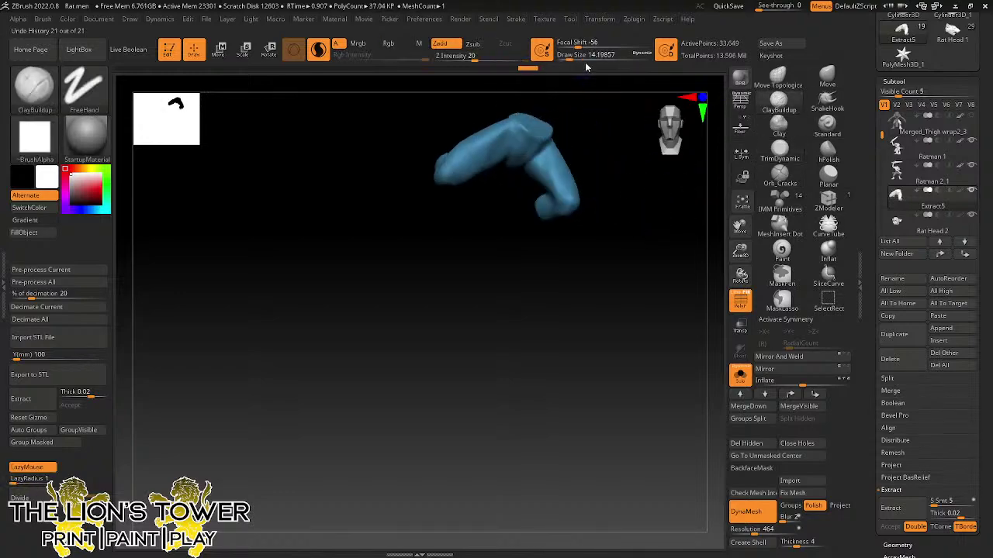
mouse_move(586, 61)
left_mouse_down()
mouse_move(571, 76)
mouse_move(578, 81)
left_mouse_up()
left_click_drag(602, 133, 533, 159)
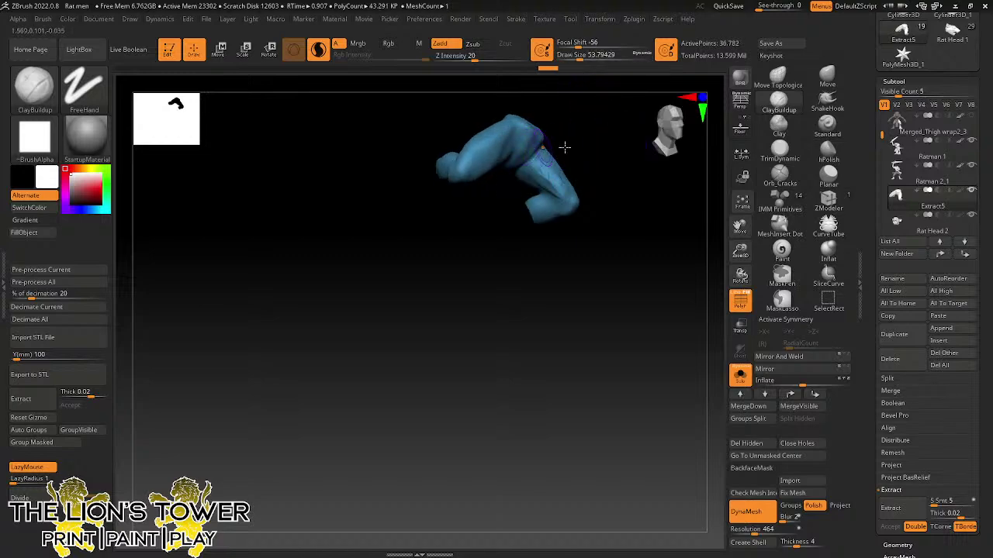
left_click_drag(565, 148, 487, 151)
mouse_move(434, 122)
left_mouse_down()
mouse_move(569, 176)
mouse_move(430, 124)
left_mouse_up()
left_click_drag(687, 161, 439, 100)
key("shift")
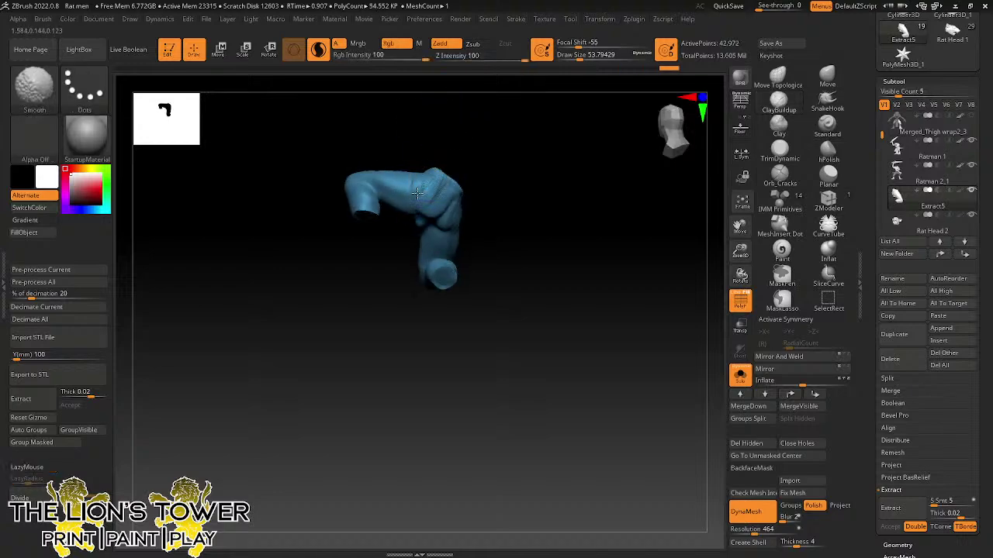
mouse_move(478, 189)
left_mouse_down("shift")
mouse_move(438, 236)
mouse_move(499, 222)
mouse_move(456, 221)
left_mouse_up("shift")
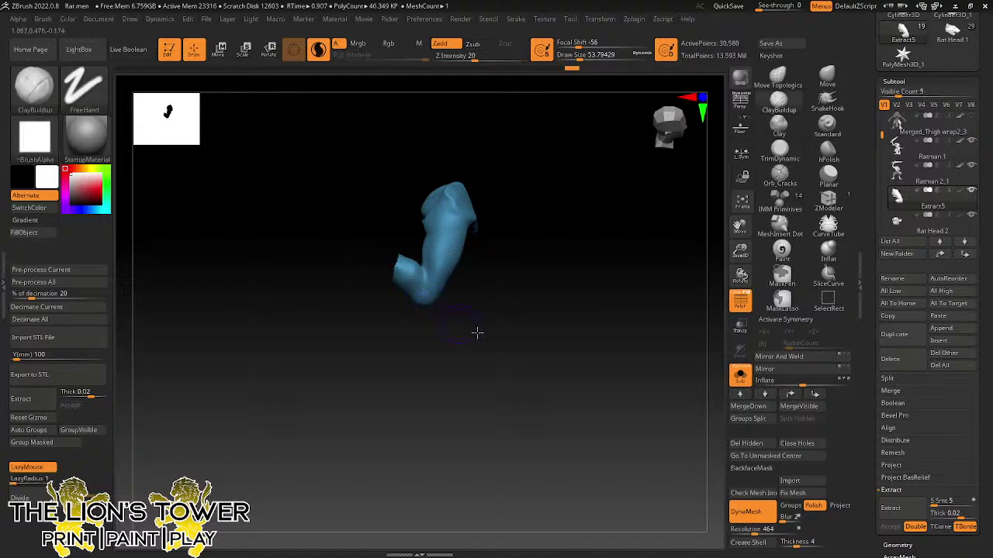
- Carve a ragged hem into the trousers' right leg opening with ClayBuildup at draw size about 22
left_click_drag(476, 333, 556, 276)
left_click_drag(740, 251, 750, 266)
left_click_drag(579, 56, 571, 55)
mouse_move(564, 248)
left_mouse_down()
mouse_move(560, 288)
mouse_move(429, 253)
left_mouse_up()
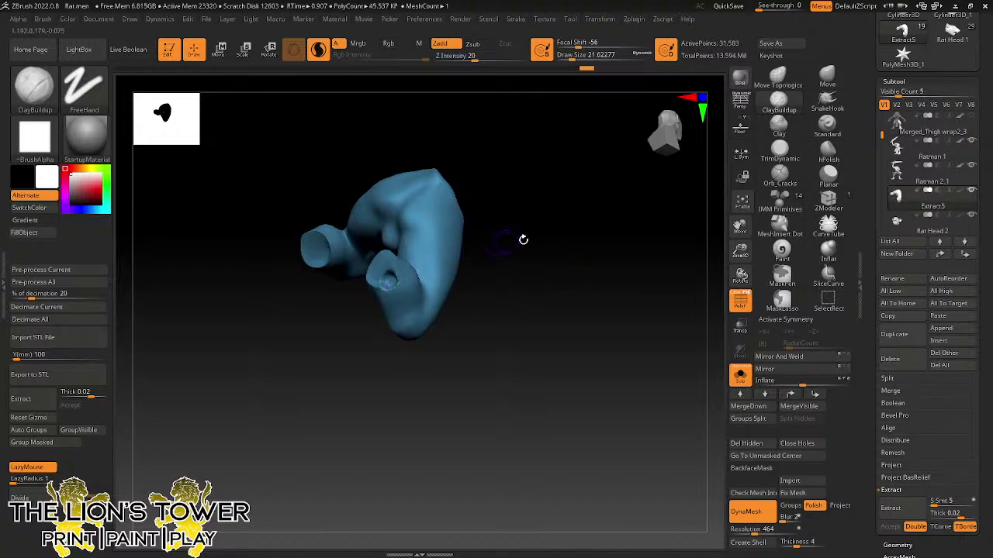
left_click_drag(523, 240, 394, 254)
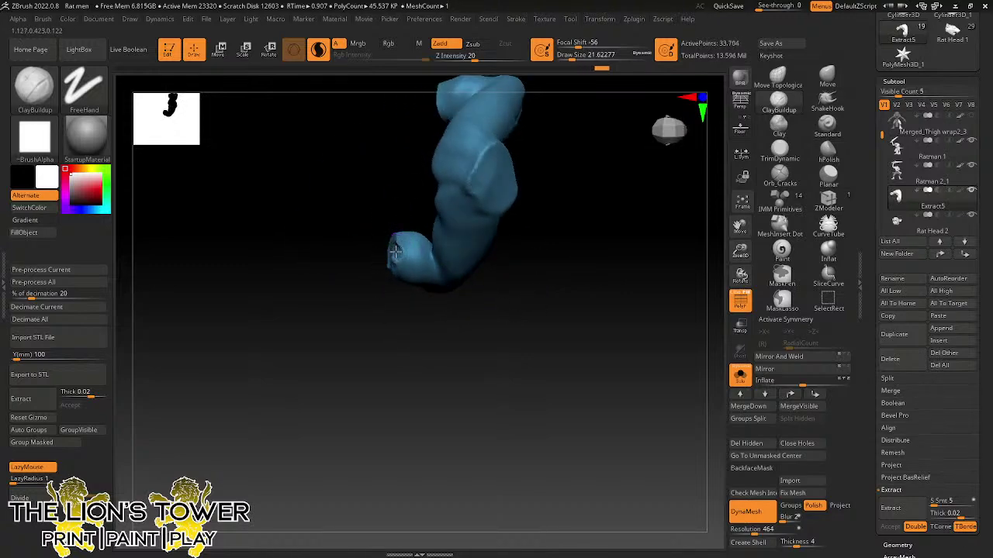
mouse_move(411, 218)
left_mouse_down()
mouse_move(397, 242)
mouse_move(421, 366)
mouse_move(403, 201)
left_mouse_up()
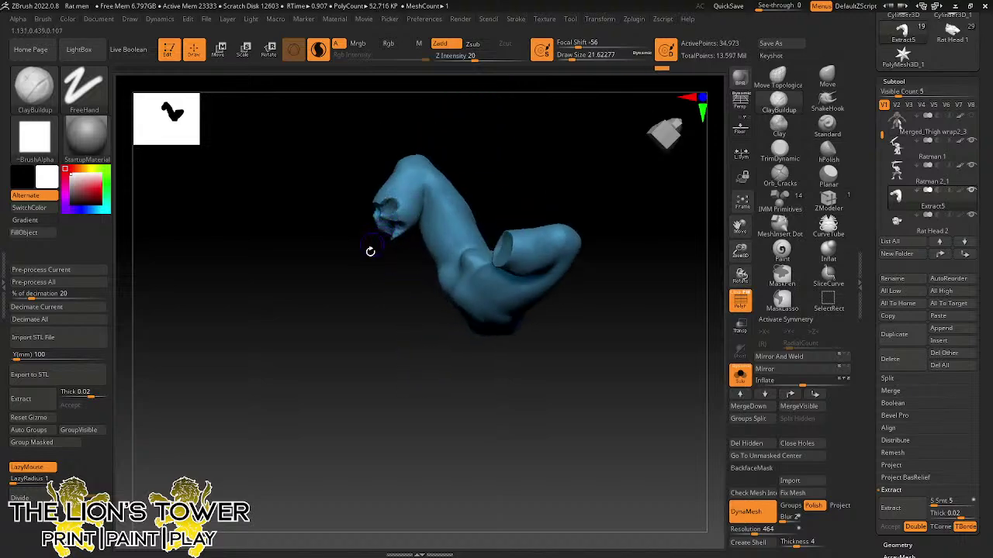
- Carve a matching ragged hem into the trousers' left leg opening with ClayBuildup
left_click_drag(370, 251, 545, 188)
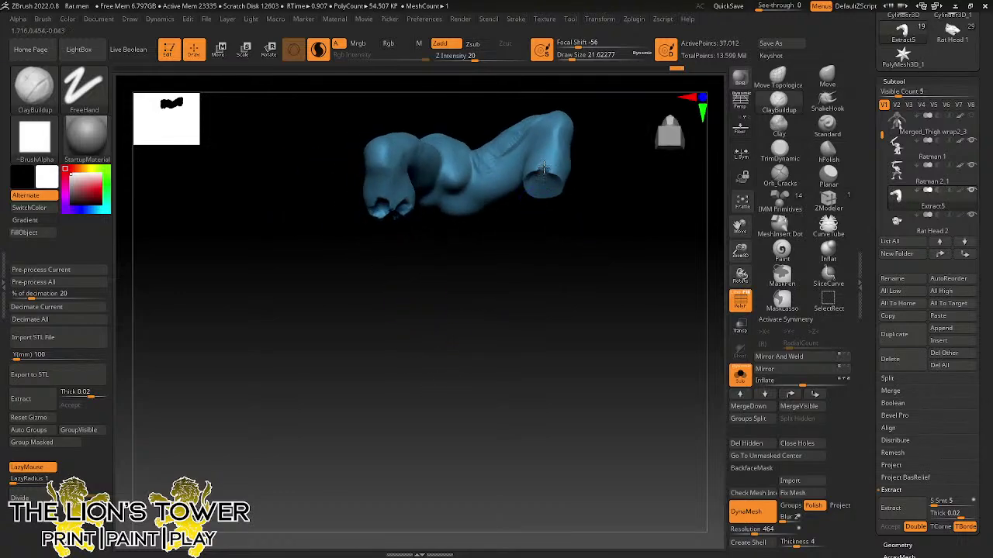
key("shift")
mouse_move(594, 165)
left_mouse_down()
mouse_move(499, 142)
mouse_move(560, 206)
left_mouse_up()
mouse_move(543, 211)
left_mouse_down()
mouse_move(544, 167)
mouse_move(547, 205)
left_mouse_up()
key("ctrl+shift+z")
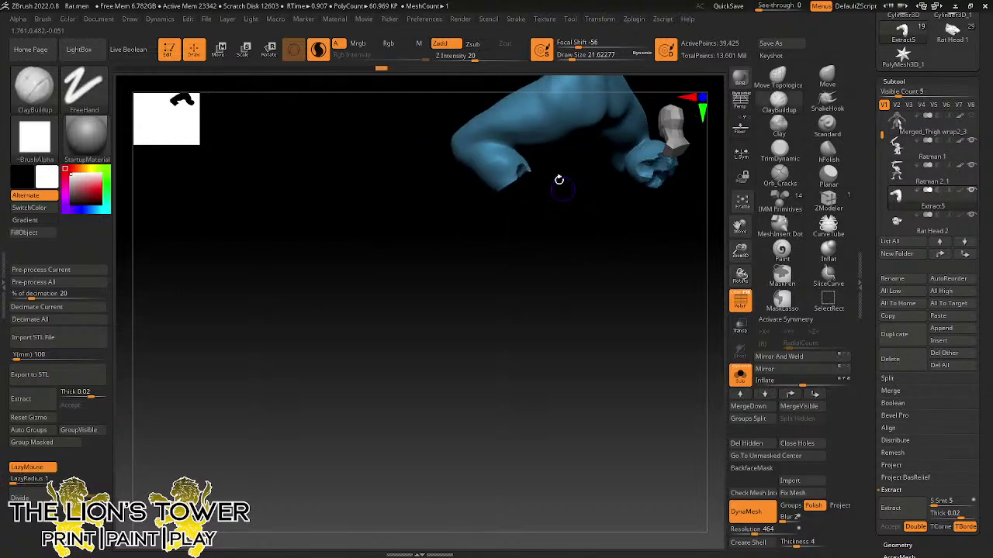
key("ctrl+z")
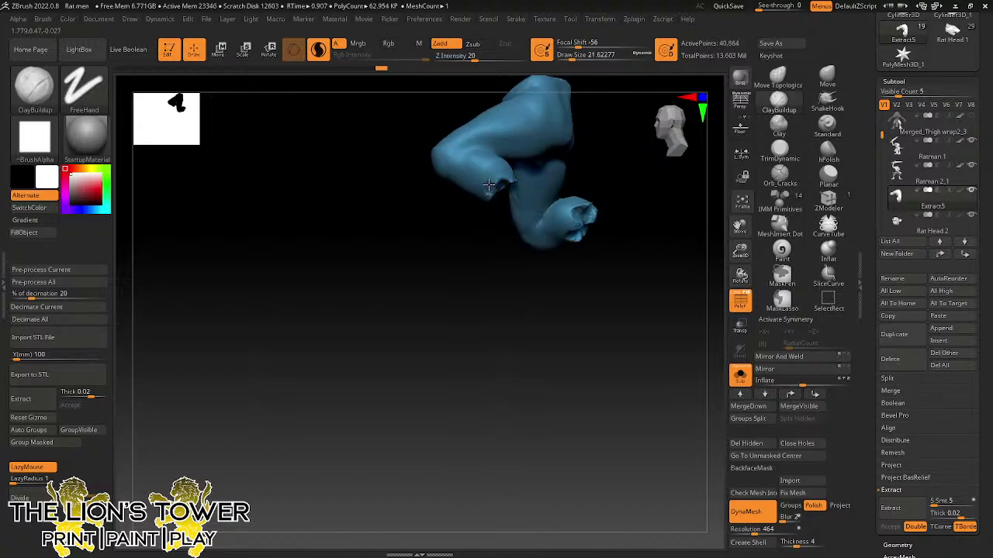
left_click_drag(484, 186, 486, 188)
mouse_move(627, 113)
left_mouse_down()
mouse_move(503, 142)
mouse_move(485, 171)
left_mouse_up()
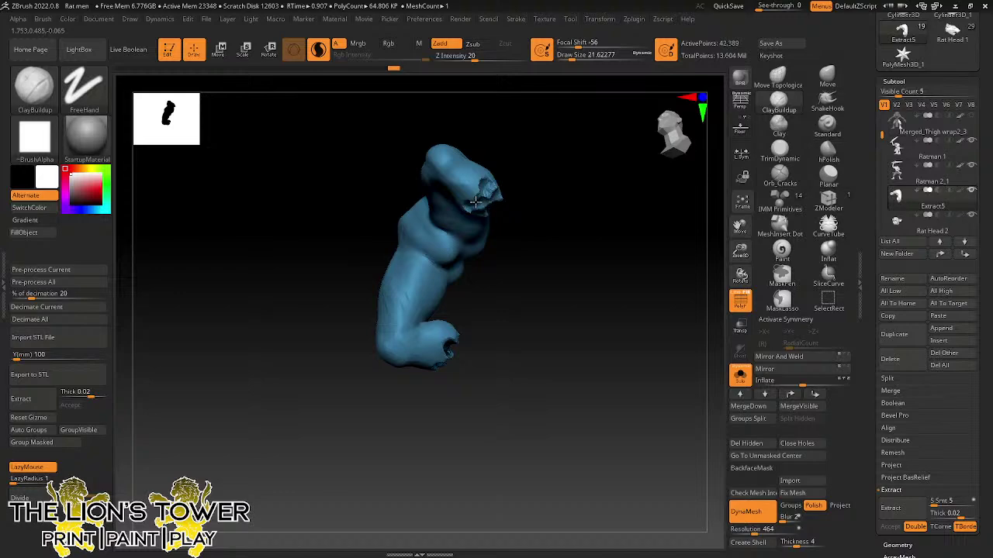
key("ctrl")
key("ctrl")
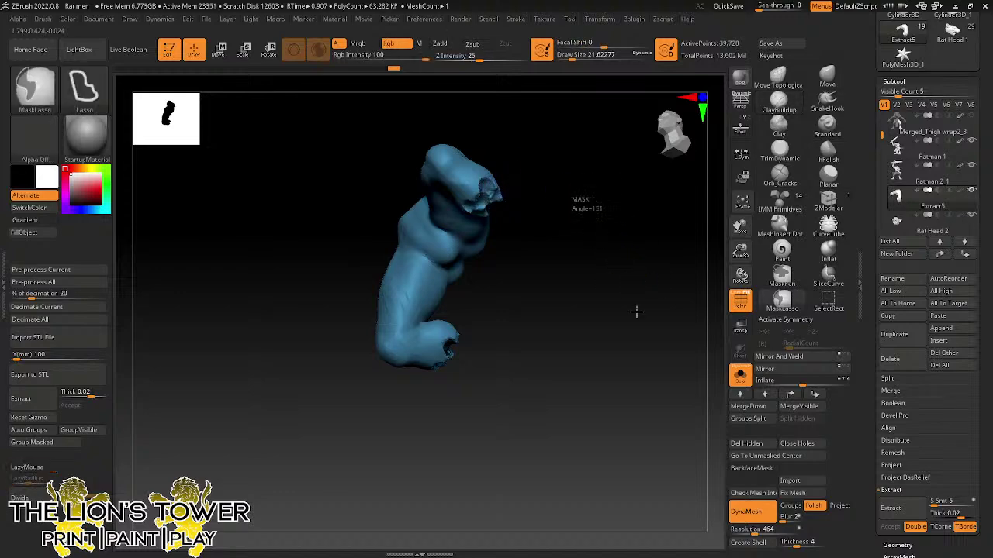
left_click_drag(625, 301, 611, 303)
- Show the full figures again and sharpen the tattered hems of both trouser legs with Orb_Cracks at draw size about 18
left_click(740, 375)
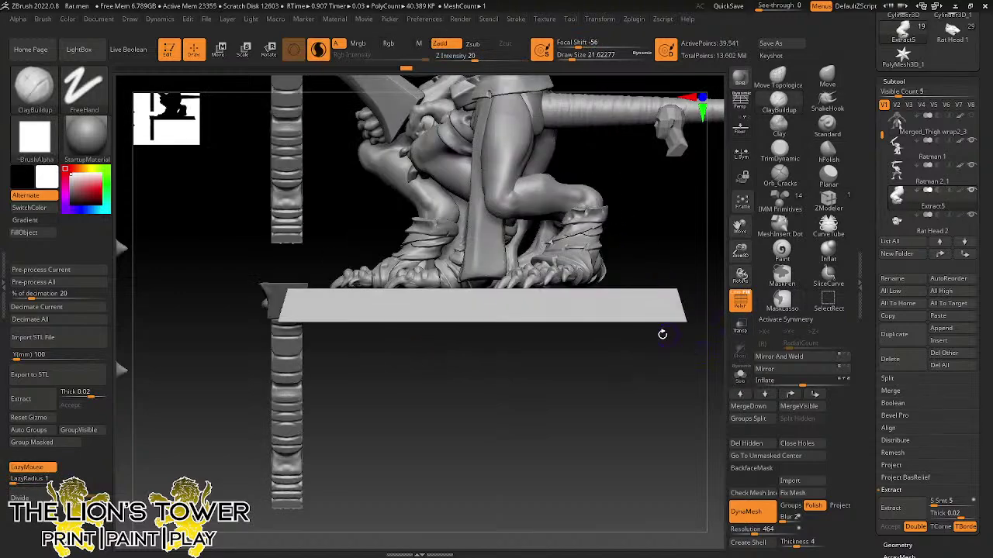
left_click_drag(656, 393, 672, 375)
left_click_drag(569, 221, 617, 216)
left_click(779, 173)
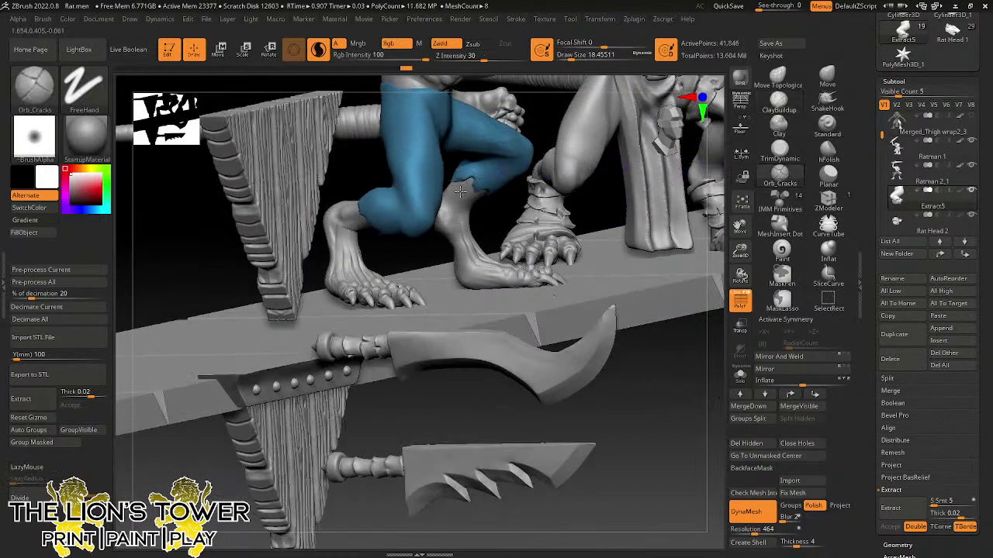
left_click_drag(460, 191, 460, 193)
left_click_drag(359, 217, 364, 222)
left_click_drag(354, 170, 442, 198)
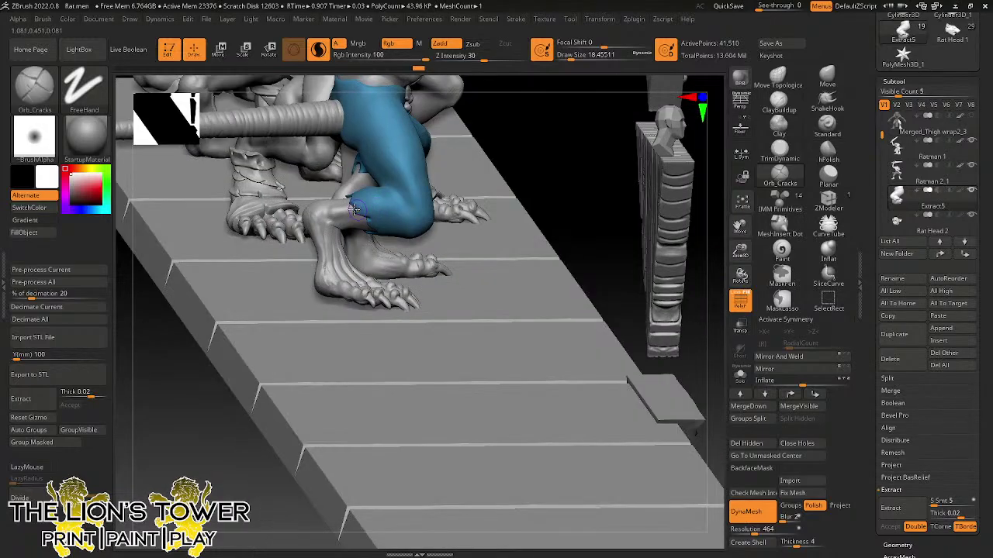
mouse_move(353, 209)
left_mouse_down()
mouse_move(380, 208)
mouse_move(368, 207)
left_mouse_up()
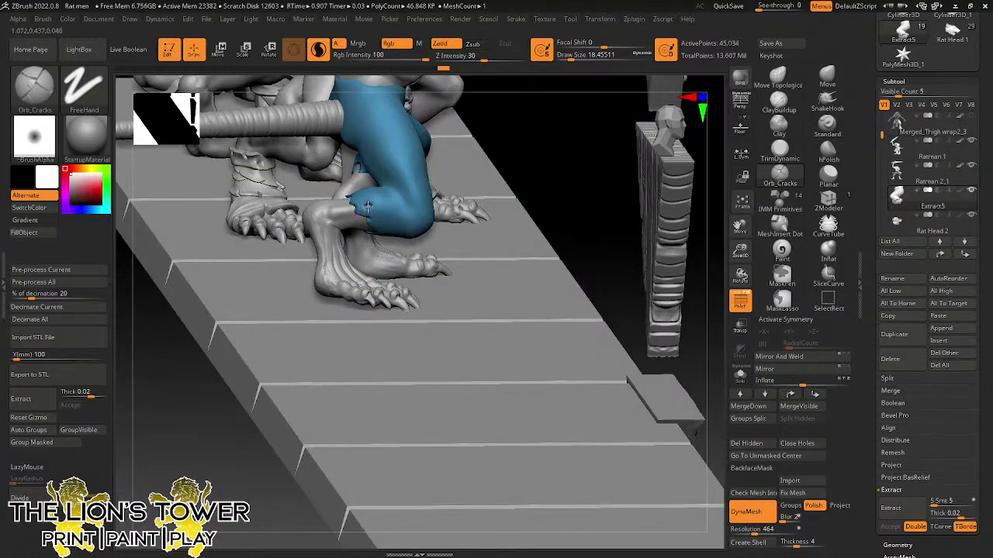
- Rip a jagged hole through the trousers above the right knee with Orb_Cracks so the skin shows
left_click_drag(554, 151, 391, 160)
mouse_move(521, 217)
left_mouse_down()
mouse_move(411, 179)
mouse_move(421, 195)
left_mouse_up()
left_click_drag(482, 217, 422, 195)
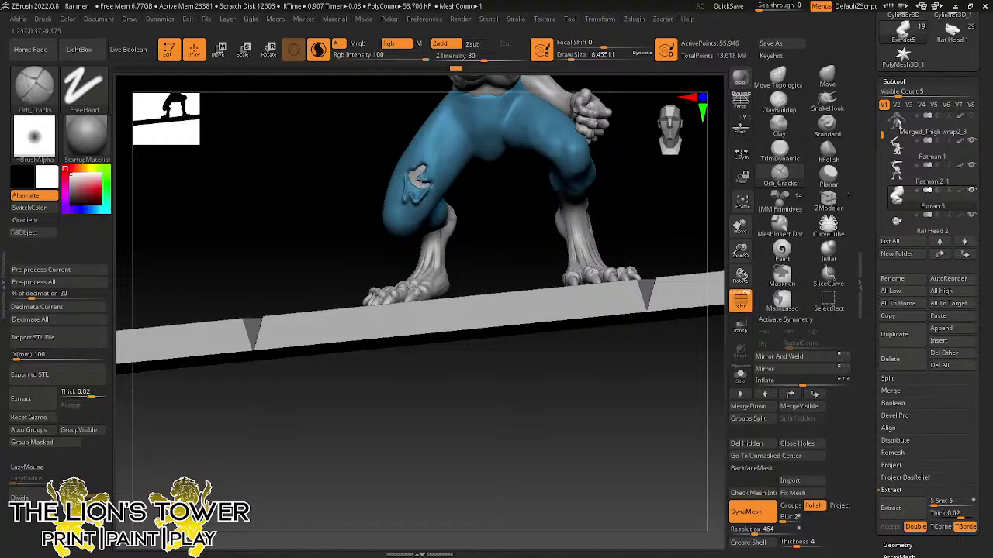
left_click_drag(426, 181, 435, 170)
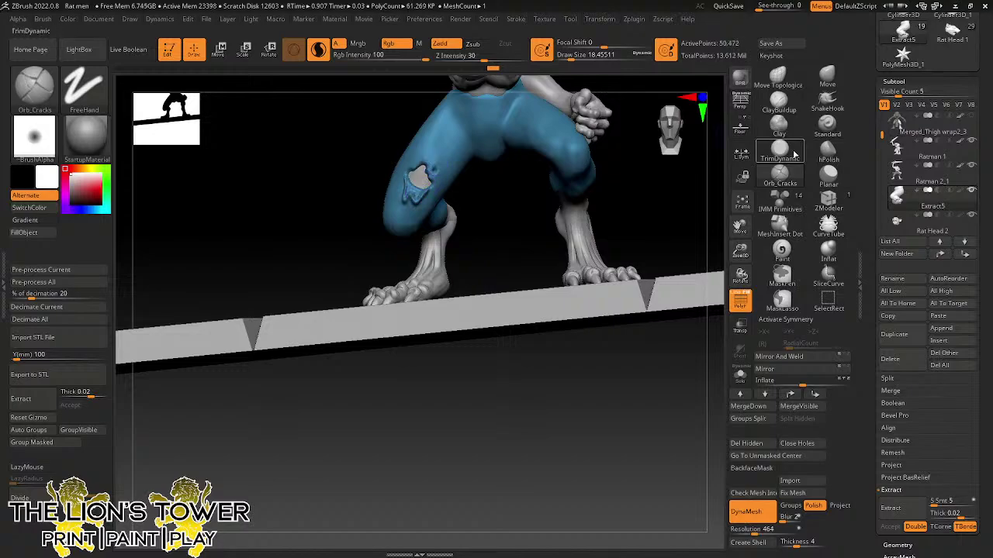
- Flatten the rough edges of the right thigh's tear with hPolish at draw size about 13
left_click(828, 151)
left_click_drag(569, 55, 568, 55)
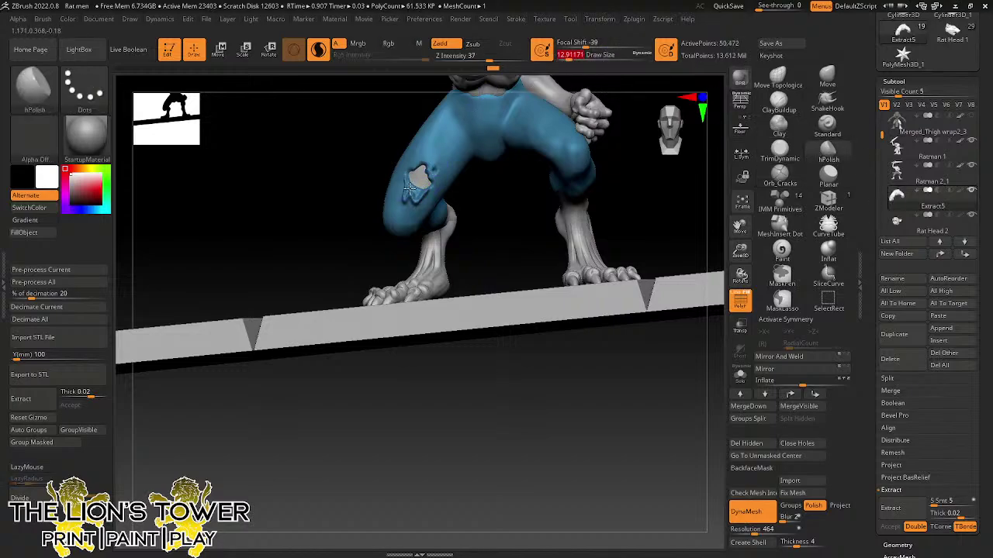
left_click_drag(407, 183, 405, 195)
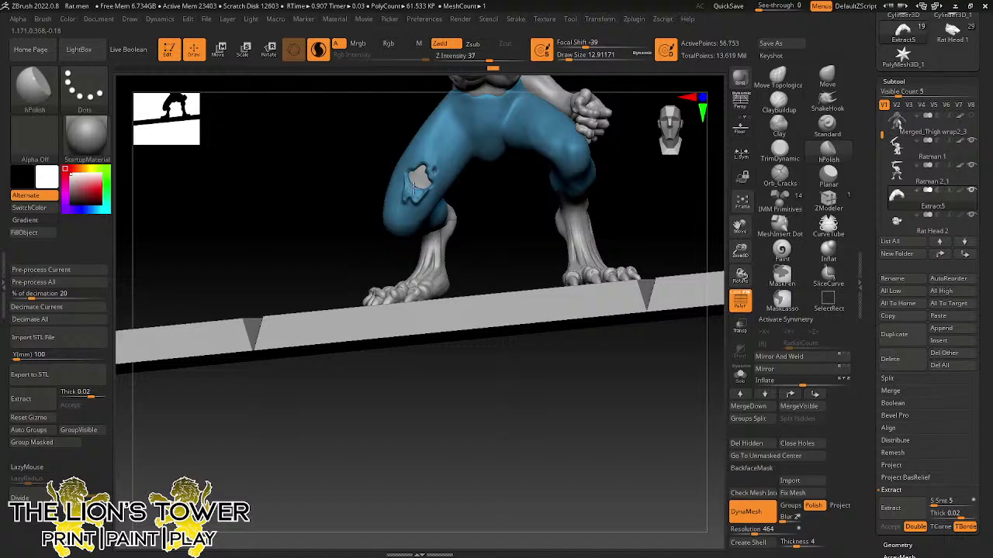
- Punch several small holes along the trousers' left thigh with Orb_Cracks
left_click(779, 172)
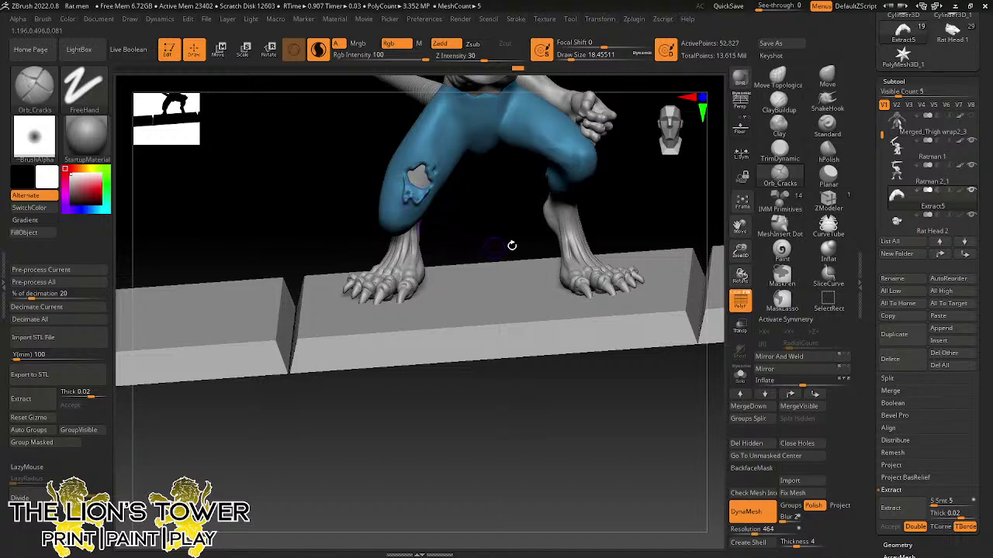
left_click_drag(644, 200, 567, 138)
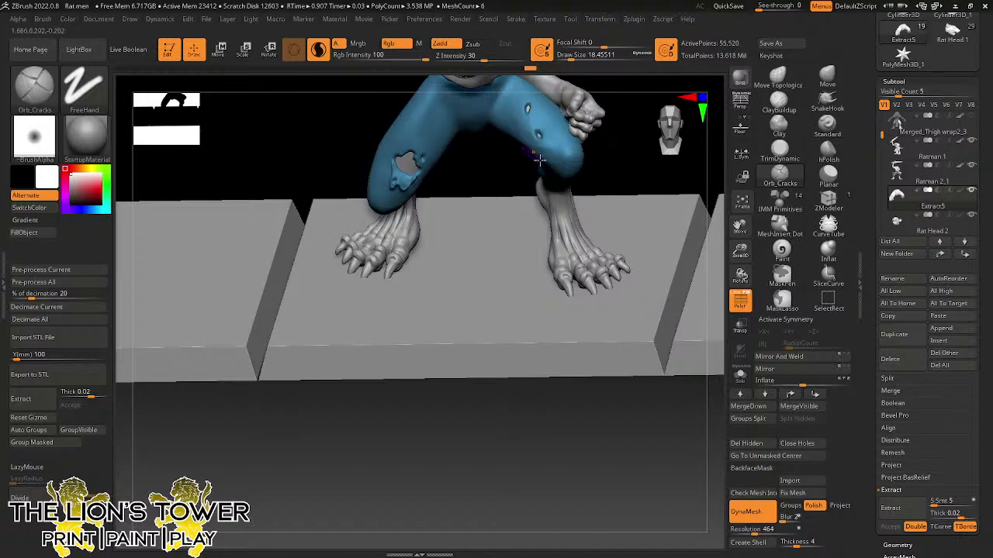
left_click_drag(638, 190, 570, 170)
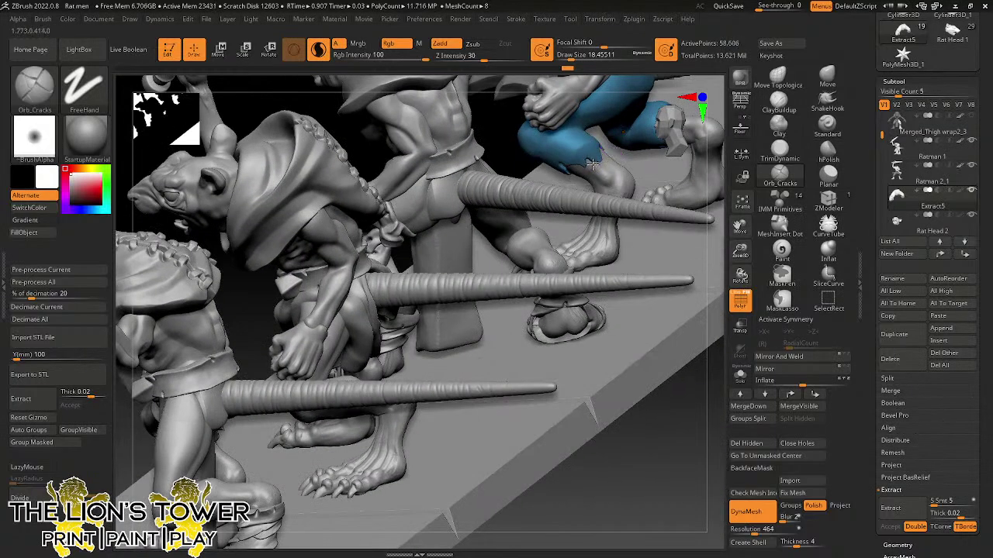
- Add further rips and small holes near the hems of both trouser legs with Orb_Cracks
left_click_drag(591, 165, 594, 154)
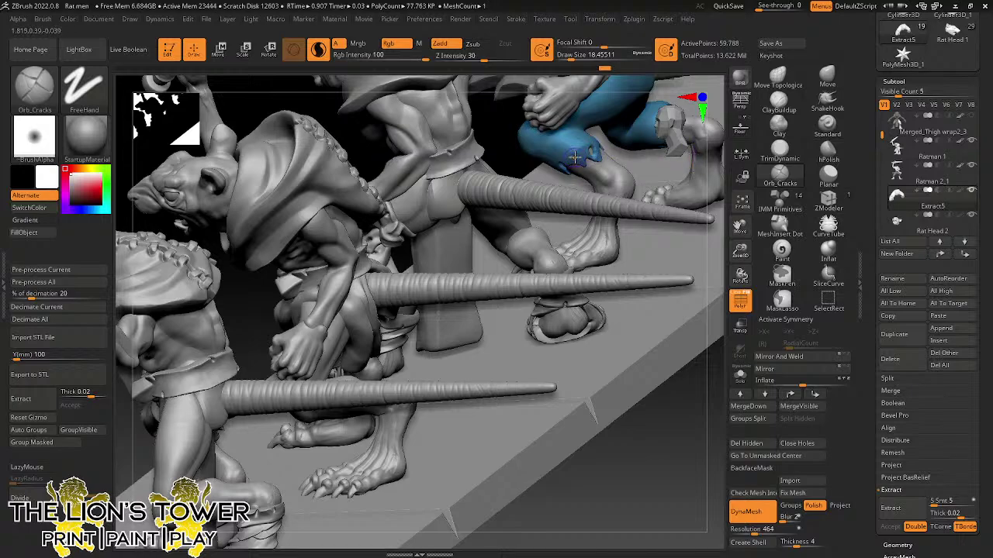
left_click_drag(742, 228, 608, 343)
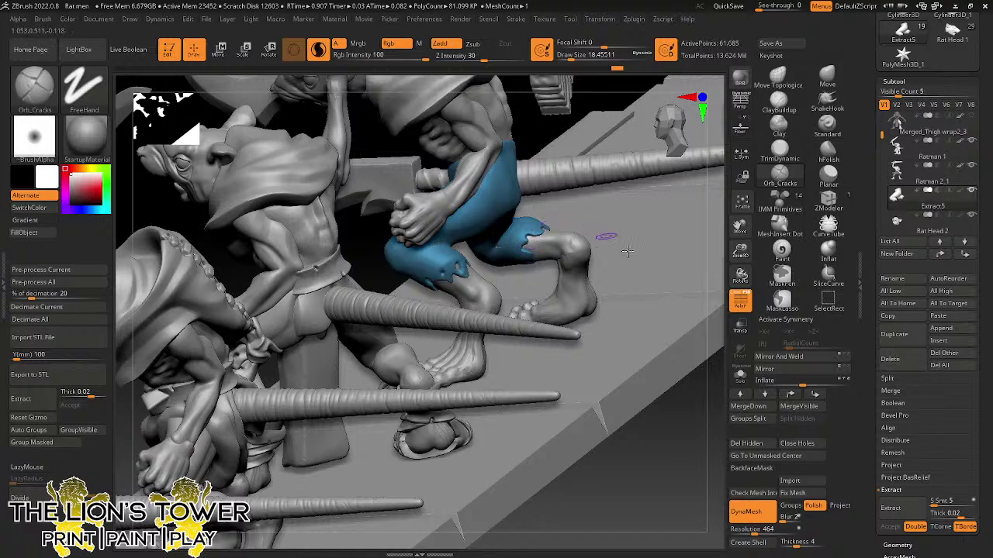
mouse_move(627, 252)
left_mouse_down()
mouse_move(692, 429)
mouse_move(684, 457)
left_mouse_up()
left_click_drag(554, 211, 530, 235)
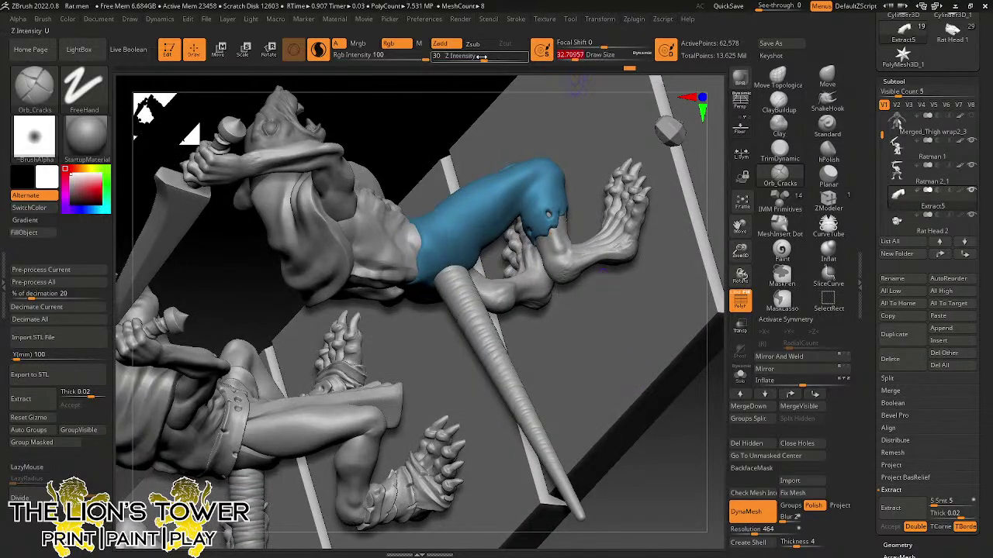
- Cut soft creases behind the trousers' right knee with Orb_Cracks at draw size about 33 and Z Intensity 14, soloing the trousers
left_click_drag(482, 57, 466, 57)
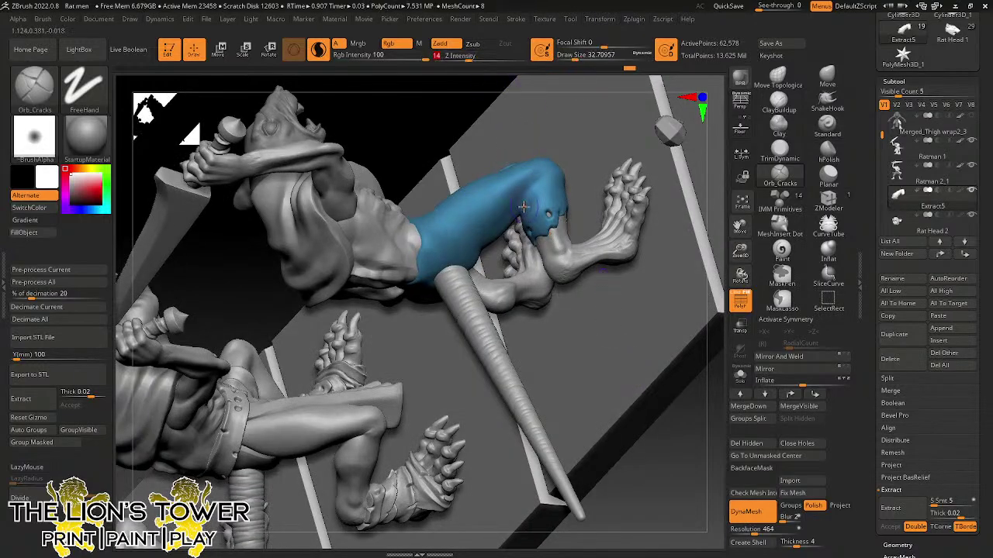
mouse_move(535, 182)
left_mouse_down()
mouse_move(533, 199)
mouse_move(541, 174)
mouse_move(514, 201)
mouse_move(516, 223)
mouse_move(546, 192)
mouse_move(517, 221)
mouse_move(556, 212)
left_mouse_up()
mouse_move(654, 416)
left_mouse_down()
mouse_move(702, 401)
mouse_move(692, 285)
left_mouse_up()
left_click(740, 375)
left_click_drag(707, 340, 631, 247)
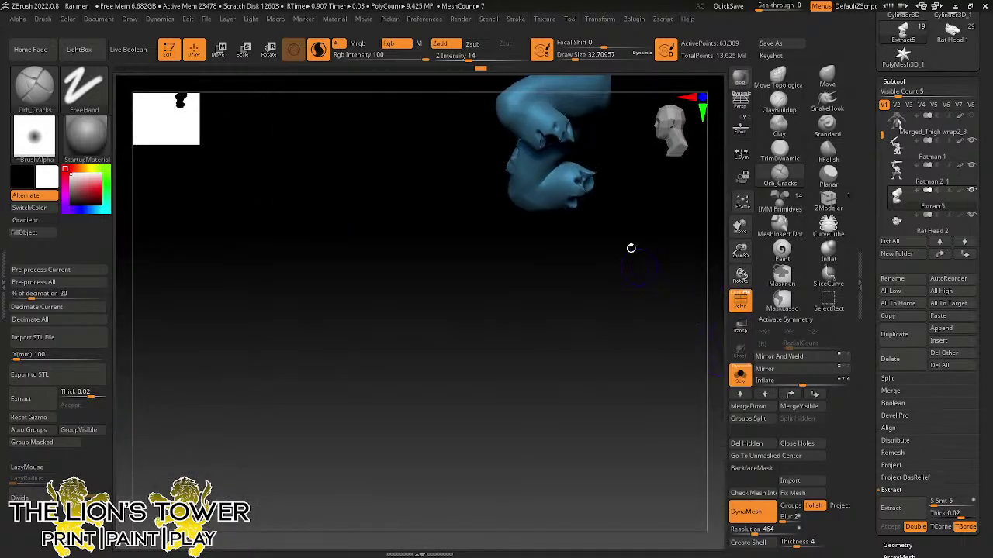
mouse_move(549, 170)
left_mouse_down()
mouse_move(532, 195)
mouse_move(550, 177)
left_mouse_up()
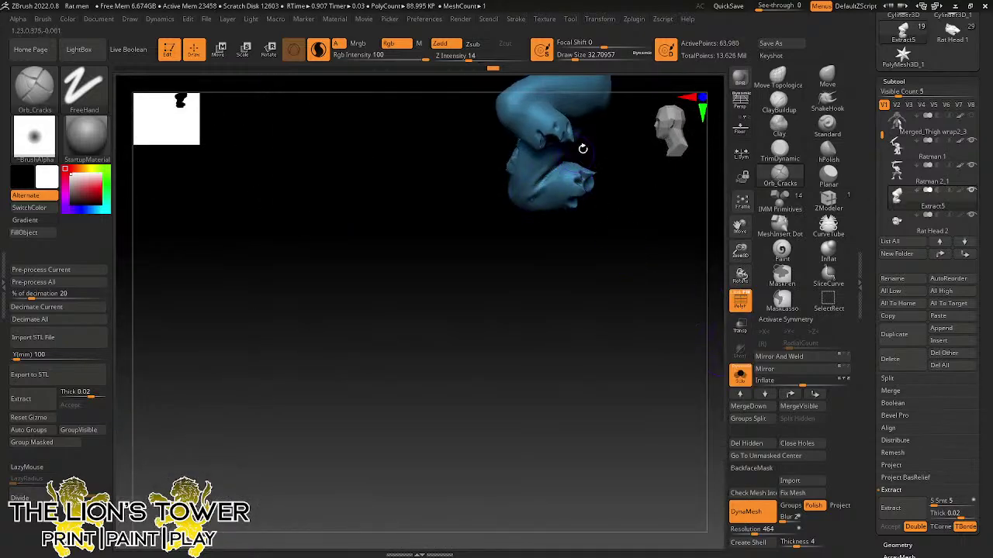
left_click_drag(583, 148, 577, 130)
mouse_move(551, 162)
left_mouse_down()
mouse_move(522, 180)
mouse_move(547, 168)
left_mouse_up()
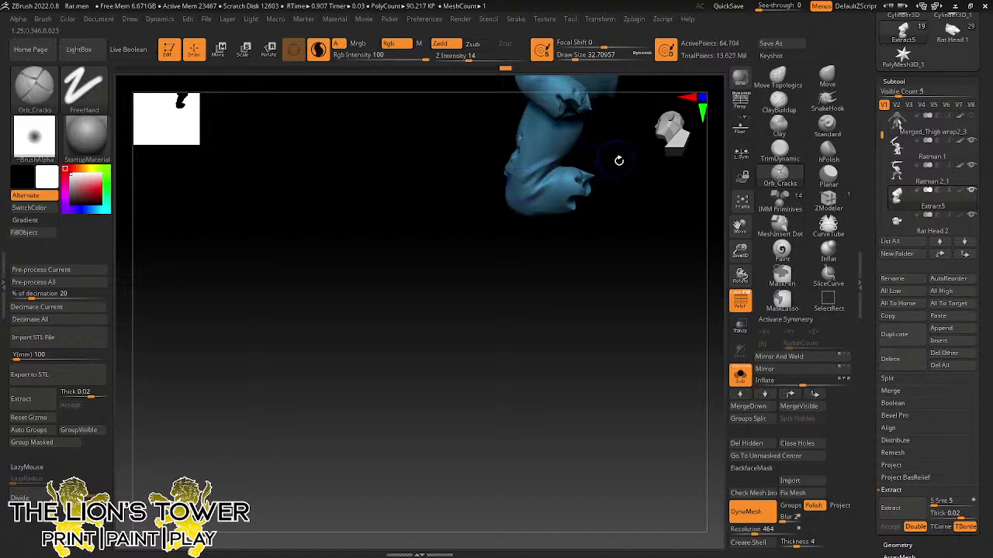
left_click_drag(618, 159, 695, 178)
- Sculpt creases and folds around the soloed trousers' left knee and thigh with Orb_Cracks
mouse_move(690, 89)
left_mouse_down("alt")
mouse_move(626, 277)
mouse_move(519, 257)
left_mouse_up("alt")
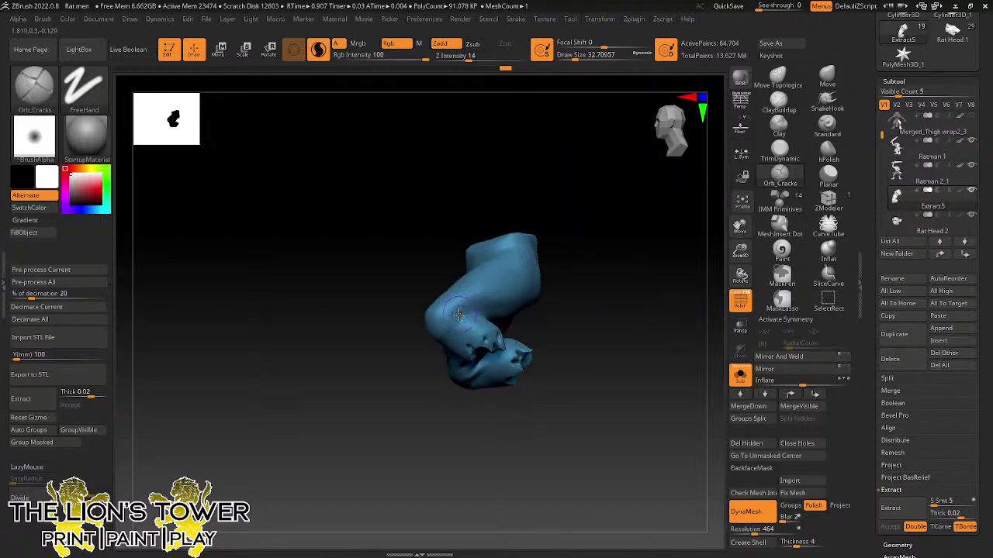
left_click_drag(563, 304, 489, 305)
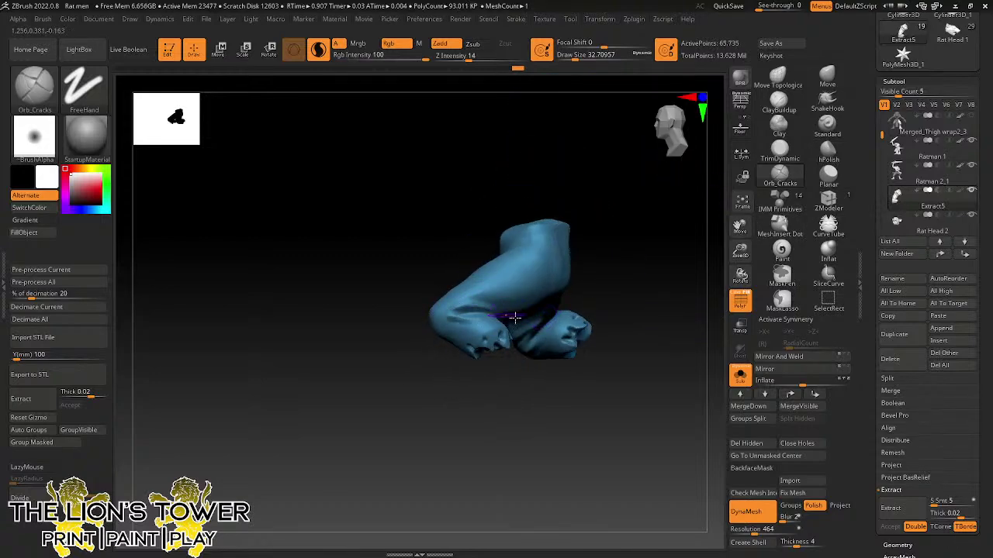
mouse_move(595, 280)
left_mouse_down()
mouse_move(512, 283)
mouse_move(501, 303)
mouse_move(484, 300)
left_mouse_up()
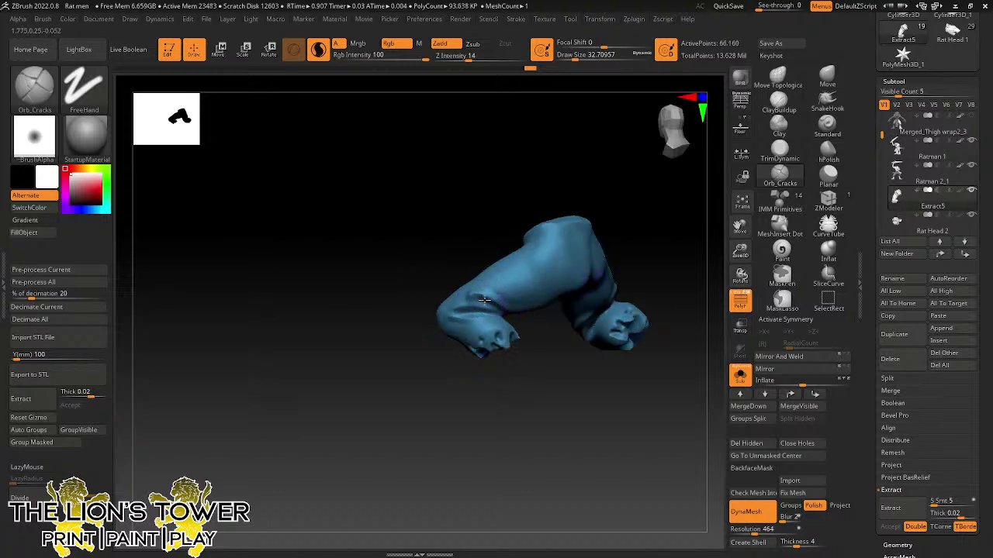
left_click_drag(538, 352, 518, 304)
mouse_move(567, 359)
left_mouse_down()
mouse_move(524, 334)
mouse_move(465, 330)
left_mouse_up()
left_click_drag(562, 366, 493, 355)
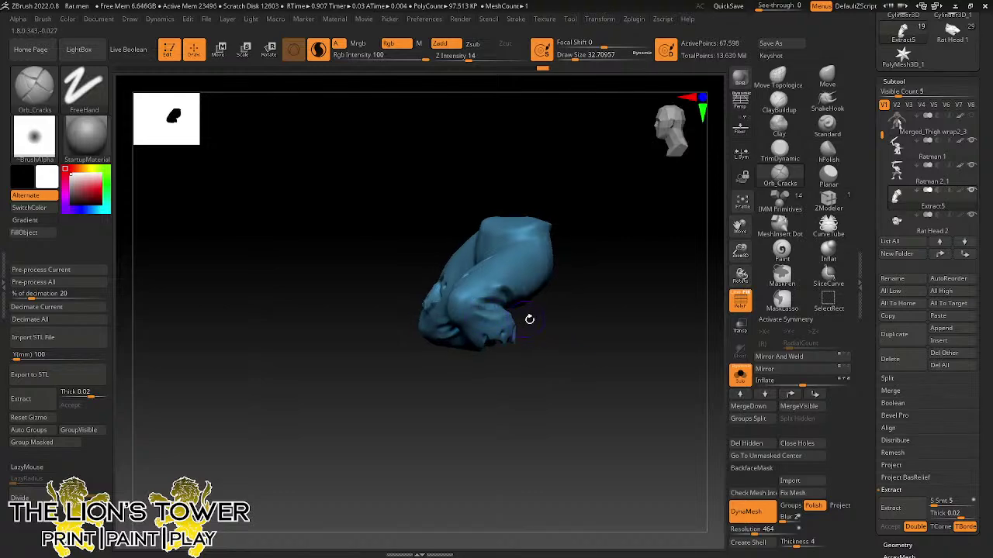
left_click_drag(528, 319, 594, 288)
mouse_move(467, 303)
left_mouse_down()
mouse_move(441, 304)
mouse_move(437, 323)
left_mouse_up()
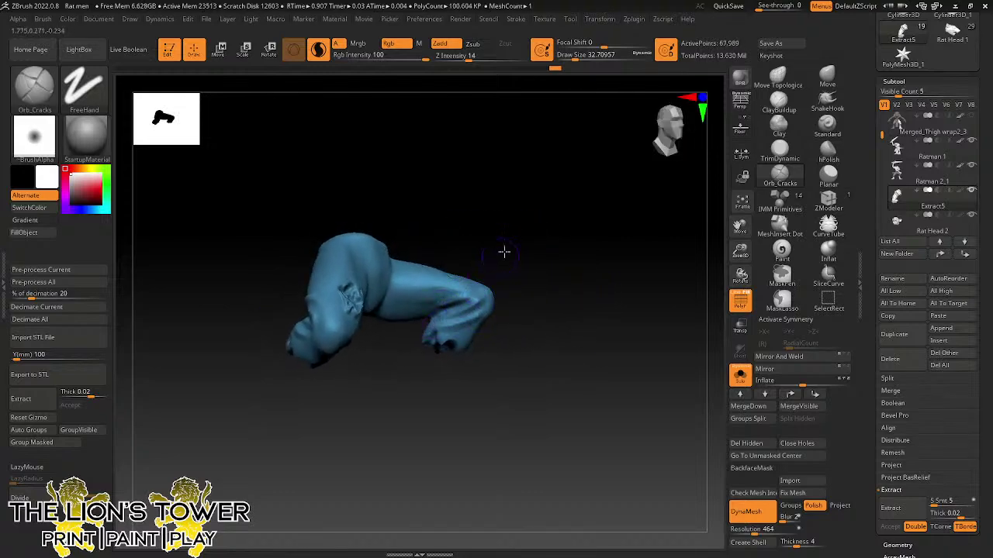
- Sculpt and smooth folds on the soloed trousers' inner thigh with Orb_Cracks, then bring the whole figure back into view
left_click_drag(504, 253, 504, 229)
left_click_drag(446, 291, 406, 319)
left_click_drag(508, 247, 506, 155)
left_click_drag(424, 310, 411, 318)
left_click_drag(536, 218, 512, 267)
mouse_move(538, 323)
left_mouse_down()
mouse_move(552, 160)
mouse_move(520, 242)
left_mouse_up()
left_click_drag(493, 173, 585, 321)
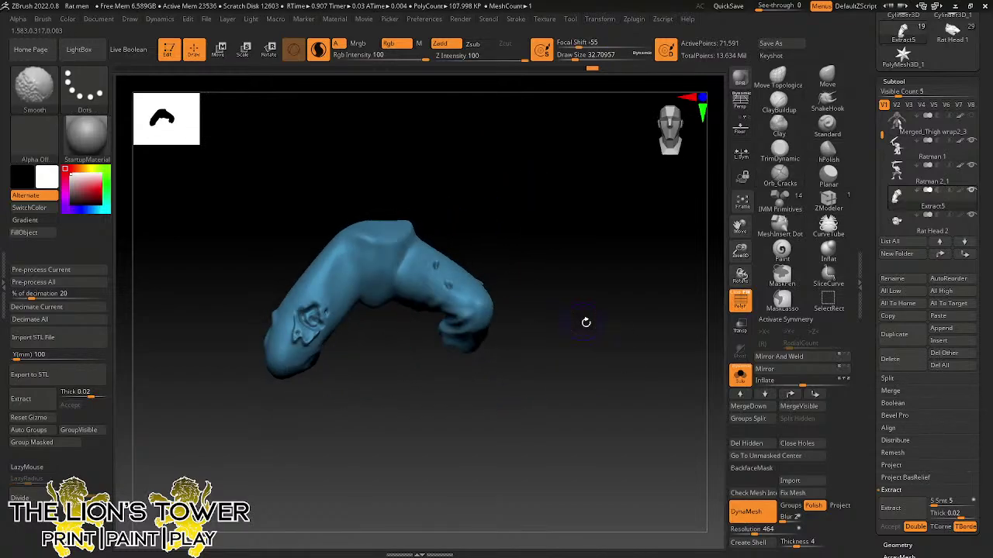
left_click(739, 375)
- Build up ragged torn cloth around the trousers' tail opening with ClayBuildup at draw size about 11 and Z Intensity 20
left_click_drag(669, 311, 570, 296)
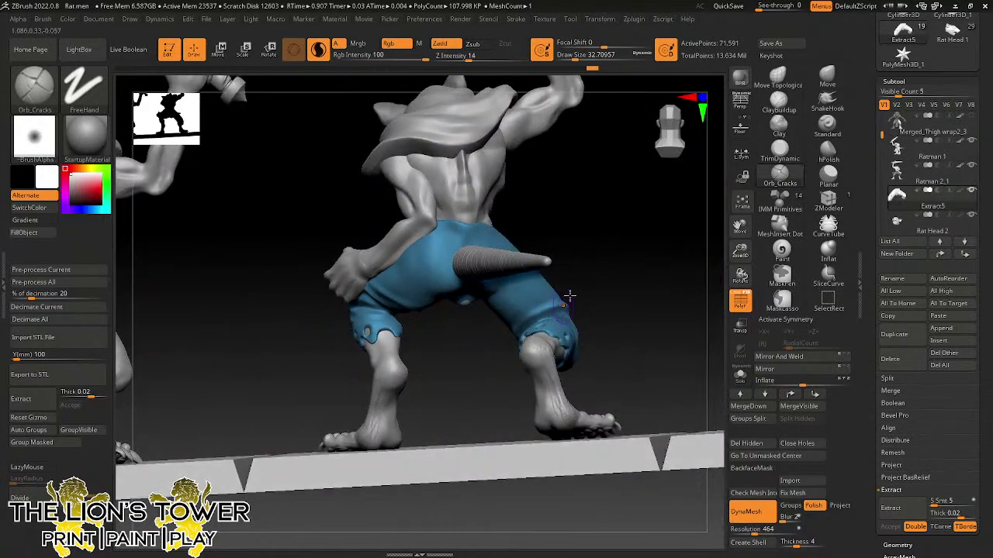
left_click_drag(630, 271, 659, 256)
left_click(779, 99)
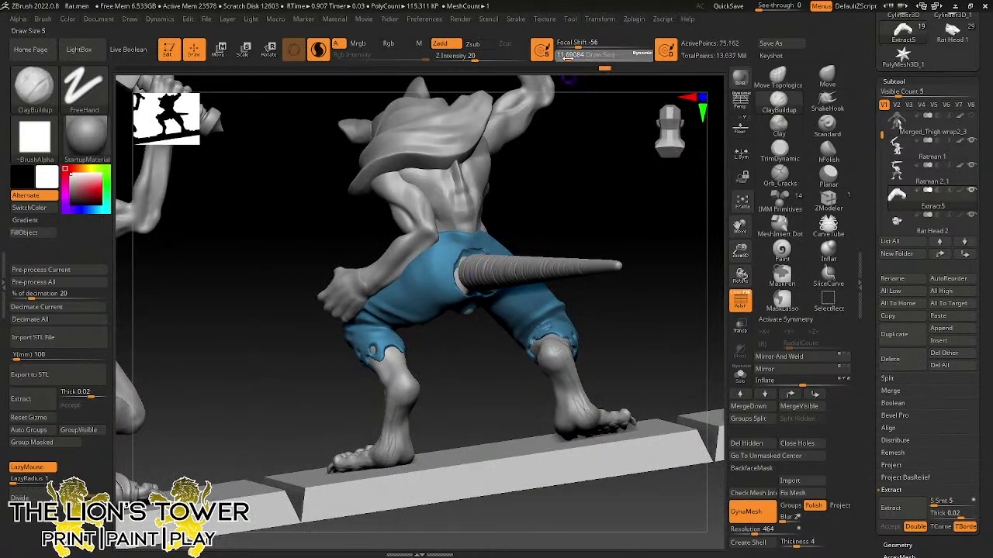
left_click_drag(567, 56, 563, 56)
mouse_move(451, 291)
left_mouse_down()
mouse_move(459, 288)
mouse_move(454, 268)
mouse_move(452, 294)
left_mouse_up()
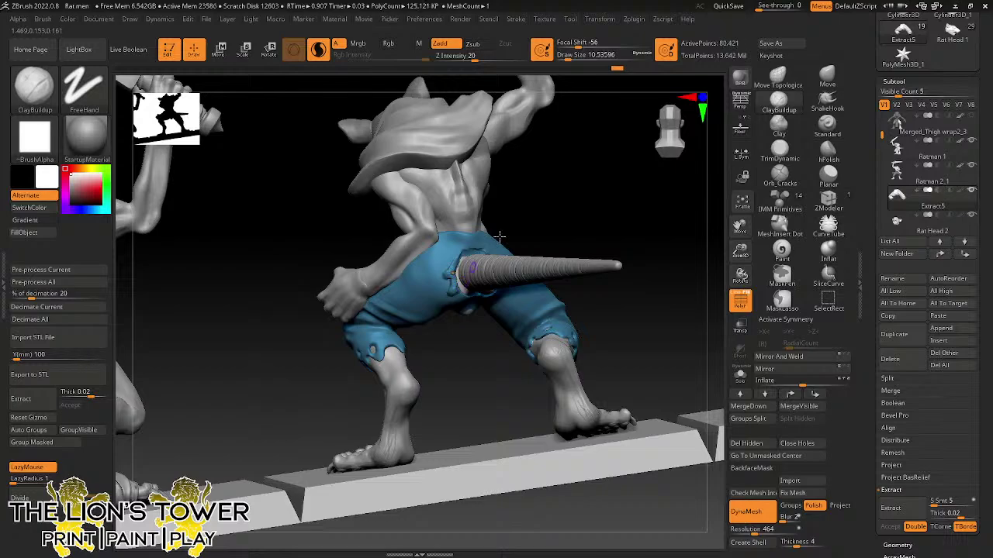
left_click_drag(625, 203, 538, 222)
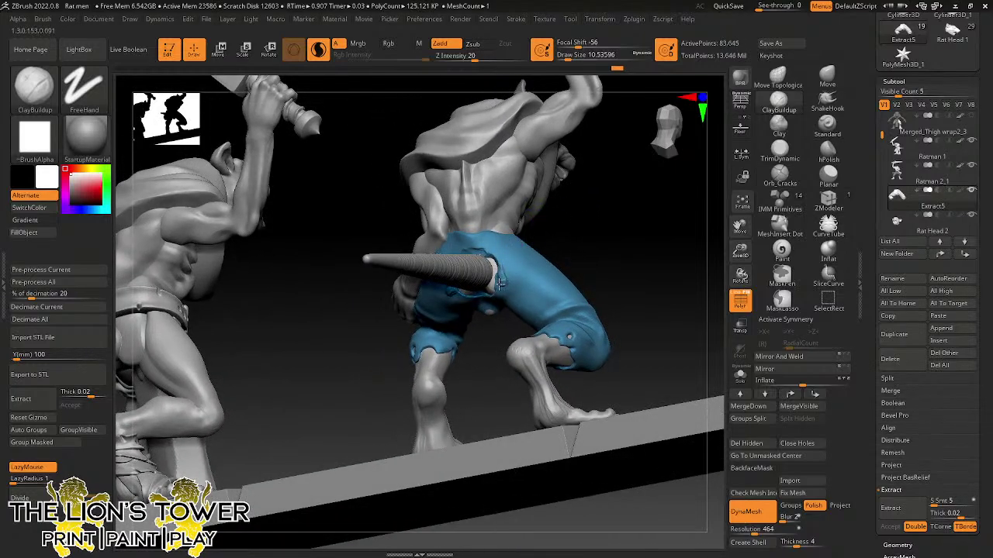
left_click_drag(488, 294, 502, 272)
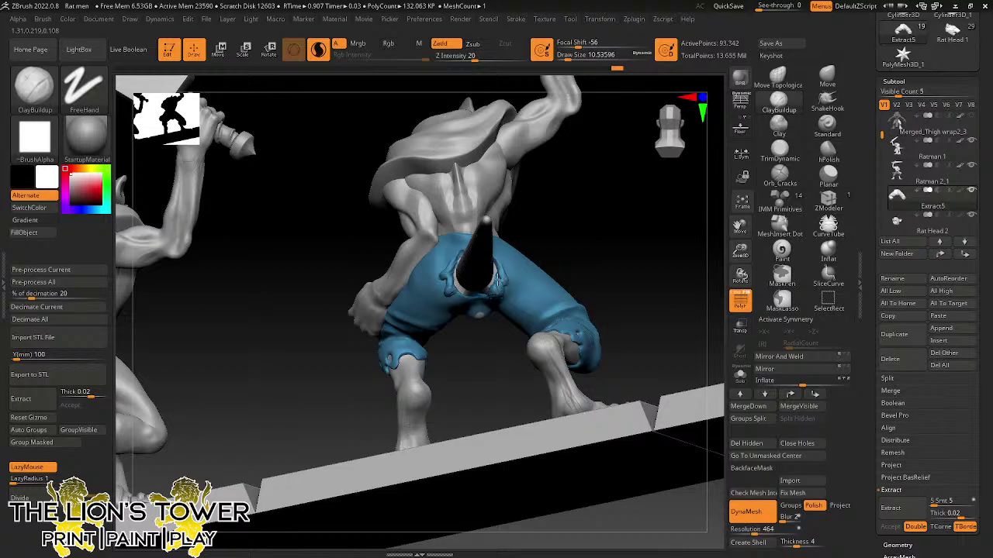
left_click_drag(494, 263, 500, 275)
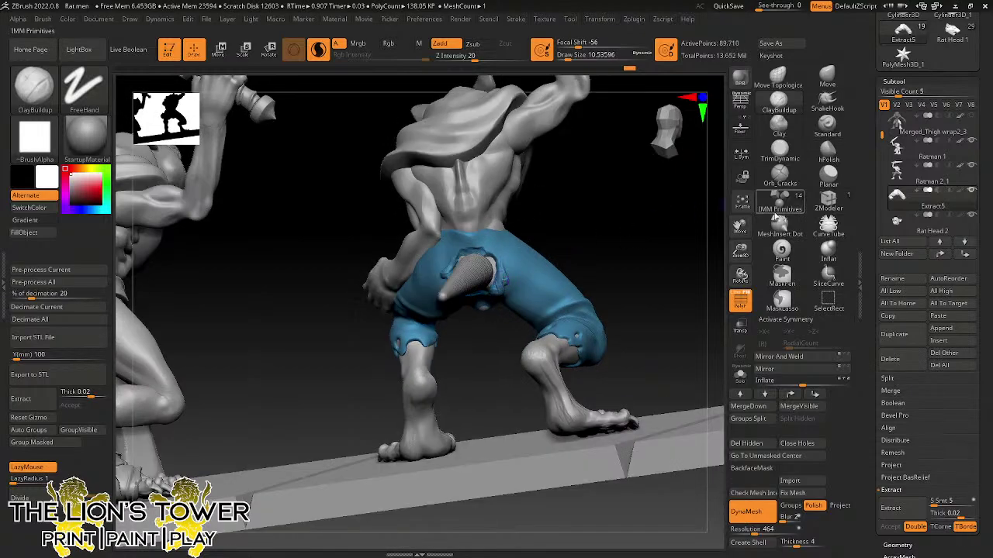
- Carve the torn cloth edge on the figure's right side of the tail opening with Orb_Cracks, reducing the draw size to about 16
left_click(780, 176)
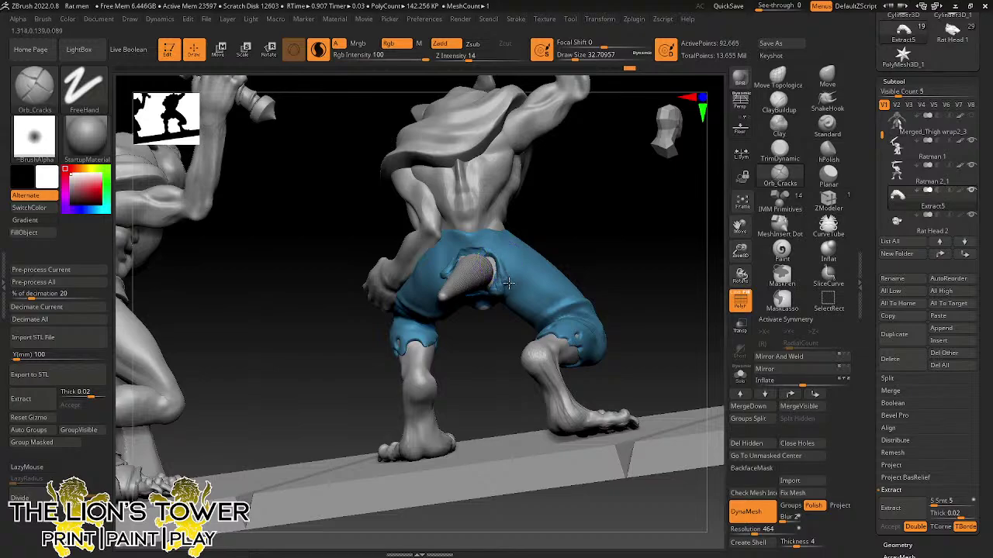
mouse_move(508, 284)
left_mouse_down()
mouse_move(502, 270)
mouse_move(492, 292)
mouse_move(500, 279)
left_mouse_up()
left_click(569, 56)
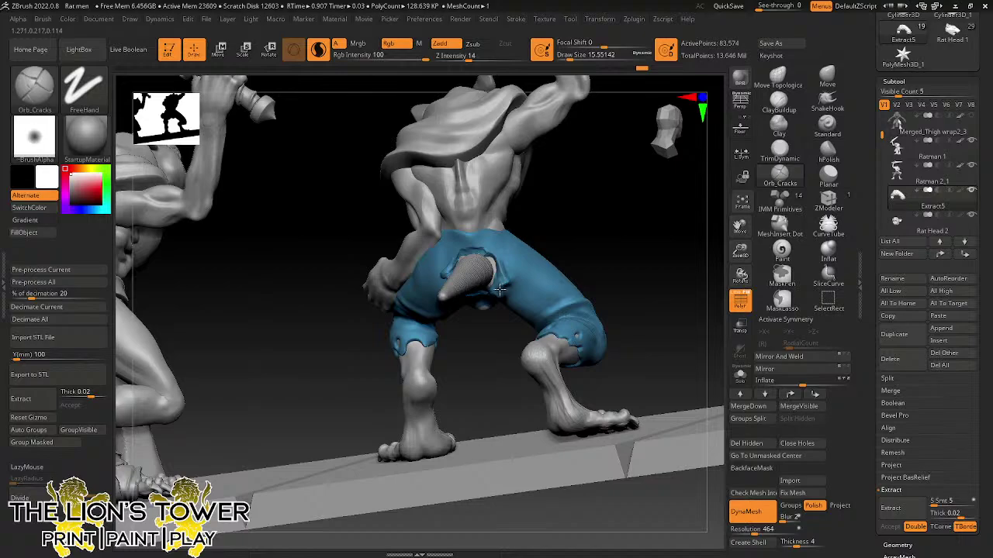
right_click_drag(508, 291, 531, 233)
left_click_drag(495, 286, 502, 304)
- Cut and smooth the torn cloth edge on the figure's left side of the tail and beneath it
mouse_move(512, 252)
right_mouse_down()
mouse_move(539, 247)
mouse_move(501, 199)
mouse_move(456, 258)
right_mouse_up()
left_click_drag(439, 286, 445, 300)
right_click_drag(508, 199, 504, 144)
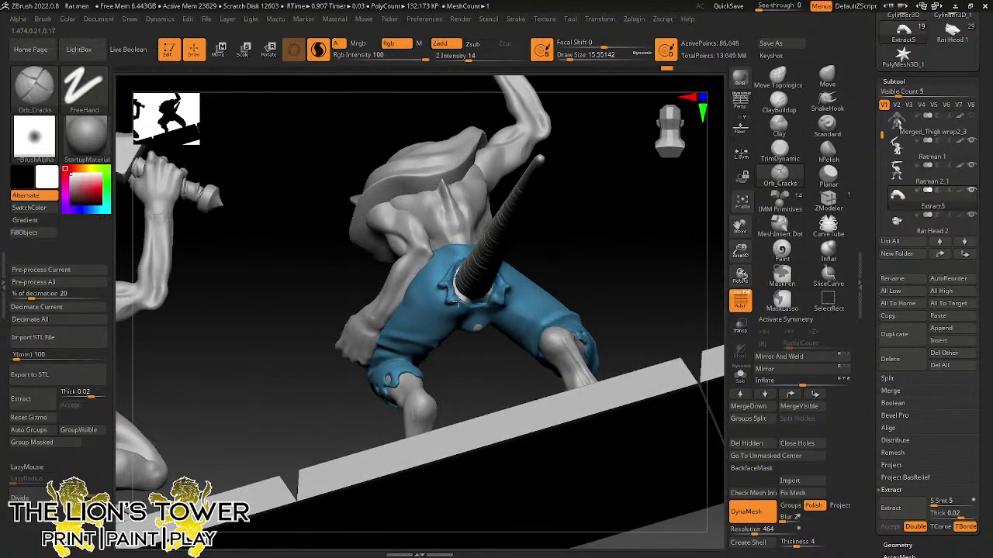
key("shift")
key("shift")
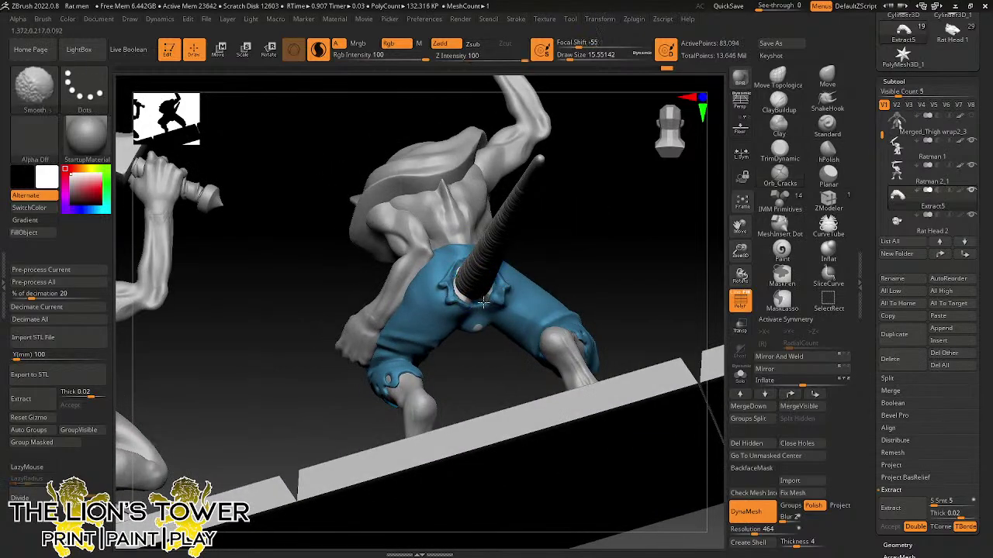
right_click_drag(517, 246, 470, 265)
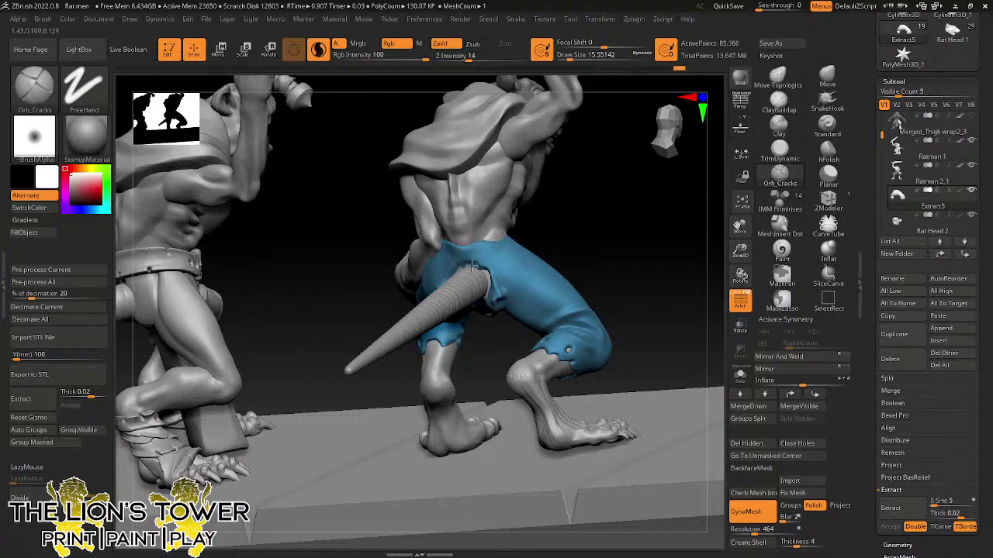
mouse_move(464, 264)
right_mouse_down()
mouse_move(594, 204)
mouse_move(584, 213)
mouse_move(585, 157)
mouse_move(570, 188)
right_mouse_up()
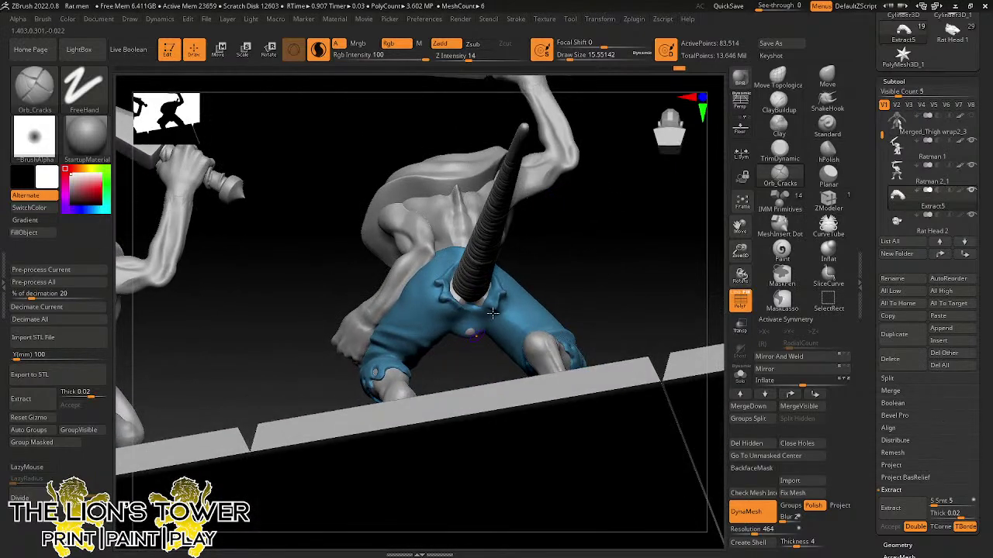
- Pull the trousers' crotch down over the body poking through with the Move brush at draw size about 80
left_click(823, 77)
left_click(584, 59)
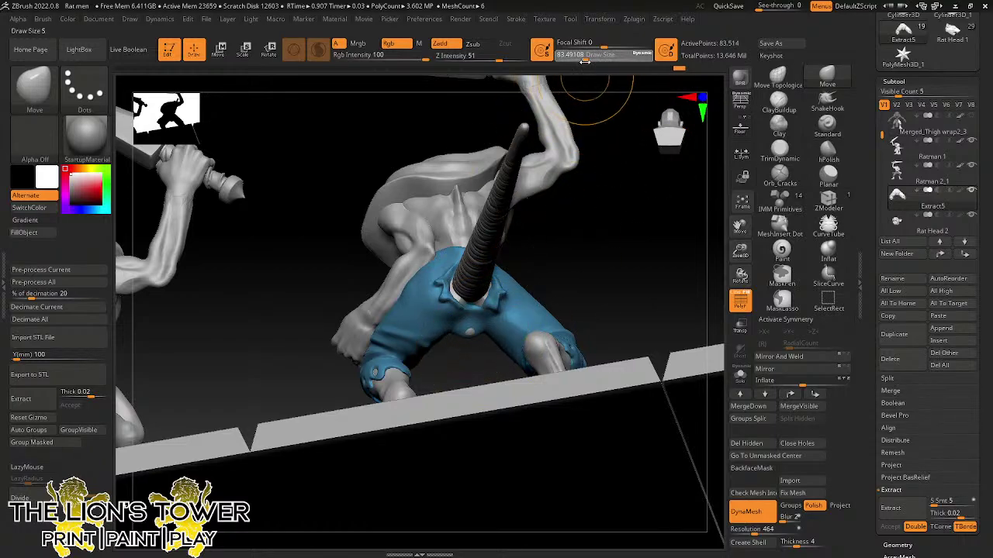
left_click_drag(471, 334, 470, 340)
- Save the project as Rat men.zpr, replacing the existing file
right_click_drag(650, 263, 641, 287)
right_click_drag(638, 229, 685, 225)
left_click_drag(742, 255, 647, 313)
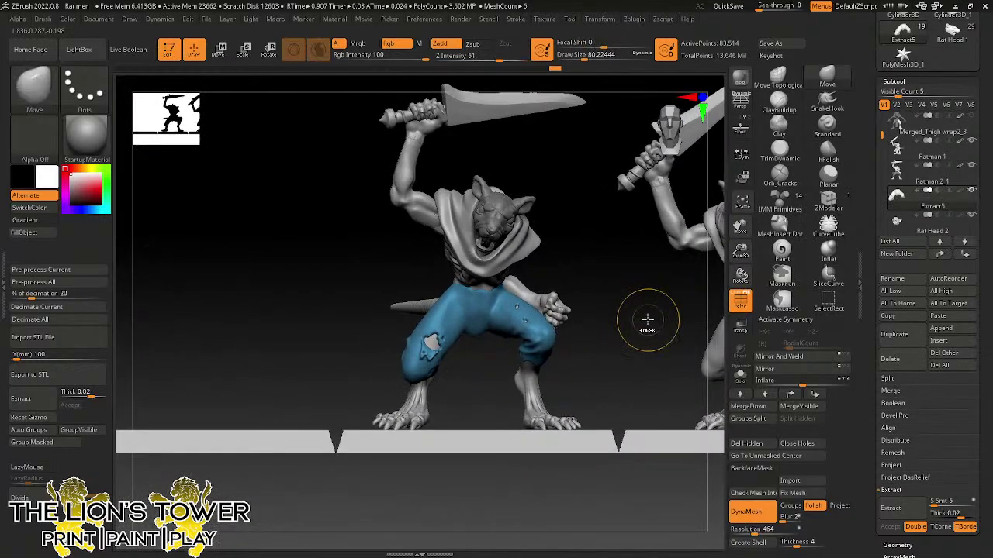
key("ctrl+s")
left_click(710, 461)
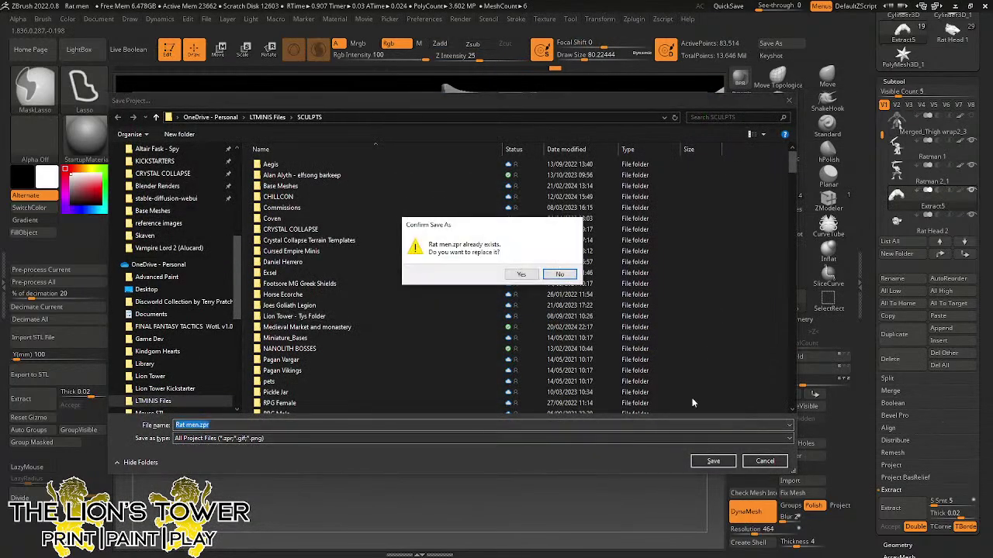
left_click(521, 274)
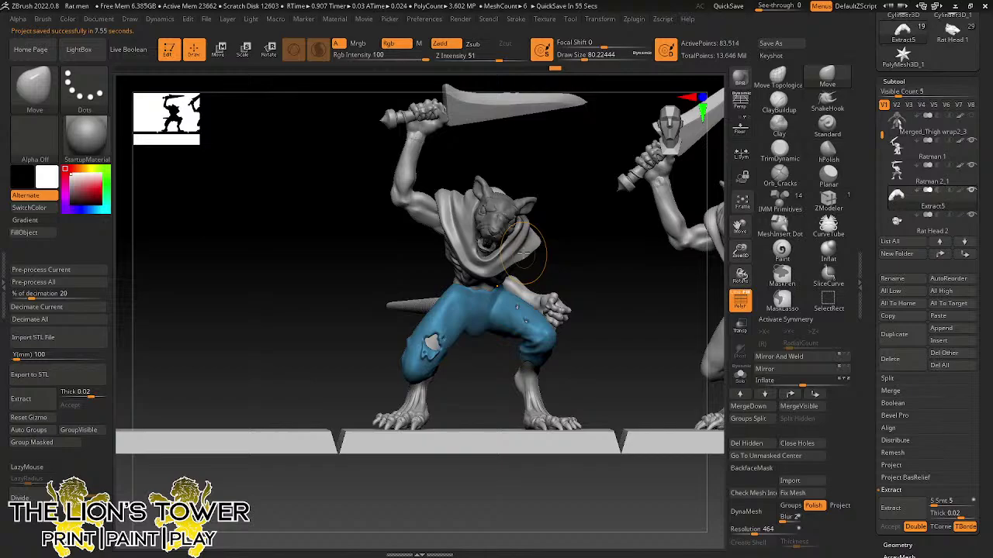
- Examine the full row of ratman figures and shields from the front and at an angle
left_click_drag(740, 250, 711, 152)
left_click_drag(743, 230, 794, 232)
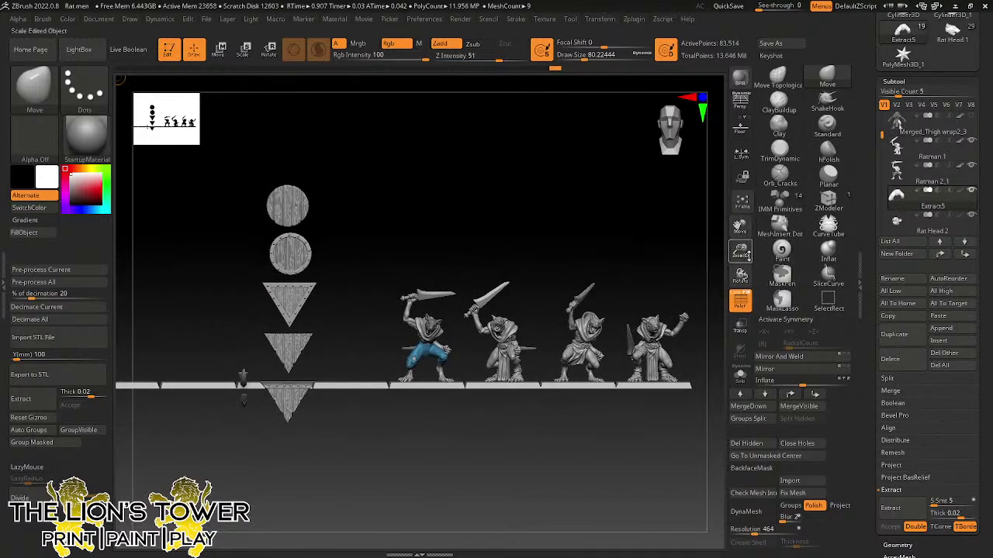
left_click_drag(742, 254, 744, 243)
left_click_drag(737, 227, 784, 235)
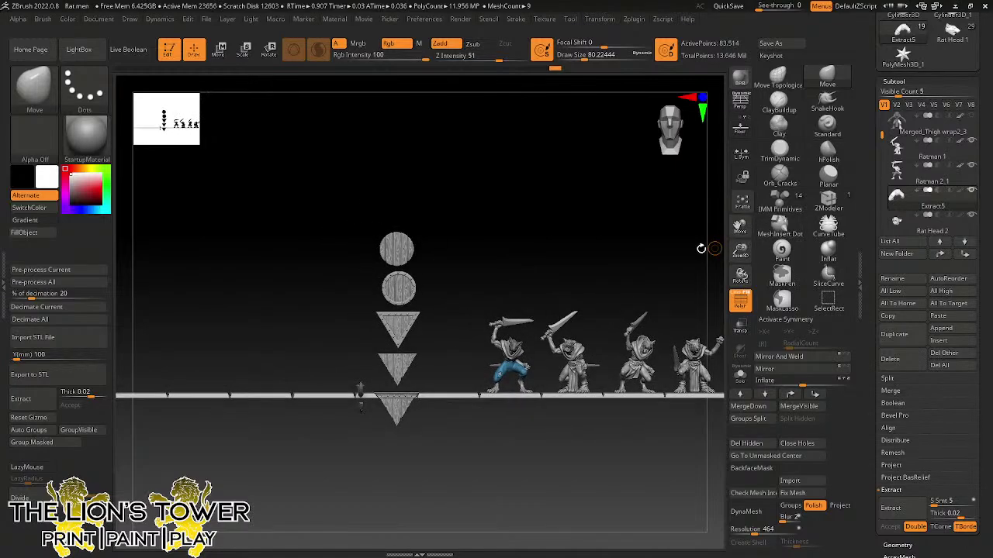
mouse_move(655, 251)
left_mouse_down()
mouse_move(663, 300)
mouse_move(651, 325)
mouse_move(651, 269)
left_mouse_up()
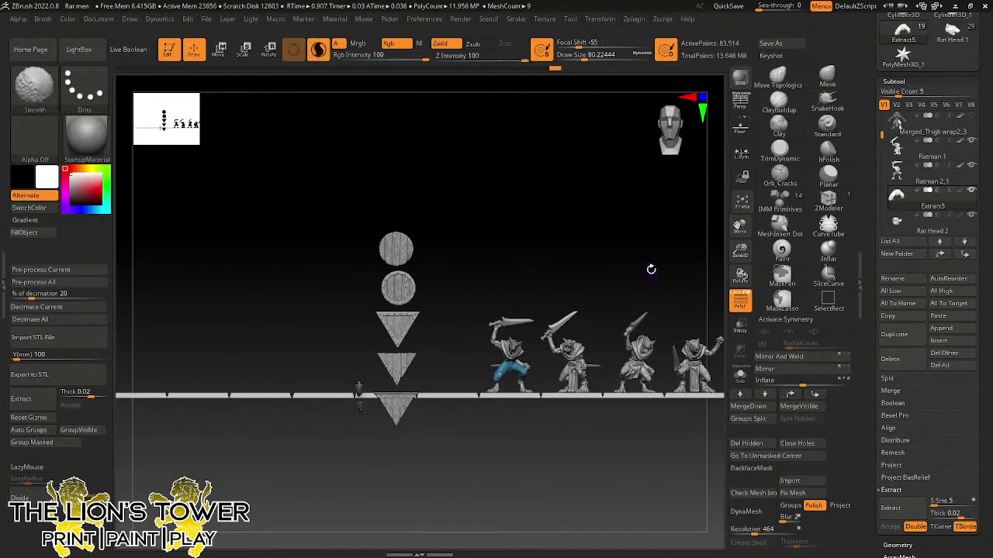
left_click_drag(740, 250, 739, 239)
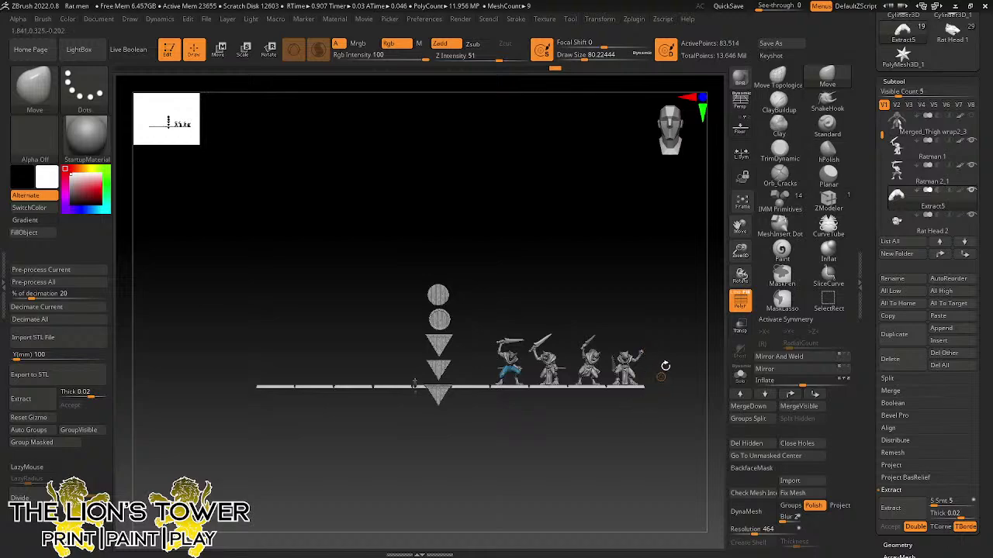
left_click_drag(741, 252, 741, 261)
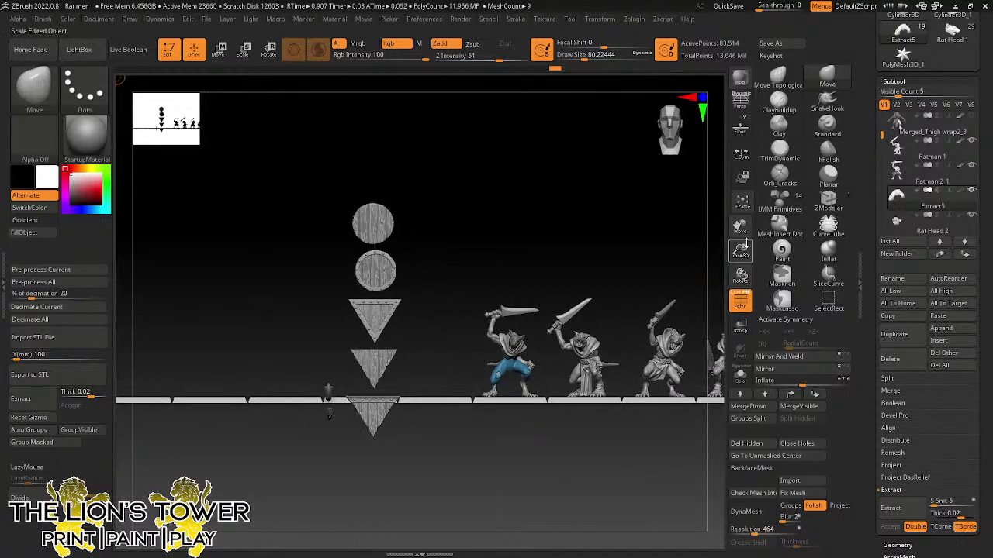
left_click_drag(740, 225, 626, 297)
left_click_drag(625, 297, 628, 277)
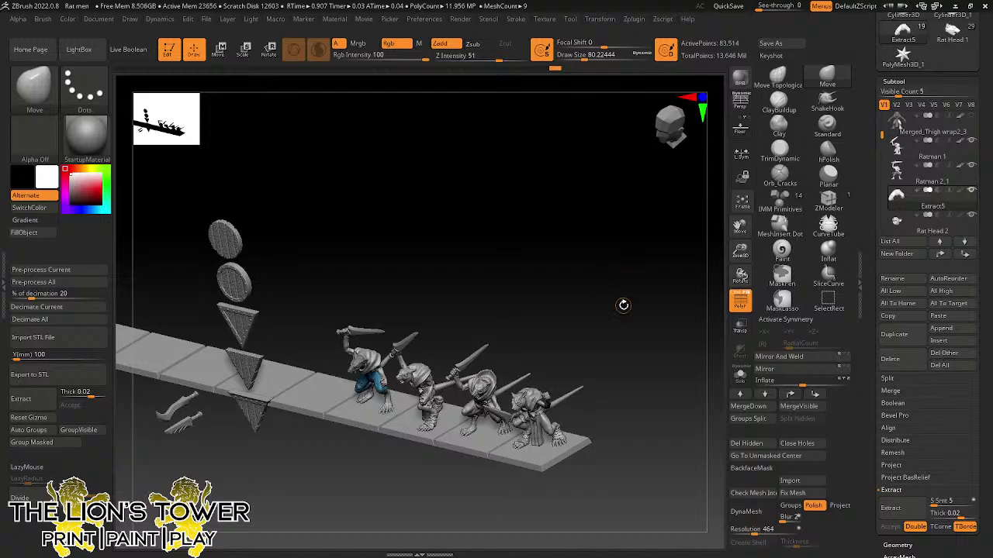